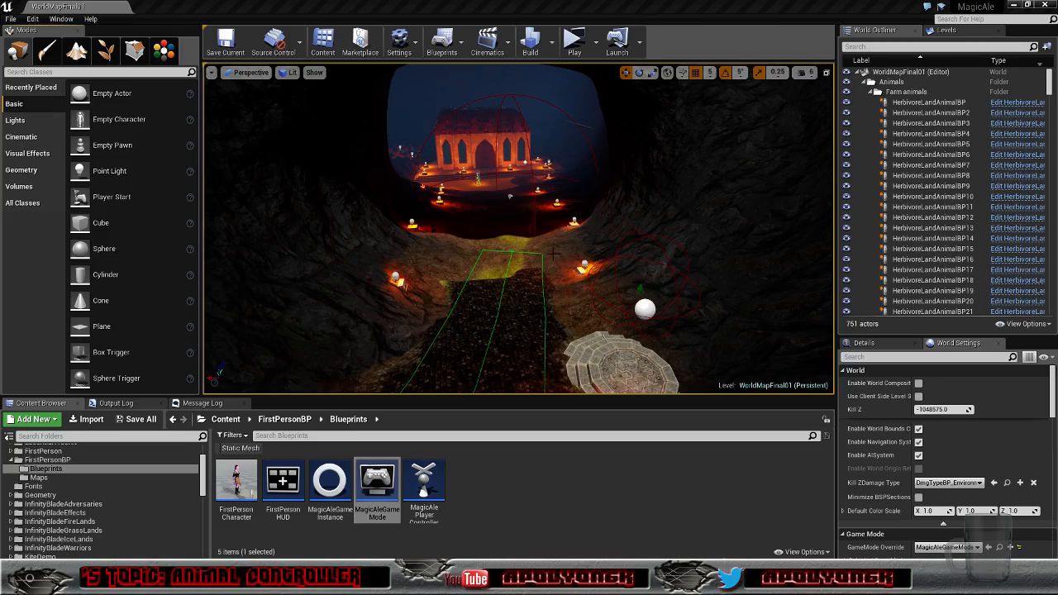
Step: Look over the level from the castle town across the plains, the fenced animal pen and the giant mushroom field
{"action": "right_click_drag", "start_coordinate": [543, 241], "coordinate": [546, 318]}
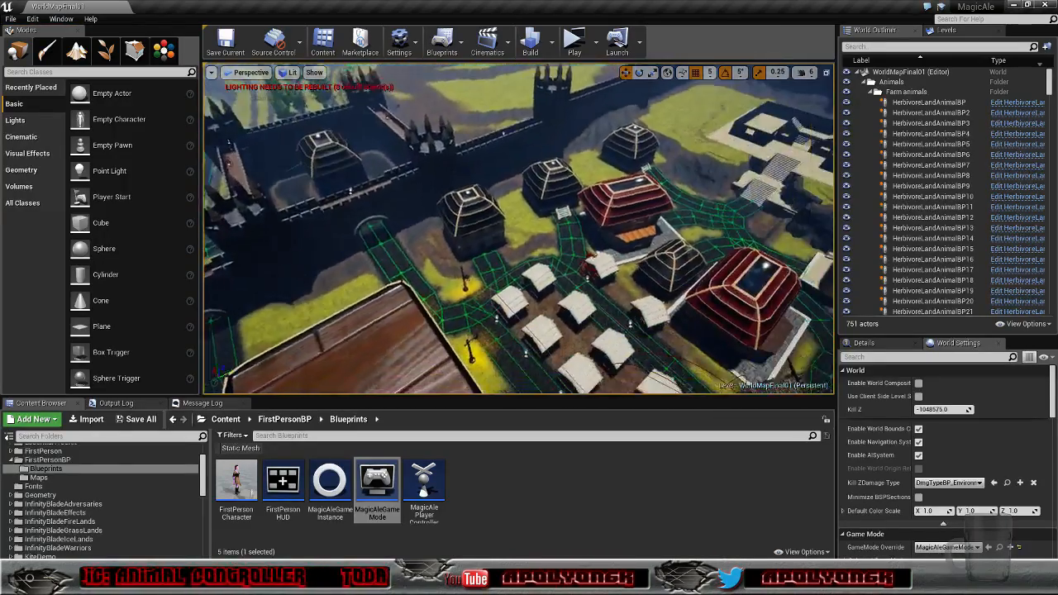
{"action": "right_click_drag", "start_coordinate": [518, 229], "coordinate": [455, 256]}
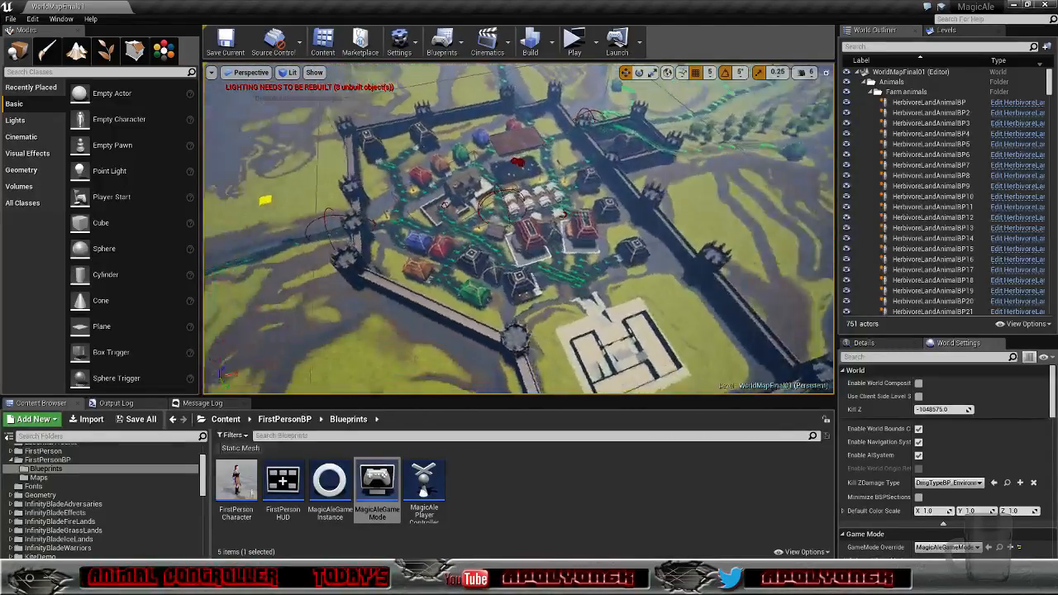
{"action": "right_click_drag", "start_coordinate": [518, 229], "coordinate": [450, 177]}
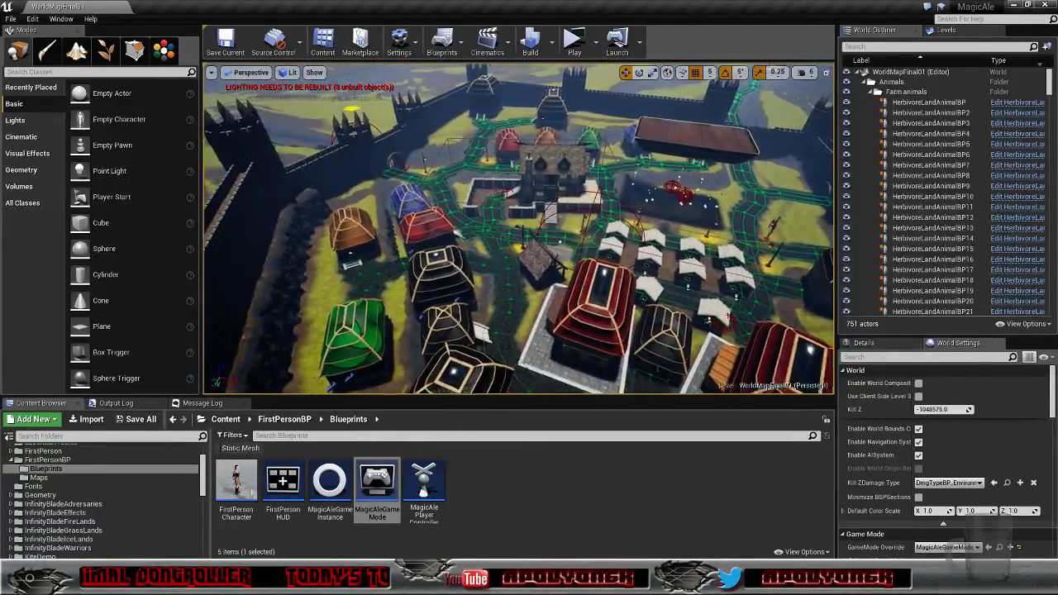
{"action": "right_click_drag", "start_coordinate": [518, 229], "coordinate": [497, 186]}
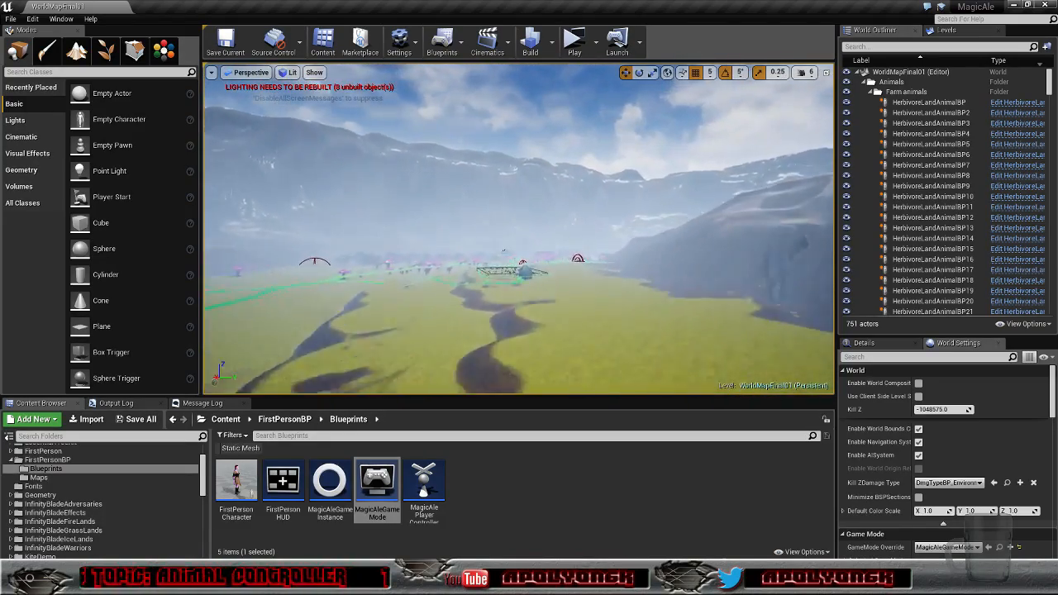
{"action": "key", "text": "w"}
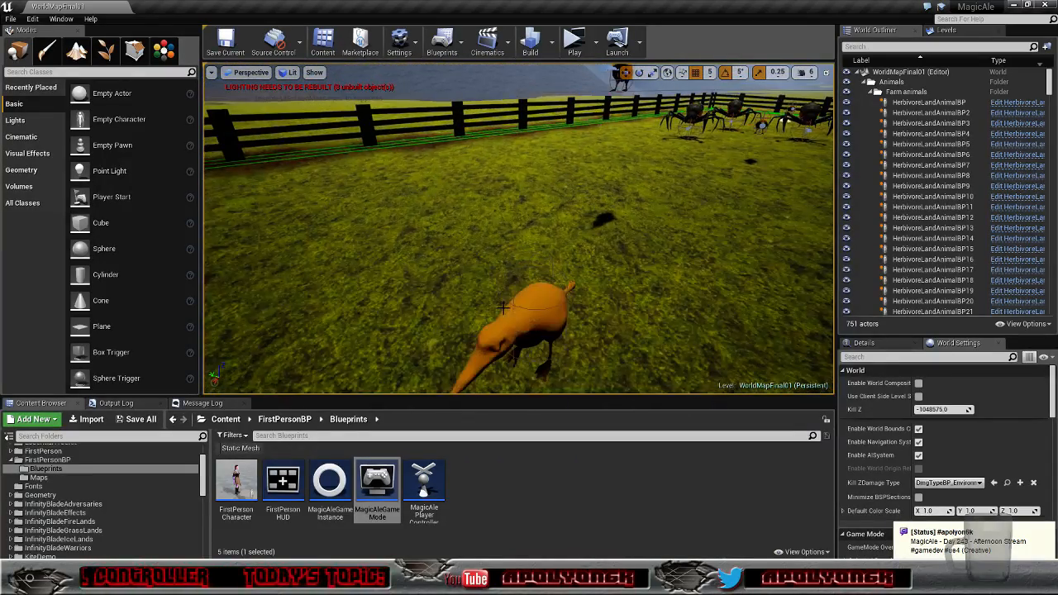
{"action": "scroll", "coordinate": [518, 321], "scroll_direction": "up", "scroll_amount": 4}
{"action": "scroll", "coordinate": [529, 302], "scroll_direction": "down", "scroll_amount": 4}
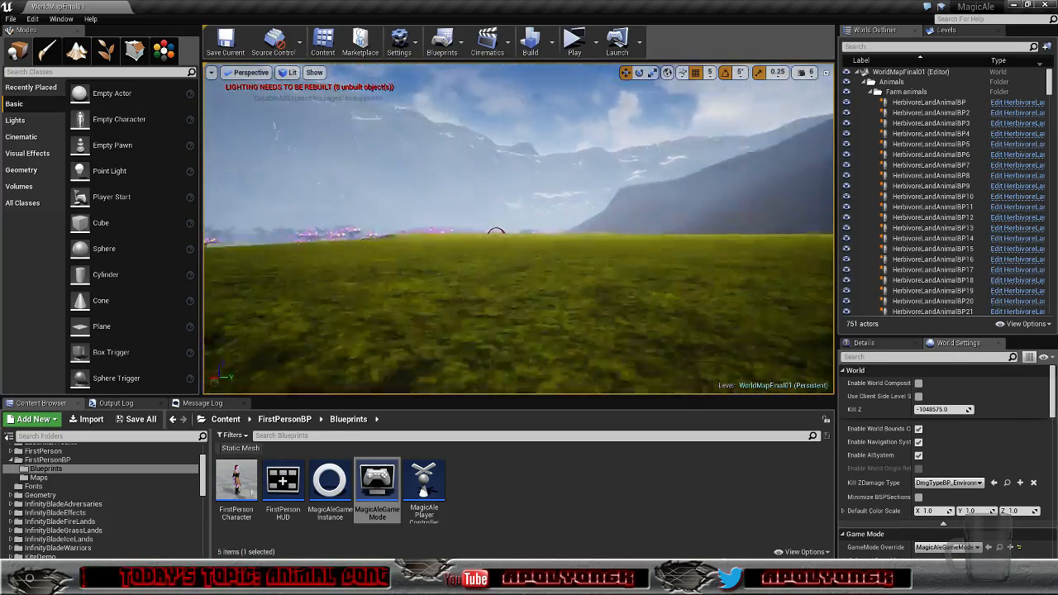
{"action": "right_click_drag", "start_coordinate": [519, 229], "coordinate": [447, 190]}
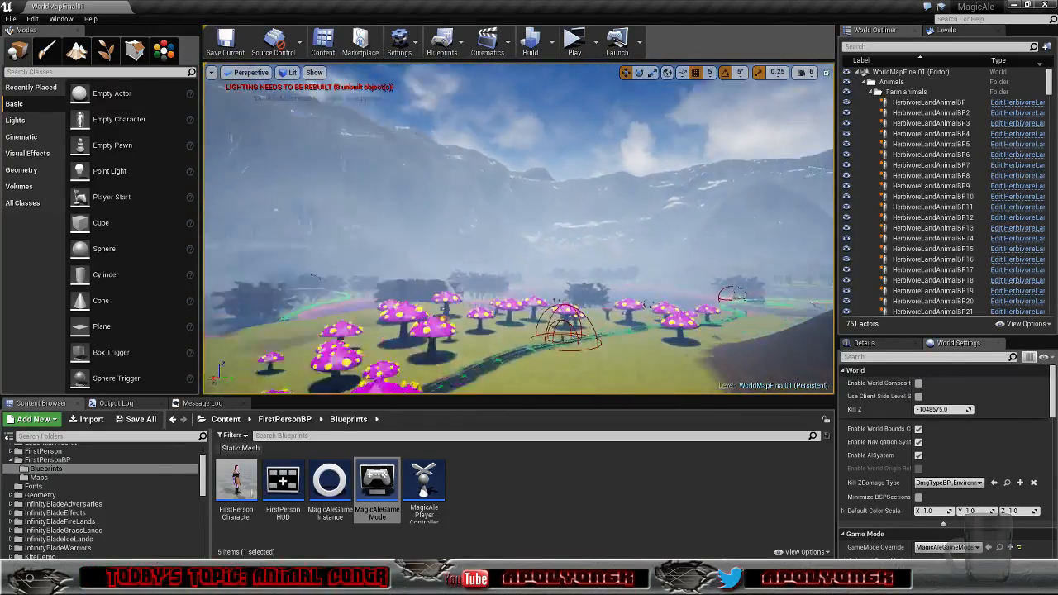
{"action": "key", "text": "w"}
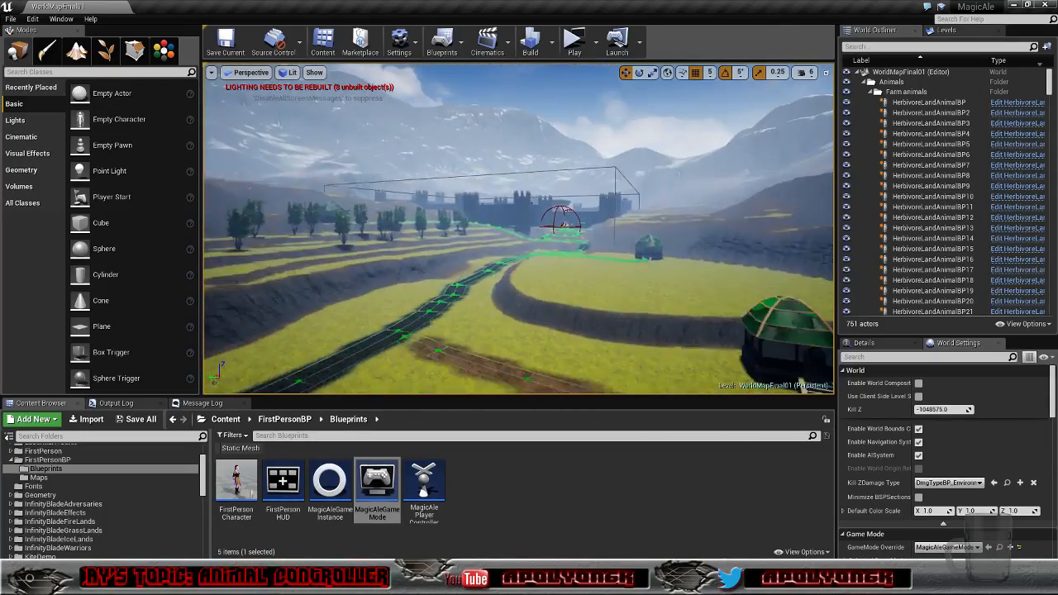
Step: Fly along the road to the walled town, inspect its buildings and end at the player start in the cave
{"action": "key", "text": "w"}
{"action": "right_click_drag", "start_coordinate": [639, 267], "coordinate": [316, 294]}
{"action": "key", "text": "w"}
{"action": "key", "text": "w"}
{"action": "key", "text": "w"}
{"action": "key", "text": "w"}
{"action": "key", "text": "w"}
{"action": "key", "text": "w"}
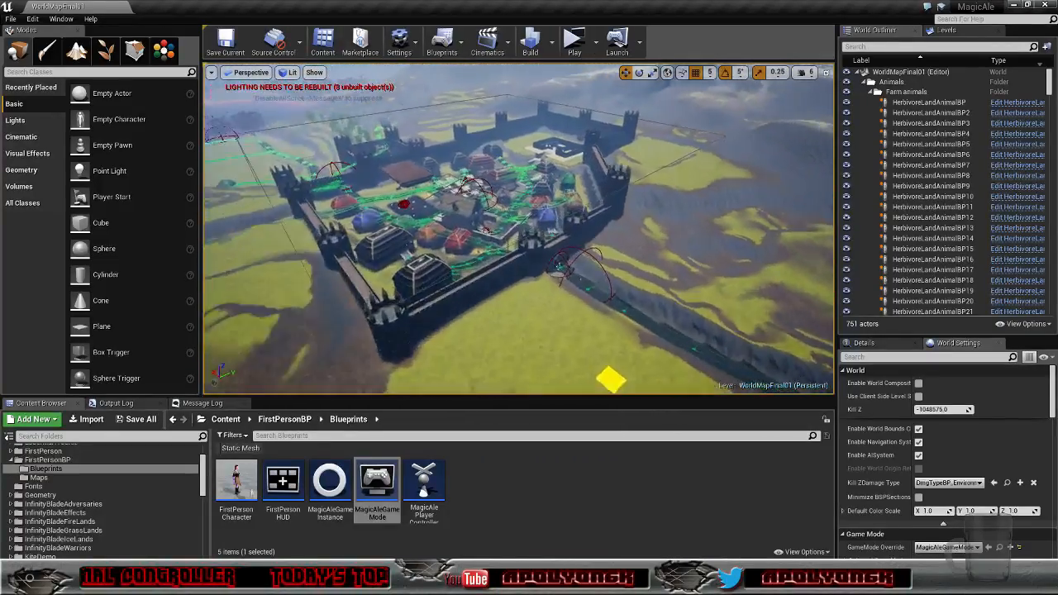
{"action": "right_click_drag", "start_coordinate": [316, 294], "coordinate": [281, 295]}
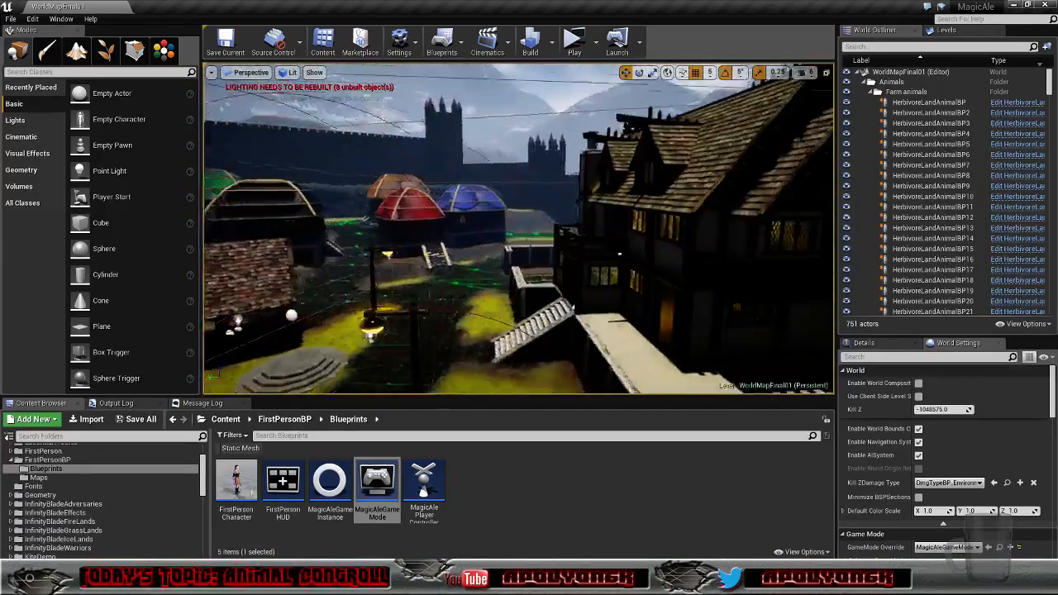
{"action": "key", "text": "w"}
{"action": "right_click_drag", "start_coordinate": [519, 229], "coordinate": [480, 234]}
{"action": "key", "text": "w"}
{"action": "key", "text": "w"}
{"action": "key", "text": "w"}
{"action": "key", "text": "a"}
{"action": "key", "text": "d"}
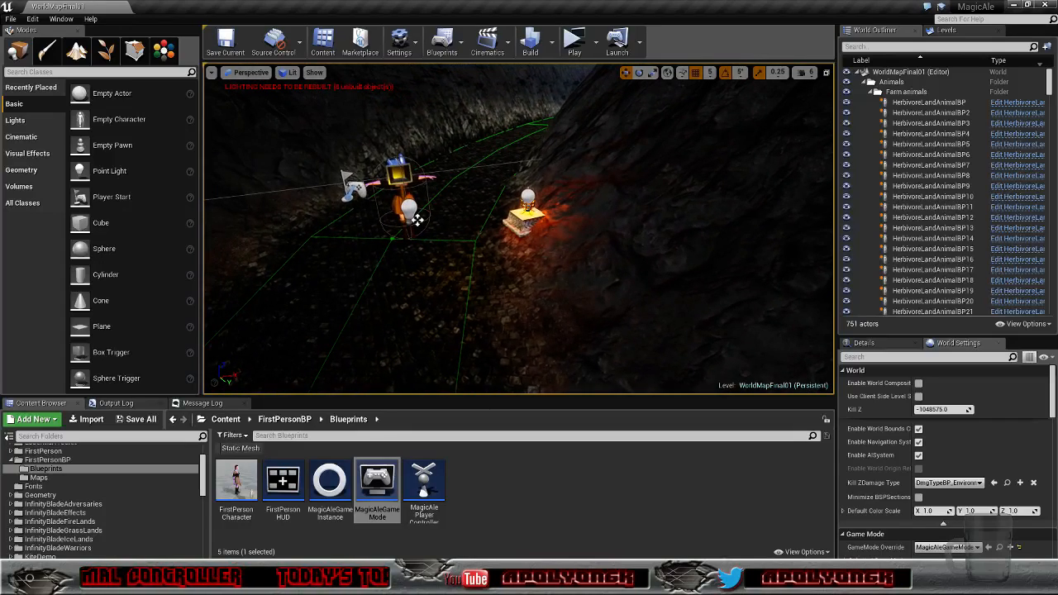
Step: Select the FirstPersonCharacter in the cave, check it by hiding and reshowing it, and examine its surroundings
{"action": "left_click", "coordinate": [399, 191]}
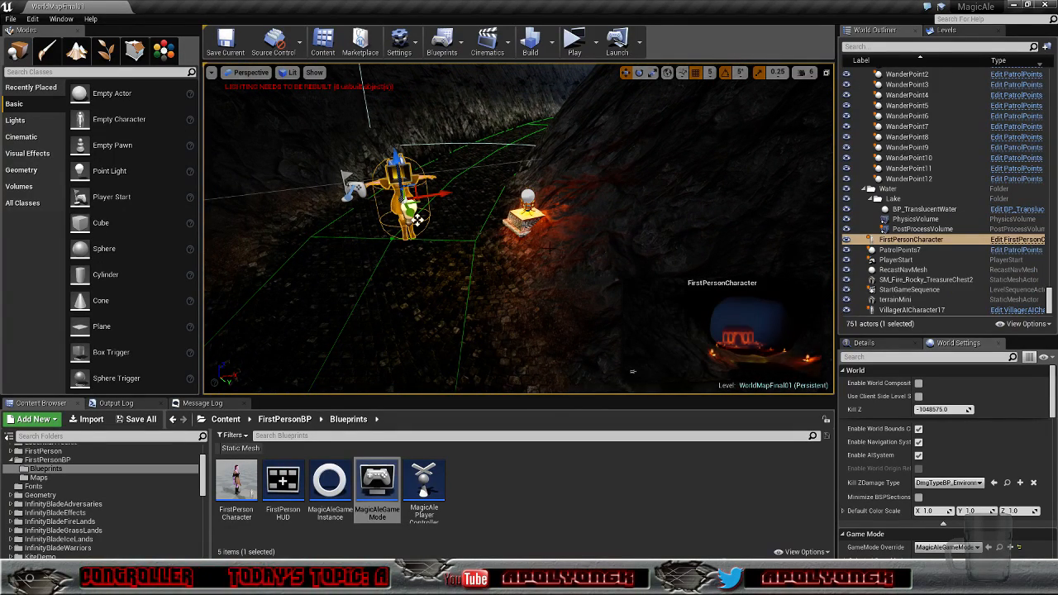
{"action": "left_click", "coordinate": [847, 240]}
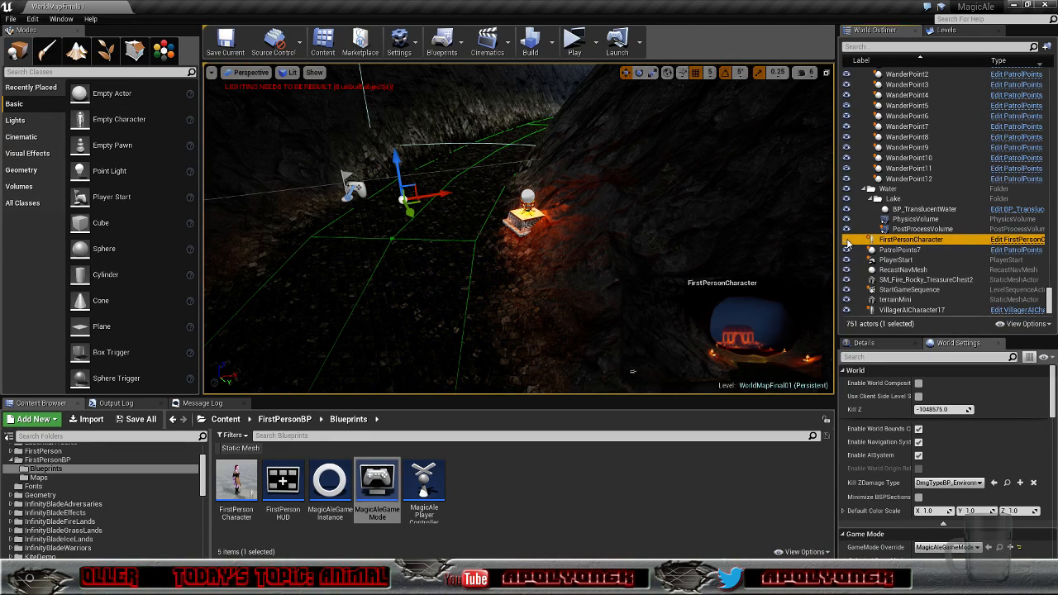
{"action": "left_click", "coordinate": [847, 239]}
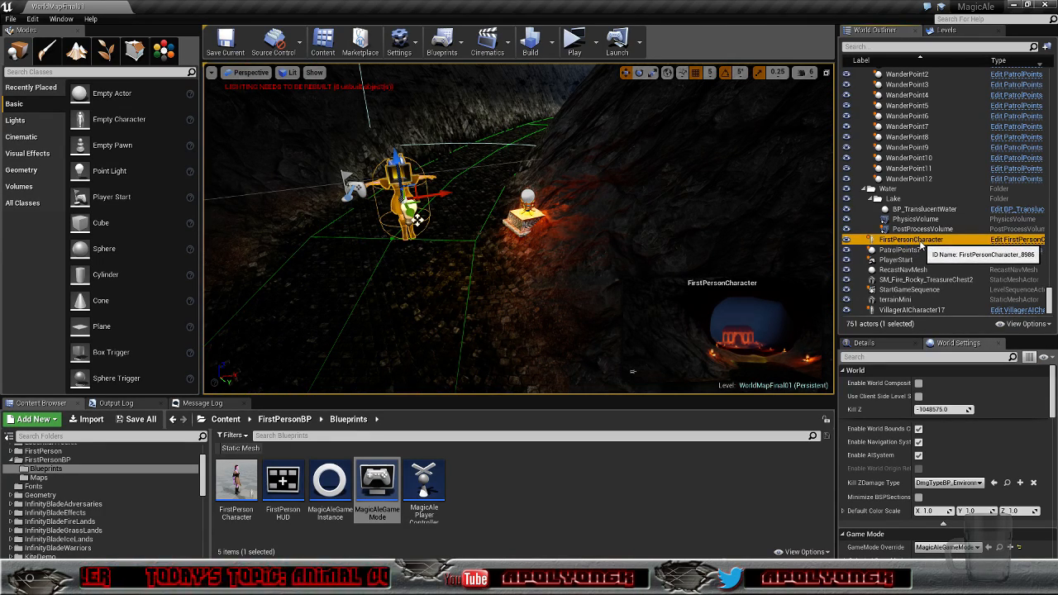
{"action": "right_click_drag", "start_coordinate": [495, 248], "coordinate": [599, 310]}
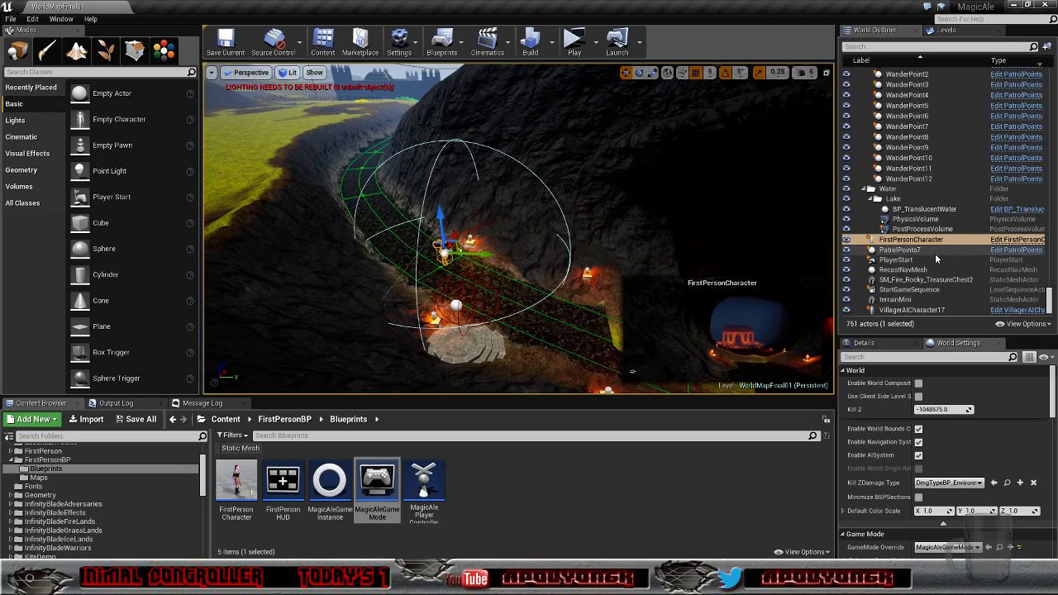
Step: Locate the StartGameSequence actor in the level and open the StartGameSequence asset from the root Content folder
{"action": "double_click", "coordinate": [922, 290]}
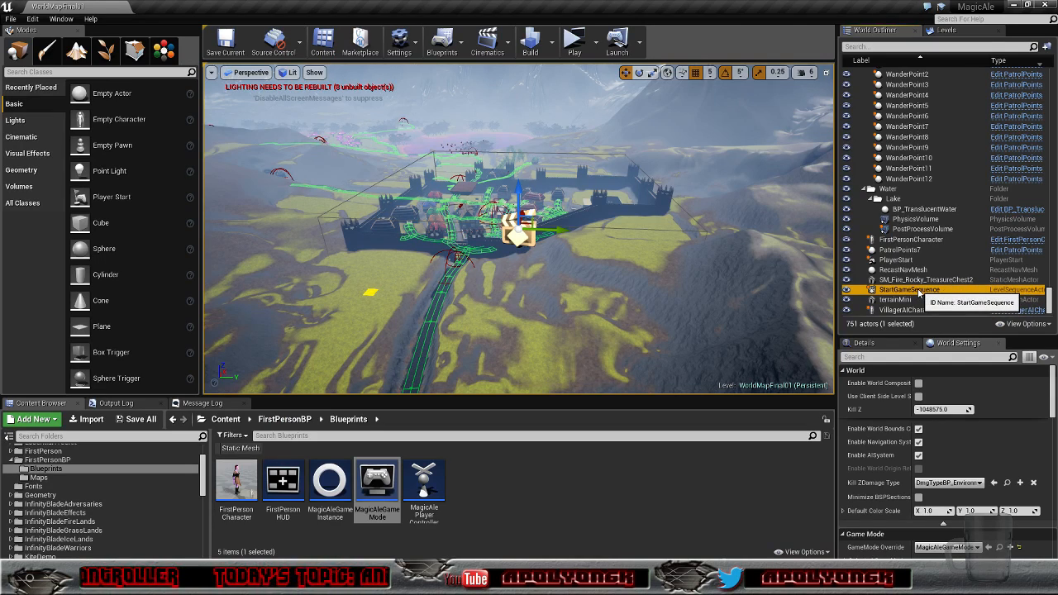
{"action": "left_click", "coordinate": [920, 291]}
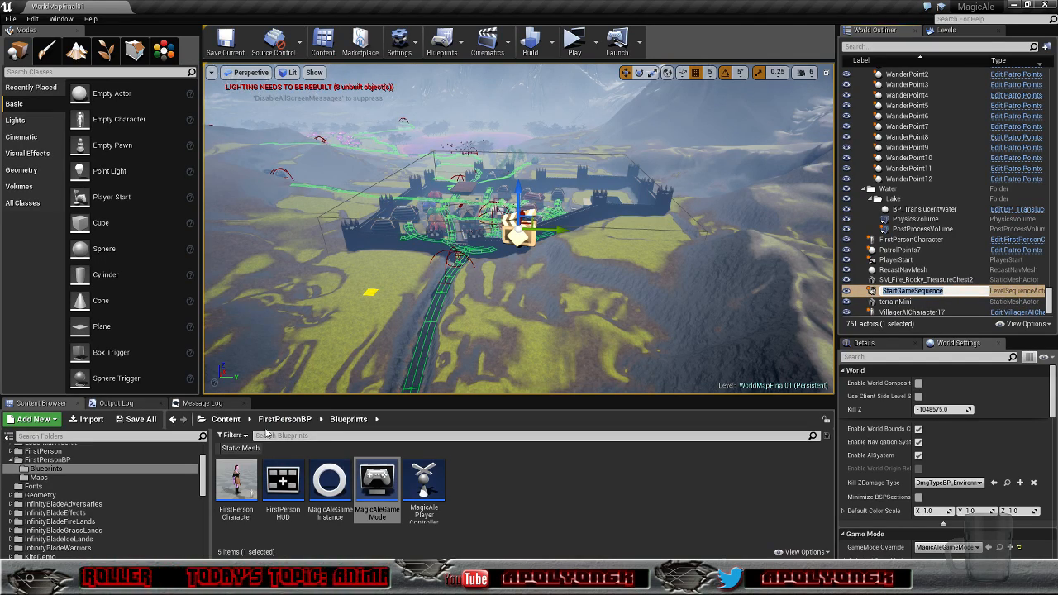
{"action": "left_click_drag", "start_coordinate": [202, 482], "coordinate": [202, 471]}
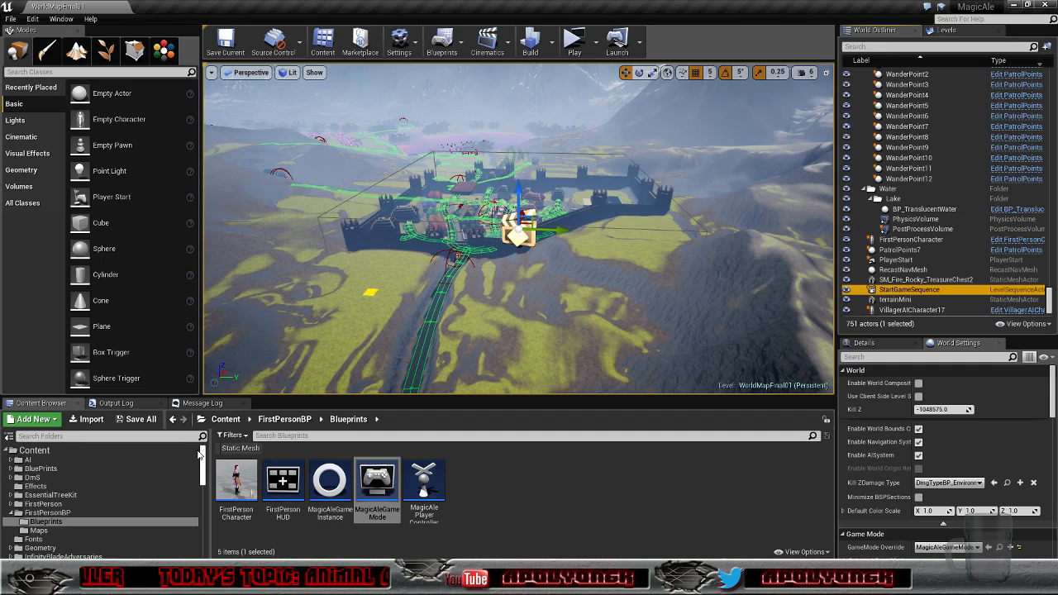
{"action": "left_click", "coordinate": [85, 454]}
{"action": "scroll", "coordinate": [602, 501], "scroll_direction": "down", "scroll_amount": 3}
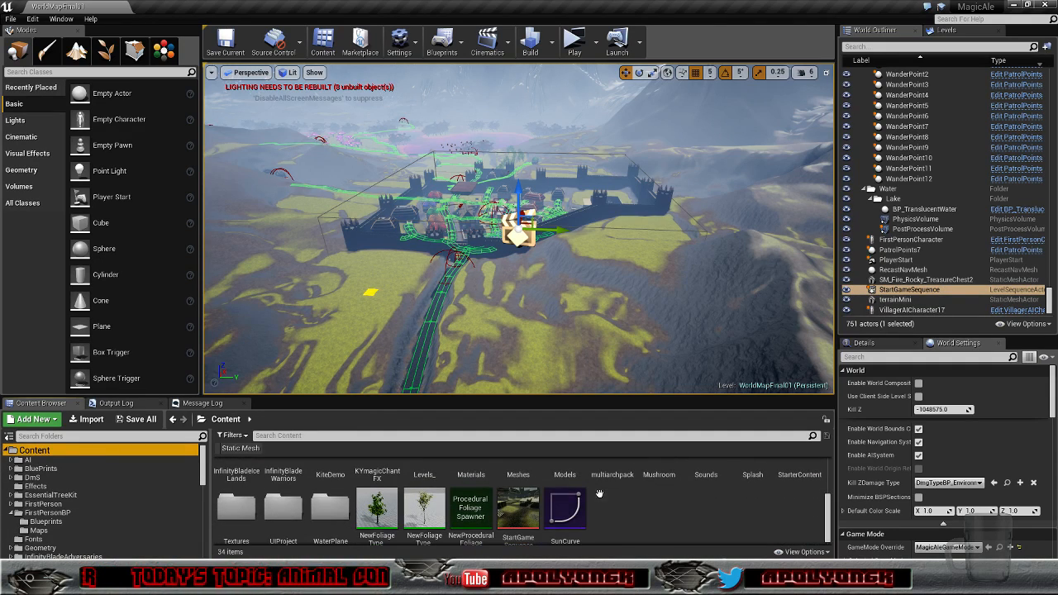
{"action": "double_click", "coordinate": [517, 506]}
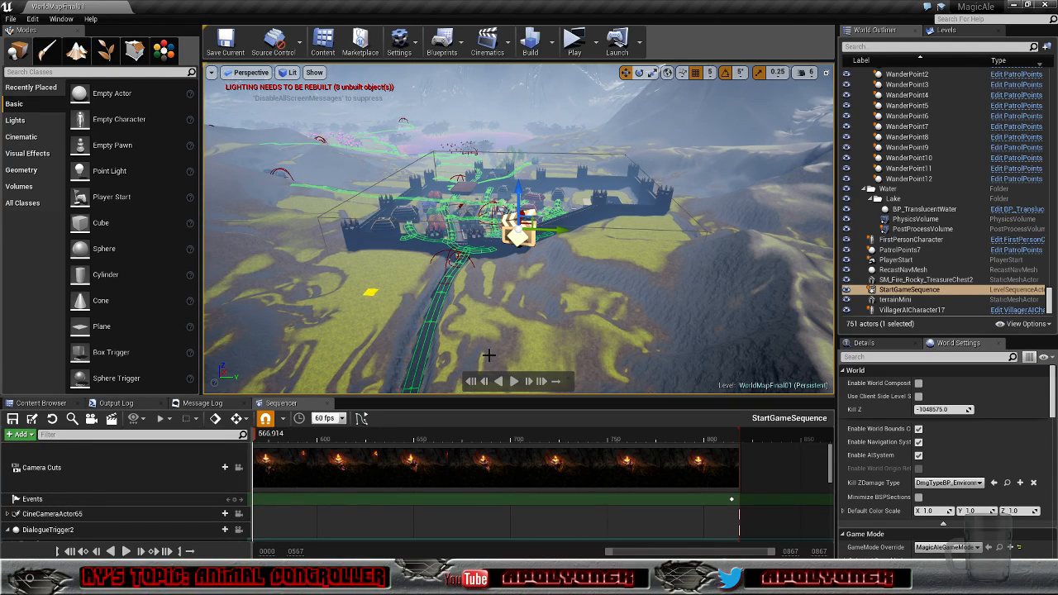
Step: Play StartGameSequence forward and in reverse, and look through its track list for entries with missing bindings
{"action": "left_click", "coordinate": [512, 382]}
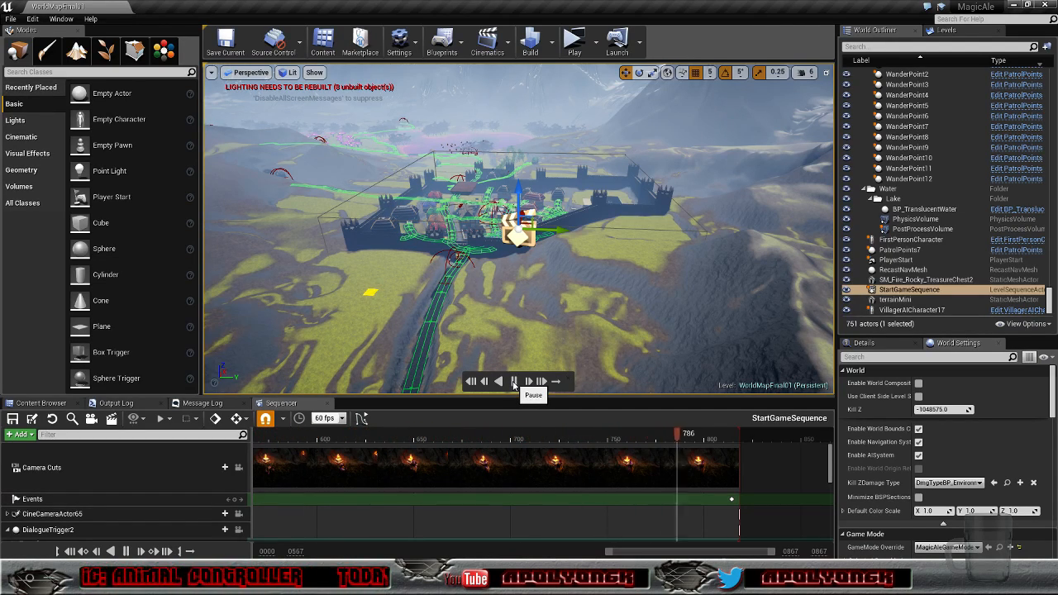
{"action": "left_click", "coordinate": [498, 383]}
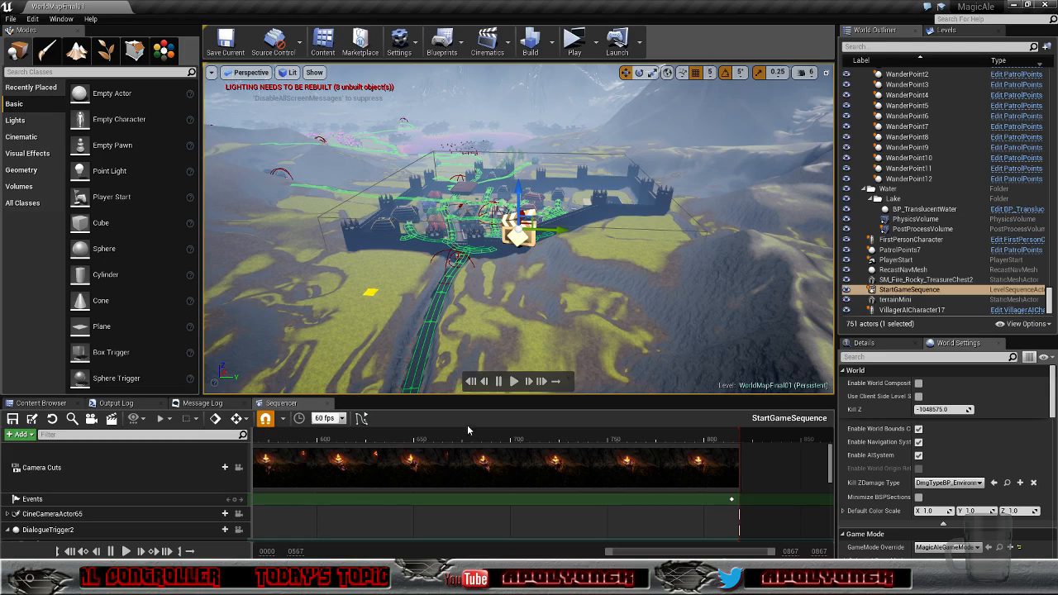
{"action": "left_click_drag", "start_coordinate": [639, 553], "coordinate": [345, 553]}
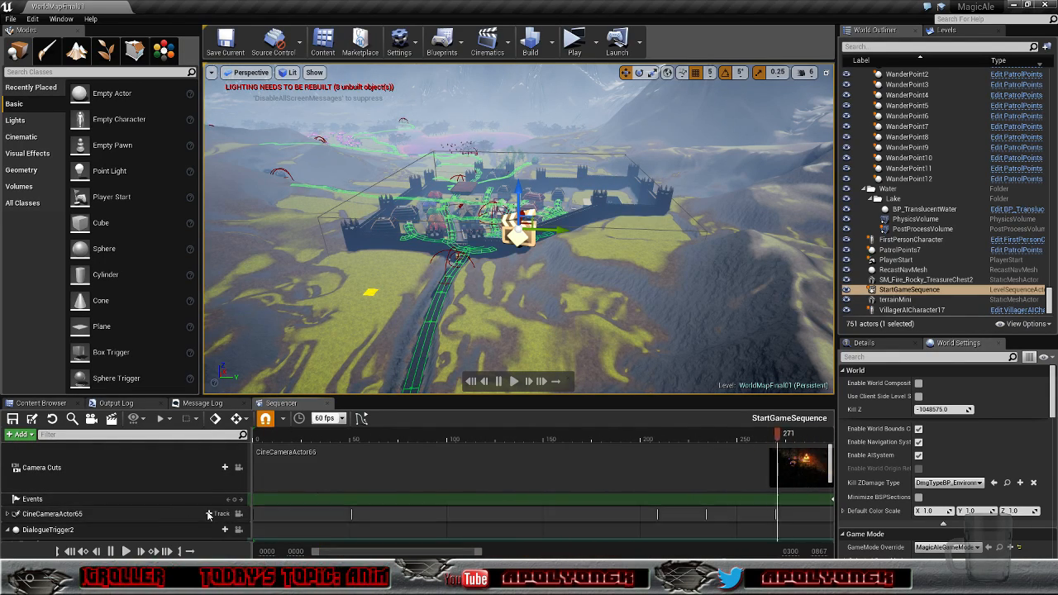
{"action": "scroll", "coordinate": [123, 474], "scroll_direction": "down", "scroll_amount": 2}
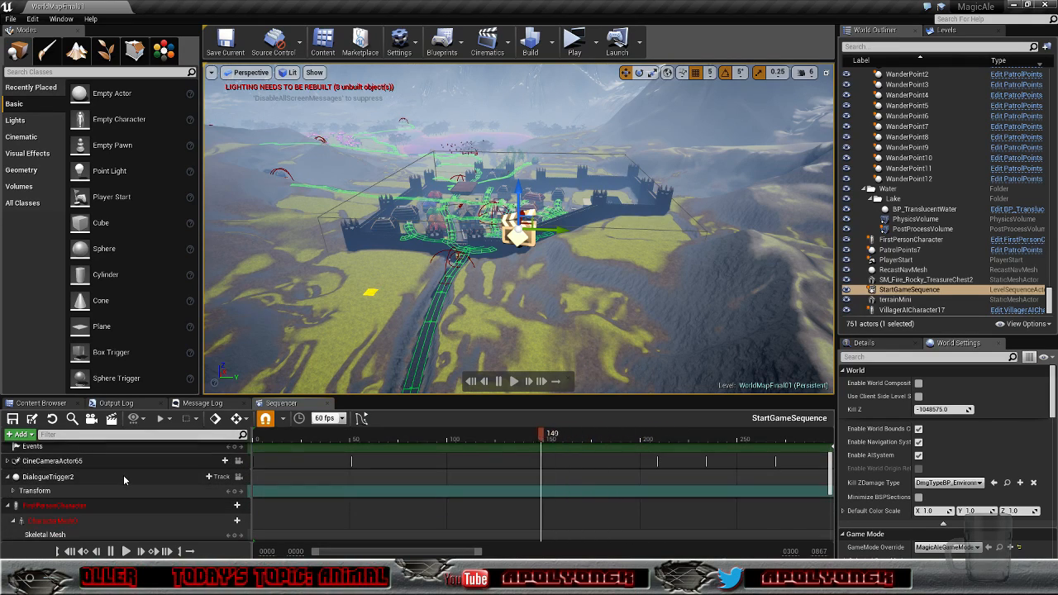
{"action": "scroll", "coordinate": [123, 474], "scroll_direction": "down", "scroll_amount": 2}
{"action": "scroll", "coordinate": [123, 475], "scroll_direction": "down", "scroll_amount": 3}
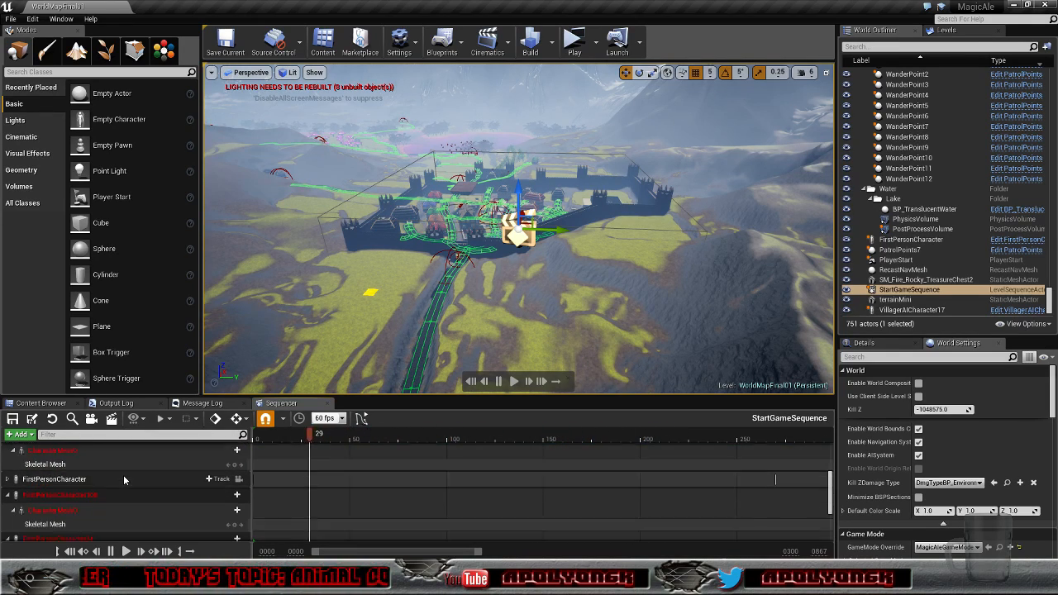
{"action": "scroll", "coordinate": [123, 475], "scroll_direction": "down", "scroll_amount": 3}
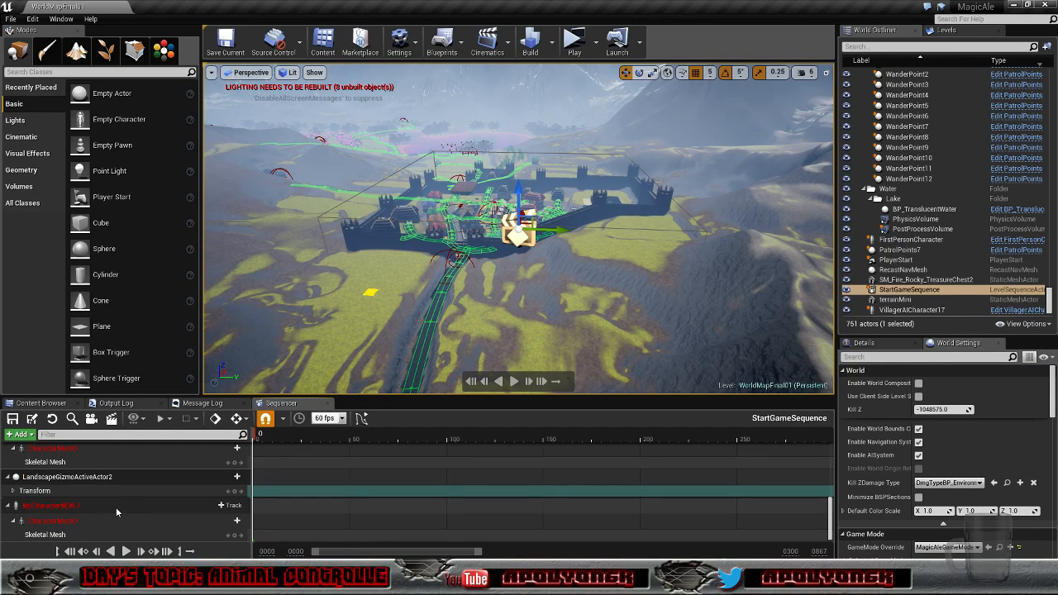
Step: Delete the broken MyCharacterNEW-1 track from StartGameSequence
{"action": "left_click", "coordinate": [115, 507]}
{"action": "left_click", "coordinate": [10, 506]}
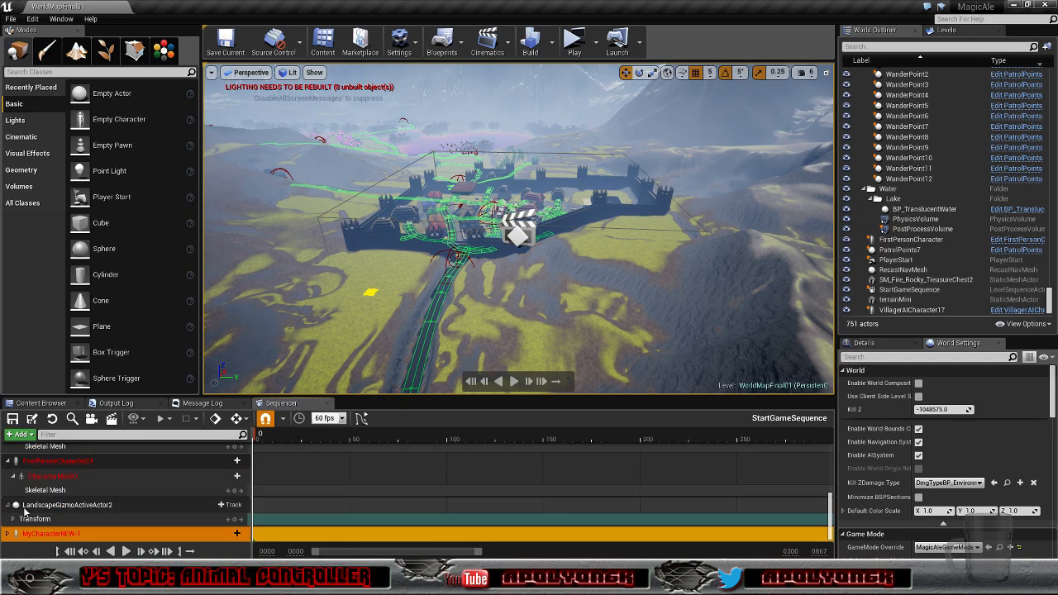
{"action": "right_click", "coordinate": [72, 533]}
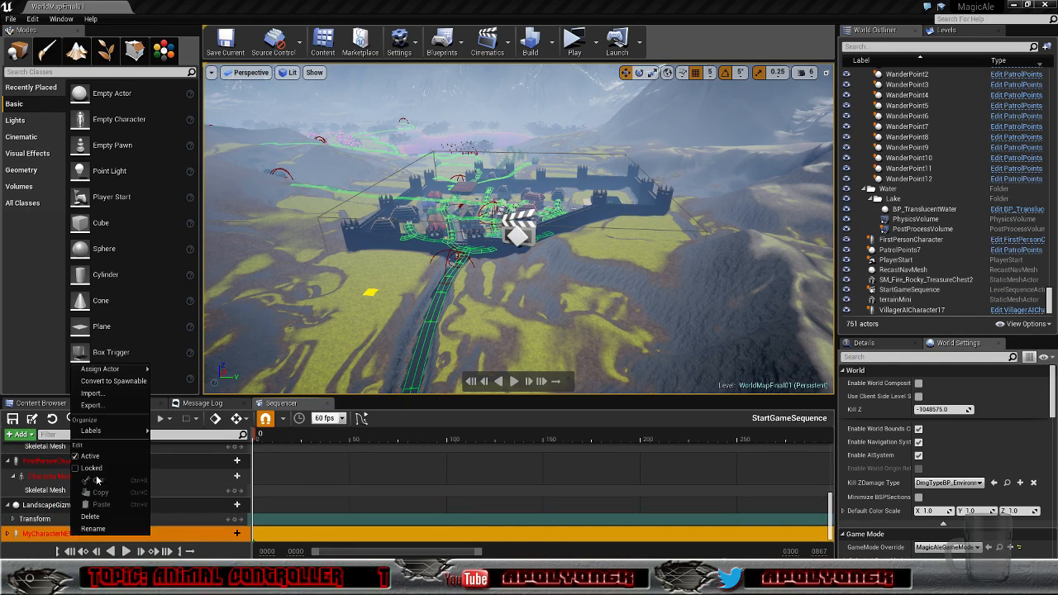
{"action": "left_click", "coordinate": [99, 518]}
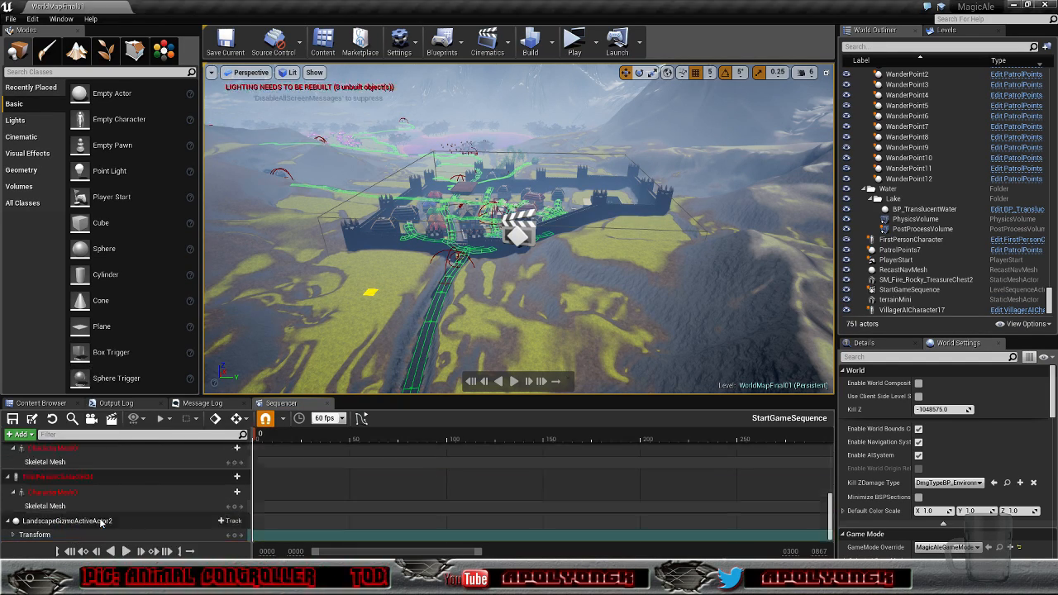
Step: Delete the three red FirstPersonCharacter tracks with missing bound objects, keeping the valid FirstPersonCharacter track
{"action": "right_click", "coordinate": [61, 480]}
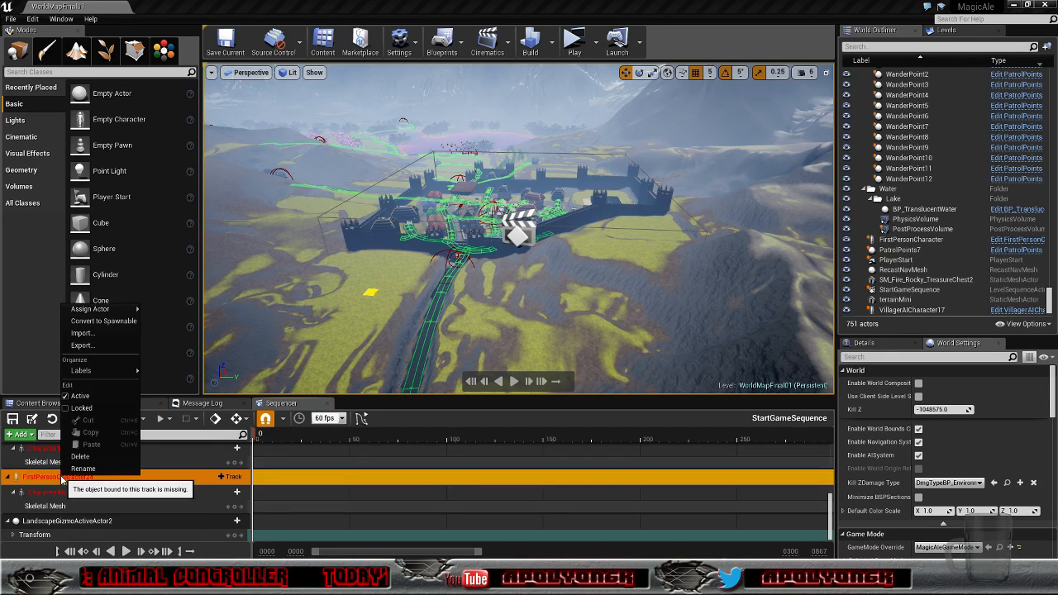
{"action": "left_click", "coordinate": [86, 454]}
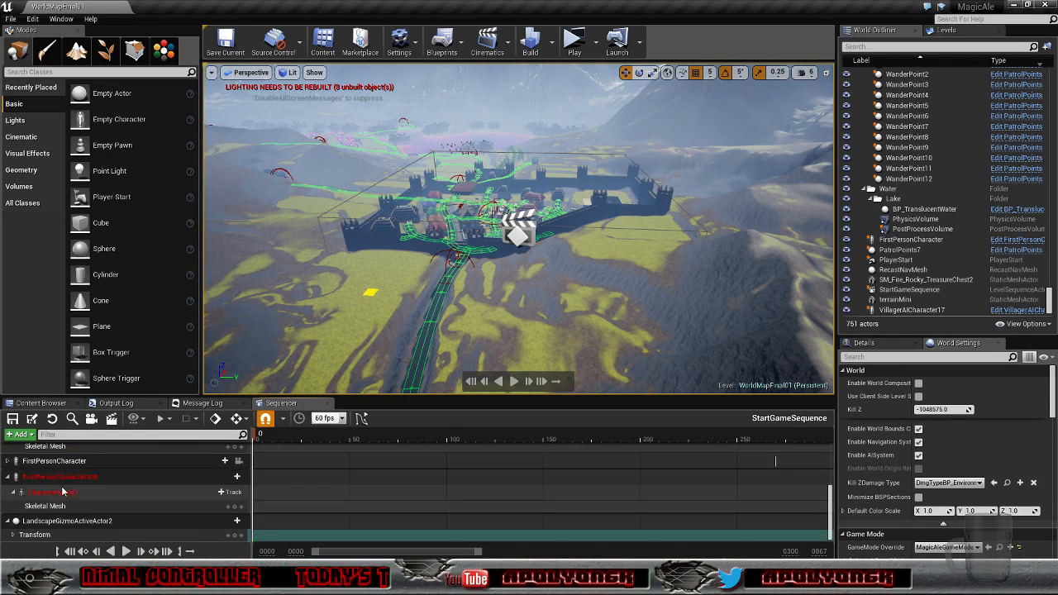
{"action": "left_click", "coordinate": [36, 478]}
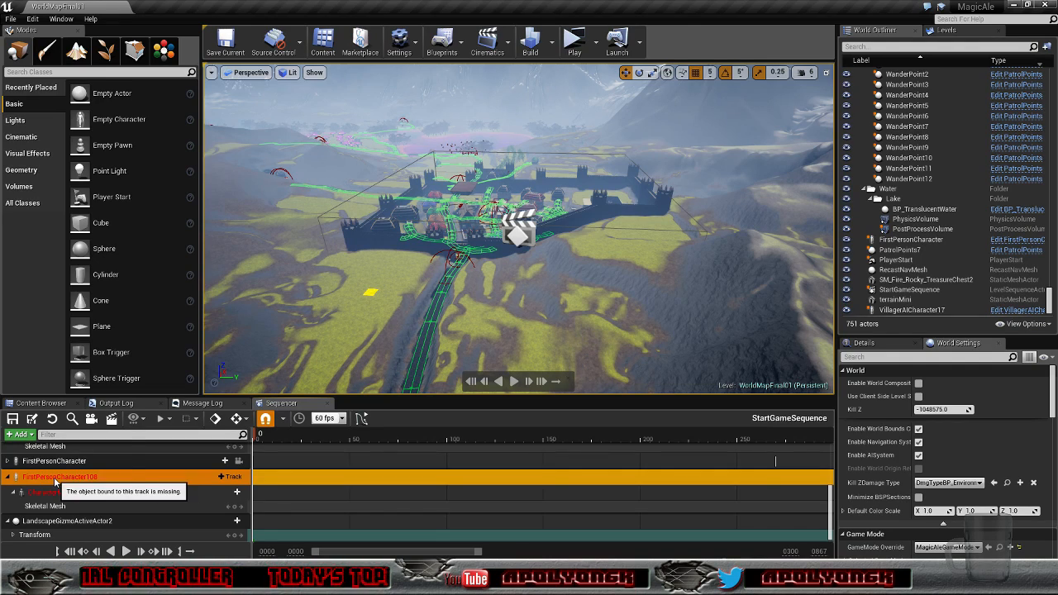
{"action": "right_click", "coordinate": [53, 477]}
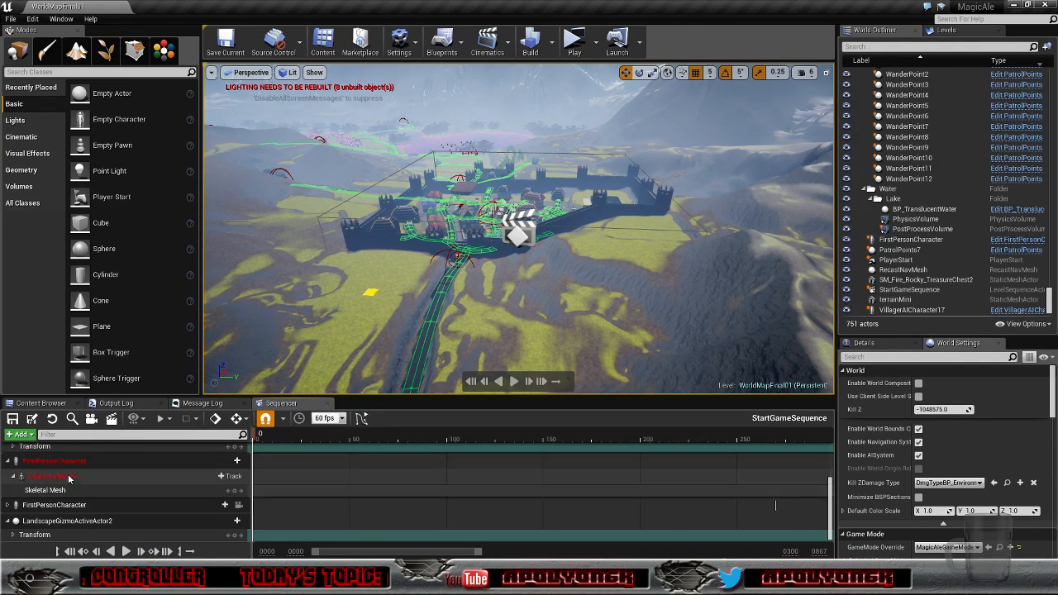
{"action": "scroll", "coordinate": [68, 484], "scroll_direction": "up", "scroll_amount": 1}
{"action": "left_click", "coordinate": [69, 484]}
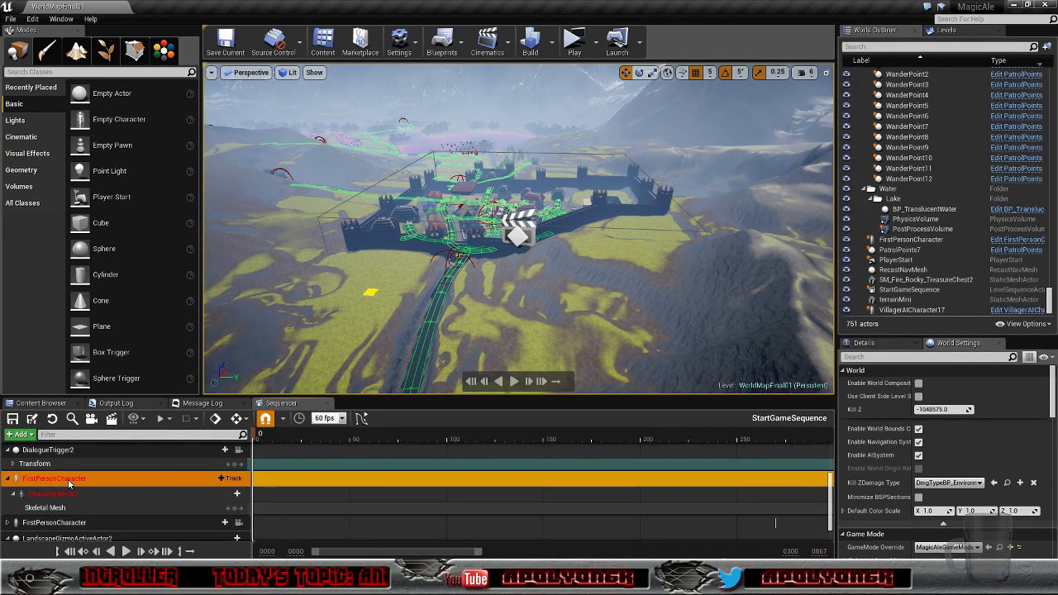
{"action": "right_click", "coordinate": [68, 481]}
{"action": "left_click", "coordinate": [88, 462]}
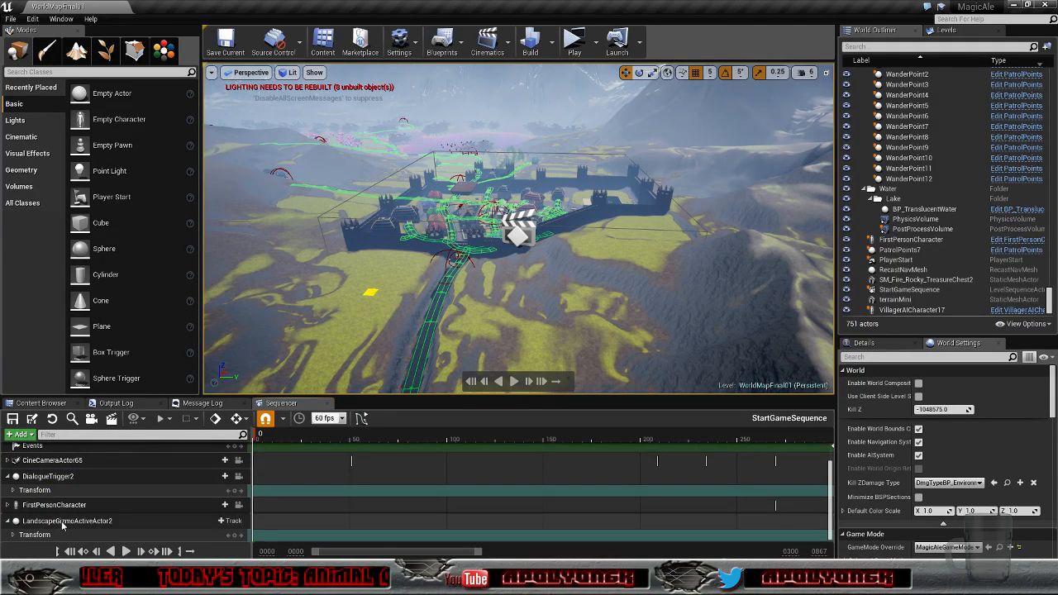
Step: Delete the LandscapeGizmoActiveActor2 and DialogueTrigger2 tracks from StartGameSequence
{"action": "left_click", "coordinate": [62, 522]}
{"action": "right_click", "coordinate": [62, 524]}
{"action": "left_click", "coordinate": [91, 502]}
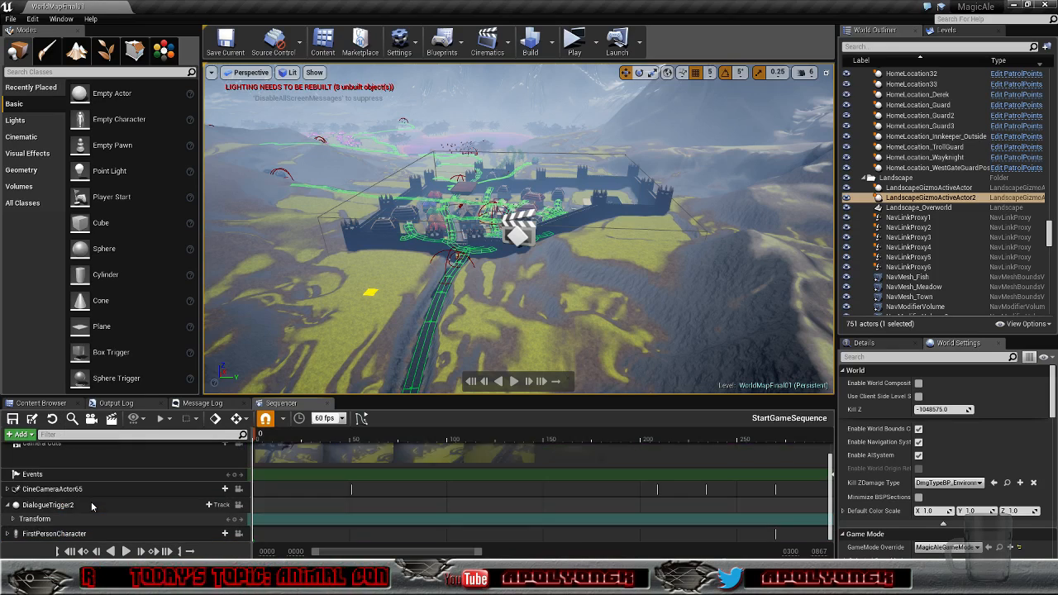
{"action": "left_click", "coordinate": [60, 505]}
{"action": "right_click", "coordinate": [60, 505]}
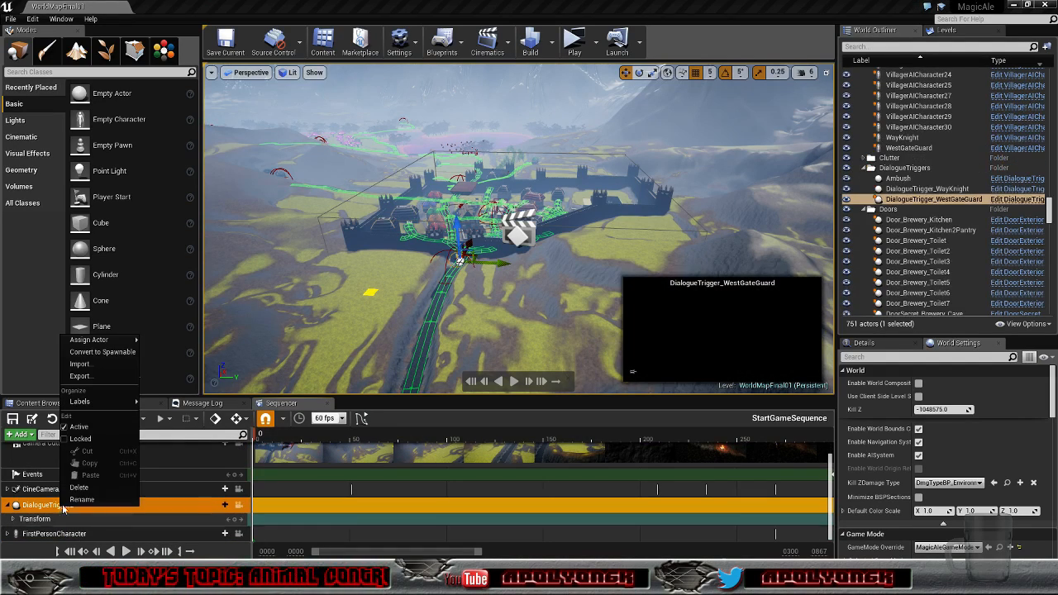
{"action": "left_click", "coordinate": [83, 489]}
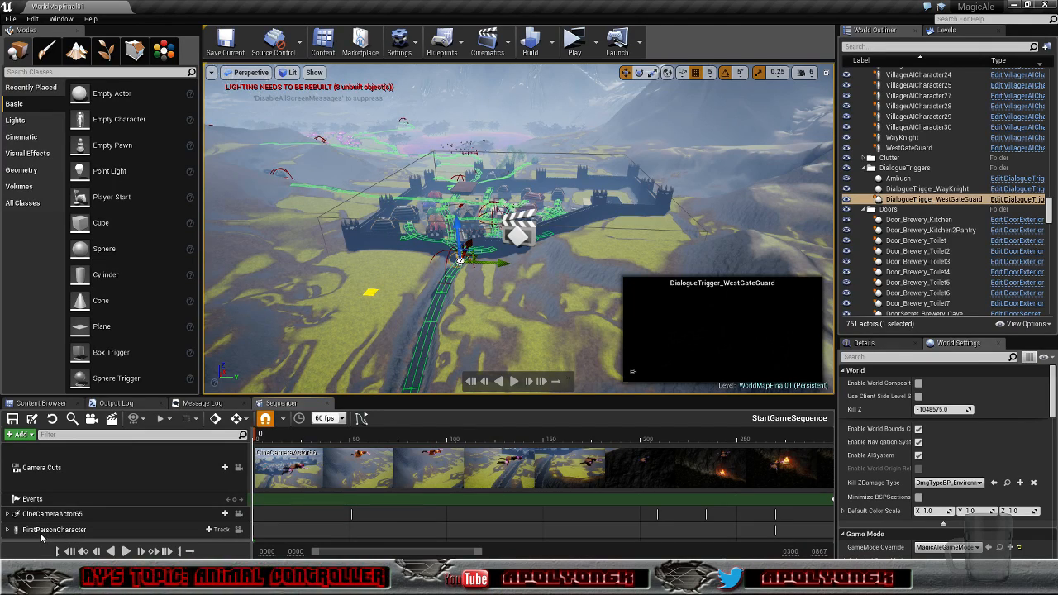
Step: Select the FirstPersonCharacter track and examine its actor in the level from several viewpoints, including its position relative to the town
{"action": "left_click", "coordinate": [47, 530]}
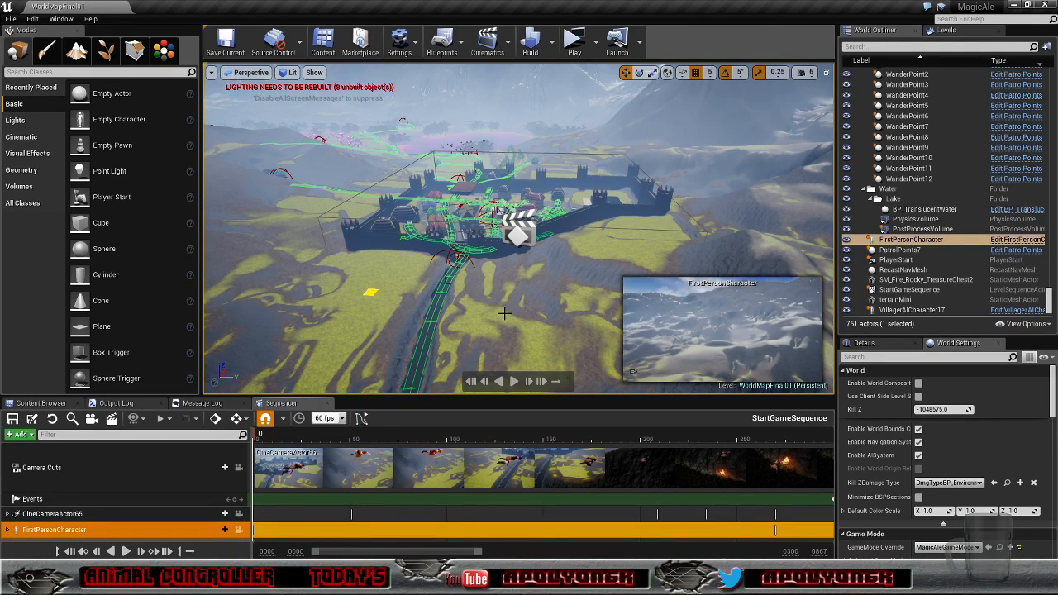
{"action": "right_click_drag", "start_coordinate": [496, 207], "coordinate": [447, 248]}
{"action": "key", "text": "w"}
{"action": "key", "text": "s"}
{"action": "key", "text": "w"}
{"action": "key", "text": "s"}
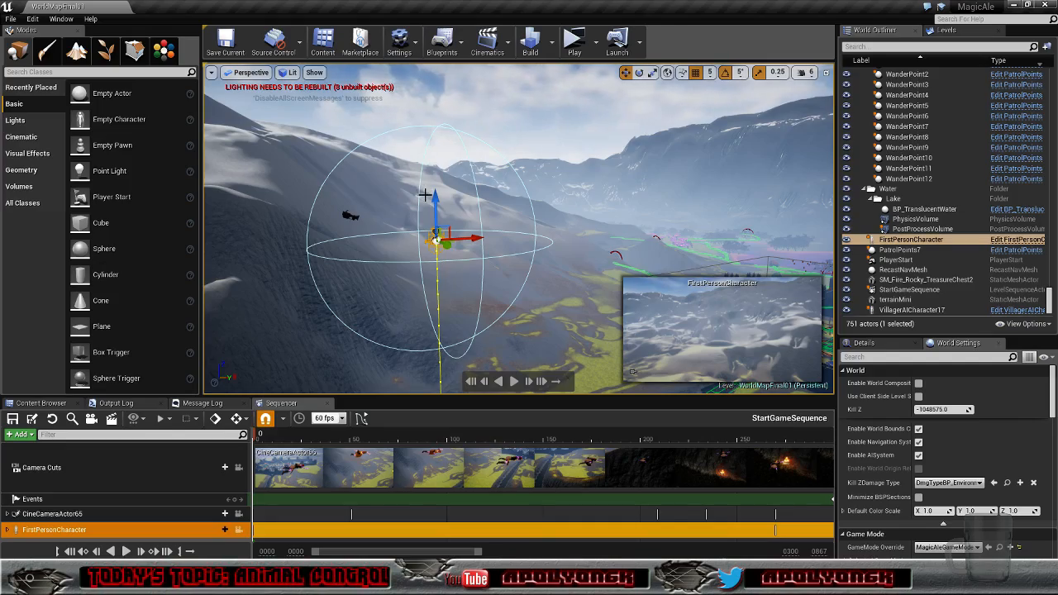
{"action": "key", "text": "w"}
{"action": "right_click_drag", "start_coordinate": [452, 222], "coordinate": [644, 248]}
{"action": "key", "text": "a"}
{"action": "key", "text": "s"}
{"action": "right_click_drag", "start_coordinate": [519, 228], "coordinate": [451, 211]}
{"action": "key", "text": "w"}
{"action": "key", "text": "s"}
{"action": "key", "text": "d"}
{"action": "key", "text": "w"}
{"action": "key", "text": "f"}
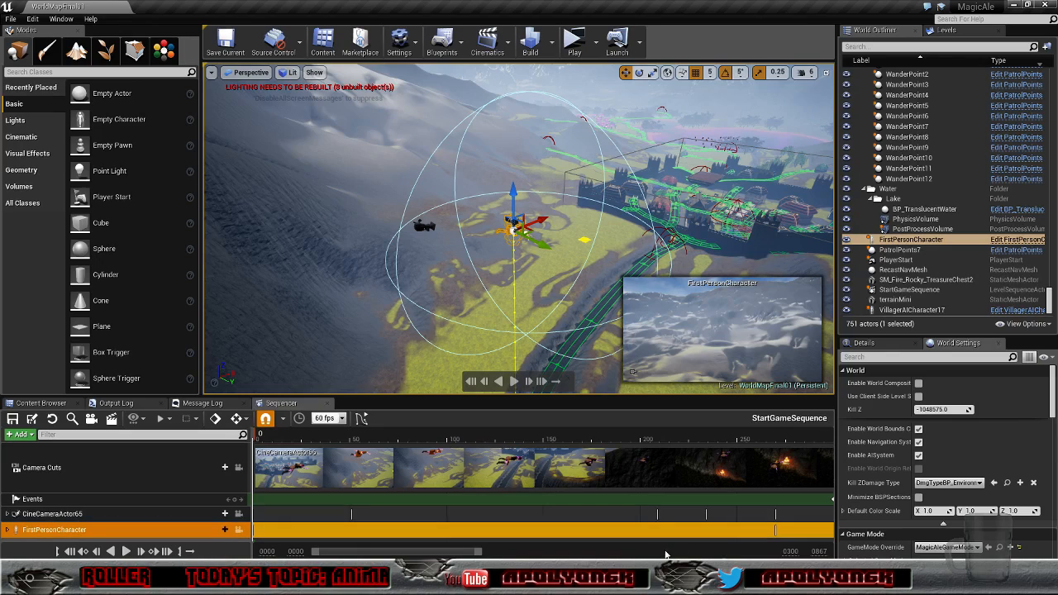
Step: Enlarge the Sequencer area and expand the FirstPersonCharacter track to show its animation, transform and visibility tracks
{"action": "mouse_move", "coordinate": [433, 559]}
{"action": "left_mouse_down"}
{"action": "mouse_move", "coordinate": [577, 556]}
{"action": "mouse_move", "coordinate": [426, 556]}
{"action": "left_mouse_up"}
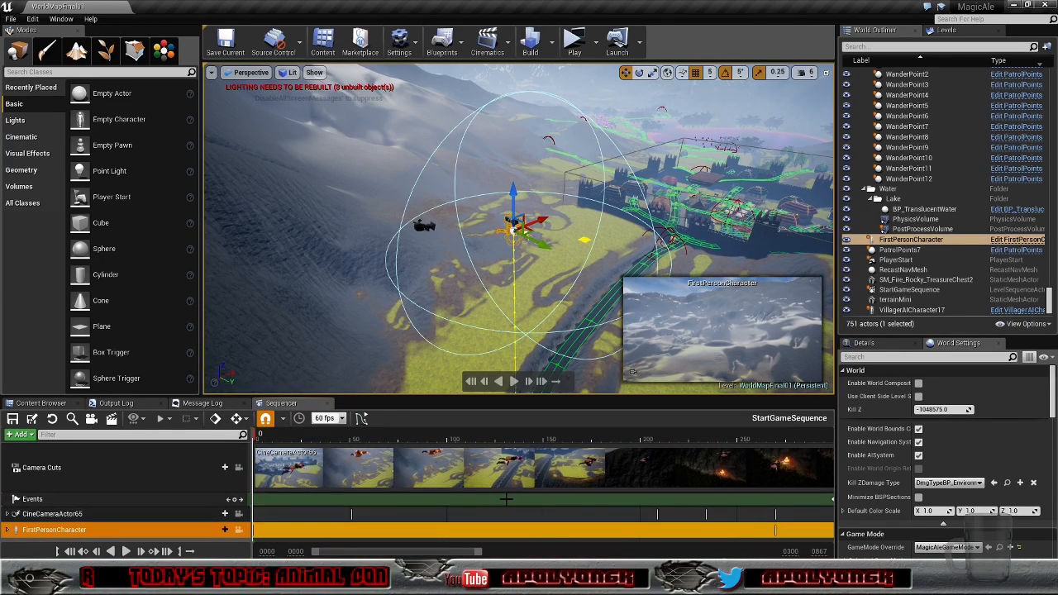
{"action": "left_click_drag", "start_coordinate": [390, 389], "coordinate": [390, 338]}
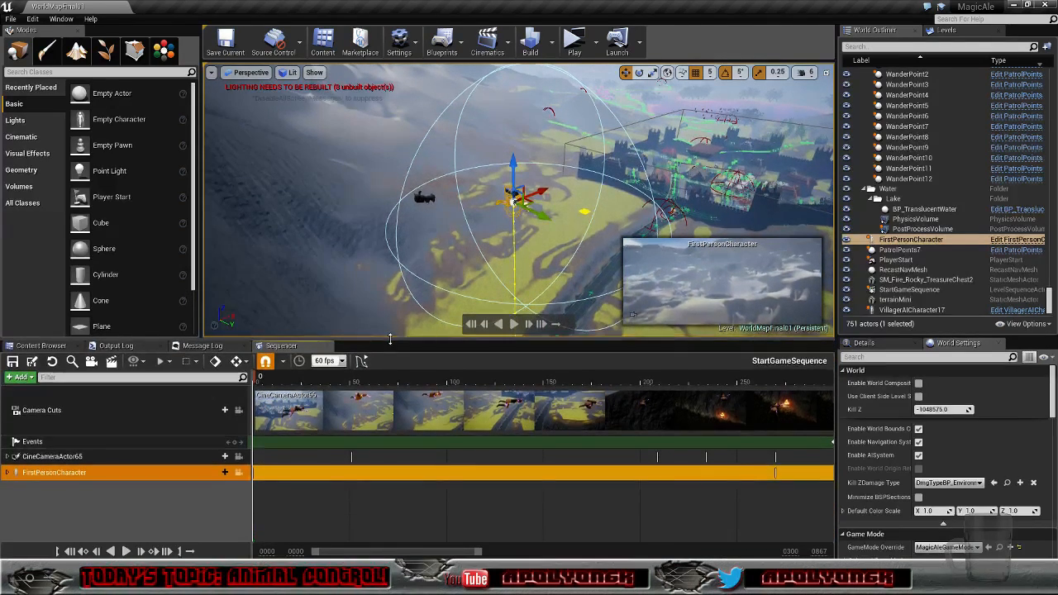
{"action": "left_click", "coordinate": [9, 473]}
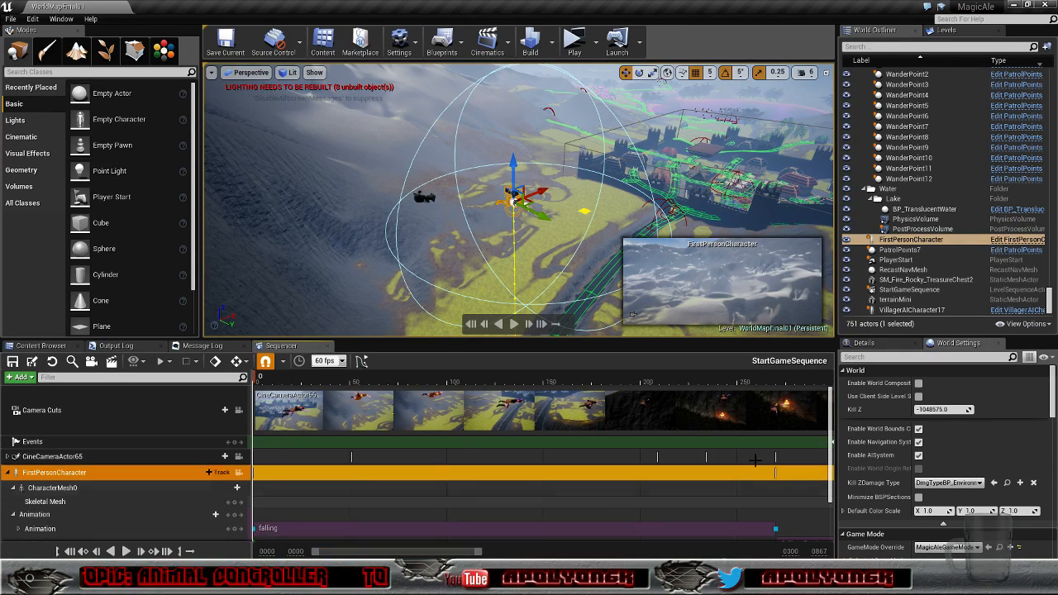
{"action": "scroll", "coordinate": [831, 440], "scroll_direction": "down", "scroll_amount": 2}
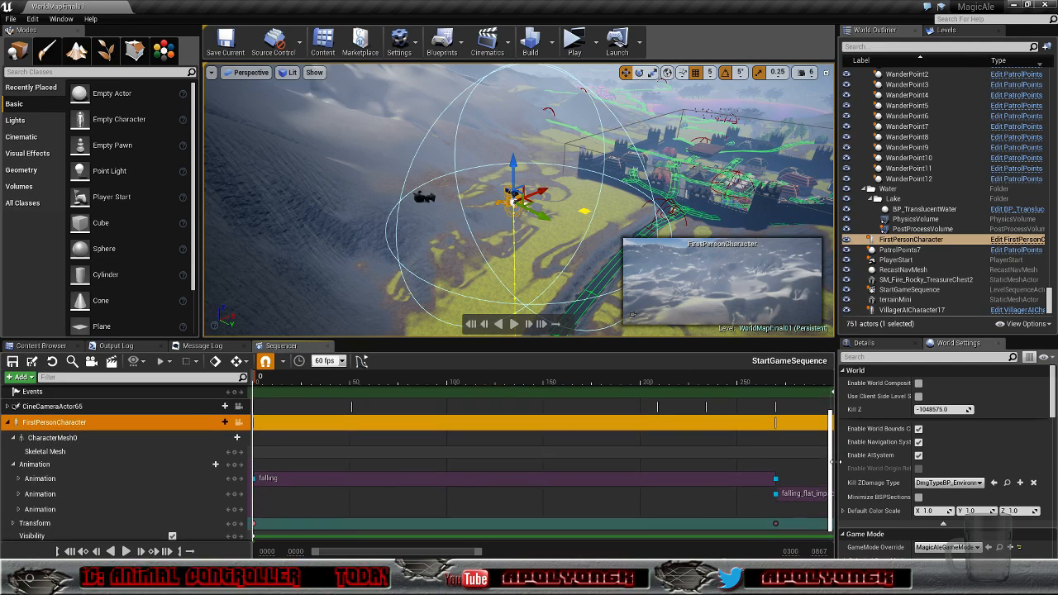
Step: Extend FirstPersonCharacter's falling_flat_impact animation clip so it starts at frame 262 and ends at frame 369
{"action": "left_click_drag", "start_coordinate": [313, 555], "coordinate": [445, 556]}
{"action": "left_click", "coordinate": [478, 493]}
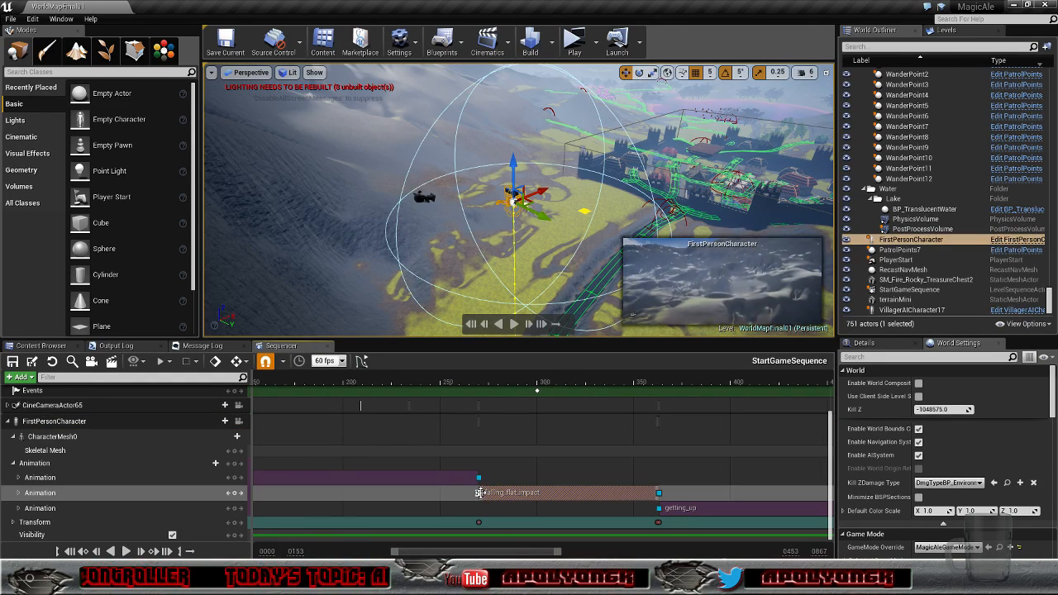
{"action": "left_click", "coordinate": [477, 493]}
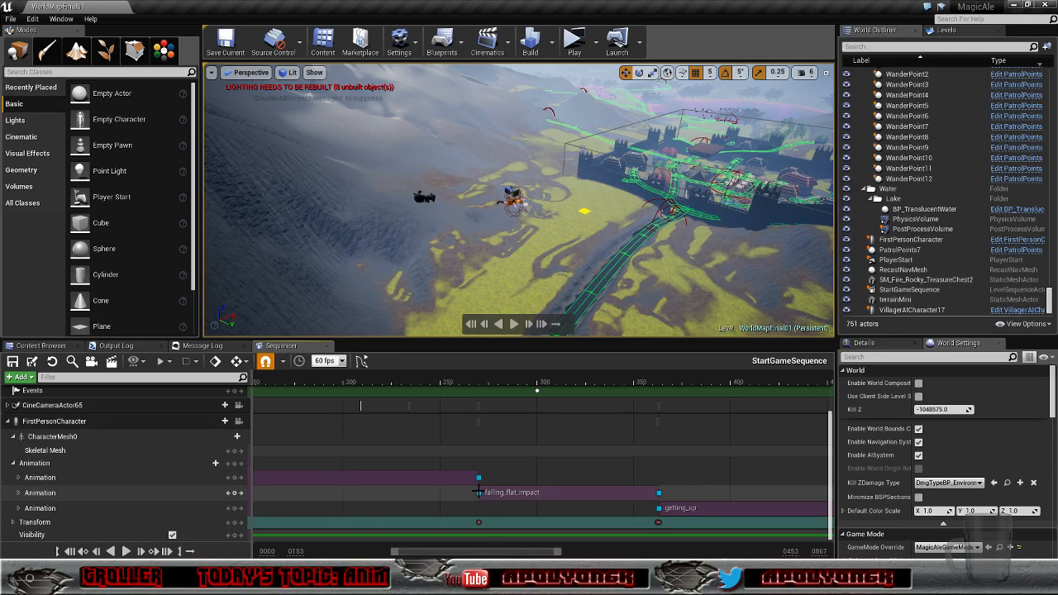
{"action": "left_click_drag", "start_coordinate": [480, 492], "coordinate": [465, 494]}
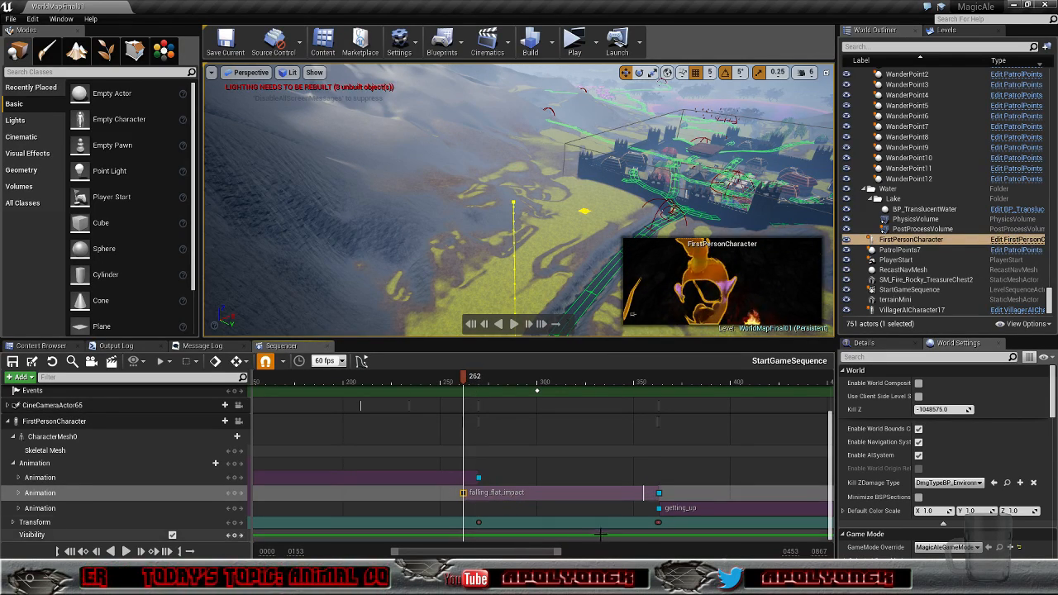
{"action": "left_click_drag", "start_coordinate": [657, 493], "coordinate": [669, 494]}
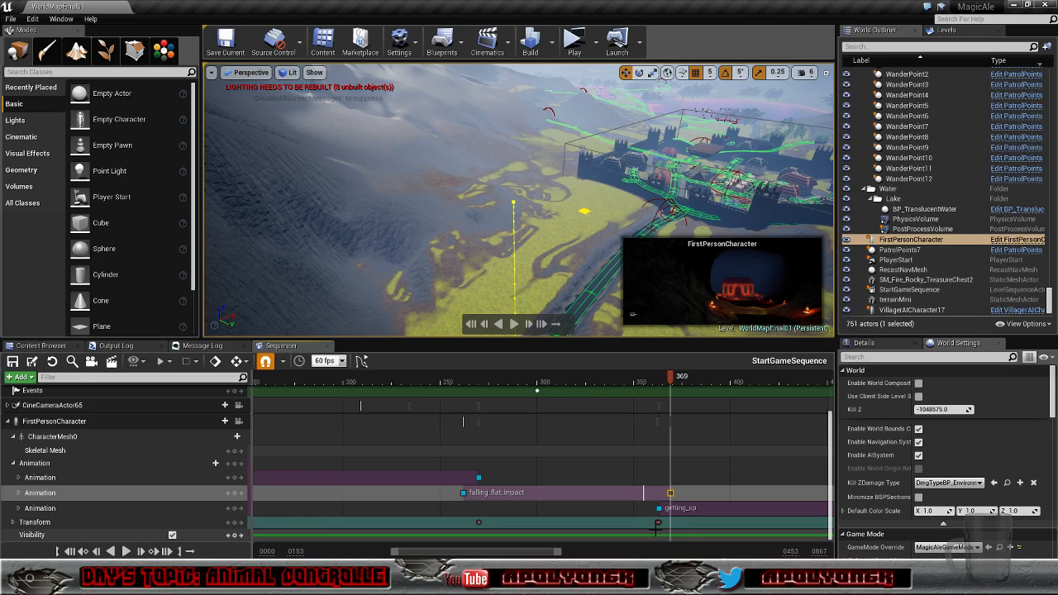
{"action": "mouse_move", "coordinate": [462, 493]}
{"action": "left_mouse_down"}
{"action": "mouse_move", "coordinate": [480, 491]}
{"action": "mouse_move", "coordinate": [464, 492]}
{"action": "left_mouse_up"}
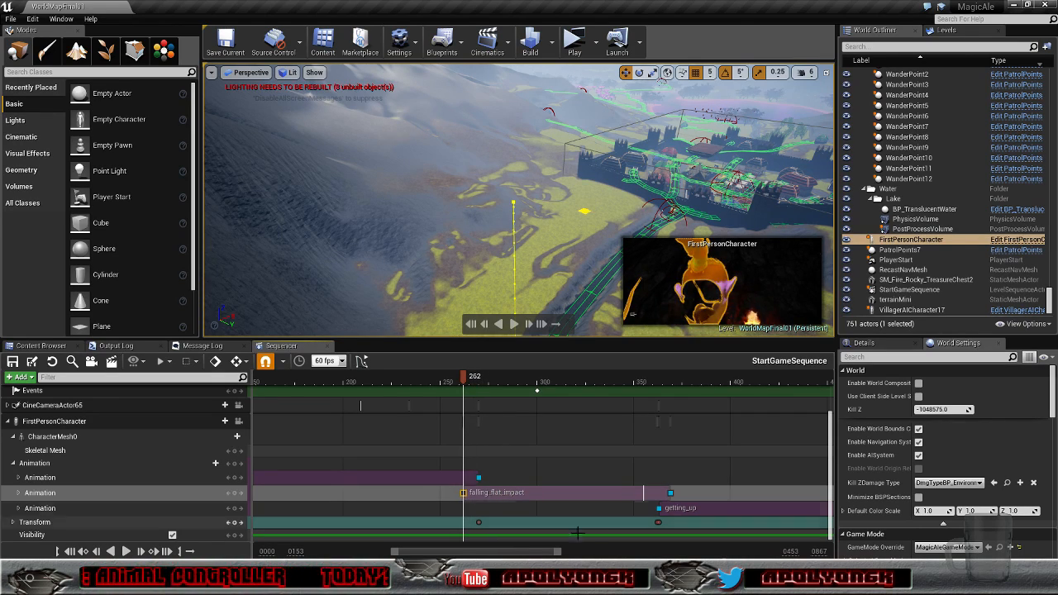
Step: Check the end of FirstPersonCharacter's Visibility track, save StartGameSequence, and play the level to preview the cinematic before stopping it
{"action": "left_click_drag", "start_coordinate": [528, 551], "coordinate": [752, 556]}
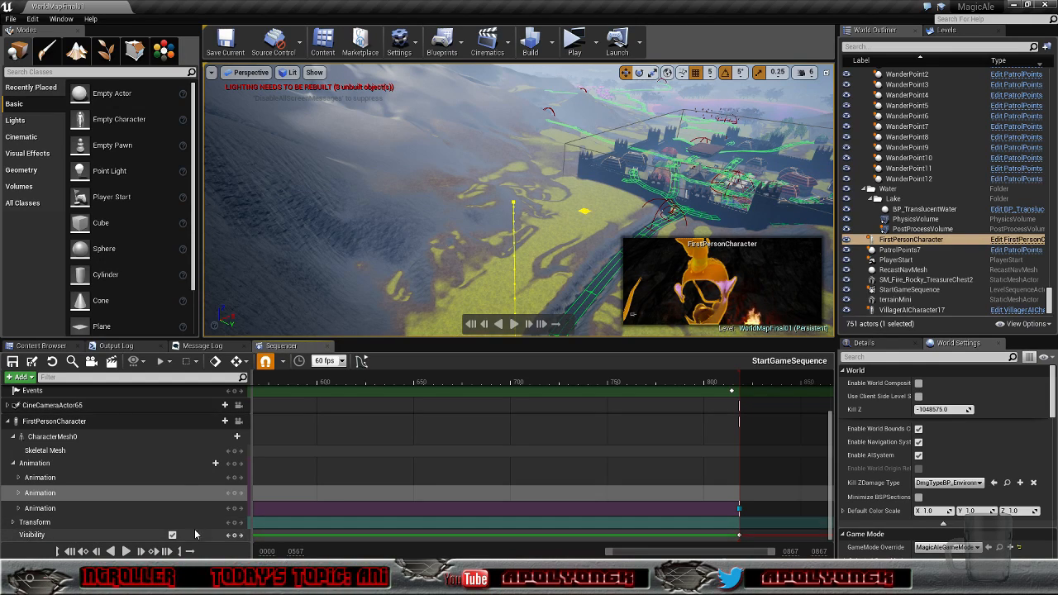
{"action": "left_click", "coordinate": [151, 537]}
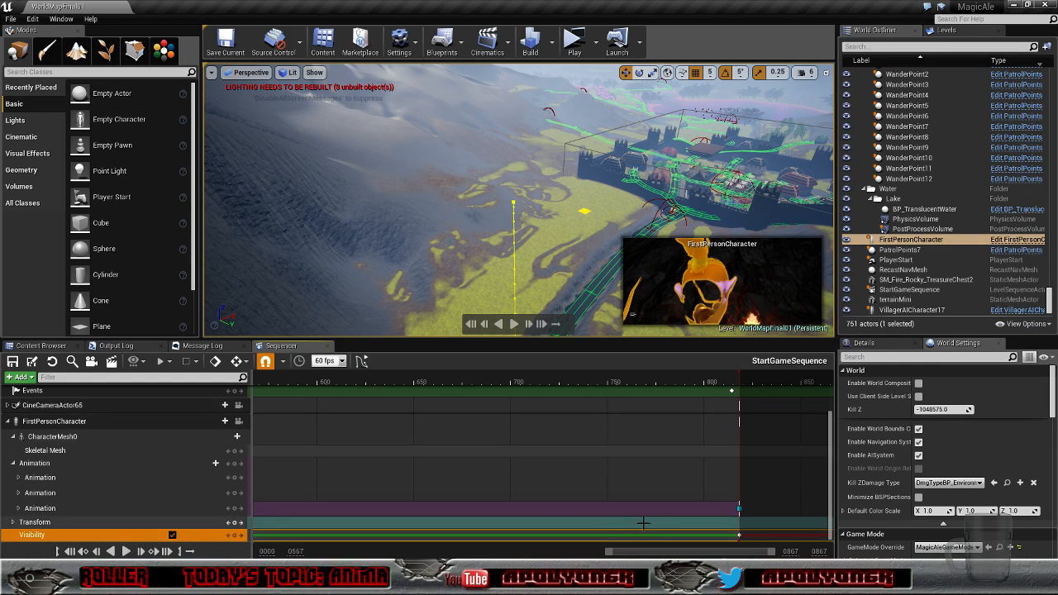
{"action": "left_click", "coordinate": [13, 362]}
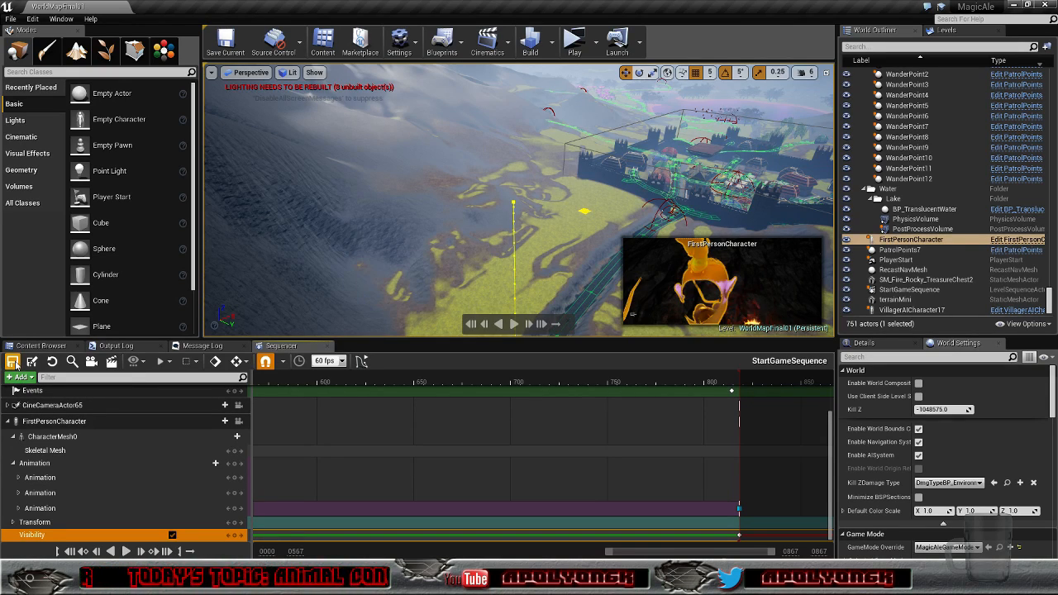
{"action": "left_click", "coordinate": [575, 45]}
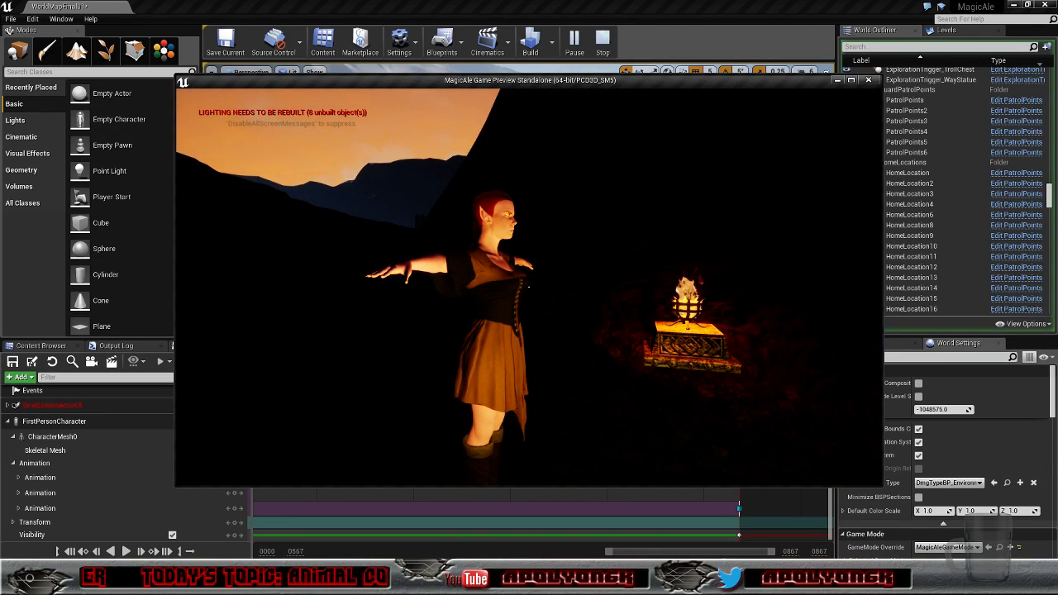
{"action": "key", "text": "Escape"}
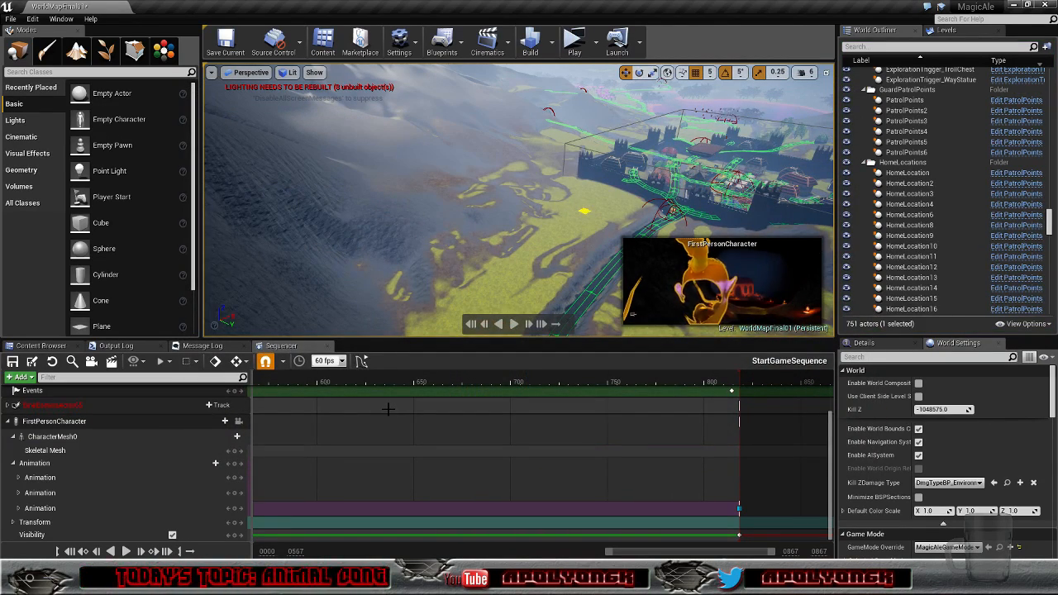
Step: Inspect the final key on FirstPersonCharacter's Visibility track, including the key's options and the track's options
{"action": "scroll", "coordinate": [118, 475], "scroll_direction": "up", "scroll_amount": 3}
{"action": "scroll", "coordinate": [116, 472], "scroll_direction": "down", "scroll_amount": 3}
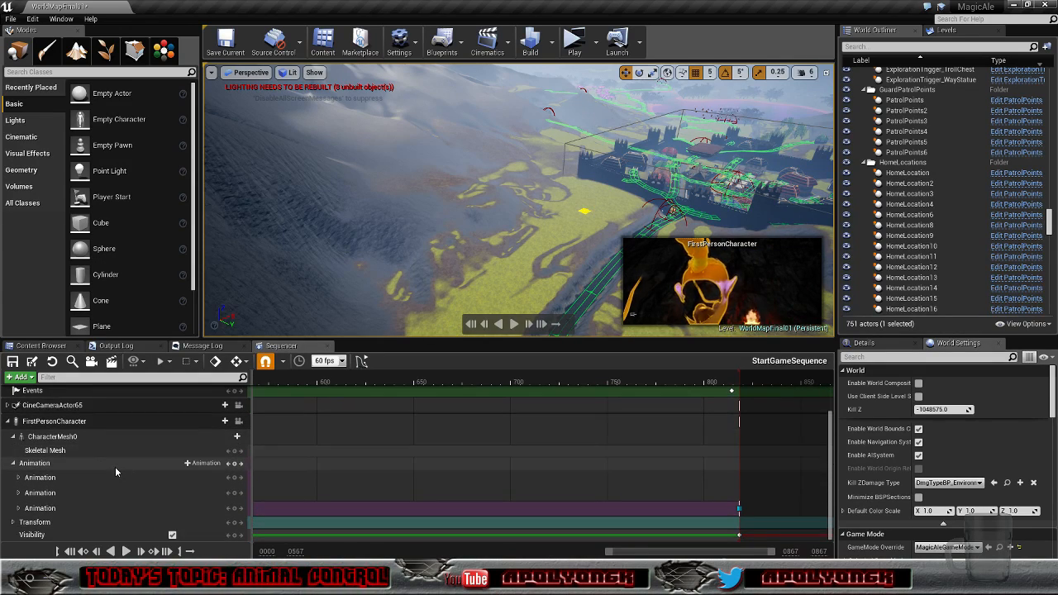
{"action": "left_click", "coordinate": [740, 535]}
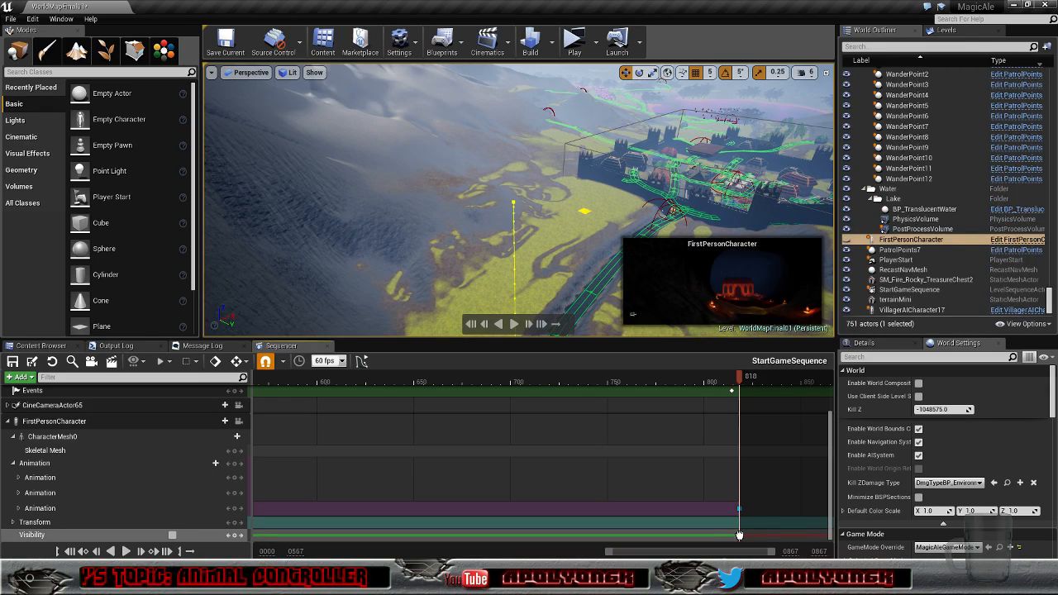
{"action": "right_click", "coordinate": [740, 536]}
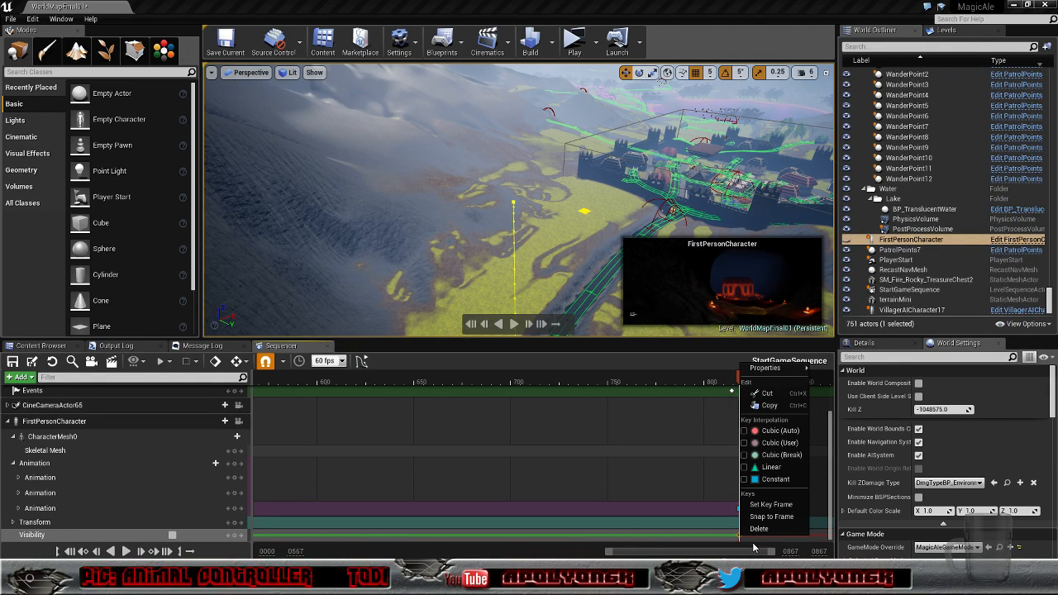
{"action": "left_click", "coordinate": [741, 537]}
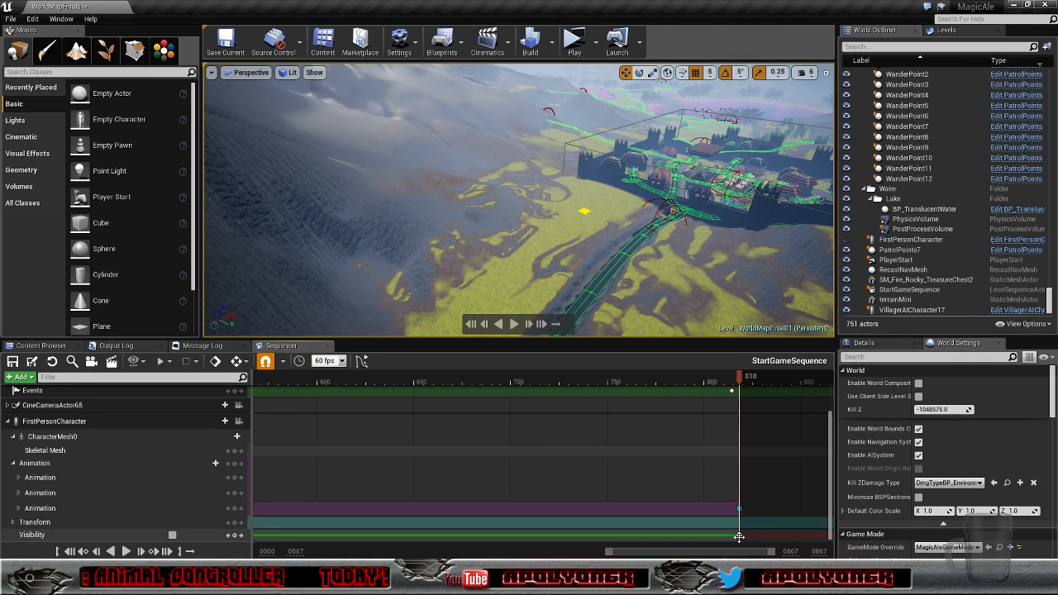
{"action": "left_click", "coordinate": [739, 536]}
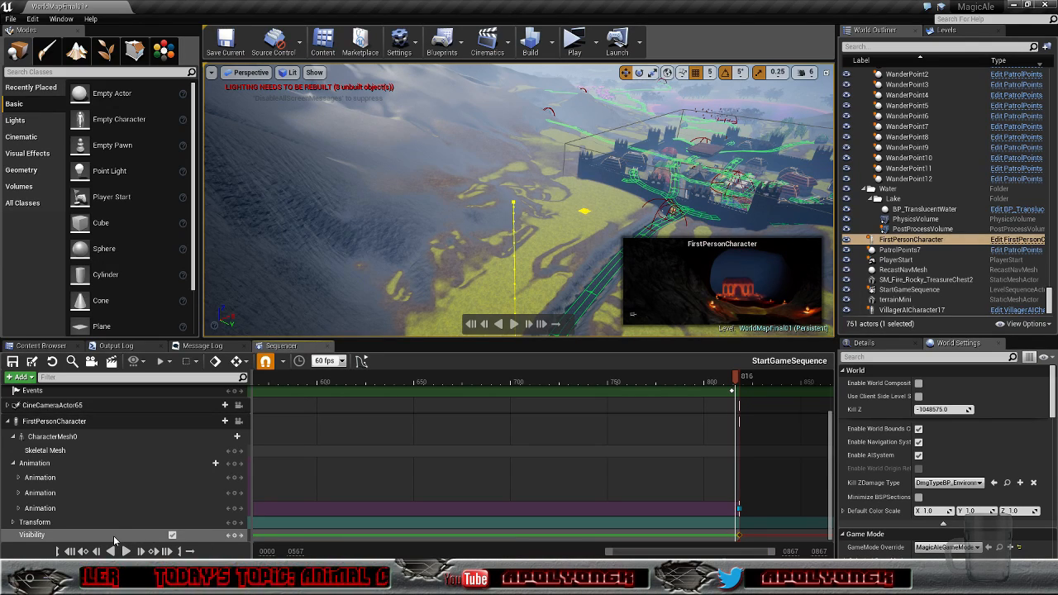
{"action": "right_click", "coordinate": [115, 540]}
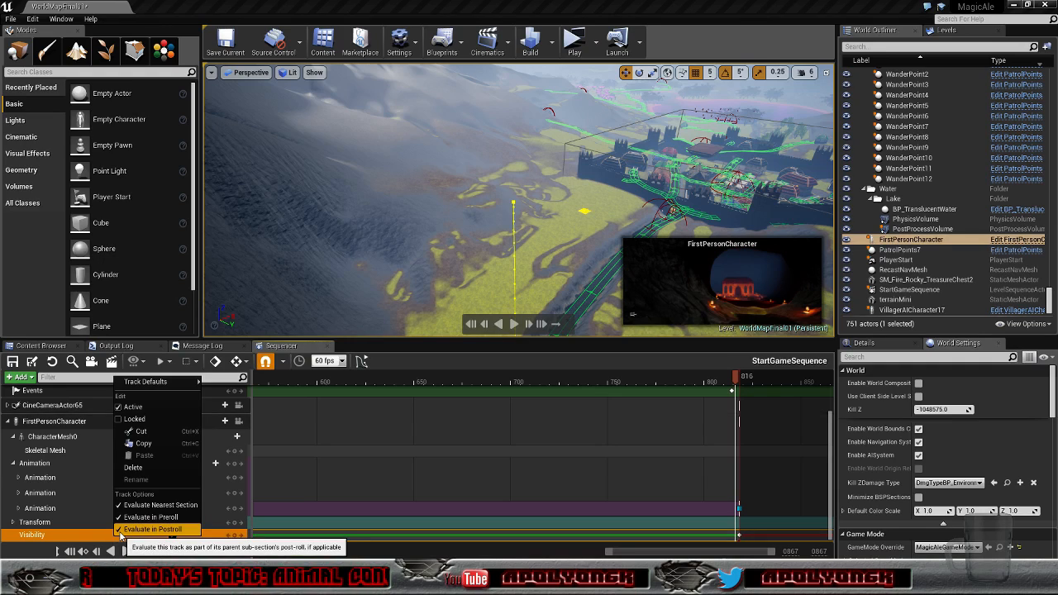
{"action": "left_click", "coordinate": [47, 536]}
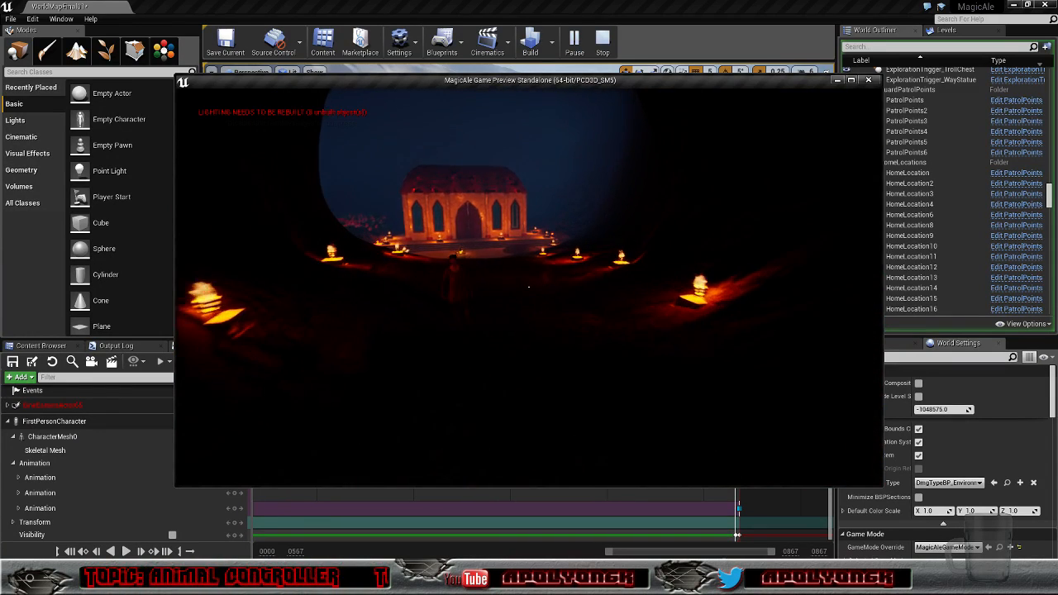
Step: Play-test the level's start by walking between the candlelit cave and the chapel and approaching the villager in the cave
{"action": "key", "text": "w"}
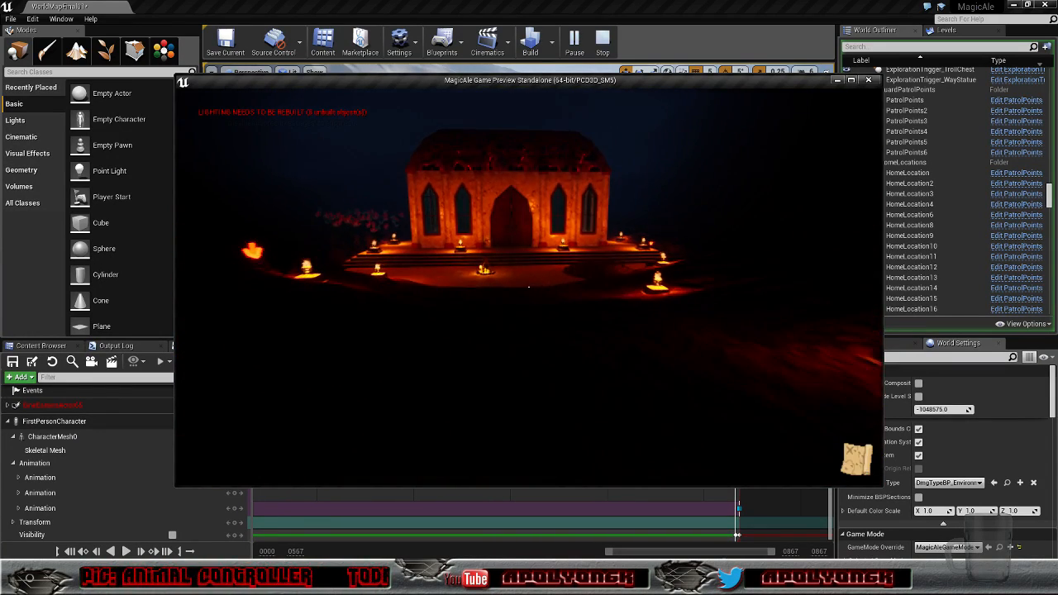
{"action": "key", "text": "w"}
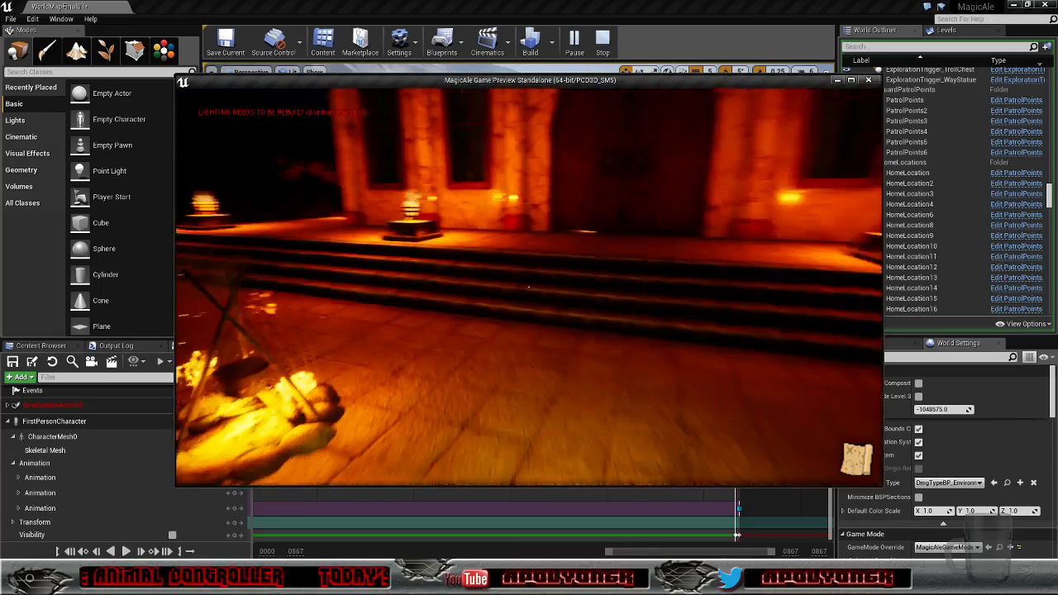
{"action": "key", "text": "w"}
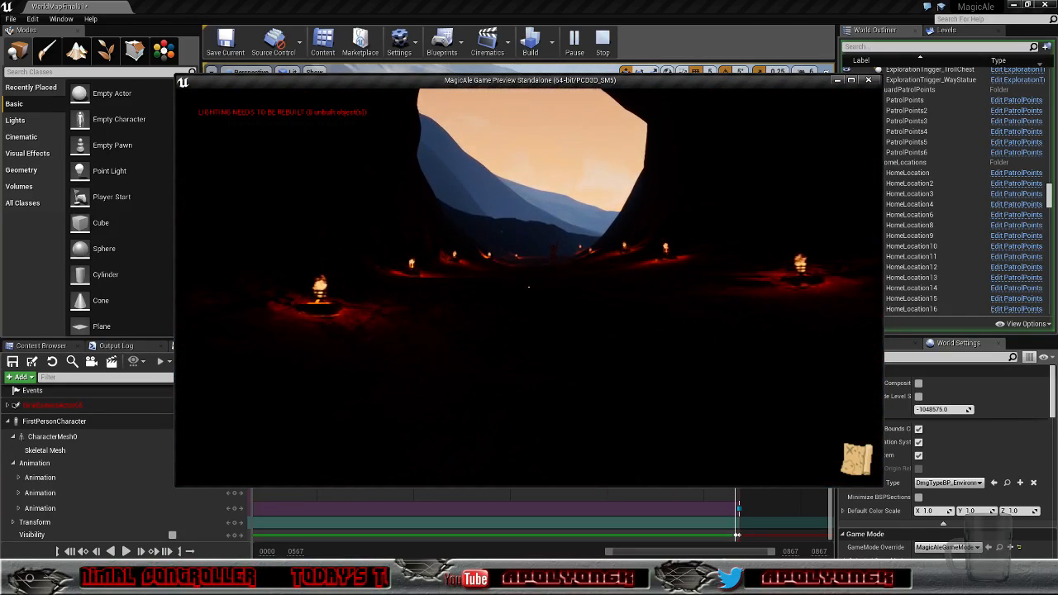
{"action": "key", "text": "w"}
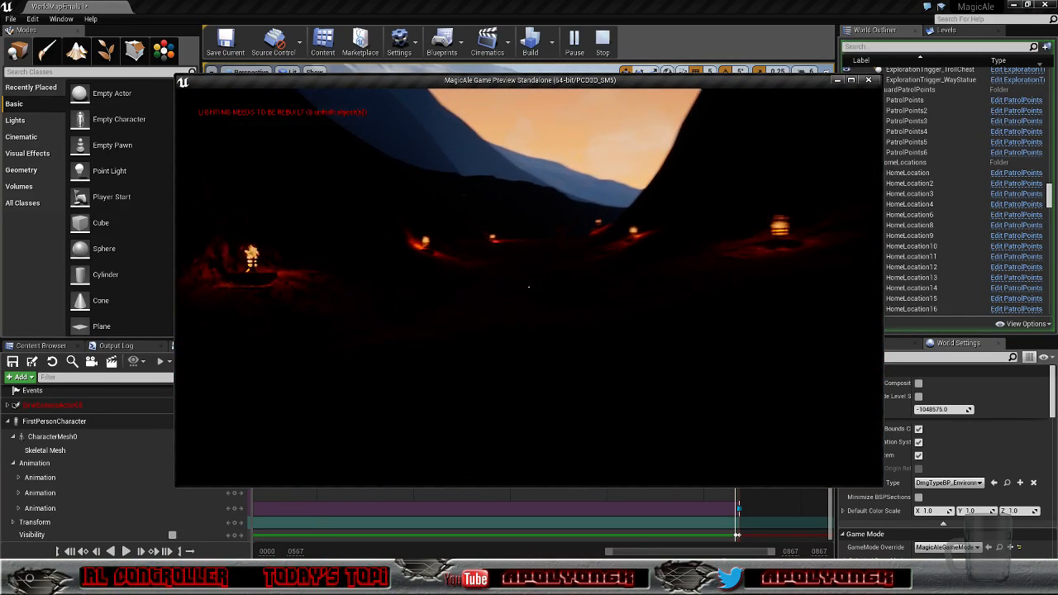
{"action": "key", "text": "w"}
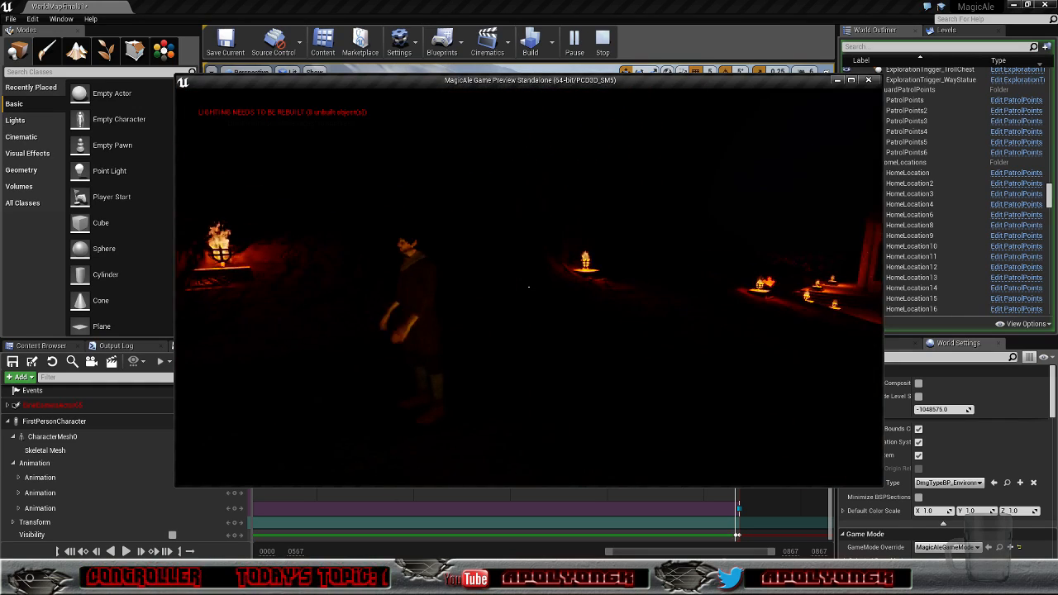
{"action": "key", "text": "w"}
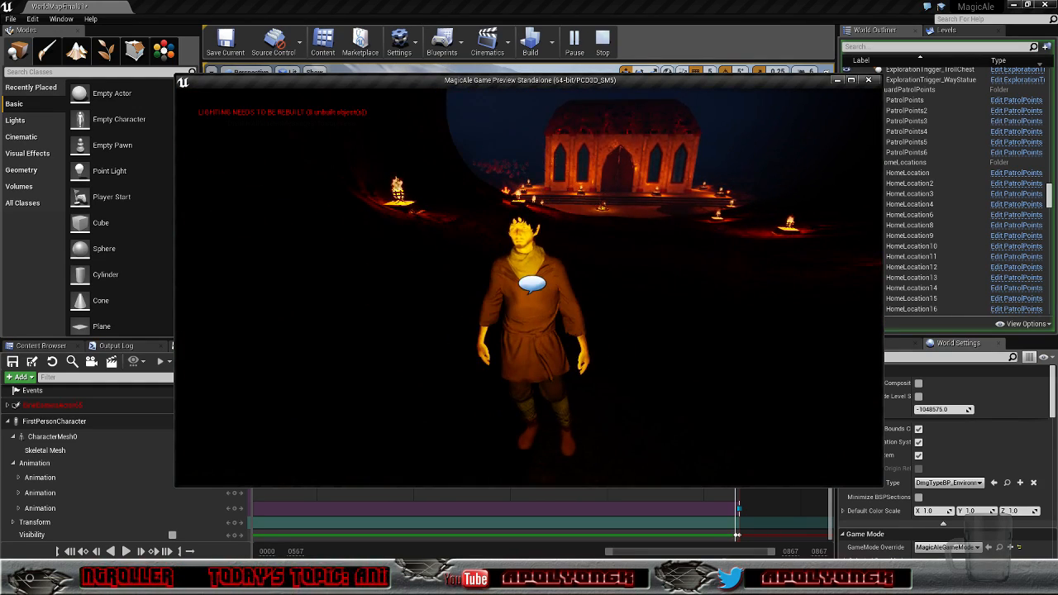
{"action": "key", "text": "w"}
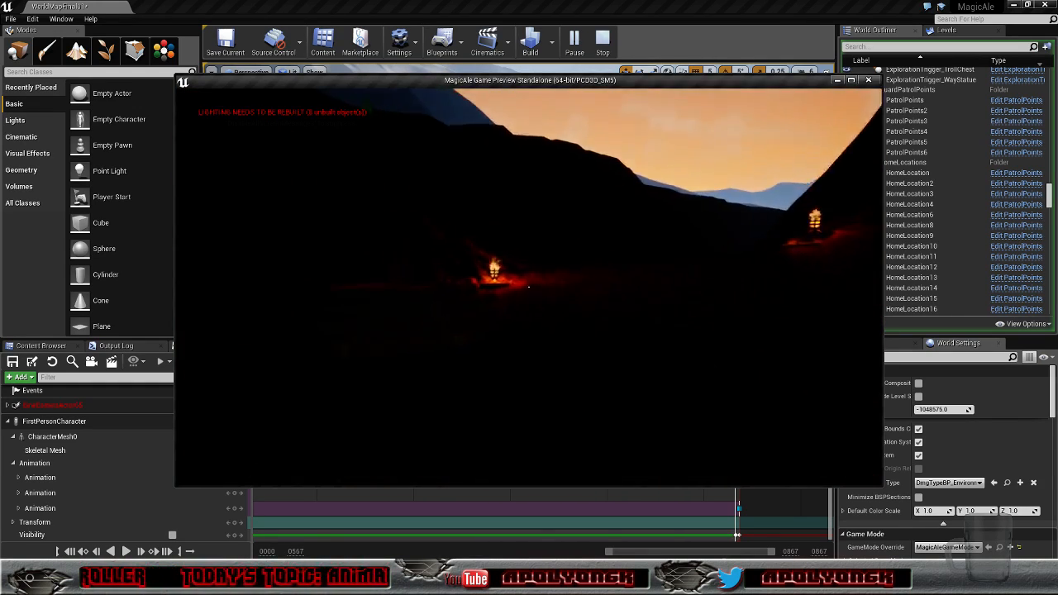
Step: Walk the player character out through the dark valley and up to the castle's gateway in the game preview
{"action": "key", "text": "w"}
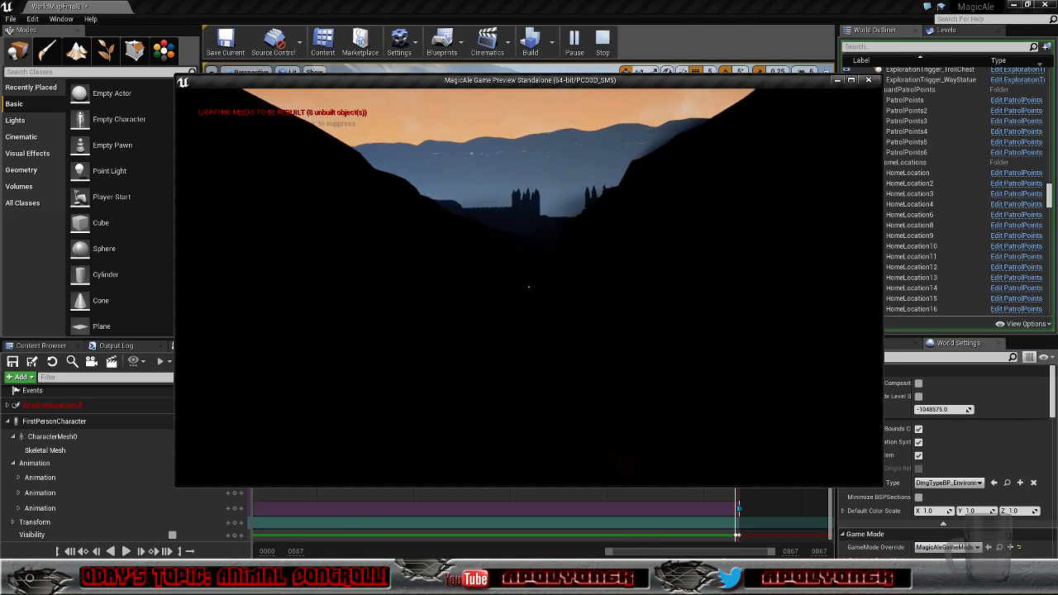
{"action": "key", "text": "w"}
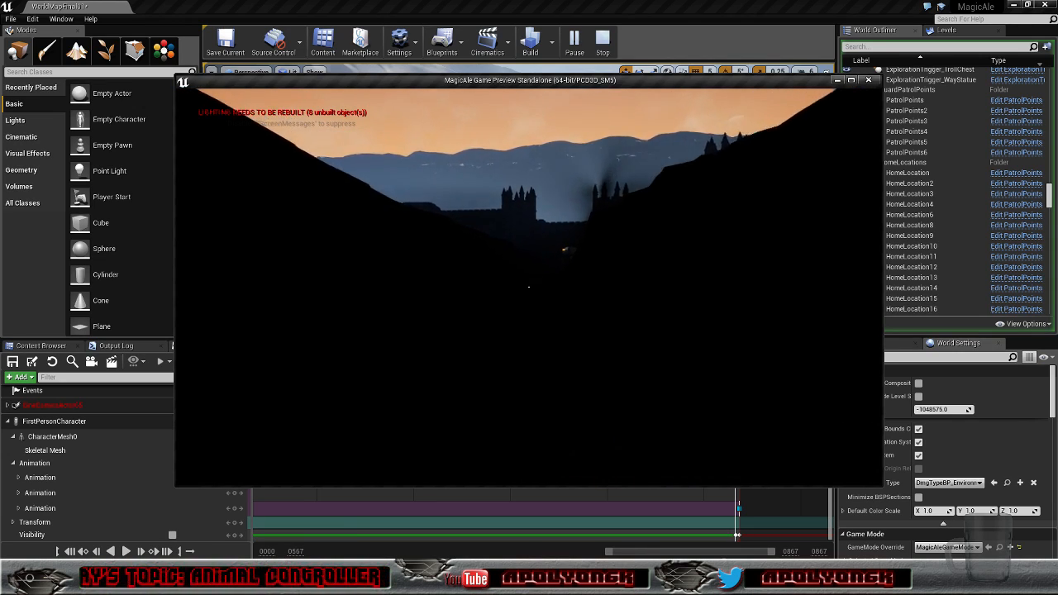
{"action": "key", "text": "w"}
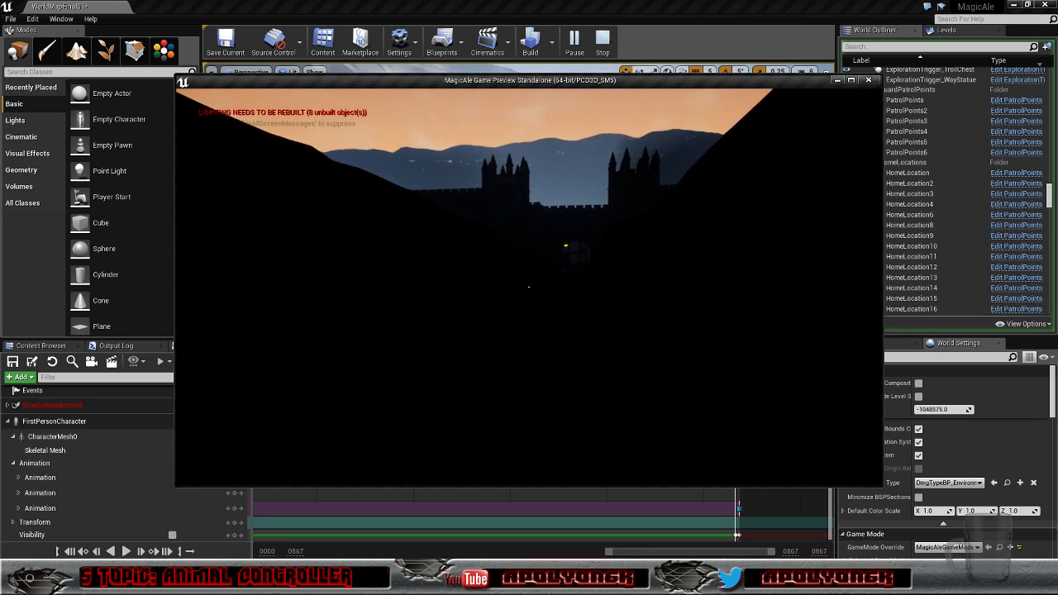
{"action": "key", "text": "w"}
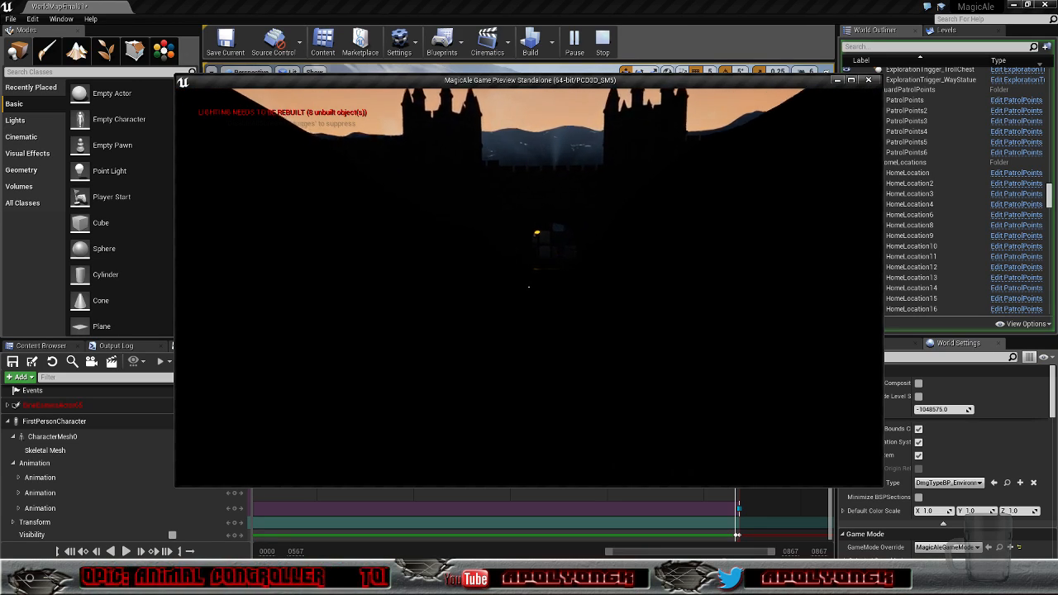
{"action": "key", "text": "w"}
{"action": "key", "text": "w"}
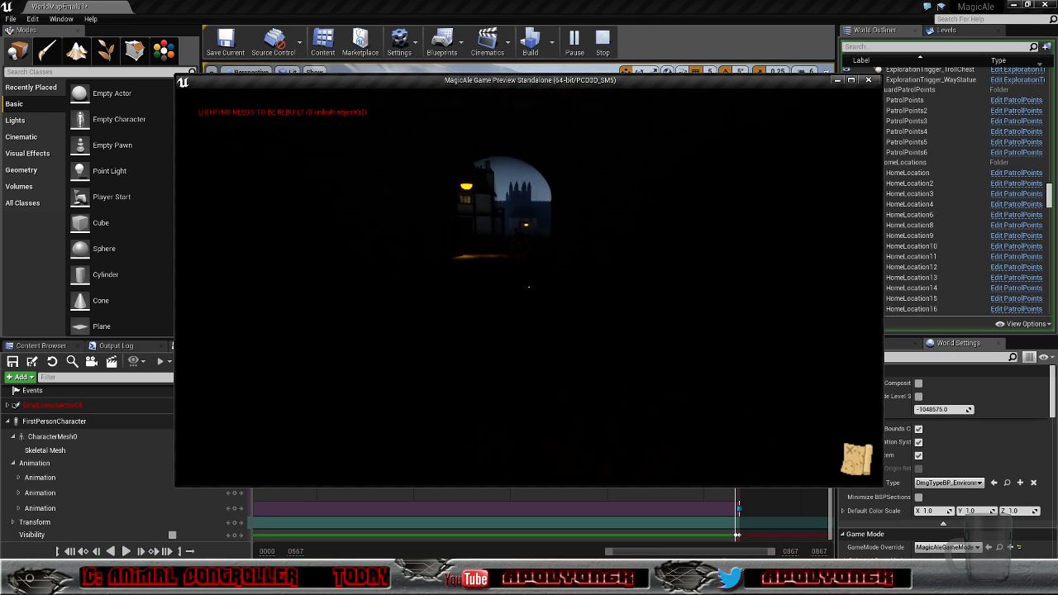
Step: Approach WestGateGuard and work through the dialogue, answering "Just a traveller." to the first question
{"action": "key", "text": "w"}
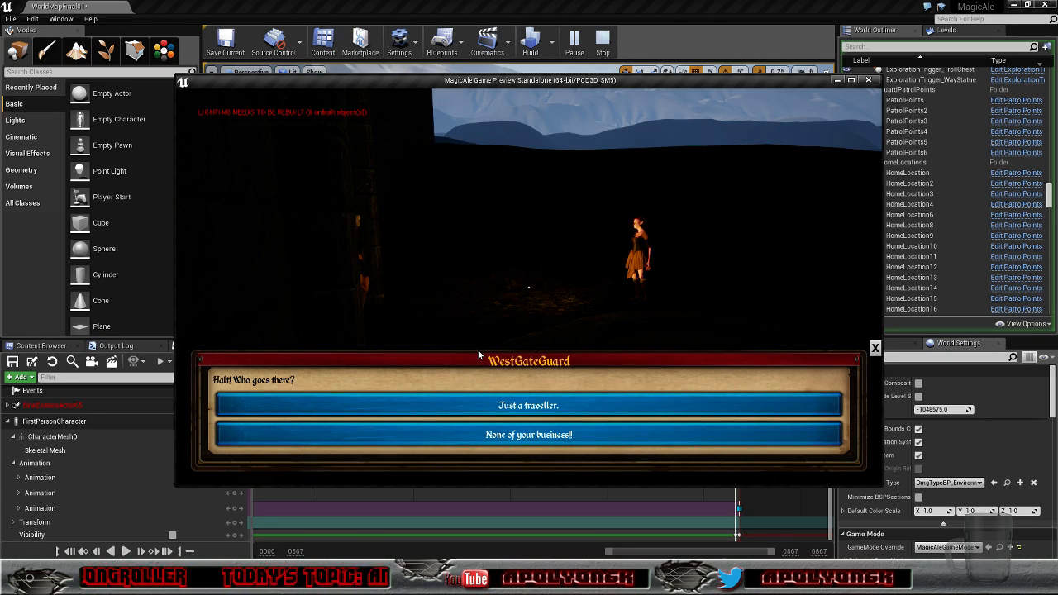
{"action": "left_click", "coordinate": [485, 407]}
{"action": "left_click", "coordinate": [471, 442]}
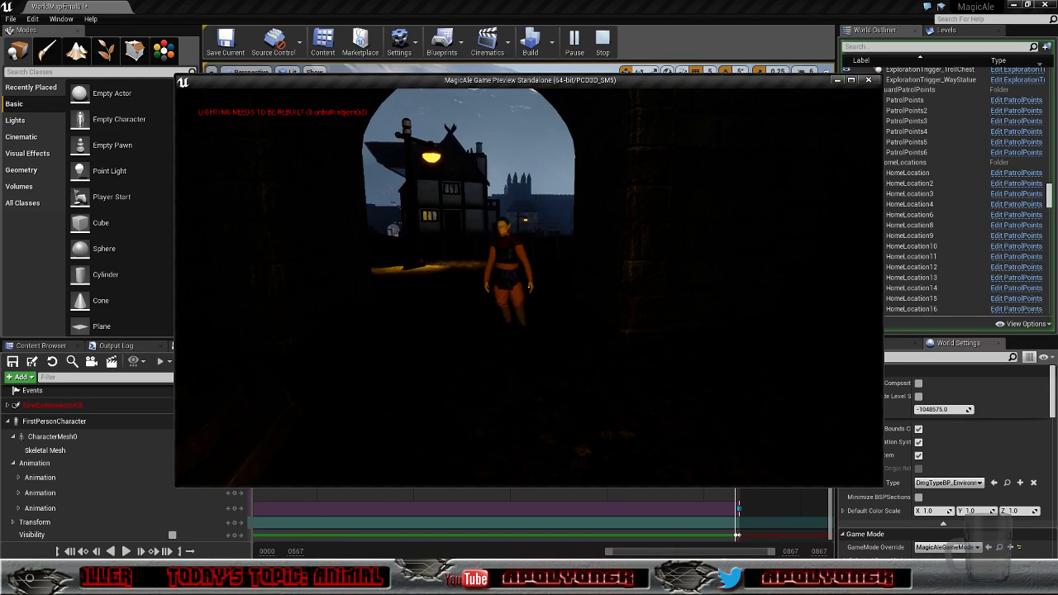
Step: Walk through the gate and along the town's lamp-lit streets to the far castle wall
{"action": "key", "text": "w"}
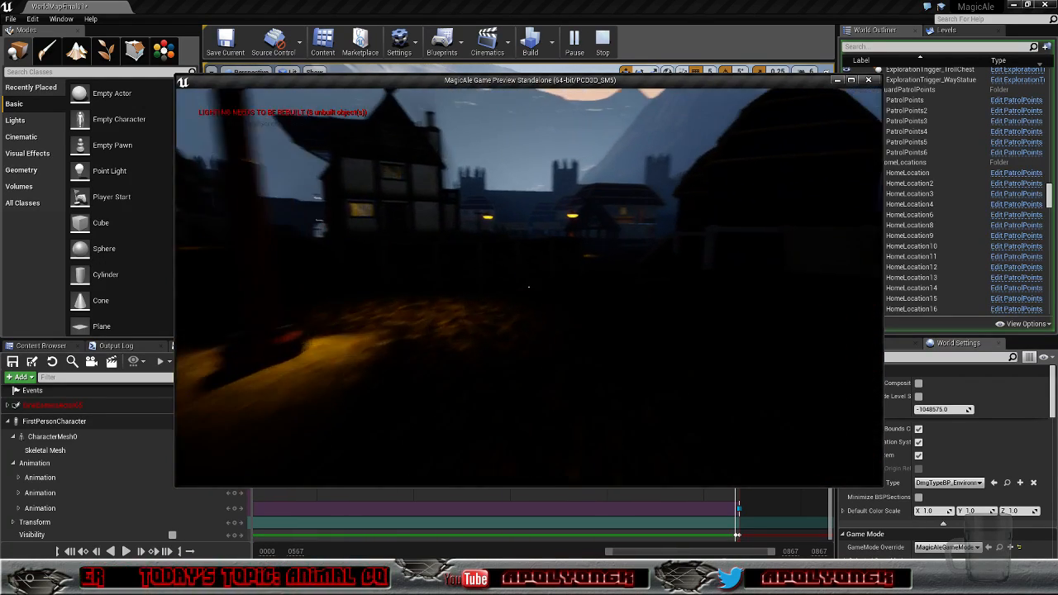
{"action": "key", "text": "w"}
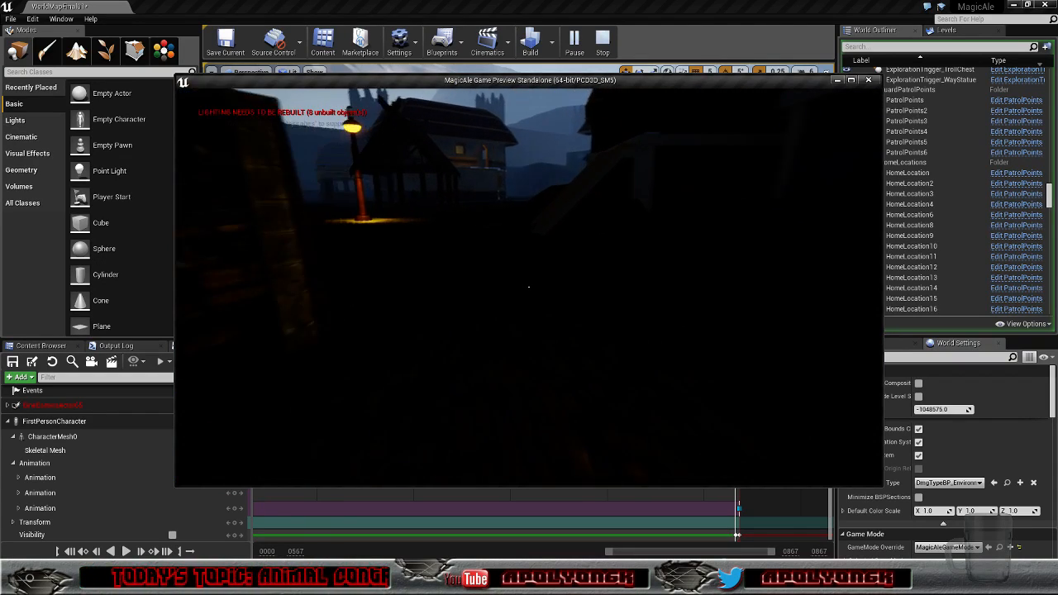
{"action": "key", "text": "w"}
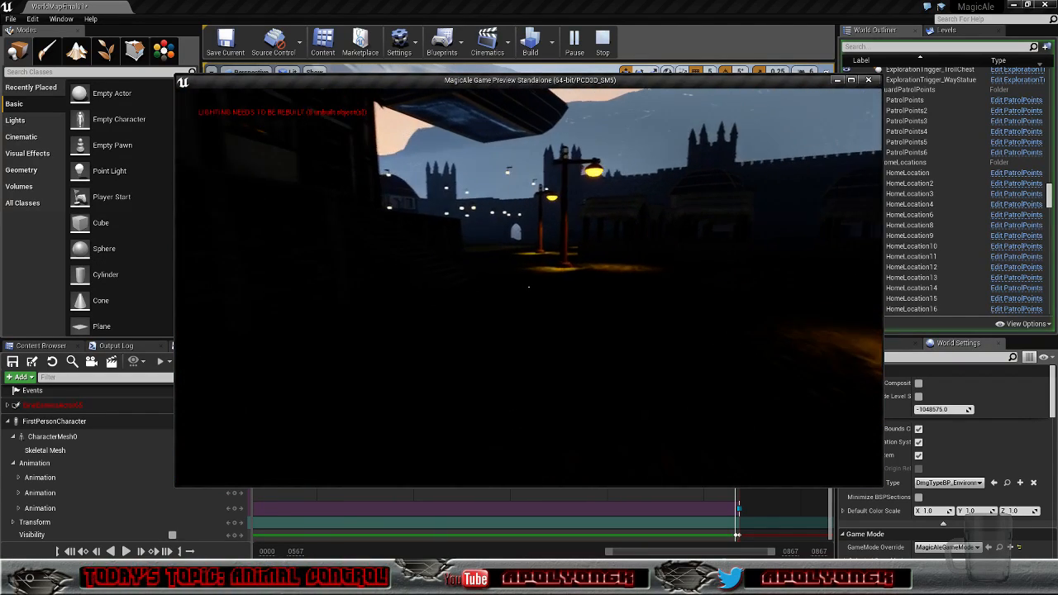
{"action": "key", "text": "w"}
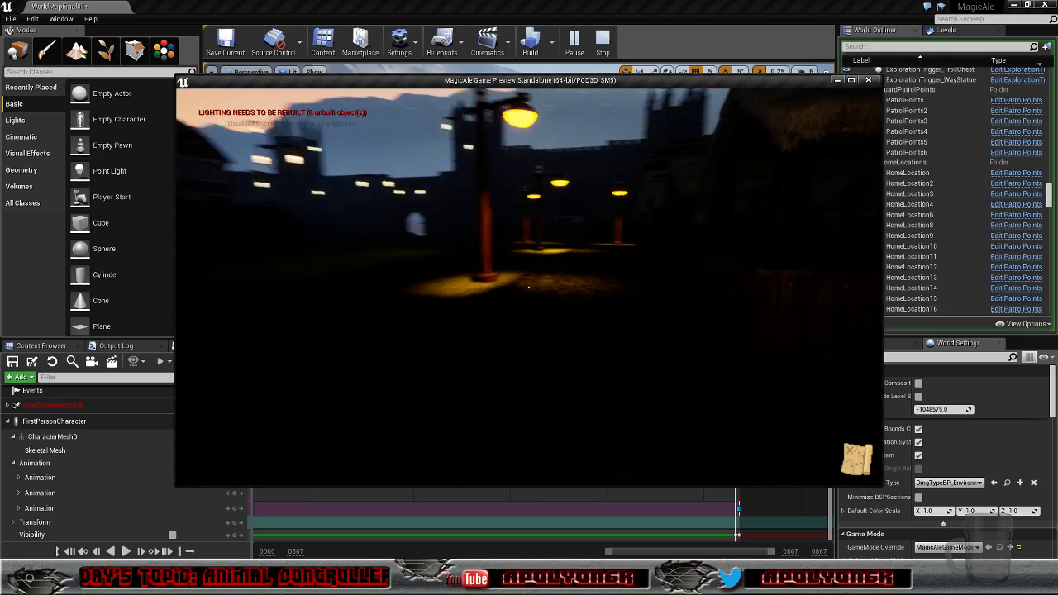
{"action": "key", "text": "w"}
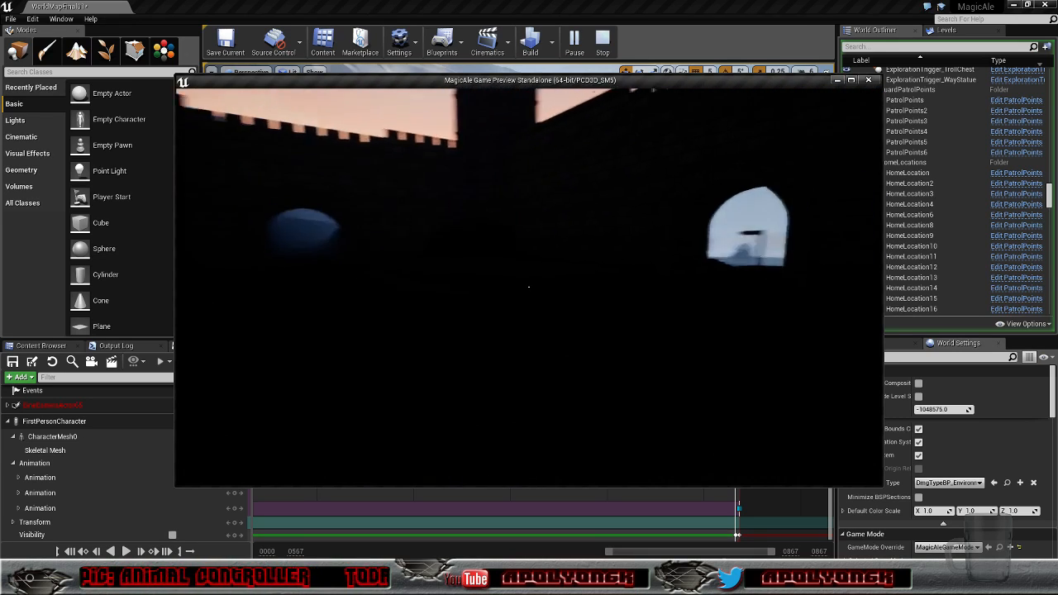
{"action": "key", "text": "w"}
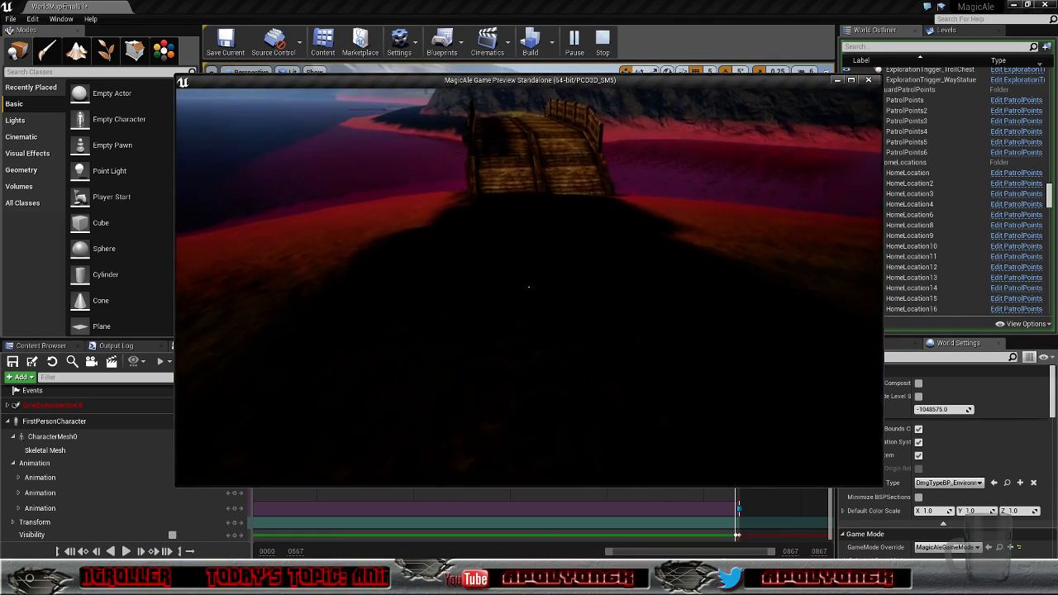
Step: Cross the wooden bridge and explore the shoreline around the wooden dock
{"action": "key", "text": "w"}
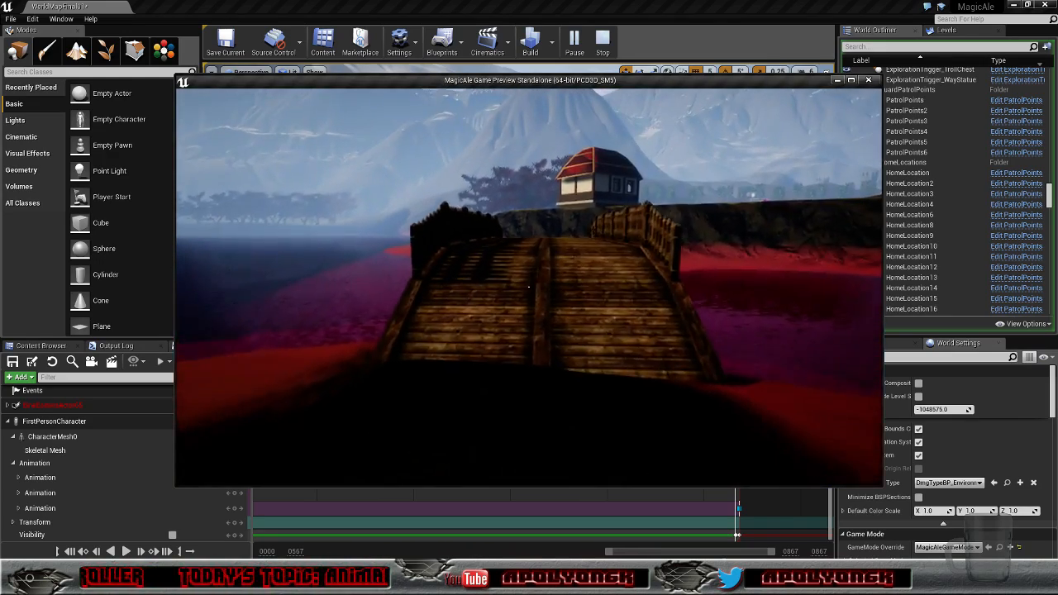
{"action": "key", "text": "w"}
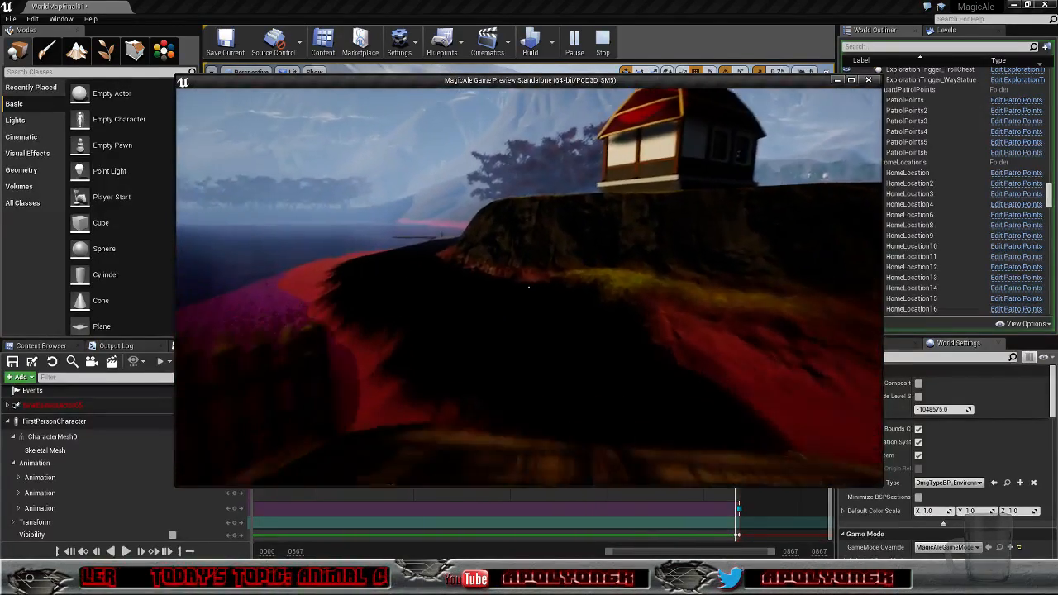
{"action": "key", "text": "w"}
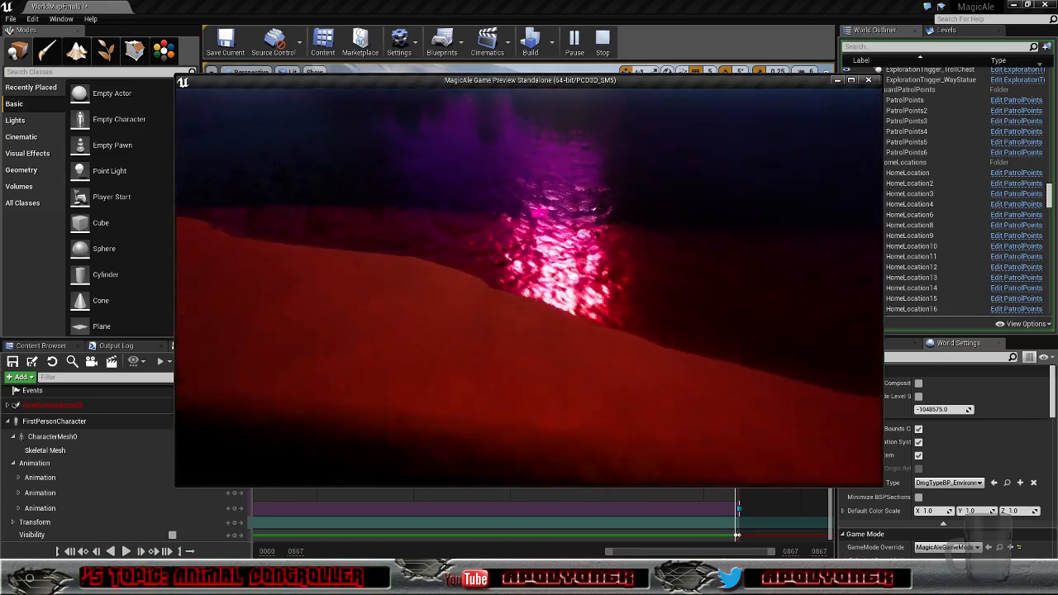
{"action": "left_click", "coordinate": [529, 287]}
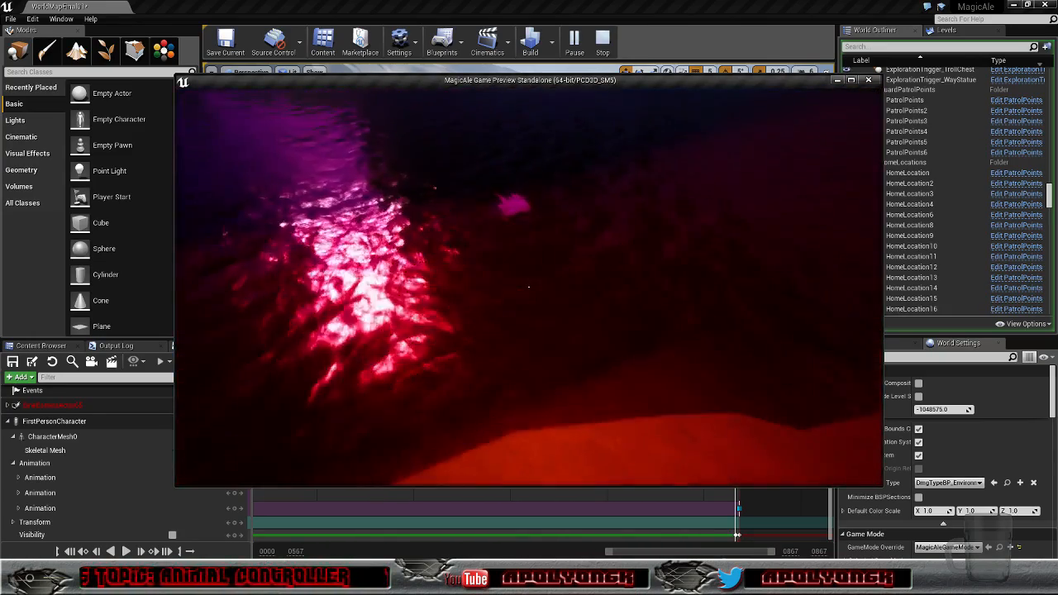
{"action": "key", "text": "d"}
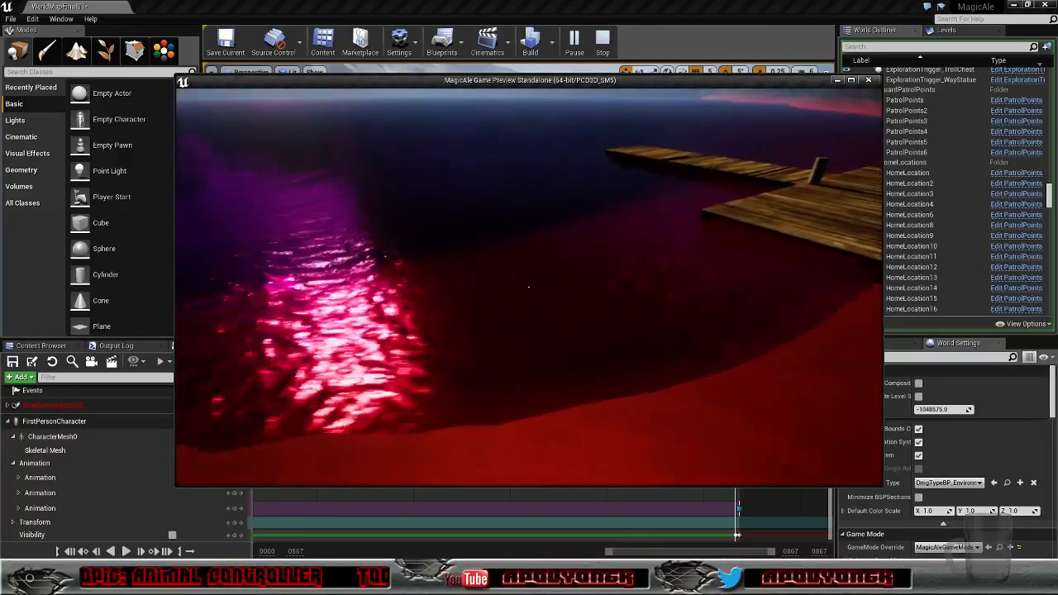
{"action": "key", "text": "w"}
{"action": "key", "text": "w"}
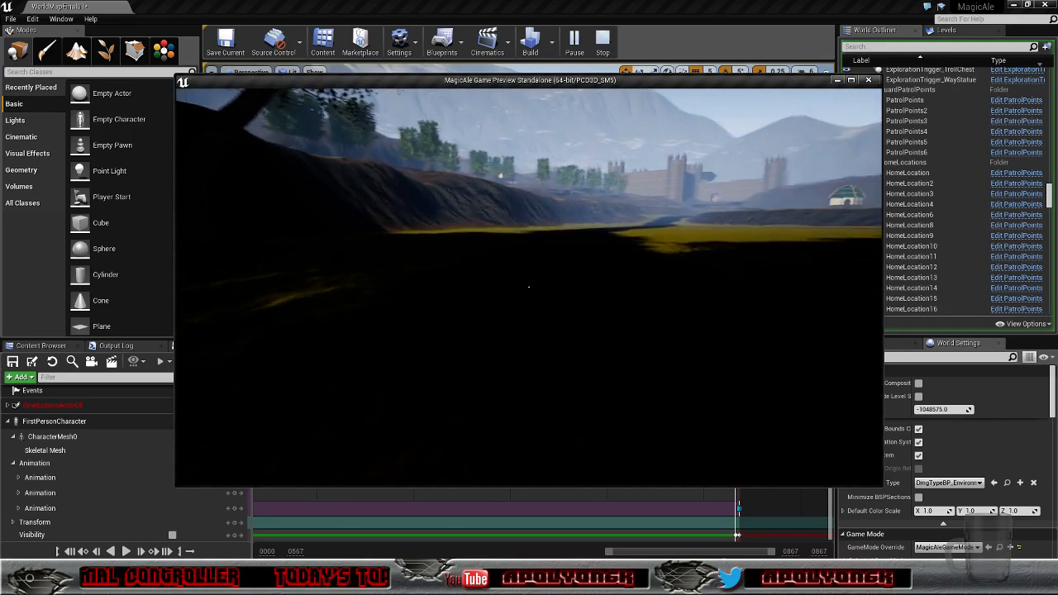
Step: Walk the player character along the dark valley path back towards the distant castle
{"action": "key", "text": "w"}
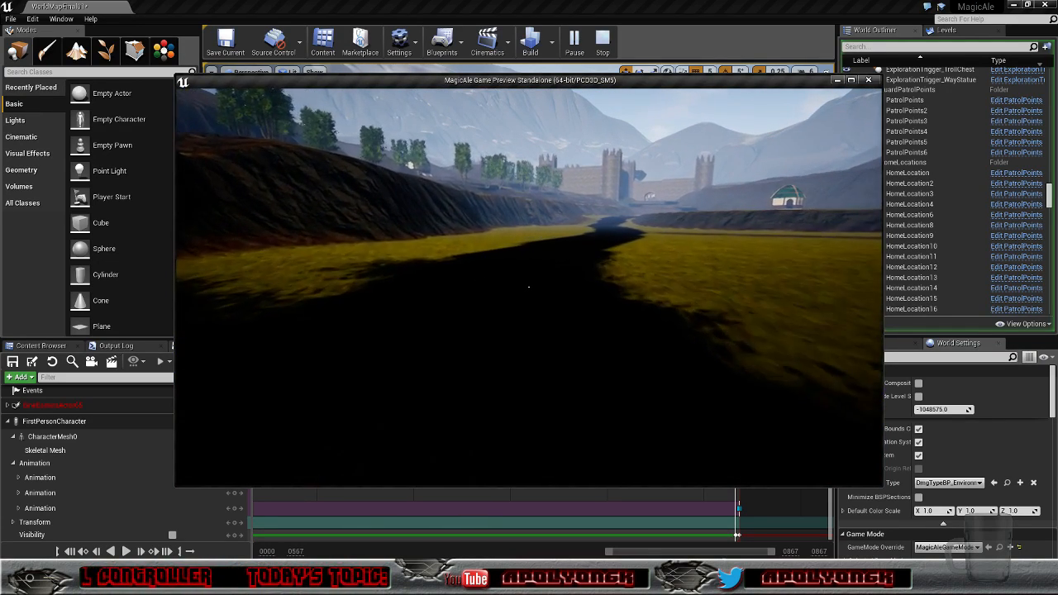
{"action": "key", "text": "w"}
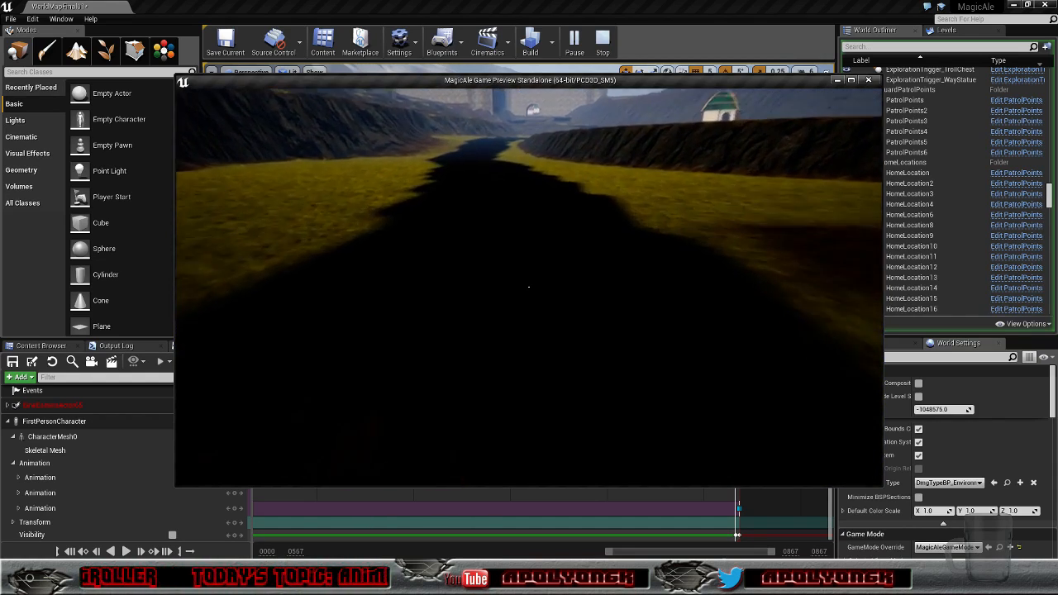
{"action": "key", "text": "w"}
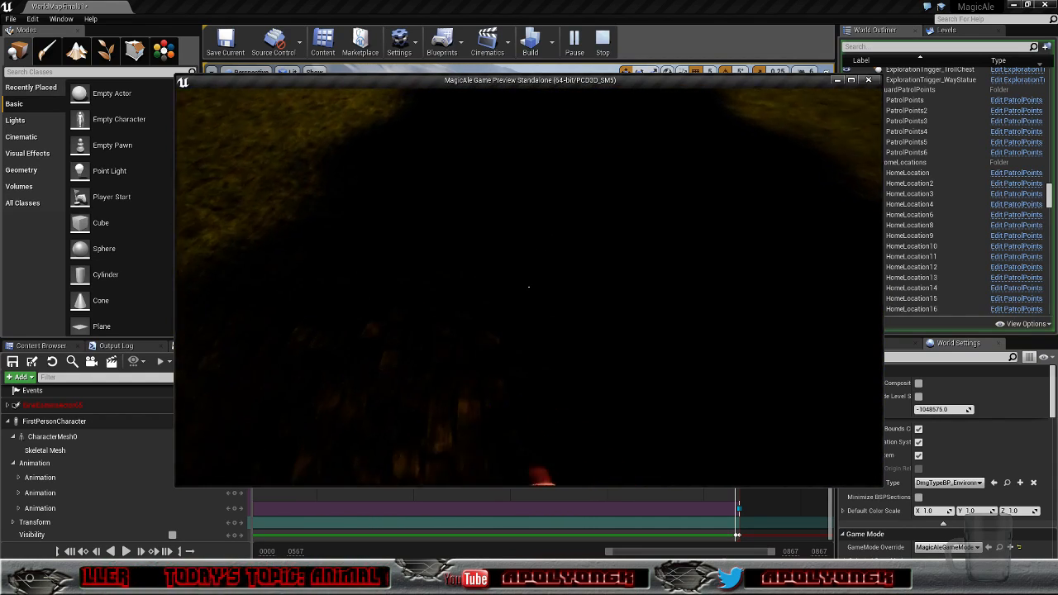
{"action": "key", "text": "w"}
{"action": "key", "text": "w"}
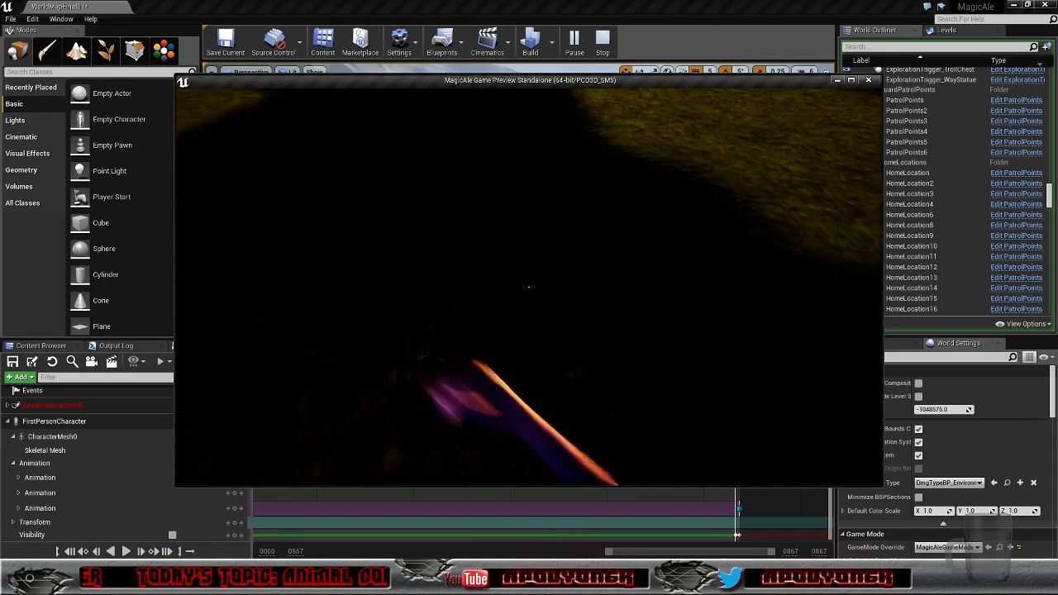
{"action": "key", "text": "w"}
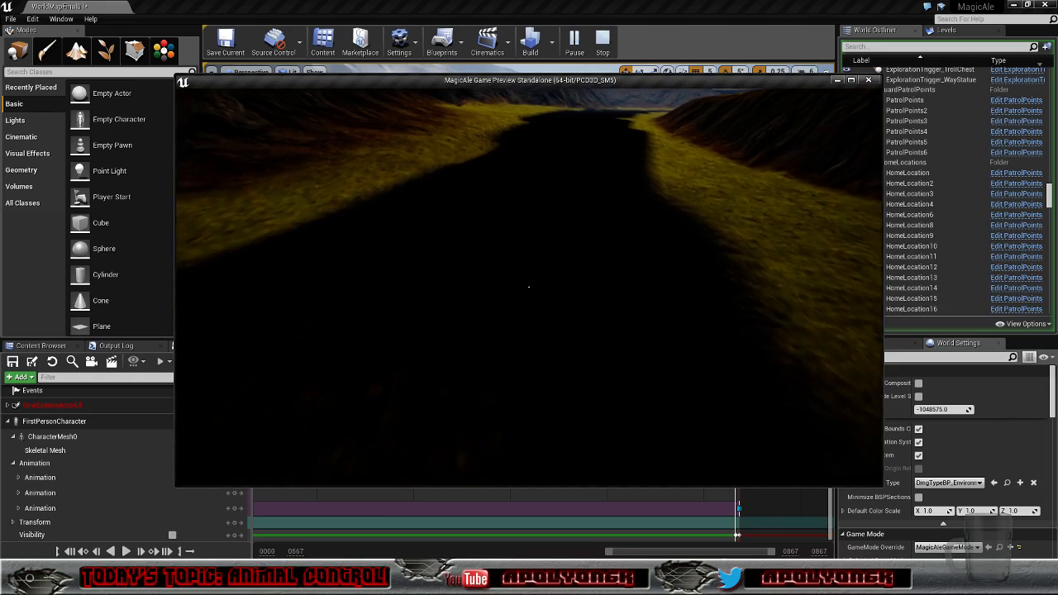
{"action": "key", "text": "w"}
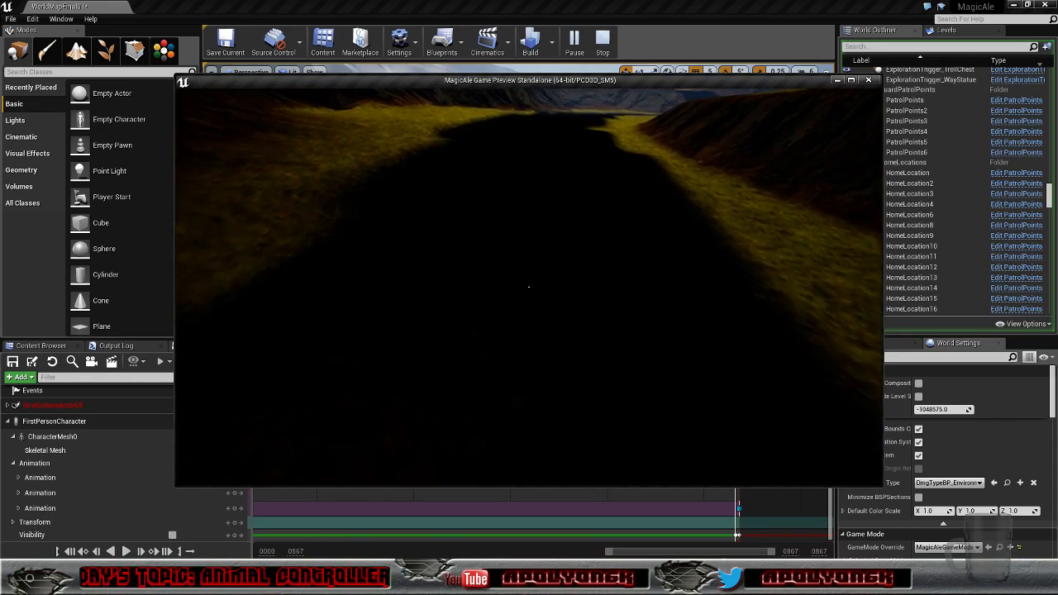
{"action": "key", "text": "w"}
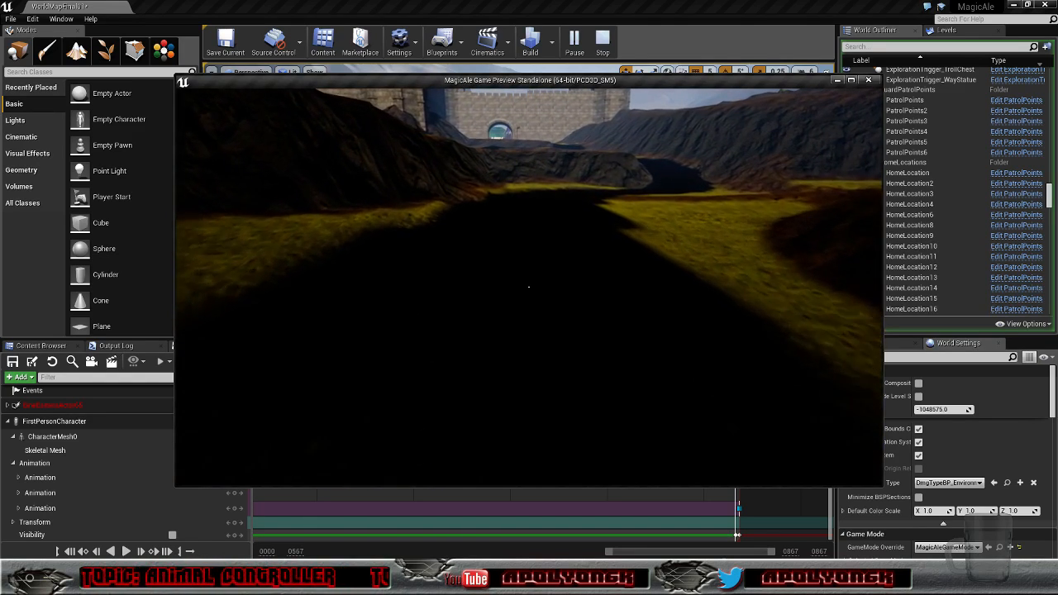
Step: Follow the path around the rocky bend and up to the arched gate in the castle wall
{"action": "key", "text": "w"}
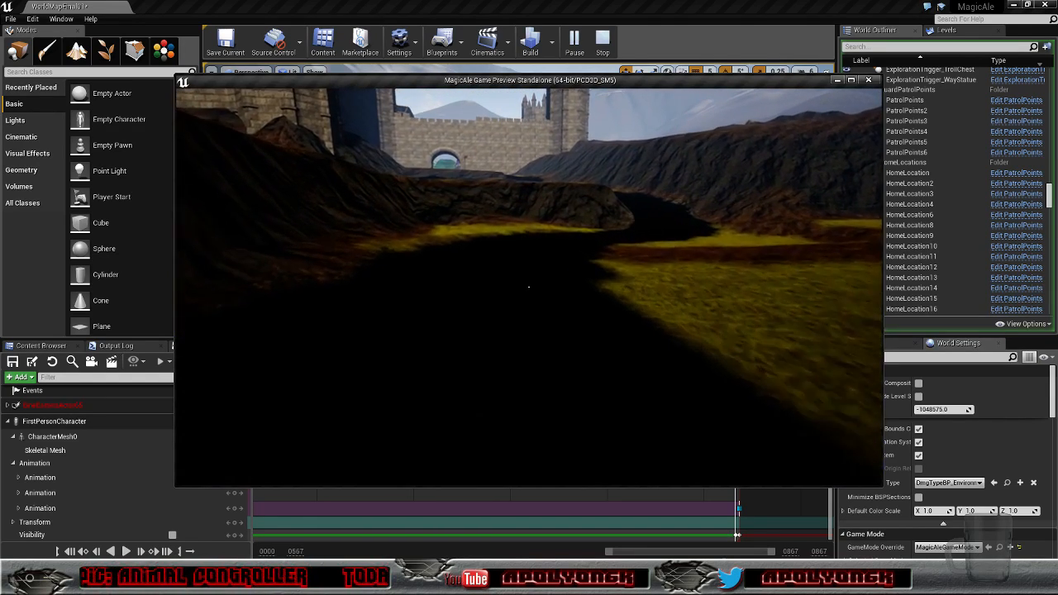
{"action": "key", "text": "w"}
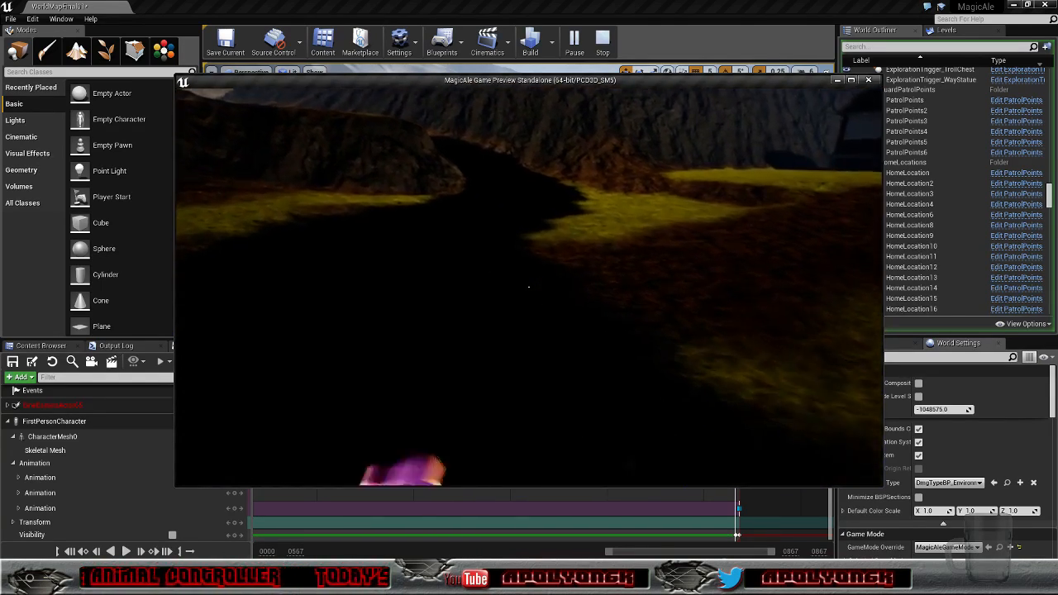
{"action": "key", "text": "w"}
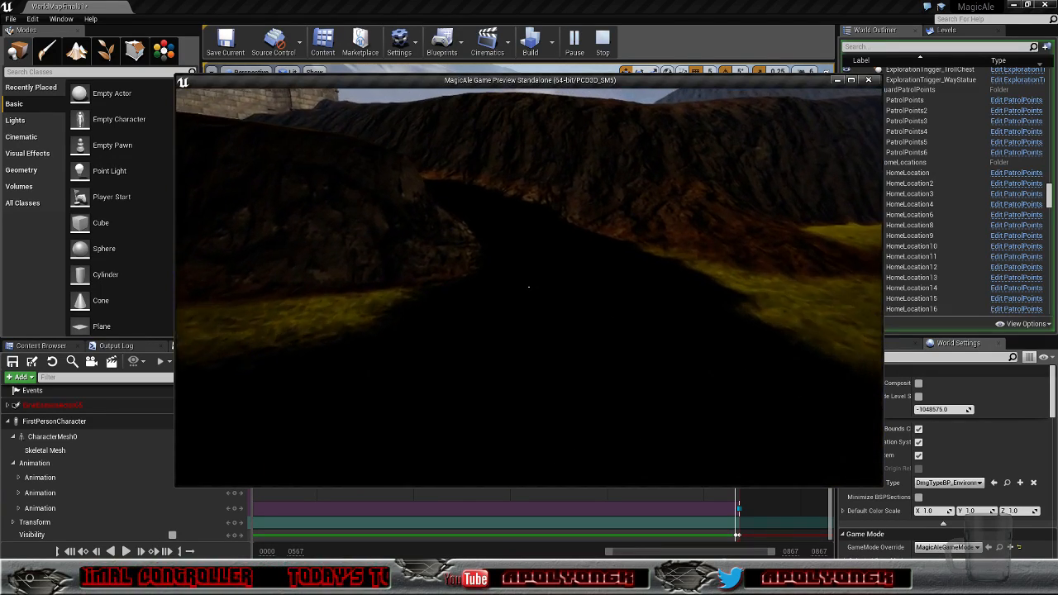
{"action": "key", "text": "w"}
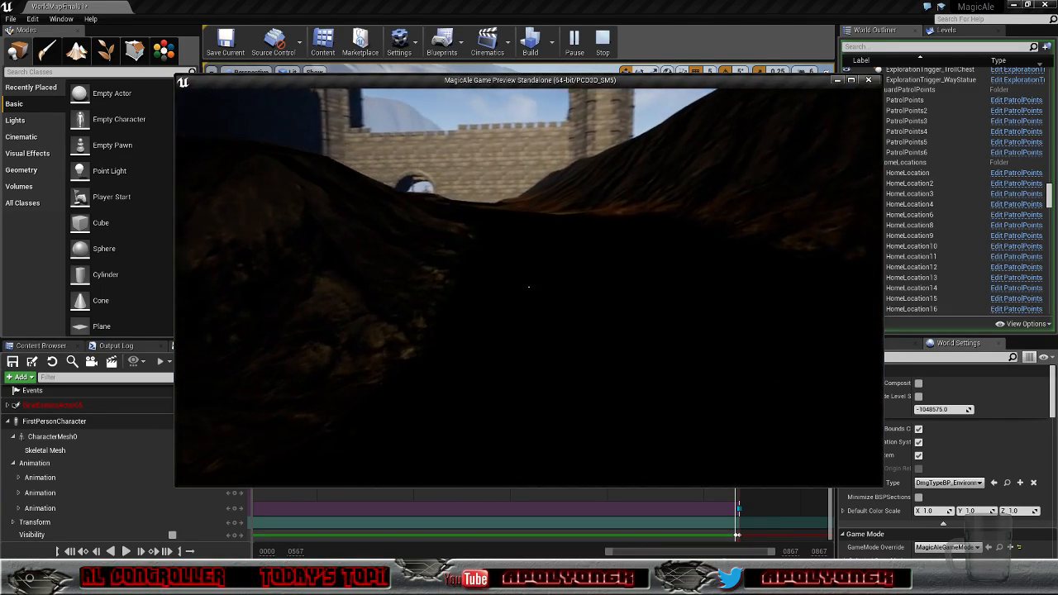
{"action": "key", "text": "w"}
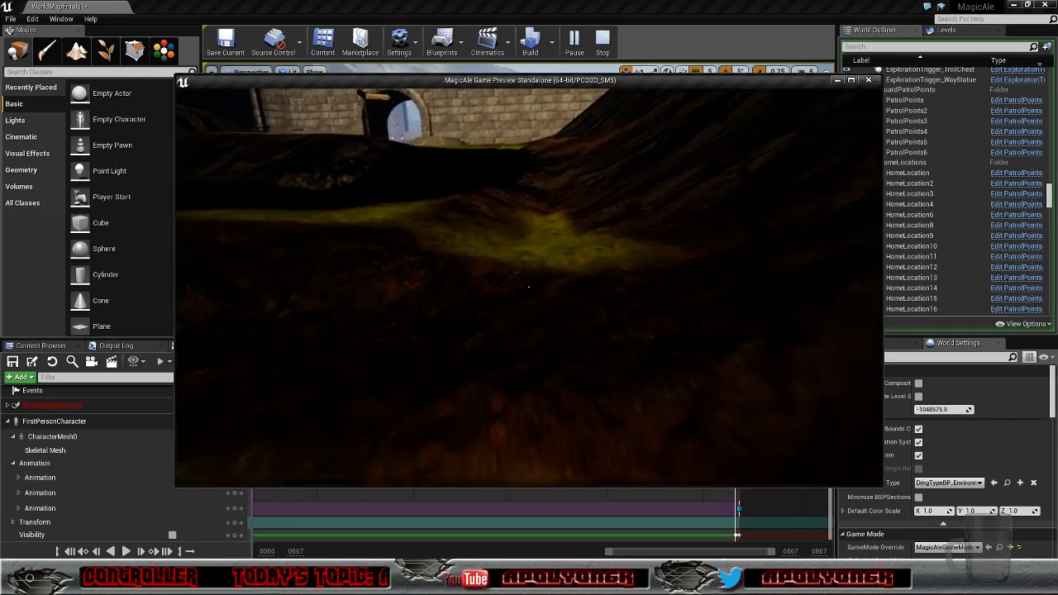
{"action": "key", "text": "w"}
{"action": "key", "text": "w"}
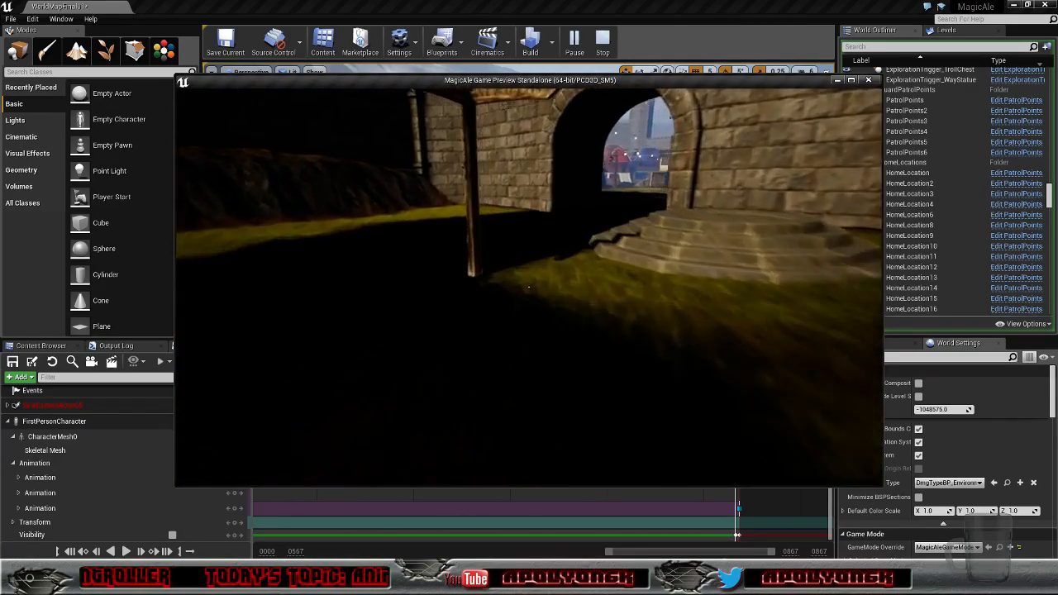
Step: Enter the town through the arch and explore the thatched market stalls and their vendors
{"action": "key", "text": "w"}
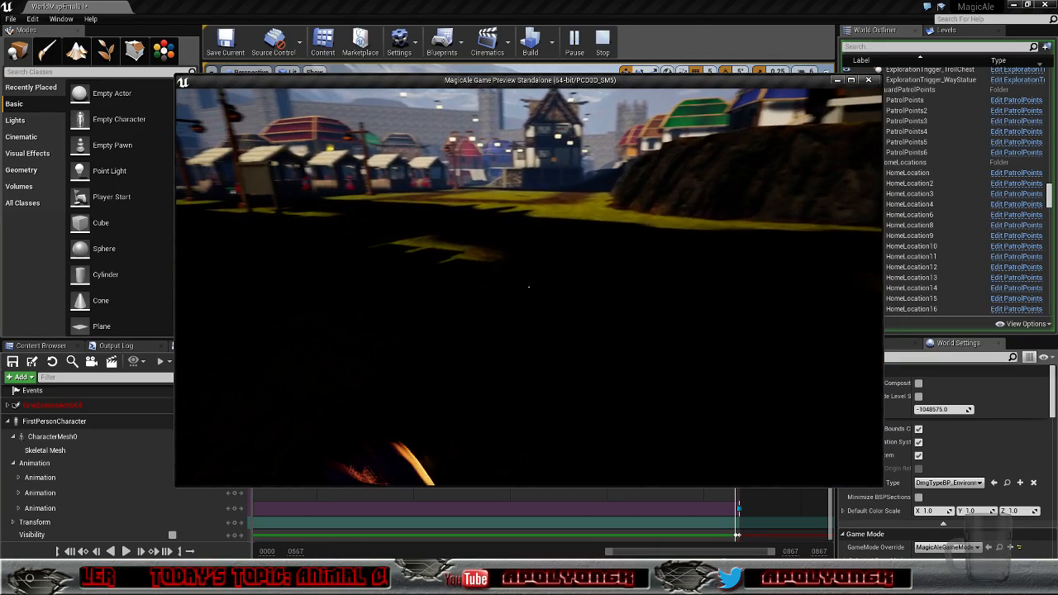
{"action": "key", "text": "w"}
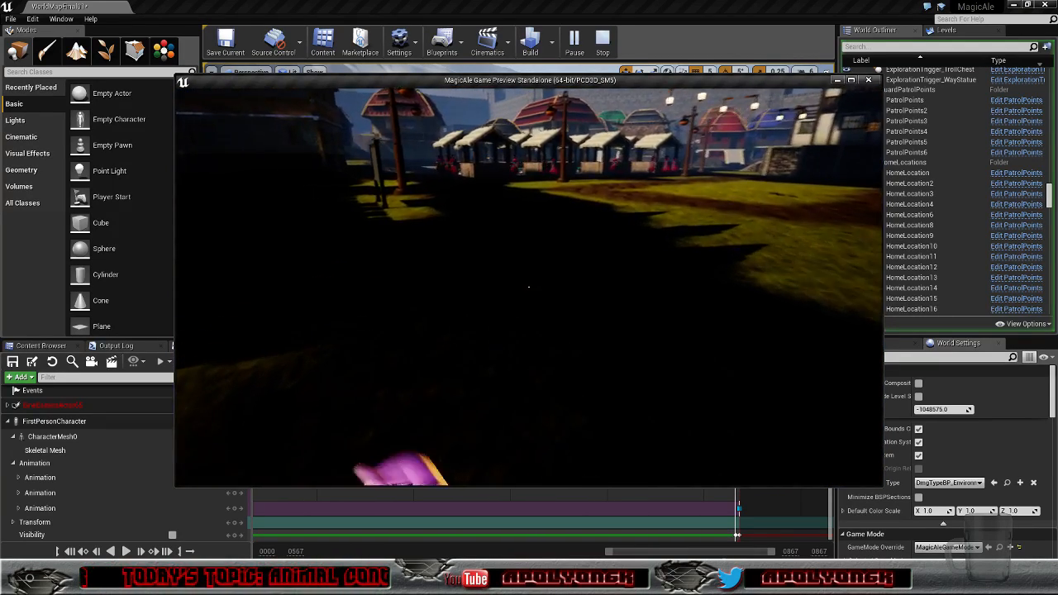
{"action": "key", "text": "w"}
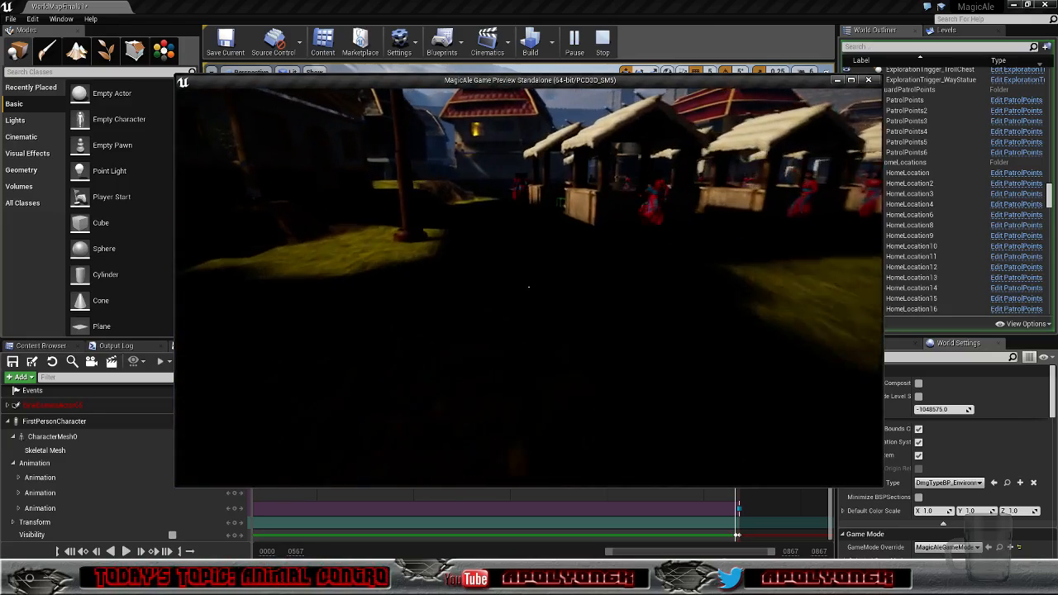
{"action": "key", "text": "w"}
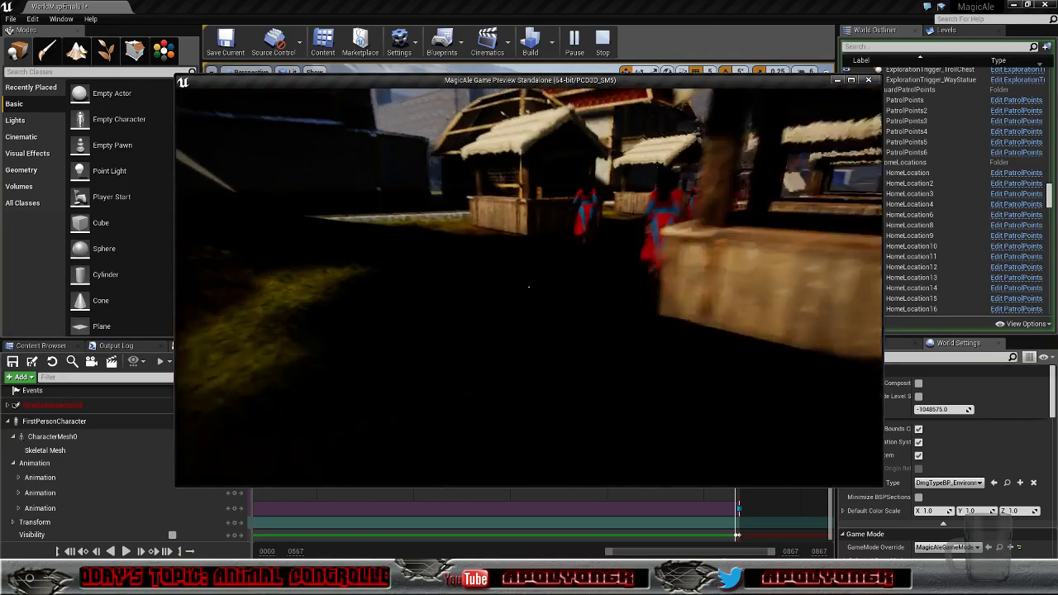
{"action": "key", "text": "w"}
{"action": "key", "text": "w"}
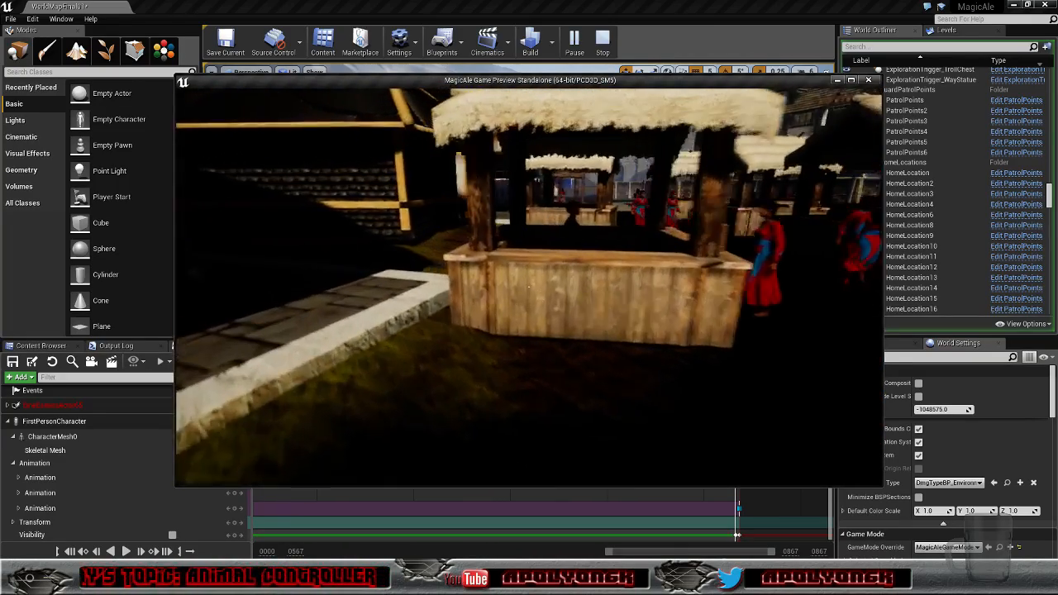
Step: Cut between the houses to the stone-framed doorway beside the stairs, explore the brick tunnel behind it, and end the game preview
{"action": "key", "text": "w"}
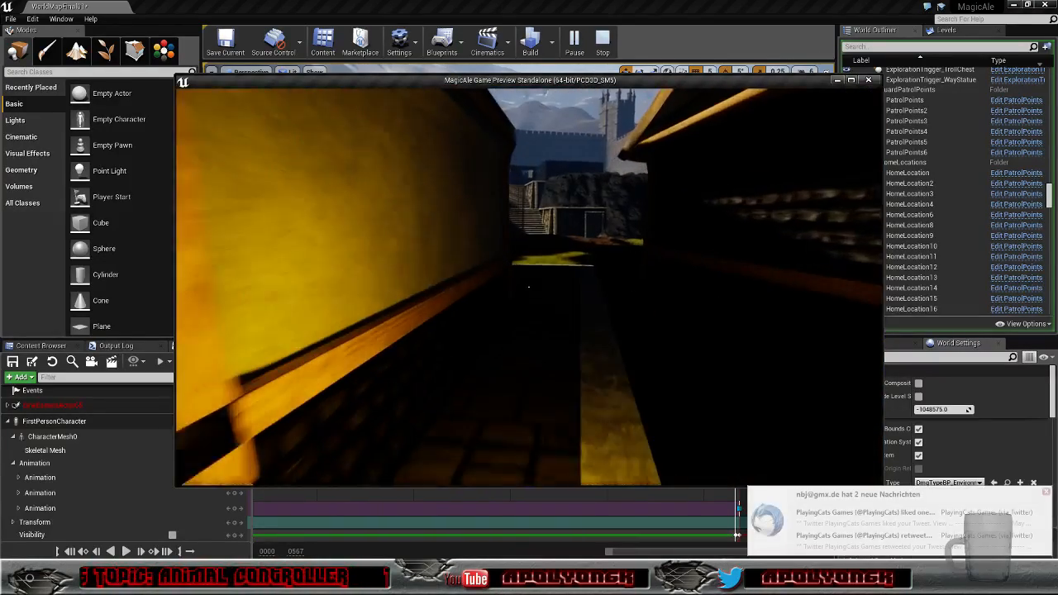
{"action": "key", "text": "w"}
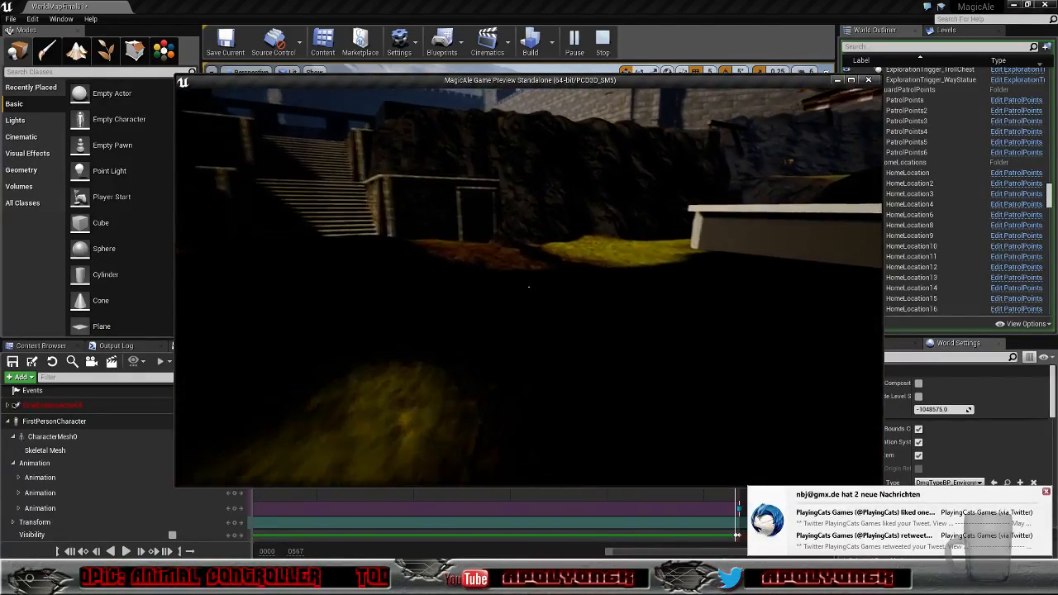
{"action": "key", "text": "w"}
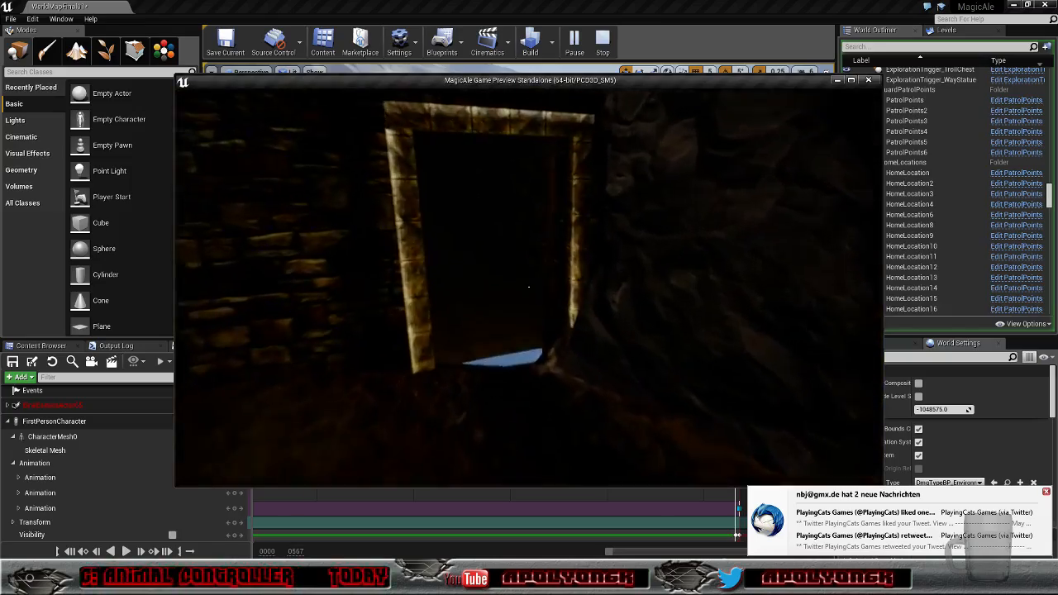
{"action": "key", "text": "w"}
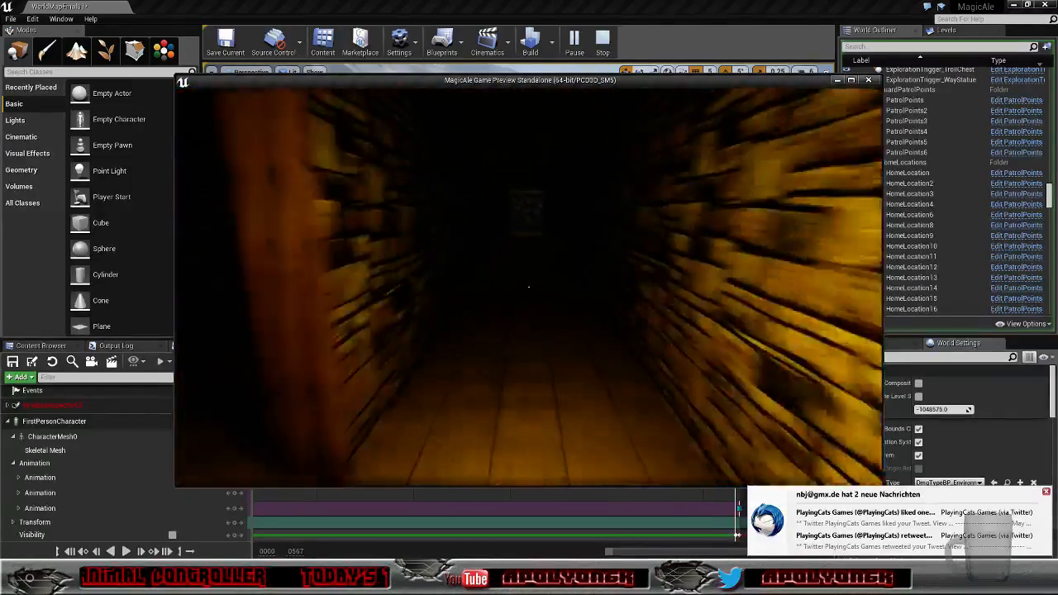
{"action": "key", "text": "w"}
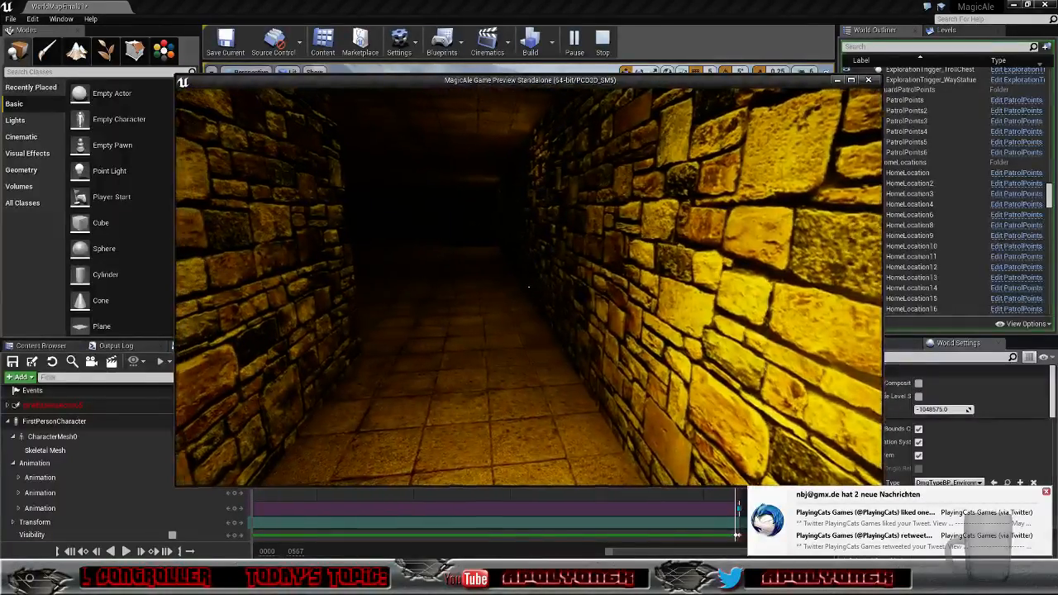
{"action": "key", "text": "Escape"}
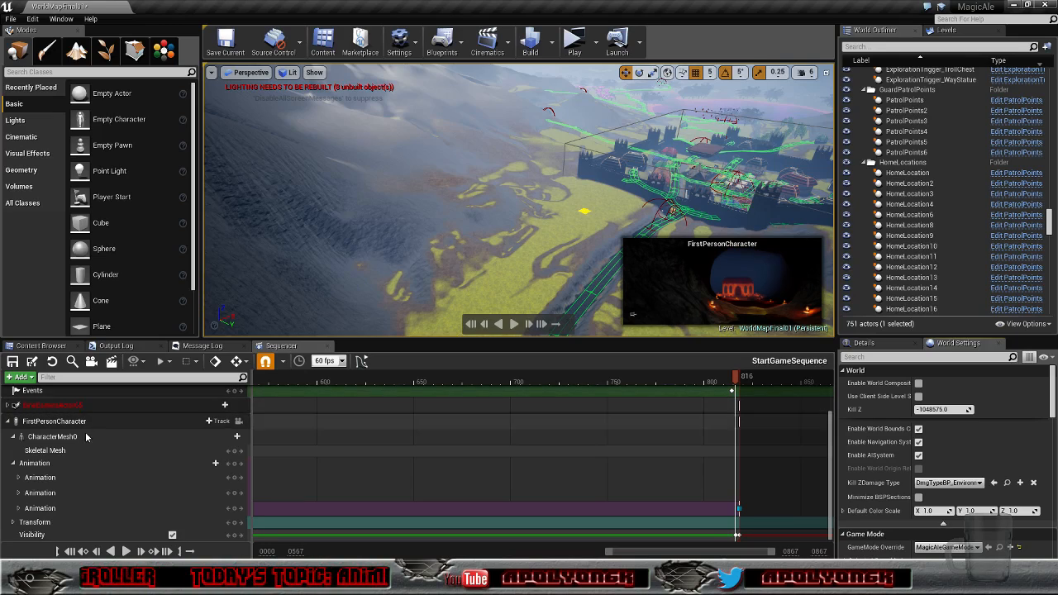
Step: Collapse FirstPersonCharacter's tracks, then save and close StartGameSequence to return to the project's content folders
{"action": "left_click", "coordinate": [12, 421]}
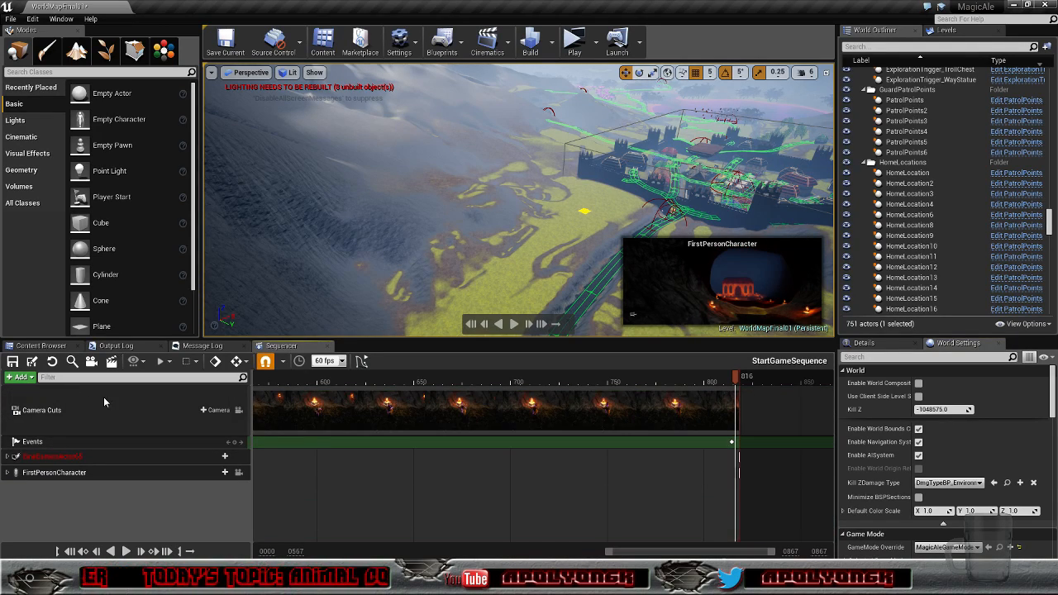
{"action": "left_click", "coordinate": [11, 362]}
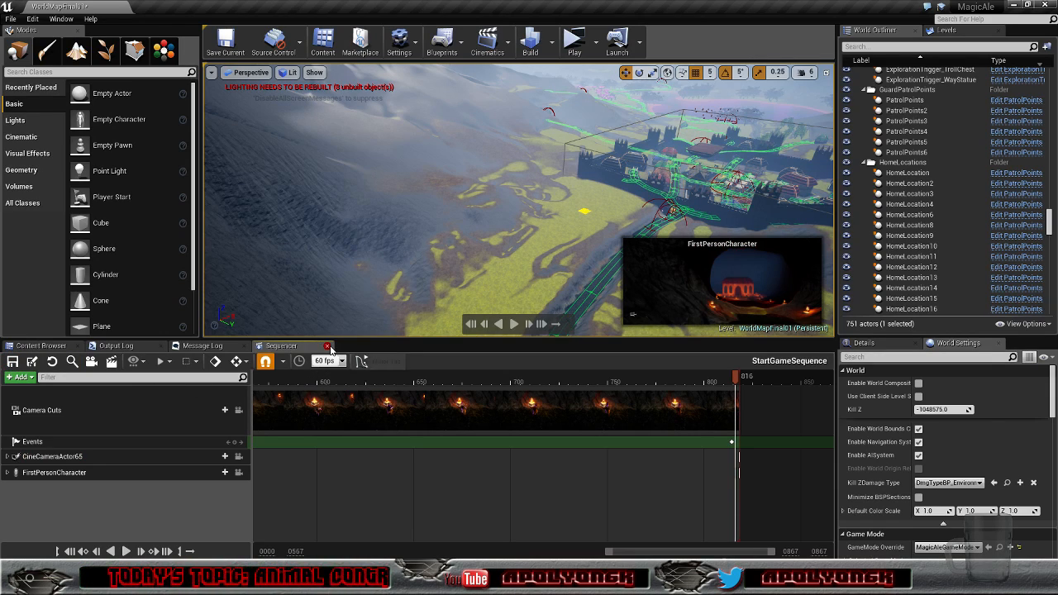
{"action": "left_click", "coordinate": [329, 346]}
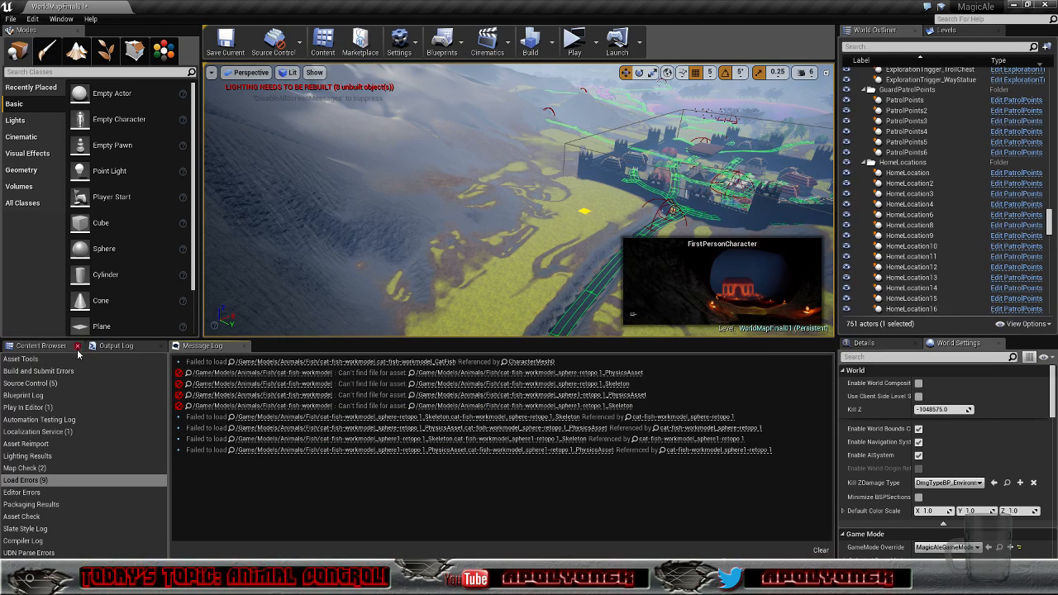
{"action": "left_click", "coordinate": [41, 346]}
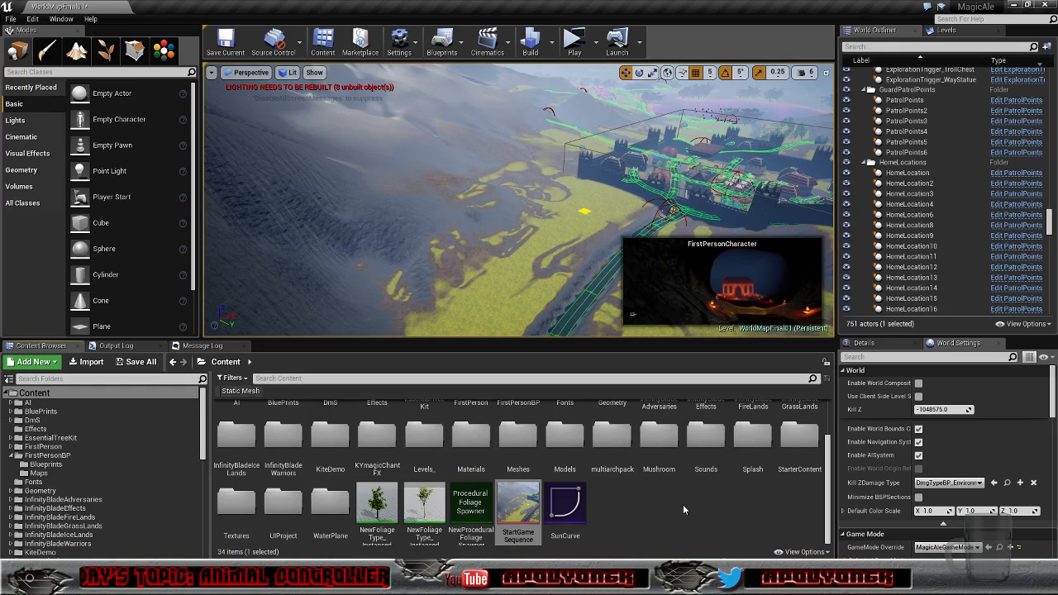
{"action": "scroll", "coordinate": [828, 457], "scroll_direction": "up", "scroll_amount": 2}
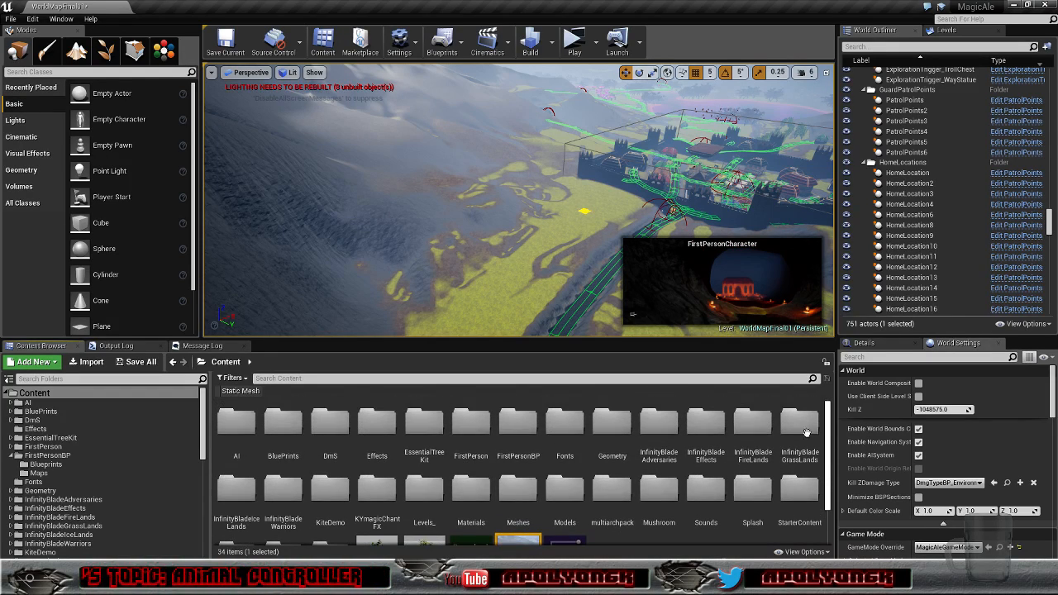
Step: Survey the level's landscape from above, ending at the walled temple-like building with the orange roof
{"action": "right_click_drag", "start_coordinate": [527, 248], "coordinate": [744, 286]}
{"action": "key", "text": "w"}
{"action": "right_click_drag", "start_coordinate": [646, 242], "coordinate": [555, 291]}
{"action": "key", "text": "w"}
{"action": "key", "text": "w"}
{"action": "key", "text": "s"}
{"action": "key", "text": "s"}
{"action": "key", "text": "s"}
{"action": "key", "text": "w"}
{"action": "key", "text": "d"}
{"action": "key", "text": "w"}
{"action": "key", "text": "s"}
{"action": "key", "text": "a"}
{"action": "key", "text": "w"}
{"action": "key", "text": "s"}
{"action": "right_click_drag", "start_coordinate": [567, 176], "coordinate": [802, 185]}
{"action": "key", "text": "w"}
{"action": "key", "text": "w"}
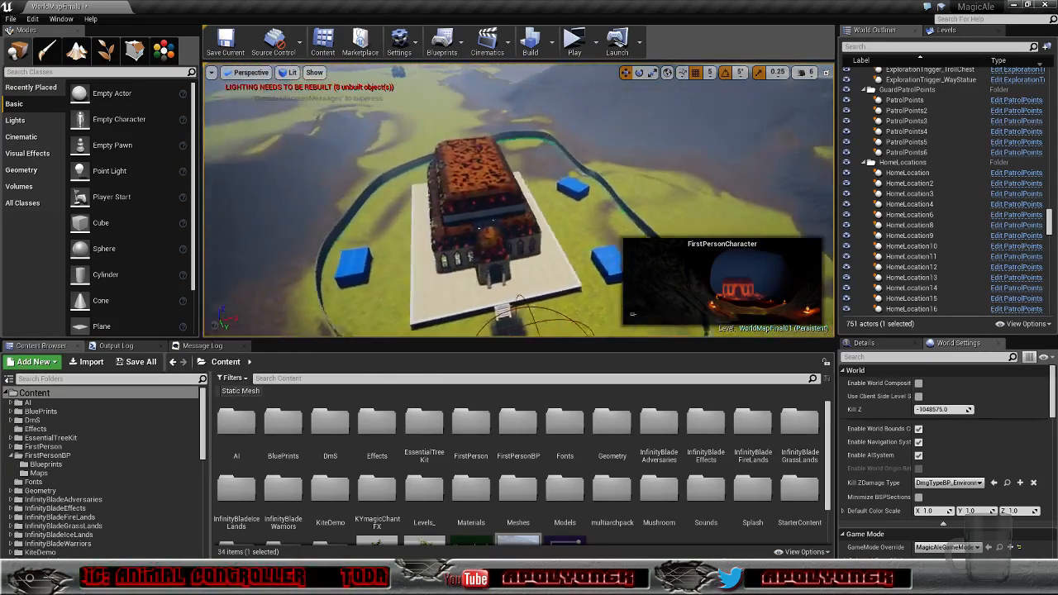
Step: Inspect the giant mushroom area, the castle gate and the stairway leading up to the paved terrace
{"action": "right_click_drag", "start_coordinate": [519, 201], "coordinate": [562, 199]}
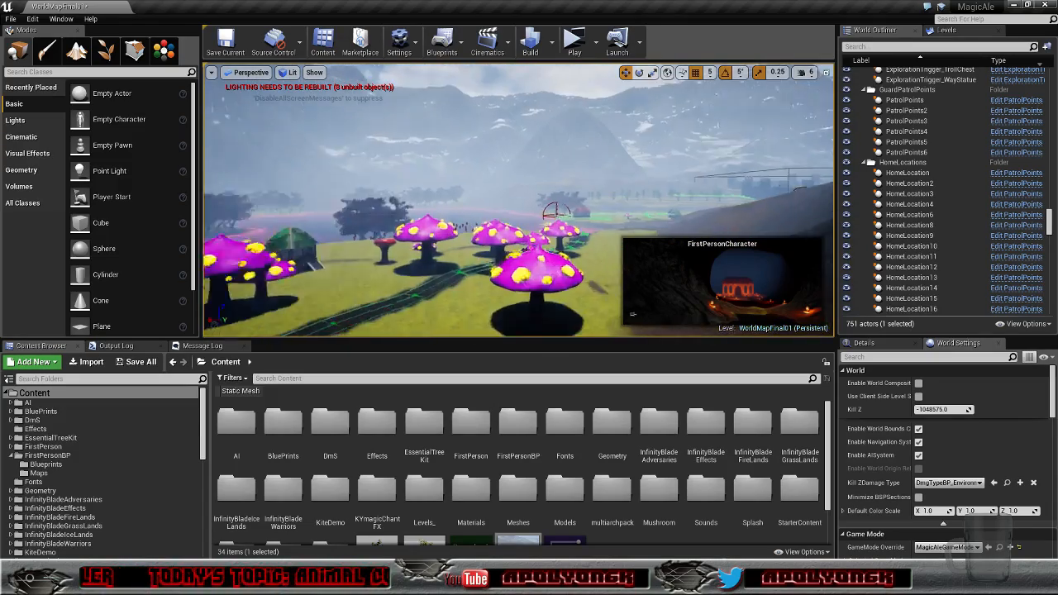
{"action": "right_click_drag", "start_coordinate": [518, 201], "coordinate": [514, 224]}
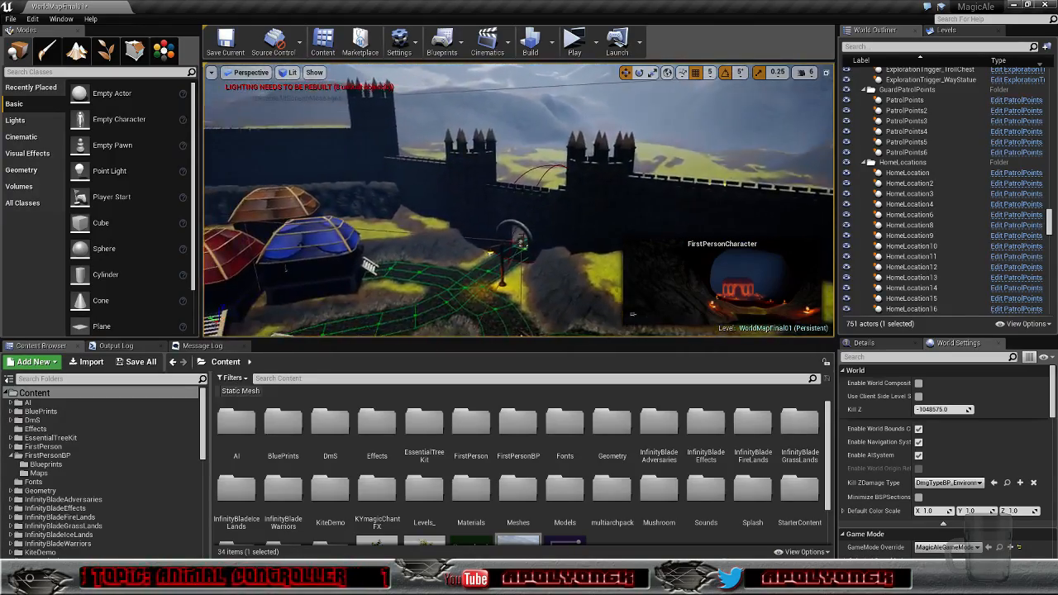
{"action": "right_click_drag", "start_coordinate": [519, 201], "coordinate": [494, 184]}
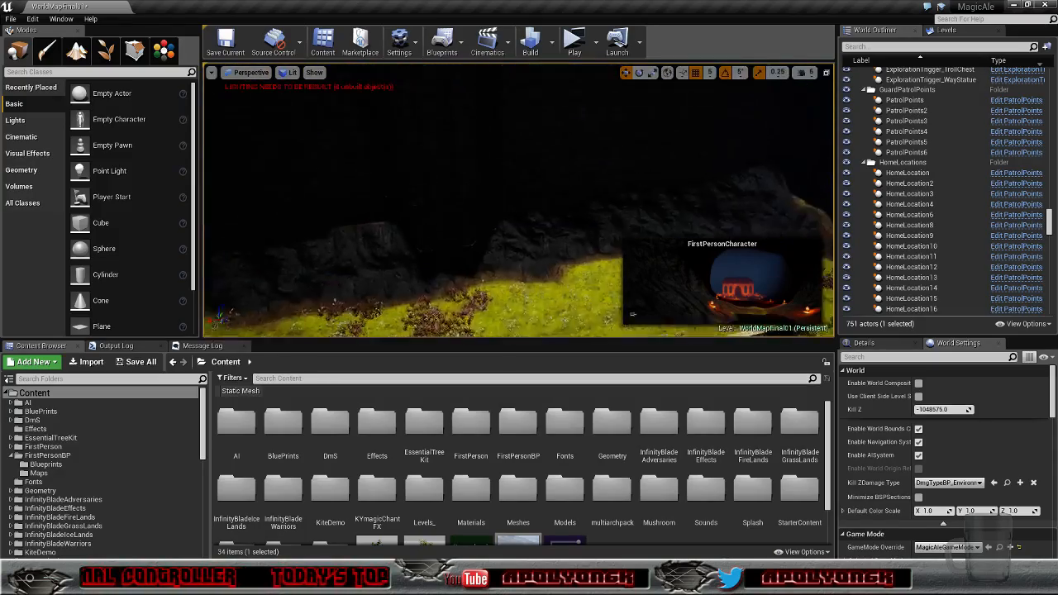
{"action": "right_click_drag", "start_coordinate": [518, 201], "coordinate": [453, 168]}
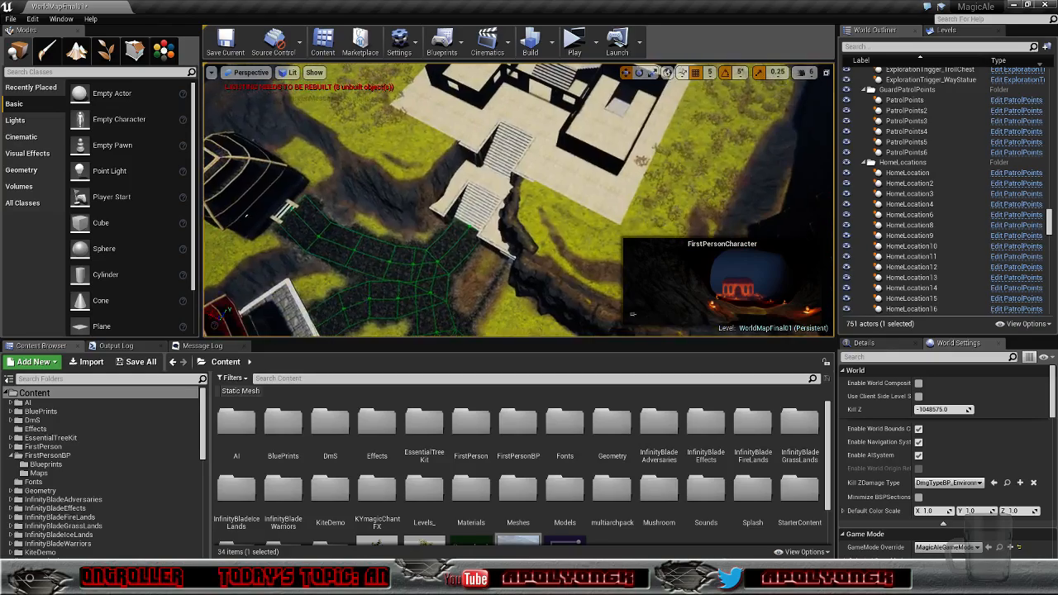
{"action": "right_click_drag", "start_coordinate": [518, 201], "coordinate": [442, 216]}
Step: Enlarge the level viewport and survey the snow-covered mountains around the map
{"action": "left_click_drag", "start_coordinate": [401, 340], "coordinate": [402, 396]}
{"action": "right_click_drag", "start_coordinate": [456, 320], "coordinate": [804, 334]}
{"action": "key", "text": "w"}
{"action": "key", "text": "s"}
{"action": "mouse_move", "coordinate": [457, 274]}
{"action": "right_mouse_down"}
{"action": "mouse_move", "coordinate": [488, 285]}
{"action": "mouse_move", "coordinate": [495, 273]}
{"action": "mouse_move", "coordinate": [457, 274]}
{"action": "mouse_move", "coordinate": [463, 255]}
{"action": "right_mouse_up"}
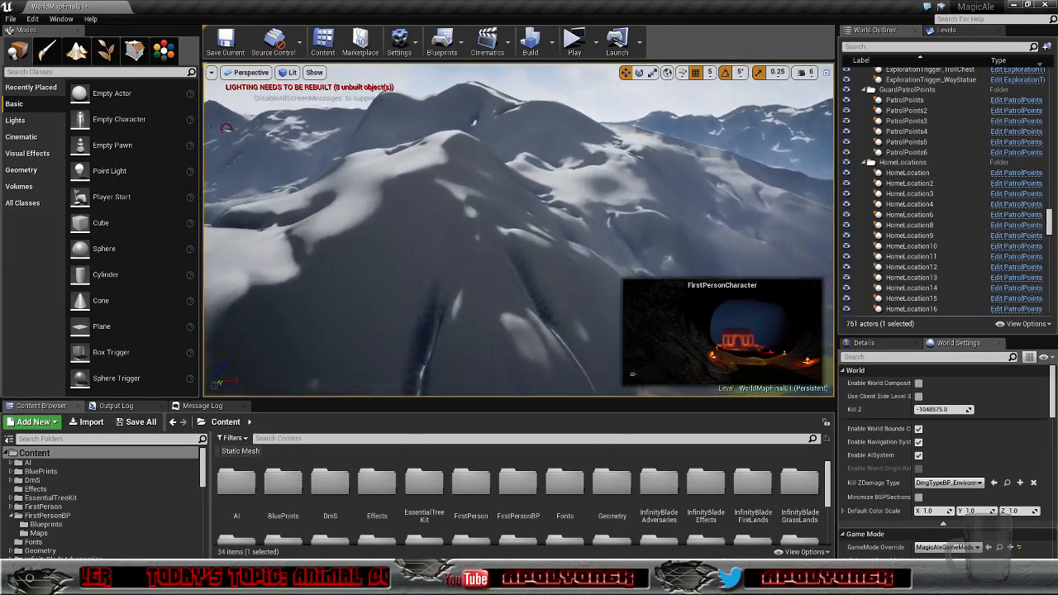
Step: Survey the snowy mountains, the castle and the river valley, ending at the small yellow terrain model lying in the grass
{"action": "right_click_drag", "start_coordinate": [217, 125], "coordinate": [342, 151]}
{"action": "mouse_move", "coordinate": [393, 223]}
{"action": "right_mouse_down"}
{"action": "mouse_move", "coordinate": [396, 248]}
{"action": "mouse_move", "coordinate": [402, 236]}
{"action": "mouse_move", "coordinate": [380, 221]}
{"action": "right_mouse_up"}
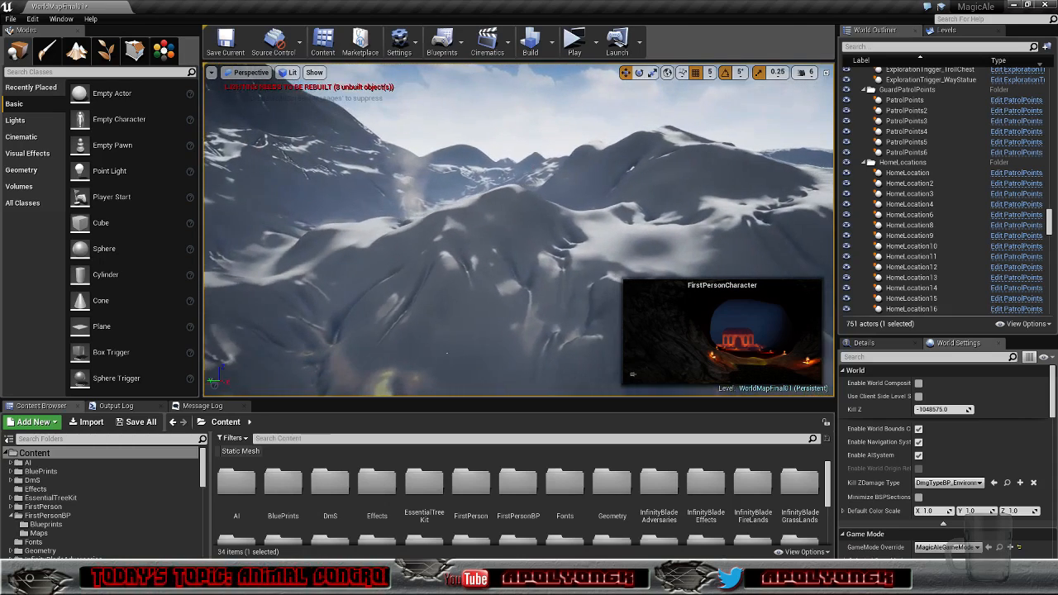
{"action": "right_click_drag", "start_coordinate": [451, 354], "coordinate": [388, 334]}
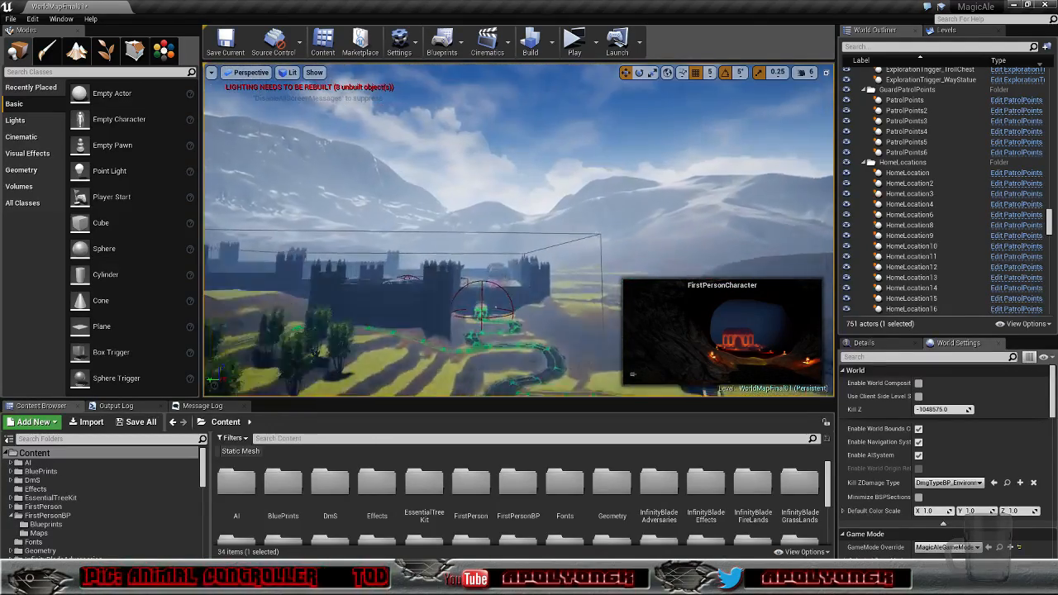
{"action": "key", "text": "w"}
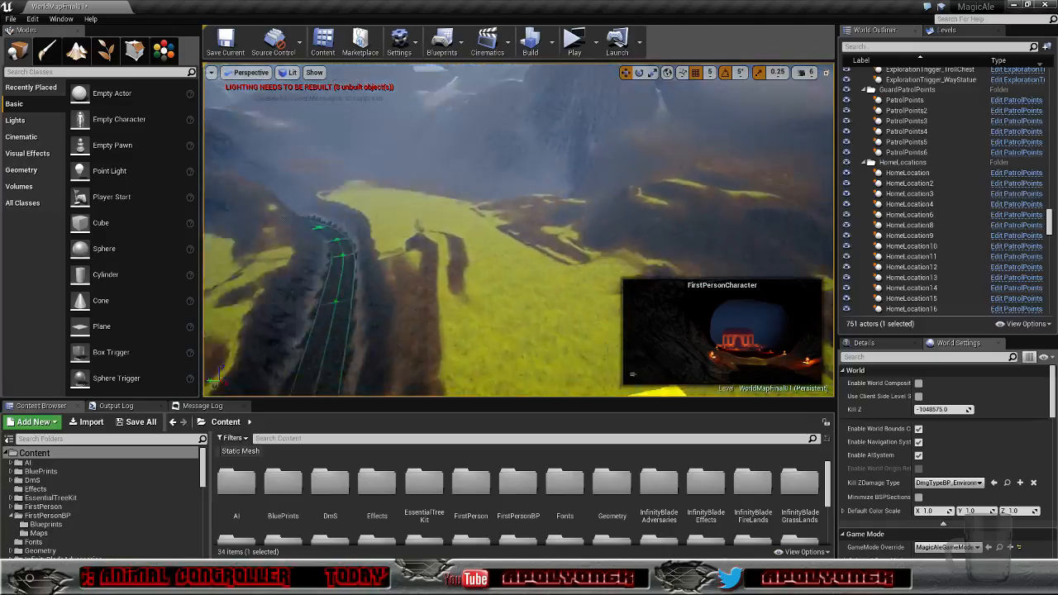
{"action": "right_click_drag", "start_coordinate": [436, 265], "coordinate": [423, 272]}
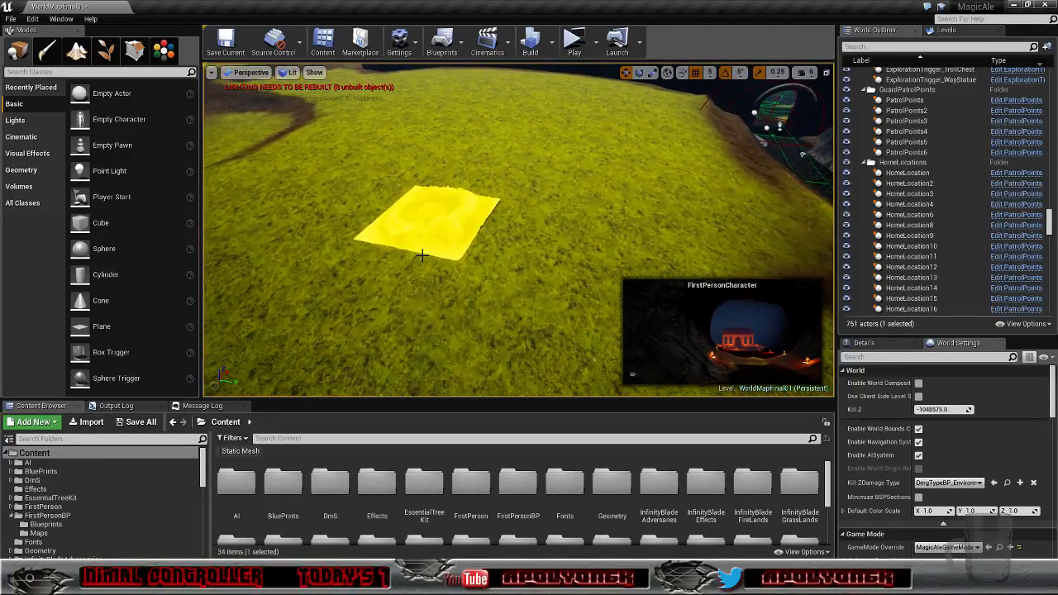
{"action": "key", "text": "f"}
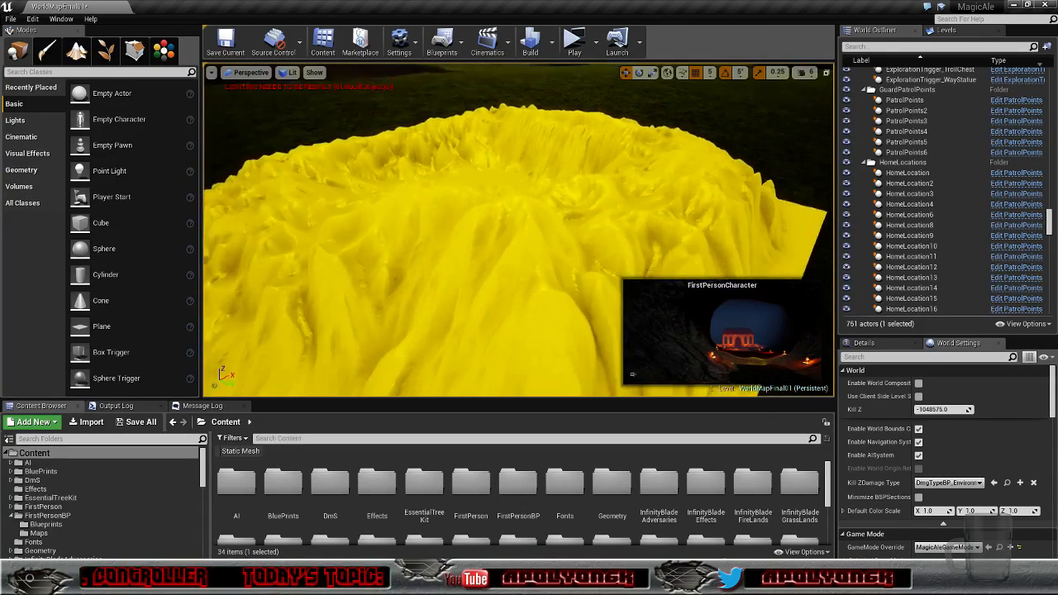
Step: Lower the viewport camera speed to 4 and view the whole yellow terrain model from its side
{"action": "key", "text": "w"}
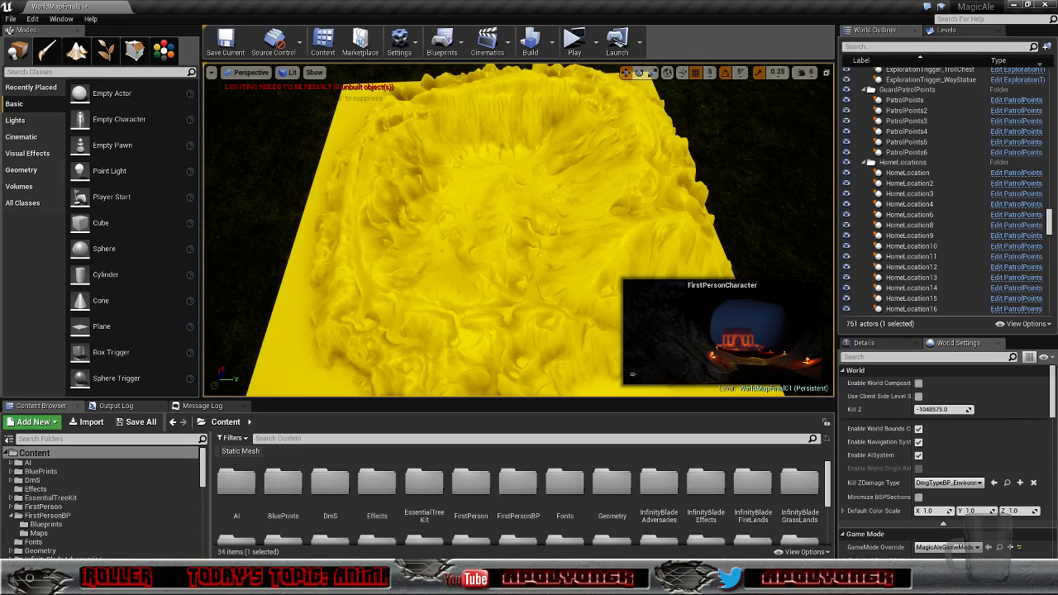
{"action": "left_click", "coordinate": [802, 74]}
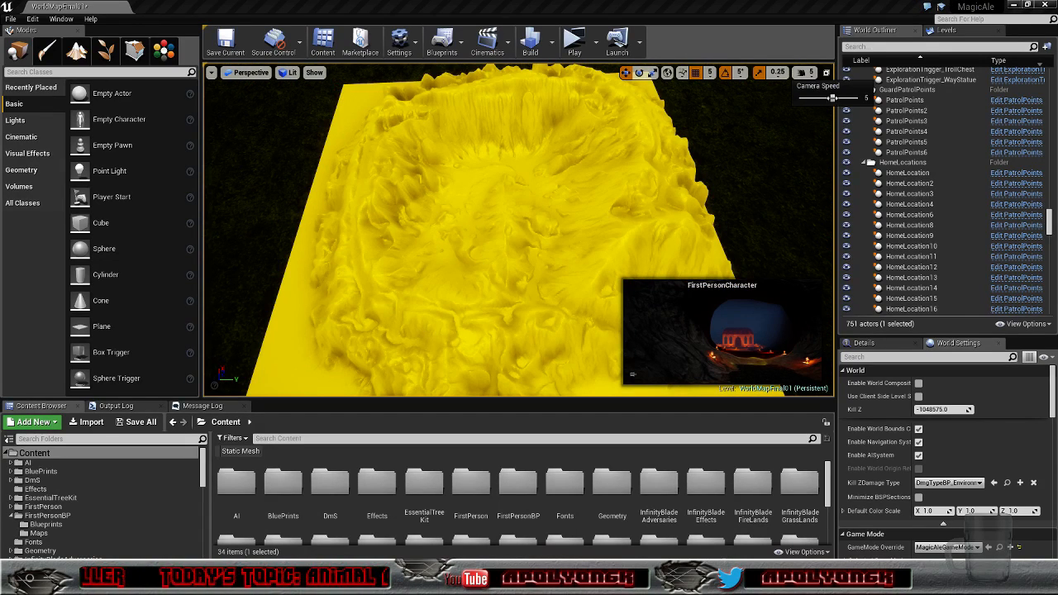
{"action": "right_click", "coordinate": [744, 166]}
{"action": "key", "text": "a"}
{"action": "right_click_drag", "start_coordinate": [521, 232], "coordinate": [636, 198]}
{"action": "key", "text": "w"}
{"action": "right_click_drag", "start_coordinate": [544, 213], "coordinate": [454, 190]}
{"action": "key", "text": "d"}
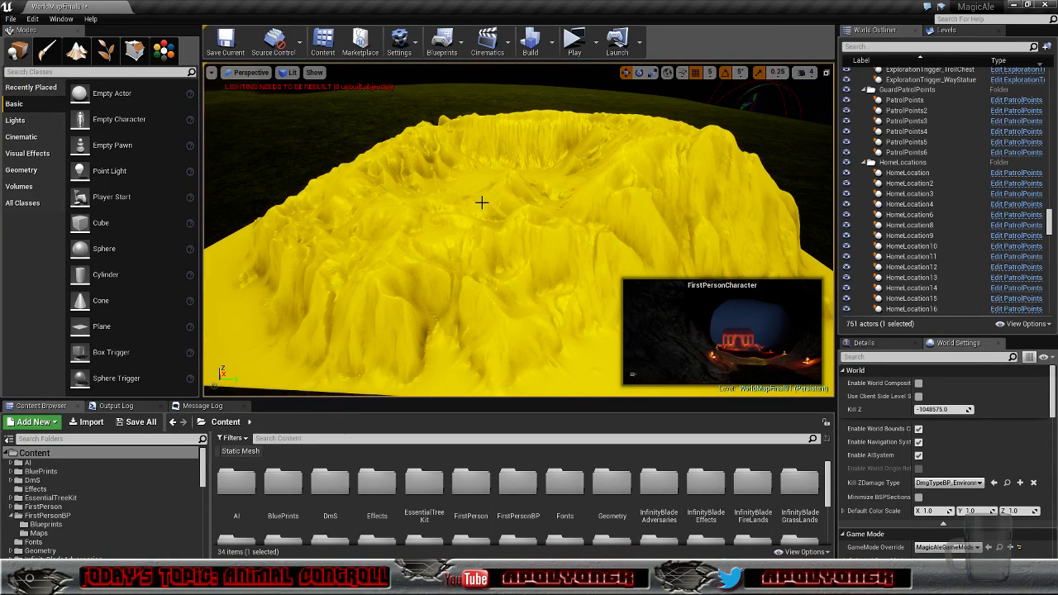
Step: Examine the yellow terrain model's outer cliffs, rim and central basin from several sides
{"action": "scroll", "coordinate": [491, 203], "scroll_direction": "up", "scroll_amount": 3}
{"action": "scroll", "coordinate": [491, 203], "scroll_direction": "down", "scroll_amount": 1}
{"action": "right_click_drag", "start_coordinate": [491, 203], "coordinate": [578, 215]}
{"action": "key", "text": "s"}
{"action": "key", "text": "a"}
{"action": "key", "text": "w"}
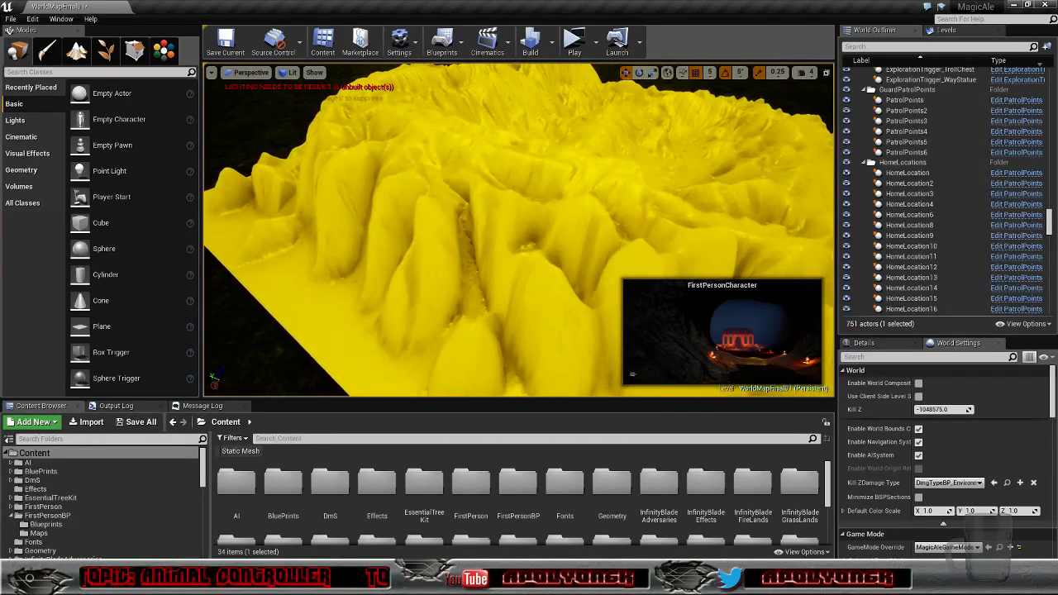
{"action": "scroll", "coordinate": [492, 200], "scroll_direction": "up", "scroll_amount": 2}
{"action": "scroll", "coordinate": [494, 201], "scroll_direction": "down", "scroll_amount": 2}
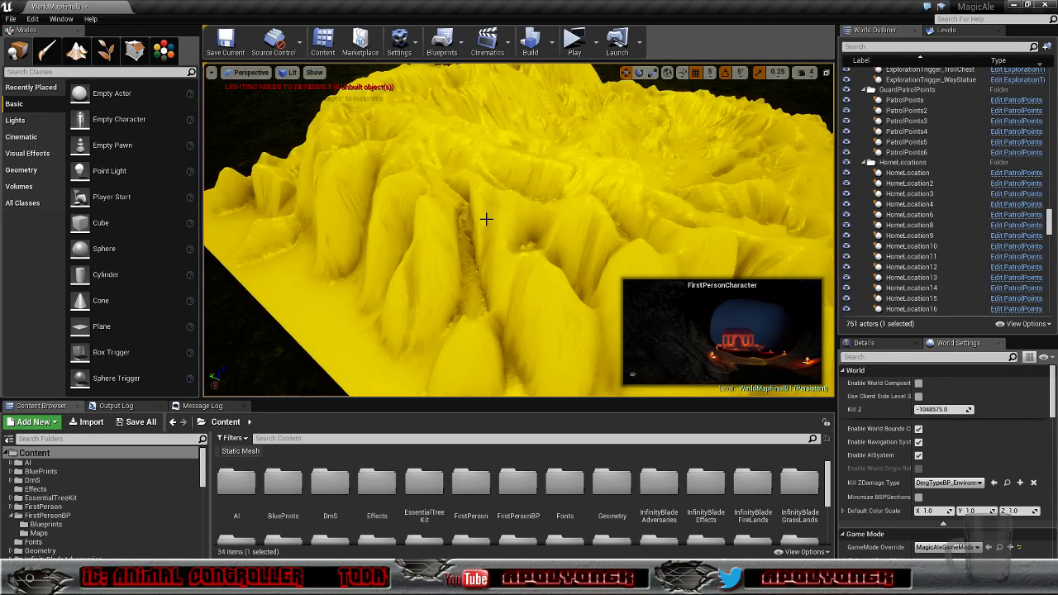
{"action": "scroll", "coordinate": [484, 220], "scroll_direction": "up", "scroll_amount": 2}
{"action": "scroll", "coordinate": [482, 229], "scroll_direction": "down", "scroll_amount": 4}
{"action": "scroll", "coordinate": [482, 228], "scroll_direction": "up", "scroll_amount": 2}
{"action": "right_click_drag", "start_coordinate": [482, 228], "coordinate": [405, 223]}
{"action": "scroll", "coordinate": [579, 145], "scroll_direction": "down", "scroll_amount": 4}
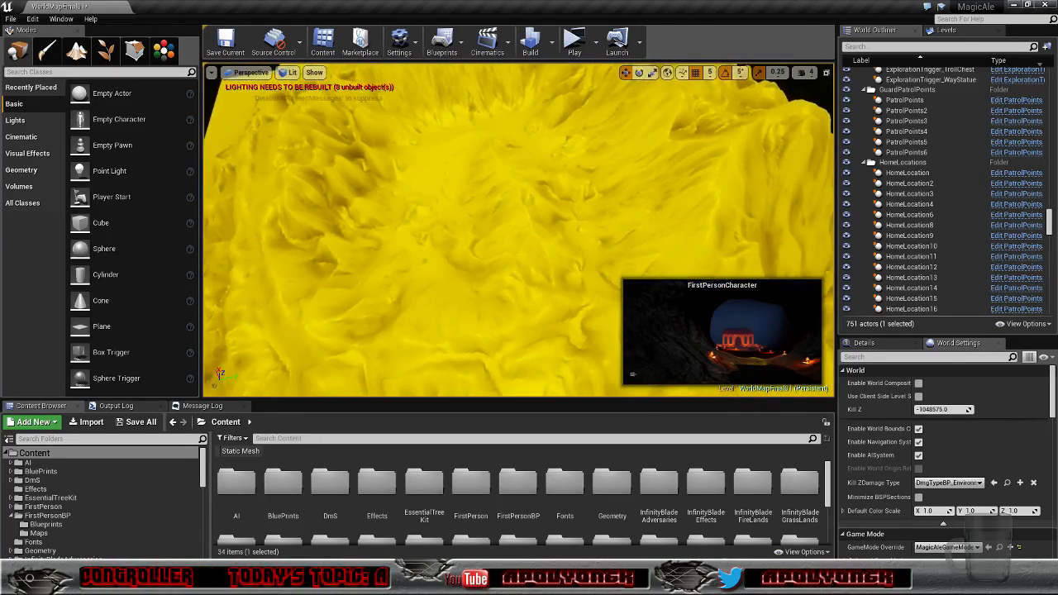
{"action": "right_click_drag", "start_coordinate": [519, 229], "coordinate": [372, 226]}
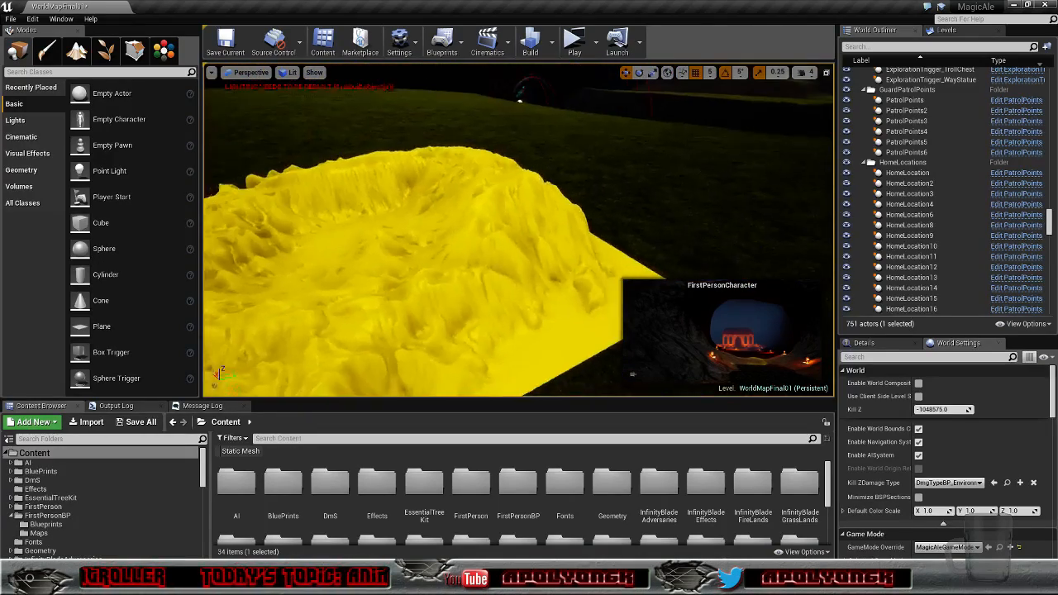
{"action": "right_click_drag", "start_coordinate": [518, 230], "coordinate": [372, 236]}
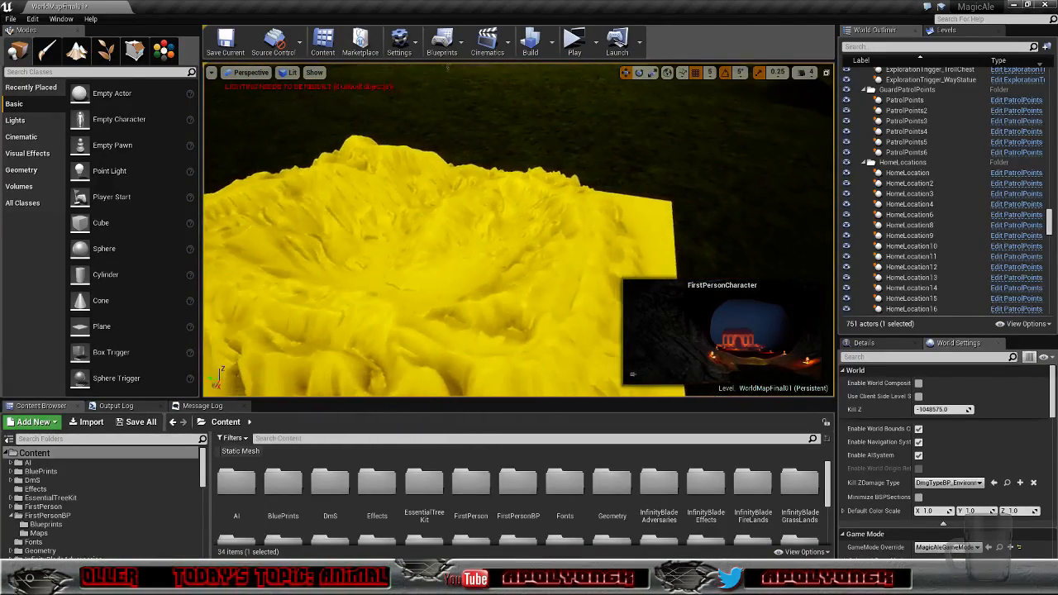
{"action": "right_click_drag", "start_coordinate": [518, 229], "coordinate": [450, 364]}
{"action": "scroll", "coordinate": [467, 273], "scroll_direction": "up", "scroll_amount": 3}
{"action": "scroll", "coordinate": [441, 279], "scroll_direction": "down", "scroll_amount": 5}
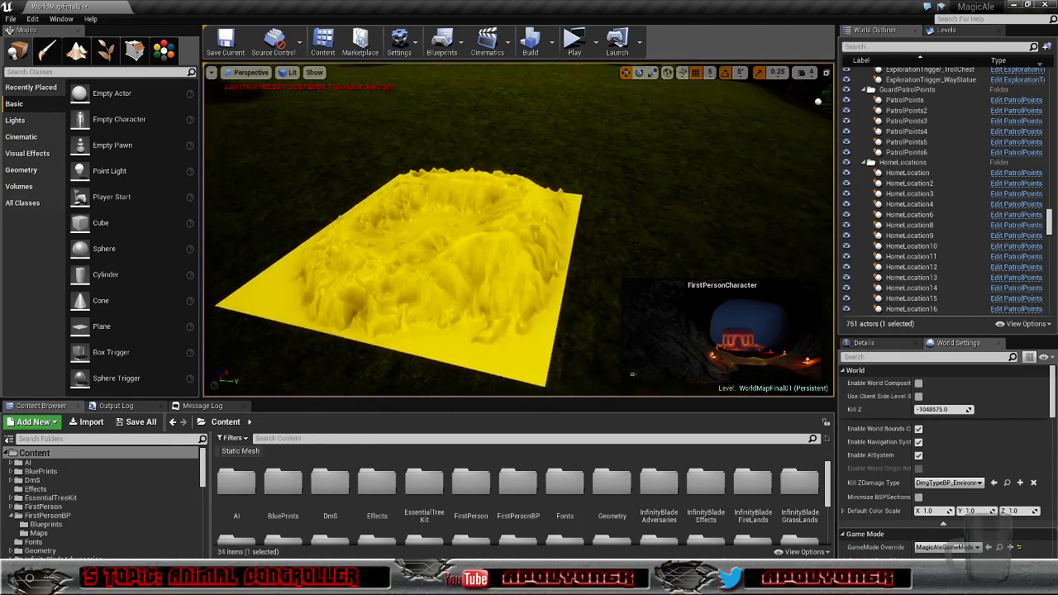
Step: Examine the yellow terrain model's basin from above and its ridges, alternating between close and distant views
{"action": "scroll", "coordinate": [517, 230], "scroll_direction": "up", "scroll_amount": 5}
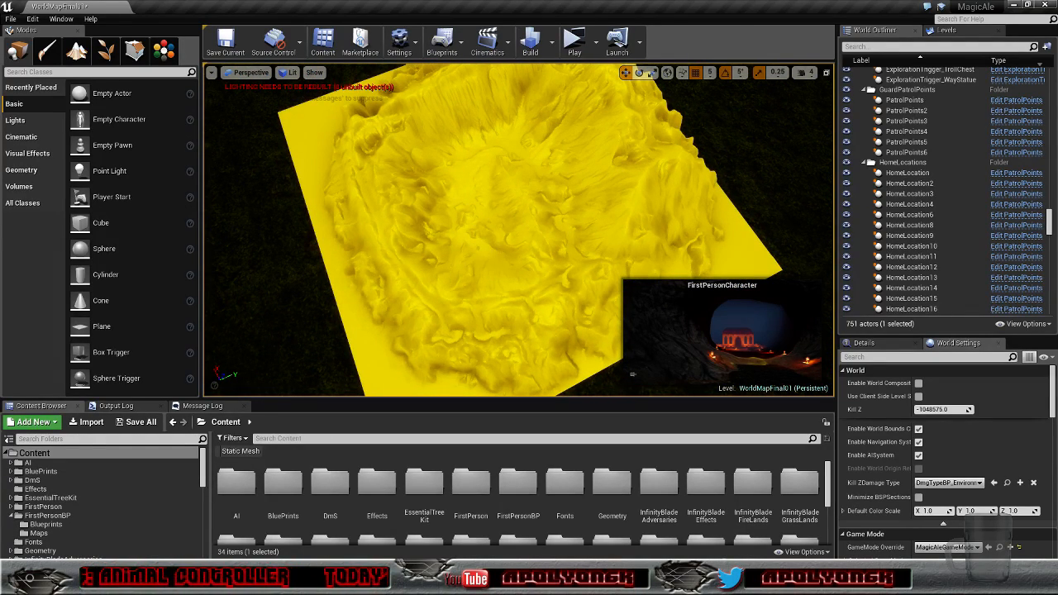
{"action": "scroll", "coordinate": [515, 252], "scroll_direction": "up", "scroll_amount": 5}
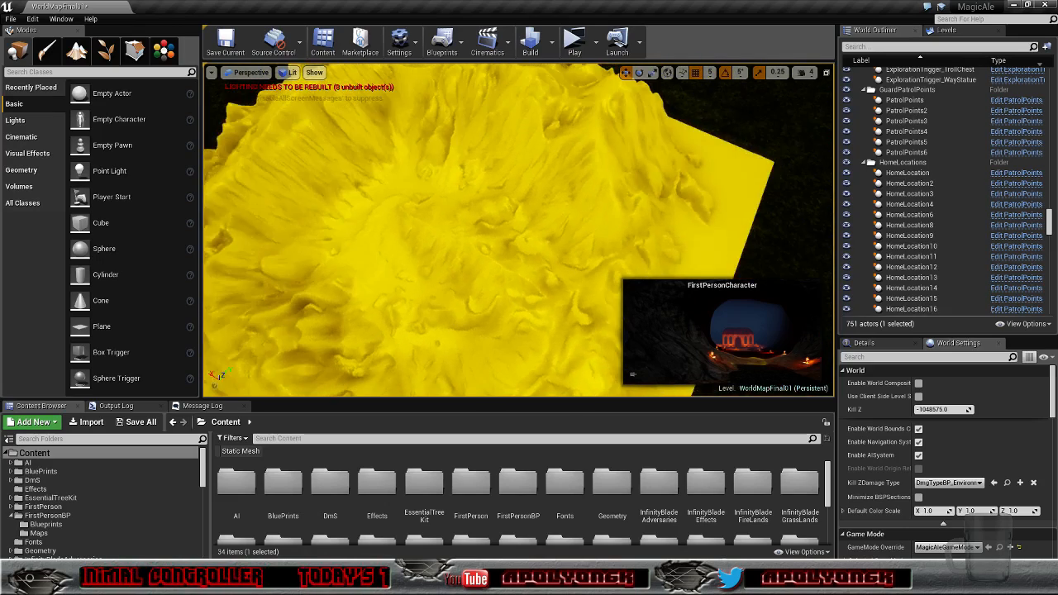
{"action": "key", "text": "s"}
{"action": "right_click_drag", "start_coordinate": [515, 251], "coordinate": [589, 329]}
{"action": "key", "text": "w"}
{"action": "key", "text": "s"}
{"action": "key", "text": "w"}
{"action": "key", "text": "s"}
{"action": "key", "text": "s"}
{"action": "key", "text": "w"}
{"action": "key", "text": "w"}
{"action": "key", "text": "s"}
{"action": "key", "text": "w"}
{"action": "key", "text": "s"}
{"action": "key", "text": "w"}
{"action": "key", "text": "s"}
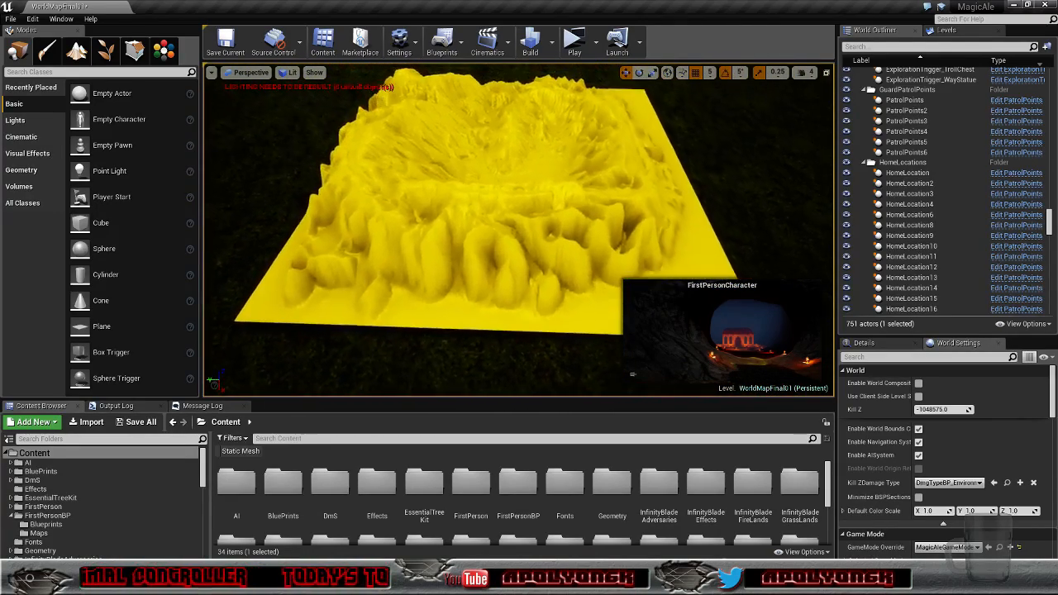
Step: Inspect the castle grounds' stairways and domed-roof houses, and save the modified WorldMapFinal01 level
{"action": "right_click_drag", "start_coordinate": [633, 374], "coordinate": [633, 374]}
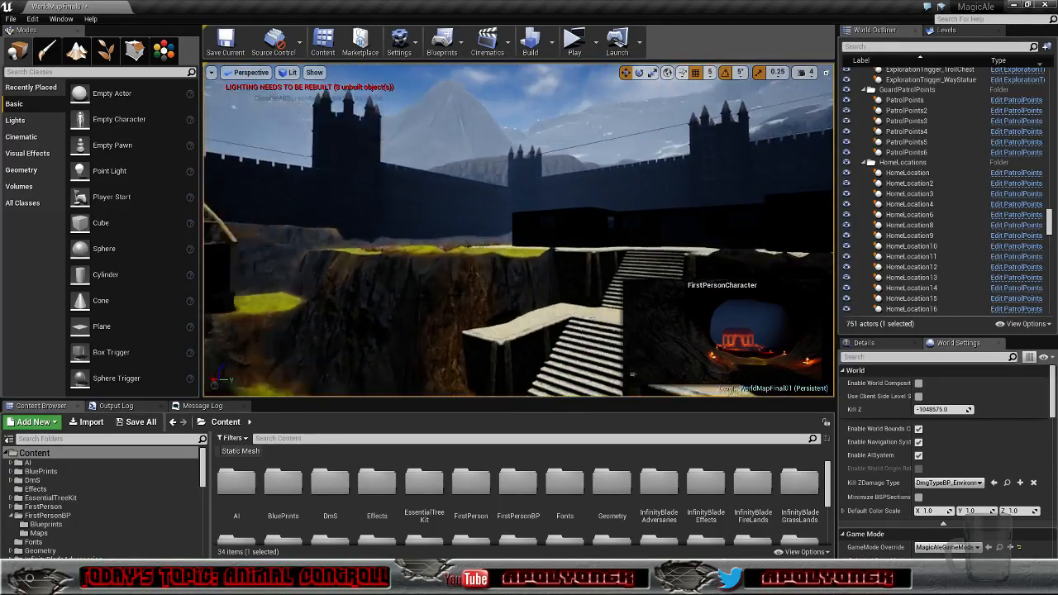
{"action": "right_click_drag", "start_coordinate": [632, 374], "coordinate": [632, 375]}
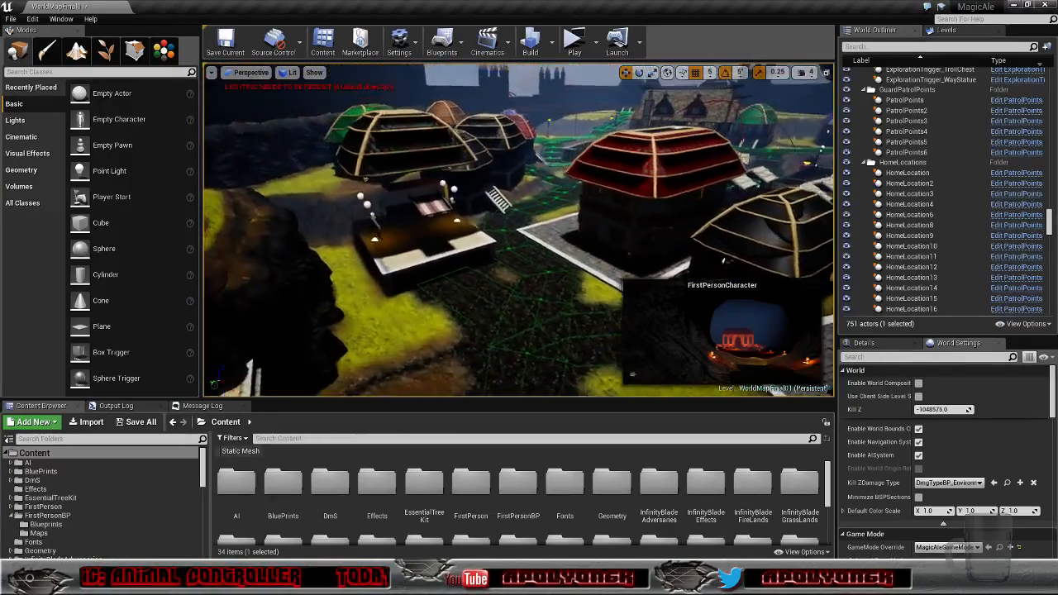
{"action": "right_click_drag", "start_coordinate": [632, 374], "coordinate": [633, 375]}
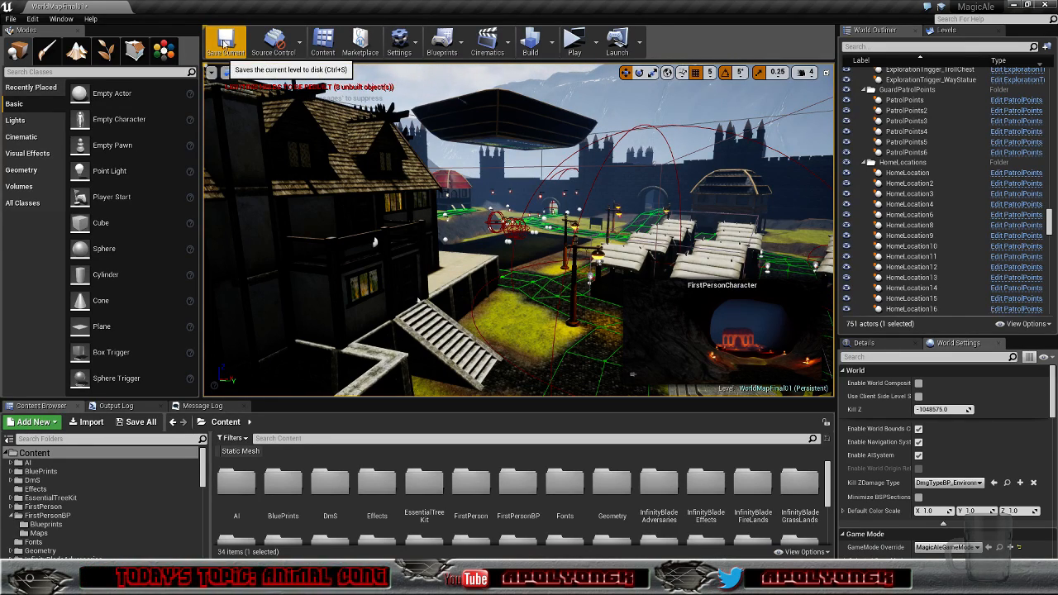
{"action": "left_click", "coordinate": [132, 425]}
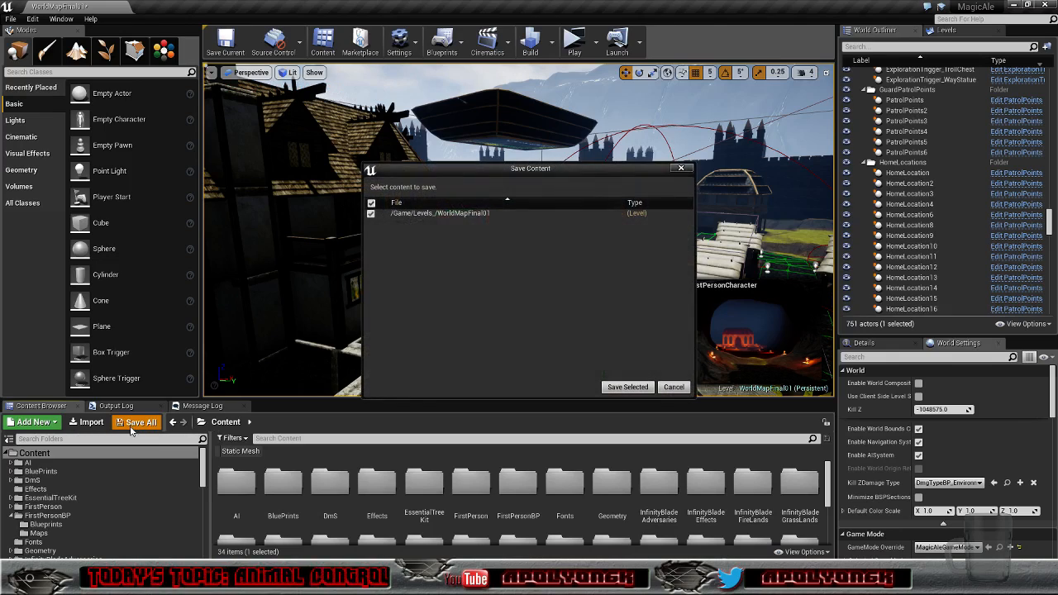
{"action": "left_click", "coordinate": [626, 388]}
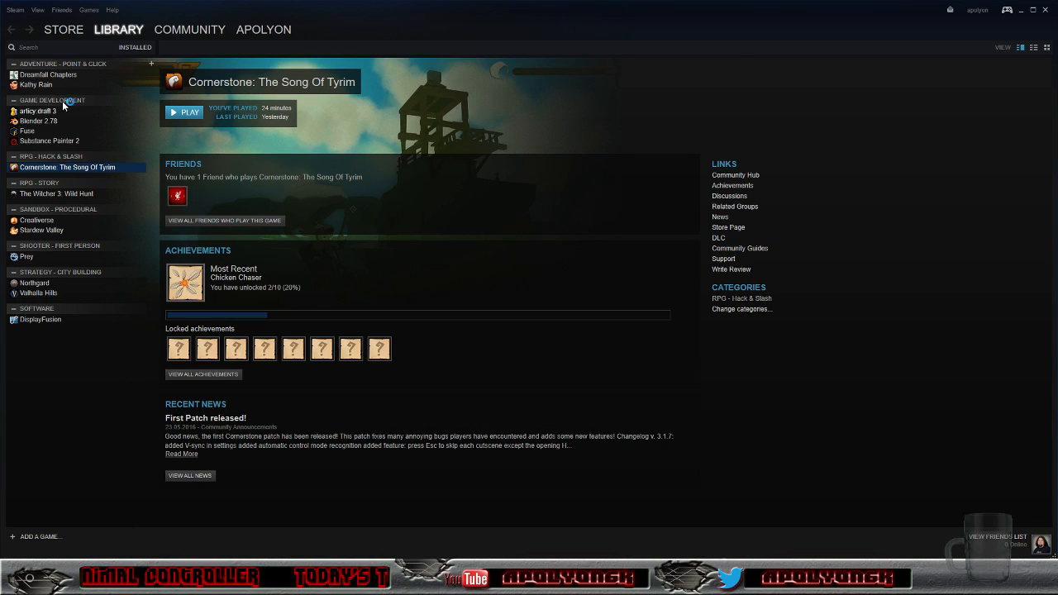
Step: Launch Blender 2.78 from the Steam library, maximize its window and dismiss the splash screen
{"action": "left_click", "coordinate": [45, 121]}
{"action": "left_click", "coordinate": [196, 114]}
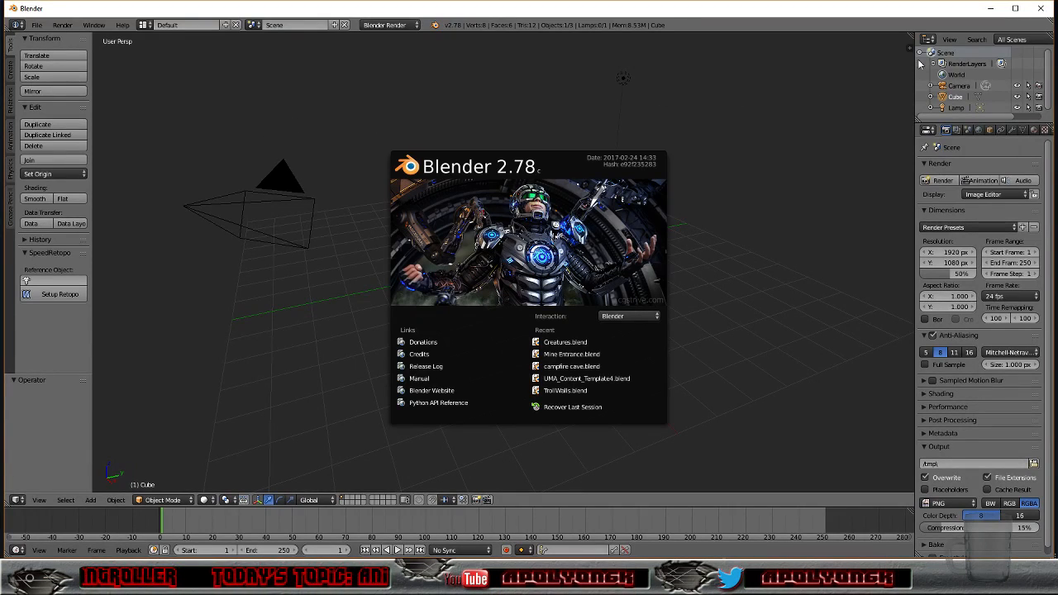
{"action": "left_click", "coordinate": [1015, 8]}
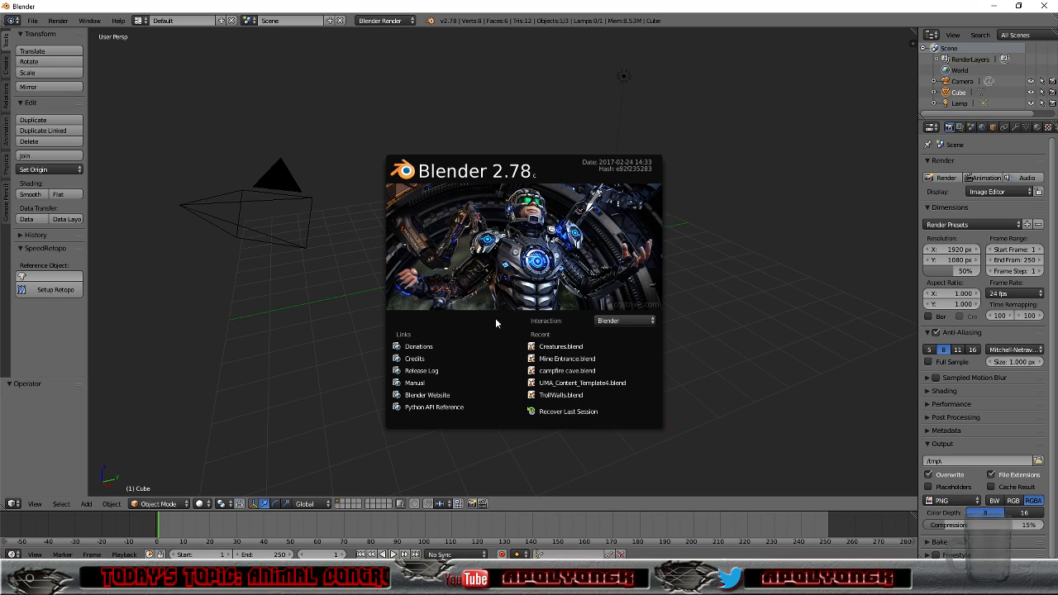
{"action": "left_click", "coordinate": [313, 319]}
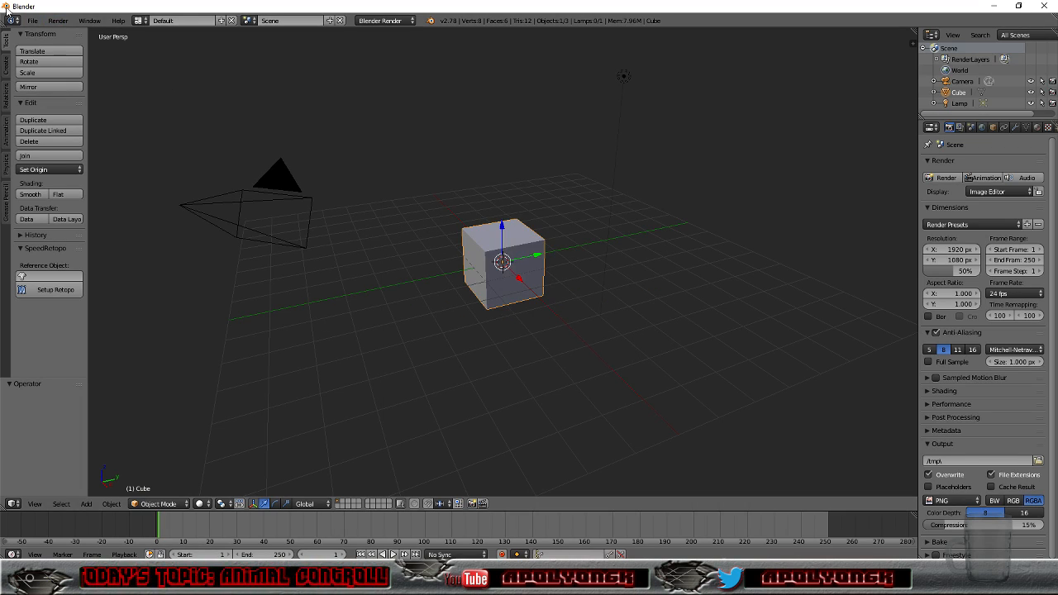
Step: Open Floors_Roofs.blend from the Blender Models folder
{"action": "left_click", "coordinate": [32, 20]}
{"action": "left_click", "coordinate": [45, 45]}
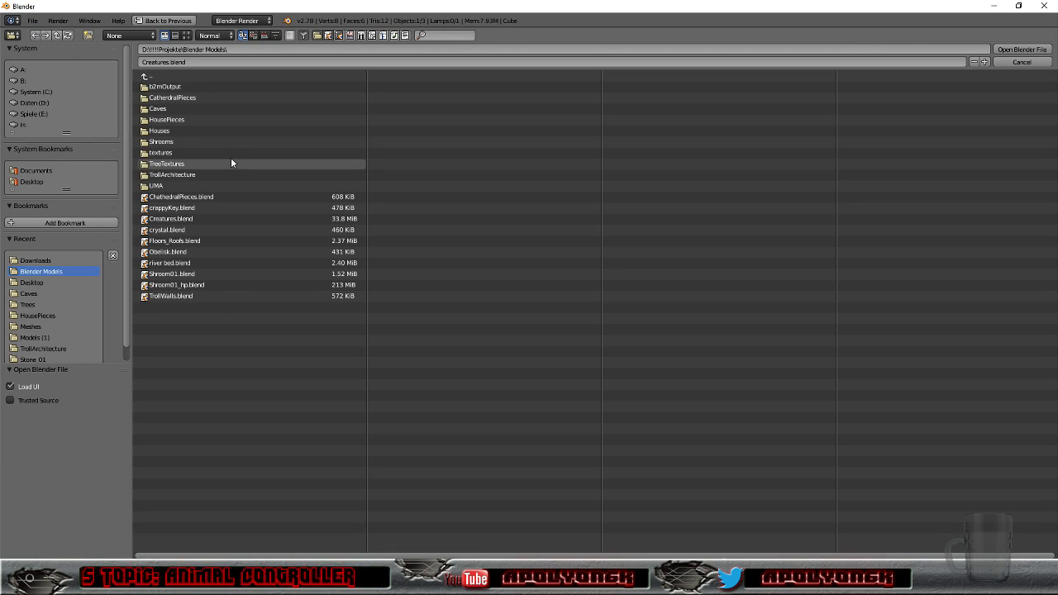
{"action": "double_click", "coordinate": [188, 243]}
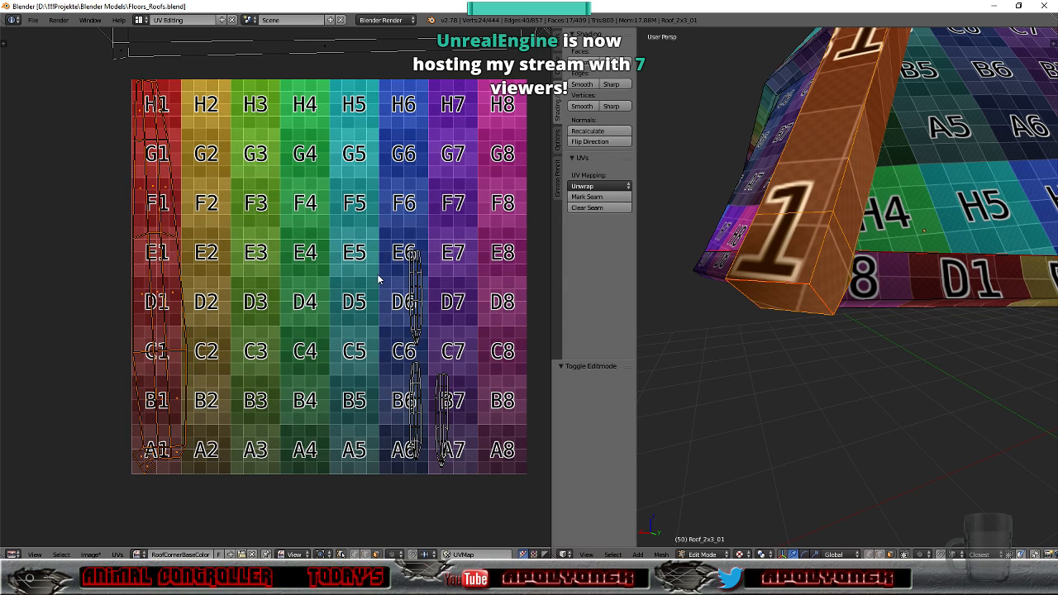
Step: Examine the Roof_2x3_01 model and its UV layout, including the selected corner beam on the checker texture
{"action": "scroll", "coordinate": [691, 353], "scroll_direction": "down", "scroll_amount": 8}
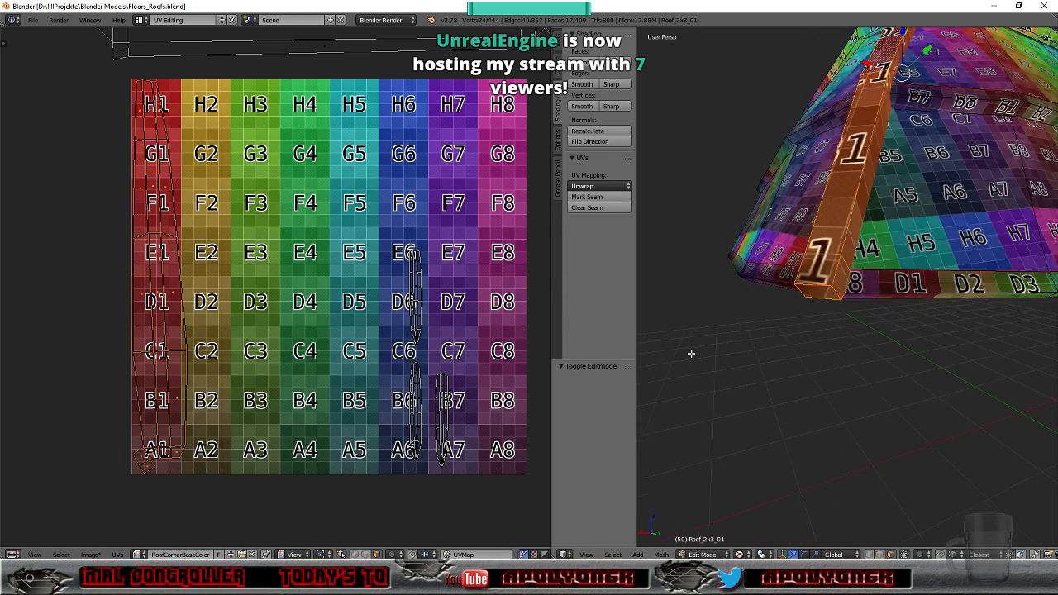
{"action": "scroll", "coordinate": [707, 329], "scroll_direction": "up", "scroll_amount": 4}
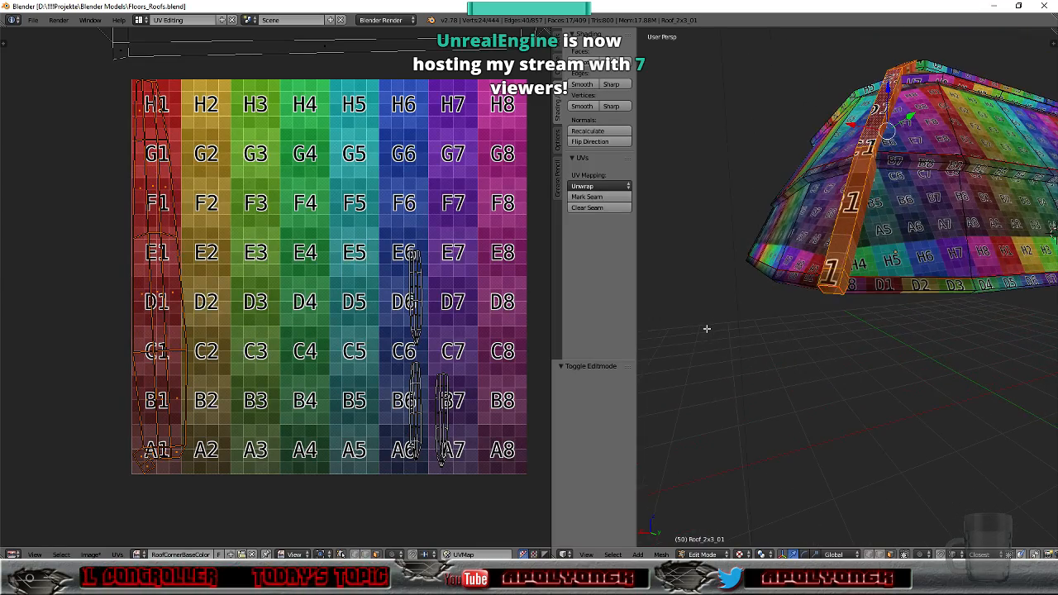
{"action": "middle_click_drag", "start_coordinate": [707, 329], "coordinate": [692, 364]}
{"action": "middle_click_drag", "start_coordinate": [763, 320], "coordinate": [775, 303]}
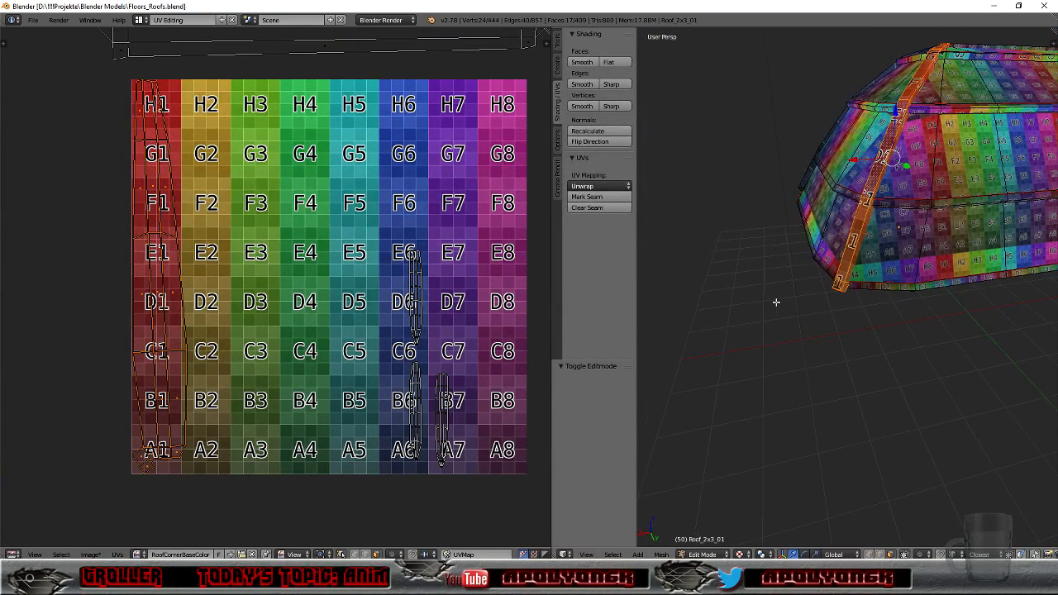
{"action": "scroll", "coordinate": [409, 266], "scroll_direction": "down", "scroll_amount": 8}
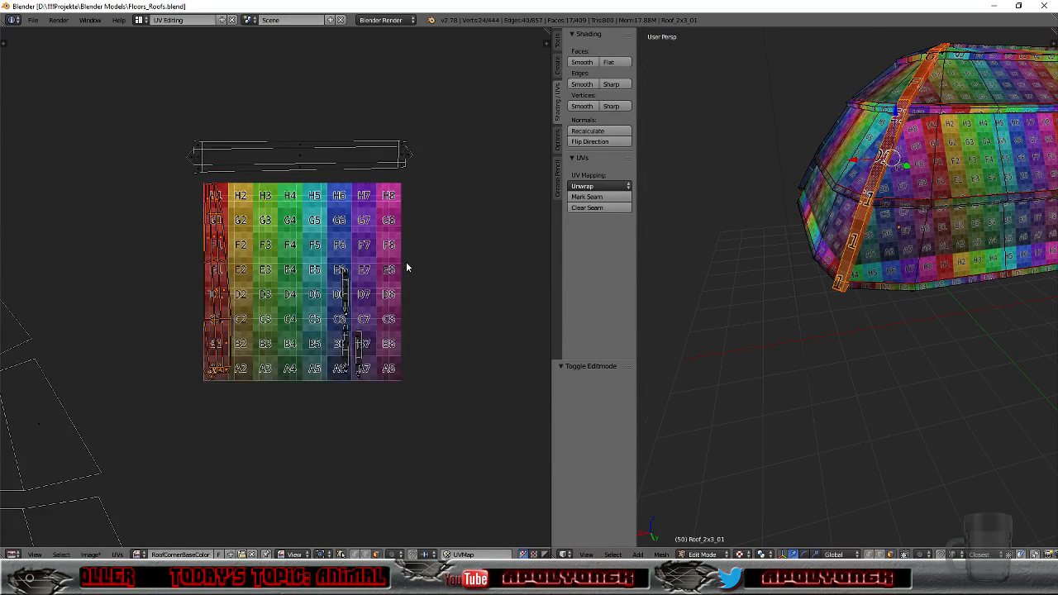
{"action": "scroll", "coordinate": [352, 281], "scroll_direction": "up", "scroll_amount": 10}
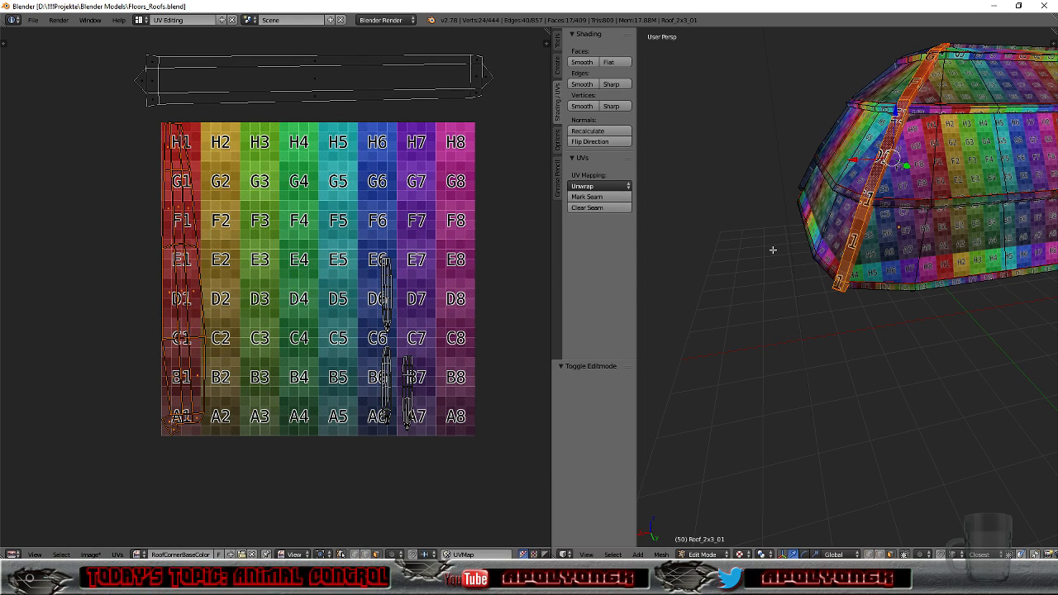
{"action": "scroll", "coordinate": [333, 332], "scroll_direction": "down", "scroll_amount": 6}
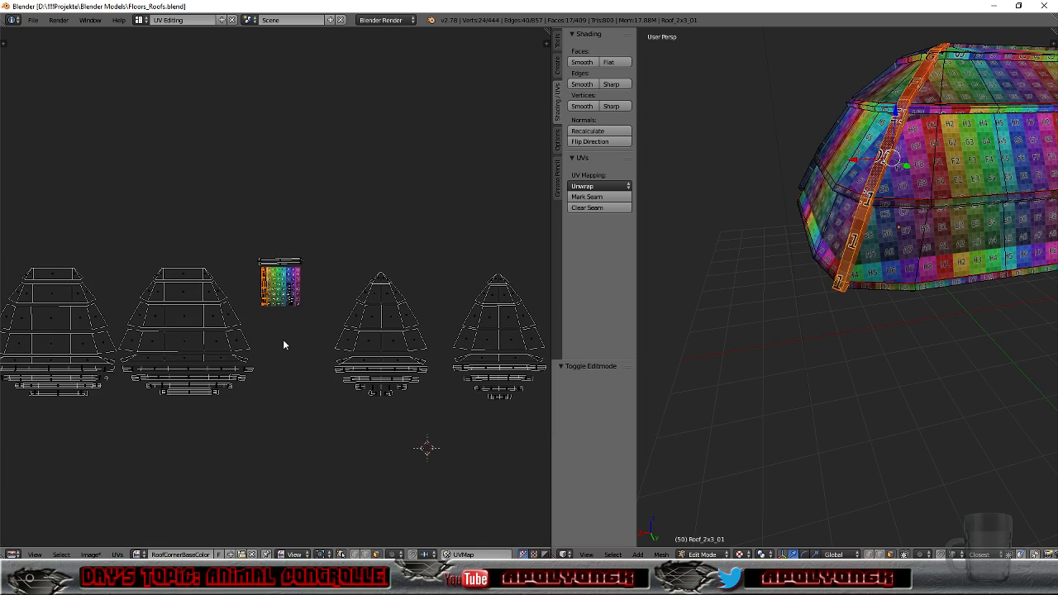
{"action": "scroll", "coordinate": [295, 335], "scroll_direction": "up", "scroll_amount": 5}
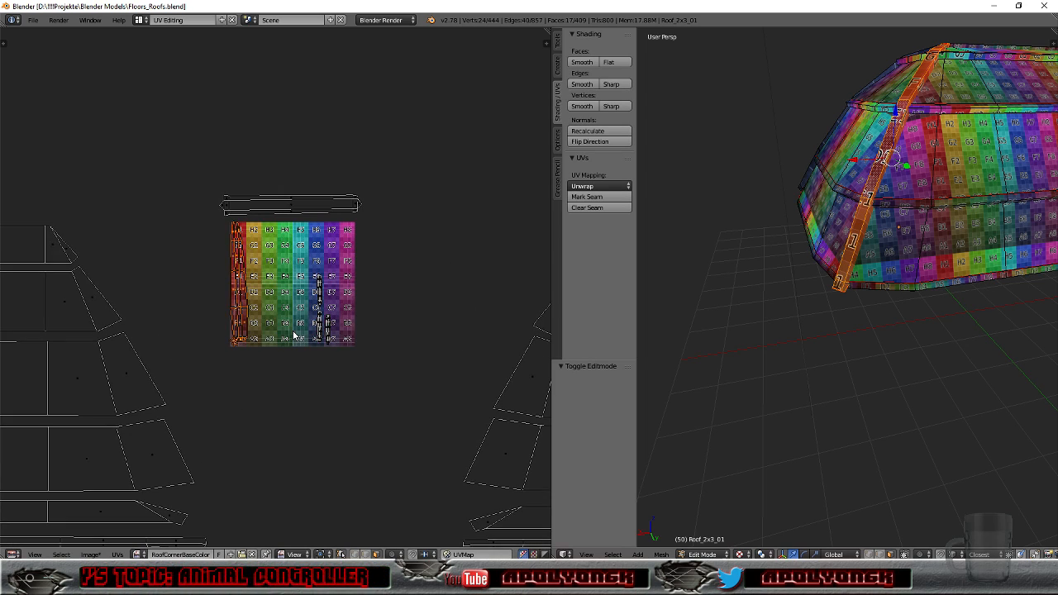
{"action": "scroll", "coordinate": [293, 335], "scroll_direction": "up", "scroll_amount": 3}
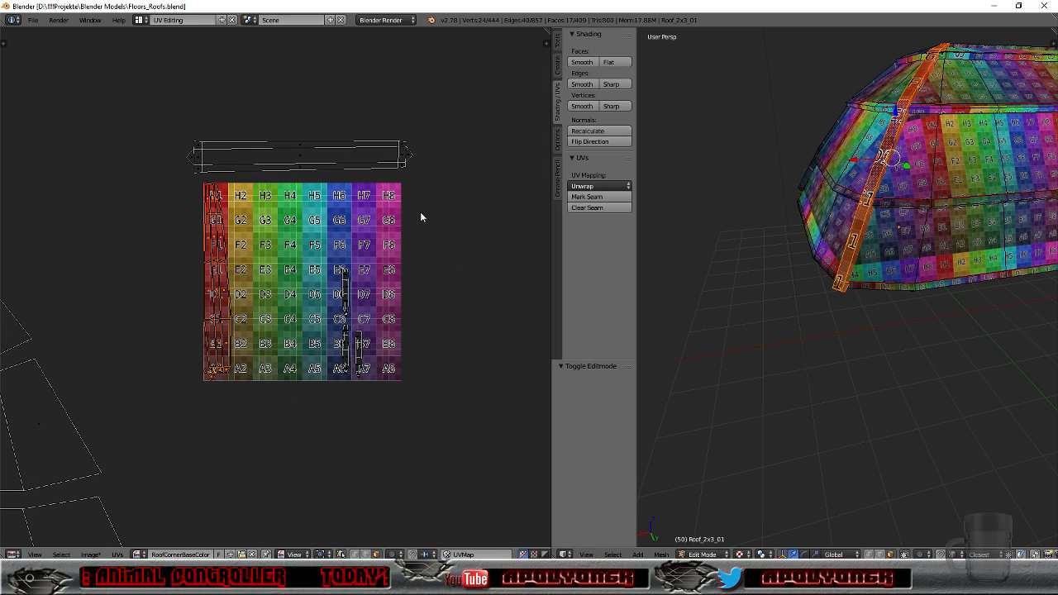
Step: Select the ridge face in the UV strip above the checker texture and examine how the roof's ridge and end beams are mapped
{"action": "left_click", "coordinate": [318, 157]}
{"action": "right_click", "coordinate": [317, 157]}
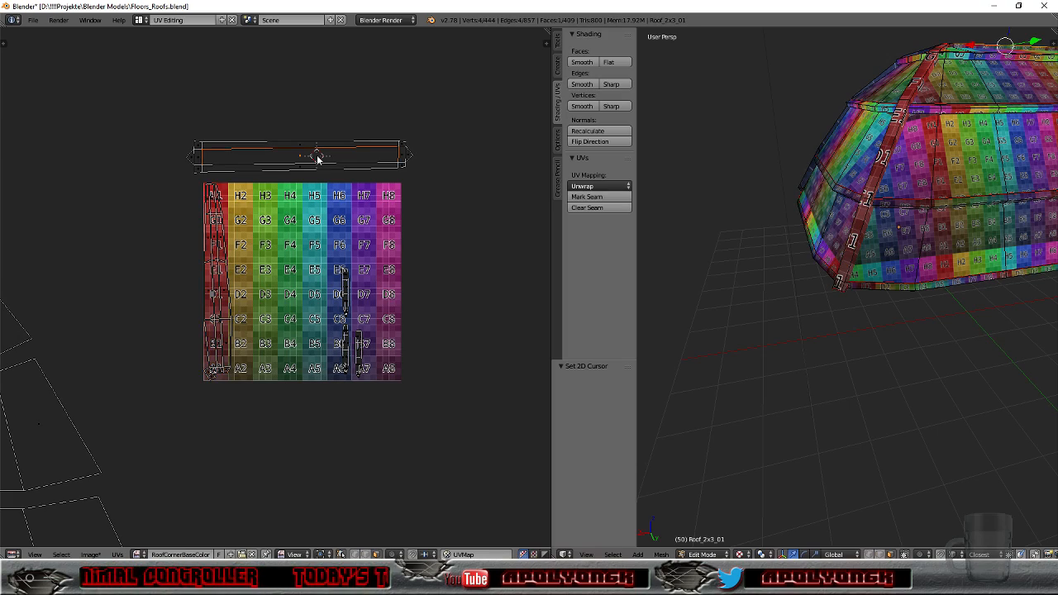
{"action": "key", "text": "KP_Decimal"}
{"action": "scroll", "coordinate": [882, 326], "scroll_direction": "down", "scroll_amount": 5}
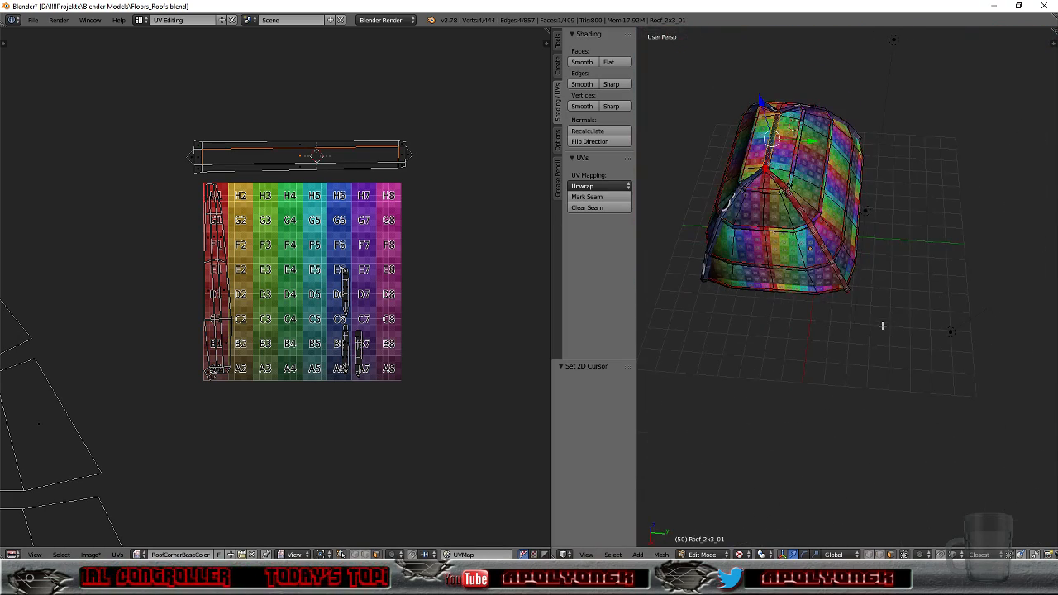
{"action": "middle_click_drag", "start_coordinate": [881, 320], "coordinate": [637, 284]}
{"action": "scroll", "coordinate": [882, 323], "scroll_direction": "up", "scroll_amount": 7}
{"action": "scroll", "coordinate": [728, 334], "scroll_direction": "down", "scroll_amount": 2}
{"action": "scroll", "coordinate": [728, 334], "scroll_direction": "down", "scroll_amount": 3}
{"action": "middle_click_drag", "start_coordinate": [748, 345], "coordinate": [773, 337]}
{"action": "scroll", "coordinate": [777, 326], "scroll_direction": "up", "scroll_amount": 5}
{"action": "scroll", "coordinate": [777, 326], "scroll_direction": "down", "scroll_amount": 4}
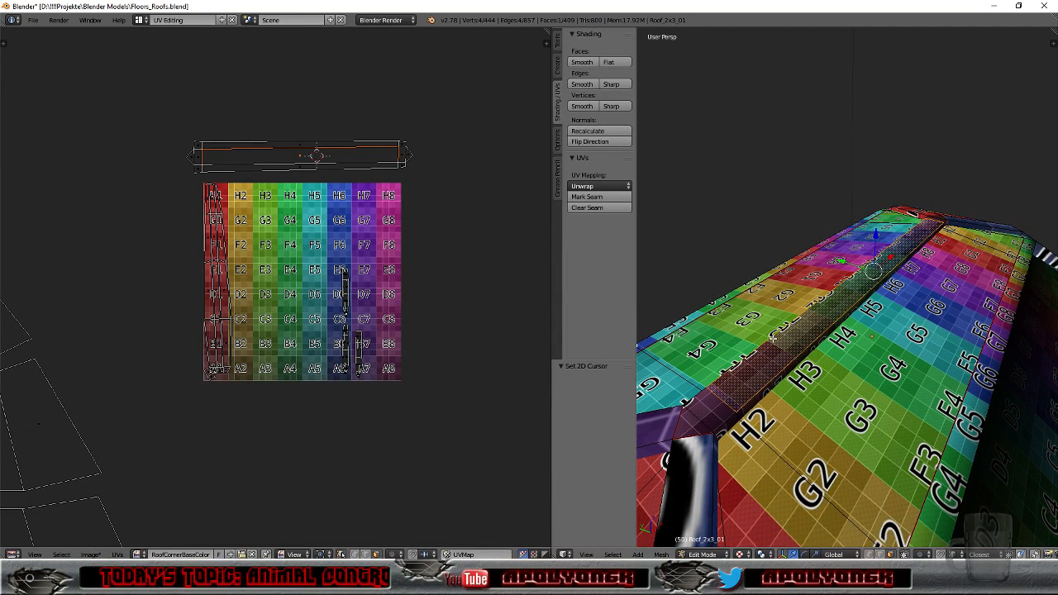
{"action": "scroll", "coordinate": [792, 359], "scroll_direction": "down", "scroll_amount": 6}
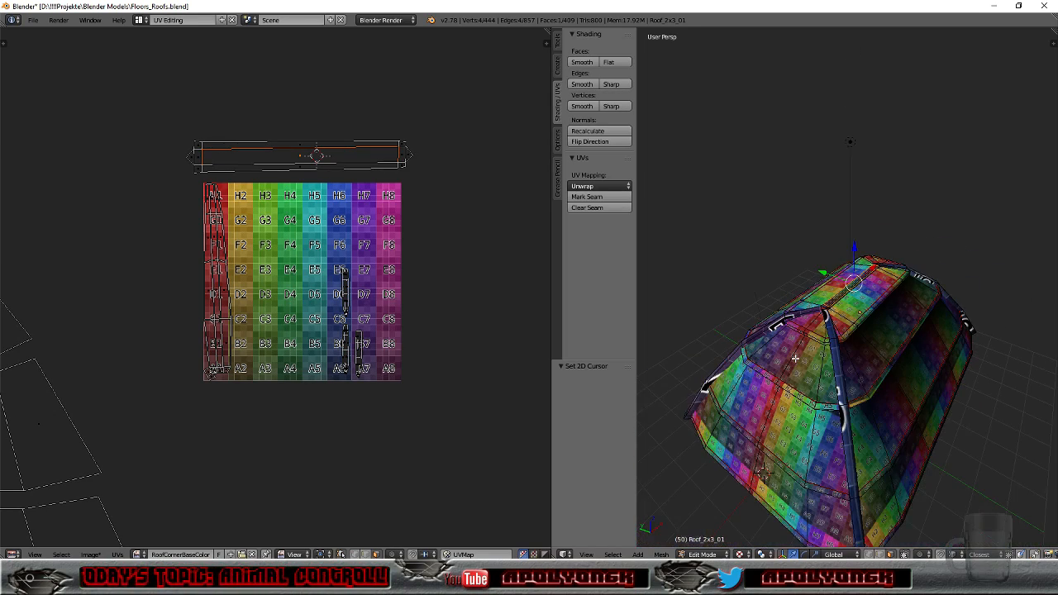
{"action": "middle_click_drag", "start_coordinate": [832, 389], "coordinate": [809, 373]}
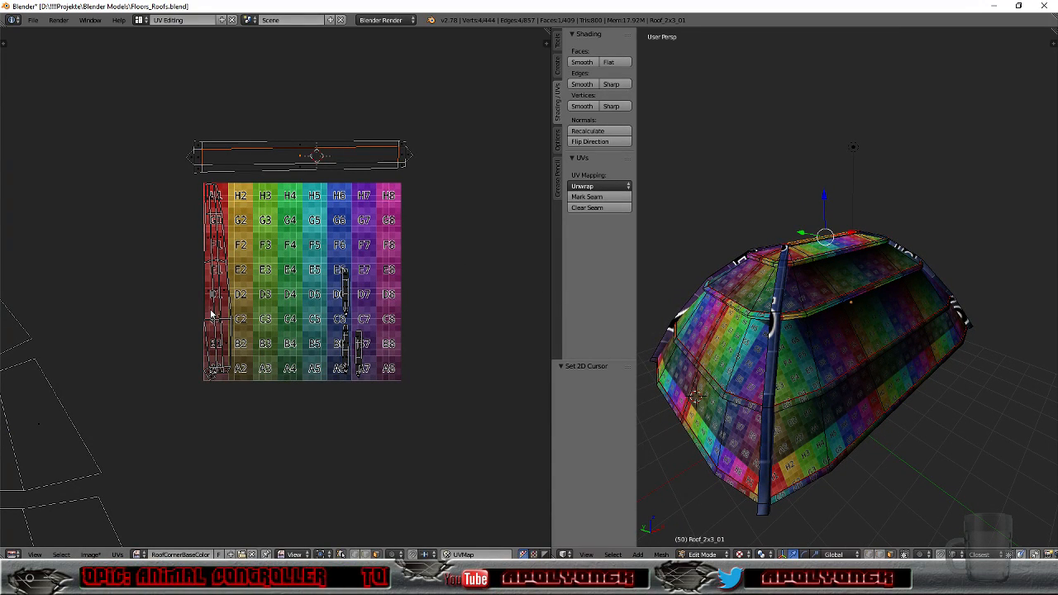
Step: Move the corner beam's UV island from the texture's first column to above the ridge strip and rotate it about 93°
{"action": "key", "text": "l"}
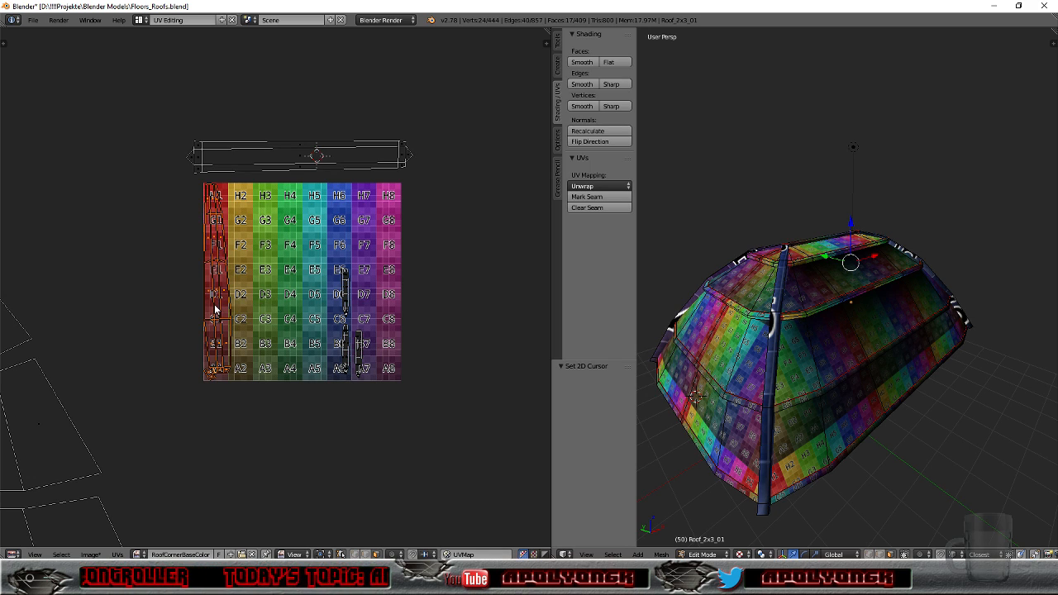
{"action": "key", "text": "g"}
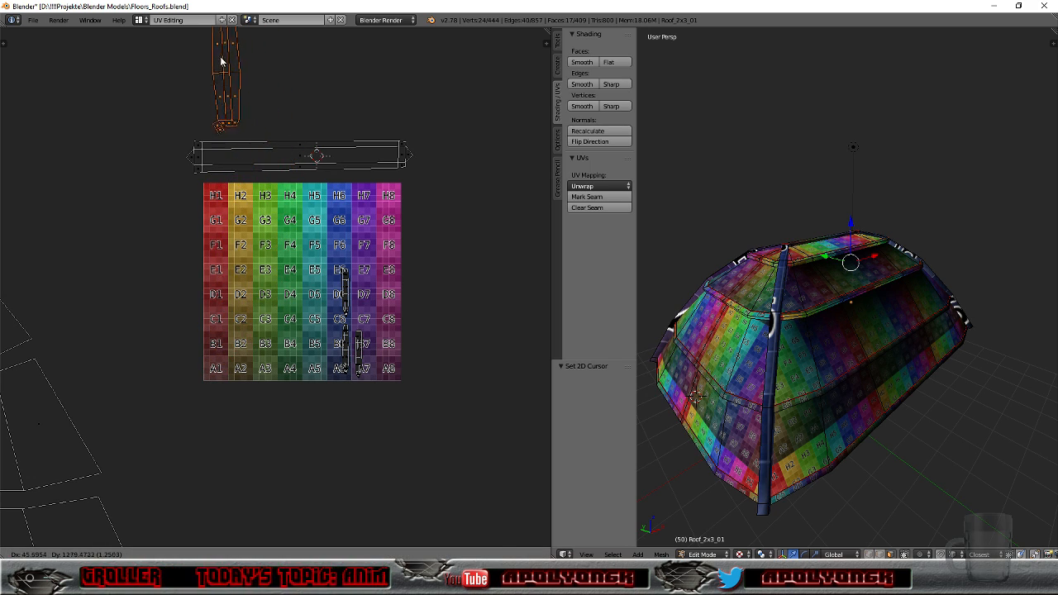
{"action": "left_click", "coordinate": [212, 66]}
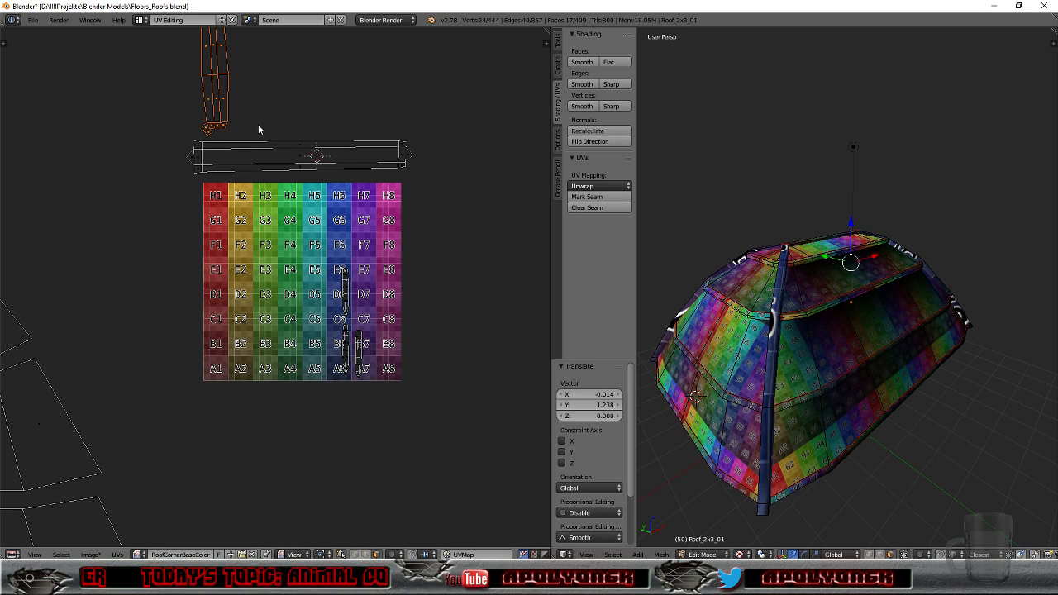
{"action": "key", "text": "r"}
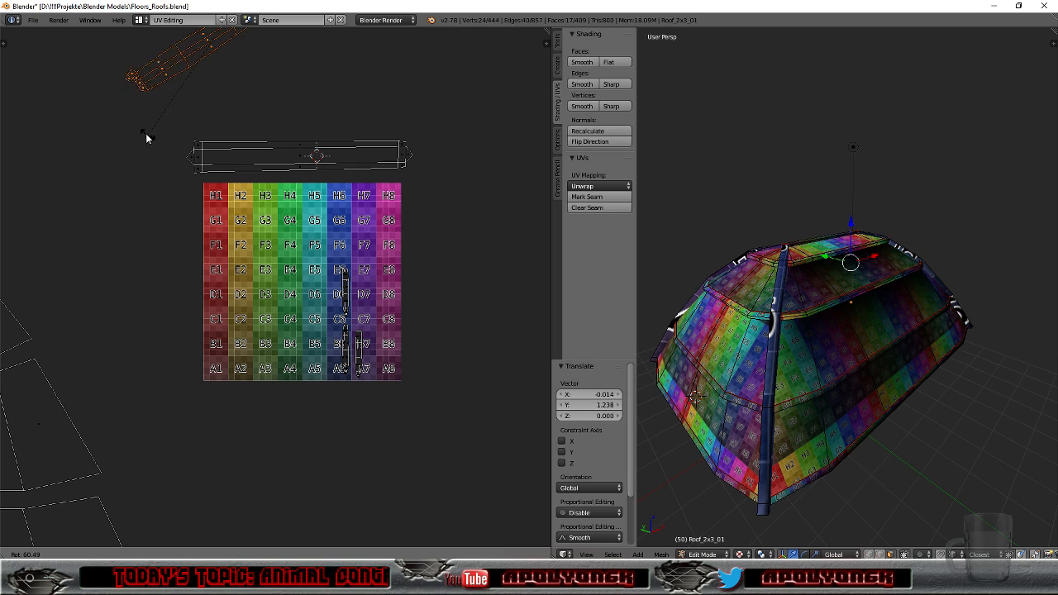
{"action": "left_click", "coordinate": [60, 103]}
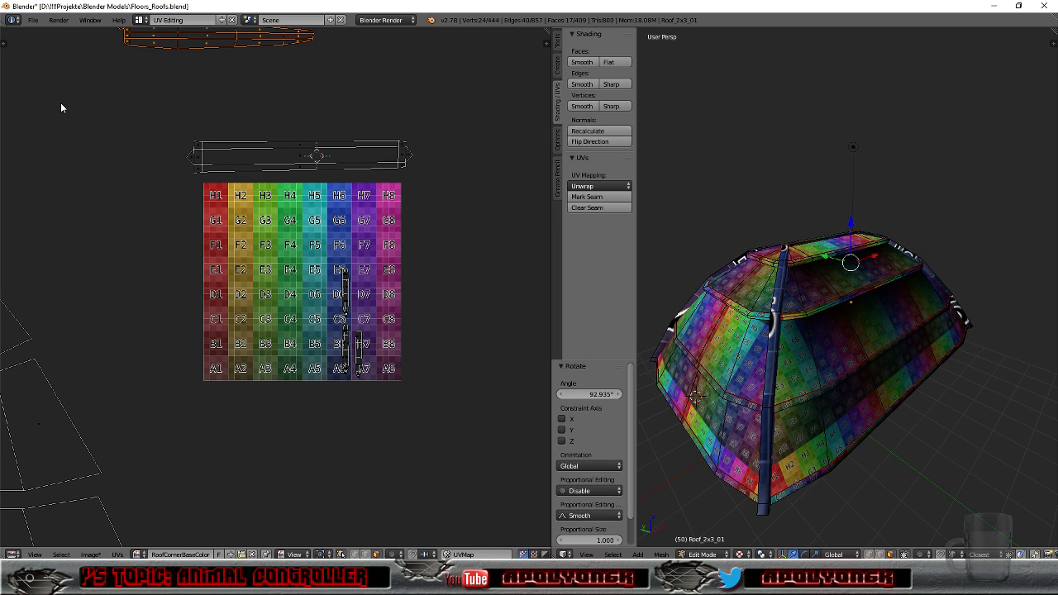
Step: Scale the corner beam's UV island up by about 2.8, compare its checker size with the roof, and scale it by about 0.85
{"action": "key", "text": "s"}
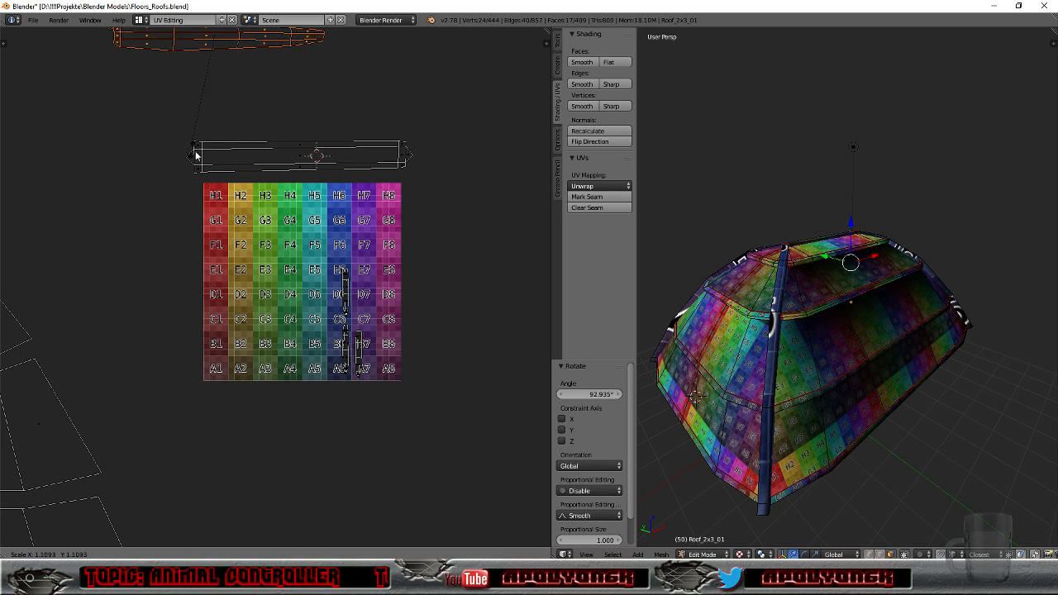
{"action": "left_click", "coordinate": [392, 273]}
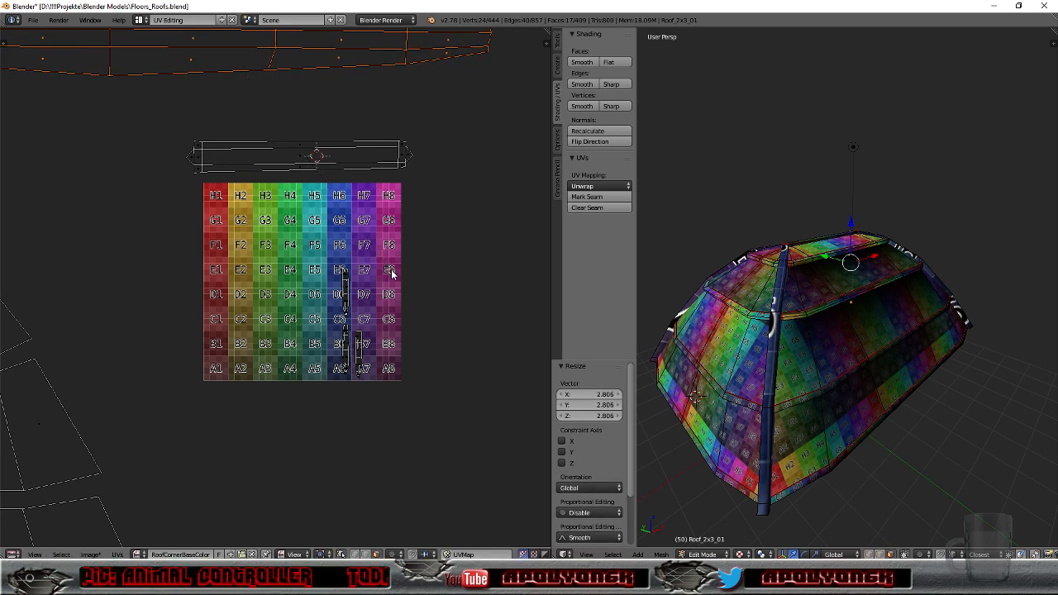
{"action": "middle_click_drag", "start_coordinate": [727, 339], "coordinate": [905, 290]}
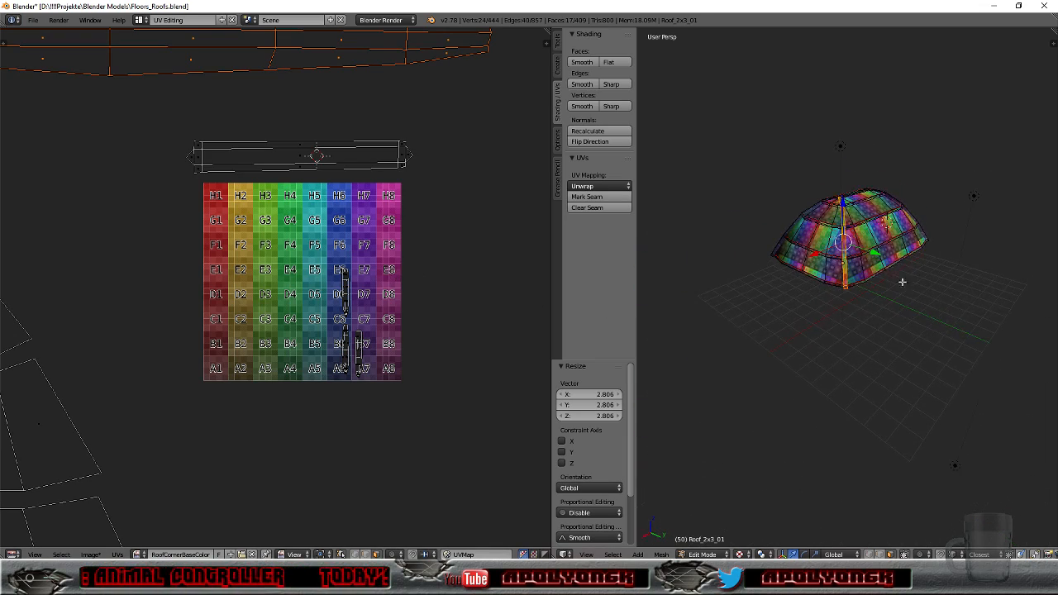
{"action": "scroll", "coordinate": [861, 243], "scroll_direction": "up", "scroll_amount": 5}
{"action": "scroll", "coordinate": [763, 240], "scroll_direction": "up", "scroll_amount": 6}
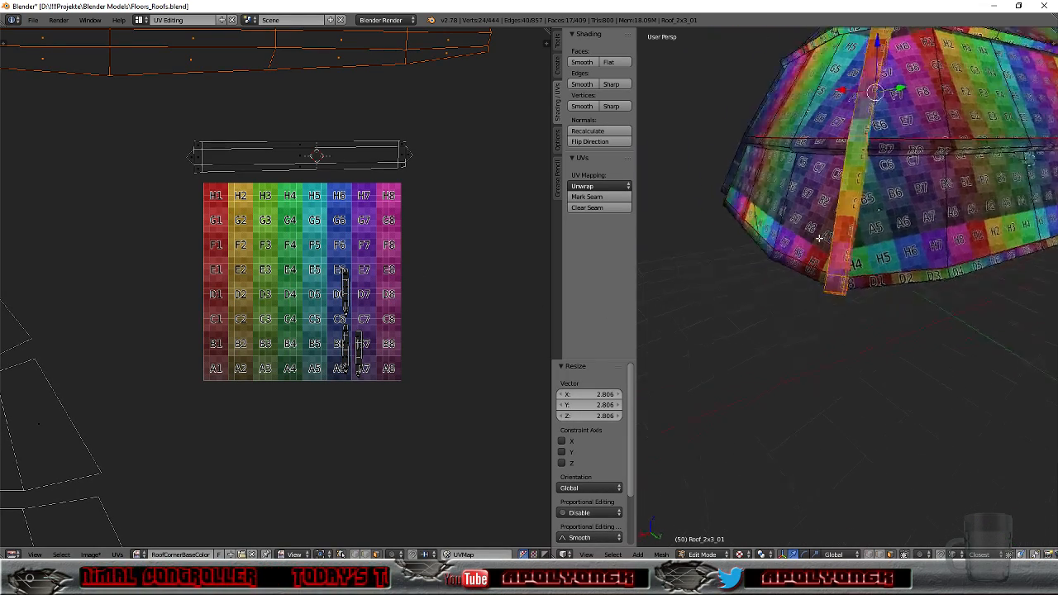
{"action": "mouse_move", "coordinate": [762, 239]}
{"action": "middle_mouse_down"}
{"action": "mouse_move", "coordinate": [768, 229]}
{"action": "mouse_move", "coordinate": [781, 242]}
{"action": "middle_mouse_up"}
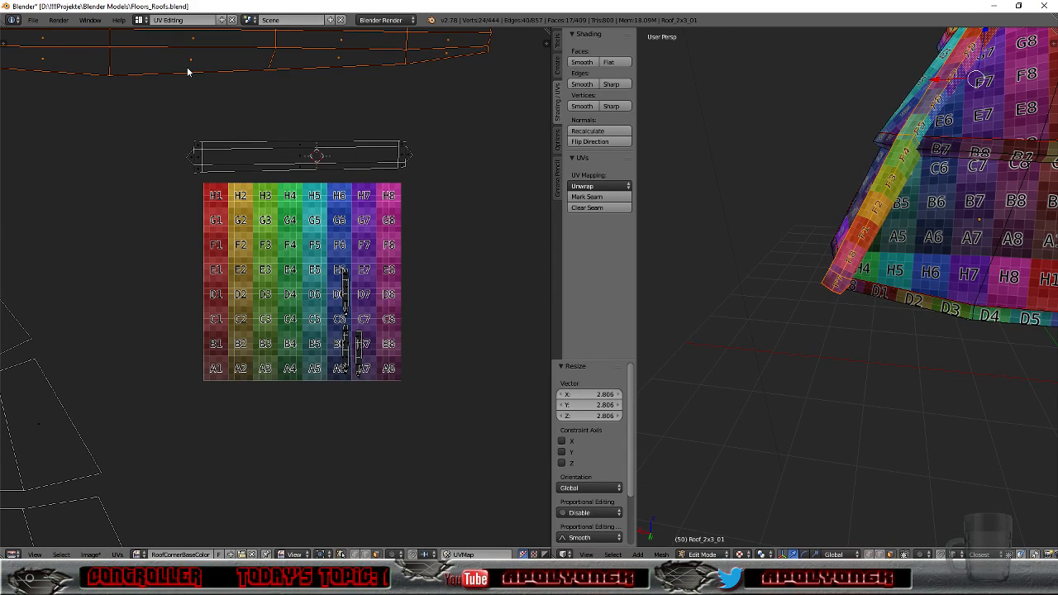
{"action": "scroll", "coordinate": [188, 72], "scroll_direction": "down", "scroll_amount": 1}
{"action": "key", "text": "s"}
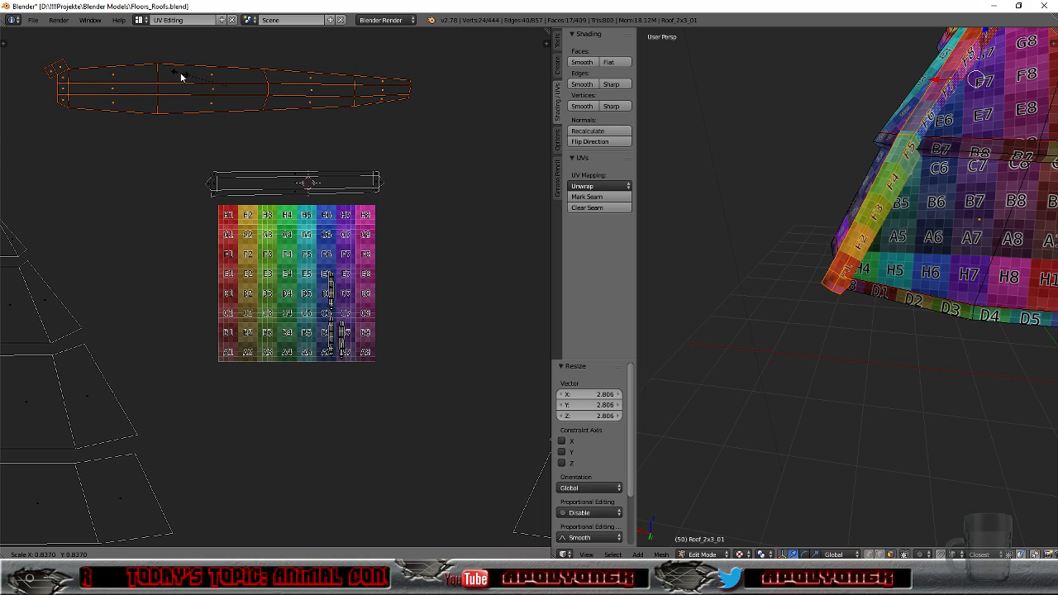
{"action": "left_click", "coordinate": [180, 75]}
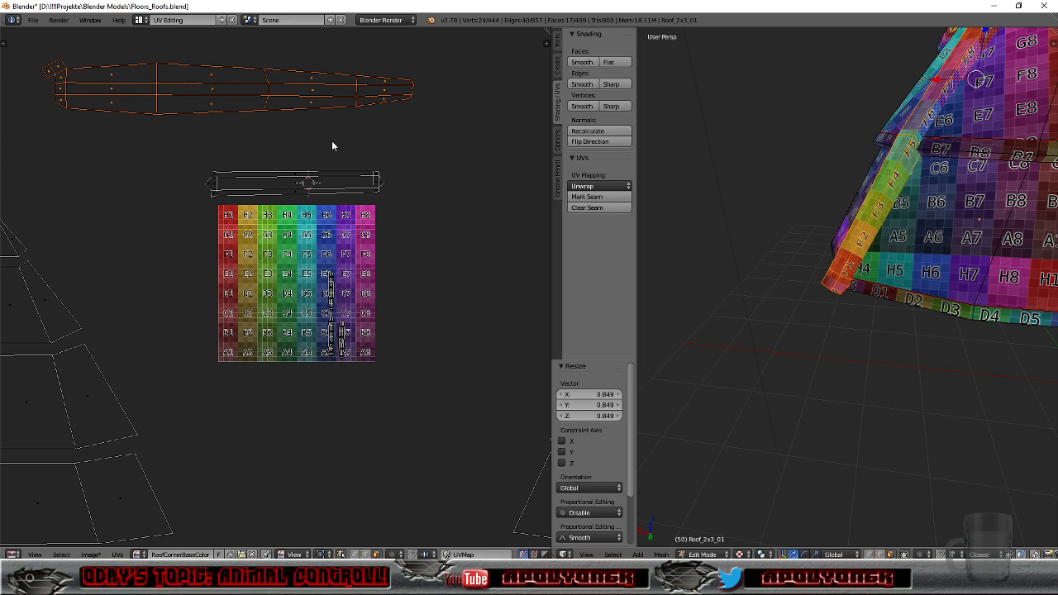
Step: Rotate the corner beam's UV island about -90° to stand upright and scale it by about 0.94 to match the roof's checkers
{"action": "key", "text": "r"}
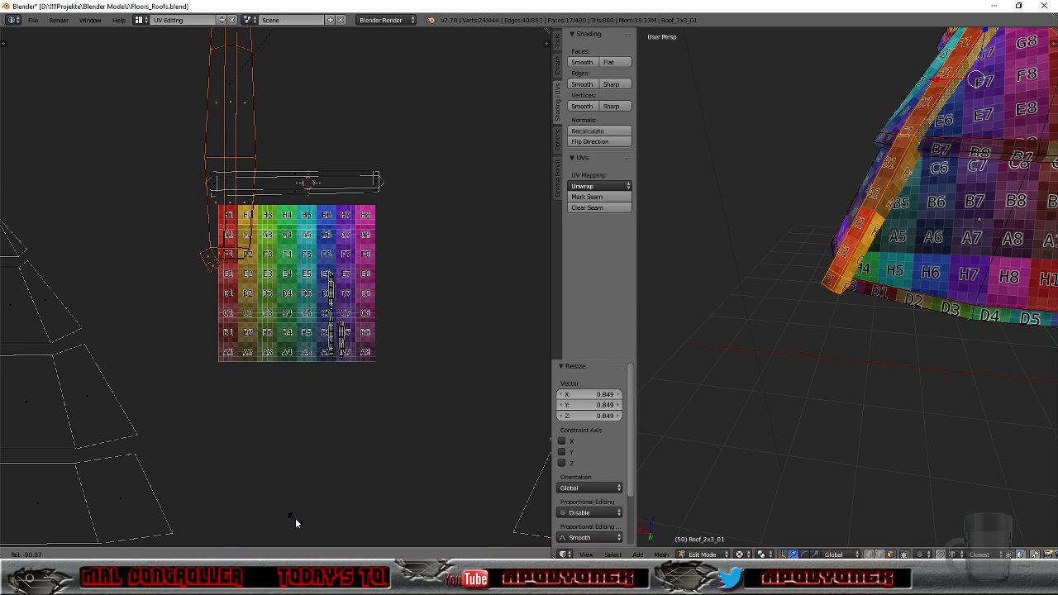
{"action": "left_click", "coordinate": [295, 517]}
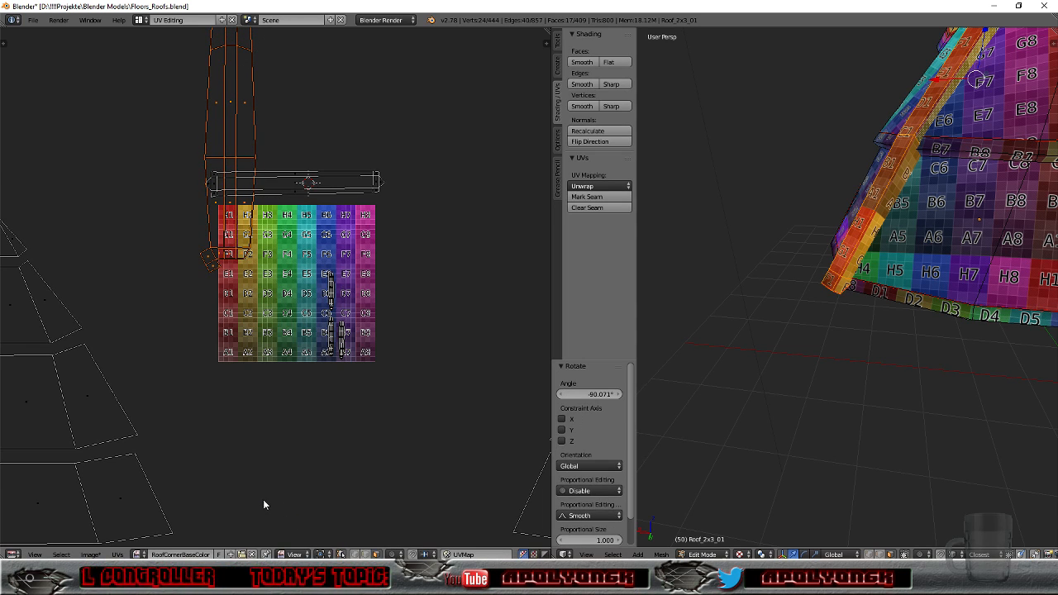
{"action": "middle_click_drag", "start_coordinate": [846, 402], "coordinate": [893, 411]}
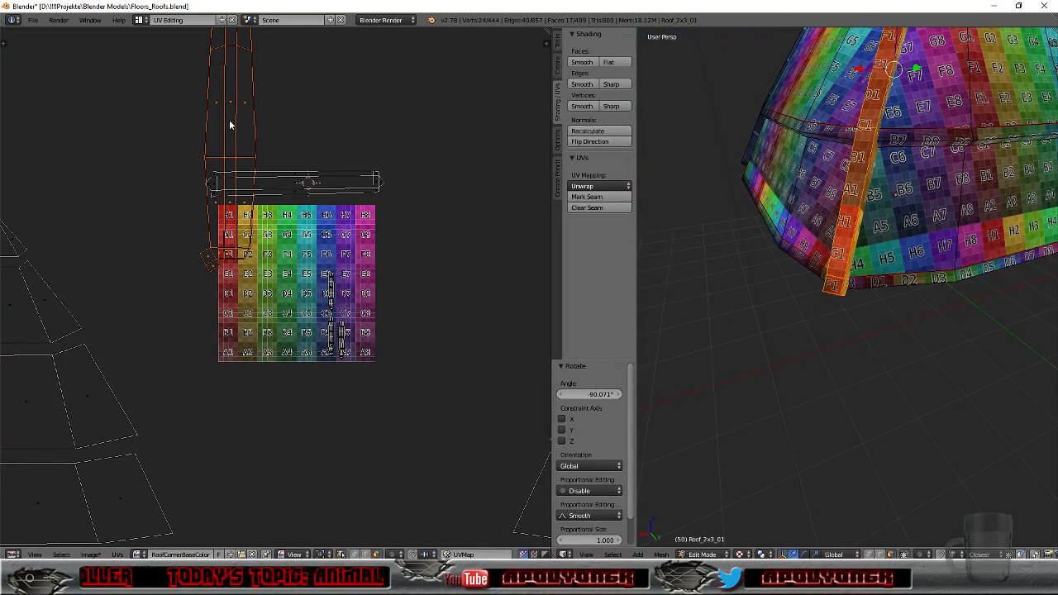
{"action": "key", "text": "s"}
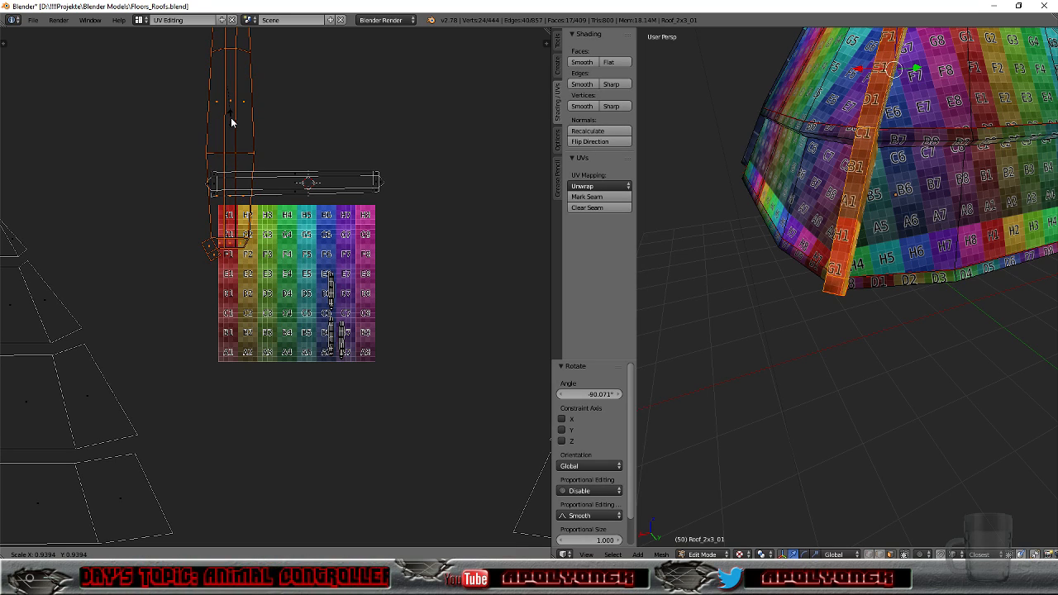
{"action": "left_click", "coordinate": [231, 119]}
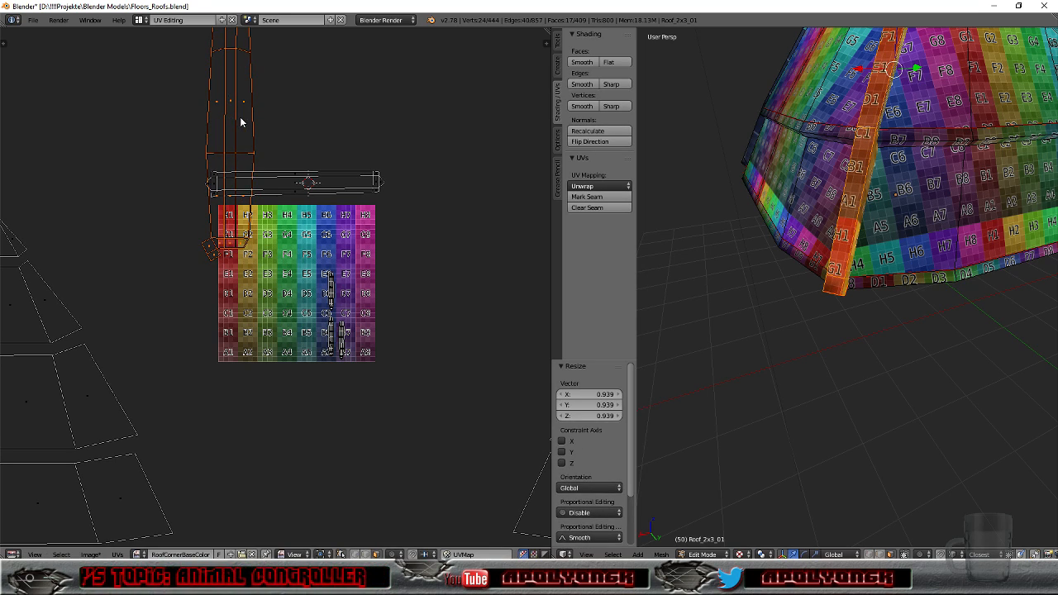
Step: Move the upright corner beam UV island beside the checker texture, about 1.39 in X and -1.35 in Y
{"action": "key", "text": "g"}
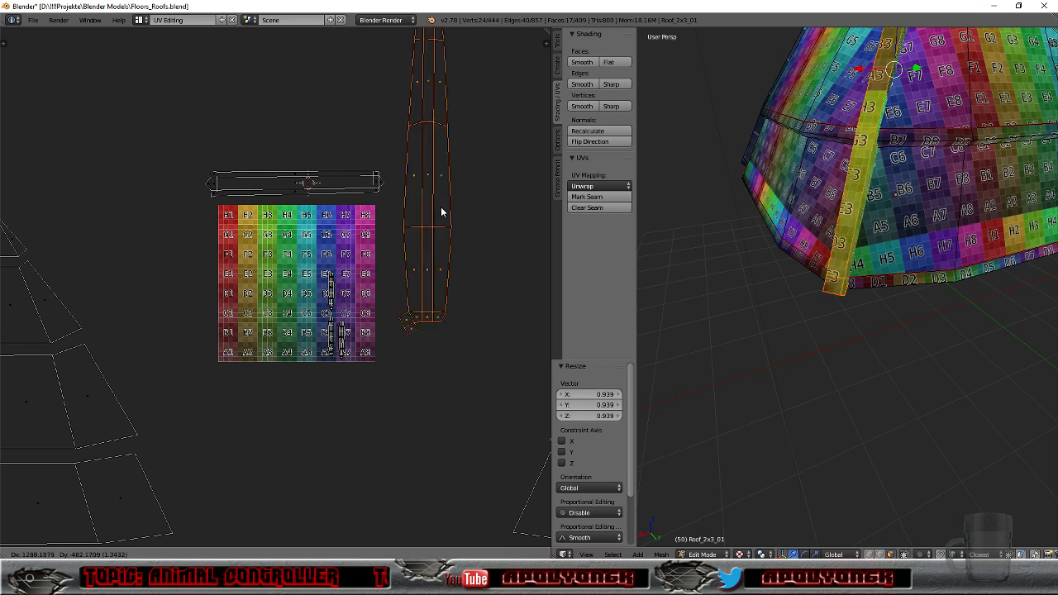
{"action": "left_click", "coordinate": [446, 339]}
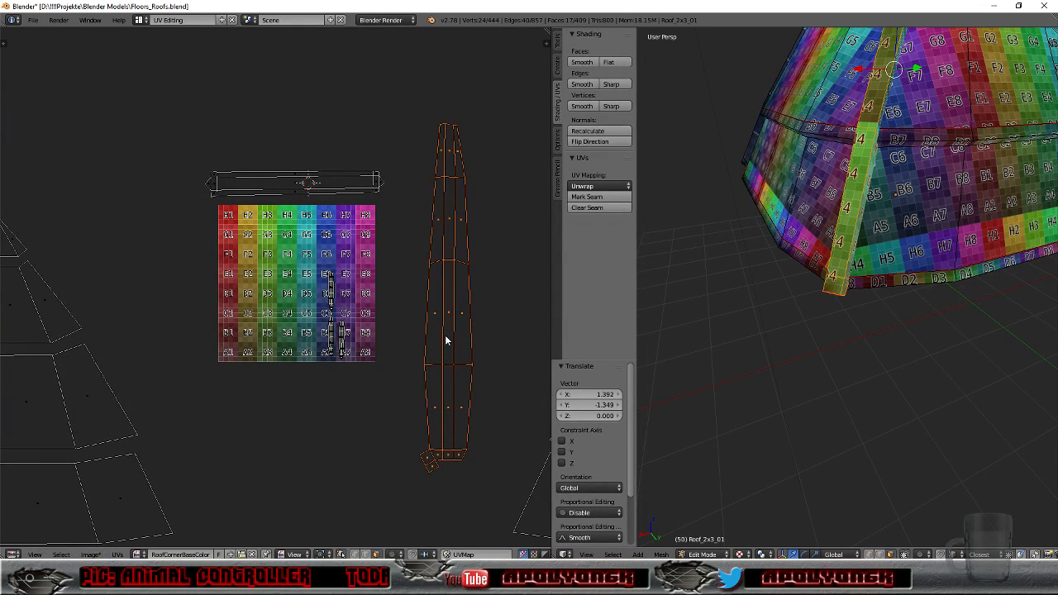
{"action": "scroll", "coordinate": [444, 342], "scroll_direction": "down", "scroll_amount": 7}
{"action": "scroll", "coordinate": [353, 302], "scroll_direction": "up", "scroll_amount": 3}
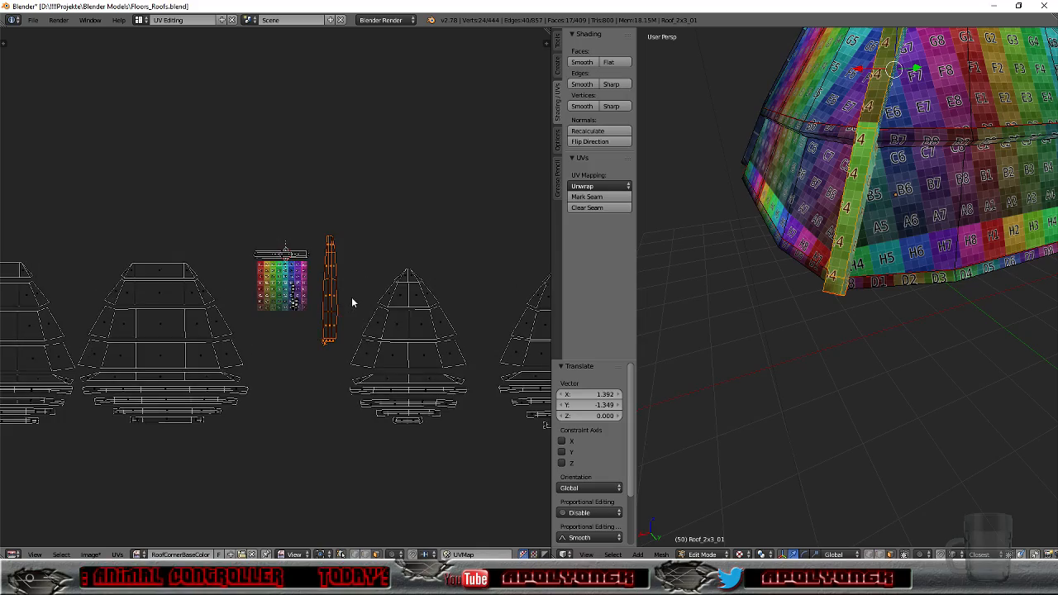
Step: Select all linked faces of another corner beam with a stretched texture and scale its UV island up by about 8.9
{"action": "middle_click_drag", "start_coordinate": [712, 241], "coordinate": [768, 208]}
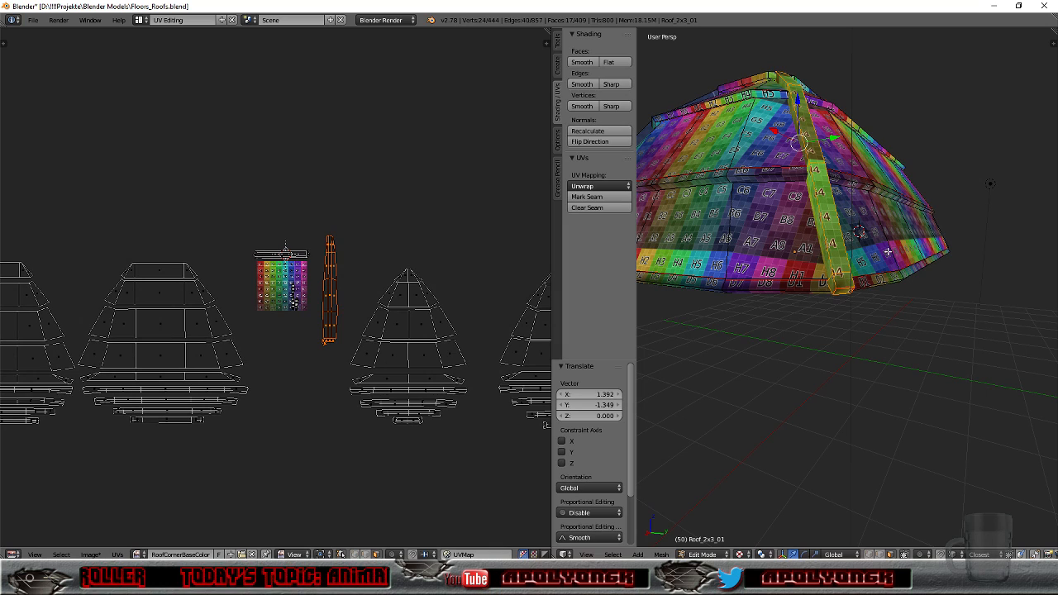
{"action": "scroll", "coordinate": [871, 229], "scroll_direction": "down", "scroll_amount": 2}
{"action": "scroll", "coordinate": [852, 227], "scroll_direction": "down", "scroll_amount": 2}
{"action": "middle_click_drag", "start_coordinate": [837, 226], "coordinate": [981, 230]}
{"action": "right_click", "coordinate": [704, 267]}
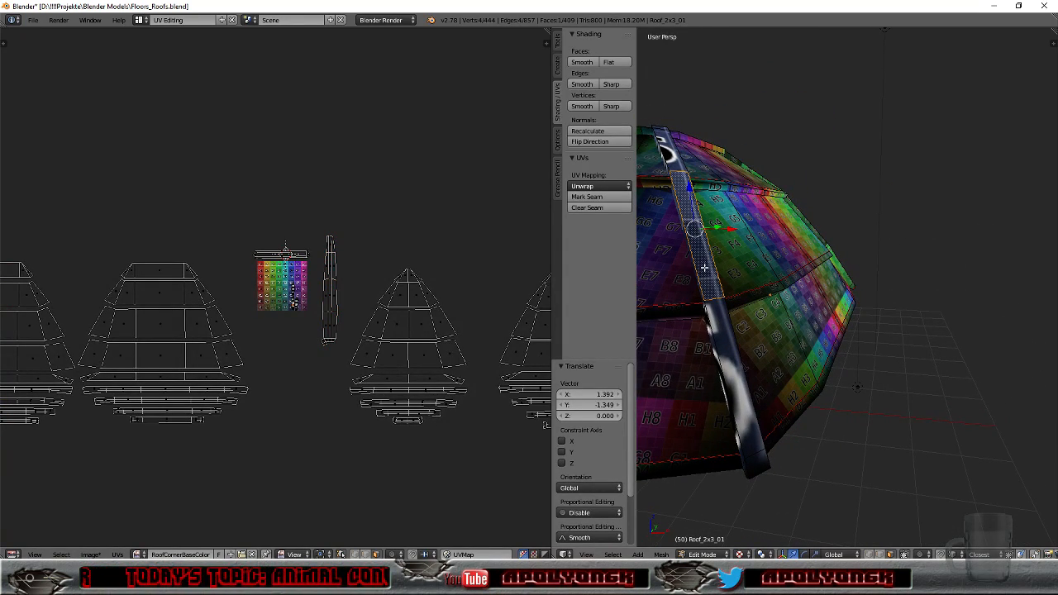
{"action": "key", "text": "l"}
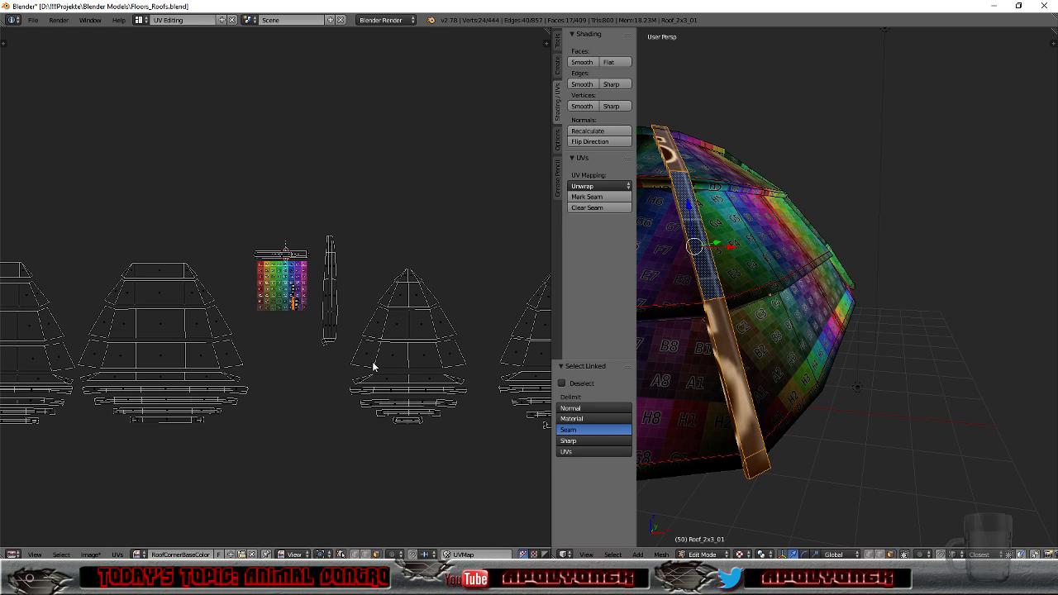
{"action": "scroll", "coordinate": [302, 376], "scroll_direction": "up", "scroll_amount": 7}
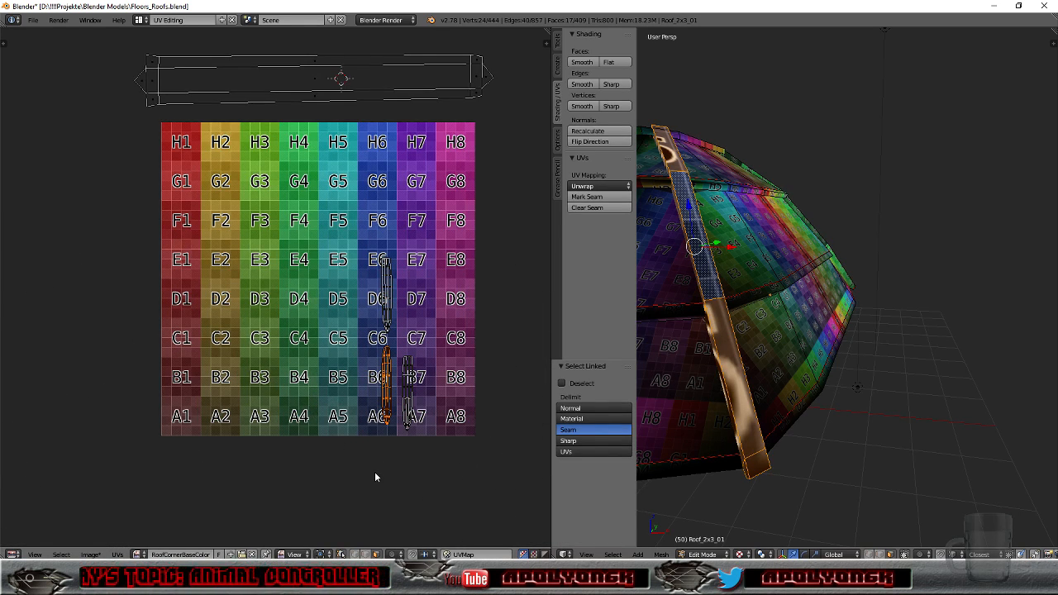
{"action": "scroll", "coordinate": [424, 492], "scroll_direction": "down", "scroll_amount": 3}
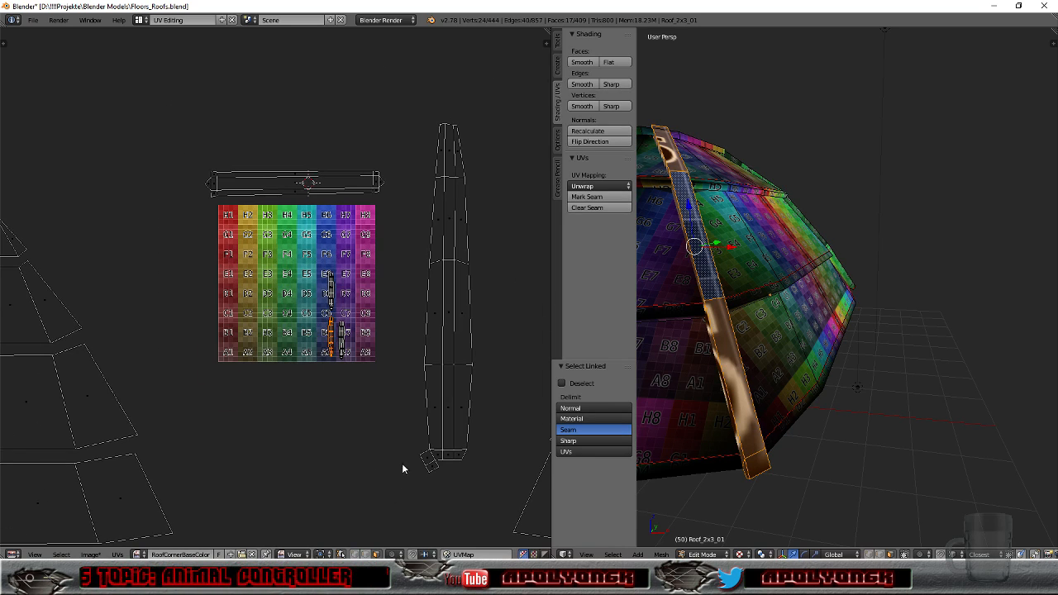
{"action": "key", "text": "s"}
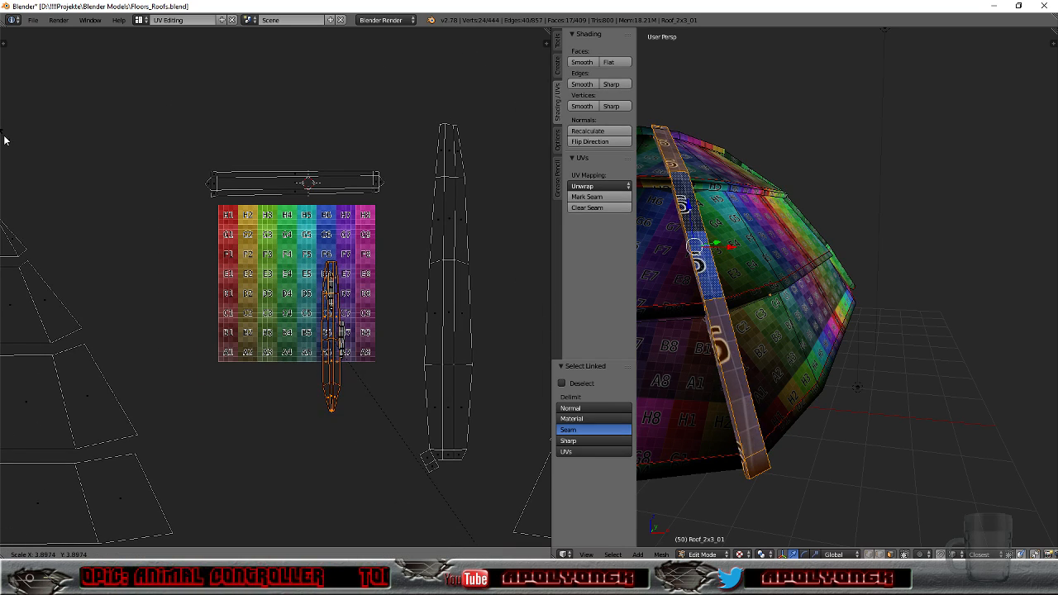
{"action": "left_click", "coordinate": [375, 476]}
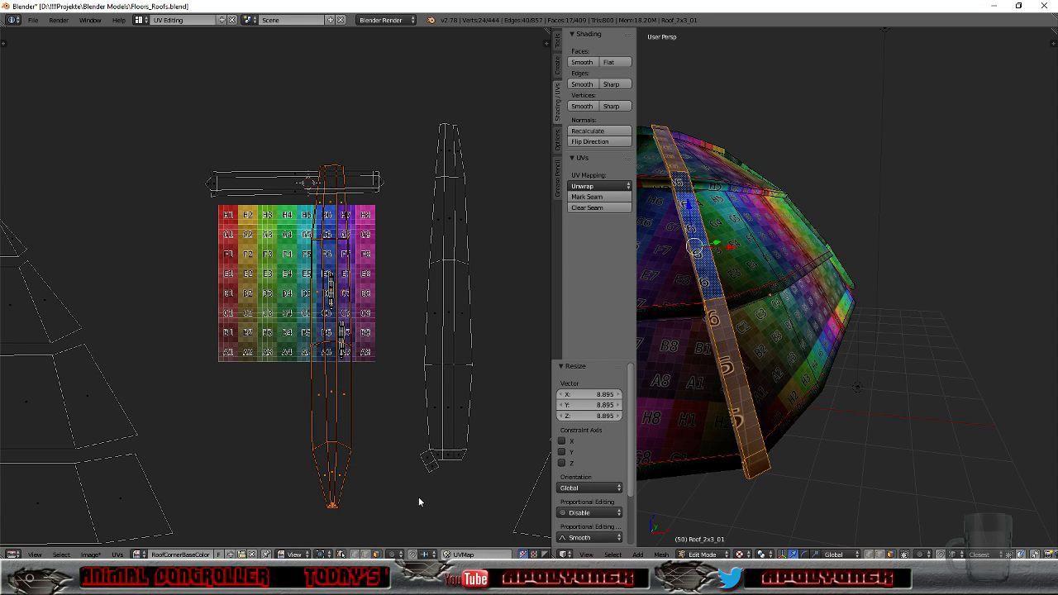
Step: Mark the edge at the lower end of the enlarged corner beam as a seam and inspect it up close
{"action": "middle_click_drag", "start_coordinate": [683, 501], "coordinate": [701, 481]}
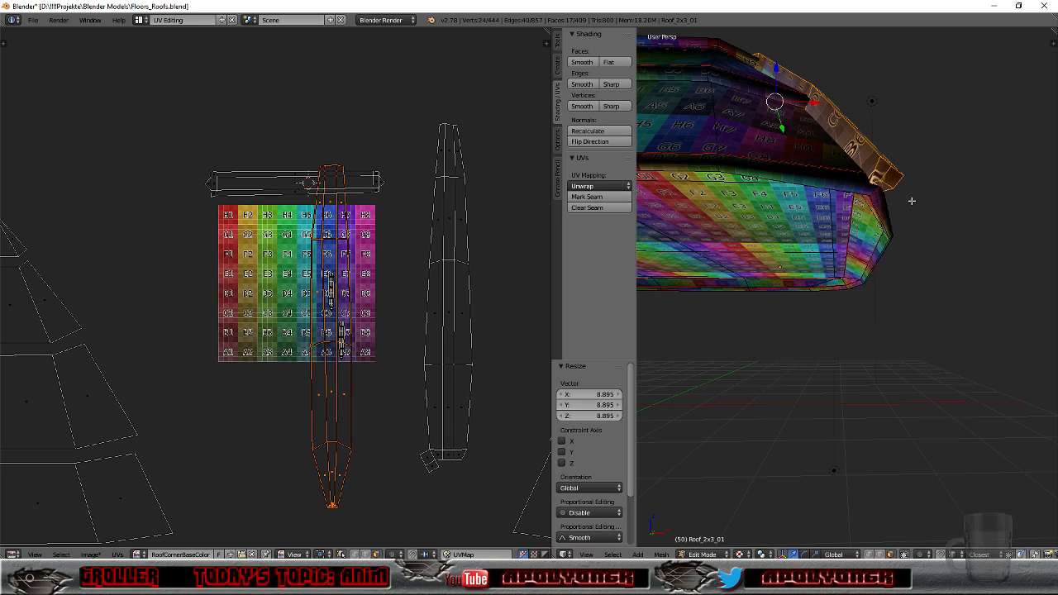
{"action": "right_click", "coordinate": [886, 180]}
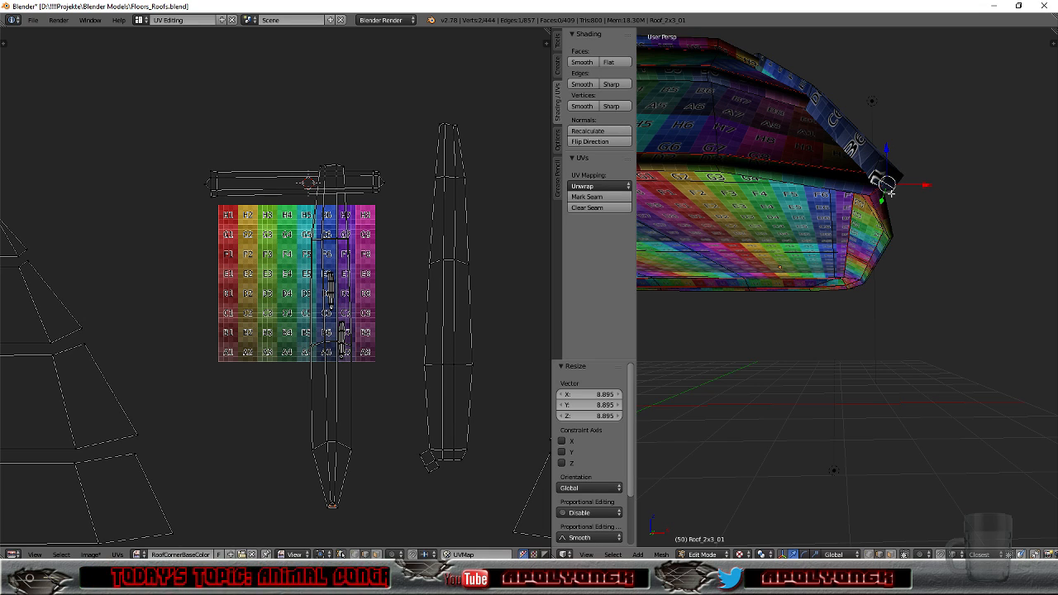
{"action": "left_click", "coordinate": [601, 197]}
{"action": "middle_click_drag", "start_coordinate": [971, 235], "coordinate": [759, 208]}
{"action": "scroll", "coordinate": [933, 237], "scroll_direction": "up", "scroll_amount": 6}
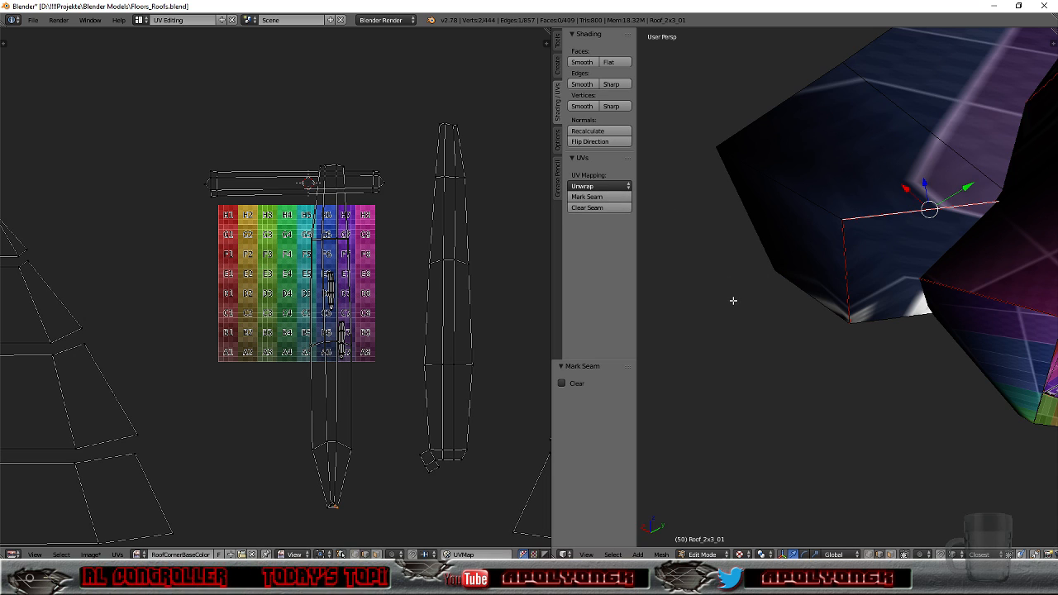
Step: Mark another edge at the corner beam's lower end as a seam
{"action": "middle_click_drag", "start_coordinate": [736, 314], "coordinate": [751, 379]}
{"action": "middle_click_drag", "start_coordinate": [1009, 323], "coordinate": [975, 281]}
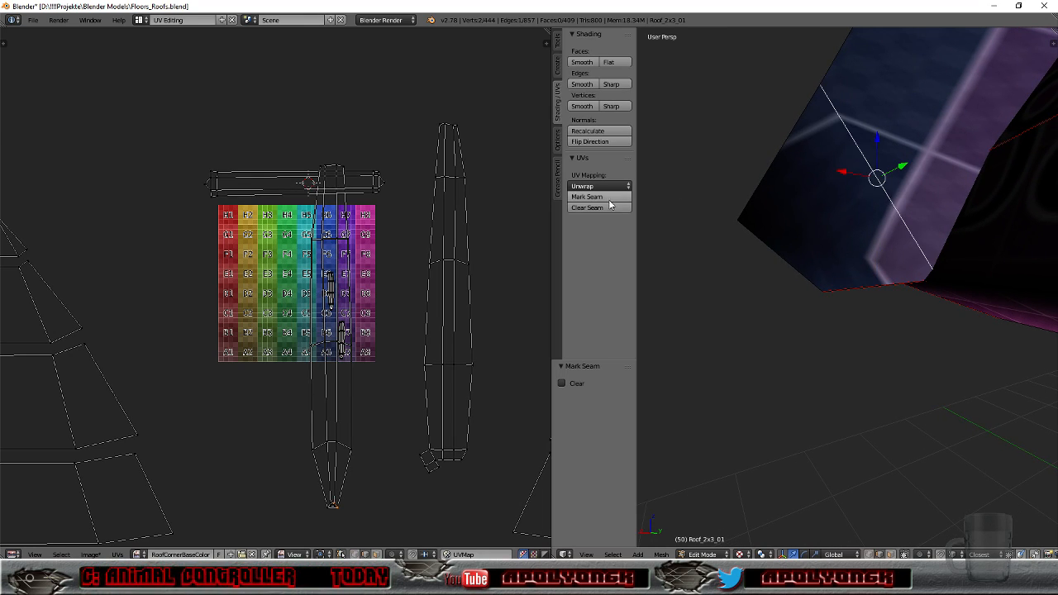
{"action": "middle_click_drag", "start_coordinate": [863, 281], "coordinate": [987, 271]}
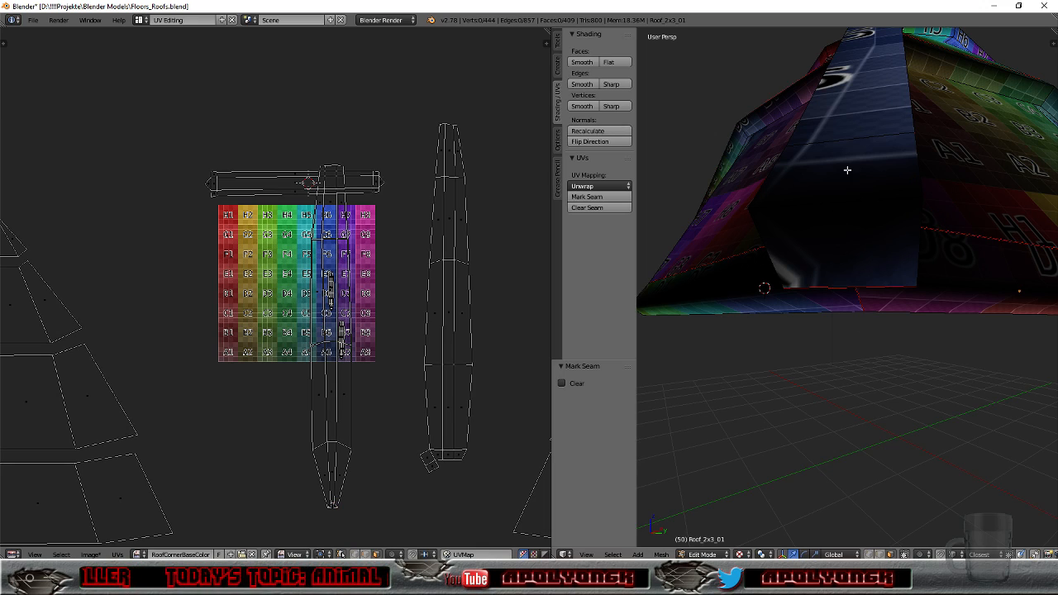
Step: Select all linked faces of the corner beam and unwrap them with the new seams
{"action": "right_click", "coordinate": [859, 112]}
{"action": "key", "text": "ctrl+l"}
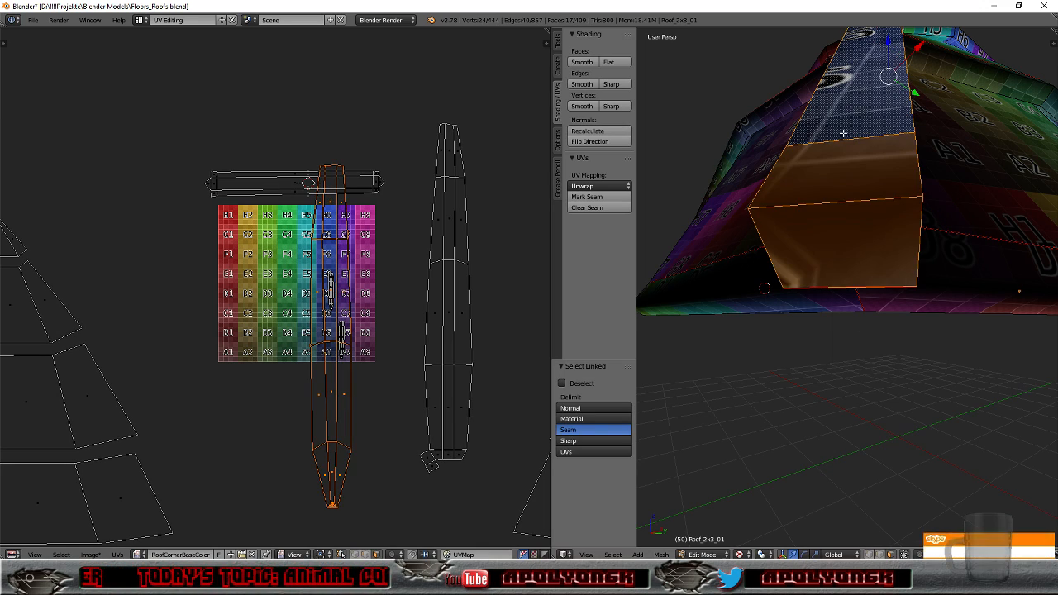
{"action": "left_click", "coordinate": [588, 186]}
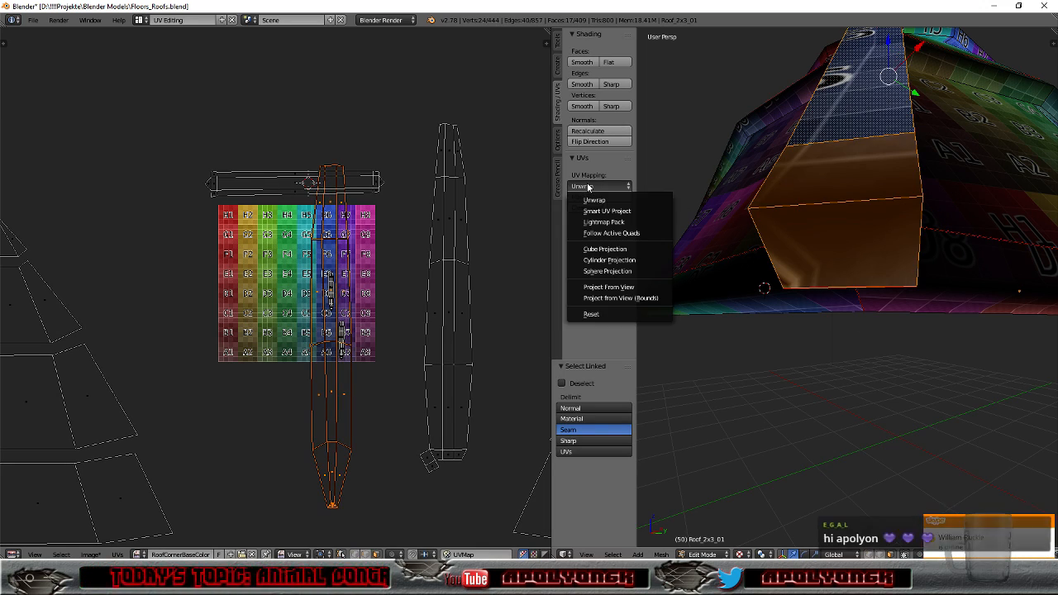
{"action": "left_click", "coordinate": [591, 201]}
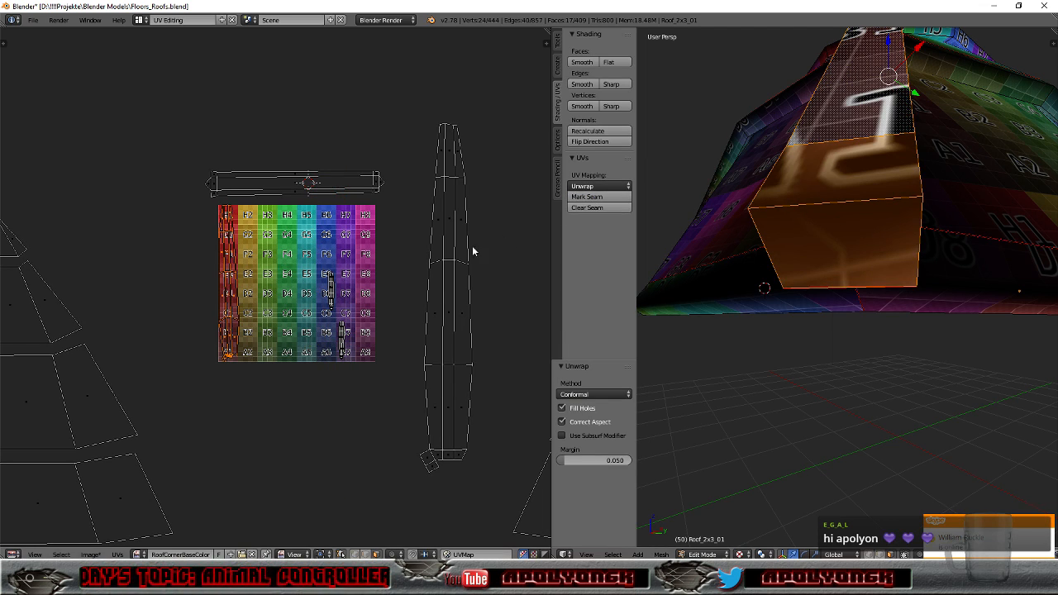
Step: Find the end-cap edge from the small flap at the island's lower end and clear its seam
{"action": "scroll", "coordinate": [246, 327], "scroll_direction": "up", "scroll_amount": 5}
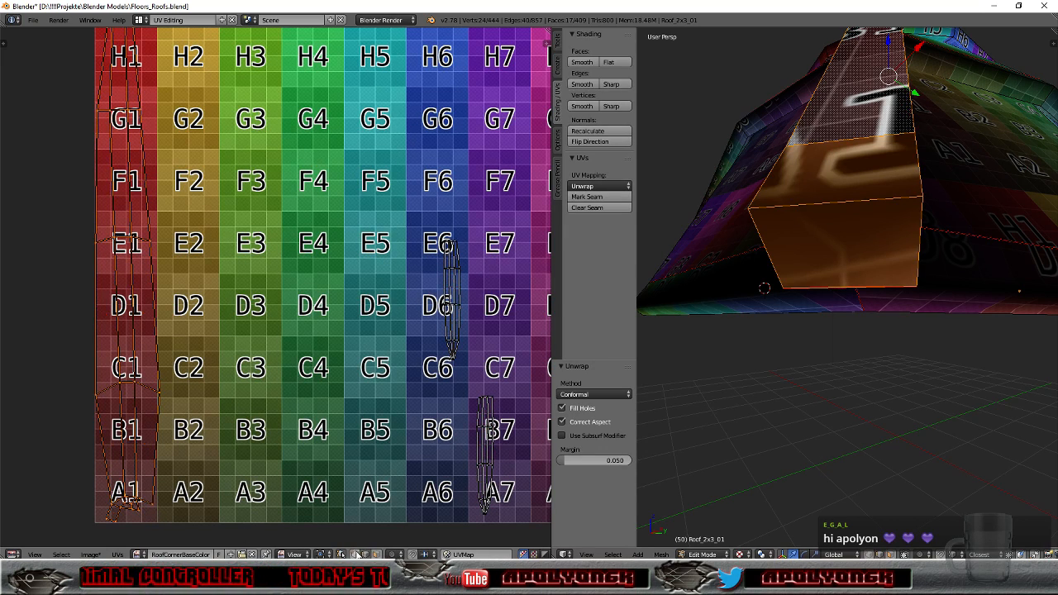
{"action": "right_click", "coordinate": [137, 508]}
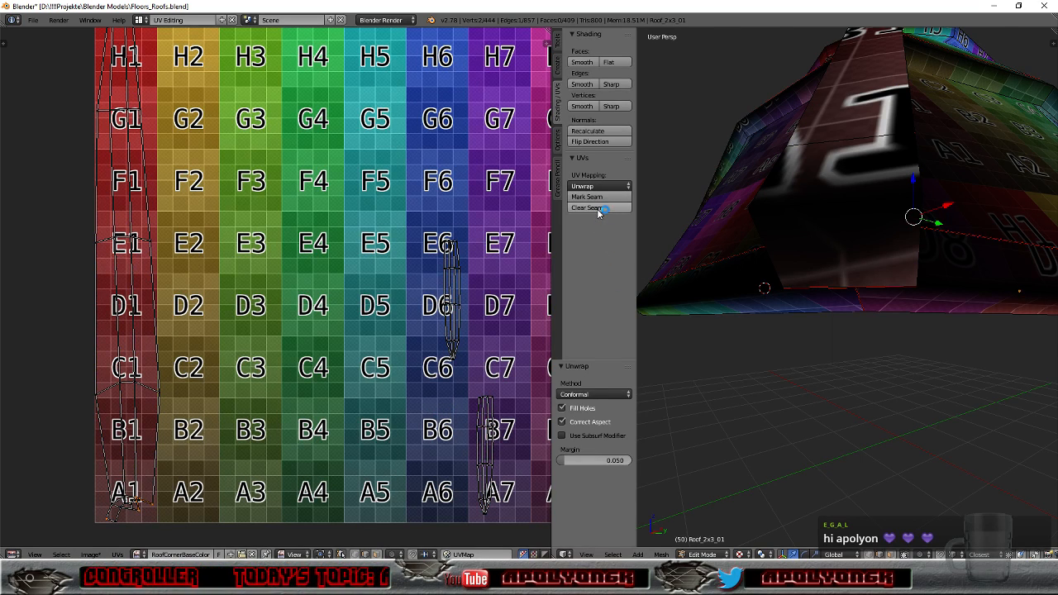
{"action": "middle_click_drag", "start_coordinate": [965, 345], "coordinate": [895, 295]}
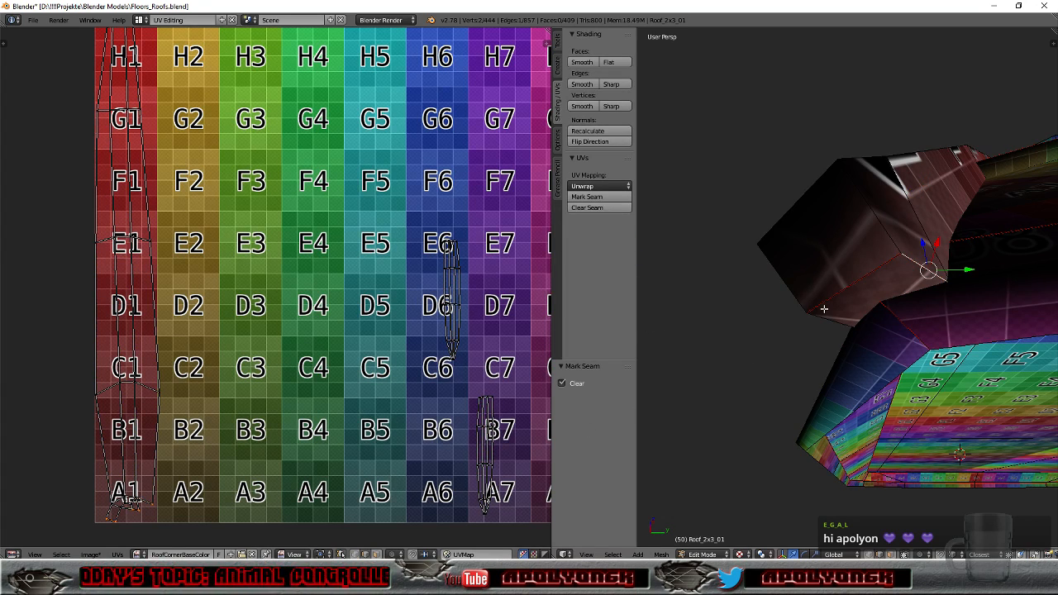
Step: Mark the upper and side edges of the corner beam's end cap as seams
{"action": "middle_click_drag", "start_coordinate": [819, 316], "coordinate": [804, 338]}
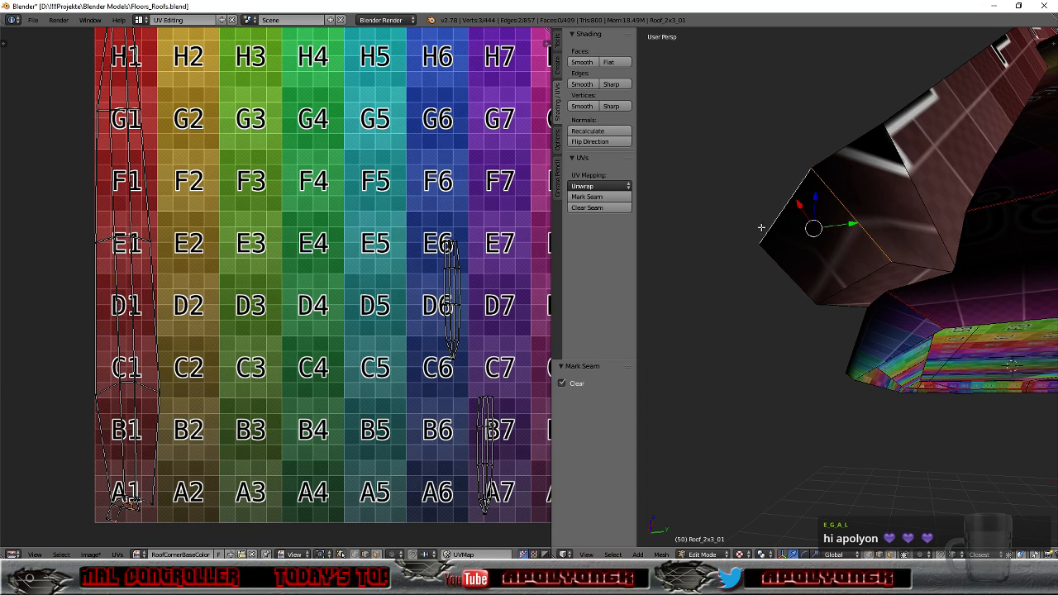
{"action": "left_click", "coordinate": [614, 200]}
{"action": "middle_click_drag", "start_coordinate": [762, 266], "coordinate": [901, 263]}
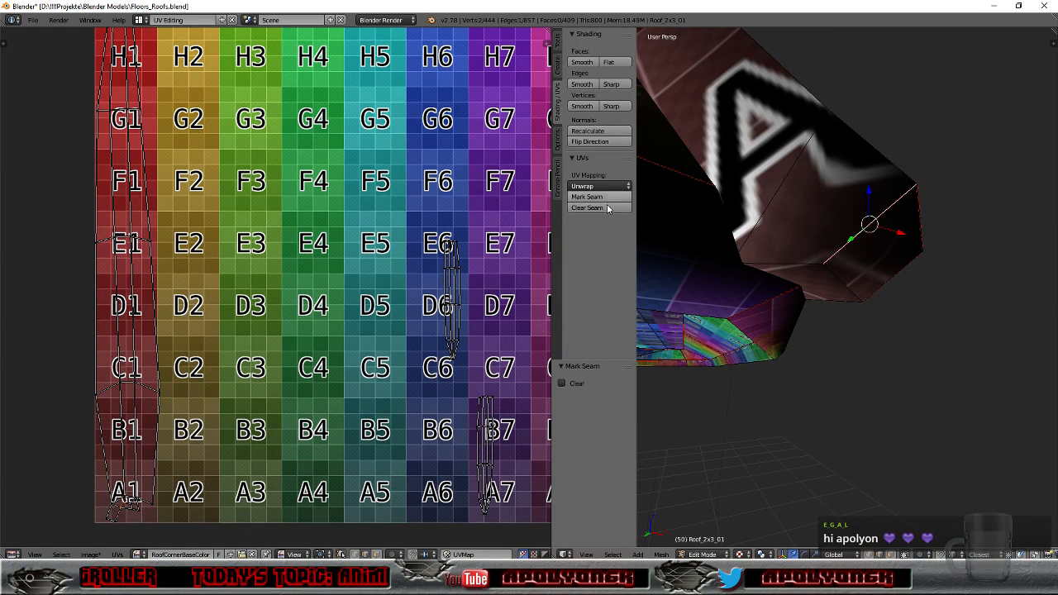
{"action": "middle_click_drag", "start_coordinate": [821, 287], "coordinate": [722, 313]}
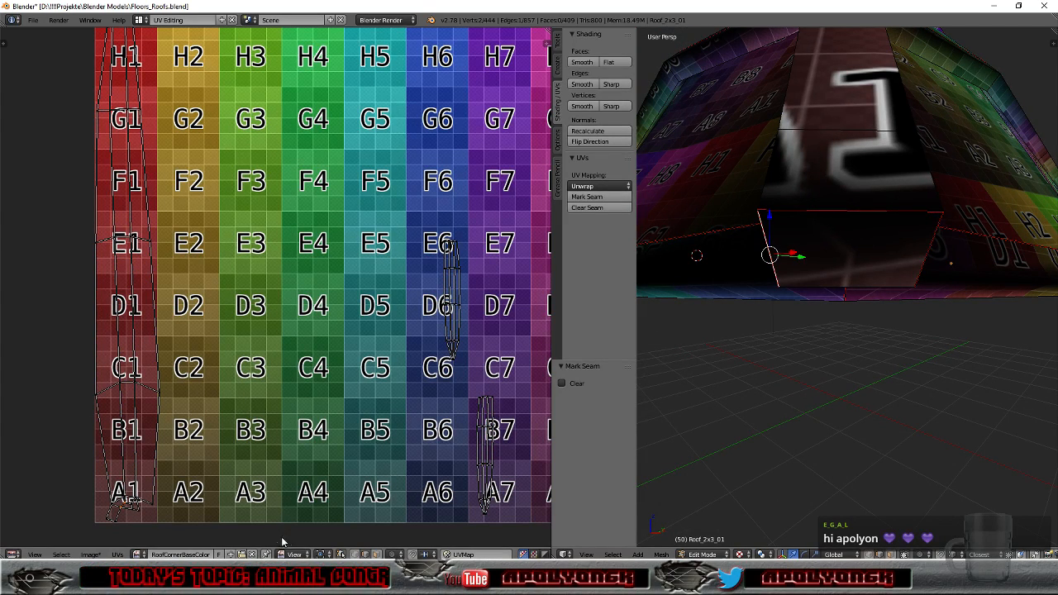
Step: Select the linked faces of the whole corner beam and unwrap them again with the changed end-cap seams
{"action": "right_click", "coordinate": [867, 151]}
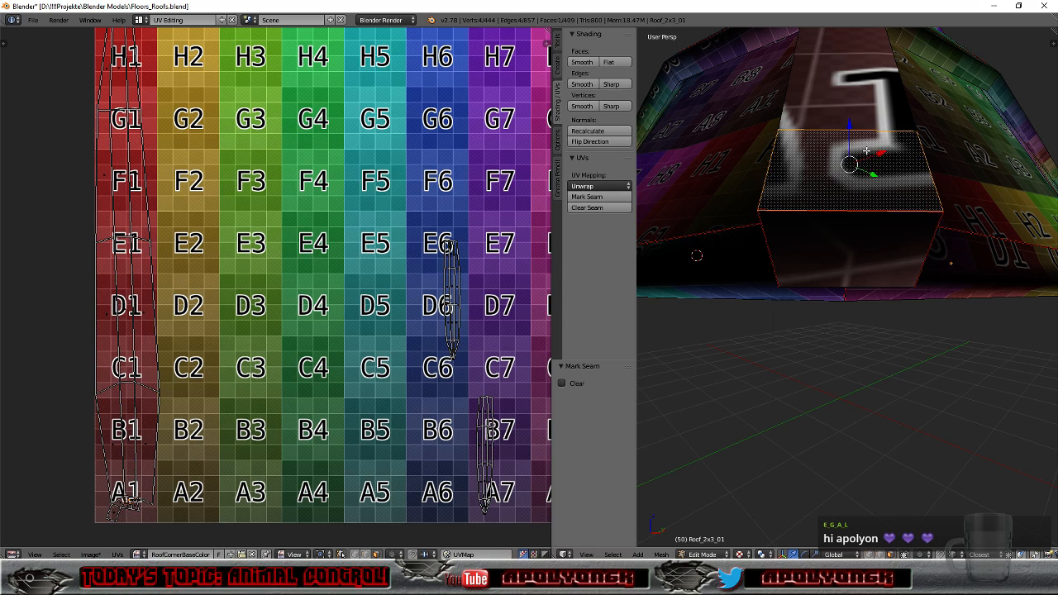
{"action": "key", "text": "l"}
{"action": "scroll", "coordinate": [865, 139], "scroll_direction": "down", "scroll_amount": 5}
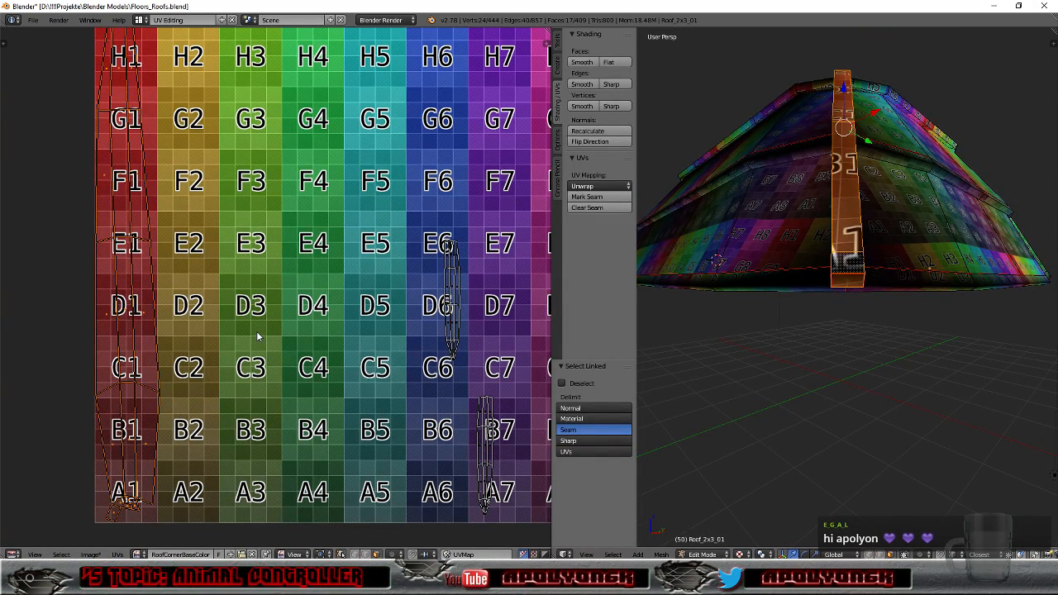
{"action": "left_click", "coordinate": [583, 187]}
{"action": "left_click", "coordinate": [594, 199]}
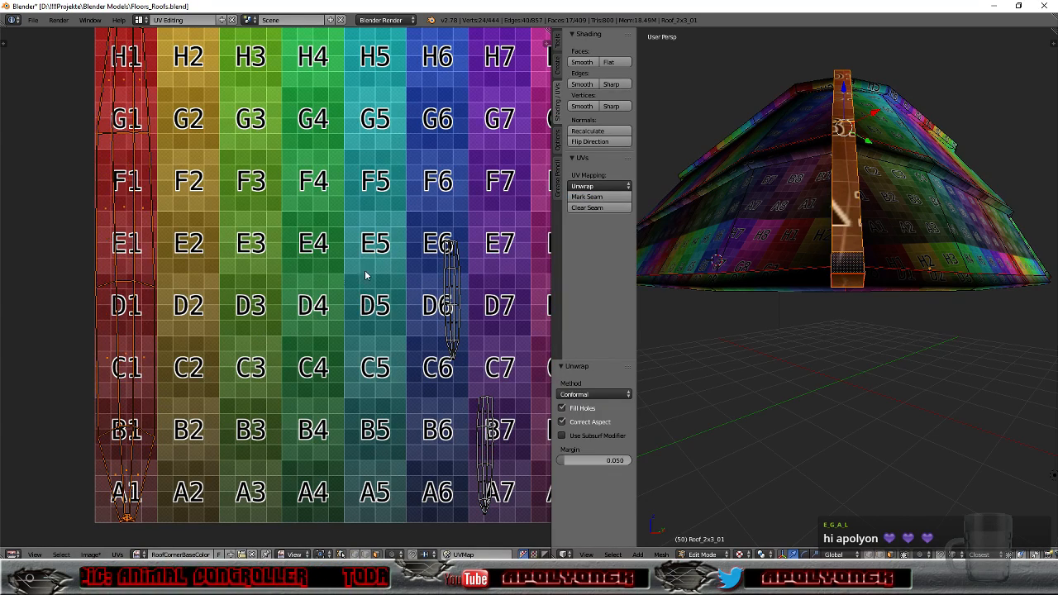
Step: Examine the re-unwrapped corner beam island over the checker texture, especially its lower tip and its side edges
{"action": "scroll", "coordinate": [182, 339], "scroll_direction": "down", "scroll_amount": 2}
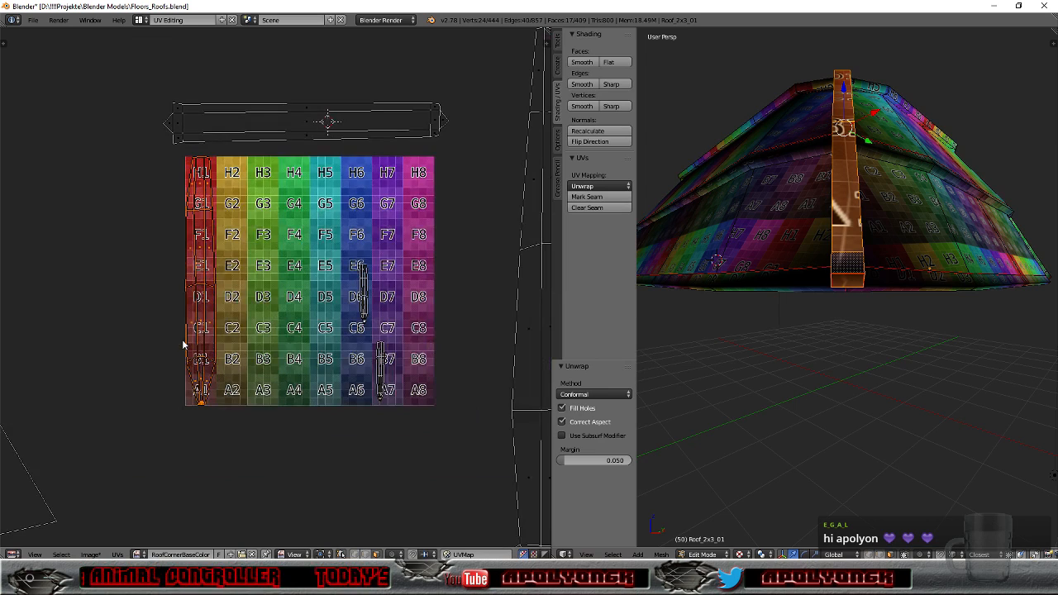
{"action": "scroll", "coordinate": [182, 339], "scroll_direction": "up", "scroll_amount": 5}
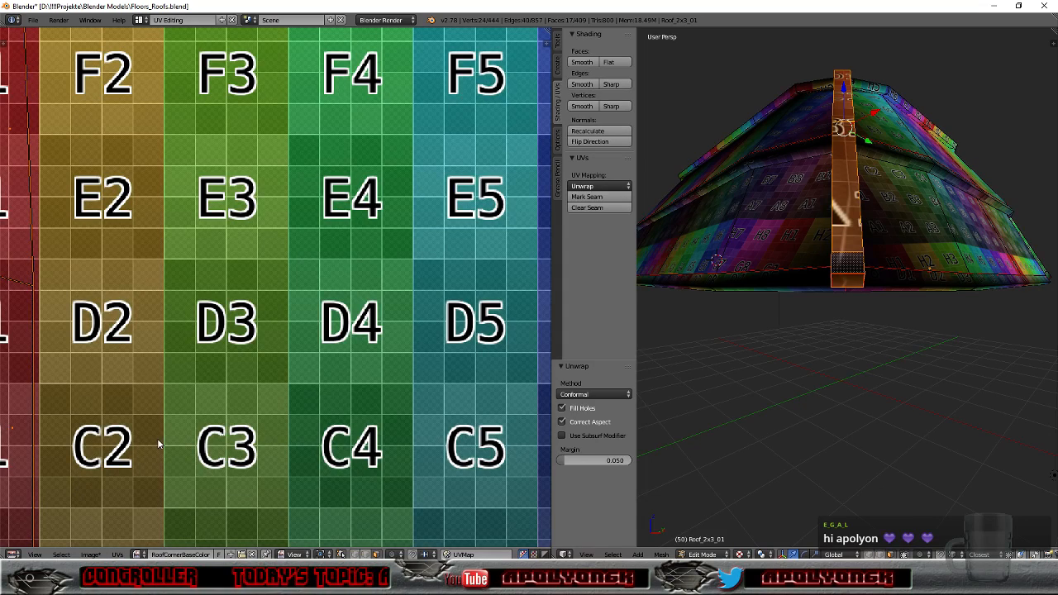
{"action": "scroll", "coordinate": [157, 438], "scroll_direction": "down", "scroll_amount": 2}
{"action": "scroll", "coordinate": [157, 439], "scroll_direction": "down", "scroll_amount": 2}
{"action": "scroll", "coordinate": [158, 482], "scroll_direction": "up", "scroll_amount": 3}
{"action": "scroll", "coordinate": [158, 482], "scroll_direction": "down", "scroll_amount": 2}
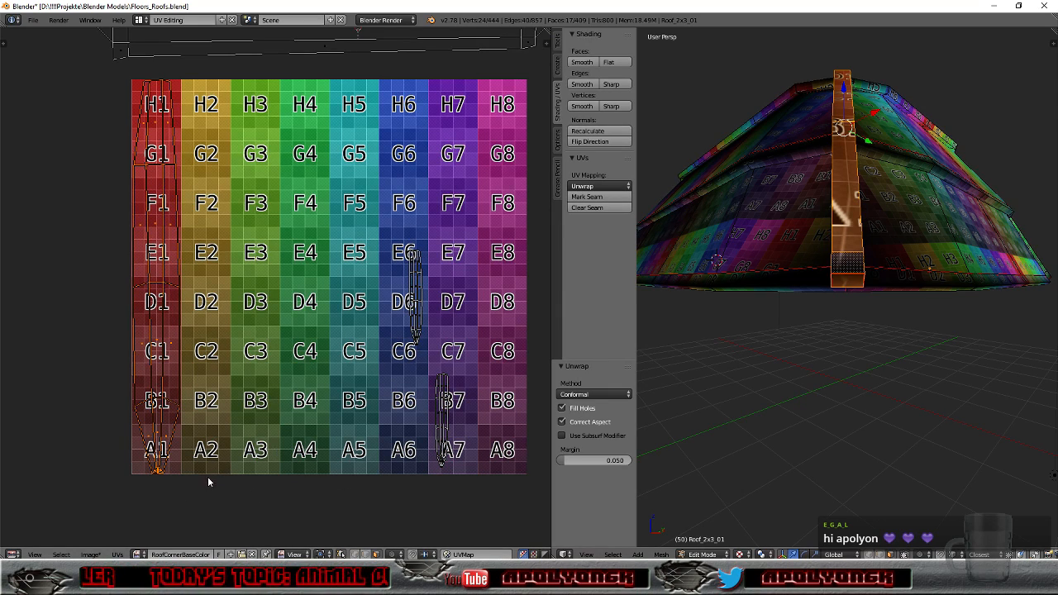
{"action": "left_click", "coordinate": [157, 473]}
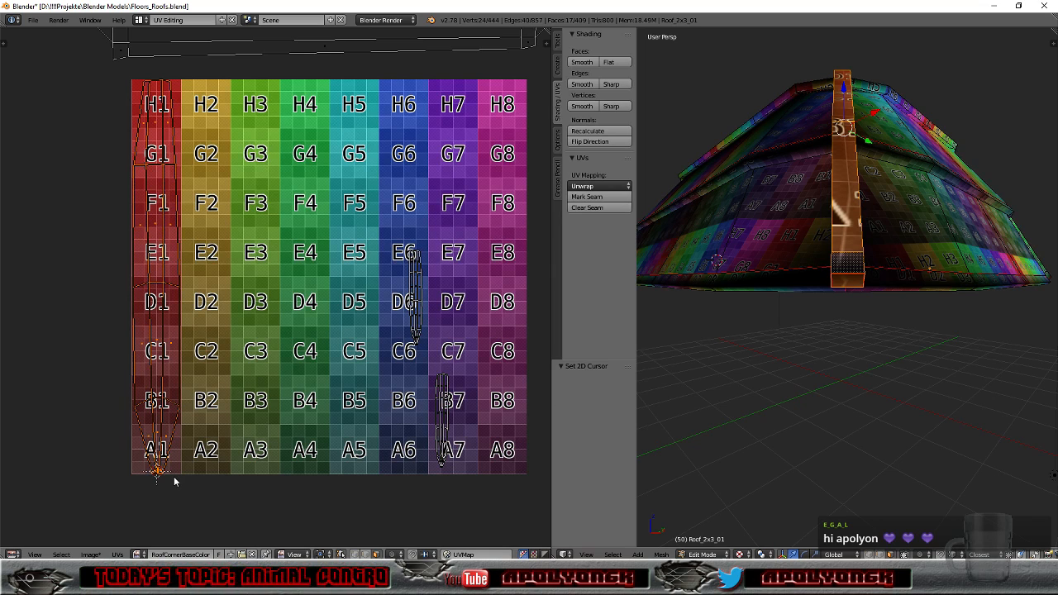
{"action": "key", "text": "KP_Decimal"}
{"action": "scroll", "coordinate": [276, 498], "scroll_direction": "up", "scroll_amount": 7}
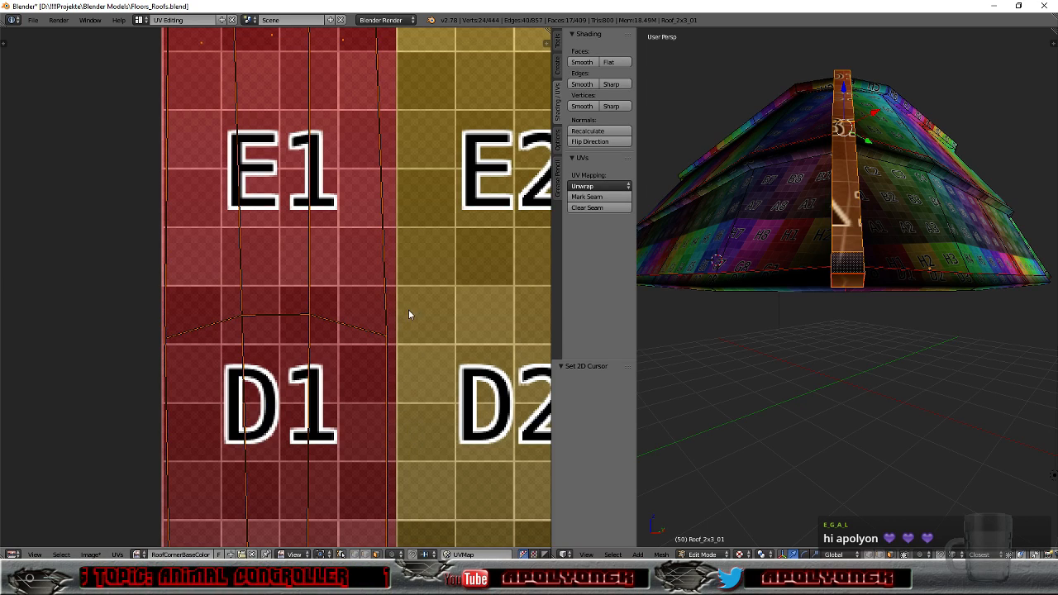
{"action": "scroll", "coordinate": [394, 427], "scroll_direction": "up", "scroll_amount": 1}
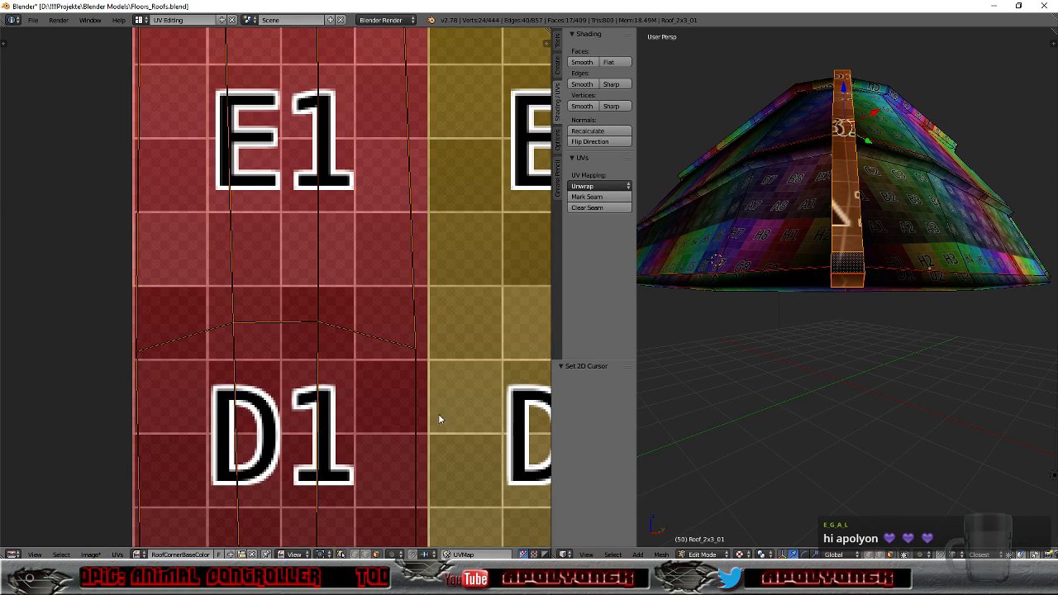
{"action": "scroll", "coordinate": [433, 234], "scroll_direction": "down", "scroll_amount": 9}
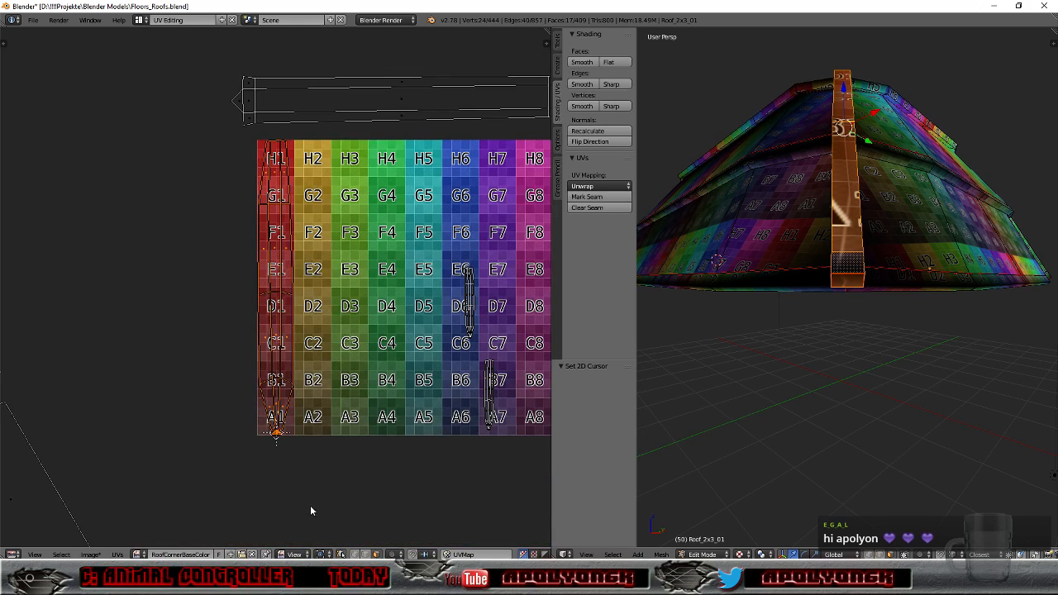
{"action": "scroll", "coordinate": [308, 512], "scroll_direction": "down", "scroll_amount": 3}
{"action": "scroll", "coordinate": [305, 519], "scroll_direction": "up", "scroll_amount": 6}
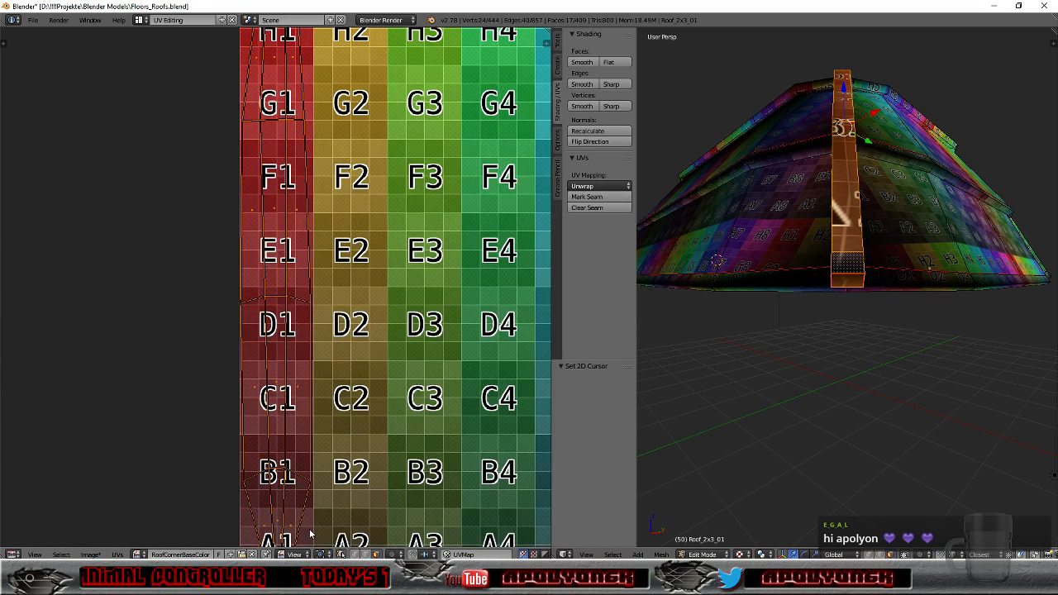
{"action": "scroll", "coordinate": [352, 526], "scroll_direction": "down", "scroll_amount": 2}
{"action": "scroll", "coordinate": [352, 526], "scroll_direction": "up", "scroll_amount": 2}
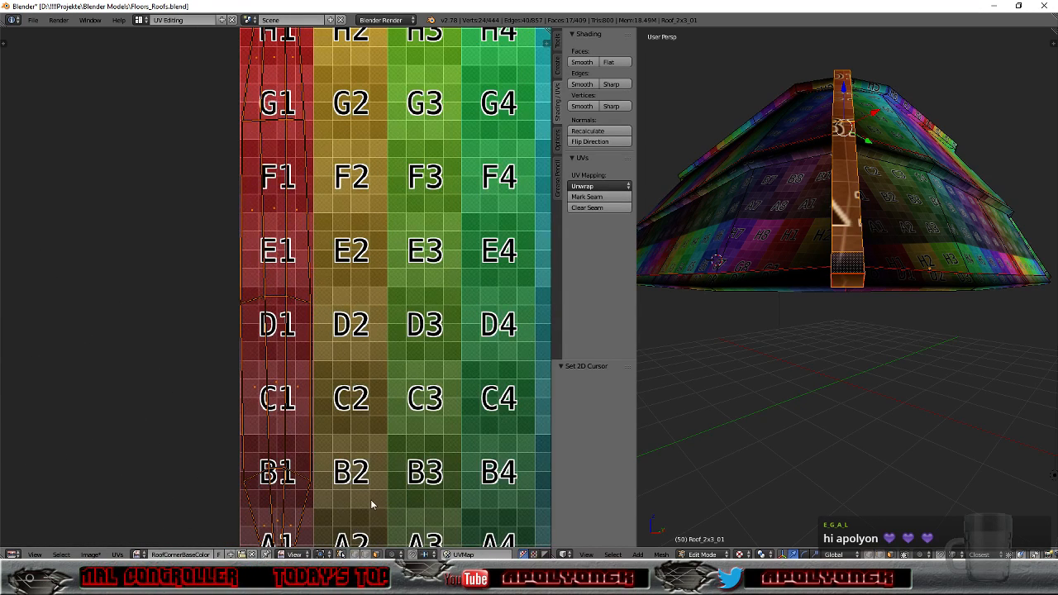
Step: Mark the lengthwise edge next to the corner beam's end cap as a seam and check it from other sides
{"action": "middle_click_drag", "start_coordinate": [855, 344], "coordinate": [739, 303]}
{"action": "scroll", "coordinate": [874, 275], "scroll_direction": "up", "scroll_amount": 3}
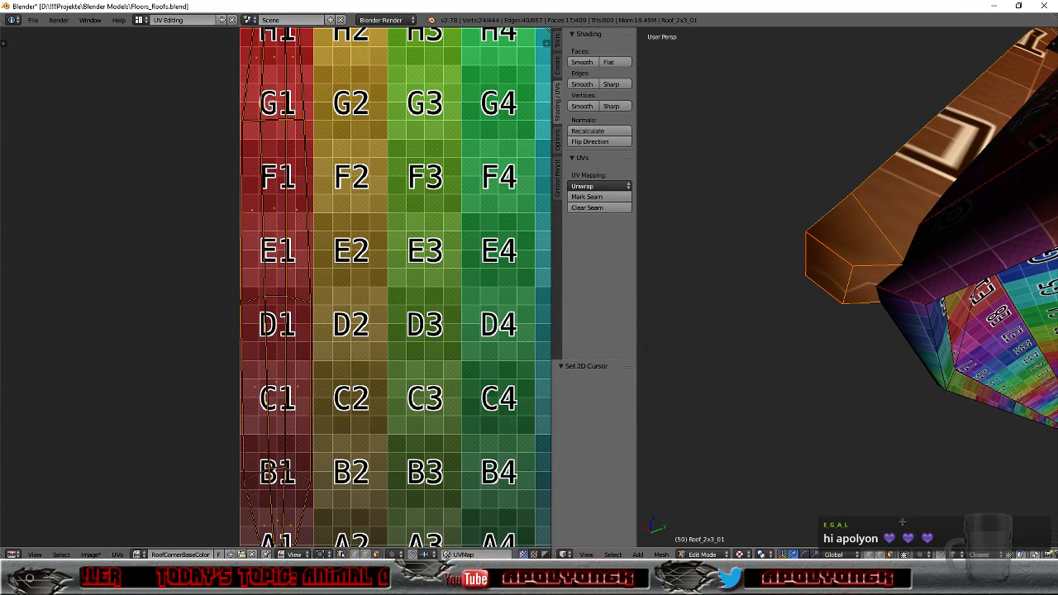
{"action": "right_click", "coordinate": [862, 267]}
{"action": "left_click", "coordinate": [587, 197]}
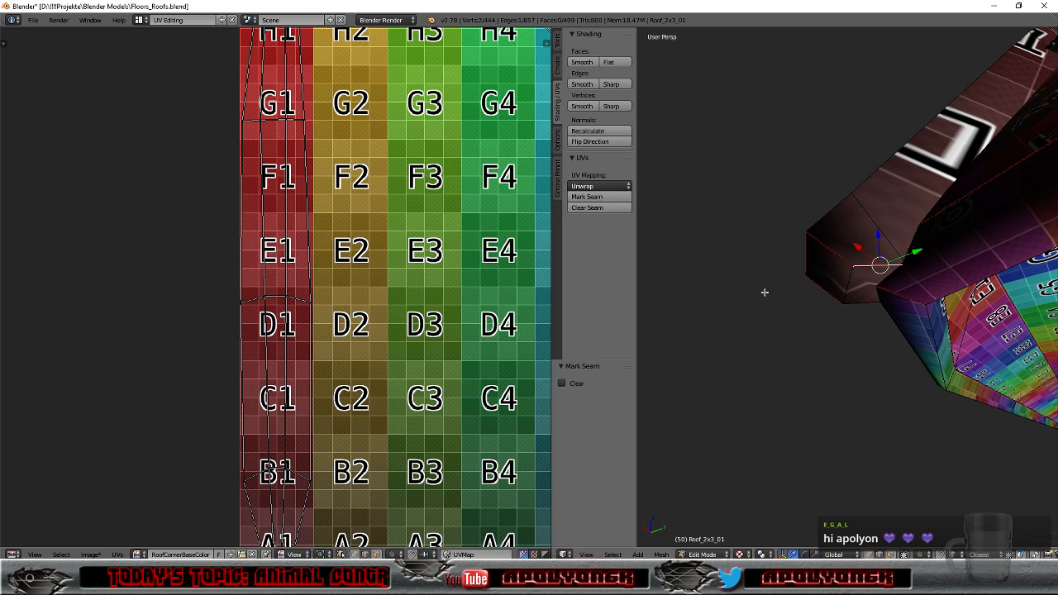
{"action": "middle_click_drag", "start_coordinate": [763, 296], "coordinate": [831, 344]}
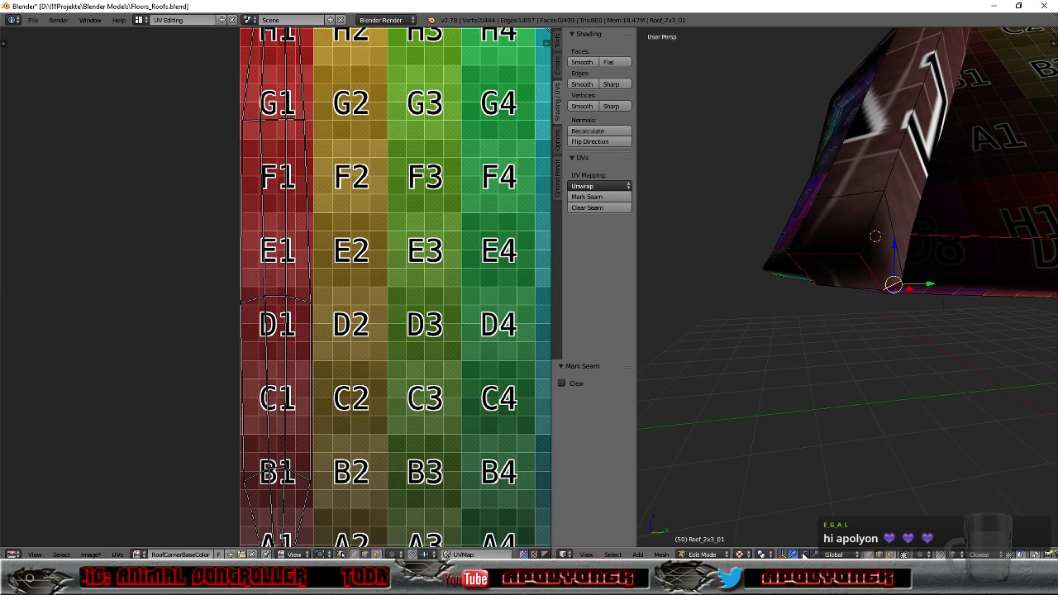
Step: Reselect the corner beam's linked faces and unwrap them using the added lengthwise seam
{"action": "right_click", "coordinate": [881, 139]}
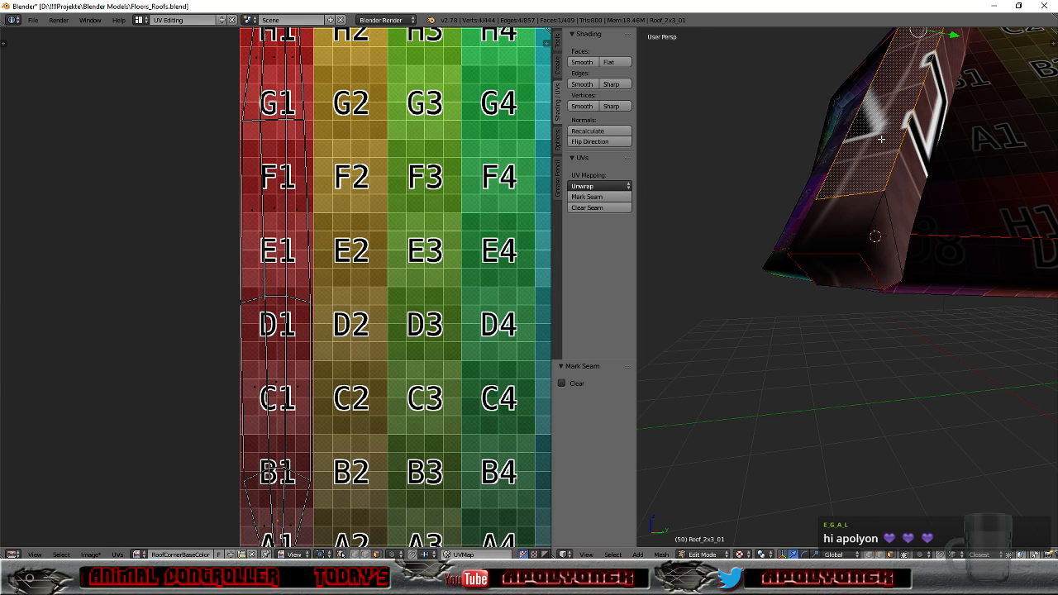
{"action": "key", "text": "ctrl+l"}
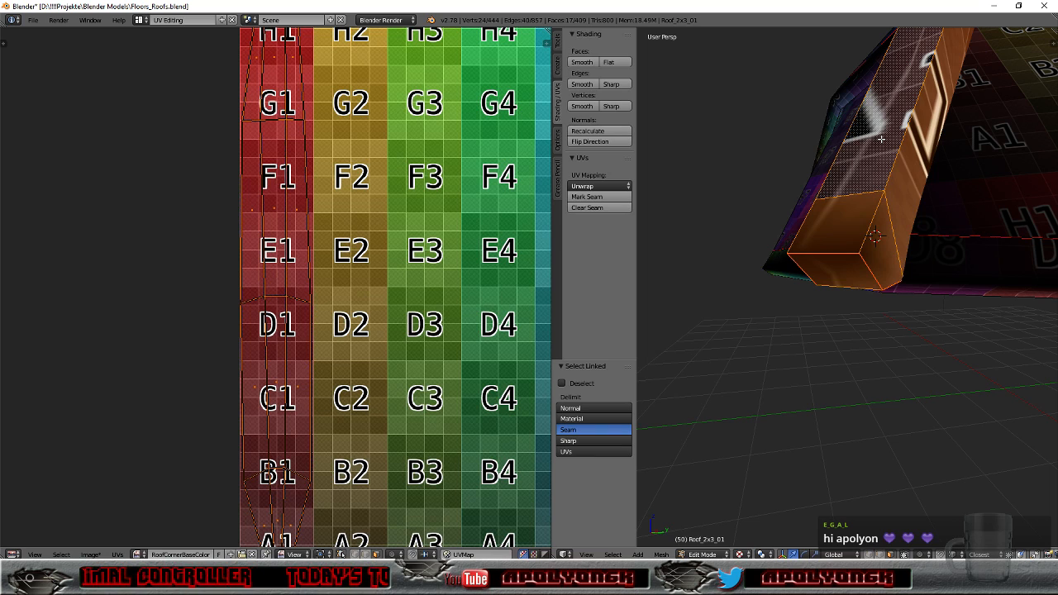
{"action": "left_click", "coordinate": [599, 186]}
{"action": "left_click", "coordinate": [592, 200]}
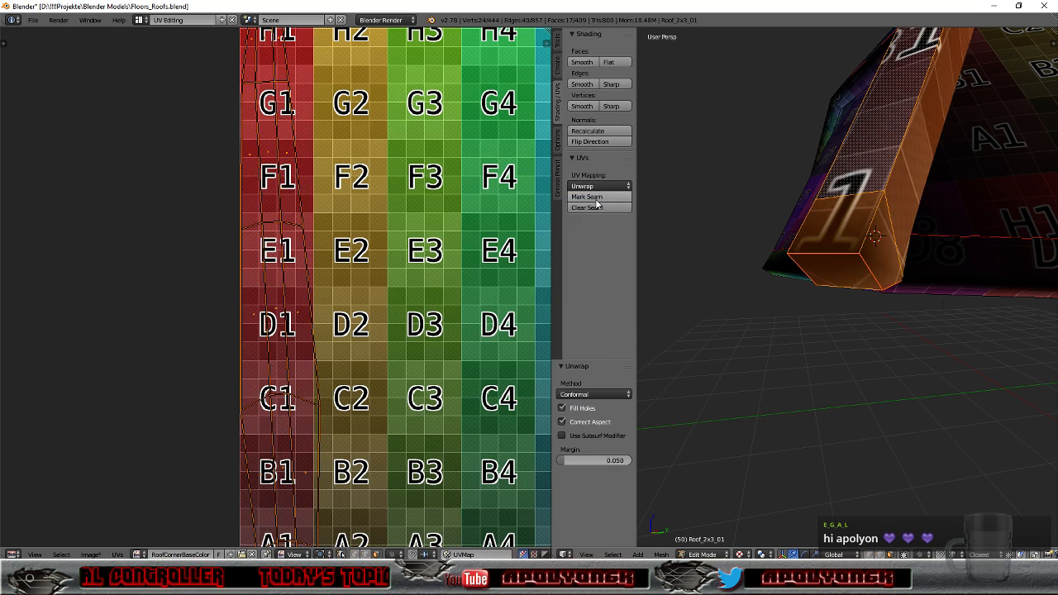
Step: Rotate the newly unwrapped corner beam island by about 3.74° so that it stands upright
{"action": "scroll", "coordinate": [315, 445], "scroll_direction": "down", "scroll_amount": 3}
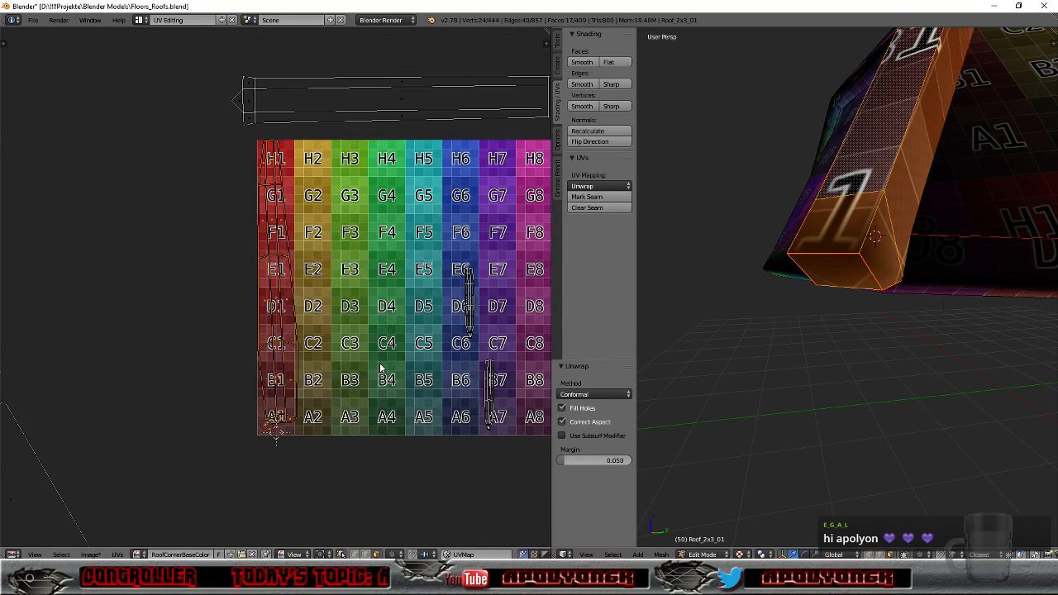
{"action": "scroll", "coordinate": [304, 455], "scroll_direction": "up", "scroll_amount": 2}
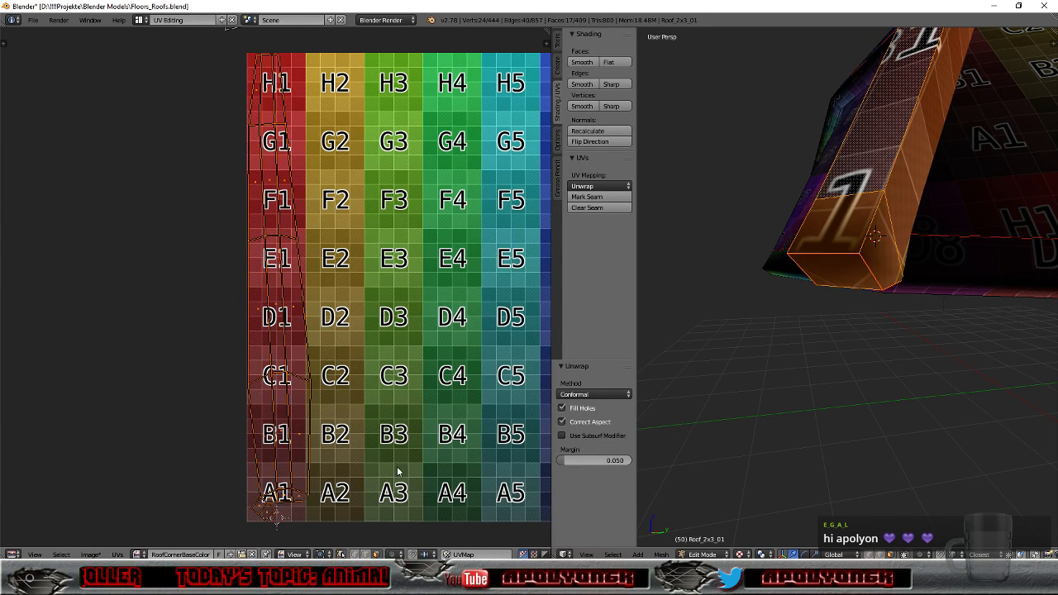
{"action": "scroll", "coordinate": [398, 462], "scroll_direction": "down", "scroll_amount": 4}
{"action": "scroll", "coordinate": [464, 453], "scroll_direction": "down", "scroll_amount": 1}
{"action": "scroll", "coordinate": [462, 451], "scroll_direction": "up", "scroll_amount": 1}
{"action": "scroll", "coordinate": [461, 450], "scroll_direction": "down", "scroll_amount": 1}
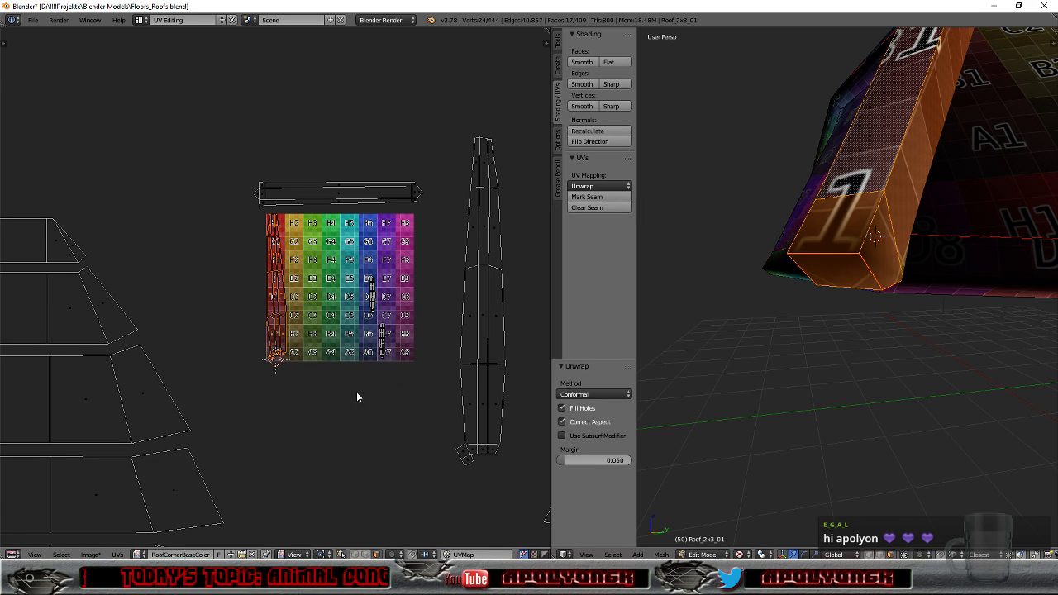
{"action": "key", "text": "r"}
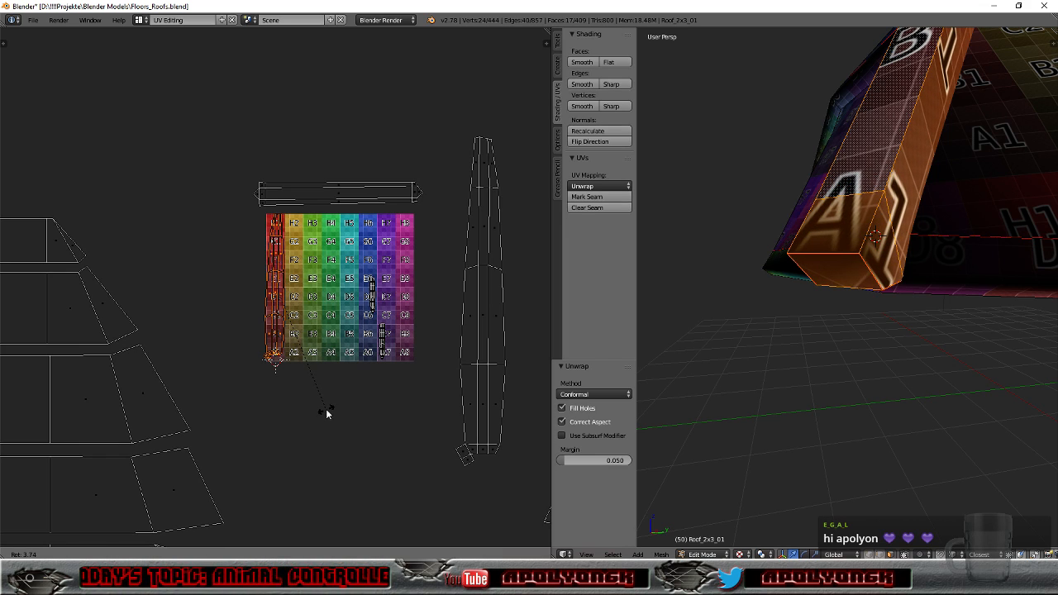
{"action": "left_click", "coordinate": [326, 408]}
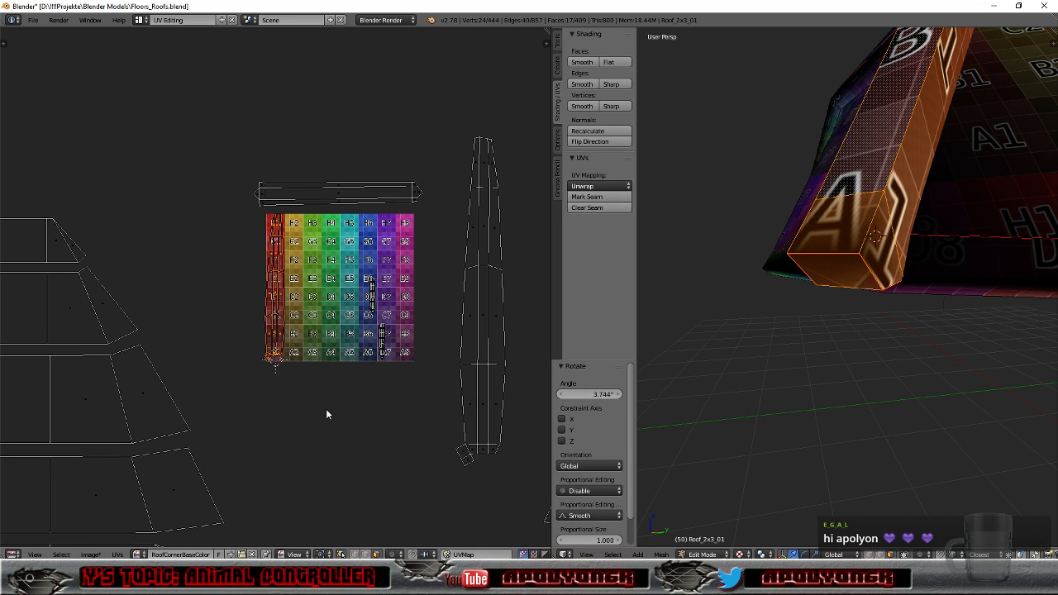
Step: Move the beam island onto the finished beam island and scale it by 2.174 and 1.015 to match its size
{"action": "key", "text": "g"}
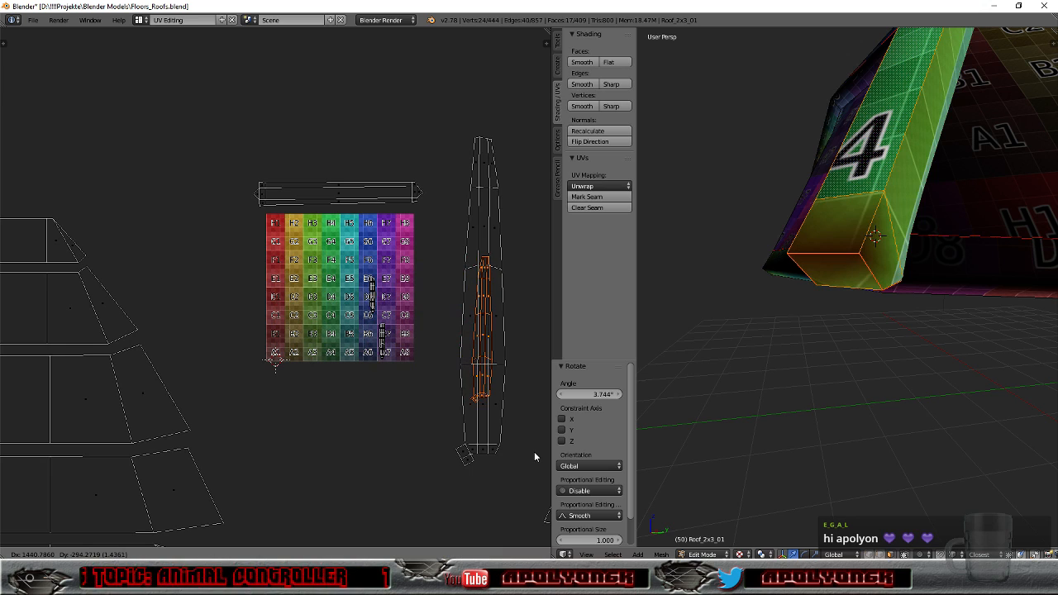
{"action": "left_click", "coordinate": [534, 452]}
{"action": "key", "text": "s"}
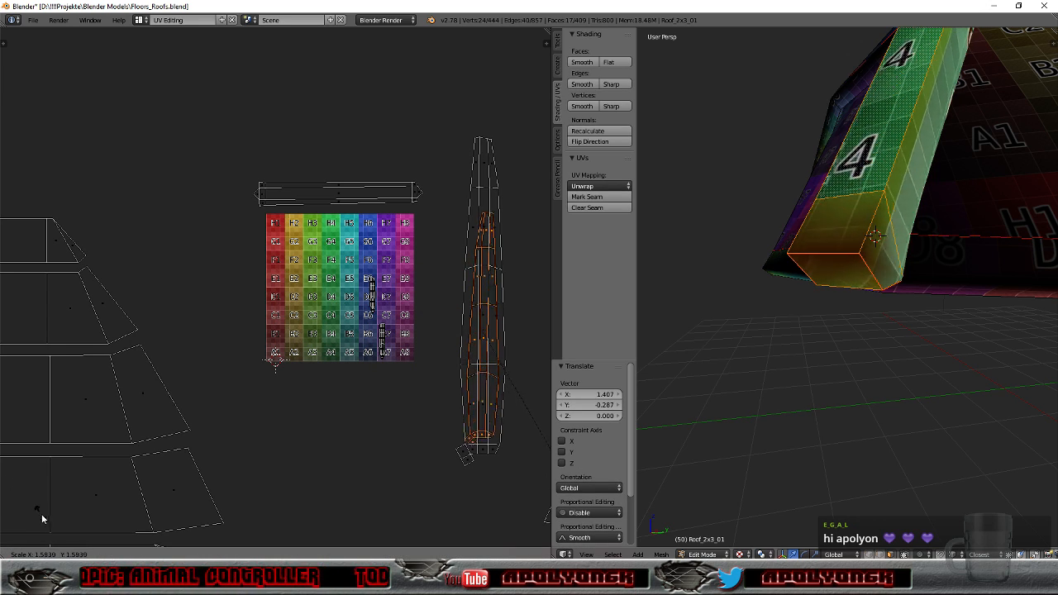
{"action": "left_click", "coordinate": [94, 53]}
{"action": "key", "text": "g"}
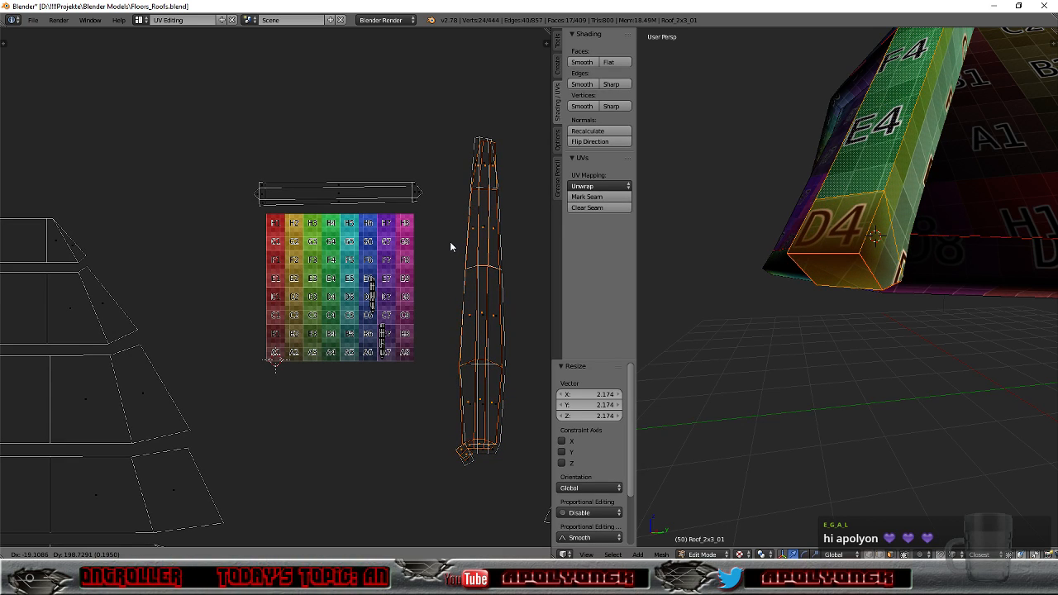
{"action": "left_click", "coordinate": [452, 244]}
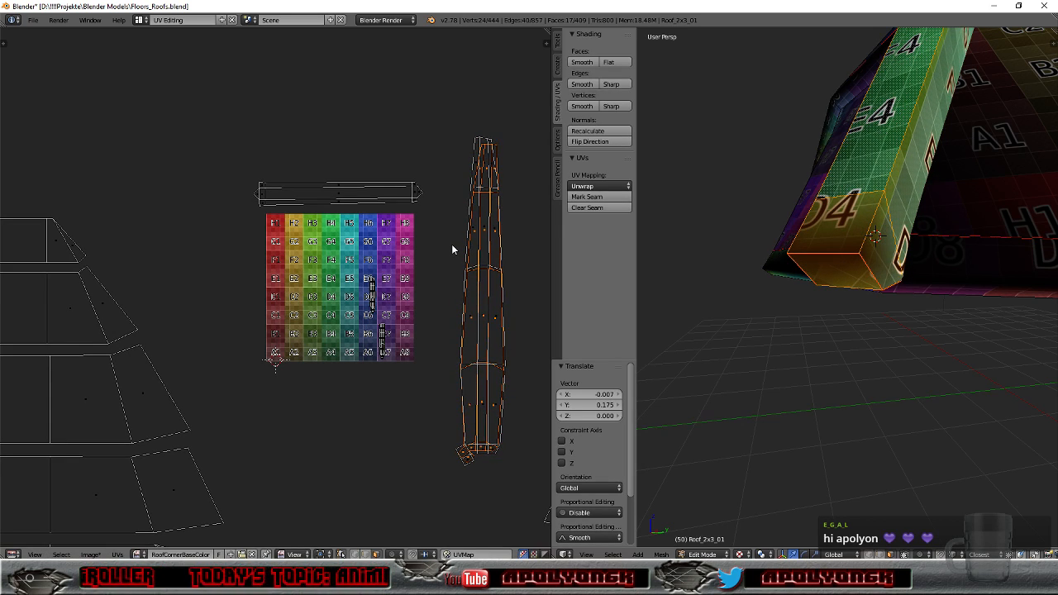
{"action": "key", "text": "s"}
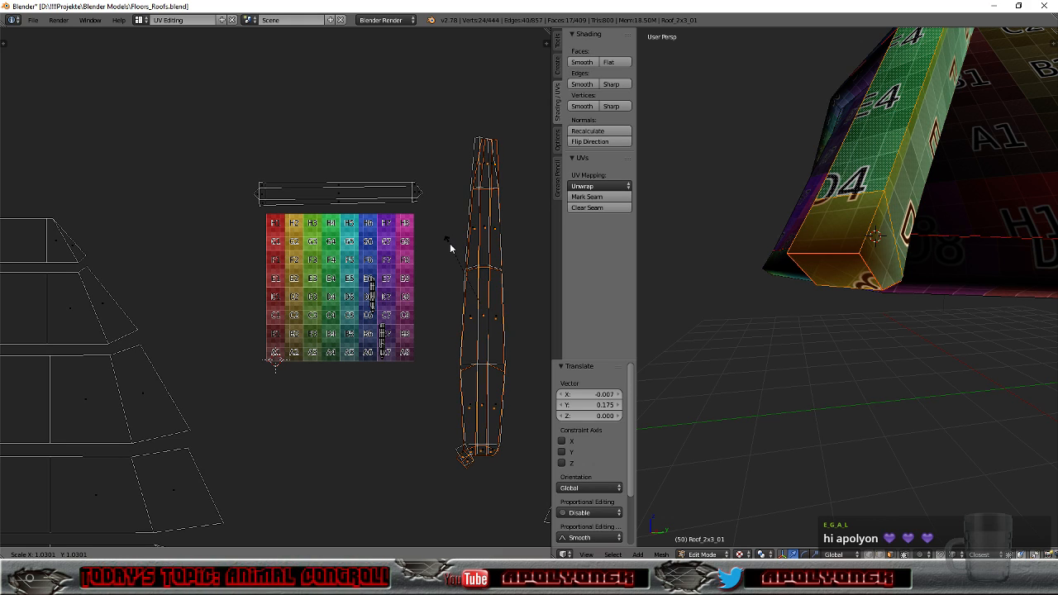
{"action": "left_click", "coordinate": [449, 244]}
Step: Move the matched beam island off the finished one into the empty area above the checker image
{"action": "scroll", "coordinate": [448, 271], "scroll_direction": "down", "scroll_amount": 3}
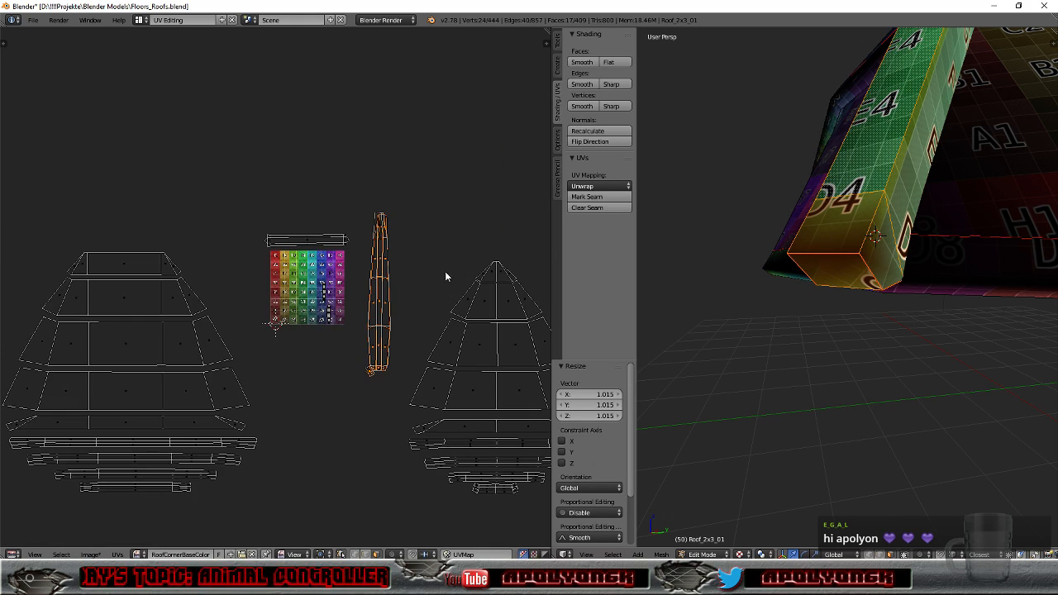
{"action": "key", "text": "g"}
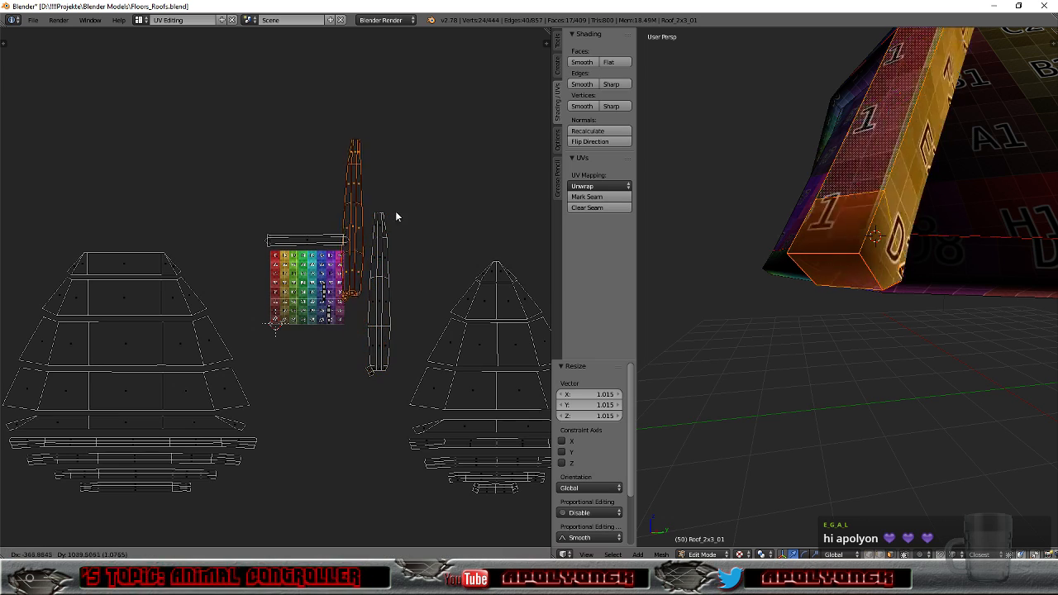
{"action": "left_click", "coordinate": [275, 132]}
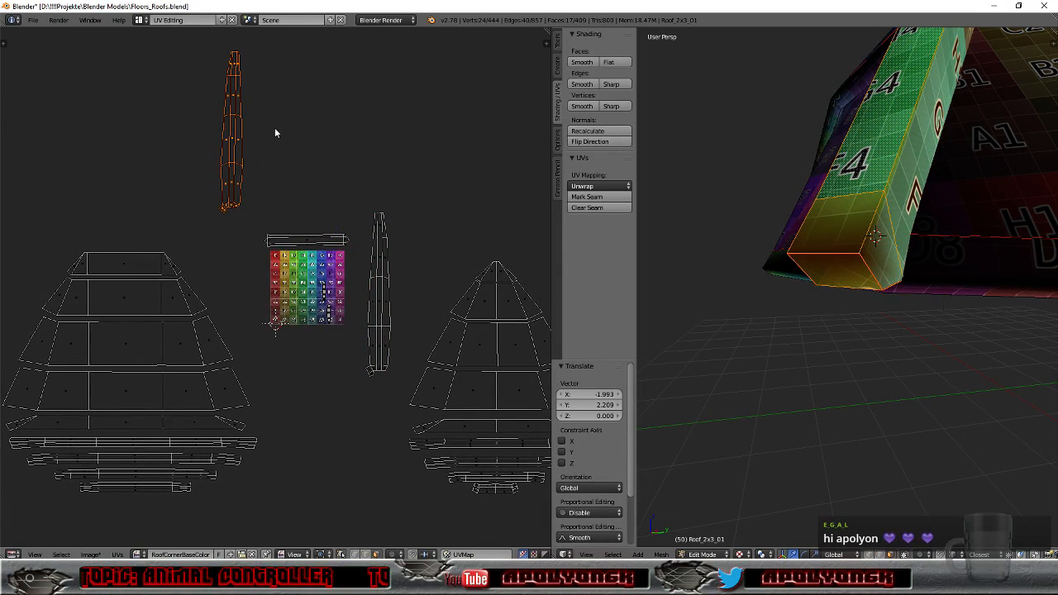
{"action": "key", "text": "g"}
{"action": "left_click", "coordinate": [269, 142]}
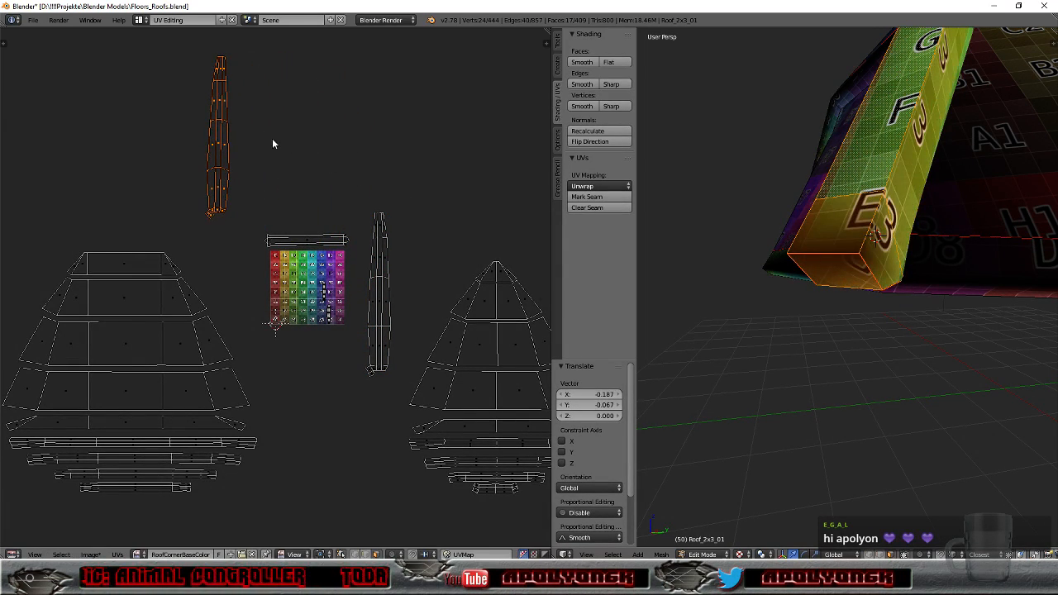
Step: Select the other finished corner beam's whole island and place it beside the first one above the checker image
{"action": "right_click", "coordinate": [377, 294]}
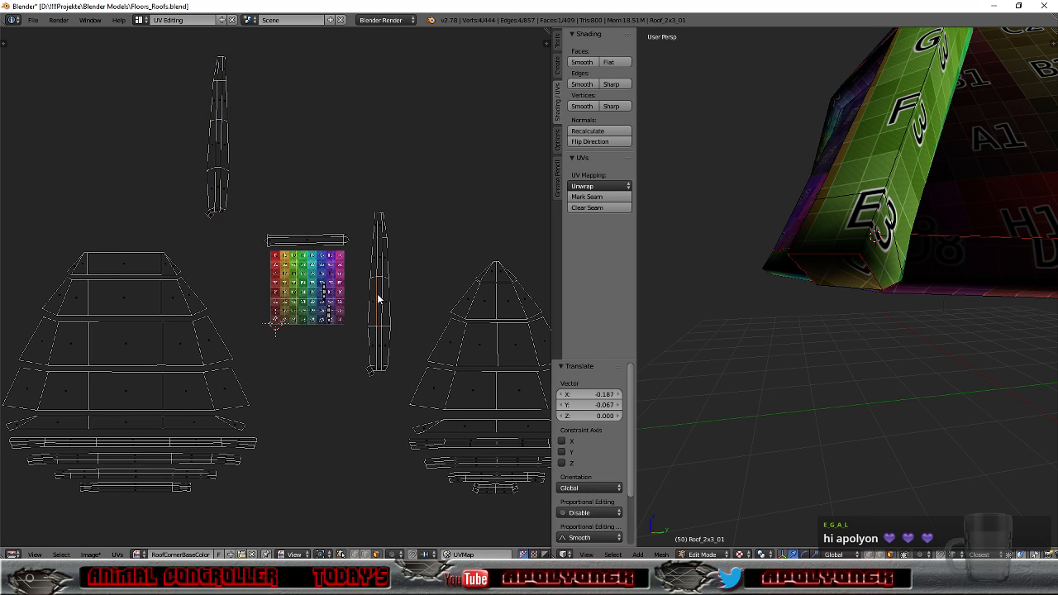
{"action": "key", "text": "l"}
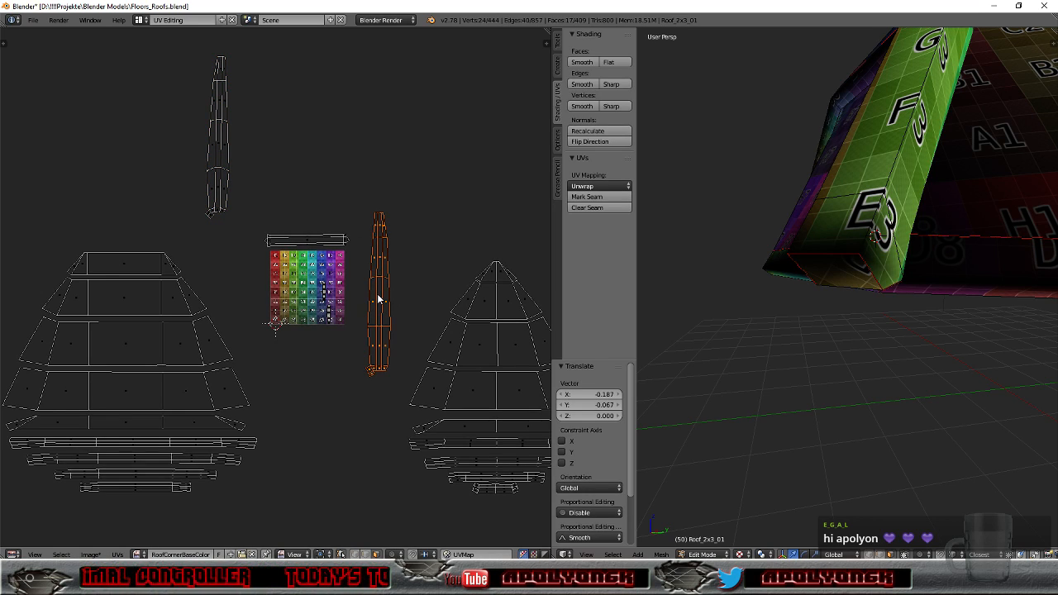
{"action": "key", "text": "g"}
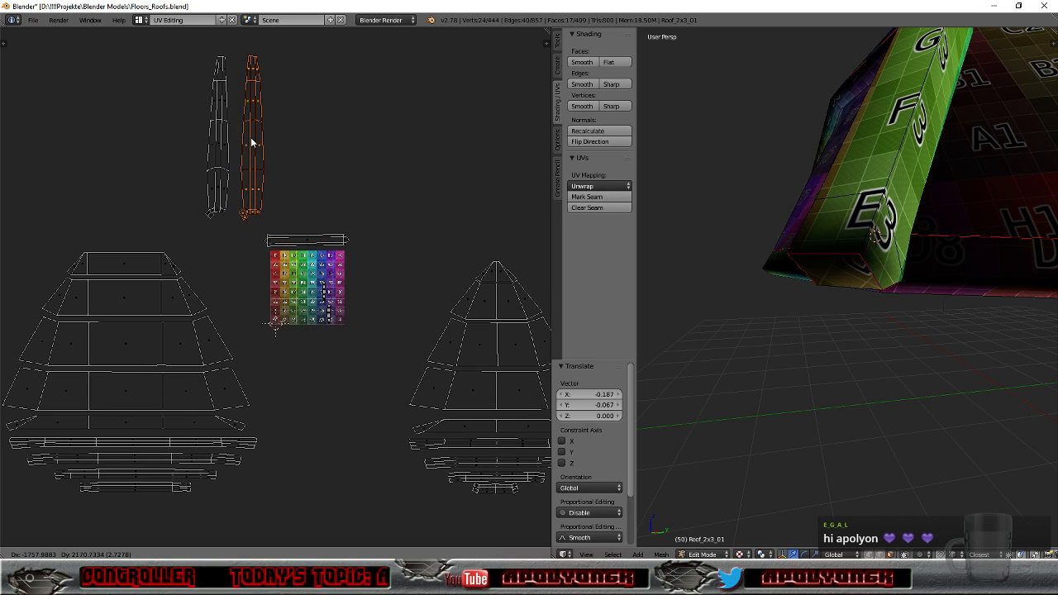
{"action": "left_click", "coordinate": [250, 138]}
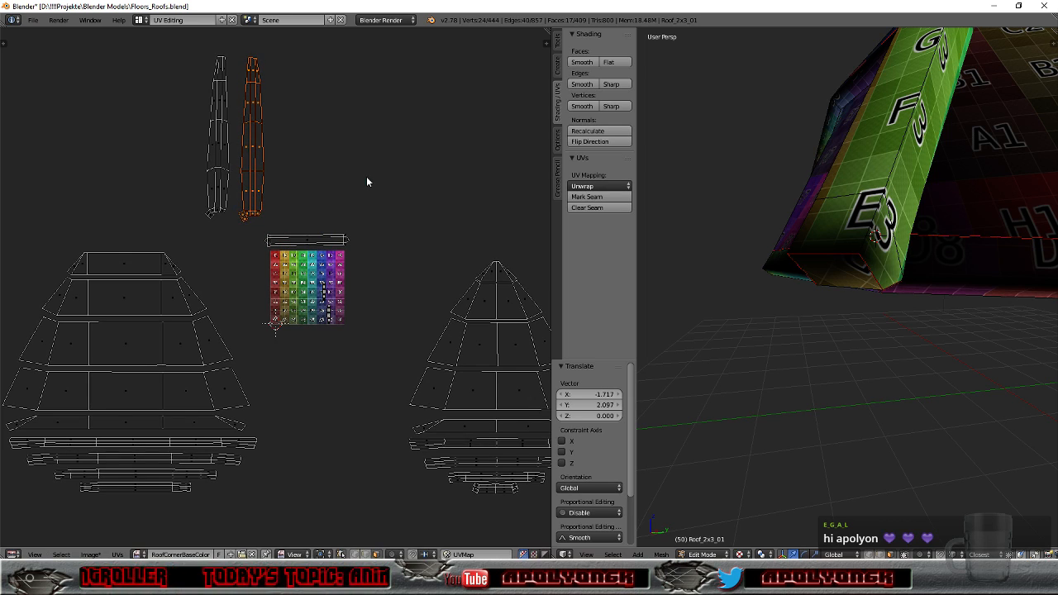
Step: Examine the two finished corner beams on the roof, selecting their islands to see which beam each belongs to
{"action": "scroll", "coordinate": [772, 196], "scroll_direction": "down", "scroll_amount": 6}
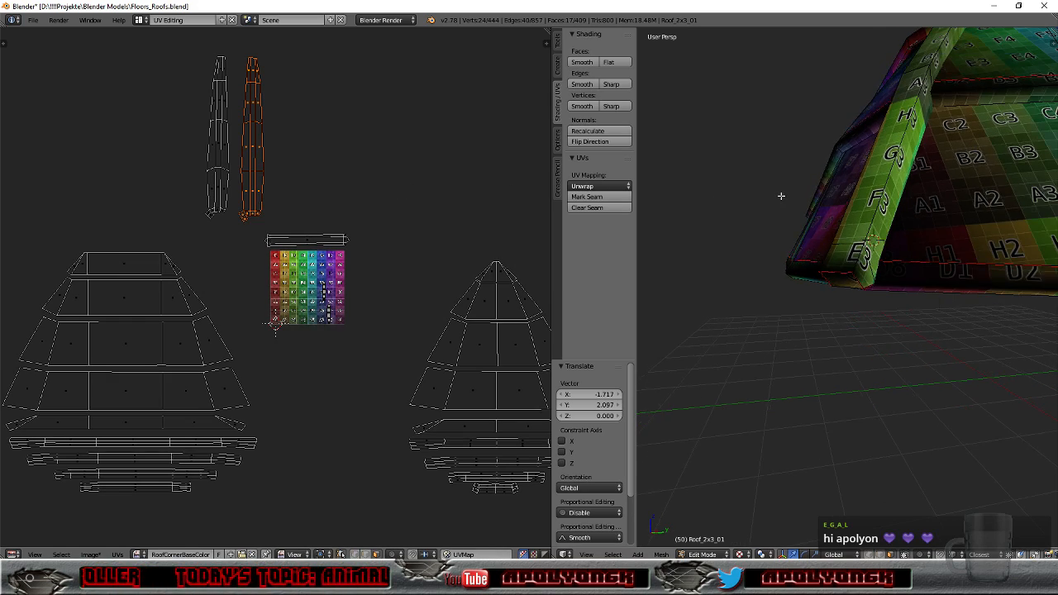
{"action": "scroll", "coordinate": [749, 238], "scroll_direction": "up", "scroll_amount": 6}
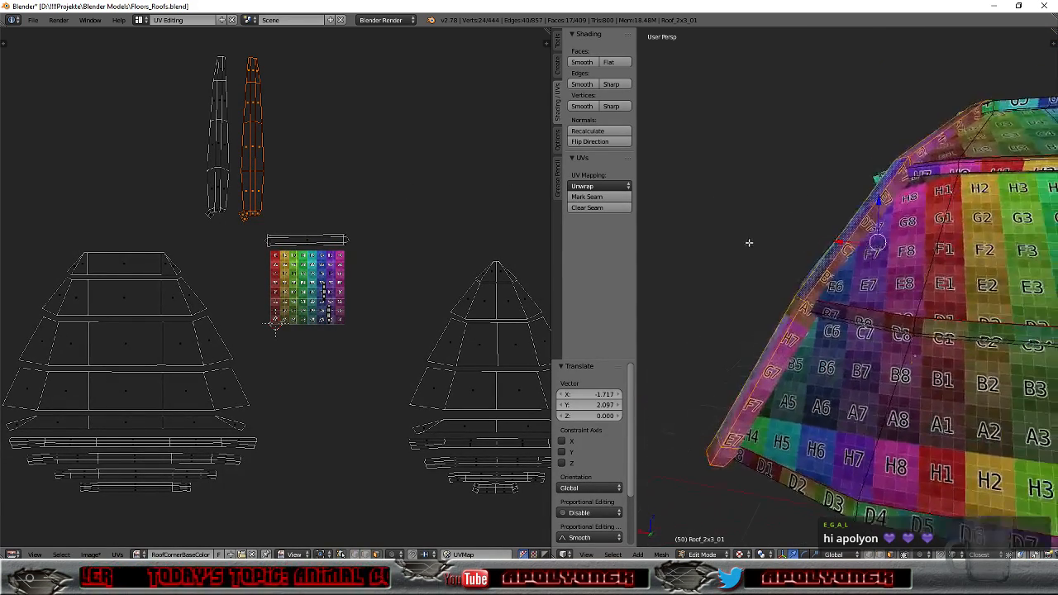
{"action": "right_click", "coordinate": [219, 158]}
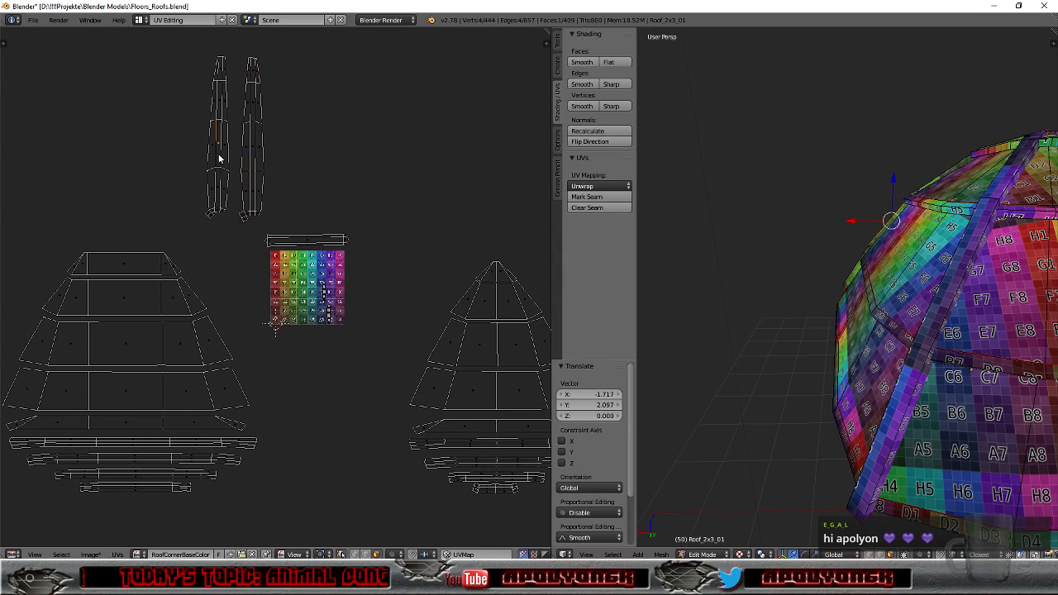
{"action": "right_click", "coordinate": [431, 307], "text": "alt"}
{"action": "scroll", "coordinate": [828, 319], "scroll_direction": "down", "scroll_amount": 5}
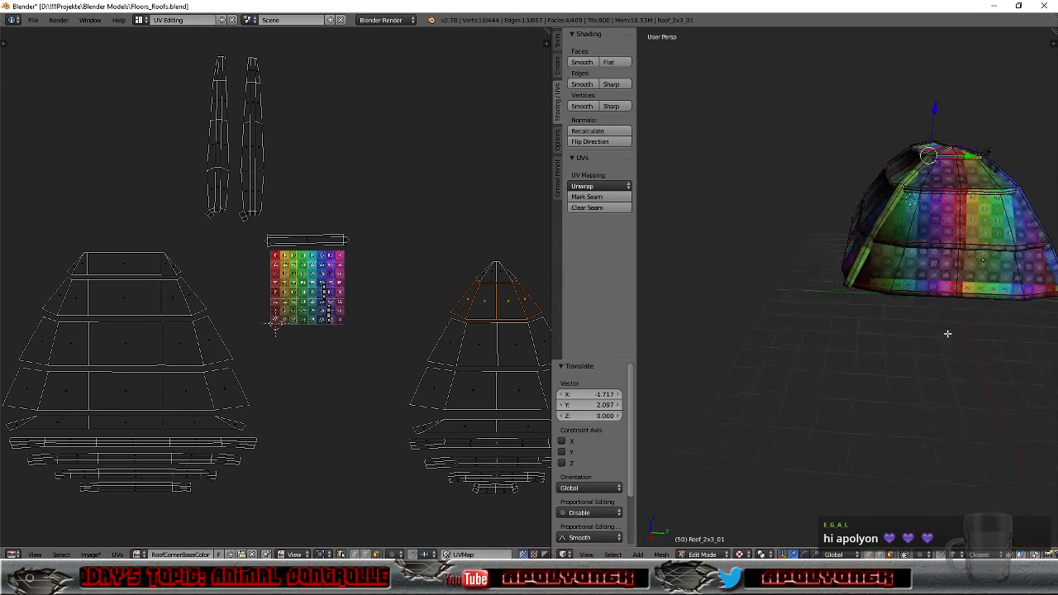
{"action": "right_click", "coordinate": [217, 145]}
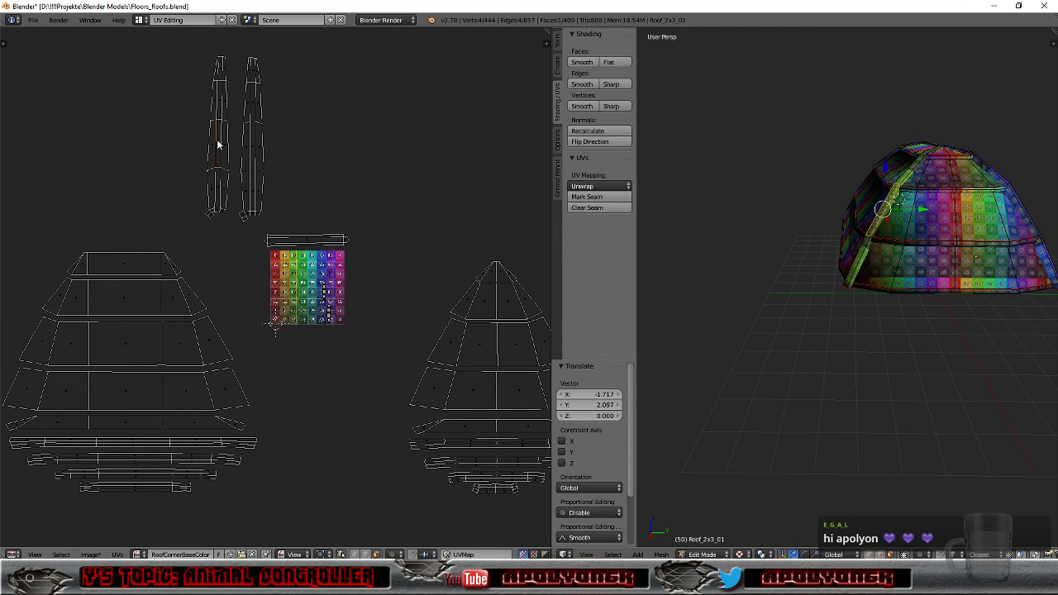
{"action": "key", "text": "l"}
{"action": "middle_click_drag", "start_coordinate": [732, 210], "coordinate": [972, 187]}
{"action": "scroll", "coordinate": [802, 231], "scroll_direction": "up", "scroll_amount": 5}
{"action": "scroll", "coordinate": [813, 217], "scroll_direction": "down", "scroll_amount": 8}
Step: Locate the next unfinished corner beam through its linked faces and mark three edges of its lower end cap as seams
{"action": "right_click", "coordinate": [730, 305]}
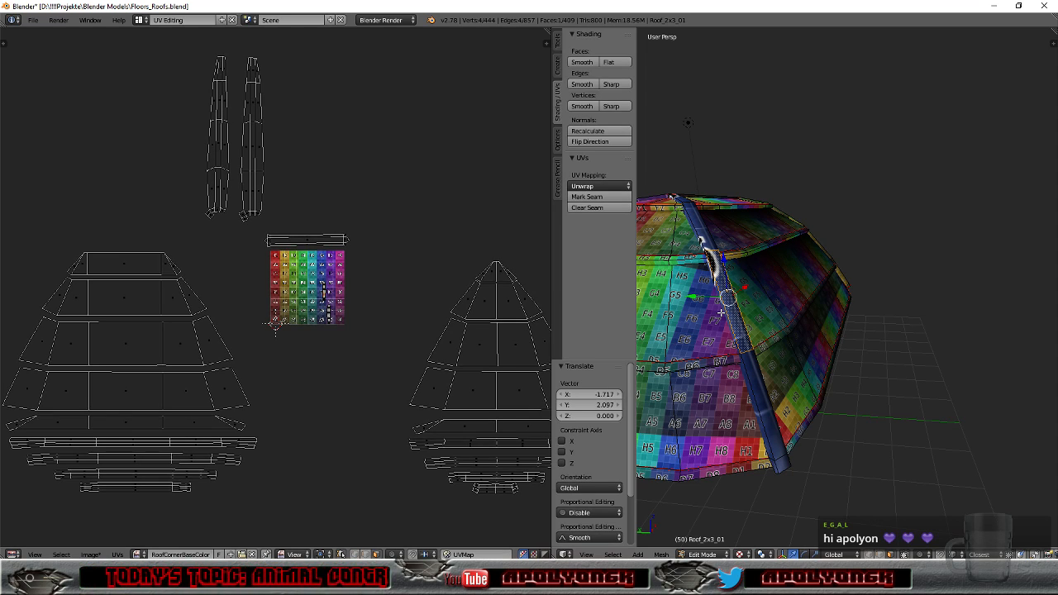
{"action": "key", "text": "l"}
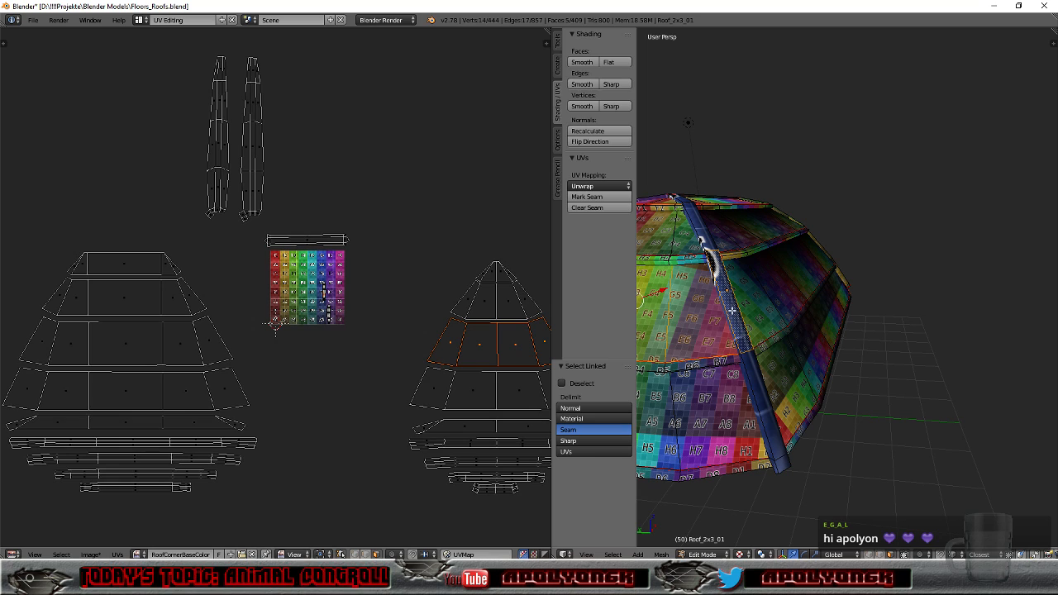
{"action": "key", "text": "l"}
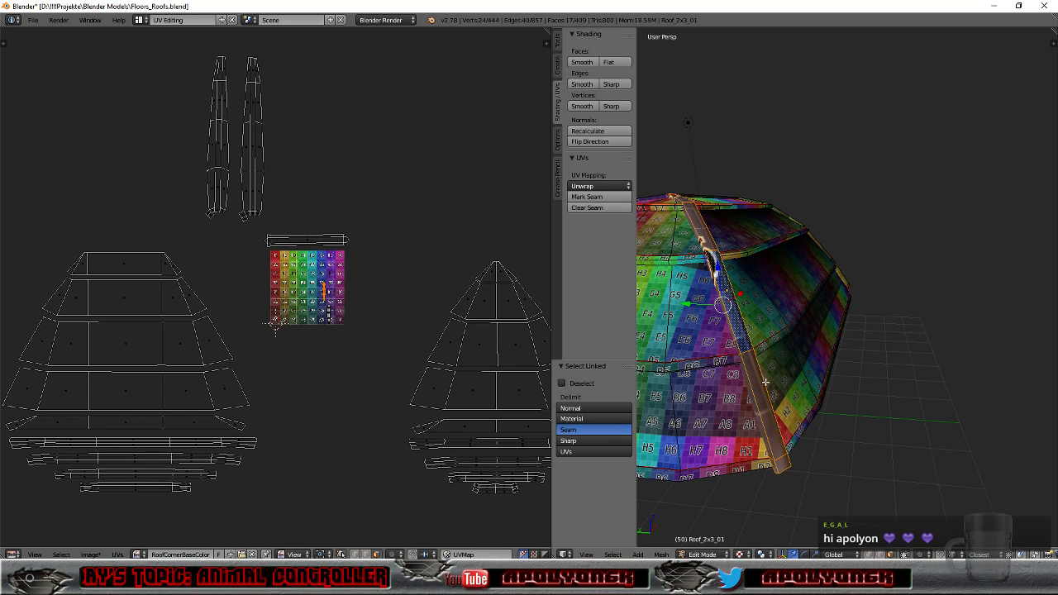
{"action": "middle_click_drag", "start_coordinate": [820, 474], "coordinate": [817, 449]}
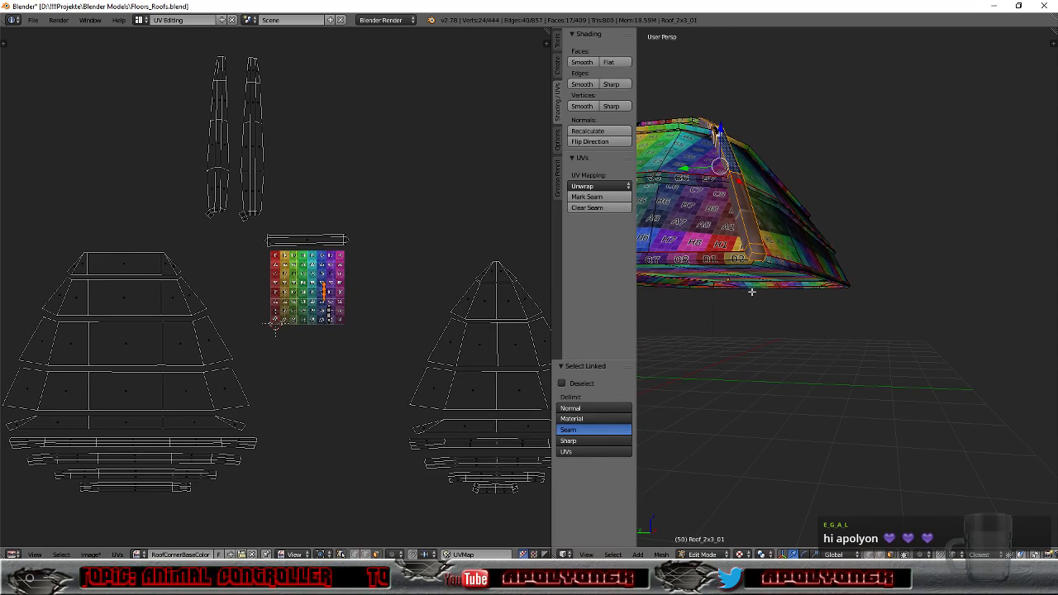
{"action": "middle_click_drag", "start_coordinate": [745, 293], "coordinate": [777, 271]}
{"action": "scroll", "coordinate": [764, 274], "scroll_direction": "up", "scroll_amount": 3}
{"action": "scroll", "coordinate": [943, 266], "scroll_direction": "down", "scroll_amount": 6}
{"action": "middle_click_drag", "start_coordinate": [944, 266], "coordinate": [768, 279]}
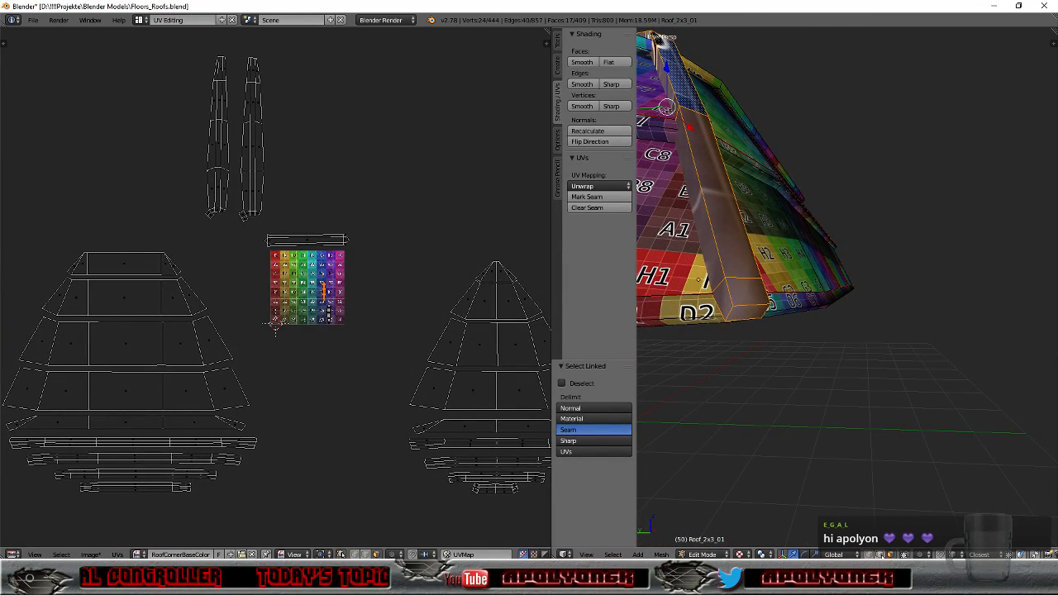
{"action": "right_click", "coordinate": [766, 310]}
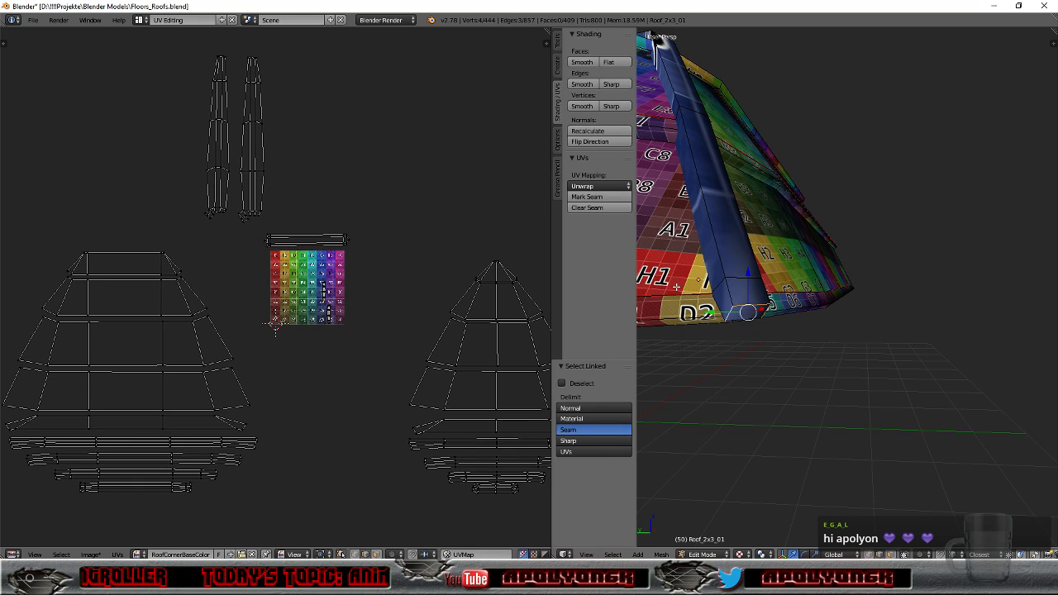
{"action": "left_click", "coordinate": [594, 197]}
Step: Inspect the beam's lower end cap up close, including the lengthwise edge beside it, and clear the selection
{"action": "middle_click_drag", "start_coordinate": [714, 268], "coordinate": [956, 263]}
{"action": "key", "text": "KP_Decimal"}
{"action": "right_click", "coordinate": [931, 248]}
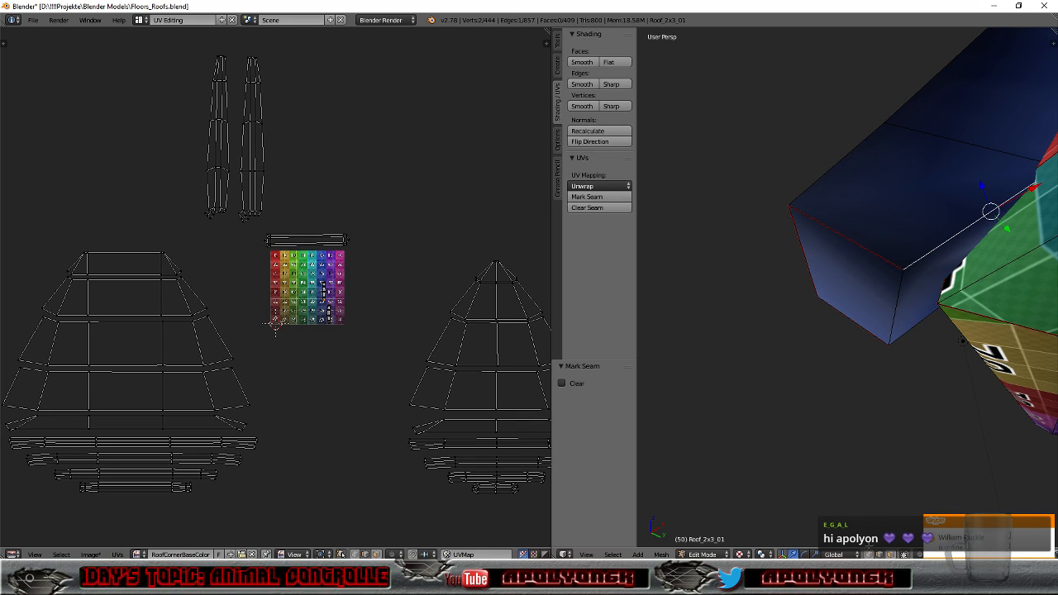
{"action": "middle_click_drag", "start_coordinate": [887, 343], "coordinate": [879, 514]}
{"action": "key", "text": "a"}
Step: Select all linked faces of this corner beam and unwrap them with the new end-cap seams
{"action": "right_click", "coordinate": [875, 176]}
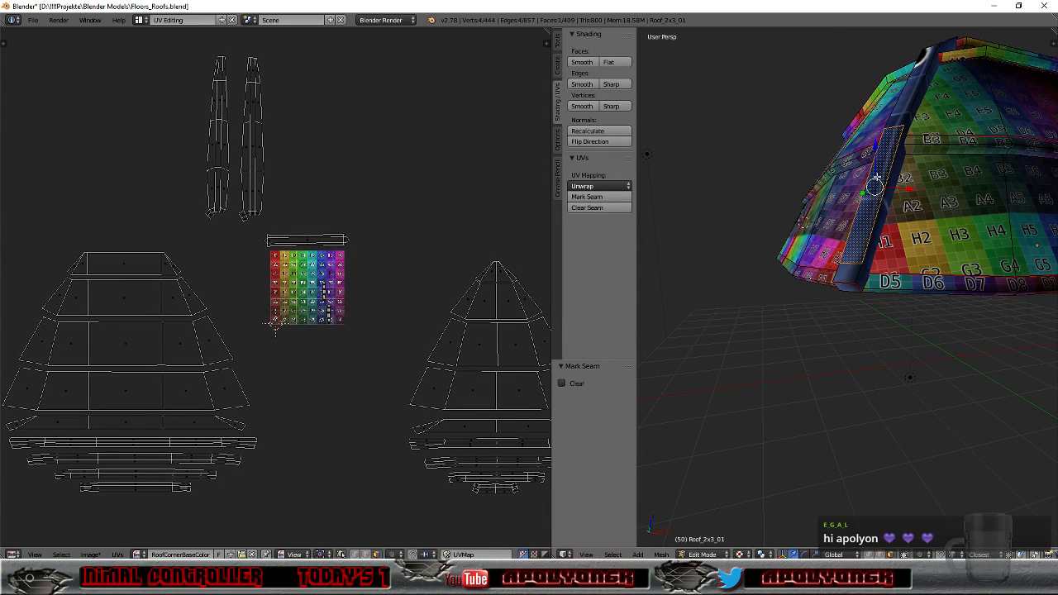
{"action": "key", "text": "l"}
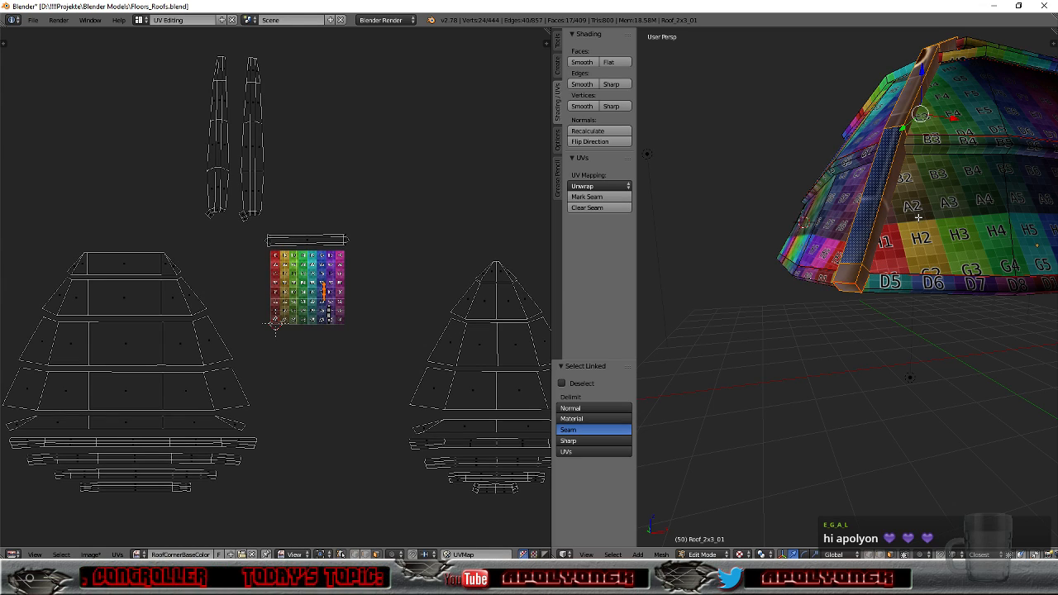
{"action": "scroll", "coordinate": [918, 217], "scroll_direction": "down", "scroll_amount": 3}
{"action": "middle_click_drag", "start_coordinate": [980, 235], "coordinate": [1001, 284]}
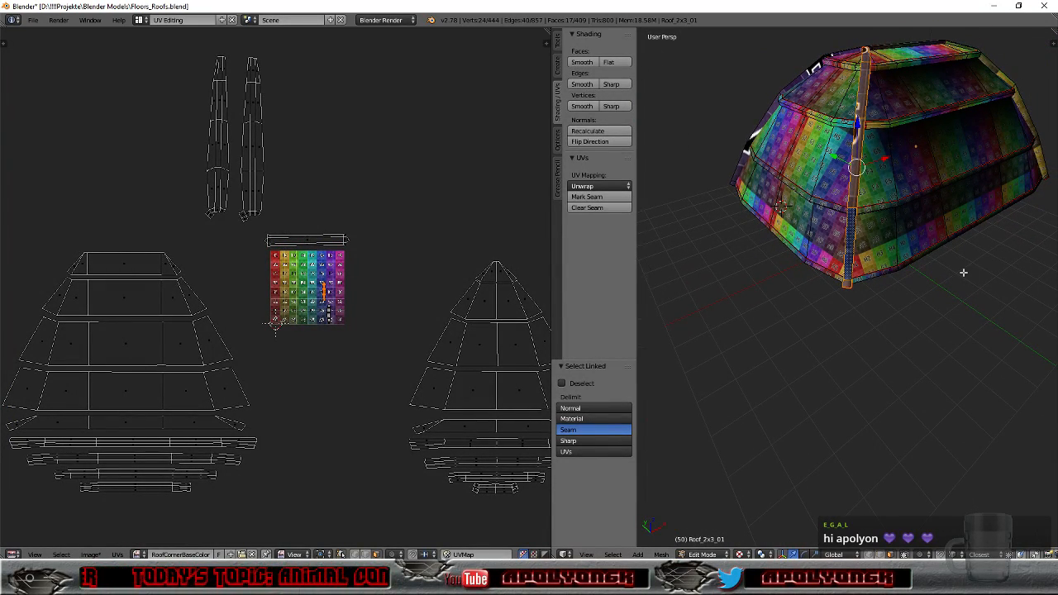
{"action": "left_click", "coordinate": [599, 187]}
{"action": "left_click", "coordinate": [597, 200]}
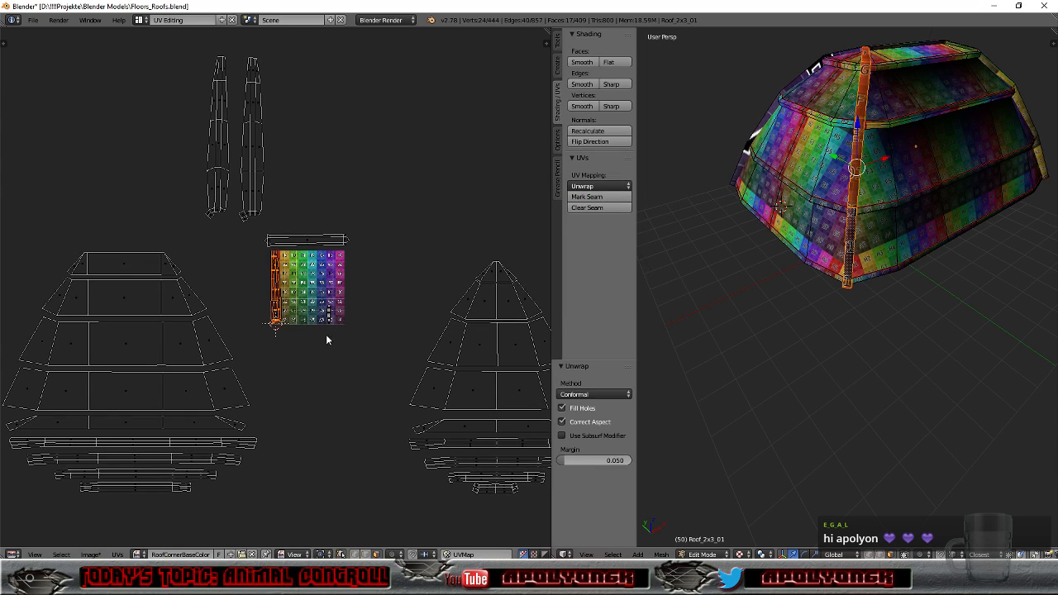
{"action": "scroll", "coordinate": [328, 337], "scroll_direction": "up", "scroll_amount": 4}
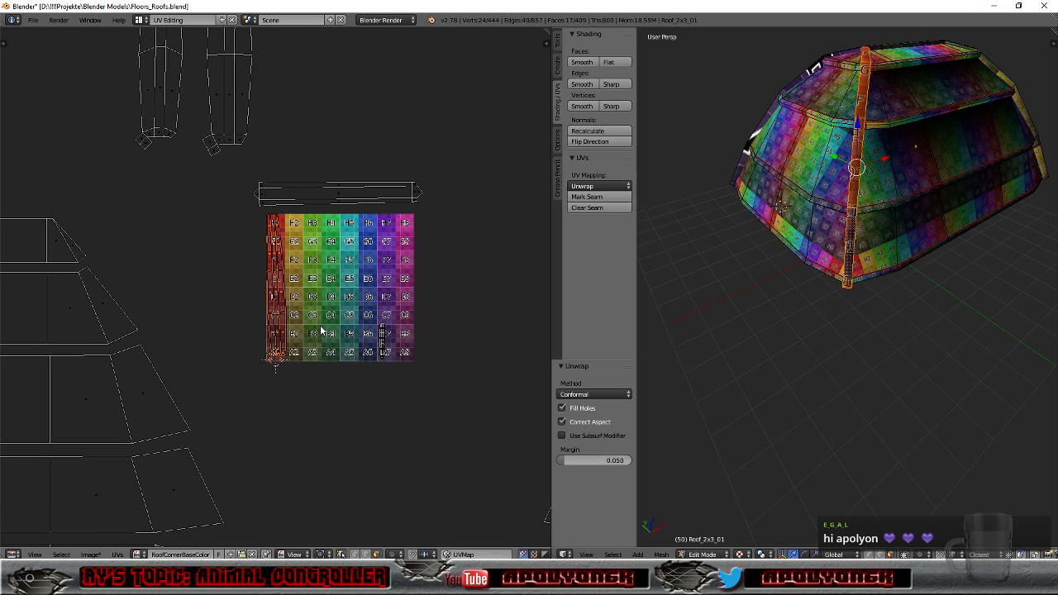
Step: Move the newly unwrapped corner beam island off the colour grid, up beside the two finished beam islands
{"action": "key", "text": "g"}
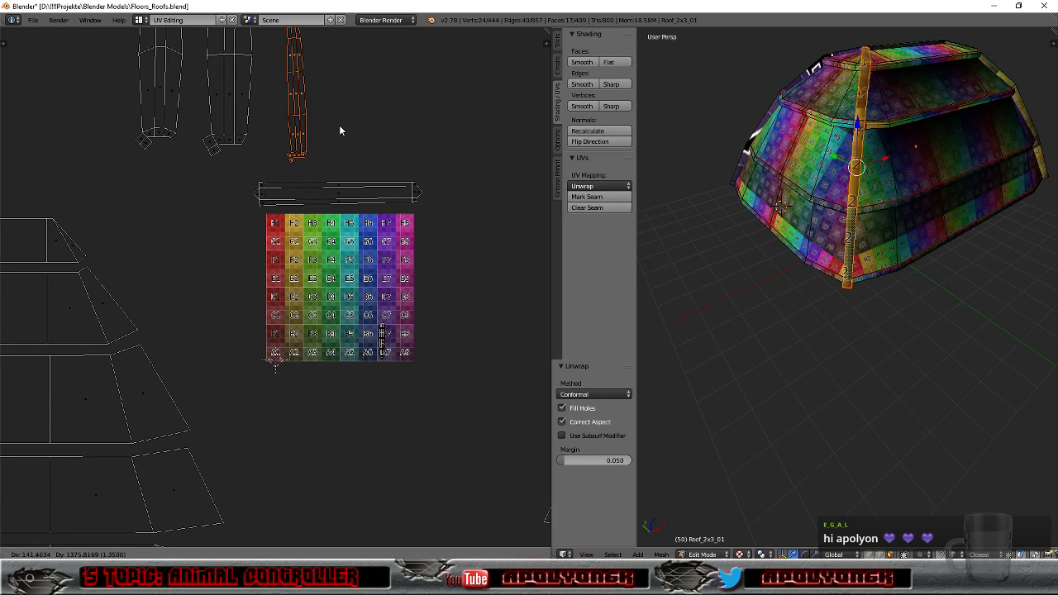
{"action": "left_click", "coordinate": [331, 109]}
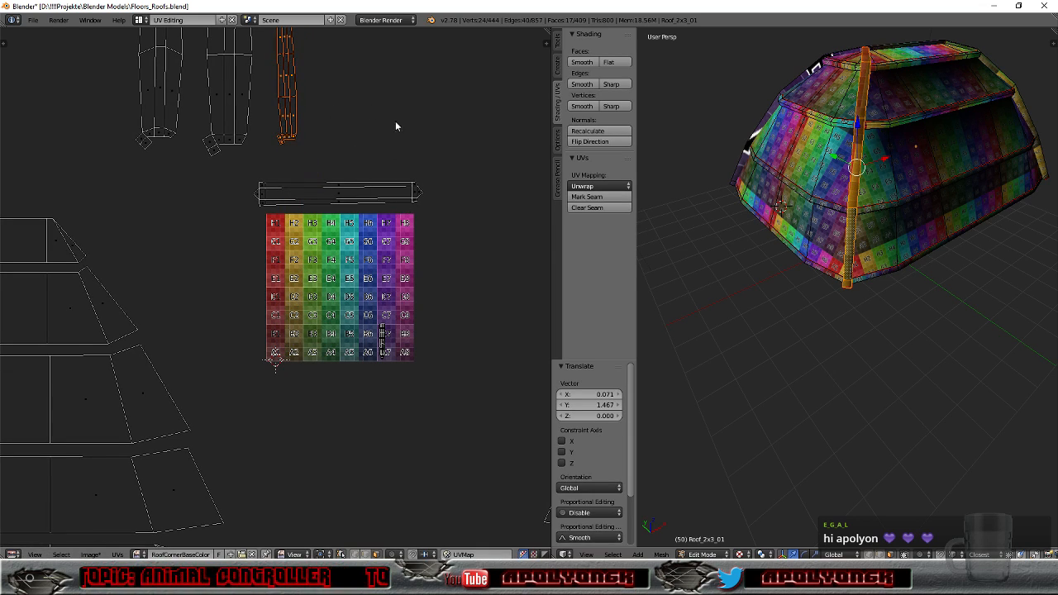
{"action": "scroll", "coordinate": [379, 88], "scroll_direction": "down", "scroll_amount": 4}
{"action": "scroll", "coordinate": [331, 92], "scroll_direction": "up", "scroll_amount": 4}
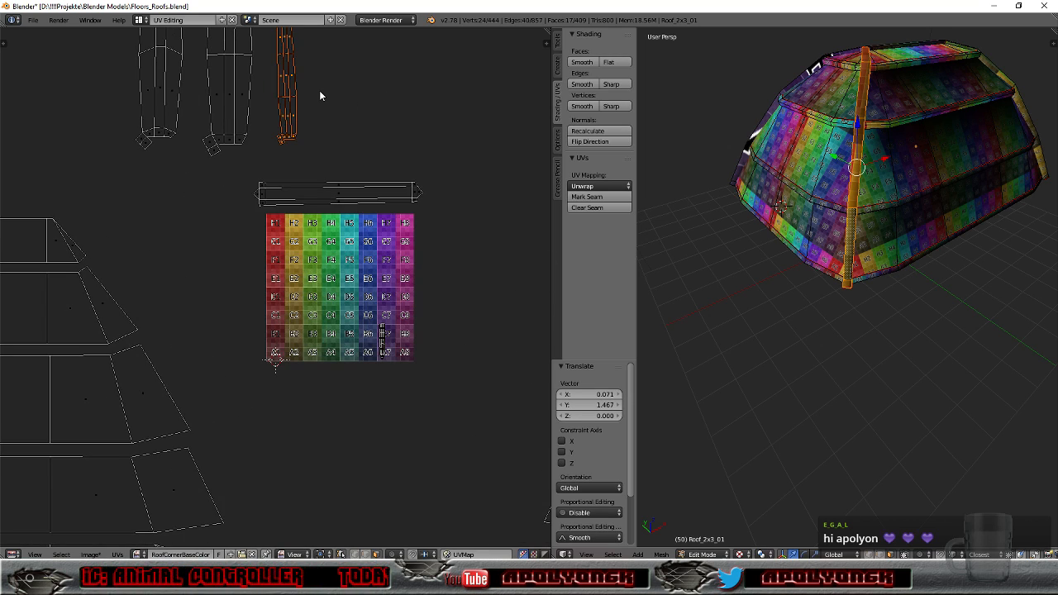
{"action": "scroll", "coordinate": [322, 93], "scroll_direction": "down", "scroll_amount": 4}
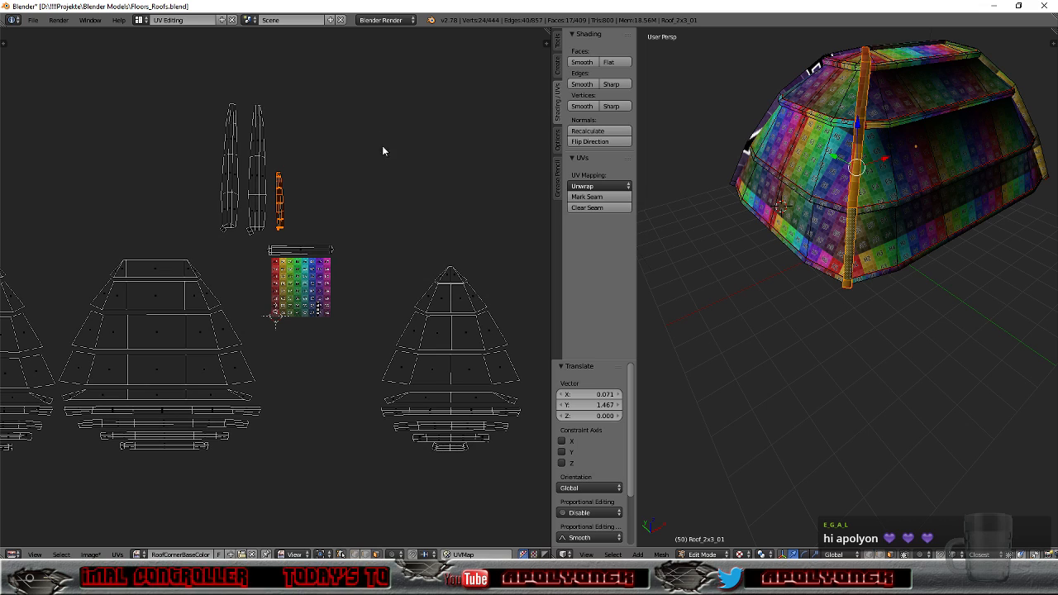
Step: Scale the third beam island up by about 2.21 and align it in height with the two finished beam islands
{"action": "key", "text": "s"}
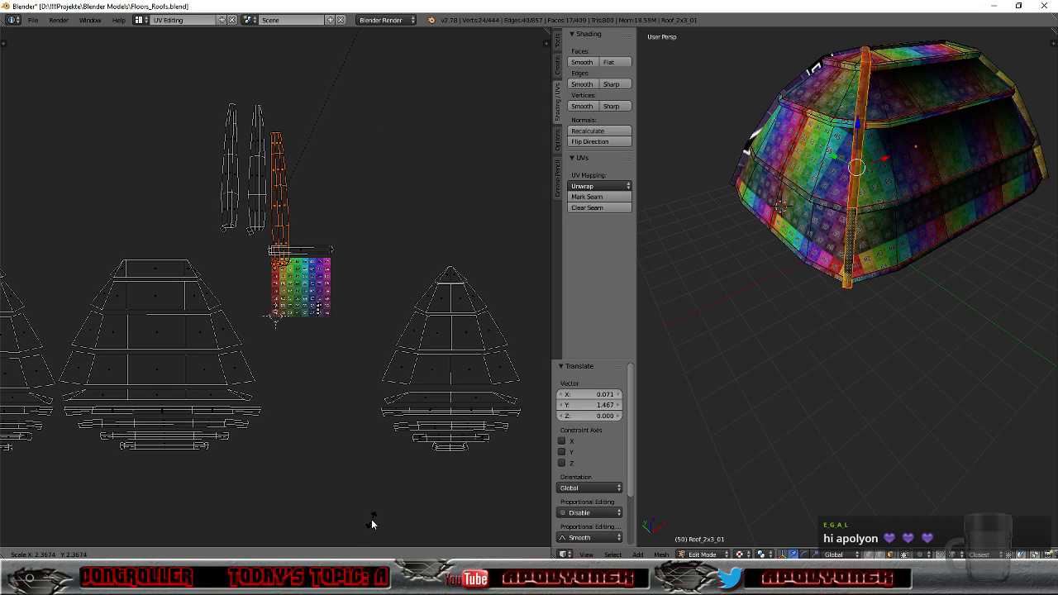
{"action": "left_click", "coordinate": [349, 529]}
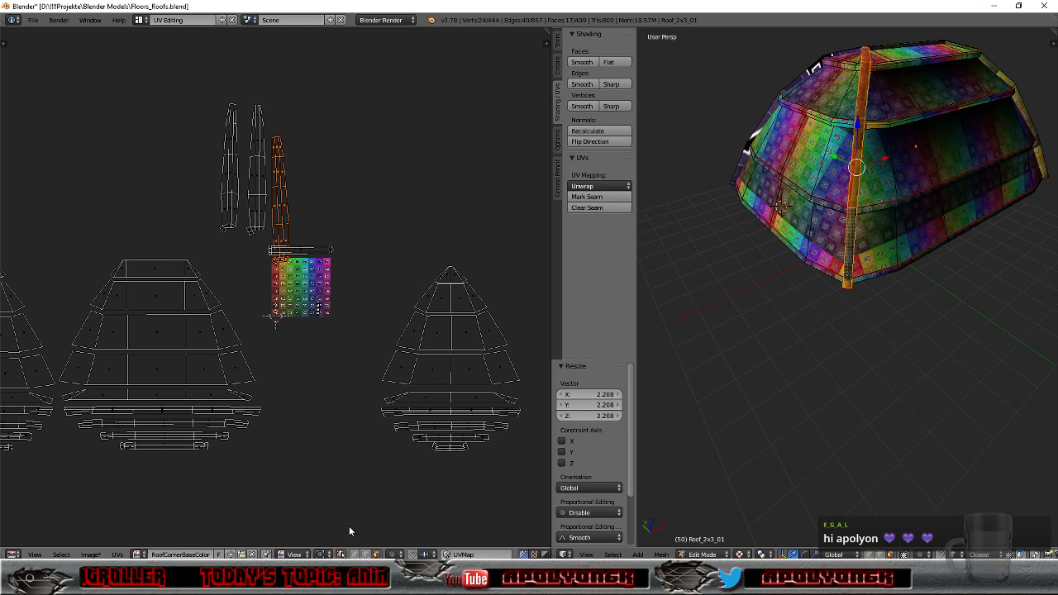
{"action": "key", "text": "g"}
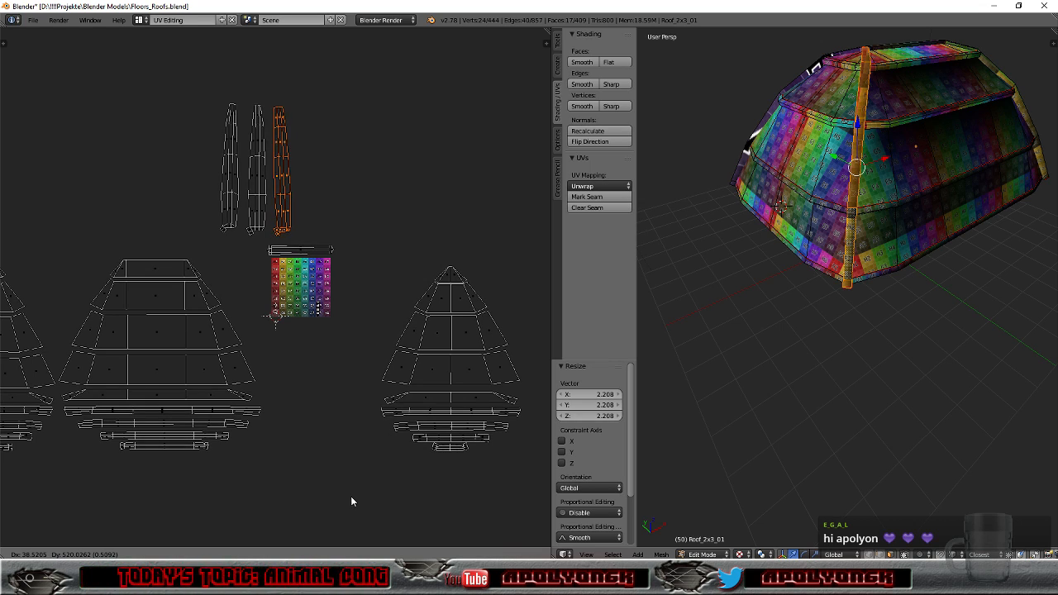
{"action": "left_click", "coordinate": [352, 495]}
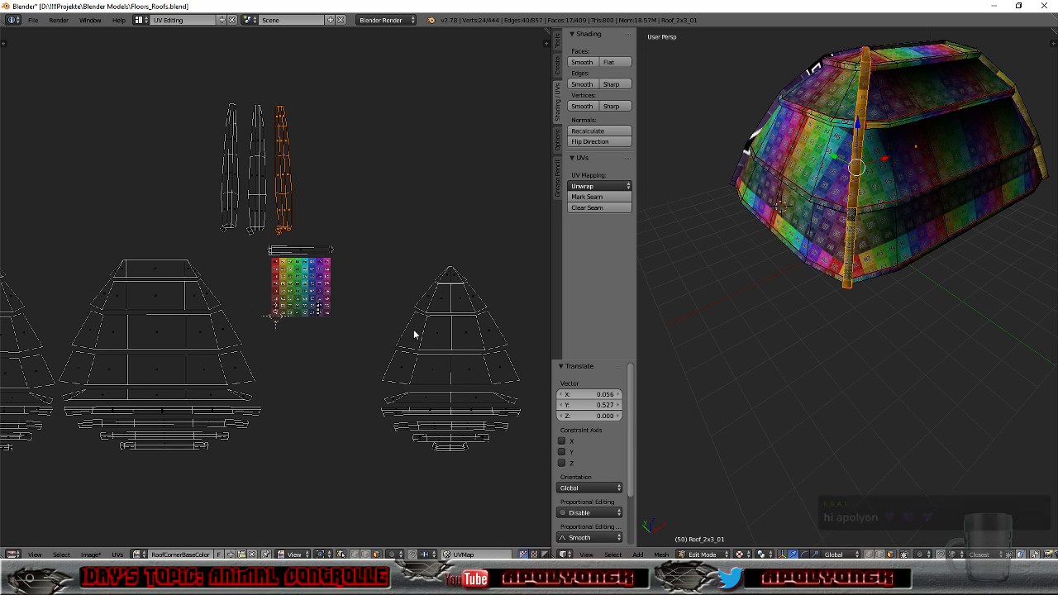
{"action": "scroll", "coordinate": [312, 190], "scroll_direction": "up", "scroll_amount": 3}
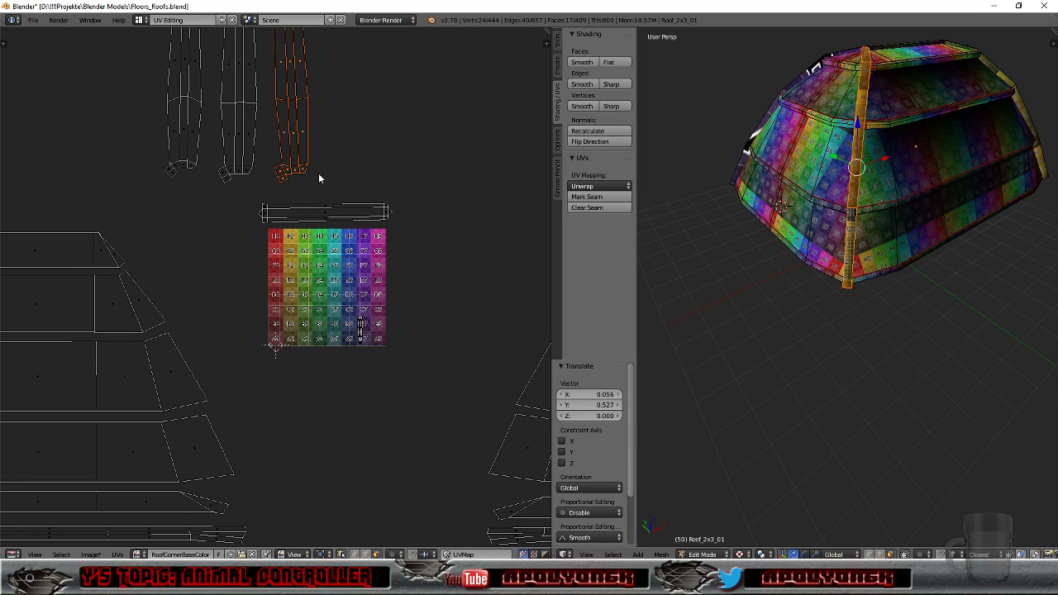
{"action": "scroll", "coordinate": [368, 137], "scroll_direction": "down", "scroll_amount": 5}
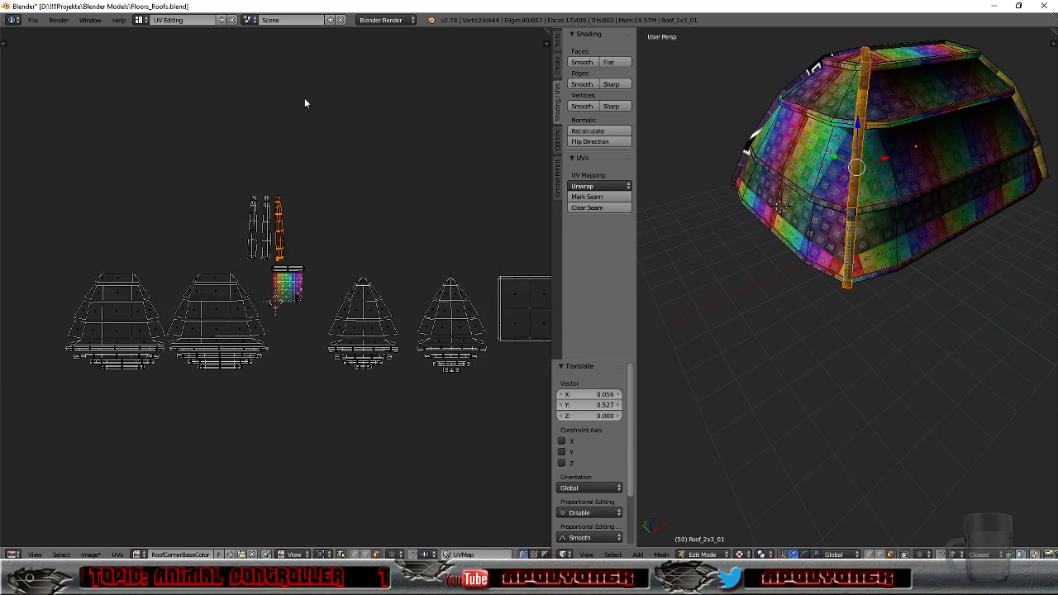
{"action": "scroll", "coordinate": [276, 80], "scroll_direction": "up", "scroll_amount": 4}
{"action": "scroll", "coordinate": [323, 86], "scroll_direction": "up", "scroll_amount": 1}
{"action": "middle_click_drag", "start_coordinate": [325, 98], "coordinate": [345, 193]}
{"action": "scroll", "coordinate": [348, 196], "scroll_direction": "up", "scroll_amount": 3}
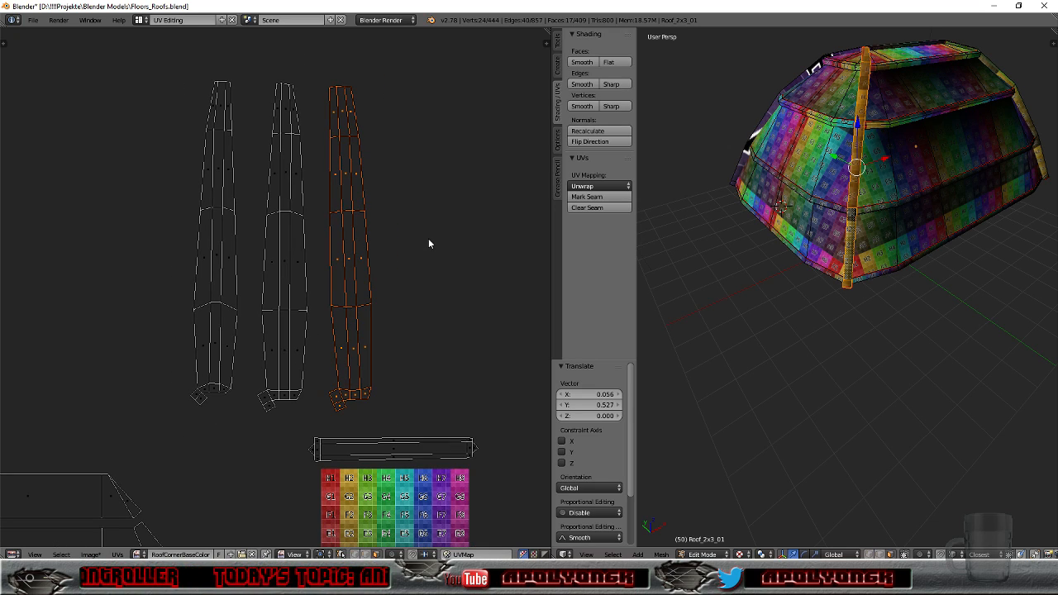
Step: Compare the third island against its neighbour, scale it by about 1.011 and space it evenly in the row
{"action": "key", "text": "g"}
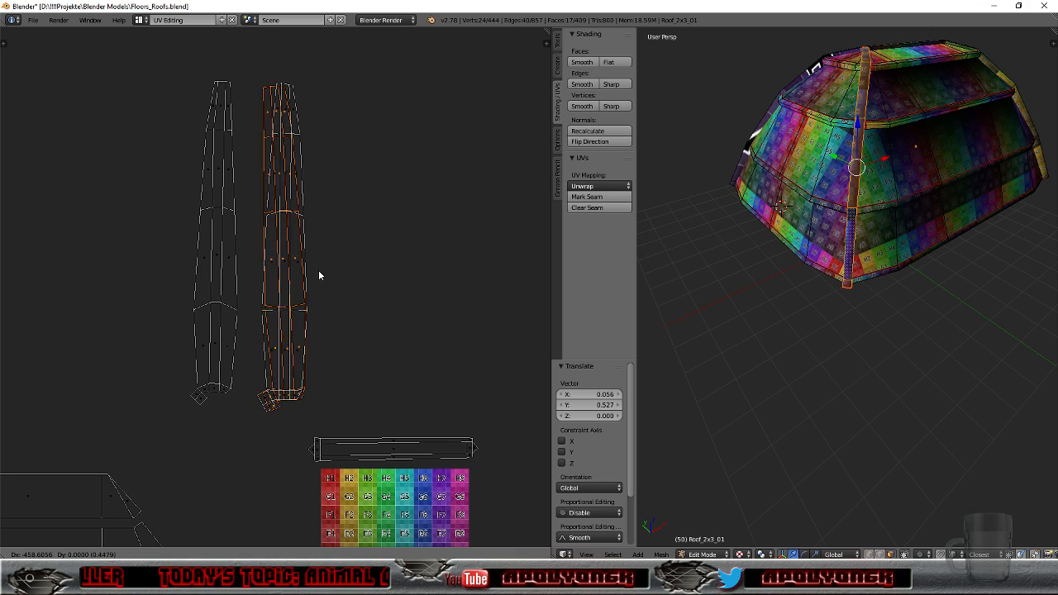
{"action": "left_click", "coordinate": [375, 269]}
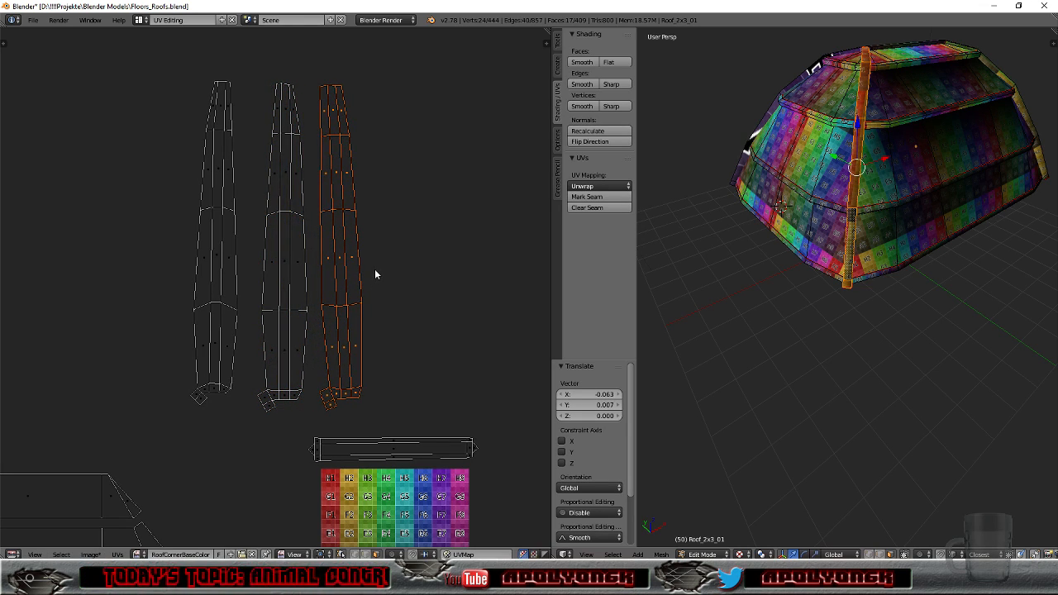
{"action": "key", "text": "s"}
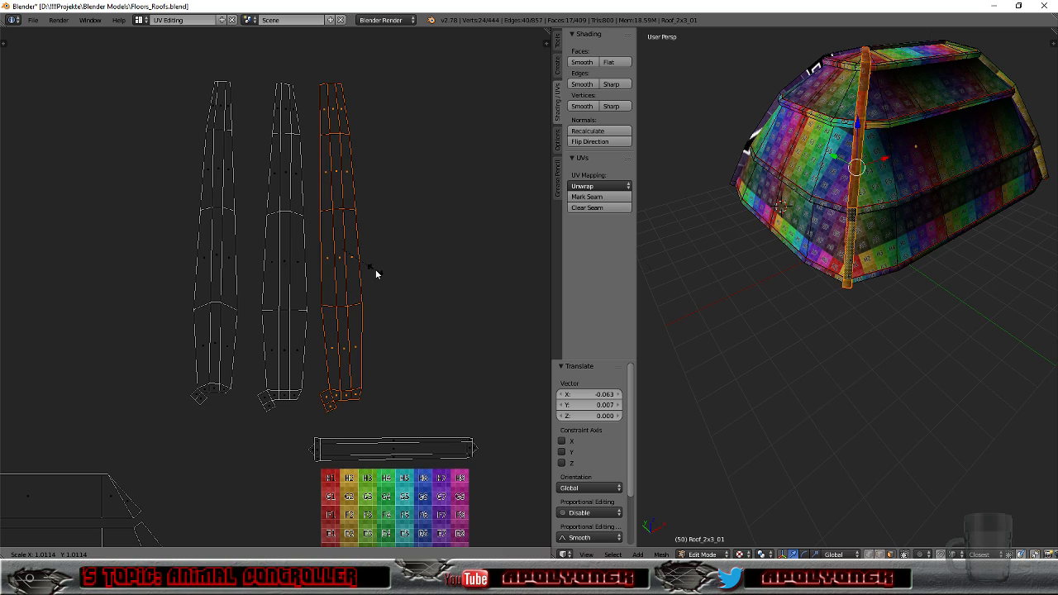
{"action": "left_click", "coordinate": [376, 269]}
{"action": "scroll", "coordinate": [432, 296], "scroll_direction": "down", "scroll_amount": 2}
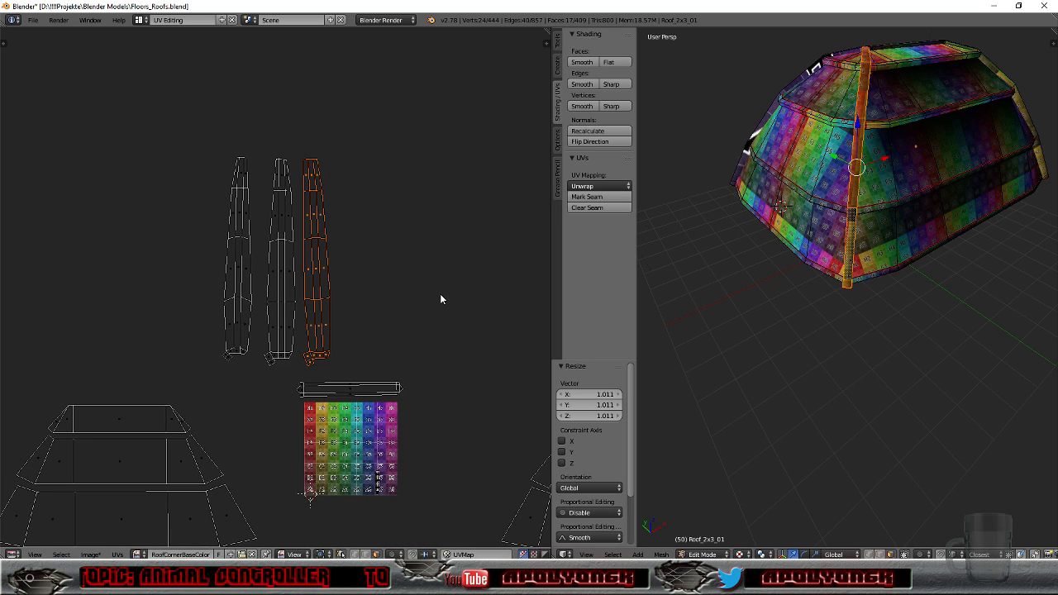
{"action": "key", "text": "g"}
{"action": "left_click", "coordinate": [444, 297]}
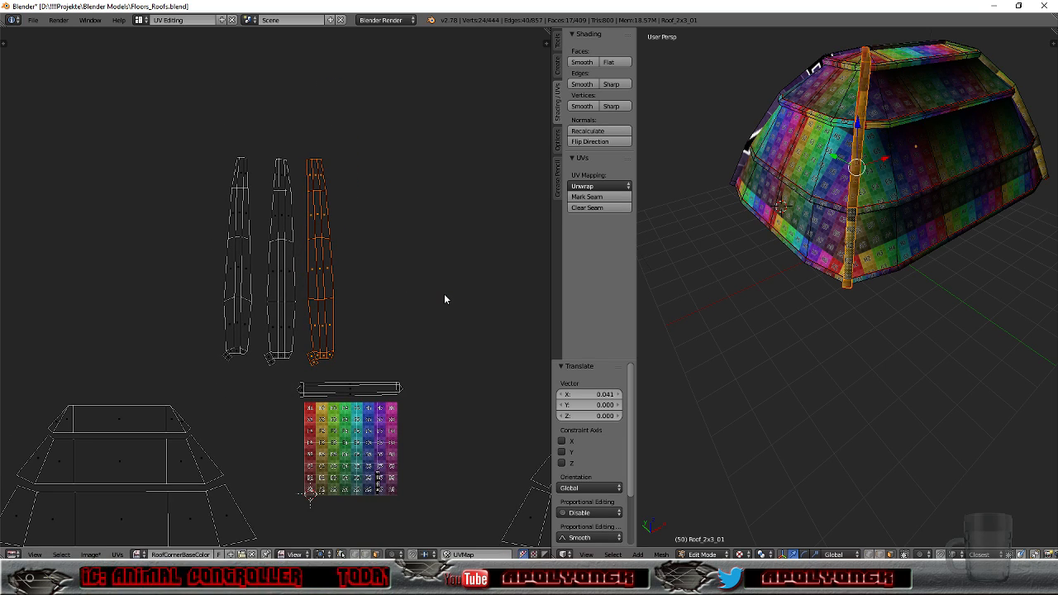
Step: Locate the remaining unfinished corner beam on the roof and frame an edge of its lower end cap
{"action": "middle_click_drag", "start_coordinate": [770, 293], "coordinate": [888, 266]}
{"action": "scroll", "coordinate": [855, 289], "scroll_direction": "down", "scroll_amount": 4}
{"action": "middle_click_drag", "start_coordinate": [846, 294], "coordinate": [745, 274]}
{"action": "right_click", "coordinate": [734, 270]}
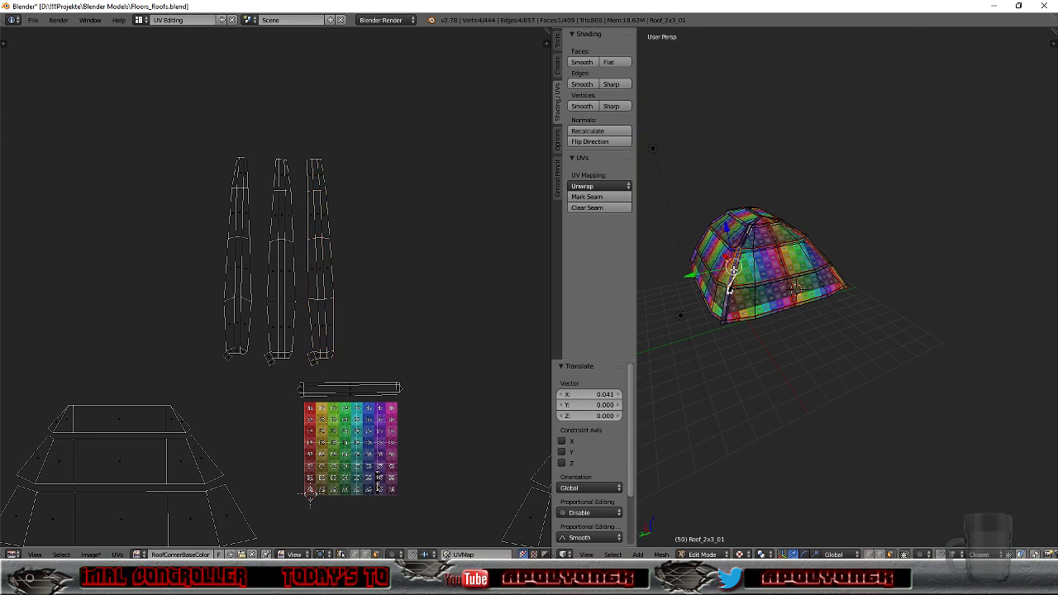
{"action": "key", "text": "KP_Decimal"}
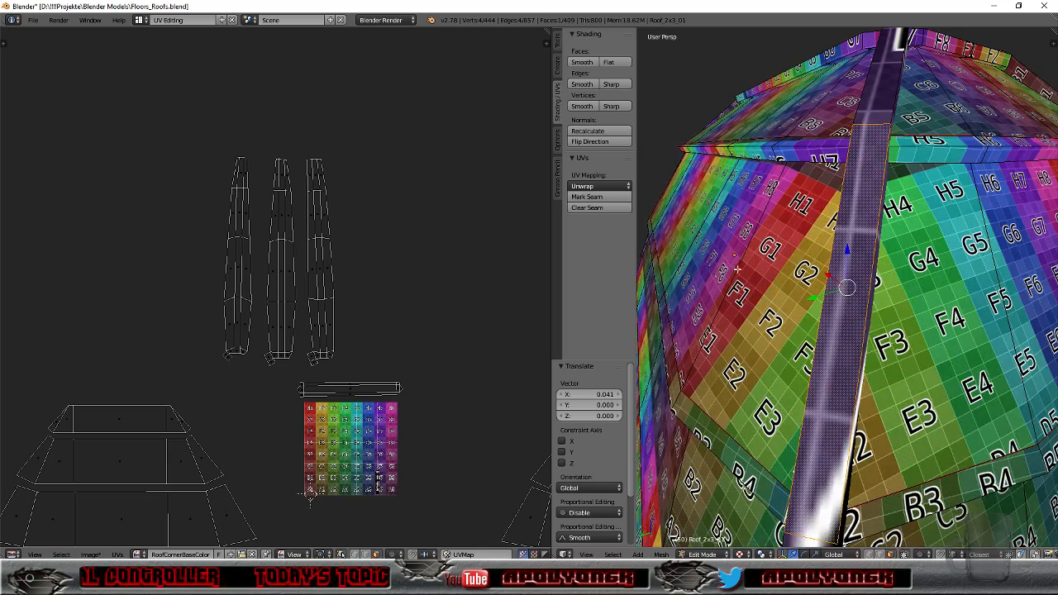
{"action": "scroll", "coordinate": [734, 269], "scroll_direction": "down", "scroll_amount": 2}
{"action": "middle_click_drag", "start_coordinate": [734, 269], "coordinate": [885, 249]}
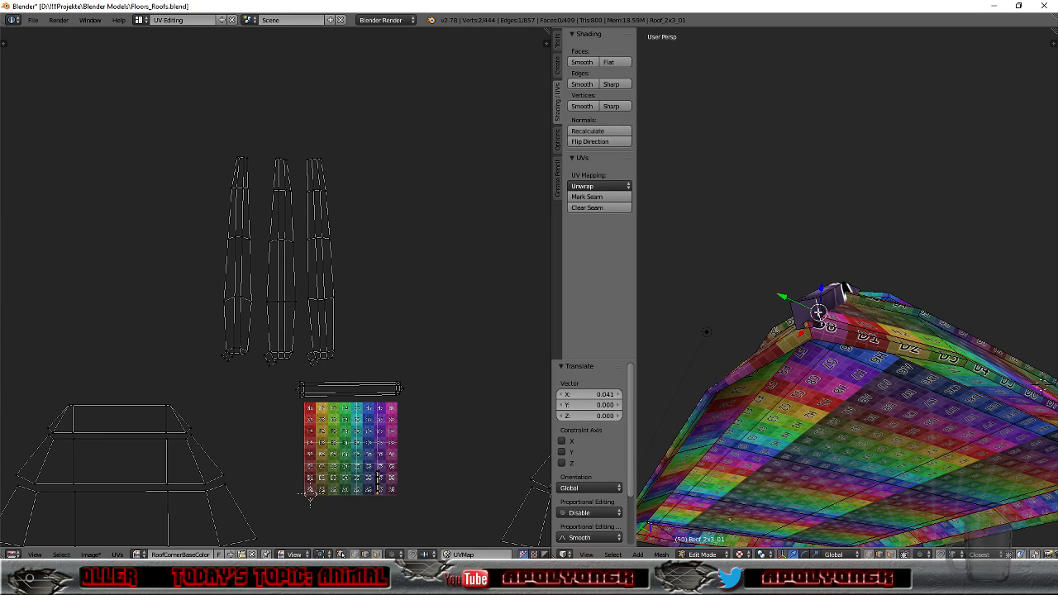
{"action": "middle_click_drag", "start_coordinate": [832, 317], "coordinate": [951, 350]}
{"action": "scroll", "coordinate": [902, 320], "scroll_direction": "down", "scroll_amount": 5}
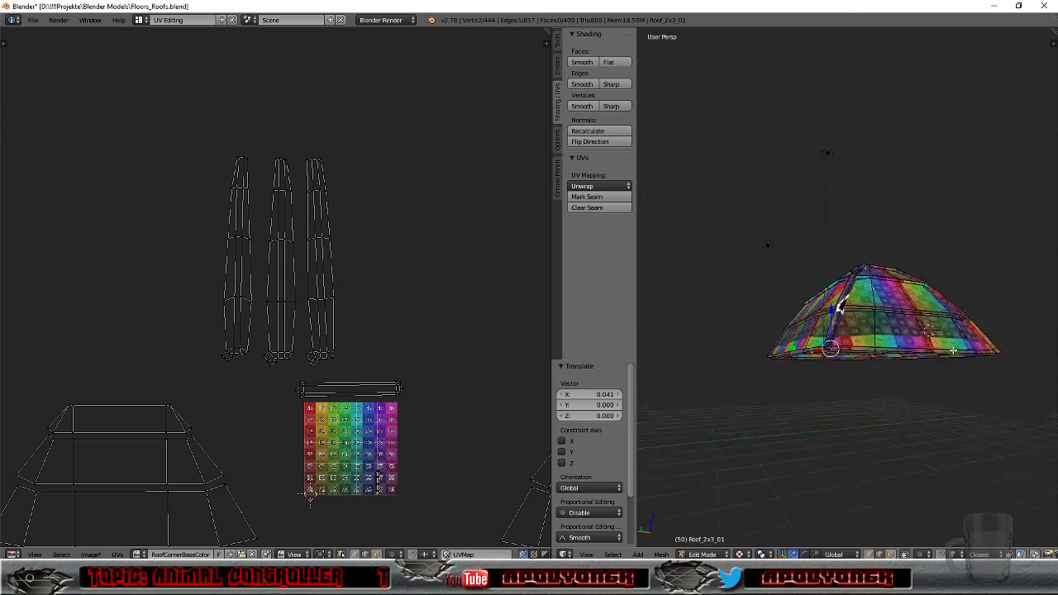
{"action": "scroll", "coordinate": [917, 356], "scroll_direction": "up", "scroll_amount": 5}
{"action": "middle_click_drag", "start_coordinate": [863, 439], "coordinate": [845, 391]}
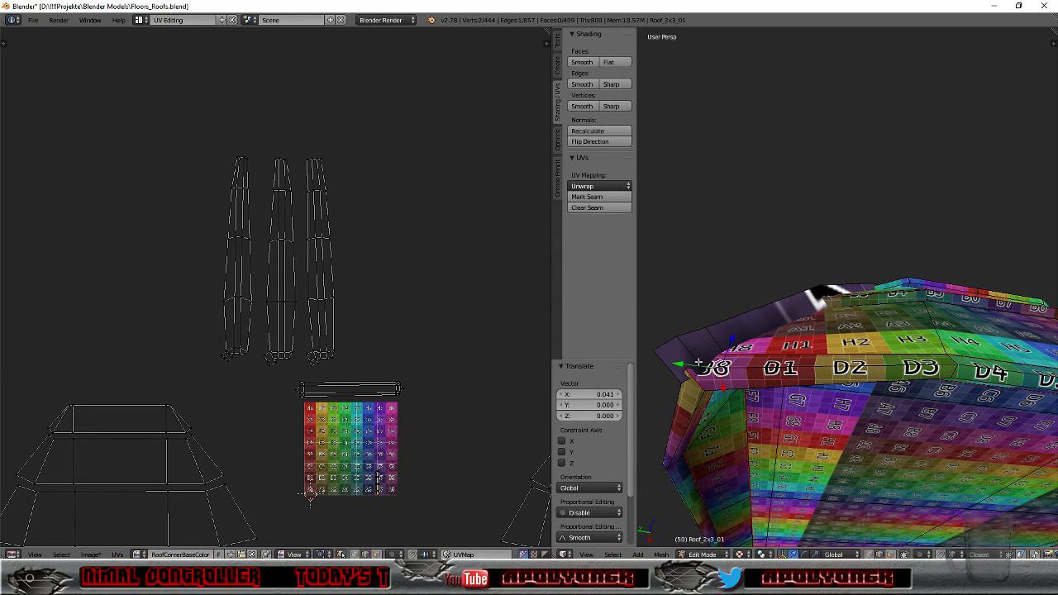
{"action": "key", "text": "KP_Decimal"}
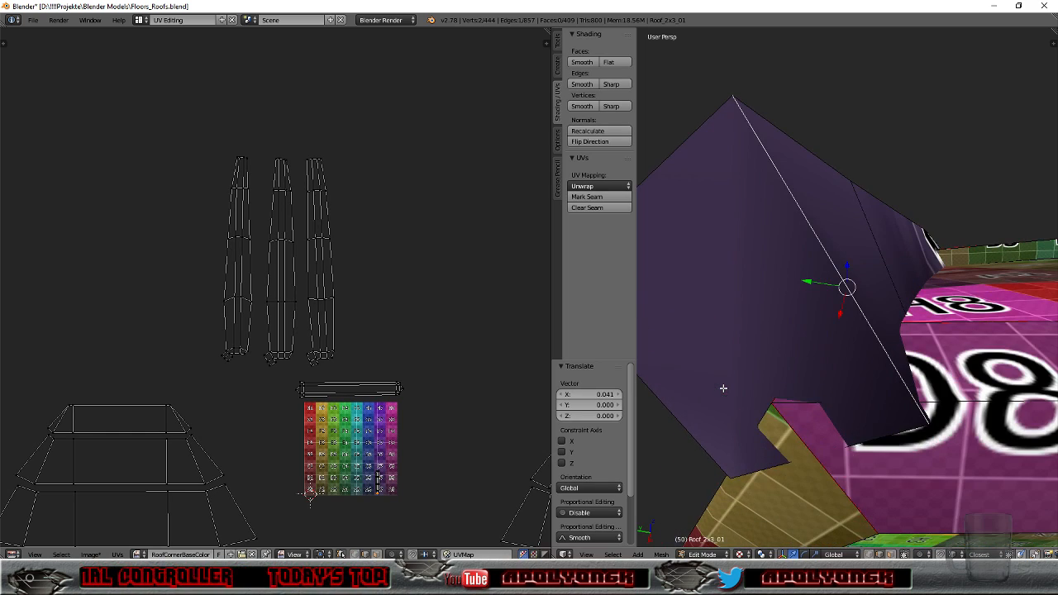
Step: Mark three edges around the last corner beam's lower end cap as seams
{"action": "middle_click_drag", "start_coordinate": [781, 392], "coordinate": [898, 390]}
{"action": "right_click", "coordinate": [916, 316]}
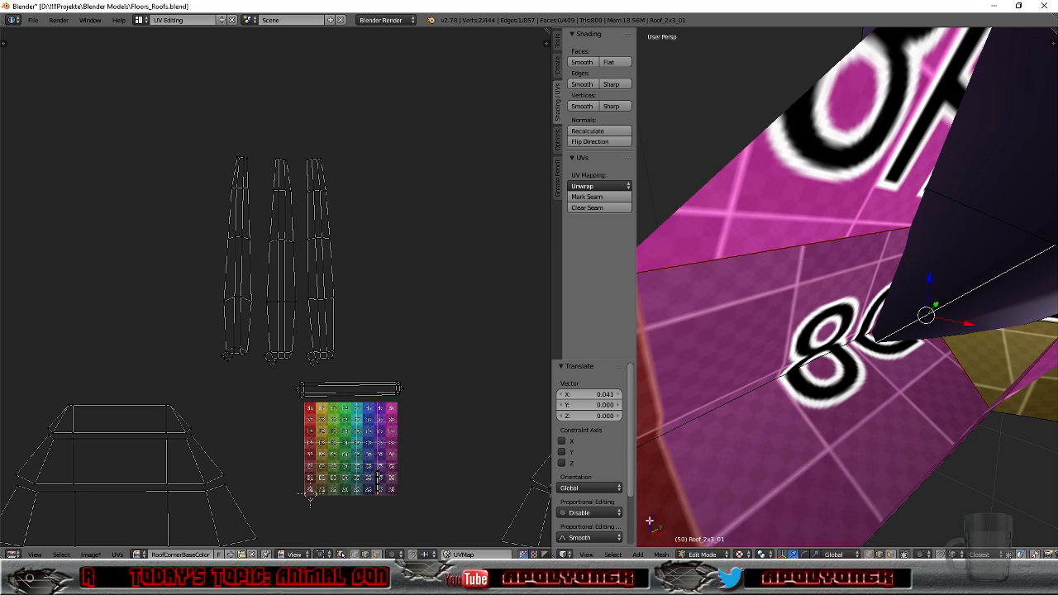
{"action": "left_click", "coordinate": [595, 197]}
{"action": "middle_click_drag", "start_coordinate": [884, 337], "coordinate": [918, 294]}
{"action": "right_click", "coordinate": [852, 291]}
{"action": "right_click", "coordinate": [755, 260], "text": "shift"}
{"action": "middle_click_drag", "start_coordinate": [785, 288], "coordinate": [934, 265]}
{"action": "right_click", "coordinate": [756, 213], "text": "shift"}
{"action": "left_click", "coordinate": [601, 201]}
Step: Select all faces linked to the last corner beam, delimited by seam, and unwrap them
{"action": "middle_click_drag", "start_coordinate": [886, 244], "coordinate": [750, 315]}
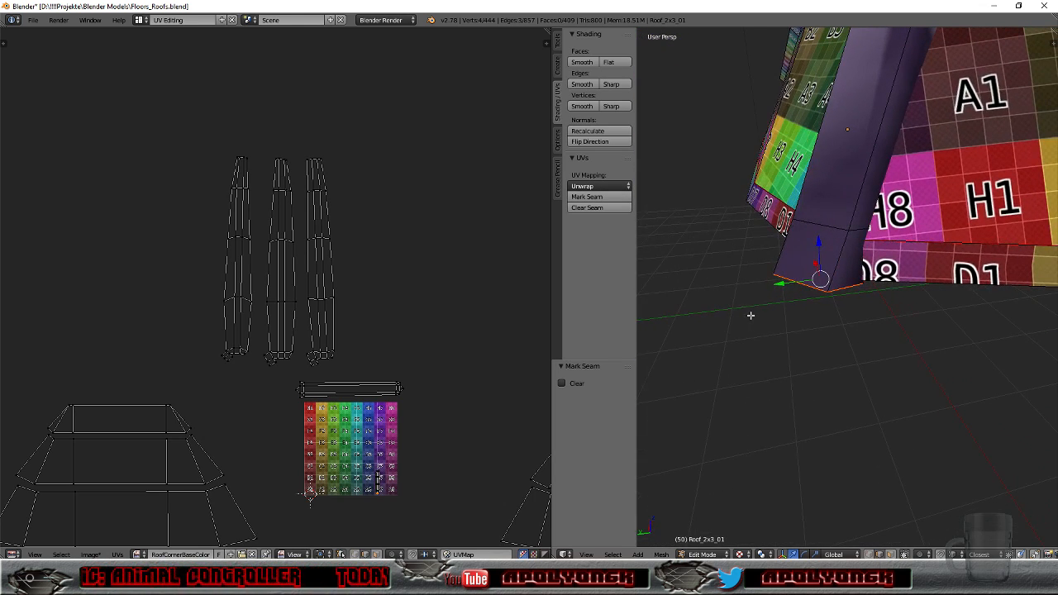
{"action": "left_click", "coordinate": [891, 554]}
{"action": "right_click", "coordinate": [853, 141]}
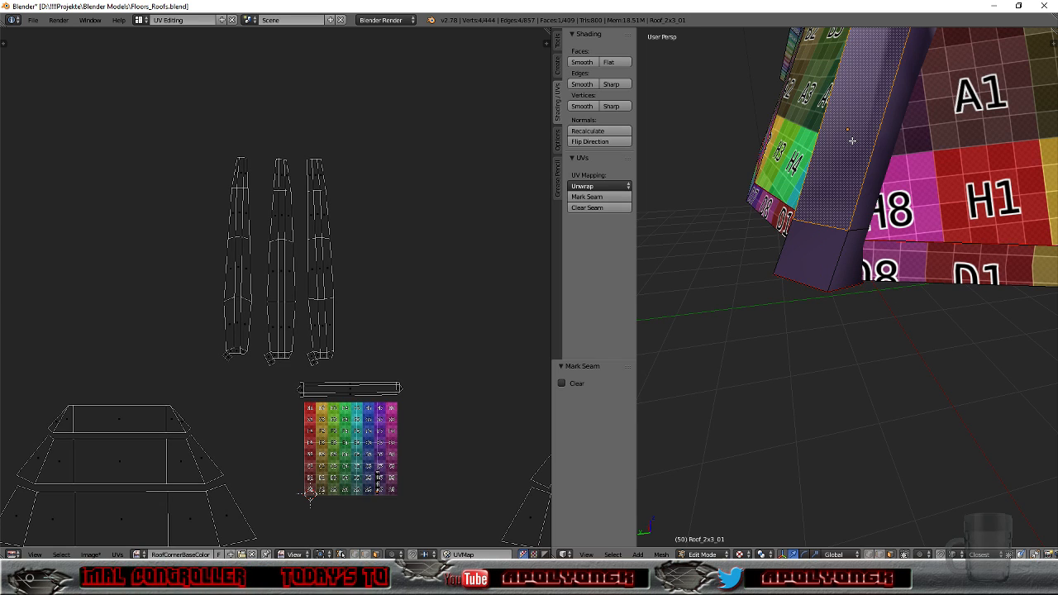
{"action": "key", "text": "ctrl+l"}
{"action": "scroll", "coordinate": [854, 141], "scroll_direction": "down", "scroll_amount": 6}
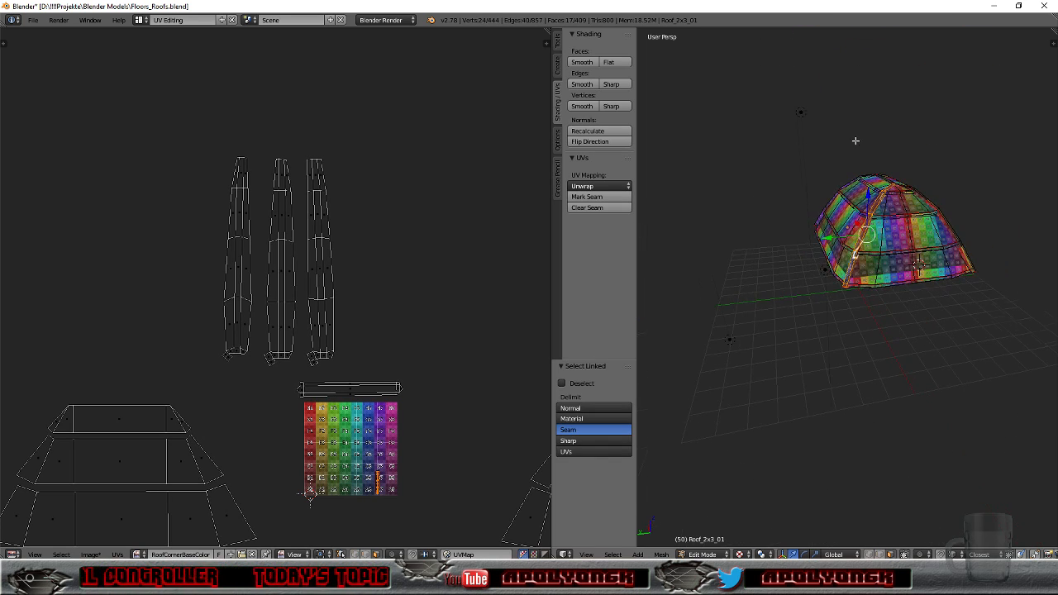
{"action": "middle_click_drag", "start_coordinate": [855, 140], "coordinate": [917, 214]}
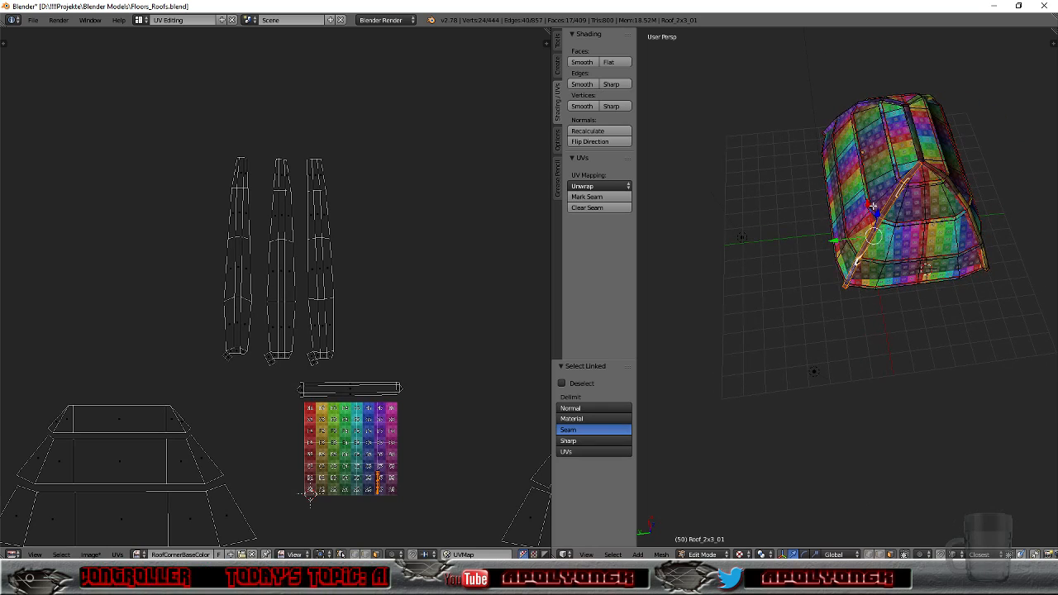
{"action": "scroll", "coordinate": [918, 214], "scroll_direction": "up", "scroll_amount": 4}
{"action": "left_click", "coordinate": [592, 187]}
{"action": "left_click", "coordinate": [593, 201]}
Step: Move the fourth beam's island off the colour grid to the end of the row of finished beam islands
{"action": "scroll", "coordinate": [415, 444], "scroll_direction": "up", "scroll_amount": 3}
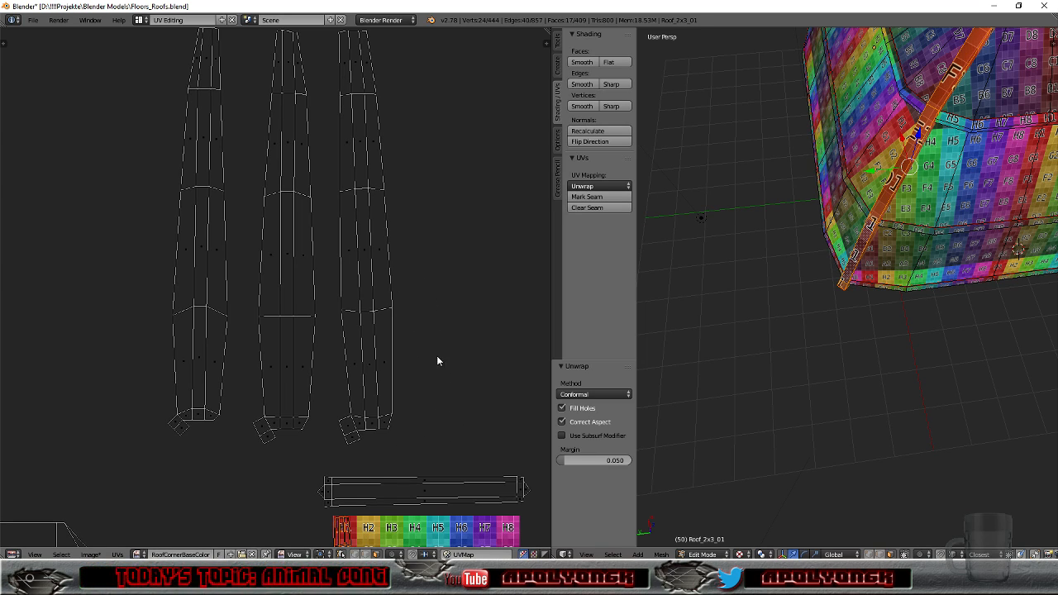
{"action": "scroll", "coordinate": [364, 473], "scroll_direction": "down", "scroll_amount": 5}
{"action": "scroll", "coordinate": [339, 496], "scroll_direction": "up", "scroll_amount": 2}
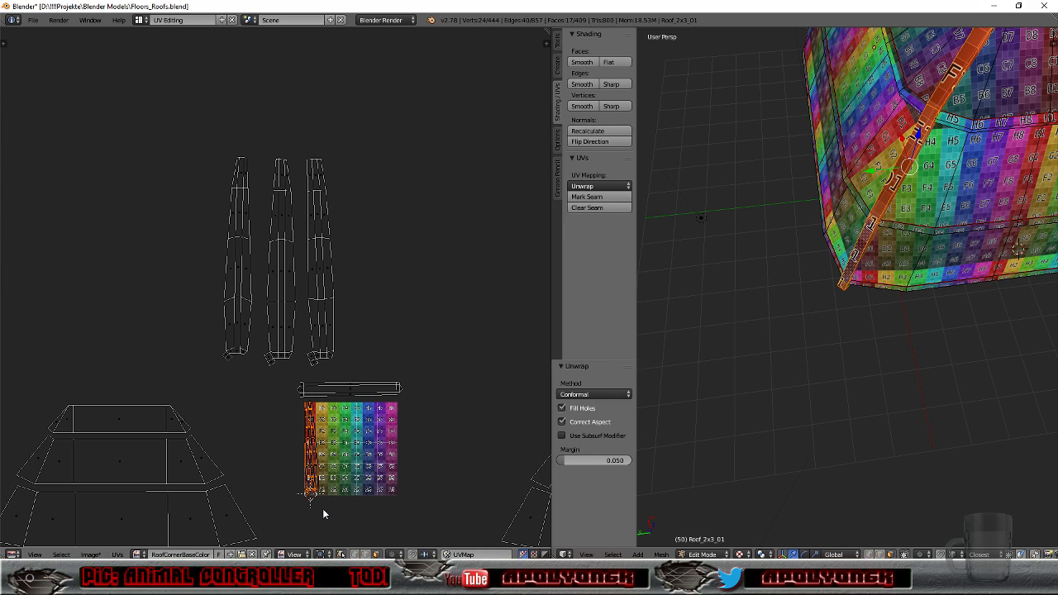
{"action": "key", "text": "g"}
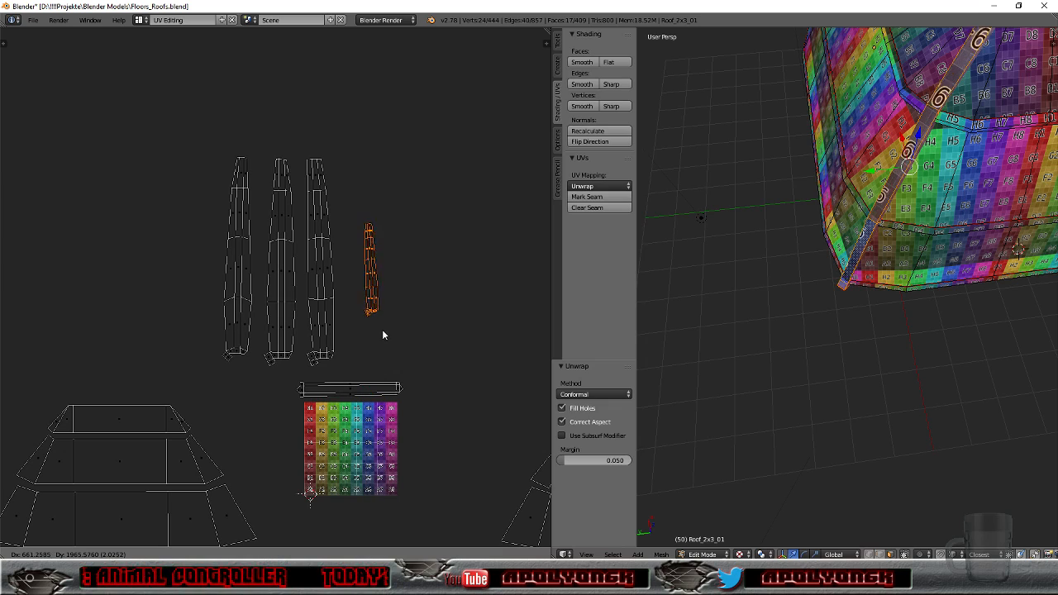
{"action": "left_click", "coordinate": [379, 329]}
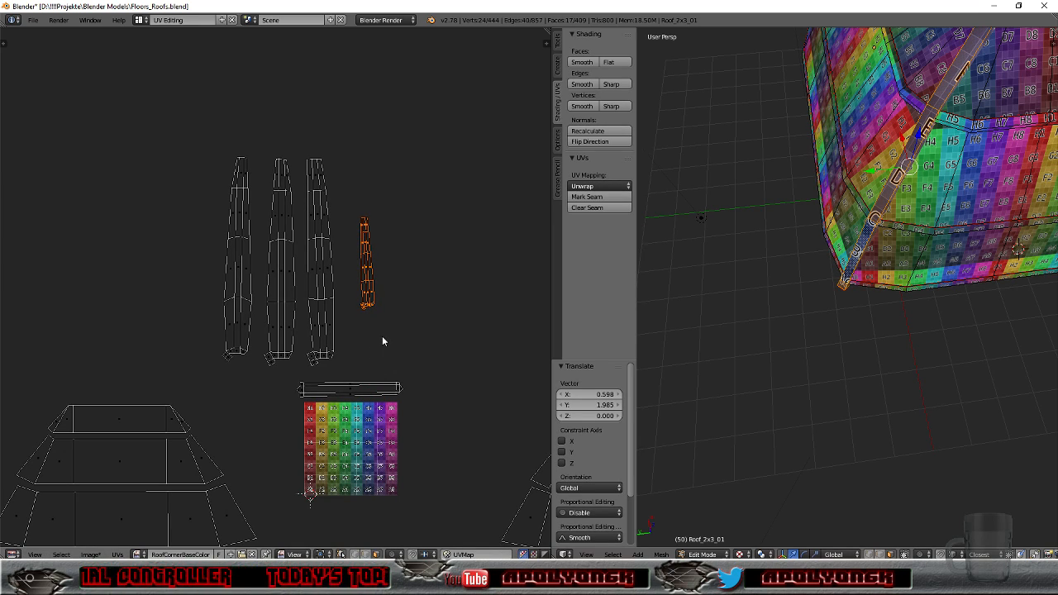
Step: Scale the fourth beam's UV island by 2.243 to match the finished ones and move it beside the third beam's island
{"action": "key", "text": "s"}
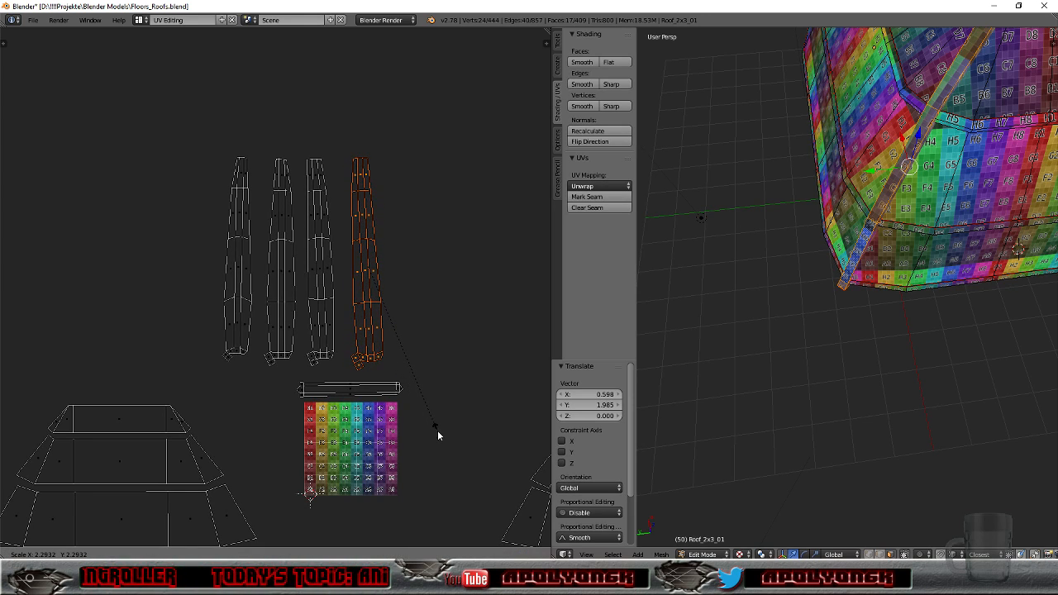
{"action": "left_click", "coordinate": [436, 427]}
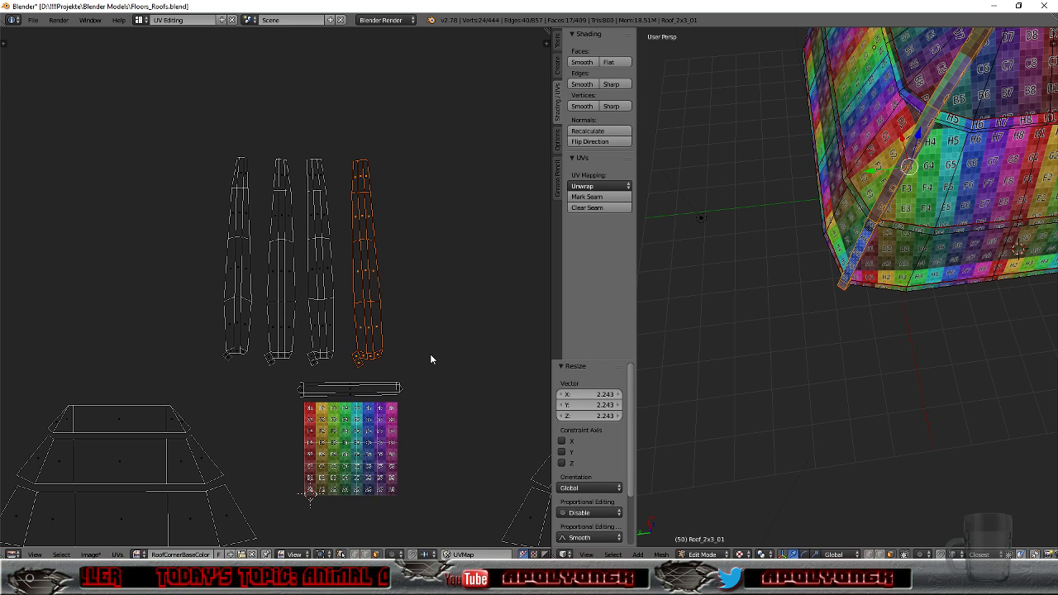
{"action": "middle_click_drag", "start_coordinate": [421, 357], "coordinate": [439, 379]}
{"action": "scroll", "coordinate": [457, 375], "scroll_direction": "up", "scroll_amount": 2}
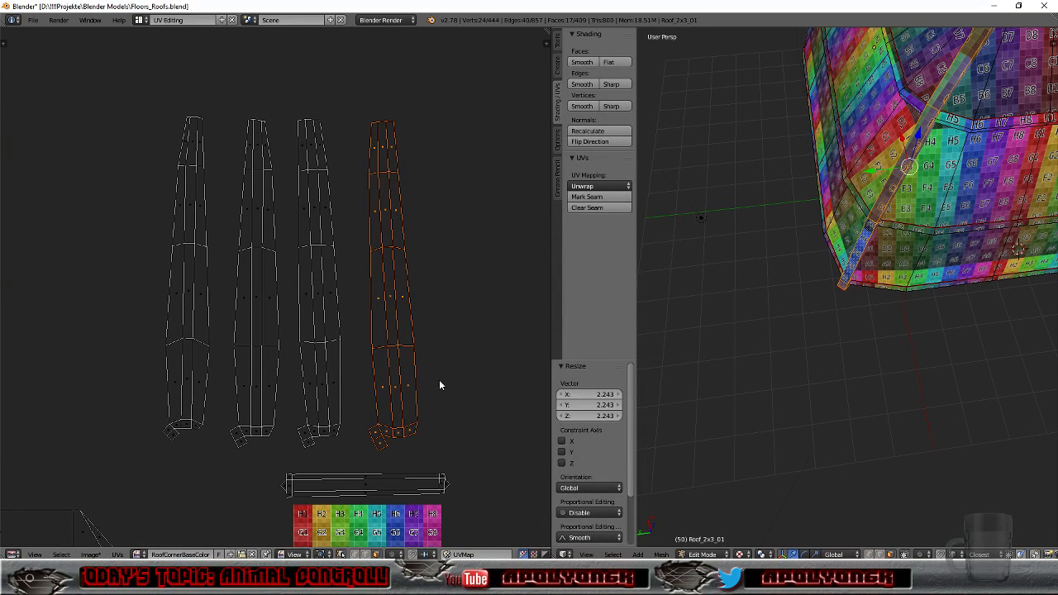
{"action": "key", "text": "g"}
{"action": "key", "text": "x"}
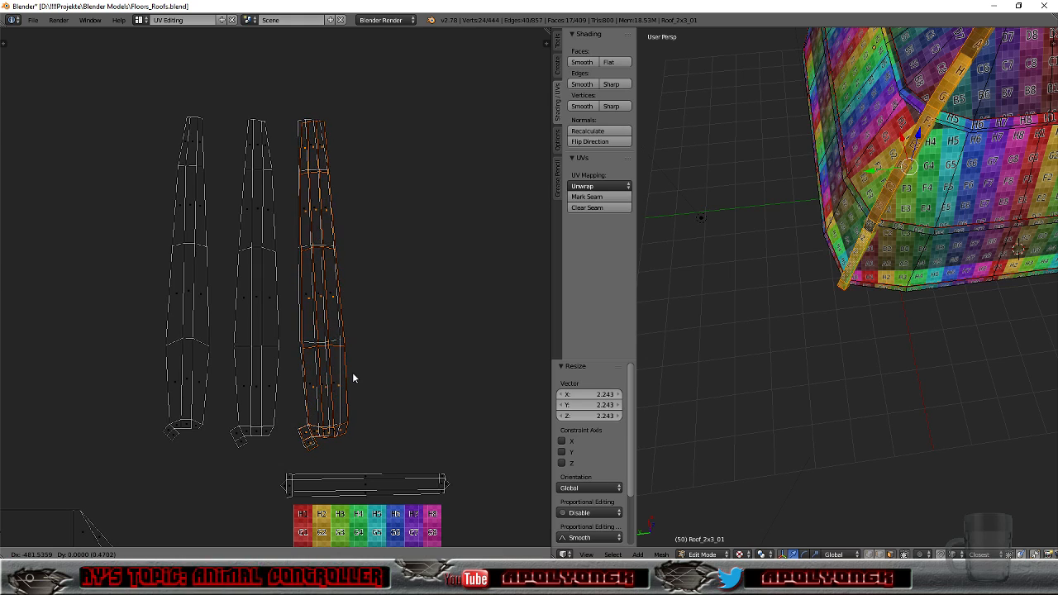
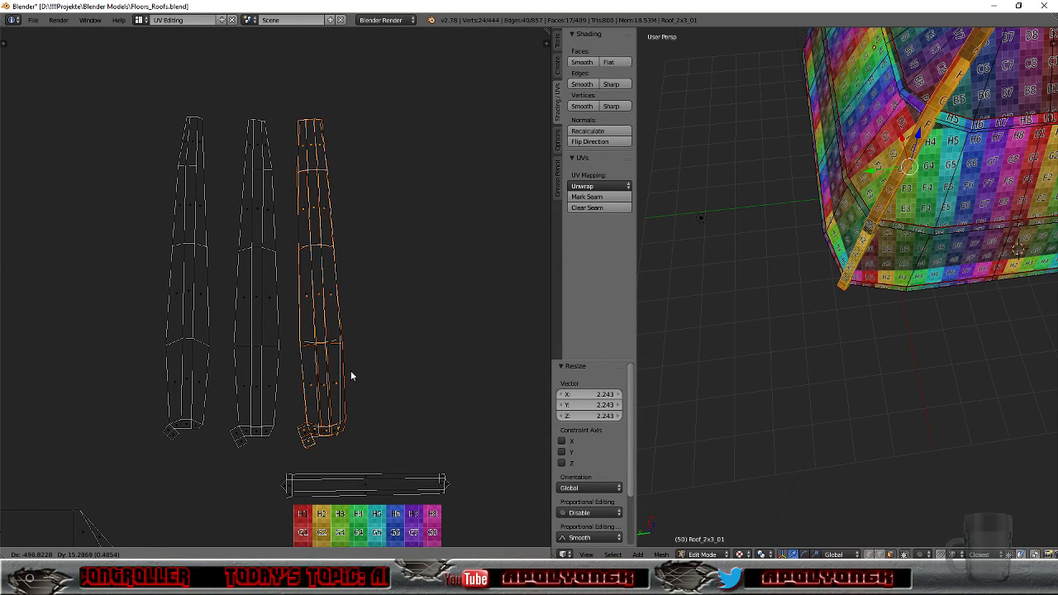
{"action": "left_click", "coordinate": [403, 371]}
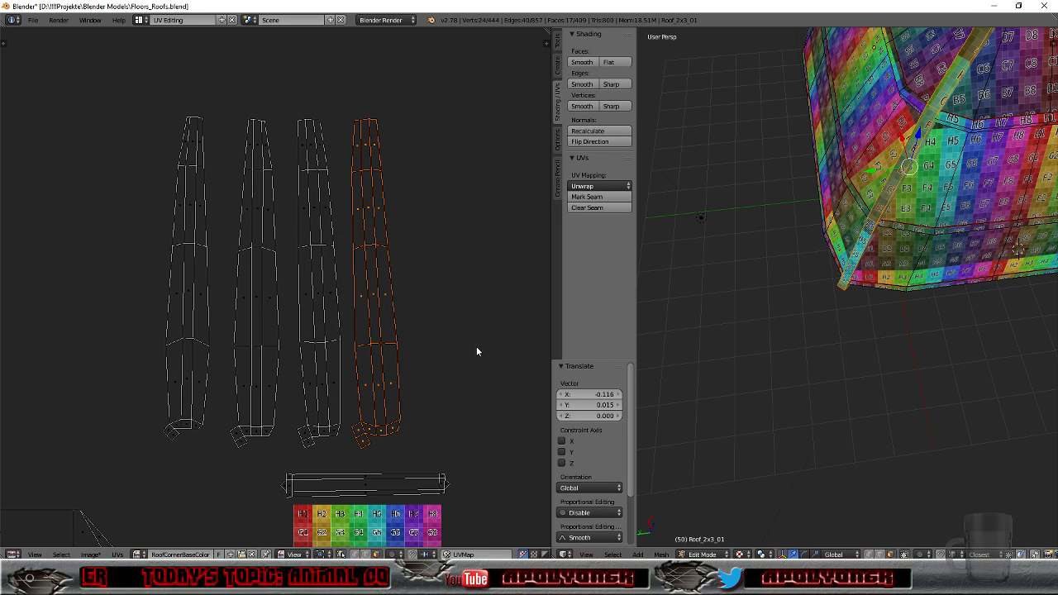
{"action": "scroll", "coordinate": [476, 346], "scroll_direction": "down", "scroll_amount": 2}
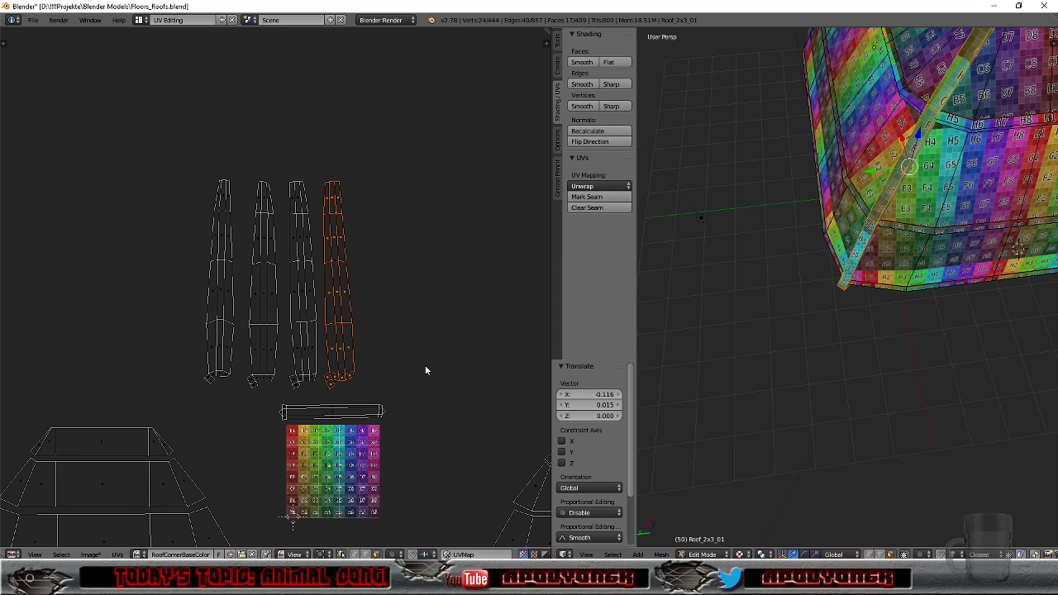
{"action": "scroll", "coordinate": [410, 493], "scroll_direction": "up", "scroll_amount": 2}
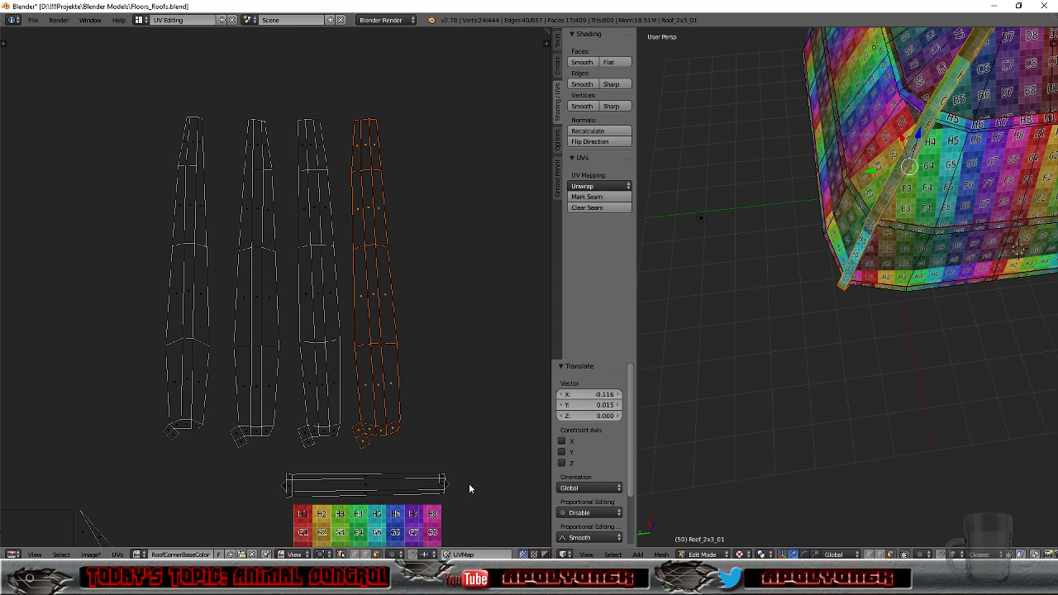
{"action": "middle_click_drag", "start_coordinate": [468, 484], "coordinate": [426, 182]}
{"action": "scroll", "coordinate": [372, 316], "scroll_direction": "up", "scroll_amount": 4}
{"action": "middle_click_drag", "start_coordinate": [417, 313], "coordinate": [386, 310]}
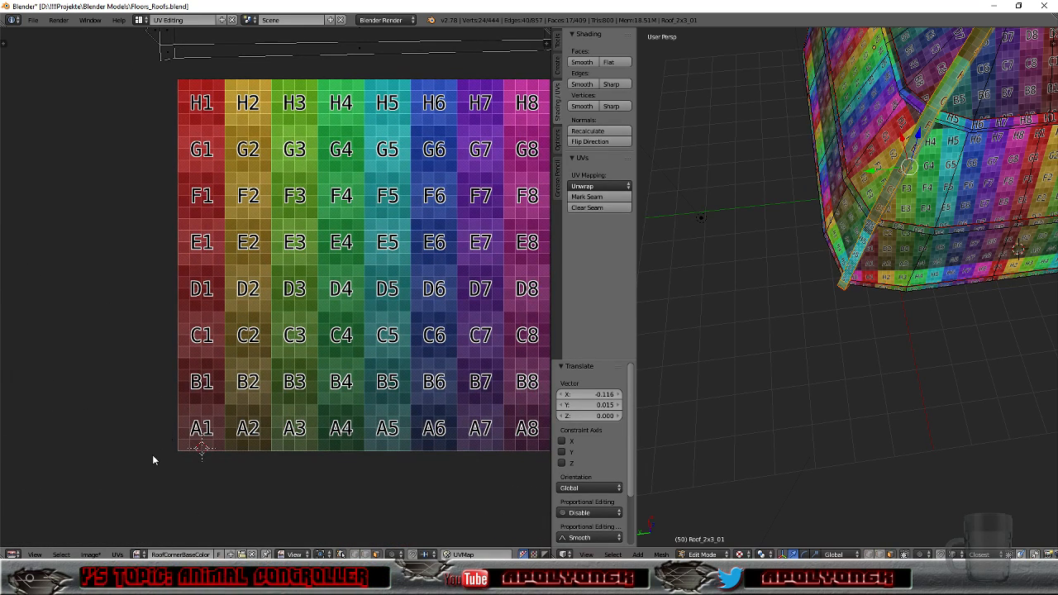
{"action": "scroll", "coordinate": [370, 285], "scroll_direction": "down", "scroll_amount": 9}
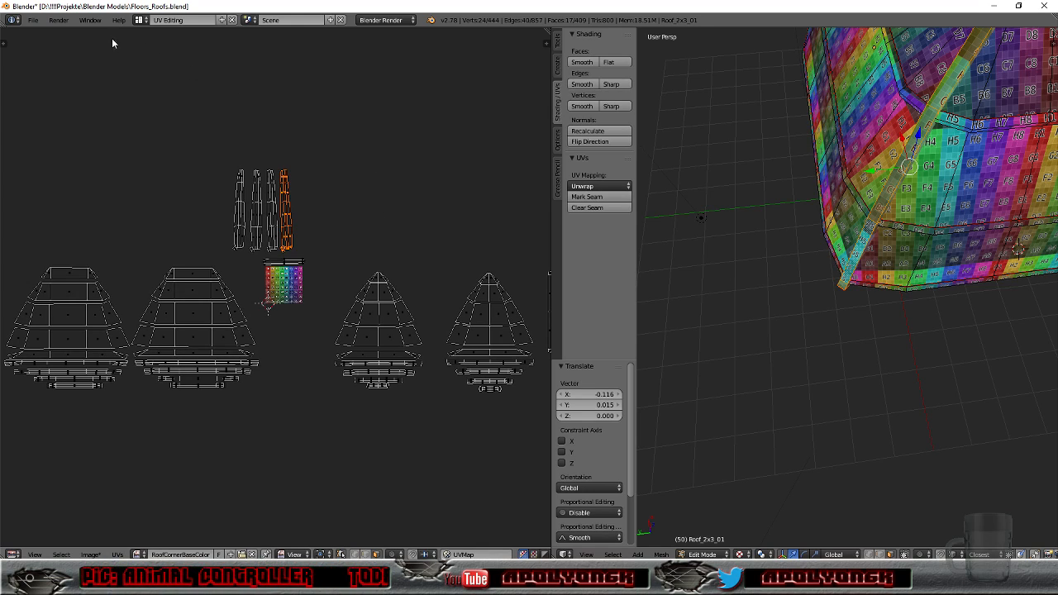
Step: Save Floors_Roofs.blend, switch to the Default screen layout and view the whole roof
{"action": "left_click", "coordinate": [33, 20]}
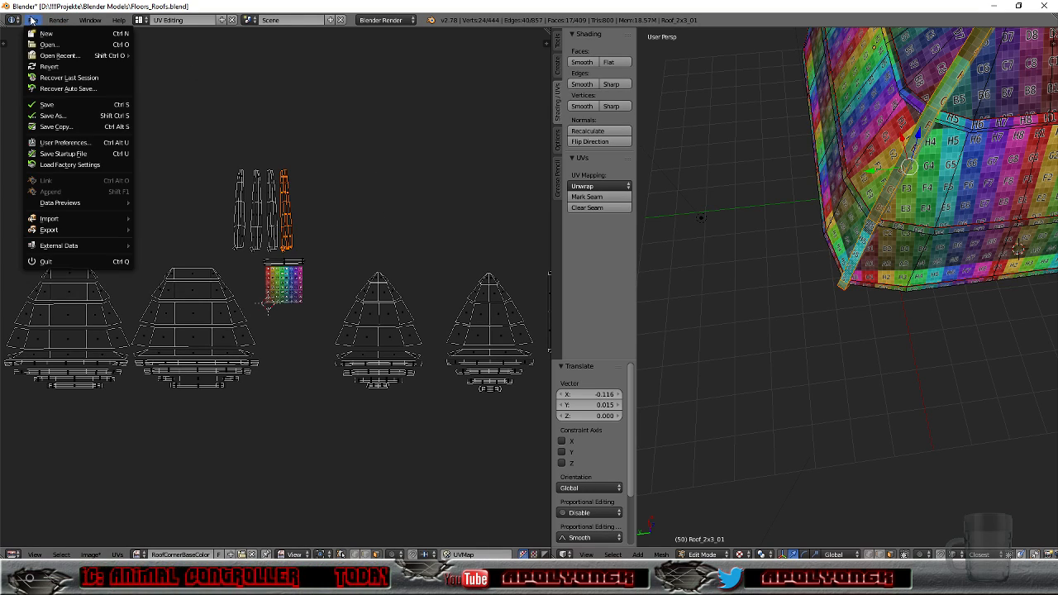
{"action": "left_click", "coordinate": [51, 104]}
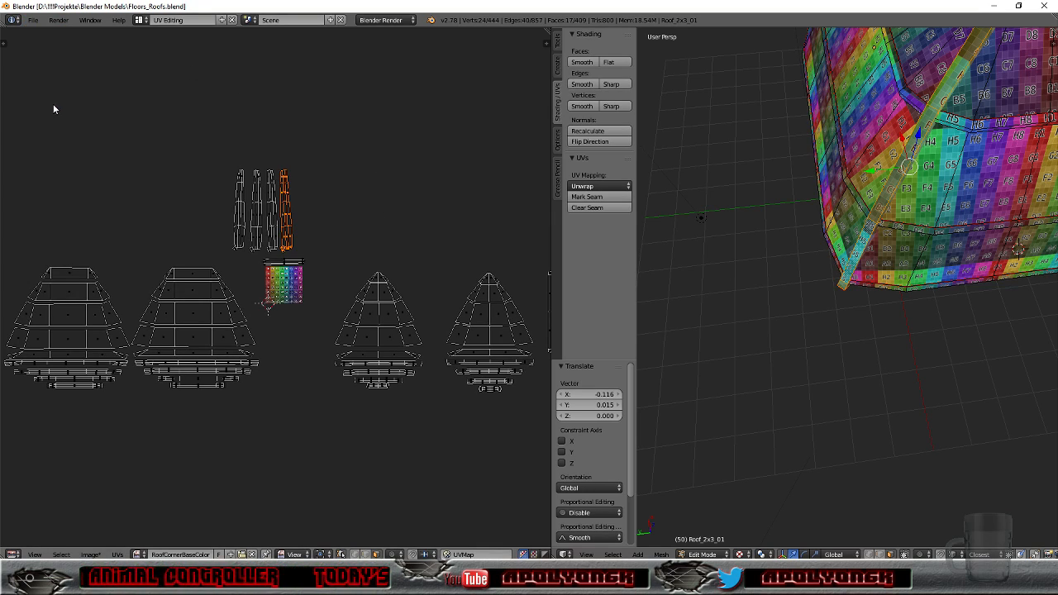
{"action": "left_click", "coordinate": [161, 19]}
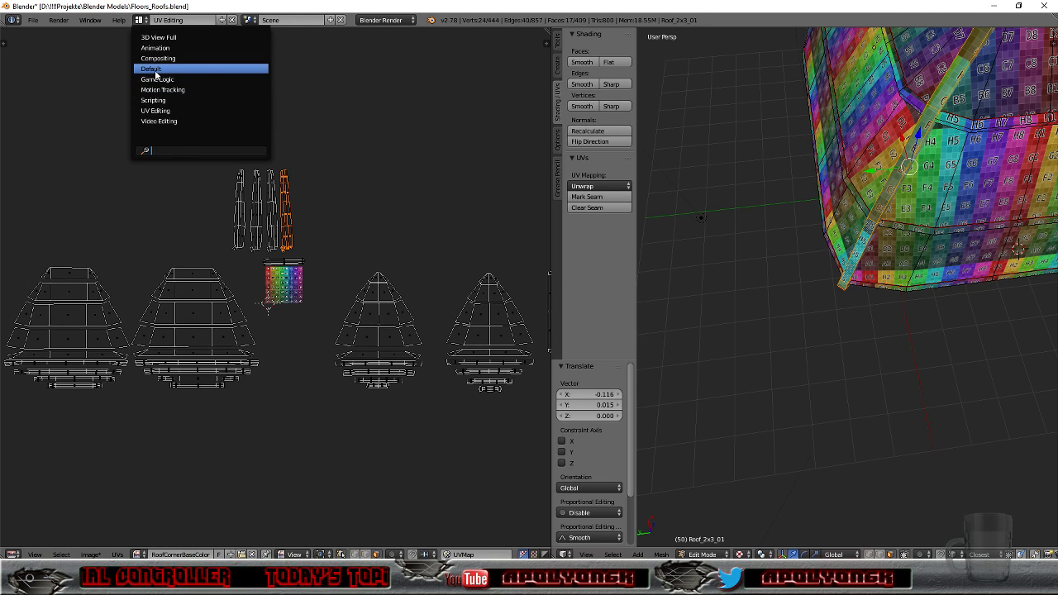
{"action": "left_click", "coordinate": [152, 69]}
{"action": "middle_click_drag", "start_coordinate": [713, 197], "coordinate": [533, 355]}
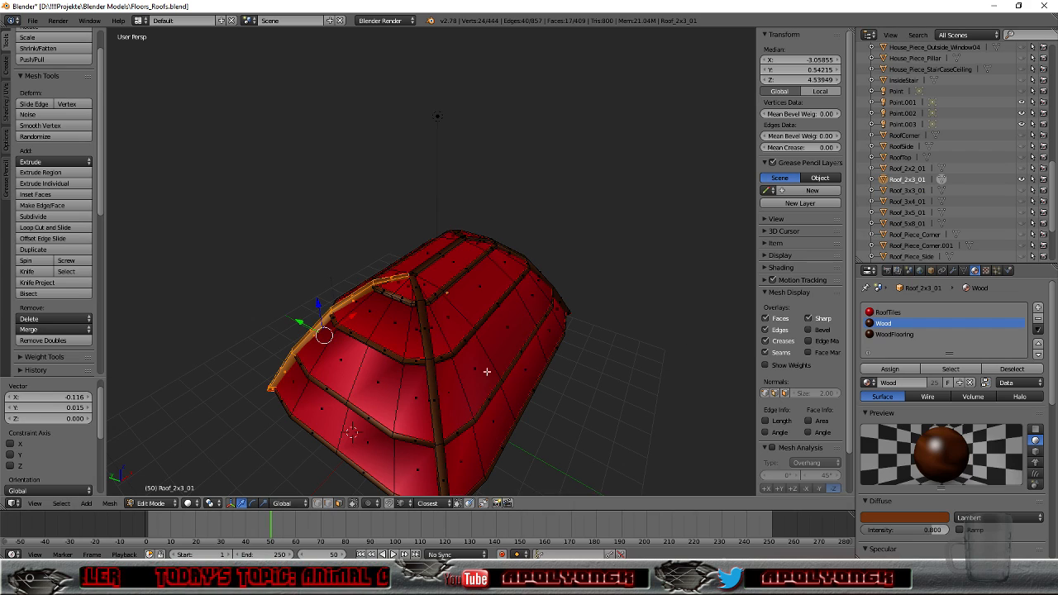
Step: Switch to the Unreal Editor and look over the village house roofs from above
{"action": "left_click", "coordinate": [254, 581]}
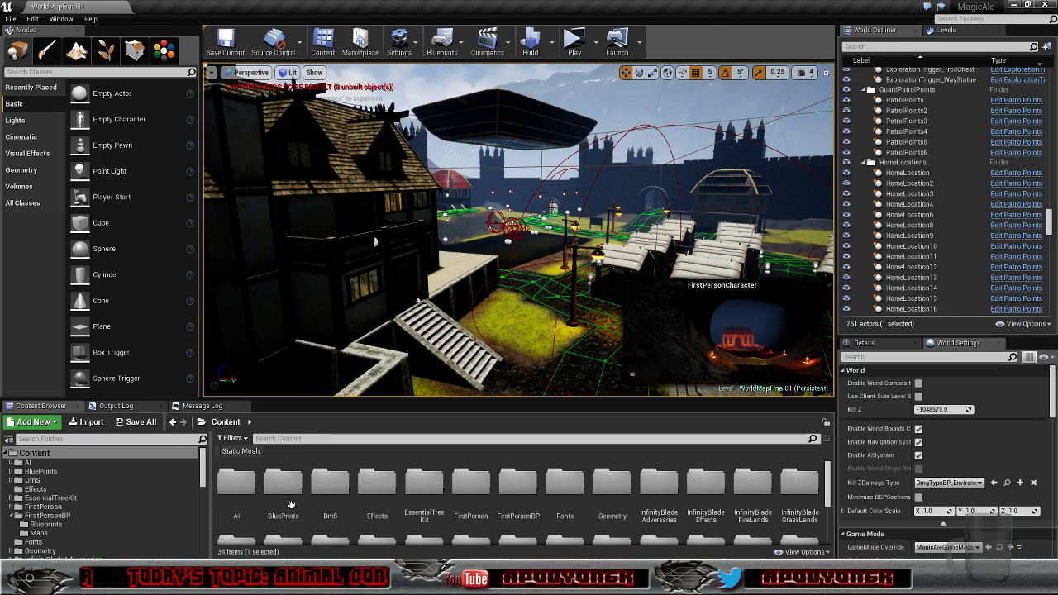
{"action": "right_click_drag", "start_coordinate": [418, 302], "coordinate": [624, 310]}
{"action": "key", "text": "w"}
{"action": "key", "text": "s"}
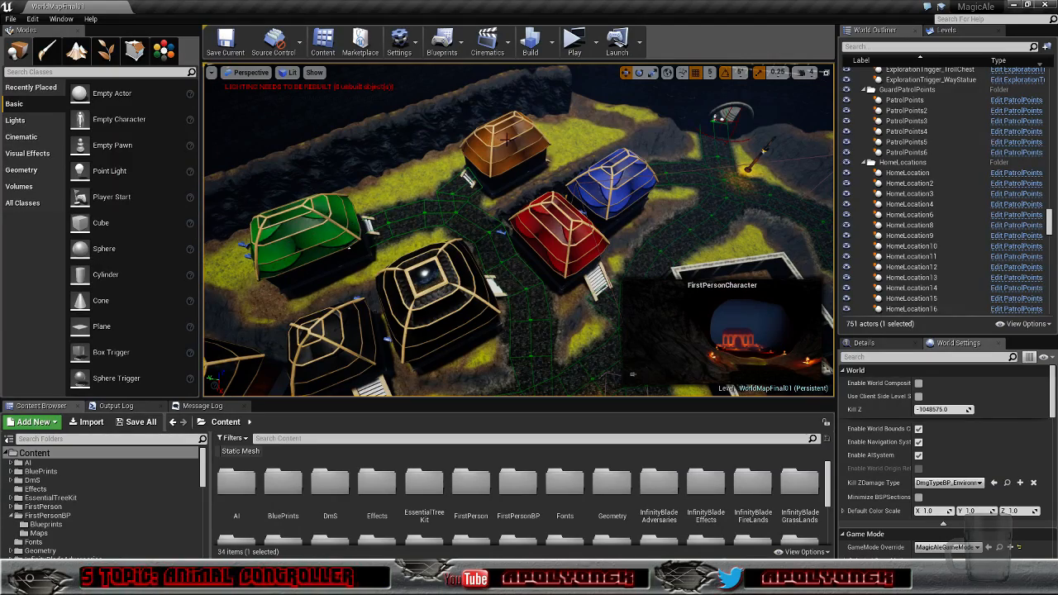
{"action": "right_click_drag", "start_coordinate": [529, 248], "coordinate": [628, 219]}
{"action": "right_click_drag", "start_coordinate": [546, 186], "coordinate": [478, 396]}
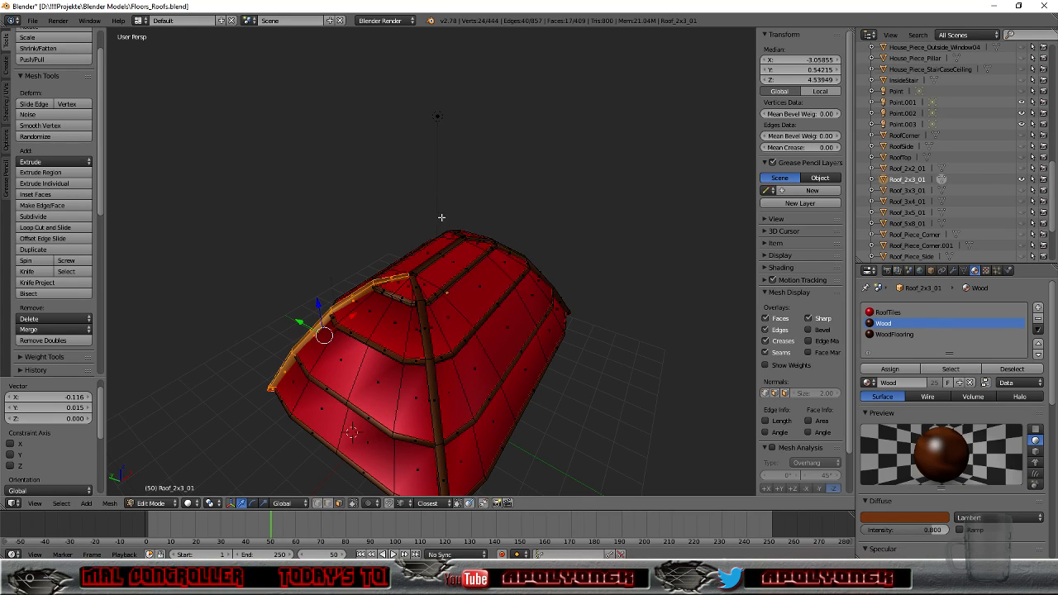
Step: In Blender's Object Mode, export only the selected roof as FBX with an X Forward, Z Up preset, overwriting Roof_2x3_01.fbx
{"action": "left_click", "coordinate": [157, 503]}
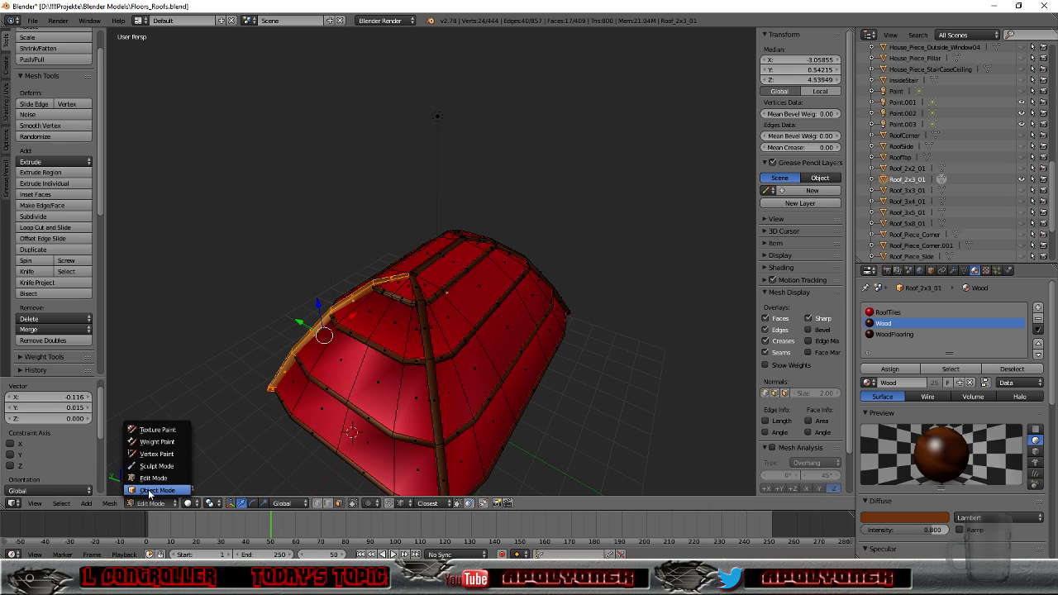
{"action": "left_click", "coordinate": [154, 493]}
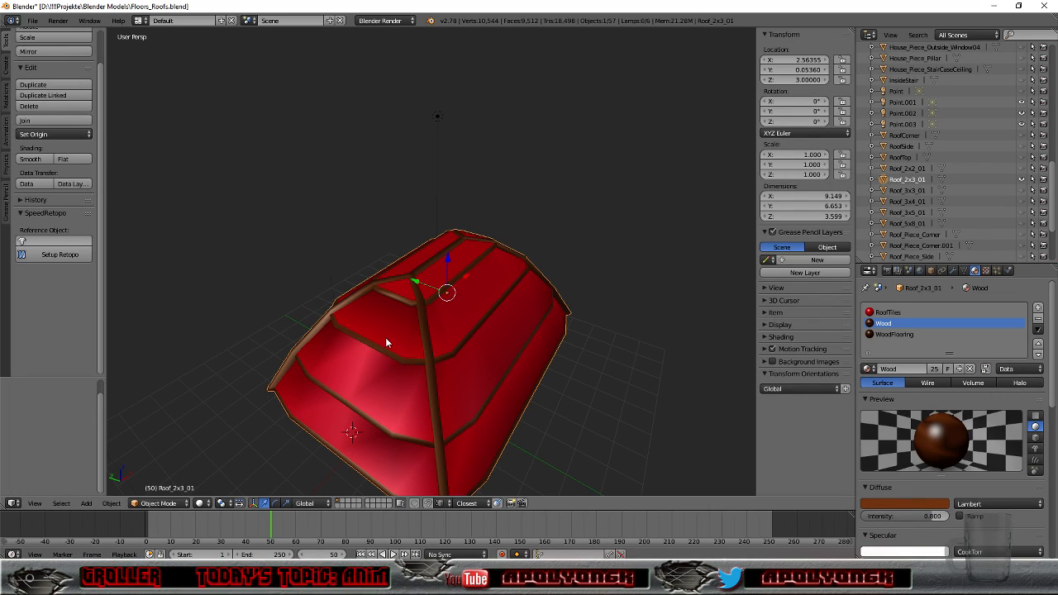
{"action": "left_click", "coordinate": [36, 21]}
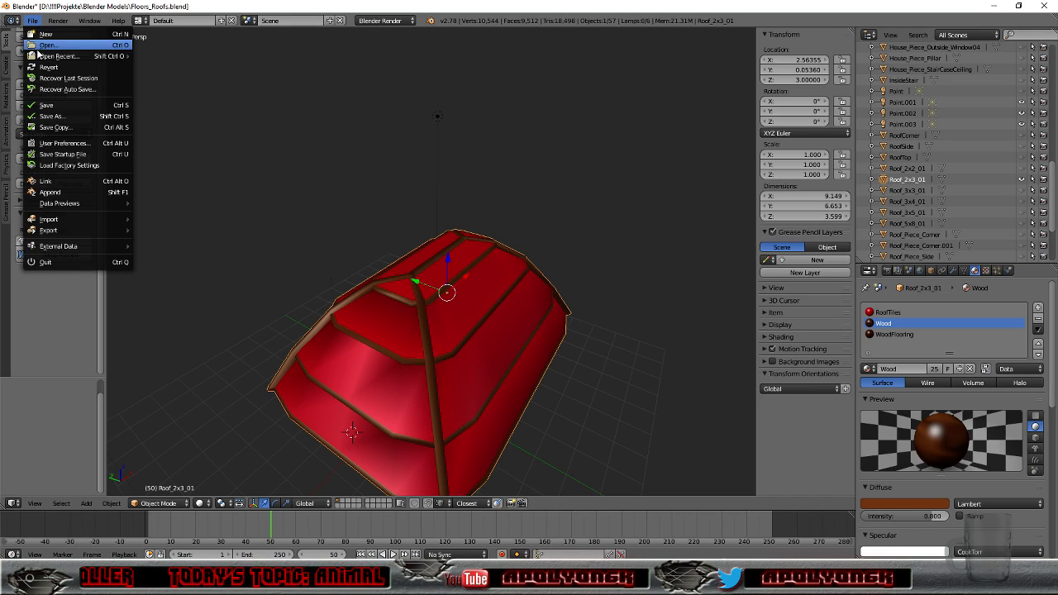
{"action": "mouse_move", "coordinate": [60, 237]}
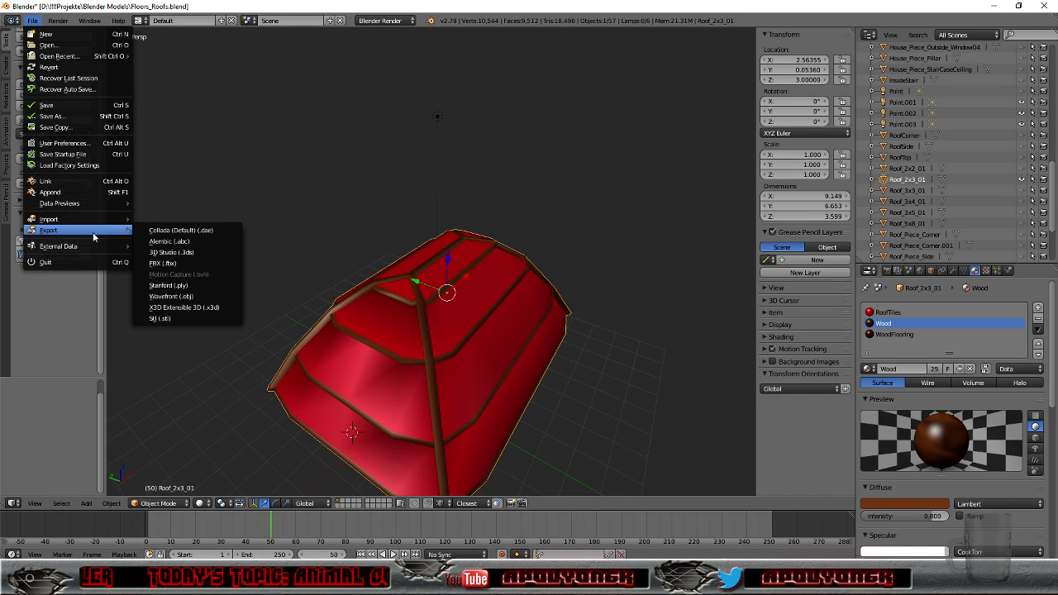
{"action": "left_click", "coordinate": [162, 263]}
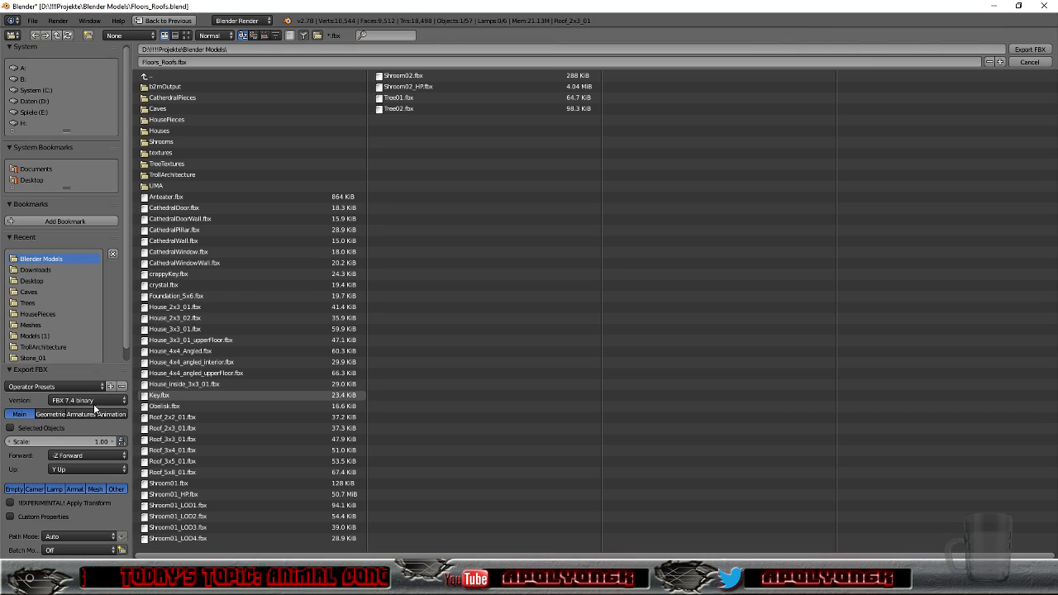
{"action": "left_click", "coordinate": [50, 386]}
{"action": "left_click", "coordinate": [34, 428]}
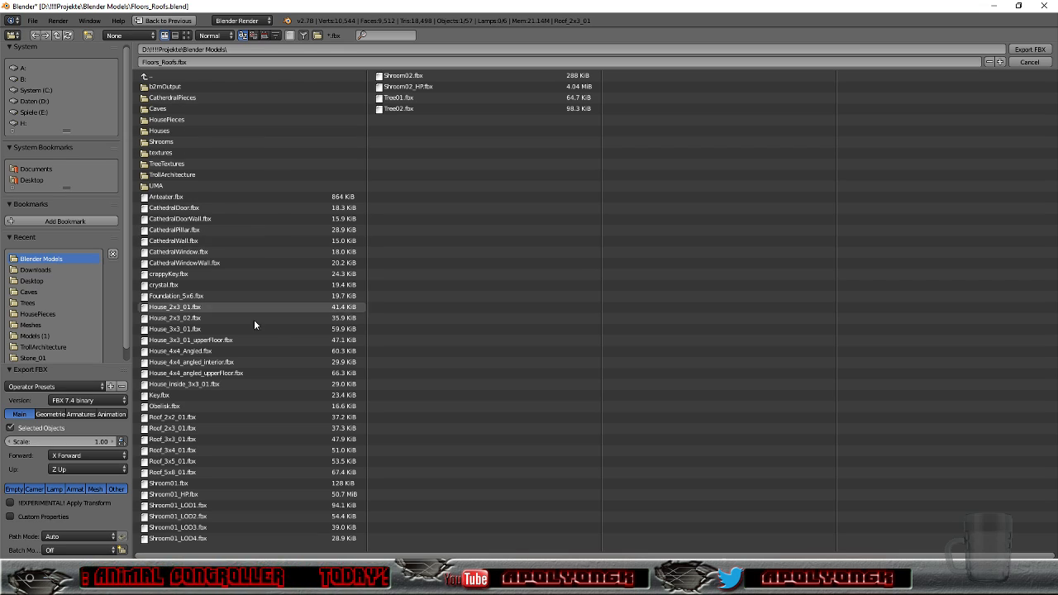
{"action": "left_click", "coordinate": [202, 428]}
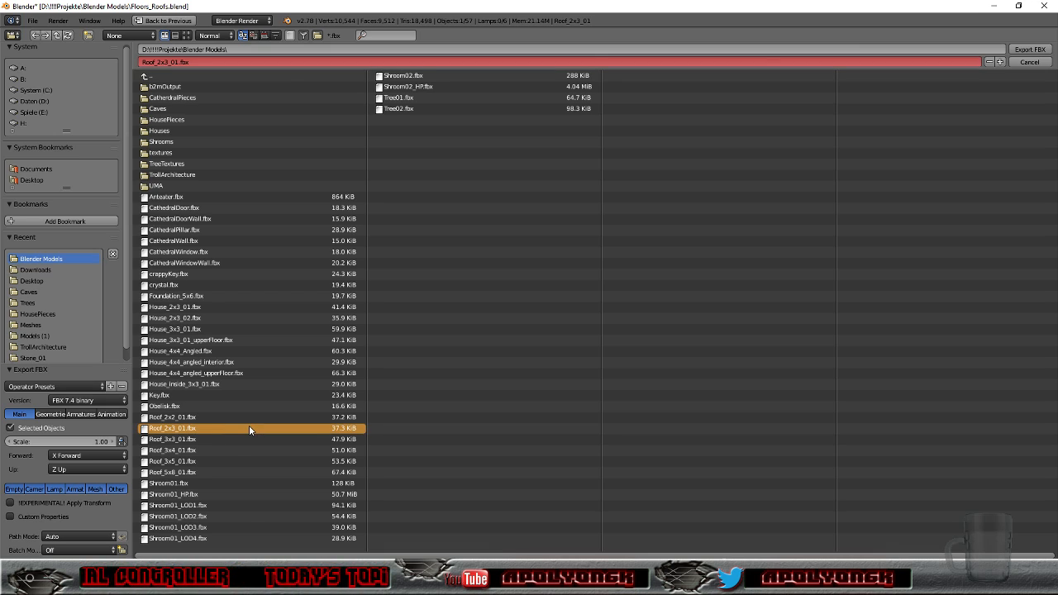
{"action": "left_click", "coordinate": [1030, 50]}
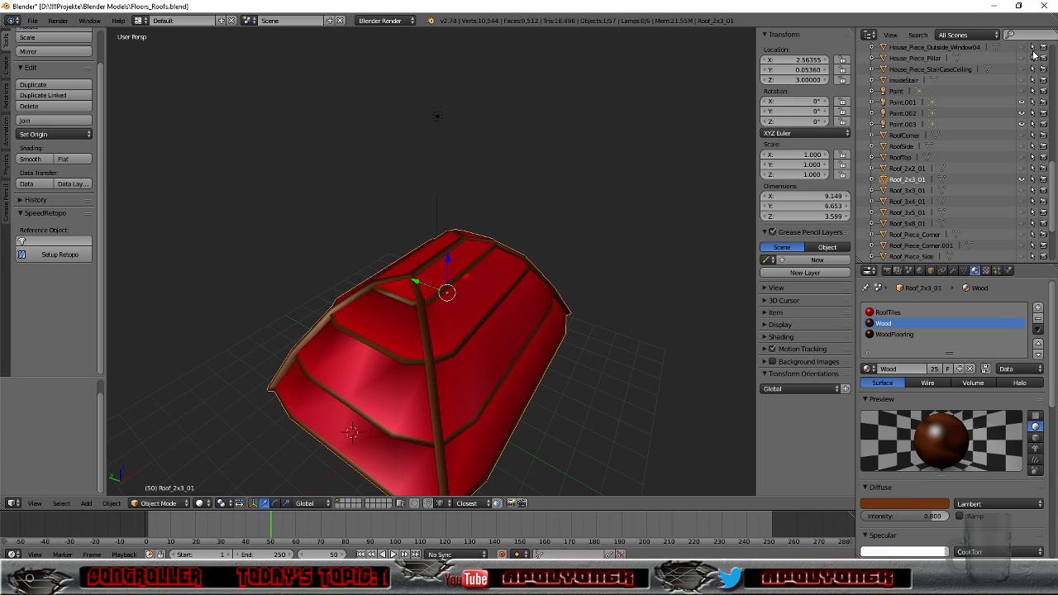
Step: Switch to the Unreal Editor and open the Models/Houses content folder
{"action": "left_click", "coordinate": [996, 8]}
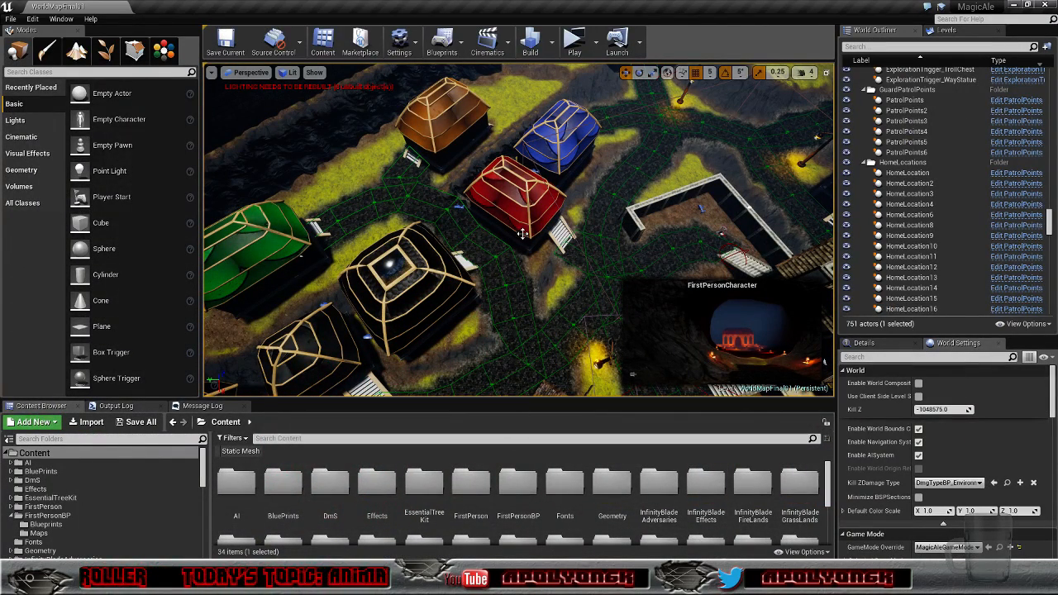
{"action": "left_click_drag", "start_coordinate": [204, 467], "coordinate": [206, 524]}
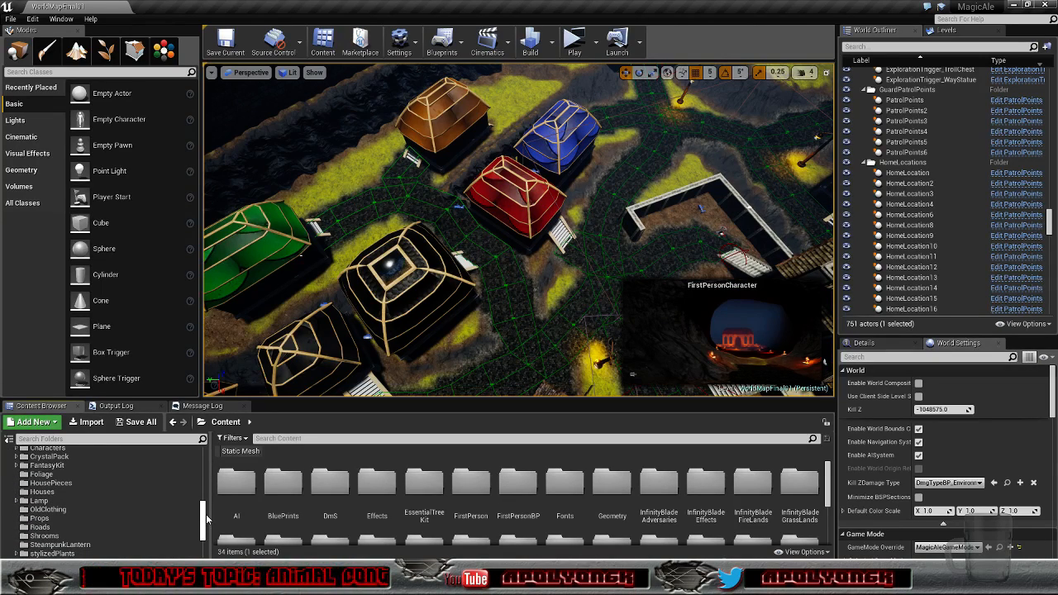
{"action": "left_click", "coordinate": [53, 486]}
{"action": "scroll", "coordinate": [408, 517], "scroll_direction": "down", "scroll_amount": 1}
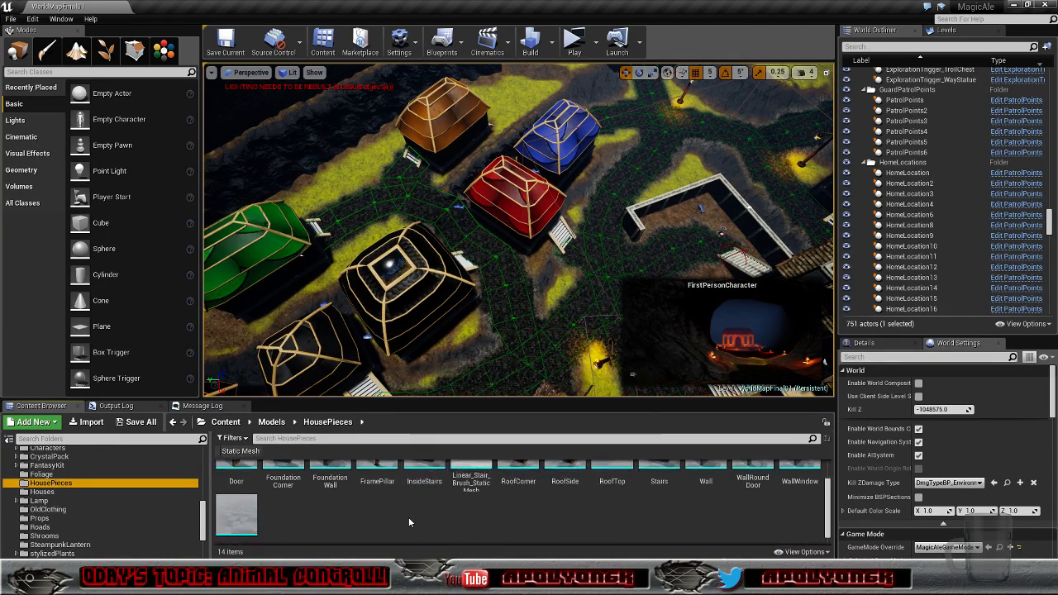
{"action": "scroll", "coordinate": [368, 524], "scroll_direction": "up", "scroll_amount": 1}
{"action": "left_click", "coordinate": [40, 492]}
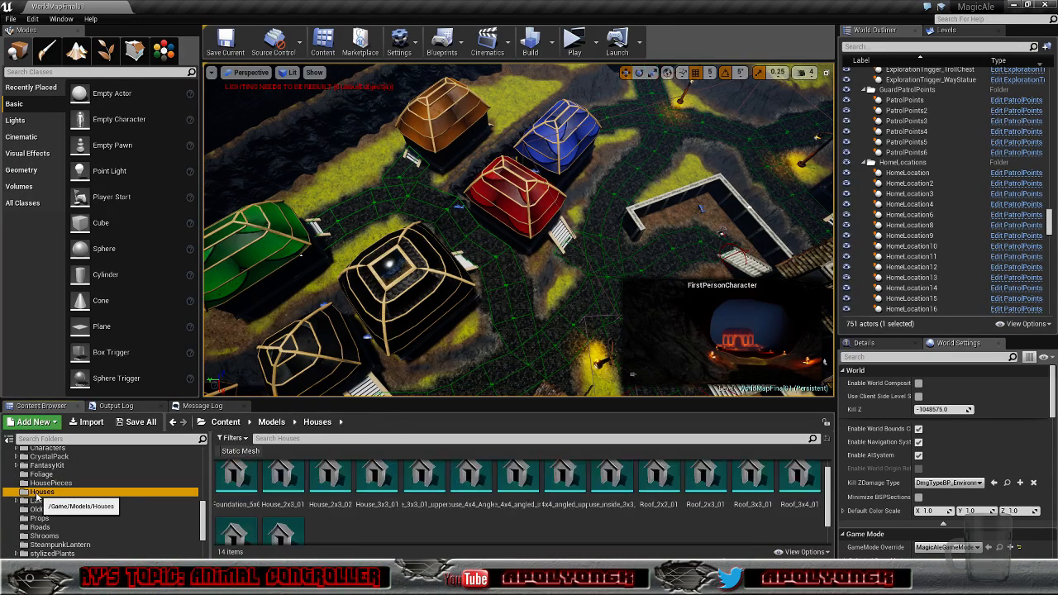
Step: Reimport the Roof_2x3_01 static mesh and inspect its tile and beam textures up close on the blue-roofed house
{"action": "left_click", "coordinate": [709, 476]}
{"action": "right_click", "coordinate": [705, 477]}
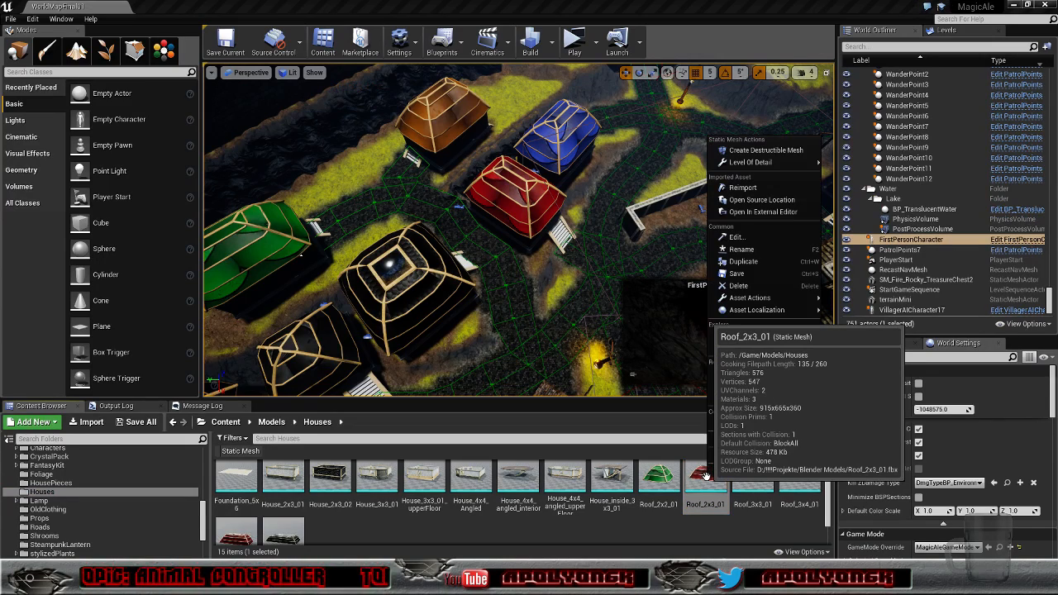
{"action": "left_click", "coordinate": [744, 189]}
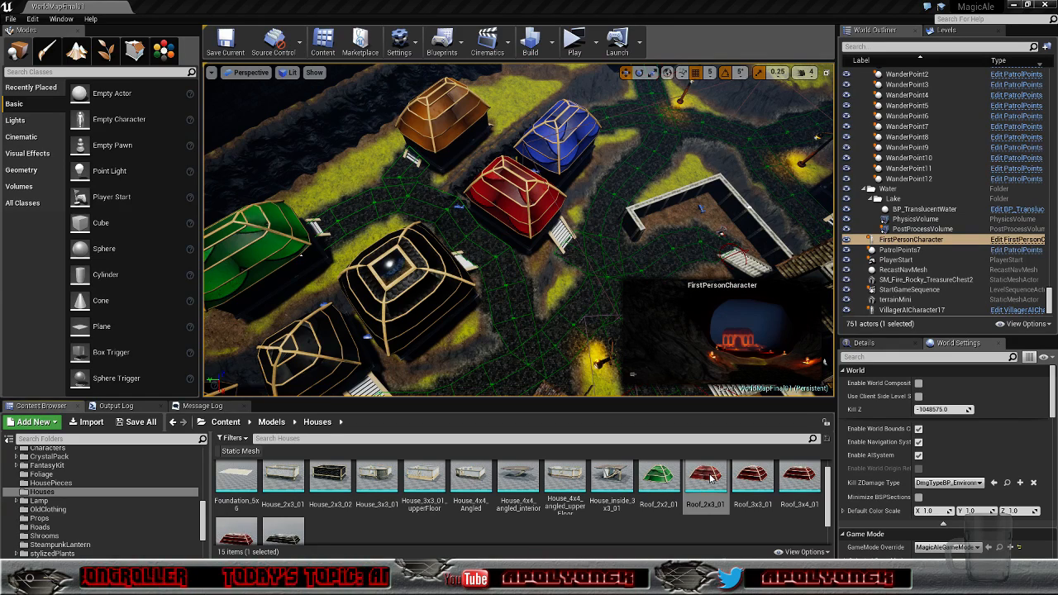
{"action": "left_click", "coordinate": [666, 532]}
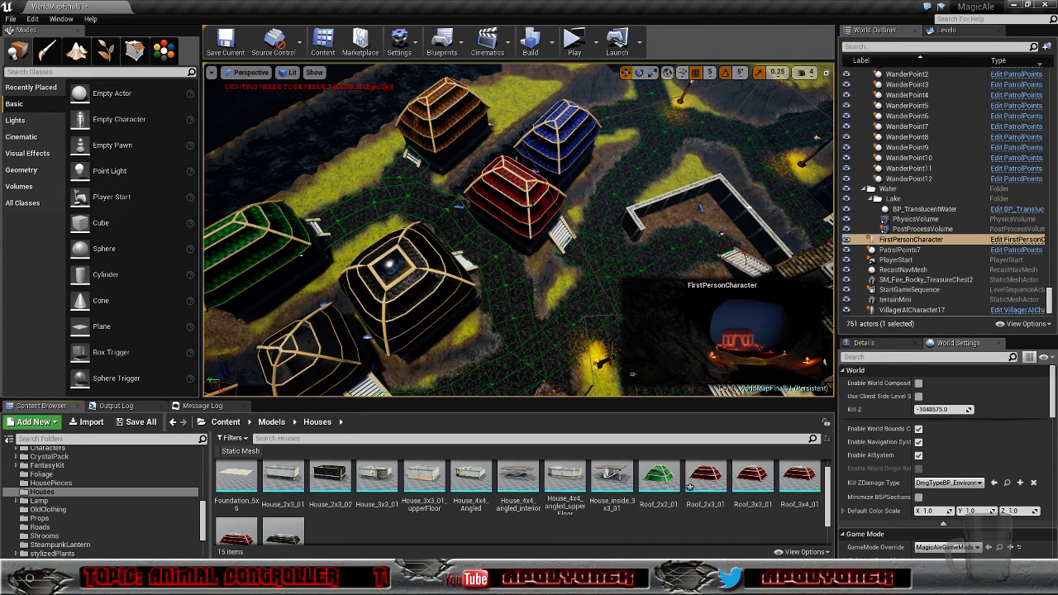
{"action": "key", "text": "w"}
{"action": "right_click_drag", "start_coordinate": [555, 224], "coordinate": [545, 173]}
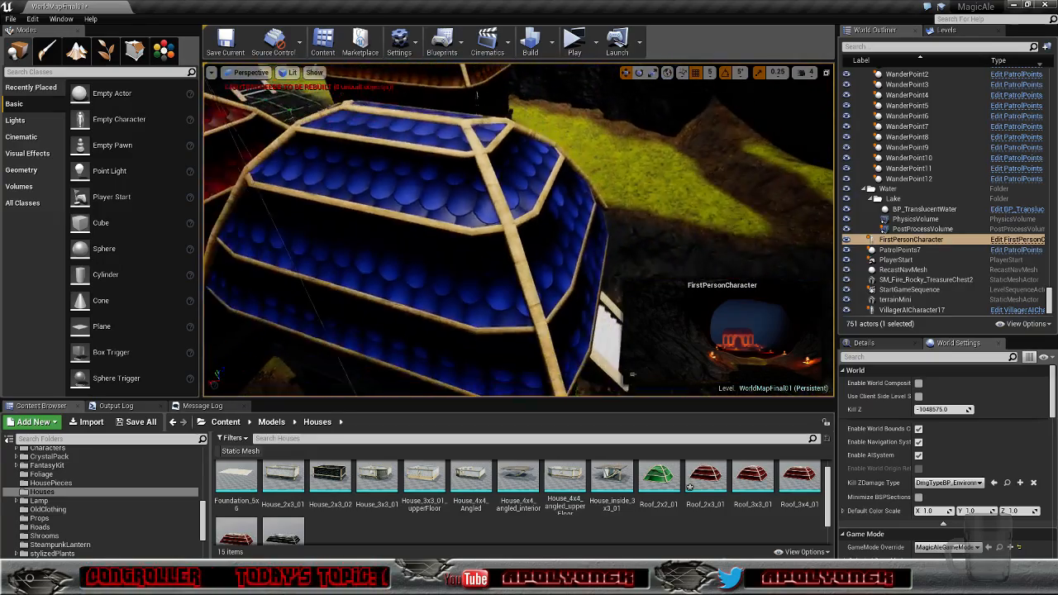
{"action": "right_click_drag", "start_coordinate": [546, 174], "coordinate": [379, 115]}
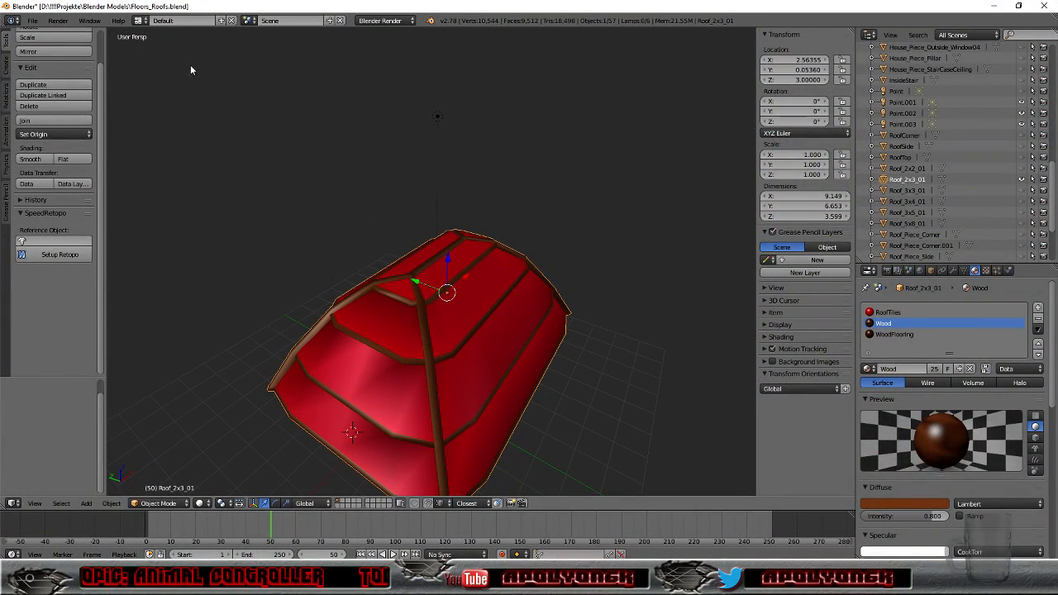
Step: Change to the UV Editing screen layout and enter Edit Mode on the Roof_2x3_01 roof
{"action": "left_click", "coordinate": [139, 21]}
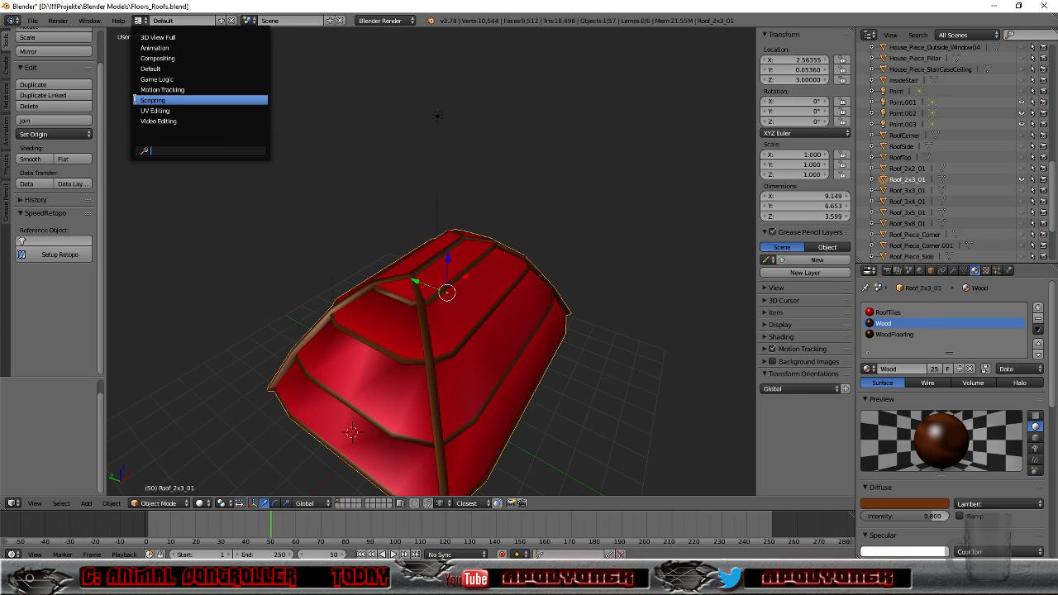
{"action": "left_click", "coordinate": [142, 110]}
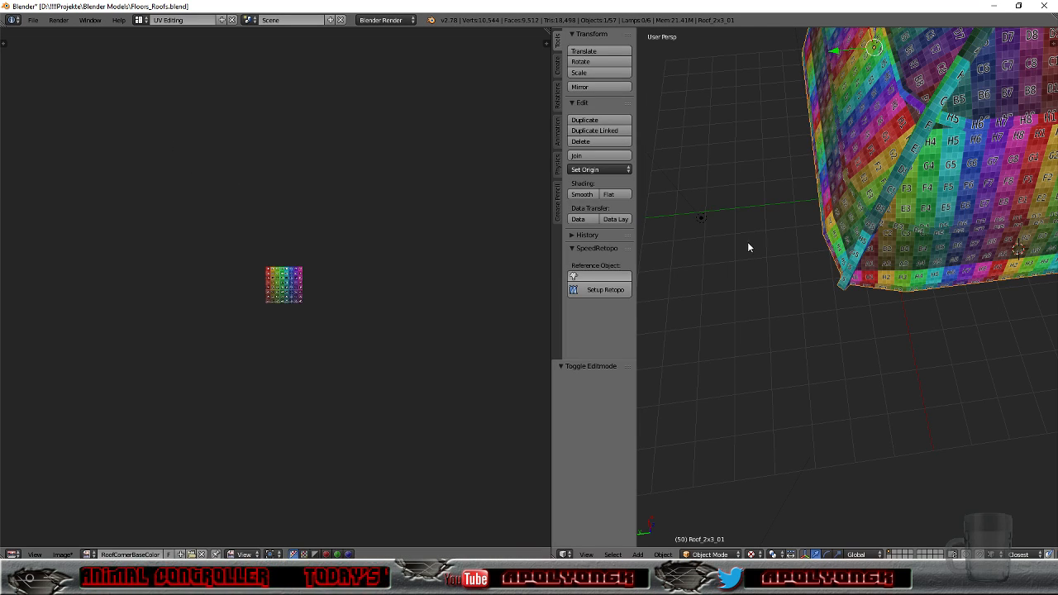
{"action": "scroll", "coordinate": [769, 222], "scroll_direction": "down", "scroll_amount": 4}
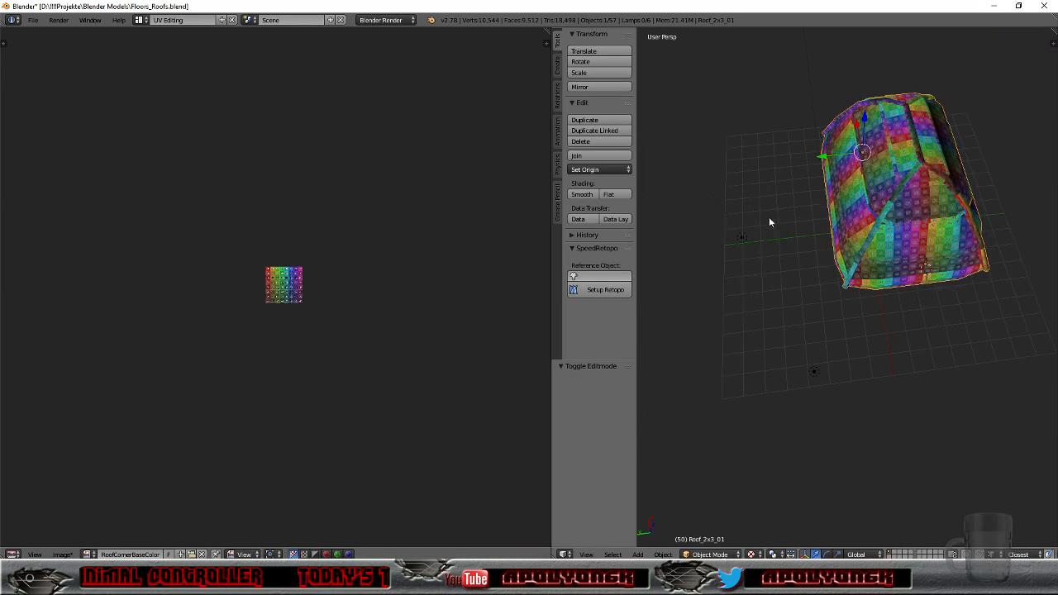
{"action": "left_click", "coordinate": [718, 553]}
{"action": "left_click", "coordinate": [707, 529]}
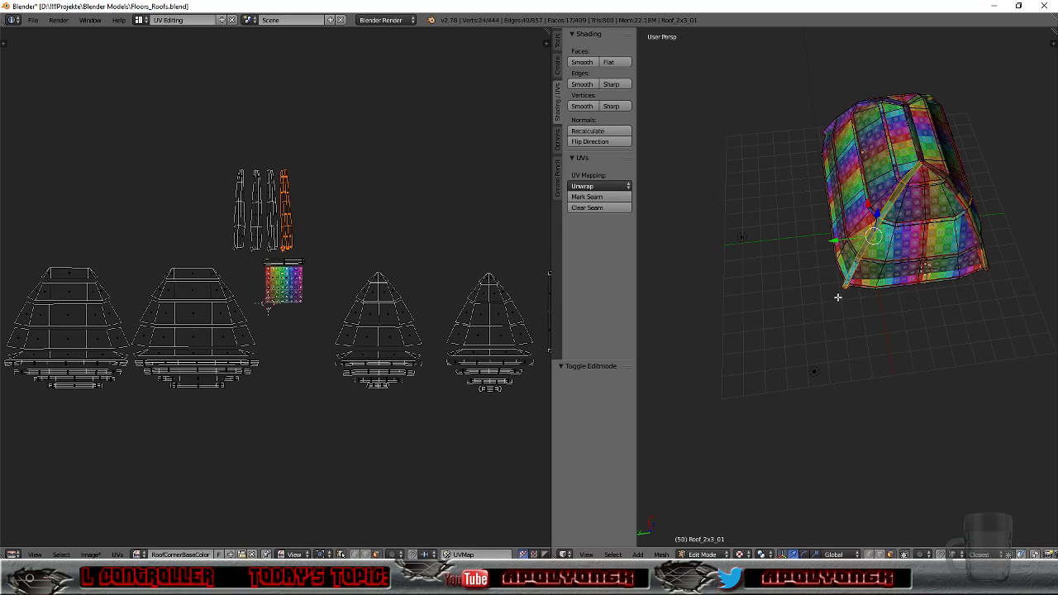
Step: Rotate the selected beam UV island about 93° so it lies horizontally, and place it above and to the right of the checker image
{"action": "scroll", "coordinate": [285, 215], "scroll_direction": "up", "scroll_amount": 3}
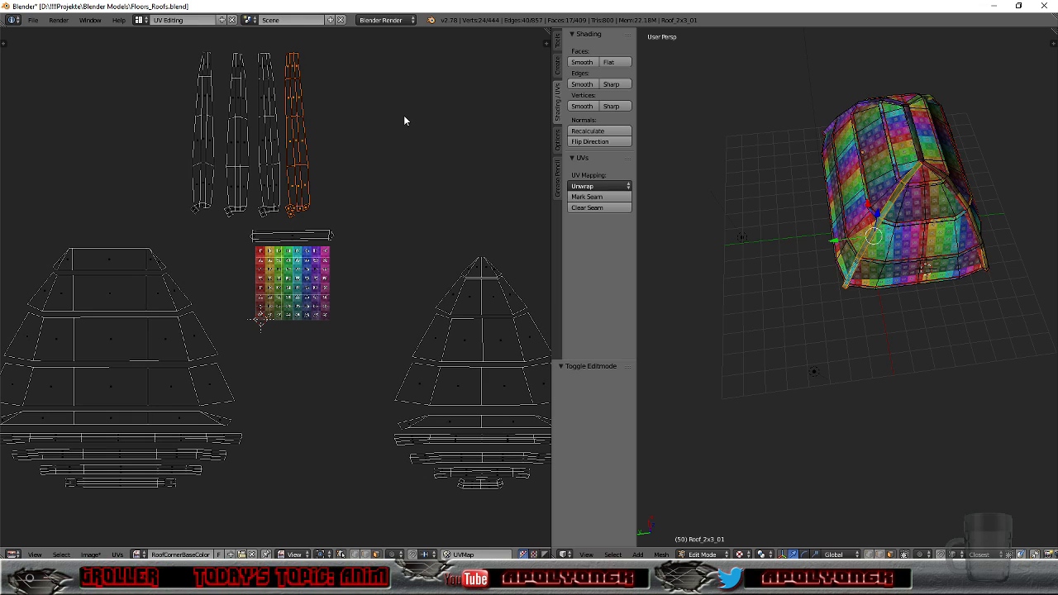
{"action": "middle_click_drag", "start_coordinate": [394, 129], "coordinate": [385, 145]}
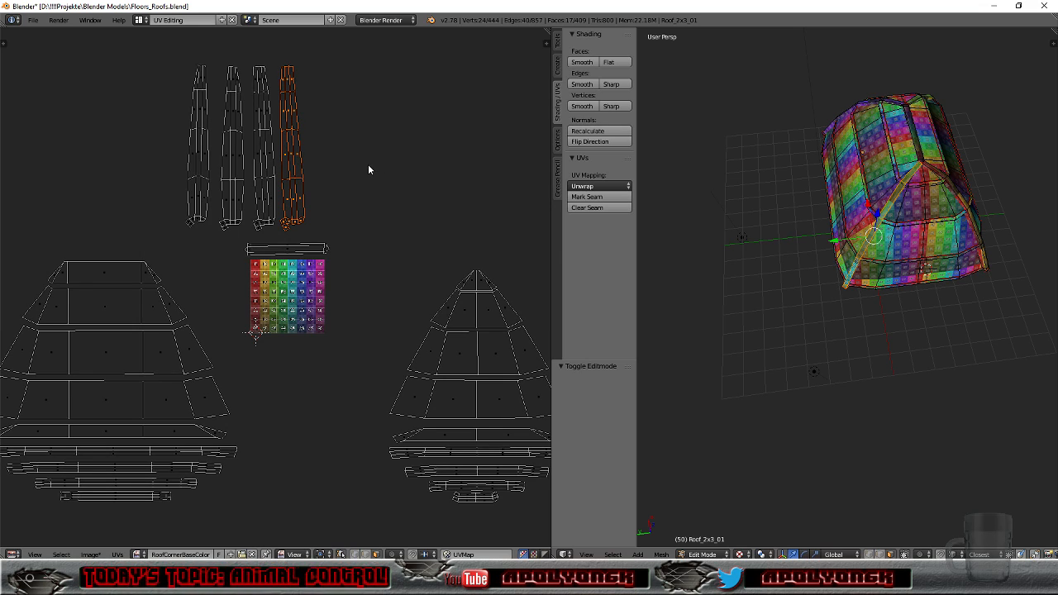
{"action": "key", "text": "r"}
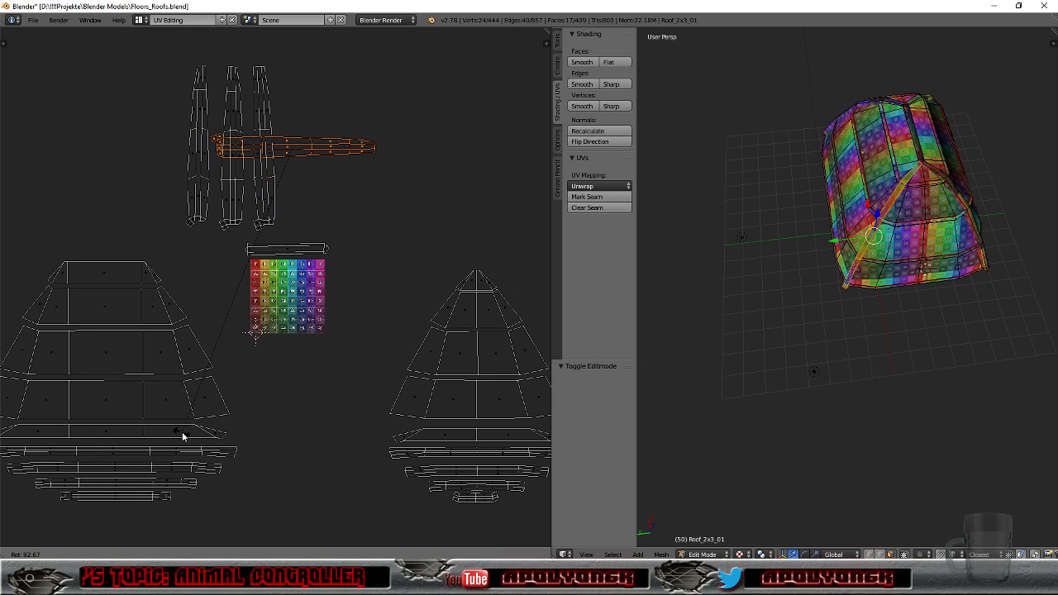
{"action": "left_click", "coordinate": [182, 431]}
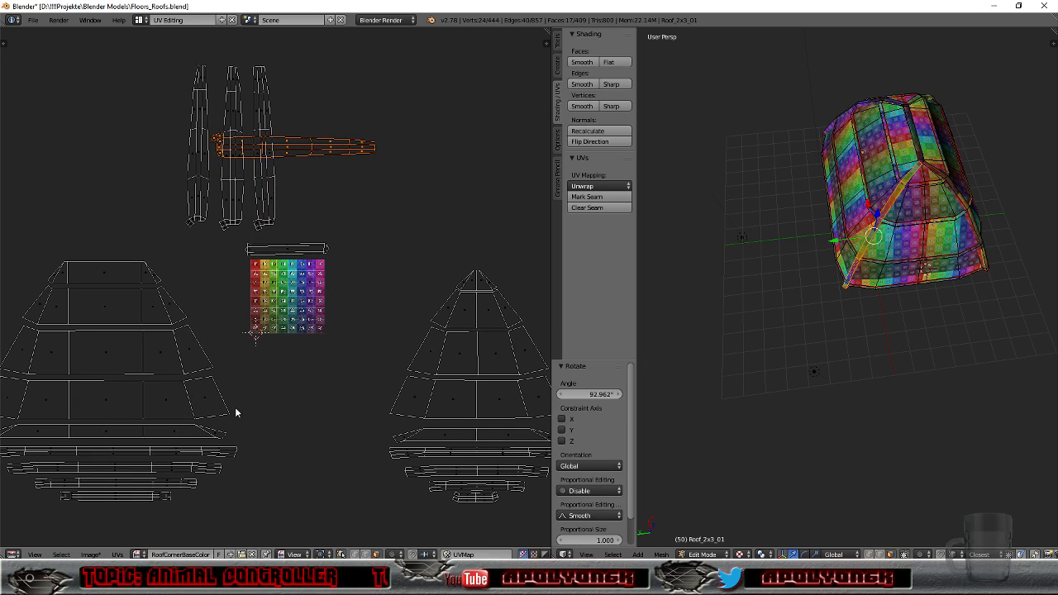
{"action": "key", "text": "g"}
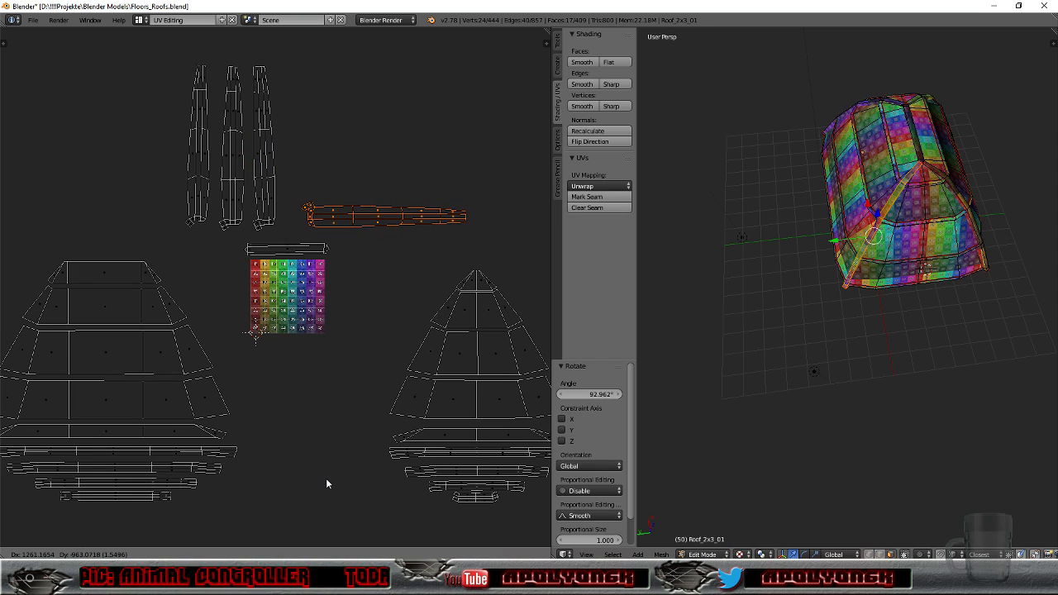
{"action": "left_click", "coordinate": [327, 480]}
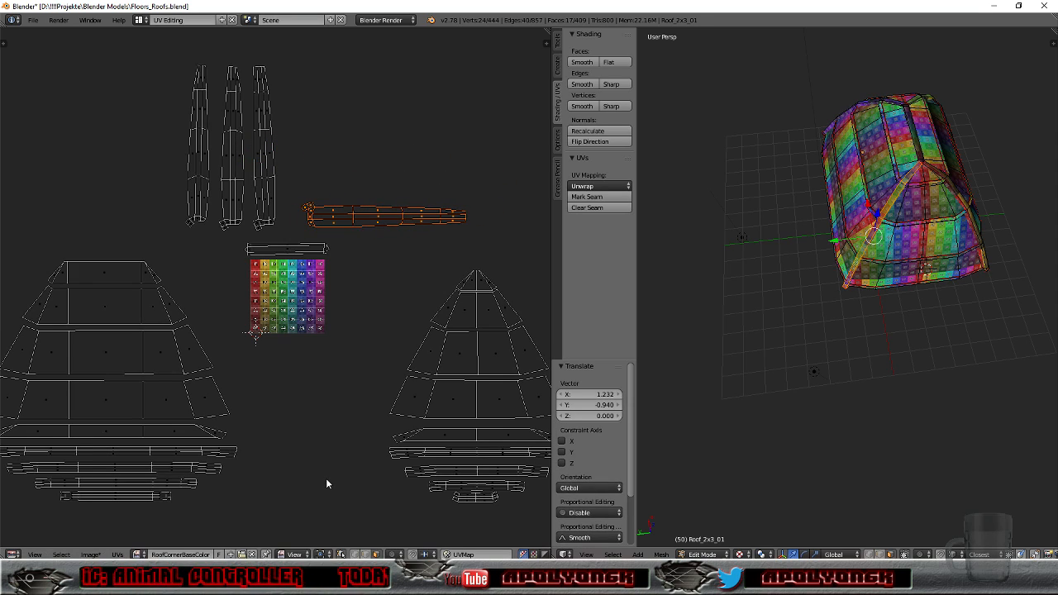
Step: Select the upright beam UV island farthest right, rotate it about 92°, and place it directly above the horizontal one
{"action": "right_click", "coordinate": [265, 149]}
{"action": "key", "text": "l"}
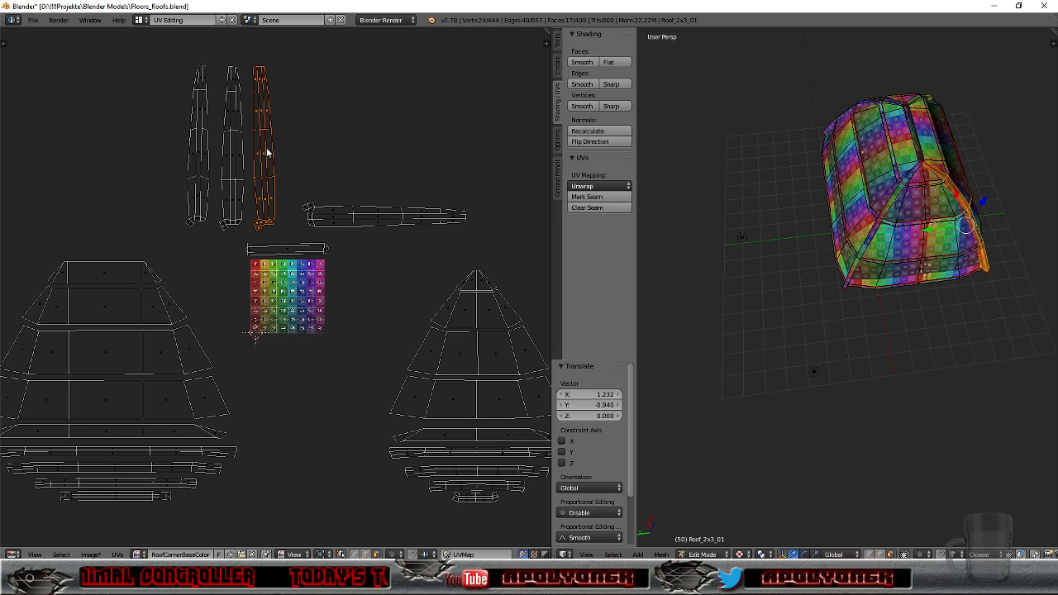
{"action": "key", "text": "r"}
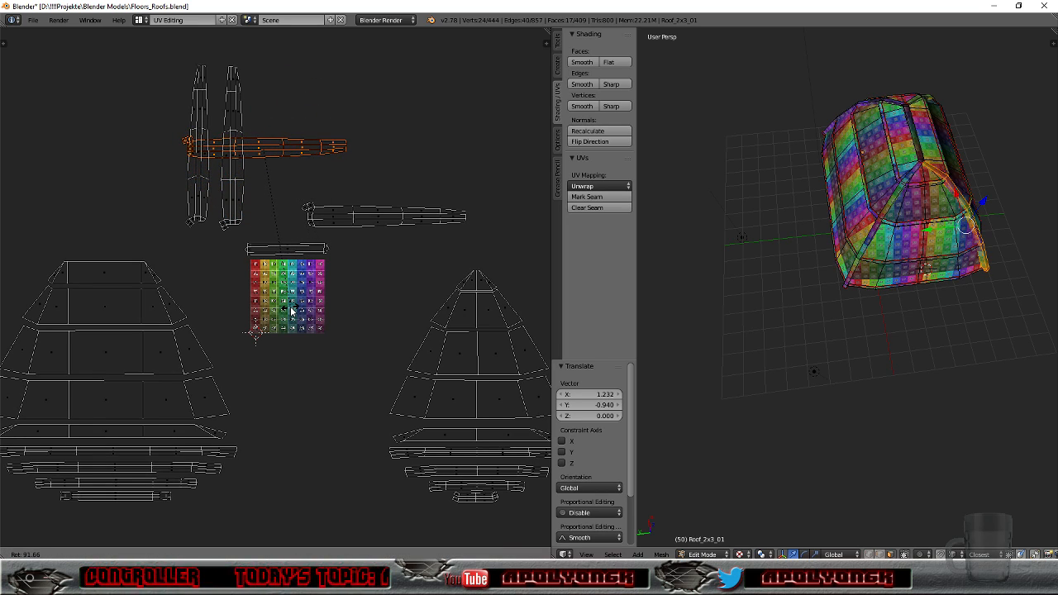
{"action": "left_click", "coordinate": [291, 310]}
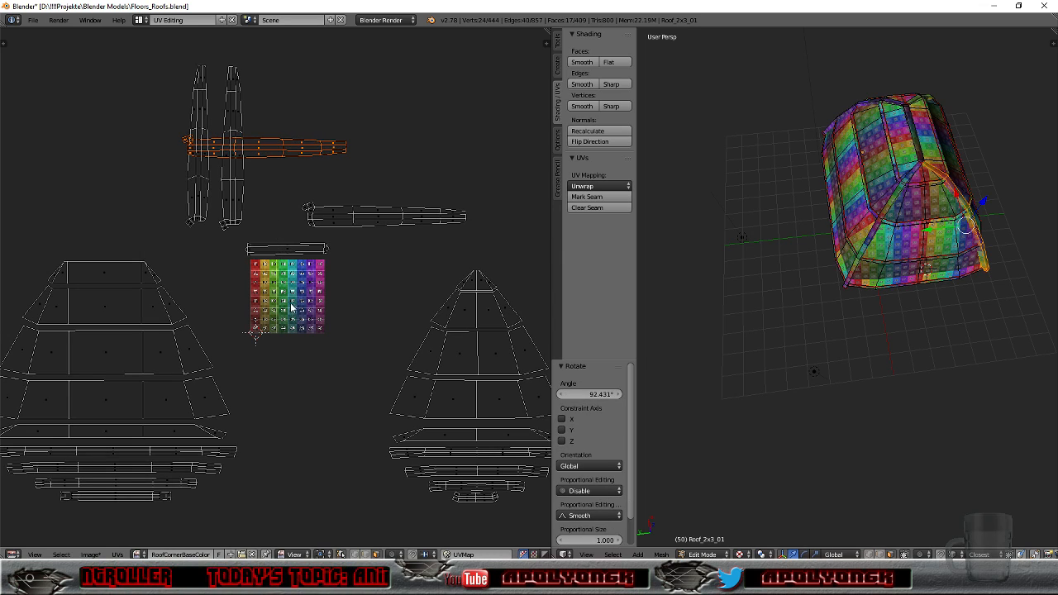
{"action": "key", "text": "g"}
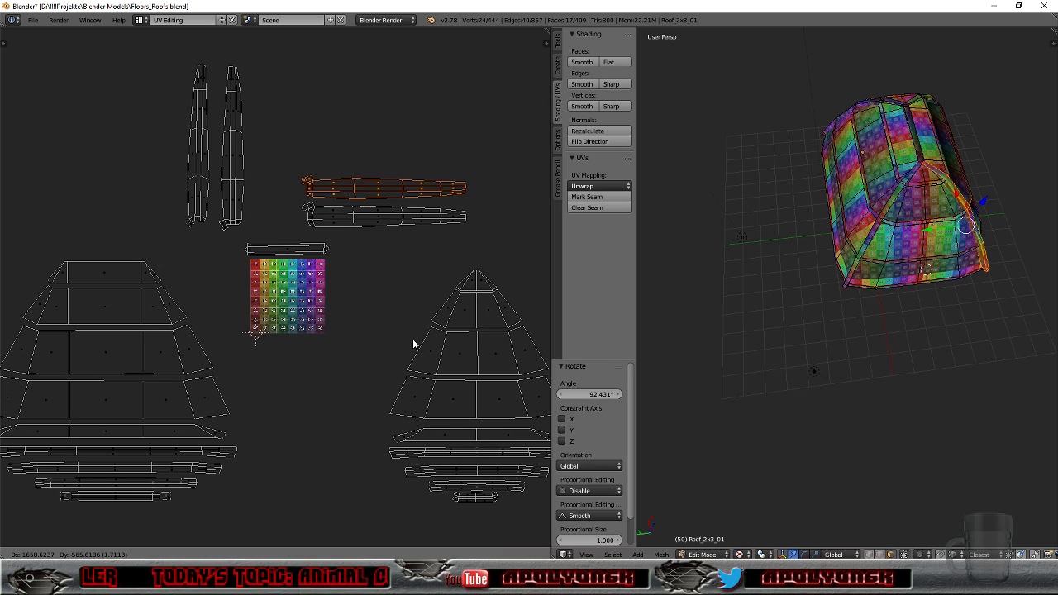
{"action": "left_click", "coordinate": [413, 340]}
Step: Select the right one of the two remaining upright beam UV islands, rotate it about 89°, and stack it above the two horizontal islands
{"action": "right_click", "coordinate": [232, 157]}
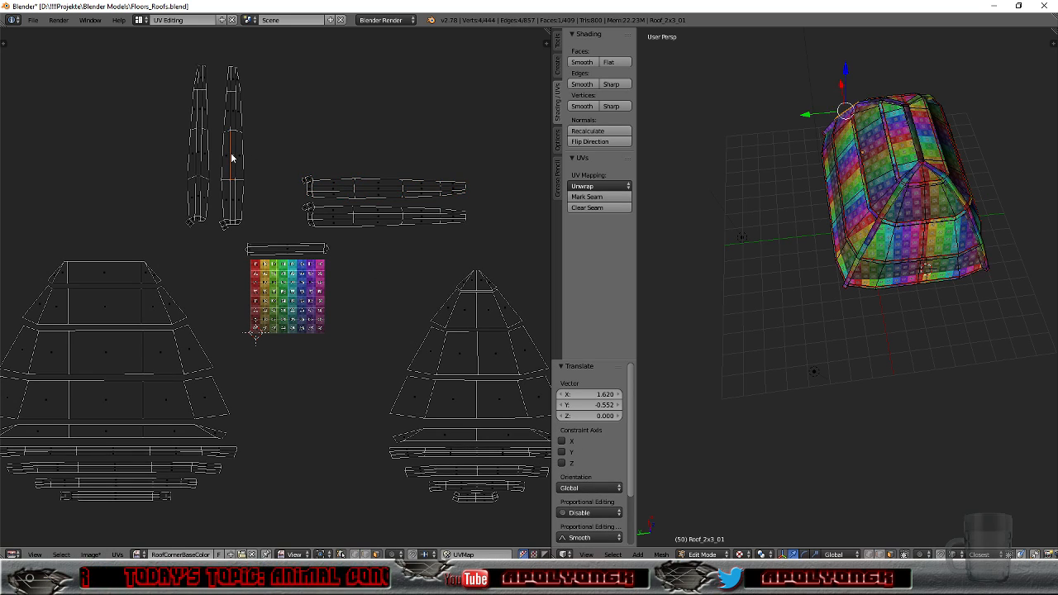
{"action": "key", "text": "l"}
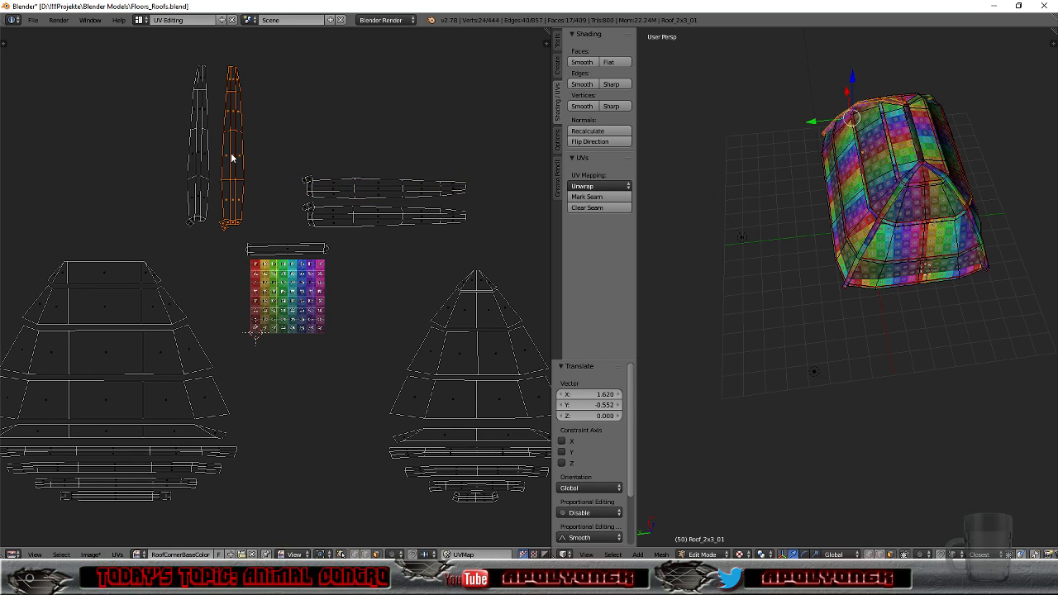
{"action": "key", "text": "g"}
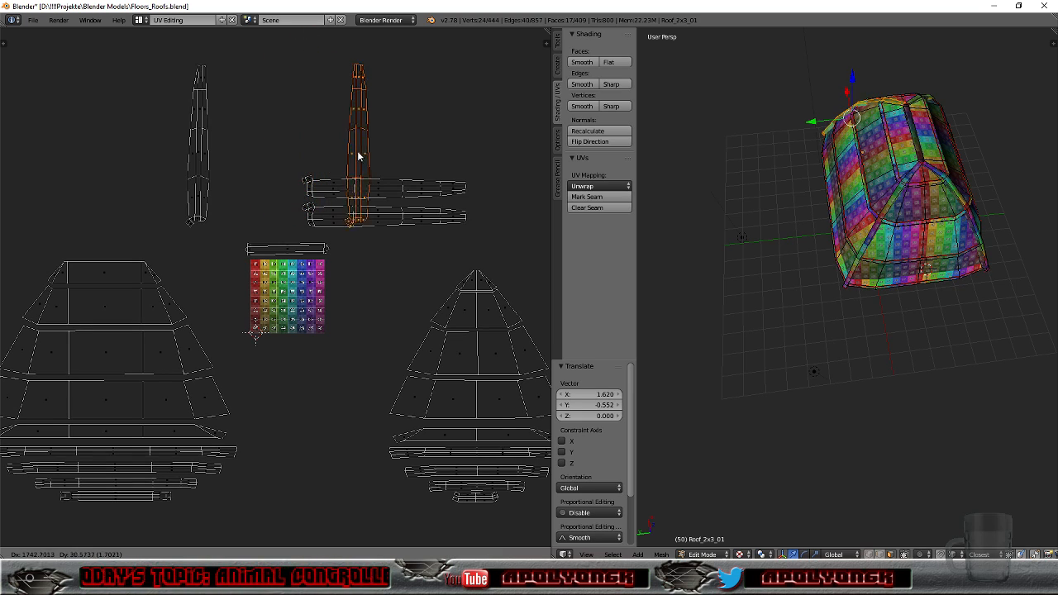
{"action": "left_click", "coordinate": [377, 157]}
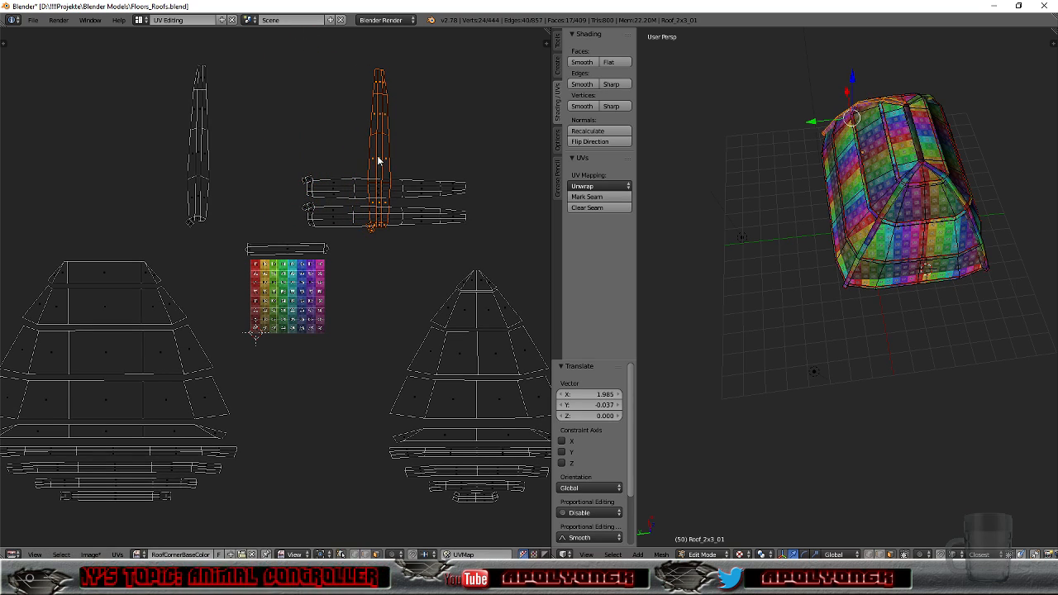
{"action": "key", "text": "r"}
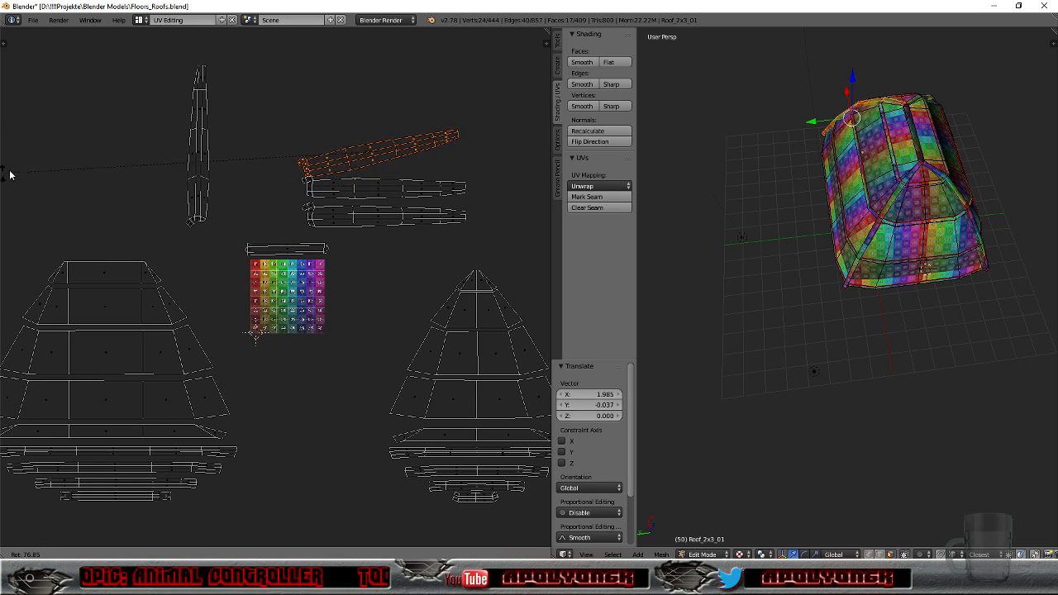
{"action": "left_click", "coordinate": [278, 132]}
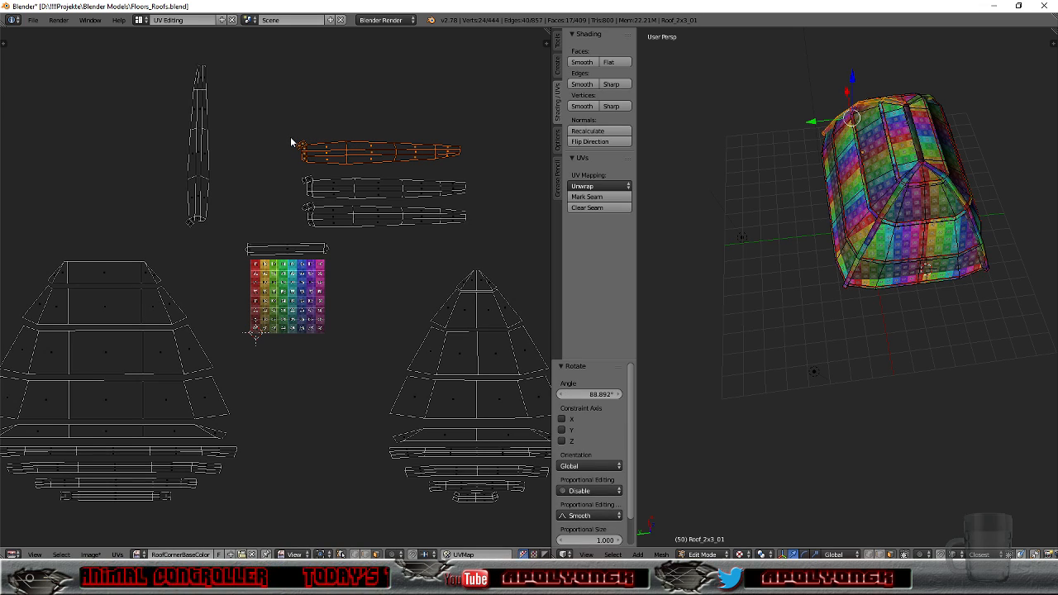
{"action": "key", "text": "g"}
{"action": "left_click", "coordinate": [296, 148]}
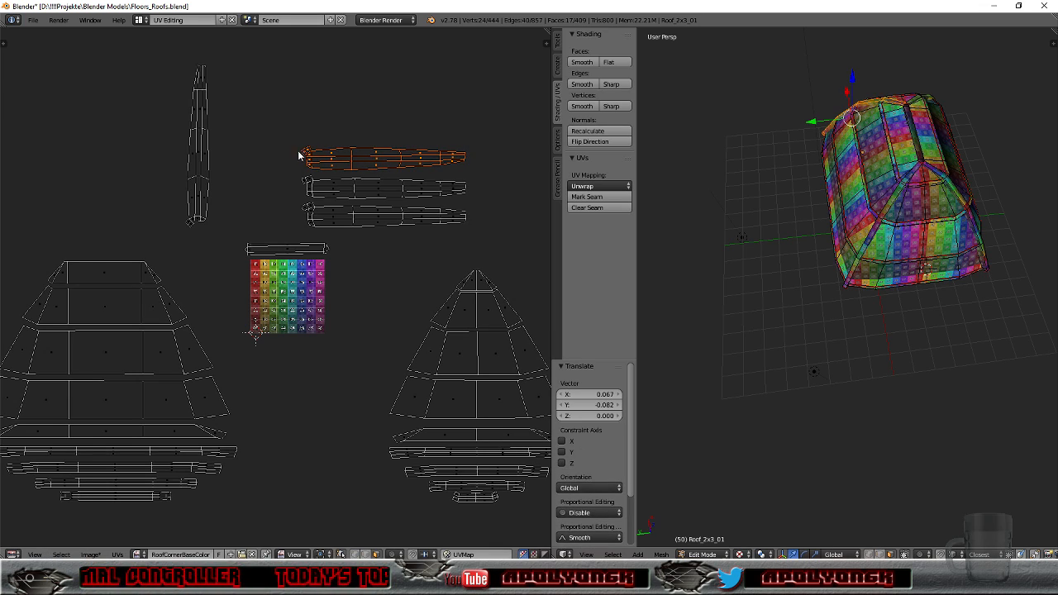
Step: Rotate the last upright beam UV island about 89° and place it on top of the stack of horizontal beam islands
{"action": "right_click", "coordinate": [199, 158]}
{"action": "key", "text": "l"}
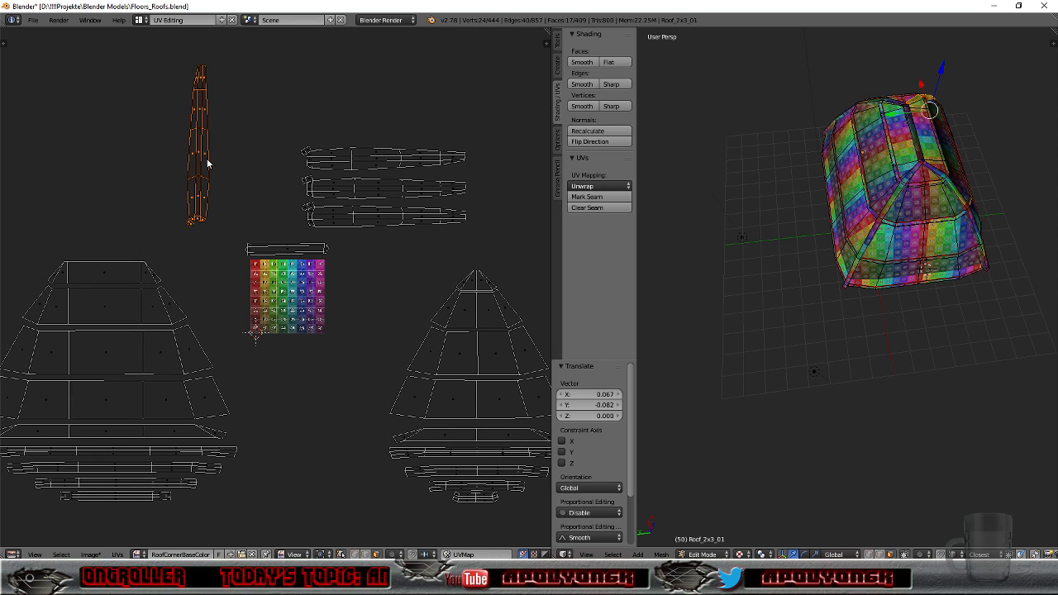
{"action": "key", "text": "r"}
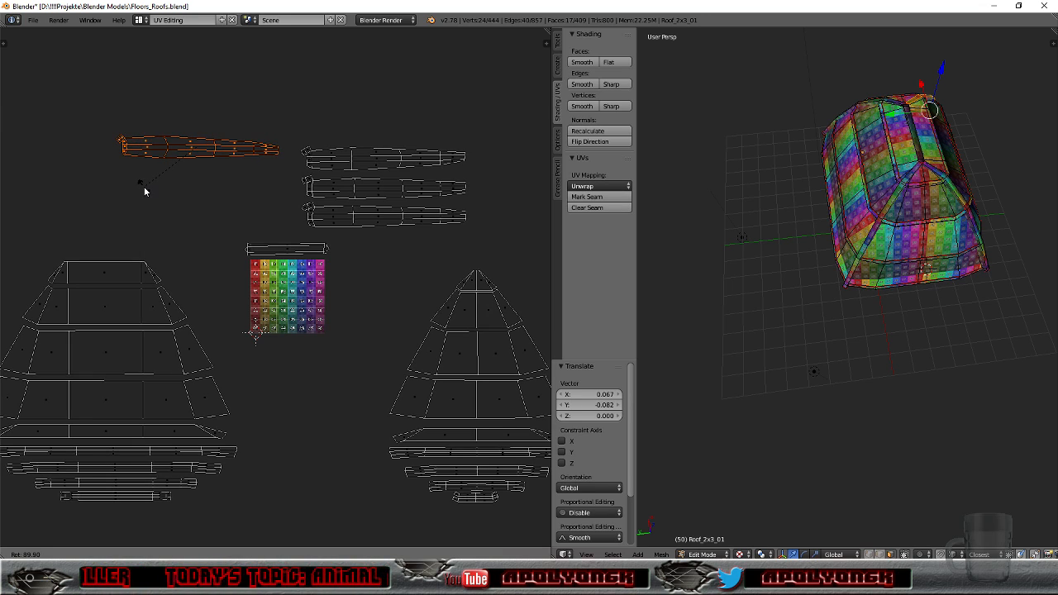
{"action": "left_click", "coordinate": [144, 188]}
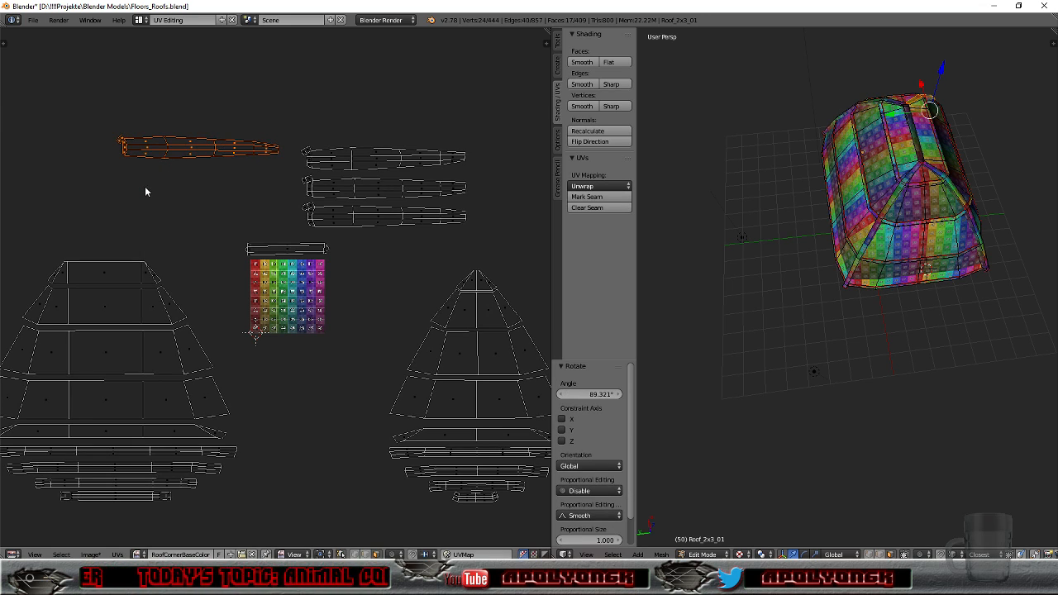
{"action": "key", "text": "g"}
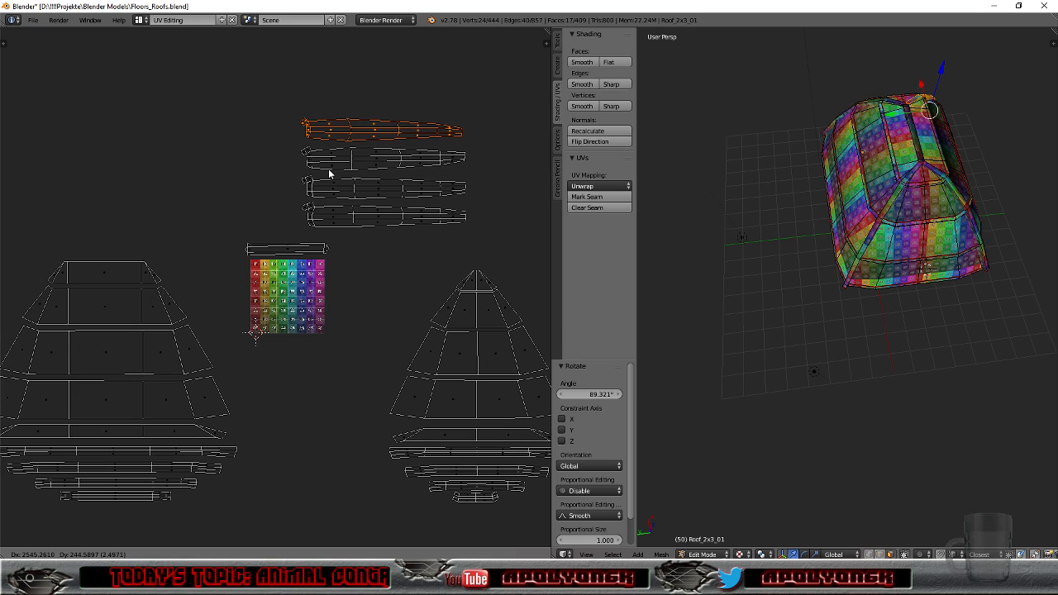
{"action": "left_click", "coordinate": [329, 174]}
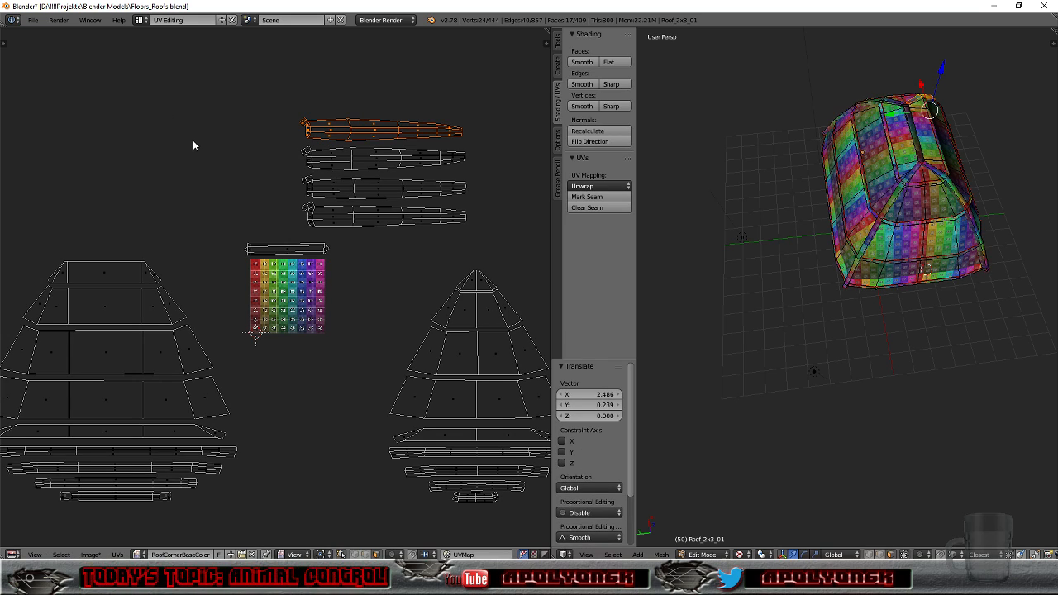
Step: Export only the selected roof as FBX with X Forward and Z Up, overwriting Roof_2x3_01.fbx
{"action": "left_click", "coordinate": [31, 21]}
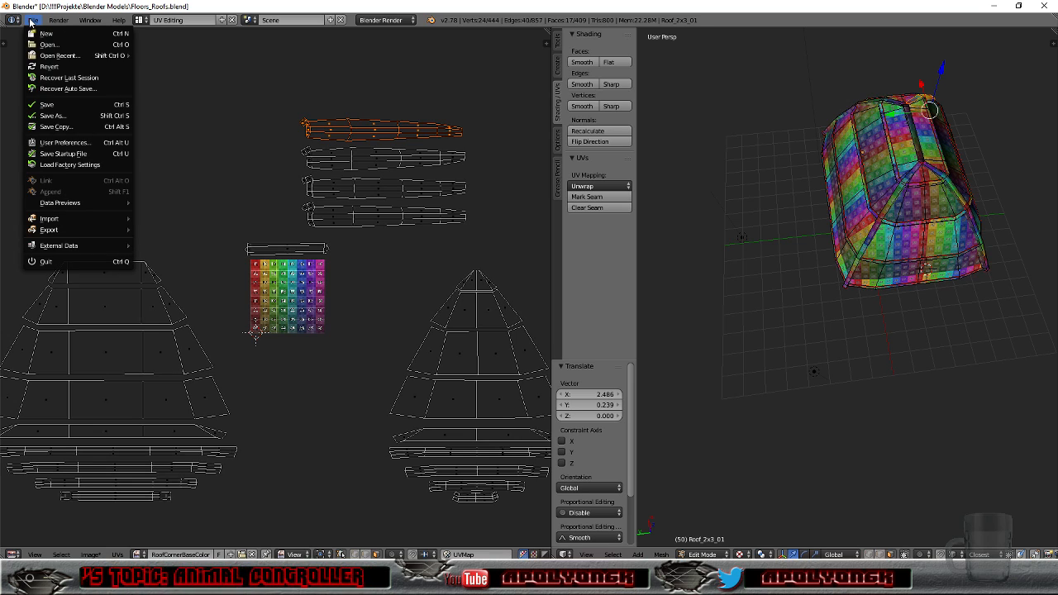
{"action": "mouse_move", "coordinate": [83, 230]}
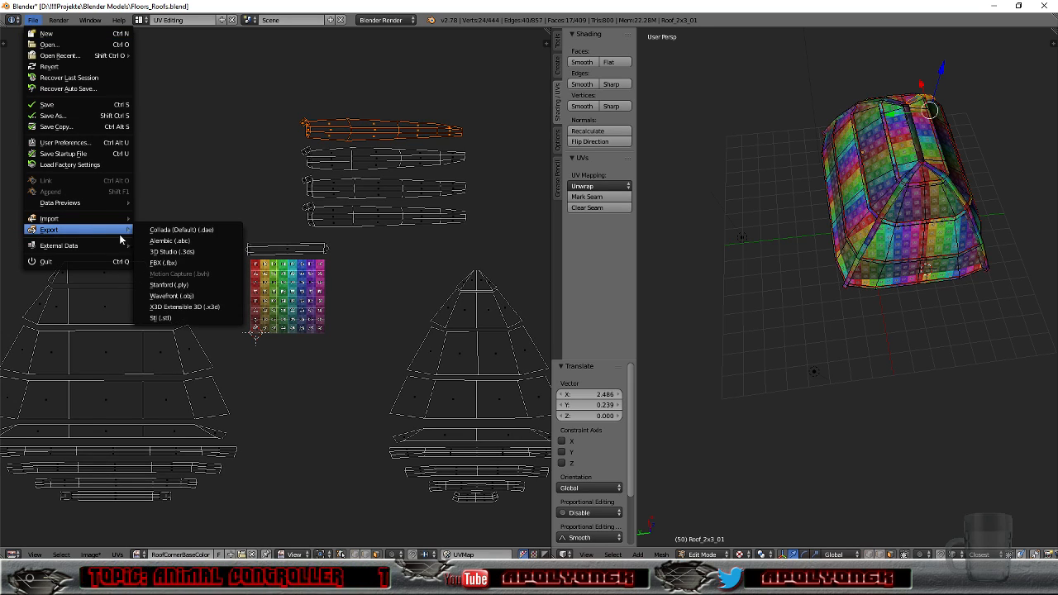
{"action": "left_click", "coordinate": [180, 263]}
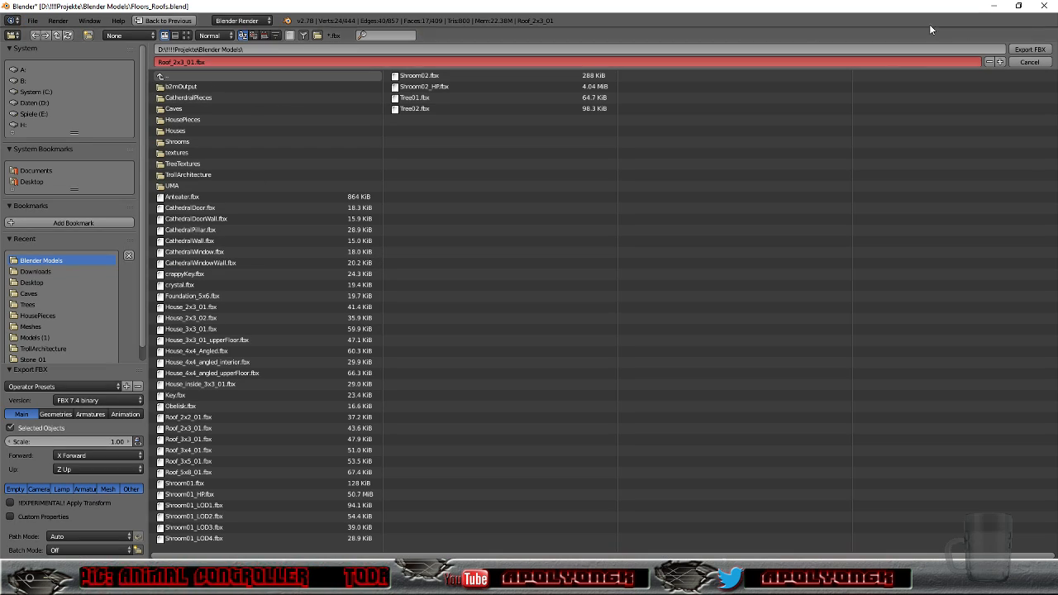
{"action": "left_click", "coordinate": [1028, 50]}
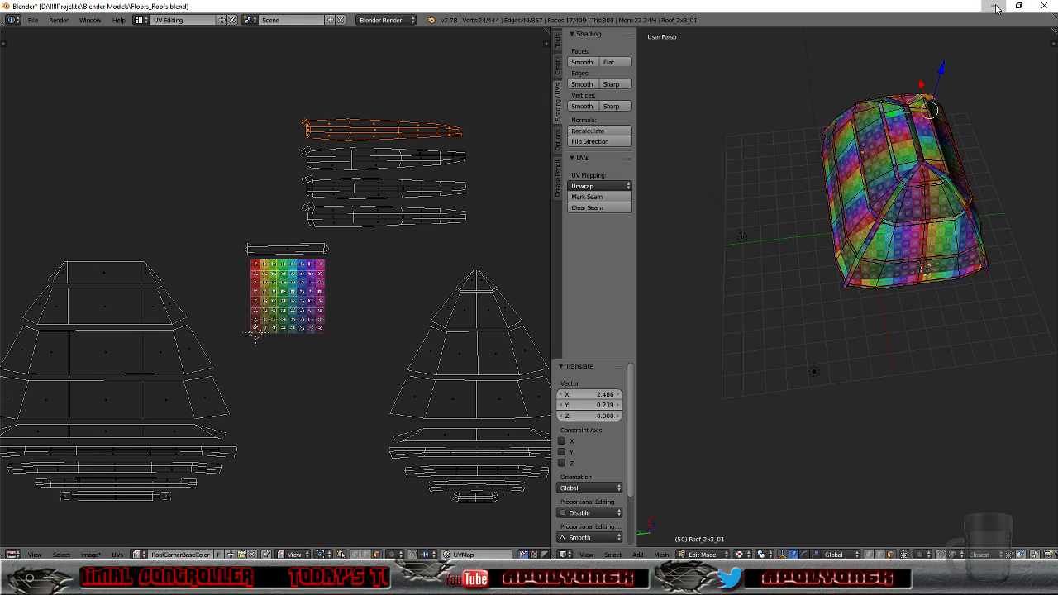
Step: Switch to the Unreal Editor and reimport the Roof_2x3_01 static mesh from the Houses folder
{"action": "left_click", "coordinate": [994, 6]}
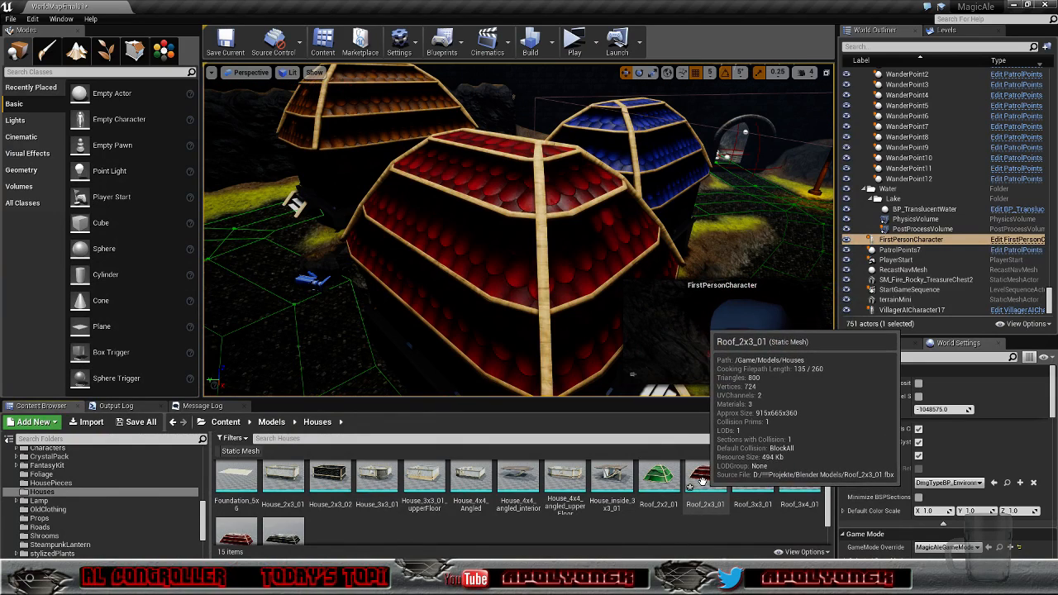
{"action": "right_click", "coordinate": [693, 484]}
{"action": "left_click", "coordinate": [744, 193]}
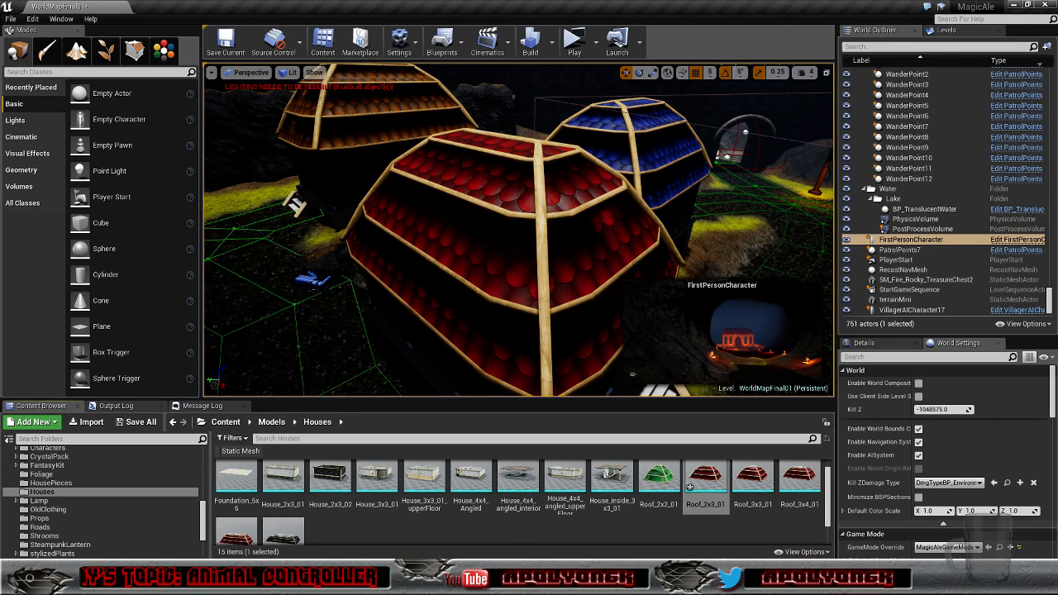
Step: Inspect the tile and wooden beam textures on the reimported roof and the neighbouring village roofs
{"action": "scroll", "coordinate": [596, 330], "scroll_direction": "up", "scroll_amount": 2}
{"action": "right_click_drag", "start_coordinate": [596, 330], "coordinate": [818, 363]}
{"action": "right_click_drag", "start_coordinate": [530, 240], "coordinate": [372, 256]}
{"action": "right_click_drag", "start_coordinate": [538, 307], "coordinate": [670, 389]}
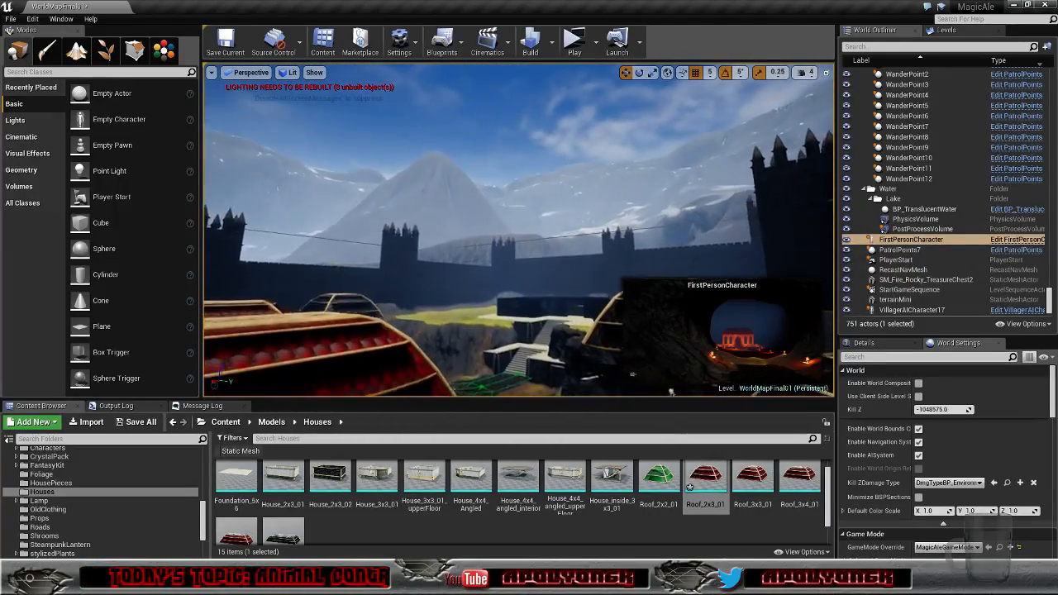
{"action": "right_click_drag", "start_coordinate": [519, 240], "coordinate": [674, 243]}
{"action": "right_click_drag", "start_coordinate": [518, 239], "coordinate": [632, 285]}
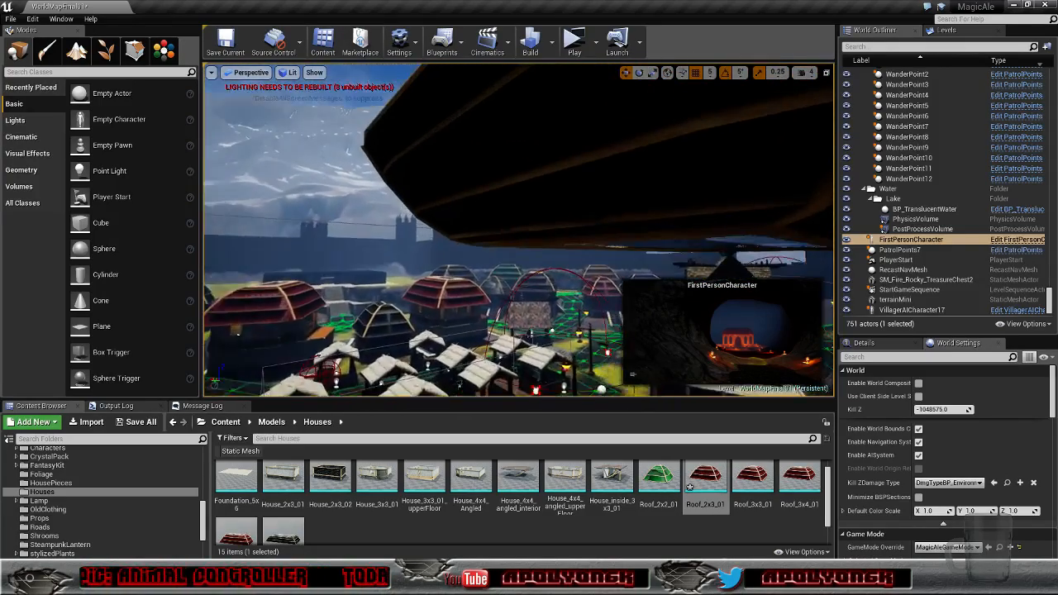
Step: Set the viewport view mode to Unlit and examine the roof beams' wood texture up close and from several sides
{"action": "left_click", "coordinate": [289, 73]}
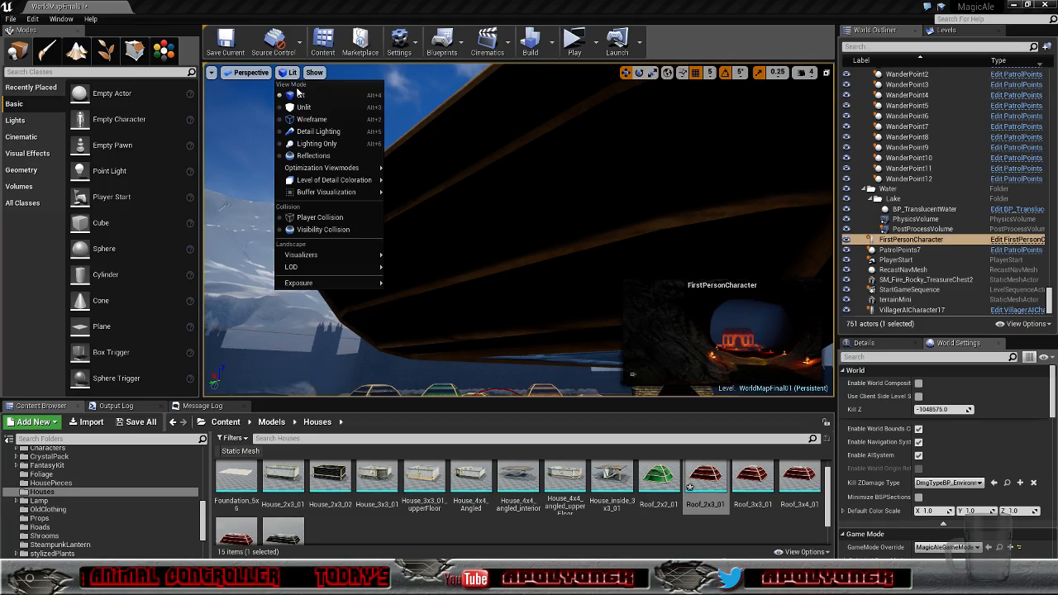
{"action": "left_click", "coordinate": [302, 106]}
{"action": "right_click_drag", "start_coordinate": [518, 240], "coordinate": [723, 289]}
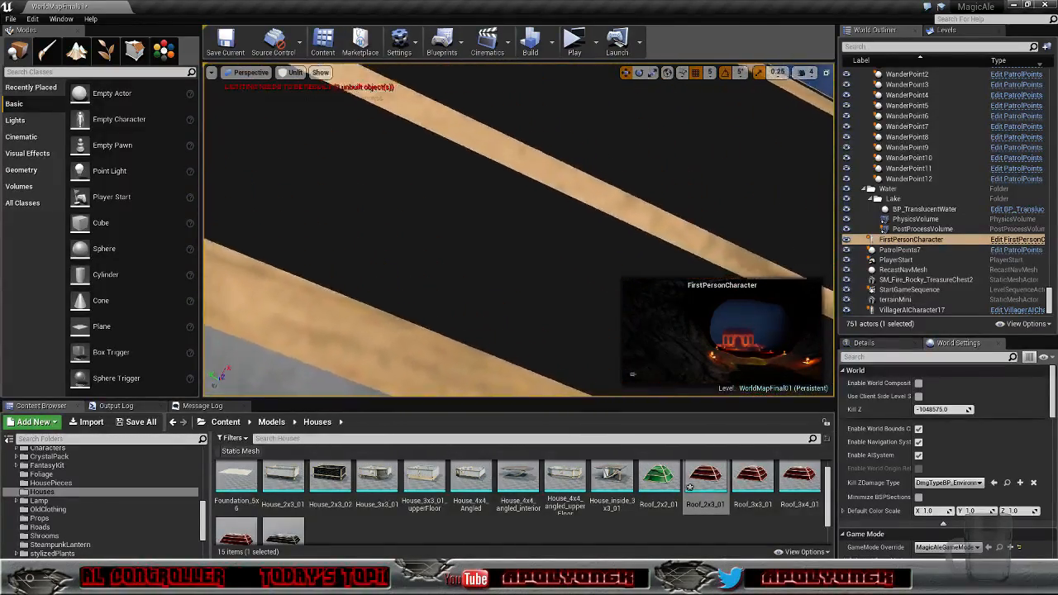
{"action": "right_click_drag", "start_coordinate": [519, 230], "coordinate": [537, 306]}
{"action": "right_click_drag", "start_coordinate": [518, 230], "coordinate": [628, 323]}
{"action": "right_click_drag", "start_coordinate": [519, 230], "coordinate": [488, 165]}
{"action": "right_click_drag", "start_coordinate": [518, 230], "coordinate": [603, 223]}
{"action": "right_click_drag", "start_coordinate": [518, 229], "coordinate": [397, 211]}
{"action": "right_click_drag", "start_coordinate": [519, 230], "coordinate": [501, 222]}
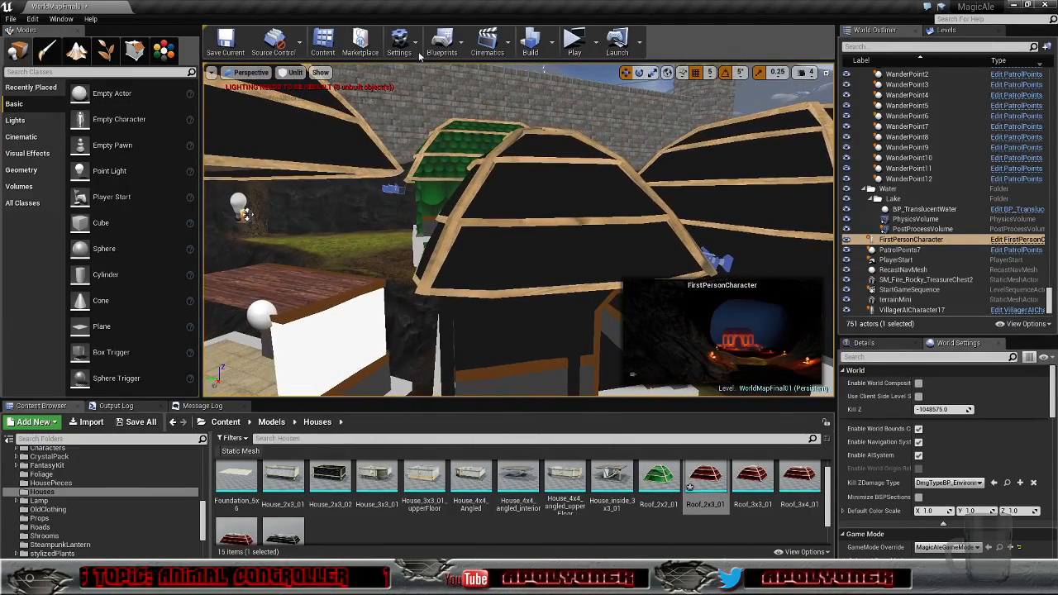
Step: Return the viewport view mode to Lit and examine the village roofs and the house walls beneath them
{"action": "left_click", "coordinate": [294, 73]}
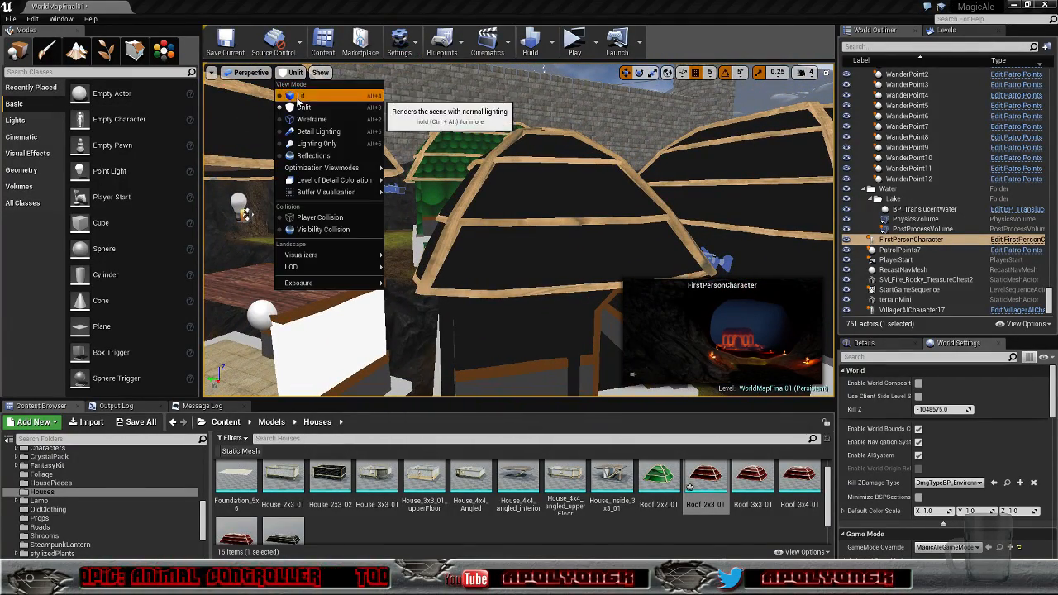
{"action": "left_click", "coordinate": [299, 96]}
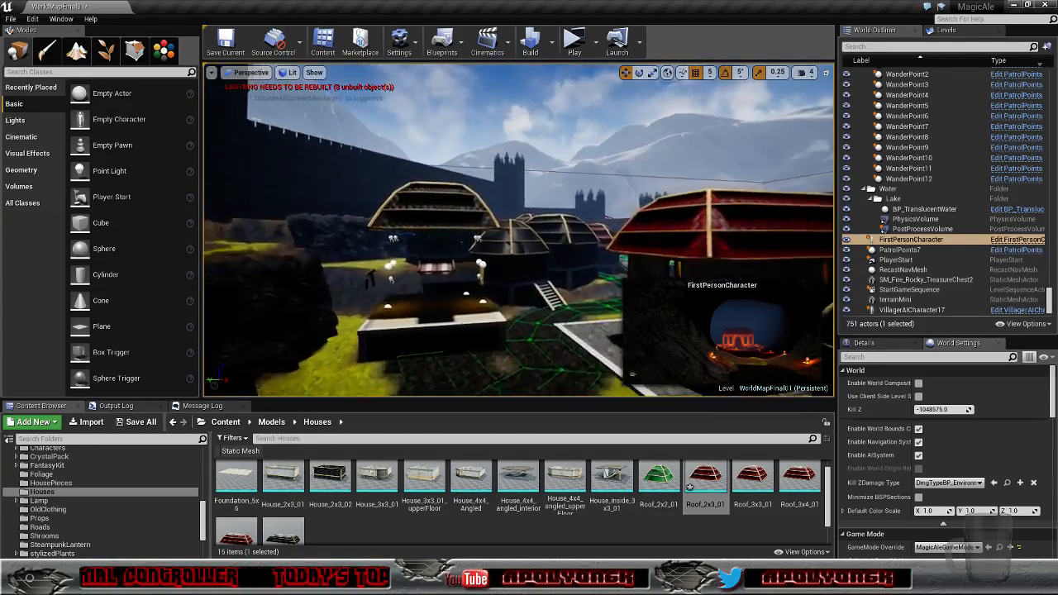
{"action": "key", "text": "w"}
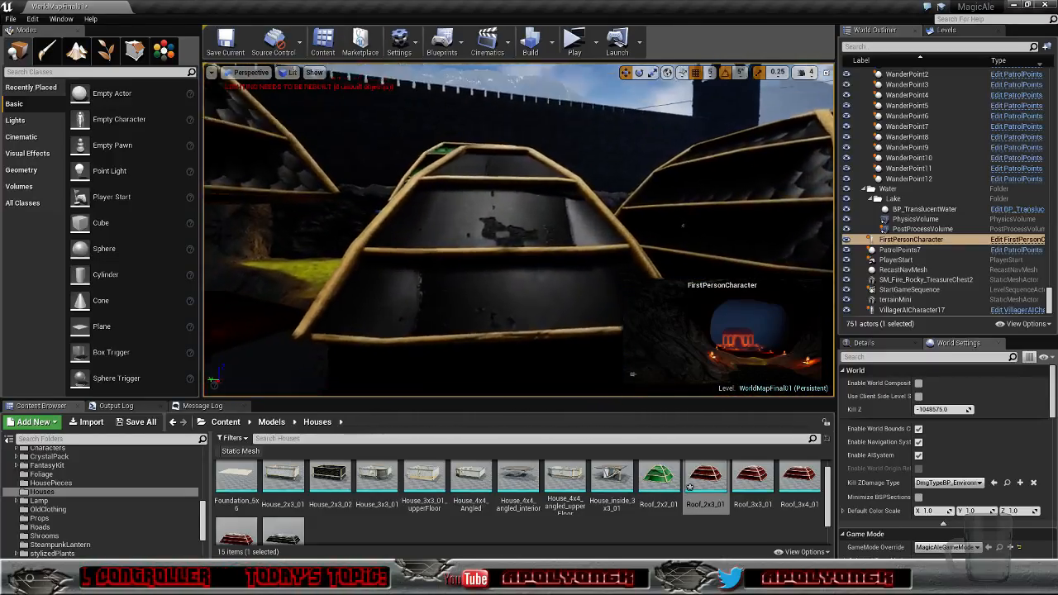
{"action": "right_click_drag", "start_coordinate": [518, 230], "coordinate": [518, 157]}
{"action": "key", "text": "s"}
{"action": "right_click_drag", "start_coordinate": [518, 230], "coordinate": [578, 199]}
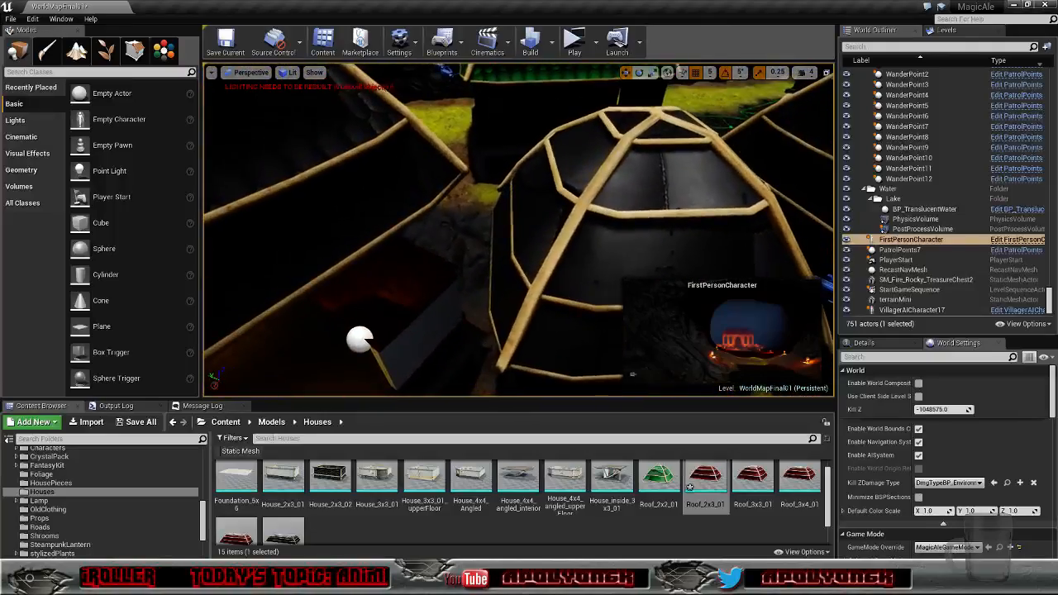
{"action": "right_click_drag", "start_coordinate": [519, 229], "coordinate": [479, 248]}
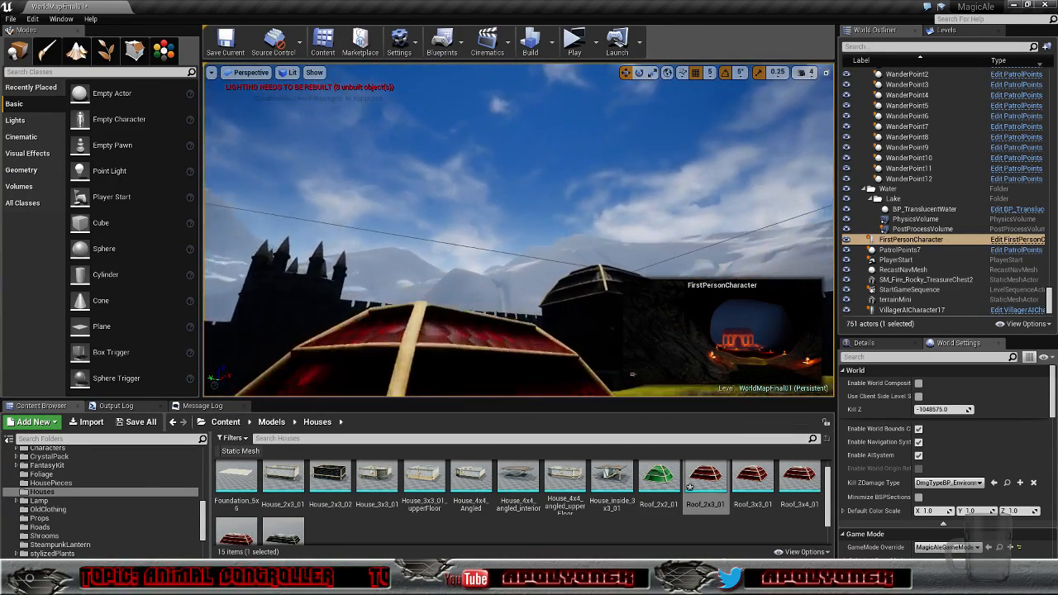
{"action": "key", "text": "w"}
{"action": "right_click_drag", "start_coordinate": [556, 237], "coordinate": [582, 262]}
{"action": "right_click_drag", "start_coordinate": [286, 220], "coordinate": [714, 247]}
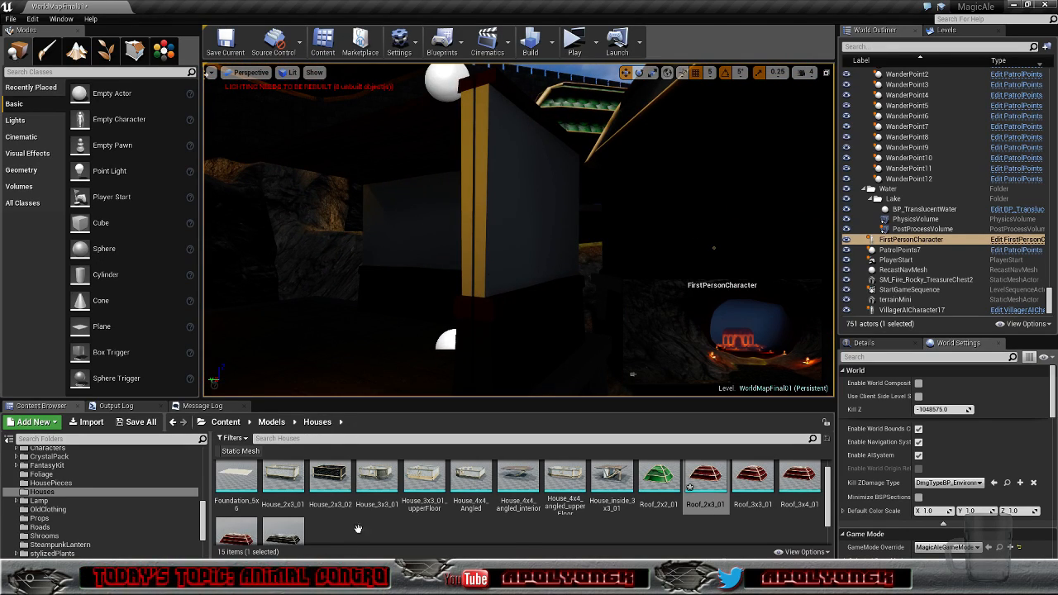
Step: Switch to Blender and change the screen layout to Default
{"action": "left_click", "coordinate": [339, 583]}
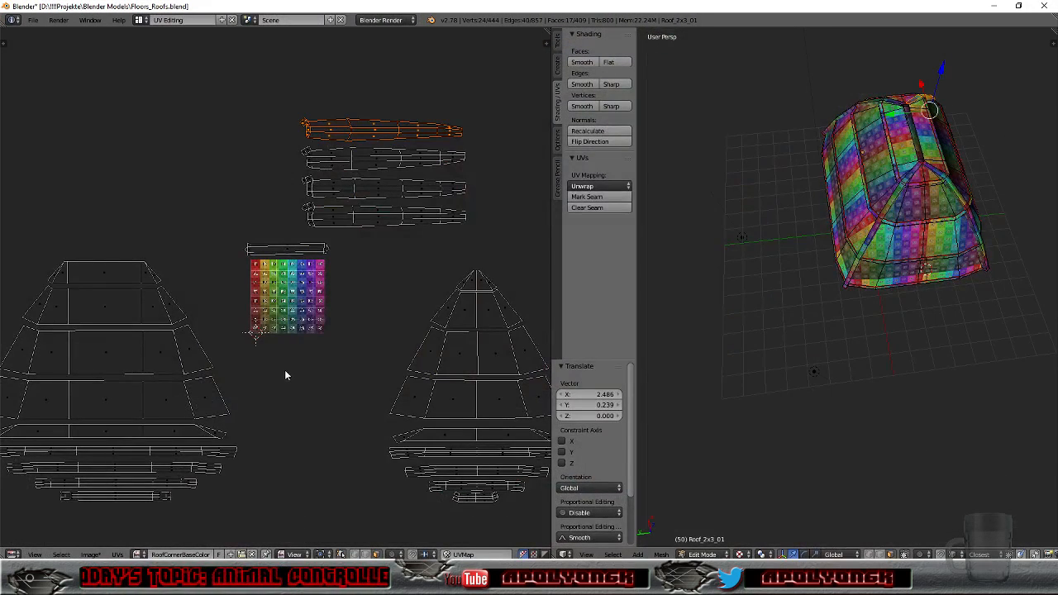
{"action": "left_click", "coordinate": [140, 20]}
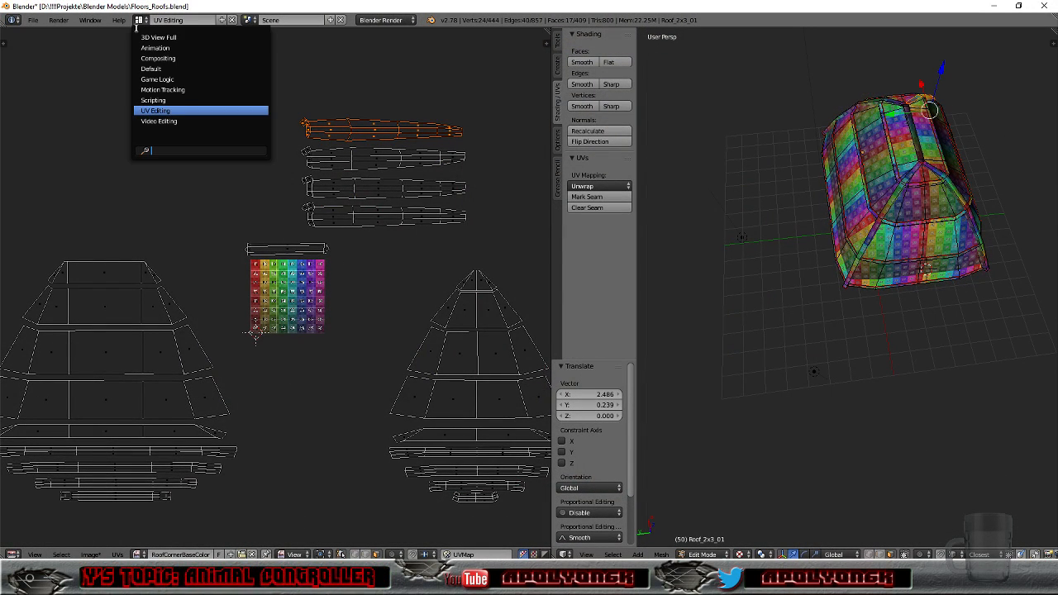
{"action": "left_click", "coordinate": [150, 69]}
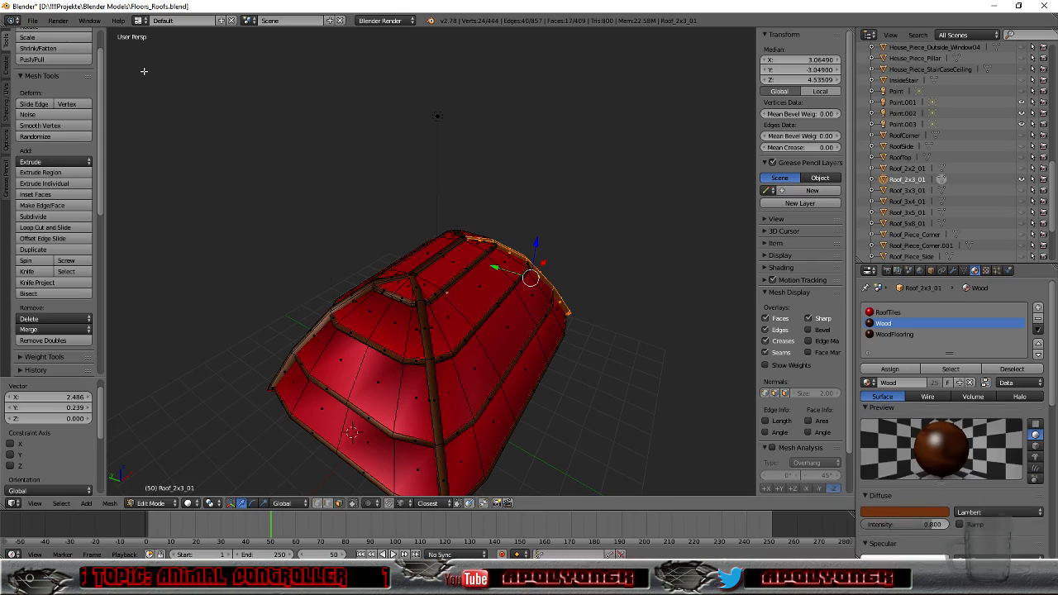
Step: Return Roof_2x3_01 to Object Mode and hide it in the scene
{"action": "scroll", "coordinate": [982, 183], "scroll_direction": "down", "scroll_amount": 4}
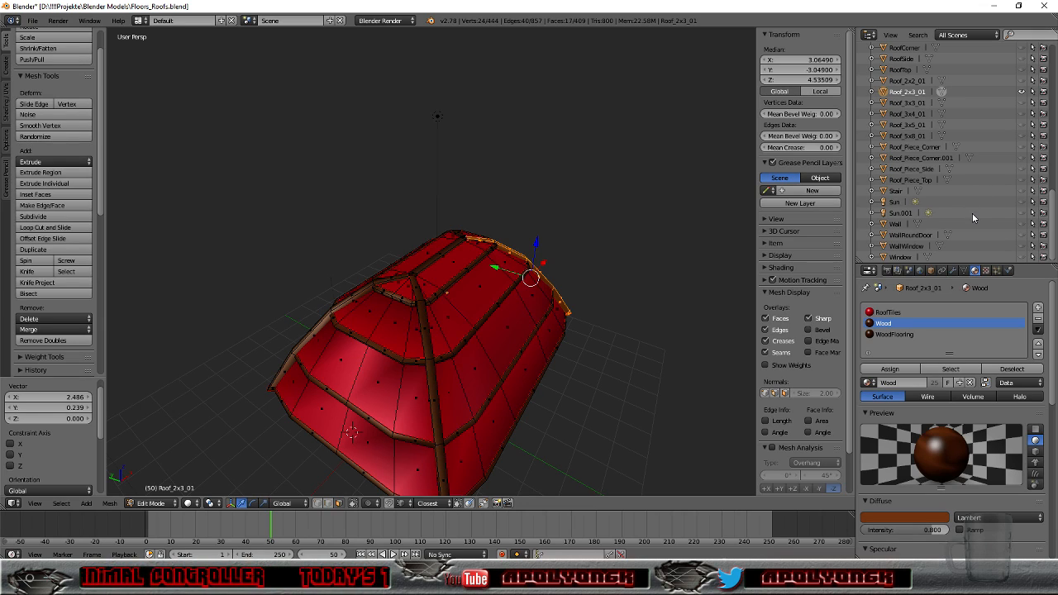
{"action": "scroll", "coordinate": [971, 221], "scroll_direction": "up", "scroll_amount": 4}
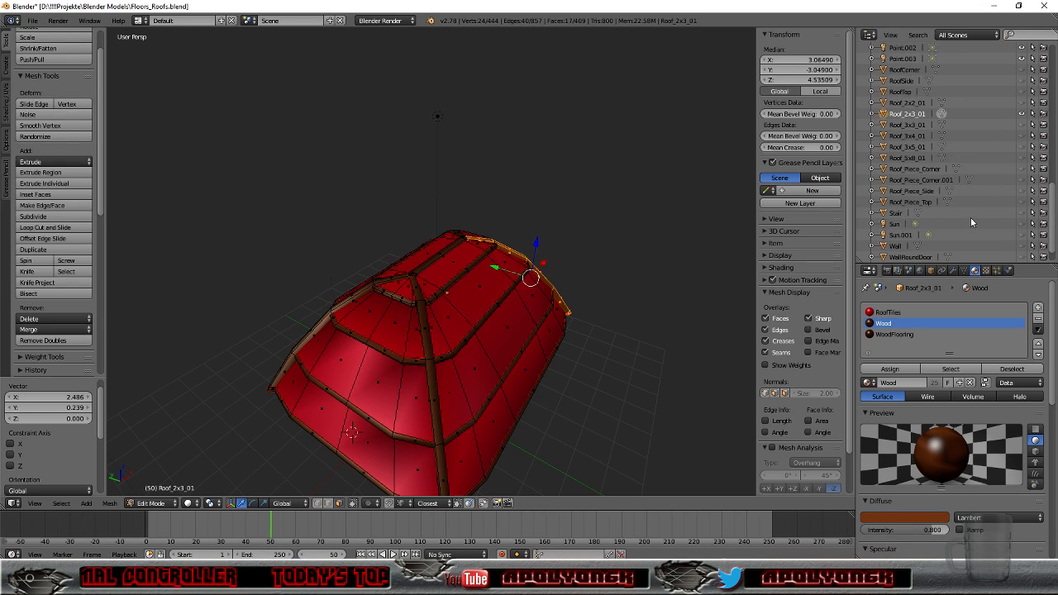
{"action": "scroll", "coordinate": [970, 218], "scroll_direction": "up", "scroll_amount": 4}
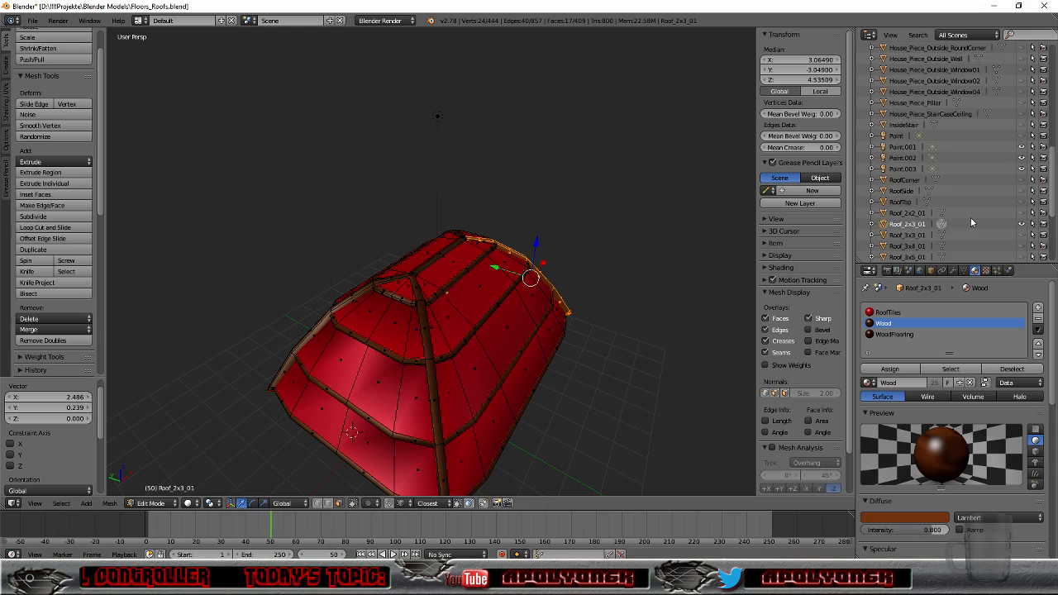
{"action": "scroll", "coordinate": [970, 217], "scroll_direction": "up", "scroll_amount": 4}
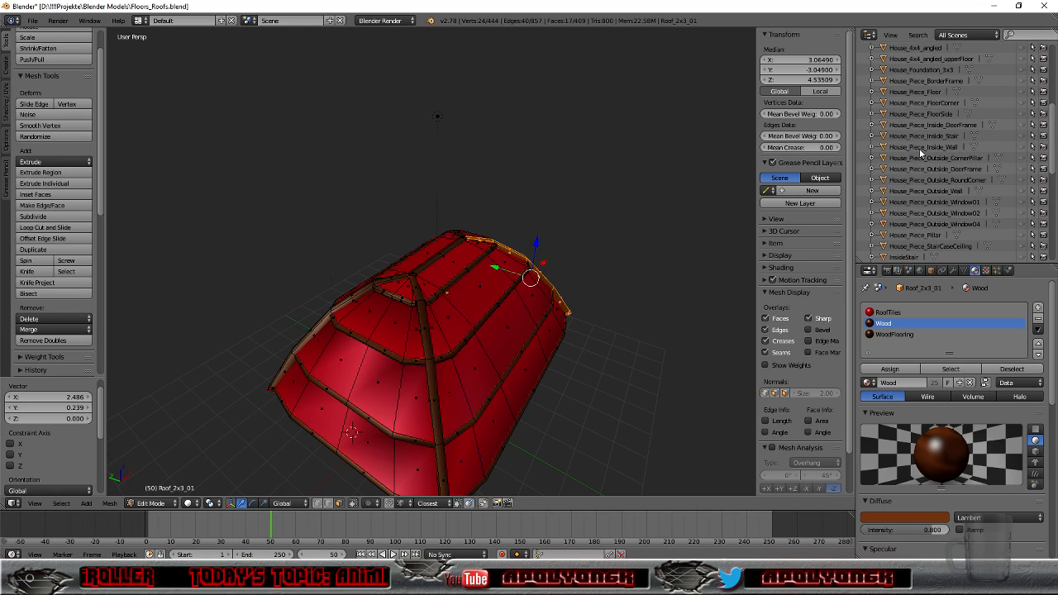
{"action": "scroll", "coordinate": [640, 307], "scroll_direction": "down", "scroll_amount": 4}
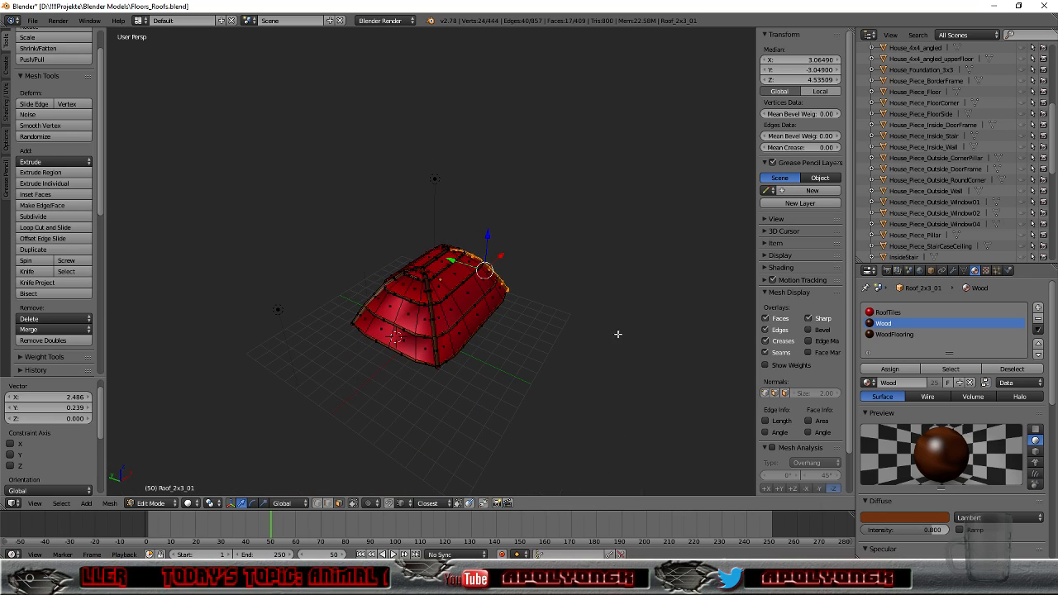
{"action": "left_click", "coordinate": [151, 503]}
{"action": "left_click", "coordinate": [177, 487]}
{"action": "middle_click_drag", "start_coordinate": [499, 420], "coordinate": [564, 375]}
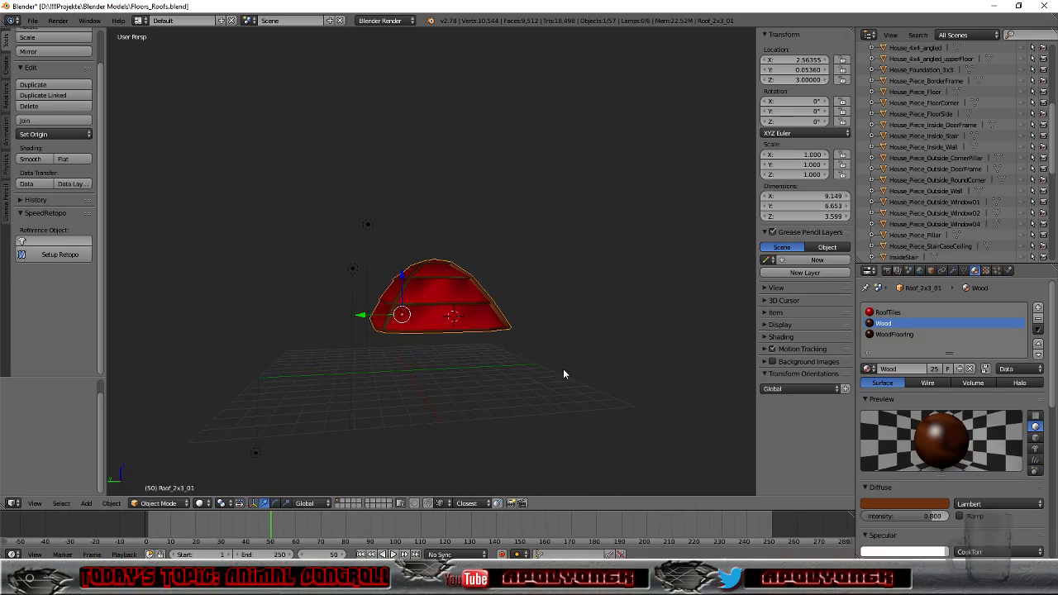
{"action": "scroll", "coordinate": [974, 209], "scroll_direction": "down", "scroll_amount": 5}
{"action": "scroll", "coordinate": [981, 189], "scroll_direction": "down", "scroll_amount": 2}
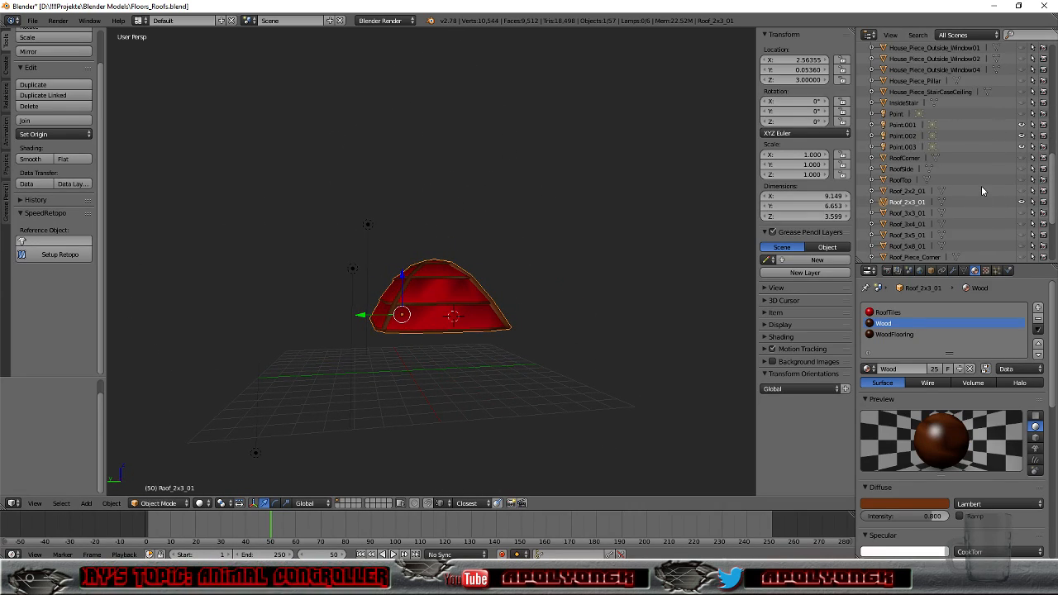
{"action": "left_click", "coordinate": [1021, 202]}
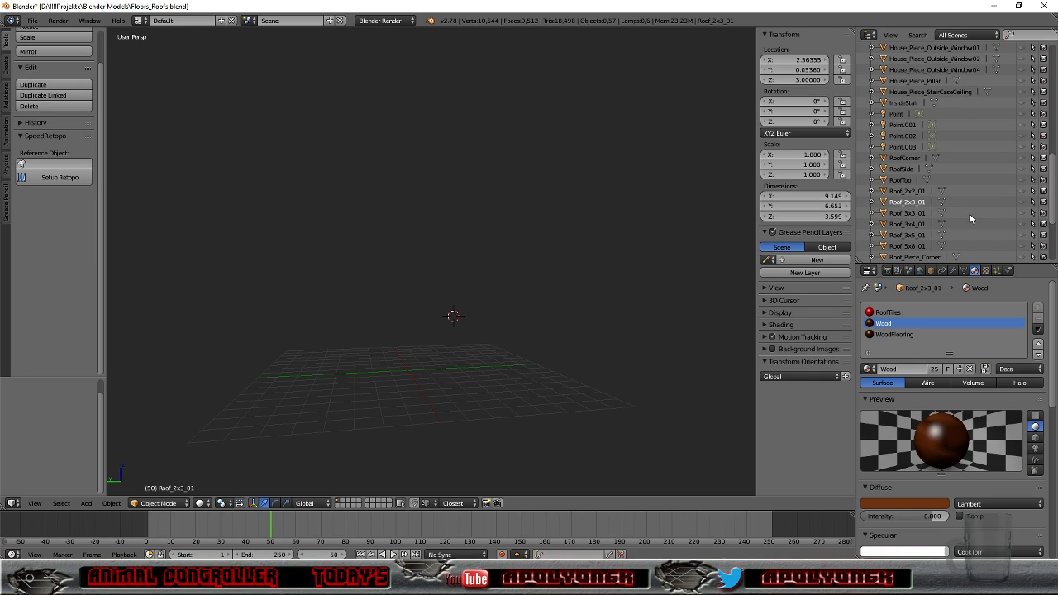
Step: Unhide the RoofSide piece to inspect its shape, and hide it again
{"action": "left_click", "coordinate": [1022, 169]}
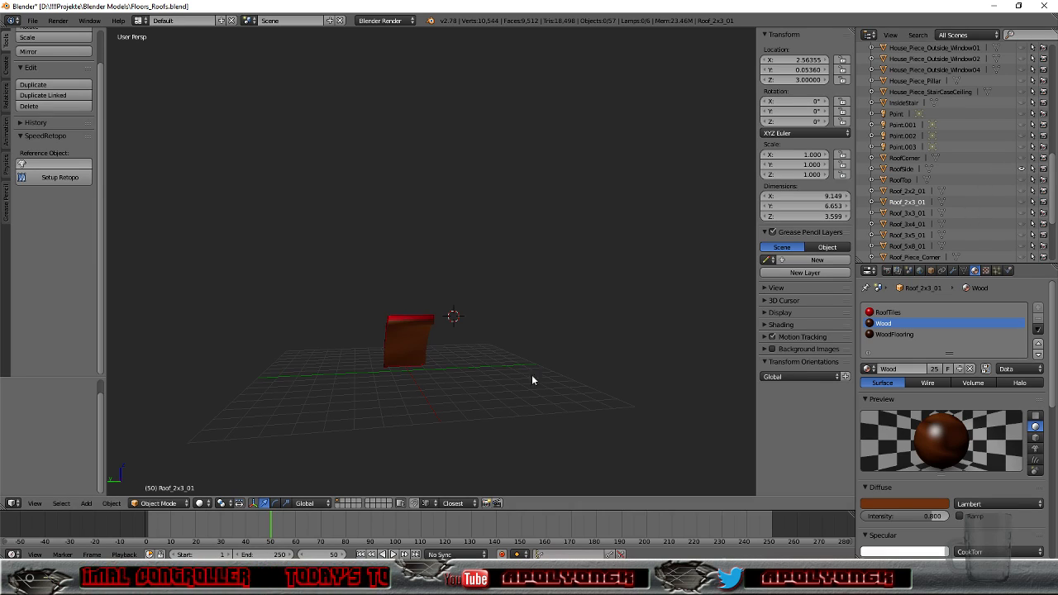
{"action": "scroll", "coordinate": [405, 436], "scroll_direction": "up", "scroll_amount": 3}
{"action": "middle_click_drag", "start_coordinate": [407, 439], "coordinate": [561, 448]}
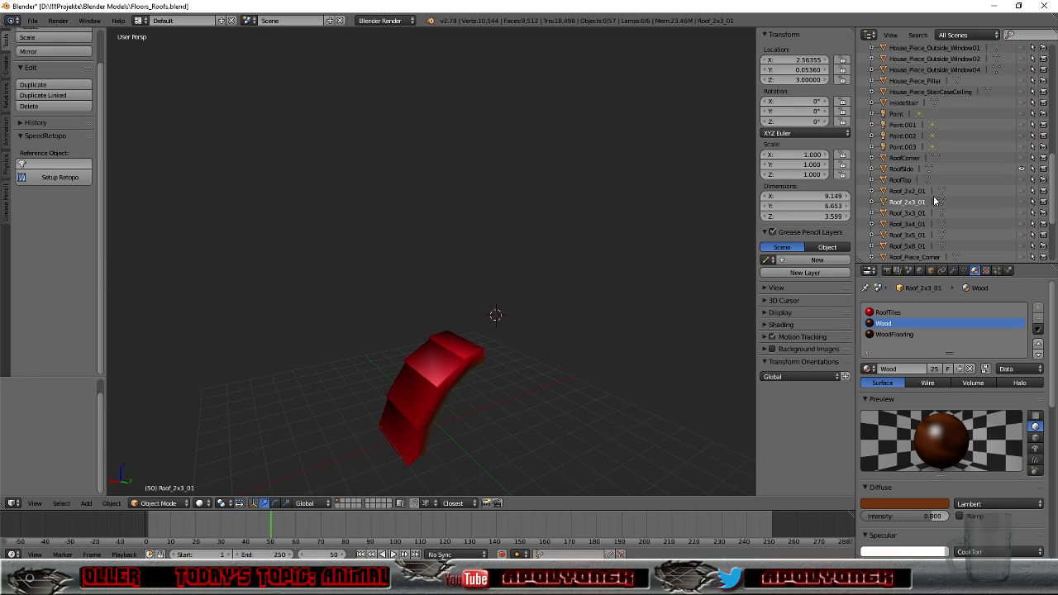
{"action": "left_click", "coordinate": [1021, 170]}
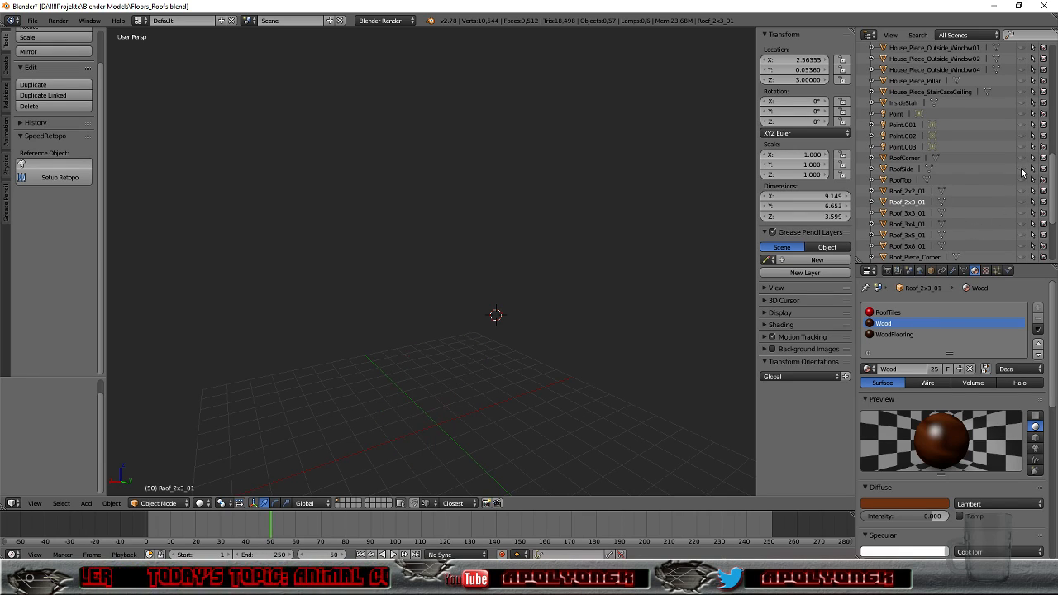
Step: Unhide House_Piece_Pillar to inspect the pillar's geometry, and hide it again
{"action": "scroll", "coordinate": [945, 191], "scroll_direction": "up", "scroll_amount": 5}
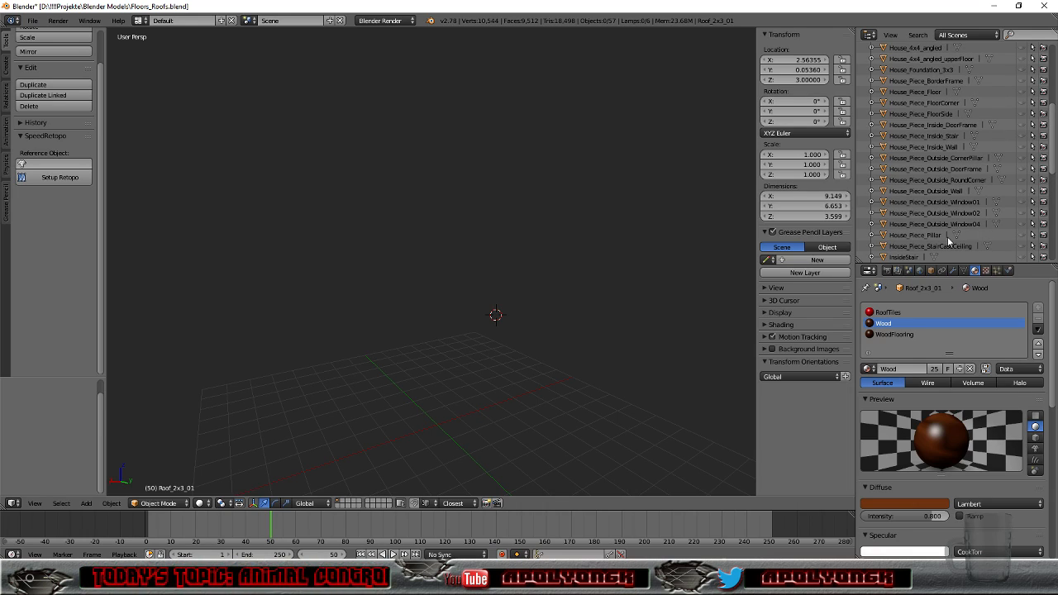
{"action": "left_click", "coordinate": [917, 236]}
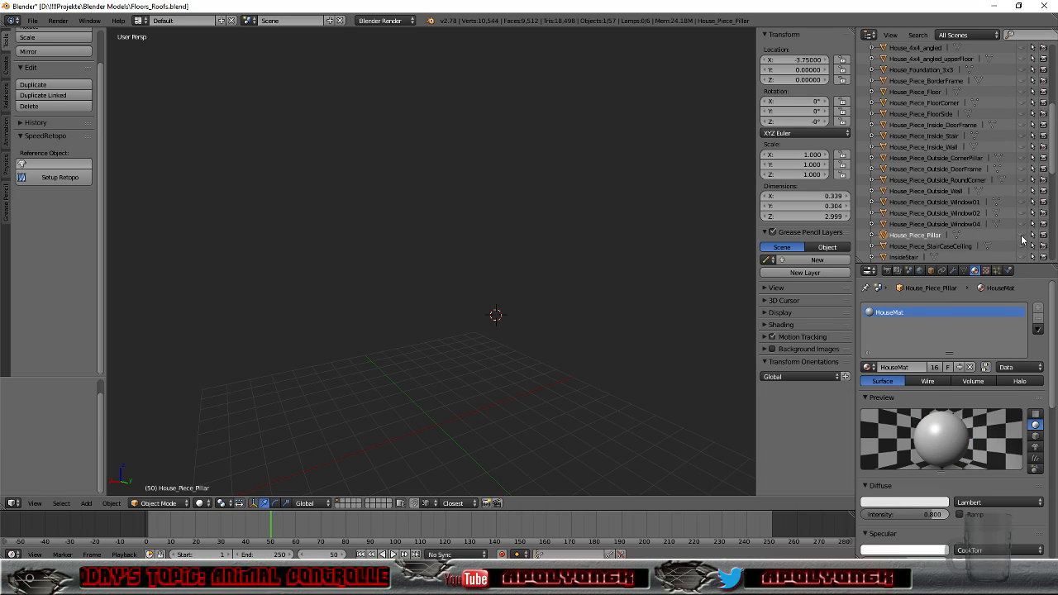
{"action": "left_click", "coordinate": [1022, 235]}
{"action": "middle_click_drag", "start_coordinate": [476, 430], "coordinate": [548, 386]}
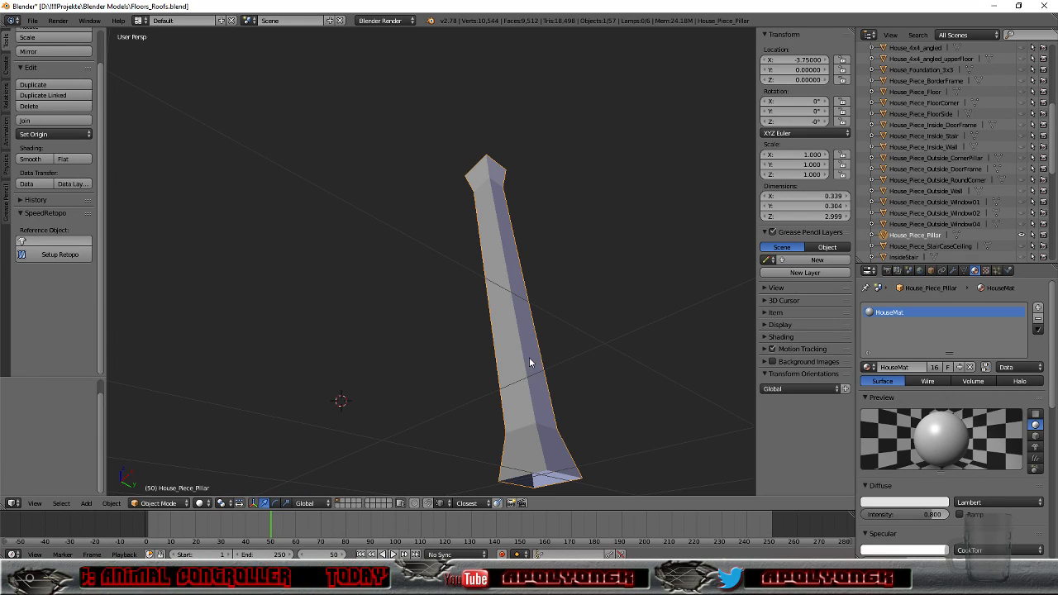
{"action": "left_click", "coordinate": [951, 225]}
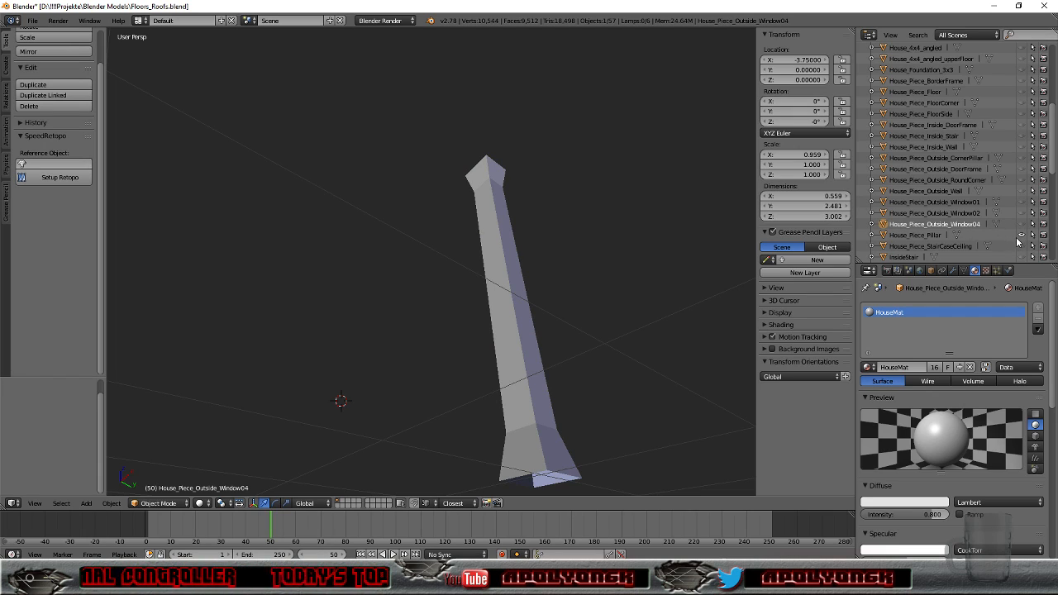
{"action": "left_click", "coordinate": [1021, 236]}
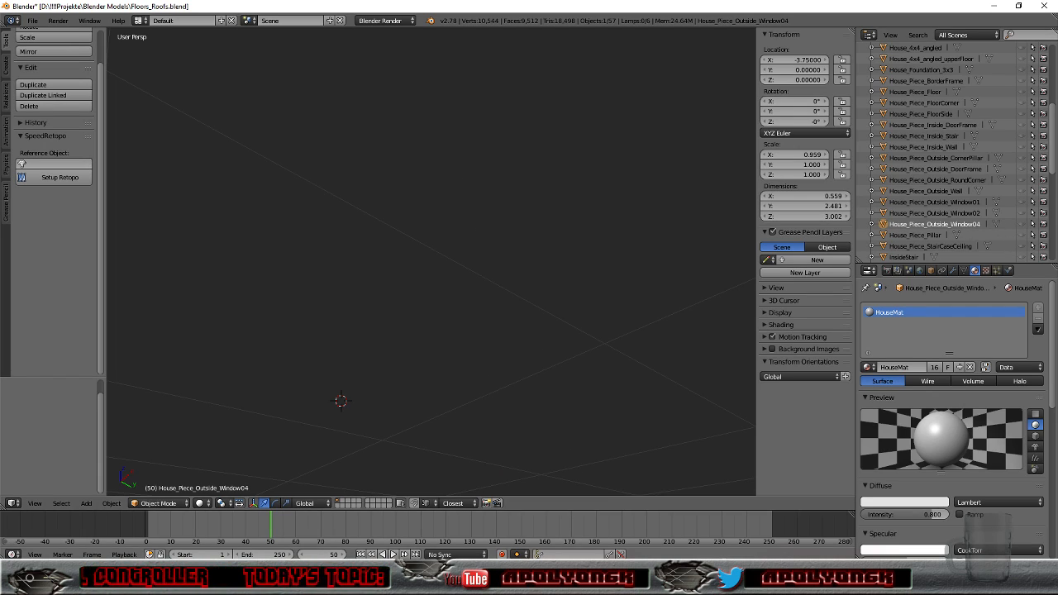
Step: Switch to the Unreal Editor, open the HousePieces folder, enlarge the asset area, and select the RoofSide mesh
{"action": "left_click", "coordinate": [222, 578]}
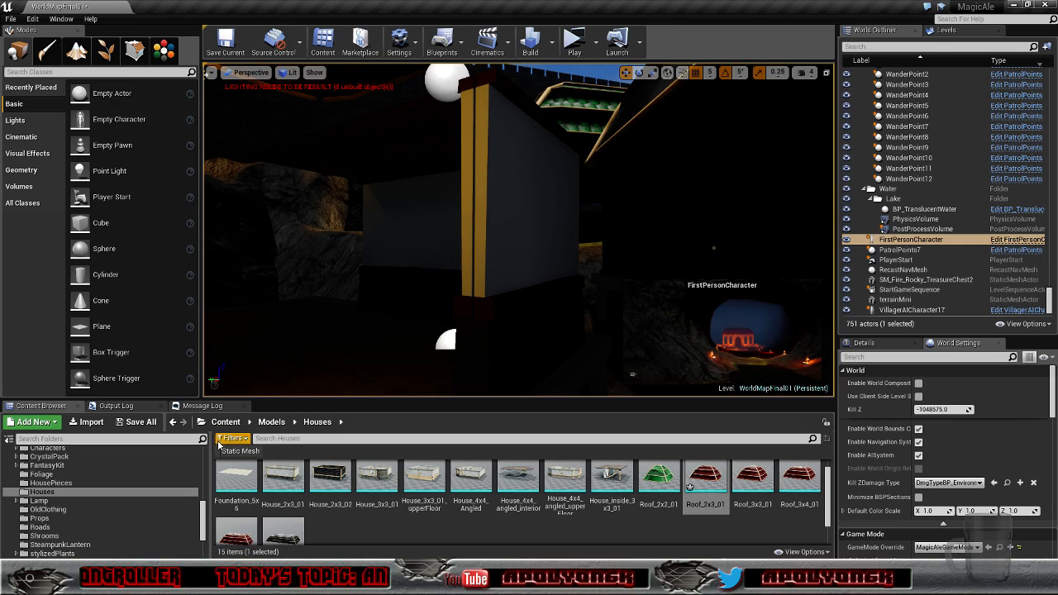
{"action": "left_click", "coordinate": [51, 483]}
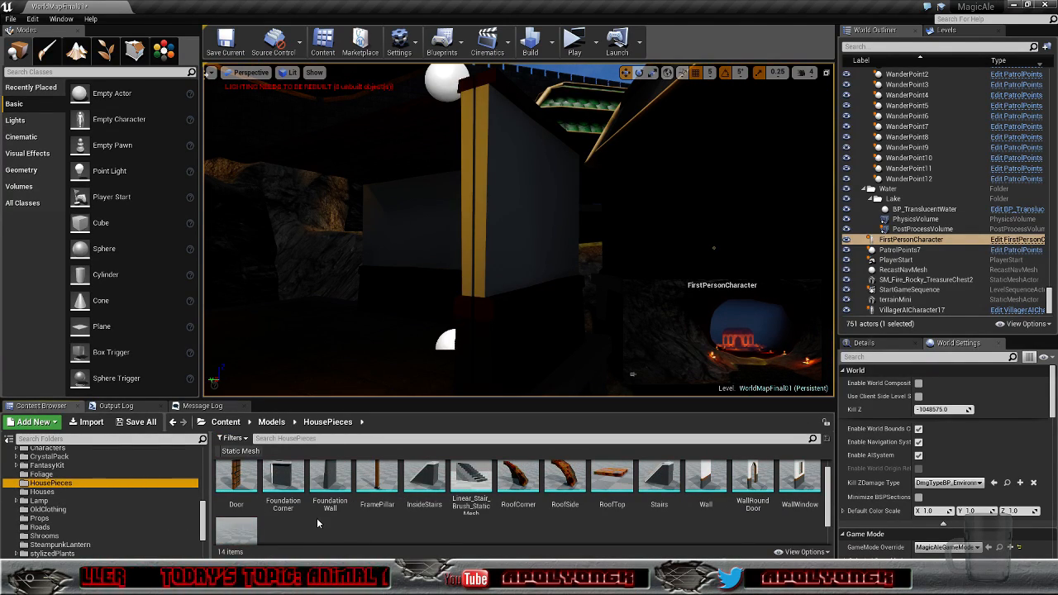
{"action": "left_click", "coordinate": [705, 490]}
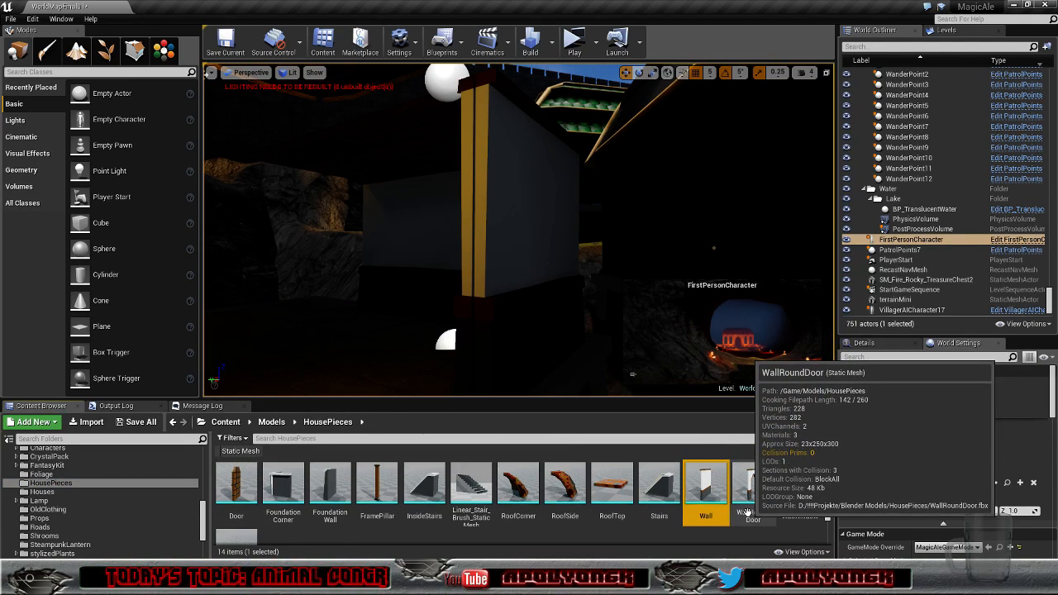
{"action": "left_click_drag", "start_coordinate": [583, 398], "coordinate": [593, 353]}
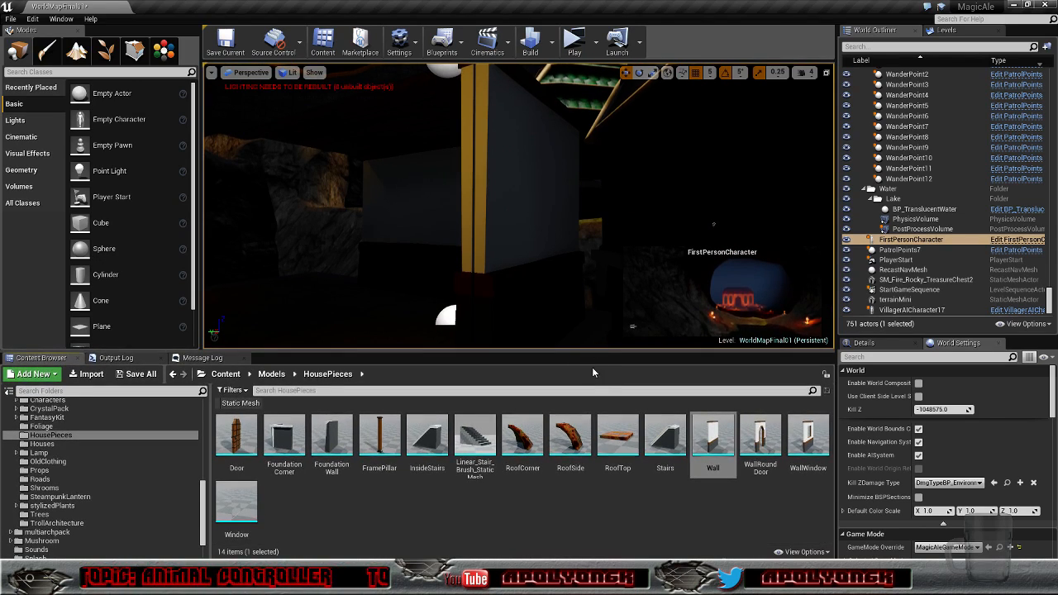
{"action": "left_click", "coordinate": [562, 432]}
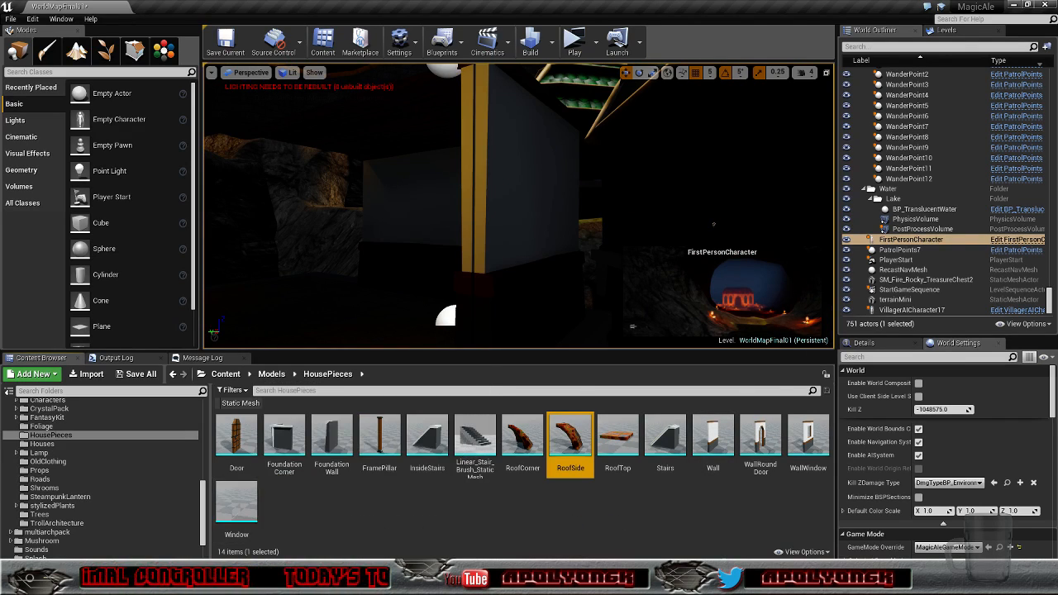
Step: Switch to Blender, start opening another blend file, and look inside the HousePieces folder
{"action": "left_click", "coordinate": [272, 583]}
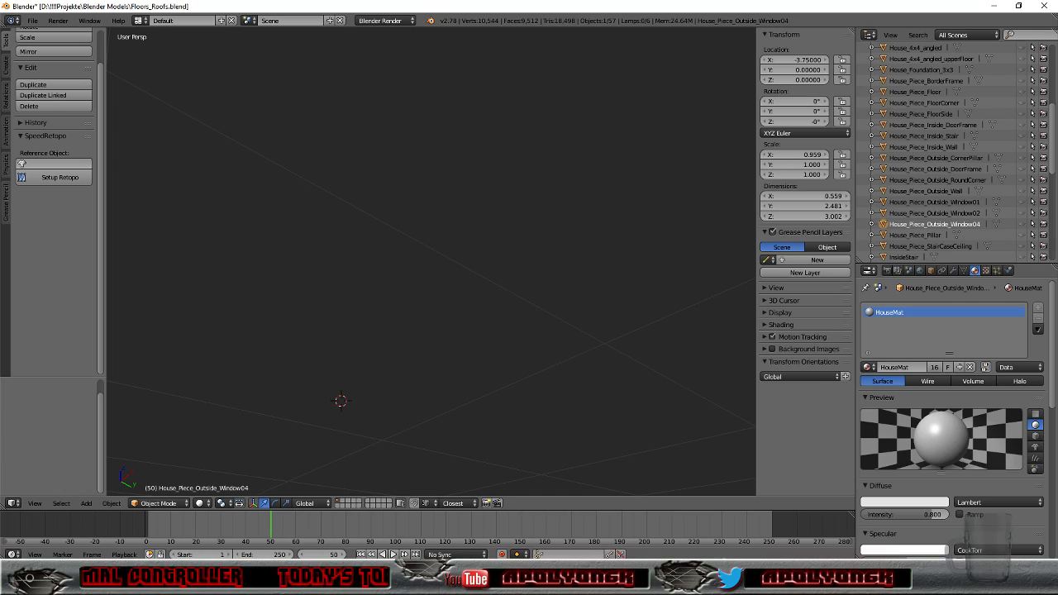
{"action": "left_click", "coordinate": [33, 21]}
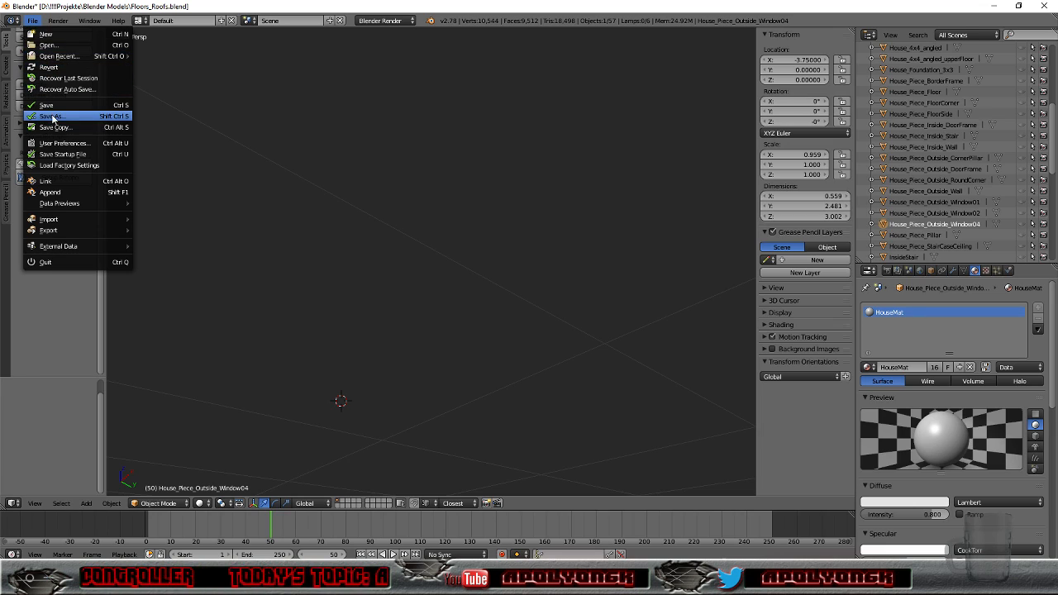
{"action": "left_click", "coordinate": [51, 45]}
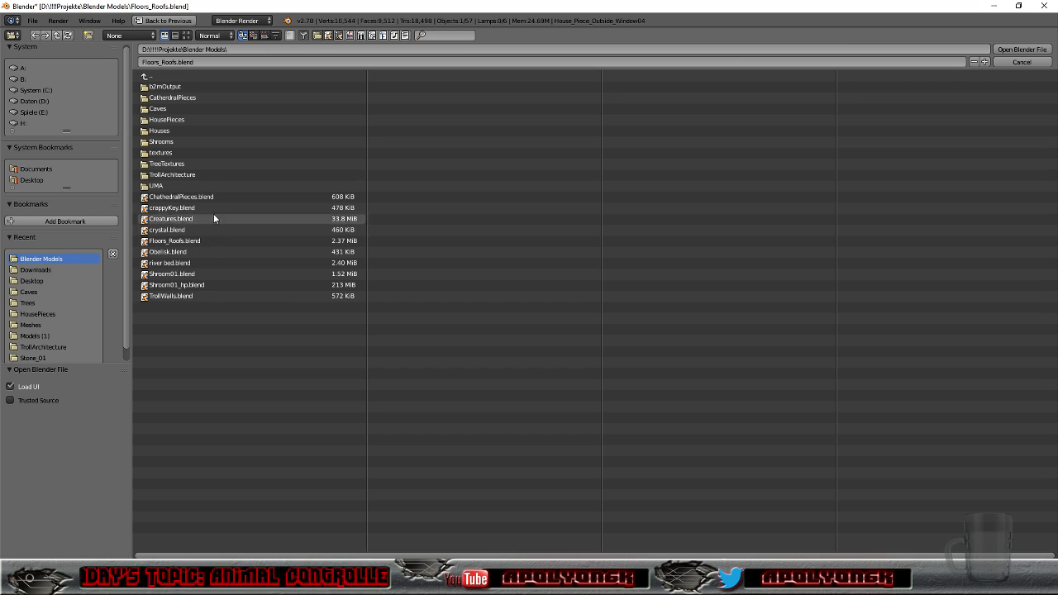
{"action": "left_click", "coordinate": [183, 121]}
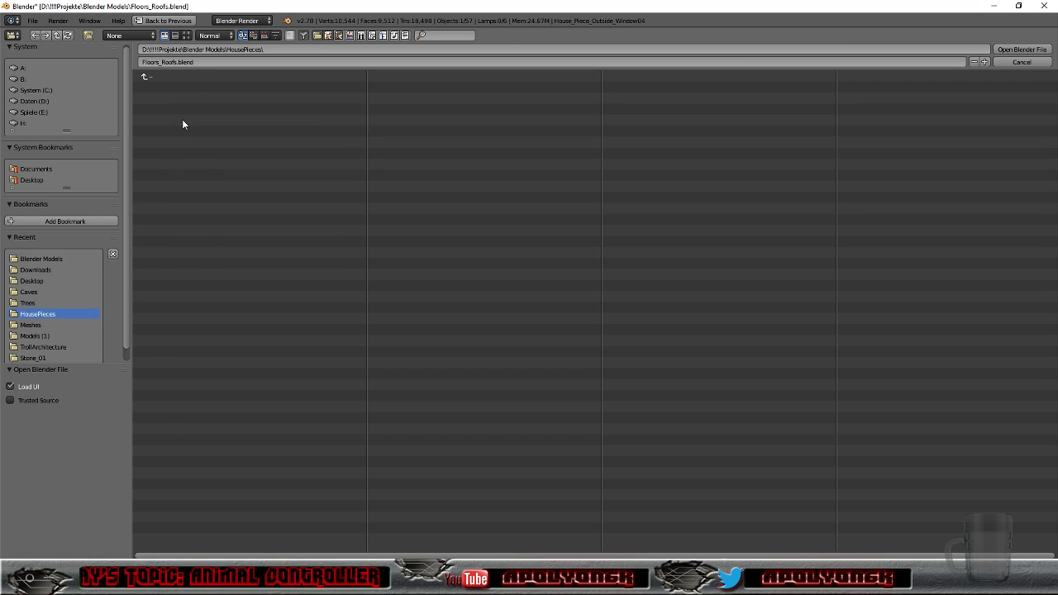
{"action": "left_click", "coordinate": [154, 77]}
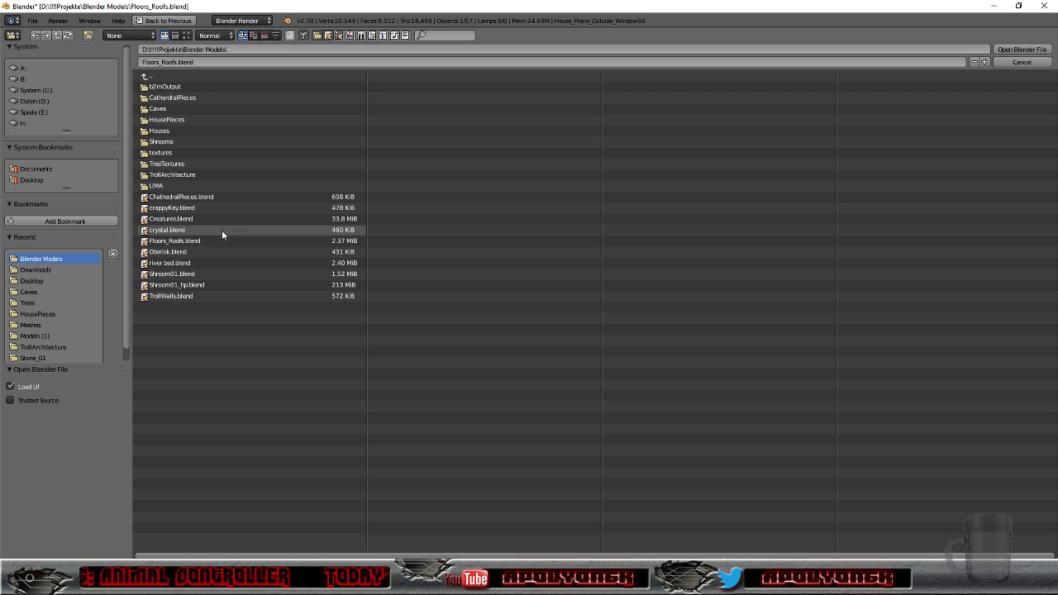
{"action": "left_click", "coordinate": [1045, 6]}
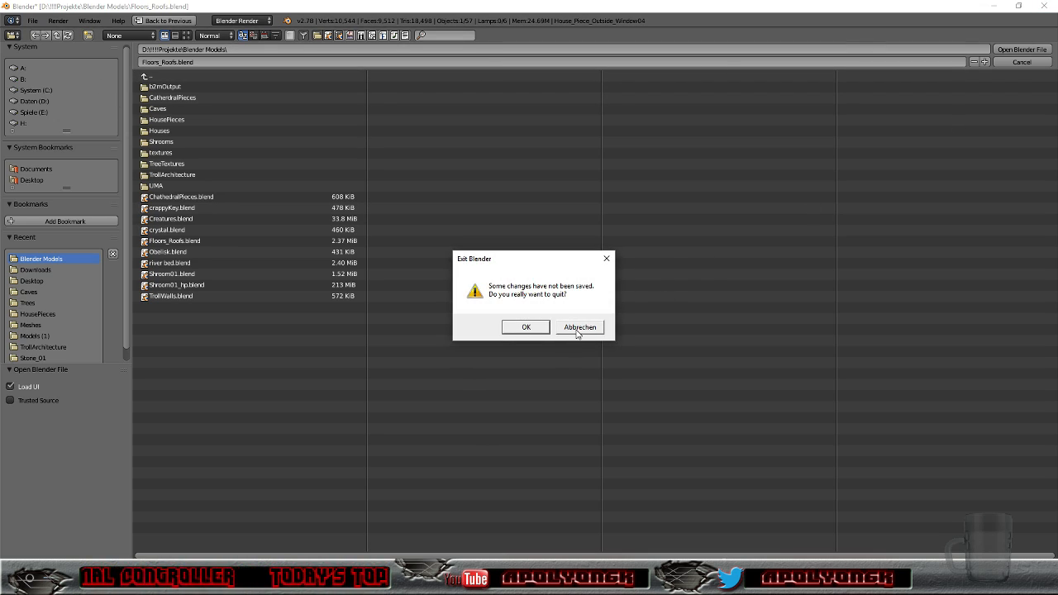
{"action": "left_click", "coordinate": [577, 329]}
{"action": "left_click", "coordinate": [1006, 61]}
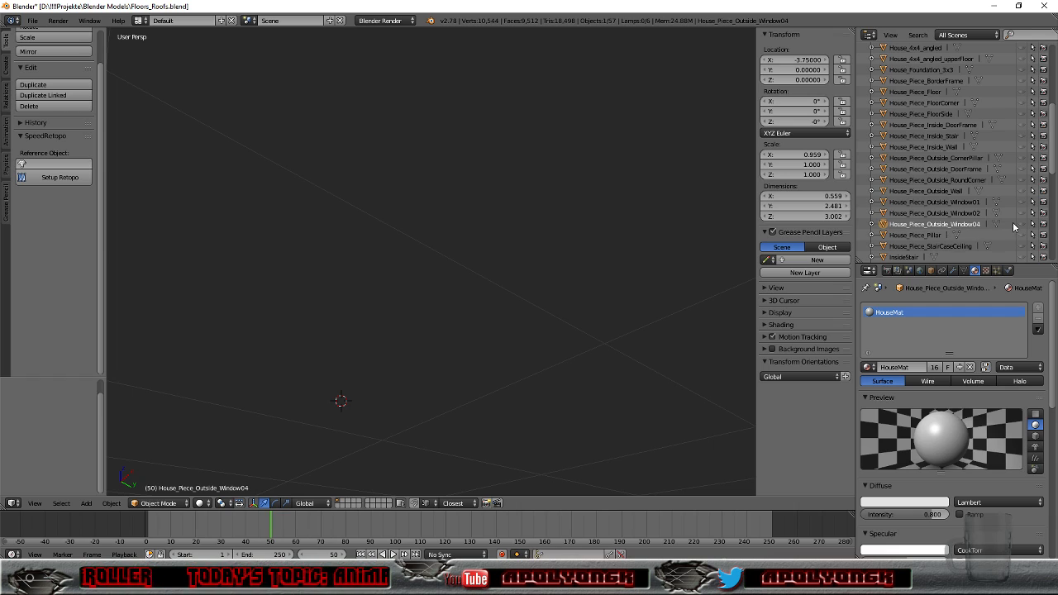
Step: Unhide House_Piece_Outside_Window04 and examine the wall piece in the 3D view
{"action": "left_click", "coordinate": [1020, 225]}
{"action": "scroll", "coordinate": [592, 438], "scroll_direction": "down", "scroll_amount": 4}
{"action": "key", "text": "g"}
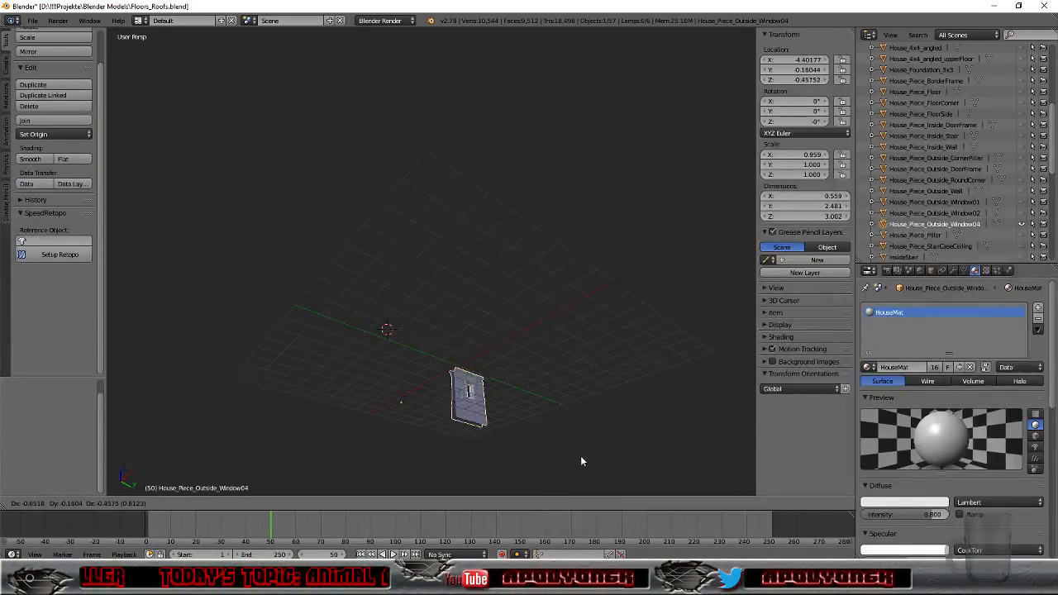
{"action": "key", "text": "Escape"}
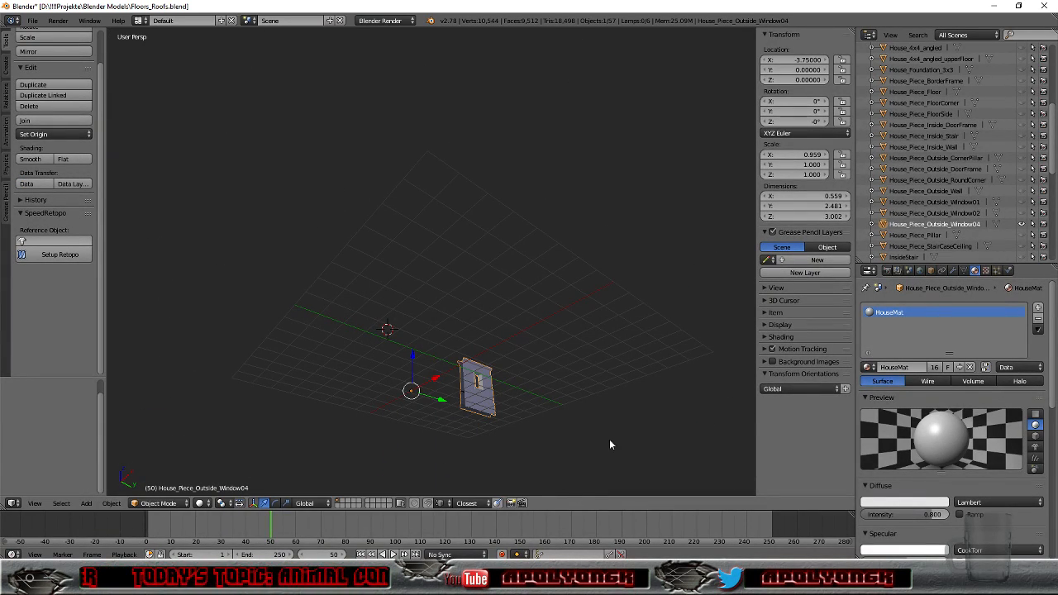
{"action": "middle_click_drag", "start_coordinate": [590, 480], "coordinate": [427, 304]}
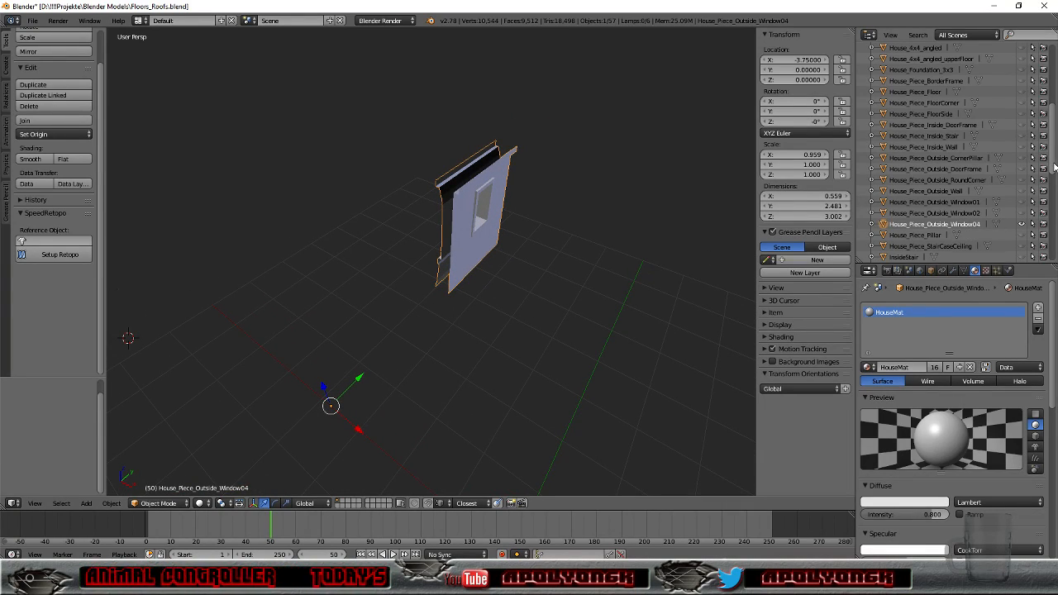
Step: Make FoundationCorner visible in the scene and hide House_Piece_Outside_Window04
{"action": "scroll", "coordinate": [1055, 167], "scroll_direction": "up", "scroll_amount": 5}
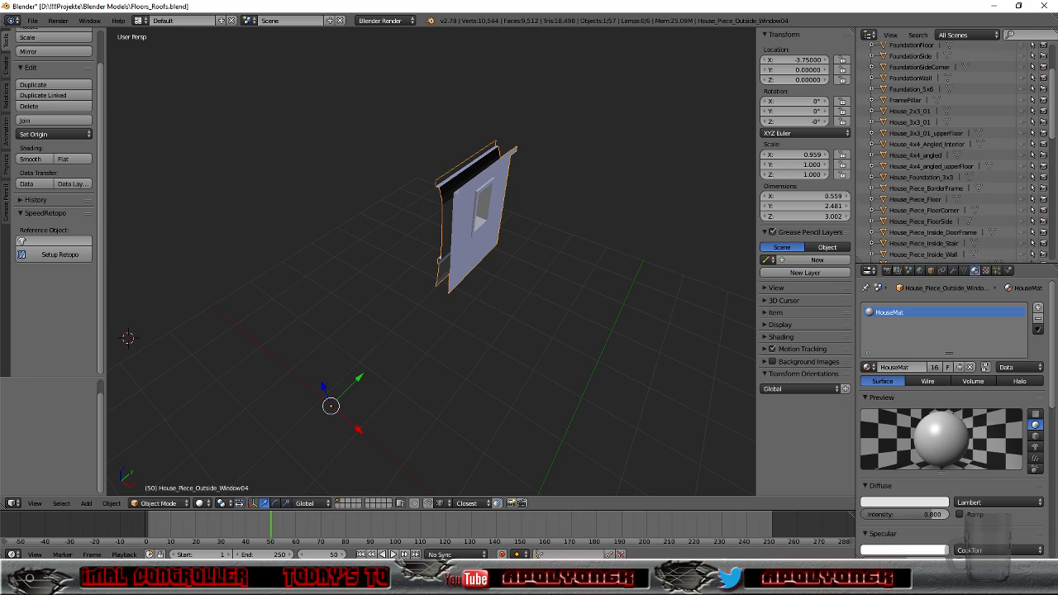
{"action": "scroll", "coordinate": [951, 152], "scroll_direction": "up", "scroll_amount": 3}
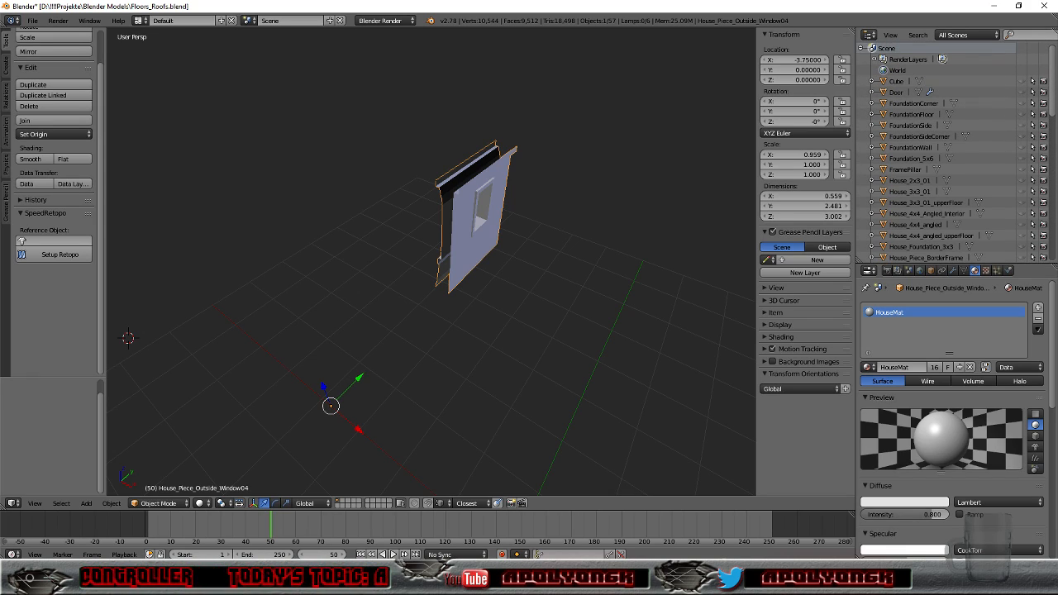
{"action": "left_click", "coordinate": [1021, 104]}
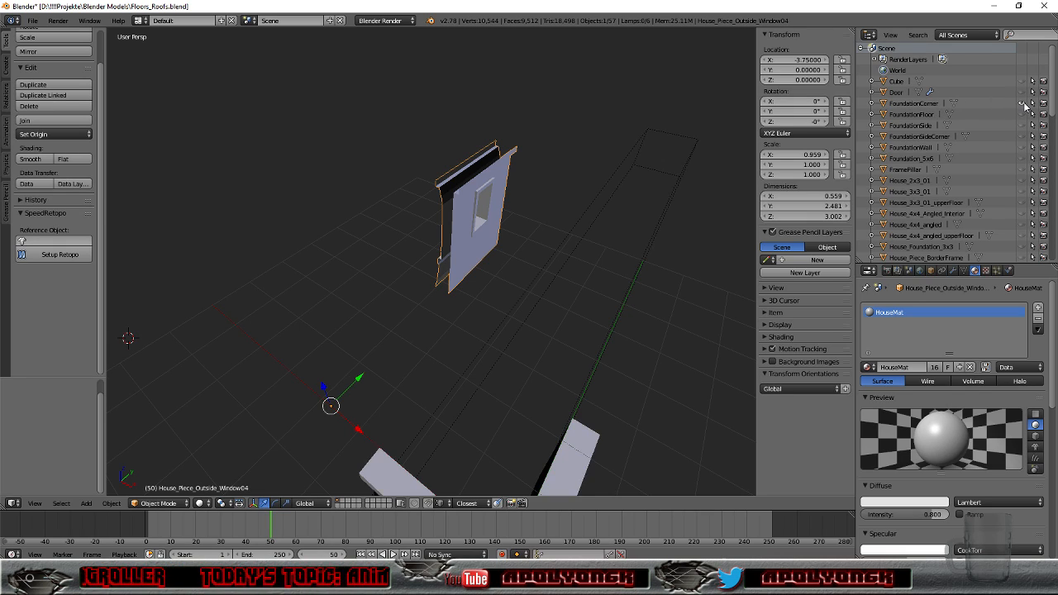
{"action": "scroll", "coordinate": [1018, 175], "scroll_direction": "down", "scroll_amount": 12}
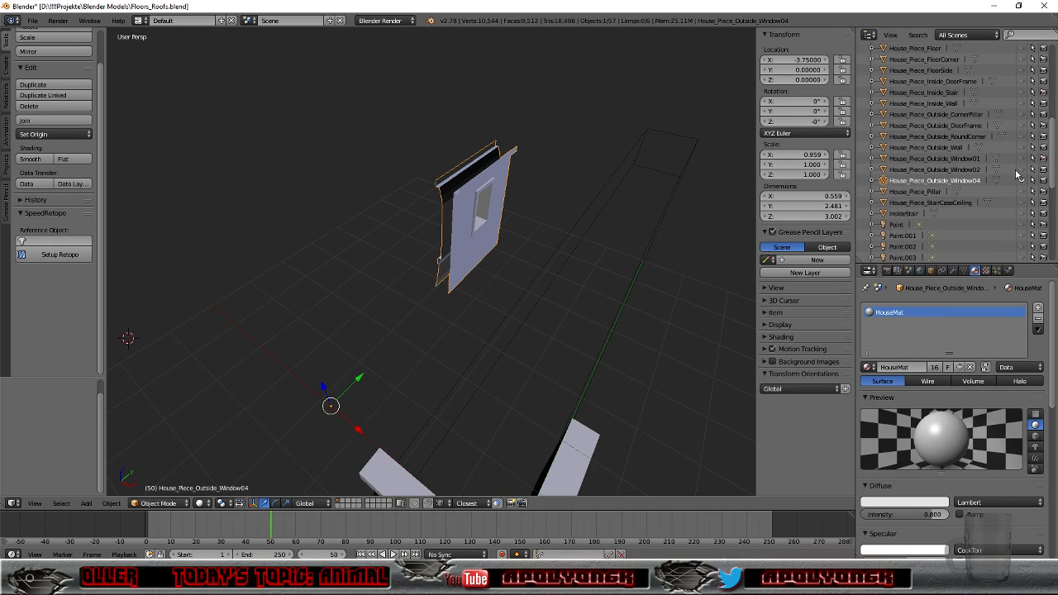
{"action": "left_click", "coordinate": [1022, 182]}
{"action": "scroll", "coordinate": [639, 417], "scroll_direction": "down", "scroll_amount": 9}
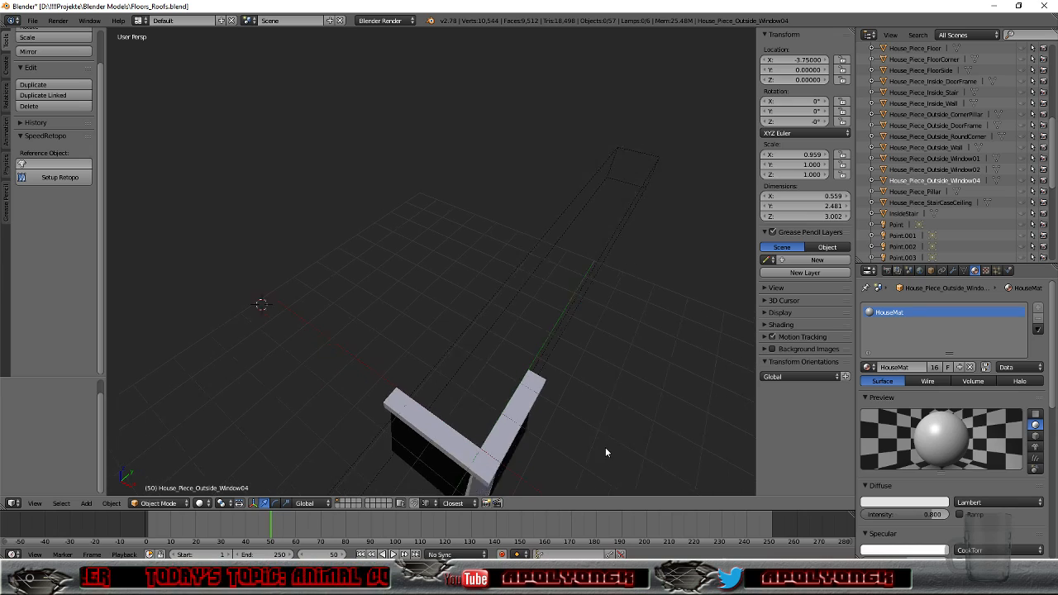
{"action": "middle_click_drag", "start_coordinate": [603, 452], "coordinate": [515, 184]}
{"action": "scroll", "coordinate": [526, 247], "scroll_direction": "up", "scroll_amount": 5}
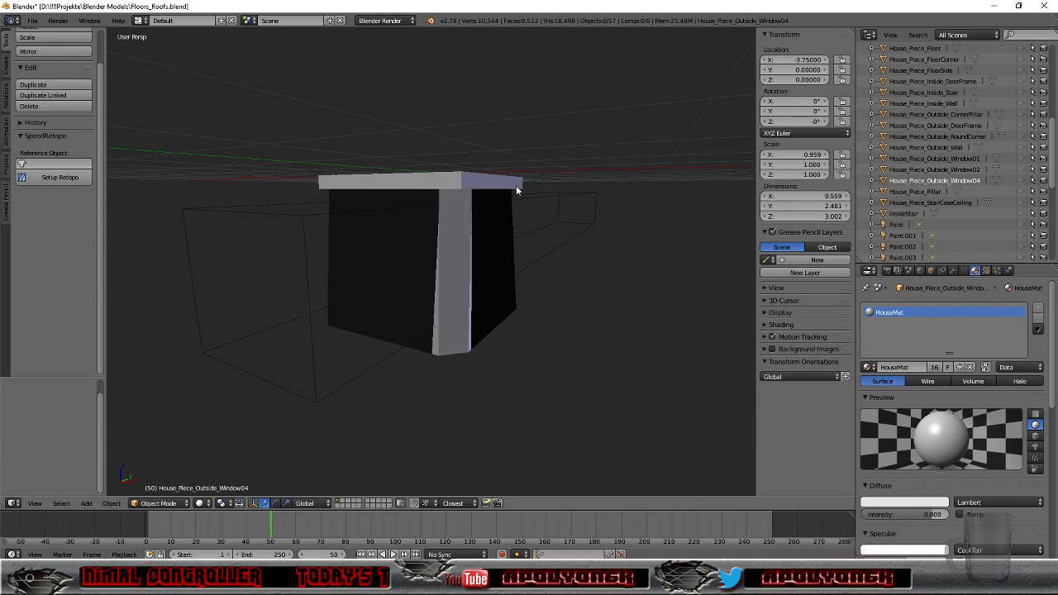
Step: Select the FoundationCorner object and examine its walls and top ledge from several sides
{"action": "right_click", "coordinate": [447, 236]}
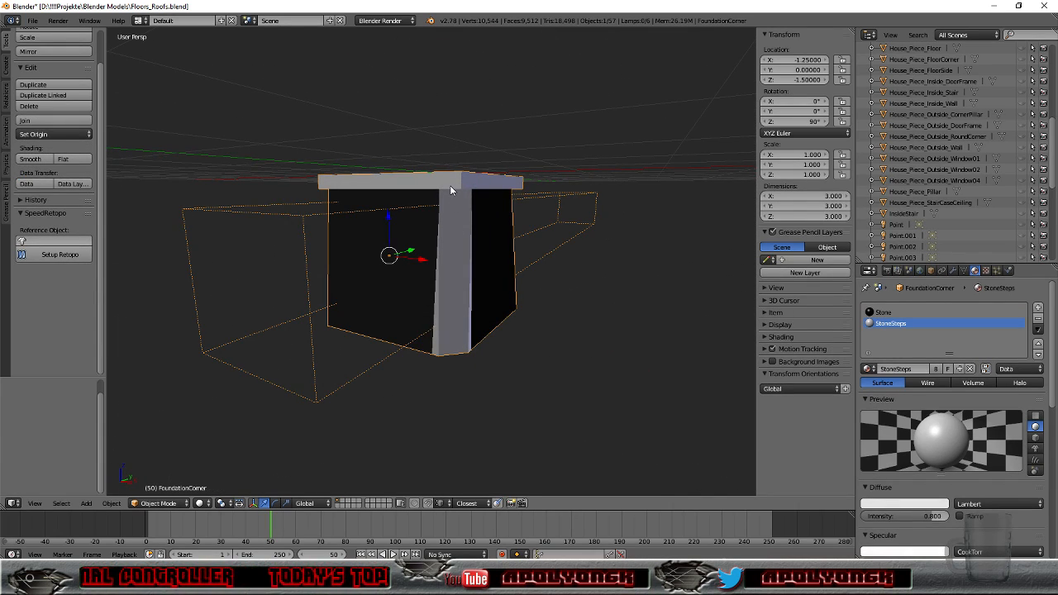
{"action": "middle_click_drag", "start_coordinate": [496, 305], "coordinate": [527, 379]}
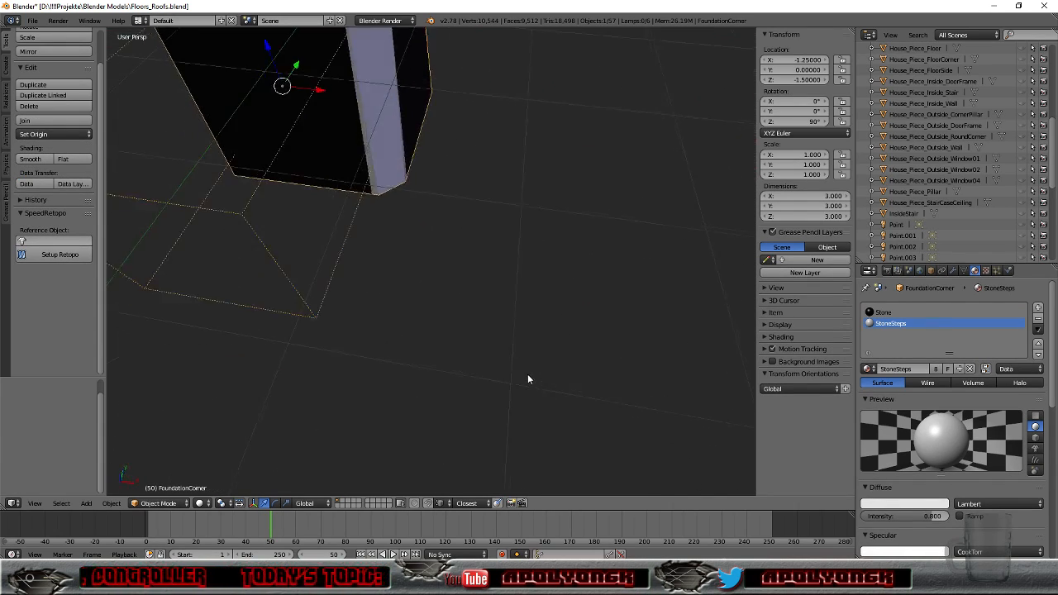
{"action": "scroll", "coordinate": [487, 323], "scroll_direction": "down", "scroll_amount": 8}
{"action": "middle_click_drag", "start_coordinate": [485, 333], "coordinate": [747, 404]}
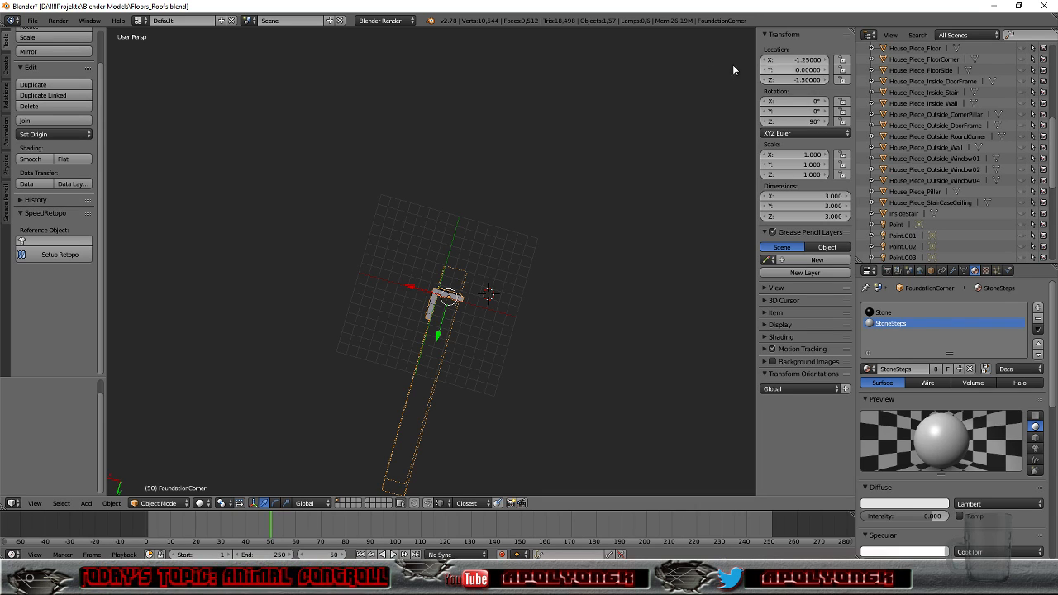
{"action": "scroll", "coordinate": [540, 357], "scroll_direction": "up", "scroll_amount": 8}
{"action": "middle_click_drag", "start_coordinate": [540, 357], "coordinate": [409, 371]}
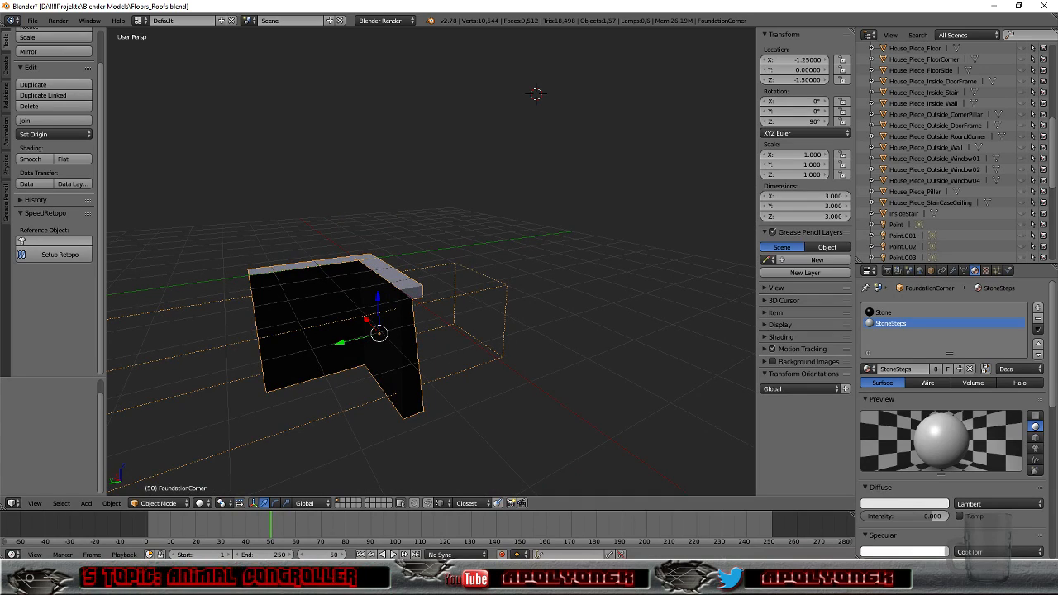
Step: Switch to Unreal Editor, examine the house foundation placed in the level, and return to Blender
{"action": "key", "text": "alt+Tab"}
{"action": "scroll", "coordinate": [586, 272], "scroll_direction": "down", "scroll_amount": 8}
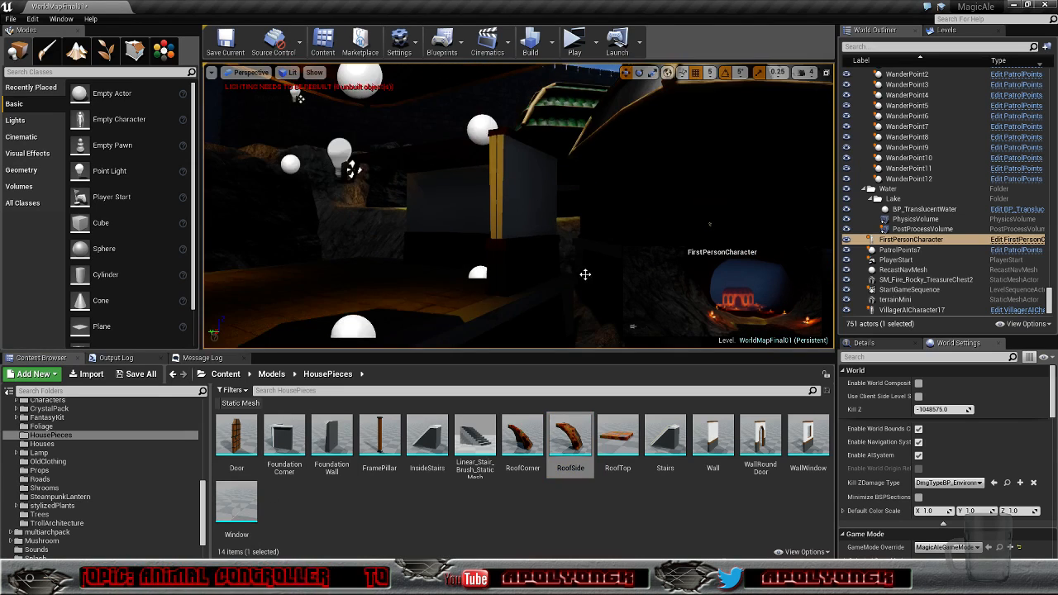
{"action": "right_click_drag", "start_coordinate": [586, 272], "coordinate": [678, 261]}
{"action": "right_click_drag", "start_coordinate": [390, 76], "coordinate": [326, 92]}
{"action": "mouse_move", "coordinate": [632, 327]}
{"action": "right_mouse_down"}
{"action": "mouse_move", "coordinate": [657, 322]}
{"action": "mouse_move", "coordinate": [629, 331]}
{"action": "right_mouse_up"}
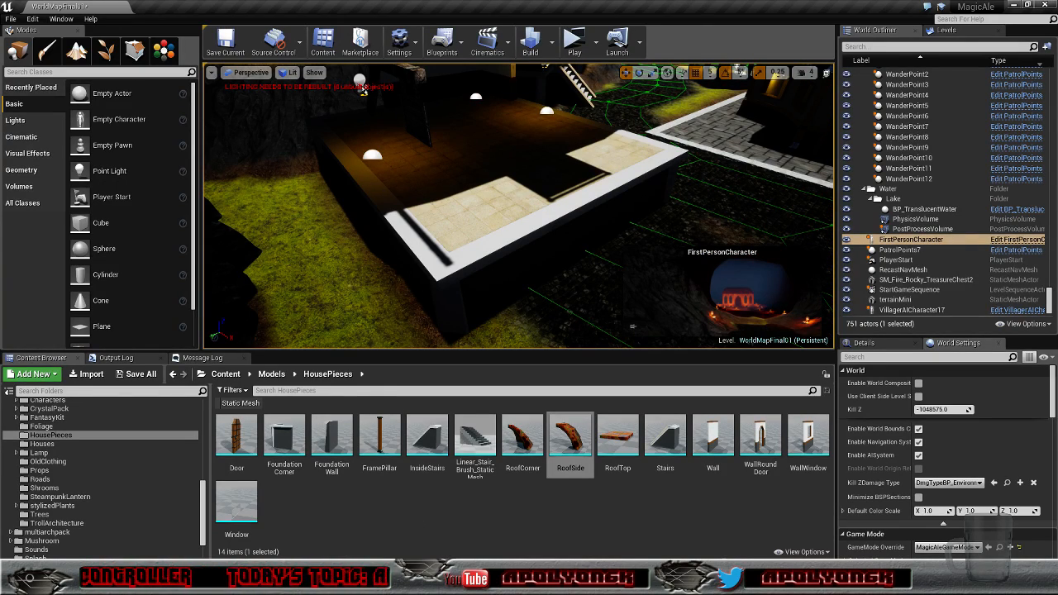
{"action": "left_click", "coordinate": [234, 580]}
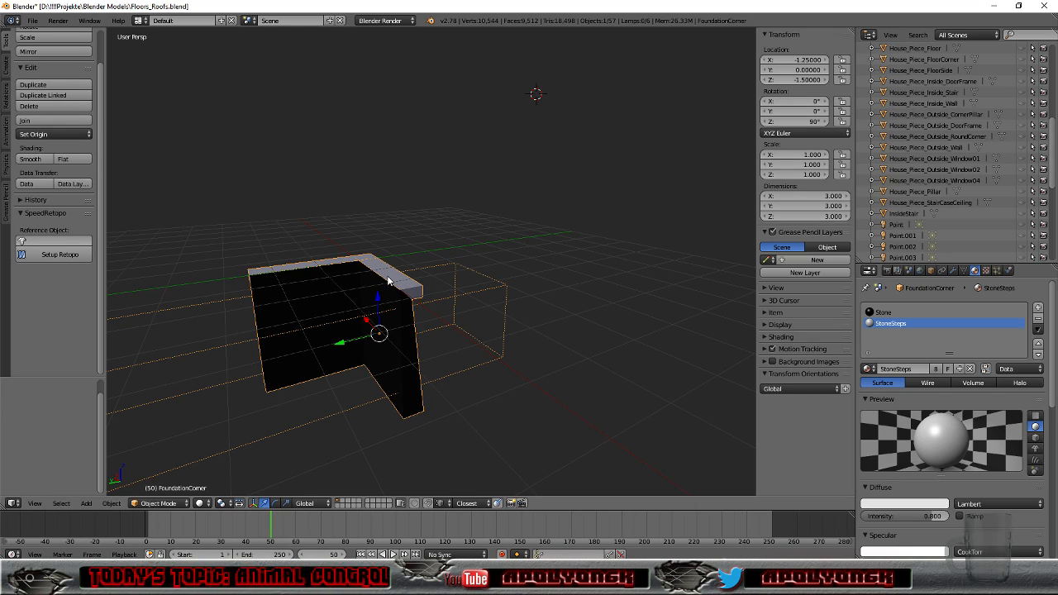
Step: Change to the UV Editing screen layout and put FoundationCorner into Edit Mode to show its UV map
{"action": "left_click", "coordinate": [138, 26]}
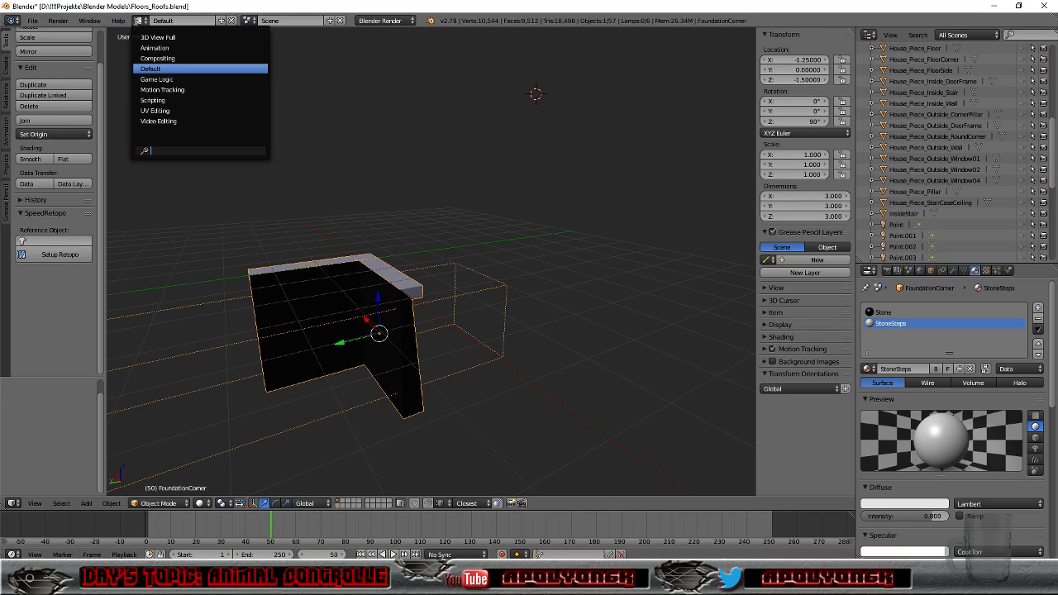
{"action": "left_click", "coordinate": [142, 110]}
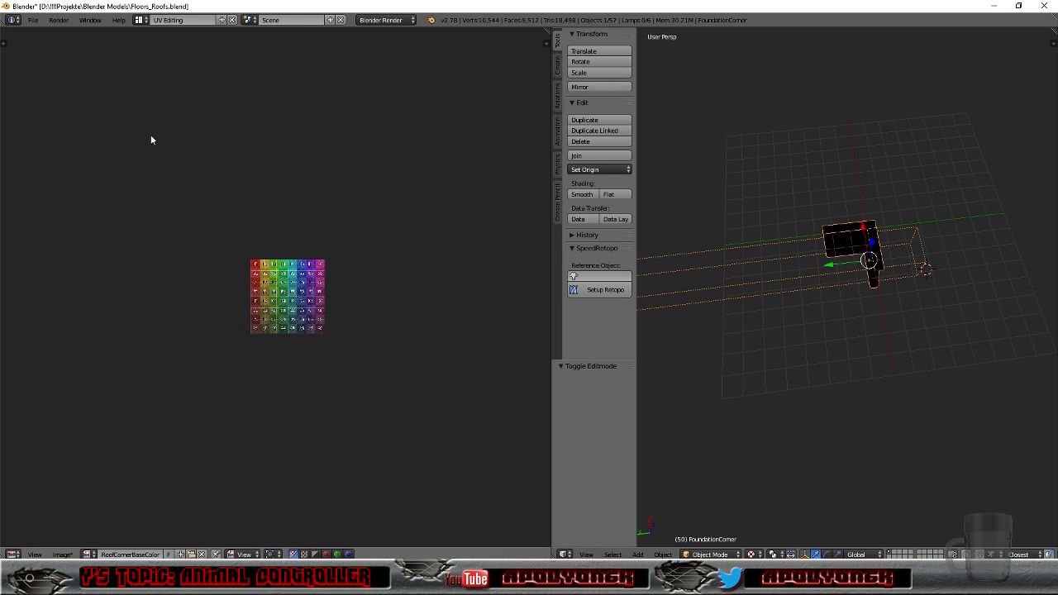
{"action": "left_click", "coordinate": [690, 552]}
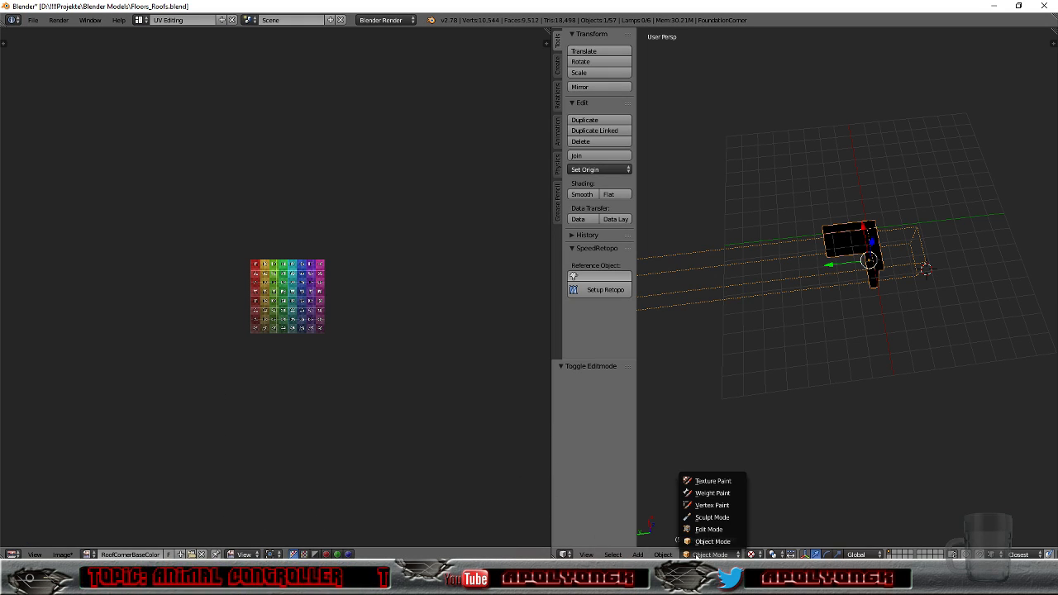
{"action": "left_click", "coordinate": [708, 534]}
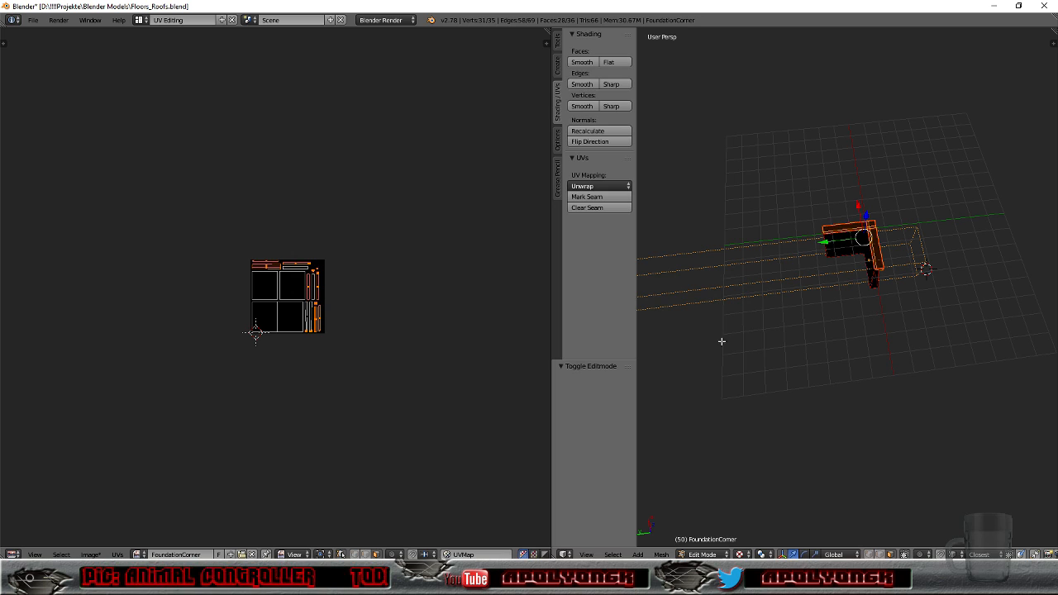
{"action": "scroll", "coordinate": [366, 355], "scroll_direction": "up", "scroll_amount": 7}
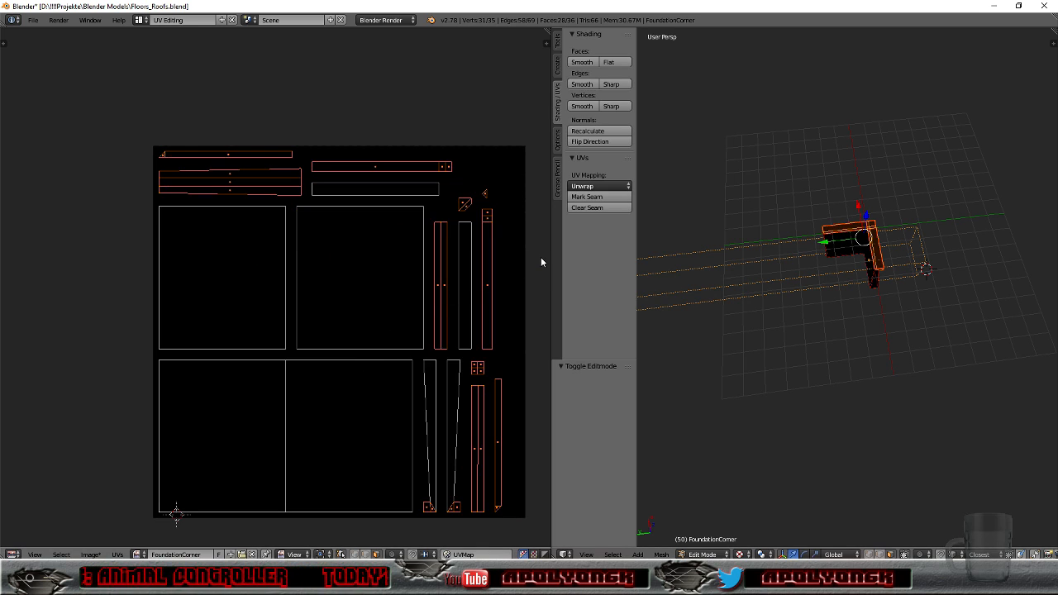
{"action": "scroll", "coordinate": [494, 274], "scroll_direction": "down", "scroll_amount": 3}
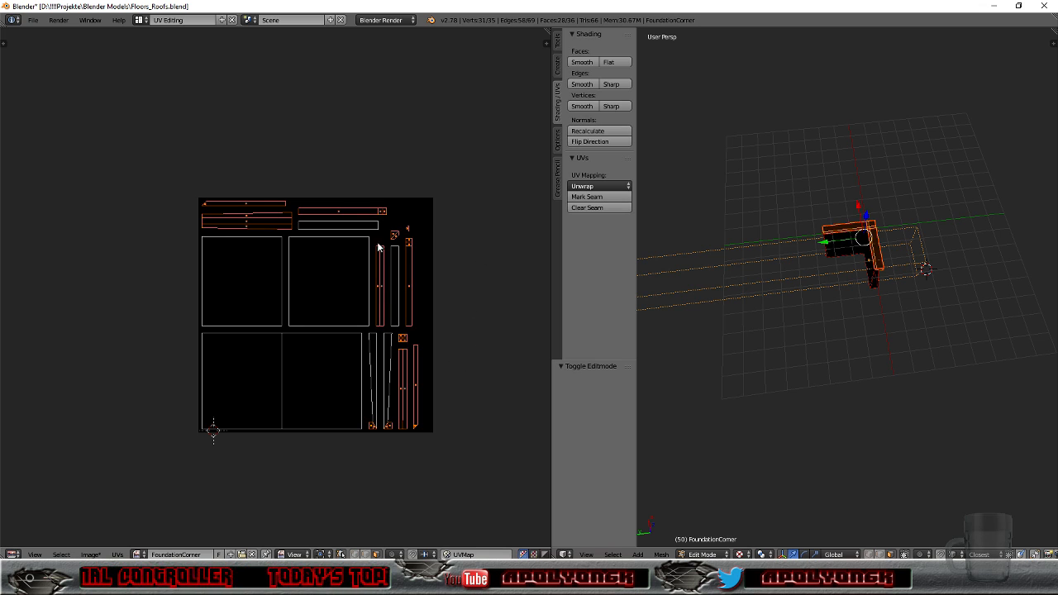
Step: Select the large outer wall face of FoundationCorner and scale its UV island up by about 2.9
{"action": "middle_click_drag", "start_coordinate": [898, 274], "coordinate": [649, 147]}
{"action": "scroll", "coordinate": [852, 241], "scroll_direction": "up", "scroll_amount": 5}
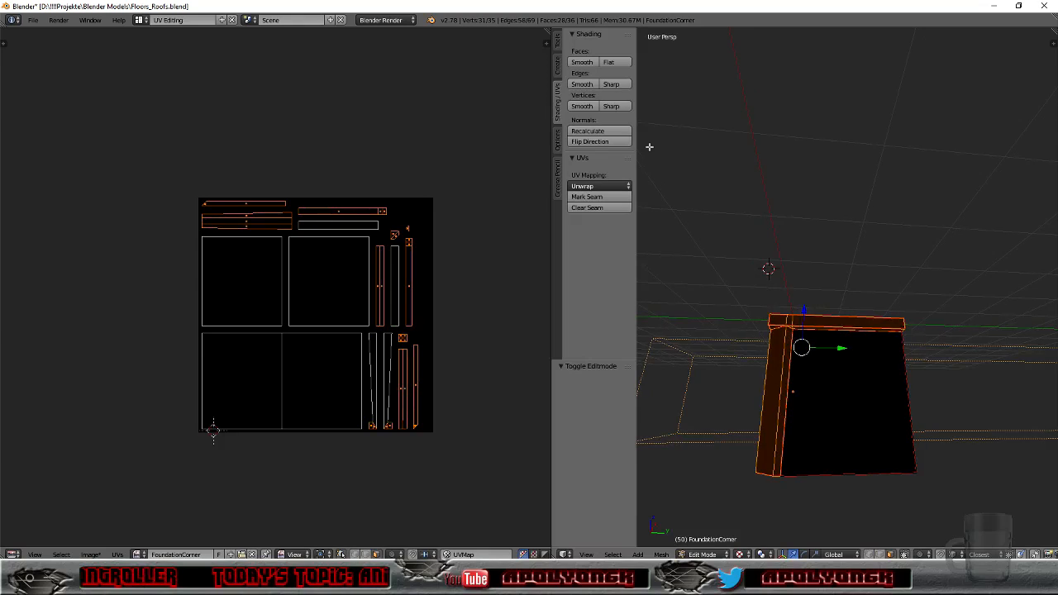
{"action": "right_click", "coordinate": [835, 421]}
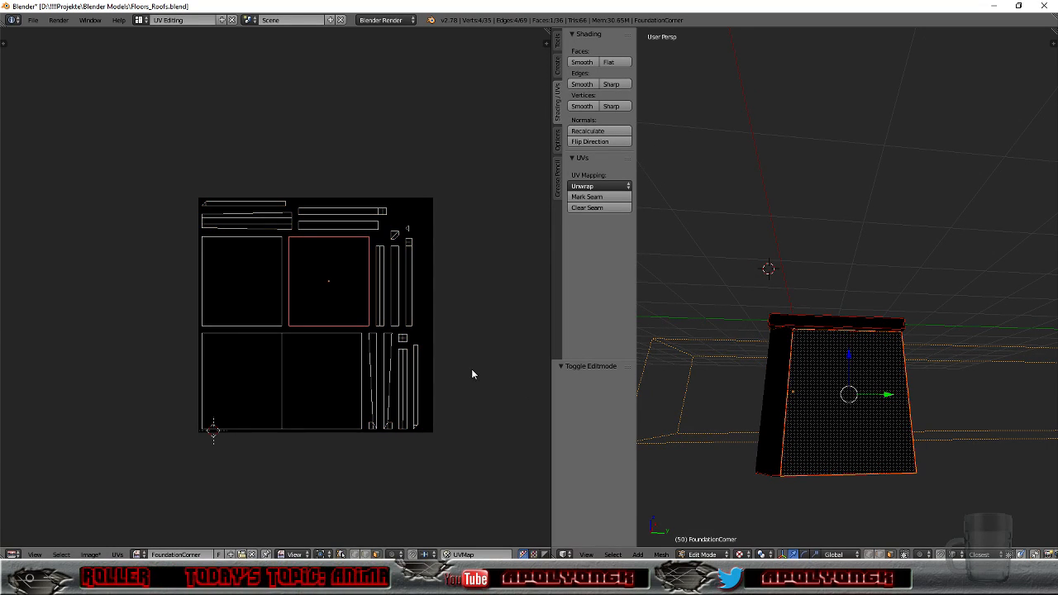
{"action": "scroll", "coordinate": [463, 359], "scroll_direction": "down", "scroll_amount": 2}
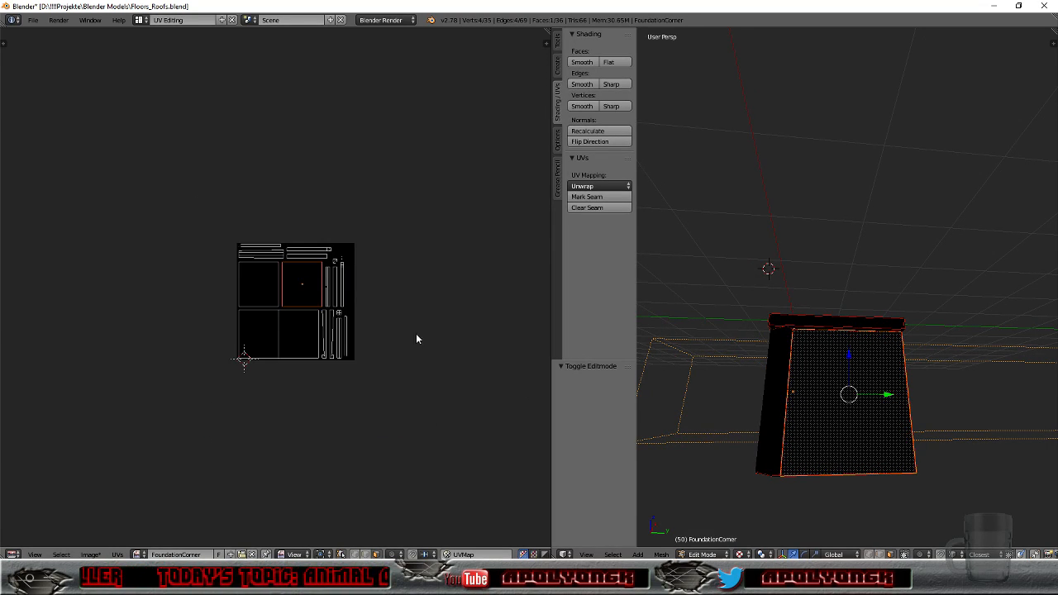
{"action": "scroll", "coordinate": [408, 337], "scroll_direction": "up", "scroll_amount": 1}
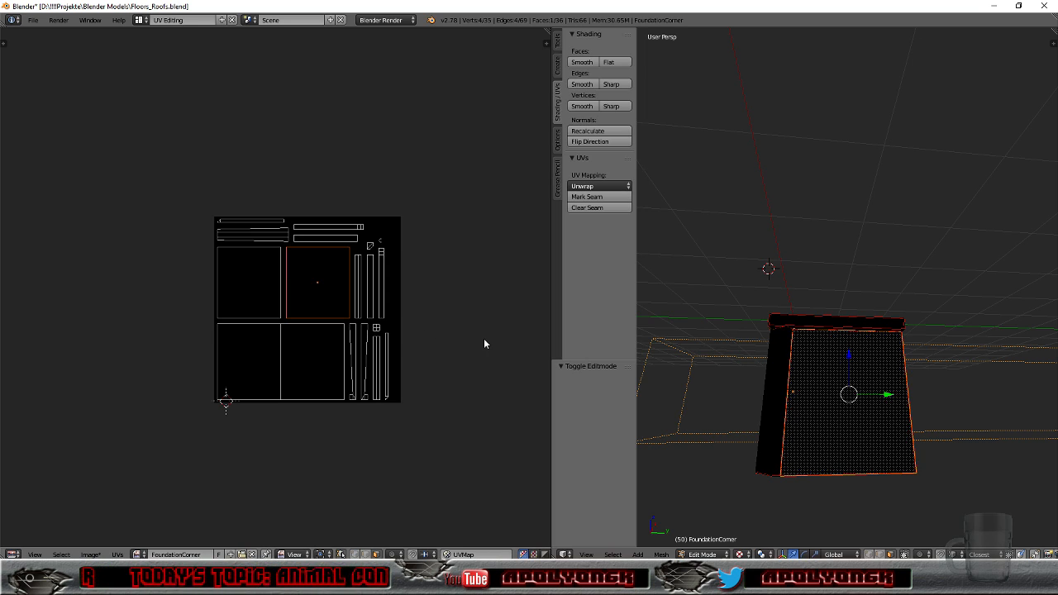
{"action": "key", "text": "s"}
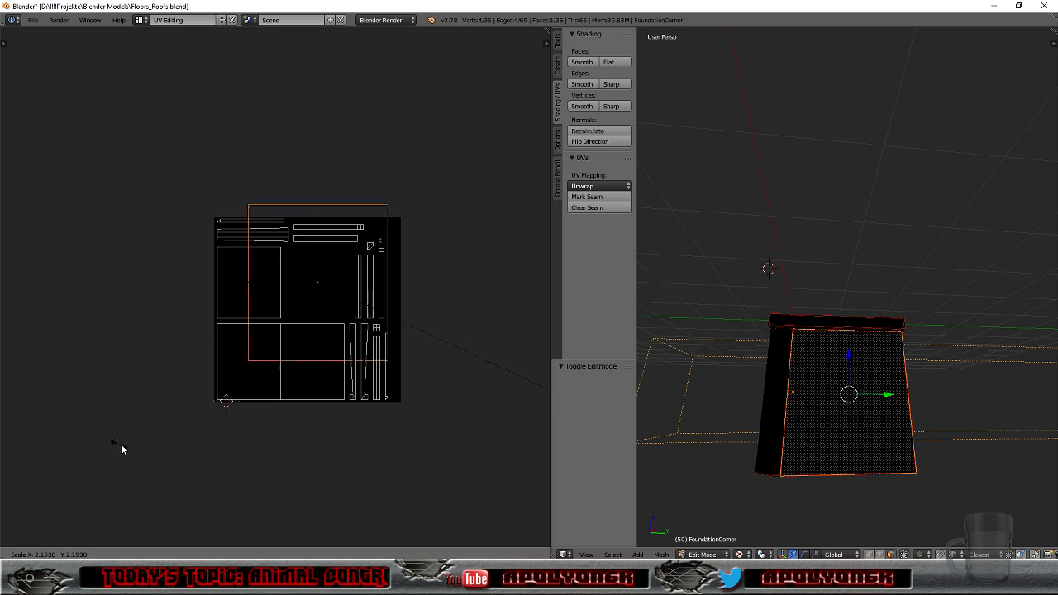
{"action": "left_click", "coordinate": [229, 502]}
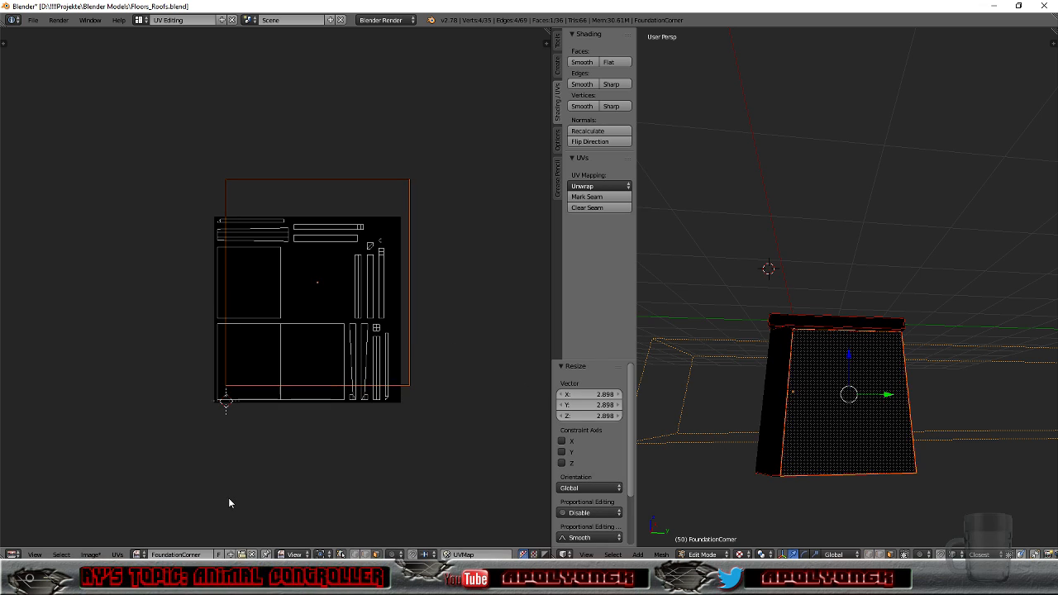
Step: Move the wall face's UV island by about -0.056 in X and -0.089 in Y, and scale it by about 1.01 to fit the texture width
{"action": "key", "text": "g"}
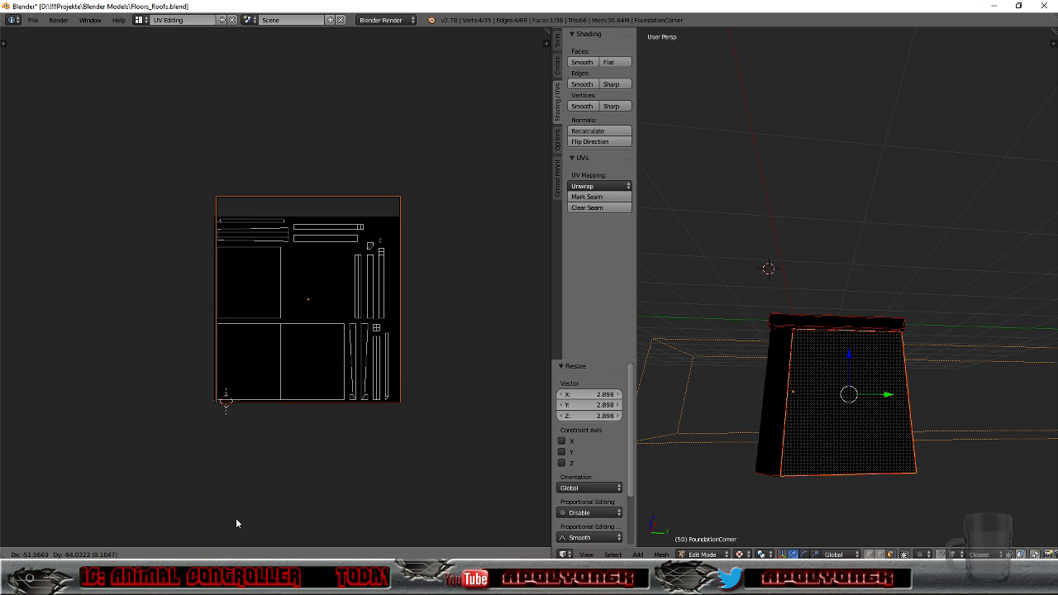
{"action": "left_click", "coordinate": [234, 517]}
{"action": "scroll", "coordinate": [265, 527], "scroll_direction": "up", "scroll_amount": 3}
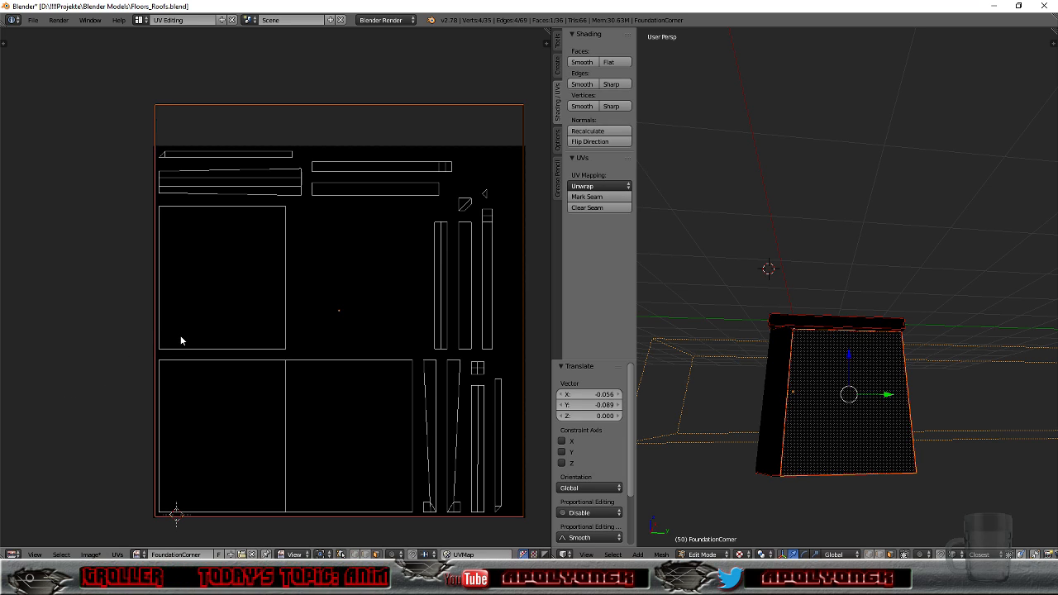
{"action": "key", "text": "s"}
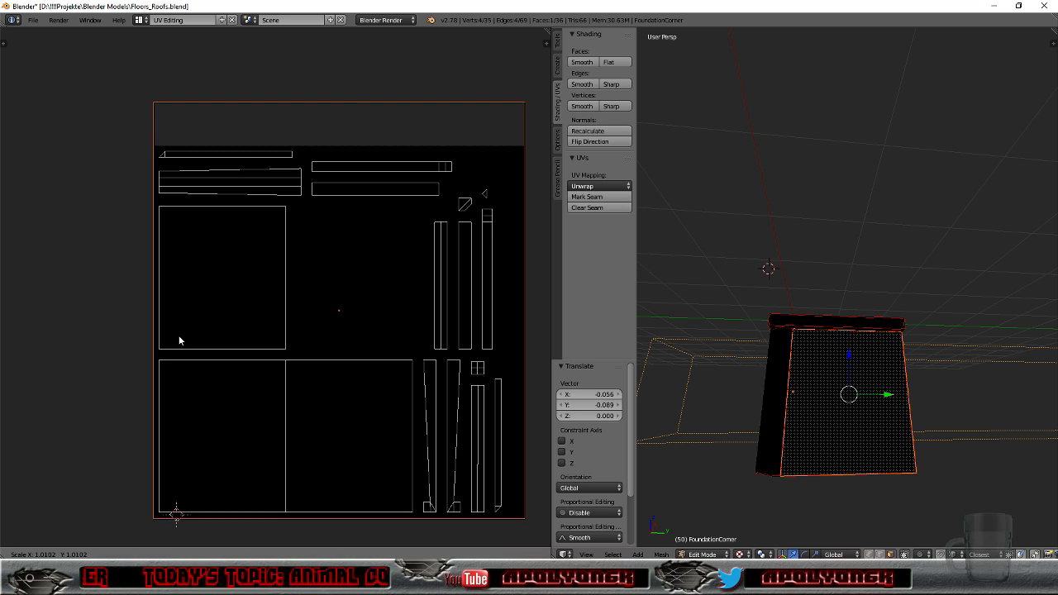
{"action": "left_click", "coordinate": [179, 340]}
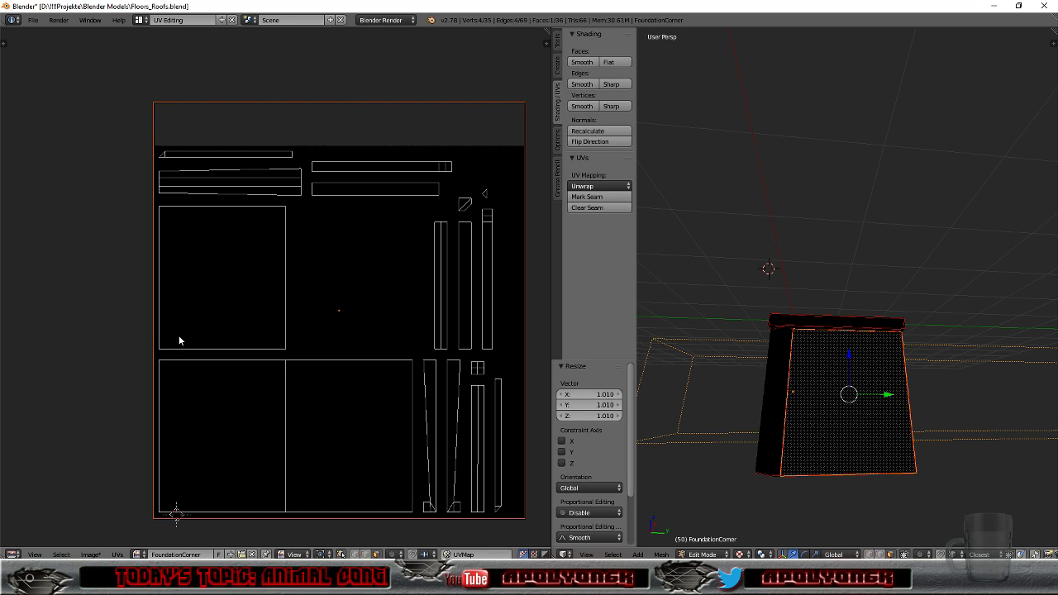
Step: Fine-tune the large wall face's UV island with a move of about -0.001 in X and 0.003 in Y and a 1.001 scale
{"action": "key", "text": "g"}
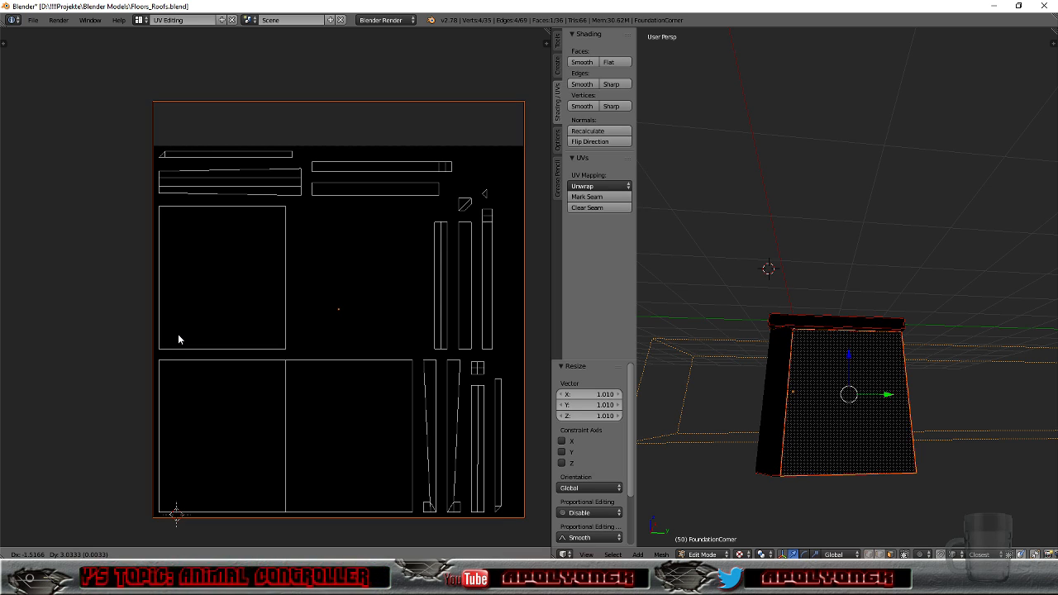
{"action": "left_click", "coordinate": [178, 337]}
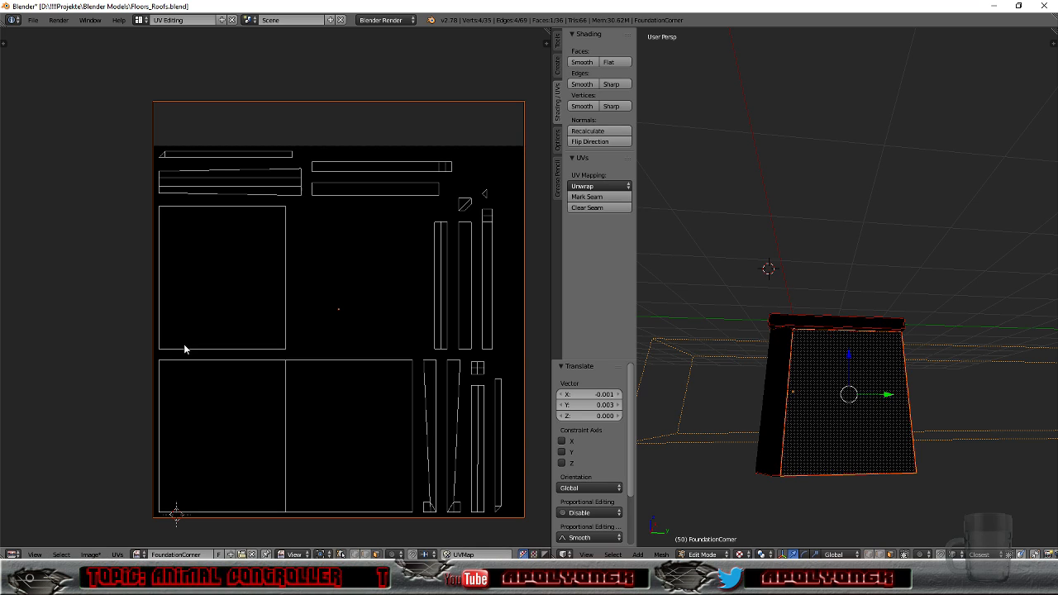
{"action": "key", "text": "s"}
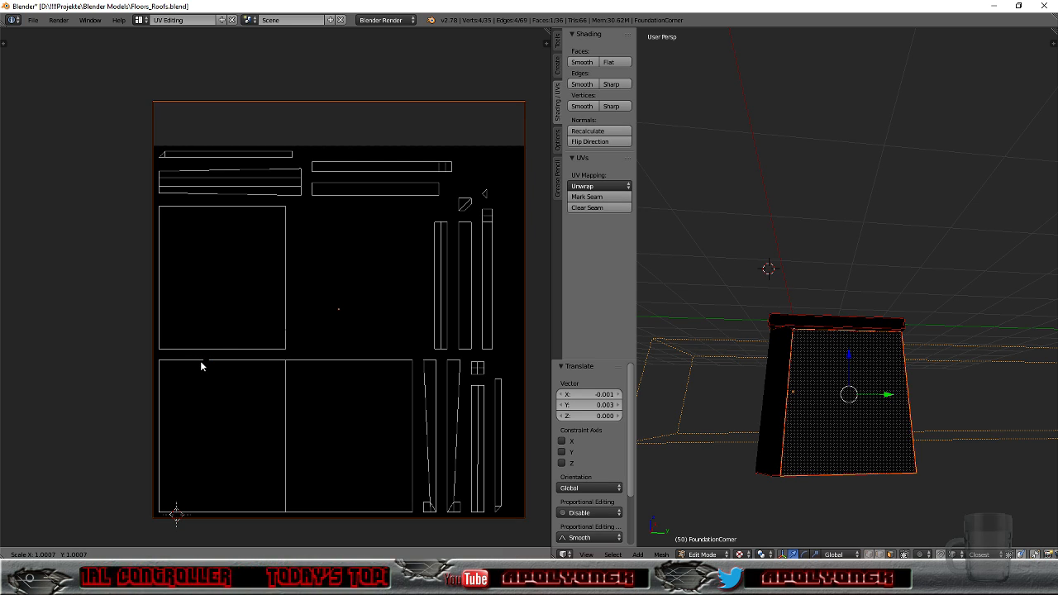
{"action": "left_click", "coordinate": [200, 362]}
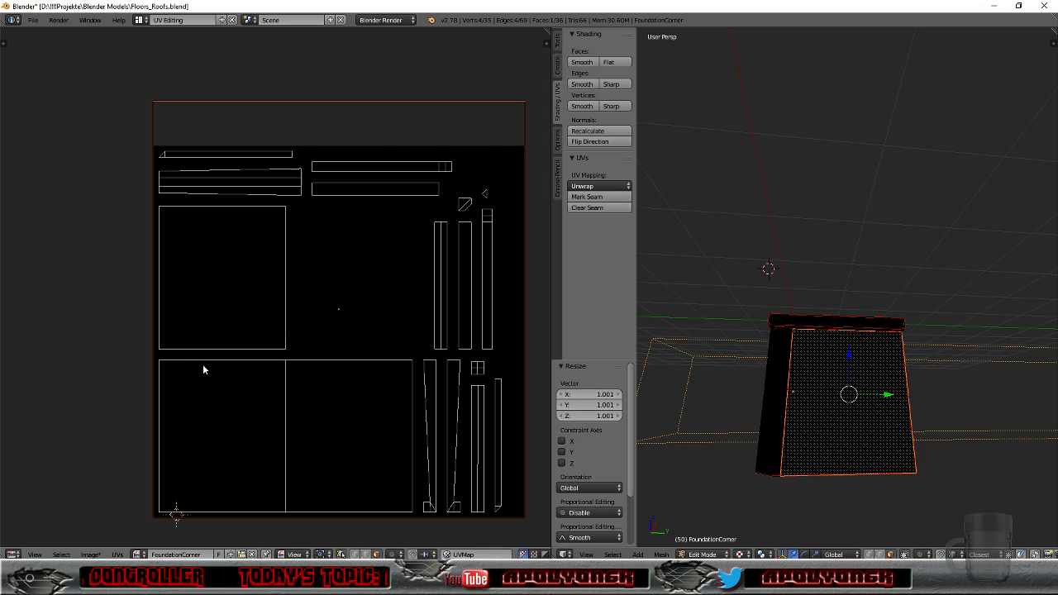
Step: Move the fitted wall island outside the texture area by about -1.979 in X and 0.006 in Y
{"action": "scroll", "coordinate": [203, 370], "scroll_direction": "down", "scroll_amount": 6}
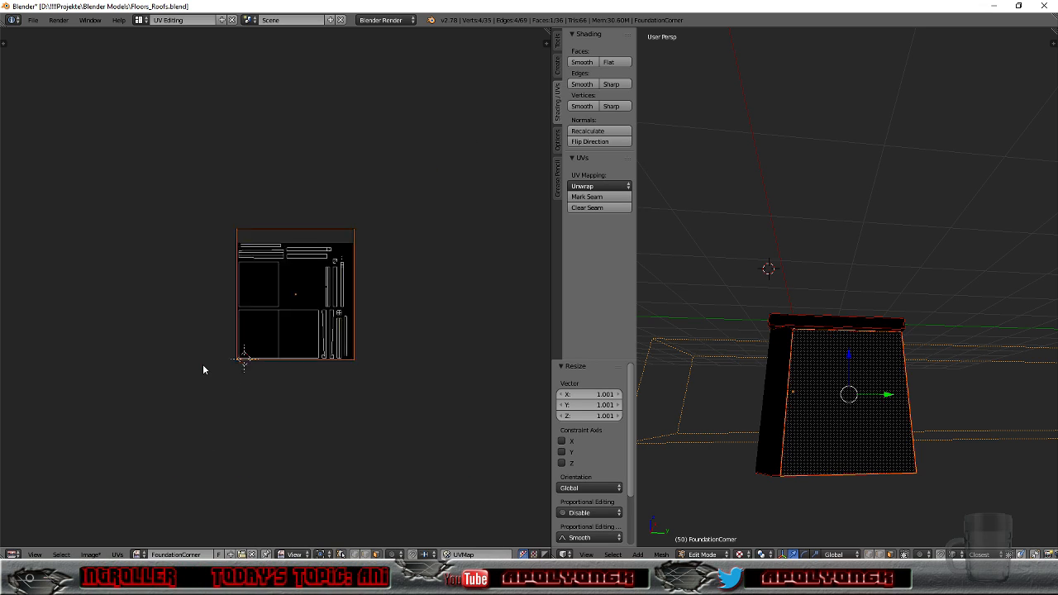
{"action": "key", "text": "g"}
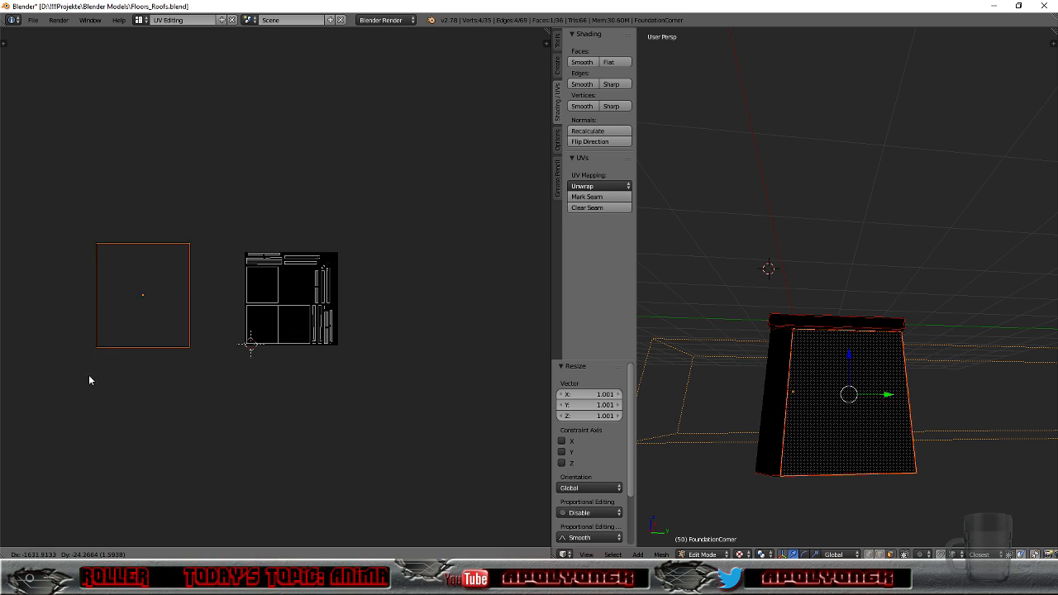
{"action": "left_click", "coordinate": [54, 372]}
Step: Select the single square wall island above the joined pair and scale it up by about 2.476
{"action": "right_click", "coordinate": [260, 289]}
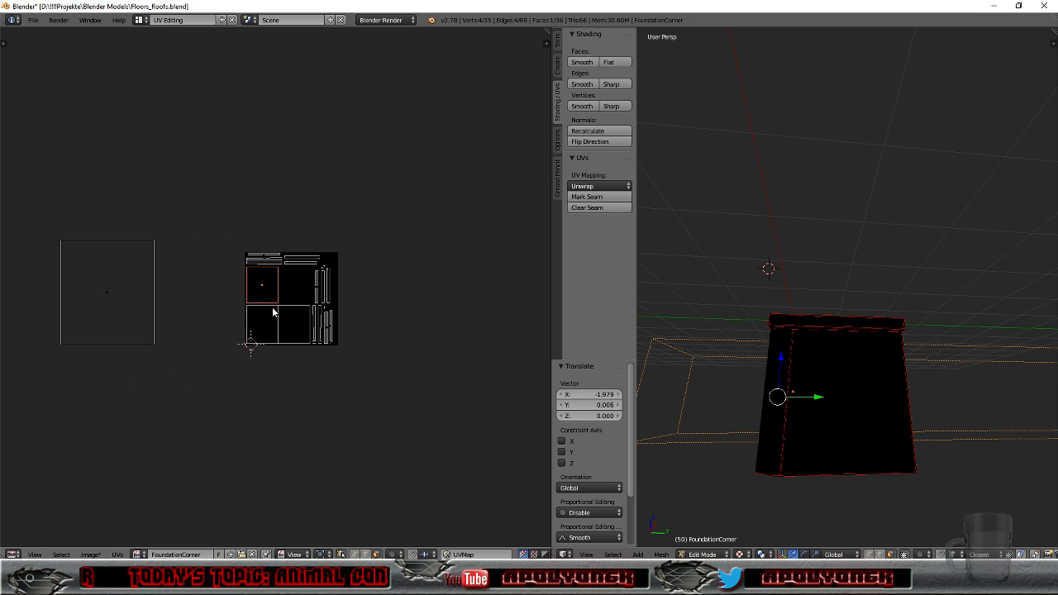
{"action": "key", "text": "s"}
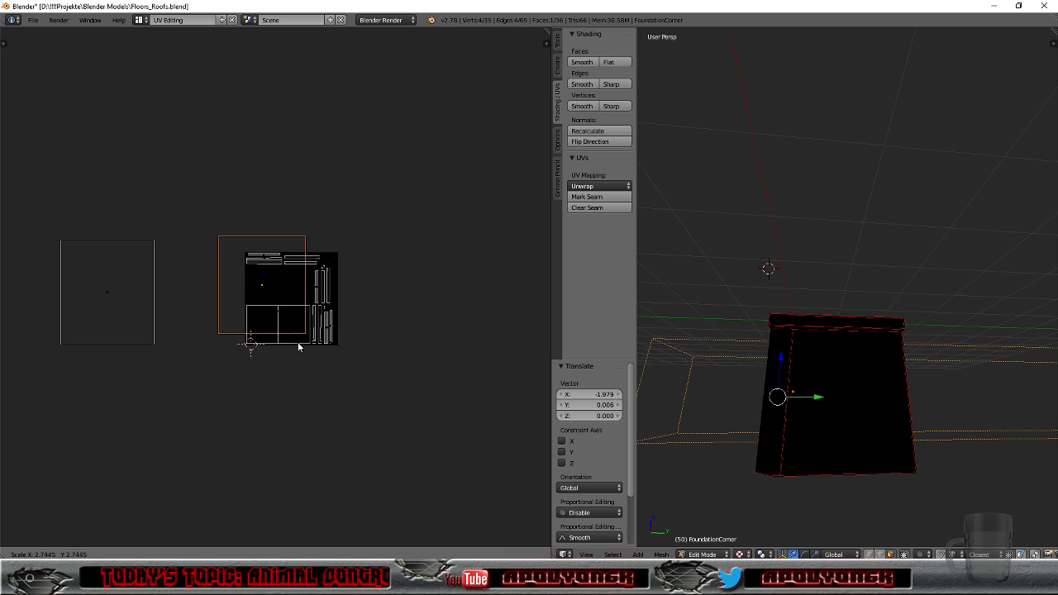
{"action": "left_click", "coordinate": [290, 346]}
Step: Move the enlarged square island by about 0.320 in X and -0.059 in Y, and scale it by about 1.182 to span the texture width
{"action": "scroll", "coordinate": [290, 345], "scroll_direction": "up", "scroll_amount": 3}
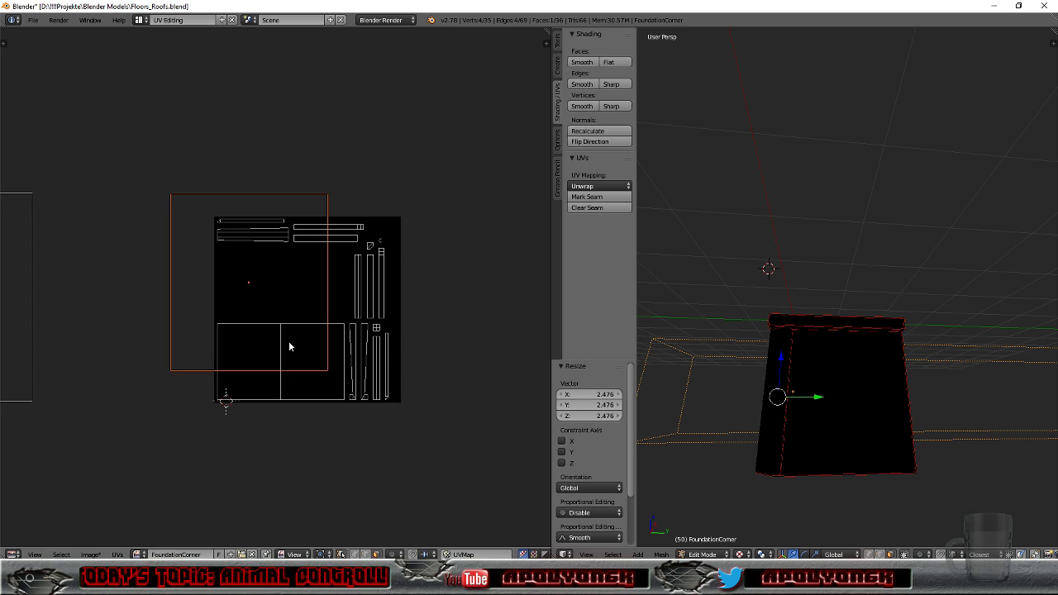
{"action": "key", "text": "g"}
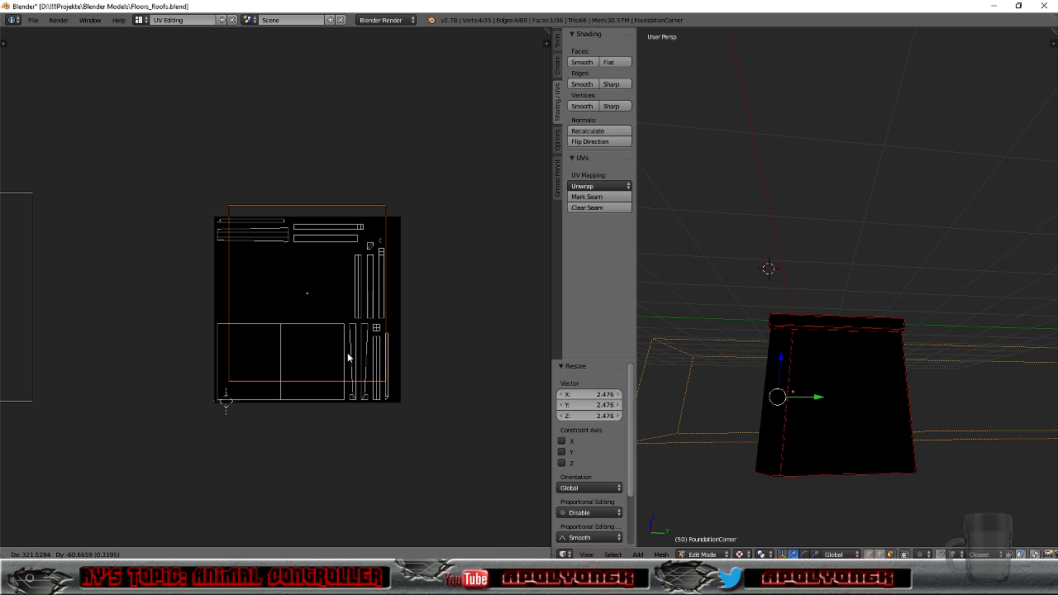
{"action": "left_click", "coordinate": [348, 358]}
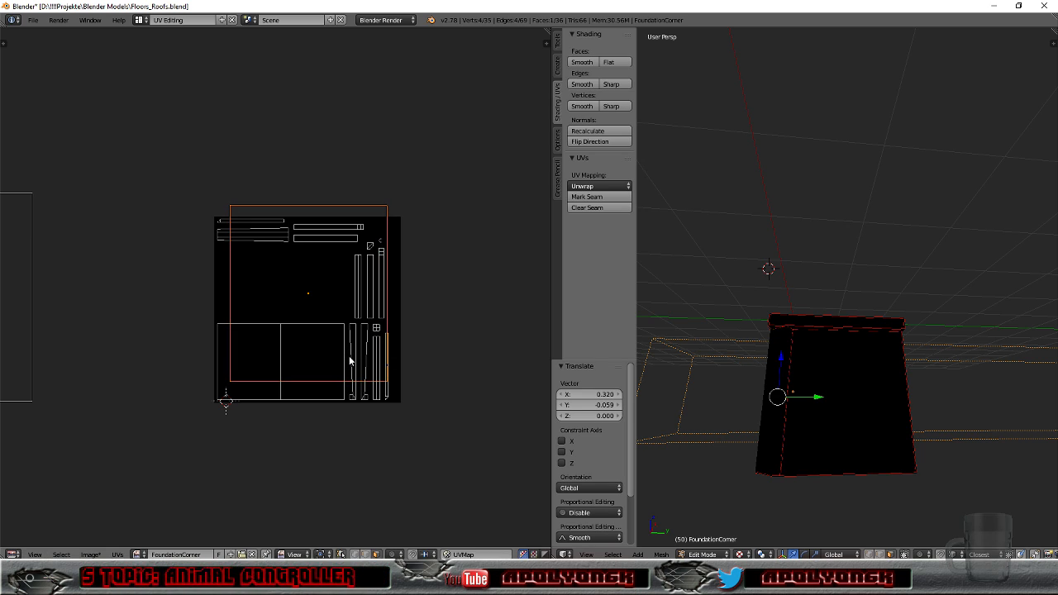
{"action": "key", "text": "s"}
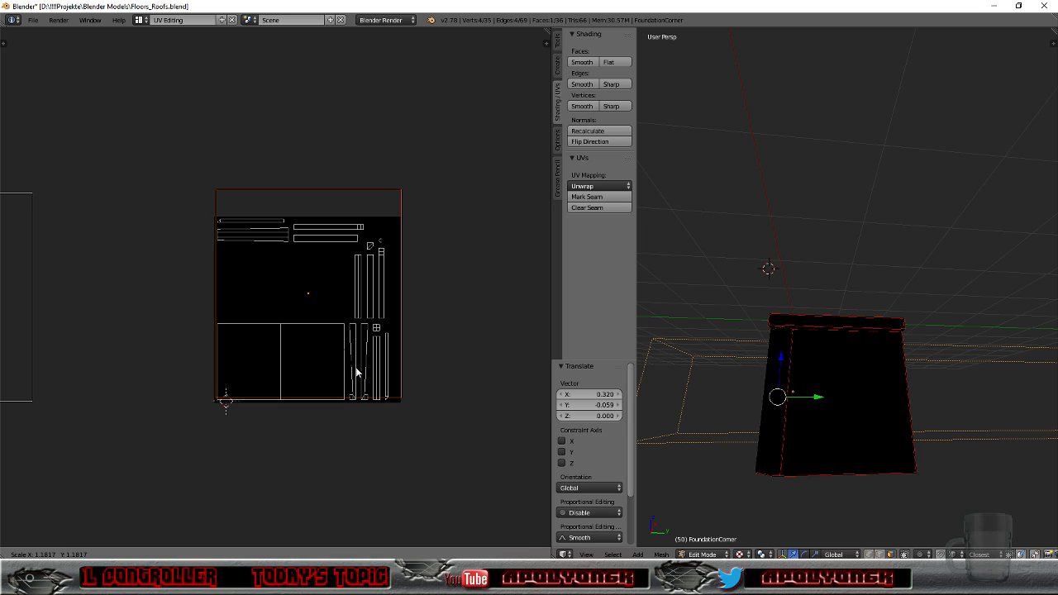
{"action": "left_click", "coordinate": [353, 372]}
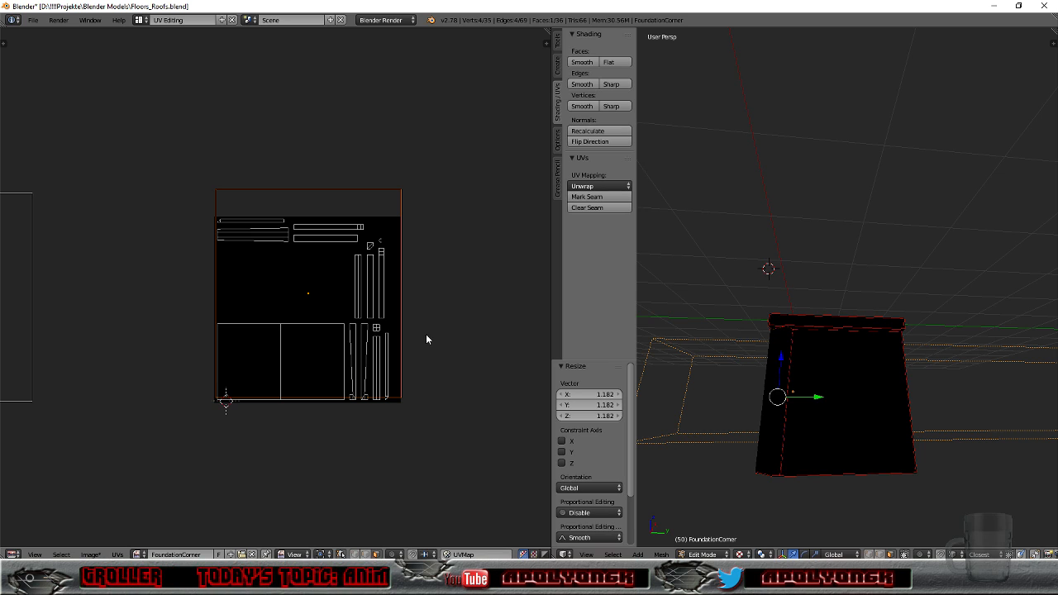
Step: Move this second wall island beyond the first one outside the texture, by about -3.150 in X and -0.030 in Y
{"action": "scroll", "coordinate": [406, 348], "scroll_direction": "down", "scroll_amount": 4}
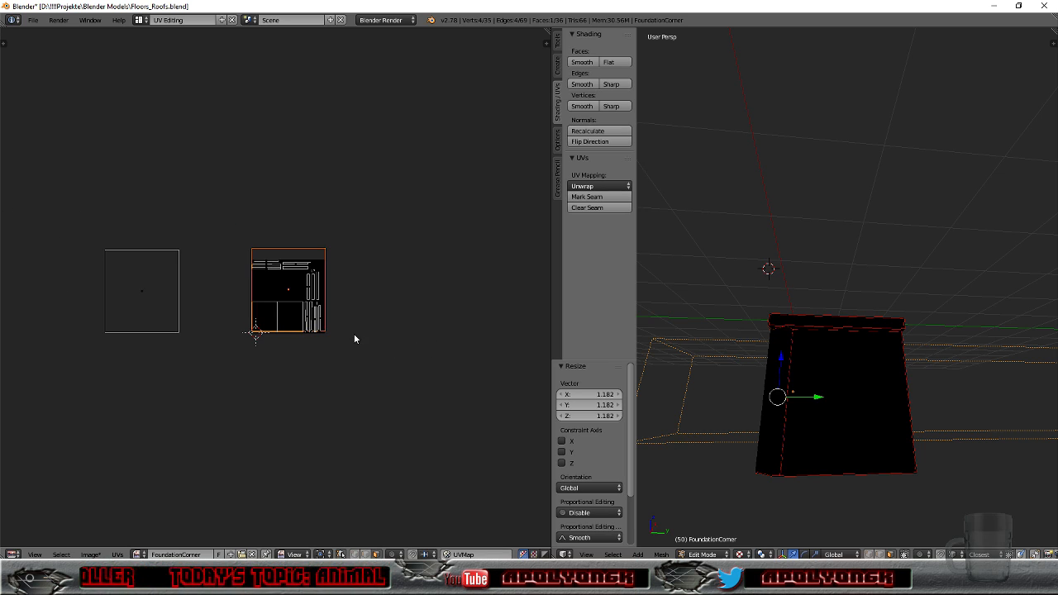
{"action": "key", "text": "g"}
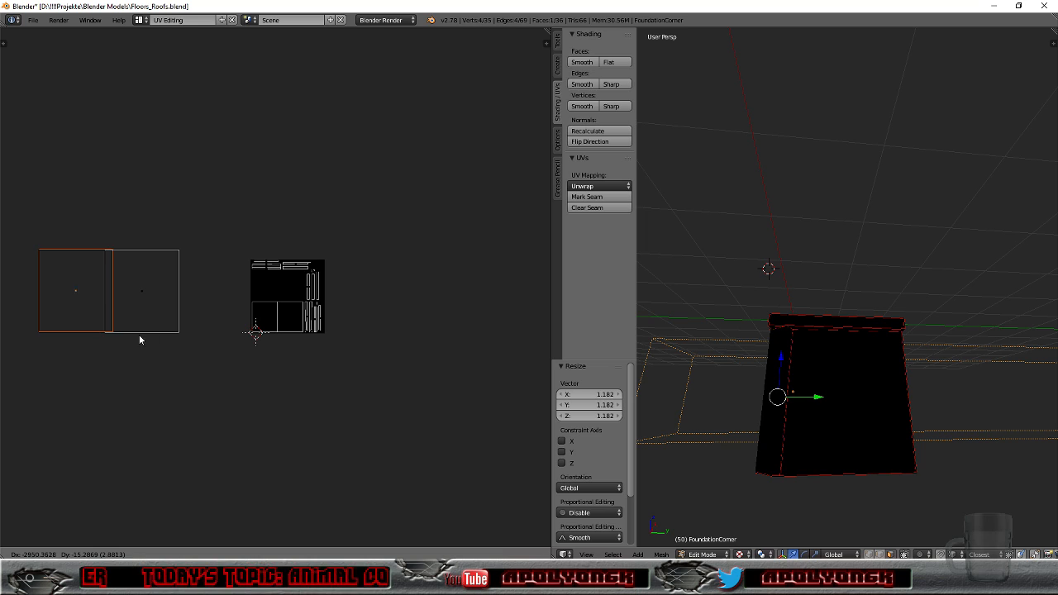
{"action": "left_click", "coordinate": [122, 340]}
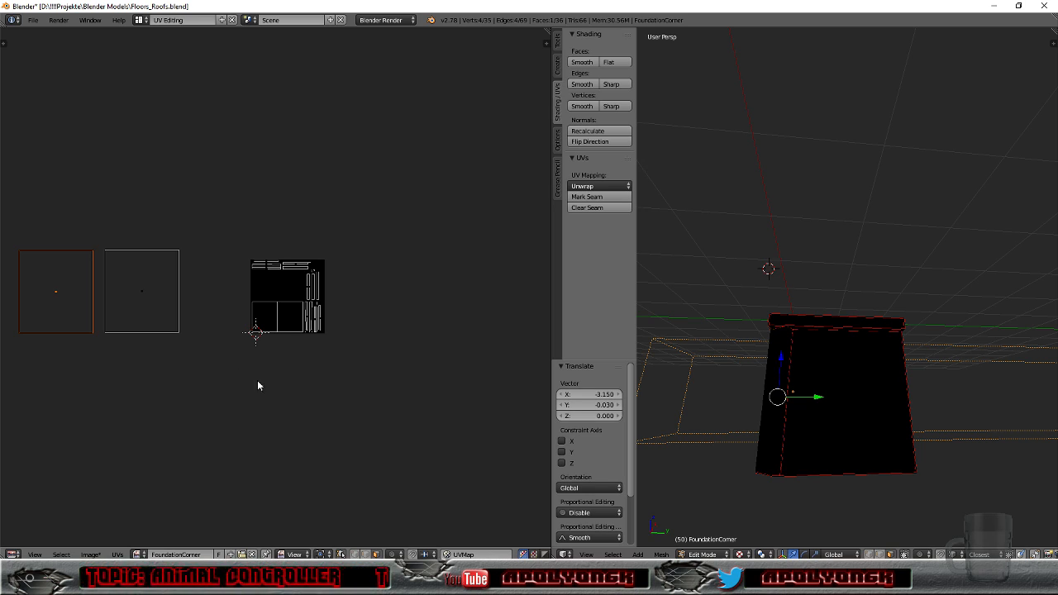
Step: Select the left face of the joined wall pair in the UV map and set the 3D viewport shading to Solid to locate it
{"action": "scroll", "coordinate": [261, 331], "scroll_direction": "up", "scroll_amount": 3}
{"action": "right_click", "coordinate": [263, 351]}
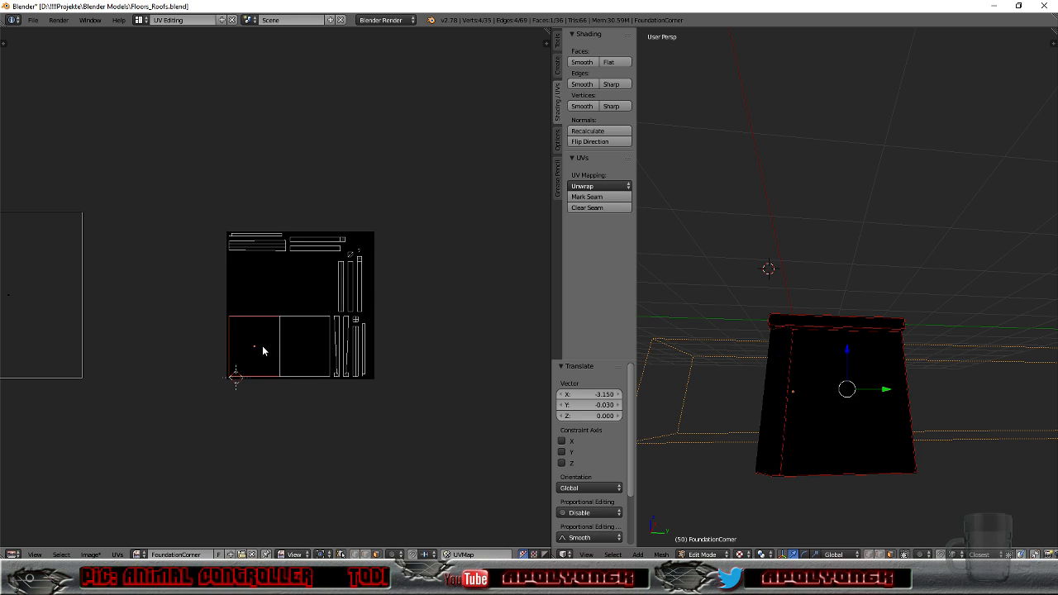
{"action": "middle_click_drag", "start_coordinate": [747, 440], "coordinate": [796, 449]}
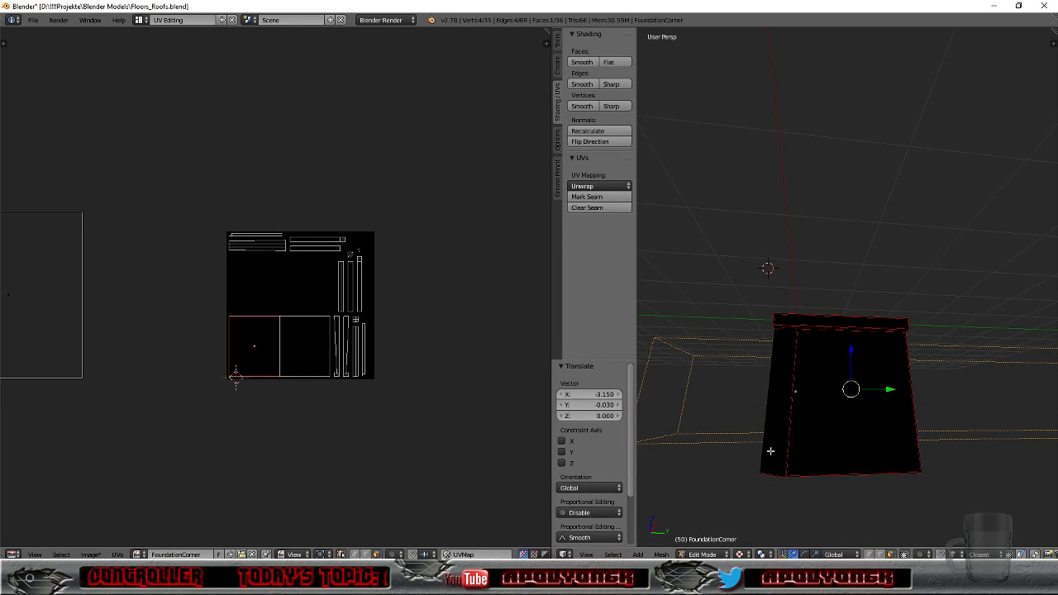
{"action": "middle_click_drag", "start_coordinate": [943, 433], "coordinate": [781, 488]}
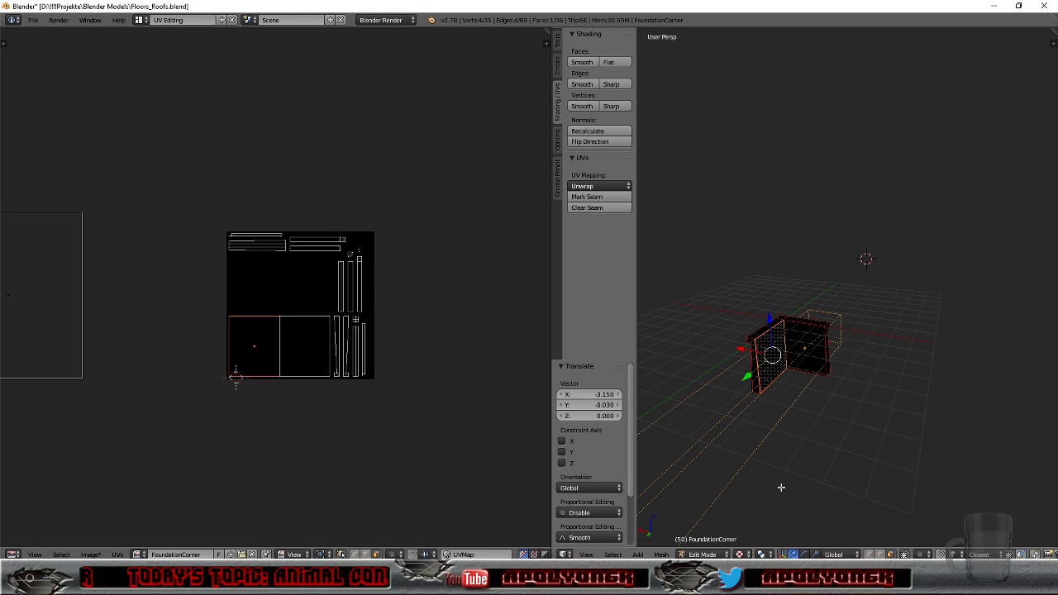
{"action": "middle_click_drag", "start_coordinate": [780, 488], "coordinate": [893, 469]}
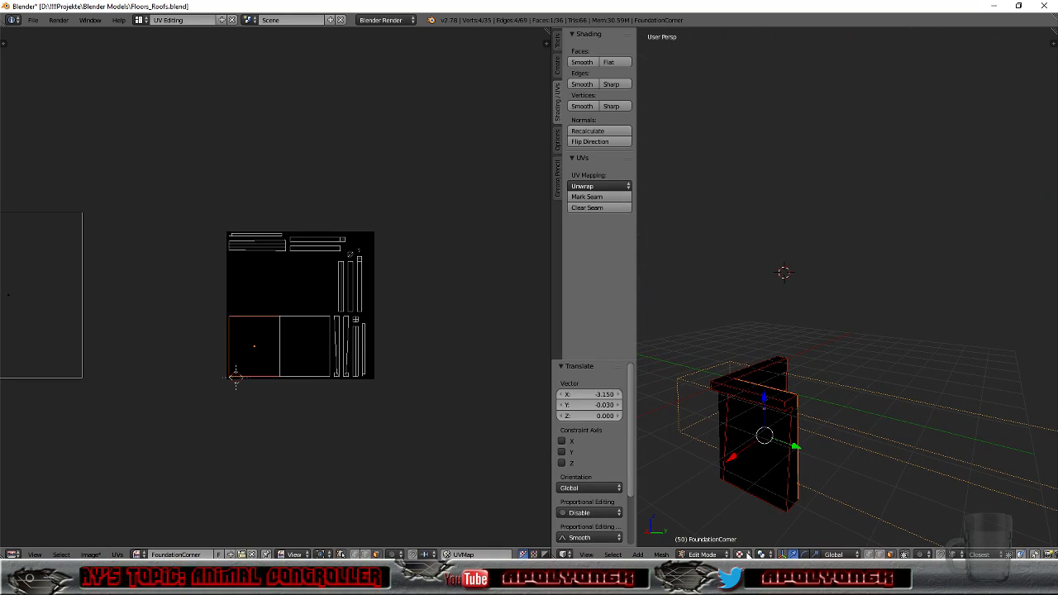
{"action": "left_click", "coordinate": [749, 554]}
{"action": "left_click", "coordinate": [752, 516]}
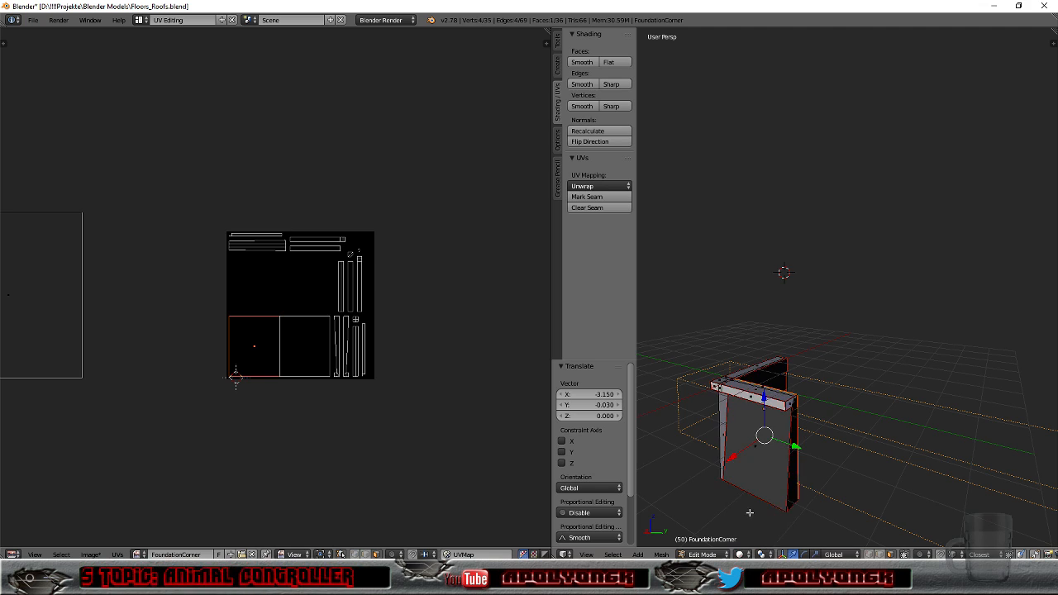
{"action": "middle_click_drag", "start_coordinate": [866, 480], "coordinate": [721, 456]}
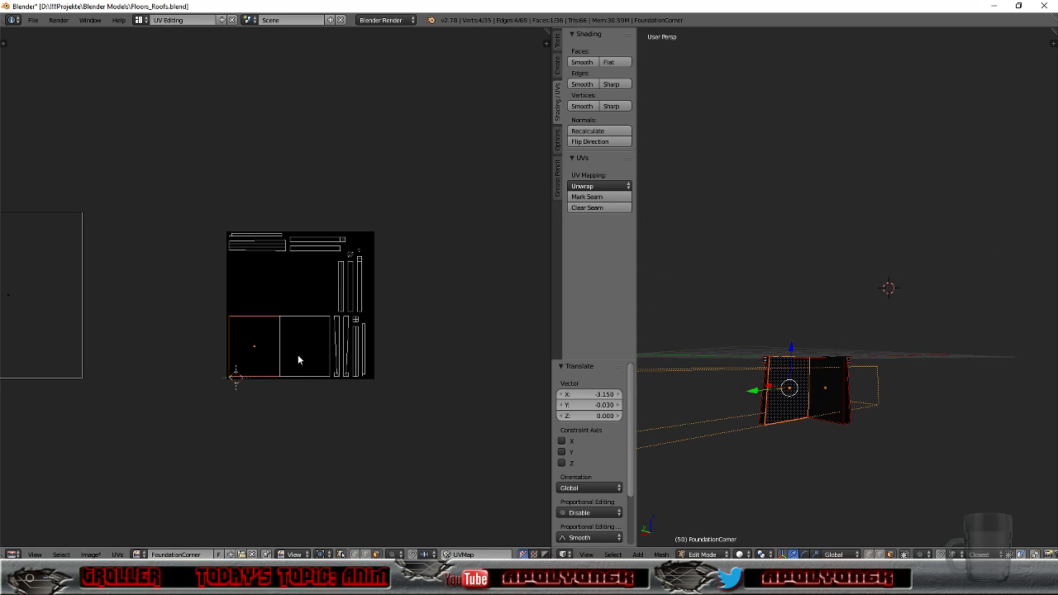
Step: Add the right face of the joined wall pair to the selection and scale both UV faces up by about 2.674
{"action": "right_click", "coordinate": [298, 356], "text": "shift"}
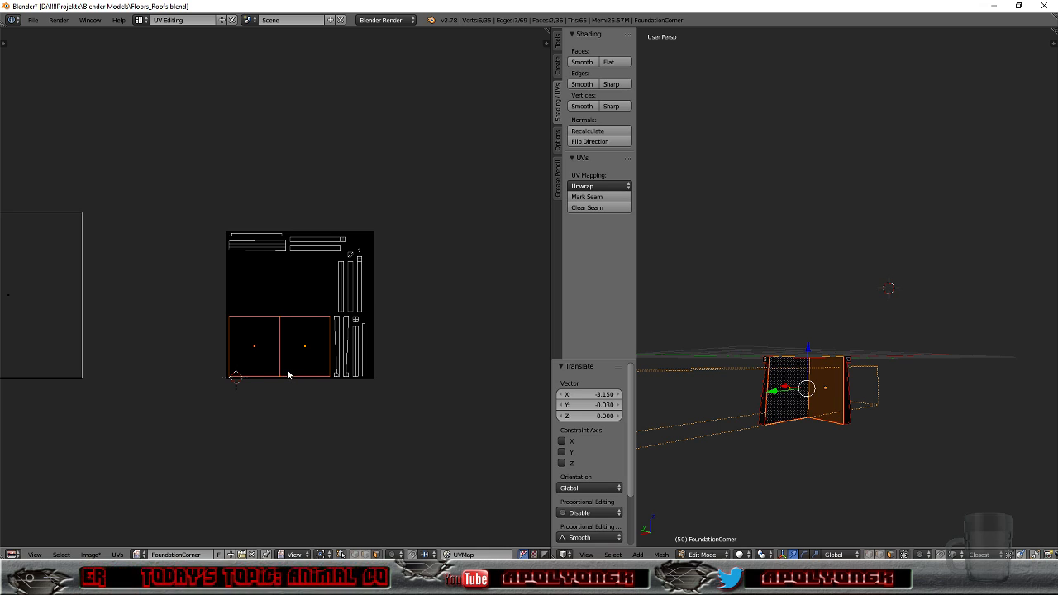
{"action": "key", "text": "s"}
{"action": "left_click", "coordinate": [325, 399]}
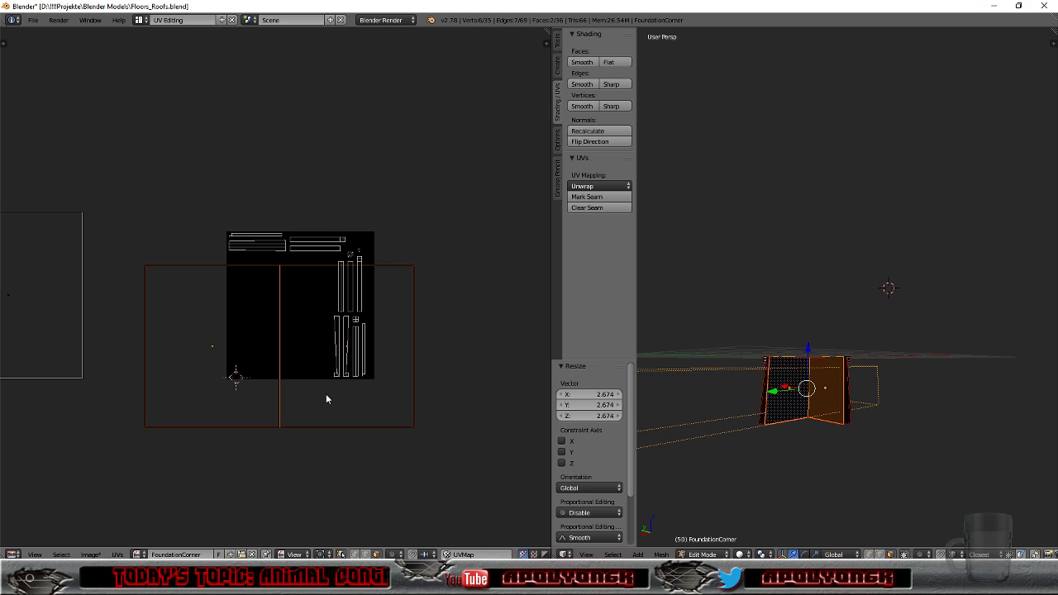
Step: Fit one face of the pair to the texture width by moving the pair about 0.605 in X, scaling 1.082, and nudging it 0.030 in X
{"action": "key", "text": "g"}
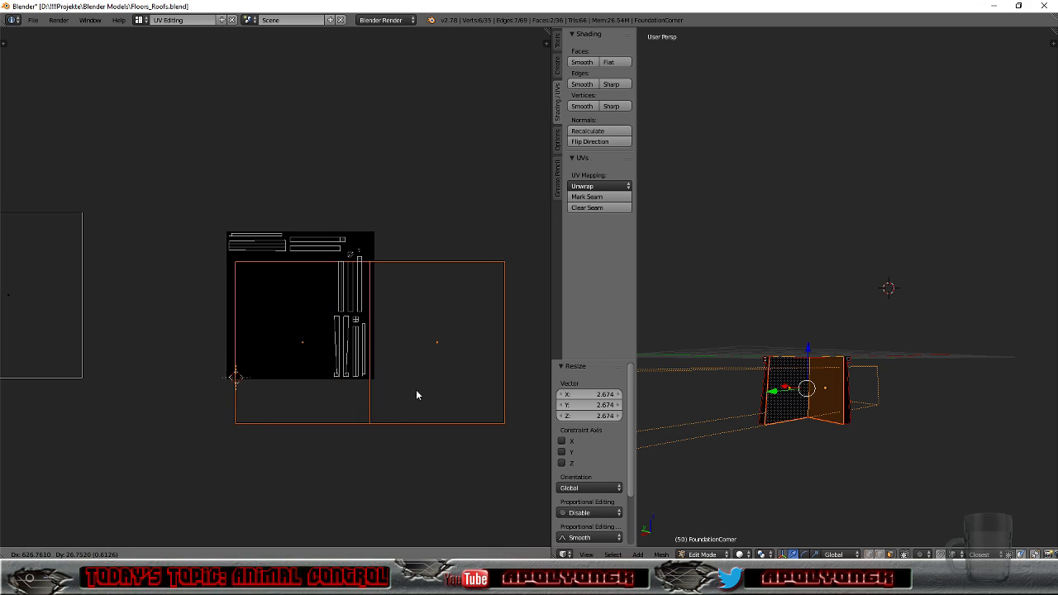
{"action": "left_click", "coordinate": [415, 392]}
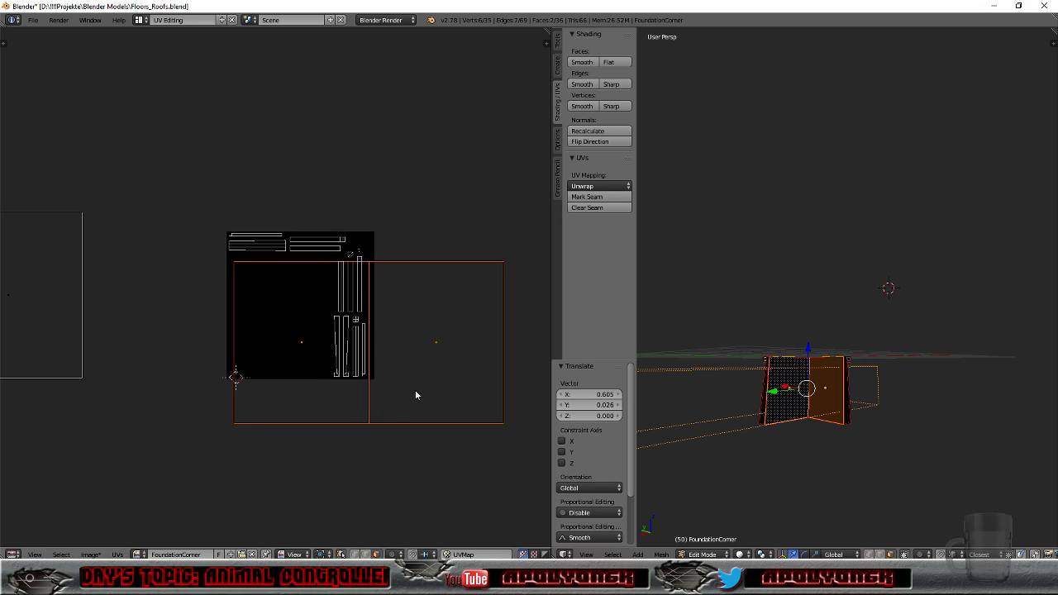
{"action": "key", "text": "s"}
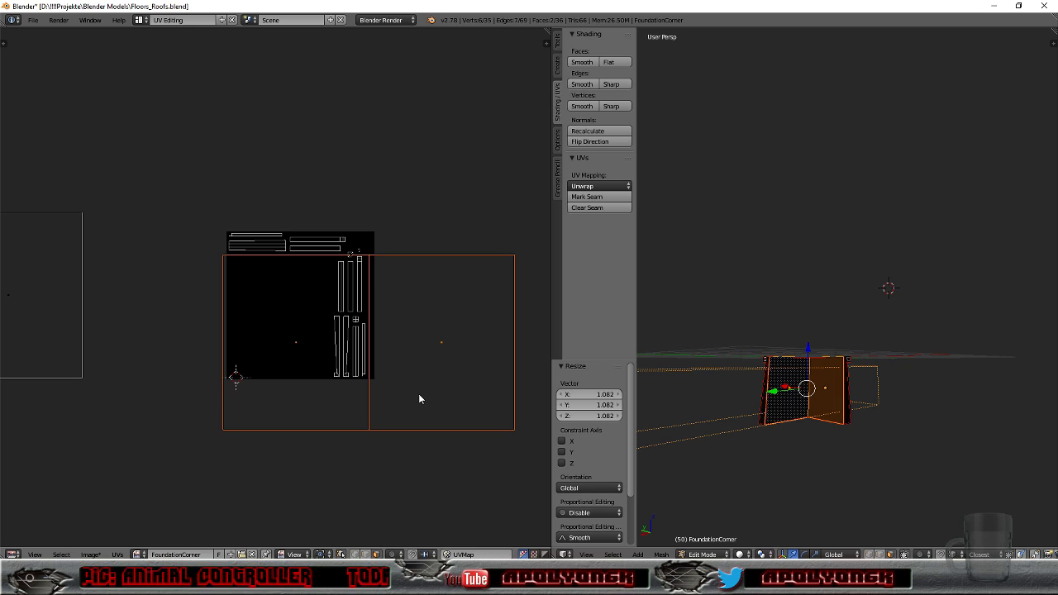
{"action": "left_click", "coordinate": [418, 394]}
{"action": "key", "text": "g"}
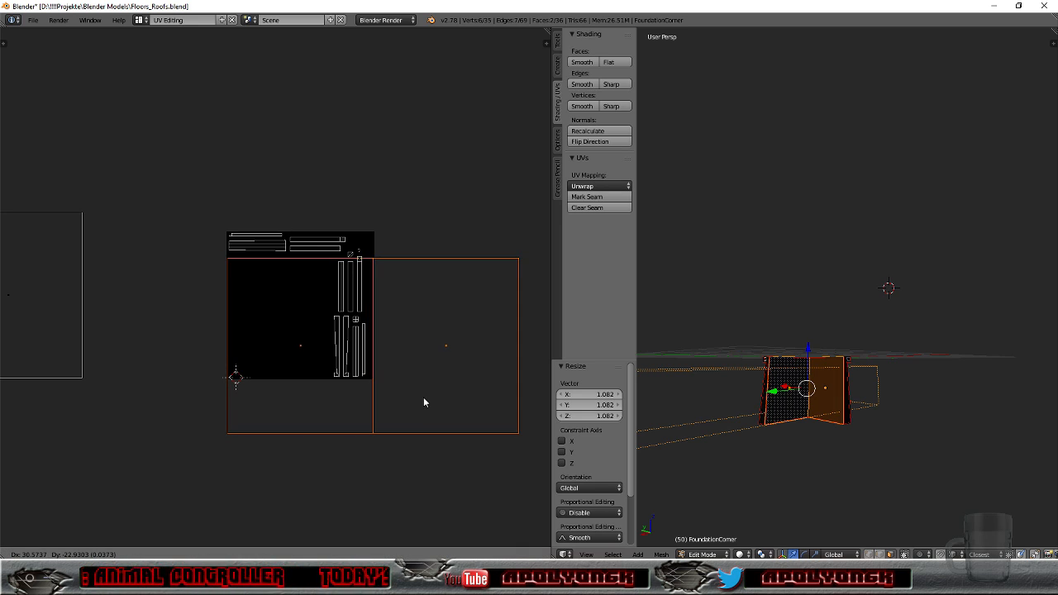
{"action": "left_click", "coordinate": [423, 403]}
Step: Move the joined wall pair outside the texture beside the other wall islands, by about -5.368 in X and 0.320 in Y
{"action": "scroll", "coordinate": [424, 403], "scroll_direction": "down", "scroll_amount": 3}
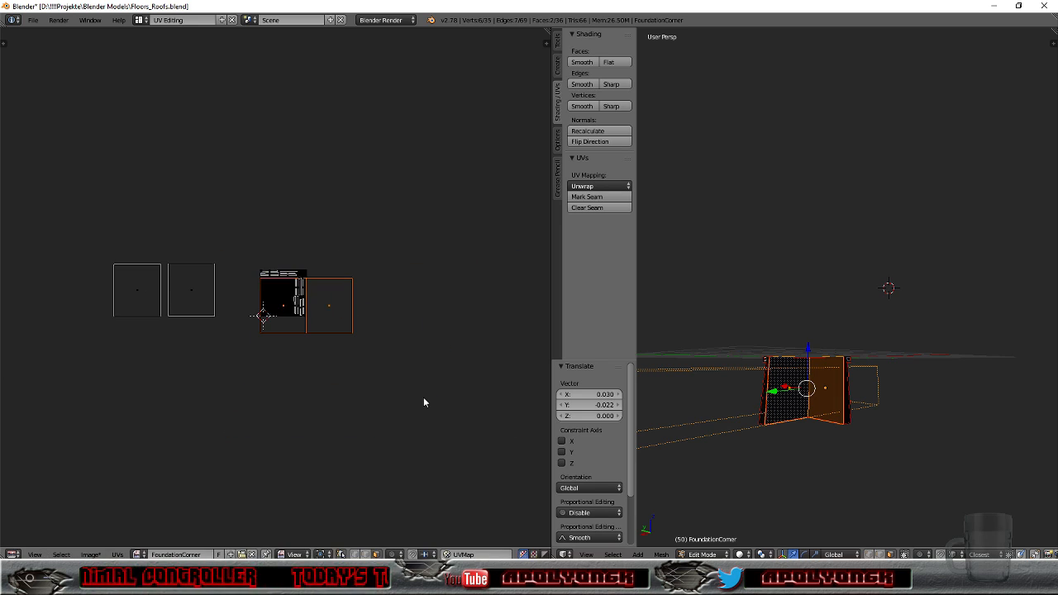
{"action": "key", "text": "g"}
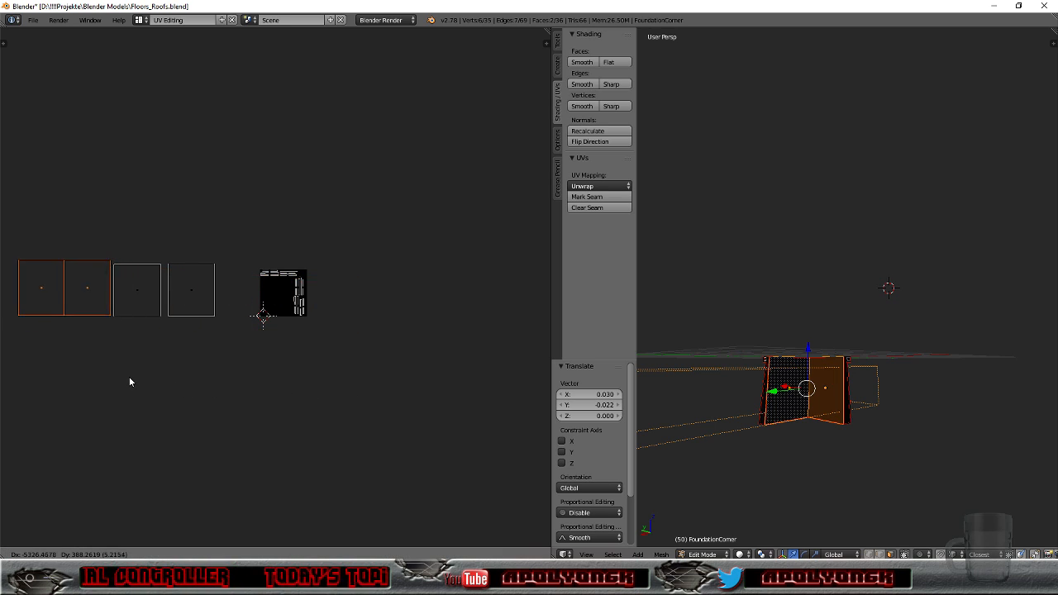
{"action": "left_click", "coordinate": [124, 380]}
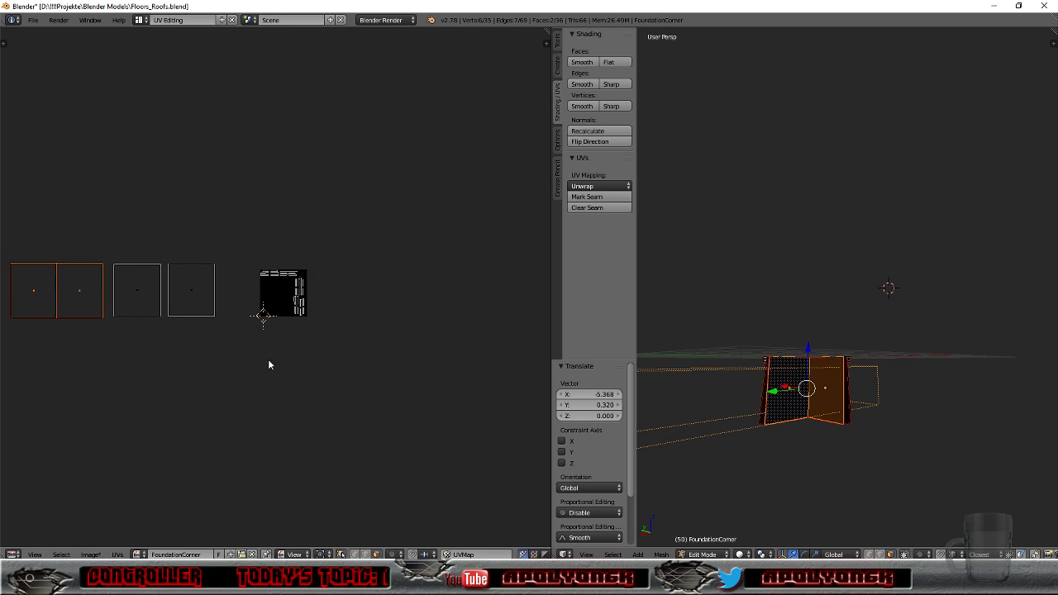
Step: Select the lower horizontal strip in the texture's upper right and move it about -4.455 in X and -1.019 in Y, below the wall pair
{"action": "scroll", "coordinate": [275, 350], "scroll_direction": "up", "scroll_amount": 3}
{"action": "scroll", "coordinate": [274, 350], "scroll_direction": "up", "scroll_amount": 4}
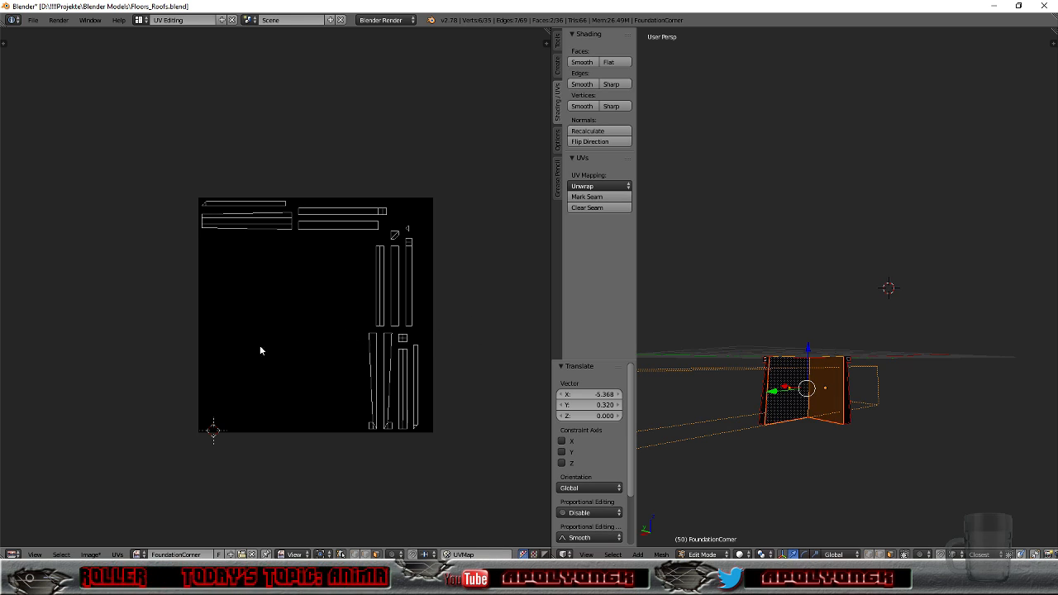
{"action": "scroll", "coordinate": [277, 351], "scroll_direction": "down", "scroll_amount": 5}
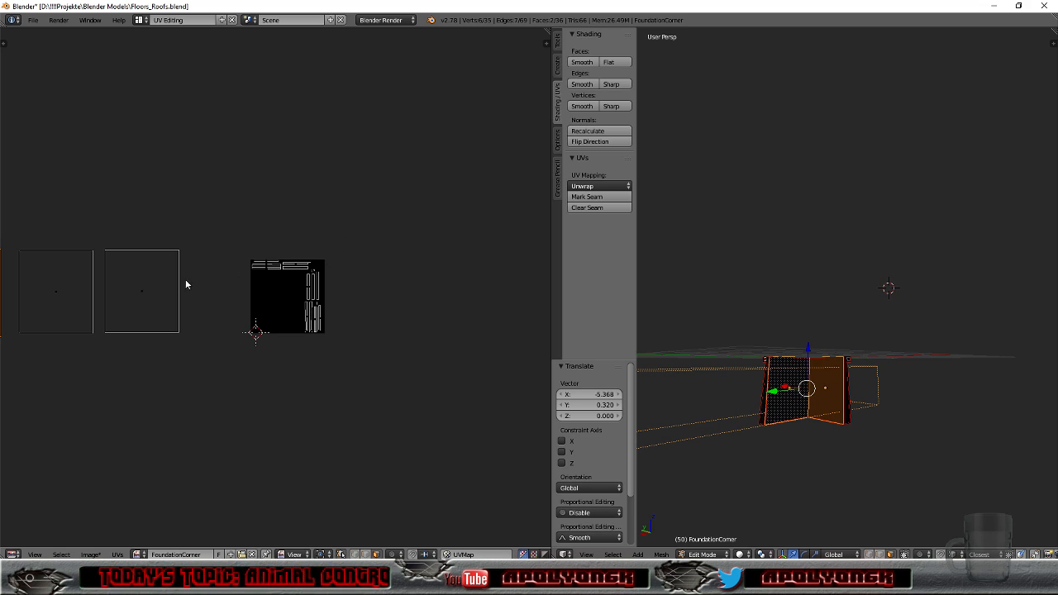
{"action": "scroll", "coordinate": [188, 284], "scroll_direction": "up", "scroll_amount": 2}
{"action": "scroll", "coordinate": [288, 288], "scroll_direction": "up", "scroll_amount": 2}
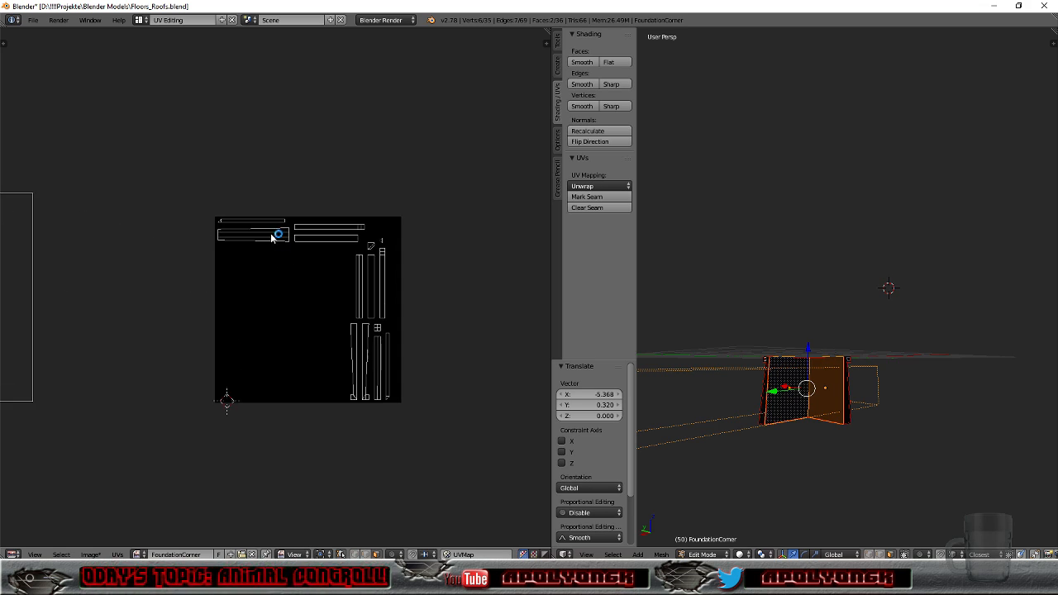
{"action": "right_click", "coordinate": [319, 239]}
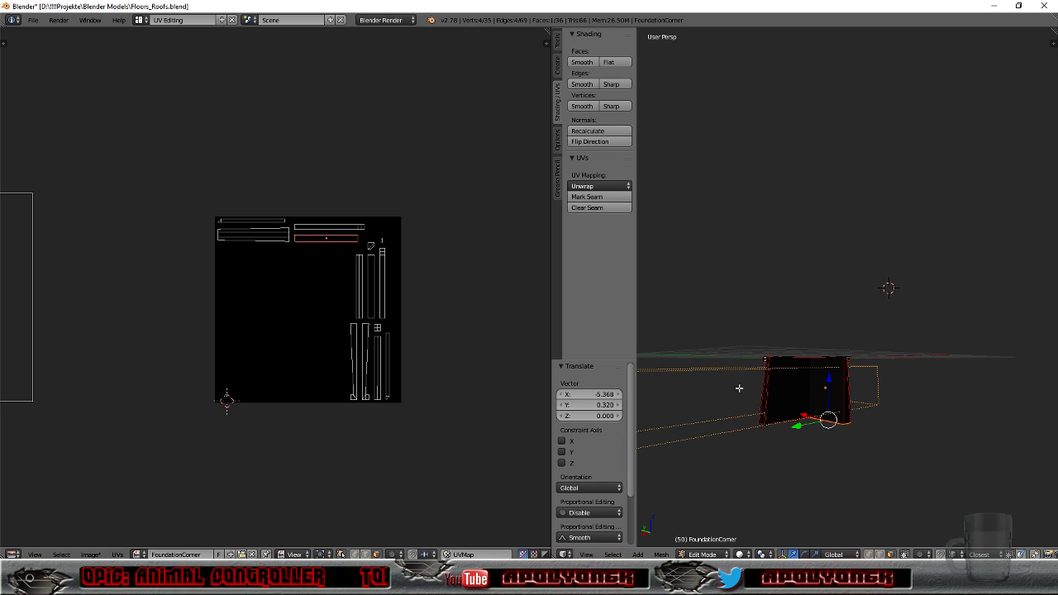
{"action": "mouse_move", "coordinate": [835, 464]}
{"action": "middle_mouse_down"}
{"action": "mouse_move", "coordinate": [816, 364]}
{"action": "mouse_move", "coordinate": [871, 417]}
{"action": "mouse_move", "coordinate": [876, 454]}
{"action": "mouse_move", "coordinate": [832, 458]}
{"action": "middle_mouse_up"}
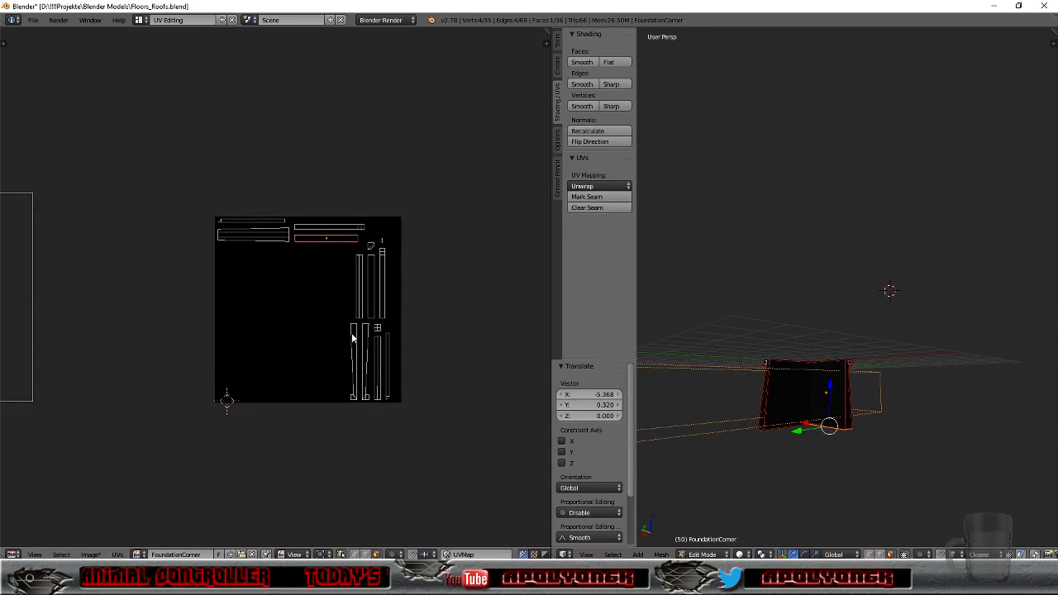
{"action": "scroll", "coordinate": [275, 356], "scroll_direction": "down", "scroll_amount": 4}
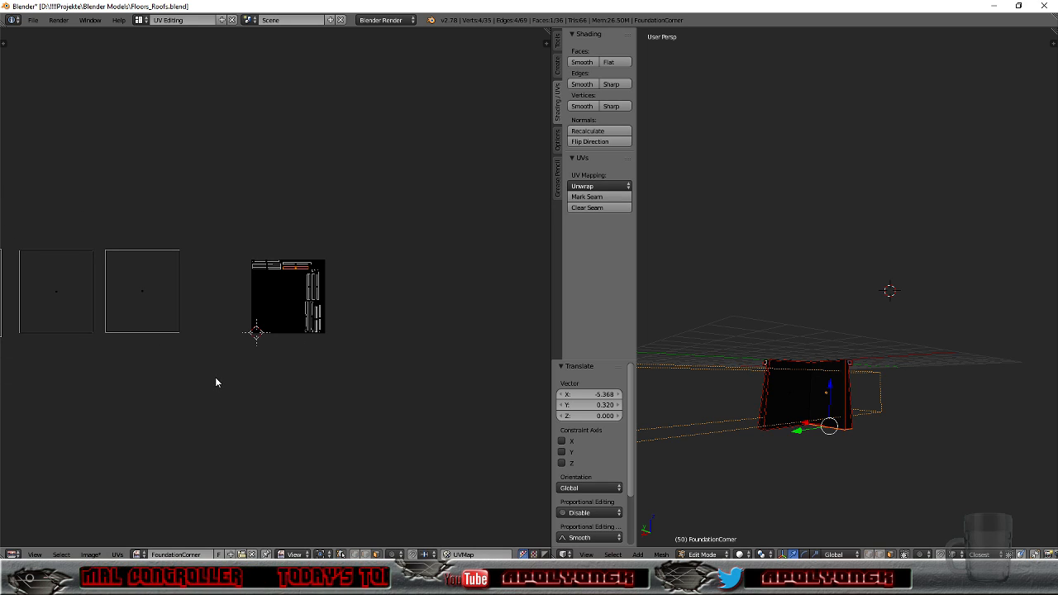
{"action": "middle_click_drag", "start_coordinate": [813, 489], "coordinate": [707, 465]}
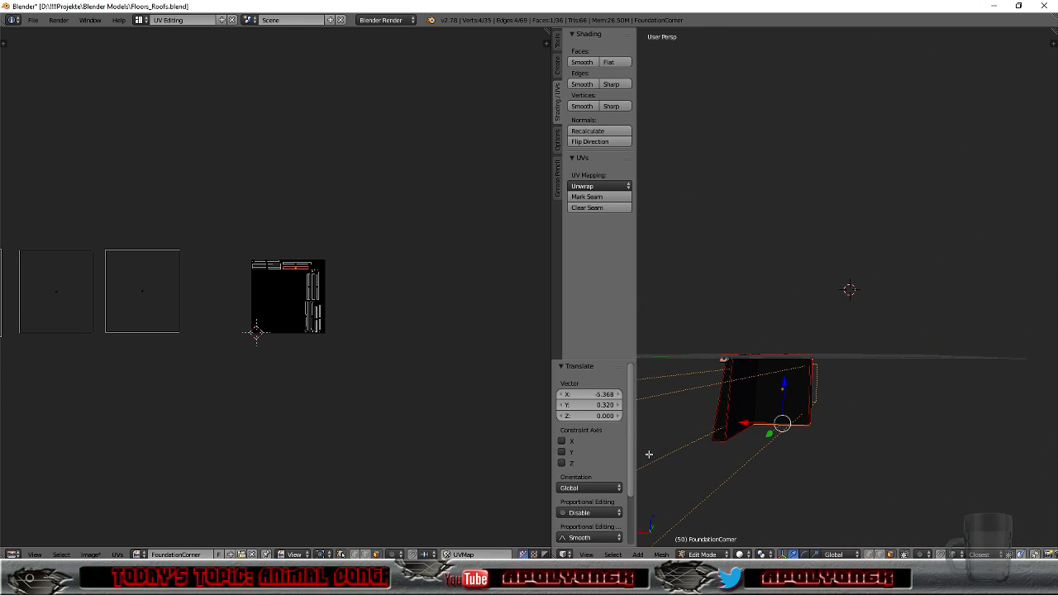
{"action": "scroll", "coordinate": [262, 422], "scroll_direction": "down", "scroll_amount": 2}
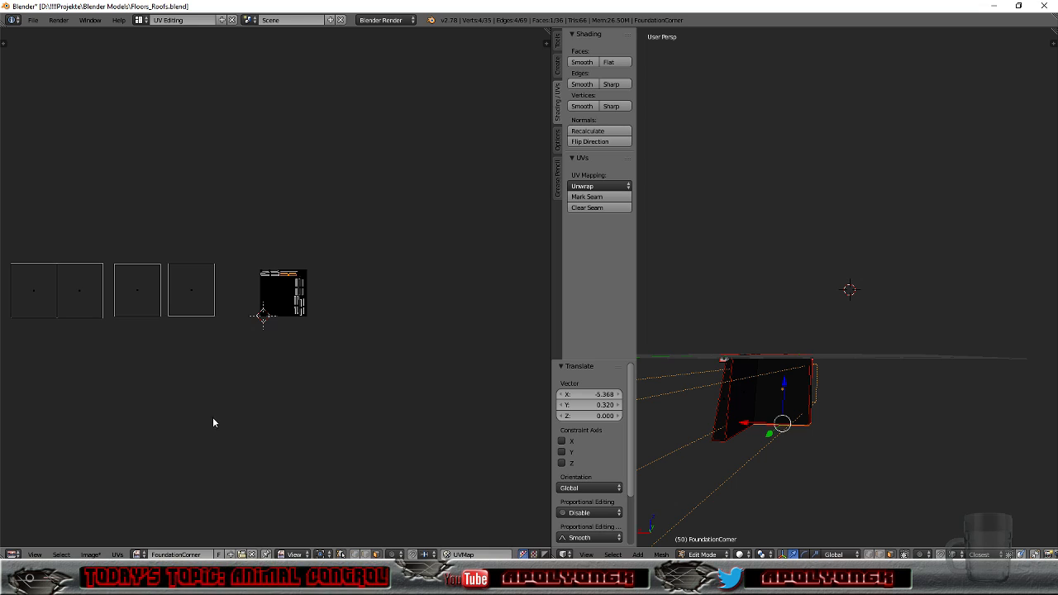
{"action": "key", "text": "g"}
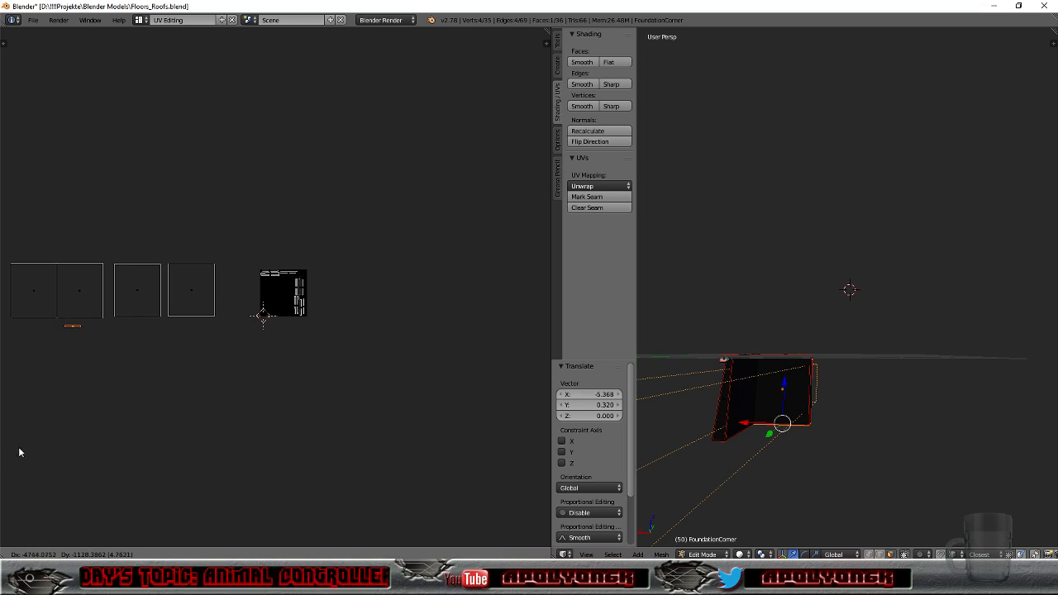
{"action": "left_click", "coordinate": [30, 448]}
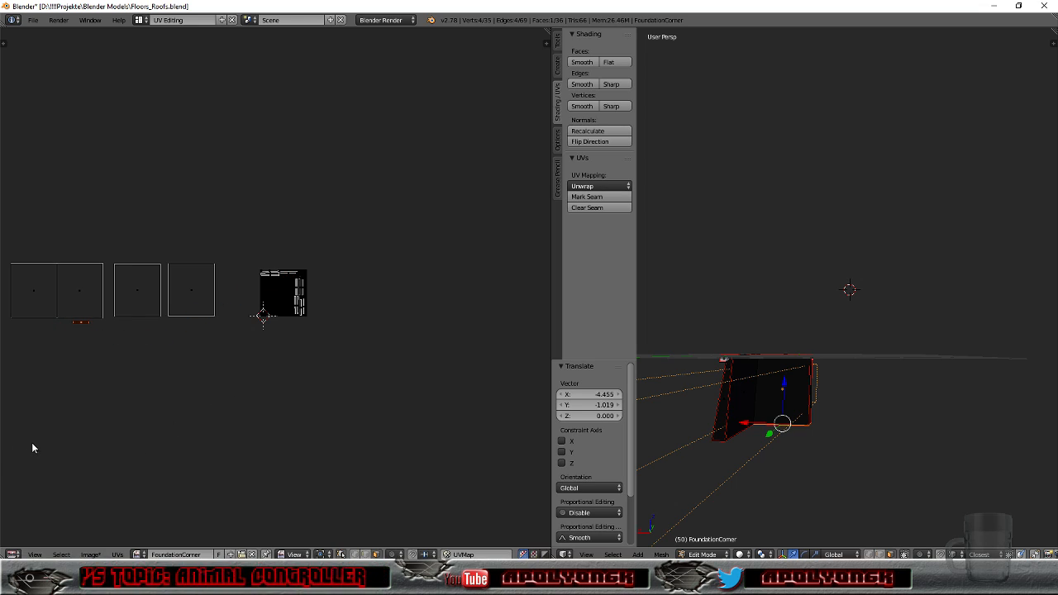
Step: Move the strip about -0.011 in X and 0.105 in Y onto the right wall face's lower edge and scale it up by about 2.889
{"action": "key", "text": "KP_Decimal"}
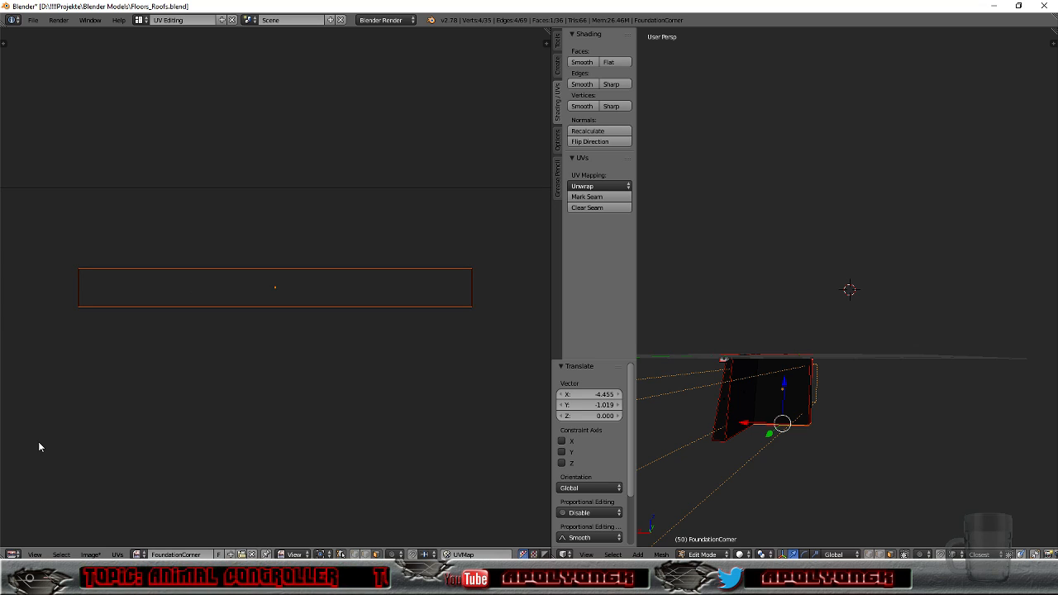
{"action": "scroll", "coordinate": [291, 284], "scroll_direction": "down", "scroll_amount": 5}
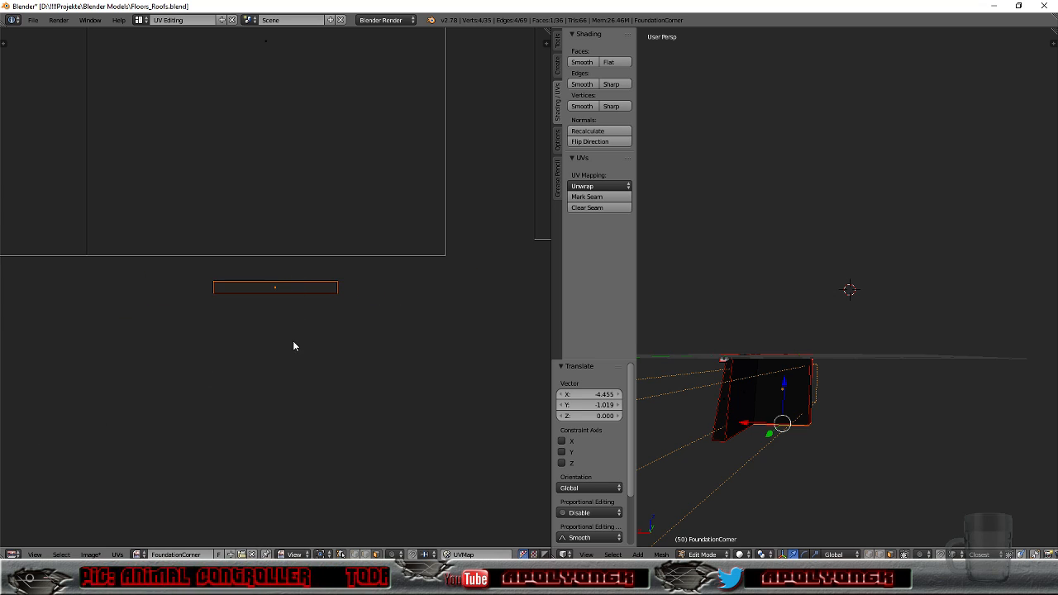
{"action": "key", "text": "g"}
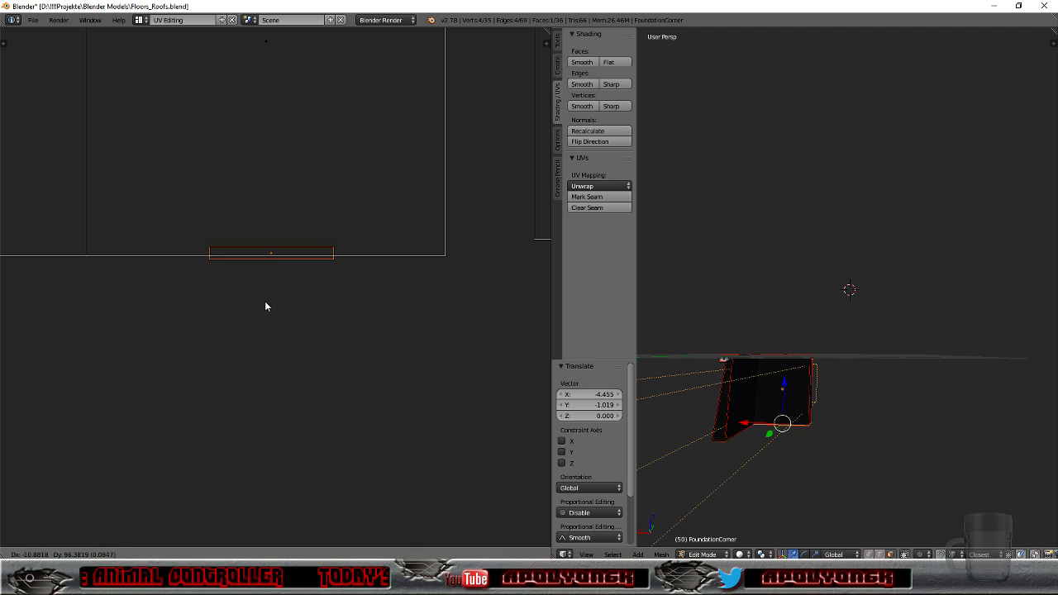
{"action": "left_click", "coordinate": [265, 303]}
{"action": "key", "text": "s"}
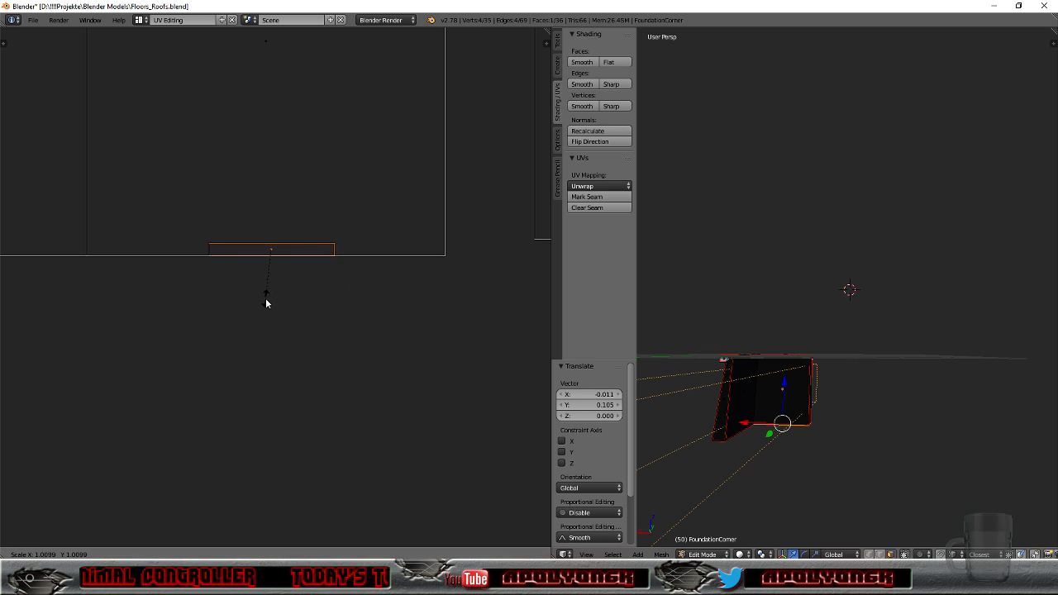
{"action": "left_click", "coordinate": [356, 365]}
Step: Fine-tune the strip by -0.015 in X and a 1.003 scale, and place it just below the right wall face with a -0.103 Y move
{"action": "key", "text": "g"}
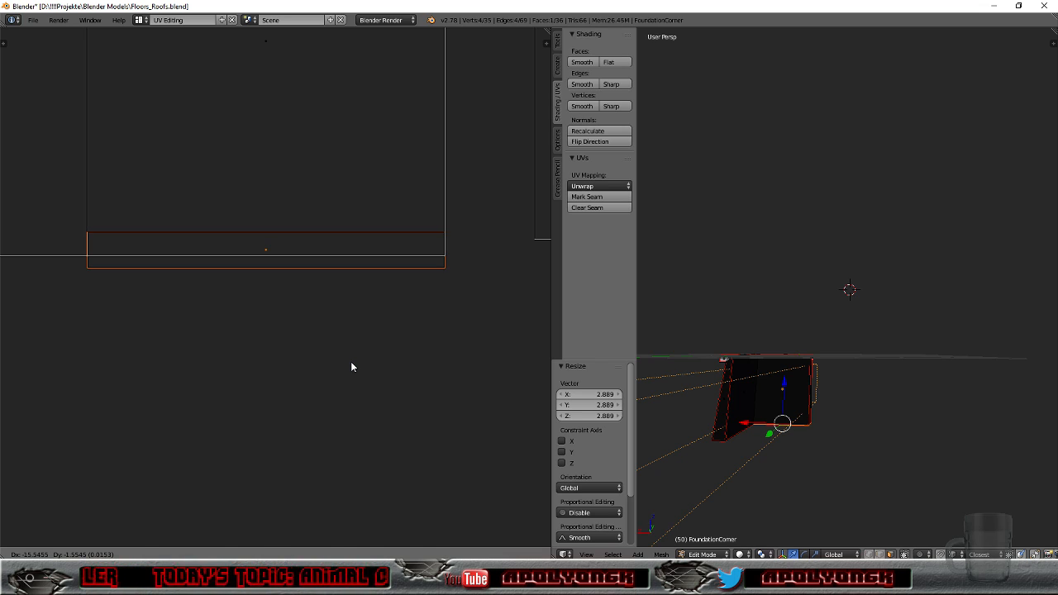
{"action": "left_click", "coordinate": [351, 366]}
{"action": "key", "text": "s"}
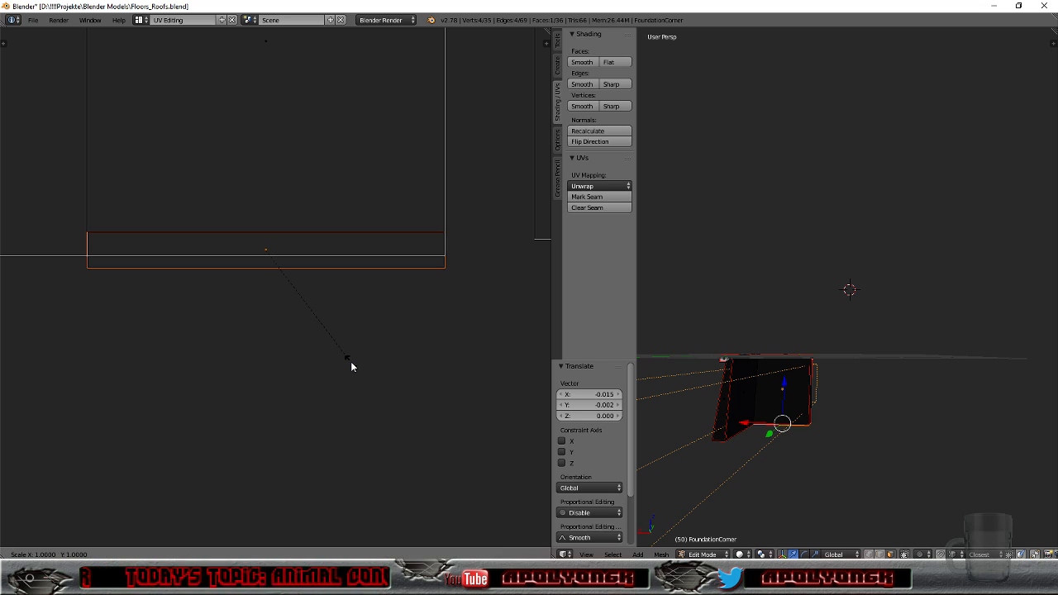
{"action": "left_click", "coordinate": [351, 363]}
{"action": "scroll", "coordinate": [338, 341], "scroll_direction": "down", "scroll_amount": 4}
{"action": "key", "text": "g"}
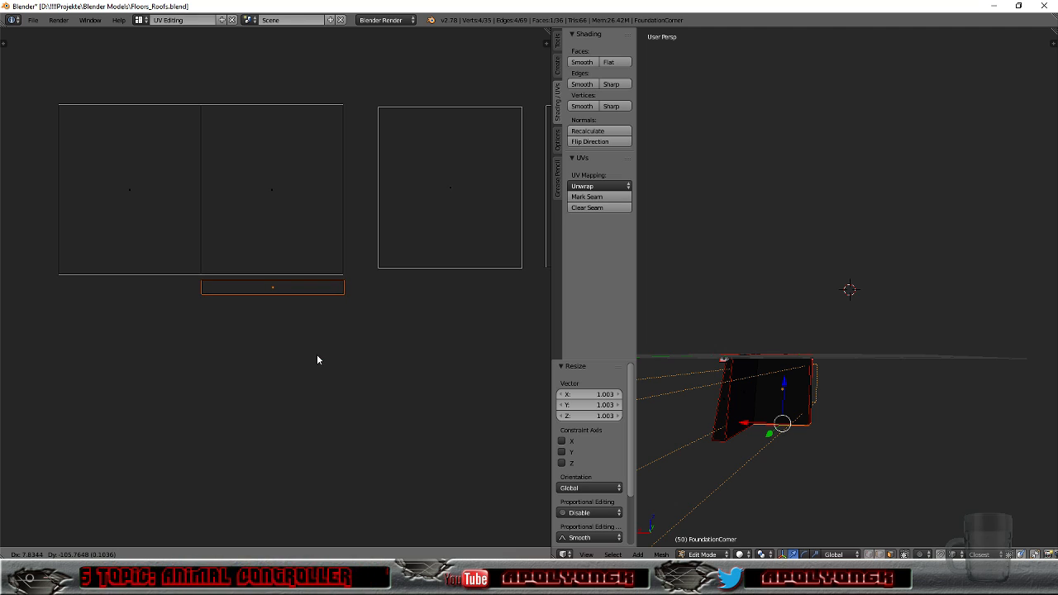
{"action": "left_click", "coordinate": [316, 355]}
Step: Select the other wall's underside face in the 3D view and move its UV strip about -5.784 in X and -0.742 in Y
{"action": "middle_click_drag", "start_coordinate": [815, 465], "coordinate": [843, 394]}
{"action": "right_click", "coordinate": [653, 342]}
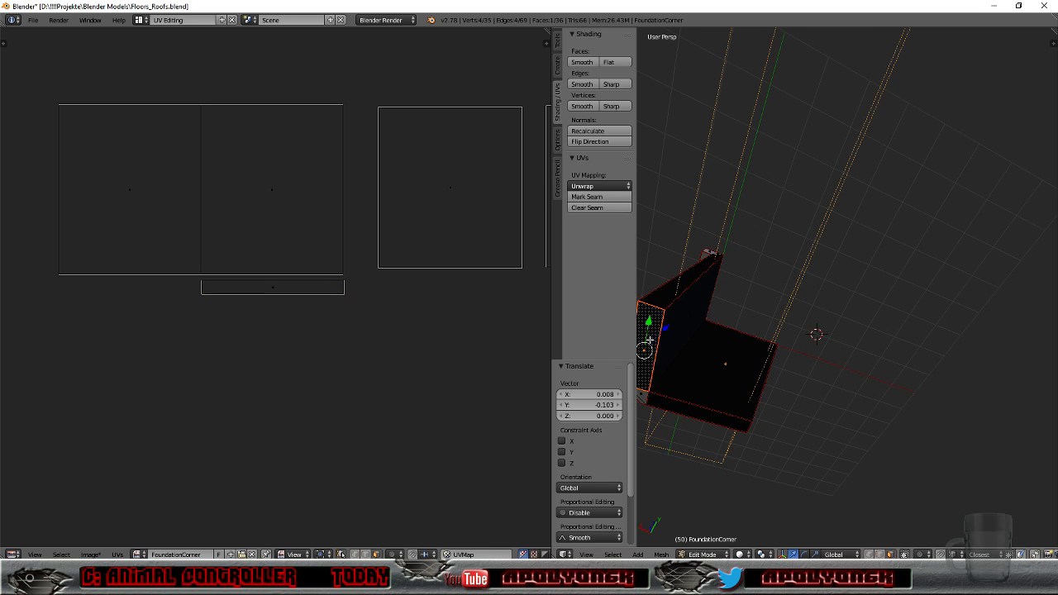
{"action": "scroll", "coordinate": [419, 337], "scroll_direction": "down", "scroll_amount": 4}
{"action": "scroll", "coordinate": [442, 329], "scroll_direction": "down", "scroll_amount": 2}
{"action": "scroll", "coordinate": [443, 329], "scroll_direction": "up", "scroll_amount": 2}
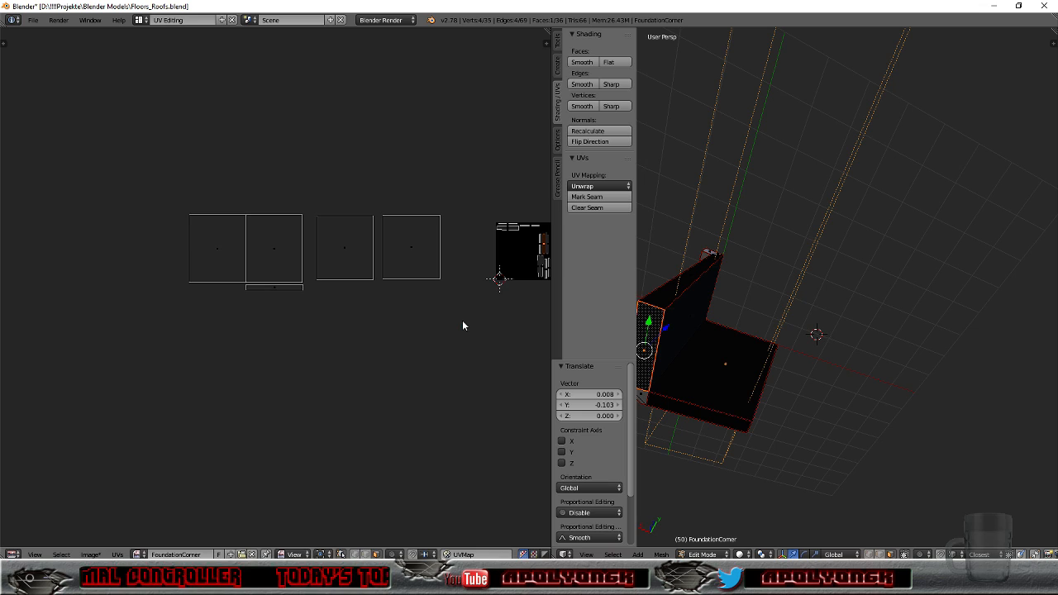
{"action": "key", "text": "g"}
{"action": "left_click", "coordinate": [132, 363]}
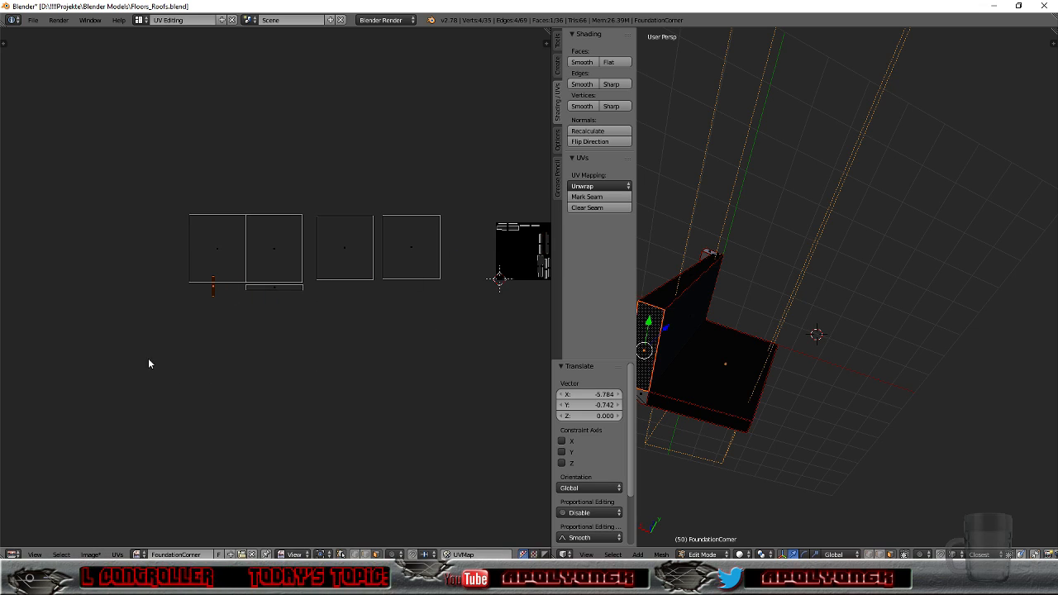
{"action": "scroll", "coordinate": [162, 344], "scroll_direction": "up", "scroll_amount": 4}
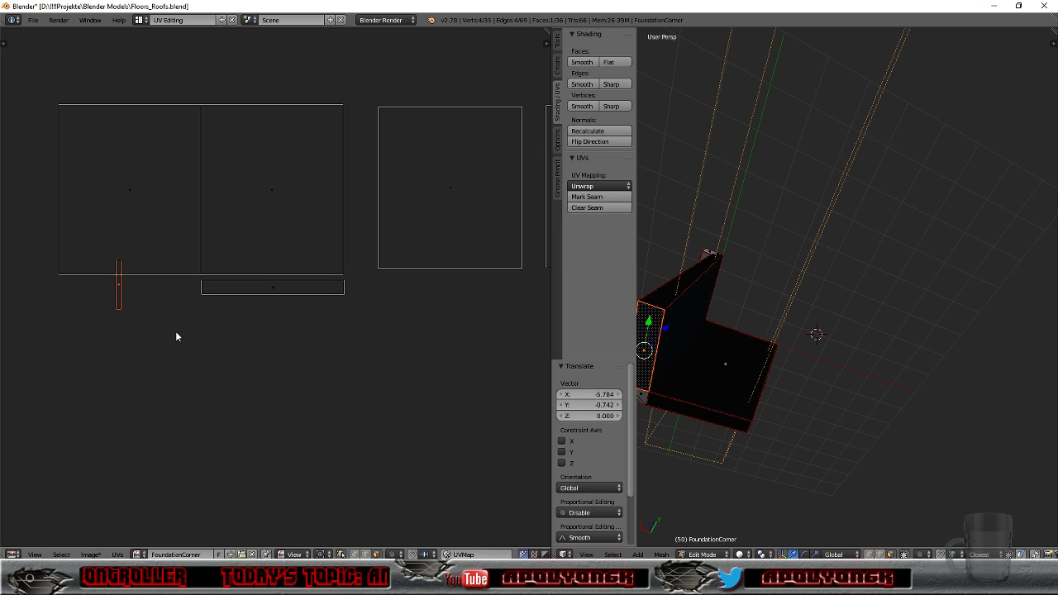
{"action": "key", "text": "r"}
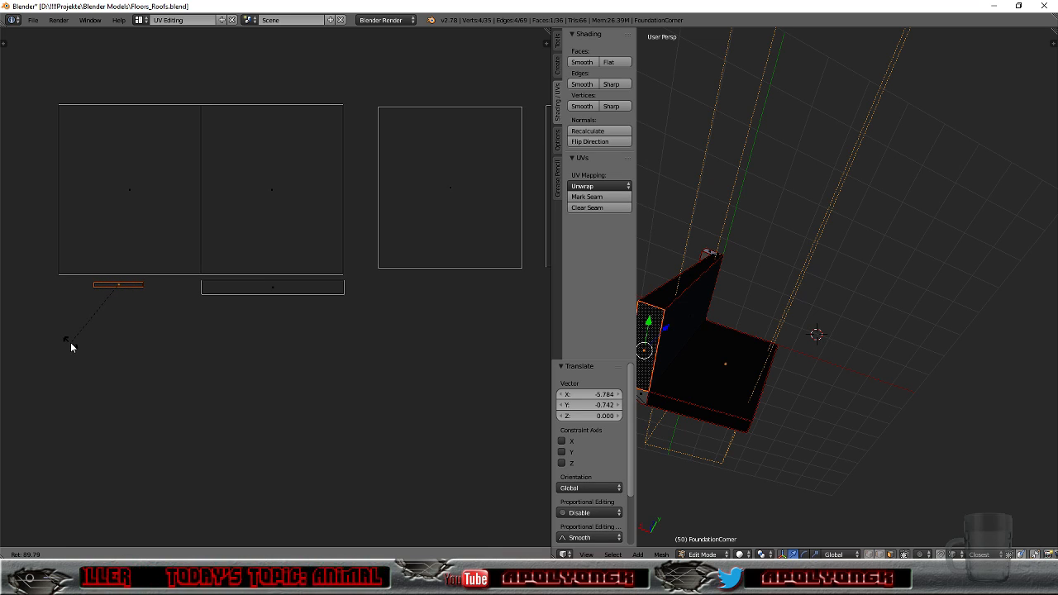
{"action": "left_click", "coordinate": [71, 343]}
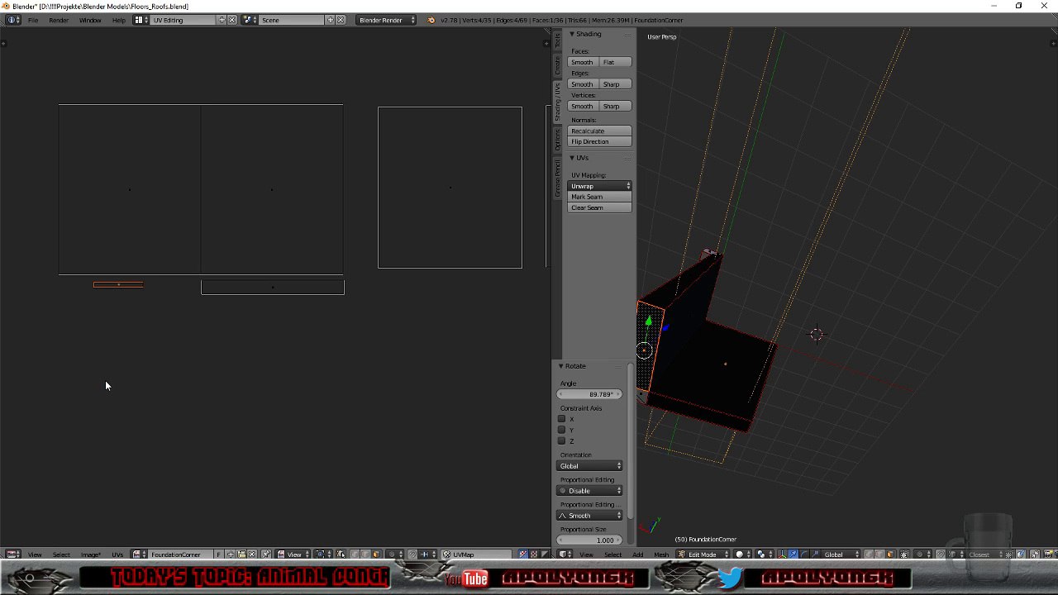
{"action": "key", "text": "ctrl+z"}
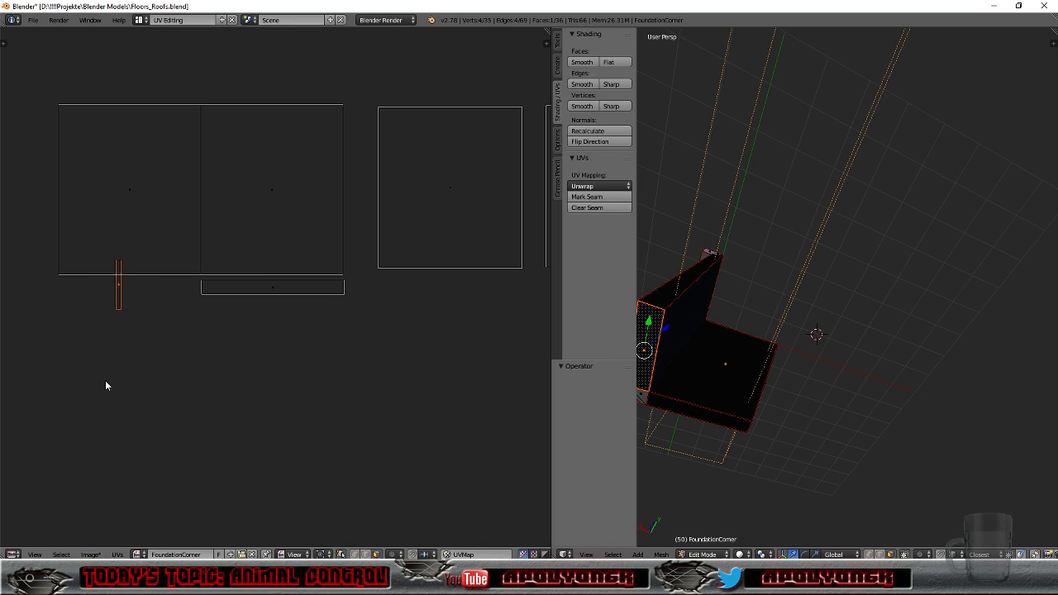
Step: Rotate the selected vertical UV strip by exactly 90° so it lies horizontally
{"action": "key", "text": "r"}
{"action": "type", "text": "90"}
{"action": "key", "text": "Return"}
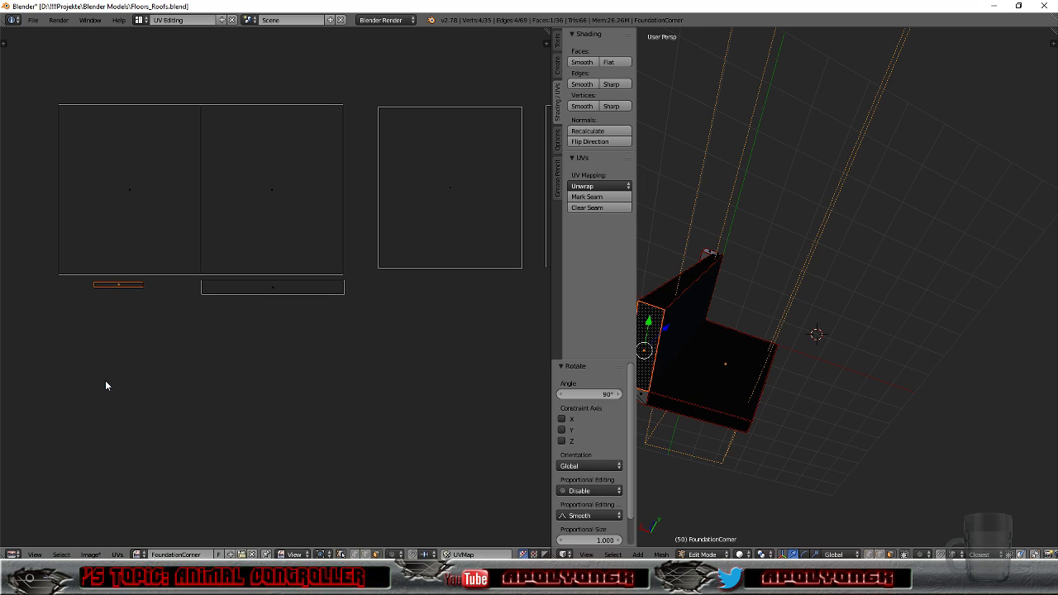
Step: Scale the rotated strip up by about 2.726 and move it 0.093 in X and 0.021 in Y against the left wall face's lower edge
{"action": "scroll", "coordinate": [121, 311], "scroll_direction": "up", "scroll_amount": 2}
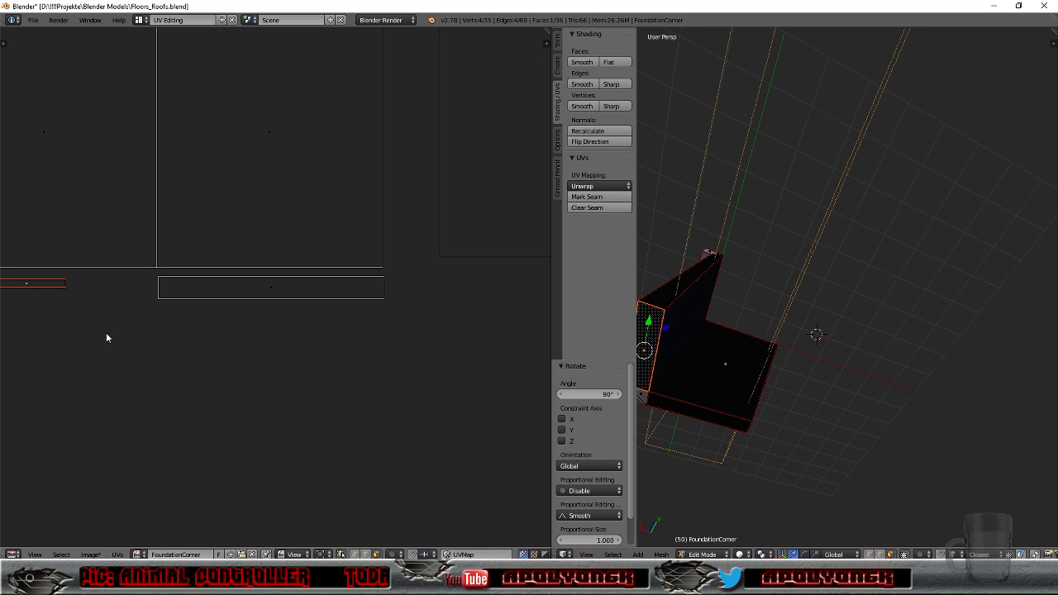
{"action": "key", "text": "KP_Decimal"}
{"action": "scroll", "coordinate": [234, 339], "scroll_direction": "down", "scroll_amount": 5}
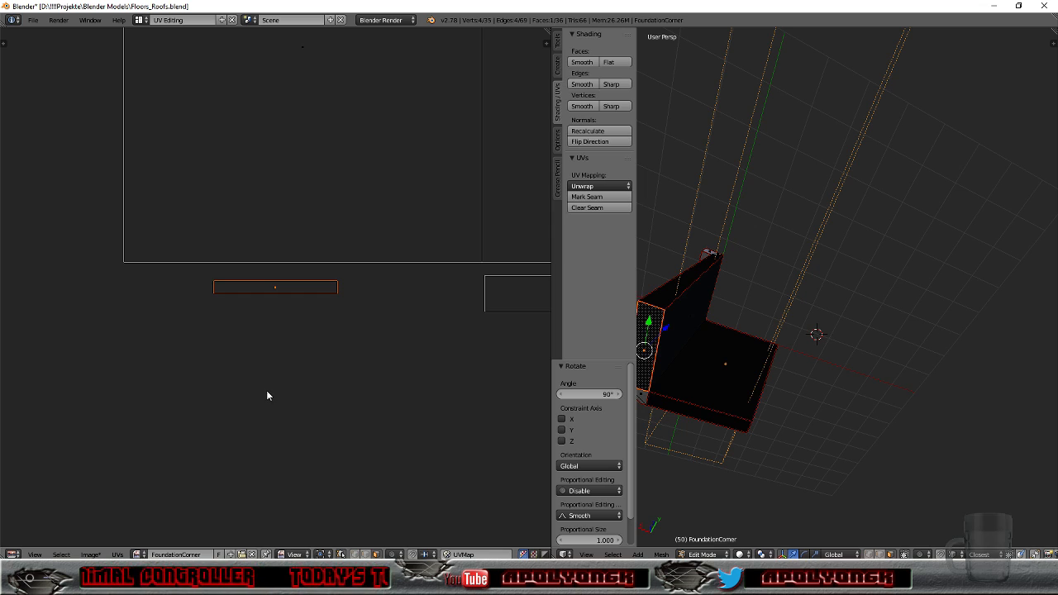
{"action": "key", "text": "s"}
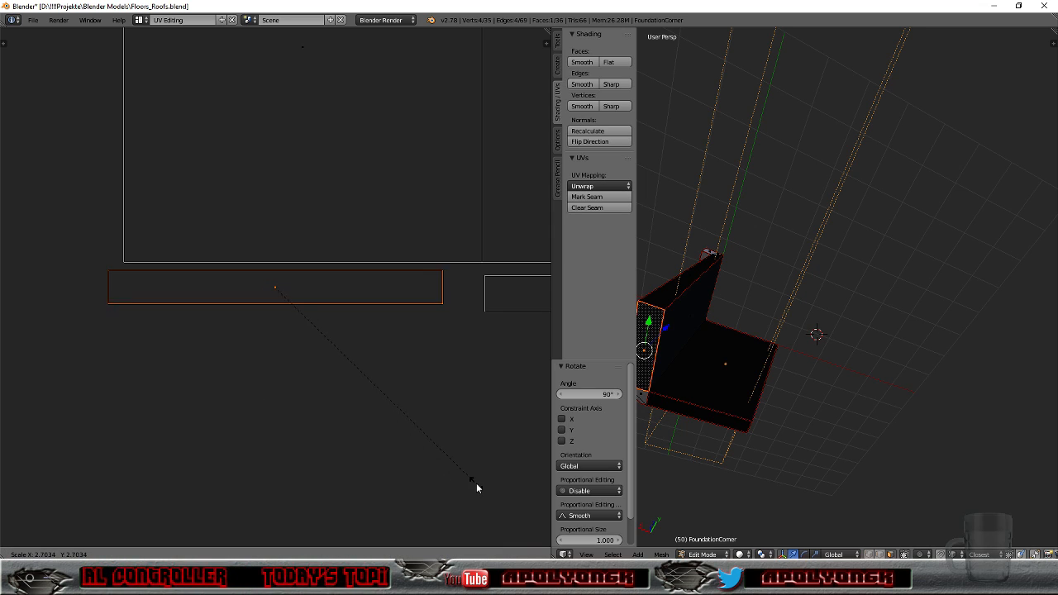
{"action": "left_click", "coordinate": [477, 483]}
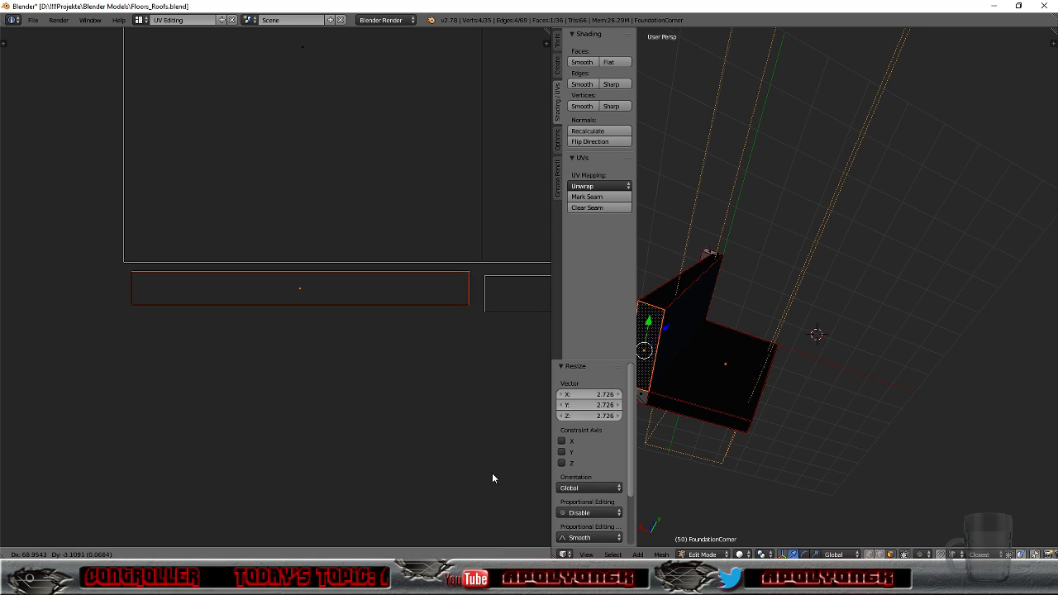
{"action": "left_click", "coordinate": [501, 464]}
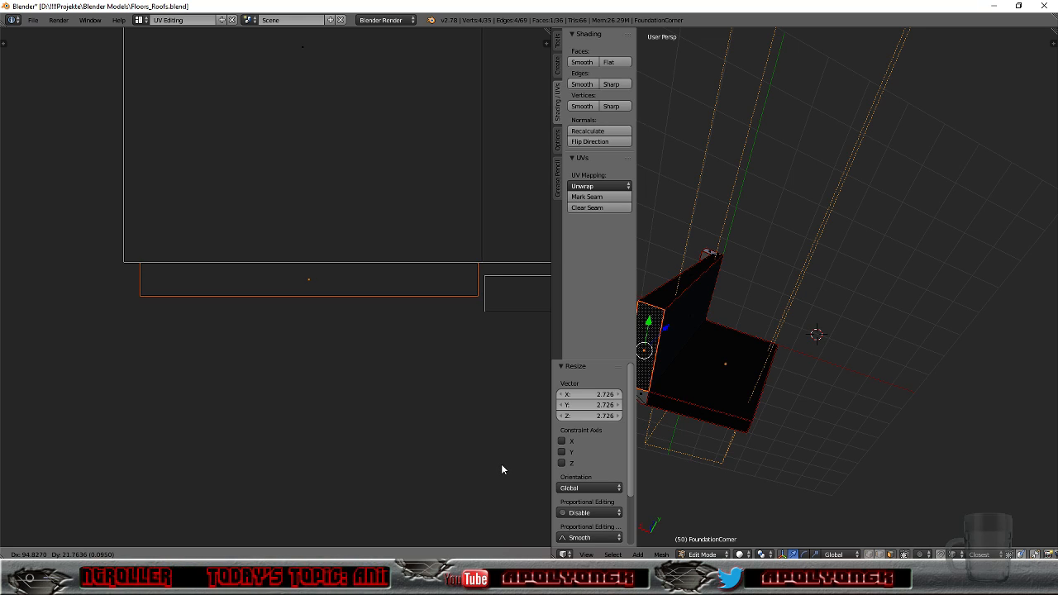
Step: Scale the strip by about 1.058 to the left wall face's width and align it beside the other strip, moving -0.017 in X and -0.039 in Y
{"action": "key", "text": "s"}
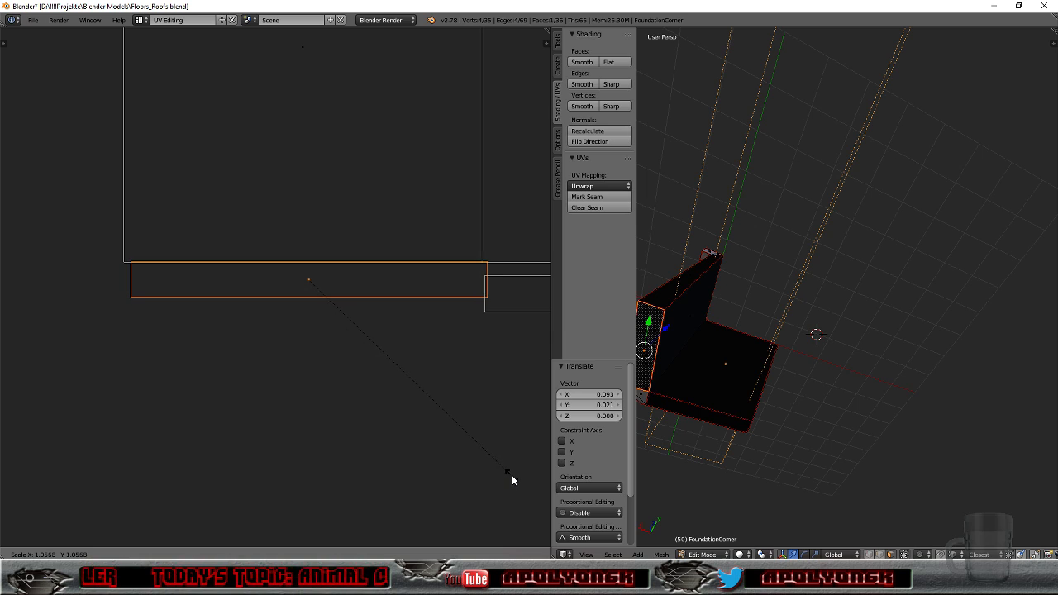
{"action": "left_click", "coordinate": [511, 478]}
{"action": "key", "text": "g"}
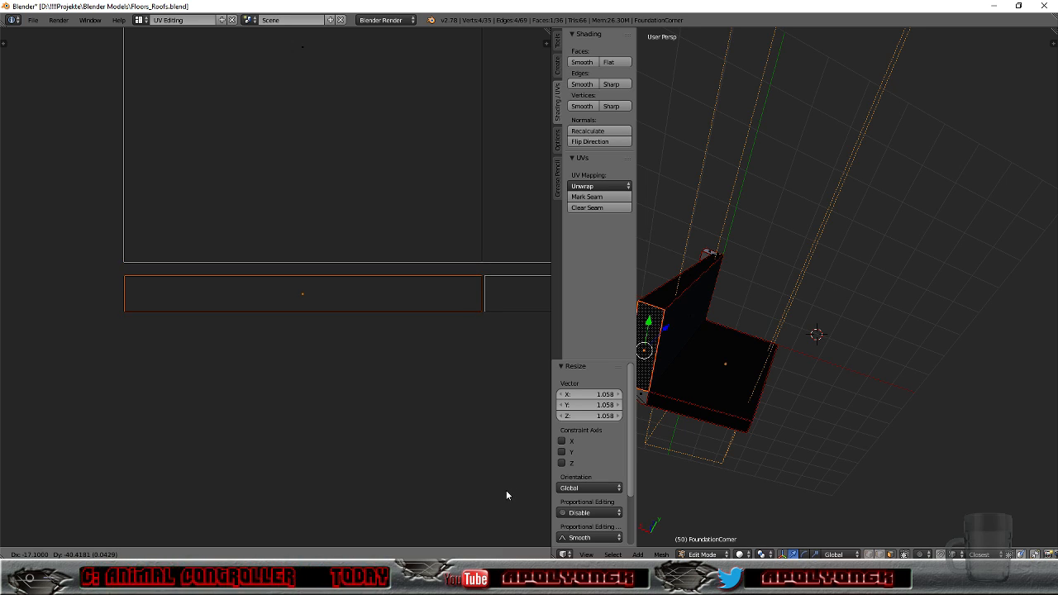
{"action": "left_click", "coordinate": [507, 496]}
Step: Select the linked faces of the inner corner's underside and move their UV island about -3.697 in X and -1.169 in Y
{"action": "scroll", "coordinate": [498, 465], "scroll_direction": "down", "scroll_amount": 3}
{"action": "scroll", "coordinate": [496, 465], "scroll_direction": "down", "scroll_amount": 1}
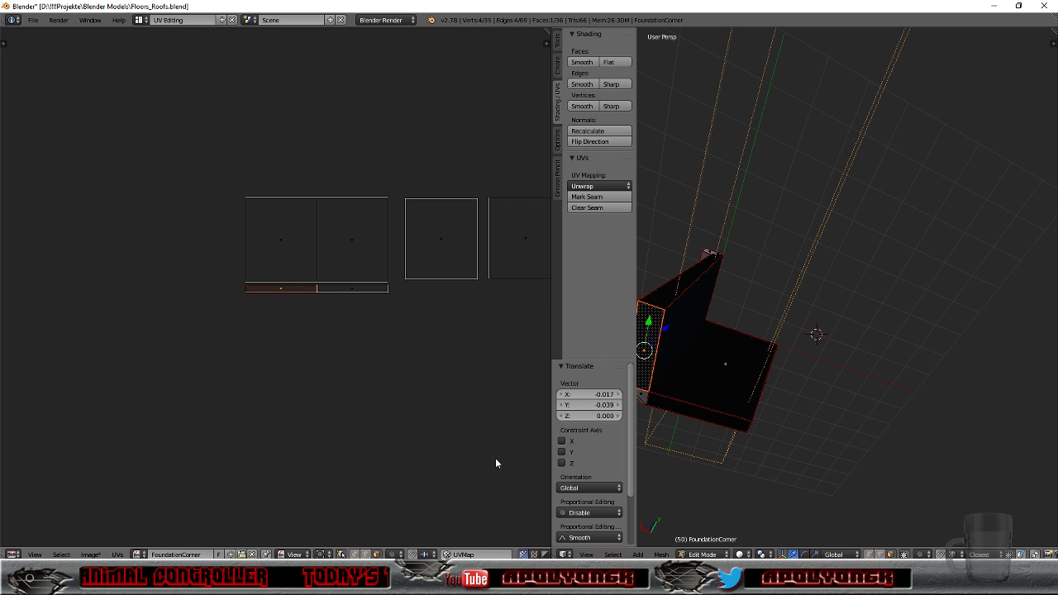
{"action": "middle_click_drag", "start_coordinate": [779, 386], "coordinate": [879, 407]}
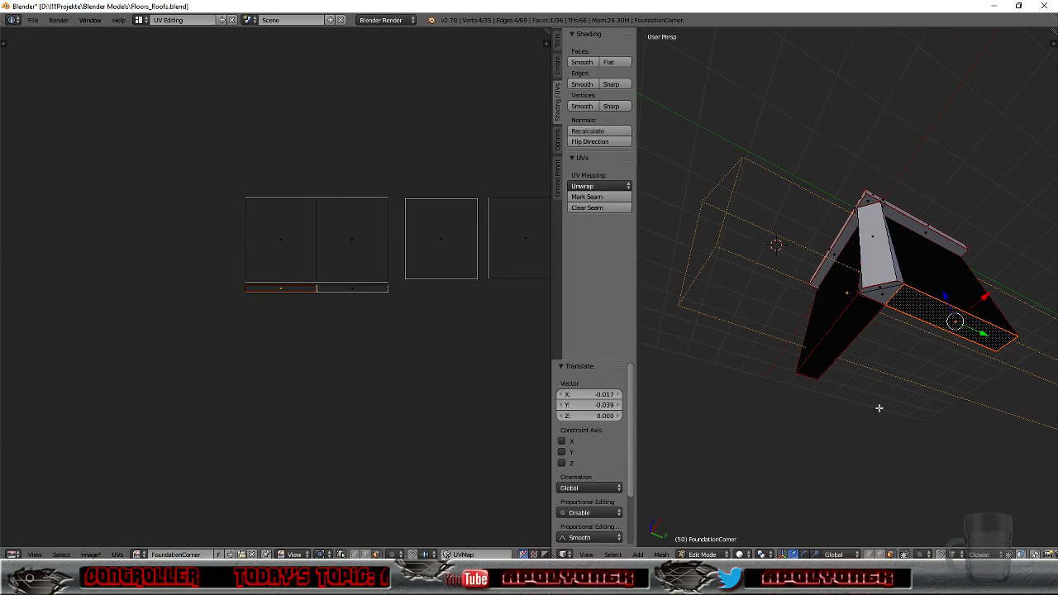
{"action": "right_click", "coordinate": [883, 295]}
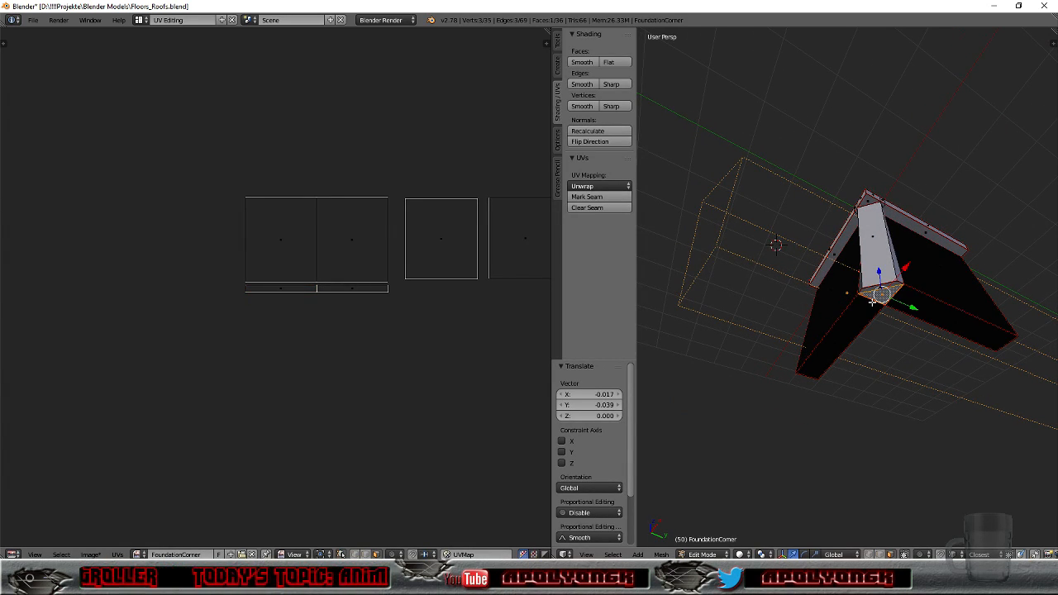
{"action": "key", "text": "l"}
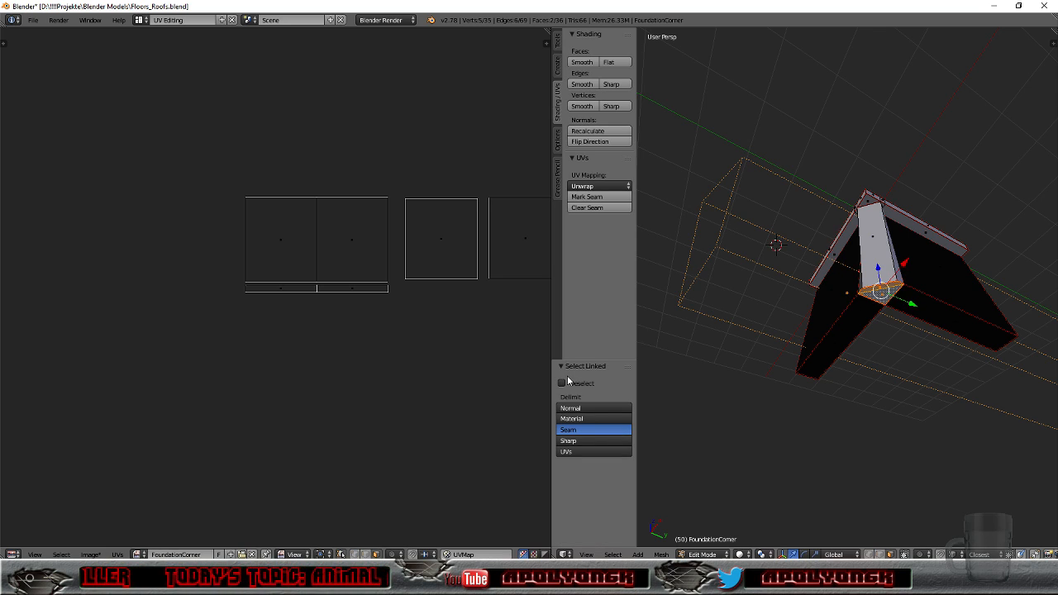
{"action": "scroll", "coordinate": [492, 351], "scroll_direction": "down", "scroll_amount": 3}
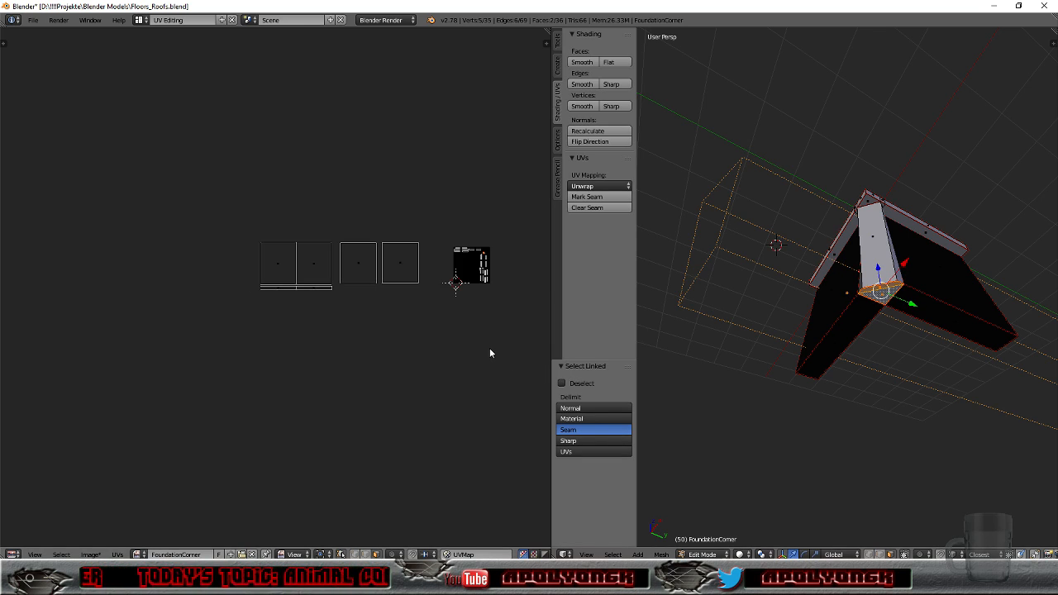
{"action": "key", "text": "Home"}
{"action": "scroll", "coordinate": [490, 353], "scroll_direction": "down", "scroll_amount": 8}
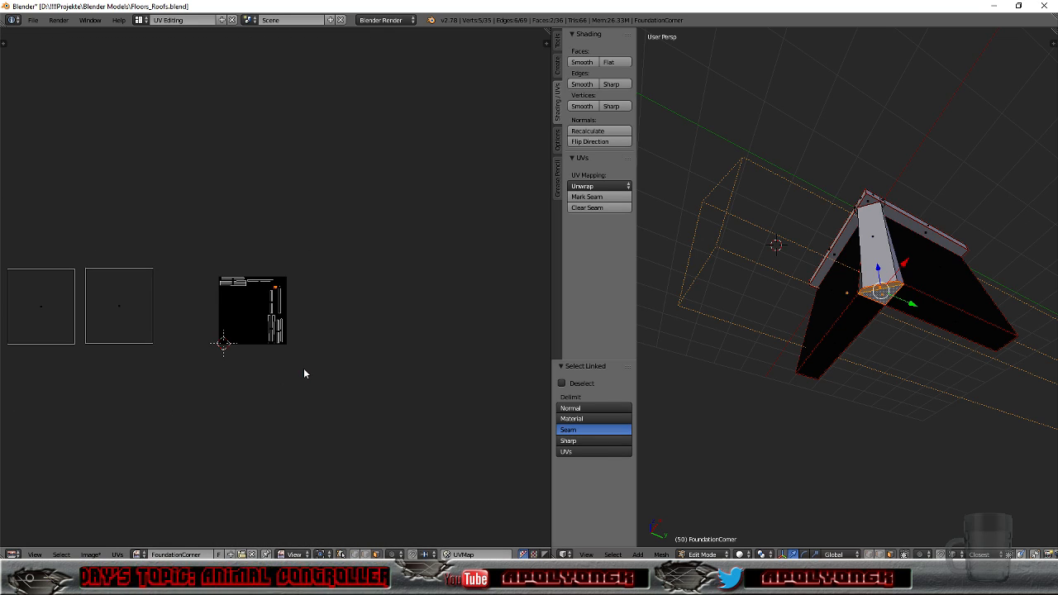
{"action": "key", "text": "g"}
{"action": "left_click", "coordinate": [56, 452]}
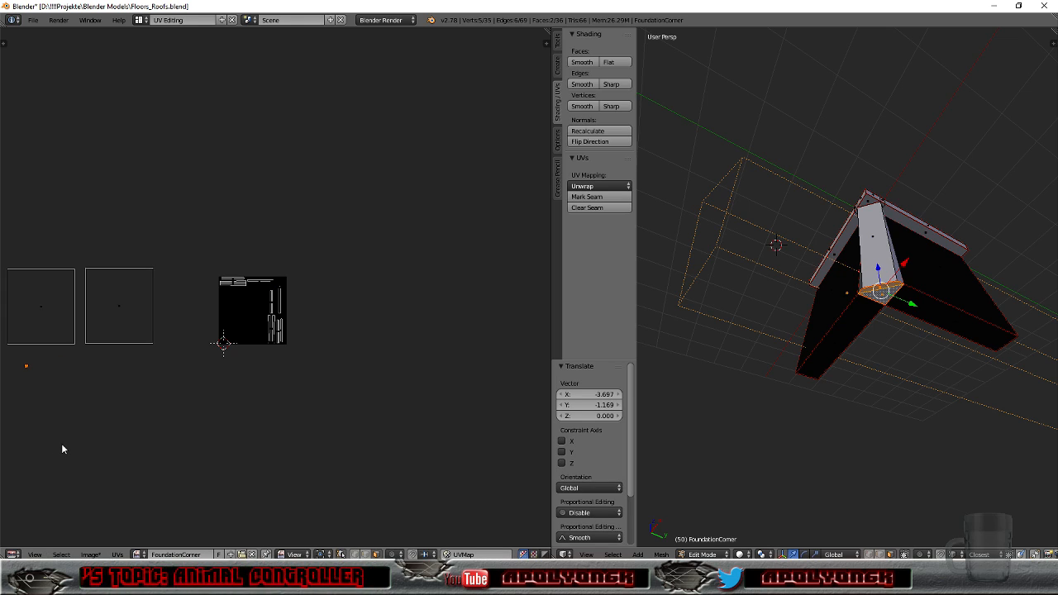
Step: Move the small corner island about -0.459 in X and 0.206 in Y, beside the end of the underside strips
{"action": "key", "text": "KP_Decimal"}
{"action": "scroll", "coordinate": [135, 423], "scroll_direction": "down", "scroll_amount": 7}
{"action": "scroll", "coordinate": [136, 424], "scroll_direction": "down", "scroll_amount": 4}
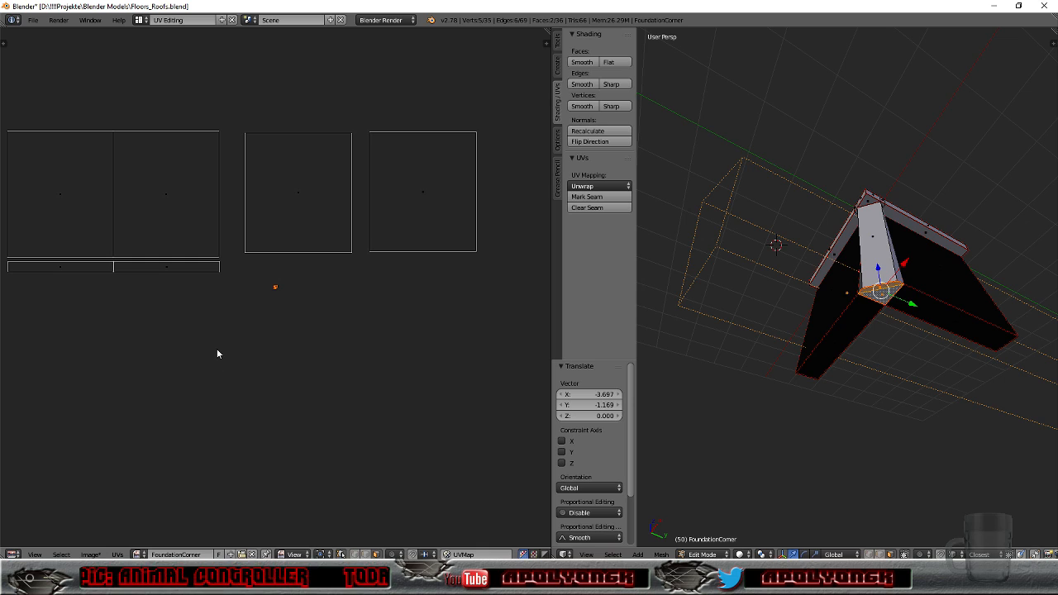
{"action": "key", "text": "g"}
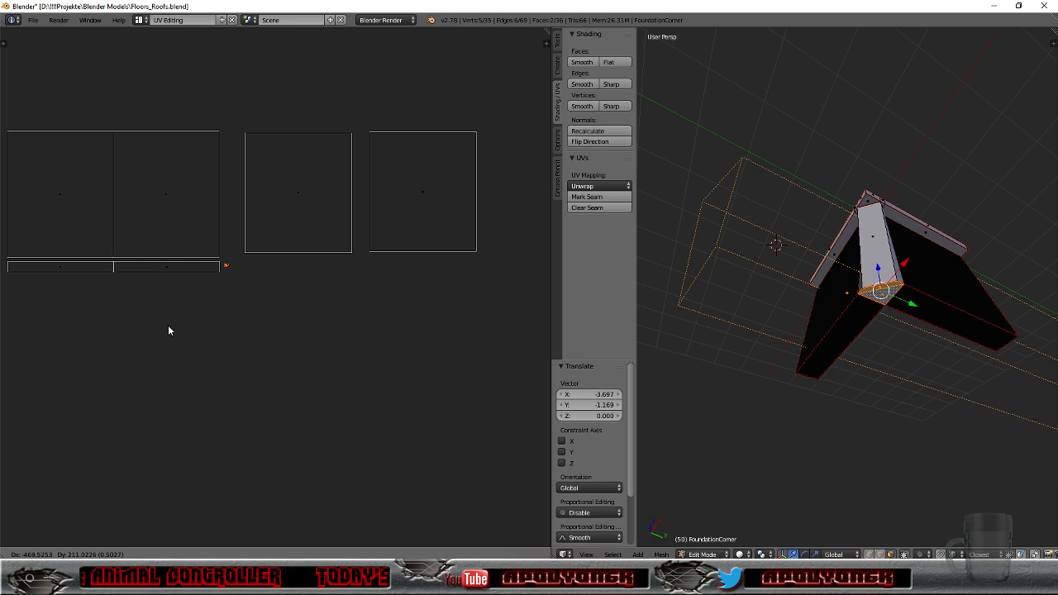
{"action": "left_click", "coordinate": [169, 331]}
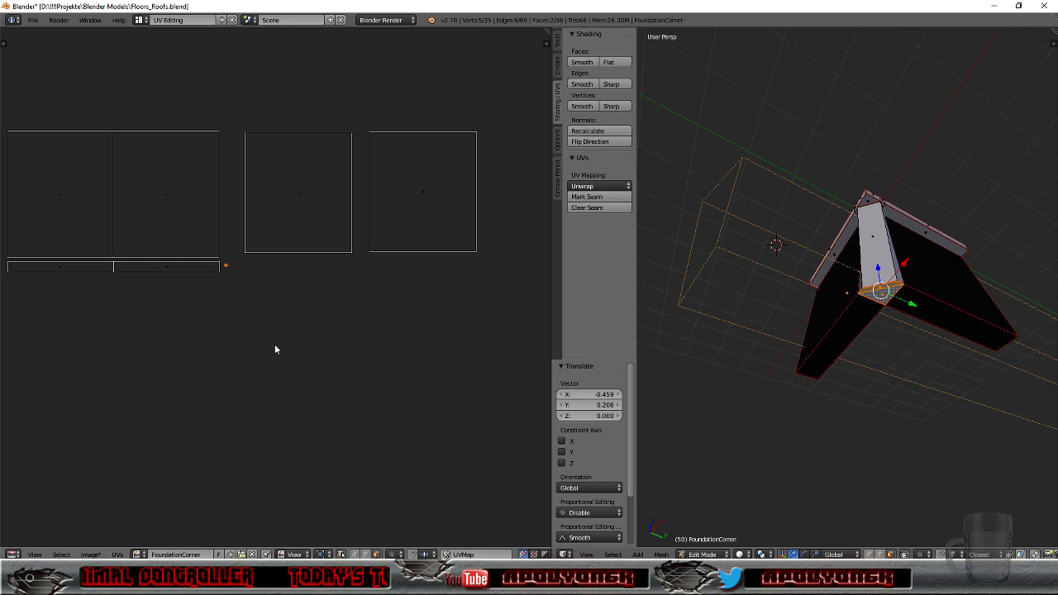
Step: Scale the corner island up by about 2.525 and move it -0.018 in X and -0.016 in Y against the strip's end
{"action": "scroll", "coordinate": [256, 331], "scroll_direction": "up", "scroll_amount": 5}
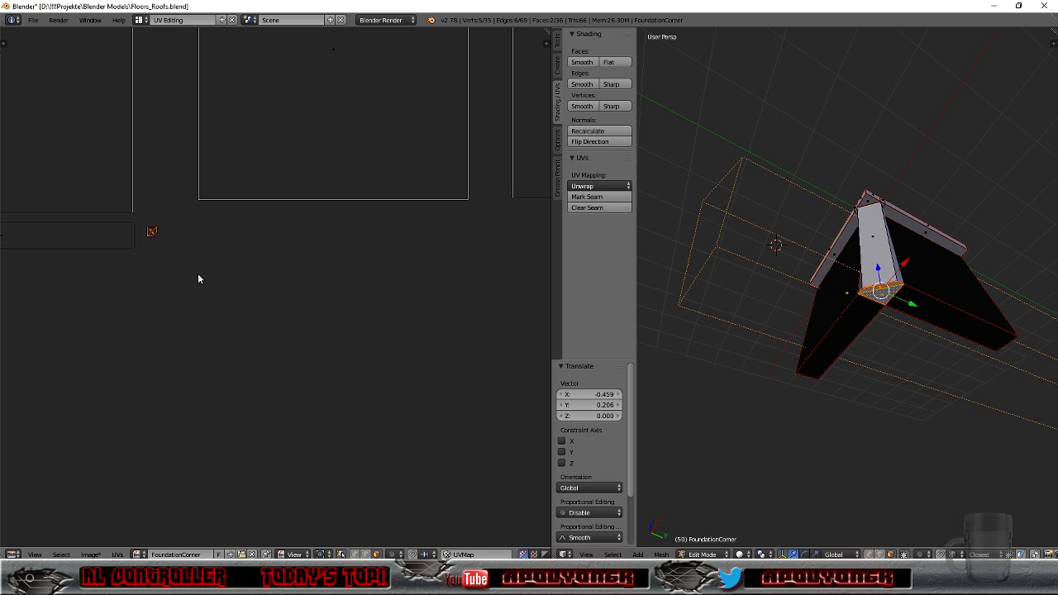
{"action": "key", "text": "s"}
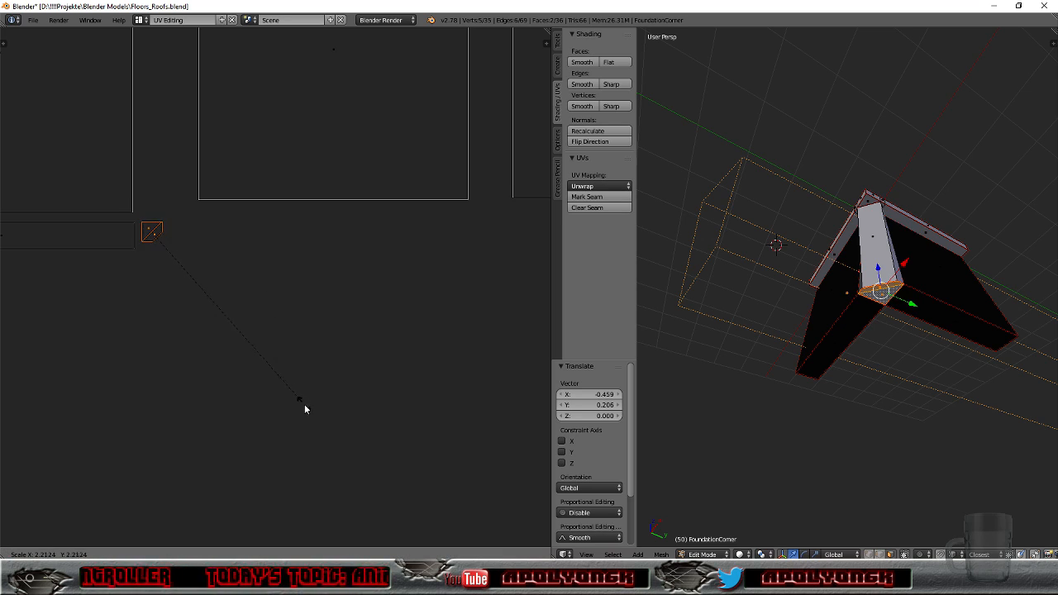
{"action": "left_click", "coordinate": [321, 432]}
{"action": "key", "text": "g"}
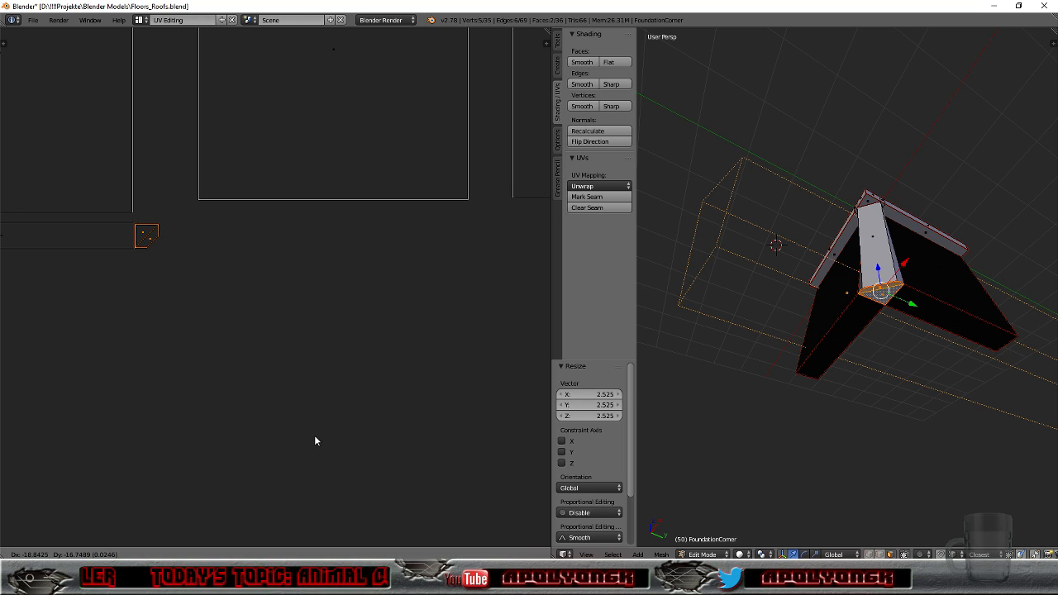
{"action": "left_click", "coordinate": [315, 437]}
Step: Enlarge the corner island by about 1.127 and shift it 0.004 in X and 0.002 in Y to line up with the strip
{"action": "key", "text": "KP_Decimal"}
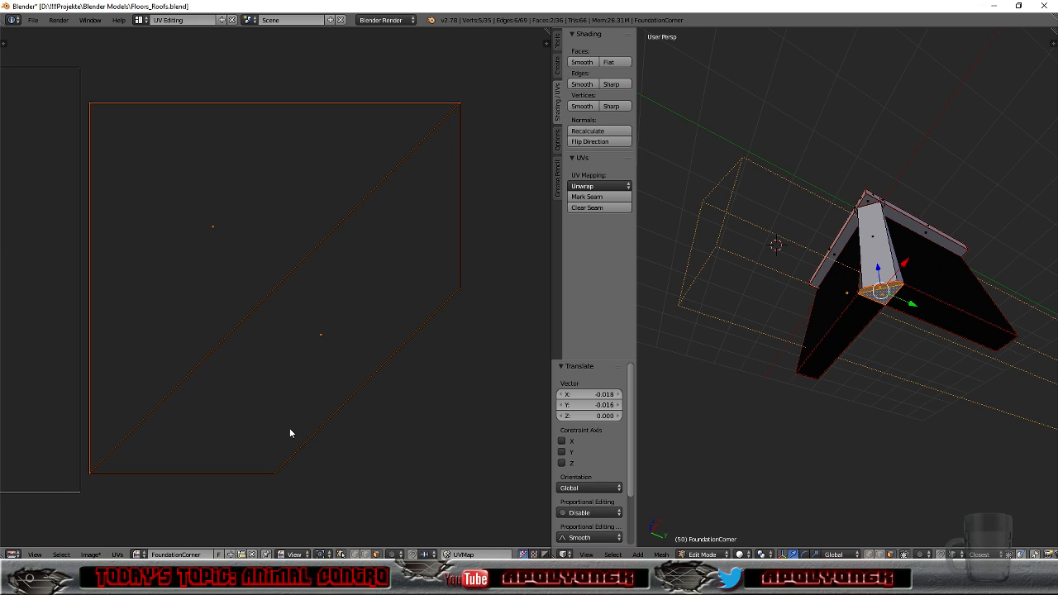
{"action": "key", "text": "s"}
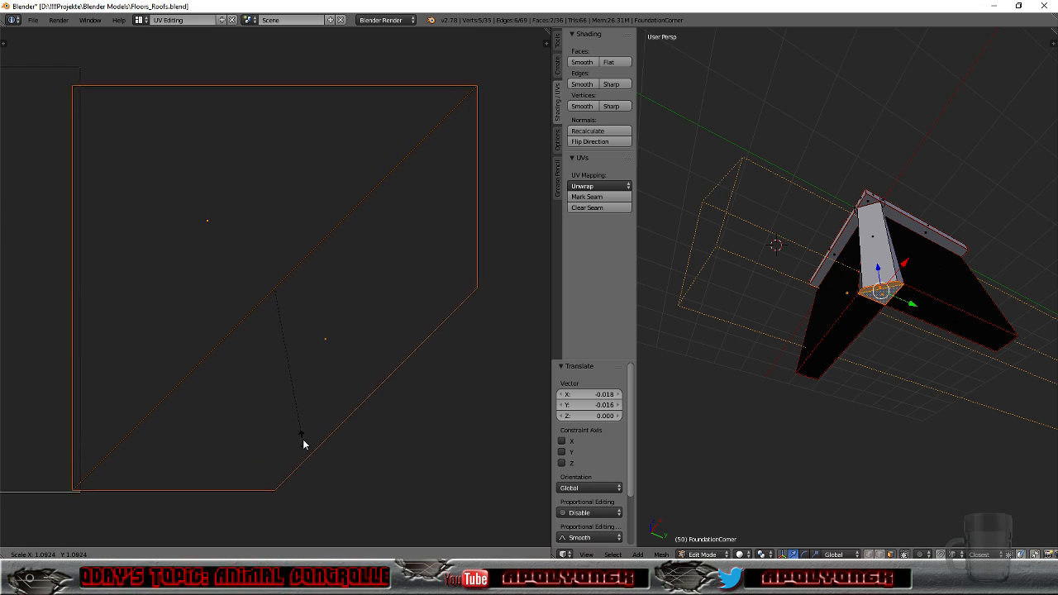
{"action": "left_click", "coordinate": [307, 442]}
{"action": "key", "text": "g"}
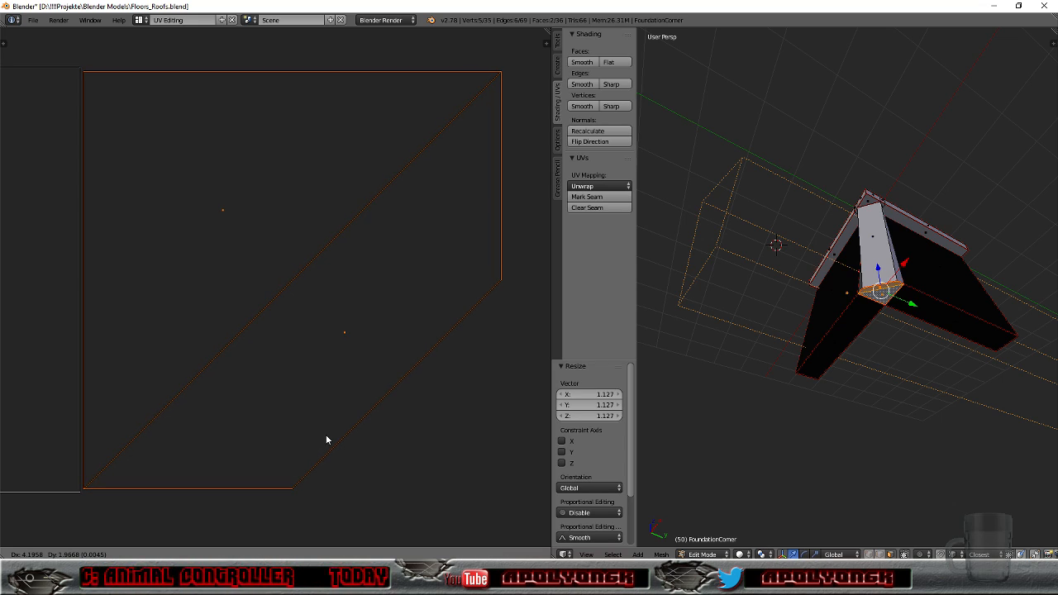
{"action": "left_click", "coordinate": [326, 435]}
Step: Fine-tune the corner island's size to the strip's height, scaling by about 1.016 and again by 1.001
{"action": "key", "text": "s"}
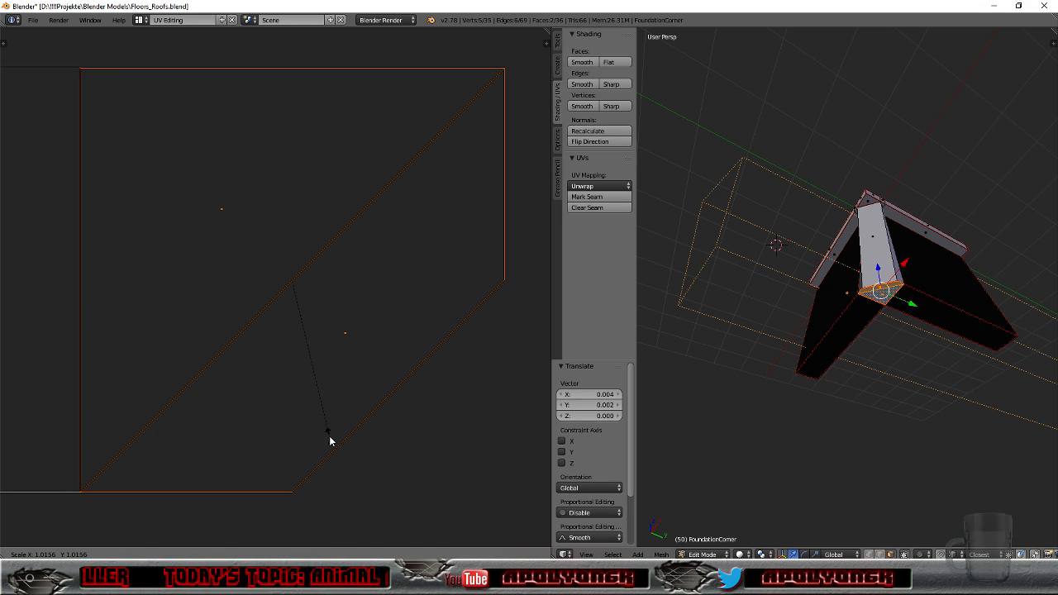
{"action": "left_click", "coordinate": [330, 442]}
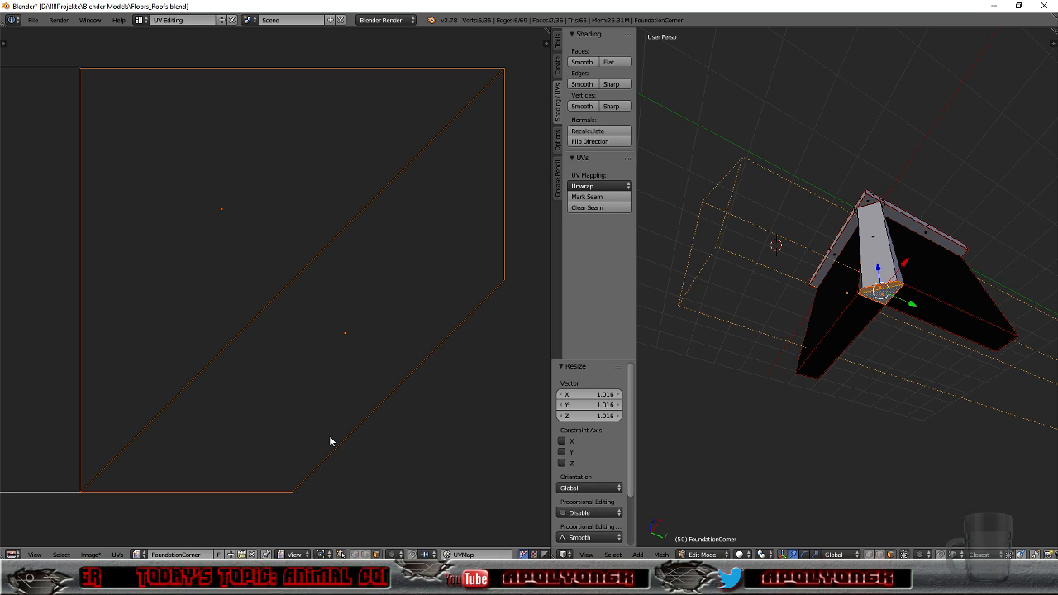
{"action": "key", "text": "s"}
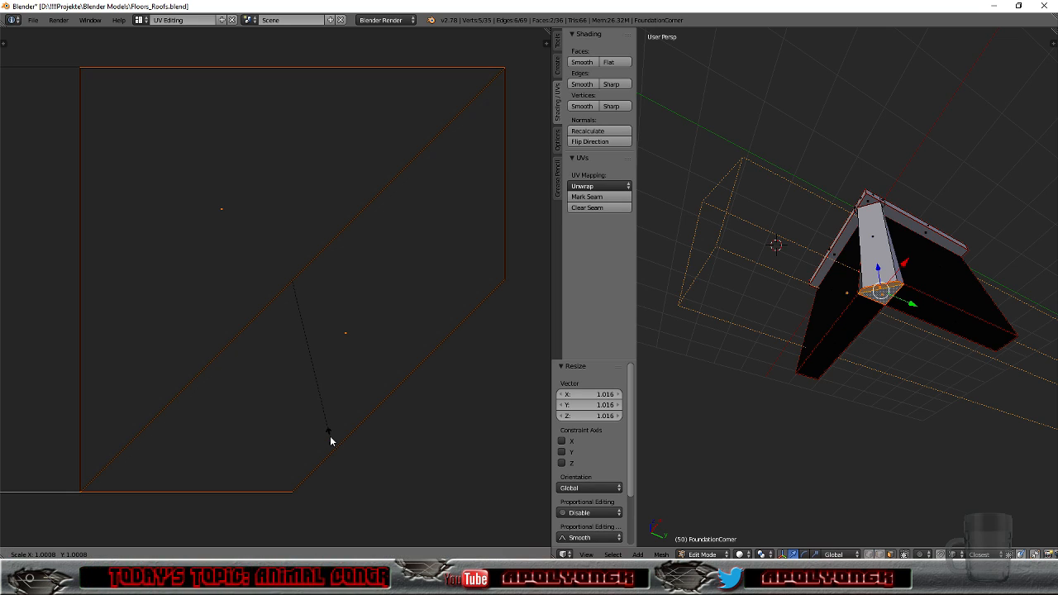
{"action": "left_click", "coordinate": [330, 441]}
Step: Move the corner island about 0.009 in X to leave a small gap beside the underside strip
{"action": "scroll", "coordinate": [319, 417], "scroll_direction": "down", "scroll_amount": 2}
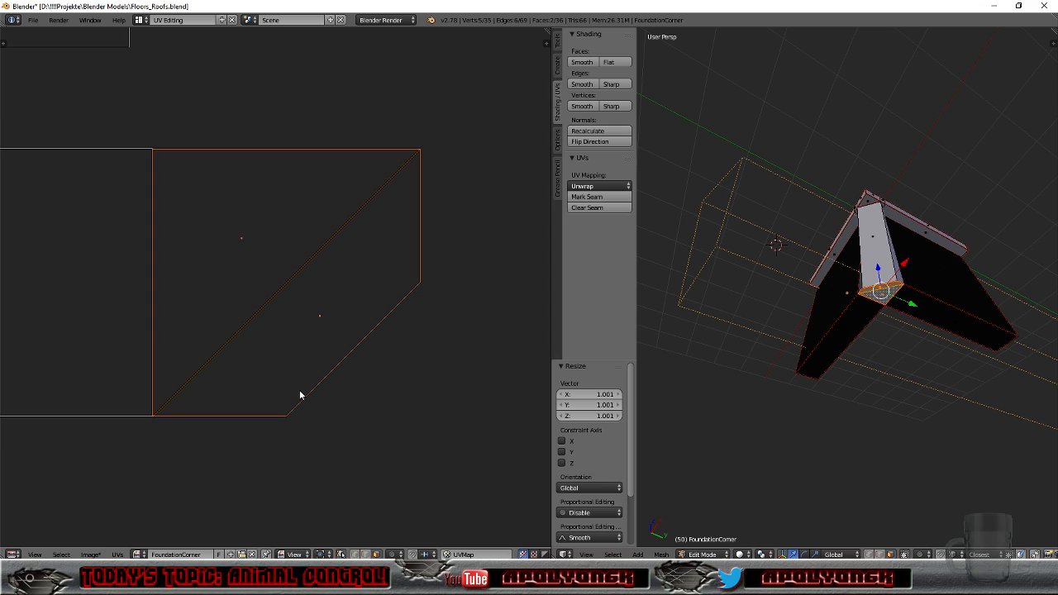
{"action": "scroll", "coordinate": [300, 392], "scroll_direction": "down", "scroll_amount": 1}
{"action": "key", "text": "g"}
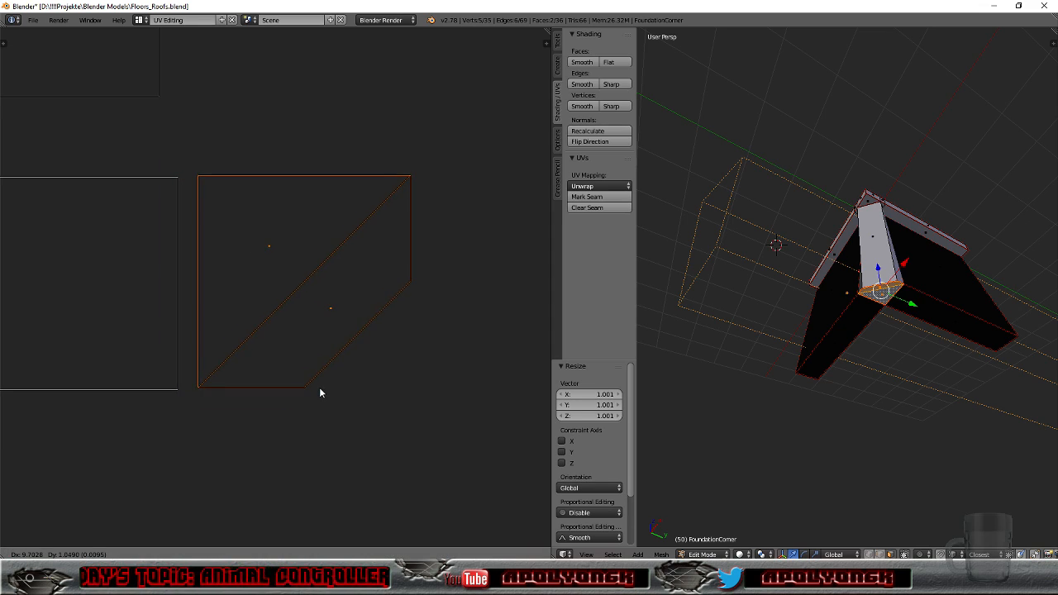
{"action": "left_click", "coordinate": [319, 396]}
{"action": "scroll", "coordinate": [368, 359], "scroll_direction": "down", "scroll_amount": 5}
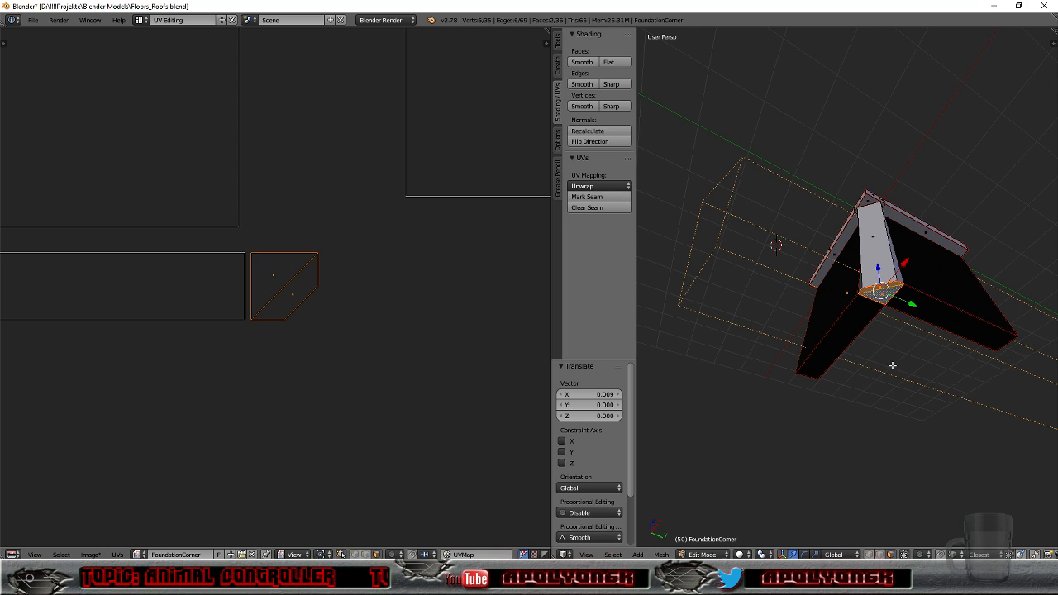
Step: Select the wall's narrow end face with its linked faces and move their UV island about -6.384 in X and -0.623 in Y
{"action": "middle_click_drag", "start_coordinate": [876, 349], "coordinate": [751, 387]}
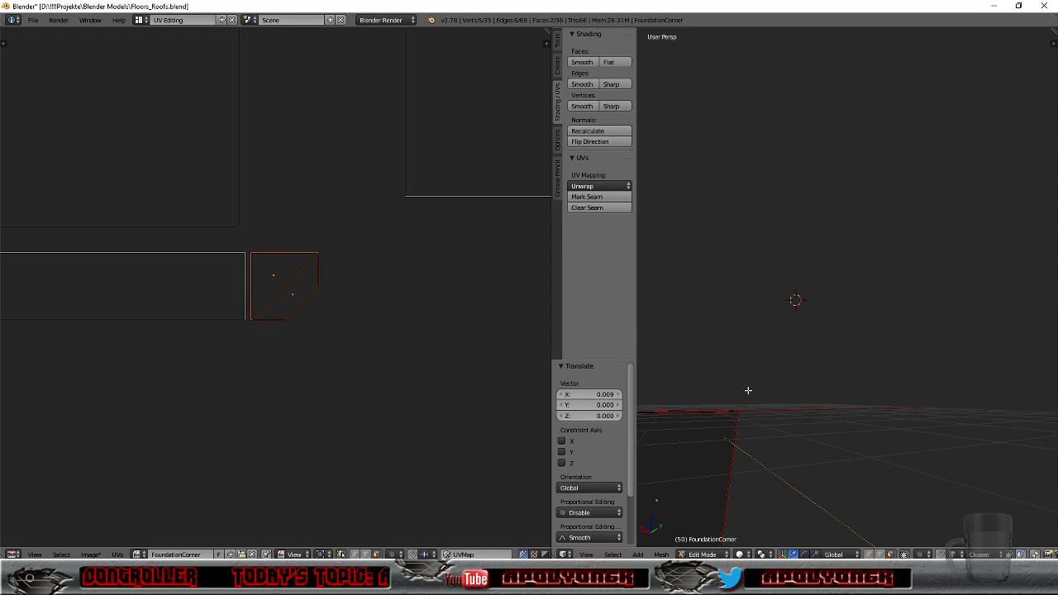
{"action": "scroll", "coordinate": [748, 389], "scroll_direction": "down", "scroll_amount": 4}
{"action": "mouse_move", "coordinate": [770, 377]}
{"action": "middle_mouse_down"}
{"action": "mouse_move", "coordinate": [821, 369]}
{"action": "mouse_move", "coordinate": [793, 301]}
{"action": "mouse_move", "coordinate": [815, 355]}
{"action": "mouse_move", "coordinate": [832, 347]}
{"action": "mouse_move", "coordinate": [787, 373]}
{"action": "middle_mouse_up"}
{"action": "right_click", "coordinate": [727, 385]}
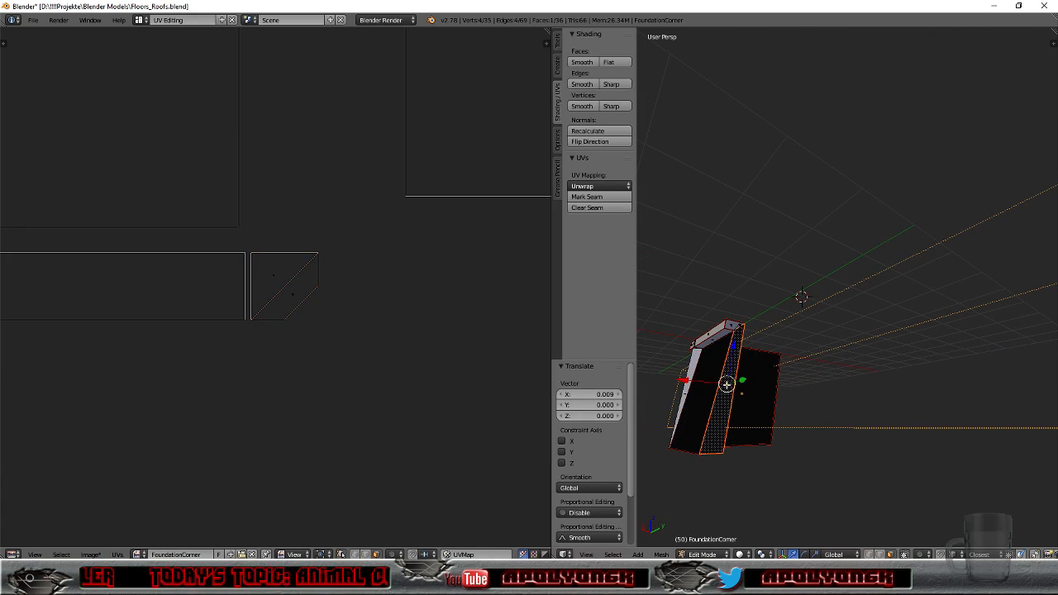
{"action": "key", "text": "l"}
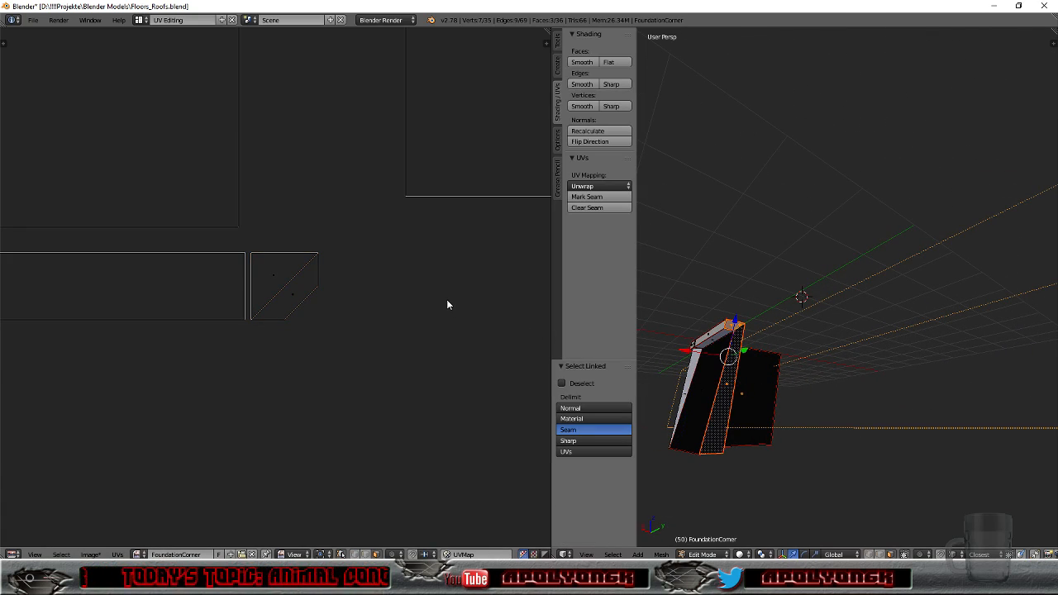
{"action": "scroll", "coordinate": [447, 304], "scroll_direction": "down", "scroll_amount": 5}
{"action": "scroll", "coordinate": [447, 304], "scroll_direction": "up", "scroll_amount": 3}
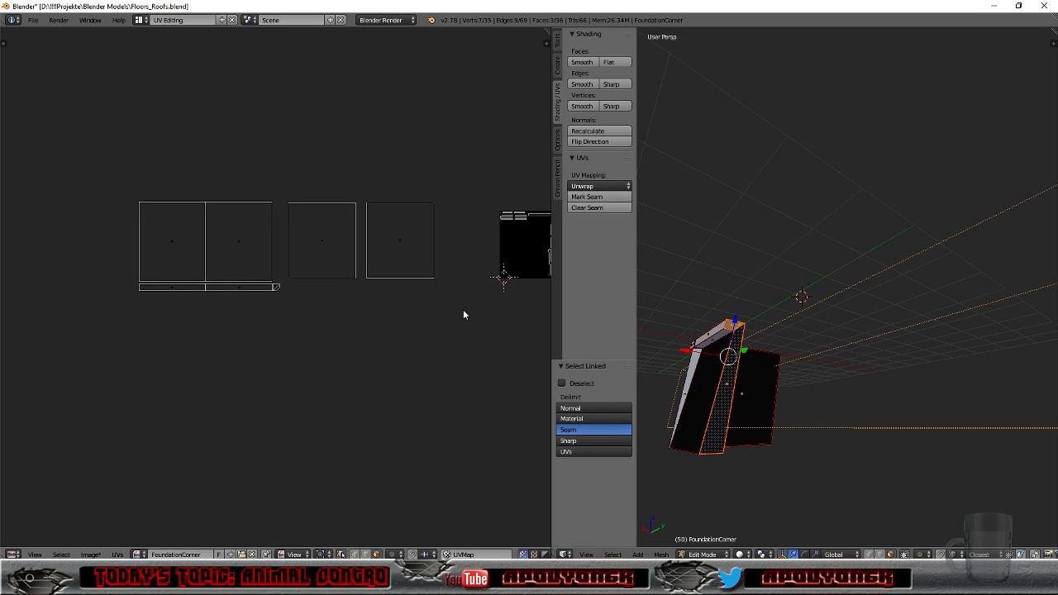
{"action": "middle_click_drag", "start_coordinate": [464, 311], "coordinate": [348, 346]}
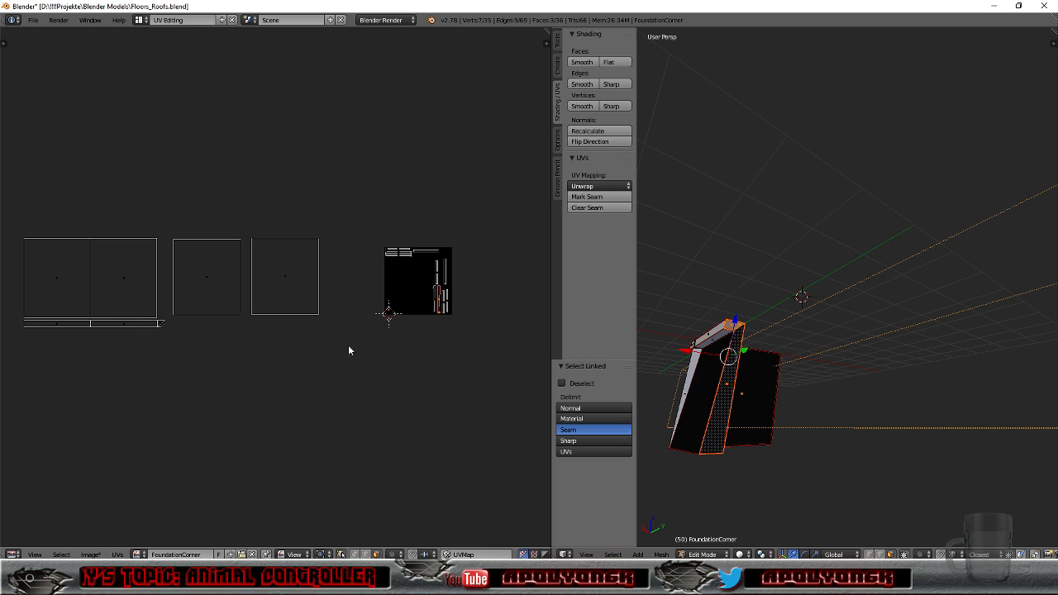
{"action": "key", "text": "g"}
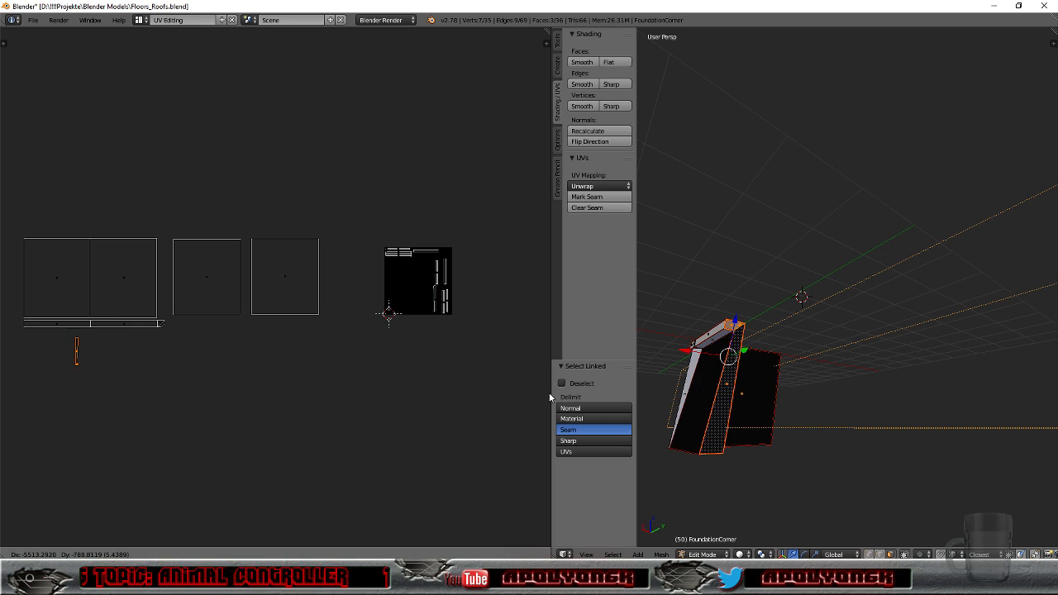
{"action": "left_click", "coordinate": [479, 386]}
Step: Rotate the end-face island by 90° and move it about -0.066 in X and 0.260 in Y, level with the underside strips
{"action": "key", "text": "KP_Decimal"}
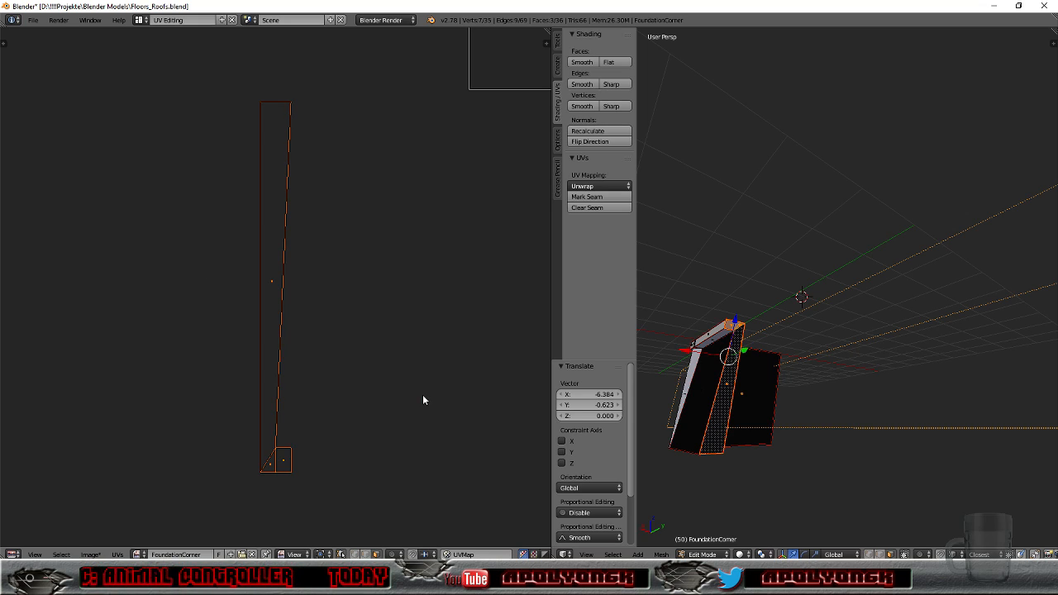
{"action": "scroll", "coordinate": [340, 324], "scroll_direction": "down", "scroll_amount": 5}
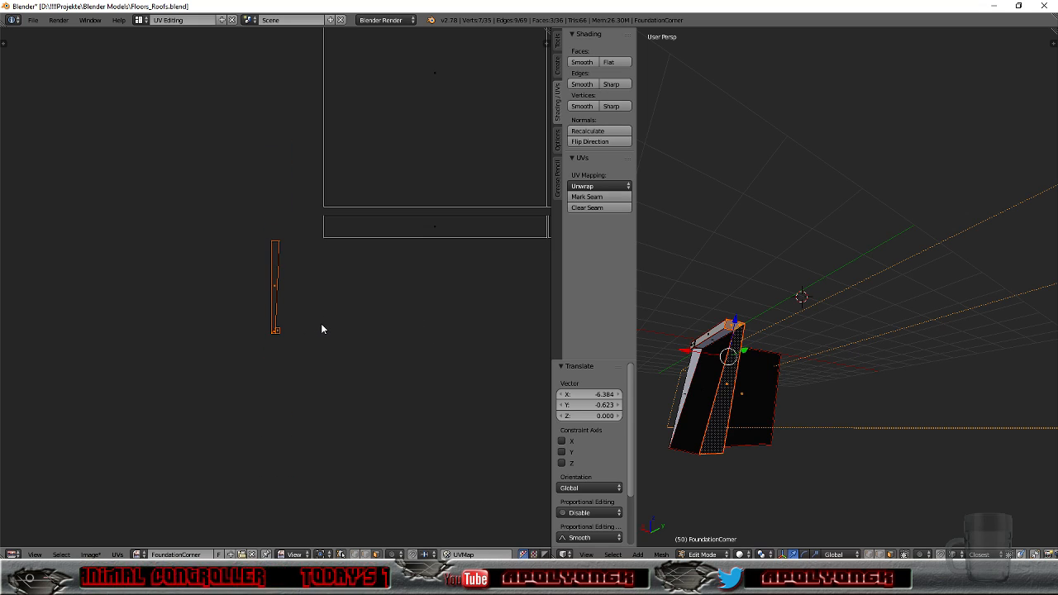
{"action": "type", "text": "r90"}
{"action": "key", "text": "Return"}
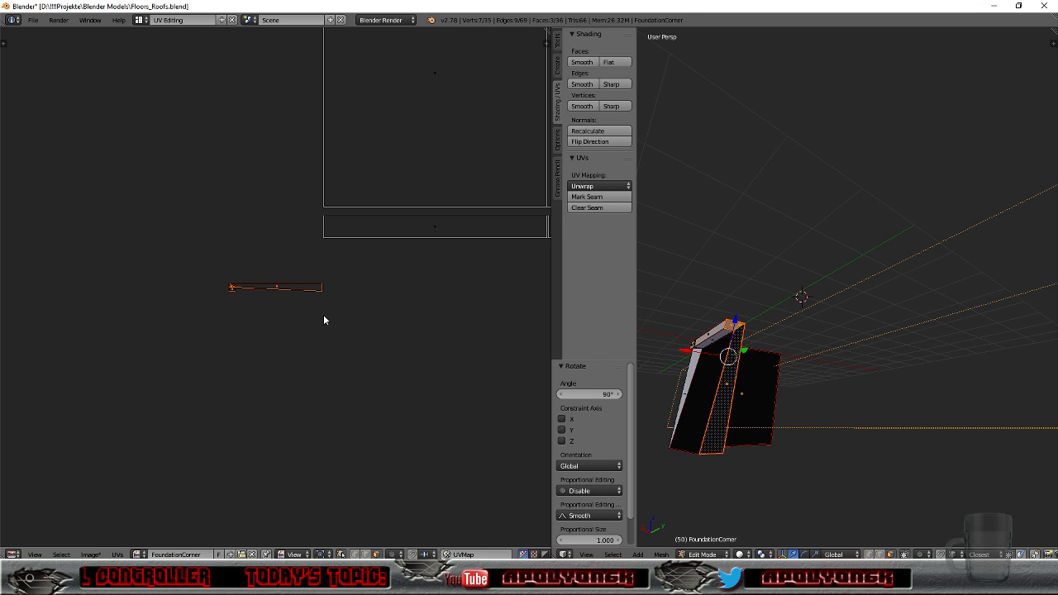
{"action": "key", "text": "g"}
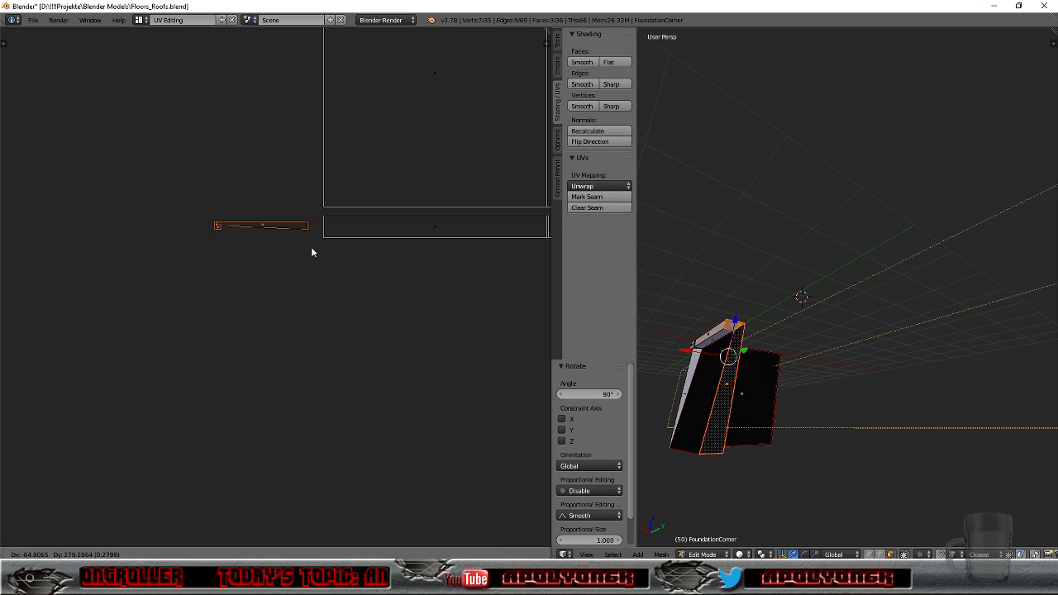
{"action": "left_click", "coordinate": [311, 255]}
Step: Scale the end-face island up by about 2.449 and move it -0.239 in X and 0.010 in Y beside the underside strip
{"action": "key", "text": "s"}
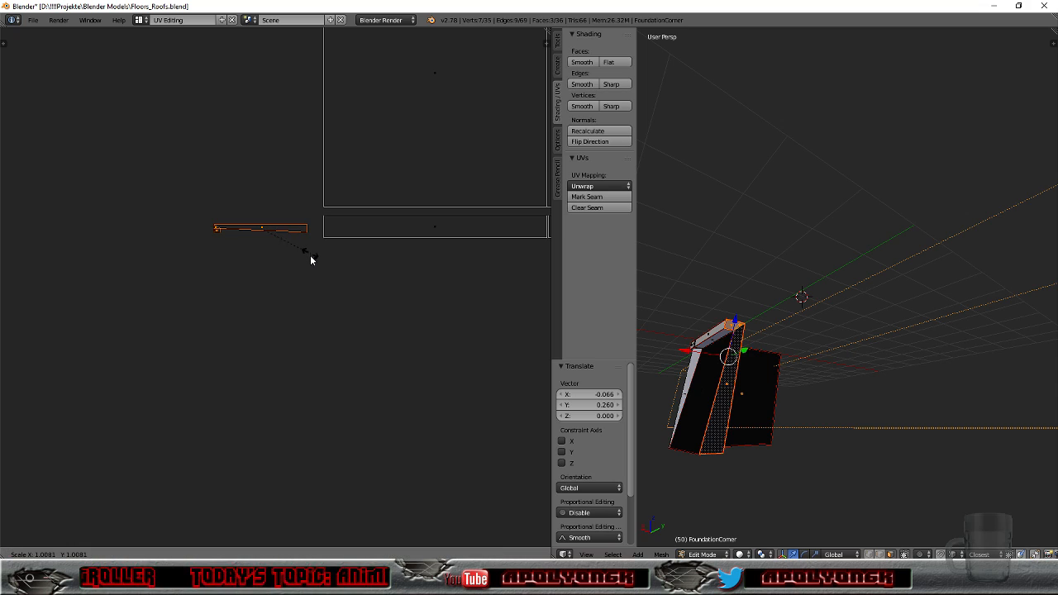
{"action": "left_click", "coordinate": [365, 313]}
{"action": "key", "text": "g"}
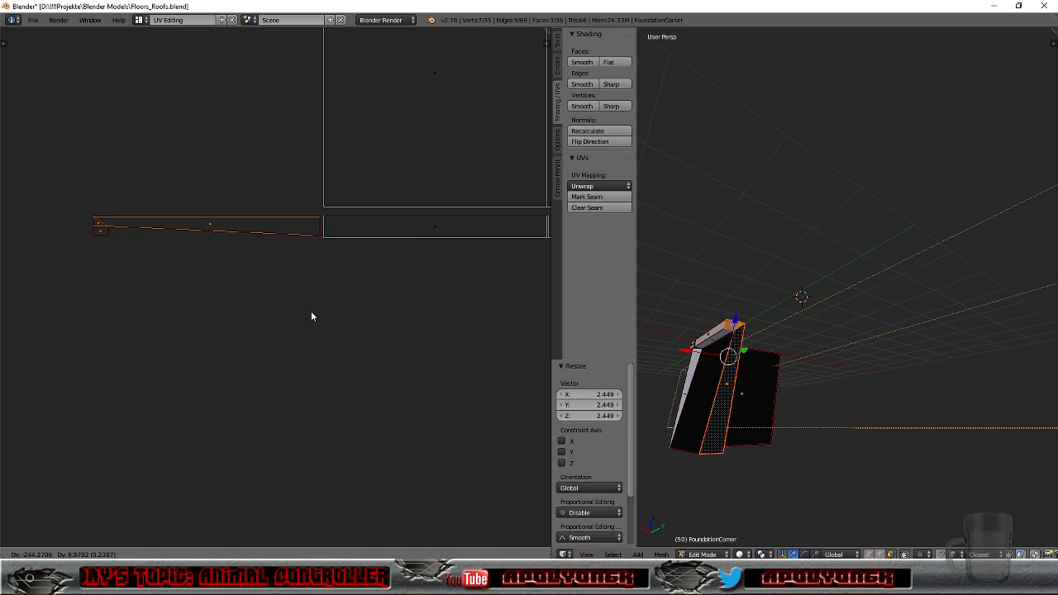
{"action": "left_click", "coordinate": [312, 317]}
{"action": "scroll", "coordinate": [312, 316], "scroll_direction": "up", "scroll_amount": 3}
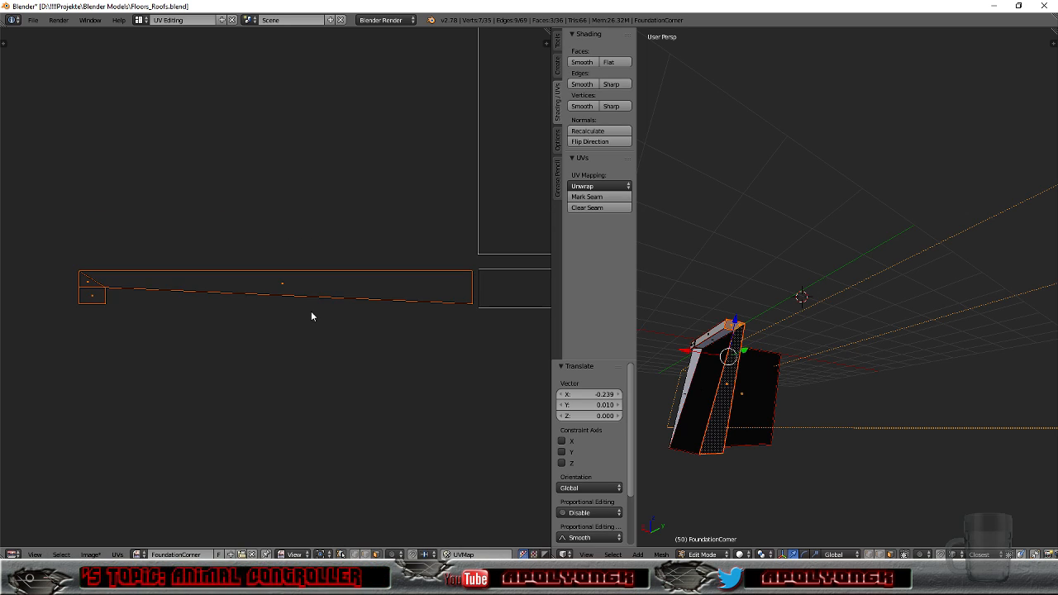
Step: Scale the end-face island up by about 1.180 and move it about -0.104 in X to adjoin the underside strip
{"action": "scroll", "coordinate": [372, 341], "scroll_direction": "up", "scroll_amount": 2}
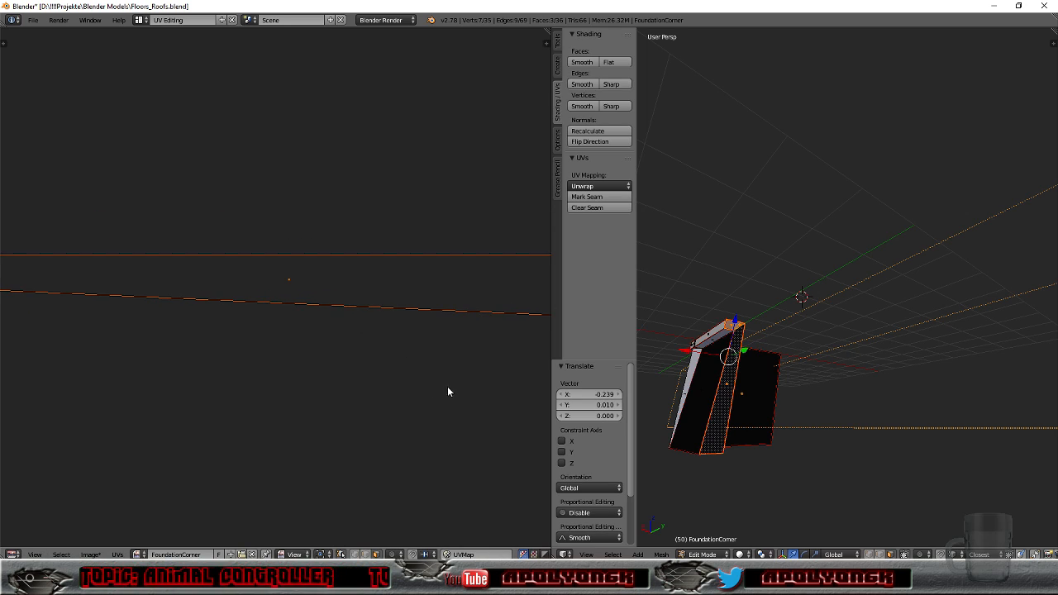
{"action": "scroll", "coordinate": [351, 378], "scroll_direction": "down", "scroll_amount": 2}
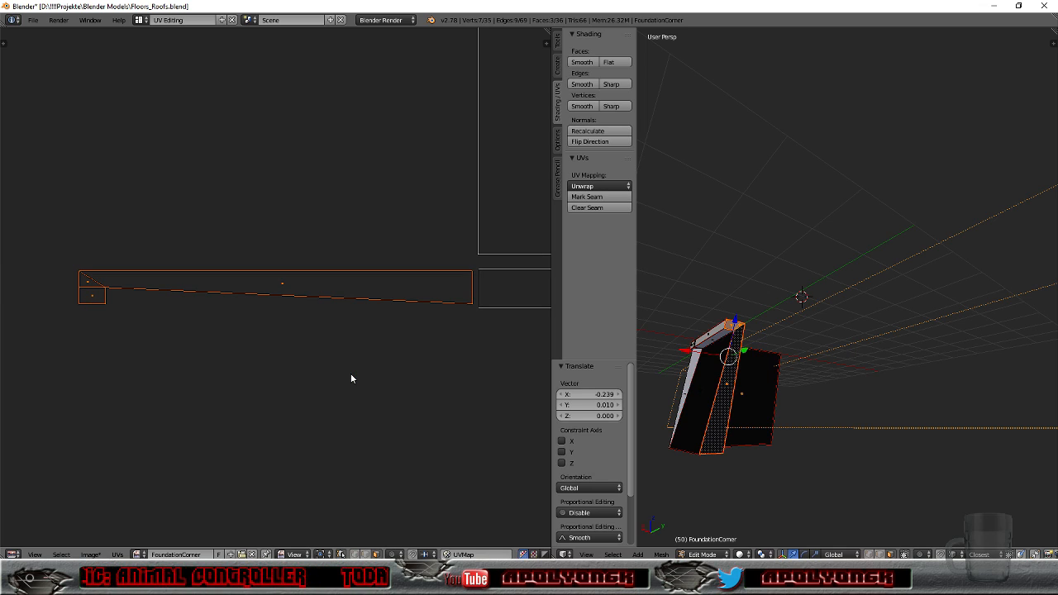
{"action": "key", "text": "g"}
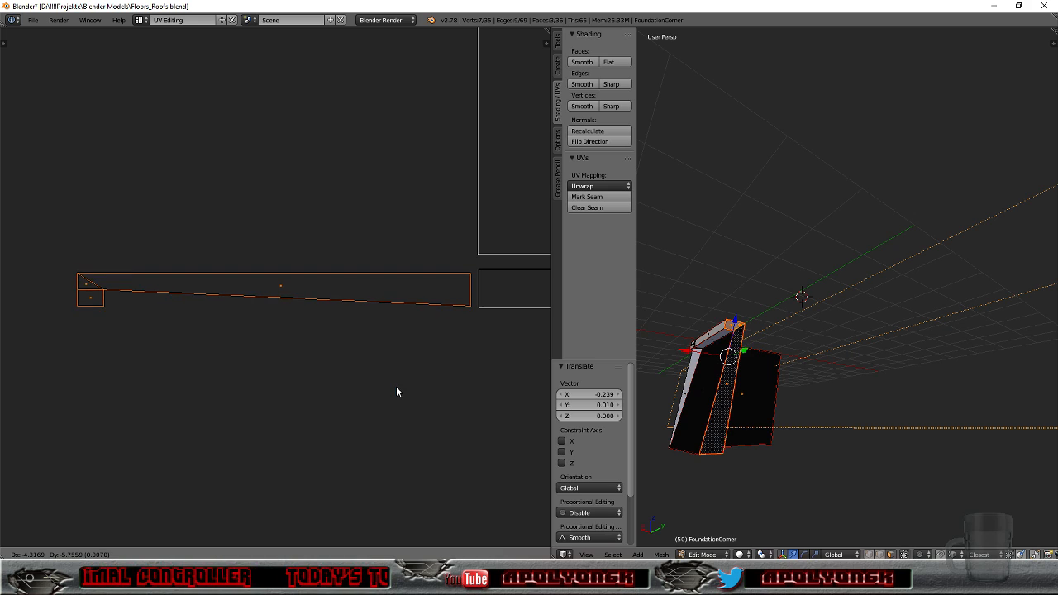
{"action": "left_click", "coordinate": [398, 384]}
{"action": "key", "text": "s"}
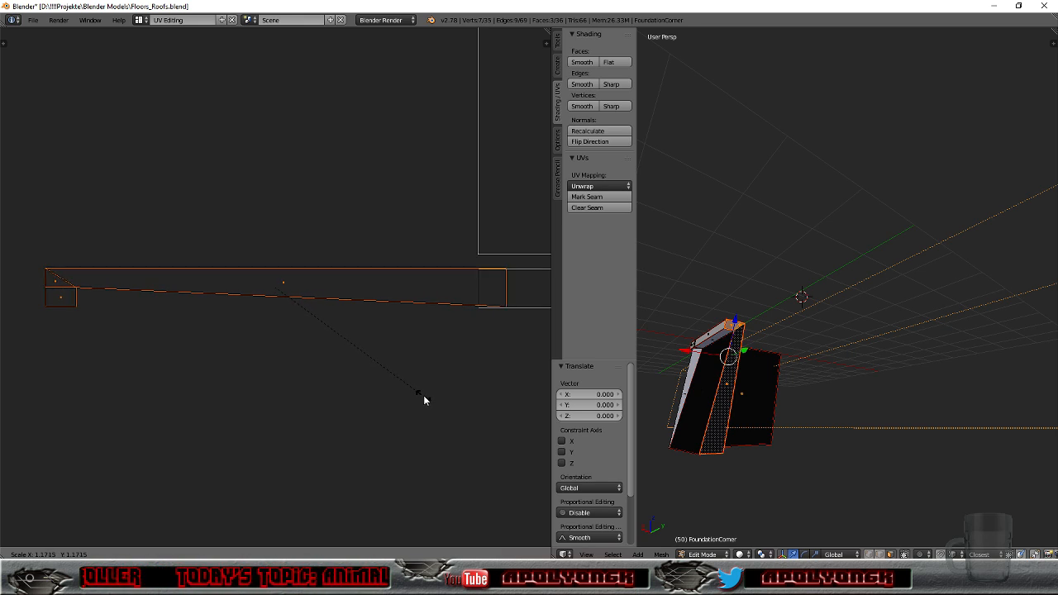
{"action": "left_click", "coordinate": [426, 398]}
{"action": "key", "text": "g"}
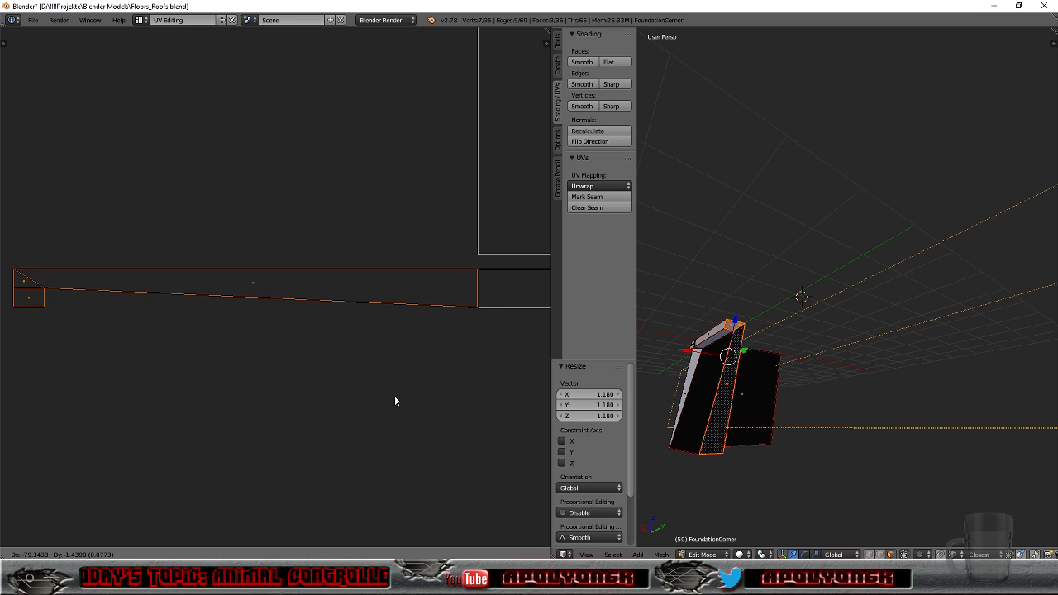
{"action": "left_click", "coordinate": [384, 400]}
Step: Select the opposite narrow end face with its linked faces and move their UV island about -6.858 in X and -0.427 in Y
{"action": "scroll", "coordinate": [434, 400], "scroll_direction": "down", "scroll_amount": 3}
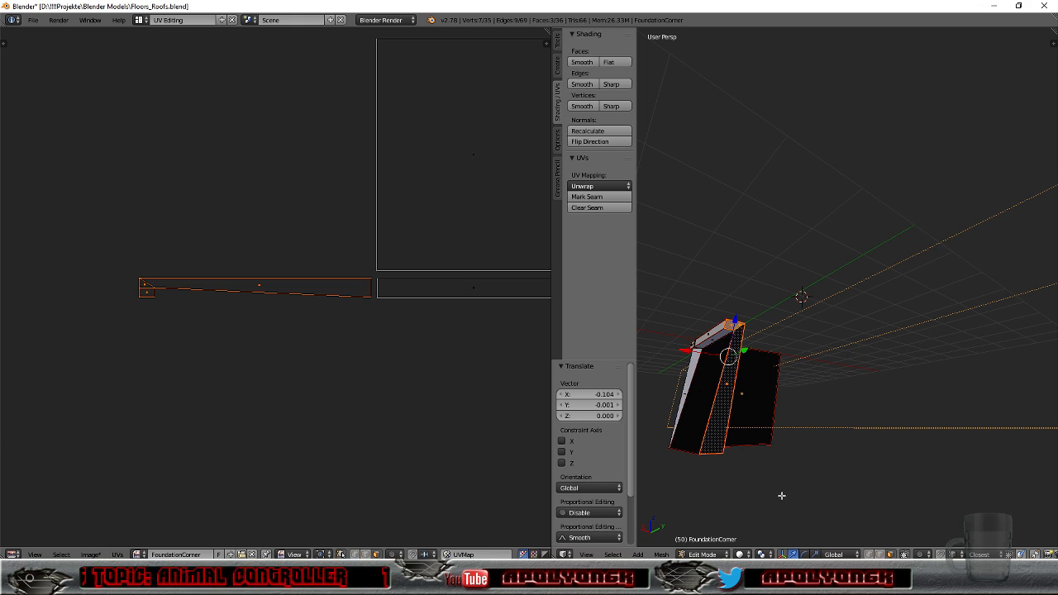
{"action": "middle_click_drag", "start_coordinate": [819, 476], "coordinate": [674, 484]}
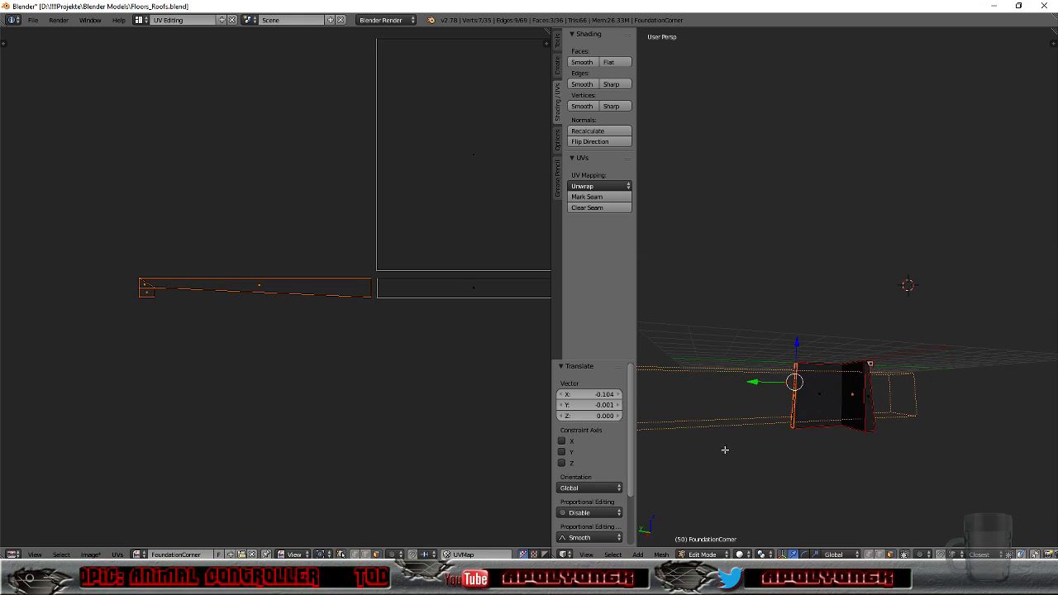
{"action": "right_click", "coordinate": [865, 402]}
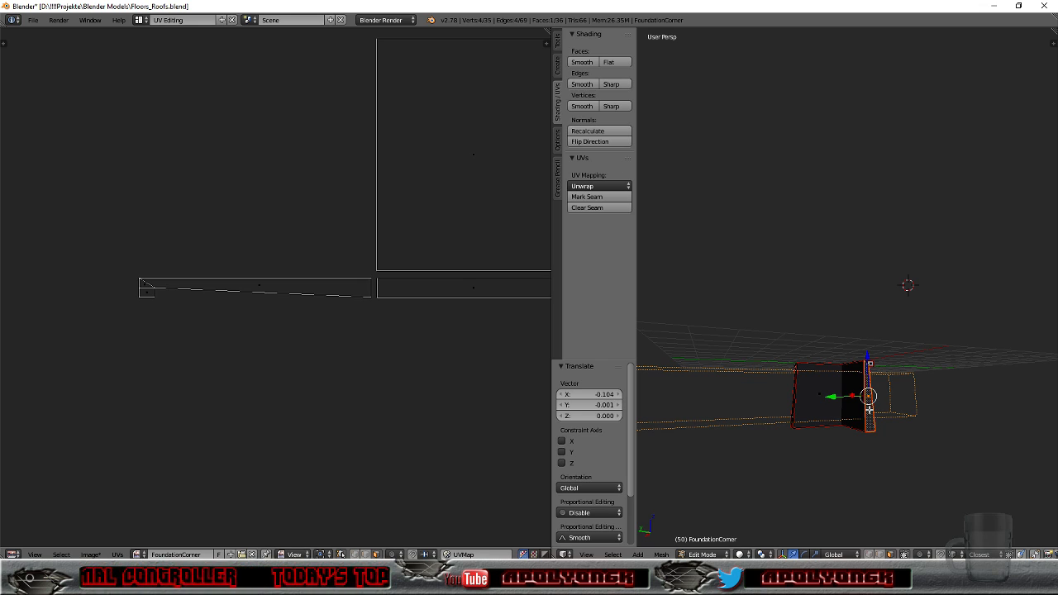
{"action": "key", "text": "ctrl+l"}
{"action": "scroll", "coordinate": [408, 369], "scroll_direction": "down", "scroll_amount": 4}
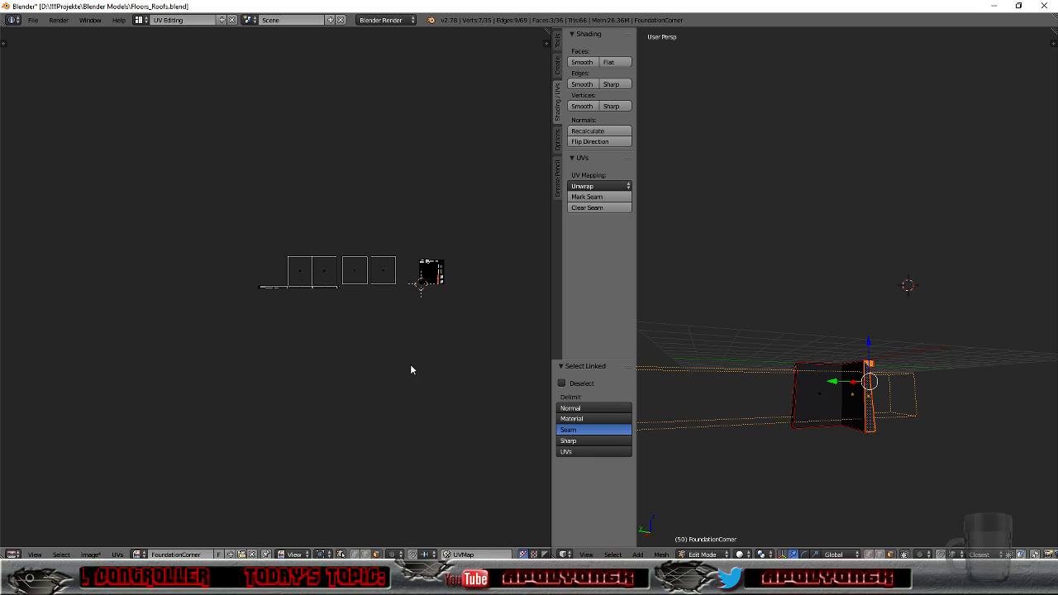
{"action": "key", "text": "g"}
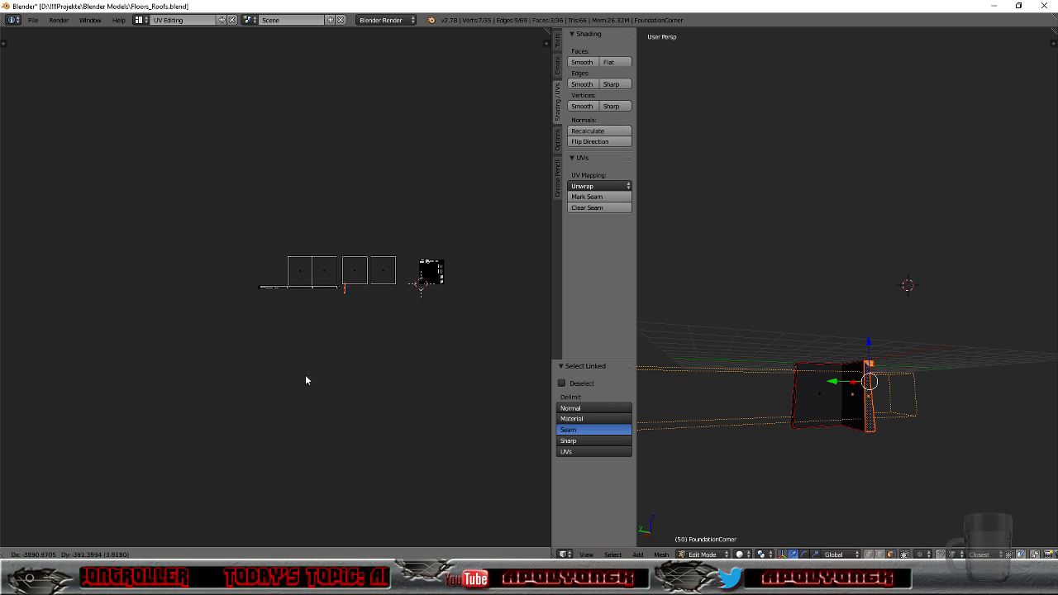
{"action": "left_click", "coordinate": [242, 380]}
{"action": "scroll", "coordinate": [262, 346], "scroll_direction": "up", "scroll_amount": 5}
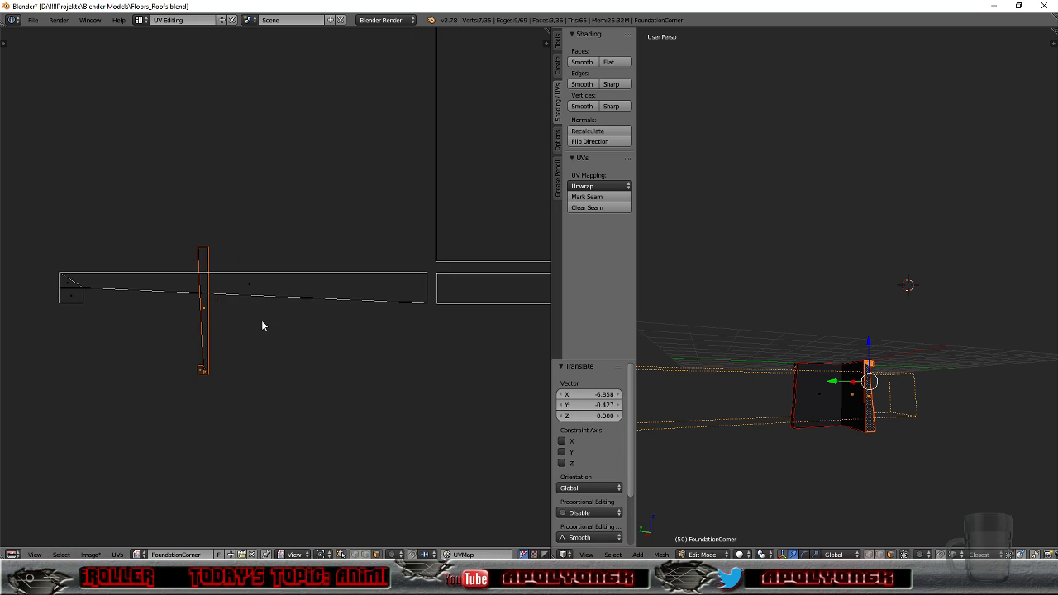
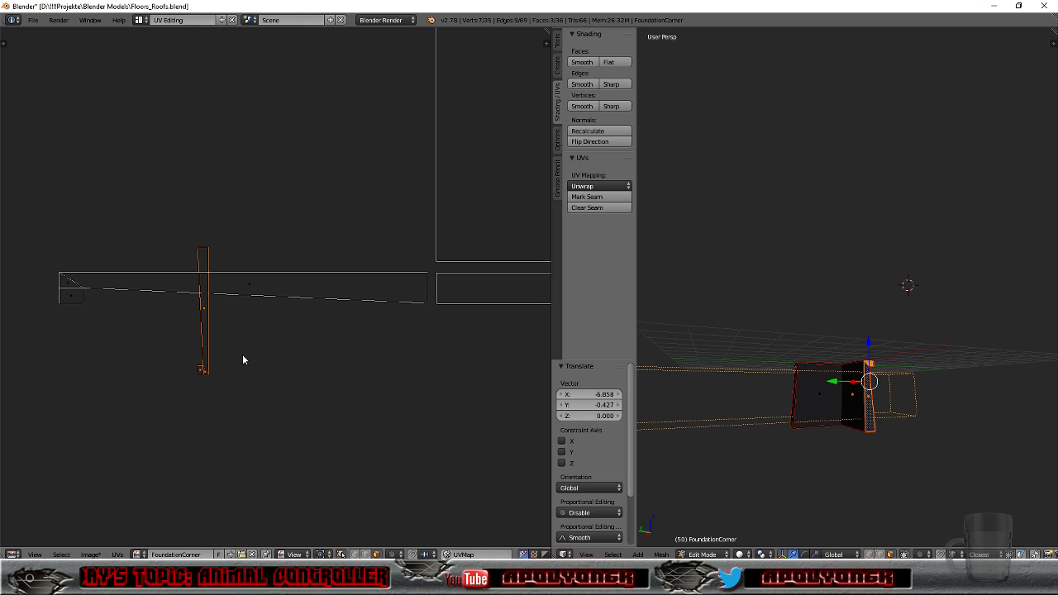
Step: Rotate the second end-face island by 90° and scale it up by about 2.771
{"action": "type", "text": "r90"}
{"action": "key", "text": "Return"}
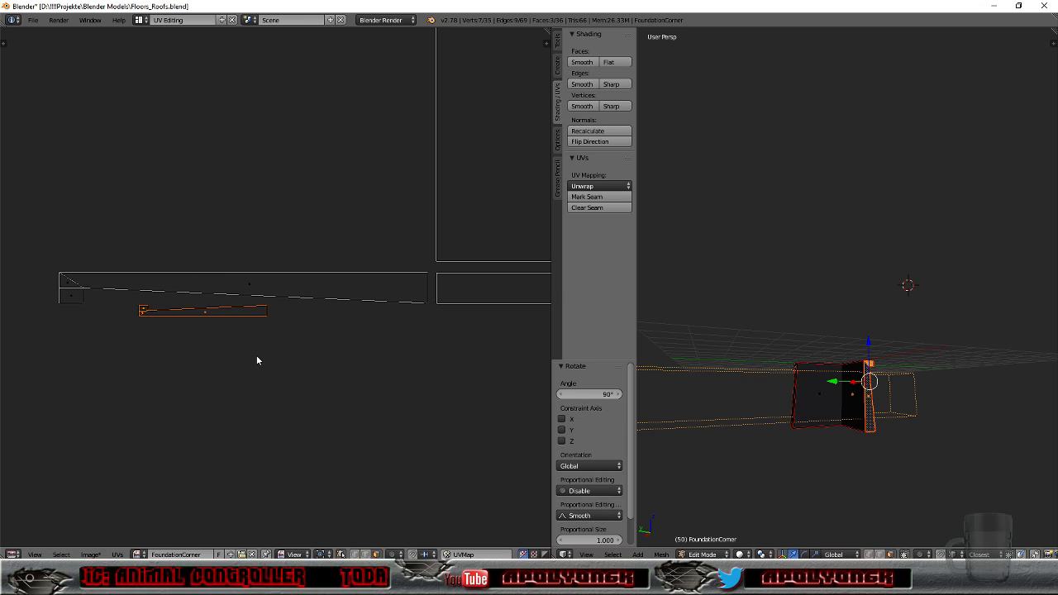
{"action": "key", "text": "s"}
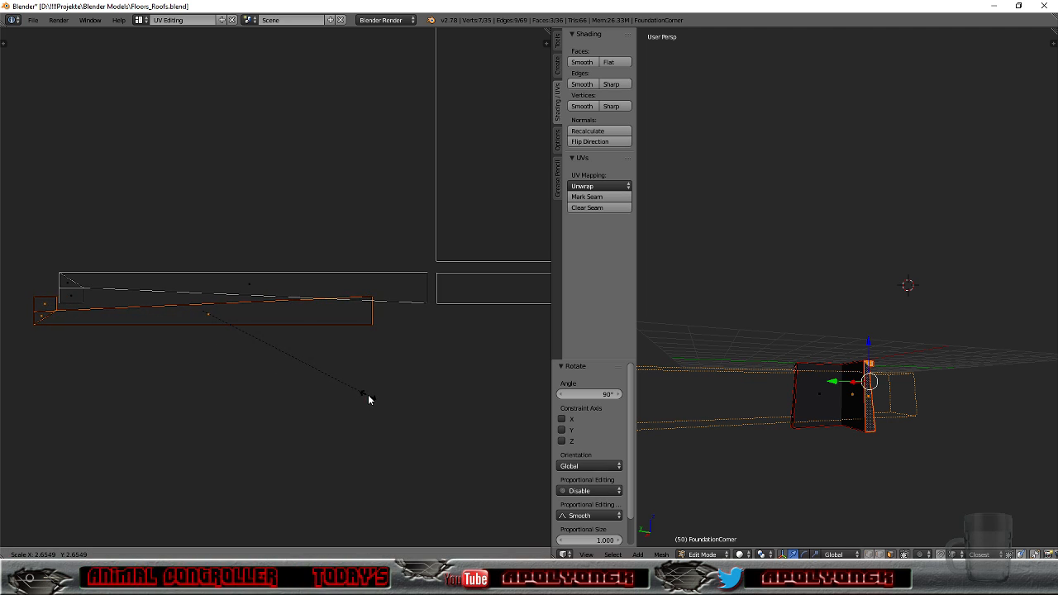
{"action": "key", "text": "Return"}
Step: Overlay the second end-face island on the first, moving it about 0.172 in X and 0.071 in Y and scaling it by about 1.028
{"action": "key", "text": "g"}
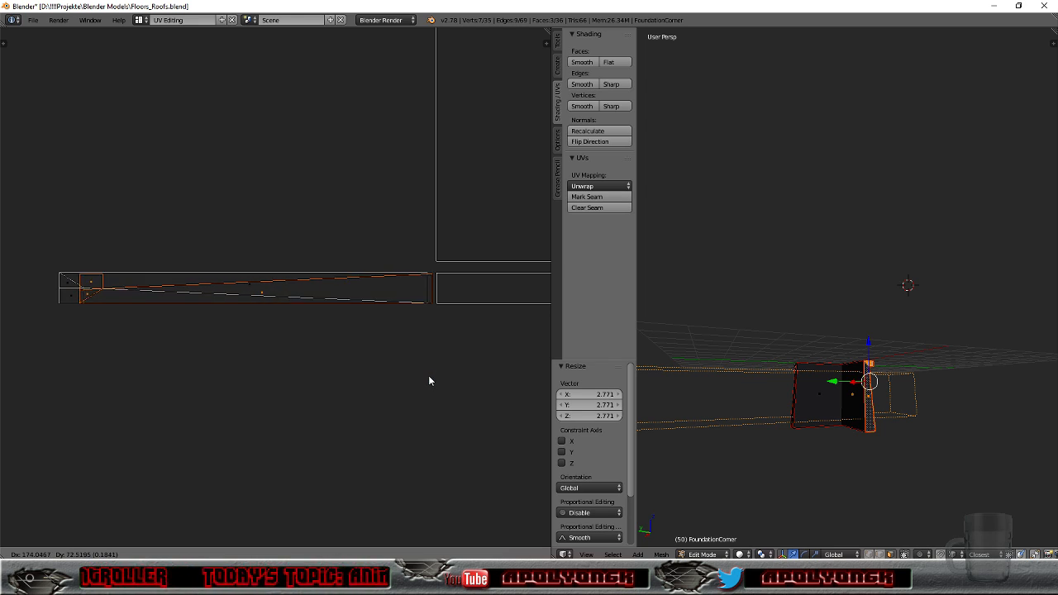
{"action": "left_click", "coordinate": [429, 381]}
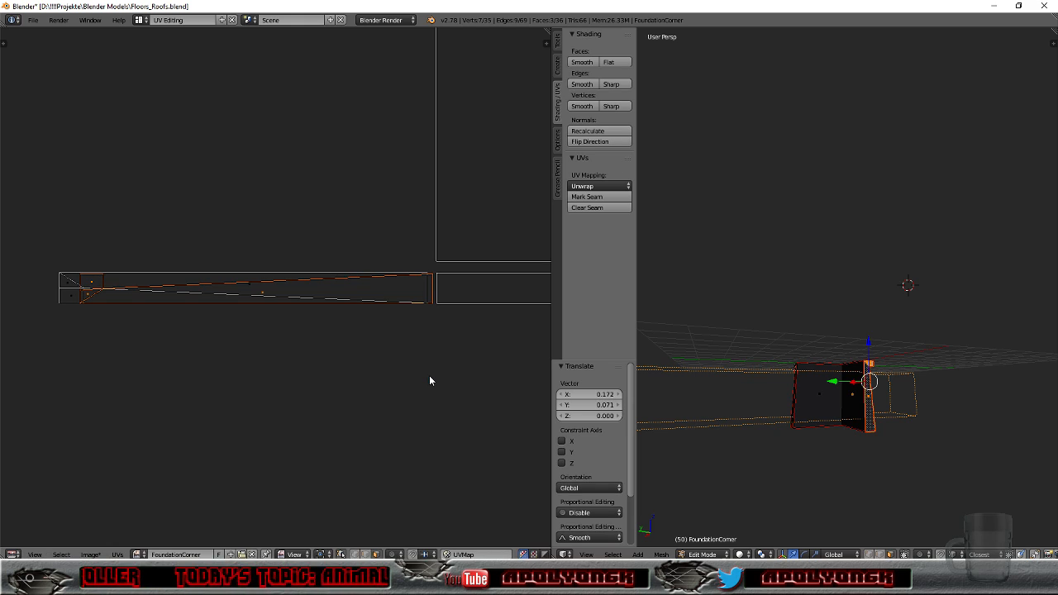
{"action": "key", "text": "s"}
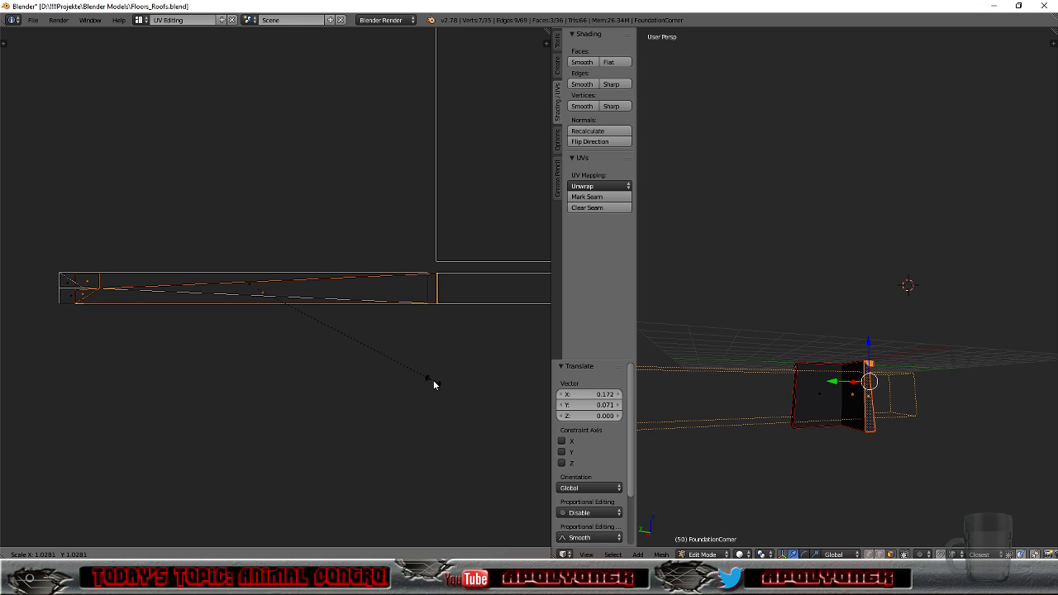
{"action": "left_click", "coordinate": [433, 381]}
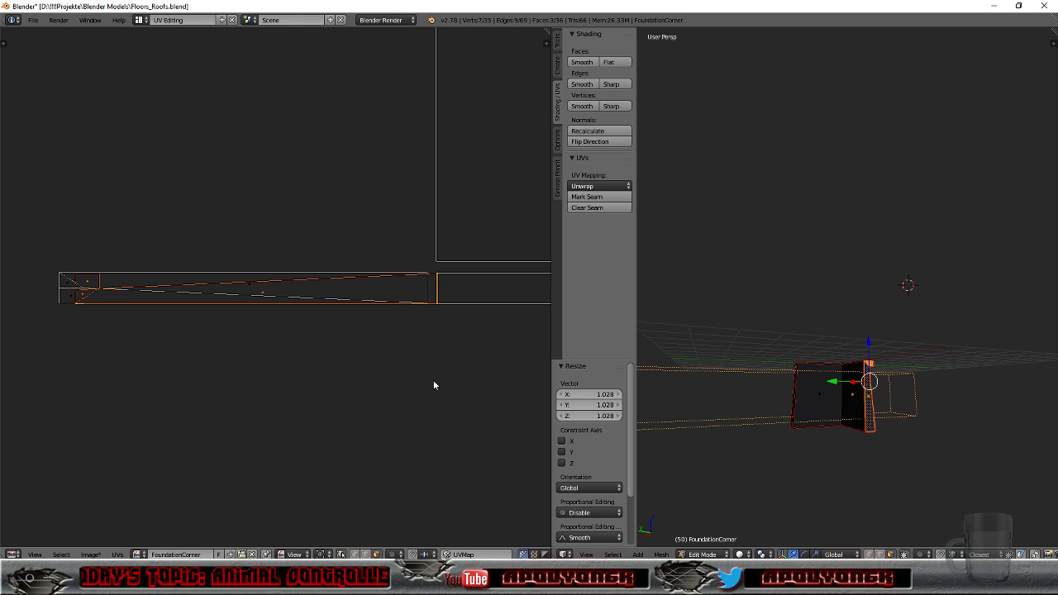
{"action": "key", "text": "g"}
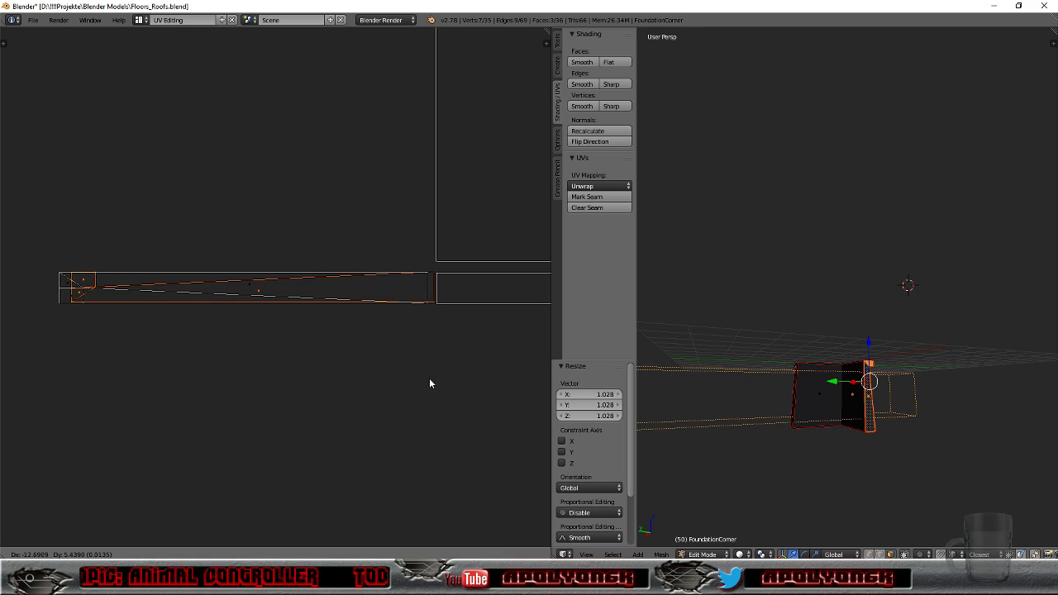
{"action": "left_click", "coordinate": [429, 383]}
Step: Nudge the second end-face island about 0.006 in X and -0.003 in Y, and scale it by about 1.014 to match the first
{"action": "scroll", "coordinate": [484, 349], "scroll_direction": "up", "scroll_amount": 3}
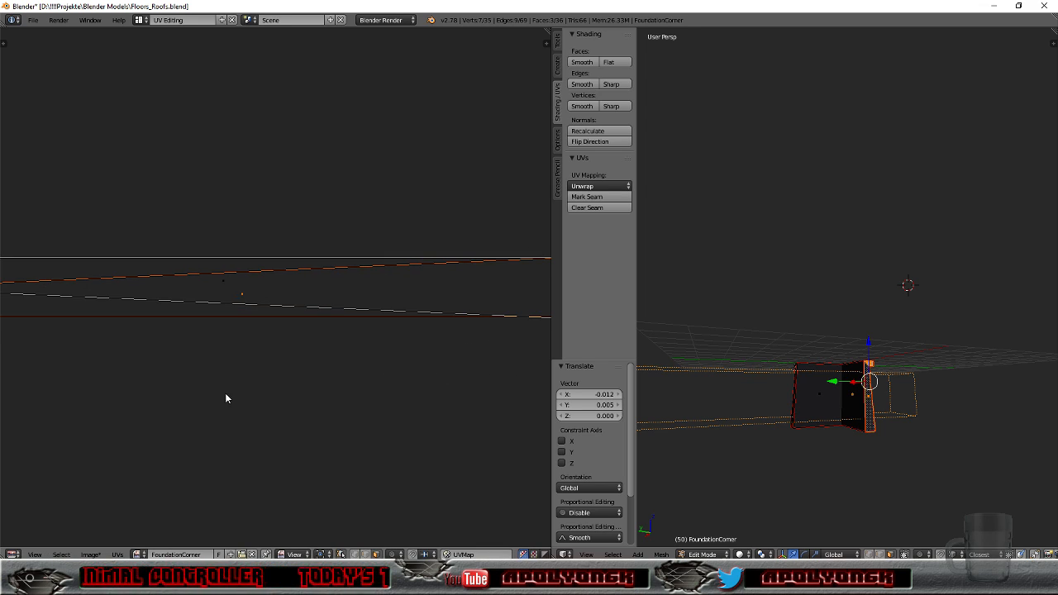
{"action": "scroll", "coordinate": [303, 385], "scroll_direction": "down", "scroll_amount": 2}
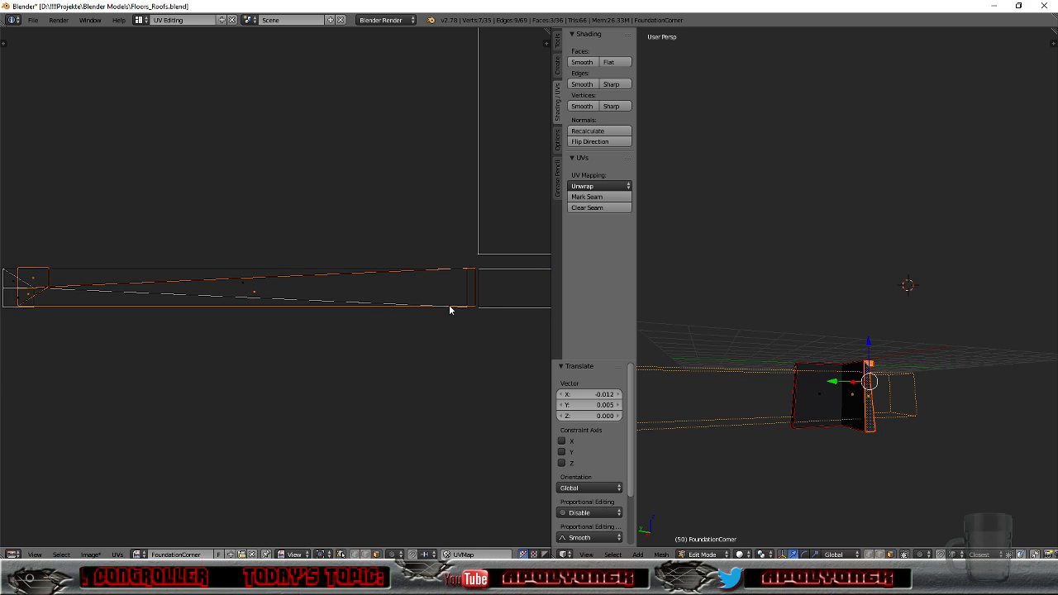
{"action": "key", "text": "g"}
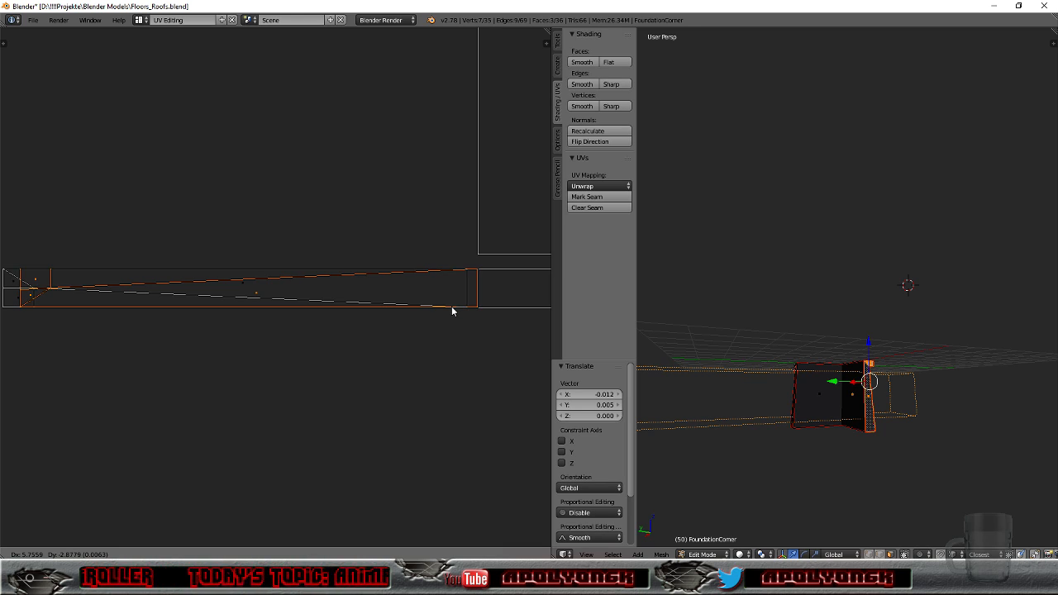
{"action": "left_click", "coordinate": [453, 311]}
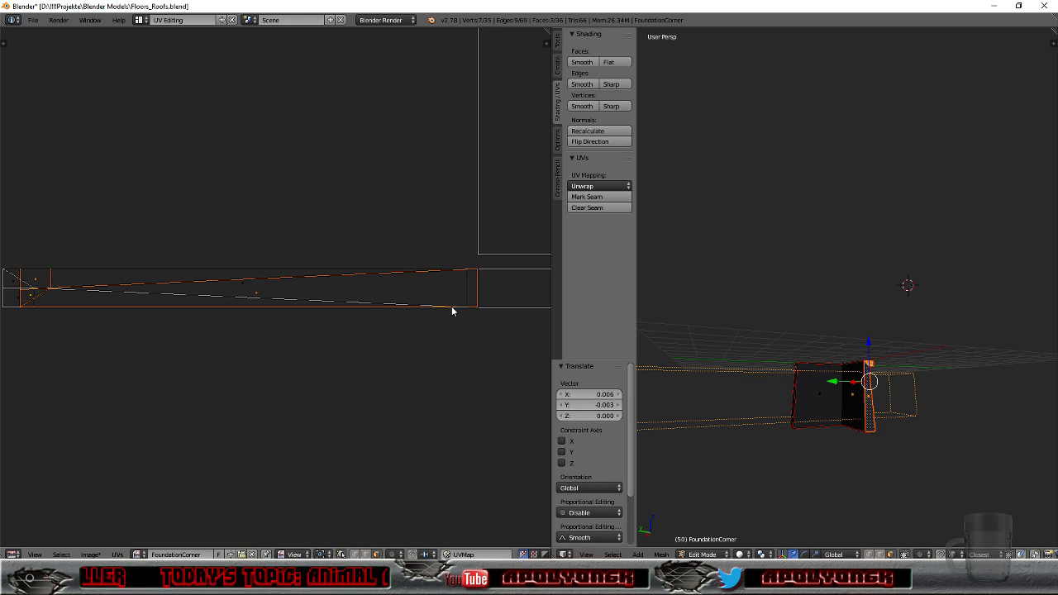
{"action": "key", "text": "s"}
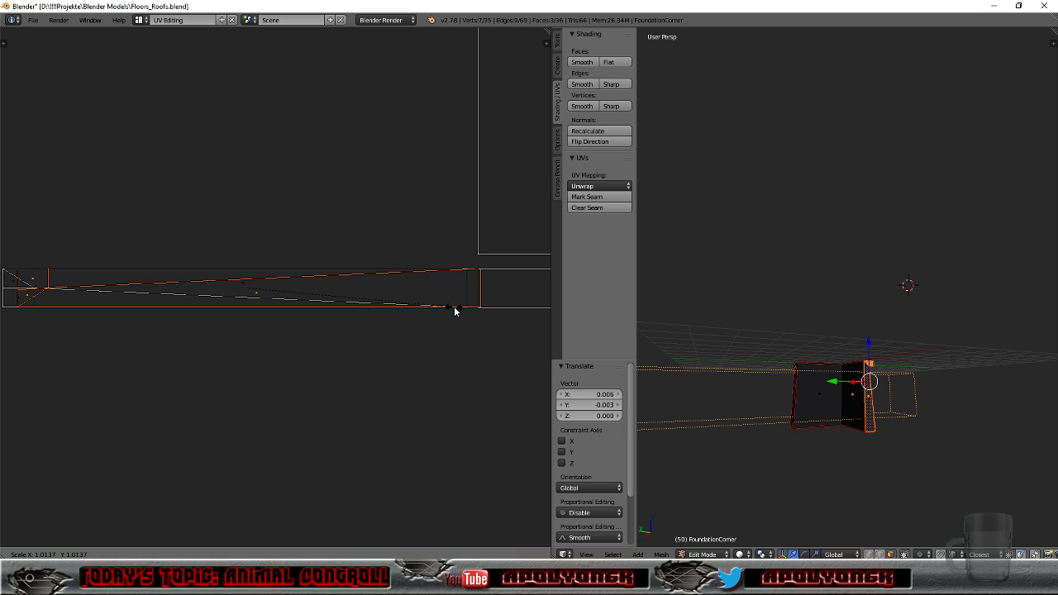
{"action": "left_click", "coordinate": [454, 310]}
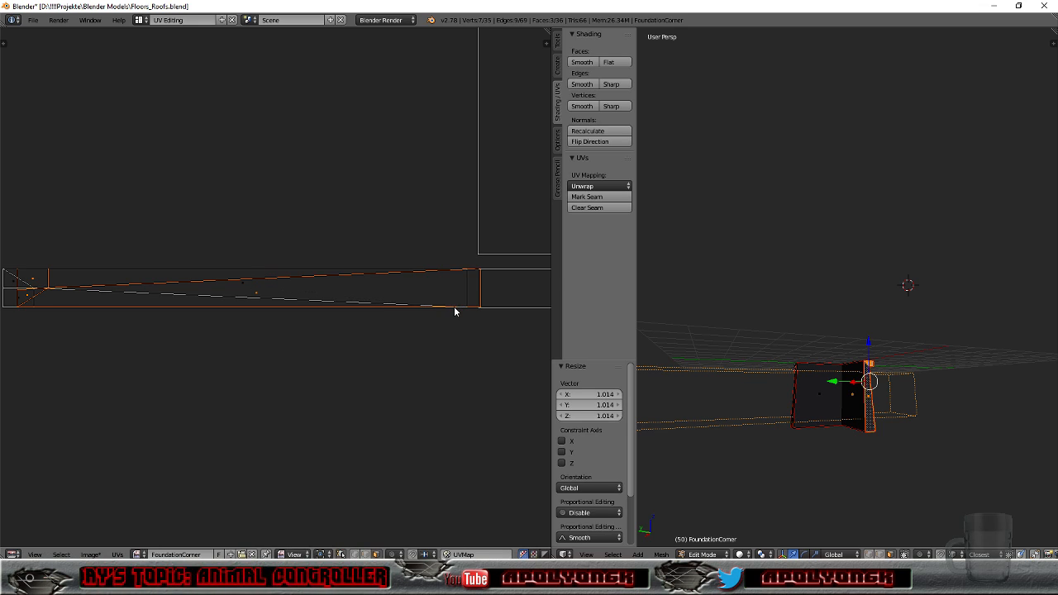
Step: Move the second end-face island about -0.037 in X and -0.124 in Y, directly below the first one
{"action": "scroll", "coordinate": [454, 311], "scroll_direction": "down", "scroll_amount": 3}
{"action": "key", "text": "g"}
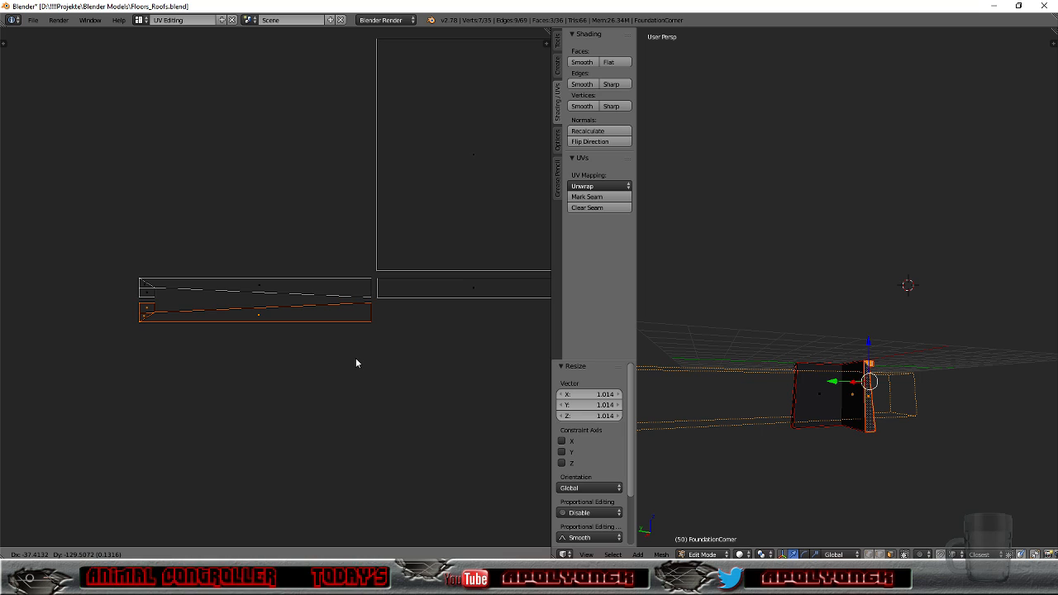
{"action": "left_click", "coordinate": [355, 358]}
Step: Select the narrow rim strip bordering the wall with its linked face and move their UV island about -1.714 in X and -1.105 in Y
{"action": "scroll", "coordinate": [364, 359], "scroll_direction": "down", "scroll_amount": 4}
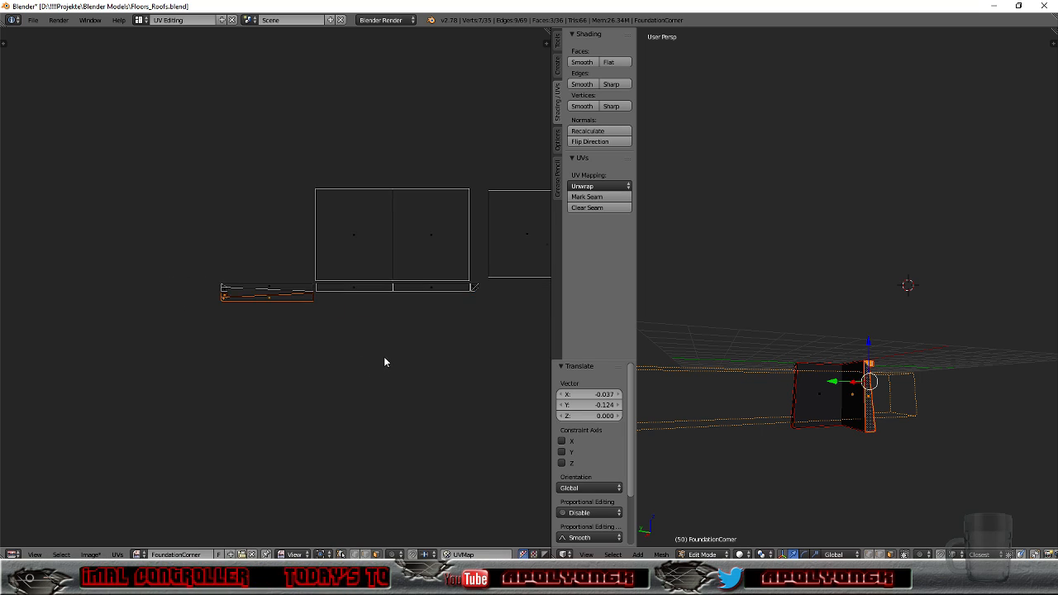
{"action": "scroll", "coordinate": [442, 325], "scroll_direction": "down", "scroll_amount": 3}
{"action": "middle_click_drag", "start_coordinate": [801, 403], "coordinate": [1013, 423]}
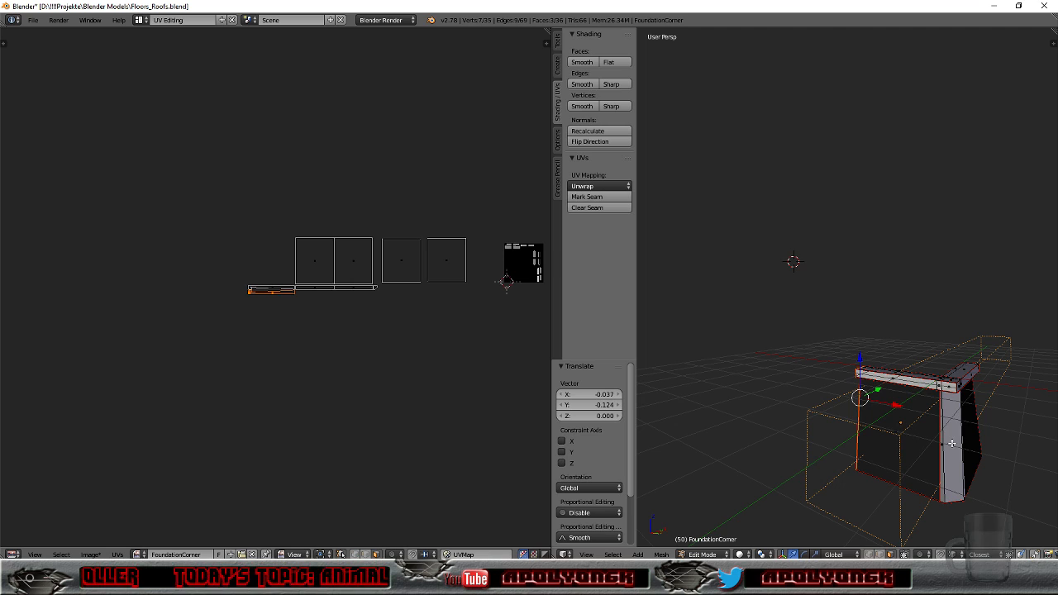
{"action": "middle_click_drag", "start_coordinate": [901, 401], "coordinate": [935, 328]}
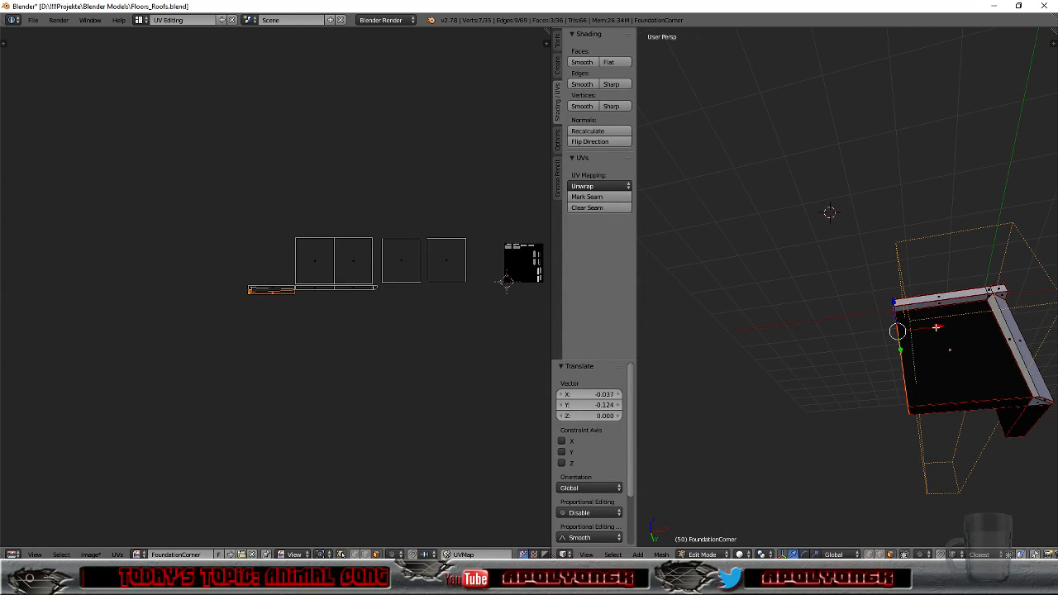
{"action": "right_click", "coordinate": [932, 302]}
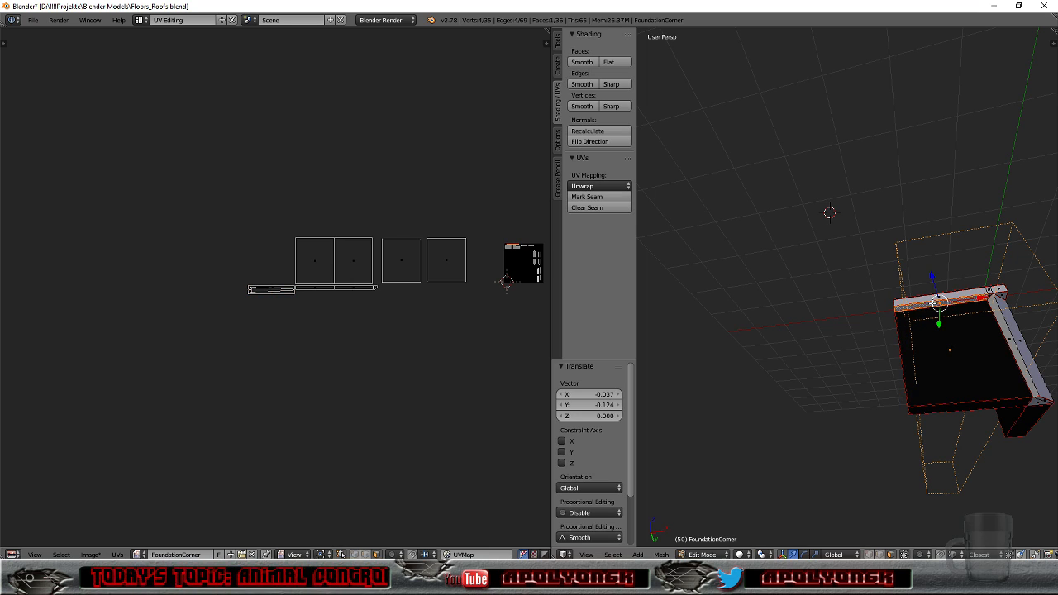
{"action": "key", "text": "l"}
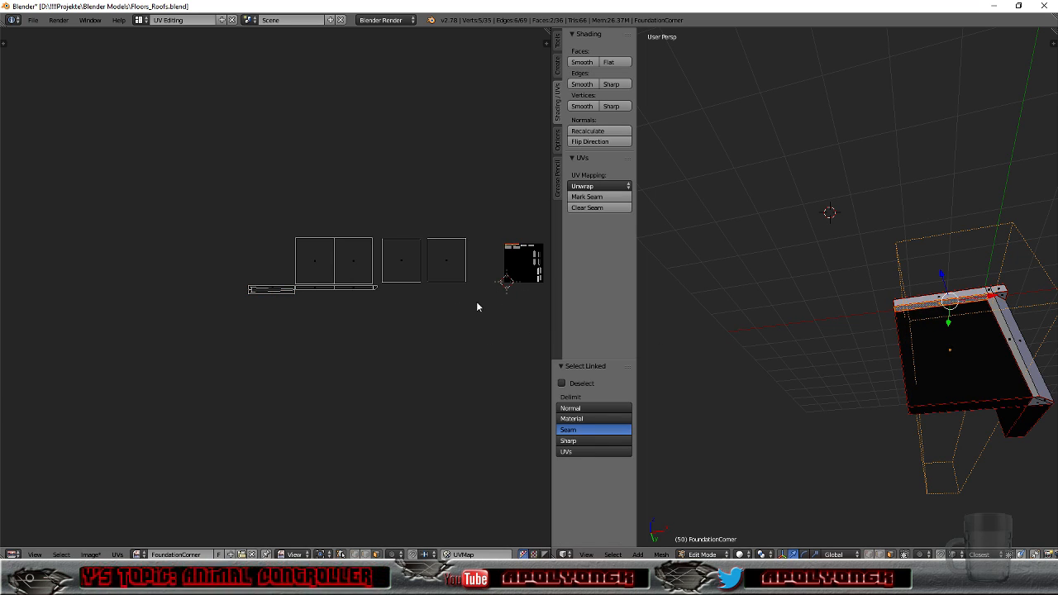
{"action": "key", "text": "g"}
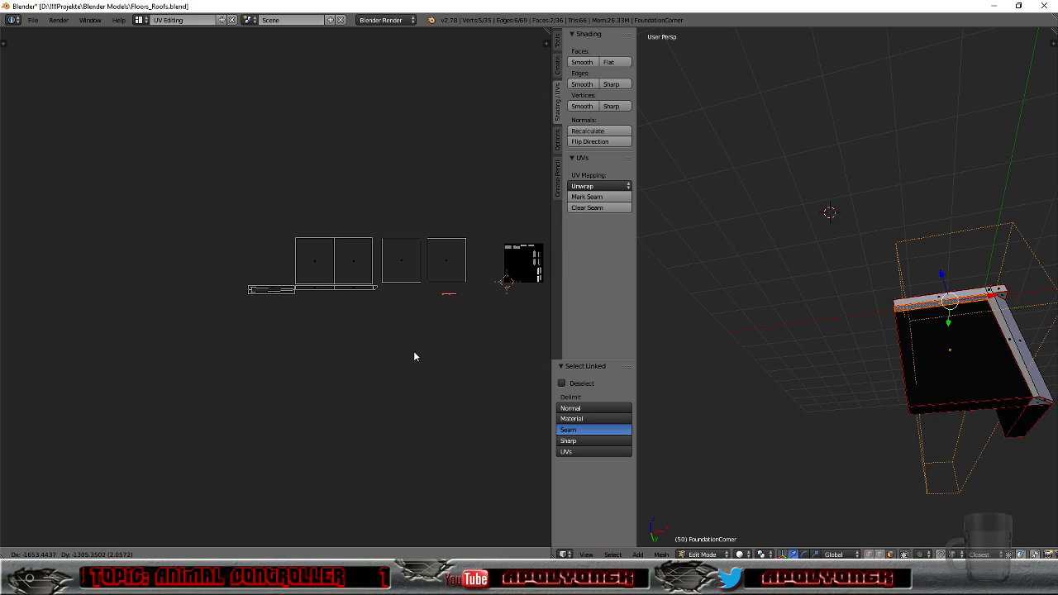
{"action": "left_click", "coordinate": [410, 345]}
Step: Scale the selected rim strip's UV island by about 2.928 to approach the width of the square wall island above it
{"action": "scroll", "coordinate": [446, 363], "scroll_direction": "up", "scroll_amount": 3}
{"action": "key", "text": "KP_Decimal"}
{"action": "scroll", "coordinate": [183, 257], "scroll_direction": "down", "scroll_amount": 9}
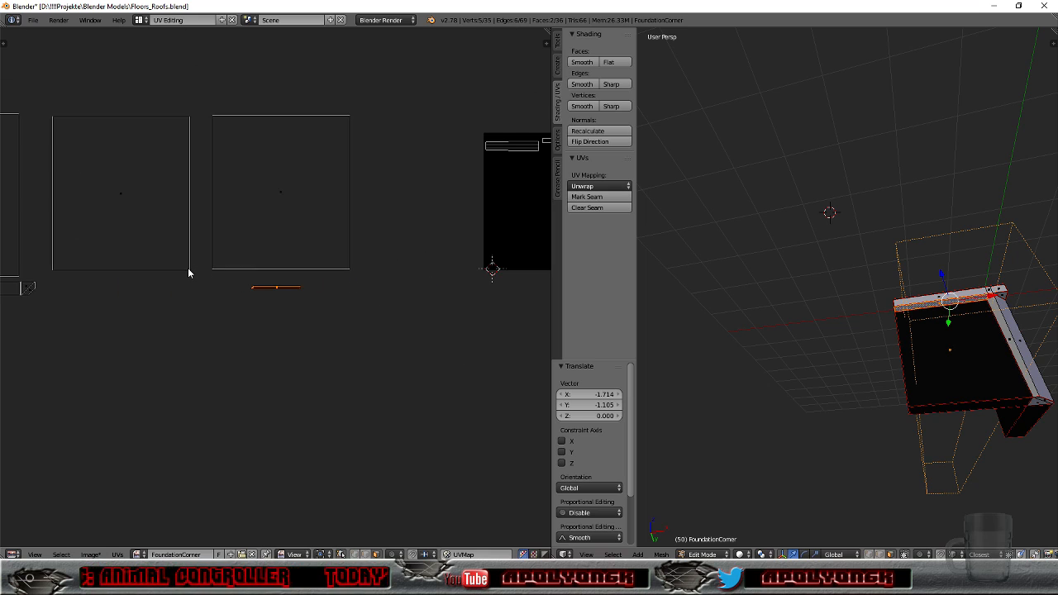
{"action": "scroll", "coordinate": [189, 273], "scroll_direction": "up", "scroll_amount": 1}
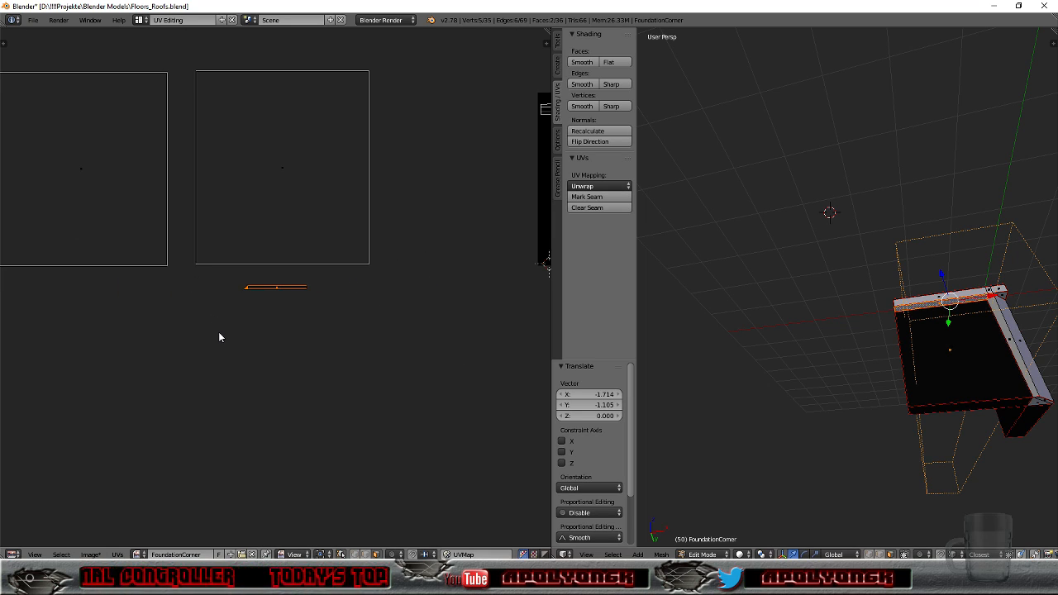
{"action": "key", "text": "s"}
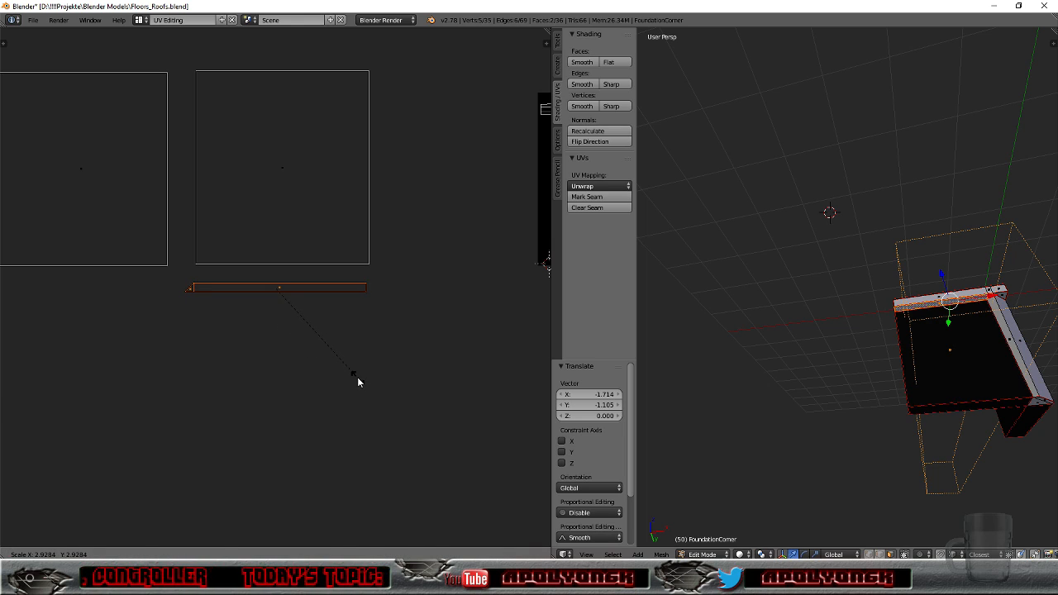
{"action": "left_click", "coordinate": [357, 377]}
Step: Align the rim island with the square island's edge, scale it by about 1.004 to match the width, and offset it about -0.057 in Y
{"action": "scroll", "coordinate": [300, 321], "scroll_direction": "up", "scroll_amount": 3}
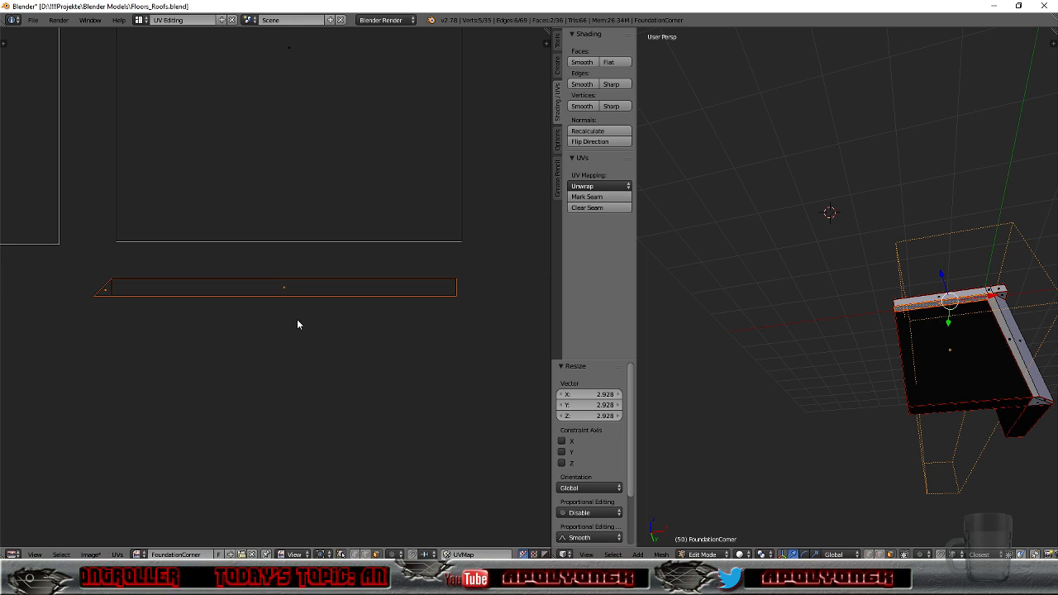
{"action": "key", "text": "g"}
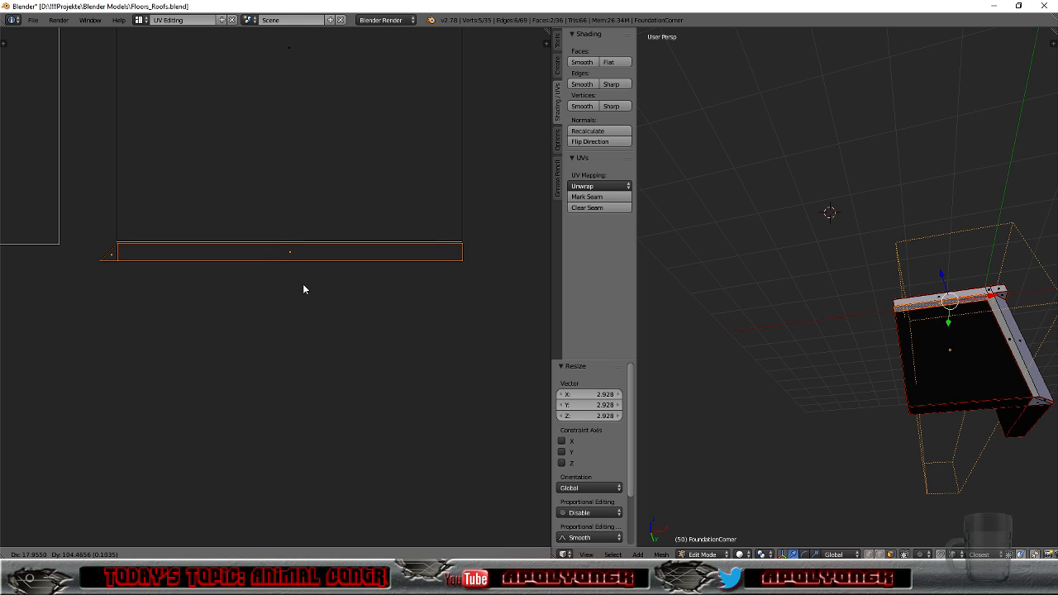
{"action": "left_click", "coordinate": [303, 288]}
{"action": "key", "text": "s"}
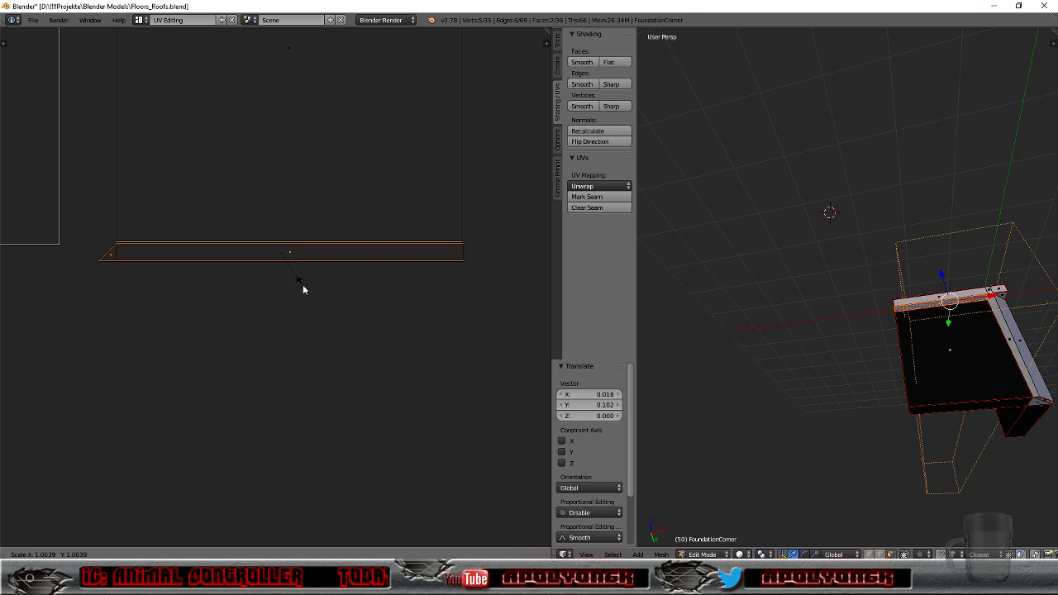
{"action": "left_click", "coordinate": [302, 290]}
{"action": "key", "text": "g"}
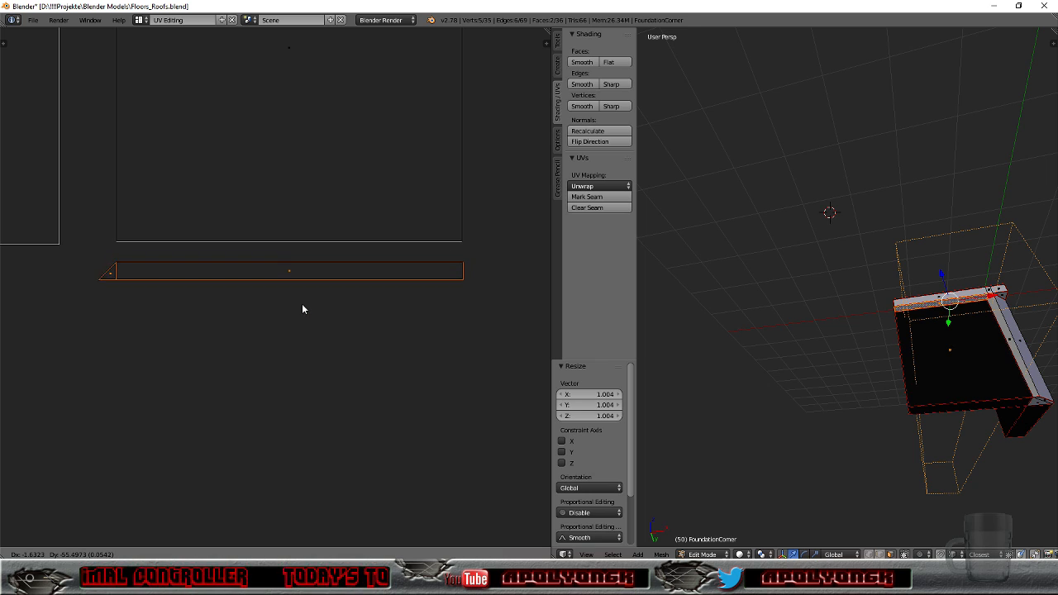
{"action": "left_click", "coordinate": [302, 310]}
Step: Select the narrow rim strip along the other wall with its linked face and rotate their UV island 90°
{"action": "middle_click_drag", "start_coordinate": [817, 403], "coordinate": [727, 406]}
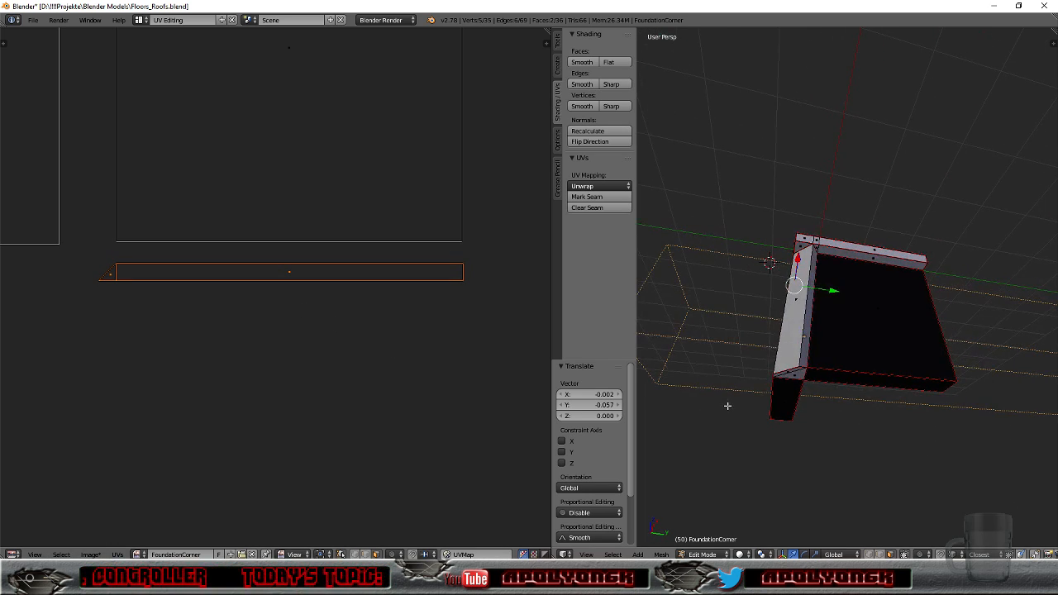
{"action": "right_click", "coordinate": [855, 256]}
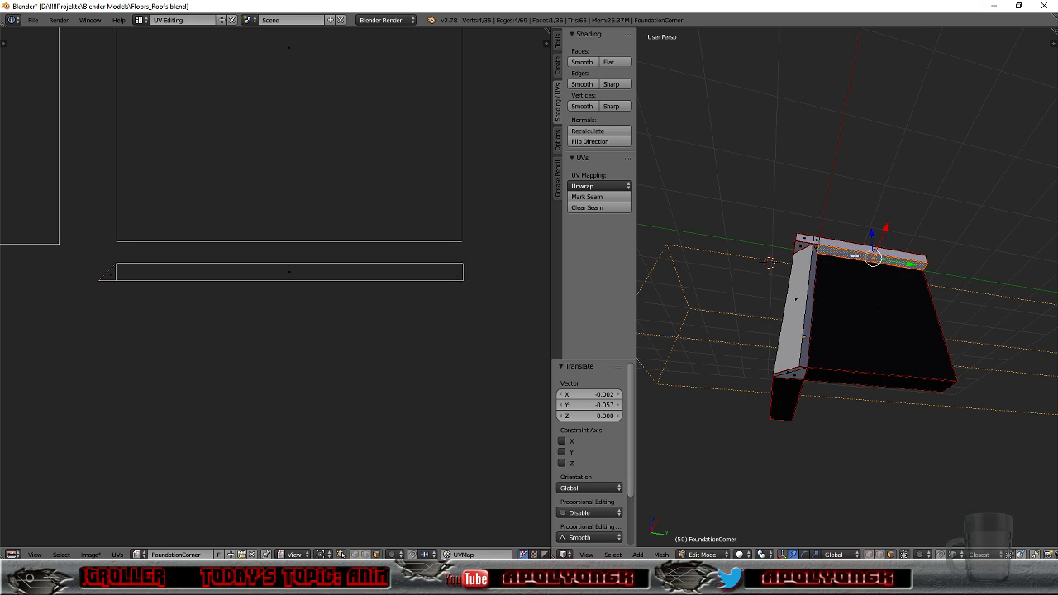
{"action": "key", "text": "l"}
{"action": "scroll", "coordinate": [465, 351], "scroll_direction": "down", "scroll_amount": 3}
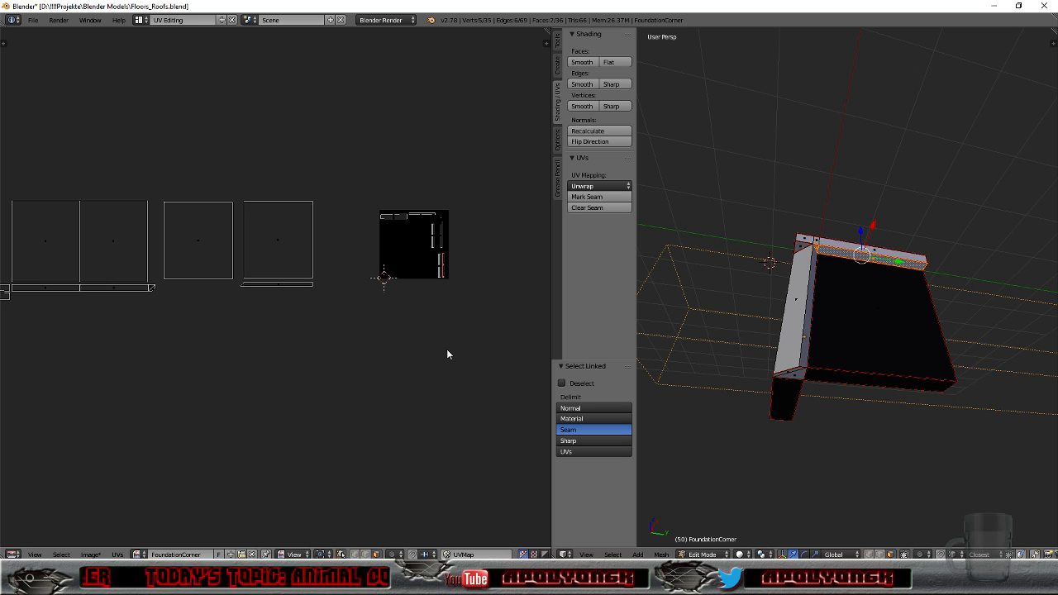
{"action": "type", "text": "r90"}
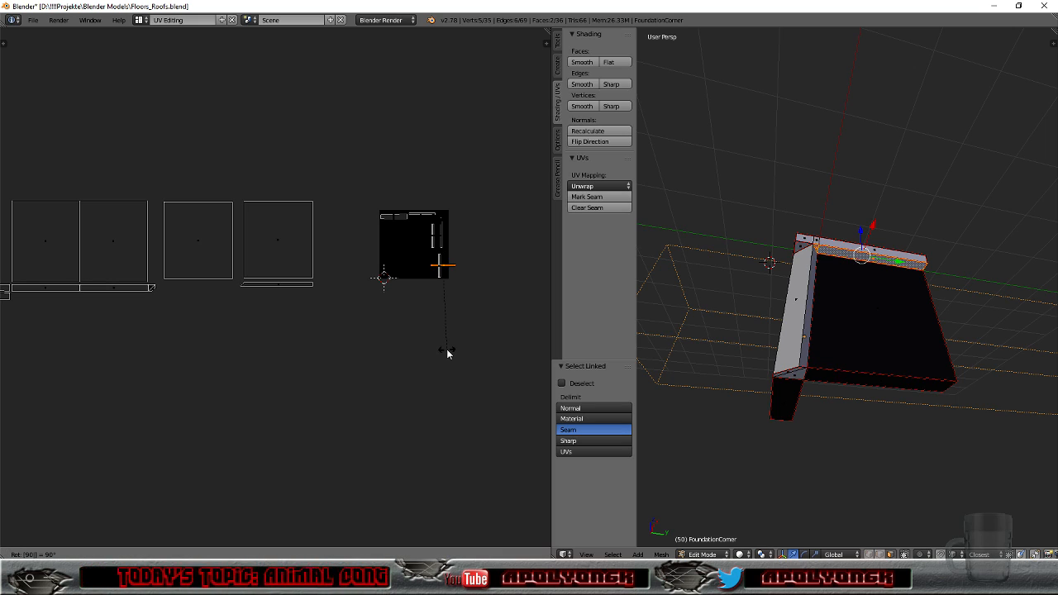
{"action": "key", "text": "Return"}
Step: Move the rotated rim island about -3.631 in X and -0.289 in Y, below the middle square island, and scale it by about 2.773
{"action": "key", "text": "g"}
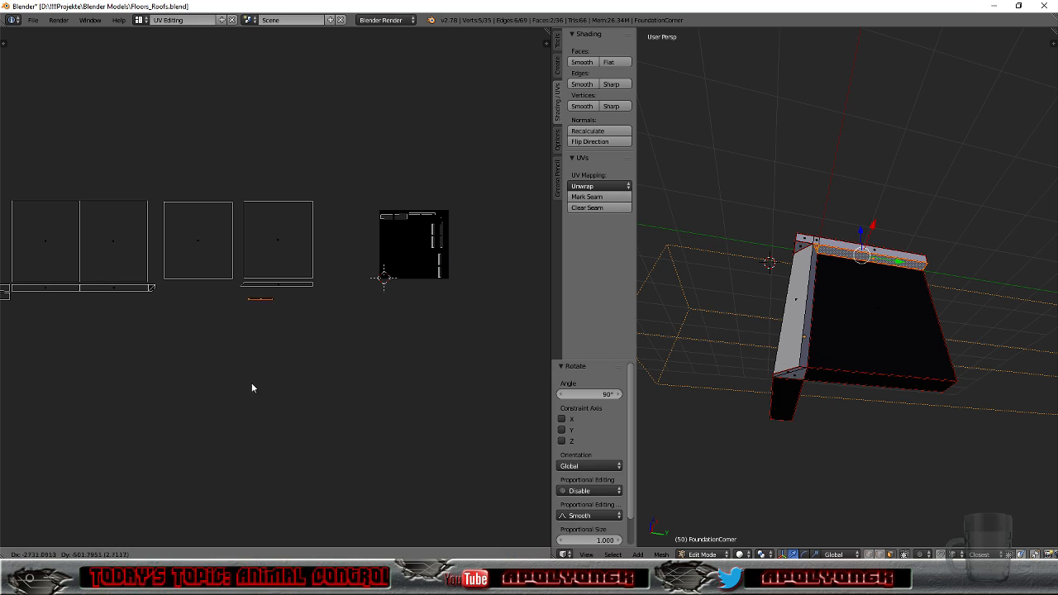
{"action": "left_click", "coordinate": [197, 374]}
{"action": "scroll", "coordinate": [198, 375], "scroll_direction": "up", "scroll_amount": 7}
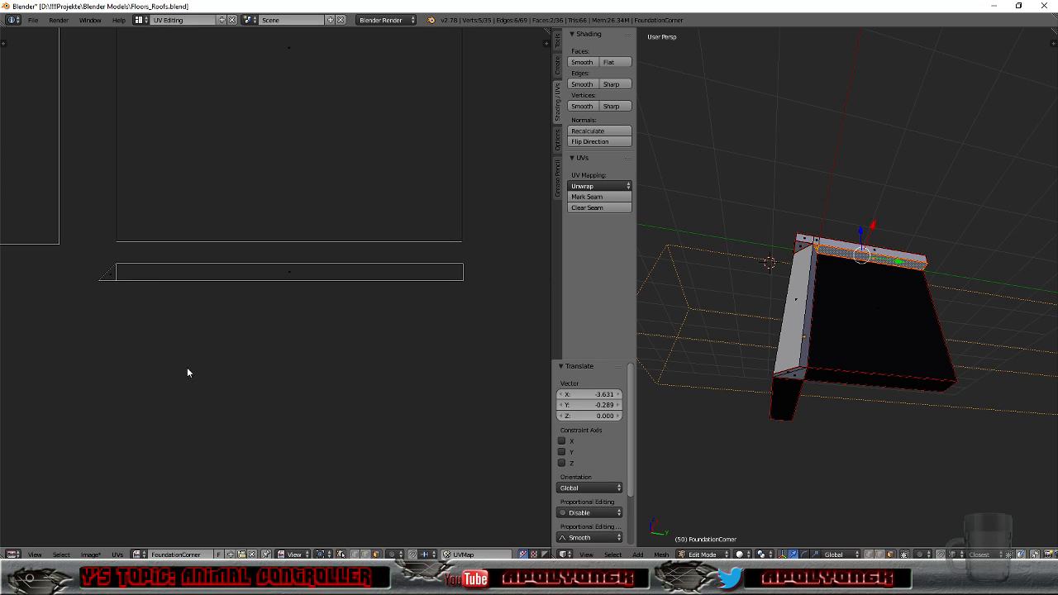
{"action": "key", "text": "KP_Decimal"}
{"action": "scroll", "coordinate": [273, 353], "scroll_direction": "down", "scroll_amount": 5}
{"action": "scroll", "coordinate": [274, 356], "scroll_direction": "up", "scroll_amount": 1}
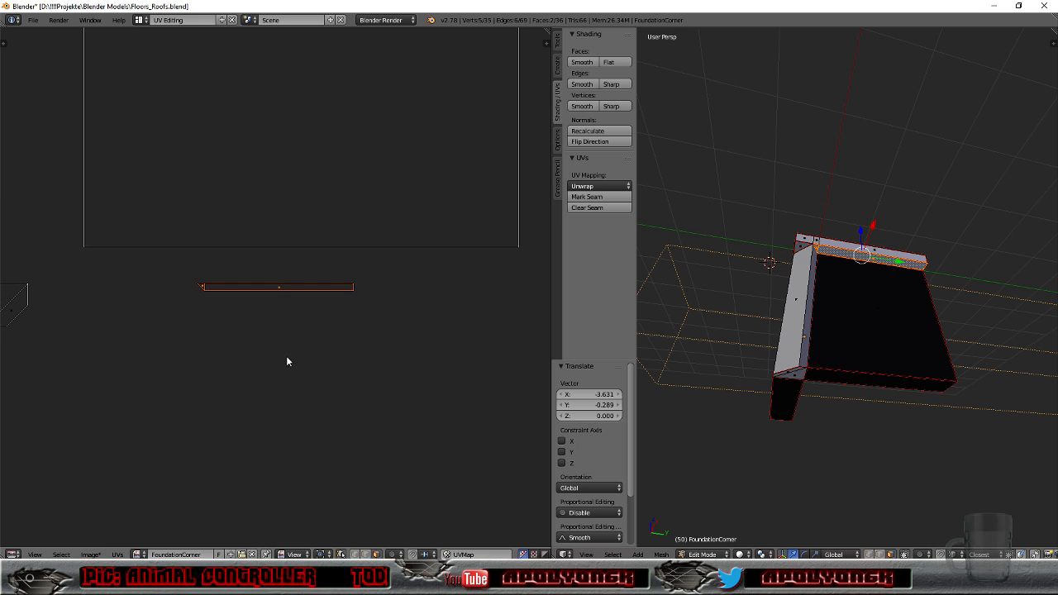
{"action": "key", "text": "s"}
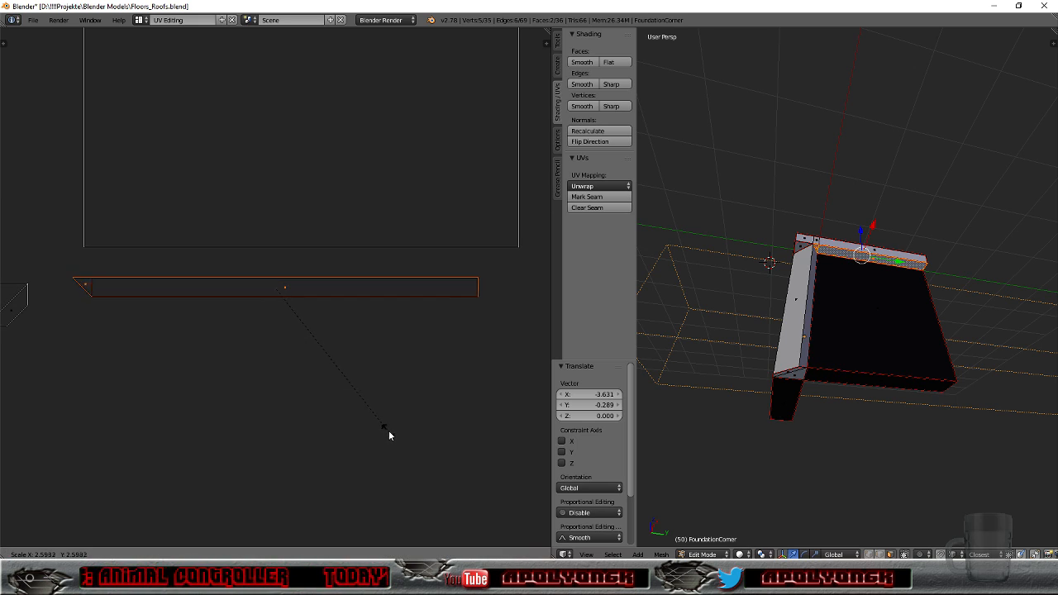
{"action": "left_click", "coordinate": [400, 436]}
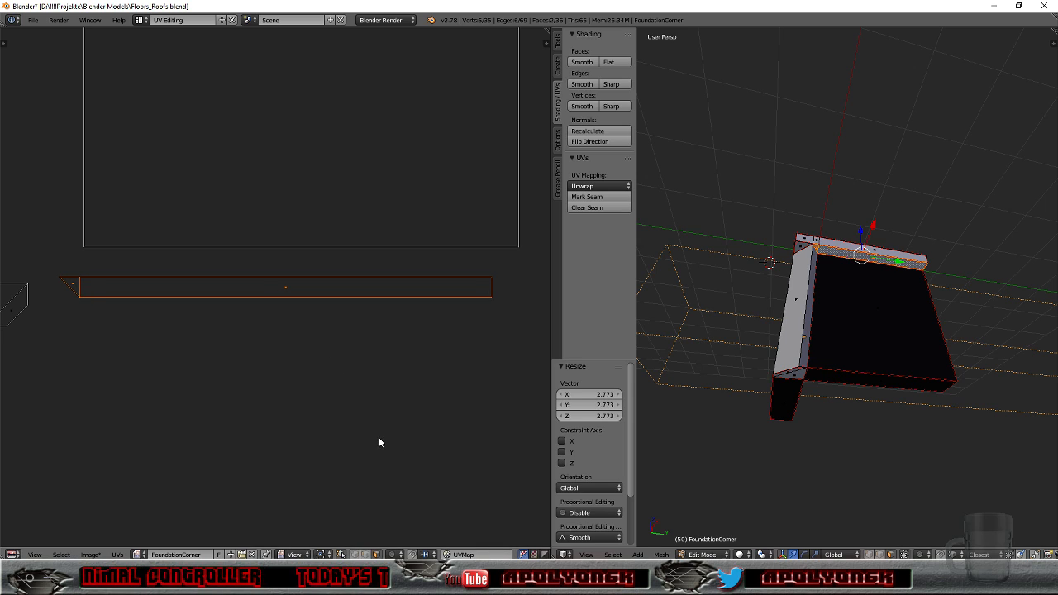
Step: Align the second rim island with the square above, scale it by about 1.056 to match its width, and shift it about -0.027 in Y
{"action": "key", "text": "g"}
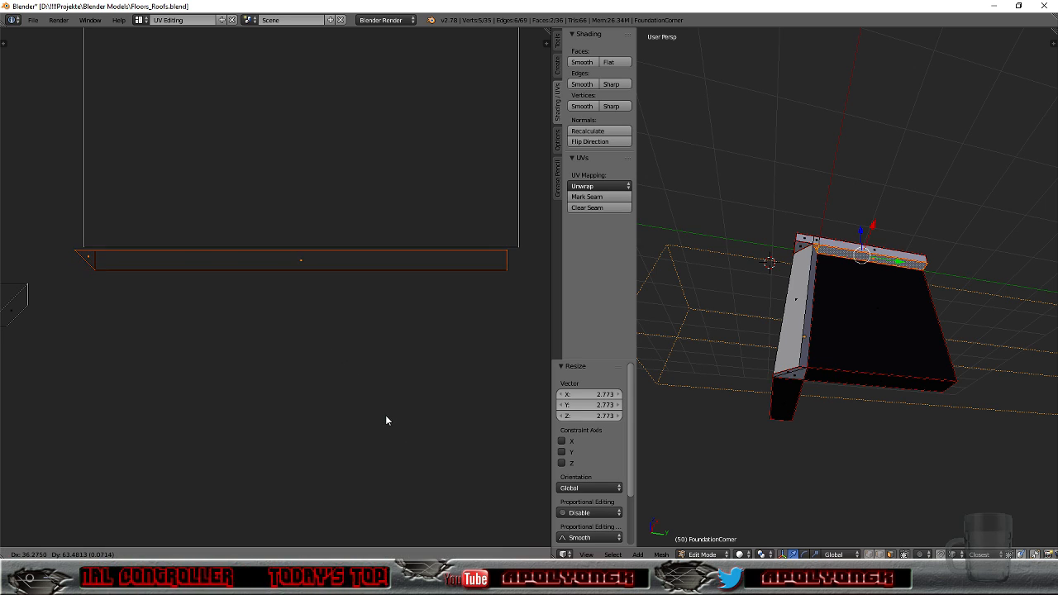
{"action": "left_click", "coordinate": [387, 420]}
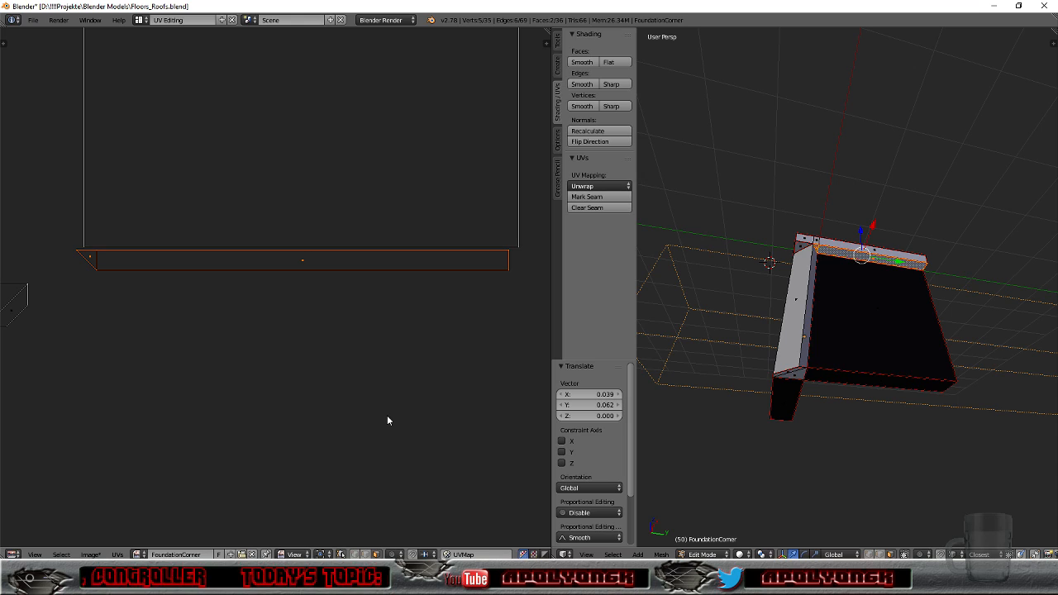
{"action": "key", "text": "s"}
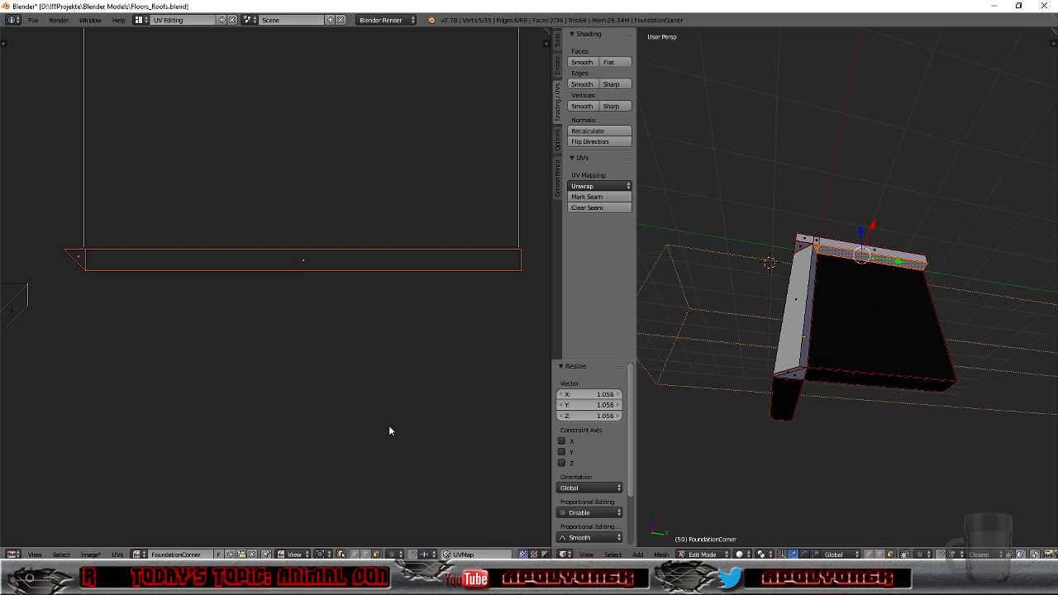
{"action": "left_click", "coordinate": [389, 426]}
{"action": "key", "text": "g"}
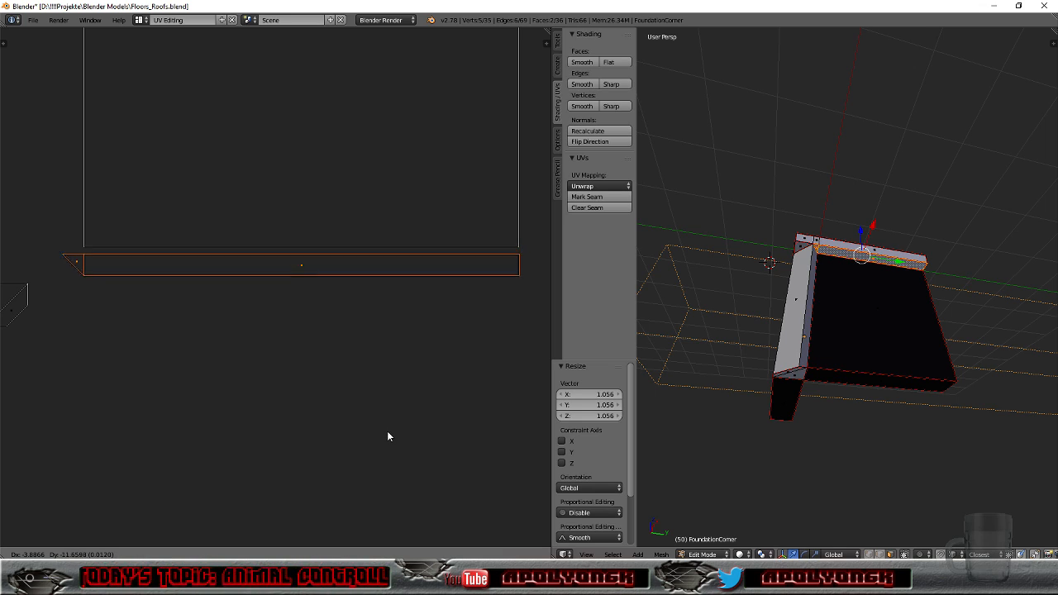
{"action": "left_click", "coordinate": [387, 442]}
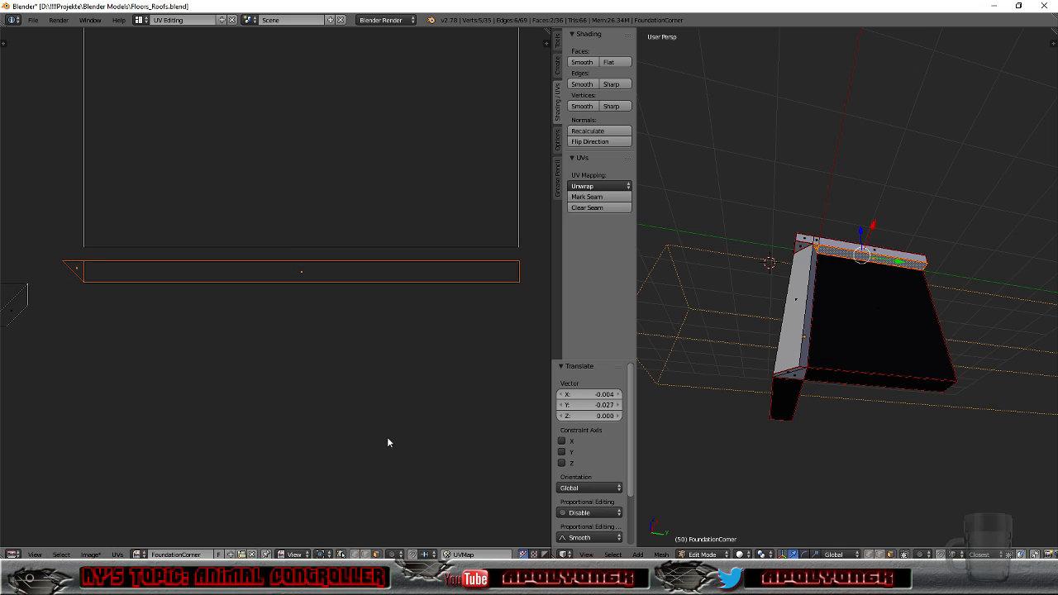
Step: Lower the second rim island by about 0.023 in Y, in line with the neighbouring strips
{"action": "scroll", "coordinate": [446, 426], "scroll_direction": "down", "scroll_amount": 3}
{"action": "scroll", "coordinate": [472, 375], "scroll_direction": "down", "scroll_amount": 1}
{"action": "scroll", "coordinate": [392, 327], "scroll_direction": "up", "scroll_amount": 1}
{"action": "key", "text": "g"}
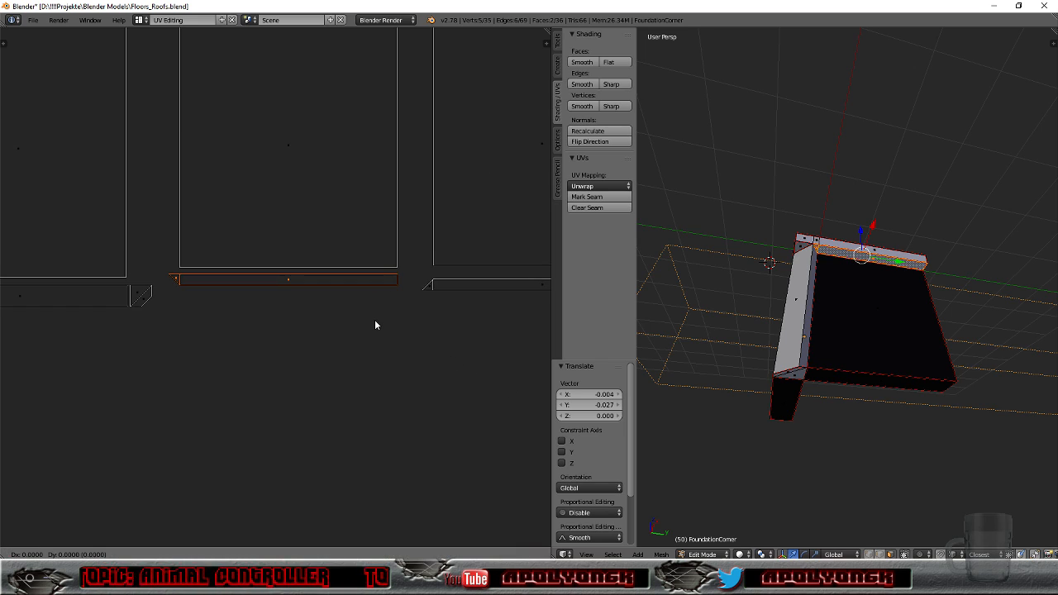
{"action": "left_click", "coordinate": [375, 329]}
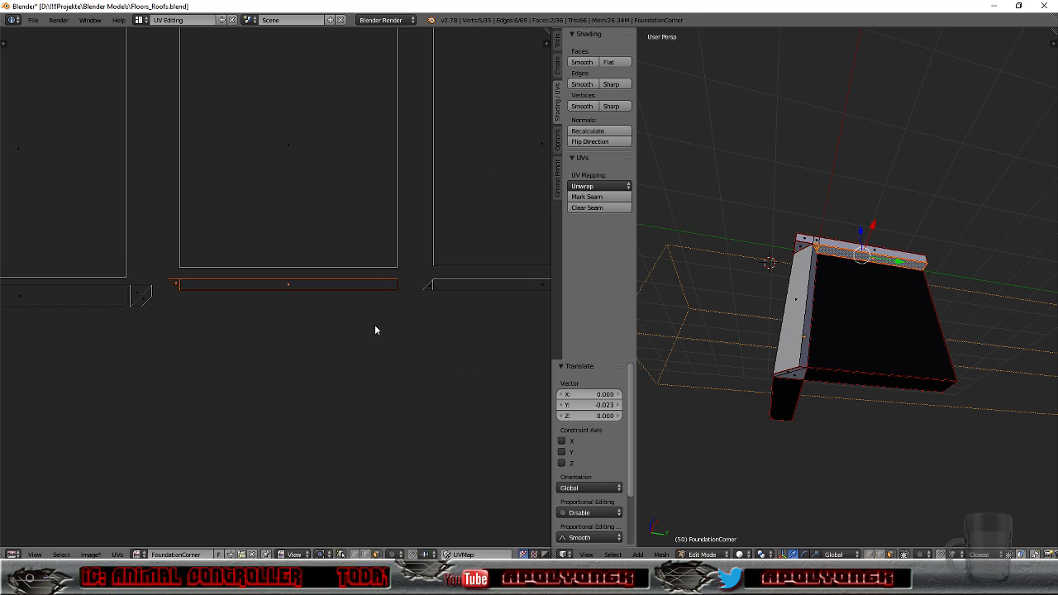
Step: Select the long outer rim face above the wall together with its linked faces up to the seams
{"action": "scroll", "coordinate": [377, 330], "scroll_direction": "down", "scroll_amount": 3}
{"action": "middle_click_drag", "start_coordinate": [744, 307], "coordinate": [835, 296]}
{"action": "scroll", "coordinate": [885, 272], "scroll_direction": "up", "scroll_amount": 5}
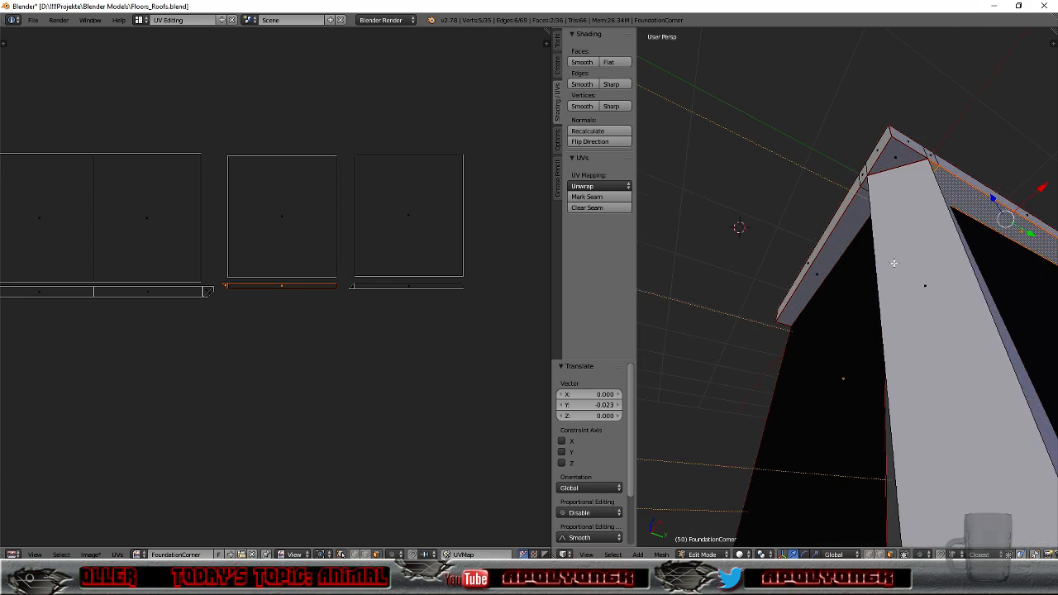
{"action": "middle_click_drag", "start_coordinate": [944, 237], "coordinate": [913, 259]}
{"action": "right_click", "coordinate": [791, 349]}
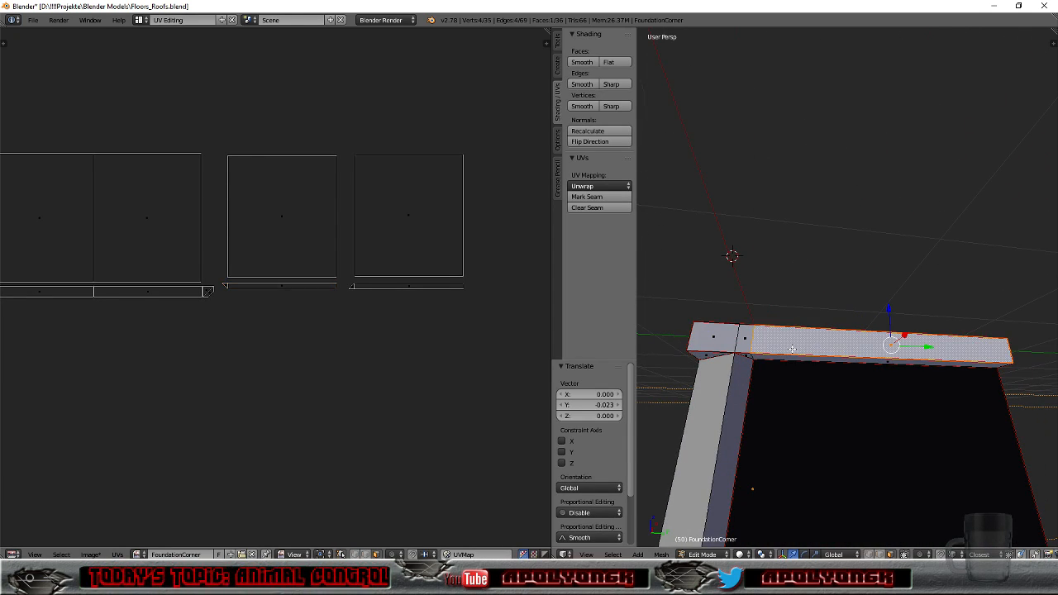
{"action": "key", "text": "l"}
{"action": "scroll", "coordinate": [791, 349], "scroll_direction": "down", "scroll_amount": 4}
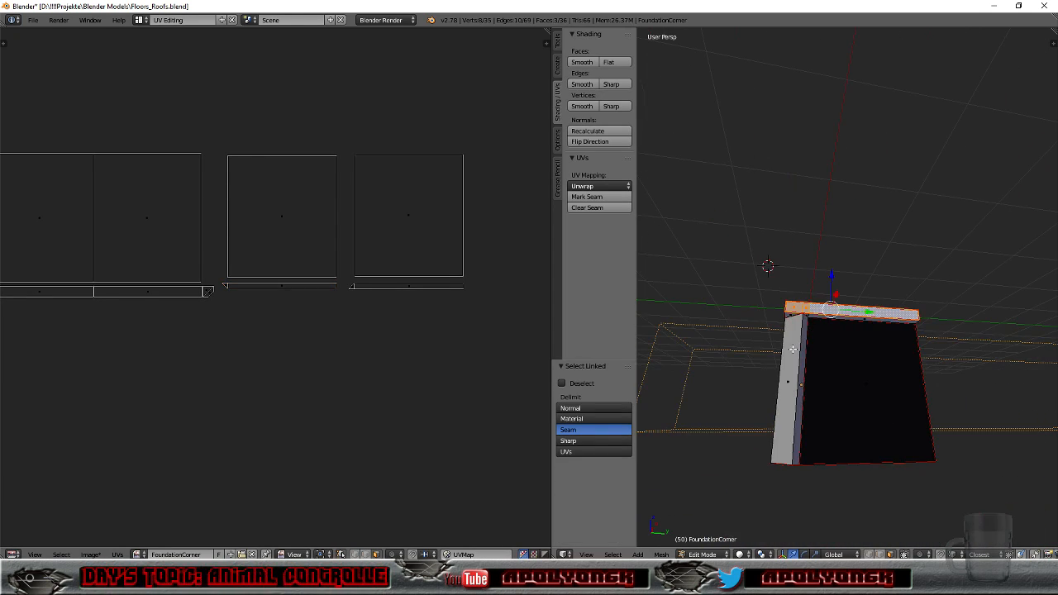
{"action": "mouse_move", "coordinate": [825, 343]}
{"action": "middle_mouse_down"}
{"action": "mouse_move", "coordinate": [812, 400]}
{"action": "mouse_move", "coordinate": [808, 334]}
{"action": "middle_mouse_up"}
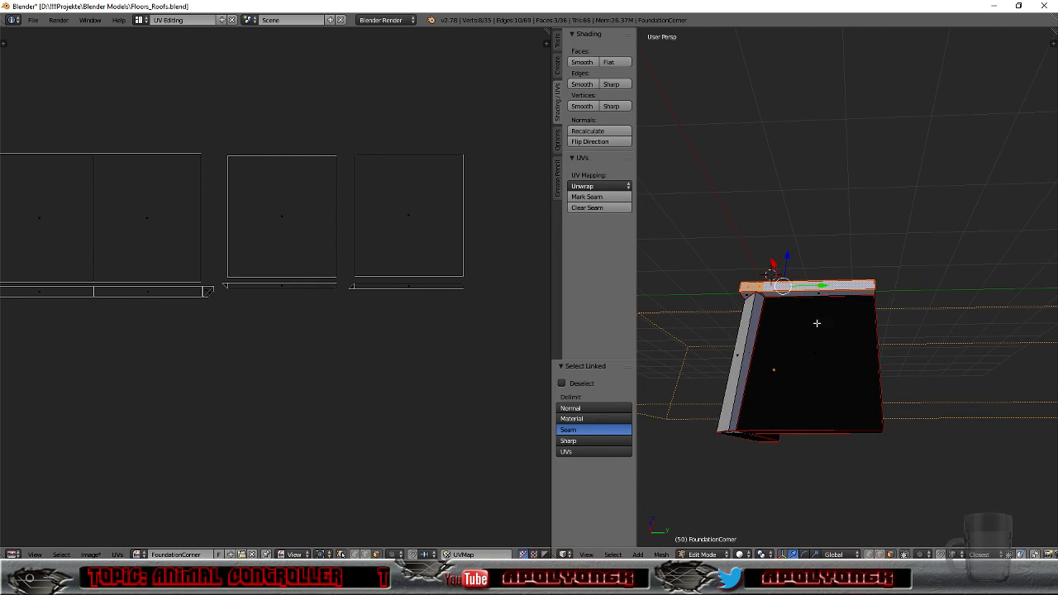
Step: Move the outer rim's UV island about -2.121 in X and 0.305 in Y, above the square island nearest the texture
{"action": "scroll", "coordinate": [476, 345], "scroll_direction": "up", "scroll_amount": 2}
{"action": "scroll", "coordinate": [486, 341], "scroll_direction": "down", "scroll_amount": 4}
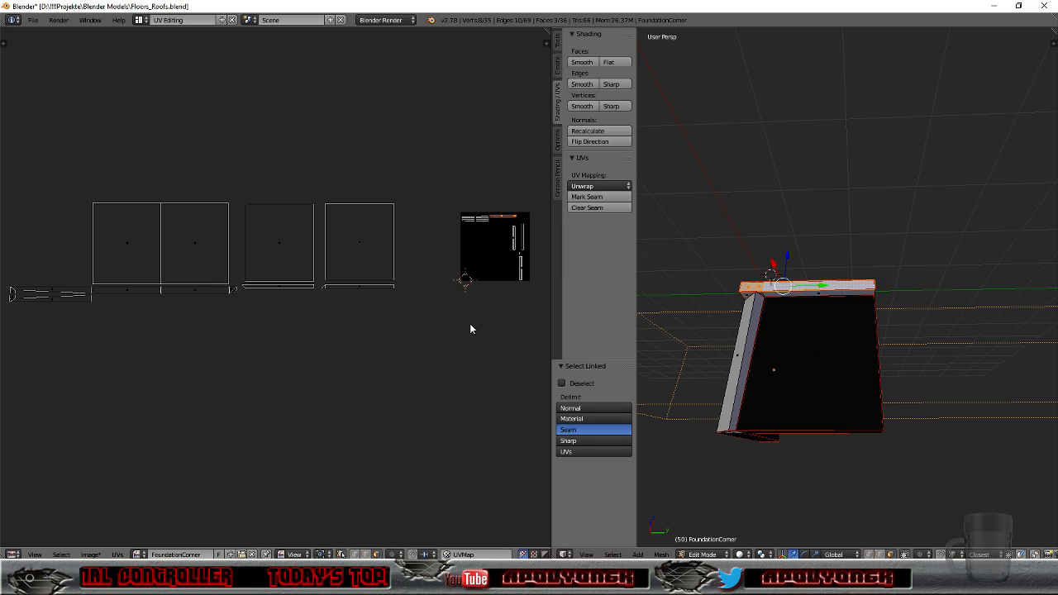
{"action": "key", "text": "g"}
{"action": "left_click", "coordinate": [324, 302]}
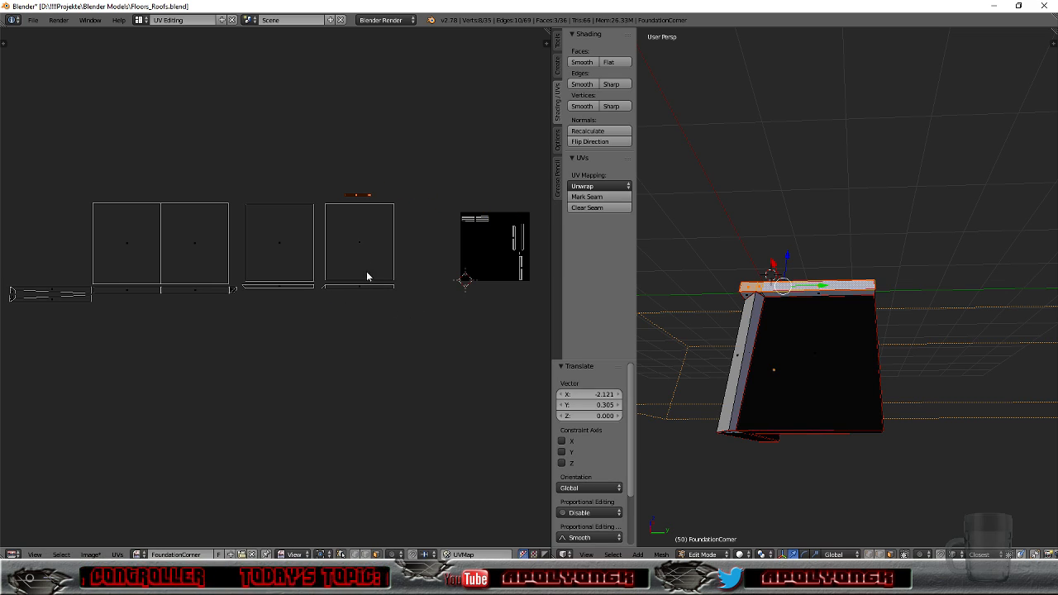
{"action": "scroll", "coordinate": [425, 214], "scroll_direction": "up", "scroll_amount": 4}
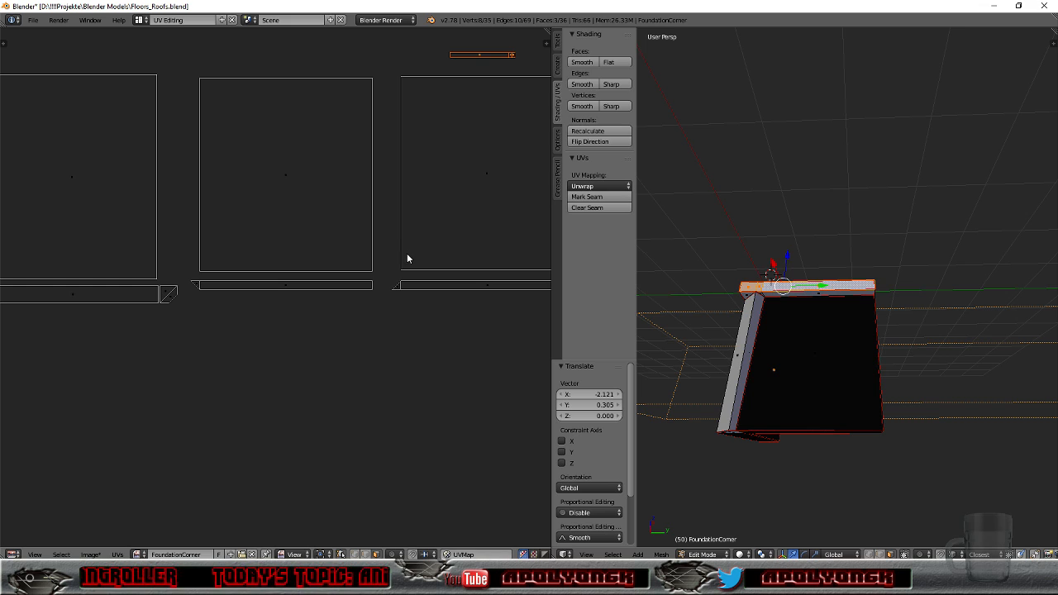
{"action": "middle_click_drag", "start_coordinate": [494, 172], "coordinate": [371, 361]}
{"action": "scroll", "coordinate": [371, 361], "scroll_direction": "up", "scroll_amount": 3}
{"action": "middle_click_drag", "start_coordinate": [448, 290], "coordinate": [356, 343]}
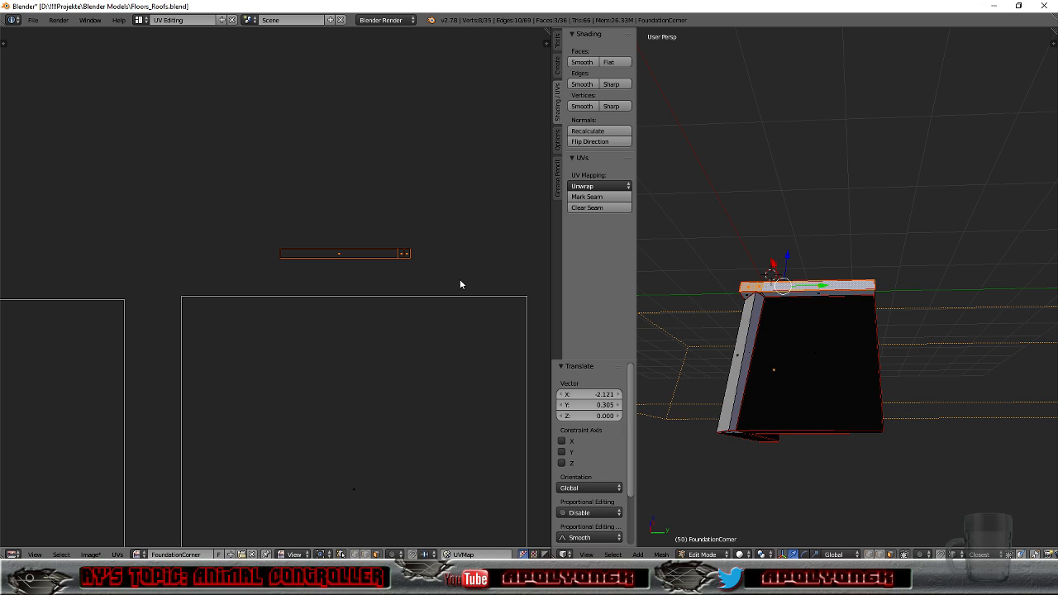
{"action": "left_click", "coordinate": [703, 553]}
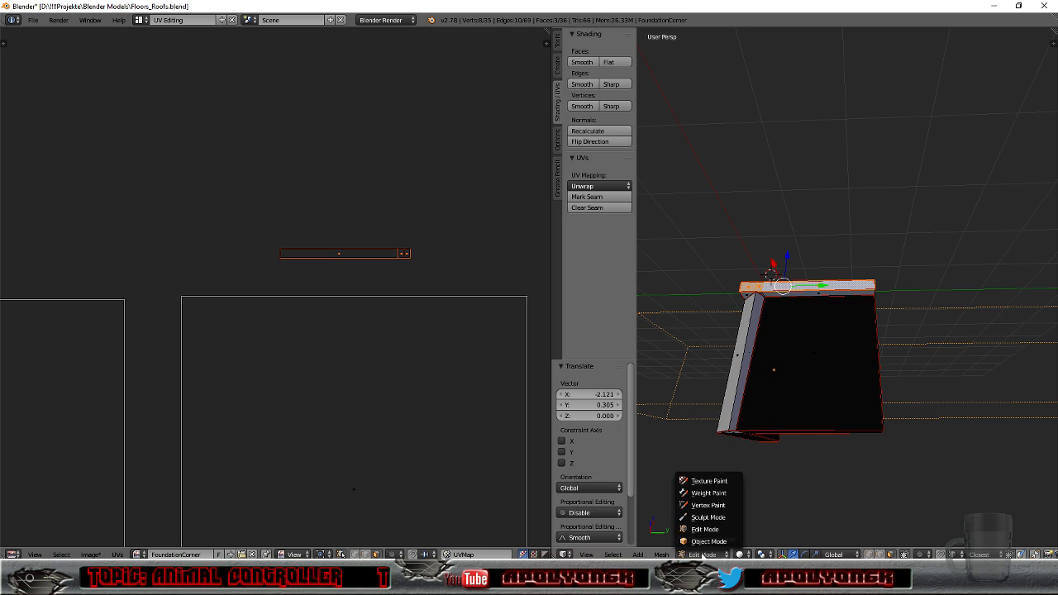
{"action": "left_click", "coordinate": [702, 541]}
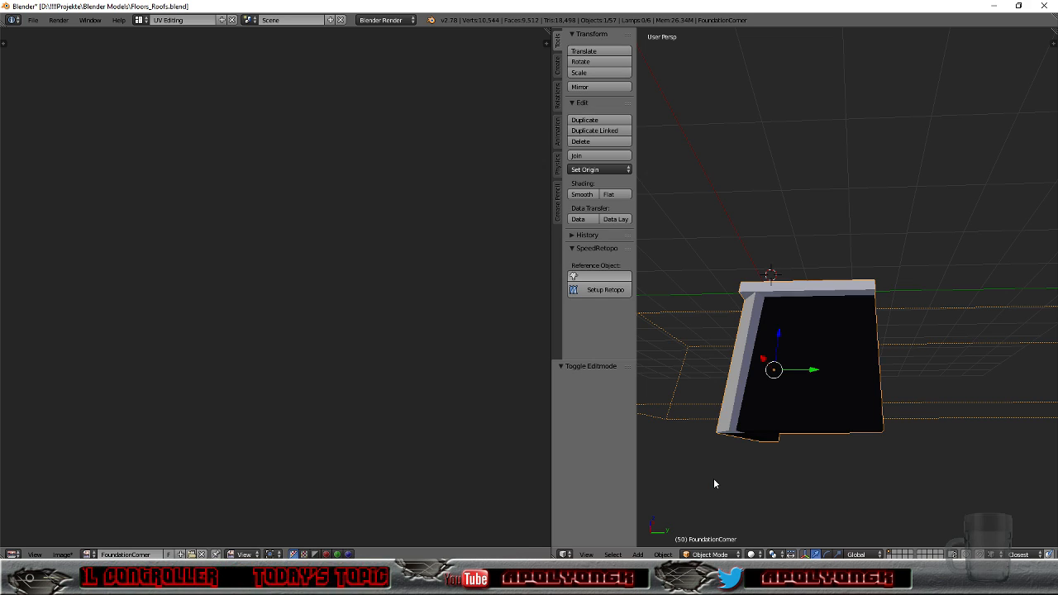
{"action": "left_click", "coordinate": [711, 554]}
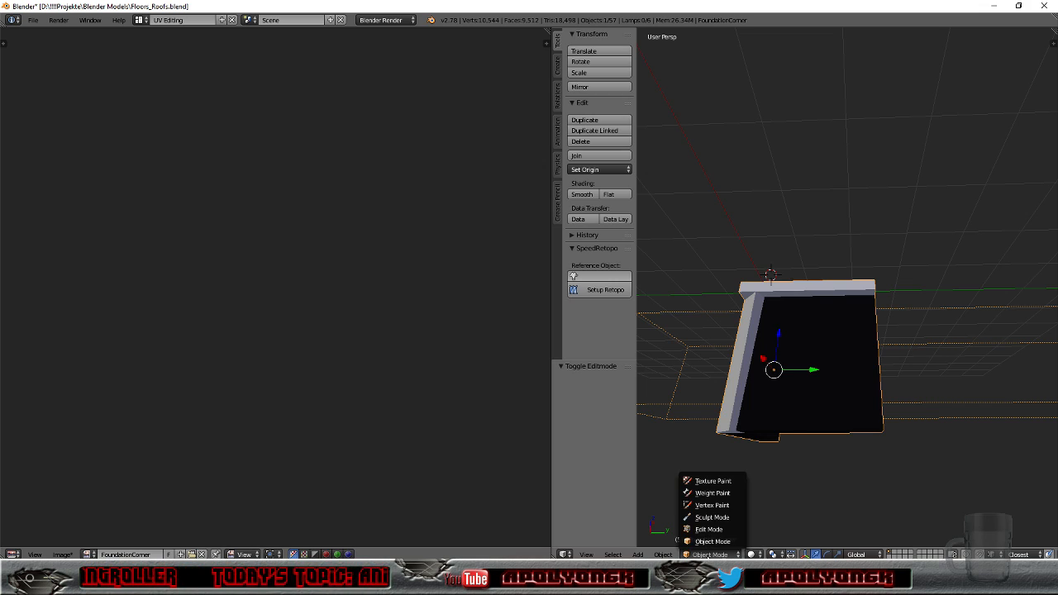
{"action": "left_click", "coordinate": [708, 529]}
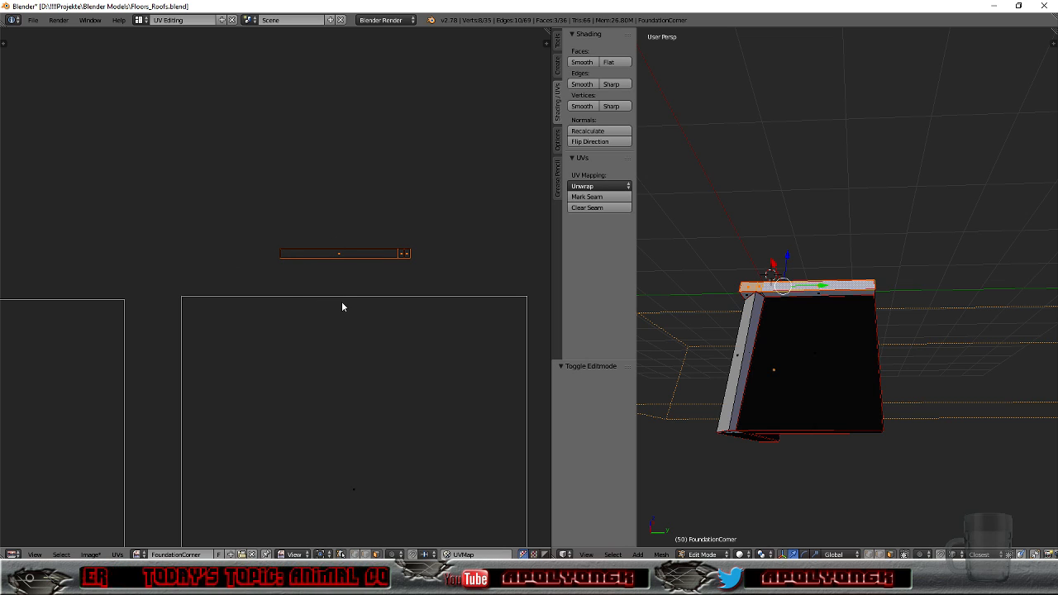
Step: Scale the outer rim's UV island uniformly by about 2.746, and select only its small end face
{"action": "key", "text": "s"}
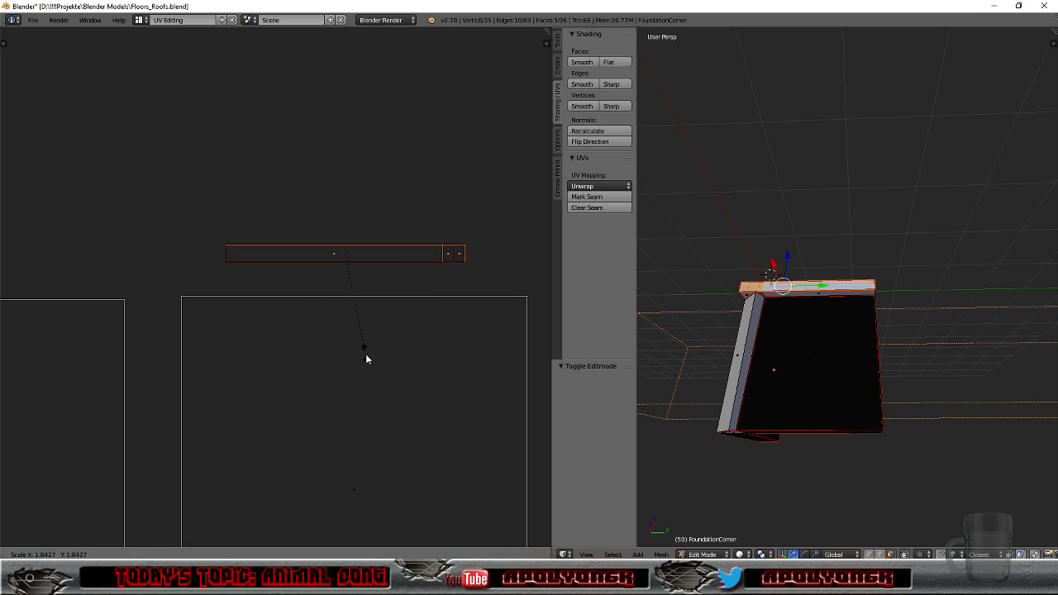
{"action": "left_click", "coordinate": [390, 397]}
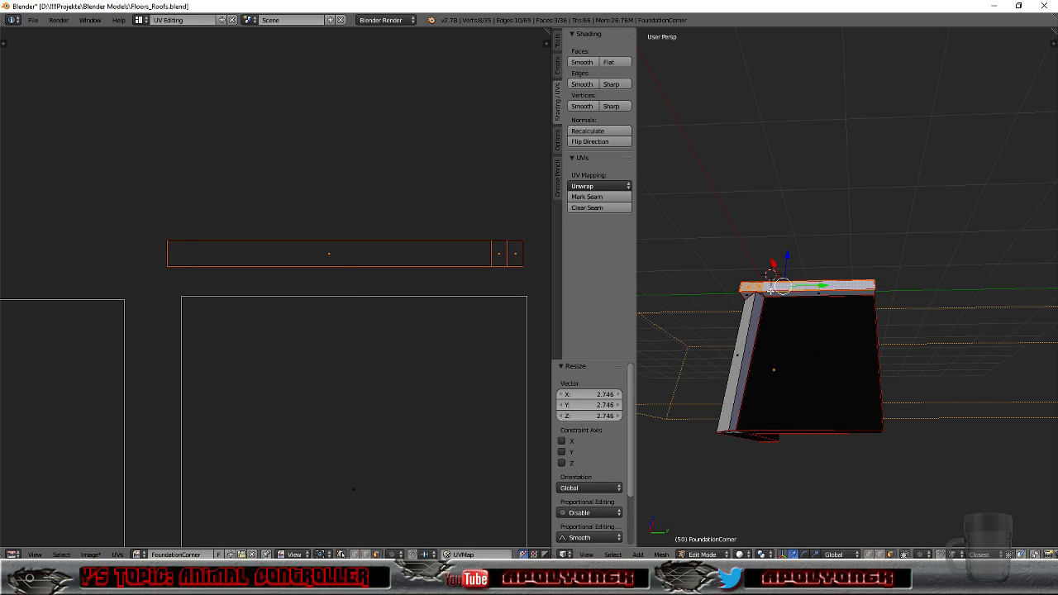
{"action": "right_click", "coordinate": [513, 257]}
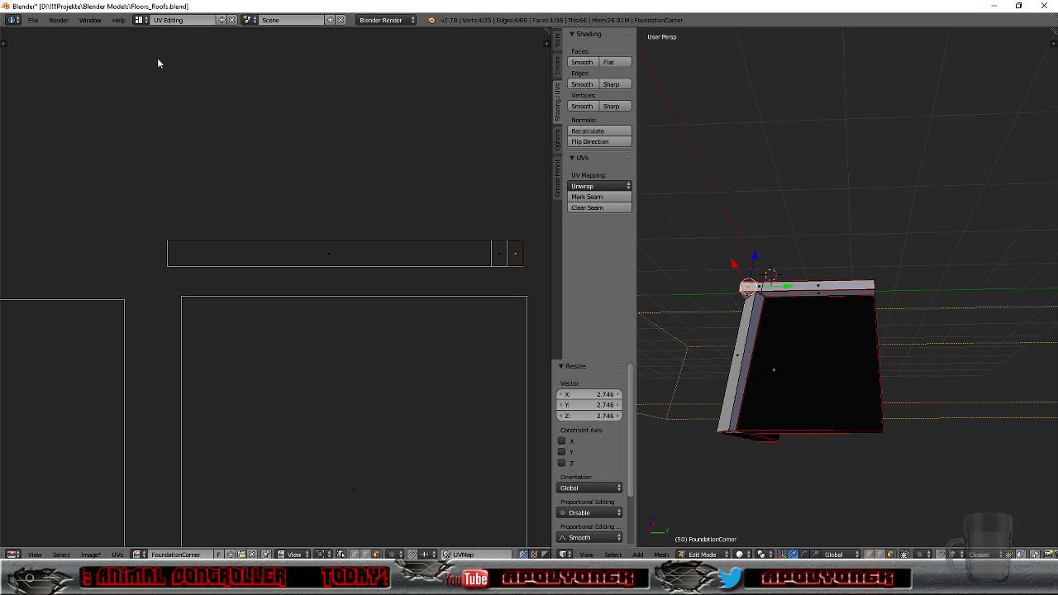
Step: Switch to the Default screen layout and put FoundationCorner in Object Mode
{"action": "left_click", "coordinate": [138, 20]}
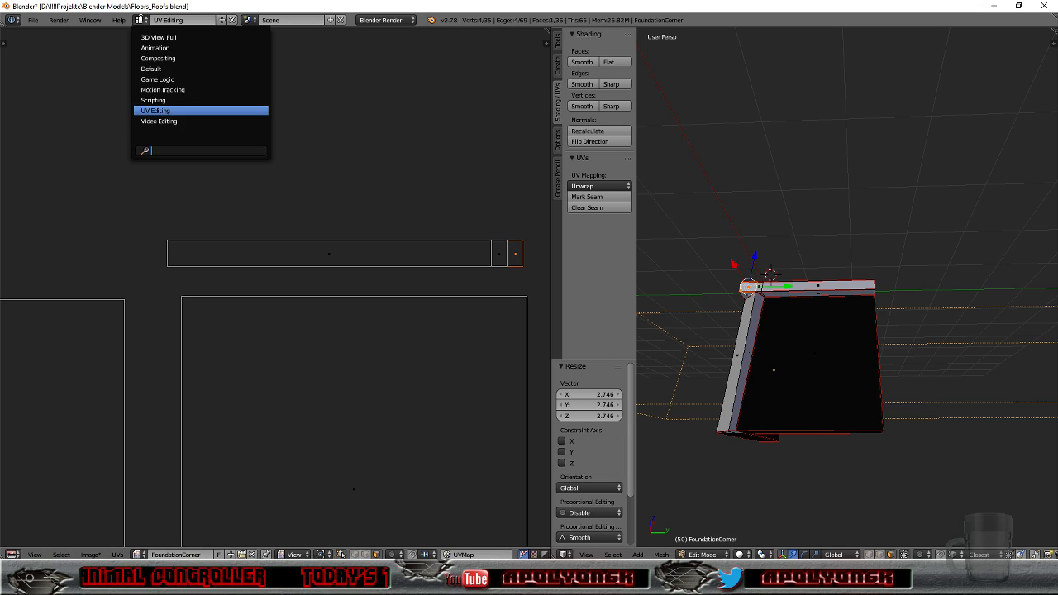
{"action": "left_click", "coordinate": [139, 69]}
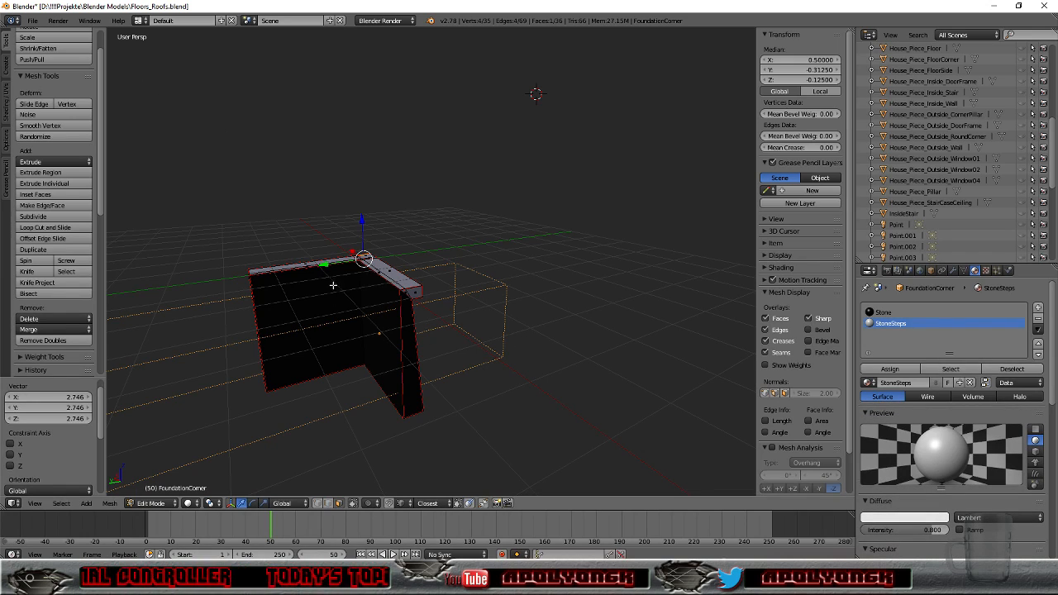
{"action": "left_click", "coordinate": [159, 503]}
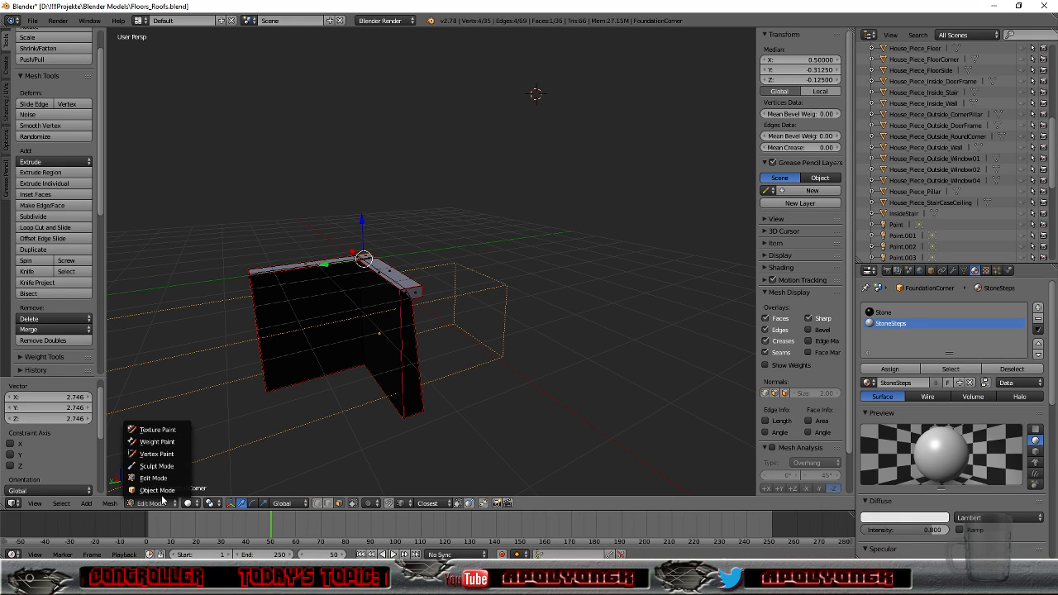
{"action": "left_click", "coordinate": [157, 490]}
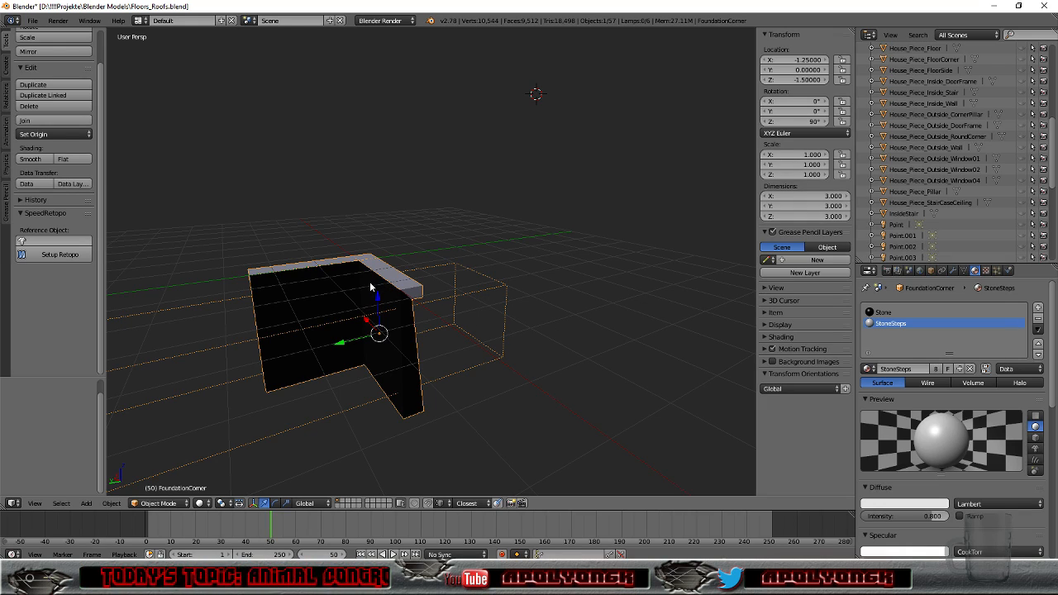
{"action": "key", "text": "s"}
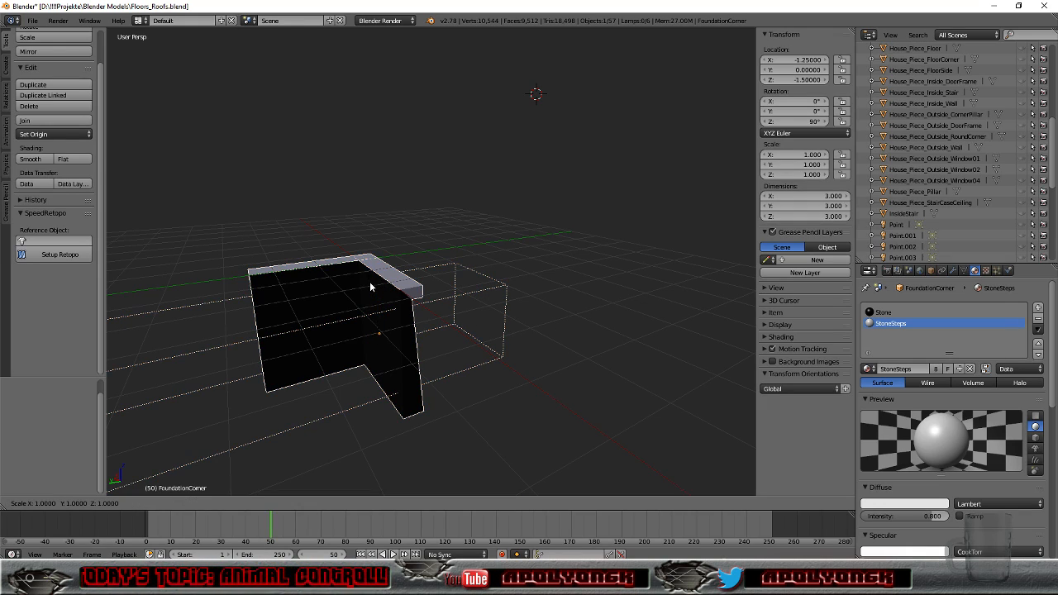
{"action": "right_click", "coordinate": [379, 240]}
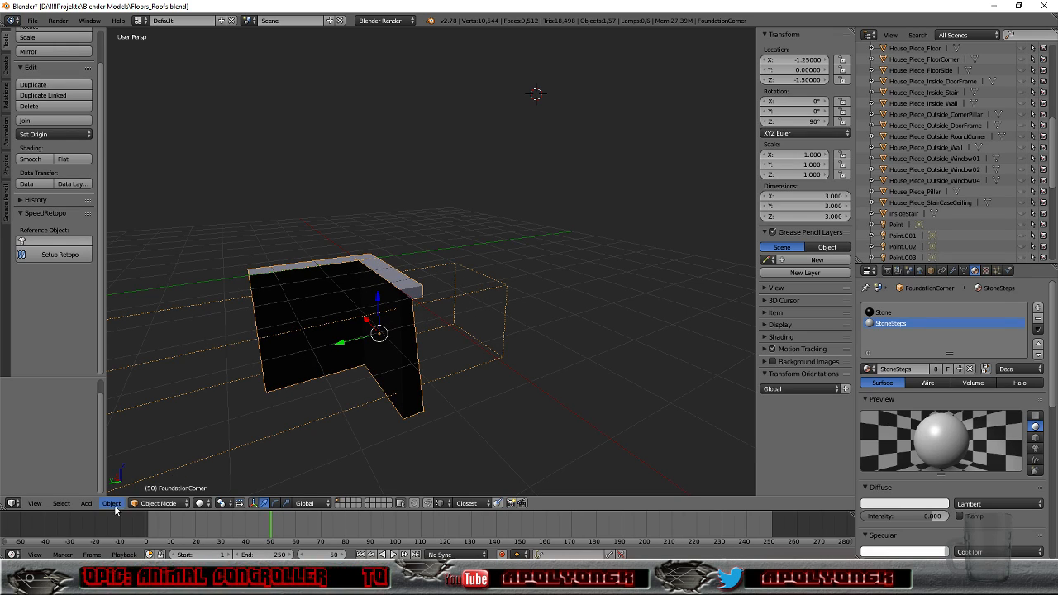
{"action": "left_click", "coordinate": [56, 505]}
{"action": "mouse_move", "coordinate": [113, 504]}
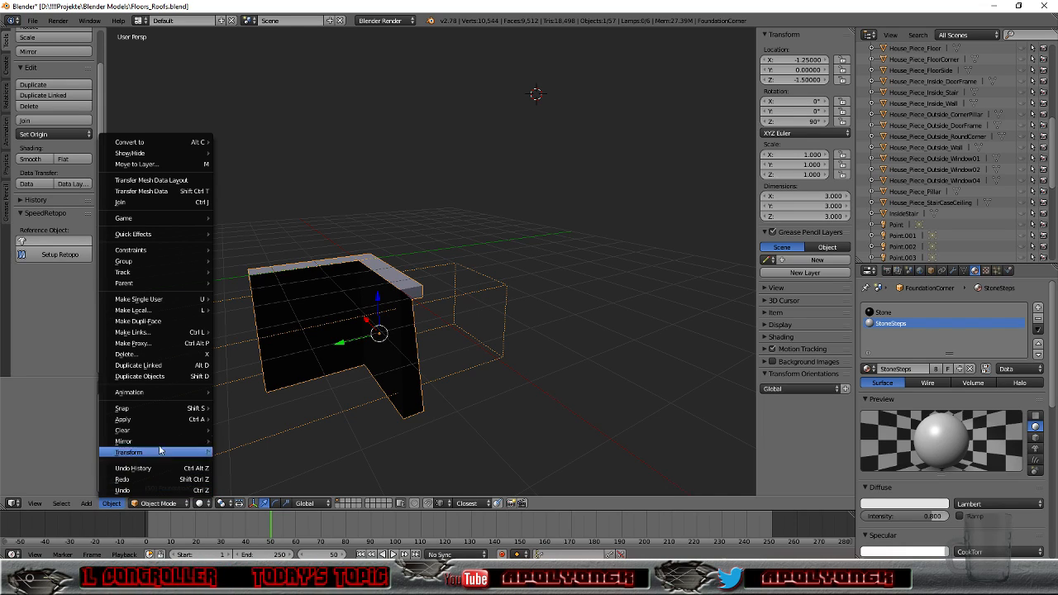
{"action": "mouse_move", "coordinate": [164, 395]}
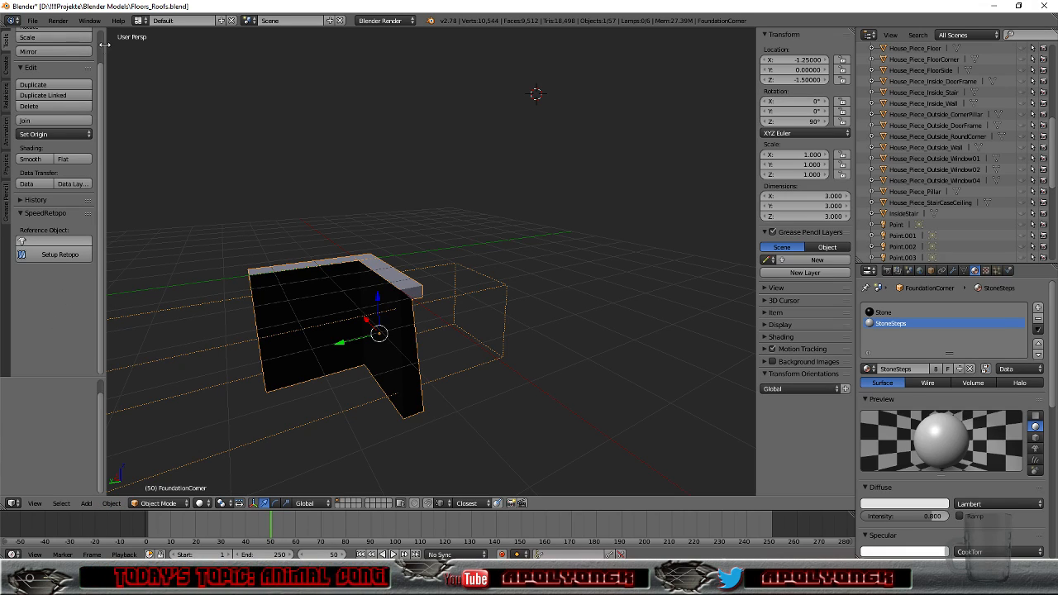
{"action": "scroll", "coordinate": [100, 48], "scroll_direction": "up", "scroll_amount": 2}
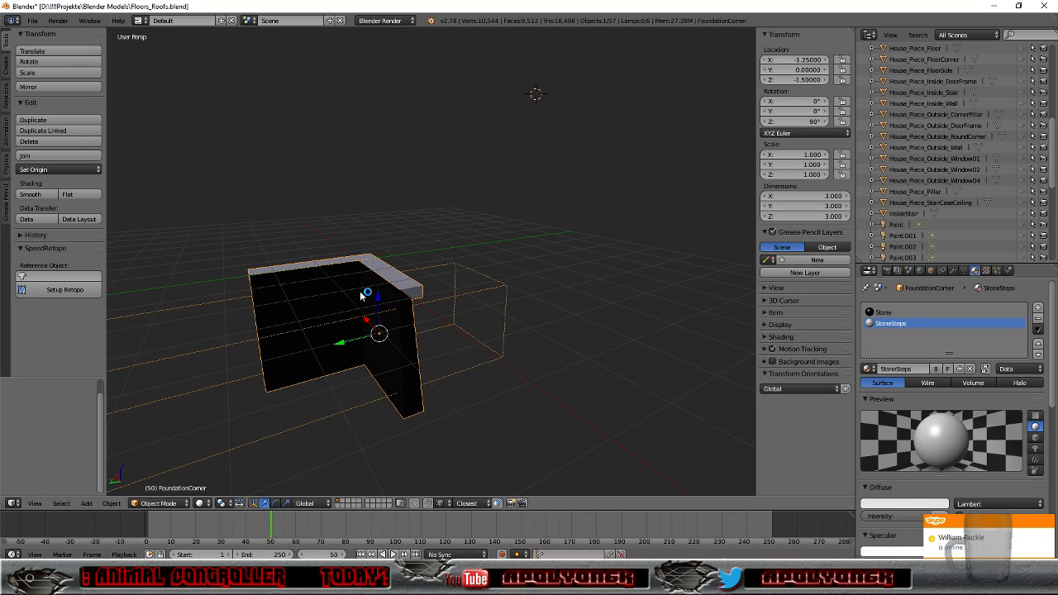
{"action": "key", "text": "s"}
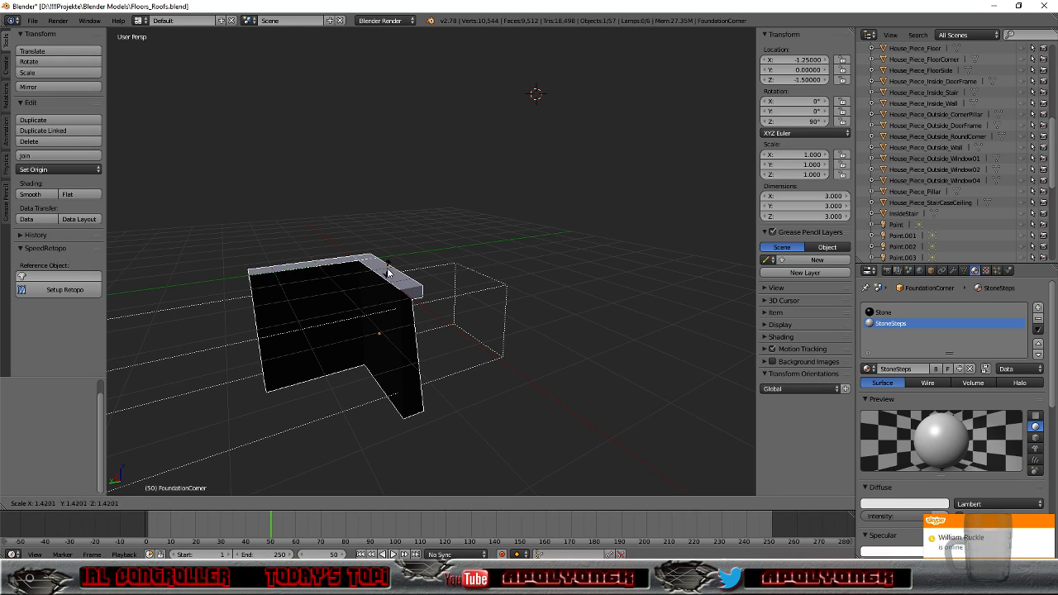
{"action": "right_click", "coordinate": [388, 273]}
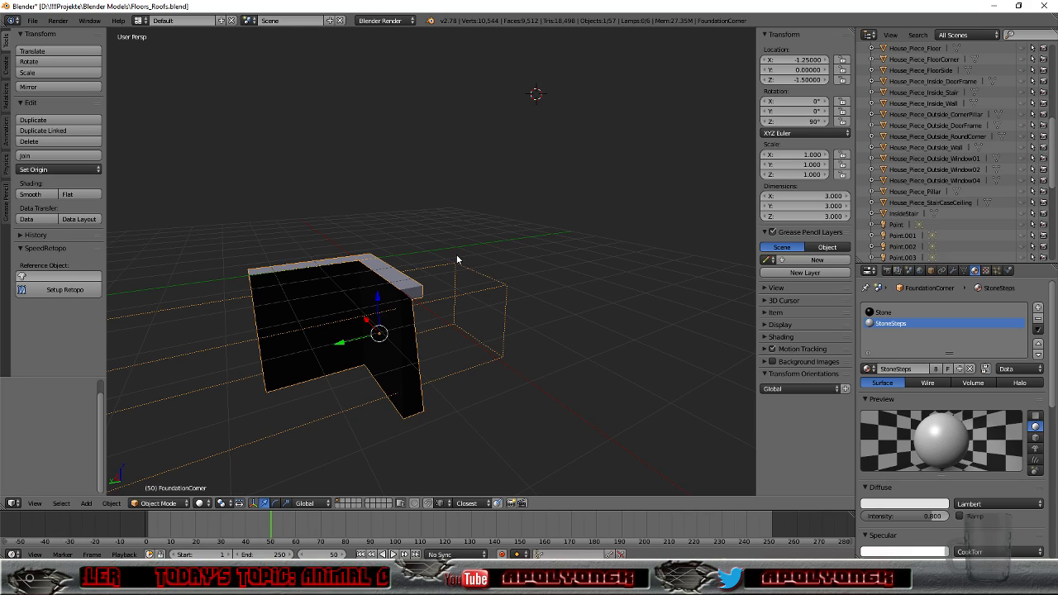
Step: Return to the UV Editing layout and put FoundationCorner back in Edit Mode
{"action": "left_click", "coordinate": [140, 19]}
{"action": "left_click", "coordinate": [151, 110]}
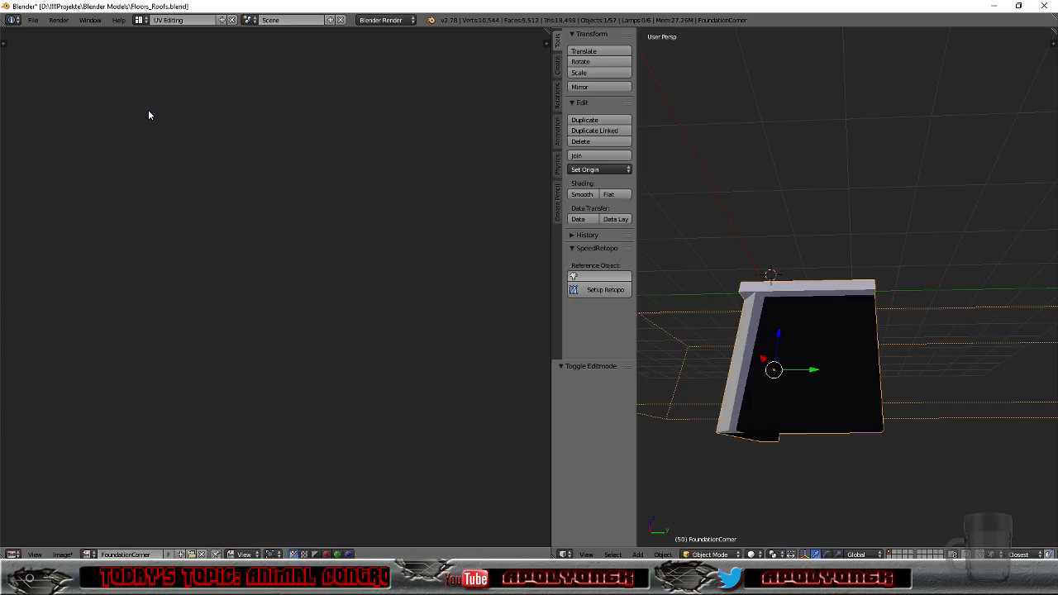
{"action": "left_click", "coordinate": [709, 554]}
{"action": "left_click", "coordinate": [709, 529]}
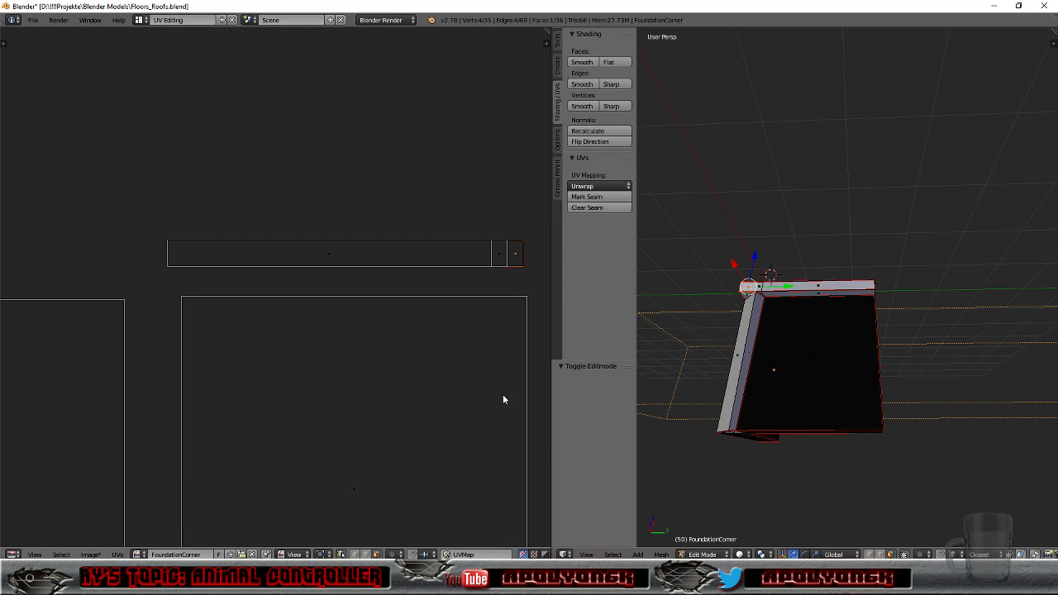
Step: Select the whole outer rim UV island and move it about 0.072 in X and -0.072 in Y, just above the square
{"action": "right_click", "coordinate": [327, 254]}
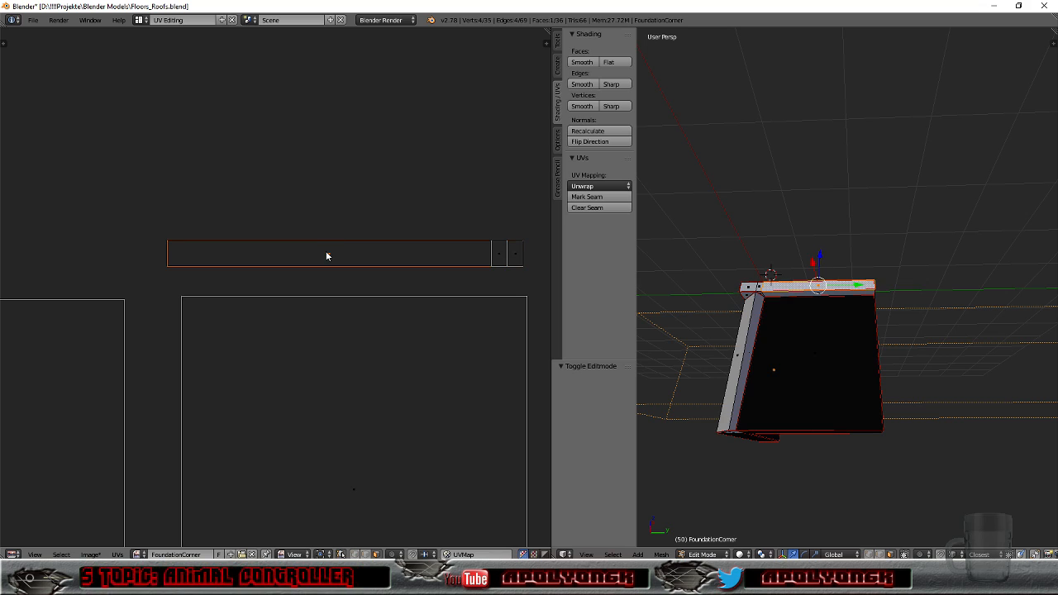
{"action": "key", "text": "ctrl+l"}
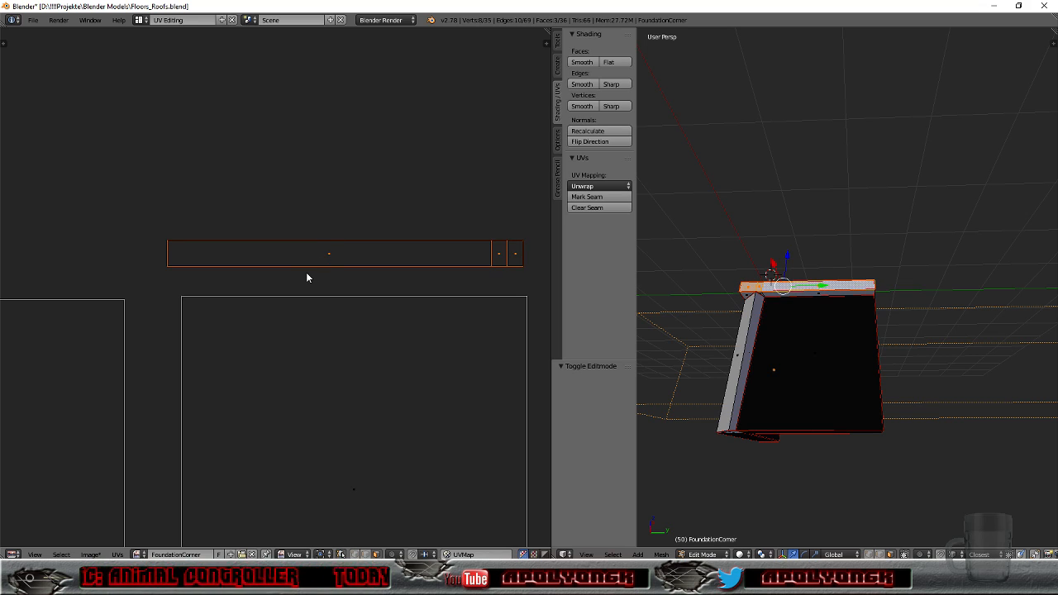
{"action": "key", "text": "g"}
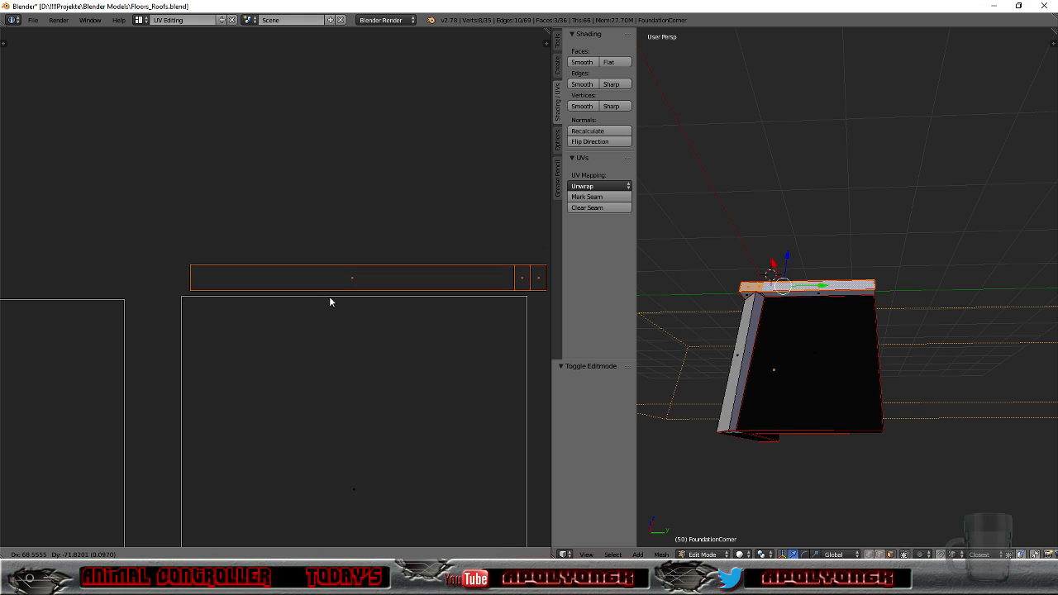
{"action": "left_click", "coordinate": [331, 298]}
Step: Scale the outer rim island by about 1.064 so its long face matches the square's width, and shift it about 0.003 in X and -0.008 in Y
{"action": "key", "text": "s"}
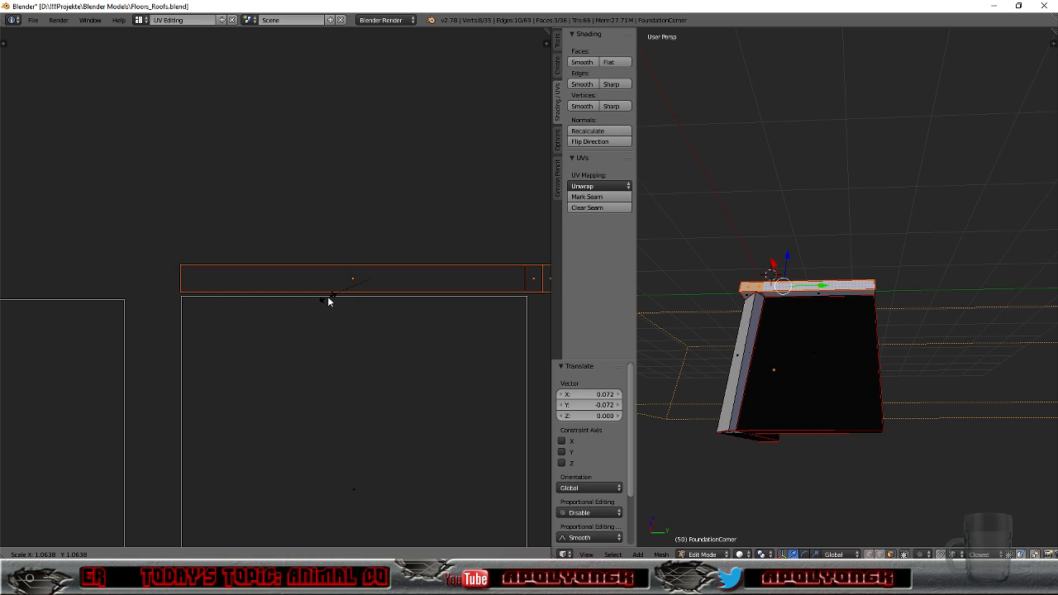
{"action": "left_click", "coordinate": [329, 297]}
{"action": "key", "text": "g"}
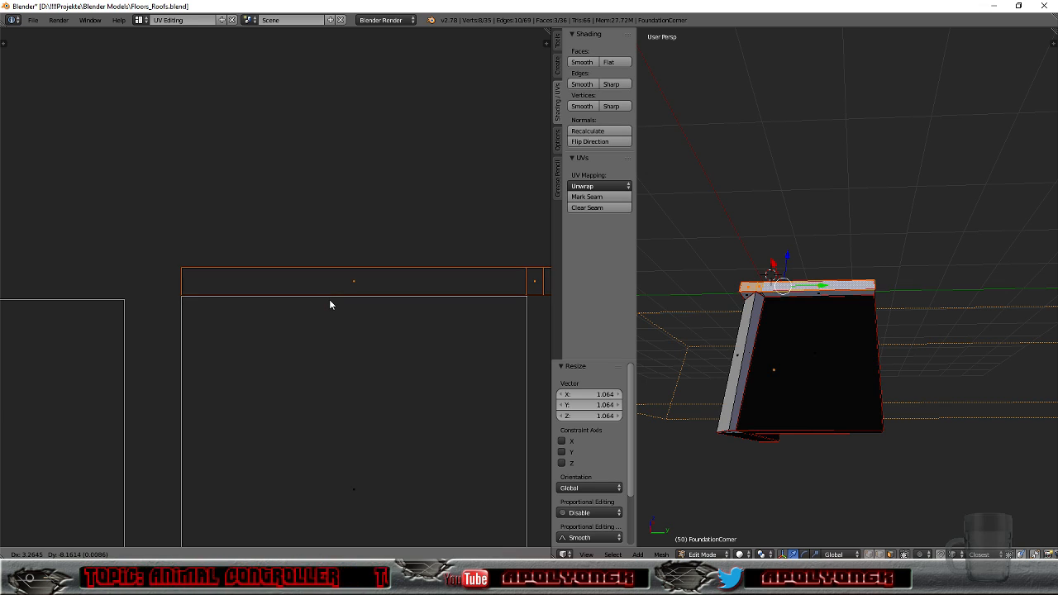
{"action": "left_click", "coordinate": [329, 300]}
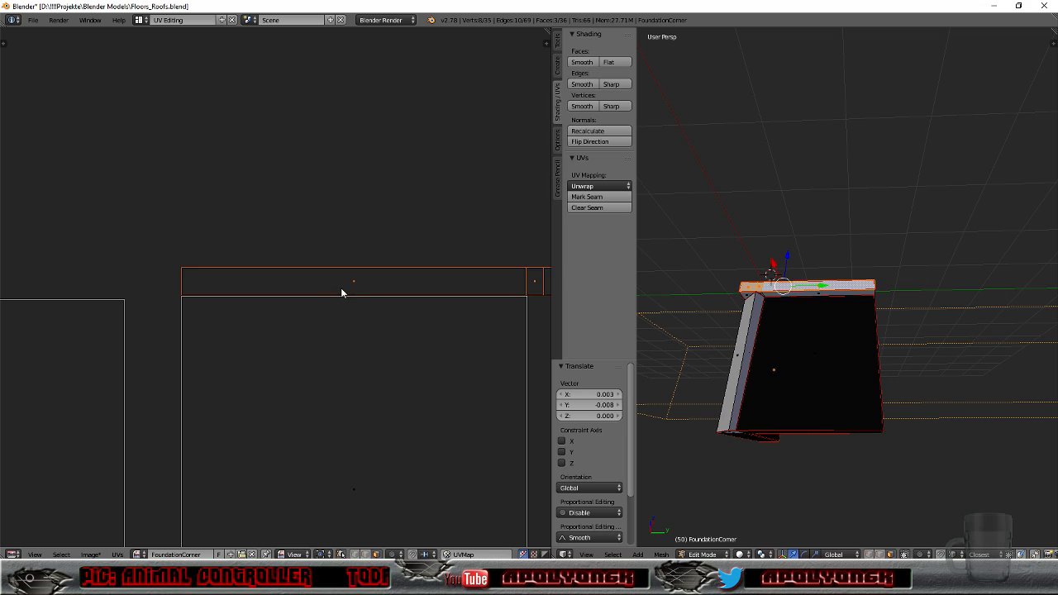
Step: Scale the outer rim island up by about 1.058, and back down by about 0.947 to the square's width
{"action": "key", "text": "s"}
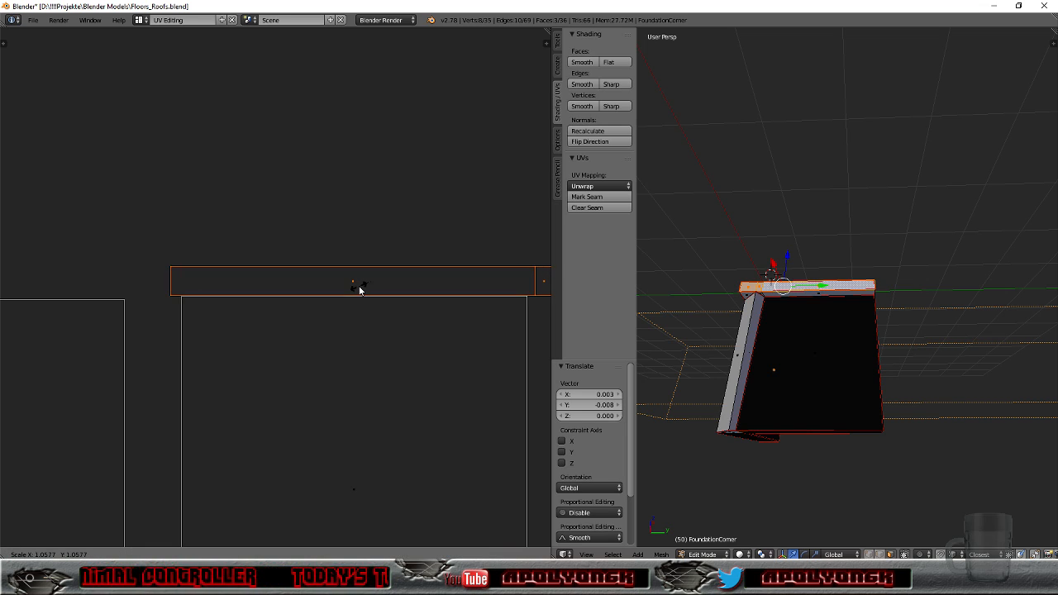
{"action": "left_click", "coordinate": [359, 290]}
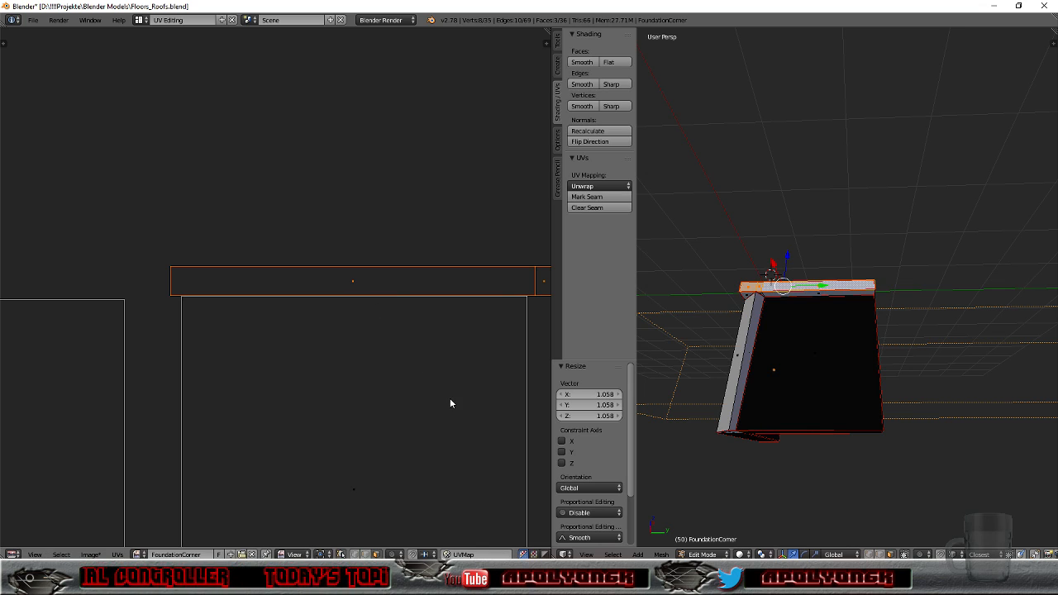
{"action": "key", "text": "s"}
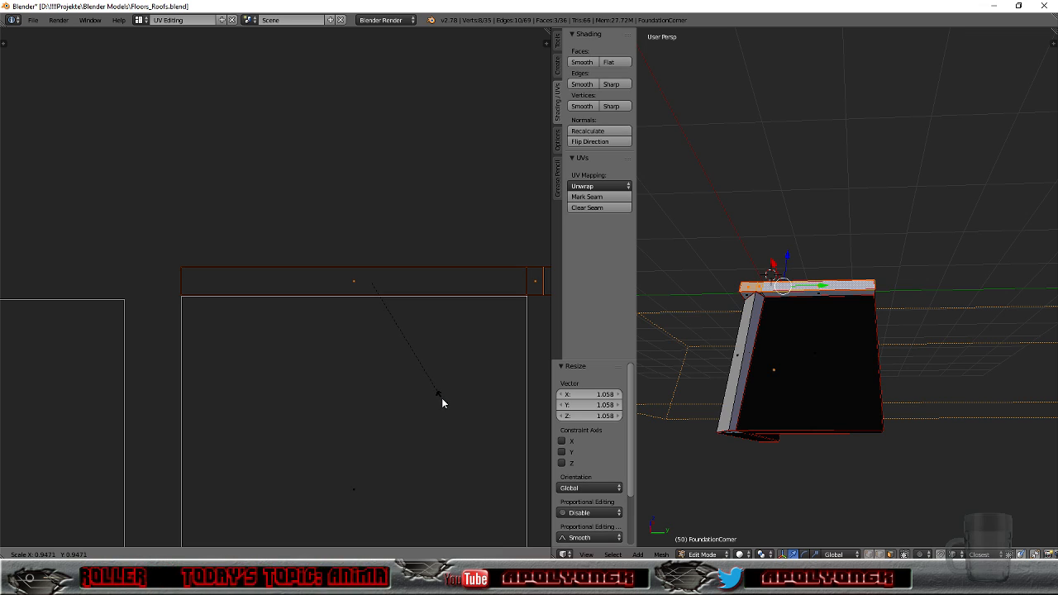
{"action": "left_click", "coordinate": [442, 402]}
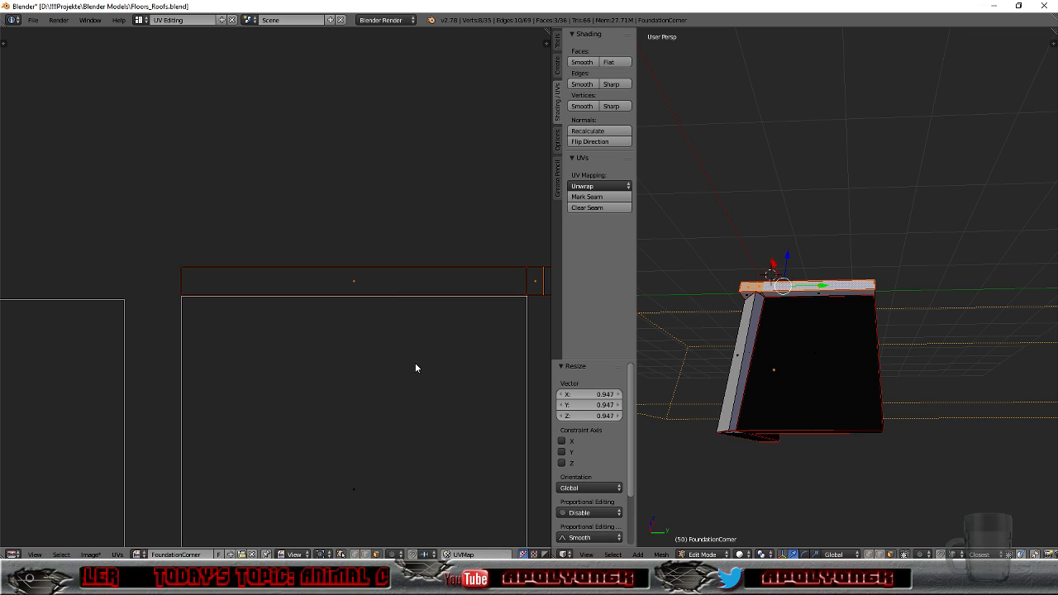
Step: Raise the outer rim island about 0.037 in Y and shift it 0.002 in X, leaving a gap above the square
{"action": "key", "text": "g"}
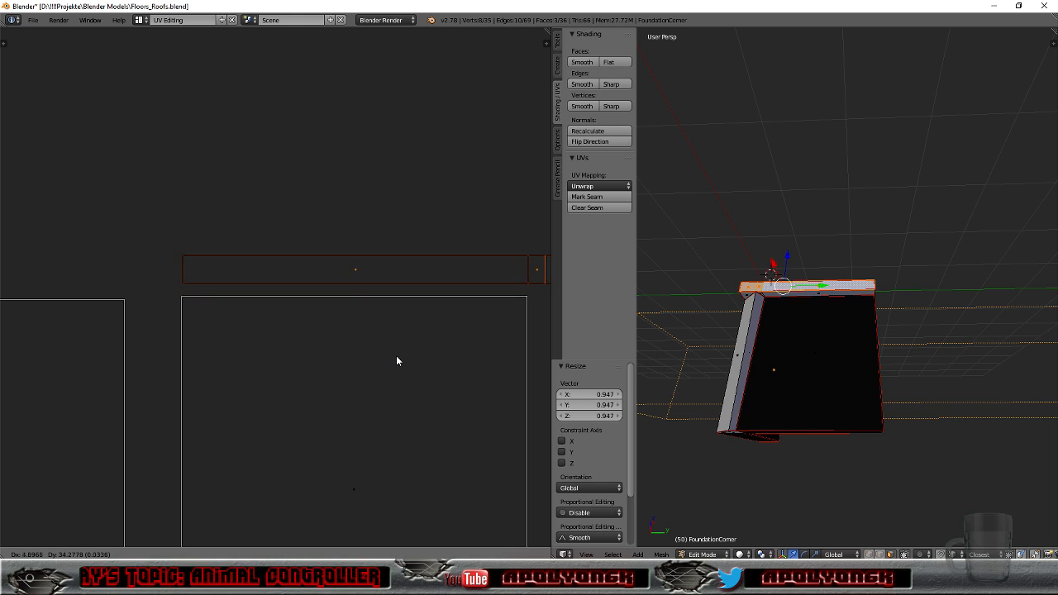
{"action": "left_click", "coordinate": [397, 355]}
{"action": "scroll", "coordinate": [397, 356], "scroll_direction": "down", "scroll_amount": 5}
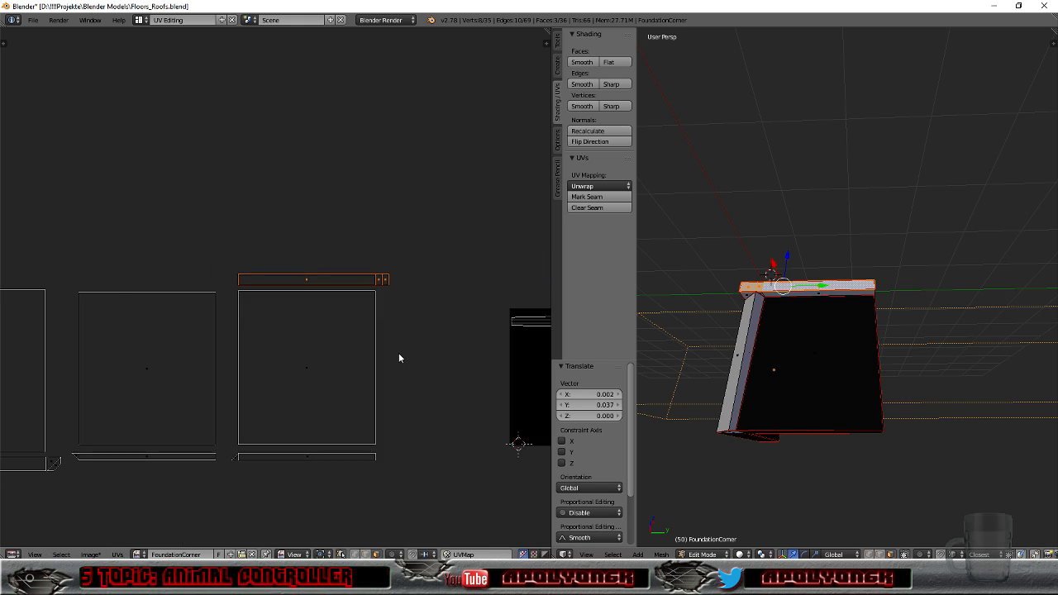
Step: Select the long outer rim face on the other wall together with its linked faces up to the seams
{"action": "scroll", "coordinate": [399, 354], "scroll_direction": "up", "scroll_amount": 2}
{"action": "middle_click_drag", "start_coordinate": [702, 319], "coordinate": [829, 348]}
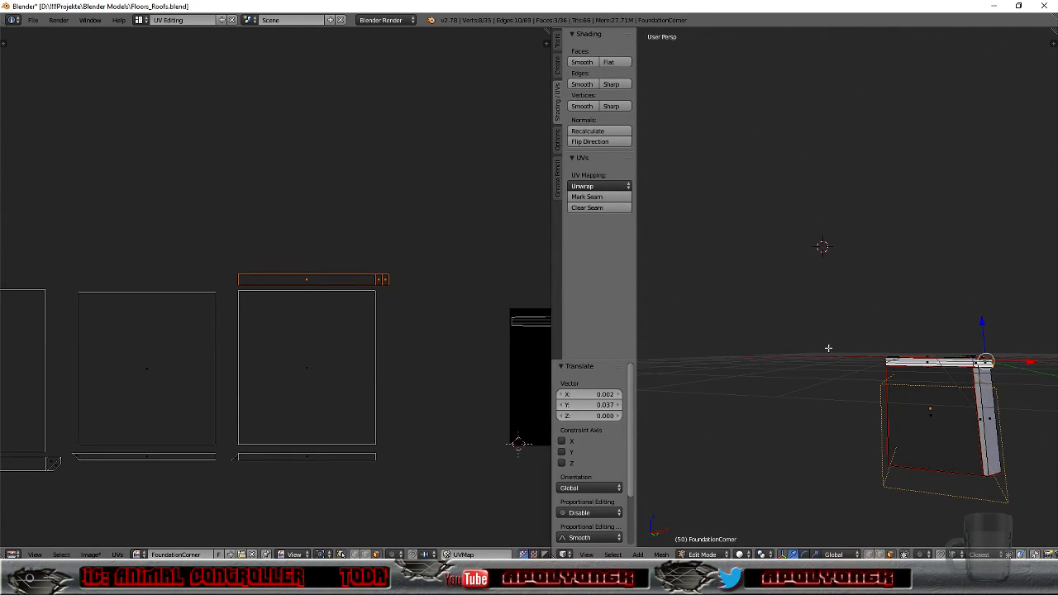
{"action": "right_click", "coordinate": [928, 361]}
{"action": "key", "text": "l"}
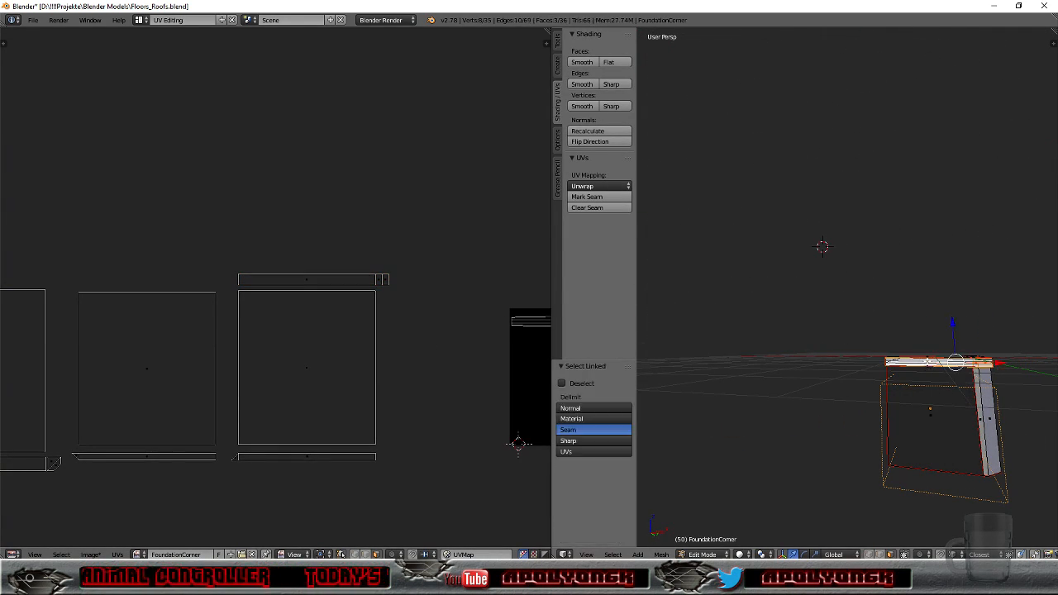
Step: Rotate the selected outer rim island by 90° and move it about -3.545 in X and 0.587 in Y, above the other wall square
{"action": "scroll", "coordinate": [449, 368], "scroll_direction": "down", "scroll_amount": 2}
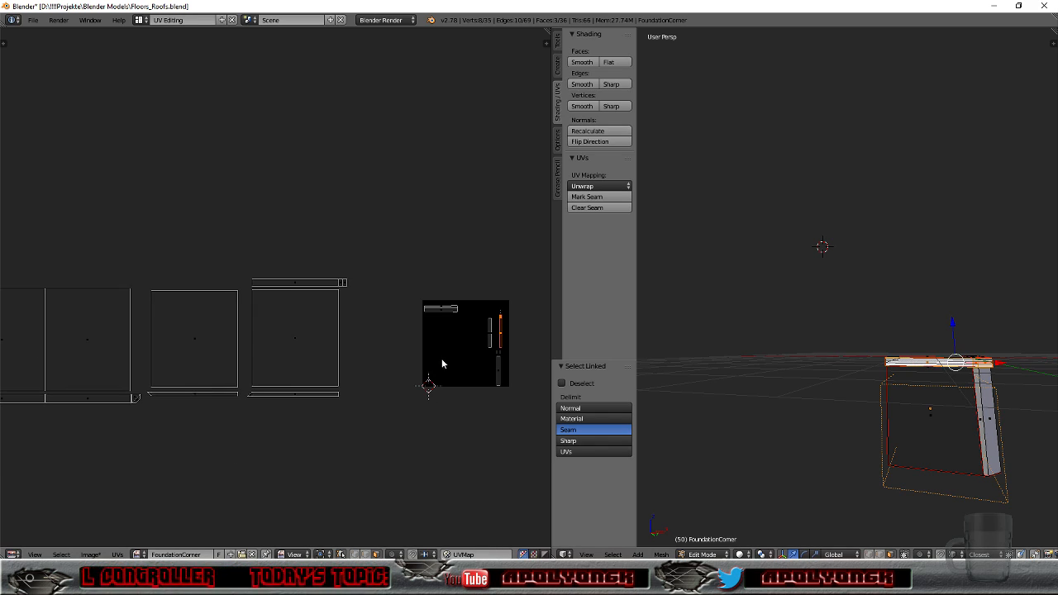
{"action": "type", "text": "r"}
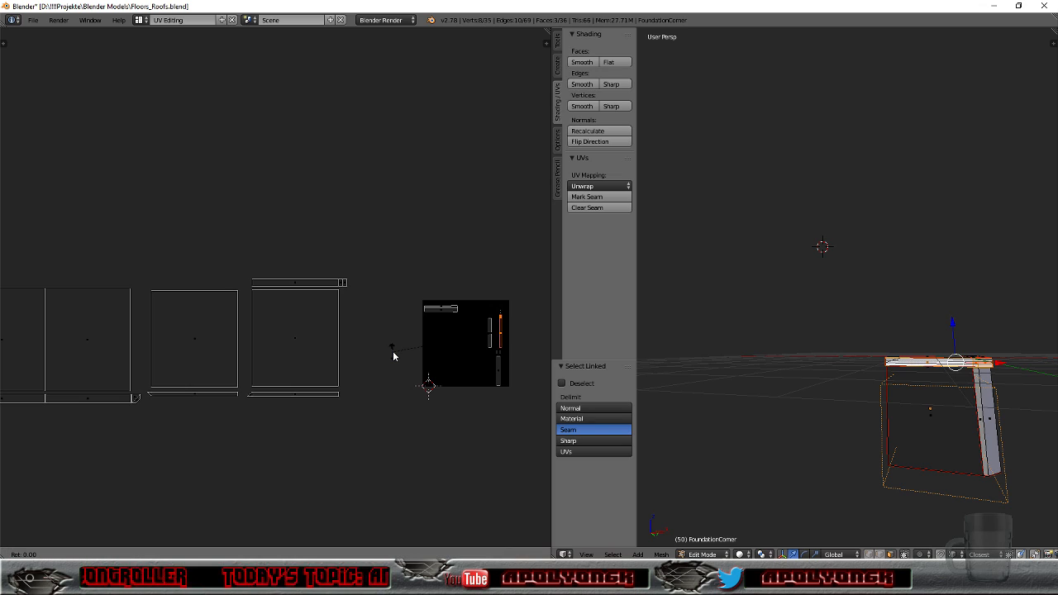
{"action": "type", "text": "90"}
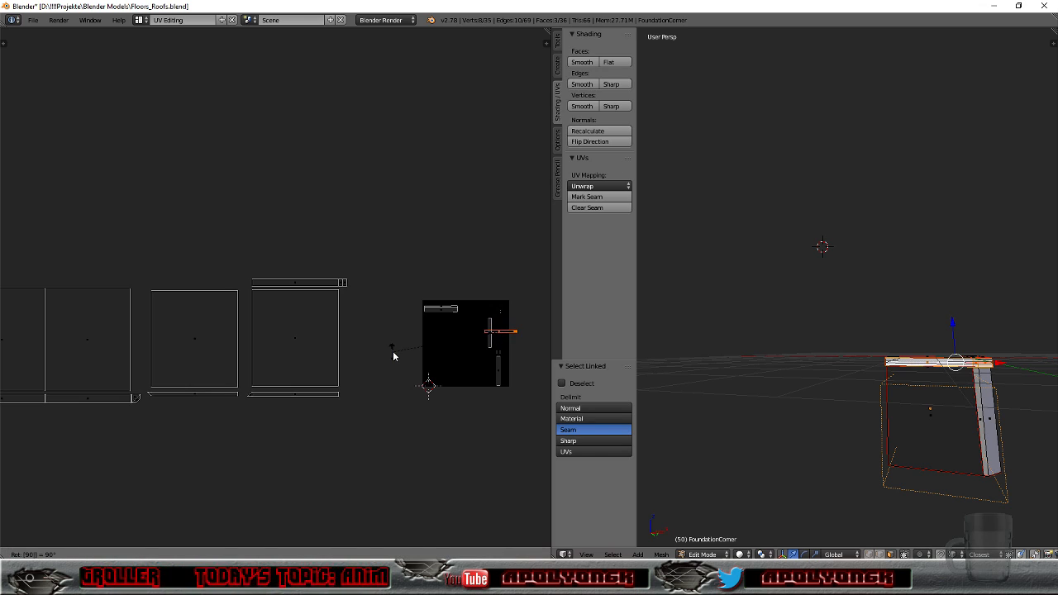
{"action": "key", "text": "Return"}
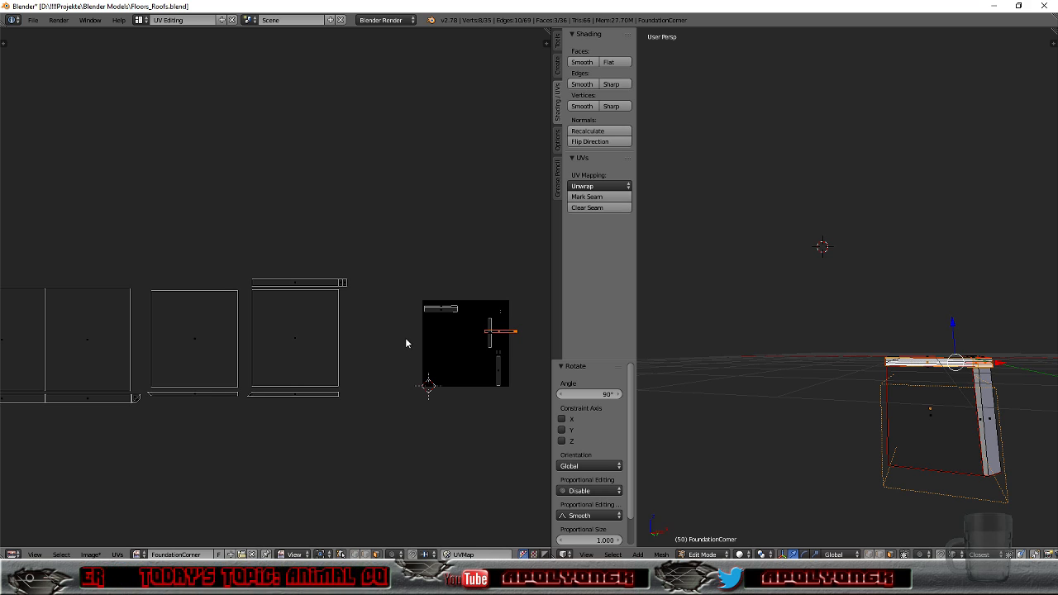
{"action": "key", "text": "g"}
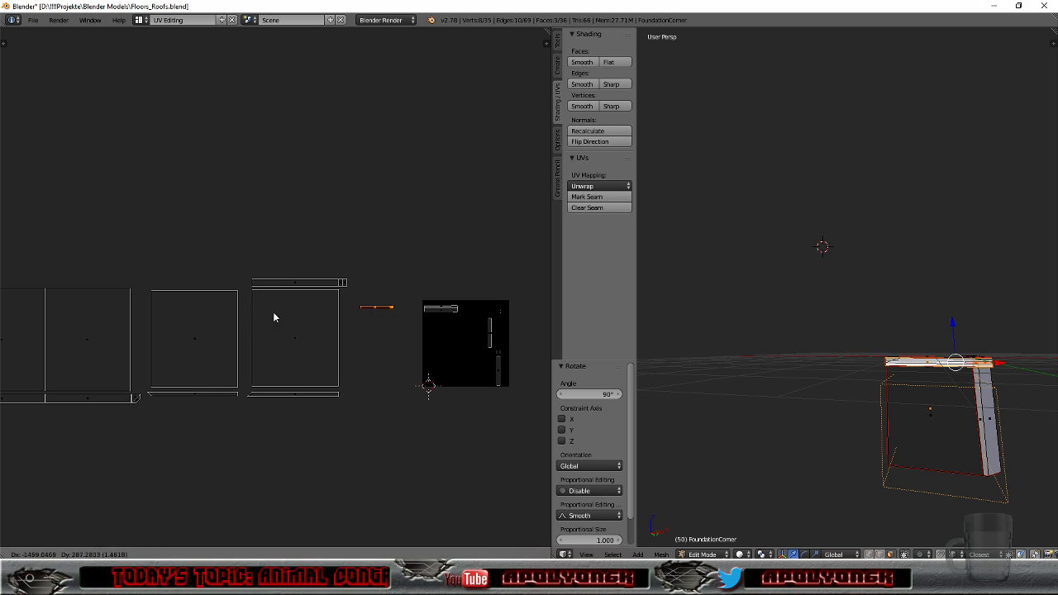
{"action": "left_click", "coordinate": [100, 288]}
Step: Scale the rim island by about 2.918 and shift it 0.050 in X and -0.070 in Y onto the square's upper edge
{"action": "scroll", "coordinate": [133, 317], "scroll_direction": "up", "scroll_amount": 5}
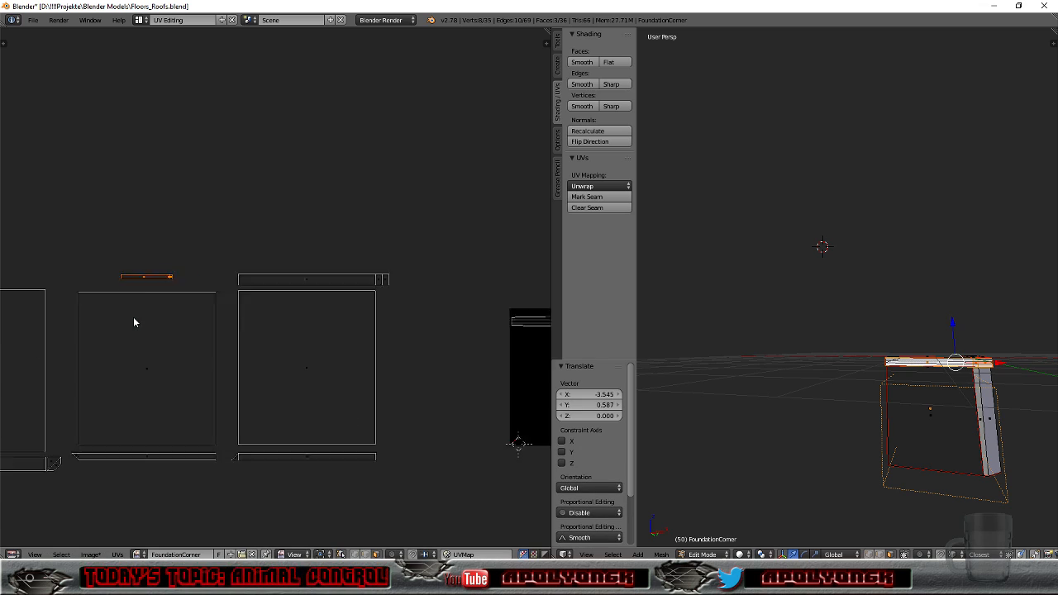
{"action": "key", "text": "KP_Decimal"}
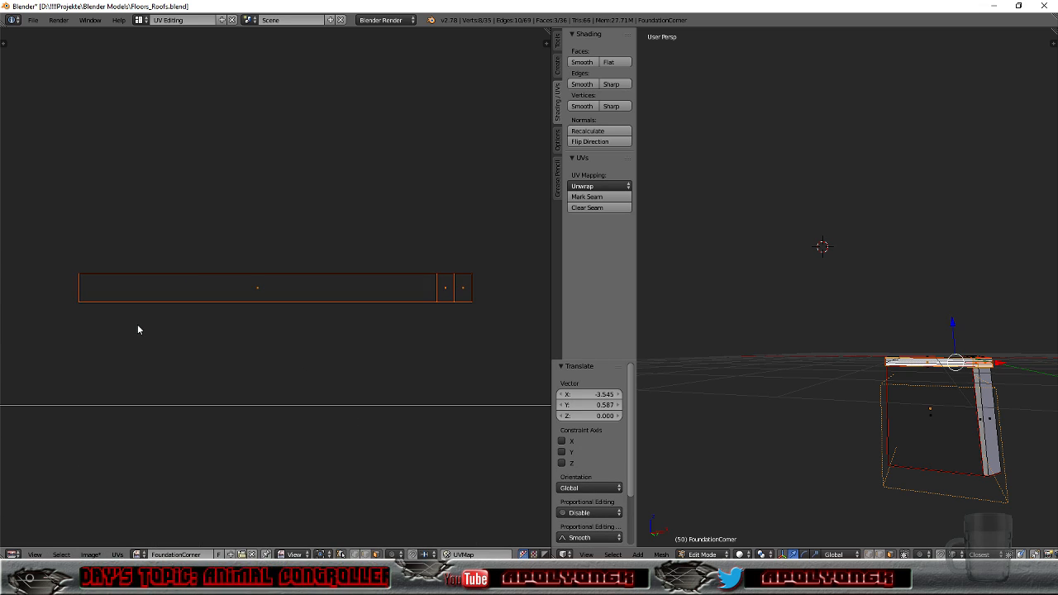
{"action": "scroll", "coordinate": [143, 329], "scroll_direction": "down", "scroll_amount": 5}
{"action": "key", "text": "s"}
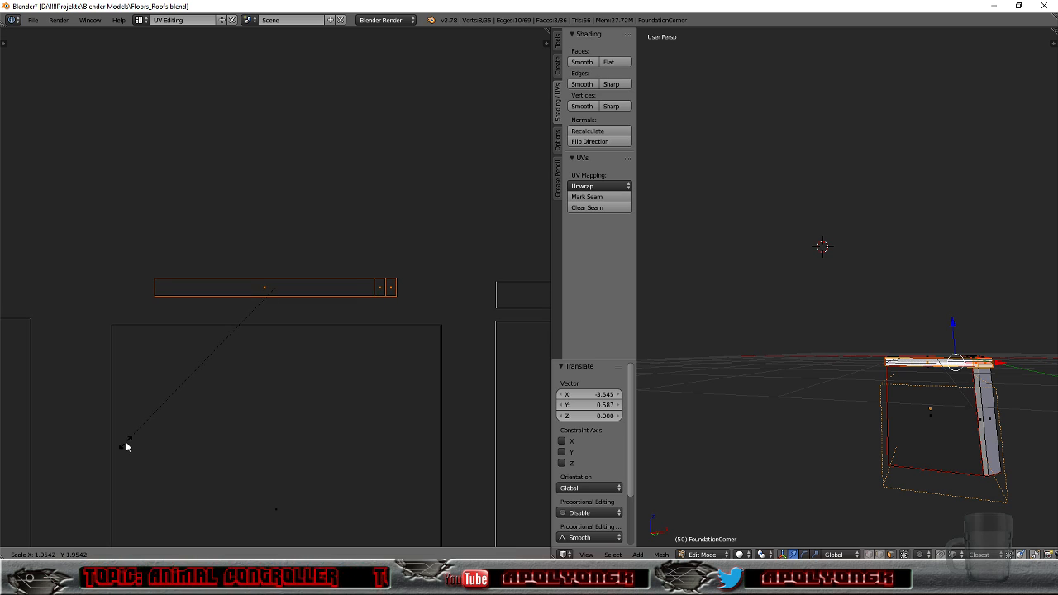
{"action": "left_click", "coordinate": [33, 498]}
{"action": "key", "text": "g"}
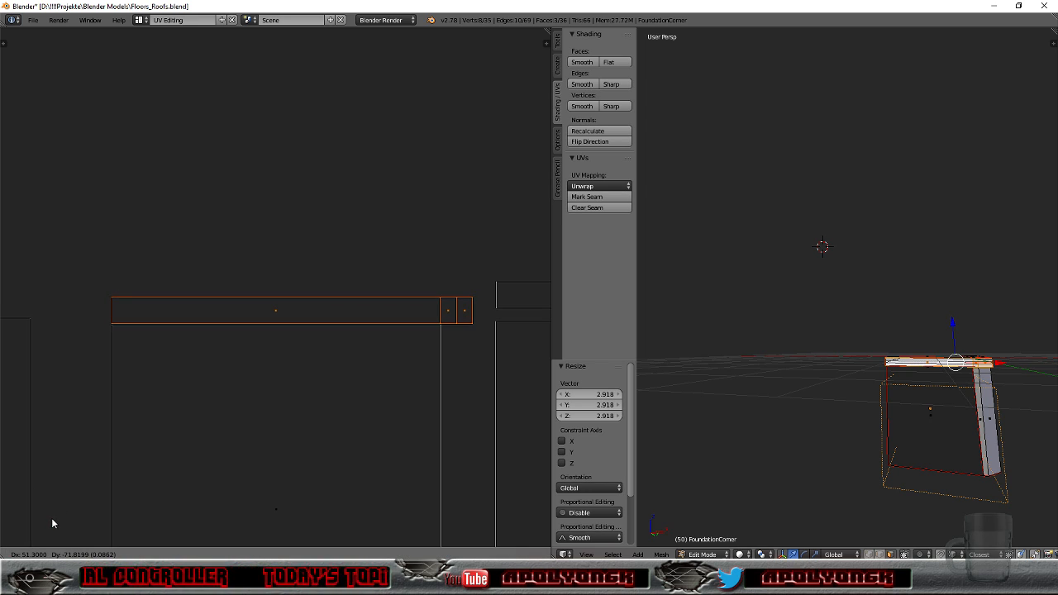
{"action": "left_click", "coordinate": [51, 517]}
Step: Shift the rim island about 0.002 in X and scale it by 1.003 so its long face matches the square's width
{"action": "scroll", "coordinate": [53, 522], "scroll_direction": "up", "scroll_amount": 2}
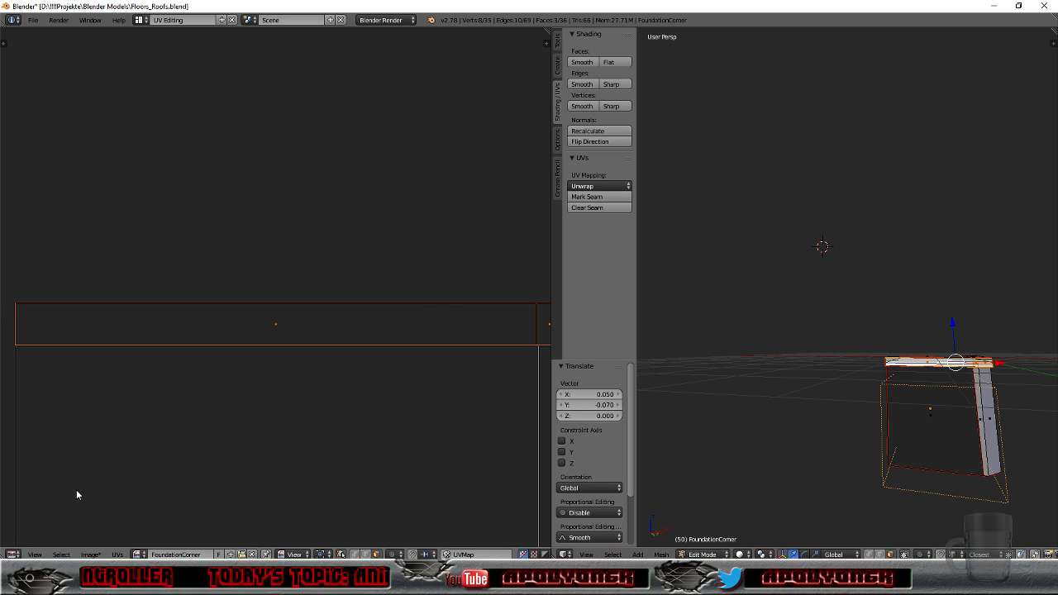
{"action": "key", "text": "g"}
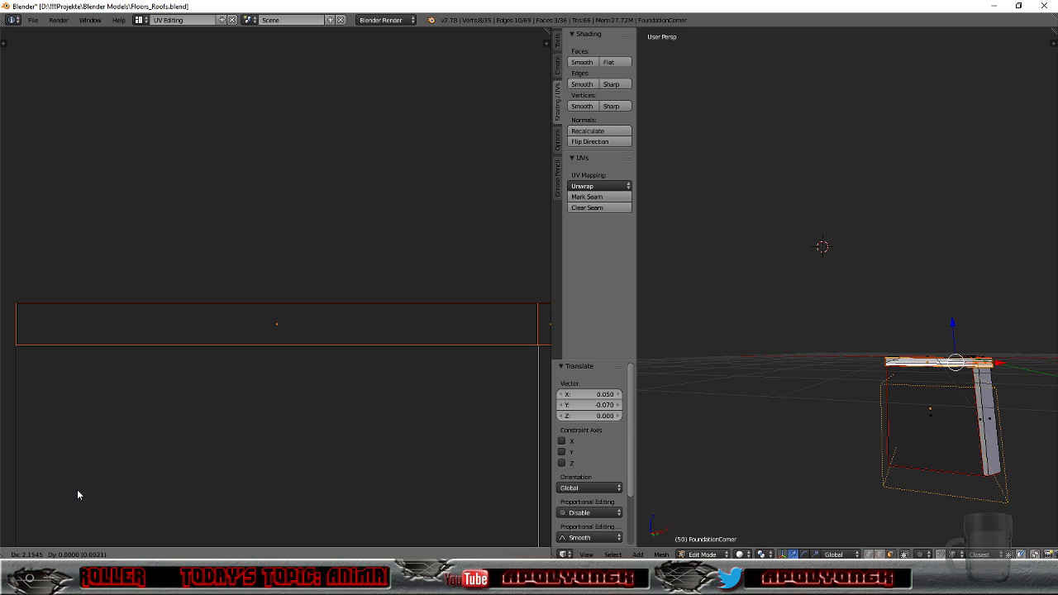
{"action": "left_click", "coordinate": [78, 494]}
{"action": "key", "text": "s"}
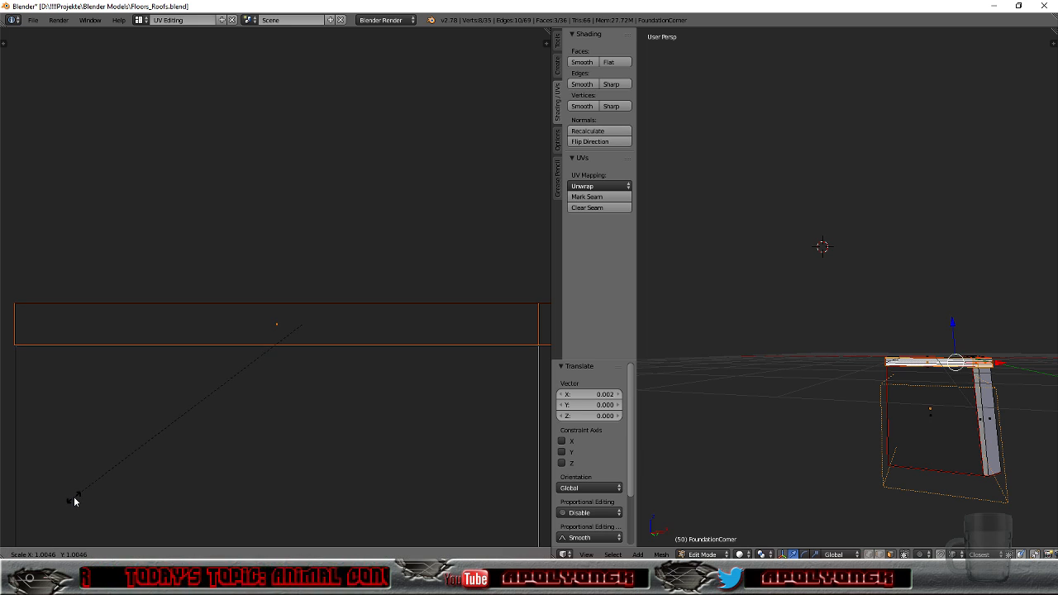
{"action": "left_click", "coordinate": [74, 500]}
Step: Raise the rim island about 0.050 in Y and shift it -0.006 in X, leaving a gap above the square
{"action": "scroll", "coordinate": [116, 460], "scroll_direction": "down", "scroll_amount": 3}
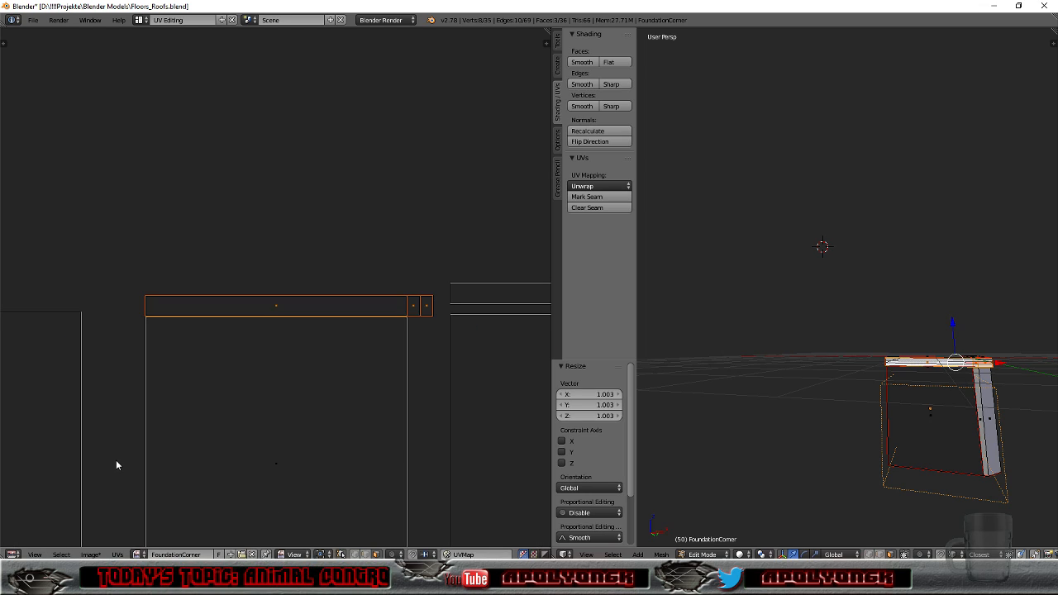
{"action": "key", "text": "g"}
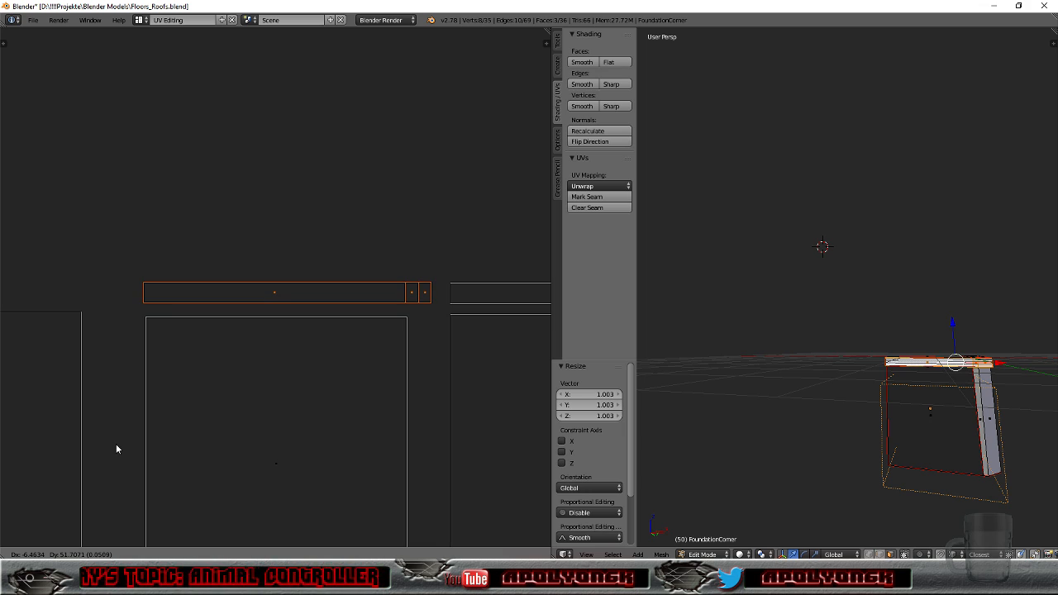
{"action": "left_click", "coordinate": [117, 445]}
{"action": "scroll", "coordinate": [306, 416], "scroll_direction": "down", "scroll_amount": 4}
{"action": "scroll", "coordinate": [337, 402], "scroll_direction": "up", "scroll_amount": 2}
Step: Select the small triangular face under the rim at the corner and rotate its UV island by 45°
{"action": "middle_click_drag", "start_coordinate": [805, 399], "coordinate": [768, 352]}
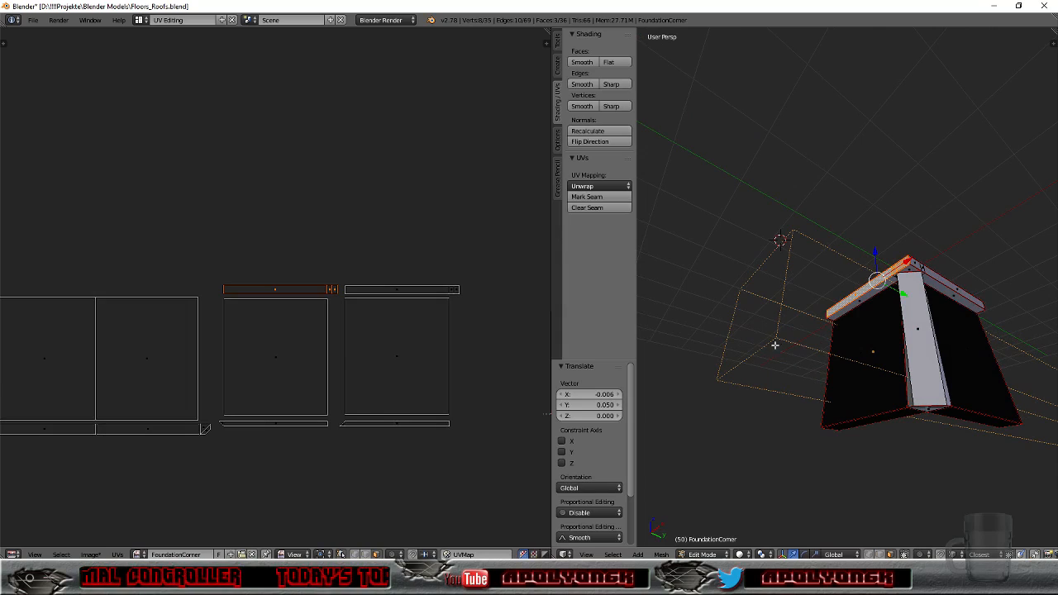
{"action": "right_click", "coordinate": [907, 270]}
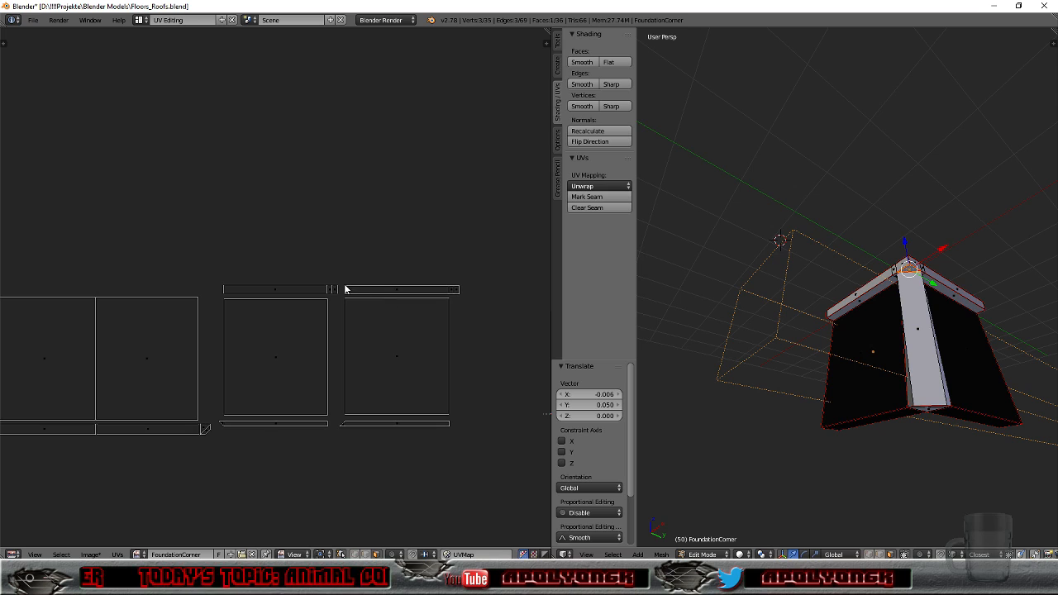
{"action": "scroll", "coordinate": [482, 328], "scroll_direction": "down", "scroll_amount": 3}
{"action": "scroll", "coordinate": [484, 330], "scroll_direction": "up", "scroll_amount": 2}
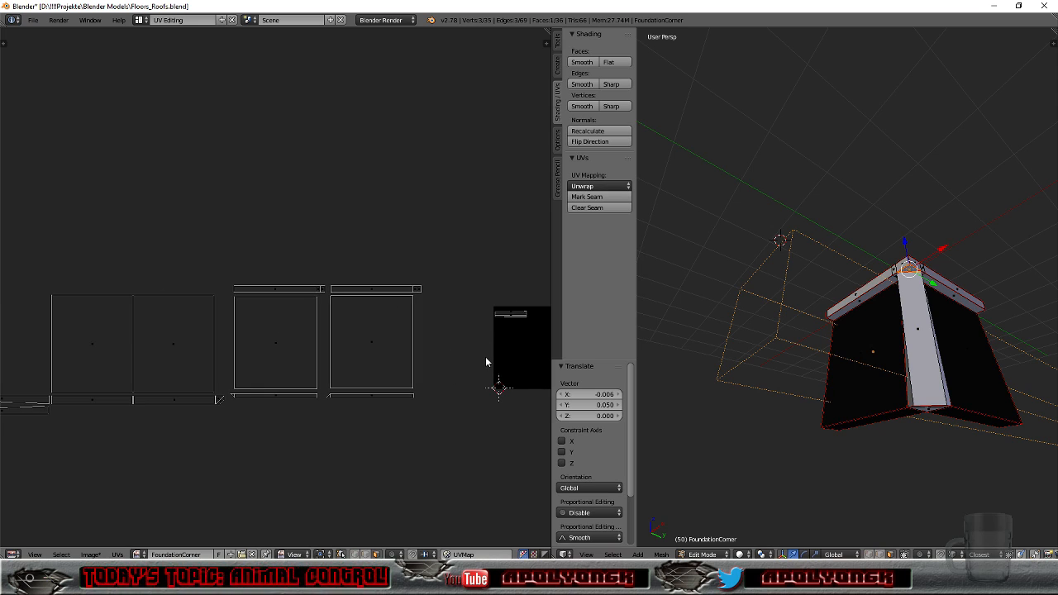
{"action": "scroll", "coordinate": [485, 357], "scroll_direction": "up", "scroll_amount": 8}
{"action": "scroll", "coordinate": [397, 302], "scroll_direction": "down", "scroll_amount": 6}
{"action": "scroll", "coordinate": [389, 312], "scroll_direction": "down", "scroll_amount": 5}
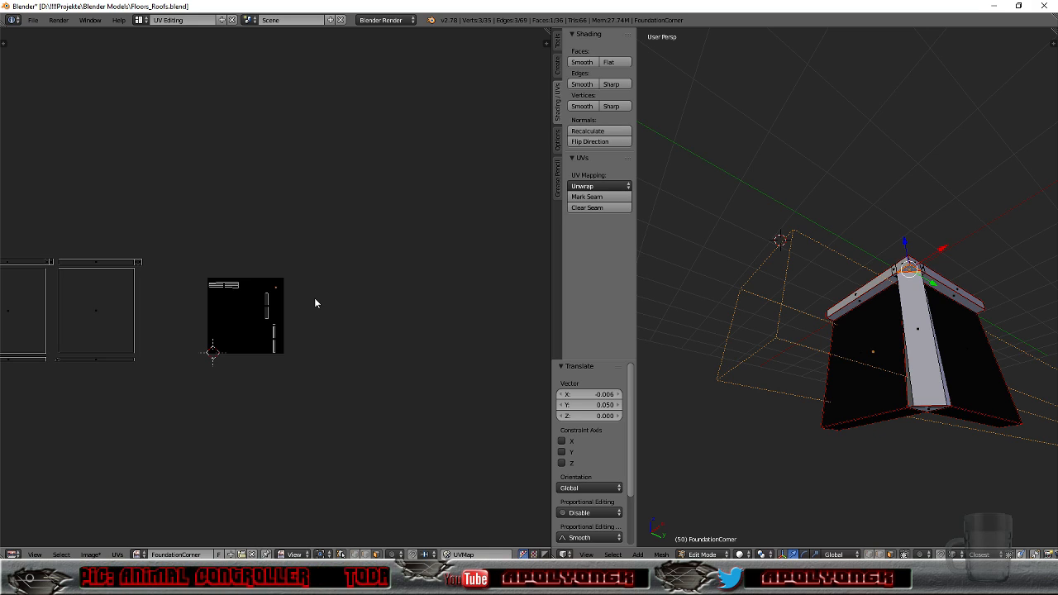
{"action": "type", "text": "r45"}
{"action": "key", "text": "Return"}
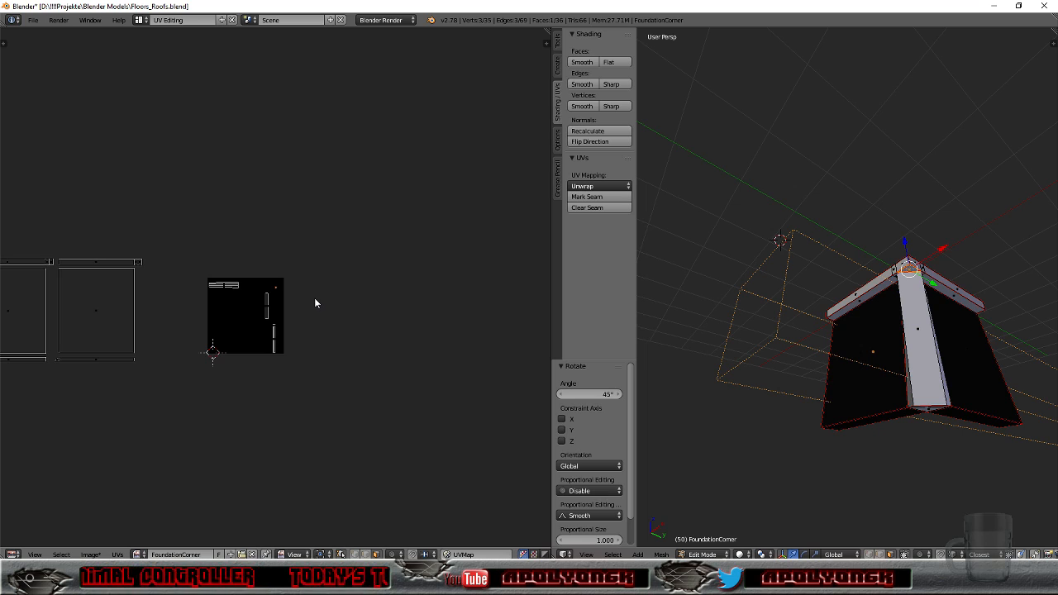
Step: Move the triangle island about -1.792 in X and 0.423 in Y near the outer rim island's end, and scale it by about 3.050
{"action": "key", "text": "g"}
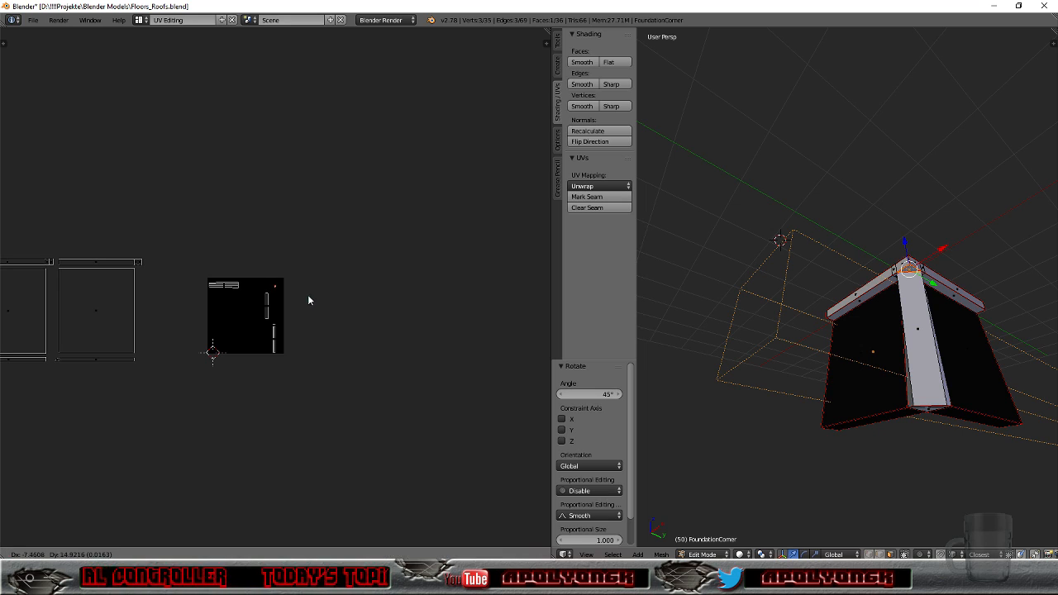
{"action": "left_click", "coordinate": [176, 265]}
{"action": "key", "text": "KP_Decimal"}
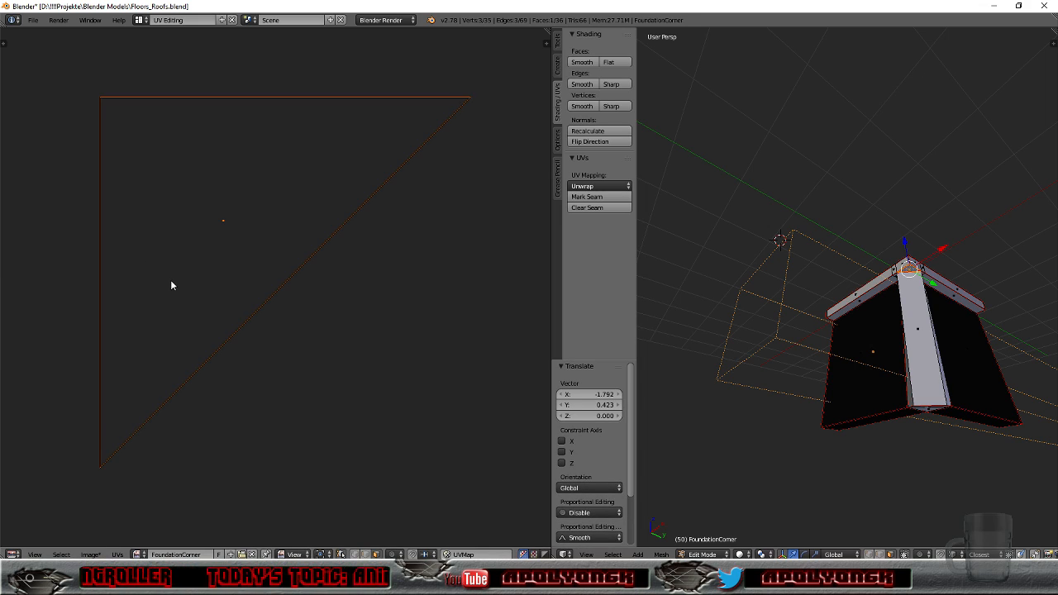
{"action": "scroll", "coordinate": [172, 282], "scroll_direction": "down", "scroll_amount": 6}
{"action": "scroll", "coordinate": [180, 303], "scroll_direction": "down", "scroll_amount": 4}
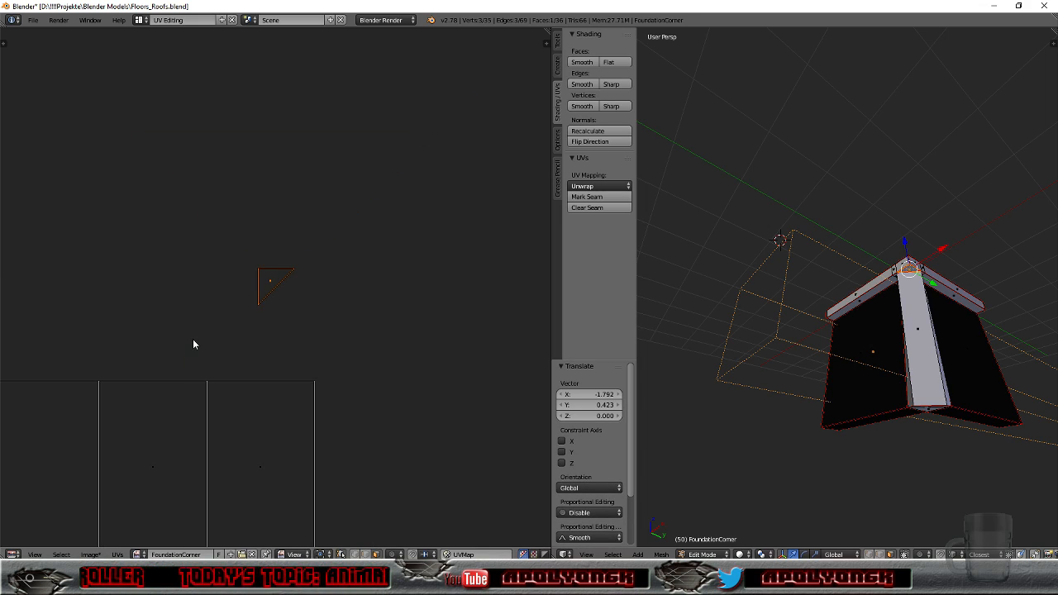
{"action": "key", "text": "s"}
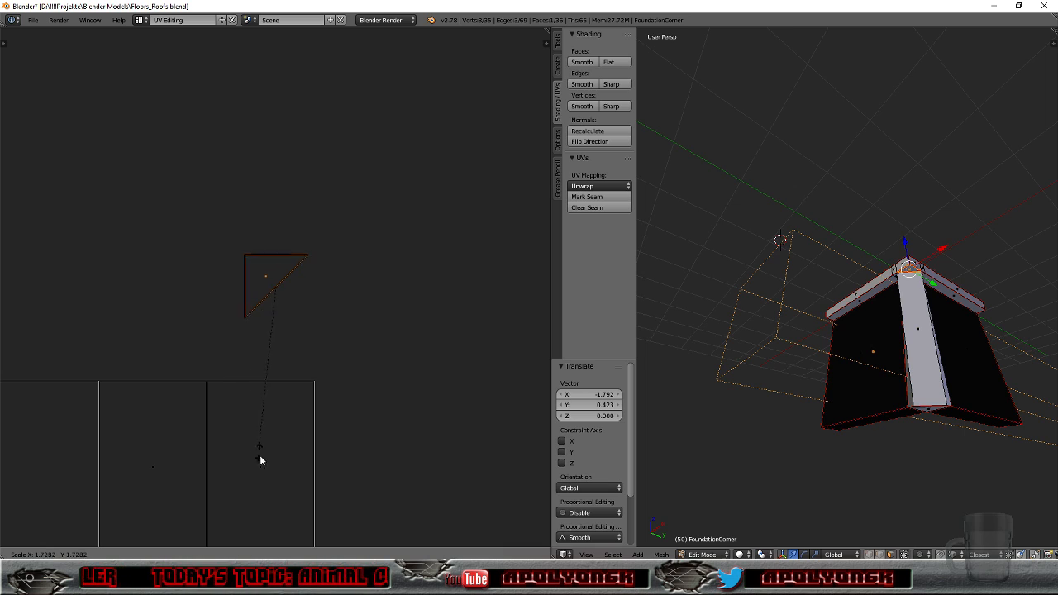
{"action": "left_click", "coordinate": [309, 59]}
Step: Shift the triangle island about -0.006 in X and -0.070 in Y onto the rim's end square, and scale it by 0.969
{"action": "key", "text": "g"}
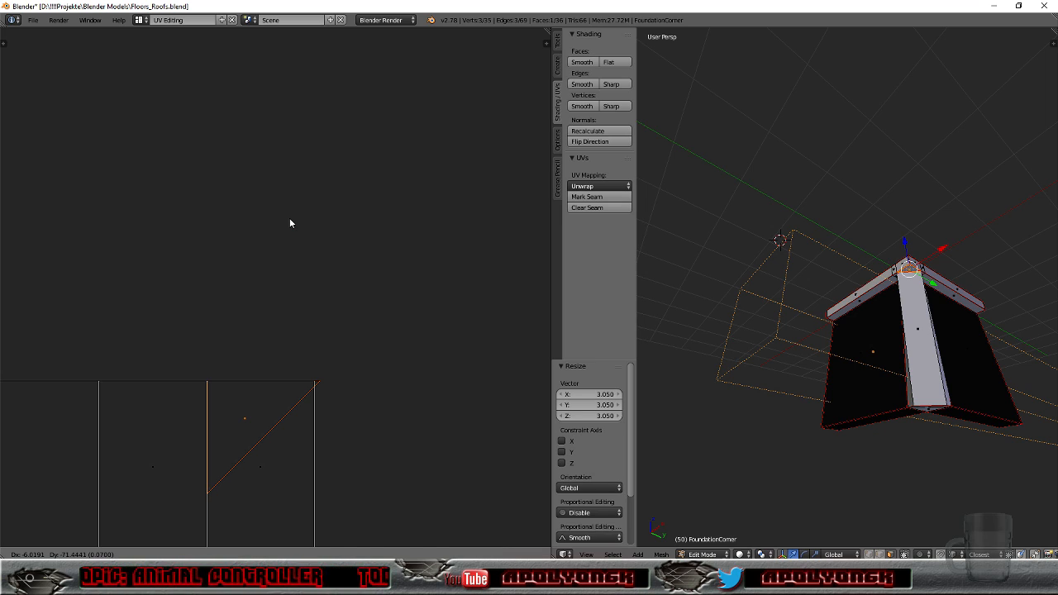
{"action": "left_click", "coordinate": [291, 219]}
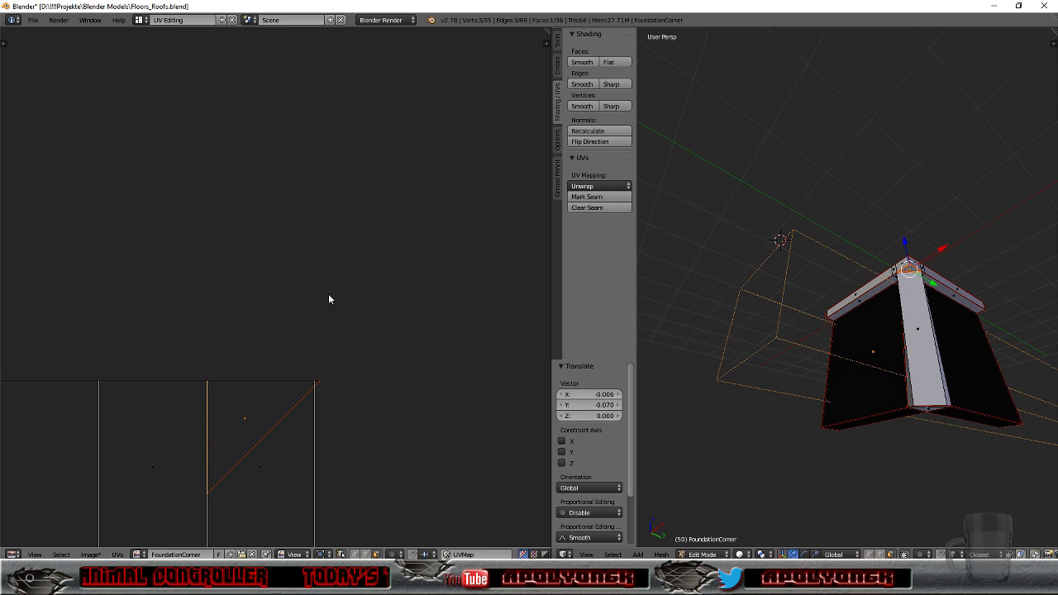
{"action": "key", "text": "s"}
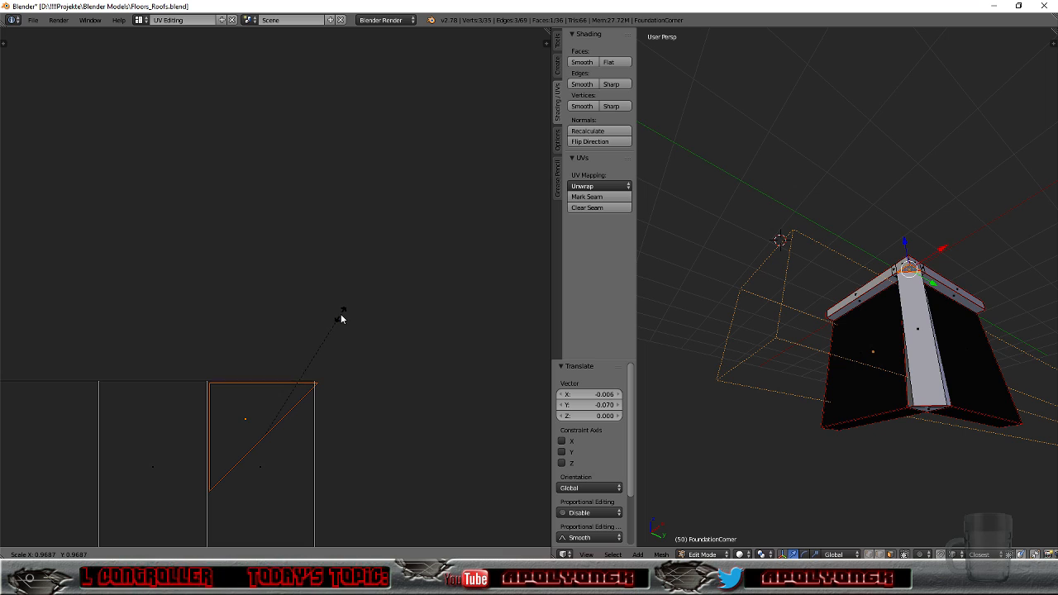
{"action": "left_click", "coordinate": [342, 315]}
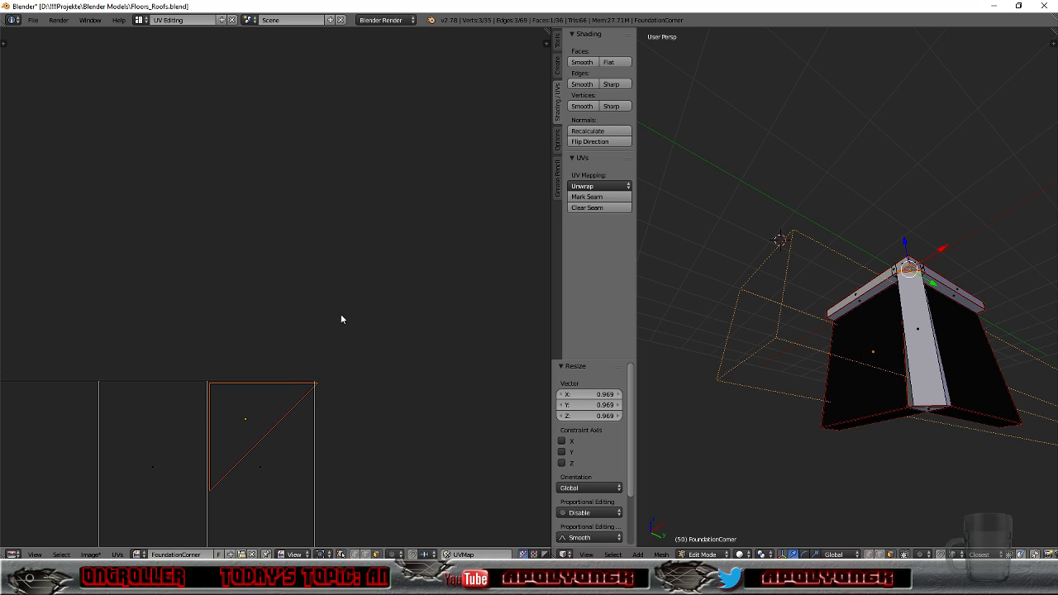
Step: Fine-tune the triangle island by shifting it -0.001 in X and 0.001 in Y and scaling it by 0.990 to match the end square
{"action": "key", "text": "g"}
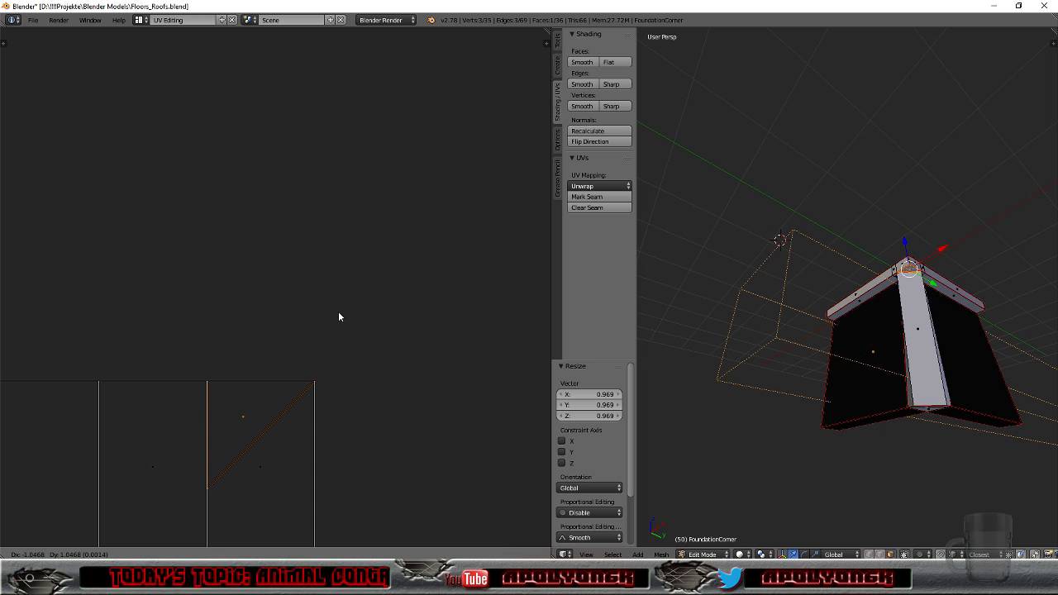
{"action": "left_click", "coordinate": [339, 315]}
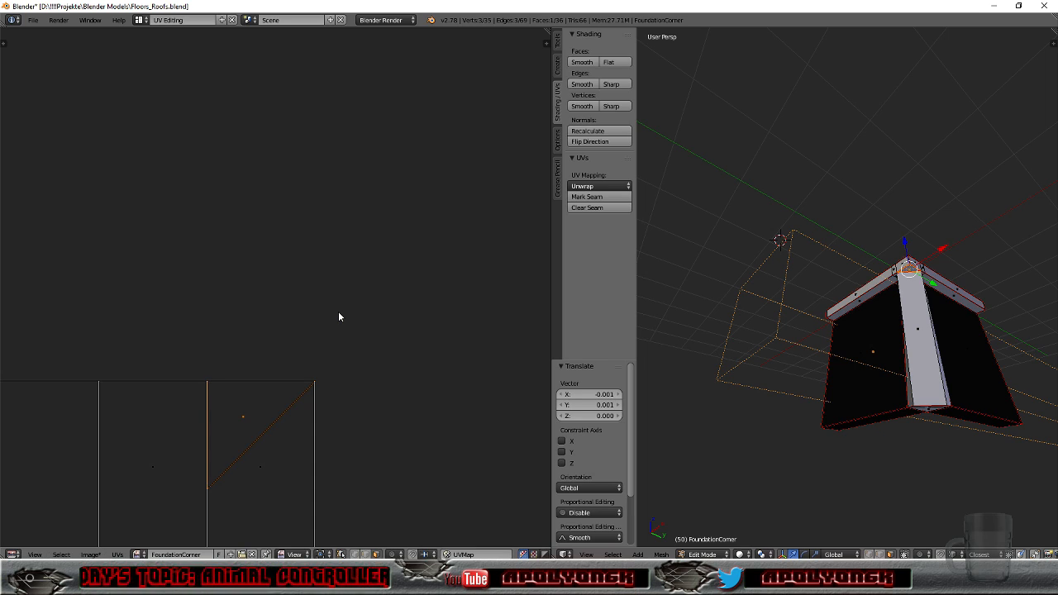
{"action": "key", "text": "s"}
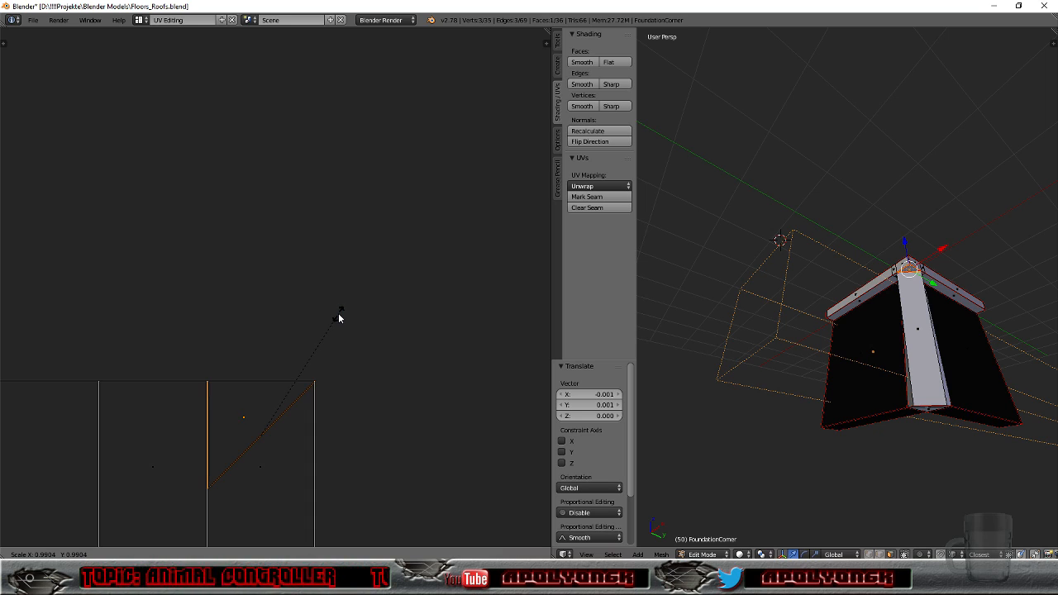
{"action": "left_click", "coordinate": [338, 314]}
Step: Raise the triangle island about 0.061 in Y so it sits clear above the rim's end square
{"action": "key", "text": "g"}
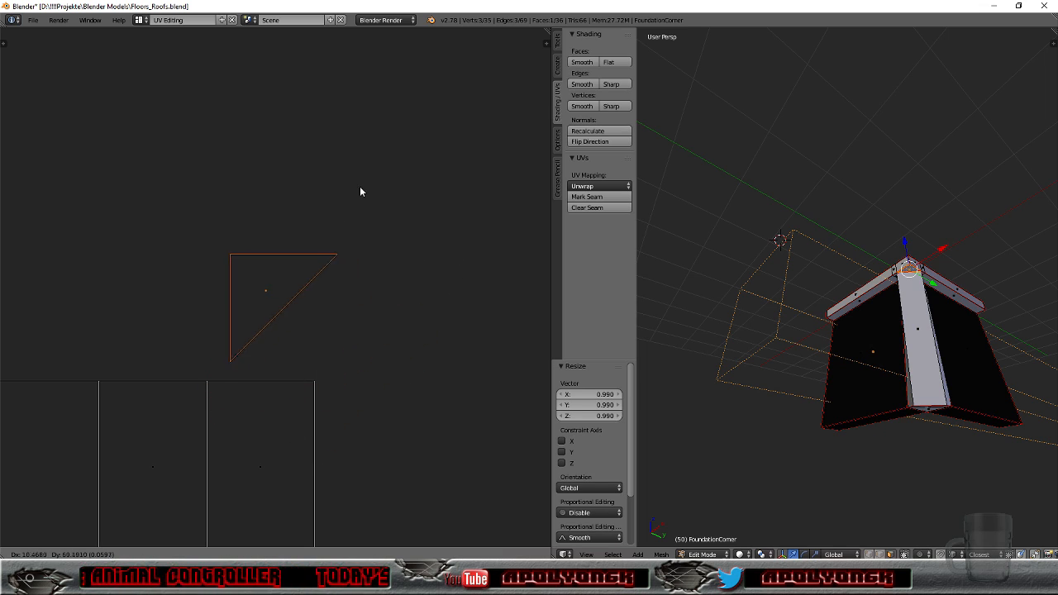
{"action": "left_click", "coordinate": [339, 186]}
{"action": "scroll", "coordinate": [416, 308], "scroll_direction": "up", "scroll_amount": 4}
{"action": "scroll", "coordinate": [413, 325], "scroll_direction": "down", "scroll_amount": 2}
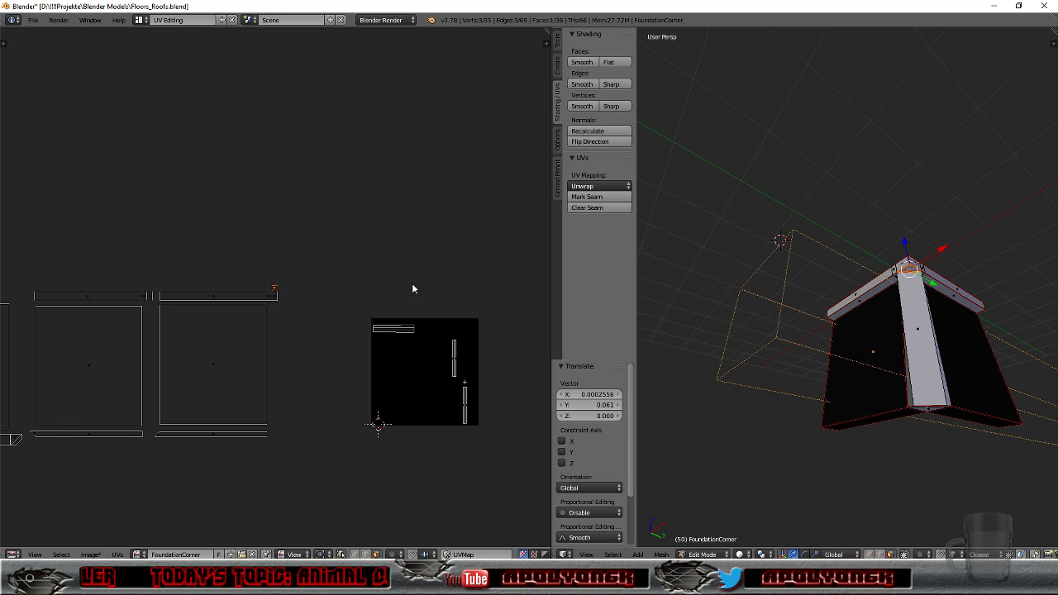
Step: Select the long face of the corner column together with its linked faces up to the seams
{"action": "middle_click_drag", "start_coordinate": [826, 355], "coordinate": [835, 382]}
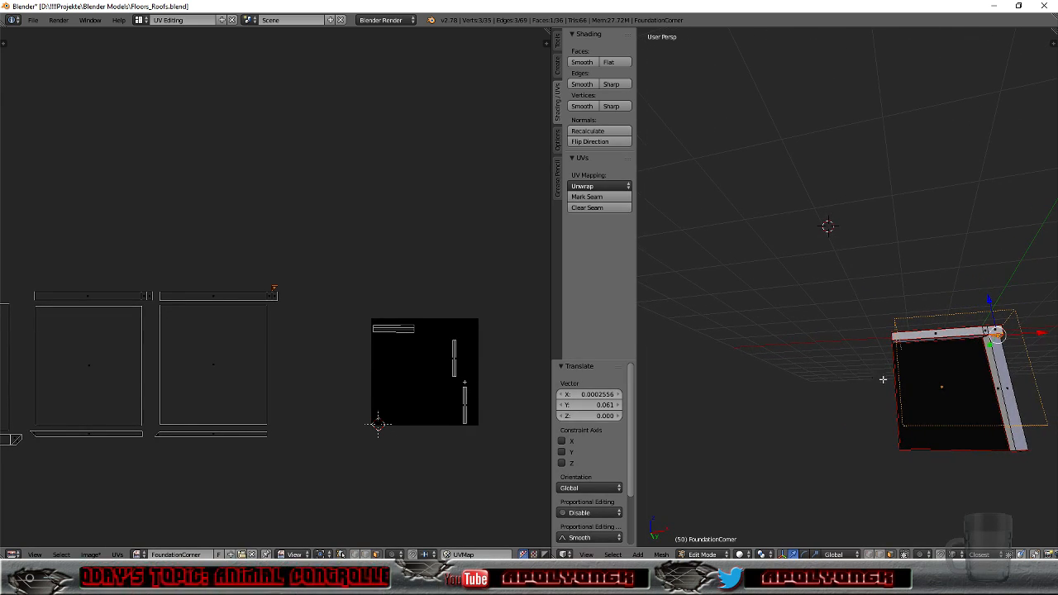
{"action": "right_click", "coordinate": [1006, 385]}
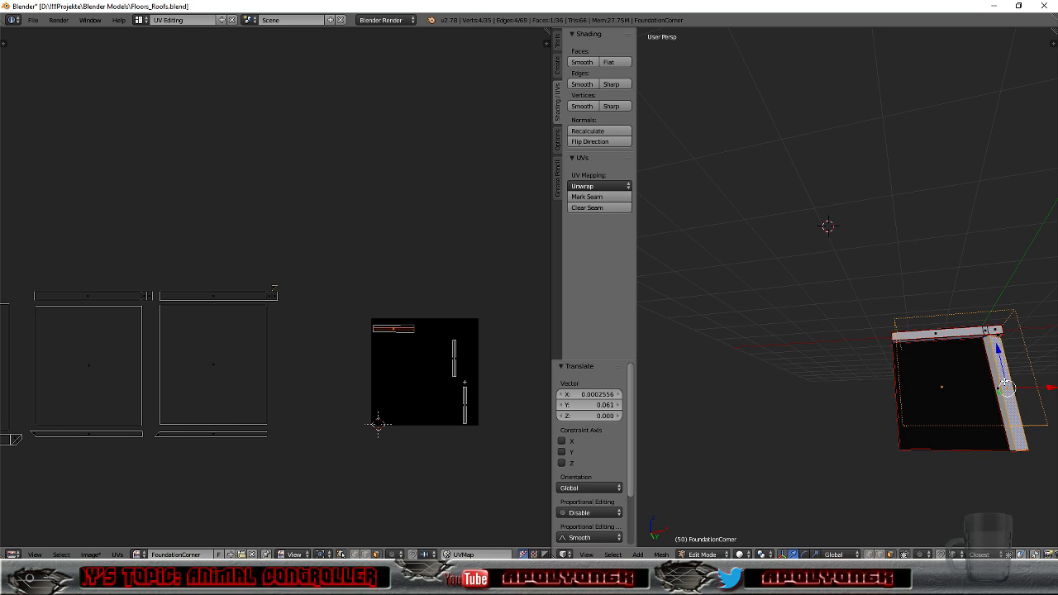
{"action": "key", "text": "l"}
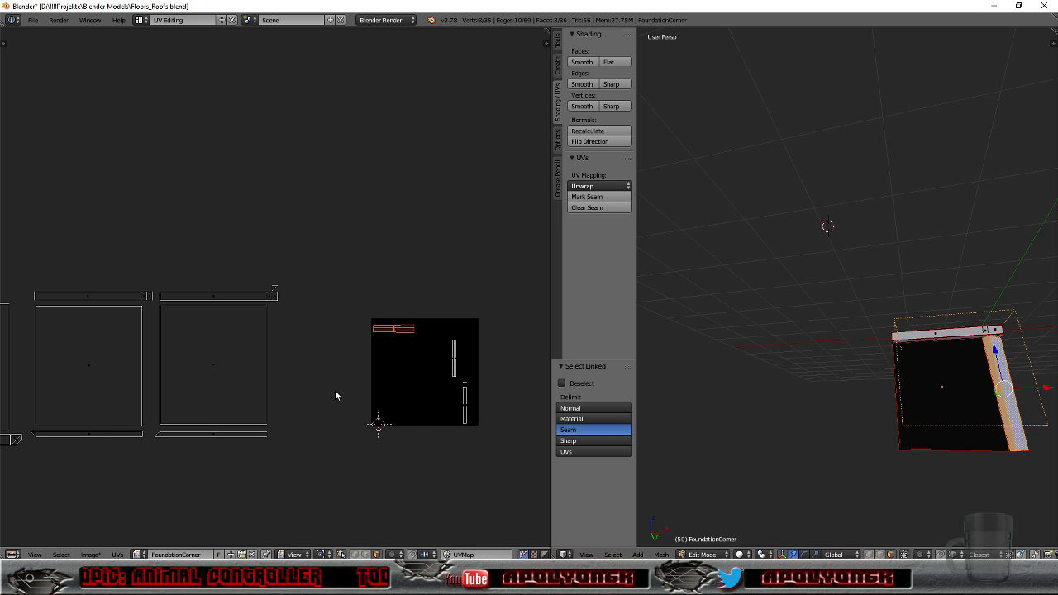
Step: Rotate the small triangle island 45° and shift it 0.204 in X and -0.091 in Y, clear of the rim strip's end
{"action": "scroll", "coordinate": [335, 386], "scroll_direction": "up", "scroll_amount": 4}
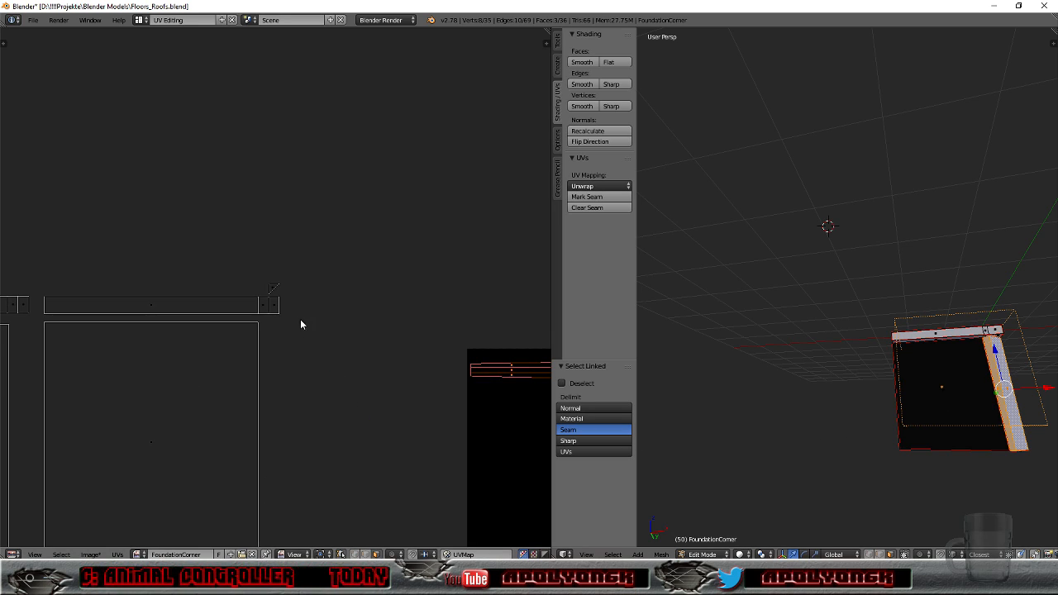
{"action": "scroll", "coordinate": [331, 381], "scroll_direction": "down", "scroll_amount": 3}
{"action": "scroll", "coordinate": [341, 383], "scroll_direction": "up", "scroll_amount": 2}
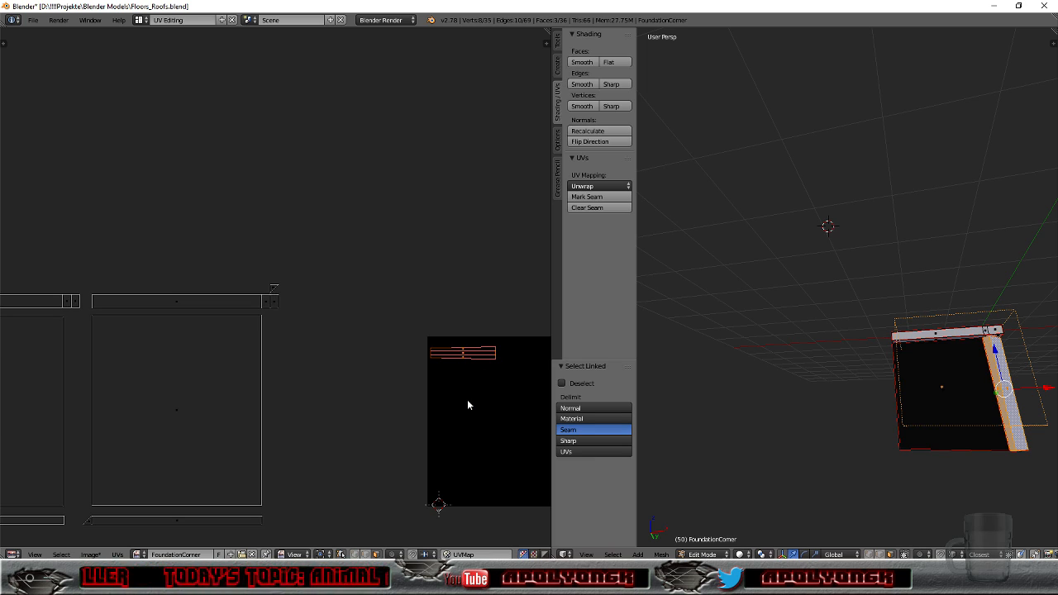
{"action": "right_click", "coordinate": [274, 288]}
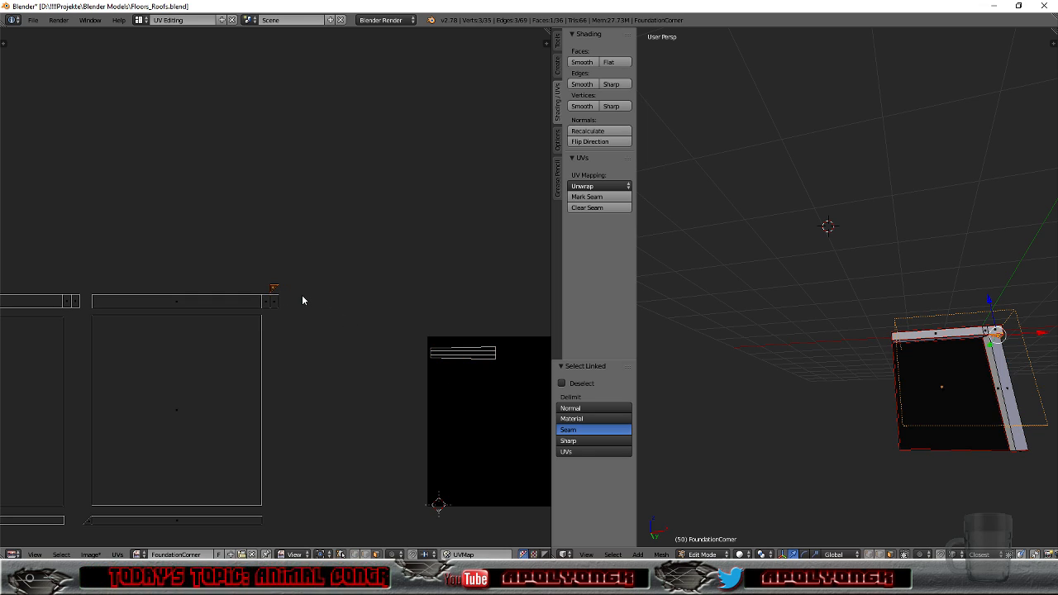
{"action": "type", "text": "r45"}
{"action": "key", "text": "Return"}
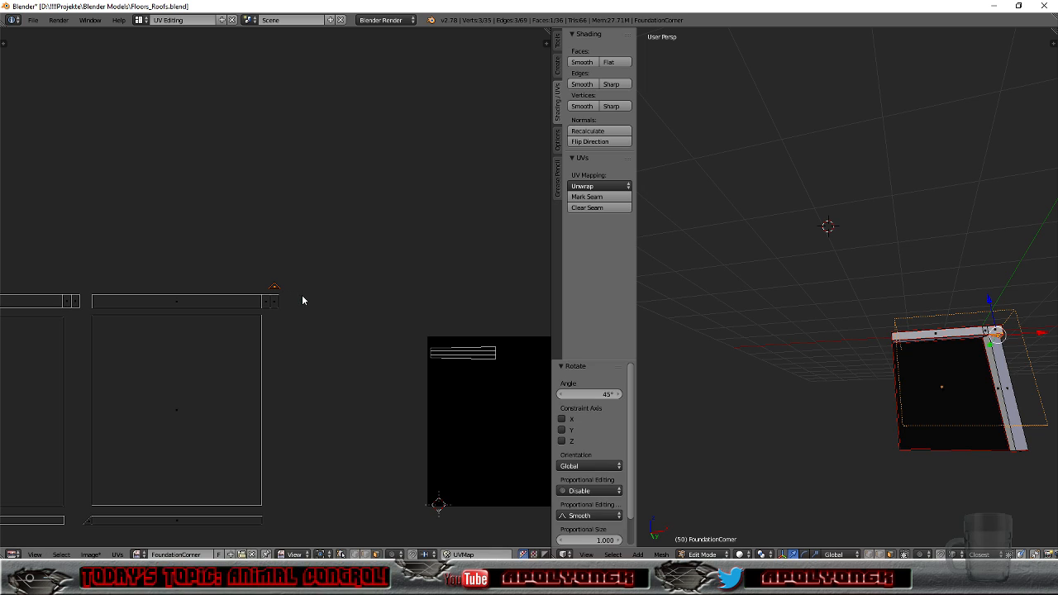
{"action": "key", "text": "g"}
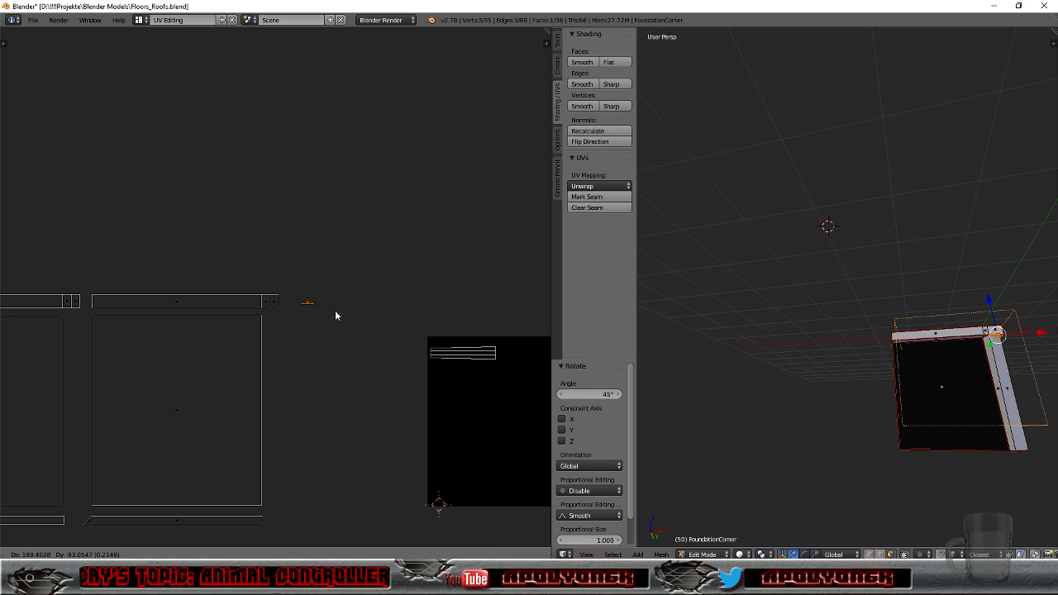
{"action": "left_click", "coordinate": [336, 310]}
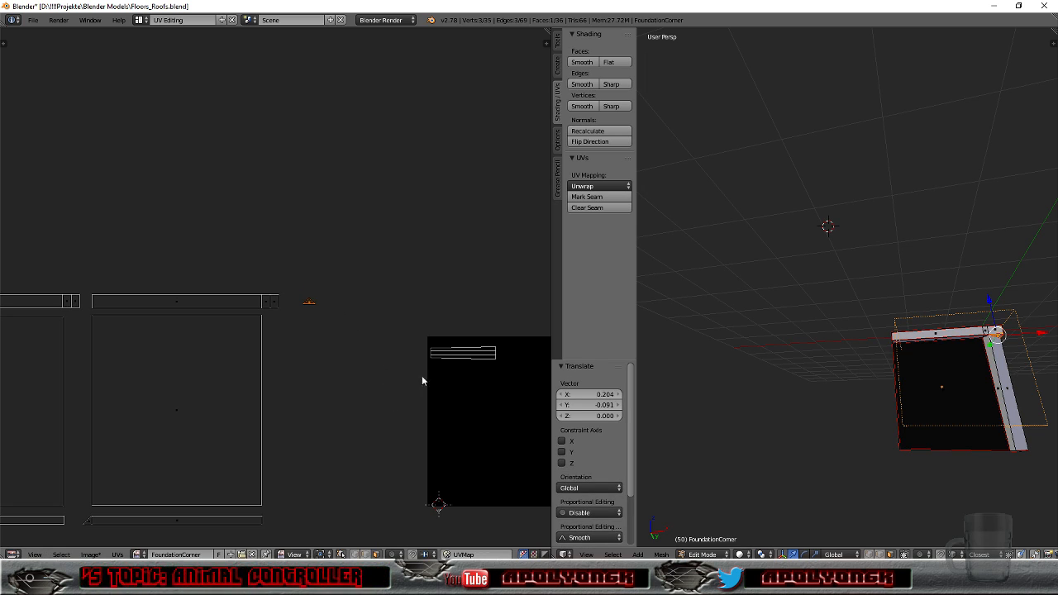
Step: Select the corner column's linked UV island, rotate it 90° and move it -0.909 in X and 0.084 in Y beneath the triangle
{"action": "right_click", "coordinate": [457, 357]}
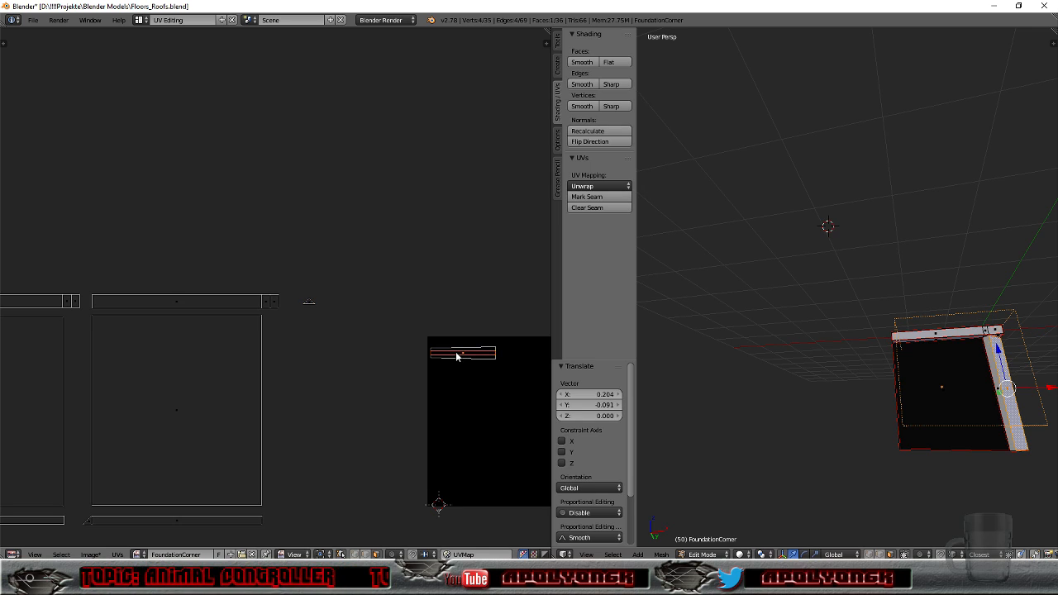
{"action": "key", "text": "l"}
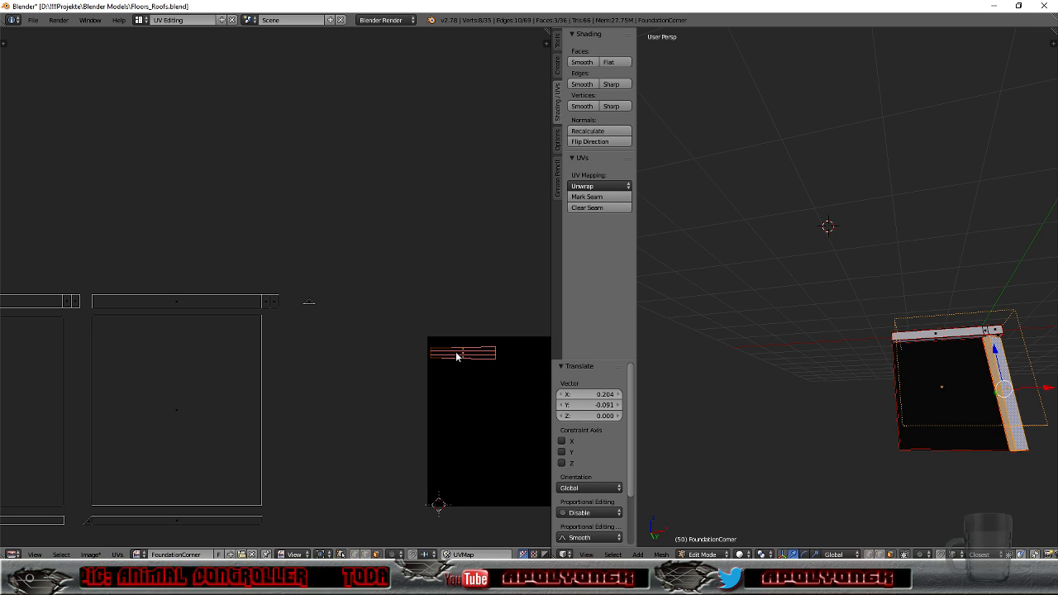
{"action": "type", "text": "r90"}
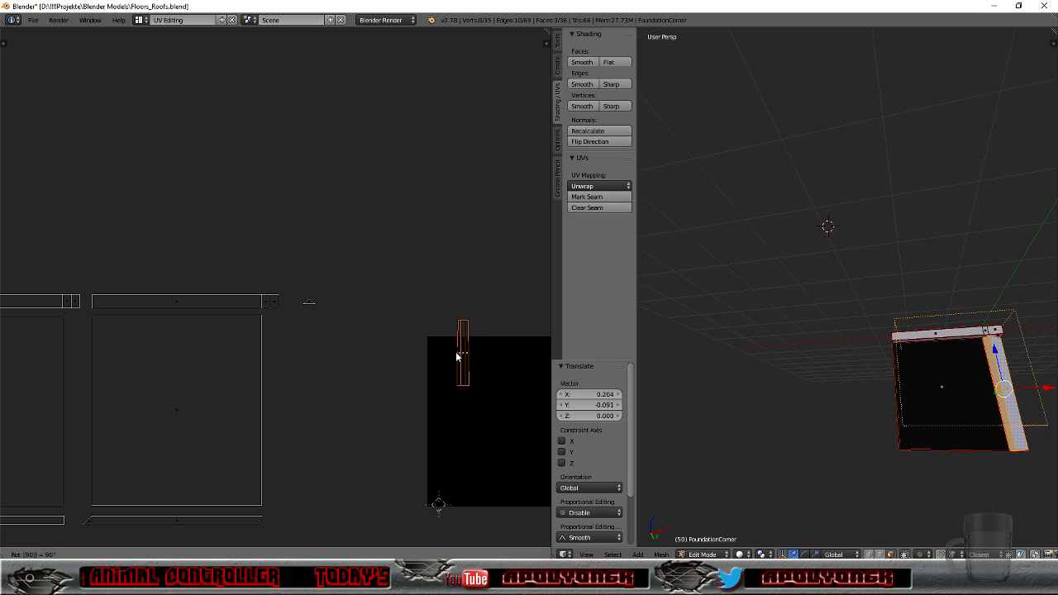
{"action": "key", "text": "Return"}
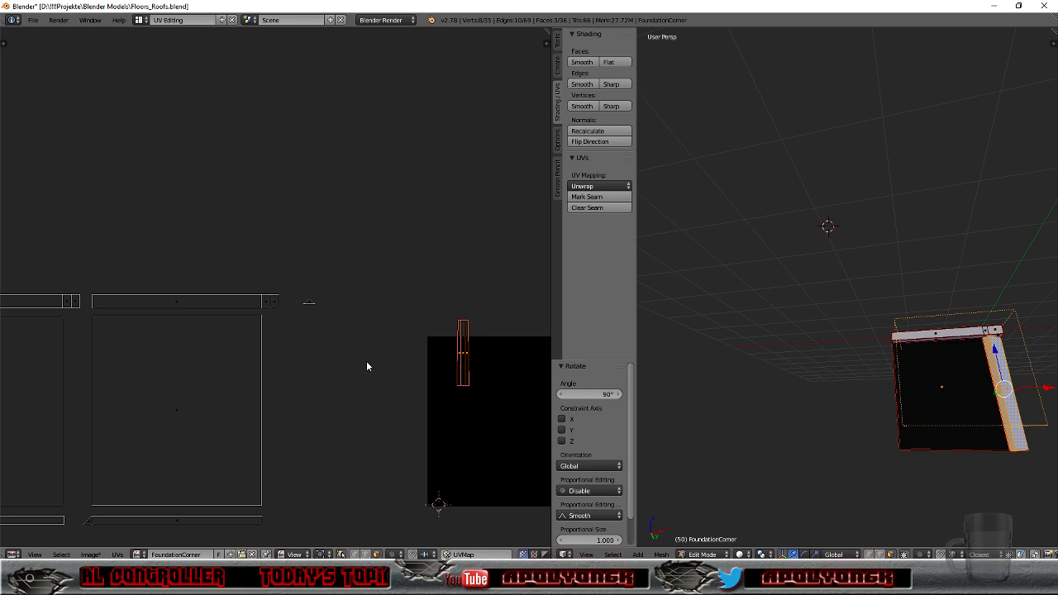
{"action": "key", "text": "g"}
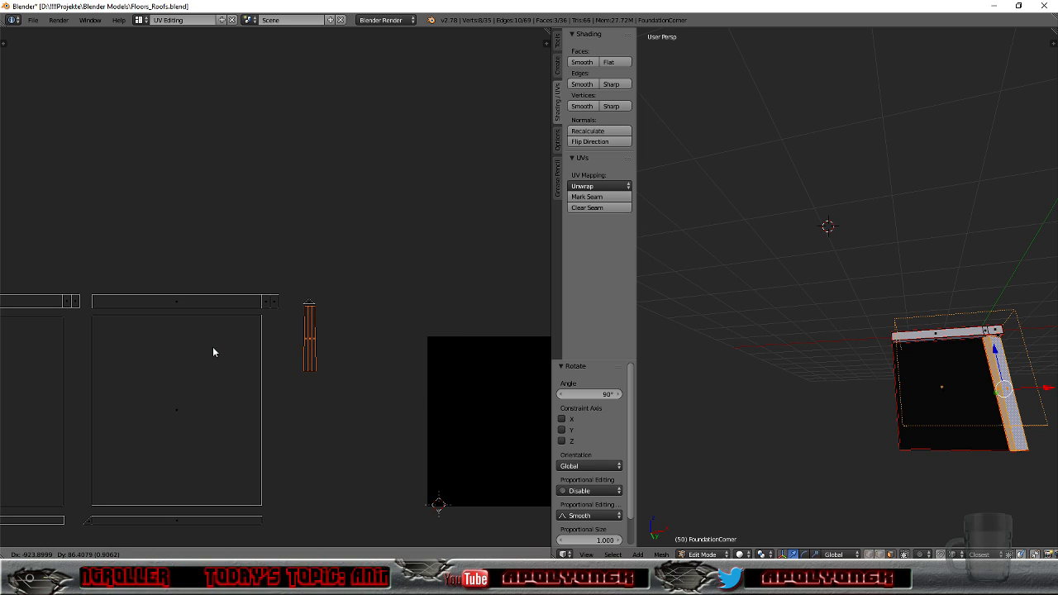
{"action": "left_click", "coordinate": [214, 353]}
Step: Scale the column island by 2.846 to match the triangle's base width, and shift it 0.002 in X and -0.341 in Y
{"action": "scroll", "coordinate": [323, 338], "scroll_direction": "up", "scroll_amount": 5}
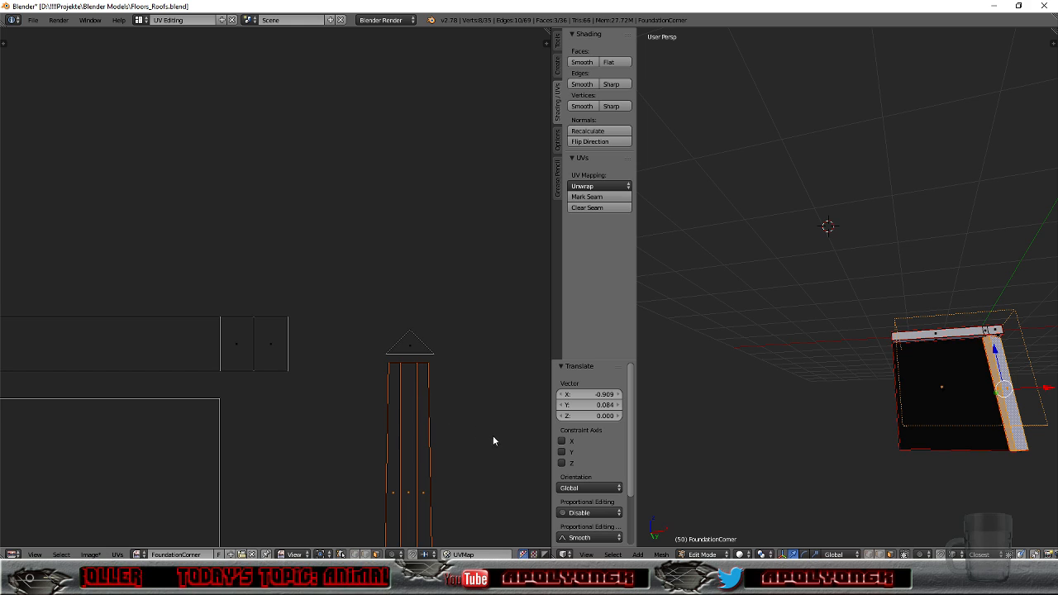
{"action": "middle_click_drag", "start_coordinate": [496, 450], "coordinate": [399, 361]}
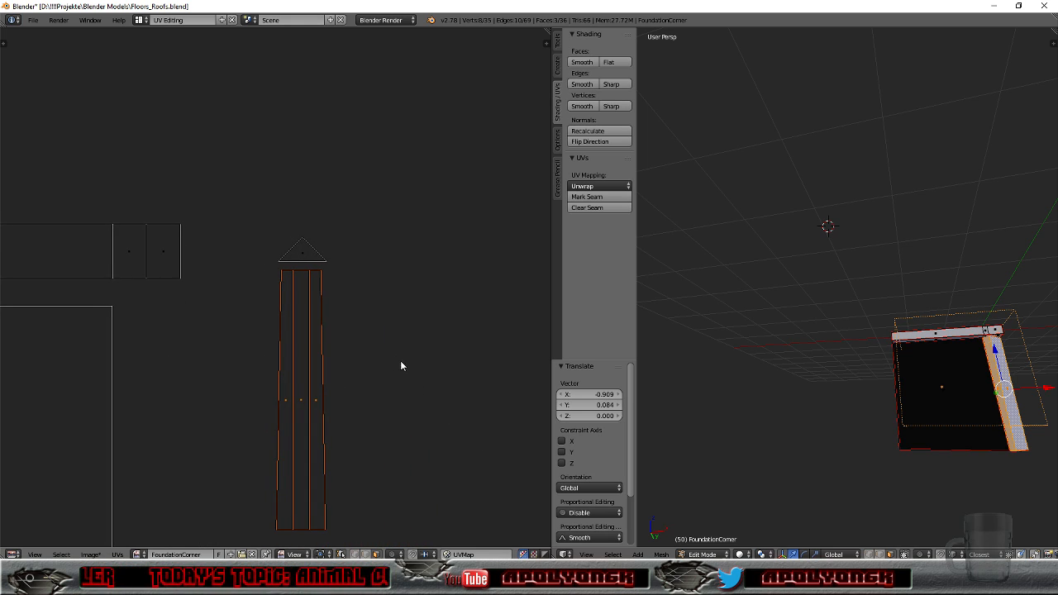
{"action": "key", "text": "s"}
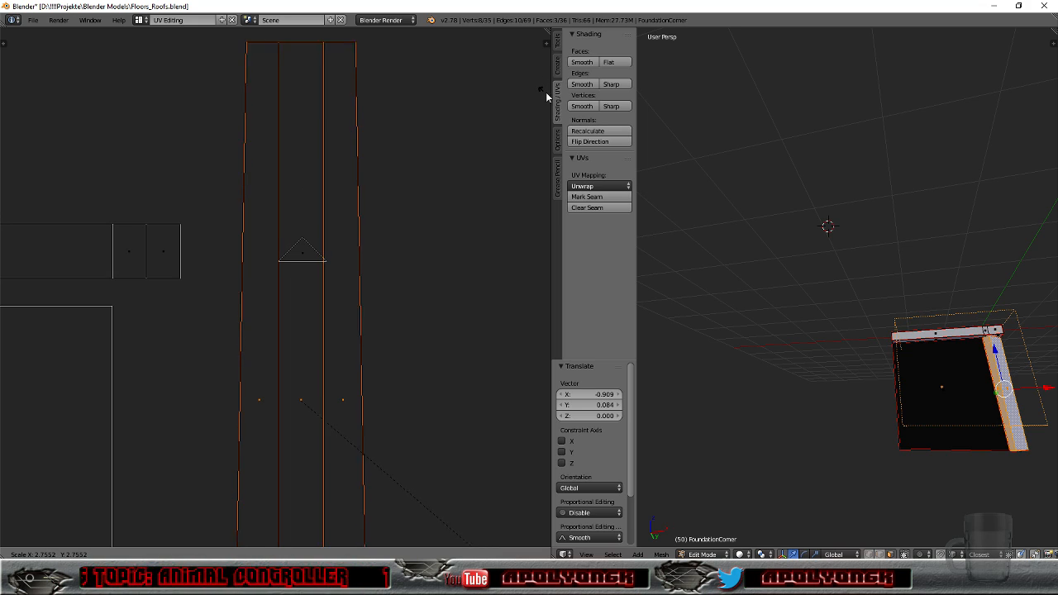
{"action": "left_click", "coordinate": [3, 108]}
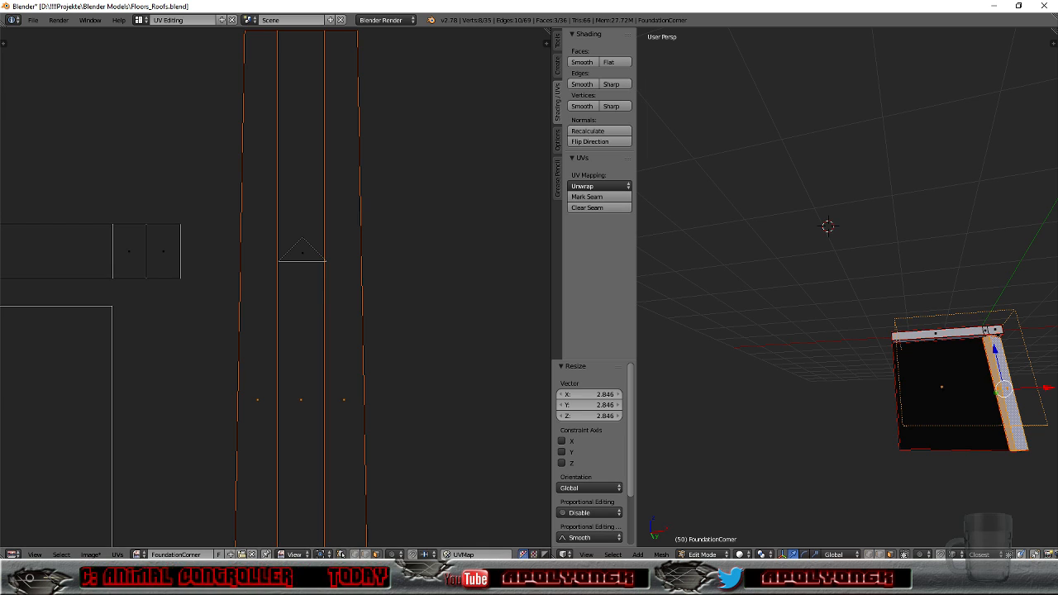
{"action": "key", "text": "g"}
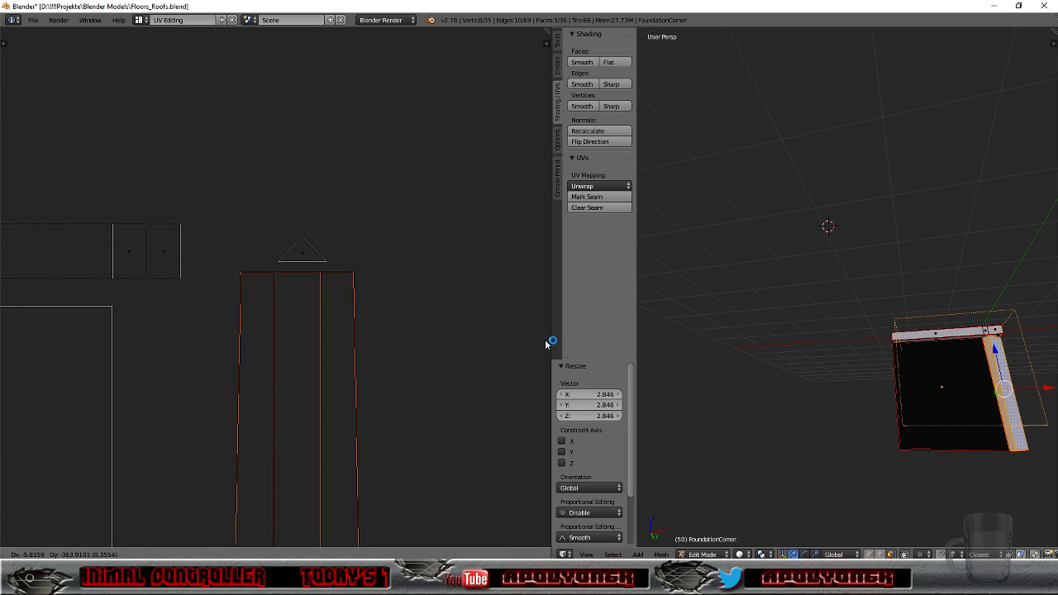
{"action": "left_click", "coordinate": [3, 332]}
Step: Fine-tune the column island by scaling it by 1.025 and shifting it 0.010 in X and -0.081 in Y below the triangle
{"action": "scroll", "coordinate": [325, 241], "scroll_direction": "up", "scroll_amount": 5}
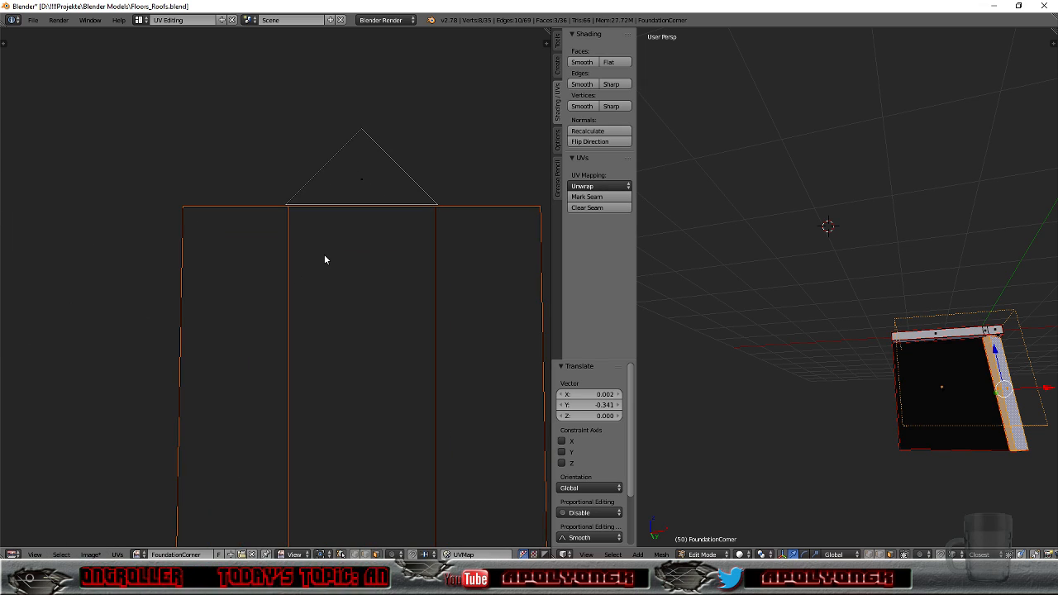
{"action": "key", "text": "s"}
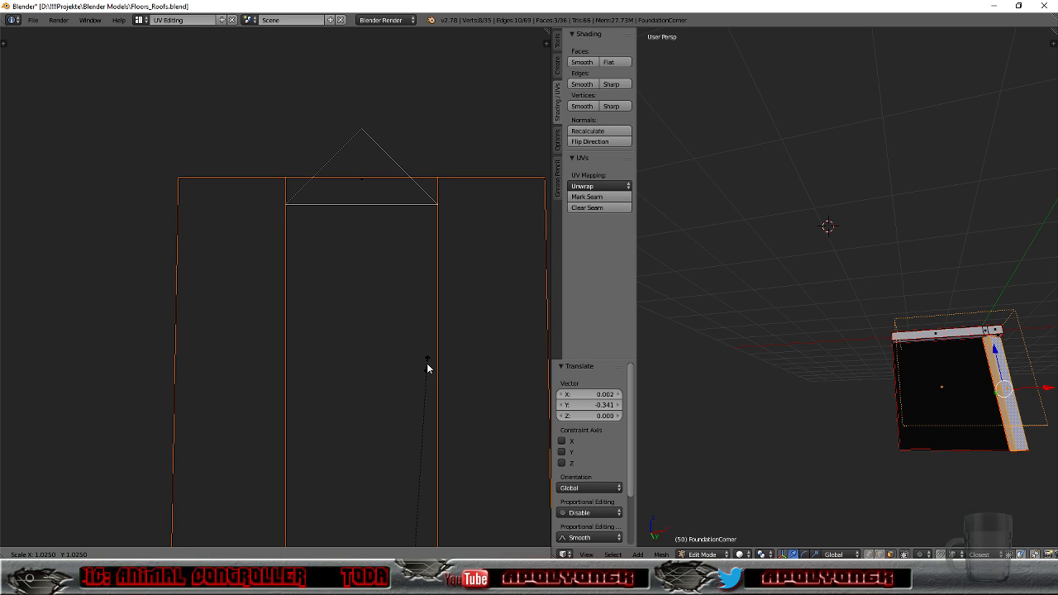
{"action": "left_click", "coordinate": [426, 363]}
{"action": "scroll", "coordinate": [416, 373], "scroll_direction": "down", "scroll_amount": 8}
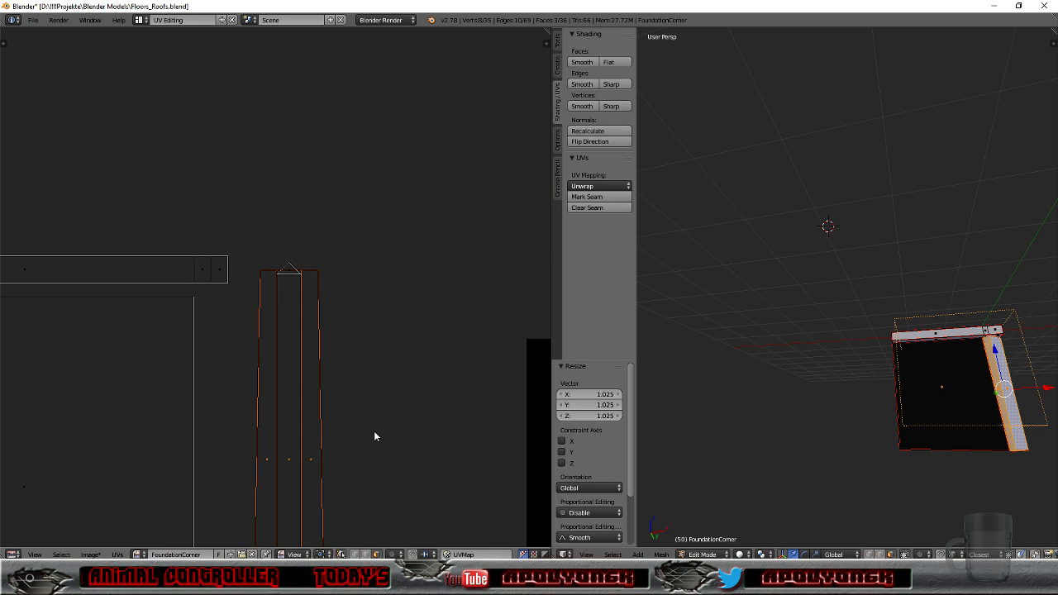
{"action": "key", "text": "g"}
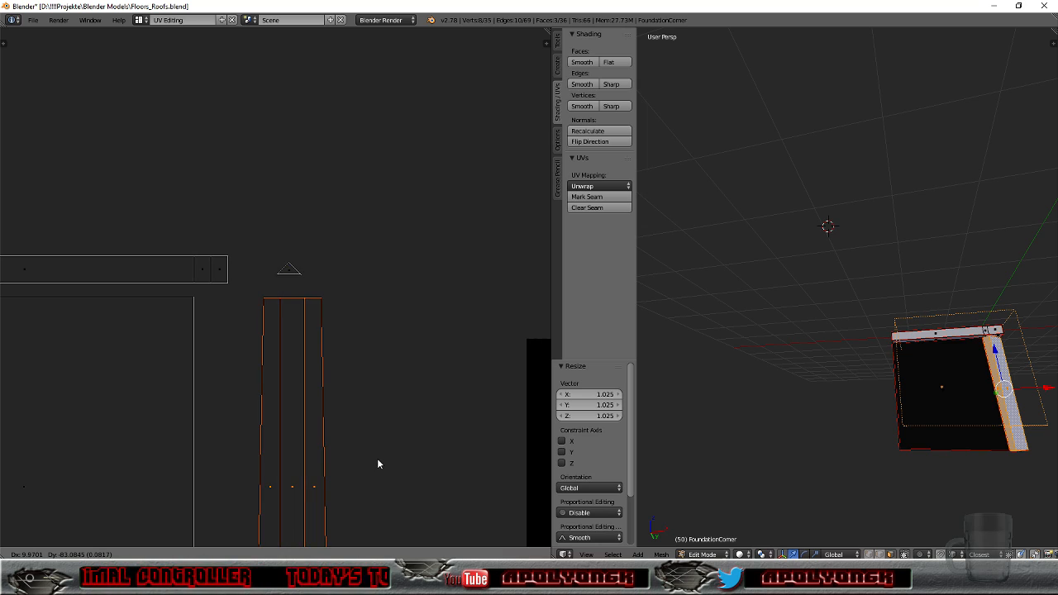
{"action": "left_click", "coordinate": [377, 464]}
{"action": "scroll", "coordinate": [389, 430], "scroll_direction": "down", "scroll_amount": 4}
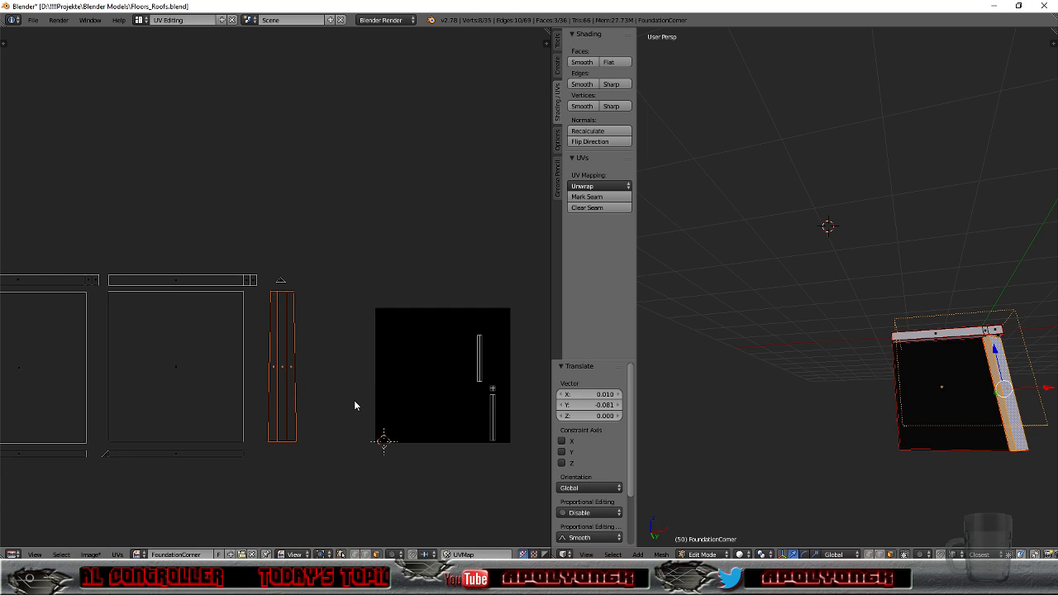
{"action": "scroll", "coordinate": [355, 405], "scroll_direction": "up", "scroll_amount": 1}
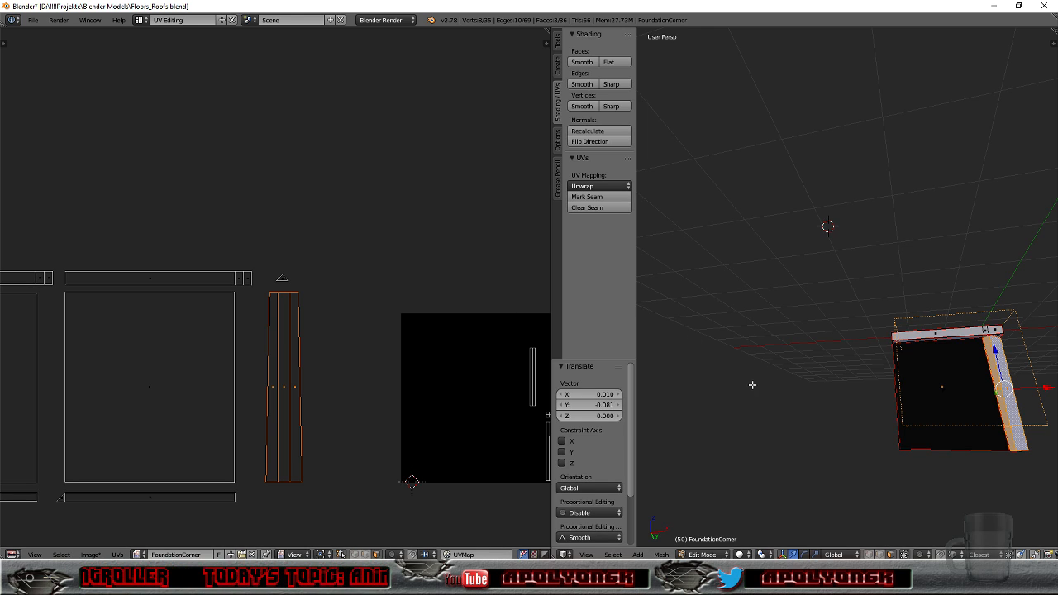
Step: Select the long rim face running along the Y axis together with its linked faces up to the seams
{"action": "middle_click_drag", "start_coordinate": [788, 368], "coordinate": [682, 432]}
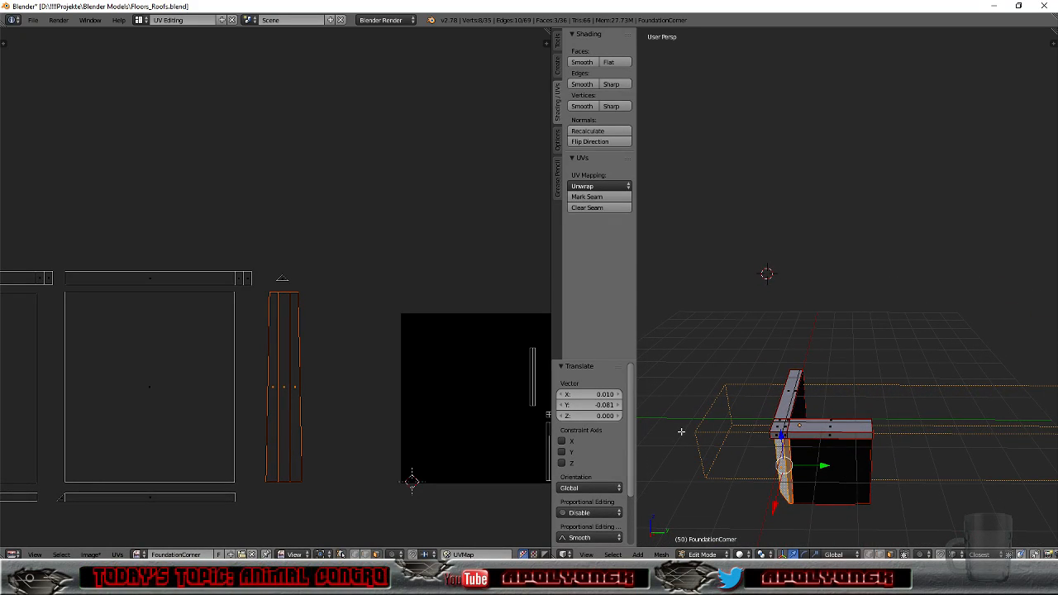
{"action": "right_click", "coordinate": [827, 429]}
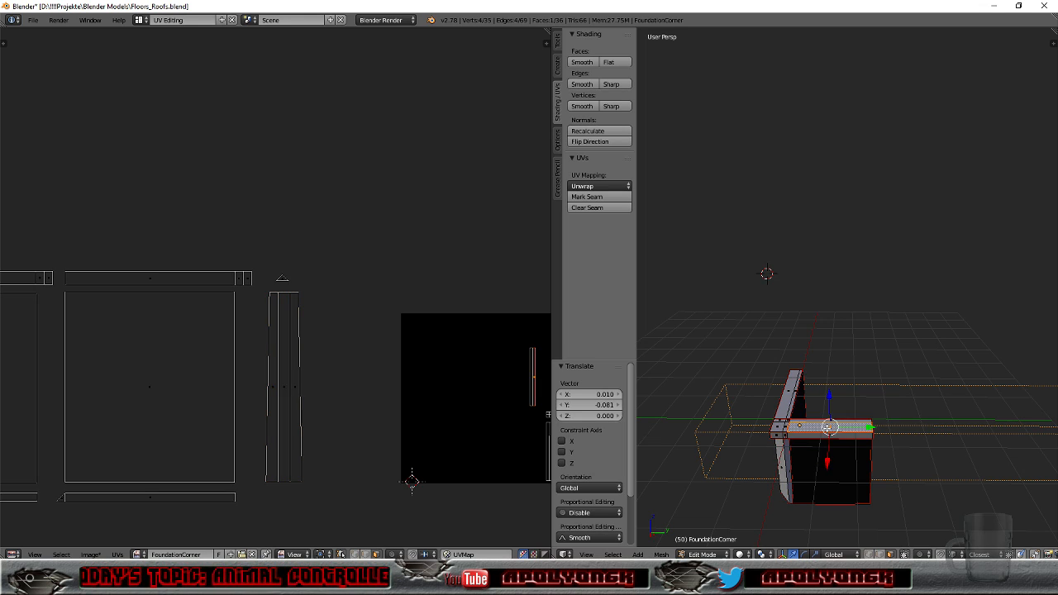
{"action": "key", "text": "l"}
Step: Examine the rim islands left inside the texture area and compare them with the islands already laid out beside it
{"action": "scroll", "coordinate": [468, 426], "scroll_direction": "down", "scroll_amount": 2}
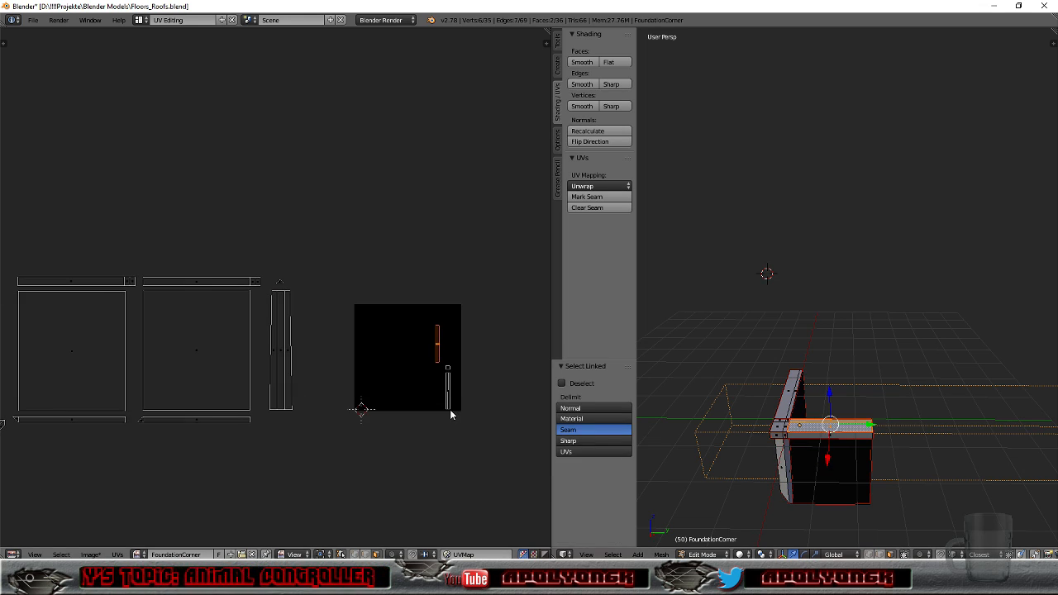
{"action": "scroll", "coordinate": [449, 413], "scroll_direction": "up", "scroll_amount": 1}
{"action": "scroll", "coordinate": [449, 412], "scroll_direction": "up", "scroll_amount": 1}
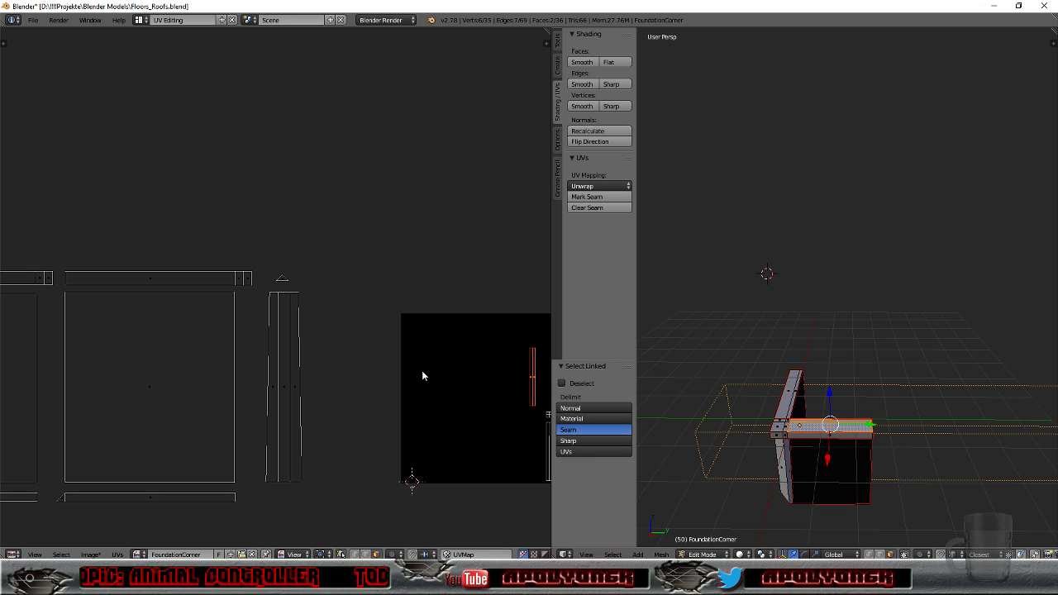
{"action": "middle_click_drag", "start_coordinate": [498, 401], "coordinate": [347, 347]}
{"action": "scroll", "coordinate": [411, 371], "scroll_direction": "up", "scroll_amount": 4}
{"action": "middle_click_drag", "start_coordinate": [411, 371], "coordinate": [287, 278]}
{"action": "scroll", "coordinate": [277, 276], "scroll_direction": "down", "scroll_amount": 10}
{"action": "middle_click_drag", "start_coordinate": [176, 127], "coordinate": [363, 215]}
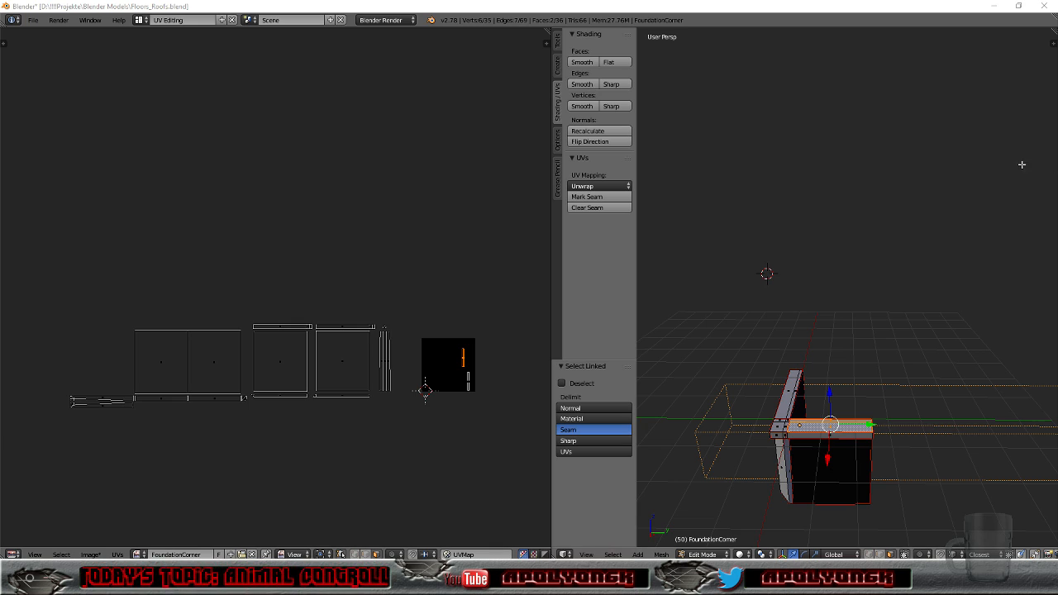
Step: Apply FoundationCorner's scale in Object Mode, working in the Default screen layout
{"action": "left_click", "coordinate": [141, 20]}
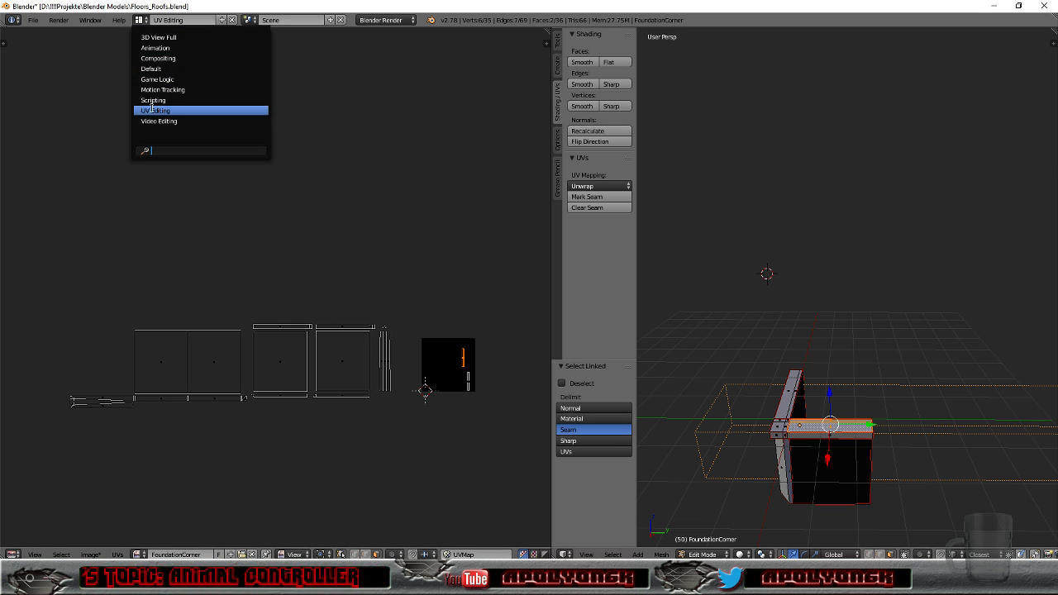
{"action": "left_click", "coordinate": [153, 67]}
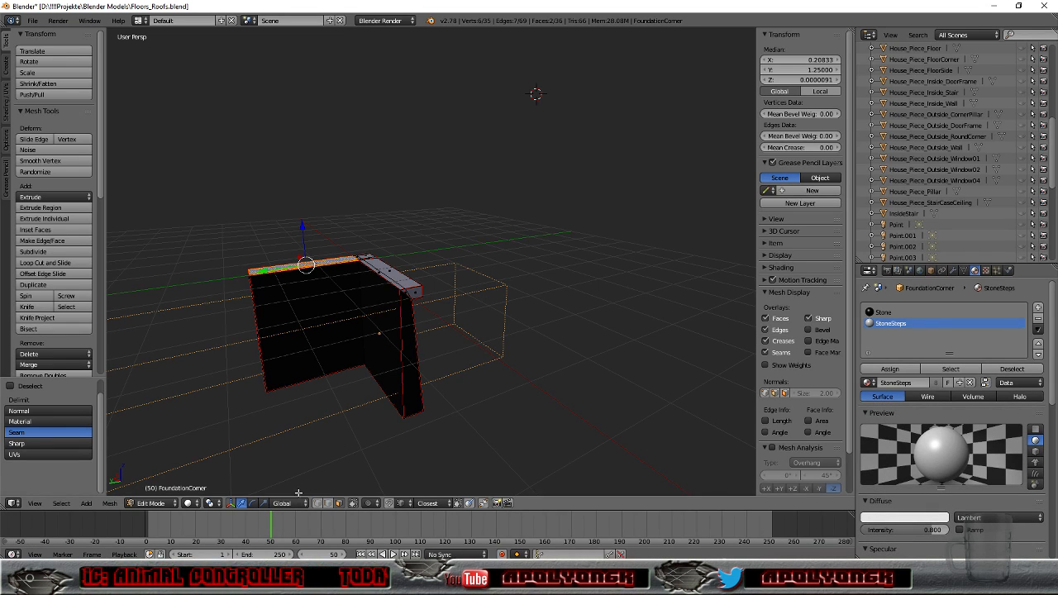
{"action": "left_click", "coordinate": [161, 504]}
{"action": "left_click", "coordinate": [157, 490]}
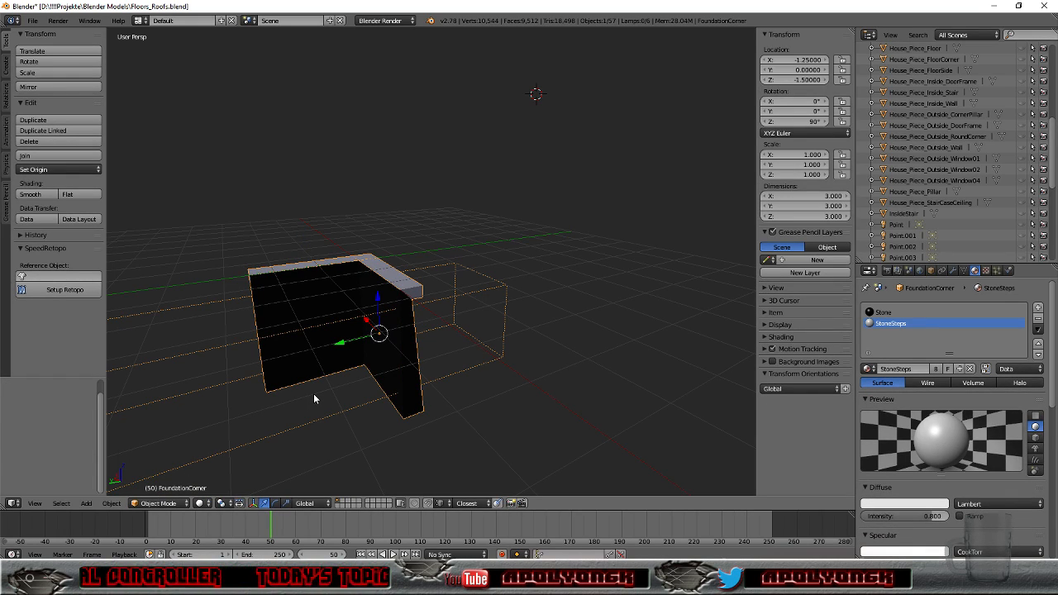
{"action": "key", "text": "ctrl+a"}
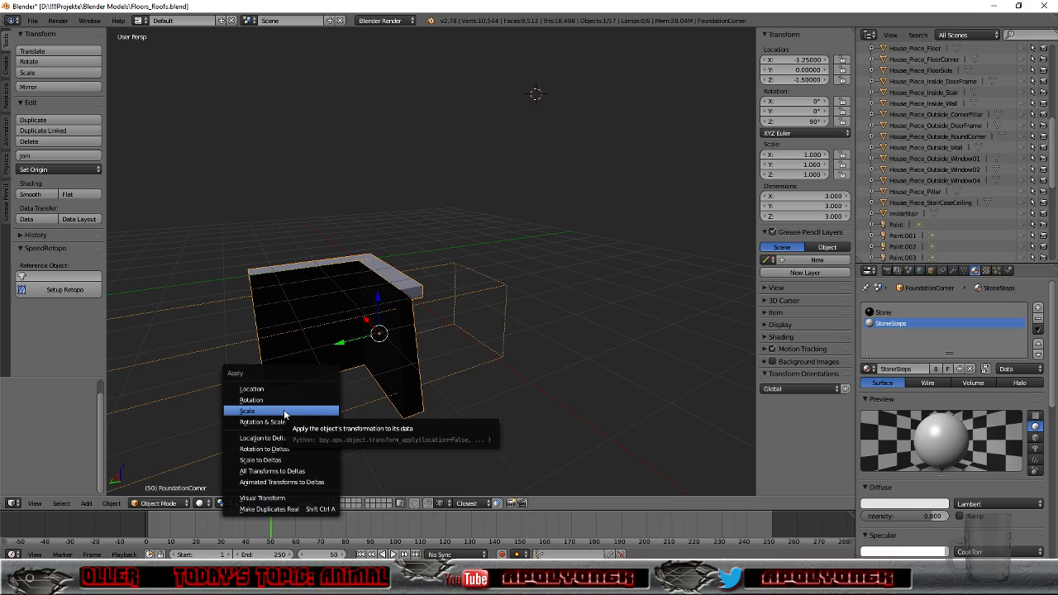
{"action": "left_click", "coordinate": [284, 412]}
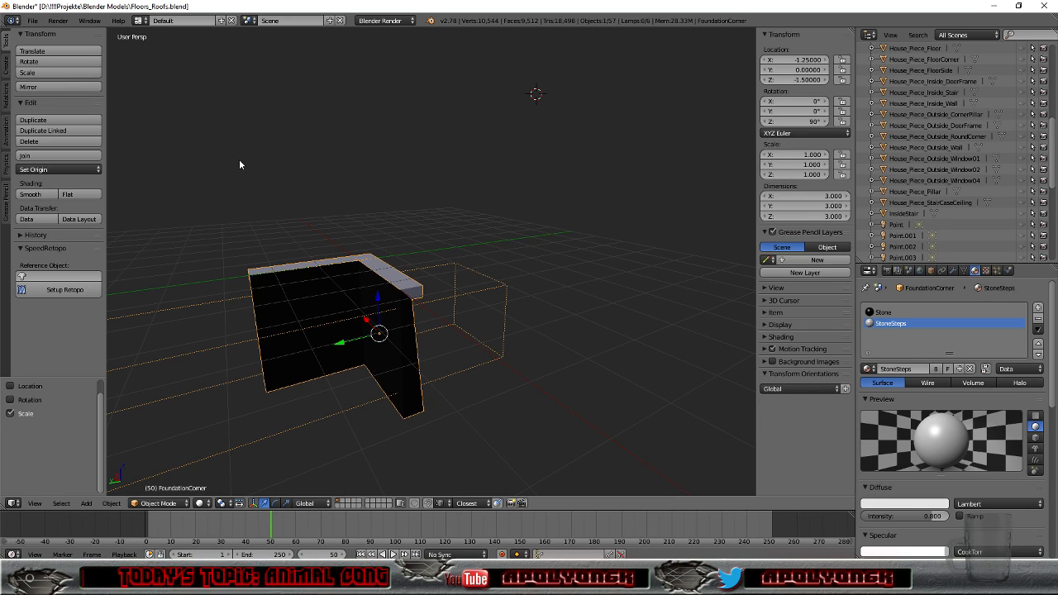
Step: Switch to the UV Editing screen layout and put FoundationCorner into Edit Mode
{"action": "left_click", "coordinate": [140, 20]}
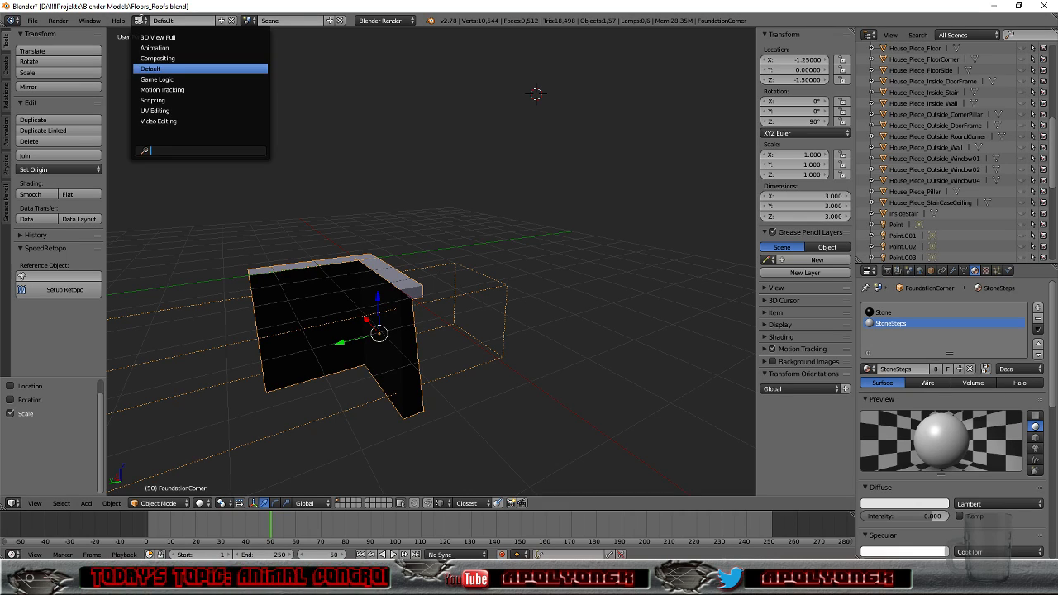
{"action": "left_click", "coordinate": [154, 110]}
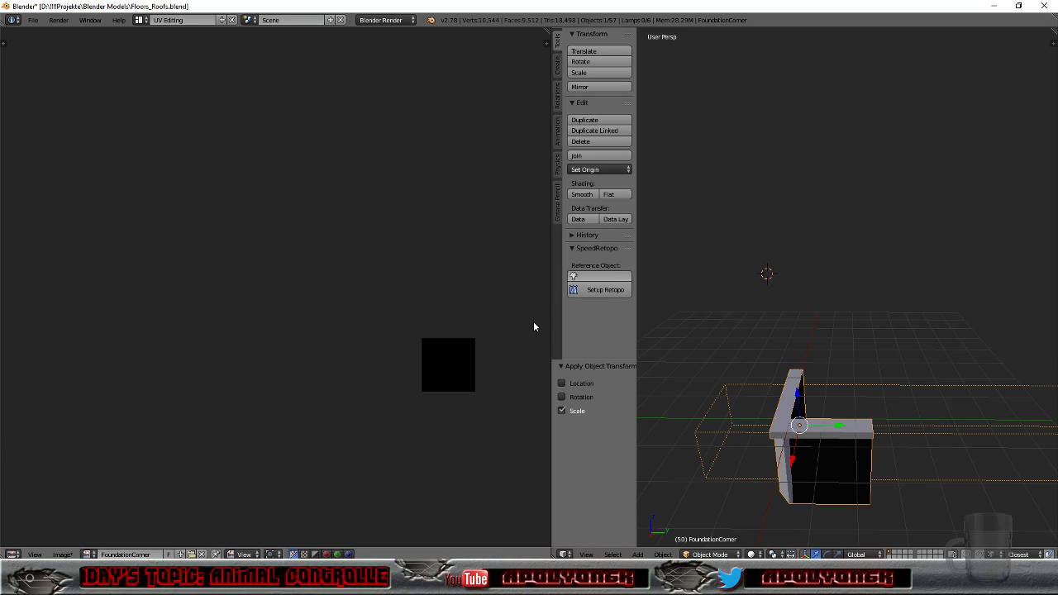
{"action": "left_click", "coordinate": [710, 554]}
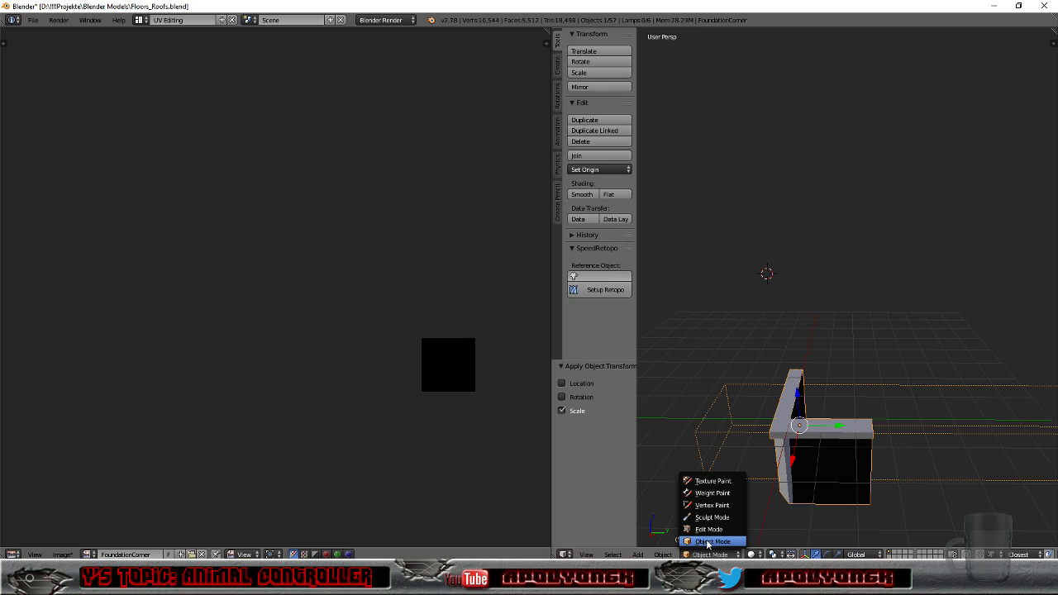
{"action": "left_click", "coordinate": [708, 529]}
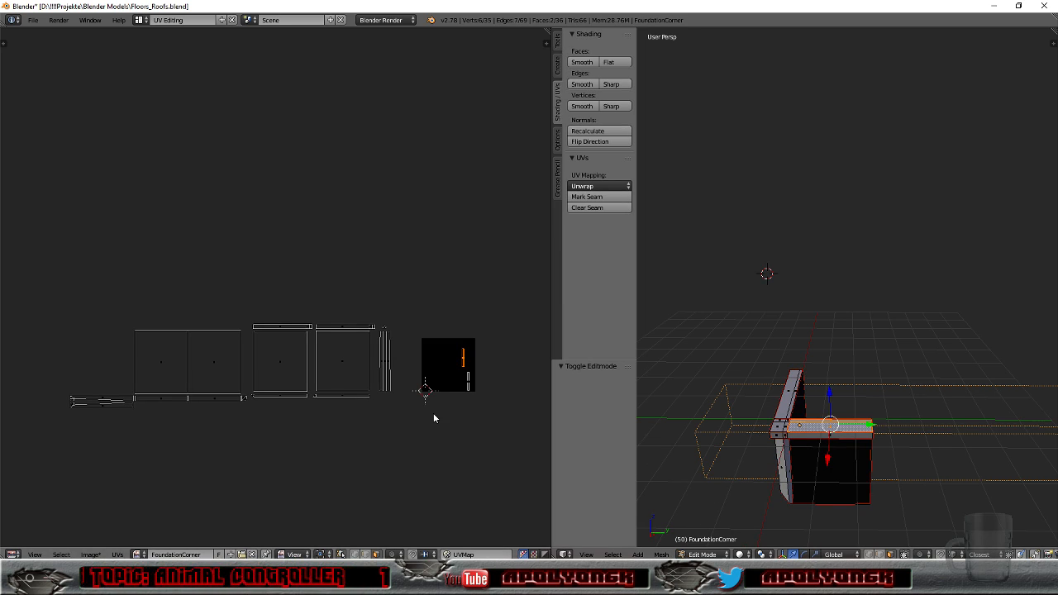
{"action": "scroll", "coordinate": [465, 416], "scroll_direction": "up", "scroll_amount": 3}
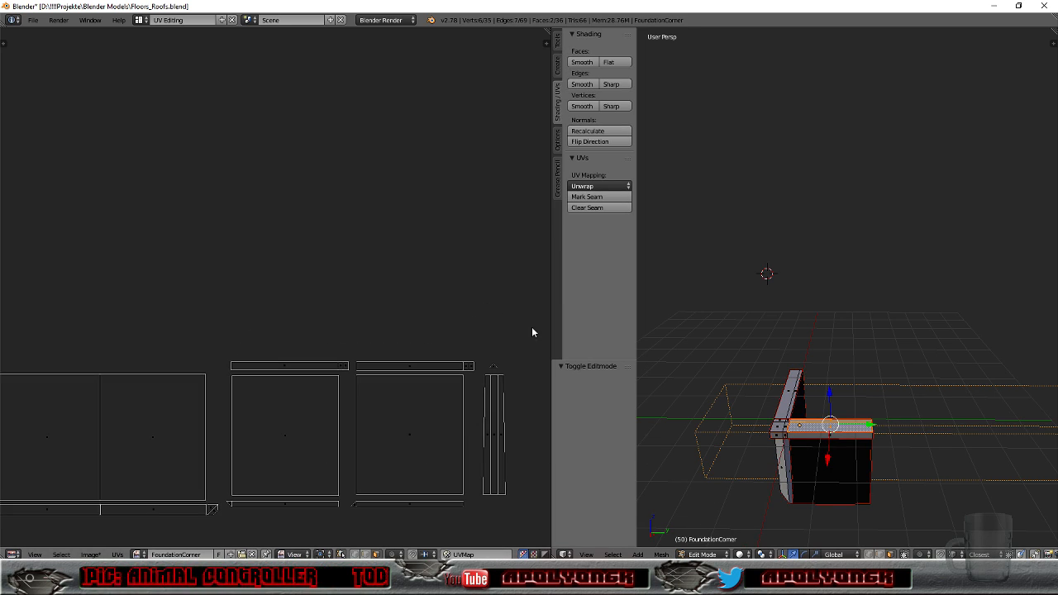
{"action": "scroll", "coordinate": [526, 326], "scroll_direction": "down", "scroll_amount": 3}
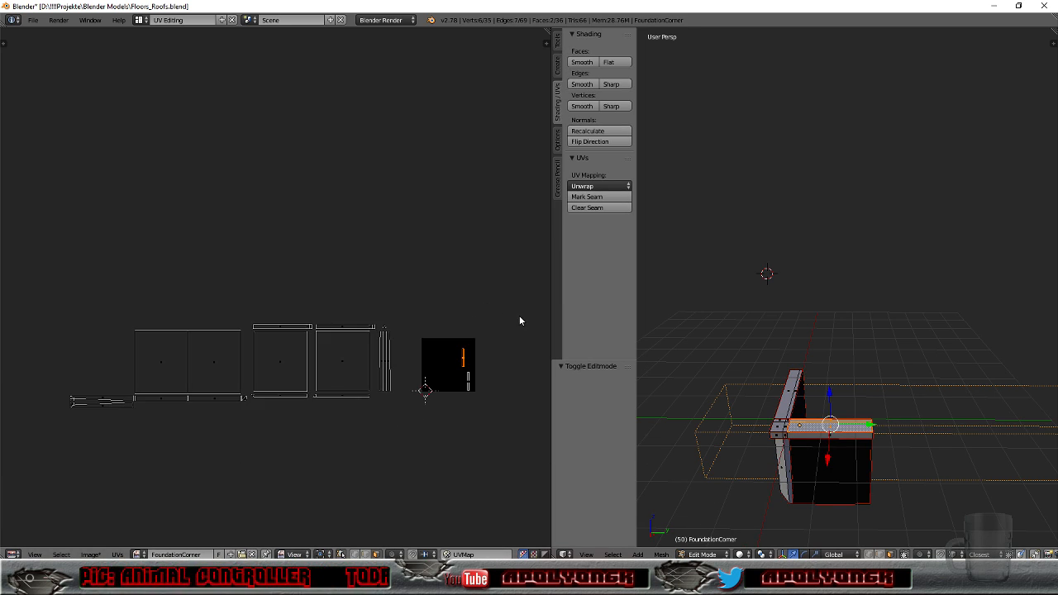
Step: Unwrap the selected rim faces running along Y and move their island -1.971 in X and 1.317 in Y, above the second square wall island
{"action": "left_click", "coordinate": [599, 186]}
{"action": "left_click", "coordinate": [600, 198]}
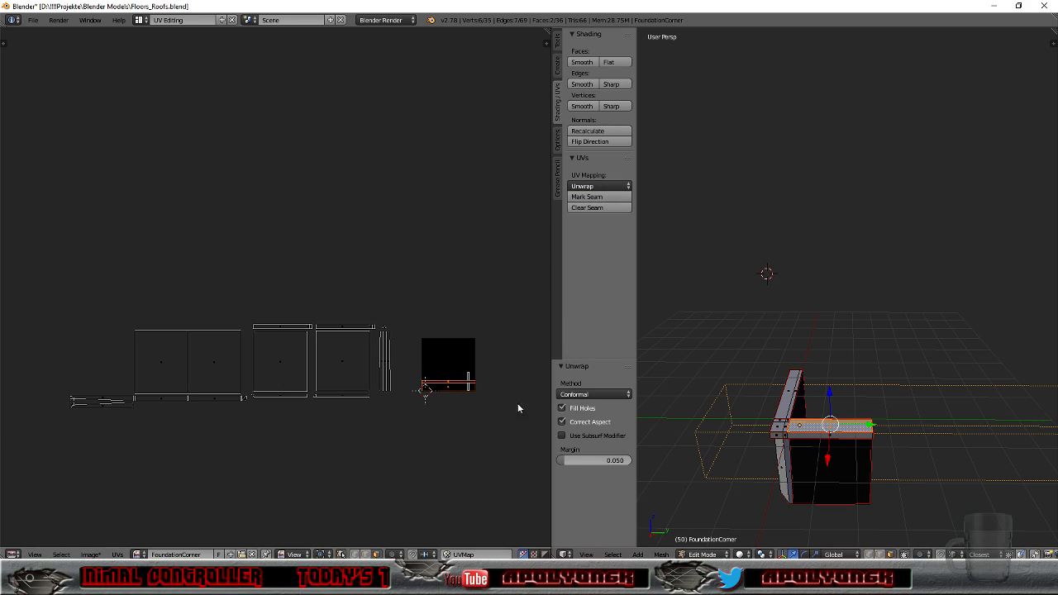
{"action": "scroll", "coordinate": [501, 433], "scroll_direction": "up", "scroll_amount": 1}
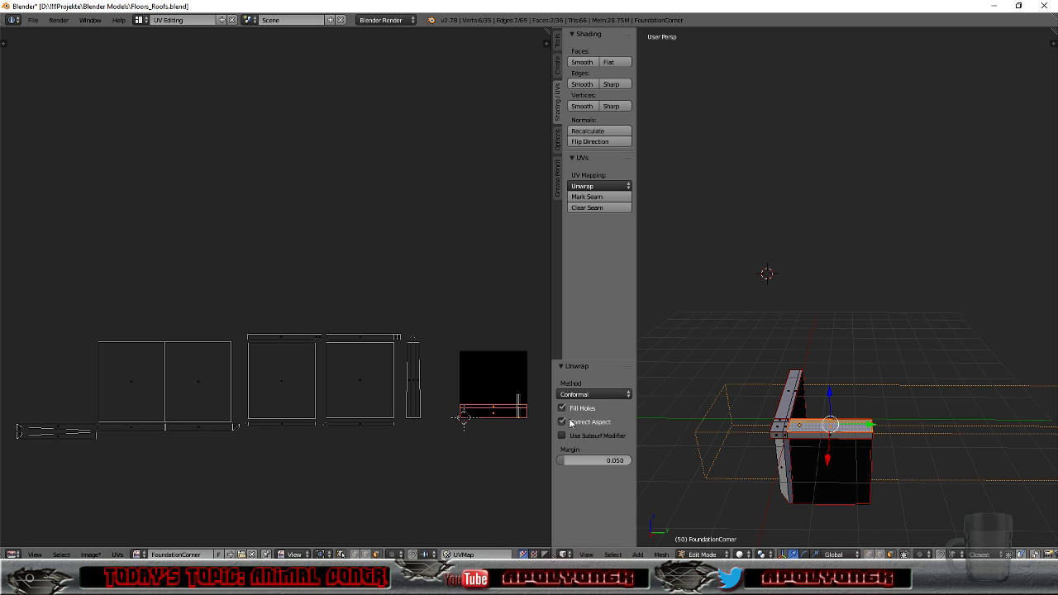
{"action": "key", "text": "g"}
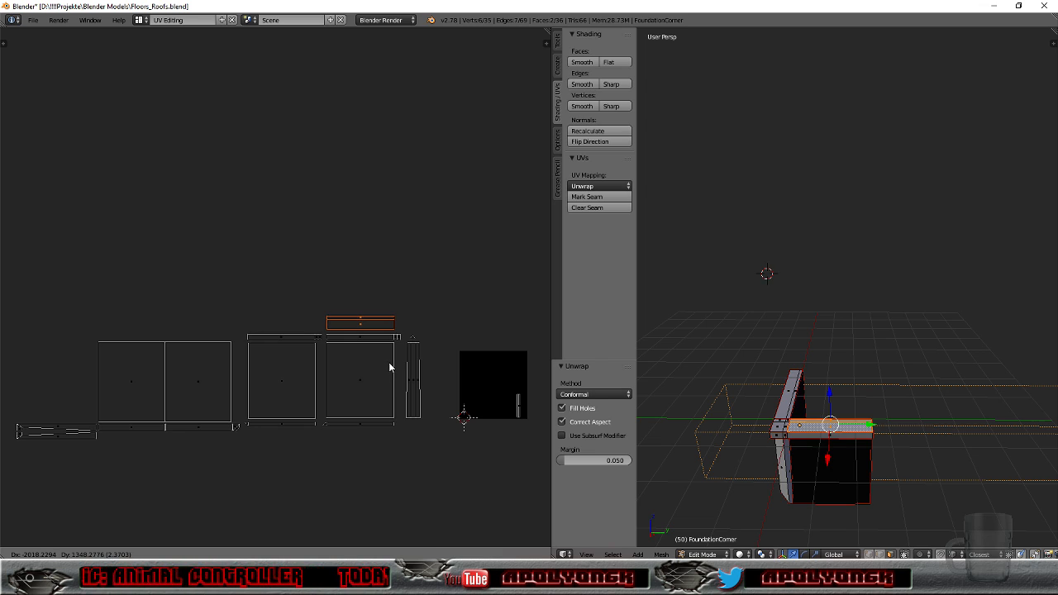
{"action": "left_click", "coordinate": [392, 367]}
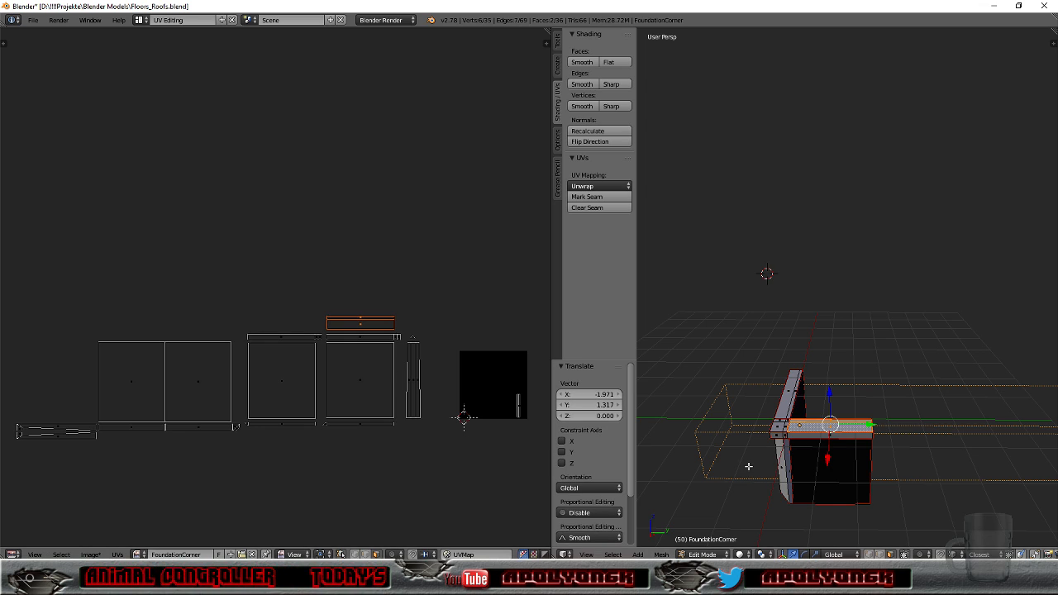
Step: Select the top rim face of the other arm, running along X, with its linked faces up to the seams
{"action": "right_click", "coordinate": [789, 389]}
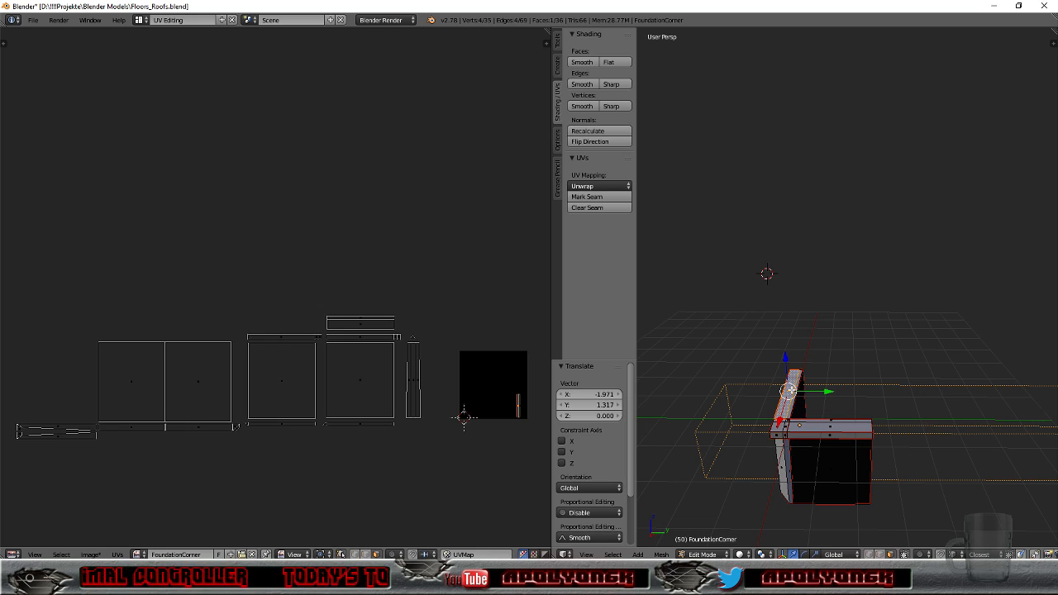
{"action": "key", "text": "l"}
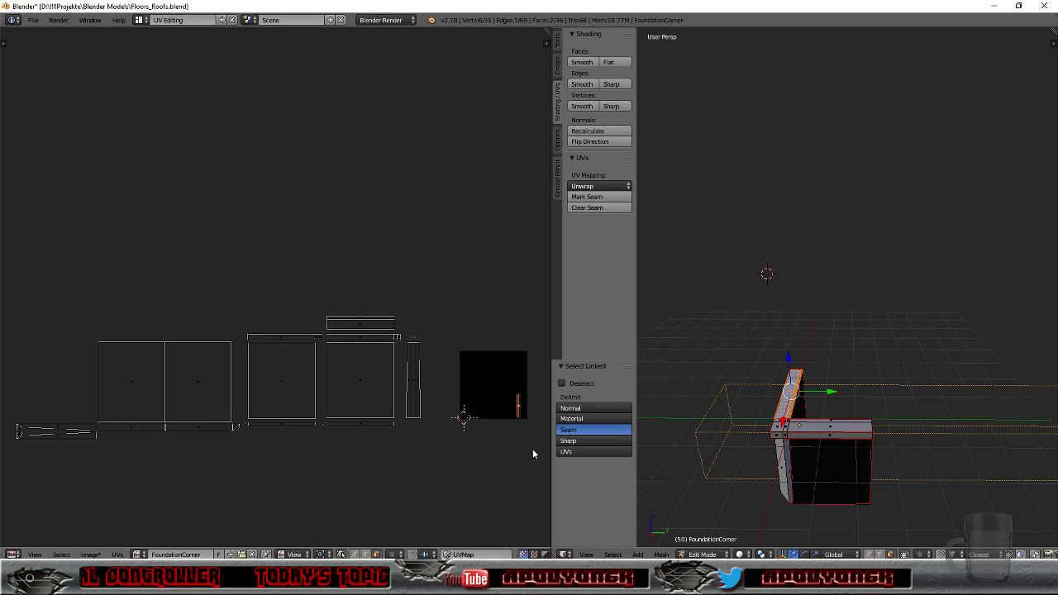
Step: Rotate the selected rim island by 90° in the UV layout
{"action": "key", "text": "r"}
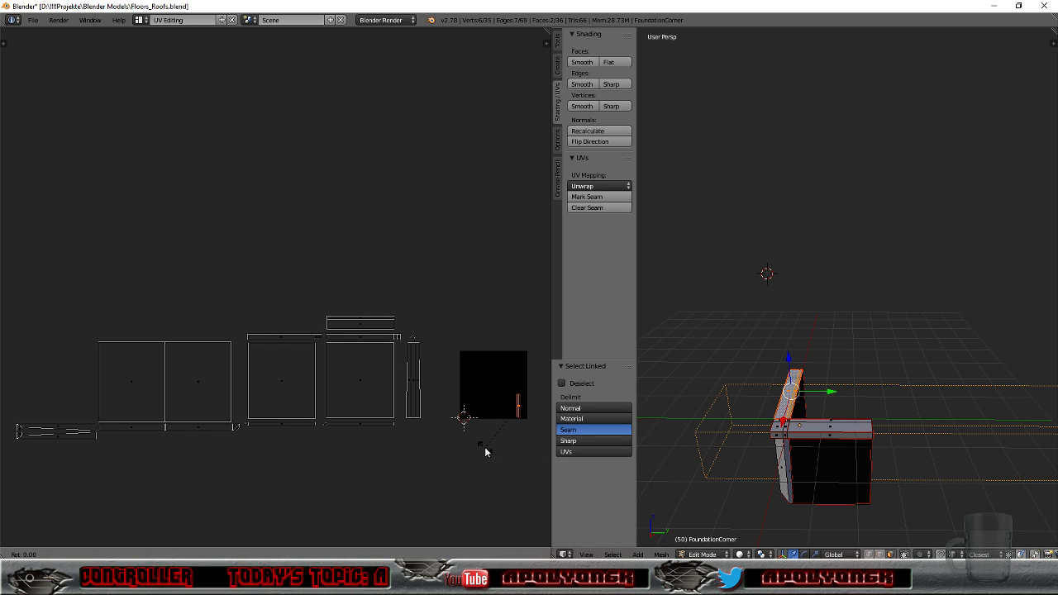
{"action": "type", "text": "90"}
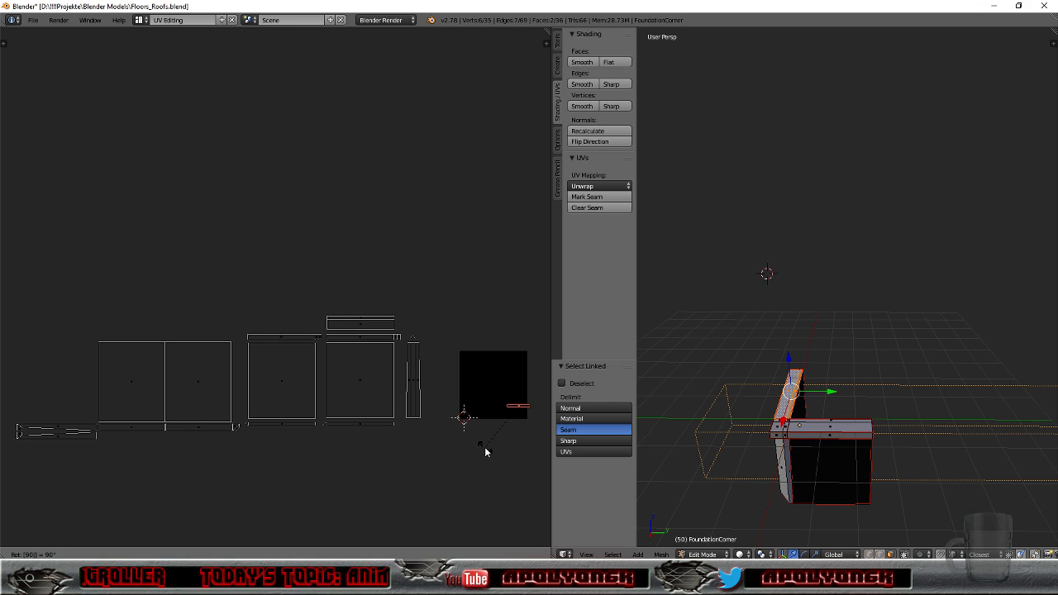
{"action": "key", "text": "Return"}
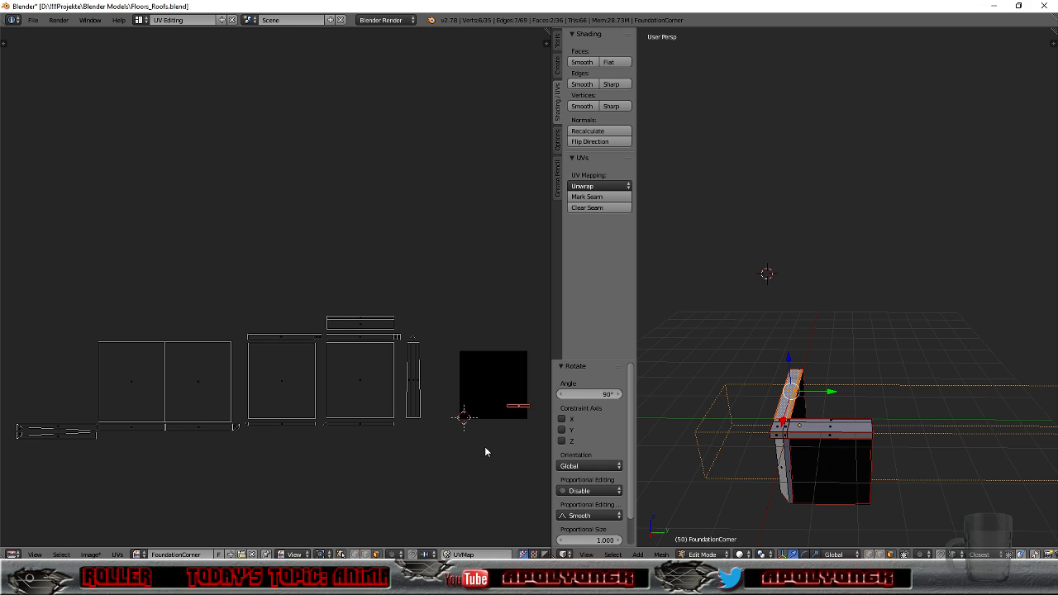
Step: Unwrap the selected rim faces running along X and move their island -3.149 in X and 1.317 in Y, above the first square wall island
{"action": "left_click", "coordinate": [592, 187]}
{"action": "left_click", "coordinate": [596, 201]}
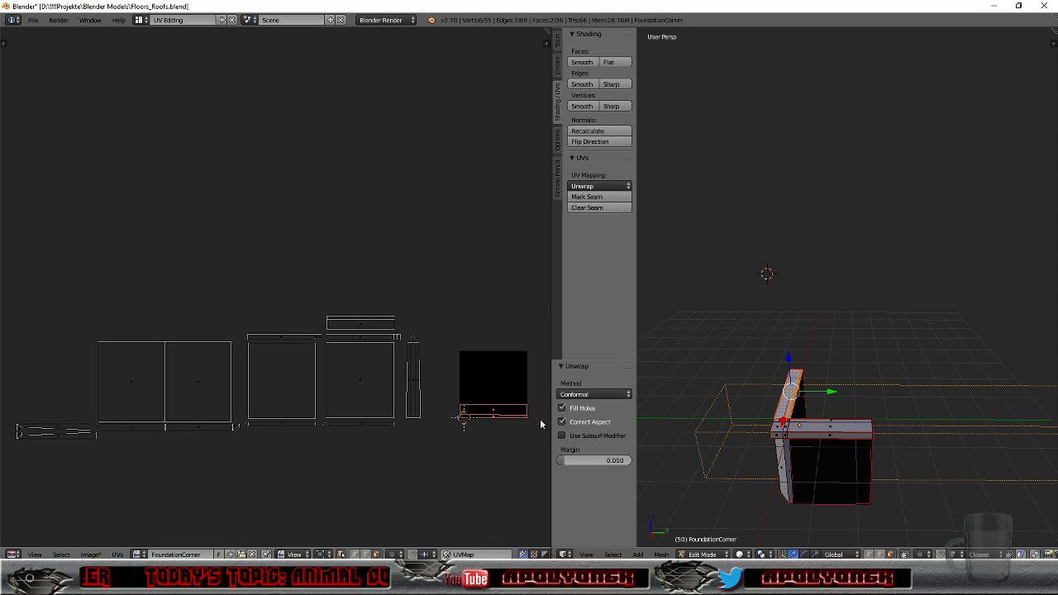
{"action": "scroll", "coordinate": [512, 467], "scroll_direction": "up", "scroll_amount": 2}
{"action": "scroll", "coordinate": [532, 486], "scroll_direction": "down", "scroll_amount": 2}
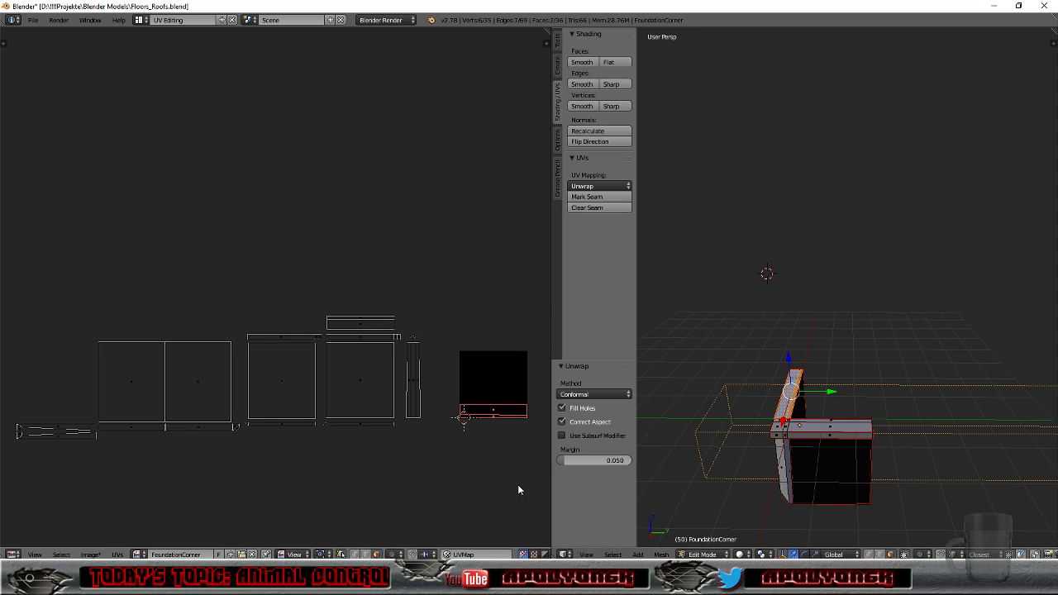
{"action": "key", "text": "g"}
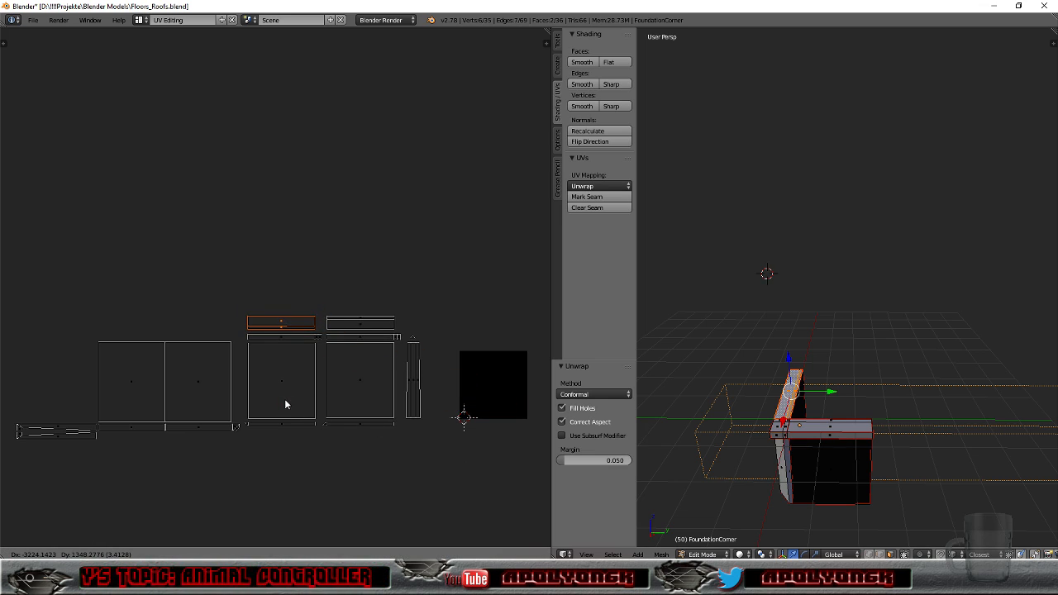
{"action": "left_click", "coordinate": [285, 404]}
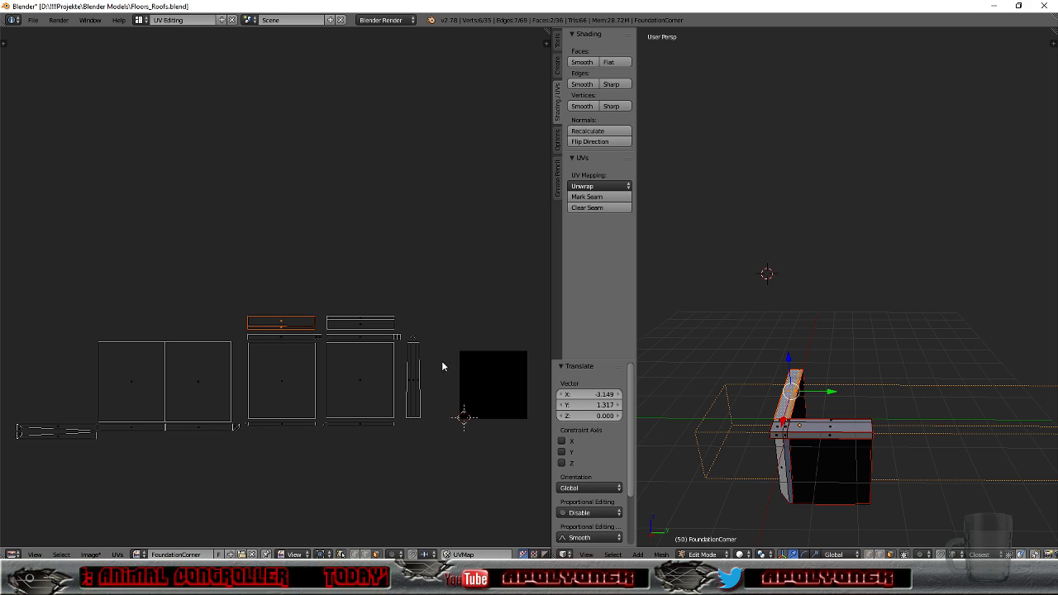
Step: Select the whole narrow rim strip island directly above the second square wall island and unwrap its faces again
{"action": "scroll", "coordinate": [441, 360], "scroll_direction": "up", "scroll_amount": 1}
{"action": "right_click", "coordinate": [410, 352]}
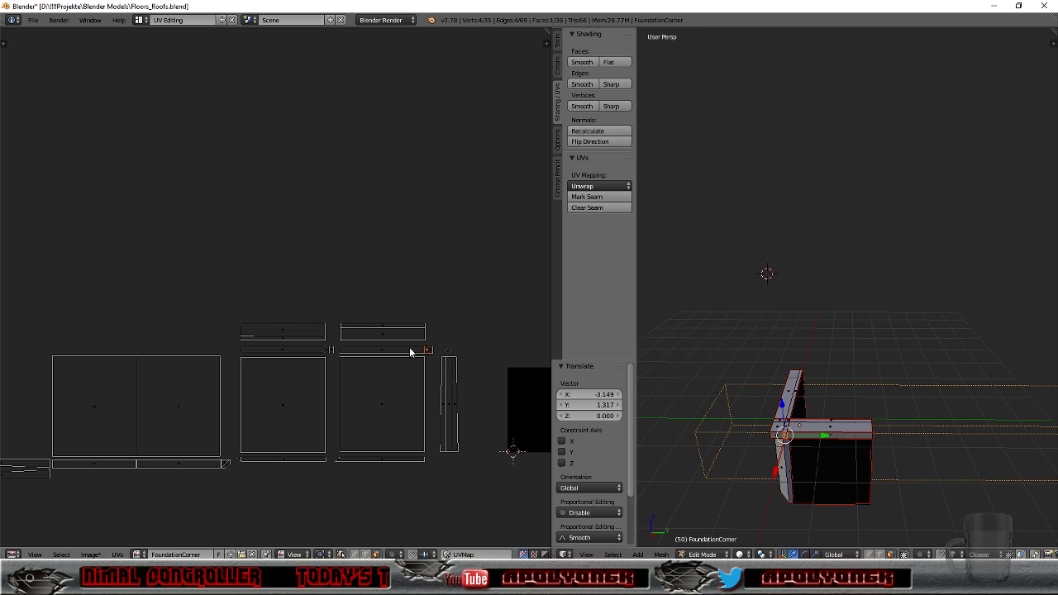
{"action": "key", "text": "ctrl+l"}
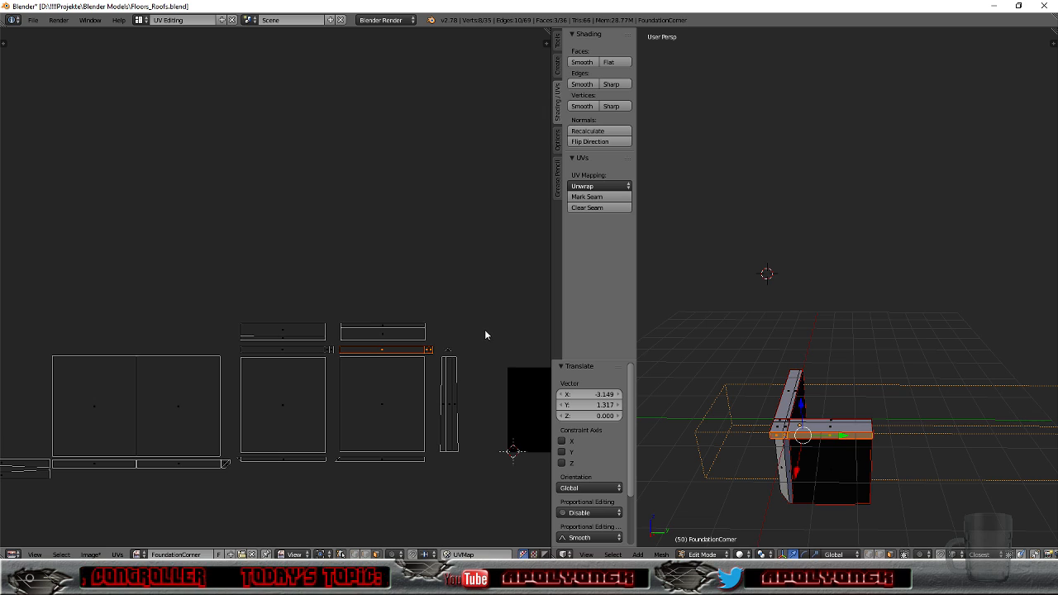
{"action": "scroll", "coordinate": [485, 330], "scroll_direction": "down", "scroll_amount": 2}
{"action": "left_click", "coordinate": [582, 187]}
{"action": "left_click", "coordinate": [597, 203]}
{"action": "scroll", "coordinate": [496, 453], "scroll_direction": "up", "scroll_amount": 1}
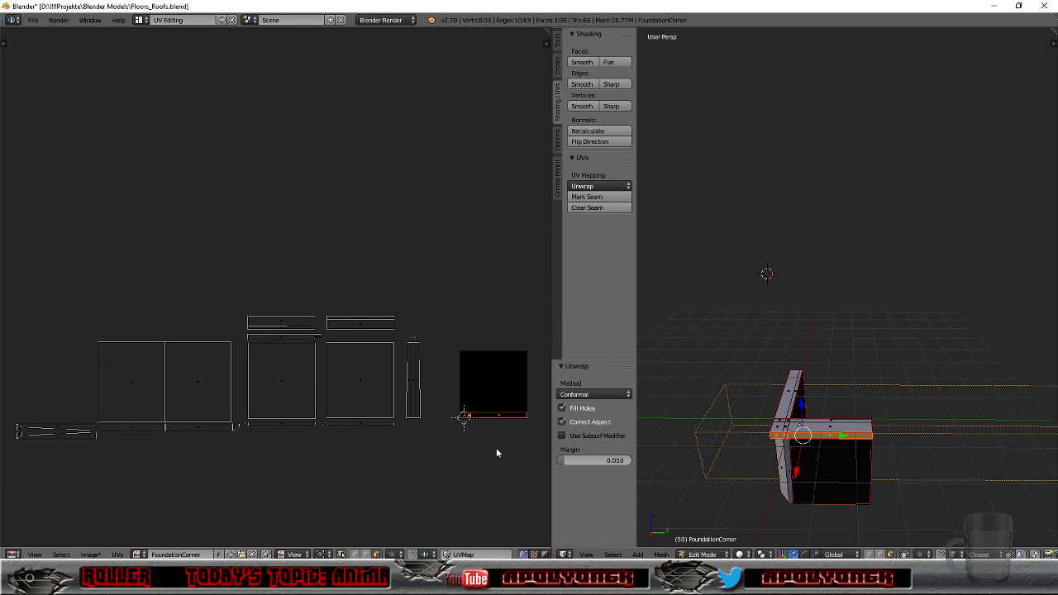
Step: Move the unwrapped narrow strip -1.961 in X and 1.180 in Y, between the second square wall island and the rim island above it
{"action": "key", "text": "KP_Decimal"}
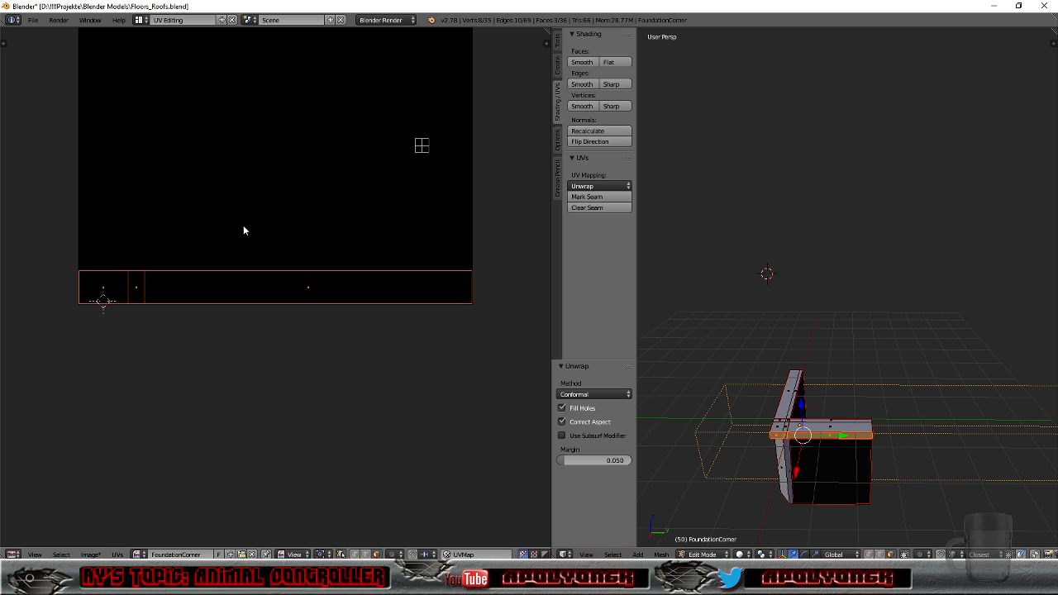
{"action": "scroll", "coordinate": [251, 248], "scroll_direction": "down", "scroll_amount": 8}
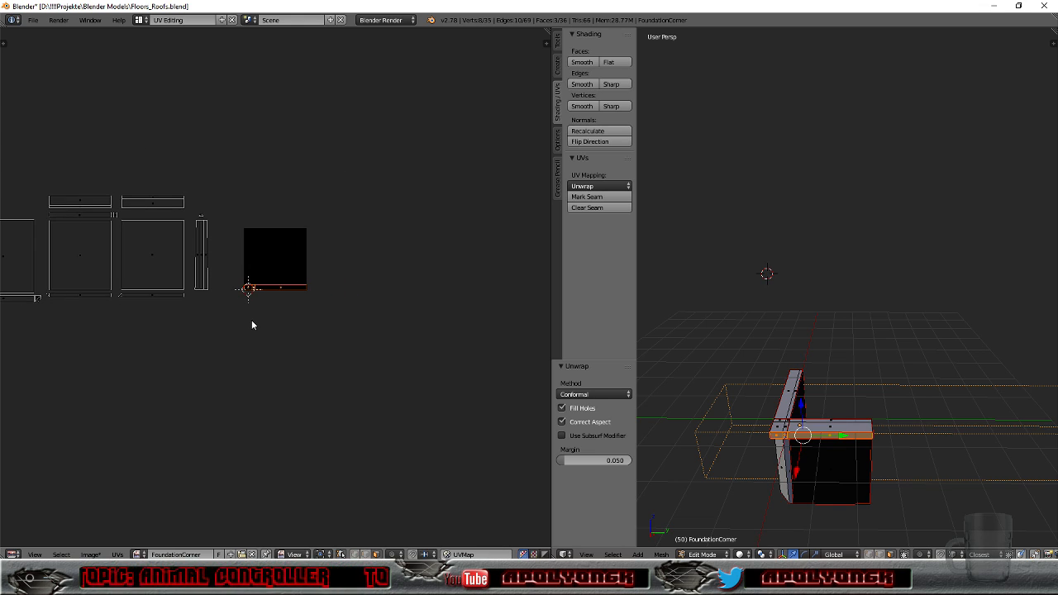
{"action": "key", "text": "g"}
{"action": "left_click", "coordinate": [130, 251]}
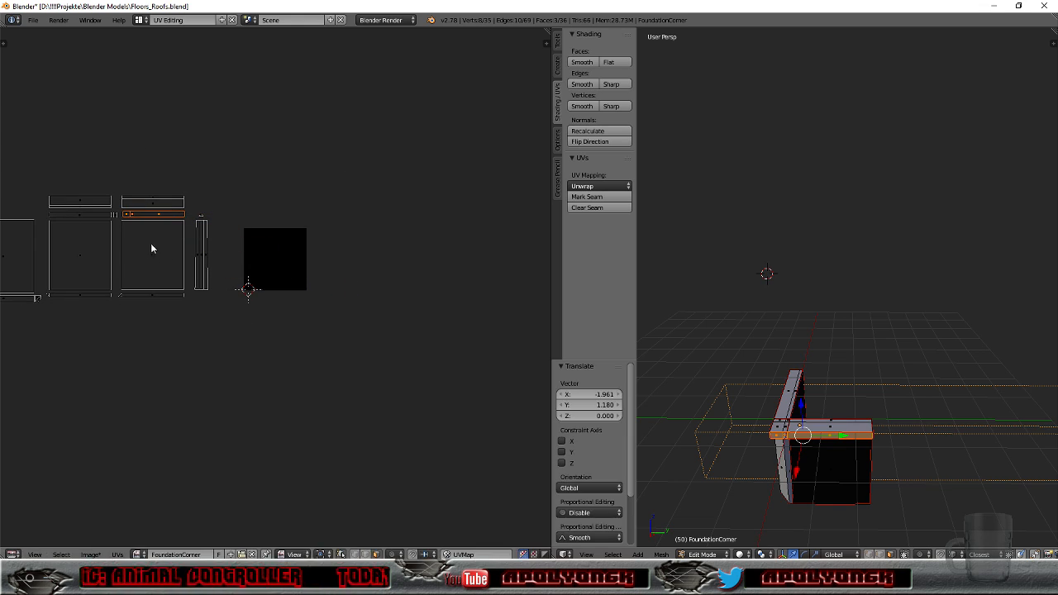
Step: Scale the narrow rim strip by 1.309 and shift it -0.105 in X and -0.028 in Y
{"action": "scroll", "coordinate": [151, 248], "scroll_direction": "up", "scroll_amount": 8}
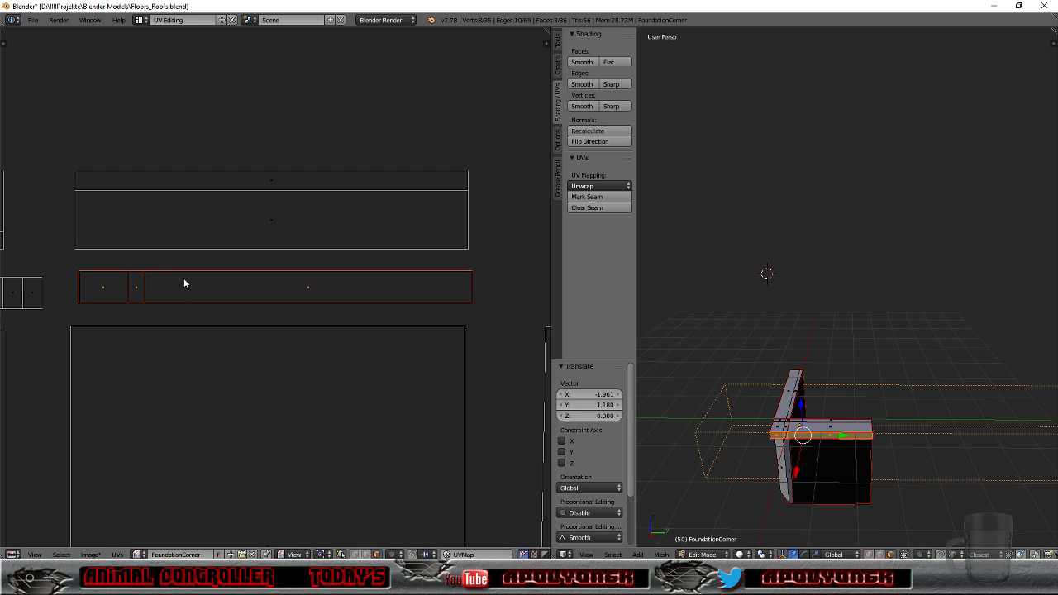
{"action": "key", "text": "s"}
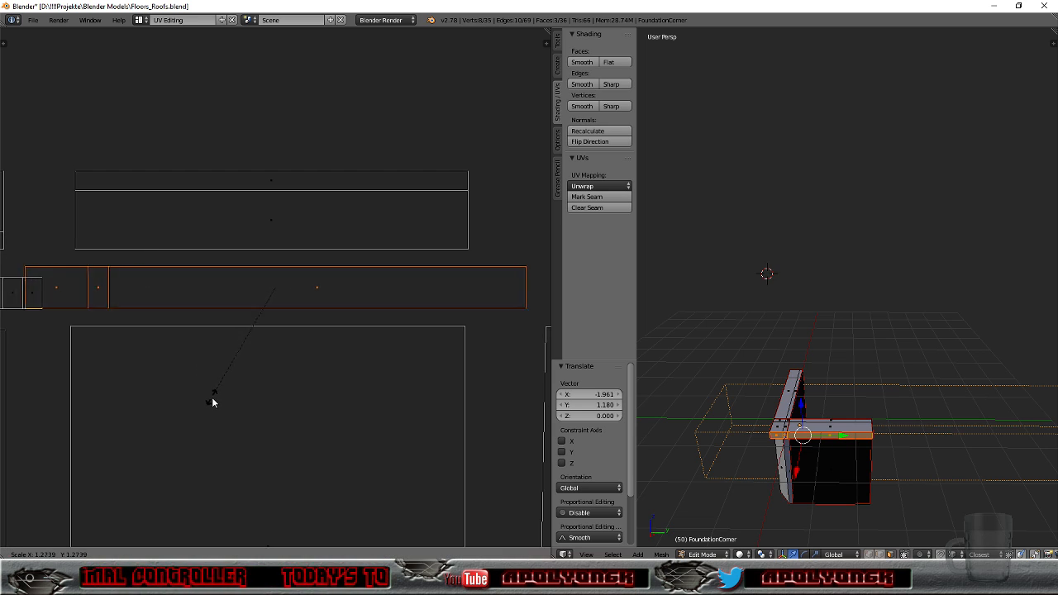
{"action": "left_click", "coordinate": [215, 406]}
{"action": "key", "text": "g"}
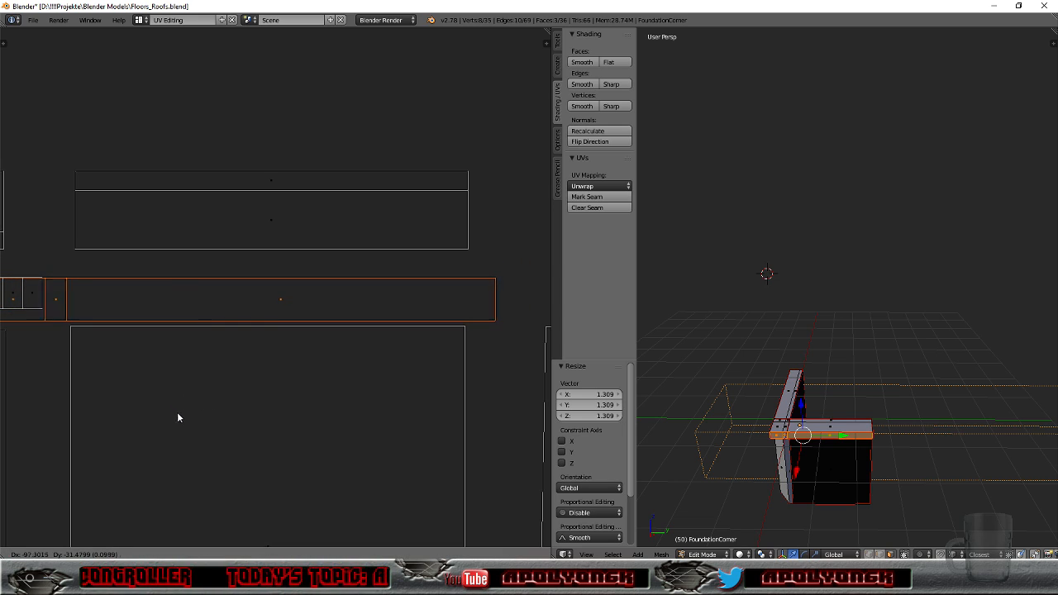
{"action": "left_click", "coordinate": [174, 412]}
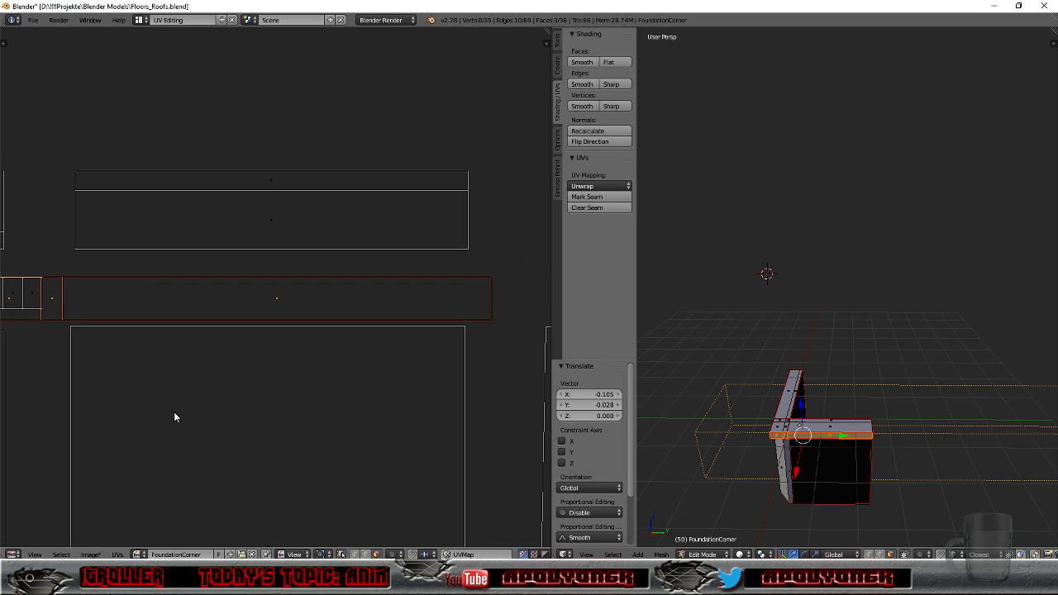
Step: Scale the narrow strip by 0.916 and nudge it -0.017, -0.013 and then 0.003, 0.004 in X and Y to align its long face with the wall island
{"action": "key", "text": "s"}
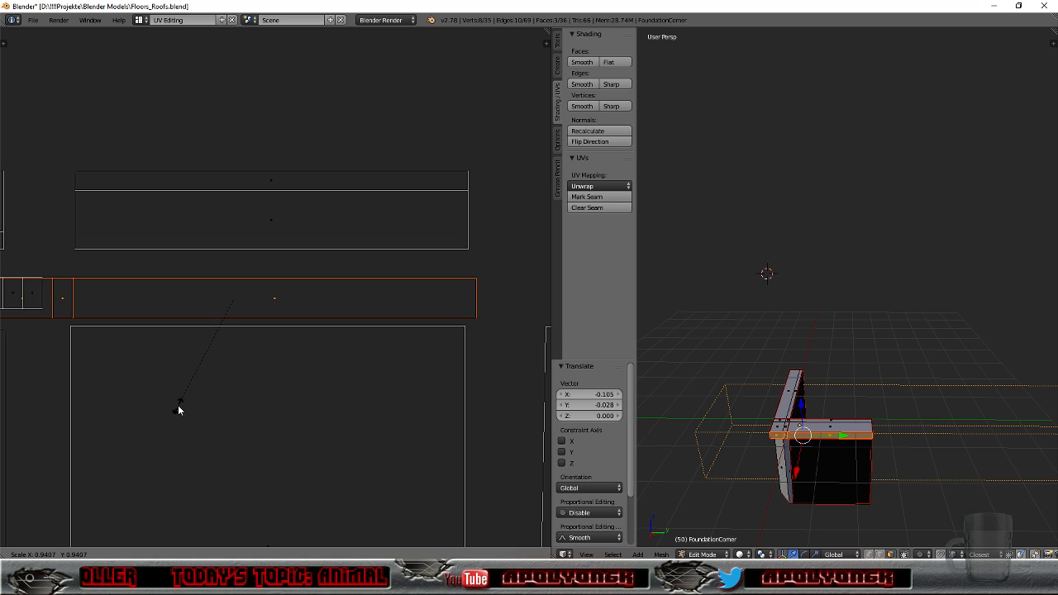
{"action": "left_click", "coordinate": [180, 407]}
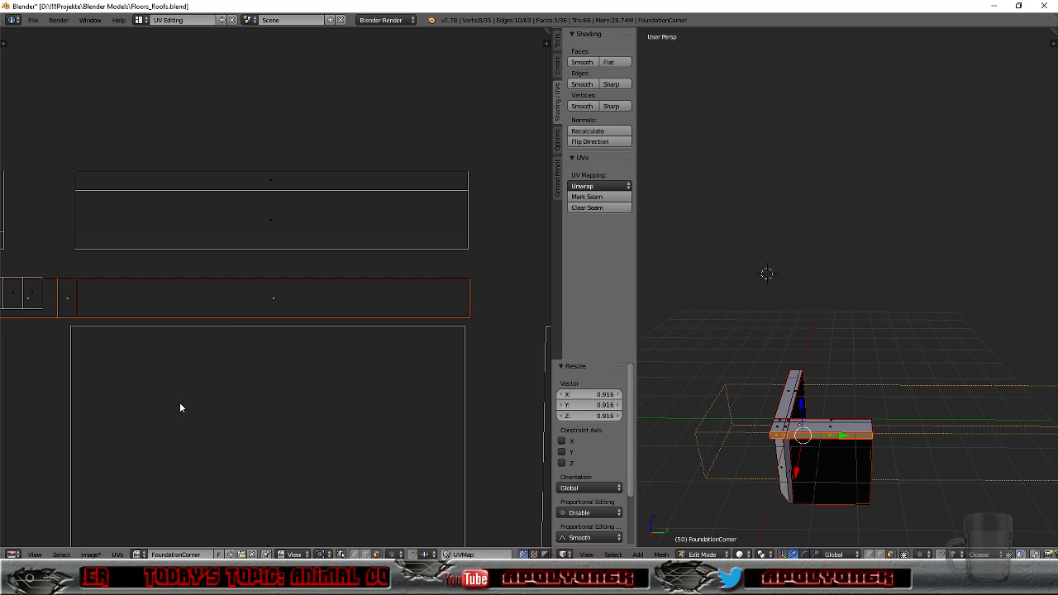
{"action": "key", "text": "g"}
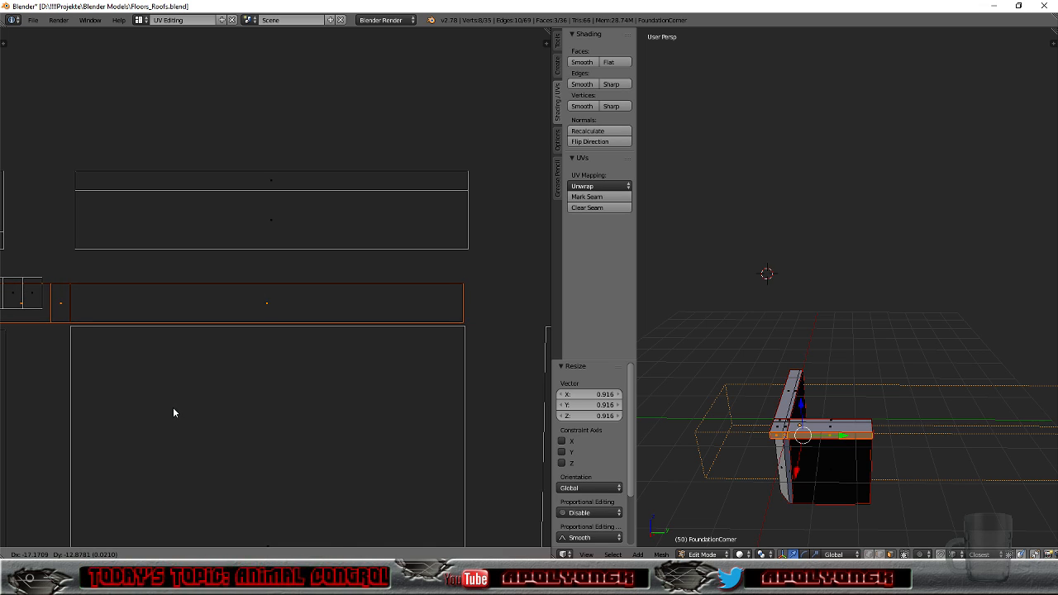
{"action": "left_click", "coordinate": [173, 408]}
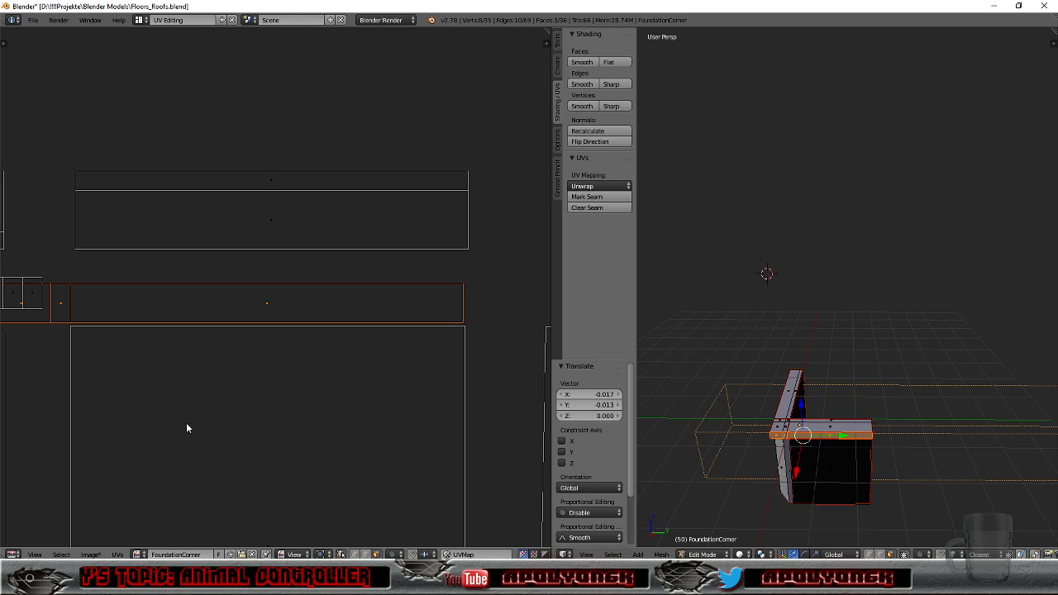
{"action": "key", "text": "g"}
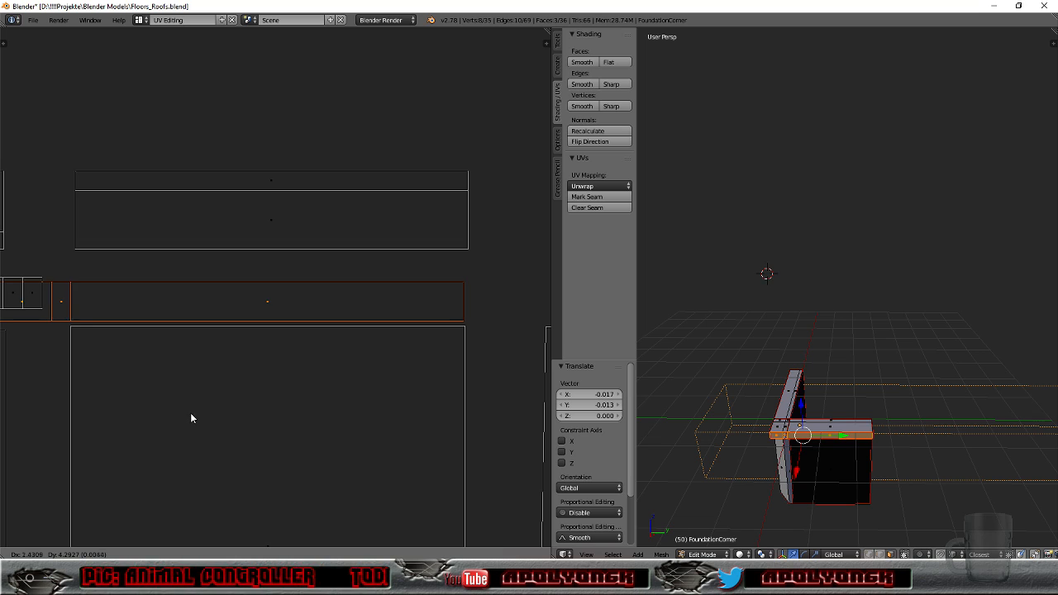
{"action": "left_click", "coordinate": [198, 424]}
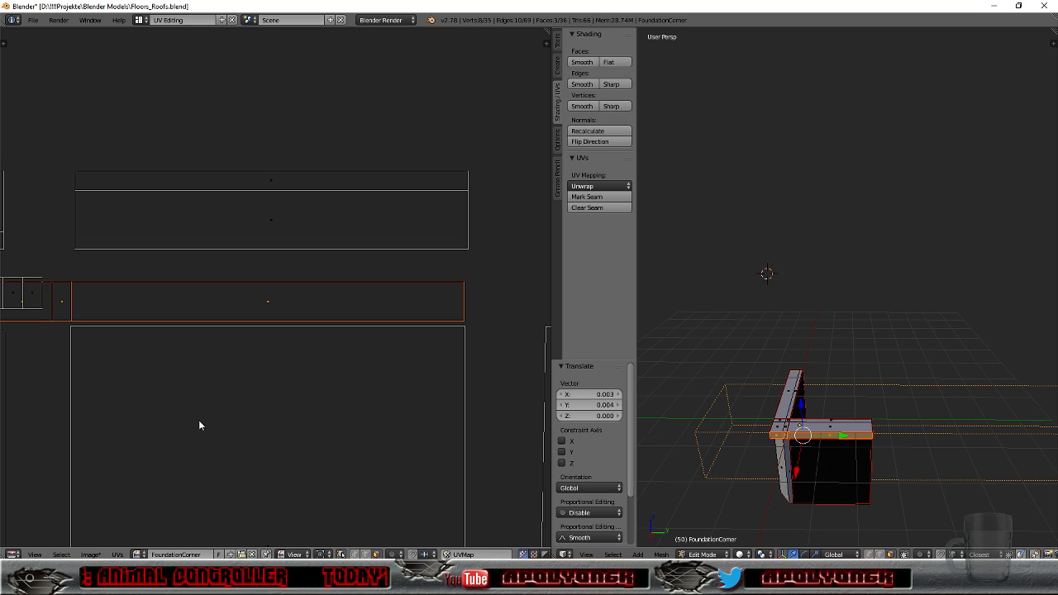
Step: Scale the narrow rim strip above the second square wall island by 1.006 to match the wall island's width
{"action": "key", "text": "s"}
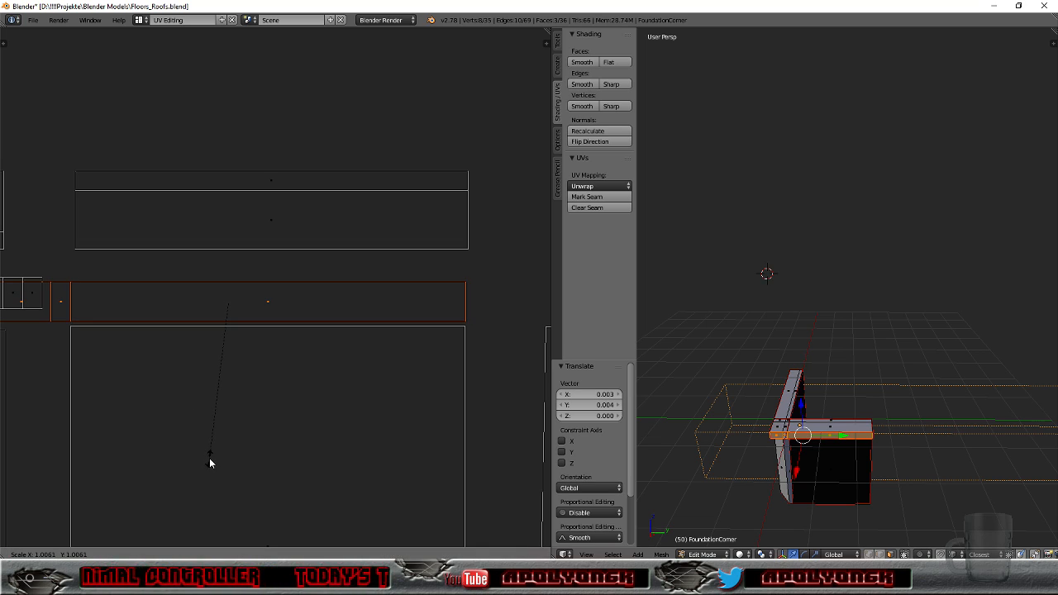
{"action": "left_click", "coordinate": [209, 459]}
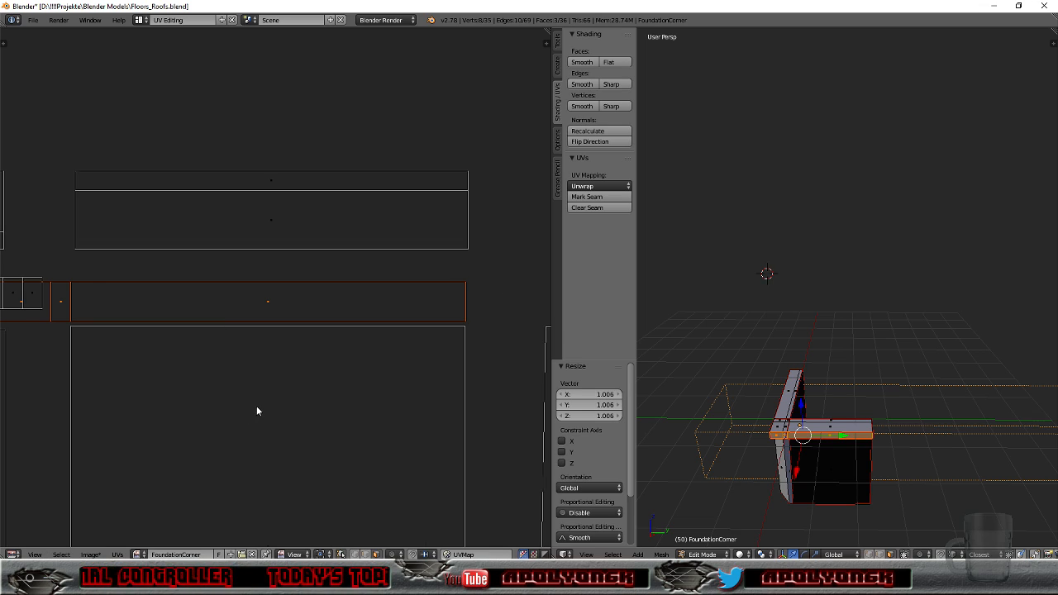
Step: Unwrap the whole narrow strip island above the first square wall island again and move it -3.243 in X and 1.140 in Y
{"action": "scroll", "coordinate": [278, 385], "scroll_direction": "down", "scroll_amount": 5}
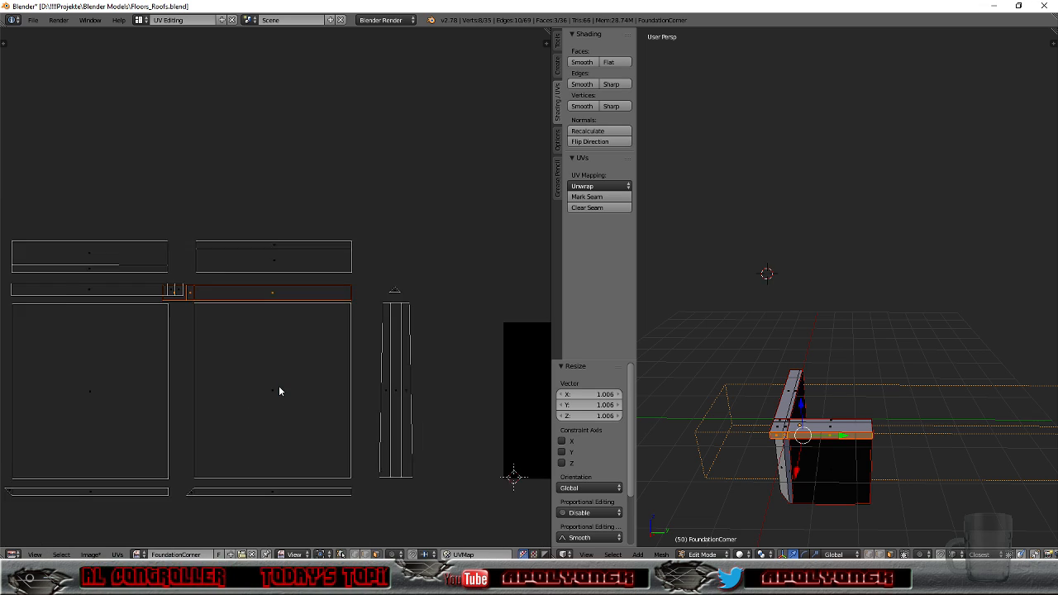
{"action": "right_click", "coordinate": [130, 289]}
{"action": "key", "text": "ctrl+l"}
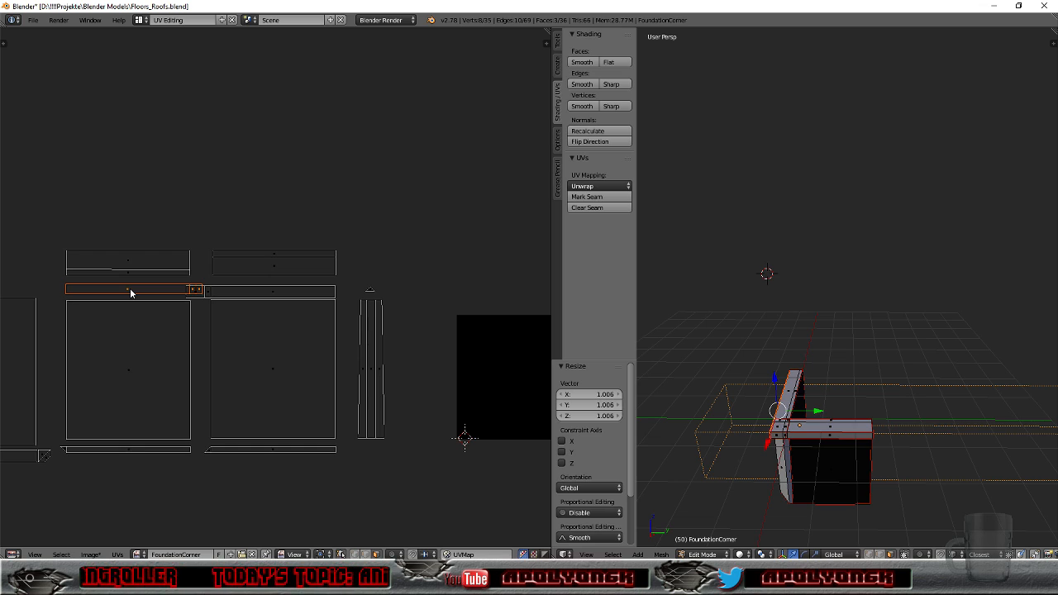
{"action": "left_click", "coordinate": [597, 186]}
{"action": "left_click", "coordinate": [599, 202]}
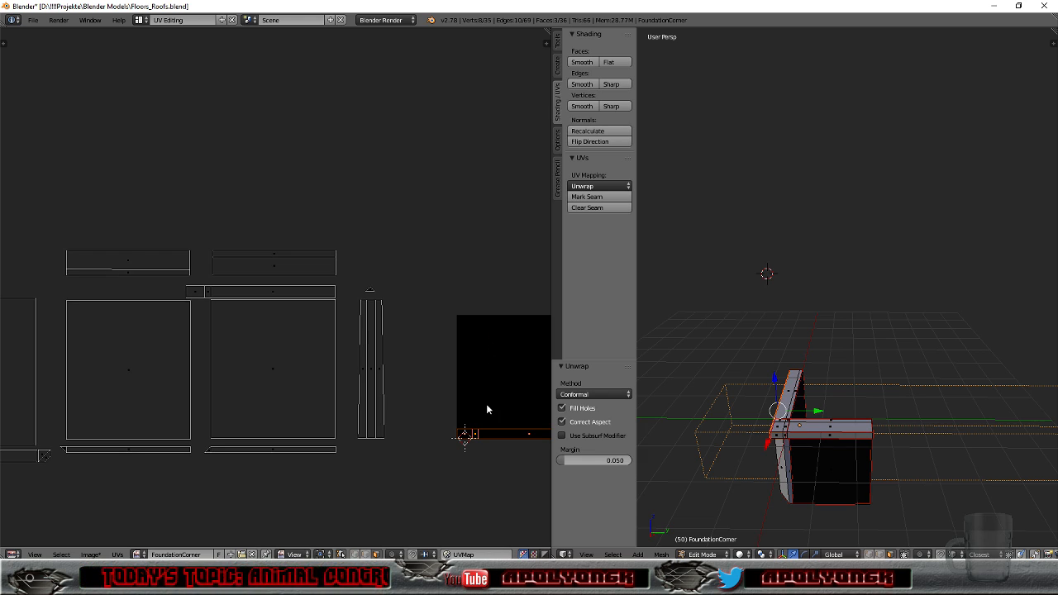
{"action": "key", "text": "g"}
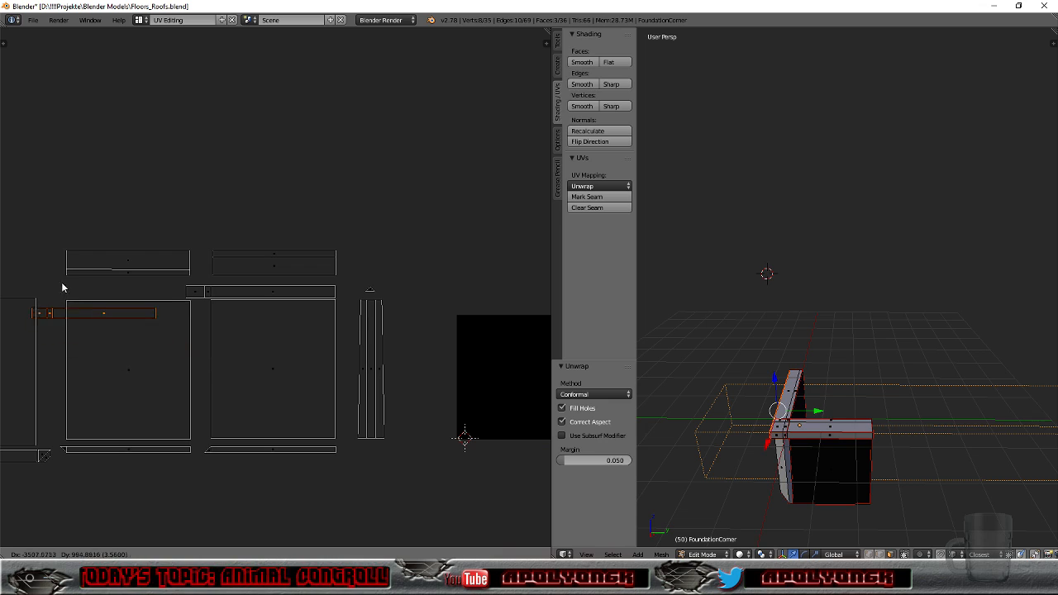
{"action": "left_click", "coordinate": [85, 269]}
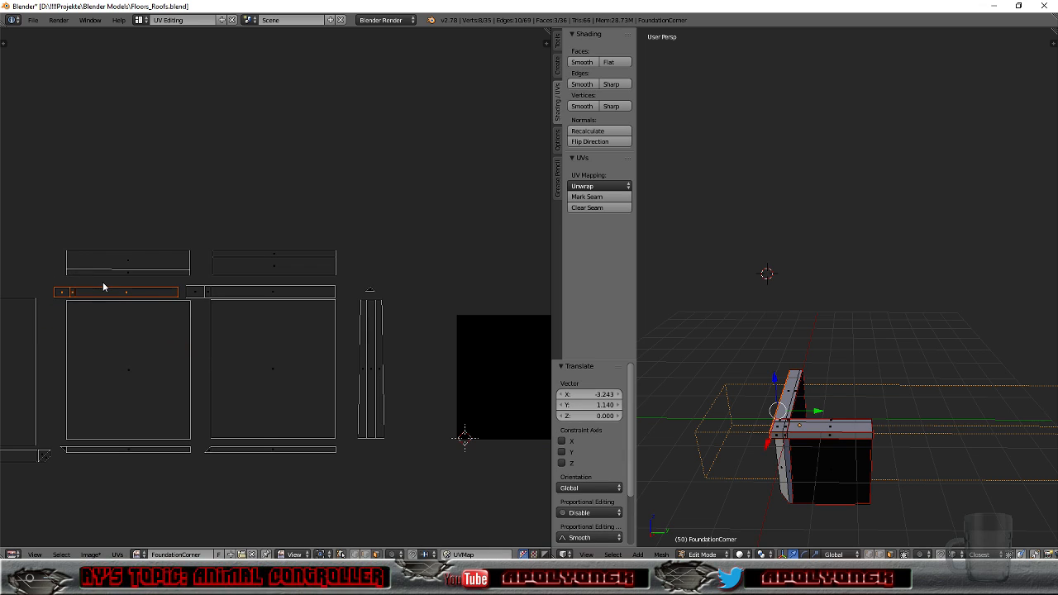
Step: Scale the strip by 1.218, nudge it -0.001 in X and -0.013 in Y, and scale it by 0.988 to match the wall island's width
{"action": "scroll", "coordinate": [104, 287], "scroll_direction": "up", "scroll_amount": 5}
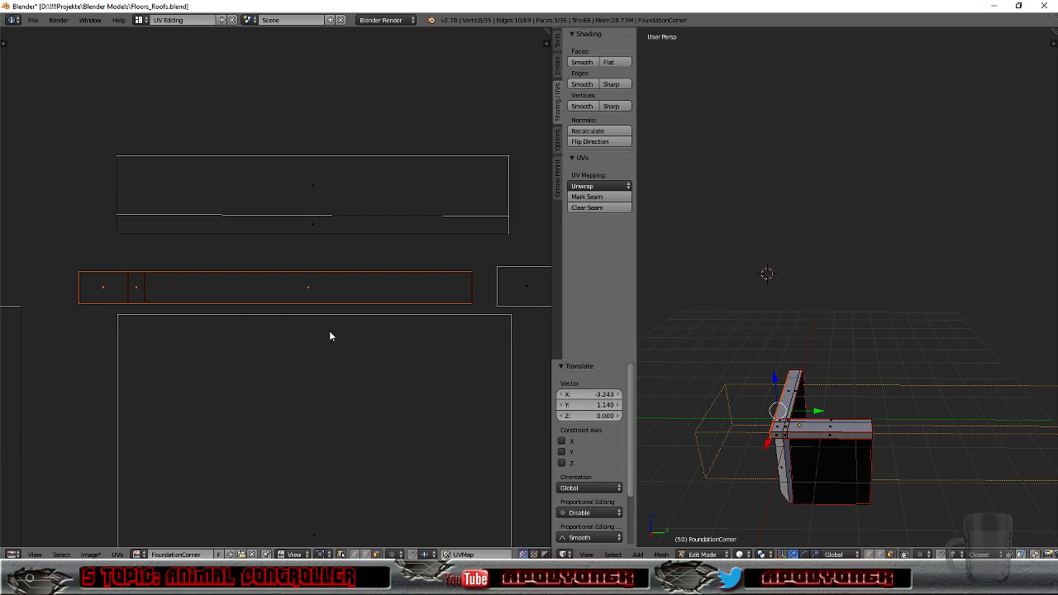
{"action": "key", "text": "s"}
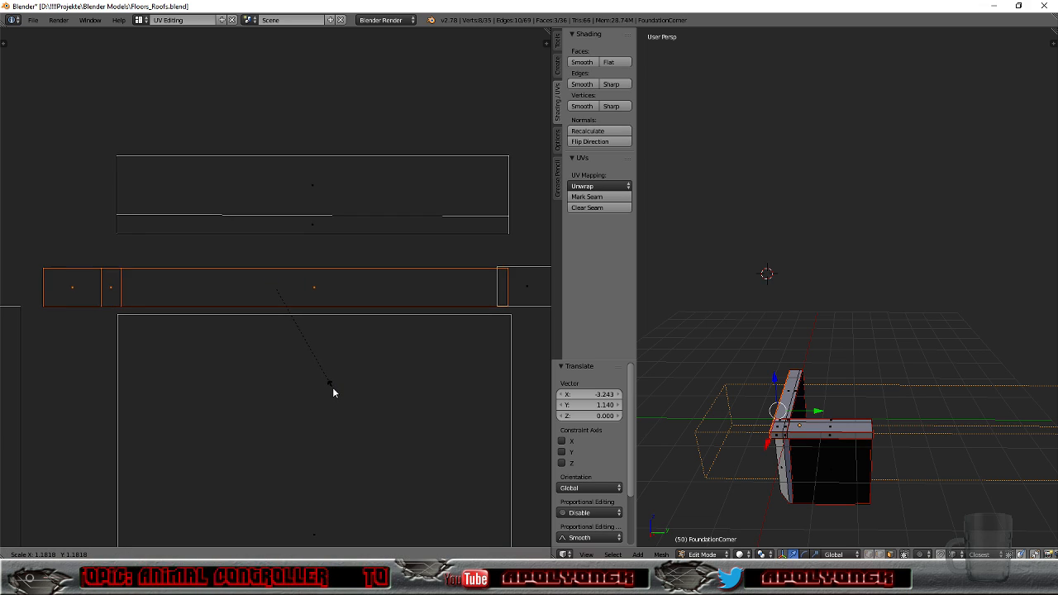
{"action": "left_click", "coordinate": [336, 389]}
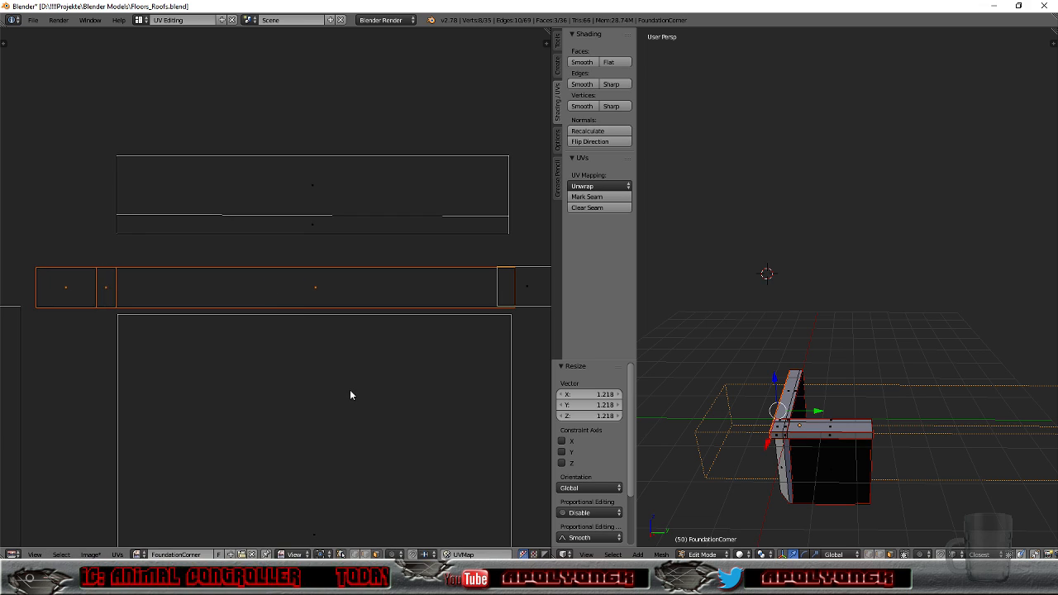
{"action": "key", "text": "g"}
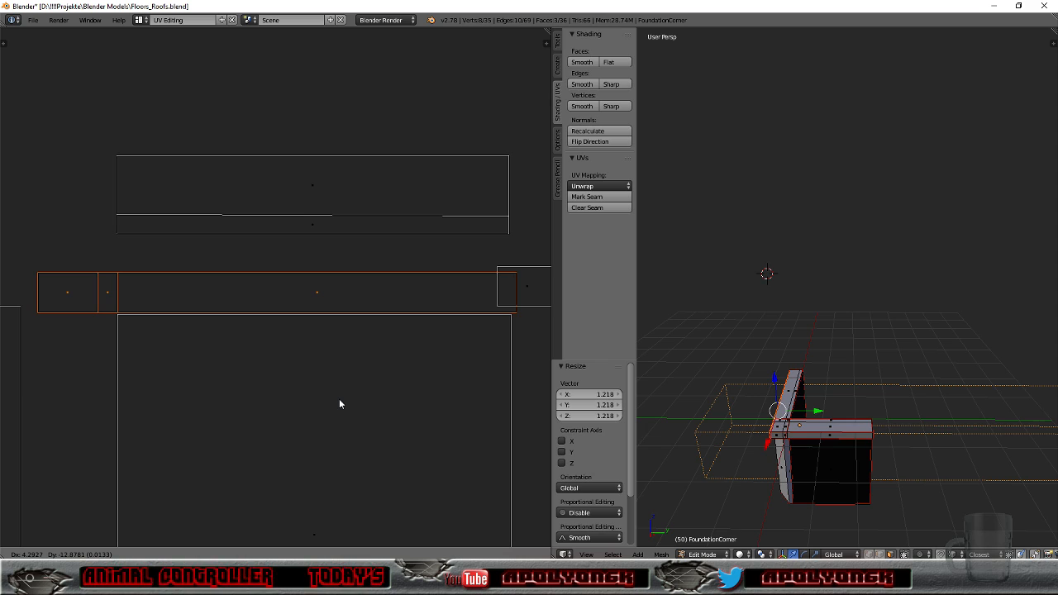
{"action": "left_click", "coordinate": [336, 399]}
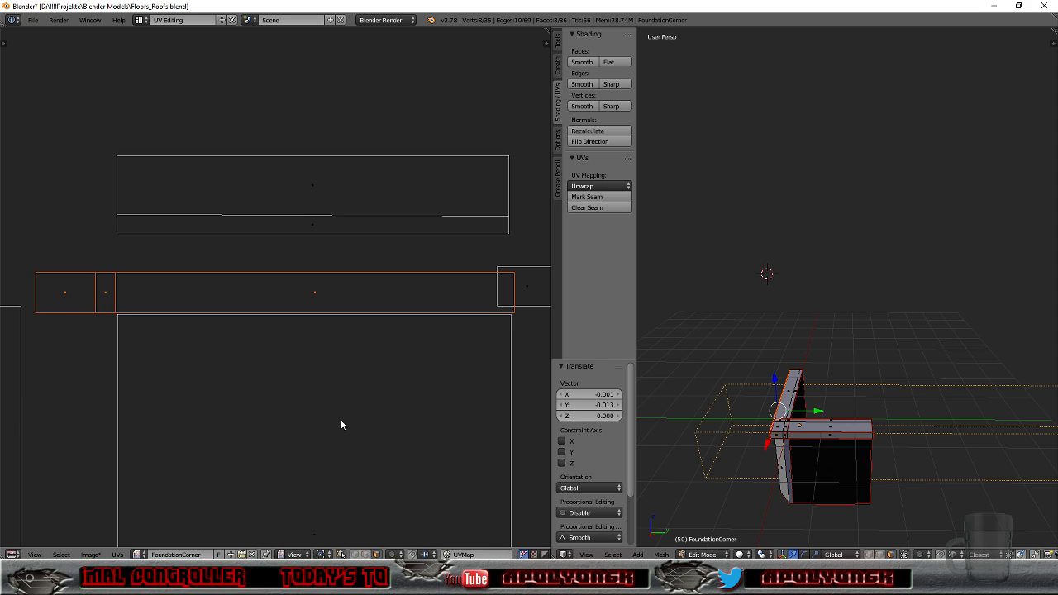
{"action": "key", "text": "s"}
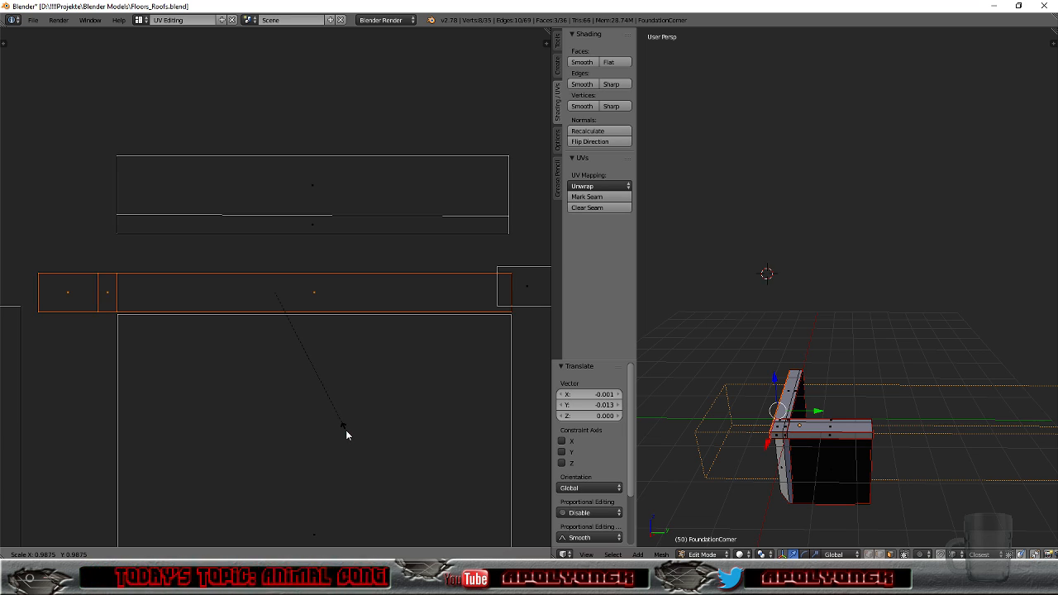
{"action": "left_click", "coordinate": [346, 430]}
Step: Shift the narrow strip -0.070 in X and 0.028 in Y, clear of the neighbouring strip
{"action": "scroll", "coordinate": [323, 388], "scroll_direction": "down", "scroll_amount": 4}
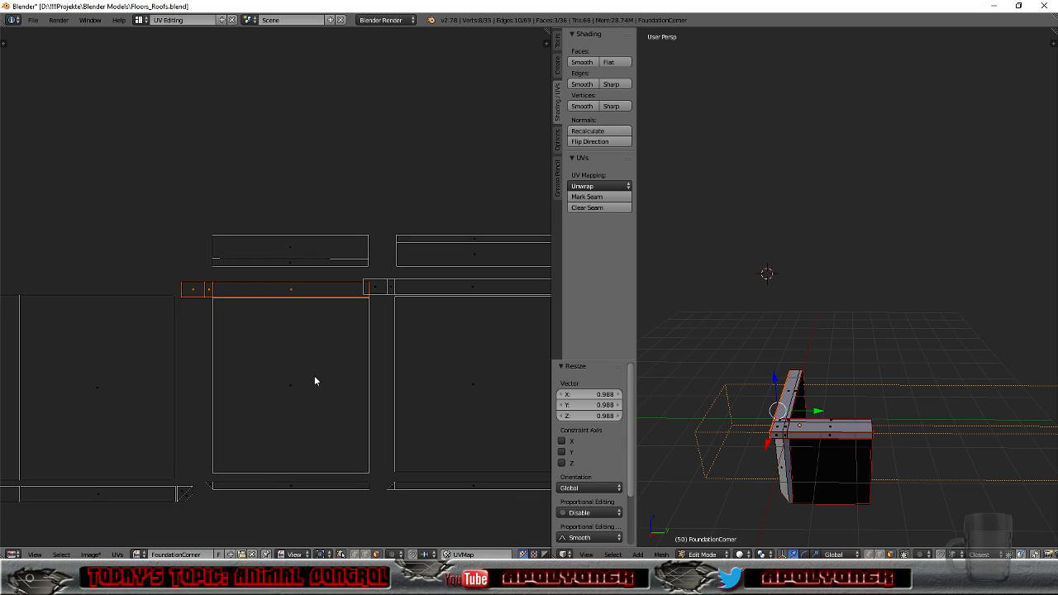
{"action": "key", "text": "g"}
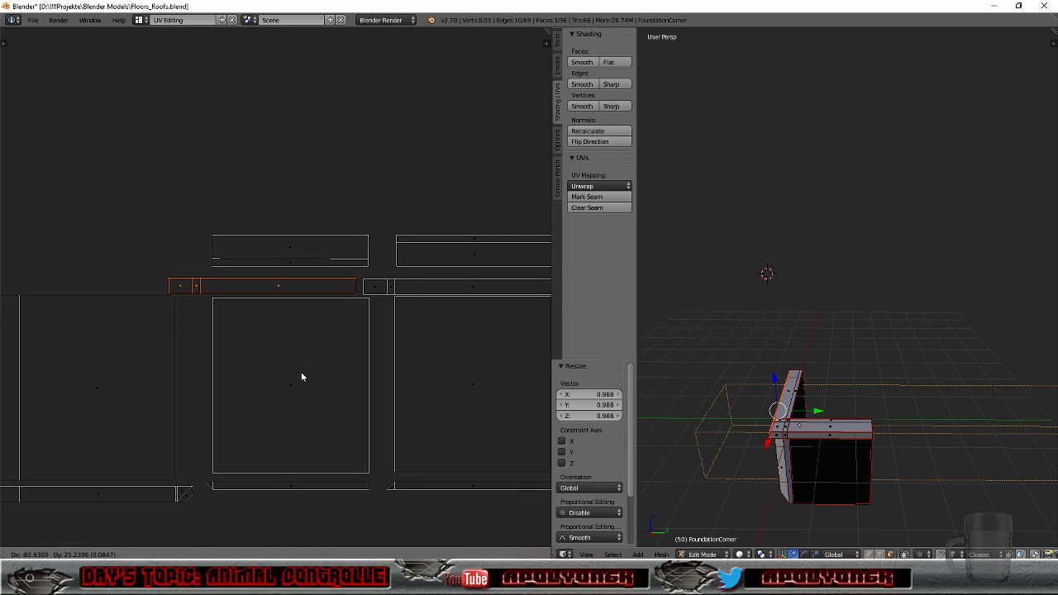
{"action": "left_click", "coordinate": [302, 376]}
Step: Select the seam-bounded faces on top of the corner where the two walls meet and unwrap them
{"action": "scroll", "coordinate": [354, 380], "scroll_direction": "down", "scroll_amount": 5}
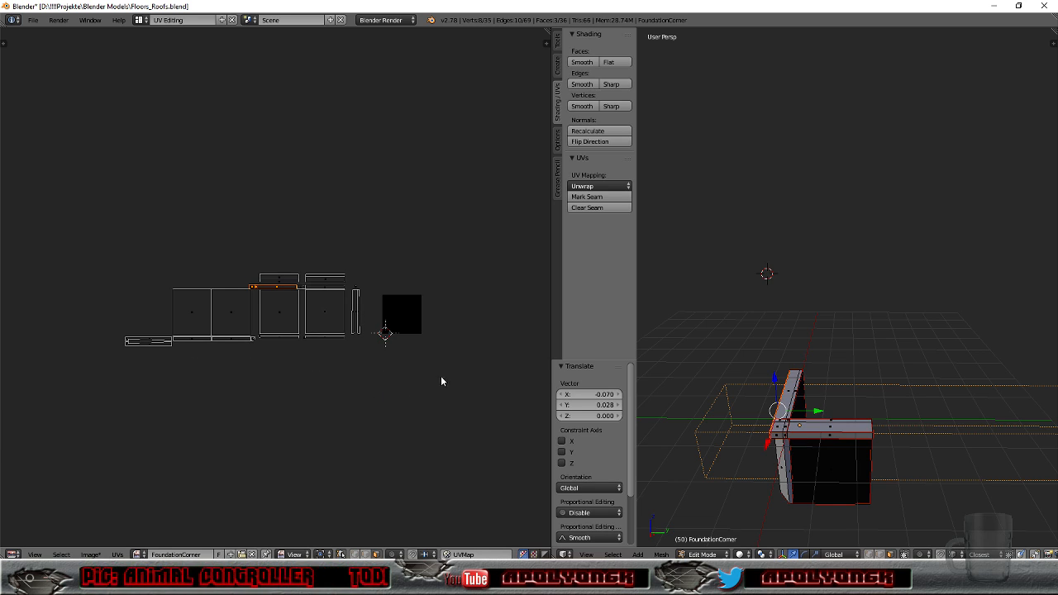
{"action": "scroll", "coordinate": [445, 377], "scroll_direction": "up", "scroll_amount": 3}
{"action": "middle_click_drag", "start_coordinate": [774, 511], "coordinate": [794, 496]}
{"action": "right_click", "coordinate": [826, 420]}
{"action": "right_click", "coordinate": [818, 422]}
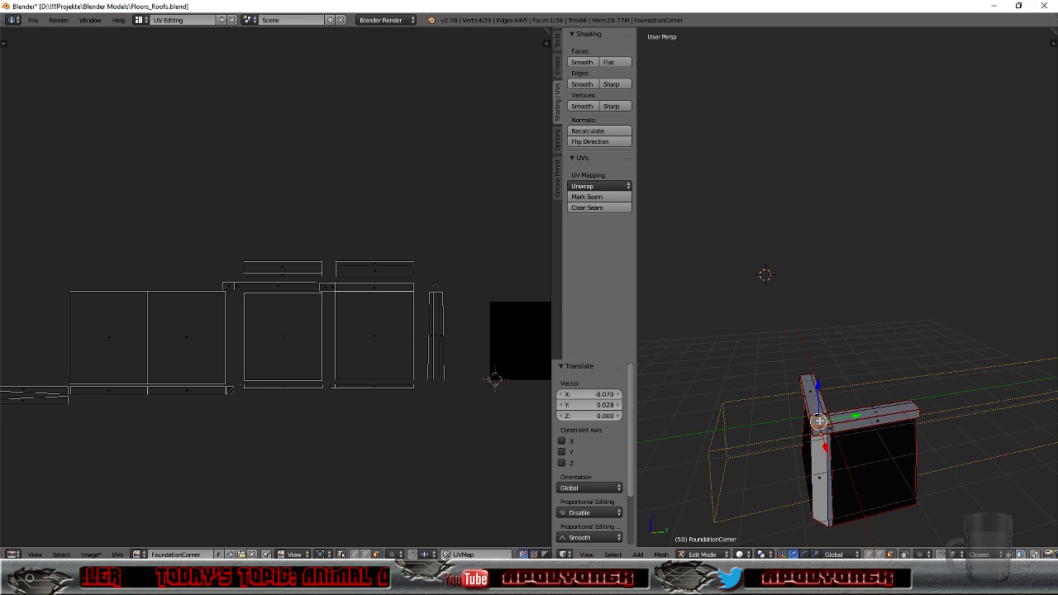
{"action": "key", "text": "l"}
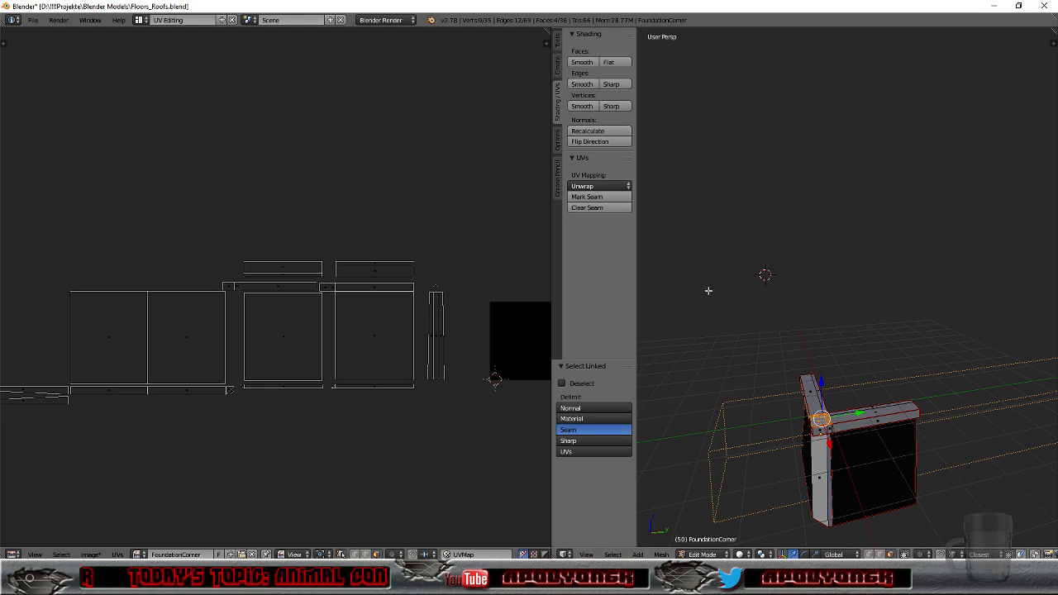
{"action": "left_click", "coordinate": [610, 186]}
{"action": "left_click", "coordinate": [607, 201]}
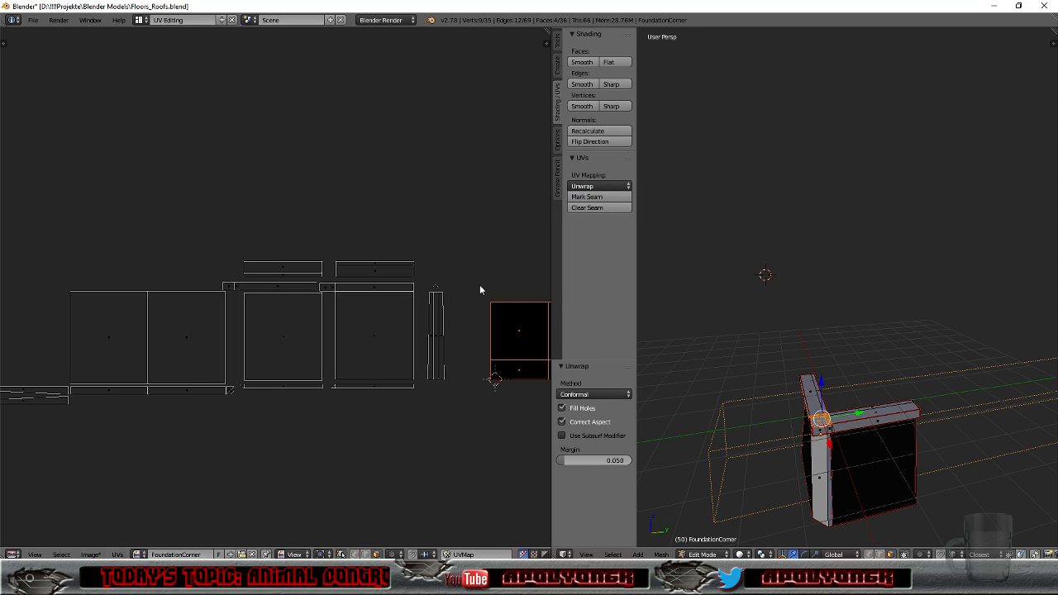
Step: Move the small triangular UV face above the tall narrow island 0.014 in X and 0.014 in Y
{"action": "right_click", "coordinate": [494, 218]}
{"action": "key", "text": "g"}
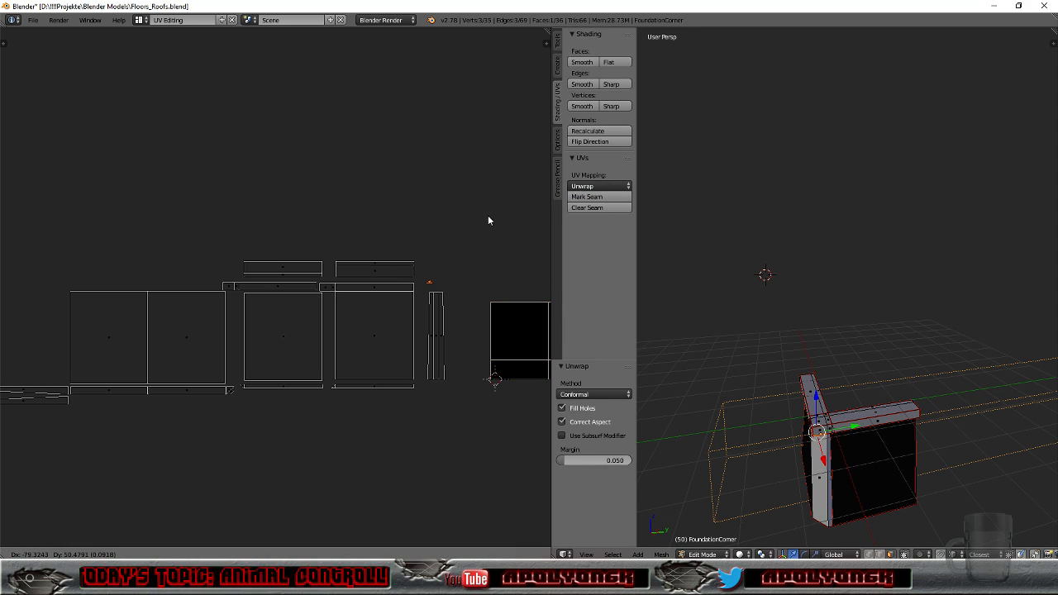
{"action": "left_click", "coordinate": [494, 219]}
Step: Select the whole unwrapped square corner island and move it -3.667 in X and 1.360 in Y, above the wall islands
{"action": "right_click", "coordinate": [526, 329]}
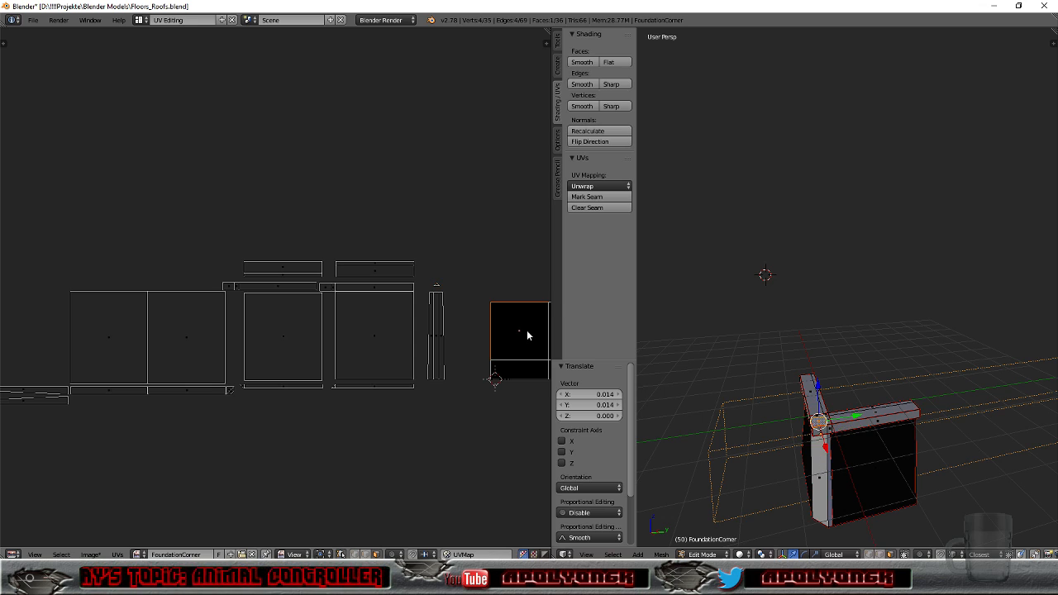
{"action": "key", "text": "l"}
{"action": "key", "text": "KP_Decimal"}
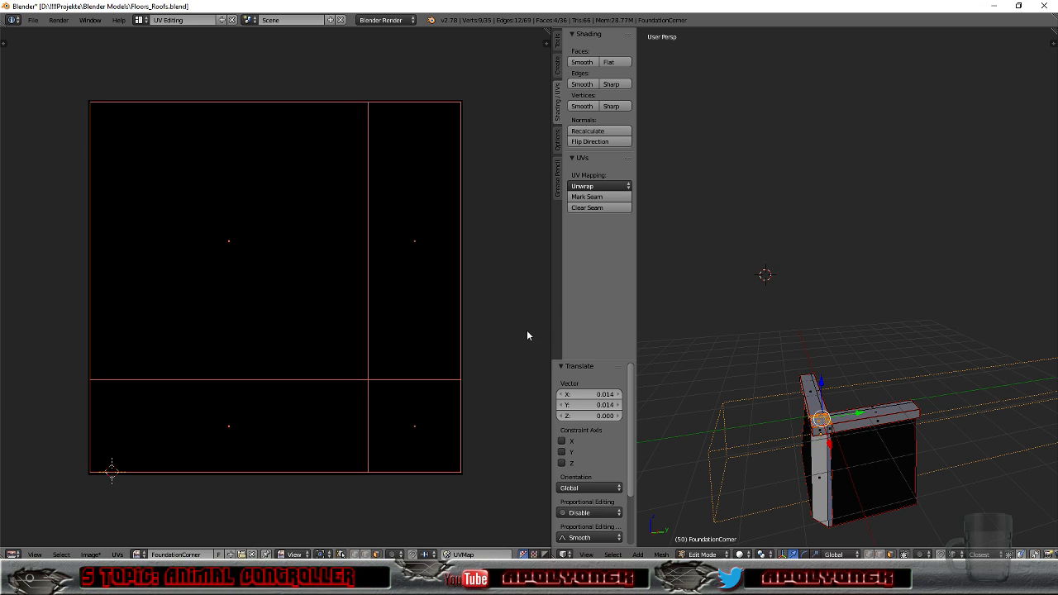
{"action": "scroll", "coordinate": [445, 299], "scroll_direction": "down", "scroll_amount": 9}
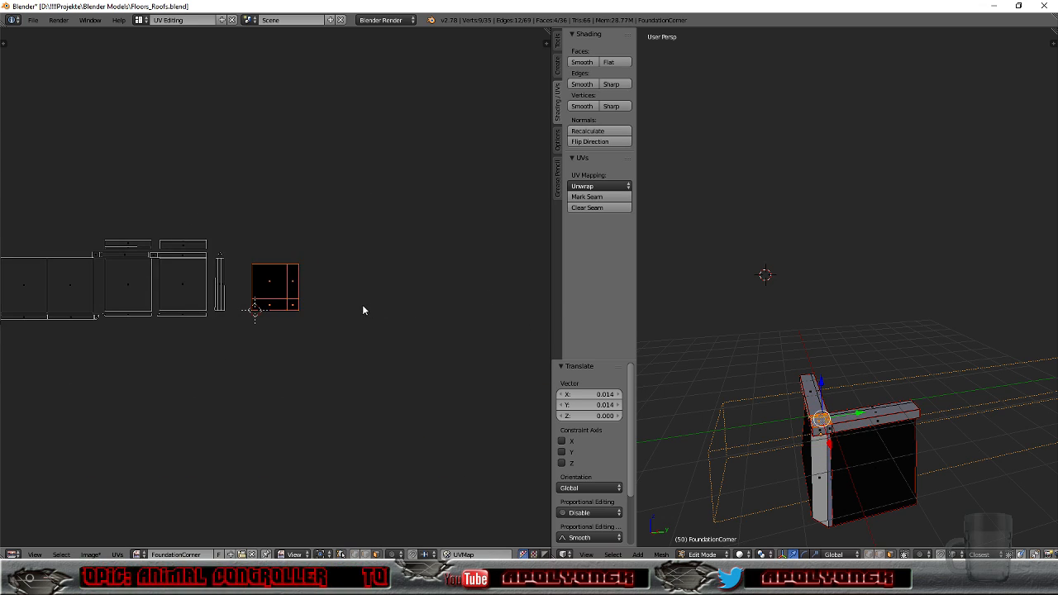
{"action": "scroll", "coordinate": [308, 327], "scroll_direction": "up", "scroll_amount": 1}
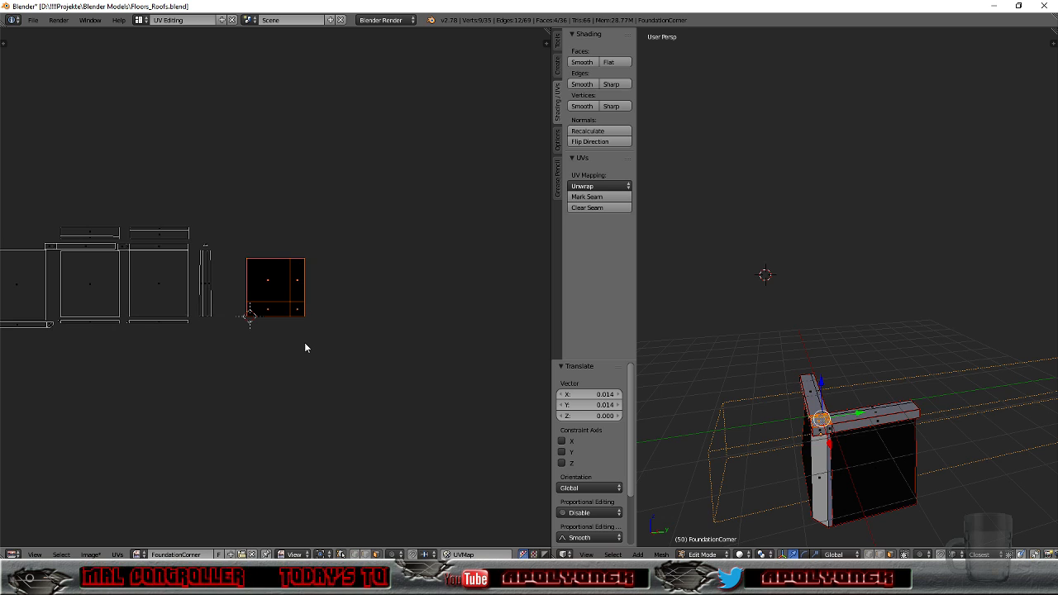
{"action": "middle_click_drag", "start_coordinate": [290, 358], "coordinate": [418, 395]}
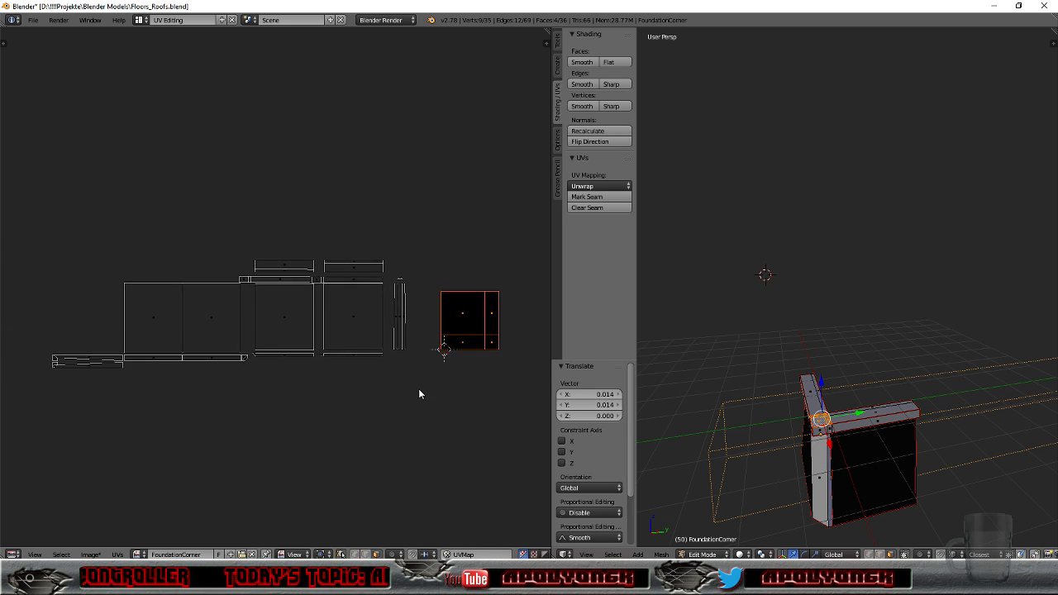
{"action": "scroll", "coordinate": [430, 405], "scroll_direction": "up", "scroll_amount": 2}
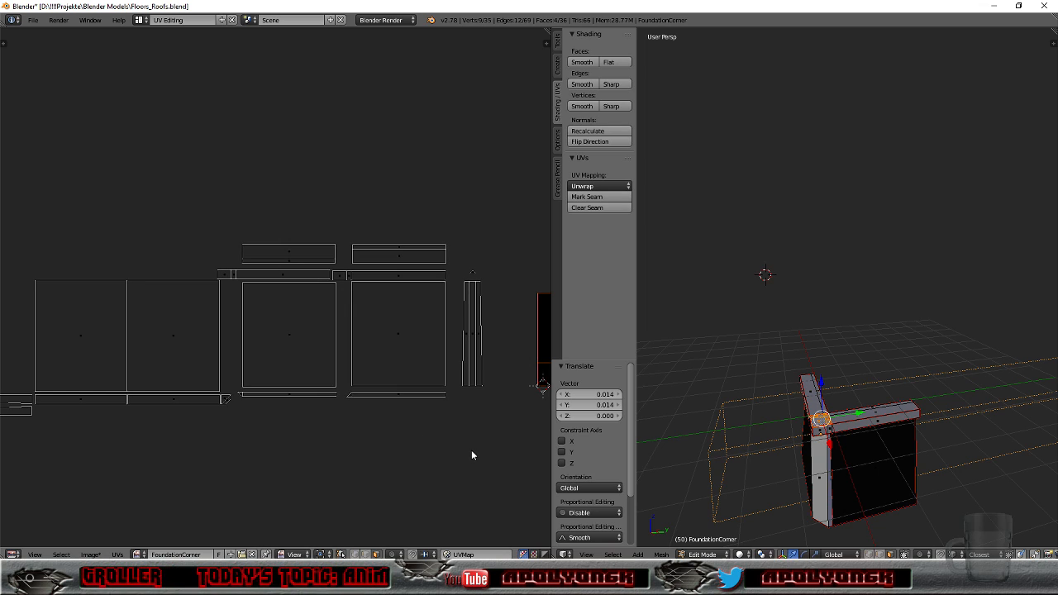
{"action": "key", "text": "g"}
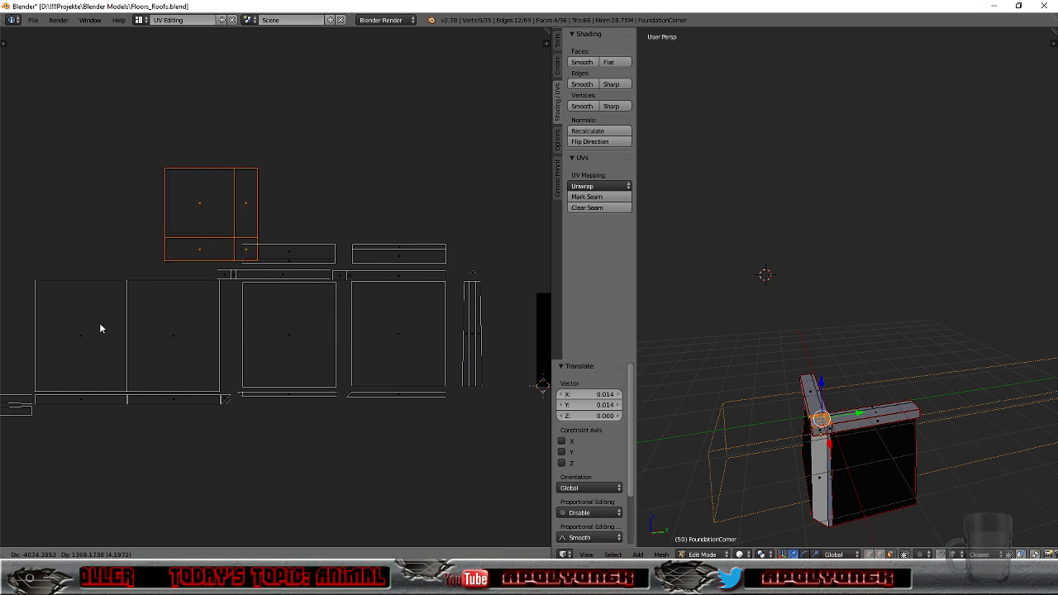
{"action": "left_click", "coordinate": [129, 325]}
Step: Scale the square corner island by 0.177, move it -0.149 in X and -0.505 in Y above the strip's small end faces, and scale it by 1.136
{"action": "scroll", "coordinate": [166, 321], "scroll_direction": "up", "scroll_amount": 4}
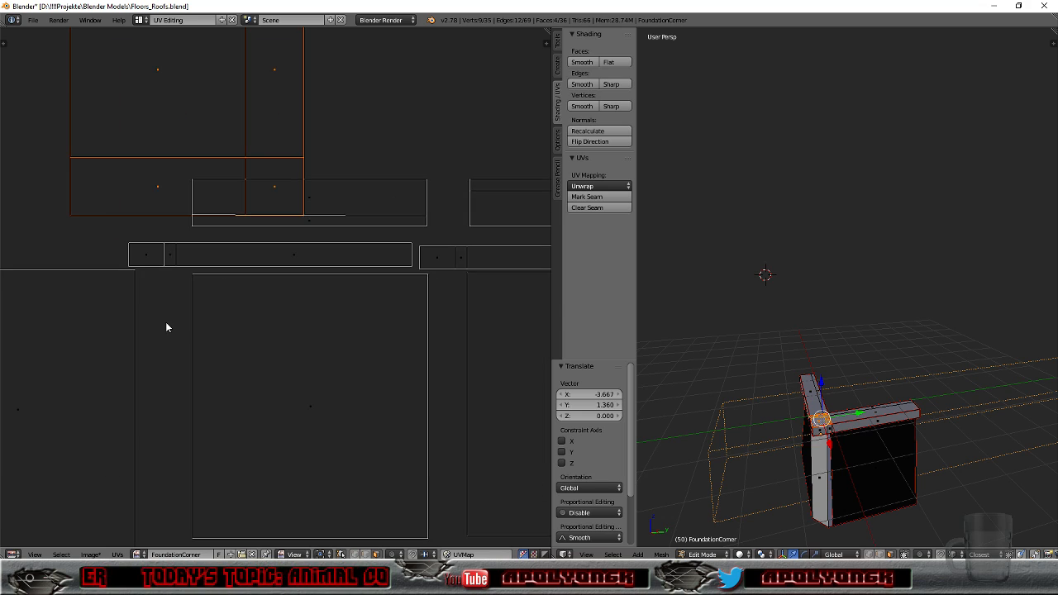
{"action": "middle_click_drag", "start_coordinate": [166, 310], "coordinate": [276, 418]}
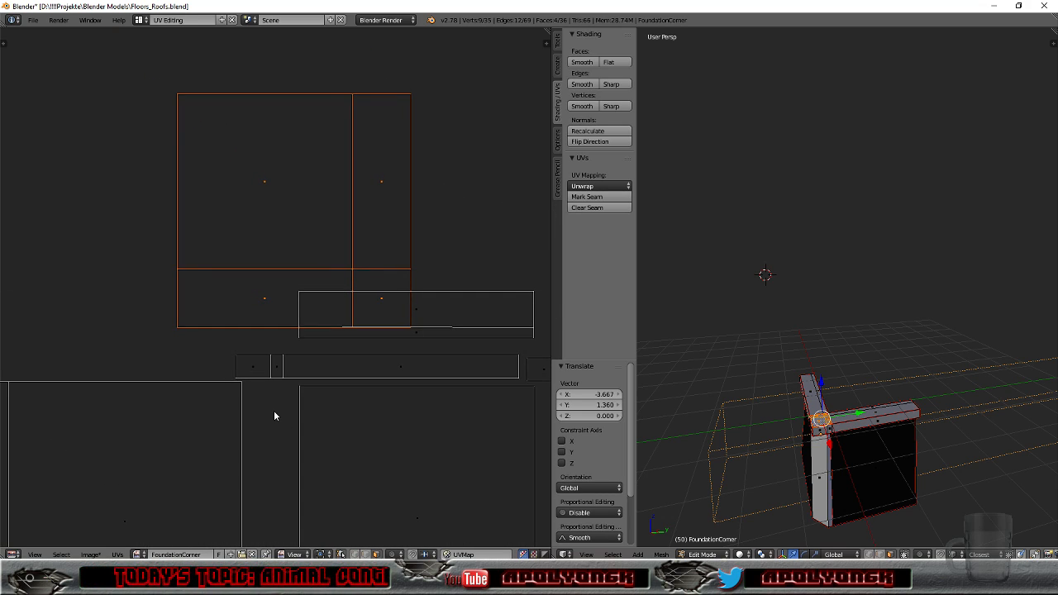
{"action": "key", "text": "s"}
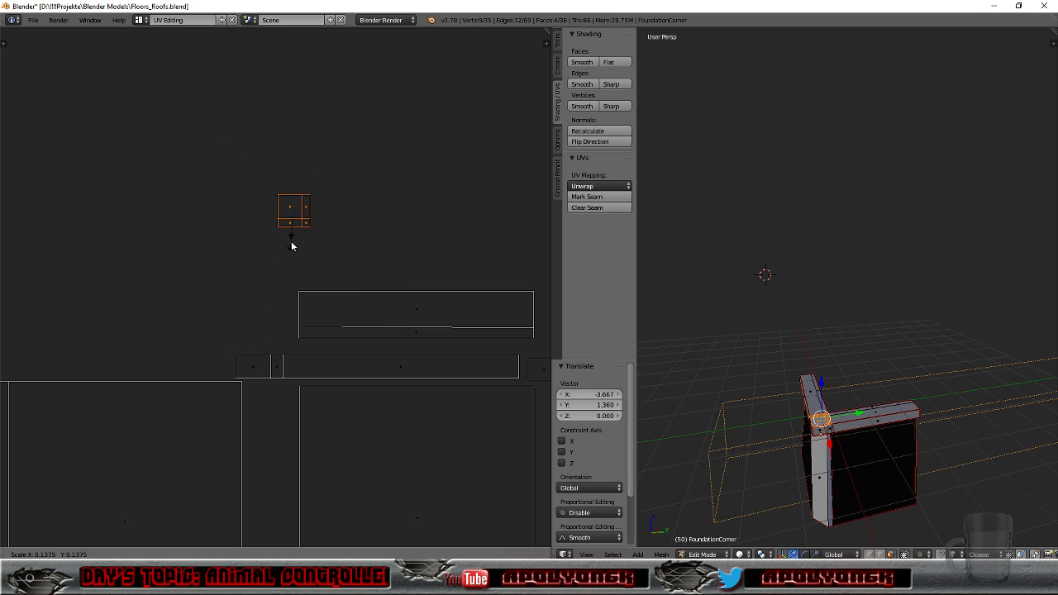
{"action": "left_click", "coordinate": [289, 255]}
{"action": "key", "text": "g"}
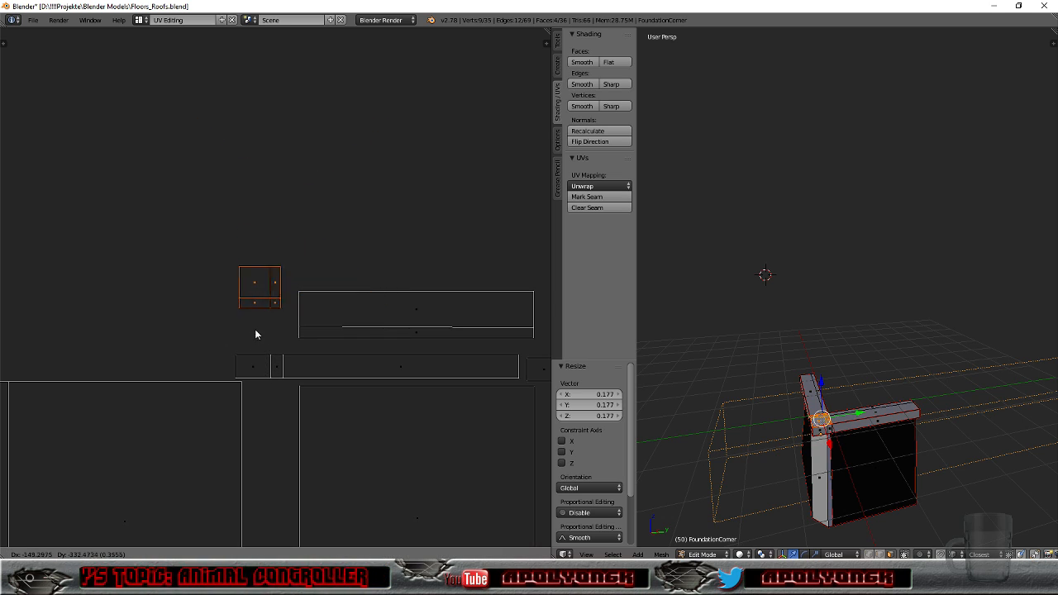
{"action": "left_click", "coordinate": [254, 374]}
{"action": "key", "text": "s"}
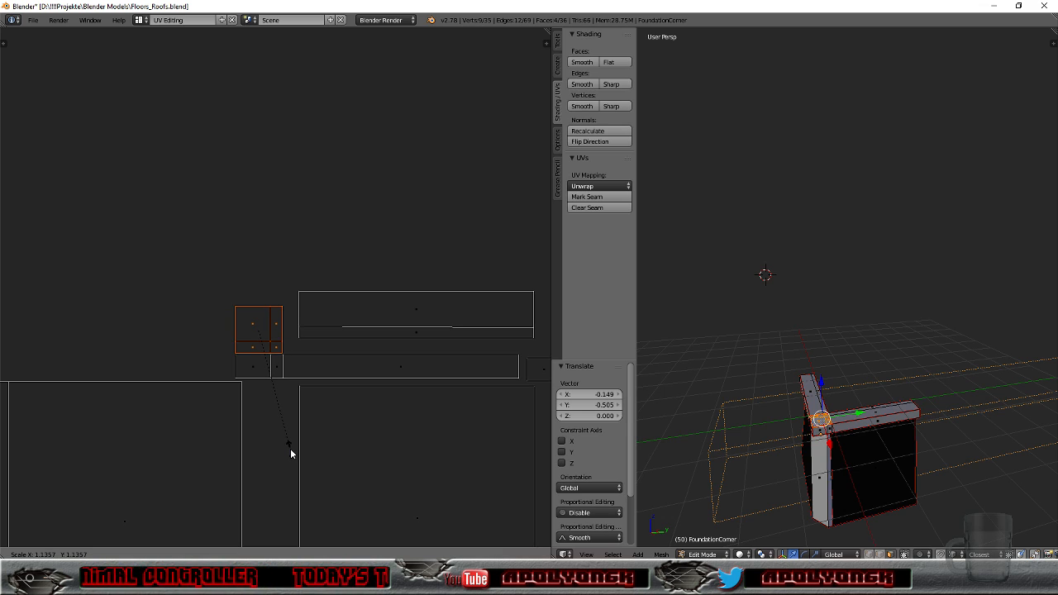
{"action": "left_click", "coordinate": [290, 452]}
Step: Scale the square corner island by 1.007 and move it 0.002 in X and 0.063 in Y, aligning it above the strip's small end faces
{"action": "scroll", "coordinate": [289, 482], "scroll_direction": "up", "scroll_amount": 3}
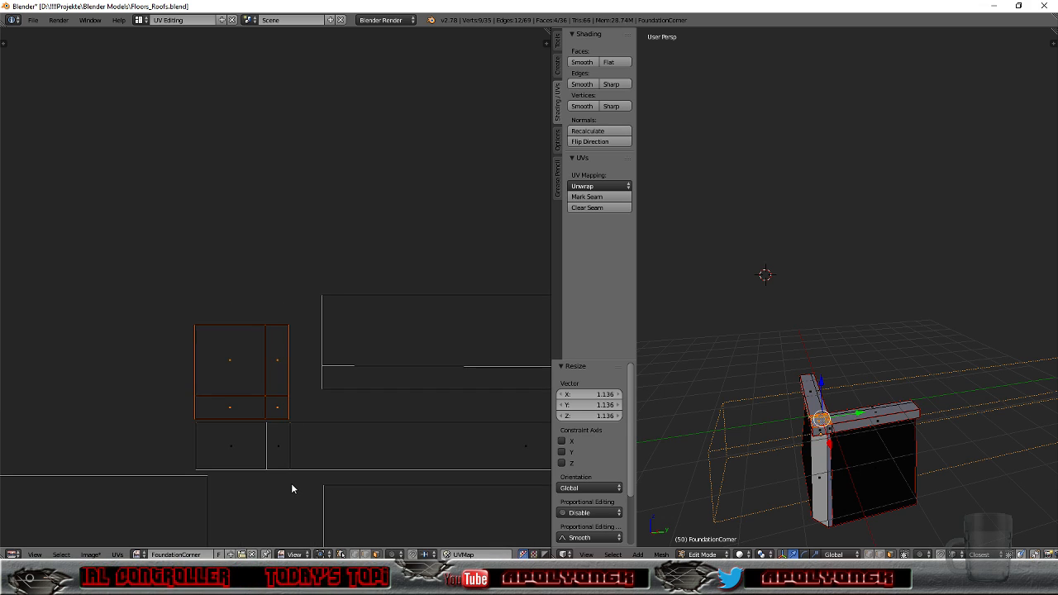
{"action": "middle_click_drag", "start_coordinate": [282, 520], "coordinate": [309, 405]}
{"action": "scroll", "coordinate": [306, 396], "scroll_direction": "up", "scroll_amount": 2}
{"action": "scroll", "coordinate": [306, 395], "scroll_direction": "up", "scroll_amount": 1}
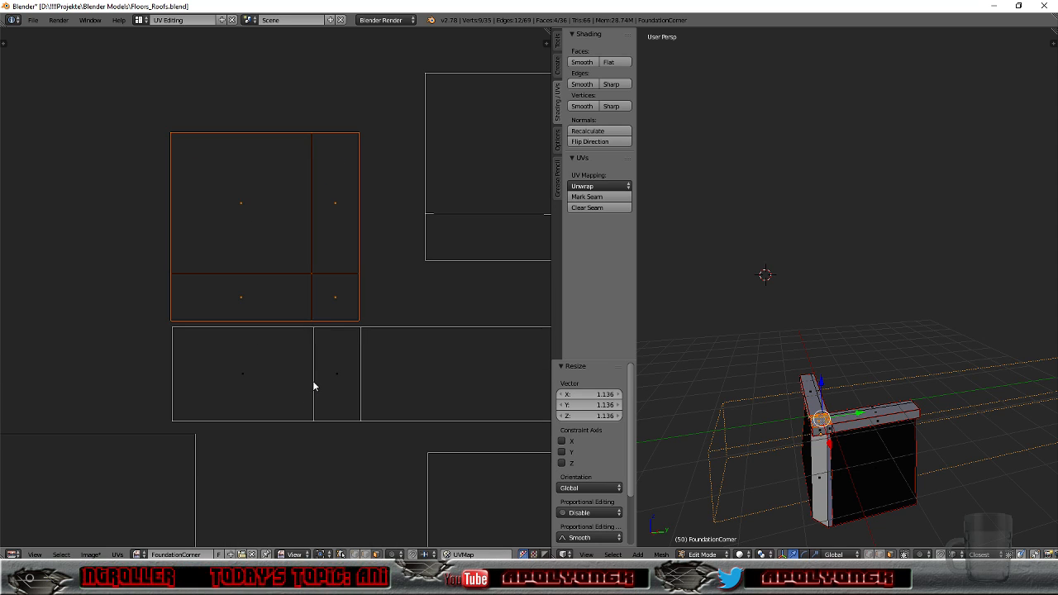
{"action": "key", "text": "s"}
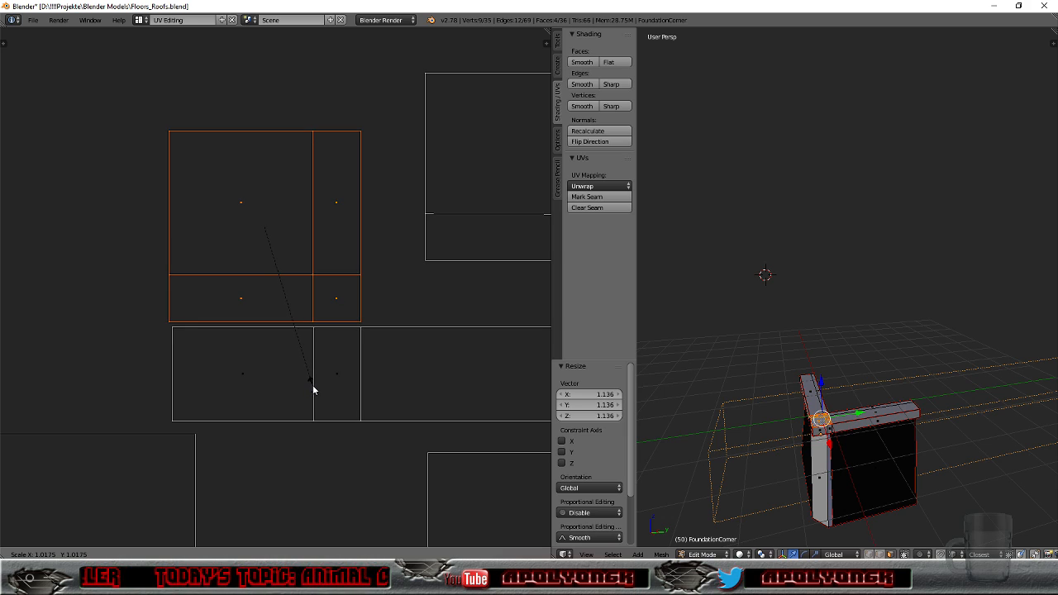
{"action": "left_click", "coordinate": [311, 386]}
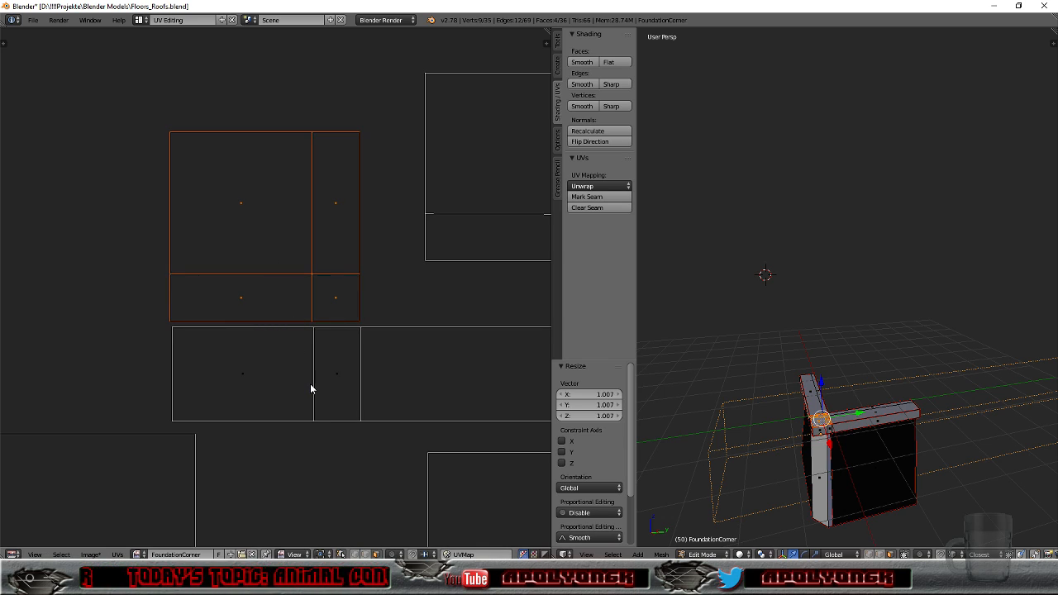
{"action": "key", "text": "g"}
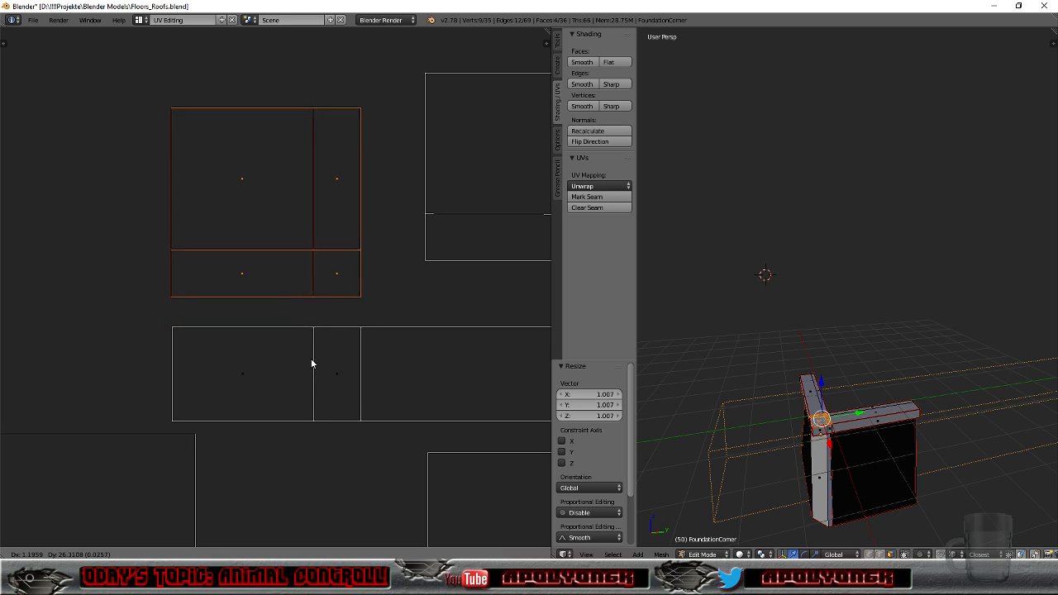
{"action": "left_click", "coordinate": [312, 324]}
Step: Select the whole tall narrow island of the vertical corner faces between the two walls and unwrap it again
{"action": "scroll", "coordinate": [334, 362], "scroll_direction": "down", "scroll_amount": 7}
{"action": "scroll", "coordinate": [333, 362], "scroll_direction": "down", "scroll_amount": 6}
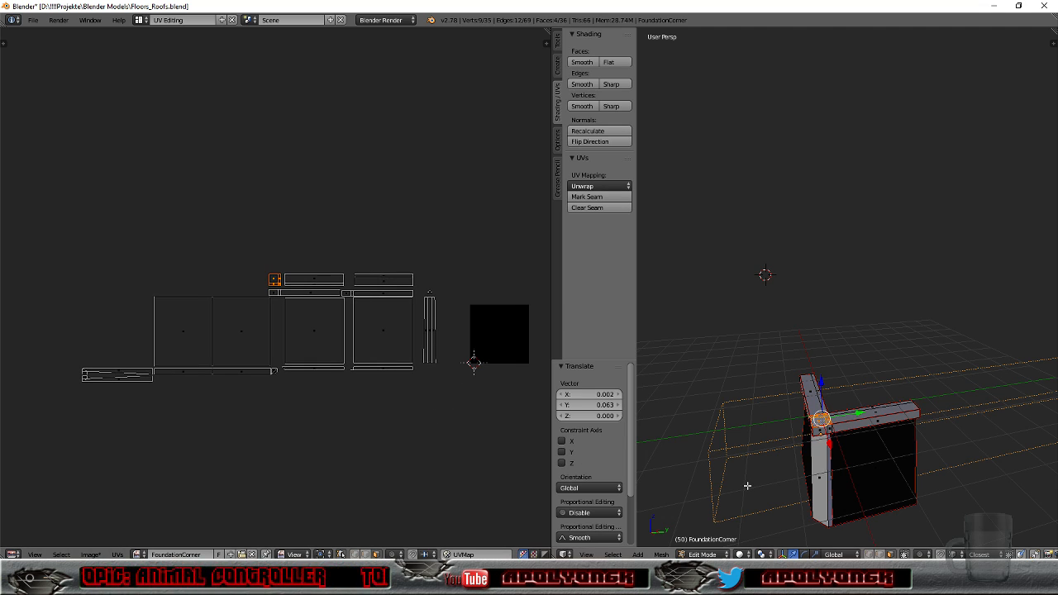
{"action": "middle_click_drag", "start_coordinate": [747, 486], "coordinate": [739, 445]}
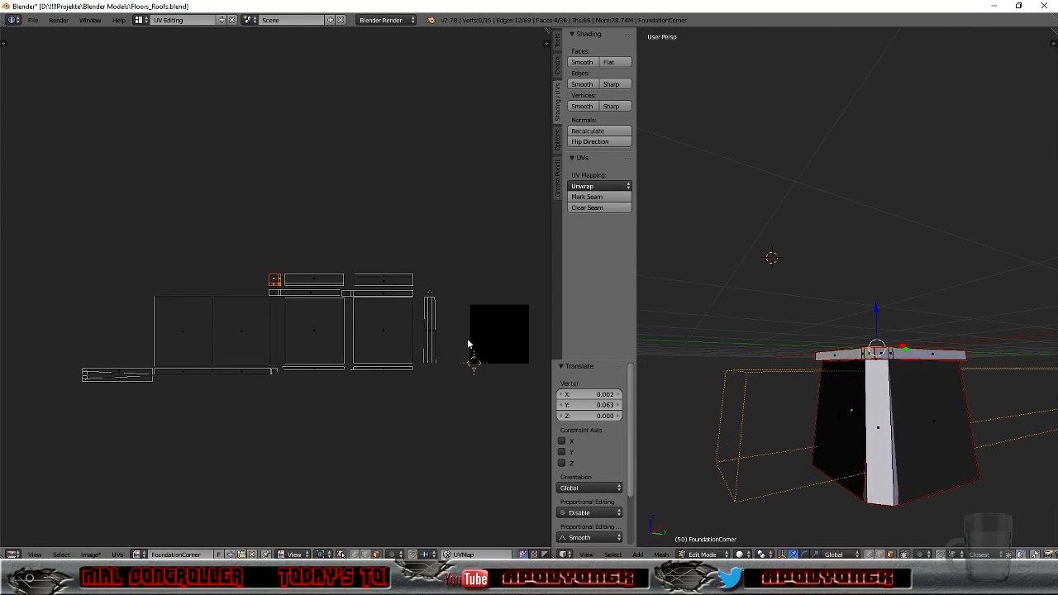
{"action": "right_click", "coordinate": [429, 336]}
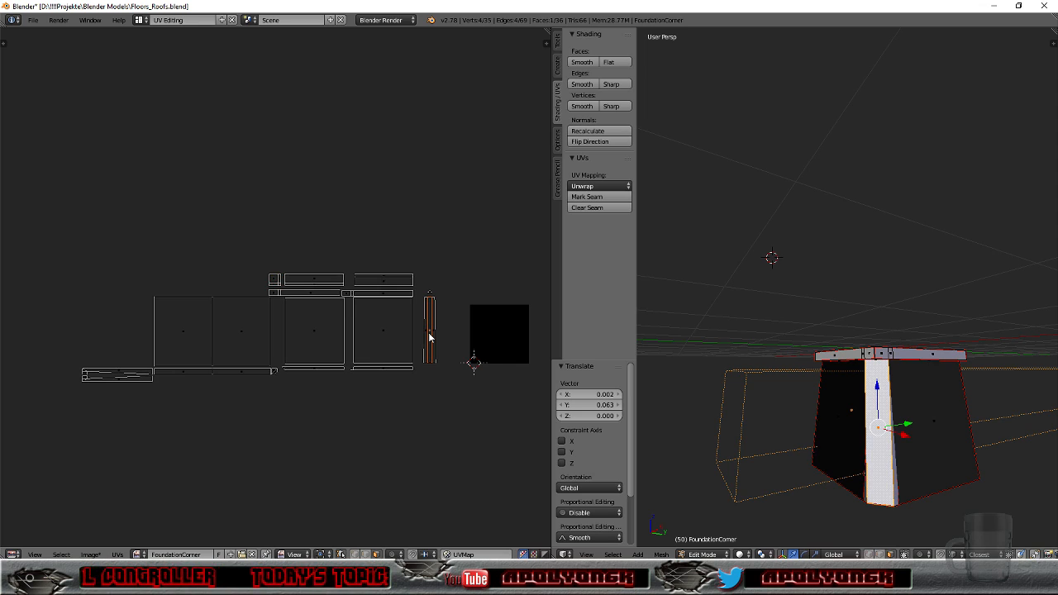
{"action": "key", "text": "ctrl+l"}
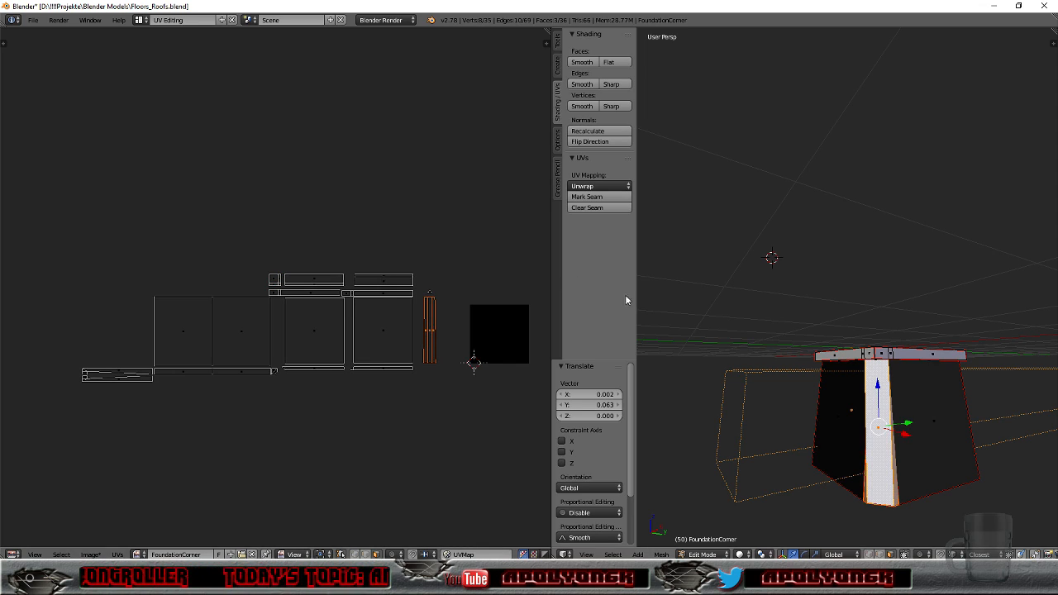
{"action": "left_click", "coordinate": [596, 187]}
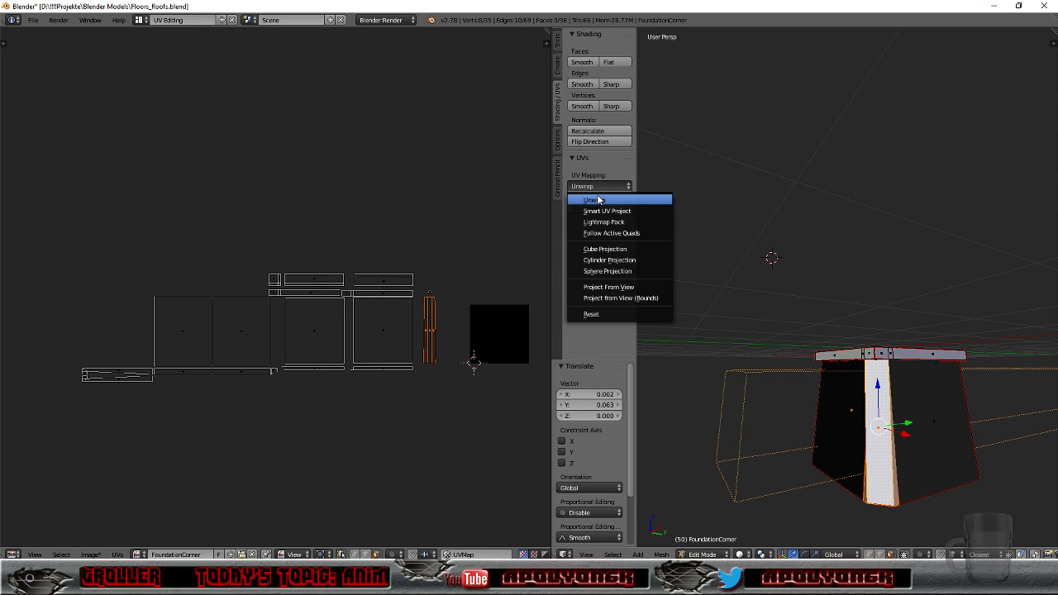
{"action": "left_click", "coordinate": [594, 200]}
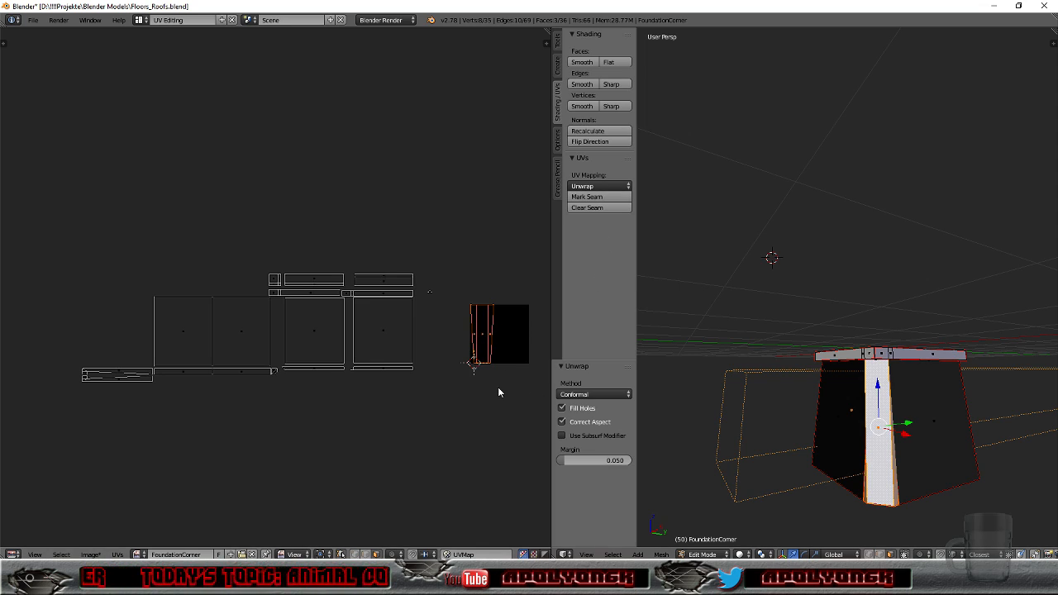
Step: Rotate the unwrapped vertical corner island by 90° and move it 0.283 in X and 0.800 in Y, above the texture square
{"action": "scroll", "coordinate": [505, 389], "scroll_direction": "up", "scroll_amount": 1}
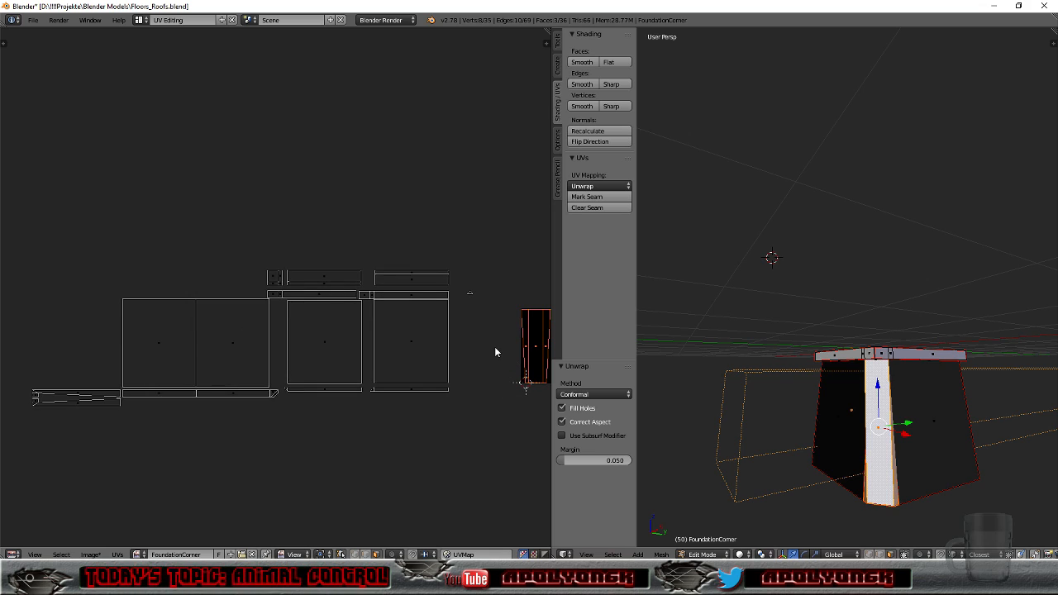
{"action": "scroll", "coordinate": [495, 351], "scroll_direction": "down", "scroll_amount": 2}
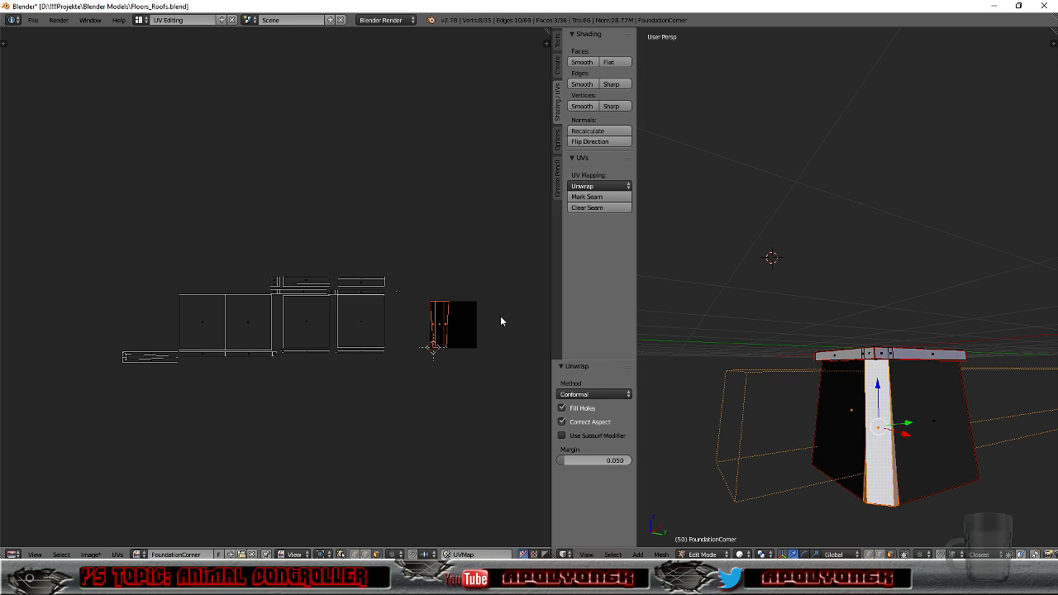
{"action": "type", "text": "r90"}
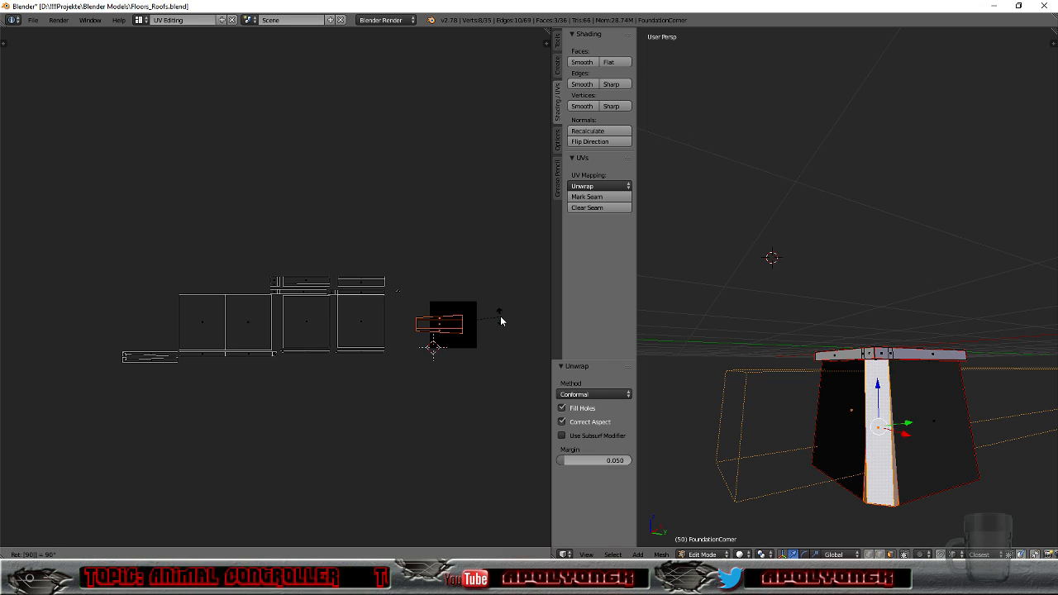
{"action": "key", "text": "Return"}
{"action": "key", "text": "g"}
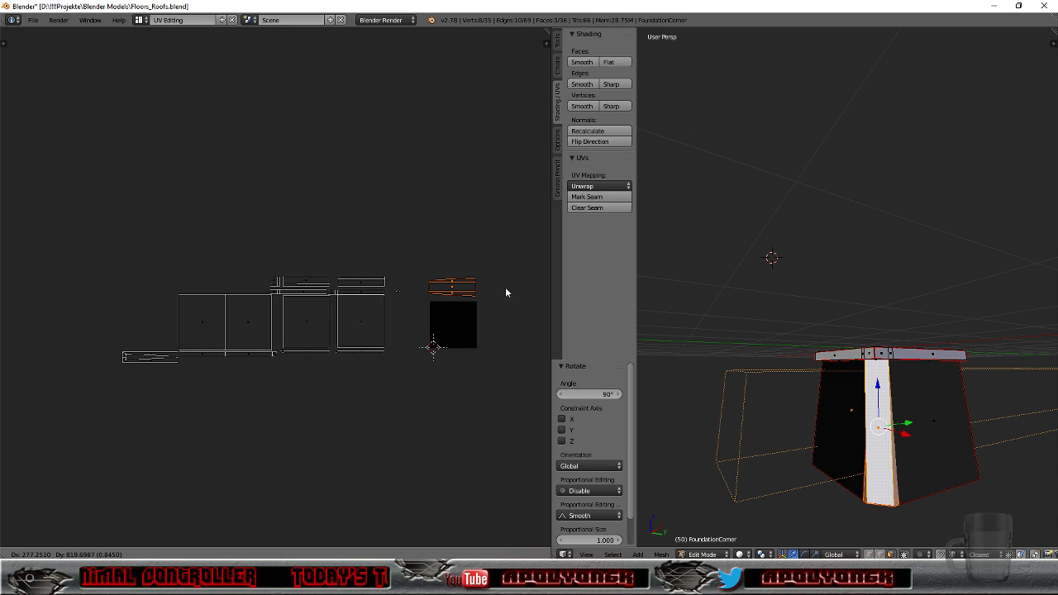
{"action": "left_click", "coordinate": [507, 291]}
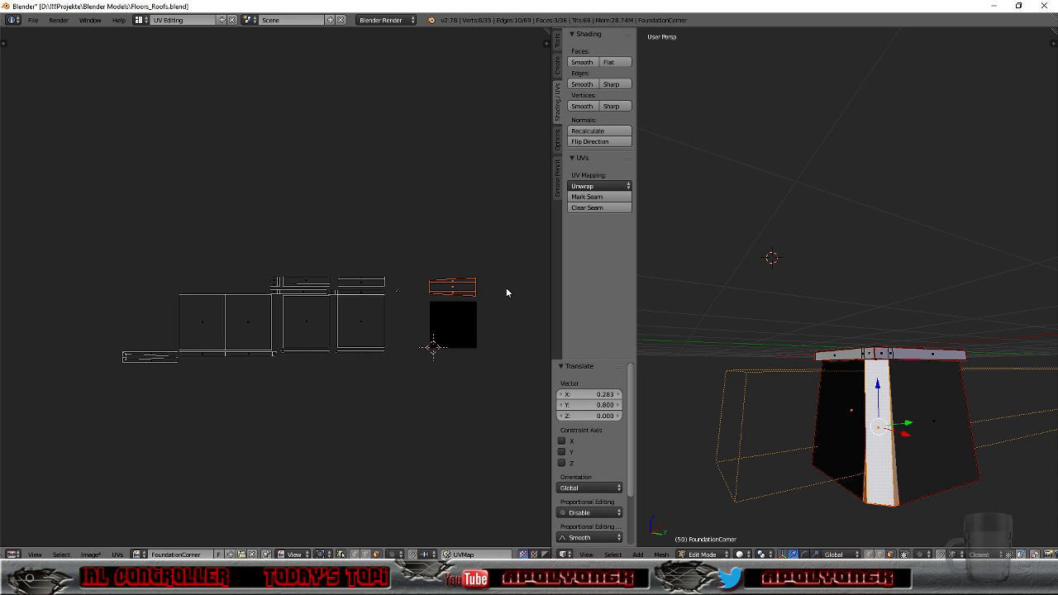
Step: Select the small triangular face under the rim at the top of the vertical corner and unwrap it
{"action": "scroll", "coordinate": [463, 329], "scroll_direction": "up", "scroll_amount": 2}
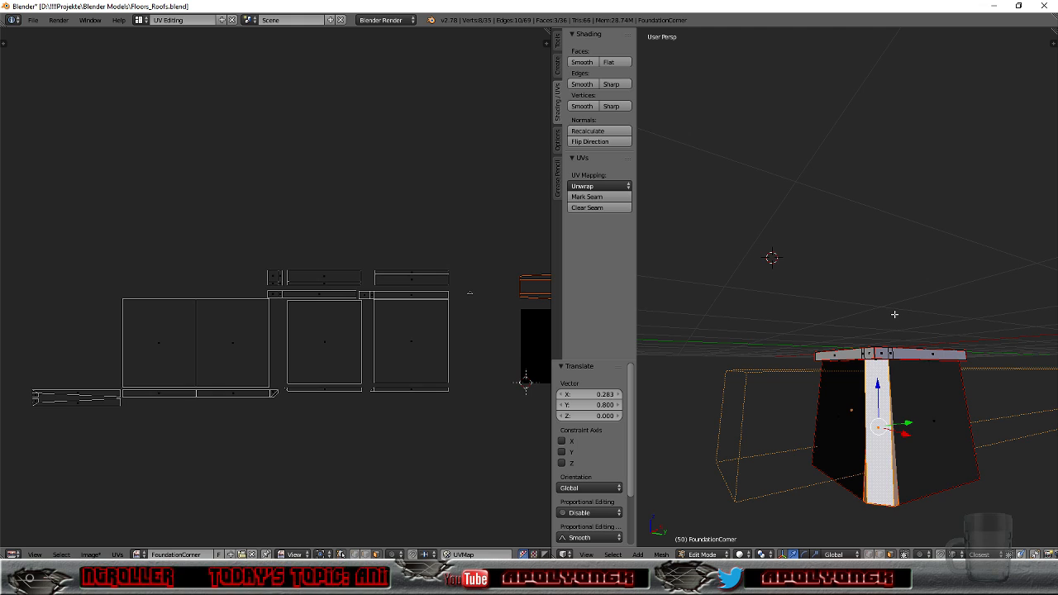
{"action": "middle_click_drag", "start_coordinate": [892, 334], "coordinate": [881, 292]}
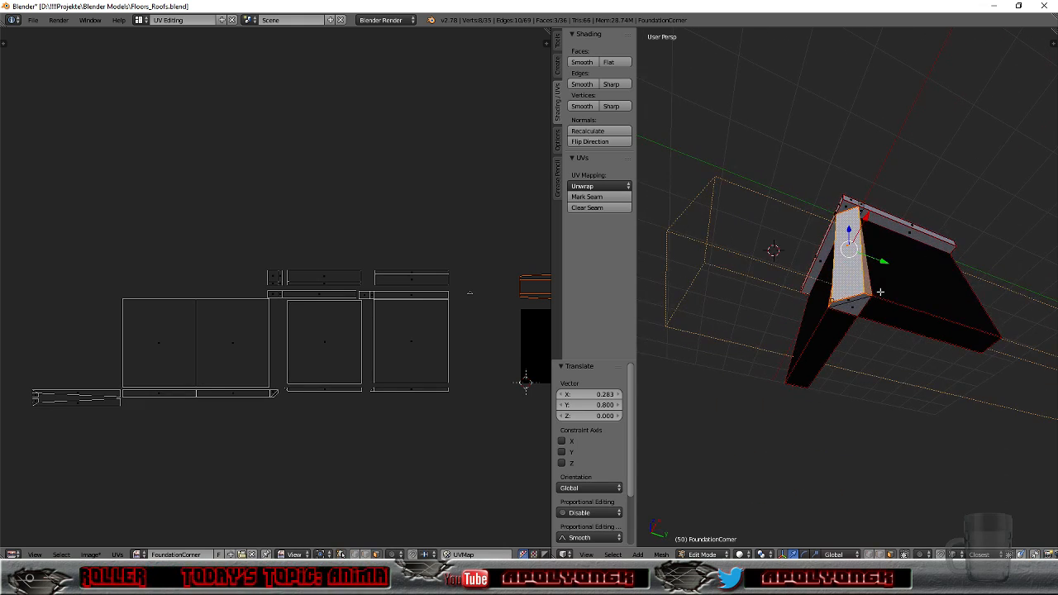
{"action": "right_click", "coordinate": [843, 207]}
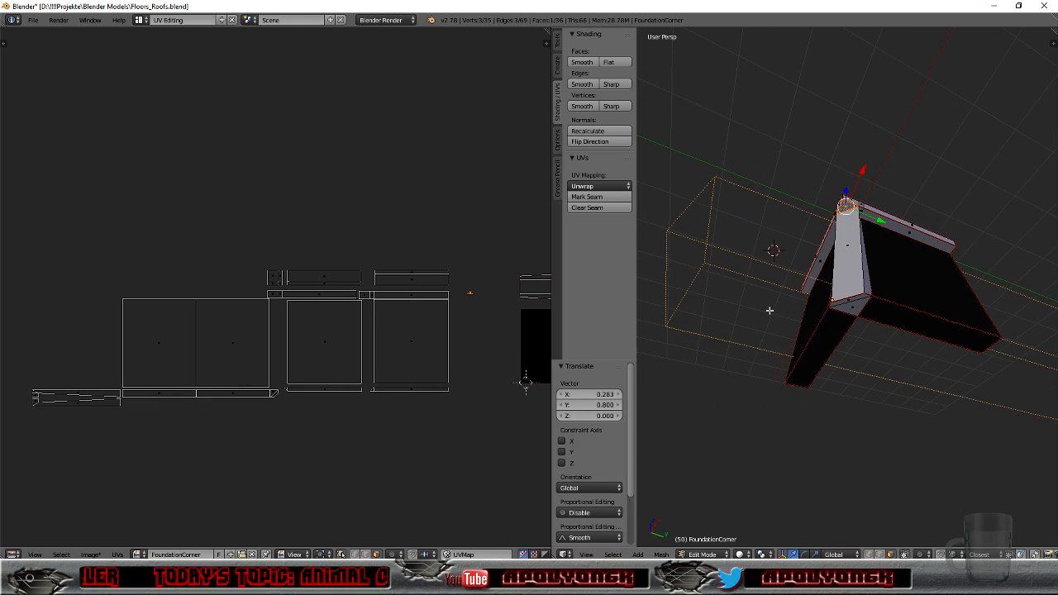
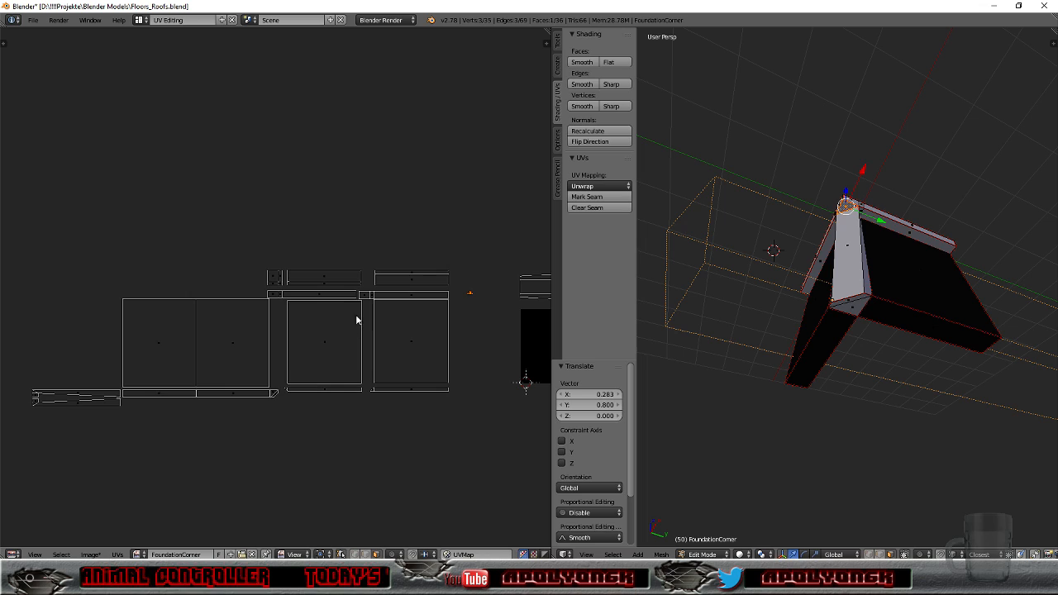
{"action": "left_click", "coordinate": [595, 186]}
{"action": "left_click", "coordinate": [593, 199]}
{"action": "scroll", "coordinate": [510, 324], "scroll_direction": "down", "scroll_amount": 3}
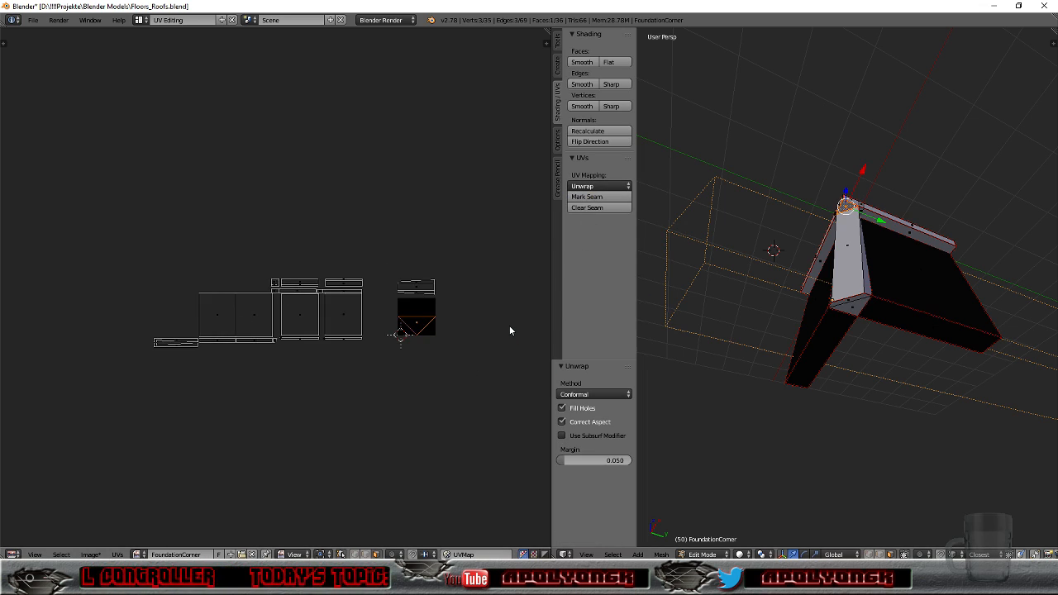
{"action": "scroll", "coordinate": [505, 334], "scroll_direction": "up", "scroll_amount": 2}
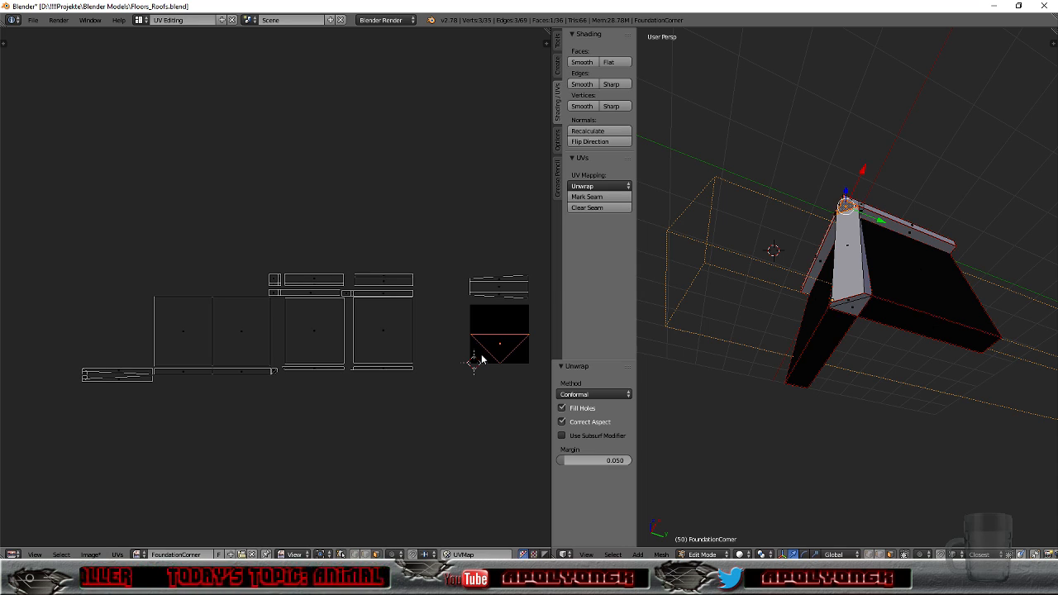
Step: Rotate the triangular island by 90° and move it -0.822 in X and 1.093 in Y, beside the narrow end of the horizontal corner island
{"action": "middle_click_drag", "start_coordinate": [726, 344], "coordinate": [721, 376]}
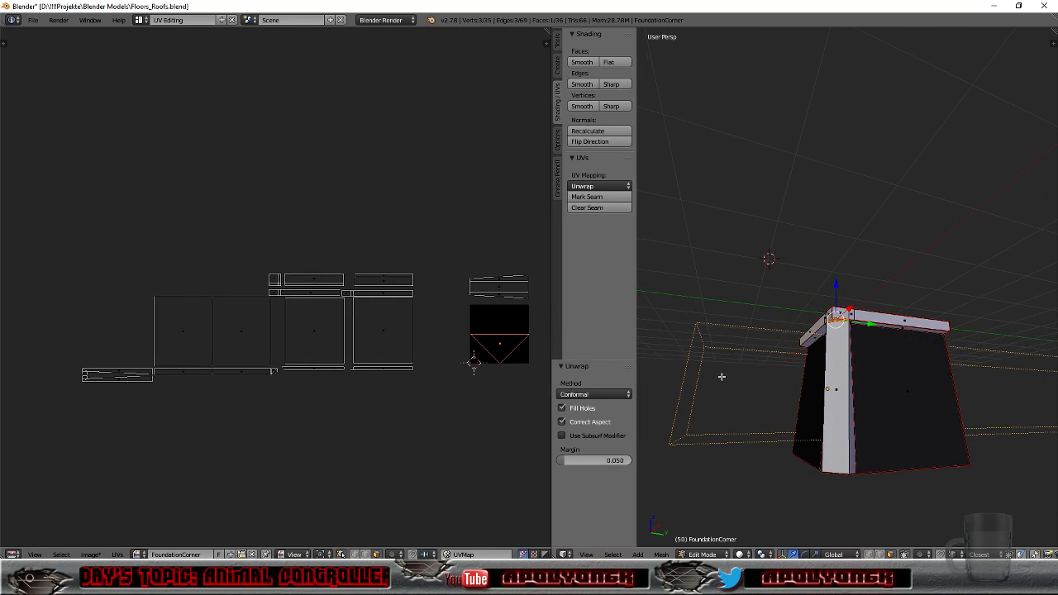
{"action": "type", "text": "r"}
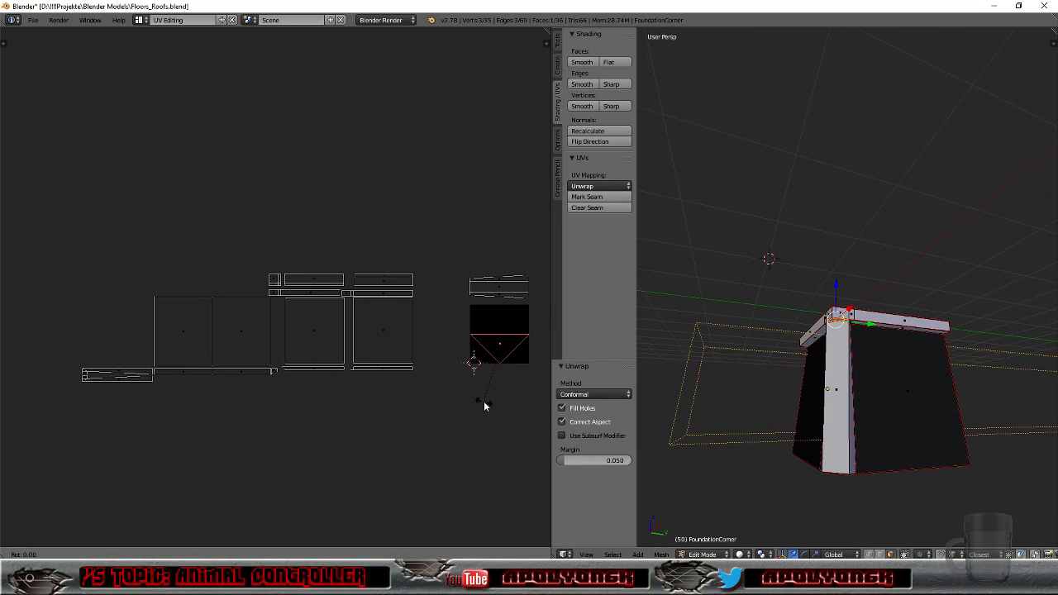
{"action": "type", "text": "0"}
{"action": "key", "text": "Return"}
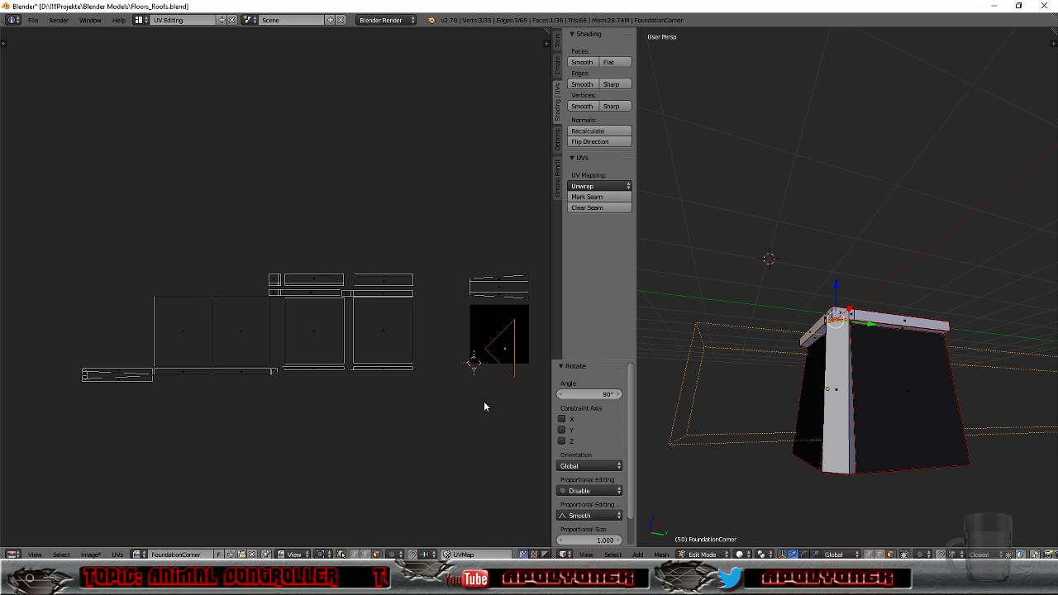
{"action": "key", "text": "g"}
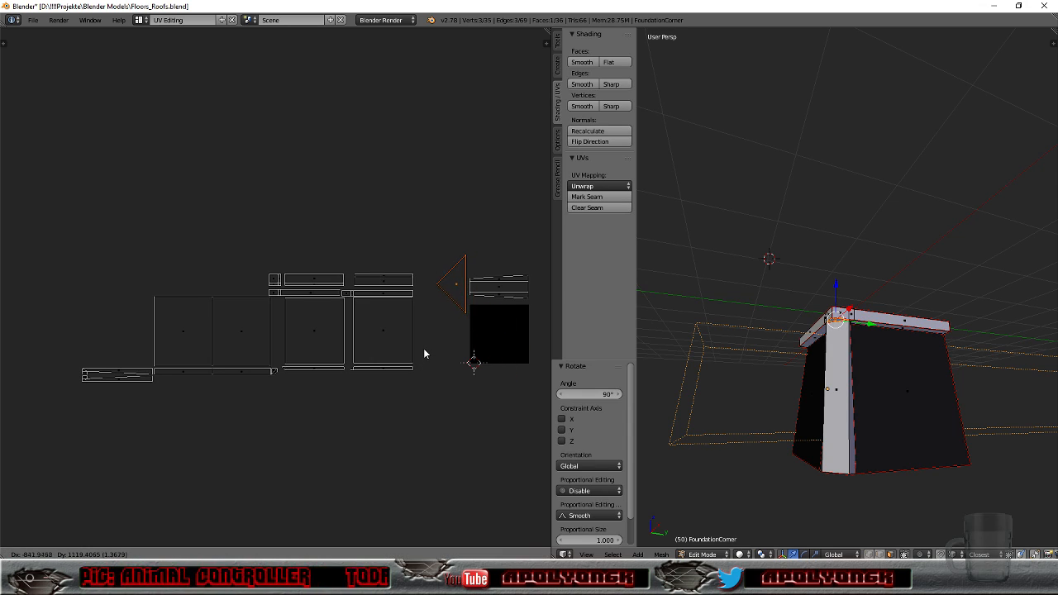
{"action": "left_click", "coordinate": [423, 353]}
{"action": "middle_click_drag", "start_coordinate": [789, 445], "coordinate": [769, 435]}
{"action": "scroll", "coordinate": [478, 331], "scroll_direction": "up", "scroll_amount": 4}
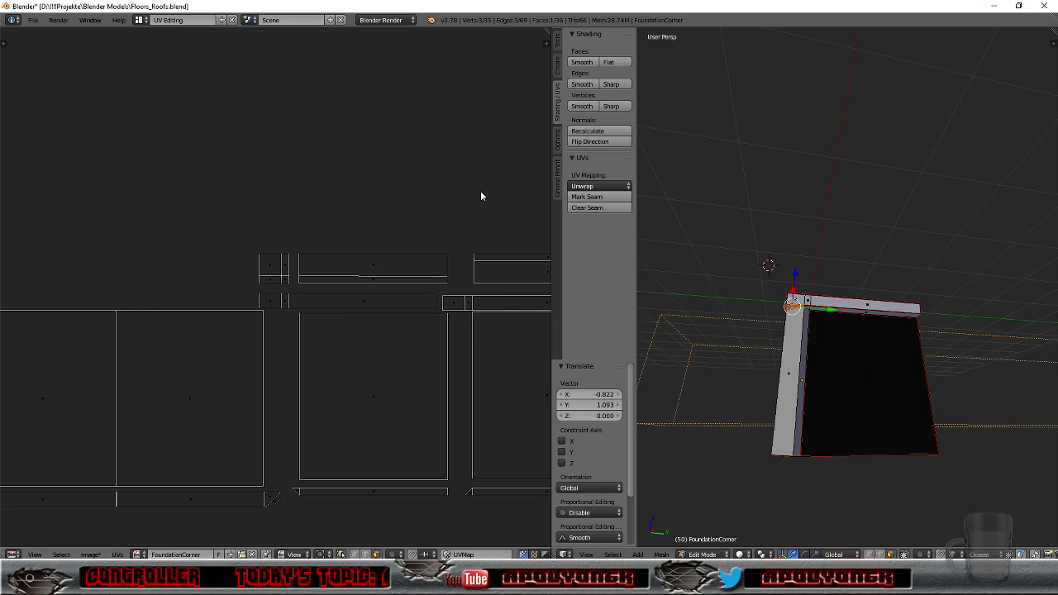
{"action": "middle_click_drag", "start_coordinate": [484, 196], "coordinate": [117, 216]}
{"action": "scroll", "coordinate": [501, 327], "scroll_direction": "up", "scroll_amount": 2}
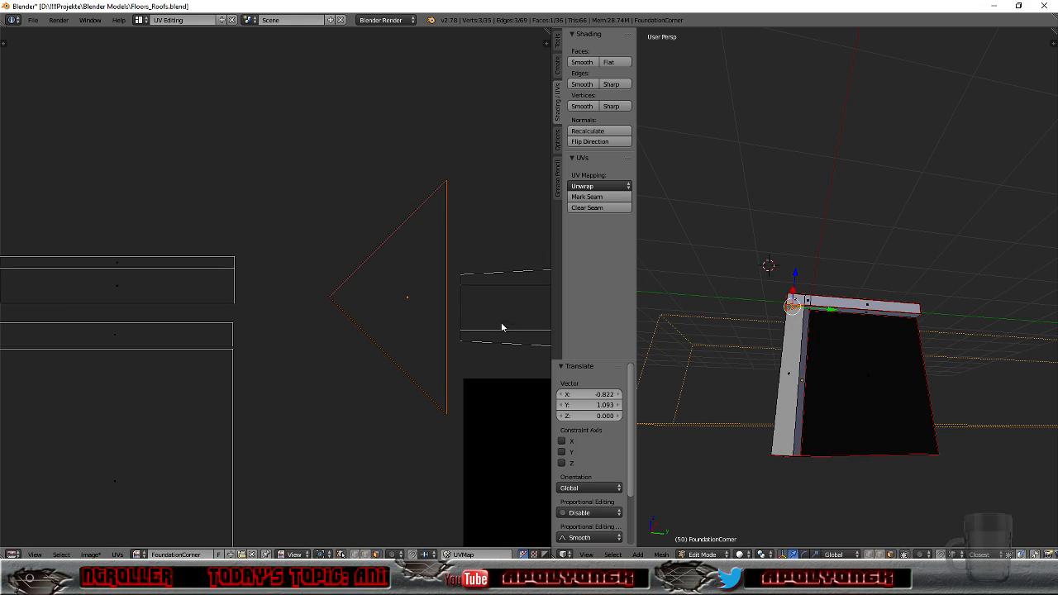
{"action": "middle_click_drag", "start_coordinate": [456, 407], "coordinate": [258, 361]}
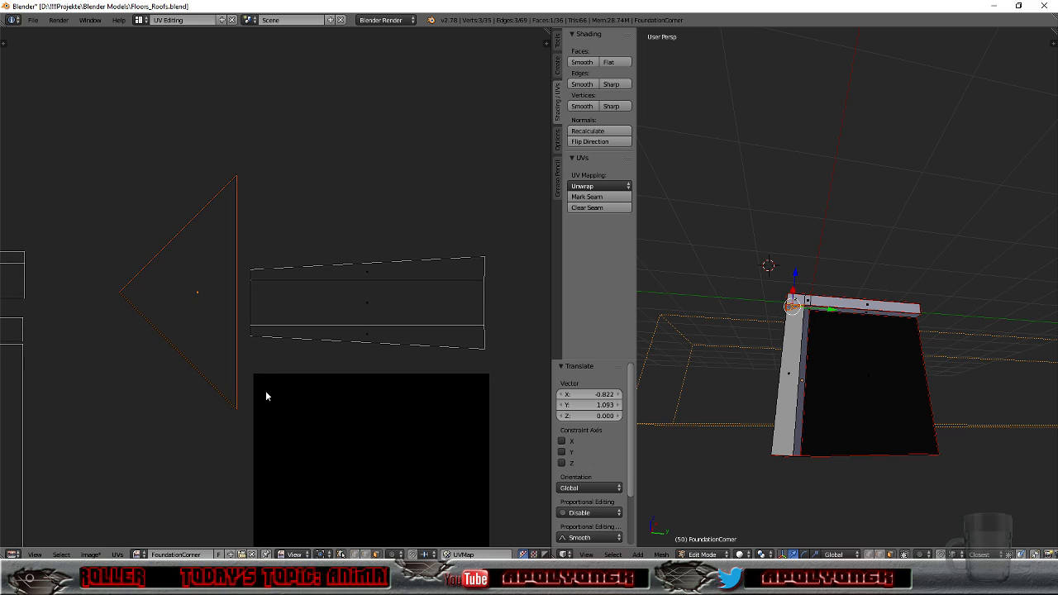
Step: Scale the triangular UV island by about 0.314 and again by 0.62, placing it against the narrow end of the tapered strip island
{"action": "key", "text": "s"}
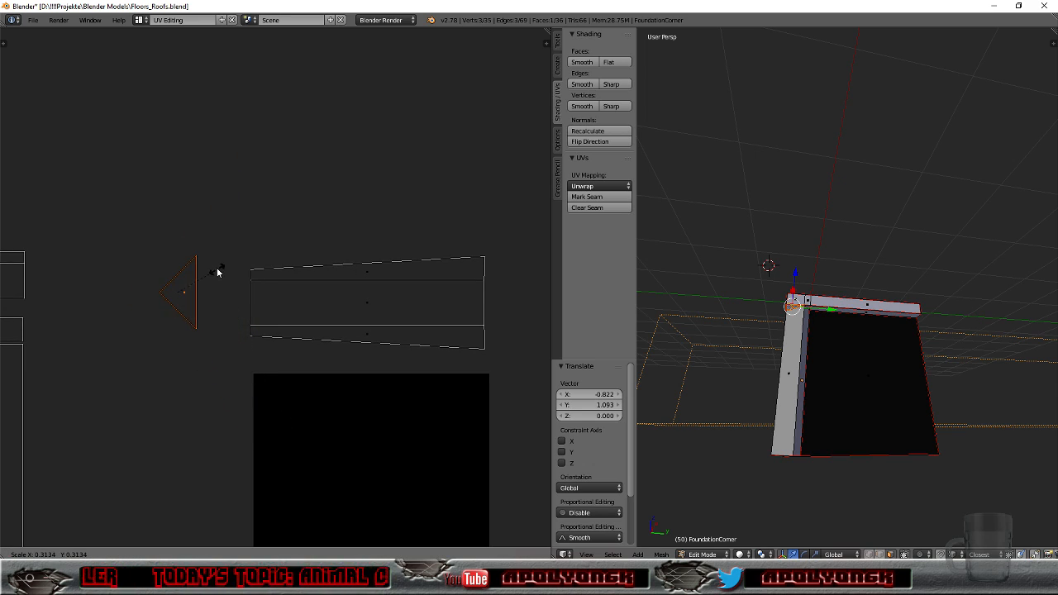
{"action": "left_click", "coordinate": [216, 272]}
{"action": "key", "text": "g"}
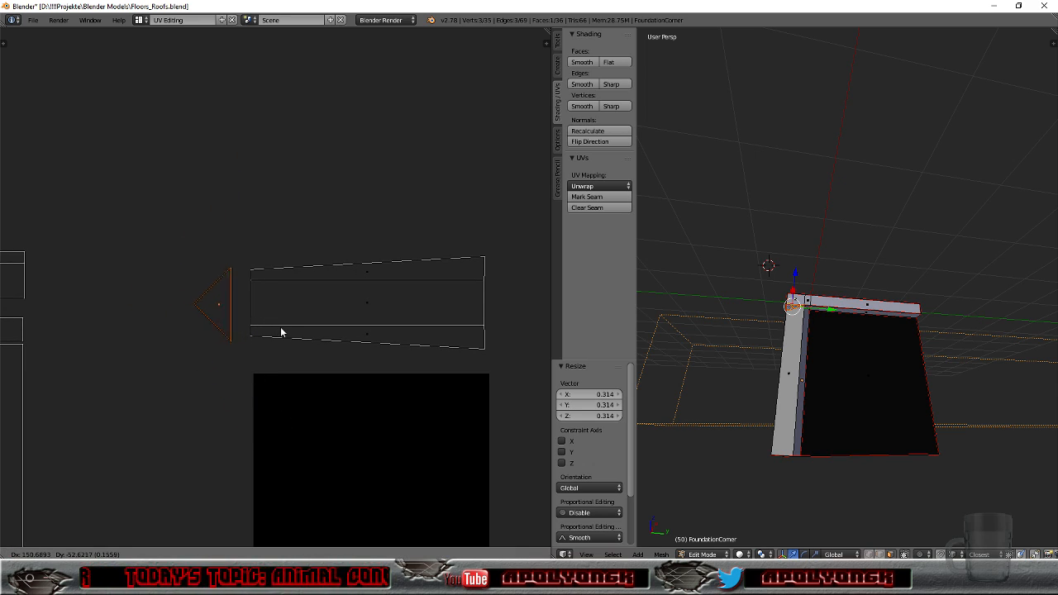
{"action": "left_click", "coordinate": [295, 327]}
{"action": "key", "text": "s"}
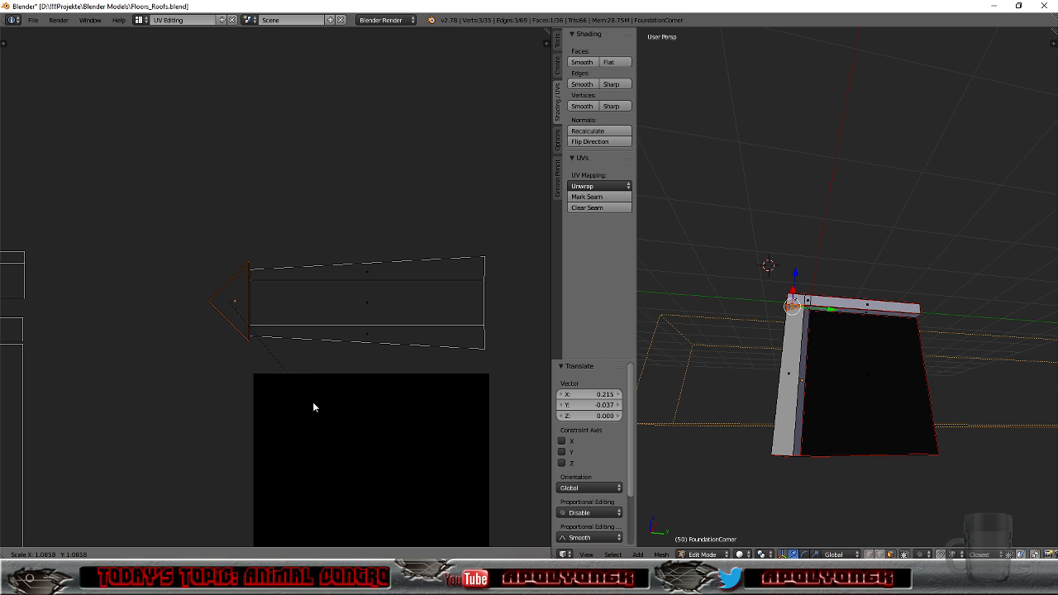
{"action": "left_click", "coordinate": [282, 353]}
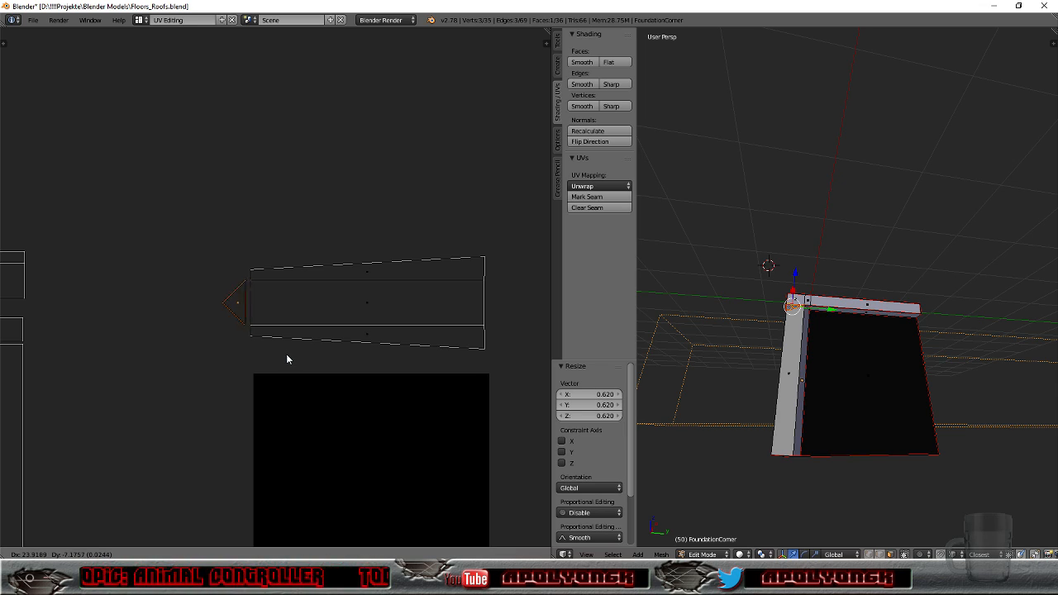
{"action": "left_click", "coordinate": [281, 358]}
Step: Select the small two-face corner island at the end of the long lower strip and unwrap it
{"action": "scroll", "coordinate": [241, 387], "scroll_direction": "down", "scroll_amount": 5}
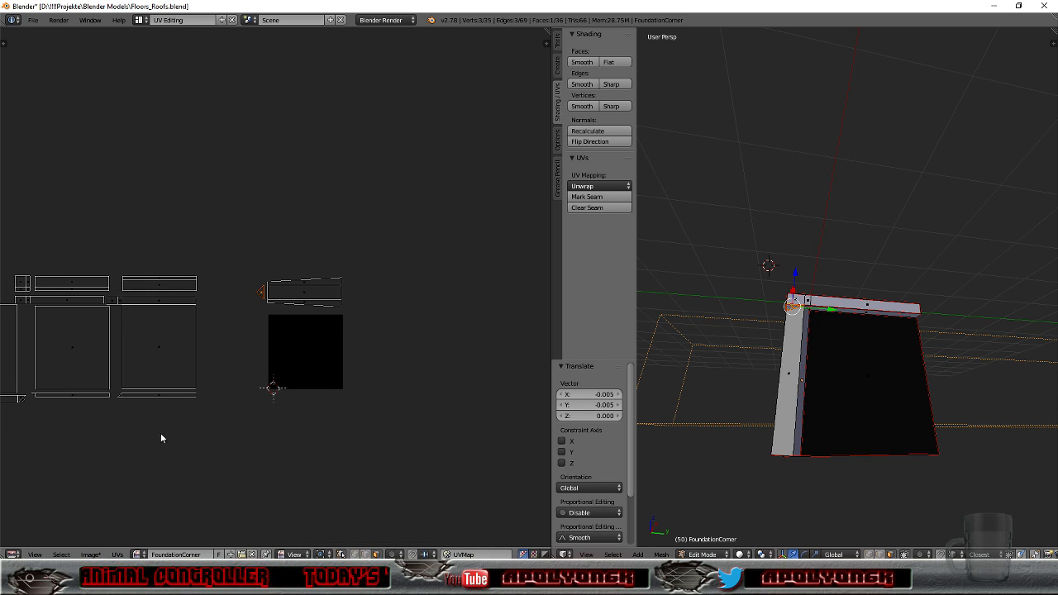
{"action": "scroll", "coordinate": [162, 437], "scroll_direction": "up", "scroll_amount": 8}
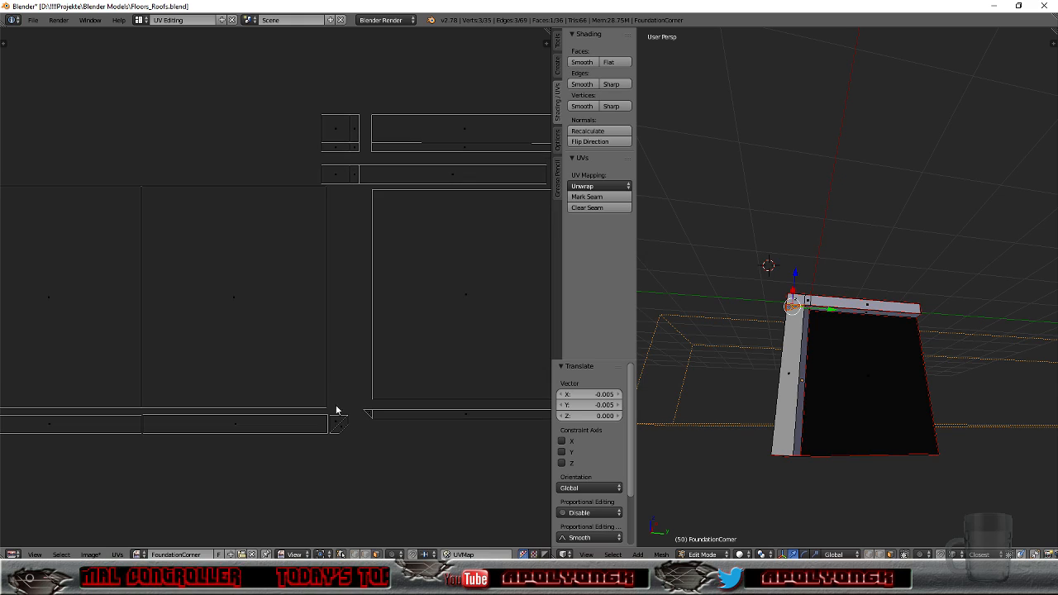
{"action": "right_click", "coordinate": [338, 425]}
{"action": "key", "text": "l"}
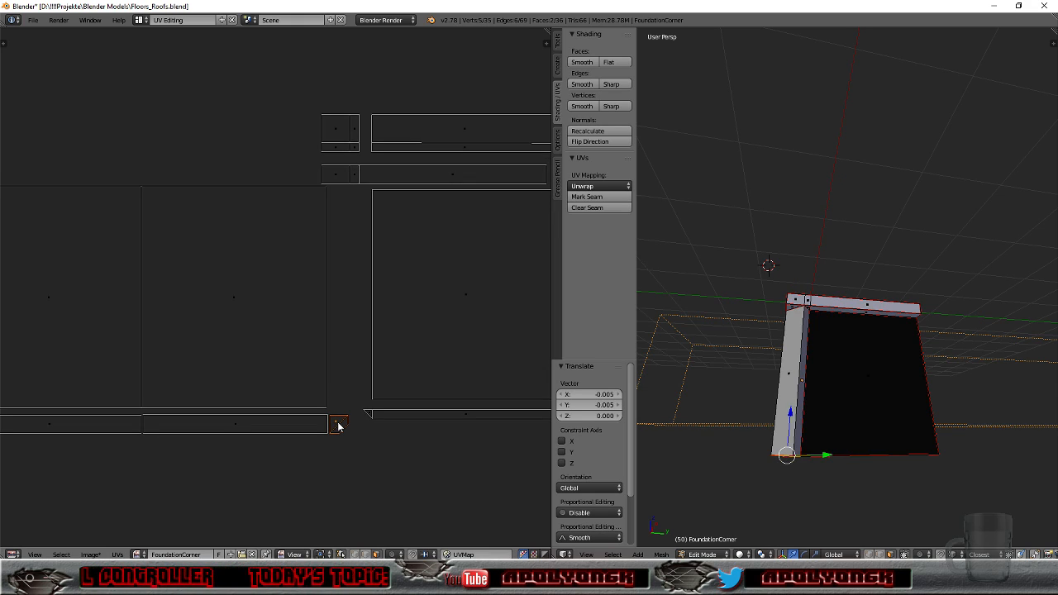
{"action": "scroll", "coordinate": [372, 452], "scroll_direction": "down", "scroll_amount": 6}
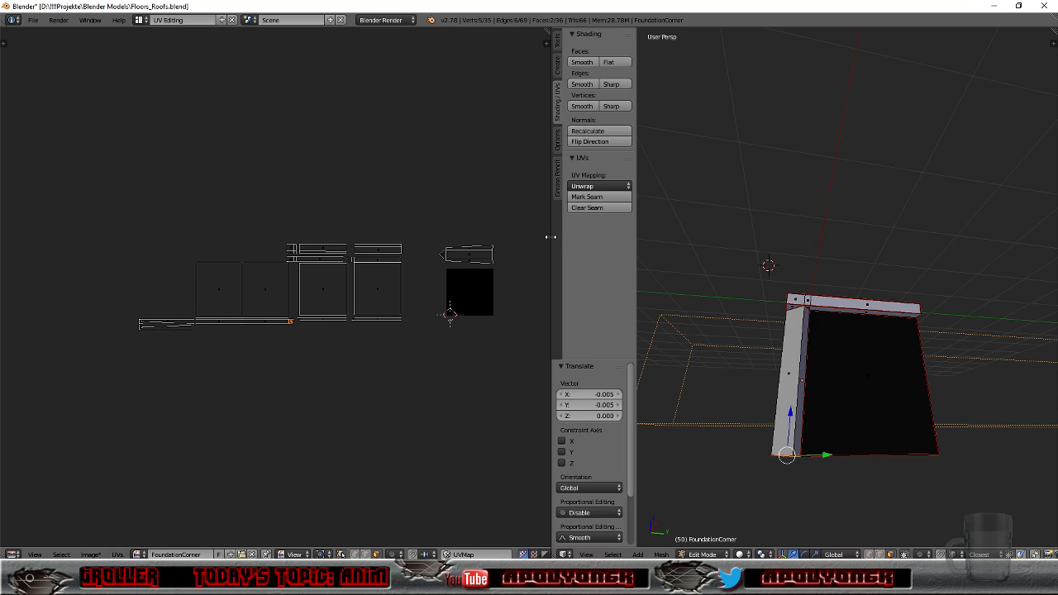
{"action": "left_click", "coordinate": [593, 186]}
{"action": "left_click", "coordinate": [595, 203]}
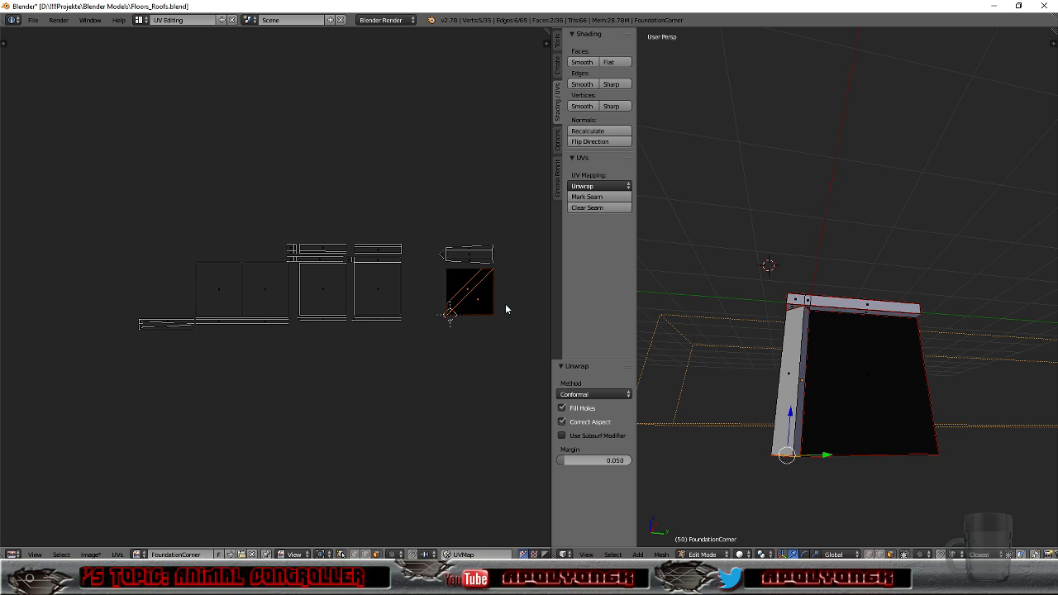
Step: Try rotating the unwrapped corner island by 45, 90, 135, 225 and 245 degrees
{"action": "middle_click_drag", "start_coordinate": [761, 416], "coordinate": [746, 389]}
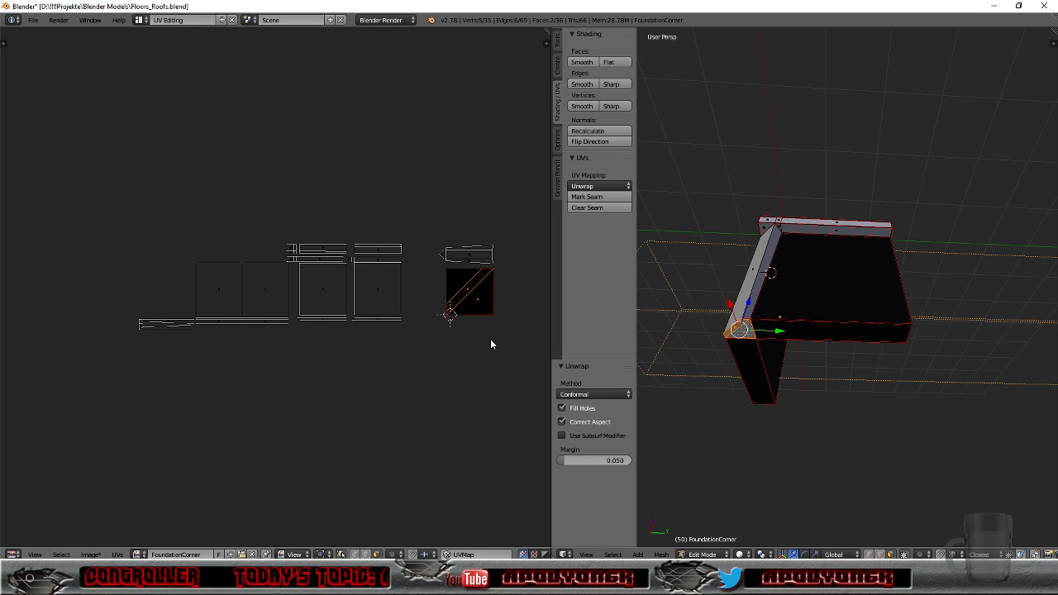
{"action": "type", "text": "r45"}
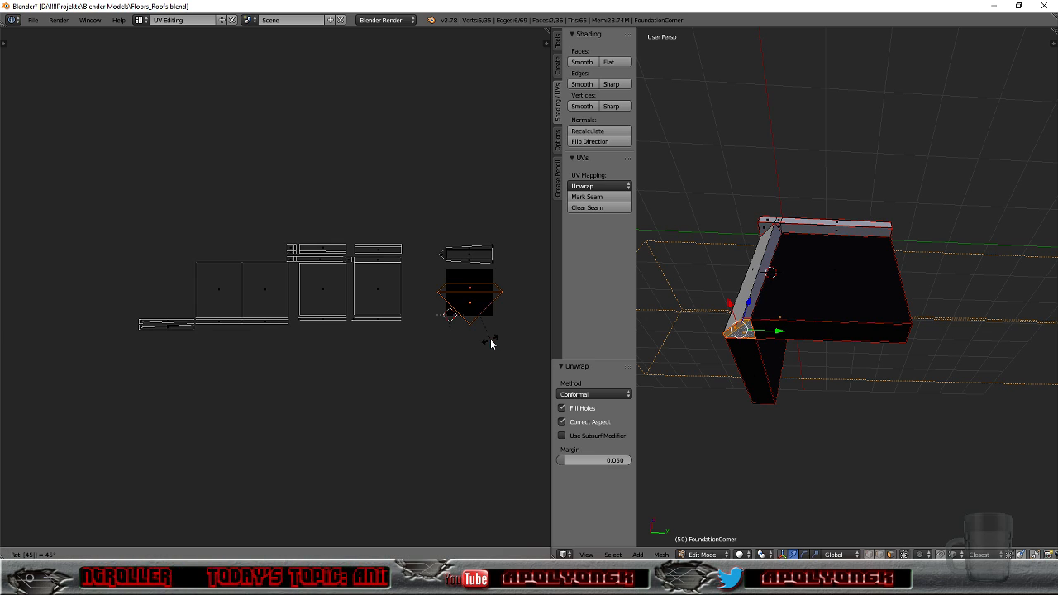
{"action": "key", "text": "BackSpace"}
{"action": "key", "text": "BackSpace"}
{"action": "type", "text": "90"}
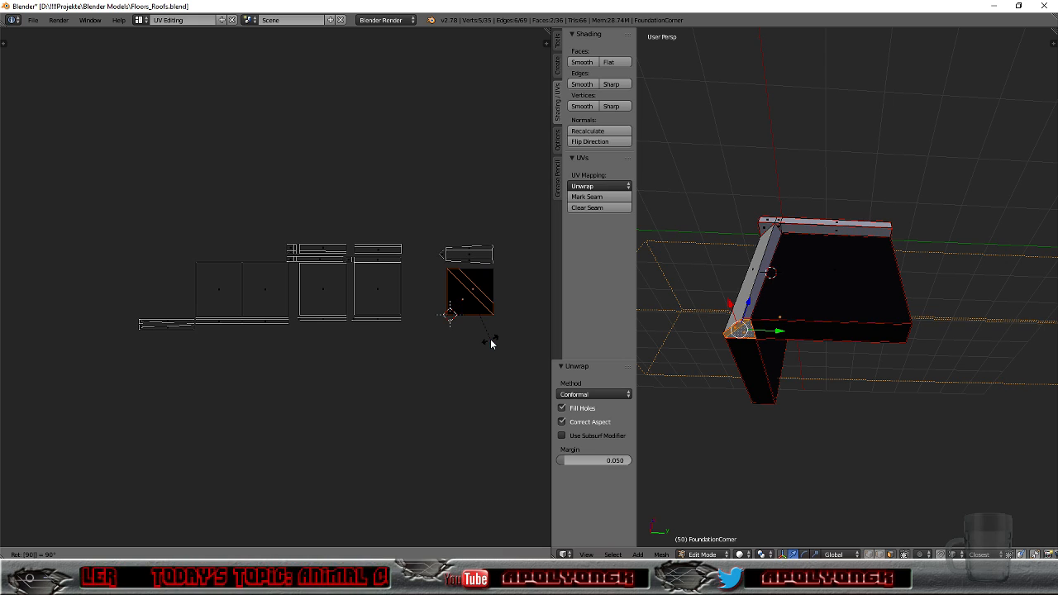
{"action": "key", "text": "BackSpace"}
{"action": "key", "text": "BackSpace"}
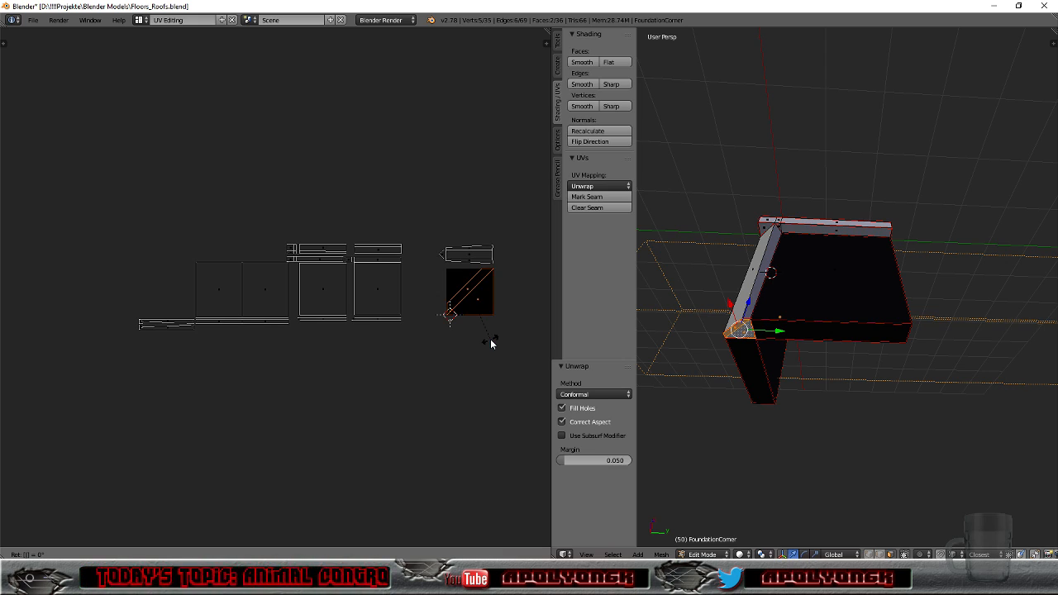
{"action": "type", "text": "135"}
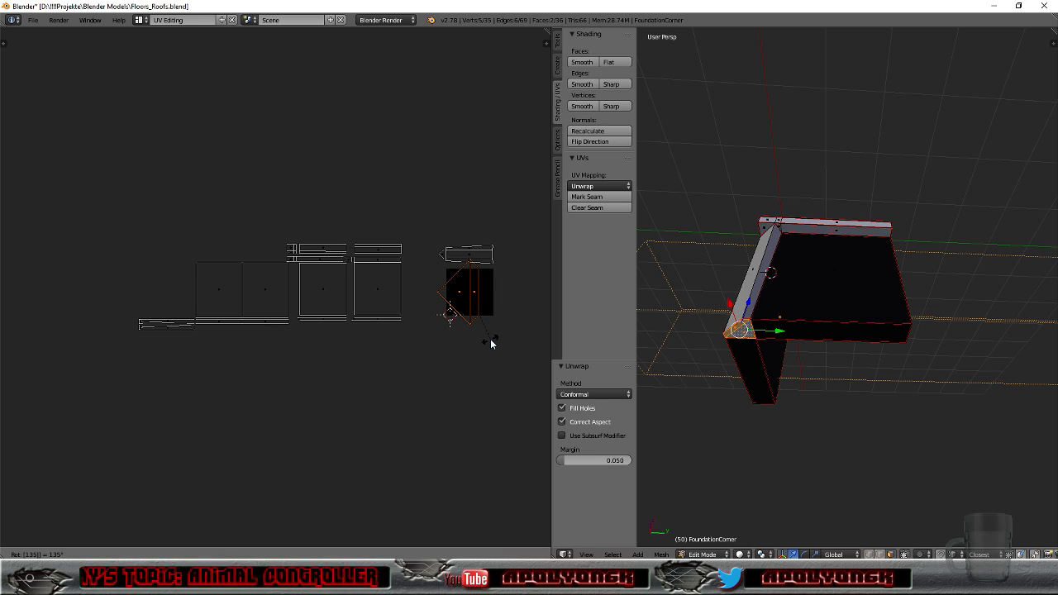
{"action": "key", "text": "BackSpace"}
{"action": "key", "text": "BackSpace"}
{"action": "key", "text": "BackSpace"}
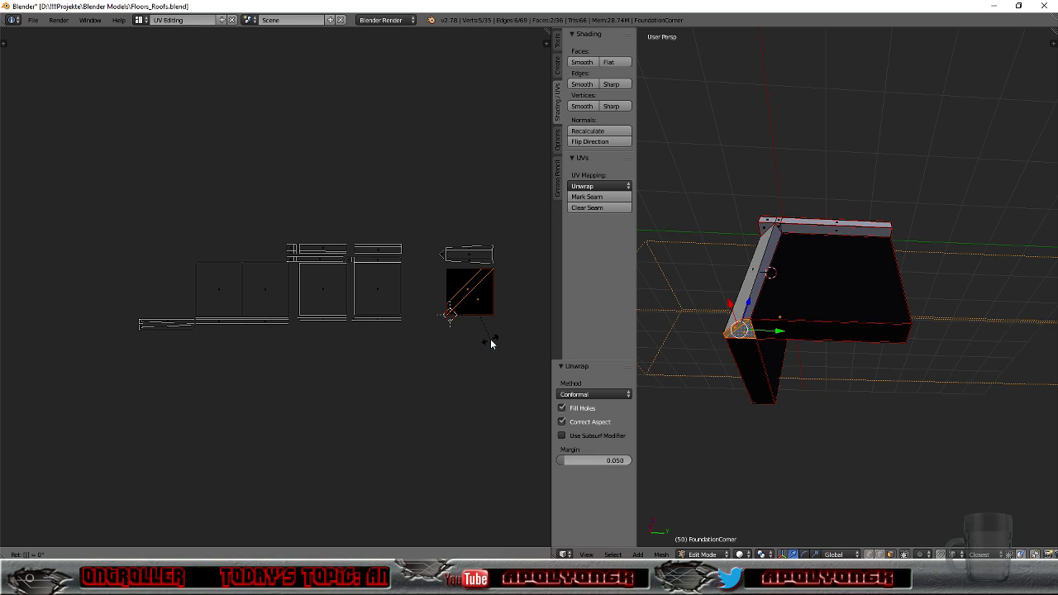
{"action": "type", "text": "225"}
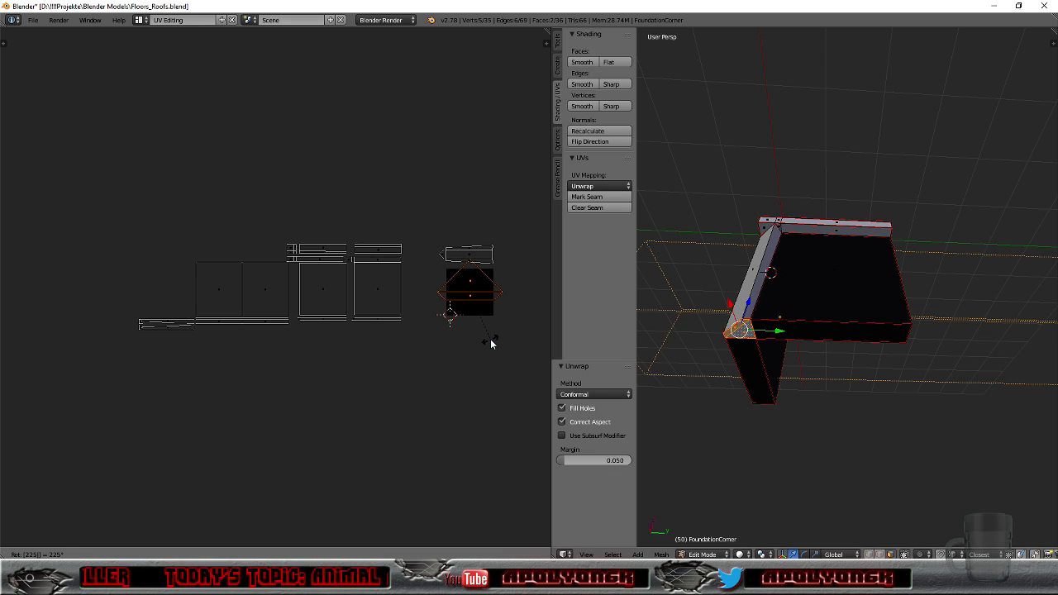
{"action": "key", "text": "BackSpace"}
{"action": "key", "text": "BackSpace"}
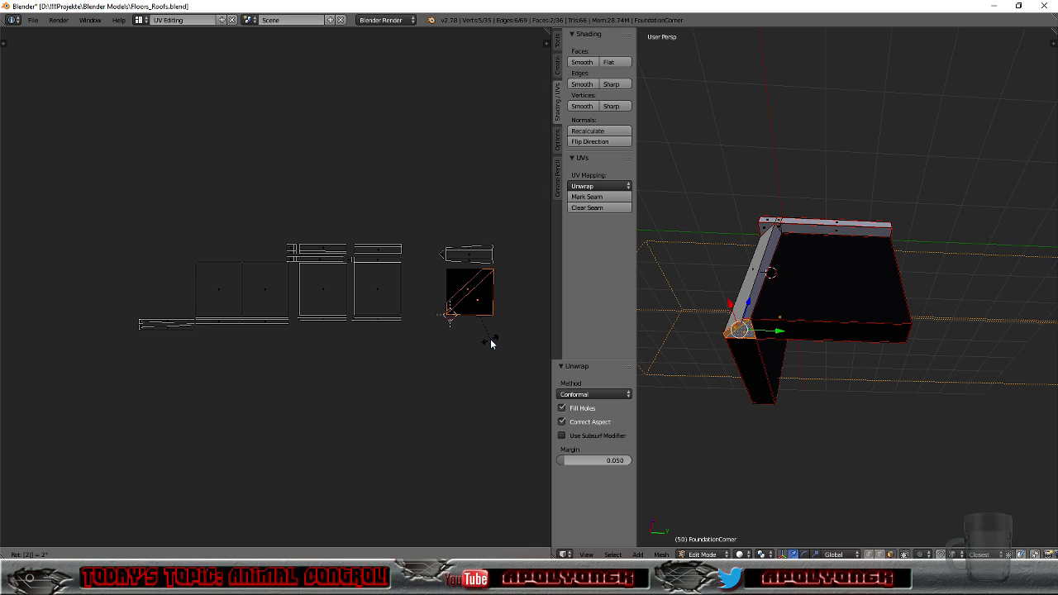
{"action": "type", "text": "45"}
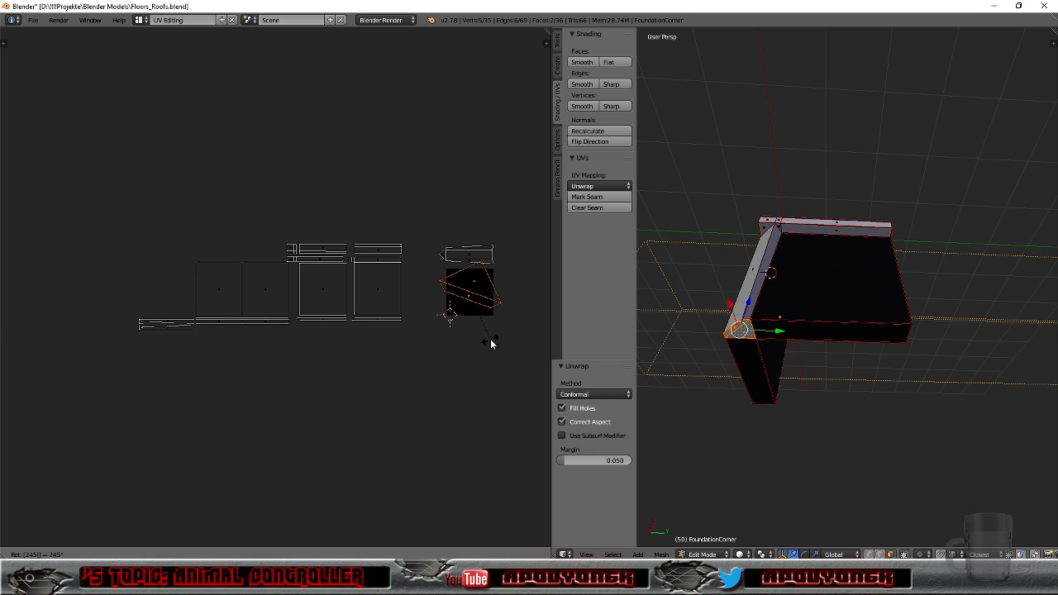
{"action": "key", "text": "BackSpace"}
{"action": "key", "text": "BackSpace"}
{"action": "key", "text": "BackSpace"}
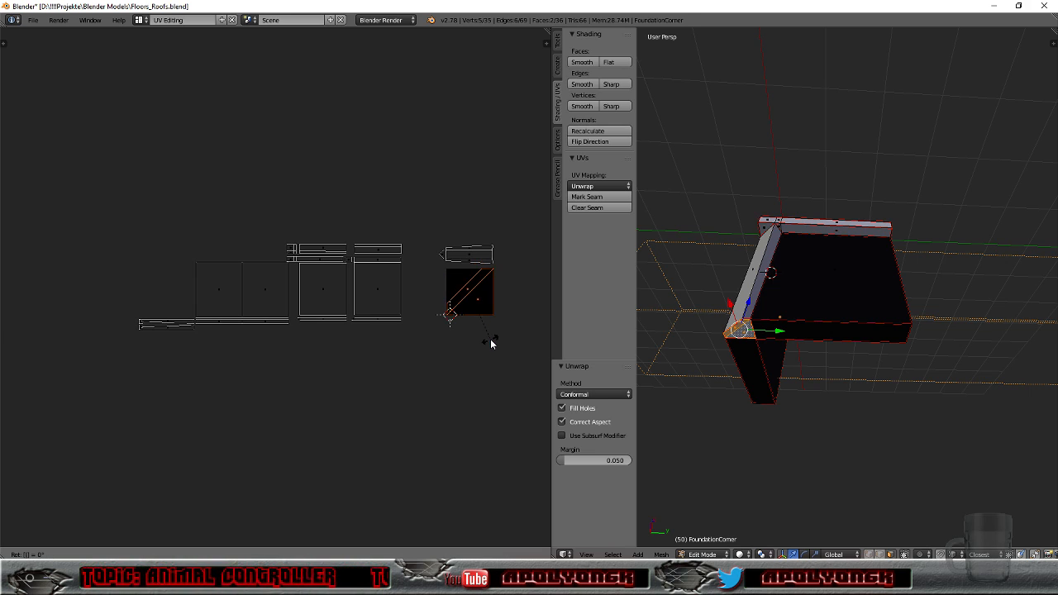
Step: Rotate the unwrapped corner island by 45 degrees, by a further 90 degrees, and by another 180 degrees
{"action": "type", "text": "45"}
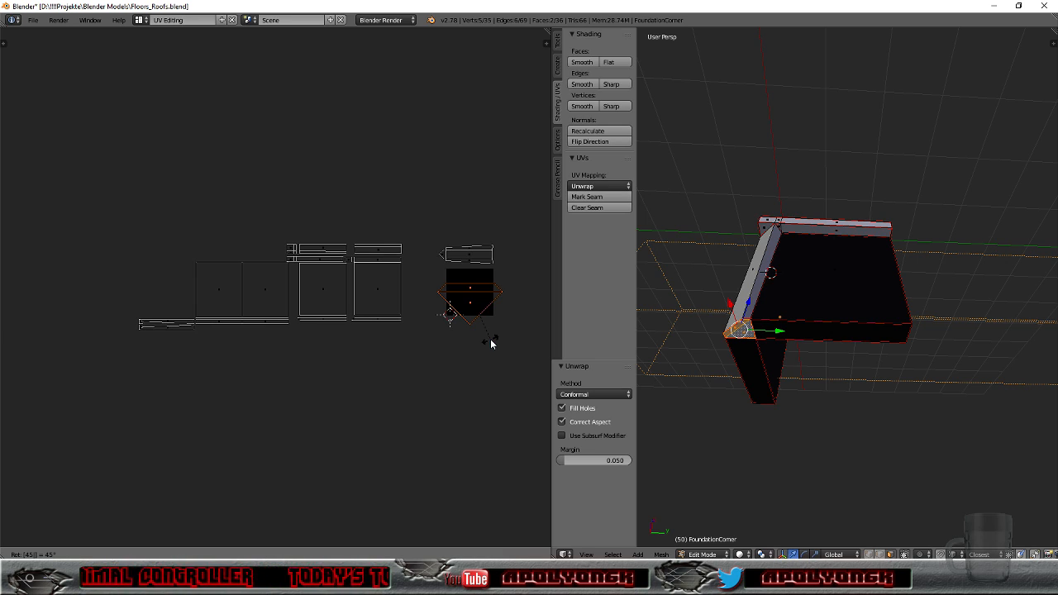
{"action": "key", "text": "Return"}
{"action": "type", "text": "r90"}
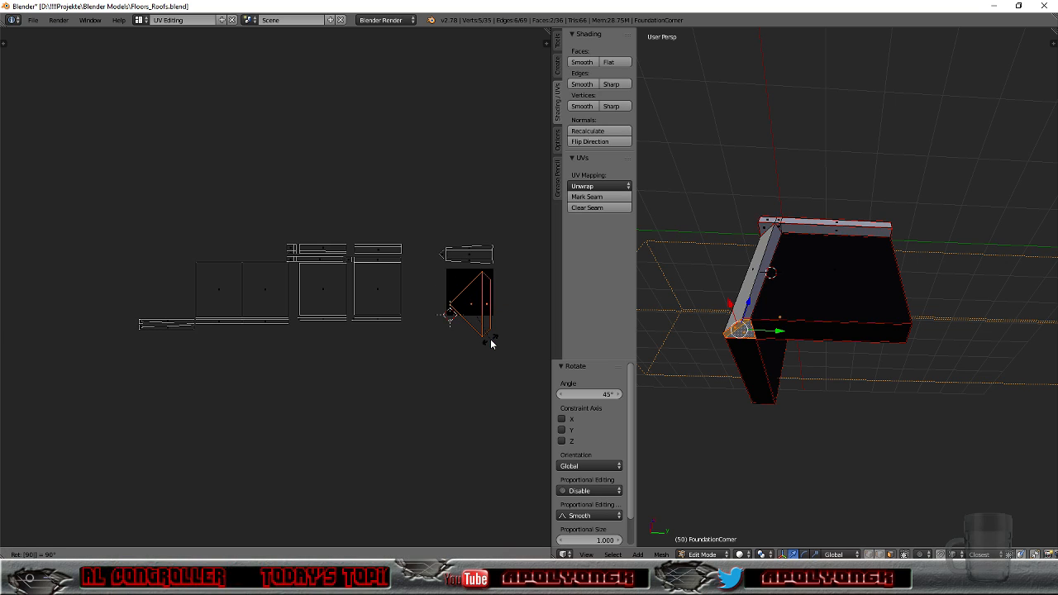
{"action": "key", "text": "Return"}
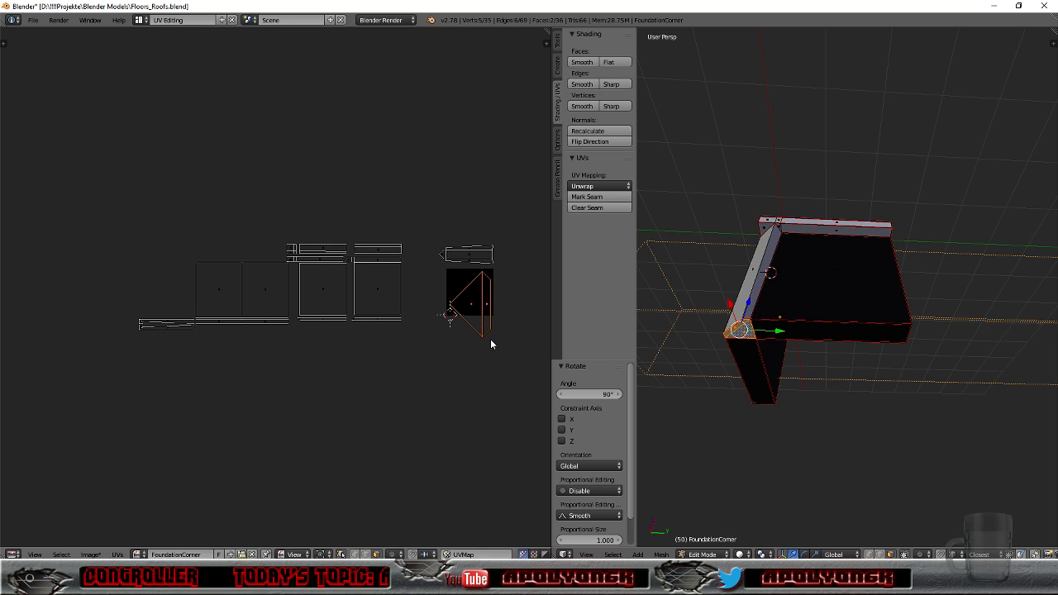
{"action": "type", "text": "r180"}
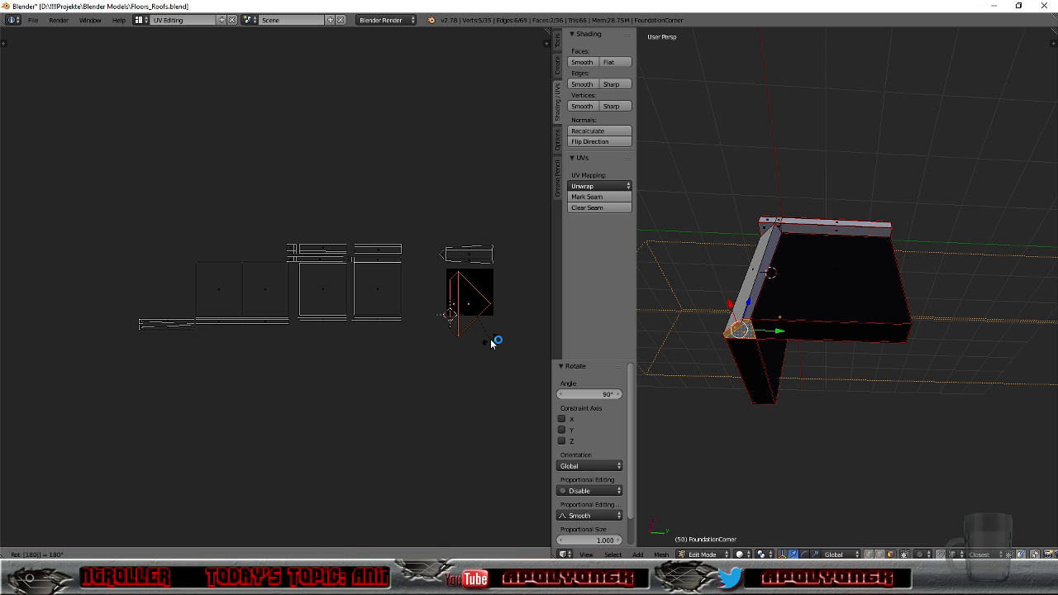
{"action": "key", "text": "Return"}
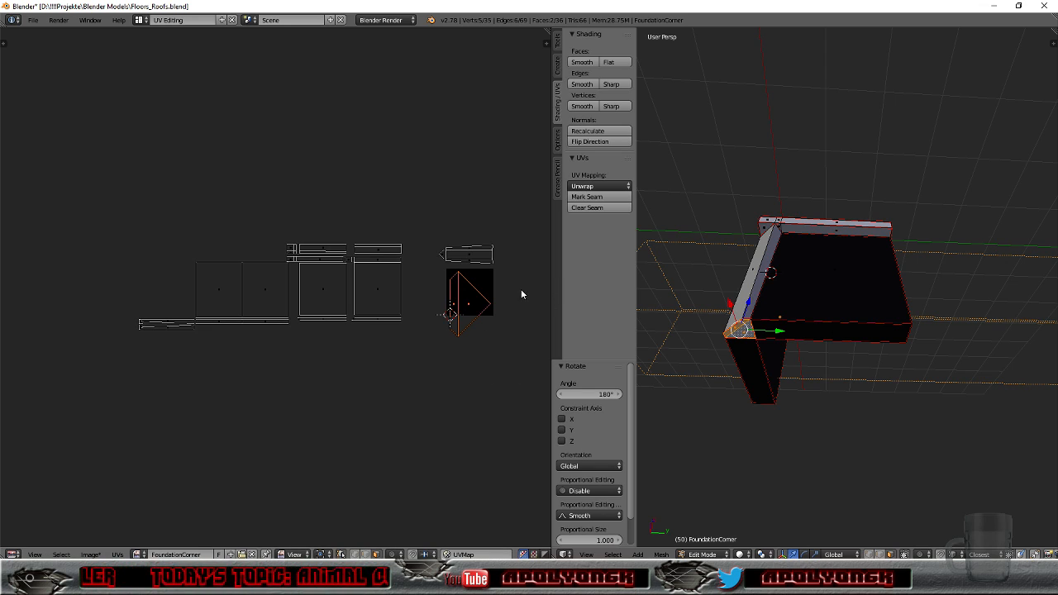
Step: Move the corner island off the texture square, scale it by about 0.231, and place it near the wide end of the tapered strip
{"action": "scroll", "coordinate": [466, 292], "scroll_direction": "up", "scroll_amount": 4}
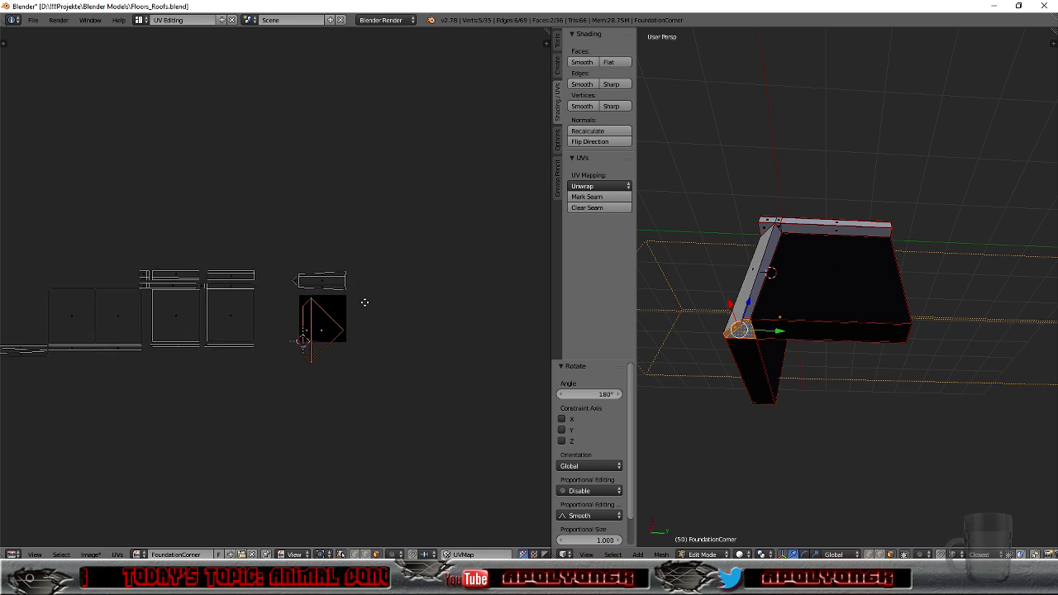
{"action": "scroll", "coordinate": [475, 298], "scroll_direction": "up", "scroll_amount": 2}
{"action": "middle_click_drag", "start_coordinate": [501, 290], "coordinate": [293, 287]}
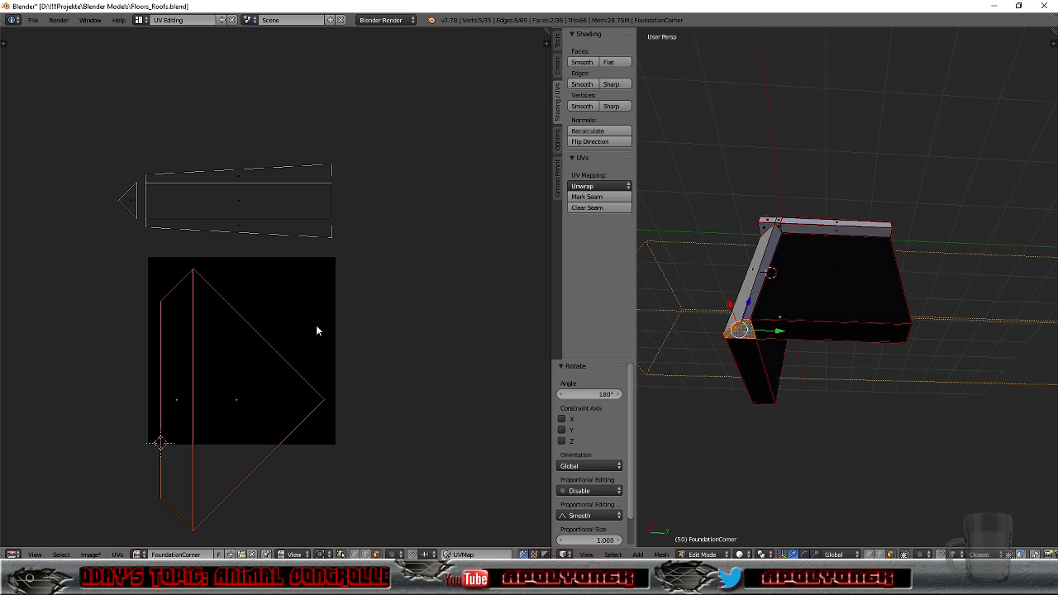
{"action": "key", "text": "g"}
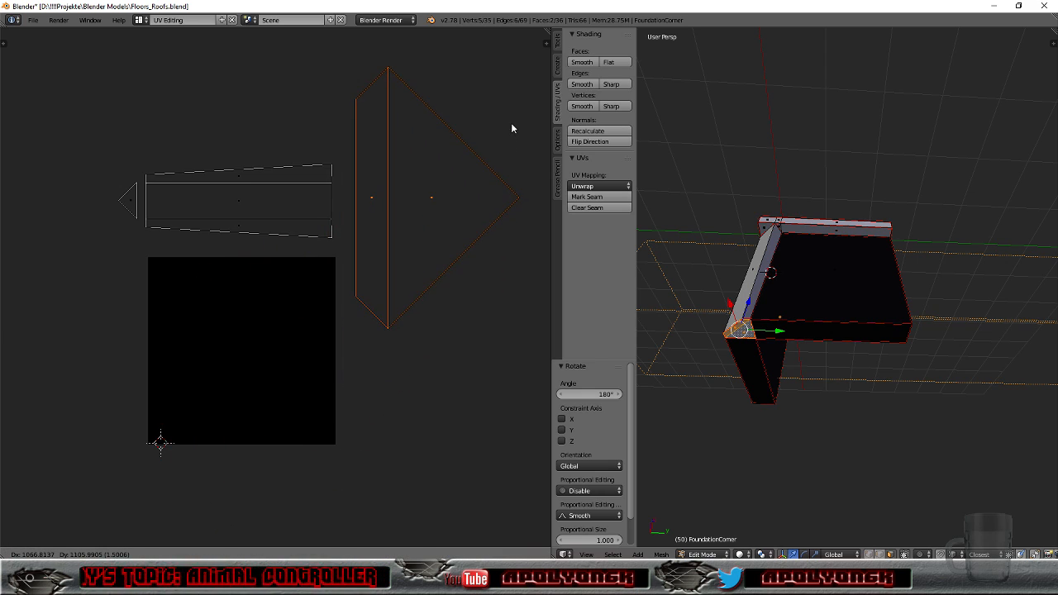
{"action": "left_click", "coordinate": [511, 124]}
{"action": "key", "text": "s"}
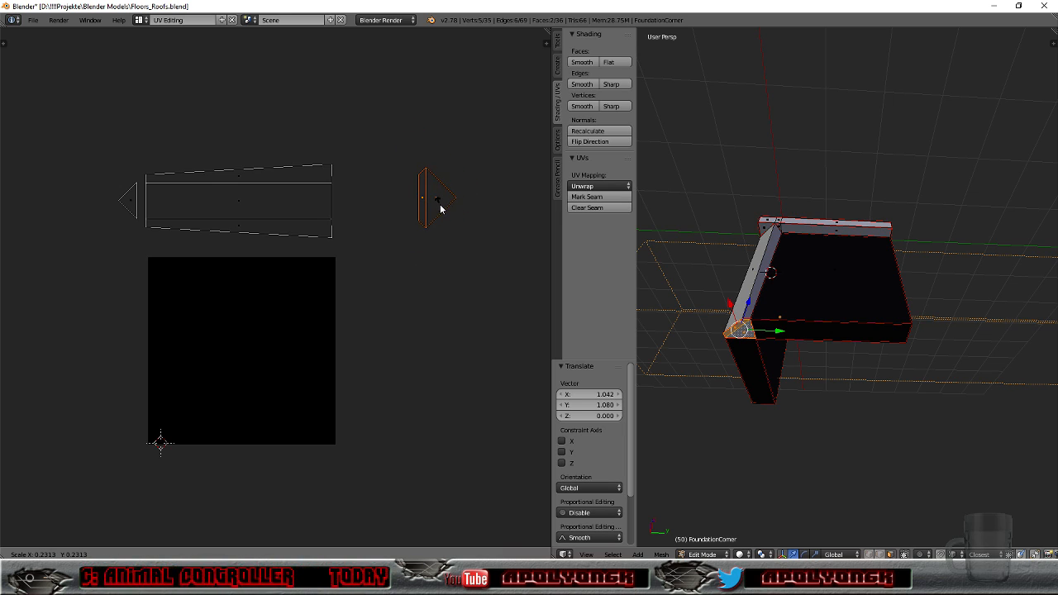
{"action": "left_click", "coordinate": [443, 212]}
{"action": "key", "text": "g"}
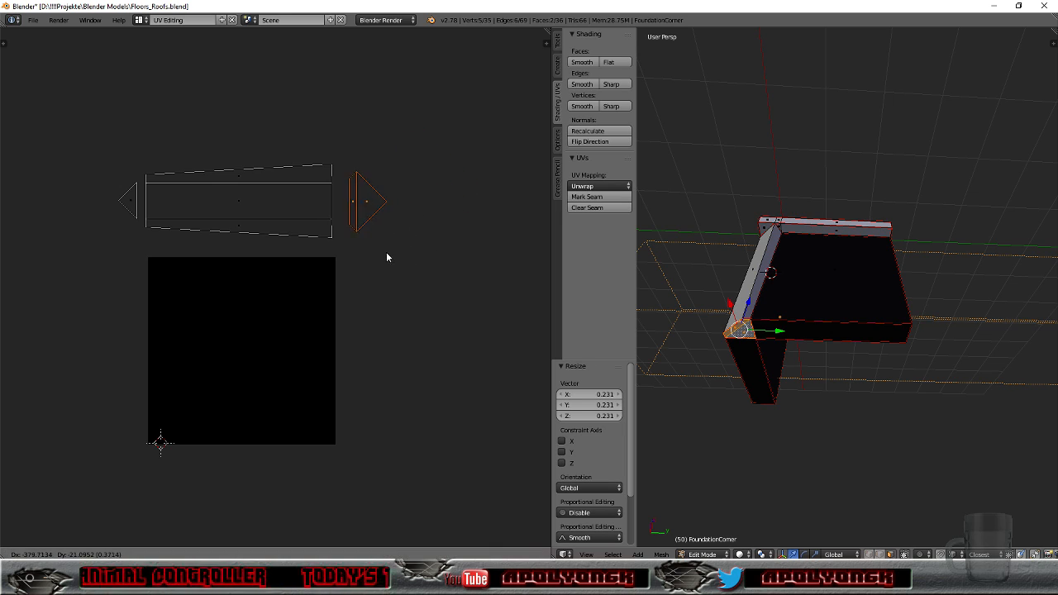
{"action": "left_click", "coordinate": [375, 257]}
Step: Fit the corner island's short edge to the strip's middle band, scaling it by about 0.806, moving it against the strip, and scaling by 0.981
{"action": "scroll", "coordinate": [389, 239], "scroll_direction": "up", "scroll_amount": 2}
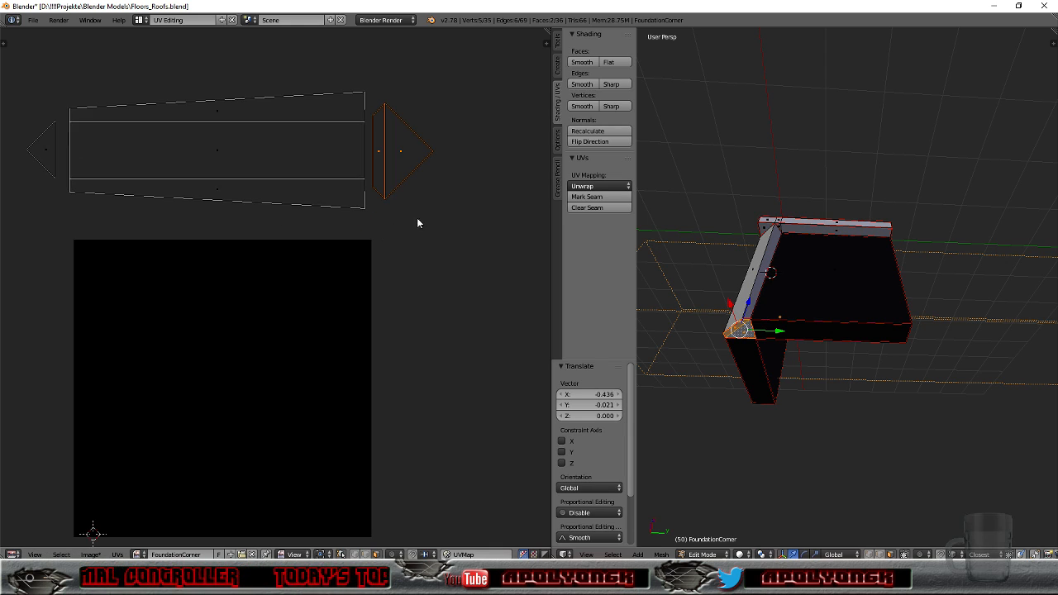
{"action": "scroll", "coordinate": [455, 243], "scroll_direction": "up", "scroll_amount": 3}
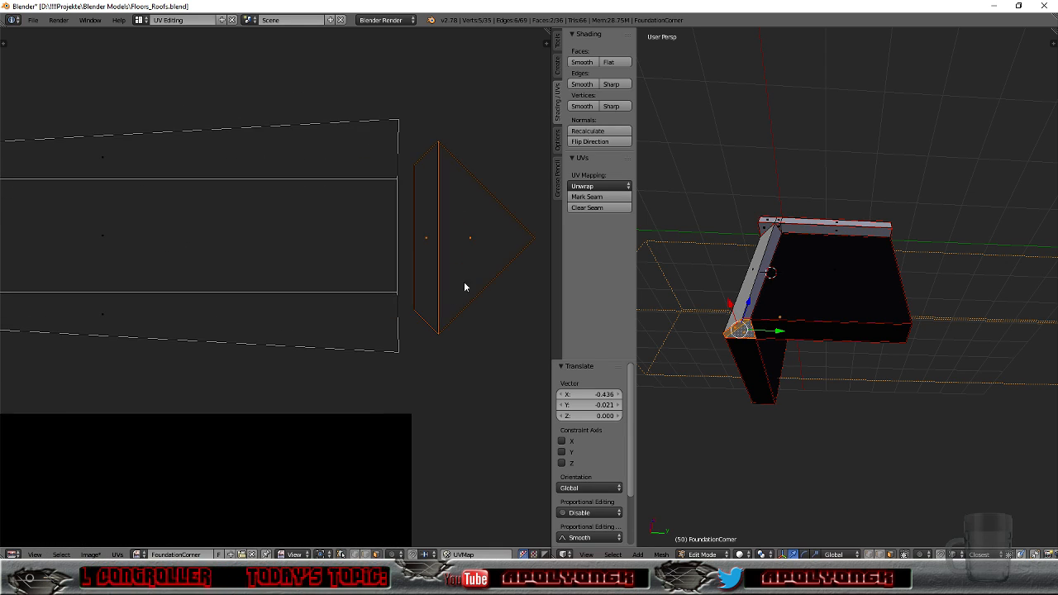
{"action": "key", "text": "s"}
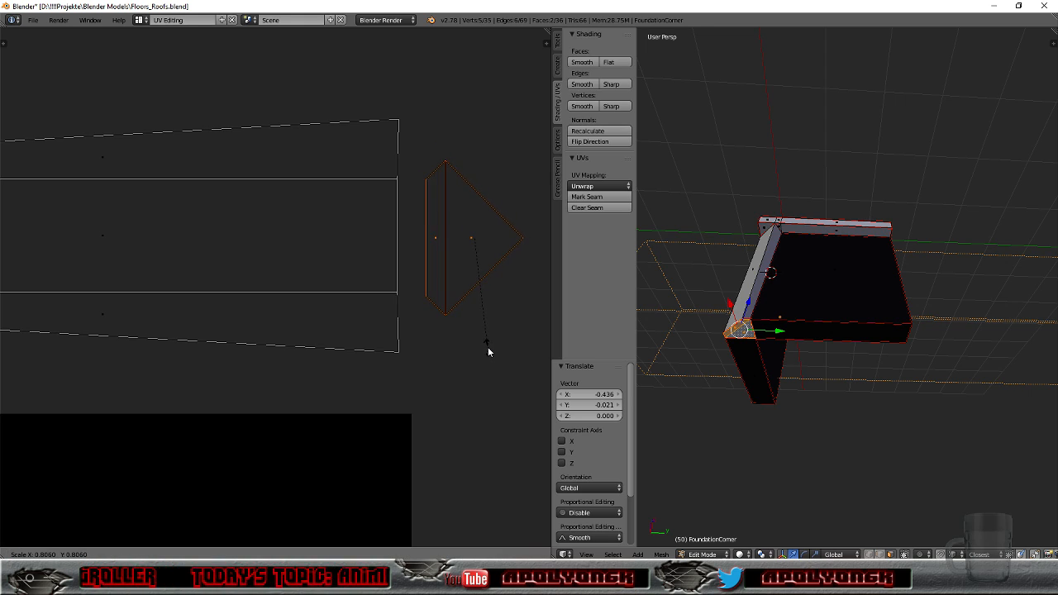
{"action": "left_click", "coordinate": [488, 346]}
{"action": "key", "text": "g"}
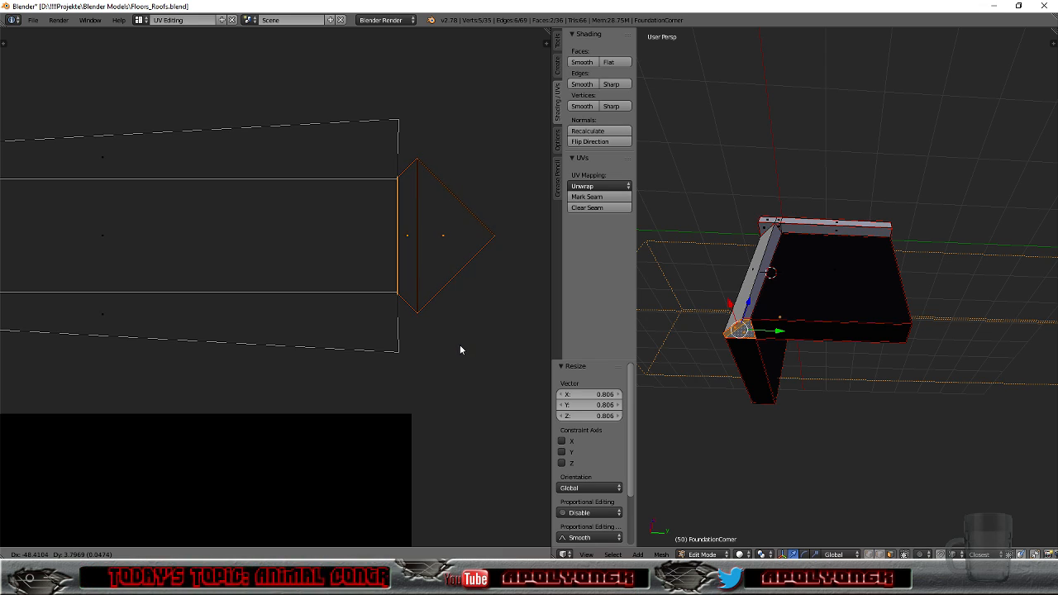
{"action": "left_click", "coordinate": [461, 349]}
{"action": "key", "text": "s"}
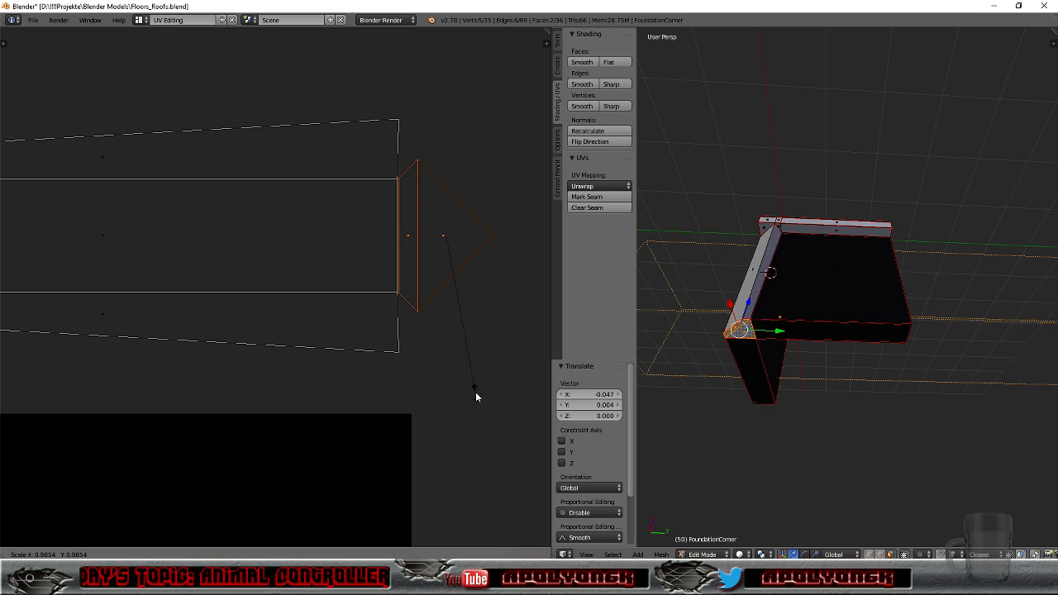
{"action": "left_click", "coordinate": [474, 391]}
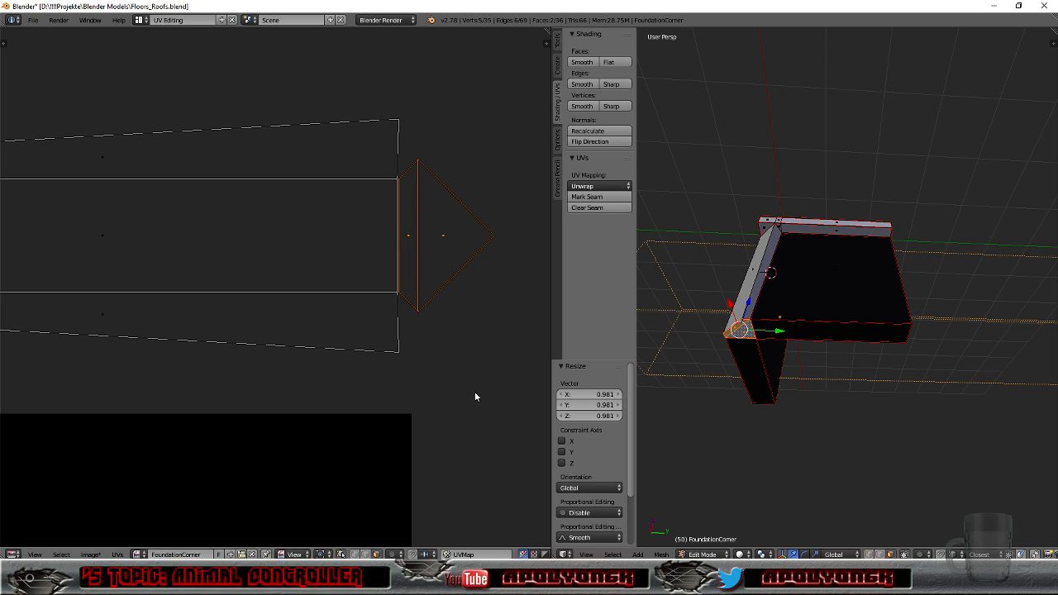
Step: Move the corner island 0.032 along X, away from the wide end of the tapered strip
{"action": "key", "text": "g"}
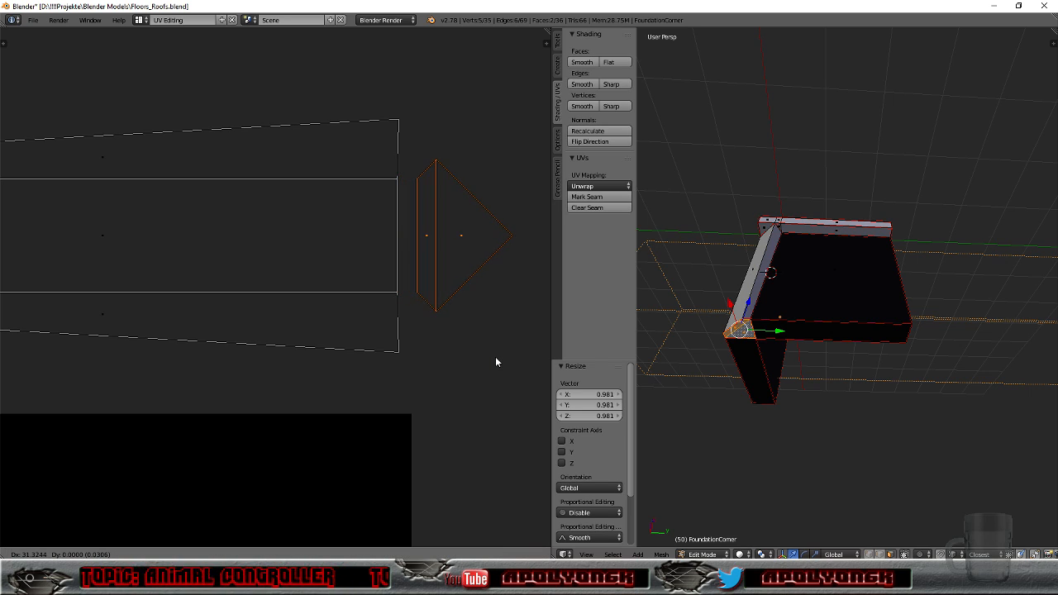
{"action": "left_click", "coordinate": [496, 358]}
Step: Select the tapered strip's faces together with both end corner islands and move them by X -4.887, Y 0.065, above the two joined squares
{"action": "scroll", "coordinate": [495, 358], "scroll_direction": "down", "scroll_amount": 6}
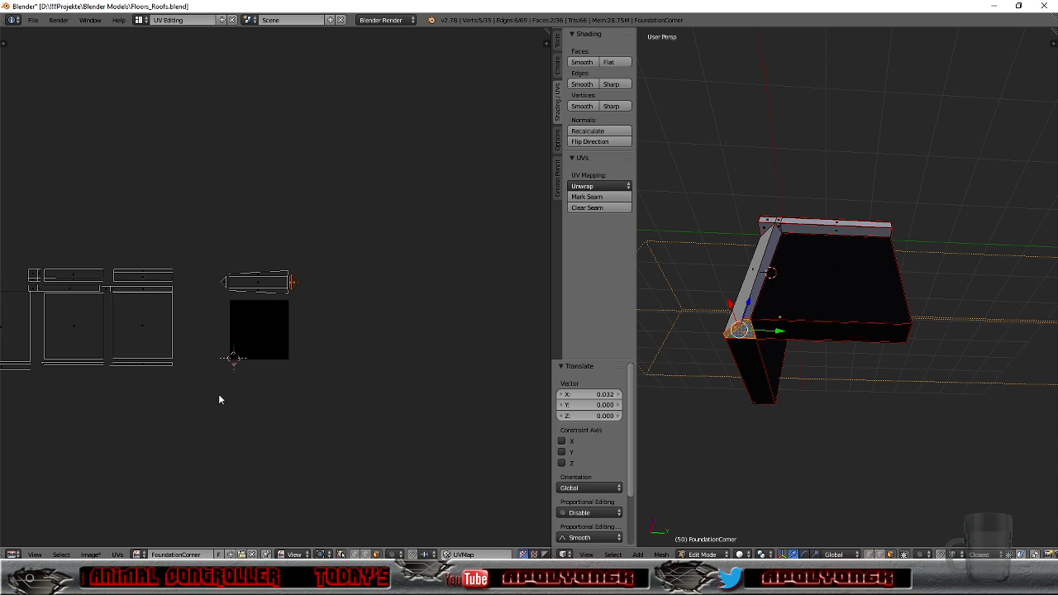
{"action": "middle_click_drag", "start_coordinate": [205, 384], "coordinate": [410, 401]}
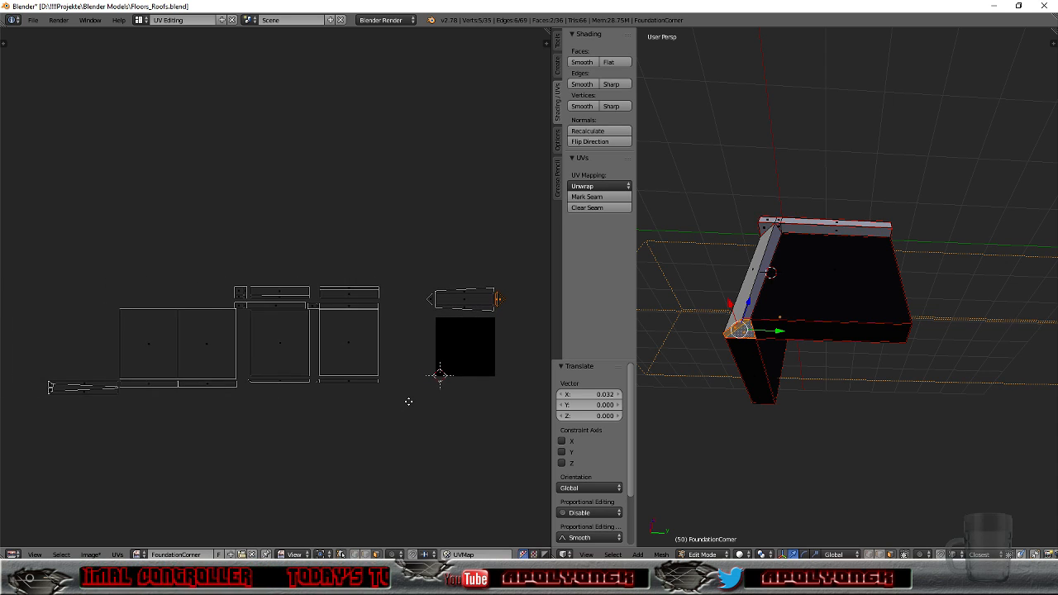
{"action": "left_click", "coordinate": [417, 273]}
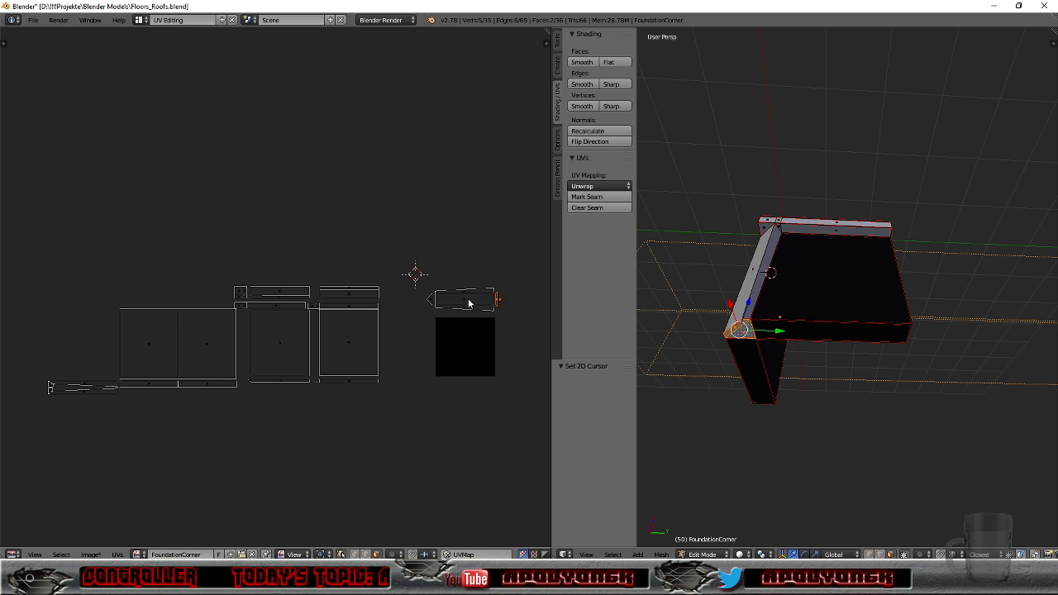
{"action": "right_click", "coordinate": [467, 300], "text": "shift"}
{"action": "right_click", "coordinate": [480, 296], "text": "shift"}
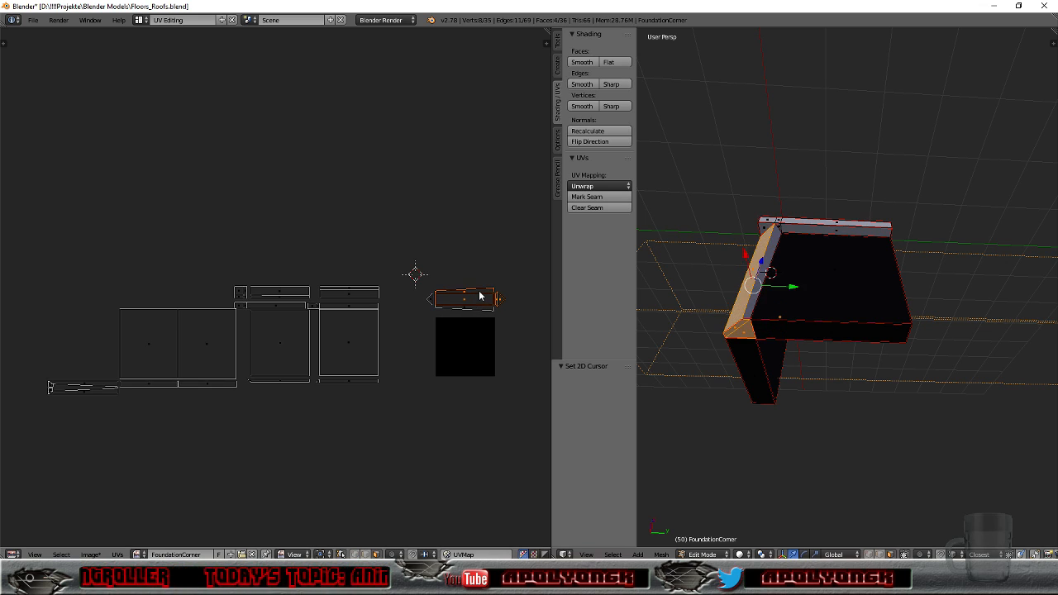
{"action": "right_click", "coordinate": [482, 307], "text": "shift"}
{"action": "right_click", "coordinate": [430, 300], "text": "shift"}
{"action": "key", "text": "g"}
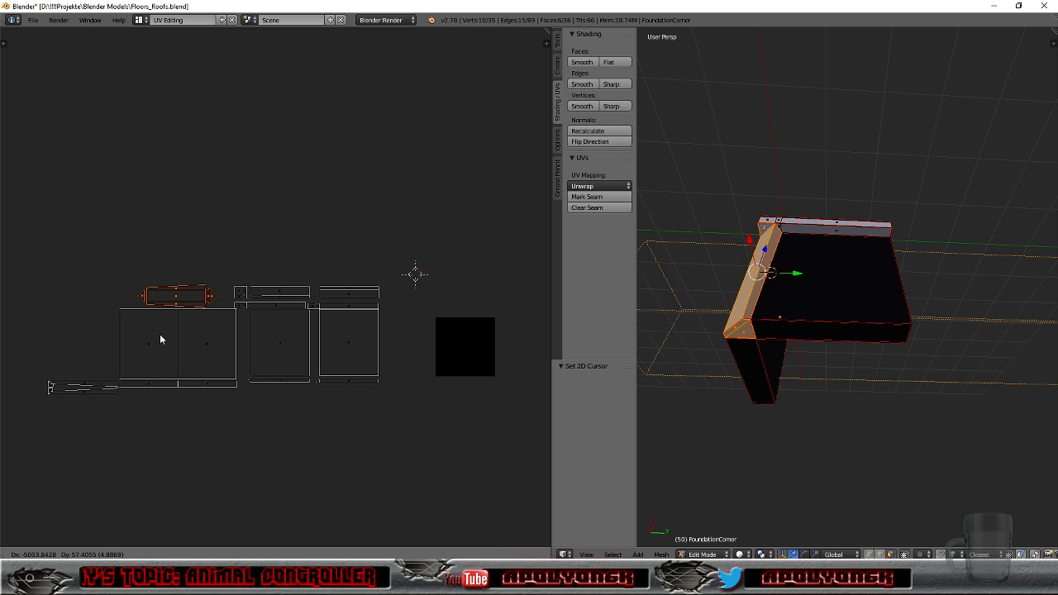
{"action": "left_click", "coordinate": [160, 334]}
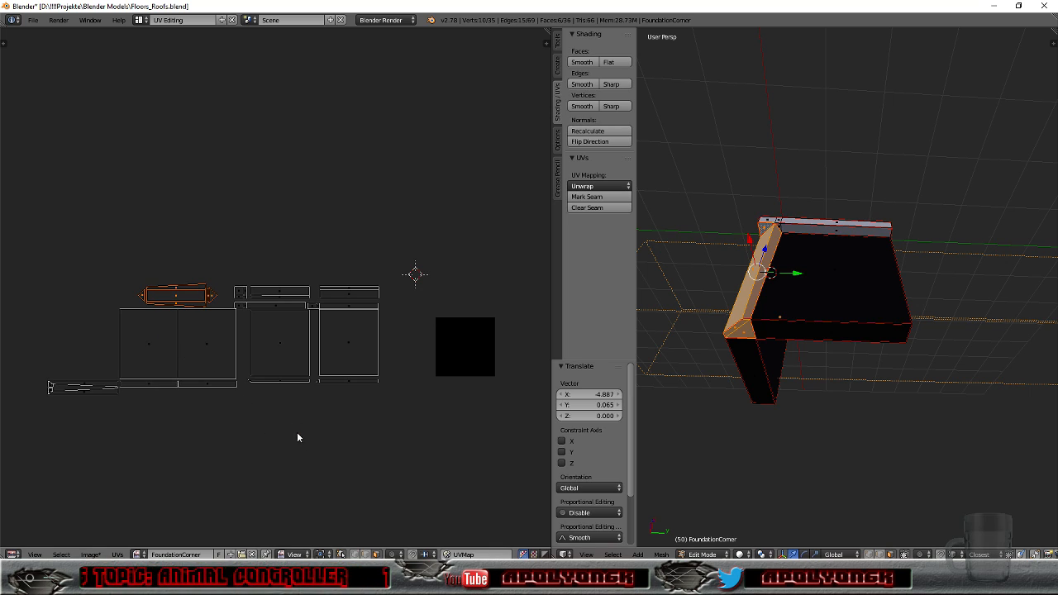
{"action": "scroll", "coordinate": [296, 429], "scroll_direction": "down", "scroll_amount": 7}
{"action": "scroll", "coordinate": [299, 399], "scroll_direction": "up", "scroll_amount": 6}
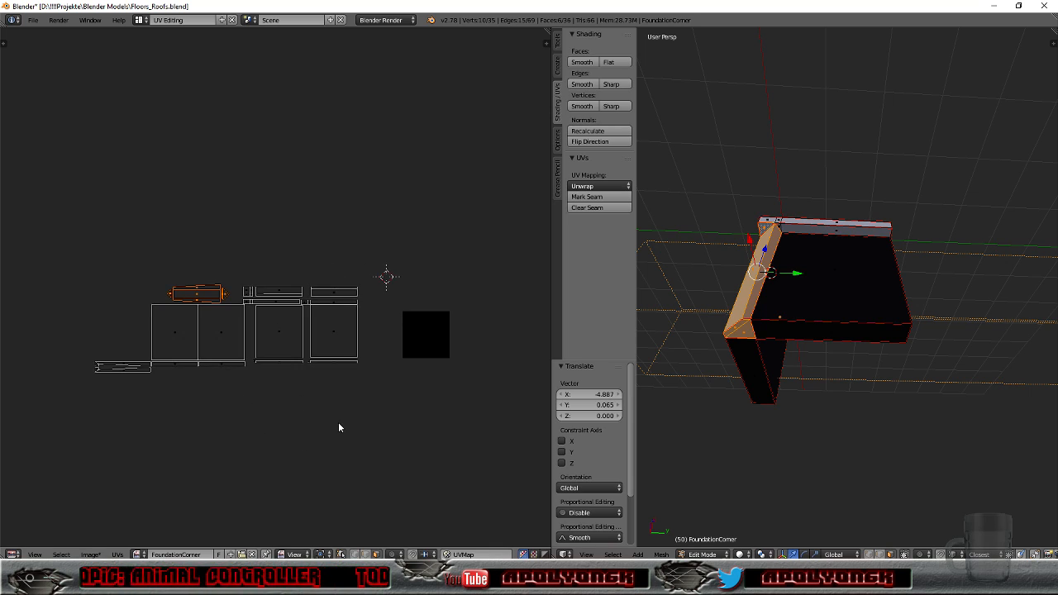
Step: Export the selected object as FBX to the HousePieces folder, overwriting FoundationCorner.fbx
{"action": "left_click", "coordinate": [32, 20]}
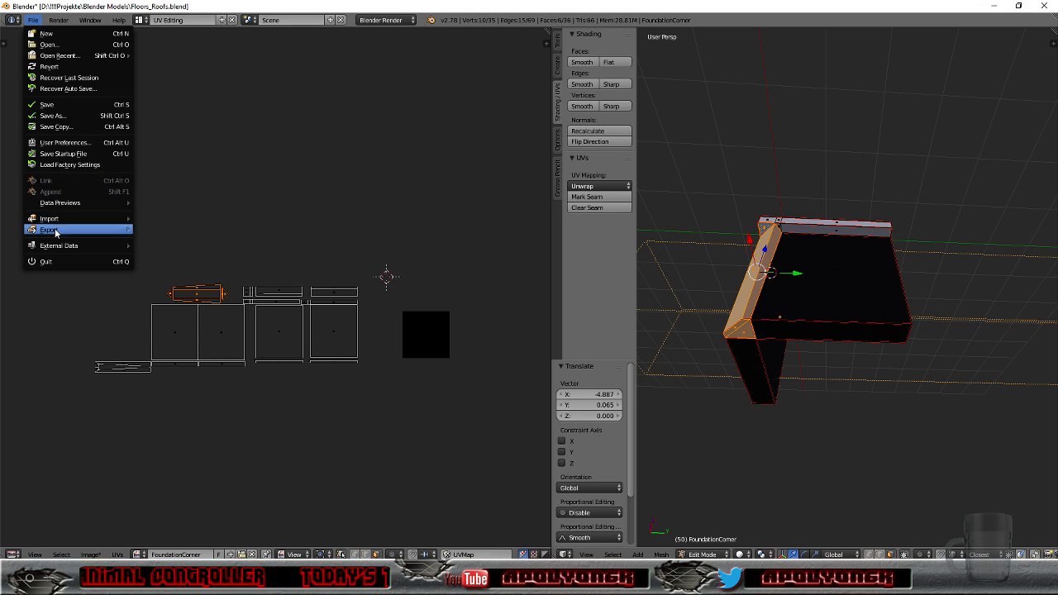
{"action": "mouse_move", "coordinate": [55, 232]}
{"action": "left_click", "coordinate": [160, 263]}
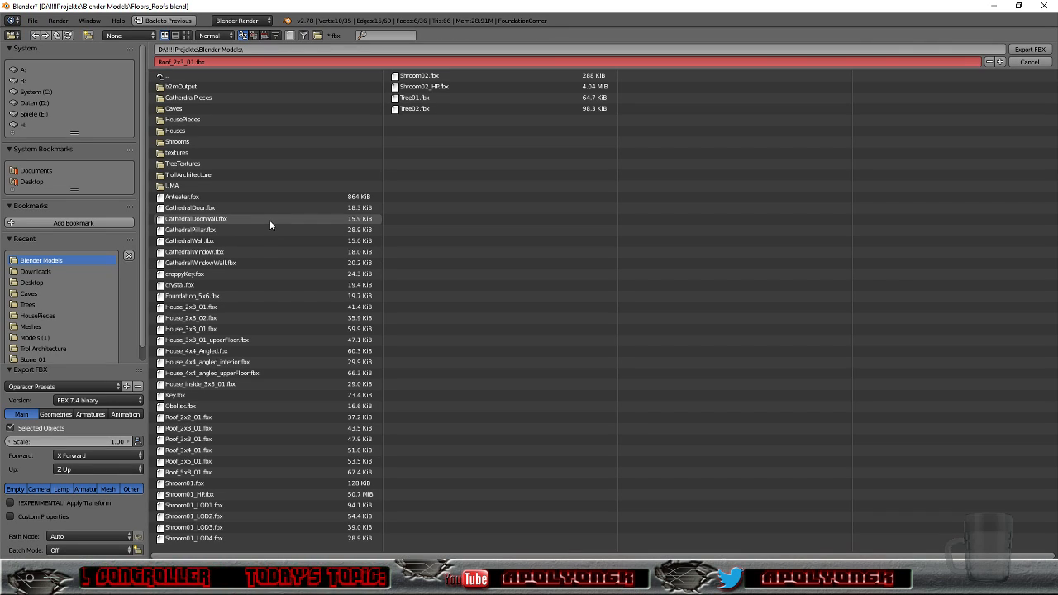
{"action": "left_click", "coordinate": [185, 121]}
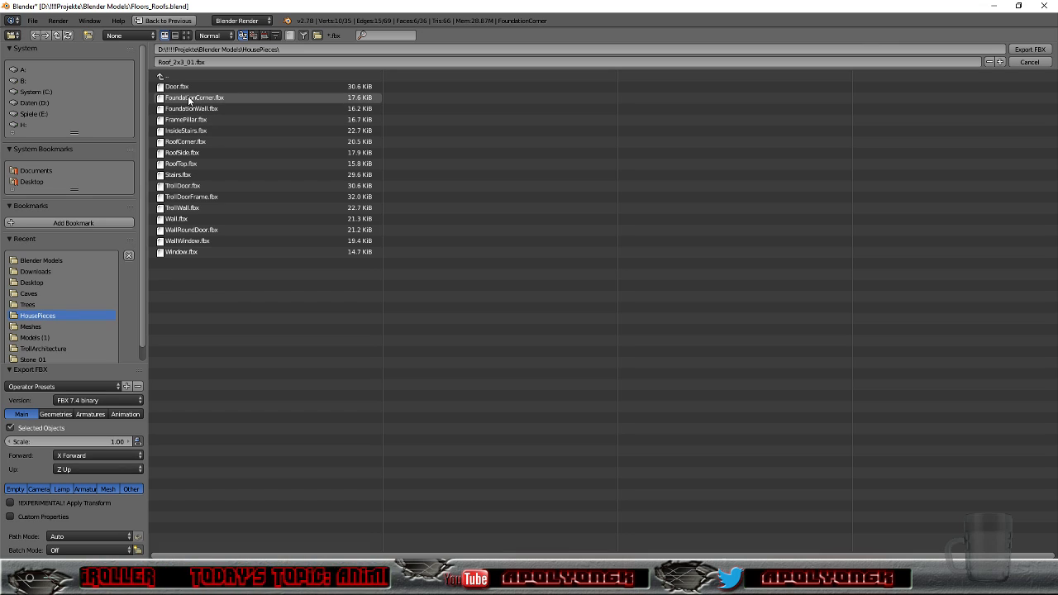
{"action": "double_click", "coordinate": [190, 100]}
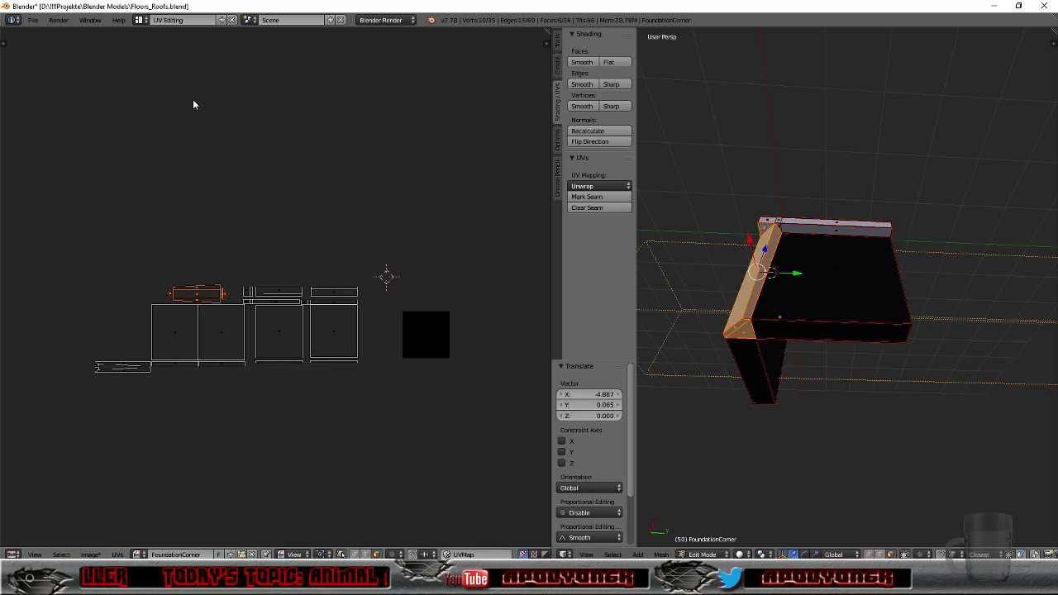
Step: Switch to Unreal Editor and reimport the FoundationCorner static mesh
{"action": "left_click", "coordinate": [995, 6]}
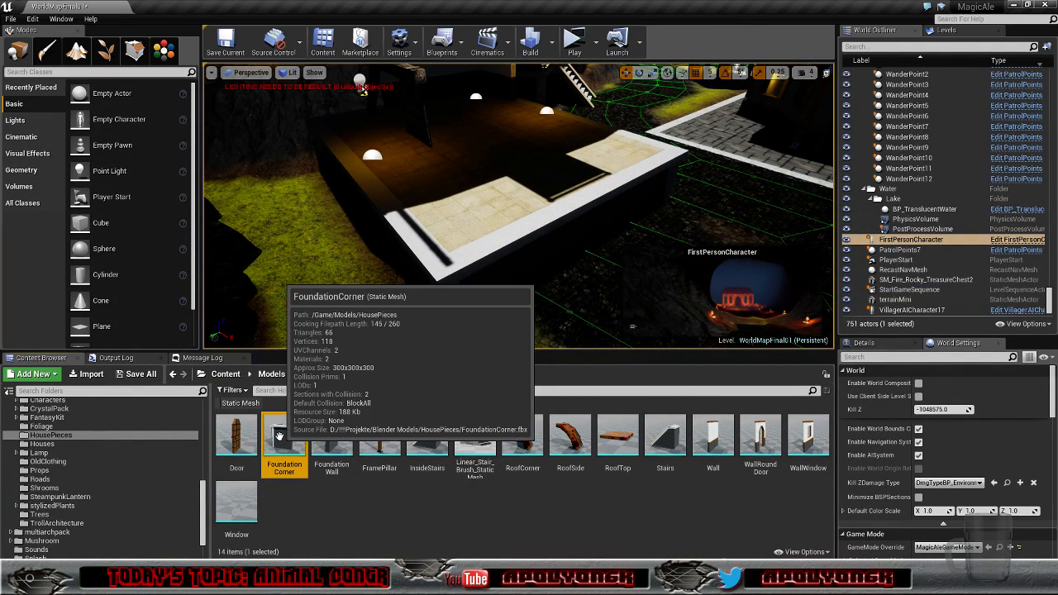
{"action": "right_click", "coordinate": [279, 435]}
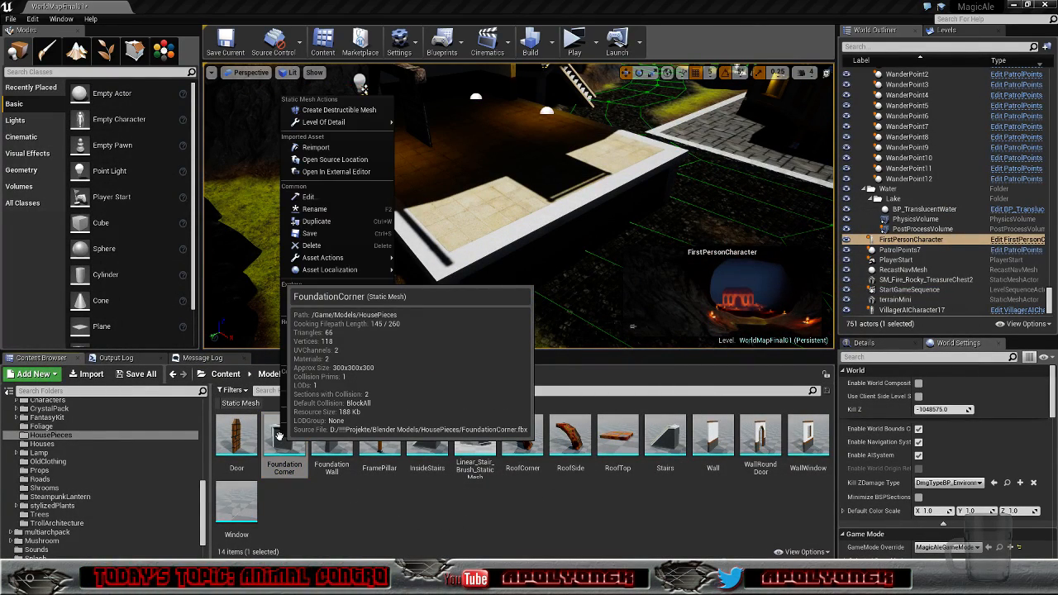
{"action": "left_click", "coordinate": [311, 147]}
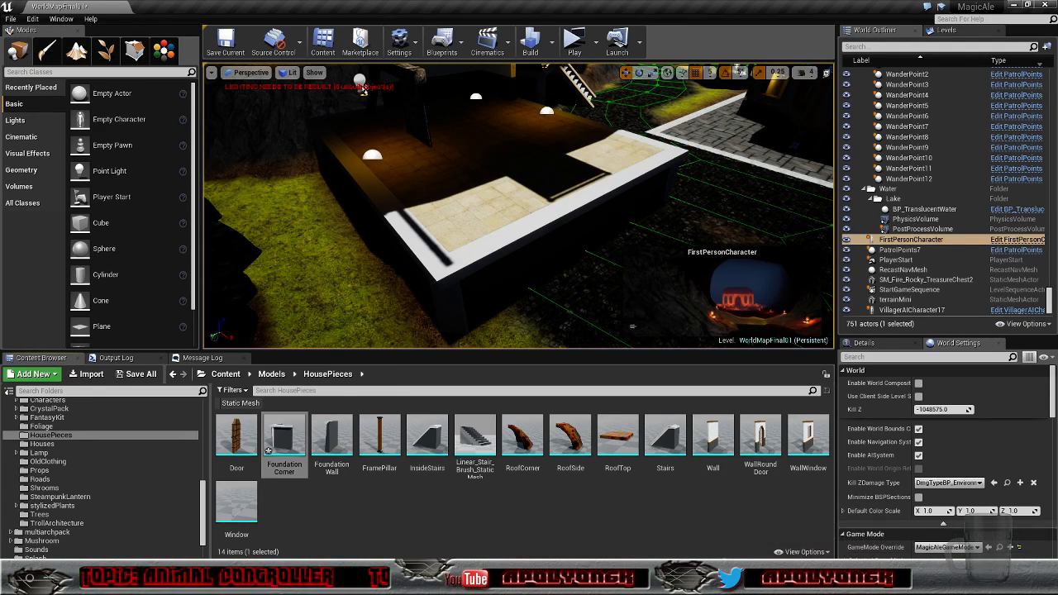
{"action": "double_click", "coordinate": [284, 442]}
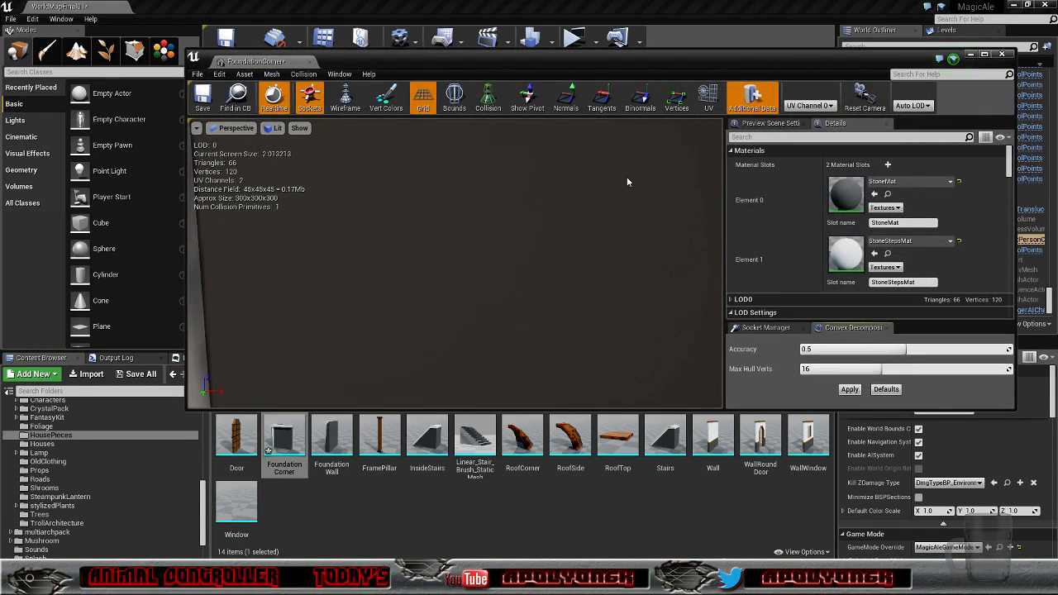
{"action": "left_click", "coordinate": [924, 183]}
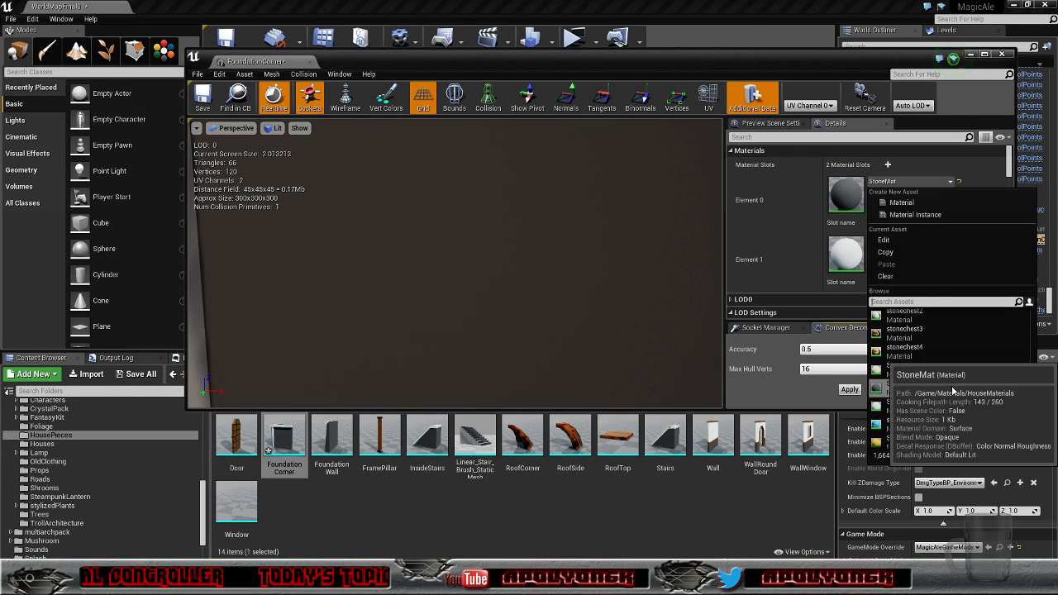
{"action": "left_click", "coordinate": [970, 54]}
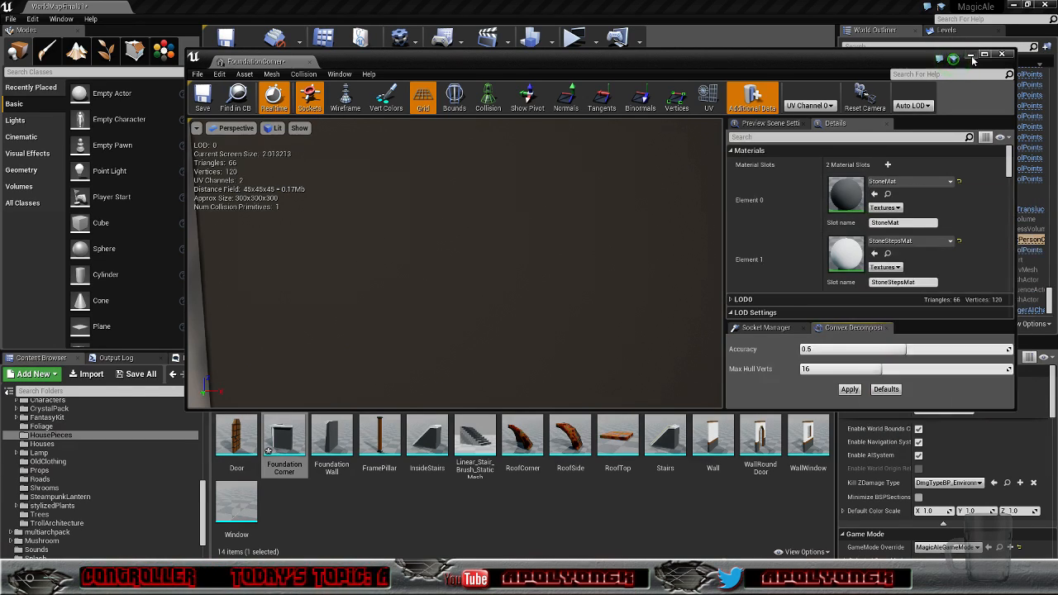
Step: Select the House_2x3_02 building in the level and locate its Element 2 material in the content browser
{"action": "key", "text": "w"}
{"action": "right_click_drag", "start_coordinate": [519, 207], "coordinate": [496, 164]}
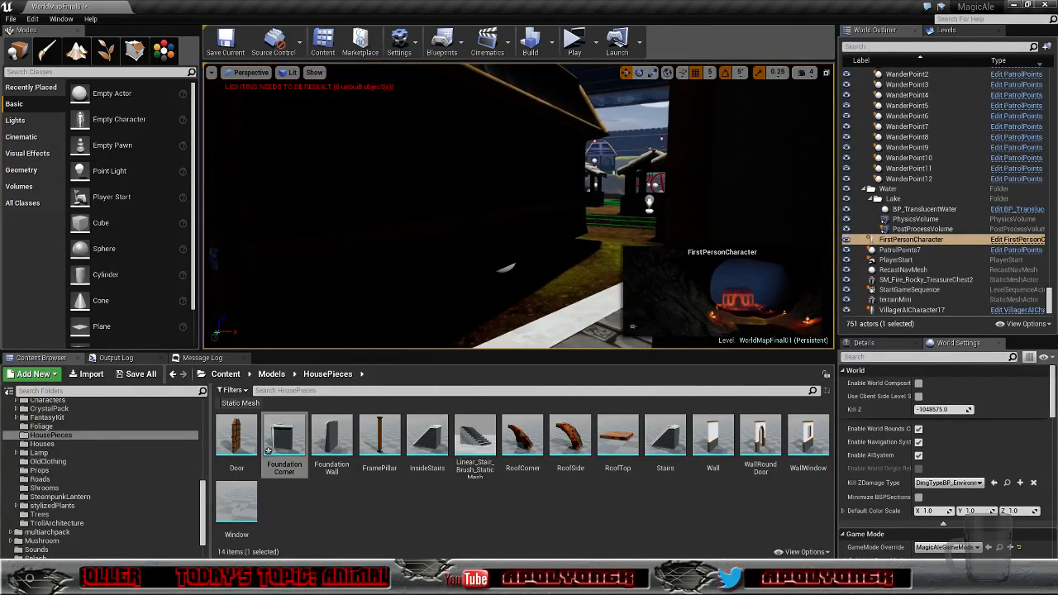
{"action": "left_click", "coordinate": [506, 267]}
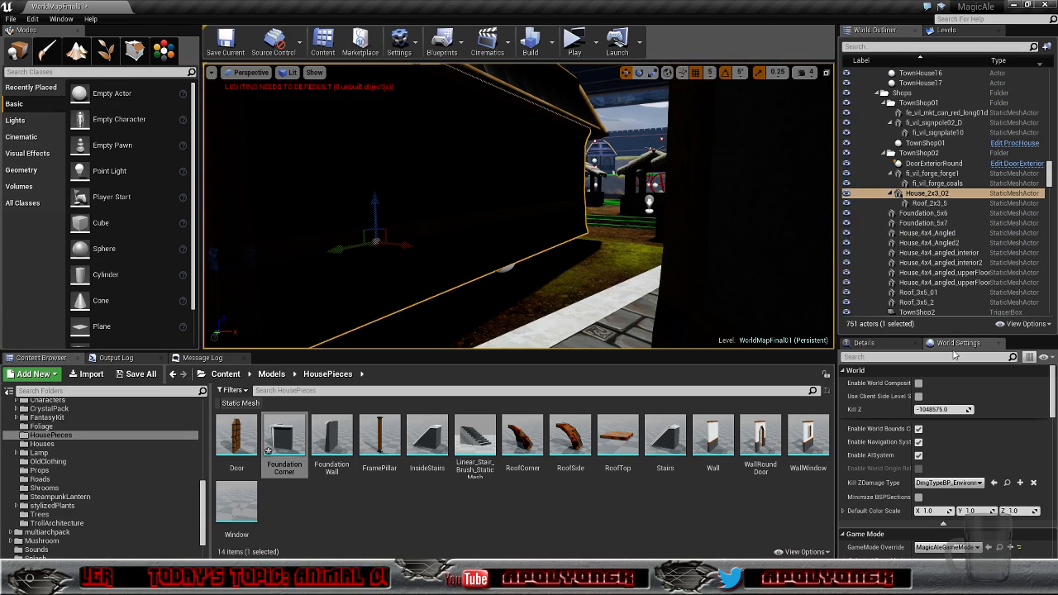
{"action": "scroll", "coordinate": [958, 406], "scroll_direction": "down", "scroll_amount": 8}
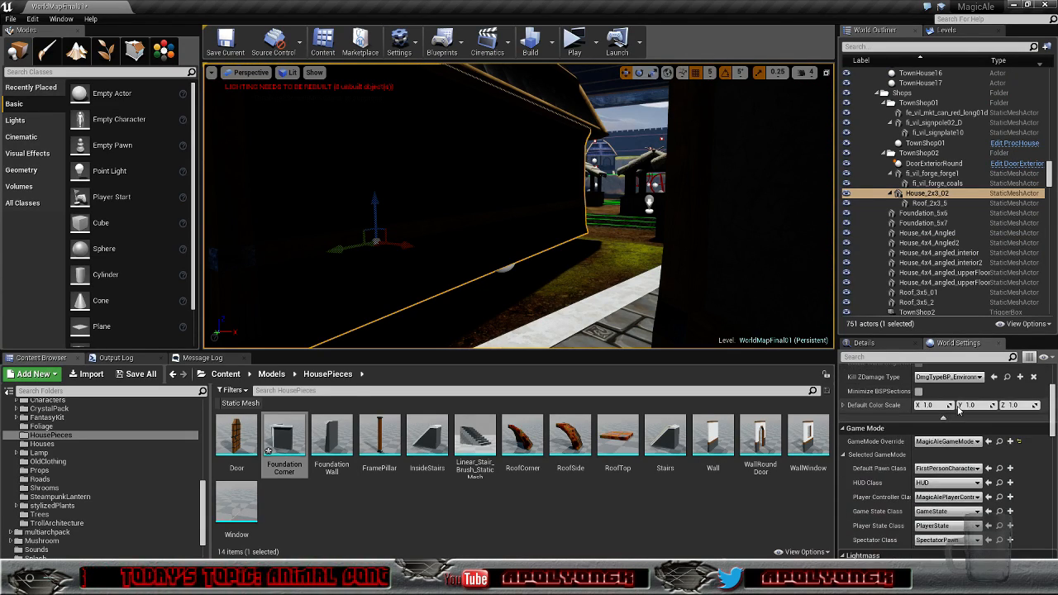
{"action": "scroll", "coordinate": [958, 406], "scroll_direction": "up", "scroll_amount": 3}
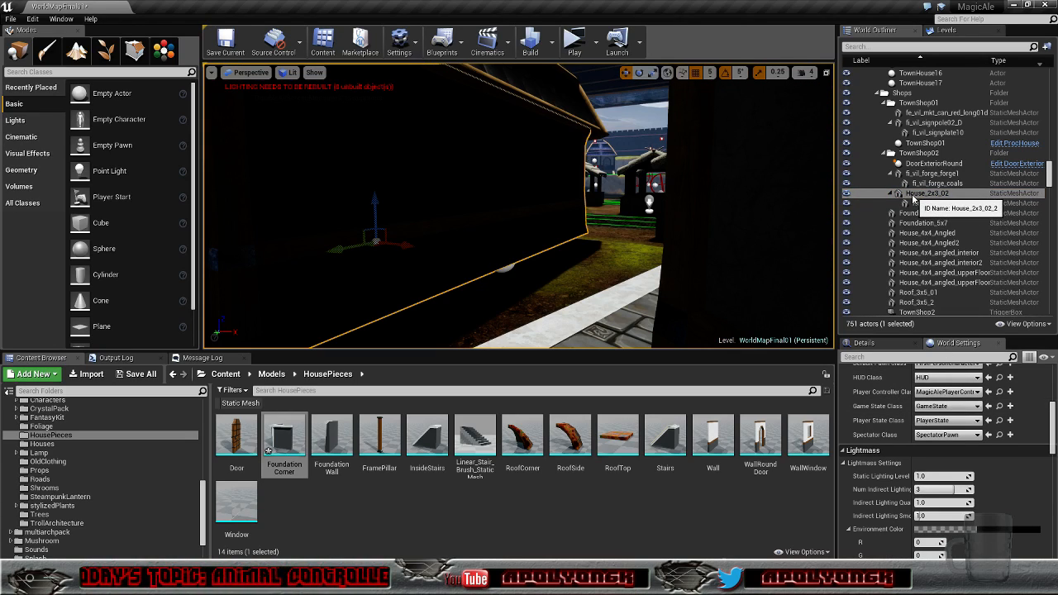
{"action": "scroll", "coordinate": [984, 485], "scroll_direction": "up", "scroll_amount": 5}
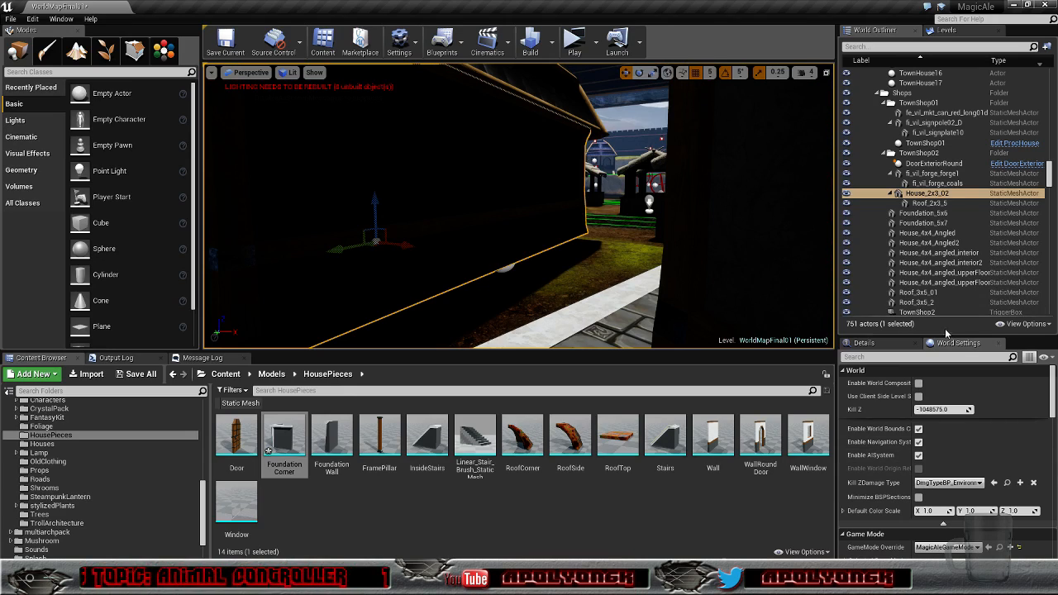
{"action": "left_click", "coordinate": [892, 345]}
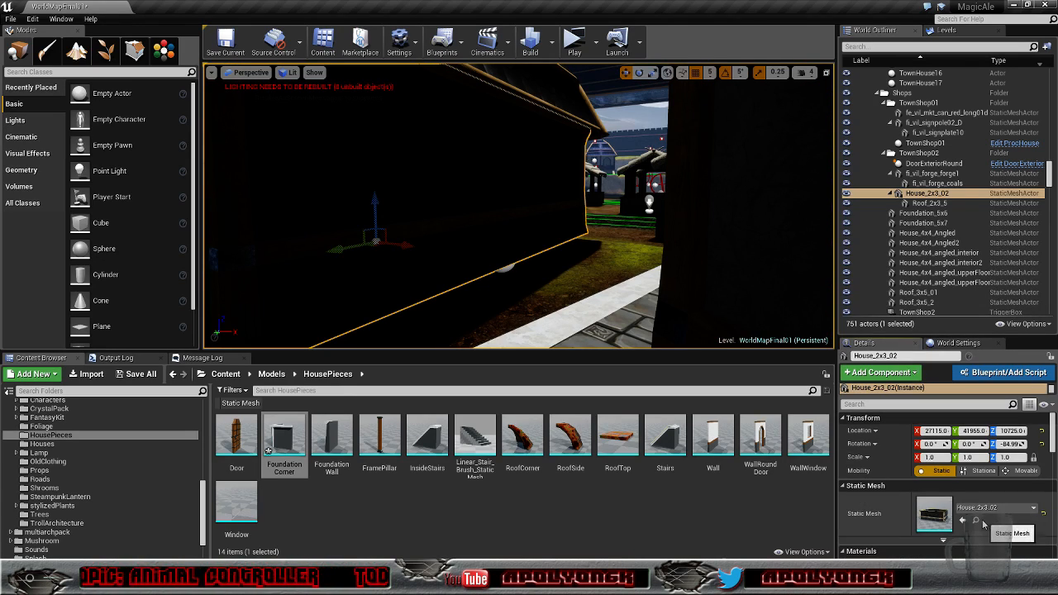
{"action": "scroll", "coordinate": [985, 524], "scroll_direction": "down", "scroll_amount": 2}
{"action": "scroll", "coordinate": [986, 524], "scroll_direction": "down", "scroll_amount": 2}
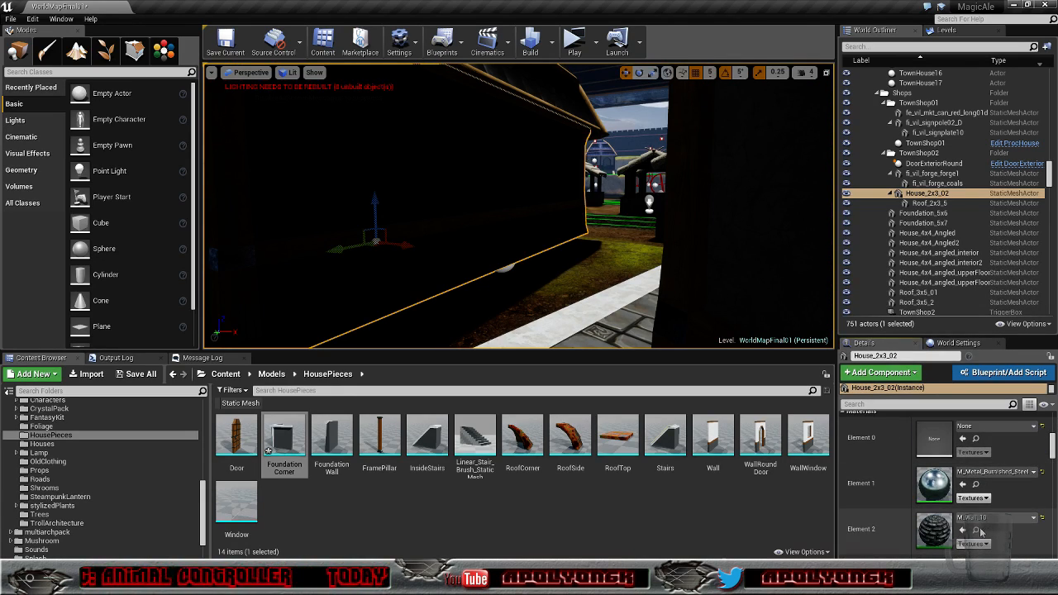
{"action": "left_click", "coordinate": [976, 532]}
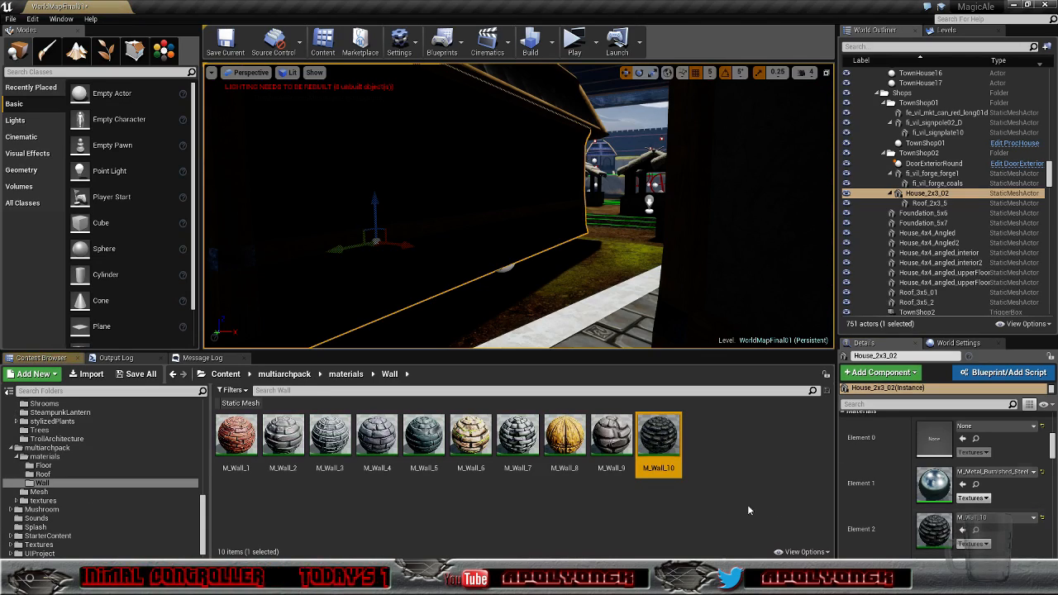
Step: Return to the raised stone foundation in the level and select the TownShop01 actor
{"action": "key", "text": "w"}
{"action": "mouse_move", "coordinate": [518, 206]}
{"action": "right_mouse_down"}
{"action": "mouse_move", "coordinate": [488, 206]}
{"action": "mouse_move", "coordinate": [496, 203]}
{"action": "mouse_move", "coordinate": [471, 227]}
{"action": "mouse_move", "coordinate": [504, 235]}
{"action": "mouse_move", "coordinate": [514, 227]}
{"action": "mouse_move", "coordinate": [506, 220]}
{"action": "right_mouse_up"}
{"action": "key", "text": "w"}
{"action": "left_click", "coordinate": [505, 220]}
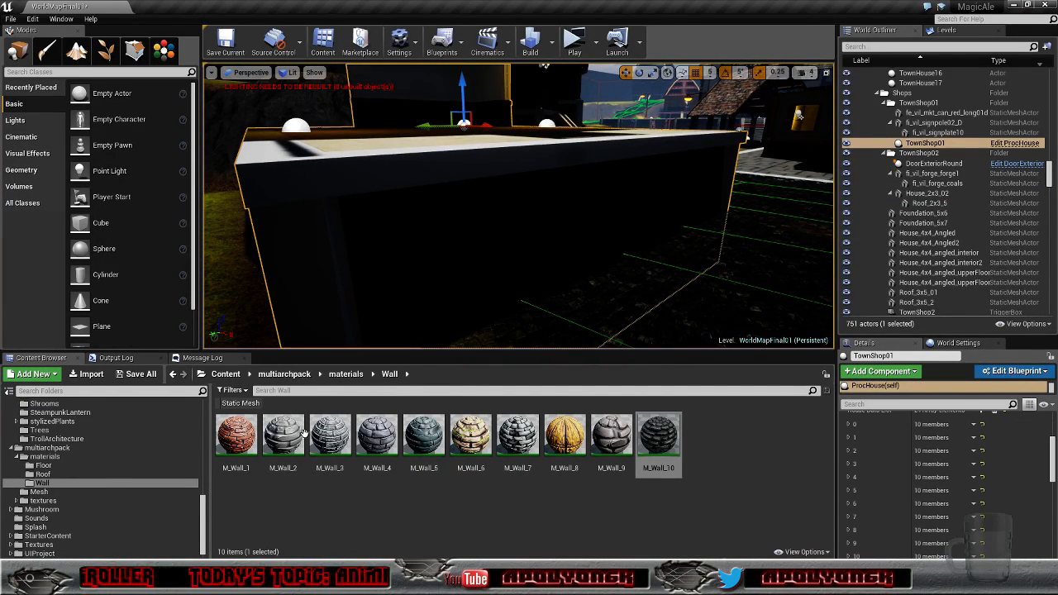
Step: Go back to the HousePieces folder under Models in the content browser
{"action": "left_click", "coordinate": [204, 514]}
{"action": "mouse_move", "coordinate": [204, 514]}
{"action": "left_mouse_down"}
{"action": "mouse_move", "coordinate": [204, 500]}
{"action": "mouse_move", "coordinate": [205, 510]}
{"action": "left_mouse_up"}
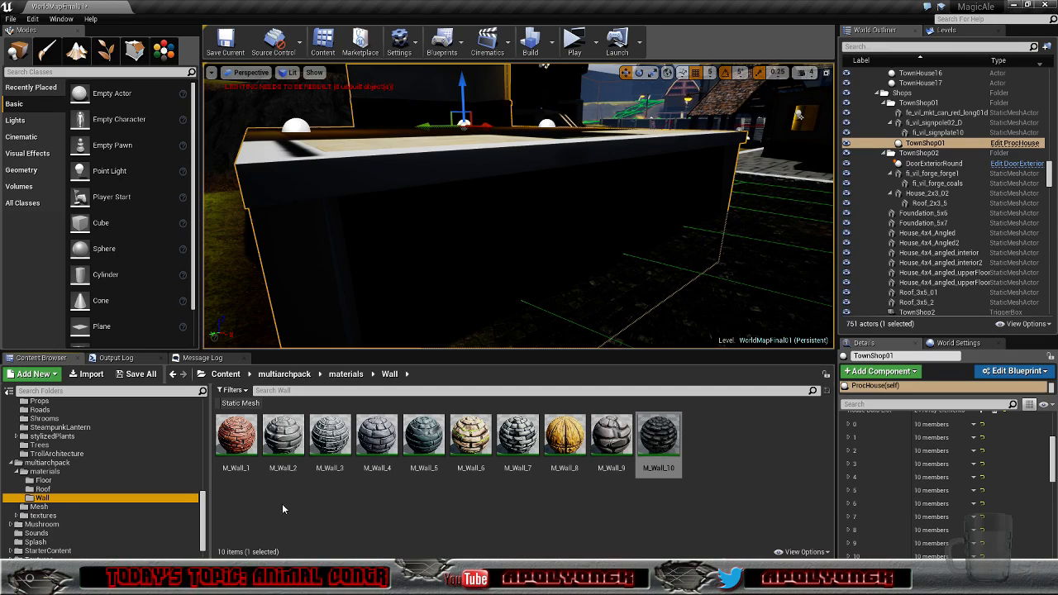
{"action": "scroll", "coordinate": [208, 513], "scroll_direction": "down", "scroll_amount": 1}
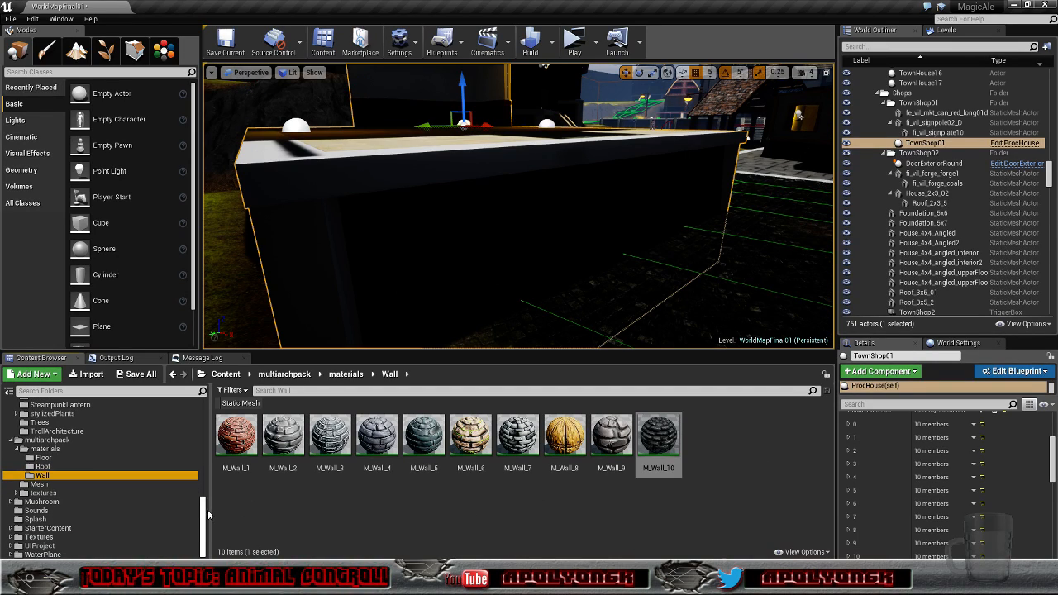
{"action": "scroll", "coordinate": [68, 463], "scroll_direction": "up", "scroll_amount": 2}
{"action": "scroll", "coordinate": [69, 463], "scroll_direction": "up", "scroll_amount": 4}
{"action": "scroll", "coordinate": [68, 440], "scroll_direction": "up", "scroll_amount": 1}
{"action": "left_click", "coordinate": [143, 521]}
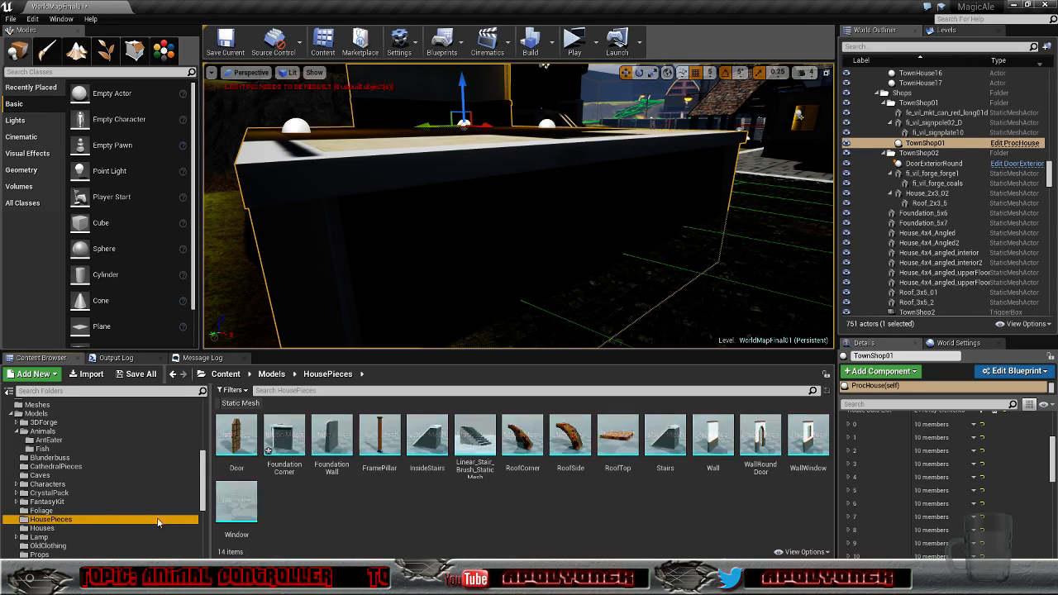
Step: Open the FoundationCorner static mesh and assign the M_Wall_10 material to its Element 0 slot
{"action": "double_click", "coordinate": [281, 435]}
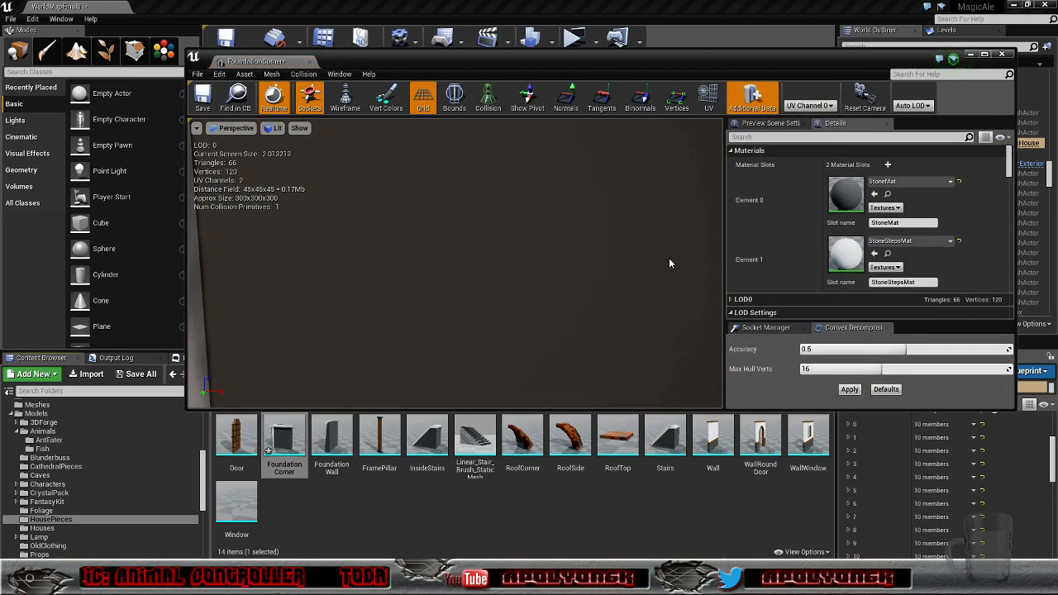
{"action": "left_click", "coordinate": [926, 183]}
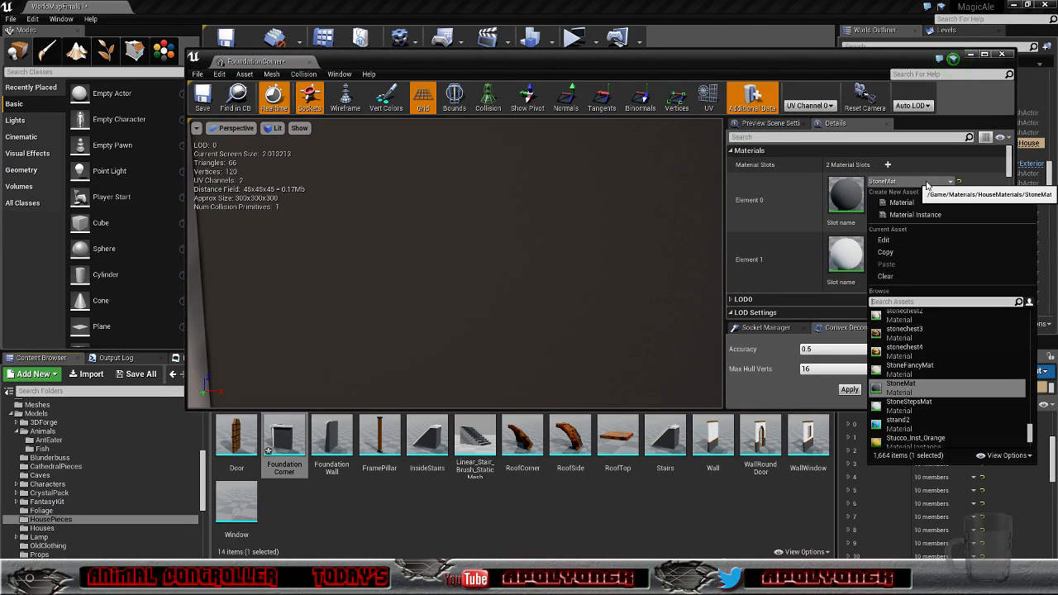
{"action": "type", "text": "mat_"}
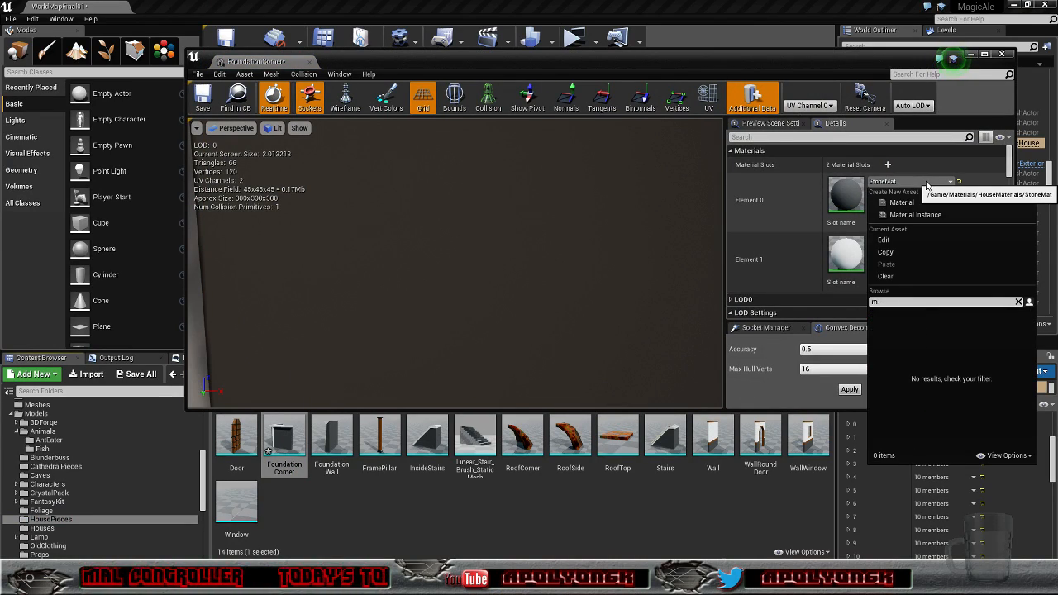
{"action": "key", "text": "BackSpace"}
{"action": "type", "text": "_a"}
{"action": "key", "text": "BackSpace"}
{"action": "type", "text": "wall"}
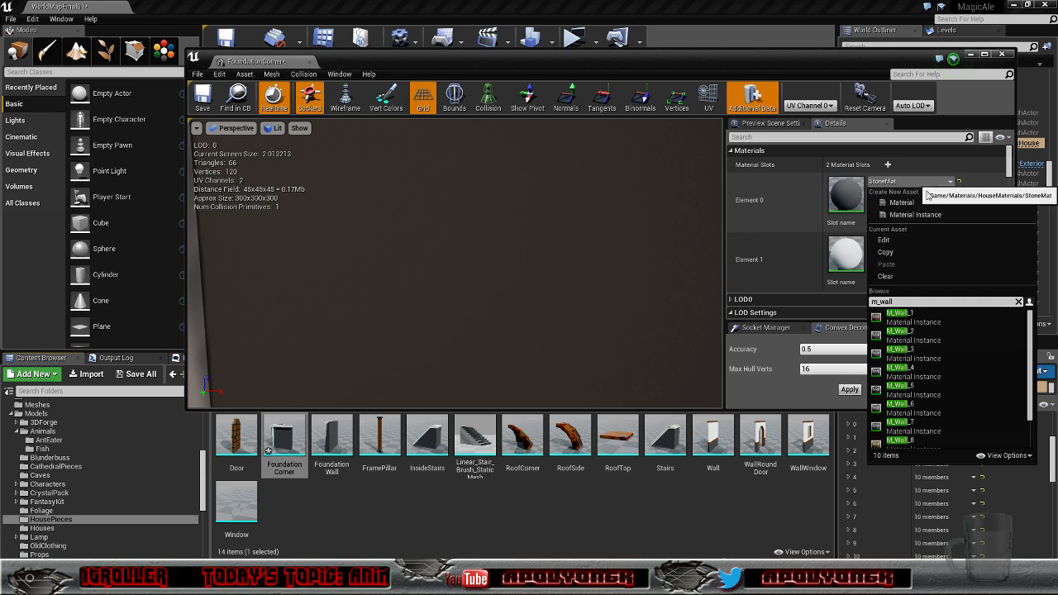
{"action": "scroll", "coordinate": [943, 380], "scroll_direction": "down", "scroll_amount": 2}
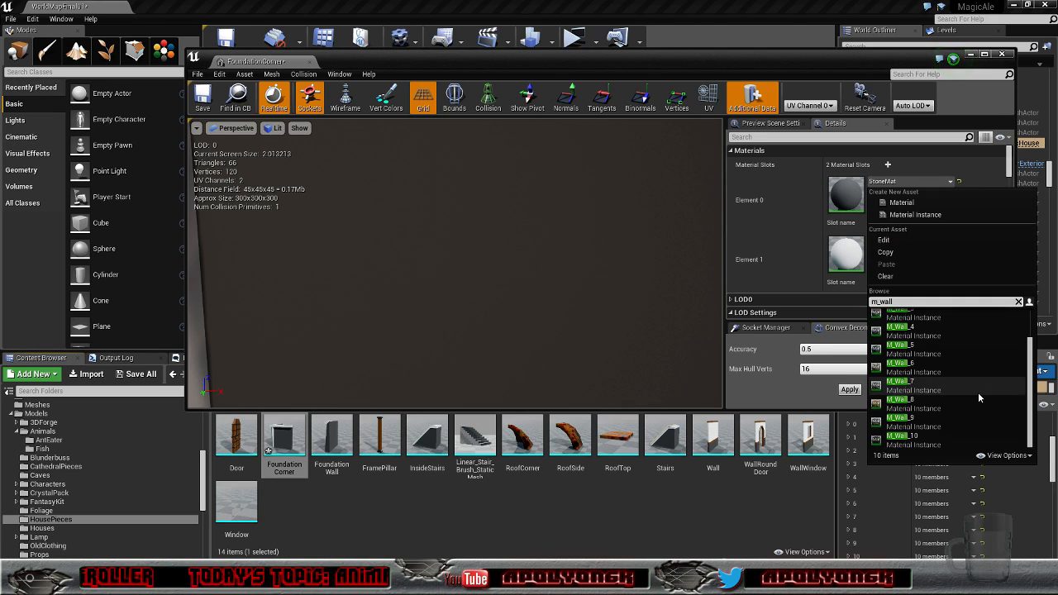
{"action": "left_click", "coordinate": [900, 439]}
{"action": "scroll", "coordinate": [496, 314], "scroll_direction": "down", "scroll_amount": 5}
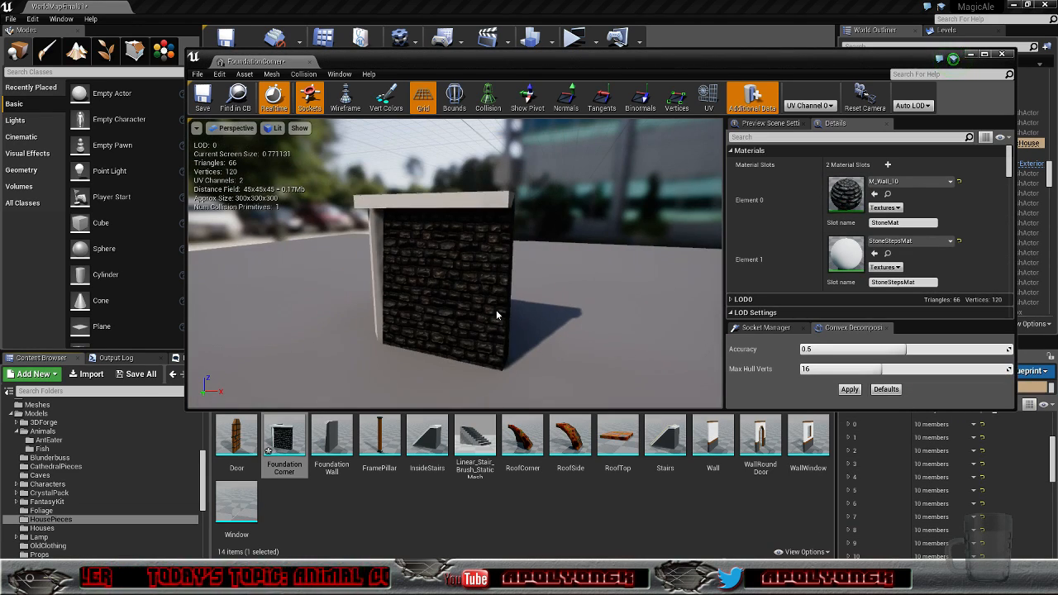
{"action": "left_click_drag", "start_coordinate": [547, 293], "coordinate": [516, 281]}
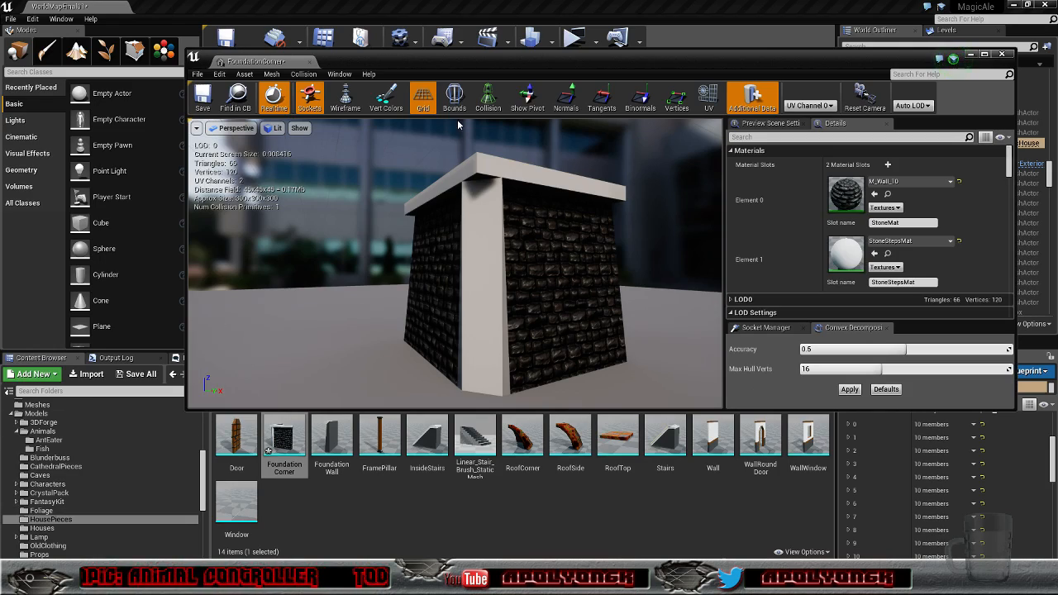
{"action": "left_click", "coordinate": [1002, 54]}
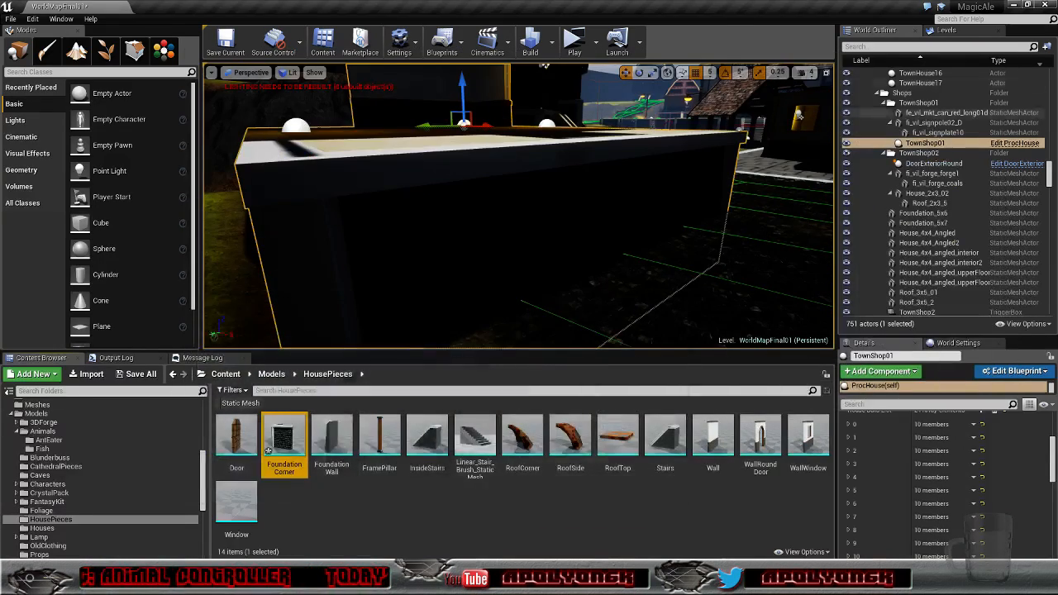
Step: Select the Foundation_5x6 actor in the level and locate its Element 1 material, M_Villa_Plaster_1, in the content browser
{"action": "right_click_drag", "start_coordinate": [570, 199], "coordinate": [513, 224]}
{"action": "key", "text": "w"}
{"action": "key", "text": "d"}
{"action": "left_click", "coordinate": [510, 266]}
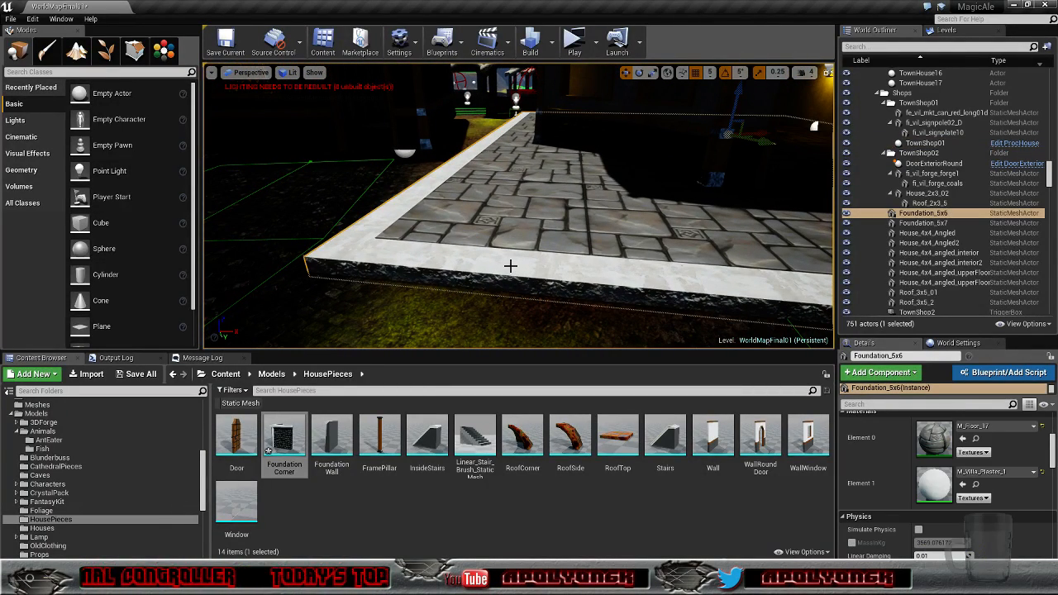
{"action": "left_click", "coordinate": [976, 486]}
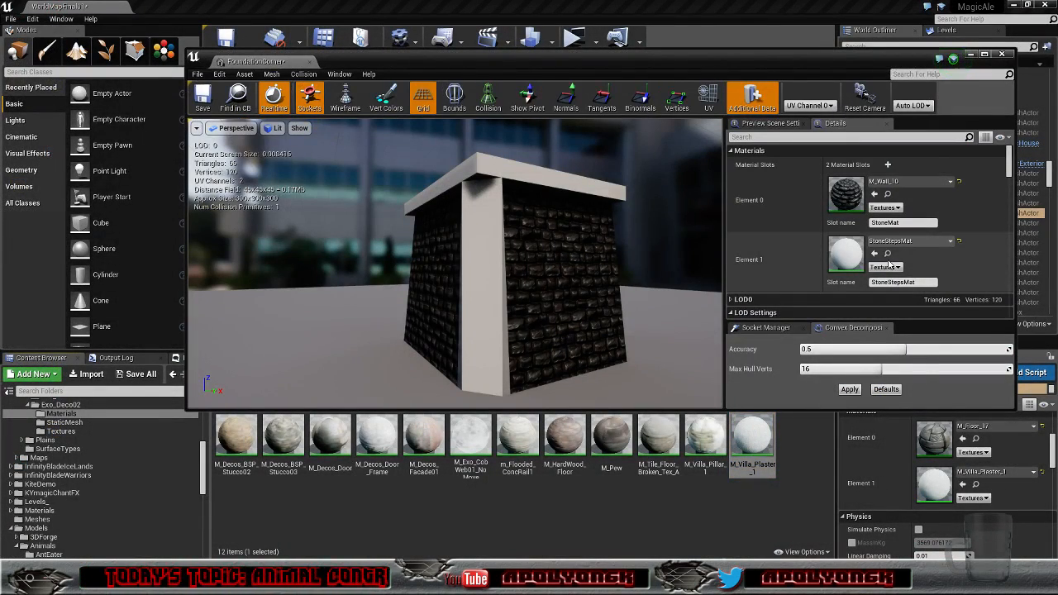
Step: Assign M_Villa_Plaster_1 to the Element 1 slot of the FoundationCorner mesh and save the mesh
{"action": "left_click", "coordinate": [874, 258]}
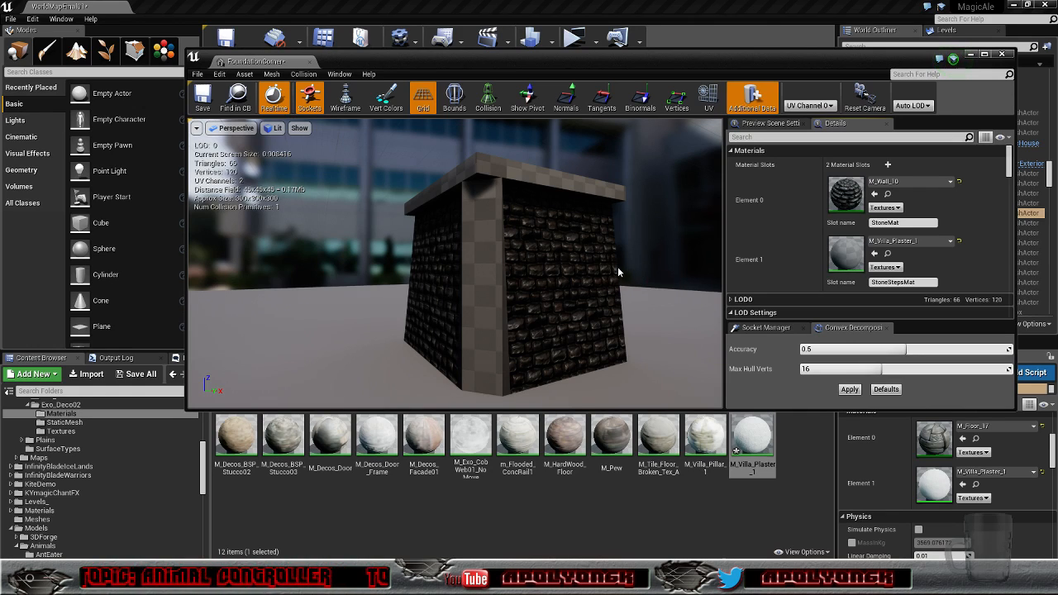
{"action": "right_click_drag", "start_coordinate": [597, 268], "coordinate": [454, 269]}
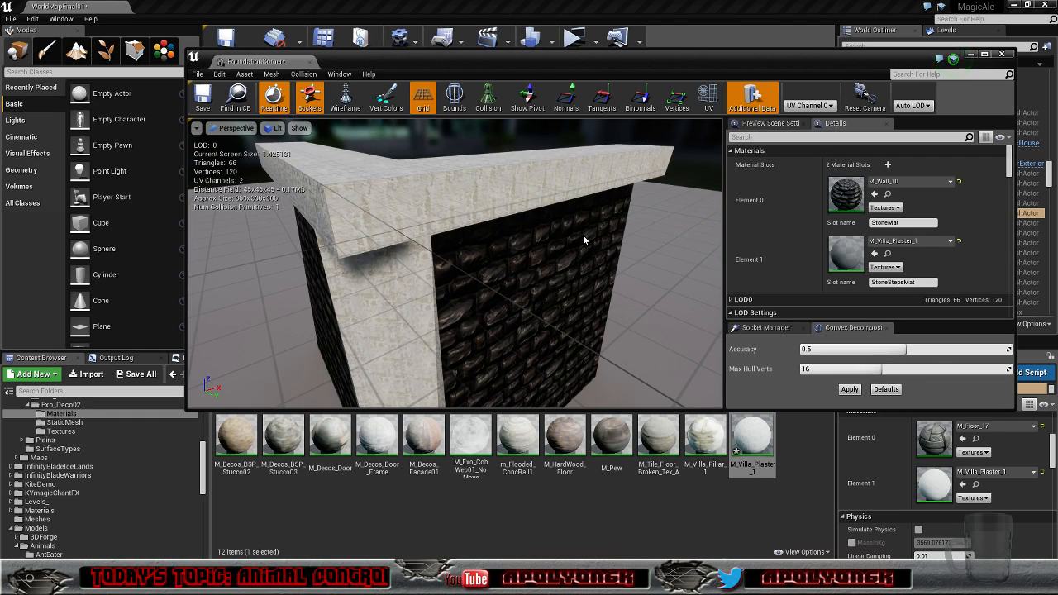
{"action": "right_click_drag", "start_coordinate": [582, 242], "coordinate": [543, 248]}
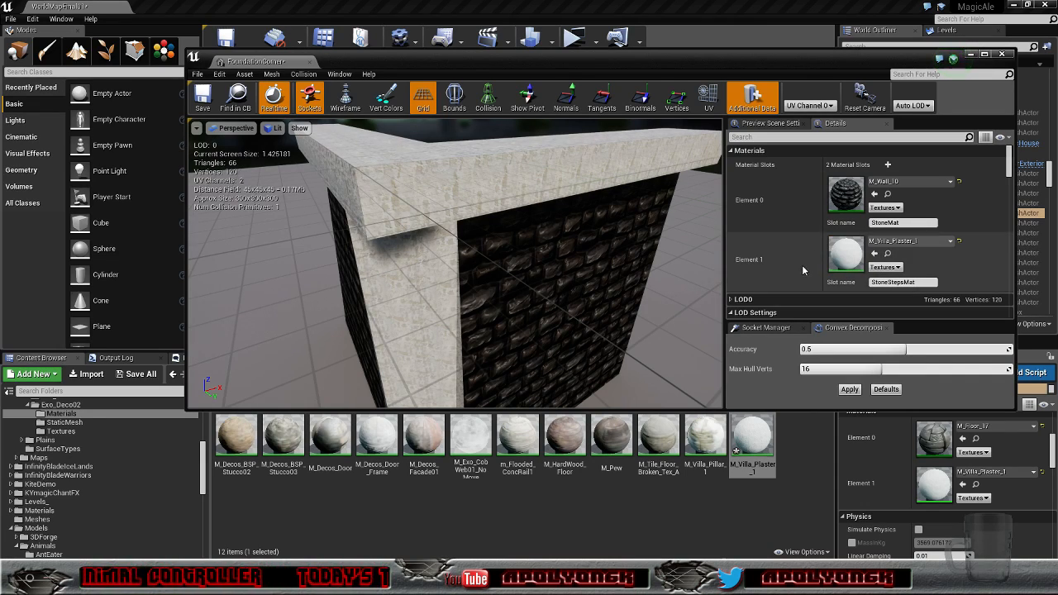
{"action": "scroll", "coordinate": [802, 265], "scroll_direction": "down", "scroll_amount": 5}
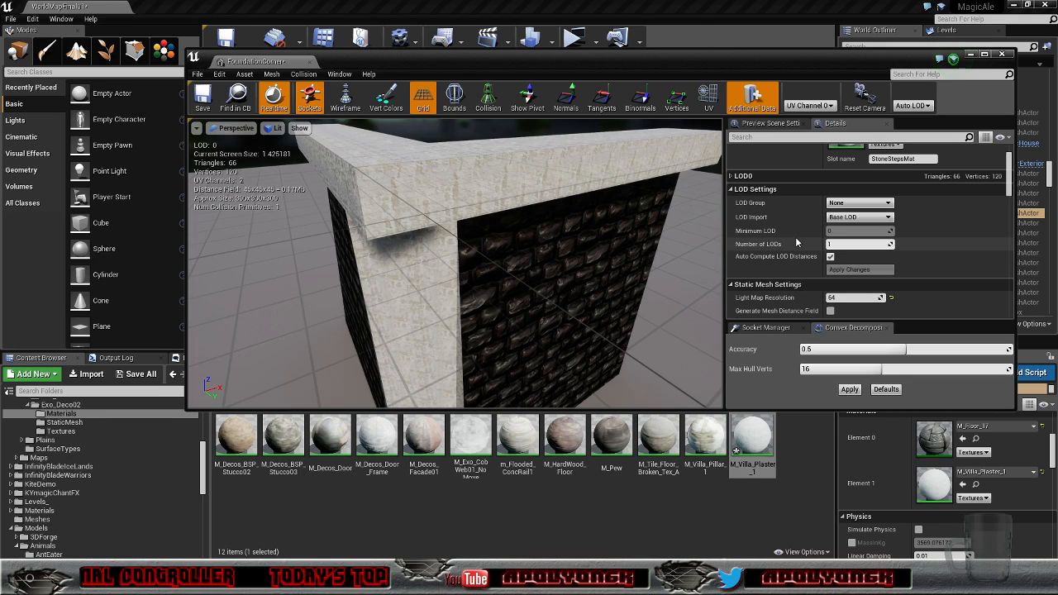
{"action": "scroll", "coordinate": [795, 236], "scroll_direction": "up", "scroll_amount": 3}
{"action": "scroll", "coordinate": [580, 299], "scroll_direction": "down", "scroll_amount": 3}
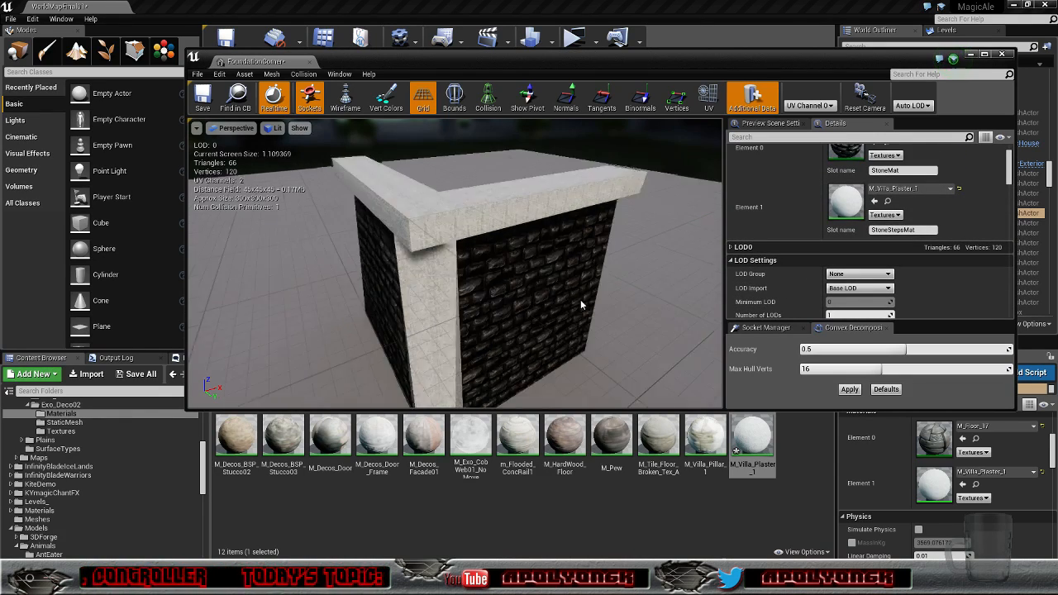
{"action": "scroll", "coordinate": [580, 299], "scroll_direction": "down", "scroll_amount": 2}
{"action": "scroll", "coordinate": [578, 291], "scroll_direction": "down", "scroll_amount": 2}
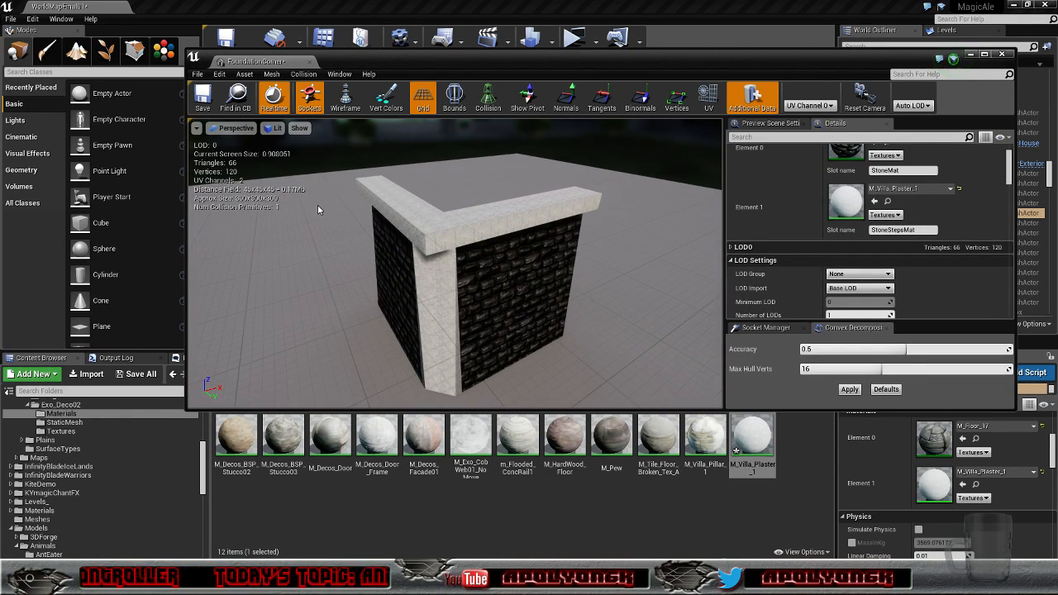
{"action": "left_click", "coordinate": [207, 98]}
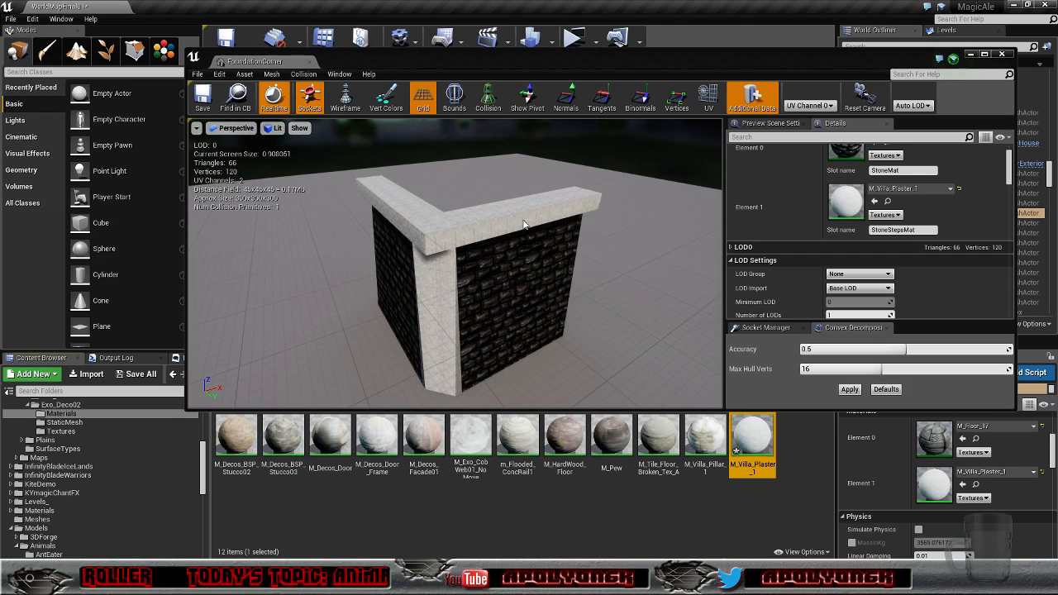
{"action": "left_click", "coordinate": [973, 55]}
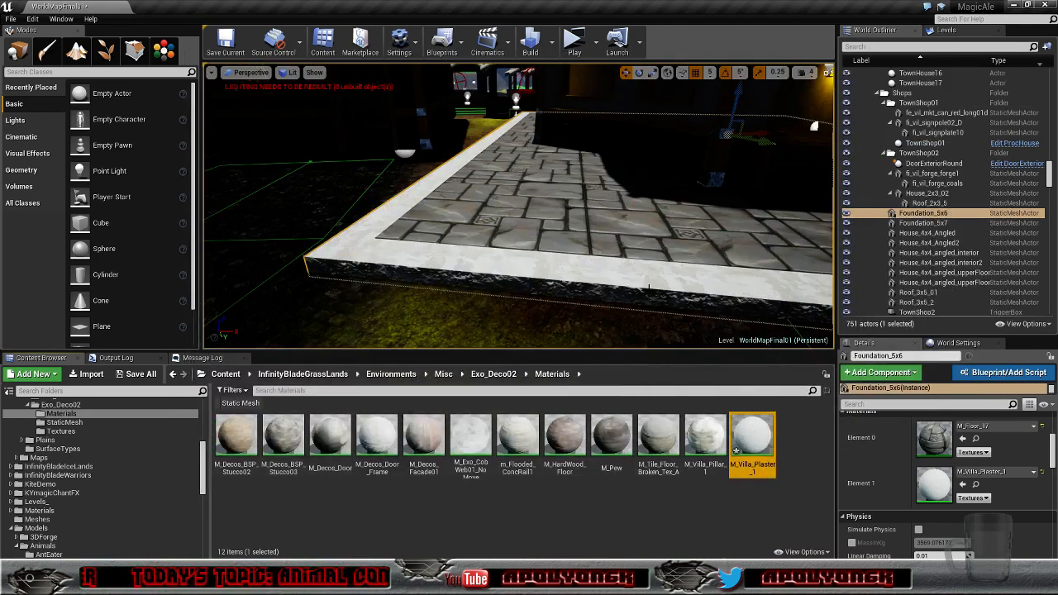
Step: Switch the level viewport to the Unlit view mode
{"action": "right_click_drag", "start_coordinate": [519, 207], "coordinate": [583, 216]}
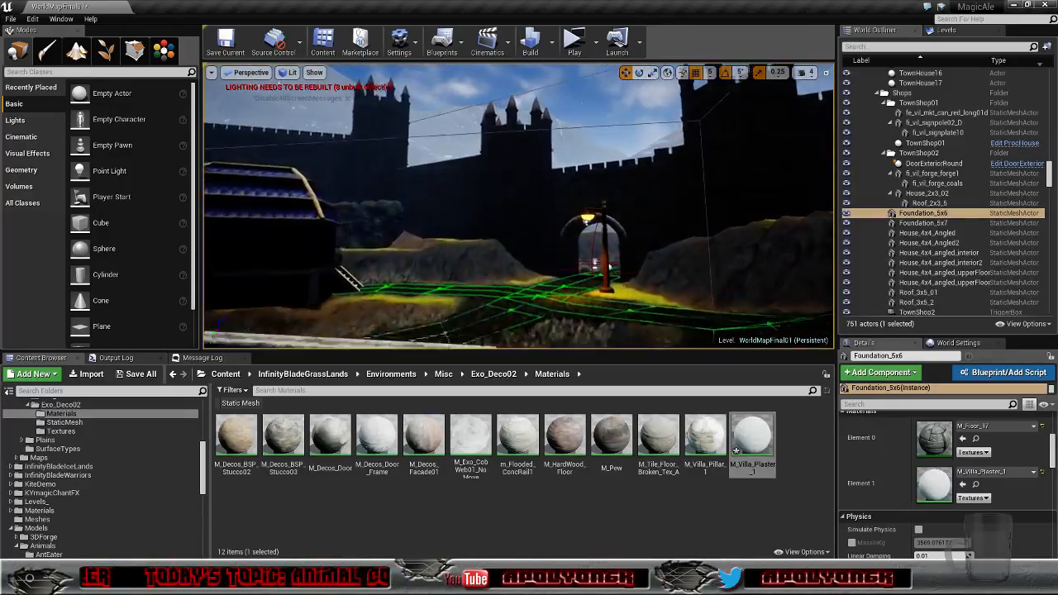
{"action": "left_click", "coordinate": [290, 74]}
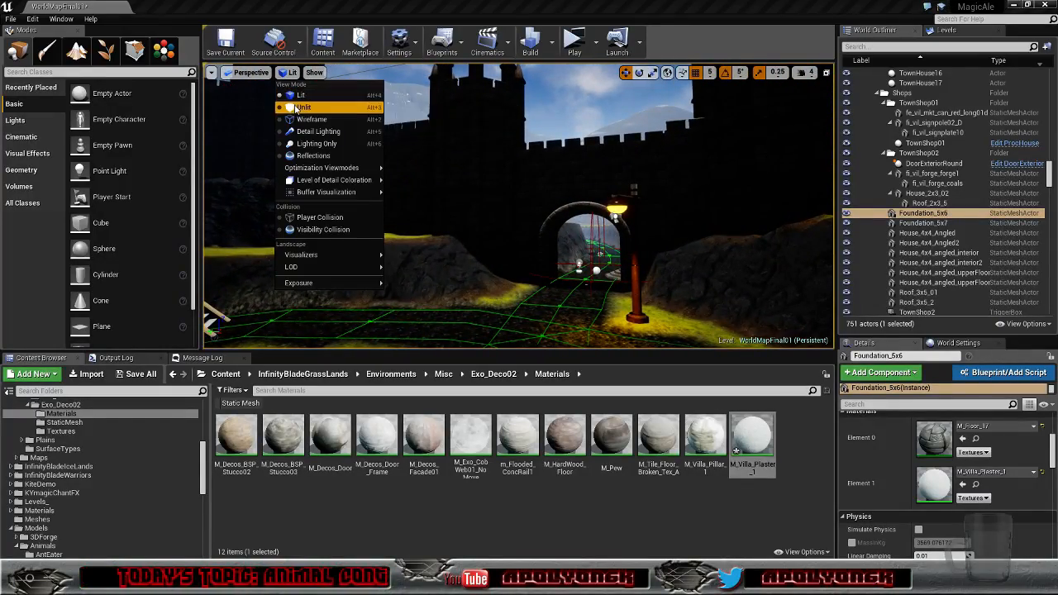
{"action": "left_click", "coordinate": [301, 108]}
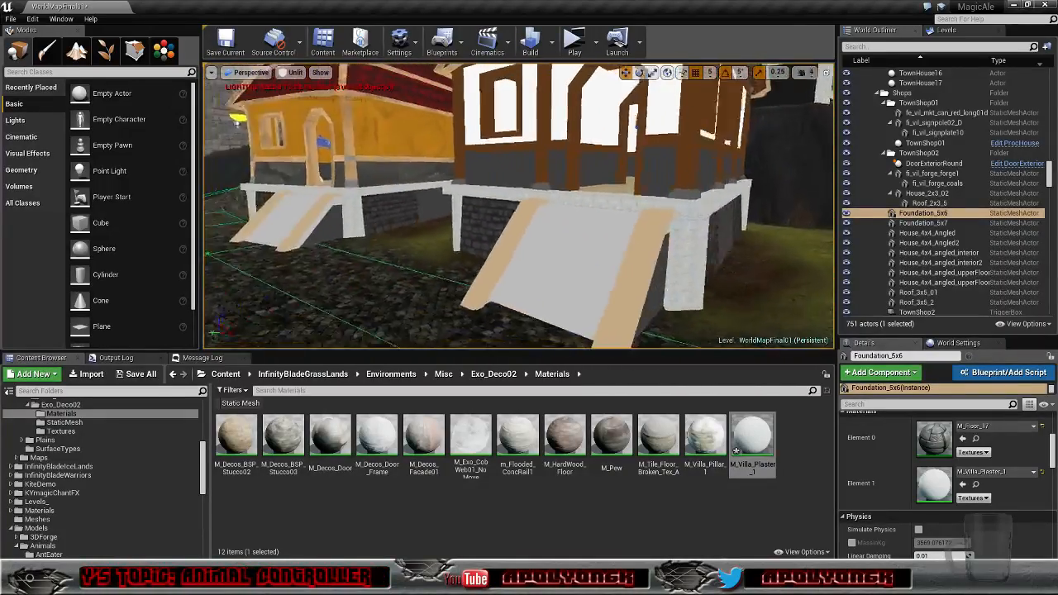
Step: Inspect the house foundations and stairs in the level to check how the corner and wall pieces match
{"action": "key", "text": "d"}
{"action": "mouse_move", "coordinate": [518, 207]}
{"action": "right_mouse_down"}
{"action": "mouse_move", "coordinate": [451, 217]}
{"action": "mouse_move", "coordinate": [525, 215]}
{"action": "right_mouse_up"}
{"action": "key", "text": "a"}
{"action": "key", "text": "d"}
{"action": "right_click_drag", "start_coordinate": [599, 267], "coordinate": [565, 267]}
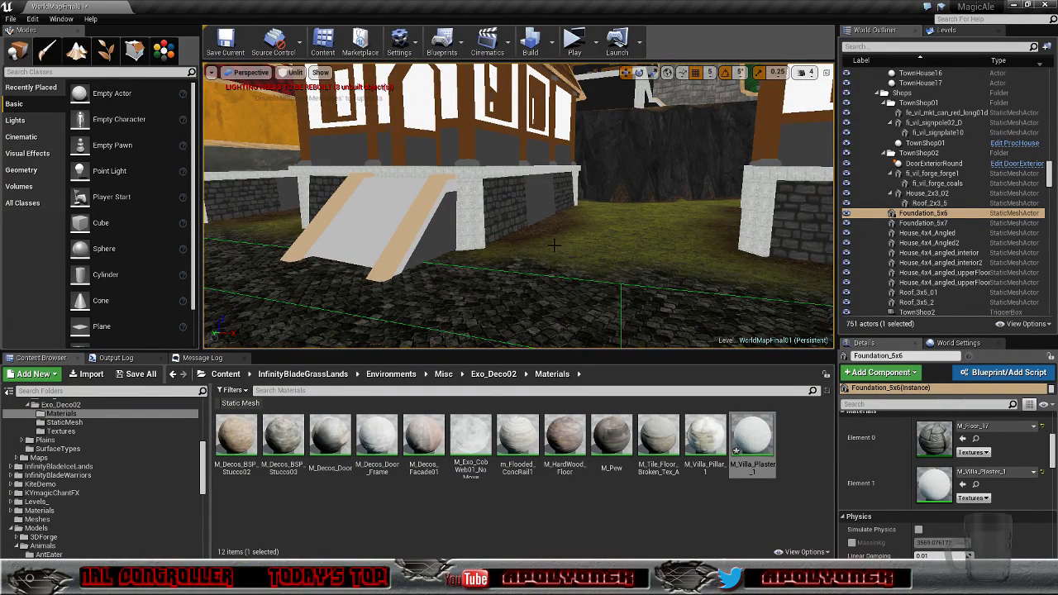
{"action": "key", "text": "s"}
{"action": "right_click_drag", "start_coordinate": [554, 253], "coordinate": [536, 240]}
{"action": "key", "text": "w"}
{"action": "key", "text": "s"}
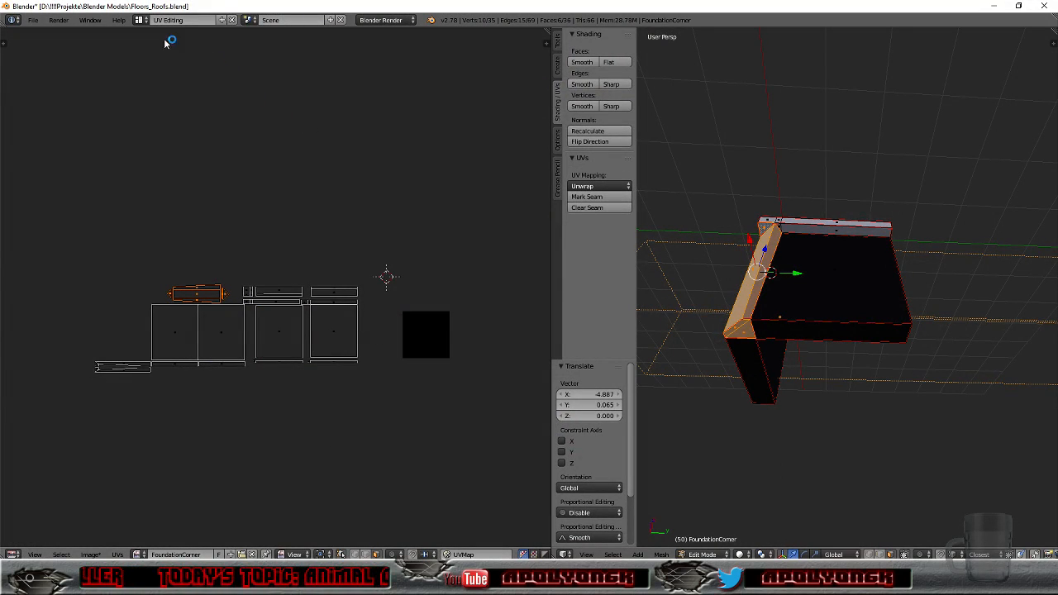
Step: Switch to Blender, restore the Default screen layout and return FoundationCorner to Object Mode
{"action": "left_click", "coordinate": [141, 20]}
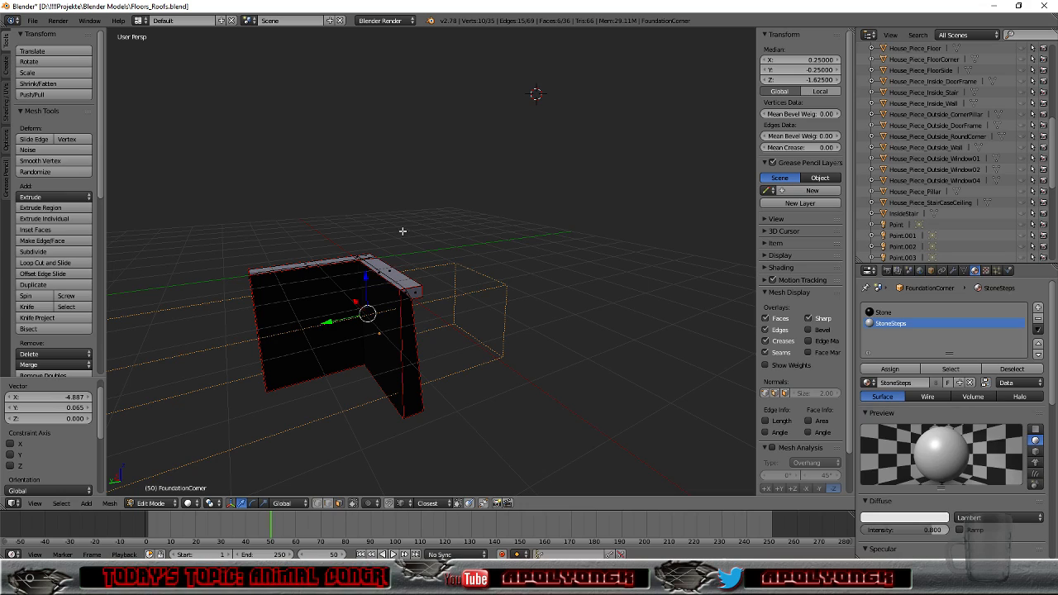
{"action": "scroll", "coordinate": [998, 178], "scroll_direction": "up", "scroll_amount": 8}
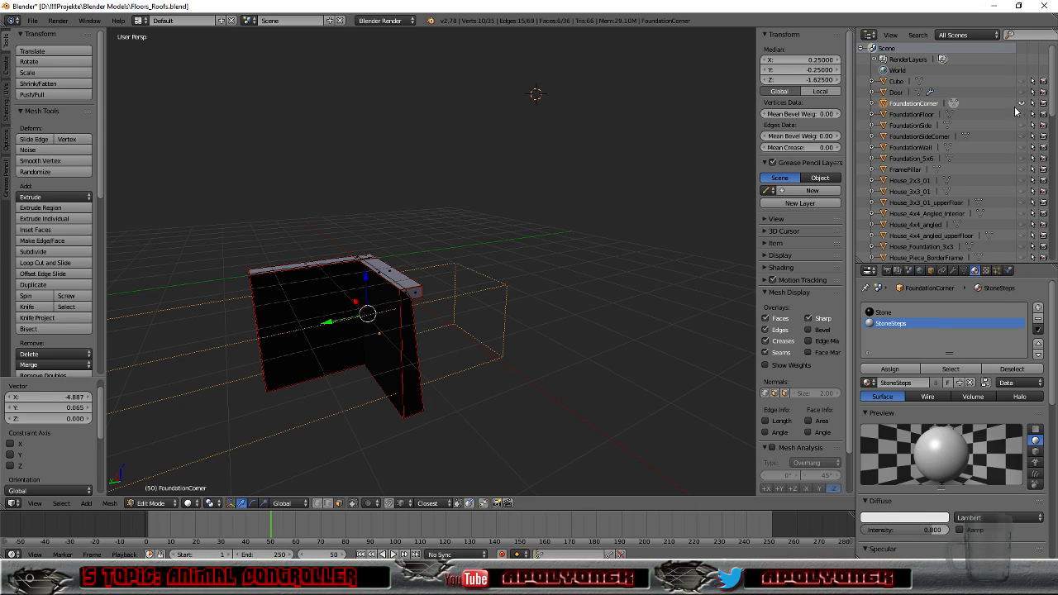
{"action": "left_click", "coordinate": [162, 503]}
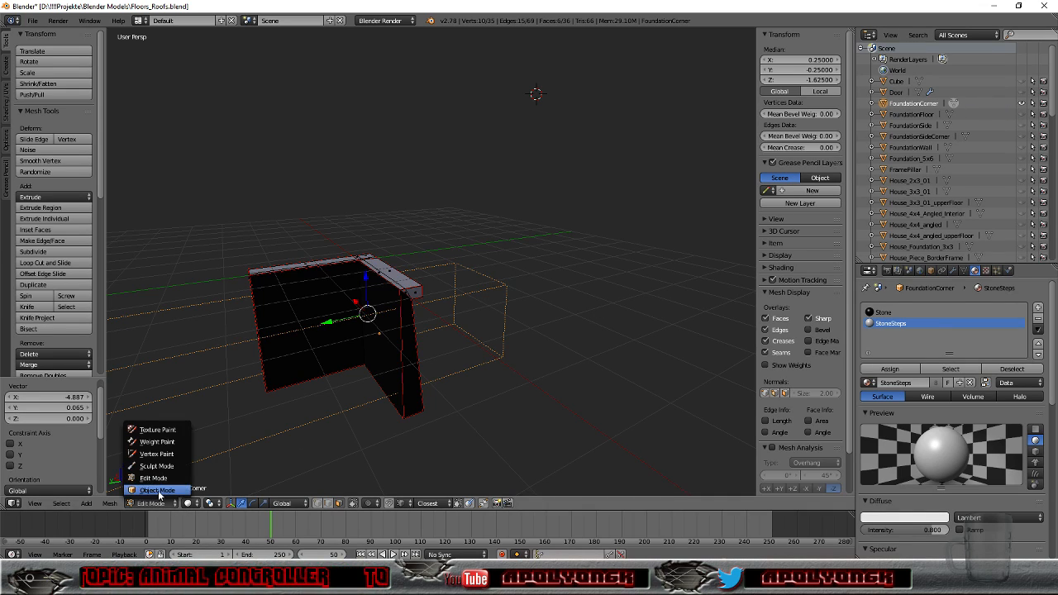
{"action": "left_click", "coordinate": [170, 490]}
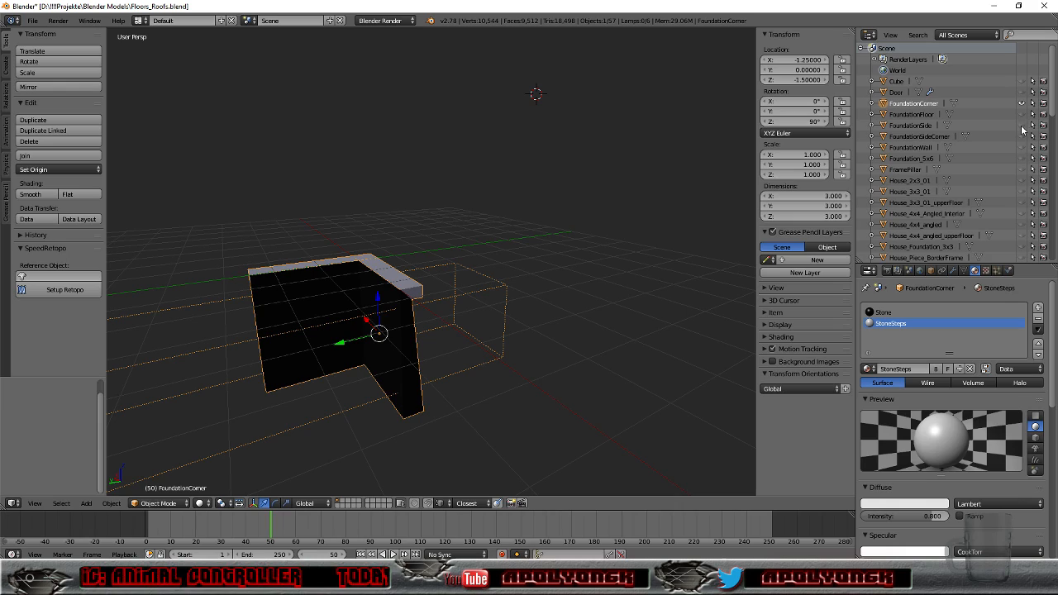
Step: Hide FoundationCorner and make FoundationWall the only visible mesh, leaving FoundationSide hidden
{"action": "left_click", "coordinate": [1022, 125]}
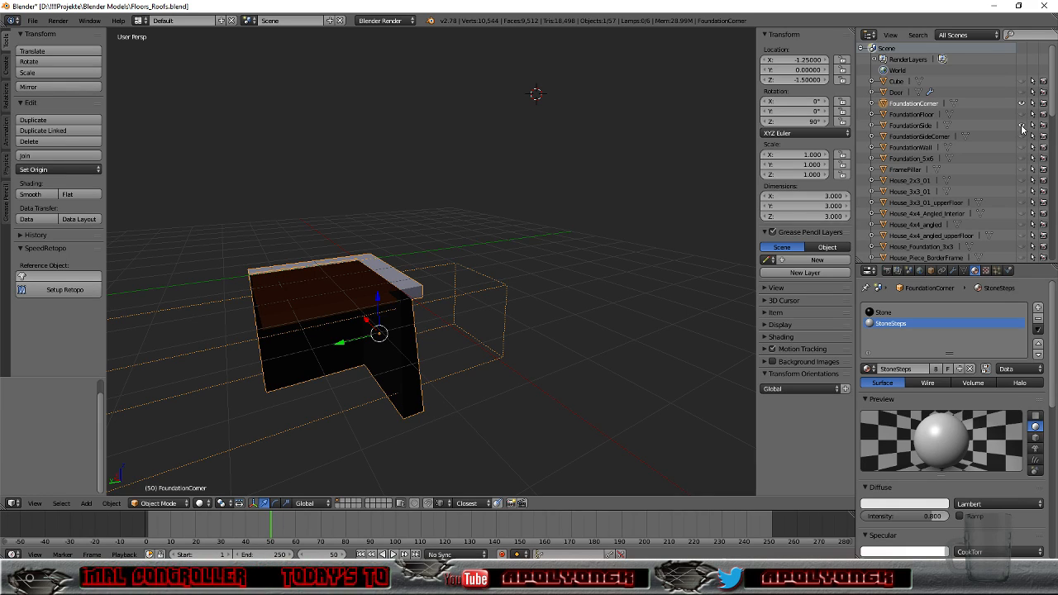
{"action": "left_click", "coordinate": [1021, 126]}
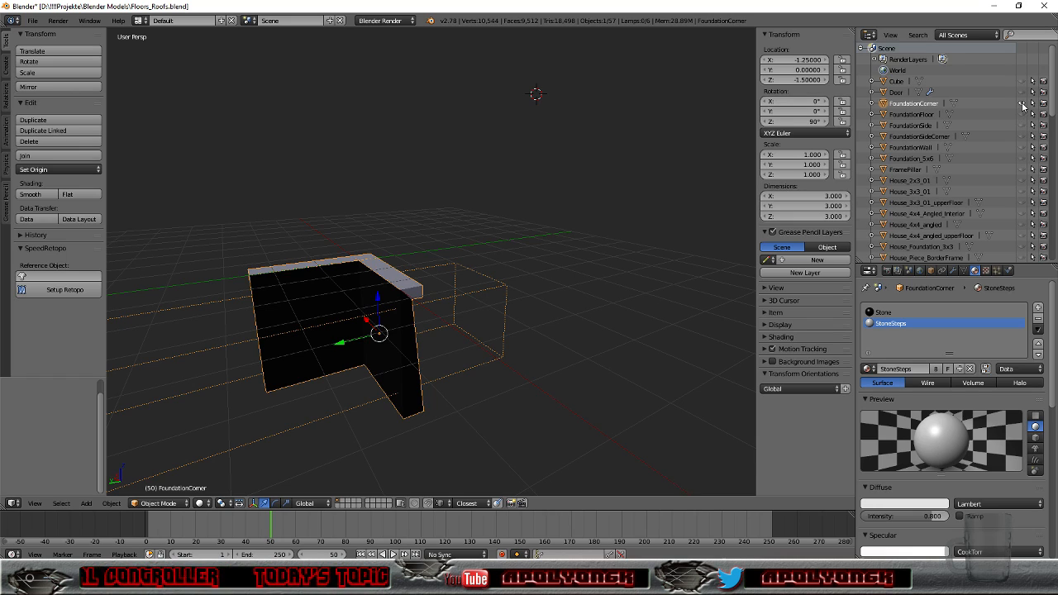
{"action": "left_click", "coordinate": [1022, 104]}
{"action": "left_click", "coordinate": [1022, 125]}
{"action": "middle_click_drag", "start_coordinate": [438, 354], "coordinate": [483, 346]}
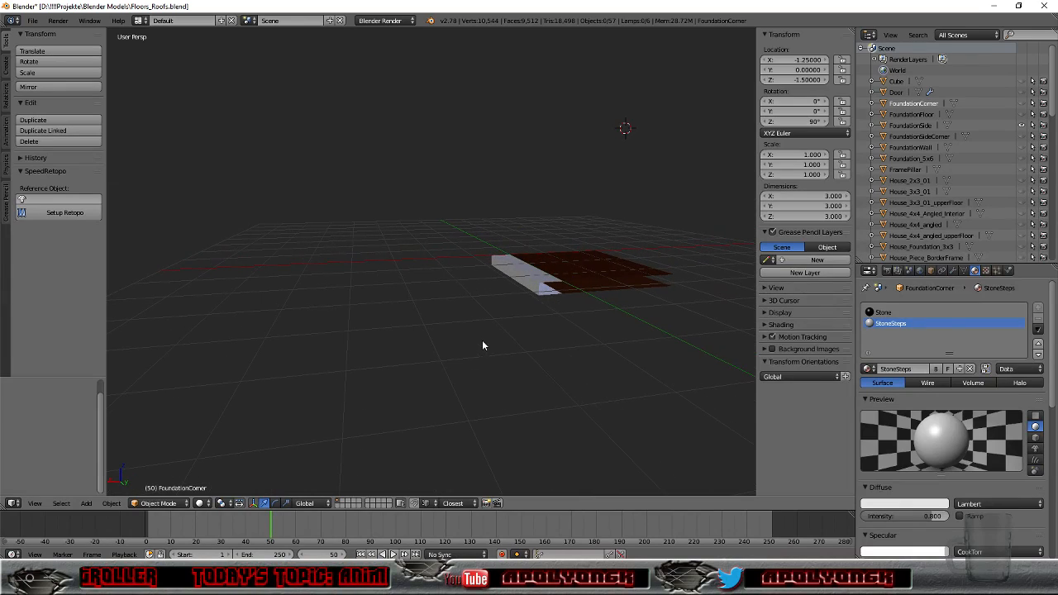
{"action": "left_click", "coordinate": [1021, 126]}
{"action": "left_click", "coordinate": [1022, 147]}
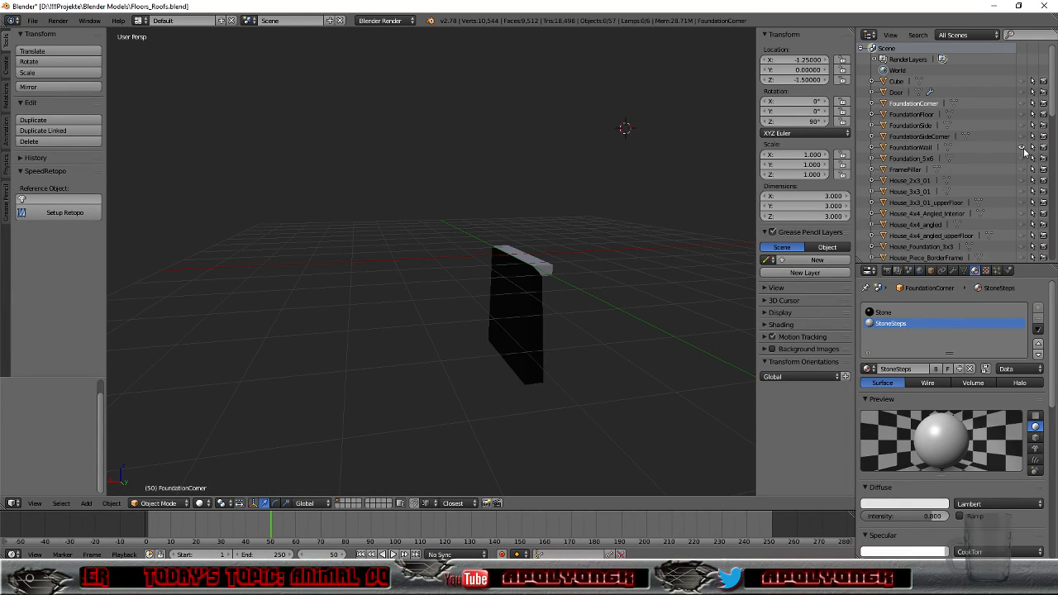
Step: Select the FoundationWall object and enter Edit Mode on it
{"action": "middle_click_drag", "start_coordinate": [562, 346], "coordinate": [504, 339]}
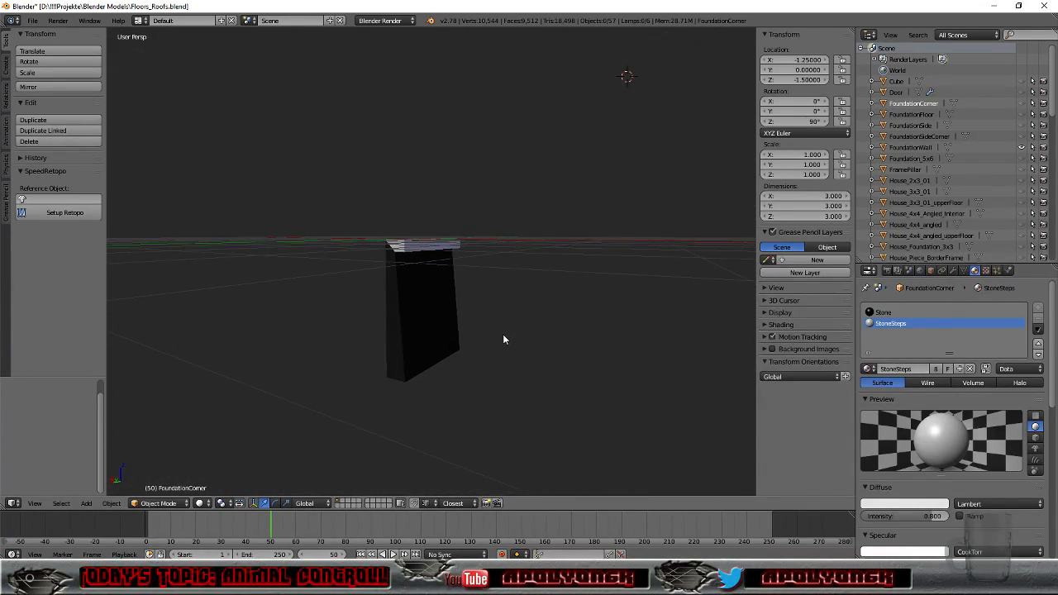
{"action": "right_click", "coordinate": [408, 300]}
{"action": "left_click", "coordinate": [165, 503]}
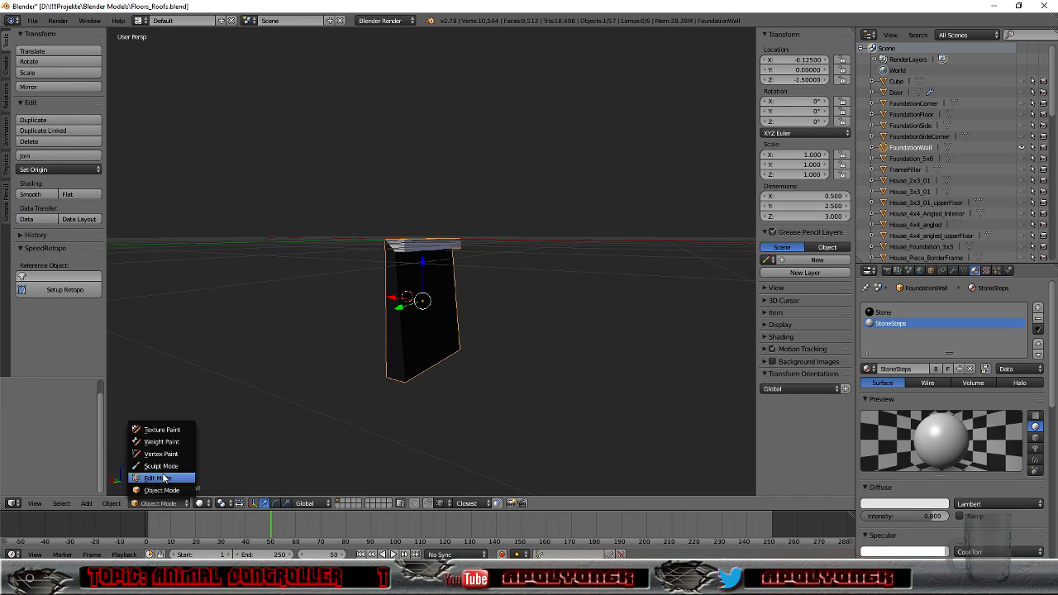
{"action": "left_click", "coordinate": [163, 475]}
{"action": "scroll", "coordinate": [400, 333], "scroll_direction": "up", "scroll_amount": 3}
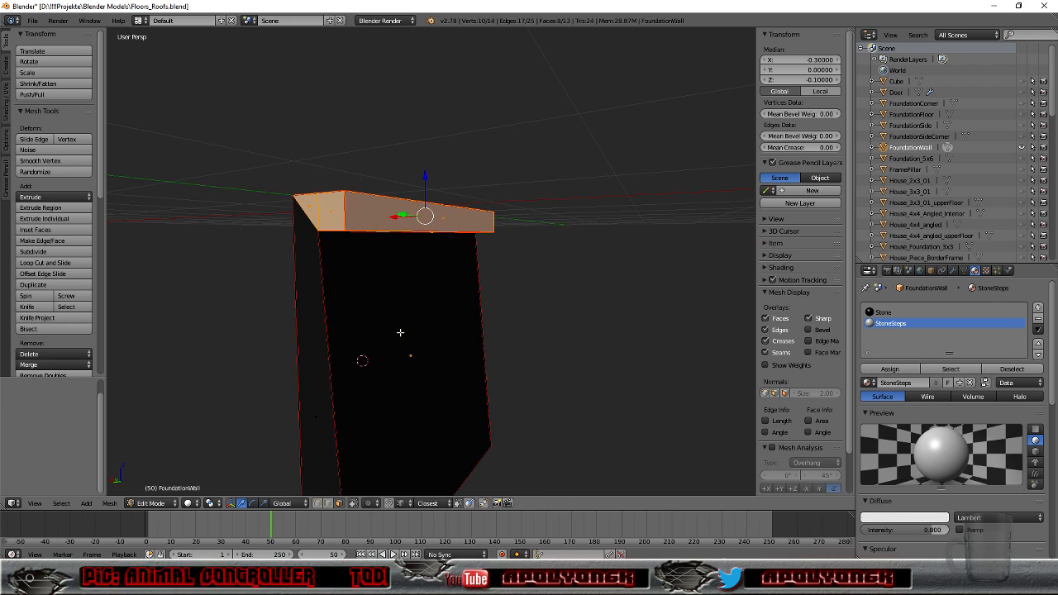
{"action": "mouse_move", "coordinate": [398, 335]}
{"action": "middle_mouse_down"}
{"action": "mouse_move", "coordinate": [349, 314]}
{"action": "mouse_move", "coordinate": [388, 295]}
{"action": "mouse_move", "coordinate": [446, 330]}
{"action": "mouse_move", "coordinate": [413, 357]}
{"action": "mouse_move", "coordinate": [398, 346]}
{"action": "middle_mouse_up"}
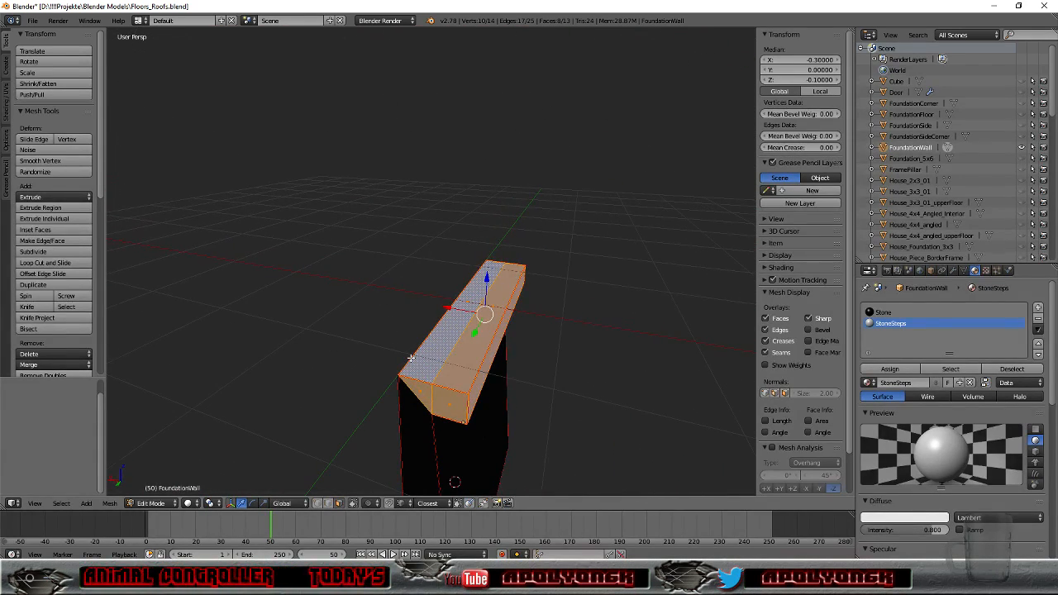
{"action": "left_click", "coordinate": [141, 23]}
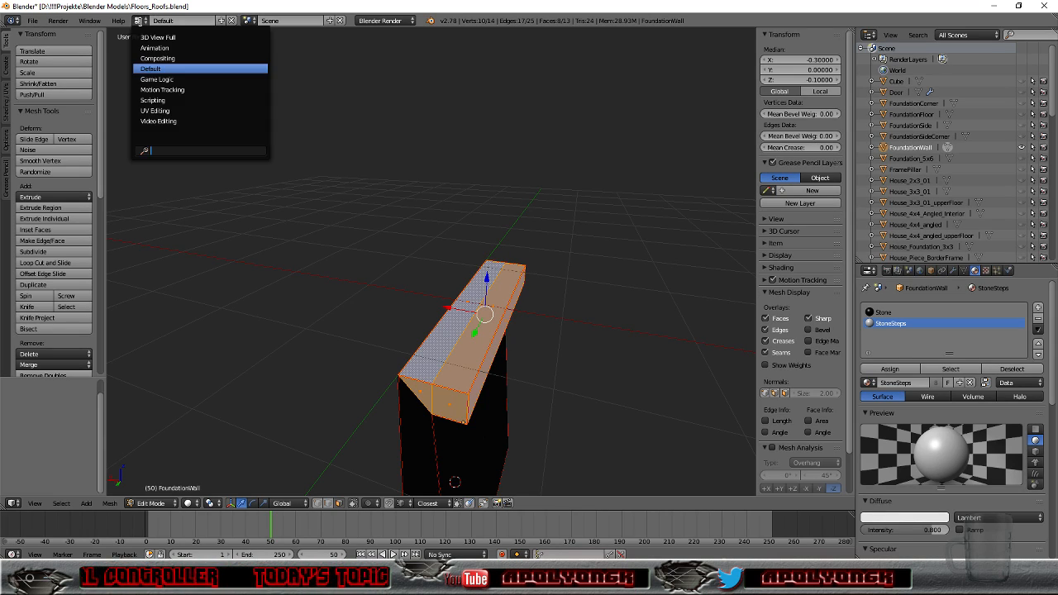
{"action": "left_click", "coordinate": [174, 108]}
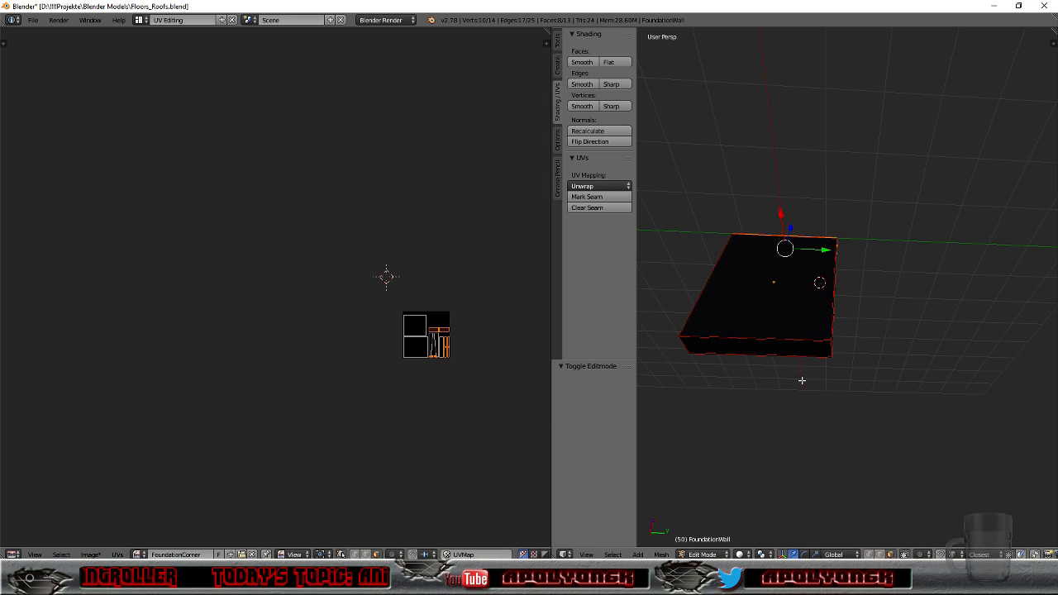
{"action": "left_click", "coordinate": [140, 20]}
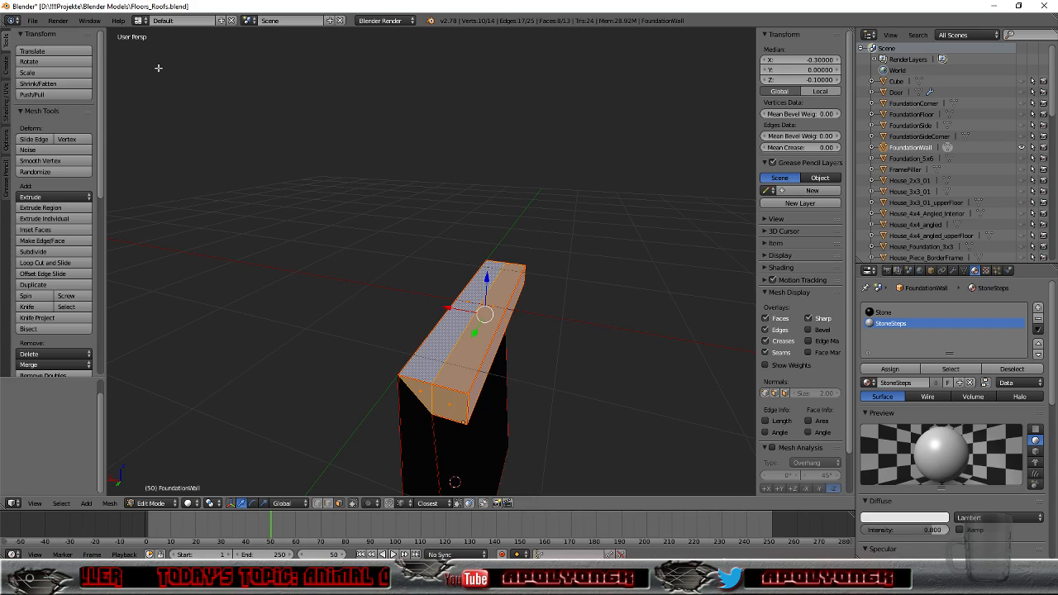
{"action": "left_click", "coordinate": [151, 69]}
Step: Return FoundationWall to Object Mode and apply its scale
{"action": "scroll", "coordinate": [529, 380], "scroll_direction": "down", "scroll_amount": 3}
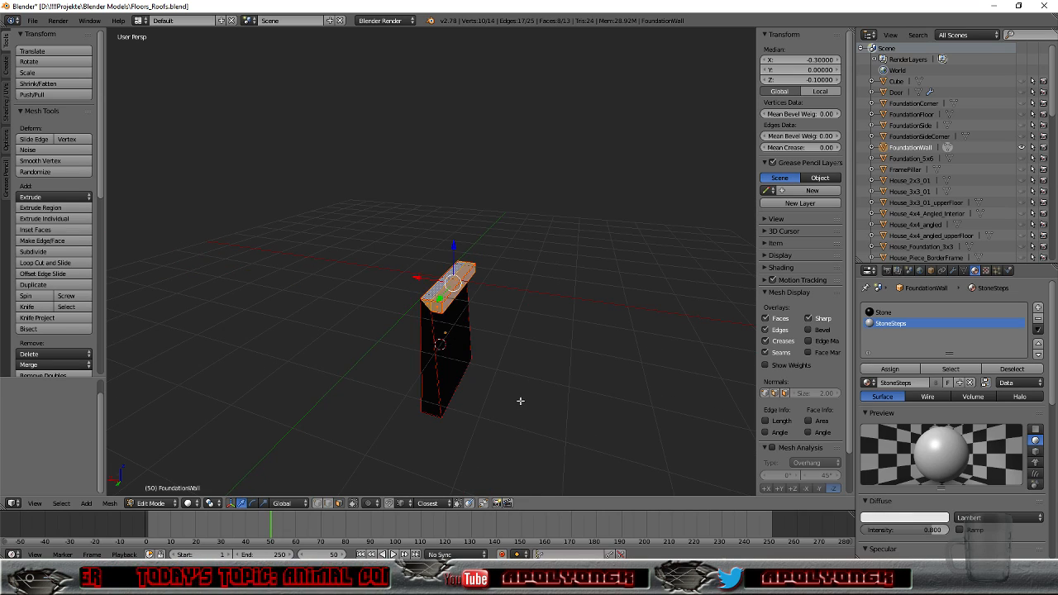
{"action": "left_click", "coordinate": [163, 501]}
{"action": "left_click", "coordinate": [157, 490]}
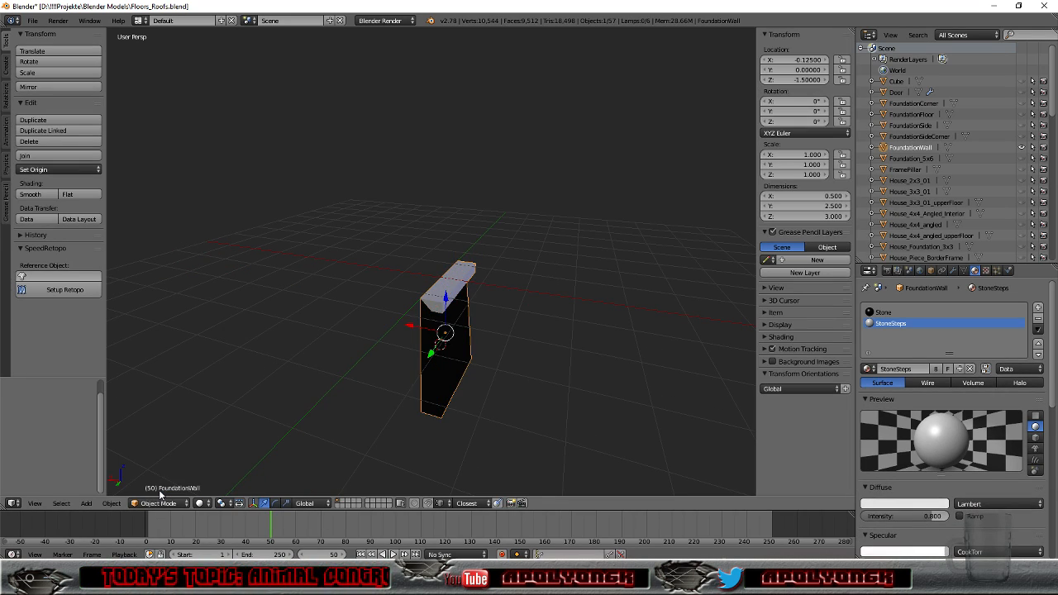
{"action": "key", "text": "ctrl+a"}
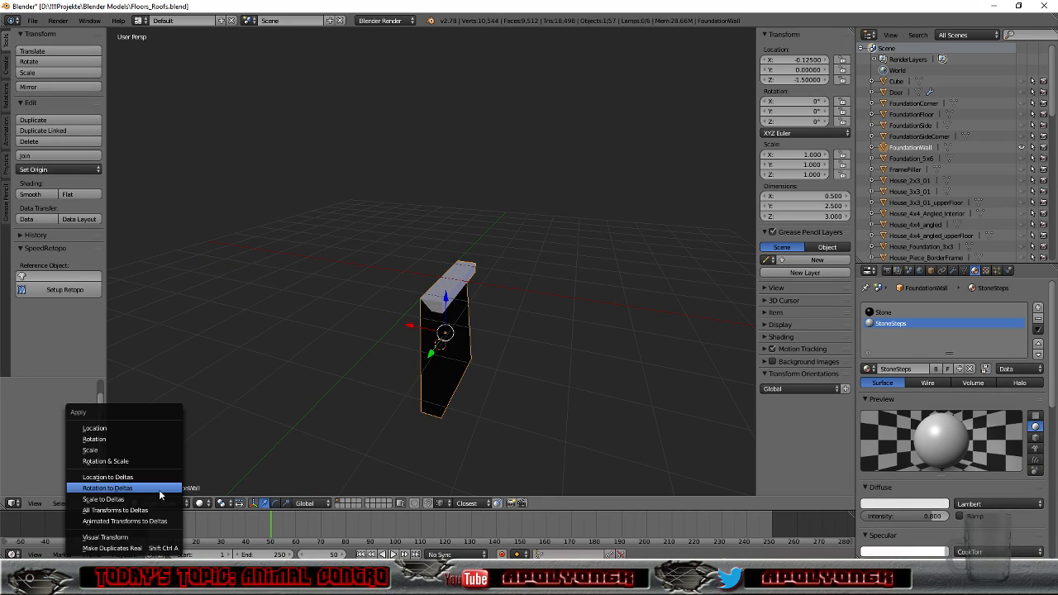
{"action": "left_click", "coordinate": [127, 451]}
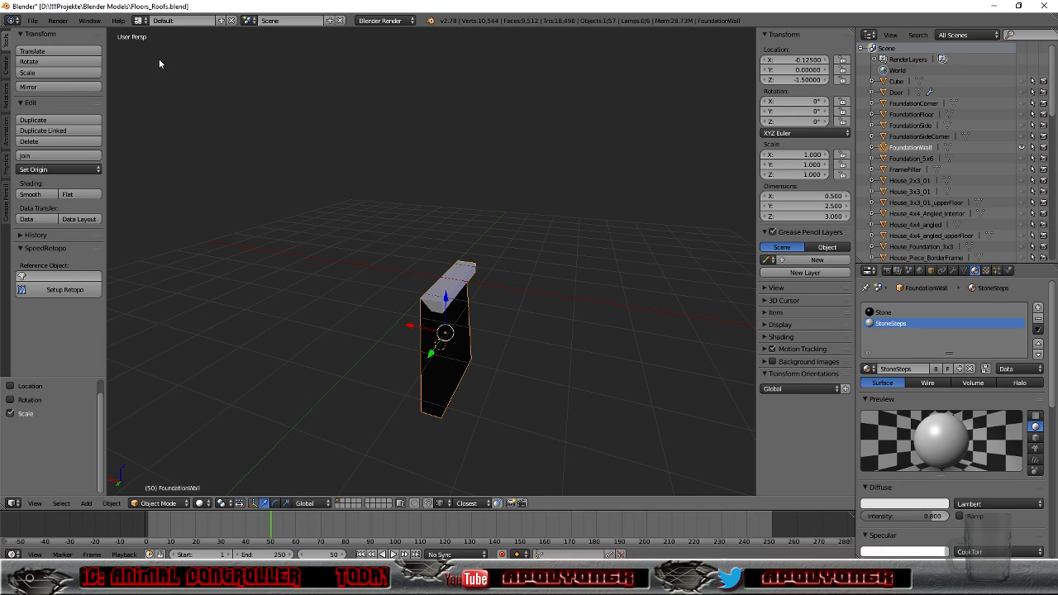
Step: Switch to the UV Editing screen layout and enter Edit Mode on FoundationWall
{"action": "left_click", "coordinate": [140, 21]}
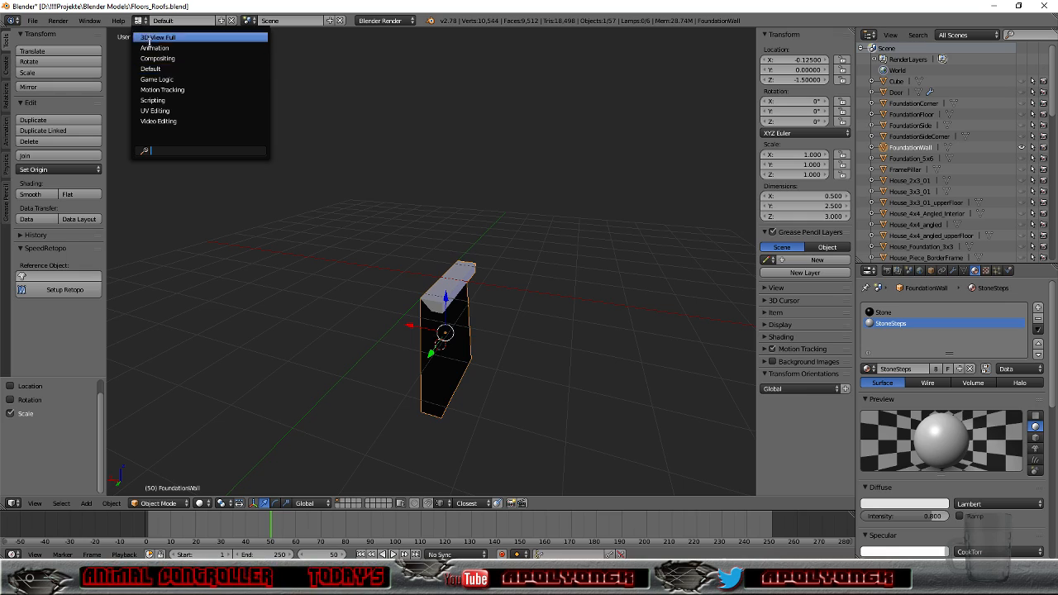
{"action": "left_click", "coordinate": [165, 110]}
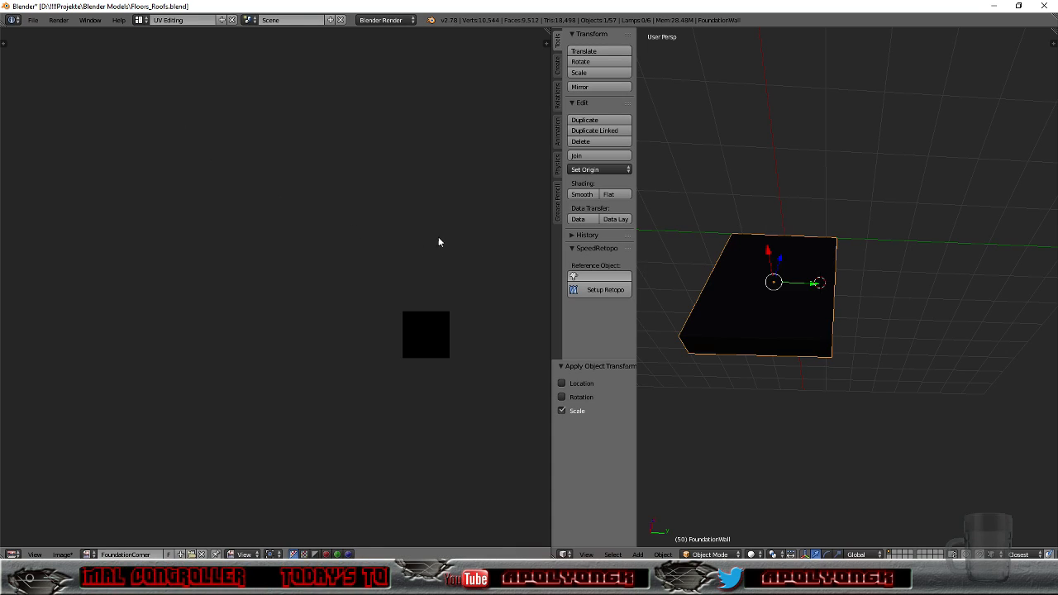
{"action": "left_click", "coordinate": [709, 555]}
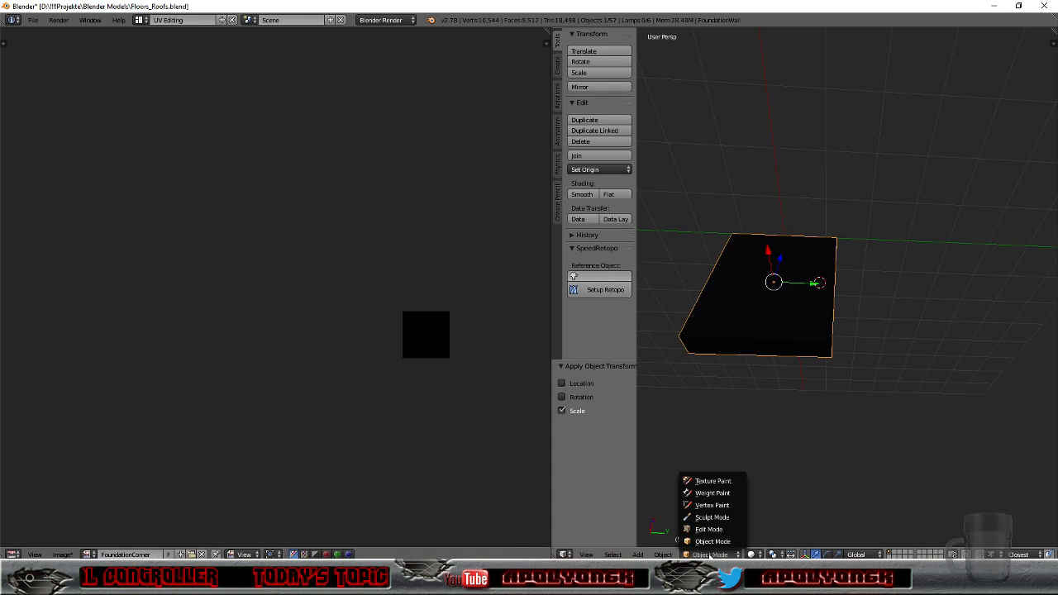
{"action": "left_click", "coordinate": [708, 529]}
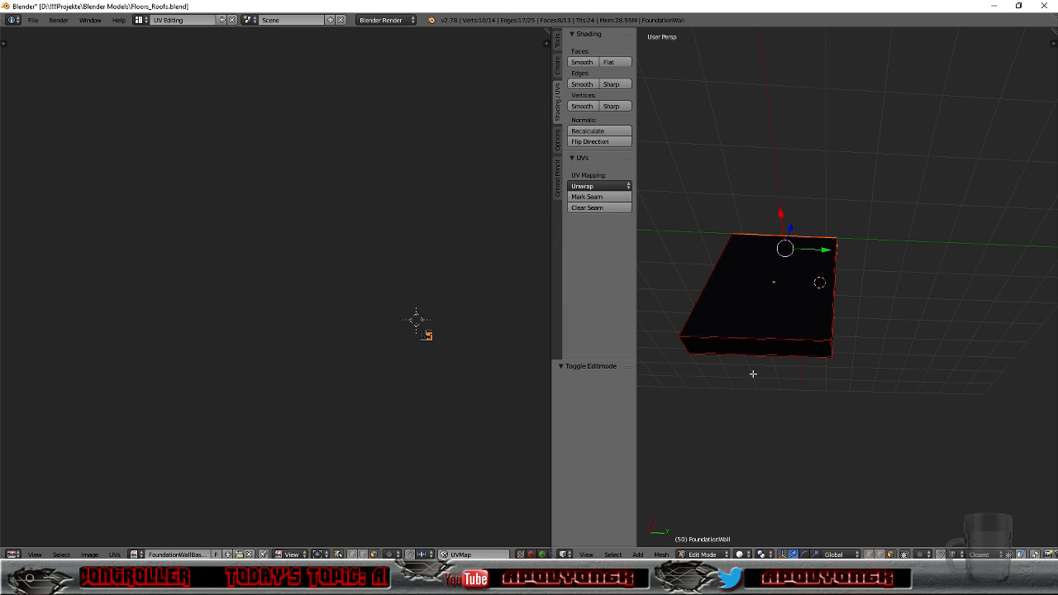
Step: Select the large side face of FoundationWall and unwrap it on its own with the standard Unwrap
{"action": "right_click", "coordinate": [758, 287]}
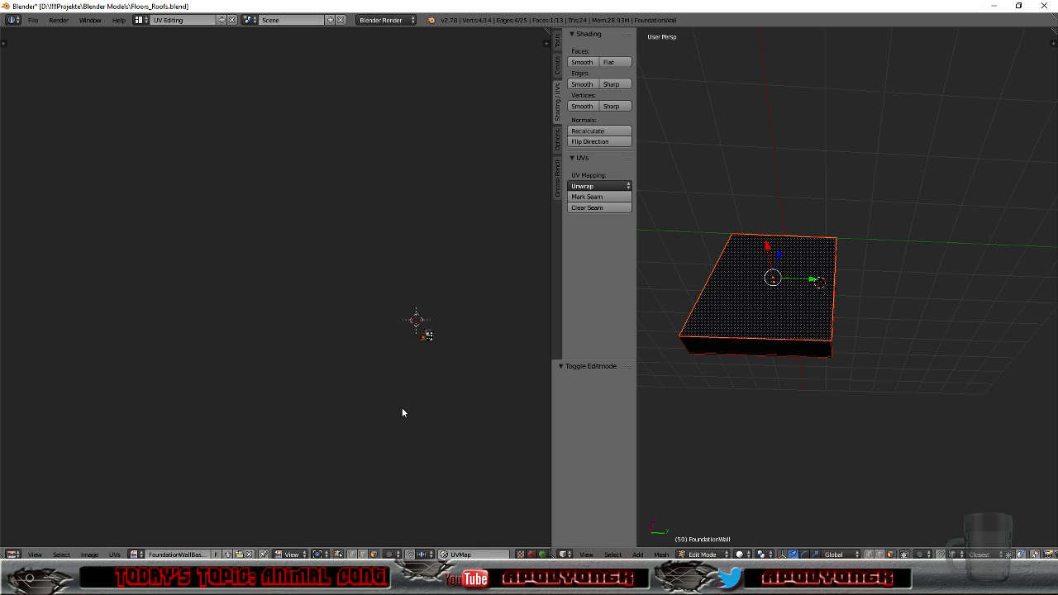
{"action": "scroll", "coordinate": [400, 329], "scroll_direction": "down", "scroll_amount": 5}
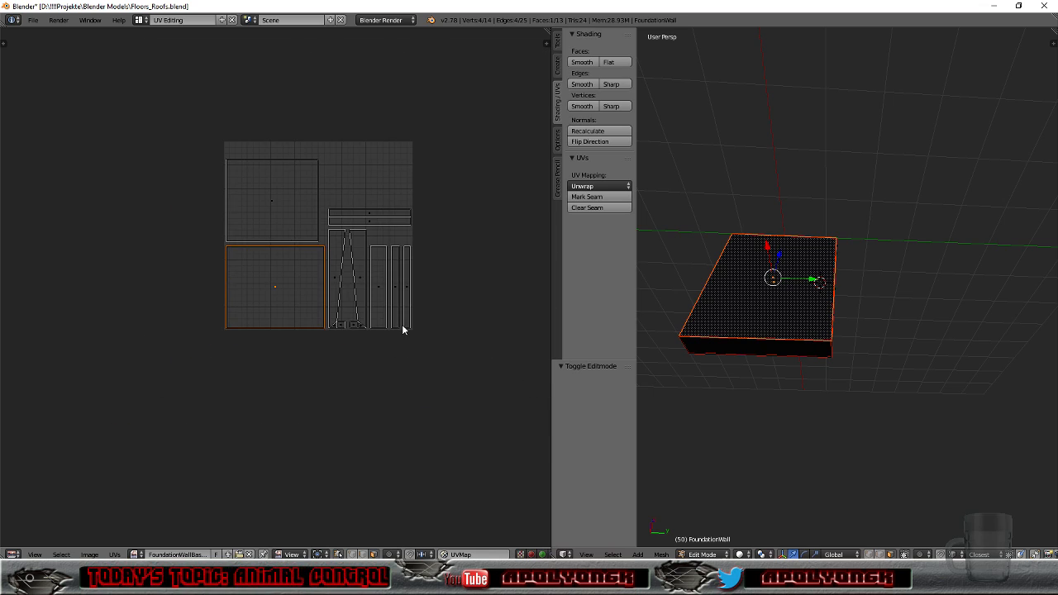
{"action": "scroll", "coordinate": [405, 314], "scroll_direction": "down", "scroll_amount": 3}
{"action": "scroll", "coordinate": [407, 313], "scroll_direction": "up", "scroll_amount": 2}
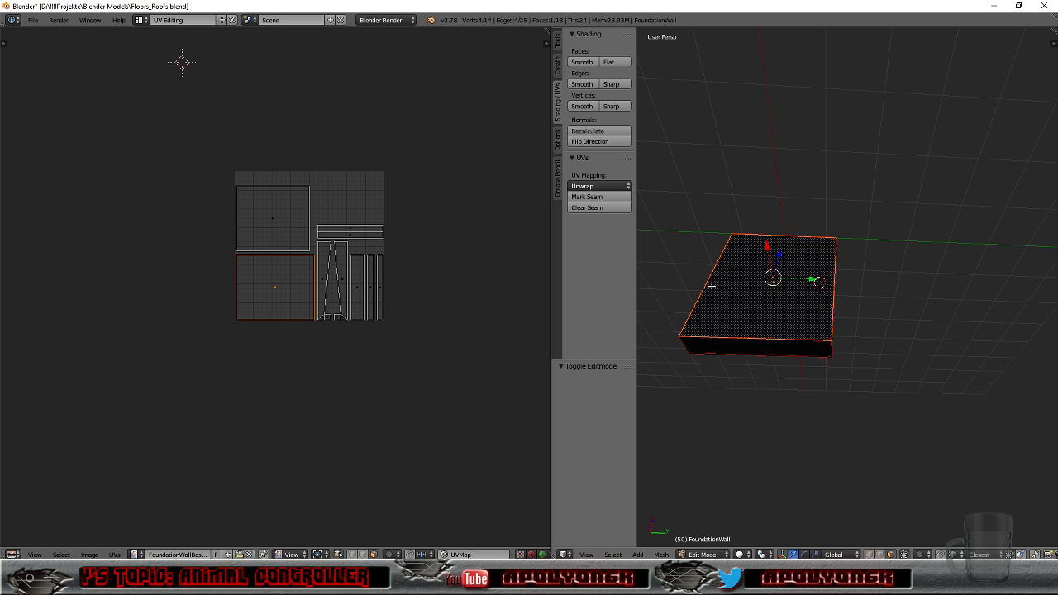
{"action": "left_click", "coordinate": [597, 186]}
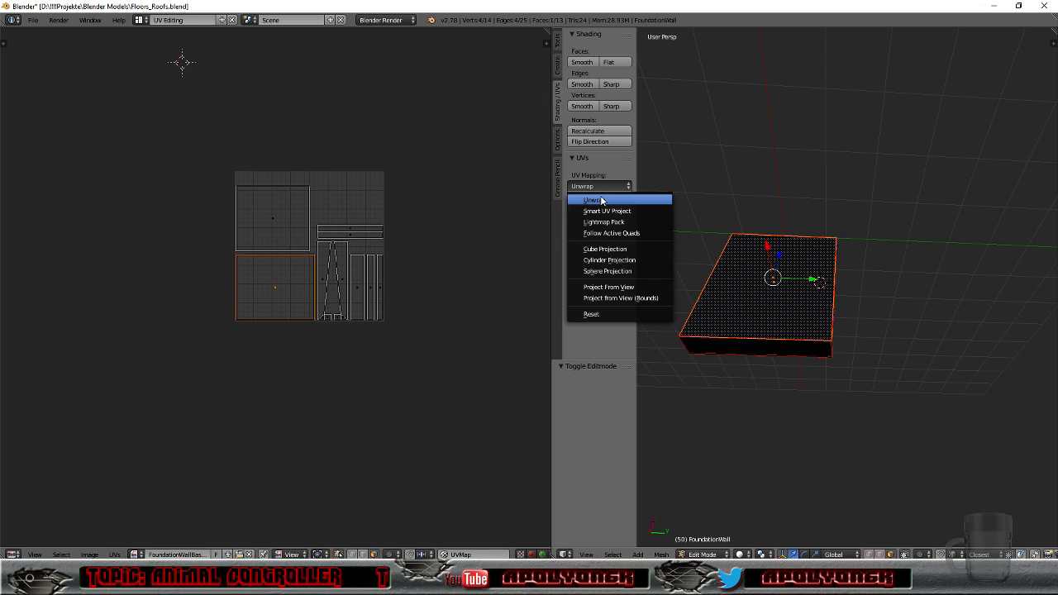
{"action": "left_click", "coordinate": [596, 197]}
{"action": "scroll", "coordinate": [415, 263], "scroll_direction": "down", "scroll_amount": 2}
{"action": "scroll", "coordinate": [415, 263], "scroll_direction": "up", "scroll_amount": 2}
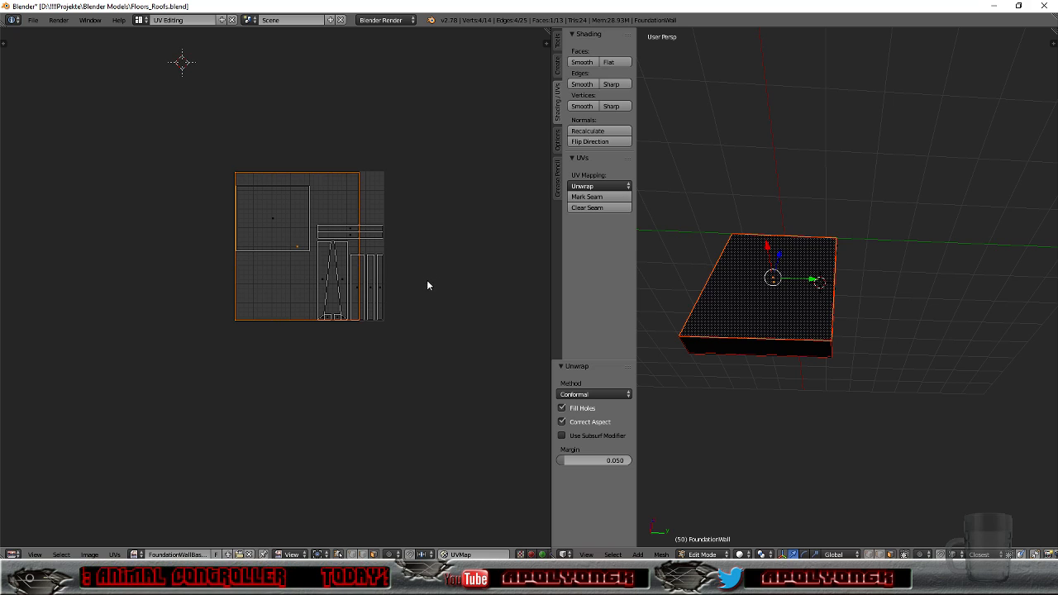
Step: Scale the unwrapped face's UV island by about 1.144 and again by about 1.048, centring it to span the UV square's full width
{"action": "key", "text": "s"}
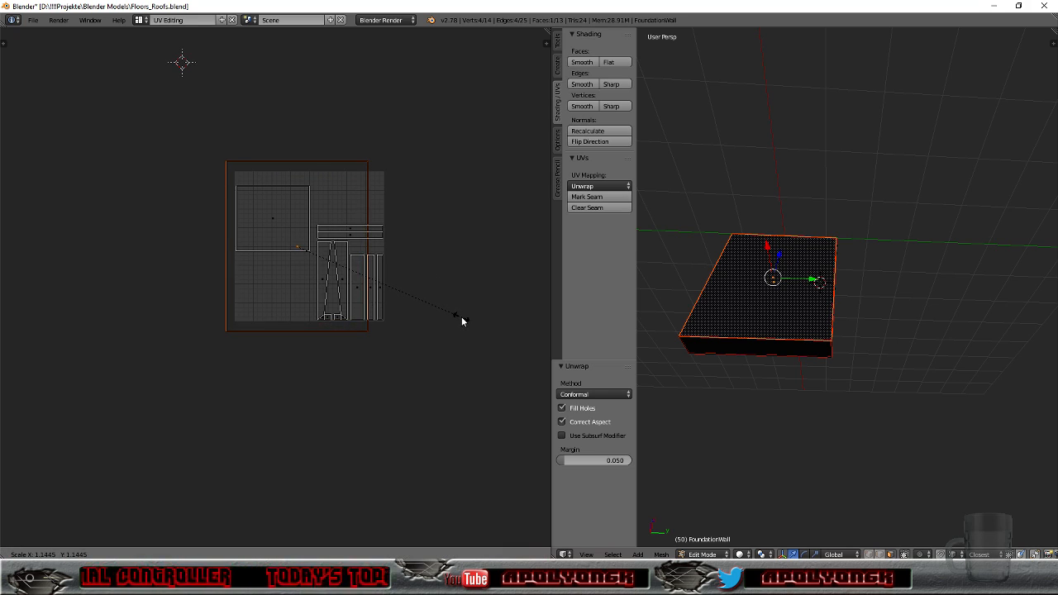
{"action": "left_click", "coordinate": [461, 317]}
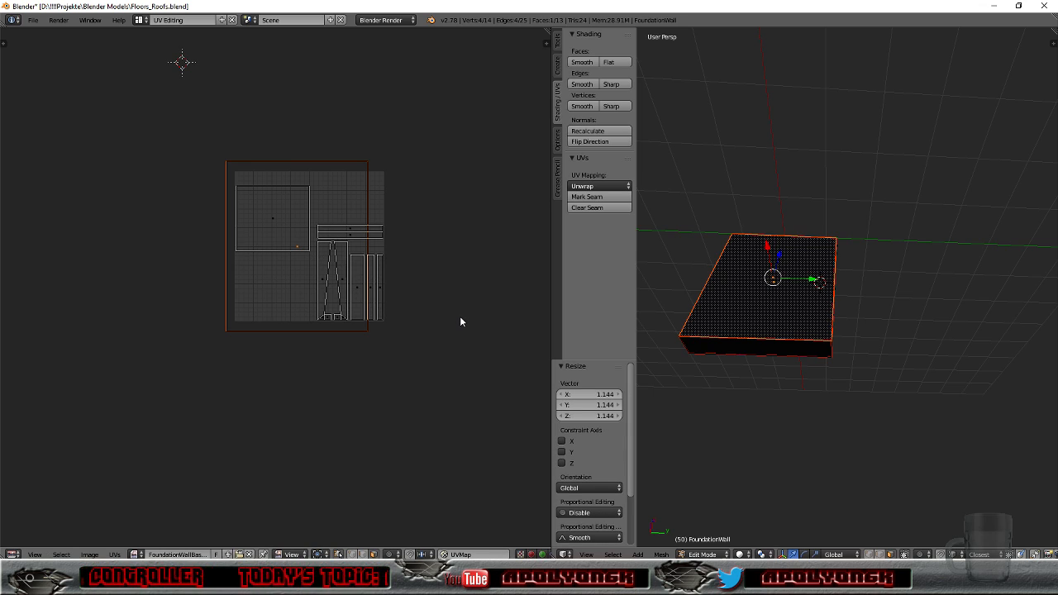
{"action": "key", "text": "g"}
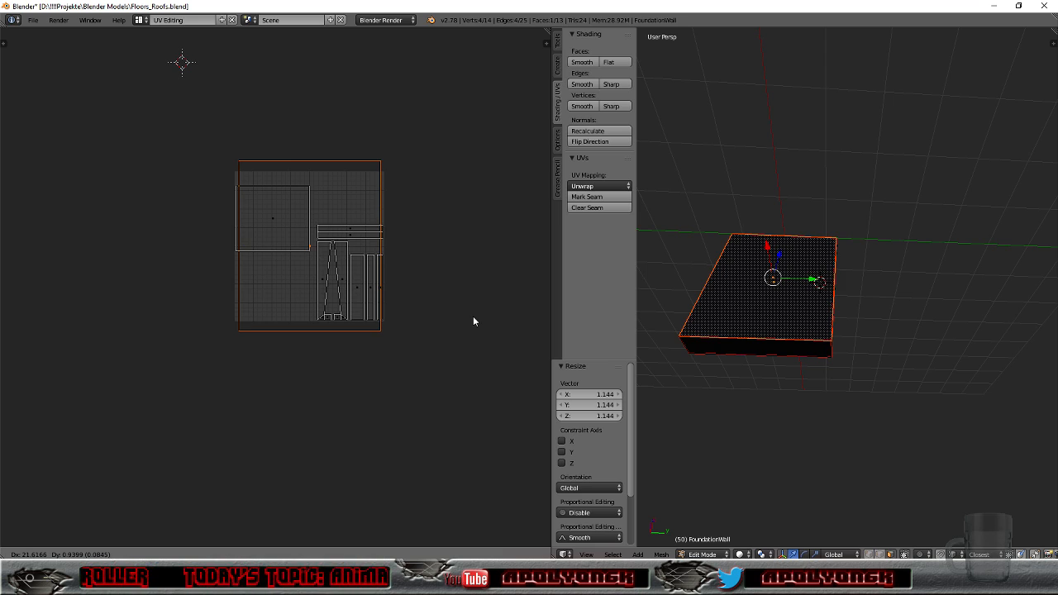
{"action": "left_click", "coordinate": [473, 321]}
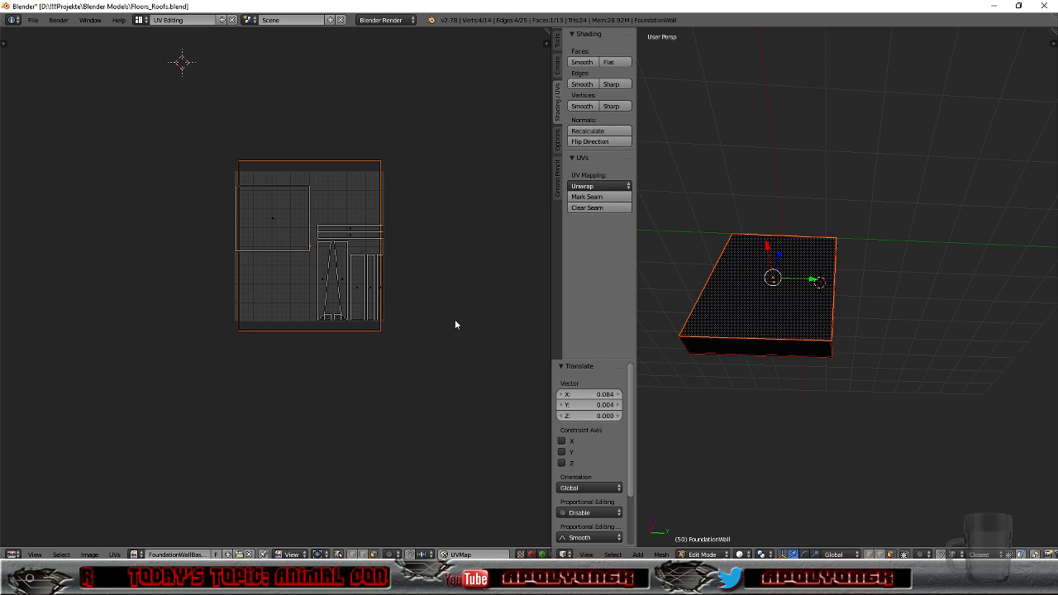
{"action": "key", "text": "s"}
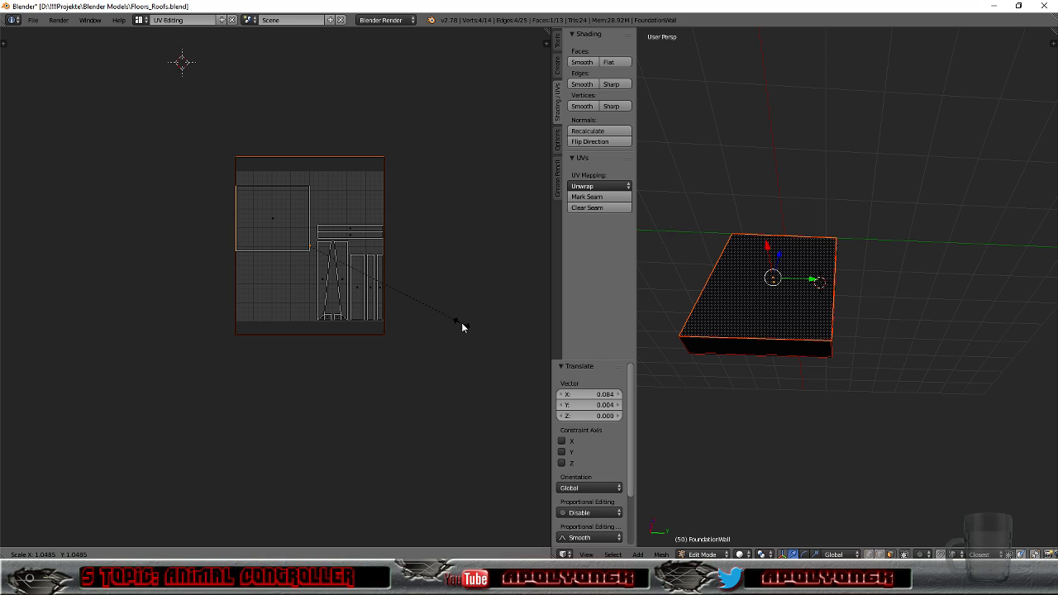
{"action": "left_click", "coordinate": [462, 327]}
Step: Move the finished UV island about 1.8 units along negative X, clear of the UV square
{"action": "scroll", "coordinate": [431, 337], "scroll_direction": "down", "scroll_amount": 3}
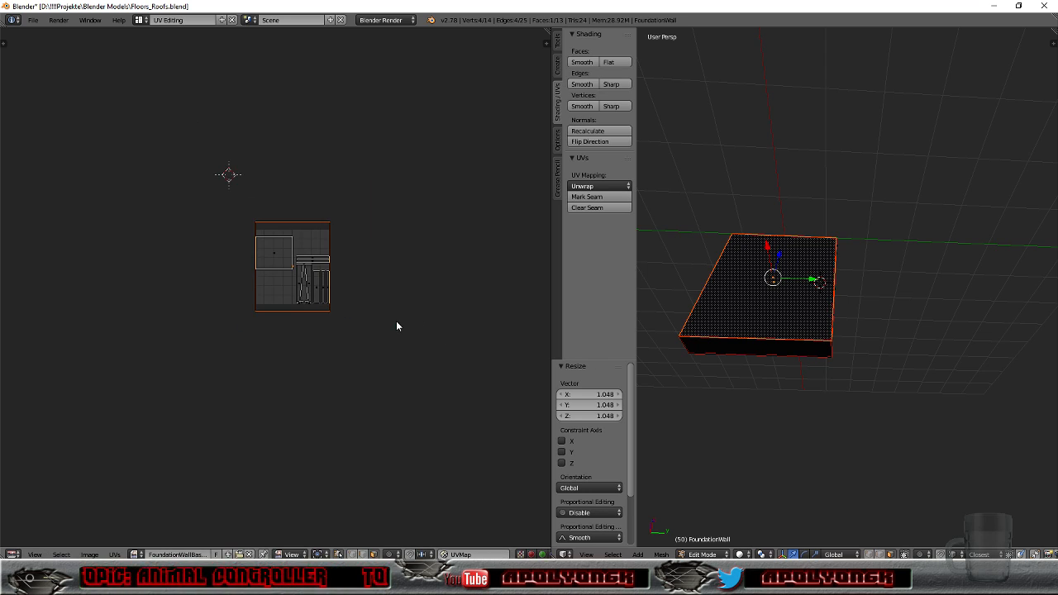
{"action": "key", "text": "g"}
{"action": "left_click", "coordinate": [262, 322]}
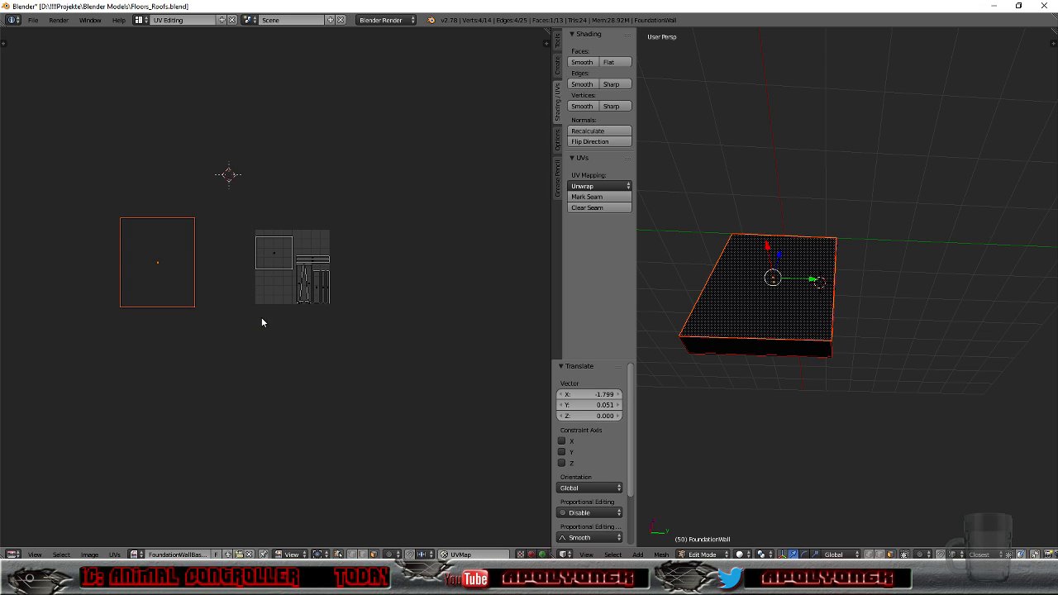
Step: Select the opposite large side face of the wall and unwrap it with the standard Unwrap
{"action": "middle_click_drag", "start_coordinate": [787, 354], "coordinate": [1047, 377]}
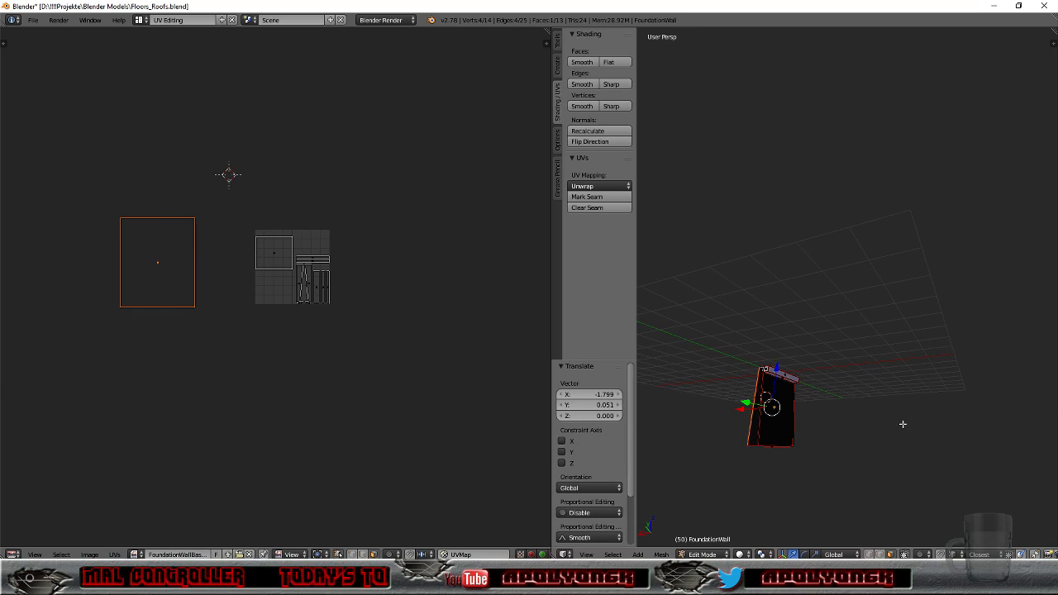
{"action": "right_click", "coordinate": [779, 425]}
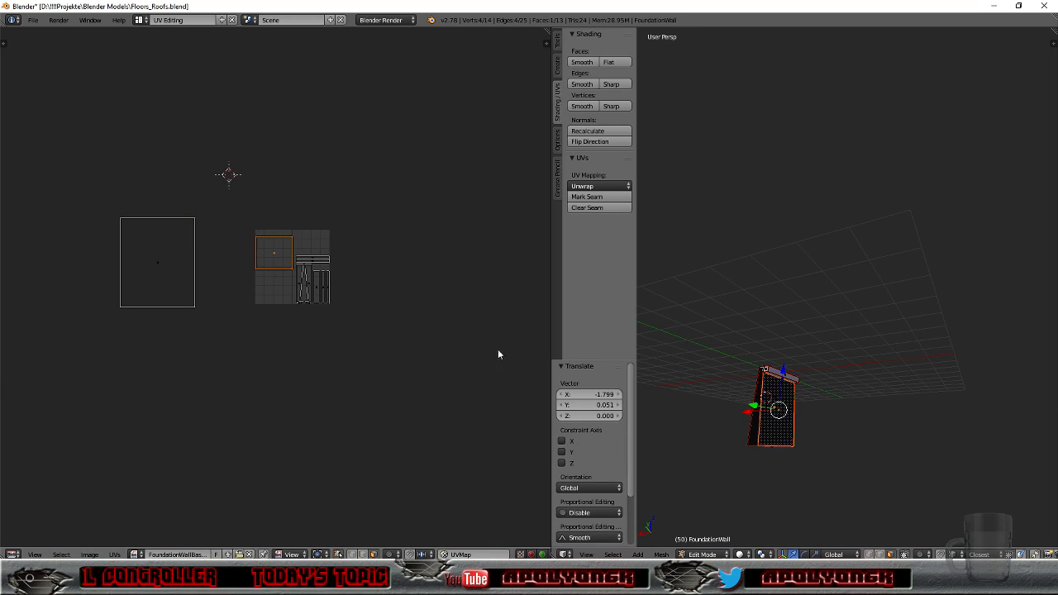
{"action": "left_click", "coordinate": [584, 186]}
{"action": "left_click", "coordinate": [586, 200]}
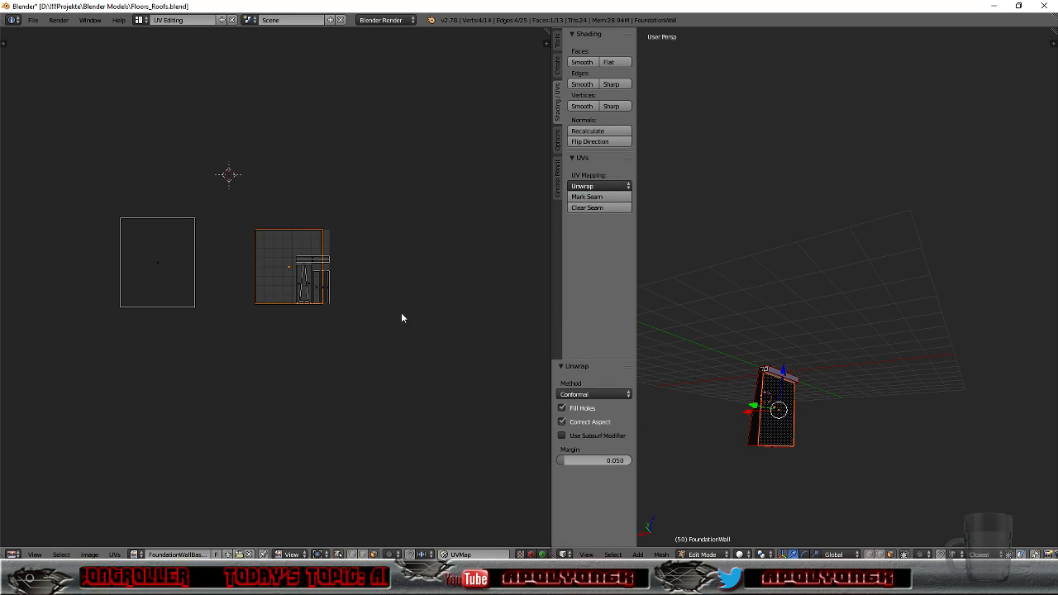
{"action": "scroll", "coordinate": [376, 314], "scroll_direction": "up", "scroll_amount": 3}
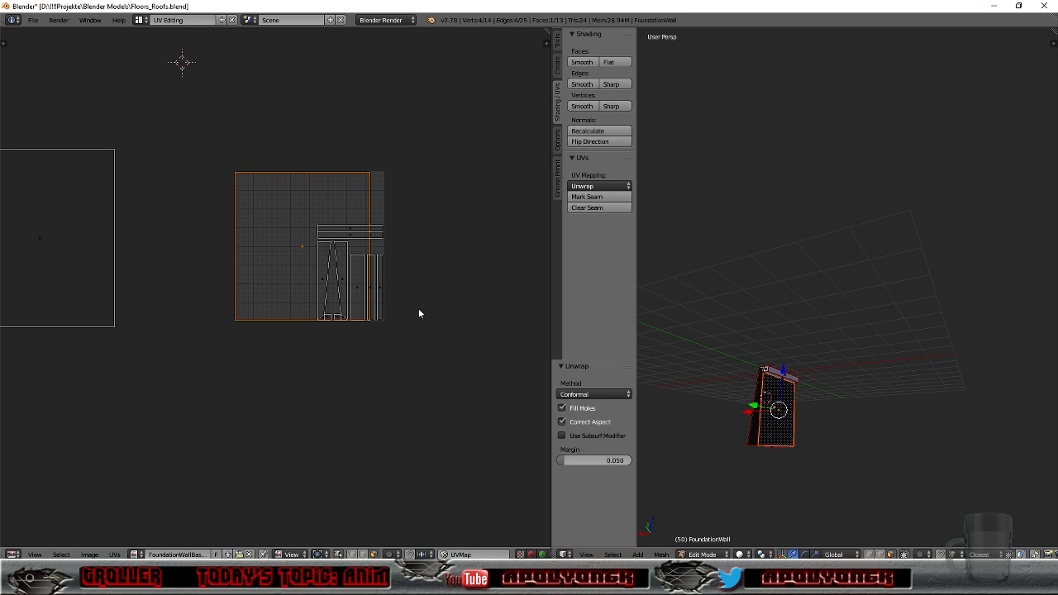
Step: Scale the second face's UV island by about 1.136 and shift it about 0.044 in X to centre it over the UV square
{"action": "key", "text": "s"}
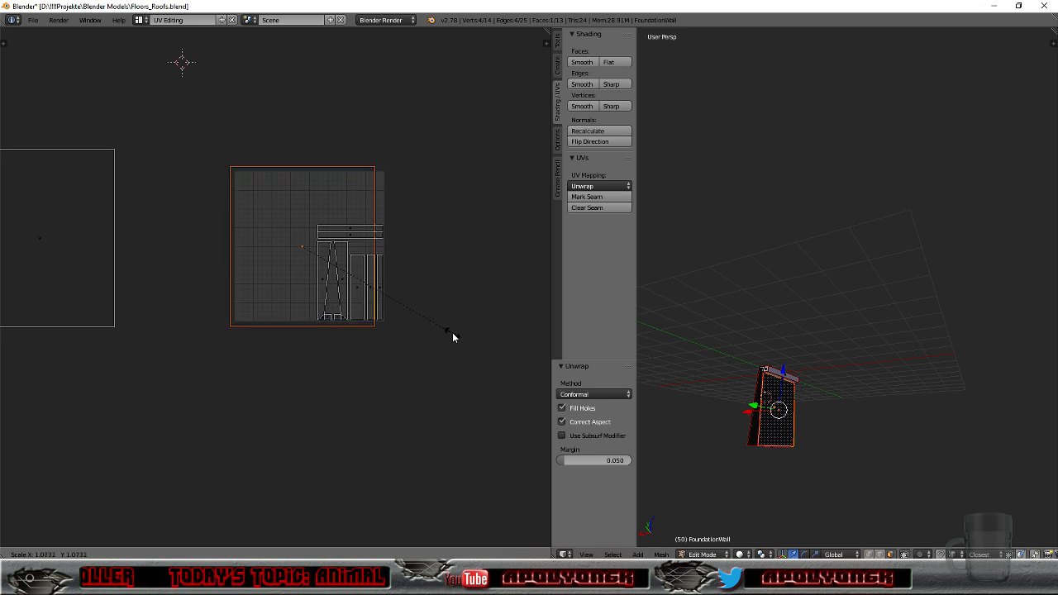
{"action": "left_click", "coordinate": [460, 341]}
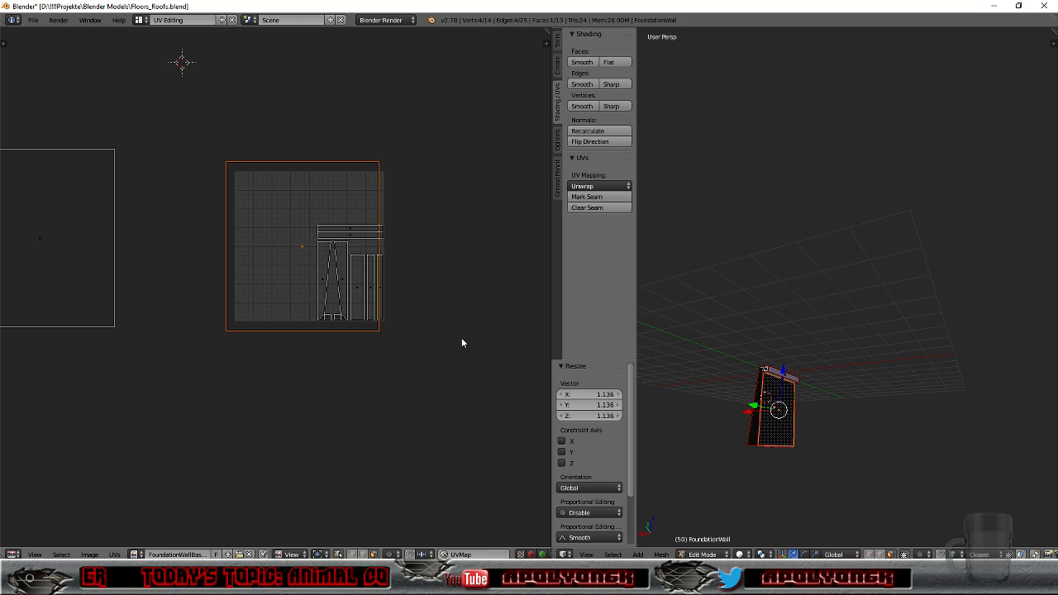
{"action": "key", "text": "g"}
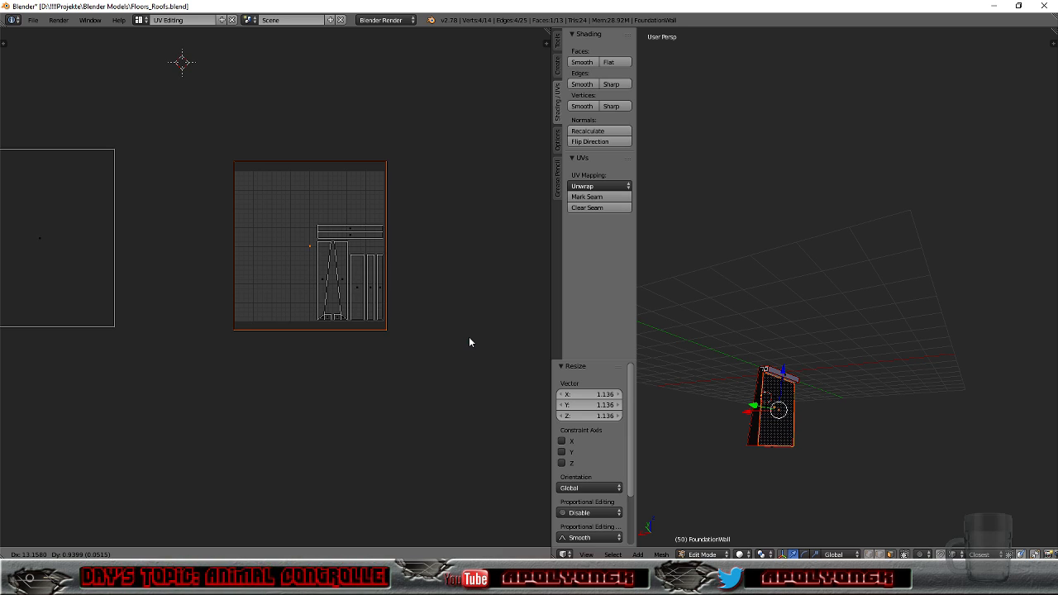
{"action": "left_click", "coordinate": [468, 340]}
{"action": "key", "text": "Home"}
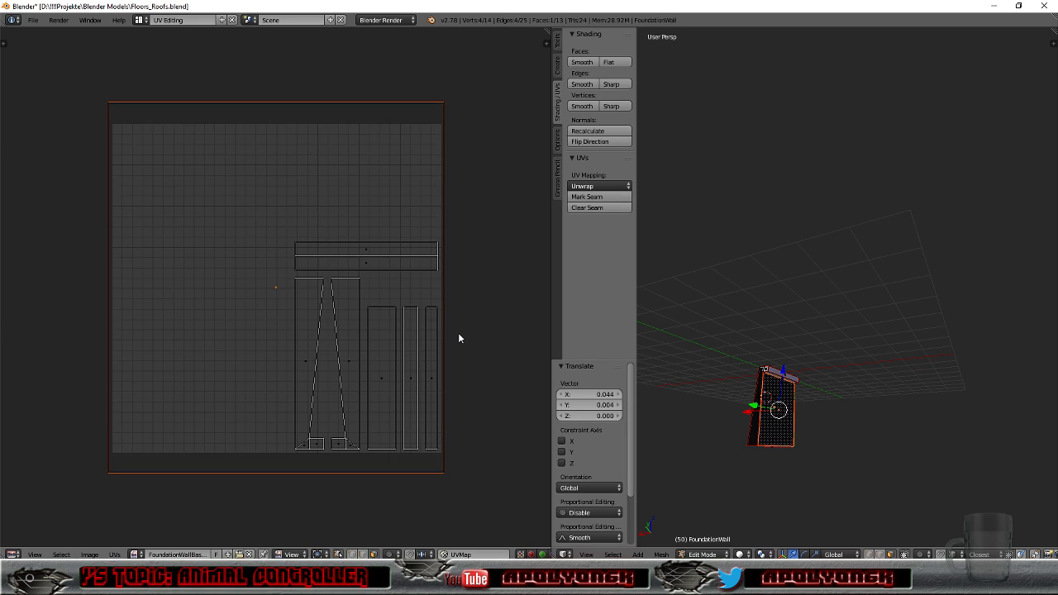
Step: Fine-tune the second island to the UV square's width by scaling it about 0.98 and nudging it about 0.005 in X
{"action": "key", "text": "s"}
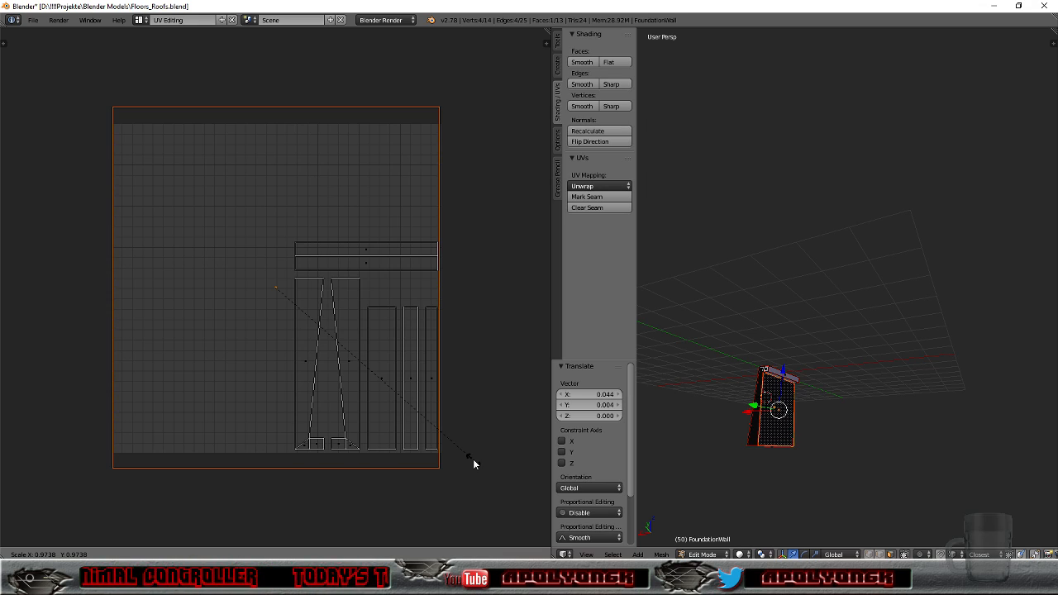
{"action": "left_click", "coordinate": [473, 459]}
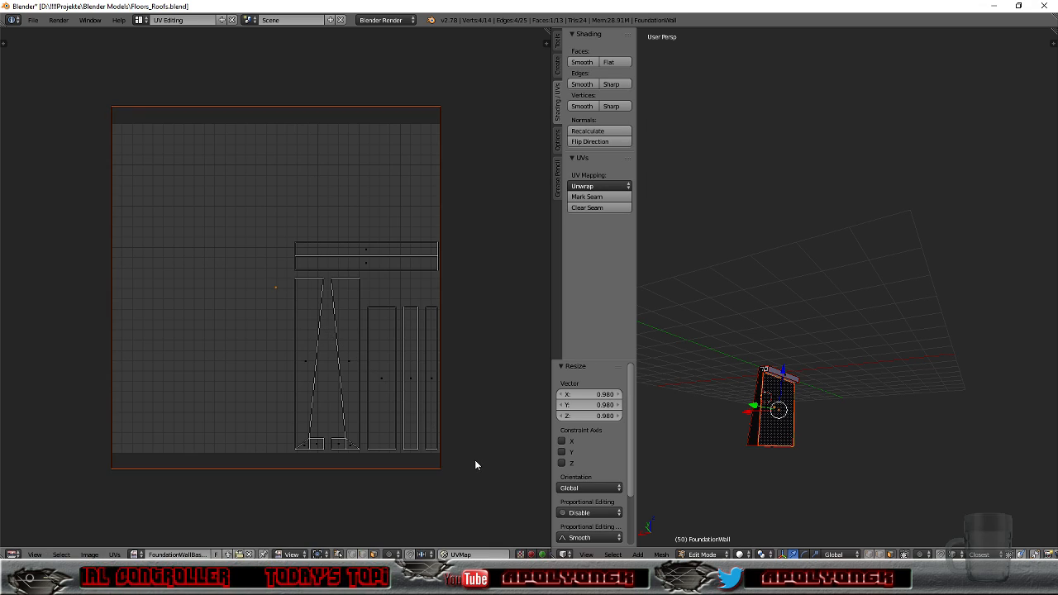
{"action": "key", "text": "g"}
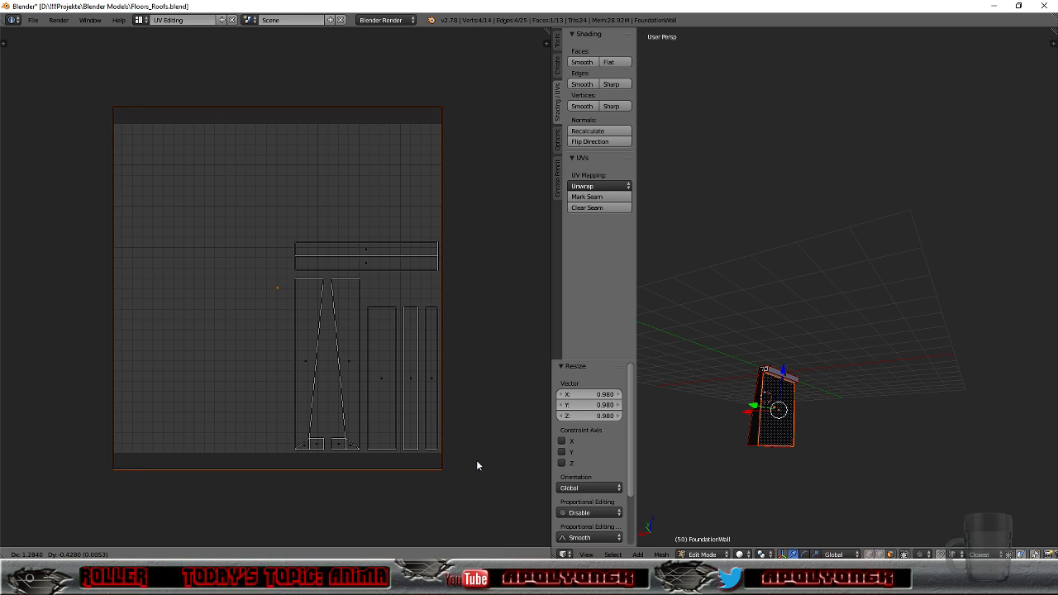
{"action": "left_click", "coordinate": [476, 465]}
{"action": "scroll", "coordinate": [477, 453], "scroll_direction": "down", "scroll_amount": 6}
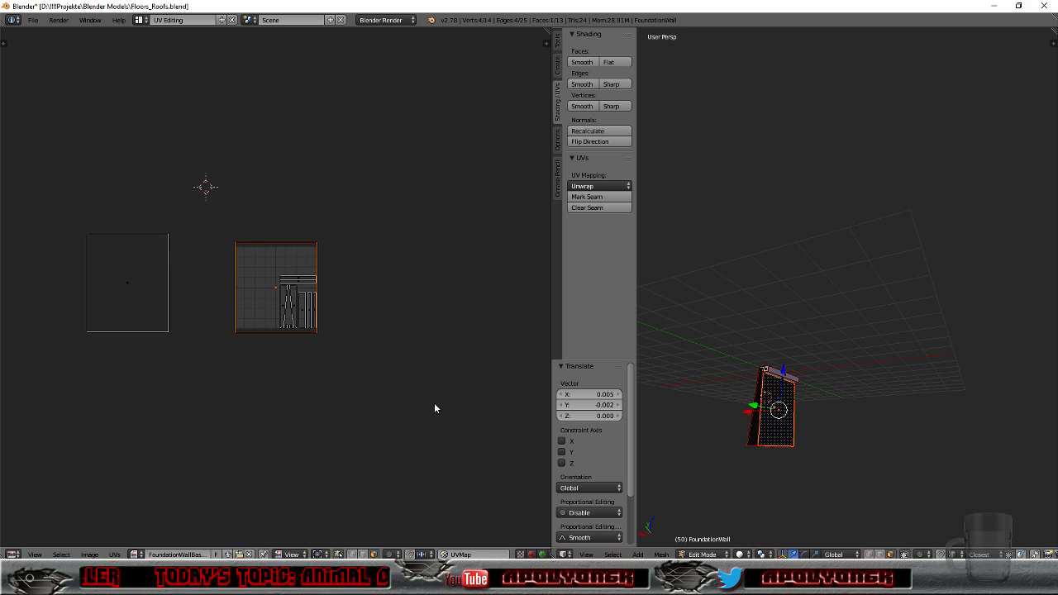
Step: Move the second side face's UV island about 3.0 units along negative X, beyond the first island
{"action": "key", "text": "g"}
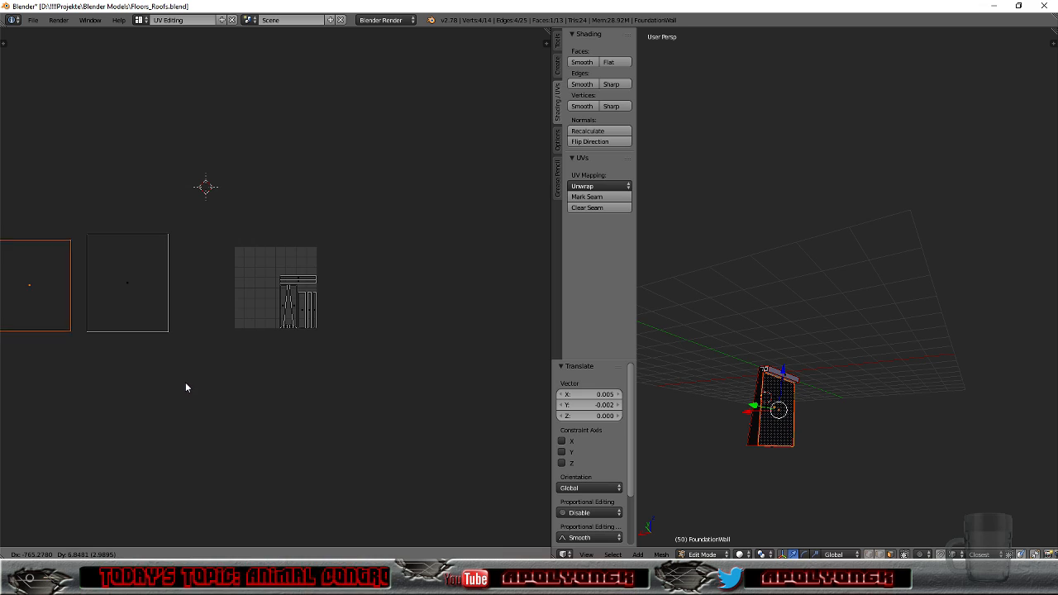
{"action": "left_click", "coordinate": [185, 387]}
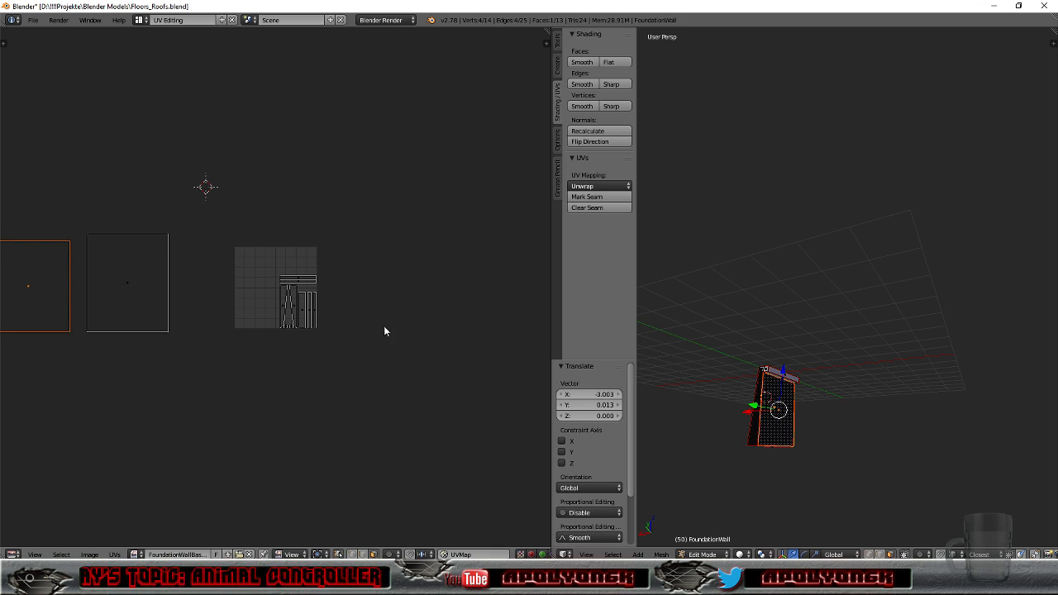
Step: Inspect the wall from several angles in the Default screen layout and return to the UV Editing layout
{"action": "middle_click_drag", "start_coordinate": [821, 425], "coordinate": [651, 448]}
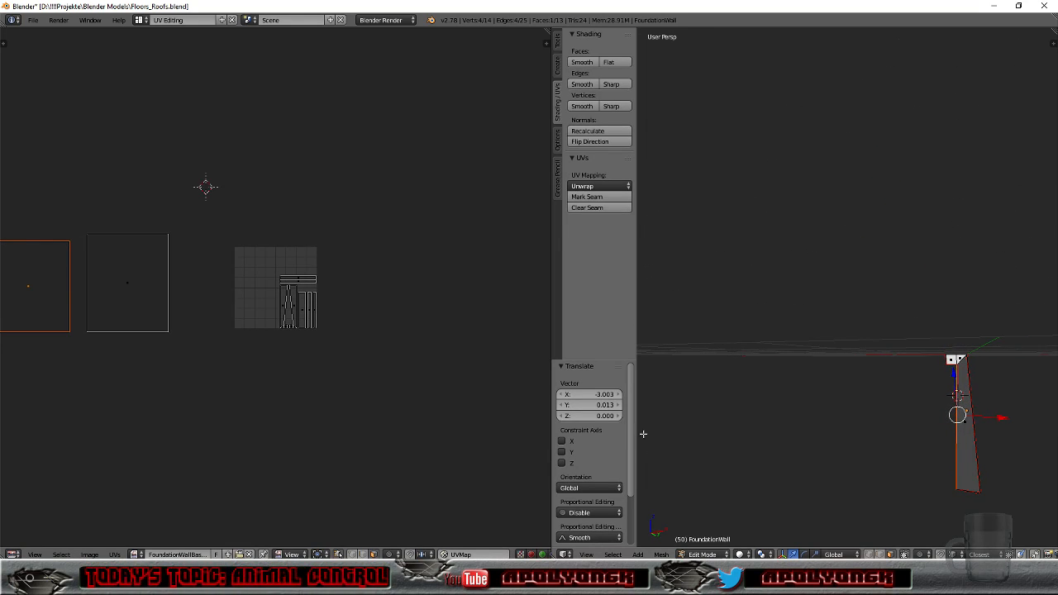
{"action": "left_click", "coordinate": [140, 20]}
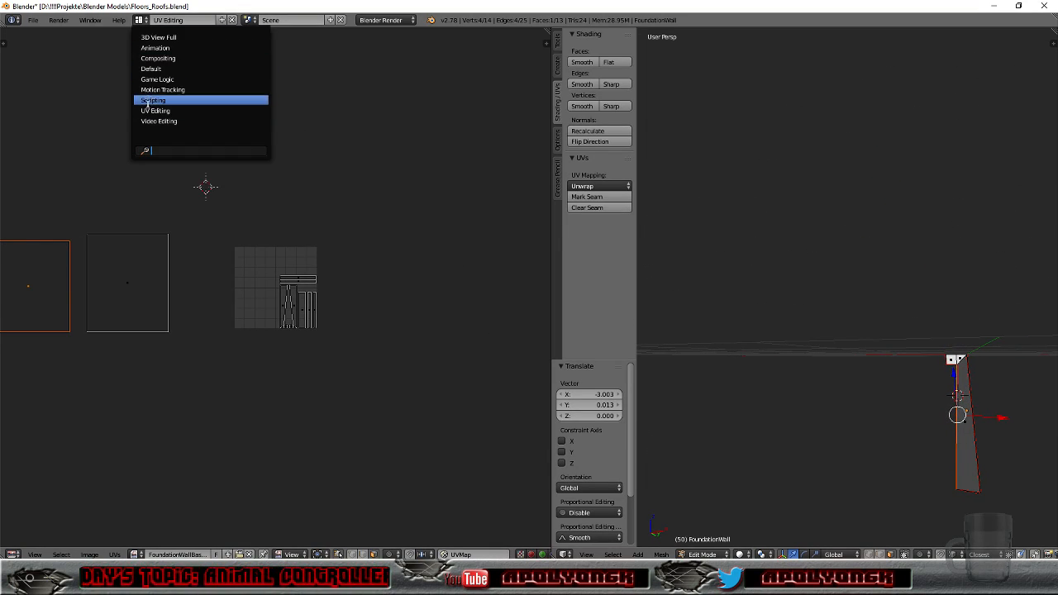
{"action": "left_click", "coordinate": [153, 69]}
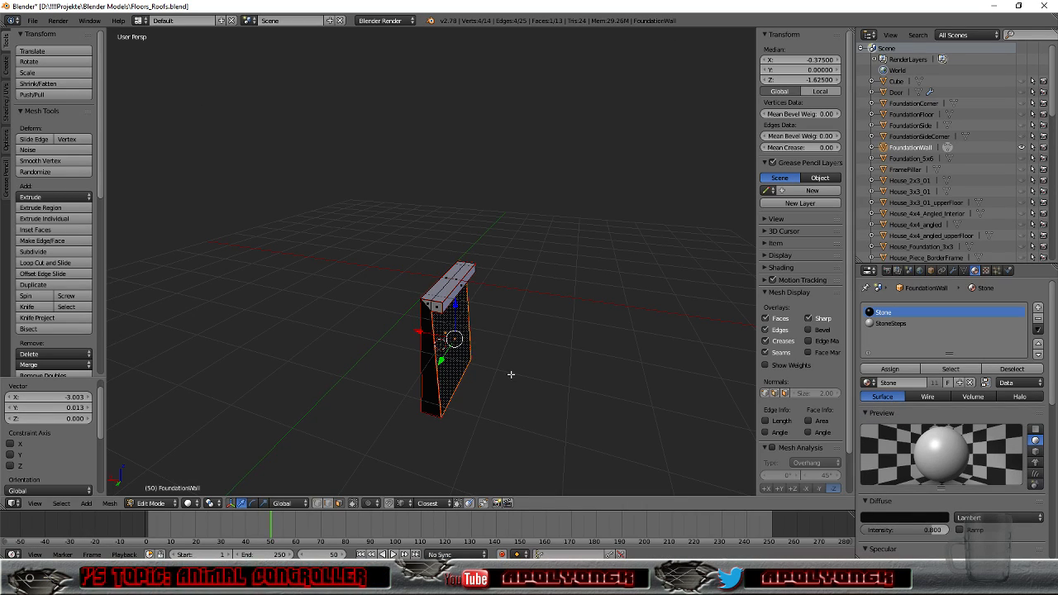
{"action": "scroll", "coordinate": [511, 375], "scroll_direction": "up", "scroll_amount": 2}
{"action": "middle_click_drag", "start_coordinate": [513, 379], "coordinate": [630, 348]}
{"action": "middle_click_drag", "start_coordinate": [666, 339], "coordinate": [495, 362]}
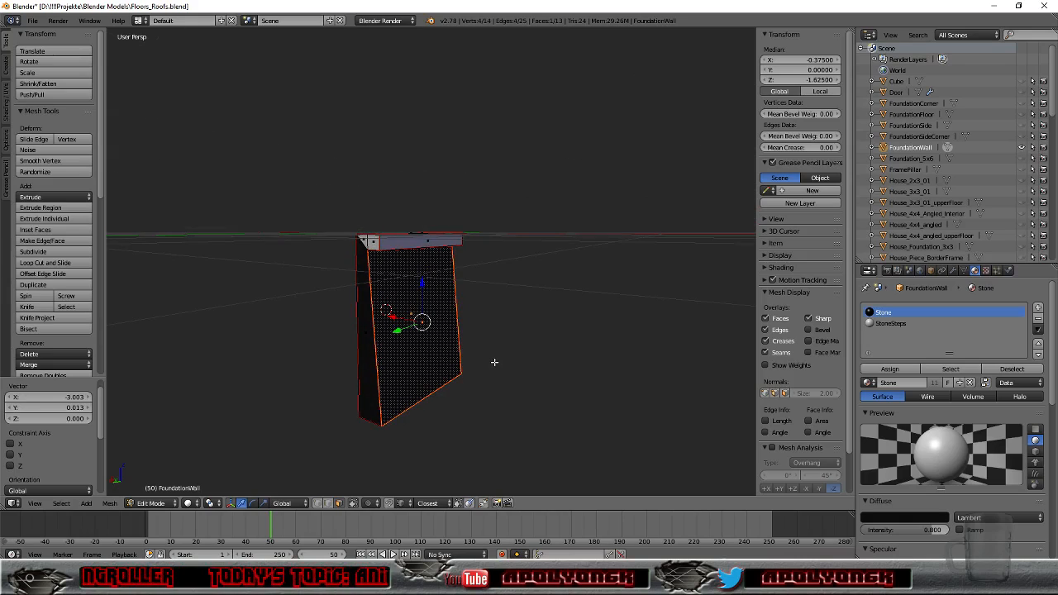
{"action": "left_click", "coordinate": [138, 20]}
{"action": "left_click", "coordinate": [155, 110]}
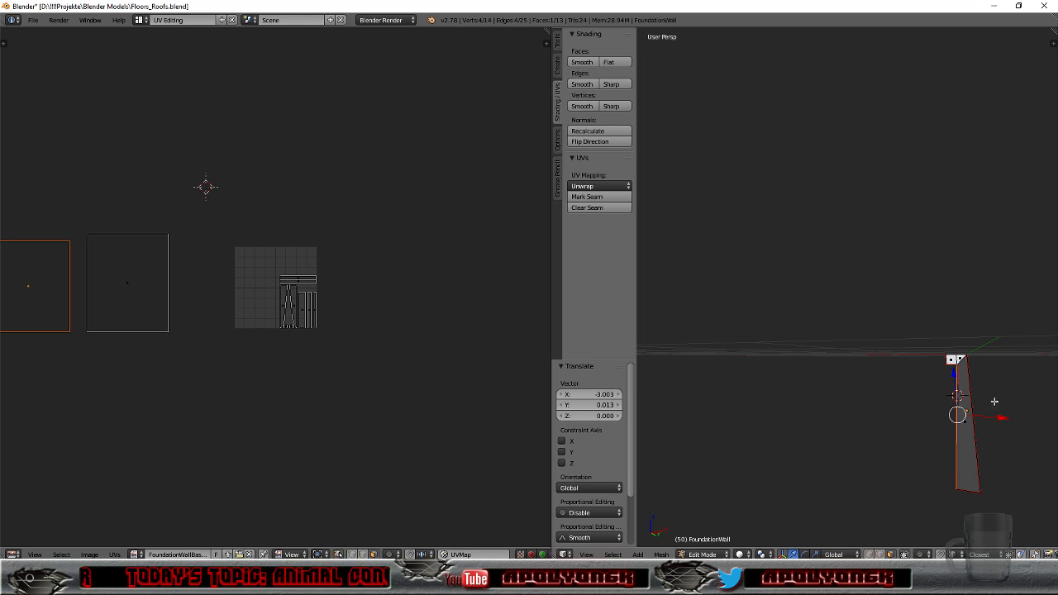
Step: Select the linked faces of the wall's narrow tapered end, delimited by seam, and unwrap them with the standard Unwrap
{"action": "right_click", "coordinate": [965, 394]}
{"action": "key", "text": "l"}
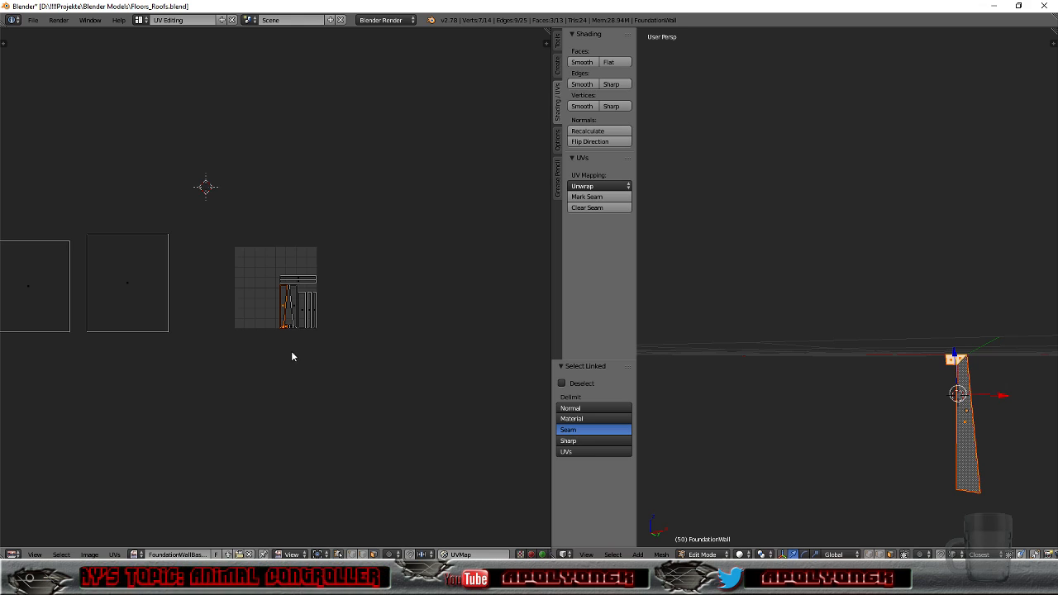
{"action": "left_click", "coordinate": [583, 186]}
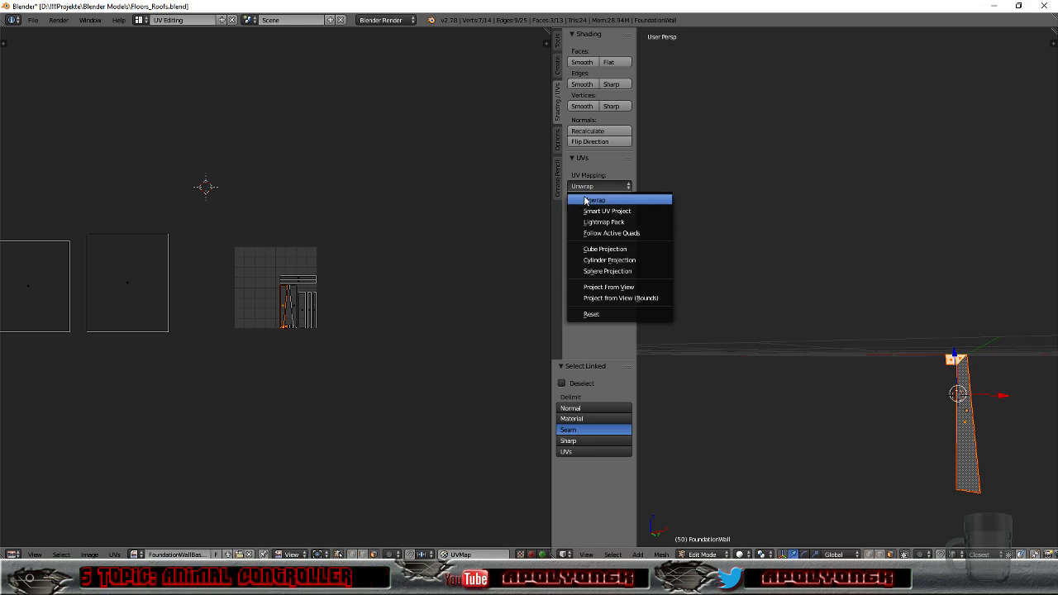
{"action": "left_click", "coordinate": [582, 193]}
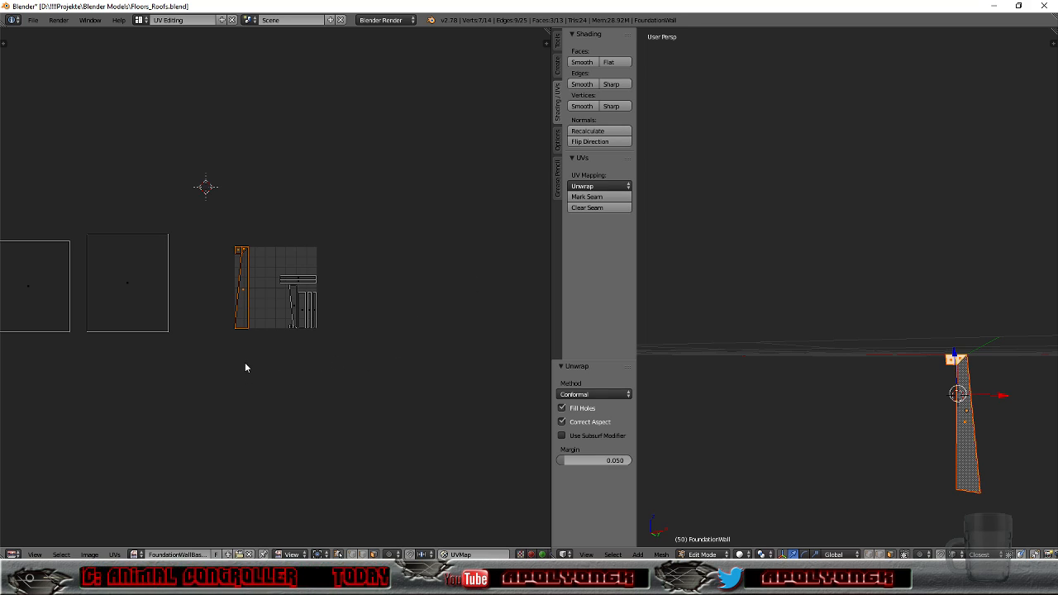
Step: Move the end-face UV island about -0.996 in X and 0.06 in Y onto the first side-face island and scale it by about 1.196
{"action": "key", "text": "g"}
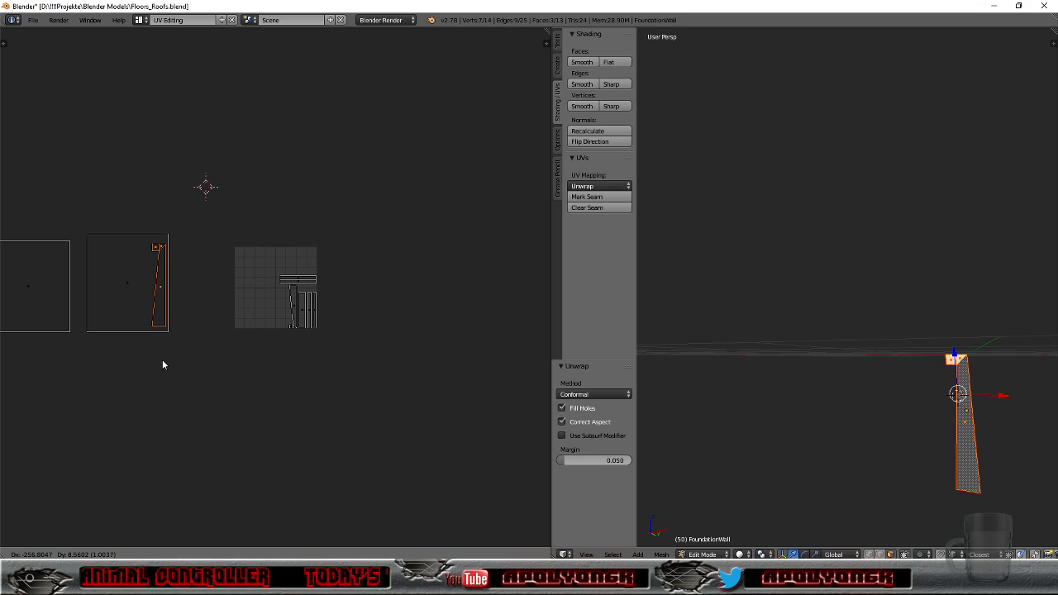
{"action": "left_click", "coordinate": [162, 361]}
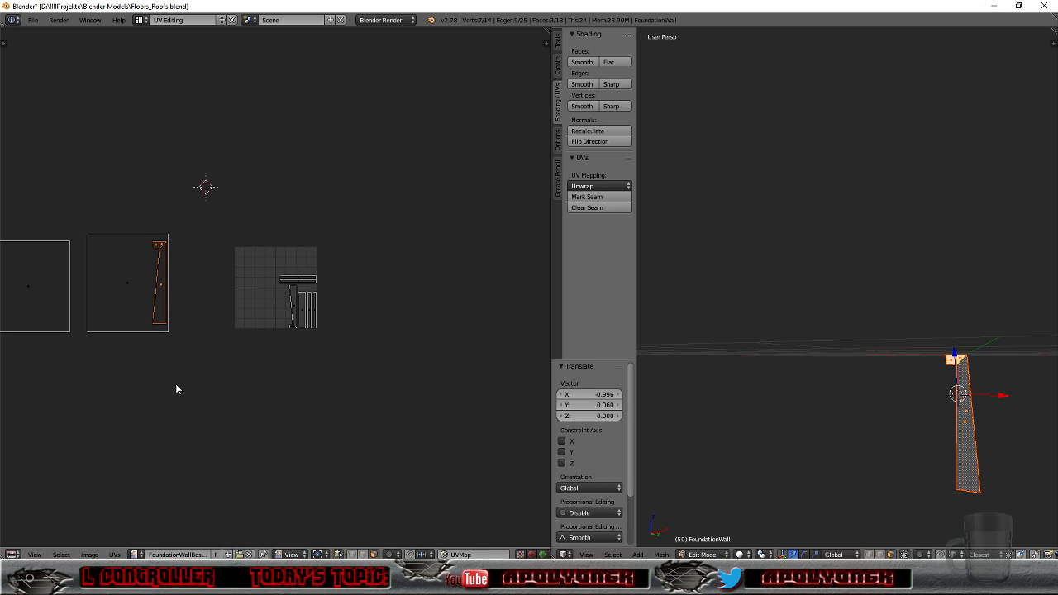
{"action": "key", "text": "s"}
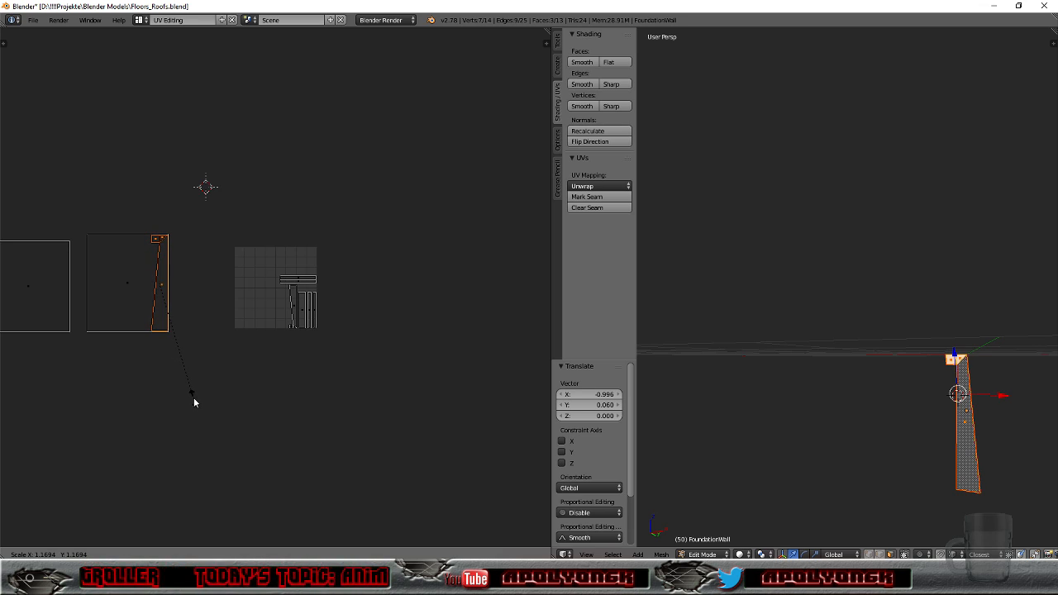
{"action": "left_click", "coordinate": [196, 400]}
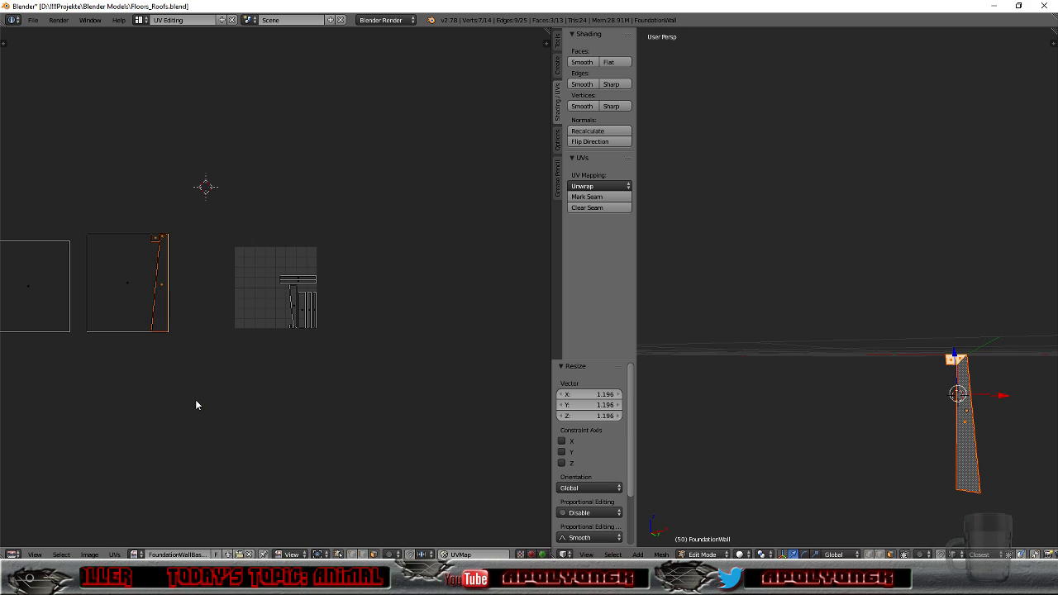
Step: Align the end island with the side-face island's edge by nudging it 0.009 in X and -0.005 in Y and scaling it about 0.998
{"action": "key", "text": "KP_Decimal"}
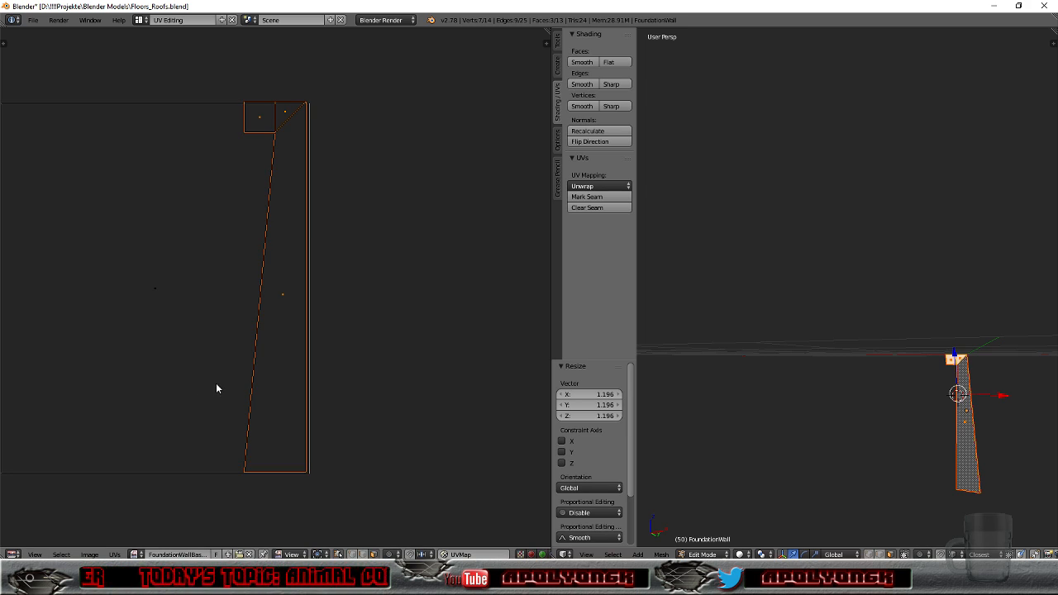
{"action": "key", "text": "g"}
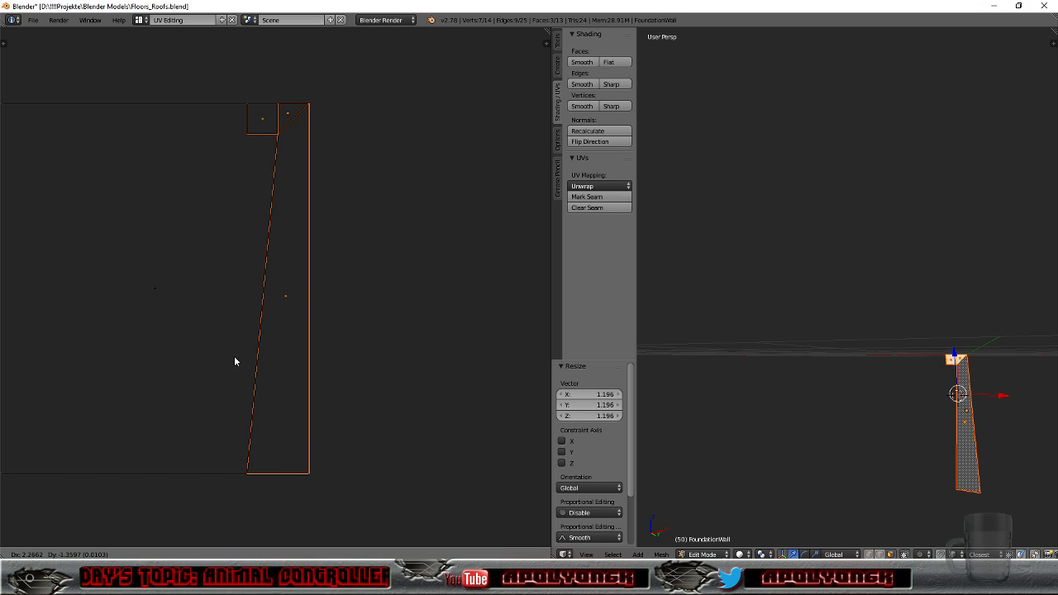
{"action": "left_click", "coordinate": [235, 357]}
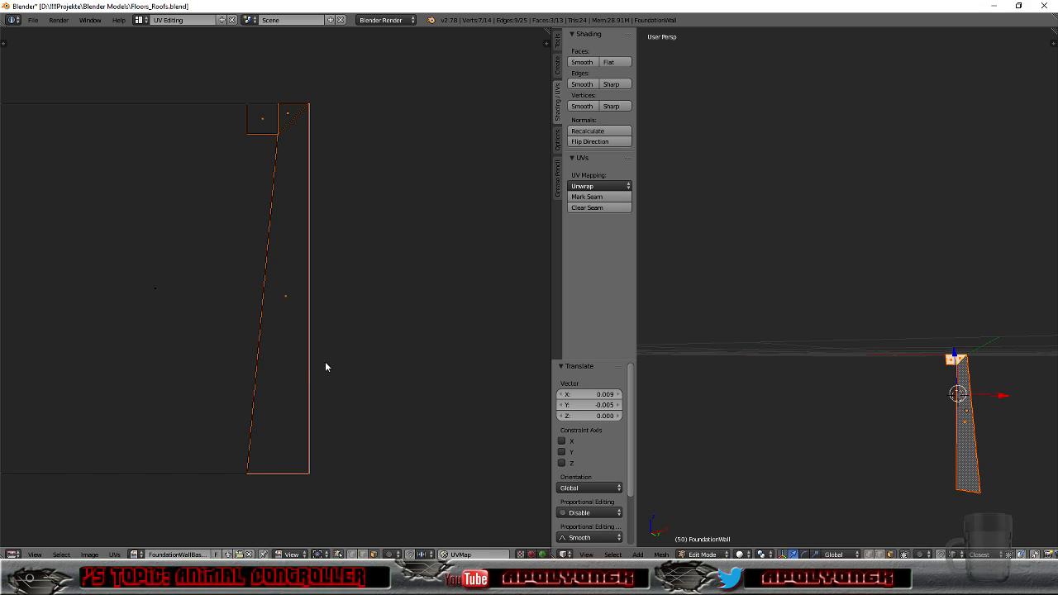
{"action": "scroll", "coordinate": [338, 367], "scroll_direction": "down", "scroll_amount": 2}
{"action": "scroll", "coordinate": [339, 367], "scroll_direction": "up", "scroll_amount": 1}
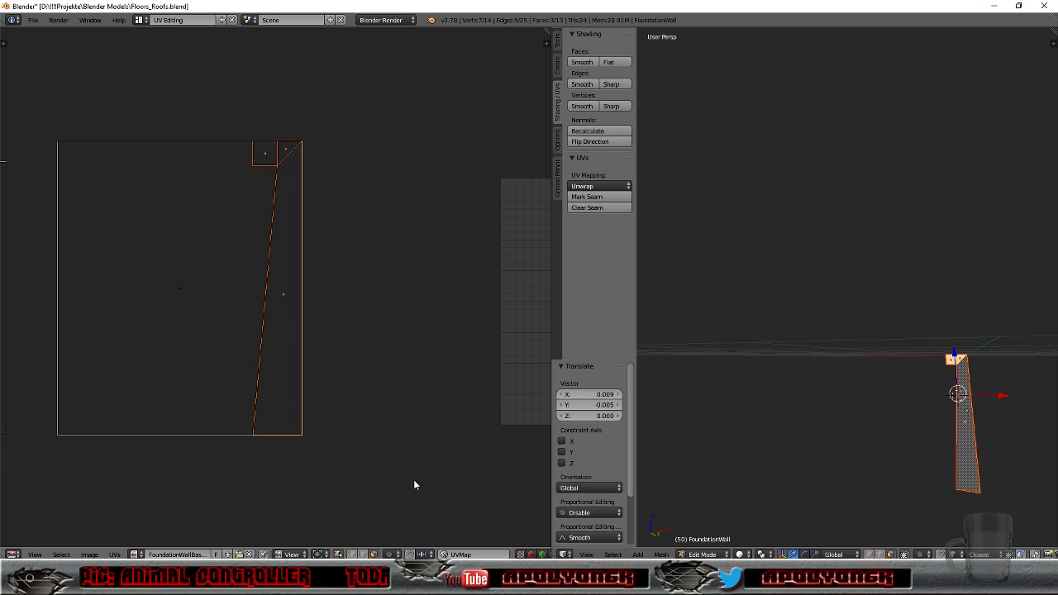
{"action": "key", "text": "s"}
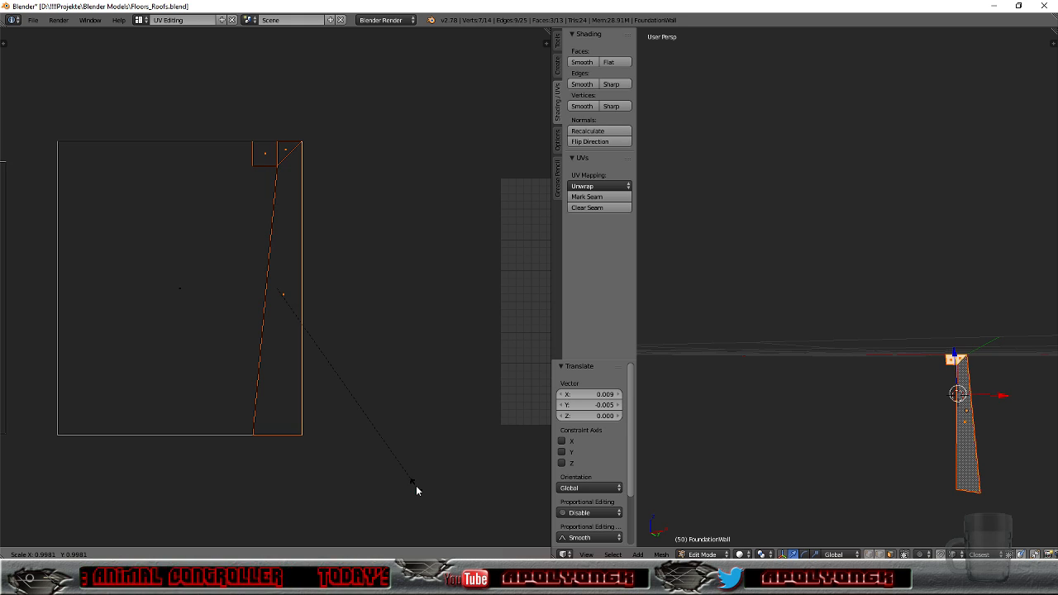
{"action": "left_click", "coordinate": [415, 490]}
Step: Move the fitted end island about 0.29 in X and -0.011 in Y, clear of the side-face island
{"action": "scroll", "coordinate": [416, 488], "scroll_direction": "down", "scroll_amount": 2}
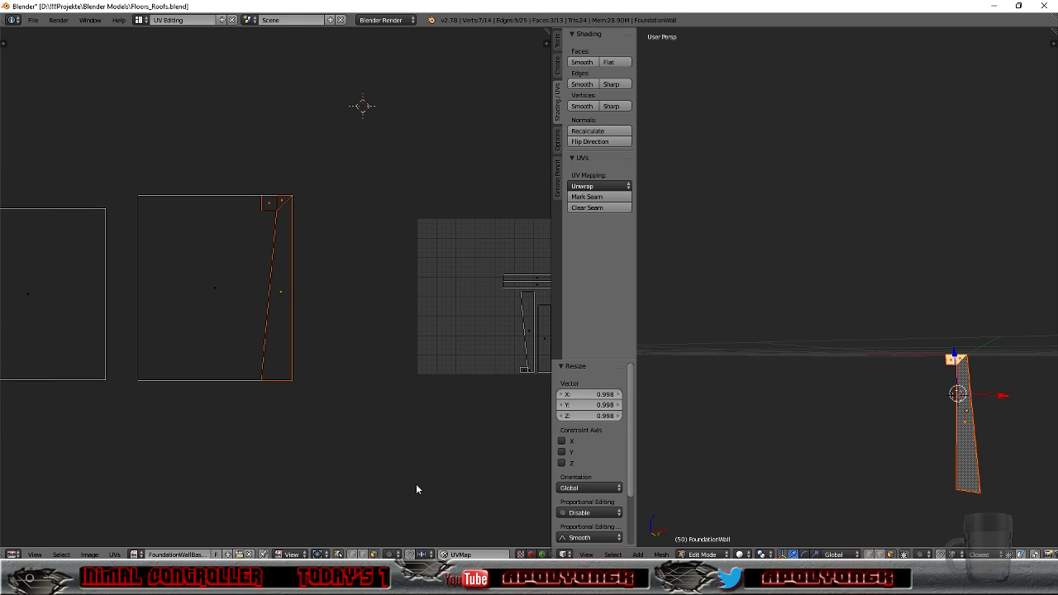
{"action": "left_click", "coordinate": [461, 488]}
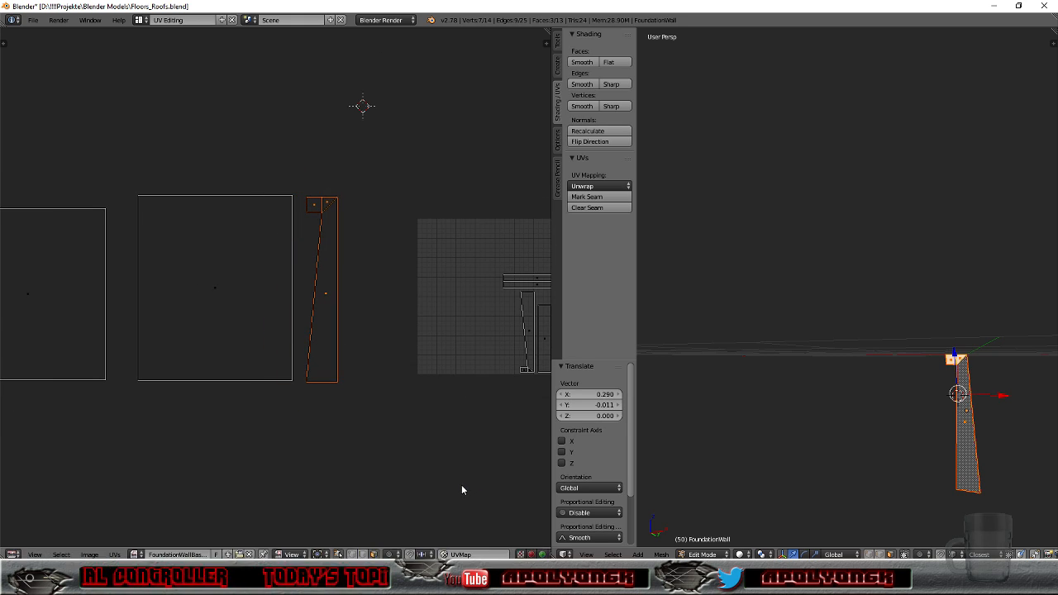
{"action": "scroll", "coordinate": [470, 471], "scroll_direction": "down", "scroll_amount": 3}
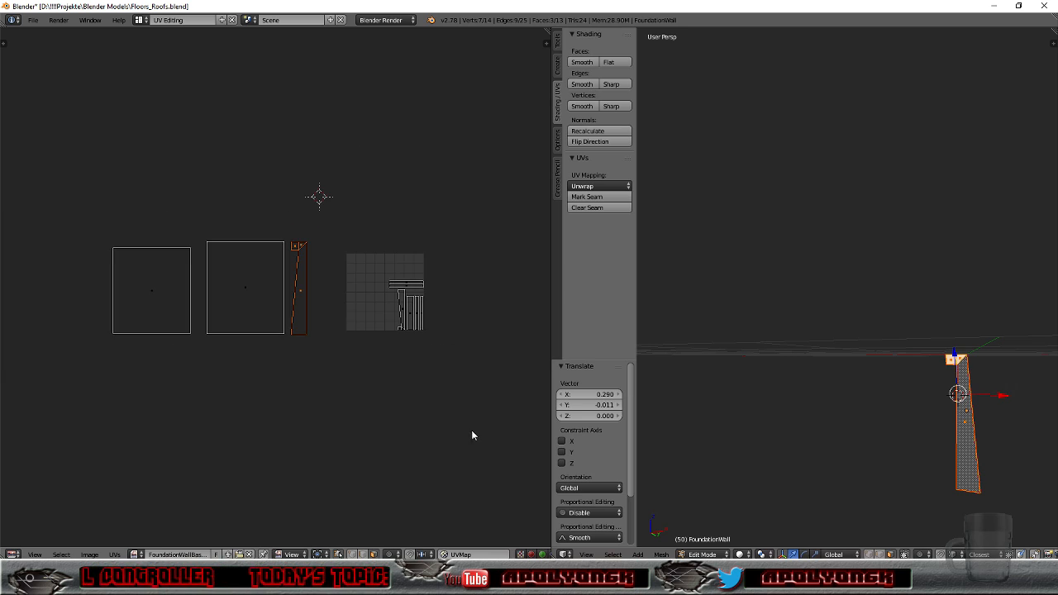
Step: Select the opposite tapered end's linked UV island and unwrap it with the standard Unwrap
{"action": "right_click", "coordinate": [401, 306]}
{"action": "key", "text": "l"}
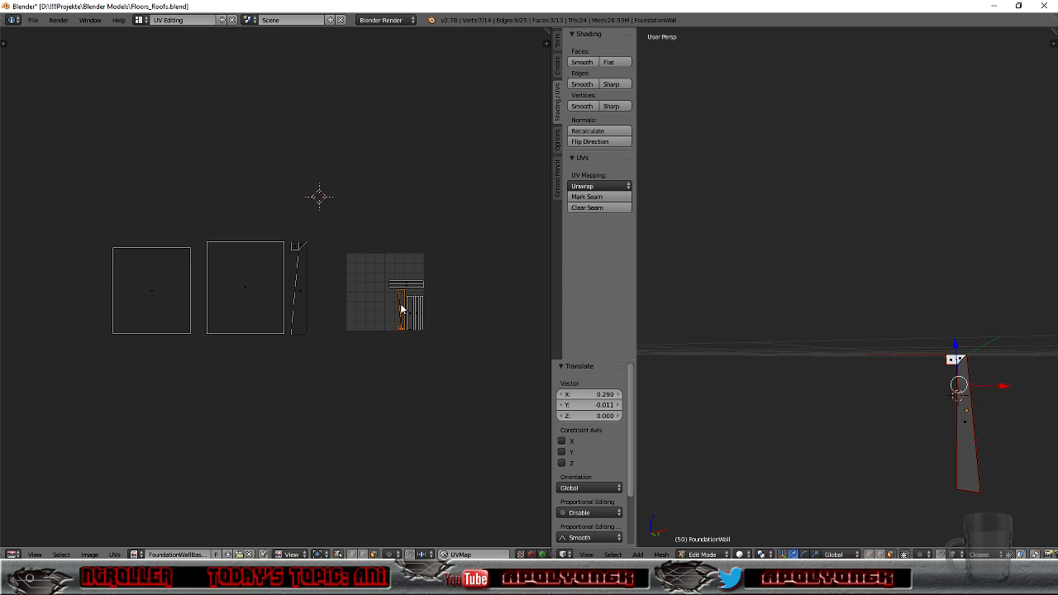
{"action": "left_click", "coordinate": [587, 186]}
{"action": "left_click", "coordinate": [592, 199]}
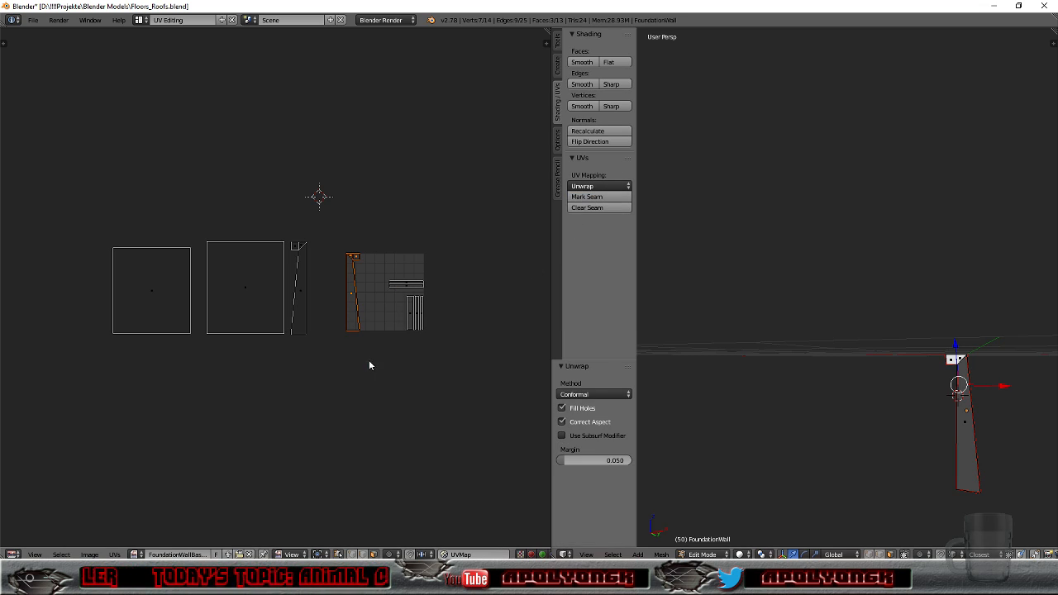
Step: Move the second end island about -0.446 in X and 0.028 in Y beside the first end island and scale it by about 1.17
{"action": "key", "text": "g"}
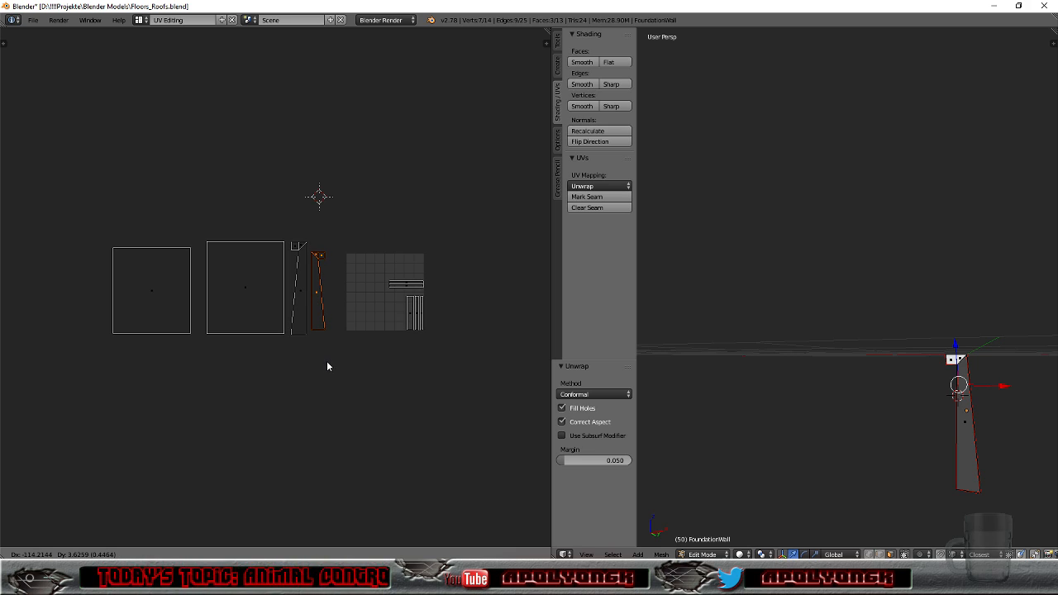
{"action": "left_click", "coordinate": [327, 364]}
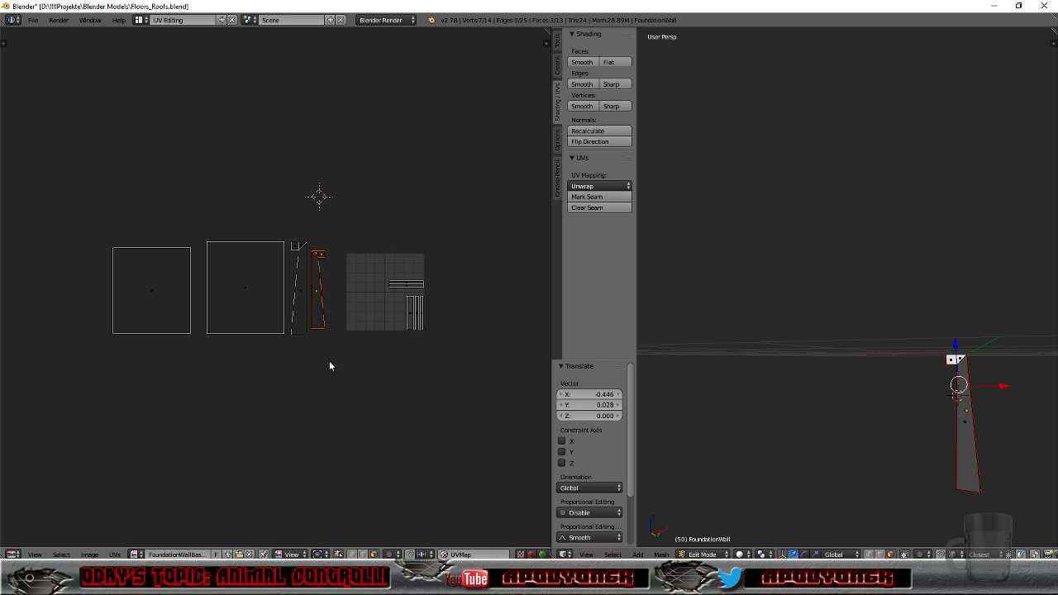
{"action": "key", "text": "KP_Decimal"}
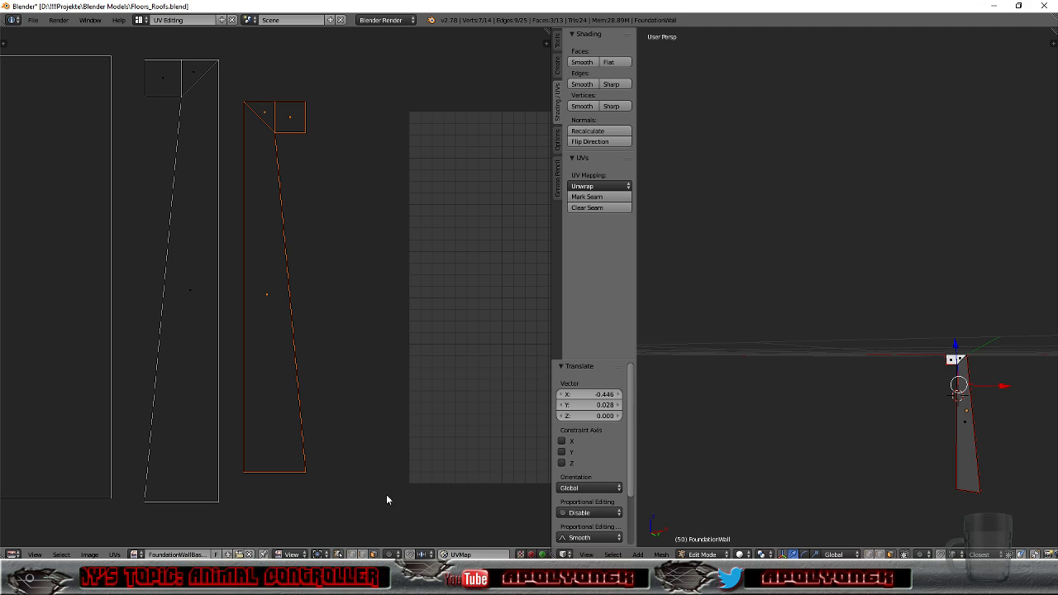
{"action": "key", "text": "s"}
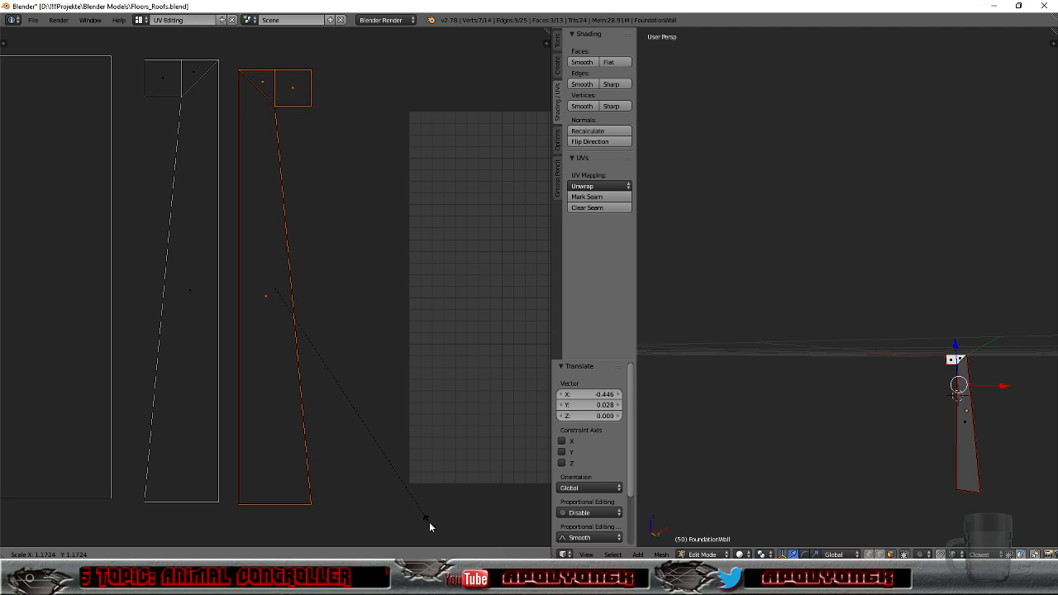
{"action": "left_click", "coordinate": [432, 522]}
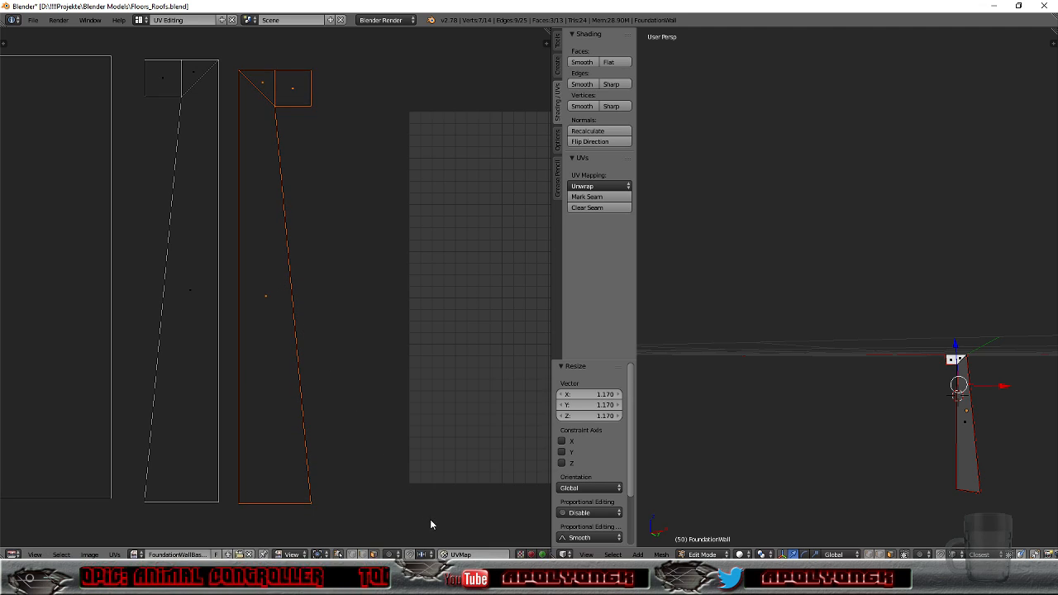
Step: Shift the second end island about -0.053 in X and 0.021 in Y against the first end island and scale it by about 1.022
{"action": "key", "text": "g"}
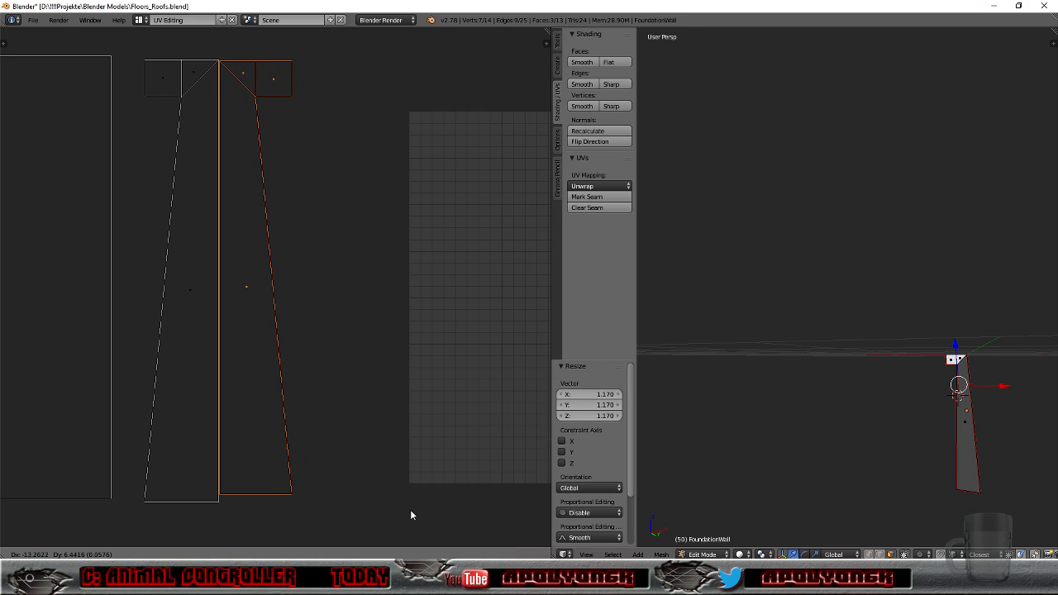
{"action": "left_click", "coordinate": [411, 513]}
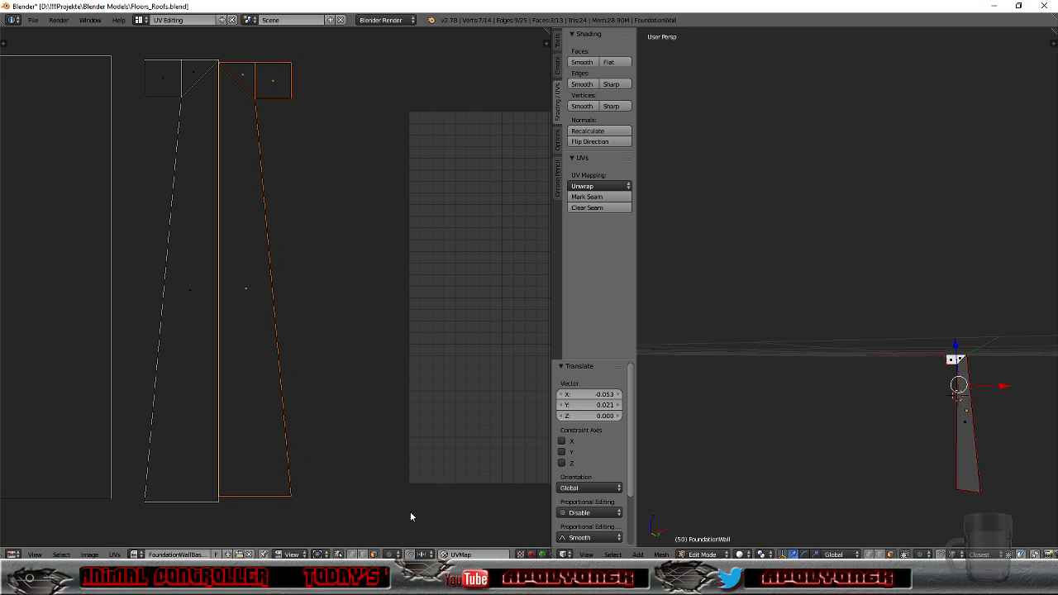
{"action": "key", "text": "s"}
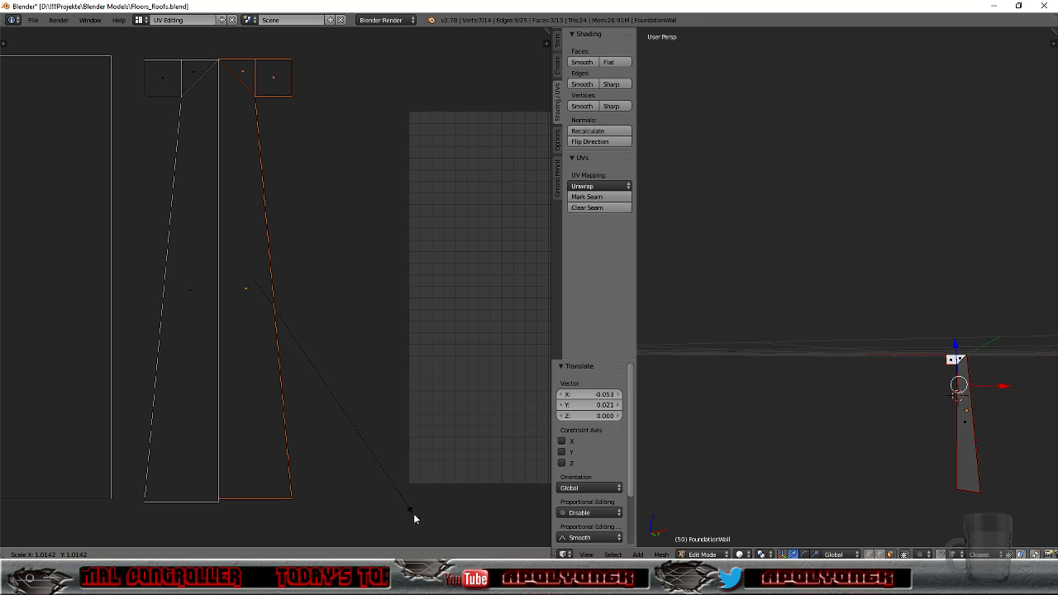
{"action": "left_click", "coordinate": [416, 514]}
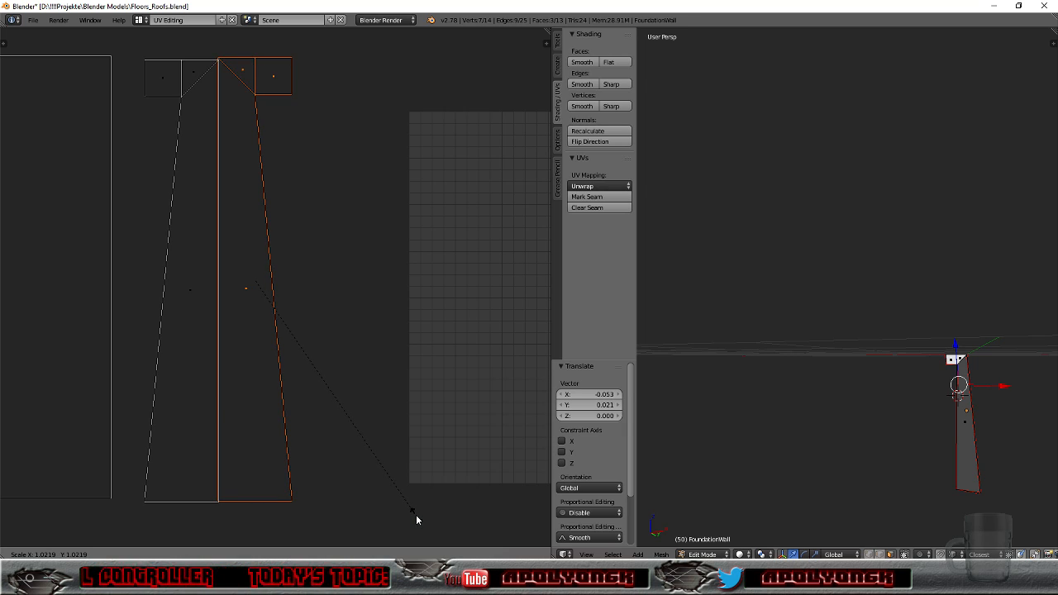
Step: Fine-tune the second end island to the first one's height with a nudge of about 0.0095 and a scale of about 0.997
{"action": "key", "text": "g"}
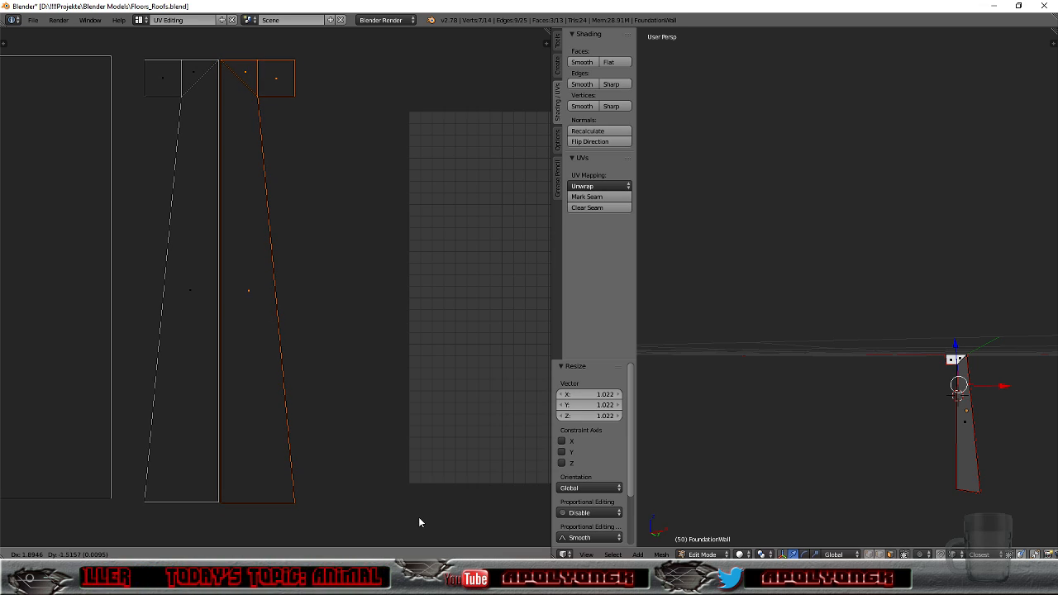
{"action": "left_click", "coordinate": [418, 516]}
{"action": "key", "text": "s"}
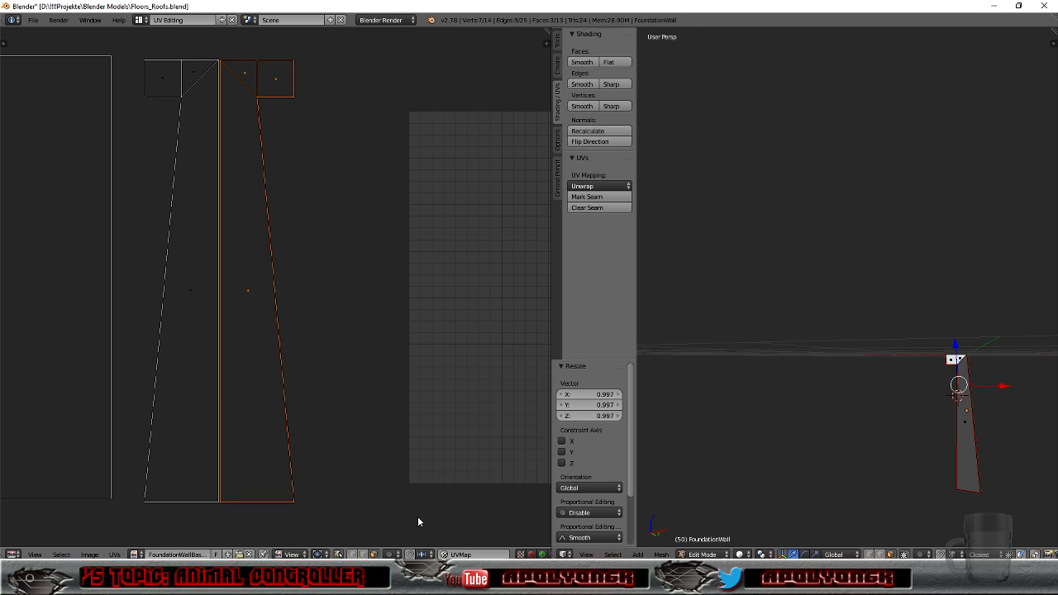
Step: Move the second end island about 0.022 in X so a gap separates it from the first end island
{"action": "left_click", "coordinate": [418, 516]}
{"action": "key", "text": "g"}
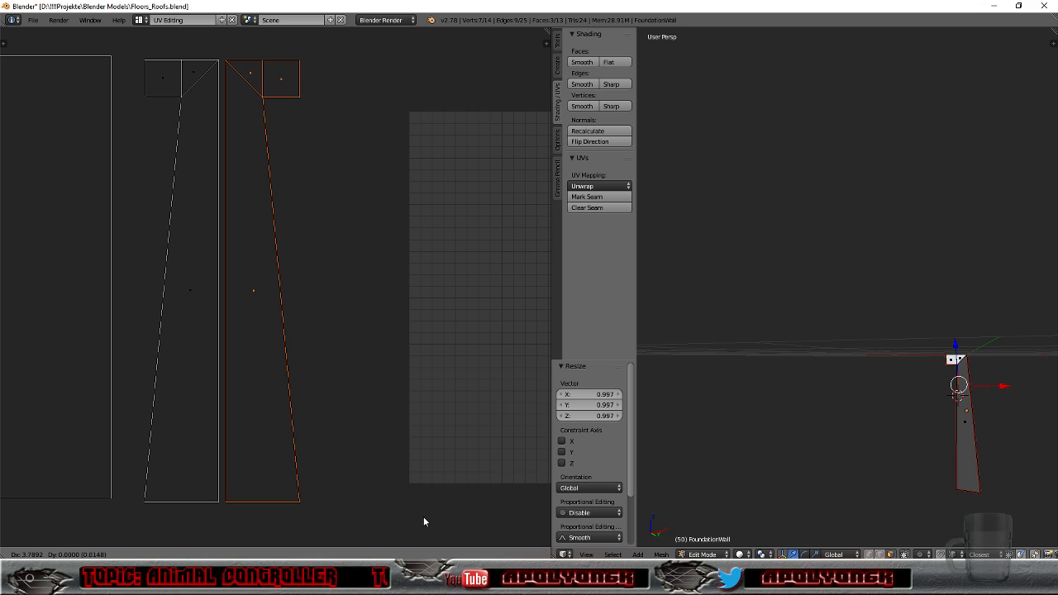
{"action": "left_click", "coordinate": [427, 521]}
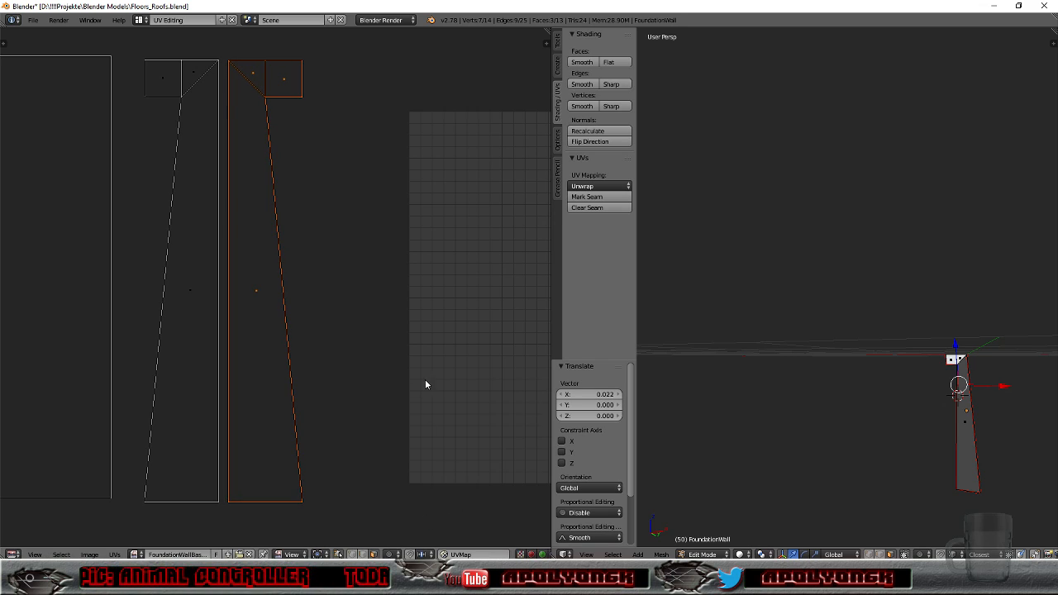
Step: Unwrap the narrow ledge face near the wall's top and move its island about -3.006 in X and 1.089 in Y above the far square island
{"action": "scroll", "coordinate": [424, 381], "scroll_direction": "down", "scroll_amount": 3}
{"action": "scroll", "coordinate": [397, 322], "scroll_direction": "down", "scroll_amount": 2}
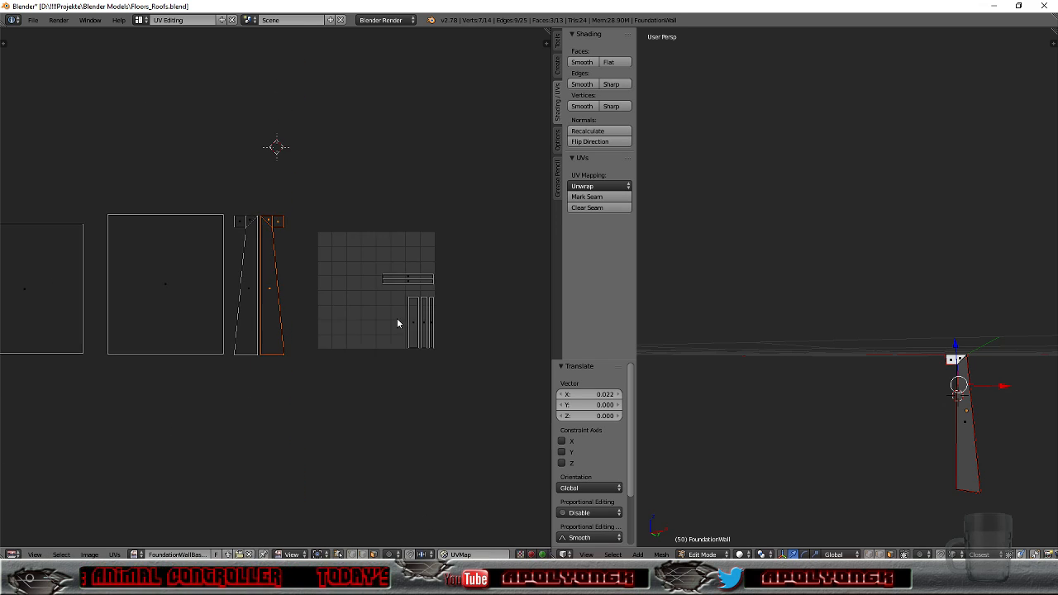
{"action": "middle_click_drag", "start_coordinate": [803, 435], "coordinate": [923, 402]}
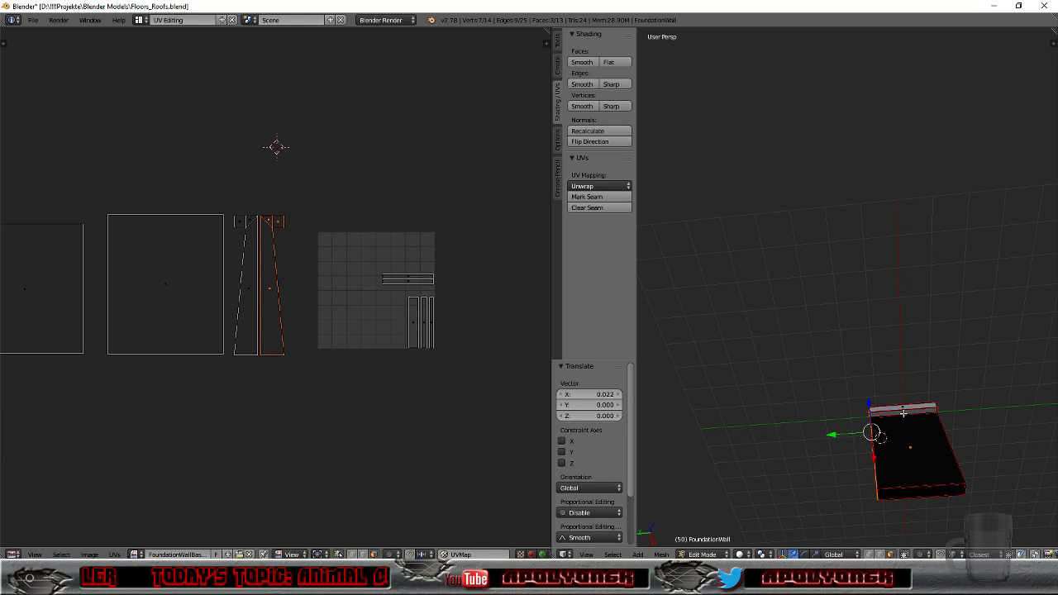
{"action": "right_click", "coordinate": [904, 410]}
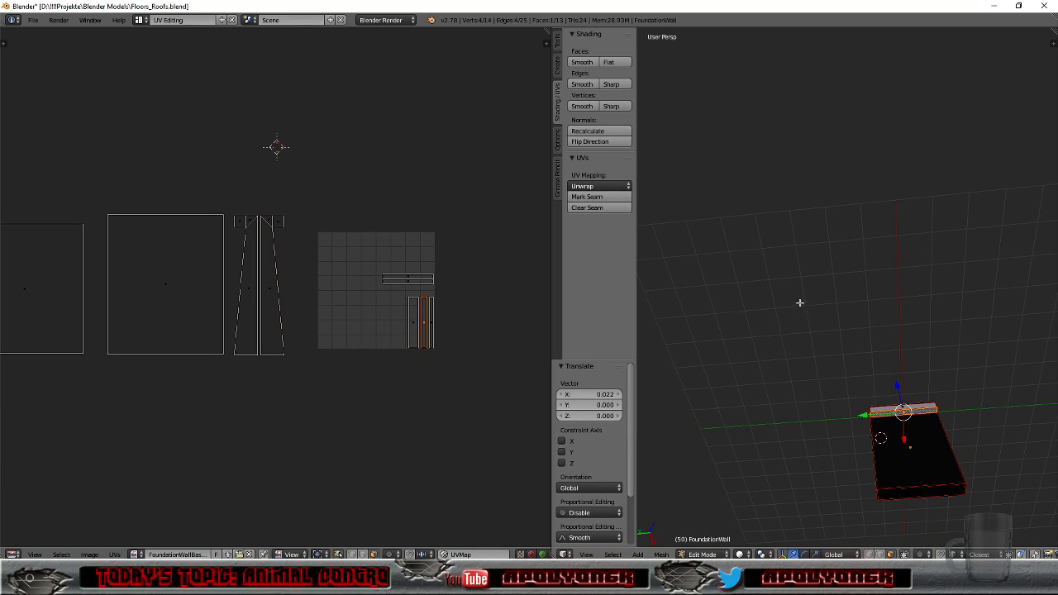
{"action": "left_click", "coordinate": [599, 186]}
{"action": "left_click", "coordinate": [609, 200]}
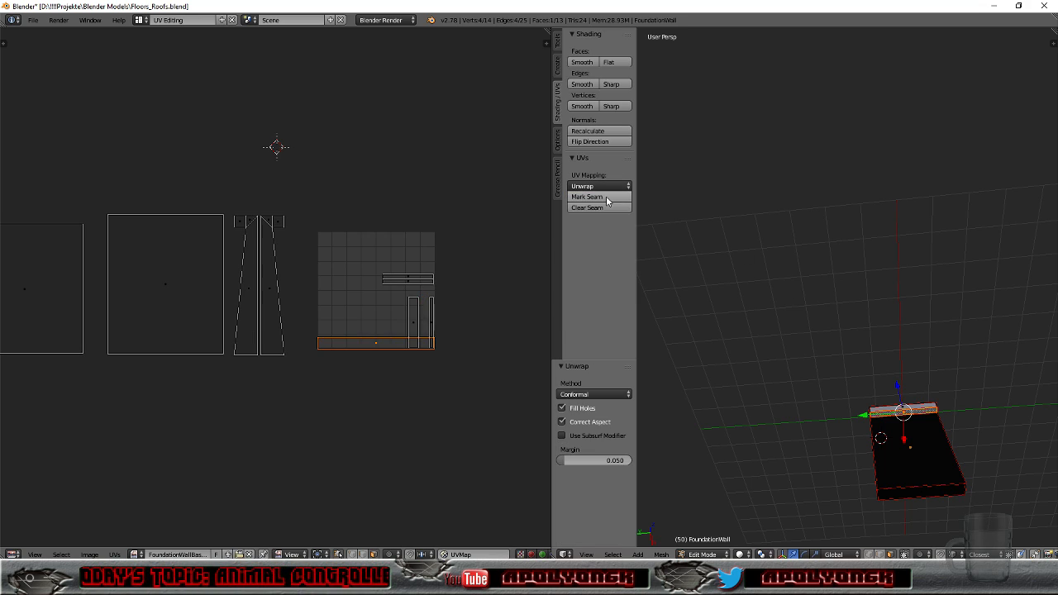
{"action": "scroll", "coordinate": [400, 390], "scroll_direction": "down", "scroll_amount": 2}
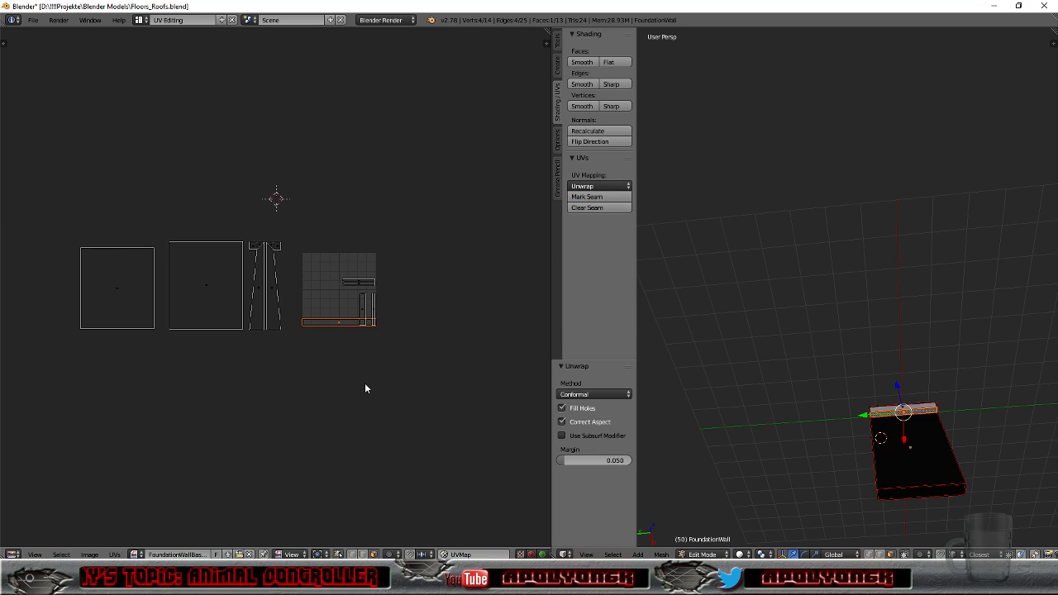
{"action": "key", "text": "g"}
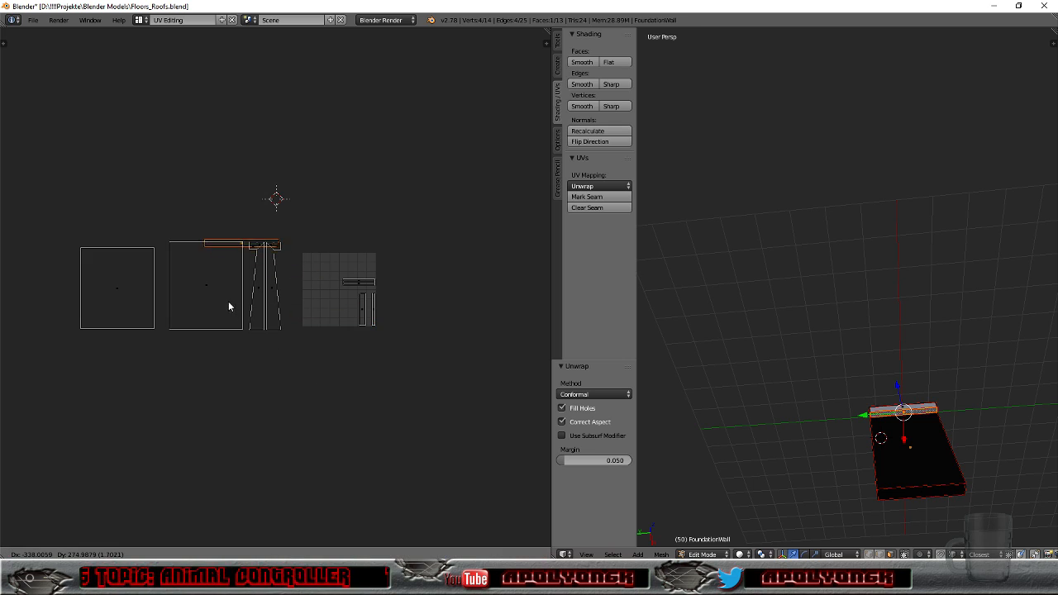
{"action": "left_click", "coordinate": [105, 305]}
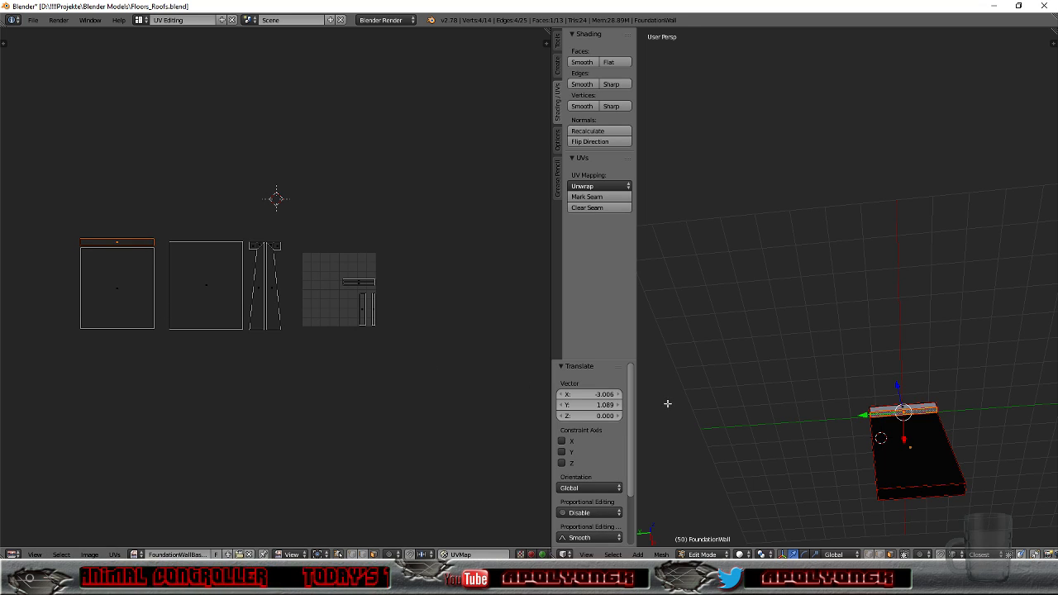
Step: Unwrap the adjacent narrow face at the wall's top and stack its island above the first strip, about -2.999 in X and 1.216 in Y
{"action": "right_click", "coordinate": [890, 408]}
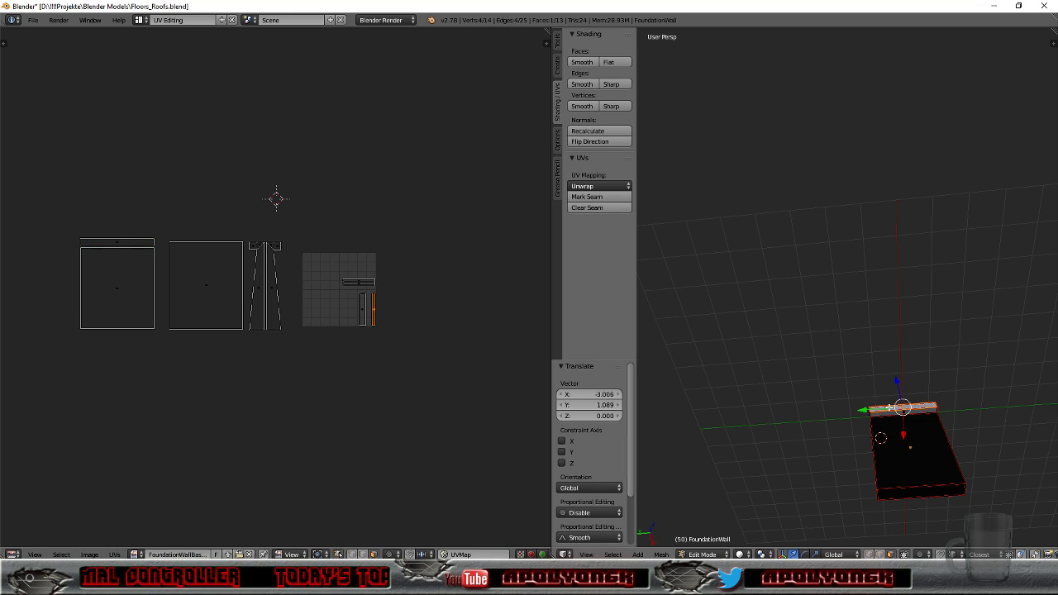
{"action": "left_click", "coordinate": [589, 188]}
{"action": "left_click", "coordinate": [596, 207]}
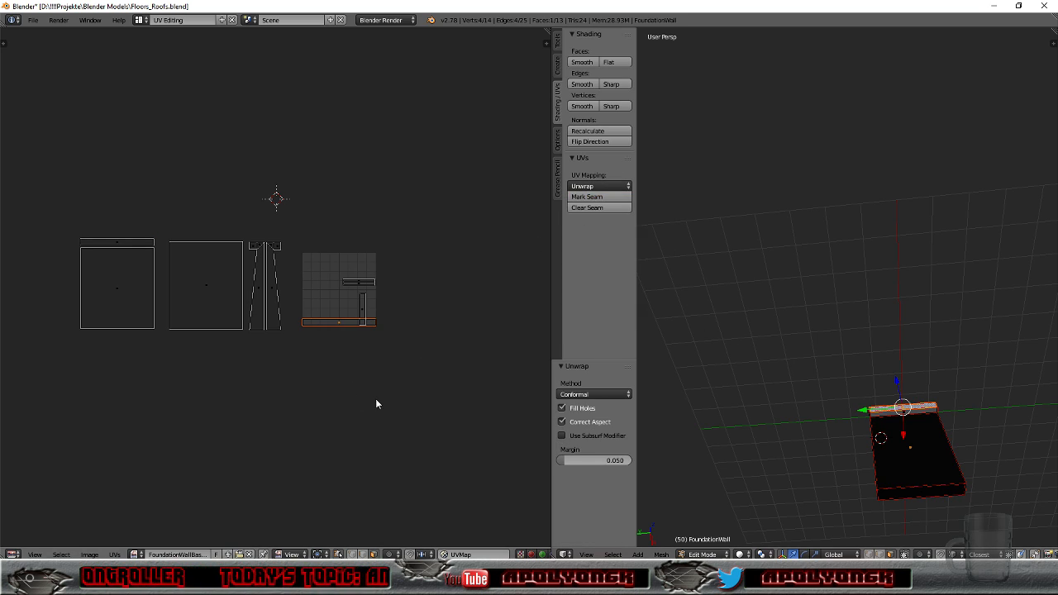
{"action": "key", "text": "g"}
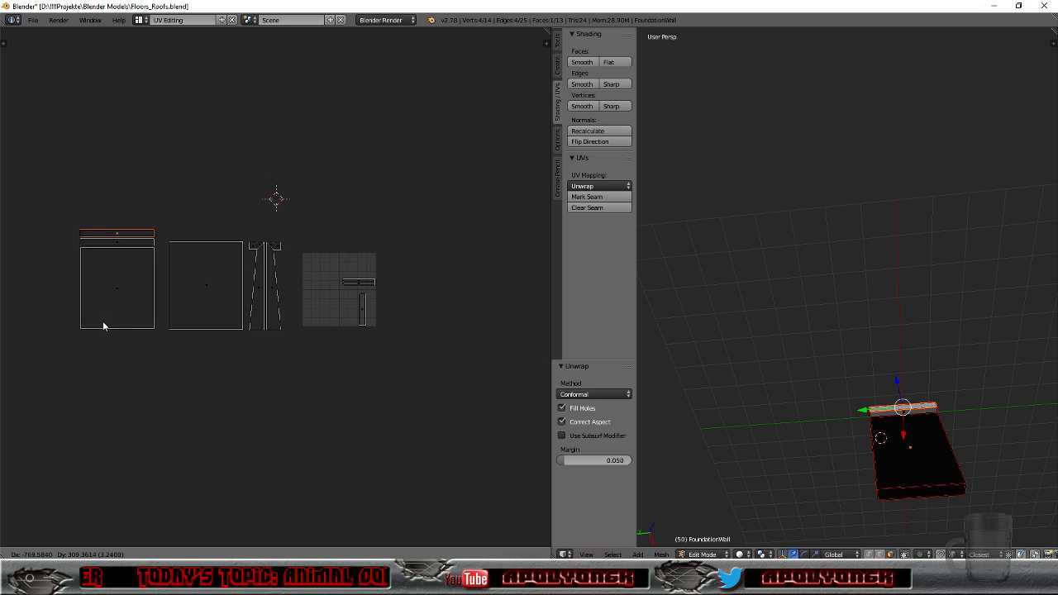
{"action": "left_click", "coordinate": [103, 326]}
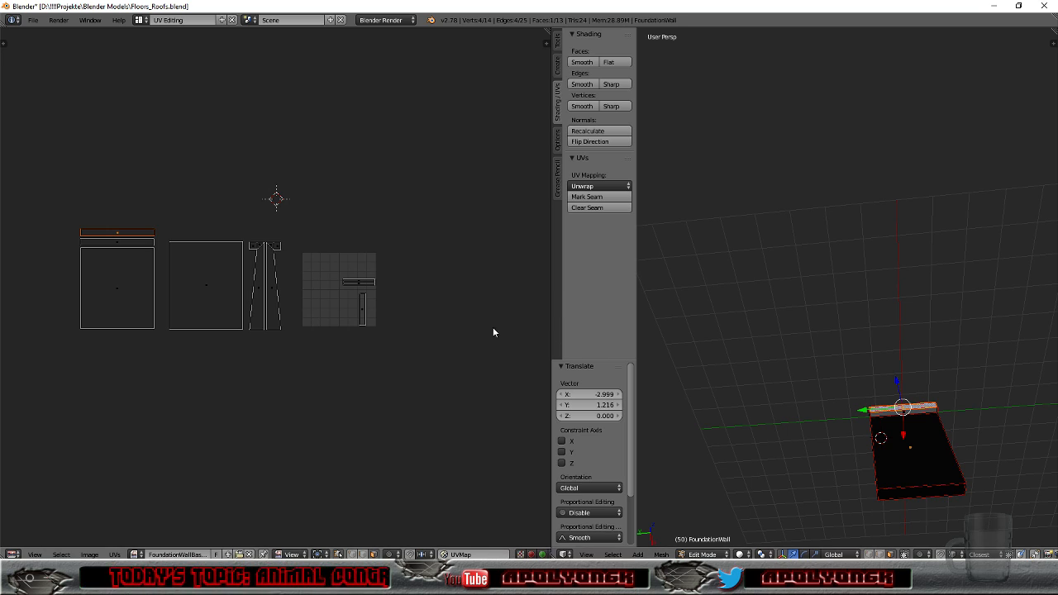
Step: Unwrap the two remaining narrow top faces together and move their island about -1.798 in X and 1.171 in Y above the nearer square island
{"action": "right_click", "coordinate": [358, 283]}
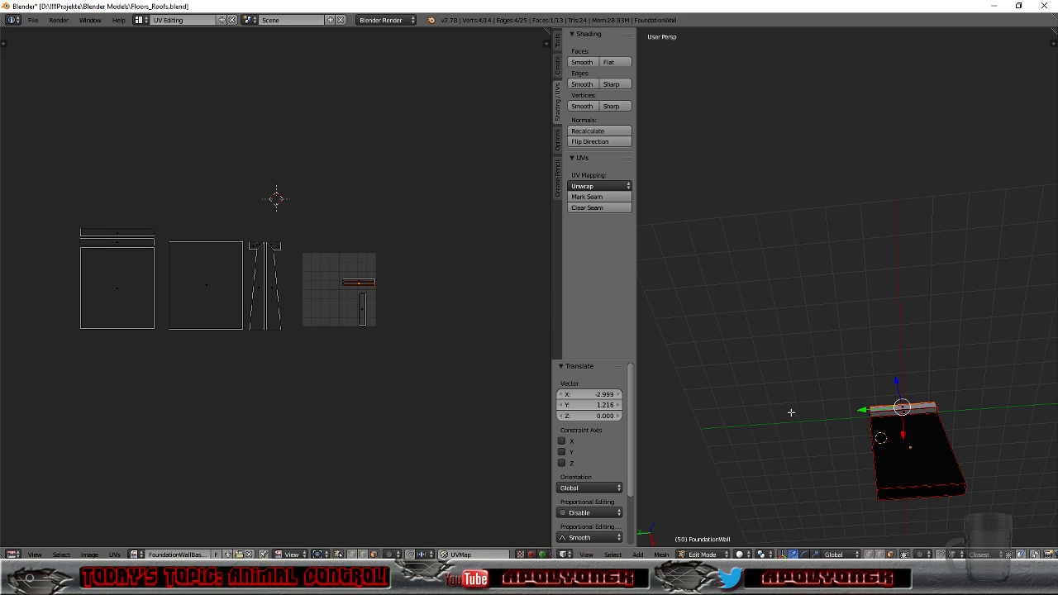
{"action": "right_click", "coordinate": [360, 286], "text": "shift"}
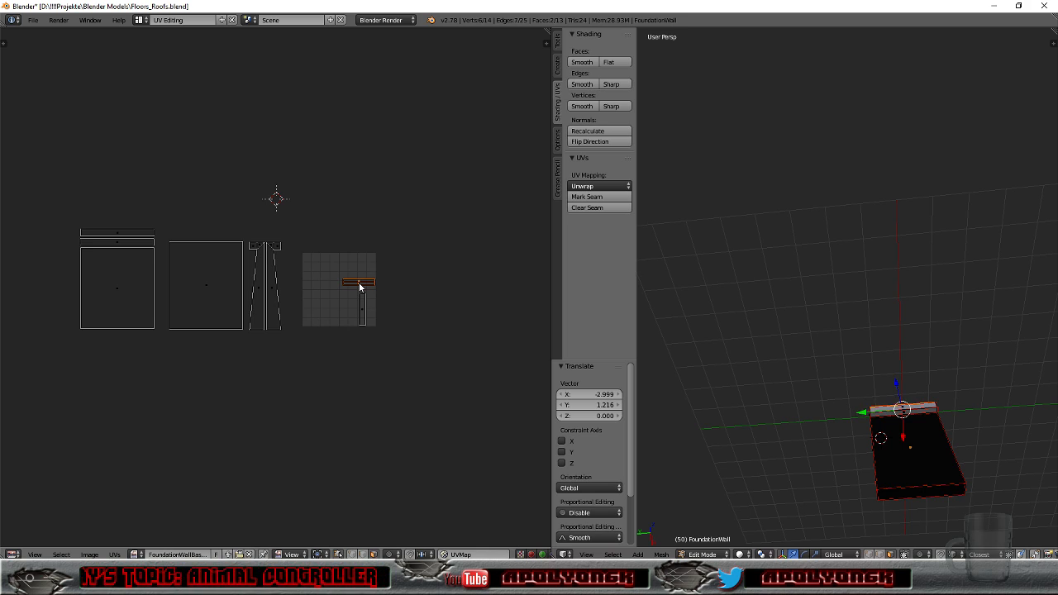
{"action": "left_click", "coordinate": [576, 188]}
{"action": "left_click", "coordinate": [589, 203]}
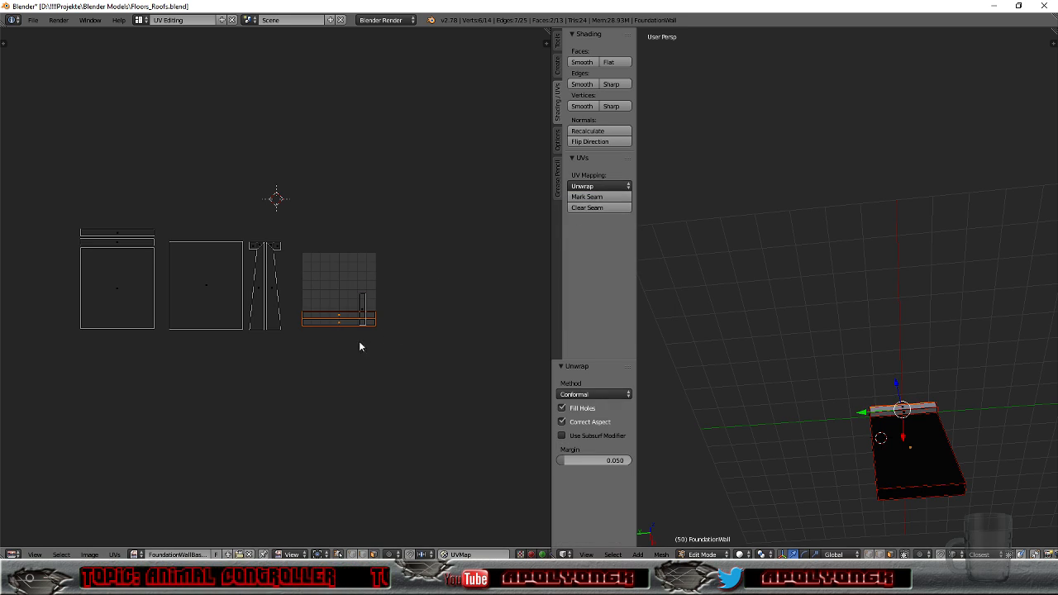
{"action": "key", "text": "g"}
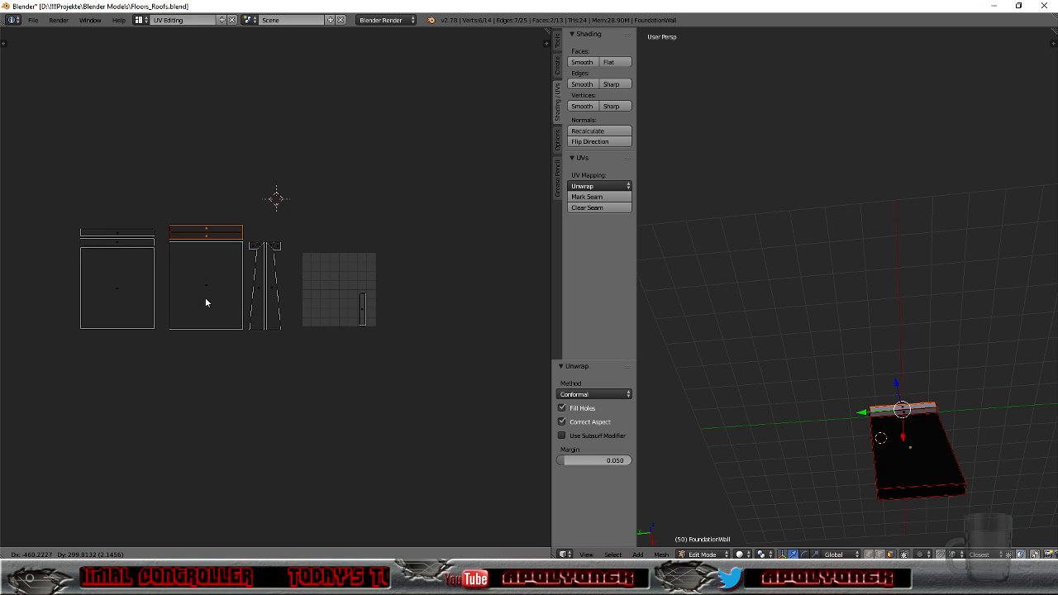
{"action": "left_click", "coordinate": [207, 302]}
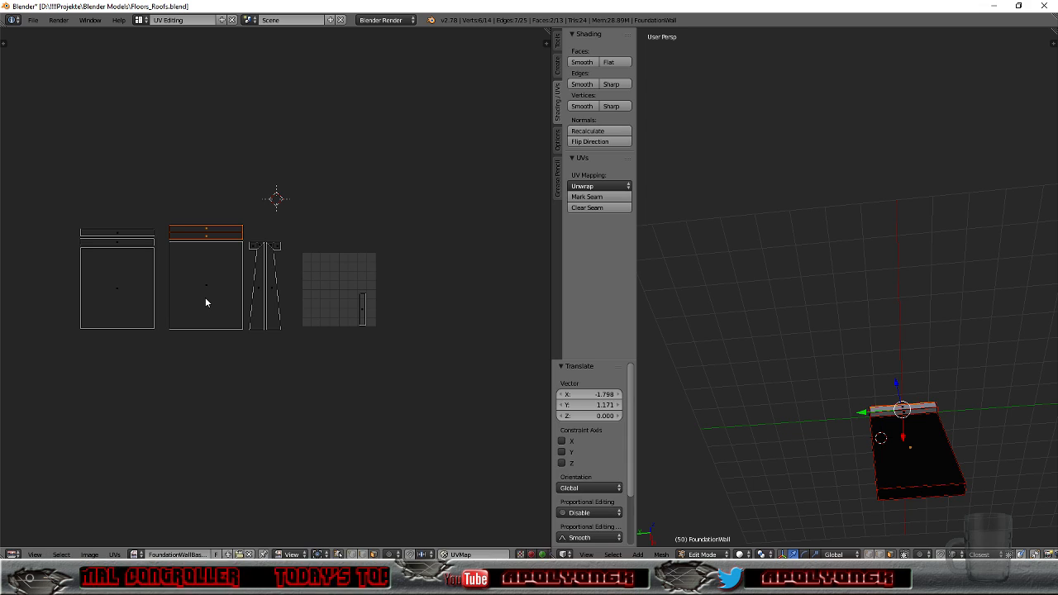
Step: Select the wall's bottom face through its leftover vertical UV island and unwrap it with the standard Unwrap
{"action": "right_click", "coordinate": [362, 306]}
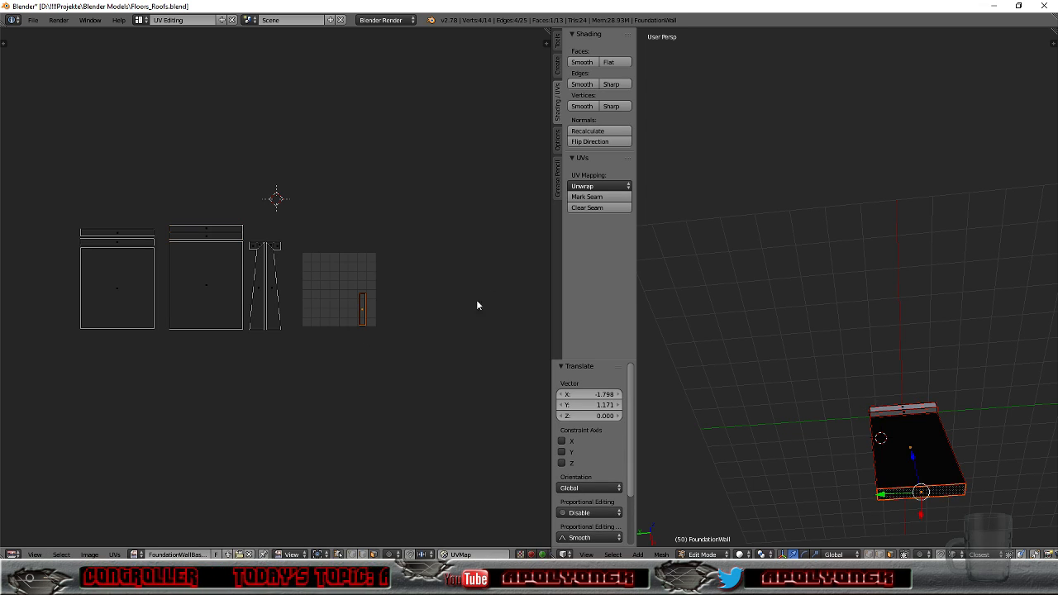
{"action": "left_click", "coordinate": [583, 186]}
{"action": "left_click", "coordinate": [578, 198]}
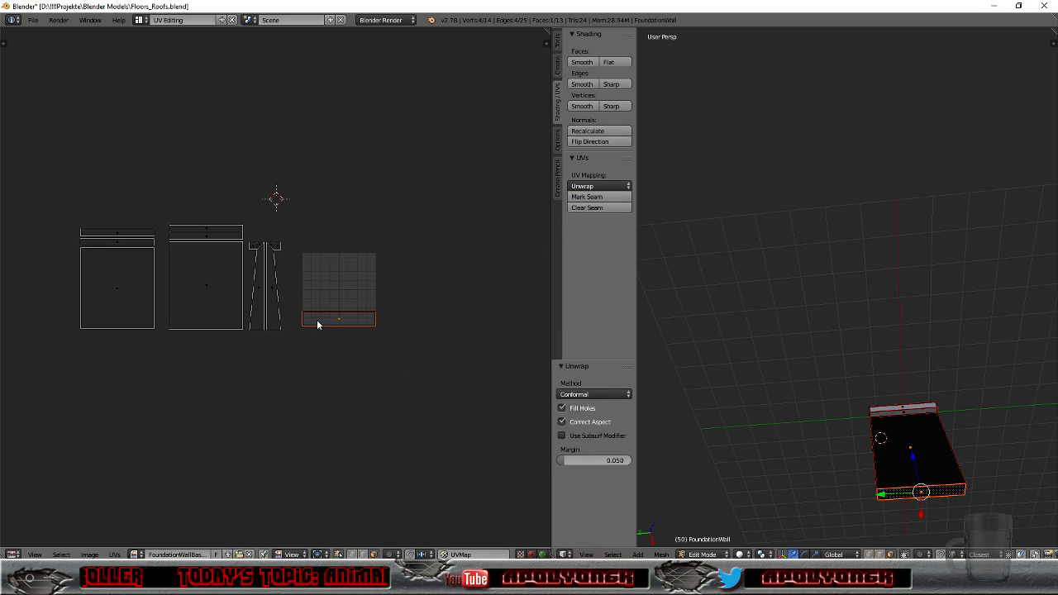
Step: Move the linked two-strip island about -1.208 in X and 0.172 in Y onto the strip stack above the far square island
{"action": "right_click", "coordinate": [208, 238]}
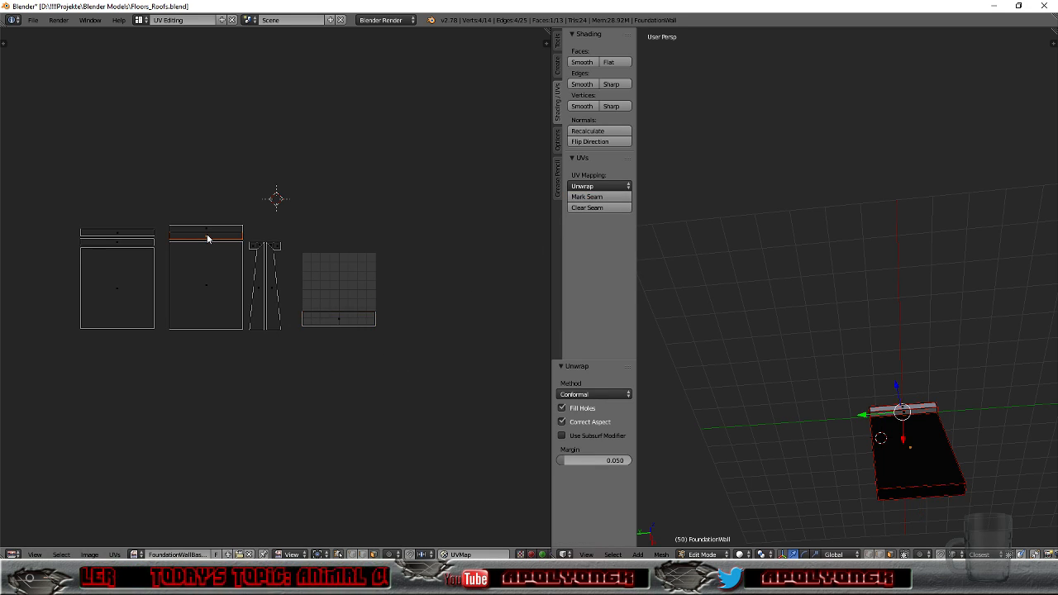
{"action": "key", "text": "l"}
{"action": "key", "text": "g"}
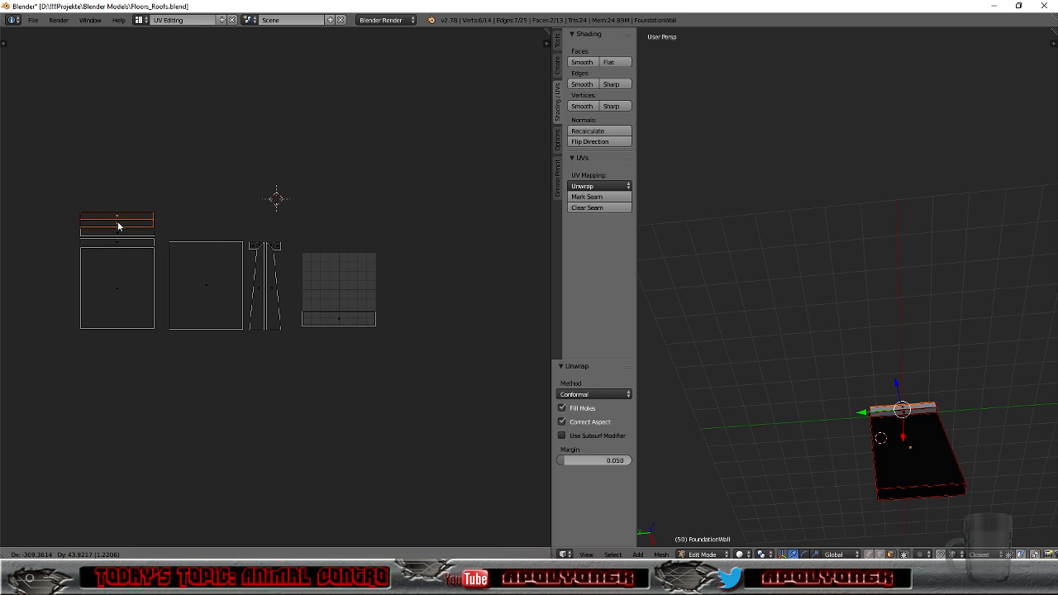
{"action": "left_click", "coordinate": [119, 225]}
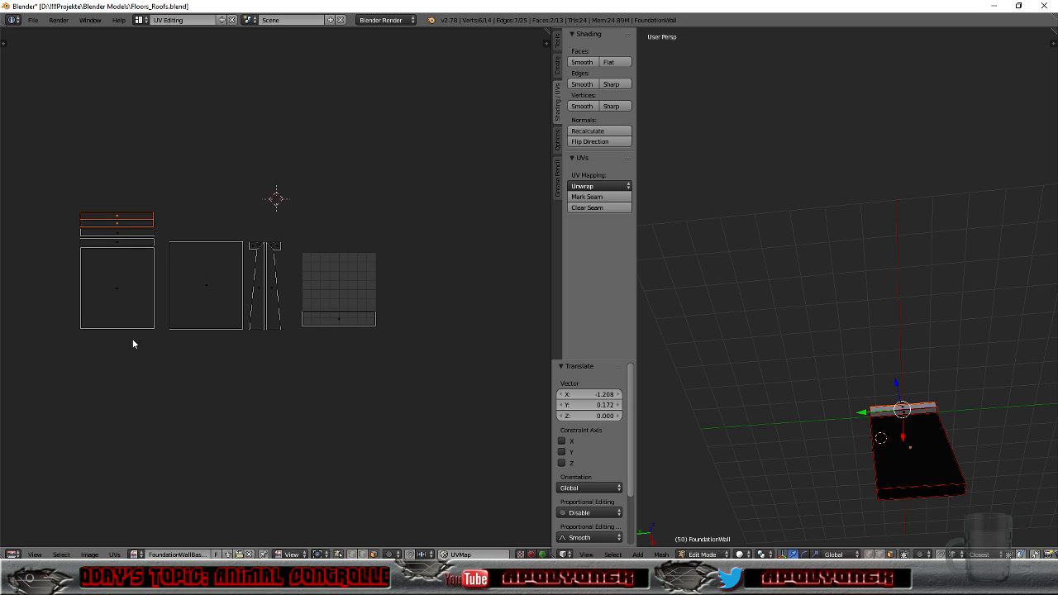
Step: Move the bottom face's island about -1.798 in X and 1.208 in Y above the nearer square island
{"action": "right_click", "coordinate": [331, 322]}
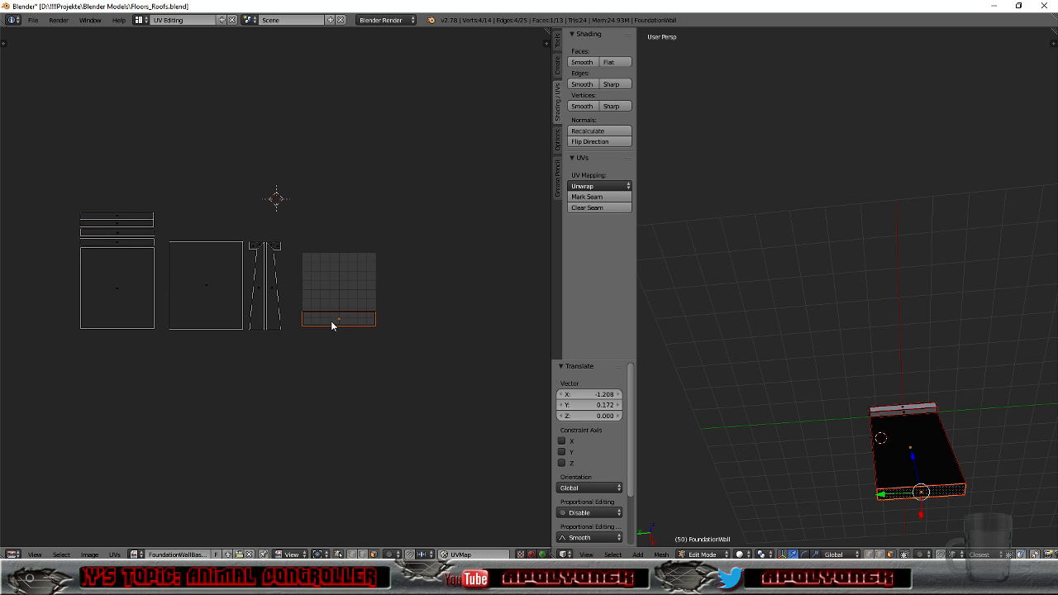
{"action": "key", "text": "g"}
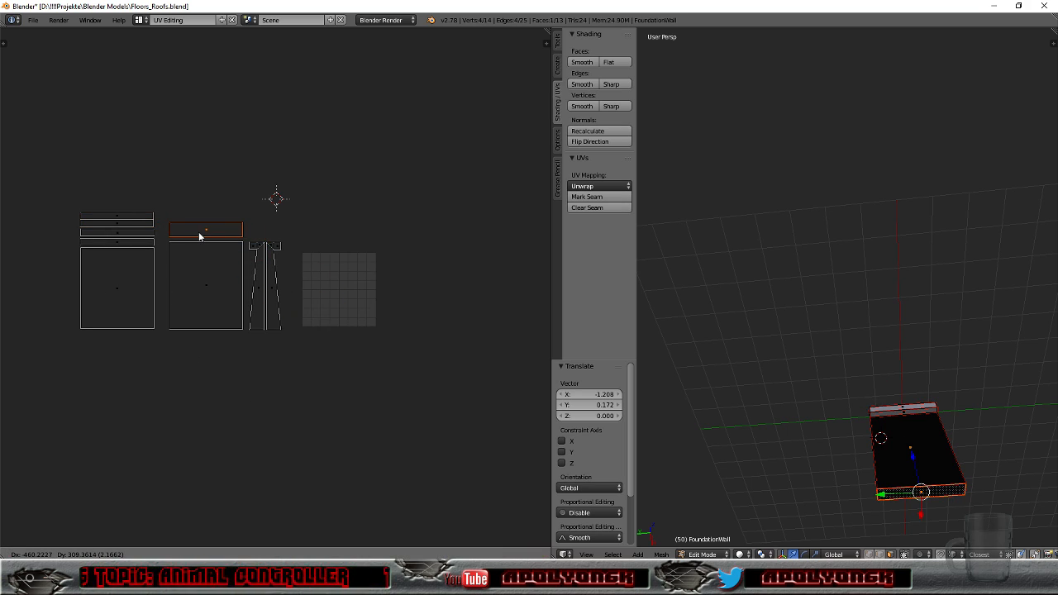
{"action": "left_click", "coordinate": [199, 237]}
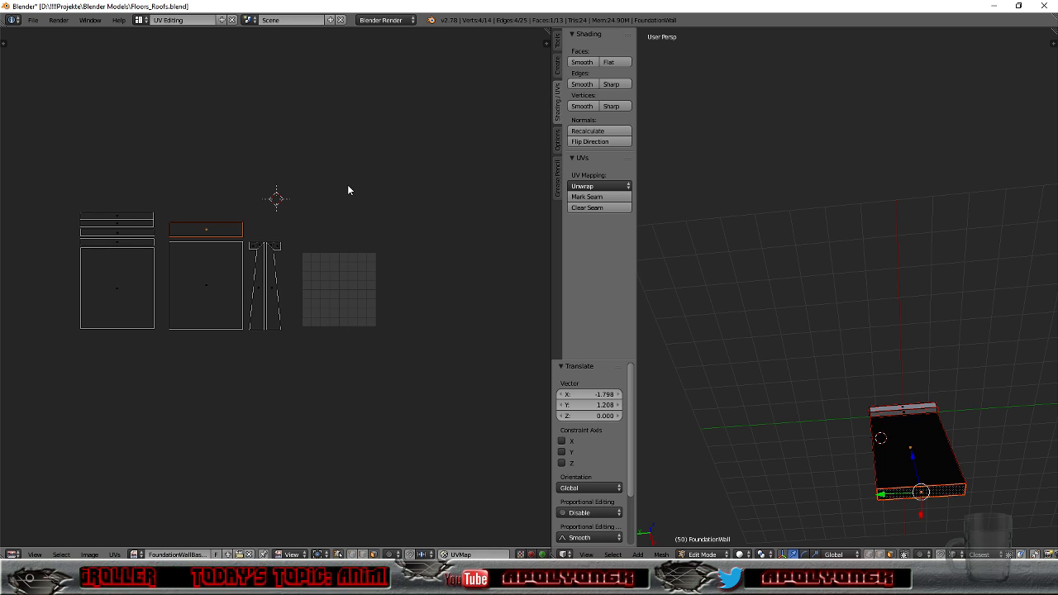
{"action": "scroll", "coordinate": [318, 226], "scroll_direction": "down", "scroll_amount": 5}
{"action": "scroll", "coordinate": [316, 227], "scroll_direction": "up", "scroll_amount": 5}
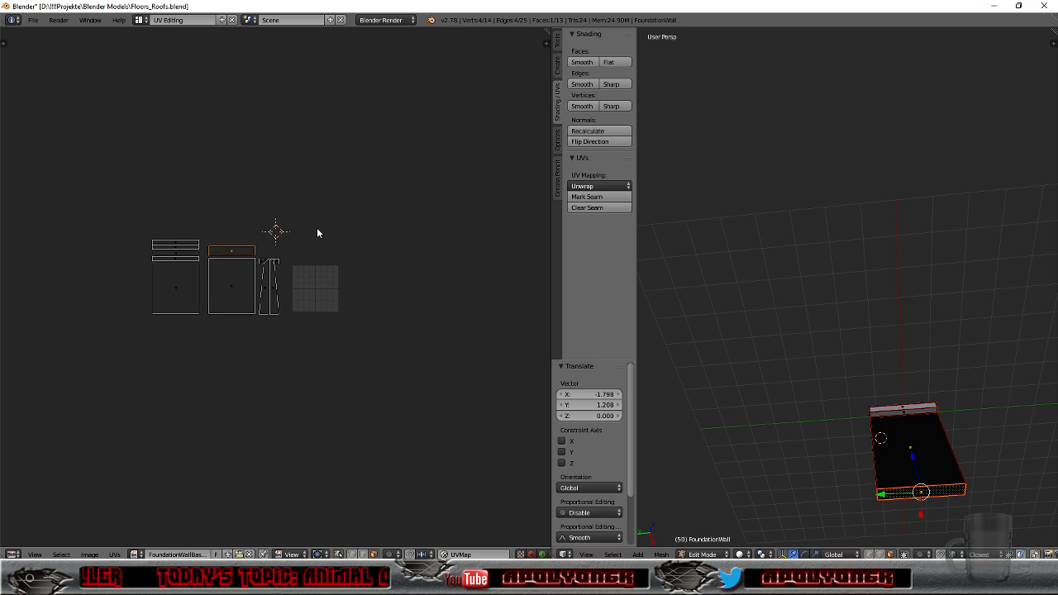
Step: Export the selected wall as FBX to the HousePieces folder, overwriting FoundationWall.fbx
{"action": "left_click", "coordinate": [33, 20]}
{"action": "mouse_move", "coordinate": [59, 235]}
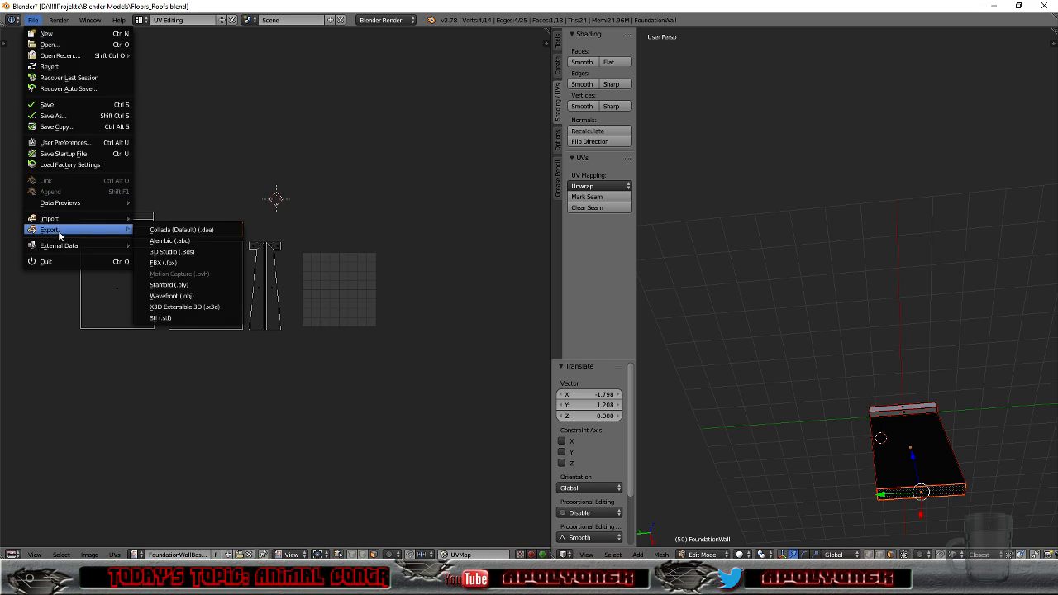
{"action": "left_click", "coordinate": [166, 262]}
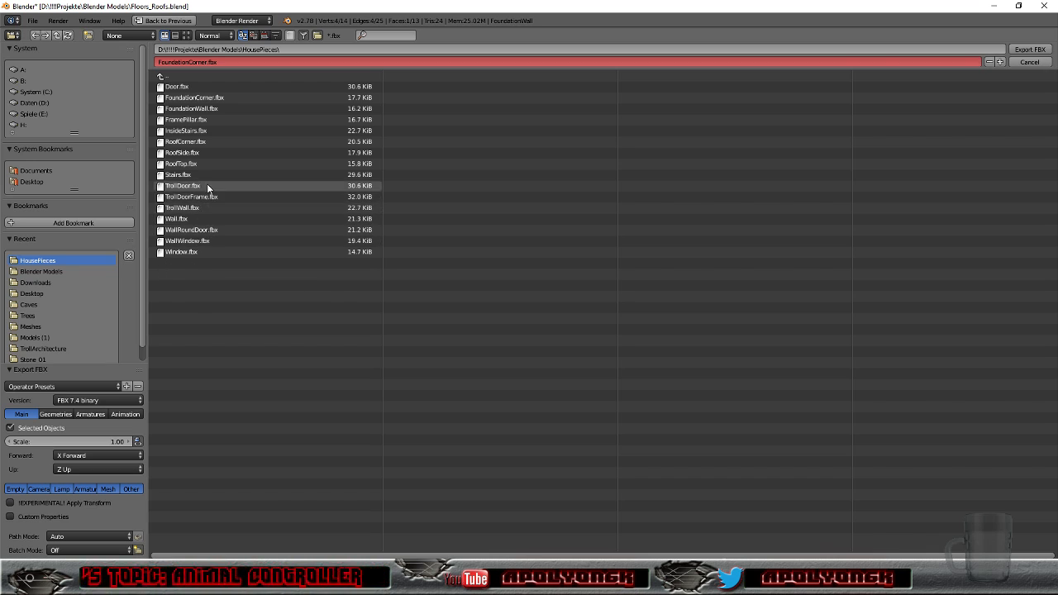
{"action": "left_click", "coordinate": [207, 109]}
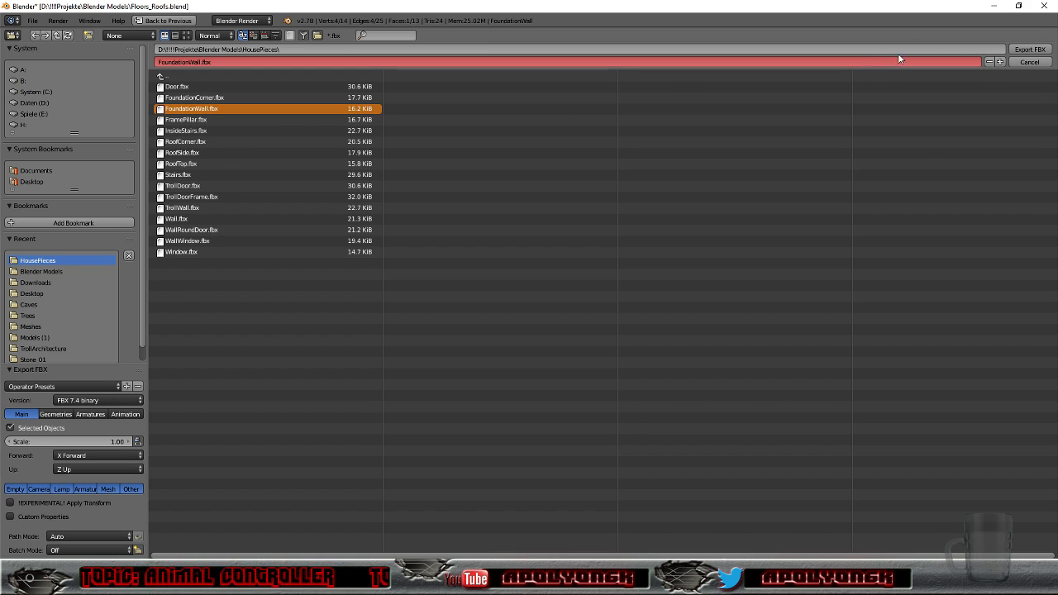
{"action": "left_click", "coordinate": [1029, 50]}
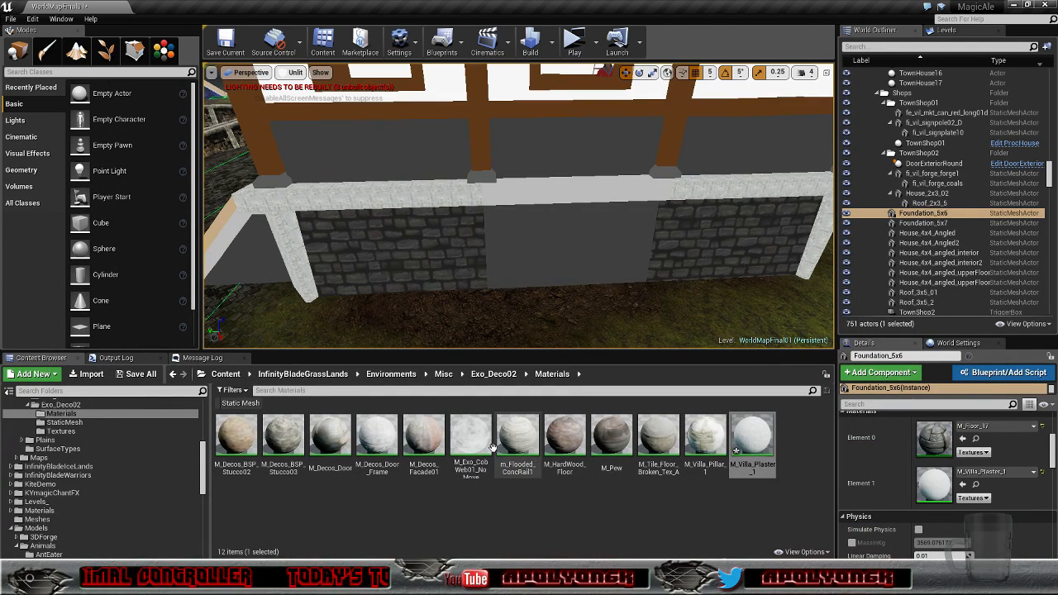
Step: In Unreal, go to the HousePieces content folder and open the FoundationWall mesh for editing
{"action": "left_click", "coordinate": [535, 236]}
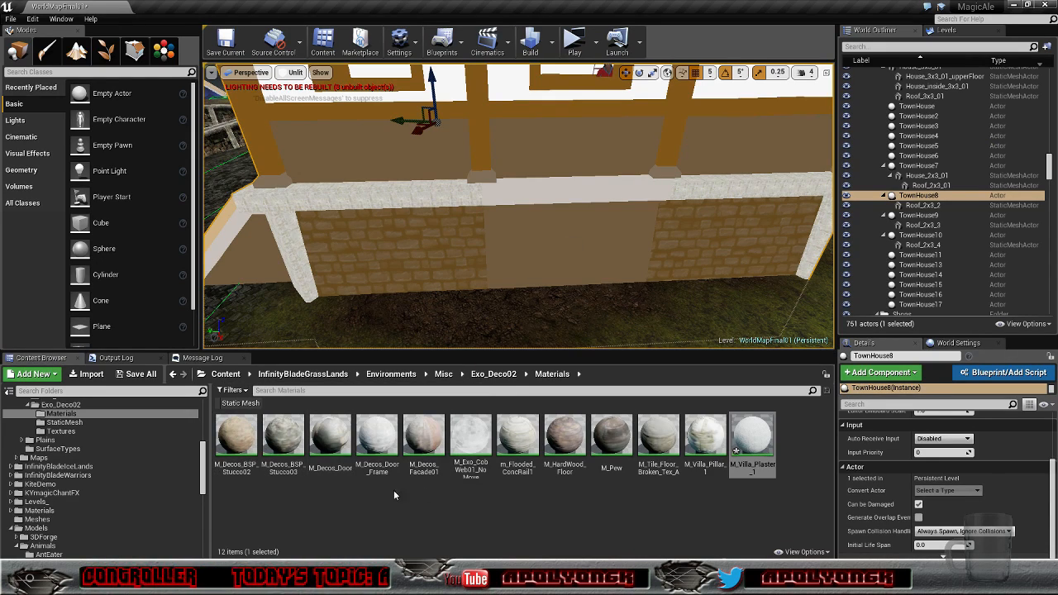
{"action": "left_click_drag", "start_coordinate": [204, 467], "coordinate": [205, 510]}
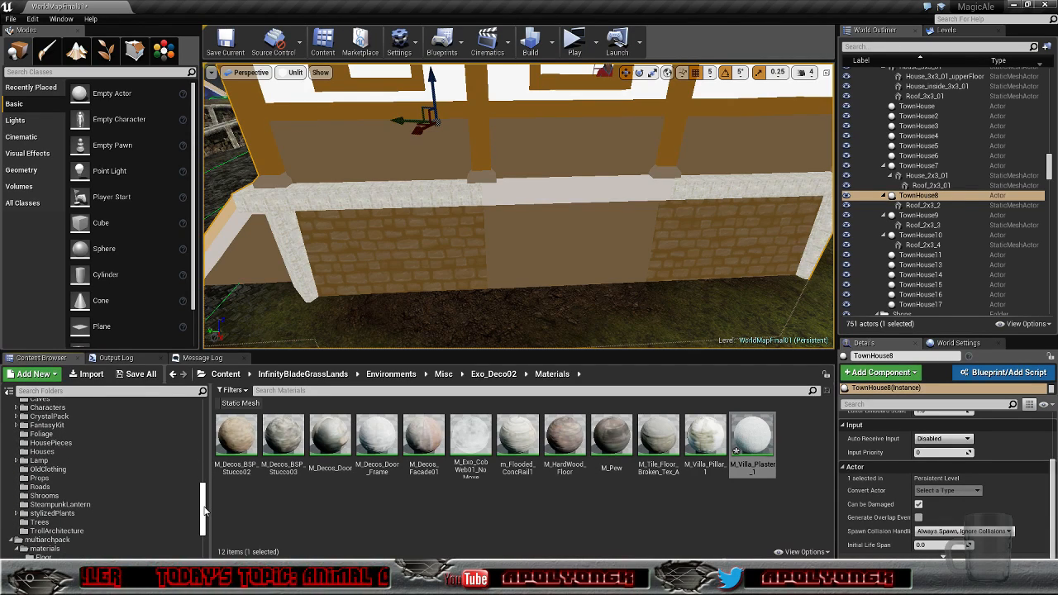
{"action": "left_click", "coordinate": [50, 443]}
{"action": "double_click", "coordinate": [329, 439]}
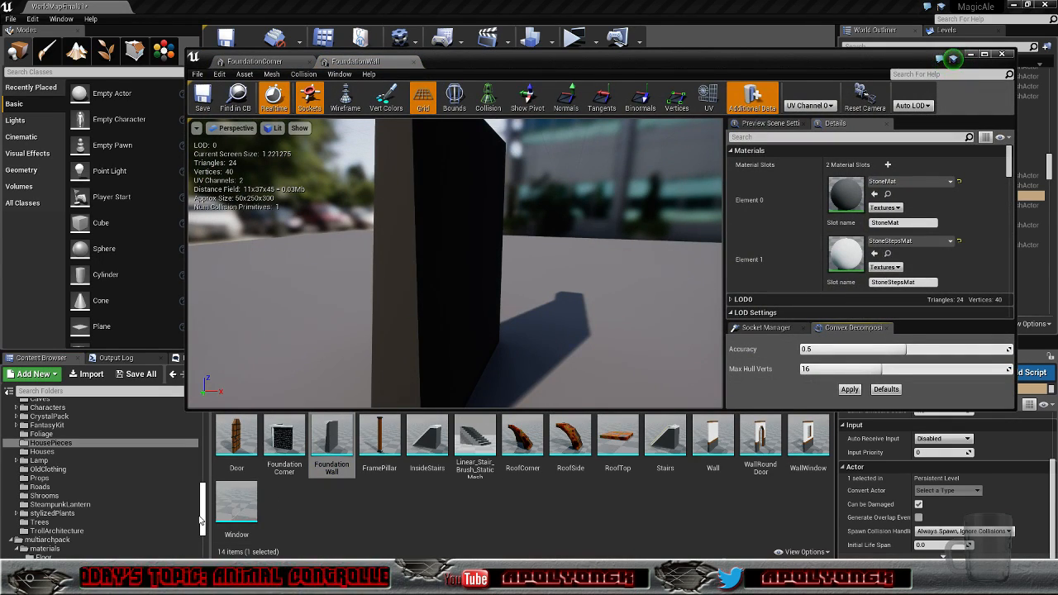
Step: Assign M_Villa_Plaster_1 from the Exo_Deco02 Materials folder to FoundationWall's Element 1 material slot and inspect the cap
{"action": "left_click_drag", "start_coordinate": [203, 518], "coordinate": [208, 459]}
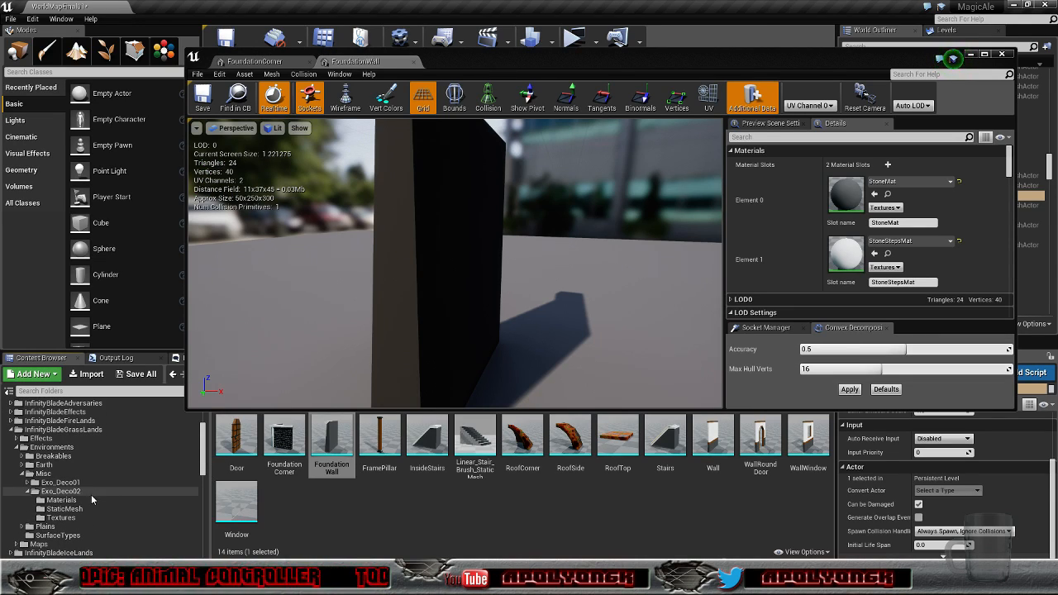
{"action": "left_click", "coordinate": [62, 501]}
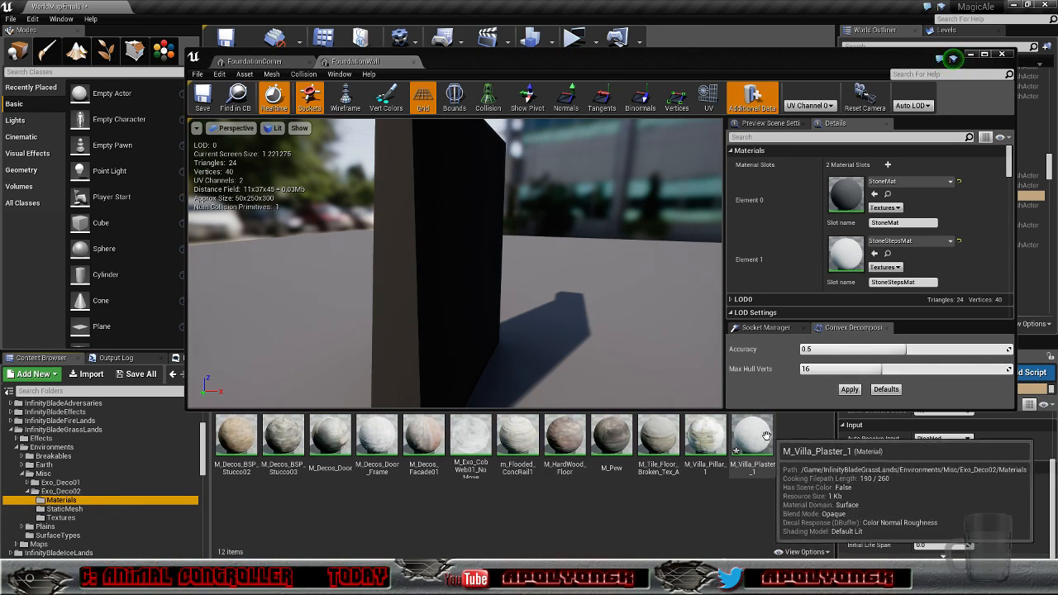
{"action": "left_click_drag", "start_coordinate": [753, 431], "coordinate": [852, 257]}
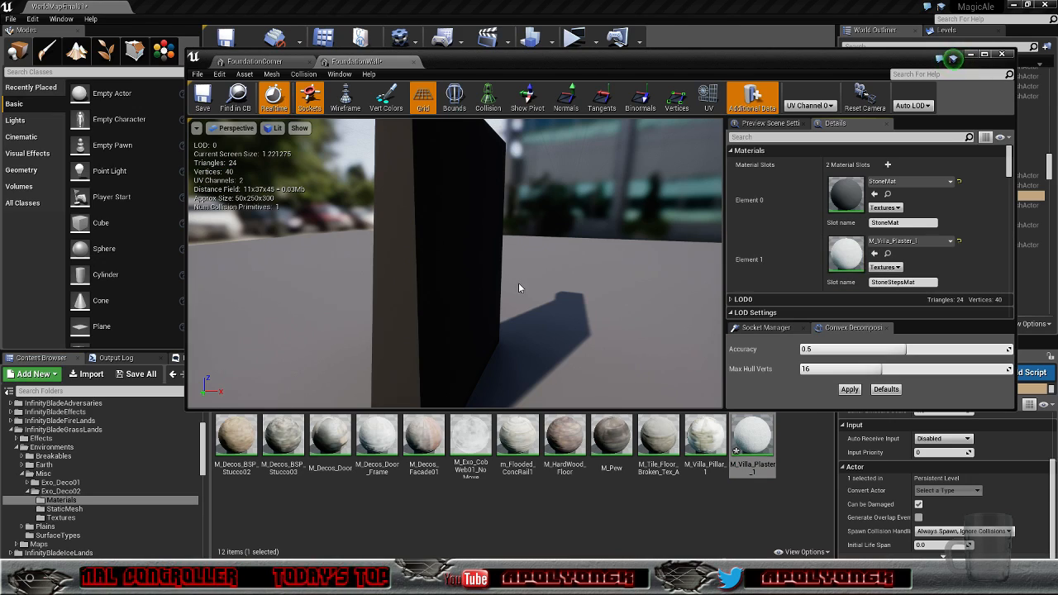
{"action": "scroll", "coordinate": [518, 281], "scroll_direction": "down", "scroll_amount": 5}
{"action": "scroll", "coordinate": [510, 242], "scroll_direction": "up", "scroll_amount": 2}
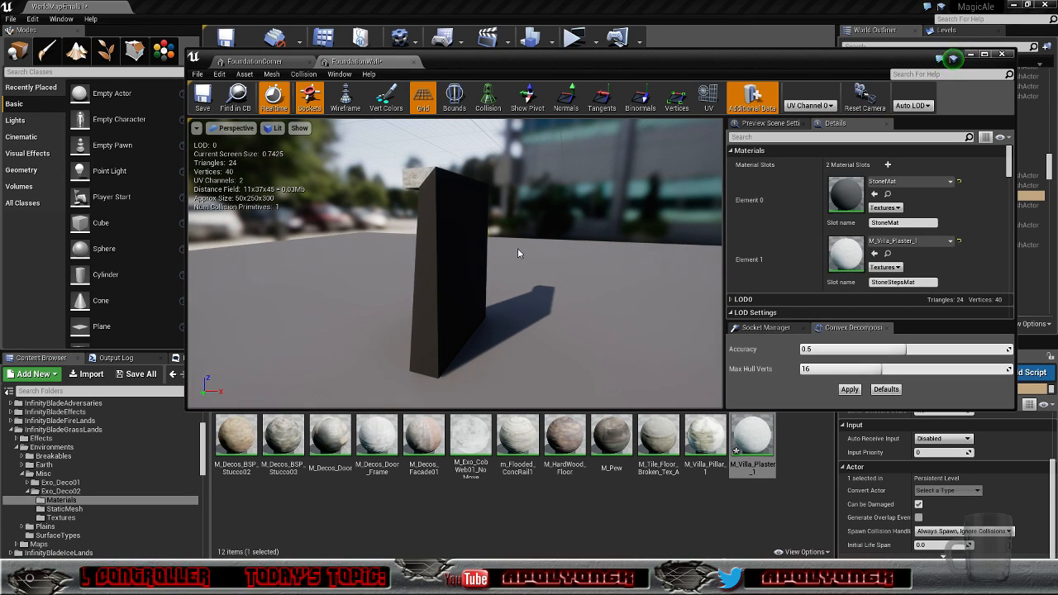
{"action": "middle_click_drag", "start_coordinate": [524, 249], "coordinate": [492, 241]}
{"action": "left_click_drag", "start_coordinate": [493, 240], "coordinate": [578, 255], "text": "alt"}
{"action": "right_click_drag", "start_coordinate": [521, 248], "coordinate": [488, 231]}
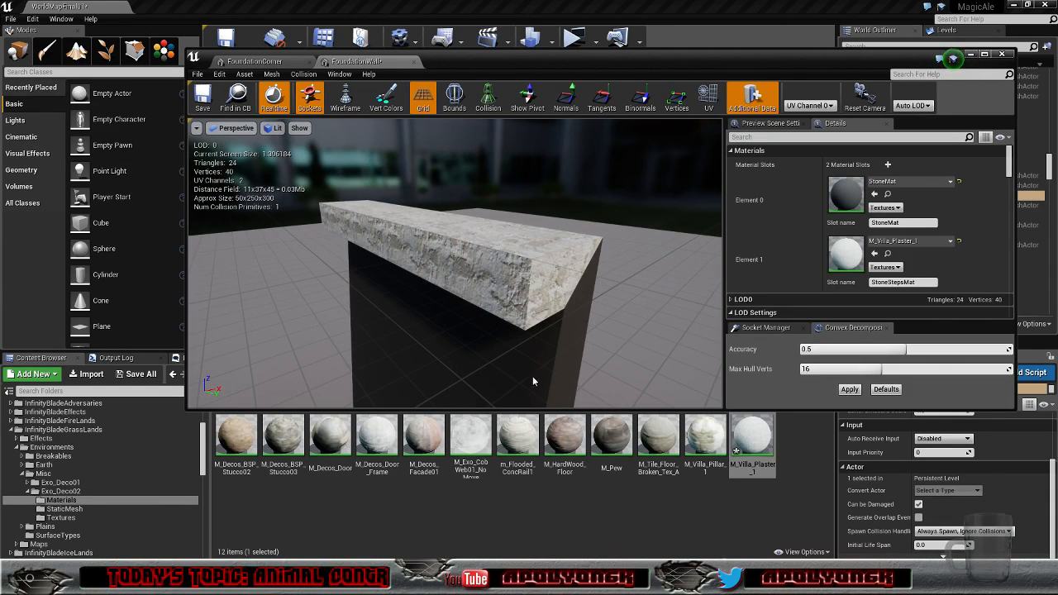
Step: Assign M_Wall_10 from the multiarchpack Wall materials folder to FoundationWall's Element 0 slot and inspect the stone faces
{"action": "scroll", "coordinate": [116, 486], "scroll_direction": "up", "scroll_amount": 4}
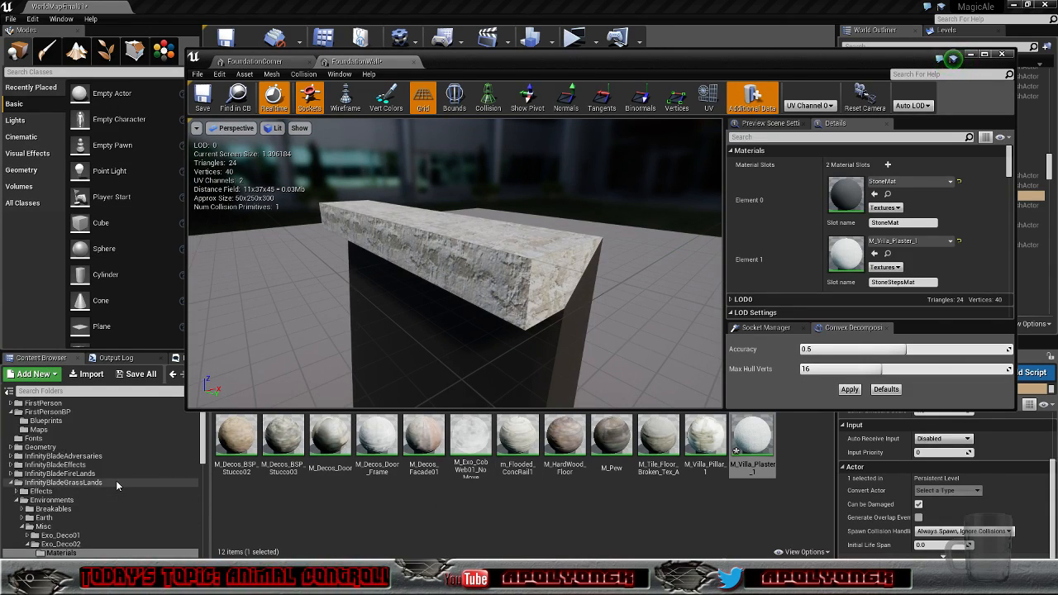
{"action": "scroll", "coordinate": [117, 484], "scroll_direction": "up", "scroll_amount": 1}
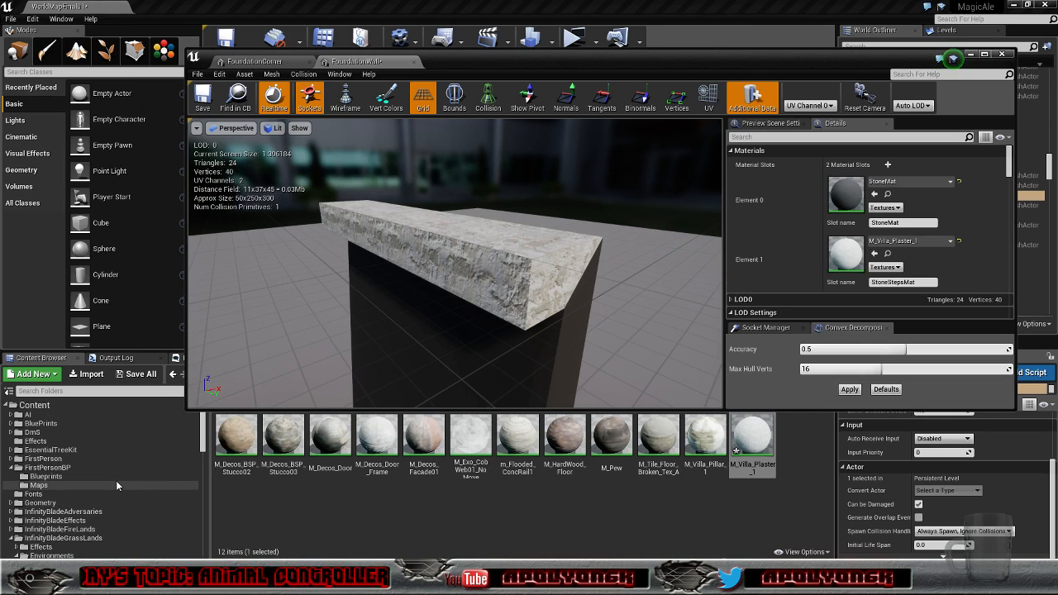
{"action": "scroll", "coordinate": [116, 485], "scroll_direction": "down", "scroll_amount": 10}
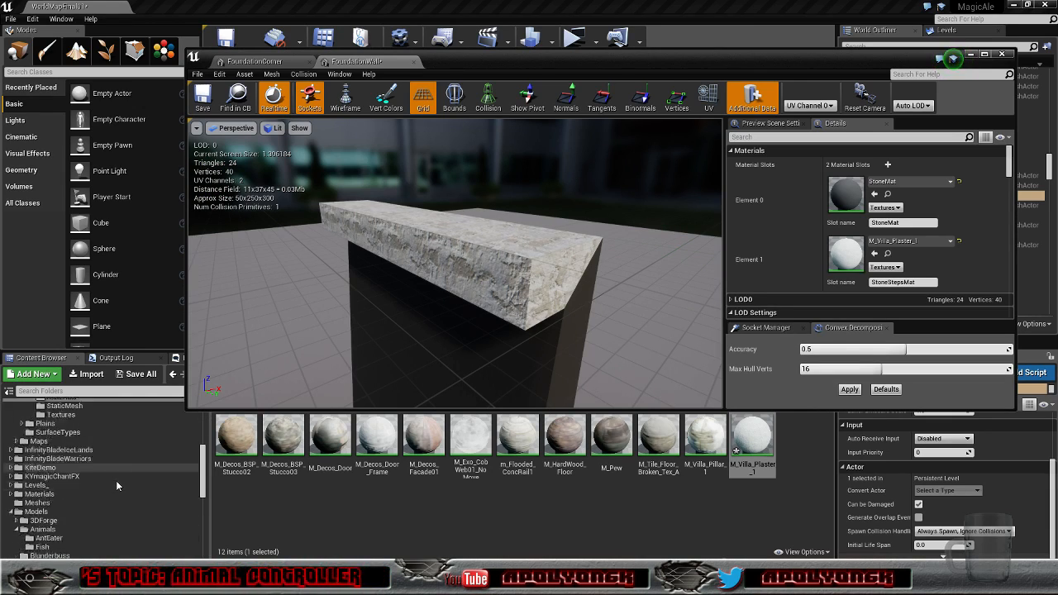
{"action": "scroll", "coordinate": [116, 481], "scroll_direction": "up", "scroll_amount": 4}
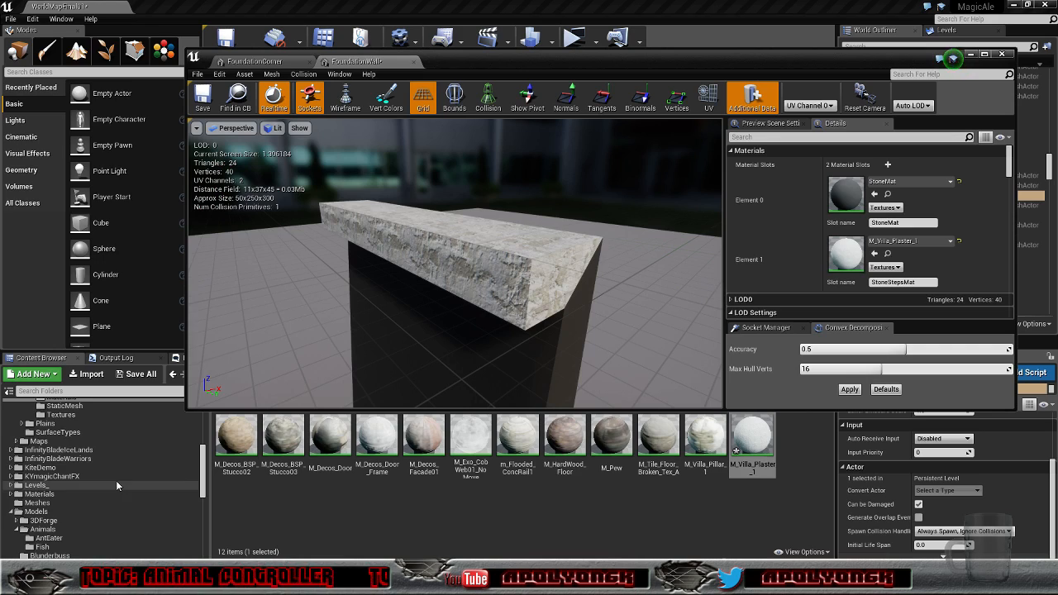
{"action": "scroll", "coordinate": [115, 481], "scroll_direction": "up", "scroll_amount": 2}
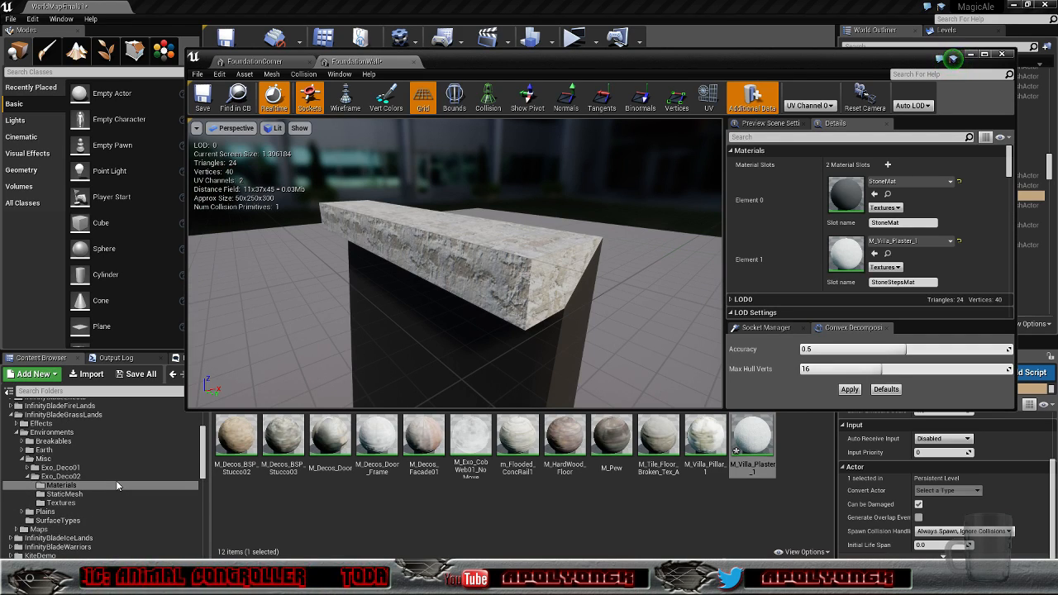
{"action": "scroll", "coordinate": [116, 481], "scroll_direction": "down", "scroll_amount": 10}
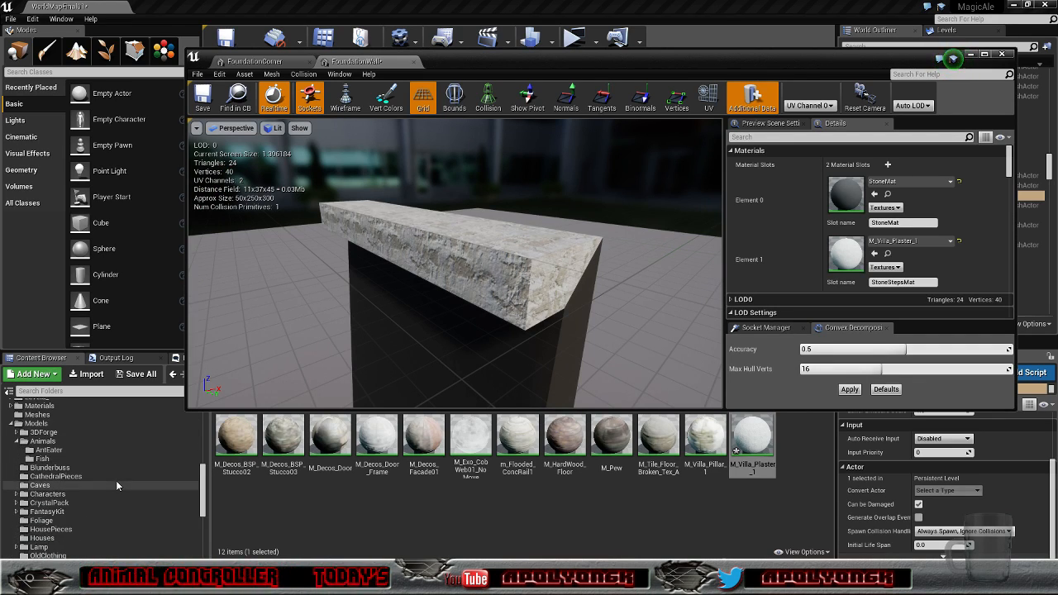
{"action": "scroll", "coordinate": [115, 481], "scroll_direction": "down", "scroll_amount": 3}
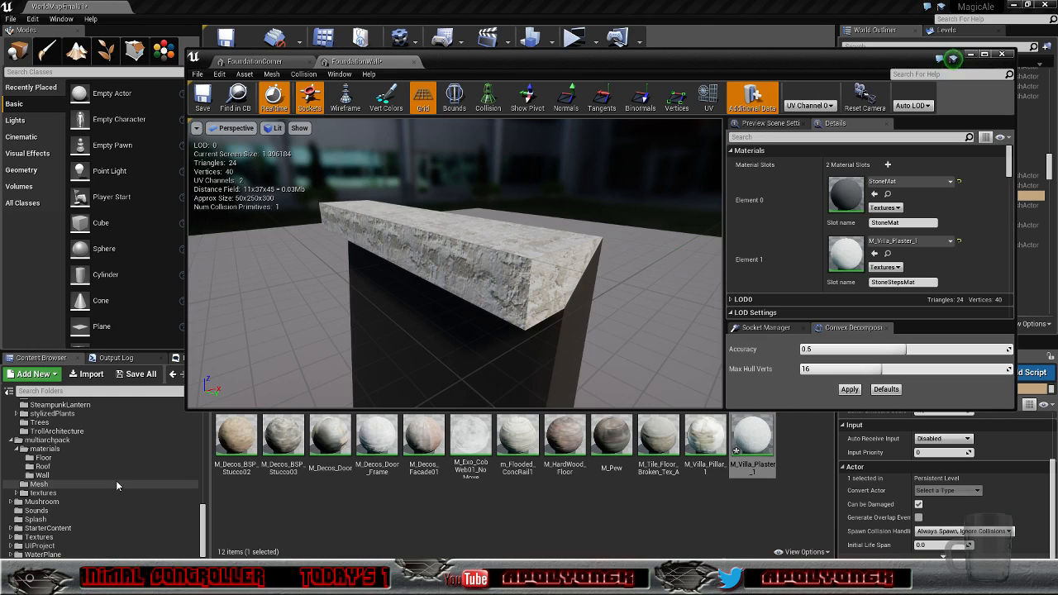
{"action": "left_click", "coordinate": [73, 476]}
{"action": "left_click", "coordinate": [658, 436]}
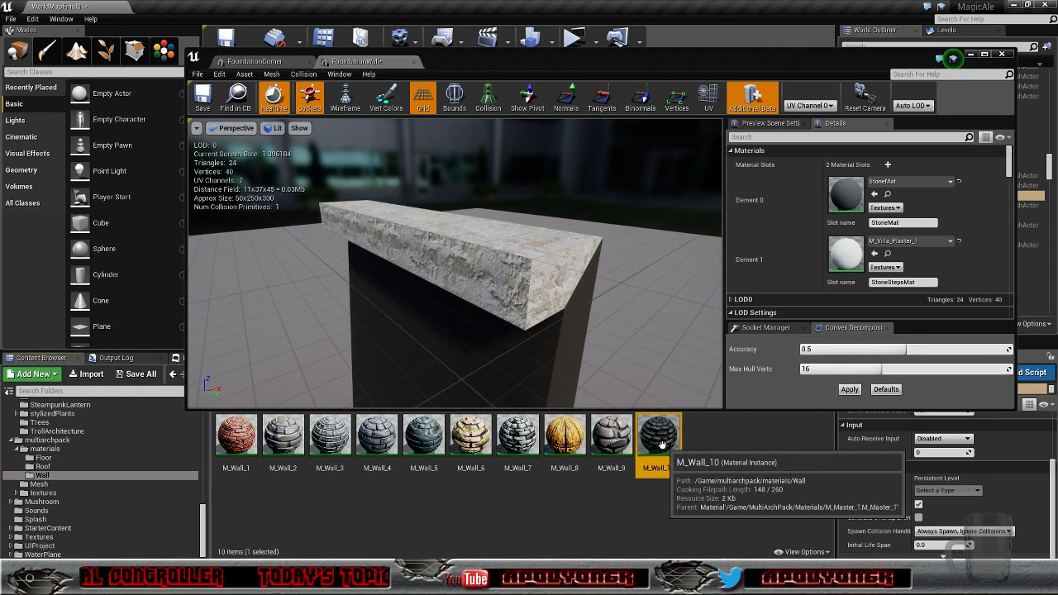
{"action": "left_click", "coordinate": [874, 194]}
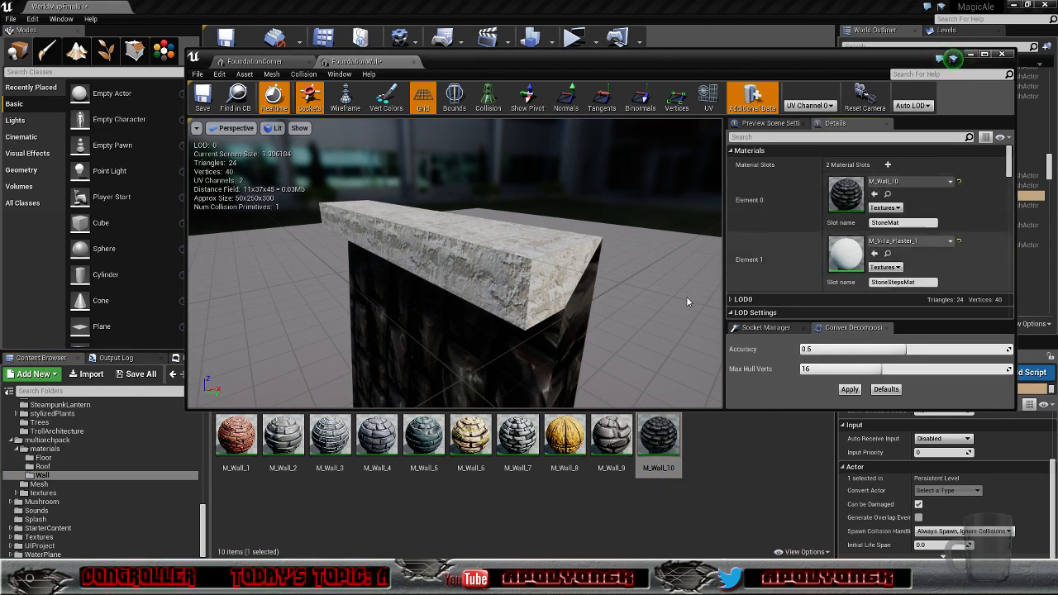
{"action": "scroll", "coordinate": [564, 355], "scroll_direction": "down", "scroll_amount": 5}
{"action": "scroll", "coordinate": [535, 354], "scroll_direction": "up", "scroll_amount": 3}
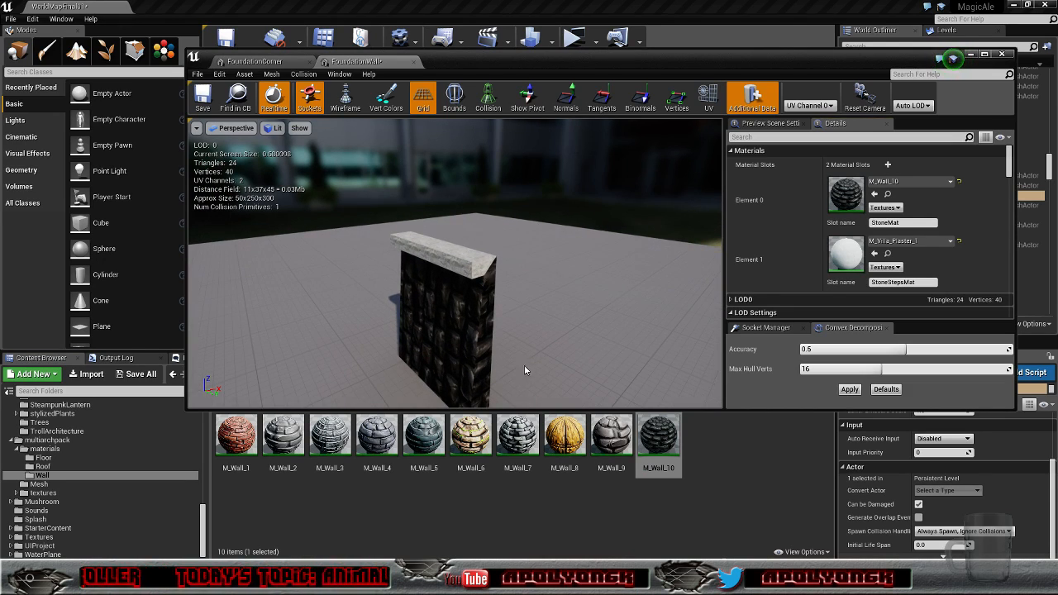
{"action": "right_click_drag", "start_coordinate": [587, 378], "coordinate": [562, 371]}
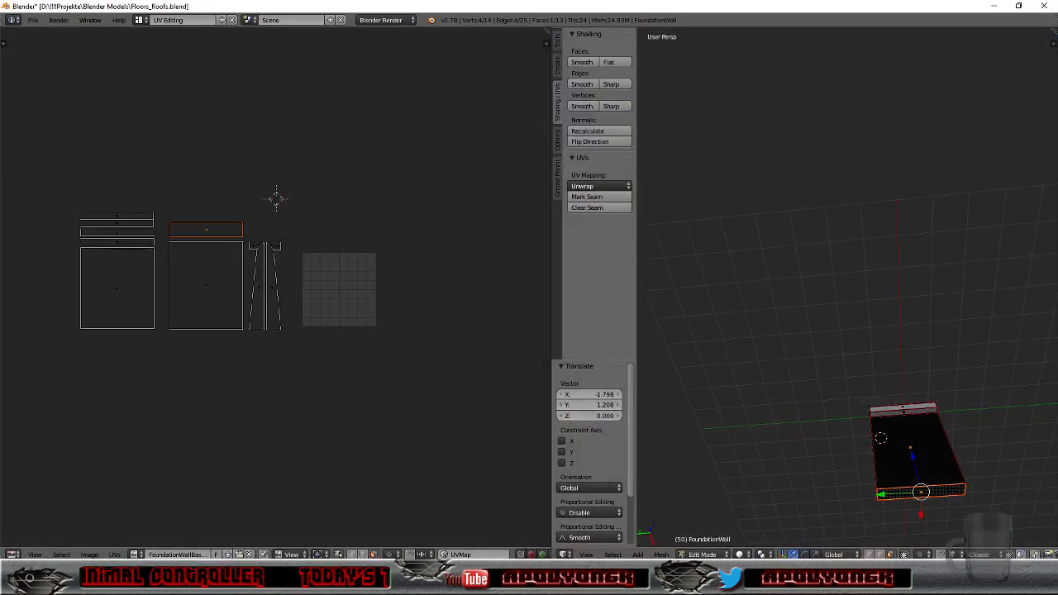
Step: In Blender, rotate the large square UV island below the tall strip stack by 90 degrees
{"action": "left_click", "coordinate": [124, 293]}
{"action": "right_click", "coordinate": [112, 287]}
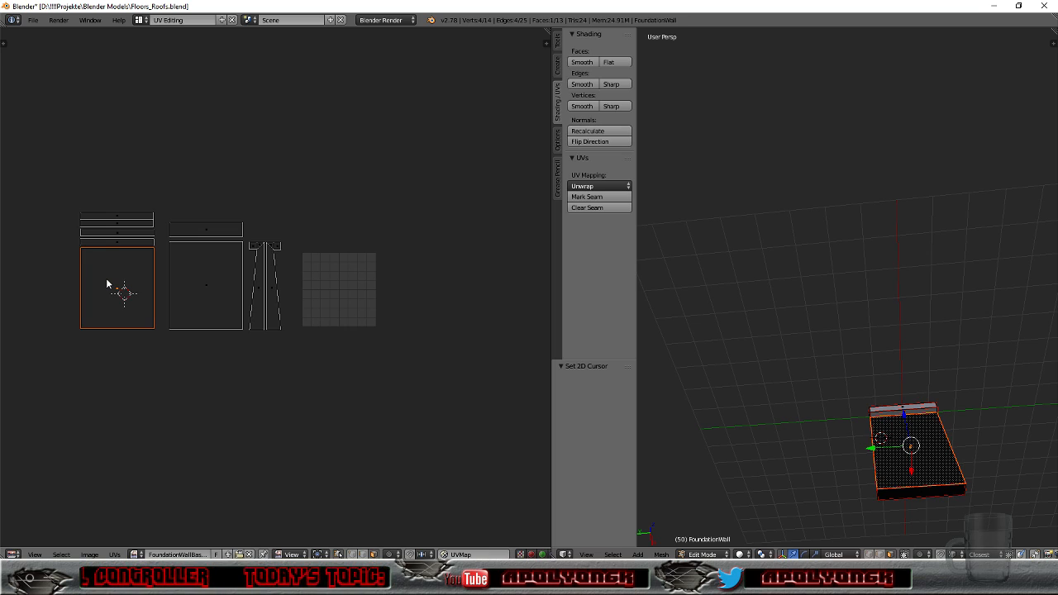
{"action": "key", "text": "r"}
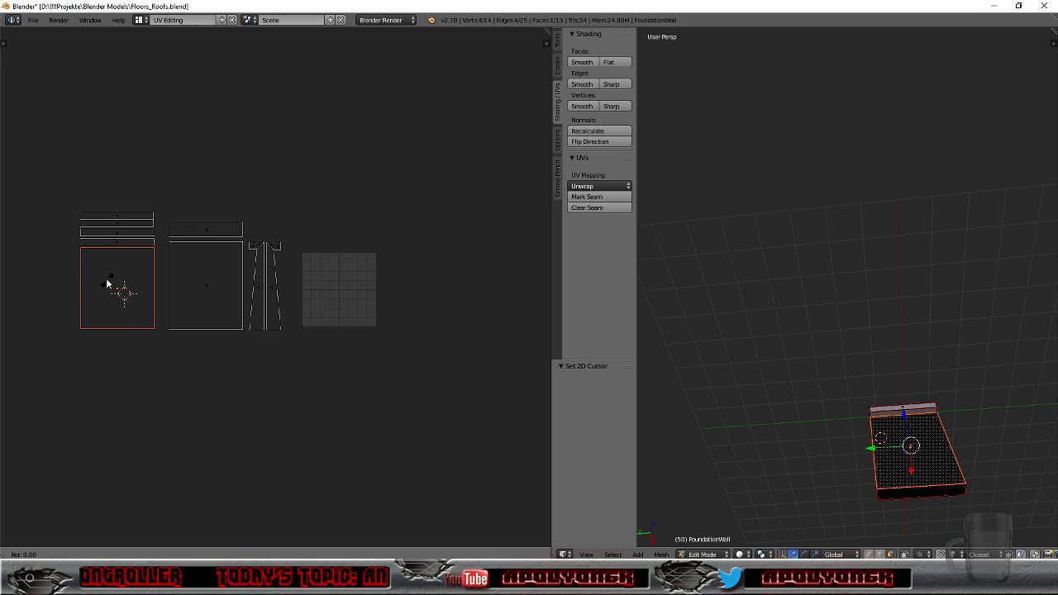
{"action": "key", "text": "Return"}
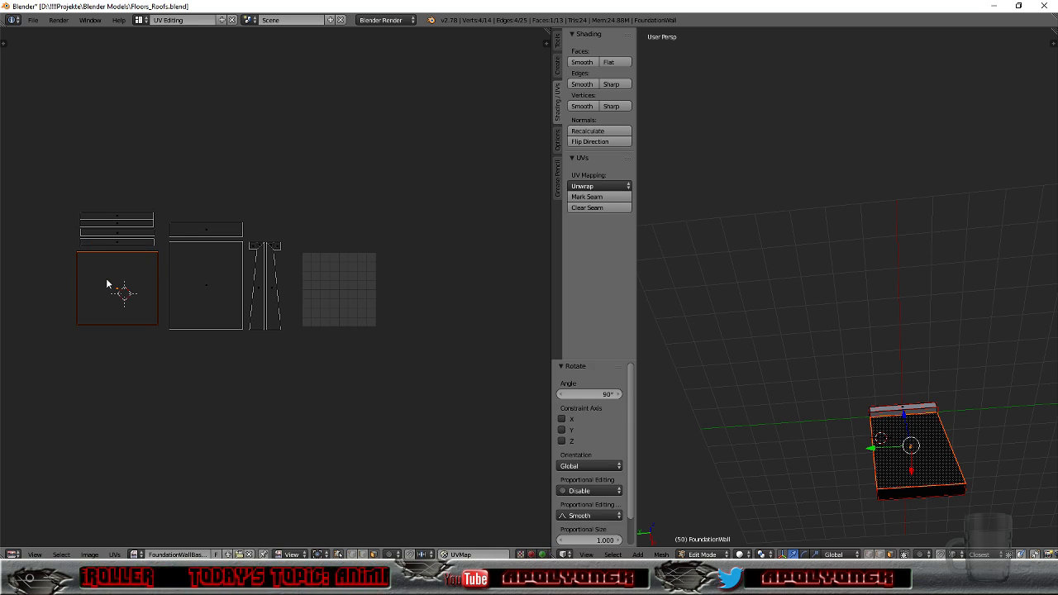
Step: Export the wall with the rotated UV island as FBX to HousePieces, overwriting FoundationWall.fbx
{"action": "left_click", "coordinate": [33, 20]}
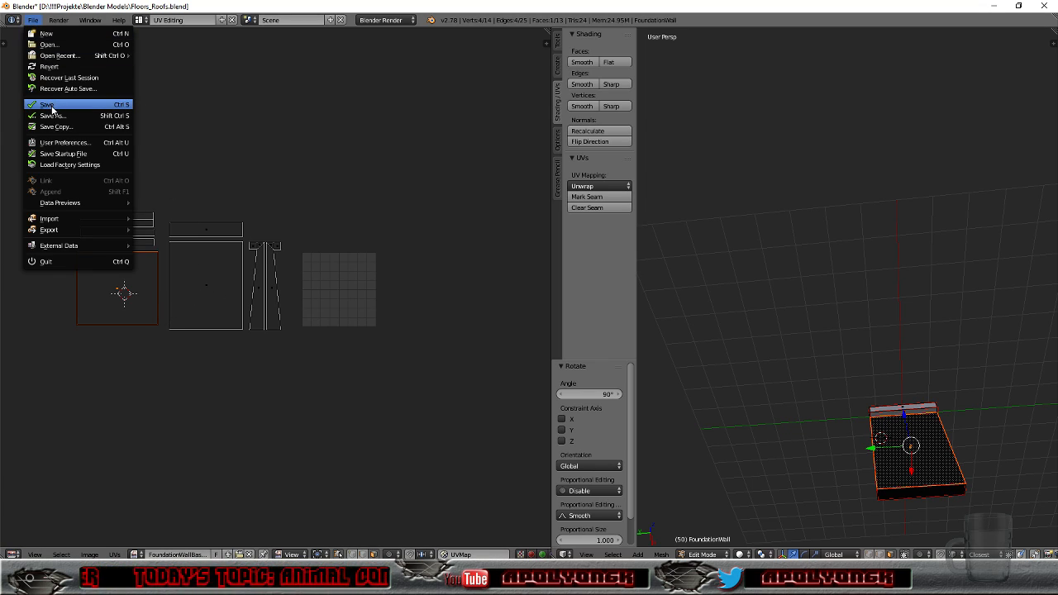
{"action": "mouse_move", "coordinate": [72, 229]}
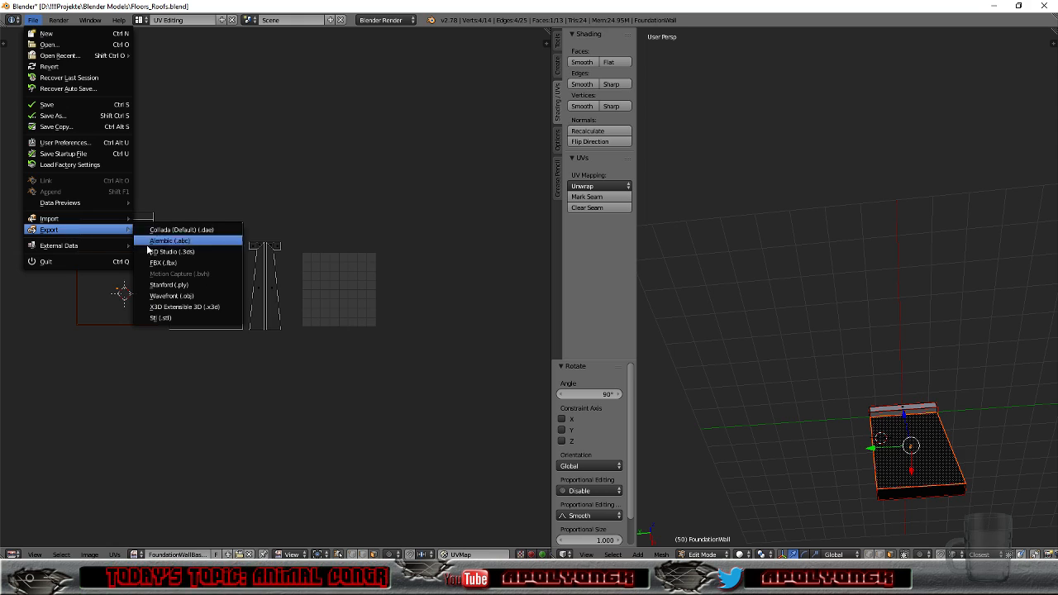
{"action": "left_click", "coordinate": [157, 264]}
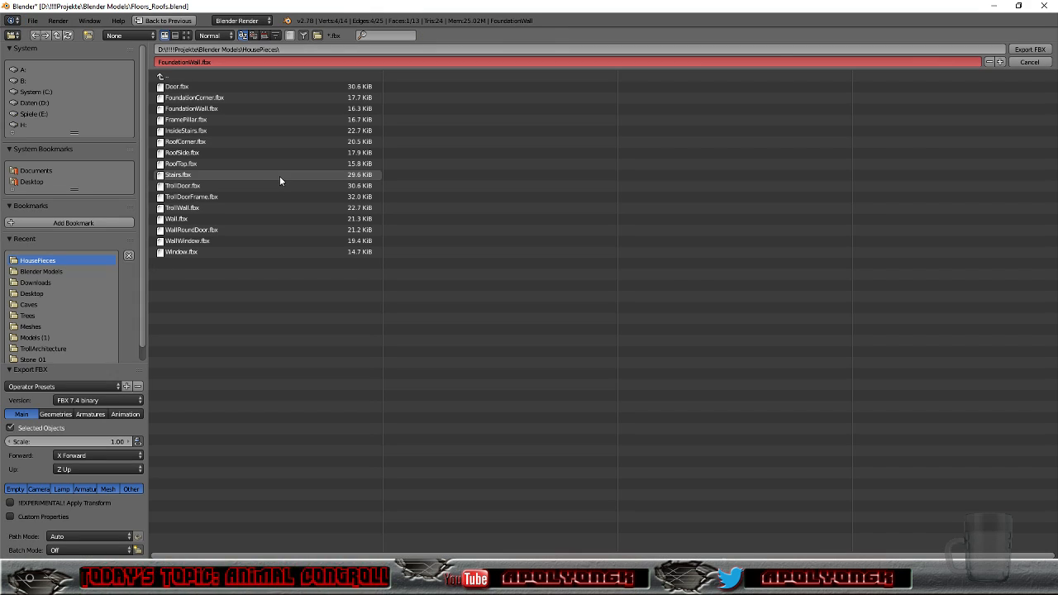
{"action": "left_click", "coordinate": [1018, 53]}
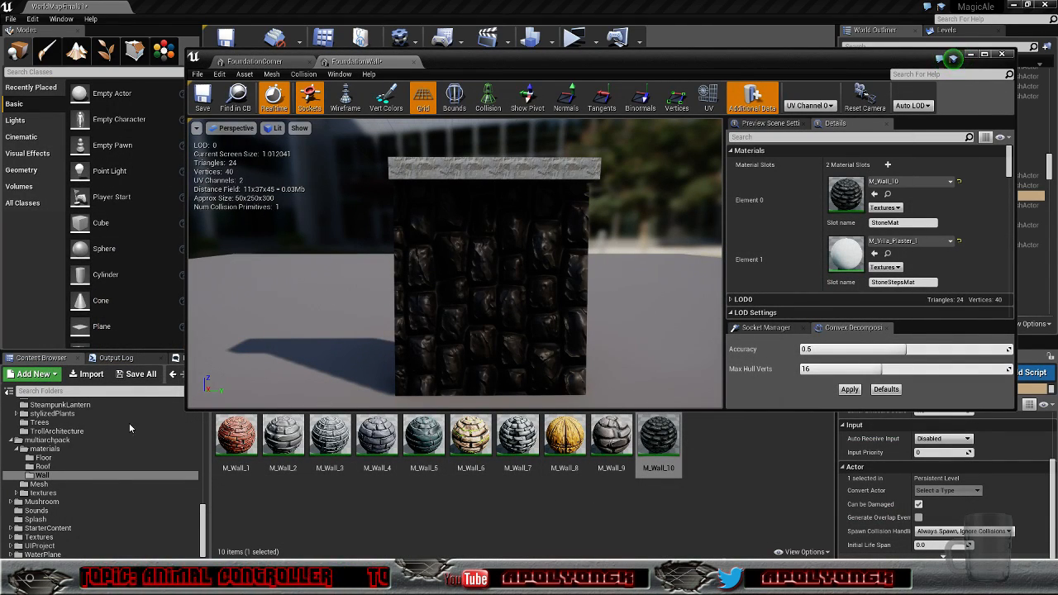
Step: In Unreal, return to the HousePieces content folder and reimport the FoundationWall mesh
{"action": "left_click_drag", "start_coordinate": [203, 530], "coordinate": [208, 497]}
{"action": "left_click", "coordinate": [68, 503]}
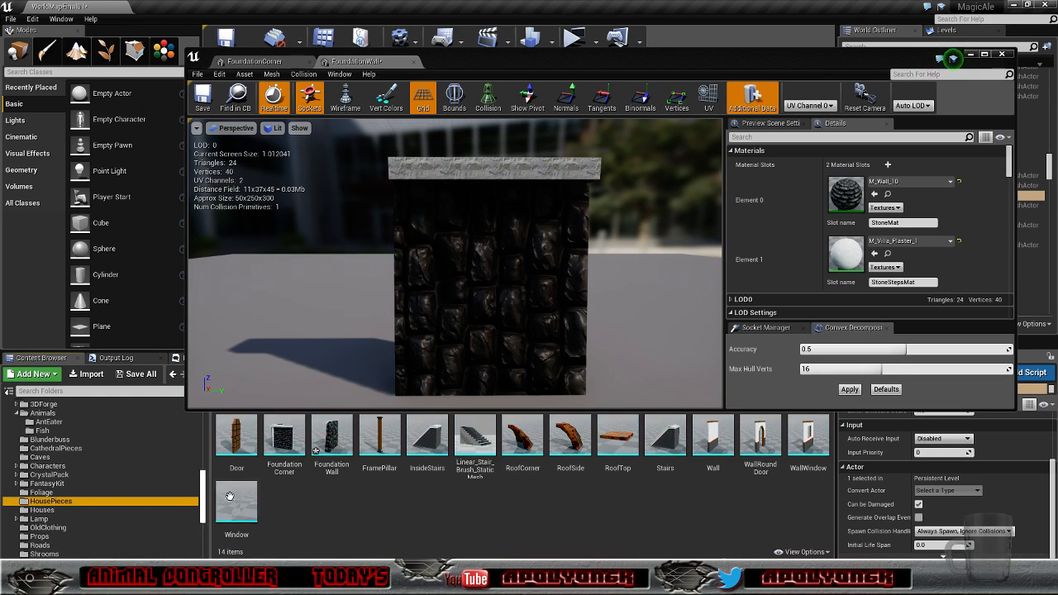
{"action": "right_click", "coordinate": [332, 437]}
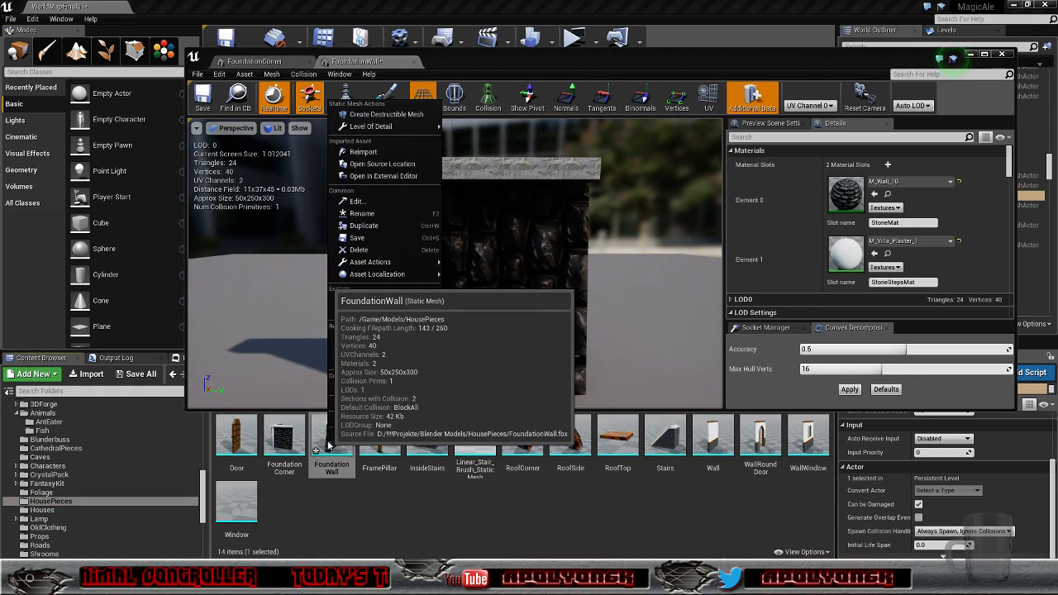
{"action": "left_click", "coordinate": [365, 154]}
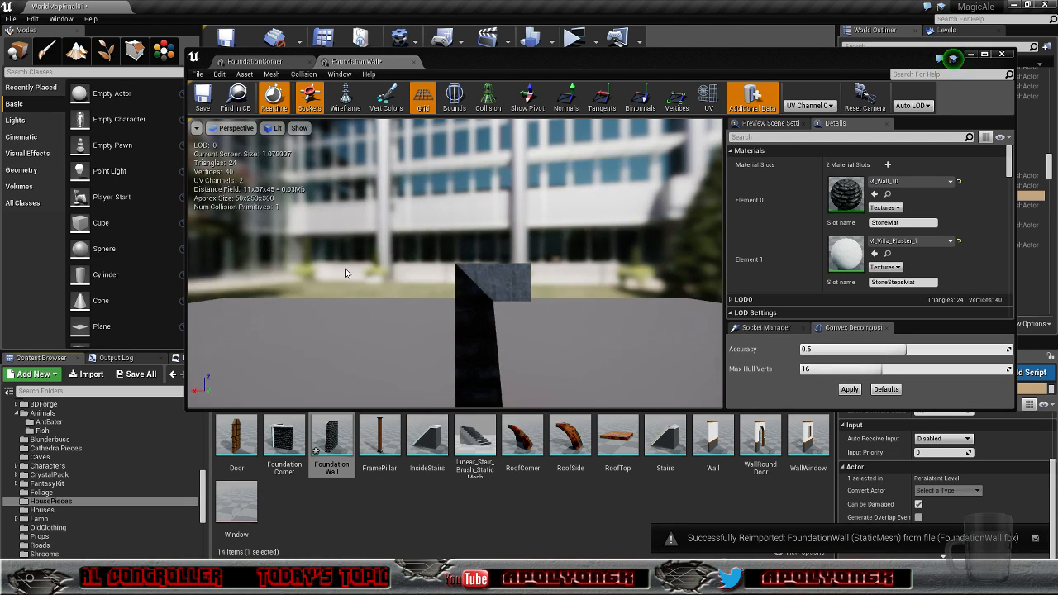
Step: Examine the stone texture's direction and scale on all sides of the reimported wall in the mesh preview
{"action": "left_click", "coordinate": [586, 346]}
{"action": "right_click_drag", "start_coordinate": [558, 378], "coordinate": [349, 345]}
{"action": "key", "text": "w"}
{"action": "key", "text": "s"}
{"action": "key", "text": "d"}
{"action": "key", "text": "w"}
{"action": "key", "text": "s"}
{"action": "key", "text": "d"}
{"action": "key", "text": "w"}
{"action": "key", "text": "s"}
{"action": "key", "text": "a"}
{"action": "key", "text": "w"}
{"action": "key", "text": "s"}
{"action": "key", "text": "d"}
{"action": "key", "text": "a"}
{"action": "key", "text": "w"}
{"action": "key", "text": "s"}
{"action": "key", "text": "a"}
{"action": "key", "text": "a"}
{"action": "key", "text": "w"}
{"action": "key", "text": "d"}
{"action": "key", "text": "s"}
{"action": "key", "text": "d"}
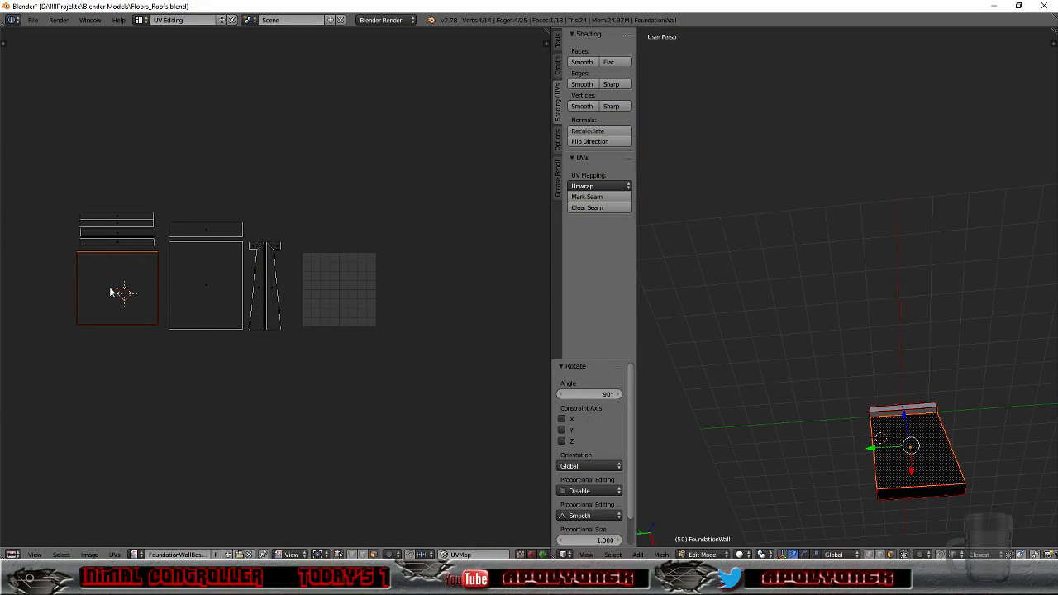
Step: In Blender, undo the UV island's rotation and export the wall again as FBX over FoundationWall.fbx
{"action": "key", "text": "ctrl+z"}
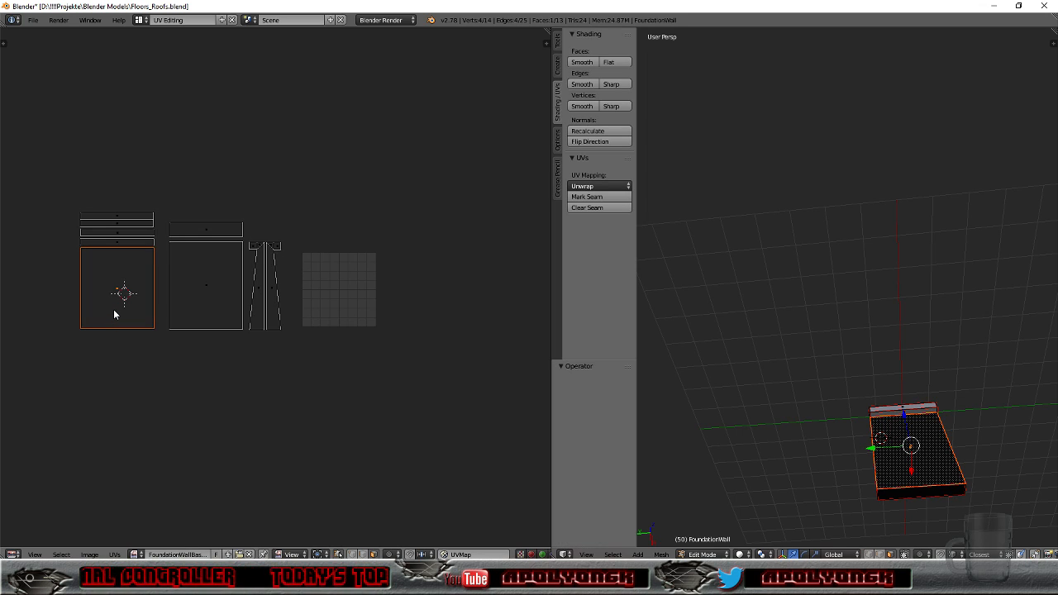
{"action": "left_click", "coordinate": [33, 20]}
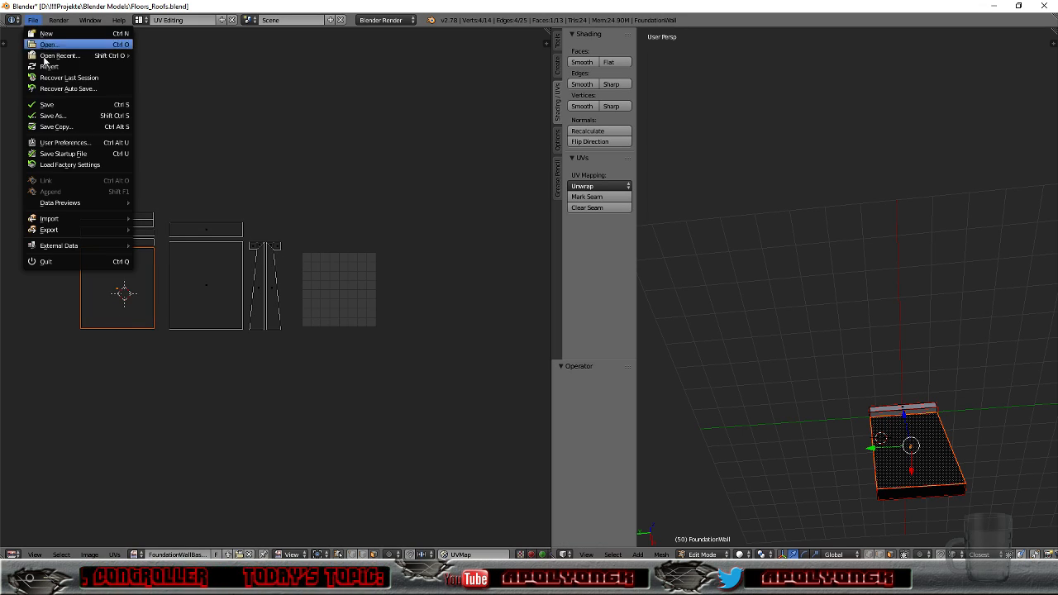
{"action": "mouse_move", "coordinate": [57, 234]}
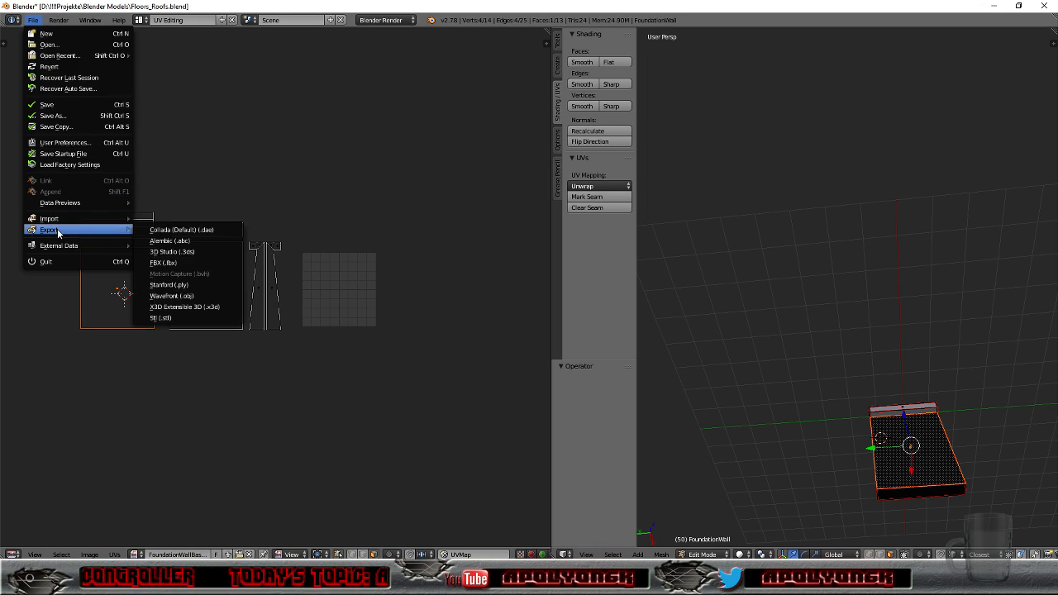
{"action": "left_click", "coordinate": [189, 263]}
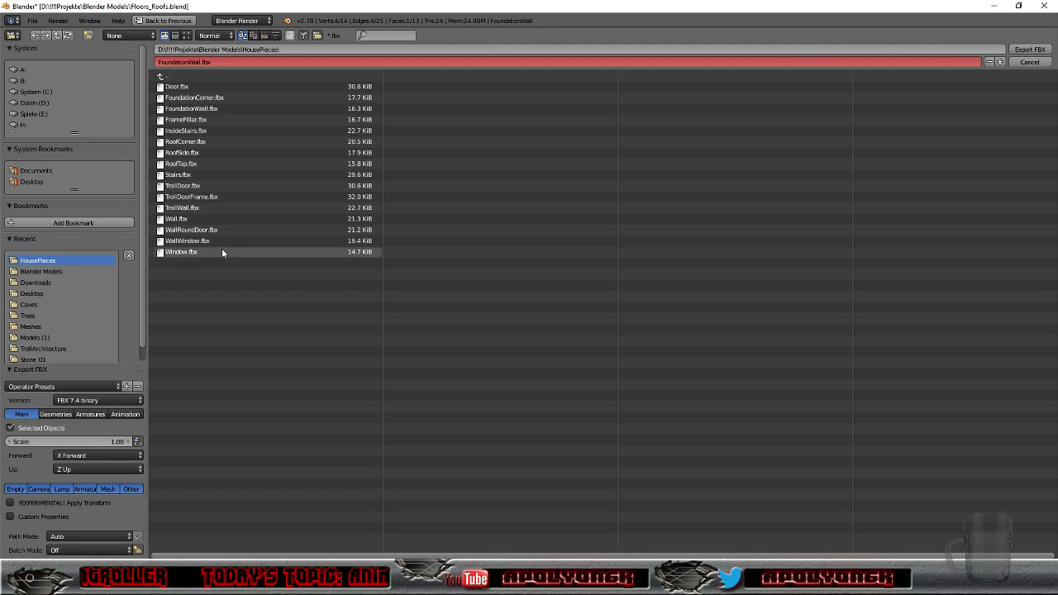
{"action": "left_click", "coordinate": [1027, 51]}
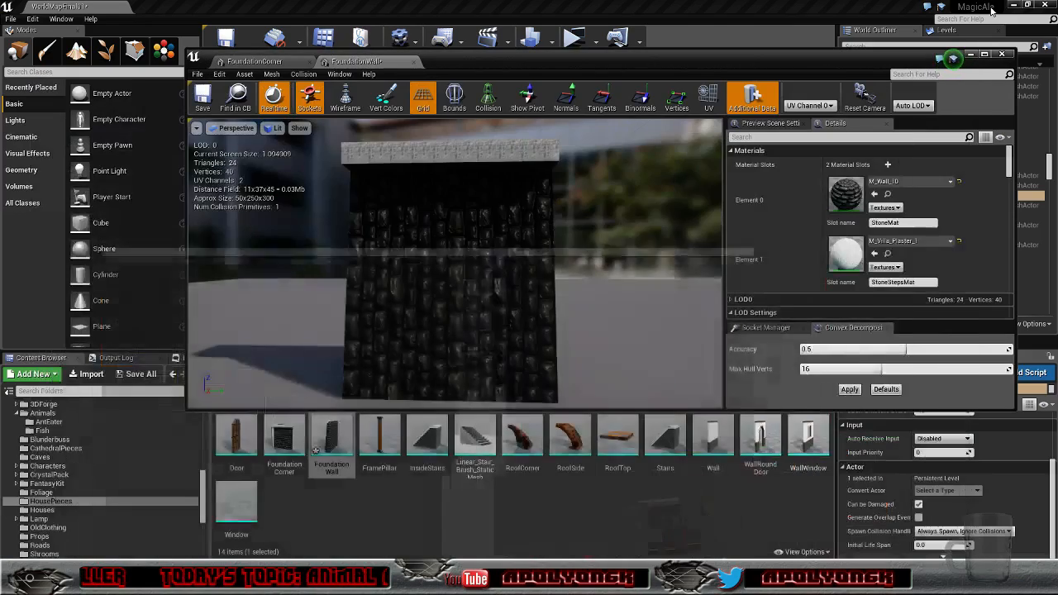
Step: In Unreal, reimport FoundationWall from the new FBX, check its texturing in the preview and save the mesh
{"action": "right_click", "coordinate": [332, 439]}
{"action": "left_click", "coordinate": [361, 152]}
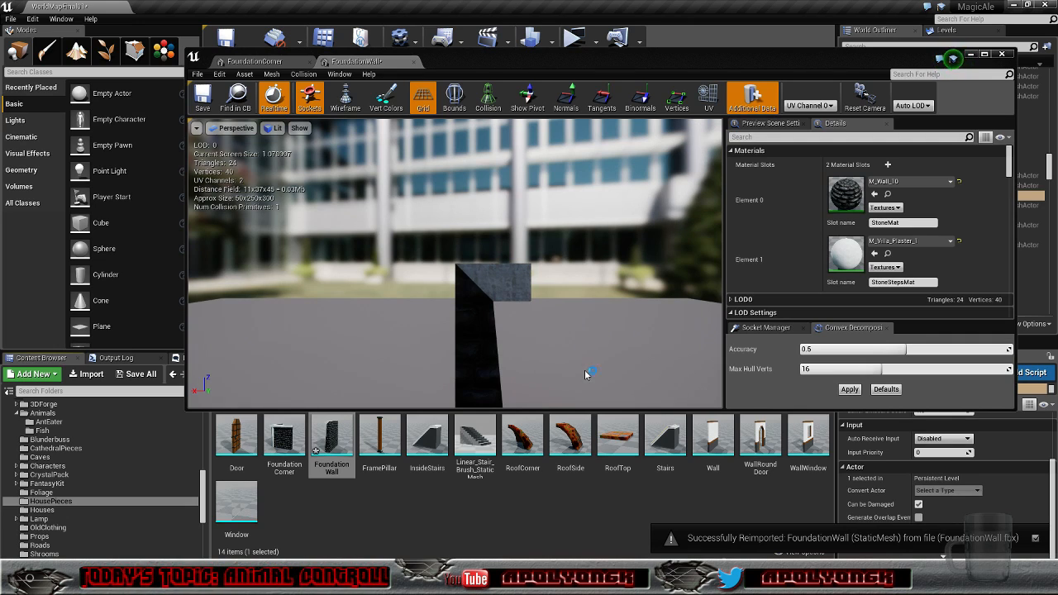
{"action": "mouse_move", "coordinate": [604, 366]}
{"action": "right_mouse_down"}
{"action": "mouse_move", "coordinate": [521, 413]}
{"action": "mouse_move", "coordinate": [396, 413]}
{"action": "mouse_move", "coordinate": [331, 393]}
{"action": "mouse_move", "coordinate": [372, 405]}
{"action": "mouse_move", "coordinate": [320, 361]}
{"action": "mouse_move", "coordinate": [203, 367]}
{"action": "mouse_move", "coordinate": [330, 370]}
{"action": "mouse_move", "coordinate": [272, 372]}
{"action": "mouse_move", "coordinate": [331, 371]}
{"action": "mouse_move", "coordinate": [277, 369]}
{"action": "mouse_move", "coordinate": [271, 352]}
{"action": "mouse_move", "coordinate": [265, 393]}
{"action": "mouse_move", "coordinate": [610, 380]}
{"action": "mouse_move", "coordinate": [605, 369]}
{"action": "right_mouse_up"}
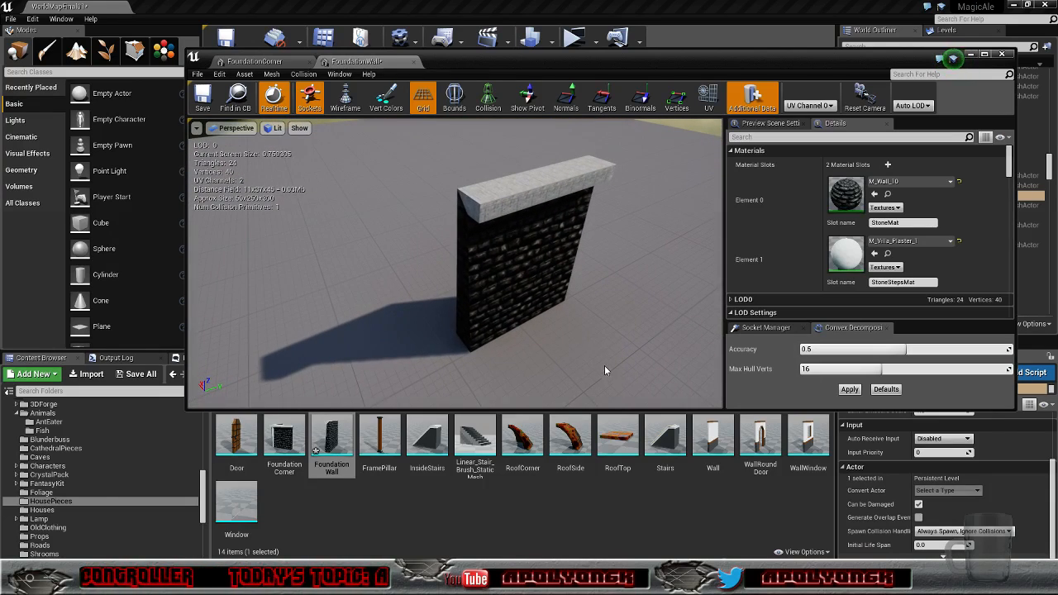
{"action": "left_click", "coordinate": [203, 99]}
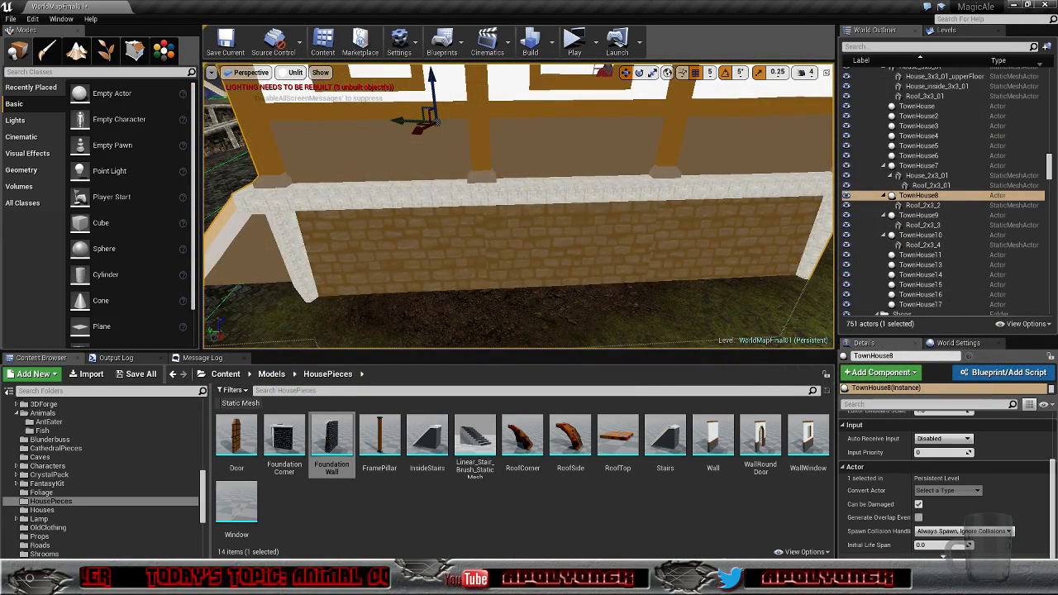
Step: Deselect the town house and examine how the stone texture lines up across the seams between its foundation wall pieces
{"action": "right_click_drag", "start_coordinate": [518, 206], "coordinate": [518, 257]}
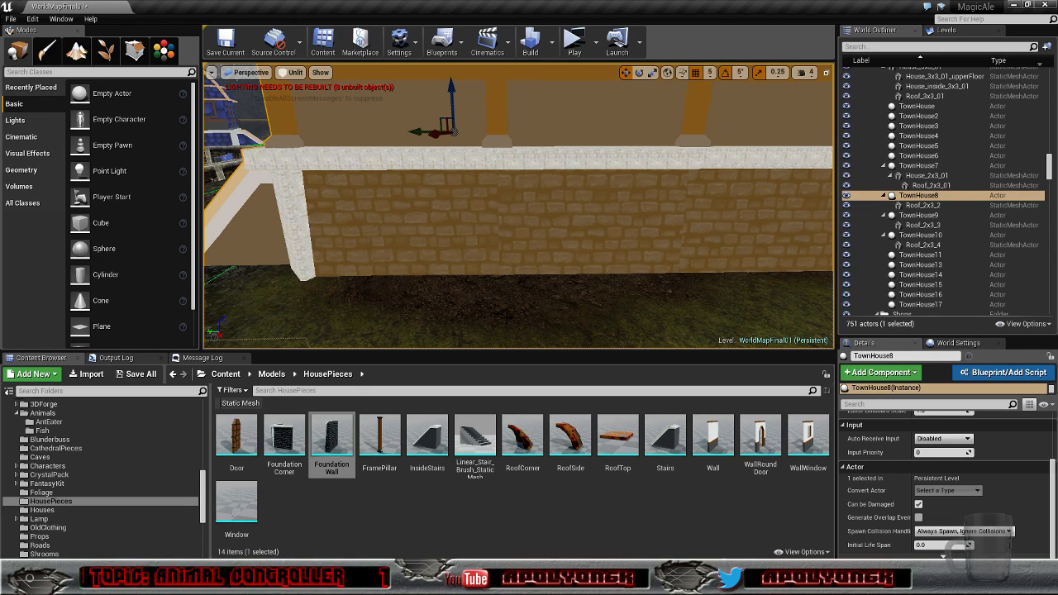
{"action": "left_click", "coordinate": [505, 315]}
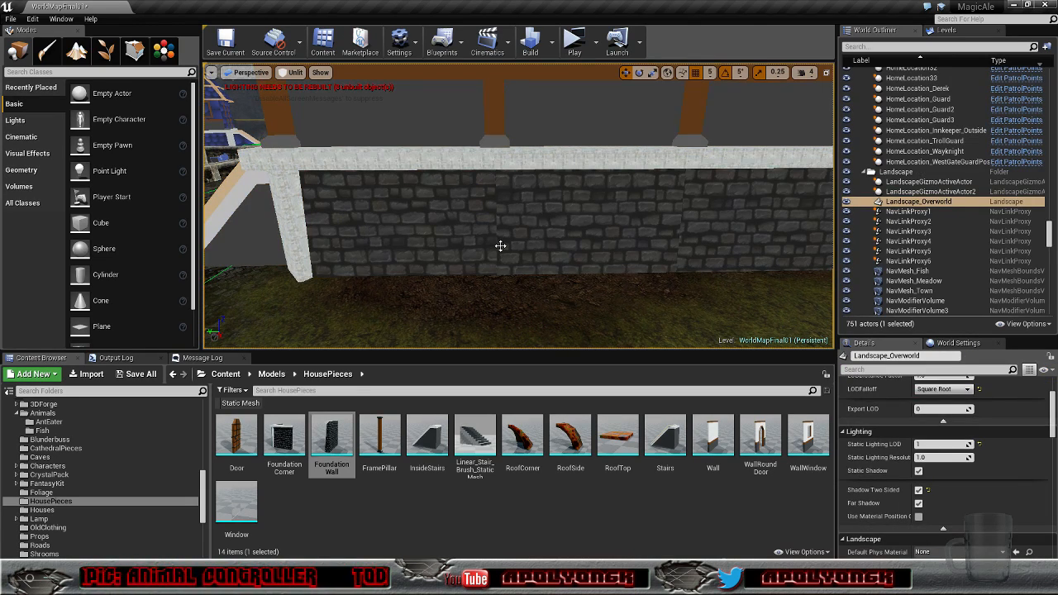
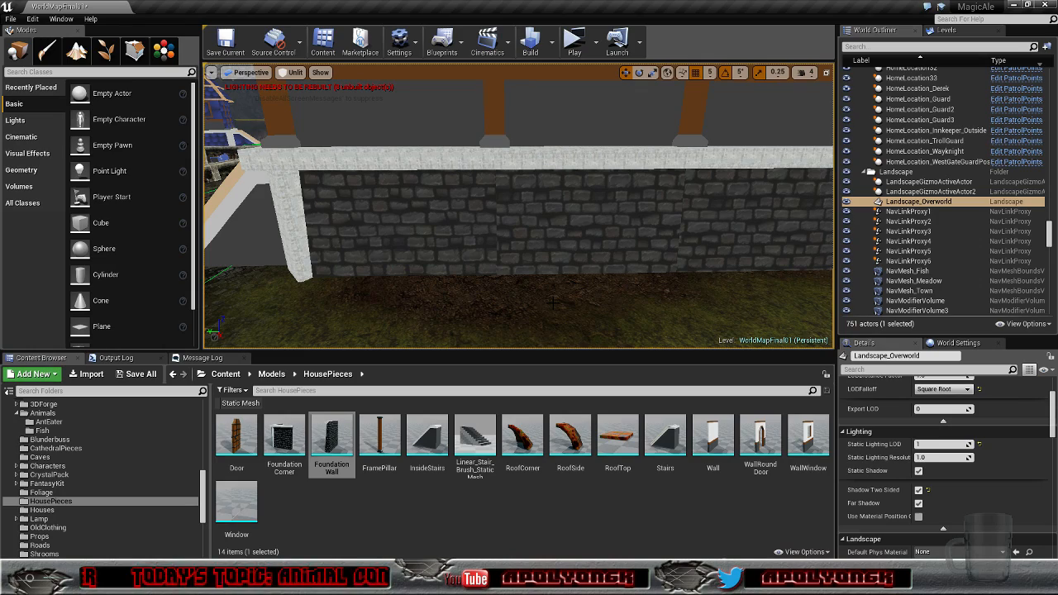
{"action": "scroll", "coordinate": [552, 299], "scroll_direction": "up", "scroll_amount": 3}
{"action": "scroll", "coordinate": [531, 277], "scroll_direction": "down", "scroll_amount": 4}
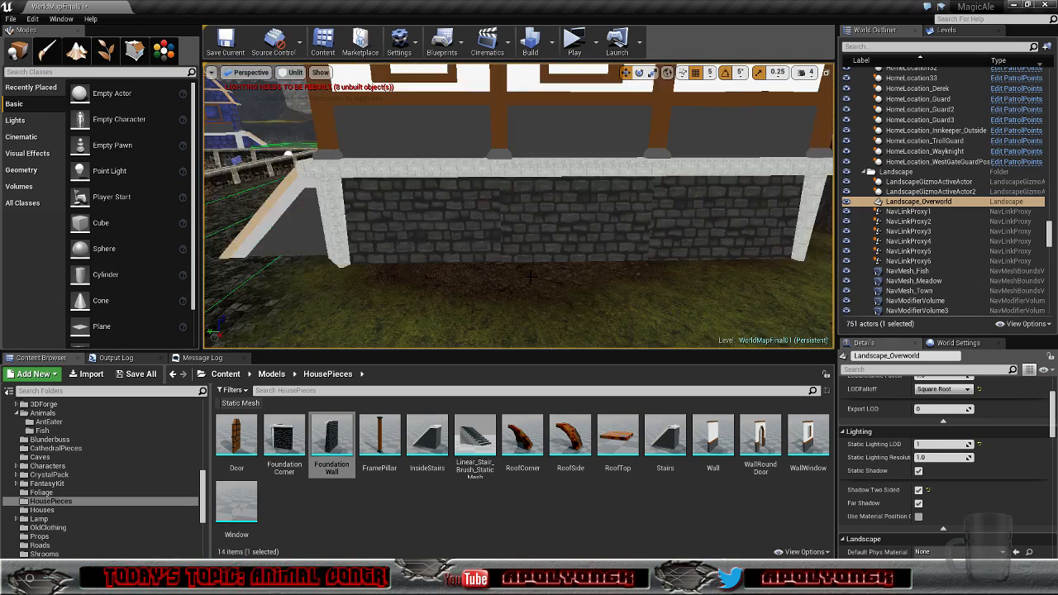
{"action": "right_click_drag", "start_coordinate": [531, 277], "coordinate": [690, 277]}
{"action": "right_click_drag", "start_coordinate": [446, 272], "coordinate": [446, 272]}
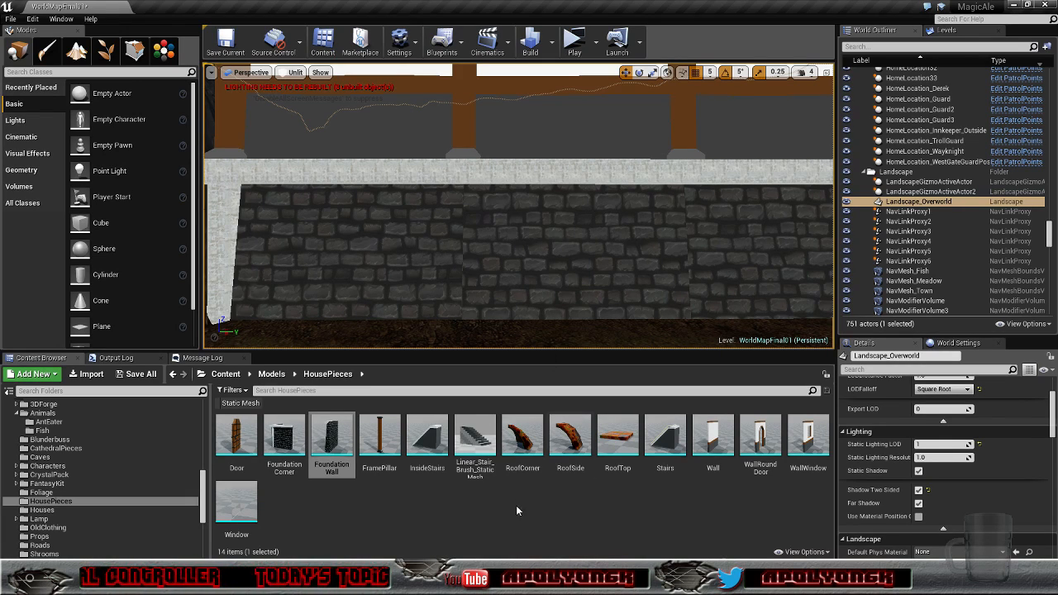
Step: Switch to Blender and move FoundationWall's large face island by about 3.996 in X and -0.071 in Y, beside the UV grid
{"action": "left_click", "coordinate": [233, 582]}
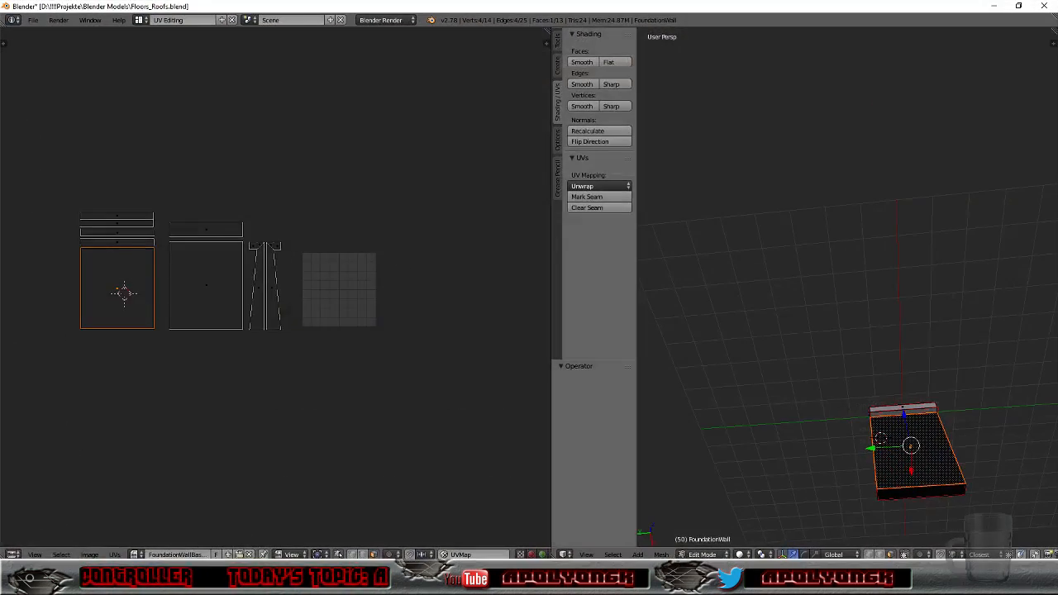
{"action": "scroll", "coordinate": [153, 383], "scroll_direction": "up", "scroll_amount": 3}
{"action": "scroll", "coordinate": [150, 383], "scroll_direction": "down", "scroll_amount": 2}
{"action": "left_click", "coordinate": [85, 291]}
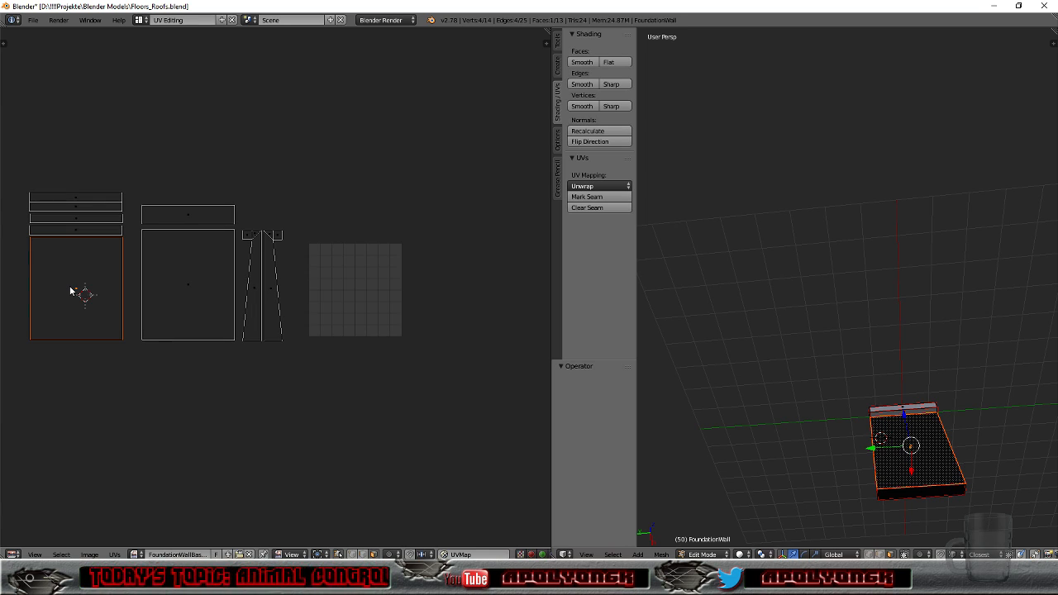
{"action": "key", "text": "g"}
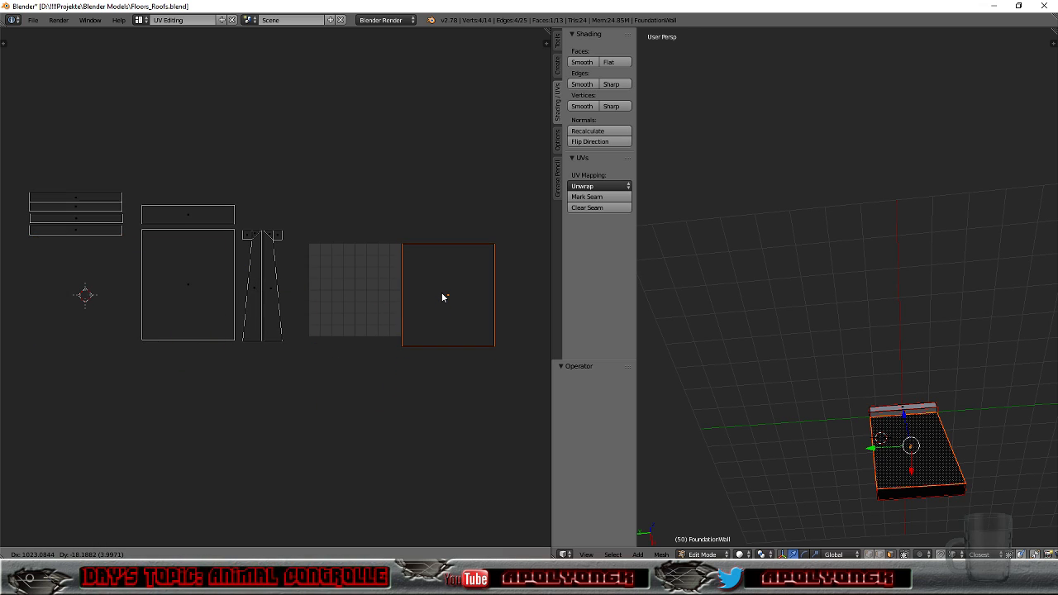
{"action": "left_click", "coordinate": [442, 298]}
Step: Nudge the island up by about 0.003 so its upper edge aligns with the top of the UV grid
{"action": "scroll", "coordinate": [468, 314], "scroll_direction": "up", "scroll_amount": 3}
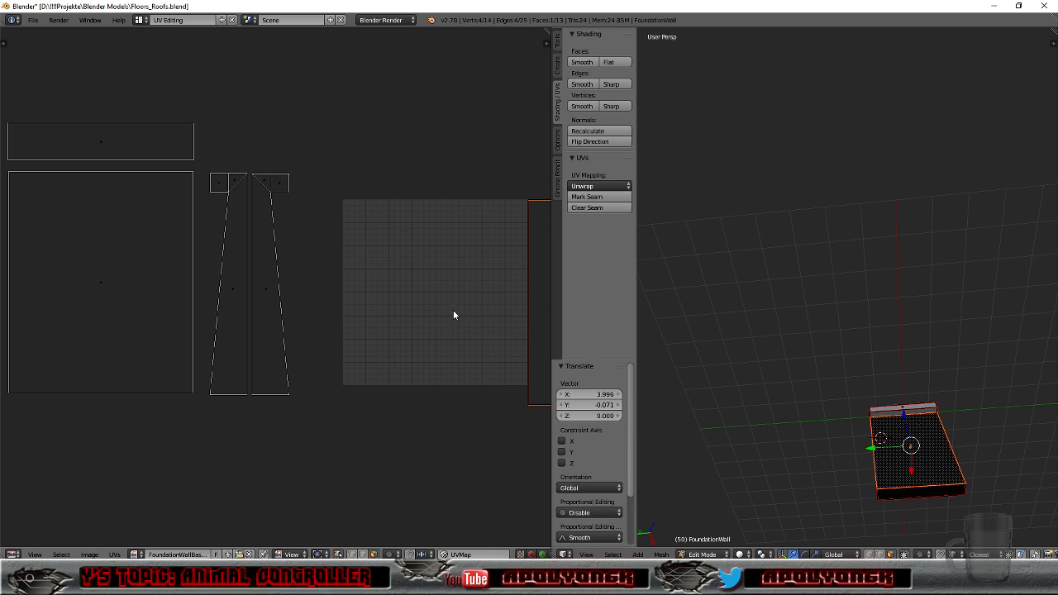
{"action": "key", "text": "KP_Decimal"}
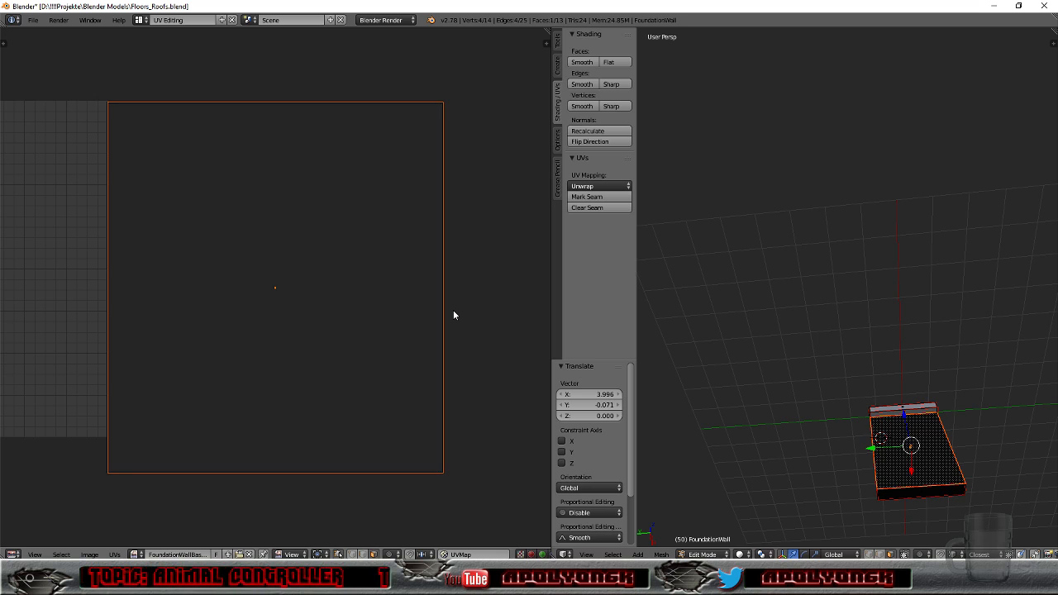
{"action": "key", "text": "g"}
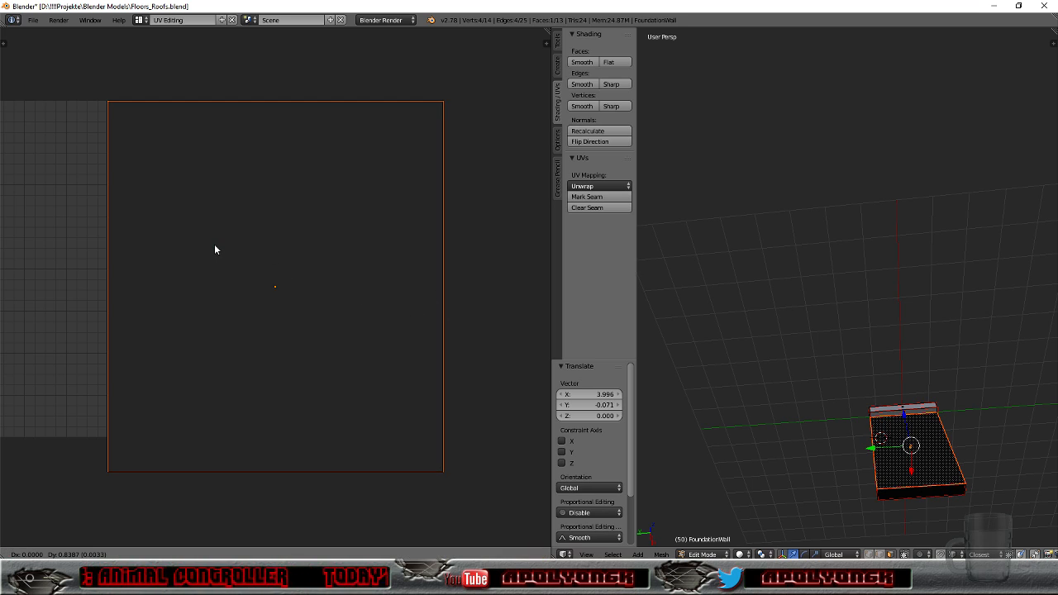
{"action": "left_click", "coordinate": [214, 246]}
{"action": "scroll", "coordinate": [249, 267], "scroll_direction": "down", "scroll_amount": 3}
{"action": "scroll", "coordinate": [249, 266], "scroll_direction": "down", "scroll_amount": 2}
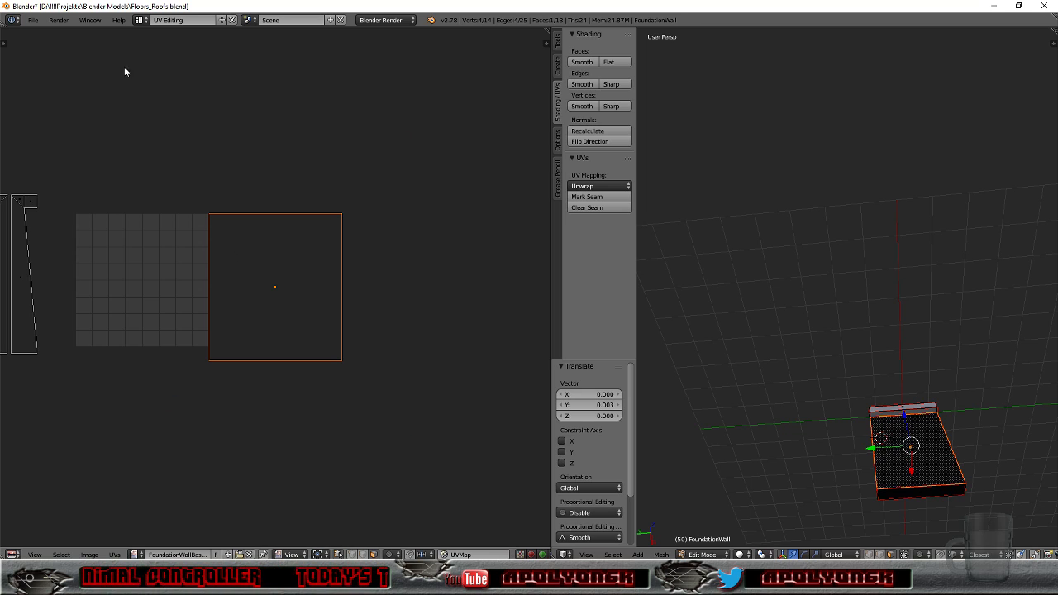
Step: Export the wall as FBX over FoundationWall.fbx in the HousePieces folder
{"action": "left_click", "coordinate": [33, 21]}
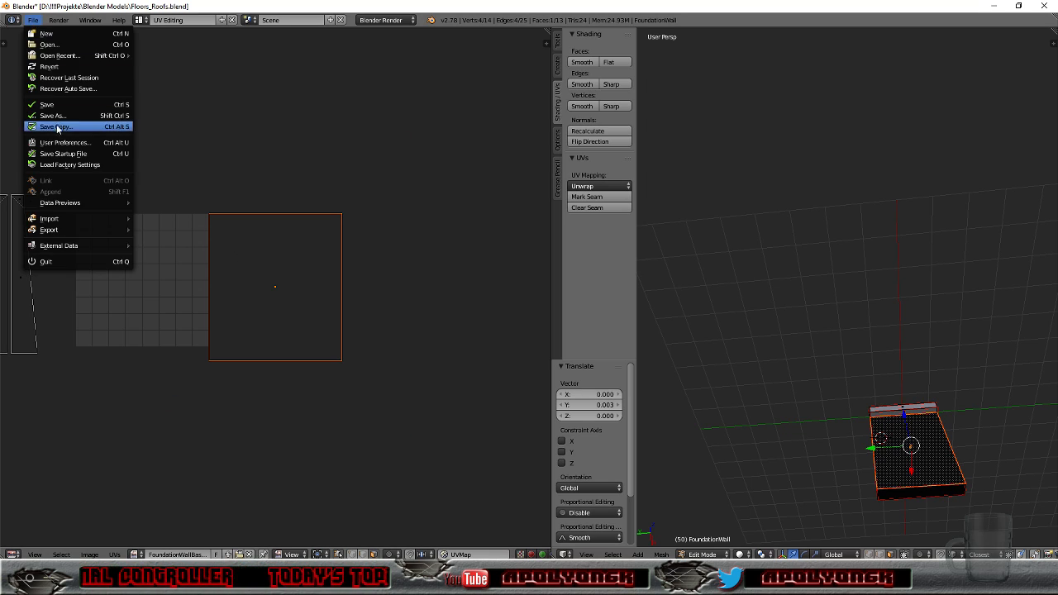
{"action": "mouse_move", "coordinate": [69, 231]}
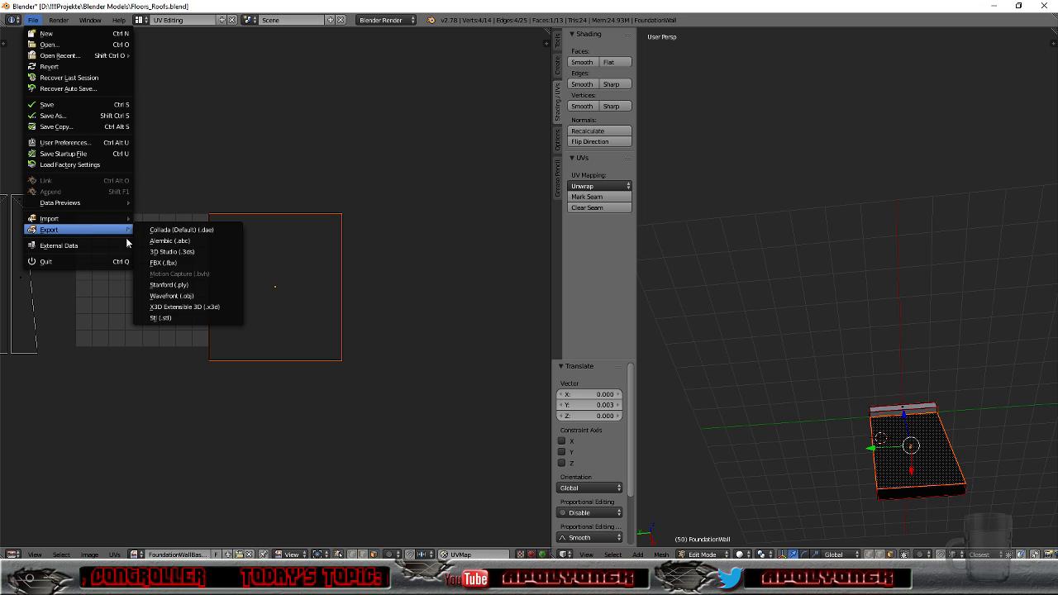
{"action": "left_click", "coordinate": [162, 265]}
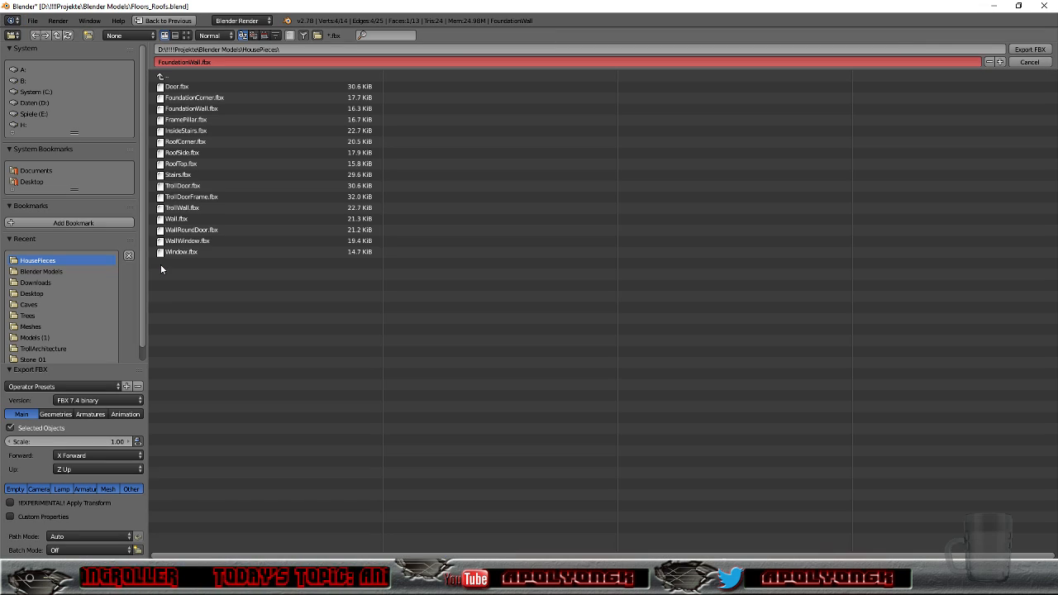
{"action": "left_click", "coordinate": [1017, 47]}
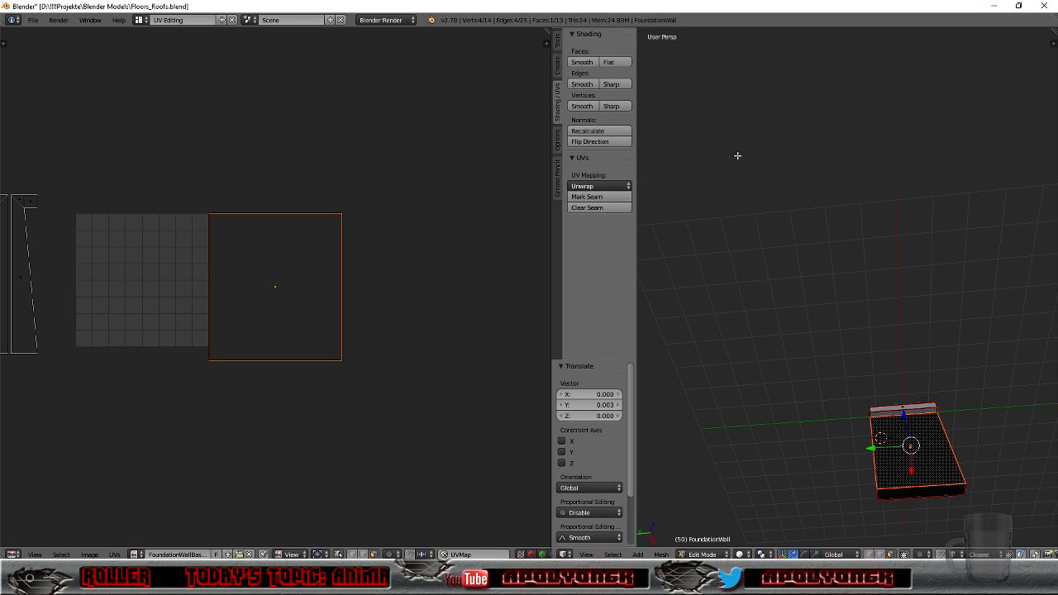
Step: Return to the Default layout and Object Mode, showing FoundationCorner and hiding FoundationWall
{"action": "left_click", "coordinate": [140, 22]}
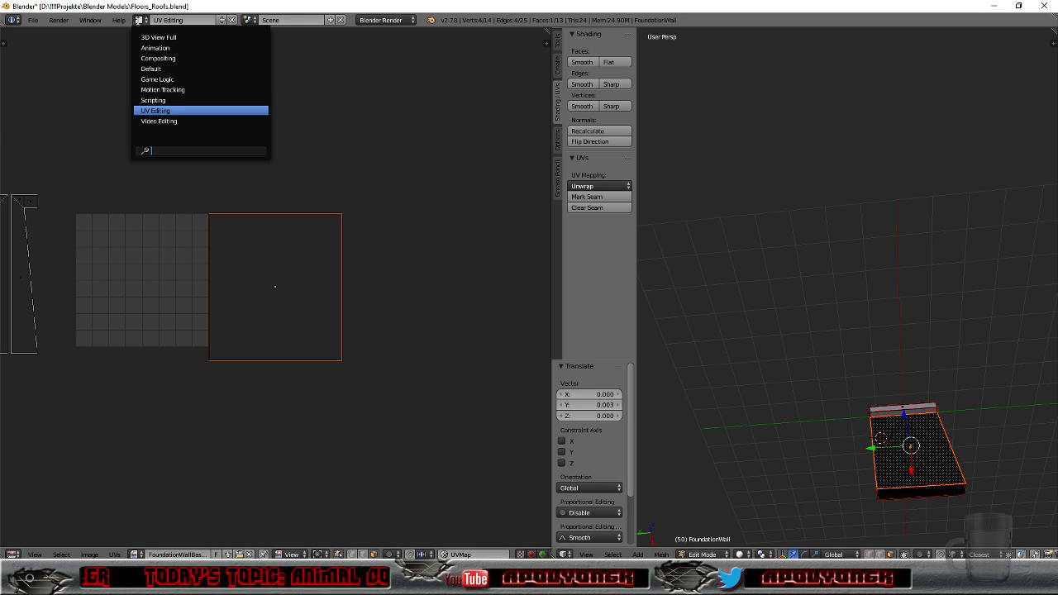
{"action": "left_click", "coordinate": [145, 69]}
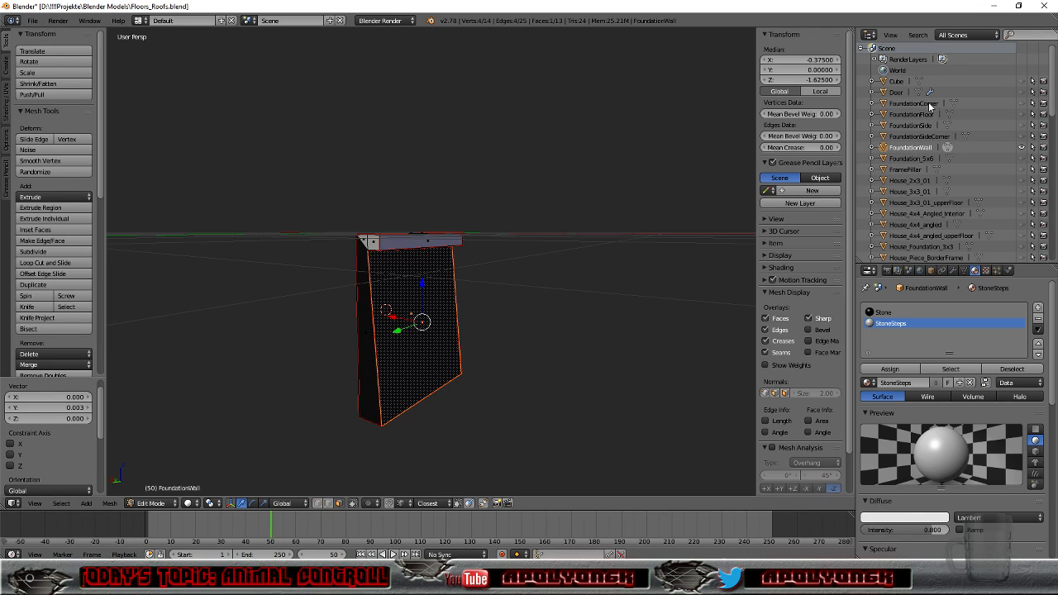
{"action": "left_click", "coordinate": [1021, 103]}
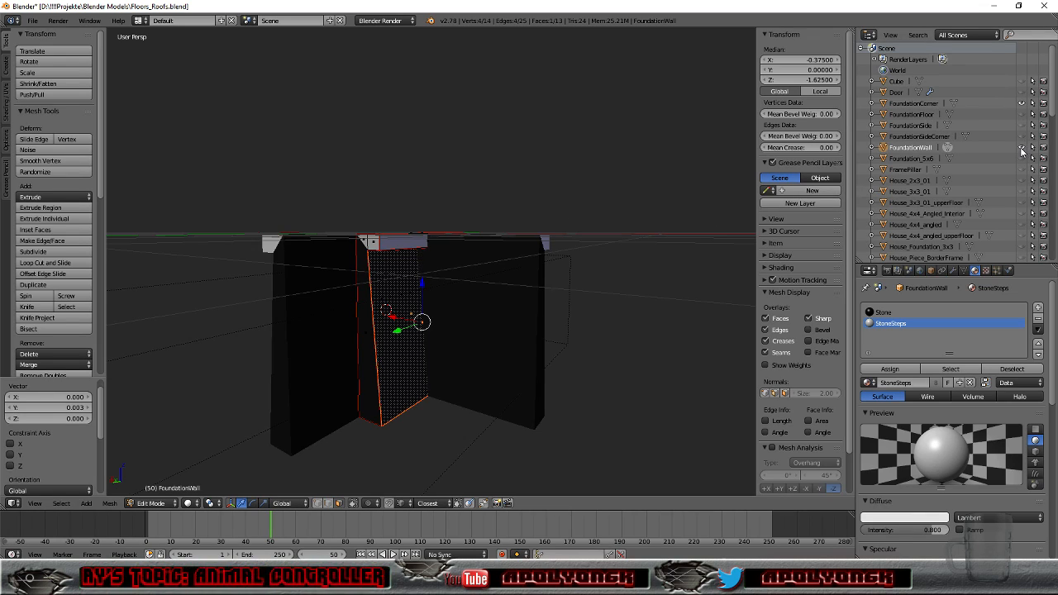
{"action": "left_click", "coordinate": [150, 503]}
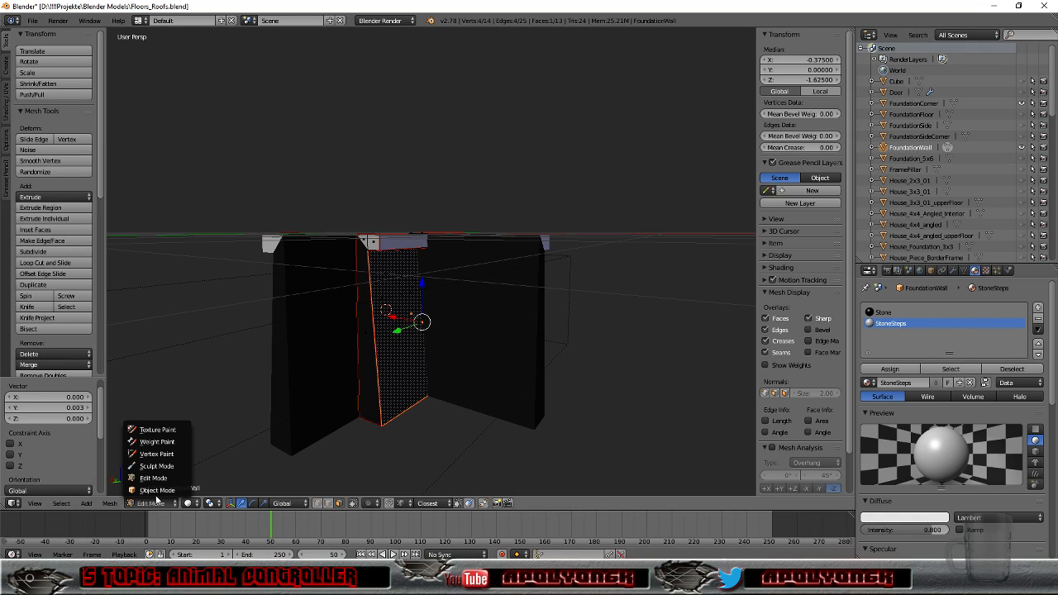
{"action": "left_click", "coordinate": [155, 489]}
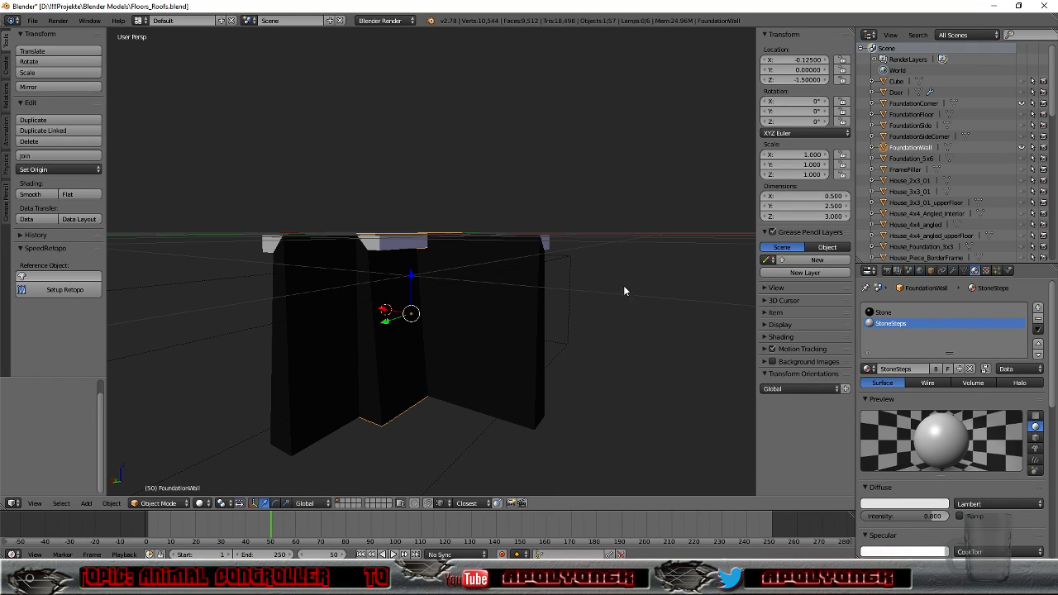
{"action": "left_click", "coordinate": [1022, 147]}
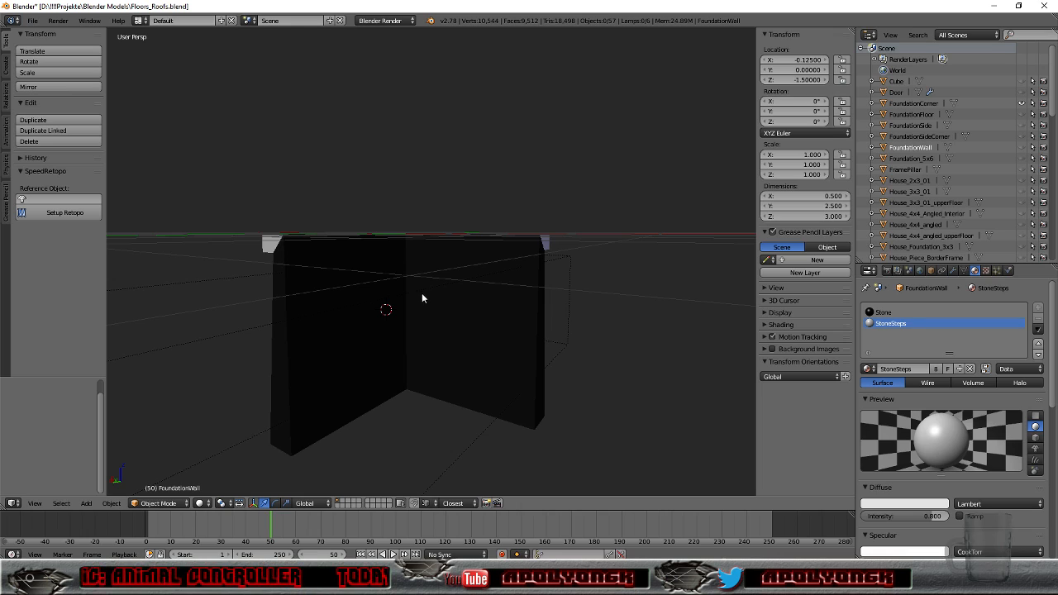
Step: Select FoundationCorner, put it in Edit Mode and switch to the UV Editing layout
{"action": "middle_click_drag", "start_coordinate": [382, 322], "coordinate": [488, 350]}
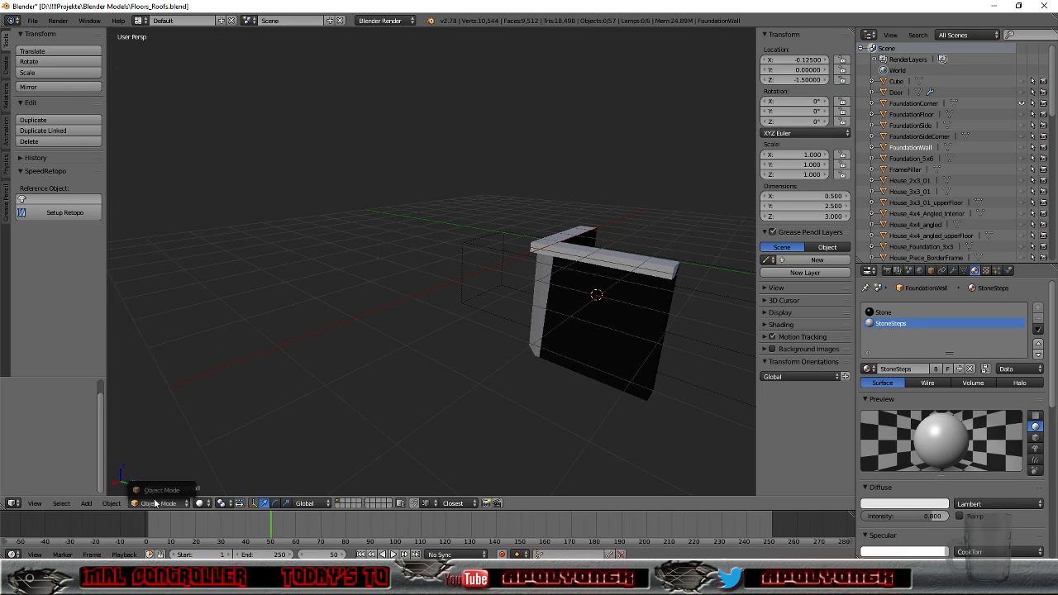
{"action": "right_click", "coordinate": [628, 321]}
{"action": "left_click", "coordinate": [157, 502]}
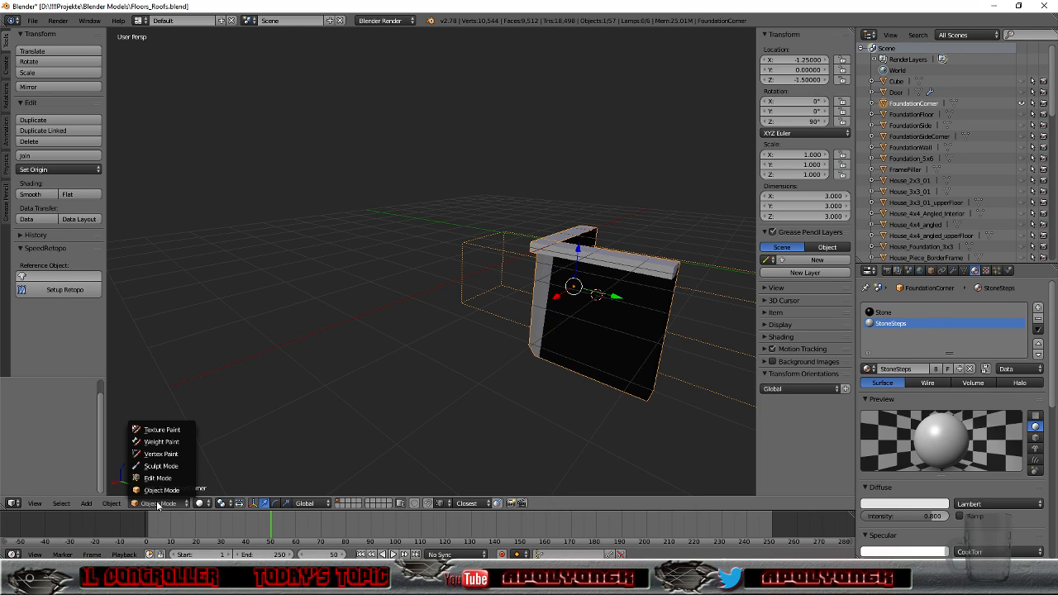
{"action": "left_click", "coordinate": [158, 478]}
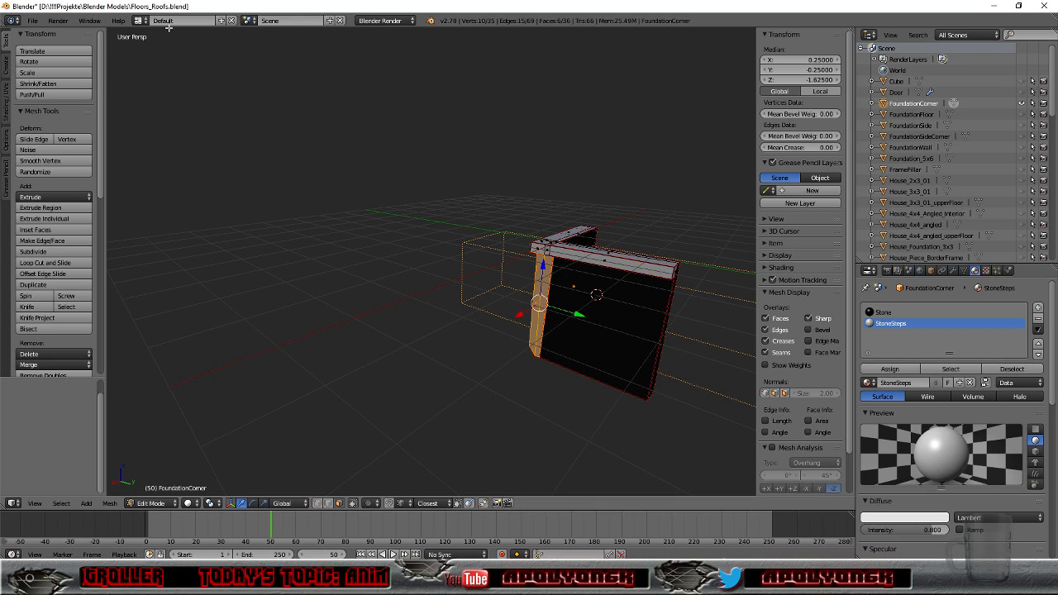
{"action": "left_click", "coordinate": [140, 21]}
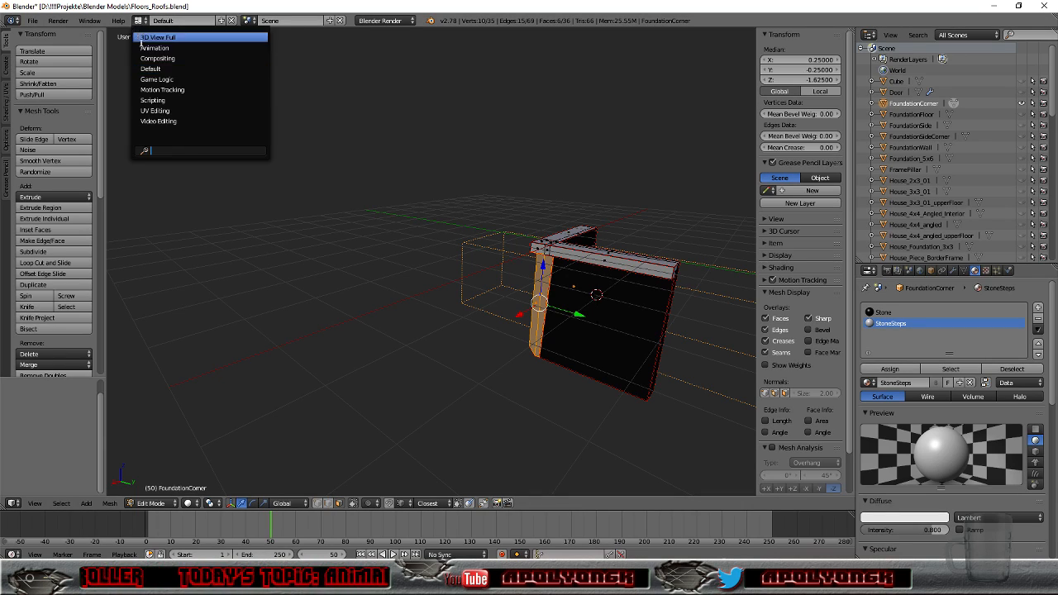
{"action": "left_click", "coordinate": [147, 110]}
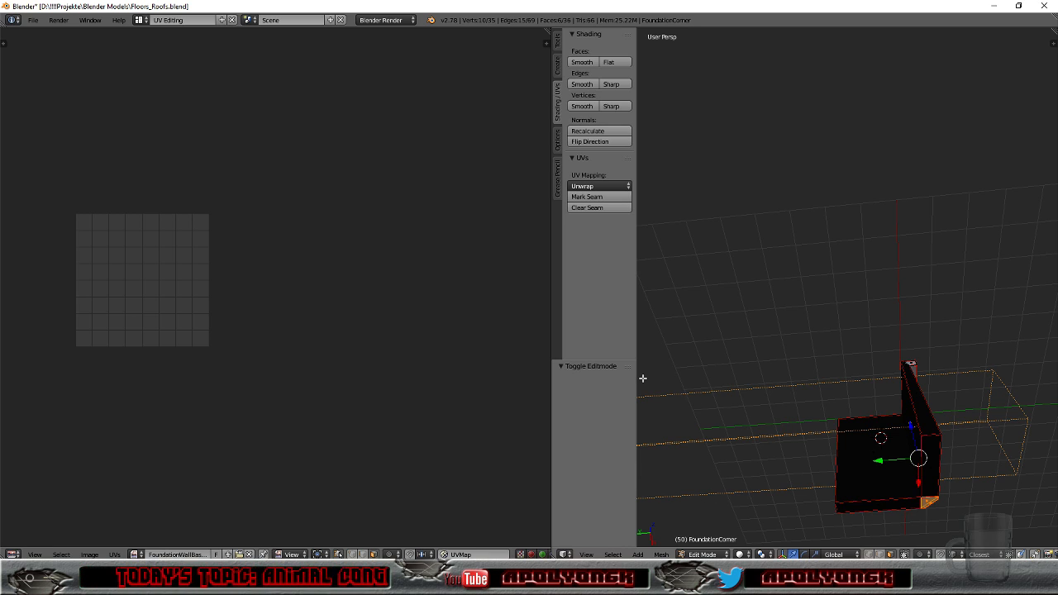
Step: Select the corner's large outer stone face and move its UV island by about 1.977 in X and -0.132 in Y onto the UV grid
{"action": "middle_click_drag", "start_coordinate": [743, 365], "coordinate": [940, 450]}
{"action": "right_click", "coordinate": [901, 455]}
{"action": "scroll", "coordinate": [387, 332], "scroll_direction": "down", "scroll_amount": 8}
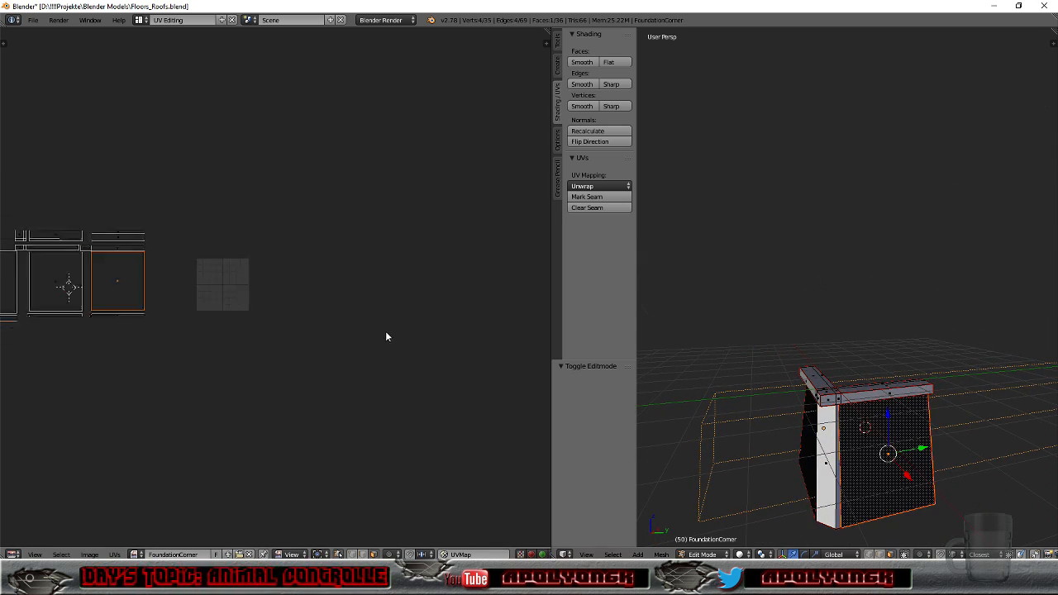
{"action": "scroll", "coordinate": [254, 331], "scroll_direction": "up", "scroll_amount": 5}
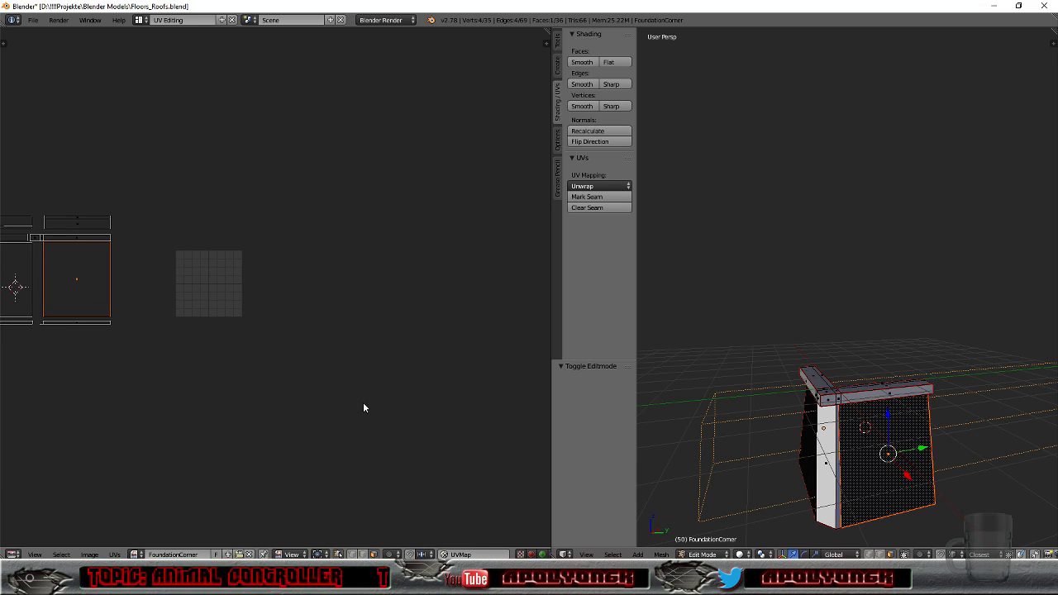
{"action": "middle_click_drag", "start_coordinate": [198, 418], "coordinate": [279, 413]}
{"action": "scroll", "coordinate": [279, 405], "scroll_direction": "up", "scroll_amount": 3}
{"action": "middle_click_drag", "start_coordinate": [227, 378], "coordinate": [289, 422]}
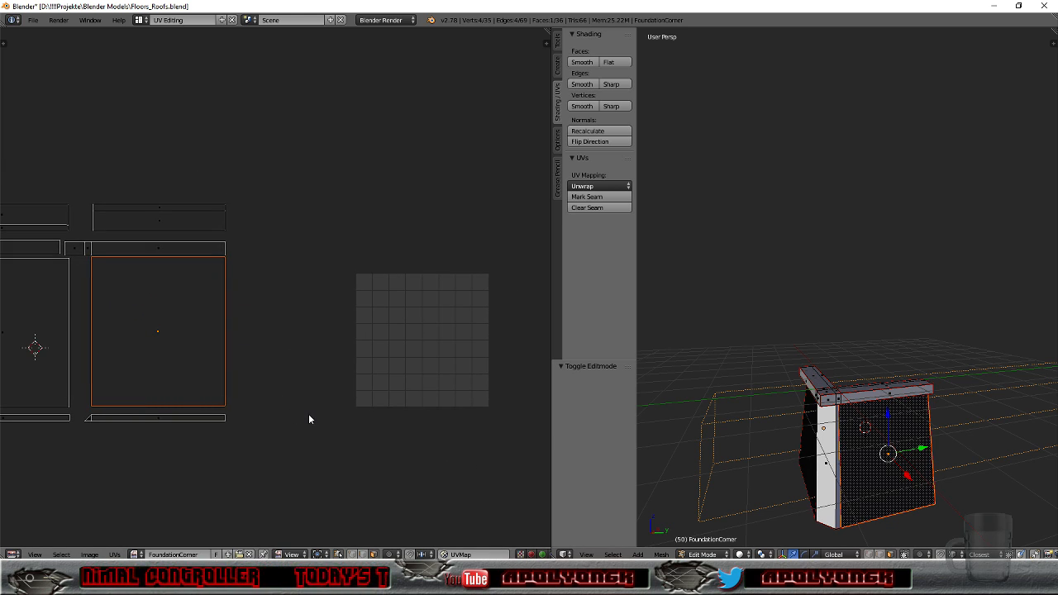
{"action": "key", "text": "g"}
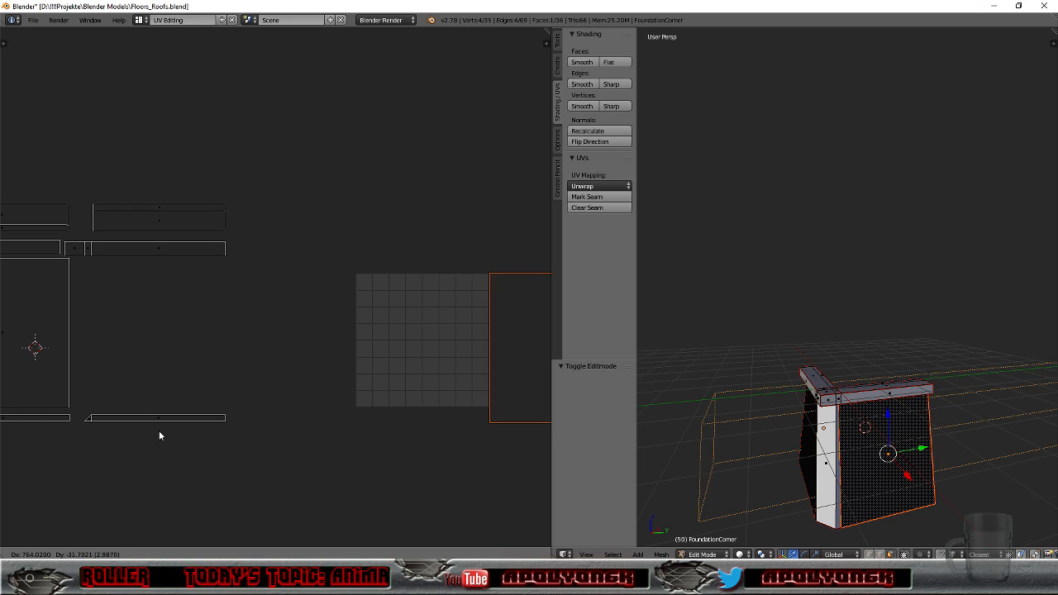
{"action": "left_click", "coordinate": [24, 431]}
{"action": "scroll", "coordinate": [30, 478], "scroll_direction": "down", "scroll_amount": 2}
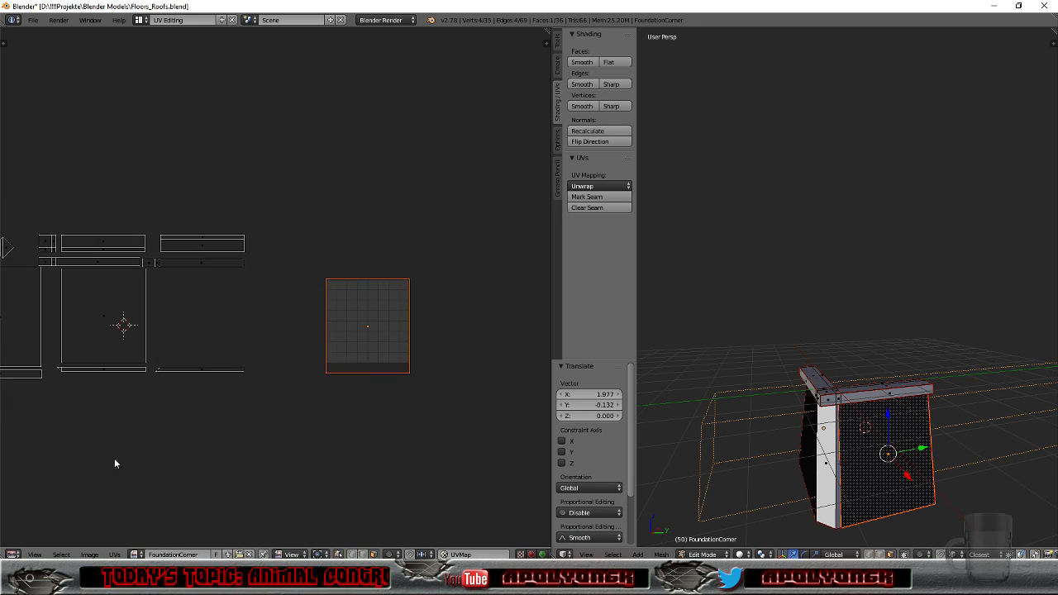
Step: Move the corner's other large outer face island by about 2.143 in X and -0.124 in Y, flush against the island on the grid
{"action": "right_click", "coordinate": [96, 317]}
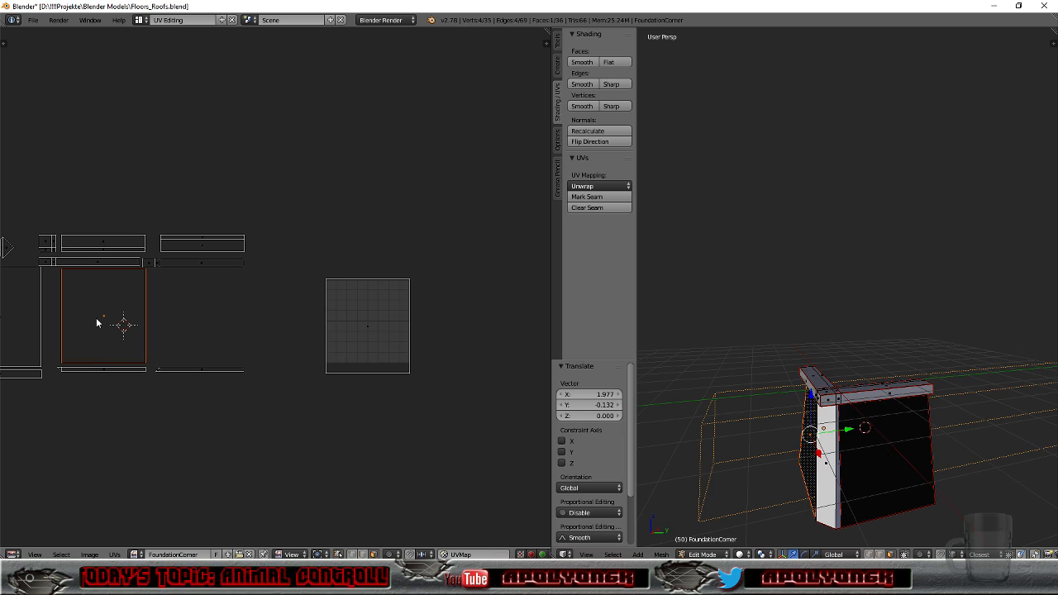
{"action": "key", "text": "g"}
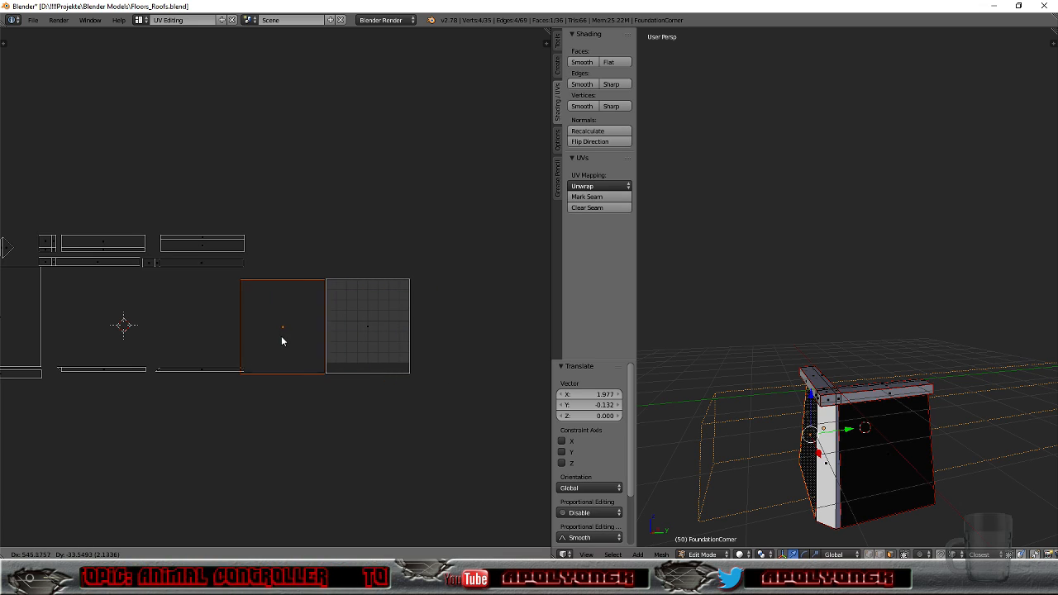
{"action": "left_click", "coordinate": [282, 340]}
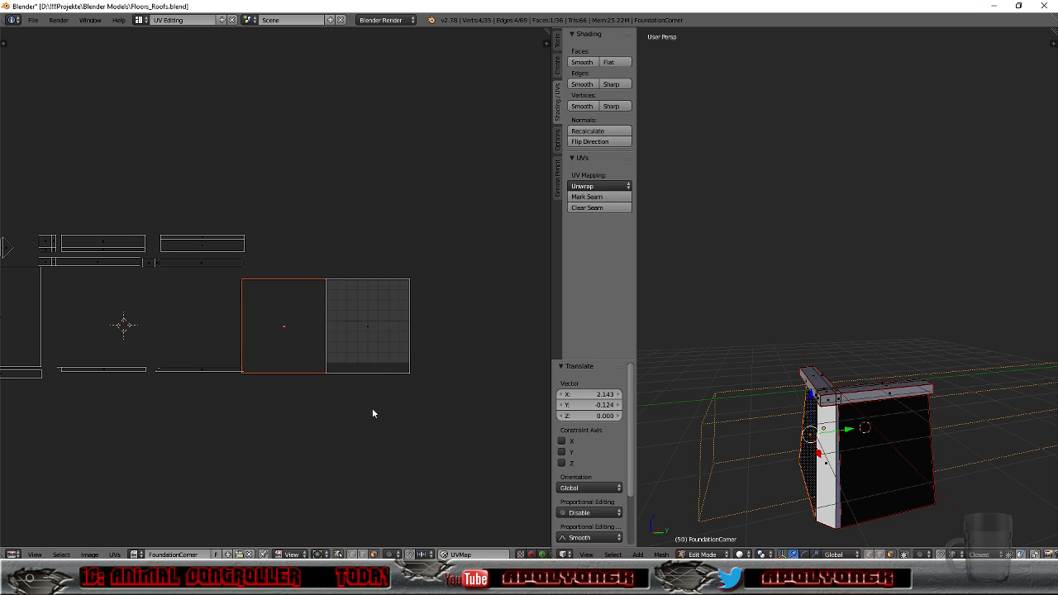
Step: Move the stone face island on the UV grid by 0.004 in X and 0.006 in Y, flush with the grid's upper-left corner
{"action": "scroll", "coordinate": [396, 400], "scroll_direction": "up", "scroll_amount": 5}
{"action": "middle_click_drag", "start_coordinate": [396, 406], "coordinate": [242, 429]}
{"action": "scroll", "coordinate": [242, 429], "scroll_direction": "up", "scroll_amount": 1}
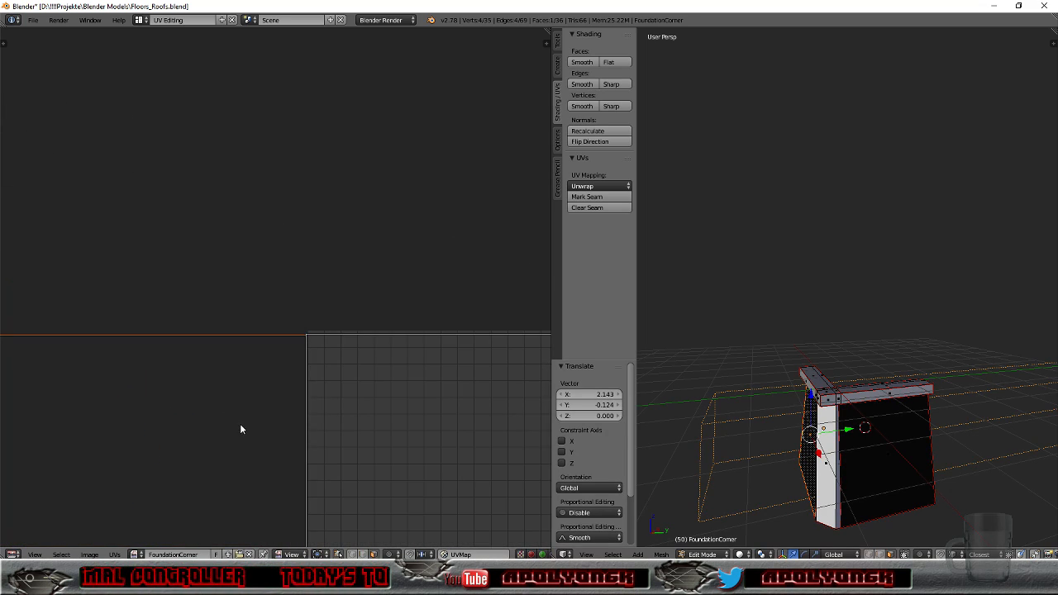
{"action": "right_click", "coordinate": [404, 423]}
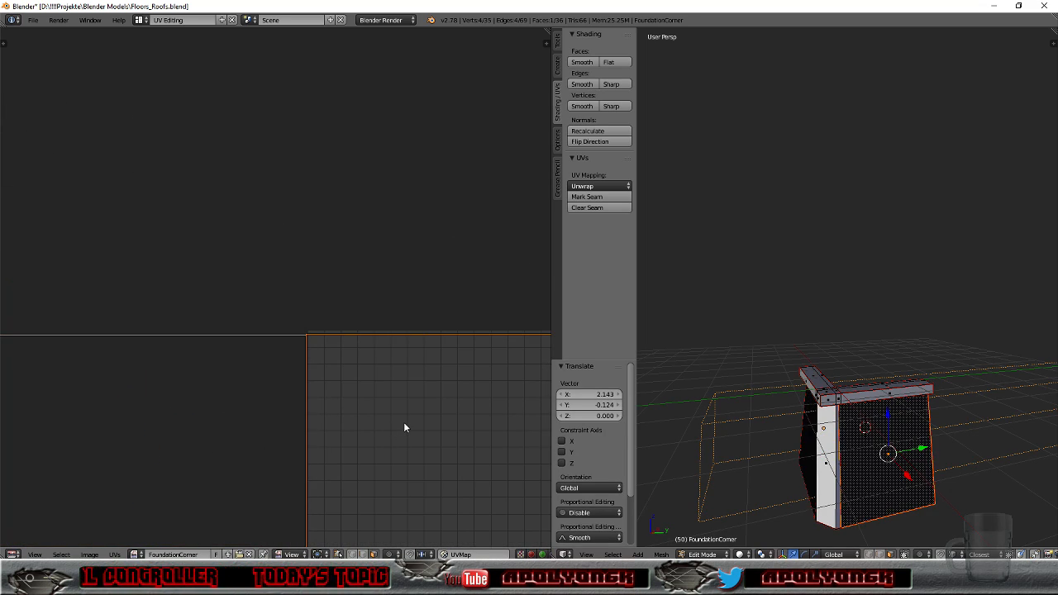
{"action": "key", "text": "g"}
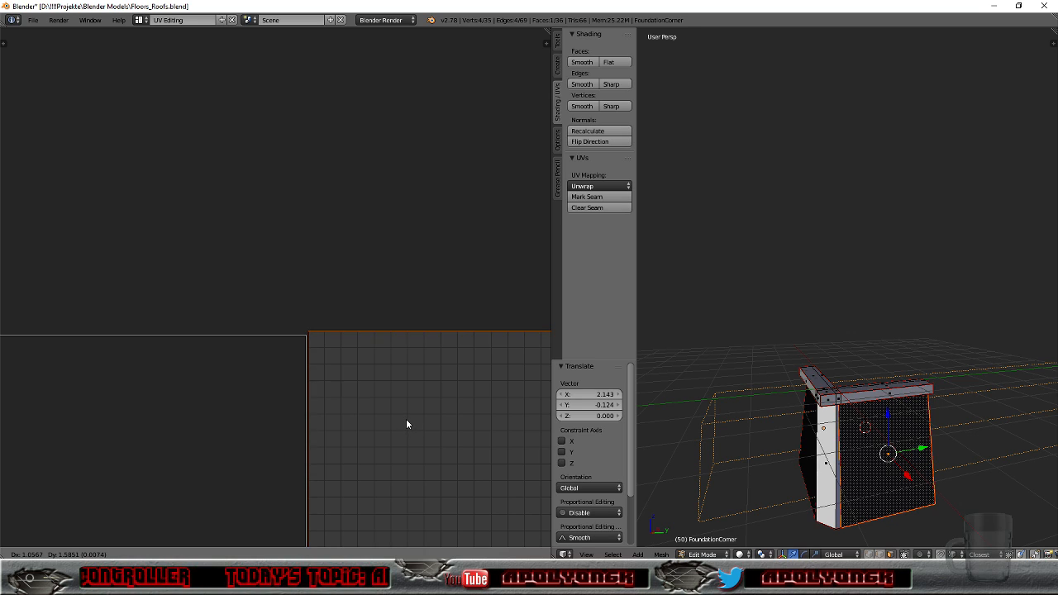
{"action": "left_click", "coordinate": [406, 424]}
Step: Move the neighbouring large stone island by about 0.004 in X and 0.008 in Y, flush against the island on the grid
{"action": "right_click", "coordinate": [216, 458]}
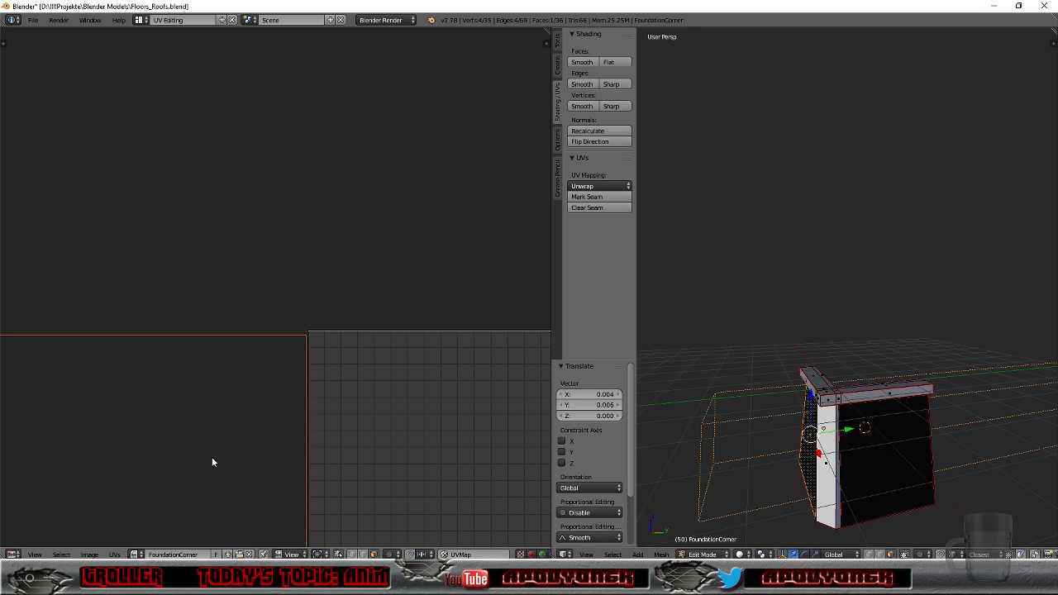
{"action": "key", "text": "g"}
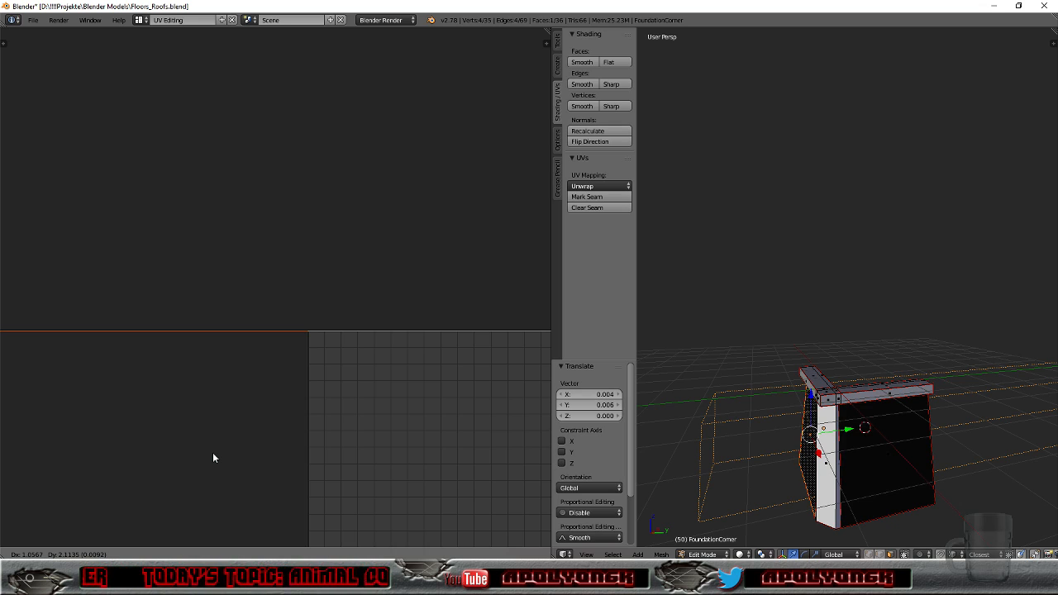
{"action": "left_click", "coordinate": [213, 452]}
Step: Move the narrow strip island by -0.058 in X, clear of the large stone island's lower corner
{"action": "scroll", "coordinate": [213, 452], "scroll_direction": "down", "scroll_amount": 3}
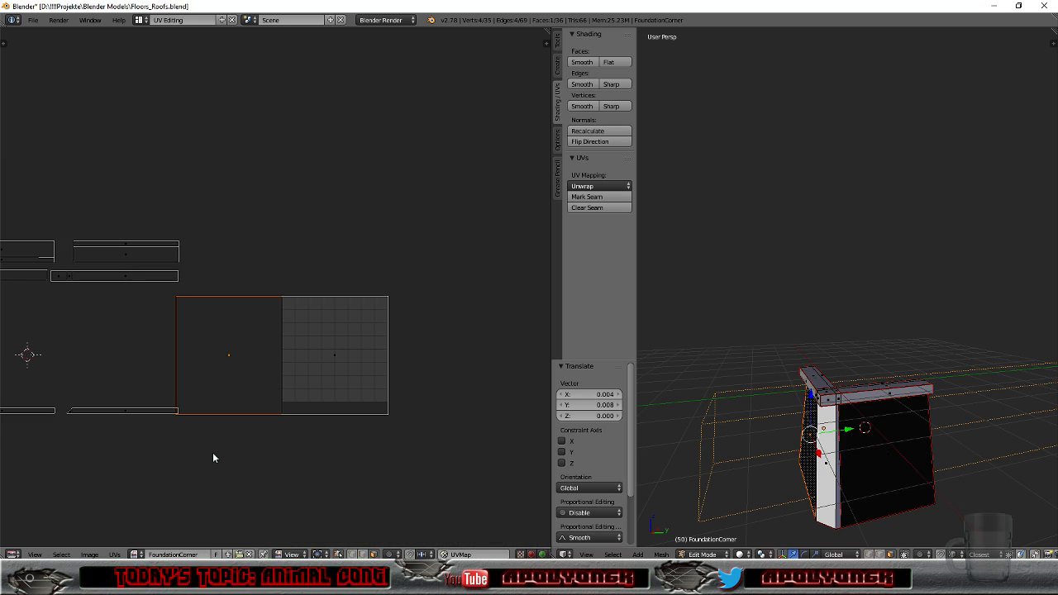
{"action": "scroll", "coordinate": [213, 453], "scroll_direction": "up", "scroll_amount": 1}
{"action": "right_click", "coordinate": [83, 442]}
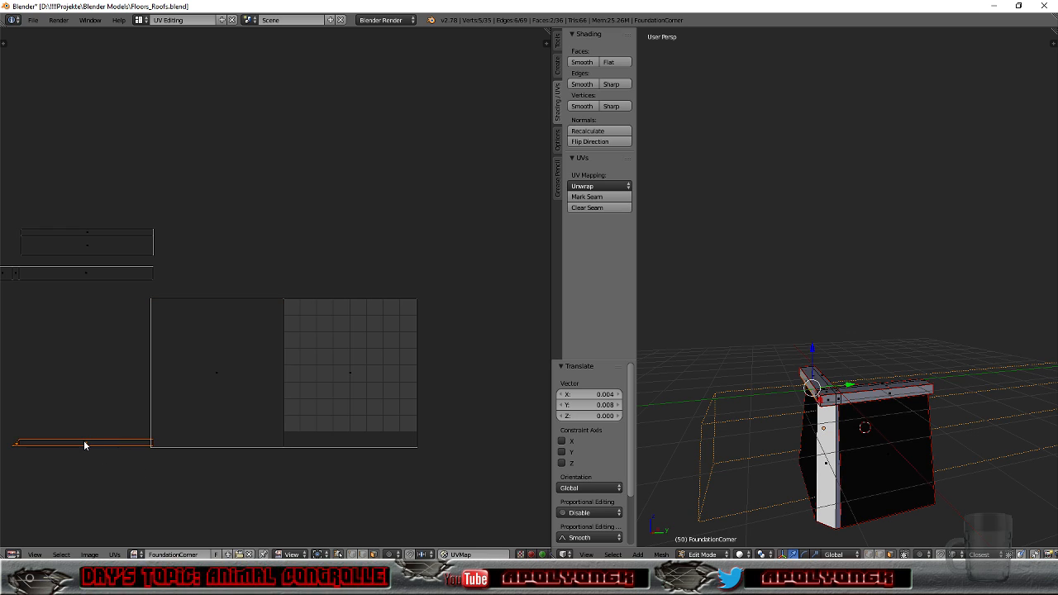
{"action": "key", "text": "g"}
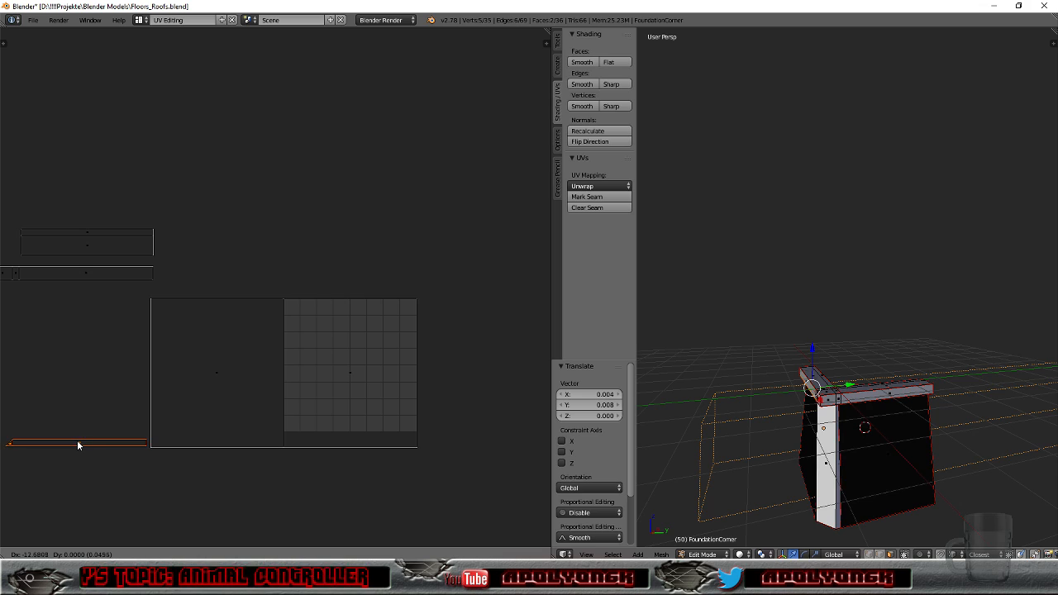
{"action": "left_click", "coordinate": [86, 443]}
{"action": "scroll", "coordinate": [174, 465], "scroll_direction": "down", "scroll_amount": 2}
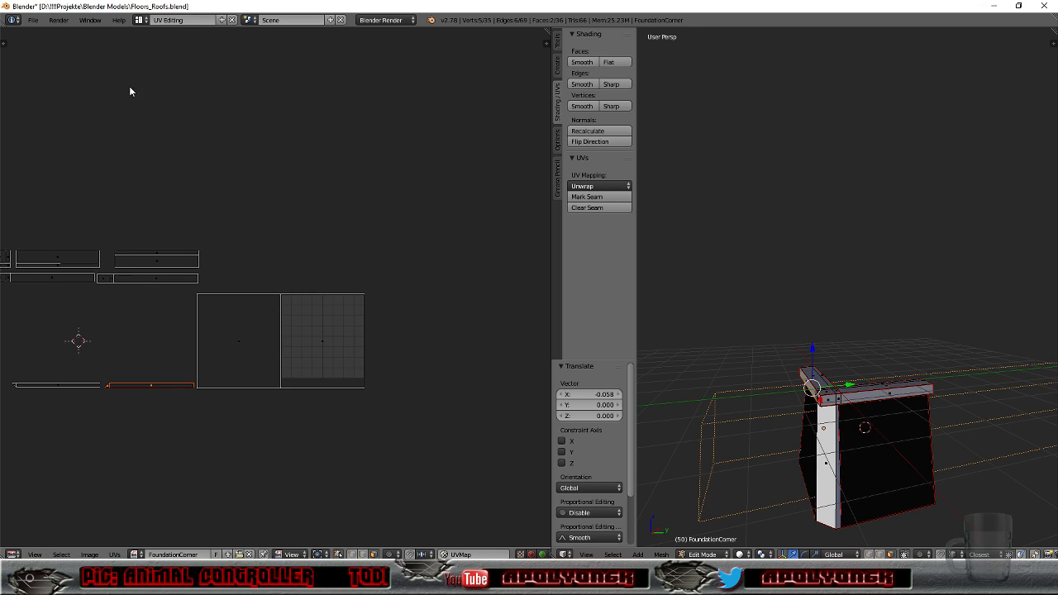
Step: Export the selected corner piece as FBX, overwriting FoundationCorner.fbx in the HousePieces folder
{"action": "left_click", "coordinate": [33, 20]}
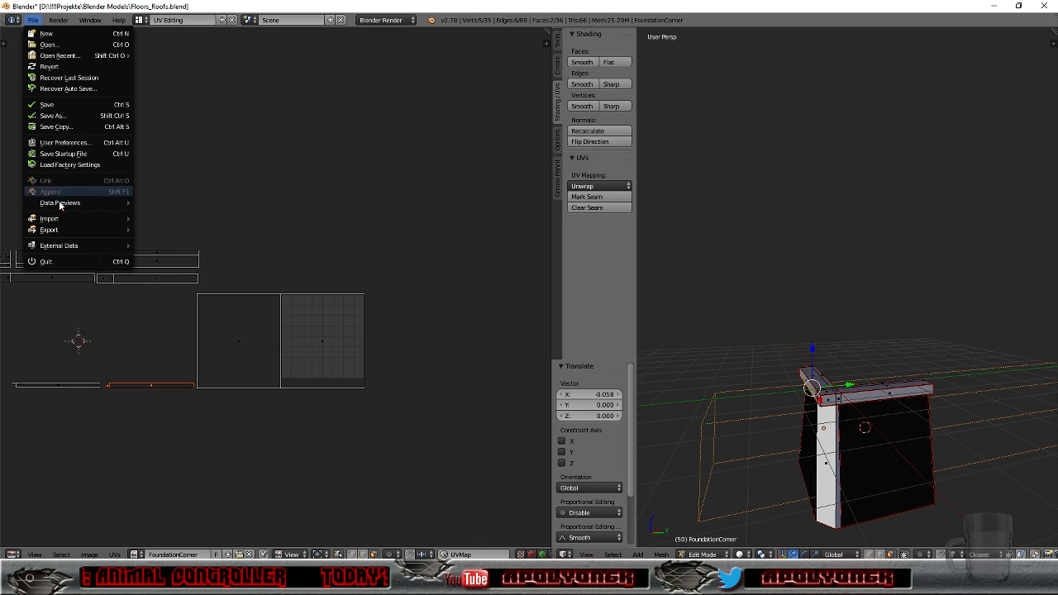
{"action": "mouse_move", "coordinate": [70, 230]}
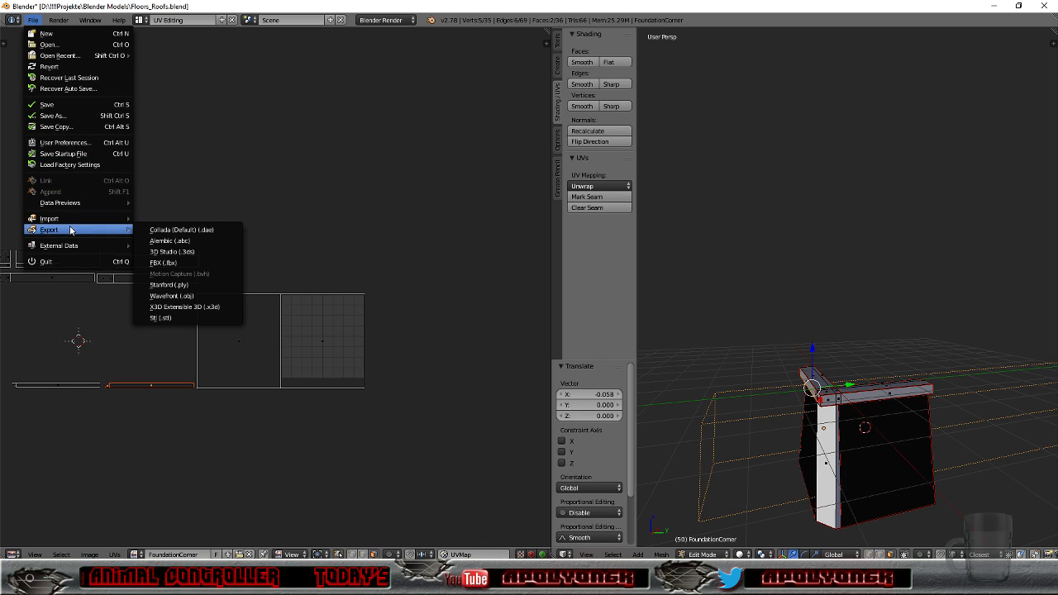
{"action": "left_click", "coordinate": [162, 263]}
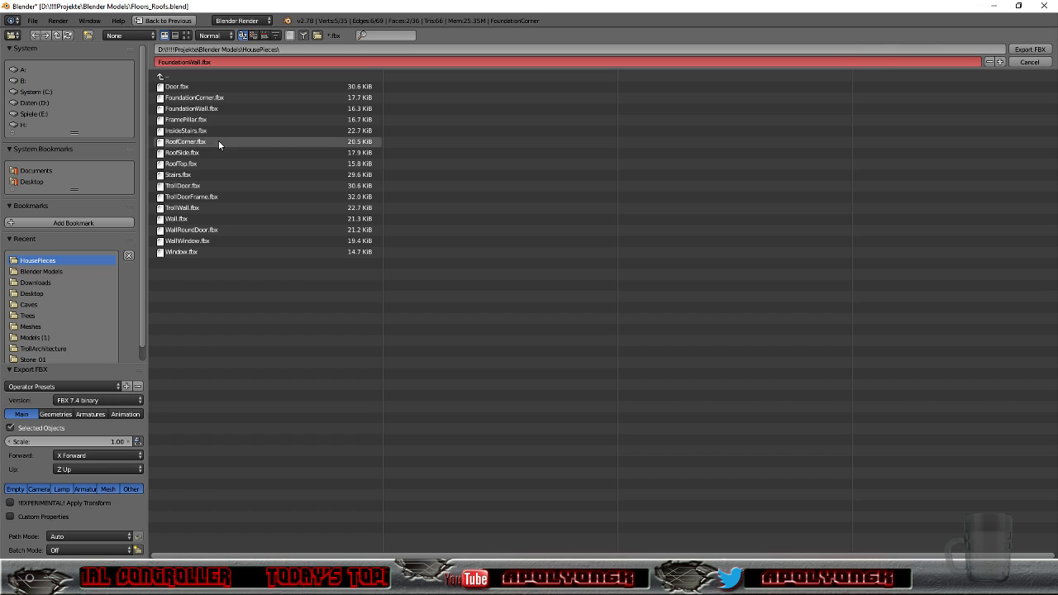
{"action": "left_click", "coordinate": [219, 96]}
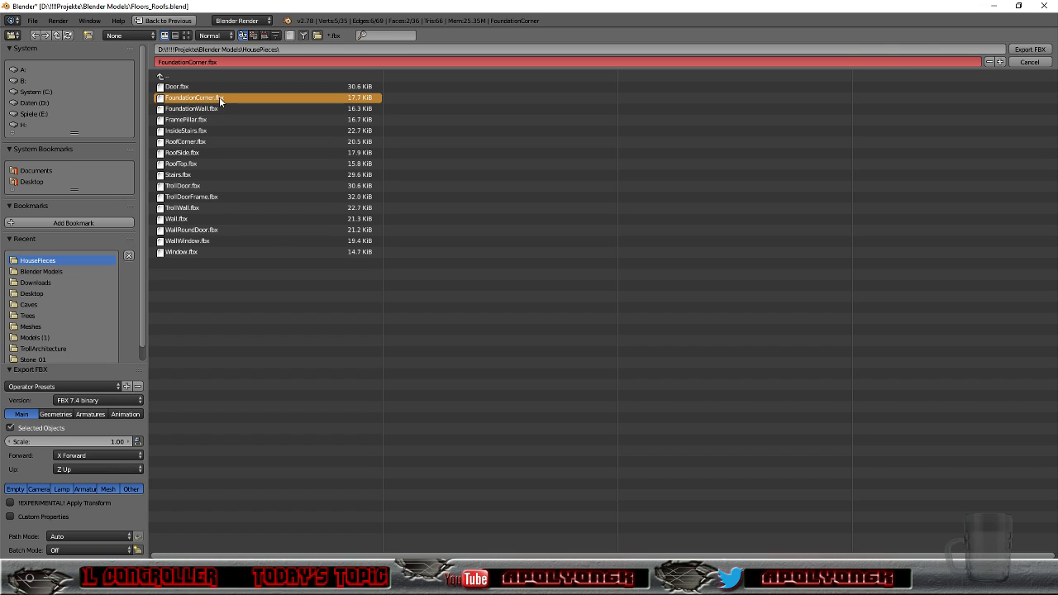
{"action": "left_click", "coordinate": [1029, 50]}
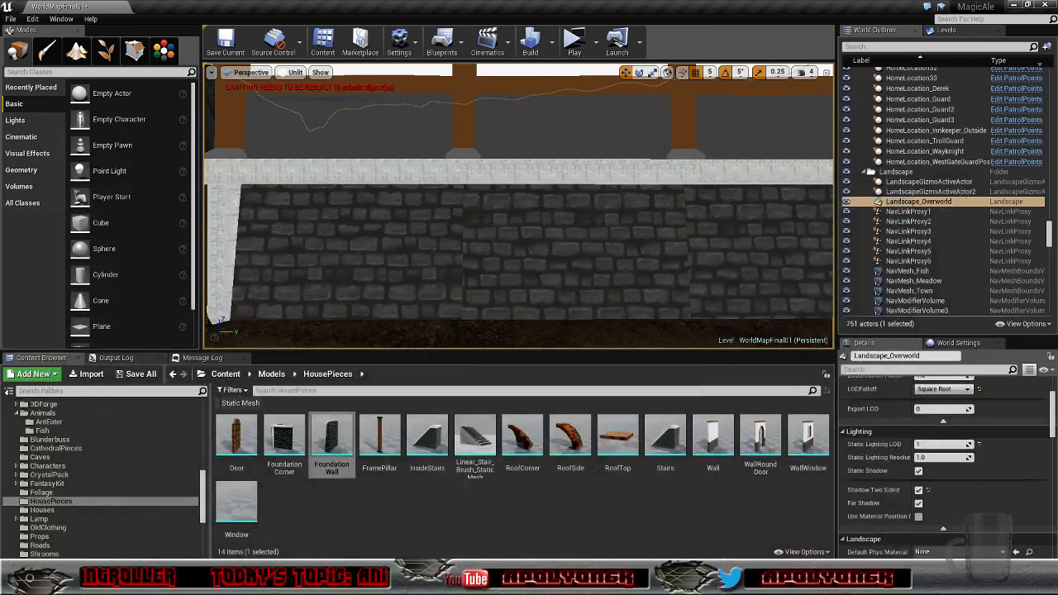
Step: Reimport the FoundationCorner and FoundationWall static meshes from the HousePieces folder in Unreal
{"action": "right_click", "coordinate": [290, 438]}
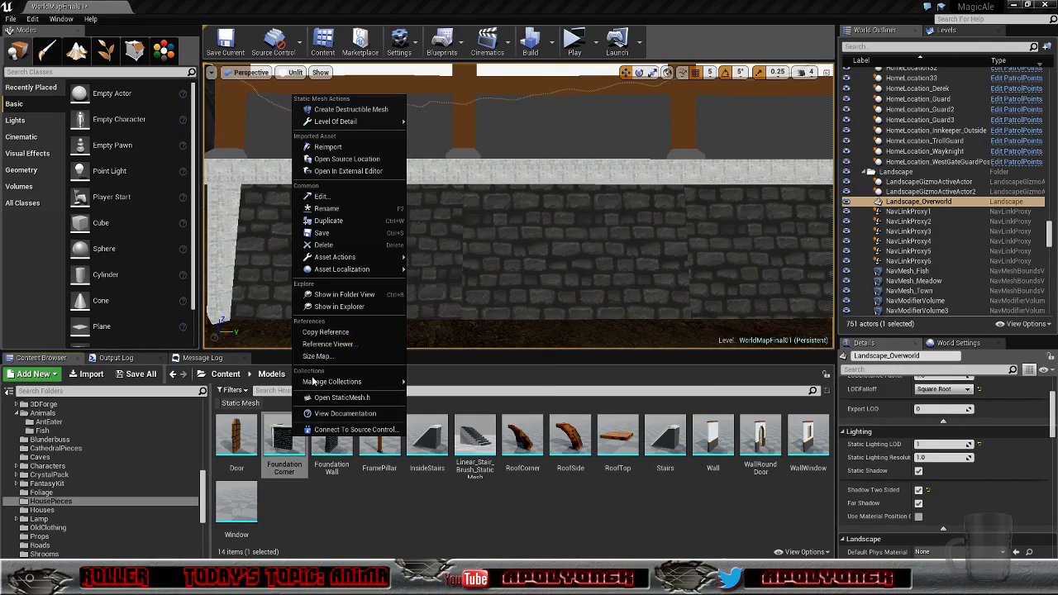
{"action": "left_click", "coordinate": [331, 147]}
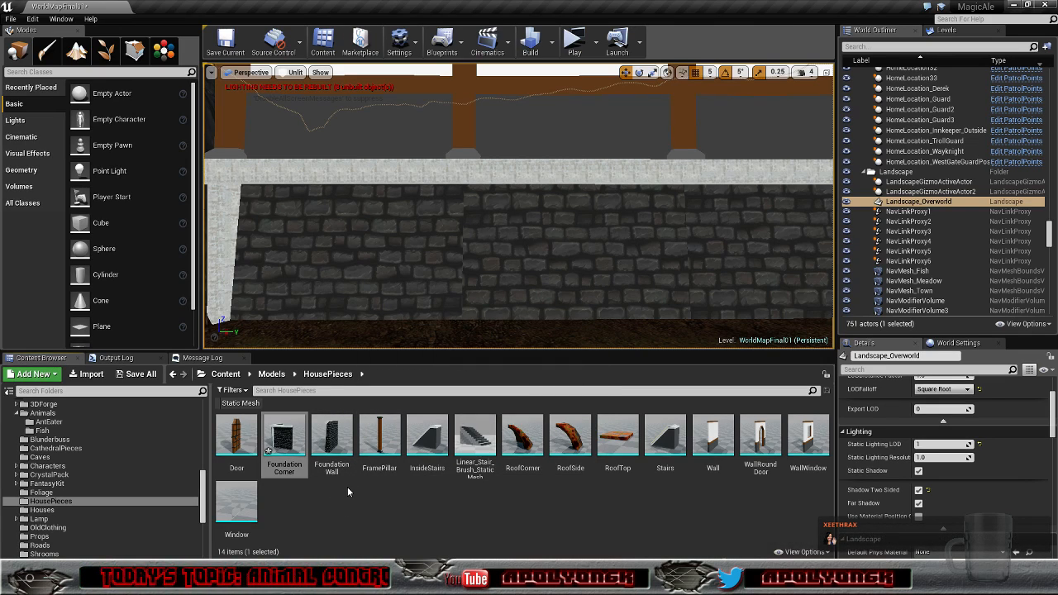
{"action": "right_click", "coordinate": [330, 435]}
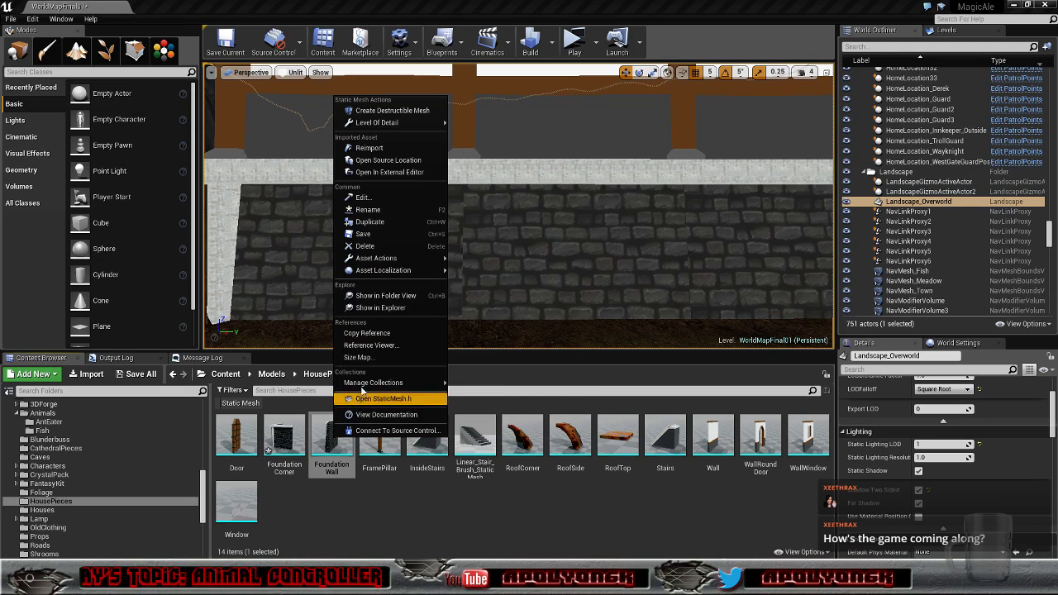
{"action": "left_click", "coordinate": [367, 147]}
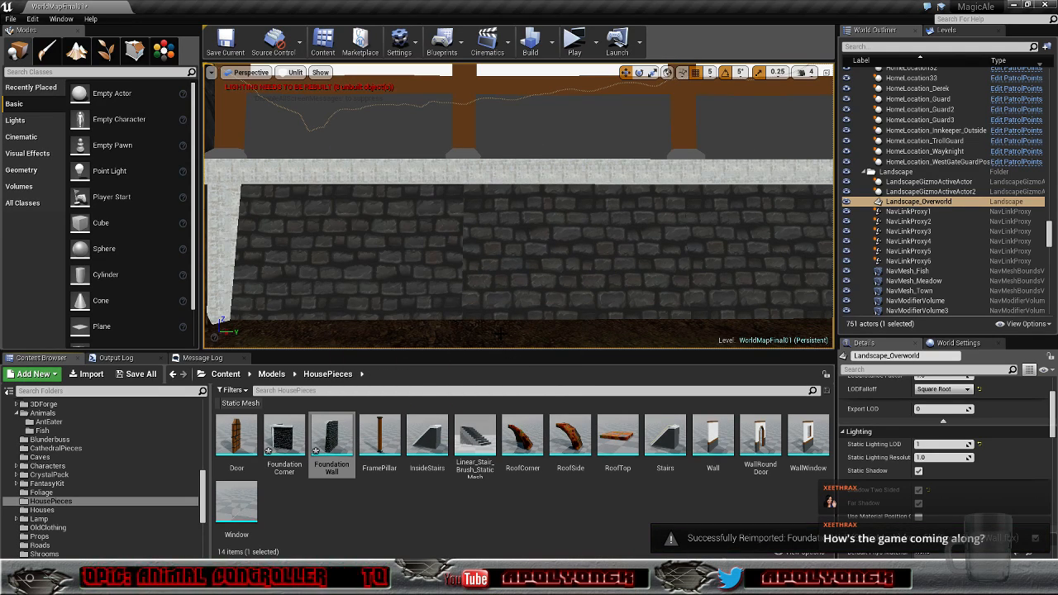
Step: Examine the stone texture across the seams between the foundation corner and wall pieces along the building
{"action": "scroll", "coordinate": [647, 281], "scroll_direction": "down", "scroll_amount": 2}
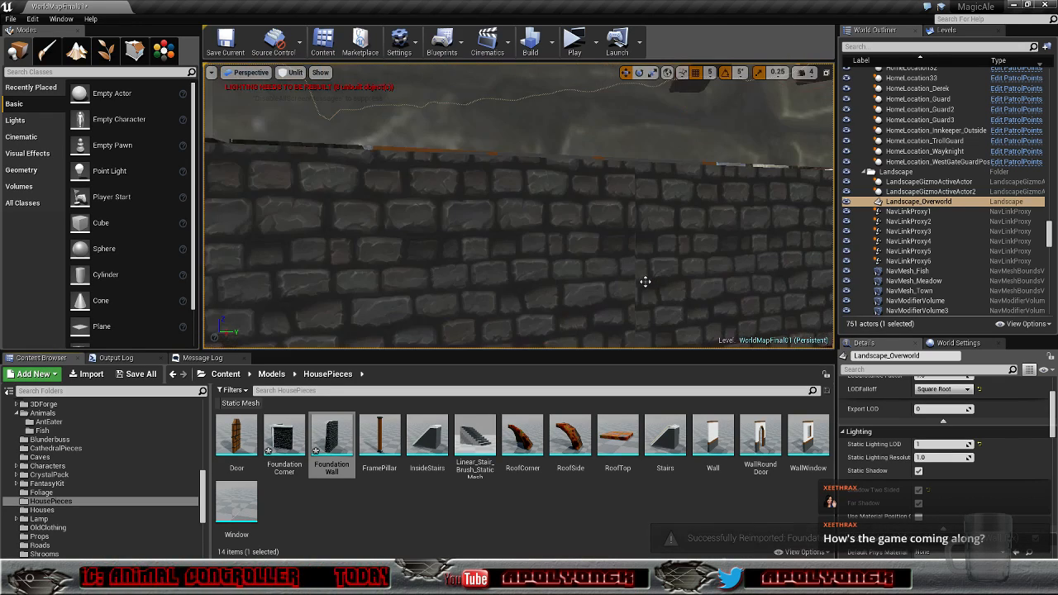
{"action": "scroll", "coordinate": [650, 281], "scroll_direction": "up", "scroll_amount": 2}
{"action": "right_click_drag", "start_coordinate": [671, 301], "coordinate": [689, 289]}
{"action": "key", "text": "a"}
{"action": "key", "text": "d"}
{"action": "key", "text": "s"}
{"action": "key", "text": "w"}
{"action": "key", "text": "a"}
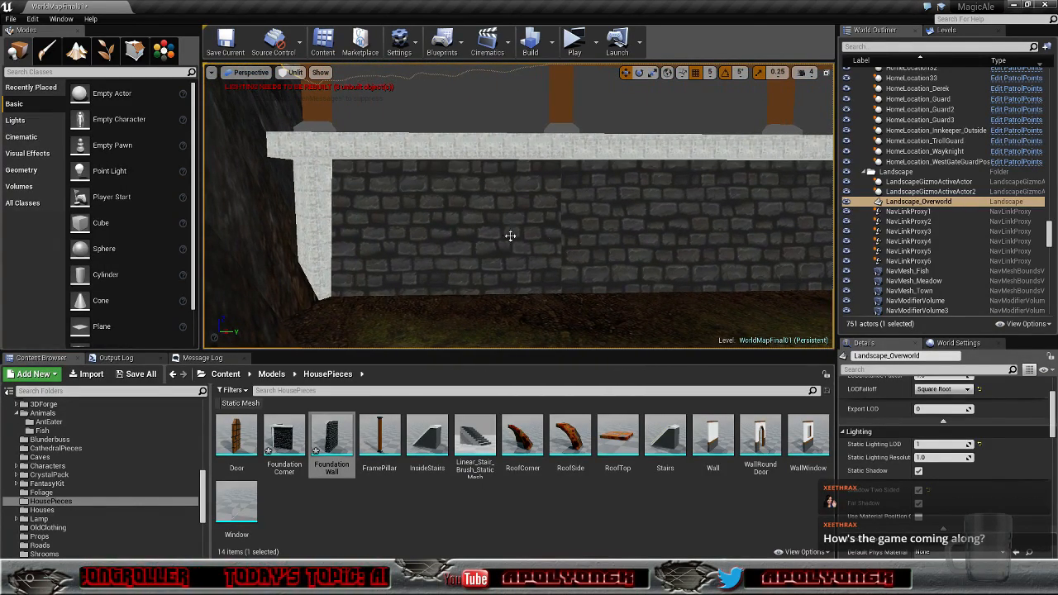
{"action": "right_click_drag", "start_coordinate": [518, 207], "coordinate": [240, 217]}
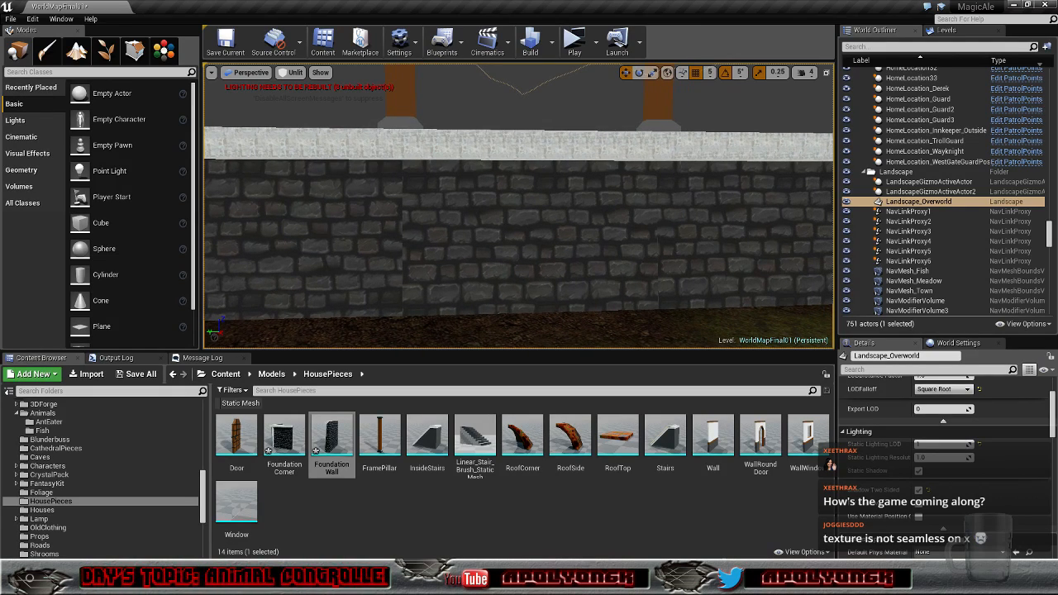
{"action": "mouse_move", "coordinate": [239, 216]}
{"action": "right_mouse_down"}
{"action": "mouse_move", "coordinate": [208, 215]}
{"action": "mouse_move", "coordinate": [231, 213]}
{"action": "right_mouse_up"}
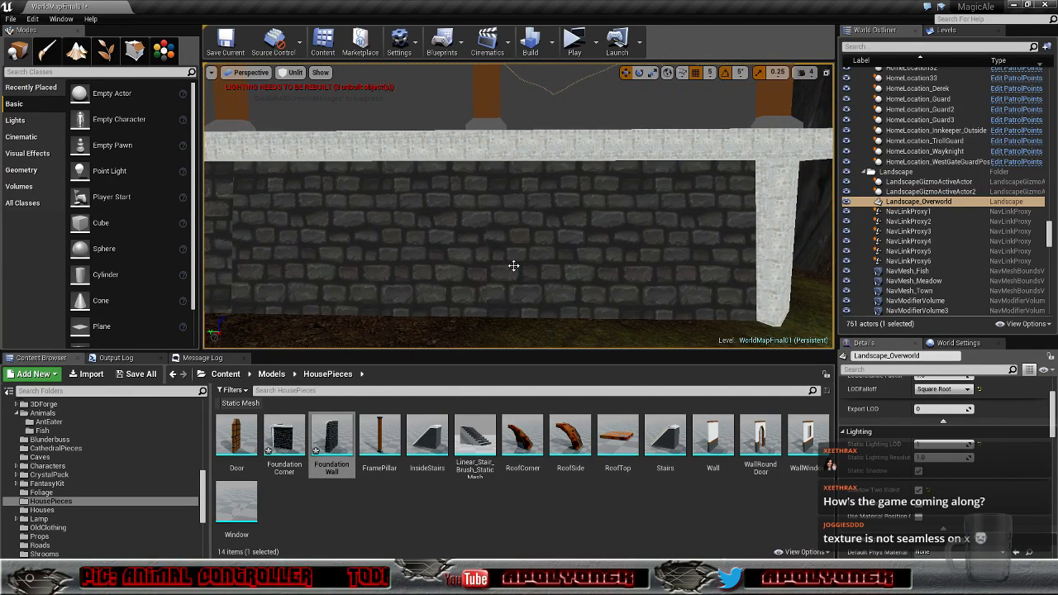
{"action": "scroll", "coordinate": [511, 273], "scroll_direction": "down", "scroll_amount": 3}
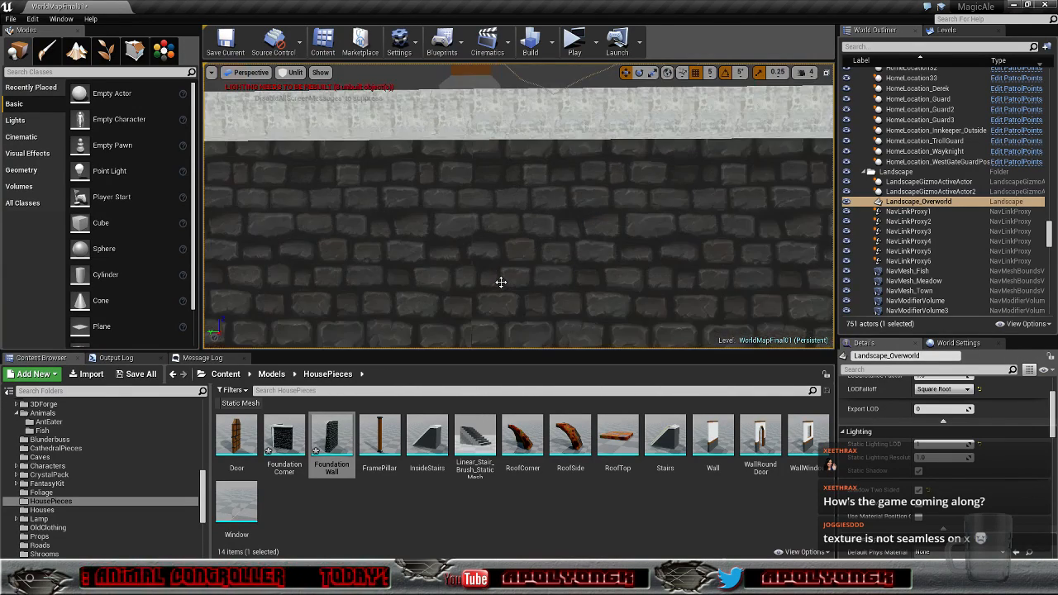
{"action": "right_click_drag", "start_coordinate": [472, 271], "coordinate": [462, 298]}
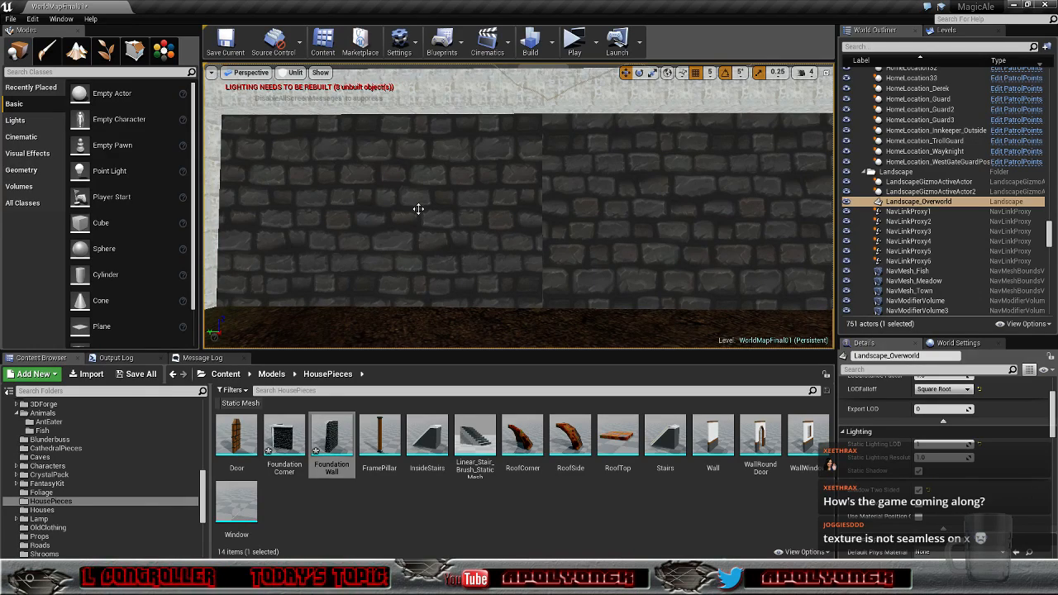
Step: Inspect the foundation's other sides near the stairs, comparing how the stone pattern meets on both faces of the corner pieces
{"action": "right_click_drag", "start_coordinate": [518, 207], "coordinate": [616, 206]}
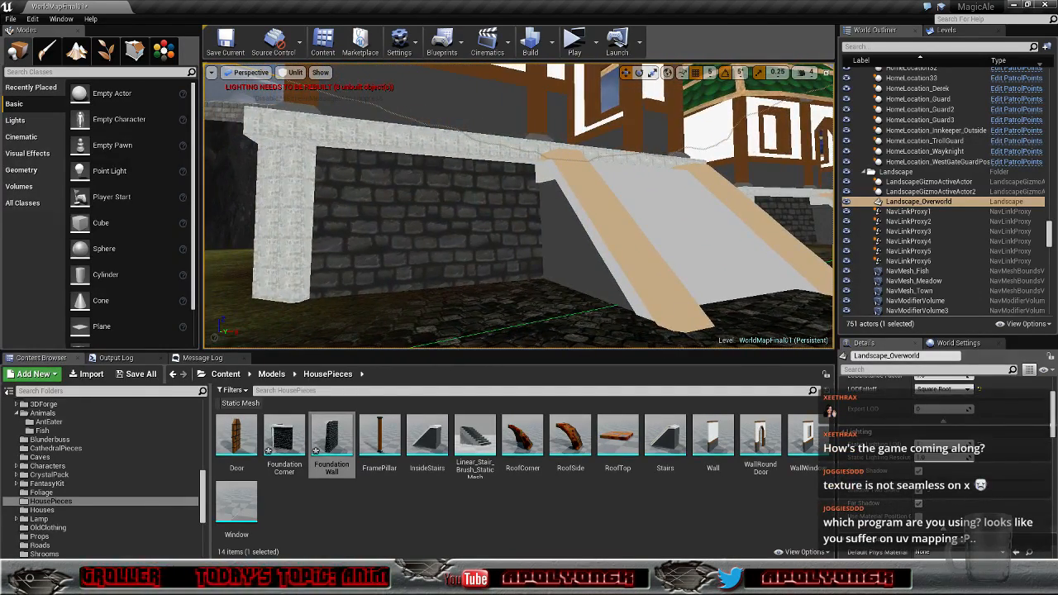
{"action": "mouse_move", "coordinate": [518, 207]}
{"action": "right_mouse_down"}
{"action": "mouse_move", "coordinate": [480, 206]}
{"action": "mouse_move", "coordinate": [571, 203]}
{"action": "mouse_move", "coordinate": [504, 207]}
{"action": "right_mouse_up"}
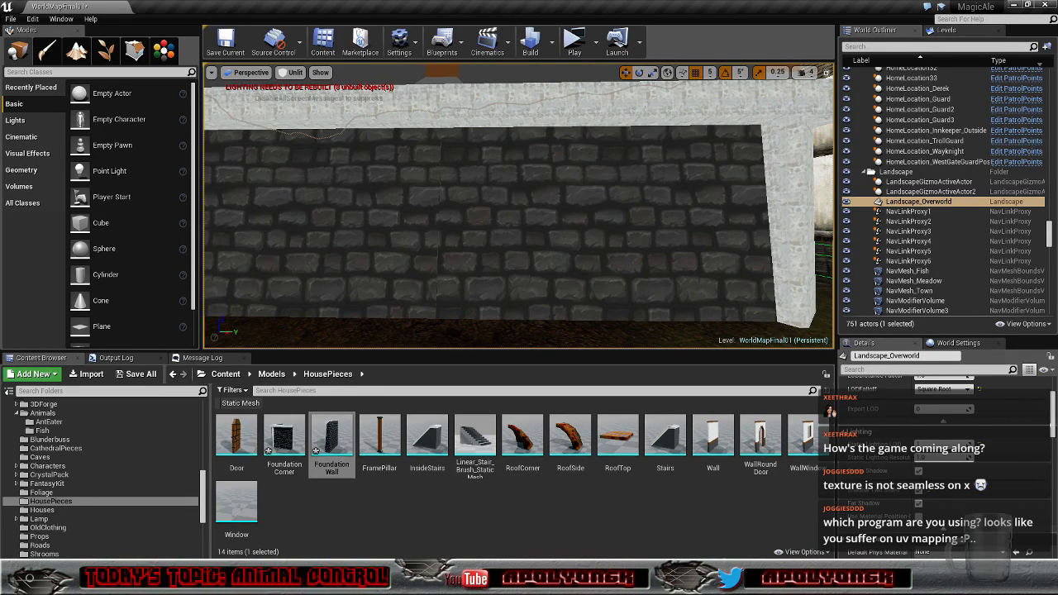
{"action": "right_click_drag", "start_coordinate": [518, 206], "coordinate": [416, 248]}
{"action": "key", "text": "a"}
{"action": "key", "text": "s"}
{"action": "key", "text": "w"}
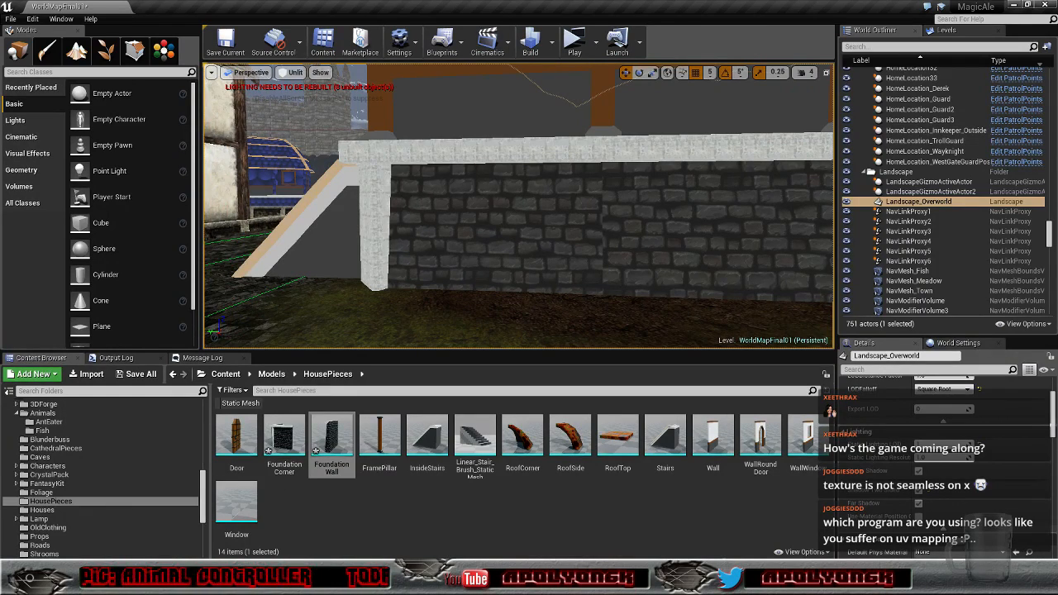
Step: Switch back to Blender and rotate the large stone island beside the UV grid by 180°
{"action": "key", "text": "alt+Tab"}
{"action": "scroll", "coordinate": [314, 359], "scroll_direction": "up", "scroll_amount": 2}
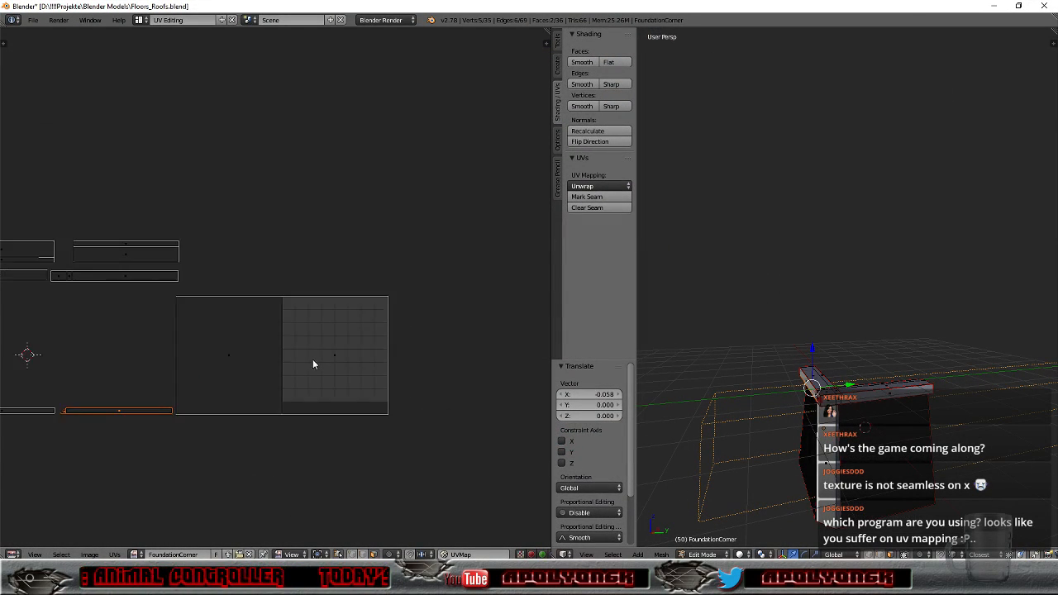
{"action": "right_click", "coordinate": [238, 372]}
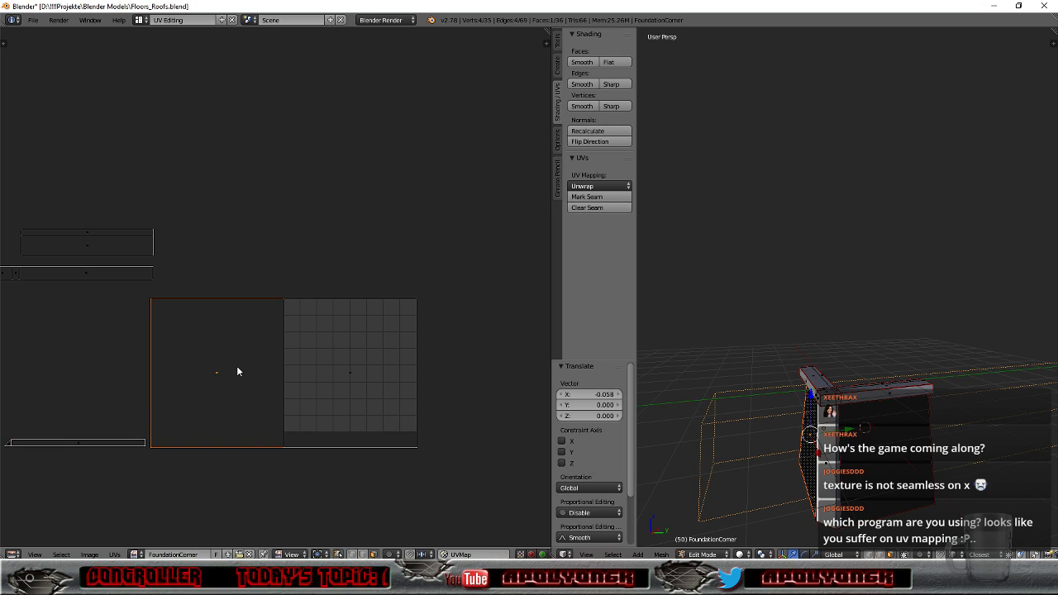
{"action": "key", "text": "r"}
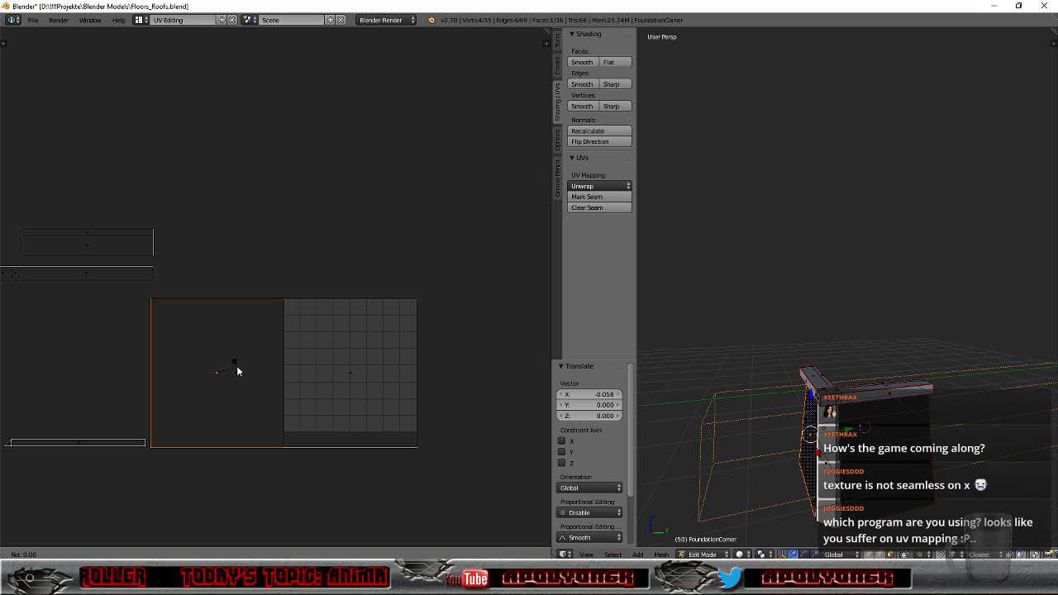
{"action": "type", "text": "180"}
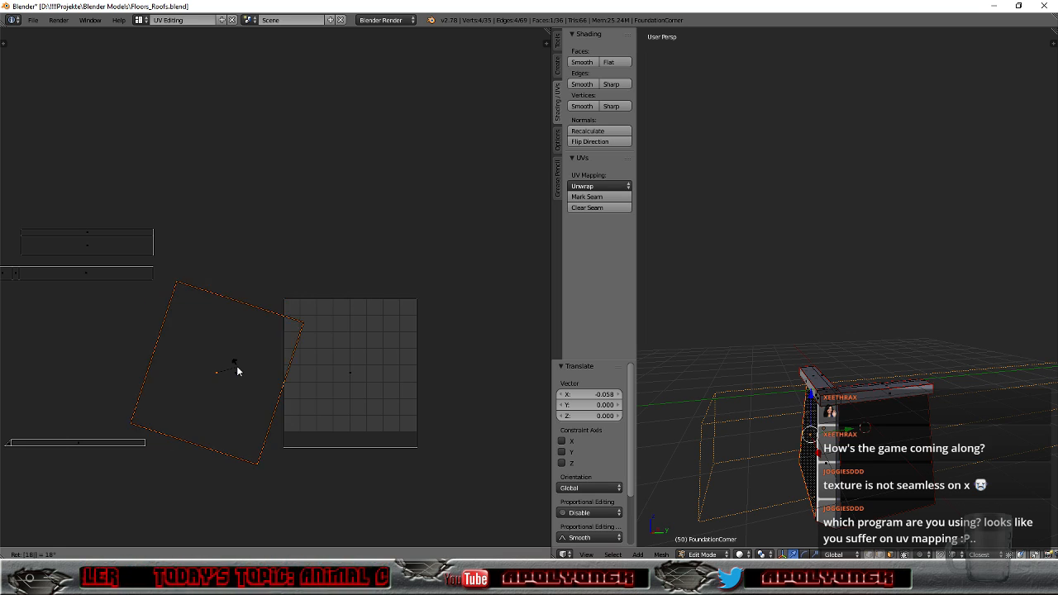
{"action": "key", "text": "Return"}
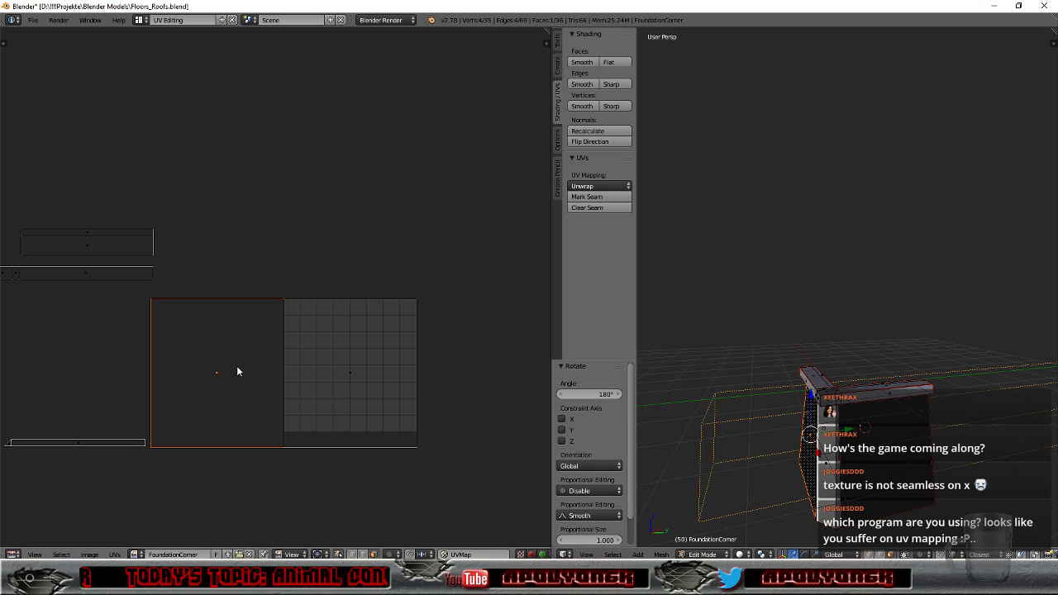
Step: Try the WallWindow image as the reference grid behind the FoundationCorner UVs
{"action": "left_click", "coordinate": [33, 20]}
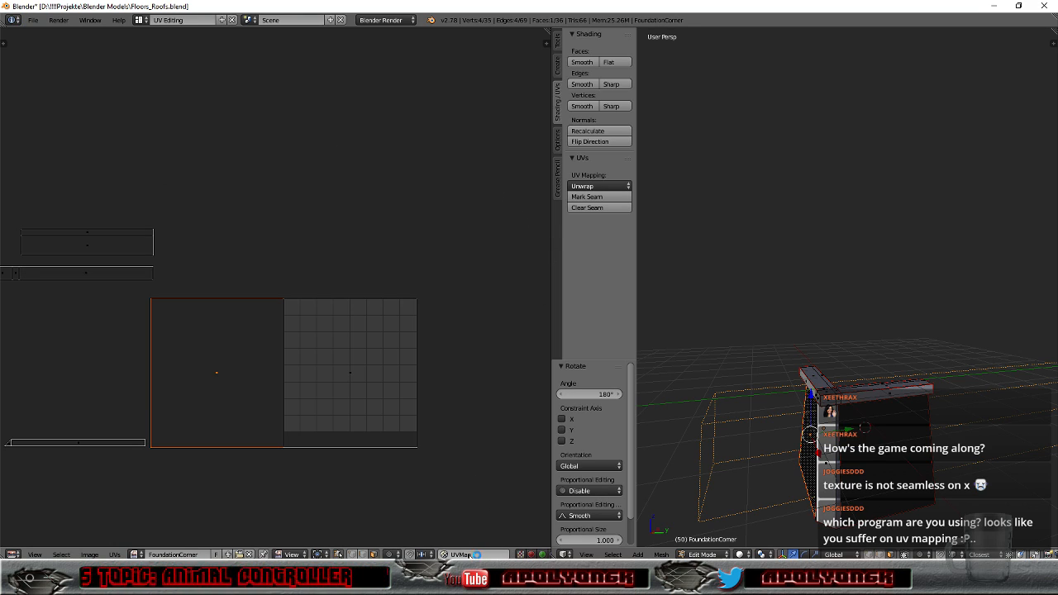
{"action": "left_click", "coordinate": [444, 554]}
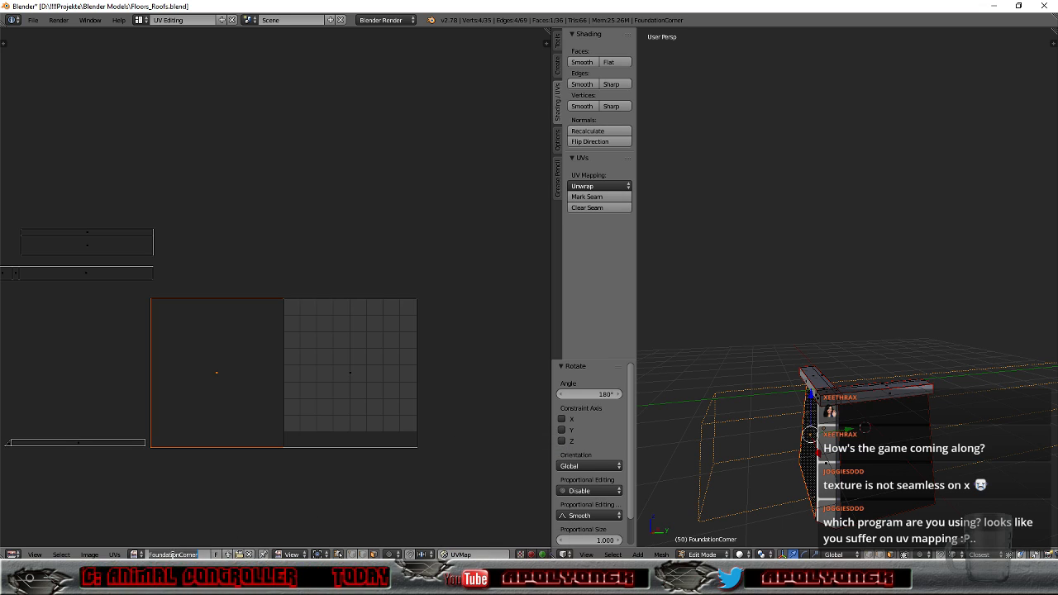
{"action": "left_click", "coordinate": [138, 554]}
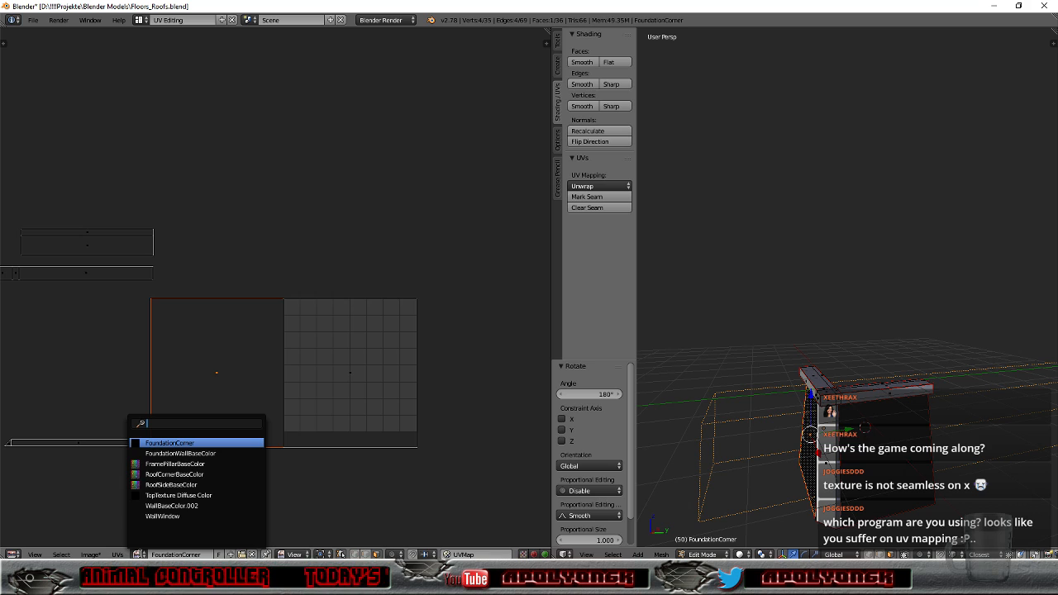
{"action": "left_click", "coordinate": [162, 516]}
{"action": "scroll", "coordinate": [248, 430], "scroll_direction": "down", "scroll_amount": 4}
{"action": "scroll", "coordinate": [264, 409], "scroll_direction": "down", "scroll_amount": 2}
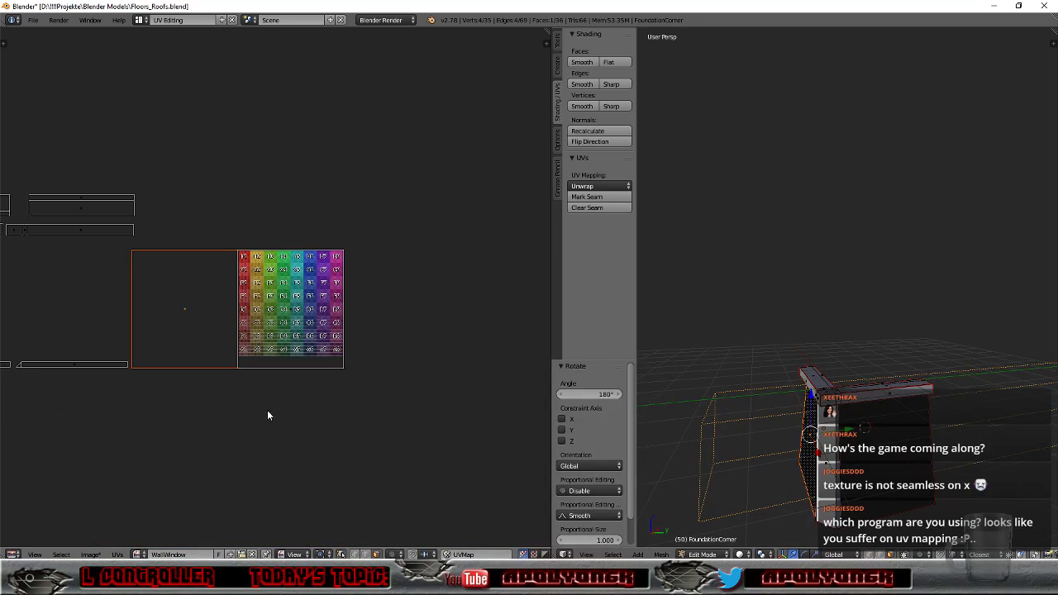
{"action": "scroll", "coordinate": [281, 421], "scroll_direction": "up", "scroll_amount": 3}
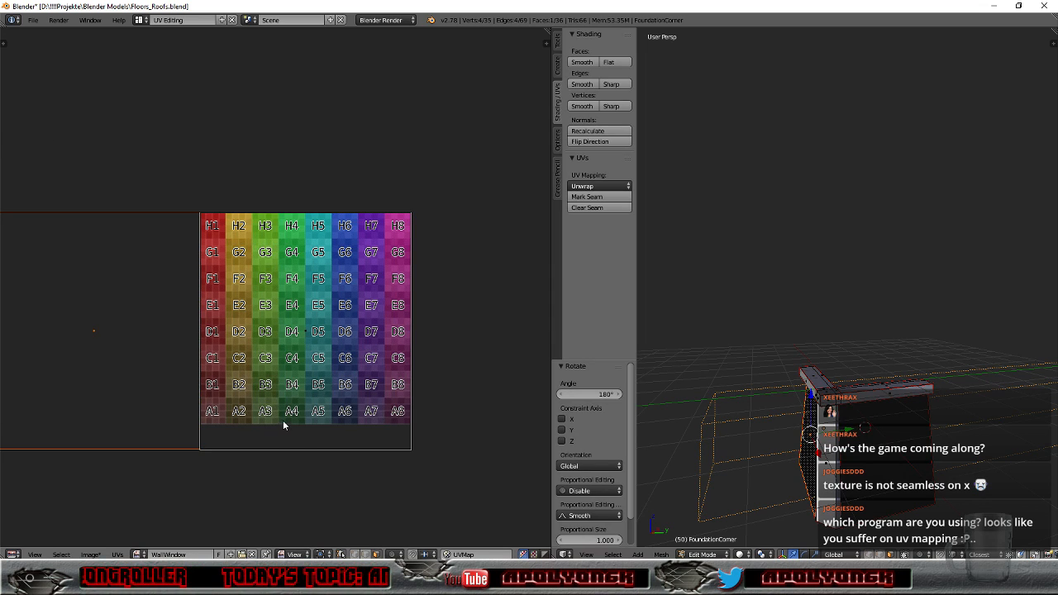
{"action": "scroll", "coordinate": [306, 443], "scroll_direction": "down", "scroll_amount": 1}
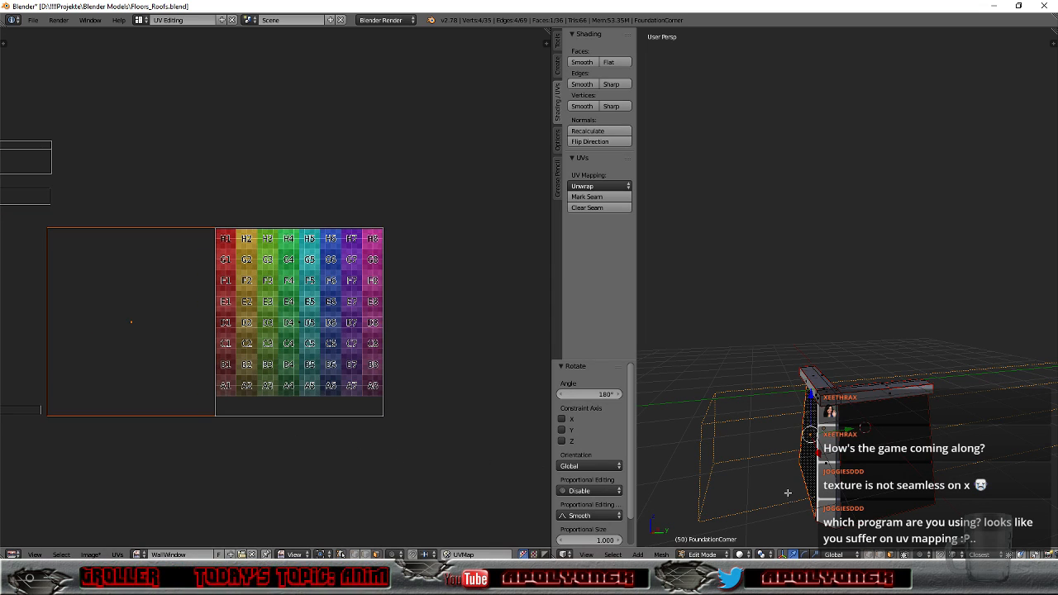
{"action": "middle_click_drag", "start_coordinate": [788, 498], "coordinate": [889, 480]}
{"action": "scroll", "coordinate": [344, 403], "scroll_direction": "up", "scroll_amount": 1}
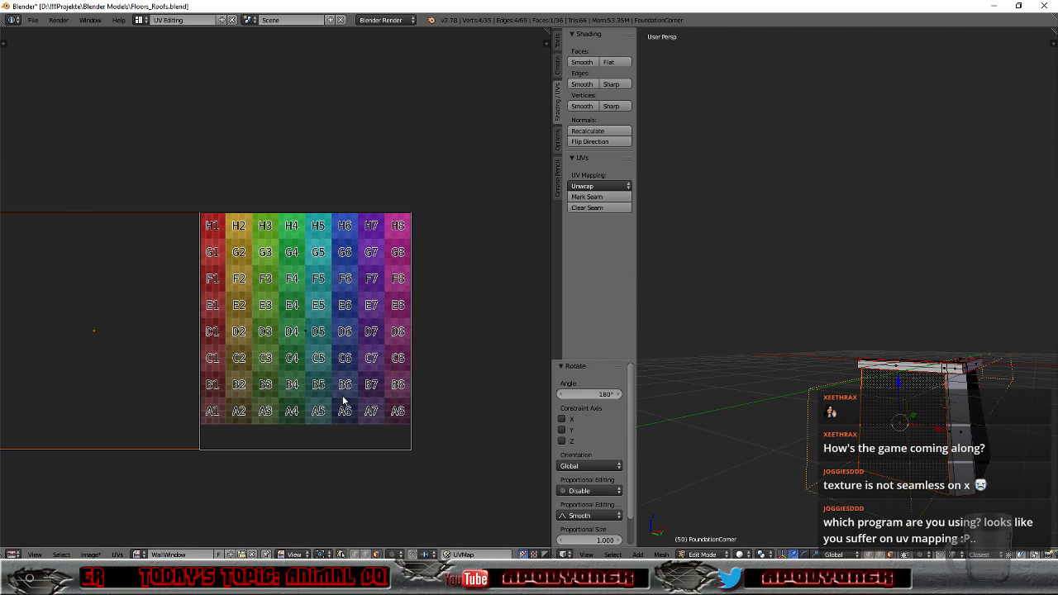
{"action": "scroll", "coordinate": [434, 377], "scroll_direction": "up", "scroll_amount": 1}
{"action": "scroll", "coordinate": [453, 376], "scroll_direction": "down", "scroll_amount": 2}
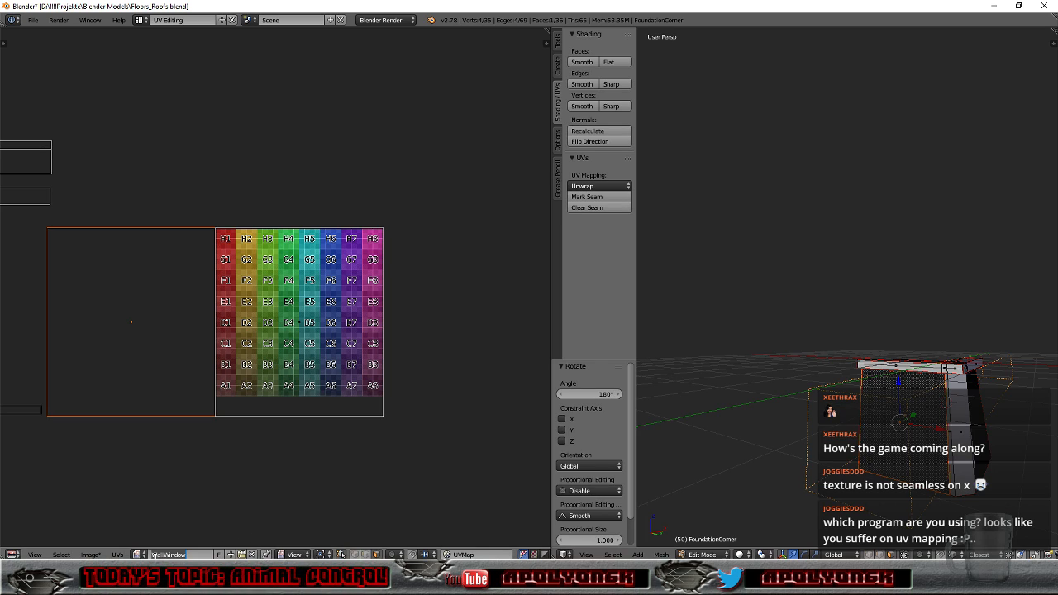
Step: Display the FoundationCorner image behind the UVs and set its generated pattern to Color Grid
{"action": "left_click", "coordinate": [140, 555]}
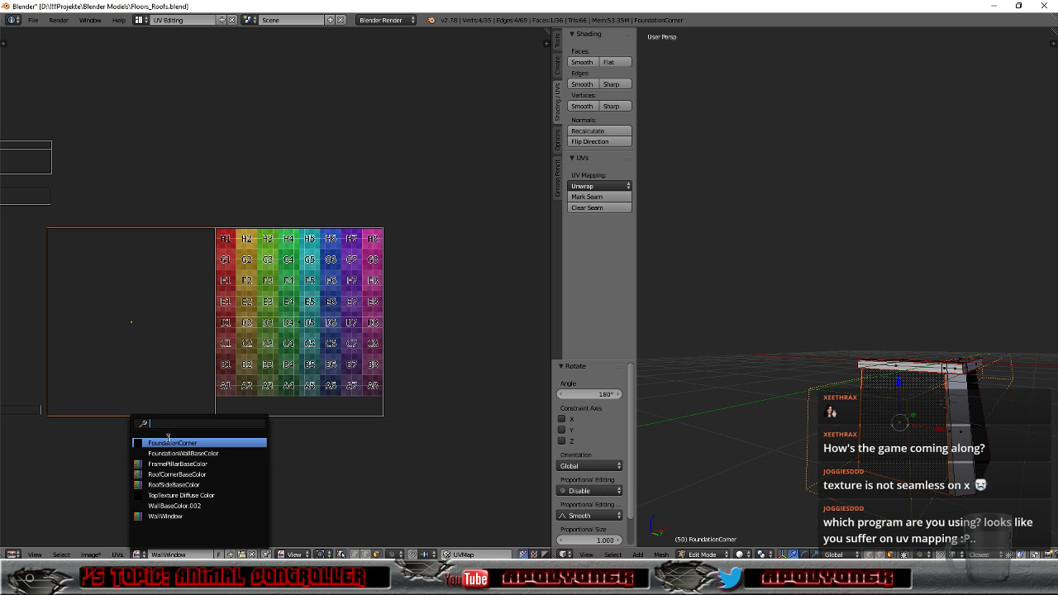
{"action": "left_click", "coordinate": [169, 444]}
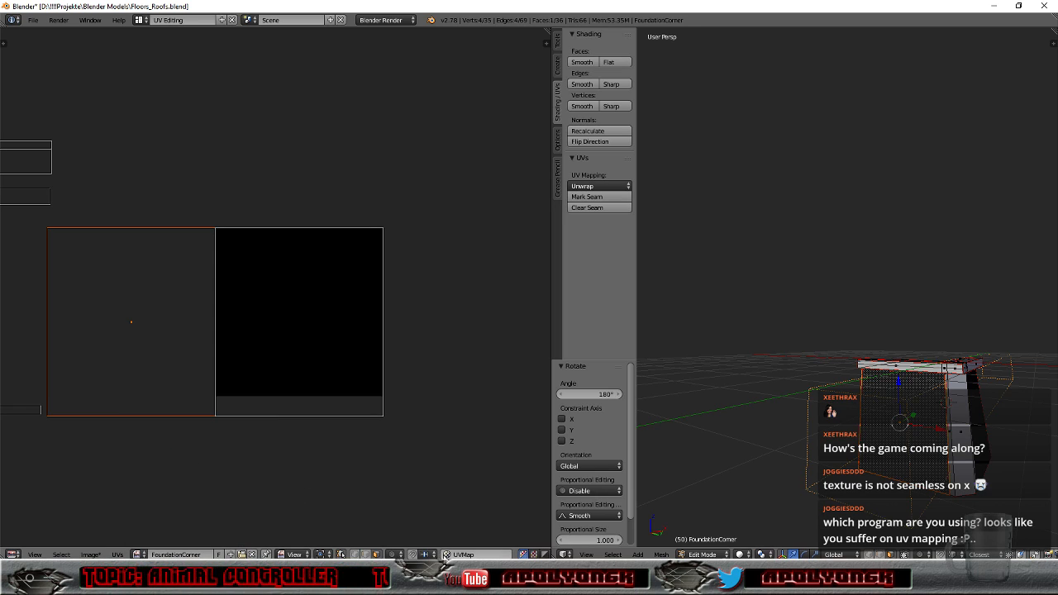
{"action": "left_click", "coordinate": [446, 554]}
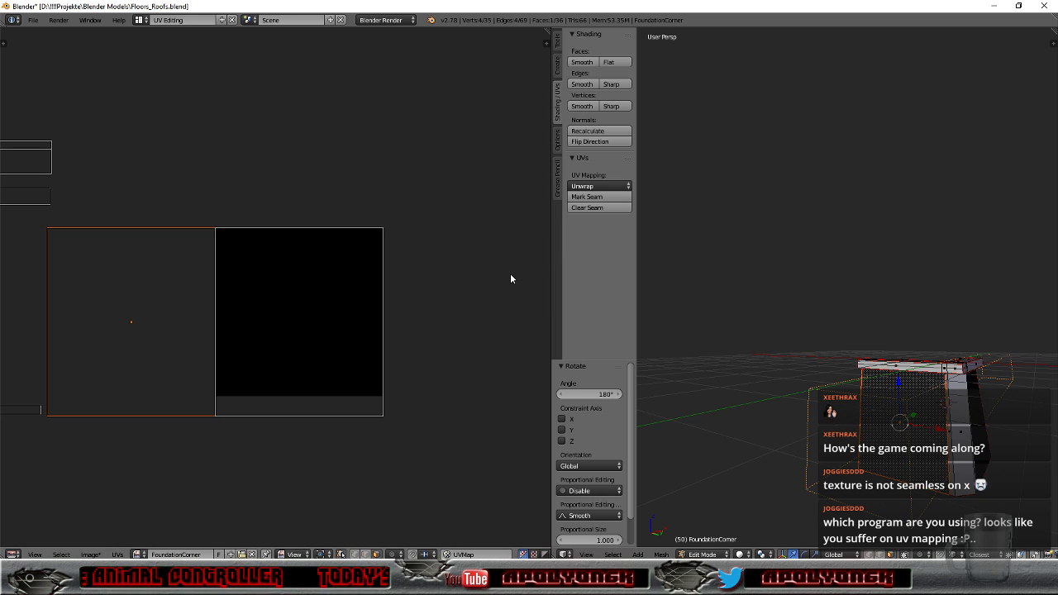
{"action": "key", "text": "n"}
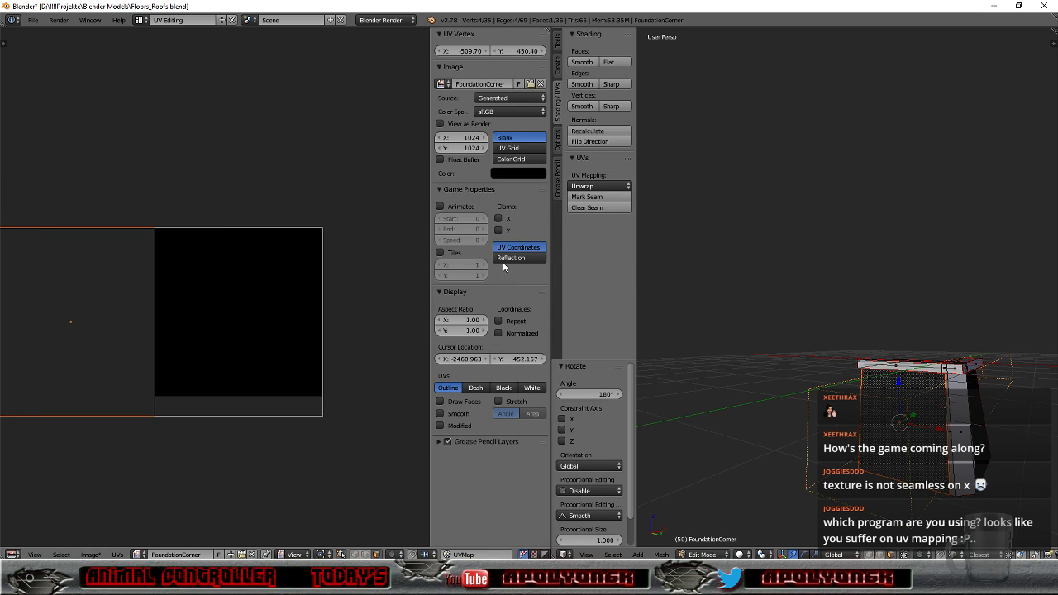
{"action": "left_click", "coordinate": [512, 159]}
{"action": "scroll", "coordinate": [377, 288], "scroll_direction": "down", "scroll_amount": 4}
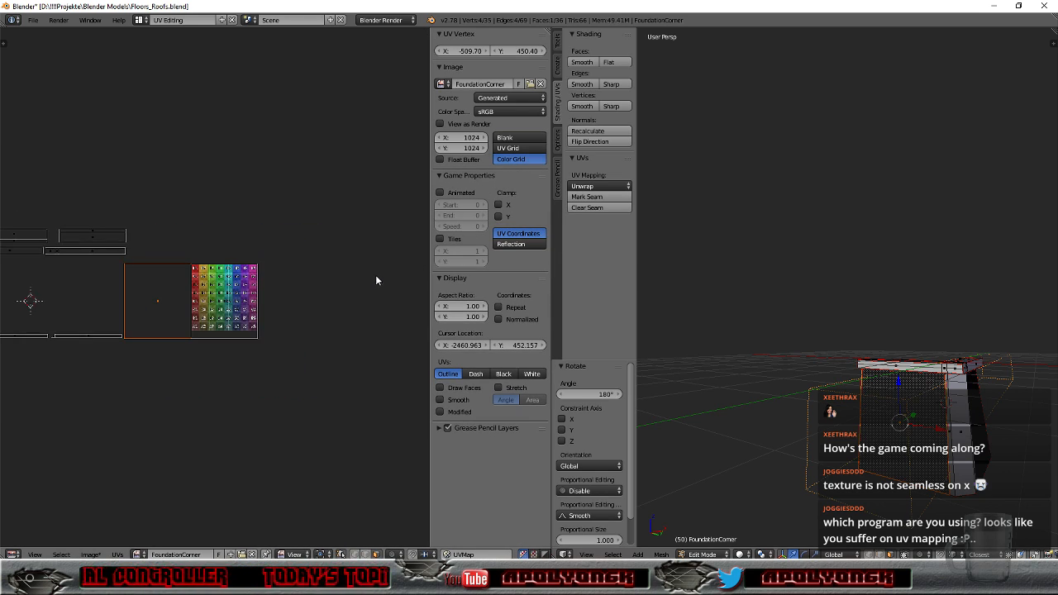
{"action": "scroll", "coordinate": [377, 280], "scroll_direction": "up", "scroll_amount": 3}
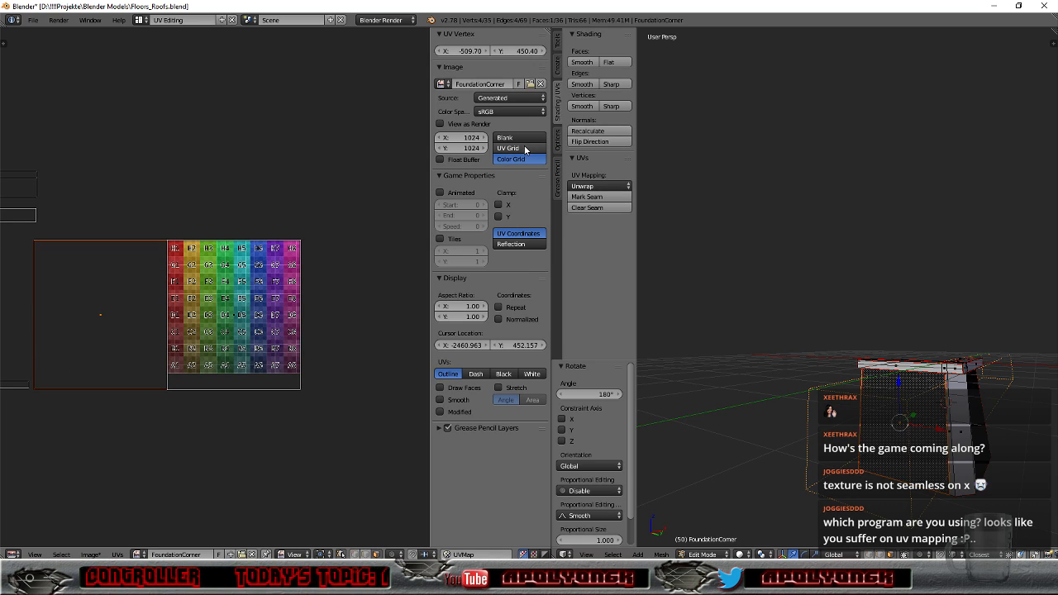
{"action": "left_click", "coordinate": [525, 149]}
{"action": "left_click", "coordinate": [522, 161]}
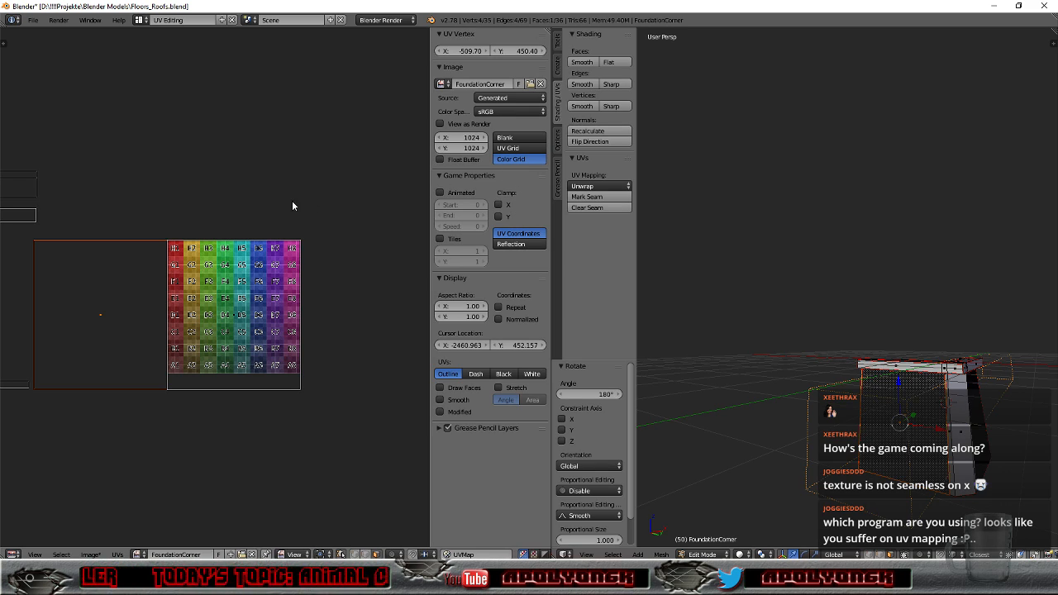
{"action": "scroll", "coordinate": [295, 190], "scroll_direction": "down", "scroll_amount": 1}
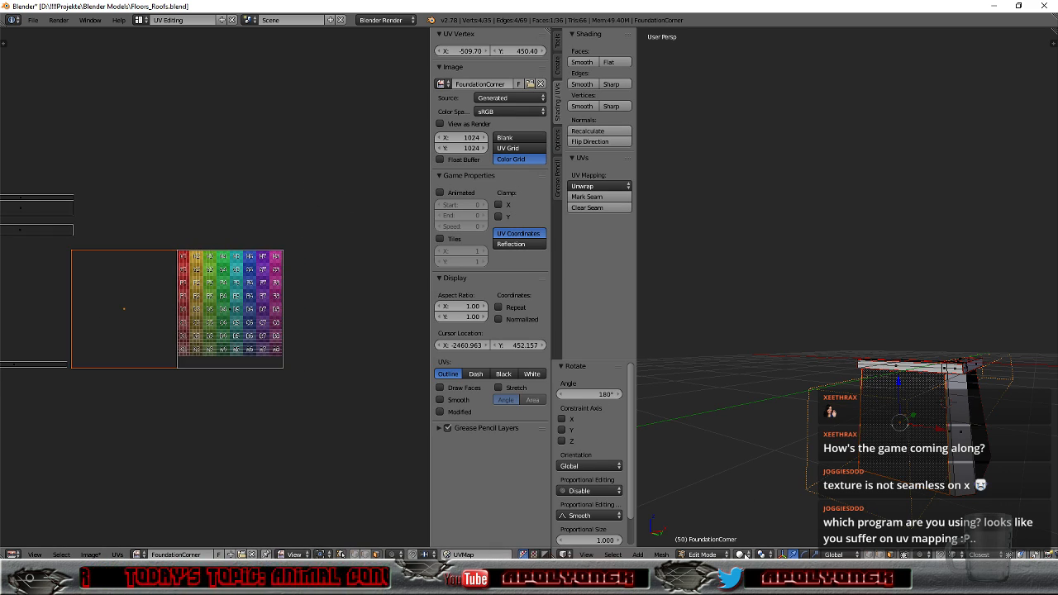
Step: Set the 3D viewport shading to Texture and inspect how the color grid is oriented on both faces of the corner piece
{"action": "left_click", "coordinate": [743, 554]}
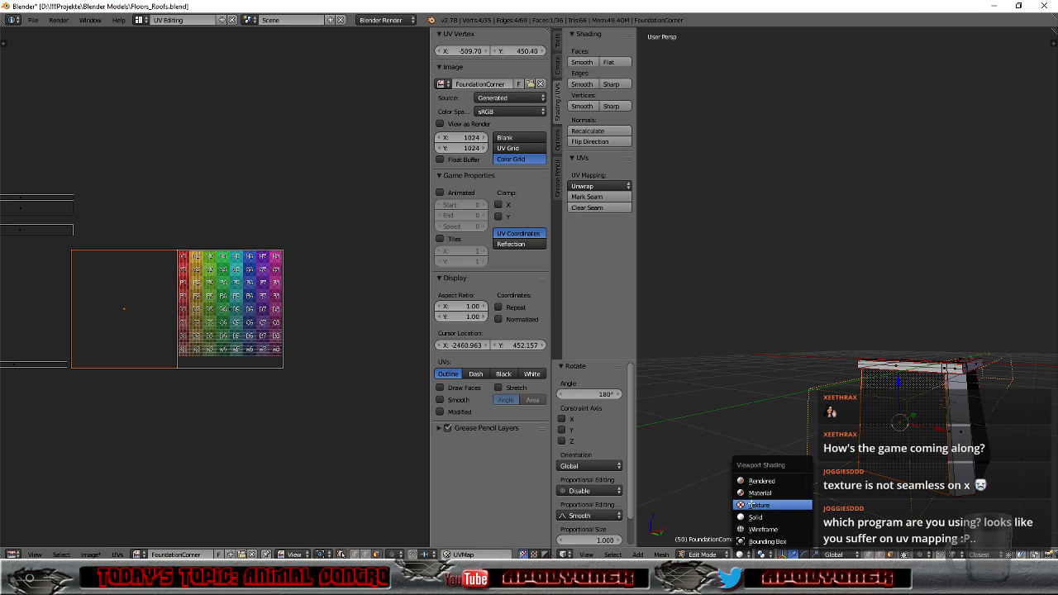
{"action": "left_click", "coordinate": [752, 506]}
{"action": "scroll", "coordinate": [863, 455], "scroll_direction": "down", "scroll_amount": 3}
{"action": "middle_click_drag", "start_coordinate": [880, 431], "coordinate": [854, 413]}
{"action": "scroll", "coordinate": [854, 414], "scroll_direction": "up", "scroll_amount": 4}
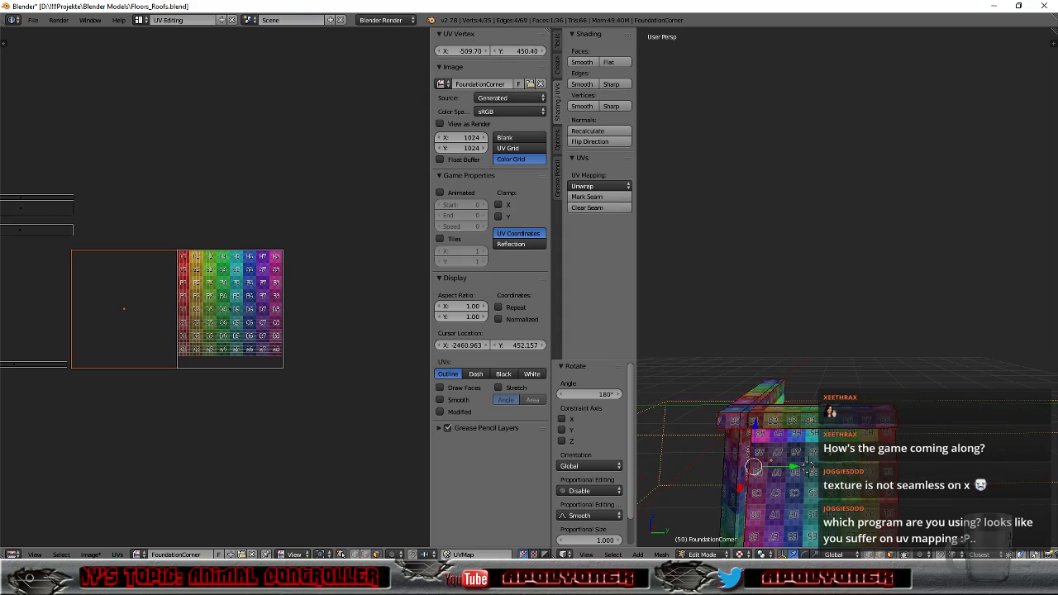
{"action": "scroll", "coordinate": [808, 467], "scroll_direction": "up", "scroll_amount": 3}
{"action": "middle_click_drag", "start_coordinate": [808, 467], "coordinate": [793, 395]}
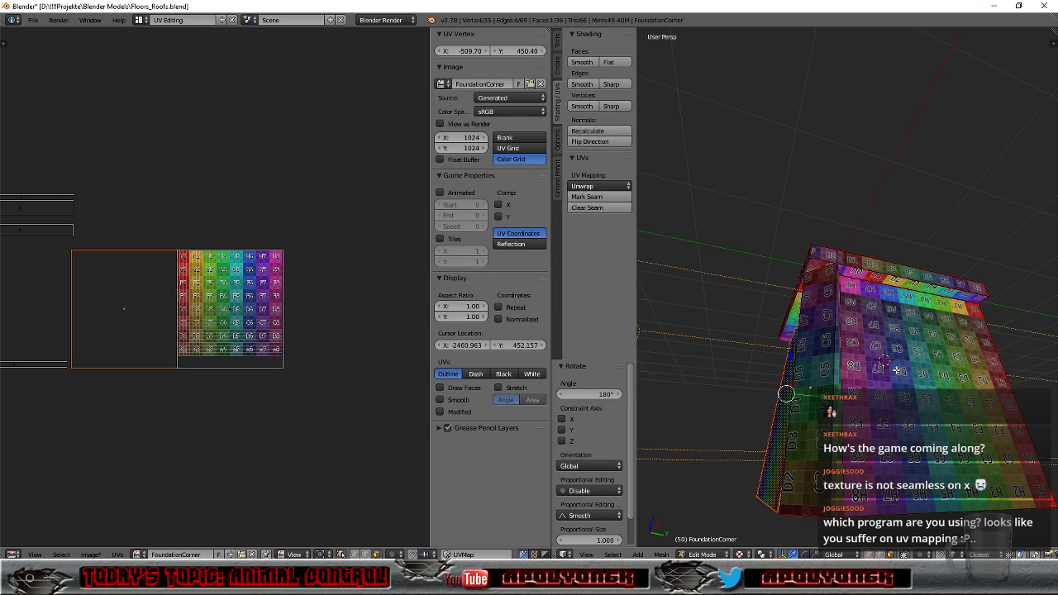
{"action": "middle_click_drag", "start_coordinate": [883, 362], "coordinate": [862, 391]}
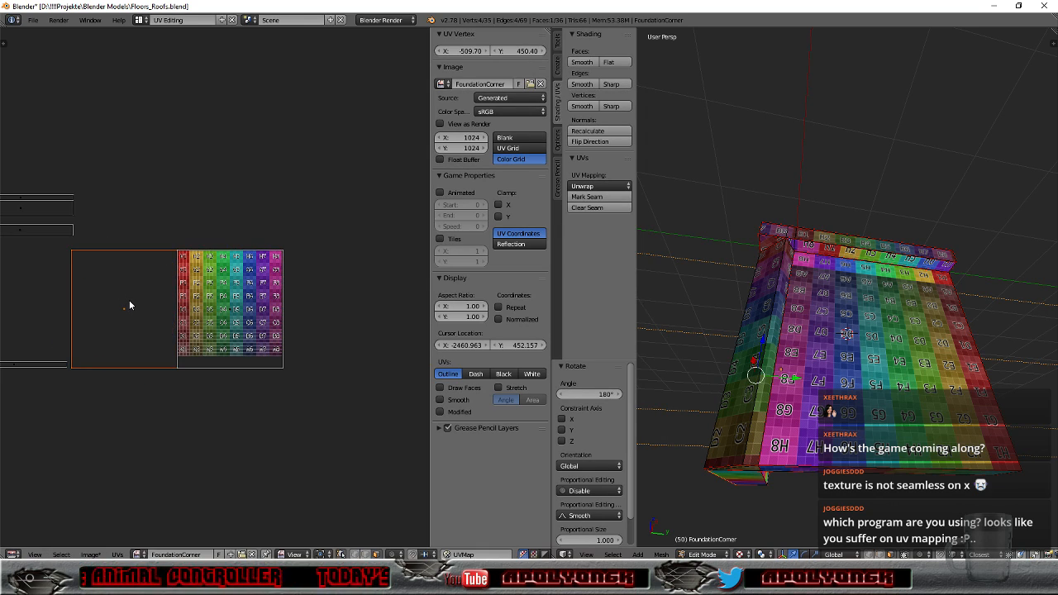
Step: Rotate the UV island lying over the color grid by 180° and check the grid's orientation on the model
{"action": "right_click", "coordinate": [238, 300]}
{"action": "type", "text": "r"}
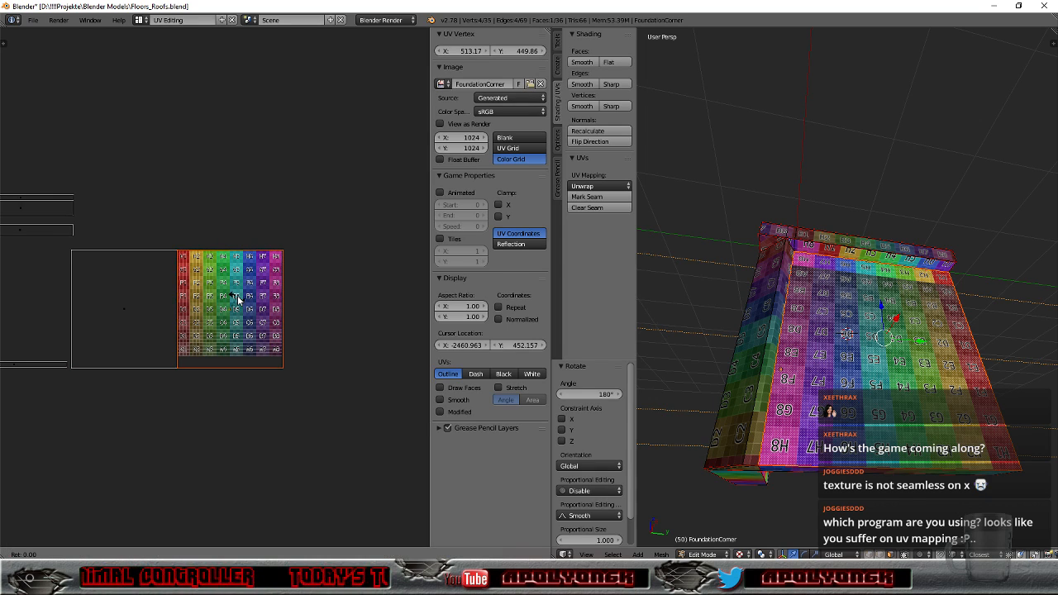
{"action": "type", "text": "180"}
{"action": "key", "text": "Return"}
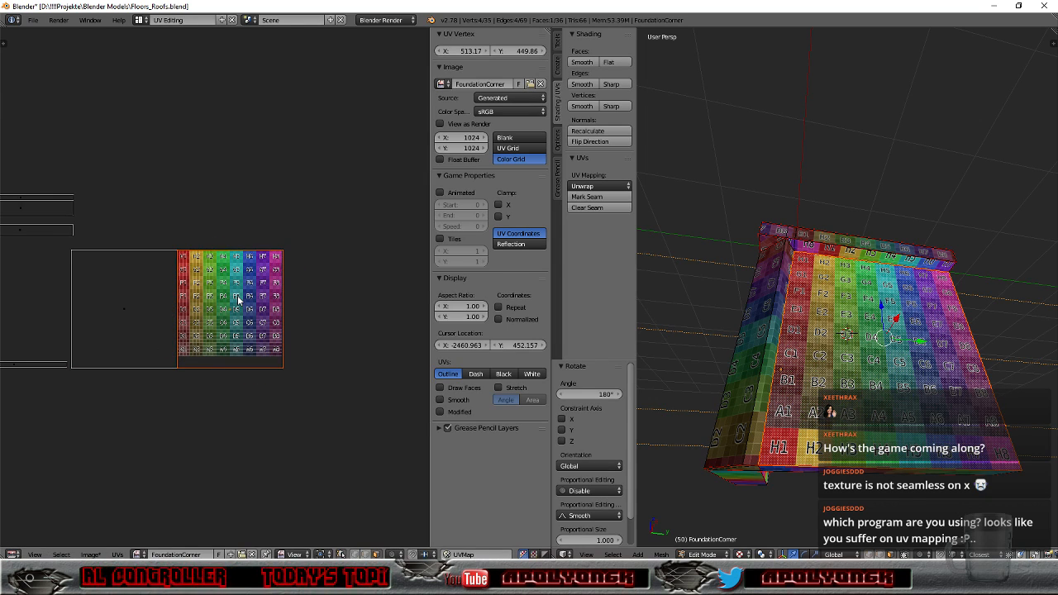
{"action": "middle_click_drag", "start_coordinate": [666, 306], "coordinate": [852, 427]}
{"action": "middle_click_drag", "start_coordinate": [862, 438], "coordinate": [851, 437]}
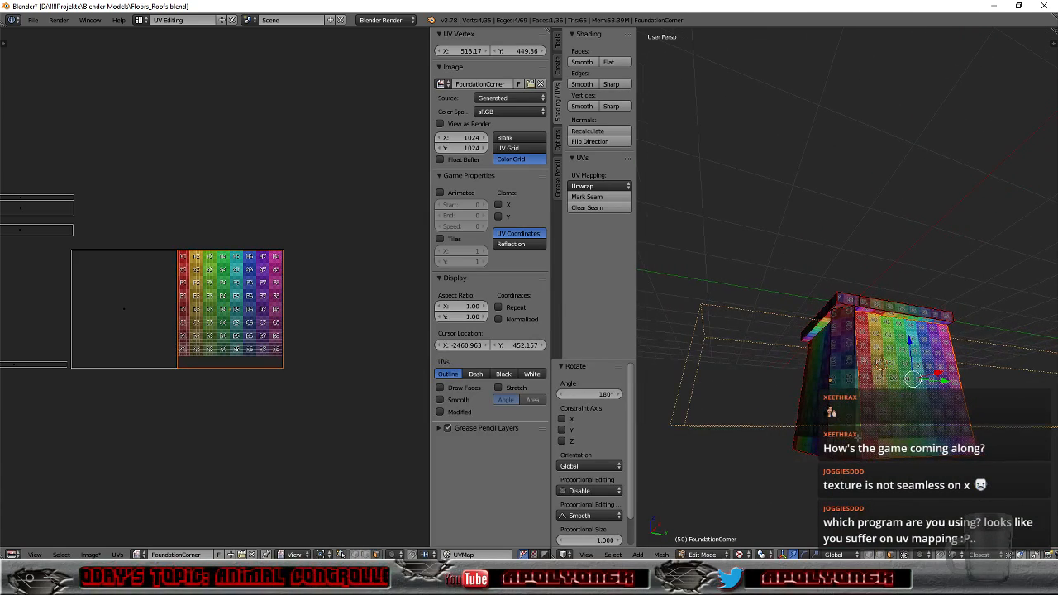
Step: Export the corner piece as FBX, overwriting FoundationCorner.fbx in the HousePieces folder
{"action": "left_click", "coordinate": [34, 20]}
{"action": "mouse_move", "coordinate": [48, 232]}
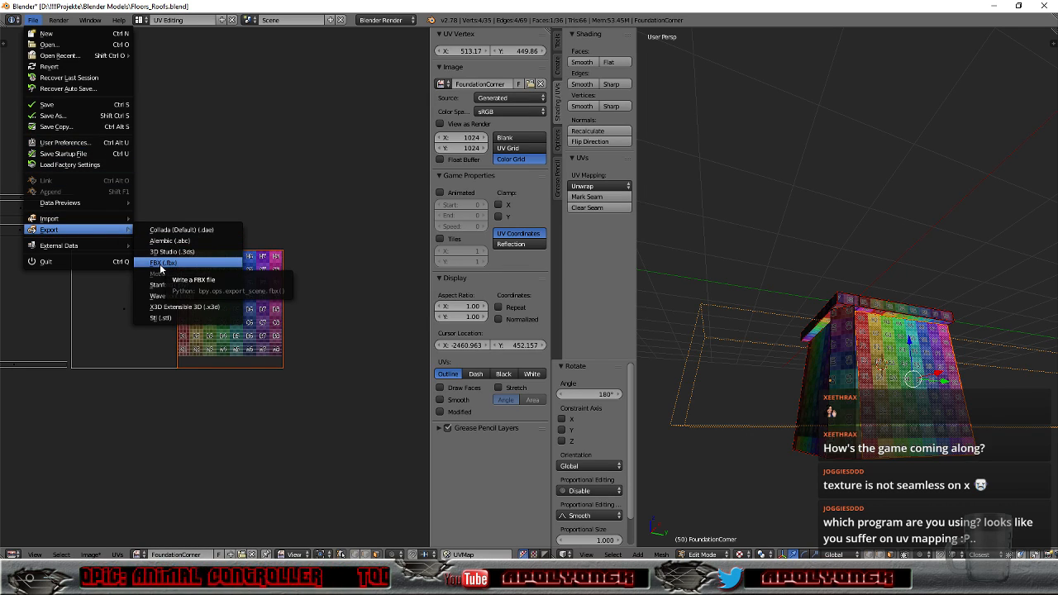
{"action": "left_click", "coordinate": [162, 264]}
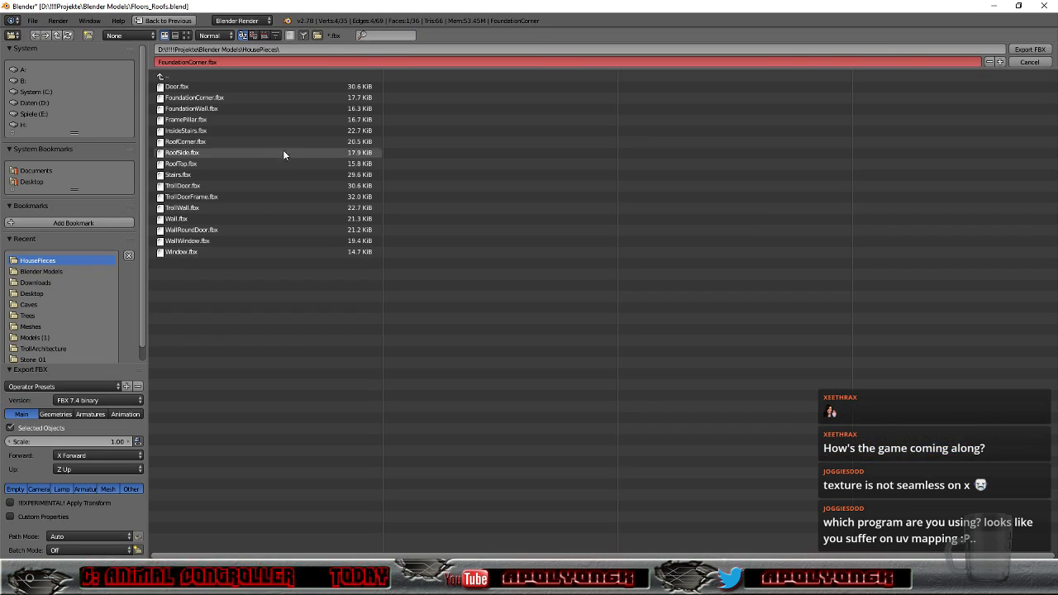
{"action": "left_click", "coordinate": [1030, 48]}
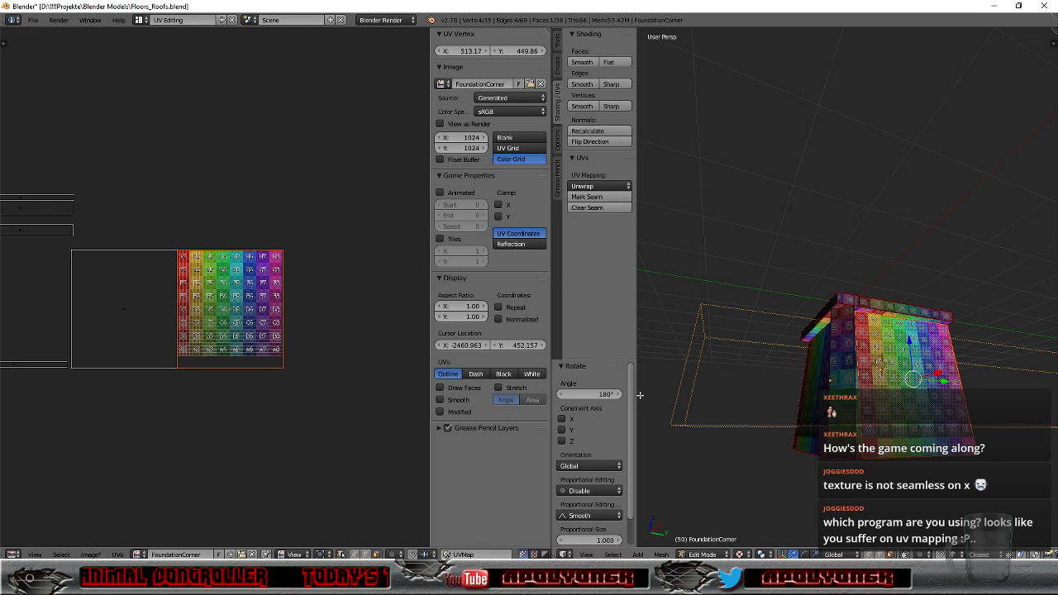
Step: Switch to Unreal and reimport the FoundationCorner static mesh
{"action": "left_click", "coordinate": [995, 6]}
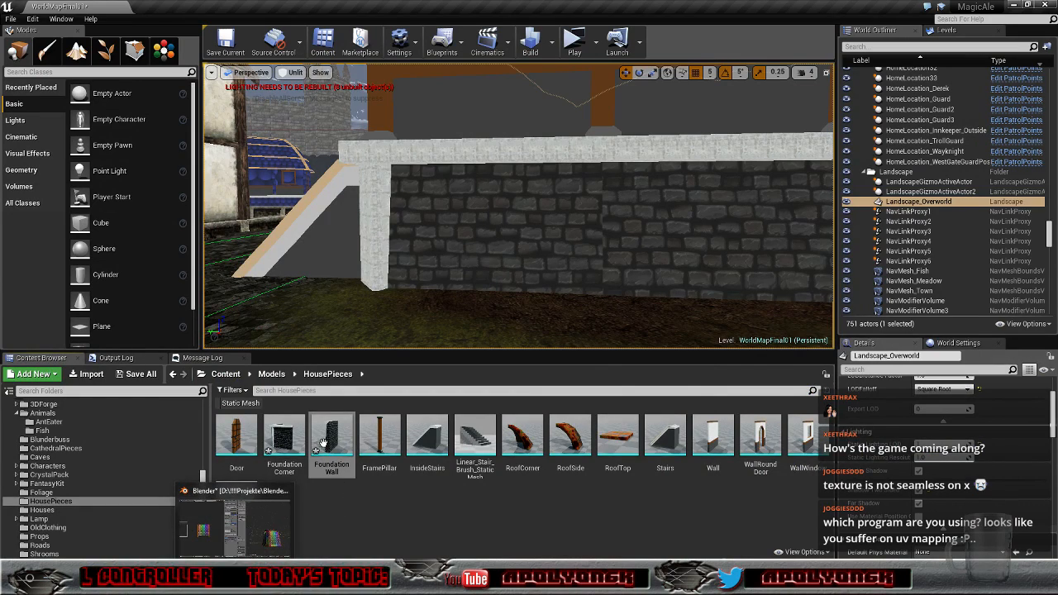
{"action": "right_click", "coordinate": [286, 434]}
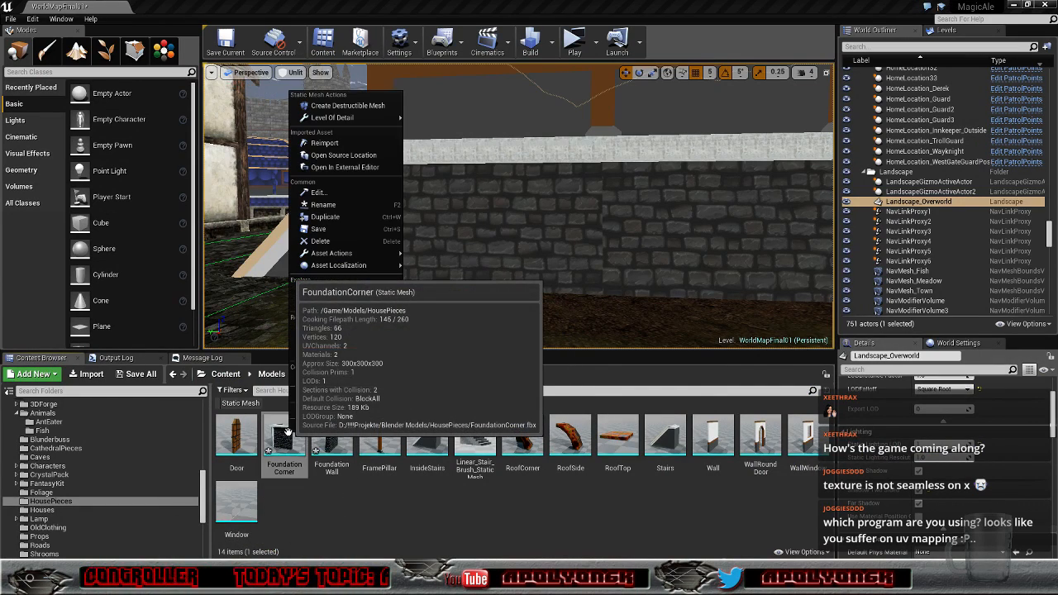
{"action": "left_click", "coordinate": [319, 142]}
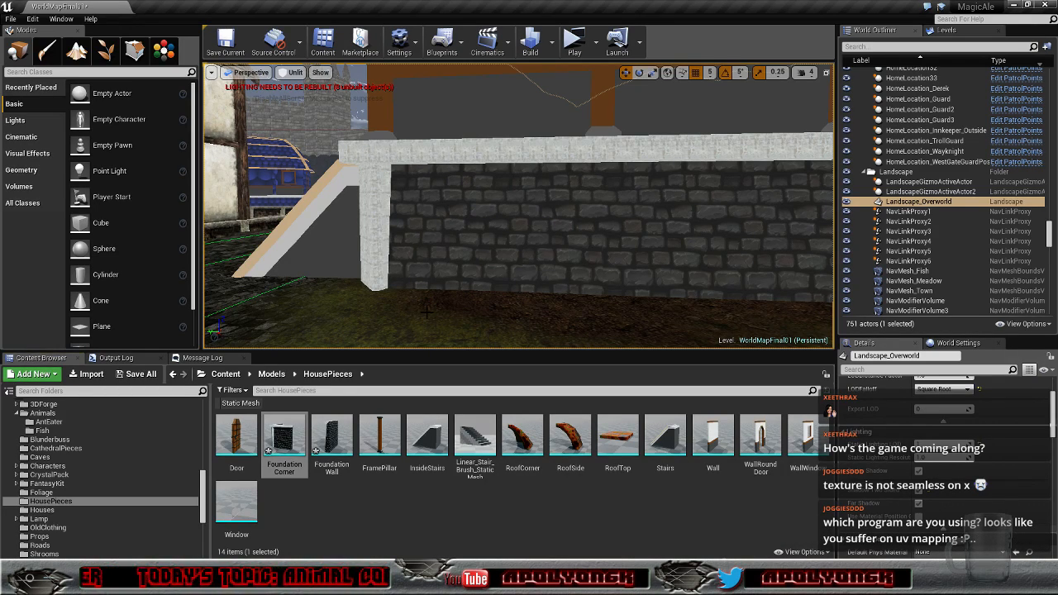
Step: Examine the stone texture around the building's foundation, checking the seams between corner and wall pieces on each side
{"action": "right_click_drag", "start_coordinate": [495, 310], "coordinate": [628, 300]}
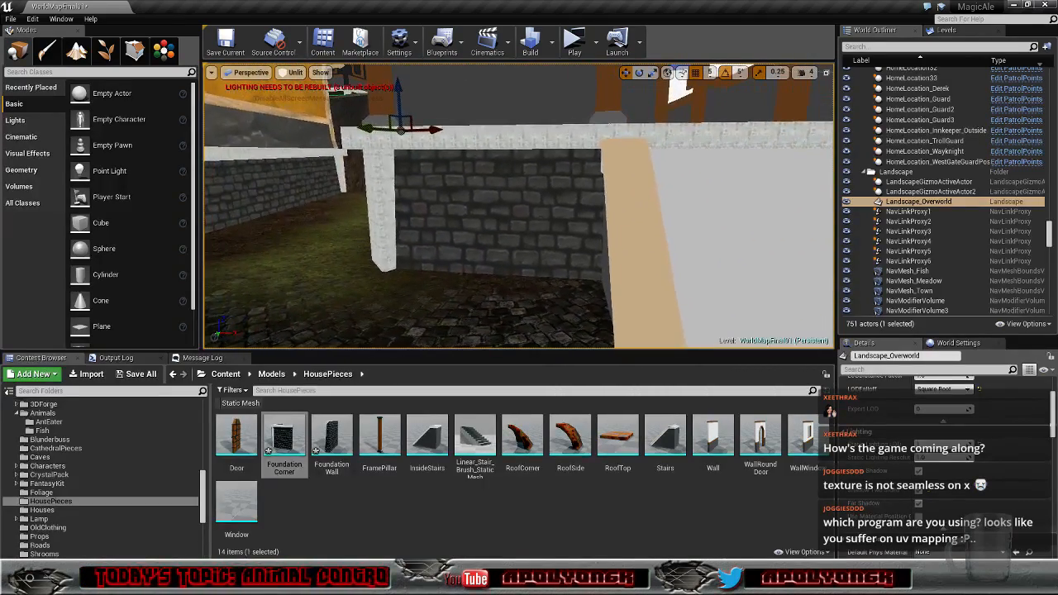
{"action": "right_click_drag", "start_coordinate": [519, 207], "coordinate": [562, 206]}
{"action": "key", "text": "a"}
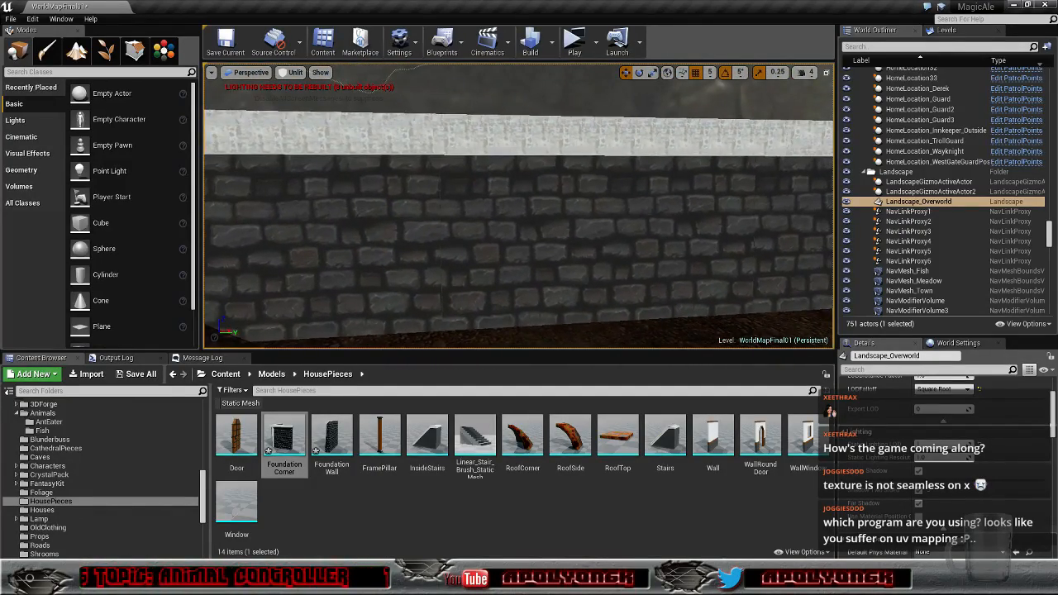
{"action": "key", "text": "s"}
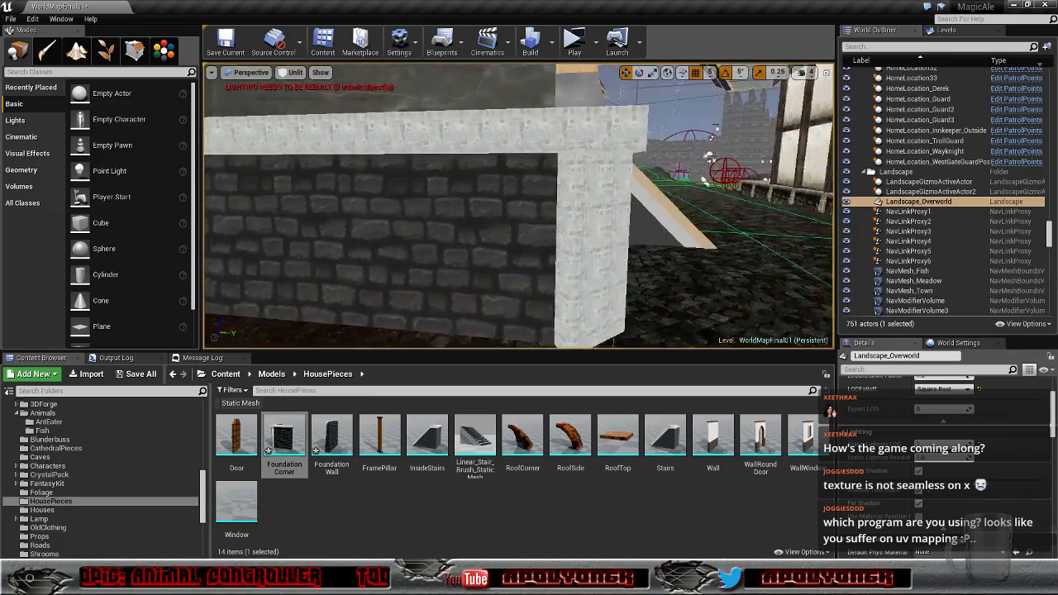
{"action": "key", "text": "d"}
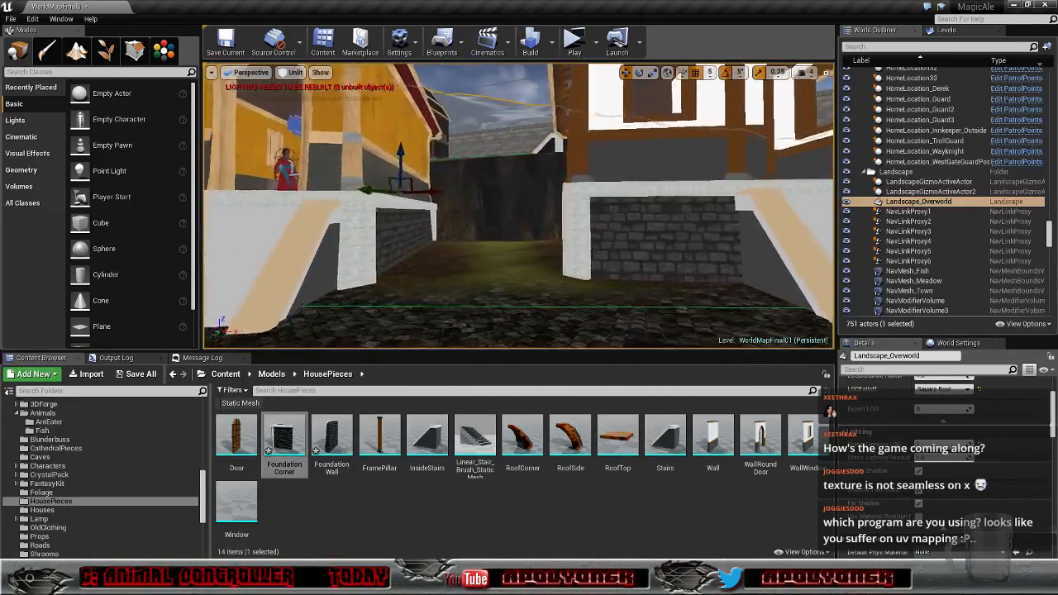
{"action": "key", "text": "d"}
{"action": "key", "text": "w"}
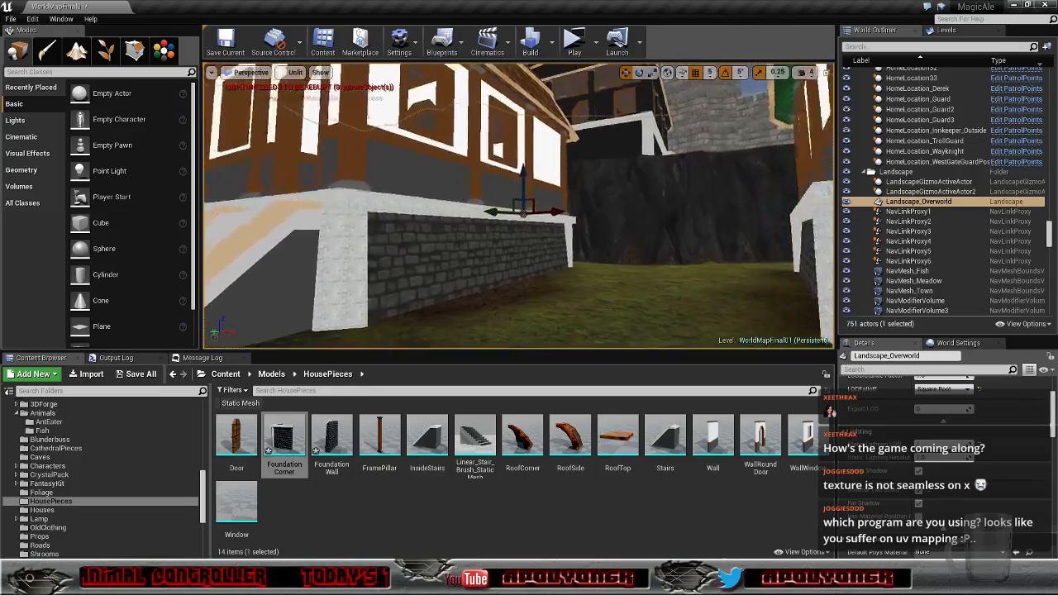
{"action": "key", "text": "d"}
{"action": "key", "text": "a"}
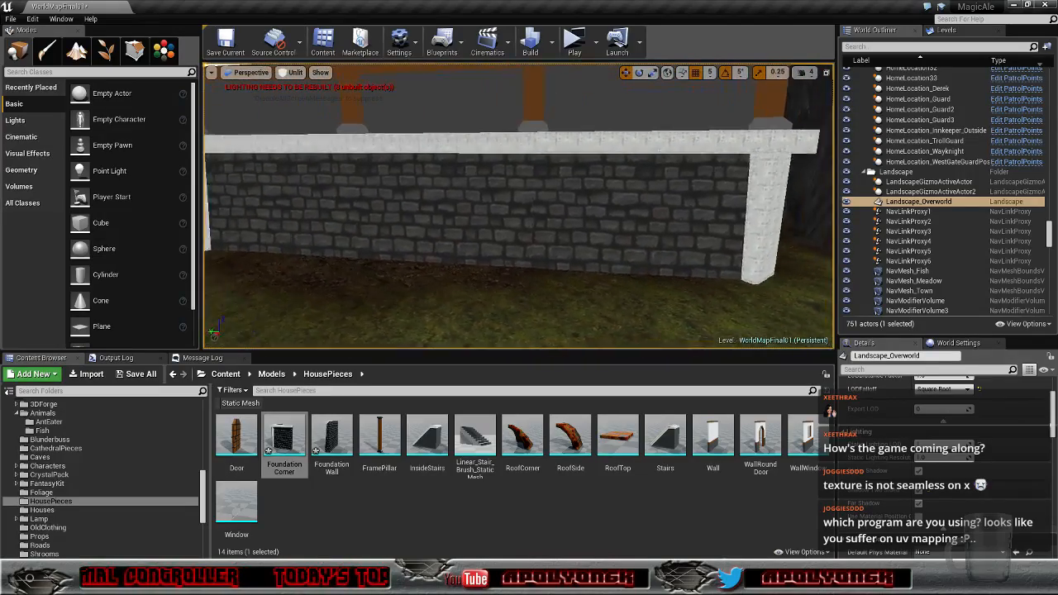
Step: Examine the house foundation from the stair side and check how its stonework looks with the walls and pillars above
{"action": "right_click_drag", "start_coordinate": [406, 286], "coordinate": [426, 294]}
{"action": "key", "text": "a"}
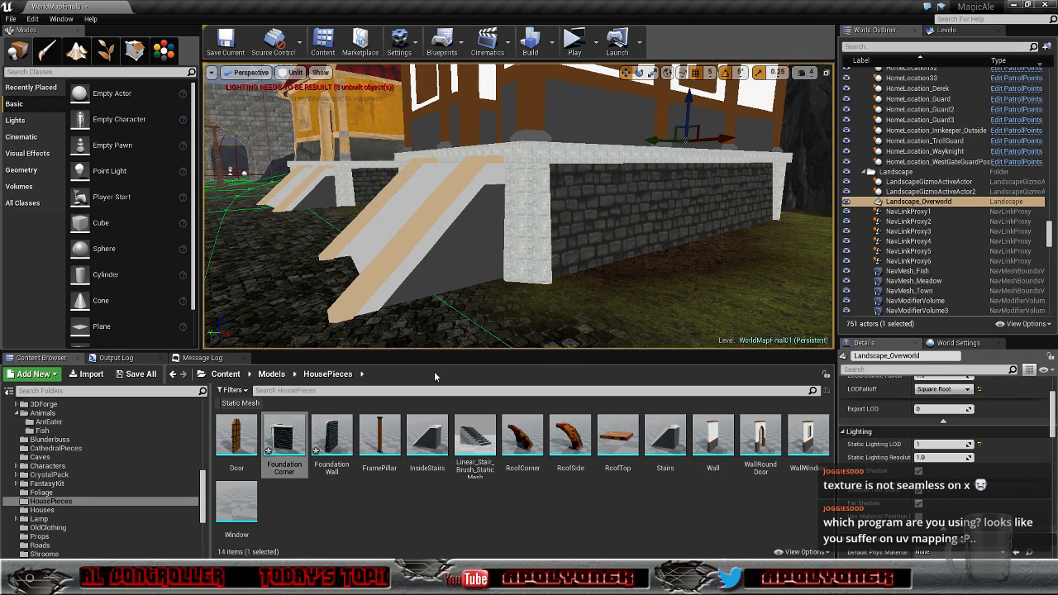
{"action": "right_click_drag", "start_coordinate": [571, 307], "coordinate": [223, 263]}
{"action": "right_click_drag", "start_coordinate": [529, 224], "coordinate": [561, 220]}
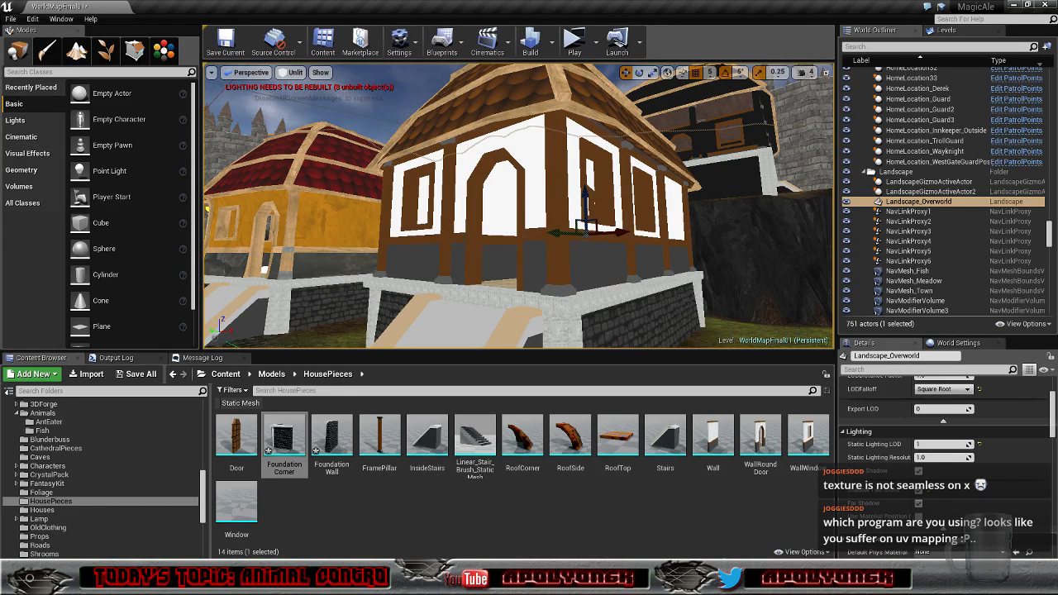
Step: Switch to Blender, restore the Default screen layout, leave Edit Mode on FoundationCorner and hide that object
{"action": "key", "text": "alt+Tab"}
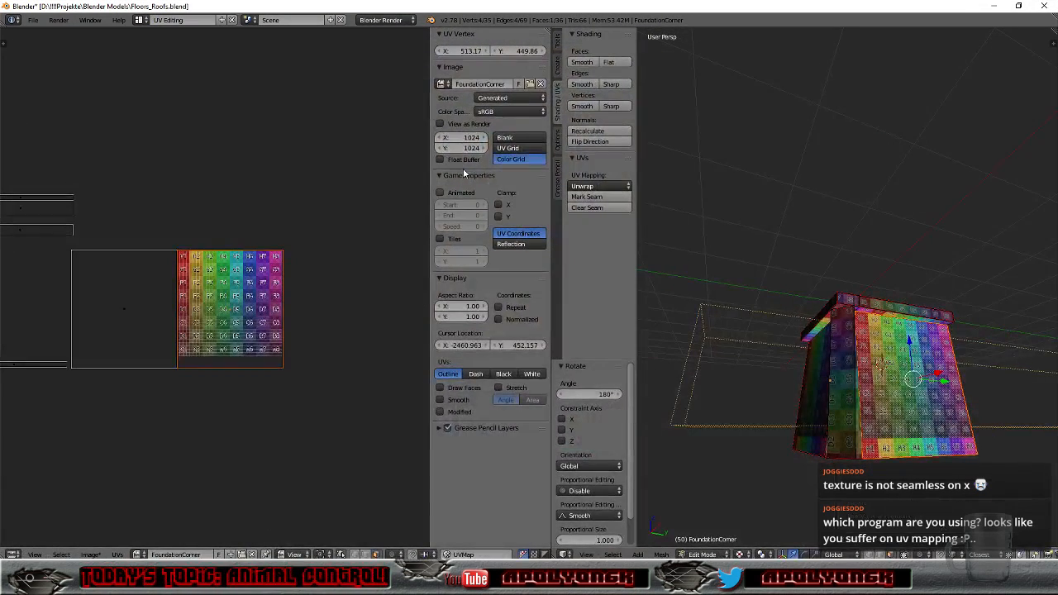
{"action": "left_click", "coordinate": [141, 23]}
{"action": "left_click", "coordinate": [145, 69]}
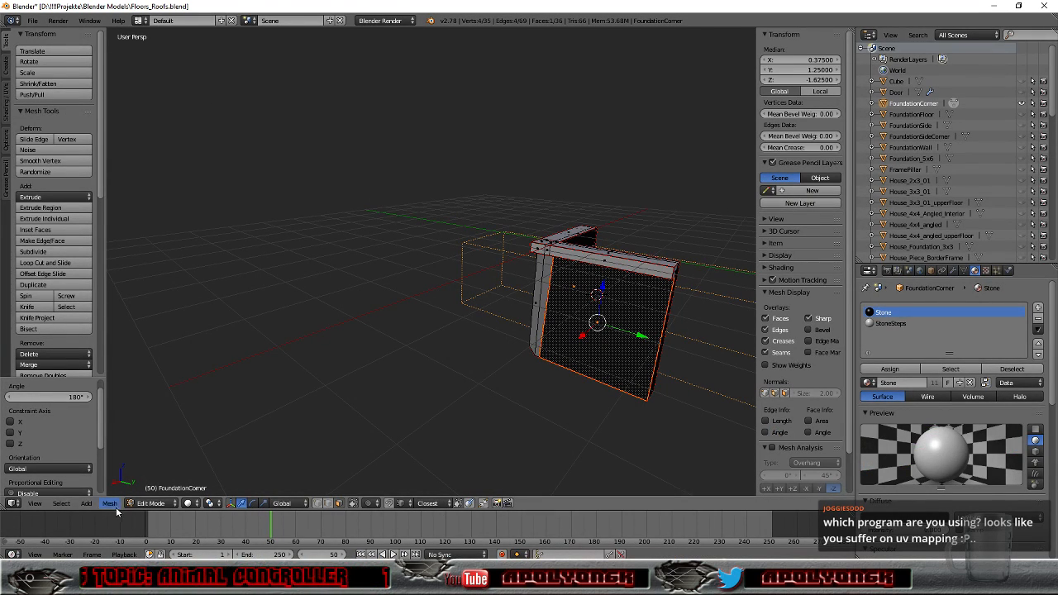
{"action": "left_click", "coordinate": [150, 504]}
{"action": "left_click", "coordinate": [147, 489]}
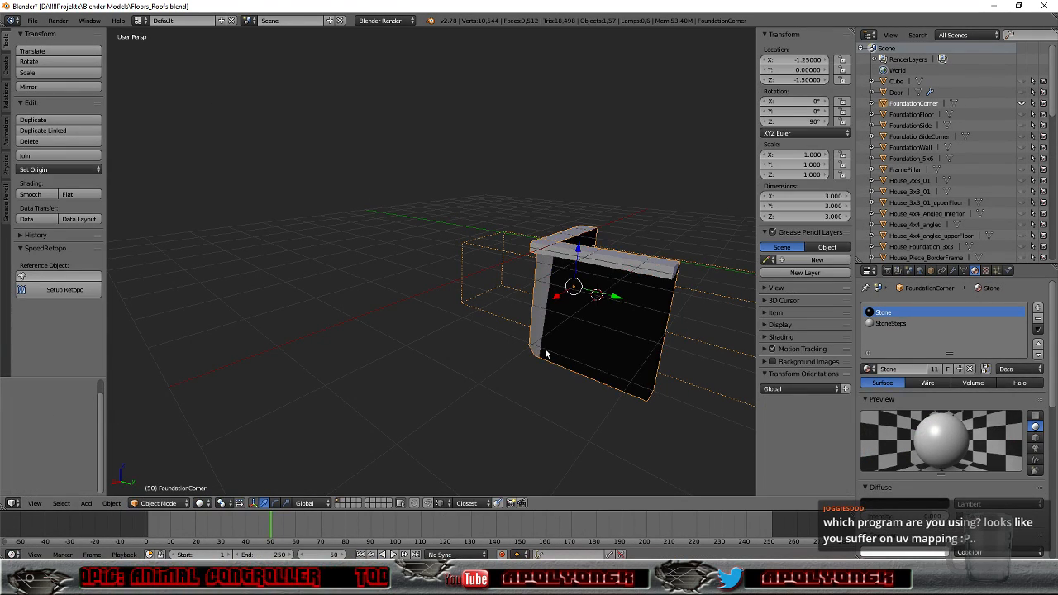
{"action": "left_click", "coordinate": [1024, 104]}
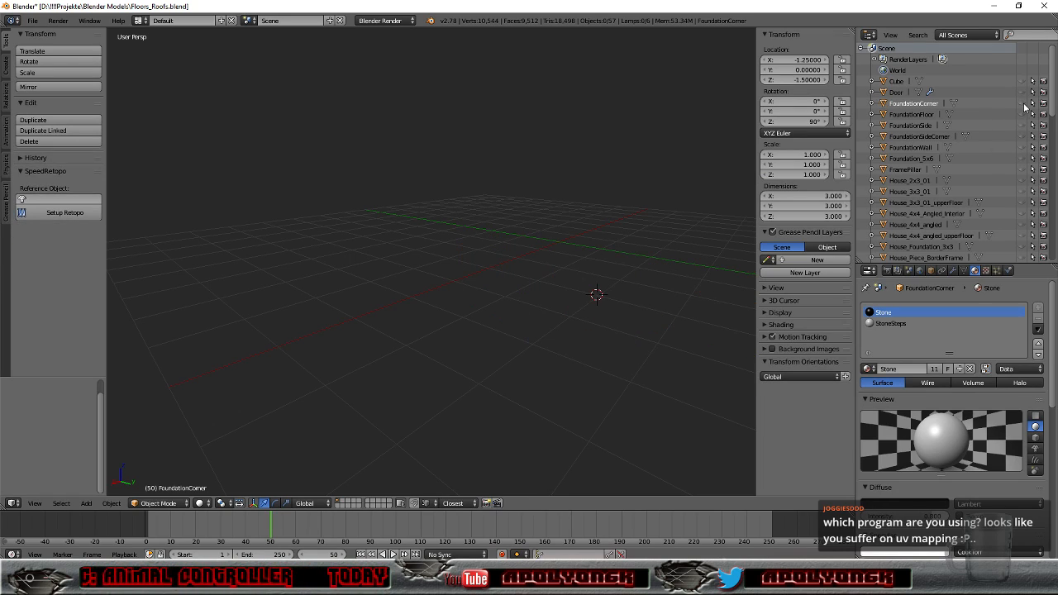
Step: Unhide FramePillar and open its mesh in Edit Mode with the UV Editing layout
{"action": "left_click", "coordinate": [1022, 169]}
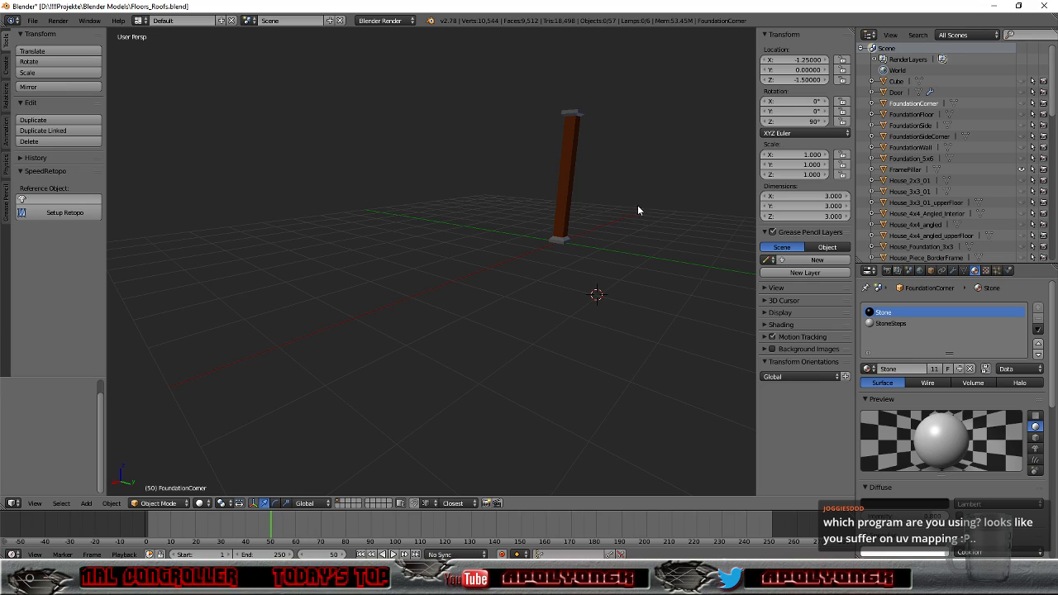
{"action": "right_click", "coordinate": [570, 180]}
{"action": "left_click", "coordinate": [169, 503]}
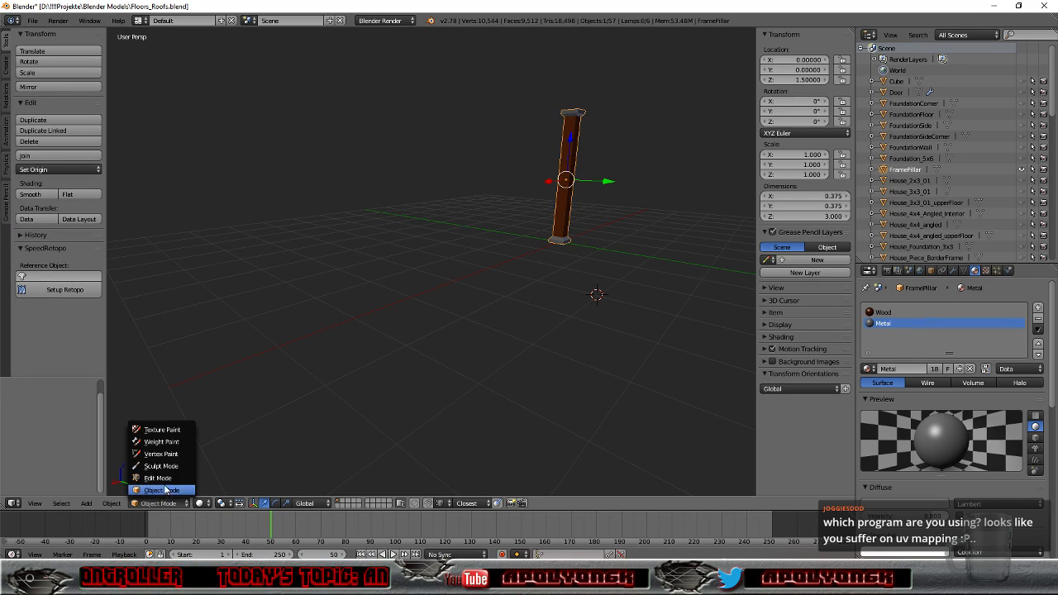
{"action": "left_click", "coordinate": [164, 479]}
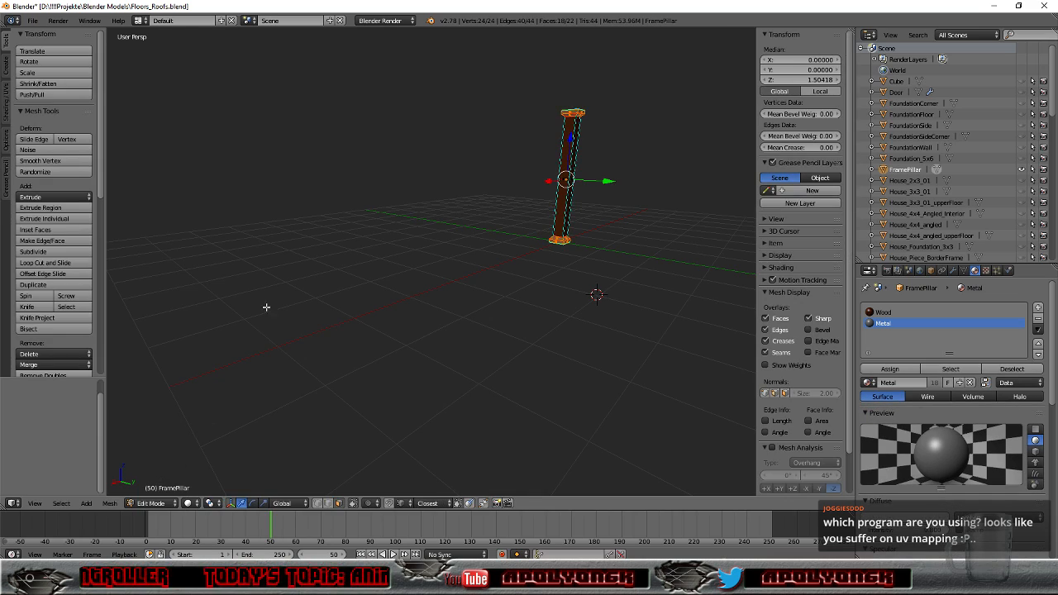
{"action": "left_click", "coordinate": [140, 21]}
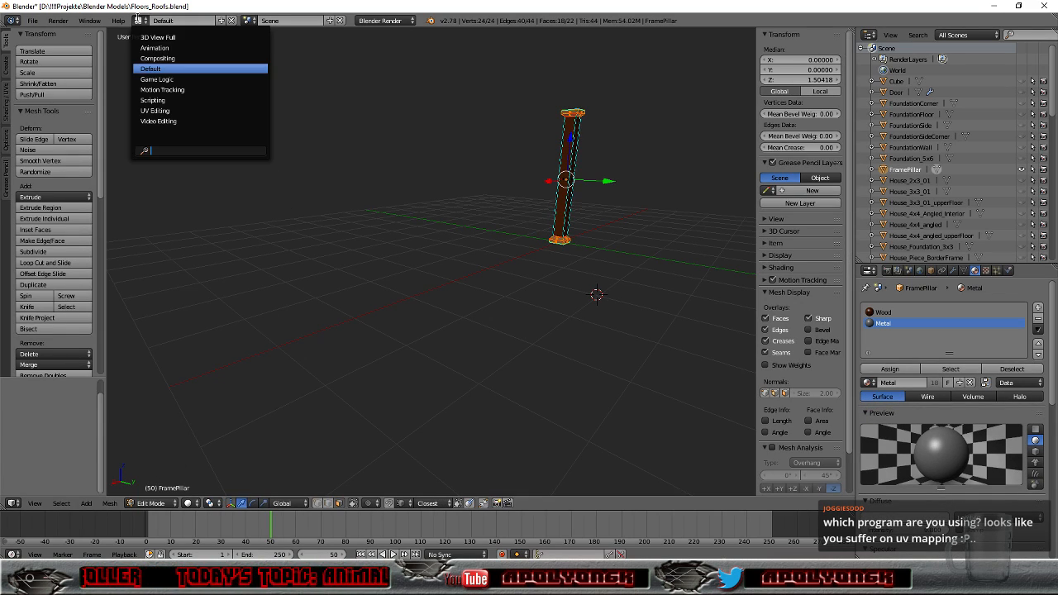
{"action": "left_click", "coordinate": [155, 111]}
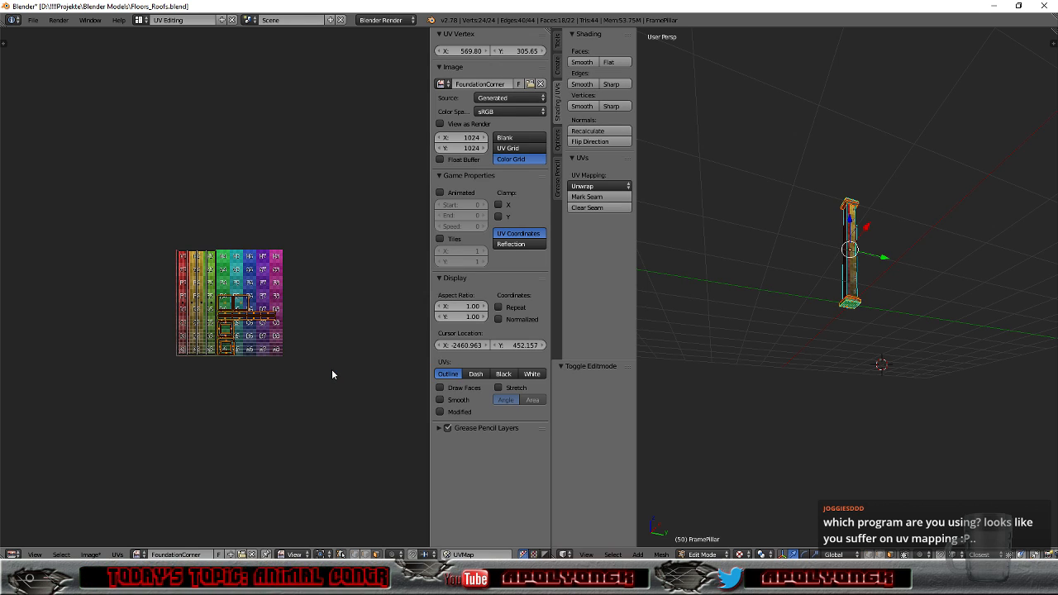
Step: Unwrap the four shaft faces of the pillar and move their UV strips about 0.5 in negative X, off the color grid
{"action": "scroll", "coordinate": [383, 381], "scroll_direction": "up", "scroll_amount": 3}
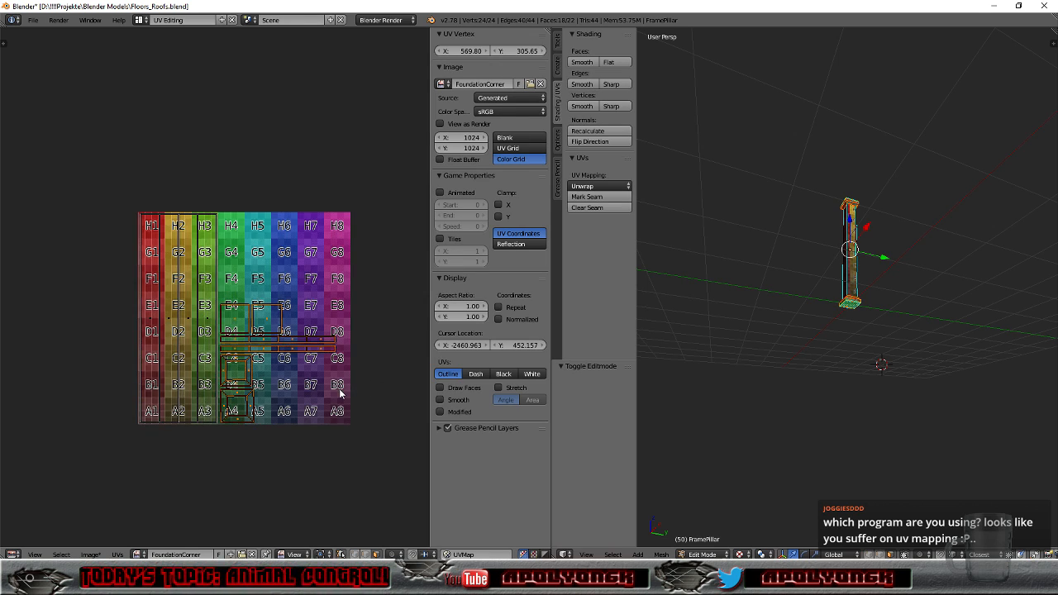
{"action": "scroll", "coordinate": [351, 376], "scroll_direction": "up", "scroll_amount": 1}
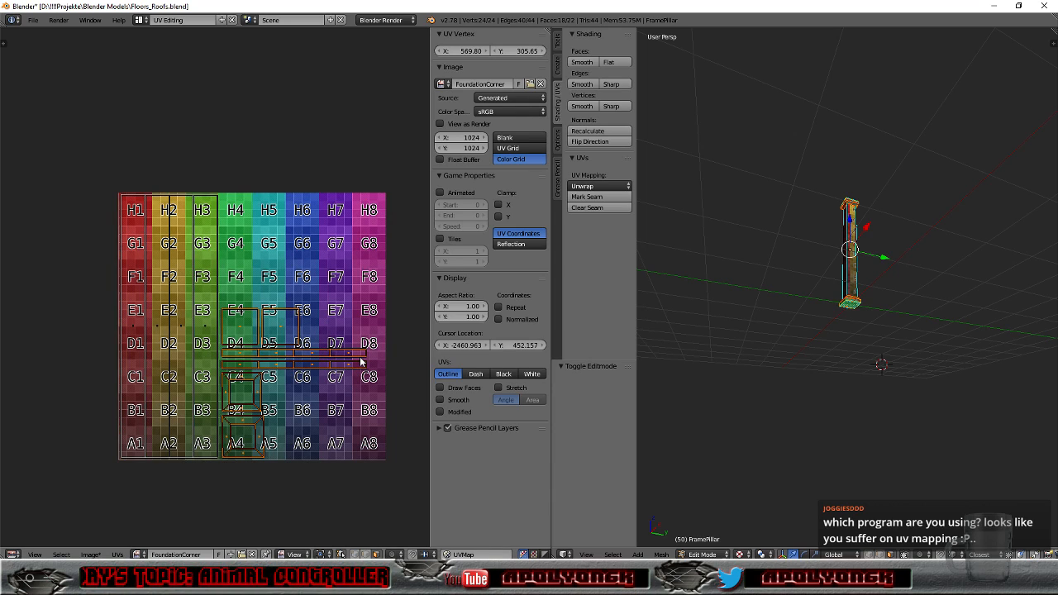
{"action": "left_click", "coordinate": [198, 325]}
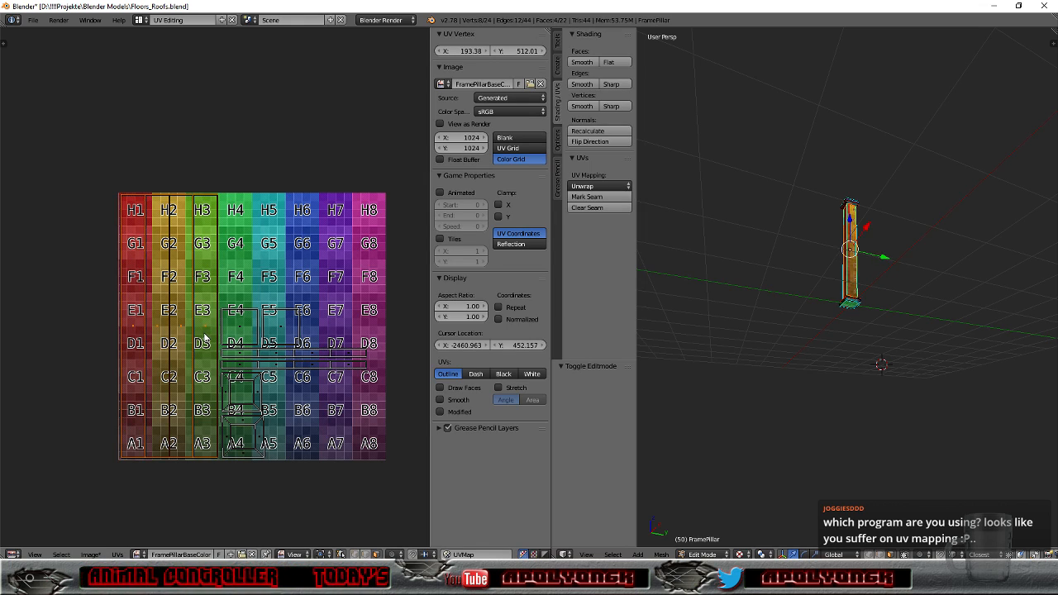
{"action": "left_click", "coordinate": [607, 187]}
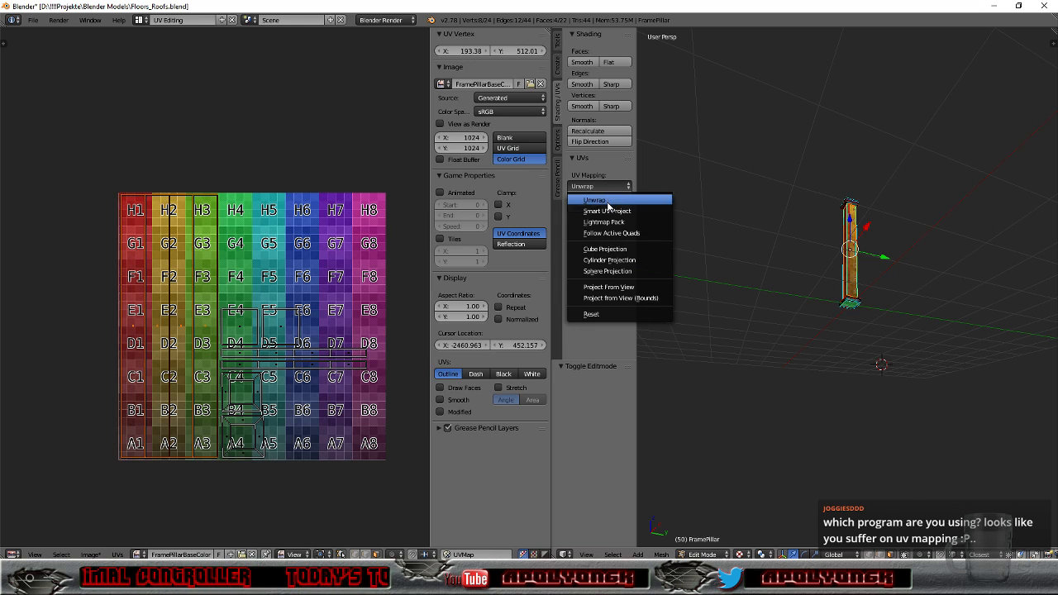
{"action": "left_click", "coordinate": [595, 200]}
{"action": "scroll", "coordinate": [149, 293], "scroll_direction": "down", "scroll_amount": 5}
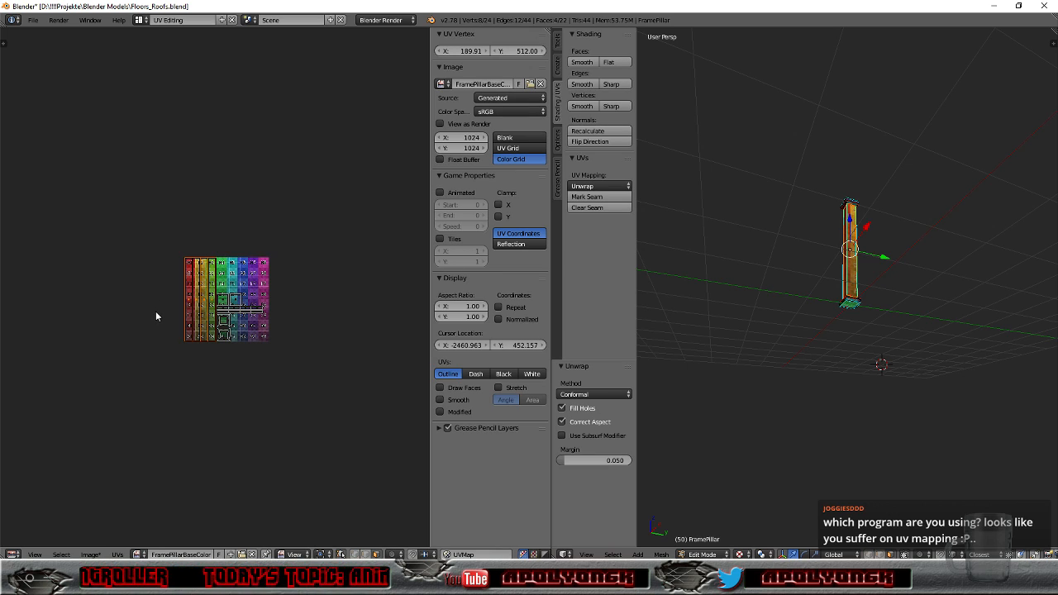
{"action": "key", "text": "g"}
{"action": "left_click", "coordinate": [114, 311]}
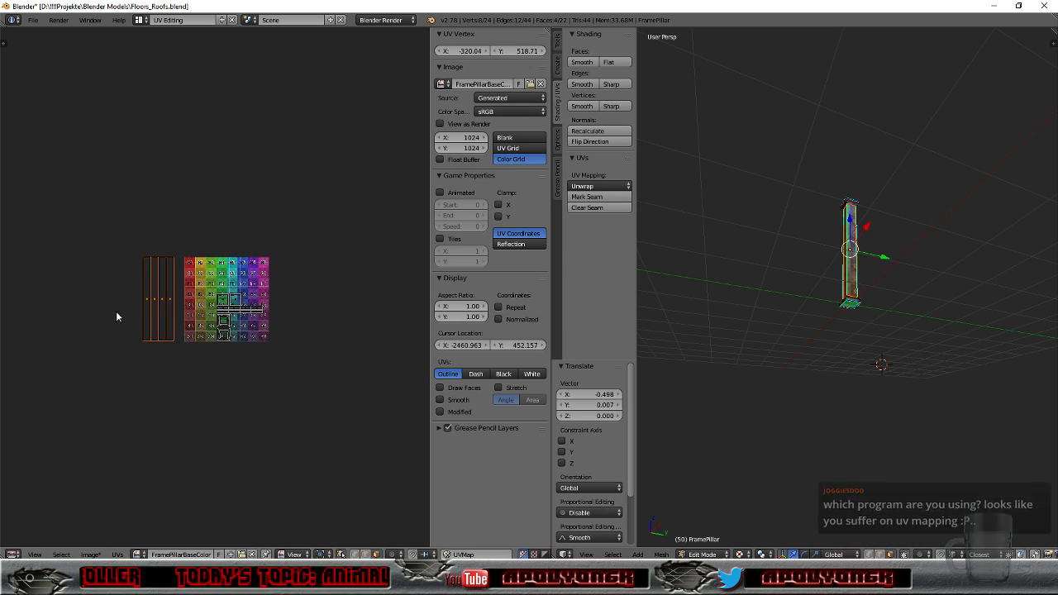
Step: Check the color grid on the pillar shaft and shift the shaft's UV strips about 0.12 in X, up against the grid's left edge
{"action": "scroll", "coordinate": [296, 380], "scroll_direction": "up", "scroll_amount": 4}
{"action": "scroll", "coordinate": [296, 380], "scroll_direction": "up", "scroll_amount": 2}
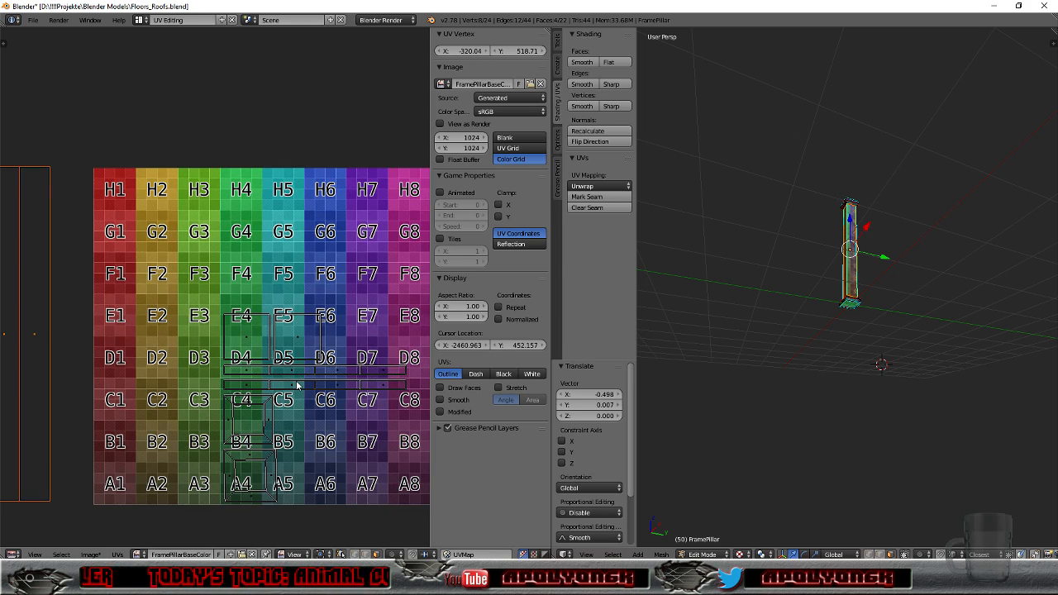
{"action": "key", "text": "KP_Decimal"}
{"action": "scroll", "coordinate": [890, 268], "scroll_direction": "down", "scroll_amount": 4}
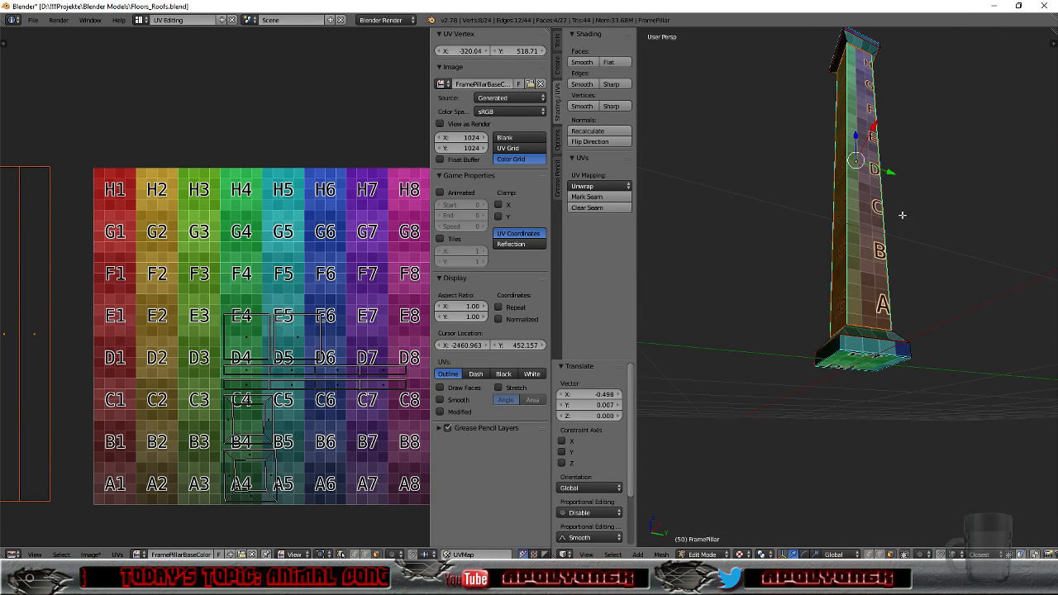
{"action": "mouse_move", "coordinate": [911, 206]}
{"action": "middle_mouse_down"}
{"action": "mouse_move", "coordinate": [865, 229]}
{"action": "mouse_move", "coordinate": [895, 238]}
{"action": "mouse_move", "coordinate": [896, 223]}
{"action": "middle_mouse_up"}
{"action": "scroll", "coordinate": [60, 362], "scroll_direction": "down", "scroll_amount": 2}
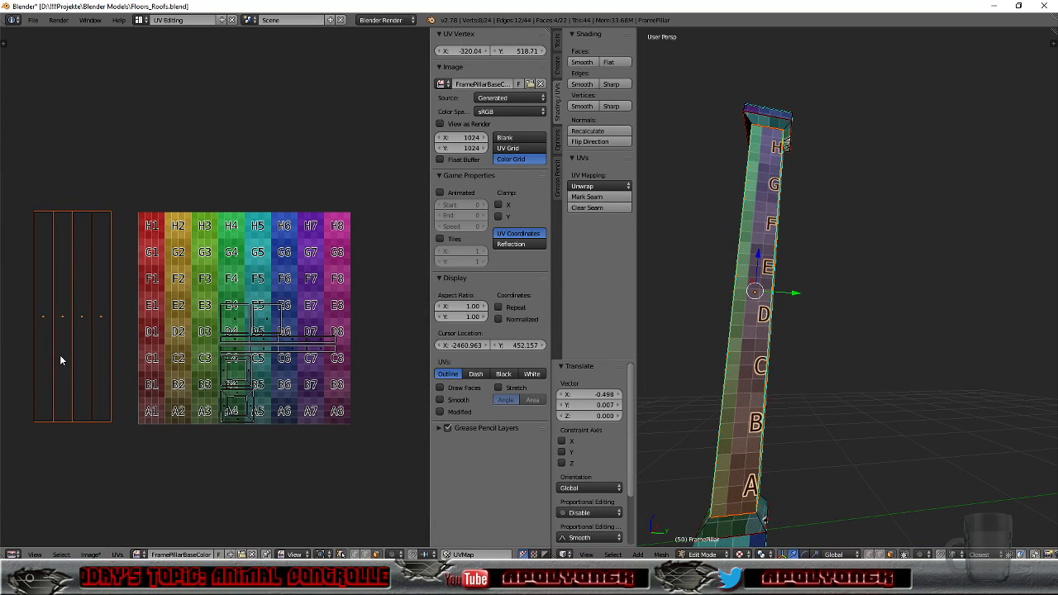
{"action": "key", "text": "g"}
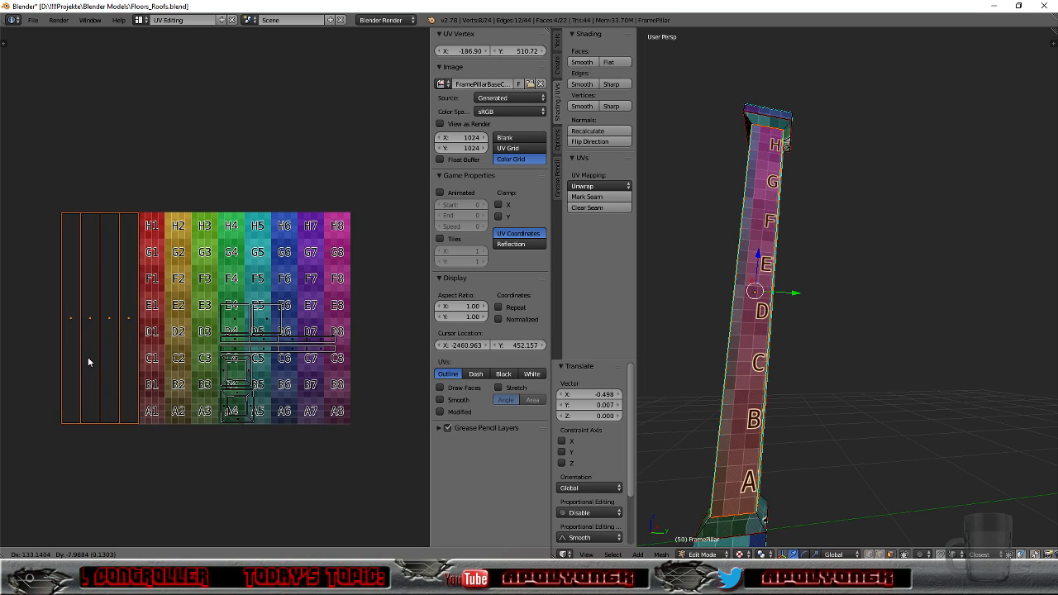
{"action": "left_click", "coordinate": [86, 361]}
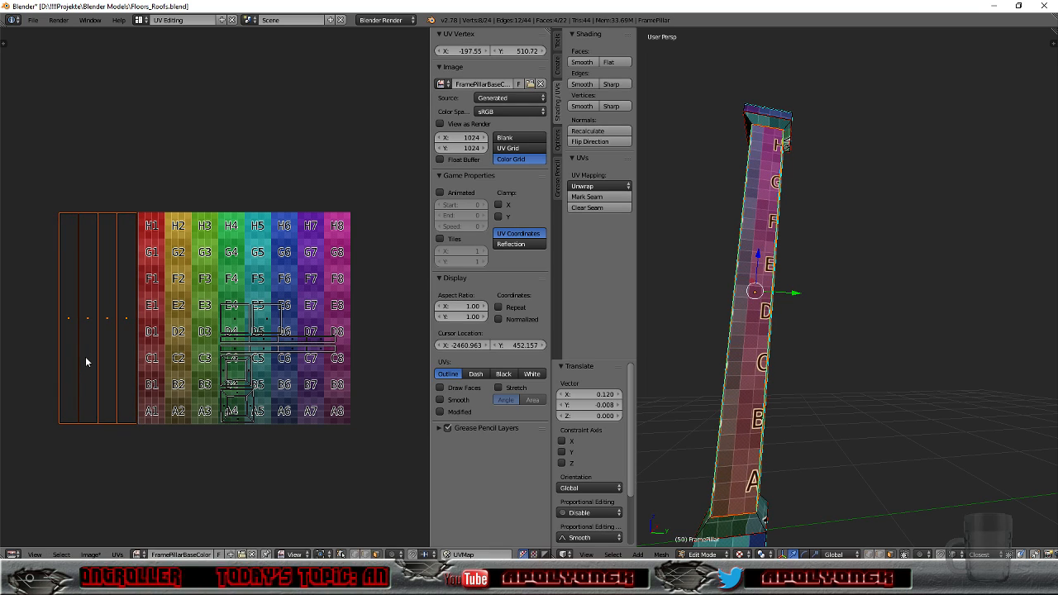
Step: Unwrap the band of side faces around the pillar's base and move its UV strip about 1.035 up in Y, above the color grid
{"action": "scroll", "coordinate": [370, 383], "scroll_direction": "up", "scroll_amount": 1}
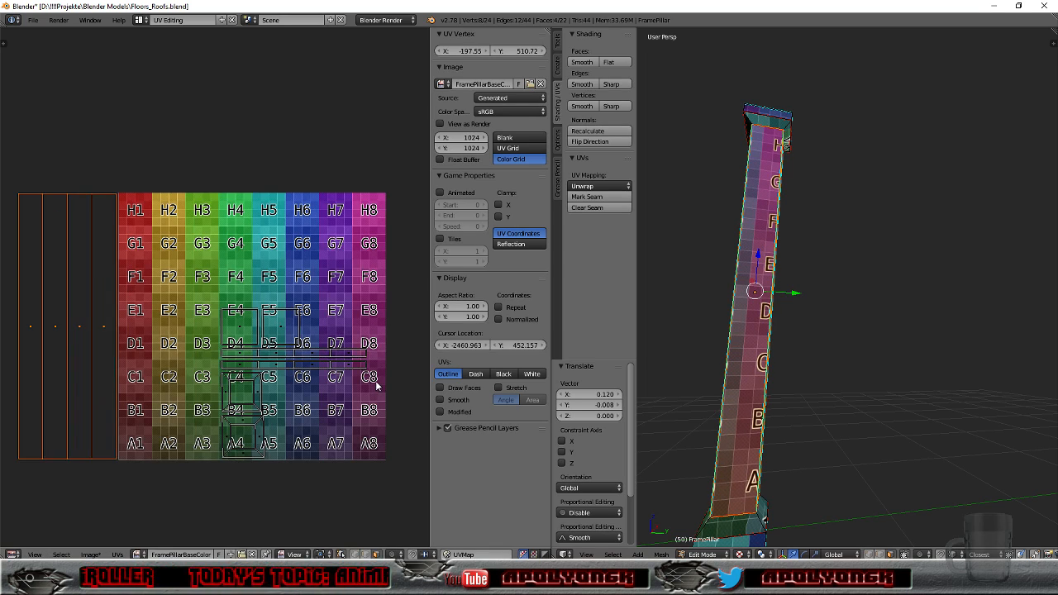
{"action": "scroll", "coordinate": [805, 334], "scroll_direction": "down", "scroll_amount": 3}
{"action": "mouse_move", "coordinate": [828, 307]}
{"action": "middle_mouse_down"}
{"action": "mouse_move", "coordinate": [805, 315]}
{"action": "mouse_move", "coordinate": [831, 333]}
{"action": "mouse_move", "coordinate": [838, 259]}
{"action": "mouse_move", "coordinate": [822, 296]}
{"action": "mouse_move", "coordinate": [835, 314]}
{"action": "middle_mouse_up"}
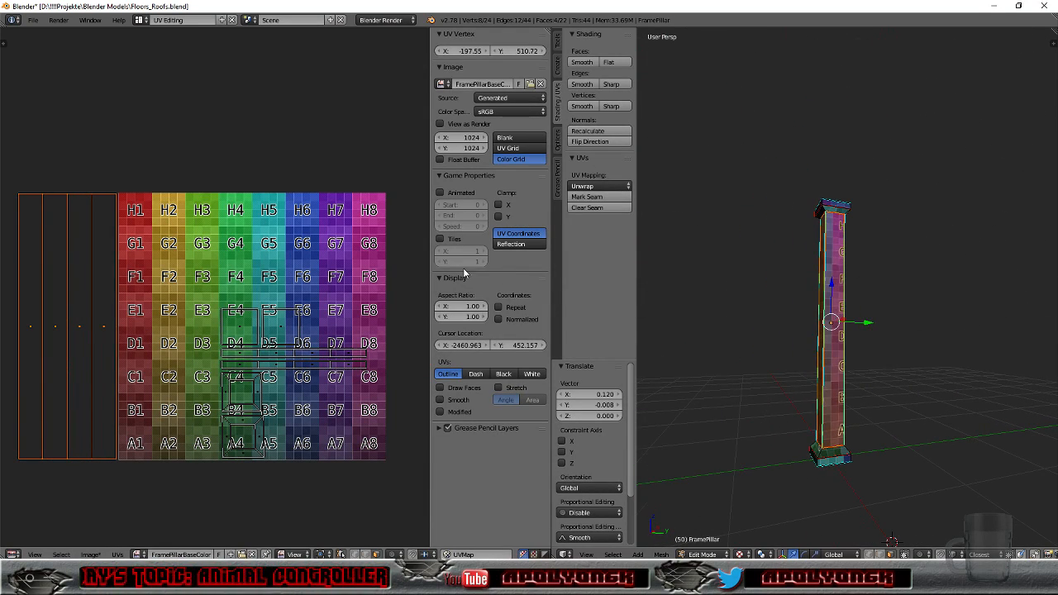
{"action": "scroll", "coordinate": [398, 261], "scroll_direction": "down", "scroll_amount": 2}
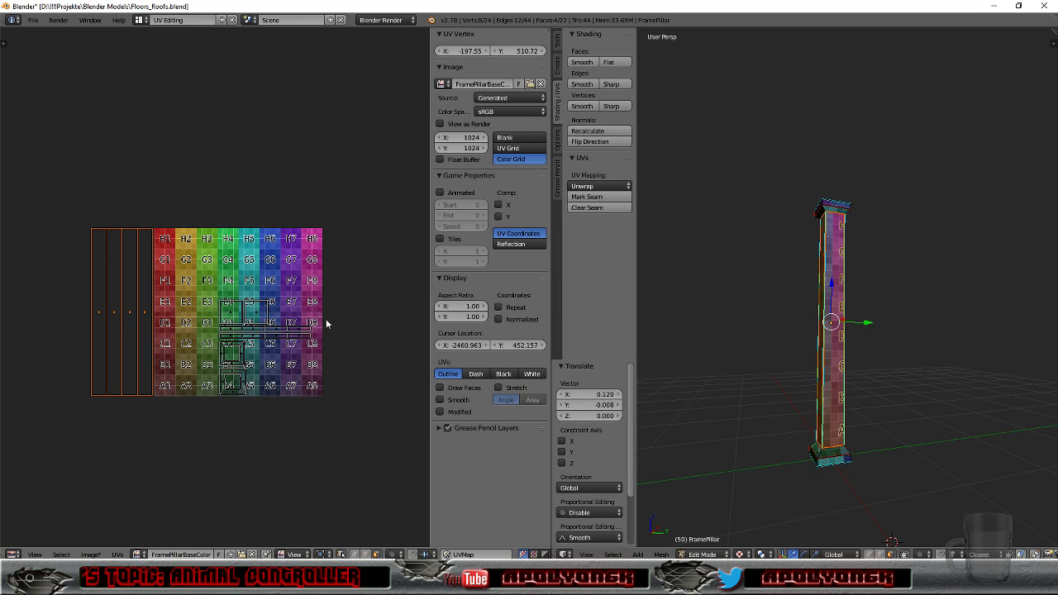
{"action": "right_click", "coordinate": [270, 338]}
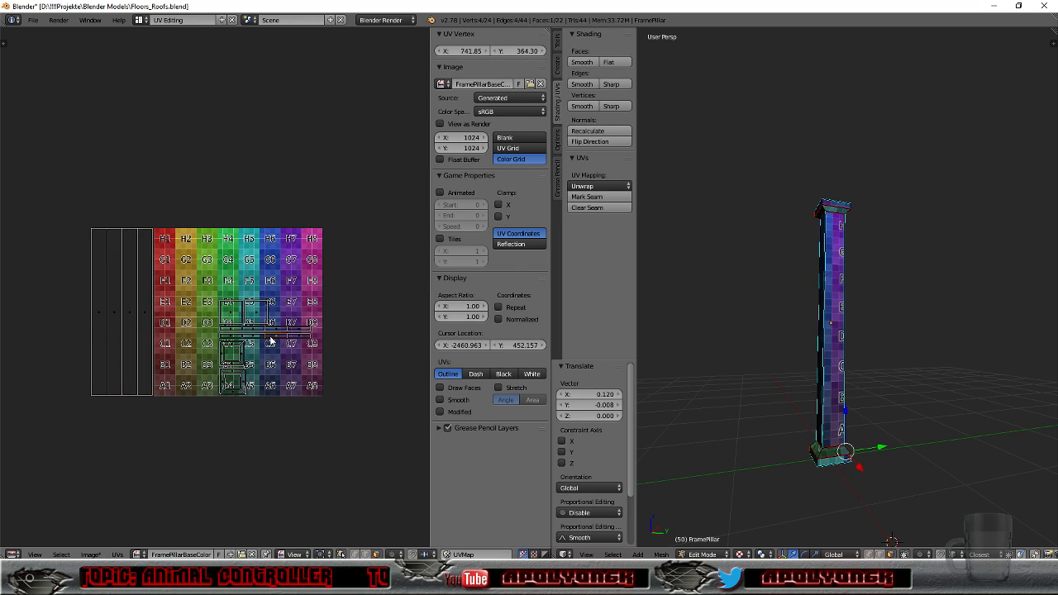
{"action": "key", "text": "l"}
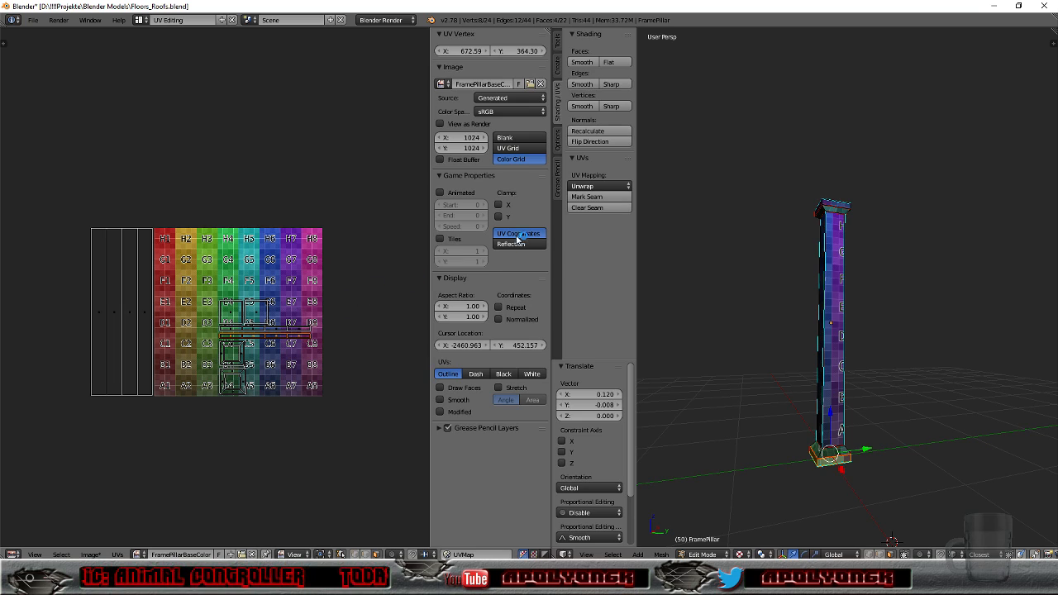
{"action": "left_click", "coordinate": [586, 187]}
{"action": "left_click", "coordinate": [595, 200]}
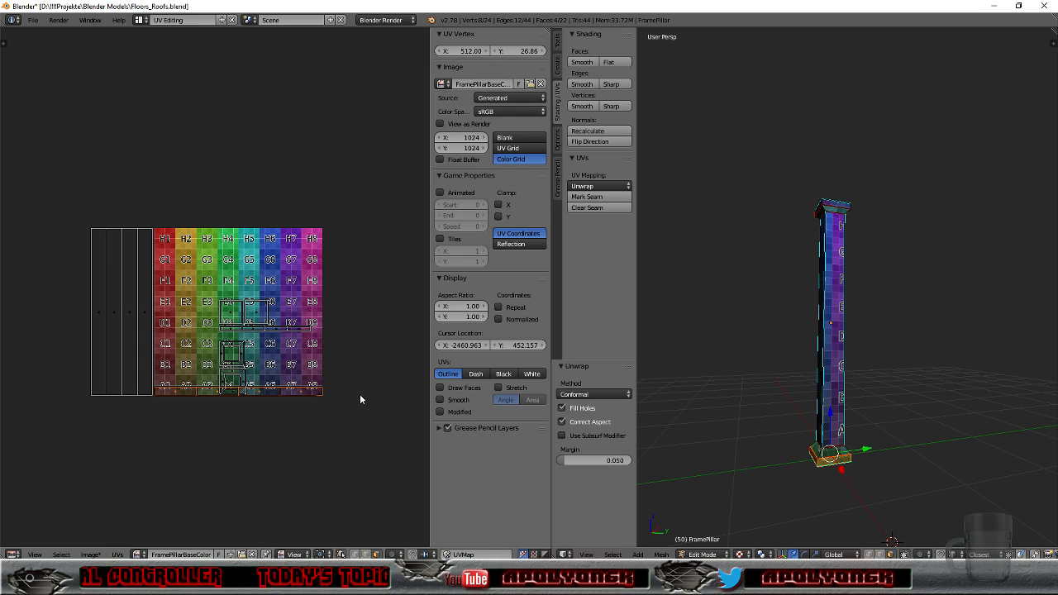
{"action": "key", "text": "g"}
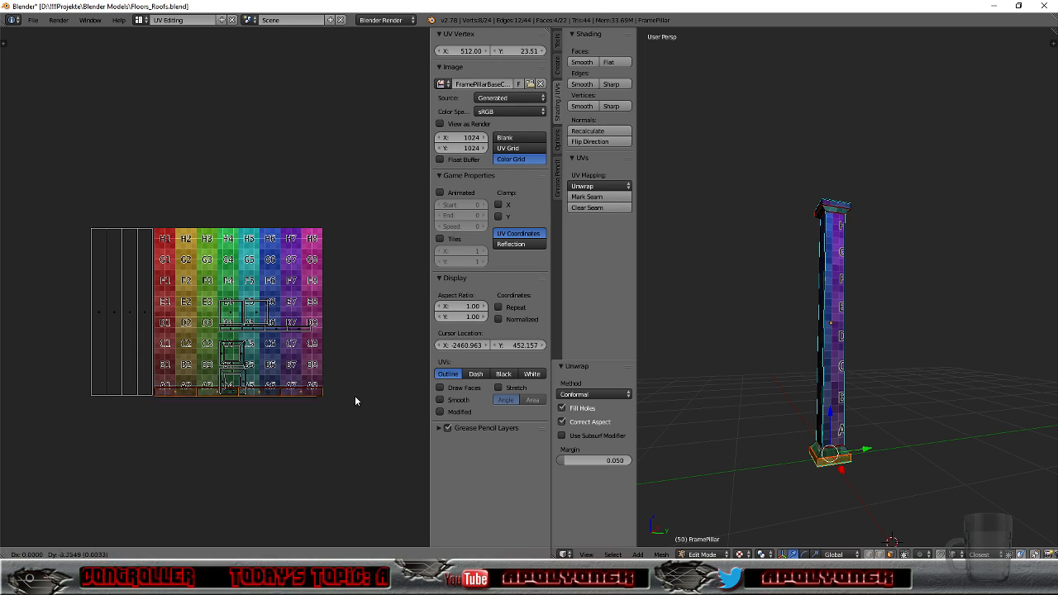
{"action": "left_click", "coordinate": [356, 221]}
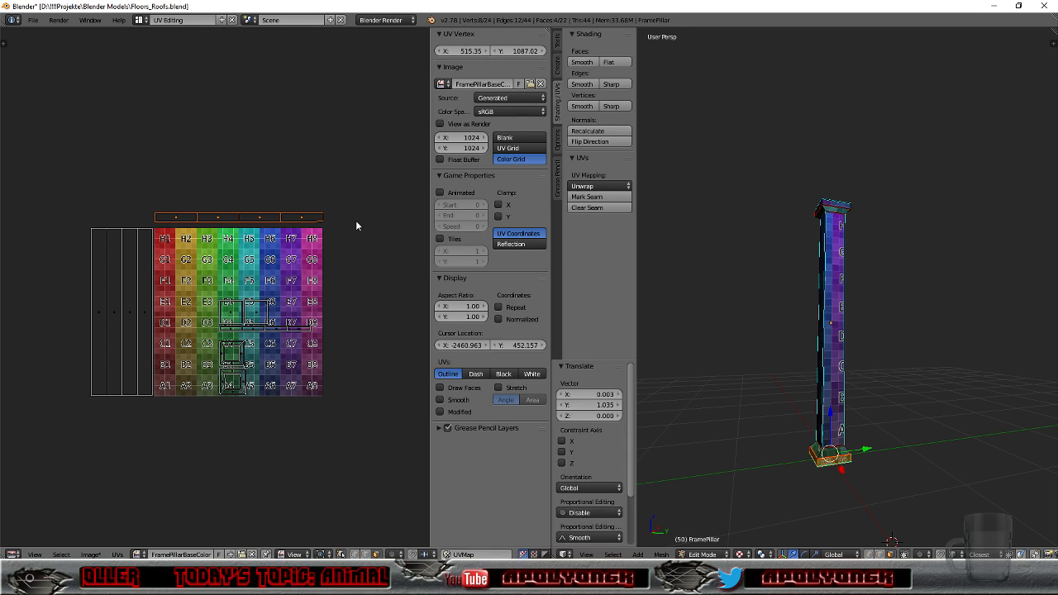
Step: Unwrap the band of side faces around the pillar's top and move its UV strip about 1.117 up in Y, above the base strip
{"action": "right_click", "coordinate": [284, 332]}
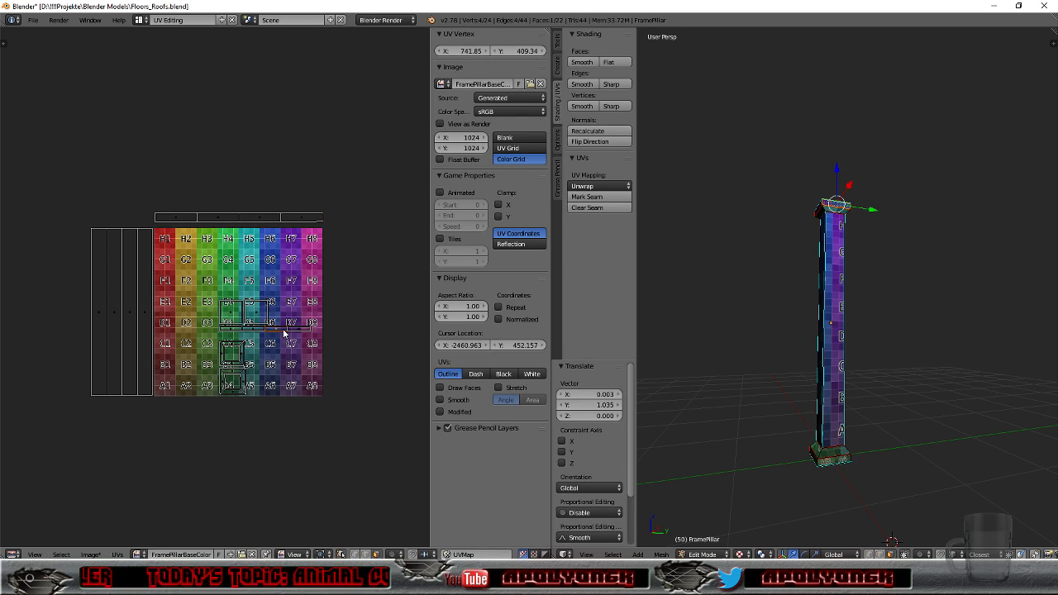
{"action": "left_click", "coordinate": [597, 186]}
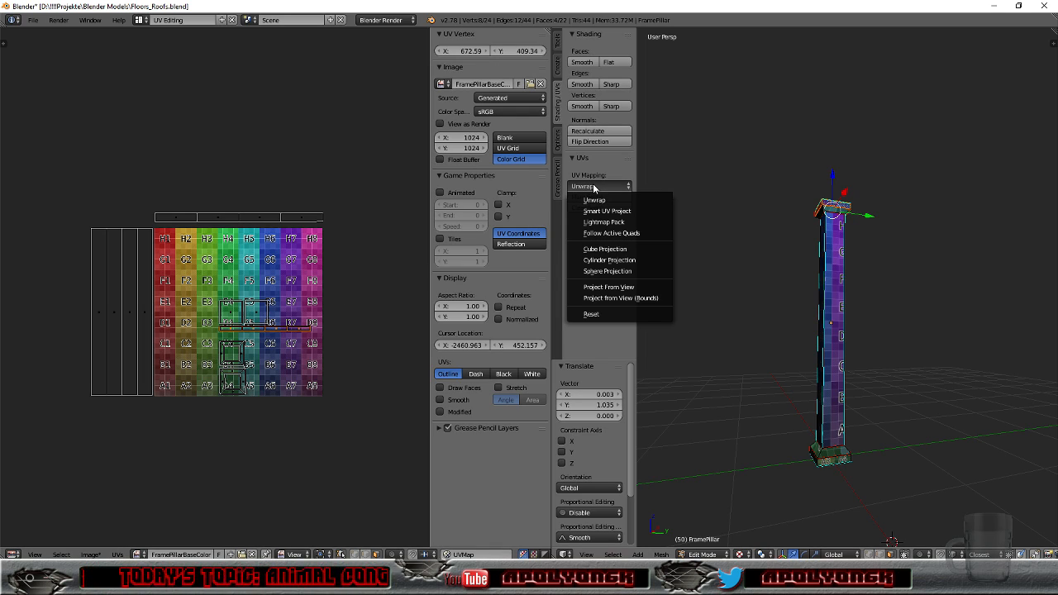
{"action": "left_click", "coordinate": [594, 203]}
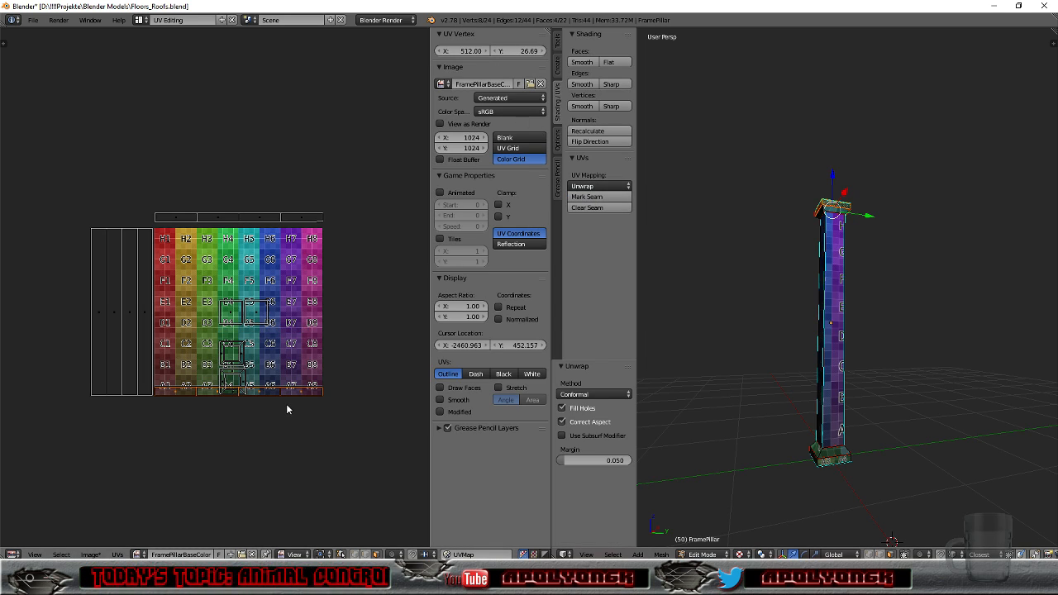
{"action": "key", "text": "g"}
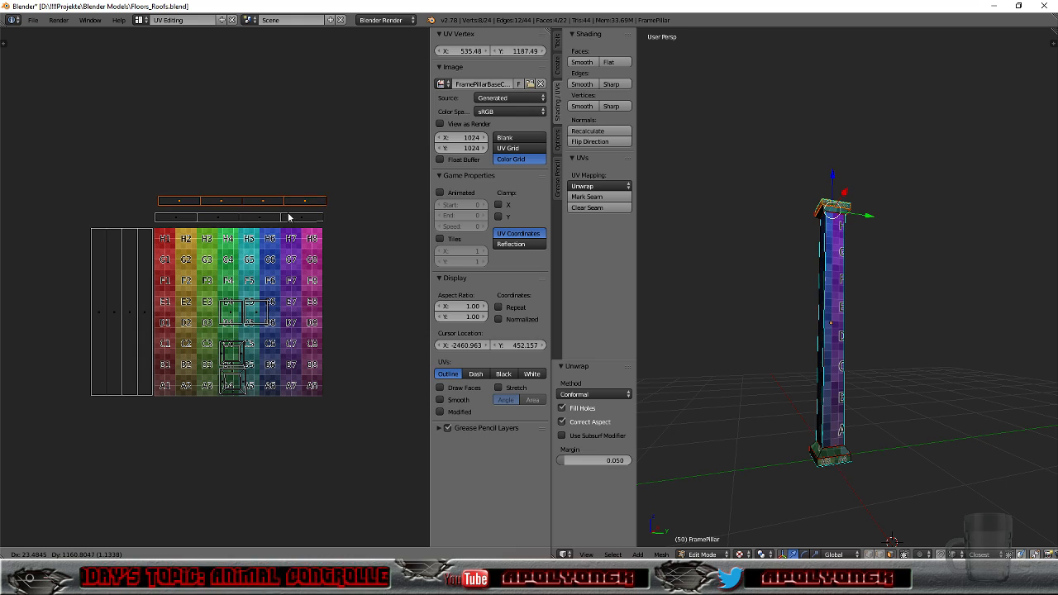
{"action": "left_click", "coordinate": [283, 218]}
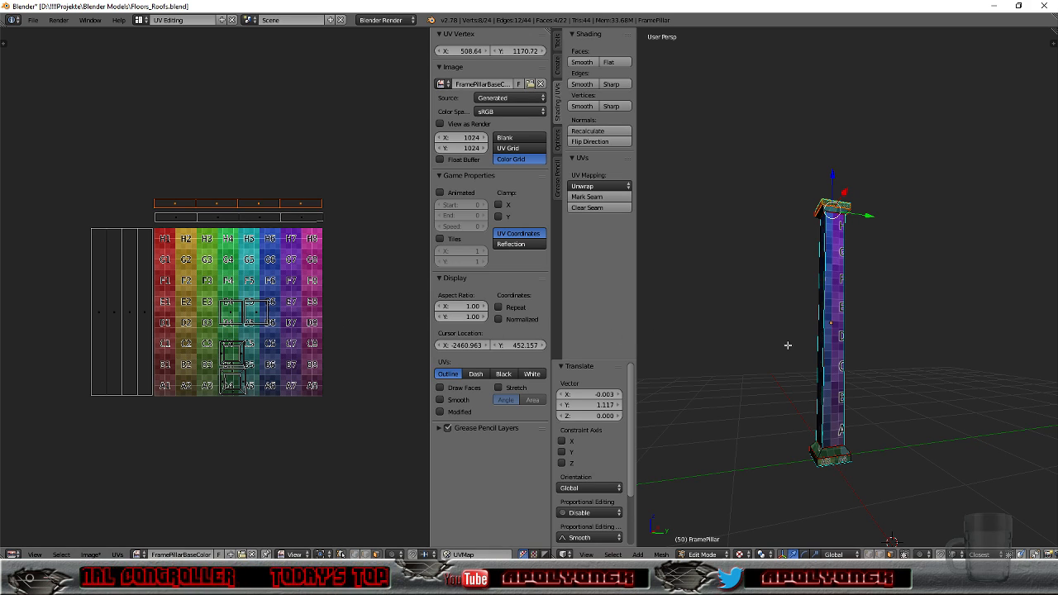
Step: Unwrap the ring of sloped faces beneath the pillar's top and scale its UV island down to about 0.153
{"action": "scroll", "coordinate": [811, 394], "scroll_direction": "up", "scroll_amount": 3}
{"action": "mouse_move", "coordinate": [877, 337]}
{"action": "middle_mouse_down"}
{"action": "mouse_move", "coordinate": [868, 305]}
{"action": "mouse_move", "coordinate": [877, 327]}
{"action": "middle_mouse_up"}
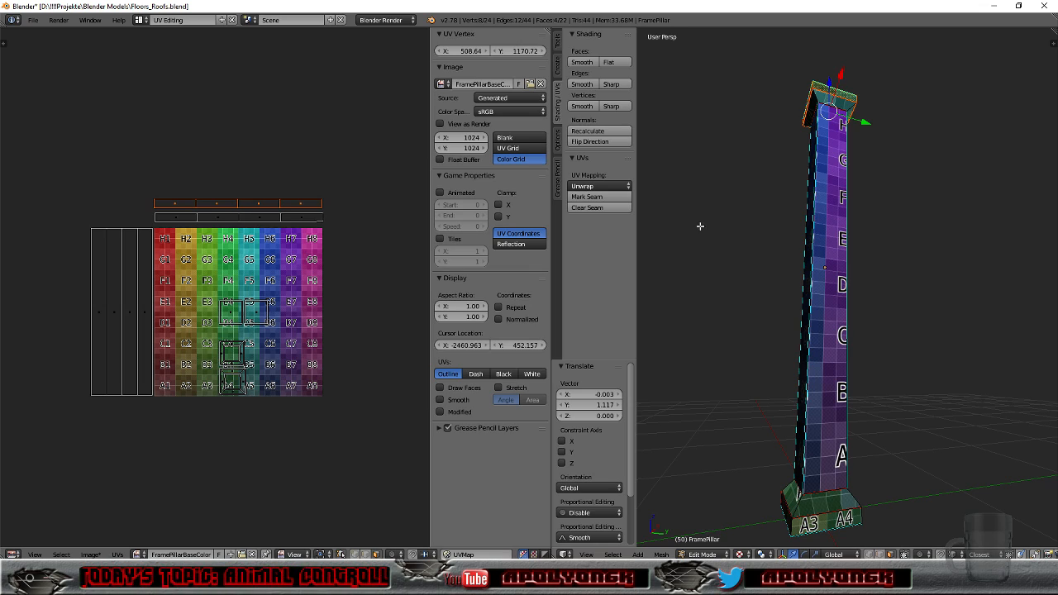
{"action": "right_click", "coordinate": [230, 356]}
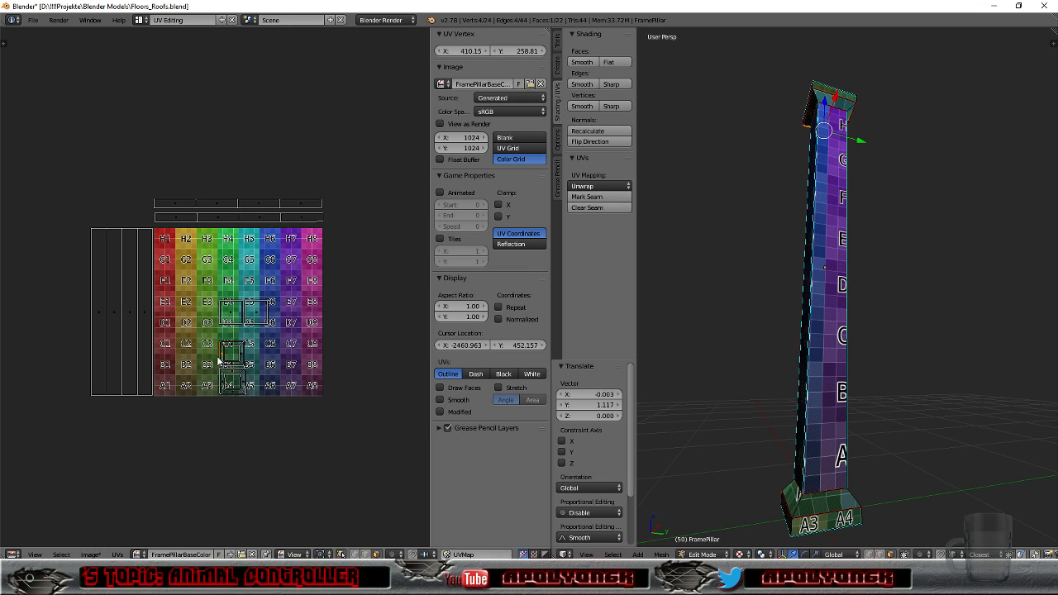
{"action": "right_click", "coordinate": [221, 358], "text": "alt"}
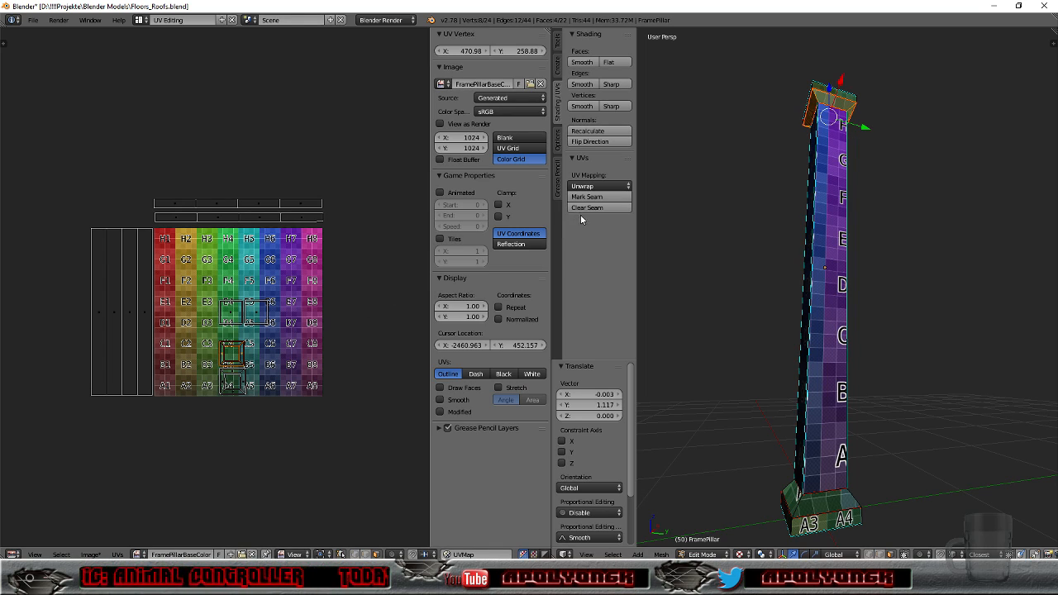
{"action": "scroll", "coordinate": [856, 146], "scroll_direction": "up", "scroll_amount": 4}
{"action": "mouse_move", "coordinate": [878, 57]}
{"action": "middle_mouse_down"}
{"action": "mouse_move", "coordinate": [874, 95]}
{"action": "mouse_move", "coordinate": [877, 76]}
{"action": "middle_mouse_up"}
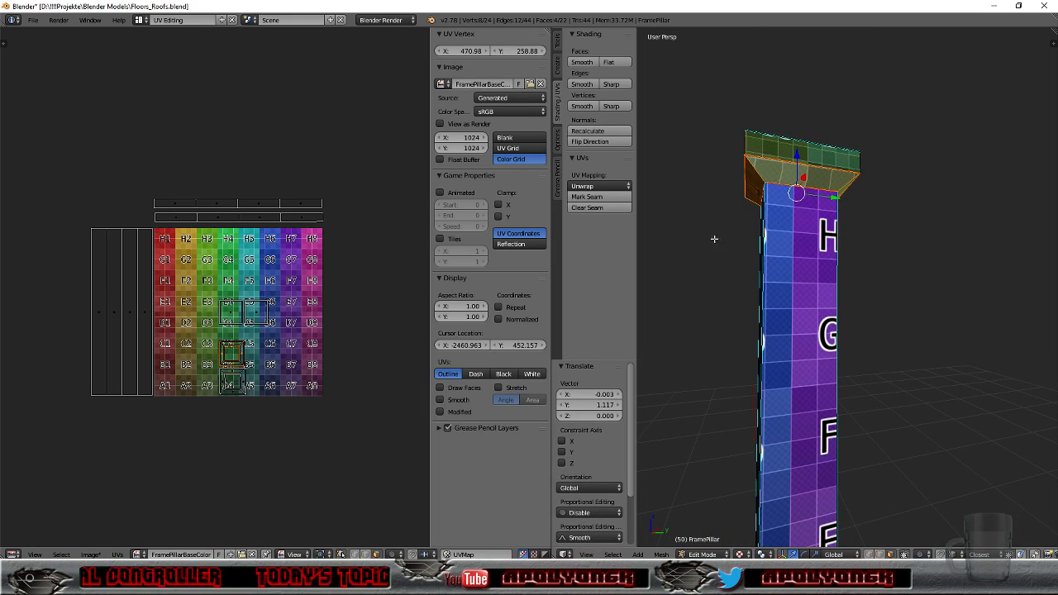
{"action": "left_click", "coordinate": [597, 186]}
{"action": "left_click", "coordinate": [595, 204]}
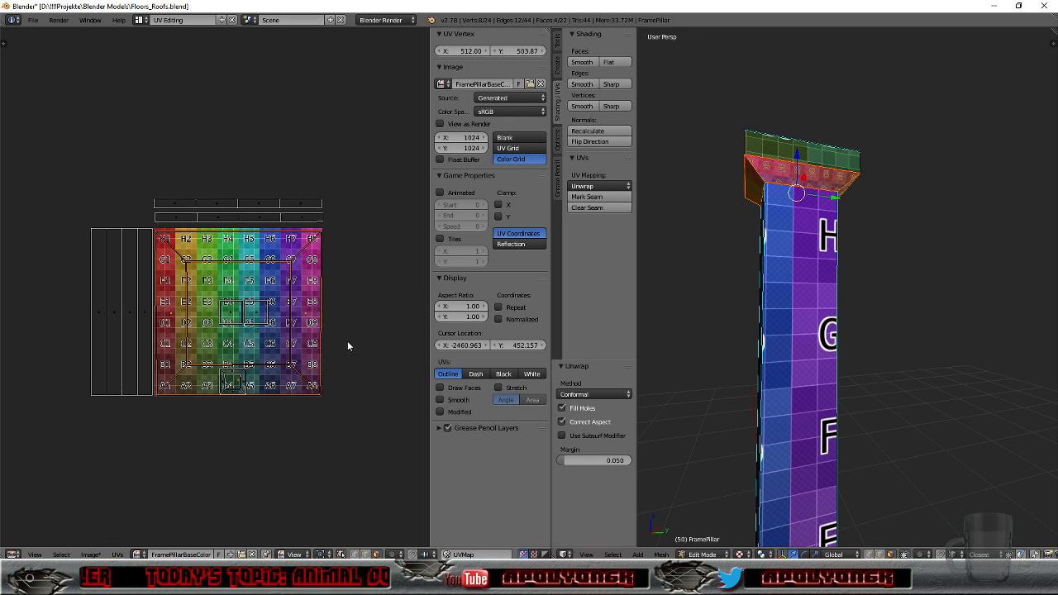
{"action": "key", "text": "s"}
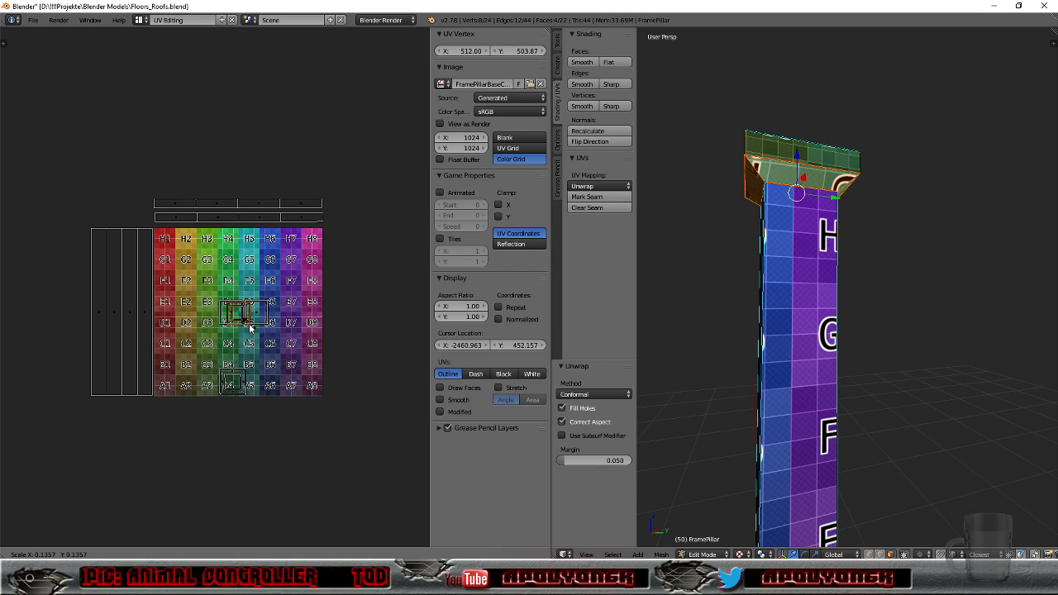
{"action": "left_click", "coordinate": [252, 329]}
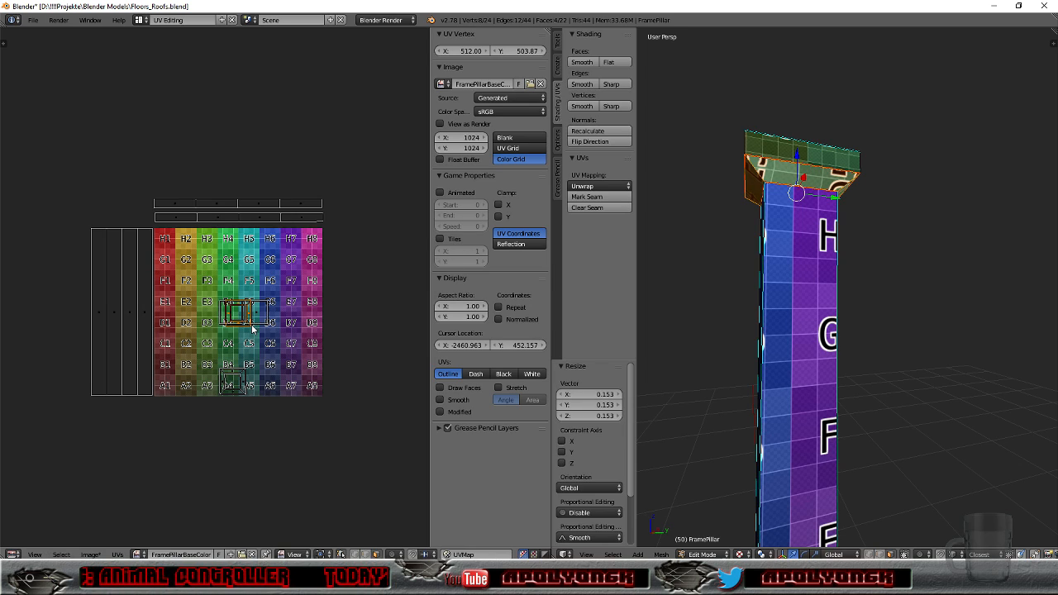
Step: Move the top's sloped-face UV island about 0.616 in X and -0.426 in Y, off the color grid, and rotate it 90°
{"action": "scroll", "coordinate": [321, 350], "scroll_direction": "down", "scroll_amount": 3}
{"action": "key", "text": "g"}
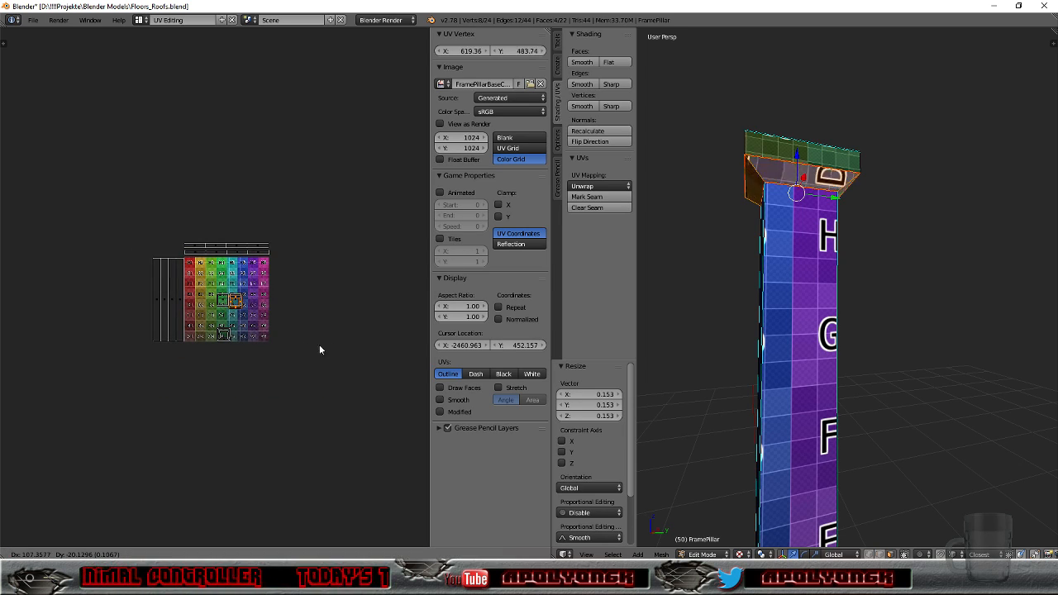
{"action": "left_click", "coordinate": [359, 380]}
{"action": "scroll", "coordinate": [358, 379], "scroll_direction": "up", "scroll_amount": 3}
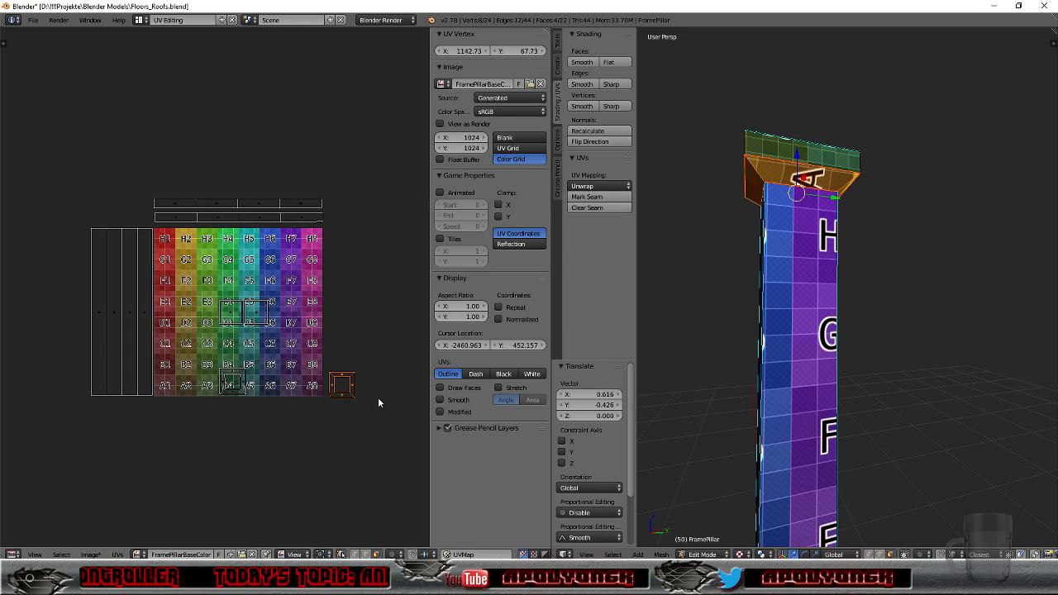
{"action": "type", "text": "r90"}
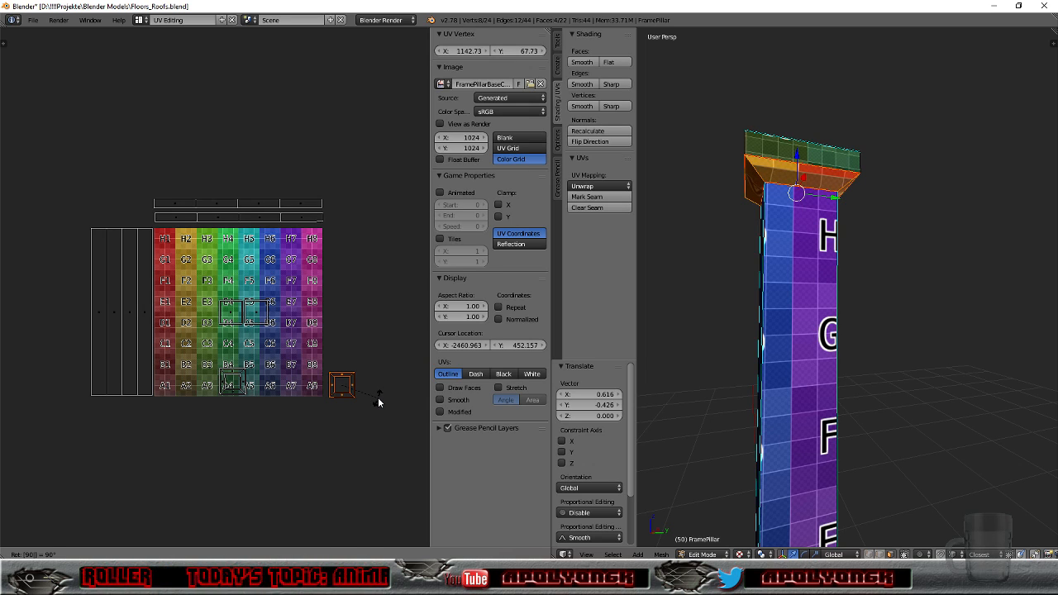
{"action": "key", "text": "Return"}
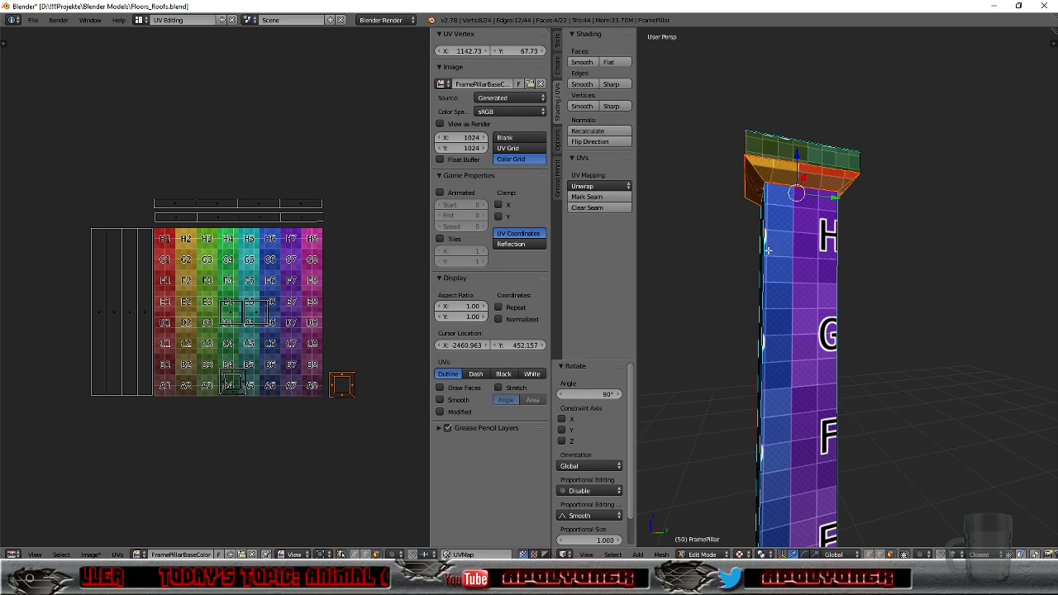
{"action": "key", "text": "h"}
{"action": "middle_click_drag", "start_coordinate": [755, 258], "coordinate": [729, 261]}
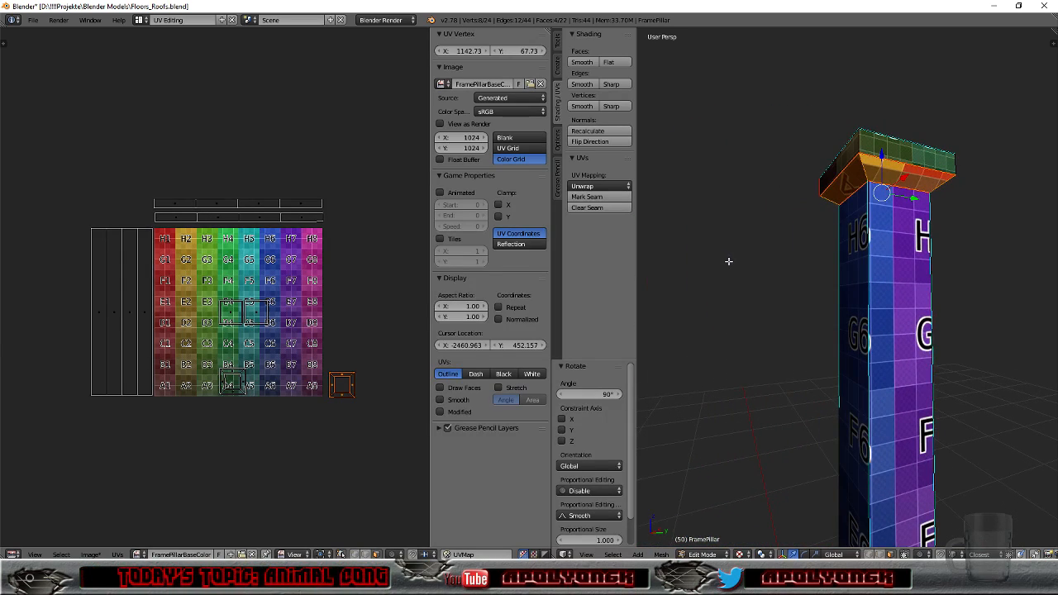
Step: Move the UV island of the base's sloped faces about 0.649 in X and 0.154 in Y, directly above the top's sloped-face island
{"action": "right_click", "coordinate": [240, 380]}
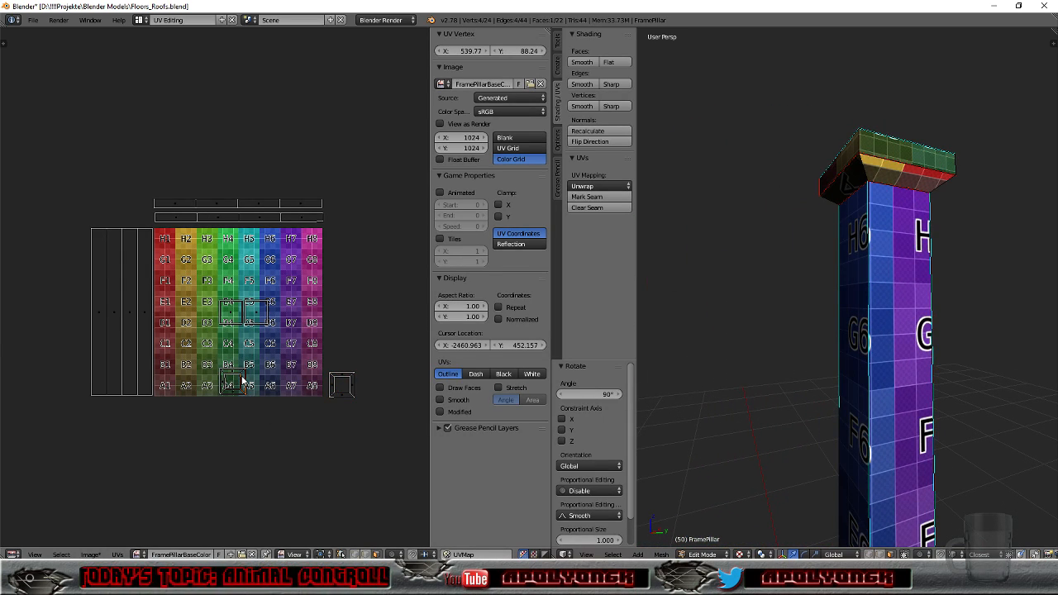
{"action": "key", "text": "l"}
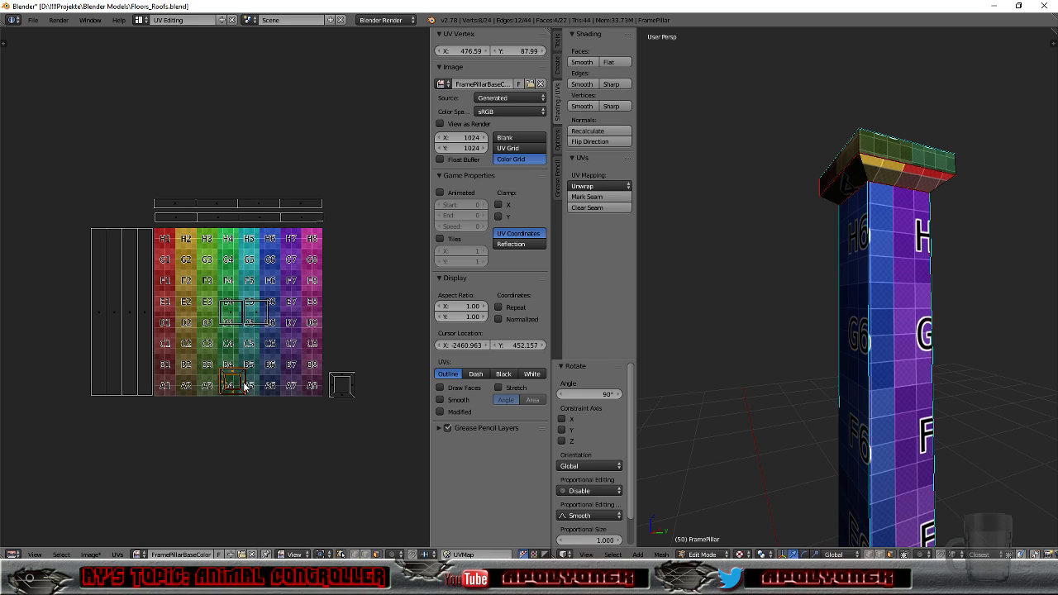
{"action": "key", "text": "g"}
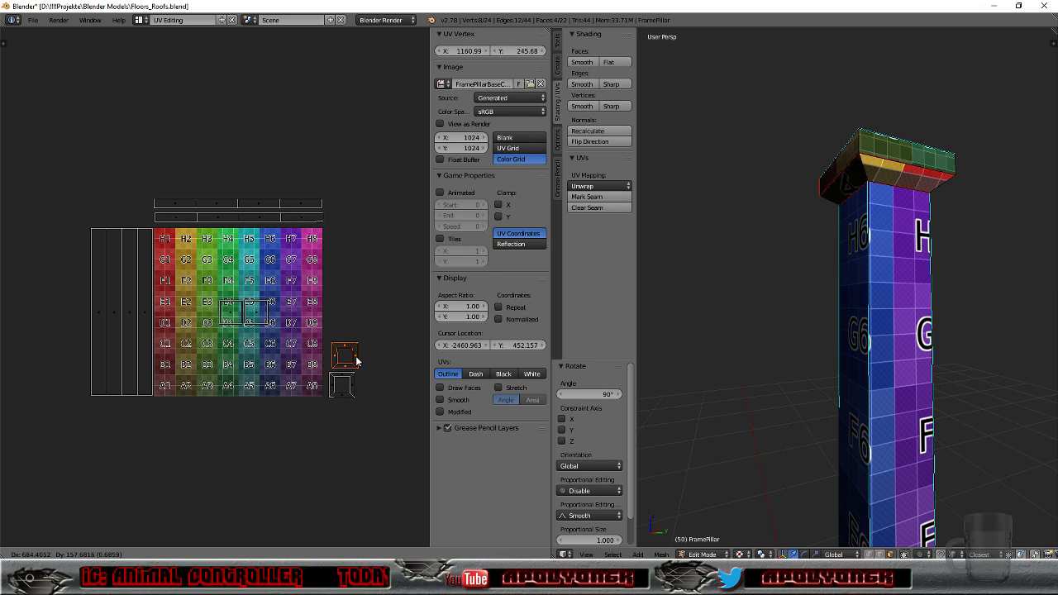
{"action": "left_click", "coordinate": [352, 360]}
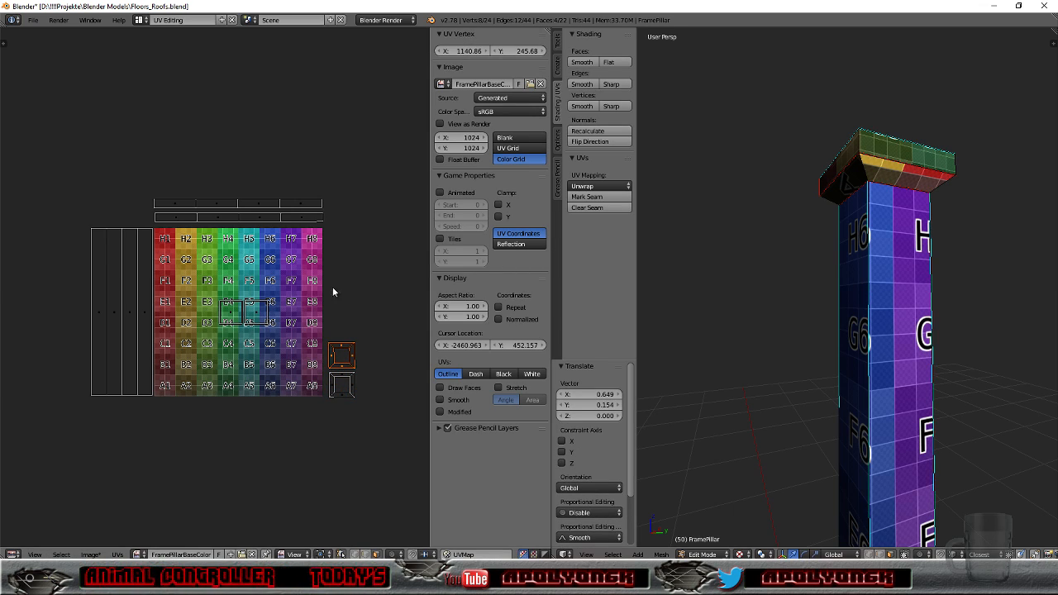
Step: Open the file commands that include import and export
{"action": "left_click", "coordinate": [32, 21]}
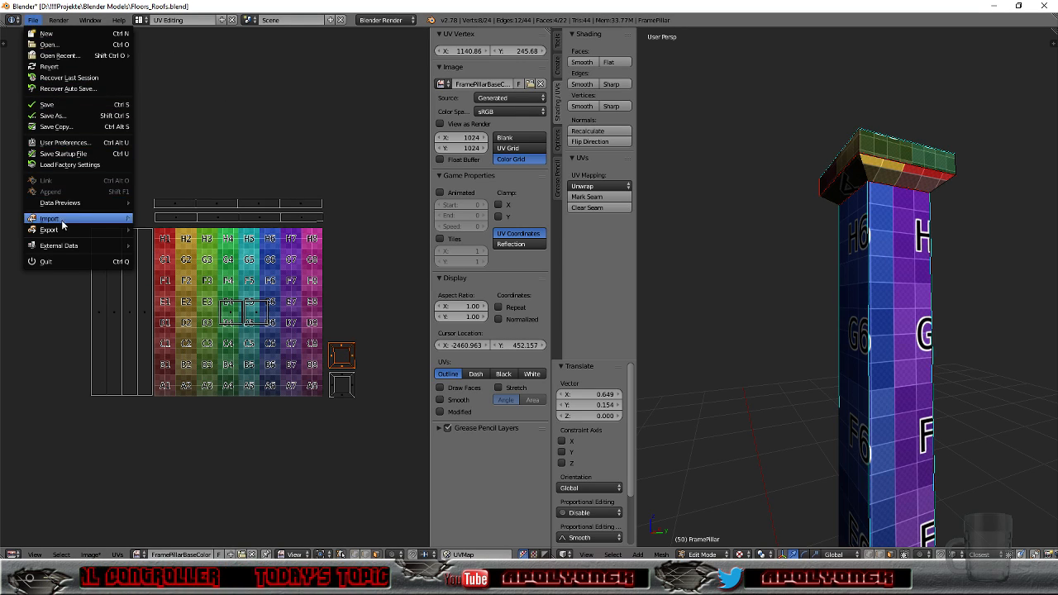
Step: Export the frame pillar as FBX, overwriting FramePillar.fbx in the HousePieces folder
{"action": "mouse_move", "coordinate": [58, 230]}
{"action": "left_click", "coordinate": [153, 261]}
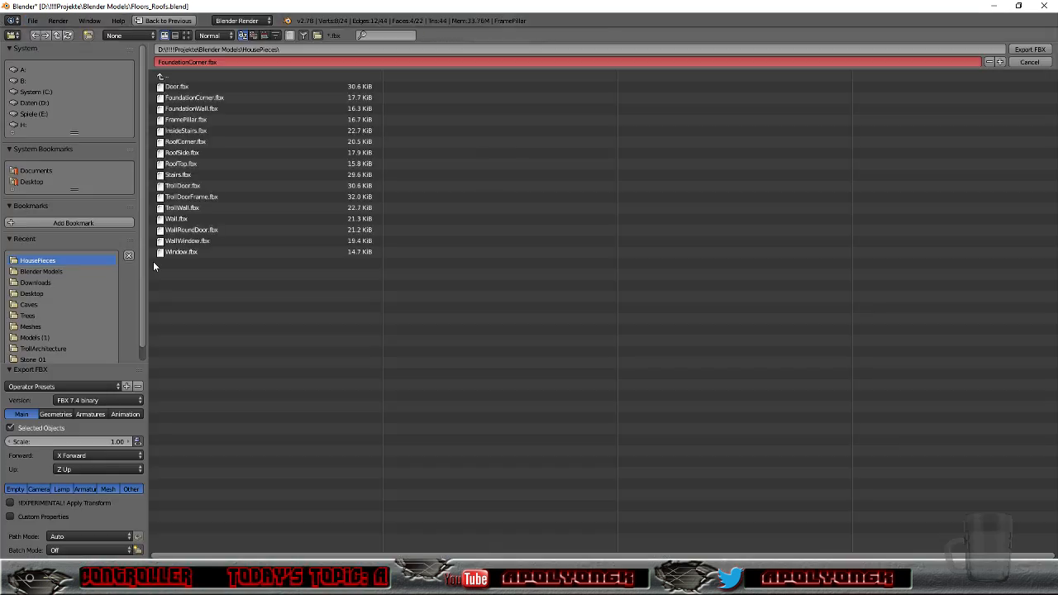
{"action": "left_click", "coordinate": [201, 119]}
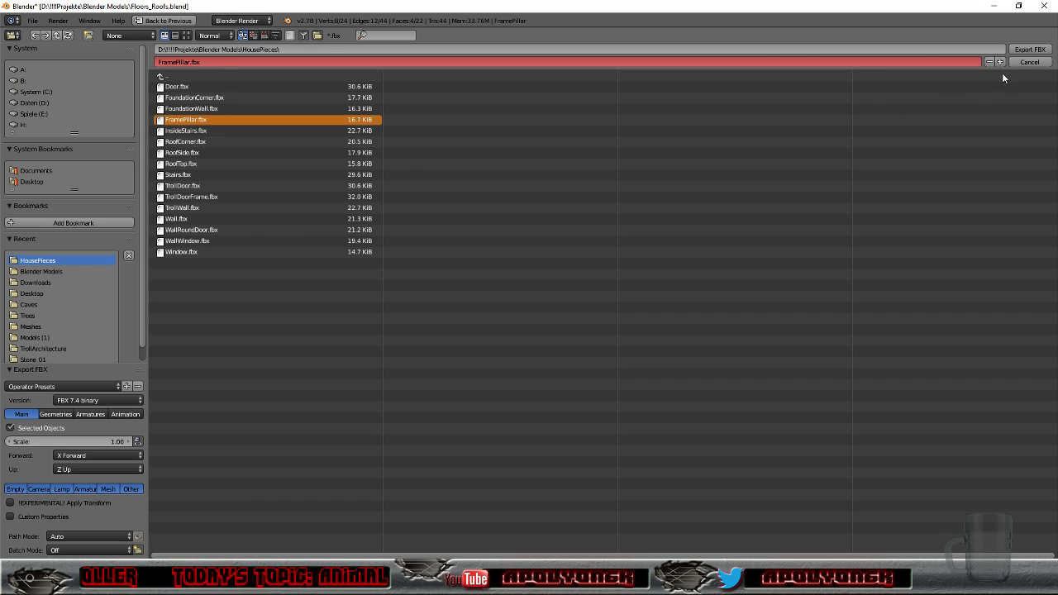
{"action": "left_click", "coordinate": [1030, 49]}
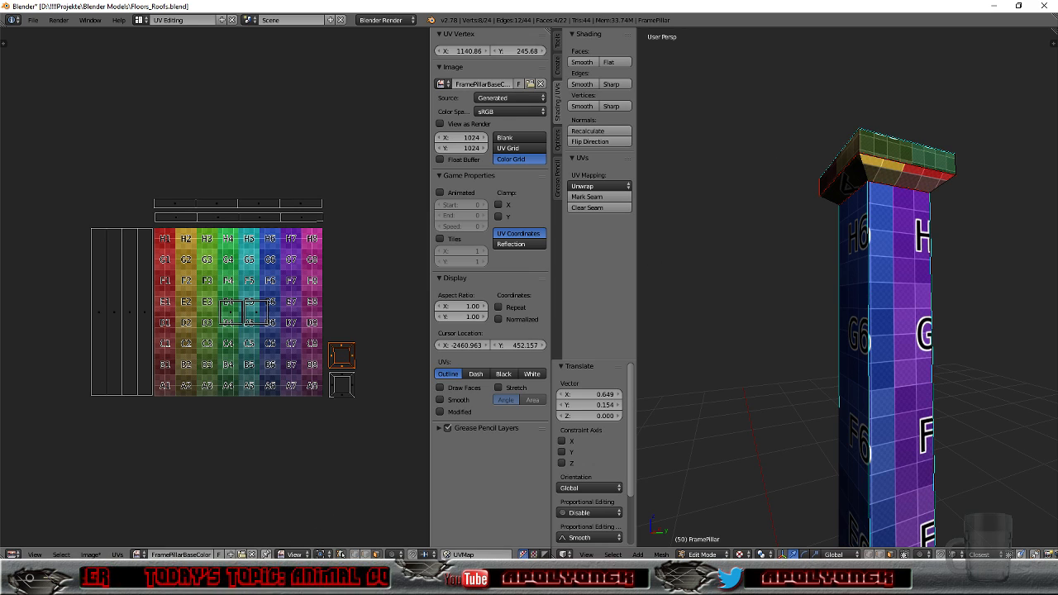
Step: Switch to Unreal Editor and reimport the FramePillar static mesh from its updated source file
{"action": "left_click", "coordinate": [312, 579]}
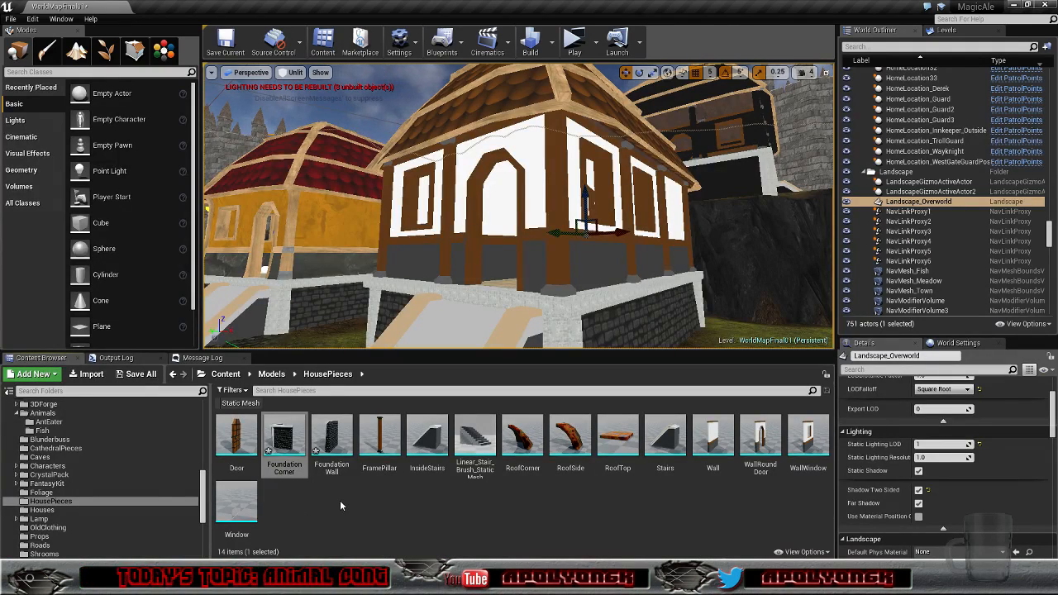
{"action": "left_click", "coordinate": [380, 438]}
{"action": "right_click", "coordinate": [379, 438]}
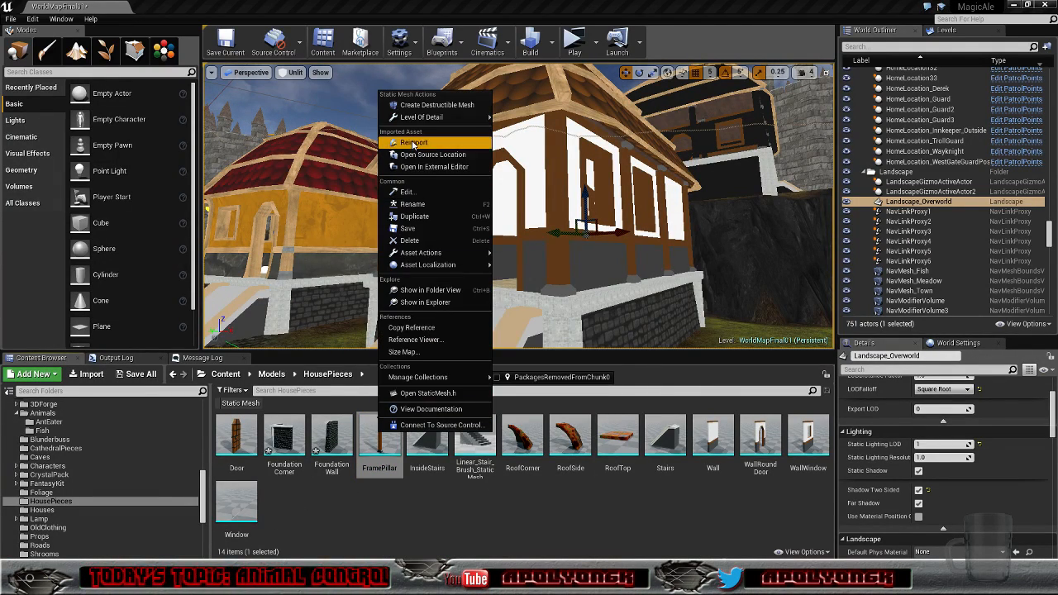
{"action": "left_click", "coordinate": [412, 143]}
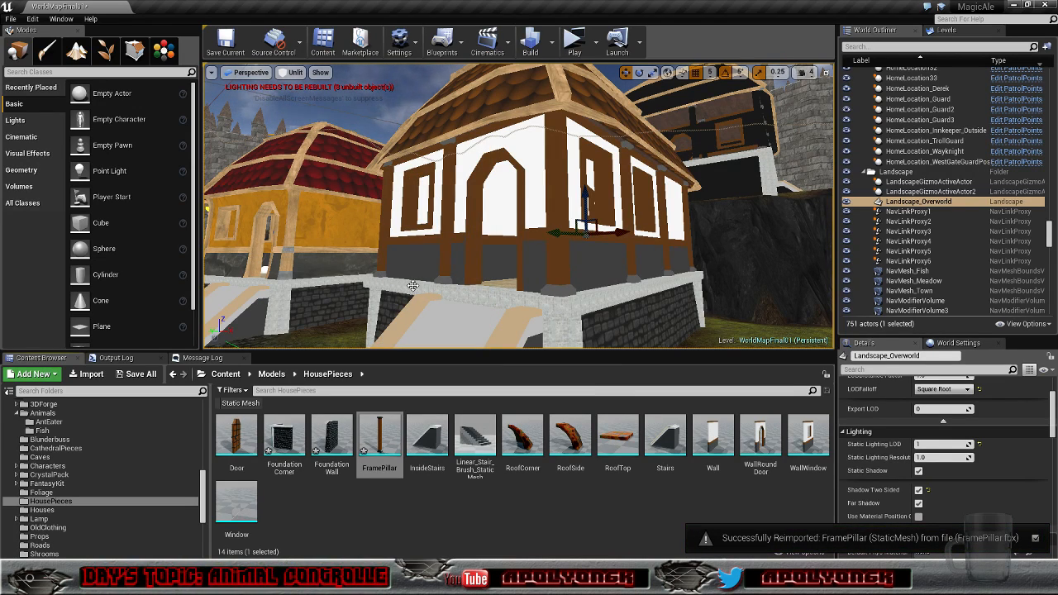
Step: Open the FramePillar mesh and assign its MetalMat slot the M_Metal_Burnished_Steel material used on the neighbouring orange house
{"action": "double_click", "coordinate": [379, 436]}
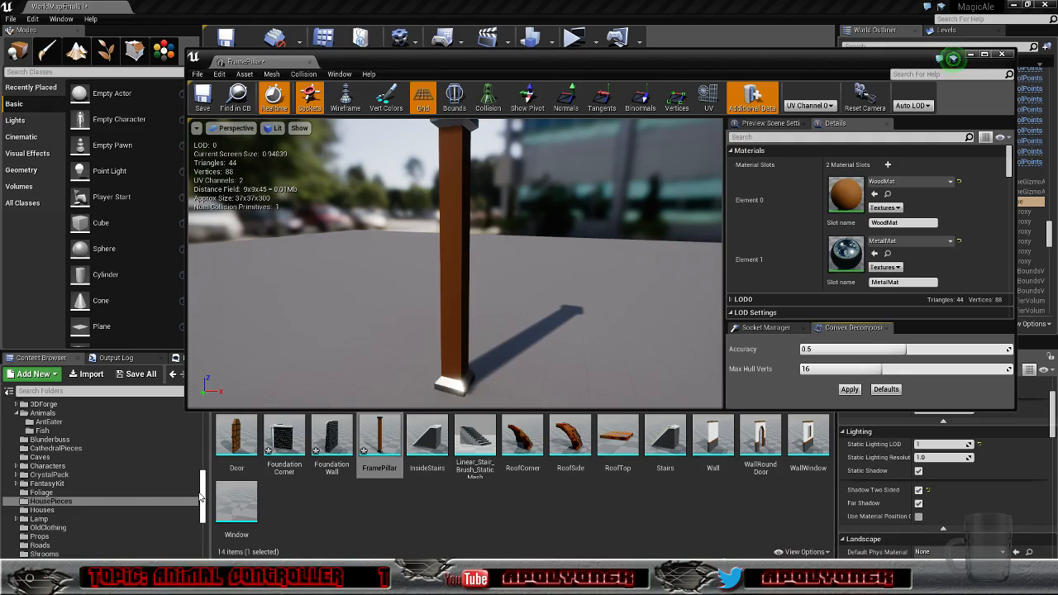
{"action": "left_click_drag", "start_coordinate": [472, 60], "coordinate": [559, 477]}
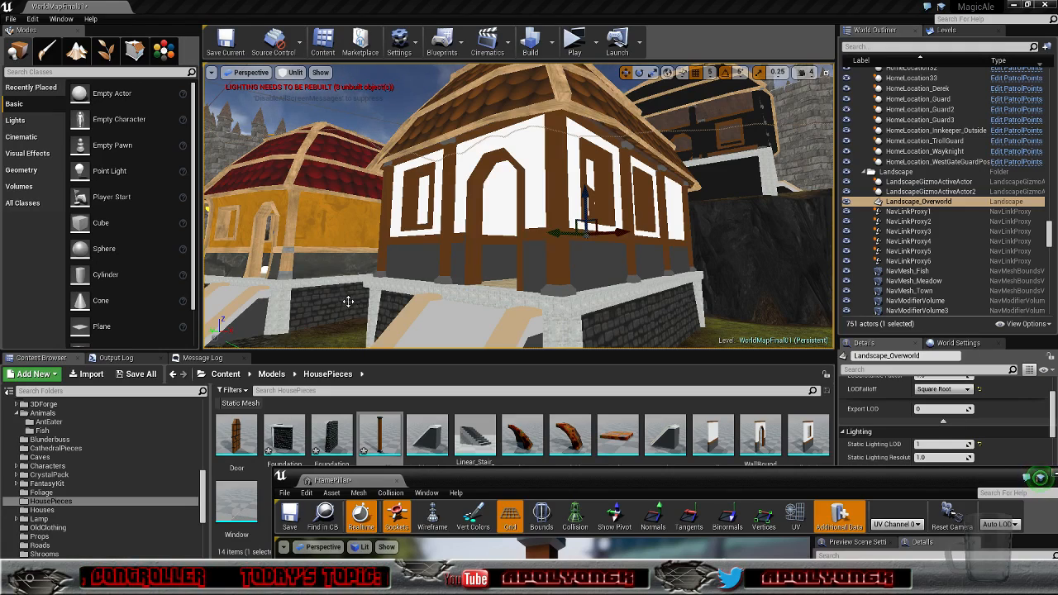
{"action": "right_click_drag", "start_coordinate": [349, 301], "coordinate": [298, 317]}
{"action": "left_click", "coordinate": [358, 244]}
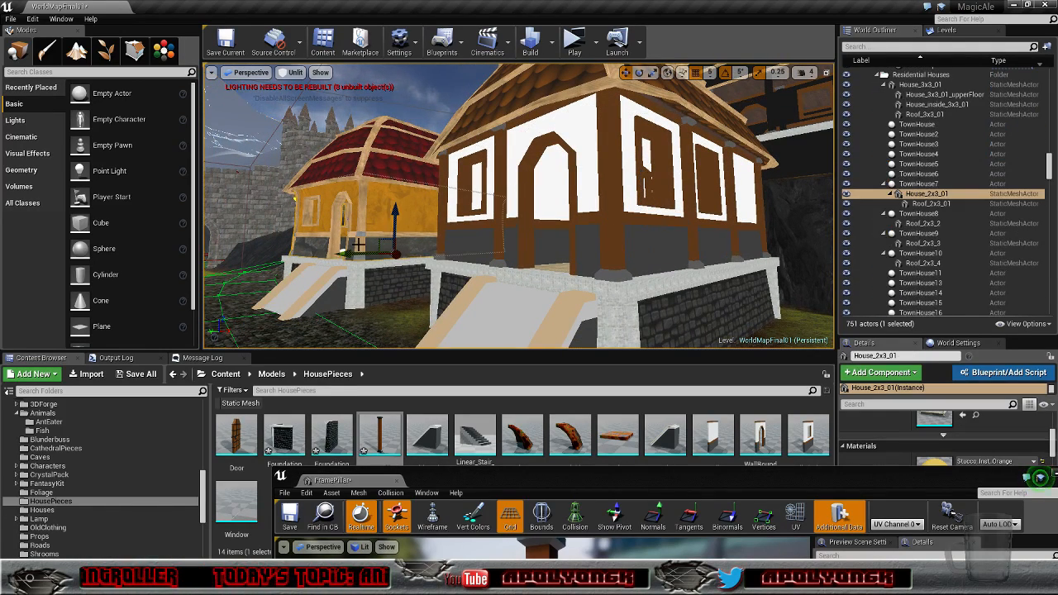
{"action": "scroll", "coordinate": [956, 423], "scroll_direction": "down", "scroll_amount": 3}
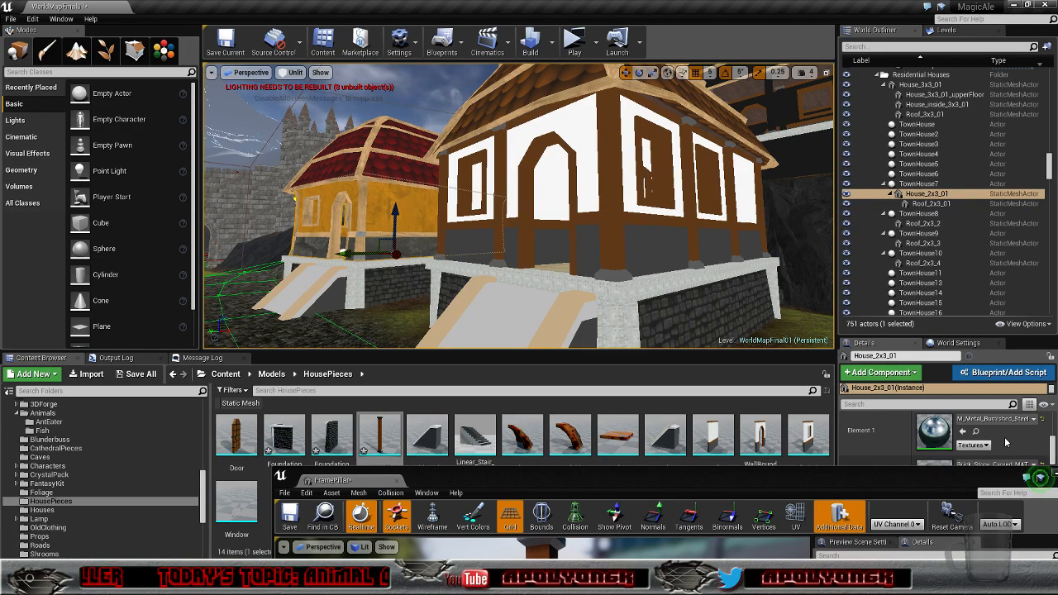
{"action": "left_click", "coordinate": [976, 435]}
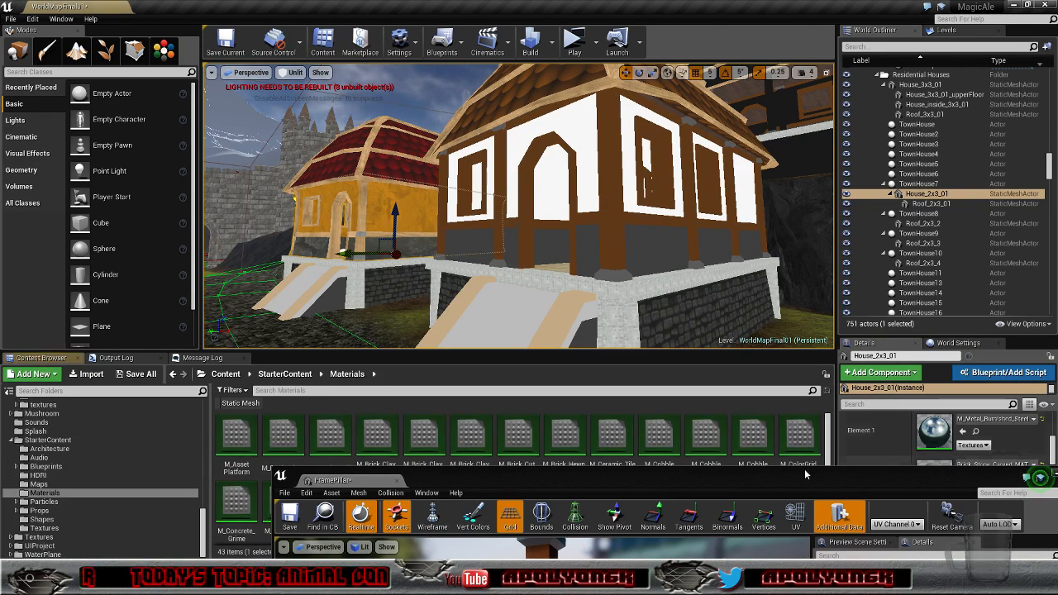
{"action": "left_click_drag", "start_coordinate": [682, 479], "coordinate": [584, 115]}
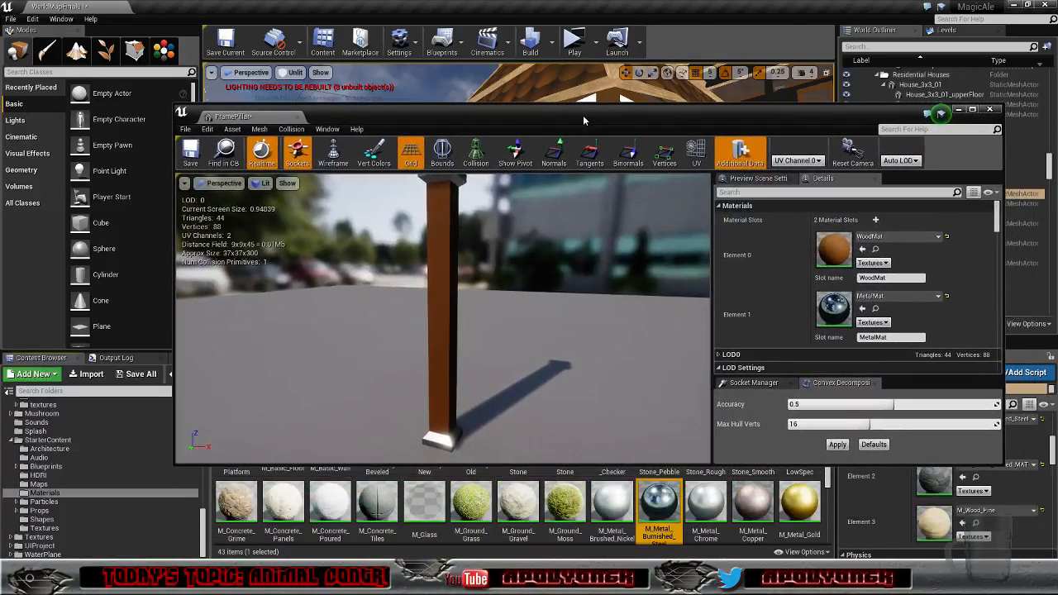
{"action": "left_click", "coordinate": [862, 310]}
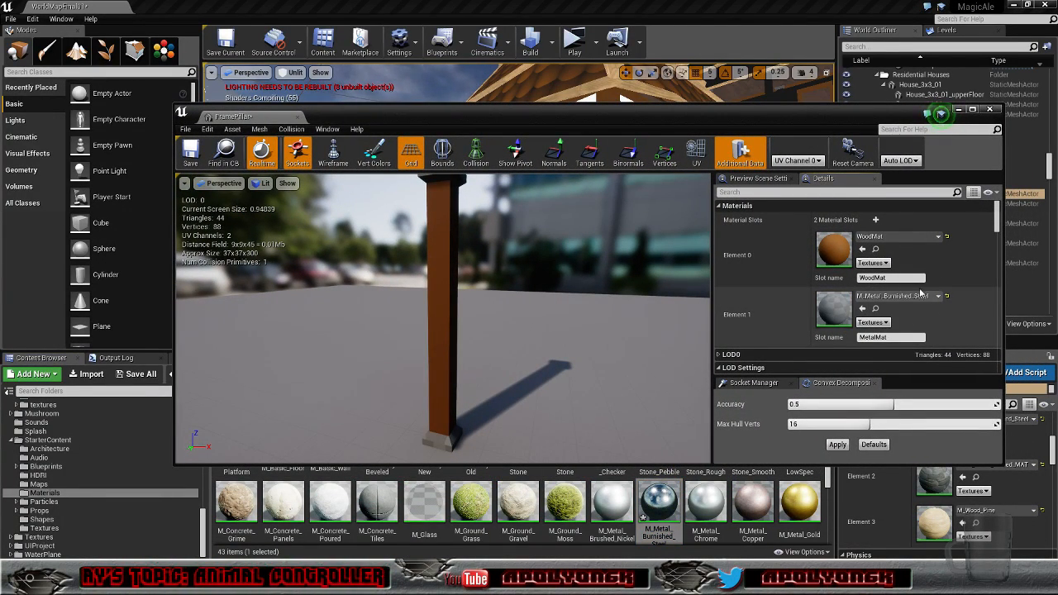
Step: Locate the M_Wood_Pine material through the orange house and assign it to the FramePillar mesh's WoodMat slot
{"action": "left_click_drag", "start_coordinate": [869, 113], "coordinate": [711, 234]}
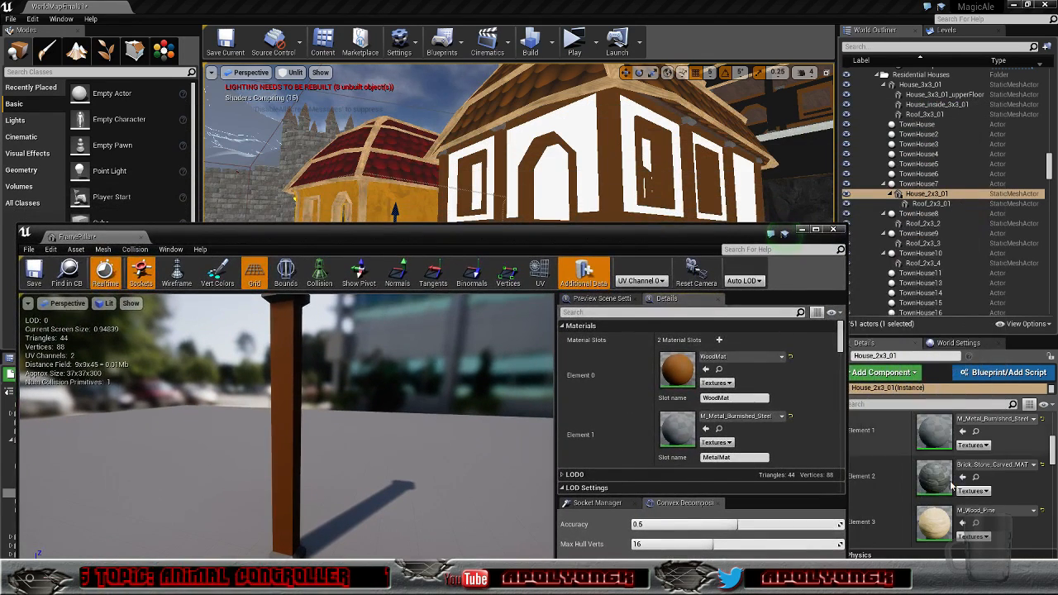
{"action": "left_click", "coordinate": [976, 524]}
{"action": "left_click_drag", "start_coordinate": [659, 230], "coordinate": [712, 57]}
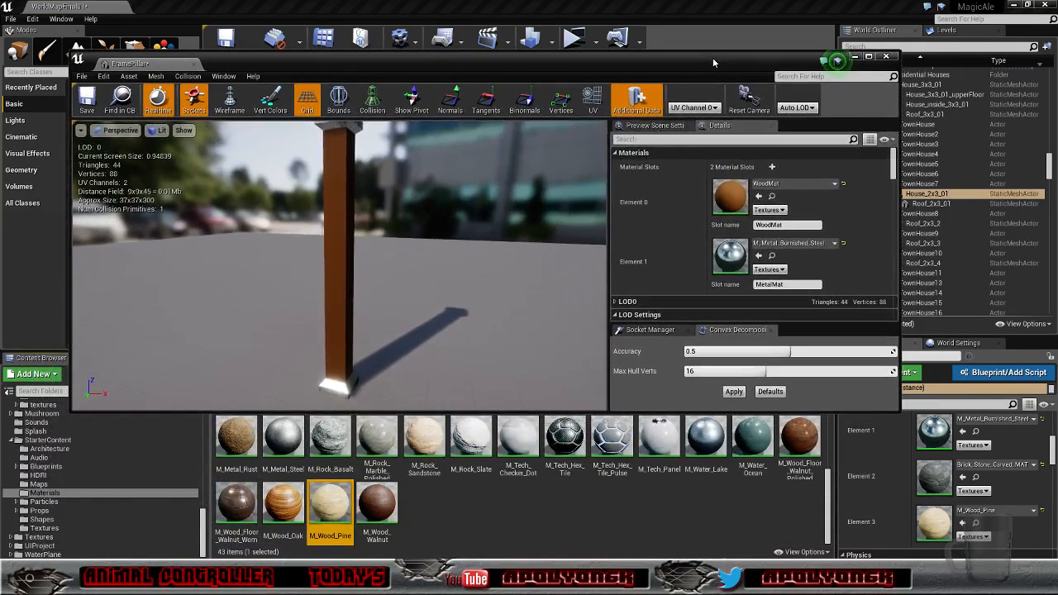
{"action": "left_click", "coordinate": [758, 197]}
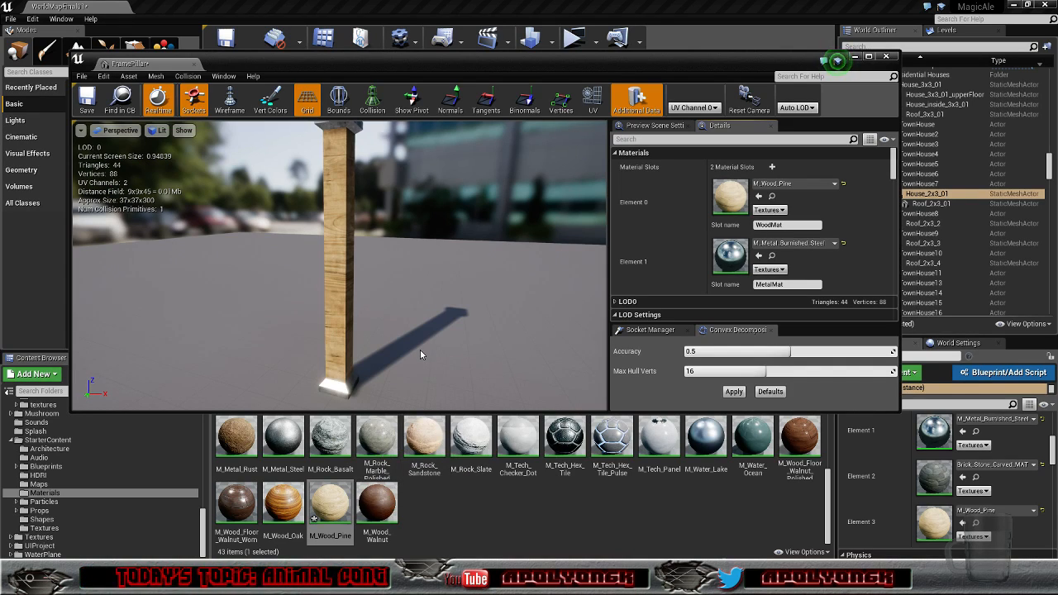
Step: Examine the wood grain direction on the pillar's shaft and the metal texture on its cap up close
{"action": "right_click_drag", "start_coordinate": [339, 265], "coordinate": [421, 139]}
{"action": "key", "text": "w"}
{"action": "key", "text": "w"}
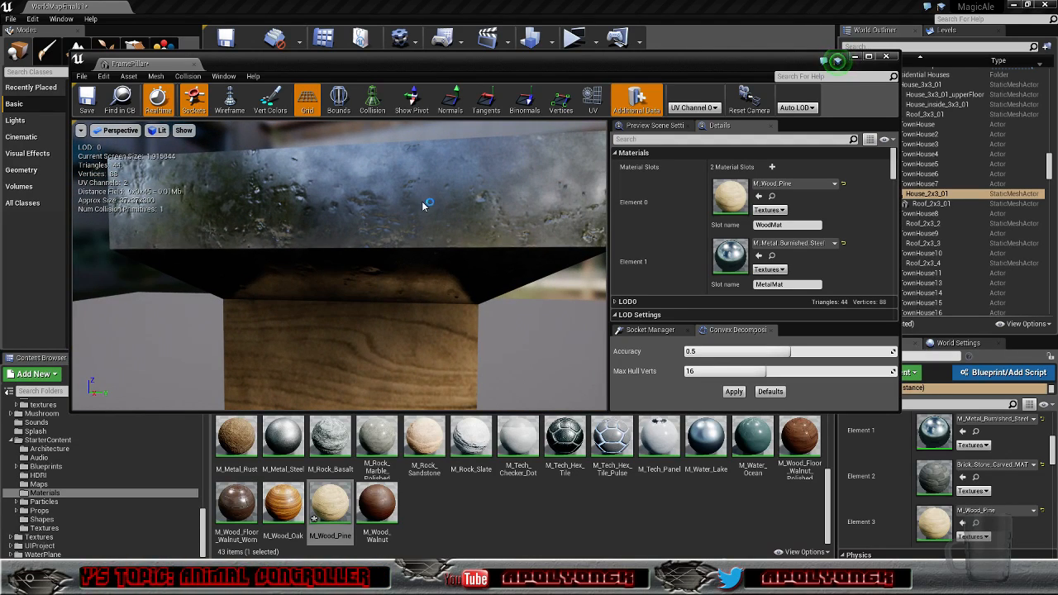
{"action": "scroll", "coordinate": [428, 219], "scroll_direction": "down", "scroll_amount": 5}
{"action": "right_click_drag", "start_coordinate": [428, 219], "coordinate": [277, 240]}
{"action": "key", "text": "s"}
{"action": "key", "text": "w"}
{"action": "scroll", "coordinate": [372, 295], "scroll_direction": "up", "scroll_amount": 4}
{"action": "scroll", "coordinate": [388, 353], "scroll_direction": "down", "scroll_amount": 4}
{"action": "right_click_drag", "start_coordinate": [391, 356], "coordinate": [357, 404]}
{"action": "scroll", "coordinate": [383, 347], "scroll_direction": "up", "scroll_amount": 5}
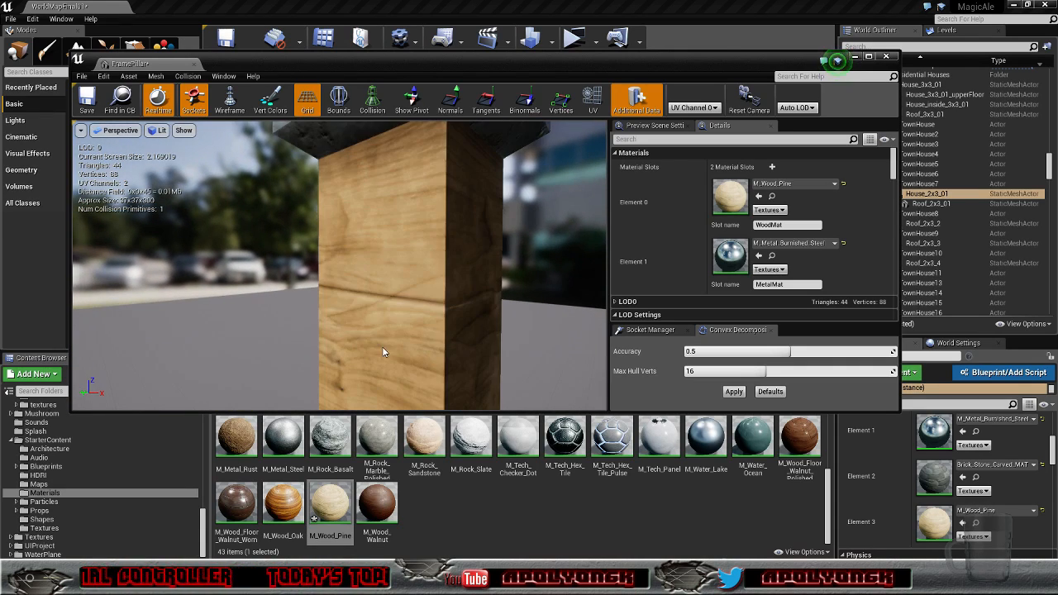
{"action": "right_click_drag", "start_coordinate": [383, 288], "coordinate": [397, 186]}
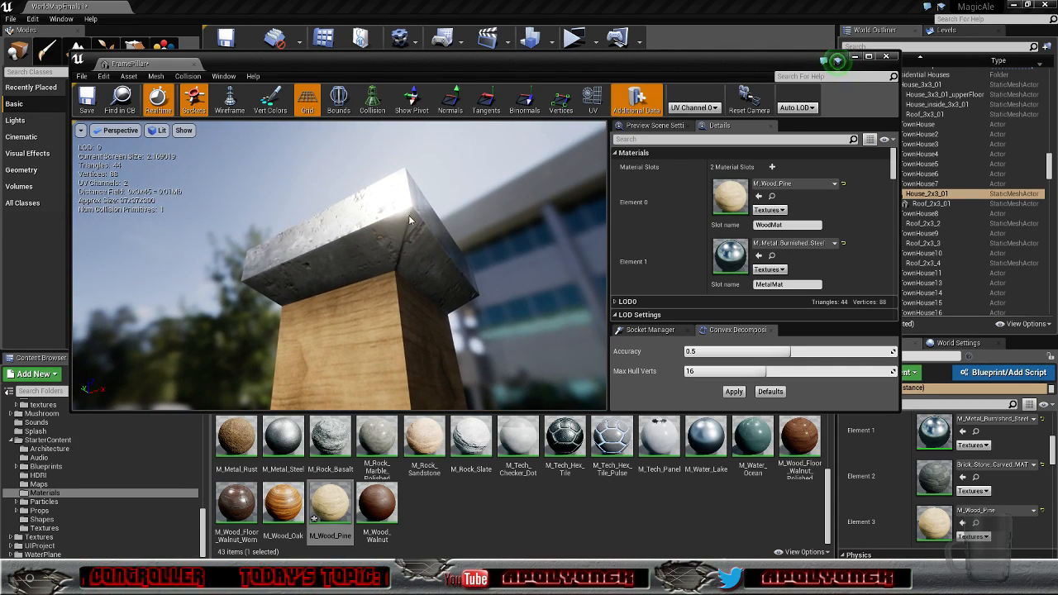
{"action": "right_click_drag", "start_coordinate": [393, 291], "coordinate": [372, 388]}
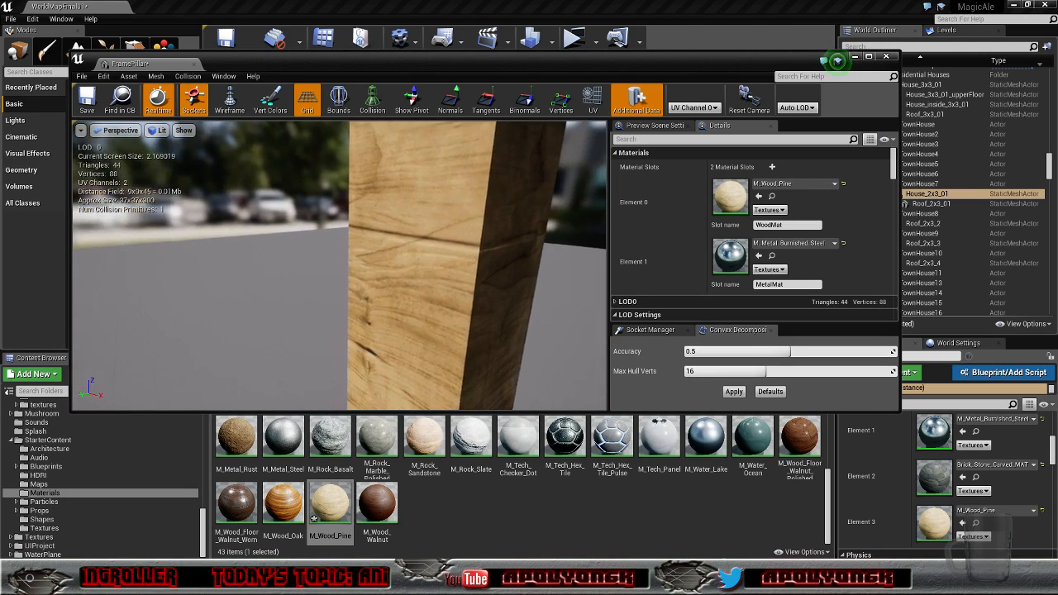
{"action": "scroll", "coordinate": [395, 297], "scroll_direction": "down", "scroll_amount": 6}
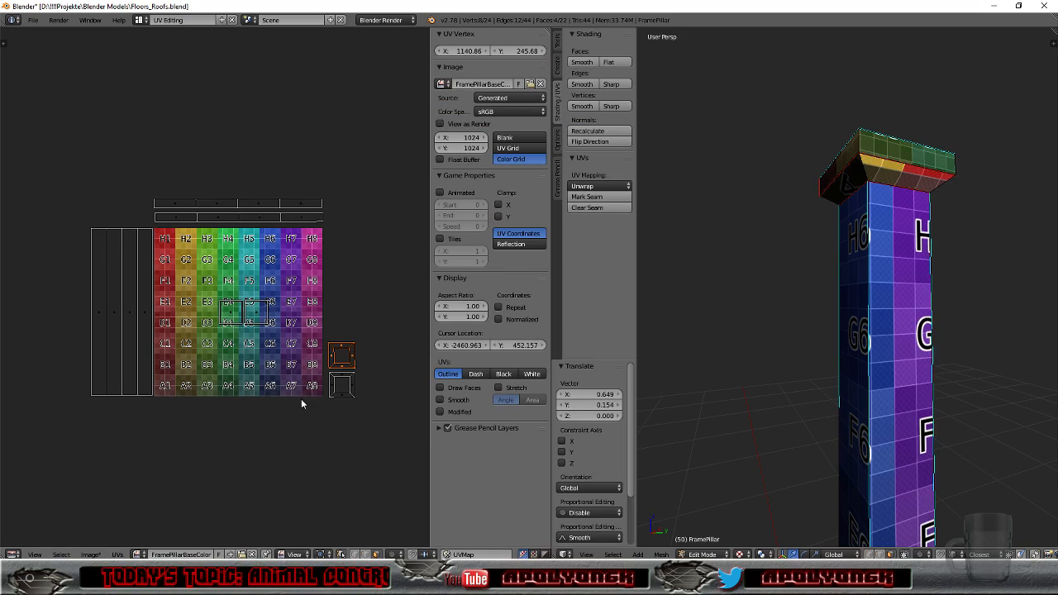
Step: In Blender, rotate the pillar shaft's linked UV strips by 90° and move them to the left of the colour grid
{"action": "right_click", "coordinate": [119, 308]}
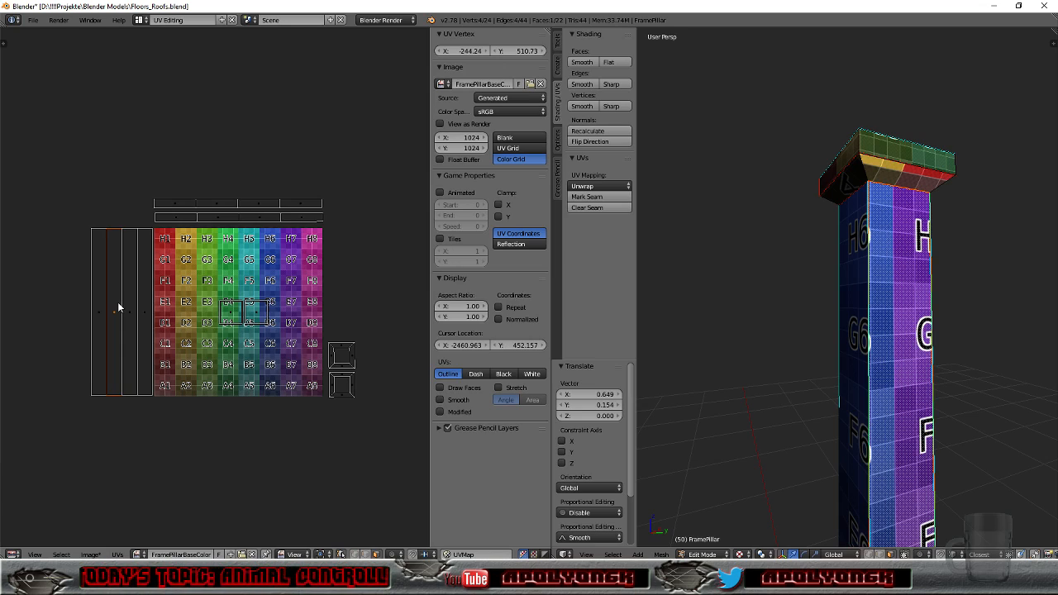
{"action": "key", "text": "l"}
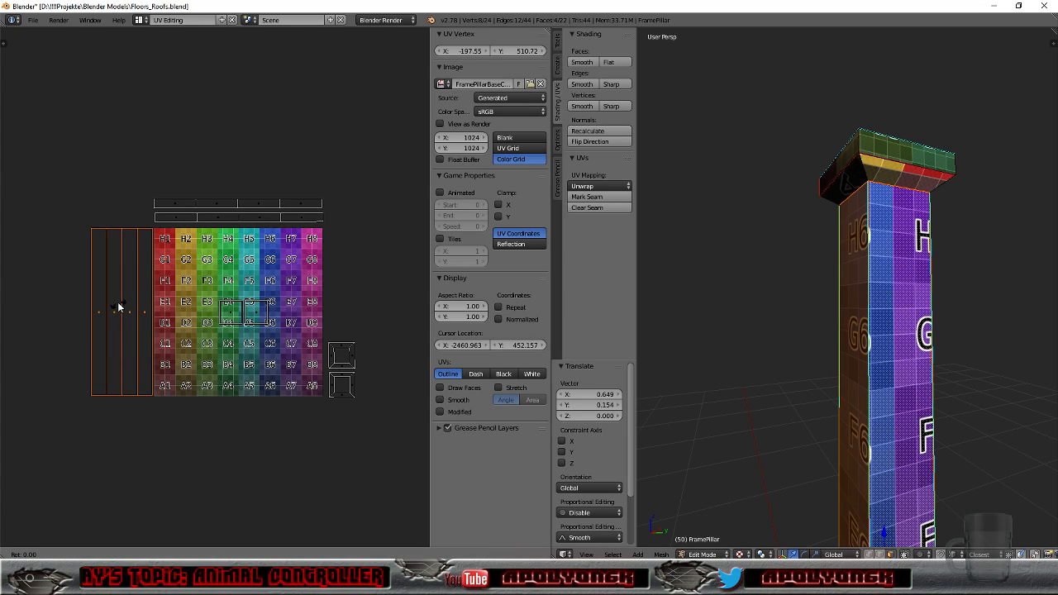
{"action": "type", "text": "90"}
{"action": "key", "text": "Return"}
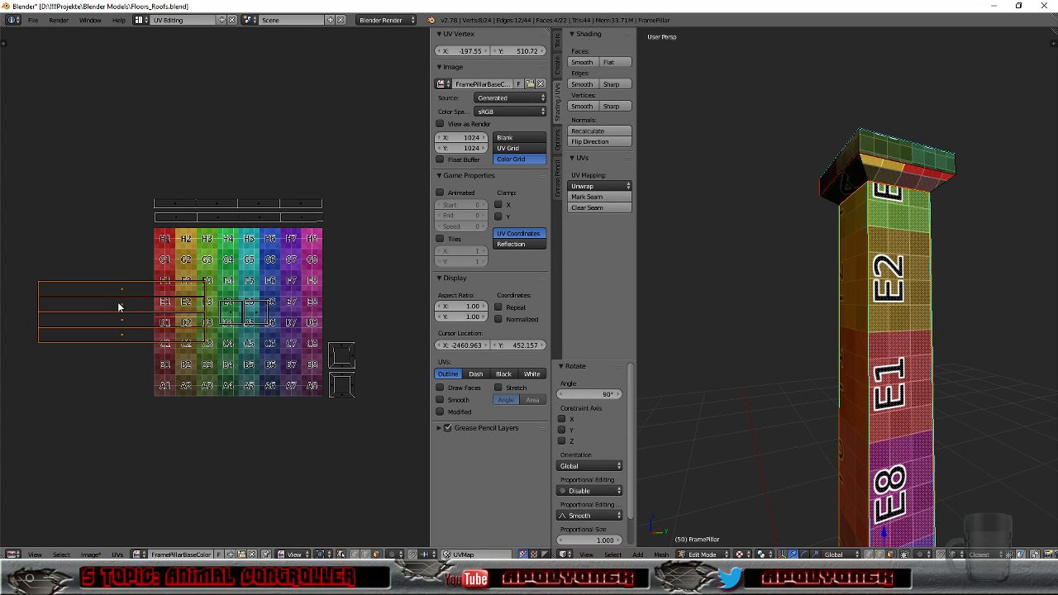
{"action": "key", "text": "g"}
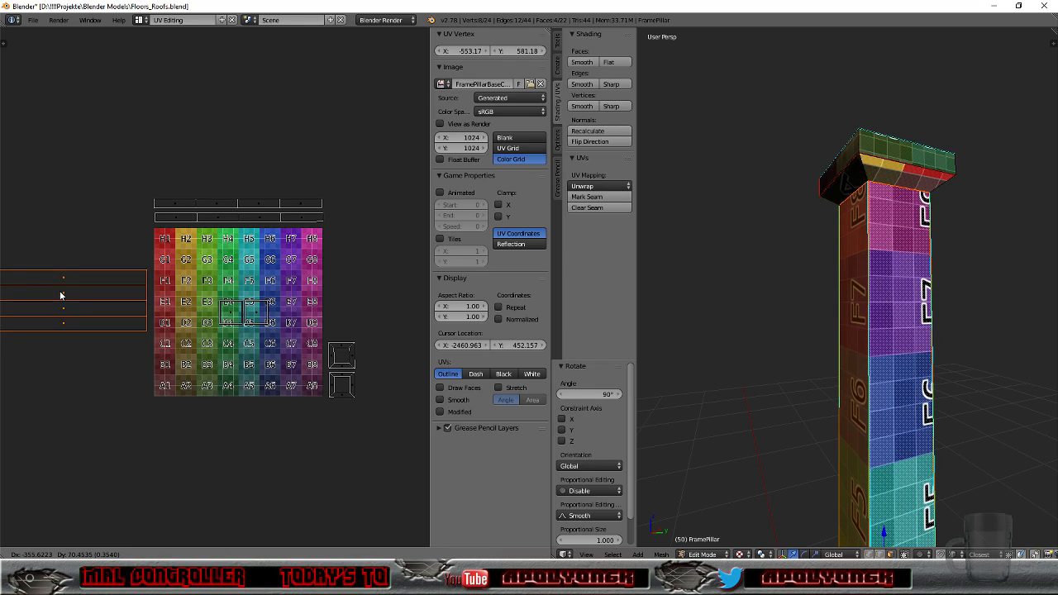
{"action": "left_click", "coordinate": [58, 264]}
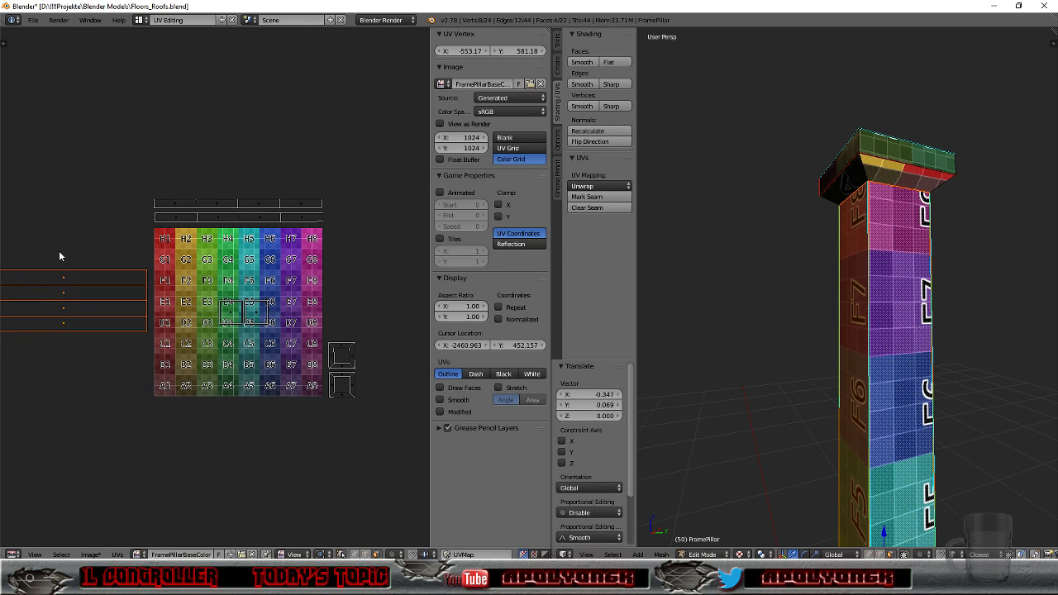
Step: Export the pillar with its rotated shaft UVs as FBX again, overwriting the previous export
{"action": "left_click", "coordinate": [32, 20]}
{"action": "mouse_move", "coordinate": [67, 234]}
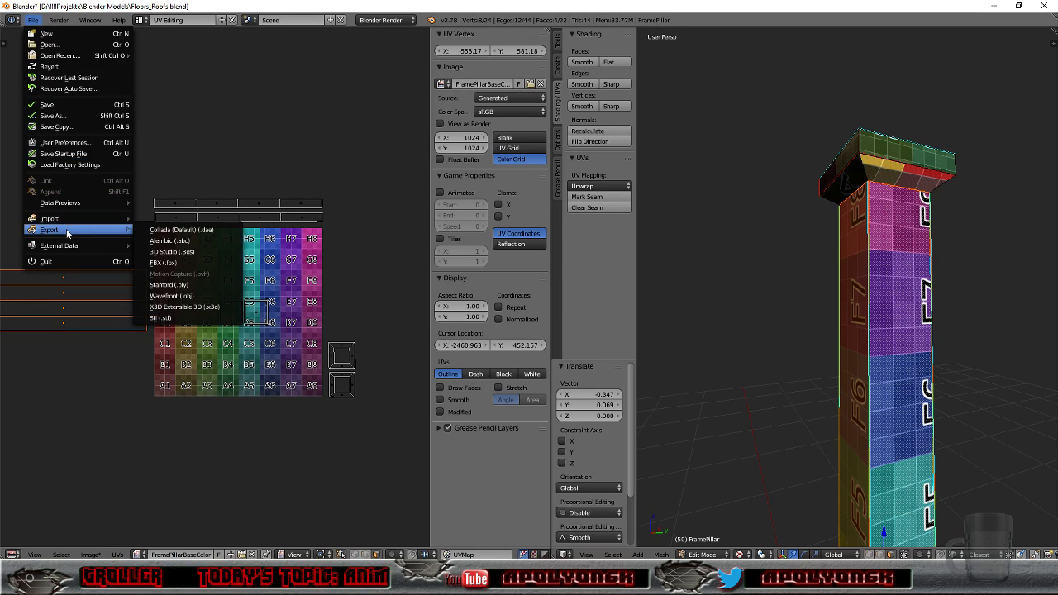
{"action": "left_click", "coordinate": [163, 263]}
{"action": "left_click", "coordinate": [1019, 51]}
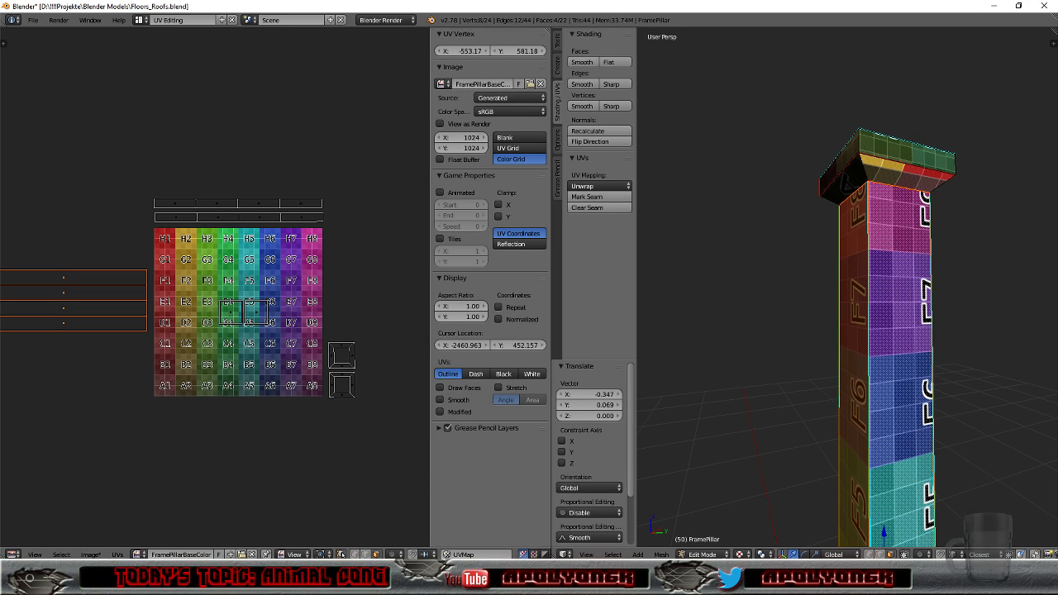
Step: Switch back to Unreal Editor and reimport the FramePillar mesh in the HousePieces folder
{"action": "left_click", "coordinate": [168, 539]}
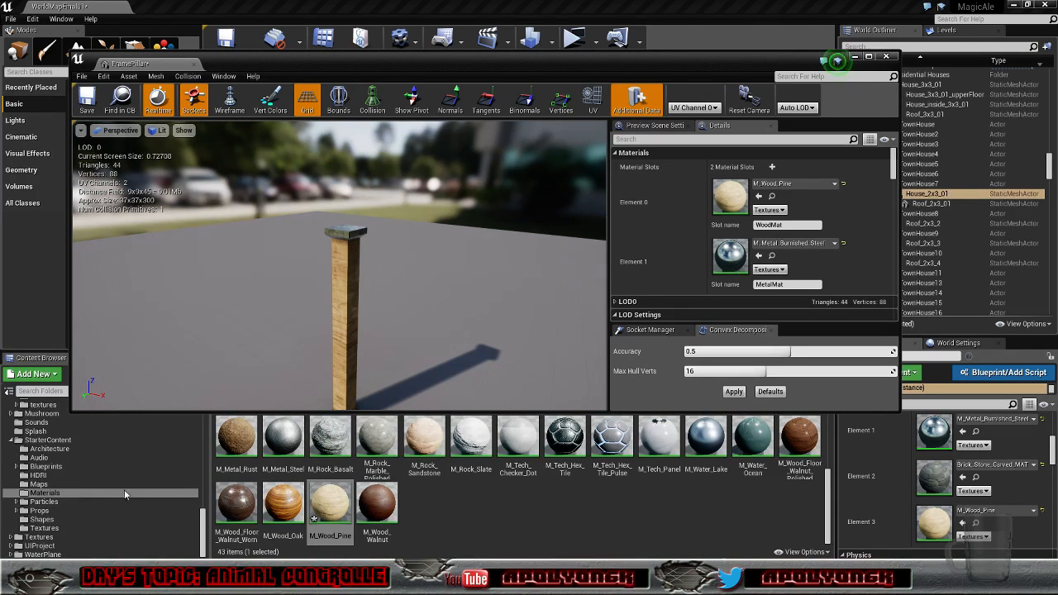
{"action": "left_click_drag", "start_coordinate": [204, 526], "coordinate": [206, 479]}
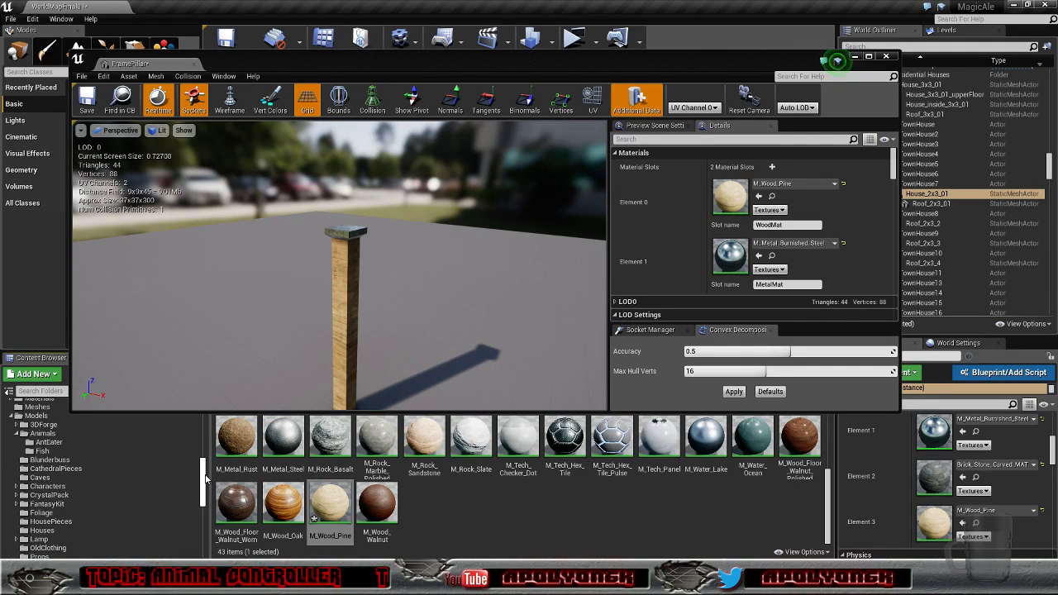
{"action": "left_click", "coordinate": [51, 522]}
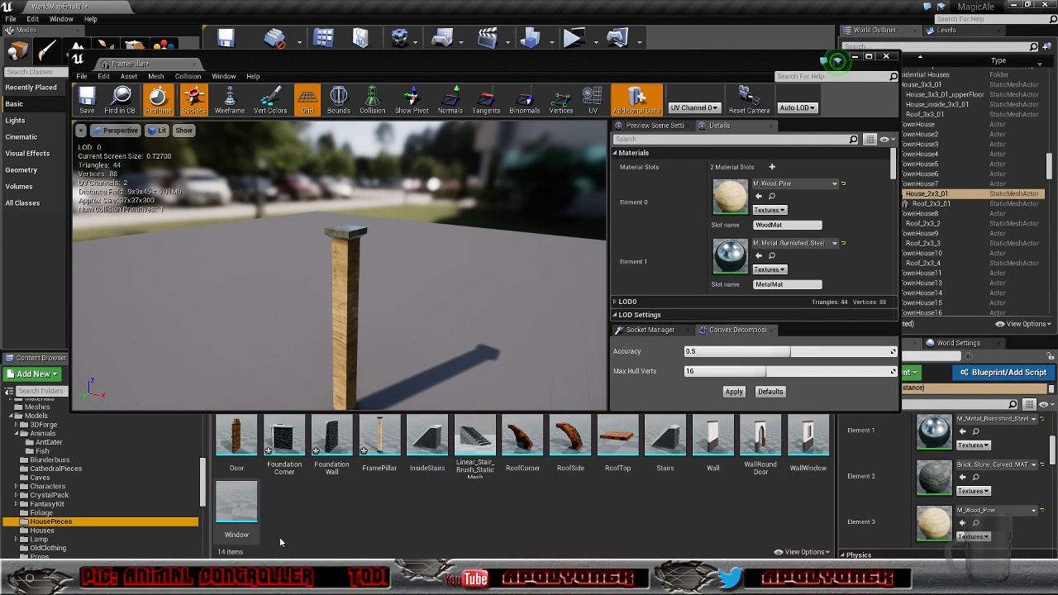
{"action": "right_click", "coordinate": [376, 432]}
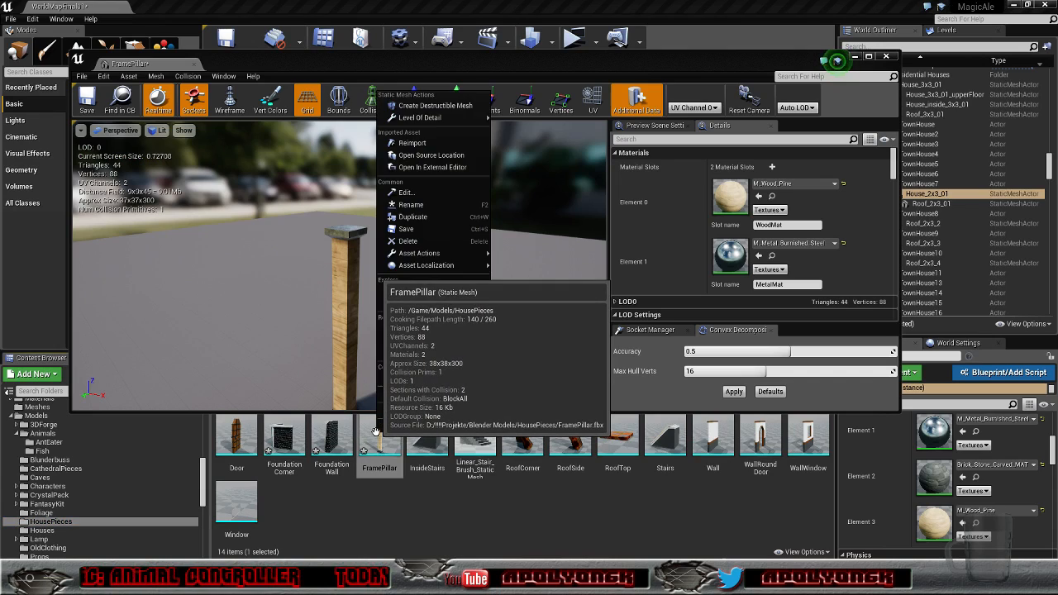
{"action": "left_click", "coordinate": [410, 142]}
Step: Check the reimported pillar from another side, save the FramePillar mesh and minimise its editor window
{"action": "right_click_drag", "start_coordinate": [426, 241], "coordinate": [428, 153]}
{"action": "right_click_drag", "start_coordinate": [426, 251], "coordinate": [157, 240]}
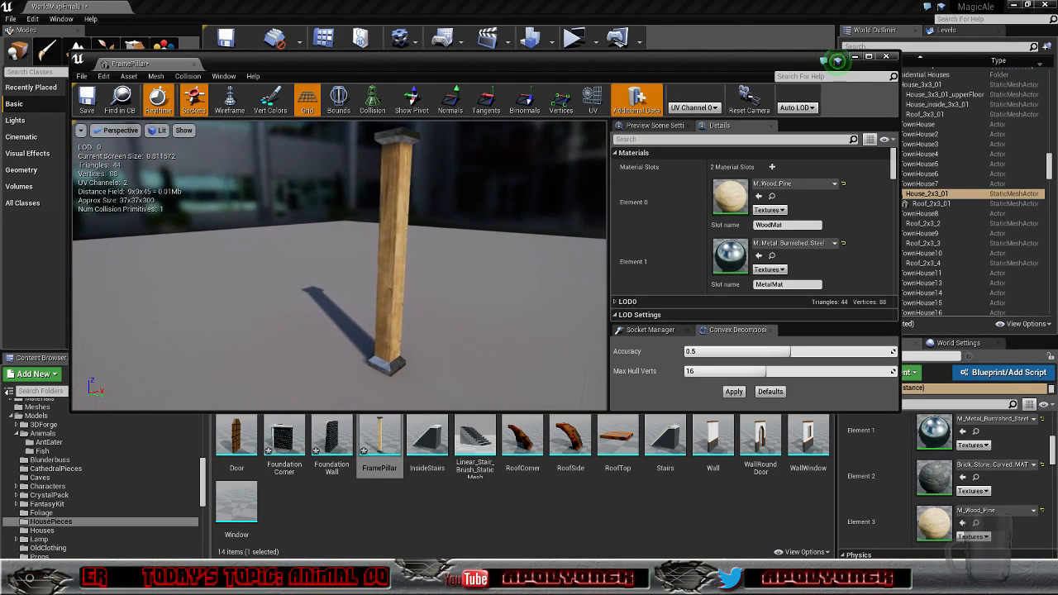
{"action": "left_click", "coordinate": [87, 102]}
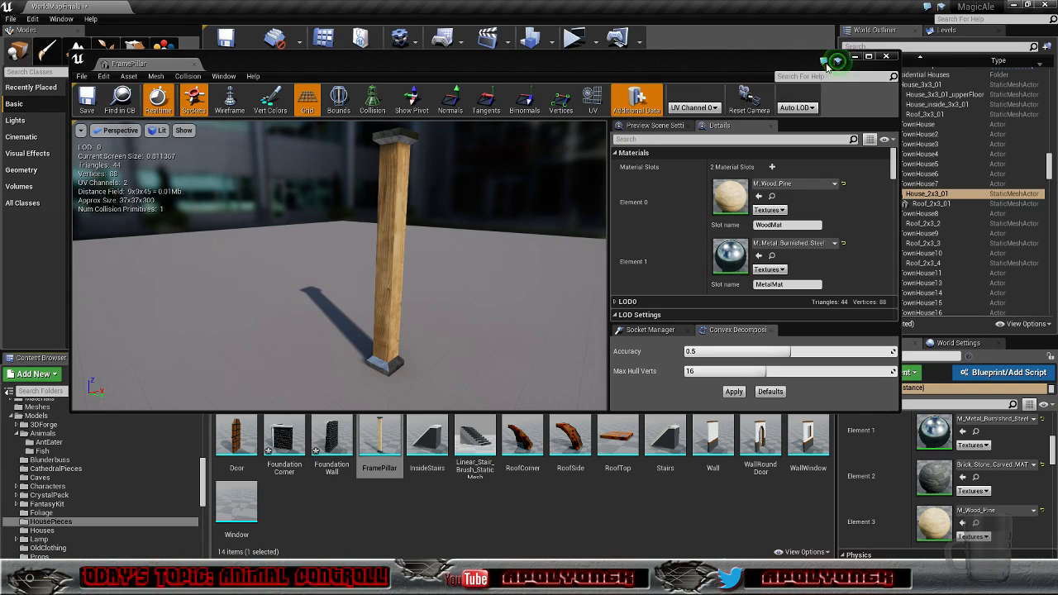
{"action": "left_click", "coordinate": [855, 56]}
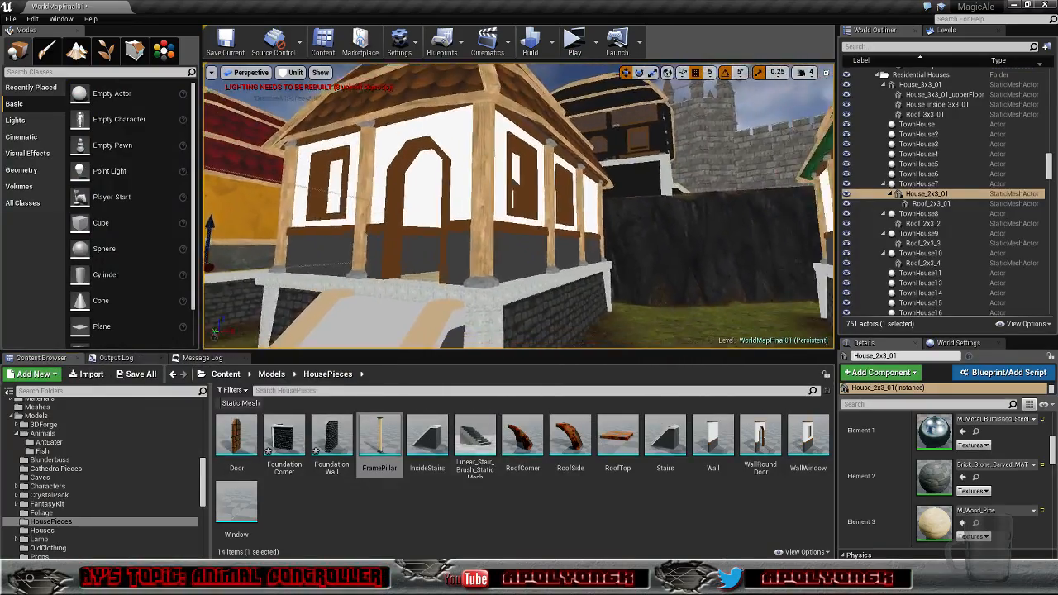
Step: Inspect the town house's pillars from the other side and view the grassy area with the stone paths by the castle wall
{"action": "right_click_drag", "start_coordinate": [519, 207], "coordinate": [685, 229]}
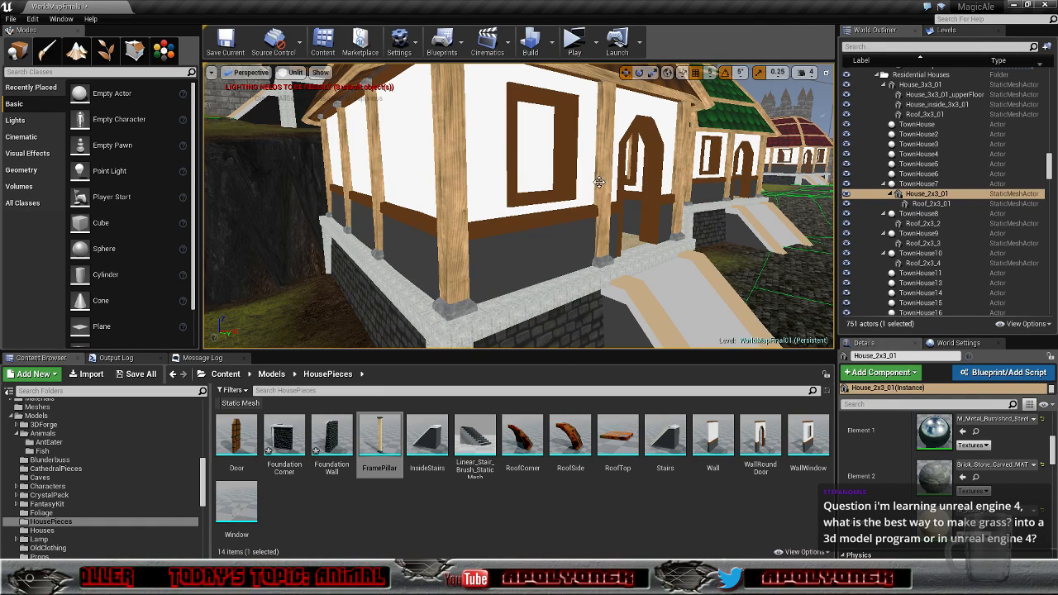
{"action": "key", "text": "w"}
{"action": "right_click_drag", "start_coordinate": [624, 265], "coordinate": [703, 310]}
{"action": "right_click_drag", "start_coordinate": [247, 220], "coordinate": [236, 224]}
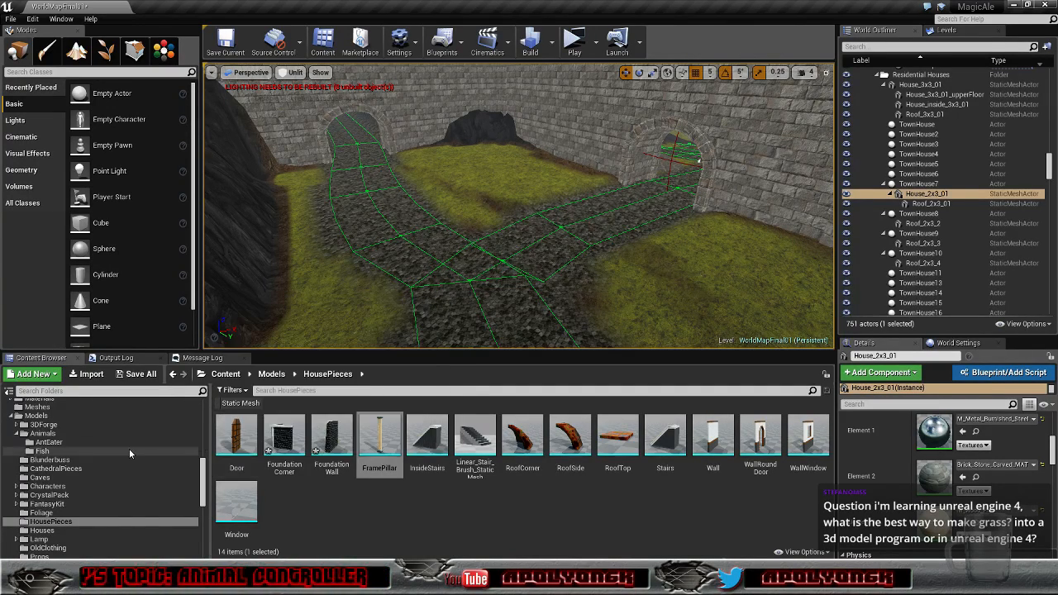
Step: Browse the project's content folders down to StarterContent and look into its Props folder
{"action": "scroll", "coordinate": [204, 488], "scroll_direction": "down", "scroll_amount": 5}
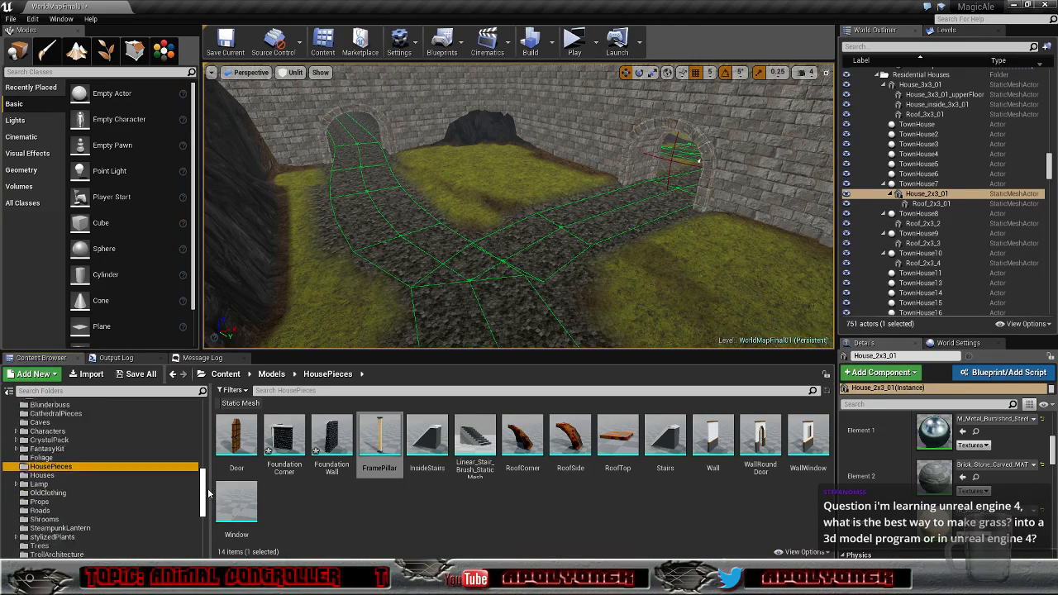
{"action": "scroll", "coordinate": [208, 504], "scroll_direction": "down", "scroll_amount": 3}
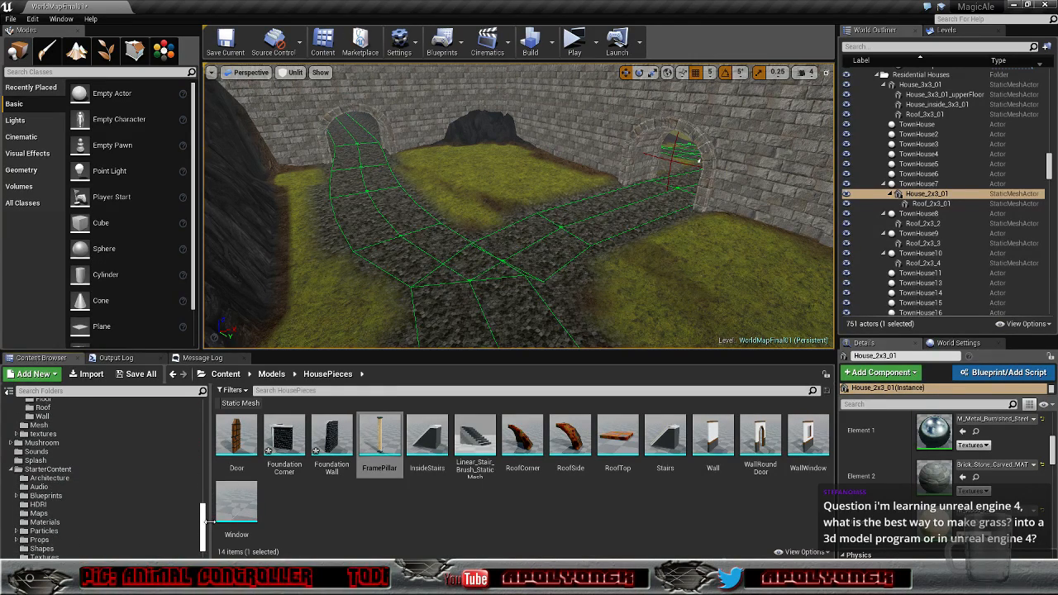
{"action": "scroll", "coordinate": [209, 517], "scroll_direction": "down", "scroll_amount": 2}
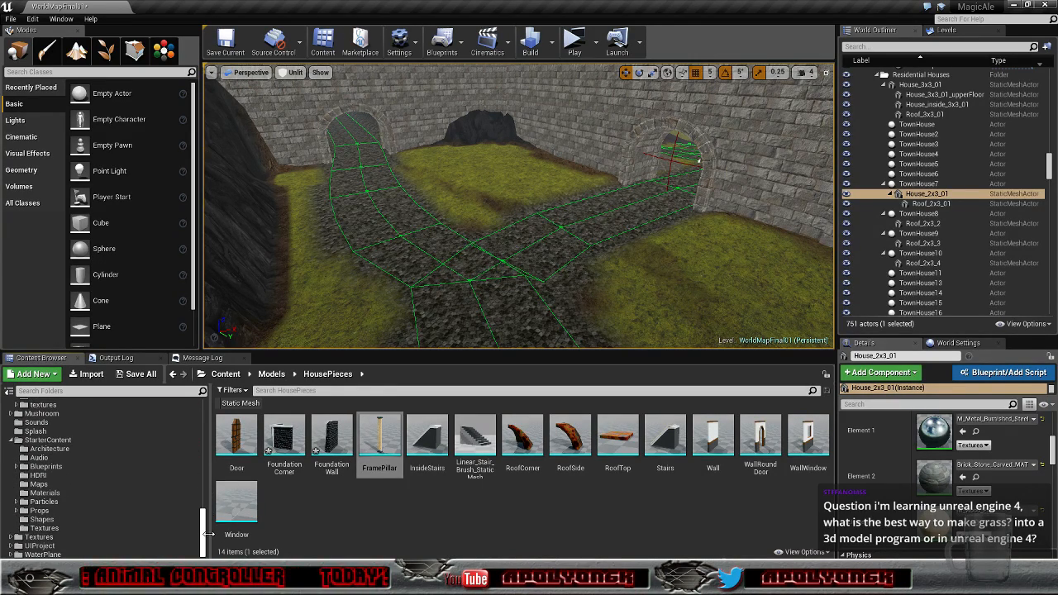
{"action": "left_click", "coordinate": [49, 513]}
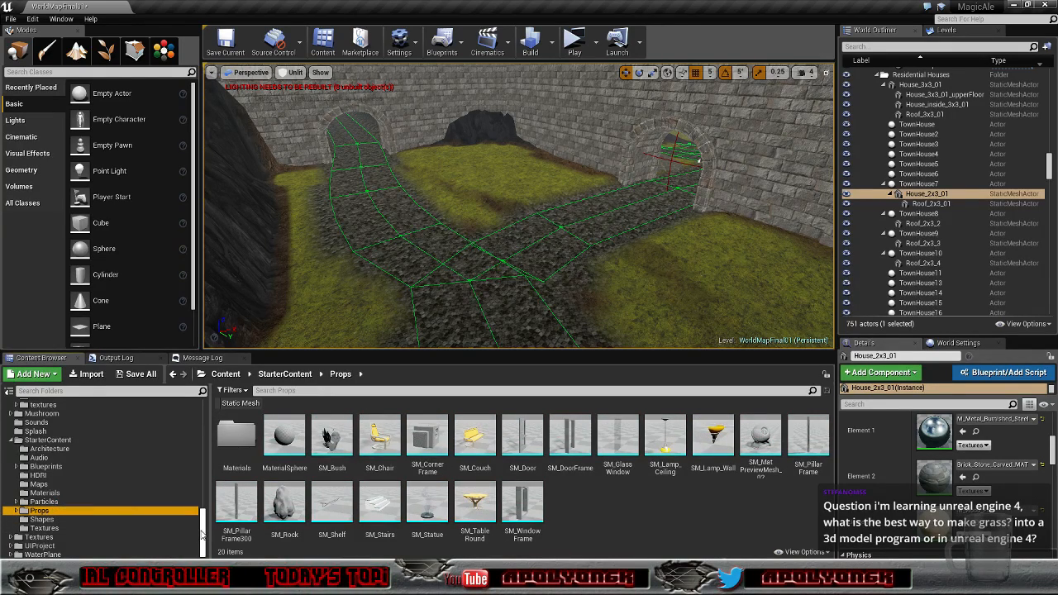
Step: Find the KiteDemo content and open its FieldGrass folder inside Environments, Foliage, Grass
{"action": "scroll", "coordinate": [203, 522], "scroll_direction": "up", "scroll_amount": 2}
{"action": "left_click_drag", "start_coordinate": [203, 522], "coordinate": [203, 463]}
{"action": "left_click", "coordinate": [169, 467]}
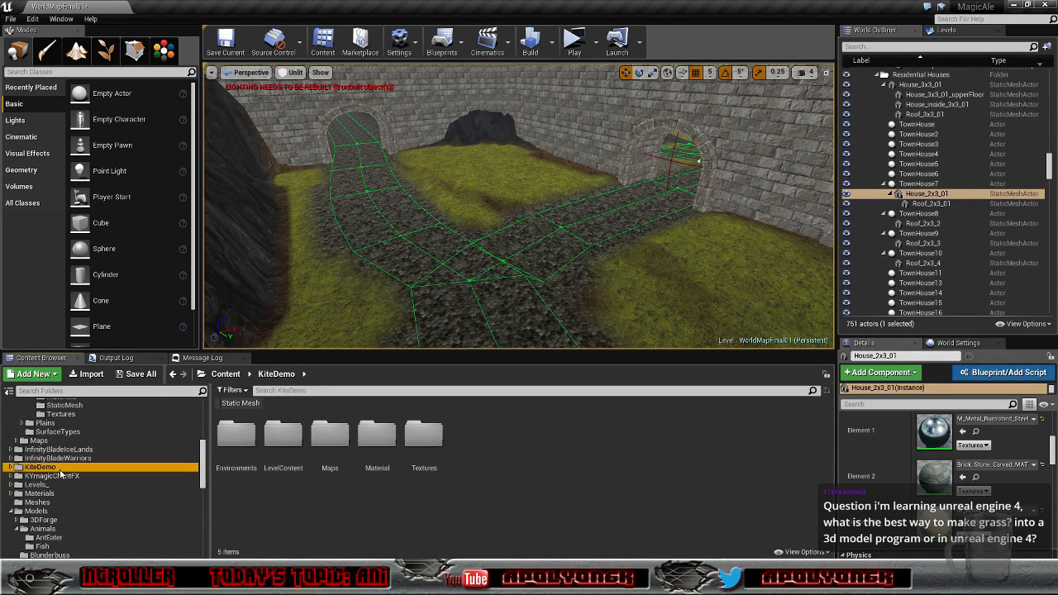
{"action": "double_click", "coordinate": [293, 446]}
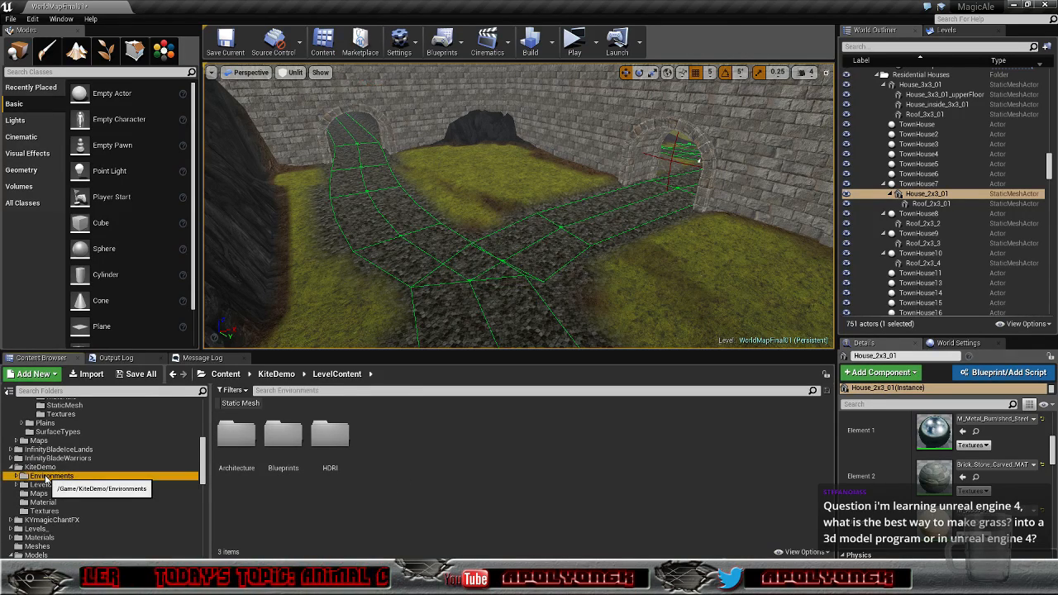
{"action": "left_click", "coordinate": [62, 477]}
{"action": "double_click", "coordinate": [283, 435]}
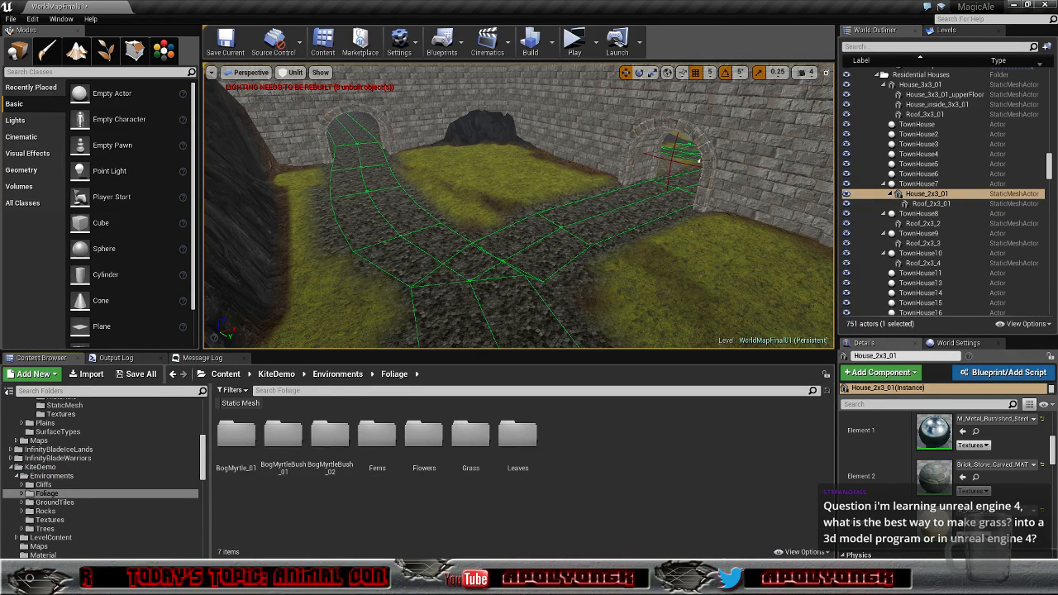
{"action": "double_click", "coordinate": [470, 434]}
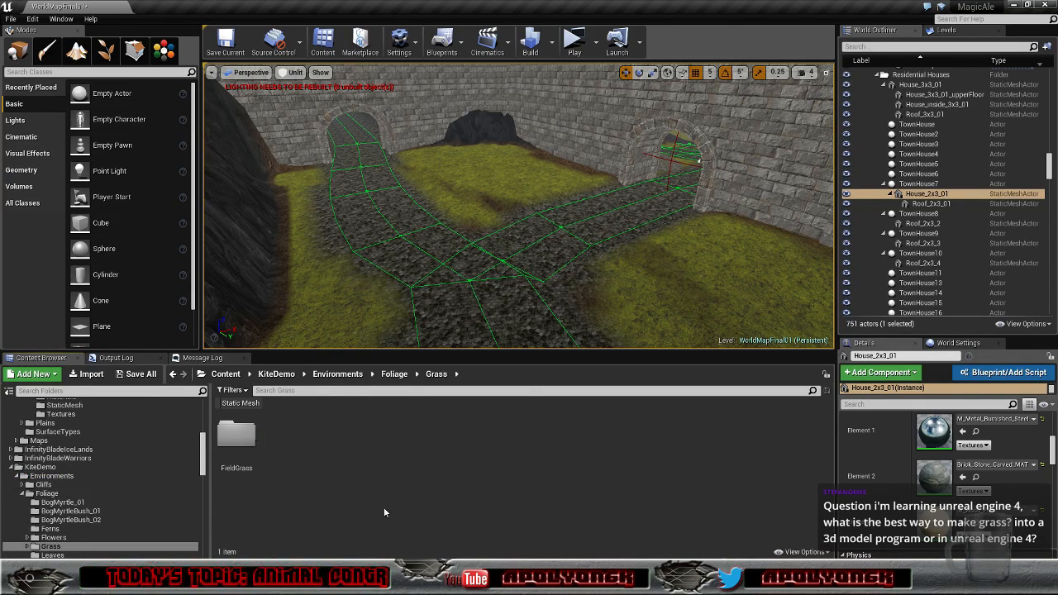
{"action": "double_click", "coordinate": [237, 434]}
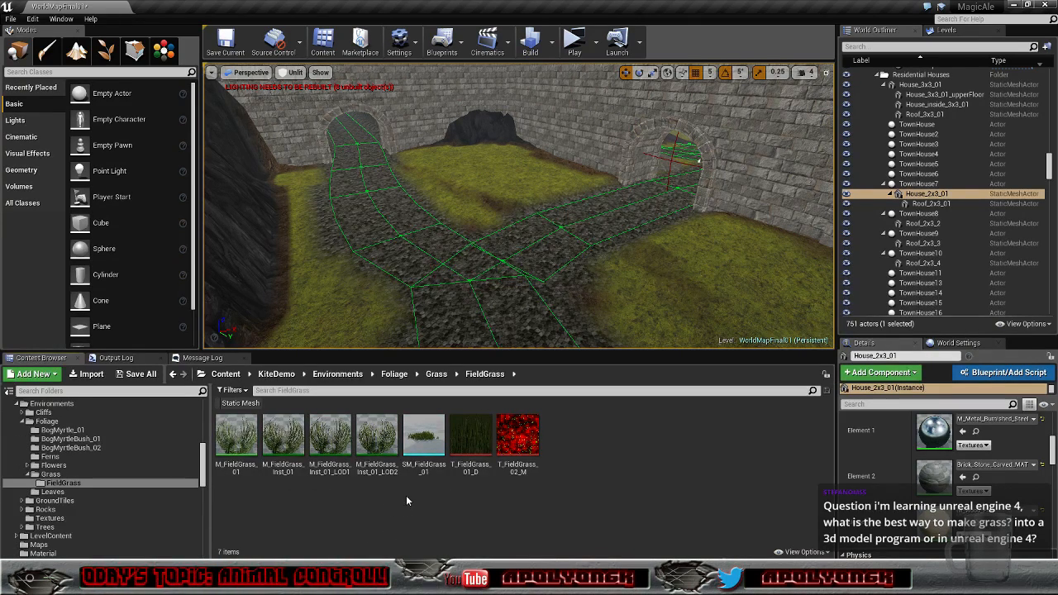
Step: Open the SM_FieldGrass_01 static mesh and examine the grass clump up close and from several angles
{"action": "mouse_move", "coordinate": [419, 447]}
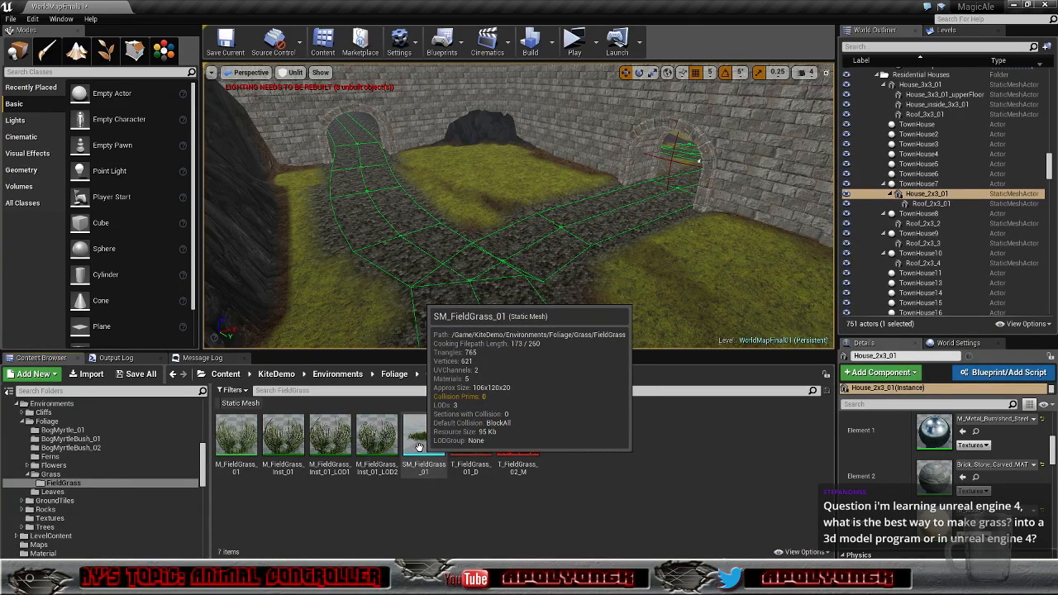
{"action": "double_click", "coordinate": [419, 447]}
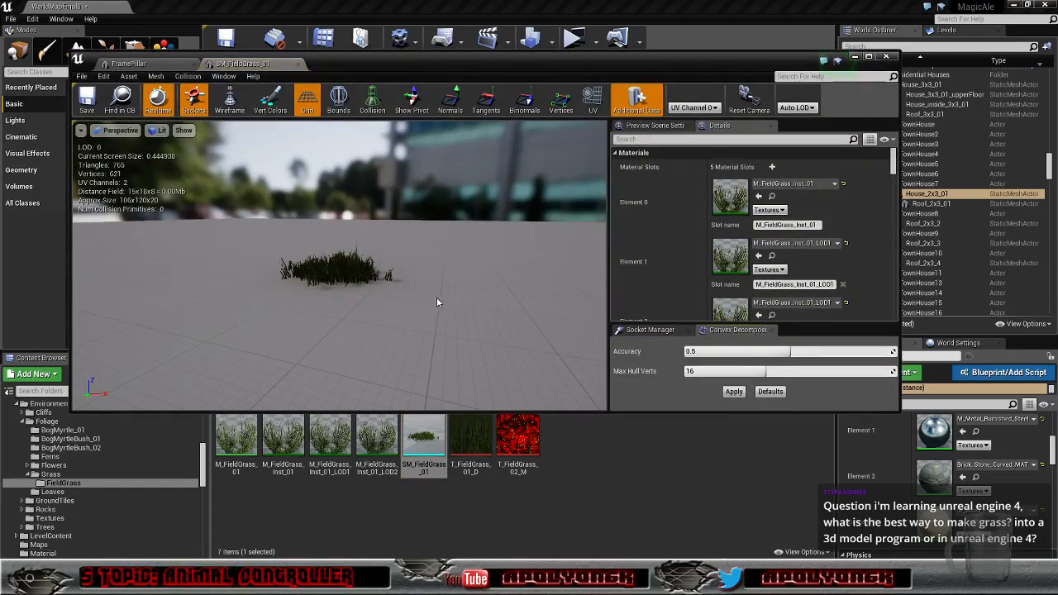
{"action": "scroll", "coordinate": [396, 286], "scroll_direction": "up", "scroll_amount": 6}
{"action": "scroll", "coordinate": [386, 293], "scroll_direction": "down", "scroll_amount": 3}
{"action": "right_click_drag", "start_coordinate": [385, 294], "coordinate": [401, 327]}
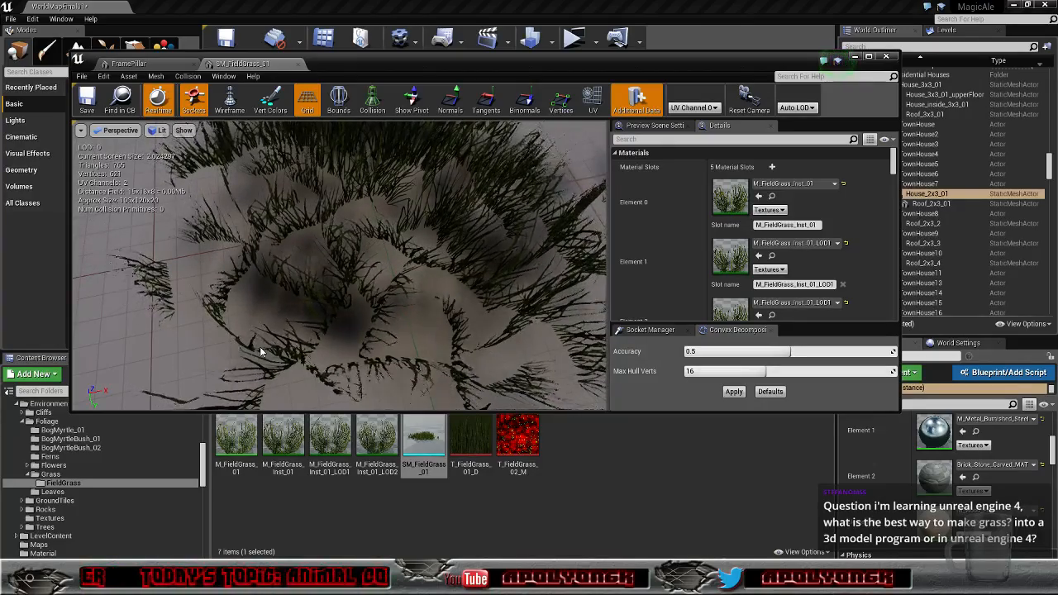
{"action": "scroll", "coordinate": [277, 318], "scroll_direction": "down", "scroll_amount": 5}
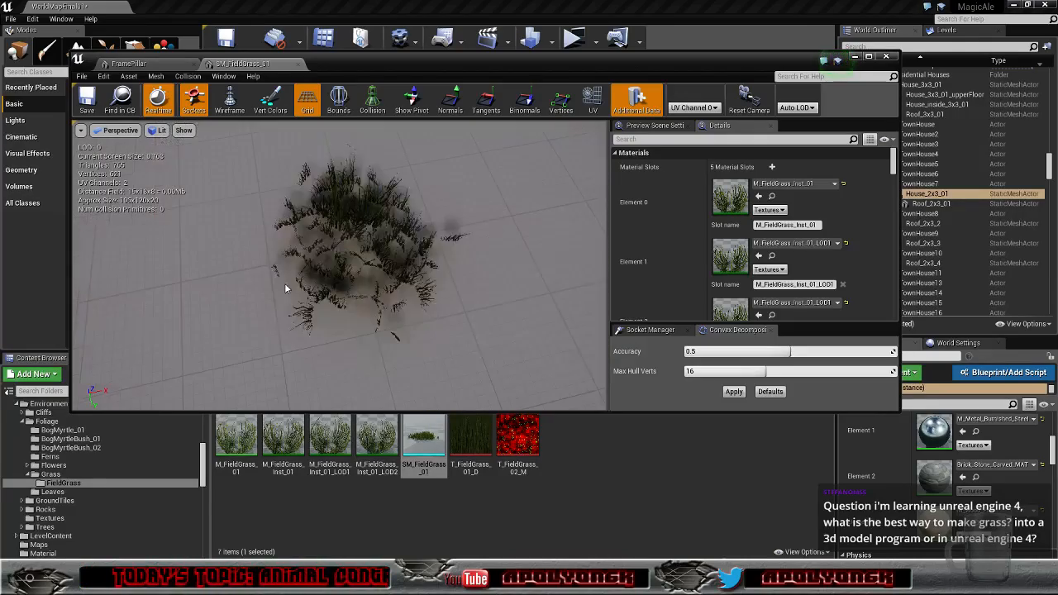
{"action": "scroll", "coordinate": [300, 267], "scroll_direction": "up", "scroll_amount": 5}
{"action": "scroll", "coordinate": [303, 258], "scroll_direction": "down", "scroll_amount": 5}
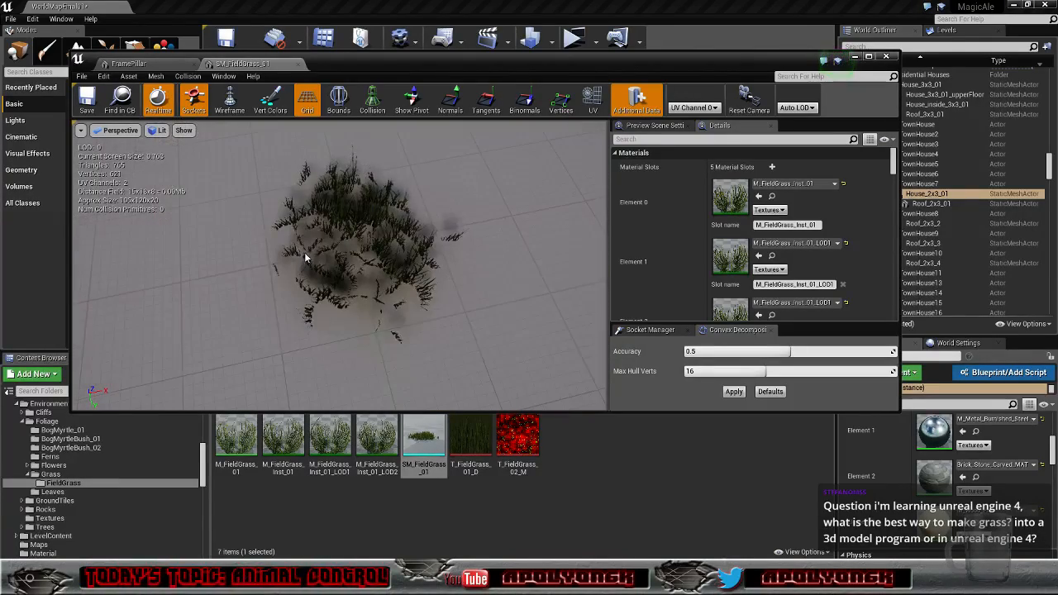
{"action": "key", "text": "w"}
{"action": "right_click_drag", "start_coordinate": [302, 258], "coordinate": [298, 286]}
{"action": "key", "text": "s"}
{"action": "key", "text": "w"}
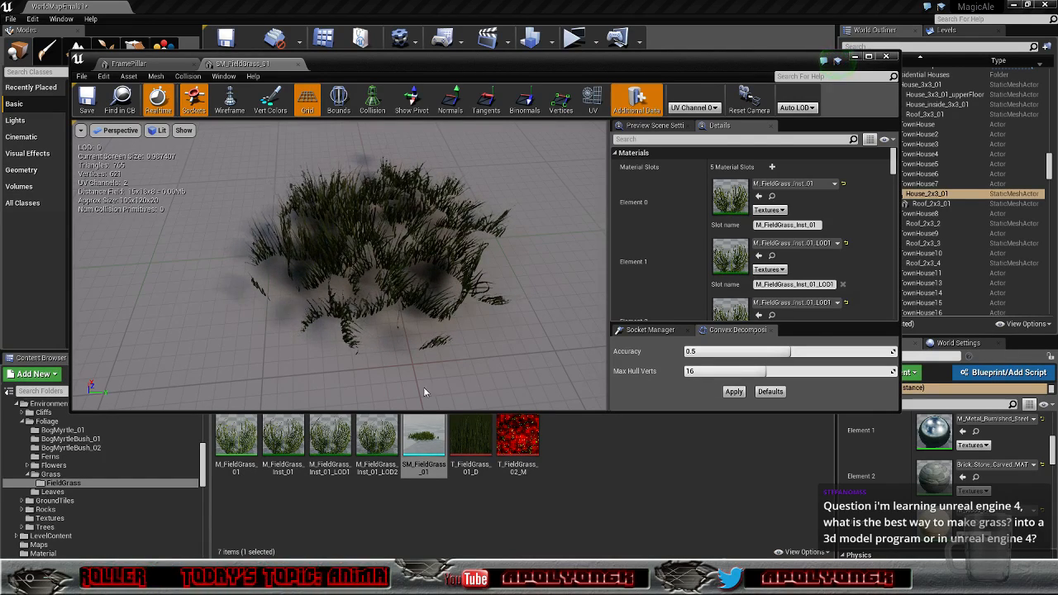
Step: Open the grass mesh's first material instance, M_FieldGrass_Inst_01, and from it the parent material M_FieldGrass_01
{"action": "mouse_move", "coordinate": [204, 474]}
{"action": "left_mouse_down"}
{"action": "mouse_move", "coordinate": [205, 463]}
{"action": "mouse_move", "coordinate": [208, 546]}
{"action": "mouse_move", "coordinate": [199, 458]}
{"action": "left_mouse_up"}
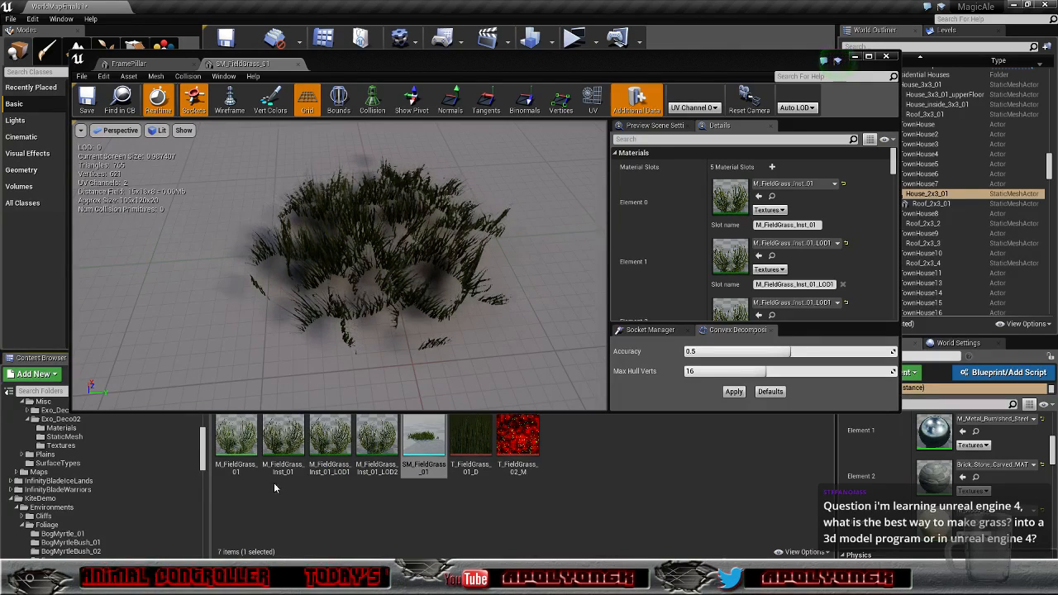
{"action": "left_click_drag", "start_coordinate": [201, 468], "coordinate": [202, 446]}
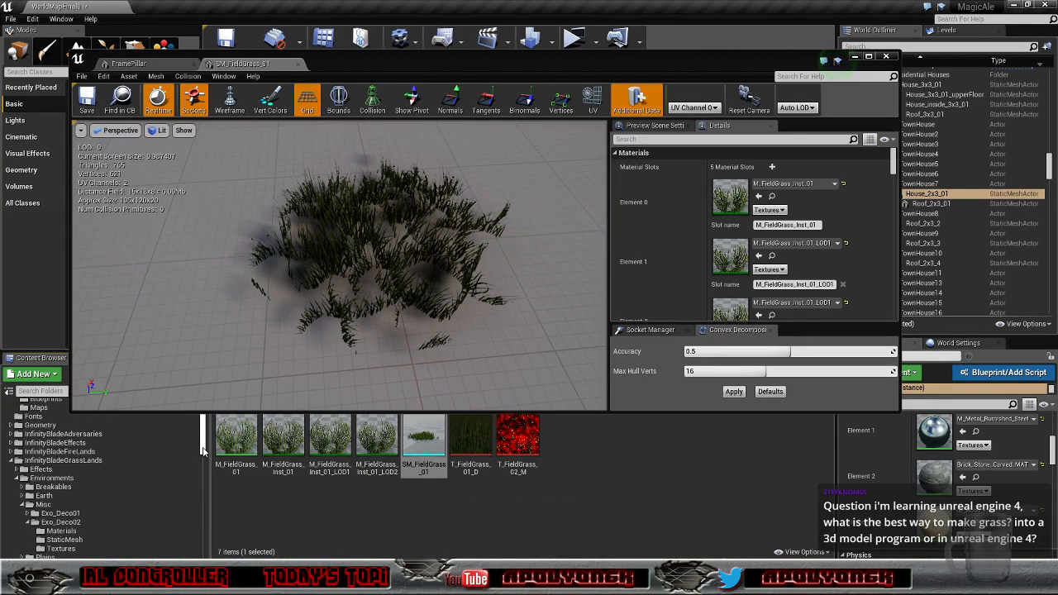
{"action": "double_click", "coordinate": [735, 196]}
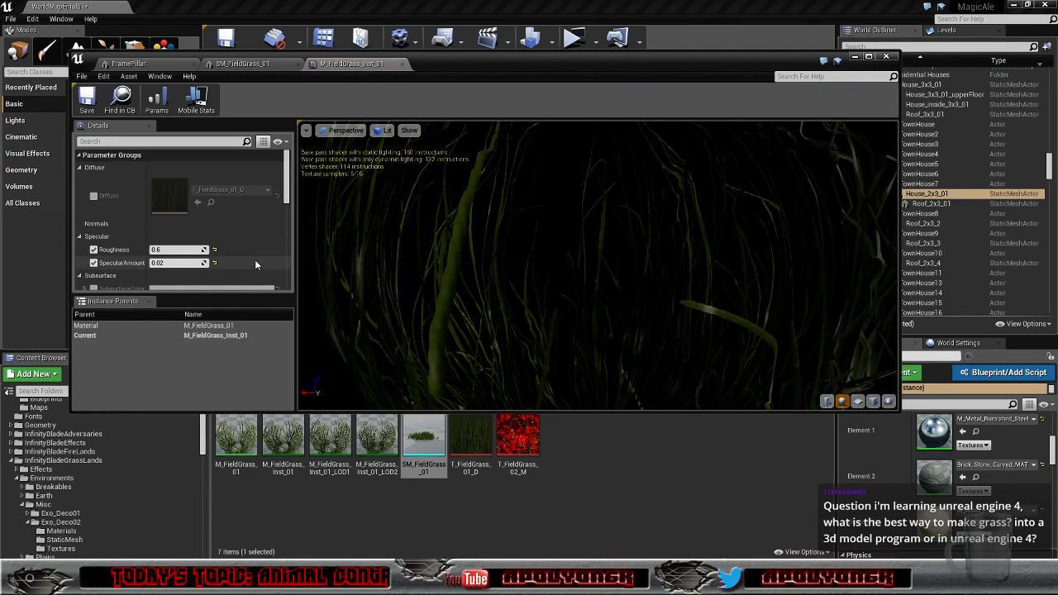
{"action": "left_click_drag", "start_coordinate": [288, 173], "coordinate": [289, 251]}
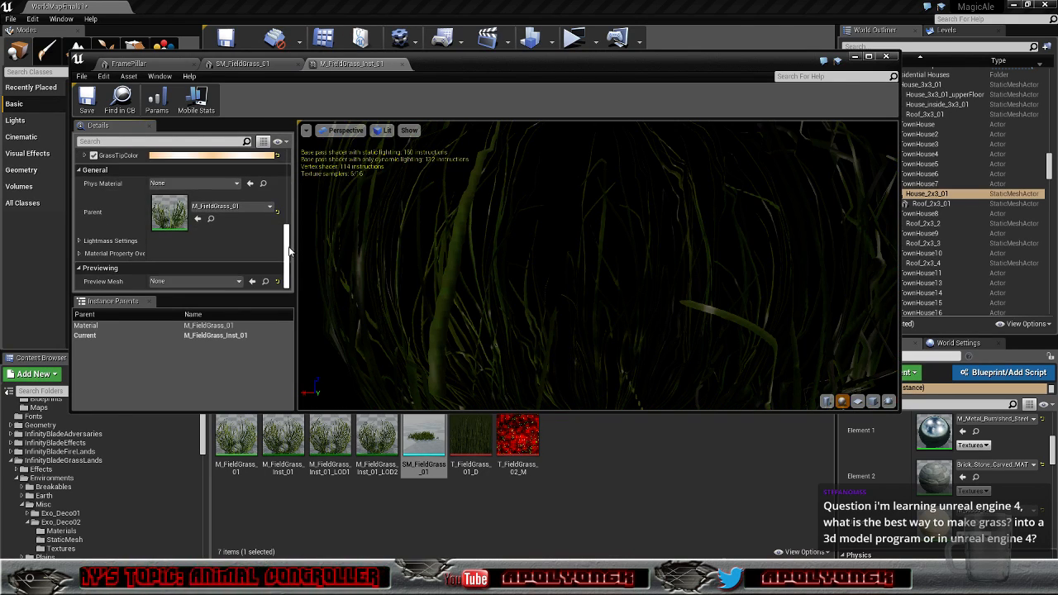
{"action": "double_click", "coordinate": [172, 214]}
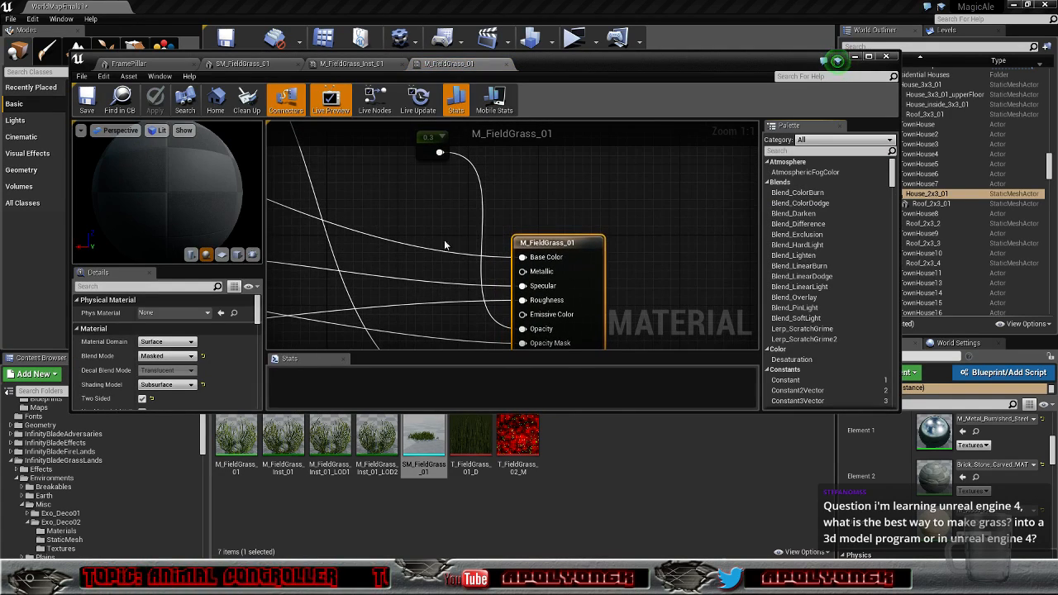
Step: Examine the M_FieldGrass_01 node graph, focusing on the WPO Wind group and then the overall layout of the node groups
{"action": "scroll", "coordinate": [472, 296], "scroll_direction": "down", "scroll_amount": 7}
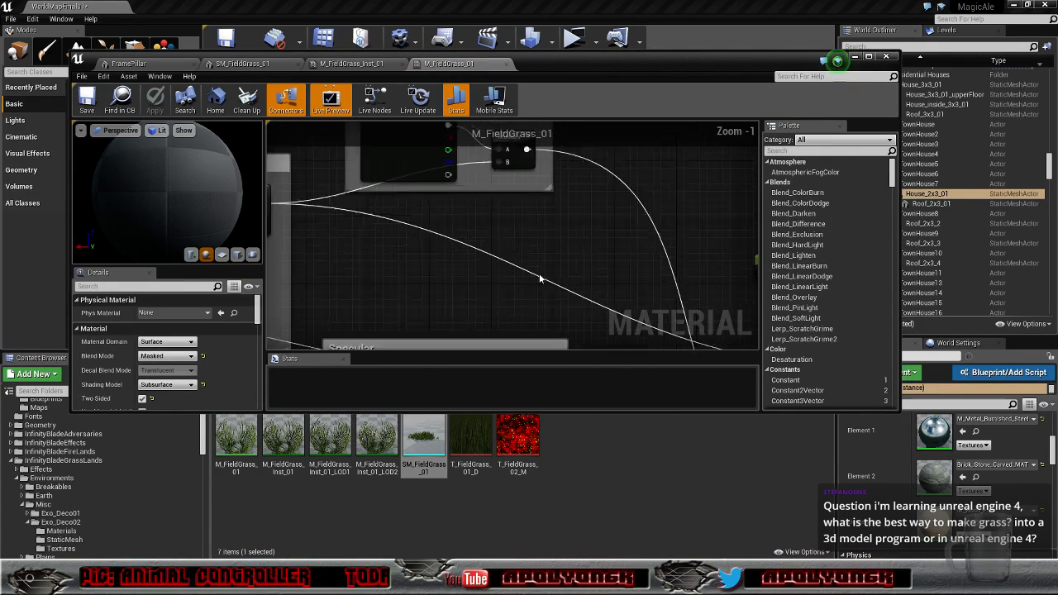
{"action": "right_click_drag", "start_coordinate": [411, 326], "coordinate": [648, 159]}
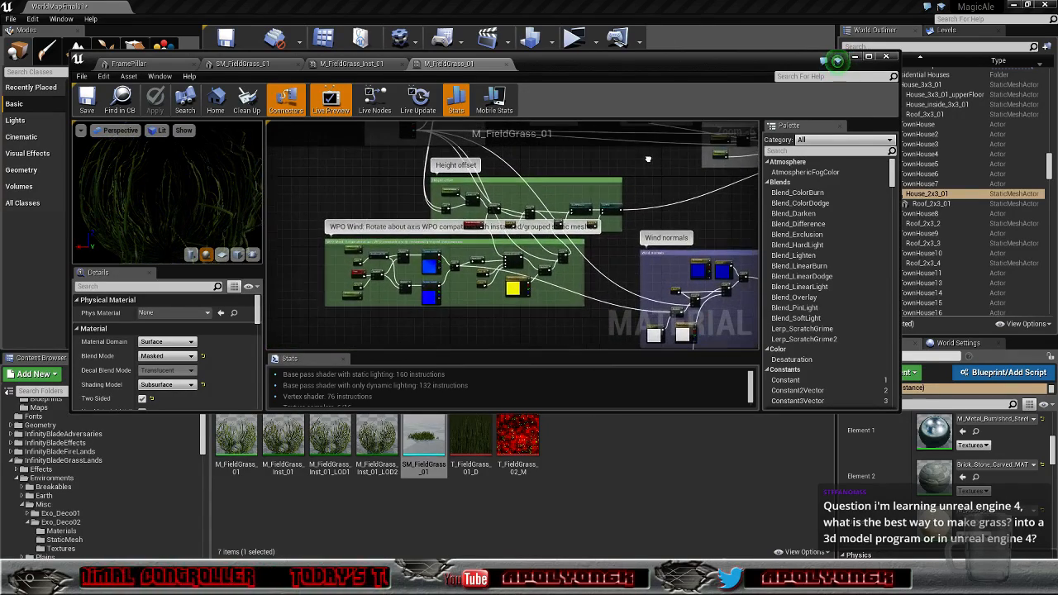
{"action": "scroll", "coordinate": [453, 301], "scroll_direction": "up", "scroll_amount": 4}
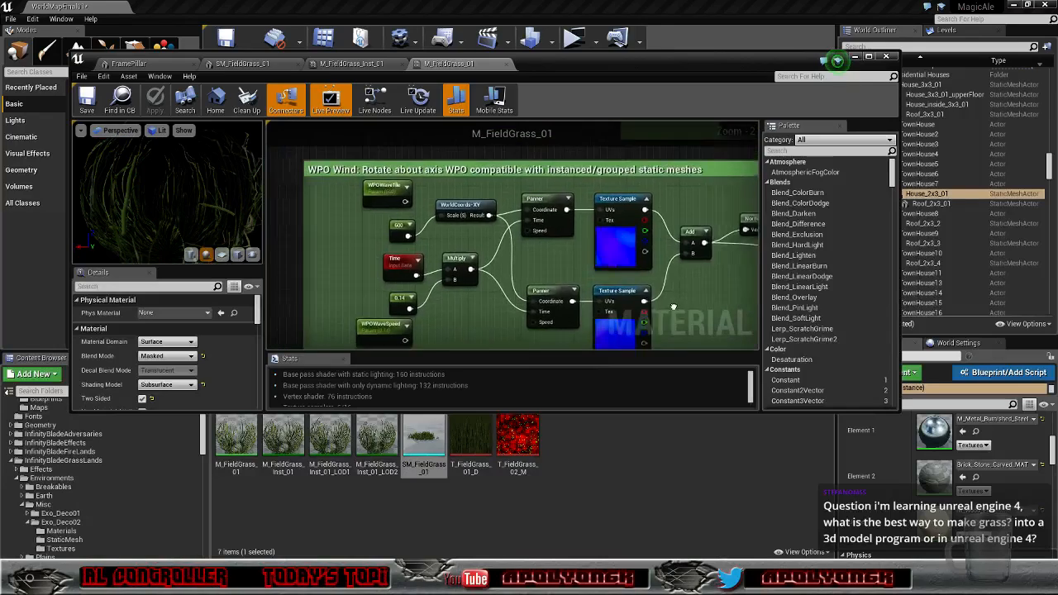
{"action": "right_click_drag", "start_coordinate": [728, 309], "coordinate": [711, 301]}
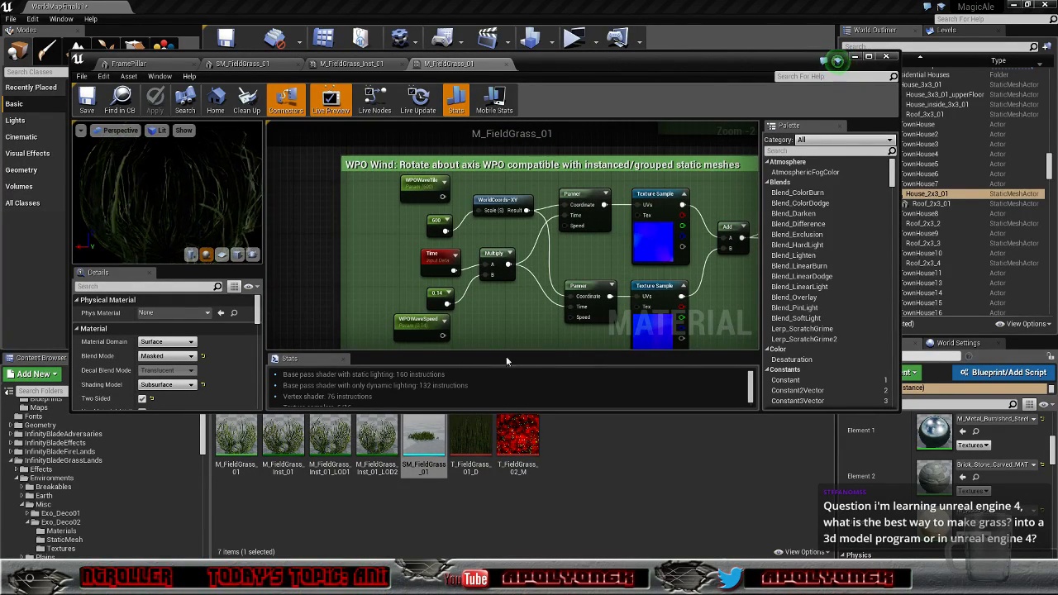
{"action": "right_click_drag", "start_coordinate": [530, 334], "coordinate": [300, 318]}
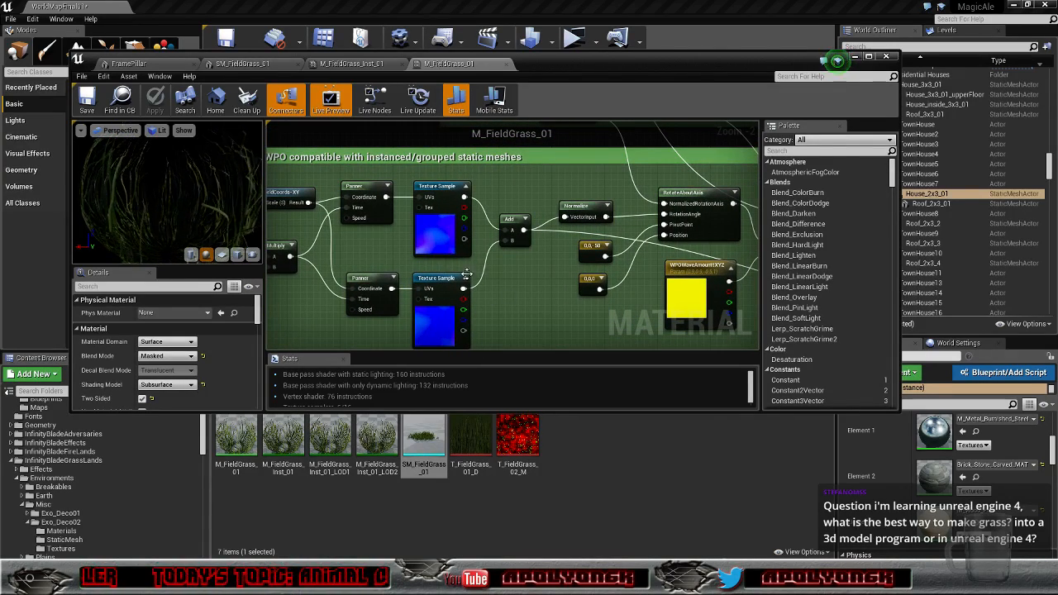
{"action": "scroll", "coordinate": [556, 290], "scroll_direction": "down", "scroll_amount": 4}
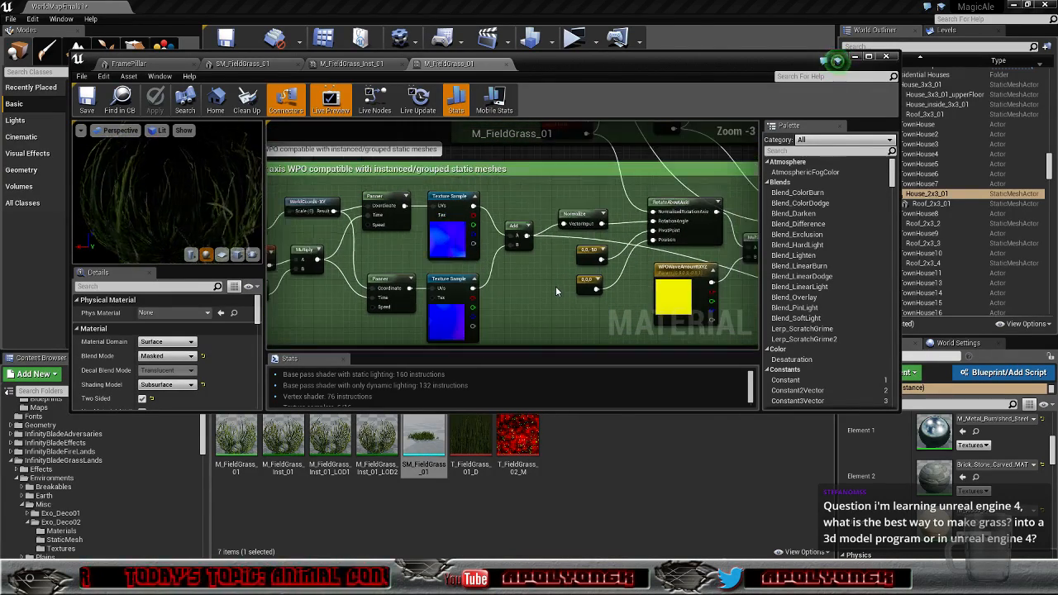
{"action": "right_click_drag", "start_coordinate": [589, 315], "coordinate": [349, 275]}
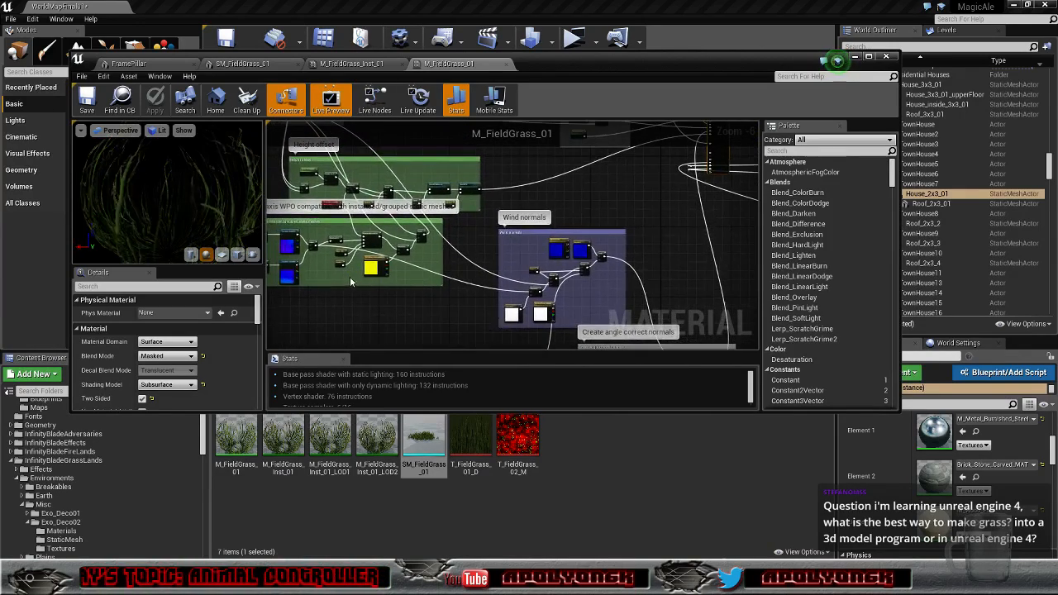
{"action": "scroll", "coordinate": [513, 224], "scroll_direction": "down", "scroll_amount": 3}
{"action": "scroll", "coordinate": [500, 248], "scroll_direction": "down", "scroll_amount": 3}
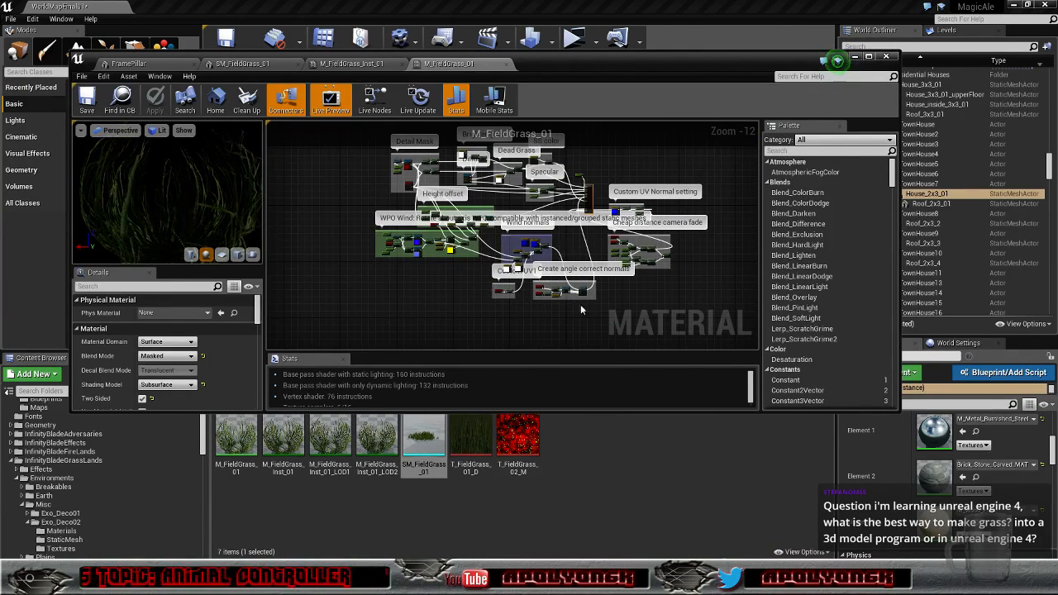
{"action": "scroll", "coordinate": [501, 248], "scroll_direction": "up", "scroll_amount": 3}
{"action": "right_click_drag", "start_coordinate": [637, 225], "coordinate": [651, 293]}
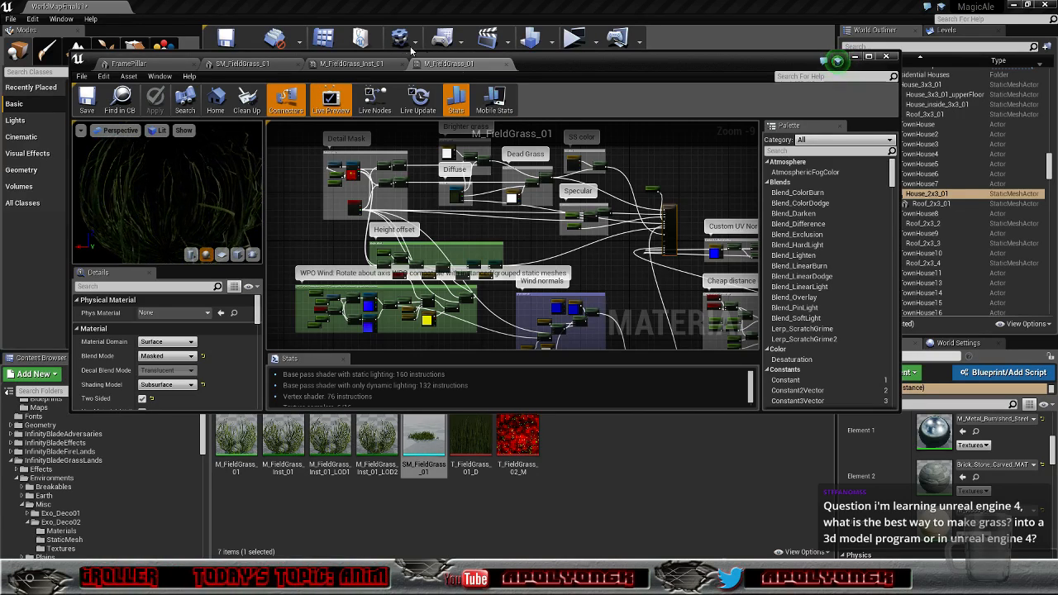
Step: Enable the Diffuse texture parameter override in the M_FieldGrass_Inst_01 material instance
{"action": "left_click", "coordinate": [368, 65]}
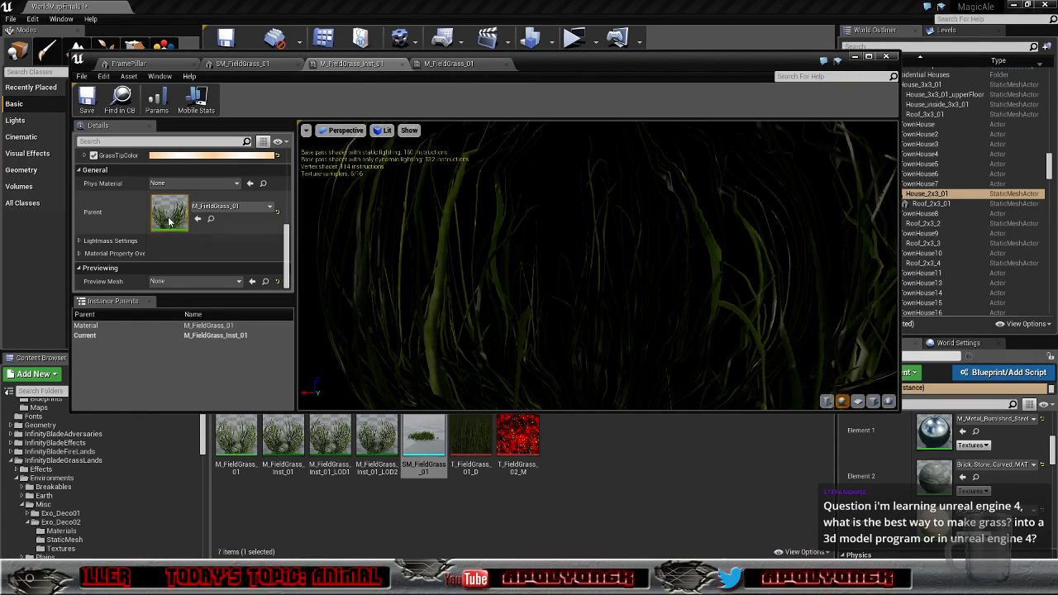
{"action": "scroll", "coordinate": [171, 240], "scroll_direction": "up", "scroll_amount": 6}
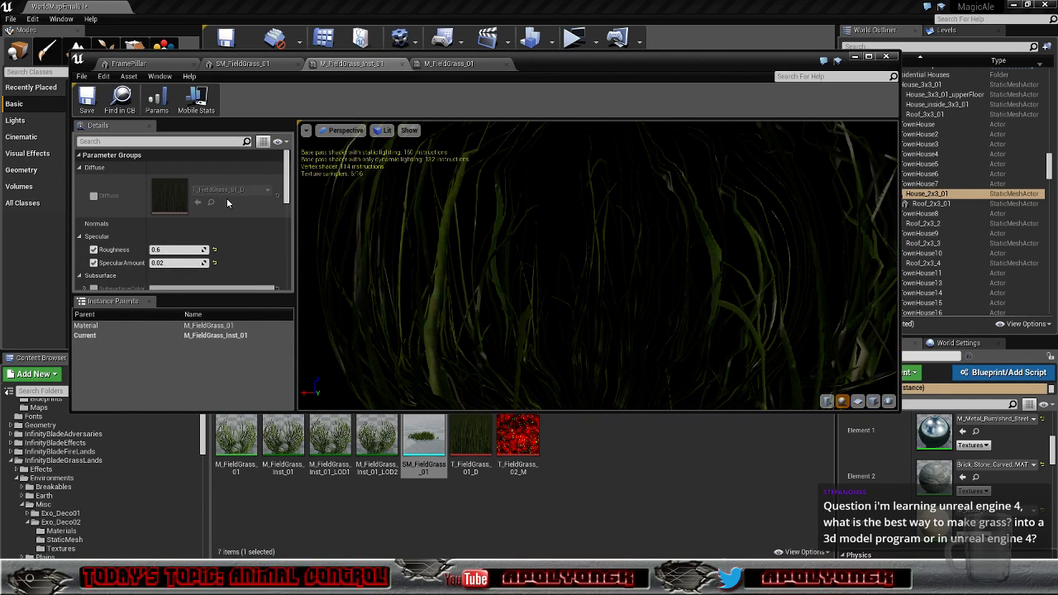
{"action": "left_click", "coordinate": [94, 197]}
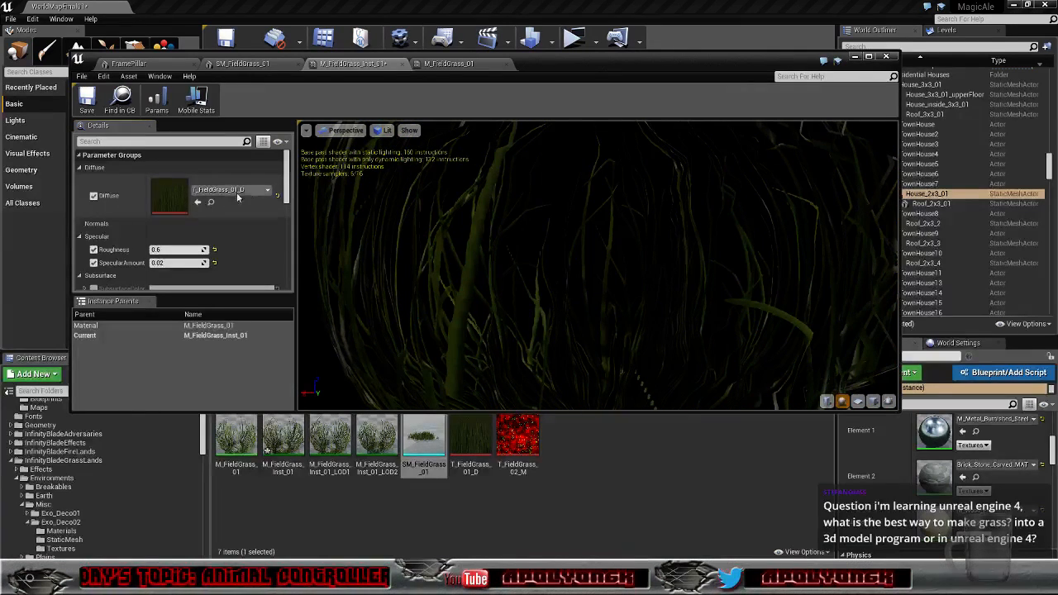
Step: Search the textures for "grass", assign T_Grass01_D as the instance's Diffuse texture, and view the whole preview sphere
{"action": "left_click", "coordinate": [251, 191]}
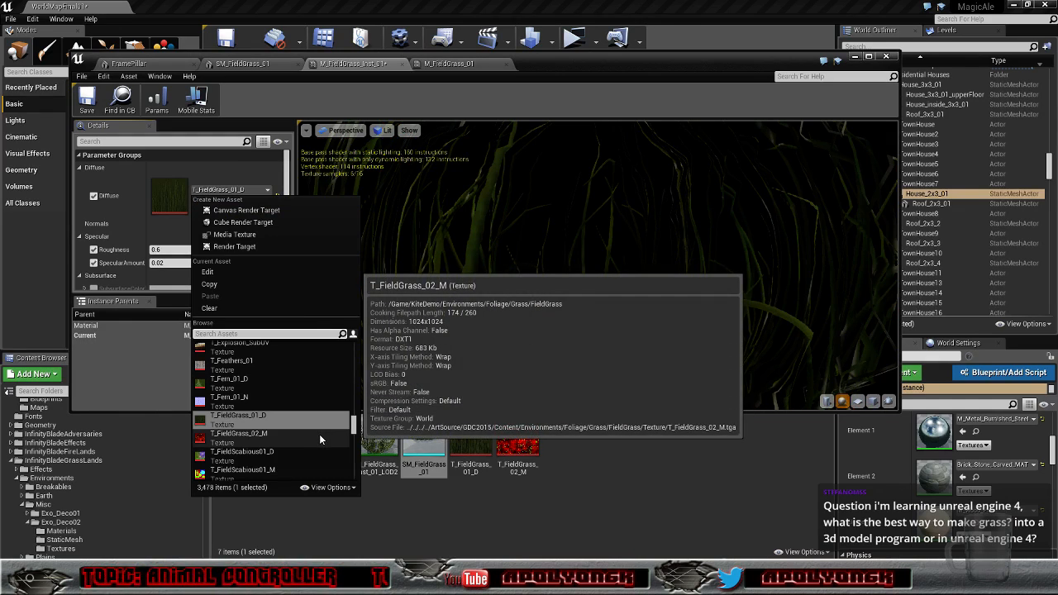
{"action": "scroll", "coordinate": [319, 434], "scroll_direction": "down", "scroll_amount": 4}
{"action": "scroll", "coordinate": [319, 434], "scroll_direction": "down", "scroll_amount": 1}
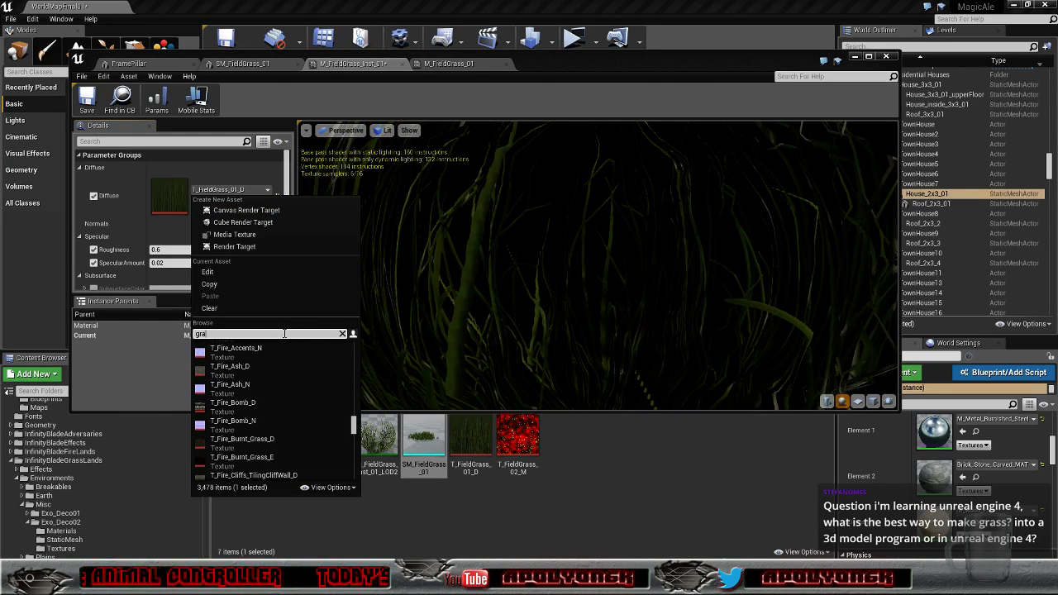
{"action": "type", "text": "ss"}
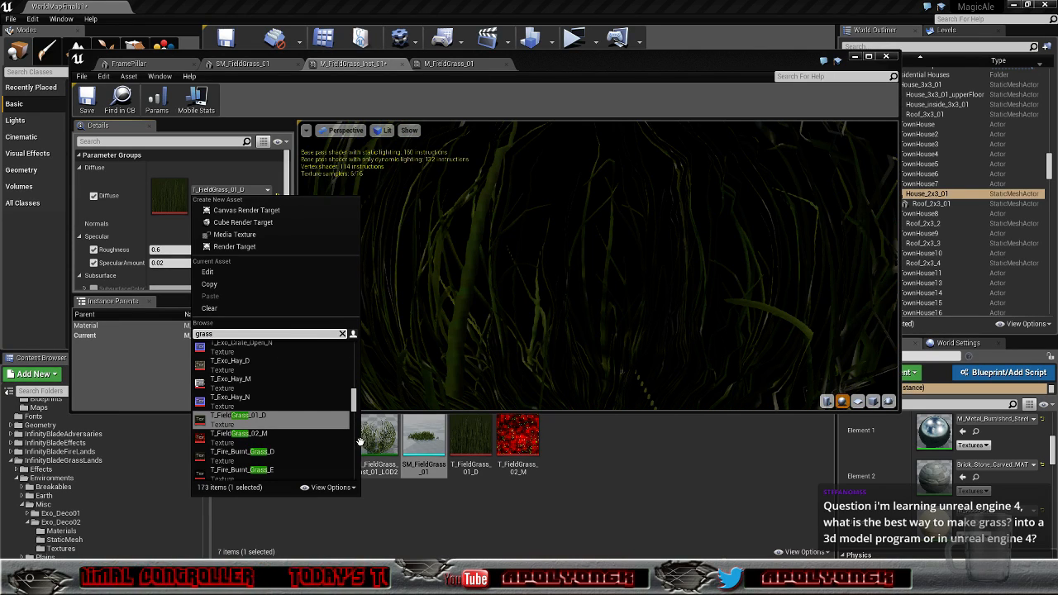
{"action": "scroll", "coordinate": [312, 405], "scroll_direction": "up", "scroll_amount": 3}
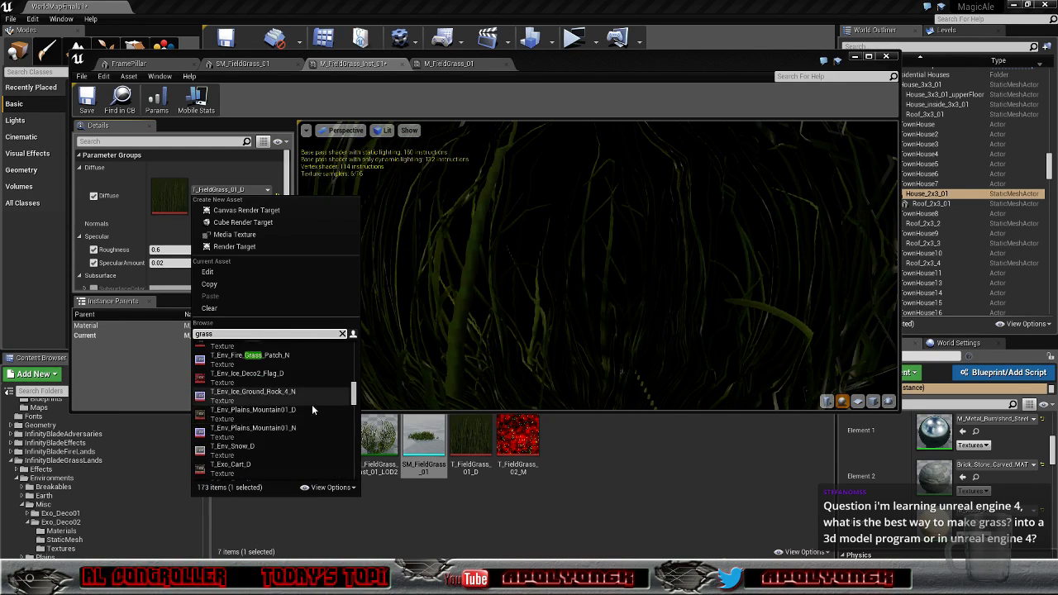
{"action": "scroll", "coordinate": [312, 409], "scroll_direction": "up", "scroll_amount": 1}
{"action": "scroll", "coordinate": [313, 408], "scroll_direction": "down", "scroll_amount": 5}
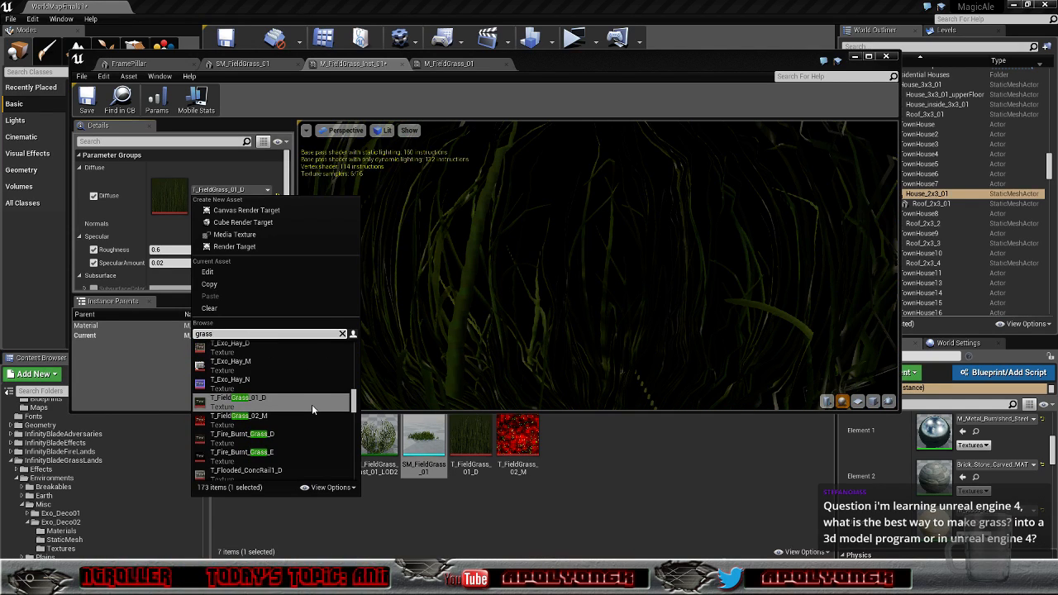
{"action": "scroll", "coordinate": [312, 404], "scroll_direction": "down", "scroll_amount": 4}
{"action": "scroll", "coordinate": [313, 407], "scroll_direction": "up", "scroll_amount": 1}
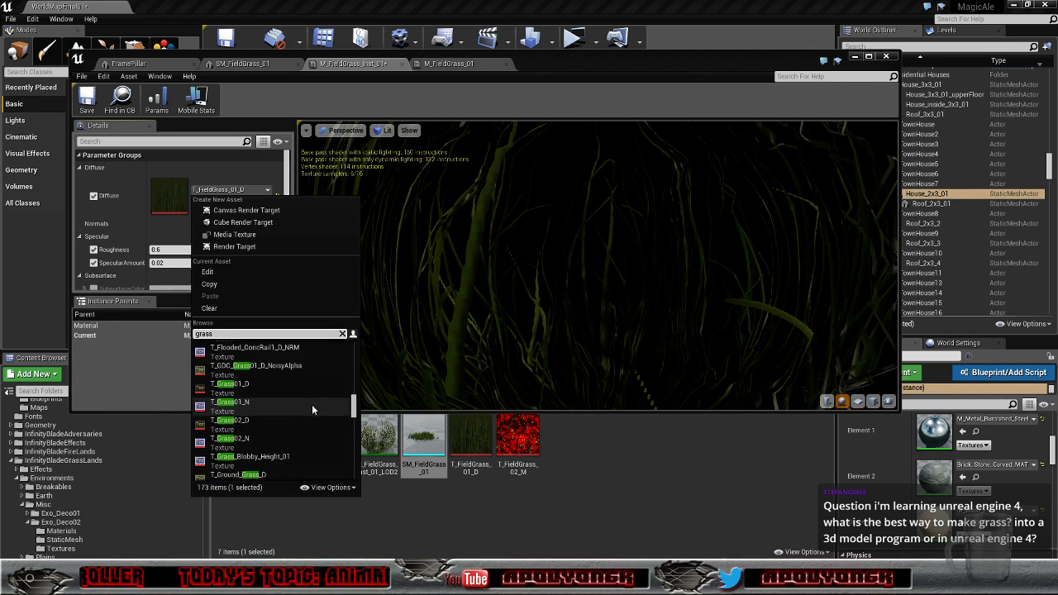
{"action": "left_click", "coordinate": [250, 387]}
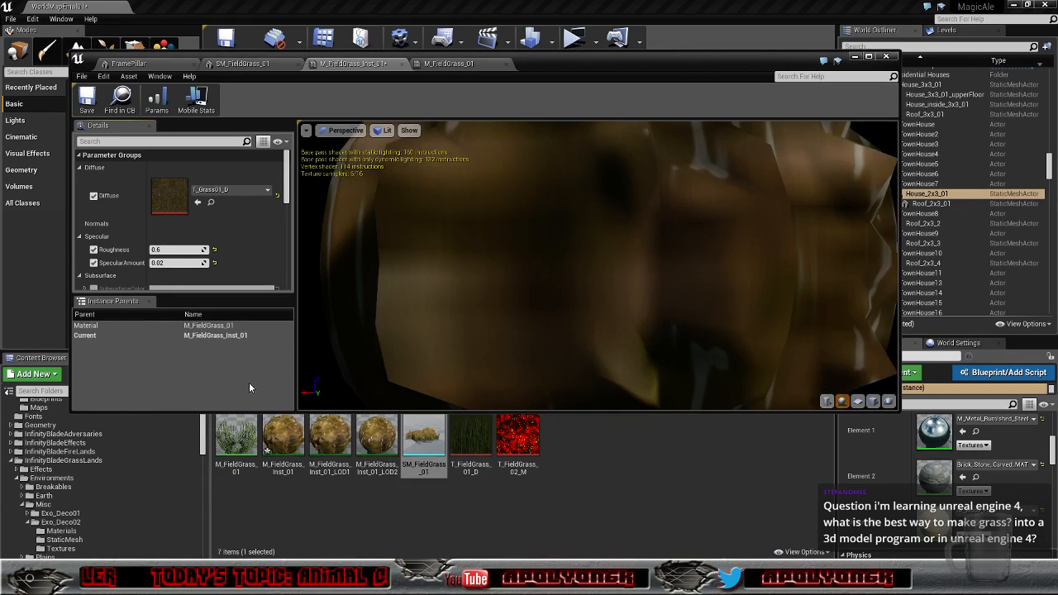
{"action": "scroll", "coordinate": [637, 262], "scroll_direction": "down", "scroll_amount": 5}
{"action": "scroll", "coordinate": [637, 262], "scroll_direction": "up", "scroll_amount": 2}
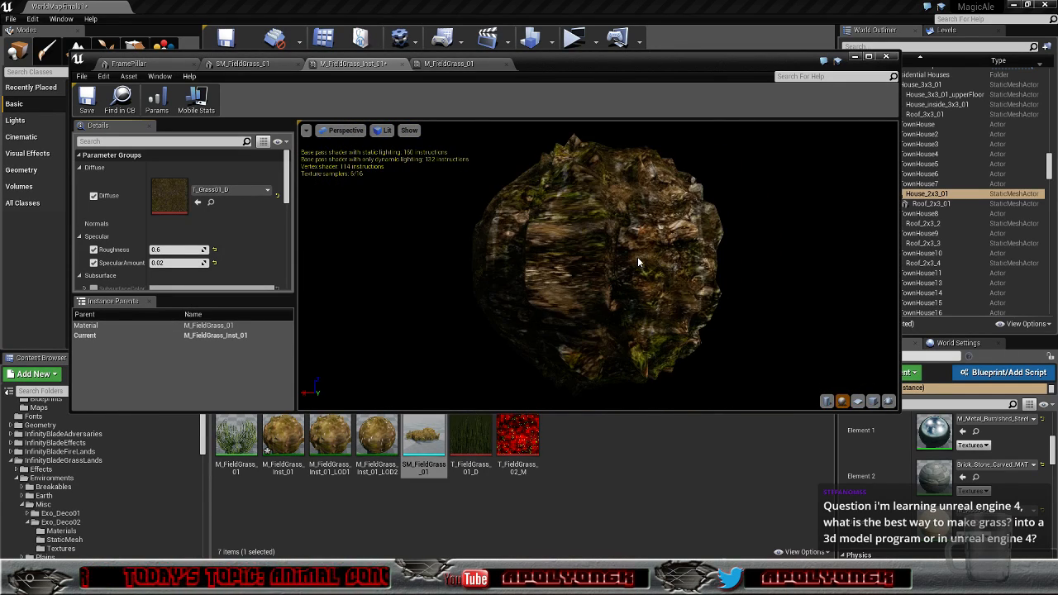
Step: Search the textures for "grass" again and replace the instance's Diffuse texture with T_Fire_Burnt_Grass_D
{"action": "left_click", "coordinate": [234, 189]}
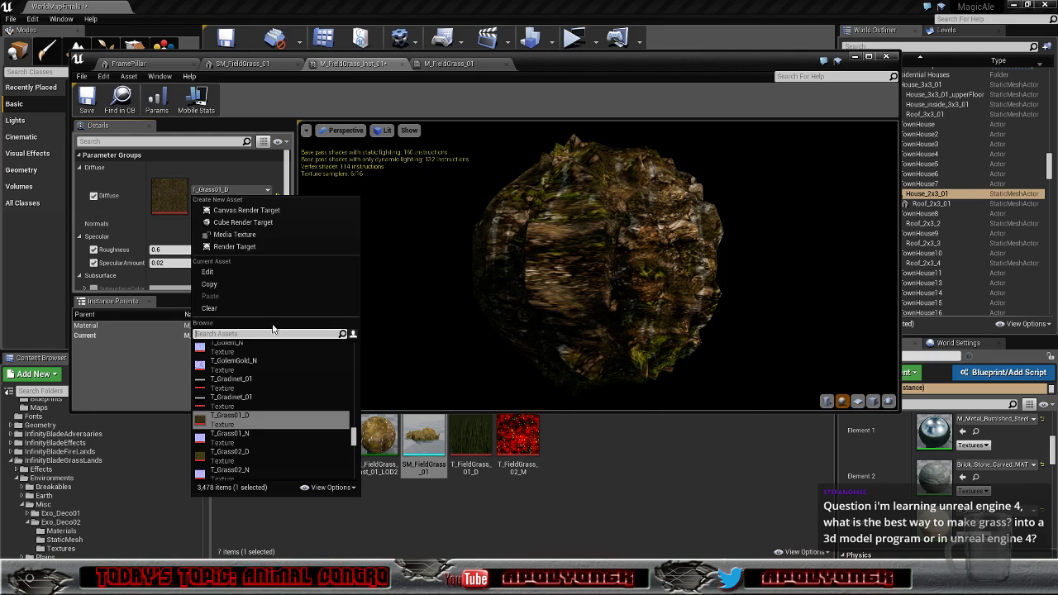
{"action": "scroll", "coordinate": [277, 431], "scroll_direction": "down", "scroll_amount": 1}
{"action": "scroll", "coordinate": [286, 432], "scroll_direction": "down", "scroll_amount": 1}
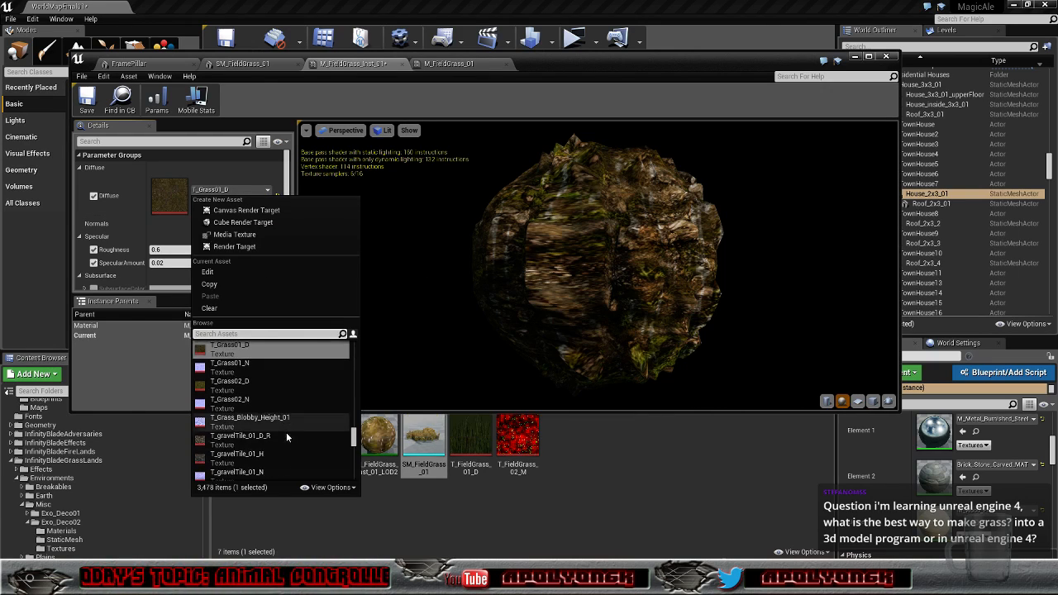
{"action": "scroll", "coordinate": [286, 432], "scroll_direction": "down", "scroll_amount": 2}
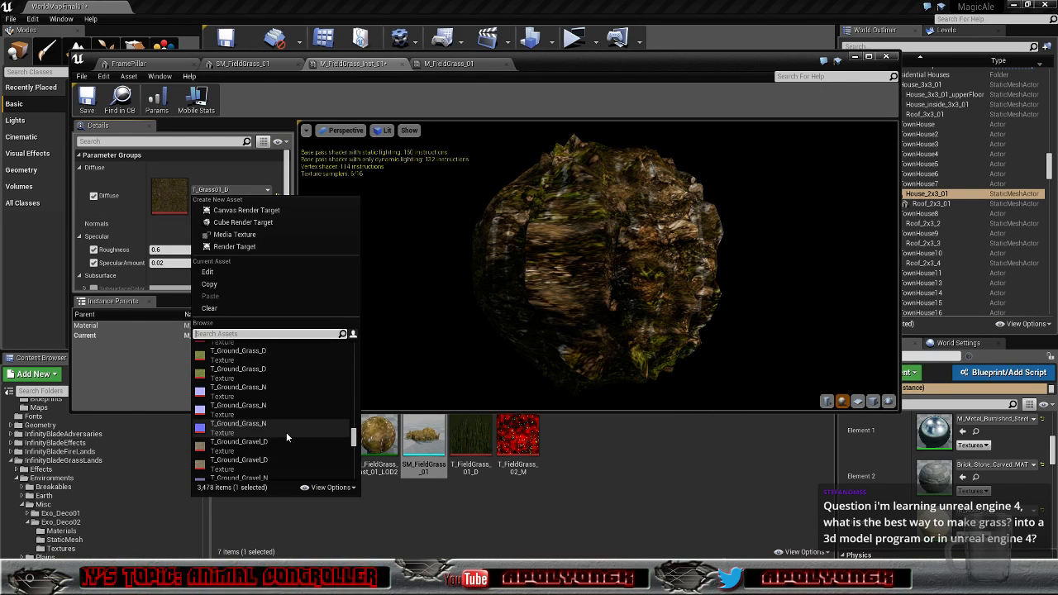
{"action": "scroll", "coordinate": [286, 433], "scroll_direction": "down", "scroll_amount": 1}
{"action": "scroll", "coordinate": [286, 433], "scroll_direction": "down", "scroll_amount": 2}
{"action": "scroll", "coordinate": [286, 433], "scroll_direction": "down", "scroll_amount": 1}
{"action": "scroll", "coordinate": [286, 432], "scroll_direction": "down", "scroll_amount": 4}
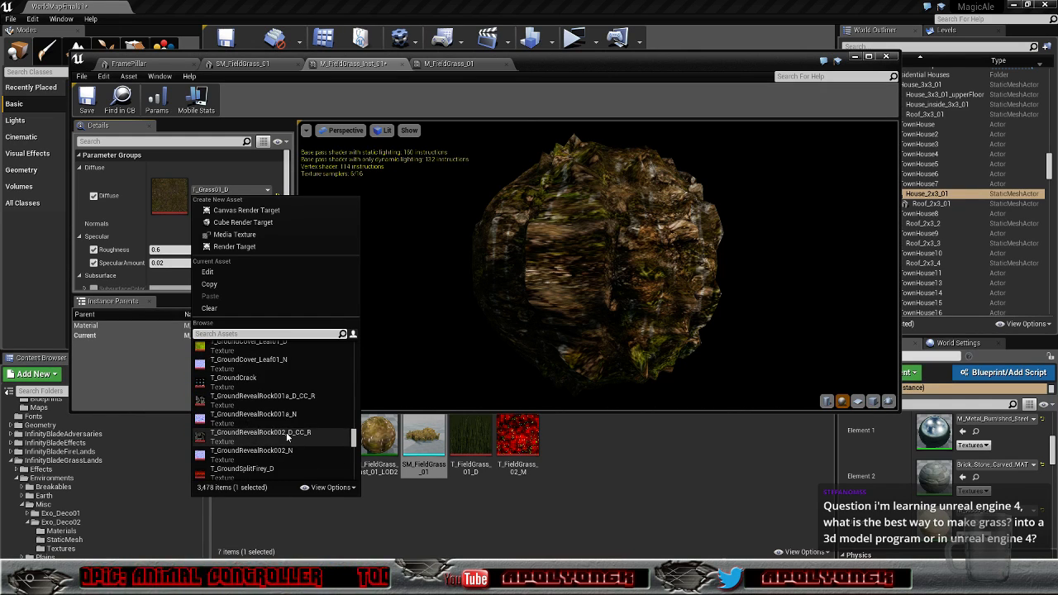
{"action": "scroll", "coordinate": [288, 432], "scroll_direction": "down", "scroll_amount": 4}
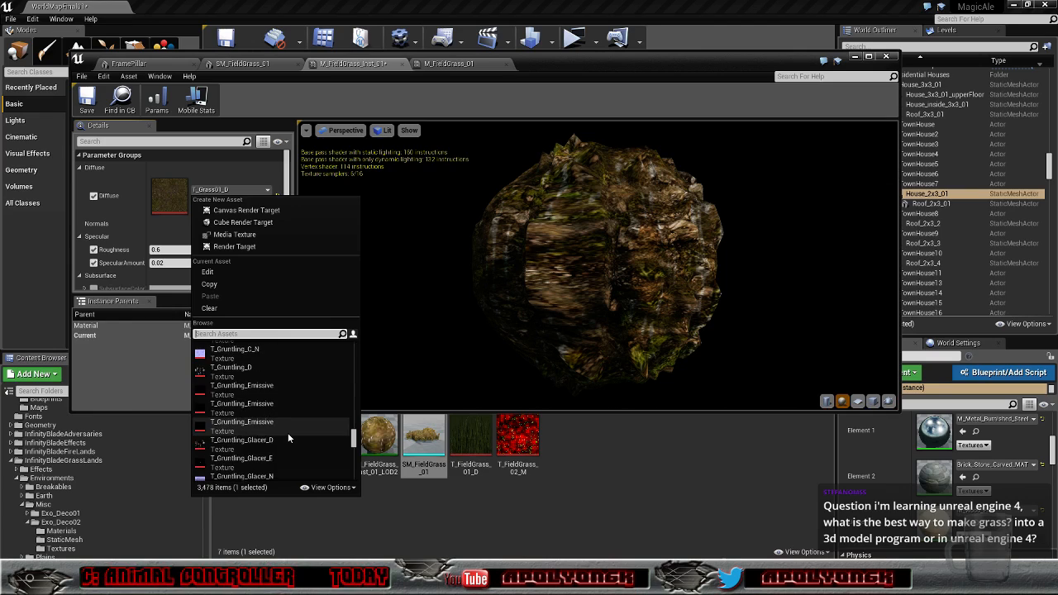
{"action": "left_click", "coordinate": [271, 335]}
{"action": "type", "text": "gra"}
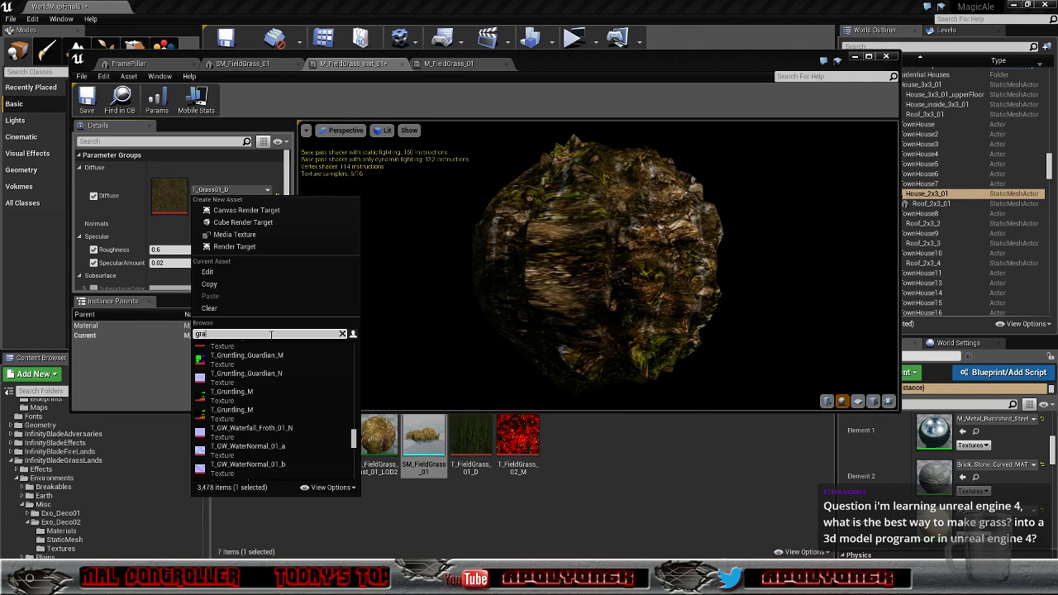
{"action": "type", "text": "ss"}
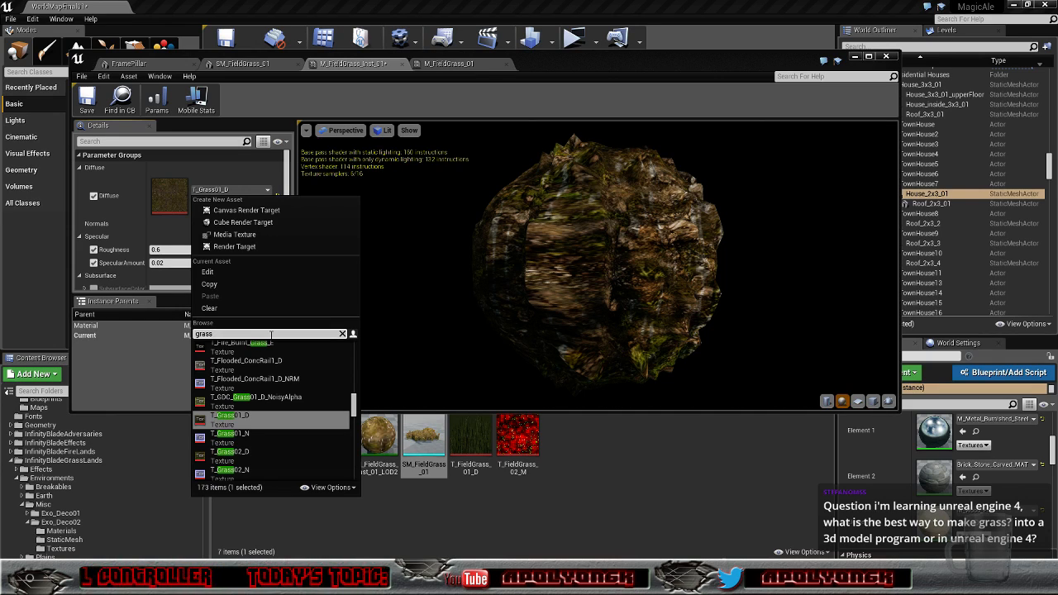
{"action": "scroll", "coordinate": [277, 397], "scroll_direction": "up", "scroll_amount": 2}
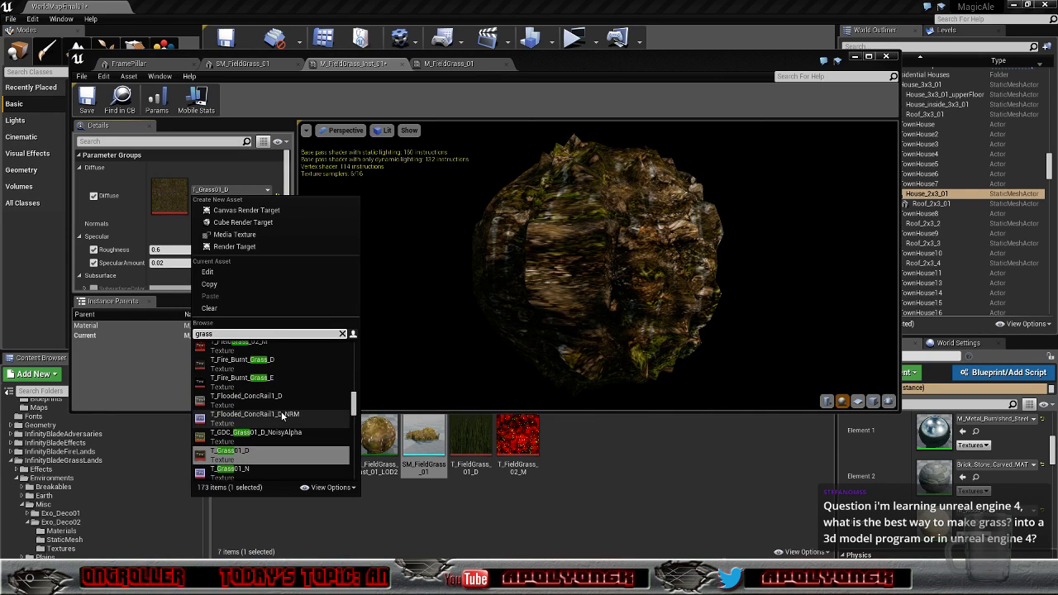
{"action": "scroll", "coordinate": [281, 416], "scroll_direction": "up", "scroll_amount": 3}
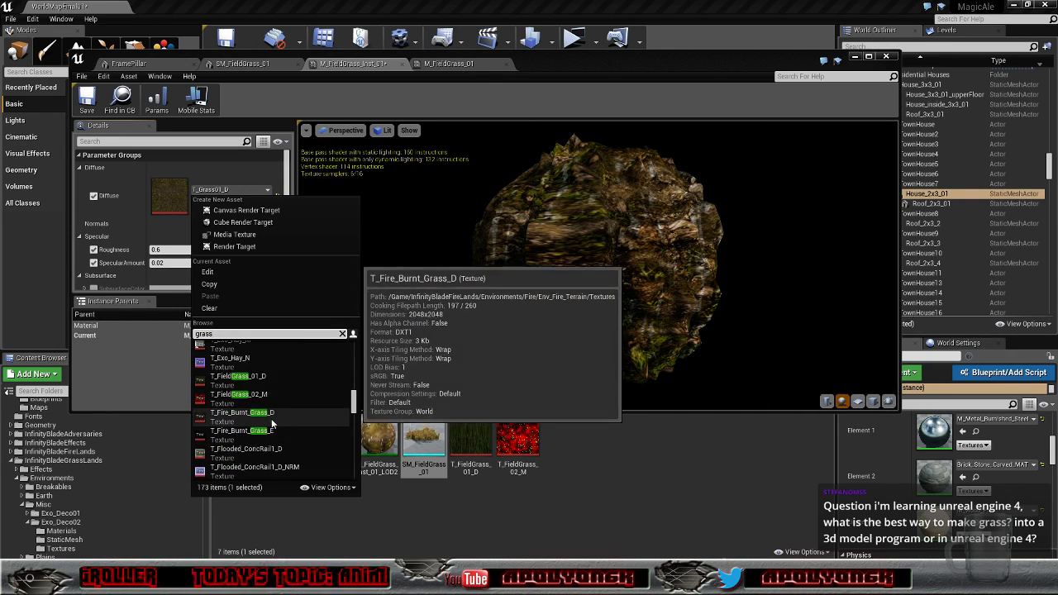
{"action": "left_click", "coordinate": [271, 419]}
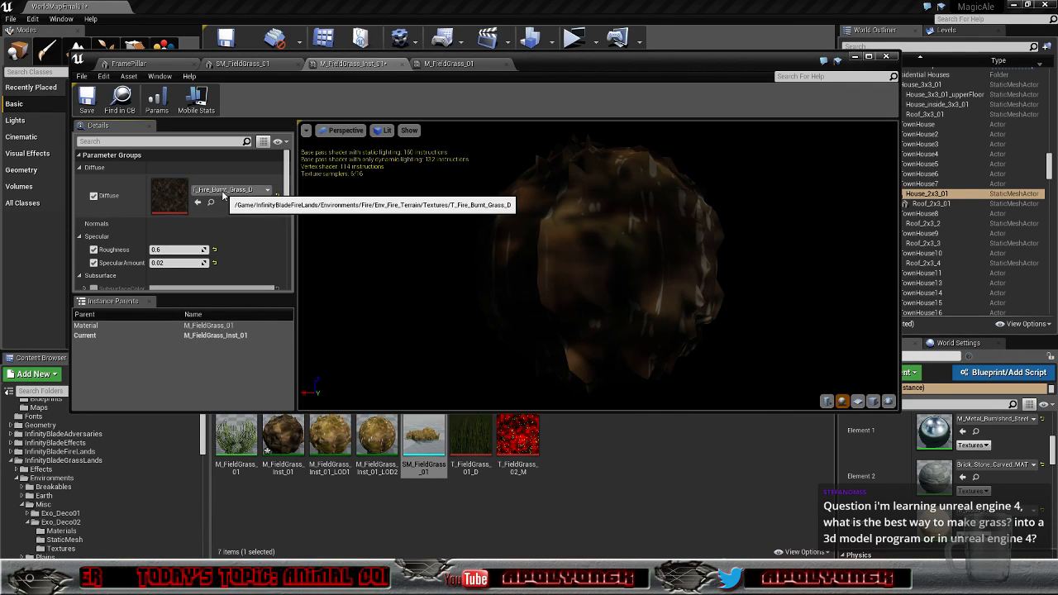
Step: Undo the last two Diffuse texture edits and close the asset editors without applying changes to the original M_FieldGrass_01 material
{"action": "left_click", "coordinate": [226, 192]}
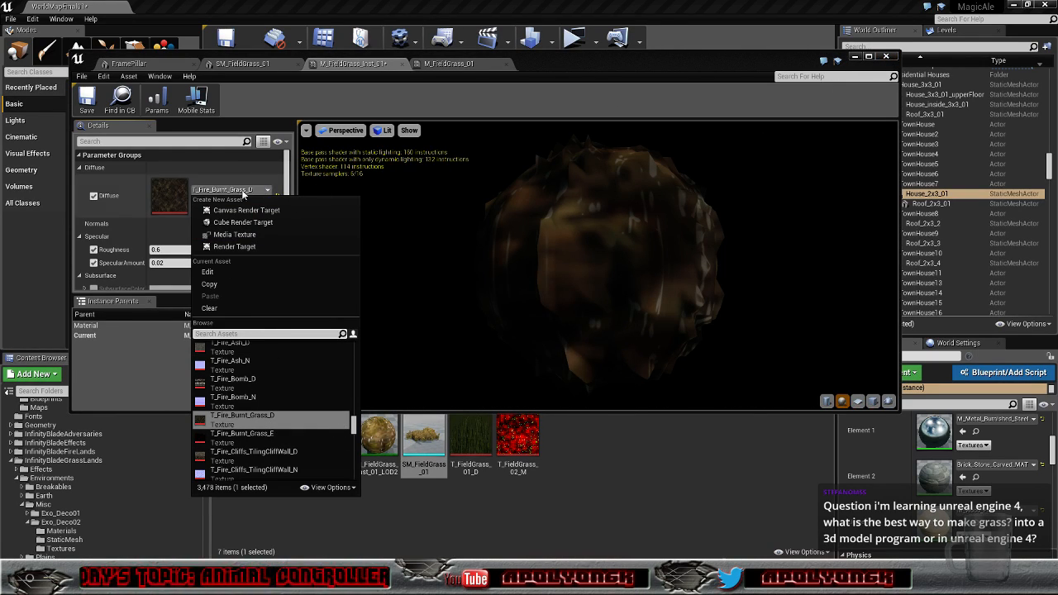
{"action": "left_click", "coordinate": [256, 100]}
{"action": "left_click", "coordinate": [102, 76]}
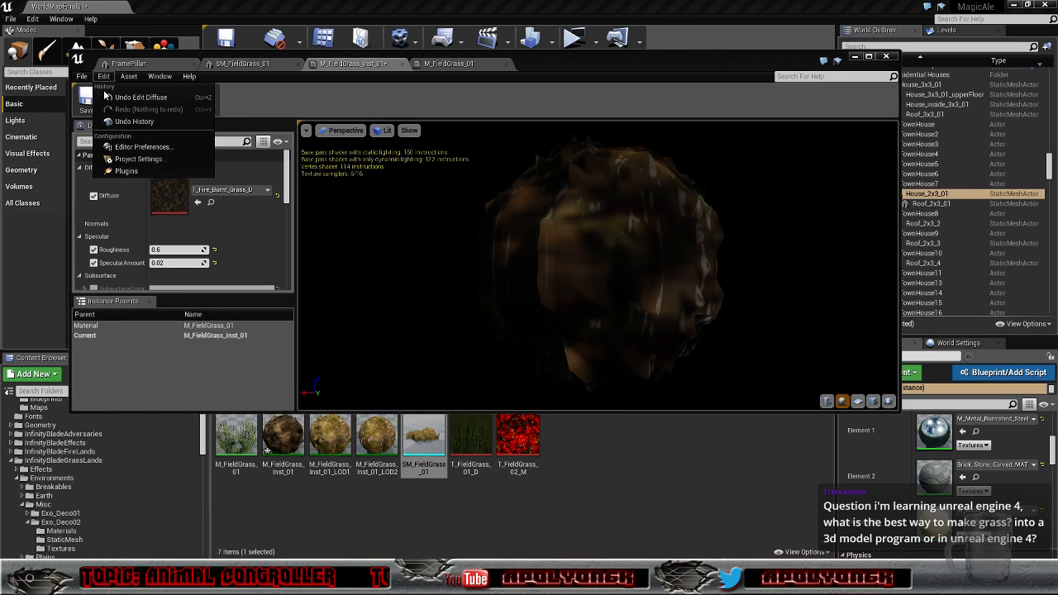
{"action": "left_click", "coordinate": [106, 96]}
{"action": "left_click", "coordinate": [103, 76]}
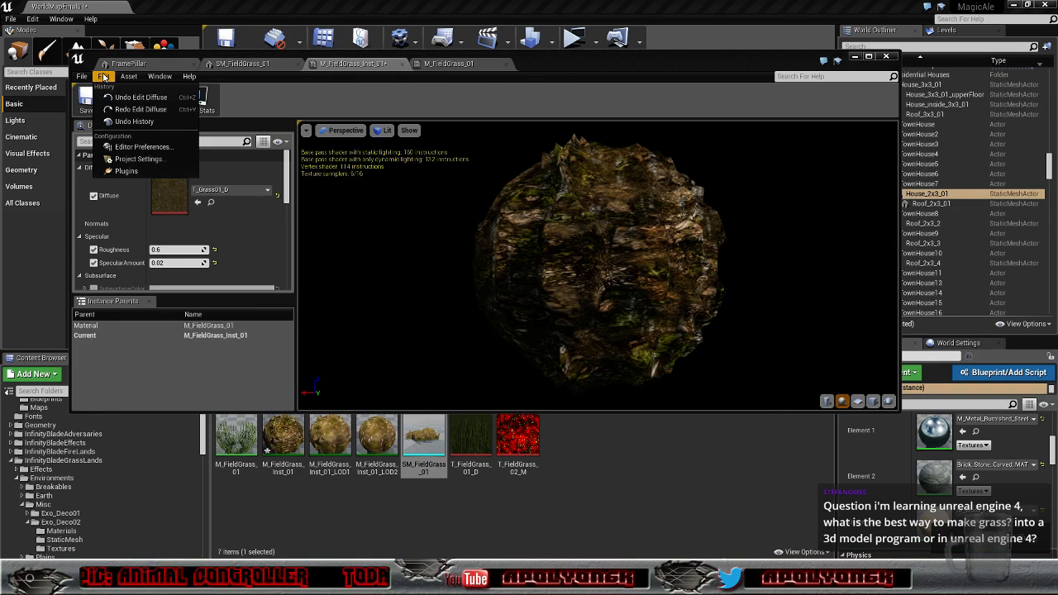
{"action": "left_click", "coordinate": [118, 97]}
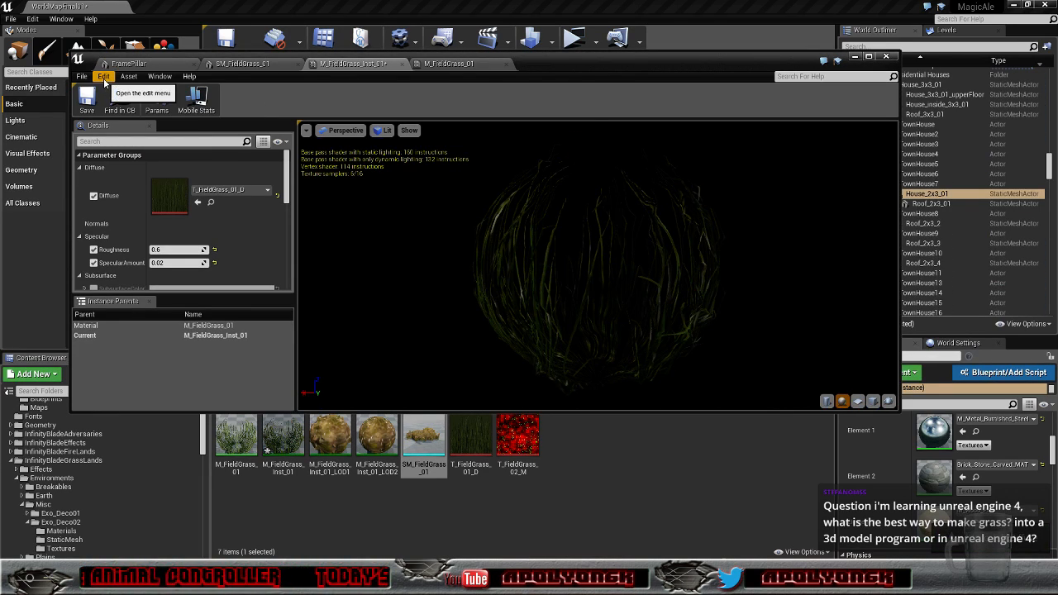
{"action": "left_click", "coordinate": [883, 57]}
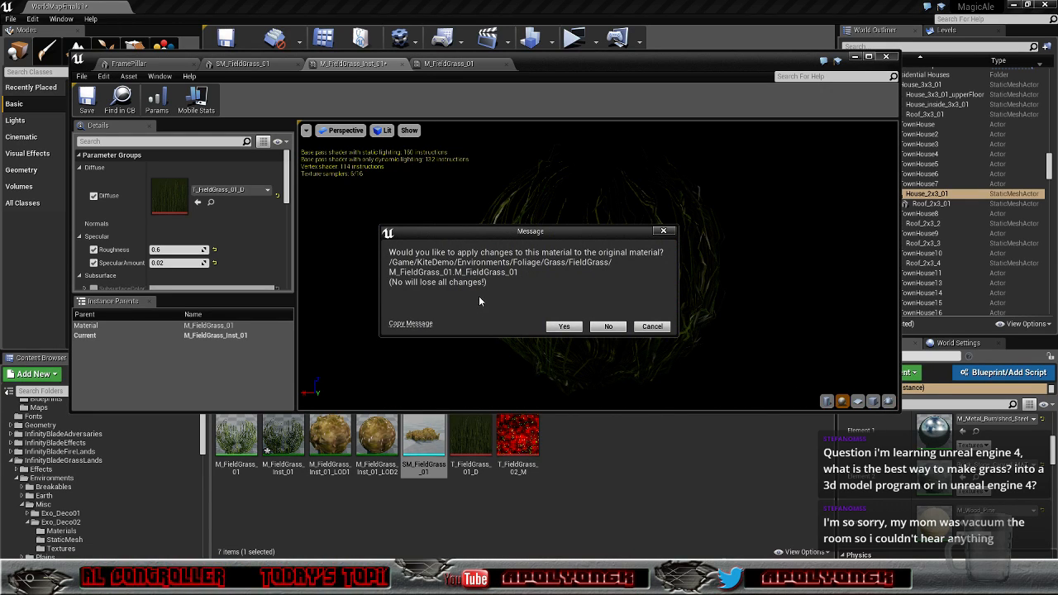
{"action": "left_click", "coordinate": [609, 326]}
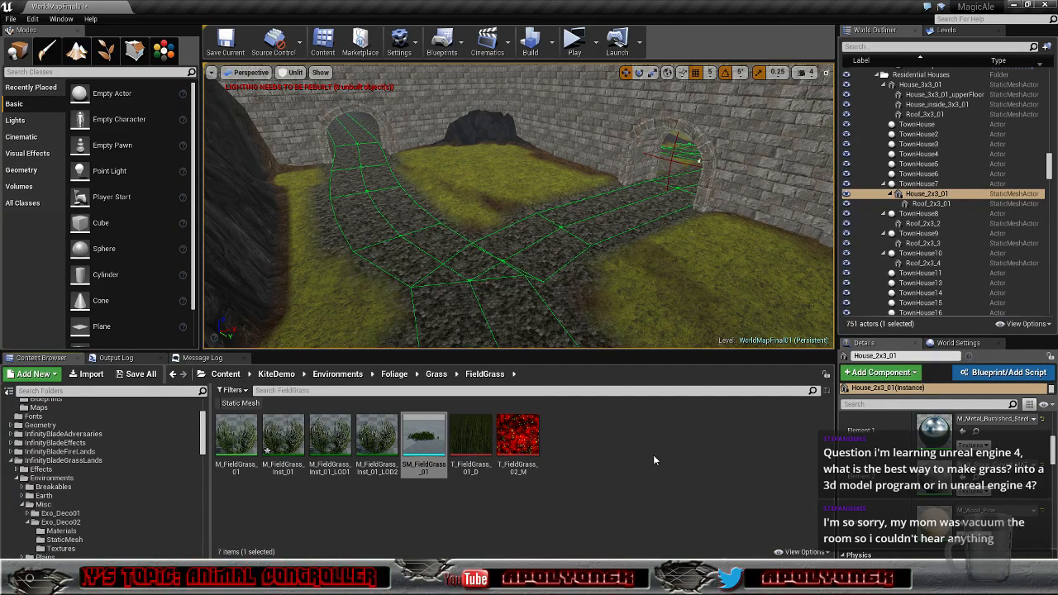
Step: Open the SM_FieldGrass_01 static mesh and examine the grass clump up close from above
{"action": "double_click", "coordinate": [420, 452]}
{"action": "right_click_drag", "start_coordinate": [390, 303], "coordinate": [372, 346]}
{"action": "key", "text": "w"}
{"action": "key", "text": "s"}
{"action": "key", "text": "w"}
{"action": "key", "text": "d"}
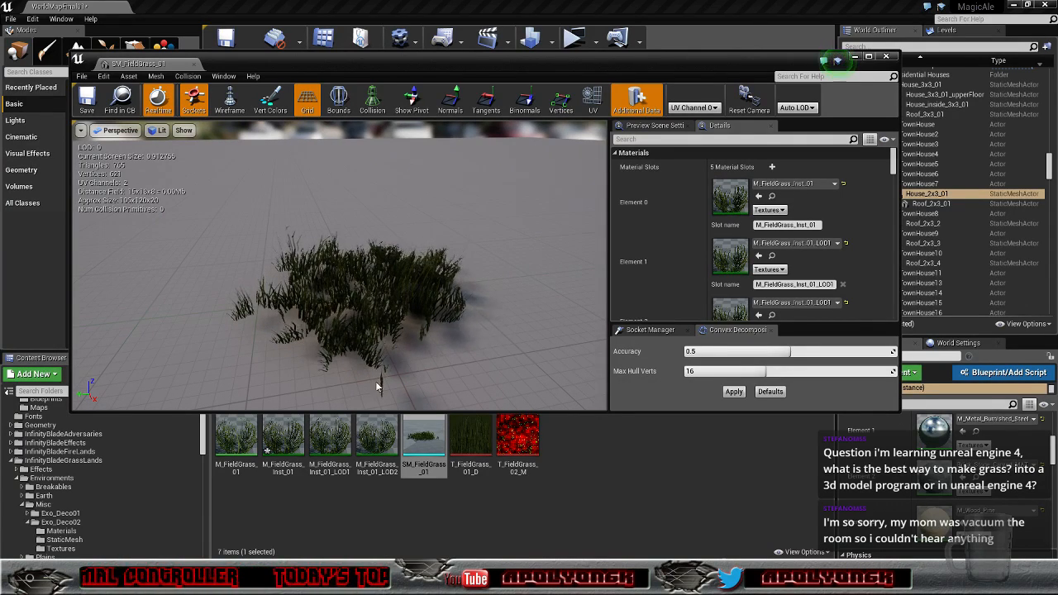
Step: Open the T_FieldGrass_01_D texture and isolate its alpha channel by hiding the red, green and blue channels
{"action": "double_click", "coordinate": [469, 440]}
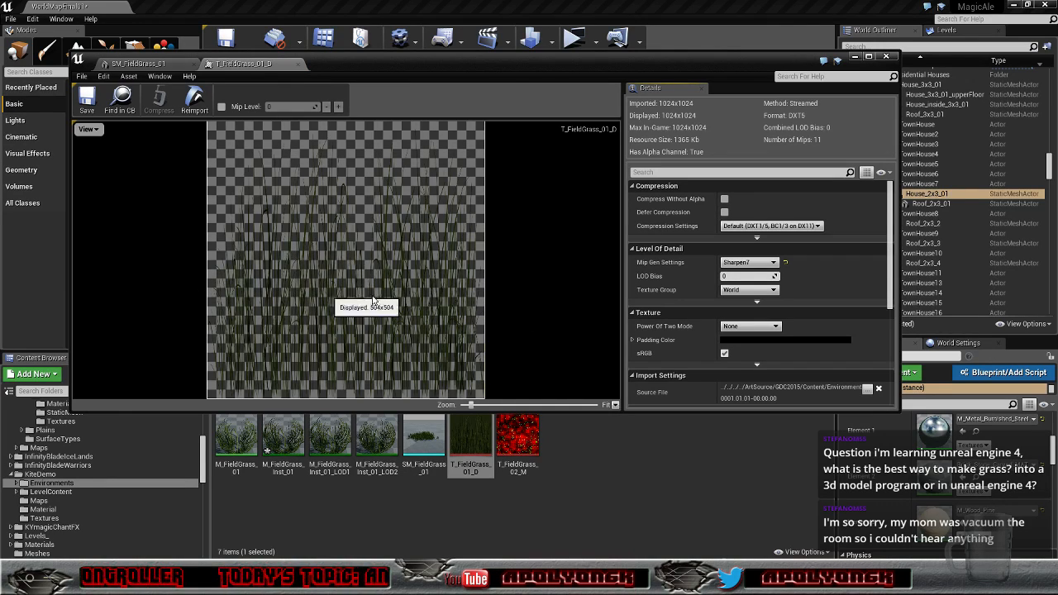
{"action": "left_click", "coordinate": [91, 129]}
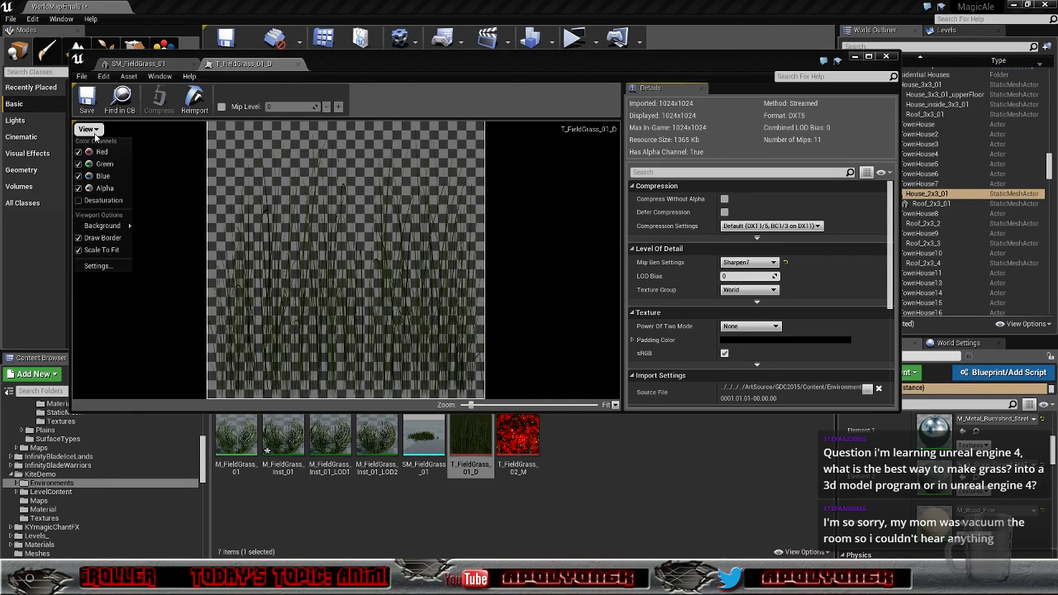
{"action": "left_click", "coordinate": [95, 176]}
{"action": "left_click", "coordinate": [97, 164]}
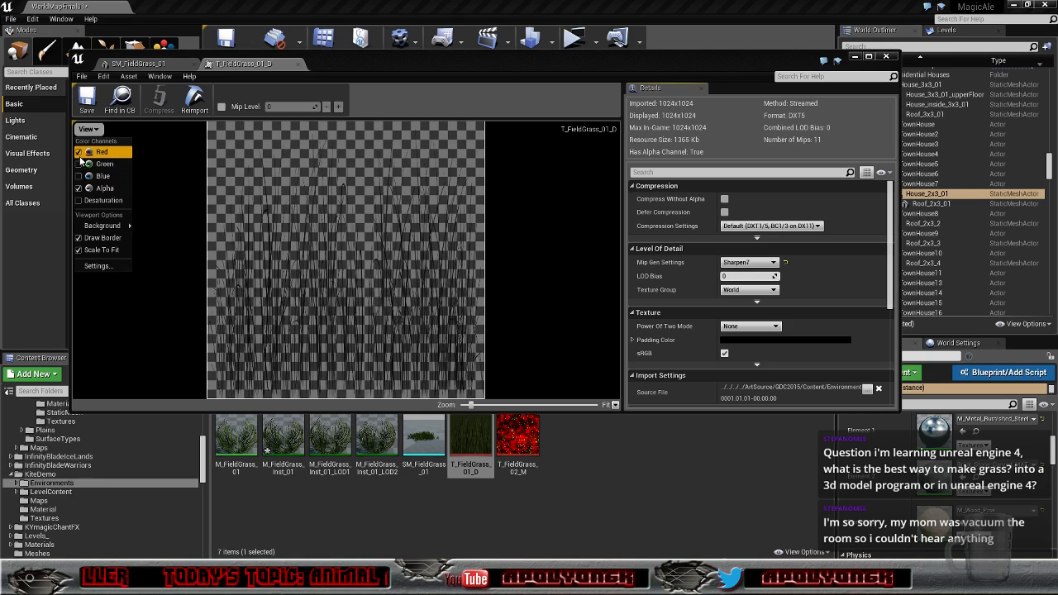
{"action": "left_click", "coordinate": [81, 153]}
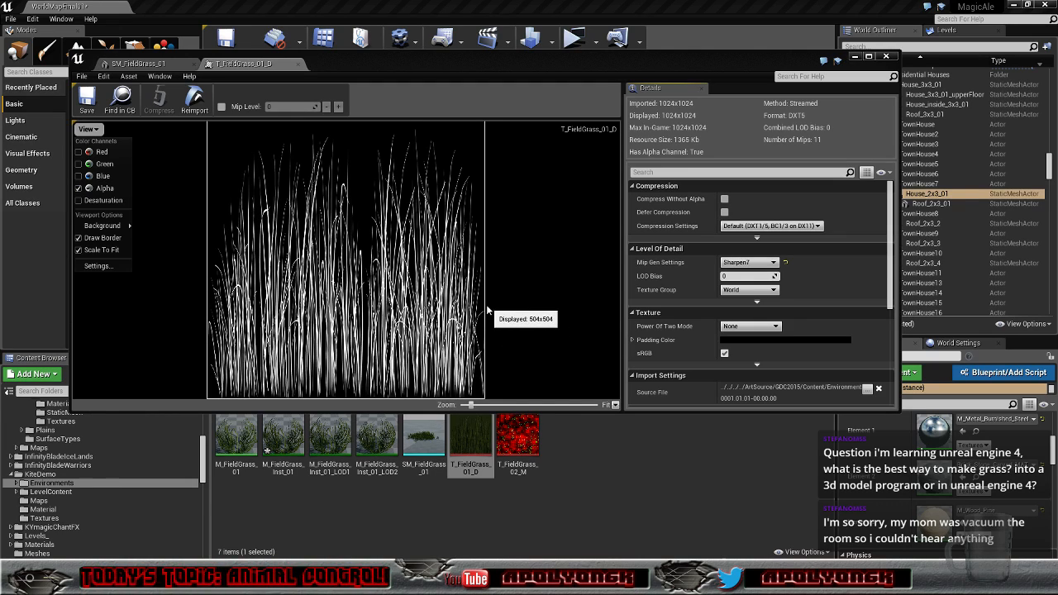
Step: Show the texture's blue, green and red channels again and close the texture and mesh editors
{"action": "left_click", "coordinate": [79, 177]}
{"action": "left_click", "coordinate": [79, 164]}
{"action": "left_click", "coordinate": [79, 152]}
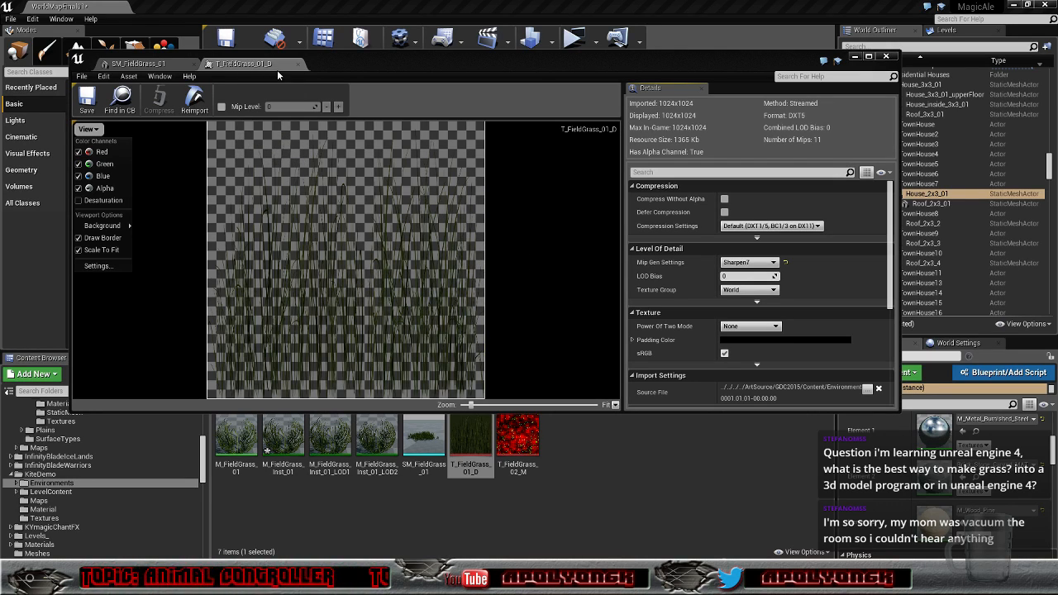
{"action": "left_click", "coordinate": [299, 64]}
{"action": "left_click", "coordinate": [245, 59]}
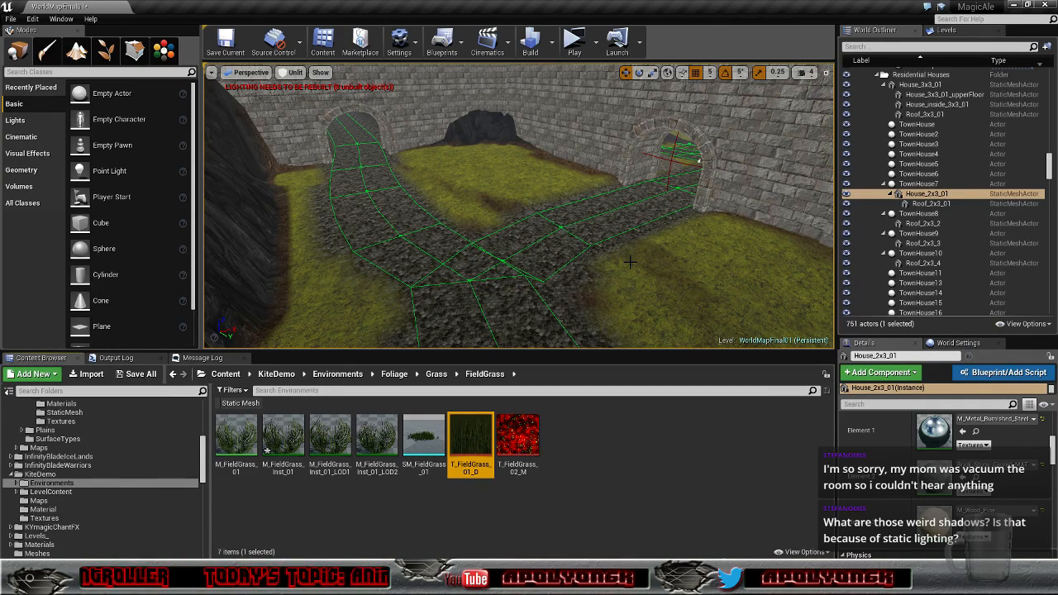
Step: Open the SM_FieldGrass_01 static mesh, examine its grass clump and static mesh settings, and close the mesh editor
{"action": "double_click", "coordinate": [423, 437]}
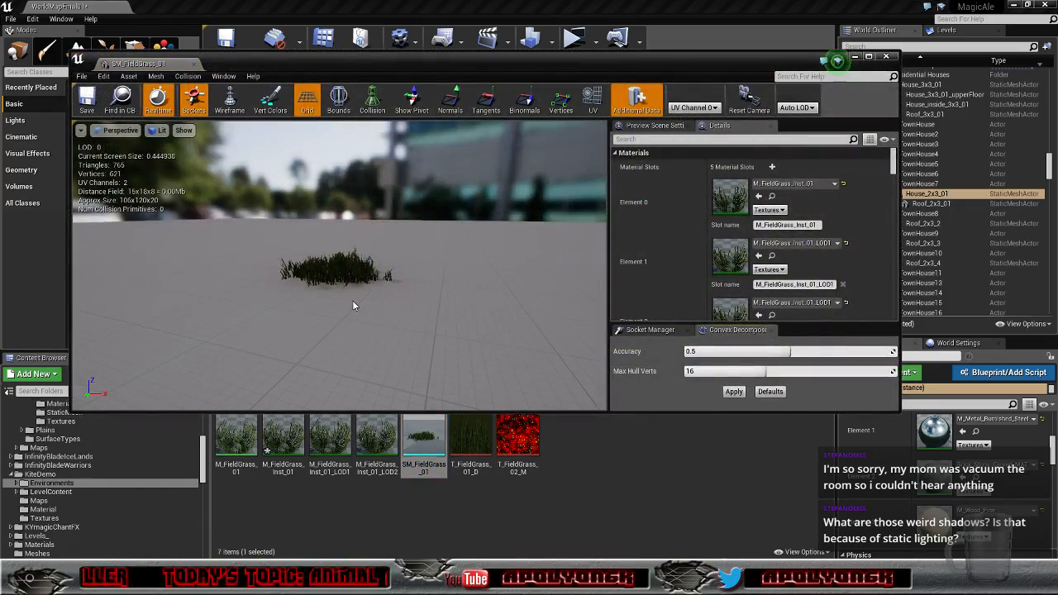
{"action": "scroll", "coordinate": [346, 314], "scroll_direction": "up", "scroll_amount": 6}
{"action": "right_click_drag", "start_coordinate": [344, 316], "coordinate": [281, 372]}
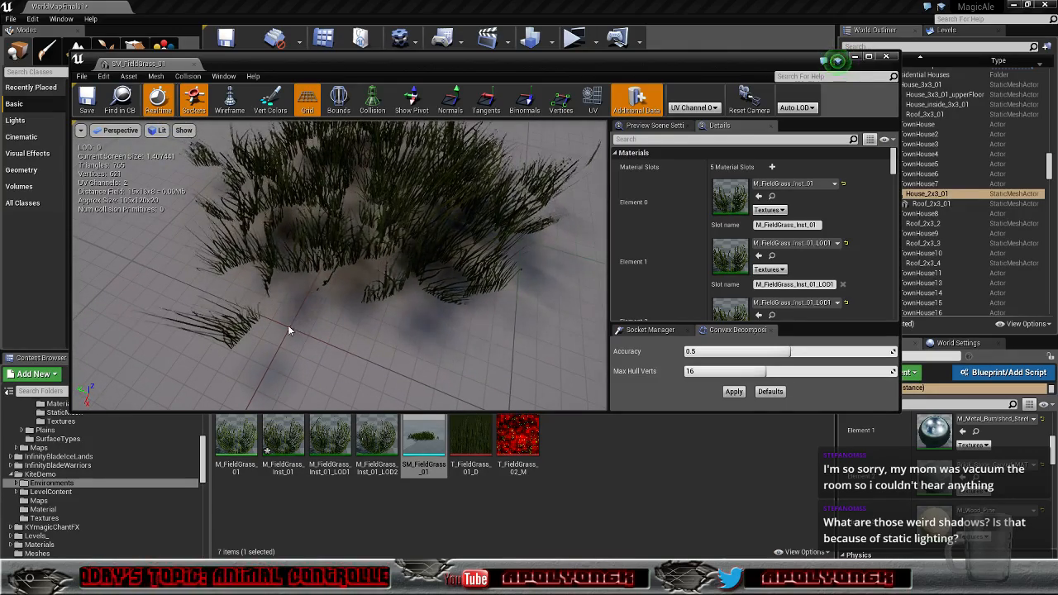
{"action": "left_click_drag", "start_coordinate": [894, 163], "coordinate": [898, 192]}
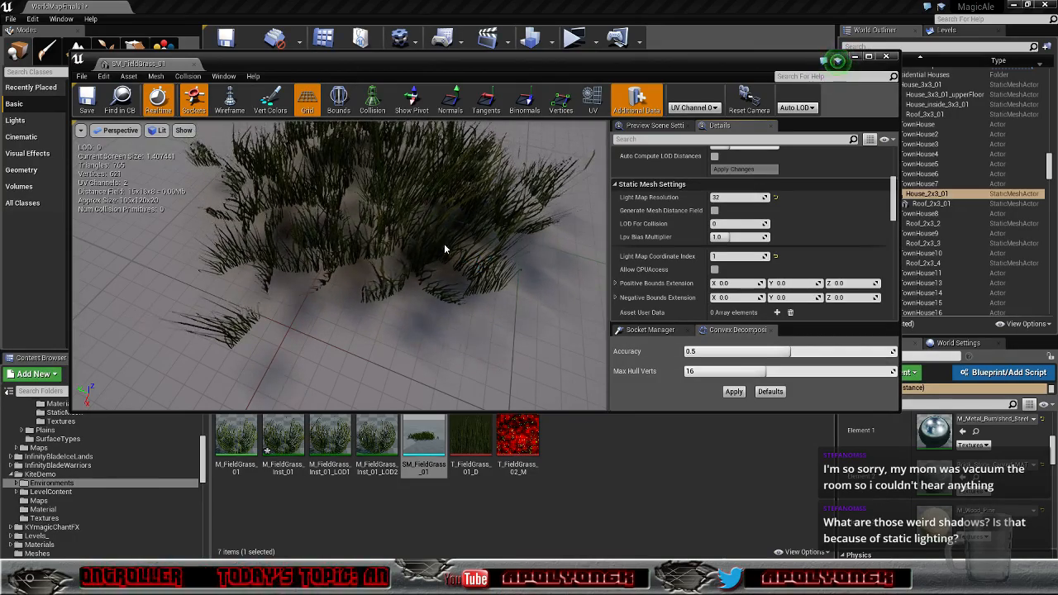
{"action": "right_click_drag", "start_coordinate": [491, 249], "coordinate": [492, 195]}
{"action": "mouse_move", "coordinate": [339, 265]}
{"action": "right_mouse_down"}
{"action": "mouse_move", "coordinate": [446, 232]}
{"action": "mouse_move", "coordinate": [512, 265]}
{"action": "mouse_move", "coordinate": [537, 261]}
{"action": "mouse_move", "coordinate": [509, 252]}
{"action": "mouse_move", "coordinate": [340, 277]}
{"action": "mouse_move", "coordinate": [347, 268]}
{"action": "mouse_move", "coordinate": [372, 331]}
{"action": "mouse_move", "coordinate": [413, 339]}
{"action": "mouse_move", "coordinate": [331, 248]}
{"action": "mouse_move", "coordinate": [356, 257]}
{"action": "mouse_move", "coordinate": [331, 268]}
{"action": "mouse_move", "coordinate": [339, 277]}
{"action": "right_mouse_up"}
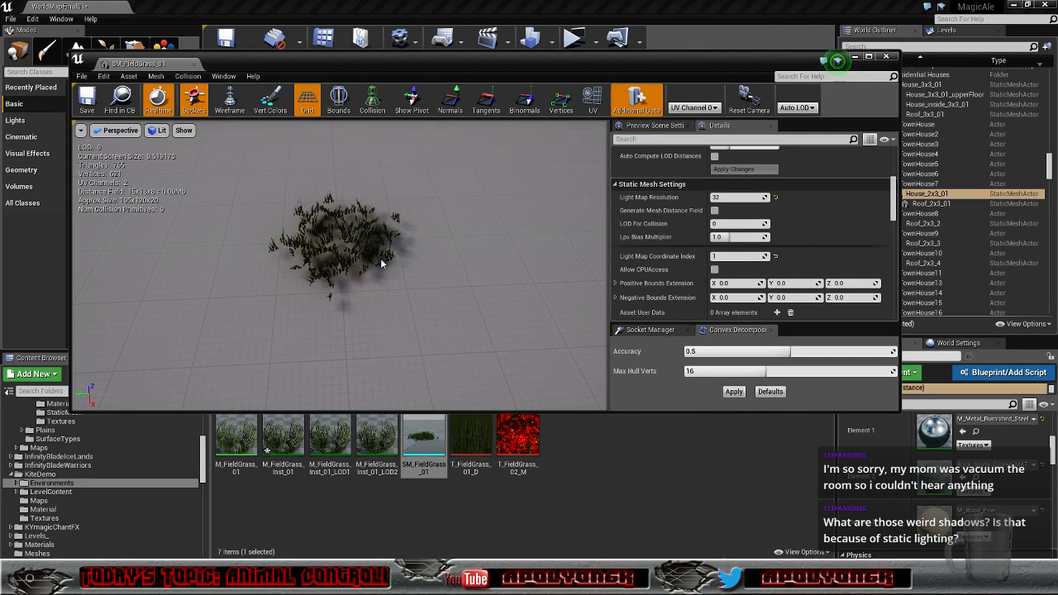
{"action": "left_click", "coordinate": [886, 56]}
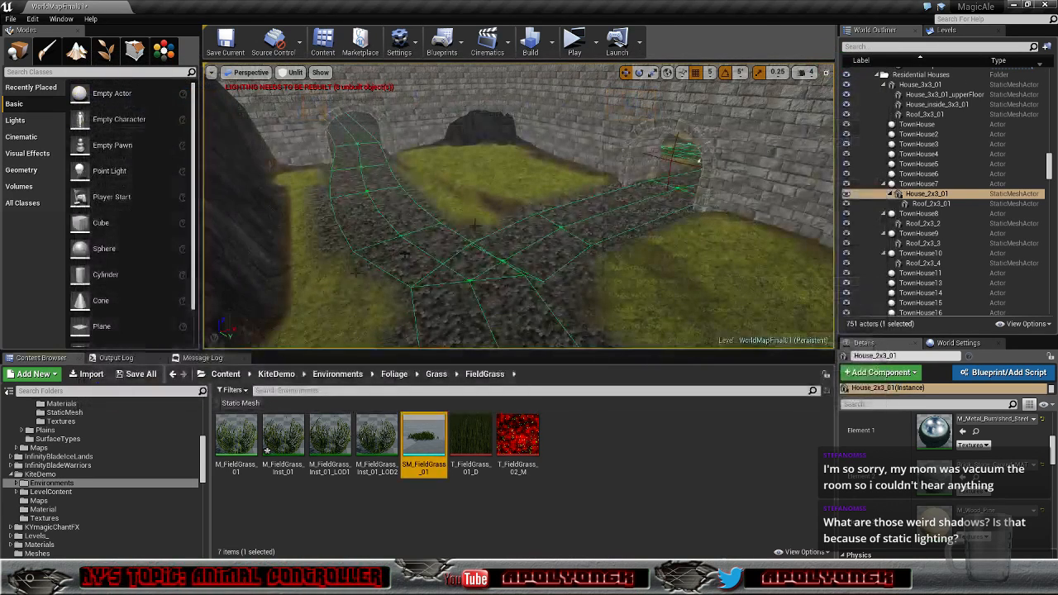
Step: Switch to foliage painting, select the SM_FieldGrass_01 foliage type and bring its painting settings into view
{"action": "left_click", "coordinate": [105, 52]}
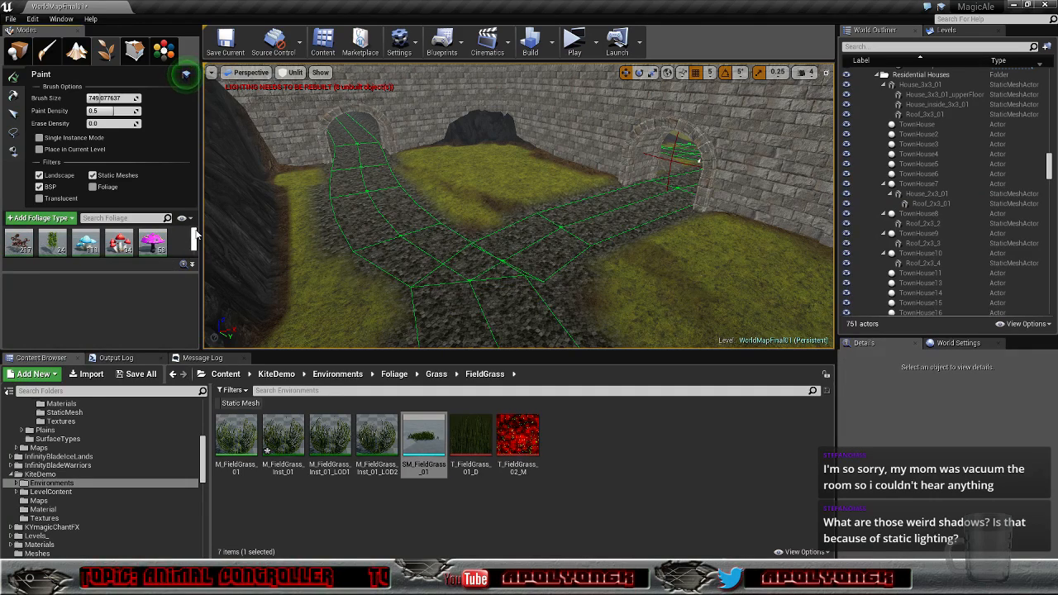
{"action": "mouse_move", "coordinate": [194, 236]}
{"action": "left_mouse_down"}
{"action": "mouse_move", "coordinate": [195, 254]}
{"action": "mouse_move", "coordinate": [195, 244]}
{"action": "left_mouse_up"}
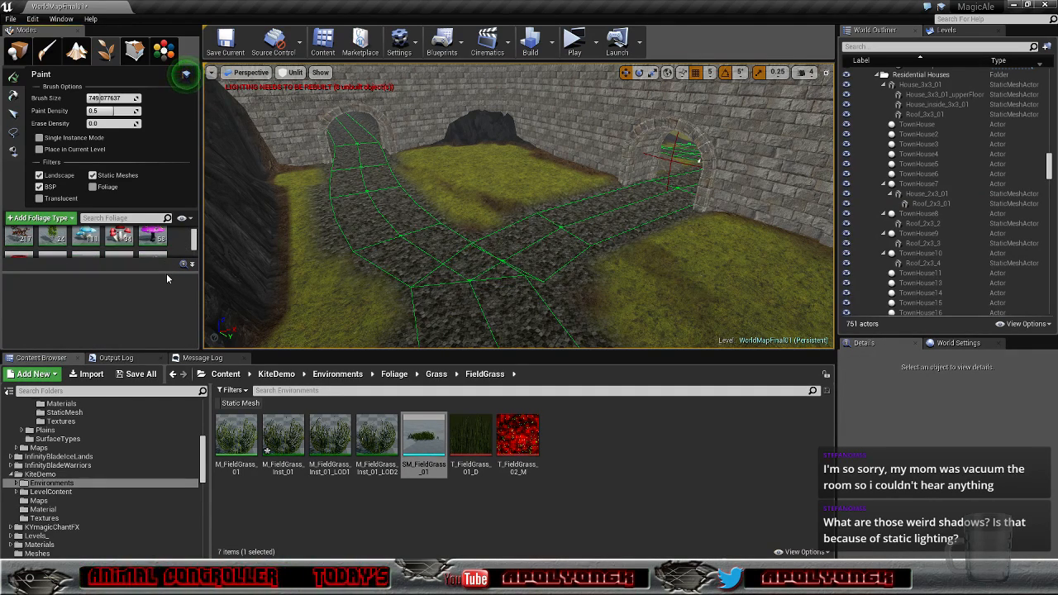
{"action": "left_click_drag", "start_coordinate": [165, 271], "coordinate": [159, 335]}
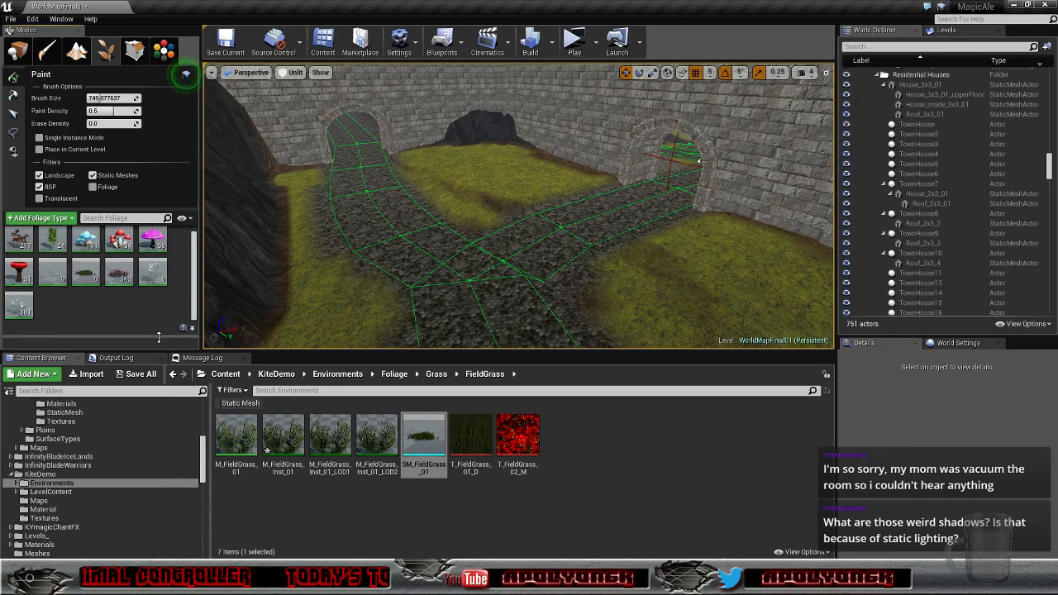
{"action": "left_click", "coordinate": [87, 273]}
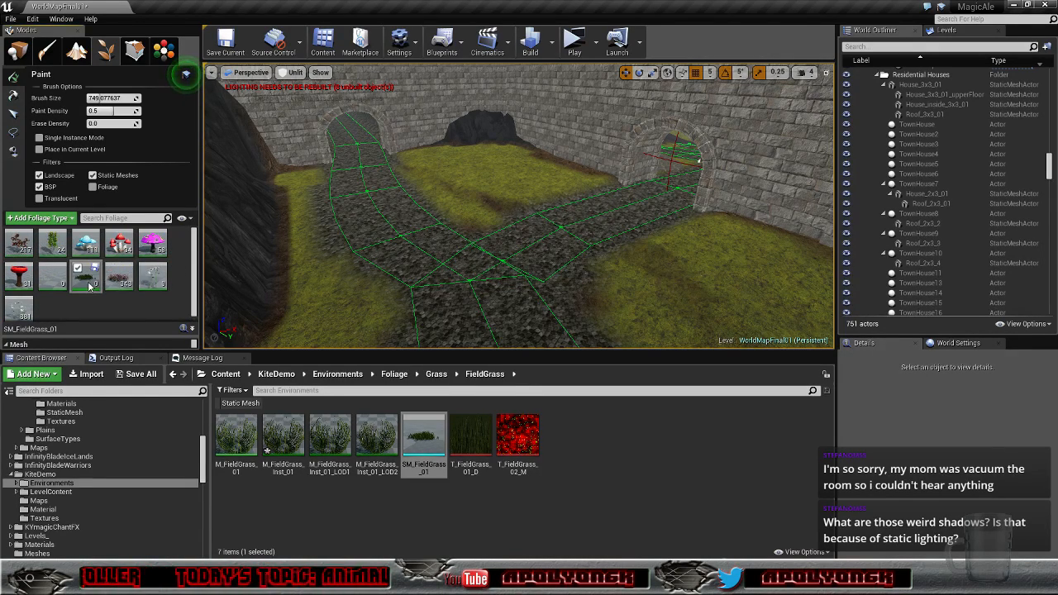
{"action": "right_click_drag", "start_coordinate": [668, 267], "coordinate": [761, 297]}
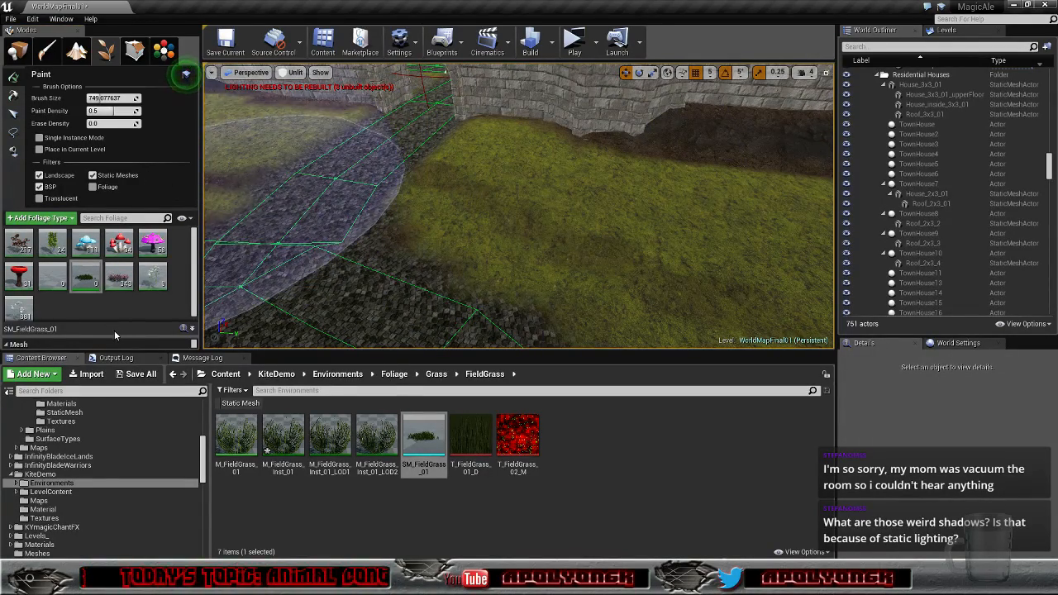
{"action": "left_click_drag", "start_coordinate": [110, 336], "coordinate": [104, 252]}
{"action": "scroll", "coordinate": [56, 286], "scroll_direction": "down", "scroll_amount": 3}
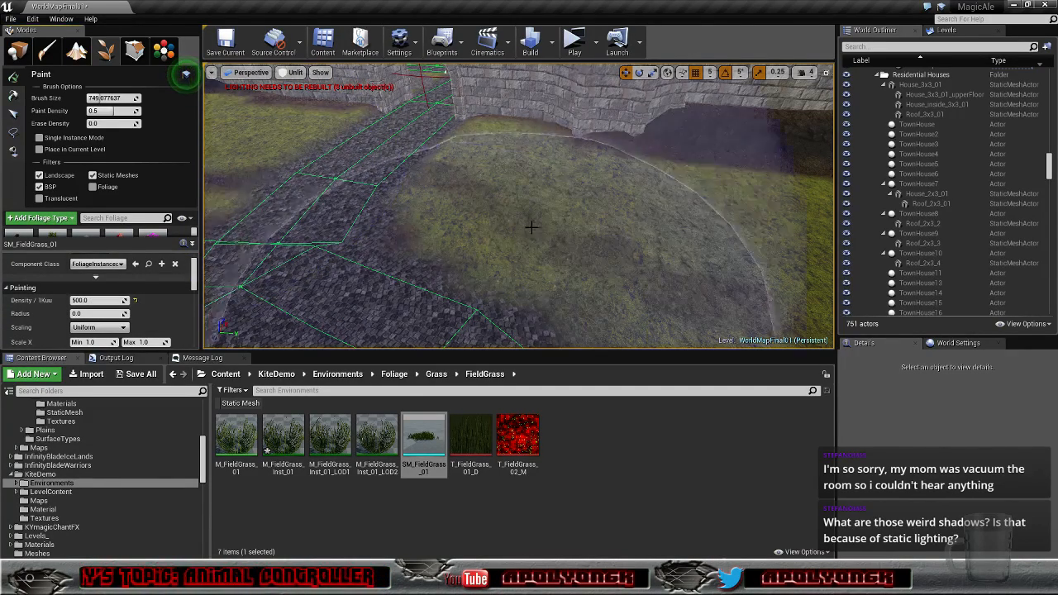
Step: Reset the grass density to 100, reduce the brush size to about 372, and paint field grass over the mossy ground beside the path
{"action": "left_click", "coordinate": [135, 301]}
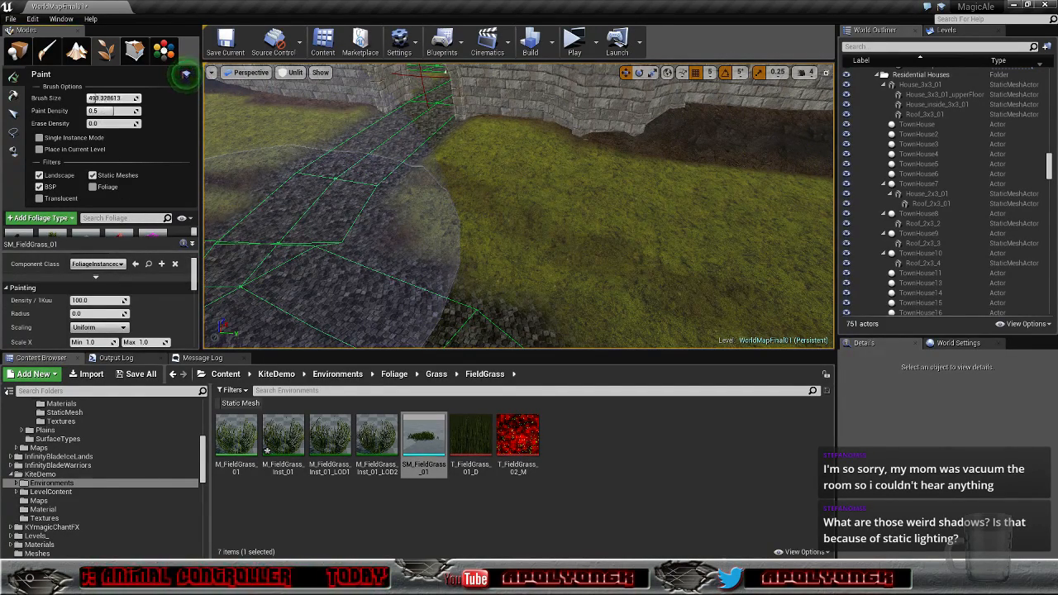
{"action": "left_click_drag", "start_coordinate": [95, 98], "coordinate": [93, 98]}
{"action": "mouse_move", "coordinate": [517, 189]}
{"action": "left_mouse_down"}
{"action": "mouse_move", "coordinate": [590, 215]}
{"action": "mouse_move", "coordinate": [720, 207]}
{"action": "mouse_move", "coordinate": [699, 229]}
{"action": "mouse_move", "coordinate": [722, 219]}
{"action": "left_mouse_up"}
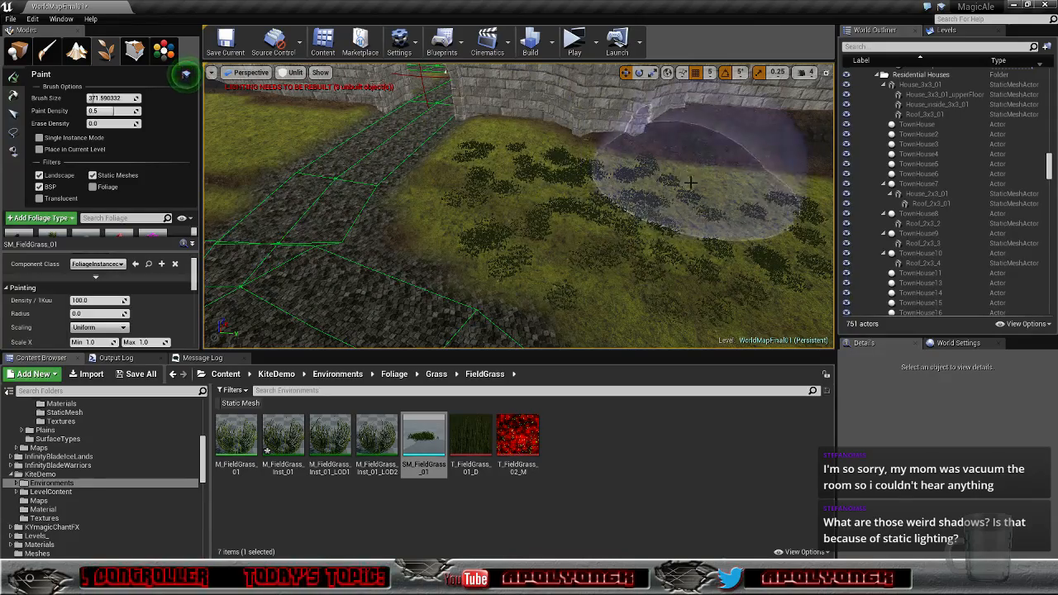
{"action": "key", "text": "w"}
{"action": "mouse_move", "coordinate": [678, 264]}
{"action": "right_mouse_down"}
{"action": "mouse_move", "coordinate": [731, 289]}
{"action": "mouse_move", "coordinate": [721, 248]}
{"action": "mouse_move", "coordinate": [662, 254]}
{"action": "mouse_move", "coordinate": [649, 219]}
{"action": "right_mouse_up"}
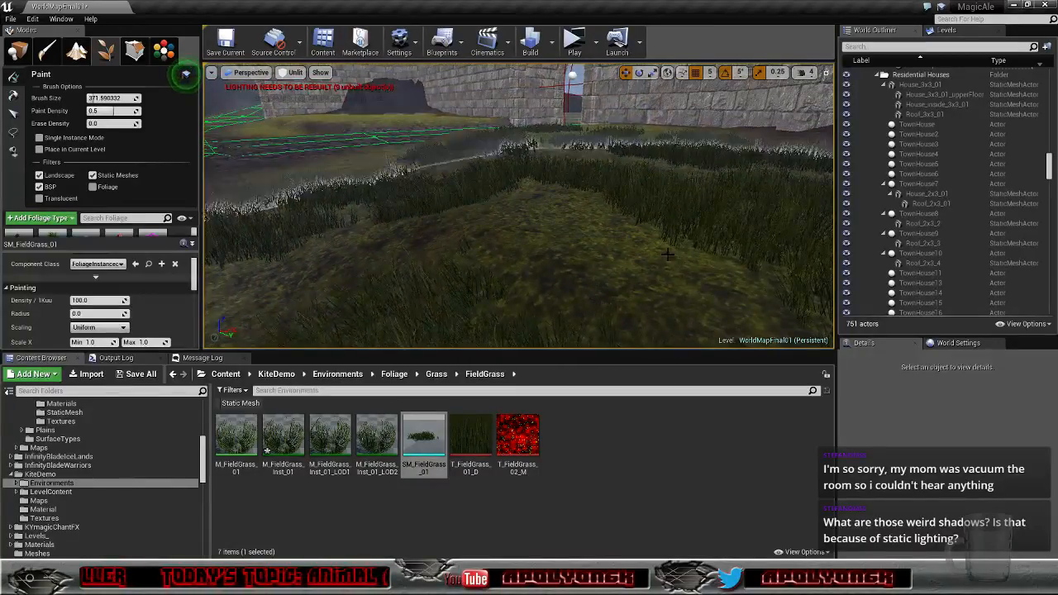
Step: Switch the viewport to Lit and erase painted grass from the mossy ground beside the rocky slope
{"action": "left_click", "coordinate": [295, 73]}
{"action": "left_click", "coordinate": [296, 95]}
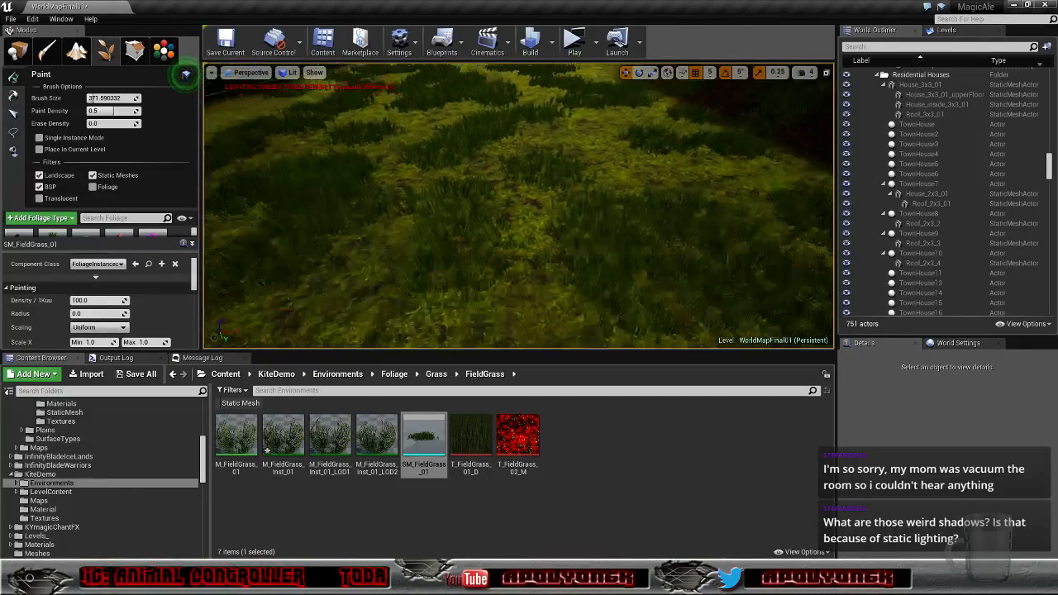
{"action": "mouse_move", "coordinate": [519, 206]}
{"action": "right_mouse_down"}
{"action": "mouse_move", "coordinate": [579, 170]}
{"action": "mouse_move", "coordinate": [558, 172]}
{"action": "right_mouse_up"}
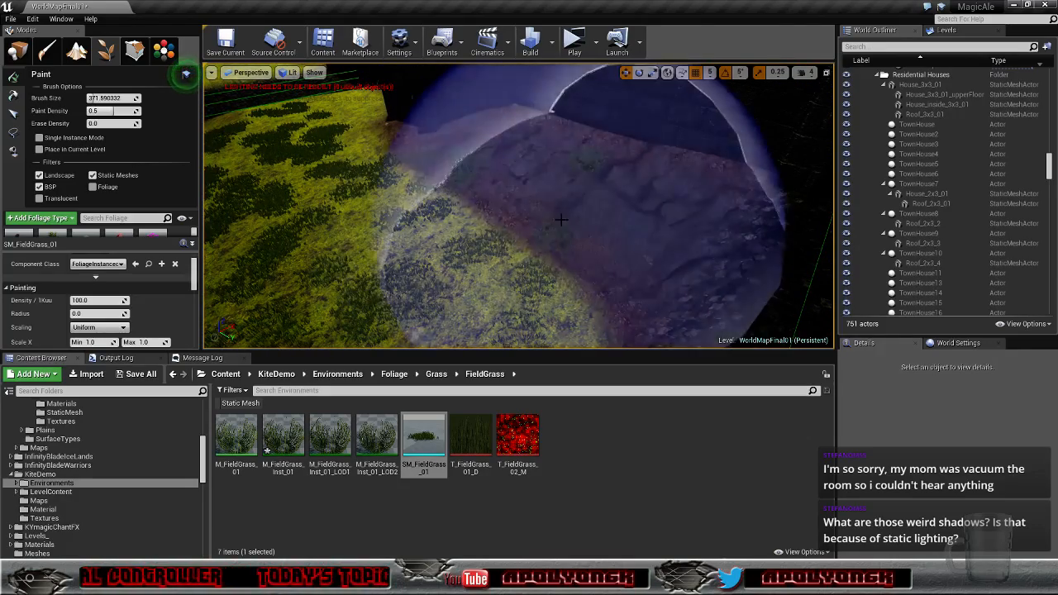
{"action": "mouse_move", "coordinate": [579, 240]}
{"action": "left_mouse_down"}
{"action": "mouse_move", "coordinate": [515, 193]}
{"action": "mouse_move", "coordinate": [446, 218]}
{"action": "mouse_move", "coordinate": [261, 217]}
{"action": "left_mouse_up"}
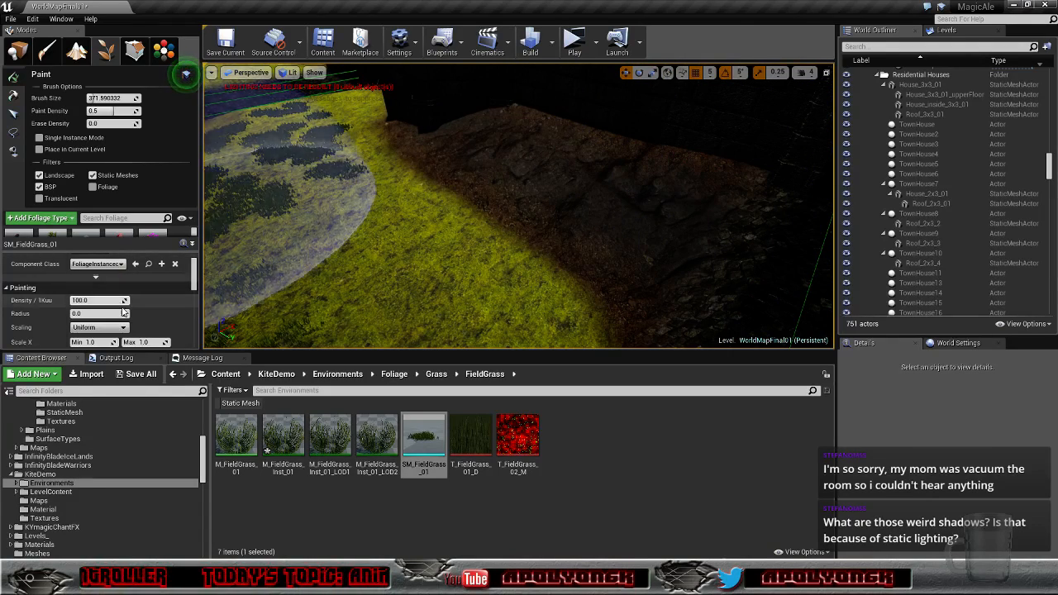
Step: Set the SM_FieldGrass_01 density to 500 and paint grass over the mossy patch between the paths
{"action": "left_click", "coordinate": [89, 301]}
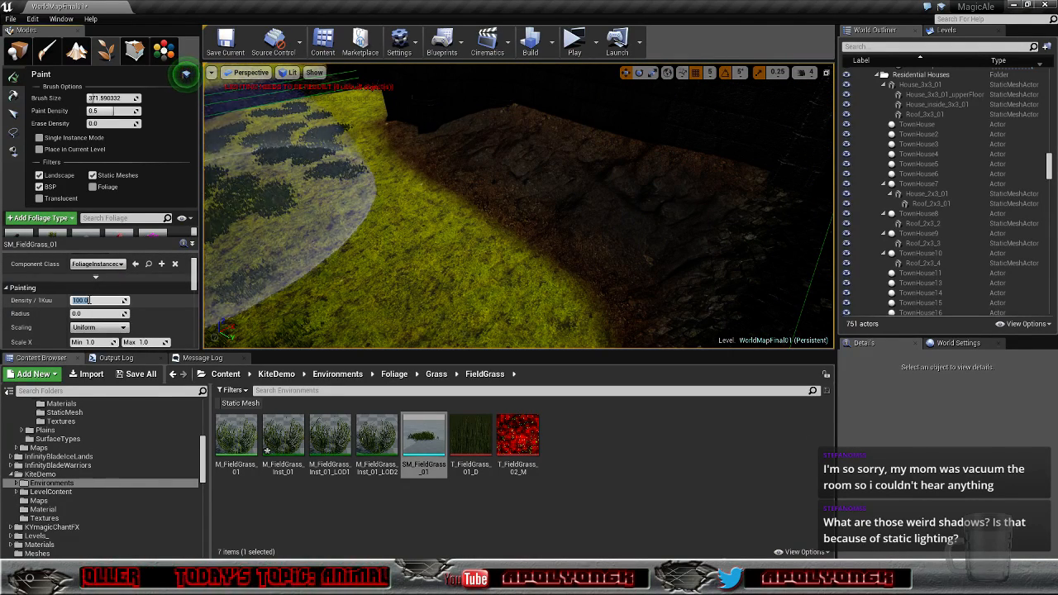
{"action": "type", "text": "500"}
{"action": "key", "text": "Return"}
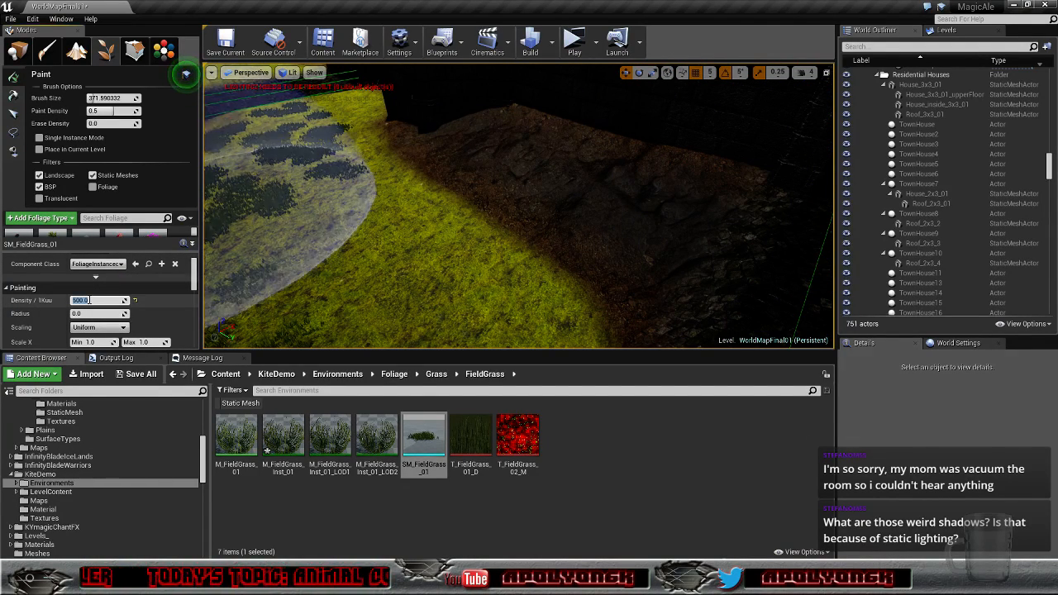
{"action": "mouse_move", "coordinate": [322, 238]}
{"action": "right_mouse_down"}
{"action": "mouse_move", "coordinate": [405, 248]}
{"action": "mouse_move", "coordinate": [389, 277]}
{"action": "mouse_move", "coordinate": [402, 203]}
{"action": "right_mouse_up"}
{"action": "mouse_move", "coordinate": [408, 200]}
{"action": "left_mouse_down"}
{"action": "mouse_move", "coordinate": [449, 221]}
{"action": "mouse_move", "coordinate": [524, 208]}
{"action": "mouse_move", "coordinate": [557, 184]}
{"action": "mouse_move", "coordinate": [572, 225]}
{"action": "mouse_move", "coordinate": [619, 265]}
{"action": "mouse_move", "coordinate": [537, 240]}
{"action": "mouse_move", "coordinate": [548, 236]}
{"action": "mouse_move", "coordinate": [454, 223]}
{"action": "mouse_move", "coordinate": [413, 201]}
{"action": "mouse_move", "coordinate": [421, 195]}
{"action": "mouse_move", "coordinate": [402, 217]}
{"action": "mouse_move", "coordinate": [429, 205]}
{"action": "left_mouse_up"}
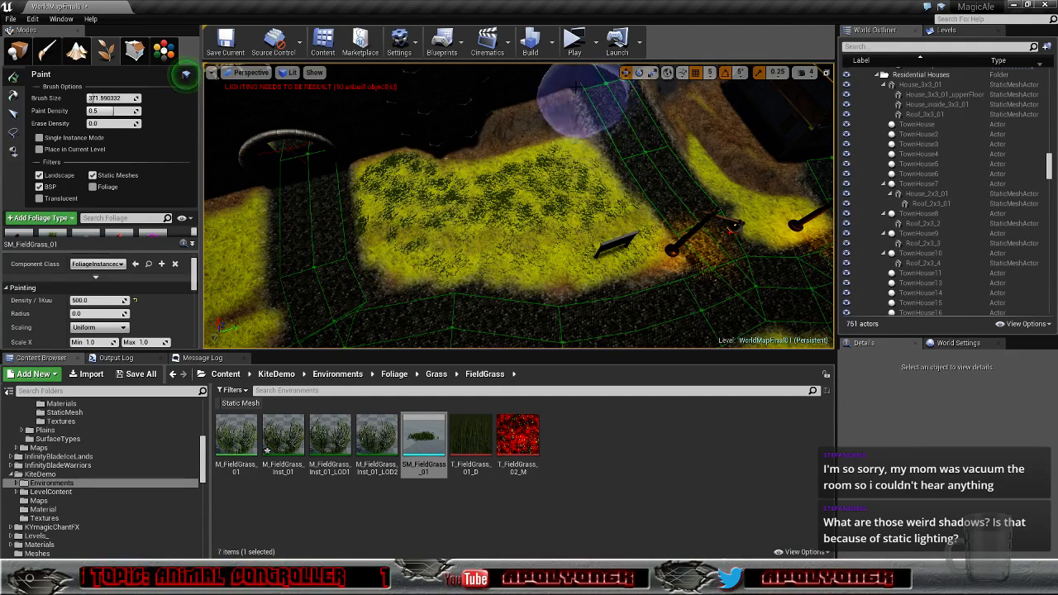
Step: Set play sessions to spawn at the current camera location and turn off the Use Sequence variable's default in the level blueprint
{"action": "left_click", "coordinate": [595, 52]}
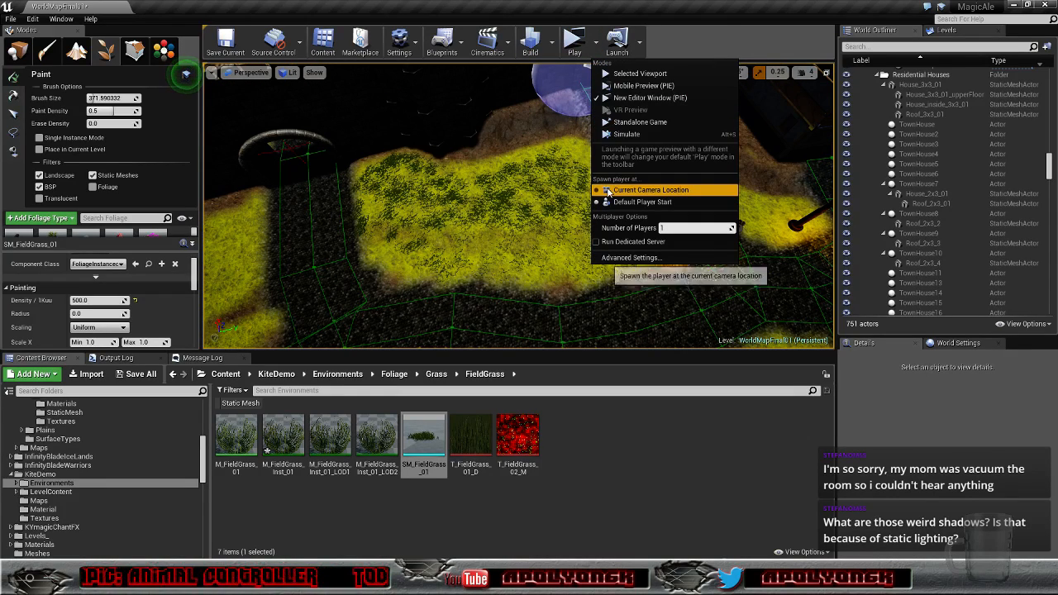
{"action": "left_click", "coordinate": [641, 189]}
{"action": "left_click", "coordinate": [465, 43]}
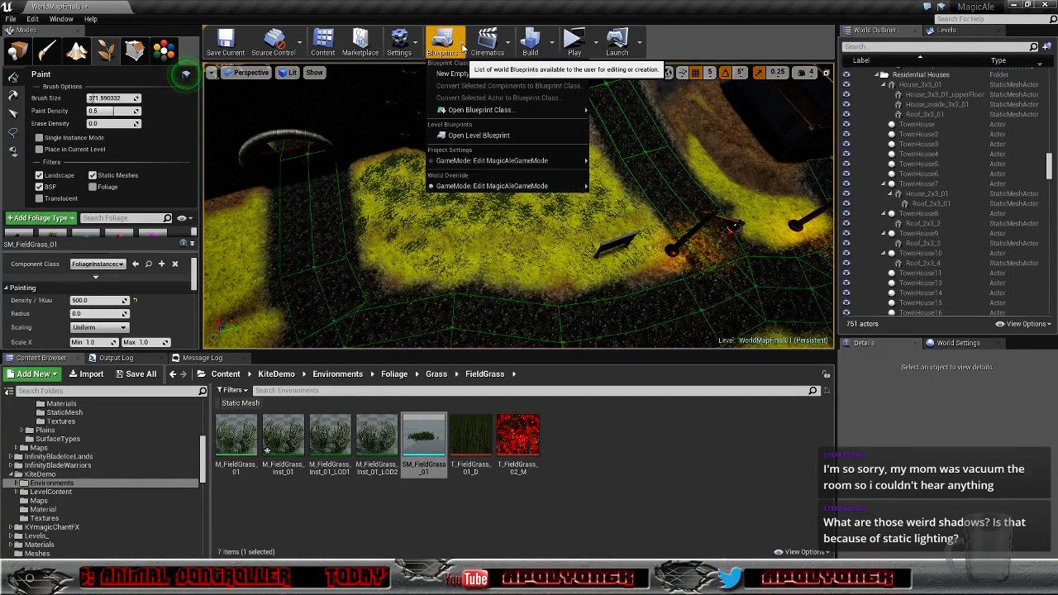
{"action": "left_click", "coordinate": [471, 139]}
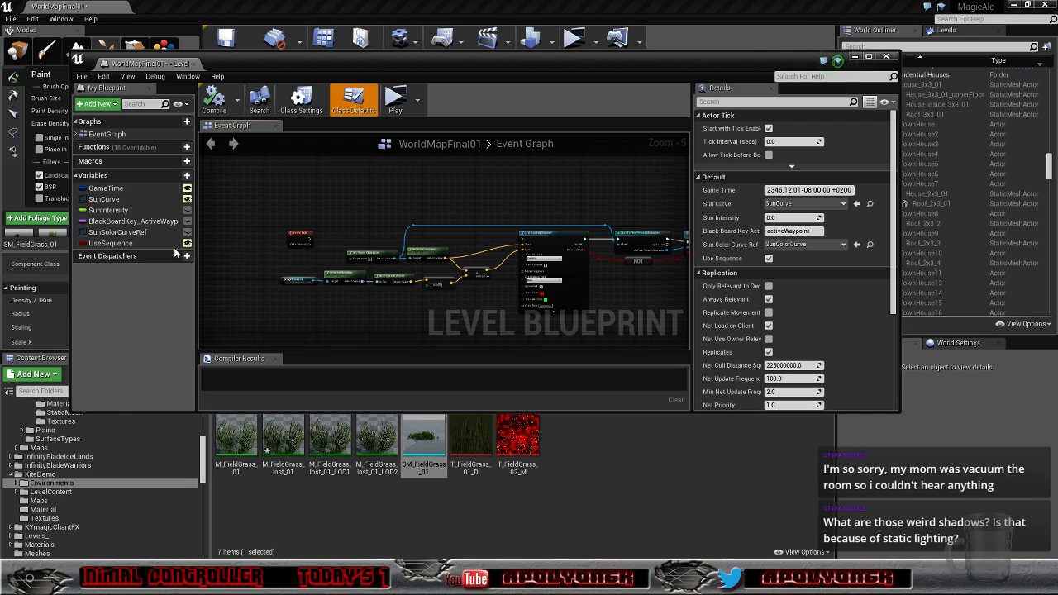
{"action": "left_click", "coordinate": [83, 243]}
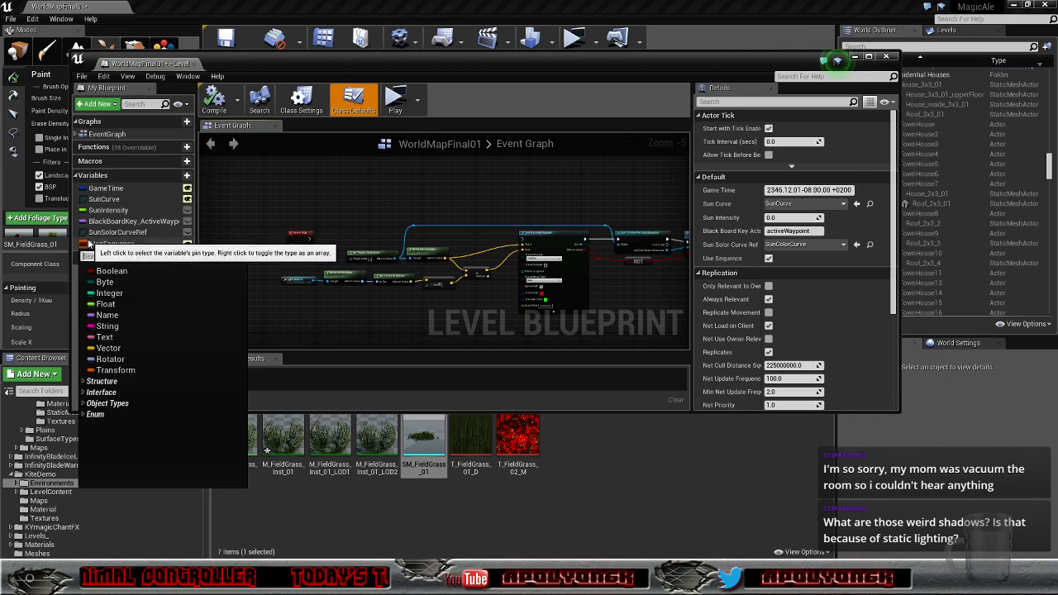
{"action": "left_click", "coordinate": [769, 258]}
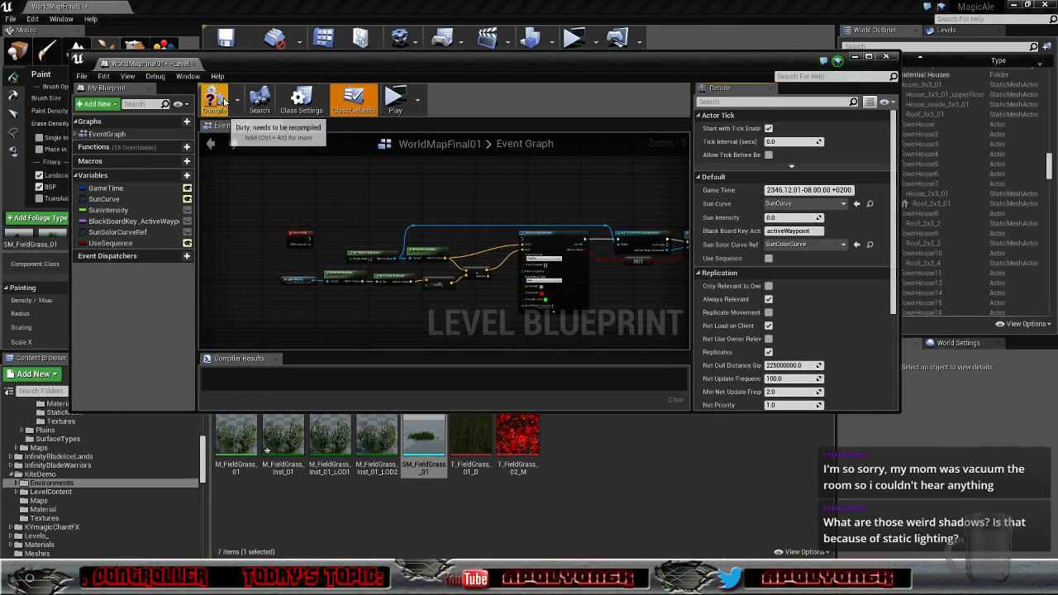
{"action": "left_click", "coordinate": [855, 57]}
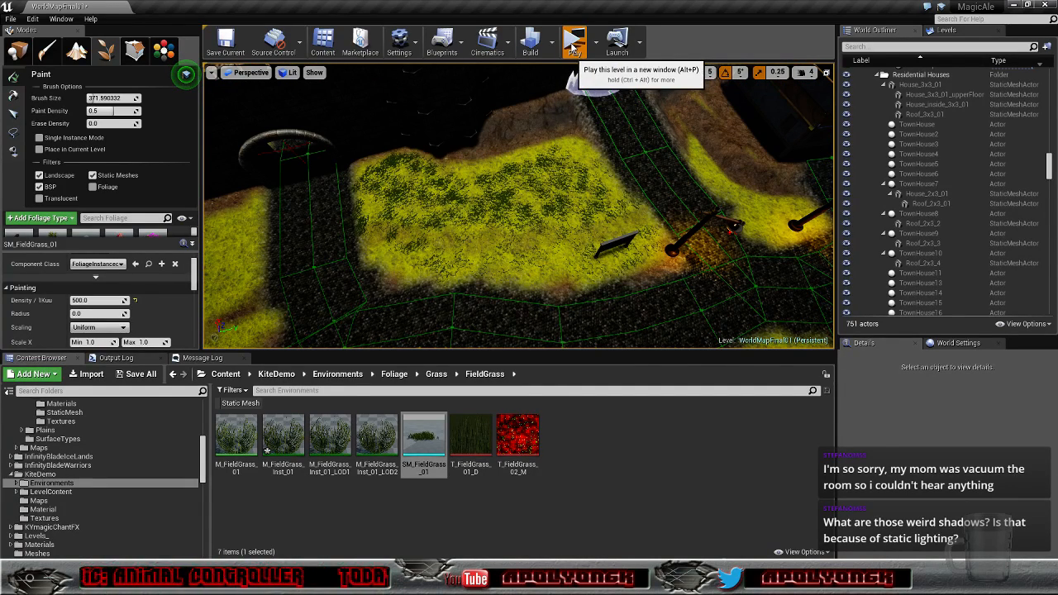
Step: Play the level in a new window and walk through the painted field grass to examine how it looks at night
{"action": "left_click", "coordinate": [574, 46]}
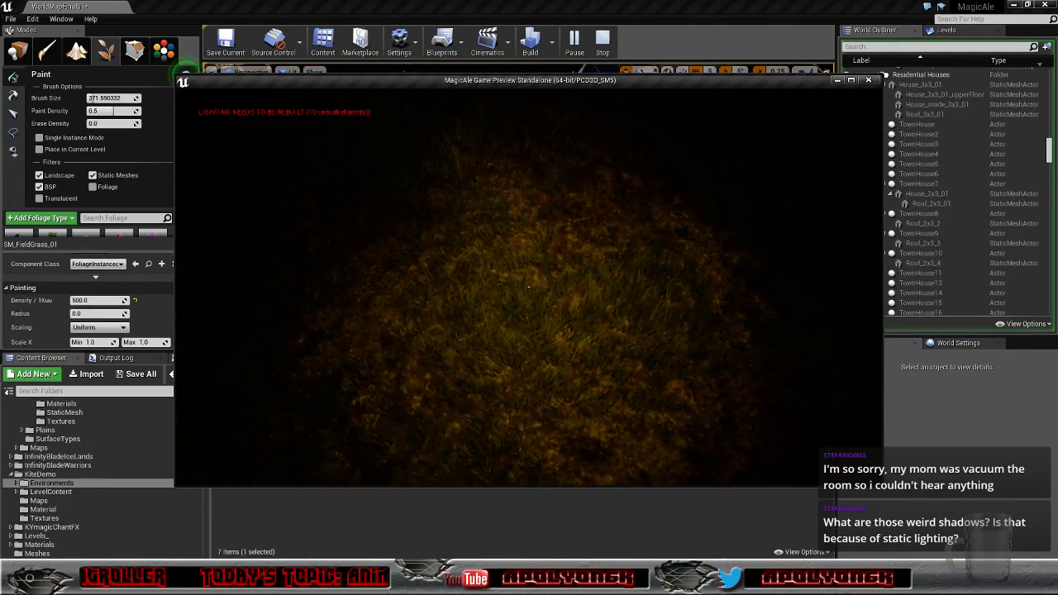
{"action": "key", "text": "w"}
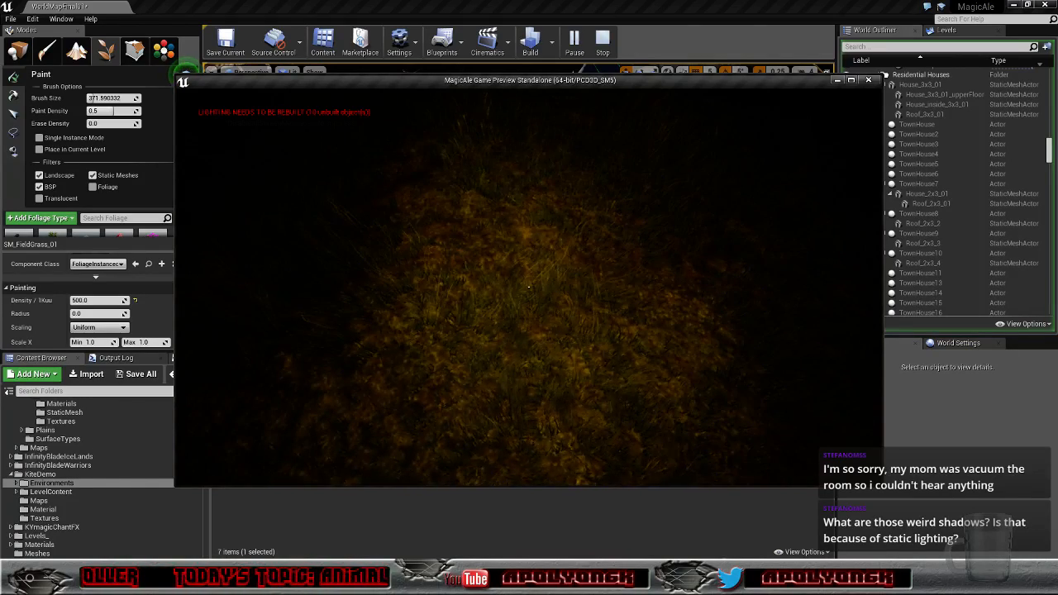
{"action": "key", "text": "w"}
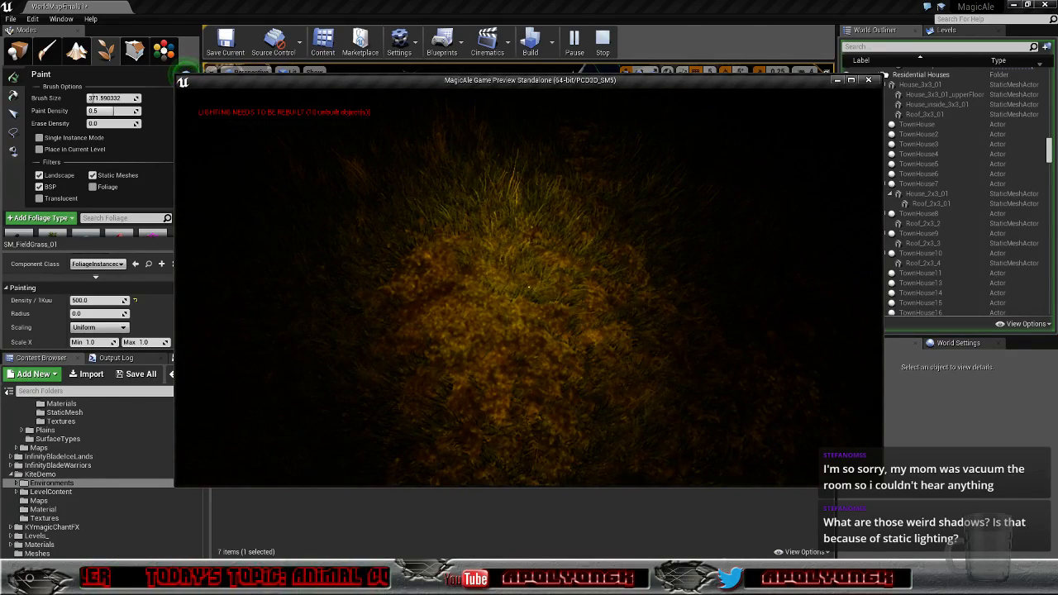
{"action": "key", "text": "w"}
{"action": "key", "text": "w"}
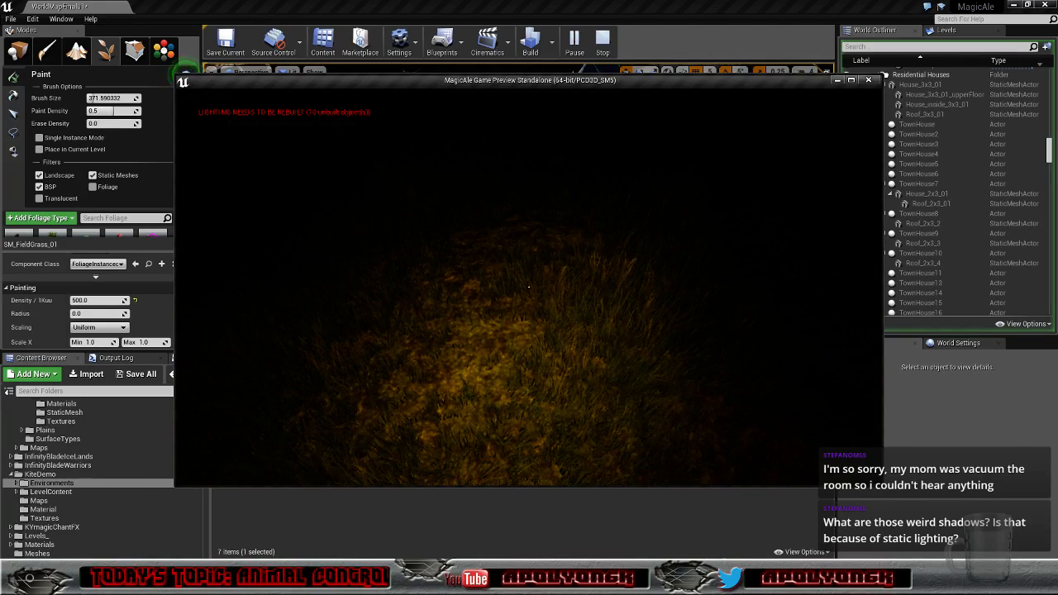
{"action": "key", "text": "w"}
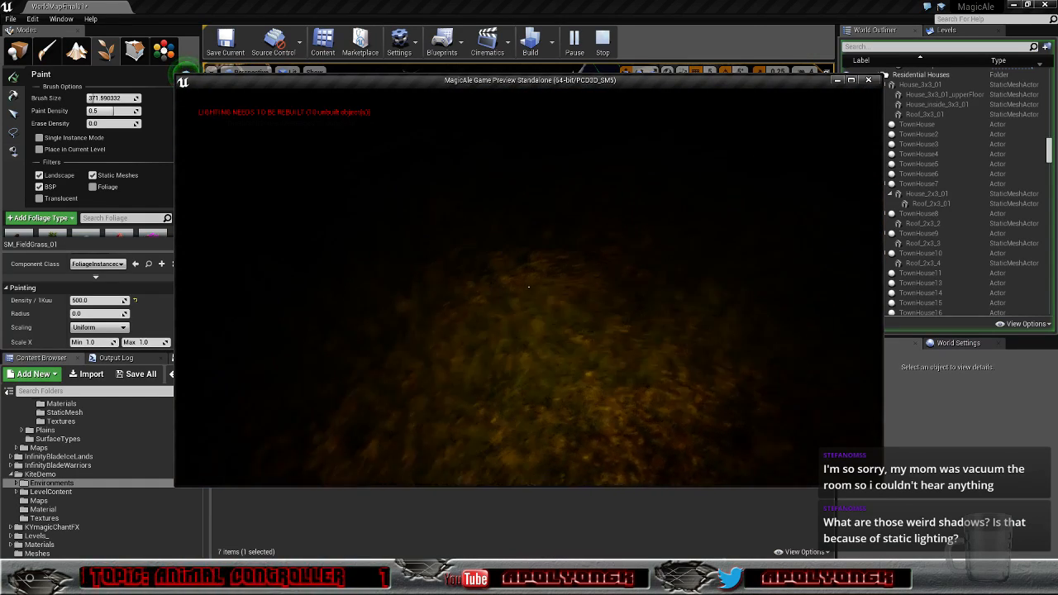
{"action": "key", "text": "w"}
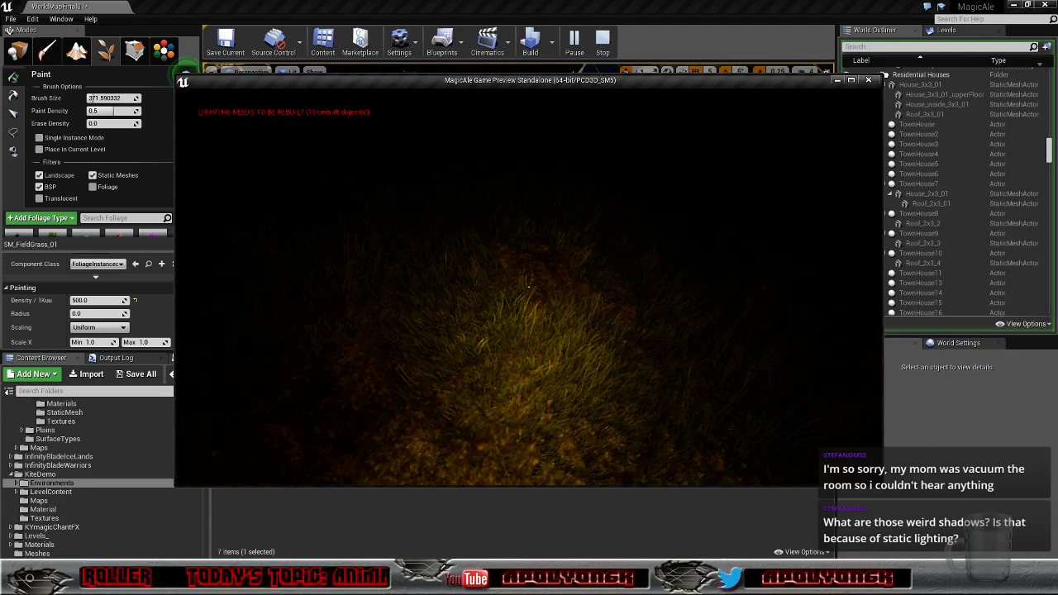
{"action": "key", "text": "w"}
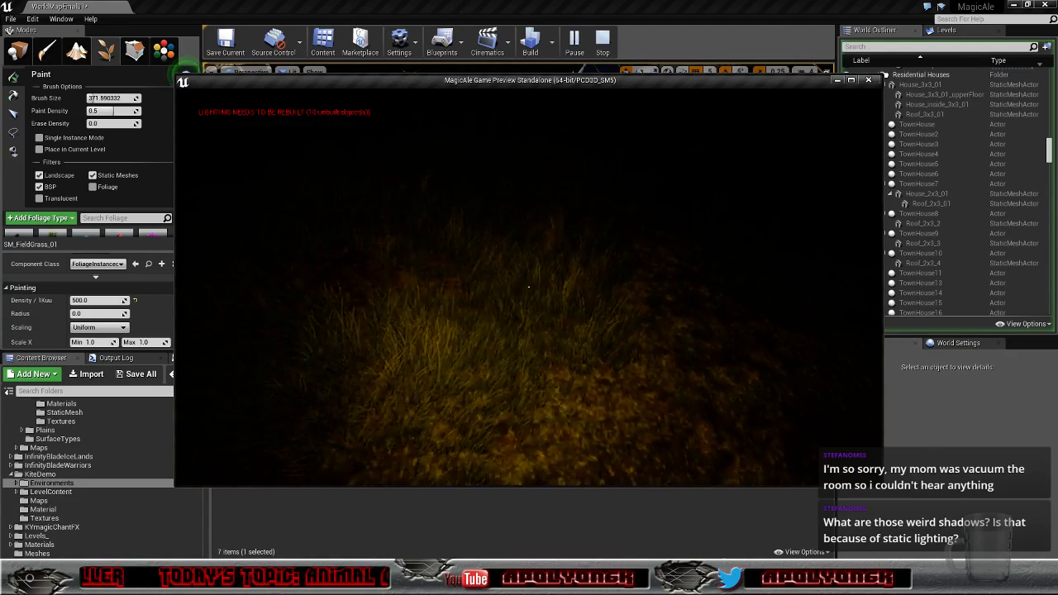
{"action": "key", "text": "w"}
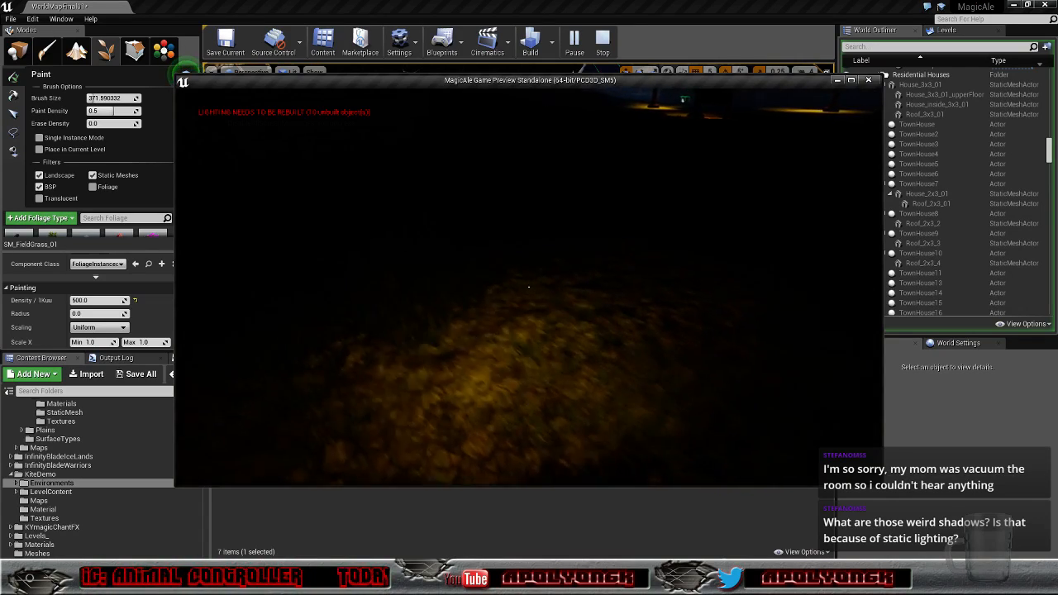
{"action": "key", "text": "w"}
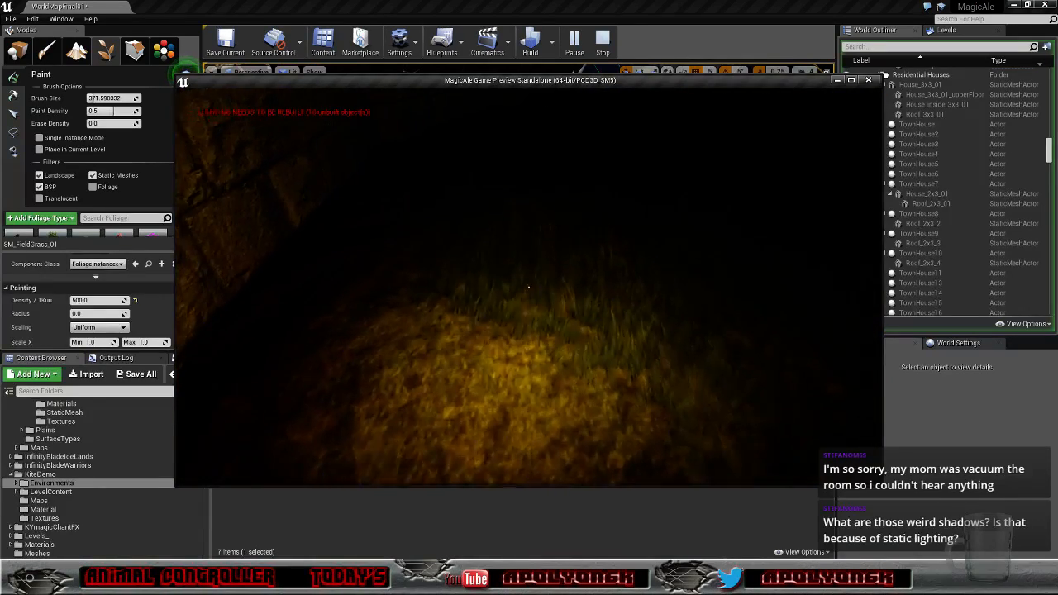
{"action": "key", "text": "w"}
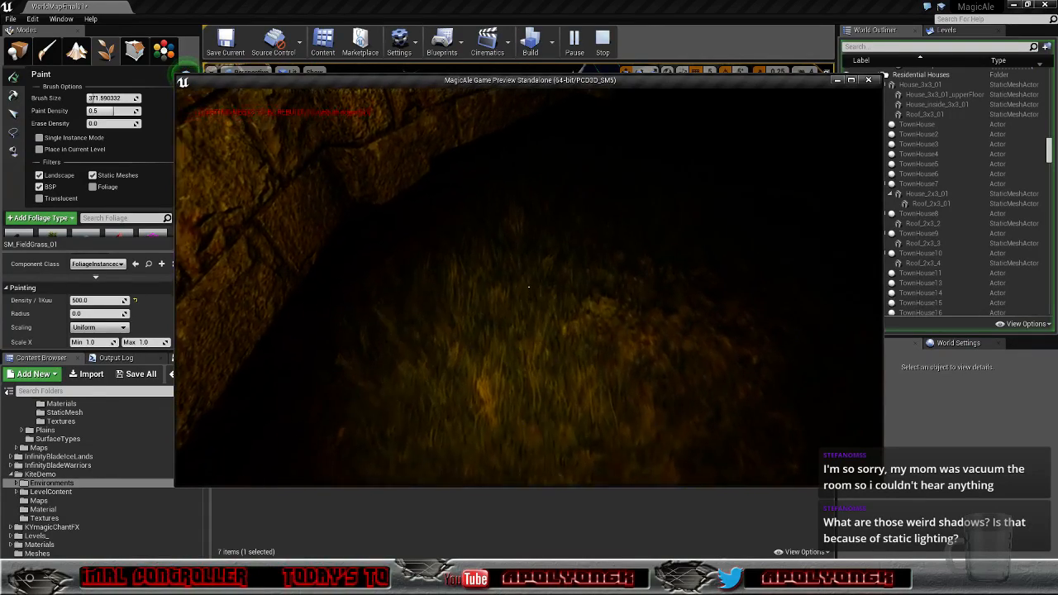
{"action": "key", "text": "w"}
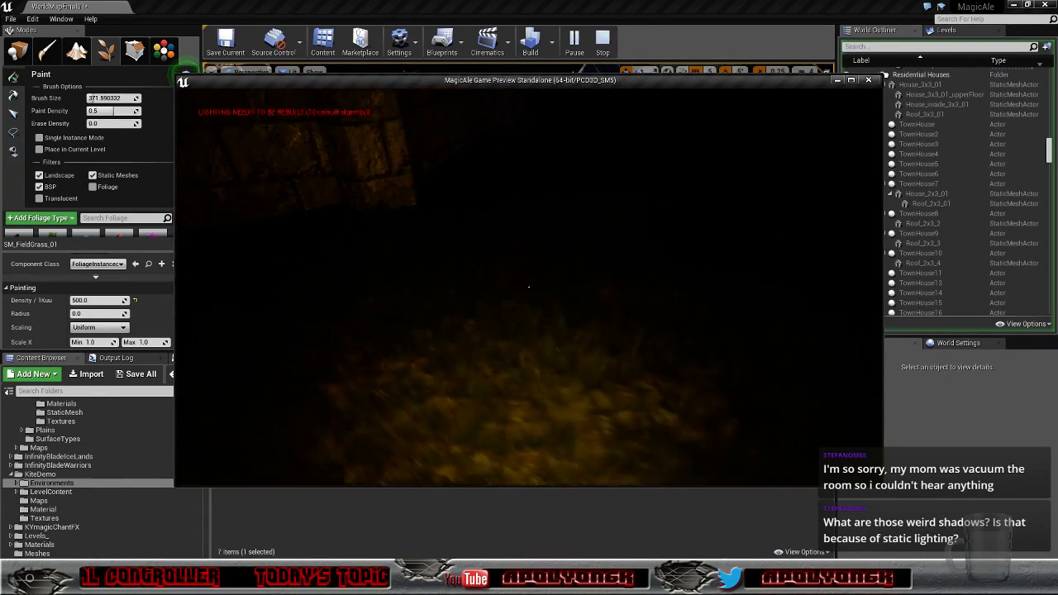
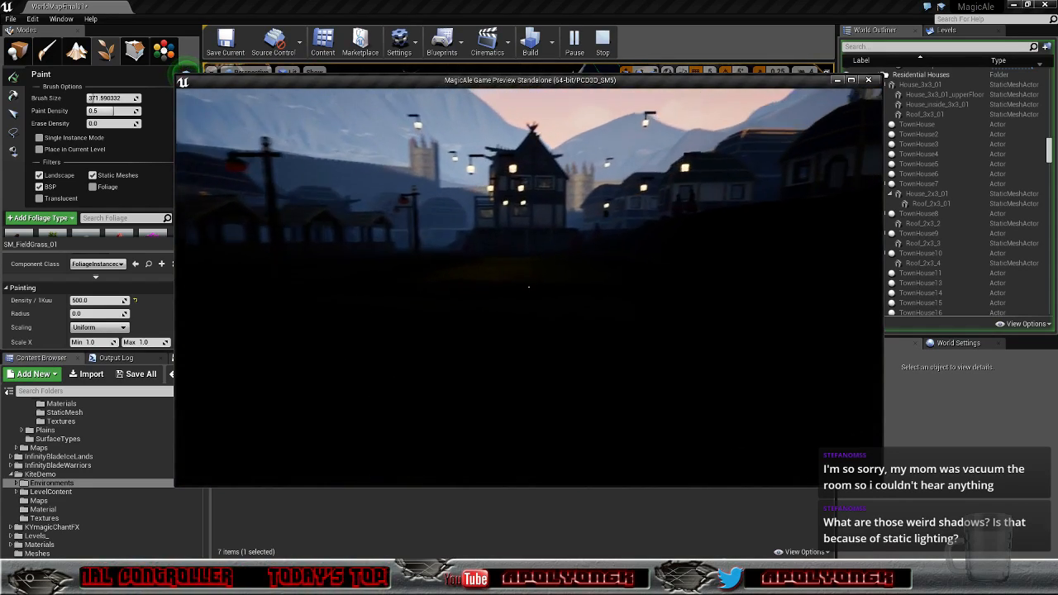
Step: Walk out of the town past the signpost and along the tree-lined hillside to examine the surroundings in play
{"action": "key", "text": "w"}
{"action": "key", "text": "w"}
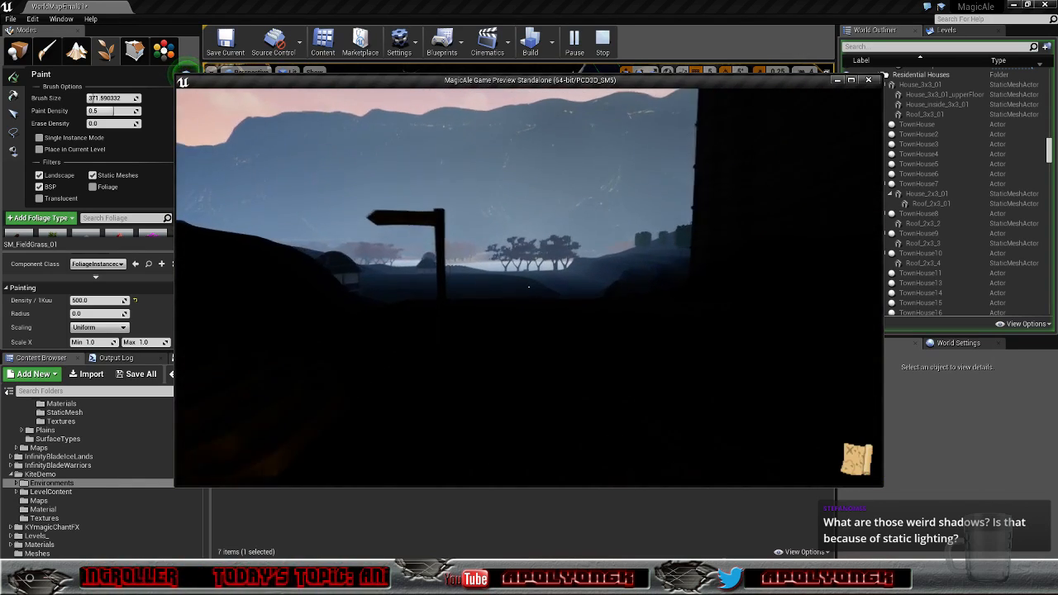
{"action": "key", "text": "w"}
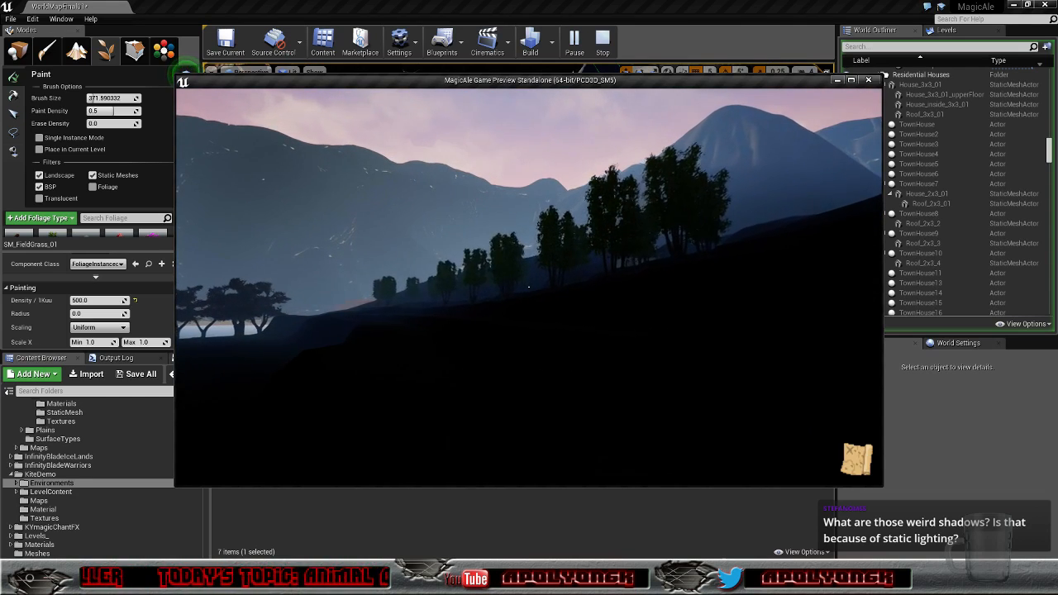
{"action": "key", "text": "w"}
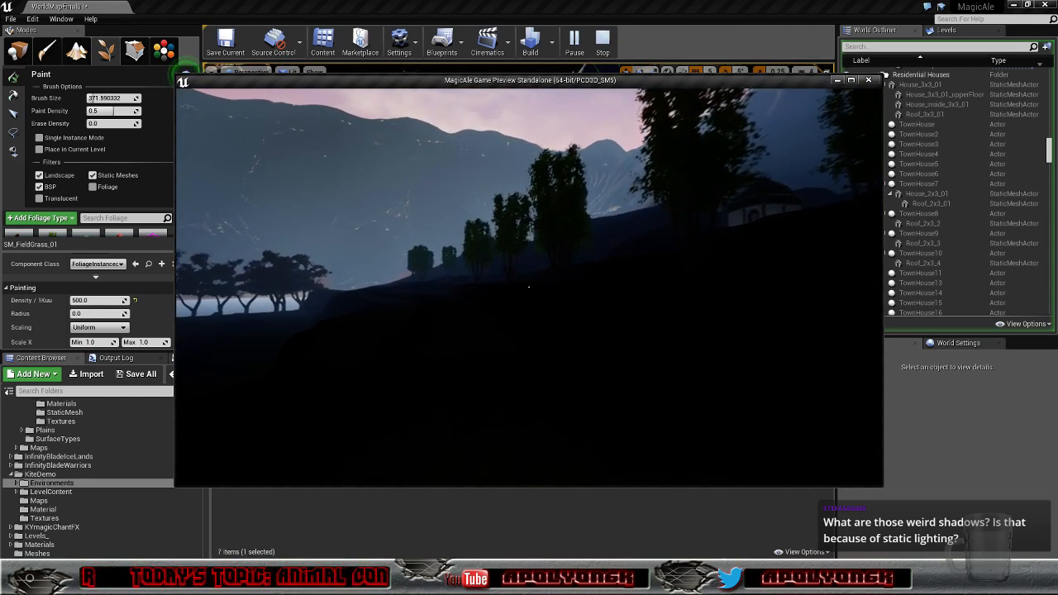
{"action": "key", "text": "w"}
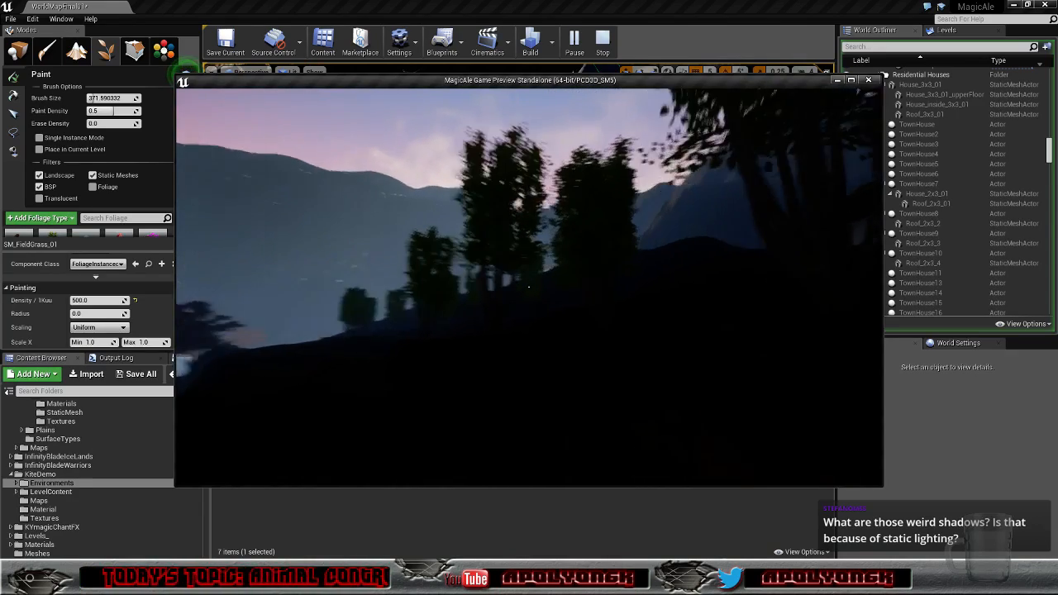
{"action": "key", "text": "w"}
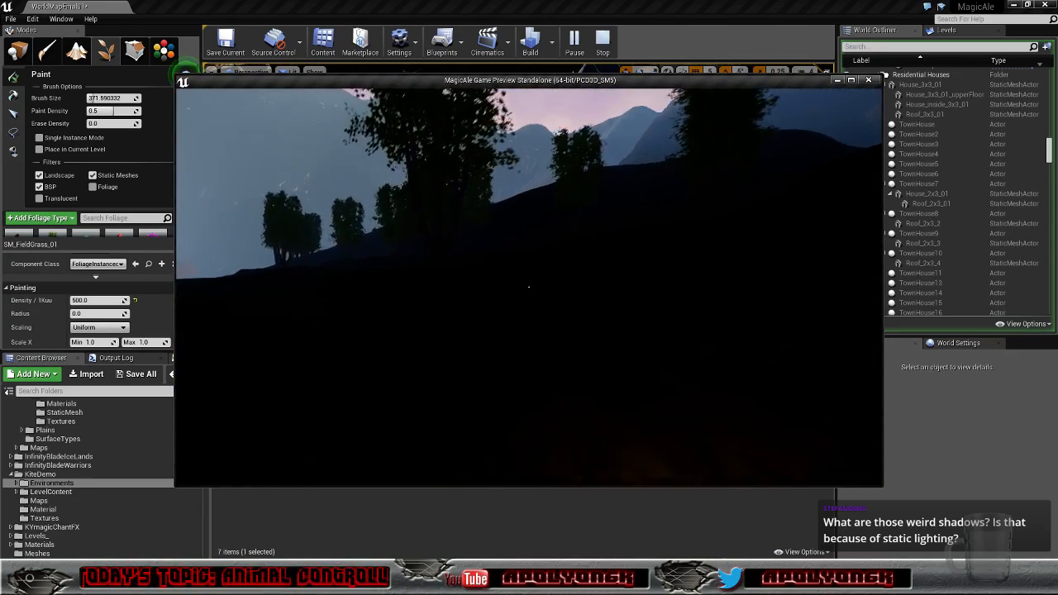
{"action": "key", "text": "w"}
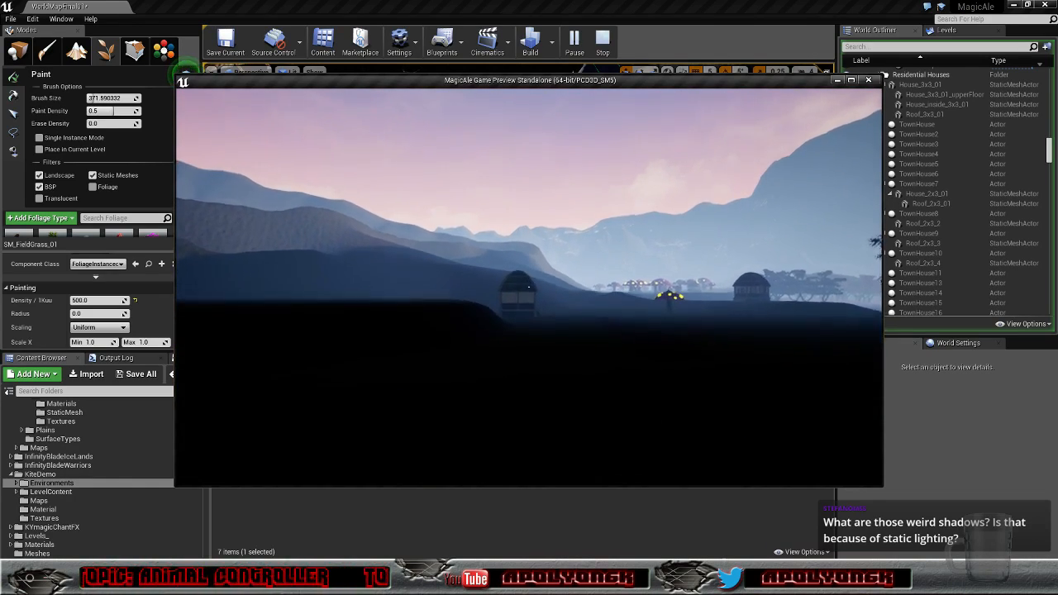
Step: Cross the mossy ground toward the castle walls to examine the terrain lighting and shadows in play
{"action": "key", "text": "w"}
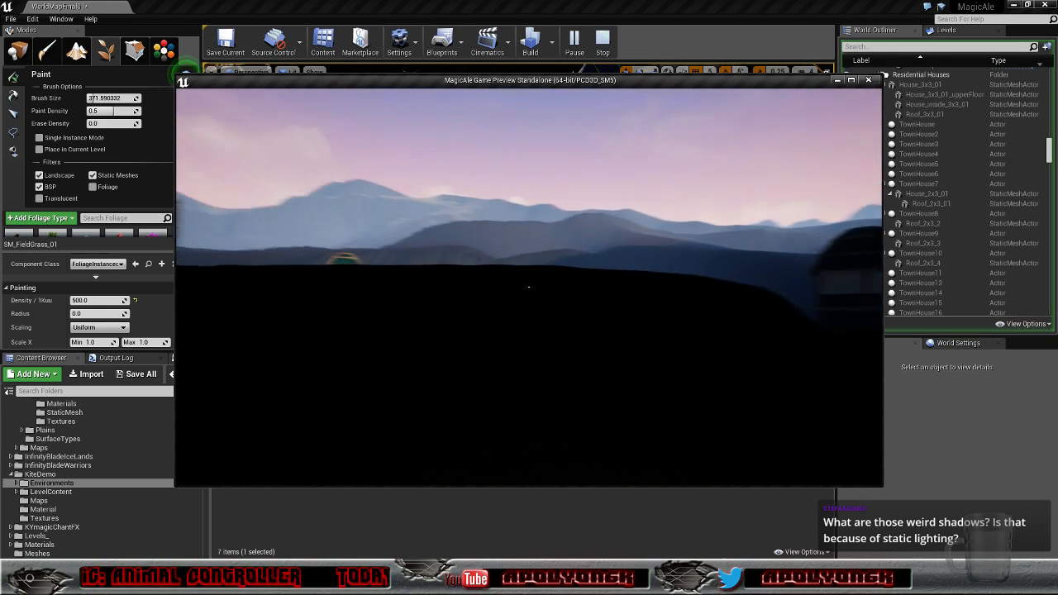
{"action": "key", "text": "w"}
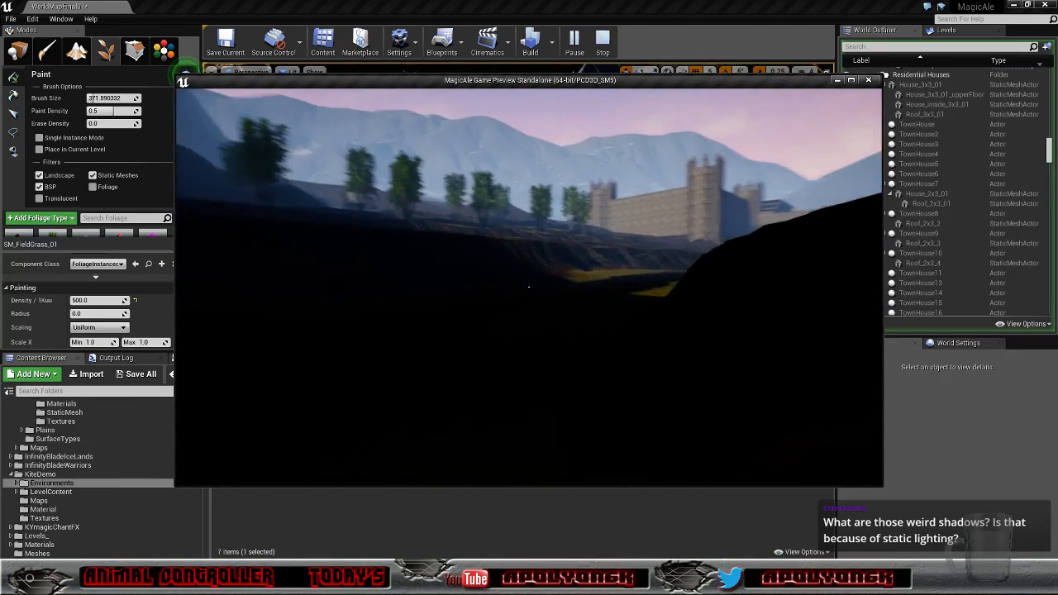
{"action": "key", "text": "w"}
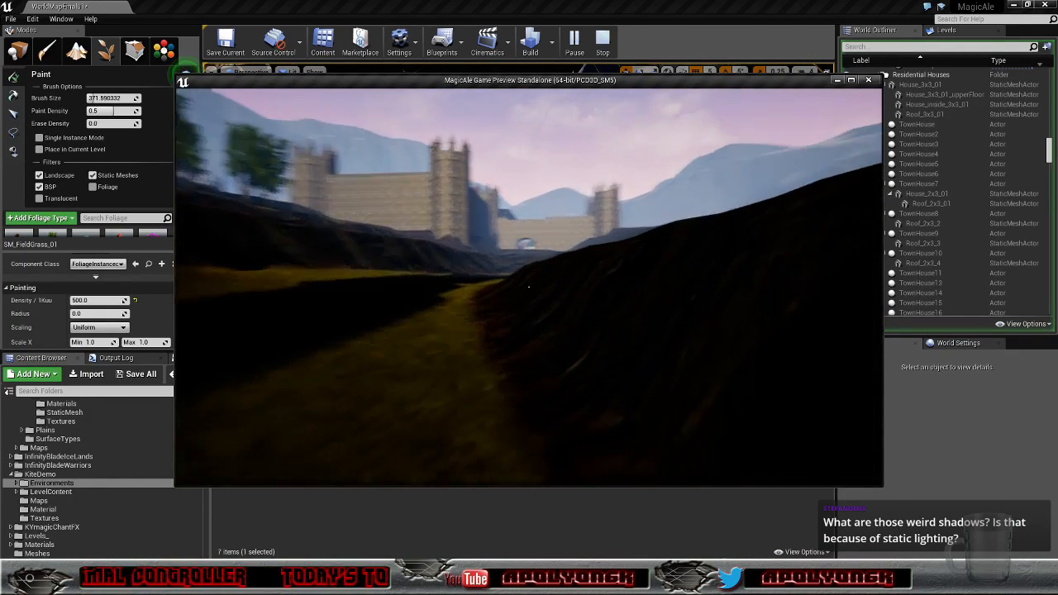
{"action": "key", "text": "w"}
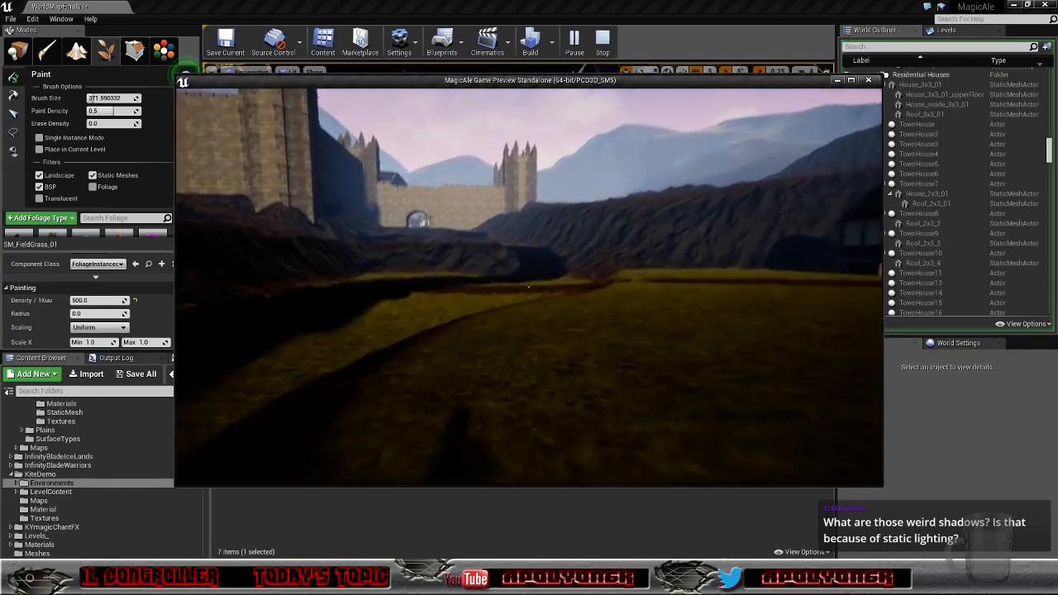
{"action": "key", "text": "w"}
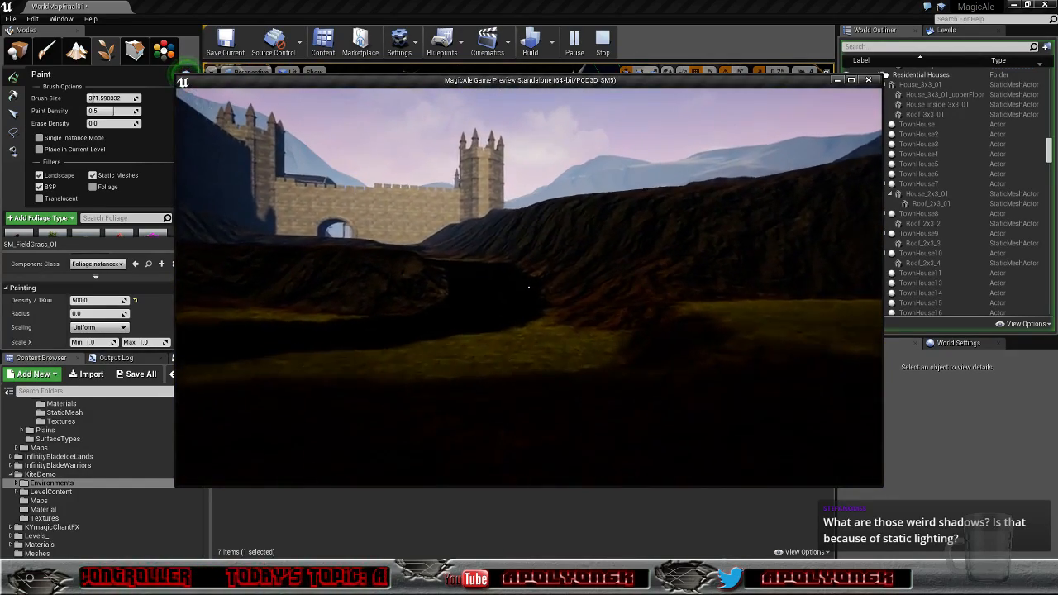
{"action": "key", "text": "w"}
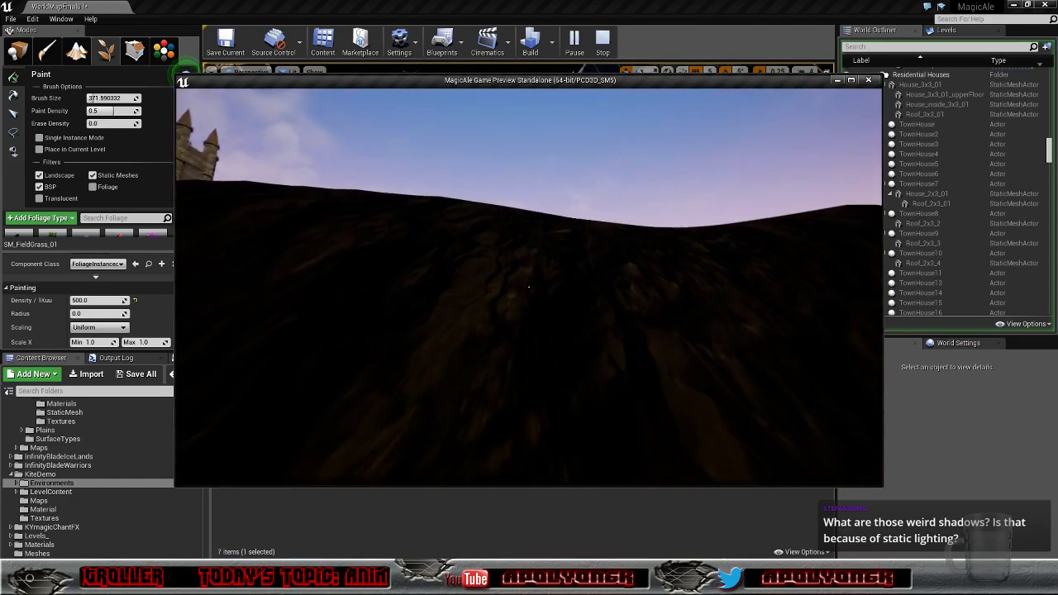
Step: Climb the dark hillside and follow the grassy ridge above the valley to examine the terrain shadows in play
{"action": "key", "text": "w"}
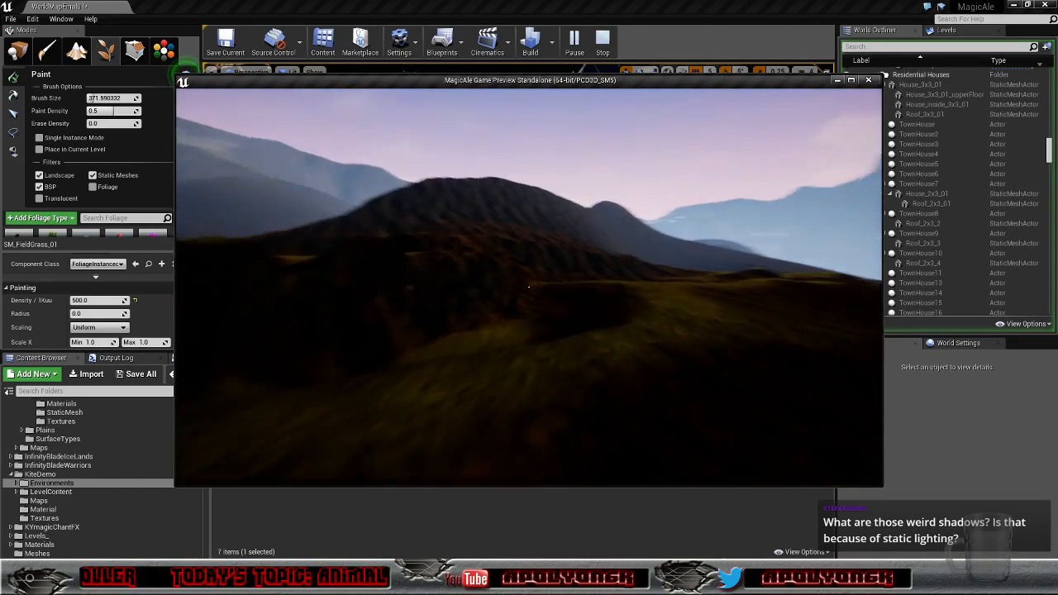
{"action": "key", "text": "w"}
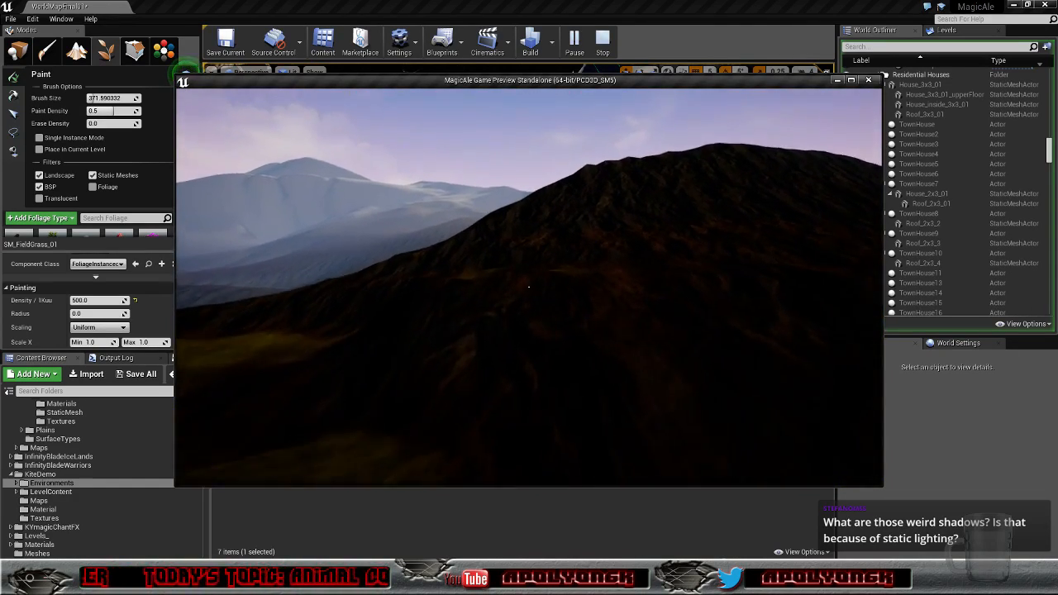
{"action": "key", "text": "w"}
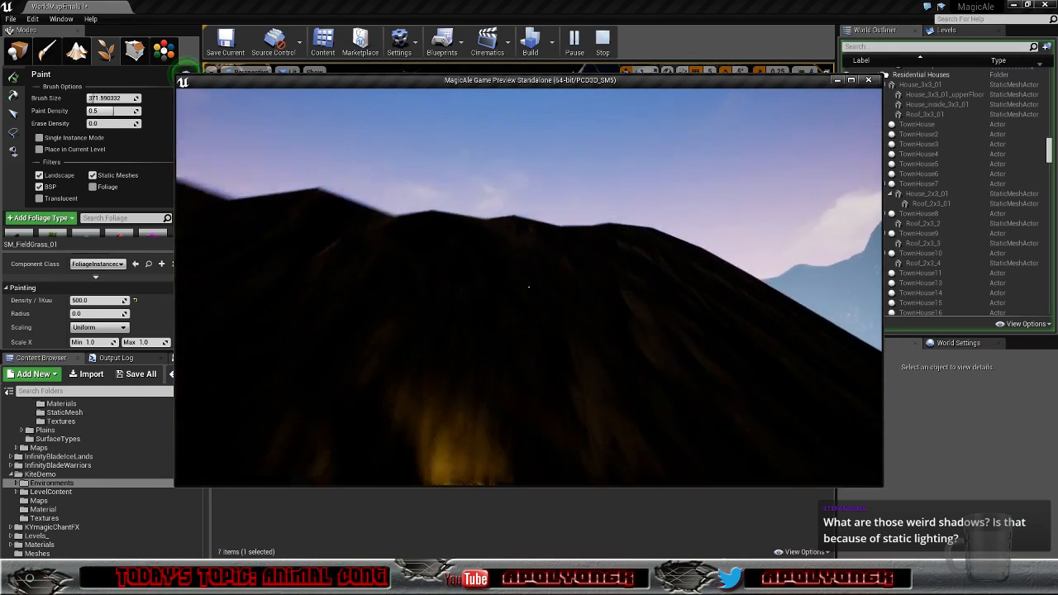
{"action": "key", "text": "w"}
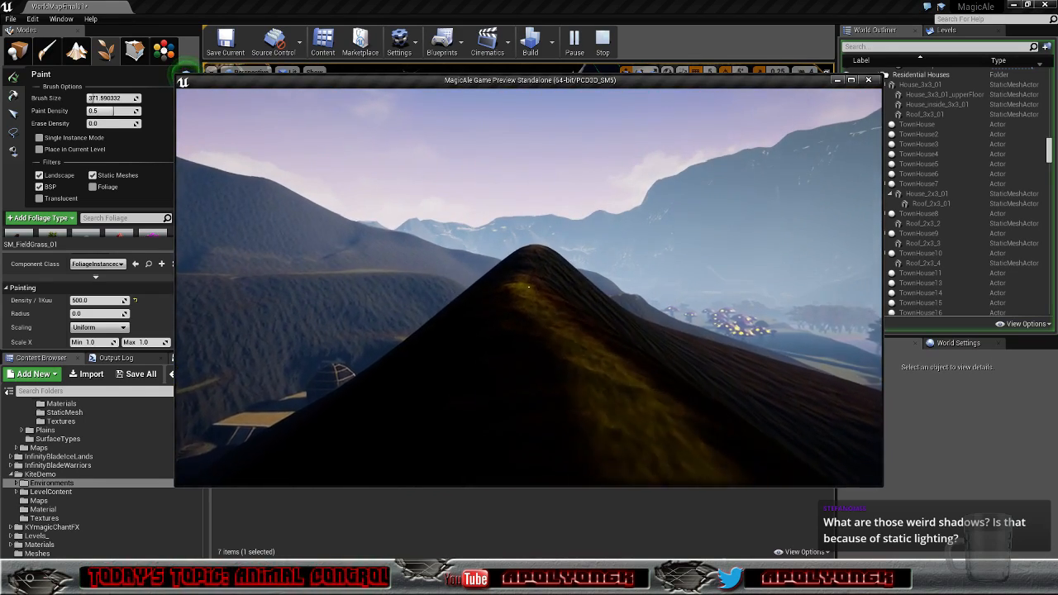
{"action": "key", "text": "w"}
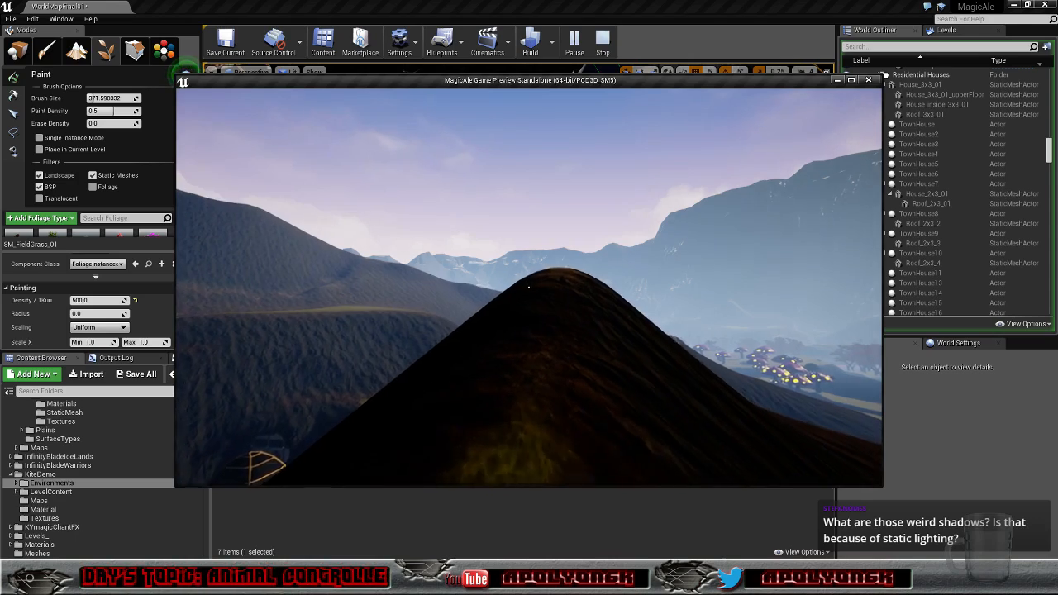
{"action": "key", "text": "w"}
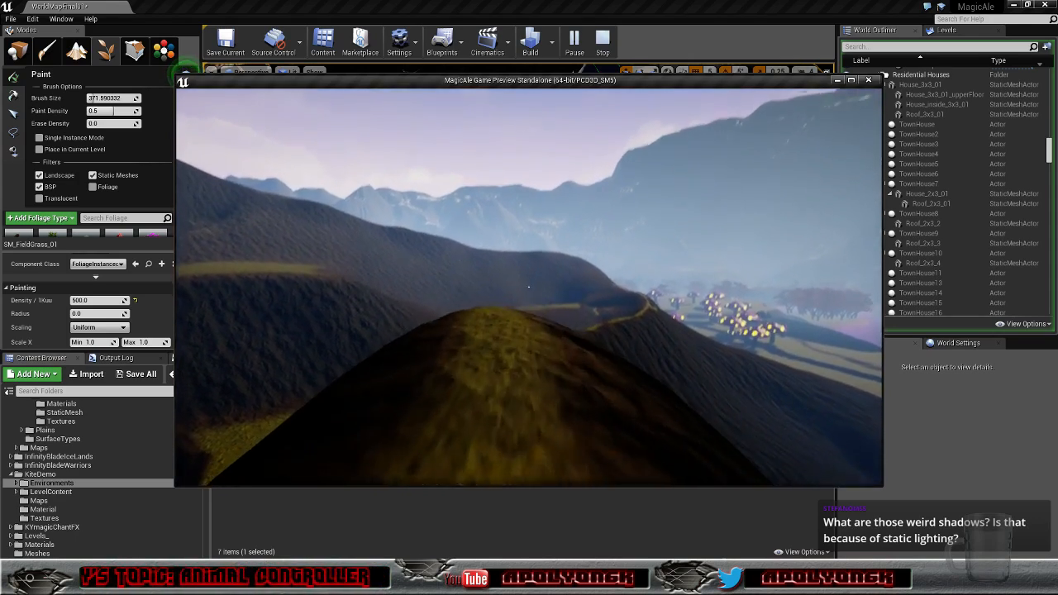
{"action": "key", "text": "w"}
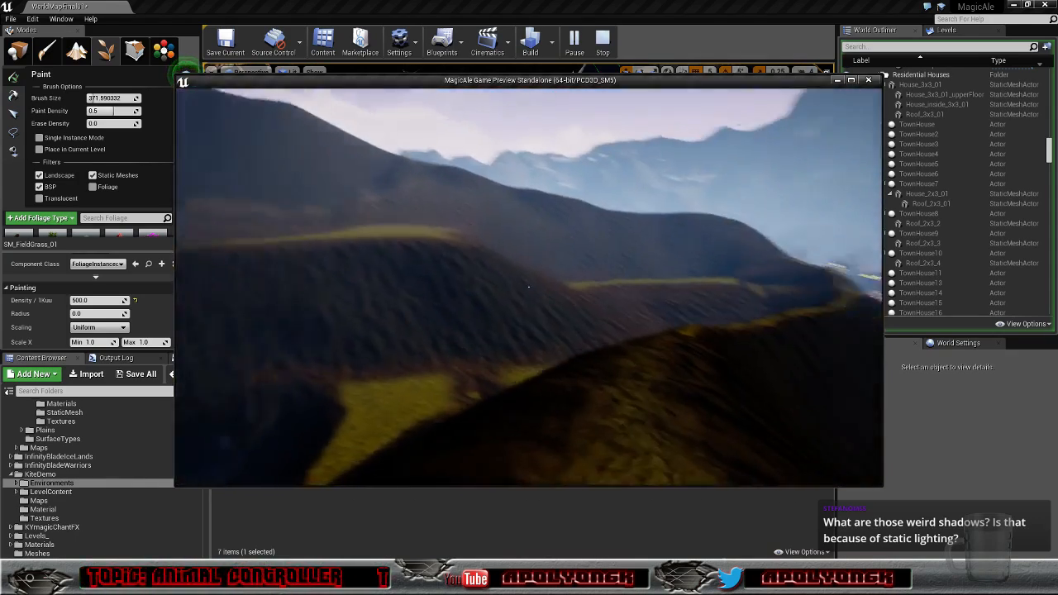
{"action": "key", "text": "w"}
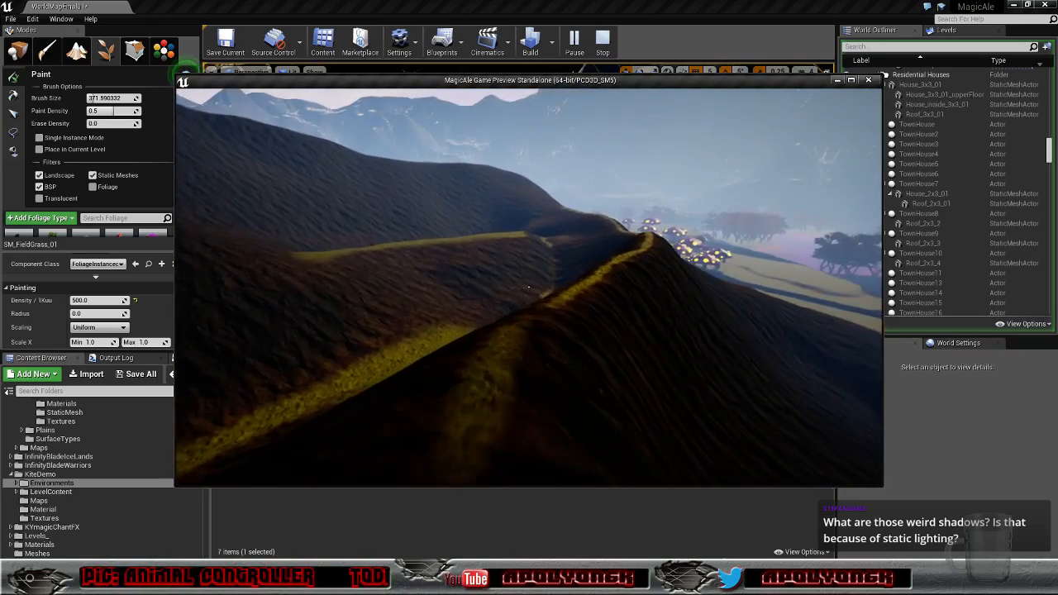
{"action": "key", "text": "w"}
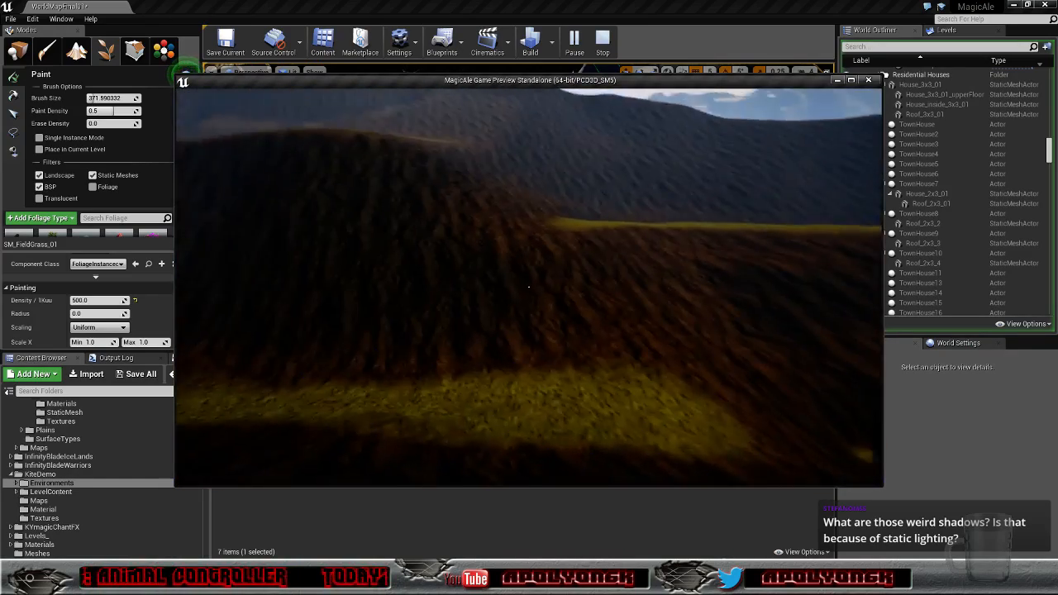
Step: Climb the mountain slopes to the sandy ridge and survey the daylight lighting over the valley, town and castle in play
{"action": "key", "text": "w"}
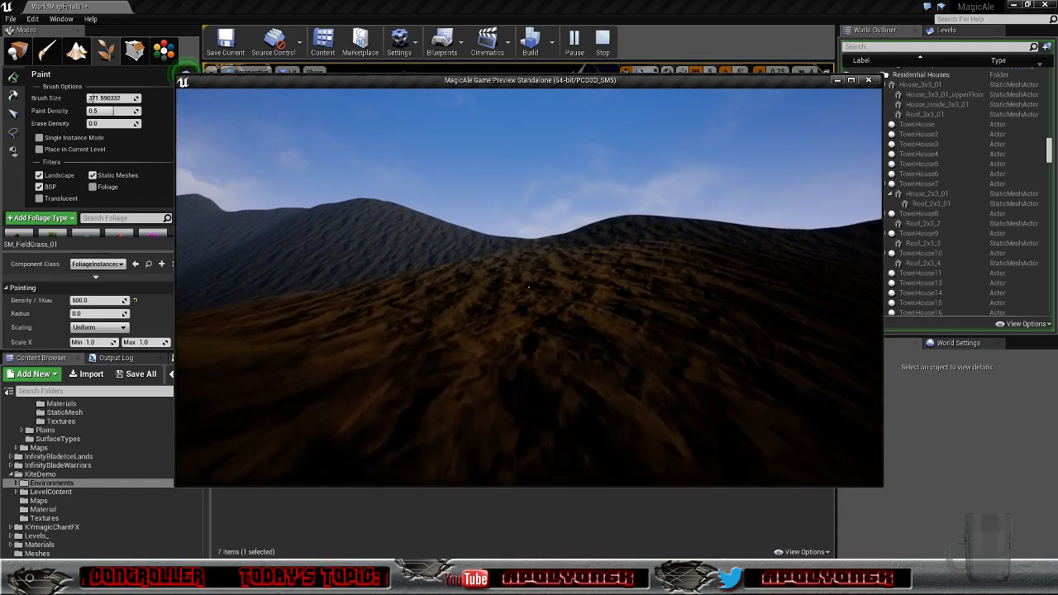
{"action": "key", "text": "w"}
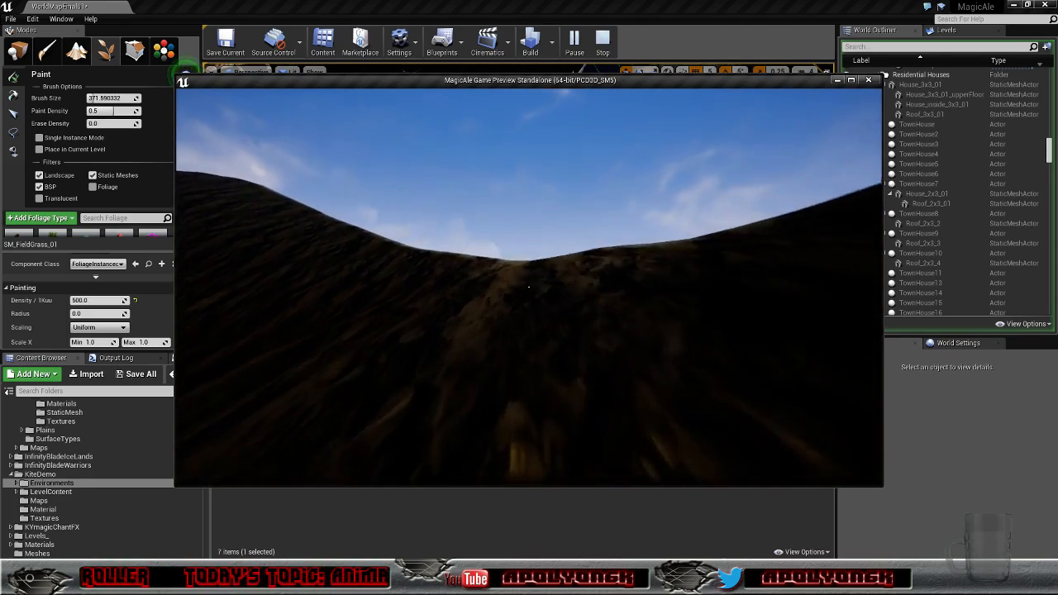
{"action": "key", "text": "w"}
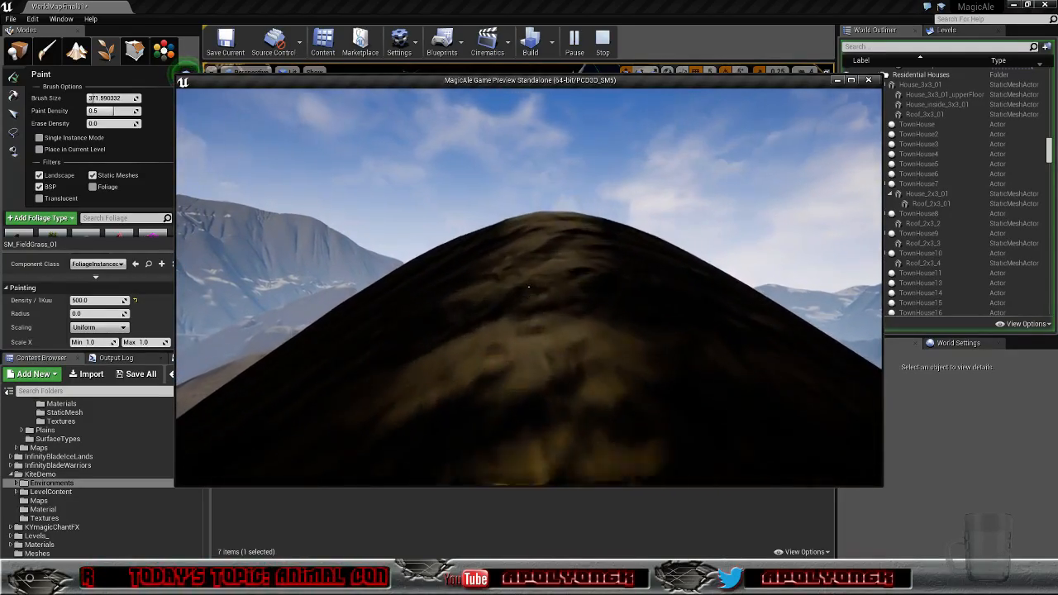
{"action": "key", "text": "w"}
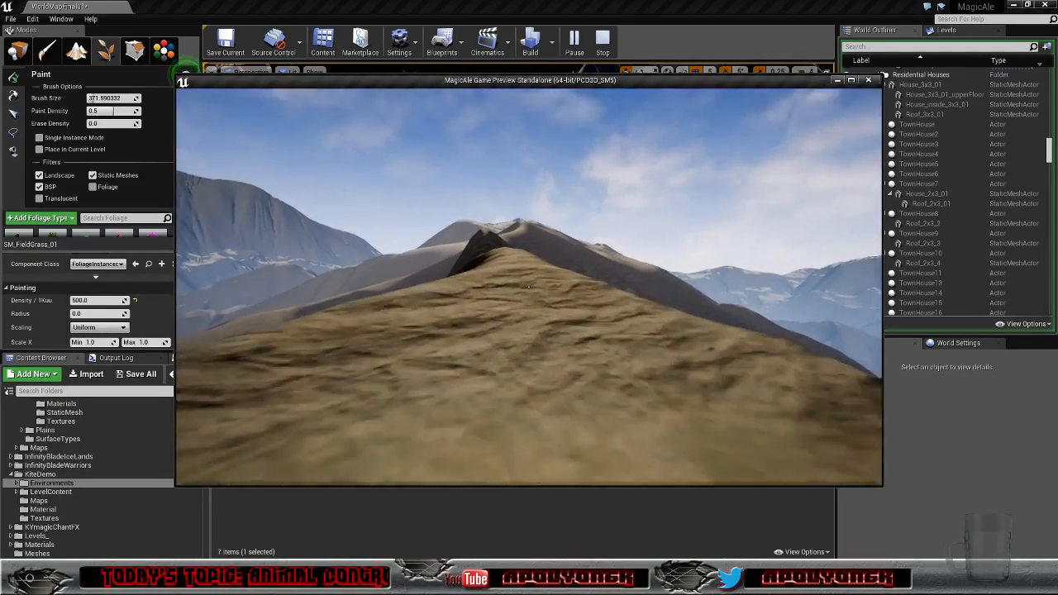
{"action": "key", "text": "w"}
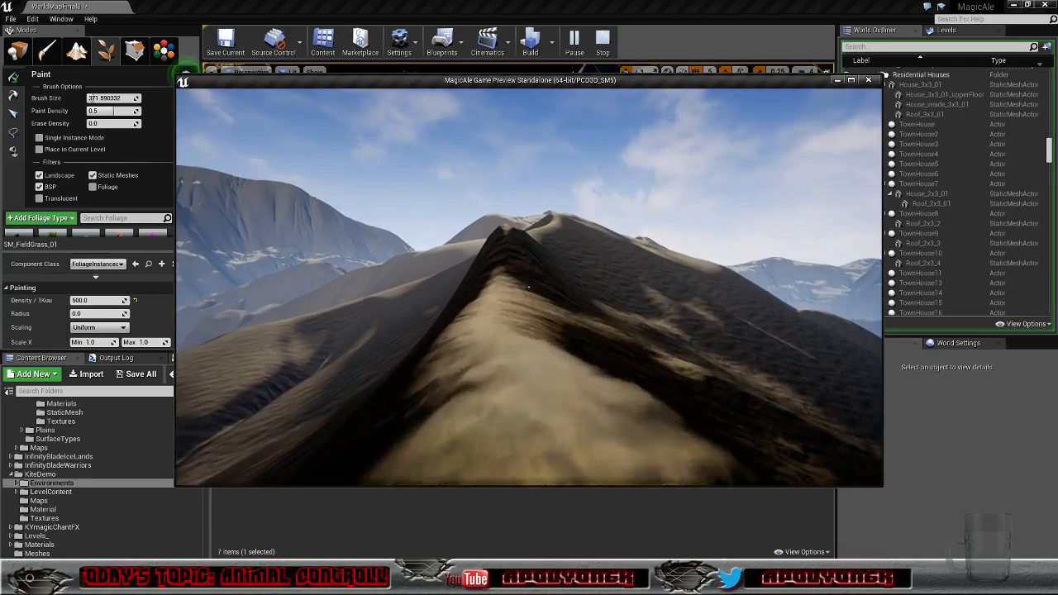
{"action": "key", "text": "w"}
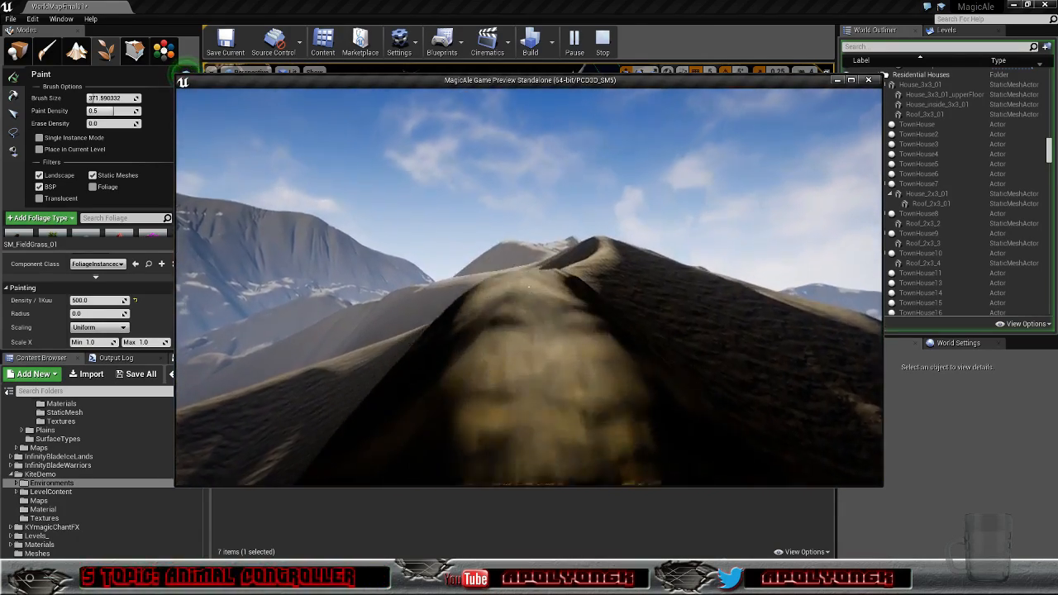
{"action": "key", "text": "w"}
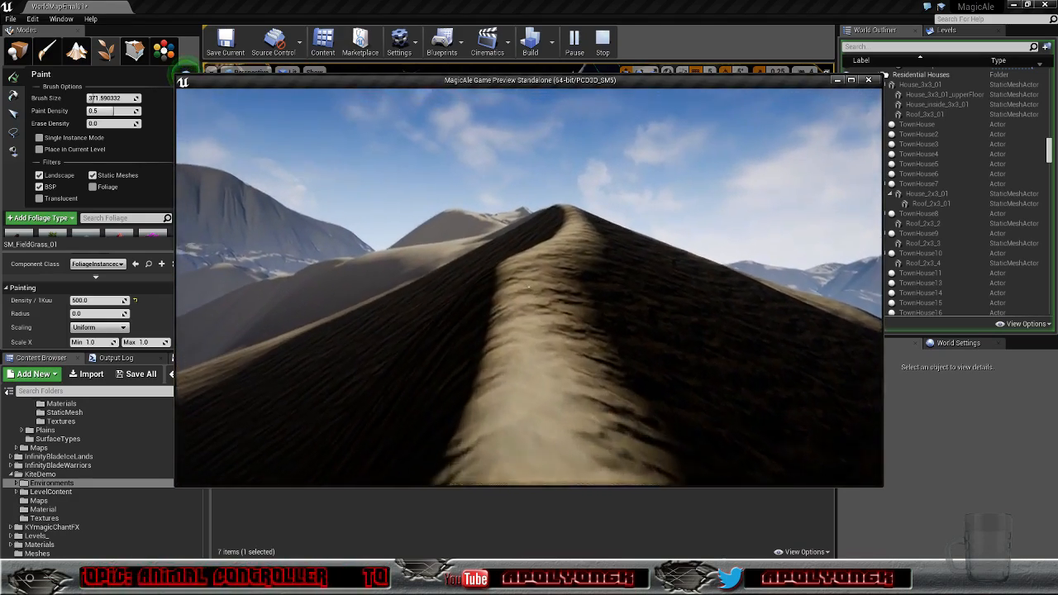
{"action": "key", "text": "w"}
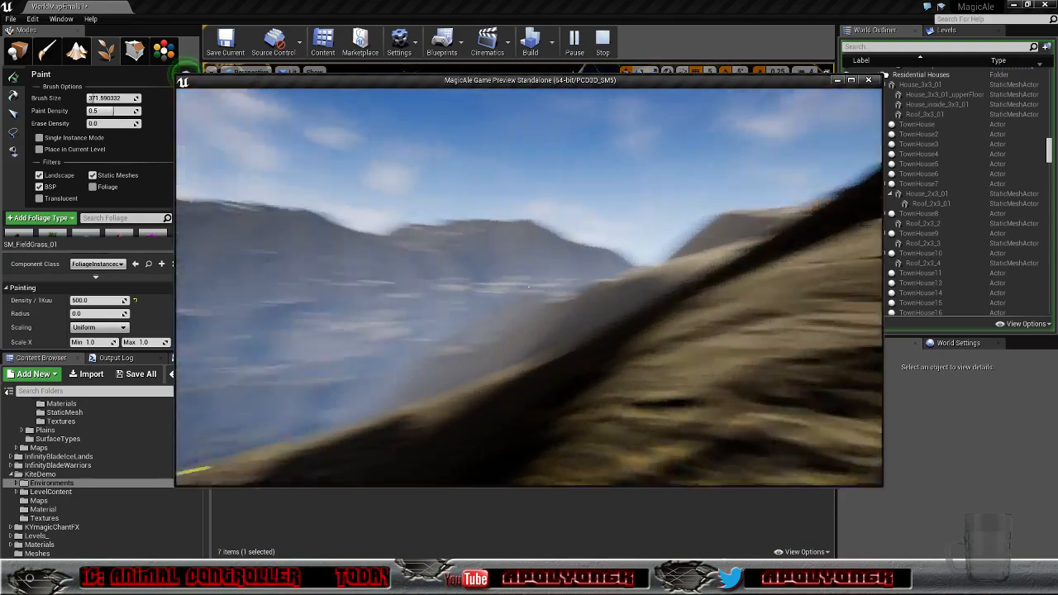
{"action": "key", "text": "w"}
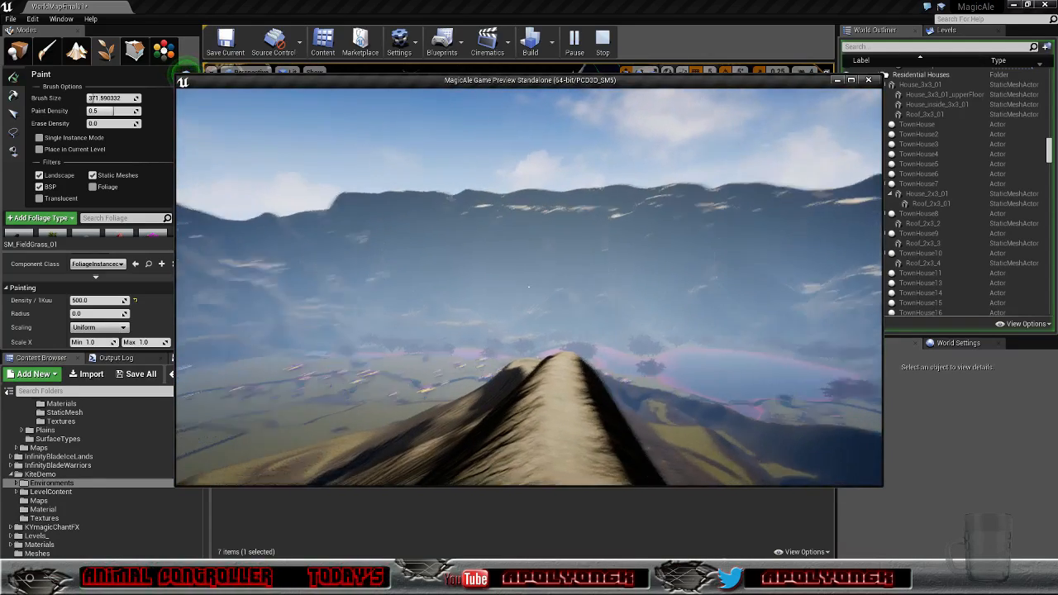
{"action": "key", "text": "w"}
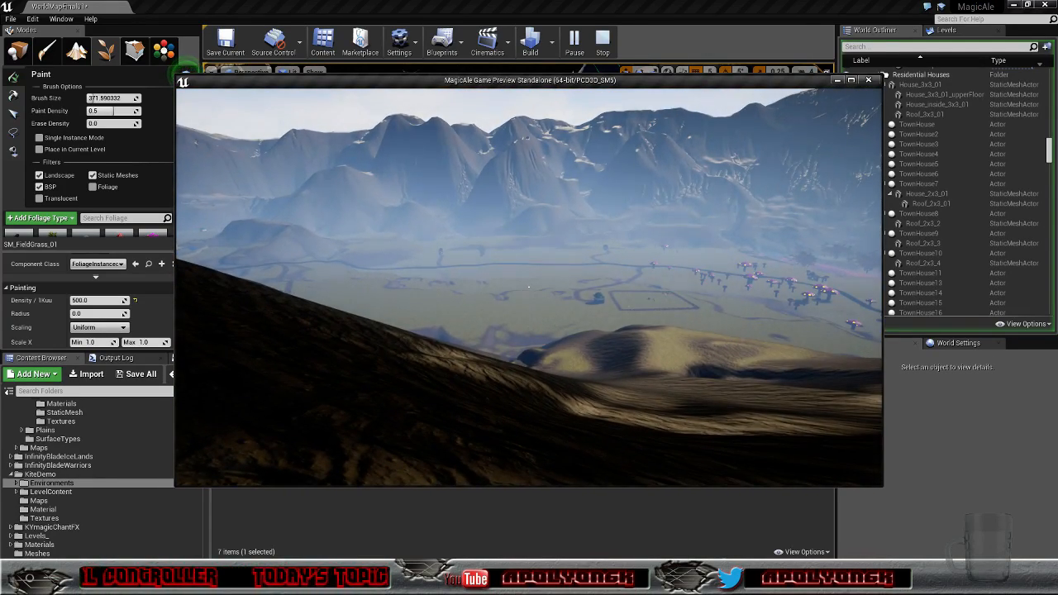
{"action": "key", "text": "w"}
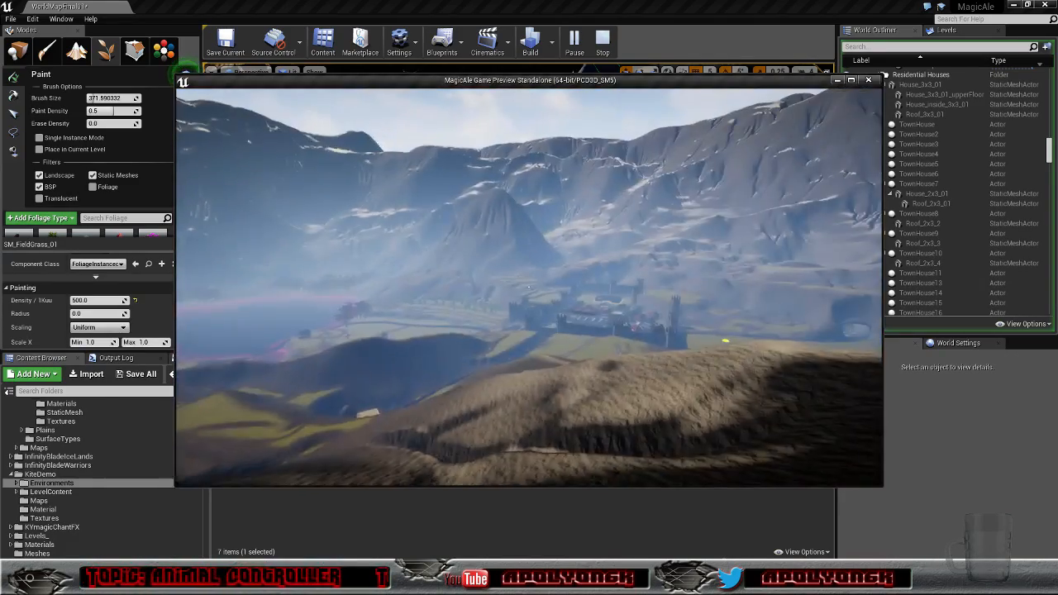
Step: Descend to the castle's west gate and answer the WestGateGuard's challenge with "Just a traveller.", completing the conversation
{"action": "key", "text": "w"}
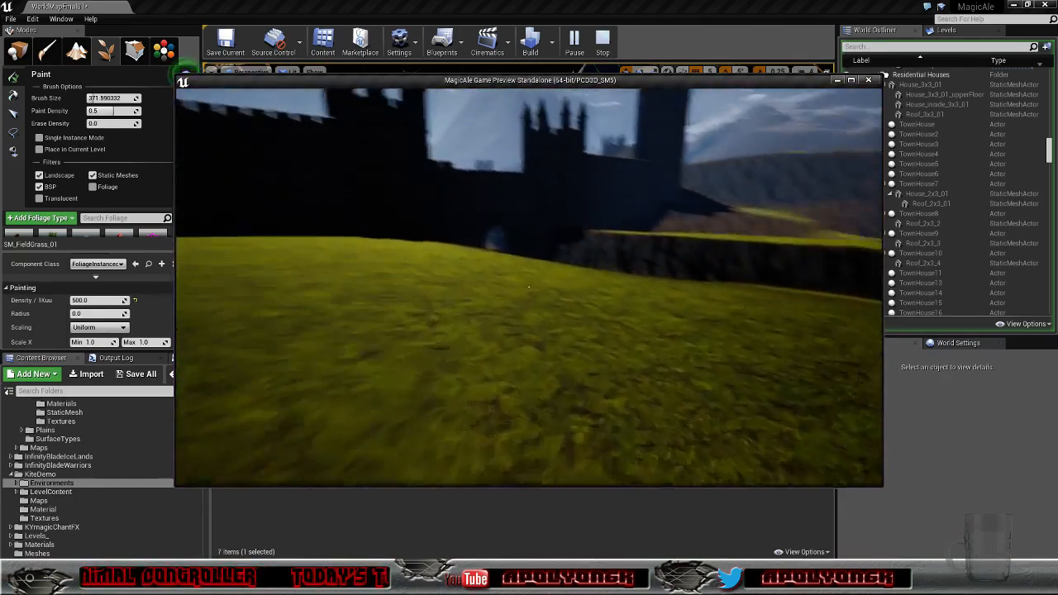
{"action": "key", "text": "w"}
{"action": "key", "text": "w"}
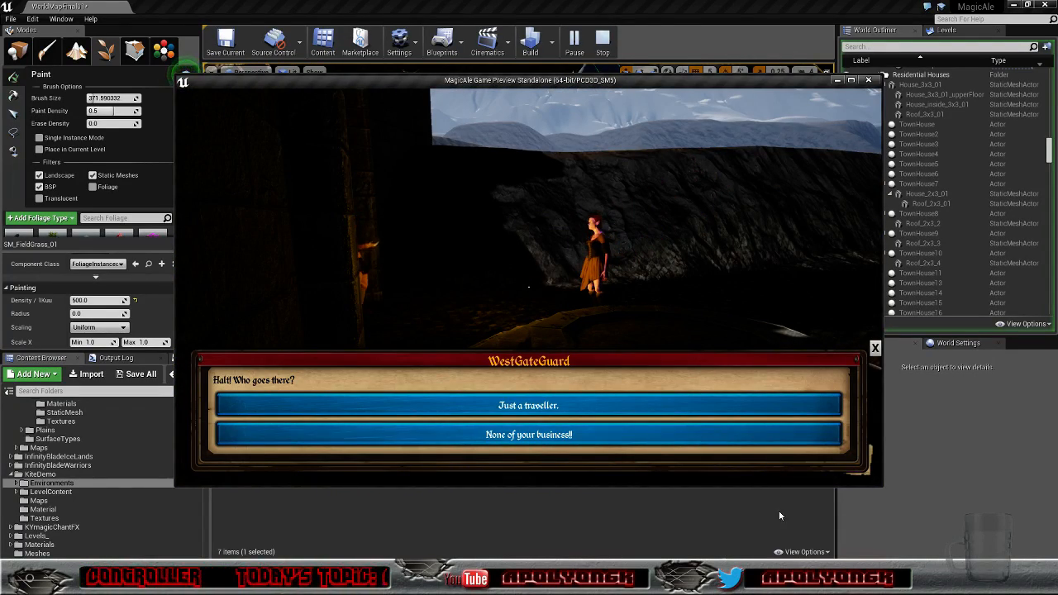
{"action": "left_click", "coordinate": [772, 405]}
{"action": "left_click", "coordinate": [773, 434]}
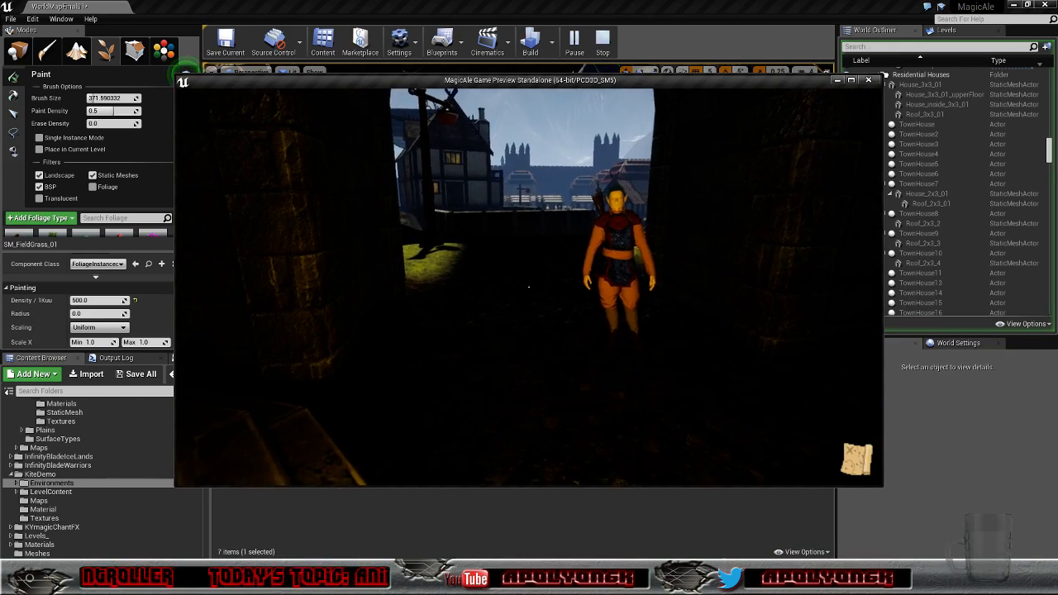
Step: Walk through the walled town past the houses and market stalls to the painted field grass
{"action": "key", "text": "w"}
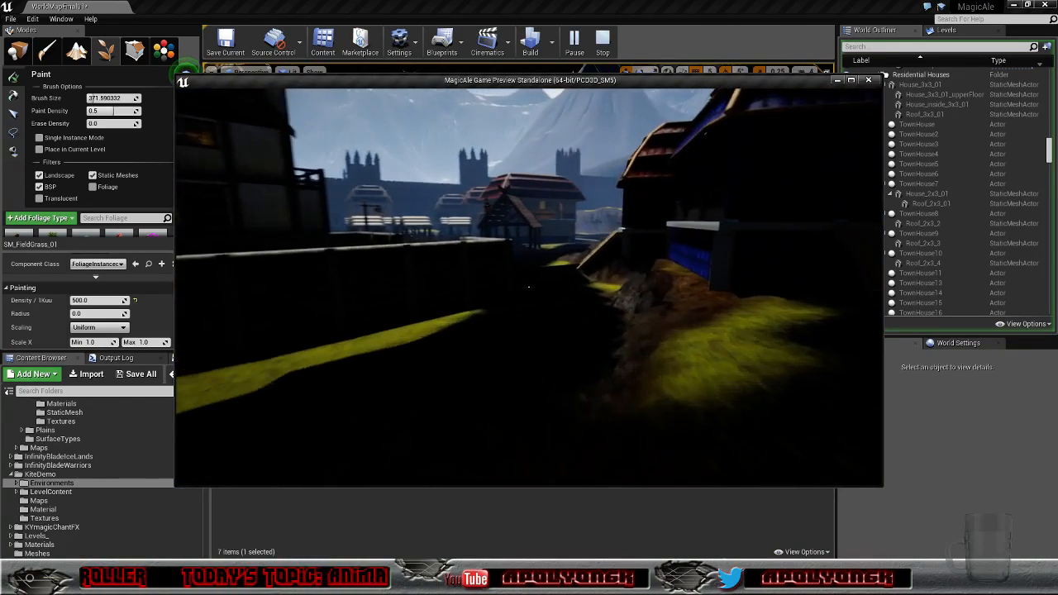
{"action": "key", "text": "w"}
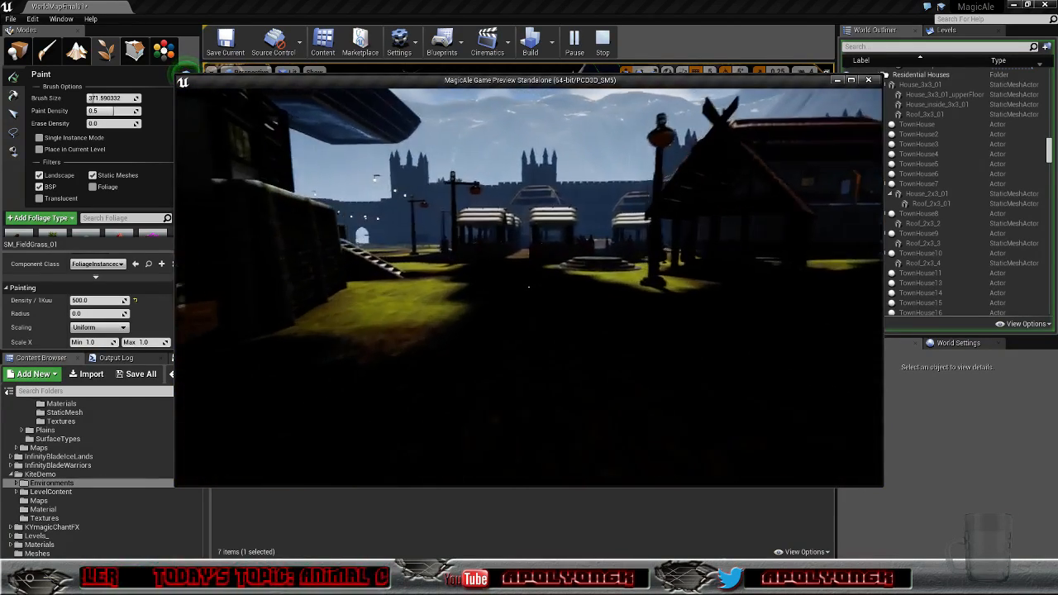
{"action": "key", "text": "w"}
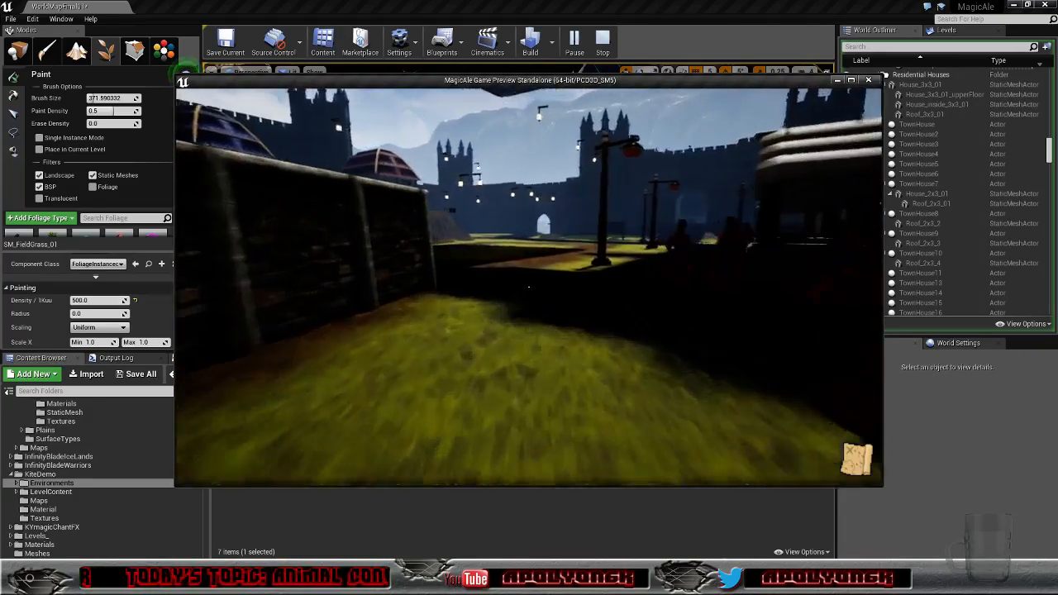
{"action": "key", "text": "w"}
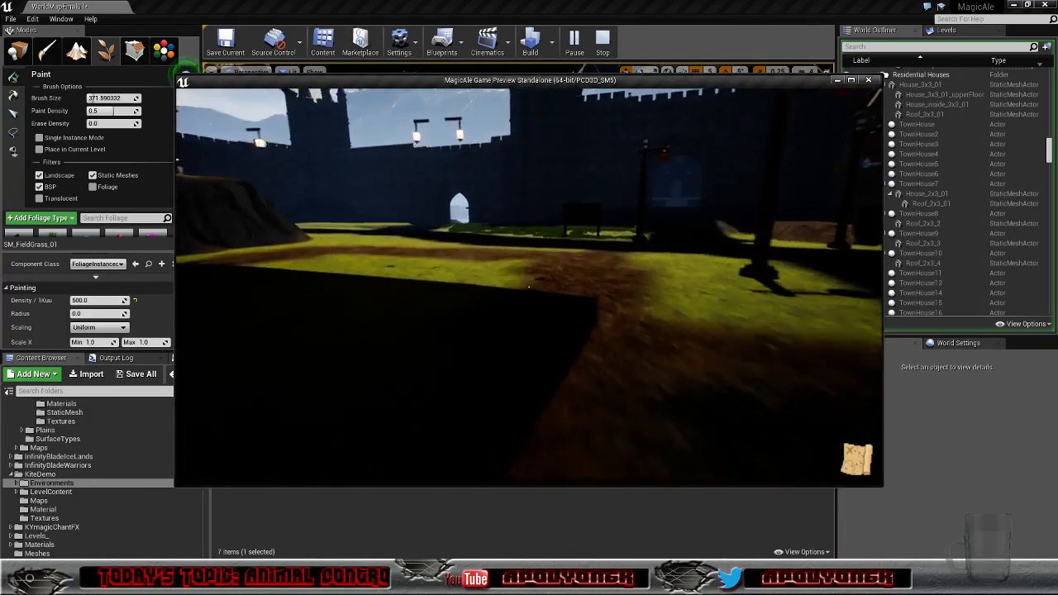
{"action": "key", "text": "w"}
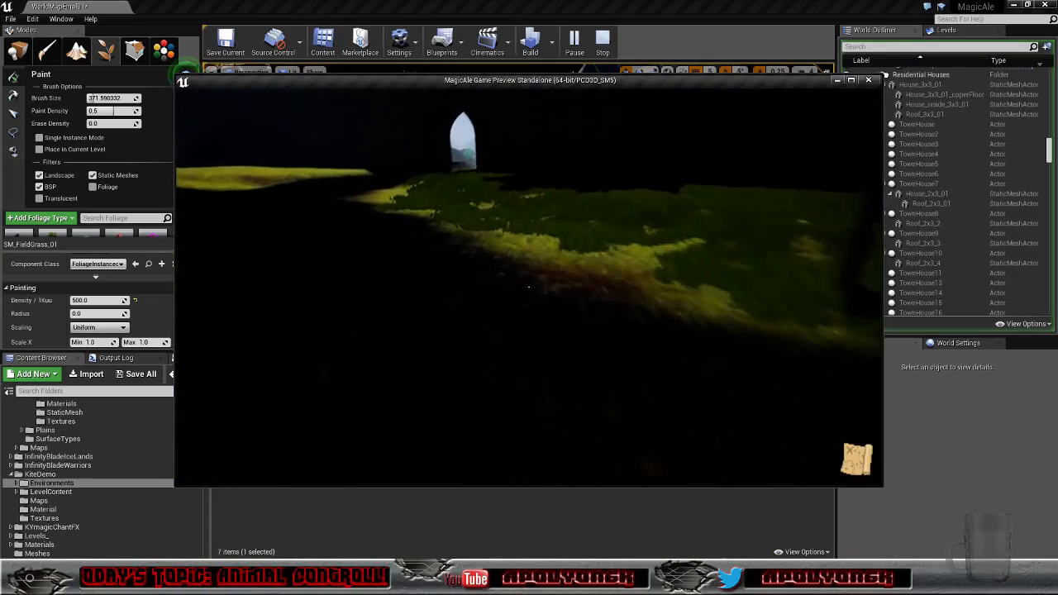
Step: Walk through the painted field grass while looking down to examine its blades and ground blending up close in daylight
{"action": "key", "text": "w"}
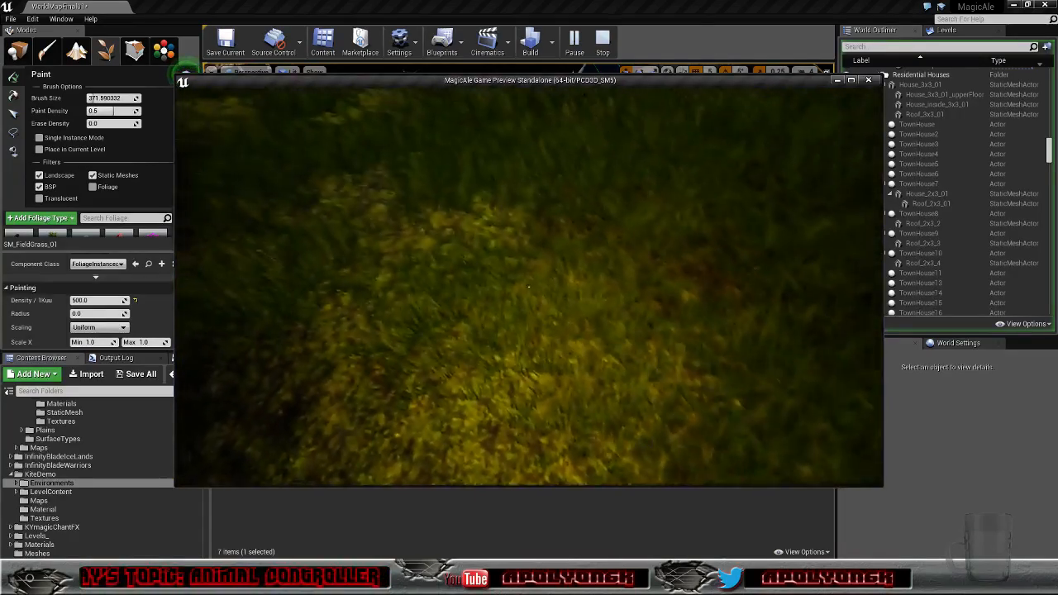
{"action": "key", "text": "w"}
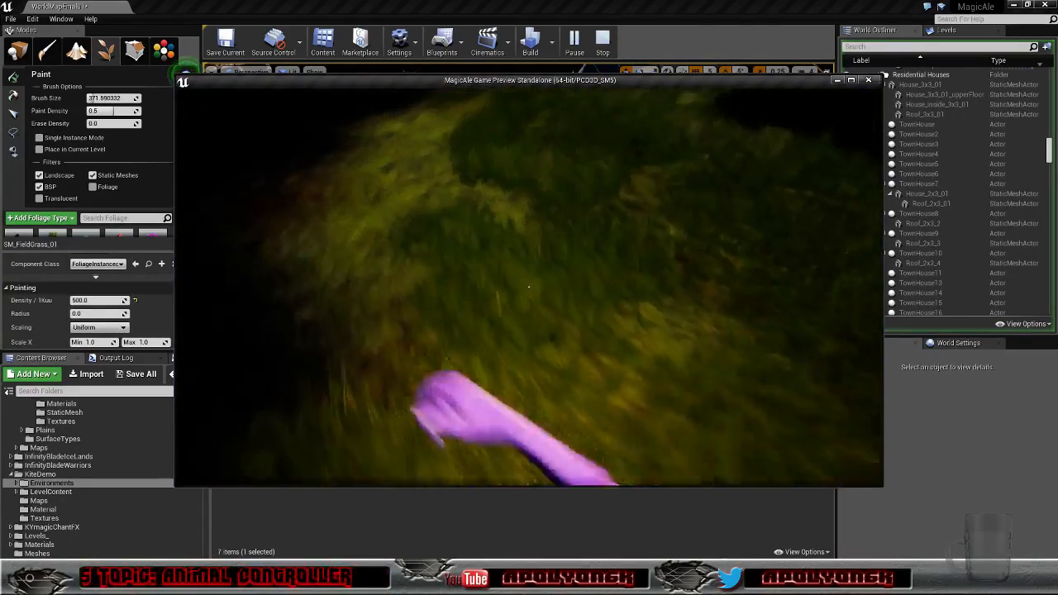
{"action": "key", "text": "w"}
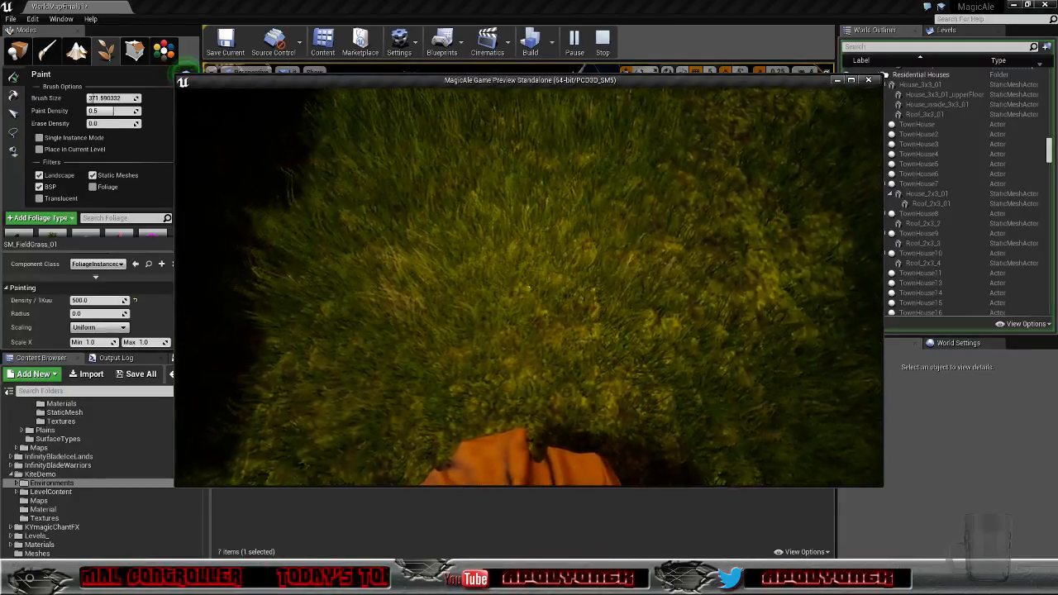
{"action": "key", "text": "w"}
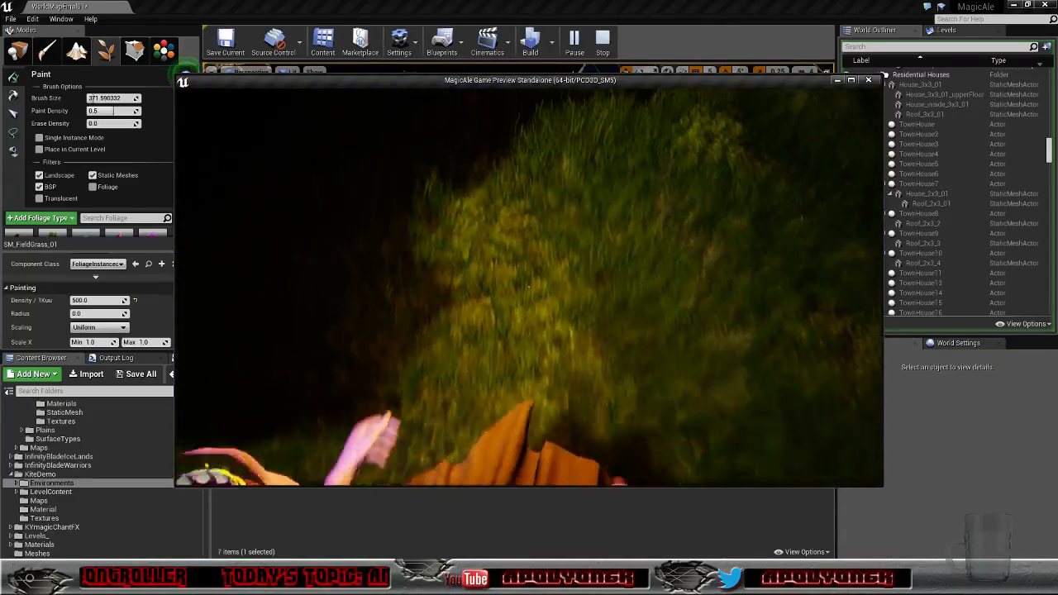
{"action": "key", "text": "w"}
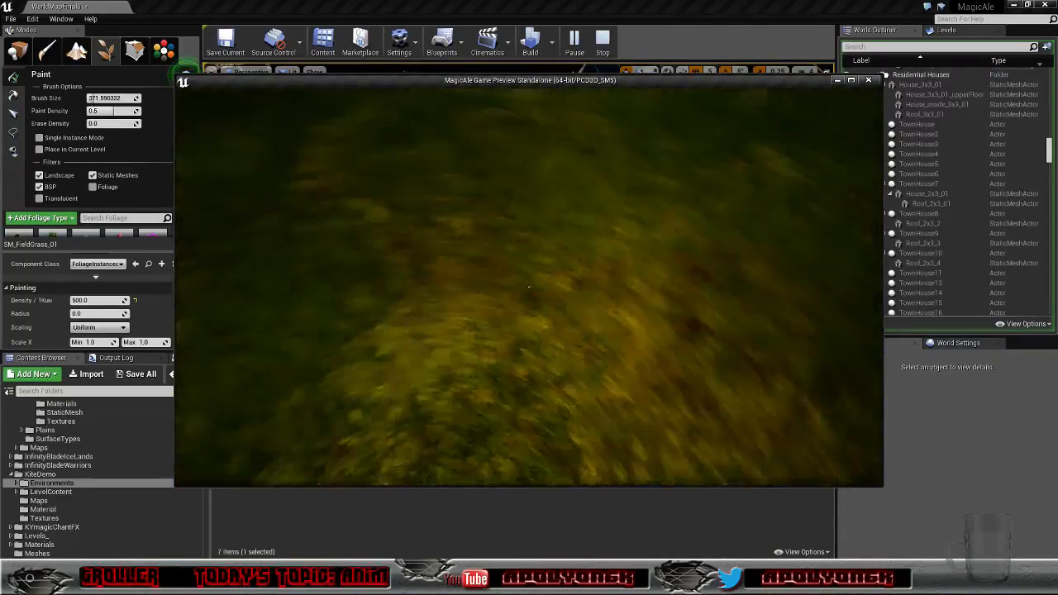
{"action": "key", "text": "w"}
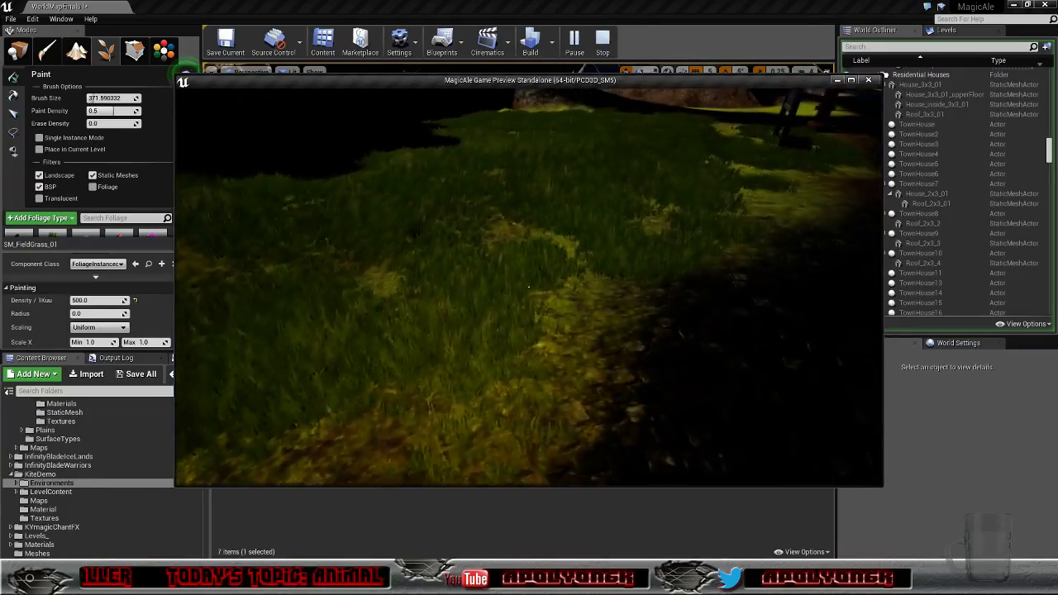
{"action": "key", "text": "w"}
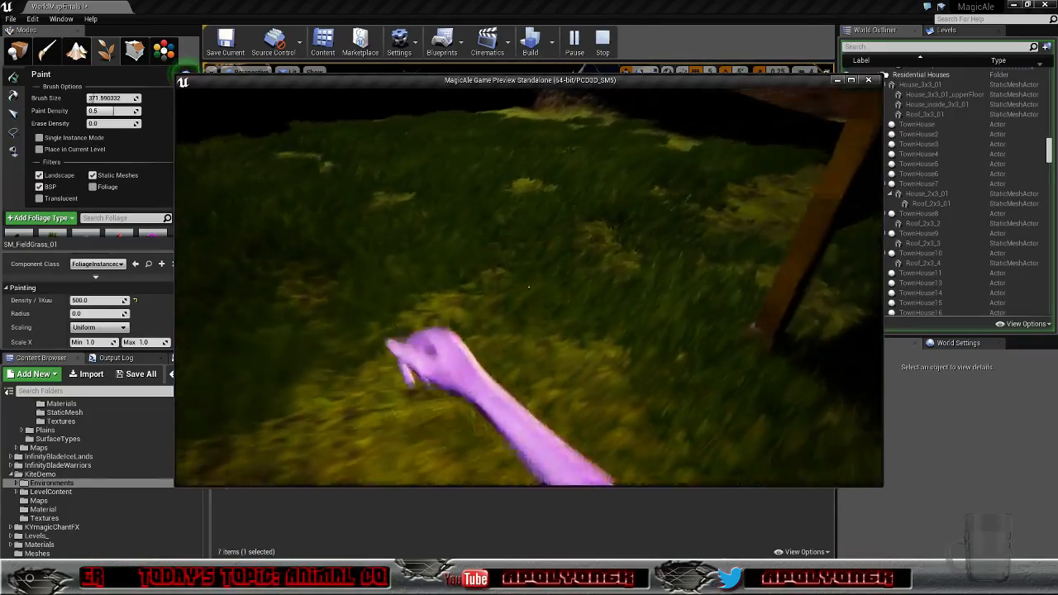
Step: Cross the grass patch beside the wooden post in play and inspect how densely its blades cover the ground
{"action": "key", "text": "w"}
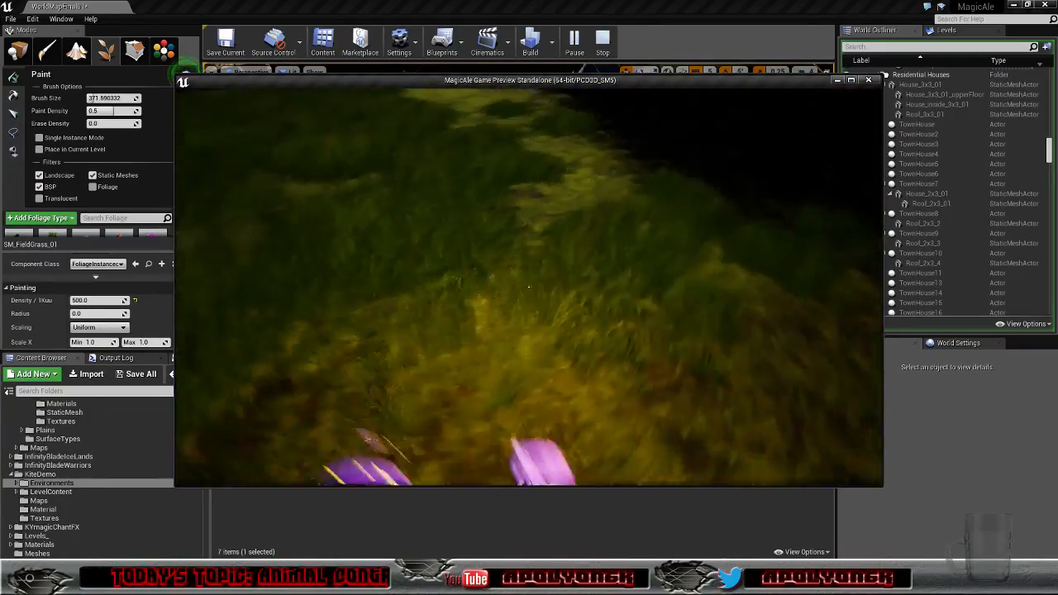
{"action": "key", "text": "w"}
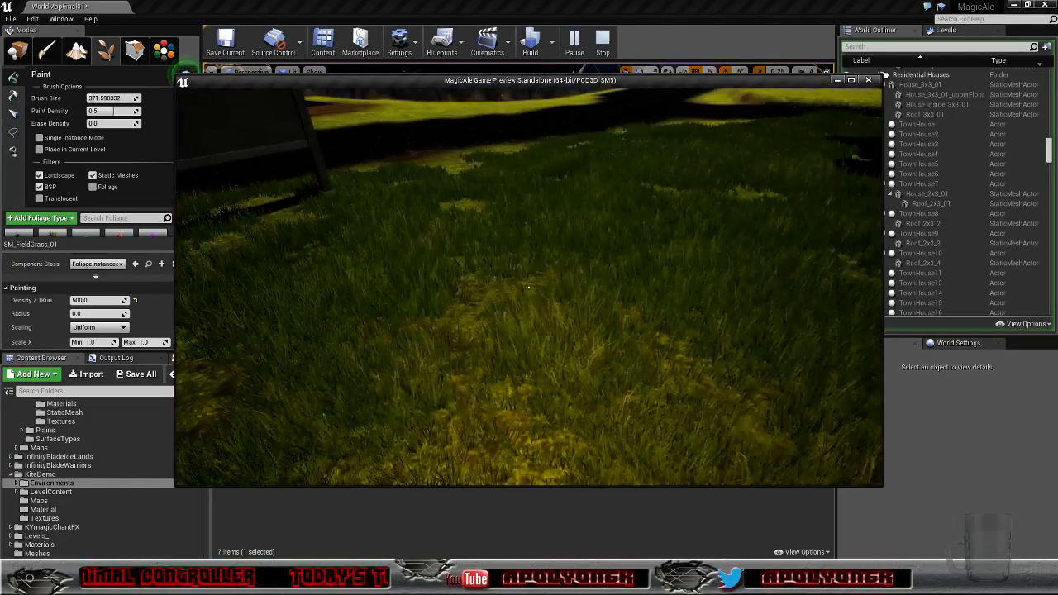
{"action": "key", "text": "w"}
{"action": "key", "text": "w"}
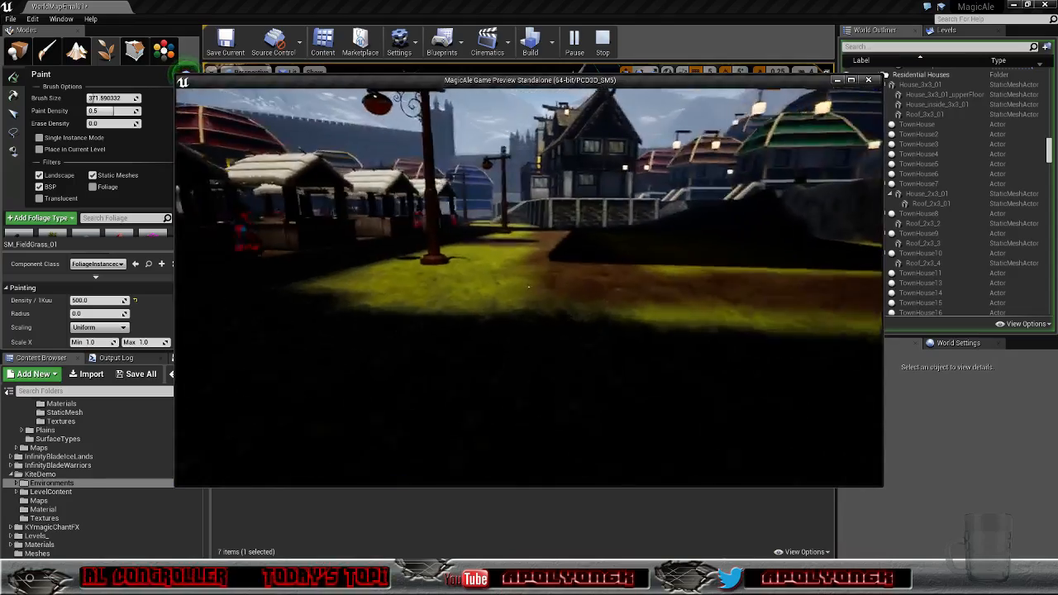
Step: Walk along the town path past the market stalls, lamp posts and domed houses to the paved corner house
{"action": "key", "text": "w"}
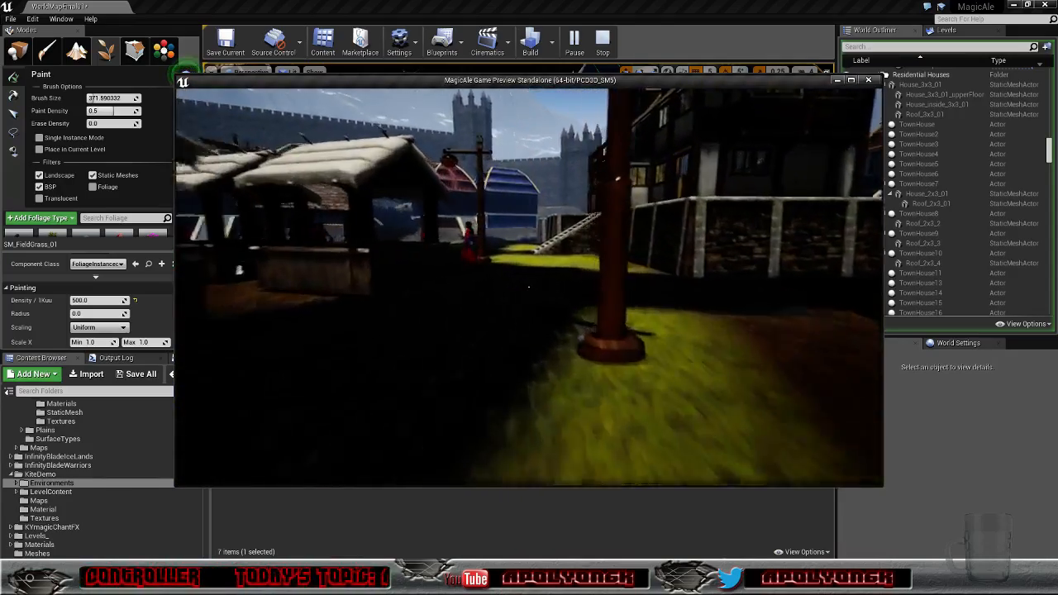
{"action": "key", "text": "w"}
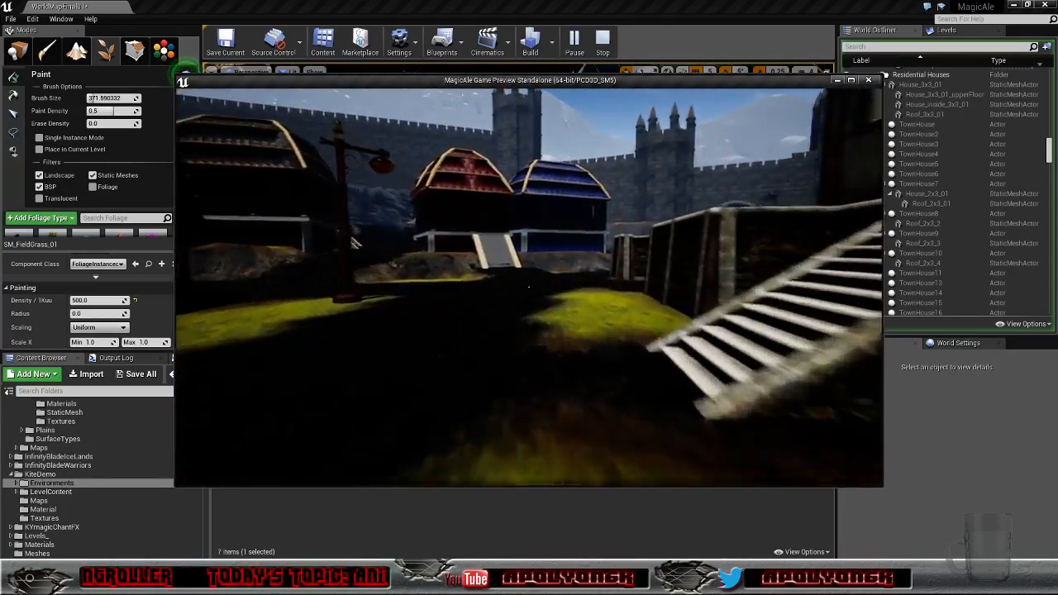
{"action": "key", "text": "w"}
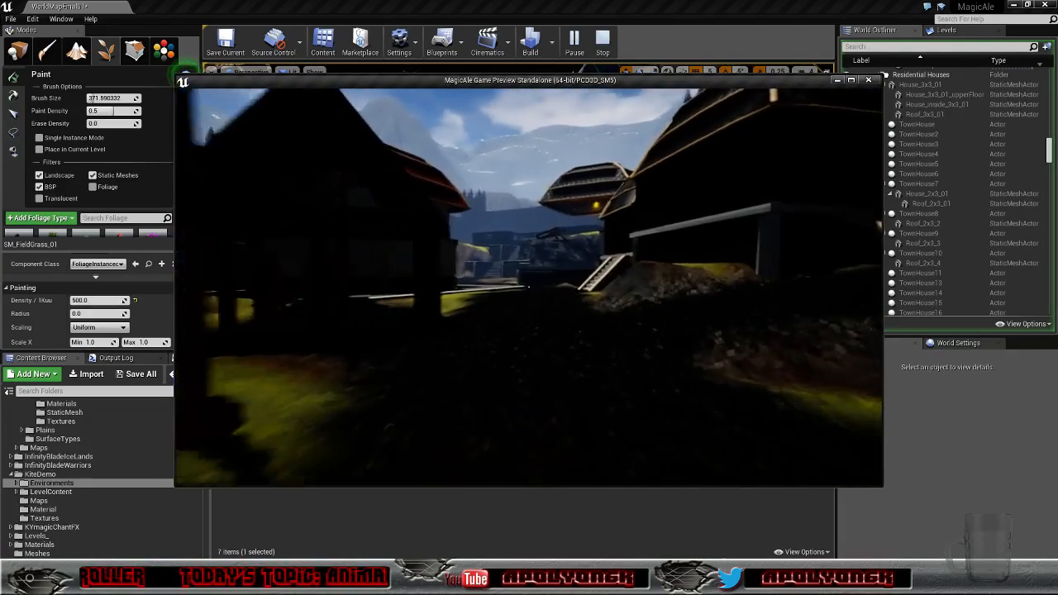
{"action": "key", "text": "w"}
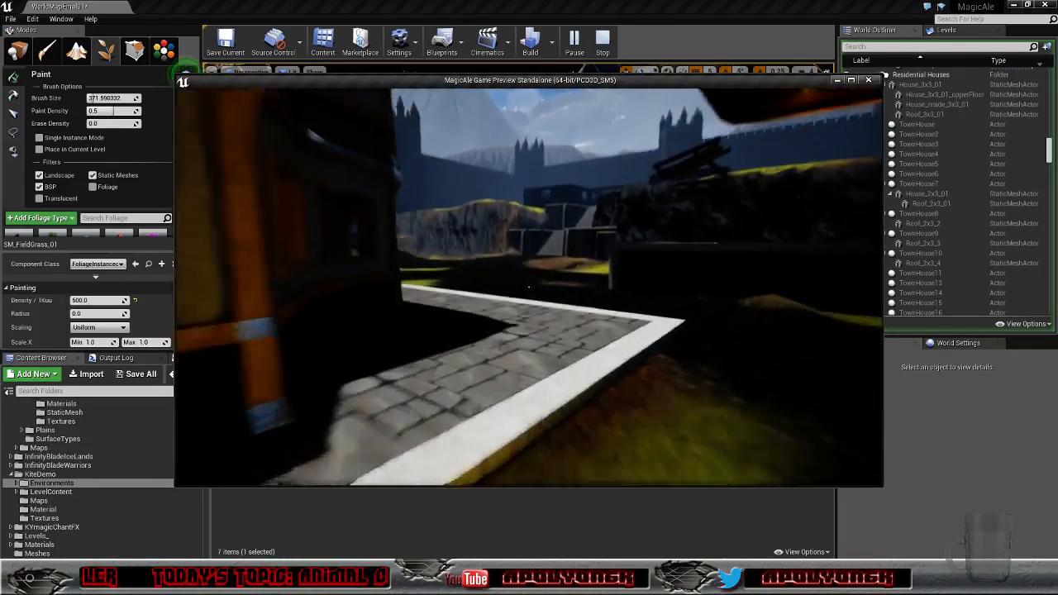
{"action": "key", "text": "w"}
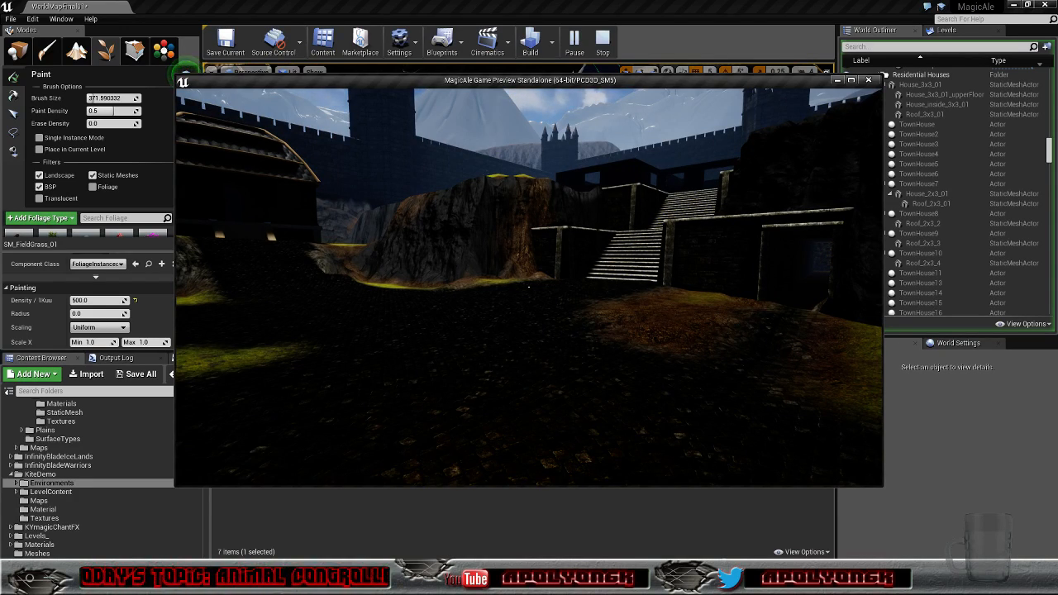
Step: Climb the stone stairway to the tiled terrace and look out over the town's roofs
{"action": "key", "text": "w"}
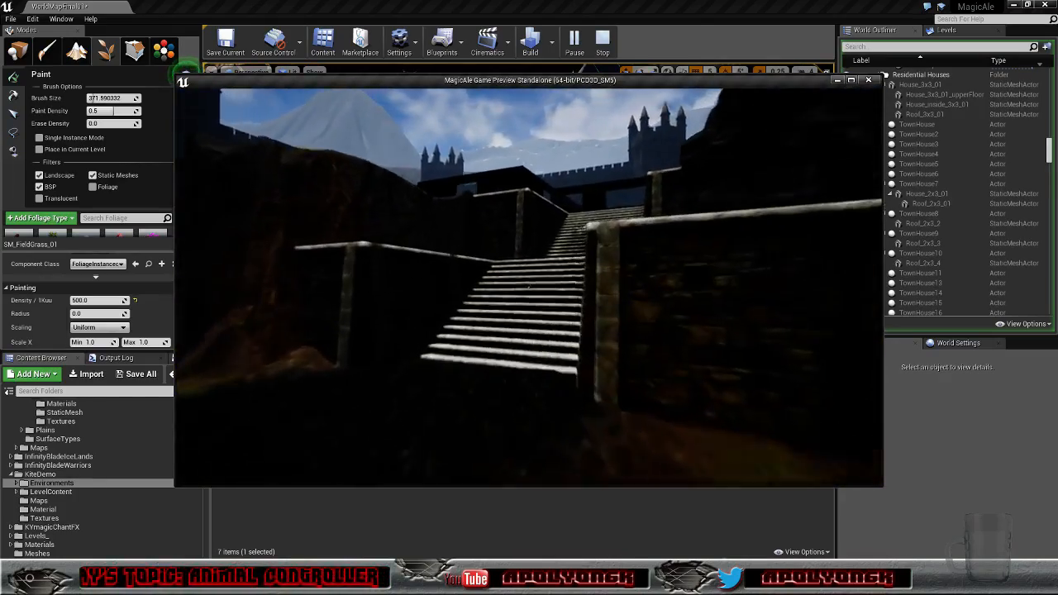
{"action": "key", "text": "w"}
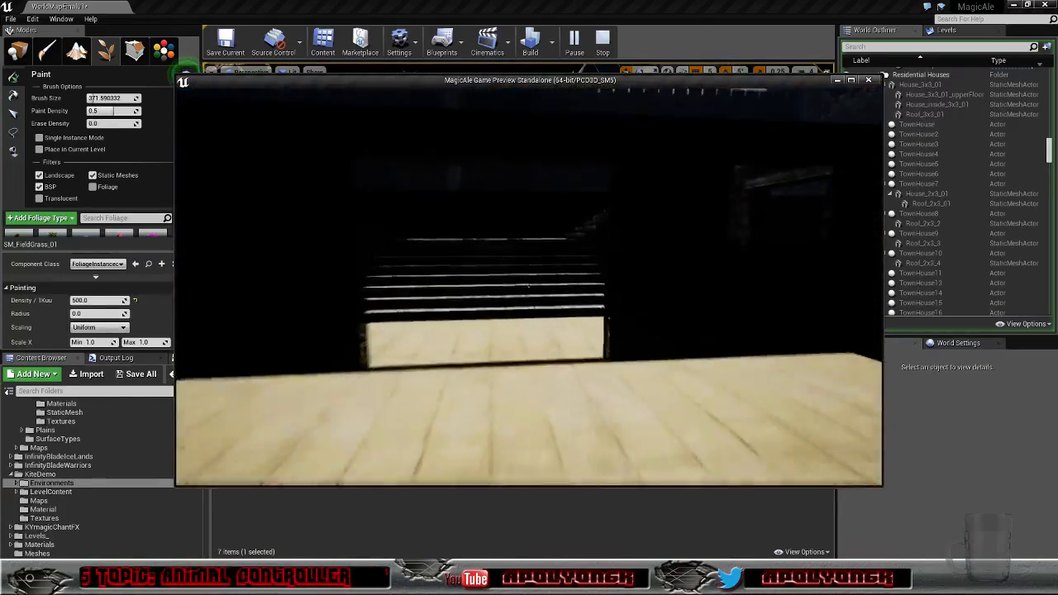
{"action": "key", "text": "w"}
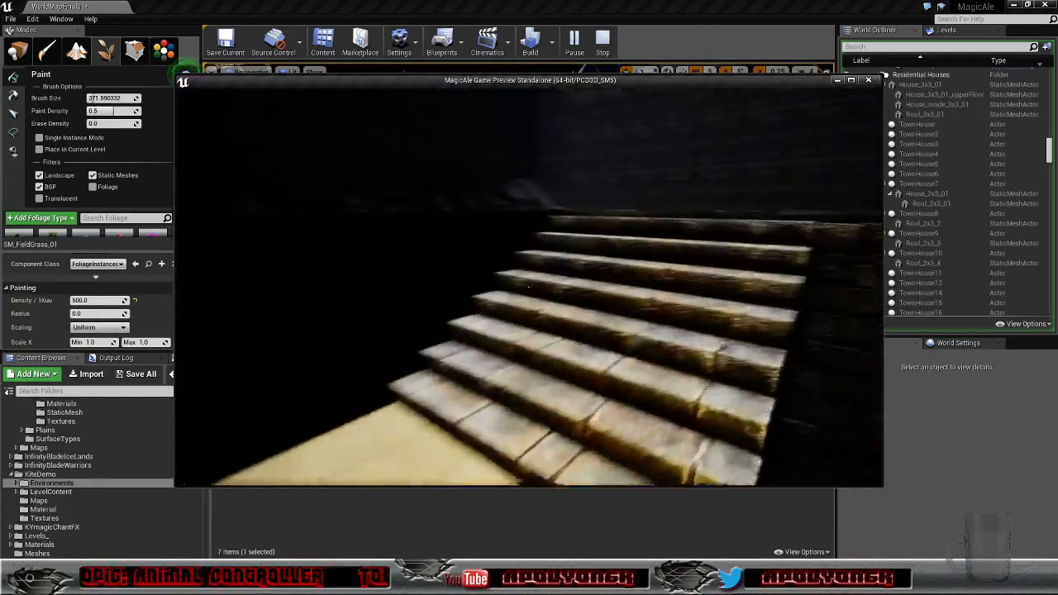
{"action": "key", "text": "w"}
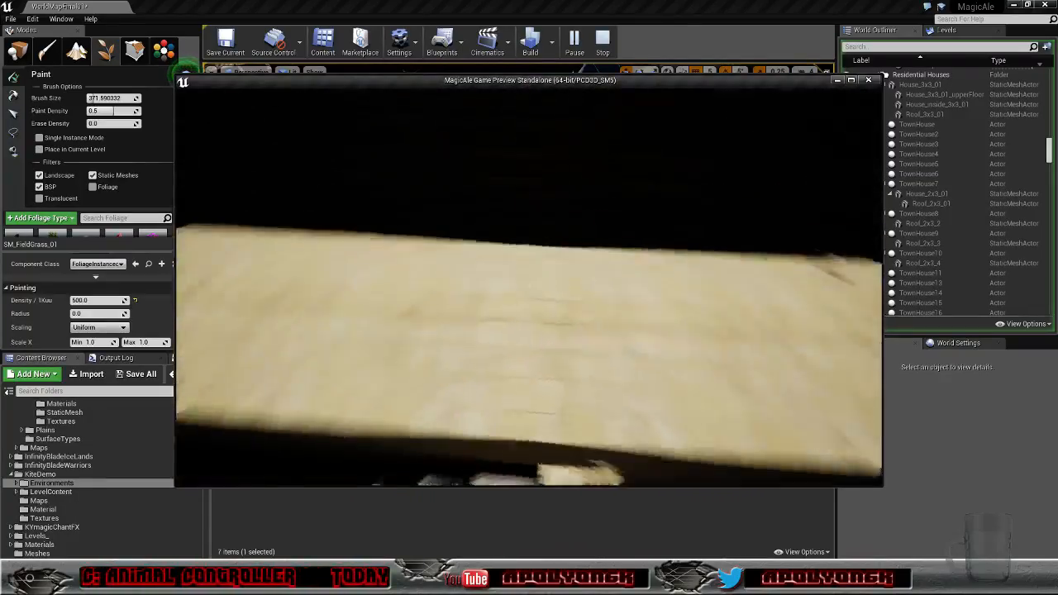
{"action": "key", "text": "w"}
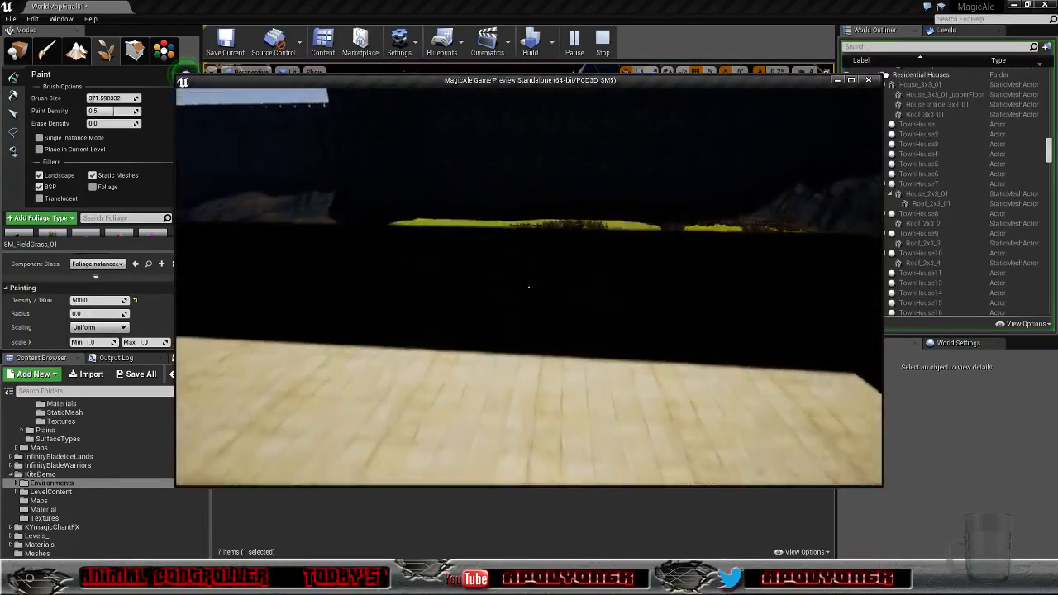
{"action": "key", "text": "w"}
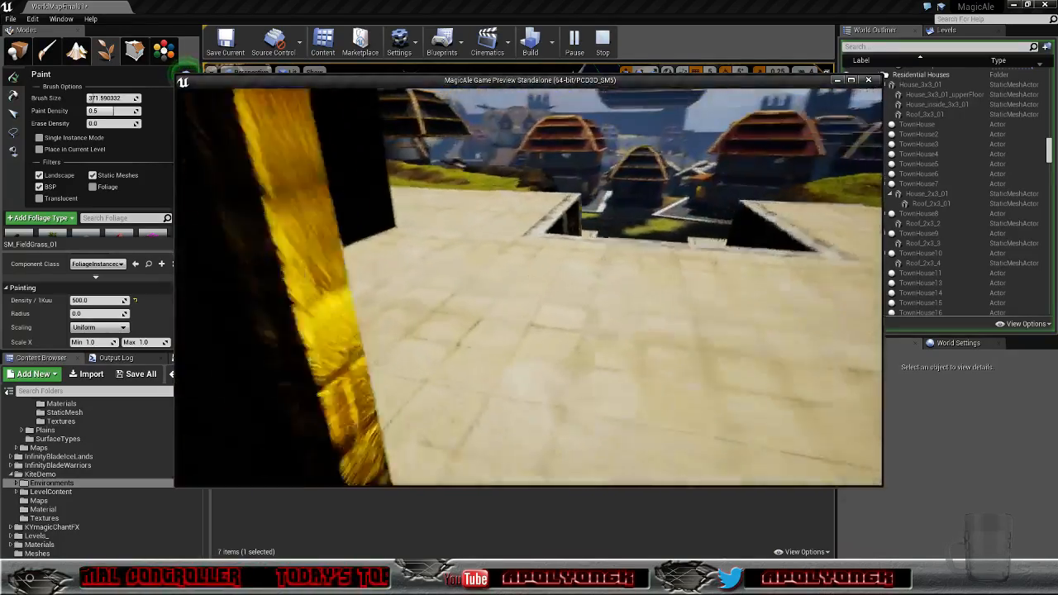
Step: Walk back through the town and out through the arched castle gate into the rocky canyon
{"action": "key", "text": "w"}
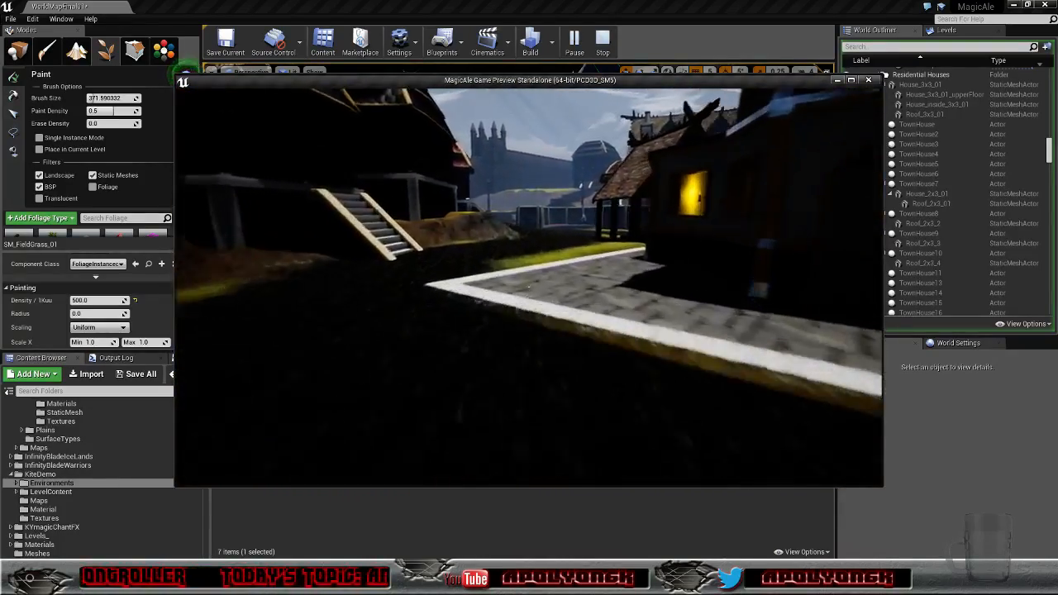
{"action": "key", "text": "w"}
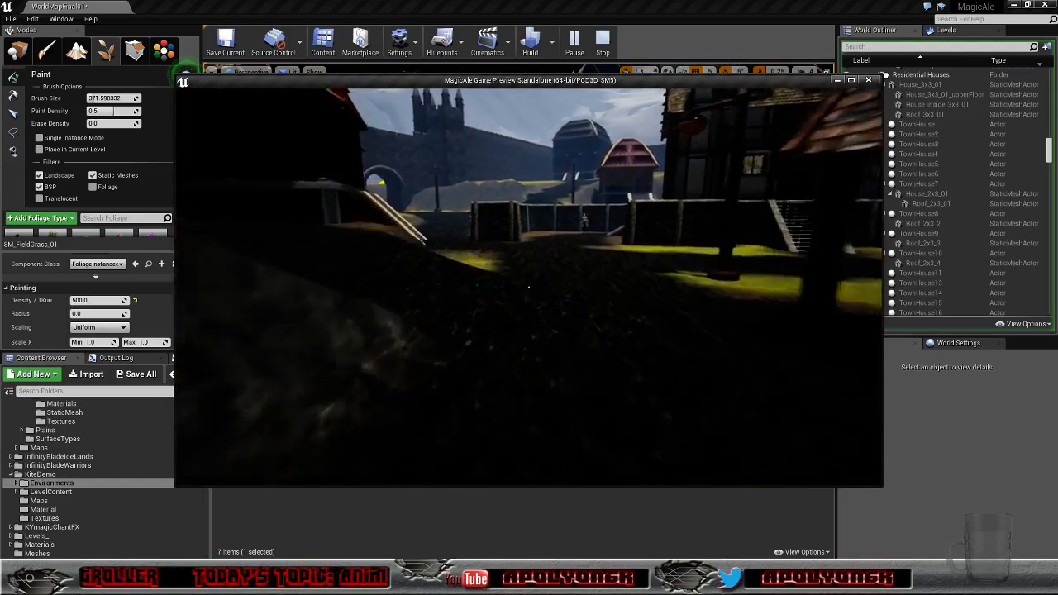
{"action": "key", "text": "w"}
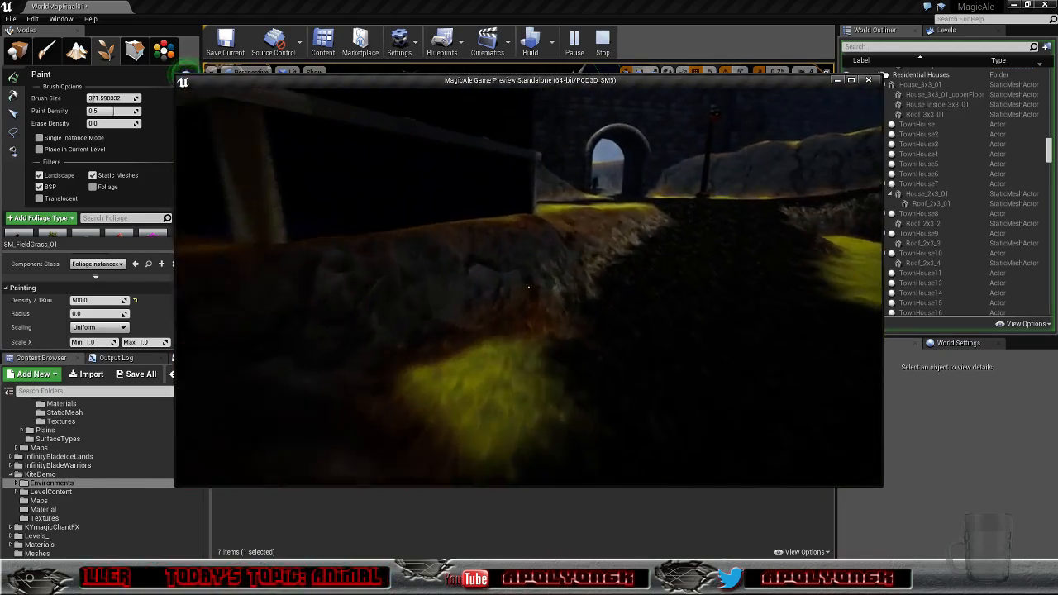
{"action": "key", "text": "w"}
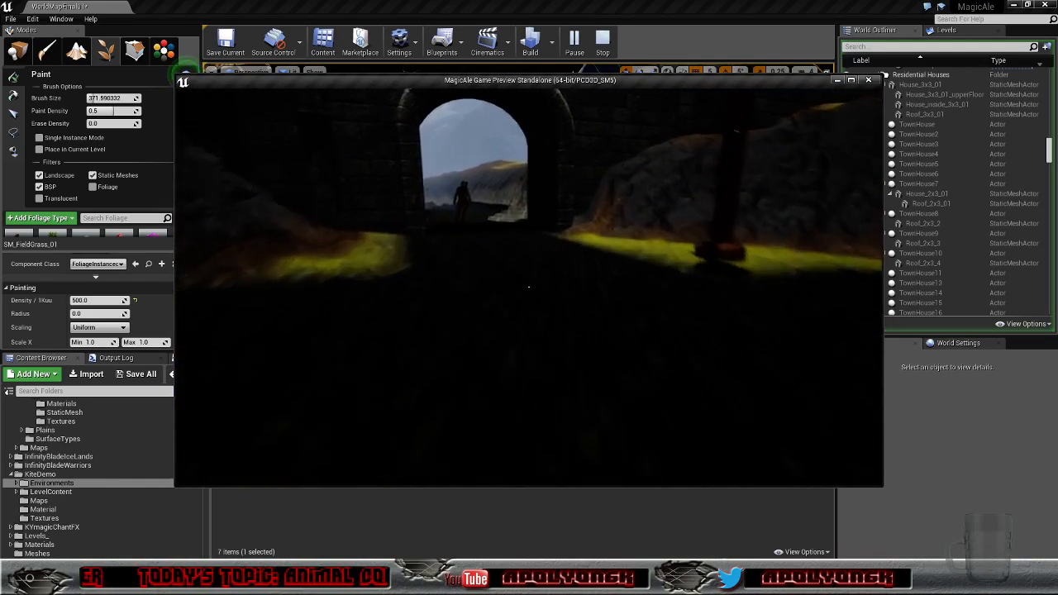
{"action": "key", "text": "w"}
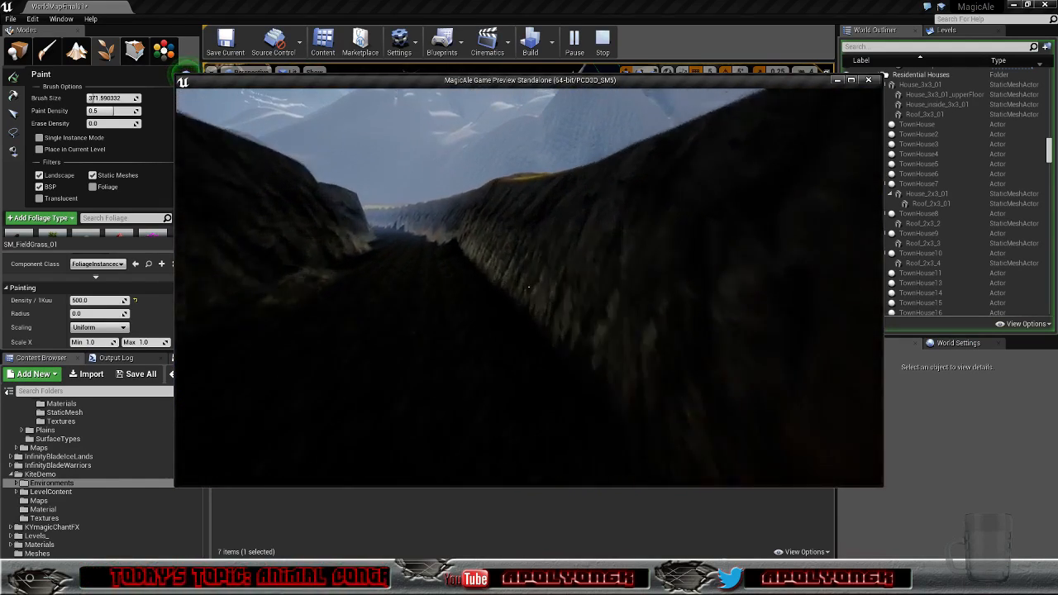
{"action": "key", "text": "w"}
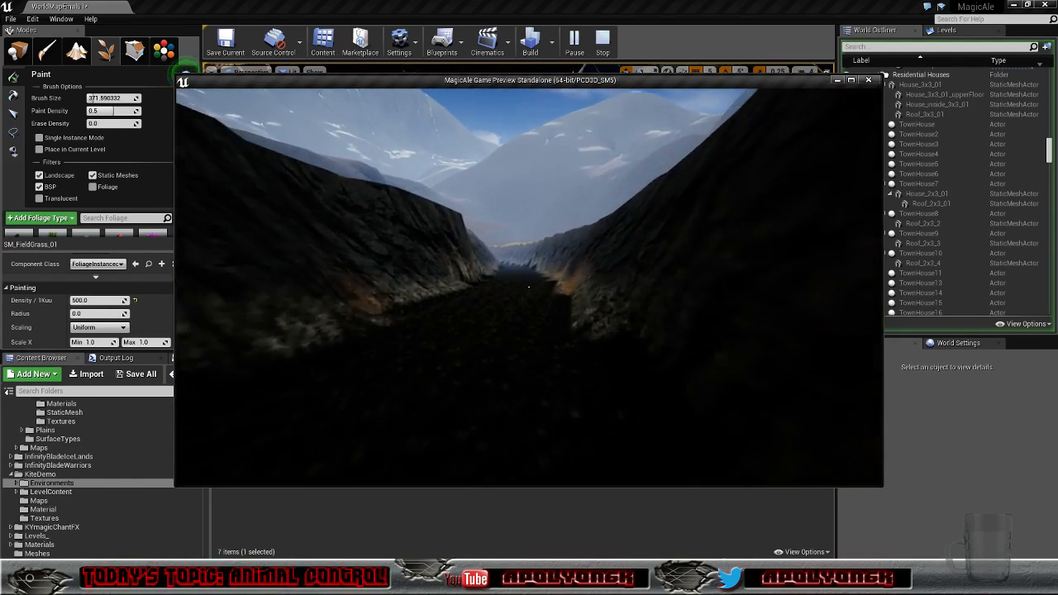
Step: Turn back along the canyon to the arched gate and end the play session
{"action": "key", "text": "w"}
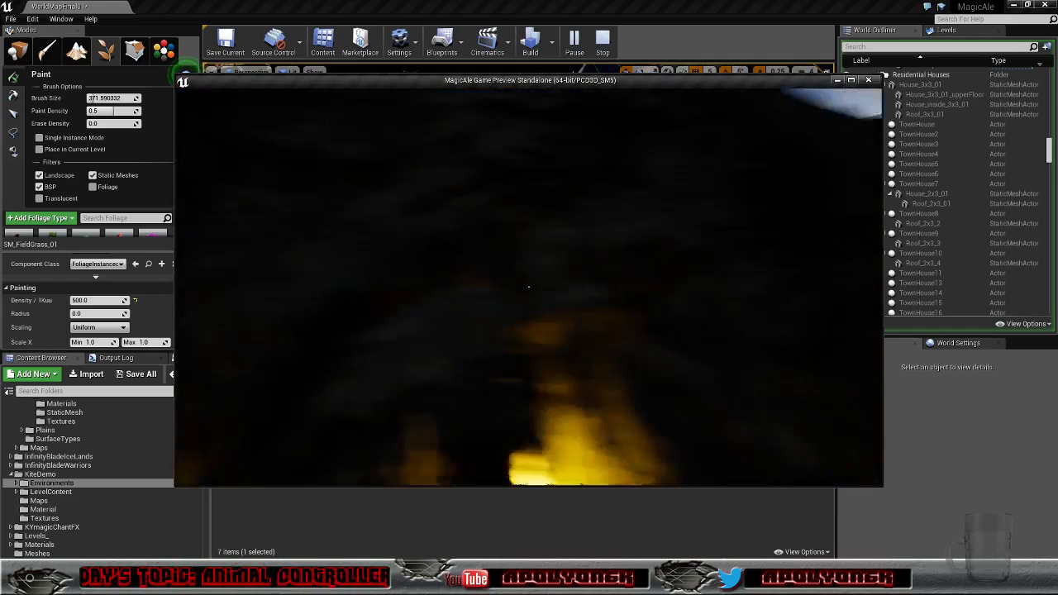
{"action": "key", "text": "w"}
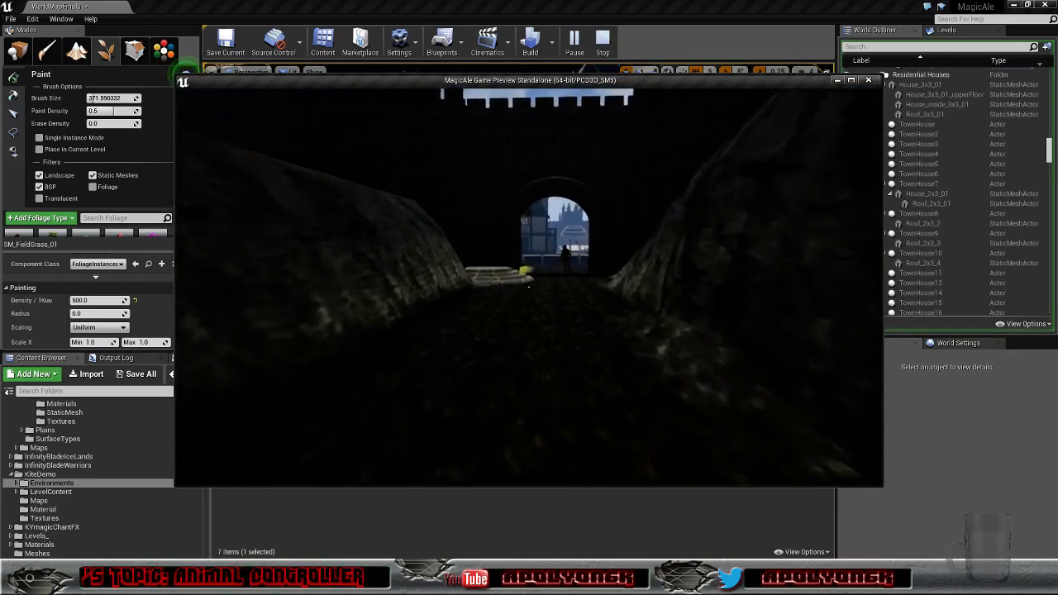
{"action": "key", "text": "w"}
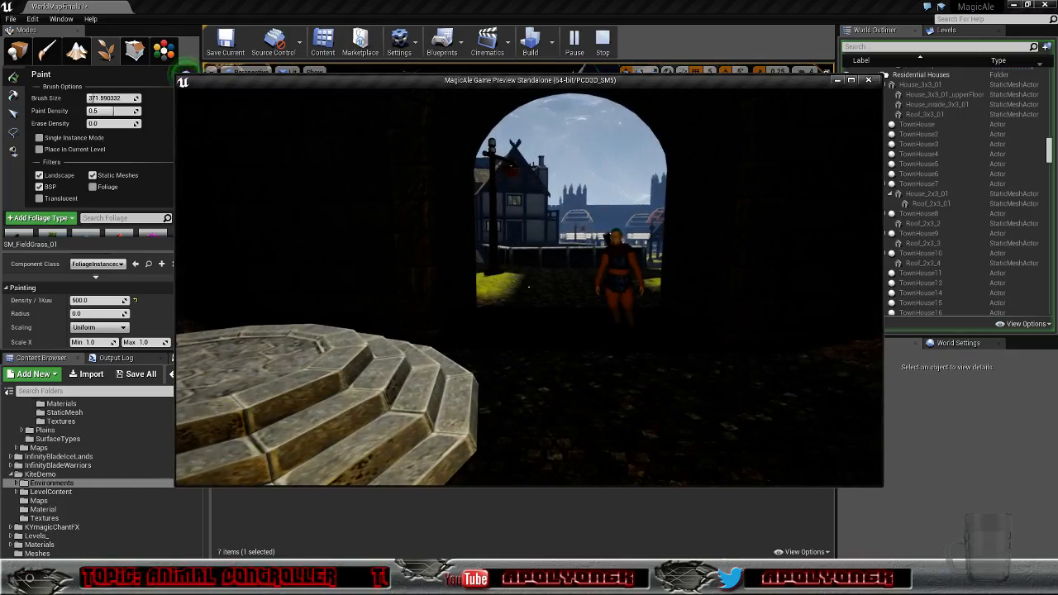
{"action": "key", "text": "Escape"}
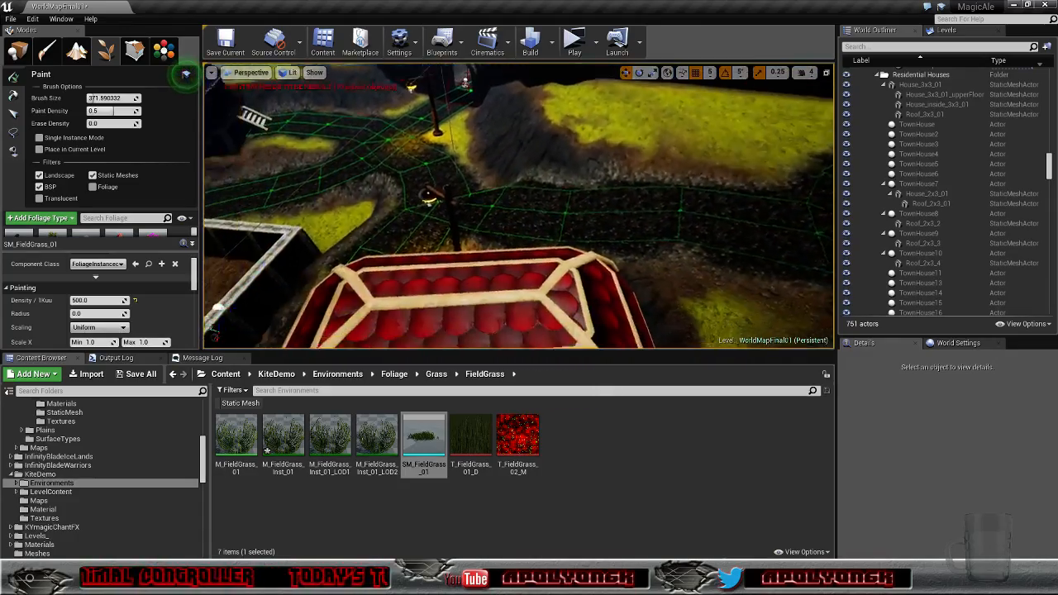
Step: Switch from foliage painting to Place mode and set the viewport to Unlit in front of the town houses
{"action": "right_click_drag", "start_coordinate": [518, 206], "coordinate": [356, 206]}
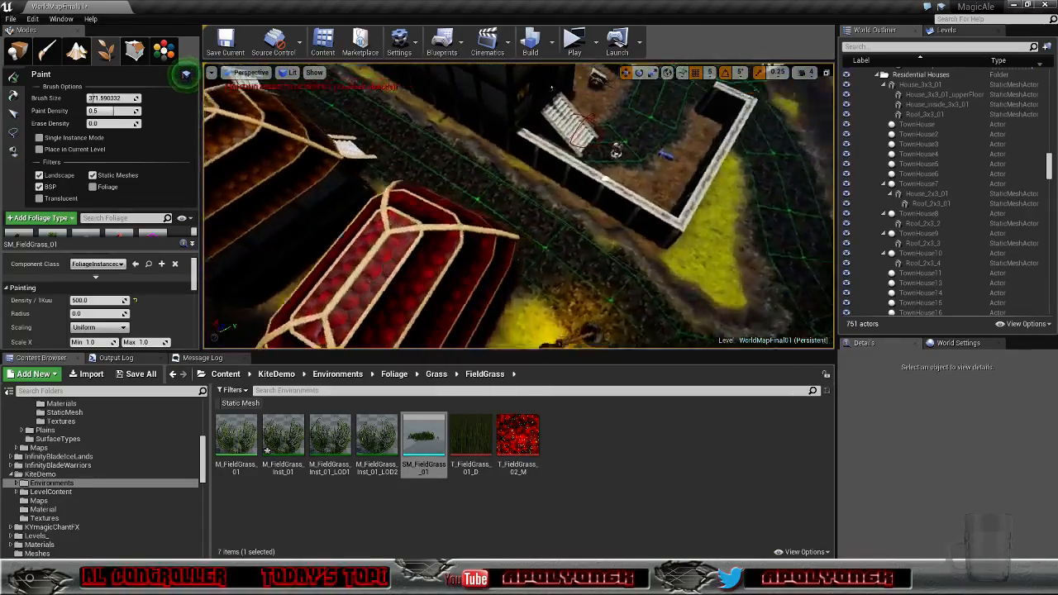
{"action": "left_click", "coordinate": [17, 51]}
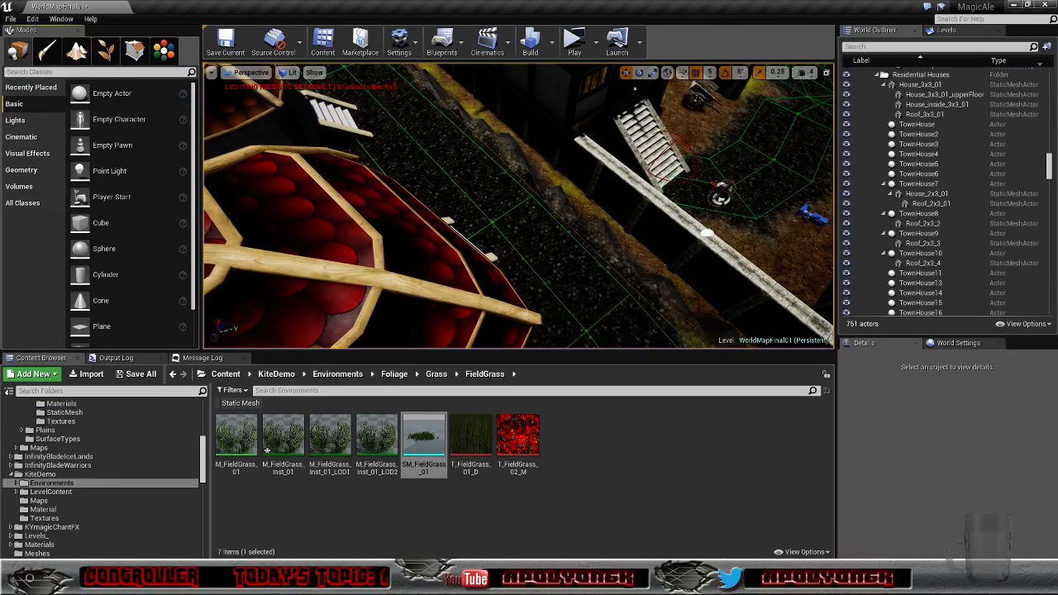
{"action": "right_click_drag", "start_coordinate": [430, 190], "coordinate": [401, 157]}
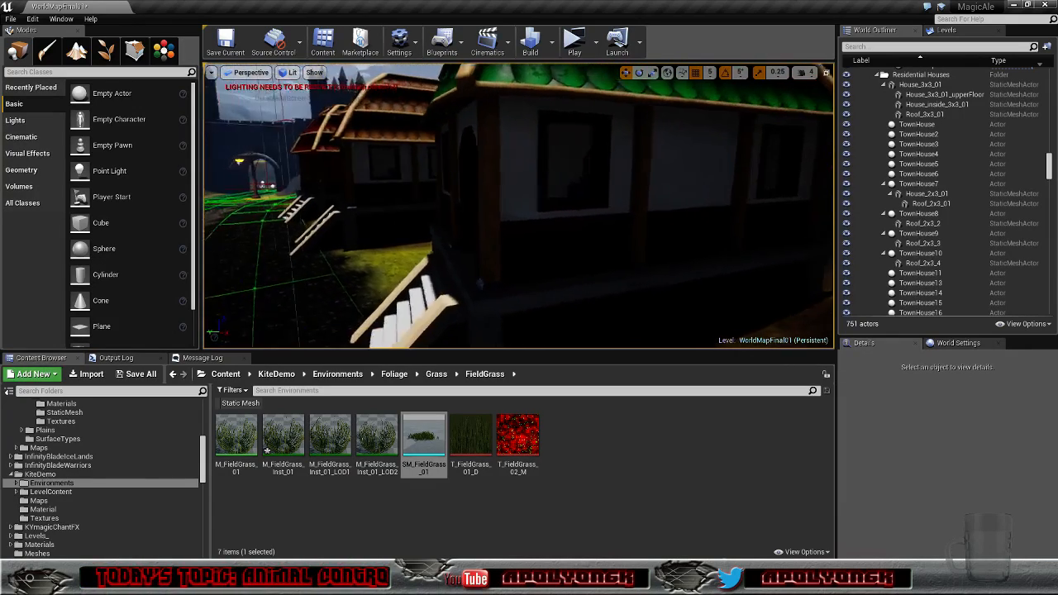
{"action": "key", "text": "d"}
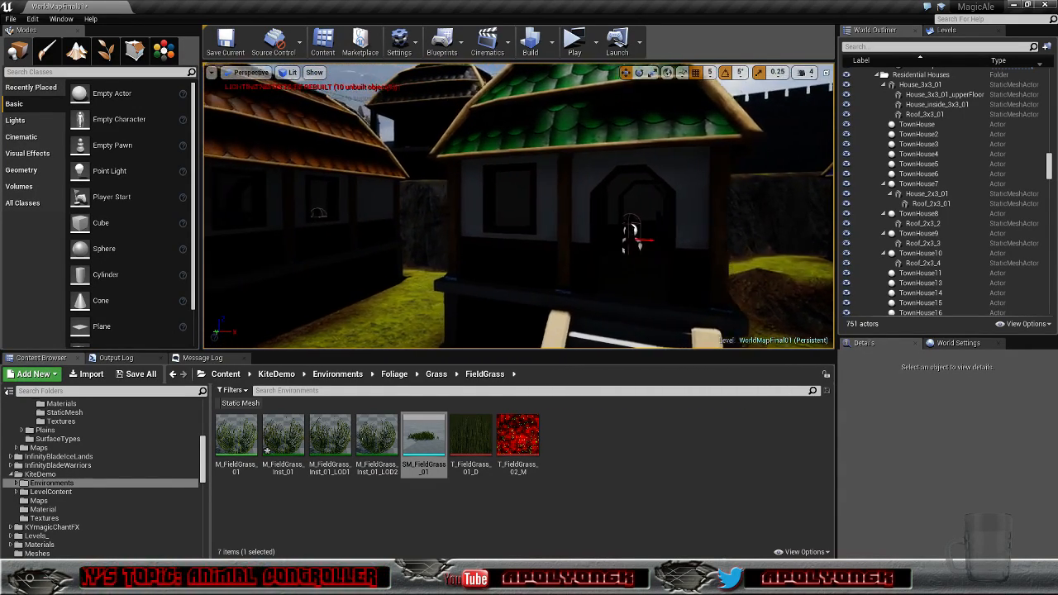
{"action": "left_click", "coordinate": [289, 72]}
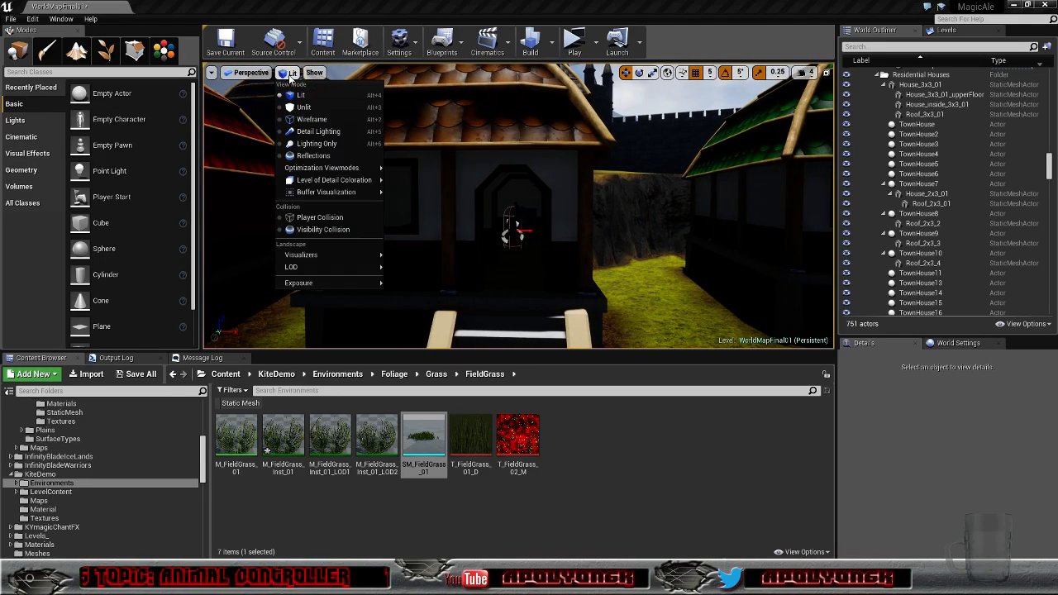
{"action": "left_click", "coordinate": [299, 107]}
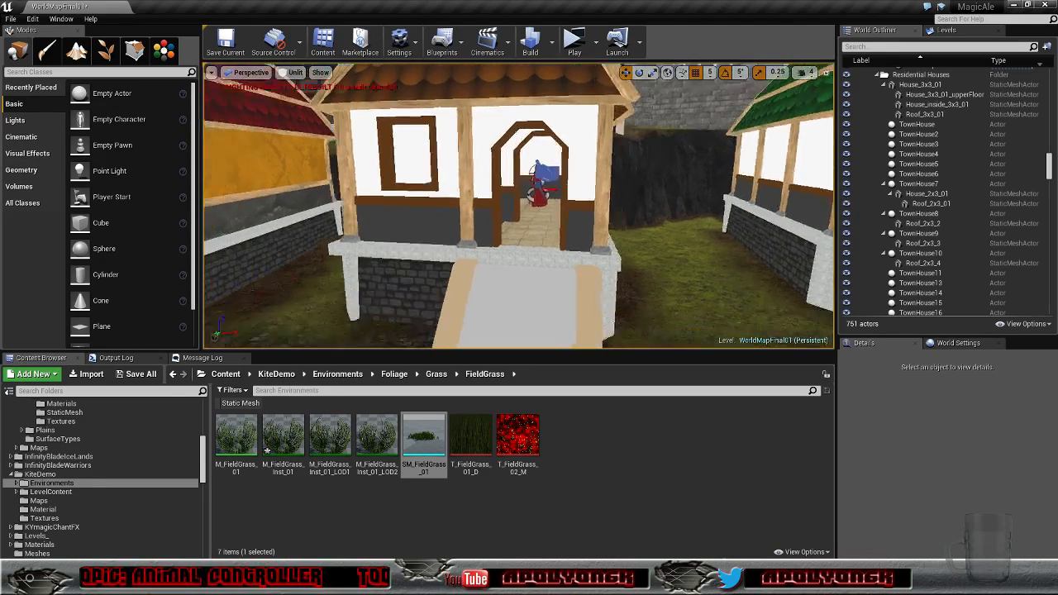
Step: Inspect the unlit town houses, selecting the yellow house's House_2x3_01 mesh and the neighbouring TownHouse8 actor
{"action": "right_click_drag", "start_coordinate": [518, 206], "coordinate": [413, 186]}
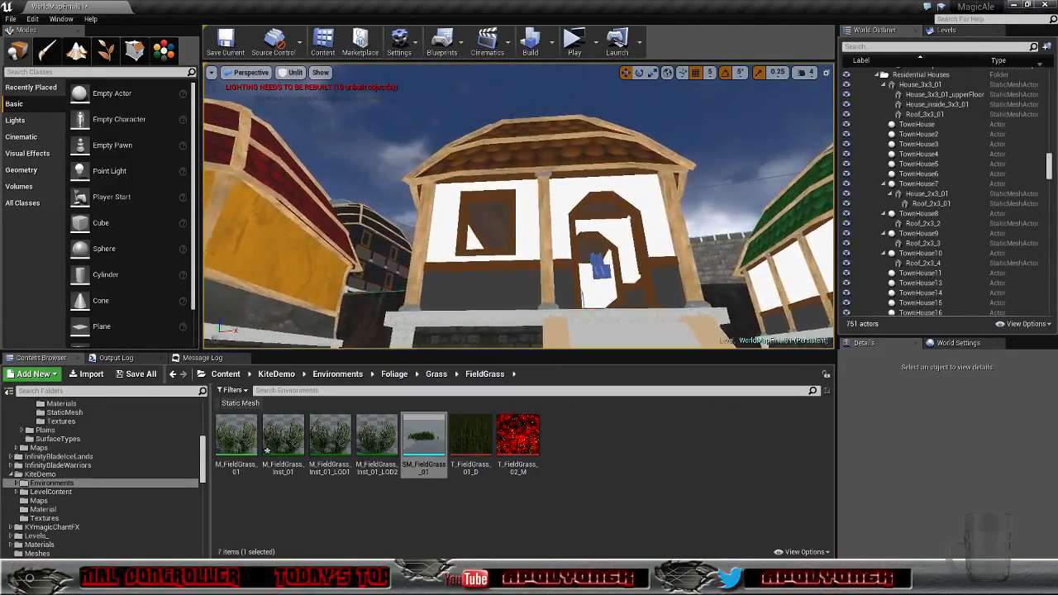
{"action": "right_click_drag", "start_coordinate": [519, 206], "coordinate": [372, 236]}
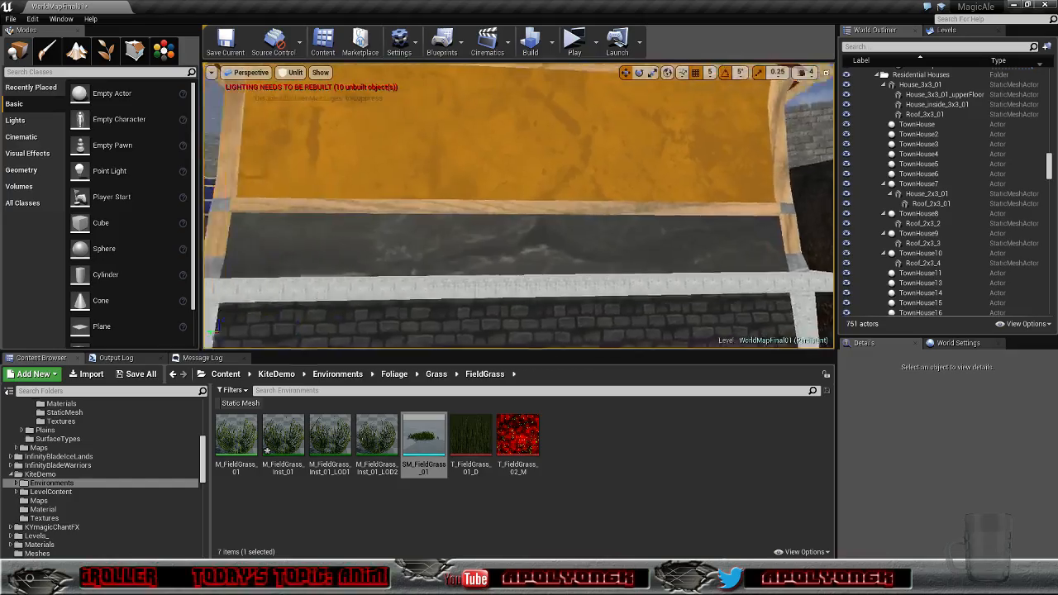
{"action": "right_click_drag", "start_coordinate": [518, 207], "coordinate": [496, 207]}
{"action": "key", "text": "a"}
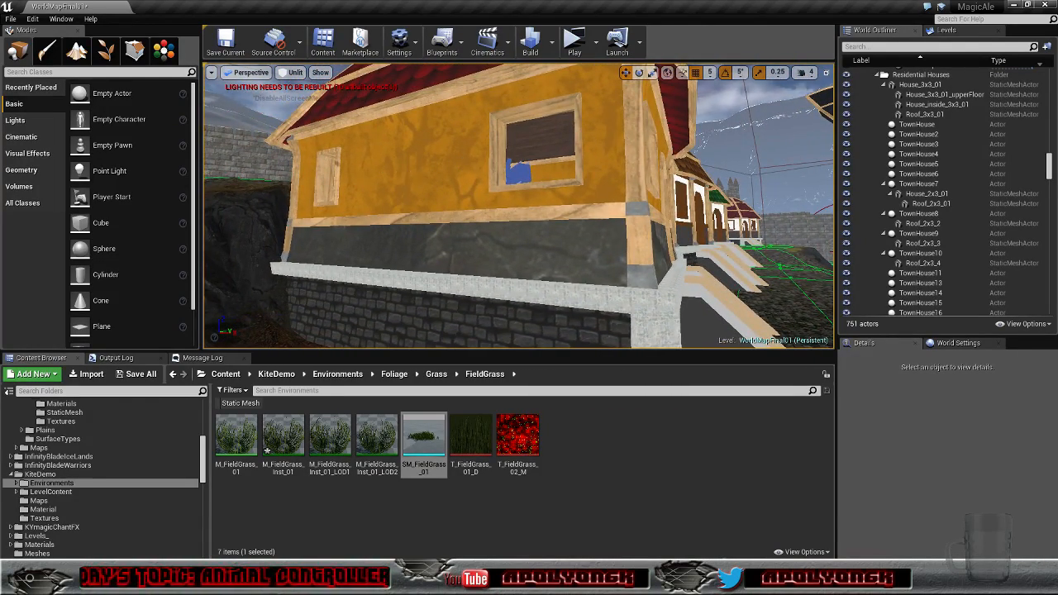
{"action": "left_click", "coordinate": [433, 171]}
{"action": "mouse_move", "coordinate": [433, 171]}
{"action": "right_mouse_down"}
{"action": "mouse_move", "coordinate": [393, 171]}
{"action": "mouse_move", "coordinate": [418, 172]}
{"action": "right_mouse_up"}
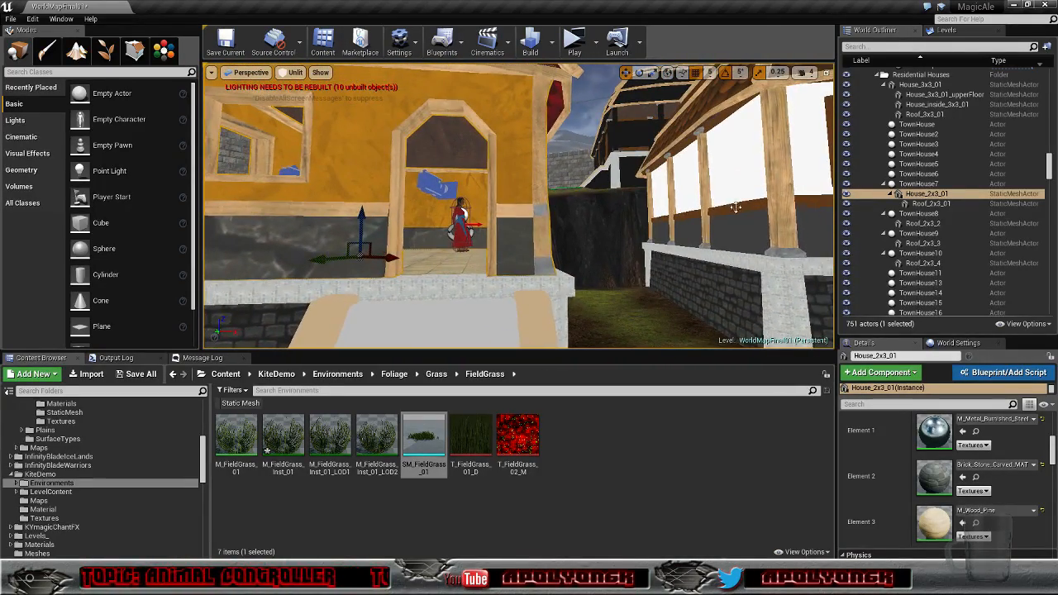
{"action": "left_click", "coordinate": [920, 214]}
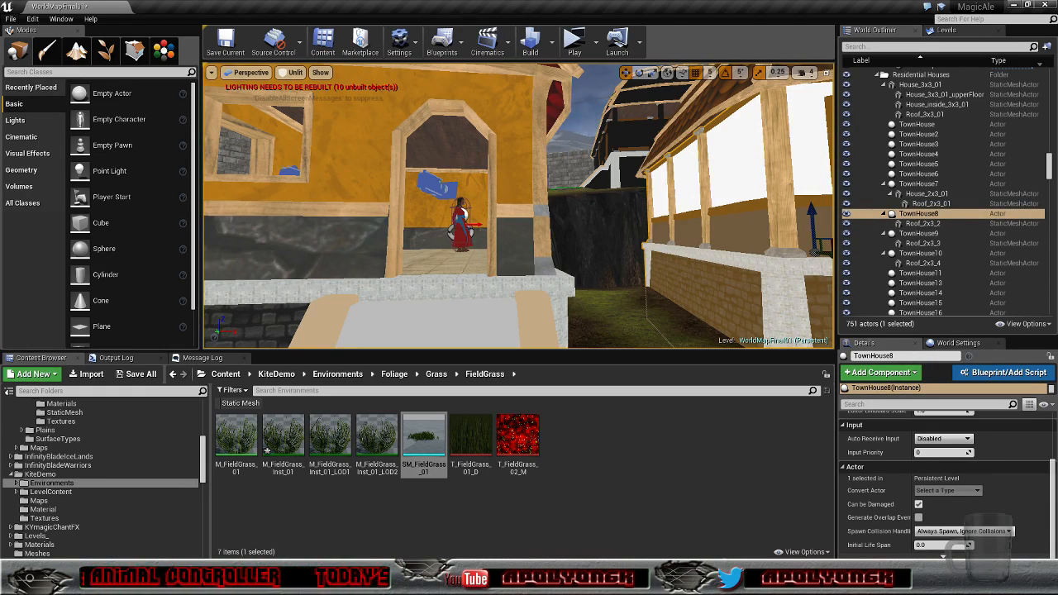
Step: Focus on TownHouse8 and examine its walls, windows and corner pillars, as well as the neighbouring yellow house, from several angles
{"action": "key", "text": "f"}
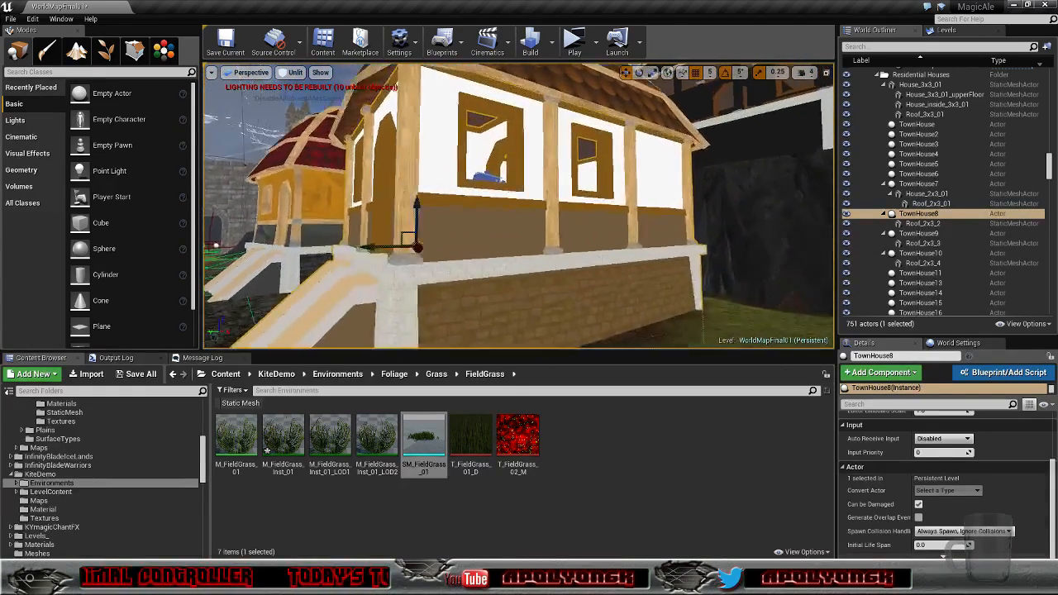
{"action": "key", "text": "s"}
{"action": "right_click_drag", "start_coordinate": [519, 206], "coordinate": [562, 206]}
{"action": "key", "text": "w"}
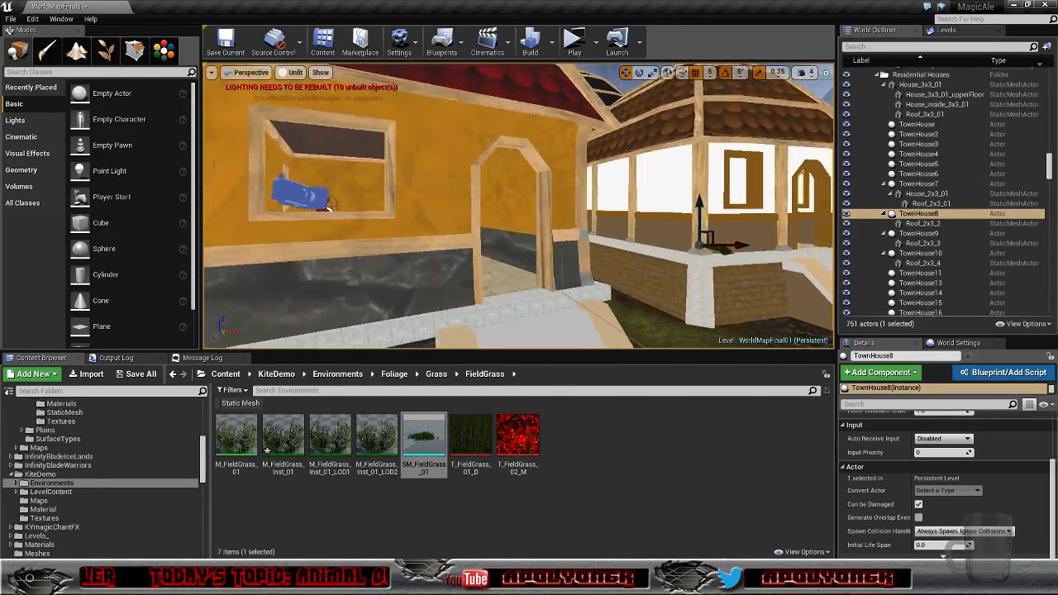
{"action": "right_click_drag", "start_coordinate": [519, 207], "coordinate": [550, 206]}
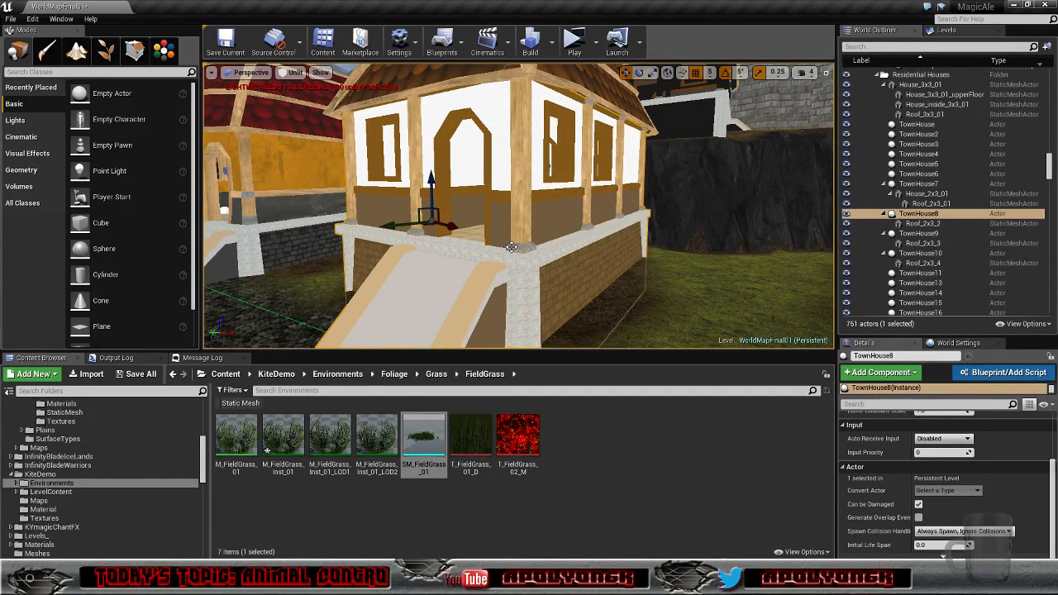
{"action": "mouse_move", "coordinate": [517, 236]}
{"action": "right_mouse_down"}
{"action": "mouse_move", "coordinate": [579, 235]}
{"action": "mouse_move", "coordinate": [447, 235]}
{"action": "mouse_move", "coordinate": [522, 243]}
{"action": "right_mouse_up"}
{"action": "key", "text": "w"}
{"action": "key", "text": "s"}
{"action": "key", "text": "d"}
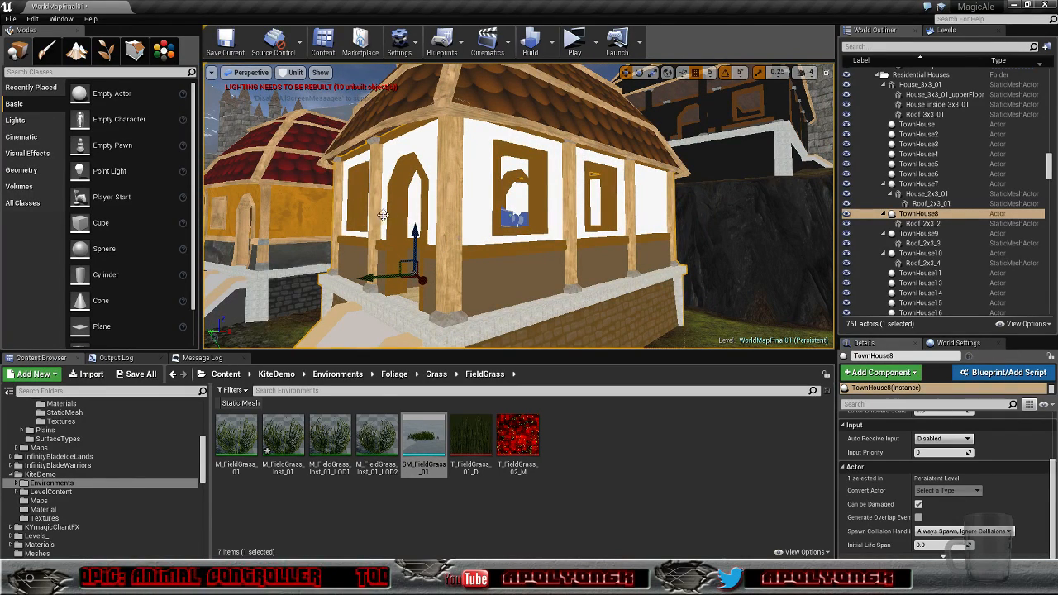
{"action": "mouse_move", "coordinate": [436, 263]}
{"action": "right_mouse_down"}
{"action": "mouse_move", "coordinate": [550, 268]}
{"action": "mouse_move", "coordinate": [451, 266]}
{"action": "right_mouse_up"}
{"action": "key", "text": "a"}
{"action": "key", "text": "s"}
{"action": "key", "text": "a"}
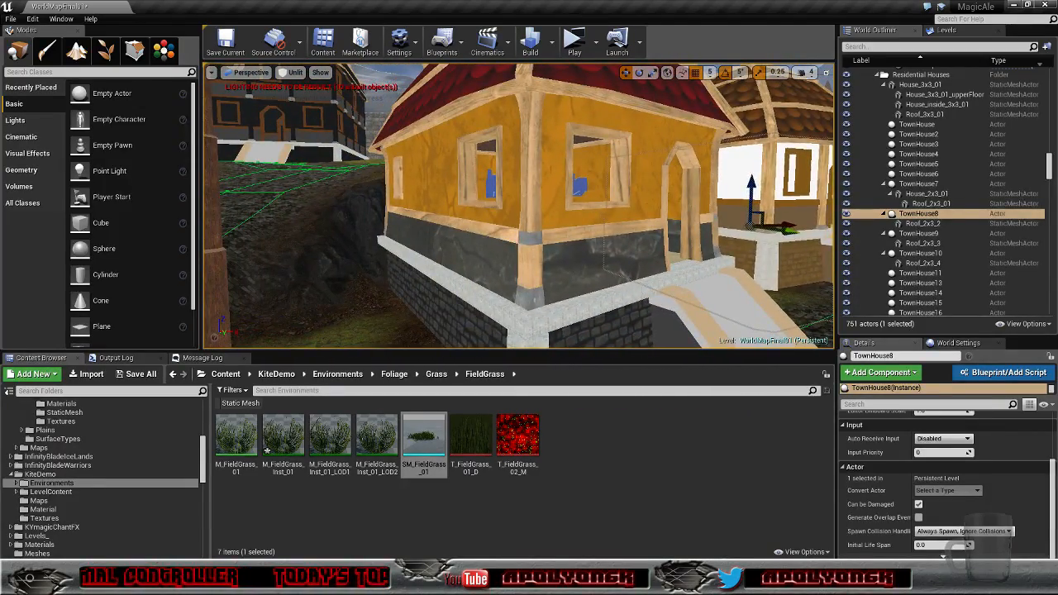
Step: Select the yellow house's House_2x3_01 mesh and compare its front and corners with the neighbouring white-walled house
{"action": "left_click", "coordinate": [451, 265]}
{"action": "key", "text": "d"}
{"action": "right_click_drag", "start_coordinate": [548, 211], "coordinate": [582, 208]}
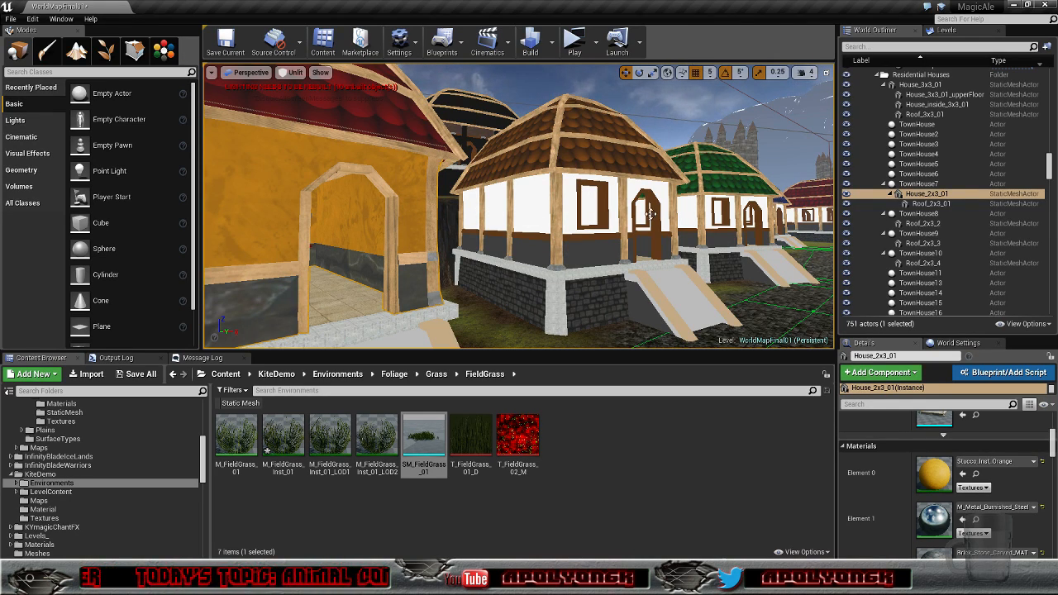
{"action": "key", "text": "d"}
{"action": "right_click_drag", "start_coordinate": [658, 231], "coordinate": [744, 229]}
{"action": "key", "text": "w"}
{"action": "key", "text": "w"}
{"action": "key", "text": "w"}
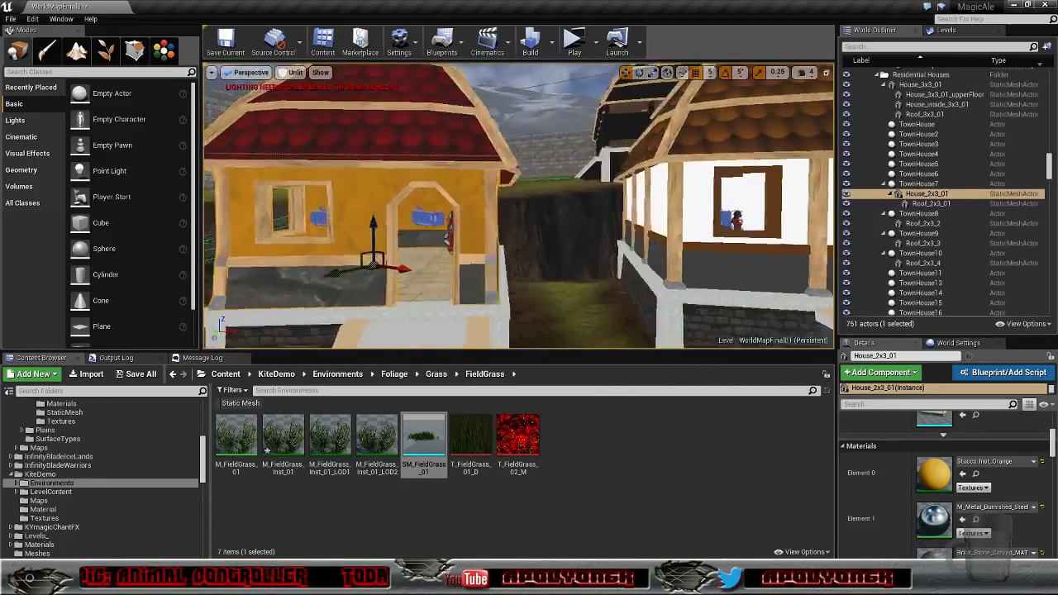
{"action": "right_click_drag", "start_coordinate": [520, 207], "coordinate": [537, 203]}
{"action": "key", "text": "w"}
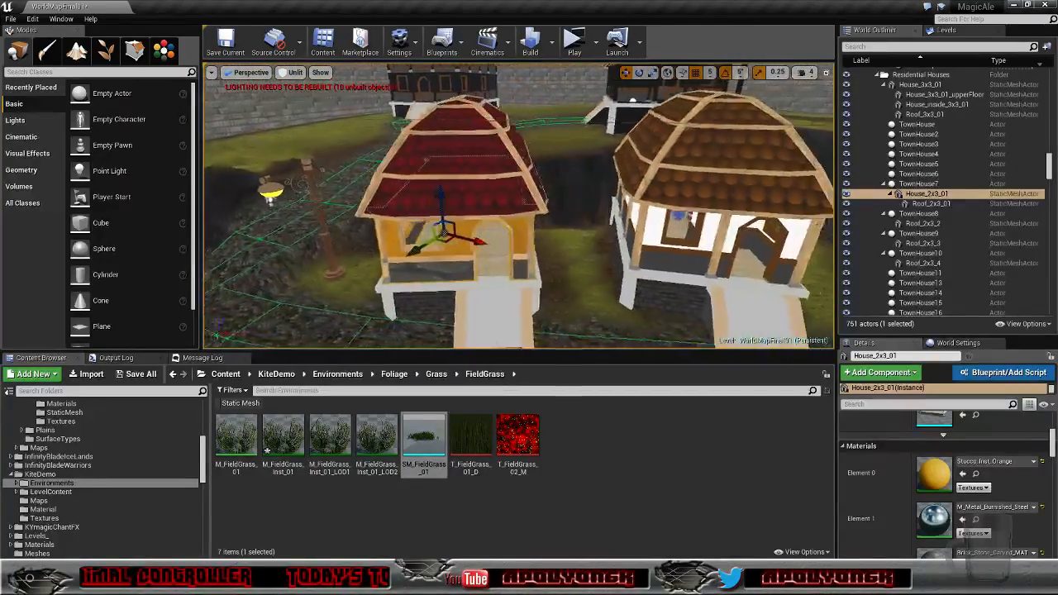
{"action": "key", "text": "w"}
{"action": "mouse_move", "coordinate": [519, 206]}
{"action": "right_mouse_down"}
{"action": "mouse_move", "coordinate": [546, 235]}
{"action": "mouse_move", "coordinate": [579, 202]}
{"action": "mouse_move", "coordinate": [599, 205]}
{"action": "mouse_move", "coordinate": [505, 207]}
{"action": "right_mouse_up"}
{"action": "key", "text": "d"}
{"action": "key", "text": "a"}
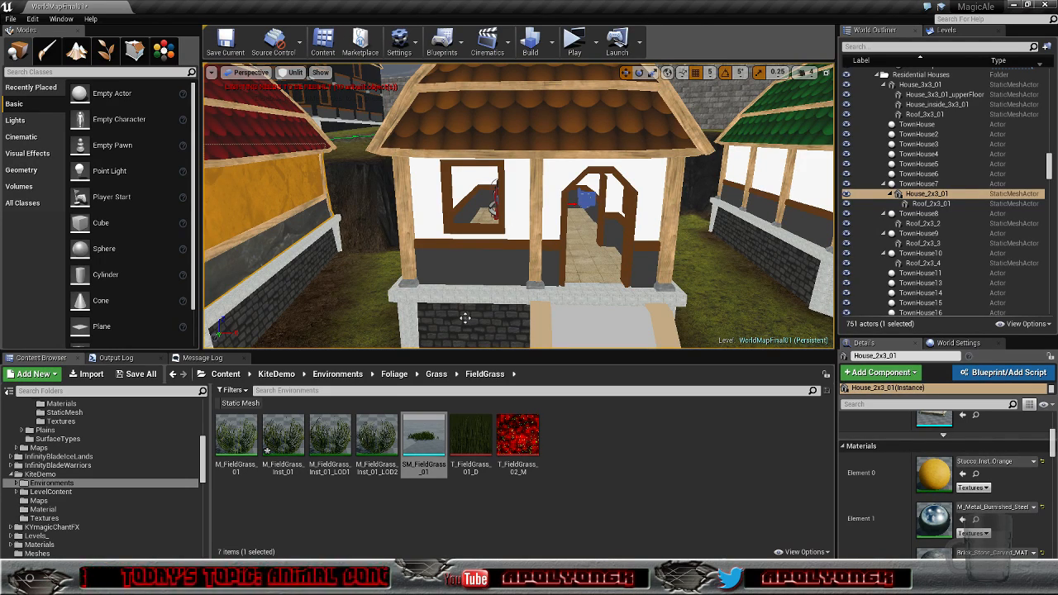
Step: Select the white-walled TownHouse8 actor and open the Models/HousePieces folder containing the modular meshes
{"action": "left_click", "coordinate": [490, 257]}
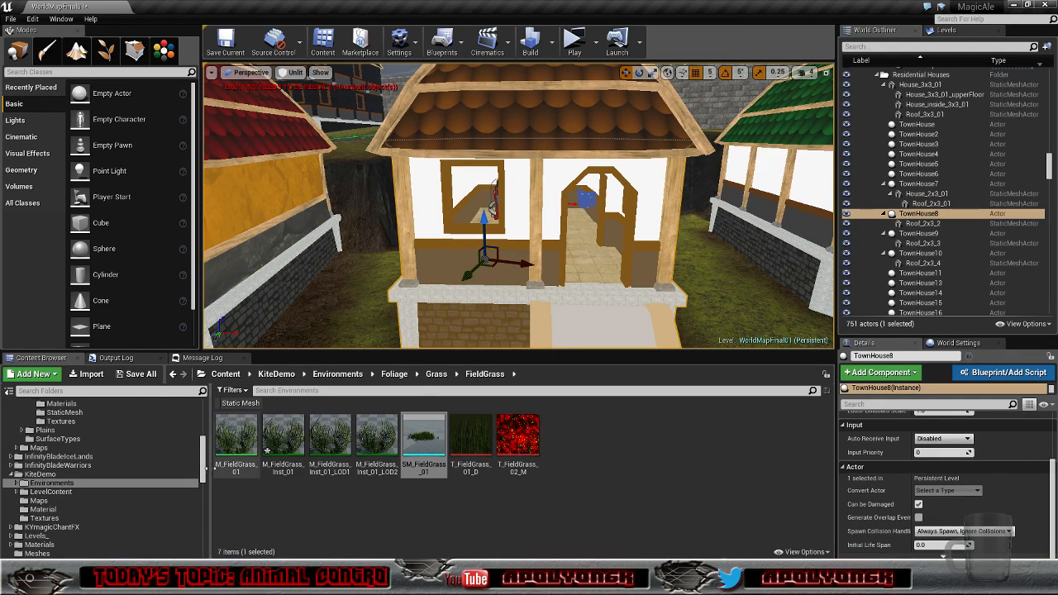
{"action": "left_click_drag", "start_coordinate": [202, 464], "coordinate": [182, 496]}
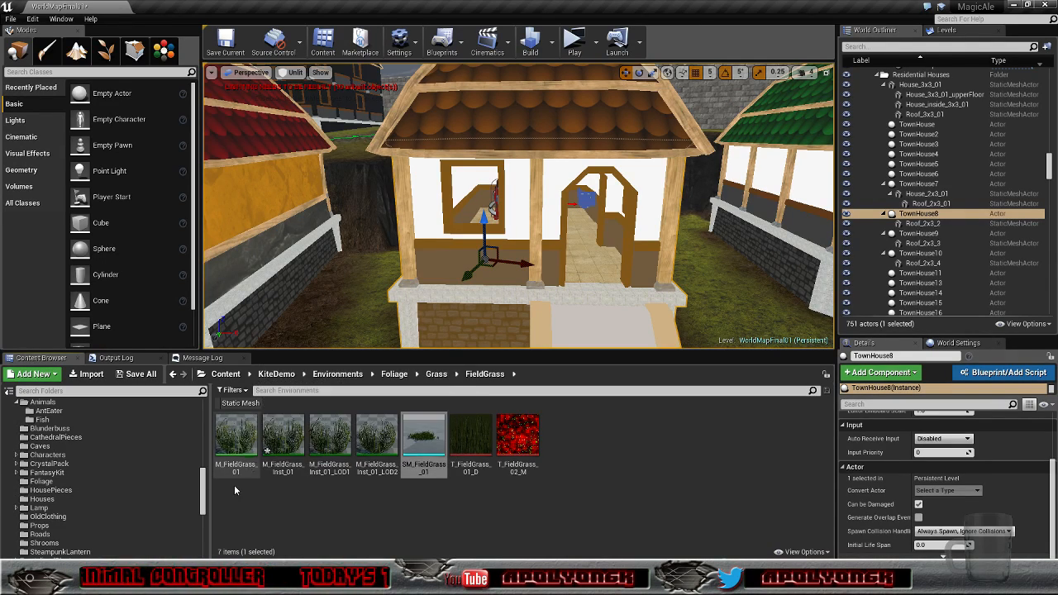
{"action": "left_click", "coordinate": [73, 490]}
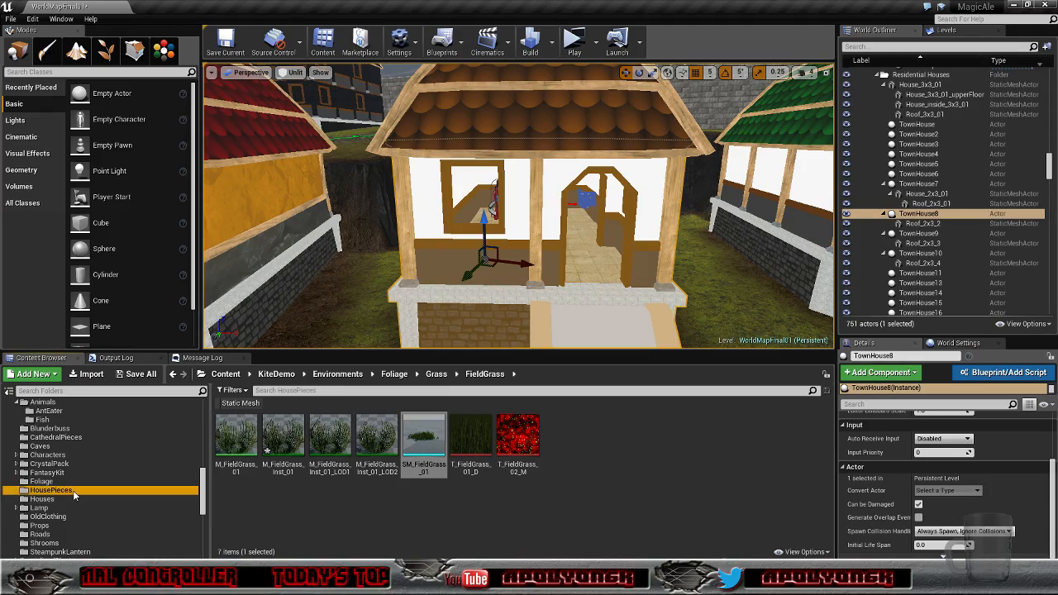
Step: Fly over the castle wall and back into the town to survey its buildings
{"action": "right_click_drag", "start_coordinate": [291, 276], "coordinate": [370, 261]}
{"action": "key", "text": "w"}
{"action": "key", "text": "w"}
{"action": "key", "text": "w"}
{"action": "key", "text": "w"}
{"action": "key", "text": "w"}
{"action": "right_click_drag", "start_coordinate": [300, 307], "coordinate": [635, 283]}
{"action": "key", "text": "w"}
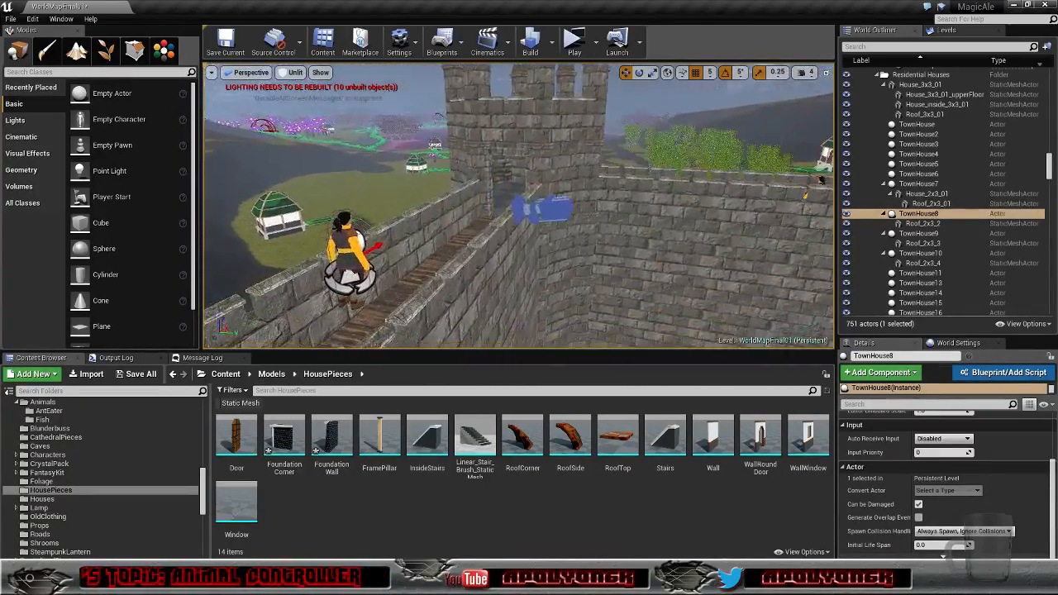
{"action": "right_click_drag", "start_coordinate": [529, 215], "coordinate": [612, 219]}
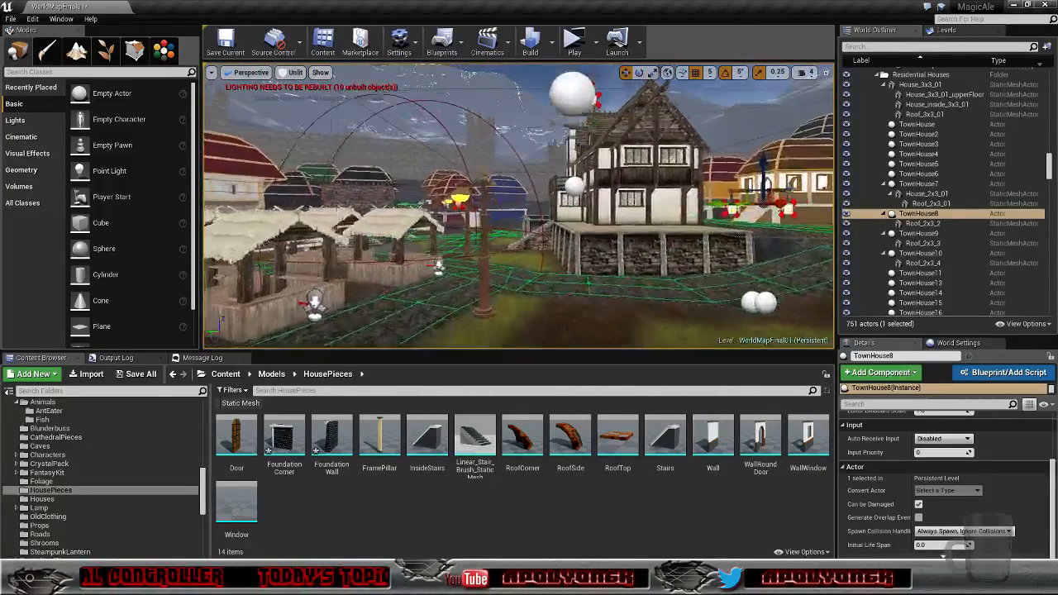
Step: Circle the half-timbered house and look along the town houses up to the brown shingle-textured house by the cliff
{"action": "key", "text": "w"}
{"action": "right_click_drag", "start_coordinate": [519, 206], "coordinate": [620, 205]}
{"action": "right_click_drag", "start_coordinate": [518, 207], "coordinate": [413, 178]}
{"action": "key", "text": "w"}
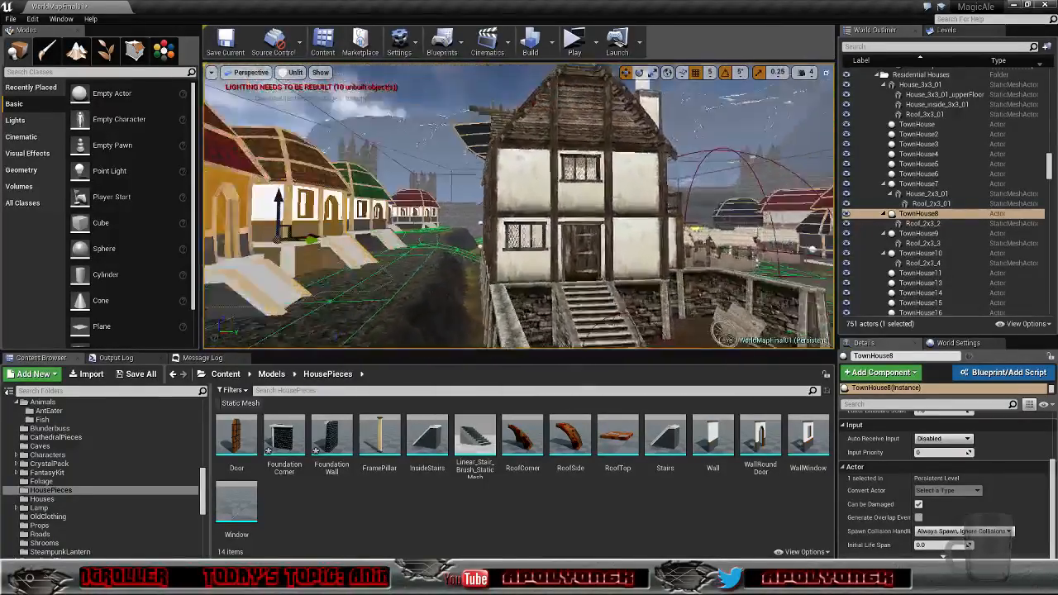
{"action": "right_click_drag", "start_coordinate": [519, 207], "coordinate": [595, 206]}
{"action": "key", "text": "w"}
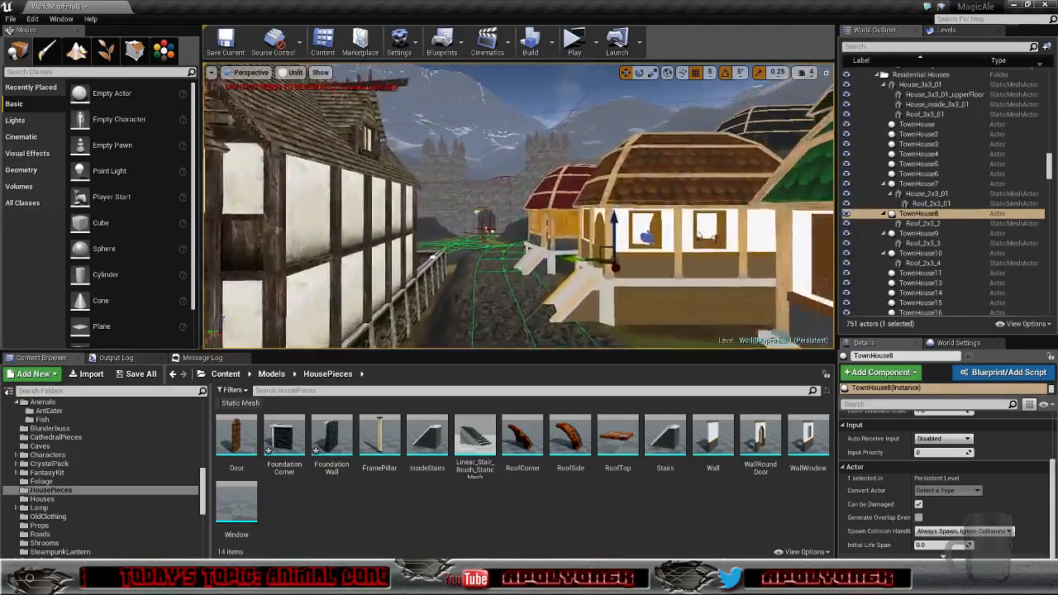
{"action": "right_click_drag", "start_coordinate": [518, 207], "coordinate": [446, 207]}
{"action": "key", "text": "w"}
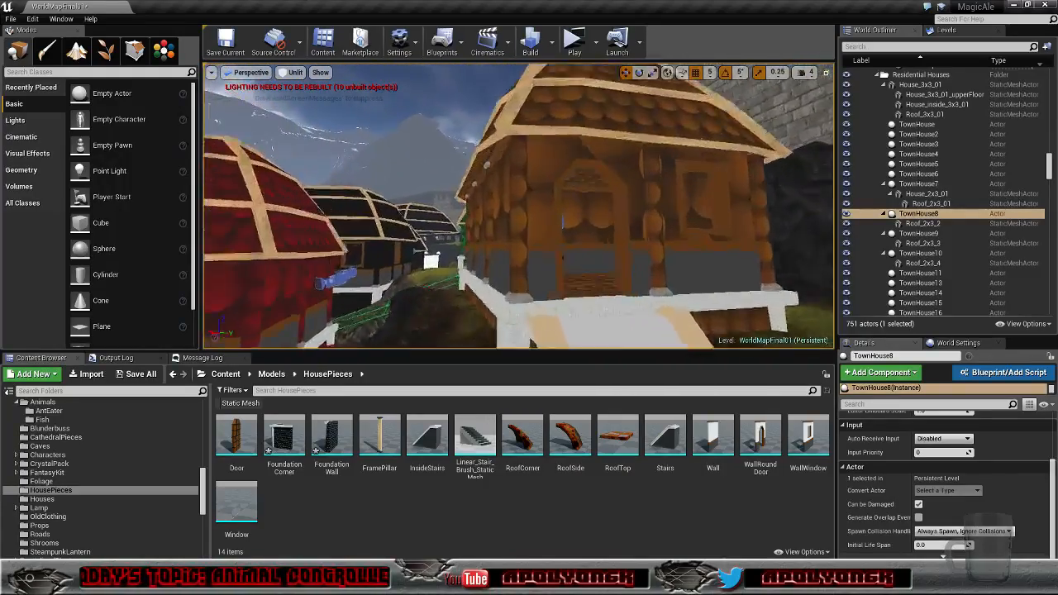
{"action": "right_click_drag", "start_coordinate": [543, 210], "coordinate": [463, 210]}
{"action": "key", "text": "d"}
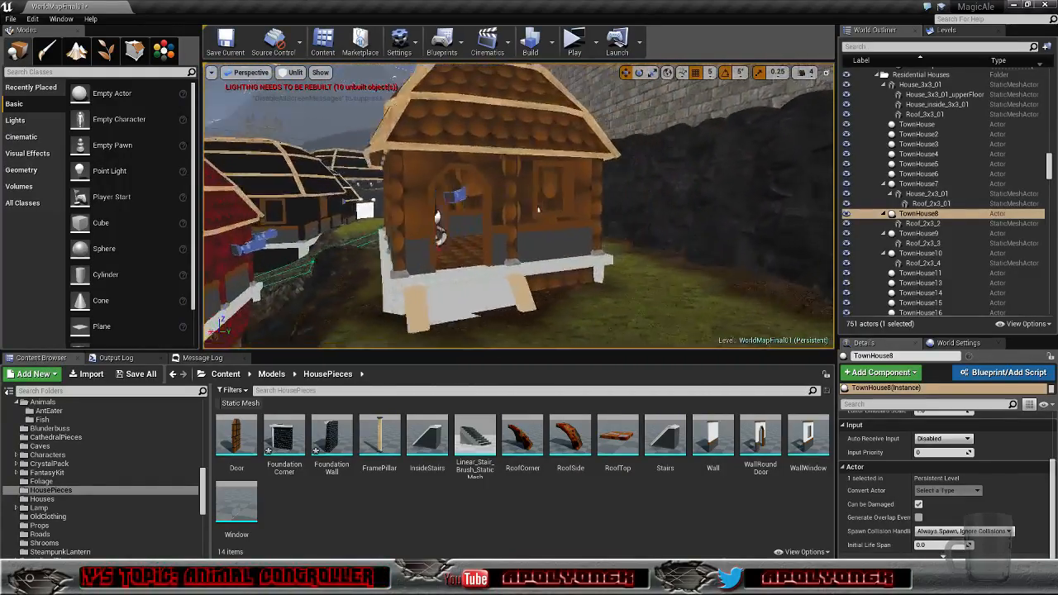
{"action": "key", "text": "w"}
{"action": "right_click_drag", "start_coordinate": [447, 244], "coordinate": [397, 245]}
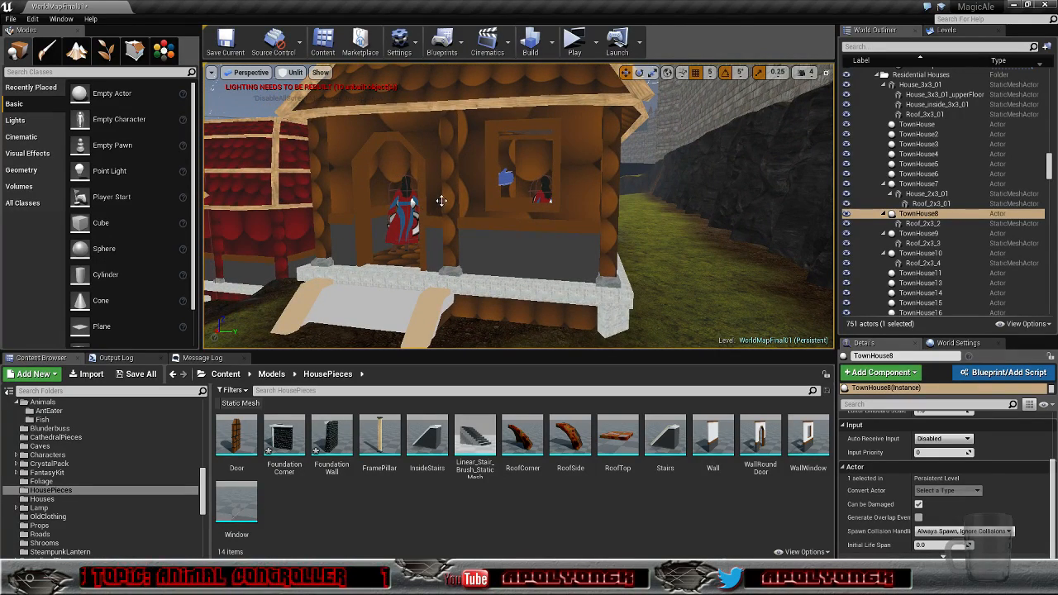
Step: Select TownHouse4, enlarge its component list and examine the mesh and material elements of the ISM_Doors component
{"action": "left_click", "coordinate": [442, 201]}
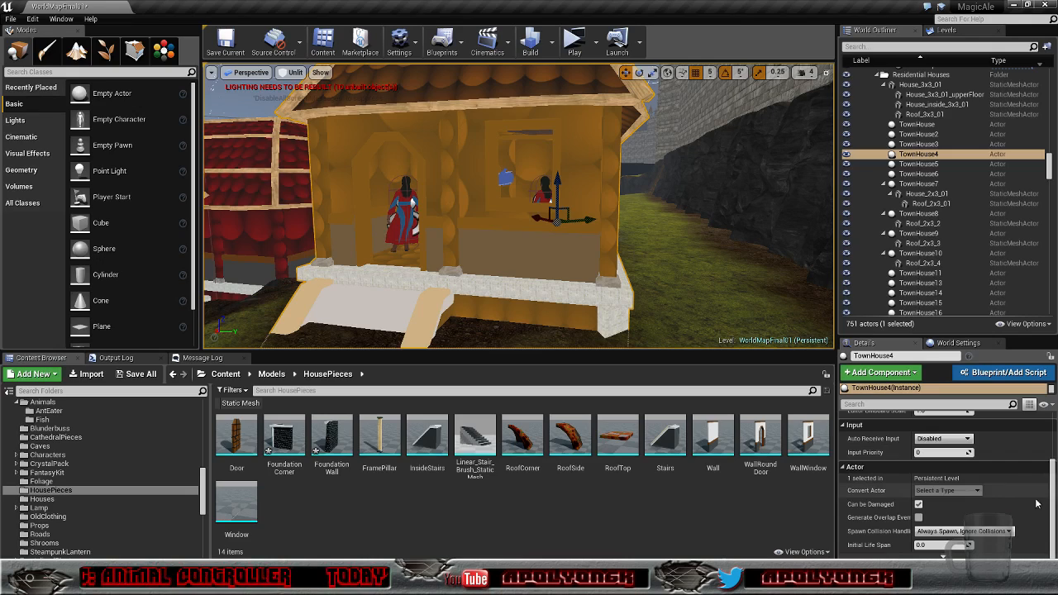
{"action": "left_click_drag", "start_coordinate": [1051, 510], "coordinate": [1051, 436]}
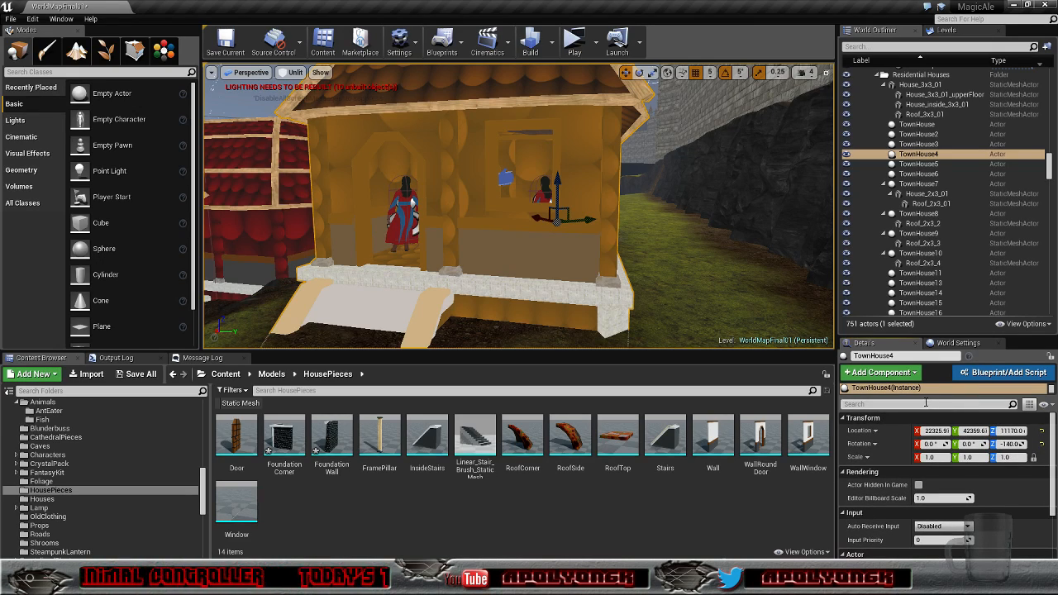
{"action": "left_click_drag", "start_coordinate": [923, 396], "coordinate": [923, 514]}
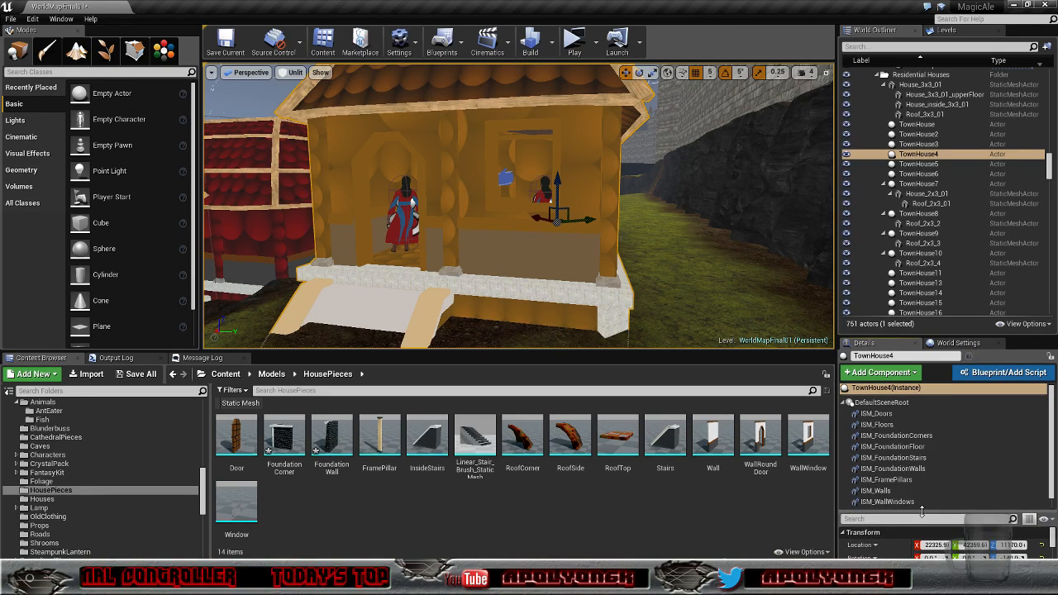
{"action": "left_click", "coordinate": [883, 425]}
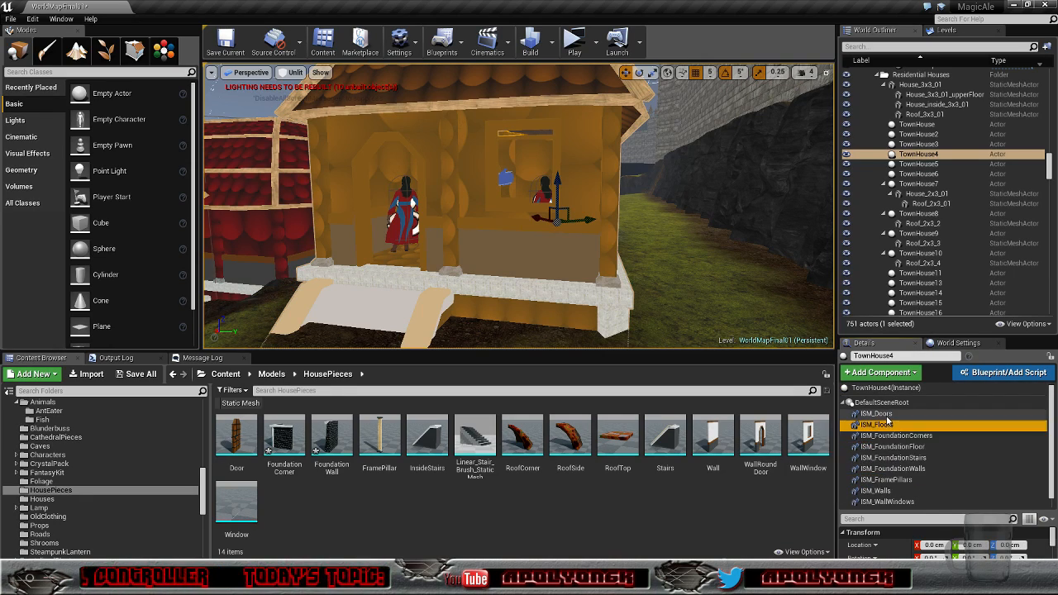
{"action": "left_click", "coordinate": [876, 414]}
{"action": "scroll", "coordinate": [888, 547], "scroll_direction": "down", "scroll_amount": 5}
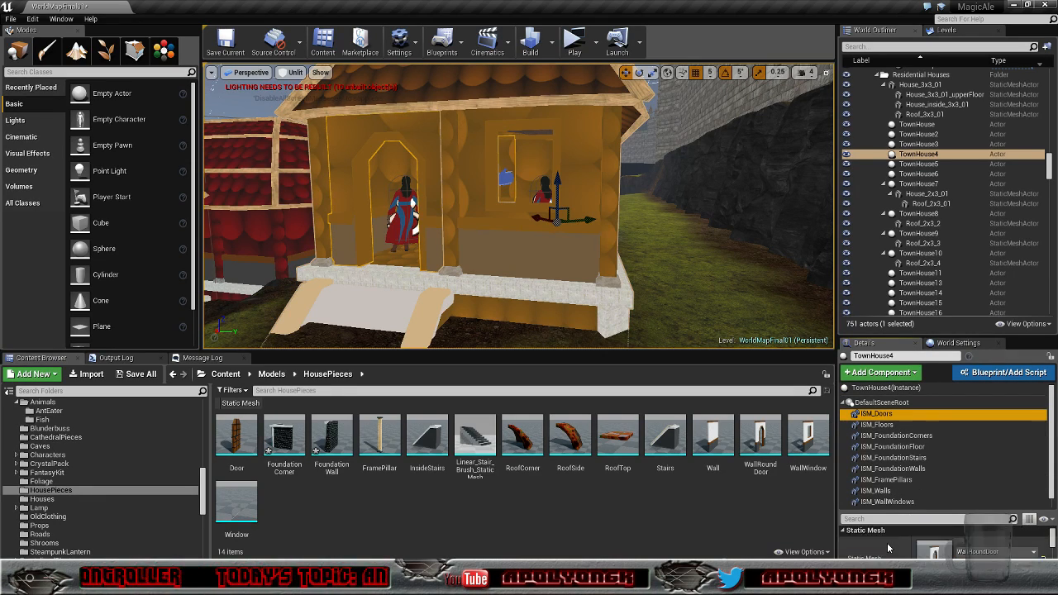
{"action": "scroll", "coordinate": [889, 548], "scroll_direction": "down", "scroll_amount": 2}
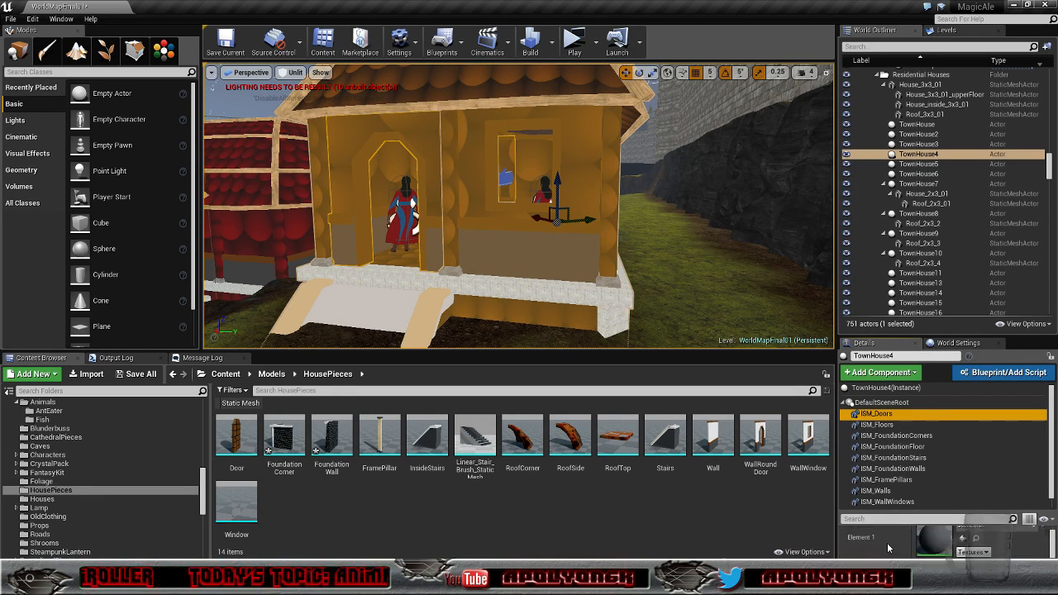
{"action": "scroll", "coordinate": [922, 546], "scroll_direction": "up", "scroll_amount": 3}
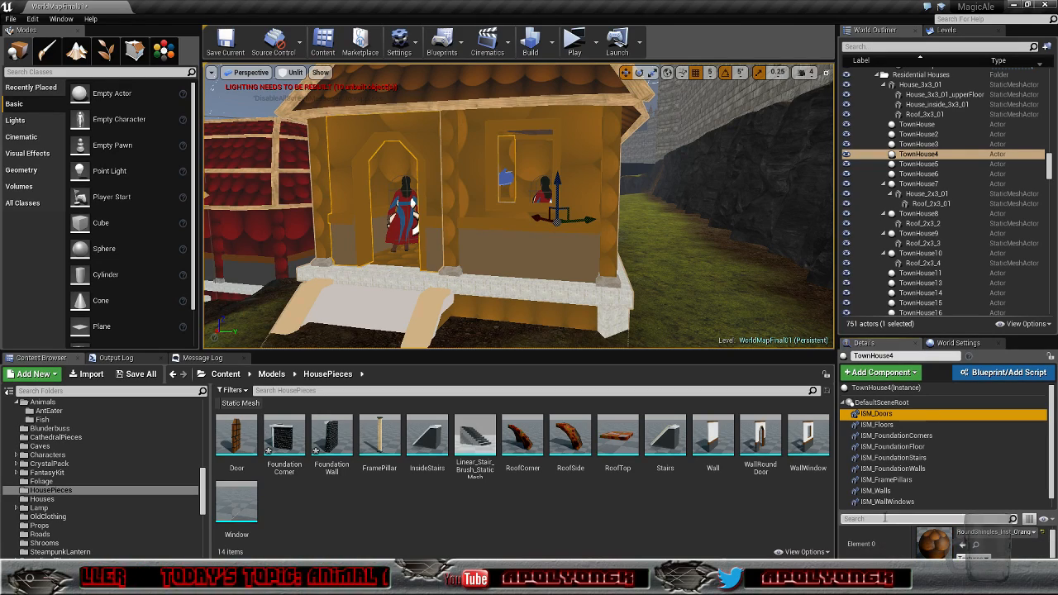
Step: Return to the white-walled house between the yellow house and the green-roofed house and view its front
{"action": "key", "text": "s"}
{"action": "right_click_drag", "start_coordinate": [329, 255], "coordinate": [375, 254]}
{"action": "key", "text": "w"}
{"action": "key", "text": "a"}
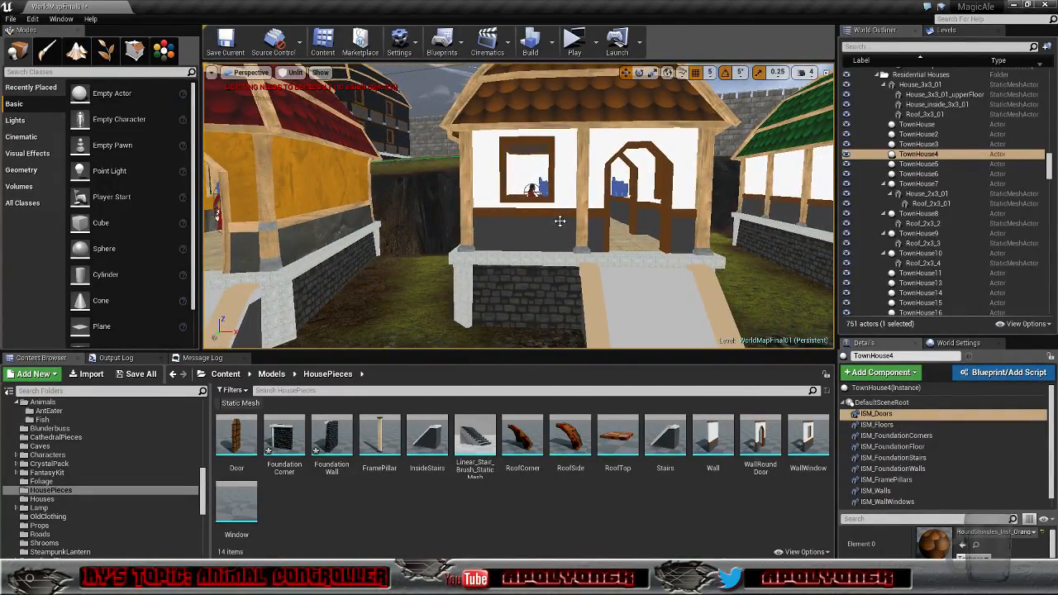
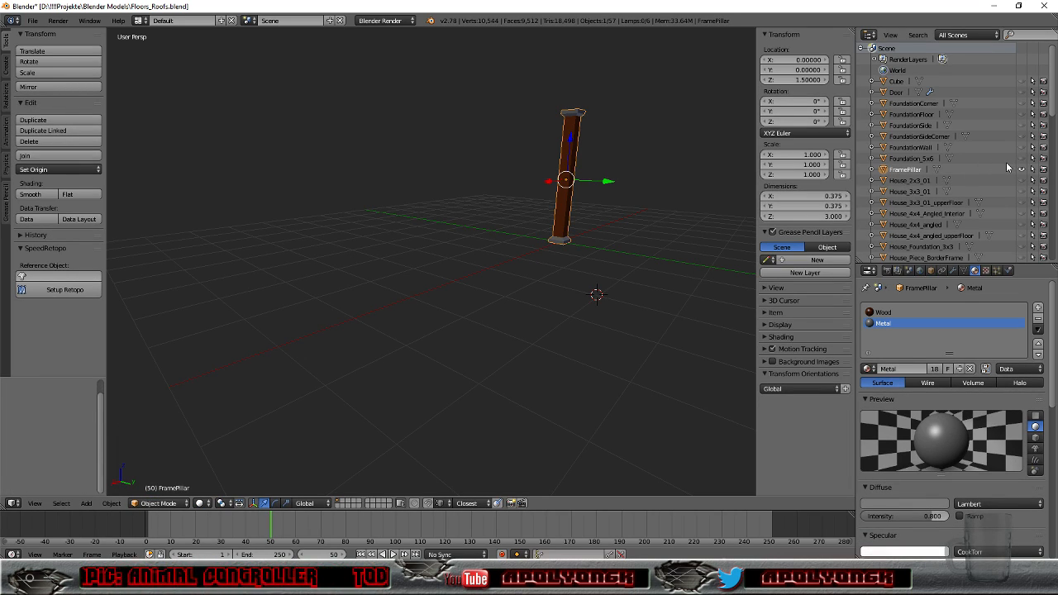
Step: Switch to Blender, make the Wall object visible and hide the FramePillar object
{"action": "scroll", "coordinate": [1007, 168], "scroll_direction": "down", "scroll_amount": 4}
{"action": "scroll", "coordinate": [1007, 168], "scroll_direction": "down", "scroll_amount": 8}
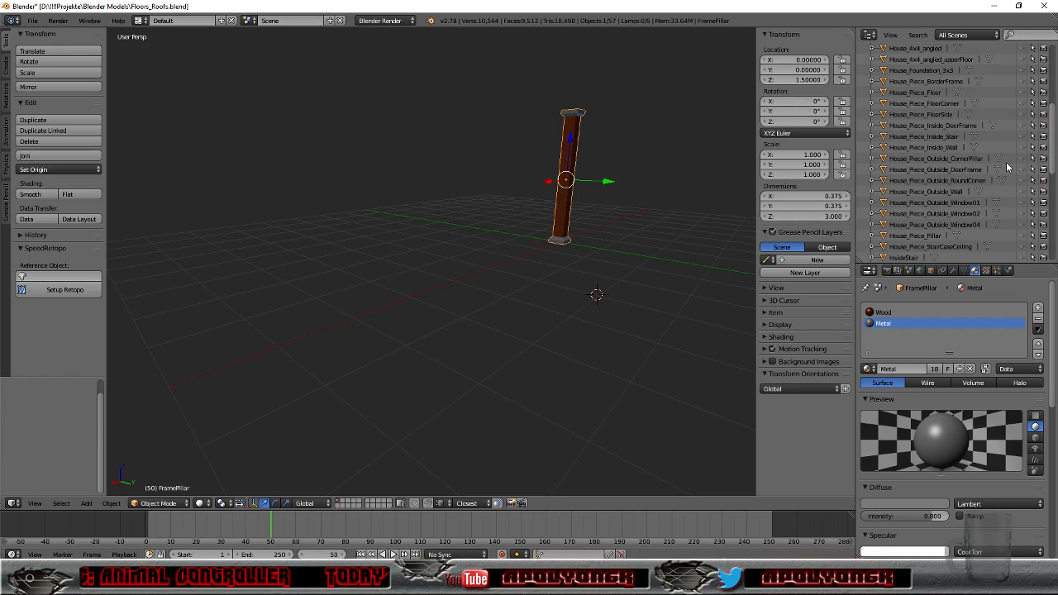
{"action": "scroll", "coordinate": [995, 188], "scroll_direction": "down", "scroll_amount": 8}
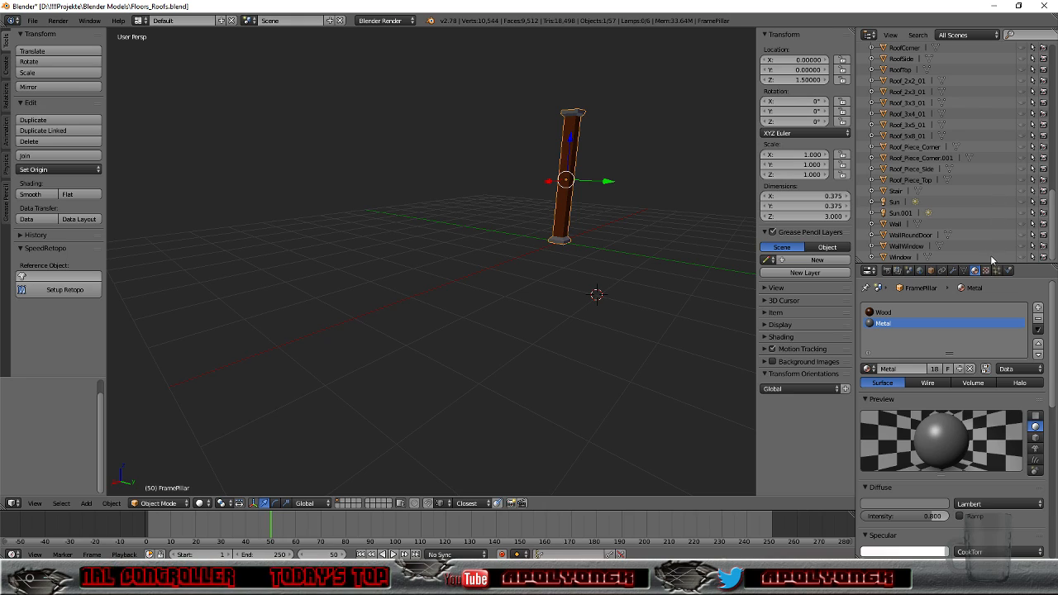
{"action": "left_click", "coordinate": [1022, 225]}
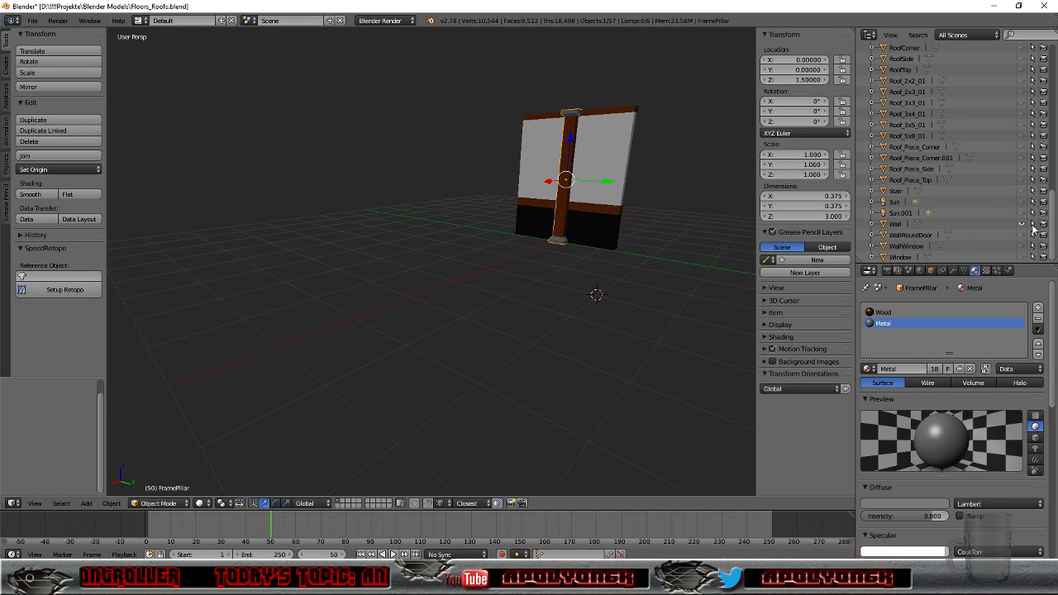
{"action": "scroll", "coordinate": [1006, 222], "scroll_direction": "up", "scroll_amount": 20}
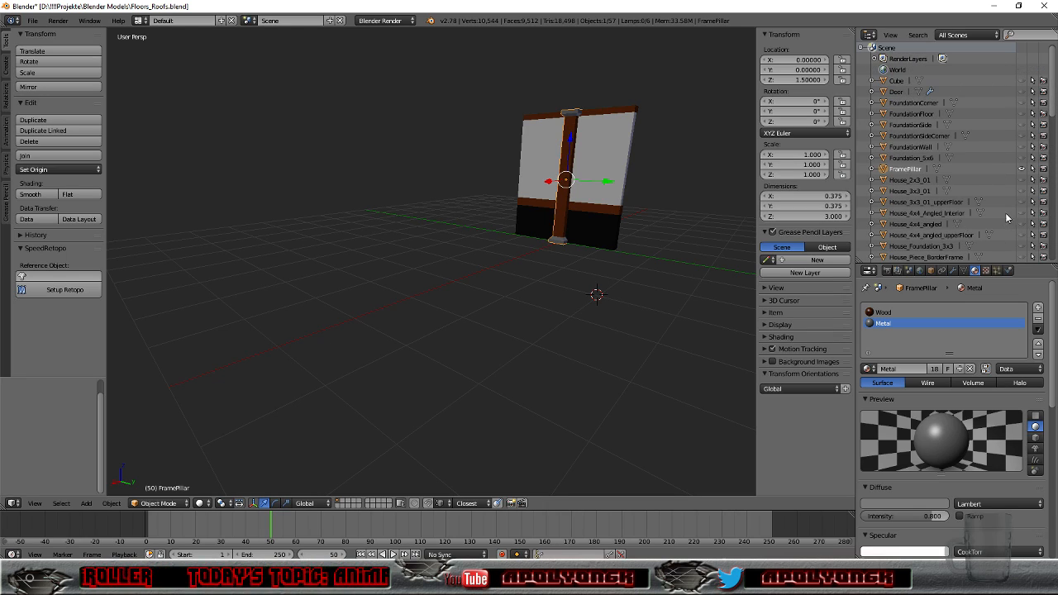
{"action": "left_click", "coordinate": [1021, 169]}
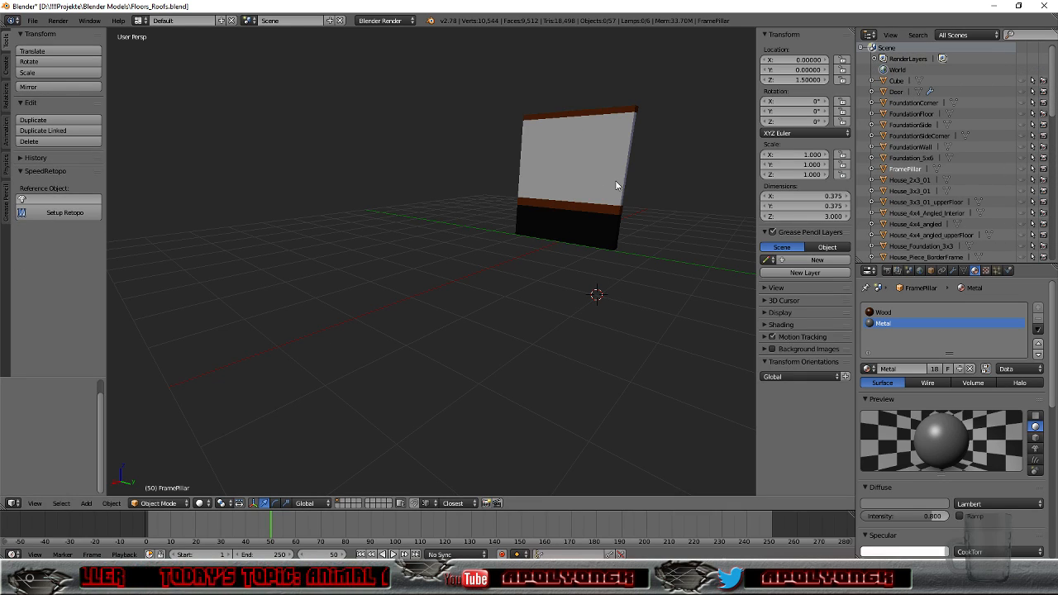
Step: Select the Wall object, cancelling a trial move so it keeps its position
{"action": "right_click", "coordinate": [590, 175]}
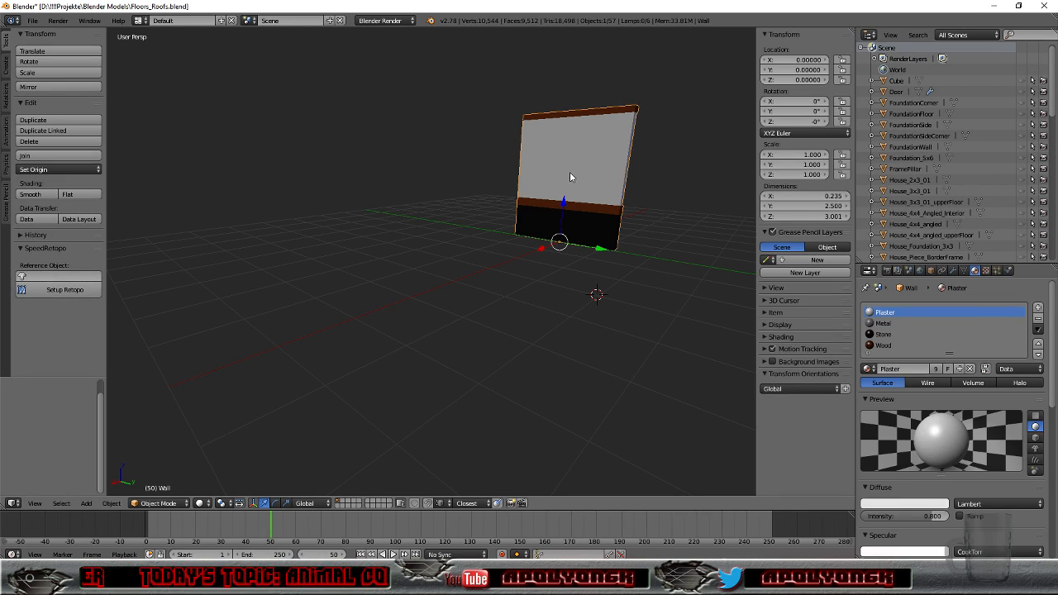
{"action": "key", "text": "g"}
{"action": "right_click", "coordinate": [623, 174]}
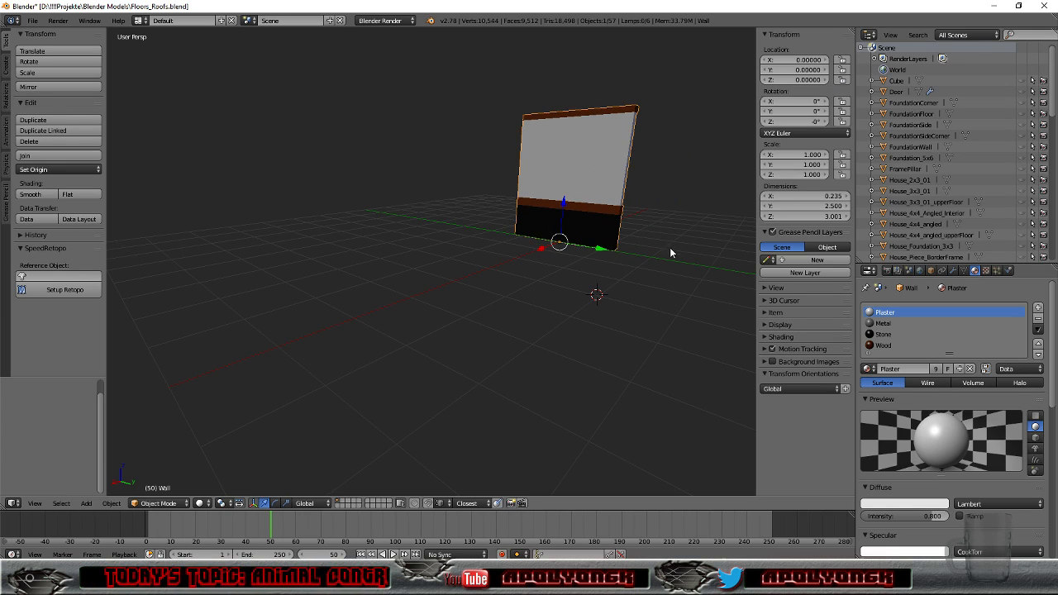
Step: Put the Wall in Edit Mode and set the median X of the top beam's upper long edge on the flush side to 0
{"action": "middle_click_drag", "start_coordinate": [670, 259], "coordinate": [595, 286]}
{"action": "scroll", "coordinate": [591, 264], "scroll_direction": "up", "scroll_amount": 5}
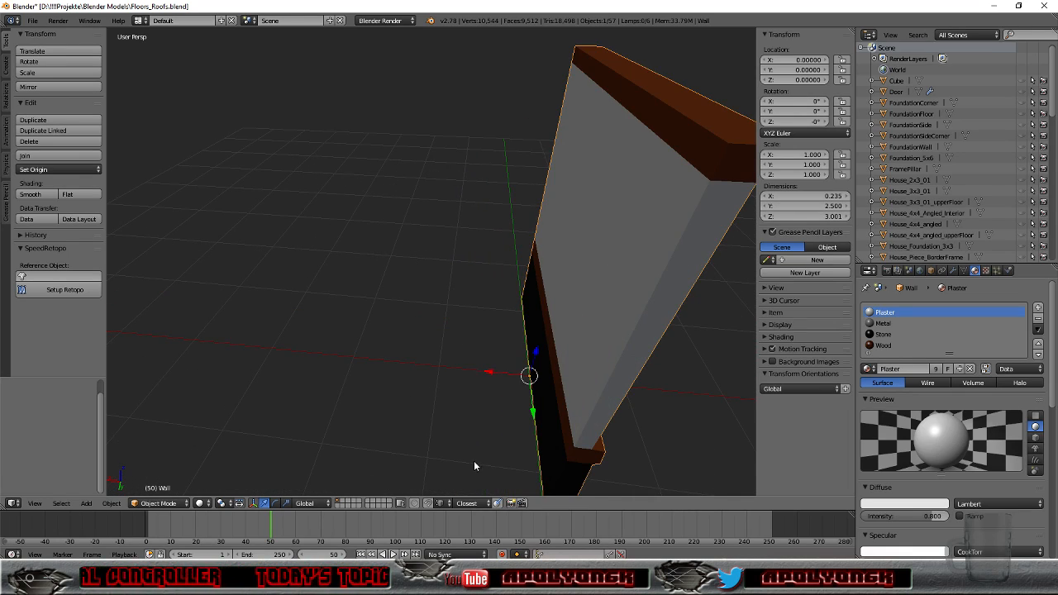
{"action": "scroll", "coordinate": [413, 362], "scroll_direction": "down", "scroll_amount": 5}
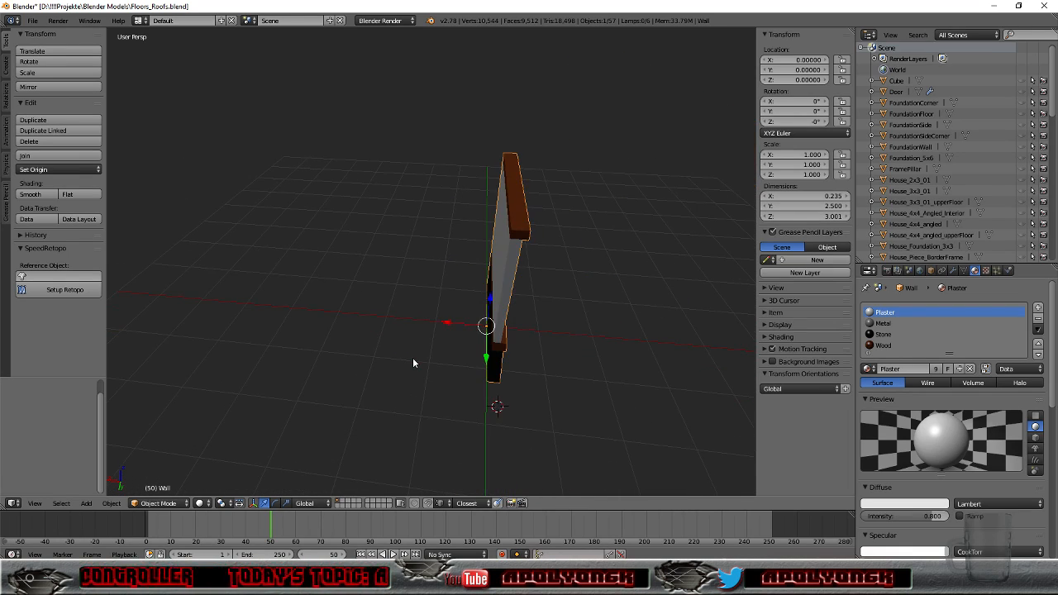
{"action": "scroll", "coordinate": [413, 362], "scroll_direction": "up", "scroll_amount": 2}
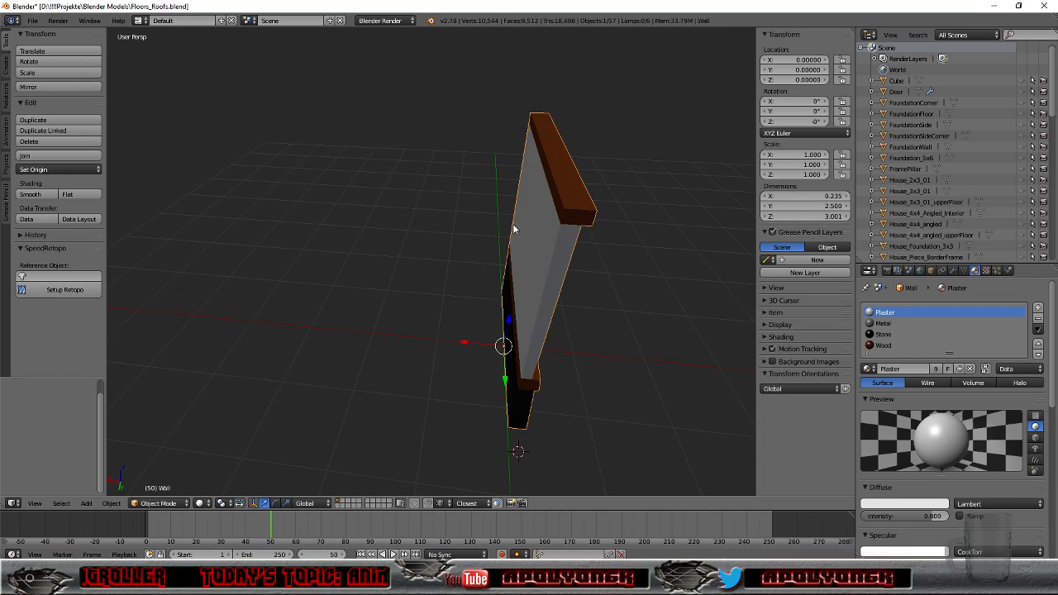
{"action": "left_click", "coordinate": [149, 506]}
{"action": "left_click", "coordinate": [150, 483]}
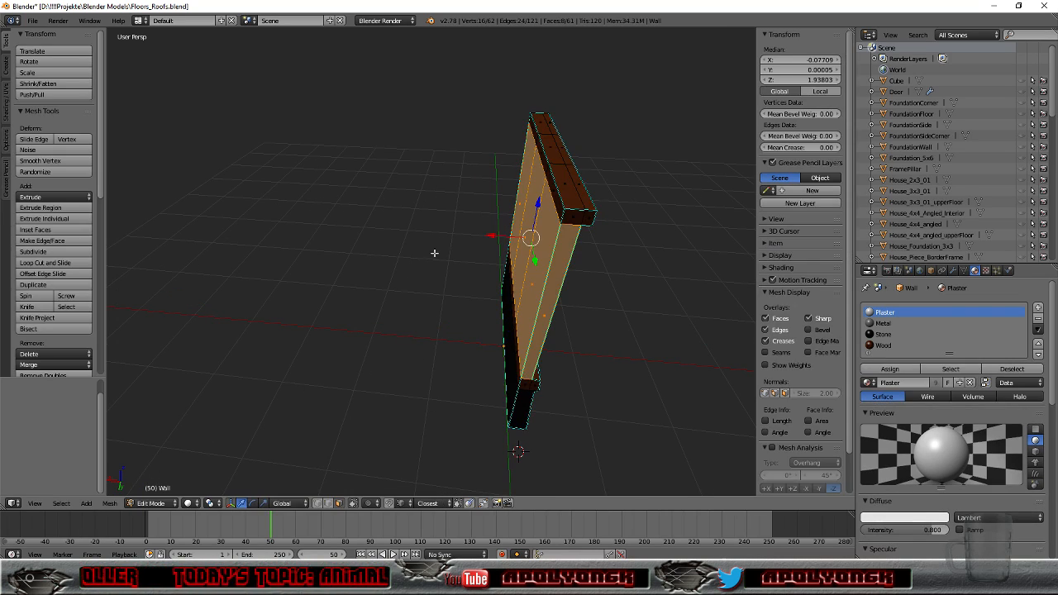
{"action": "right_click", "coordinate": [547, 153]}
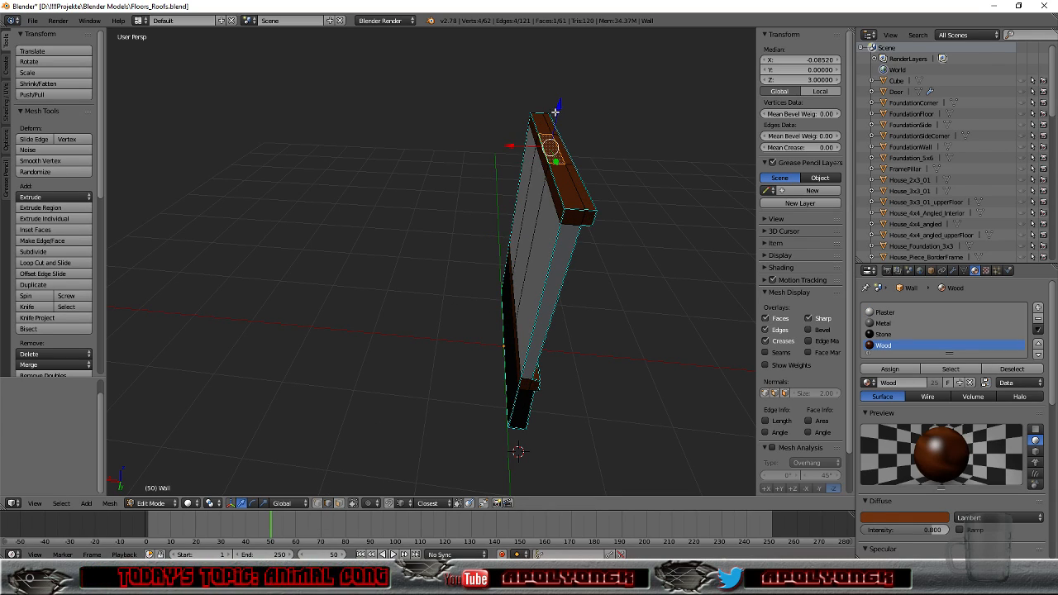
{"action": "right_click", "coordinate": [543, 148]}
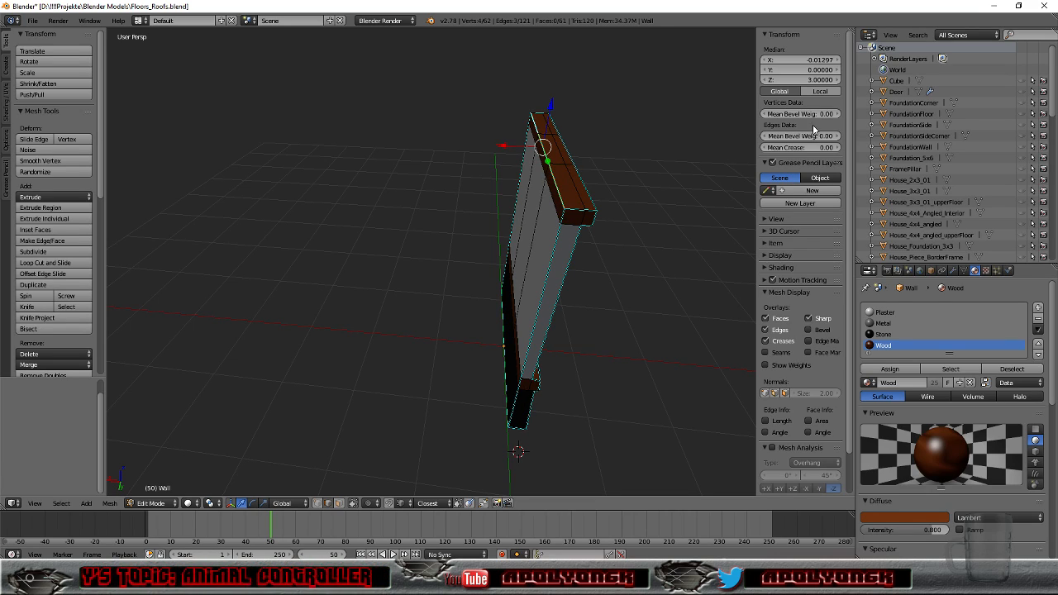
{"action": "left_click", "coordinate": [816, 60]}
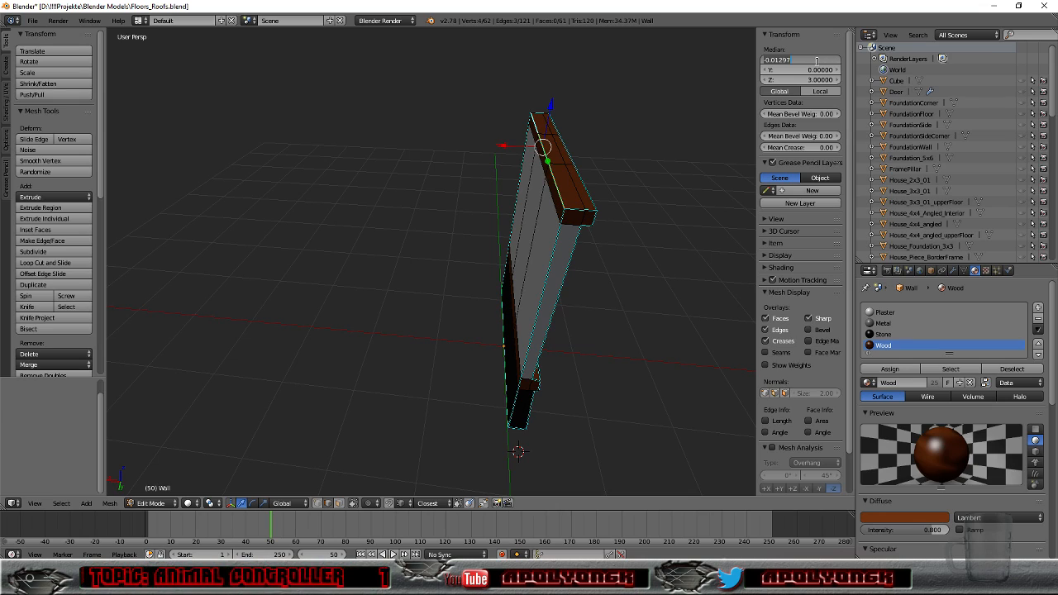
{"action": "key", "text": "Return"}
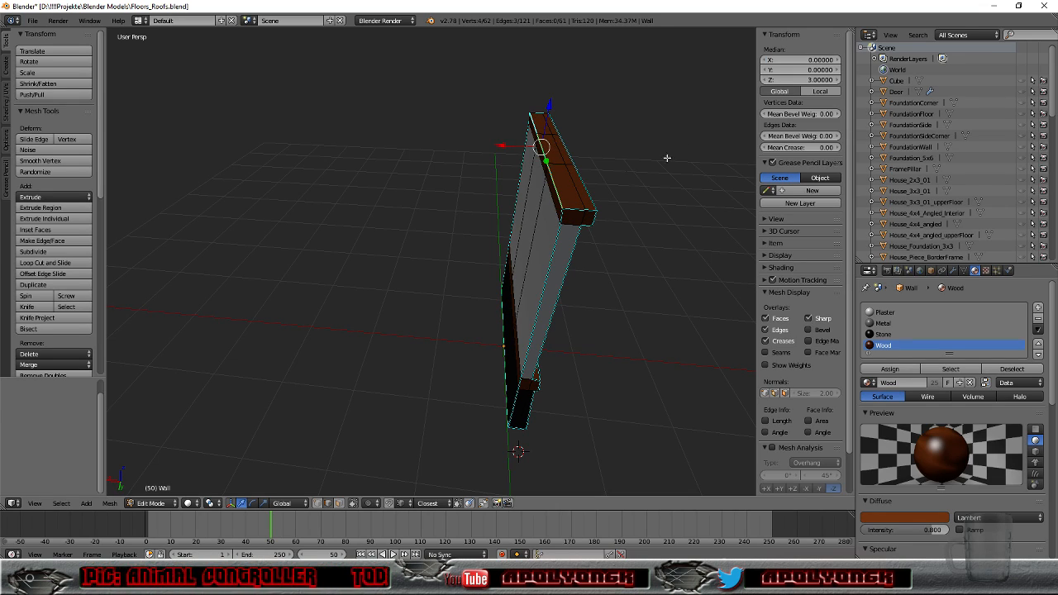
Step: Select the top beam's lower long edge on the Wall's flush side and set its median X to 0
{"action": "right_click", "coordinate": [554, 199]}
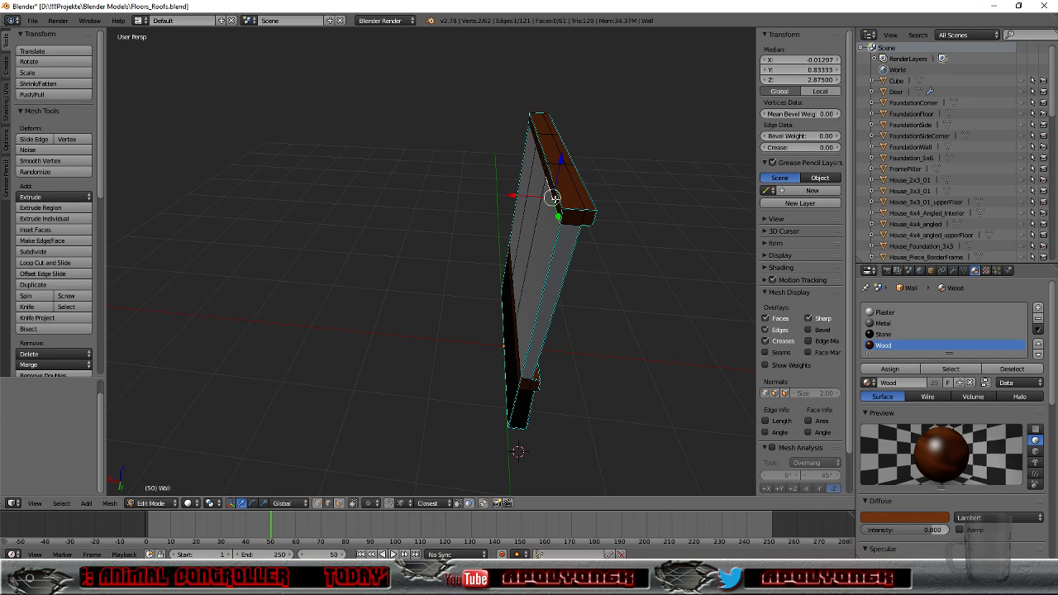
{"action": "right_click", "coordinate": [541, 160], "text": "alt"}
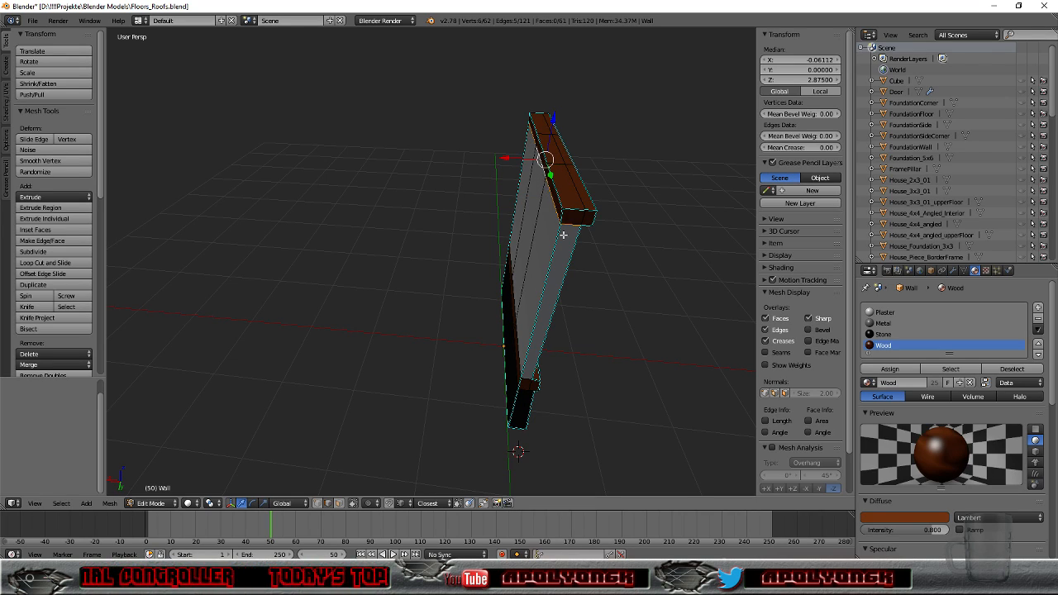
{"action": "right_click", "coordinate": [557, 210]}
{"action": "right_click", "coordinate": [543, 157], "text": "shift"}
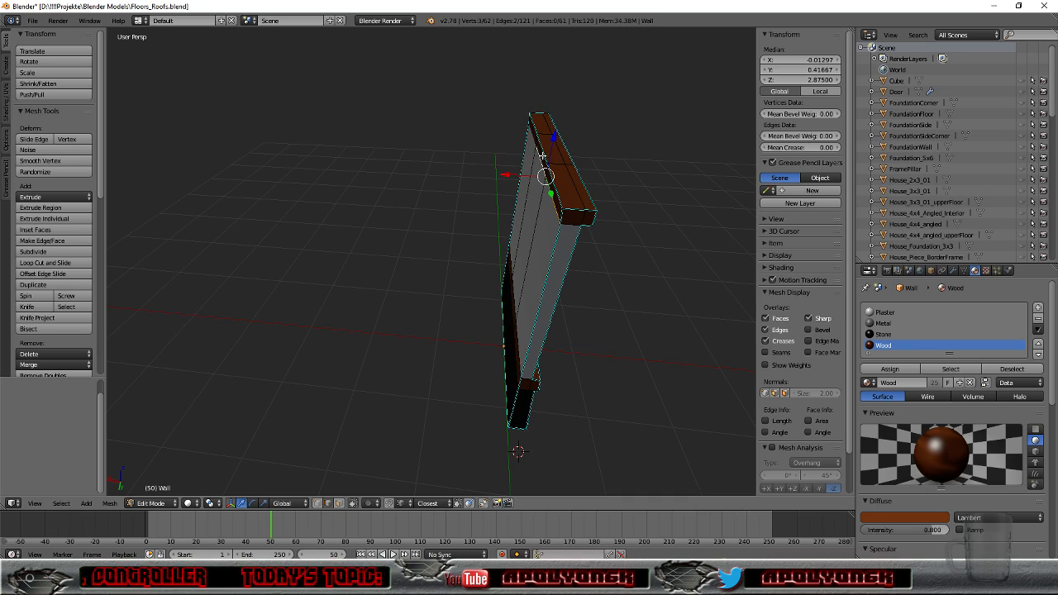
{"action": "left_click", "coordinate": [817, 60]}
{"action": "type", "text": "0"}
{"action": "key", "text": "Return"}
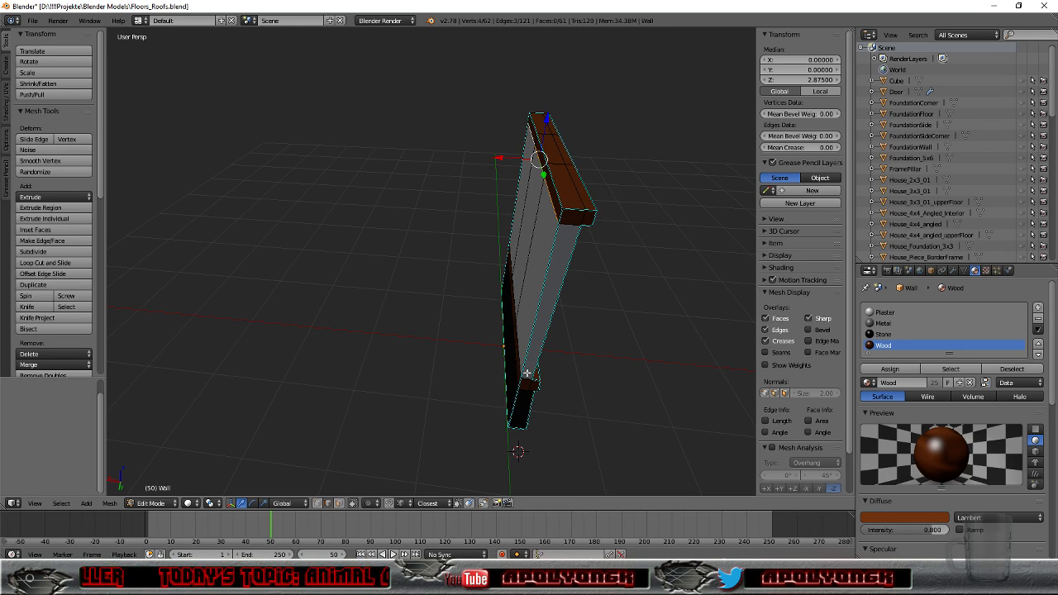
Step: Select the upper and lower edges of the middle wood strip on the Wall's flush side and set their median X to 0
{"action": "right_click", "coordinate": [518, 357]}
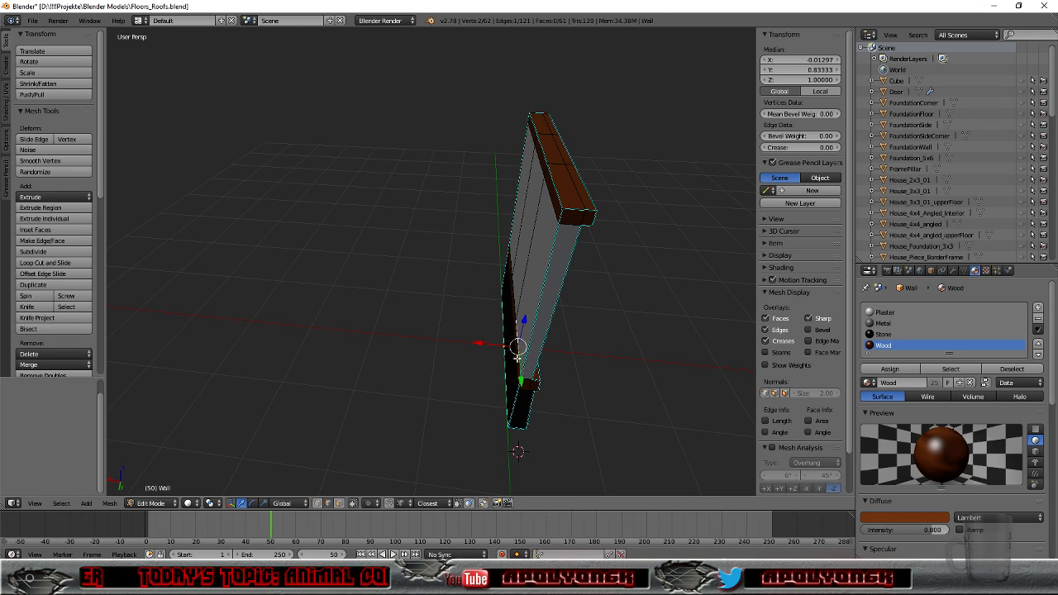
{"action": "right_click", "coordinate": [512, 279], "text": "shift"}
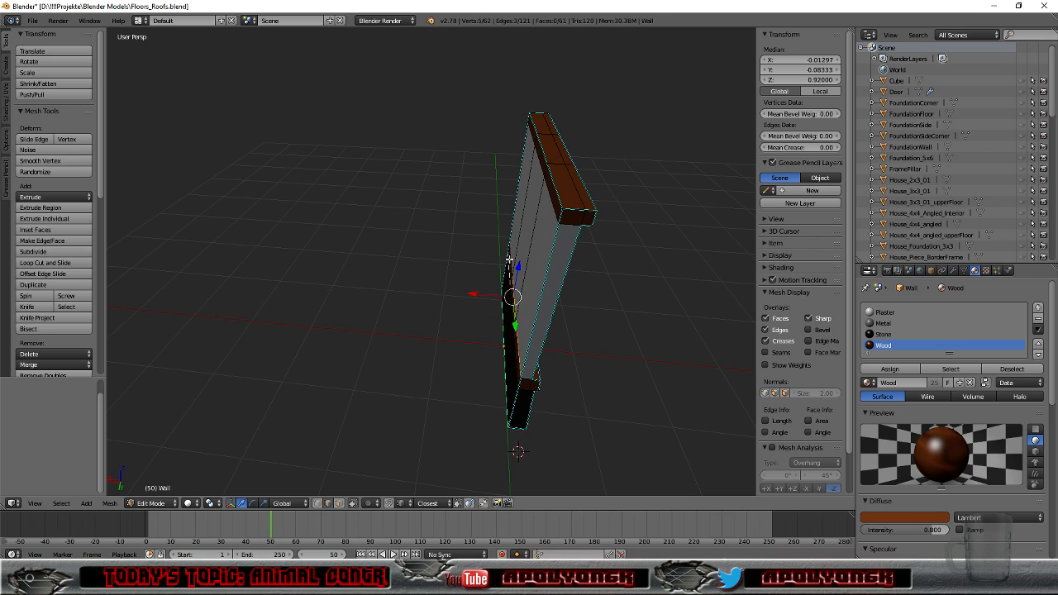
{"action": "key", "text": "KP_Decimal"}
{"action": "middle_click_drag", "start_coordinate": [509, 259], "coordinate": [635, 216]}
{"action": "right_click", "coordinate": [323, 248], "text": "shift"}
{"action": "right_click", "coordinate": [408, 272], "text": "shift"}
{"action": "right_click", "coordinate": [515, 276], "text": "shift"}
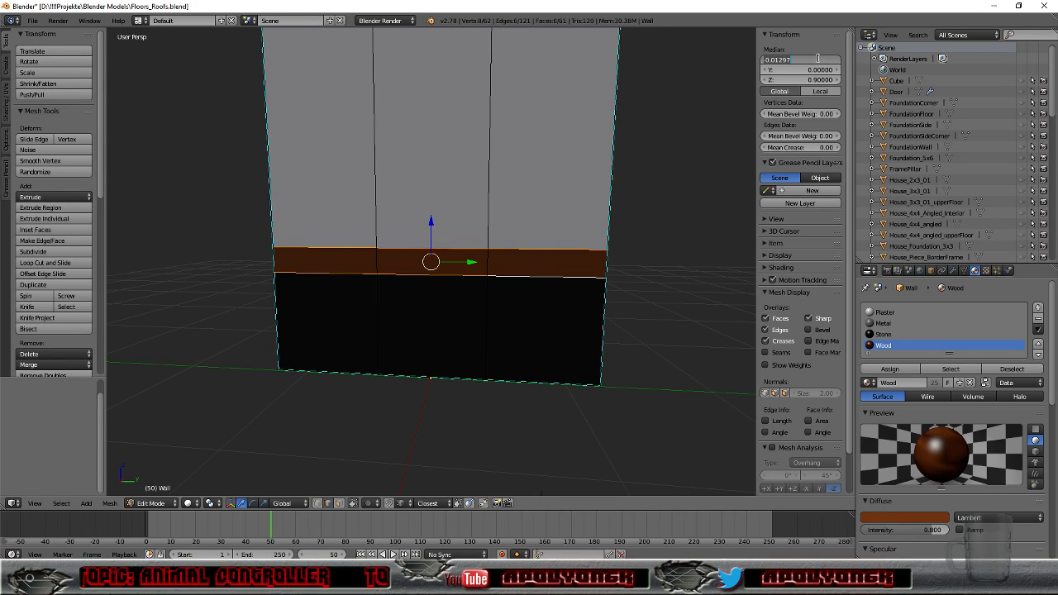
{"action": "key", "text": "Return"}
Step: Select all segments of the Wall's bottom edge on the flush side and set their median X to 0
{"action": "right_click", "coordinate": [531, 381]}
{"action": "right_click", "coordinate": [424, 377], "text": "shift"}
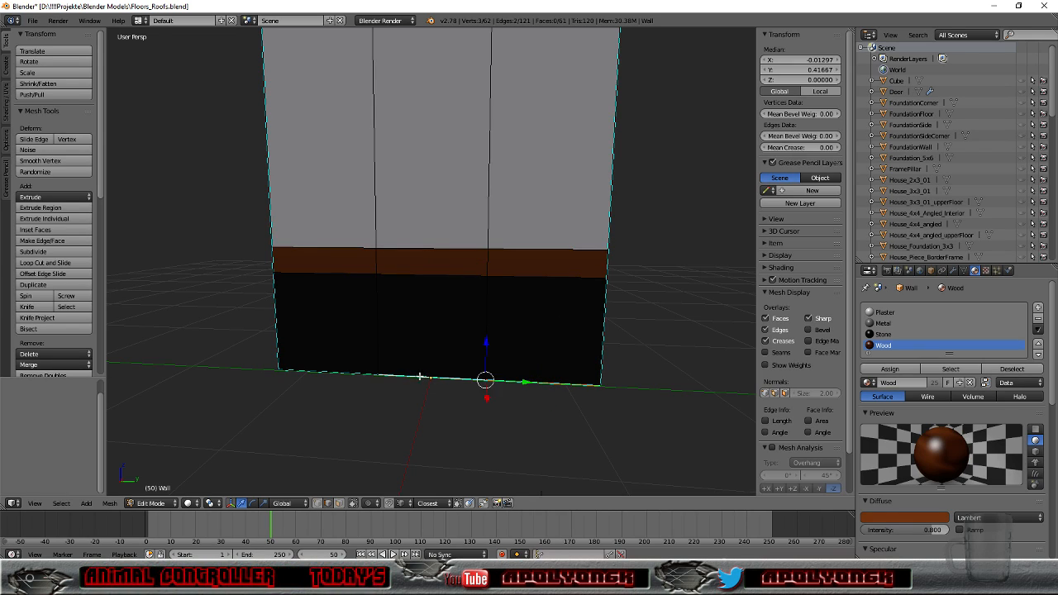
{"action": "right_click", "coordinate": [330, 369], "text": "shift"}
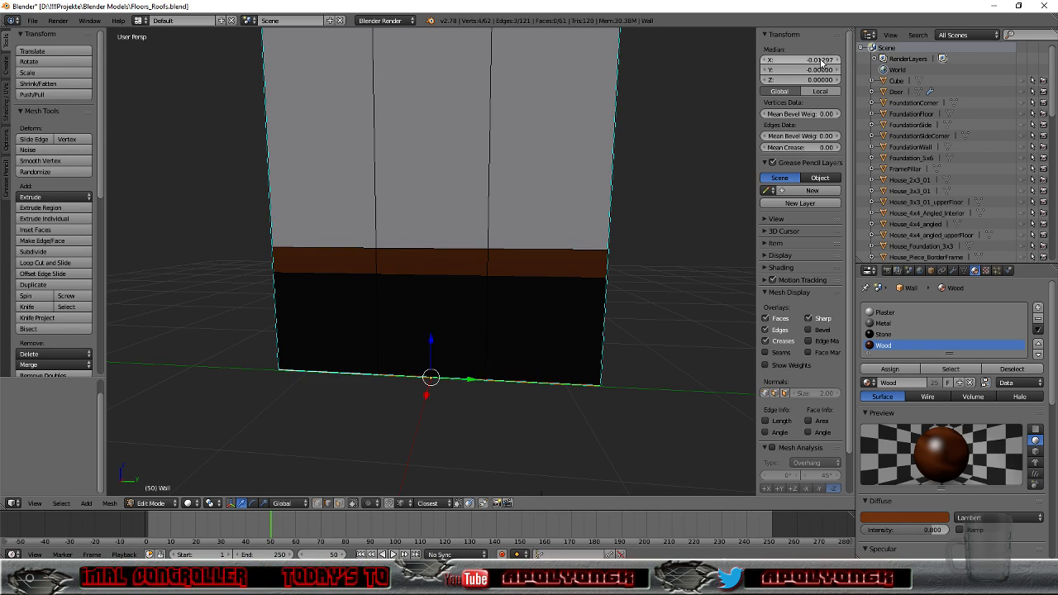
{"action": "key", "text": "Return"}
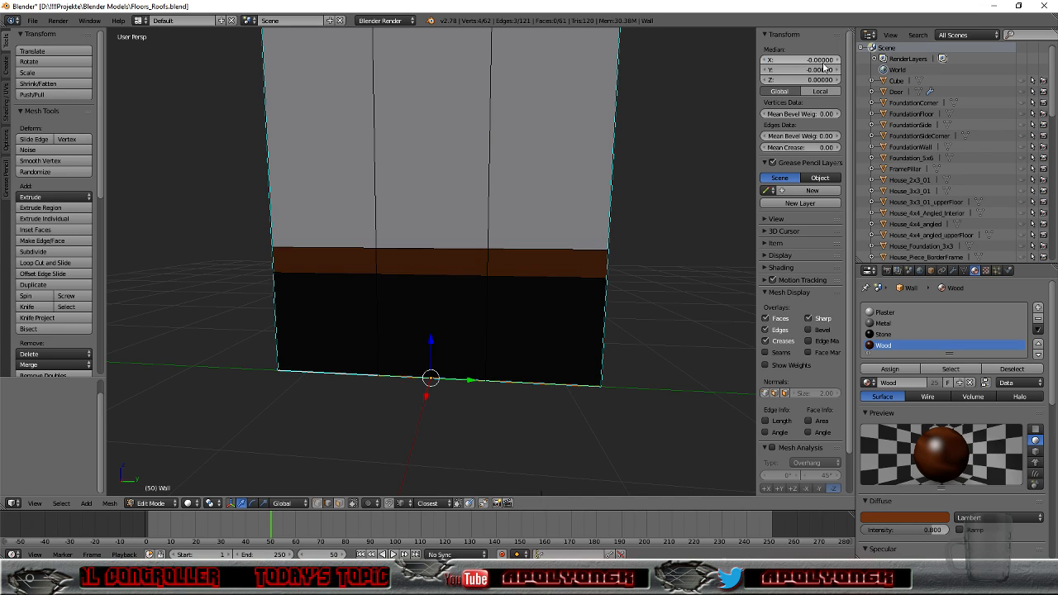
{"action": "middle_click_drag", "start_coordinate": [659, 339], "coordinate": [534, 388]}
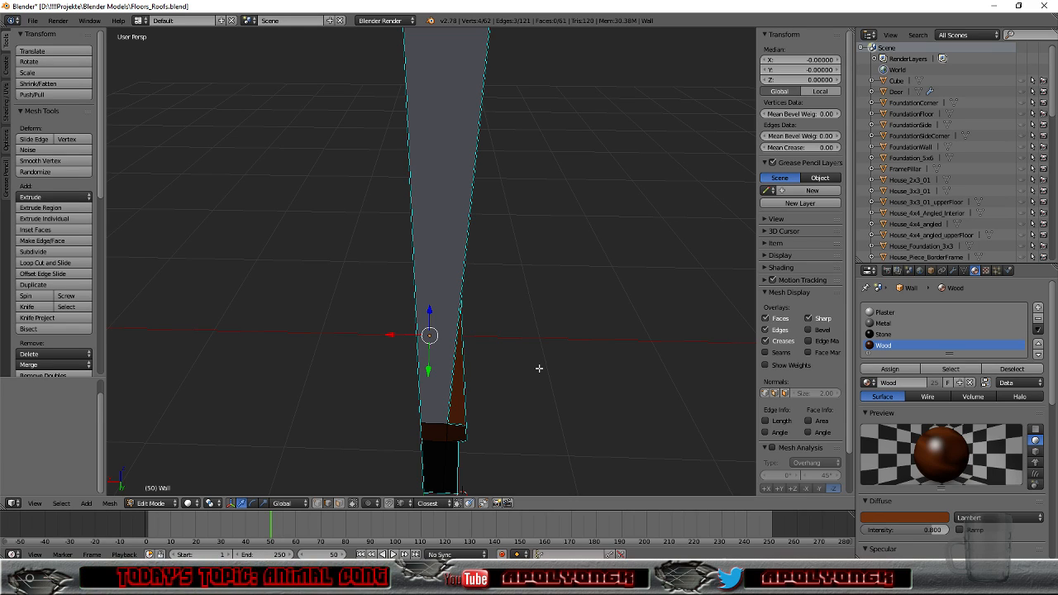
{"action": "middle_click_drag", "start_coordinate": [539, 363], "coordinate": [533, 276]}
{"action": "scroll", "coordinate": [509, 249], "scroll_direction": "up", "scroll_amount": 2}
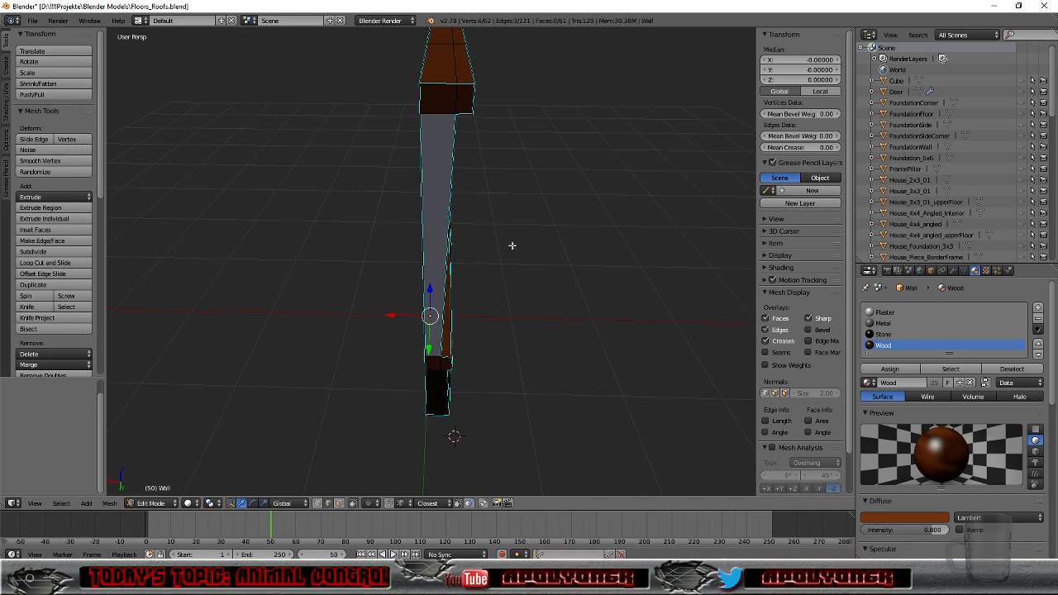
{"action": "middle_click_drag", "start_coordinate": [543, 229], "coordinate": [481, 196]}
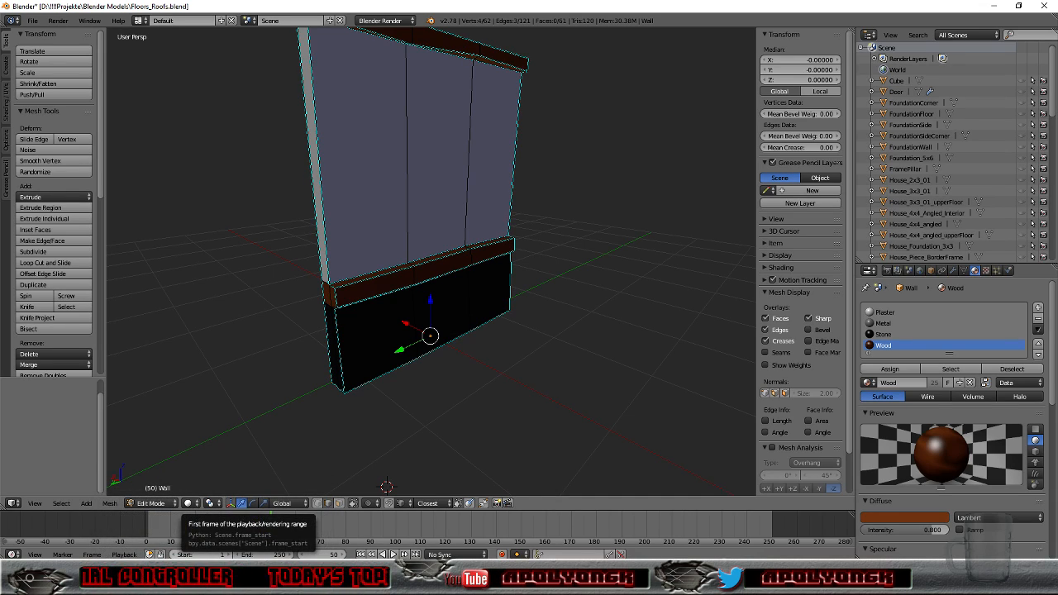
Step: Switch to Unreal Editor, select the white-walled house's roof and locate its Element 0 material in the content browser
{"action": "mouse_move", "coordinate": [214, 579]}
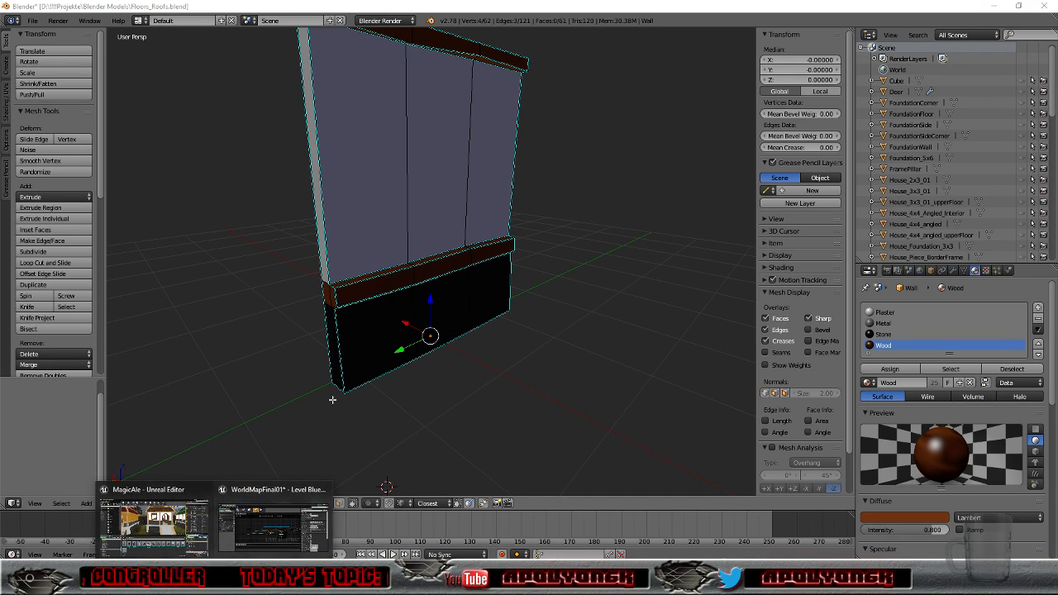
{"action": "left_click", "coordinate": [165, 521]}
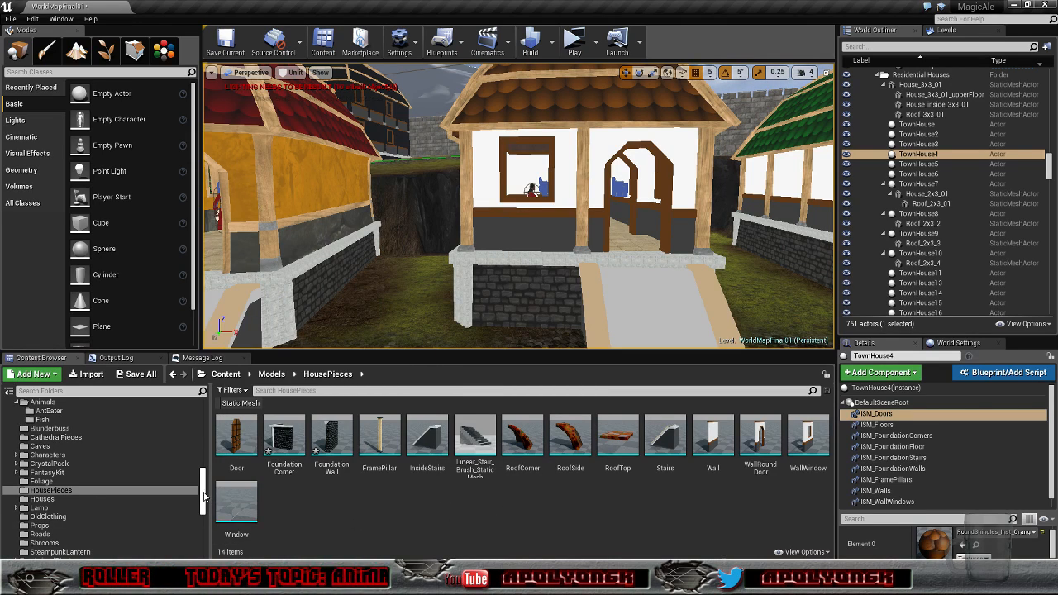
{"action": "left_click", "coordinate": [524, 88]}
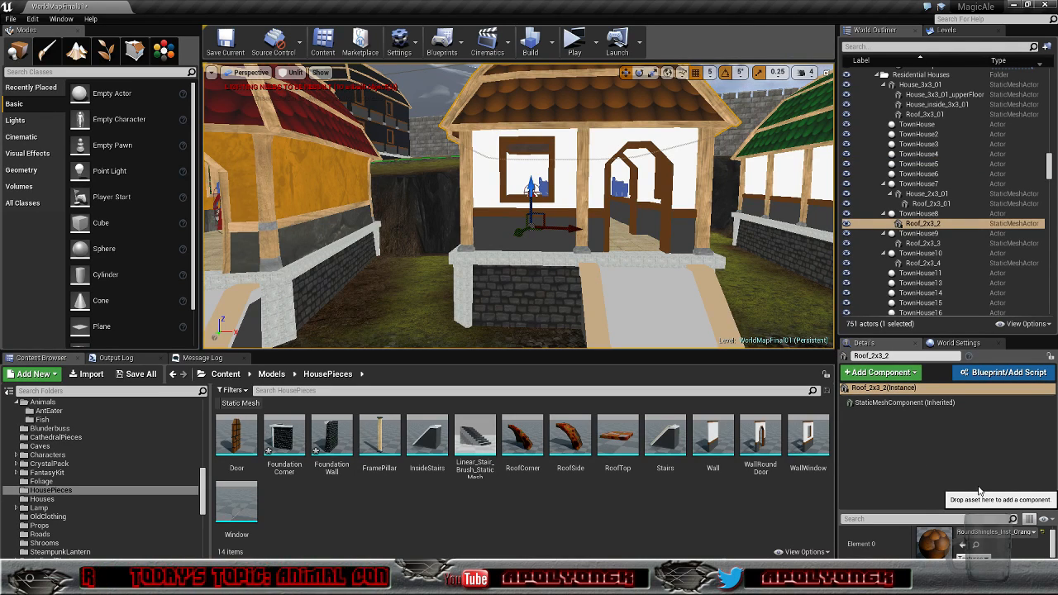
{"action": "left_click", "coordinate": [977, 545]}
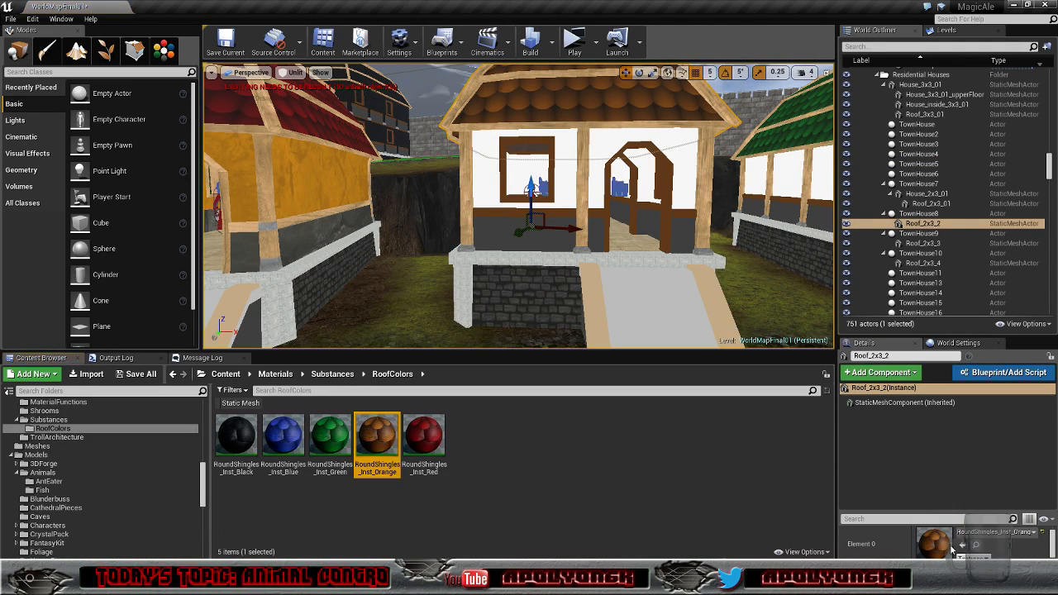
Step: Go up to the Substances folder and examine the node graph of the RoundShingles_MAT material, closing its editor when done
{"action": "left_click", "coordinate": [331, 374]}
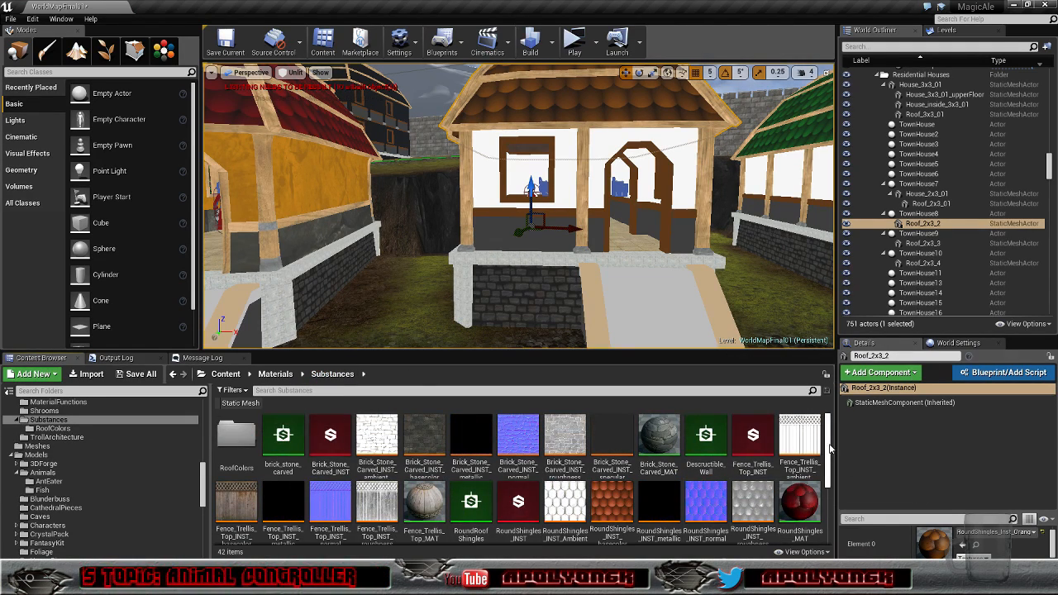
{"action": "scroll", "coordinate": [827, 453], "scroll_direction": "down", "scroll_amount": 2}
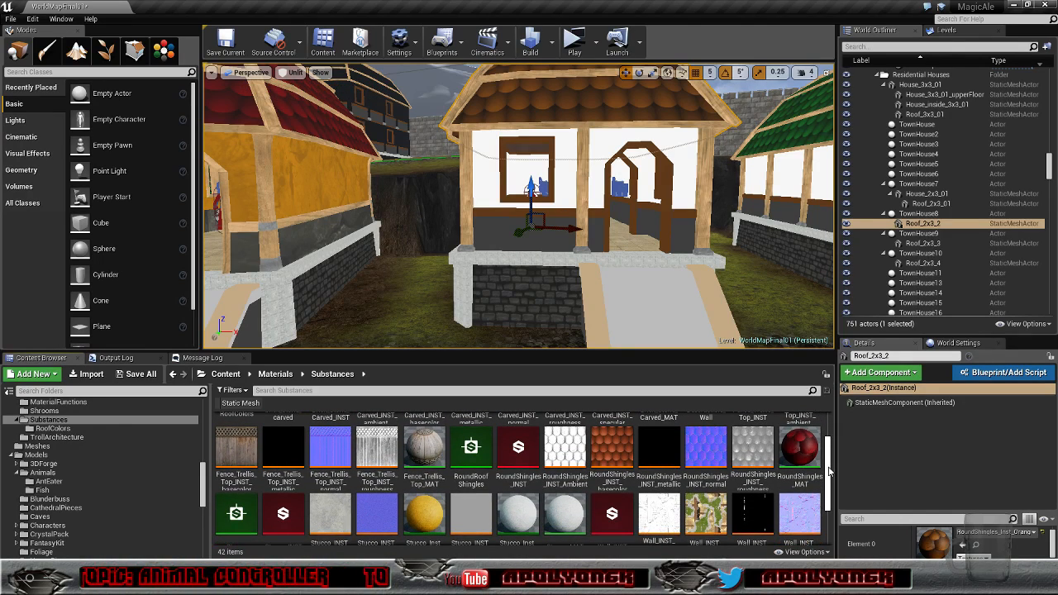
{"action": "left_click", "coordinate": [806, 444]}
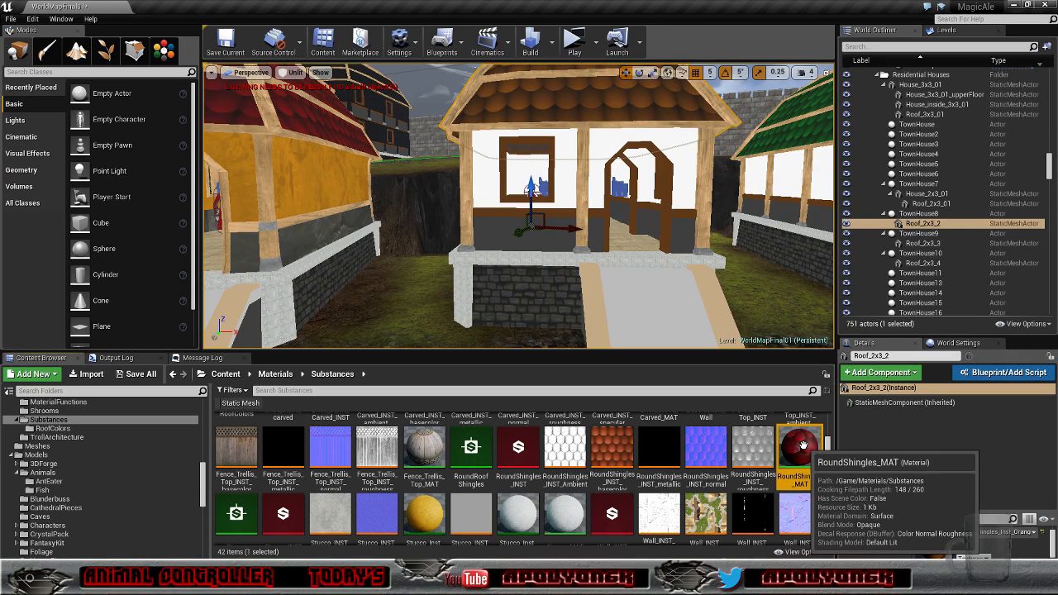
{"action": "double_click", "coordinate": [803, 446]}
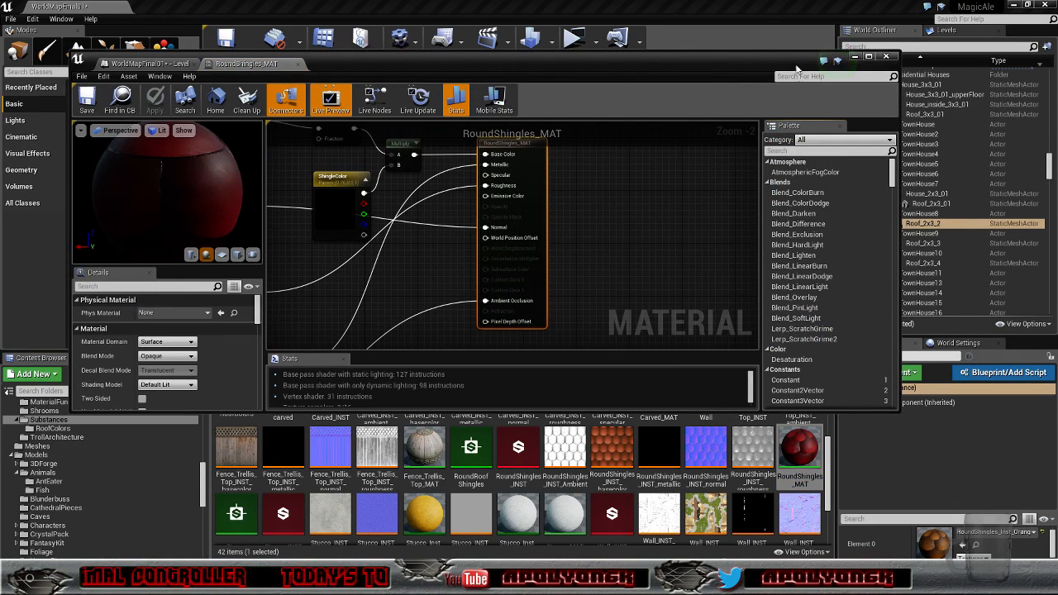
{"action": "left_click", "coordinate": [886, 58]}
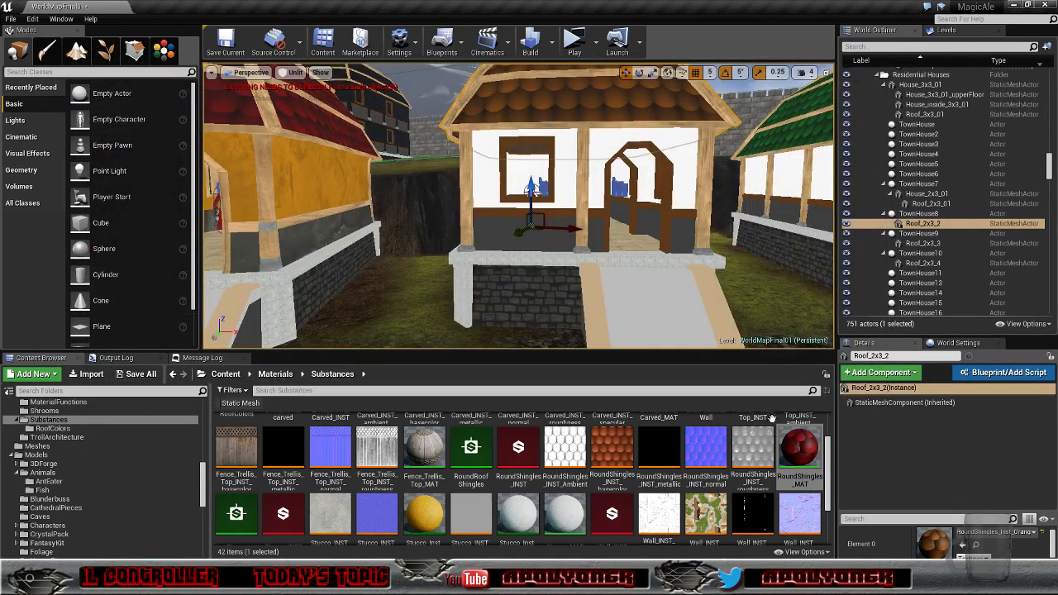
Step: Examine the outputs and inputs of the RoundShingles_INST substance instance, then close its editor and return to the Substances assets
{"action": "scroll", "coordinate": [830, 491], "scroll_direction": "up", "scroll_amount": 1}
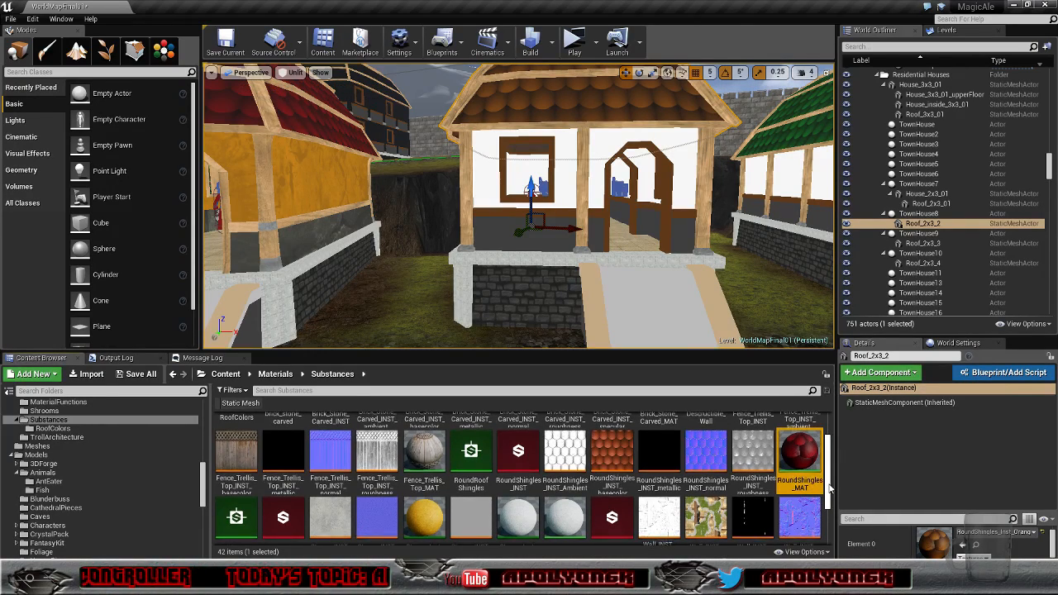
{"action": "left_click", "coordinate": [471, 459]}
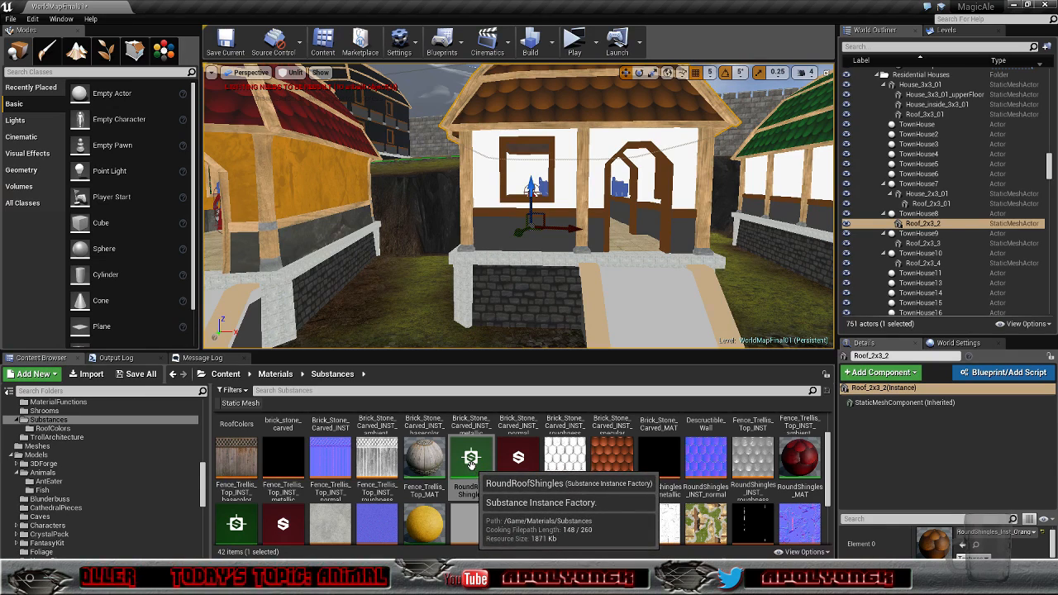
{"action": "double_click", "coordinate": [518, 458]}
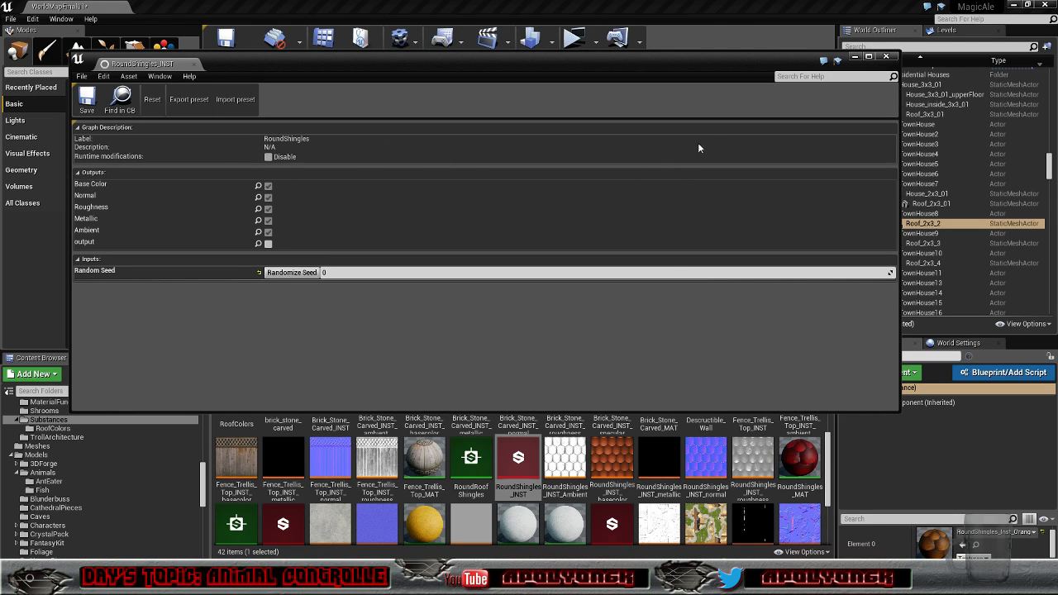
{"action": "left_click", "coordinate": [886, 57]}
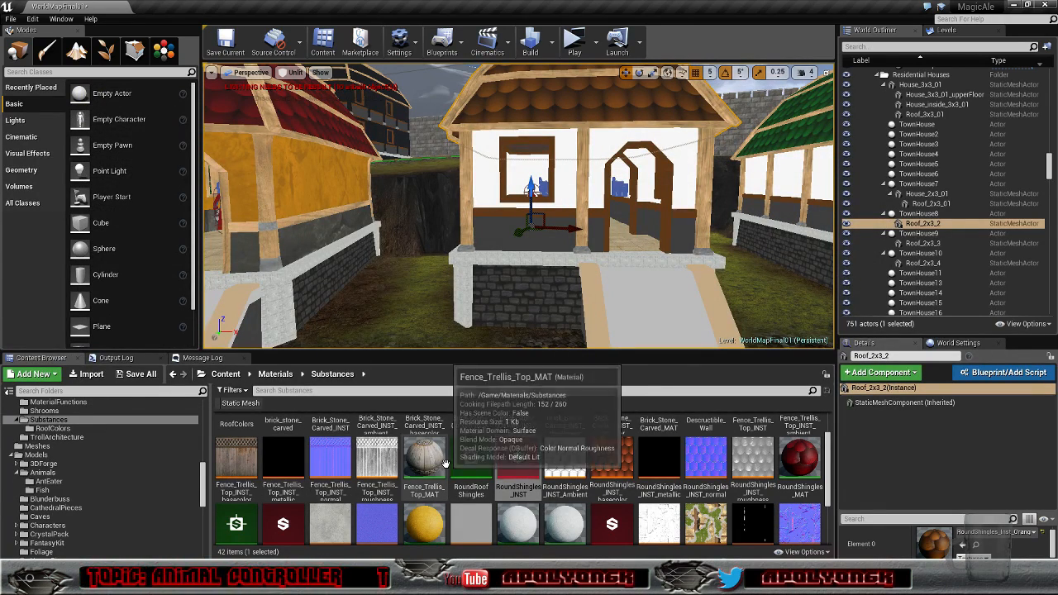
{"action": "scroll", "coordinate": [372, 471], "scroll_direction": "down", "scroll_amount": 1}
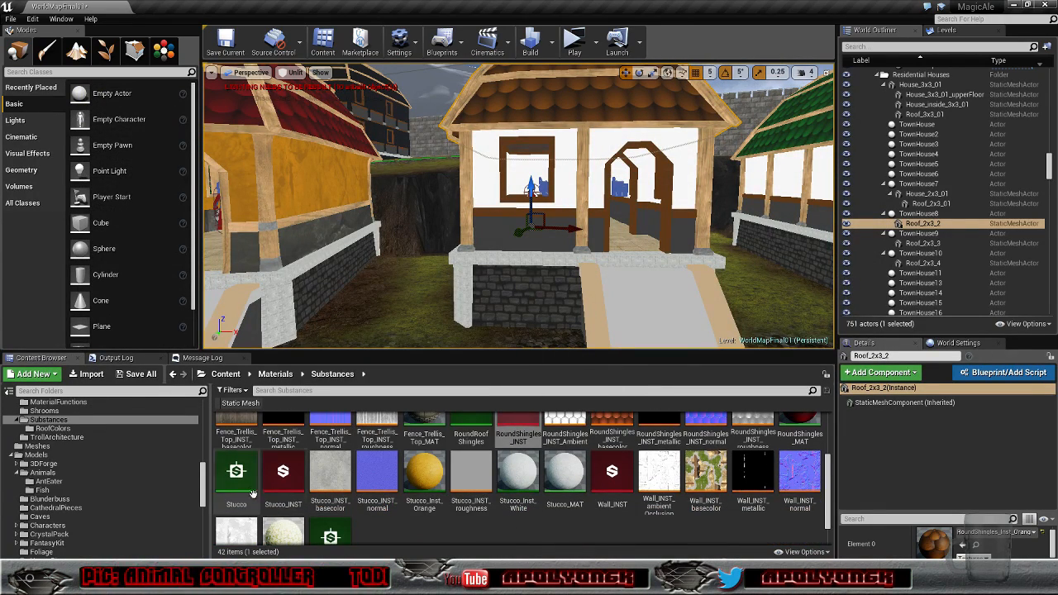
Step: Examine the outputs and inputs of the Stucco_INST substance instance, then close its editor
{"action": "left_click", "coordinate": [281, 486]}
{"action": "double_click", "coordinate": [281, 485]}
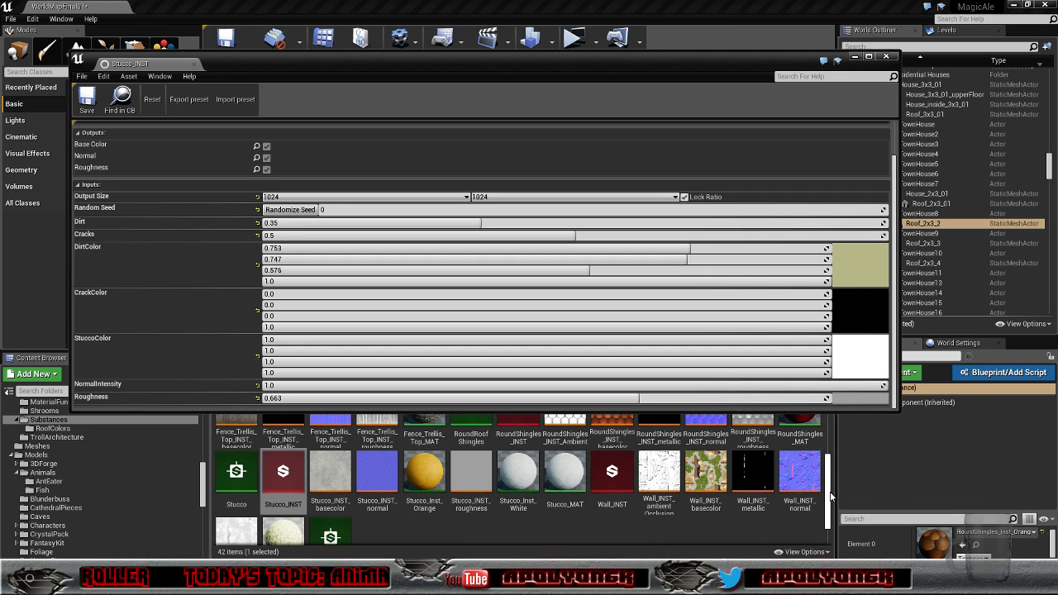
{"action": "scroll", "coordinate": [827, 521], "scroll_direction": "down", "scroll_amount": 1}
{"action": "left_click_drag", "start_coordinate": [828, 517], "coordinate": [832, 447]}
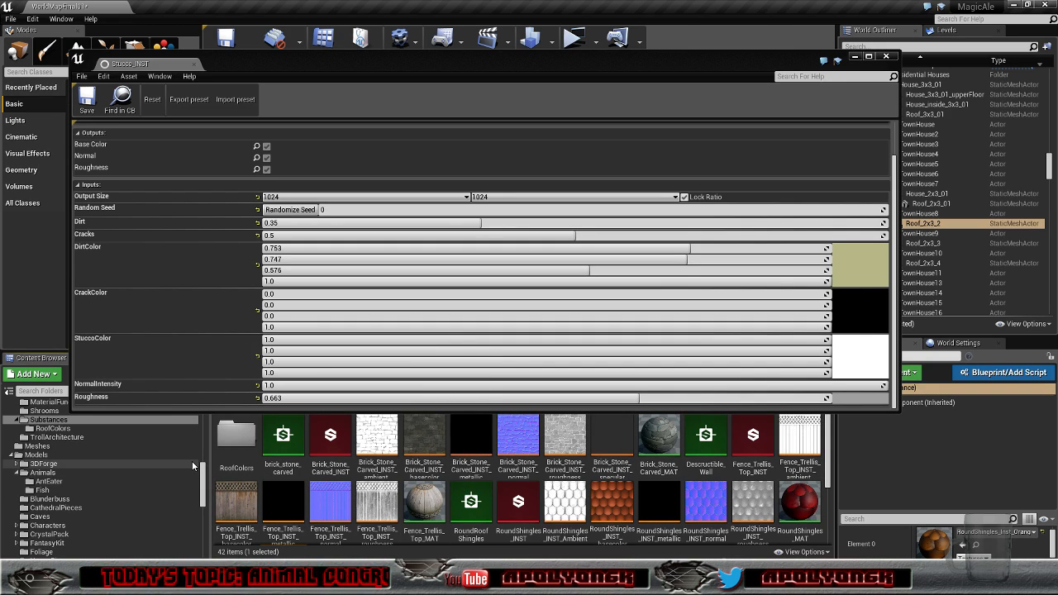
{"action": "mouse_move", "coordinate": [204, 474]}
{"action": "left_mouse_down"}
{"action": "mouse_move", "coordinate": [206, 523]}
{"action": "mouse_move", "coordinate": [203, 476]}
{"action": "left_mouse_up"}
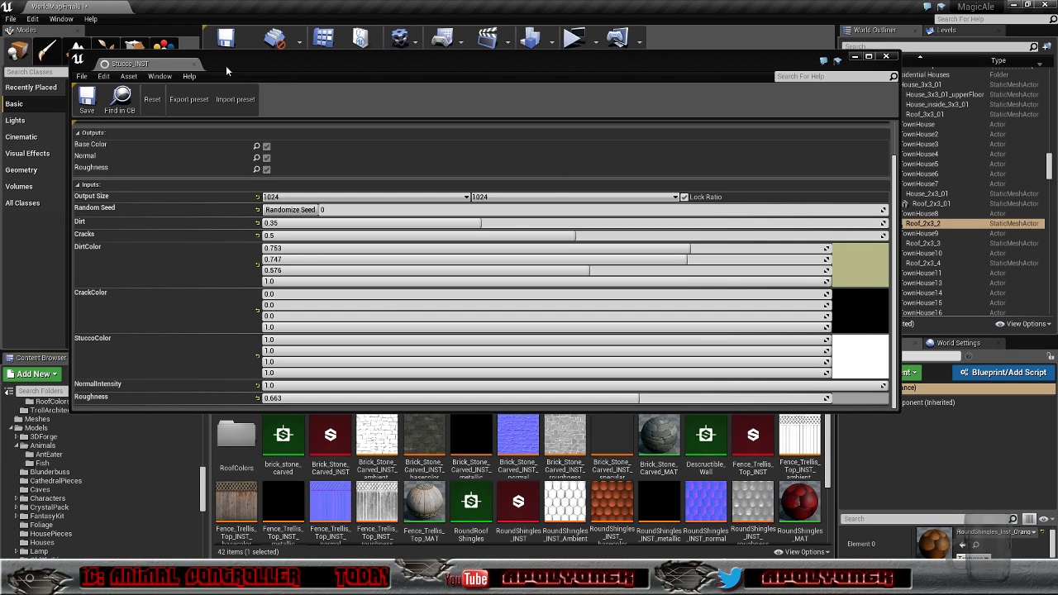
{"action": "left_click", "coordinate": [194, 65]}
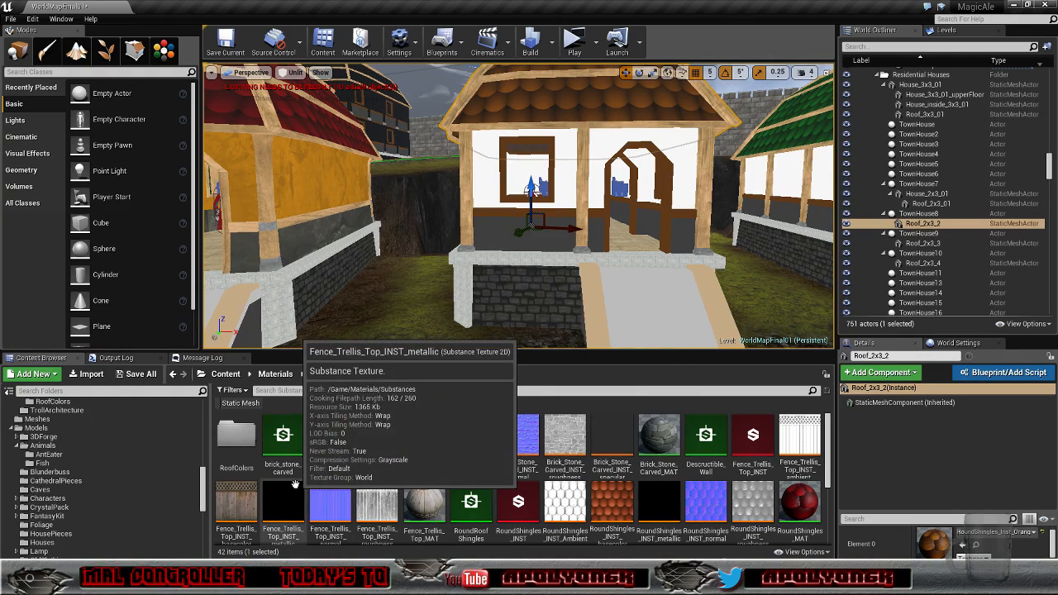
Step: Look through the RoofColors and Materials folders, then search the folder tree for other material packs
{"action": "left_click", "coordinate": [236, 442]}
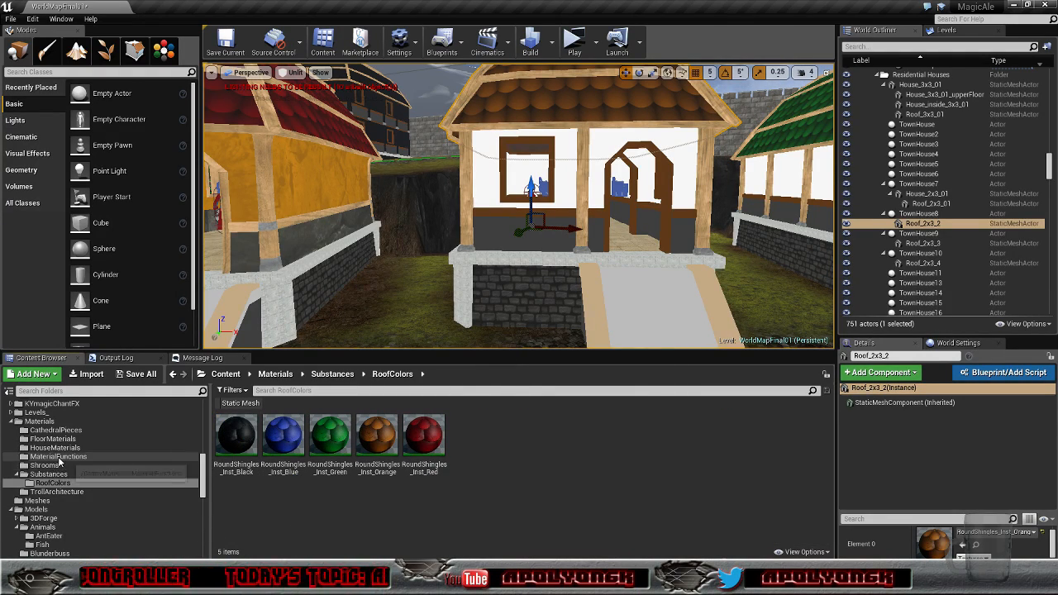
{"action": "left_click", "coordinate": [40, 421]}
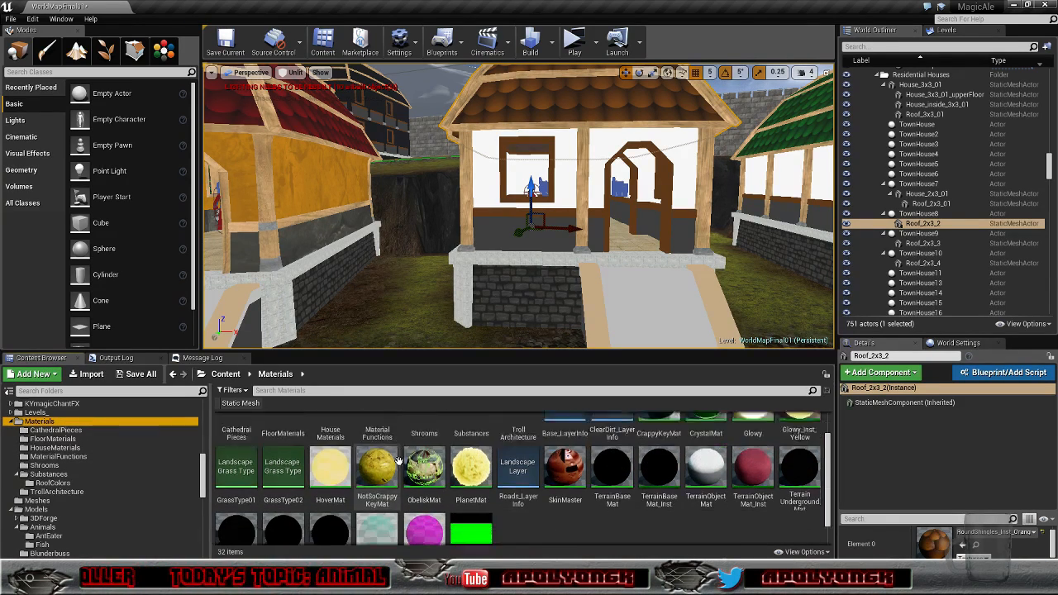
{"action": "scroll", "coordinate": [223, 472], "scroll_direction": "down", "scroll_amount": 2}
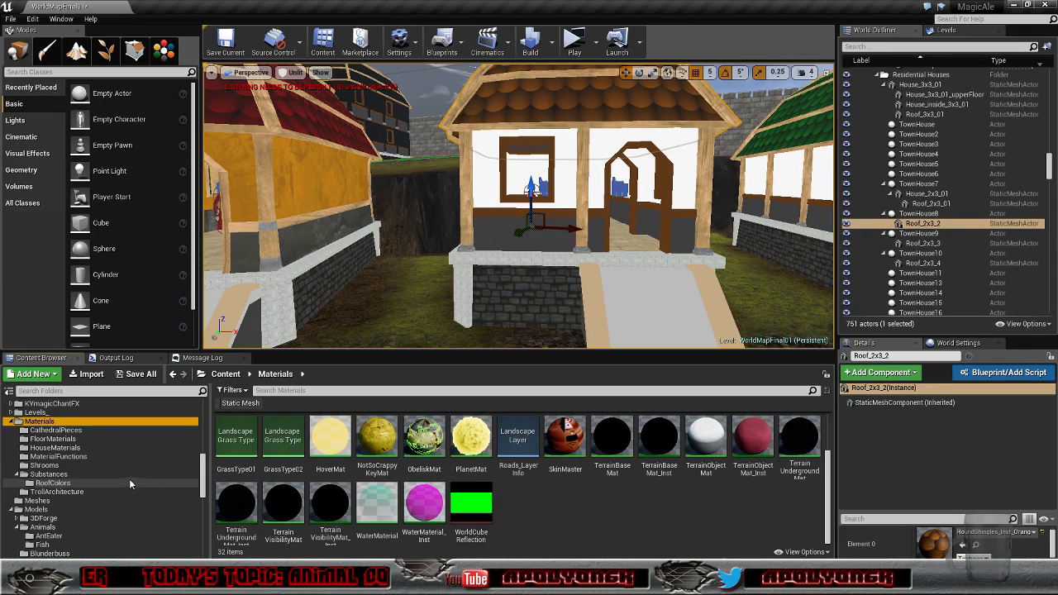
{"action": "left_click_drag", "start_coordinate": [204, 466], "coordinate": [201, 414]}
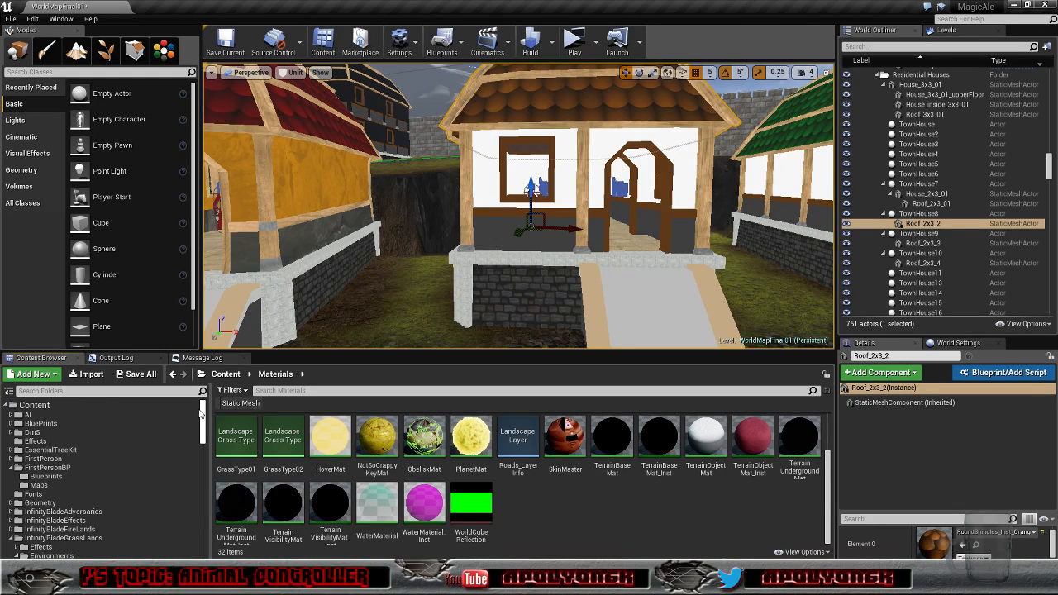
{"action": "scroll", "coordinate": [198, 409], "scroll_direction": "down", "scroll_amount": 1}
{"action": "scroll", "coordinate": [195, 426], "scroll_direction": "down", "scroll_amount": 2}
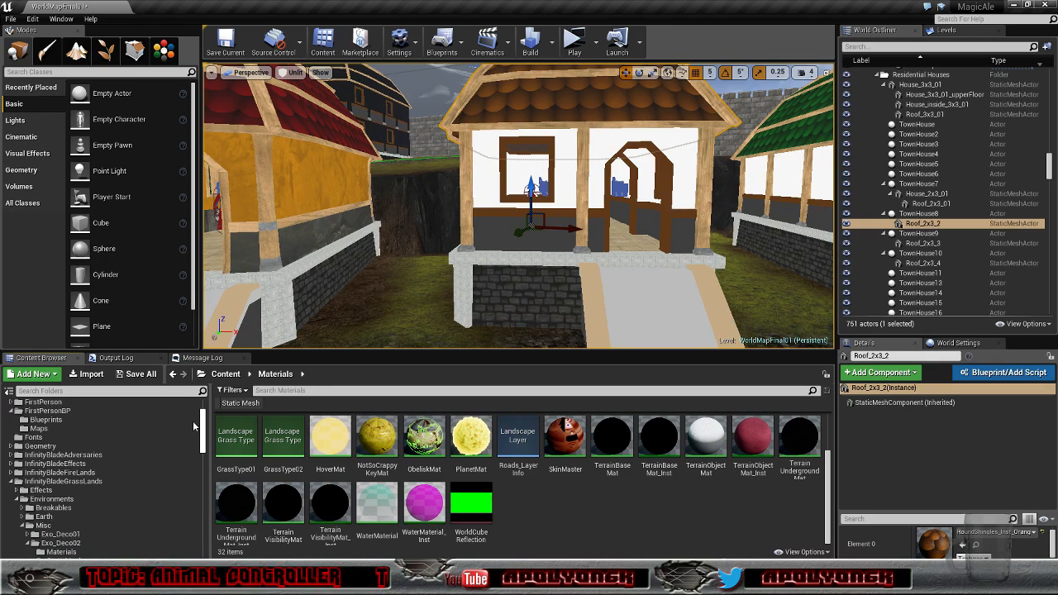
{"action": "scroll", "coordinate": [194, 424], "scroll_direction": "down", "scroll_amount": 1}
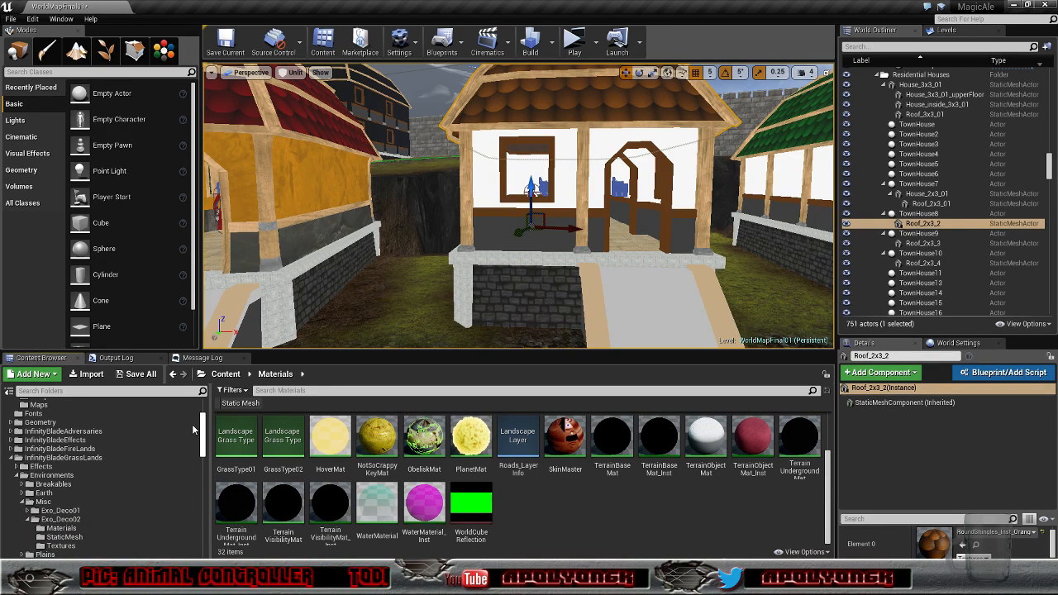
{"action": "scroll", "coordinate": [192, 425], "scroll_direction": "down", "scroll_amount": 2}
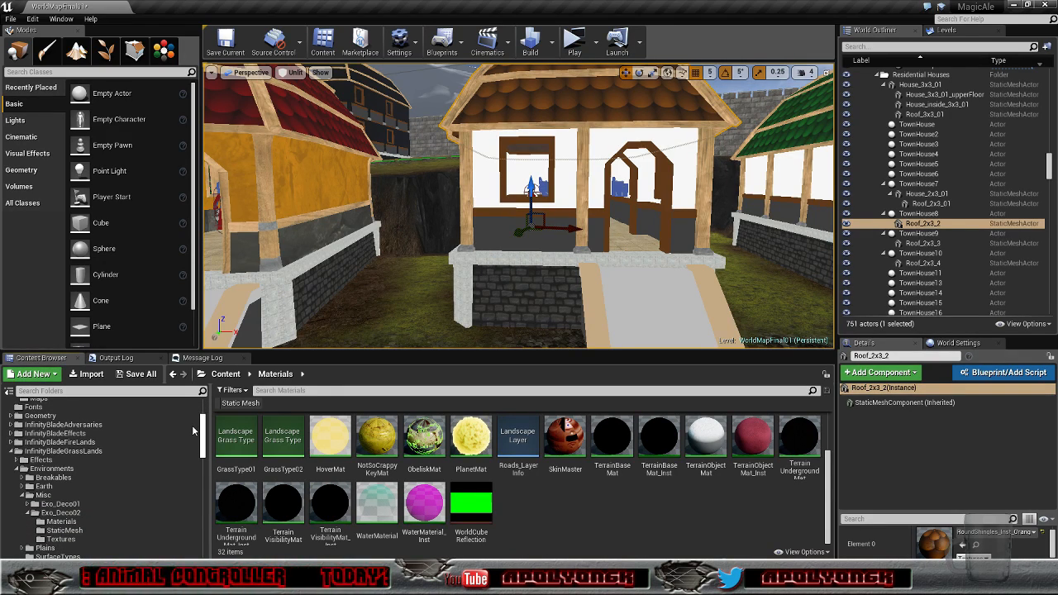
{"action": "scroll", "coordinate": [191, 430], "scroll_direction": "down", "scroll_amount": 3}
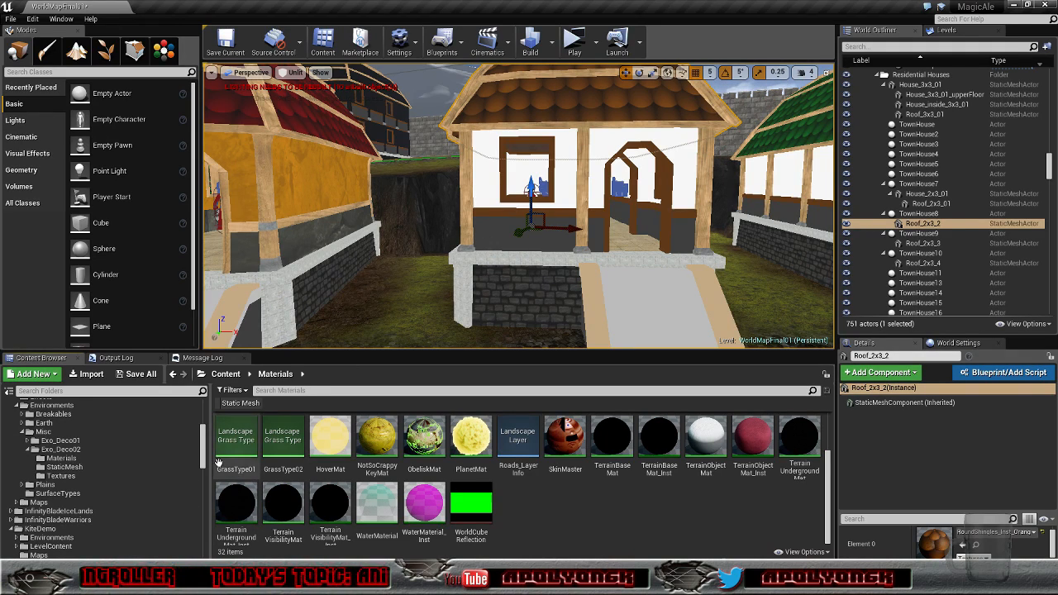
{"action": "left_click_drag", "start_coordinate": [202, 450], "coordinate": [205, 486]}
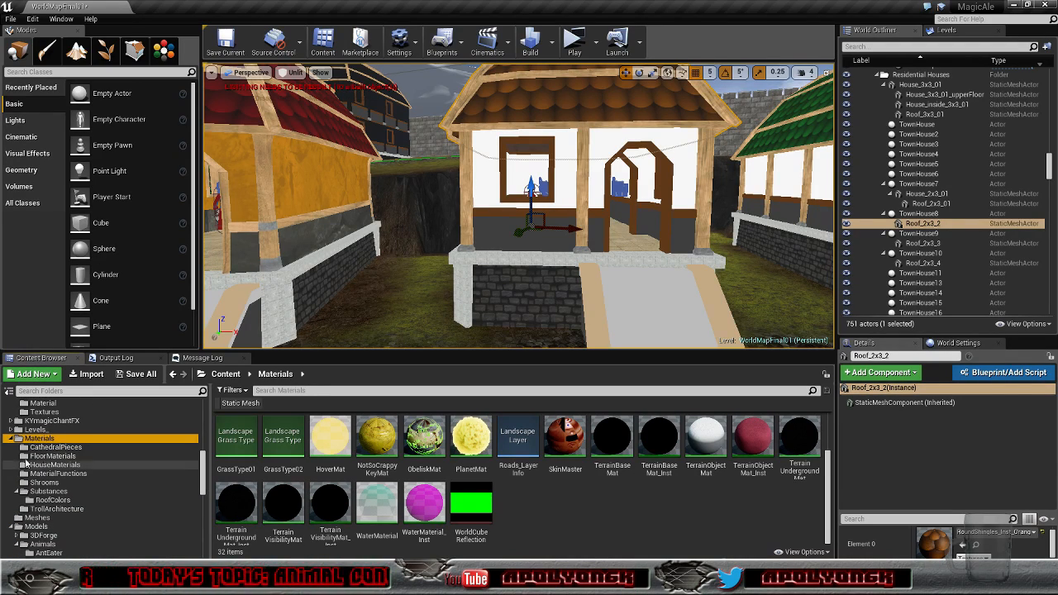
Step: Collapse the Materials folder and browse multiarchpack's materials down to its Wall folder
{"action": "left_click", "coordinate": [10, 439]}
{"action": "scroll", "coordinate": [79, 458], "scroll_direction": "down", "scroll_amount": 10}
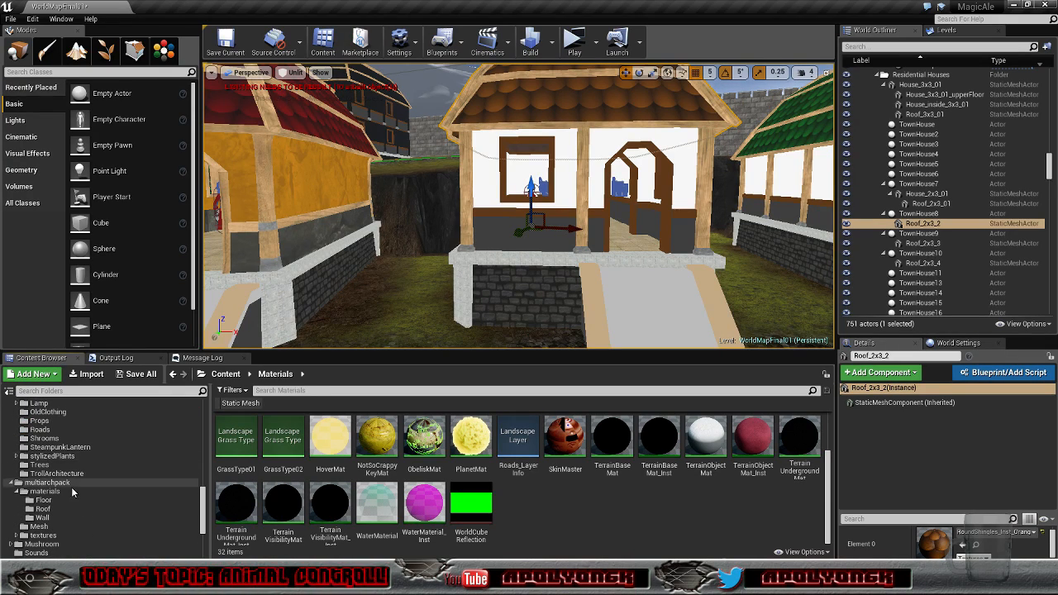
{"action": "left_click", "coordinate": [47, 482]}
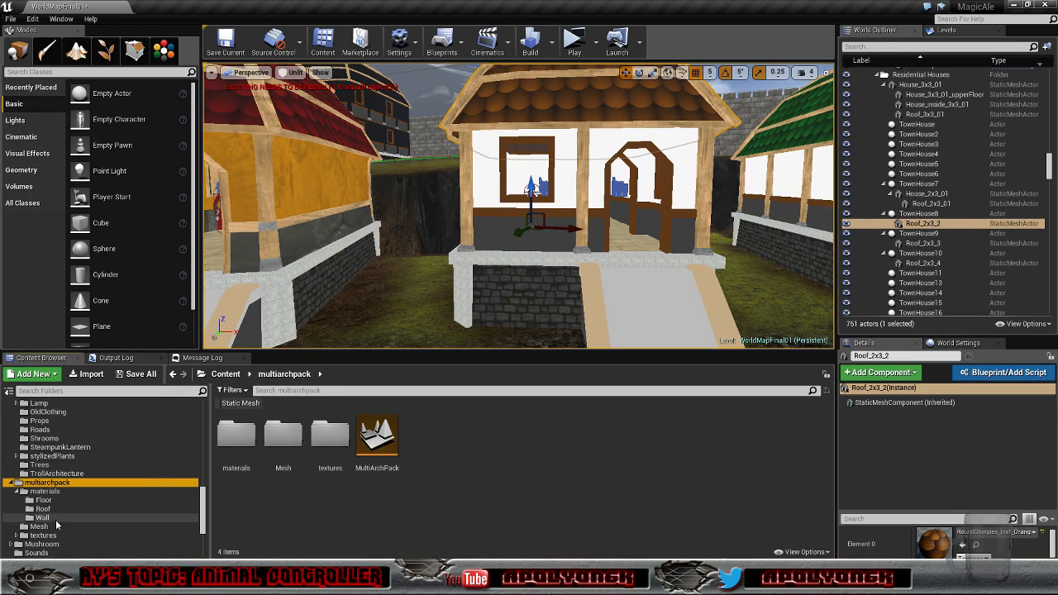
{"action": "left_click", "coordinate": [55, 518]}
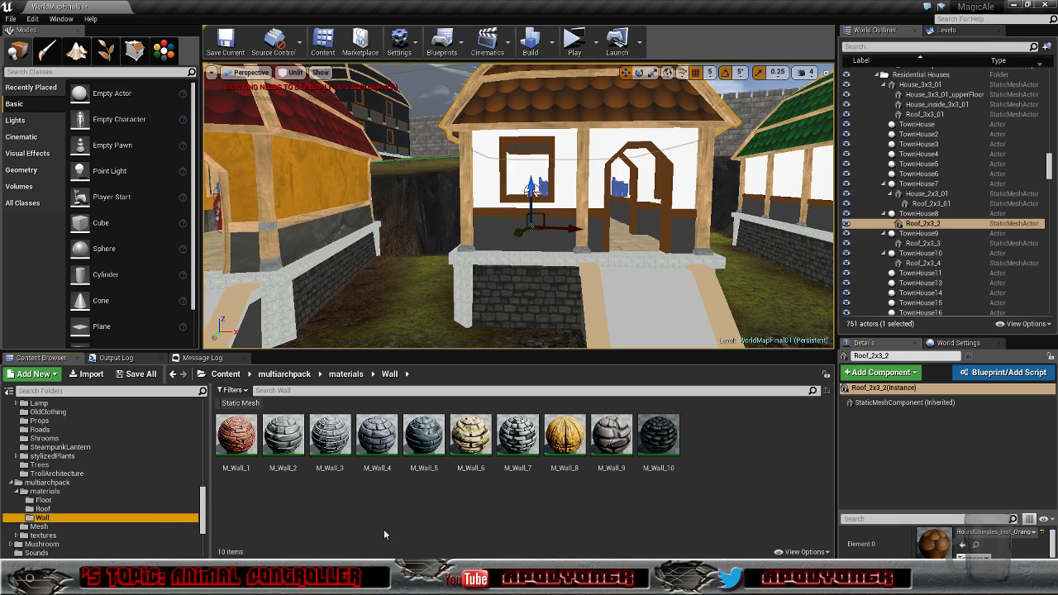
{"action": "left_click", "coordinate": [48, 492]}
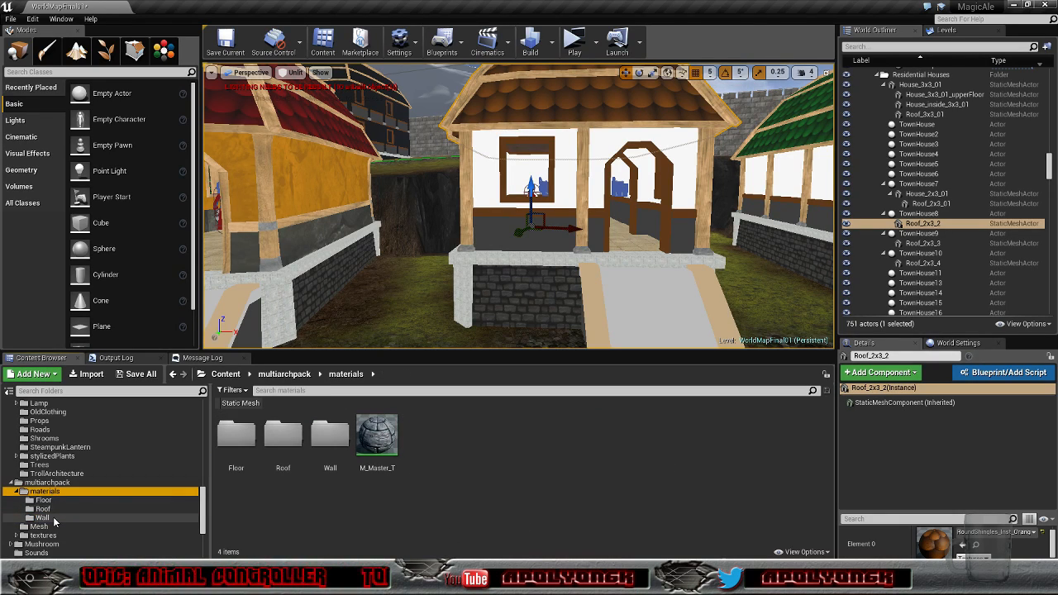
{"action": "left_click", "coordinate": [53, 517]}
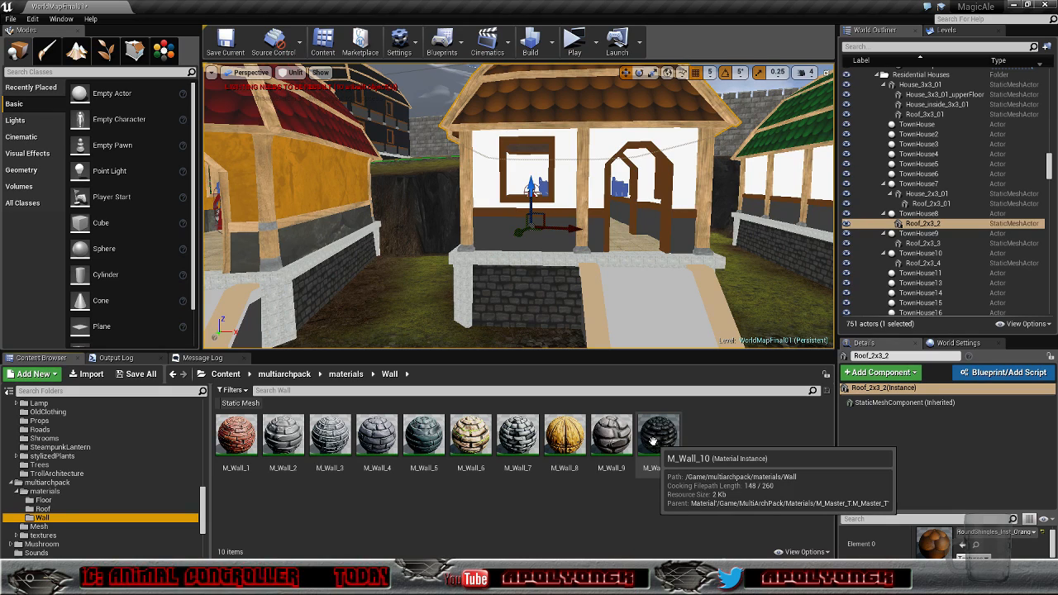
Step: Inspect the M_Wall_10 material instance on its preview sphere from several sides, then close its editor
{"action": "double_click", "coordinate": [653, 444]}
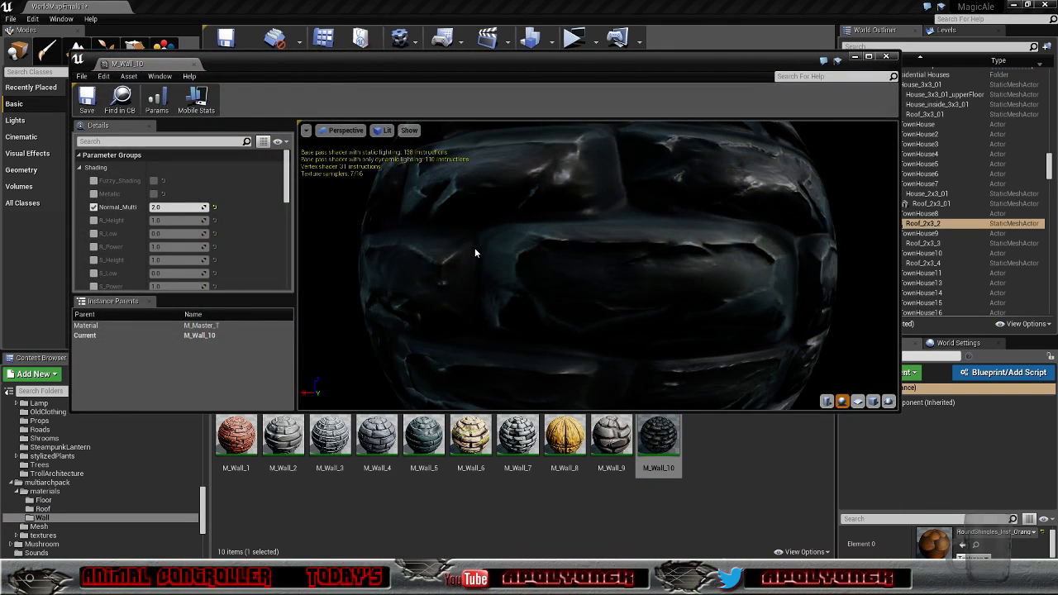
{"action": "scroll", "coordinate": [474, 248], "scroll_direction": "down", "scroll_amount": 5}
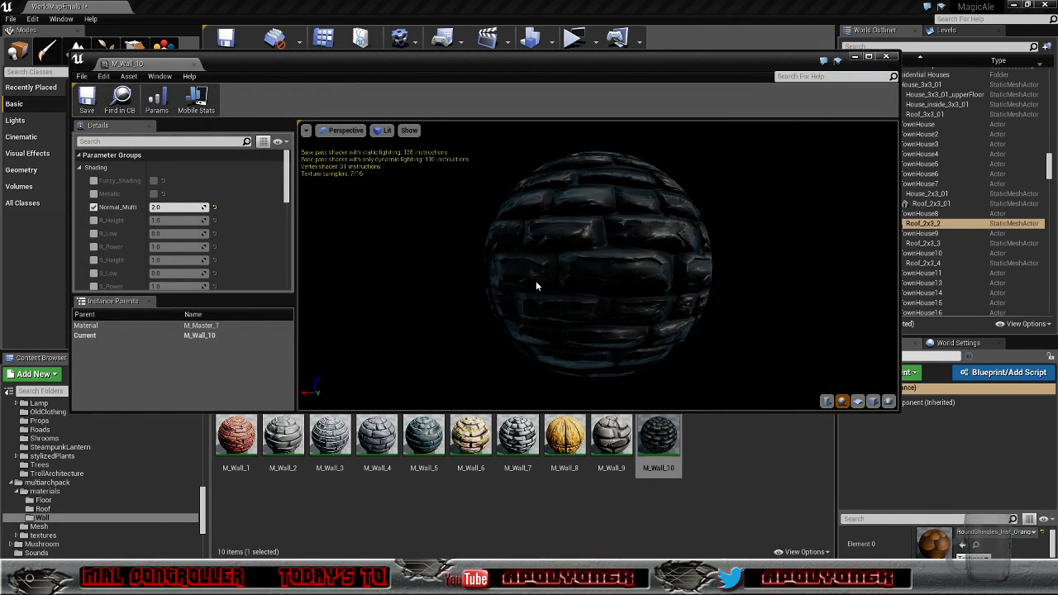
{"action": "left_click_drag", "start_coordinate": [584, 300], "coordinate": [486, 276]}
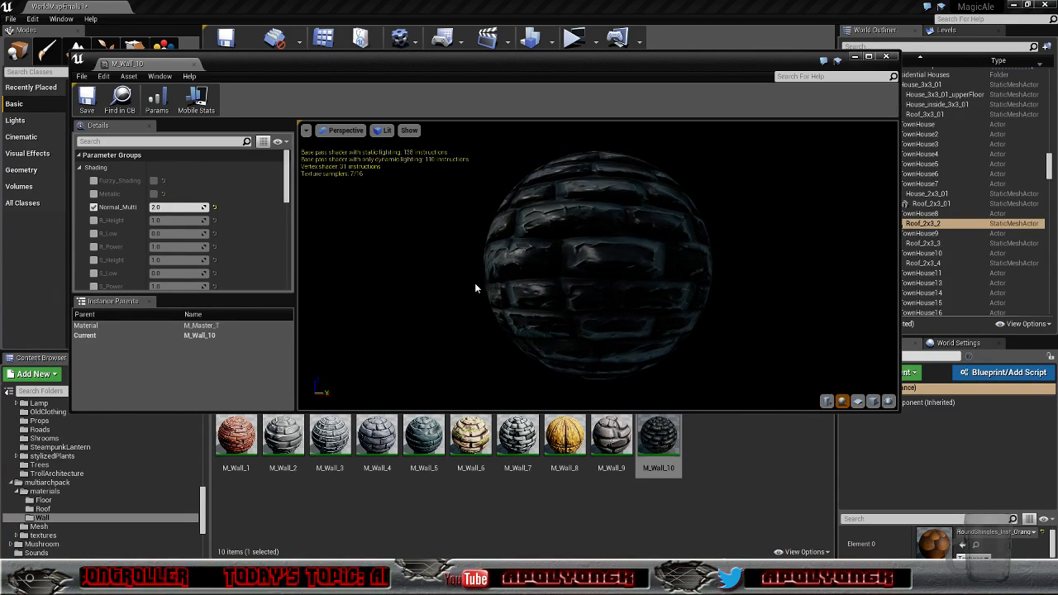
{"action": "mouse_move", "coordinate": [633, 281]}
{"action": "left_mouse_down"}
{"action": "mouse_move", "coordinate": [661, 297]}
{"action": "mouse_move", "coordinate": [608, 277]}
{"action": "mouse_move", "coordinate": [550, 281]}
{"action": "mouse_move", "coordinate": [557, 326]}
{"action": "mouse_move", "coordinate": [628, 281]}
{"action": "left_mouse_up"}
{"action": "left_click_drag", "start_coordinate": [559, 270], "coordinate": [583, 253]}
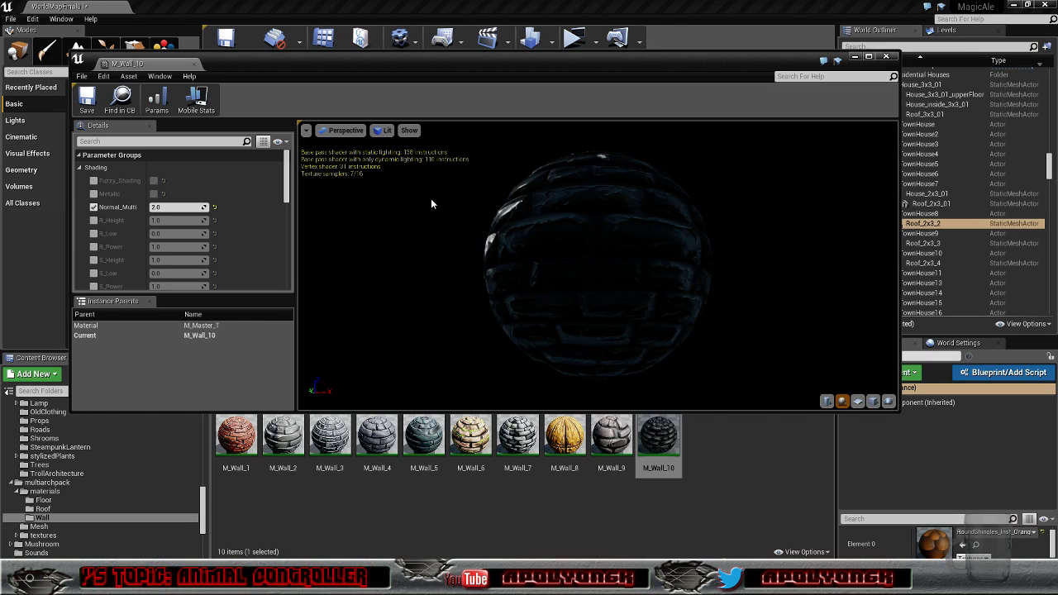
{"action": "left_click", "coordinate": [886, 56]}
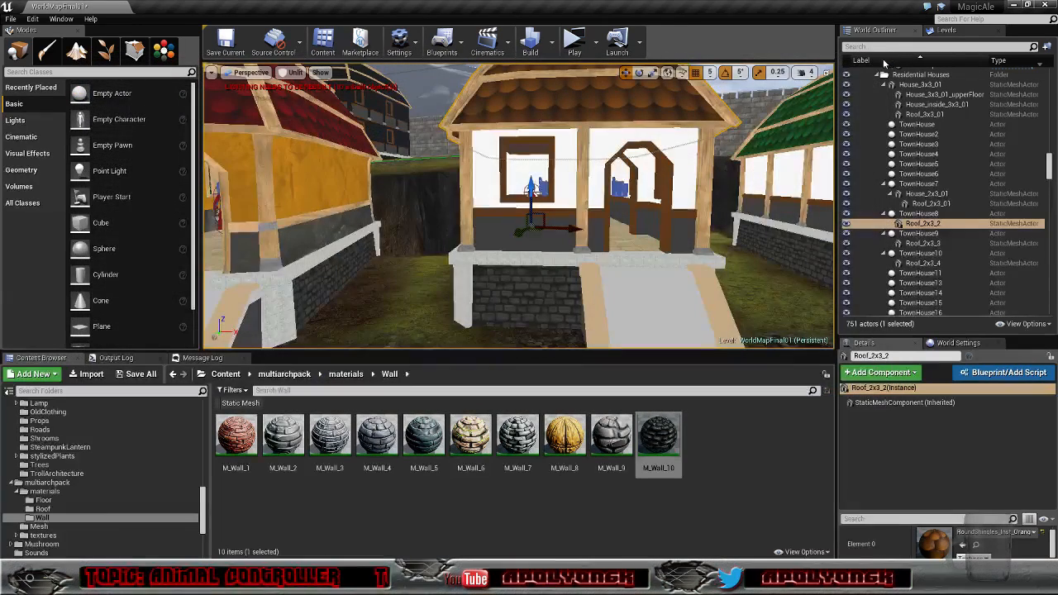
Step: Switch the viewport to Lit mode and look over the town's roofs and houses with lighting
{"action": "left_click", "coordinate": [295, 72]}
{"action": "left_click", "coordinate": [304, 95]}
{"action": "right_click_drag", "start_coordinate": [394, 299], "coordinate": [434, 294]}
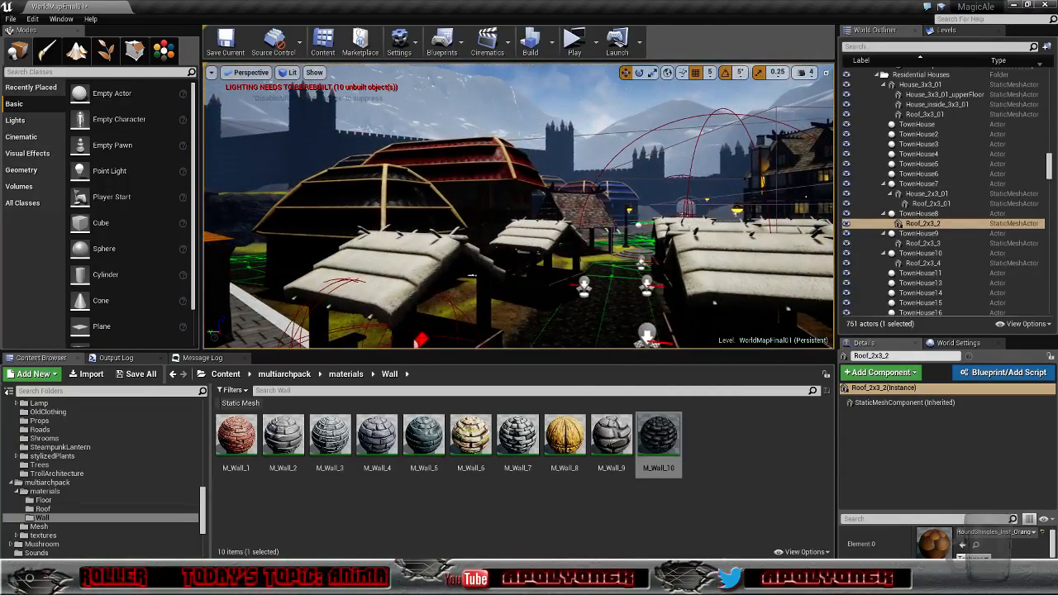
{"action": "right_click_drag", "start_coordinate": [768, 231], "coordinate": [764, 124]}
{"action": "right_click_drag", "start_coordinate": [591, 108], "coordinate": [591, 181]}
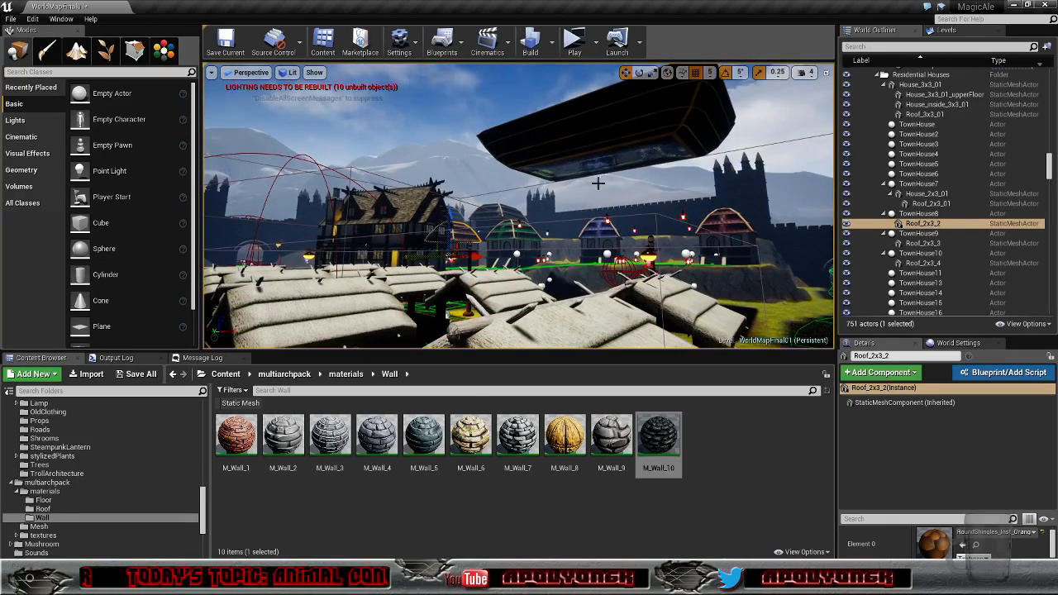
{"action": "left_click_drag", "start_coordinate": [1051, 166], "coordinate": [1051, 299]}
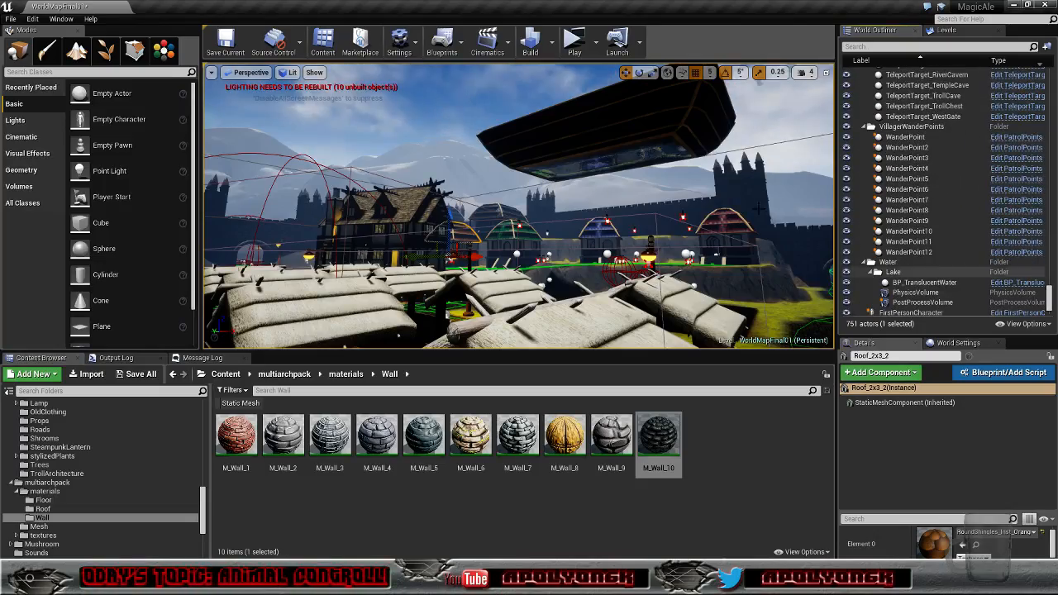
Step: Set the level viewport's view mode back to Unlit
{"action": "left_click", "coordinate": [289, 72]}
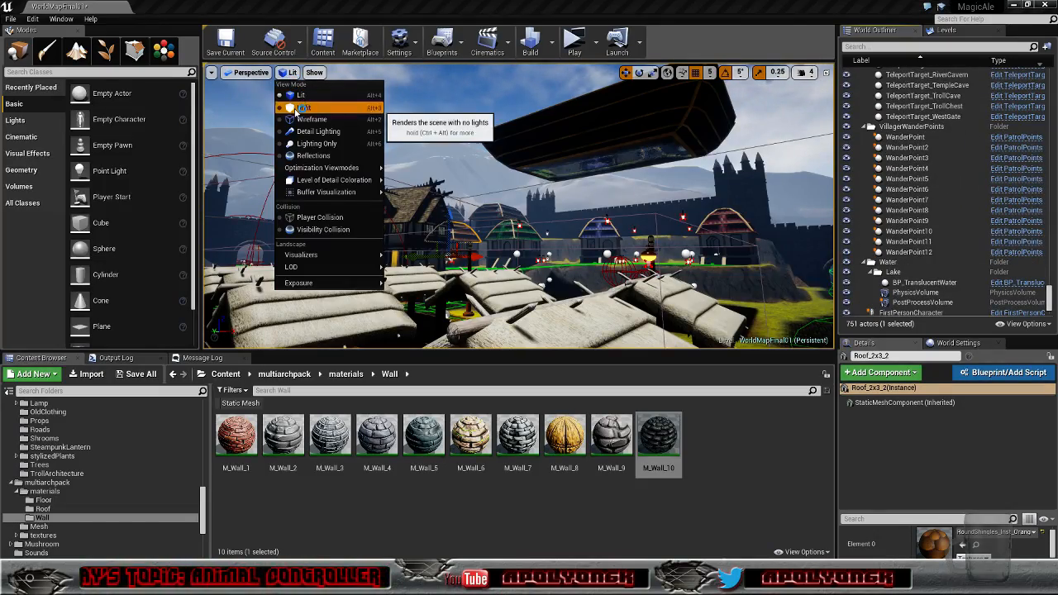
{"action": "left_click", "coordinate": [291, 107]}
{"action": "key", "text": "w"}
{"action": "key", "text": "w"}
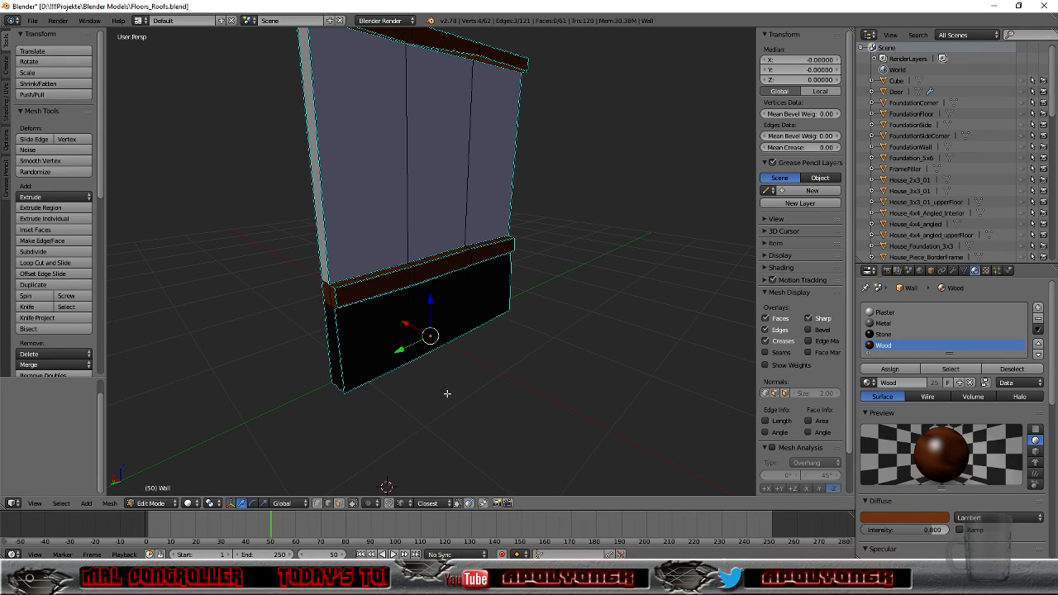
Step: Switch to Blender, try to move the Wall's selected bottom edge, and view the Wall from other angles
{"action": "key", "text": "g"}
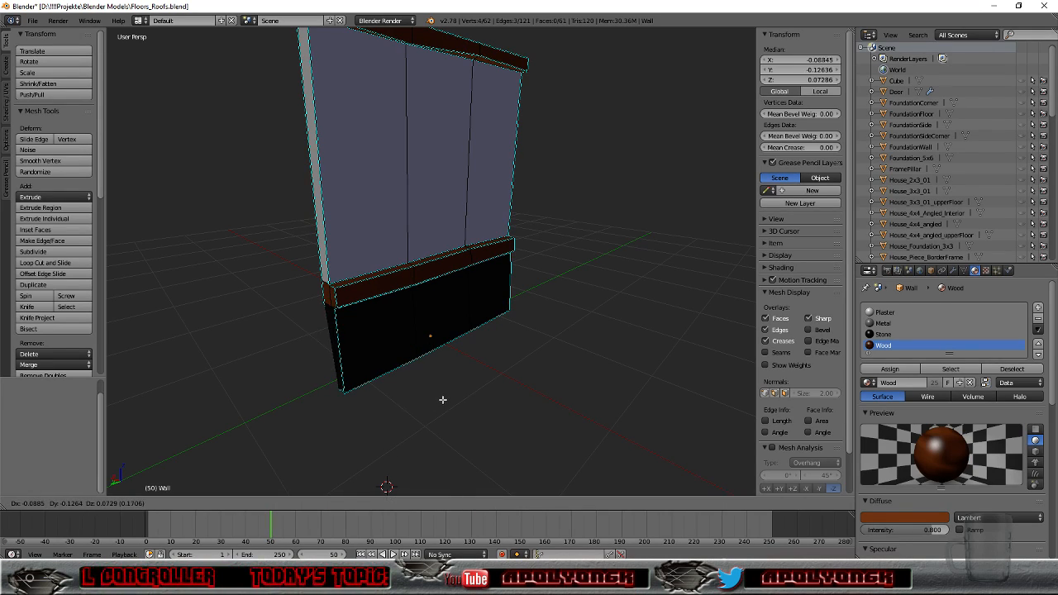
{"action": "key", "text": "Escape"}
{"action": "middle_click_drag", "start_coordinate": [457, 433], "coordinate": [208, 447]}
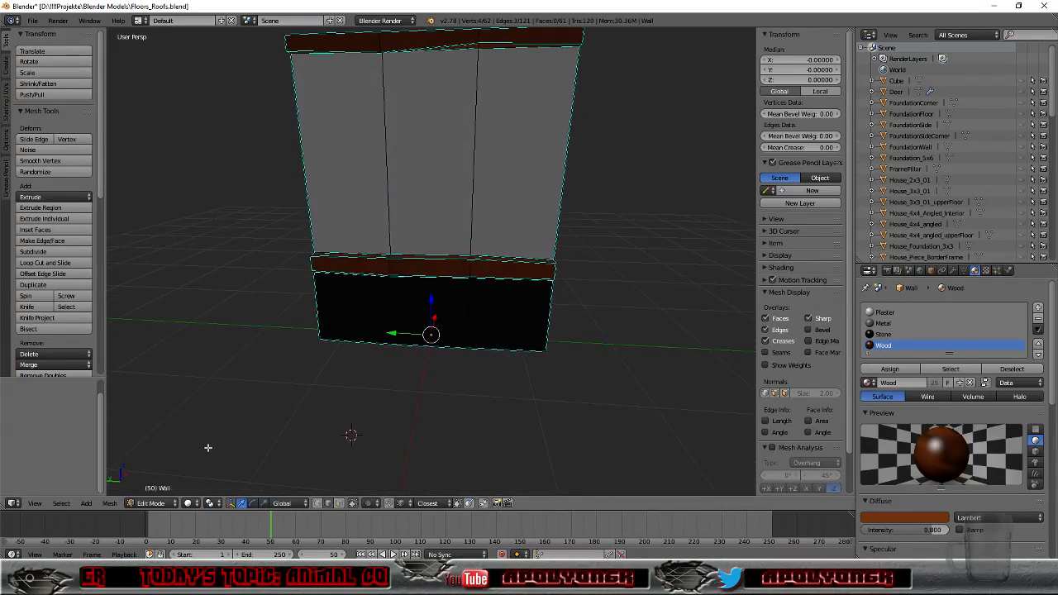
{"action": "scroll", "coordinate": [381, 214], "scroll_direction": "down", "scroll_amount": 1}
{"action": "middle_click_drag", "start_coordinate": [516, 123], "coordinate": [538, 122]}
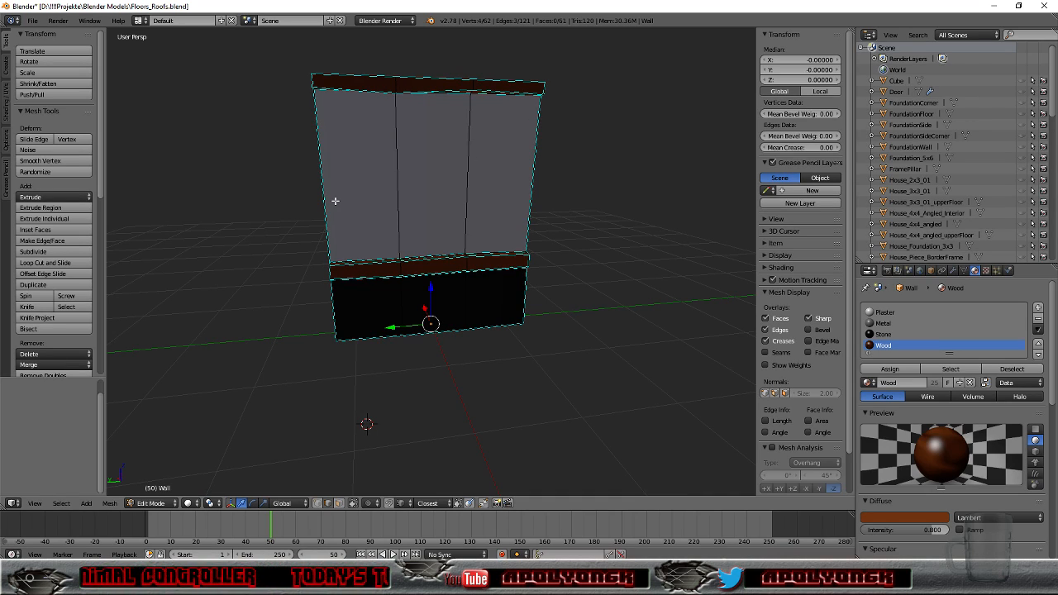
Step: Change the screen layout to UV Editing and frame the Wall in the 3D view
{"action": "left_click", "coordinate": [123, 24]}
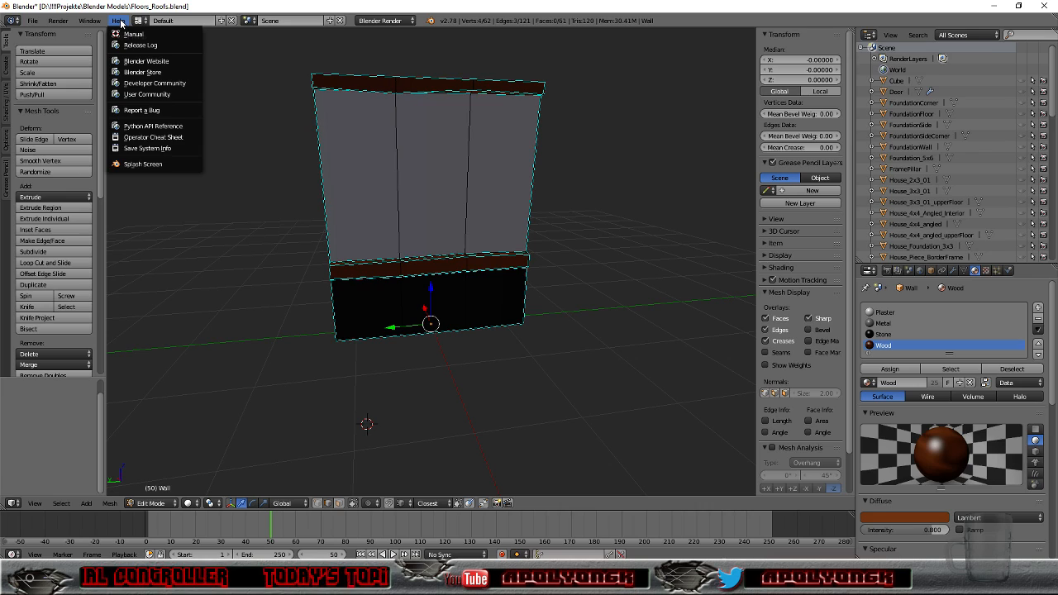
{"action": "left_click", "coordinate": [139, 23]}
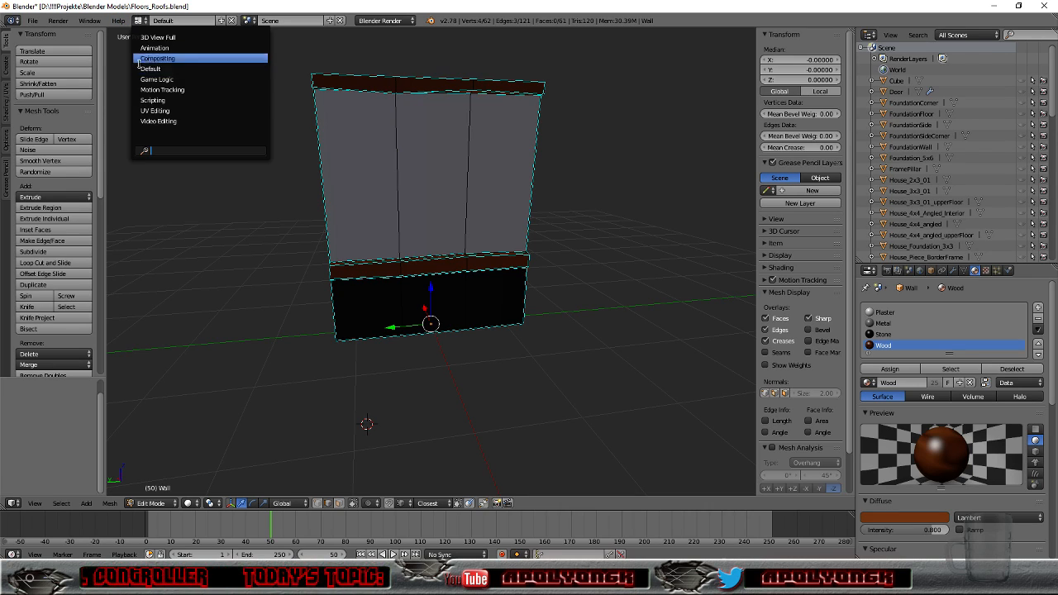
{"action": "left_click", "coordinate": [153, 111]}
{"action": "scroll", "coordinate": [770, 263], "scroll_direction": "down", "scroll_amount": 5}
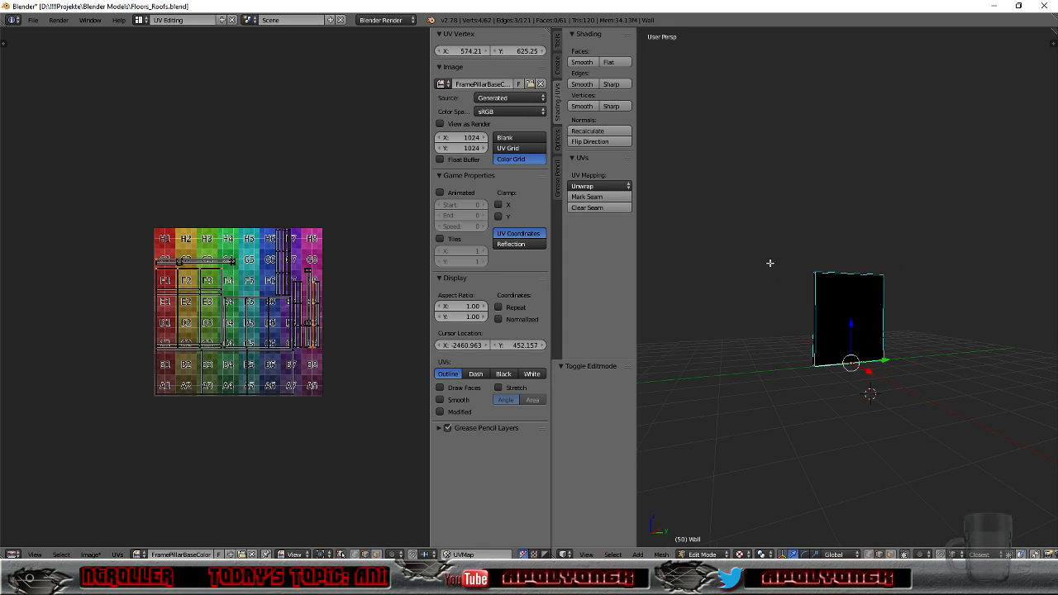
{"action": "scroll", "coordinate": [808, 320], "scroll_direction": "up", "scroll_amount": 2}
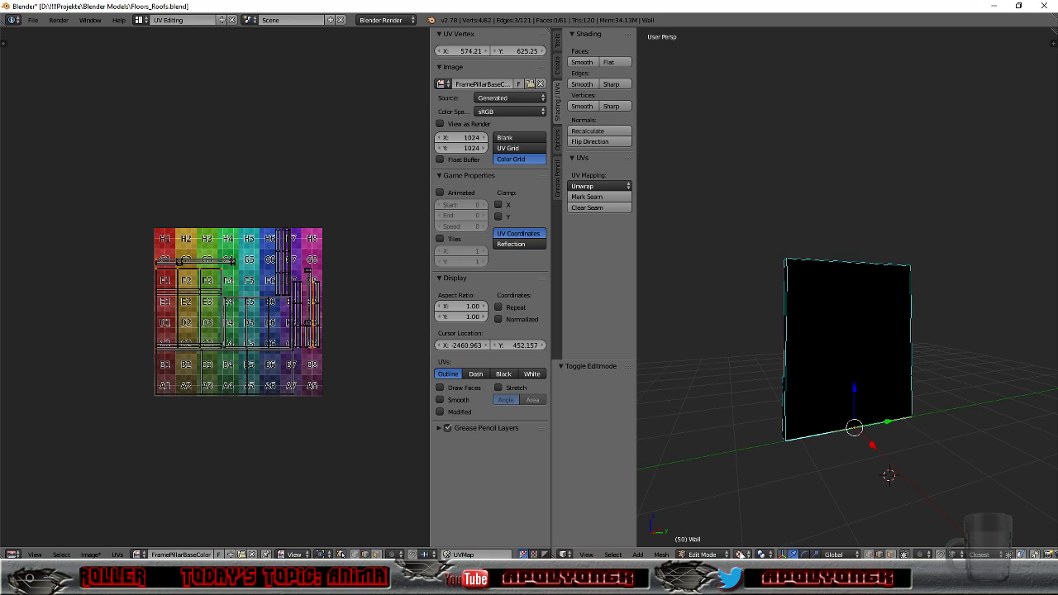
Step: Set the 3D view's shading to Solid and look at the Wall's materials
{"action": "left_click", "coordinate": [740, 553]}
{"action": "left_click", "coordinate": [745, 506]}
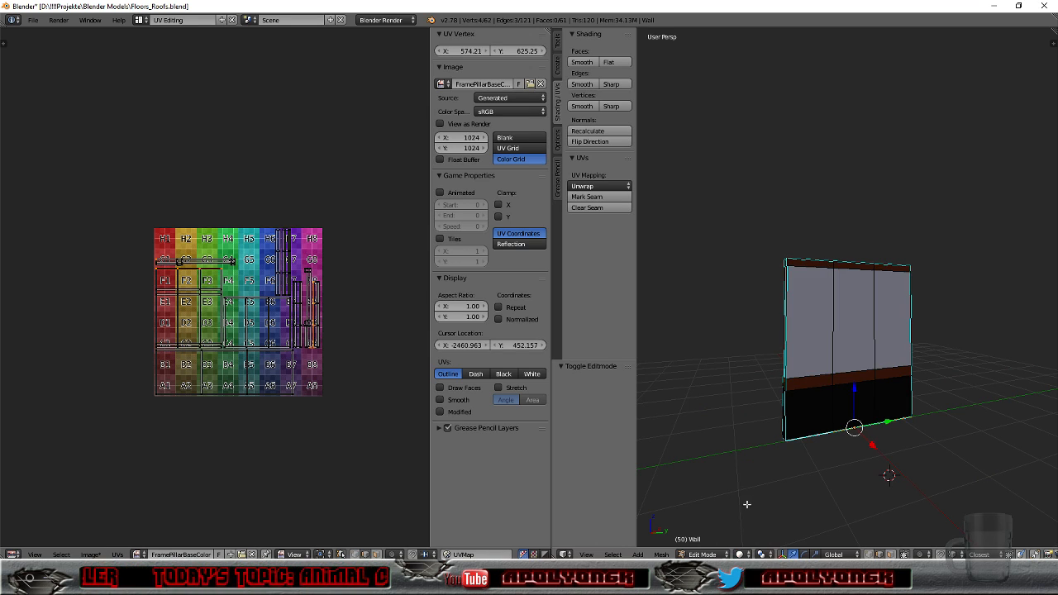
{"action": "middle_click_drag", "start_coordinate": [750, 440], "coordinate": [726, 434]}
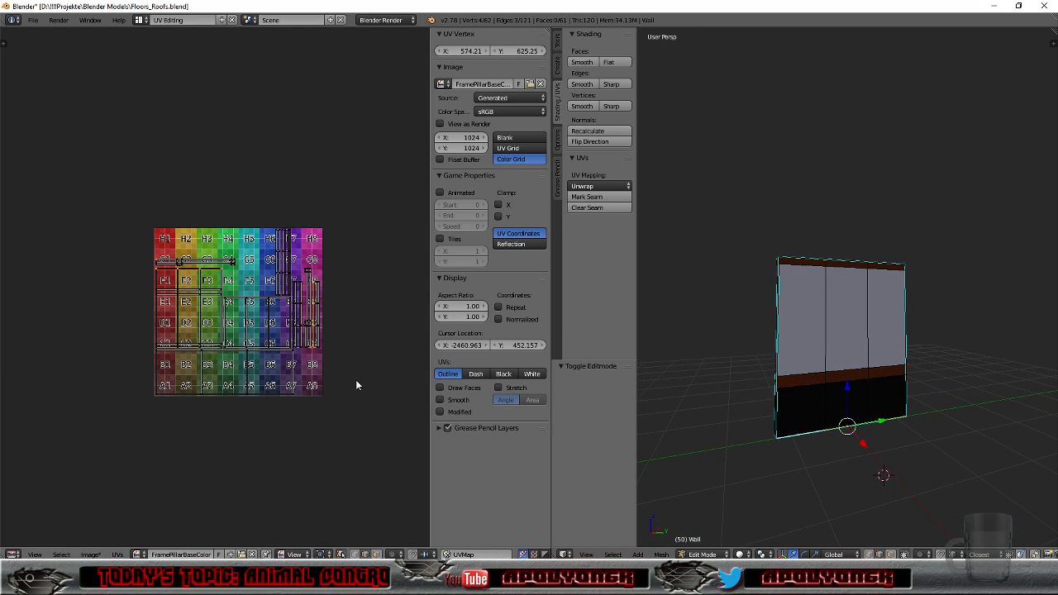
Step: Switch to face selection in the UV editor and set the WallBaseColor.002 image's generated type to Color Grid
{"action": "scroll", "coordinate": [355, 379], "scroll_direction": "up", "scroll_amount": 2}
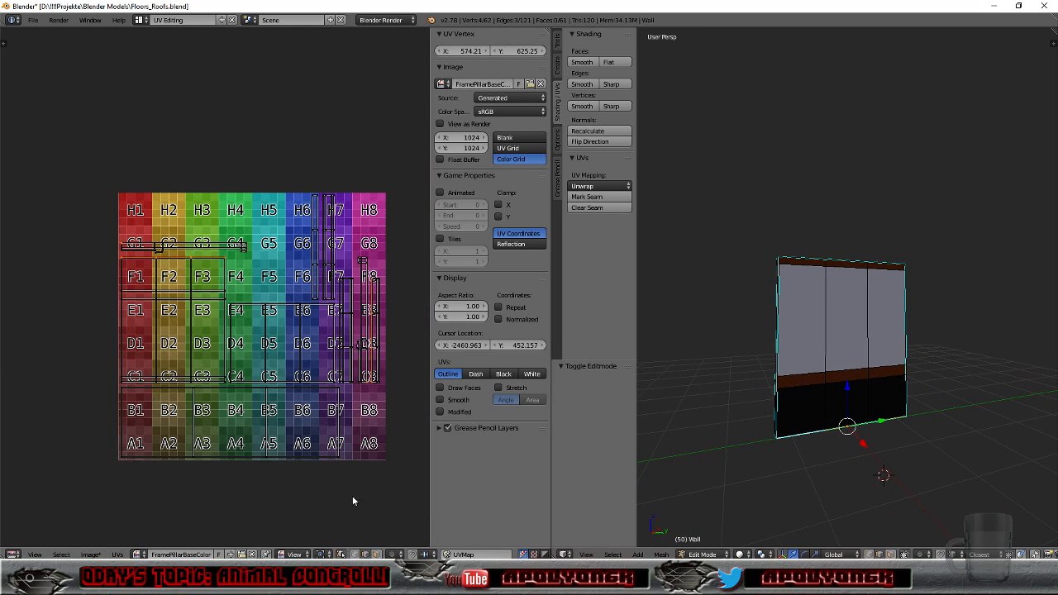
{"action": "left_click", "coordinate": [376, 555]}
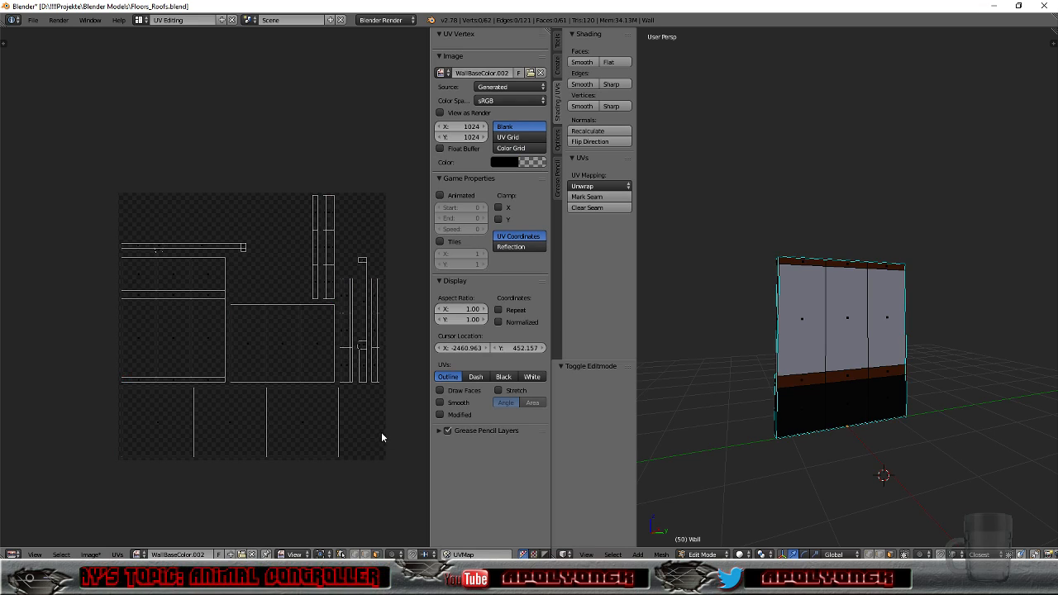
{"action": "left_click", "coordinate": [517, 137]}
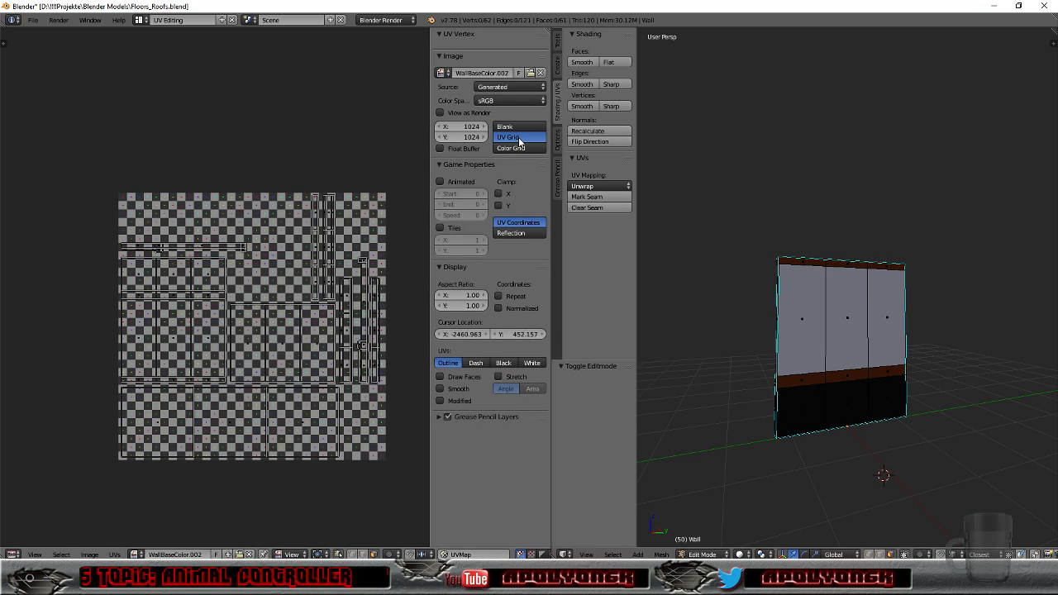
{"action": "left_click", "coordinate": [519, 148]}
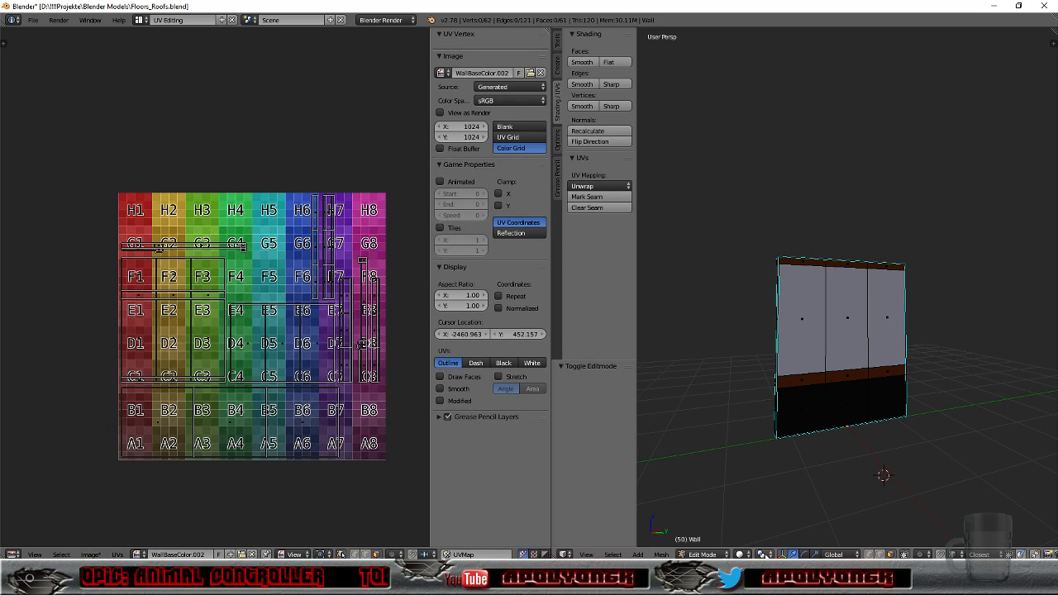
Step: Set the 3D view's shading to Texture and examine how the color grid maps onto the Wall's face
{"action": "left_click", "coordinate": [740, 555]}
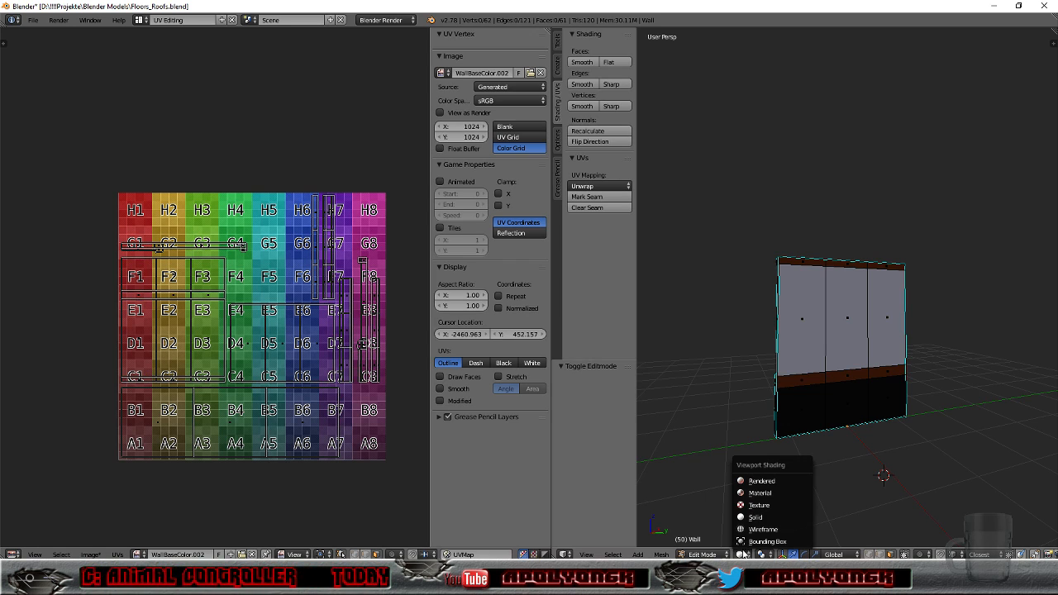
{"action": "left_click", "coordinate": [750, 506]}
{"action": "middle_click_drag", "start_coordinate": [720, 435], "coordinate": [931, 427]}
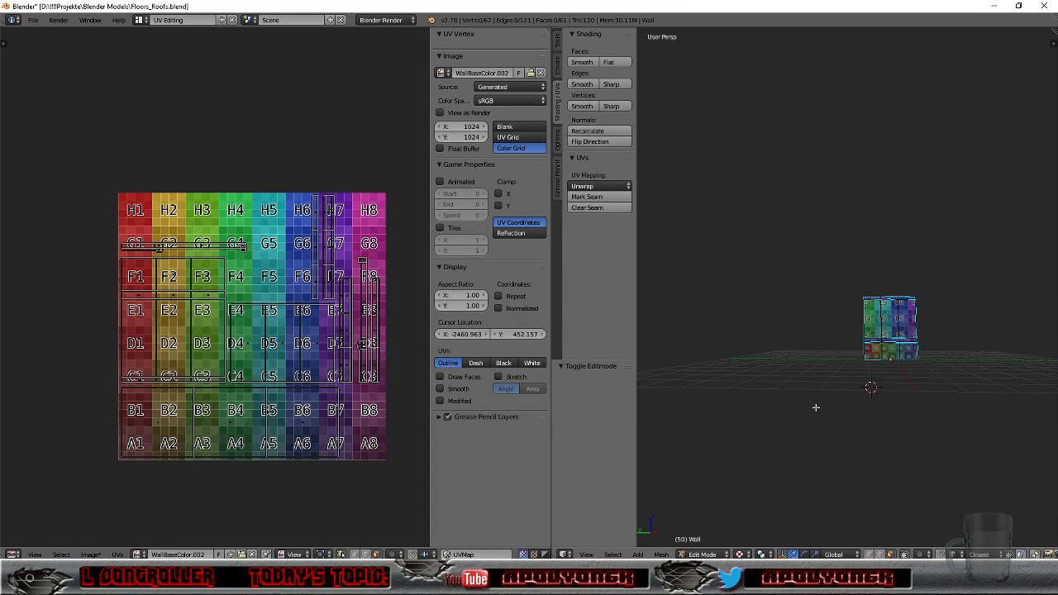
{"action": "scroll", "coordinate": [848, 361], "scroll_direction": "up", "scroll_amount": 5}
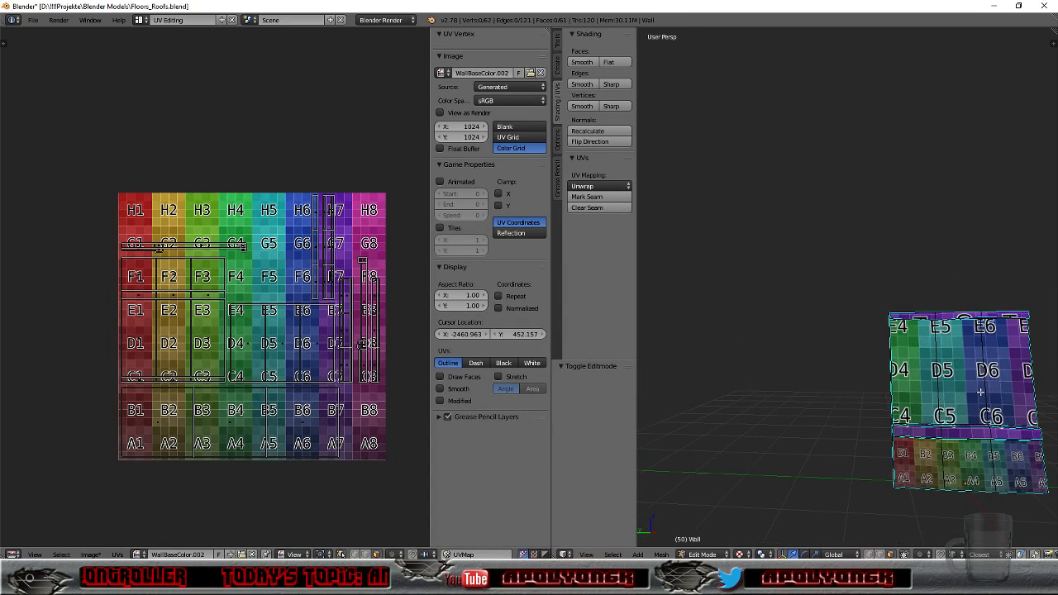
{"action": "middle_click_drag", "start_coordinate": [976, 403], "coordinate": [676, 394], "text": "shift"}
{"action": "scroll", "coordinate": [846, 439], "scroll_direction": "up", "scroll_amount": 3}
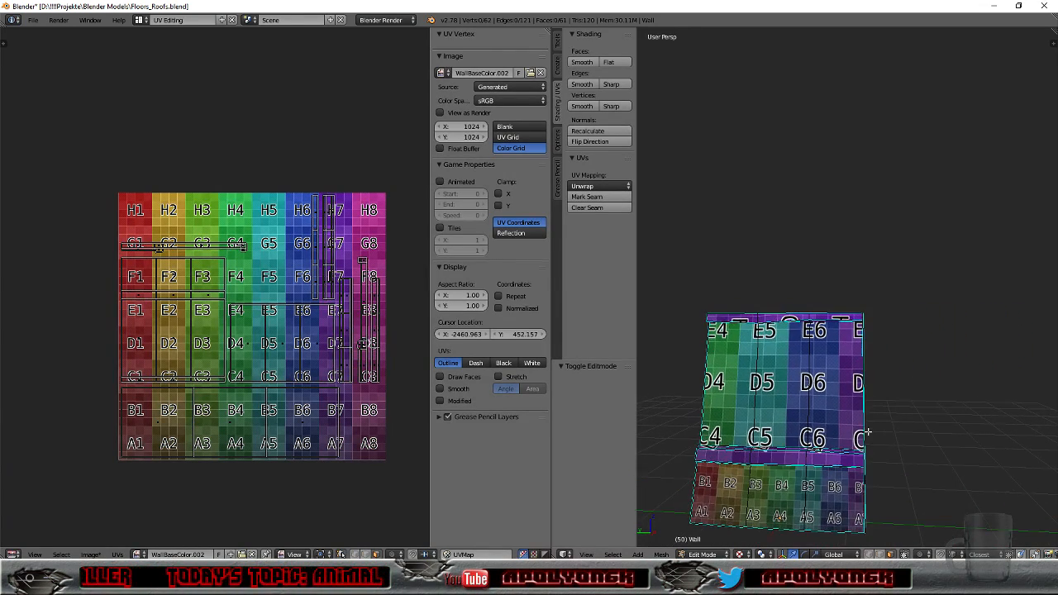
{"action": "middle_click_drag", "start_coordinate": [812, 439], "coordinate": [982, 504]}
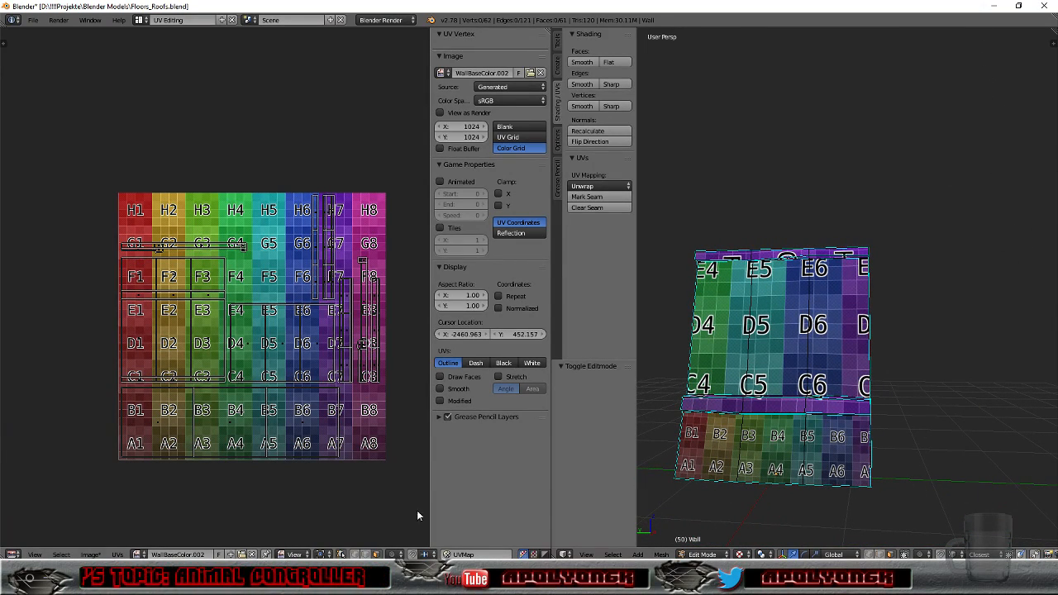
Step: Select the Wall's three lower faces in the UV layout, scale their UVs up to about 1.18, and move them by about 0.089, -0.072
{"action": "right_click", "coordinate": [225, 424]}
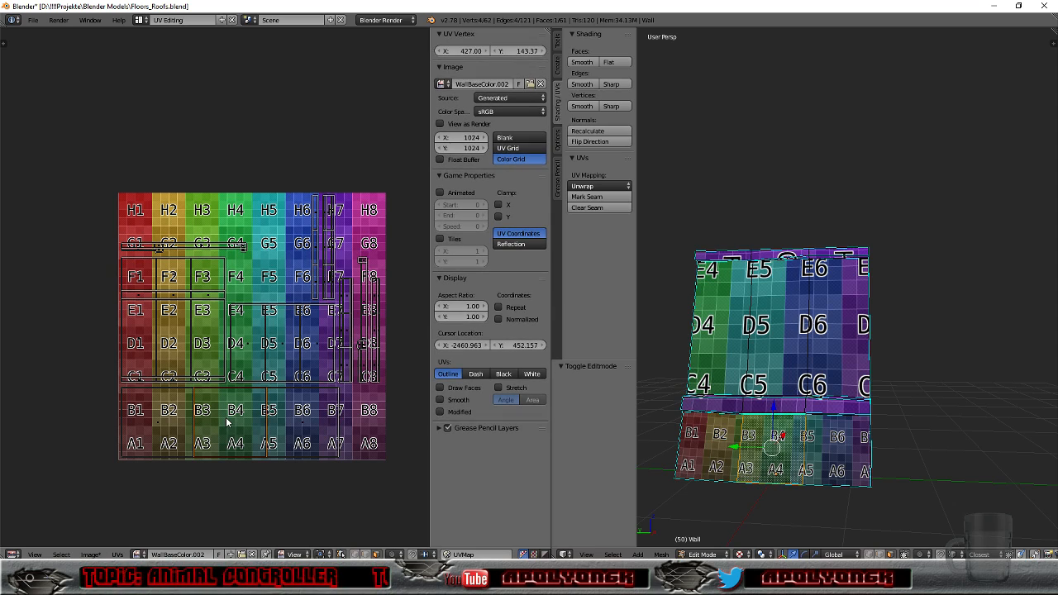
{"action": "right_click", "coordinate": [295, 425], "text": "shift"}
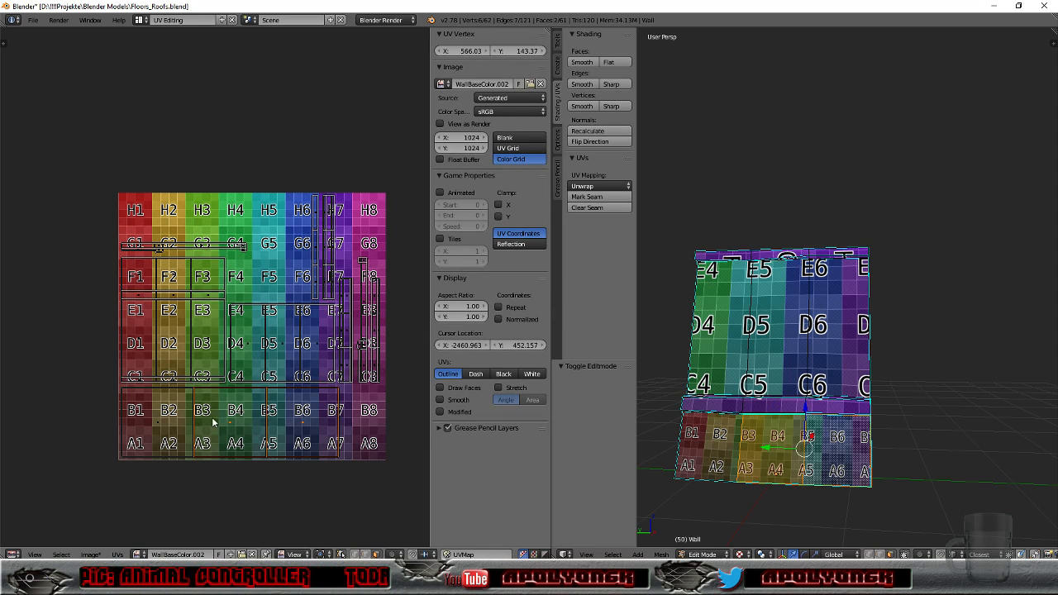
{"action": "right_click", "coordinate": [169, 422], "text": "shift"}
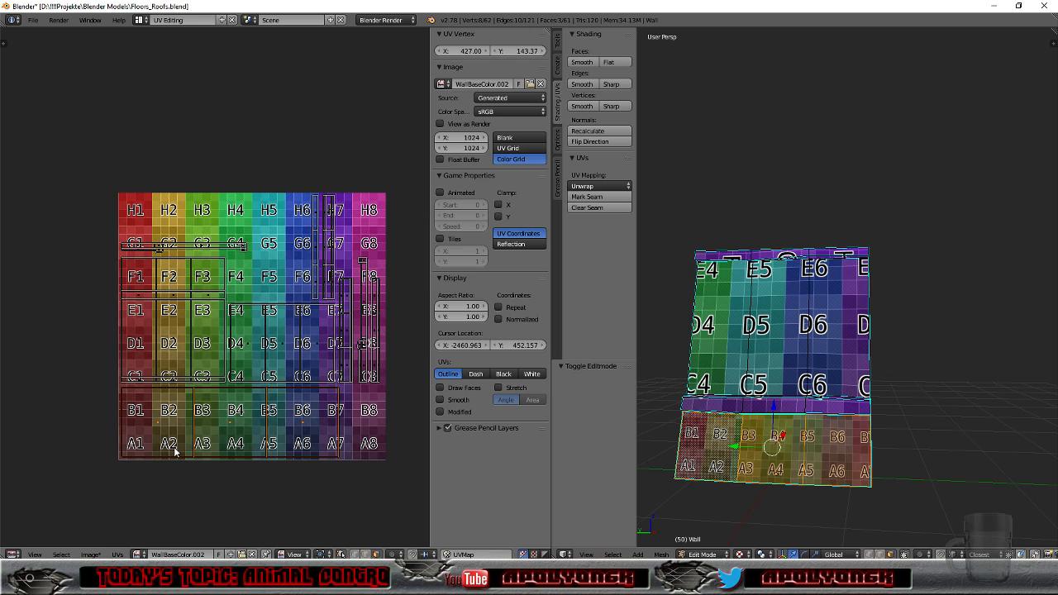
{"action": "key", "text": "s"}
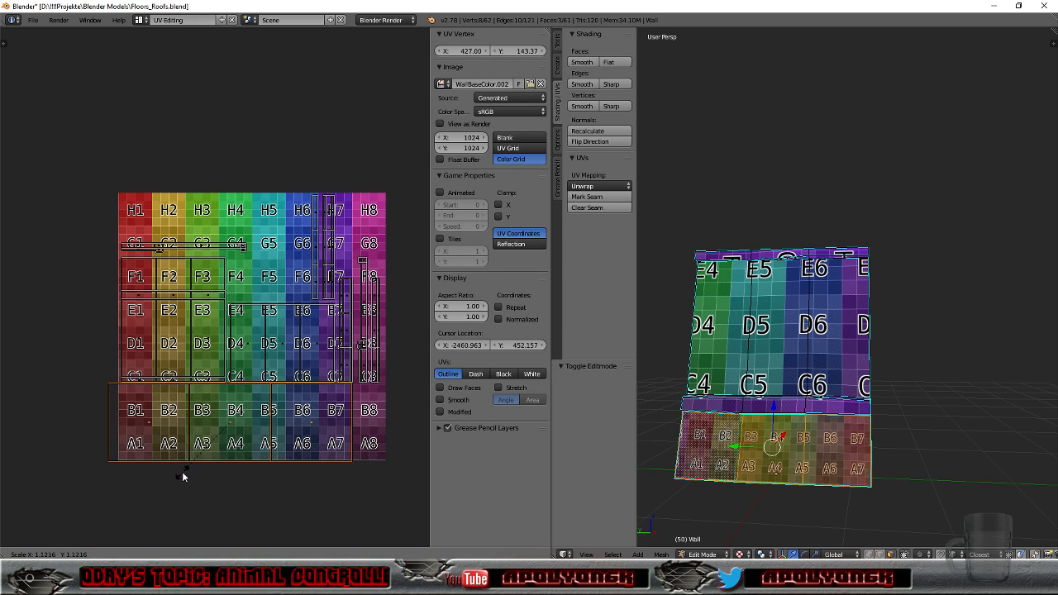
{"action": "left_click", "coordinate": [188, 480]}
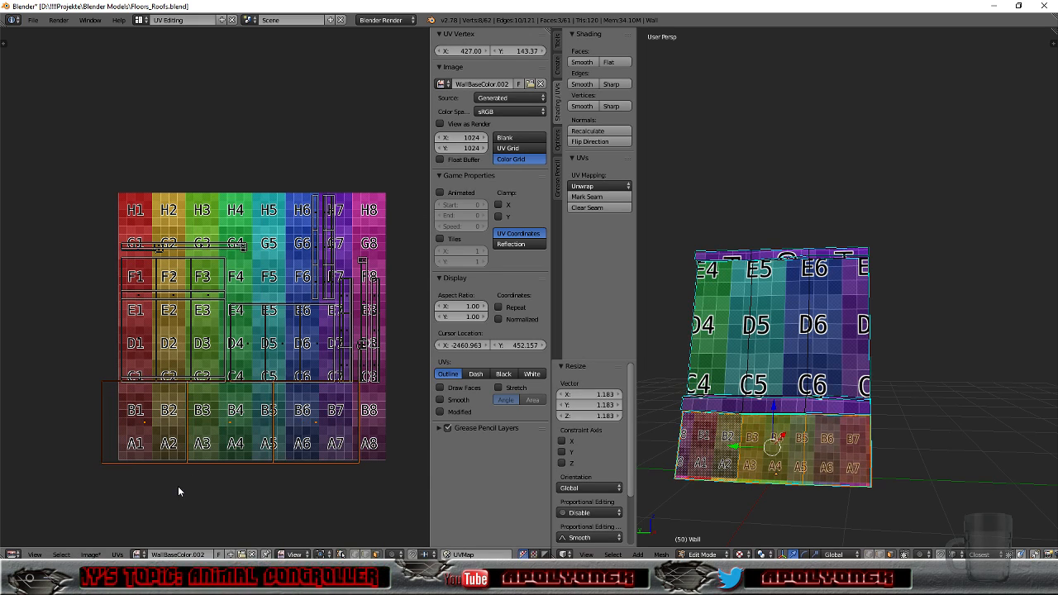
{"action": "key", "text": "g"}
{"action": "left_click", "coordinate": [201, 511]}
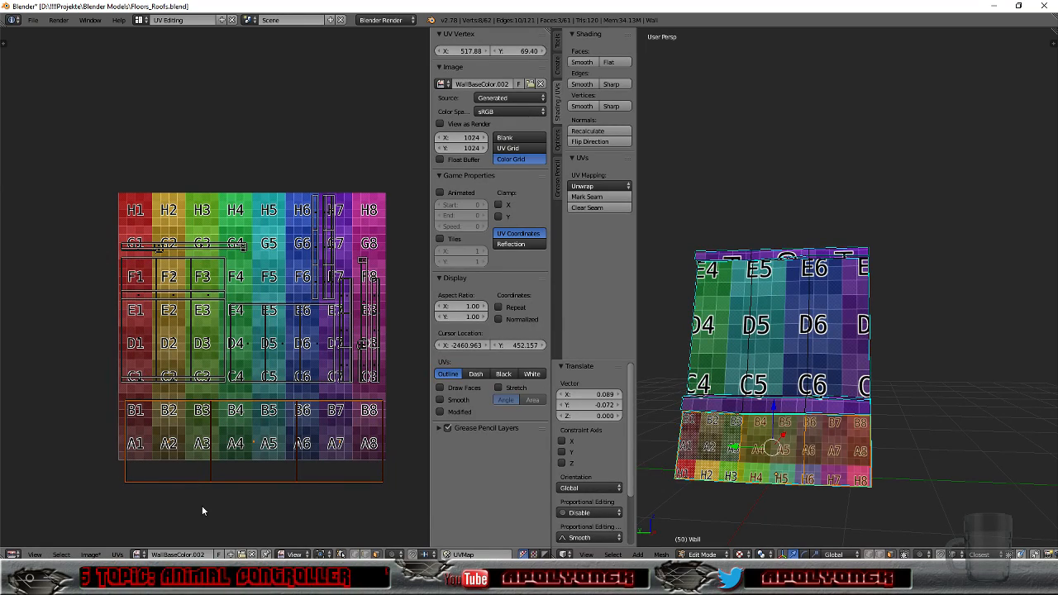
Step: Fit the lower faces' UVs to the grid's full width by scaling about 1.03, moving up about 0.035, and scaling about 1.007
{"action": "key", "text": "s"}
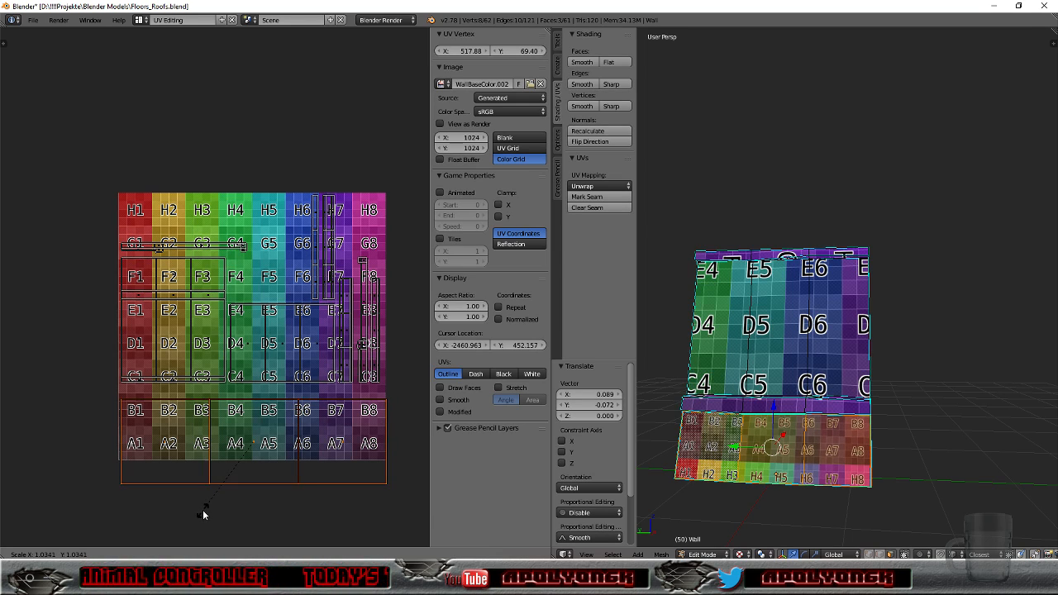
{"action": "left_click", "coordinate": [203, 510]}
{"action": "key", "text": "g"}
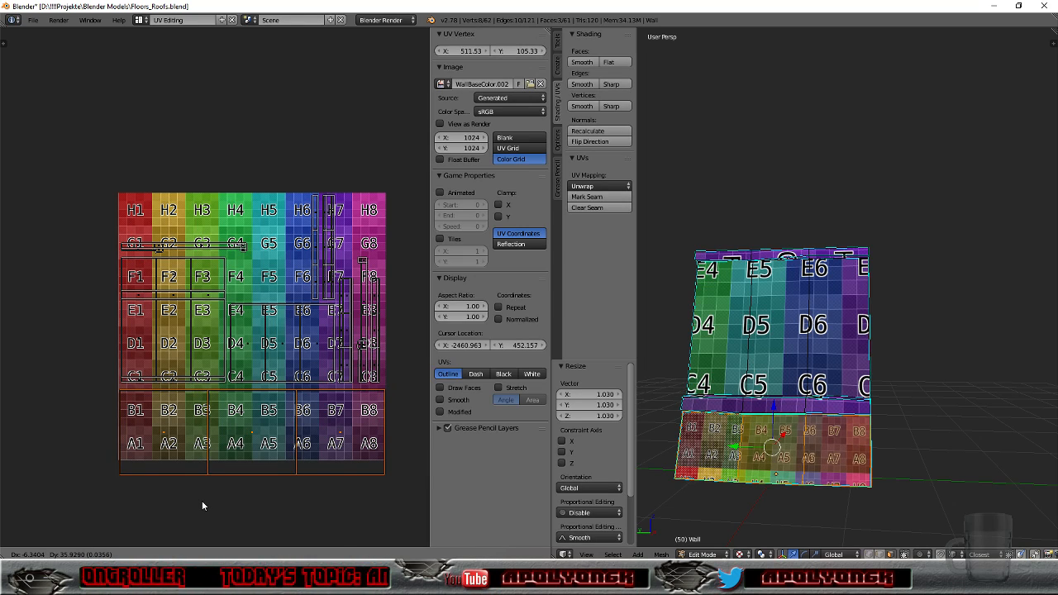
{"action": "left_click", "coordinate": [203, 502]}
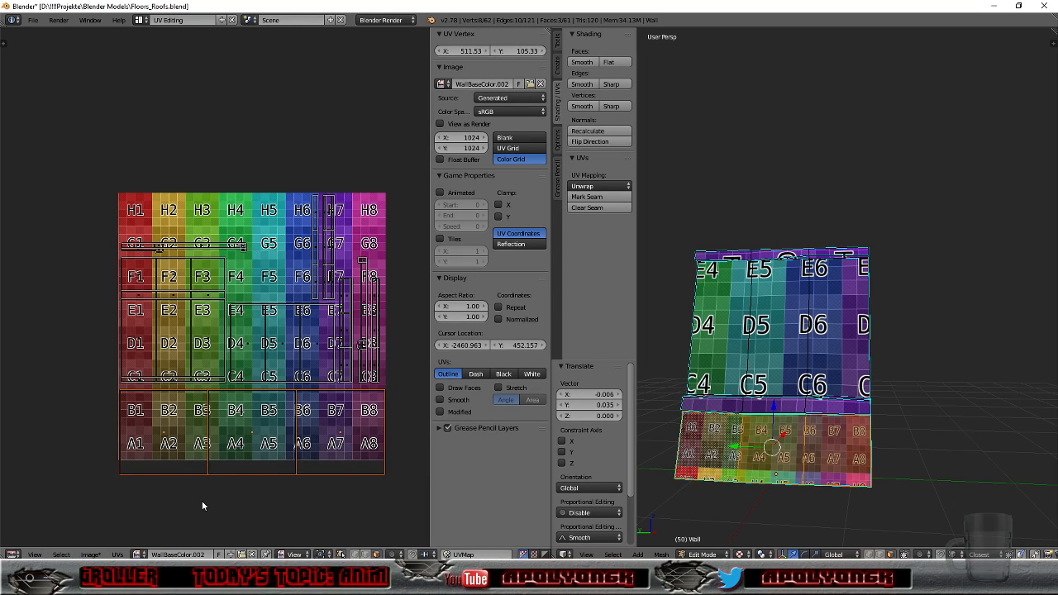
{"action": "key", "text": "KP_Decimal"}
{"action": "scroll", "coordinate": [229, 347], "scroll_direction": "up", "scroll_amount": 1}
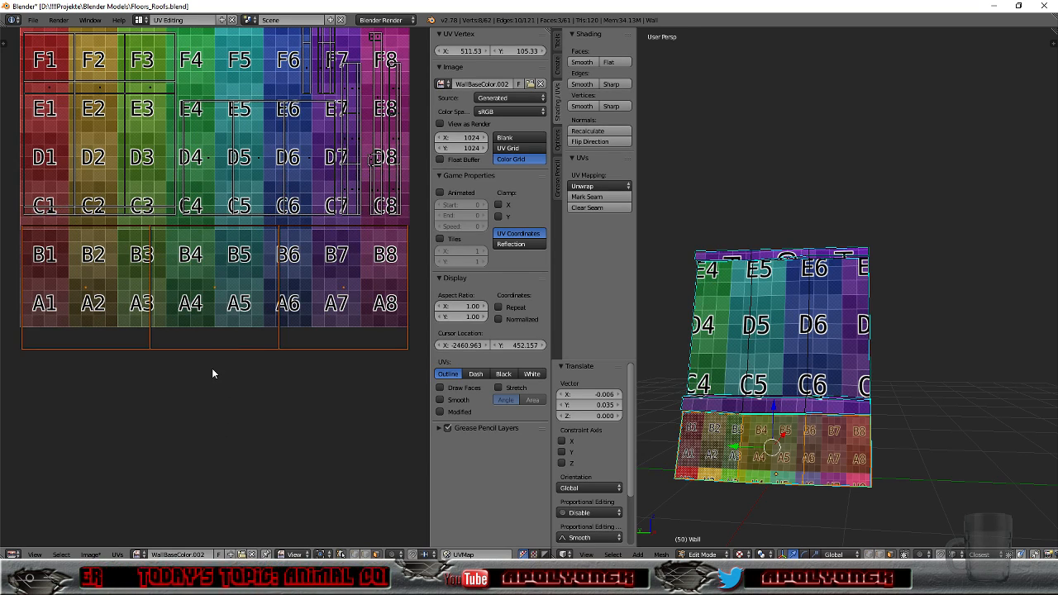
{"action": "key", "text": "s"}
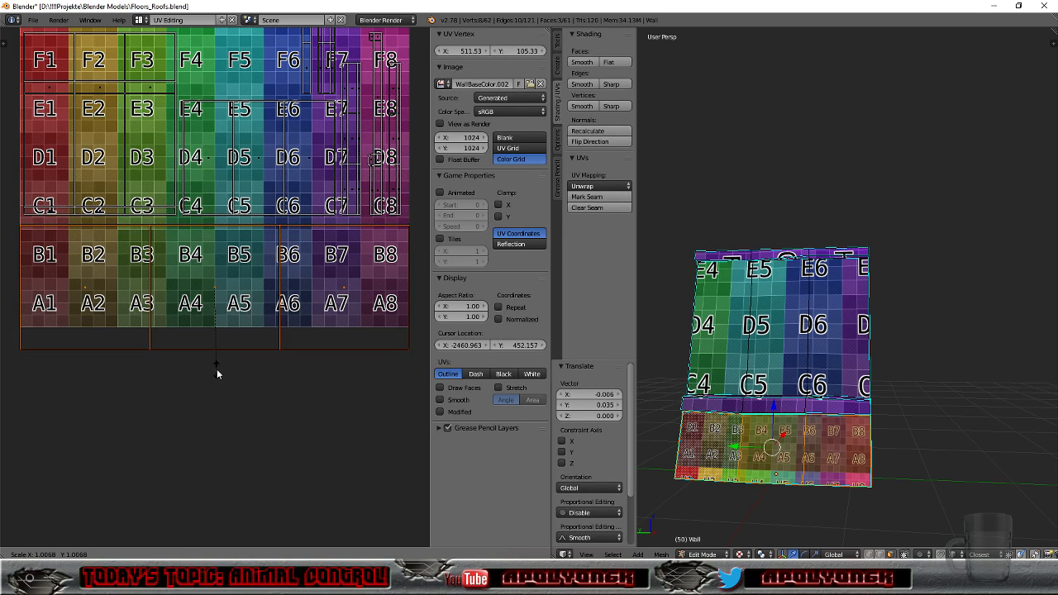
{"action": "left_click", "coordinate": [216, 369]}
Step: Move the lower faces' UVs outside the texture, about 1.059 in X and 0.057 in Y
{"action": "scroll", "coordinate": [224, 380], "scroll_direction": "down", "scroll_amount": 4}
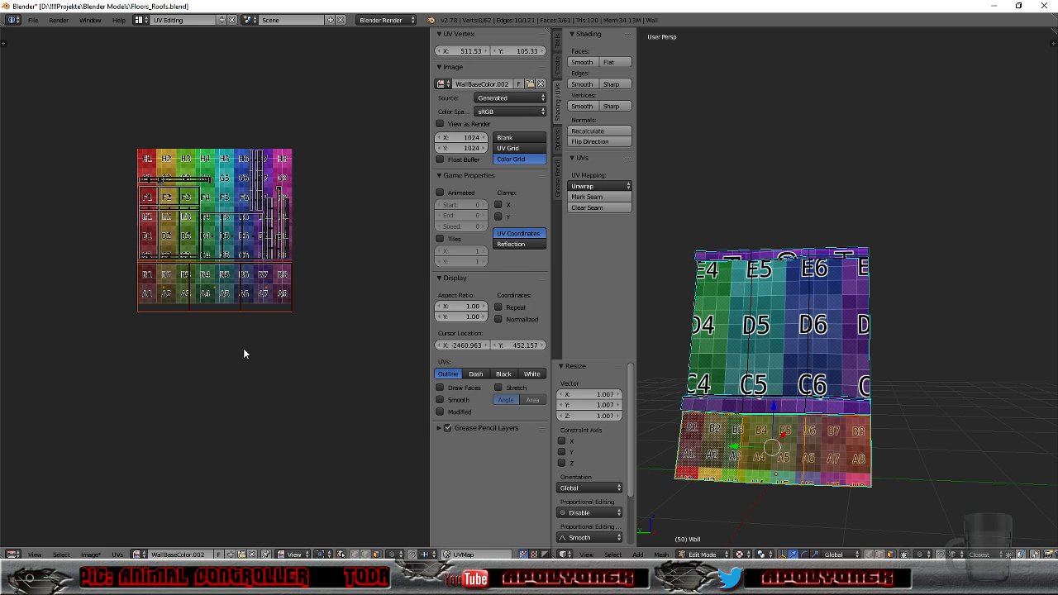
{"action": "key", "text": "g"}
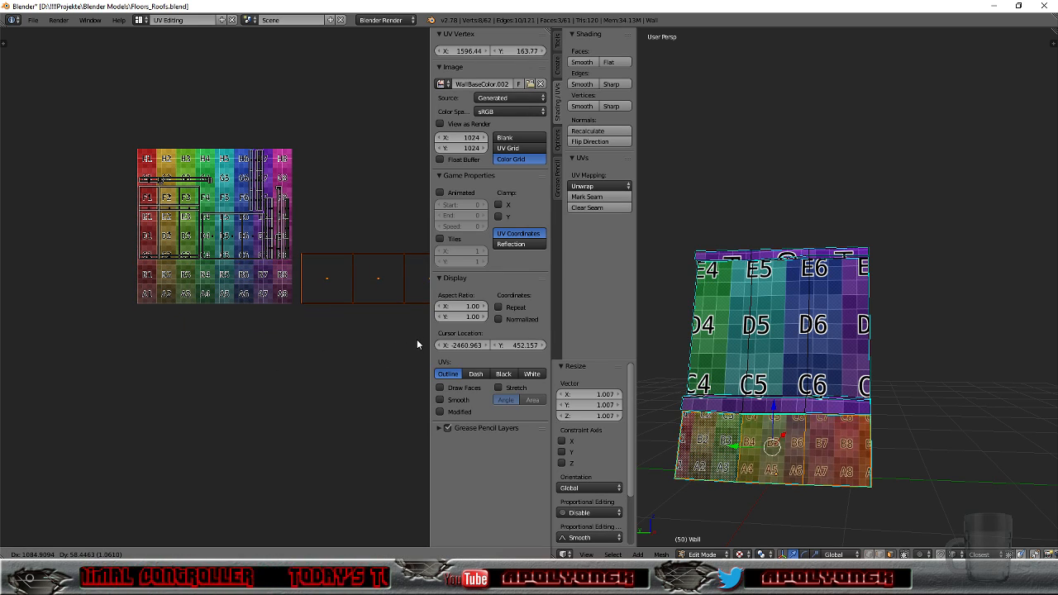
{"action": "left_click", "coordinate": [417, 339]}
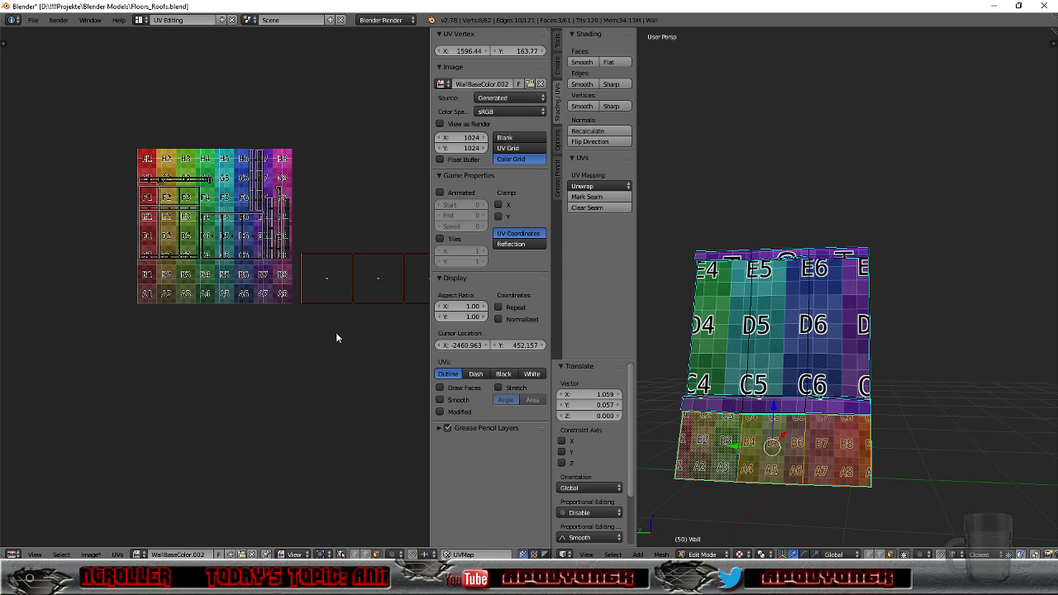
Step: Unwrap the selected lower faces again and move their new UVs beside the texture, about 1.038 in X and -0.007 in Y
{"action": "left_click", "coordinate": [589, 189]}
{"action": "left_click", "coordinate": [592, 200]}
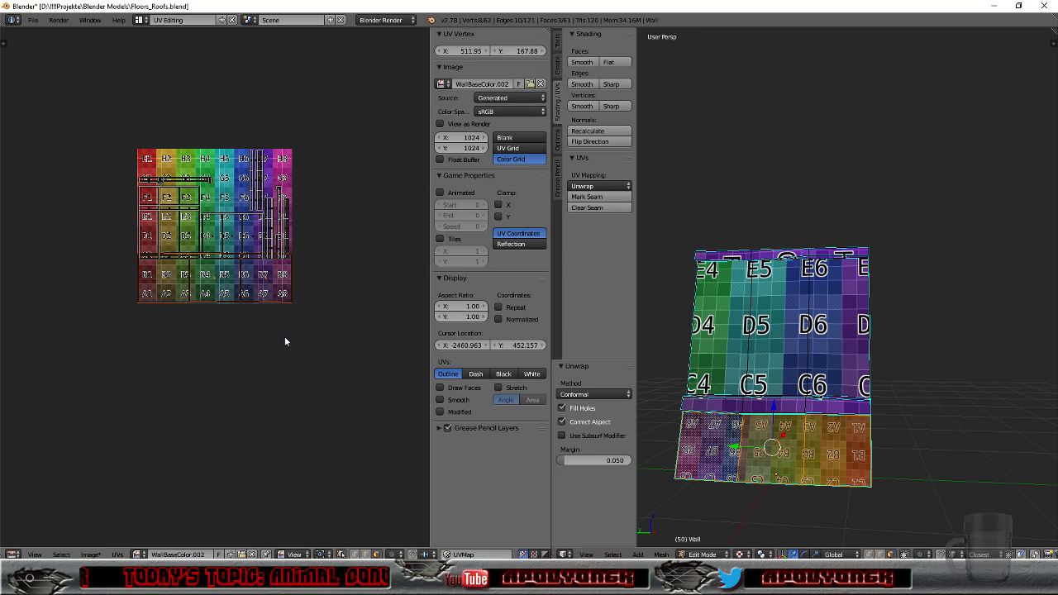
{"action": "key", "text": "g"}
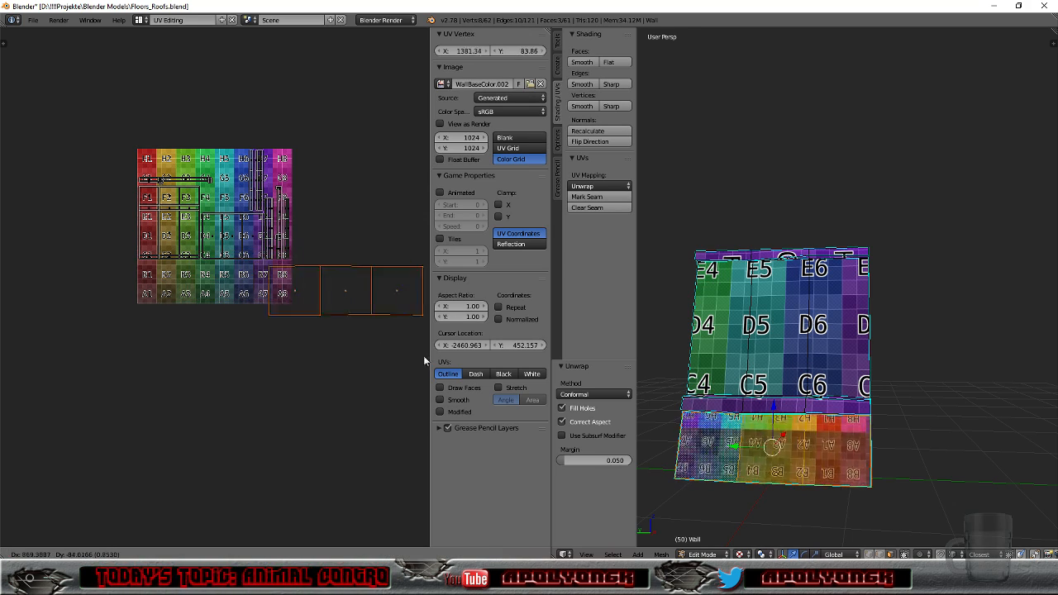
{"action": "left_click", "coordinate": [22, 348]}
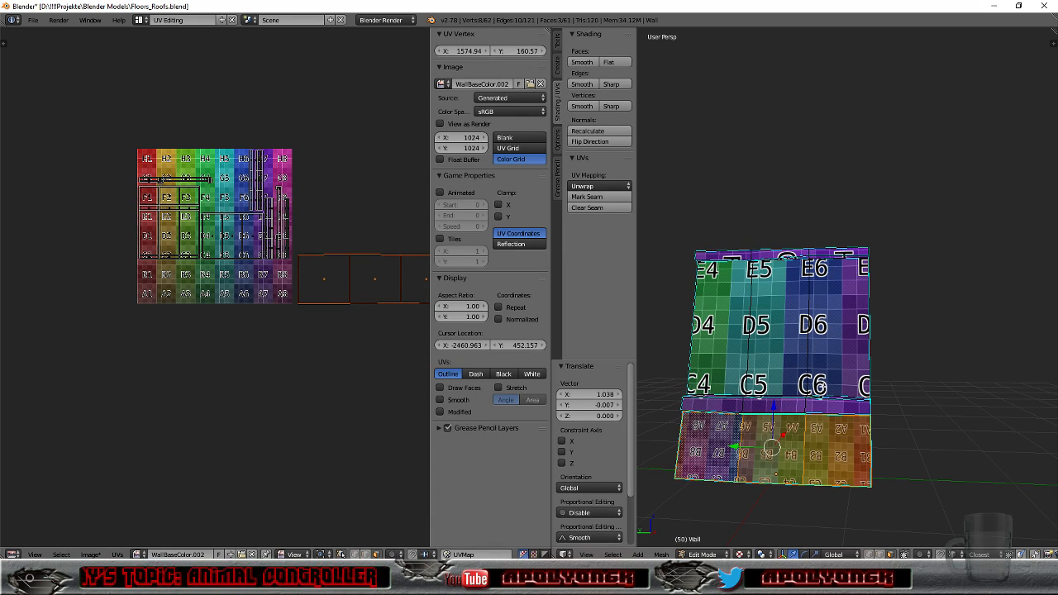
Step: Change the screen layout to Default and switch the Wall to Object Mode
{"action": "left_click", "coordinate": [141, 20]}
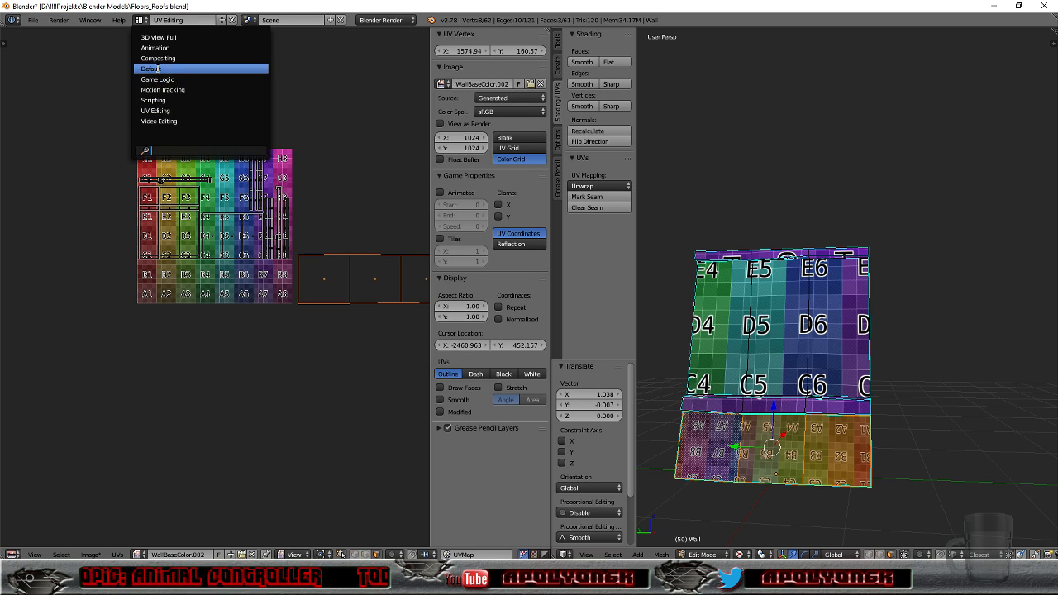
{"action": "left_click", "coordinate": [159, 70]}
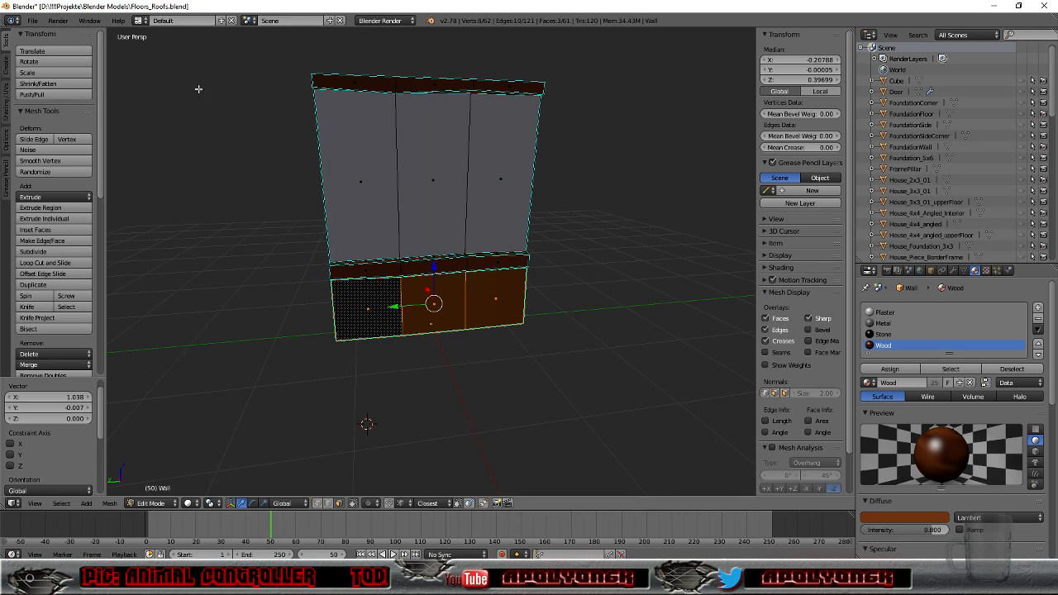
{"action": "left_click", "coordinate": [147, 502]}
{"action": "left_click", "coordinate": [156, 490]}
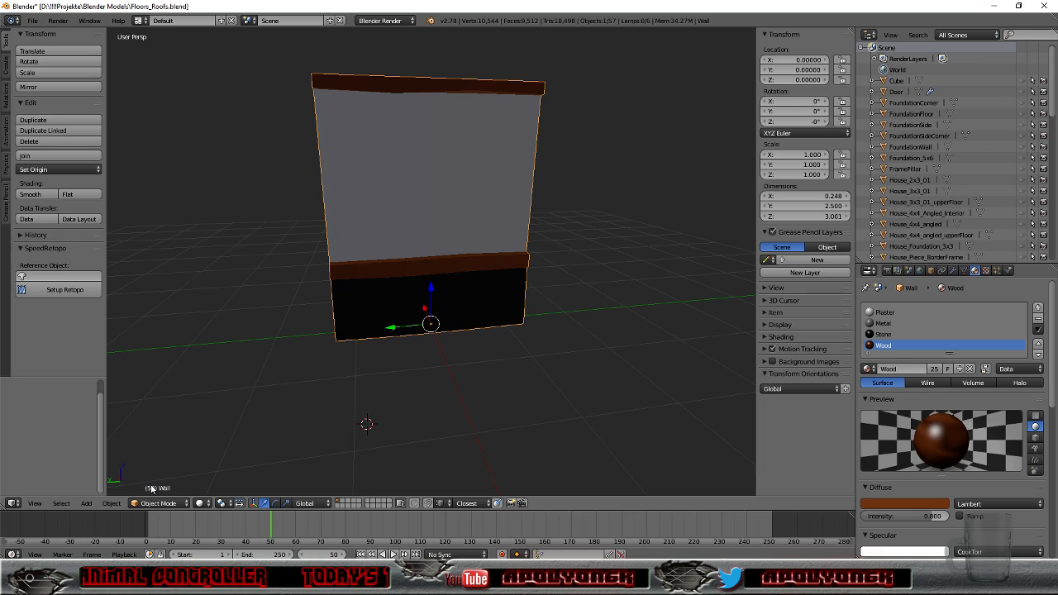
Step: Apply the Wall's scale and return to Edit Mode
{"action": "key", "text": "ctrl+a"}
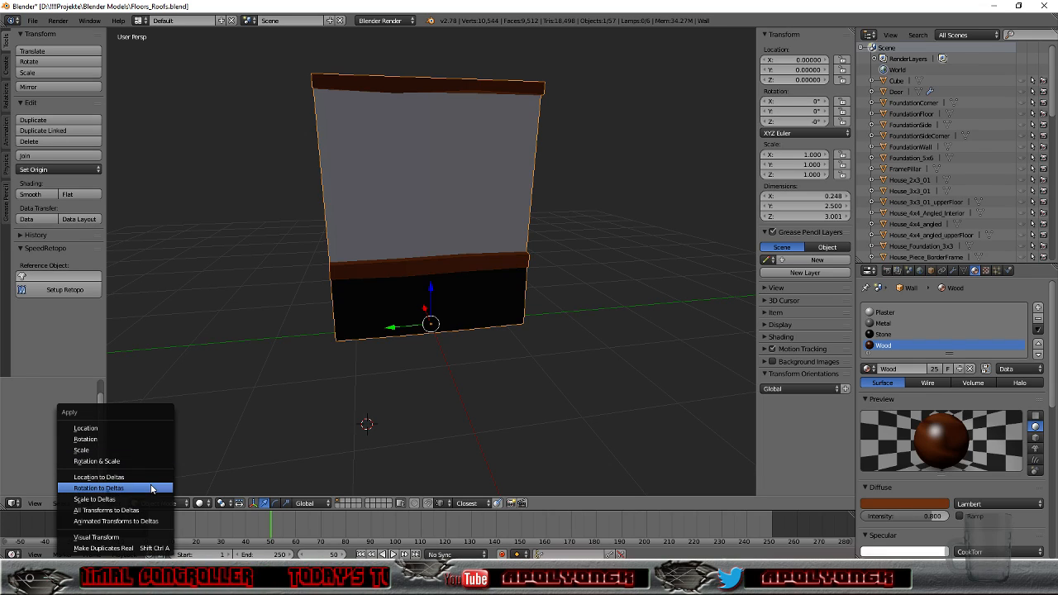
{"action": "left_click", "coordinate": [127, 451]}
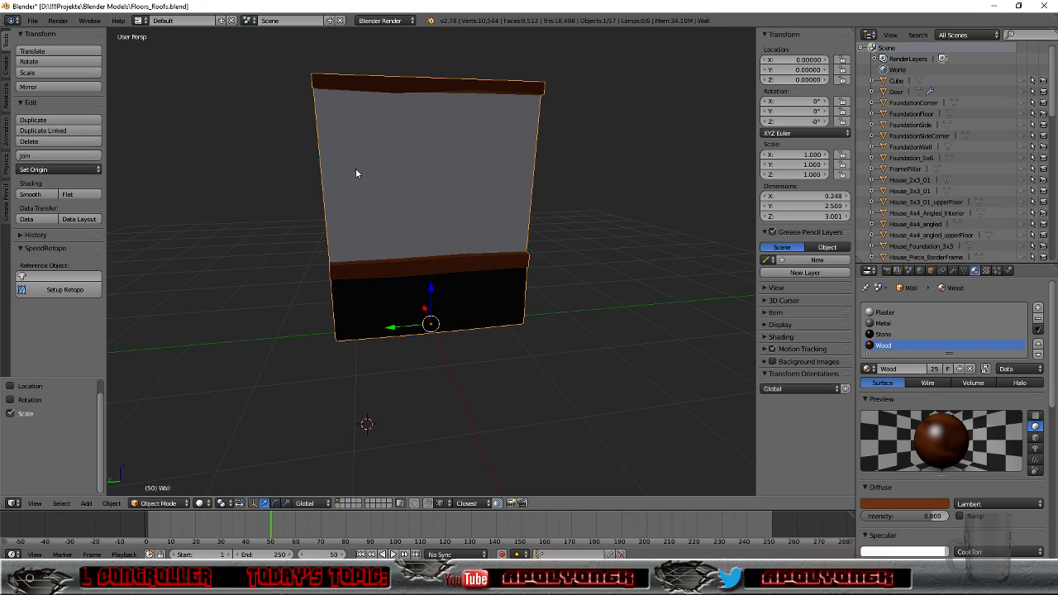
{"action": "left_click", "coordinate": [159, 504]}
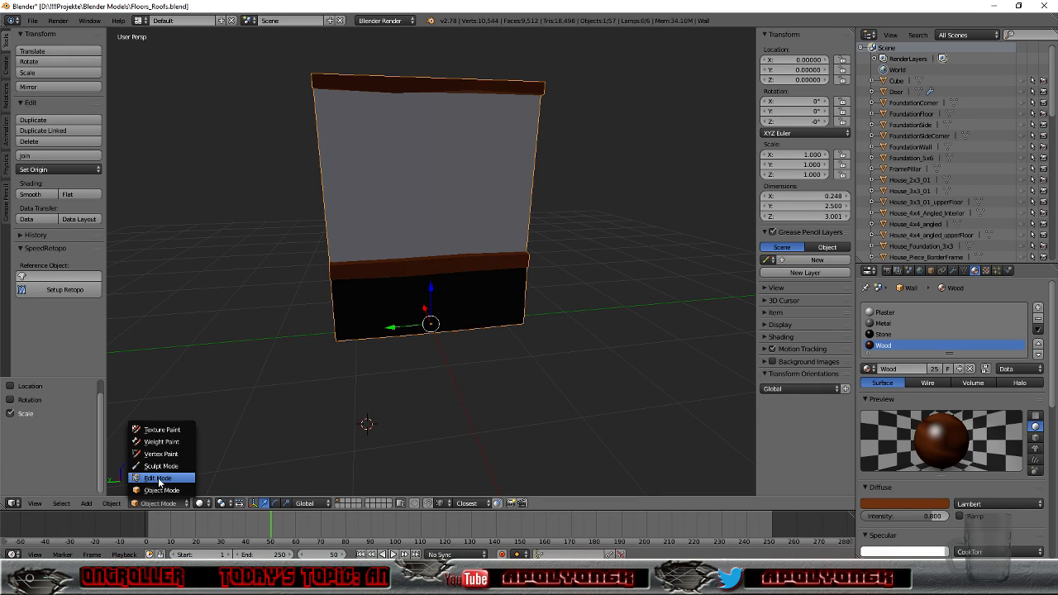
{"action": "left_click", "coordinate": [159, 480]}
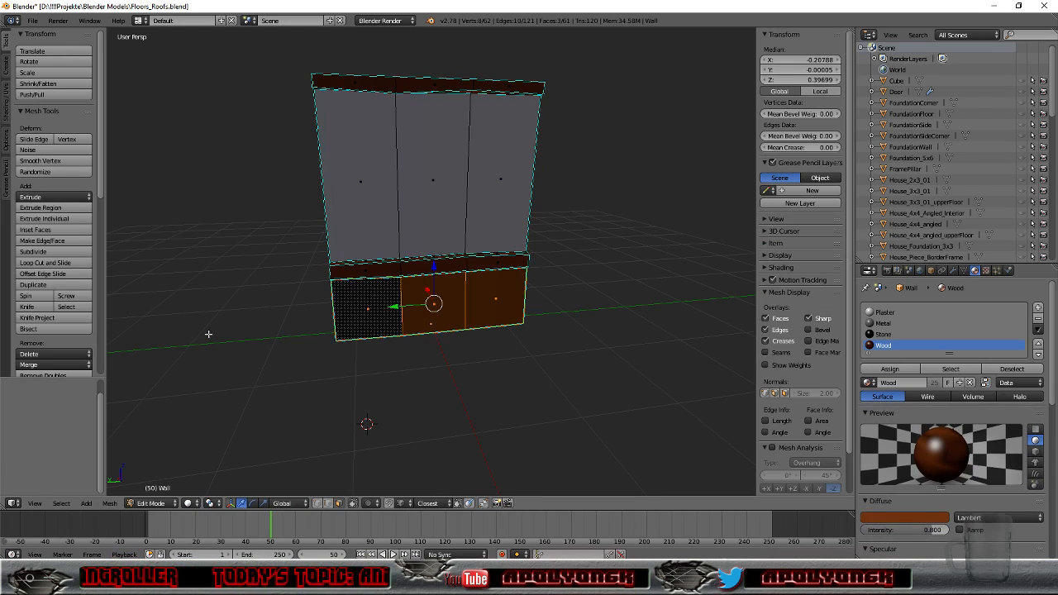
Step: Change the screen layout to UV Editing and unwrap the Wall's selected lower faces again
{"action": "left_click", "coordinate": [141, 22]}
{"action": "left_click", "coordinate": [158, 107]}
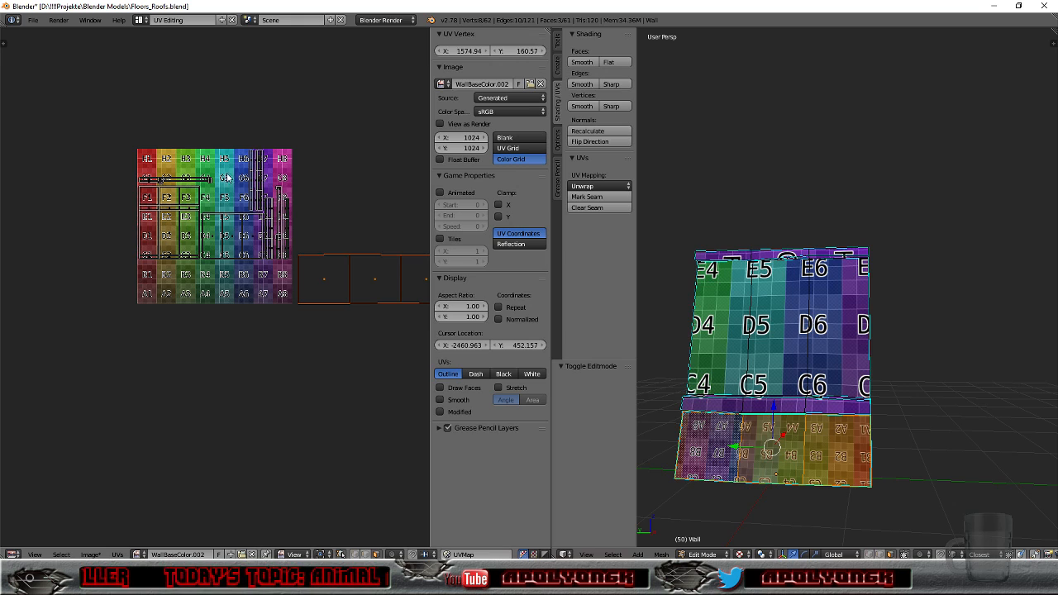
{"action": "left_click", "coordinate": [598, 187]}
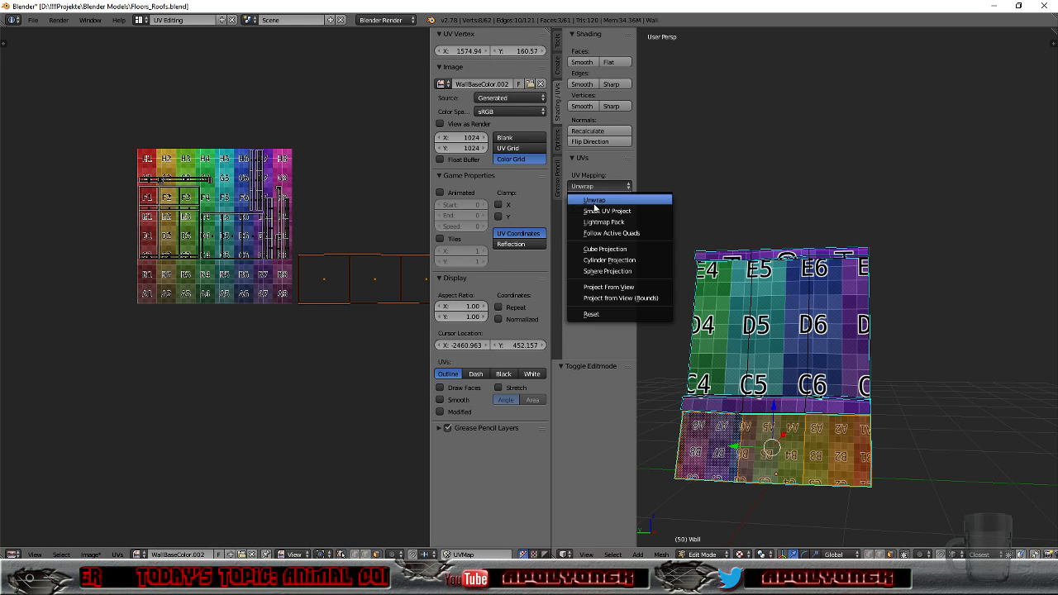
{"action": "left_click", "coordinate": [594, 207]}
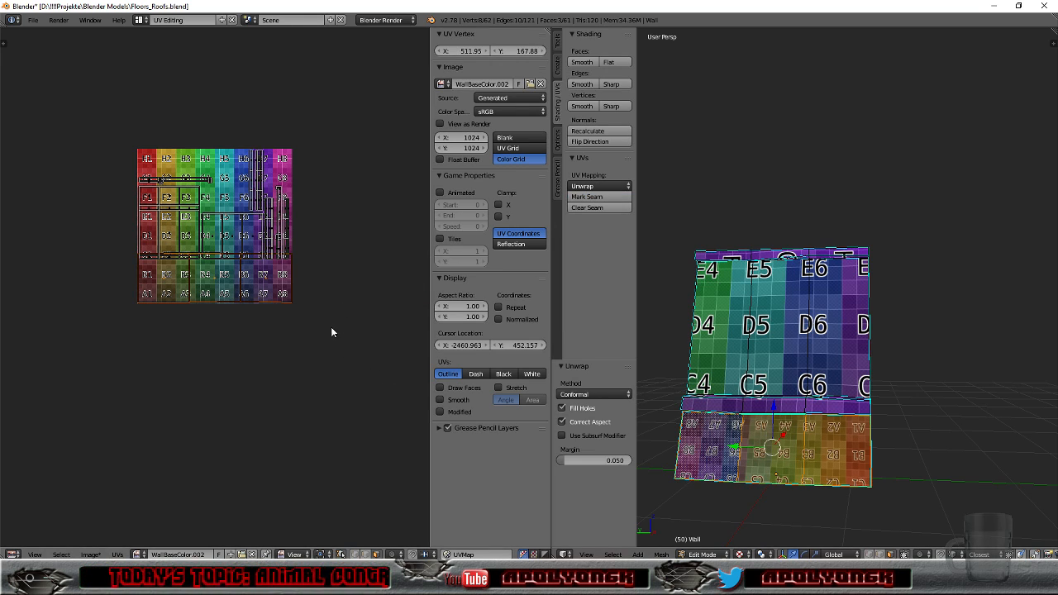
Step: Rotate the lower faces' UVs 180° and move them beside the texture, about 1.025 in X and -0.004 in Y
{"action": "scroll", "coordinate": [331, 332], "scroll_direction": "up", "scroll_amount": 2}
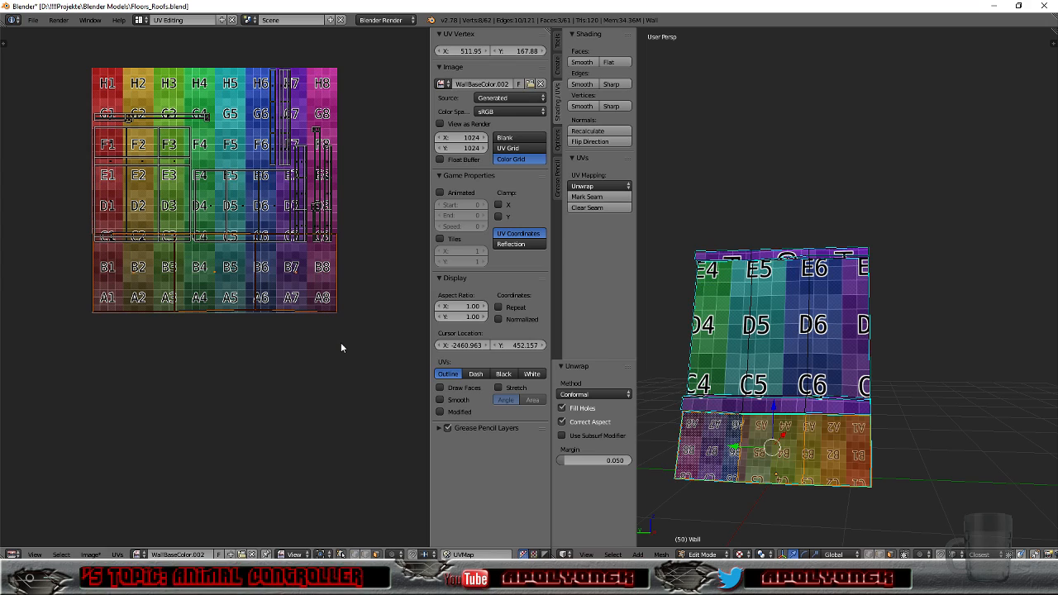
{"action": "type", "text": "r180"}
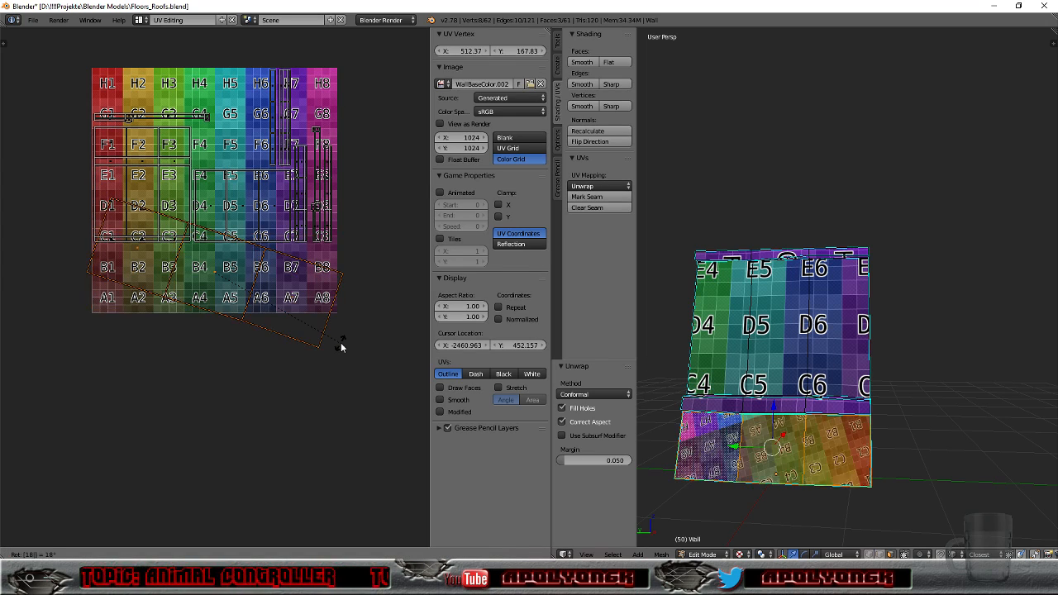
{"action": "key", "text": "Return"}
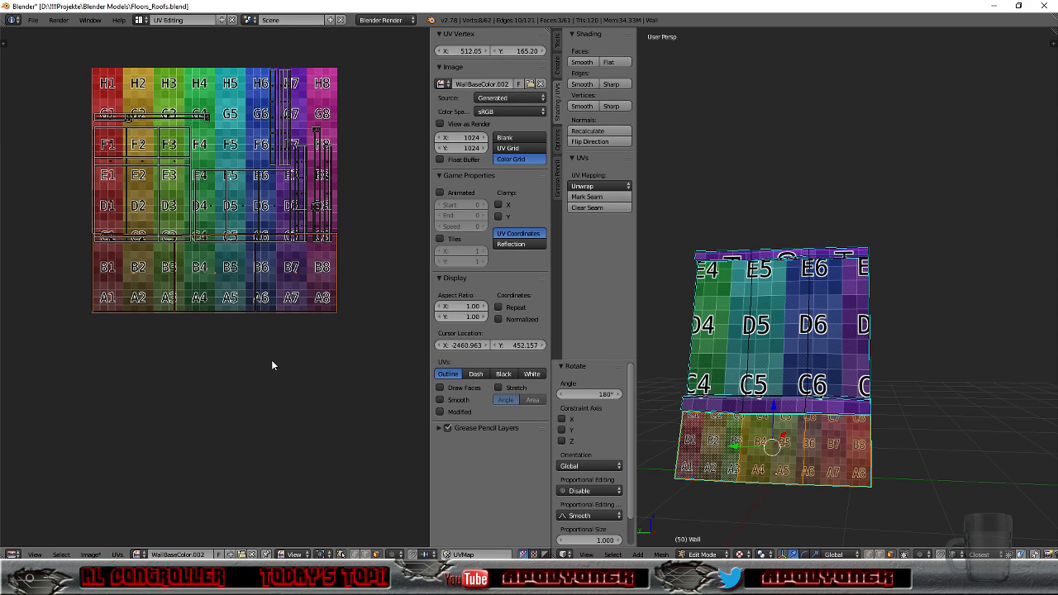
{"action": "key", "text": "g"}
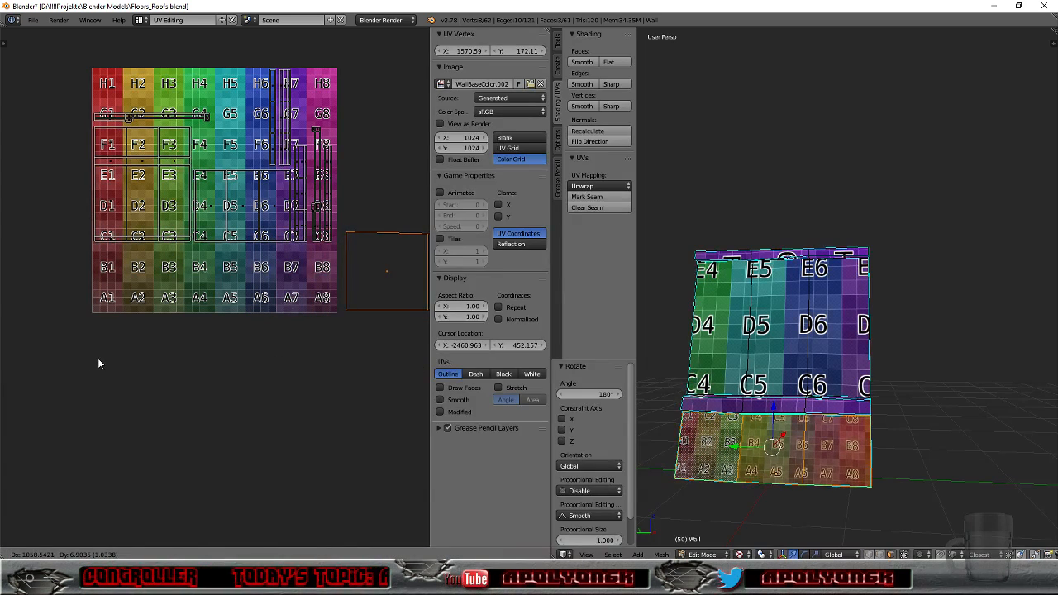
{"action": "left_click", "coordinate": [96, 360]}
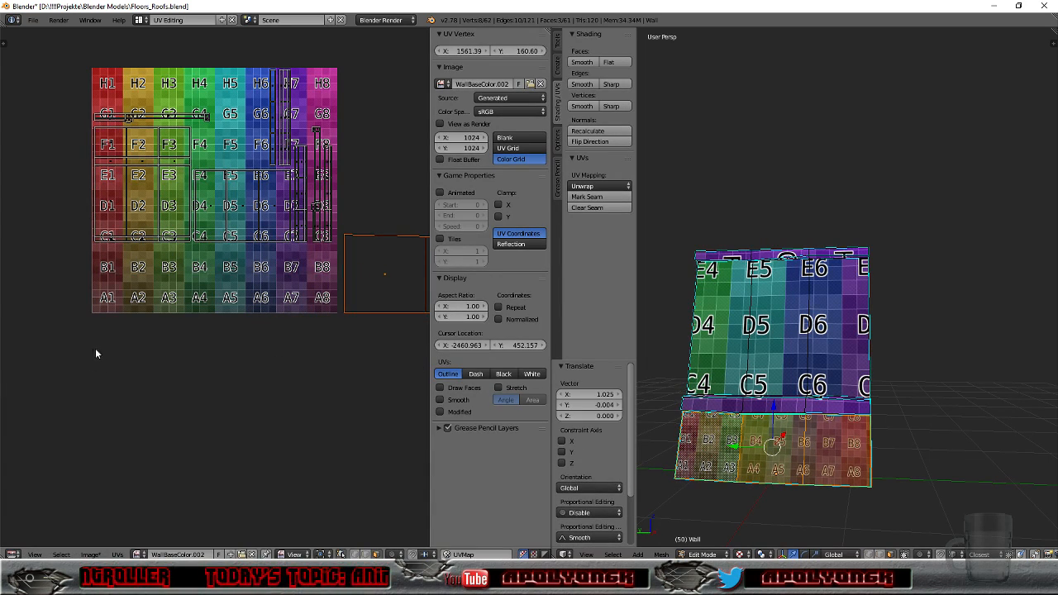
{"action": "right_click", "coordinate": [768, 406]}
{"action": "key", "text": "l"}
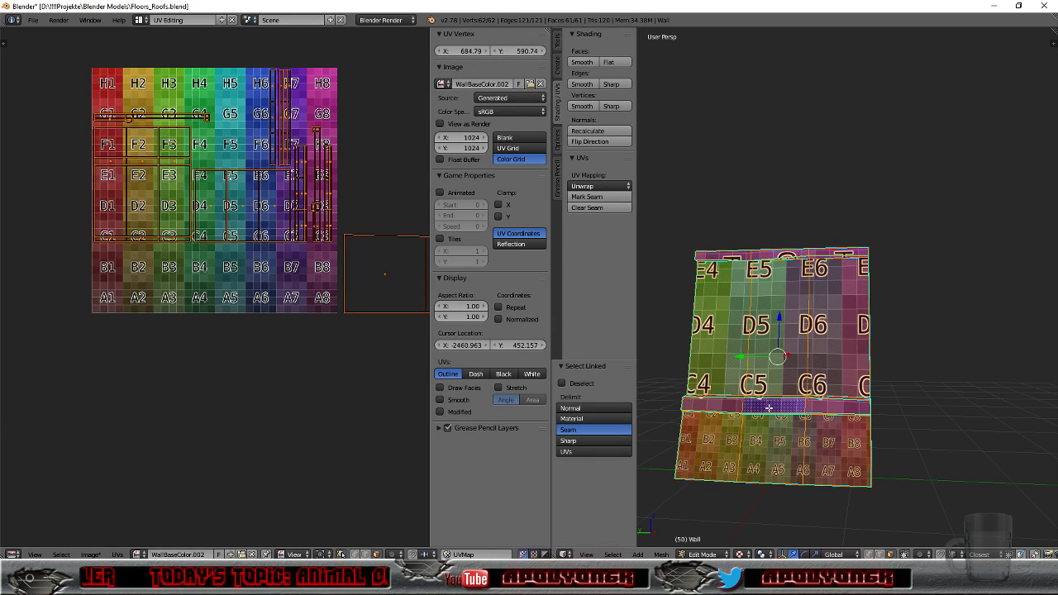
{"action": "right_click", "coordinate": [769, 407]}
{"action": "key", "text": "l"}
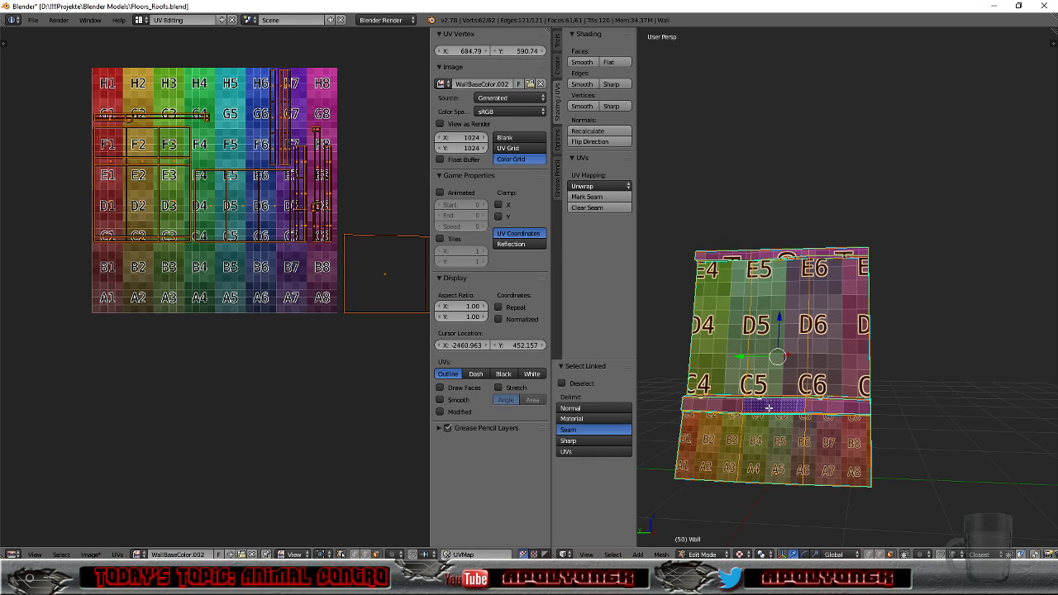
Step: Select the whole UV island of the narrow beam just above the Wall's lower faces and unwrap it
{"action": "right_click", "coordinate": [757, 401]}
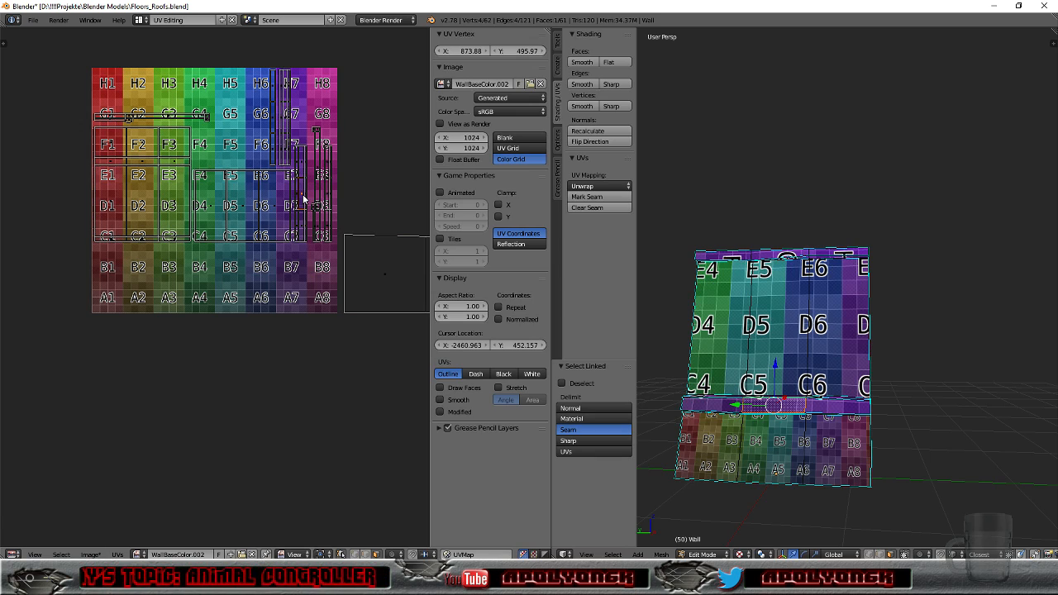
{"action": "key", "text": "l"}
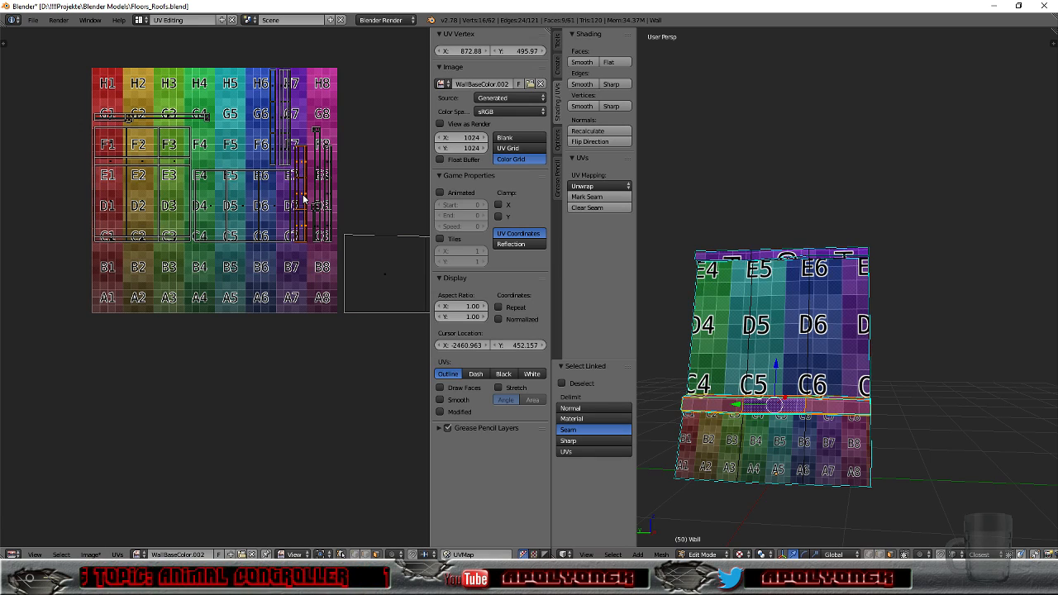
{"action": "left_click", "coordinate": [599, 186]}
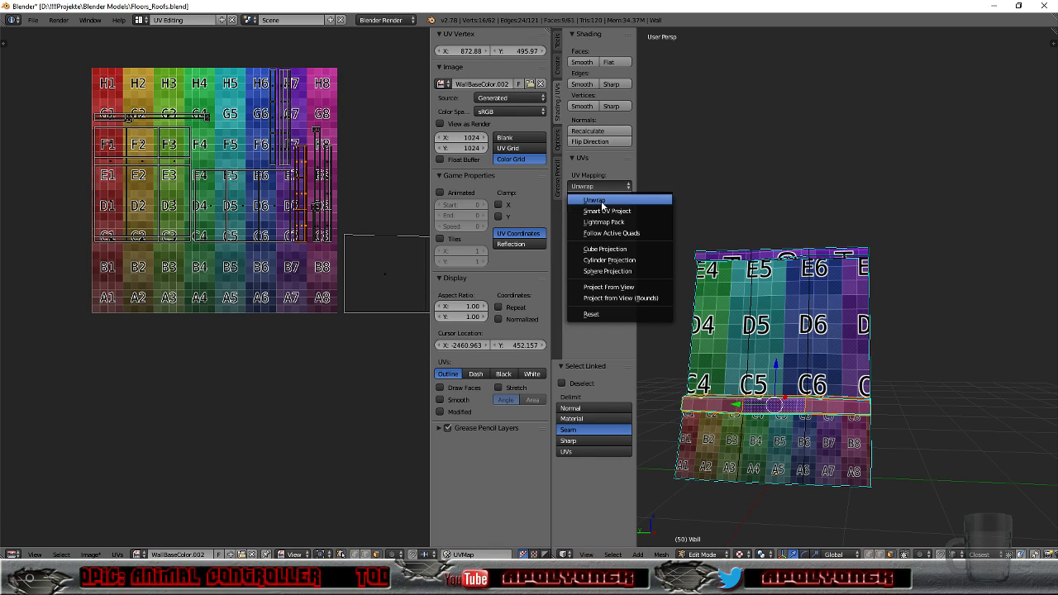
{"action": "left_click", "coordinate": [603, 203]}
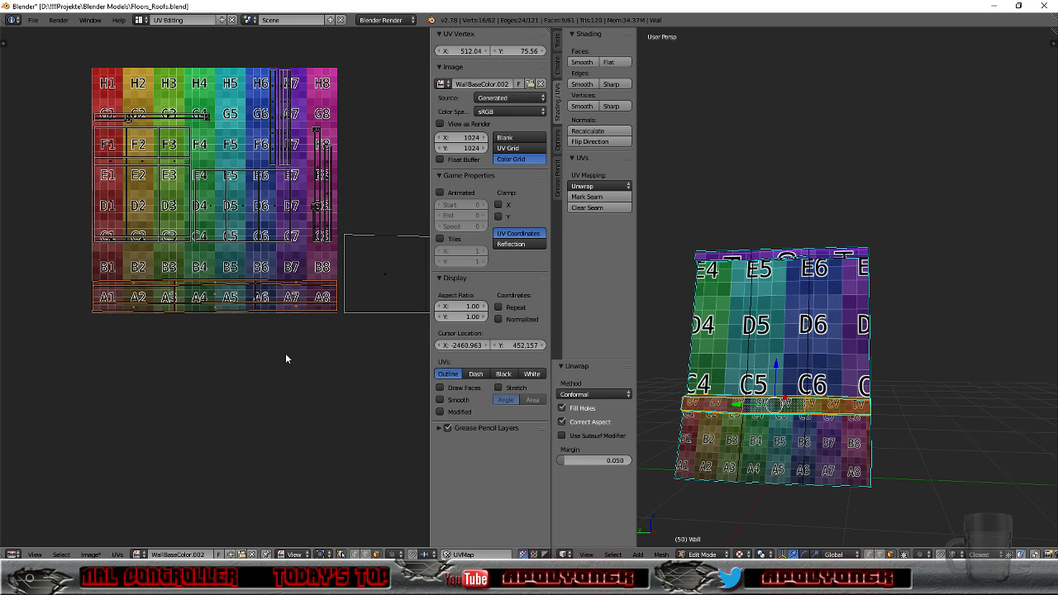
Step: Rotate the lower beam's UVs 180° and move them above the lower faces' UVs, about 1.024 in X and 0.350 in Y
{"action": "type", "text": "r180"}
{"action": "key", "text": "Return"}
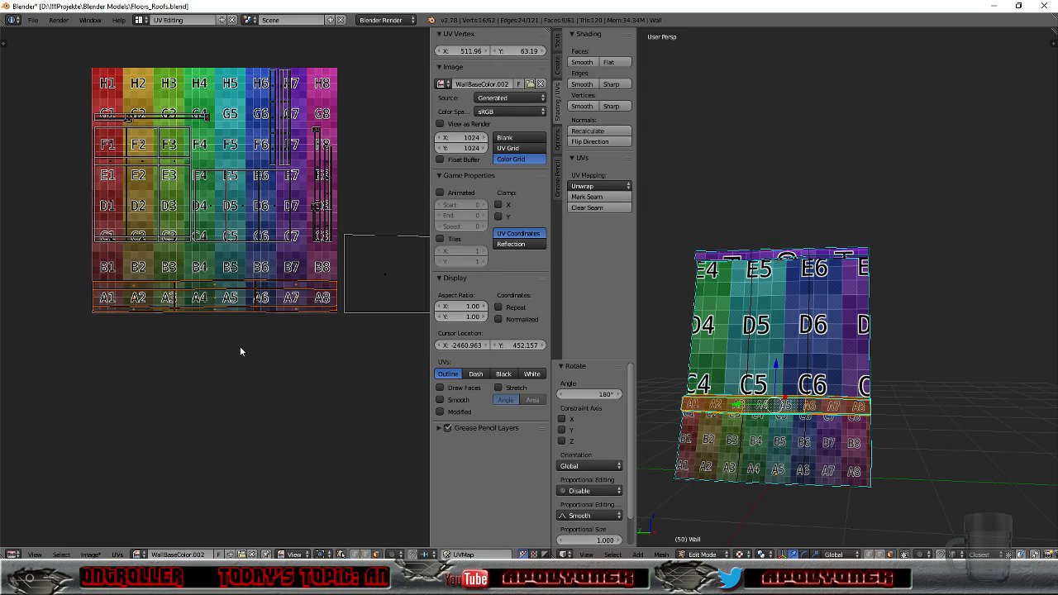
{"action": "scroll", "coordinate": [241, 352], "scroll_direction": "down", "scroll_amount": 3}
{"action": "scroll", "coordinate": [241, 351], "scroll_direction": "up", "scroll_amount": 1}
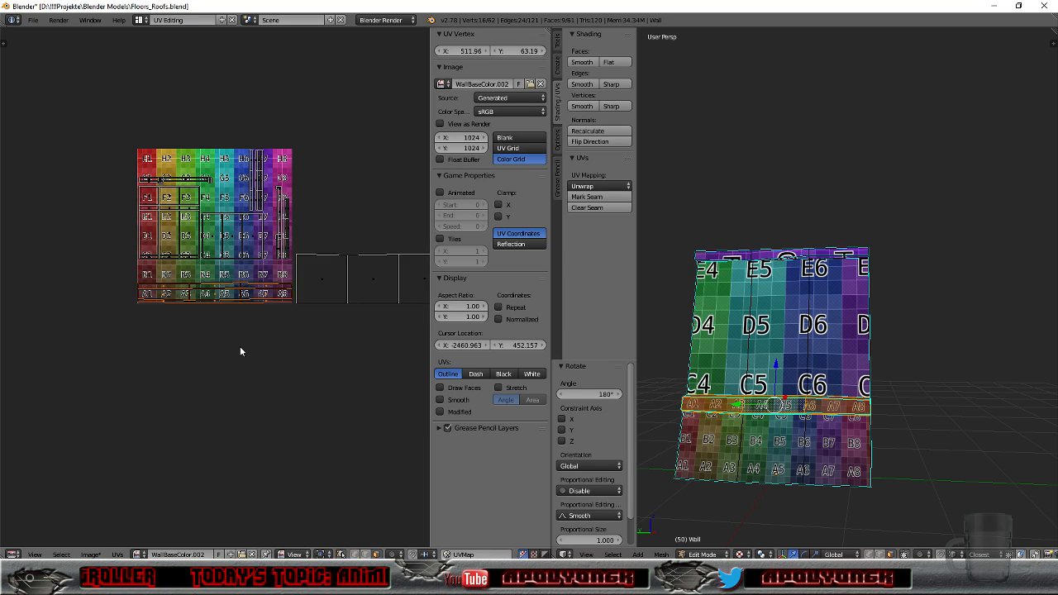
{"action": "key", "text": "g"}
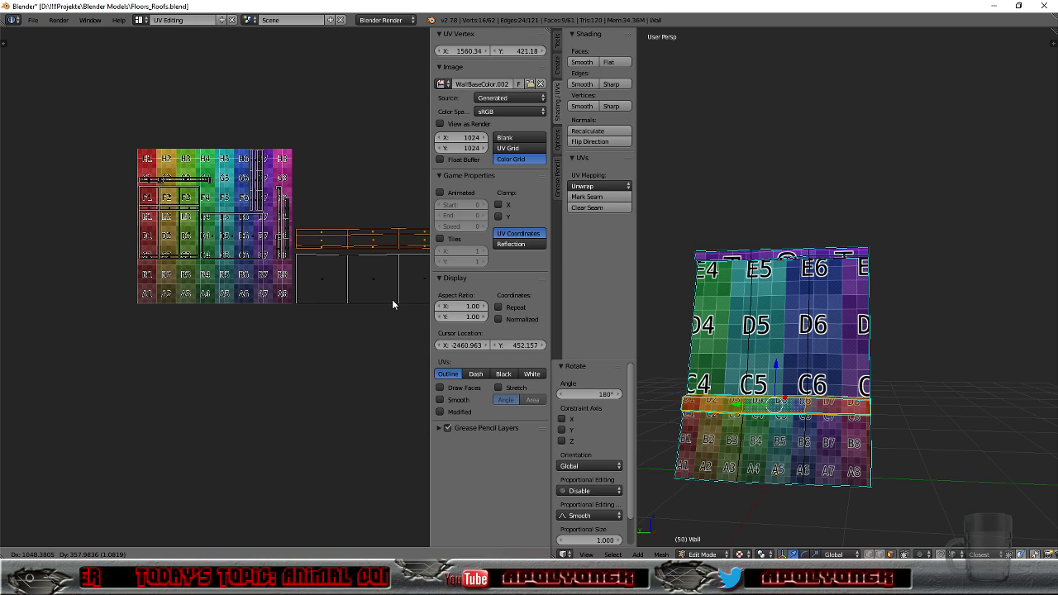
{"action": "left_click", "coordinate": [393, 302]}
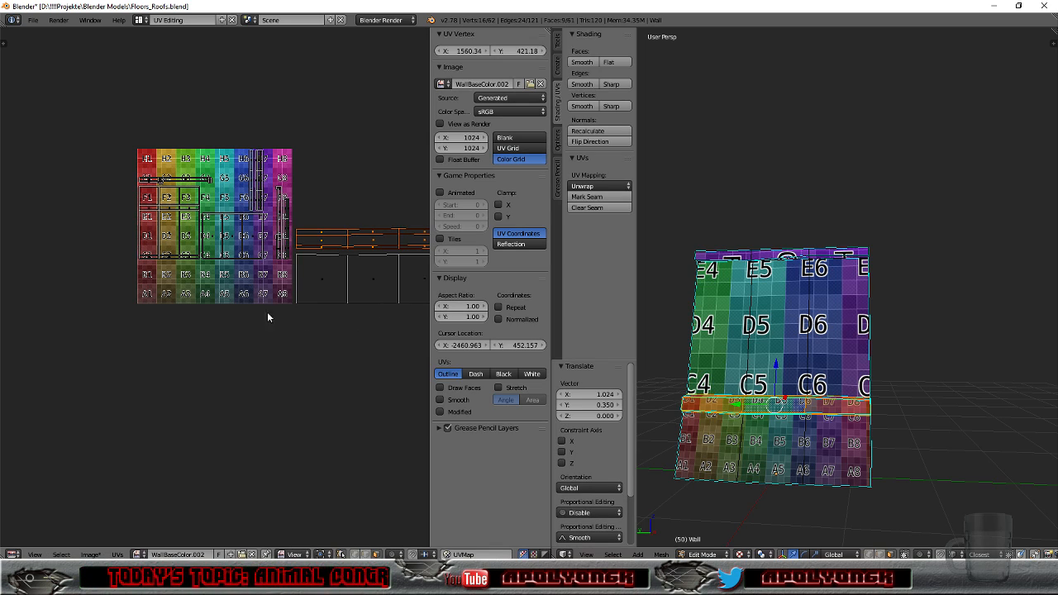
Step: Select the UV island of the three tall middle faces of the Wall and unwrap it
{"action": "right_click", "coordinate": [782, 329]}
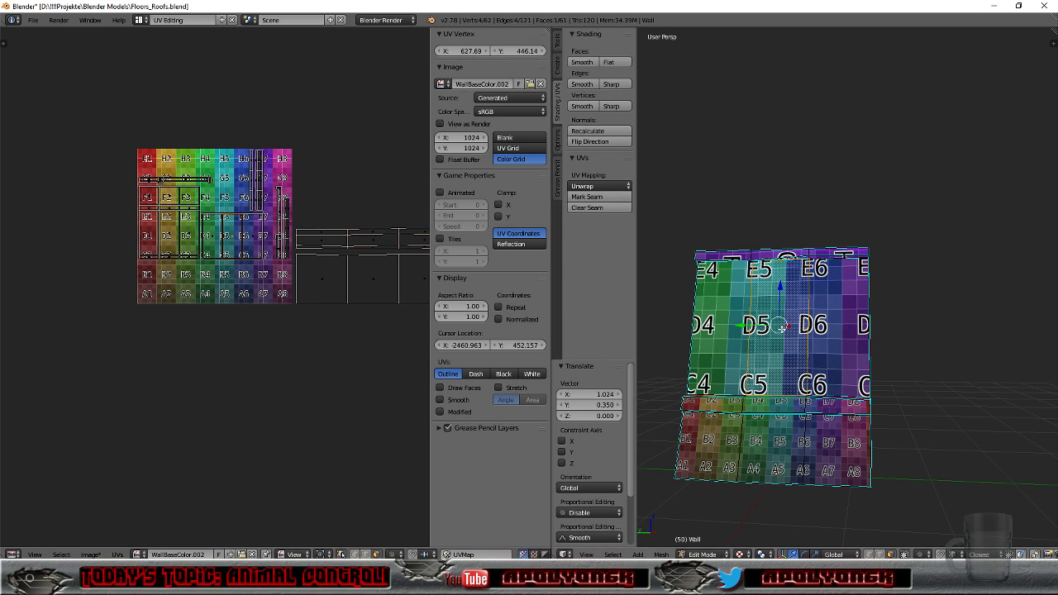
{"action": "key", "text": "l"}
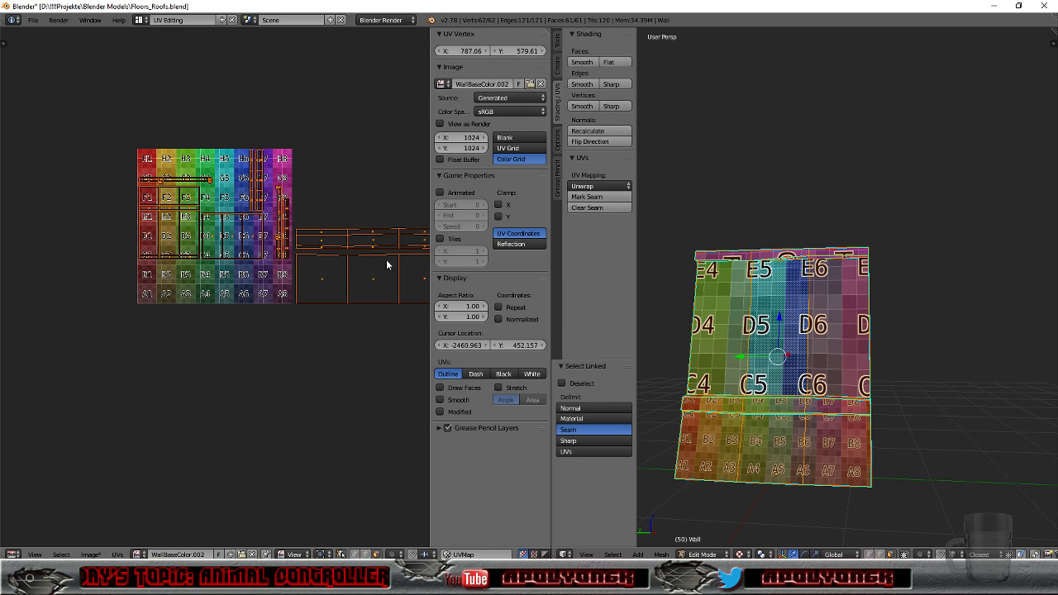
{"action": "right_click", "coordinate": [224, 227]}
{"action": "key", "text": "l"}
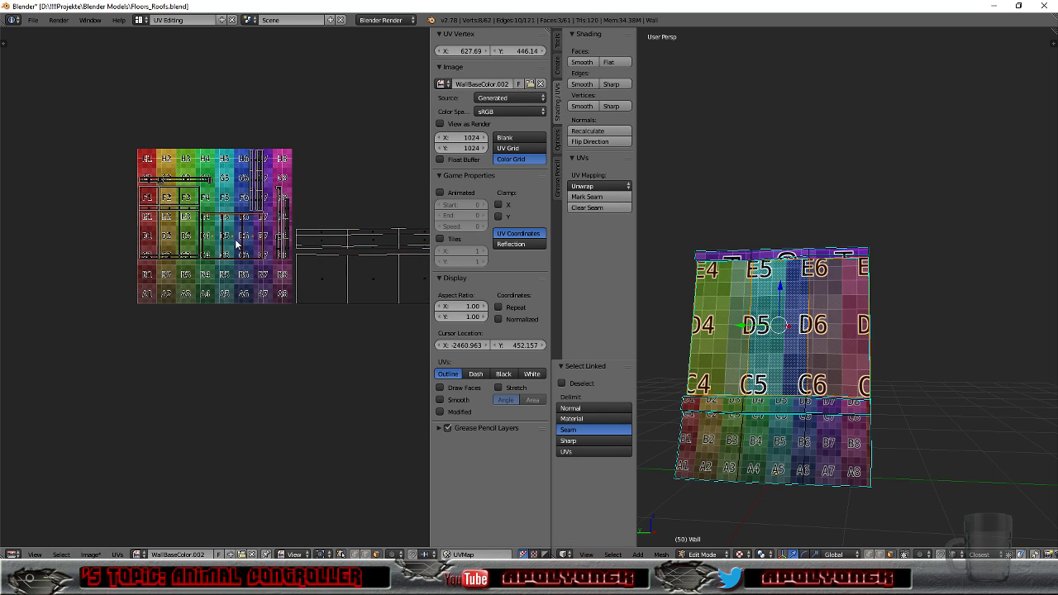
{"action": "left_click", "coordinate": [591, 186]}
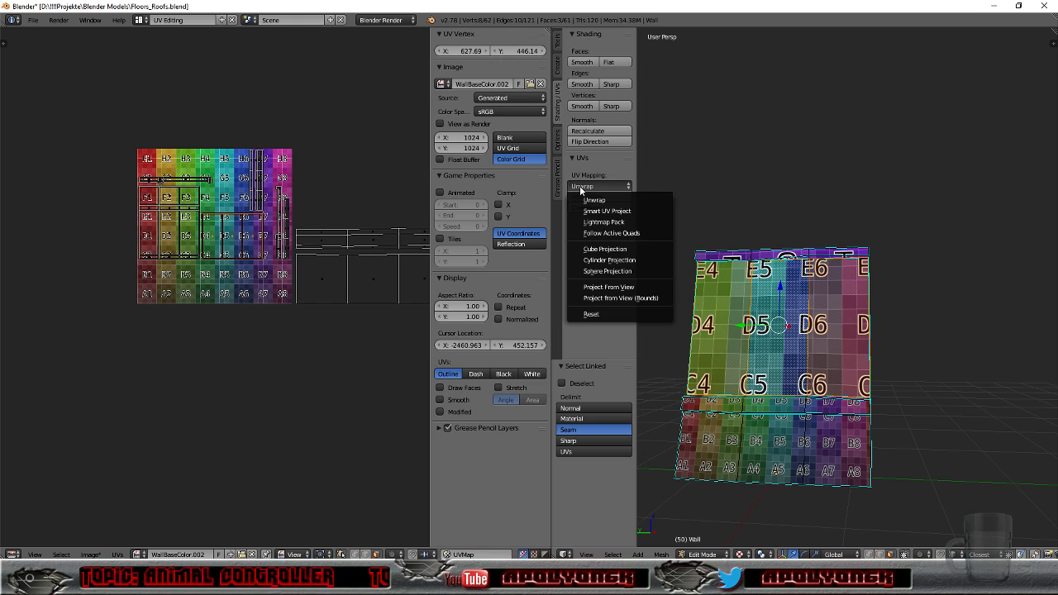
{"action": "left_click", "coordinate": [587, 201]}
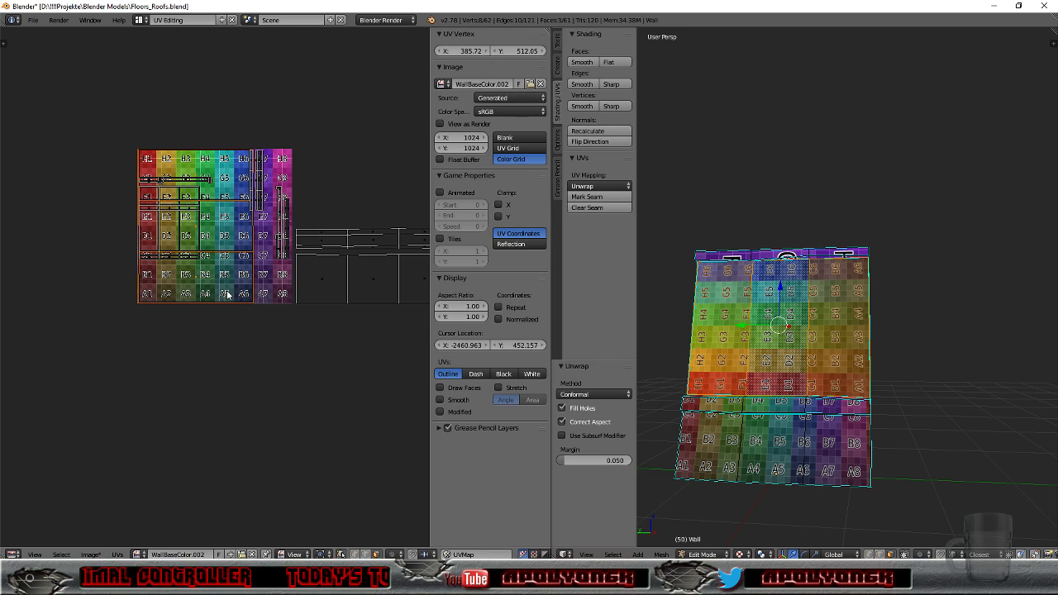
Step: Rotate the middle faces' UVs by 90° and 180°, and move them above the beam's UVs, about 1.149 in X and 0.385 in Y
{"action": "type", "text": "r90"}
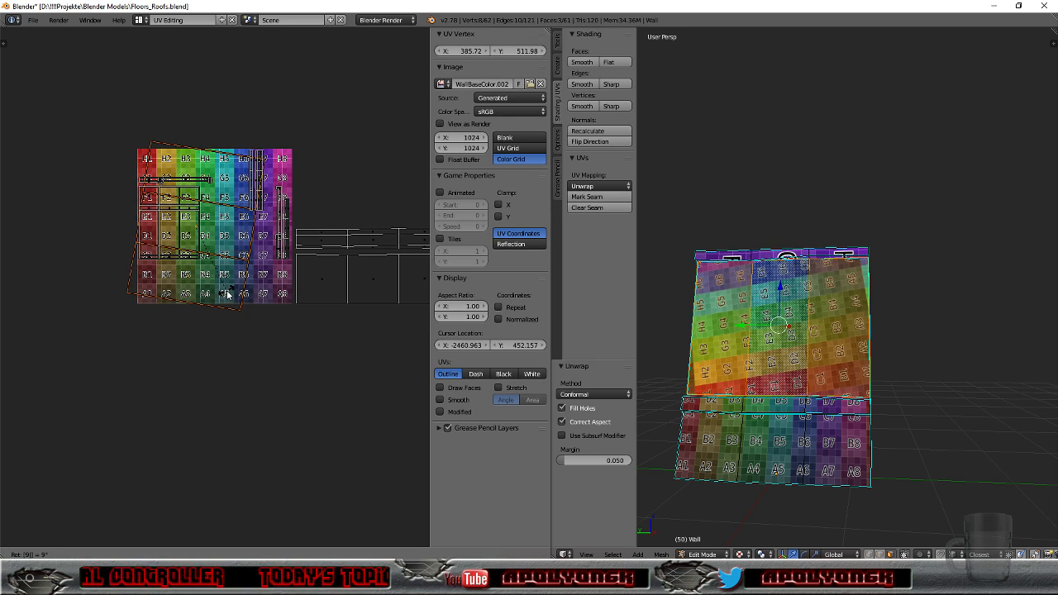
{"action": "key", "text": "Return"}
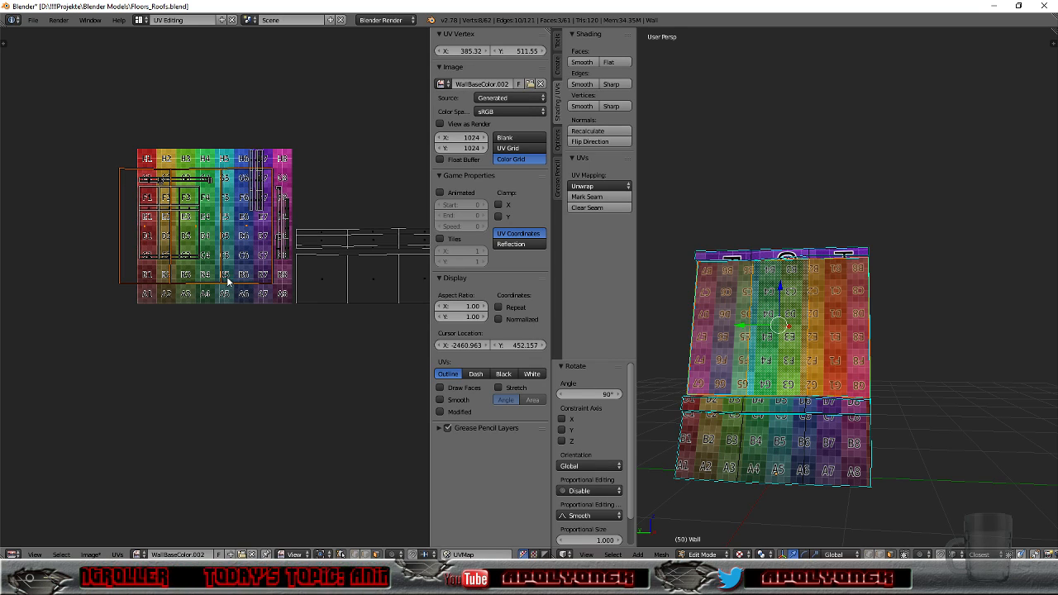
{"action": "type", "text": "r180"}
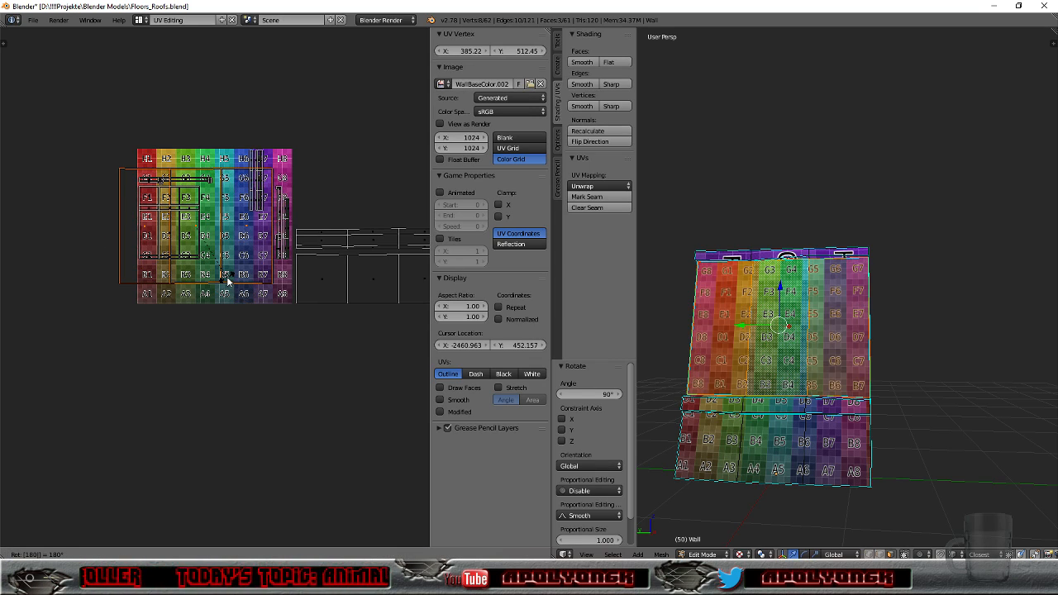
{"action": "key", "text": "Return"}
{"action": "key", "text": "g"}
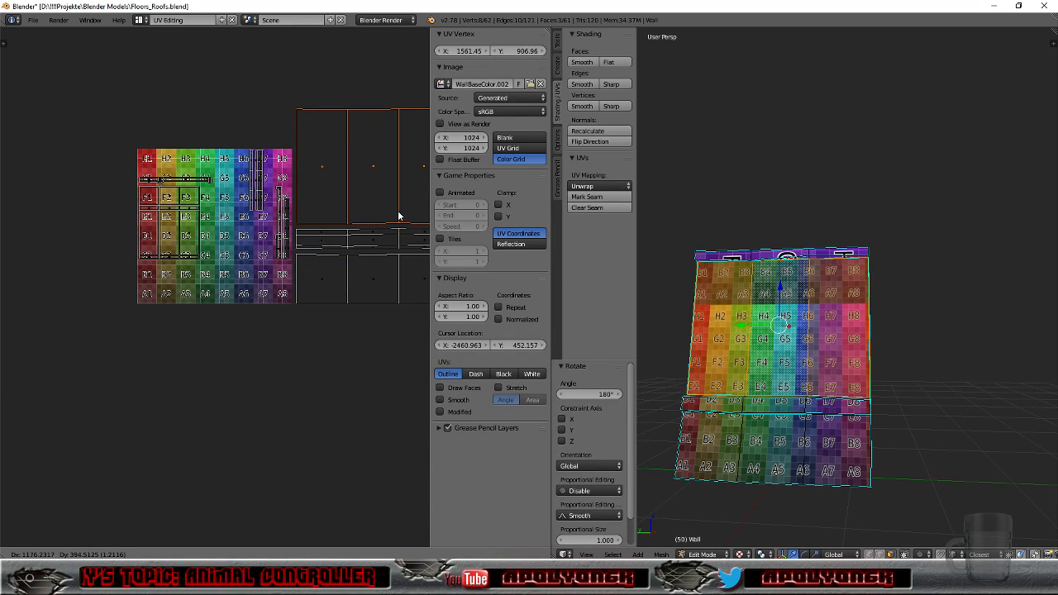
{"action": "left_click", "coordinate": [398, 215]}
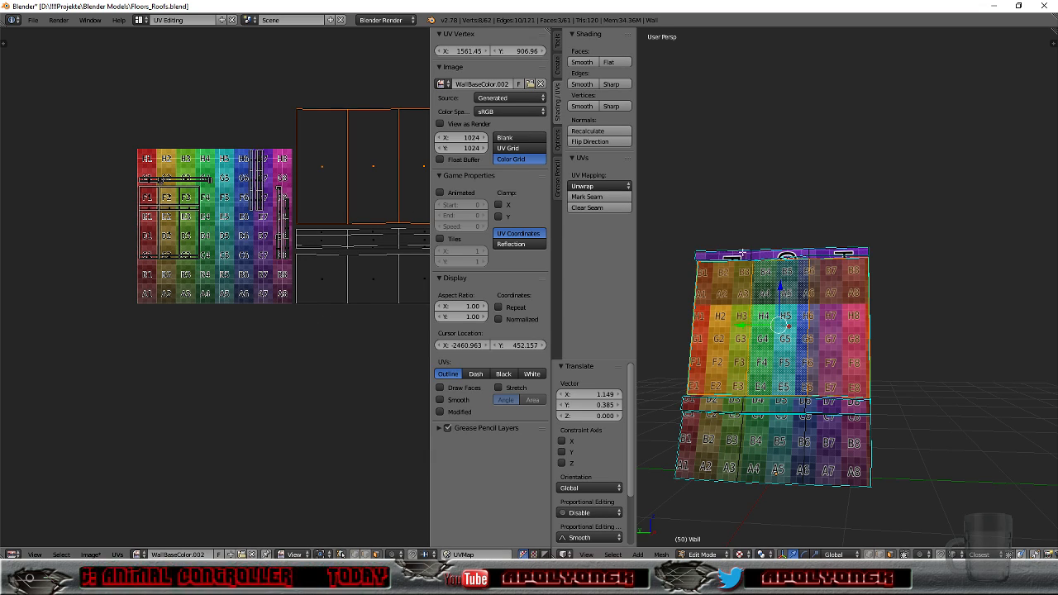
Step: Select the whole UV island of the narrow beam along the Wall's upper edge and unwrap it
{"action": "right_click", "coordinate": [774, 255]}
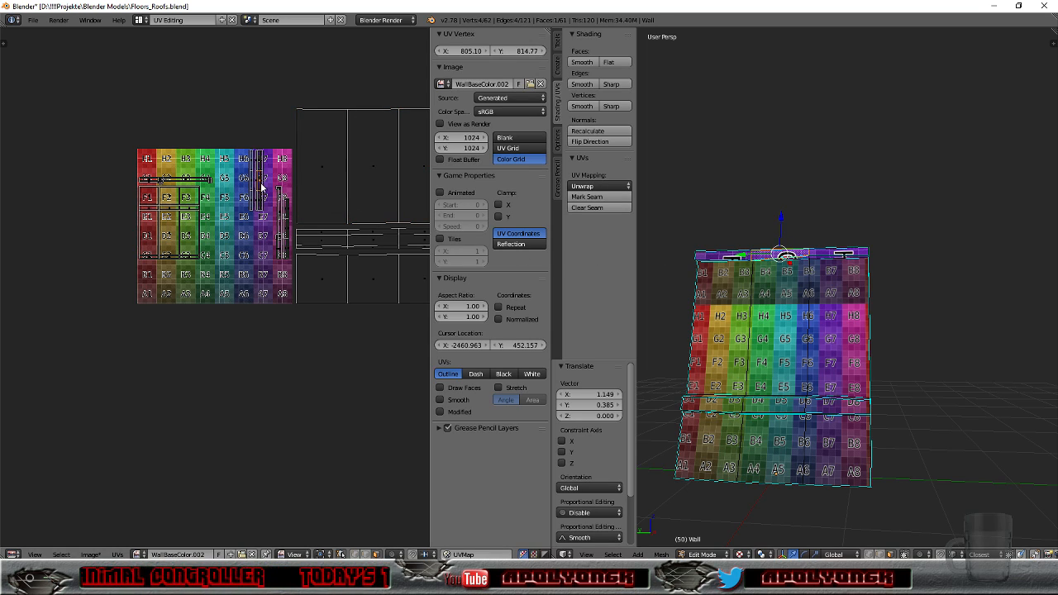
{"action": "scroll", "coordinate": [262, 188], "scroll_direction": "up", "scroll_amount": 3}
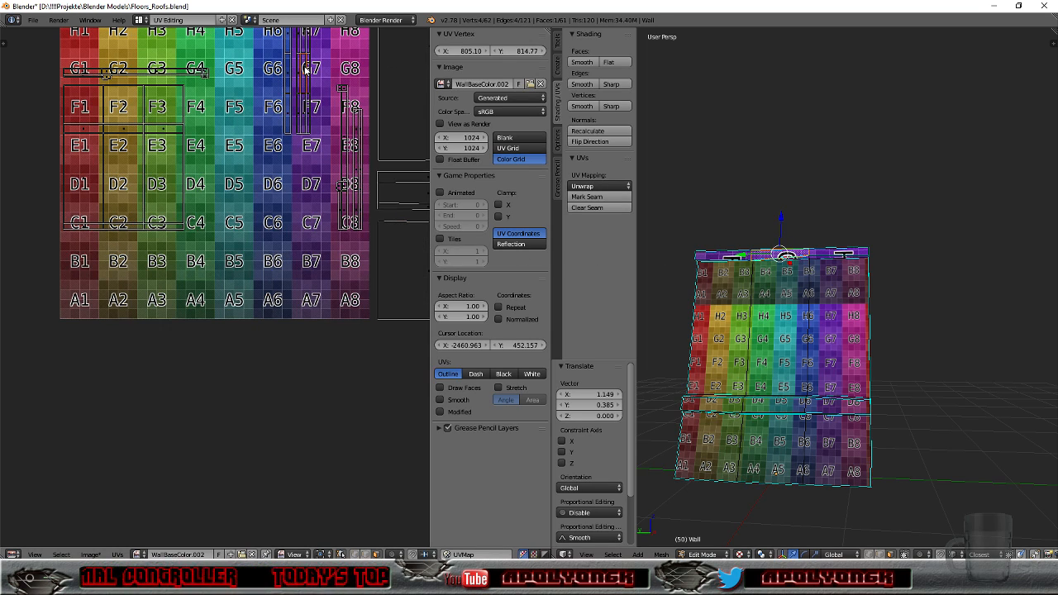
{"action": "key", "text": "l"}
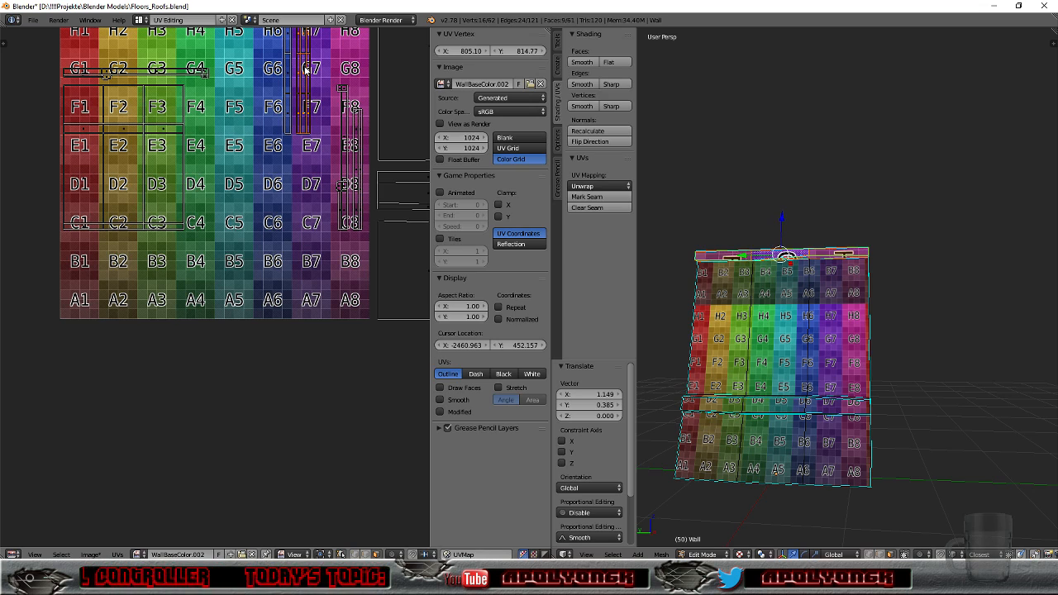
{"action": "scroll", "coordinate": [305, 71], "scroll_direction": "down", "scroll_amount": 2}
{"action": "left_click", "coordinate": [609, 186]}
{"action": "left_click", "coordinate": [603, 201]}
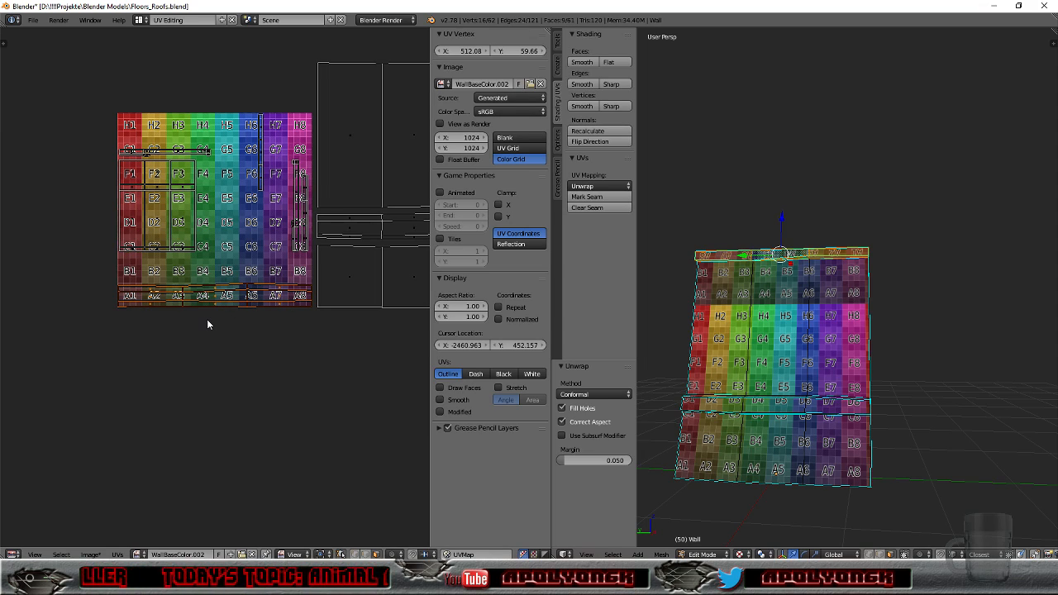
Step: Rotate the selected top-strip UVs by 180° and move them by about 1.03 in X and 1.27 in Y, above the wall UVs beside the texture
{"action": "type", "text": "r180"}
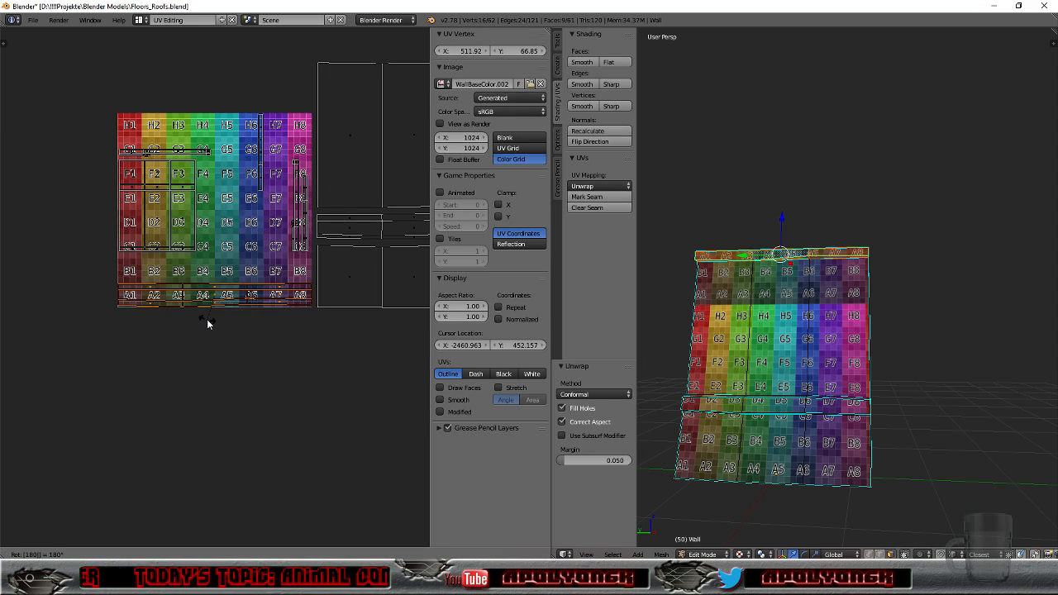
{"action": "key", "text": "Return"}
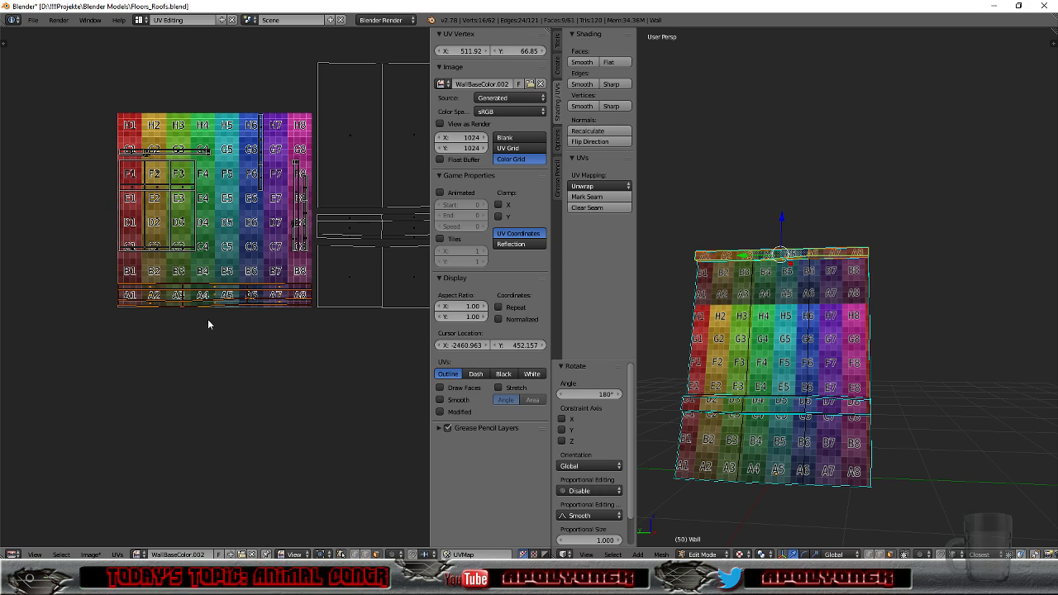
{"action": "scroll", "coordinate": [279, 326], "scroll_direction": "down", "scroll_amount": 2}
{"action": "key", "text": "g"}
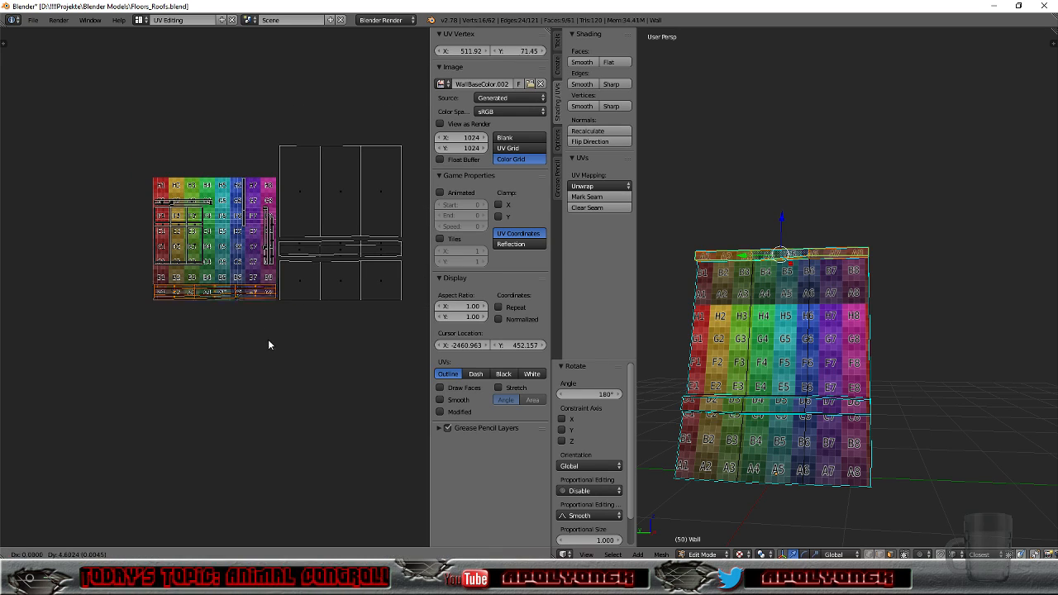
{"action": "left_click", "coordinate": [396, 192]}
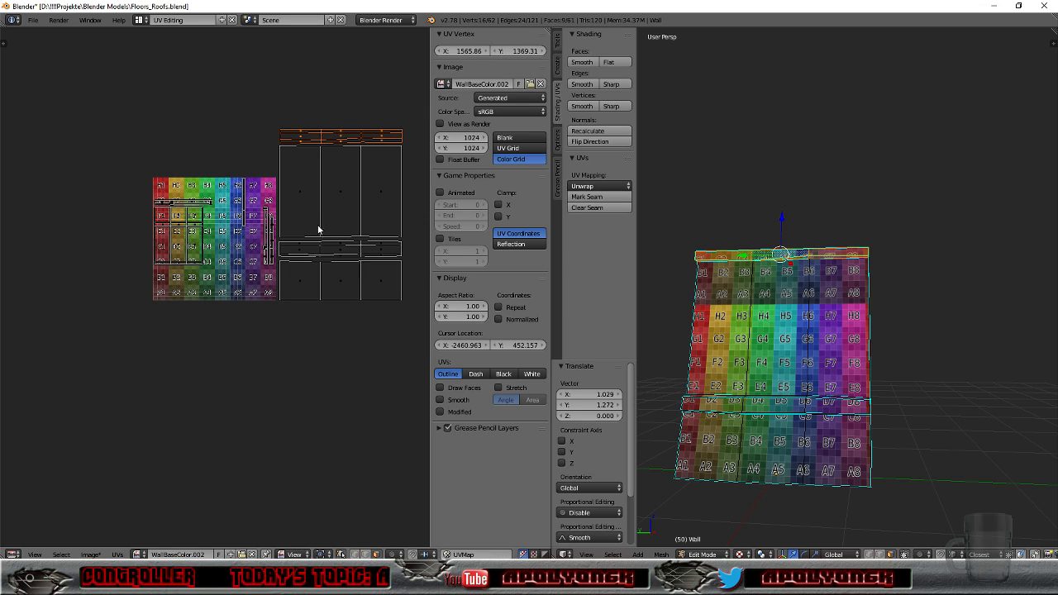
{"action": "mouse_move", "coordinate": [947, 373]}
{"action": "middle_mouse_down"}
{"action": "mouse_move", "coordinate": [841, 364]}
{"action": "mouse_move", "coordinate": [957, 405]}
{"action": "mouse_move", "coordinate": [958, 378]}
{"action": "mouse_move", "coordinate": [975, 364]}
{"action": "mouse_move", "coordinate": [831, 426]}
{"action": "mouse_move", "coordinate": [774, 428]}
{"action": "mouse_move", "coordinate": [794, 419]}
{"action": "mouse_move", "coordinate": [832, 441]}
{"action": "mouse_move", "coordinate": [796, 472]}
{"action": "mouse_move", "coordinate": [789, 503]}
{"action": "mouse_move", "coordinate": [807, 321]}
{"action": "mouse_move", "coordinate": [785, 415]}
{"action": "mouse_move", "coordinate": [957, 364]}
{"action": "mouse_move", "coordinate": [912, 283]}
{"action": "mouse_move", "coordinate": [950, 301]}
{"action": "mouse_move", "coordinate": [914, 309]}
{"action": "mouse_move", "coordinate": [966, 325]}
{"action": "mouse_move", "coordinate": [945, 347]}
{"action": "mouse_move", "coordinate": [874, 348]}
{"action": "mouse_move", "coordinate": [836, 387]}
{"action": "mouse_move", "coordinate": [932, 389]}
{"action": "mouse_move", "coordinate": [949, 378]}
{"action": "middle_mouse_up"}
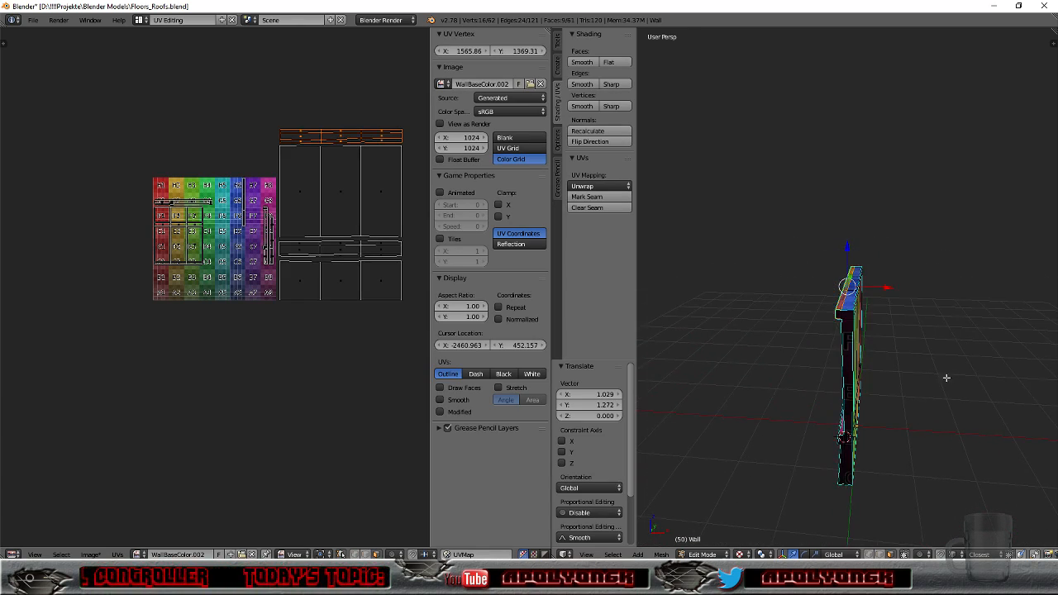
{"action": "scroll", "coordinate": [174, 473], "scroll_direction": "up", "scroll_amount": 3}
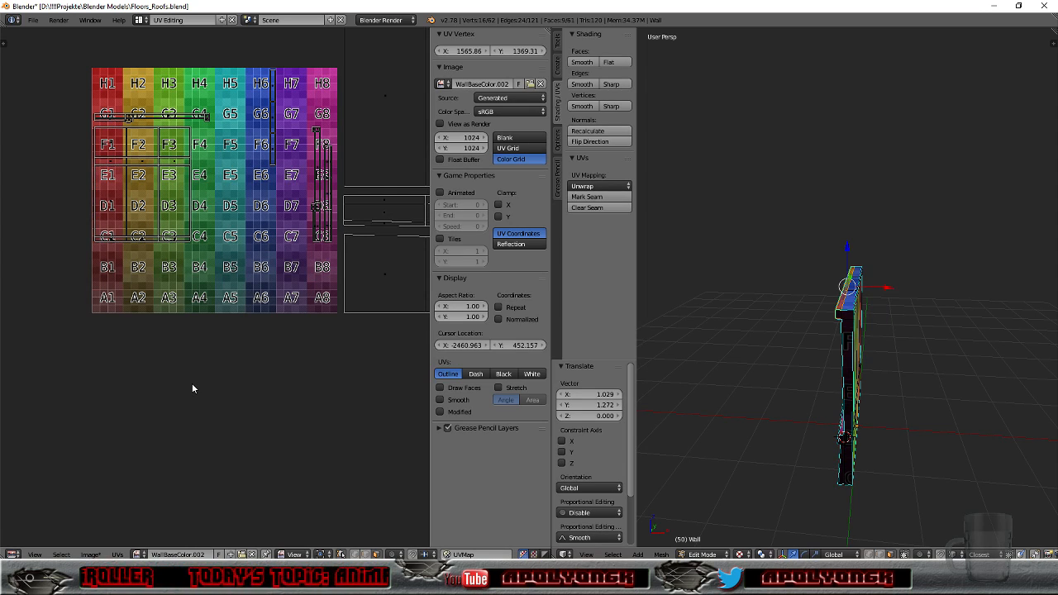
{"action": "key", "text": "b"}
{"action": "left_click_drag", "start_coordinate": [36, 348], "coordinate": [338, 54]}
{"action": "scroll", "coordinate": [215, 267], "scroll_direction": "down", "scroll_amount": 4}
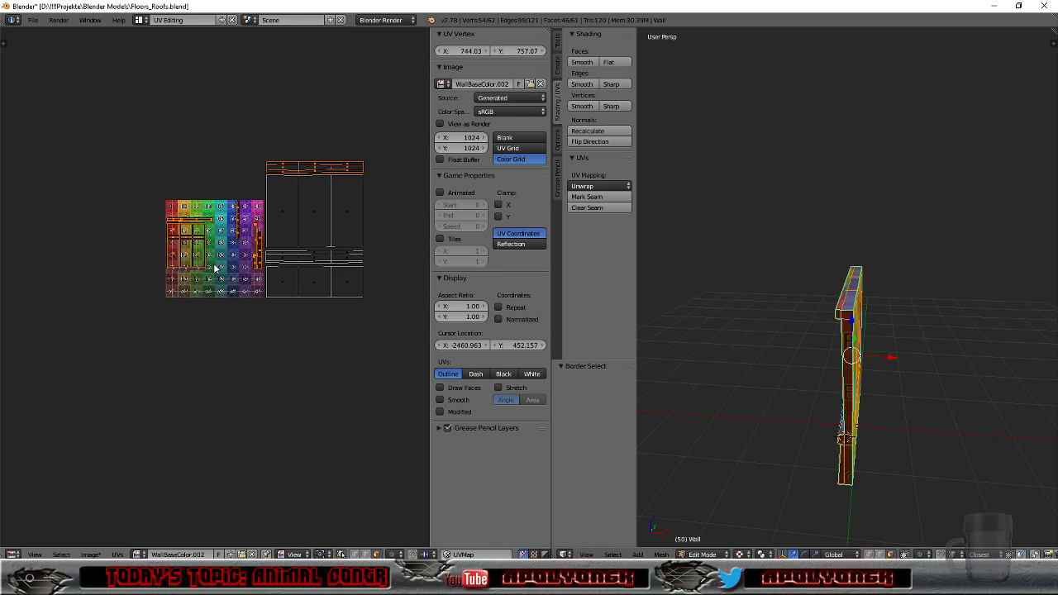
{"action": "scroll", "coordinate": [215, 267], "scroll_direction": "up", "scroll_amount": 3}
{"action": "scroll", "coordinate": [219, 267], "scroll_direction": "down", "scroll_amount": 1}
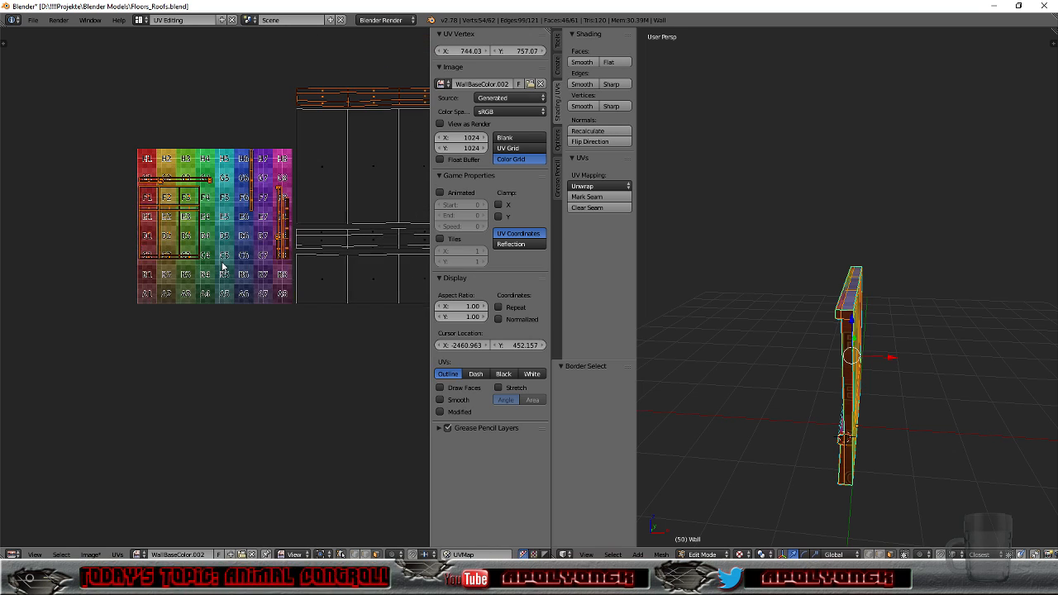
{"action": "left_click", "coordinate": [124, 128]}
{"action": "key", "text": "a"}
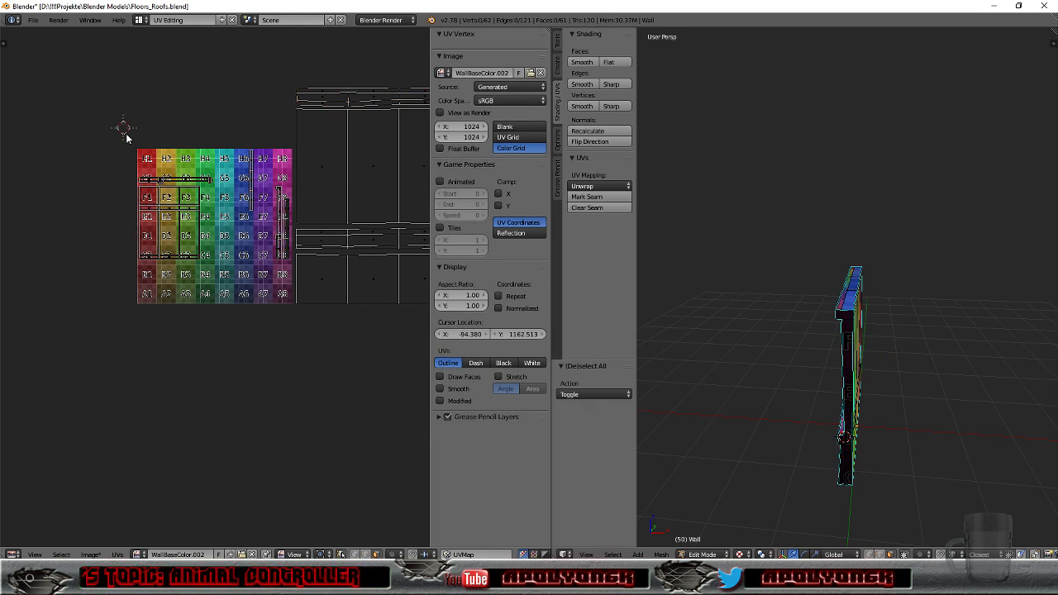
Step: Select all UV islands remaining over the colour grid and unwrap their faces again
{"action": "key", "text": "b"}
{"action": "left_click_drag", "start_coordinate": [126, 134], "coordinate": [292, 320]}
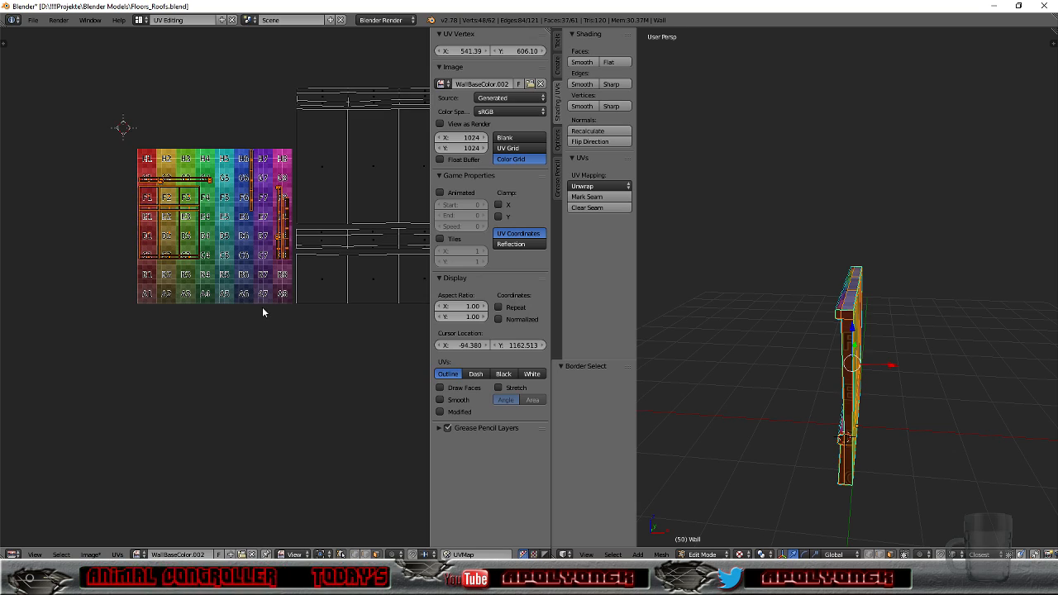
{"action": "middle_click_drag", "start_coordinate": [794, 402], "coordinate": [881, 380]}
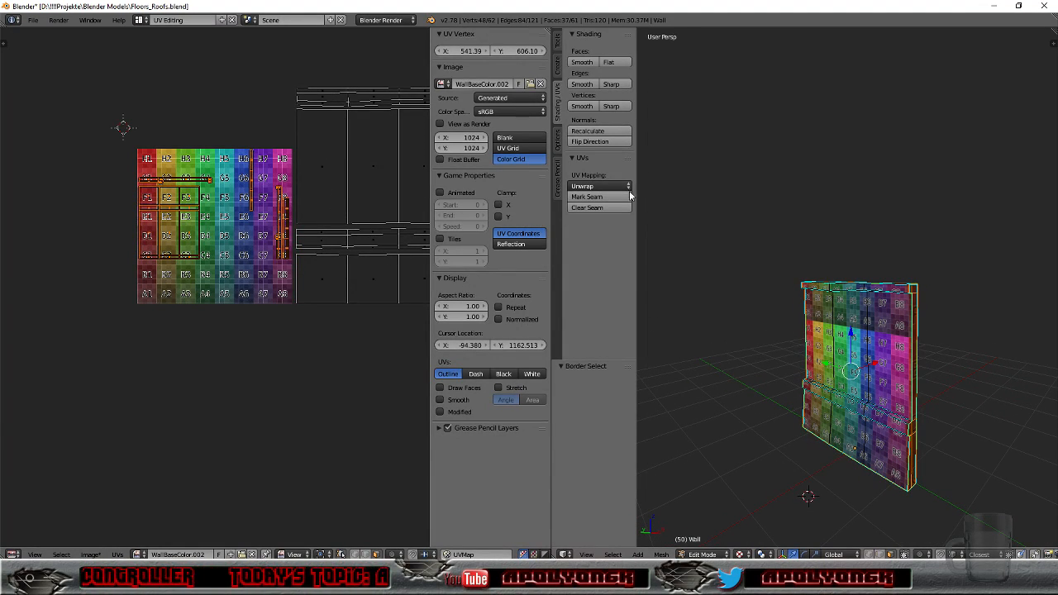
{"action": "left_click", "coordinate": [597, 187]}
{"action": "left_click", "coordinate": [594, 202]}
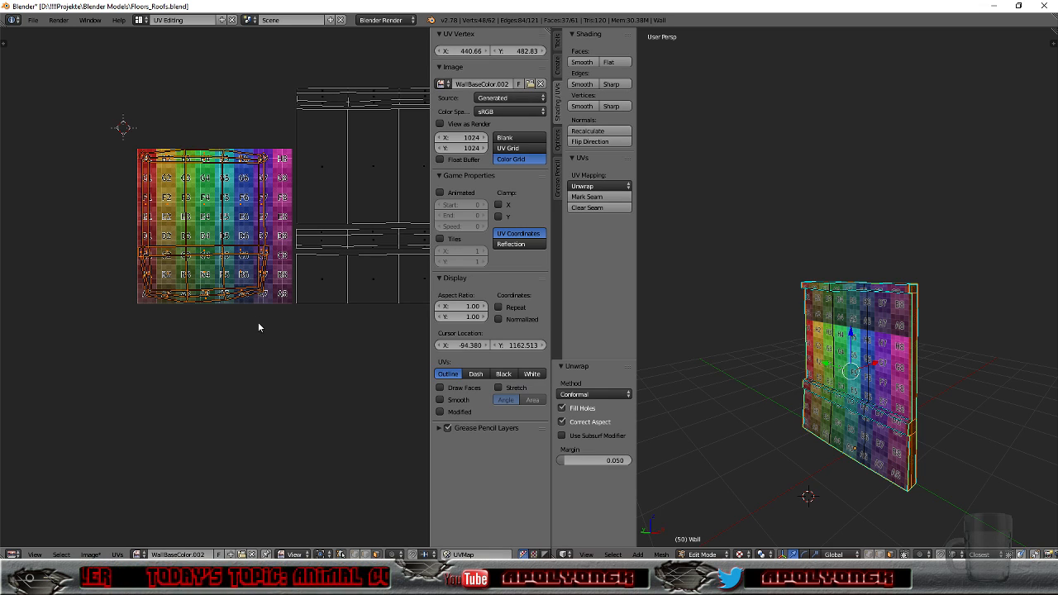
Step: Clear the sharp marks from the selected wall edges
{"action": "middle_click_drag", "start_coordinate": [686, 392], "coordinate": [882, 411]}
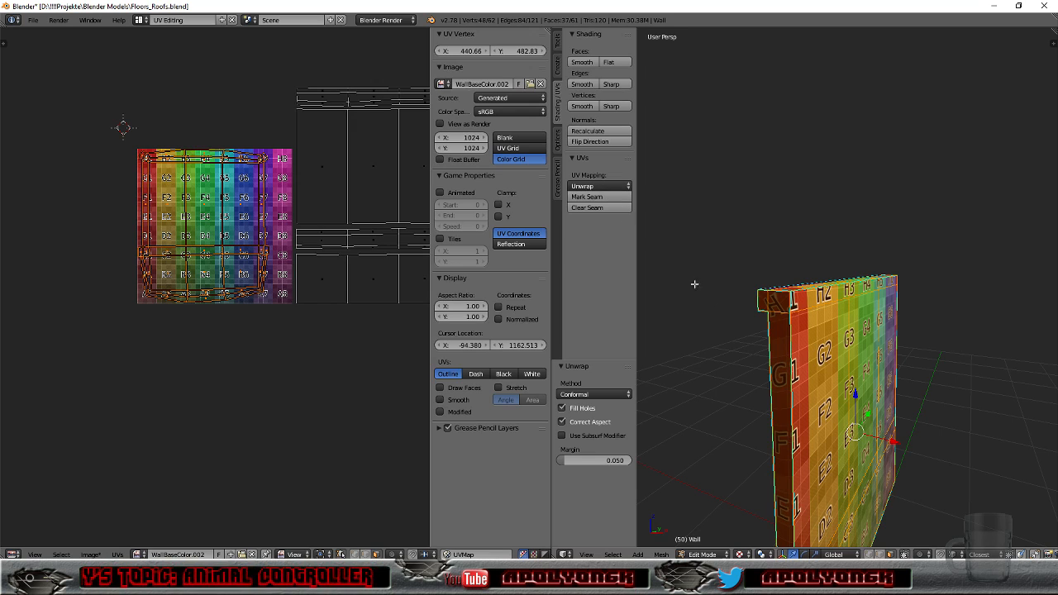
{"action": "scroll", "coordinate": [831, 396], "scroll_direction": "up", "scroll_amount": 6}
{"action": "mouse_move", "coordinate": [804, 382]}
{"action": "middle_mouse_down"}
{"action": "mouse_move", "coordinate": [817, 399]}
{"action": "mouse_move", "coordinate": [805, 395]}
{"action": "middle_mouse_up"}
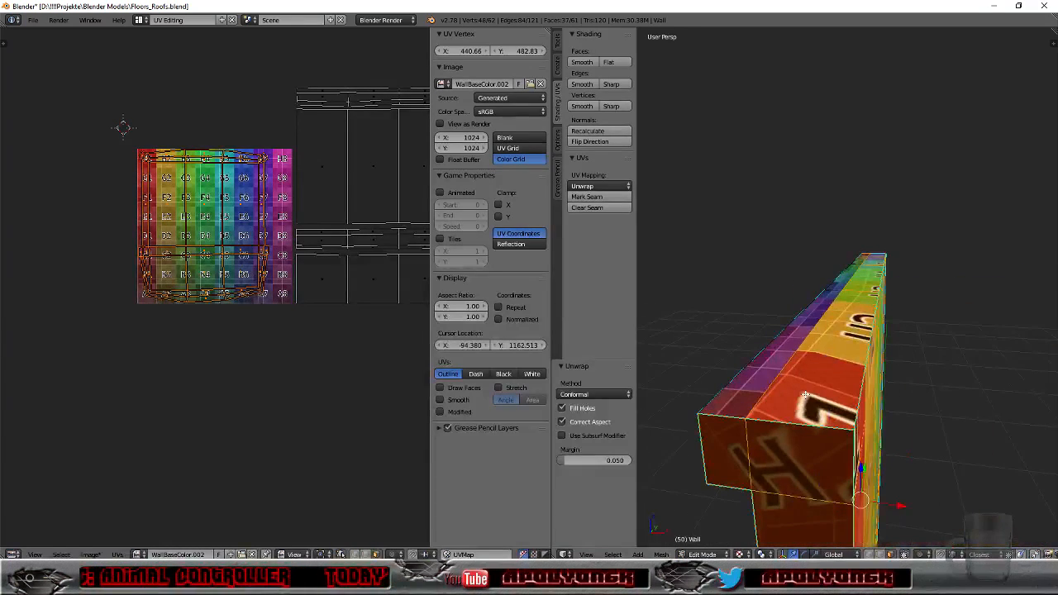
{"action": "left_click", "coordinate": [606, 187]}
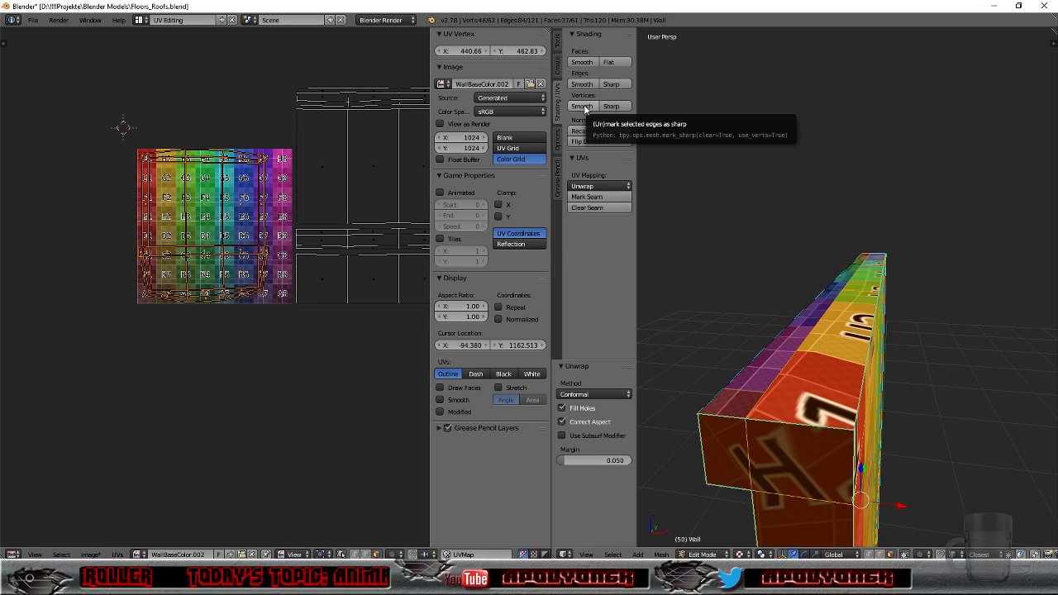
{"action": "left_click", "coordinate": [583, 85]}
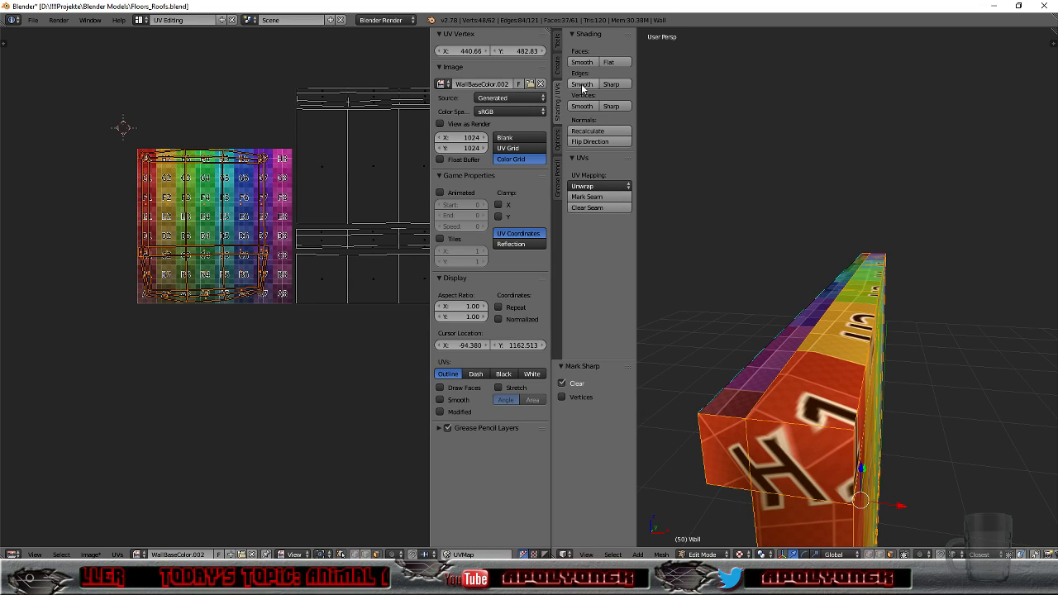
Step: In edge select mode, select the outline edges of the top ledge at one end of the wall plus the two upright edges below it
{"action": "middle_click_drag", "start_coordinate": [722, 253], "coordinate": [745, 222]}
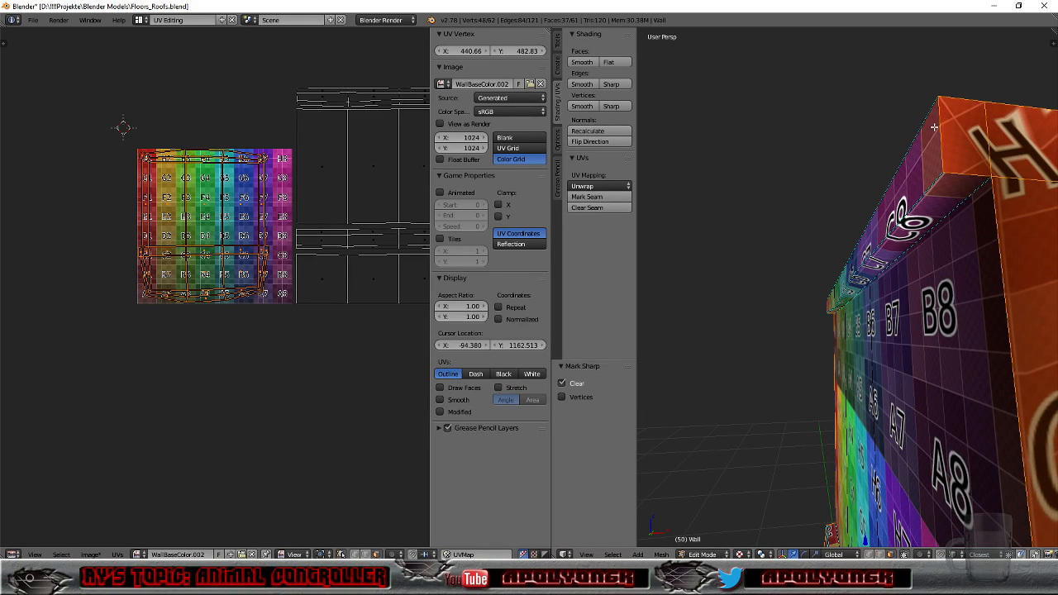
{"action": "left_click", "coordinate": [881, 554]}
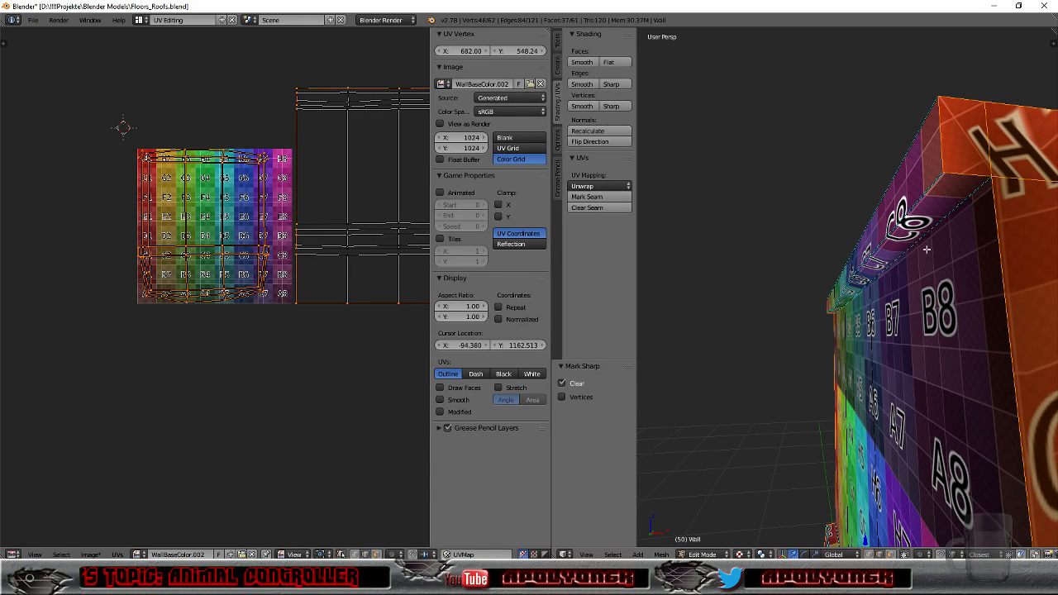
{"action": "right_click", "coordinate": [939, 128]}
{"action": "right_click", "coordinate": [967, 175], "text": "shift"}
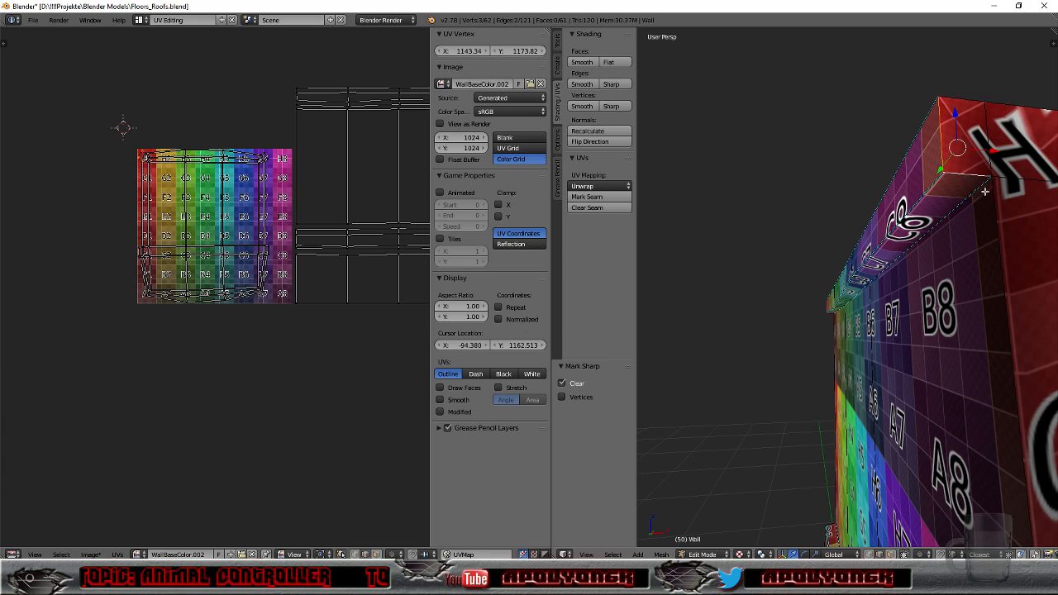
{"action": "right_click", "coordinate": [999, 200], "text": "shift"}
{"action": "right_click", "coordinate": [1007, 107], "text": "shift"}
{"action": "right_click", "coordinate": [1010, 104], "text": "shift"}
{"action": "scroll", "coordinate": [1024, 157], "scroll_direction": "down", "scroll_amount": 5}
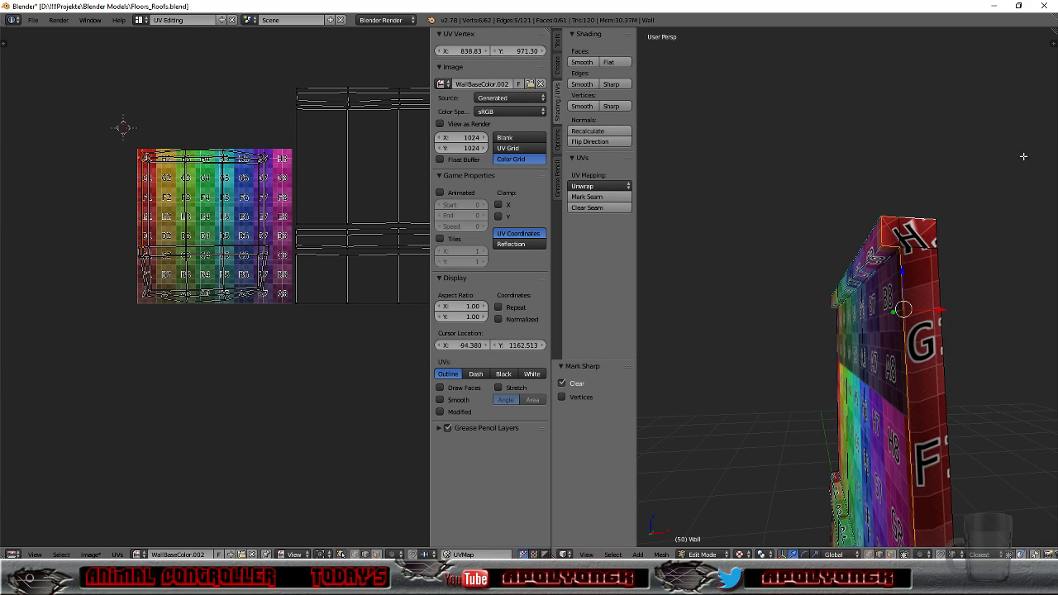
{"action": "middle_click_drag", "start_coordinate": [974, 221], "coordinate": [928, 203]}
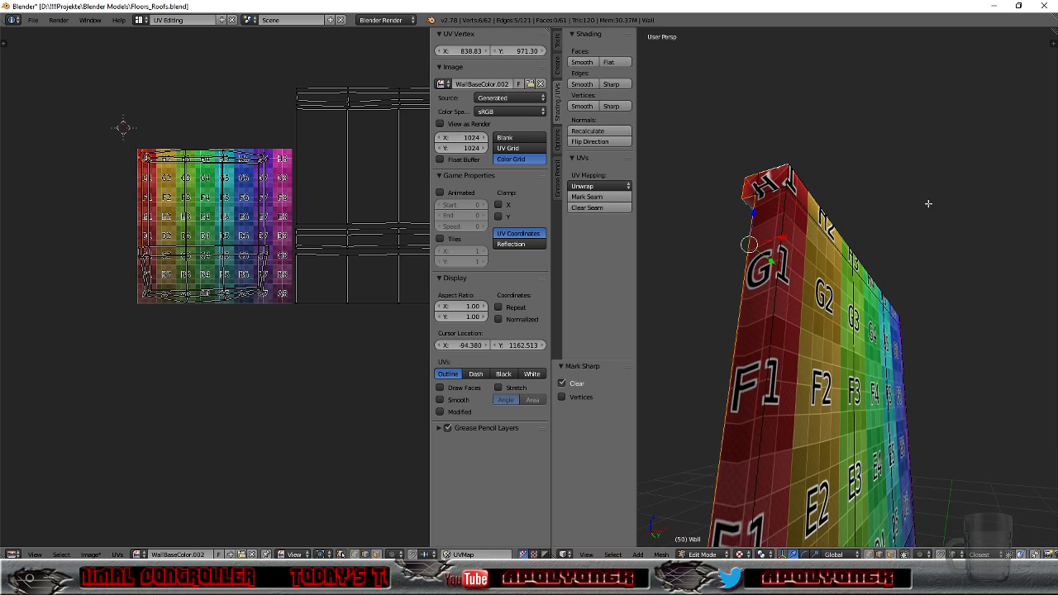
{"action": "right_click", "coordinate": [788, 173], "text": "shift"}
{"action": "right_click", "coordinate": [783, 214], "text": "shift"}
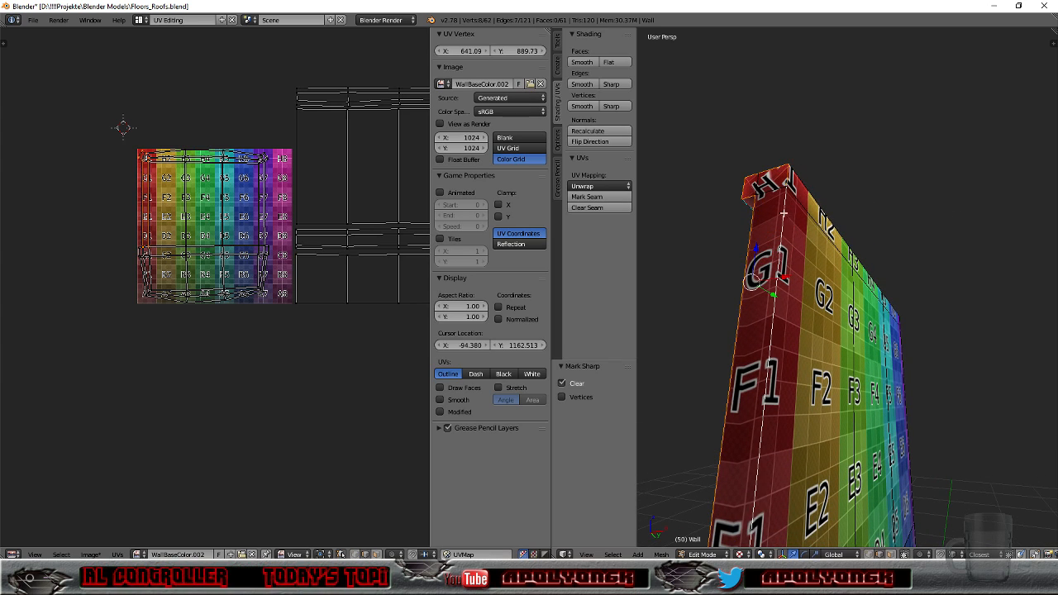
Step: Add the outline edges of the lower ledge at the same end, and the adjoining back edge, to the selection
{"action": "scroll", "coordinate": [773, 375], "scroll_direction": "down", "scroll_amount": 4}
{"action": "middle_click_drag", "start_coordinate": [811, 420], "coordinate": [842, 373]}
{"action": "right_click", "coordinate": [752, 383], "text": "shift"}
{"action": "right_click", "coordinate": [728, 422], "text": "shift"}
{"action": "right_click", "coordinate": [716, 499], "text": "shift"}
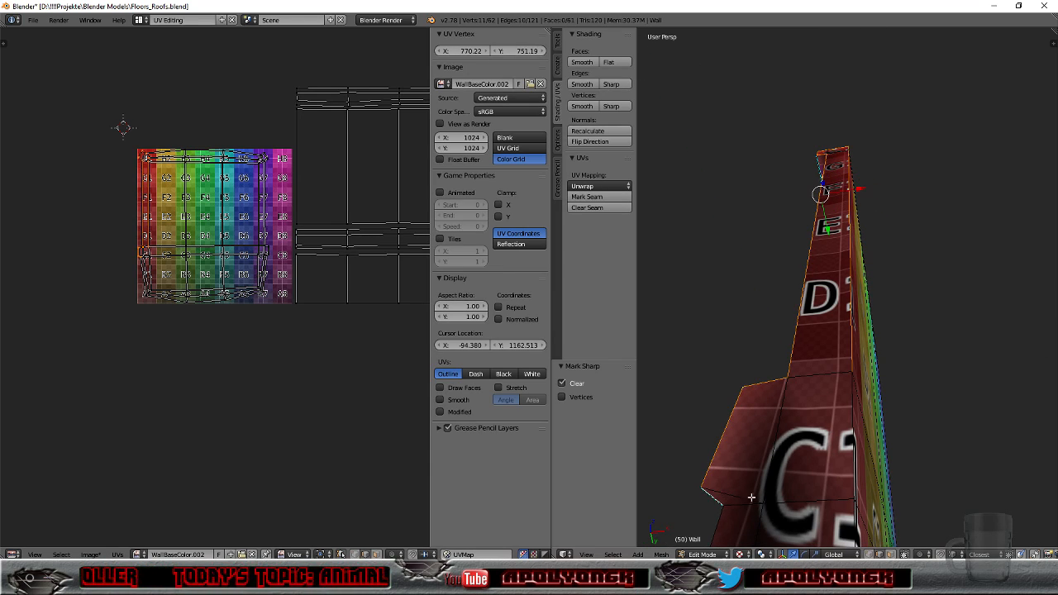
{"action": "right_click", "coordinate": [852, 443], "text": "shift"}
{"action": "scroll", "coordinate": [846, 449], "scroll_direction": "down", "scroll_amount": 5}
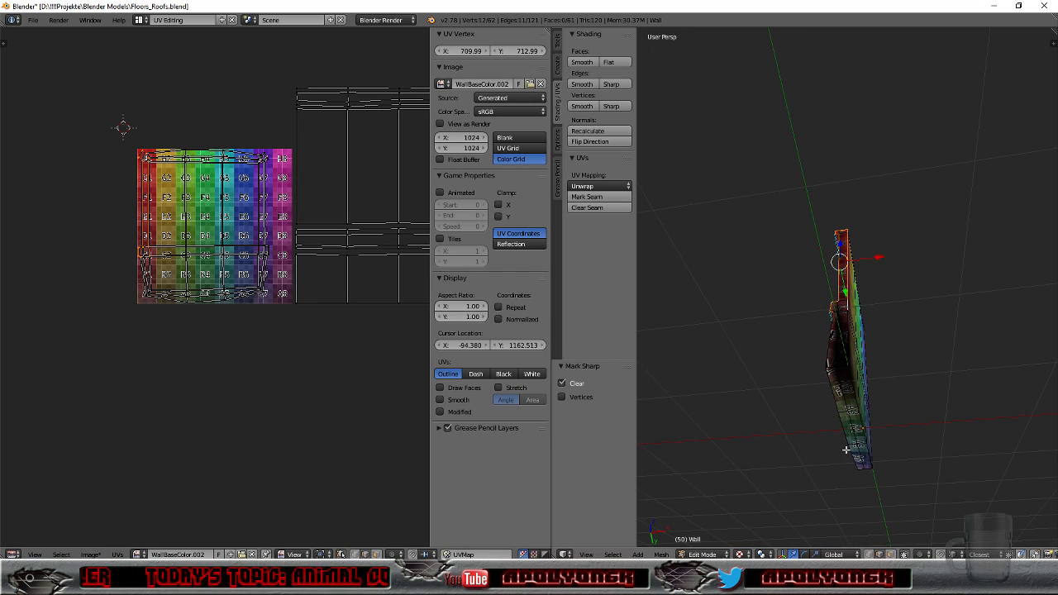
Step: Complete the end face's outline with its lower side edges and bottom edge, and mark the whole loop as a seam
{"action": "middle_click_drag", "start_coordinate": [858, 414], "coordinate": [898, 406]}
{"action": "scroll", "coordinate": [898, 406], "scroll_direction": "up", "scroll_amount": 4}
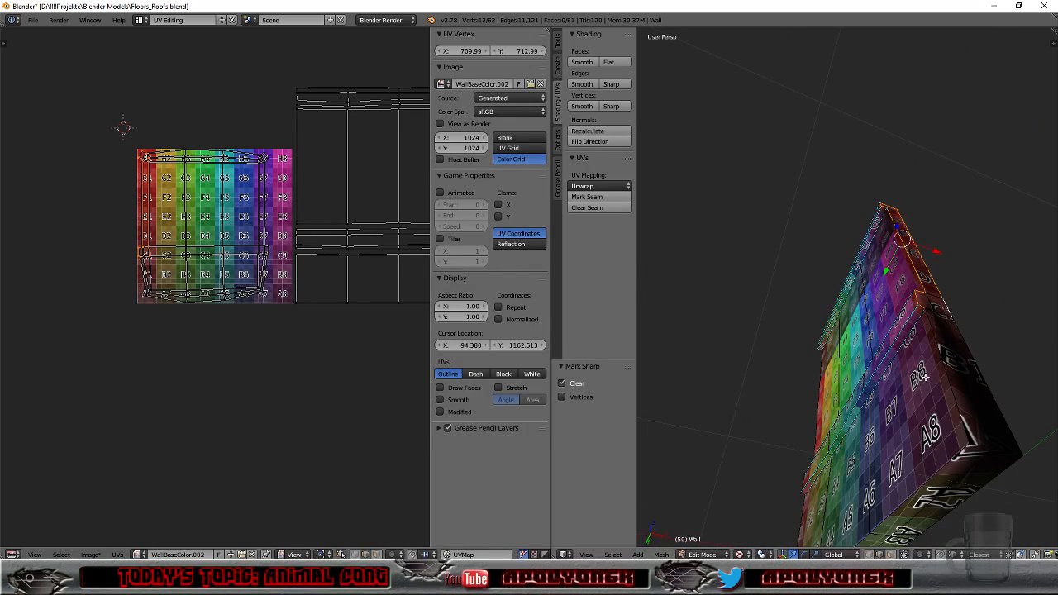
{"action": "right_click", "coordinate": [960, 398], "text": "shift"}
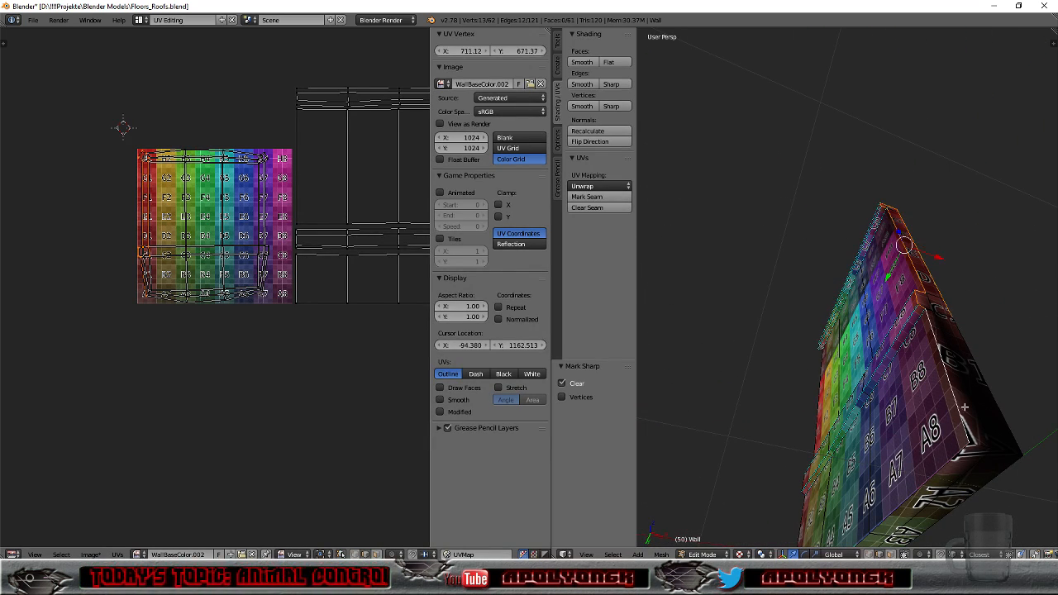
{"action": "right_click", "coordinate": [984, 444], "text": "shift"}
{"action": "right_click", "coordinate": [1007, 450], "text": "shift"}
{"action": "right_click", "coordinate": [1003, 413], "text": "shift"}
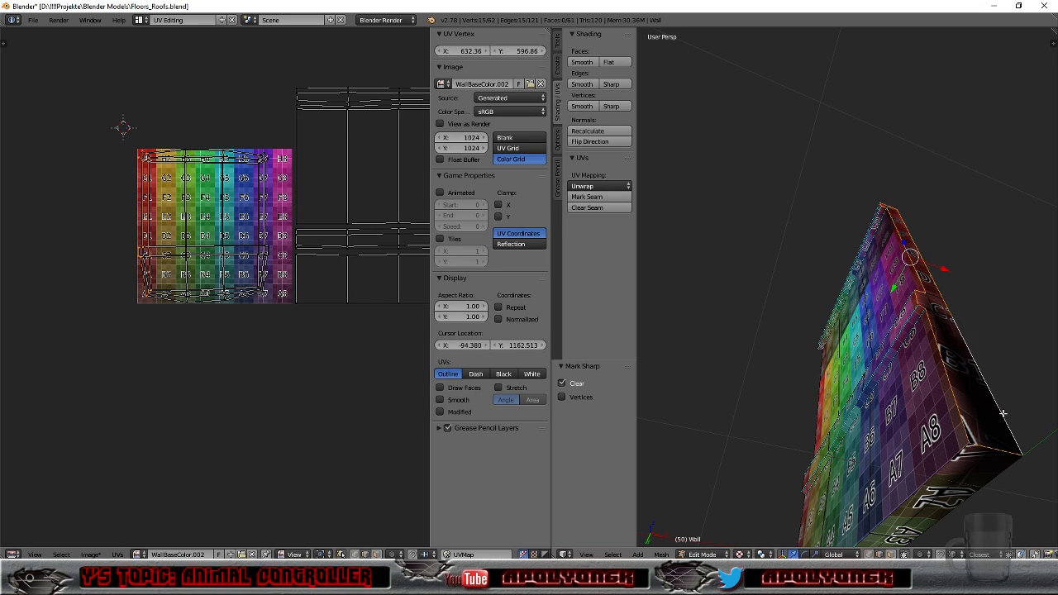
{"action": "middle_click_drag", "start_coordinate": [1021, 378], "coordinate": [959, 378]}
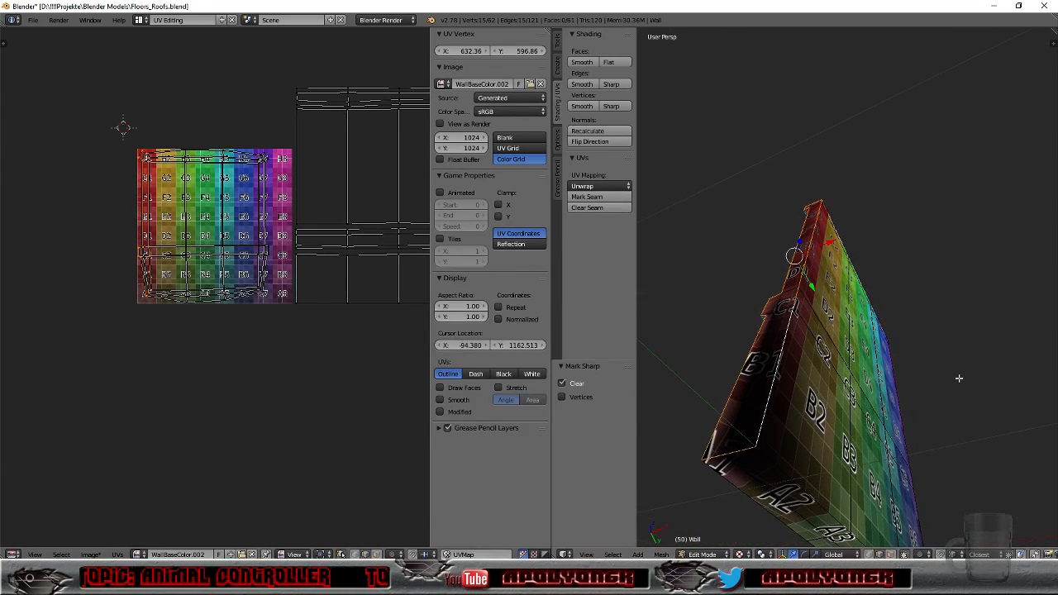
{"action": "left_click", "coordinate": [587, 197]}
Step: Select the edges along both long sides of the wall's underside
{"action": "middle_click_drag", "start_coordinate": [914, 337], "coordinate": [688, 377]}
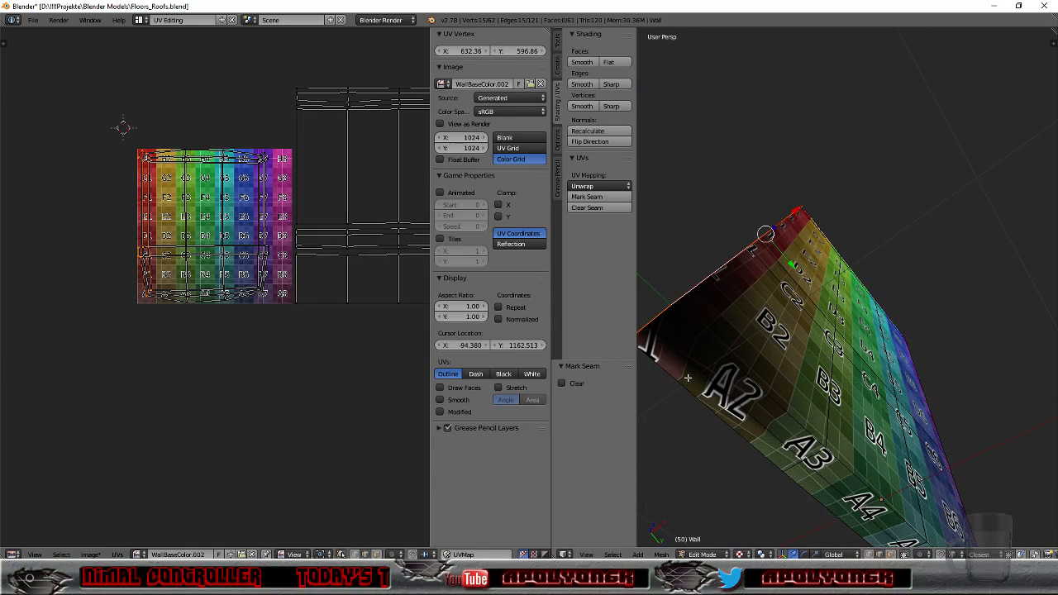
{"action": "right_click", "coordinate": [731, 361]}
{"action": "right_click", "coordinate": [866, 482], "text": "shift"}
{"action": "right_click", "coordinate": [930, 545], "text": "shift"}
{"action": "middle_click_drag", "start_coordinate": [973, 533], "coordinate": [684, 519]}
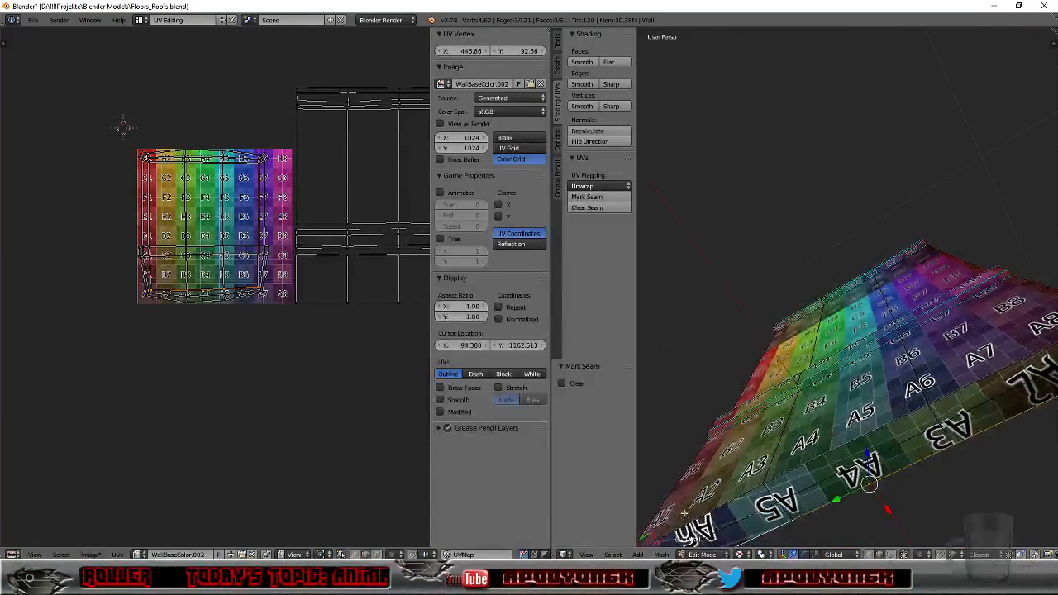
{"action": "right_click", "coordinate": [936, 401], "text": "shift"}
{"action": "right_click", "coordinate": [833, 454], "text": "shift"}
{"action": "right_click", "coordinate": [714, 510], "text": "shift"}
Step: Add the bottom edge and the upright back edges of the wall's opposite end face to the selection
{"action": "middle_click_drag", "start_coordinate": [693, 505], "coordinate": [822, 494]}
{"action": "right_click", "coordinate": [790, 401], "text": "shift"}
{"action": "right_click", "coordinate": [750, 384], "text": "shift"}
{"action": "right_click", "coordinate": [795, 276], "text": "shift"}
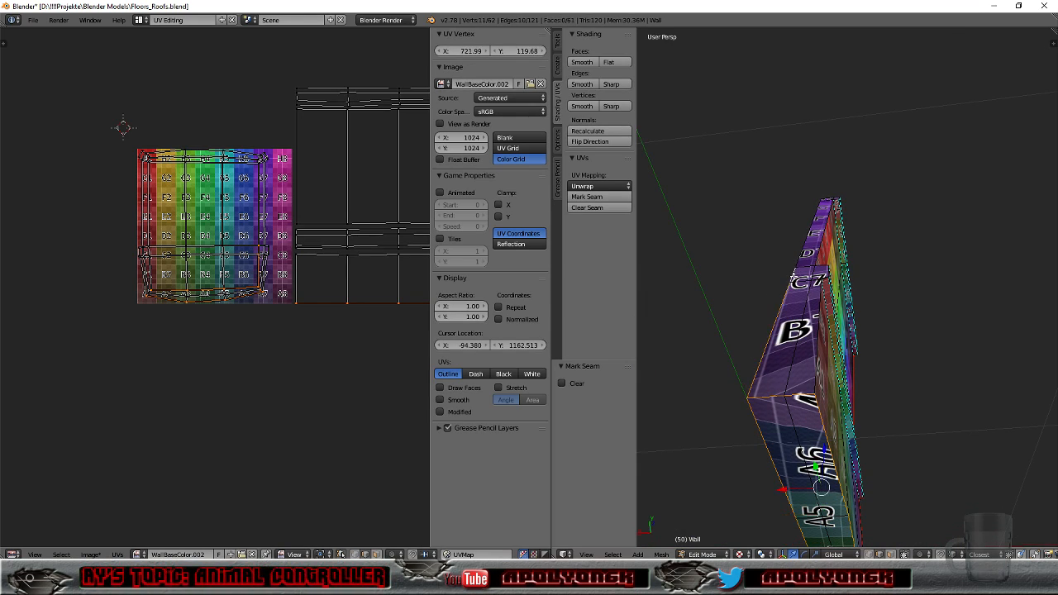
{"action": "right_click", "coordinate": [801, 253], "text": "shift"}
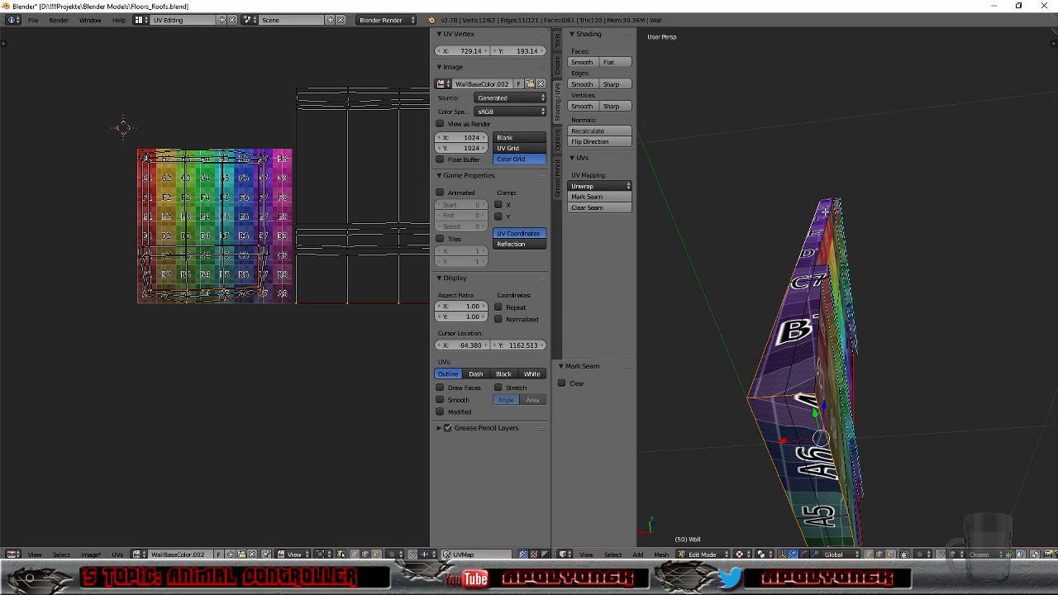
Step: Add the outline edges of the upper trim on the opposite end face, and the side edge below it, to the selection
{"action": "middle_click_drag", "start_coordinate": [824, 213], "coordinate": [814, 276]}
{"action": "scroll", "coordinate": [814, 276], "scroll_direction": "up", "scroll_amount": 4}
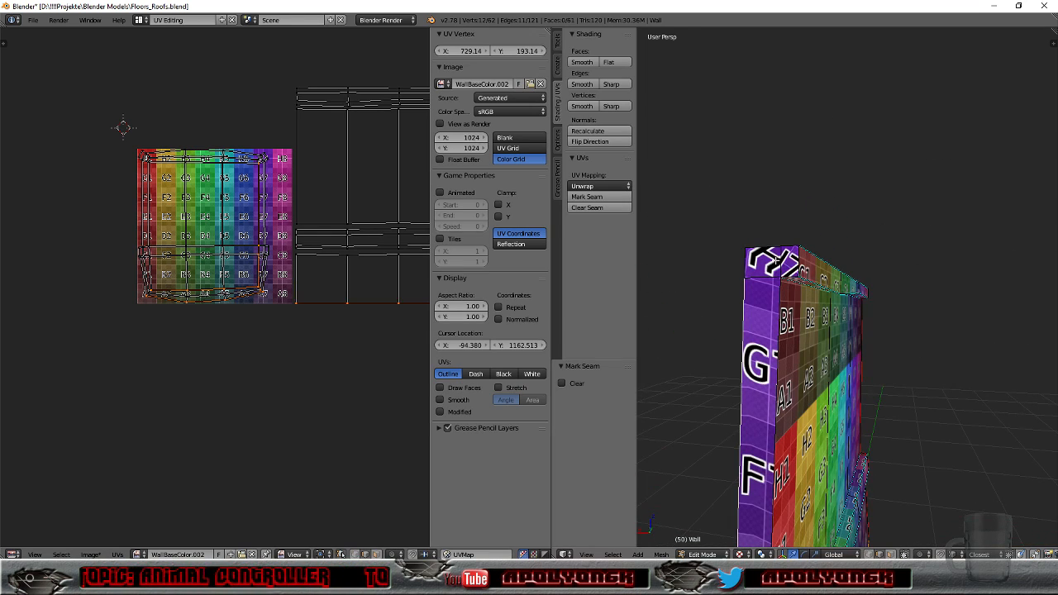
{"action": "right_click", "coordinate": [742, 256], "text": "shift"}
{"action": "right_click", "coordinate": [766, 247], "text": "shift"}
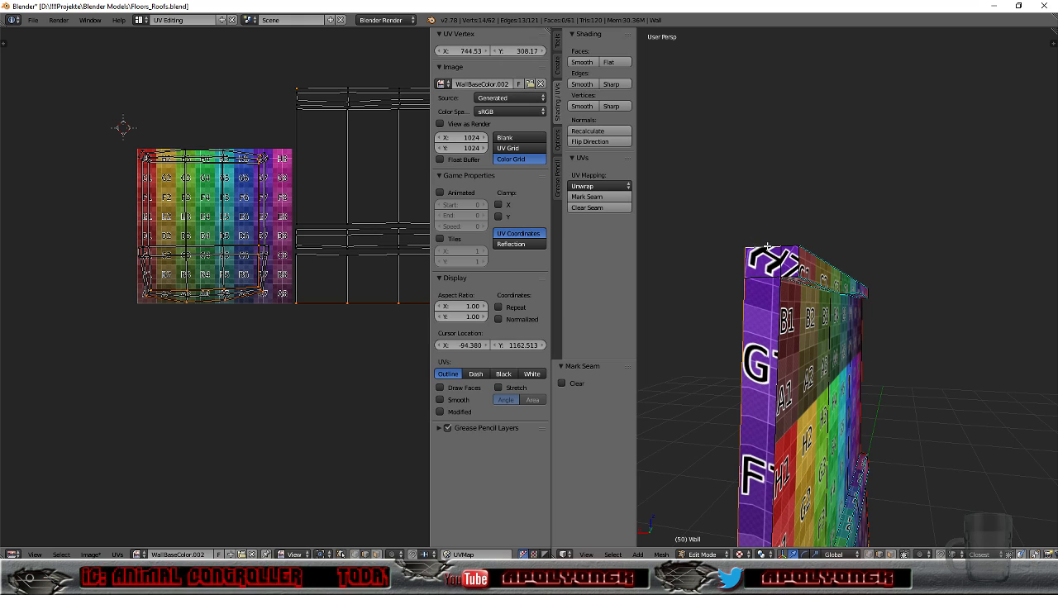
{"action": "right_click", "coordinate": [792, 247], "text": "shift"}
{"action": "right_click", "coordinate": [796, 268], "text": "shift"}
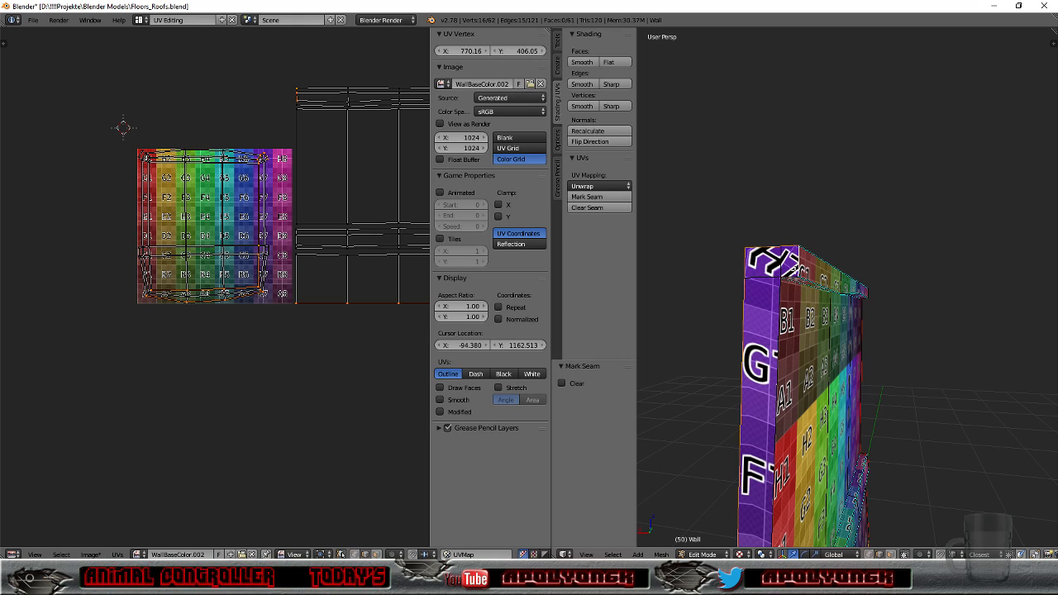
{"action": "right_click", "coordinate": [790, 263], "text": "shift"}
{"action": "right_click", "coordinate": [779, 286], "text": "shift"}
Step: Complete the end face's outline around the lower ledge, deselect the stray edge crossing the face, and mark the loop as a seam
{"action": "middle_click_drag", "start_coordinate": [744, 340], "coordinate": [740, 272]}
{"action": "right_click", "coordinate": [770, 329], "text": "shift"}
{"action": "right_click", "coordinate": [779, 340], "text": "shift"}
{"action": "right_click", "coordinate": [759, 383], "text": "shift"}
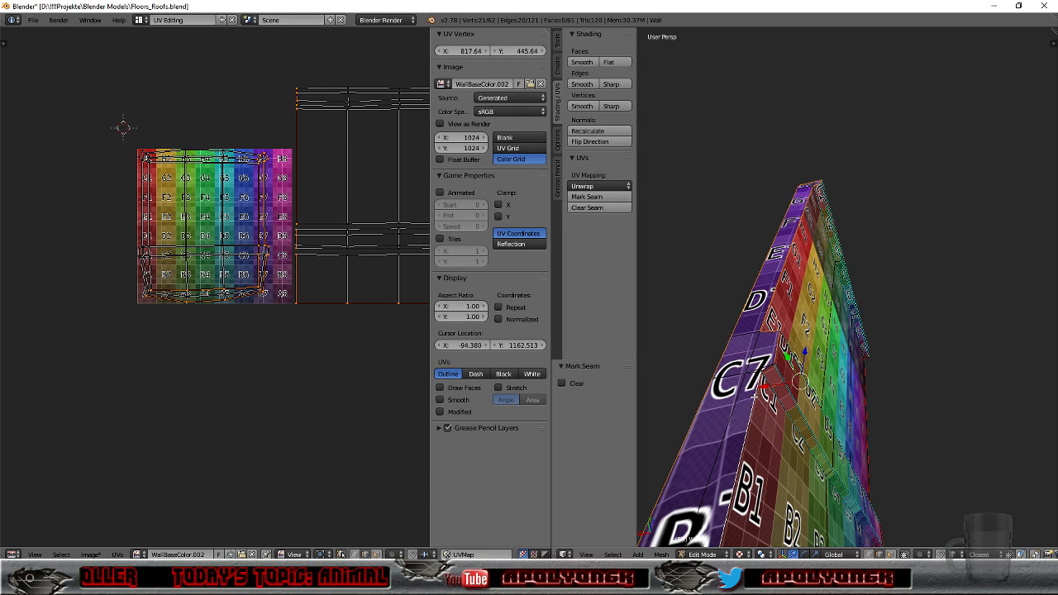
{"action": "right_click", "coordinate": [765, 368], "text": "shift"}
{"action": "mouse_move", "coordinate": [773, 377]}
{"action": "middle_mouse_down"}
{"action": "mouse_move", "coordinate": [791, 395]}
{"action": "mouse_move", "coordinate": [779, 372]}
{"action": "middle_mouse_up"}
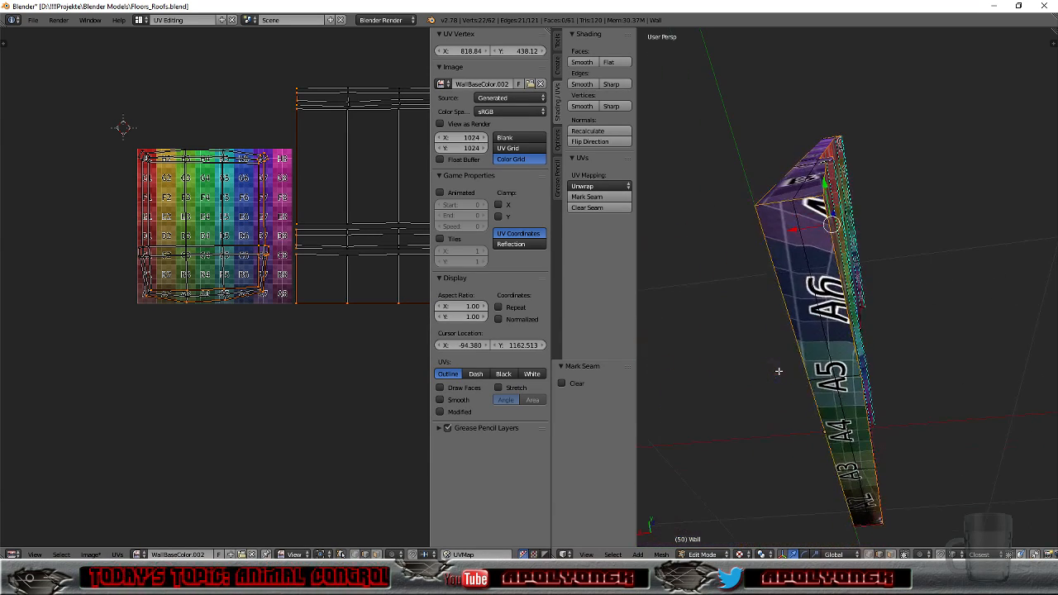
{"action": "scroll", "coordinate": [833, 232], "scroll_direction": "up", "scroll_amount": 5}
{"action": "middle_click_drag", "start_coordinate": [851, 211], "coordinate": [828, 255]}
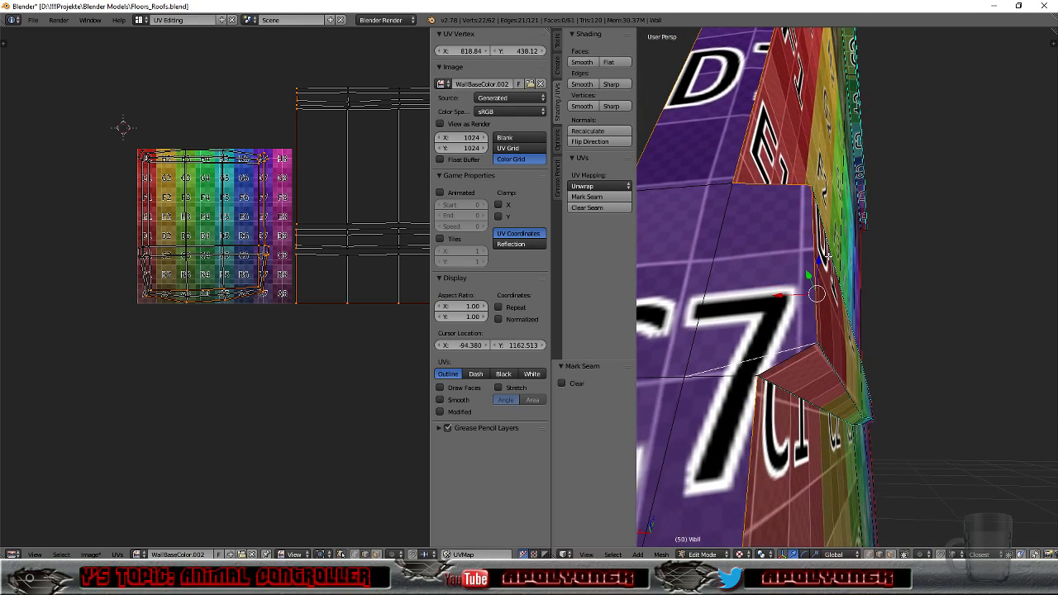
{"action": "right_click", "coordinate": [754, 358], "text": "shift"}
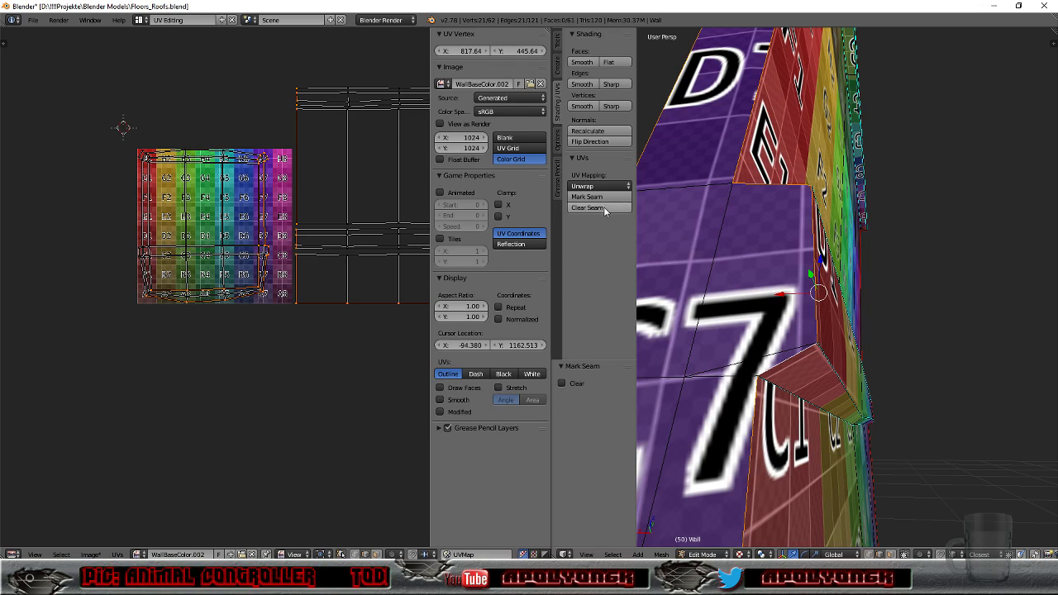
{"action": "left_click", "coordinate": [594, 199]}
Step: Select the horizontal edges along the top of the lower ledge on the wall's front and mark them as a seam
{"action": "scroll", "coordinate": [759, 240], "scroll_direction": "down", "scroll_amount": 3}
{"action": "middle_click_drag", "start_coordinate": [759, 240], "coordinate": [747, 354]}
{"action": "scroll", "coordinate": [747, 354], "scroll_direction": "up", "scroll_amount": 3}
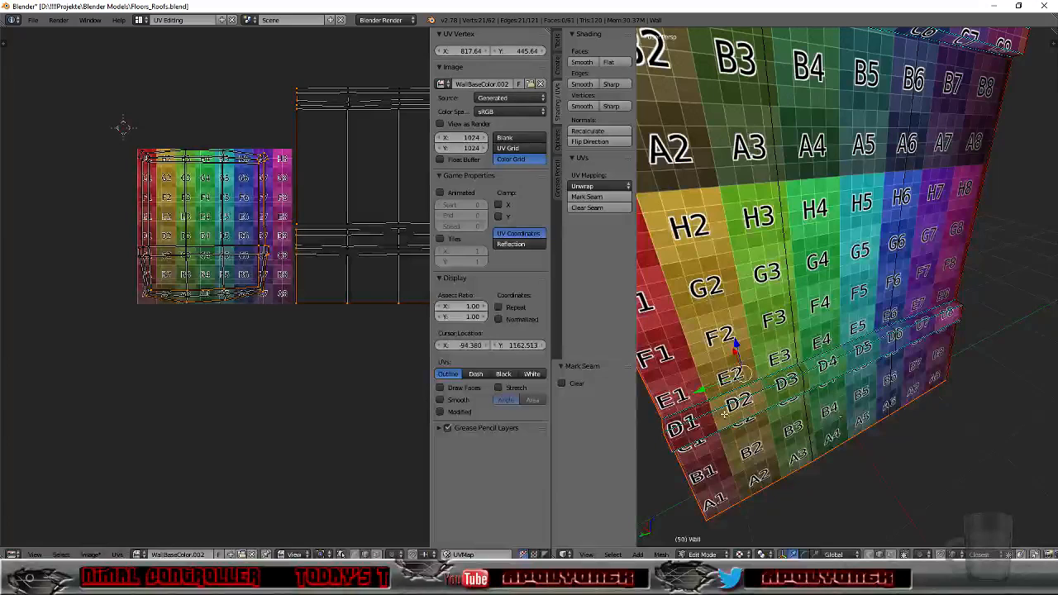
{"action": "right_click", "coordinate": [800, 361], "text": "shift"}
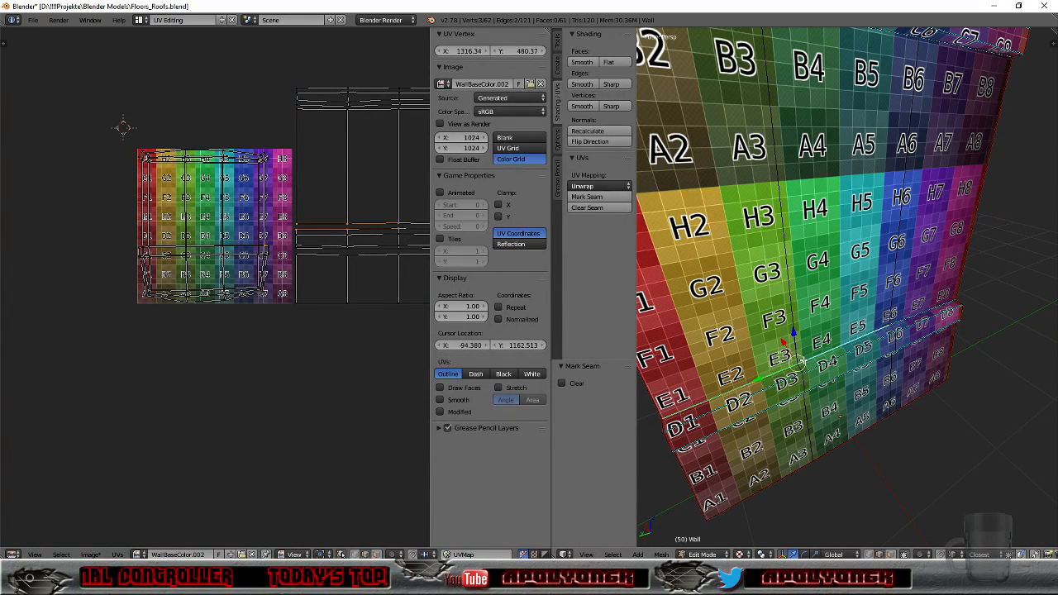
{"action": "right_click", "coordinate": [912, 314], "text": "shift"}
{"action": "left_click", "coordinate": [599, 198]}
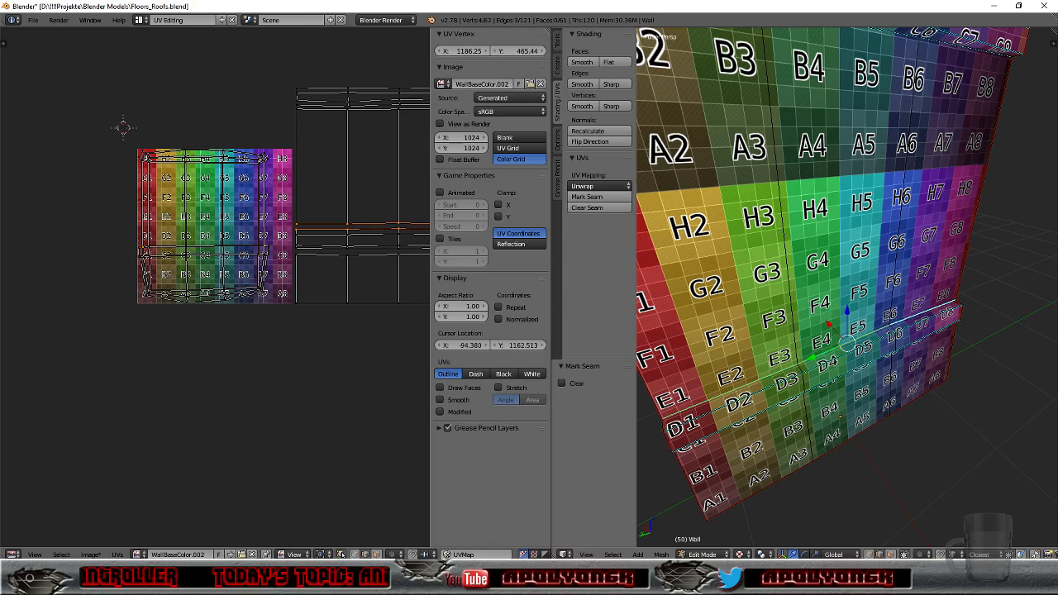
Step: Mark seams along the lower ledge's bottom edge, the upper trim's bottom edge and the wall's top edge
{"action": "middle_click_drag", "start_coordinate": [841, 286], "coordinate": [843, 176]}
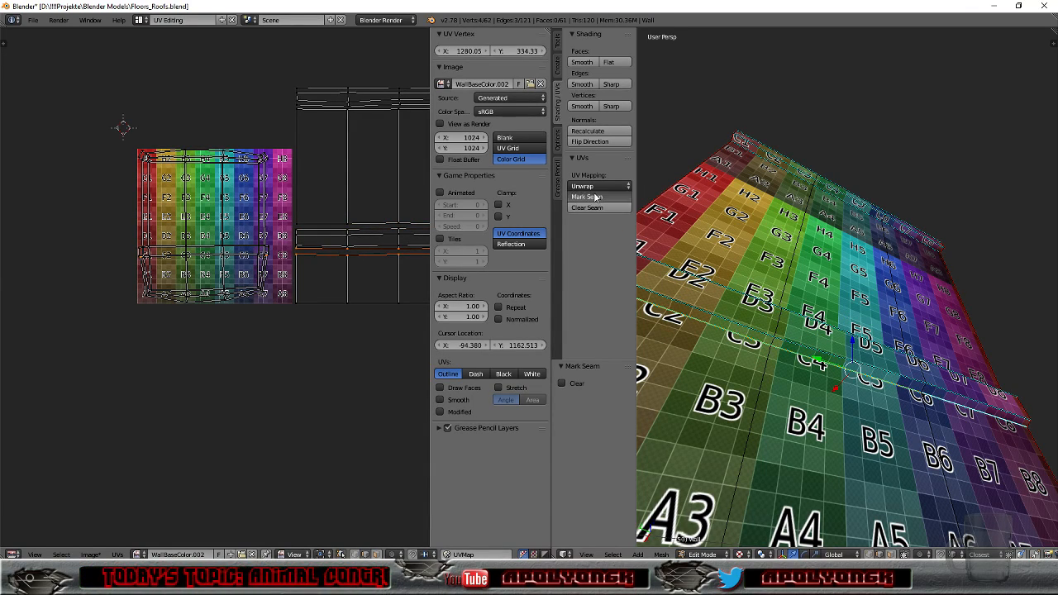
{"action": "middle_click_drag", "start_coordinate": [827, 463], "coordinate": [820, 369]}
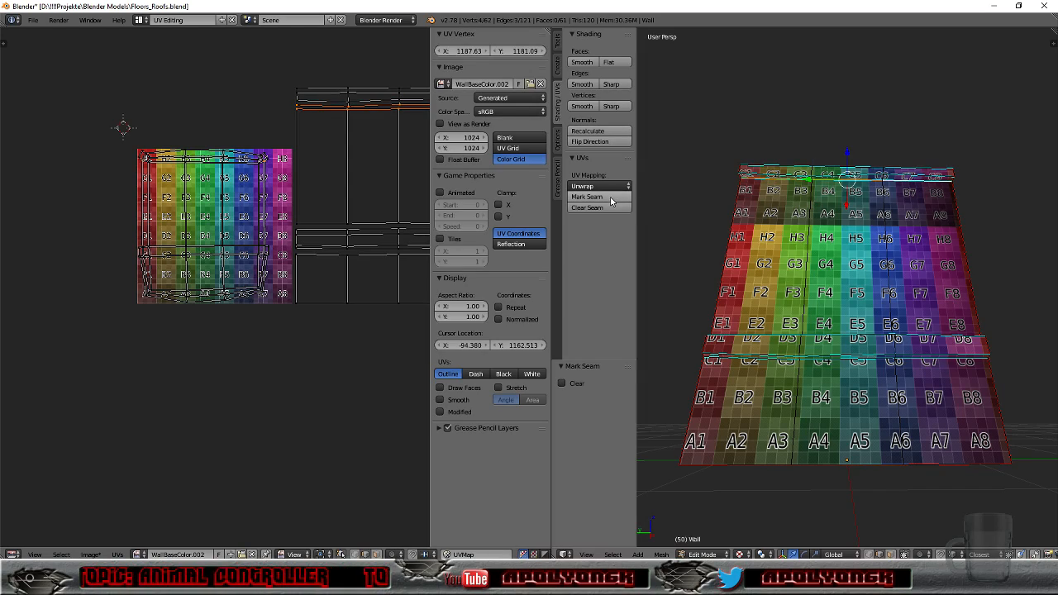
{"action": "middle_click_drag", "start_coordinate": [835, 262], "coordinate": [936, 376]}
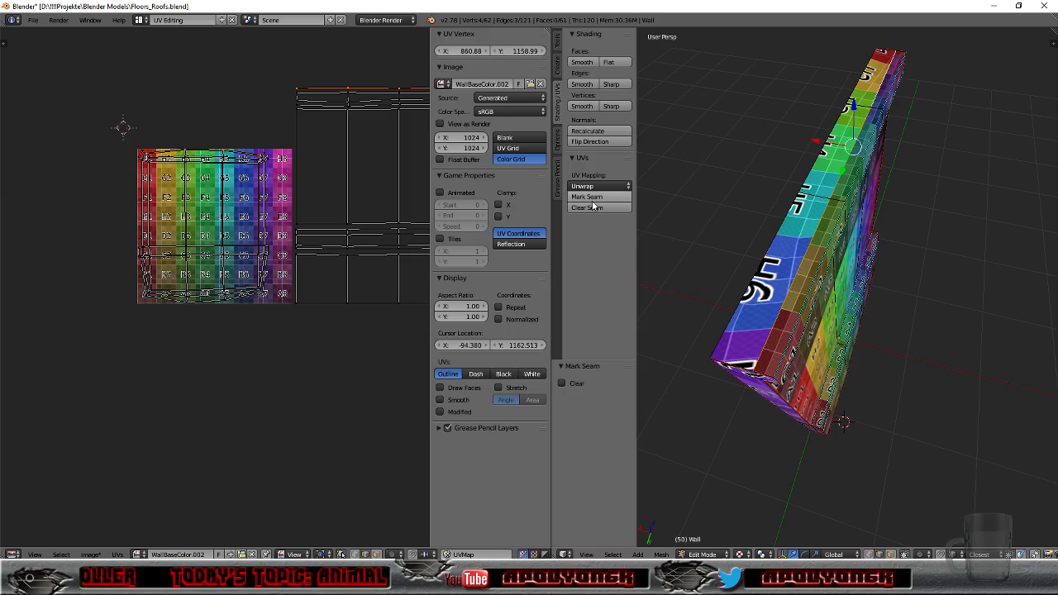
{"action": "middle_click_drag", "start_coordinate": [757, 222], "coordinate": [743, 179]}
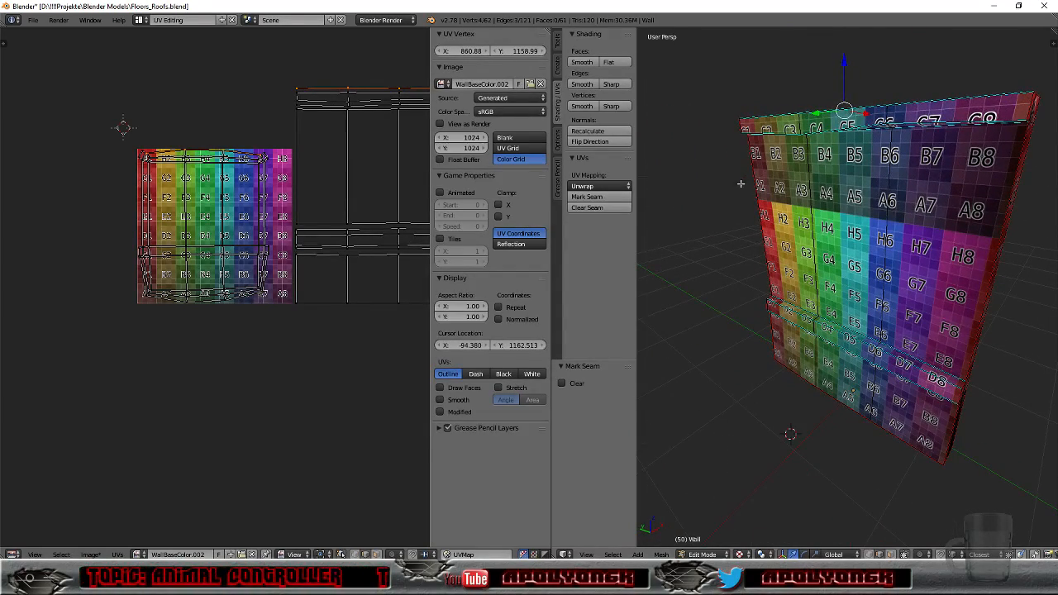
Step: Select the UV islands lying over the colour grid and unwrap them again along the new seams
{"action": "scroll", "coordinate": [684, 218], "scroll_direction": "down", "scroll_amount": 4}
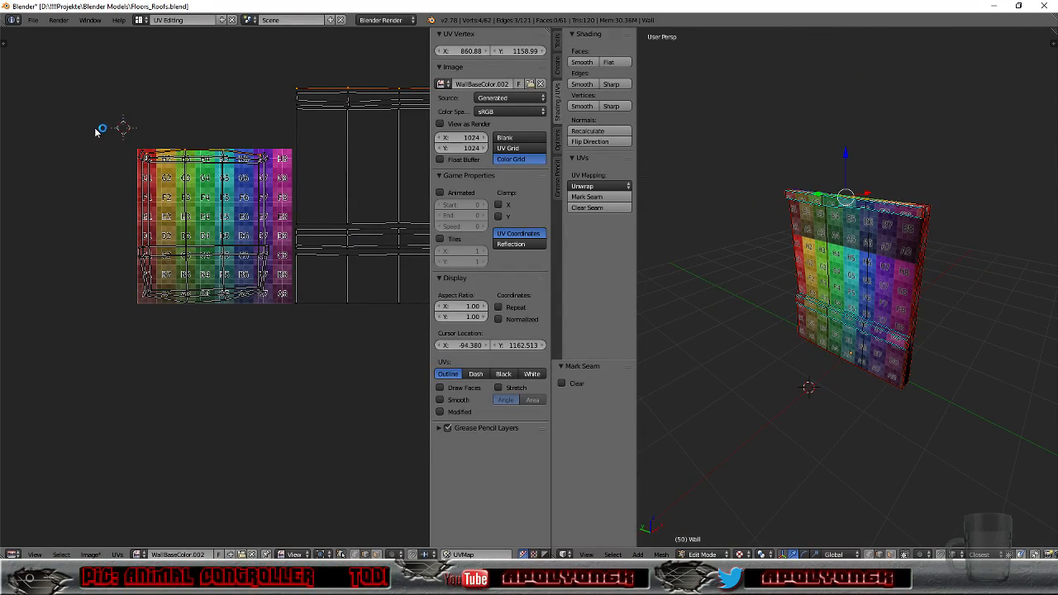
{"action": "left_click_drag", "start_coordinate": [102, 129], "coordinate": [284, 334]}
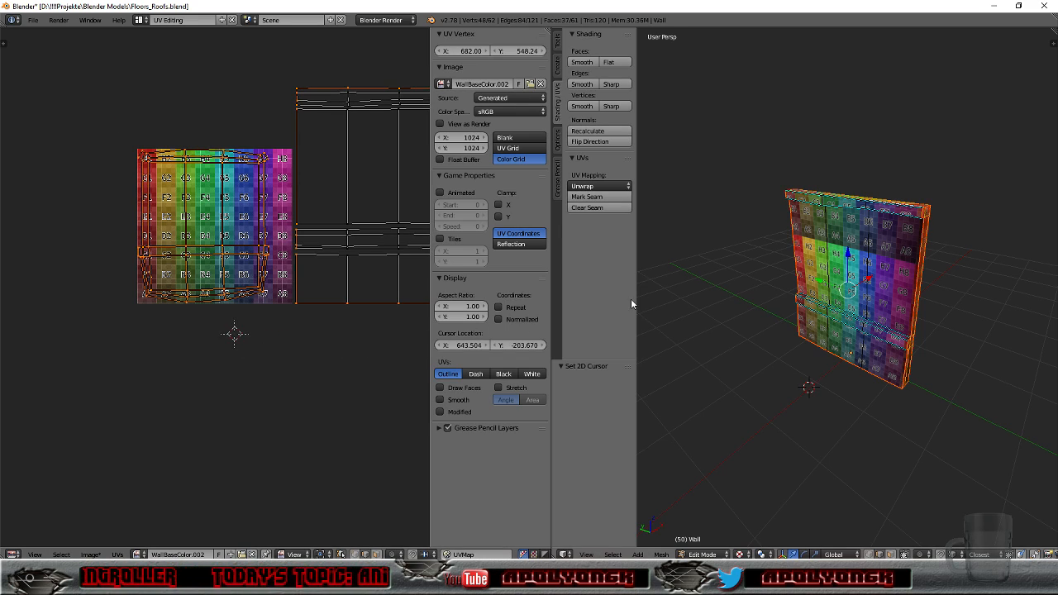
{"action": "left_click", "coordinate": [590, 189]}
{"action": "left_click", "coordinate": [594, 200]}
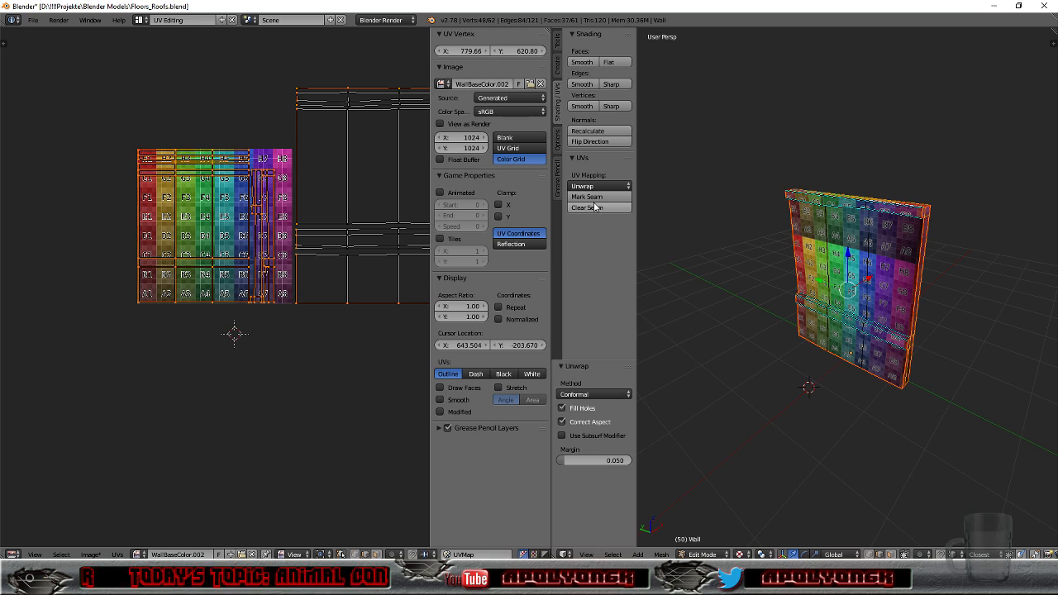
{"action": "scroll", "coordinate": [212, 307], "scroll_direction": "up", "scroll_amount": 3}
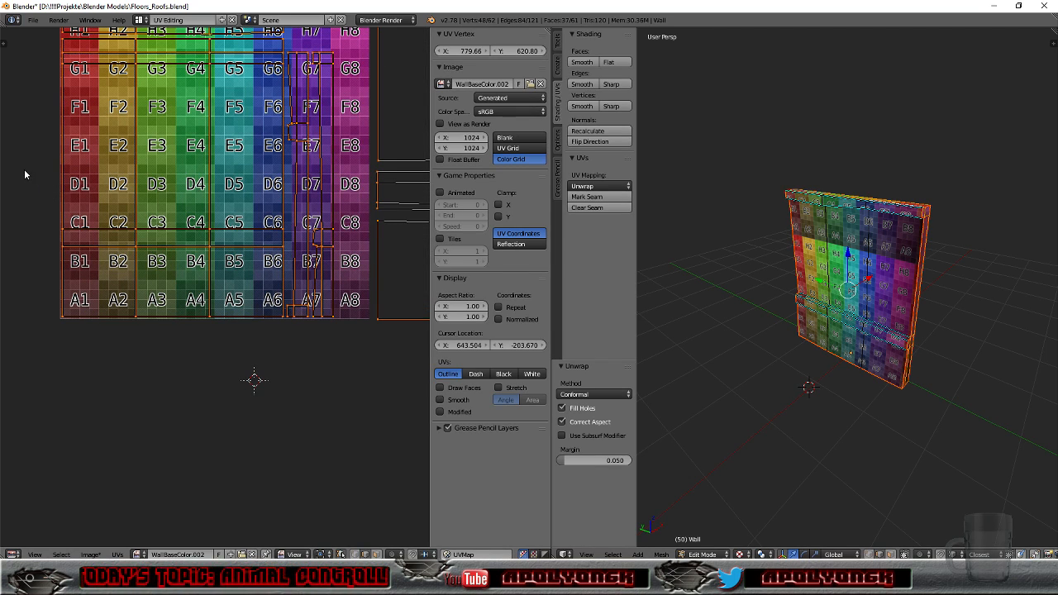
{"action": "middle_click_drag", "start_coordinate": [857, 380], "coordinate": [818, 370]}
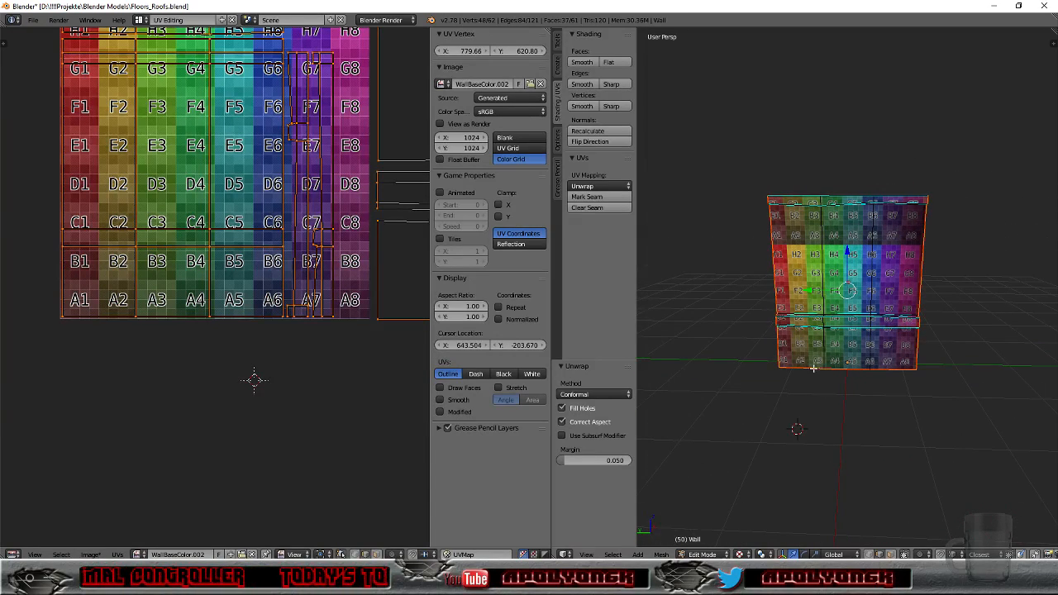
{"action": "scroll", "coordinate": [192, 203], "scroll_direction": "down", "scroll_amount": 3}
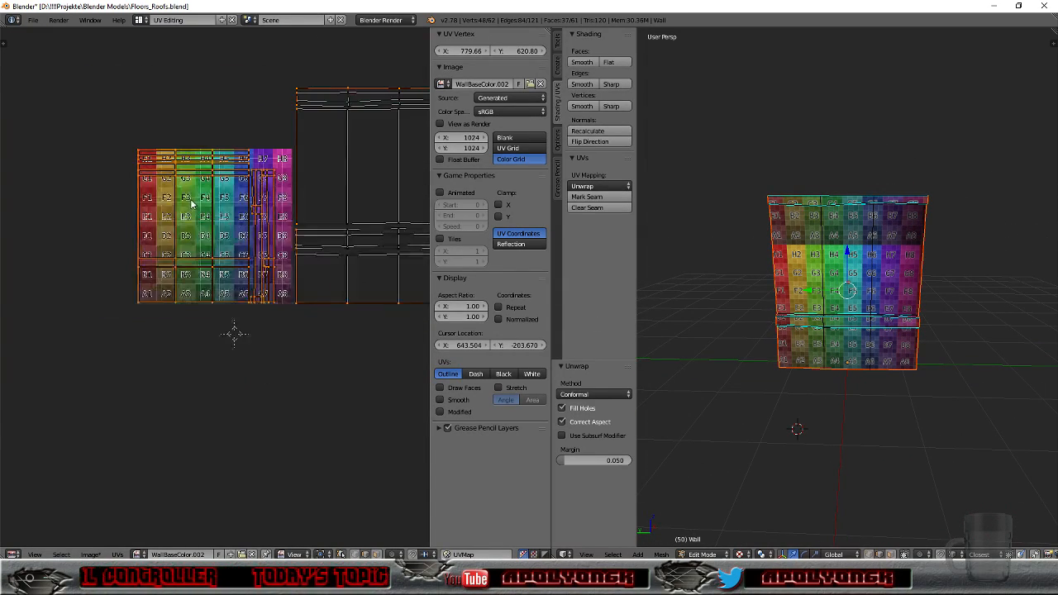
{"action": "scroll", "coordinate": [229, 198], "scroll_direction": "down", "scroll_amount": 3}
{"action": "scroll", "coordinate": [230, 179], "scroll_direction": "up", "scroll_amount": 2}
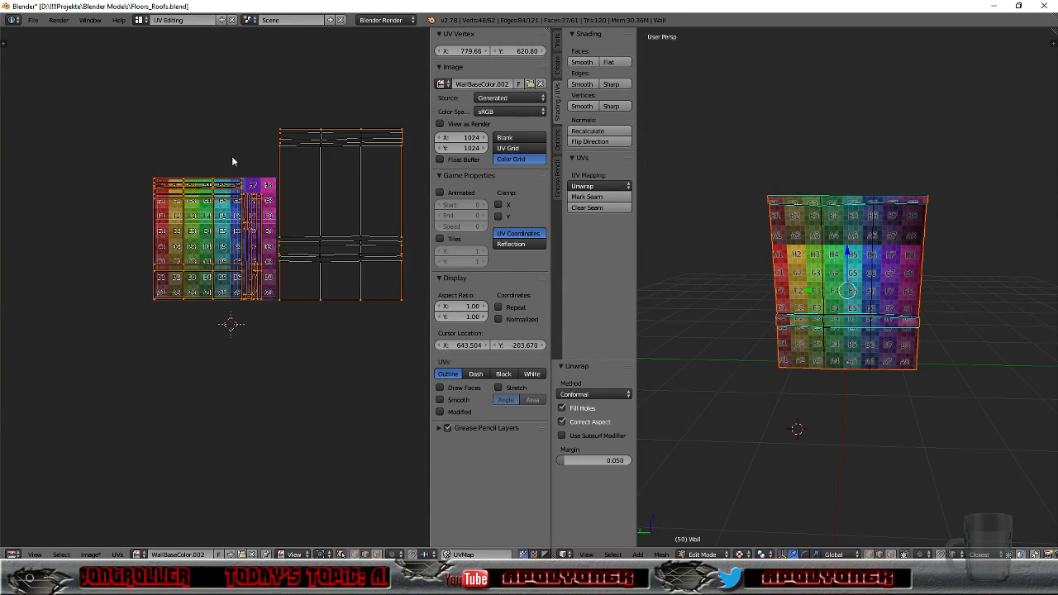
Step: Export the wall as FBX to the HousePieces folder, overwriting Wall.fbx
{"action": "left_click", "coordinate": [32, 20]}
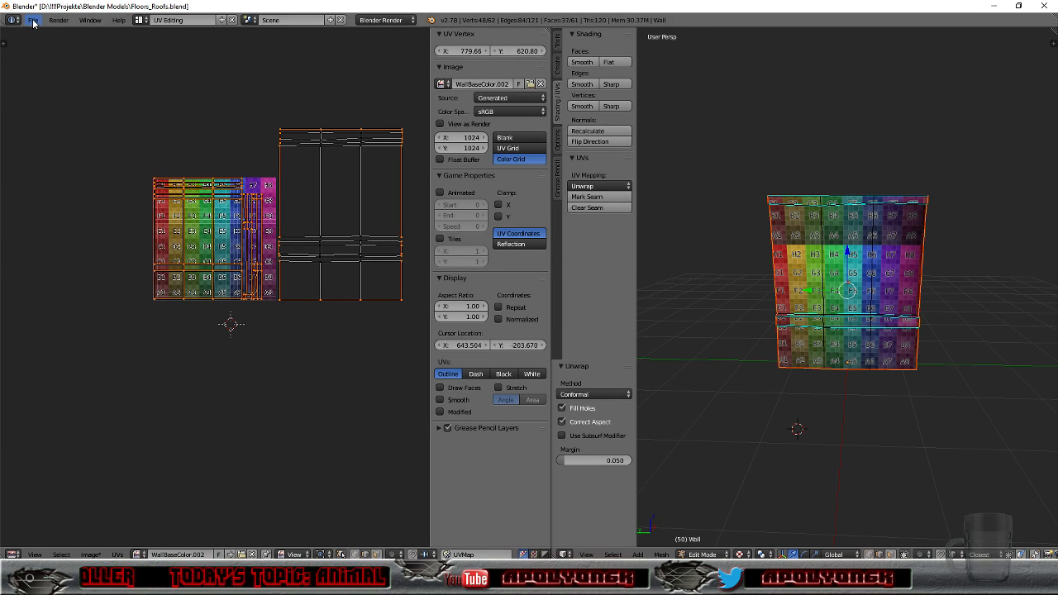
{"action": "left_click", "coordinate": [32, 19]}
{"action": "mouse_move", "coordinate": [70, 233]}
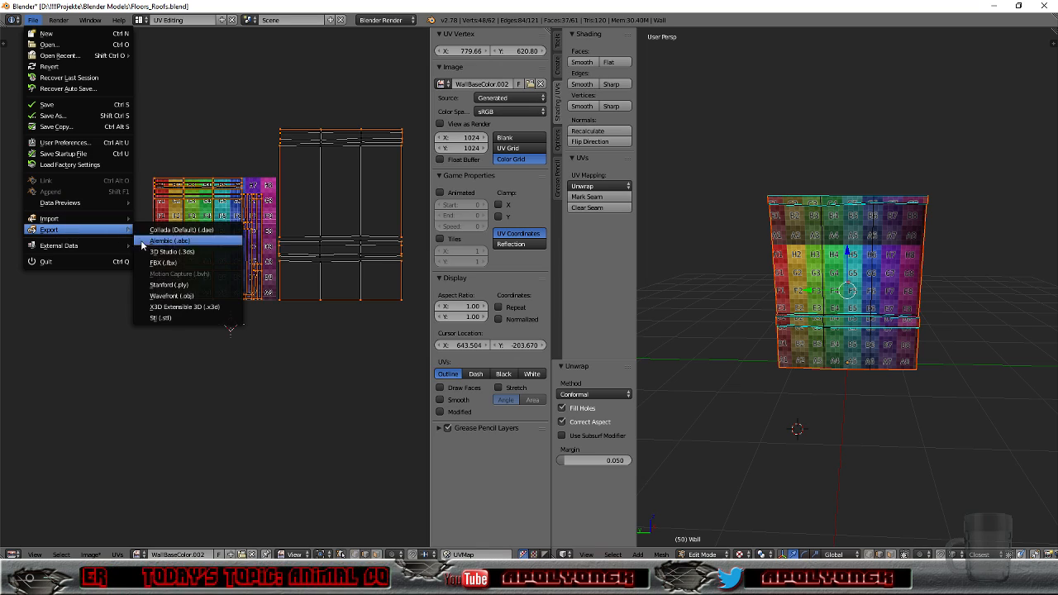
{"action": "left_click", "coordinate": [163, 262]}
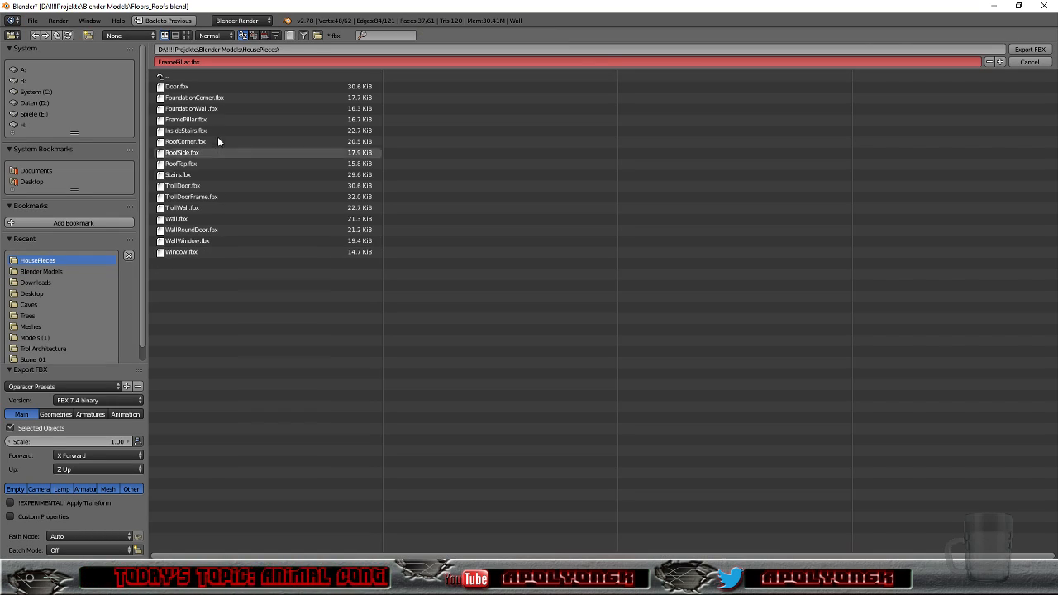
{"action": "left_click", "coordinate": [183, 219]}
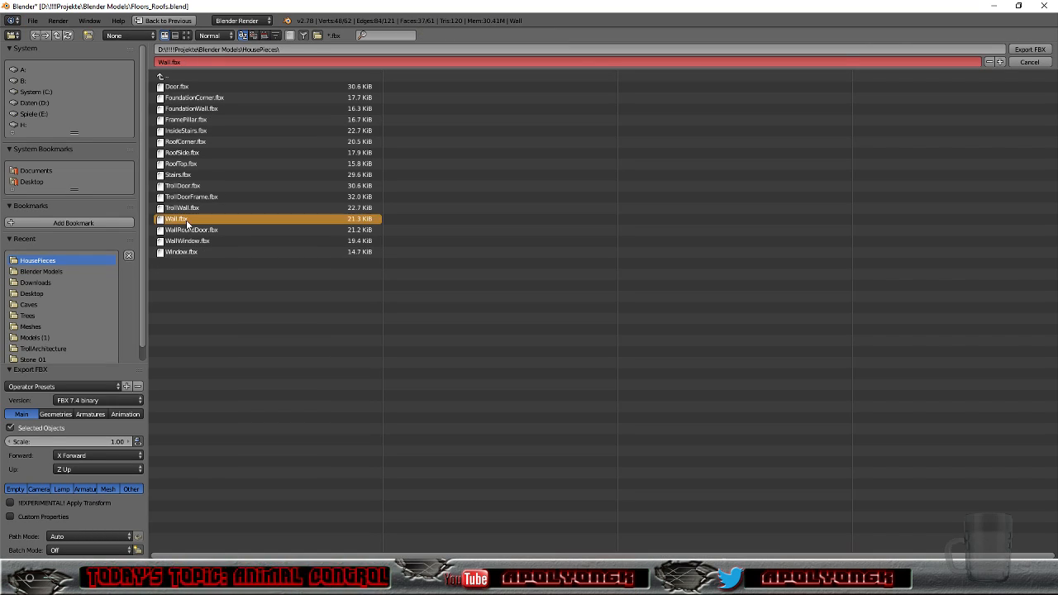
{"action": "left_click", "coordinate": [1020, 50]}
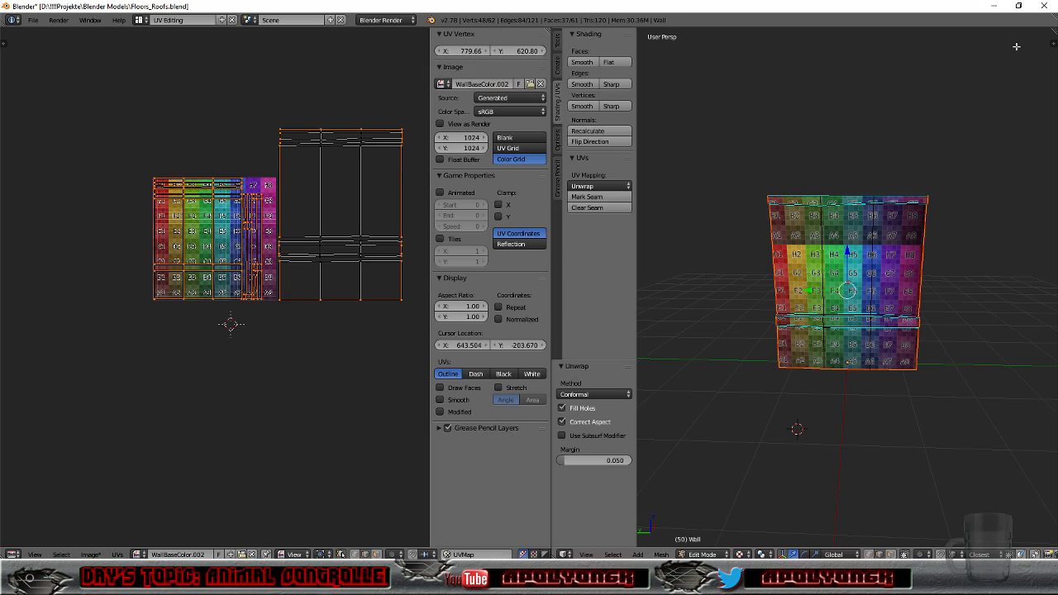
Step: Switch to Unreal Editor and reimport the Wall static mesh in the Models/HousePieces folder
{"action": "left_click", "coordinate": [993, 8]}
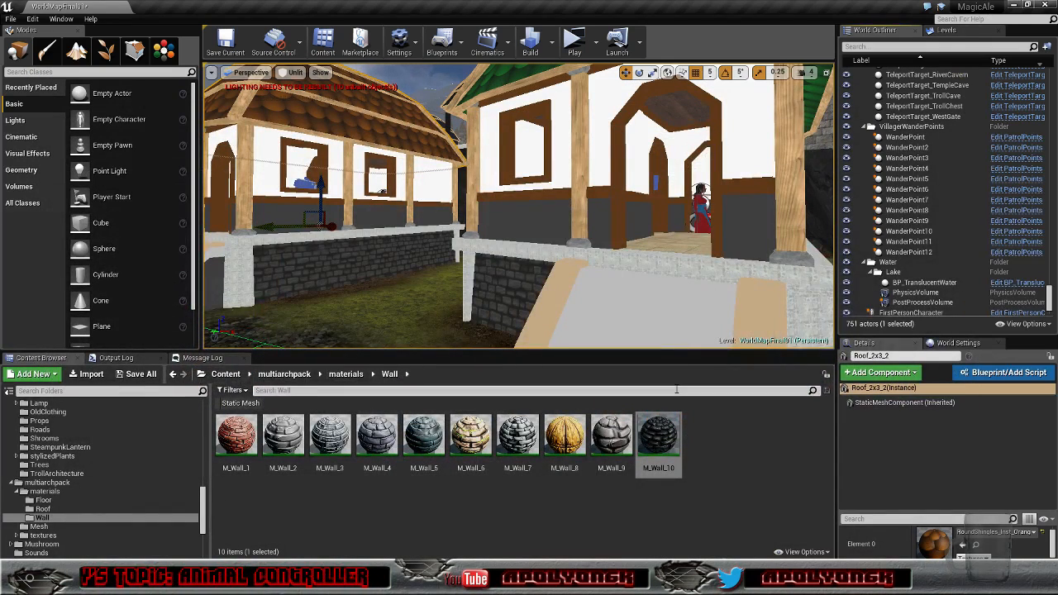
{"action": "left_click_drag", "start_coordinate": [202, 506], "coordinate": [213, 485]}
{"action": "left_click", "coordinate": [51, 502]}
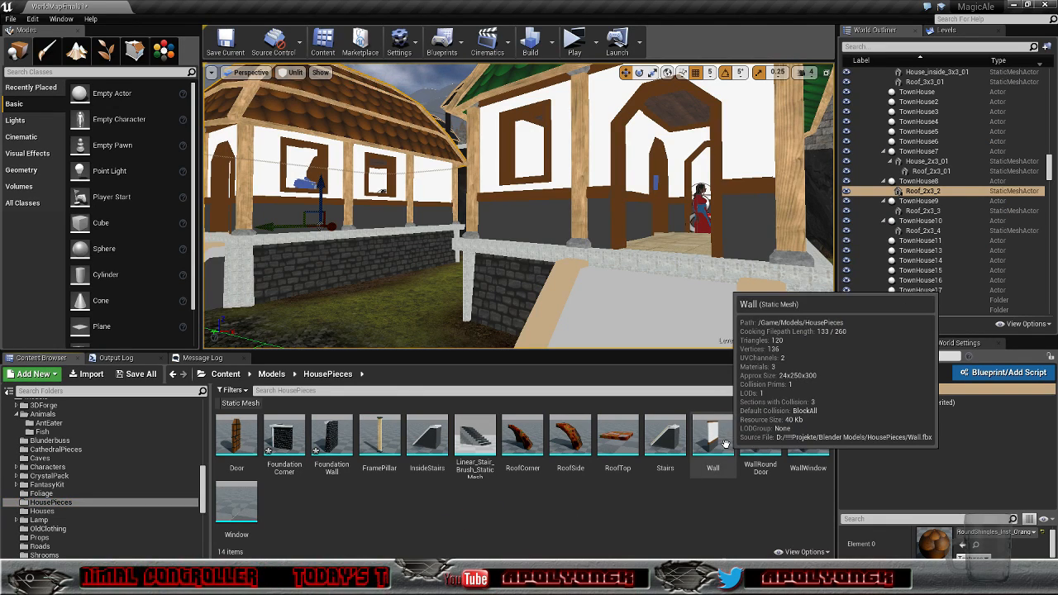
{"action": "right_click", "coordinate": [714, 466]}
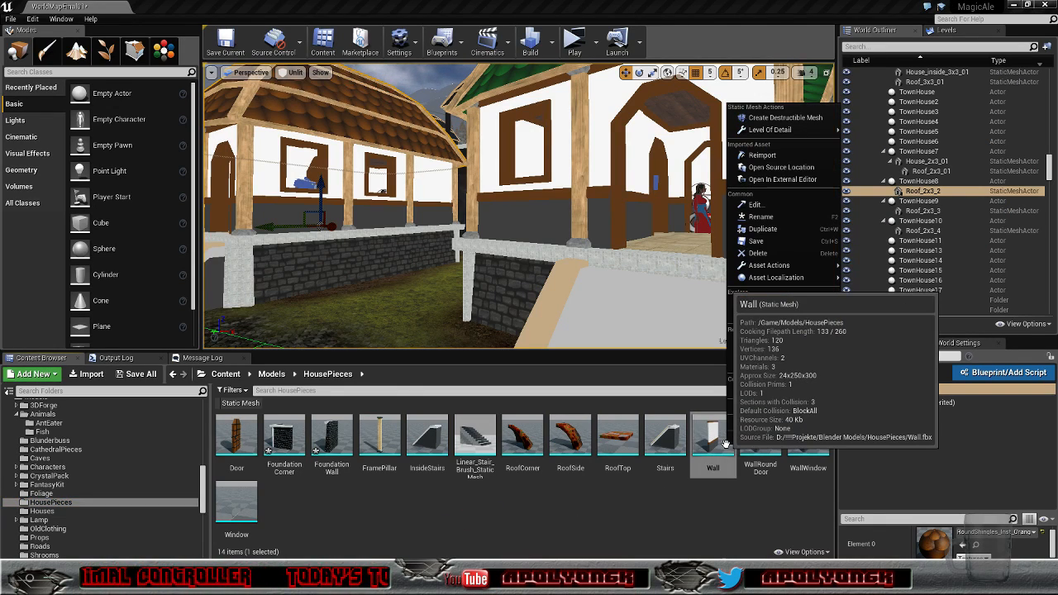
{"action": "left_click", "coordinate": [757, 156]}
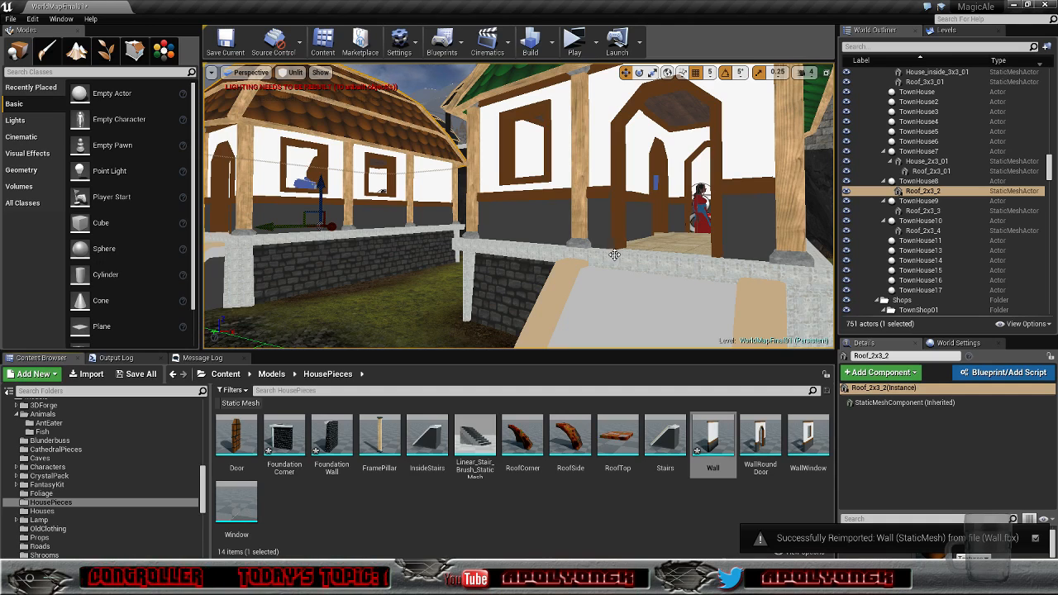
Step: Open the Wall mesh and assign the M_Wall_10 material from multiarchpack to its StoneMat slot, checking the result on the wall's face
{"action": "left_click", "coordinate": [714, 445]}
{"action": "double_click", "coordinate": [714, 445]}
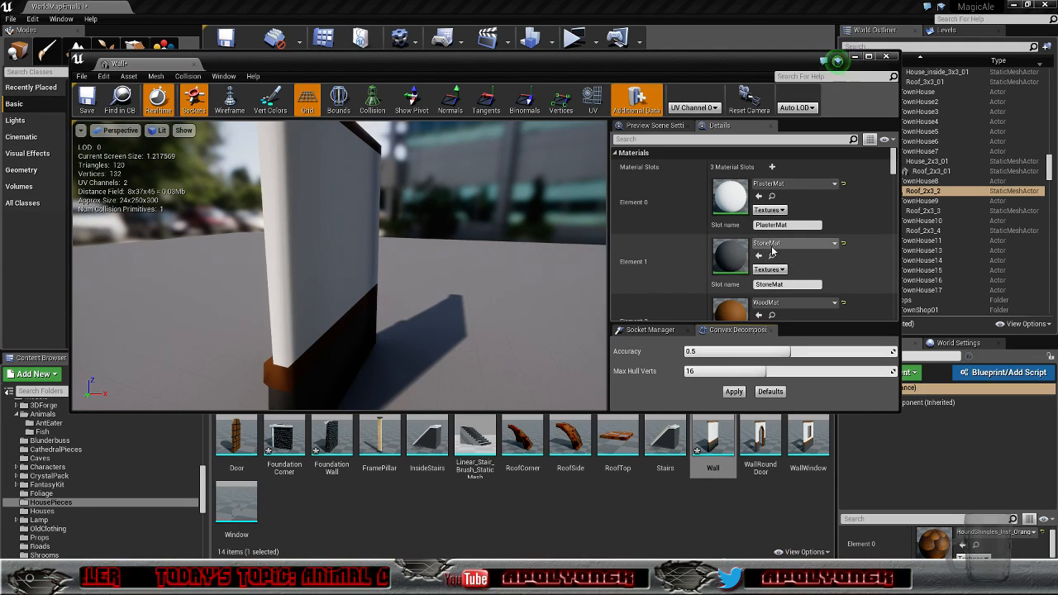
{"action": "left_click_drag", "start_coordinate": [204, 482], "coordinate": [204, 513]}
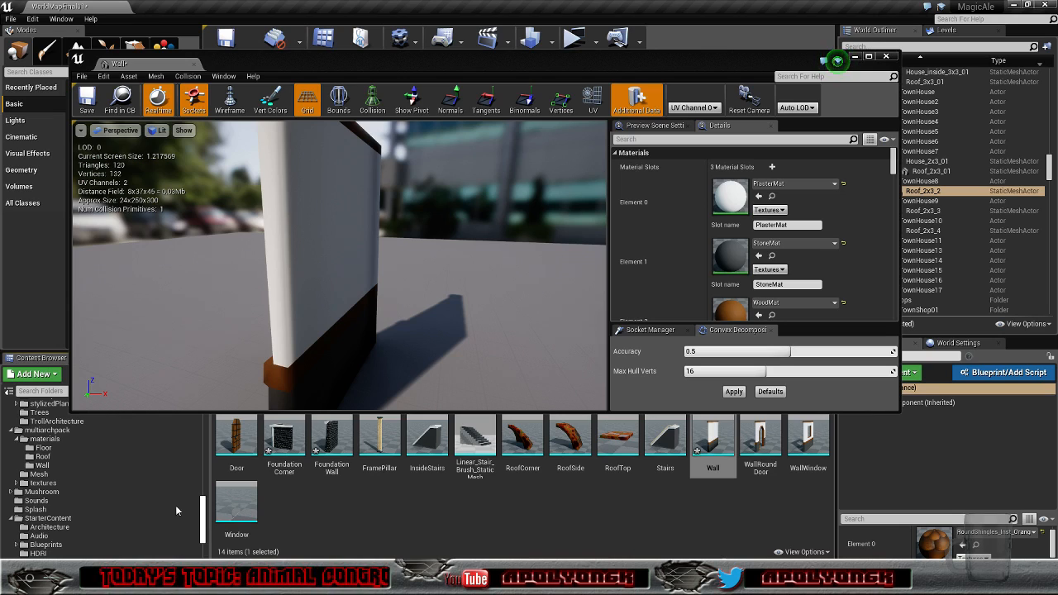
{"action": "left_click", "coordinate": [79, 465]}
{"action": "left_click", "coordinate": [658, 438]}
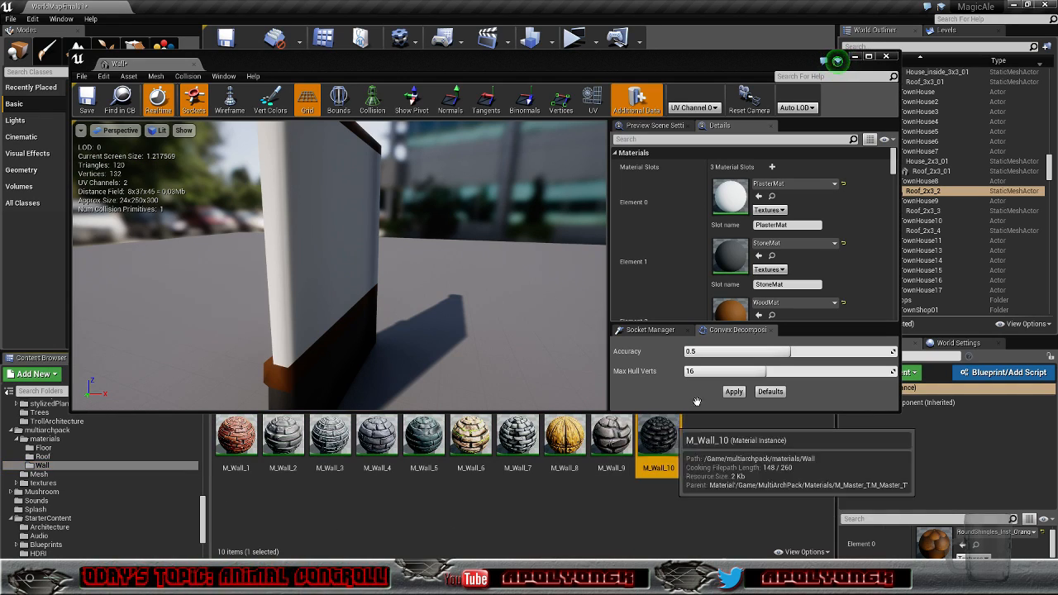
{"action": "left_click", "coordinate": [759, 256]}
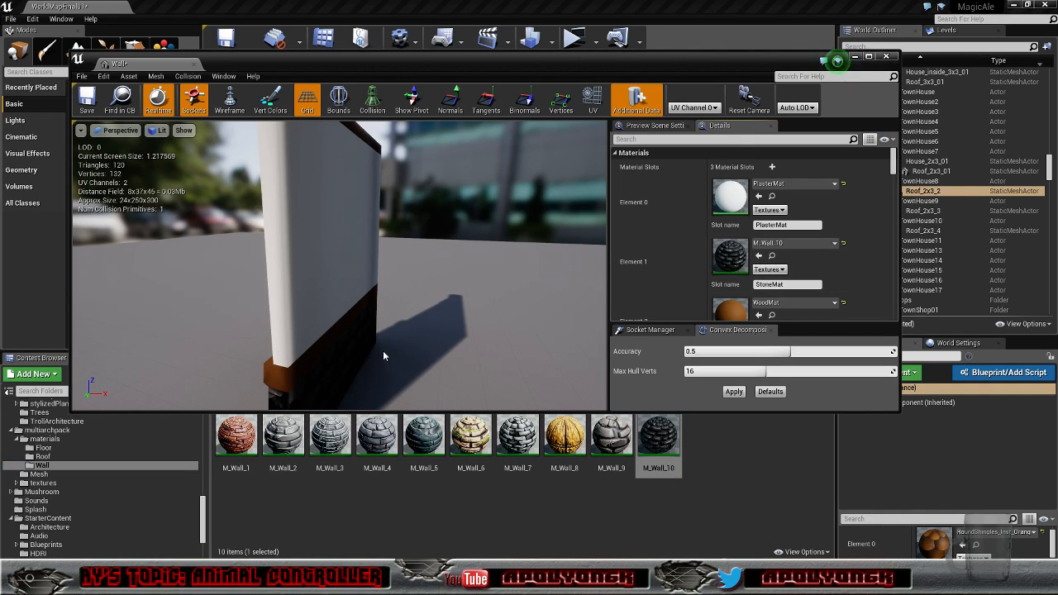
{"action": "mouse_move", "coordinate": [340, 265]}
{"action": "right_mouse_down"}
{"action": "mouse_move", "coordinate": [430, 268]}
{"action": "mouse_move", "coordinate": [322, 267]}
{"action": "right_mouse_up"}
{"action": "mouse_move", "coordinate": [320, 367]}
{"action": "right_mouse_down"}
{"action": "mouse_move", "coordinate": [273, 364]}
{"action": "mouse_move", "coordinate": [351, 368]}
{"action": "mouse_move", "coordinate": [273, 359]}
{"action": "mouse_move", "coordinate": [347, 351]}
{"action": "mouse_move", "coordinate": [273, 356]}
{"action": "mouse_move", "coordinate": [322, 351]}
{"action": "mouse_move", "coordinate": [289, 351]}
{"action": "mouse_move", "coordinate": [302, 290]}
{"action": "mouse_move", "coordinate": [318, 285]}
{"action": "mouse_move", "coordinate": [310, 347]}
{"action": "mouse_move", "coordinate": [347, 351]}
{"action": "mouse_move", "coordinate": [314, 347]}
{"action": "right_mouse_up"}
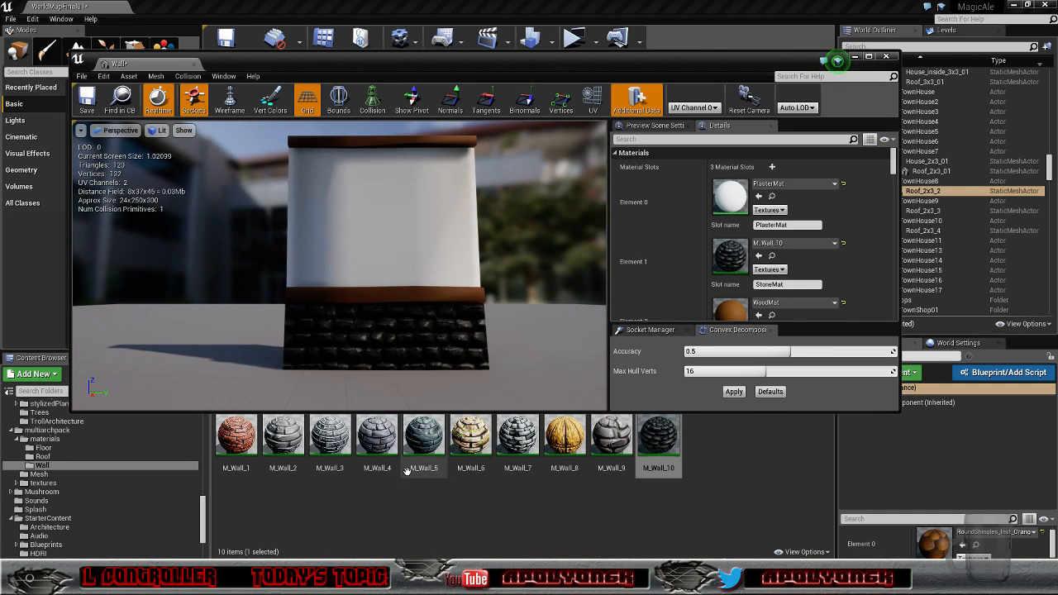
Step: Find M_Villa_Plaster_1 in the Exo_Deco02 Materials folder and assign it to the Wall mesh's PlasterMat slot
{"action": "left_click_drag", "start_coordinate": [419, 66], "coordinate": [510, 324]}
{"action": "left_click_drag", "start_coordinate": [397, 327], "coordinate": [435, 73]}
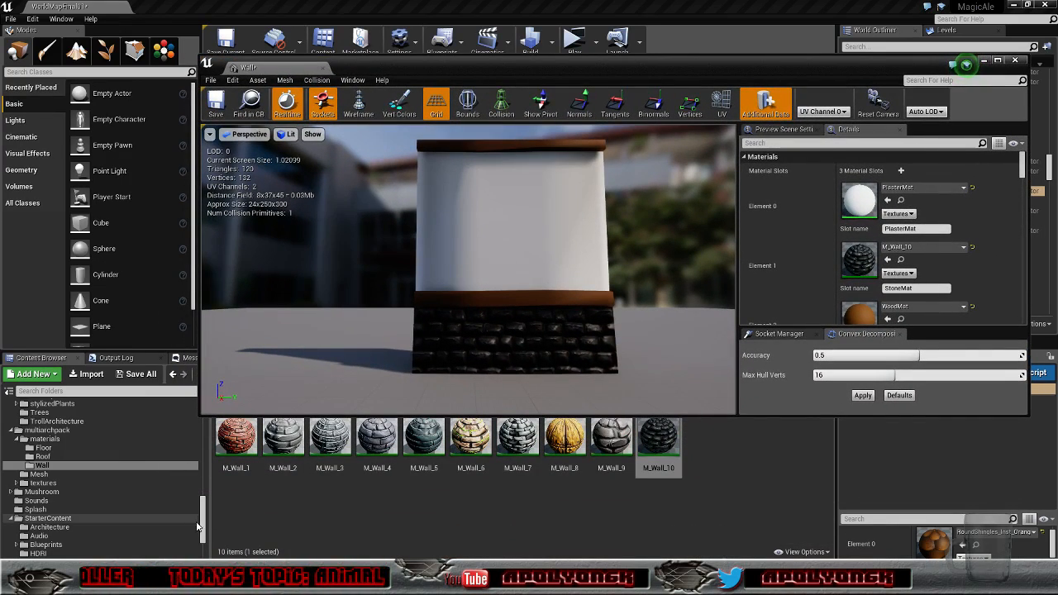
{"action": "left_click_drag", "start_coordinate": [203, 519], "coordinate": [209, 465]}
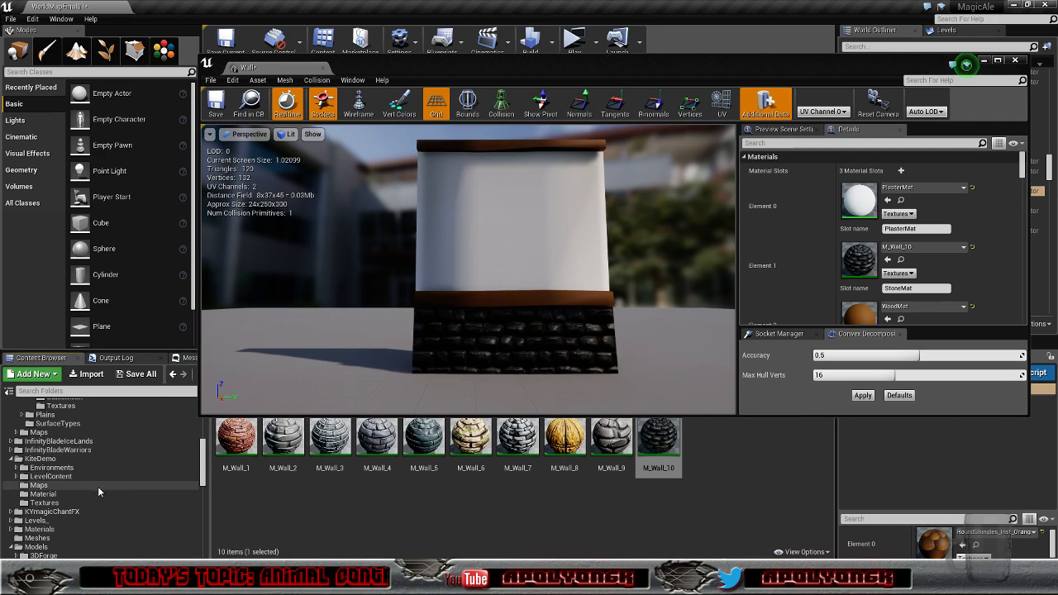
{"action": "left_click", "coordinate": [49, 494]}
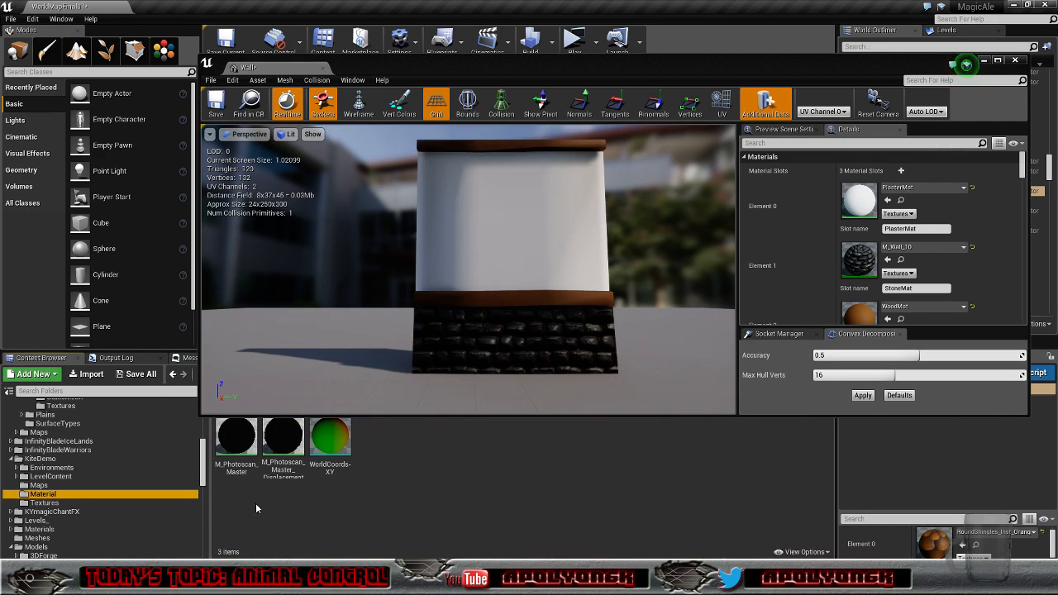
{"action": "scroll", "coordinate": [109, 484], "scroll_direction": "up", "scroll_amount": 3}
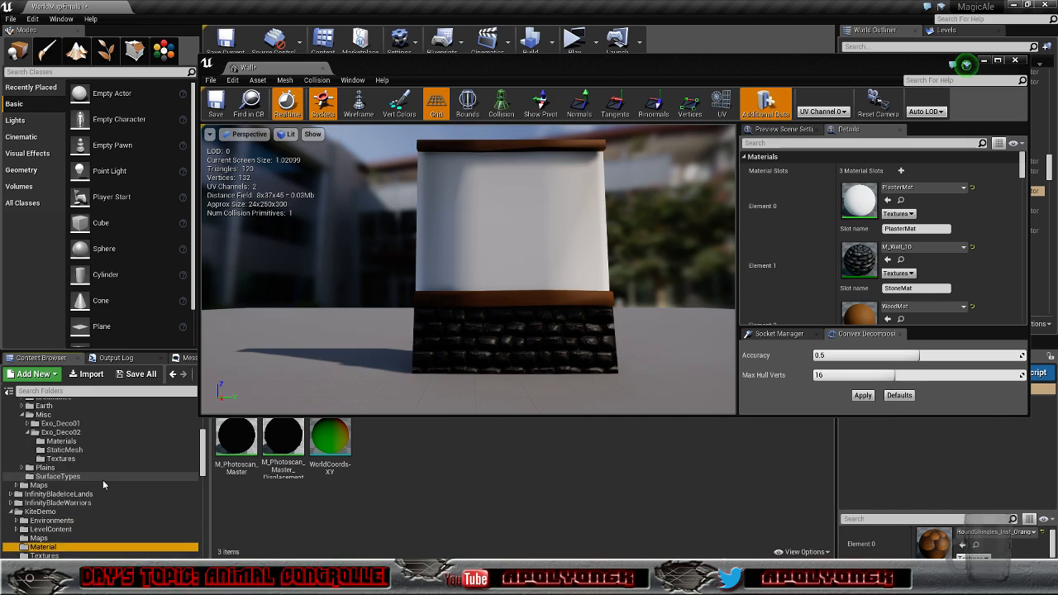
{"action": "left_click", "coordinate": [83, 462]}
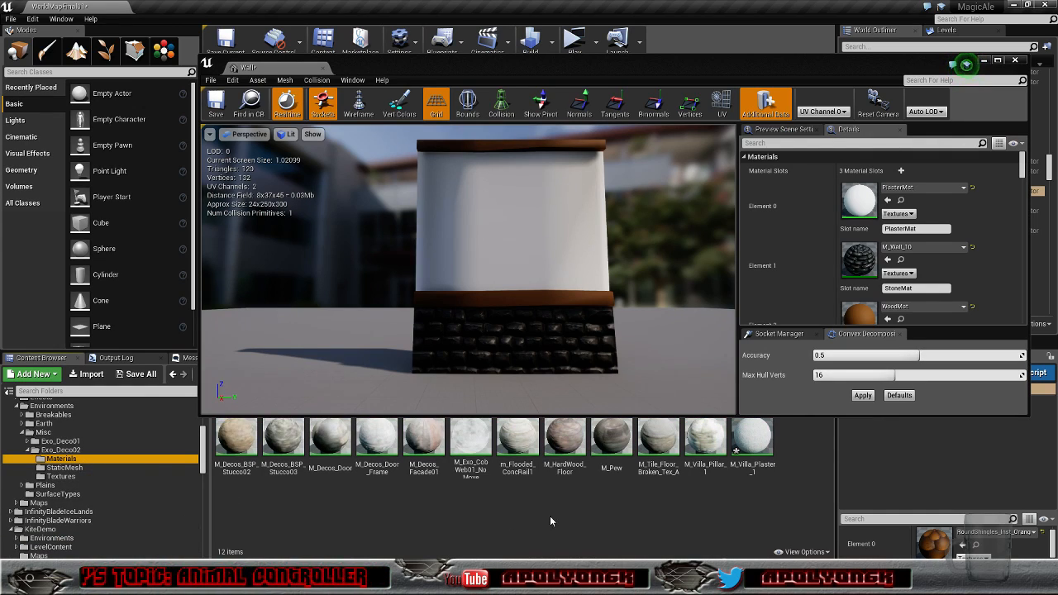
{"action": "left_click", "coordinate": [752, 443]}
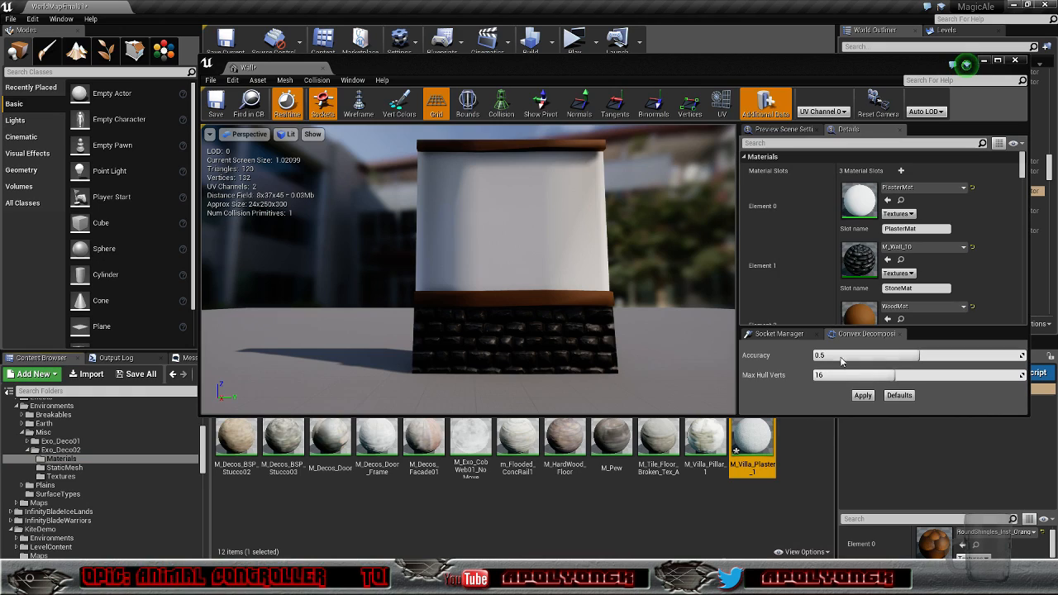
{"action": "left_click", "coordinate": [888, 200]}
{"action": "scroll", "coordinate": [646, 239], "scroll_direction": "up", "scroll_amount": 4}
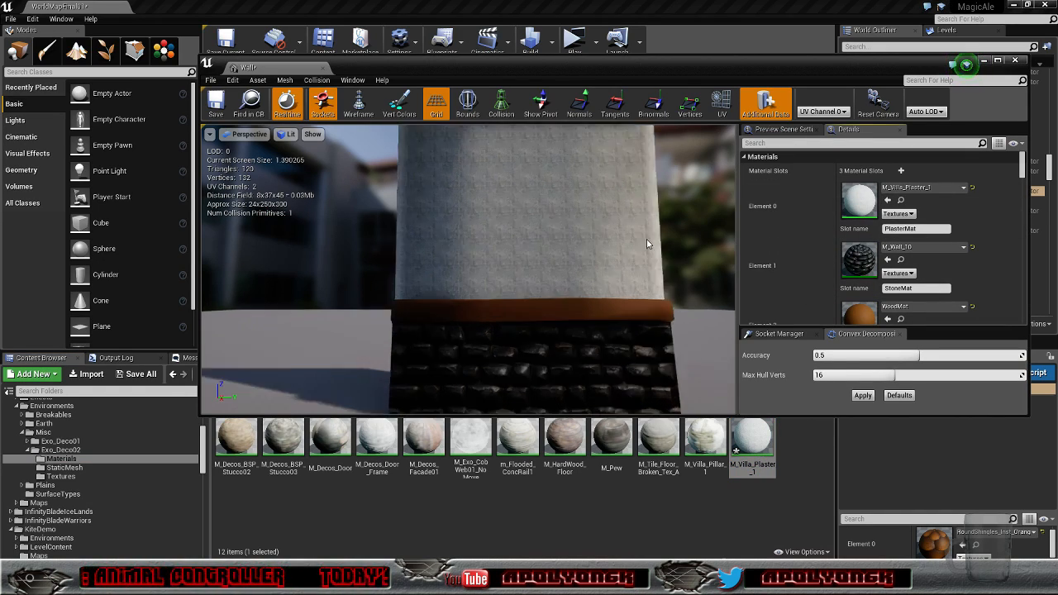
{"action": "scroll", "coordinate": [646, 239], "scroll_direction": "down", "scroll_amount": 2}
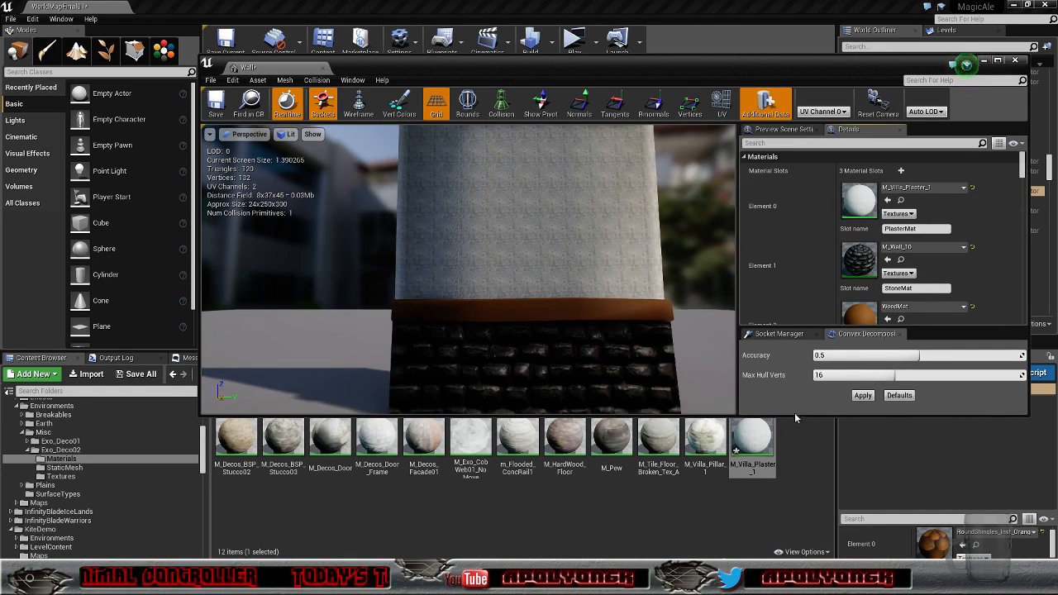
Step: Open the M_Villa_Plaster_1 material, set its texture coordinate's UTiling and VTiling to 1, apply the change and close the material
{"action": "double_click", "coordinate": [755, 446]}
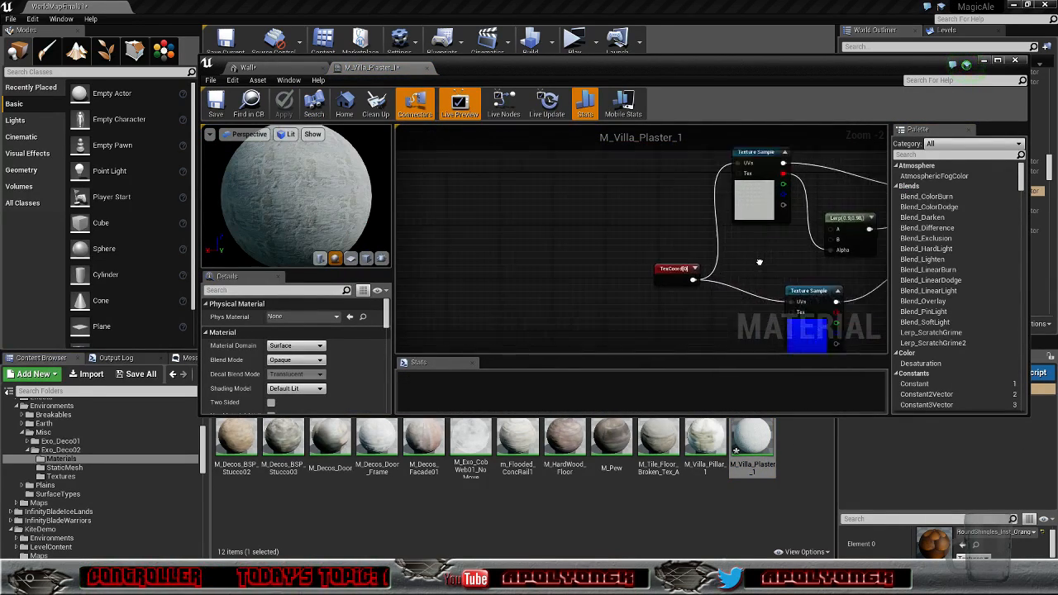
{"action": "left_click", "coordinate": [633, 229]}
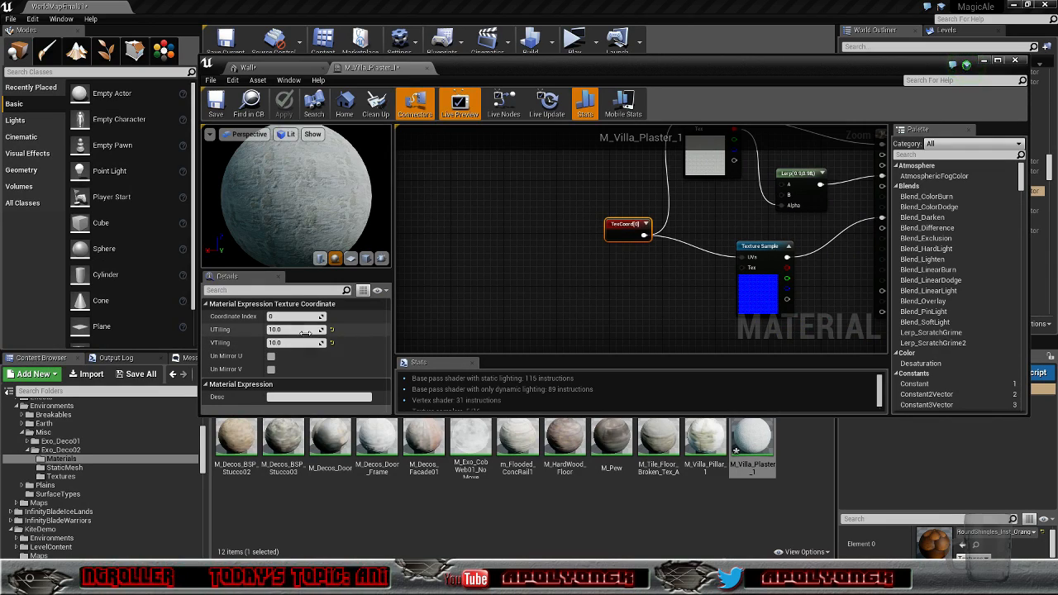
{"action": "type", "text": "1"}
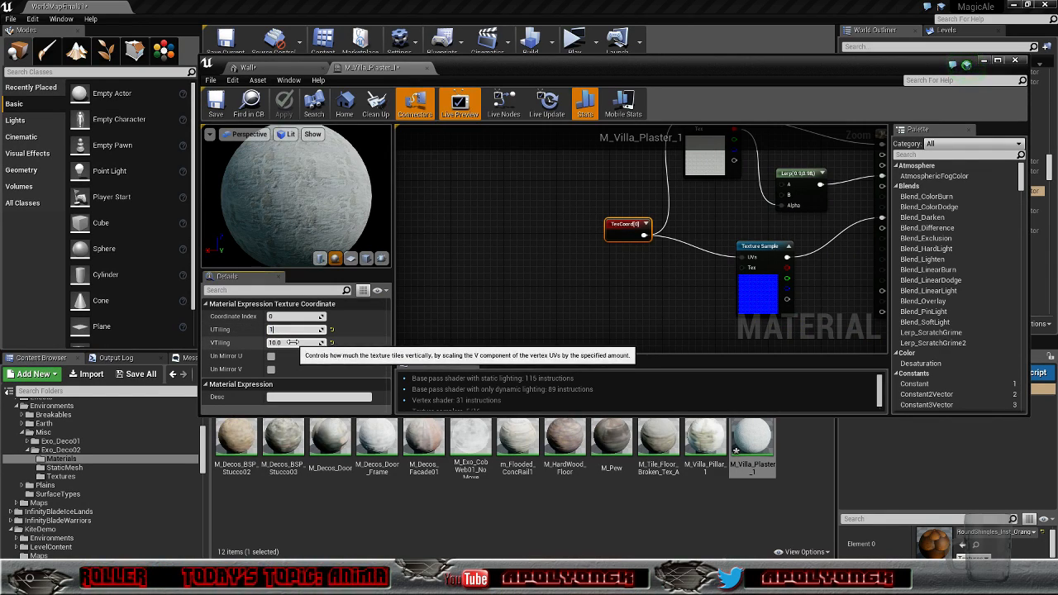
{"action": "left_click", "coordinate": [292, 343]}
{"action": "key", "text": "Return"}
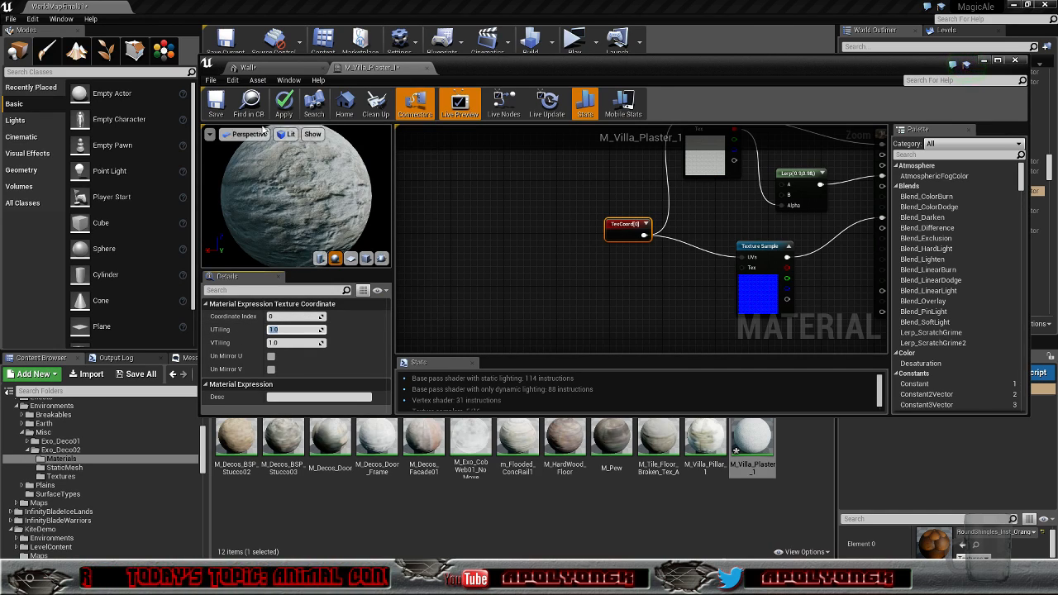
{"action": "left_click", "coordinate": [283, 105]}
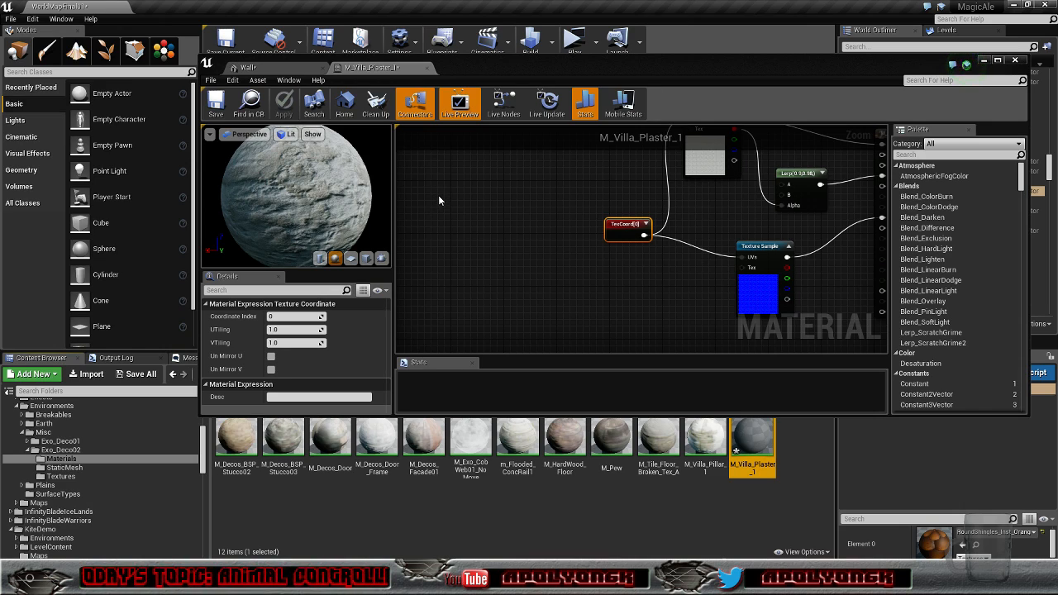
{"action": "right_click_drag", "start_coordinate": [535, 181], "coordinate": [444, 224]}
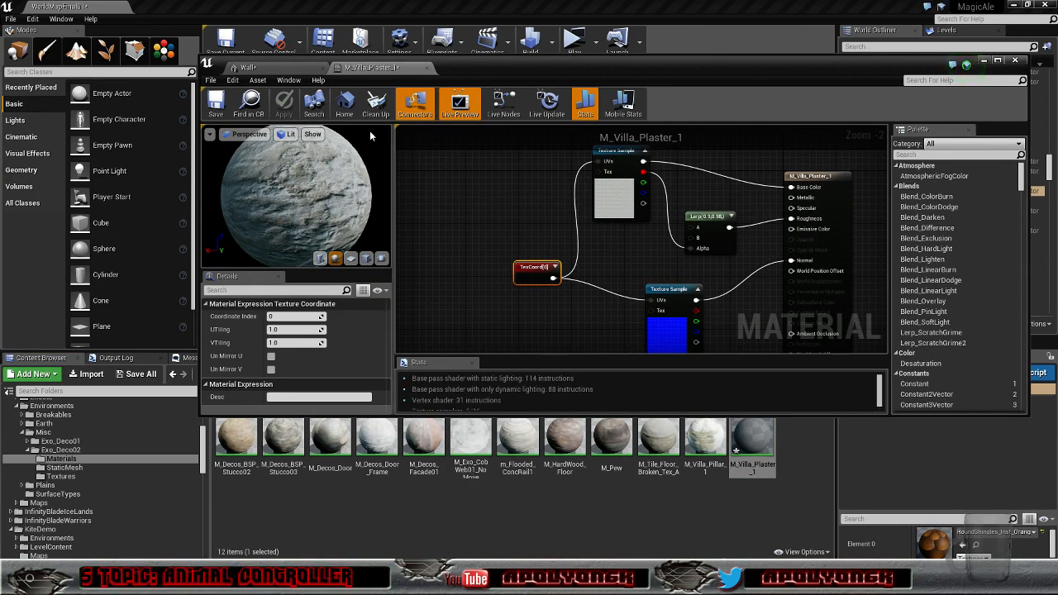
{"action": "left_click", "coordinate": [427, 68]}
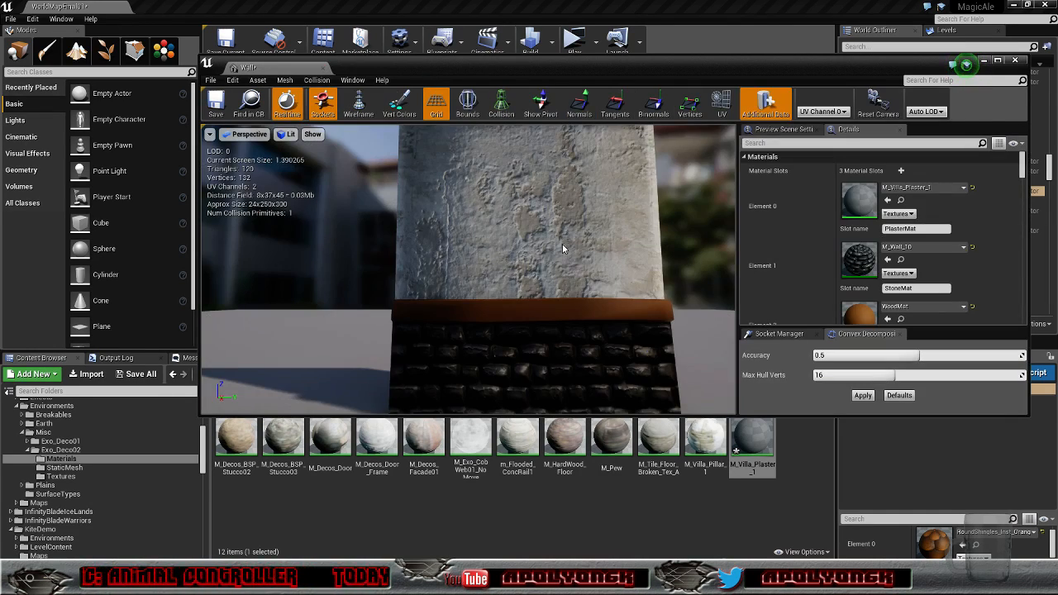
Step: Examine the plaster on the whole Wall preview and compare it with the houses in the level
{"action": "scroll", "coordinate": [566, 233], "scroll_direction": "down", "scroll_amount": 5}
{"action": "mouse_move", "coordinate": [566, 233]}
{"action": "right_mouse_down"}
{"action": "mouse_move", "coordinate": [565, 184]}
{"action": "mouse_move", "coordinate": [562, 221]}
{"action": "mouse_move", "coordinate": [529, 220]}
{"action": "mouse_move", "coordinate": [562, 222]}
{"action": "mouse_move", "coordinate": [567, 207]}
{"action": "mouse_move", "coordinate": [514, 219]}
{"action": "mouse_move", "coordinate": [549, 223]}
{"action": "right_mouse_up"}
{"action": "key", "text": "w"}
{"action": "key", "text": "s"}
{"action": "key", "text": "w"}
{"action": "key", "text": "s"}
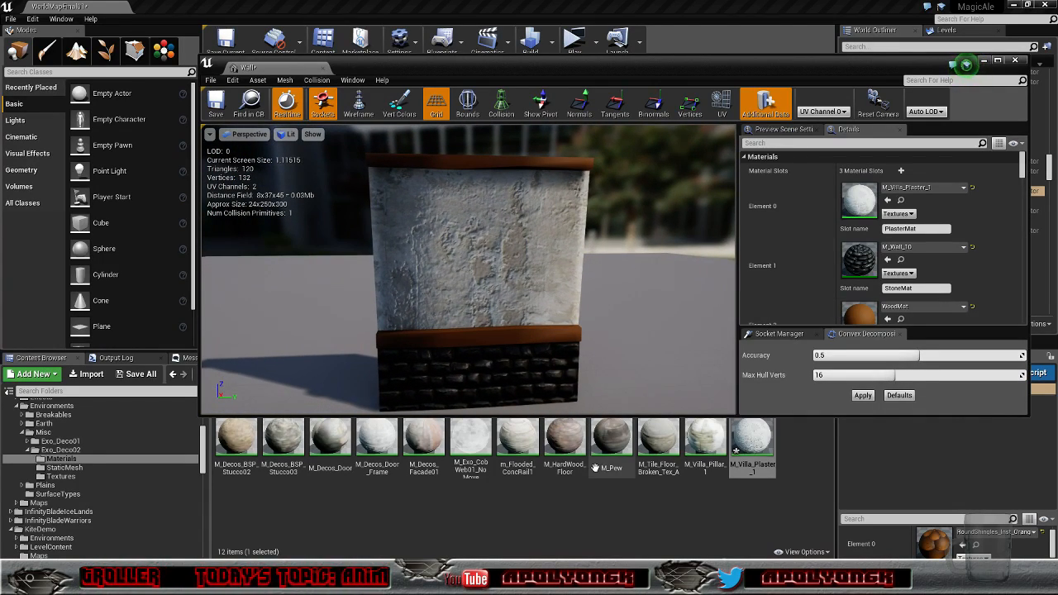
{"action": "left_click_drag", "start_coordinate": [860, 65], "coordinate": [829, 271]}
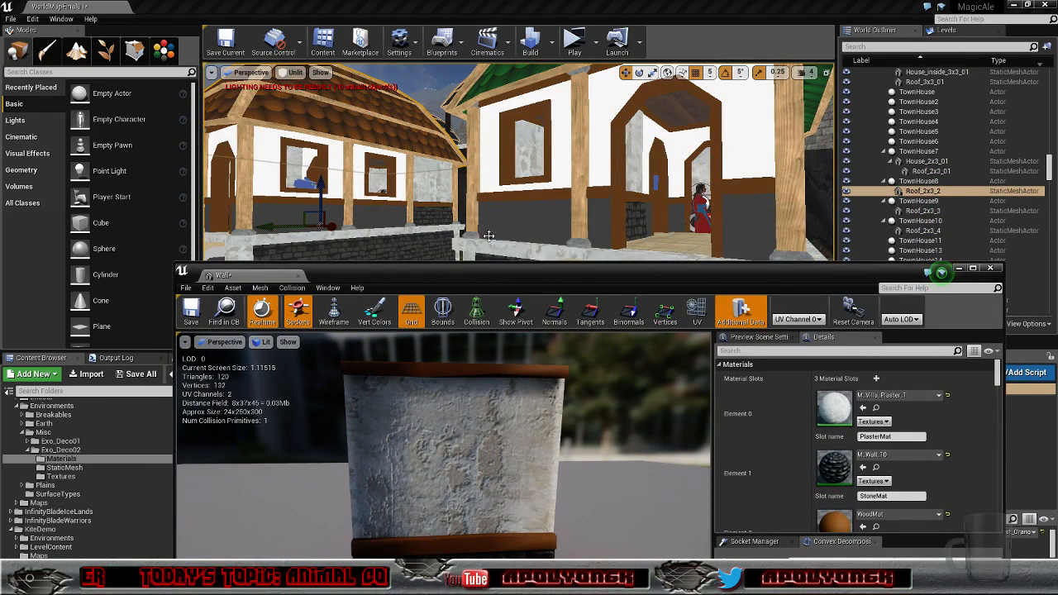
{"action": "left_click_drag", "start_coordinate": [462, 277], "coordinate": [515, 108]}
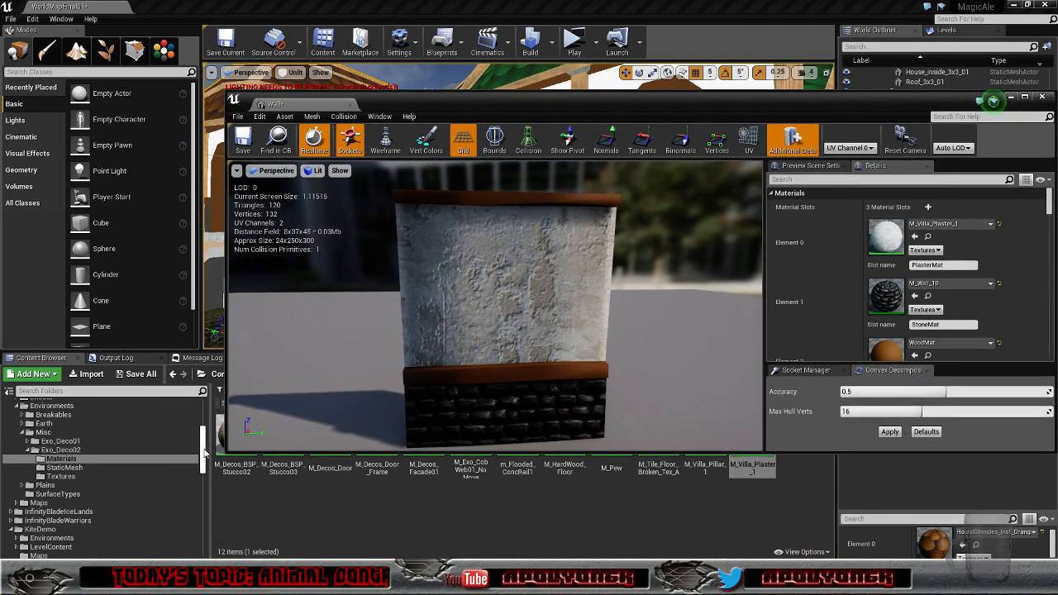
Step: Locate M_Wood_Pine through the selected roof's Element 1 material and assign it to the Wall mesh's wood slot
{"action": "left_click_drag", "start_coordinate": [203, 444], "coordinate": [212, 484]}
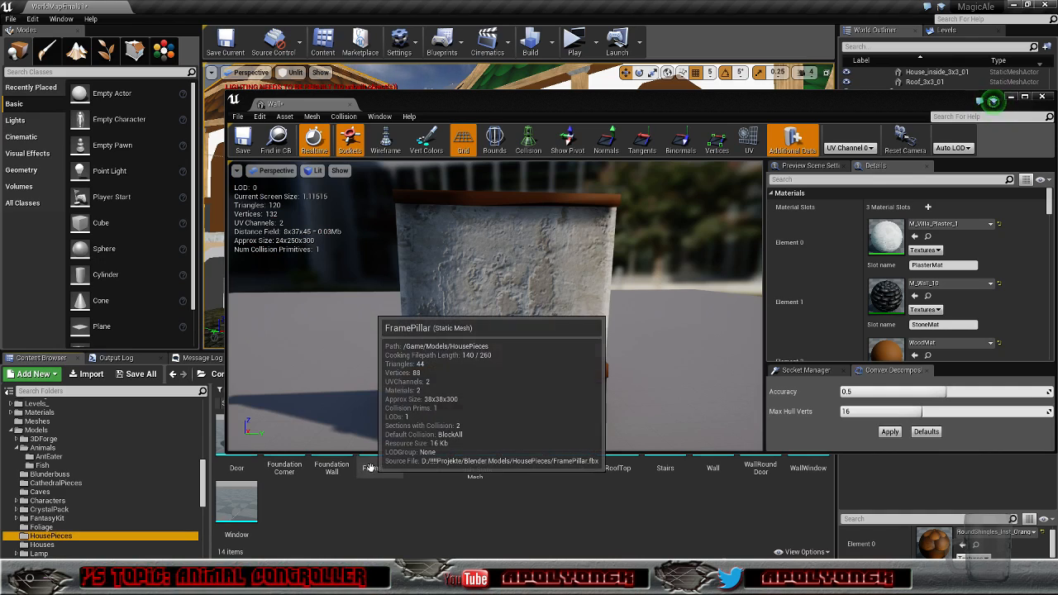
{"action": "left_click", "coordinate": [368, 478]}
{"action": "left_click_drag", "start_coordinate": [775, 106], "coordinate": [547, 57]}
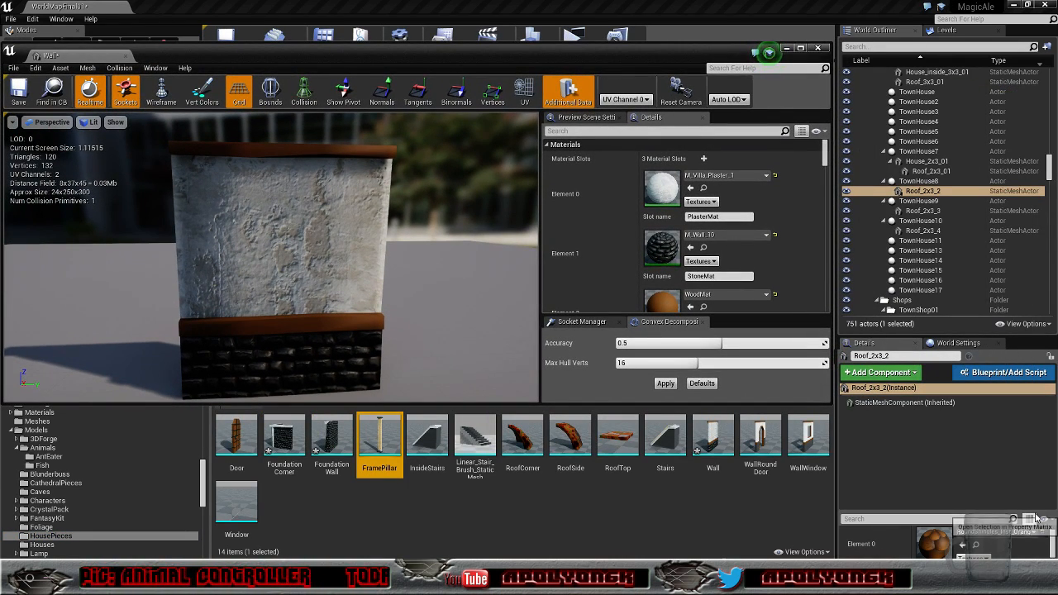
{"action": "left_click_drag", "start_coordinate": [1031, 515], "coordinate": [1029, 425]}
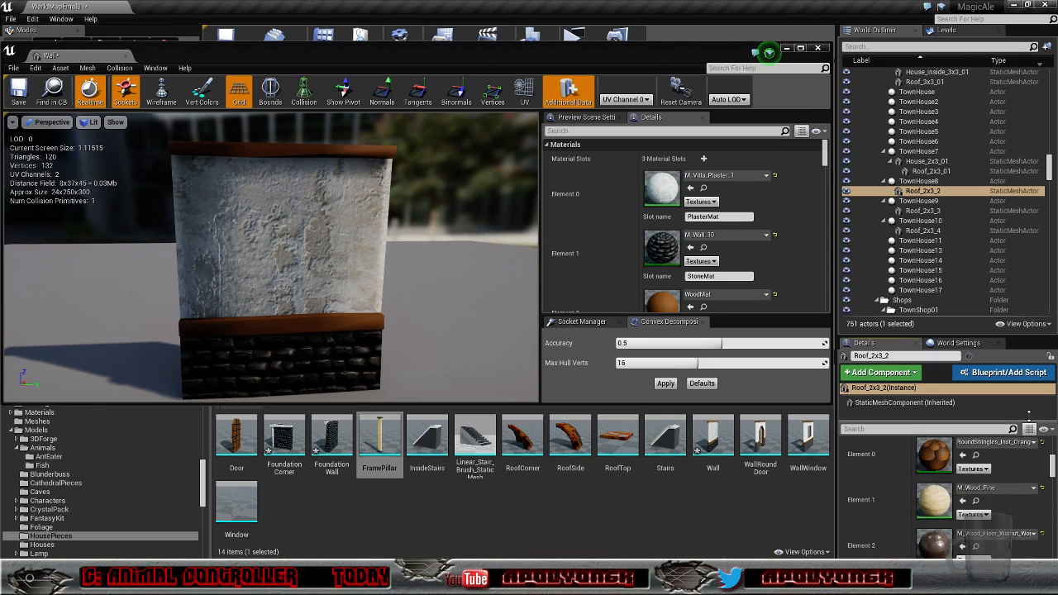
{"action": "left_click", "coordinate": [975, 493]}
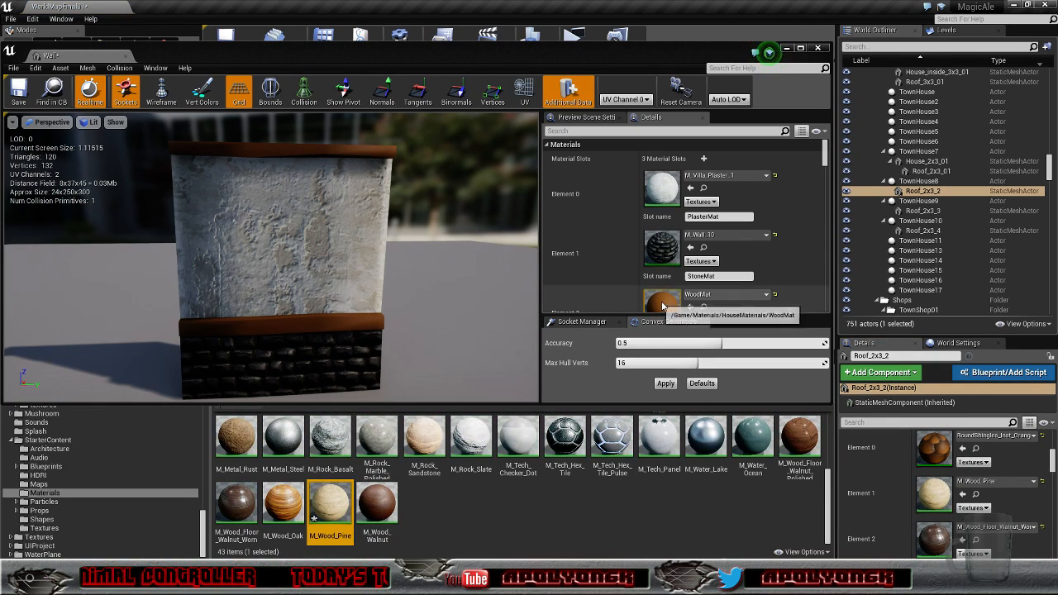
{"action": "left_click", "coordinate": [691, 306]}
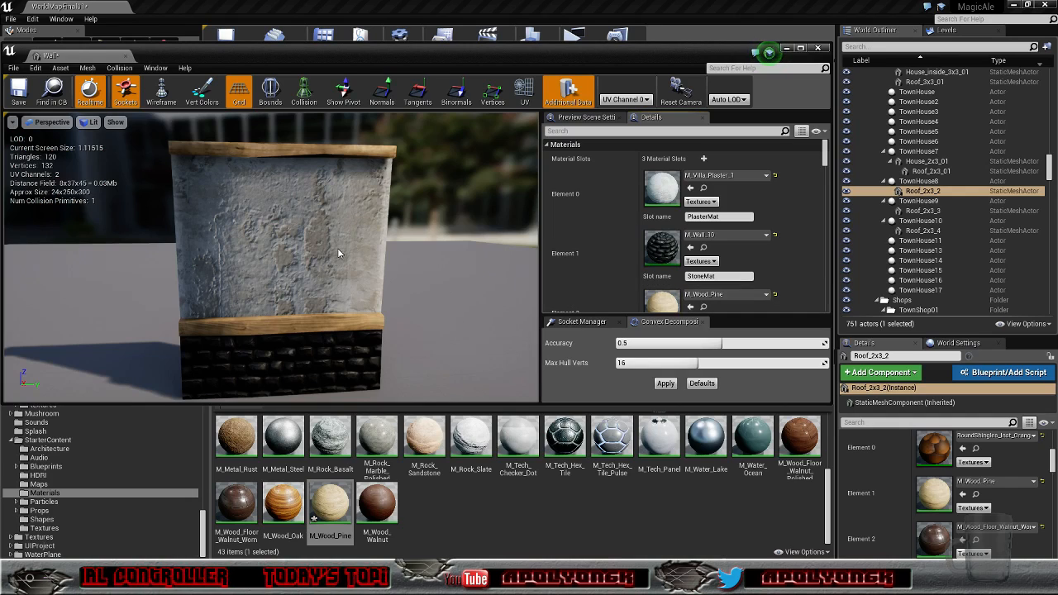
{"action": "scroll", "coordinate": [305, 270], "scroll_direction": "up", "scroll_amount": 3}
{"action": "left_click_drag", "start_coordinate": [305, 269], "coordinate": [339, 269]}
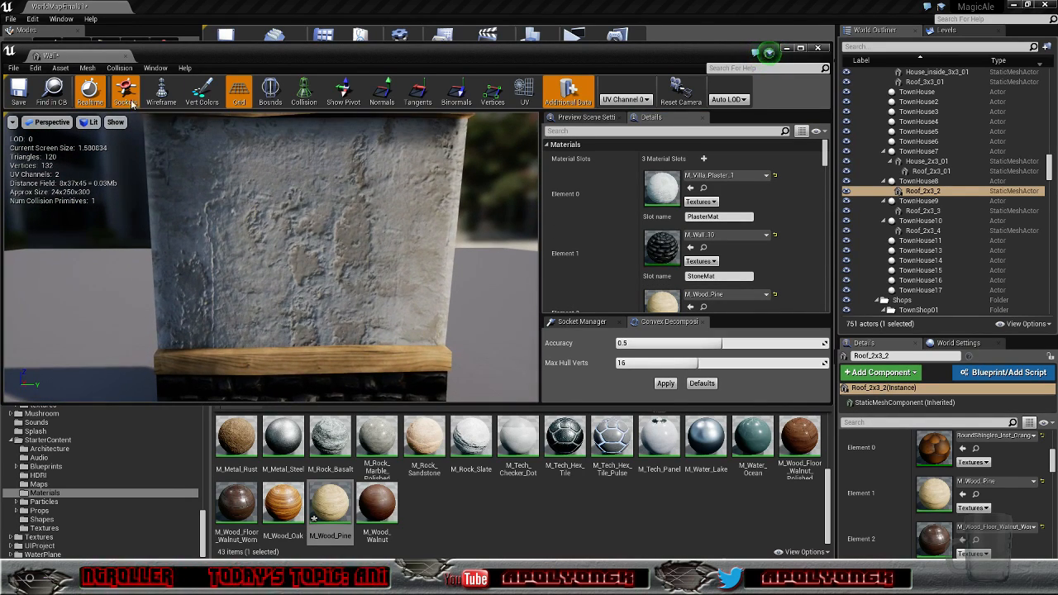
Step: Save and close the Wall mesh, and inspect the textured wall pieces on the town houses in the level
{"action": "left_click", "coordinate": [23, 100]}
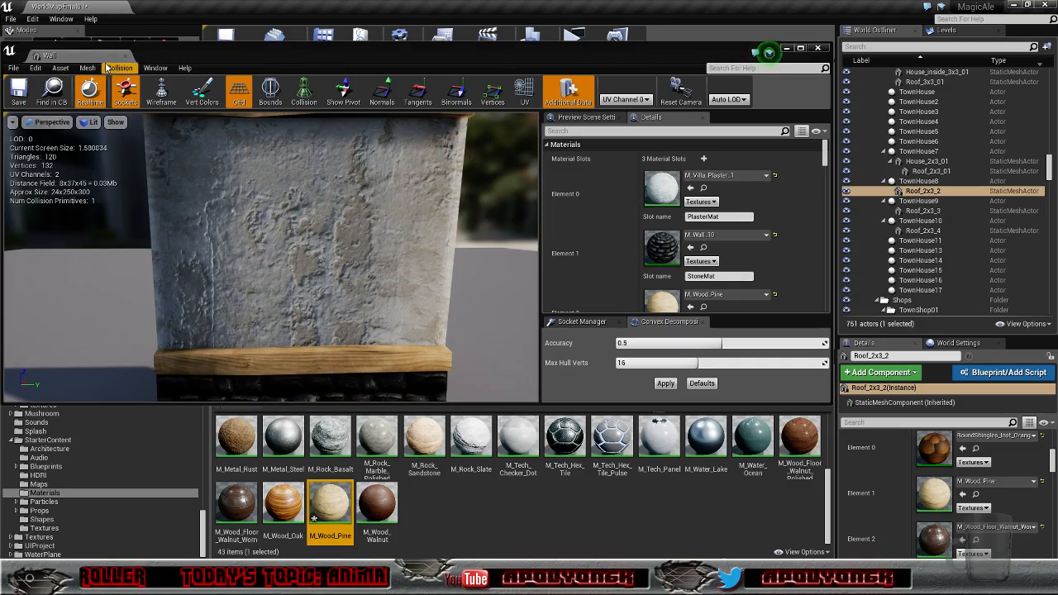
{"action": "left_click", "coordinate": [126, 56]}
{"action": "mouse_move", "coordinate": [459, 215]}
{"action": "right_mouse_down"}
{"action": "mouse_move", "coordinate": [504, 217]}
{"action": "mouse_move", "coordinate": [506, 186]}
{"action": "mouse_move", "coordinate": [455, 195]}
{"action": "mouse_move", "coordinate": [504, 196]}
{"action": "mouse_move", "coordinate": [505, 227]}
{"action": "mouse_move", "coordinate": [504, 202]}
{"action": "mouse_move", "coordinate": [529, 205]}
{"action": "mouse_move", "coordinate": [454, 208]}
{"action": "mouse_move", "coordinate": [467, 203]}
{"action": "right_mouse_up"}
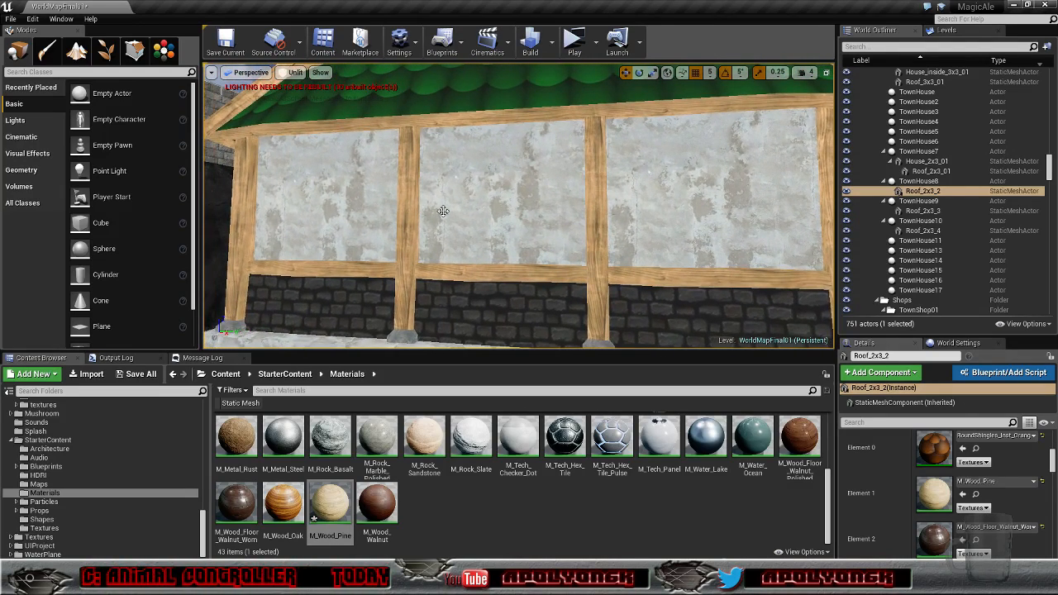
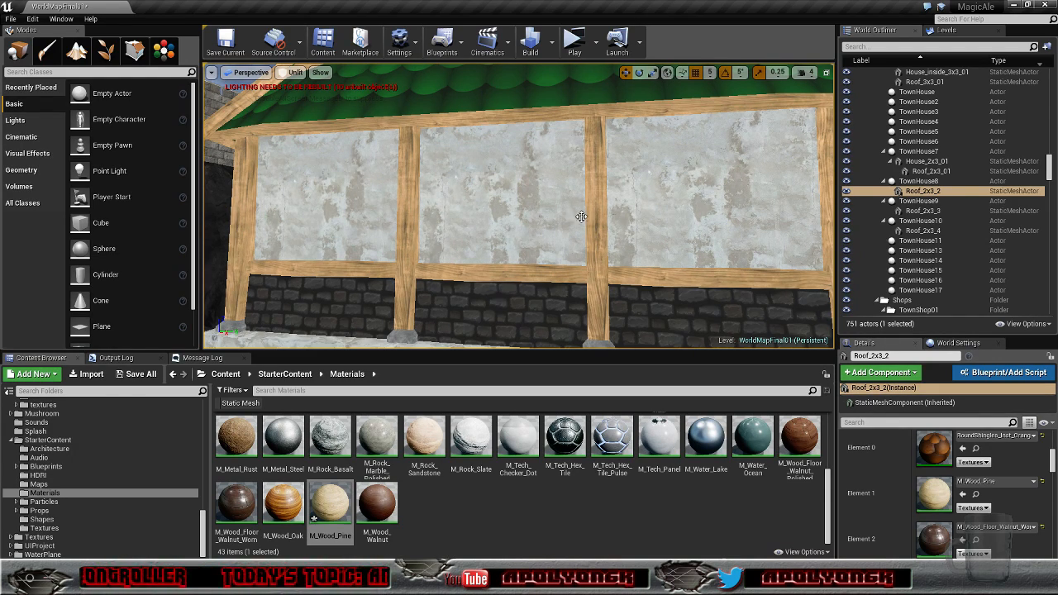
{"action": "mouse_move", "coordinate": [710, 224]}
{"action": "right_mouse_down"}
{"action": "mouse_move", "coordinate": [713, 257]}
{"action": "mouse_move", "coordinate": [686, 235]}
{"action": "mouse_move", "coordinate": [496, 233]}
{"action": "mouse_move", "coordinate": [716, 224]}
{"action": "right_mouse_up"}
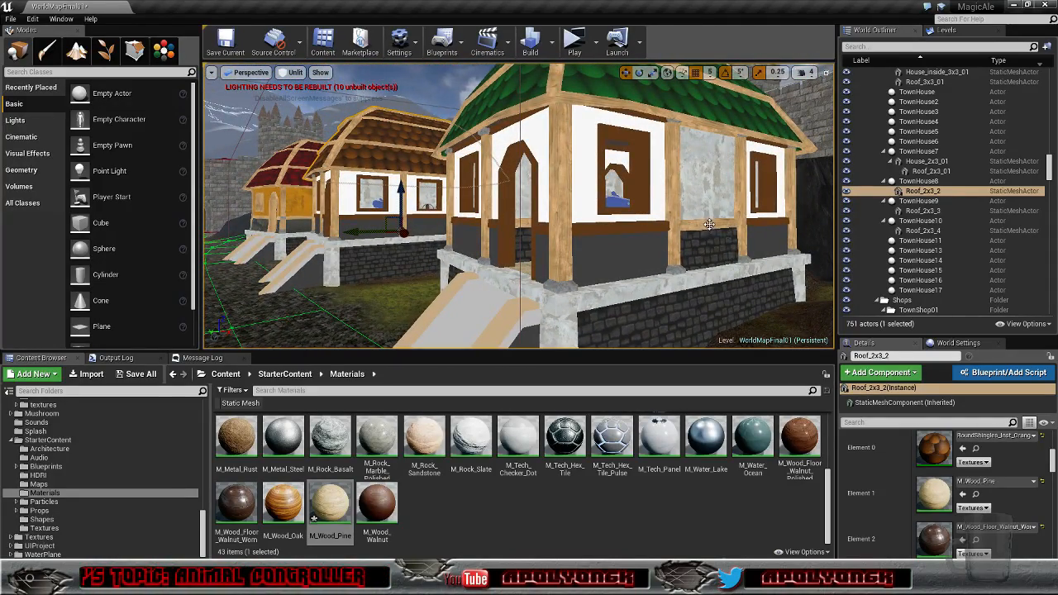
{"action": "mouse_move", "coordinate": [670, 269]}
{"action": "right_mouse_down"}
{"action": "mouse_move", "coordinate": [628, 268]}
{"action": "mouse_move", "coordinate": [663, 278]}
{"action": "right_mouse_up"}
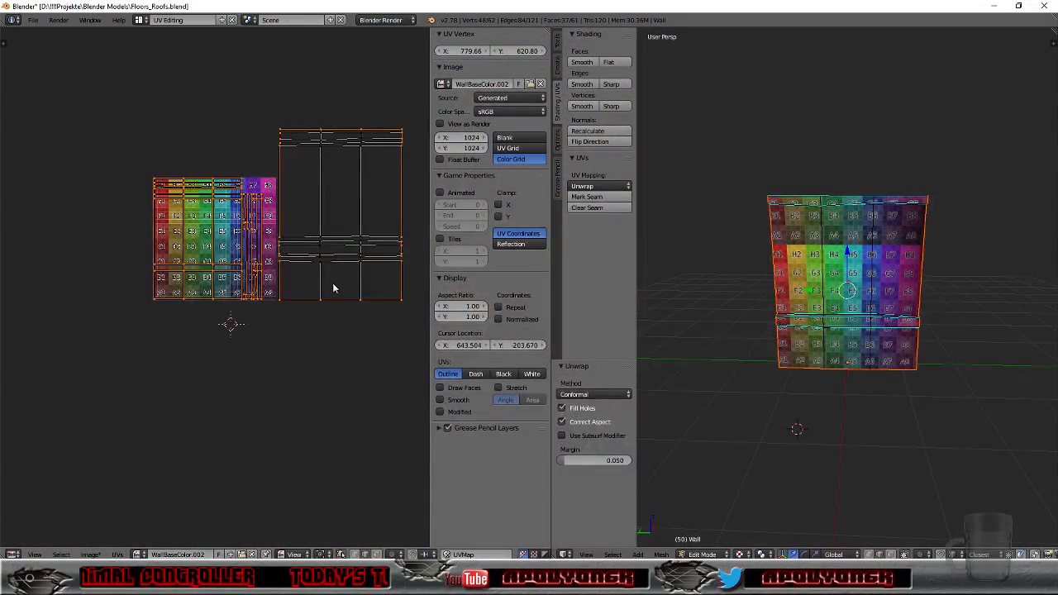
Step: Switch to the Default screen layout and make the hidden WallRoundDoor object visible
{"action": "left_click", "coordinate": [139, 20]}
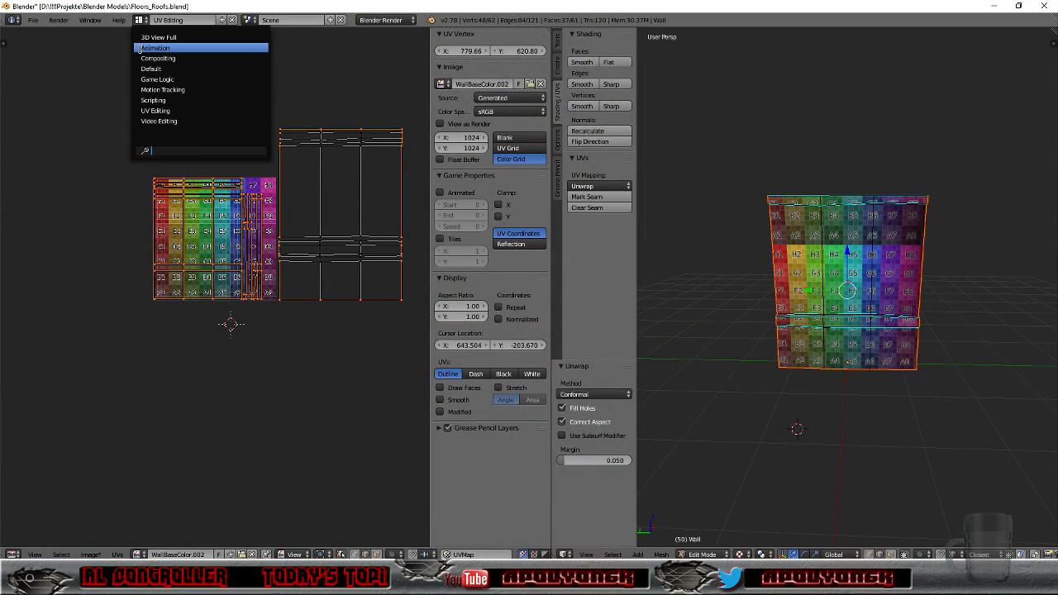
{"action": "left_click", "coordinate": [142, 69]}
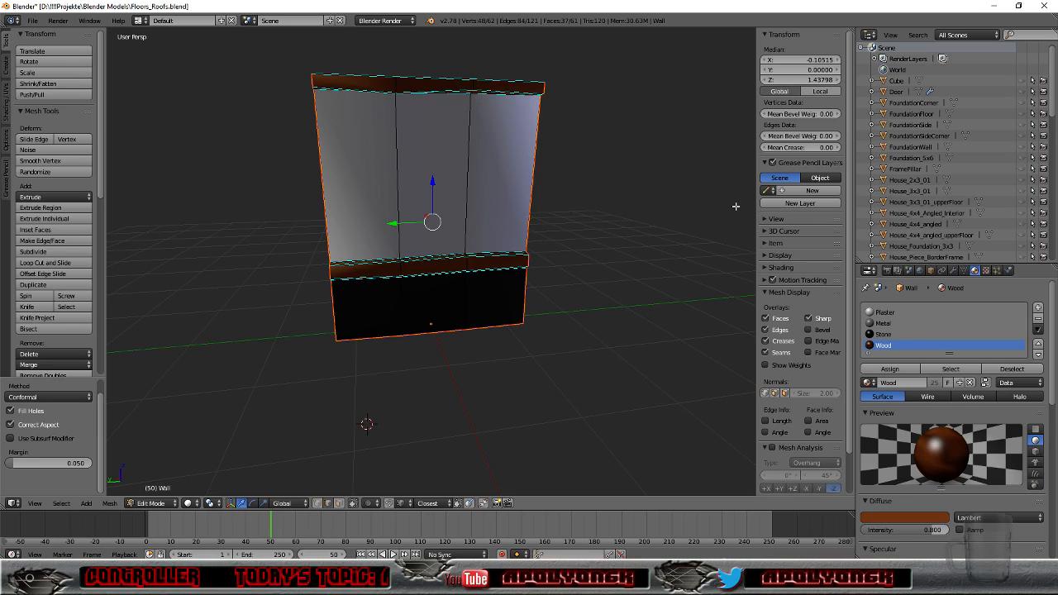
{"action": "left_click_drag", "start_coordinate": [1054, 86], "coordinate": [1054, 225]}
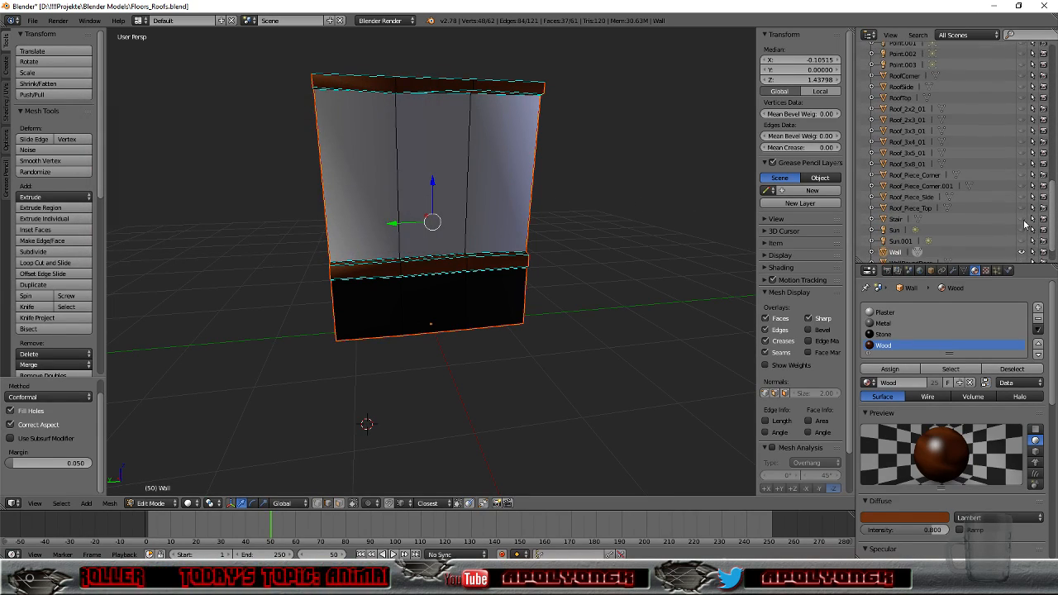
{"action": "scroll", "coordinate": [1008, 225], "scroll_direction": "down", "scroll_amount": 2}
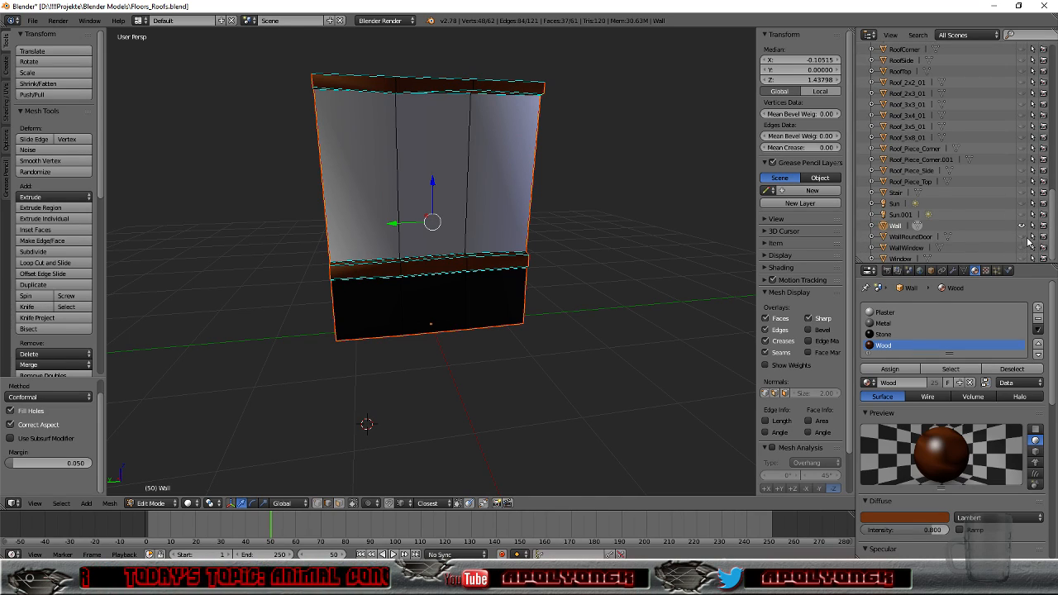
{"action": "left_click", "coordinate": [1022, 237]}
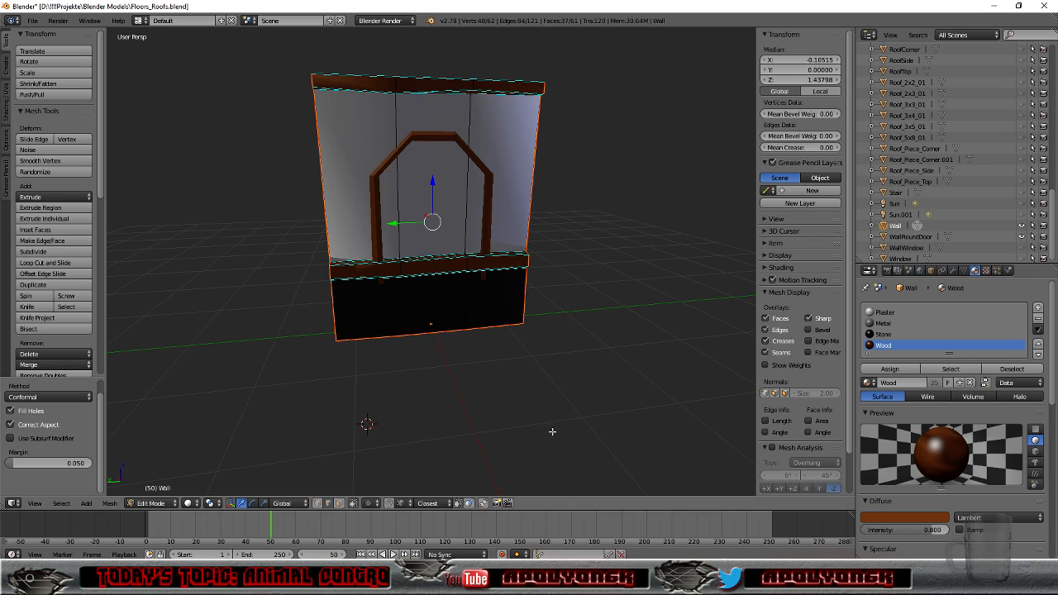
Step: Return the Wall to Object Mode, hide it and select the WallRoundDoor object
{"action": "left_click", "coordinate": [155, 502]}
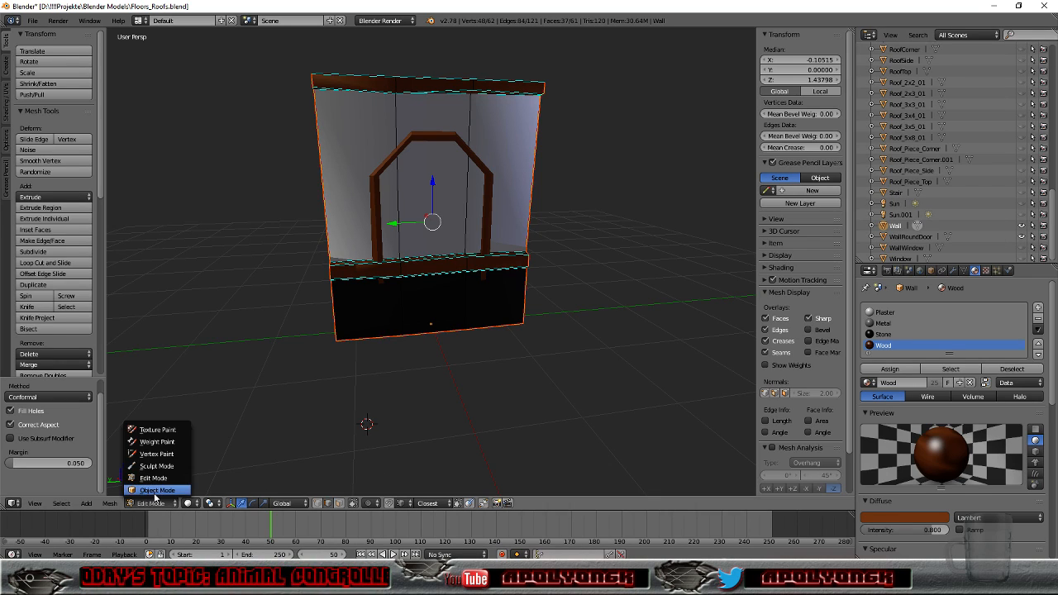
{"action": "left_click", "coordinate": [157, 493]}
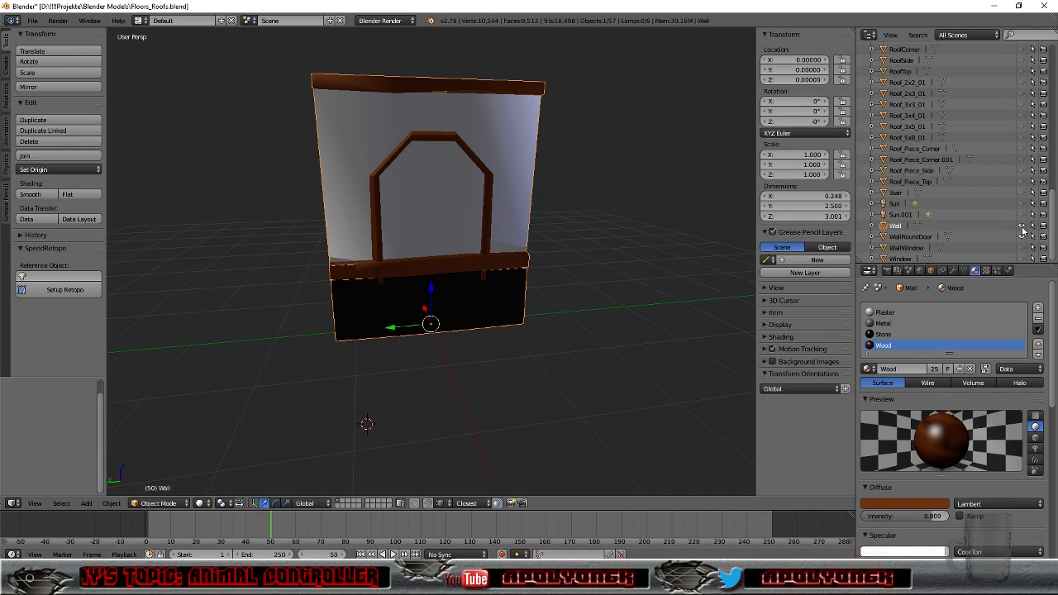
{"action": "left_click", "coordinate": [1022, 226]}
{"action": "right_click", "coordinate": [512, 204]}
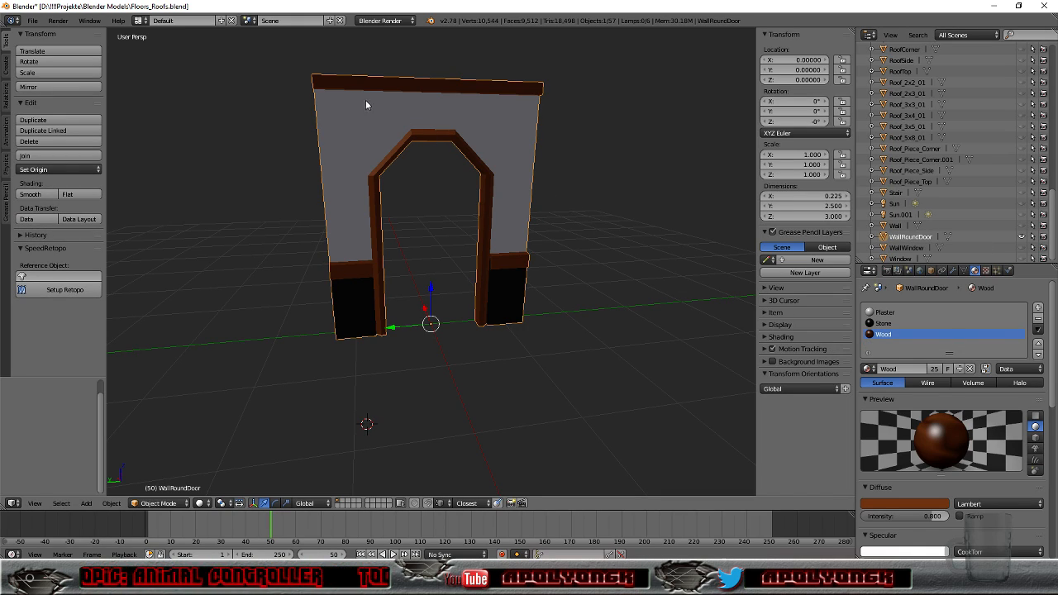
Step: Switch to the UV Editing layout and put WallRoundDoor into Edit Mode
{"action": "left_click", "coordinate": [140, 22]}
{"action": "left_click", "coordinate": [147, 107]}
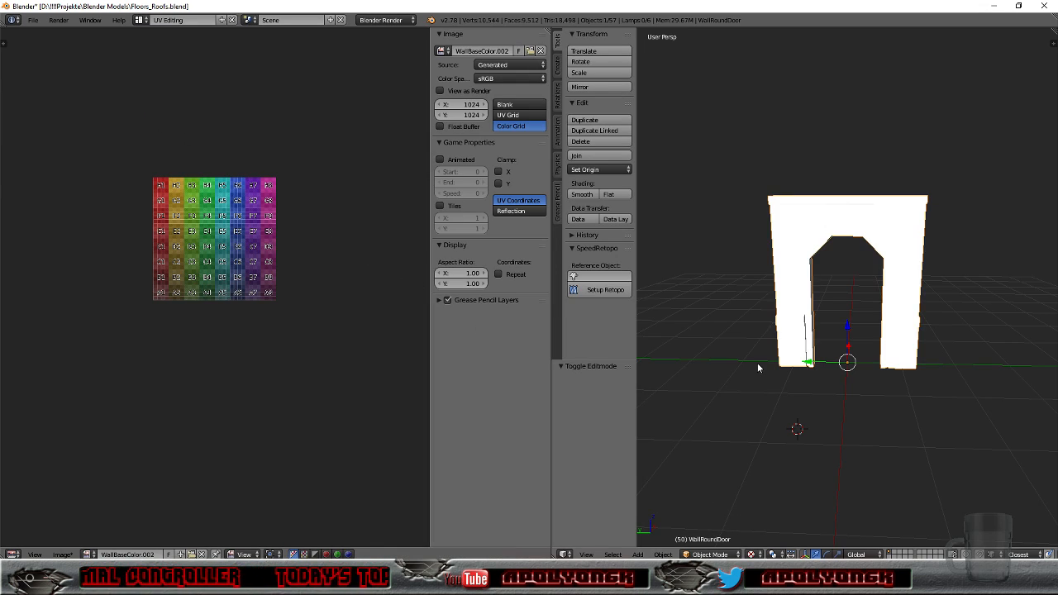
{"action": "left_click", "coordinate": [709, 554]}
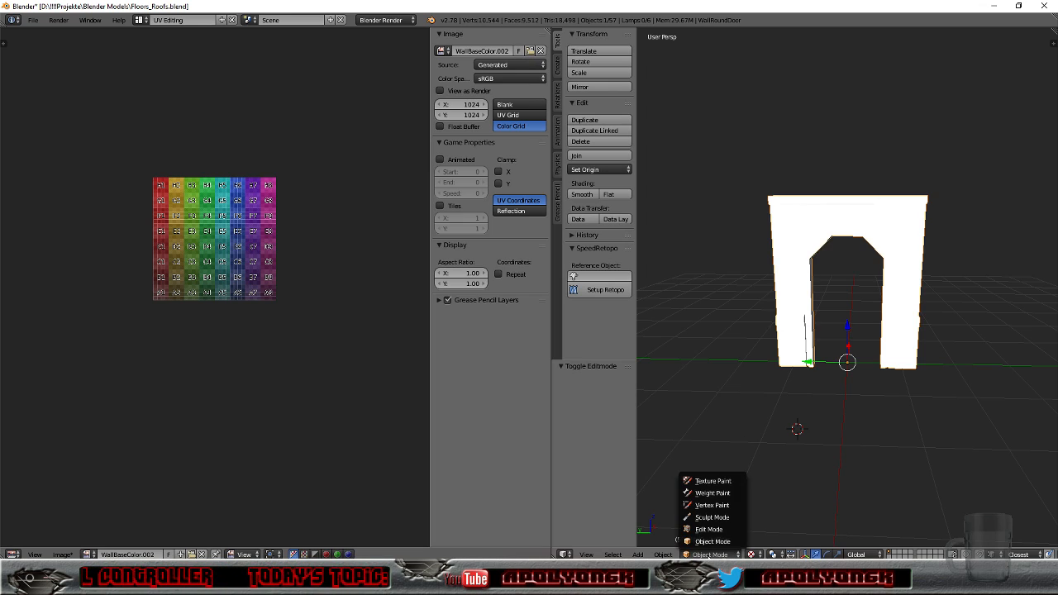
{"action": "left_click", "coordinate": [708, 530]}
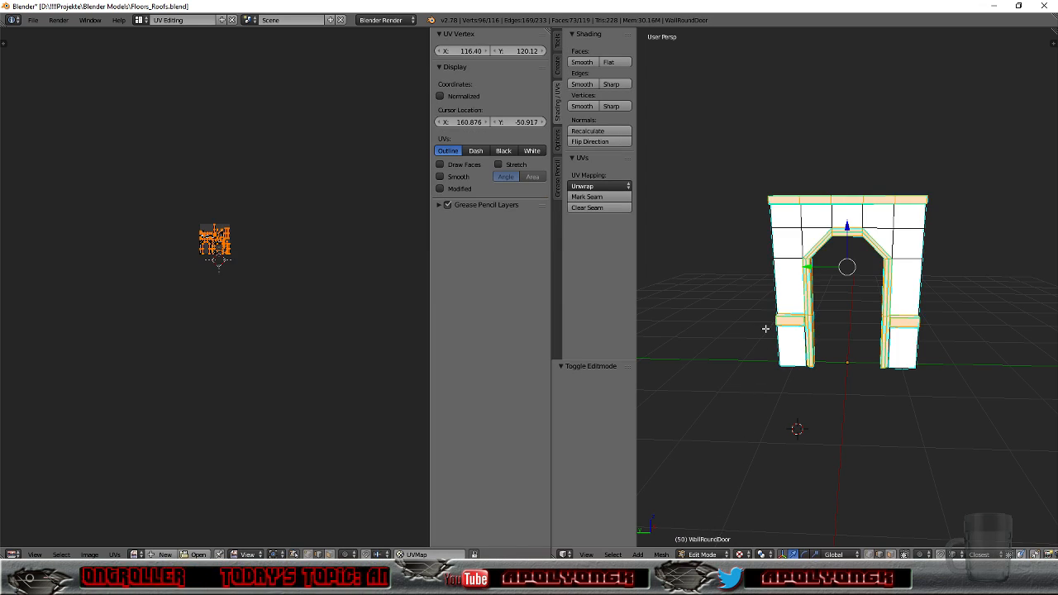
{"action": "right_click", "coordinate": [797, 244]}
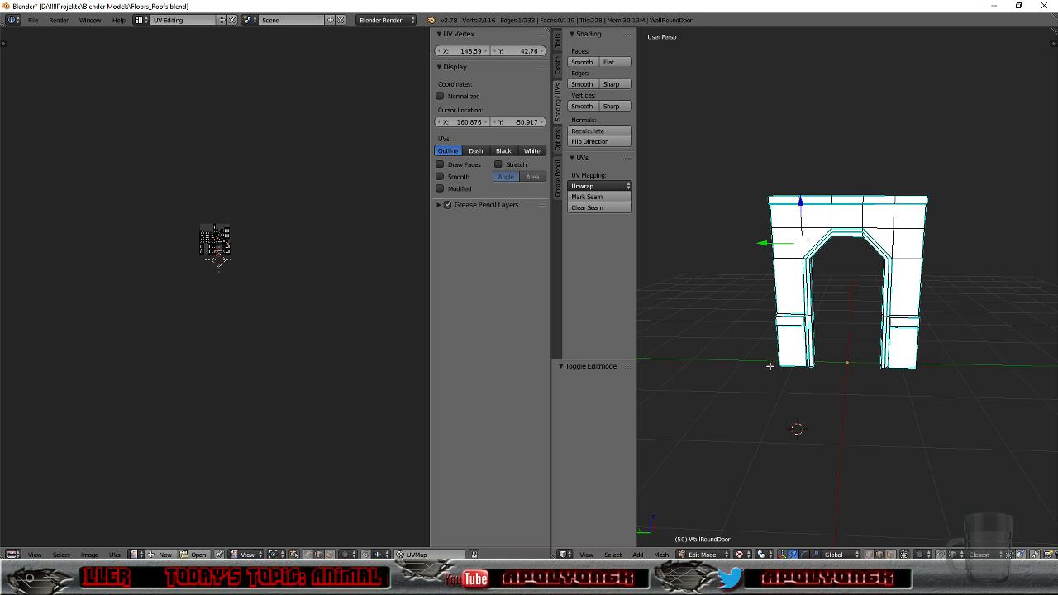
{"action": "right_click", "coordinate": [787, 238]}
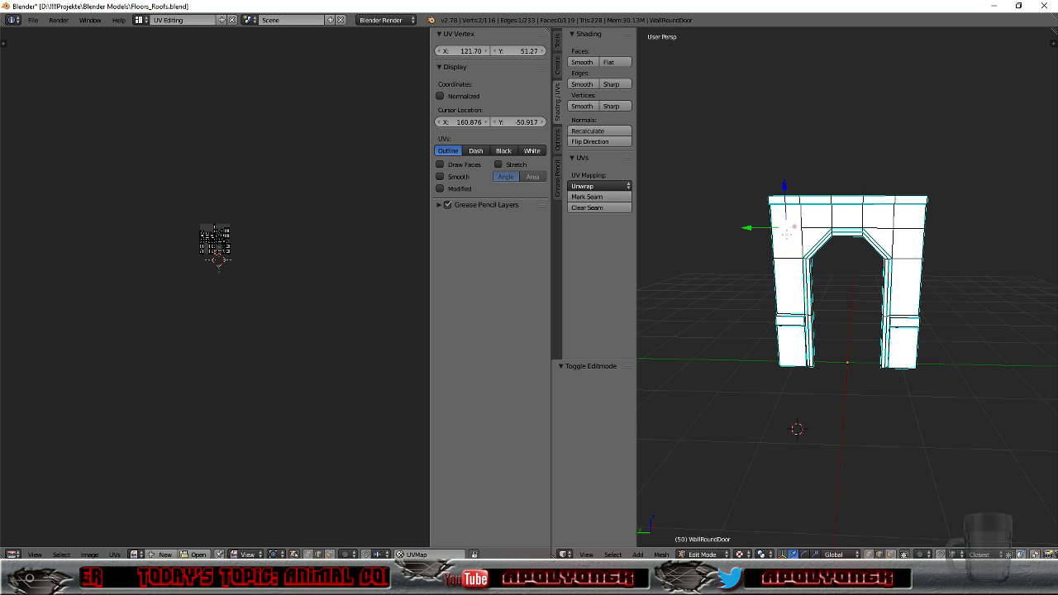
{"action": "scroll", "coordinate": [784, 246], "scroll_direction": "up", "scroll_amount": 2}
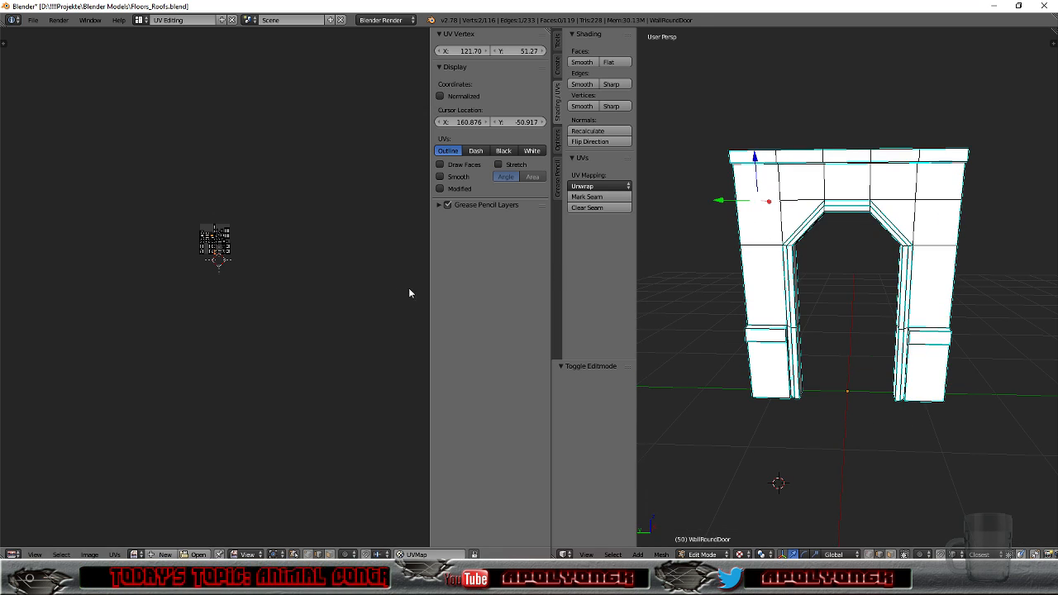
{"action": "scroll", "coordinate": [248, 248], "scroll_direction": "up", "scroll_amount": 6}
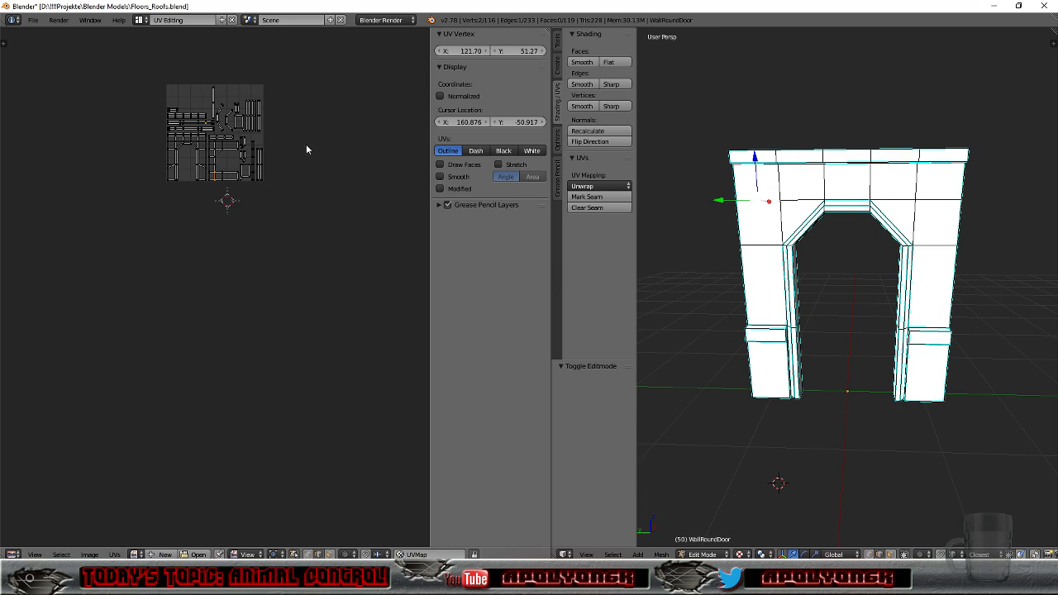
{"action": "key", "text": "n"}
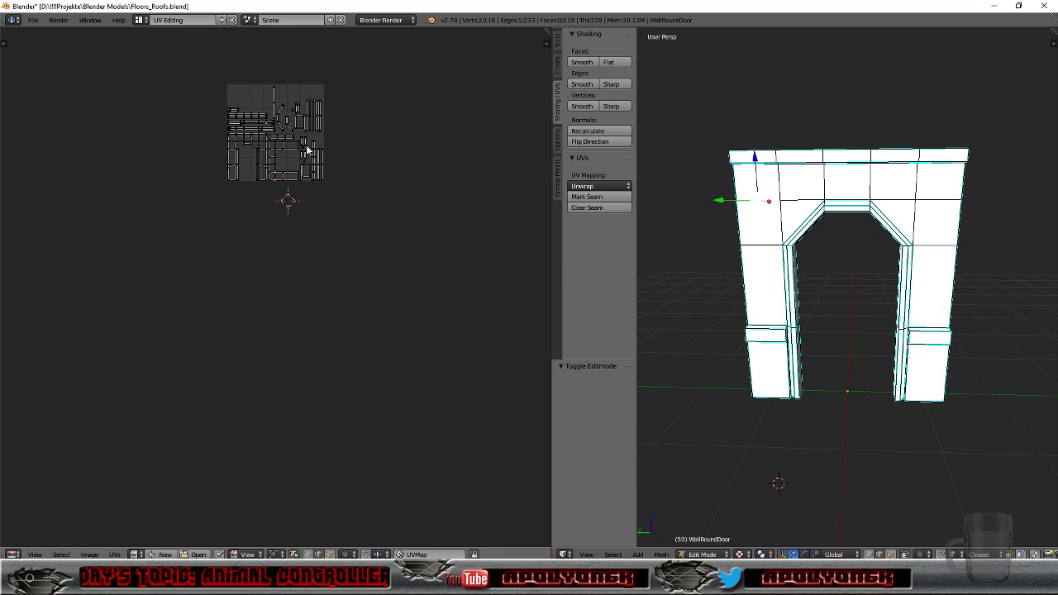
{"action": "key", "text": "n"}
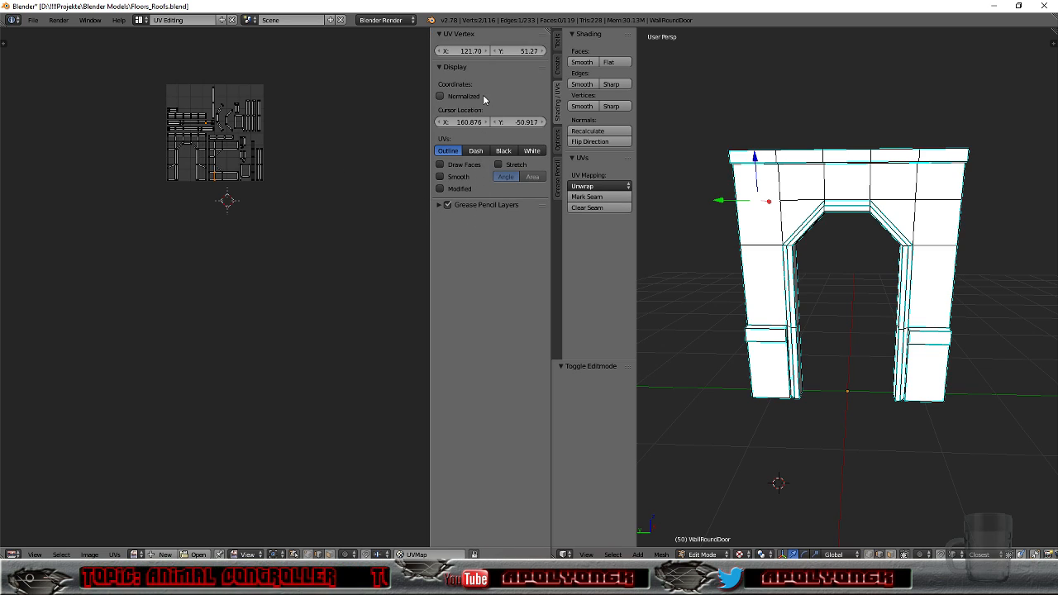
Step: Select the whole WallRoundDoor mesh and apply smooth shading to its edges, faces and vertices, clearing the sharp marks
{"action": "key", "text": "a"}
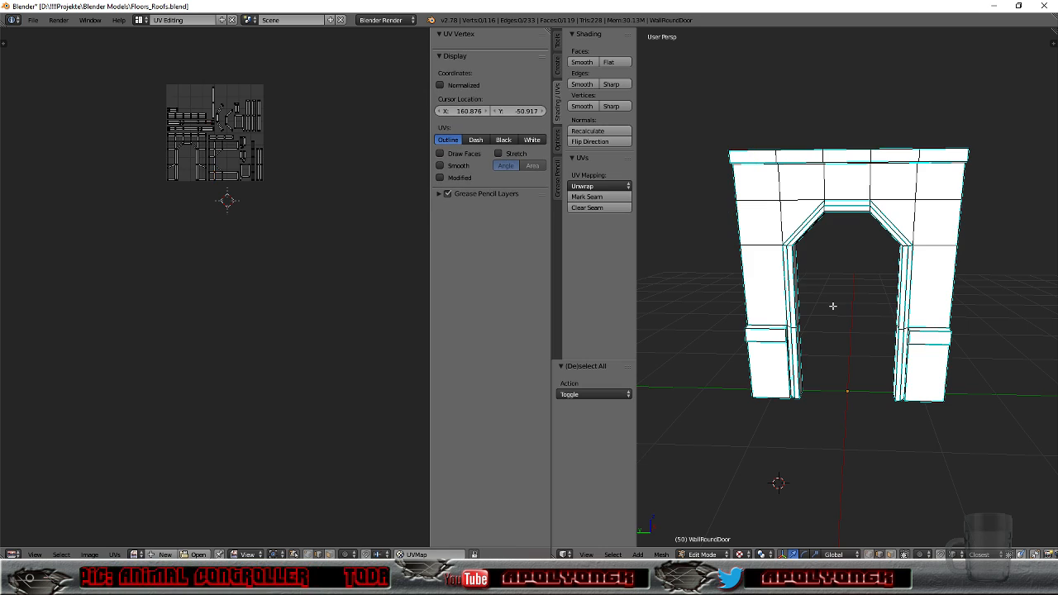
{"action": "key", "text": "a"}
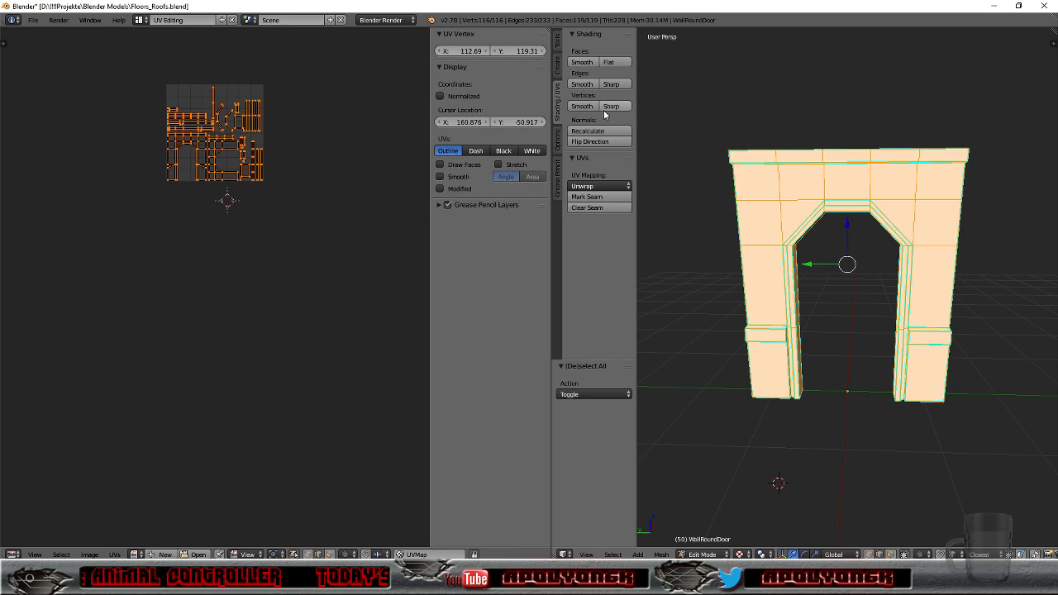
{"action": "left_click", "coordinate": [583, 84]}
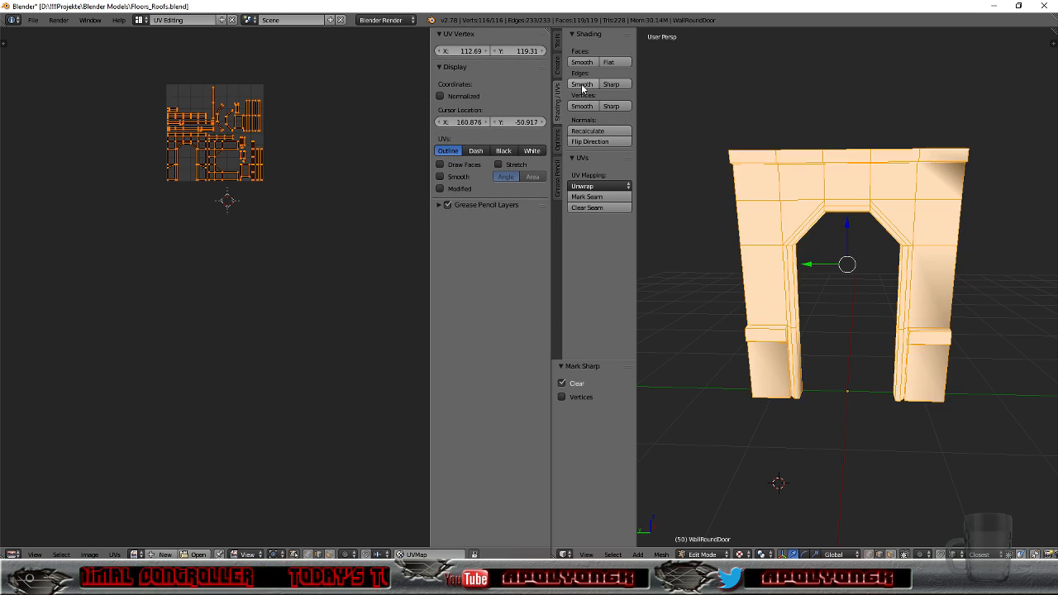
{"action": "left_click", "coordinate": [582, 63]}
{"action": "left_click", "coordinate": [581, 107]}
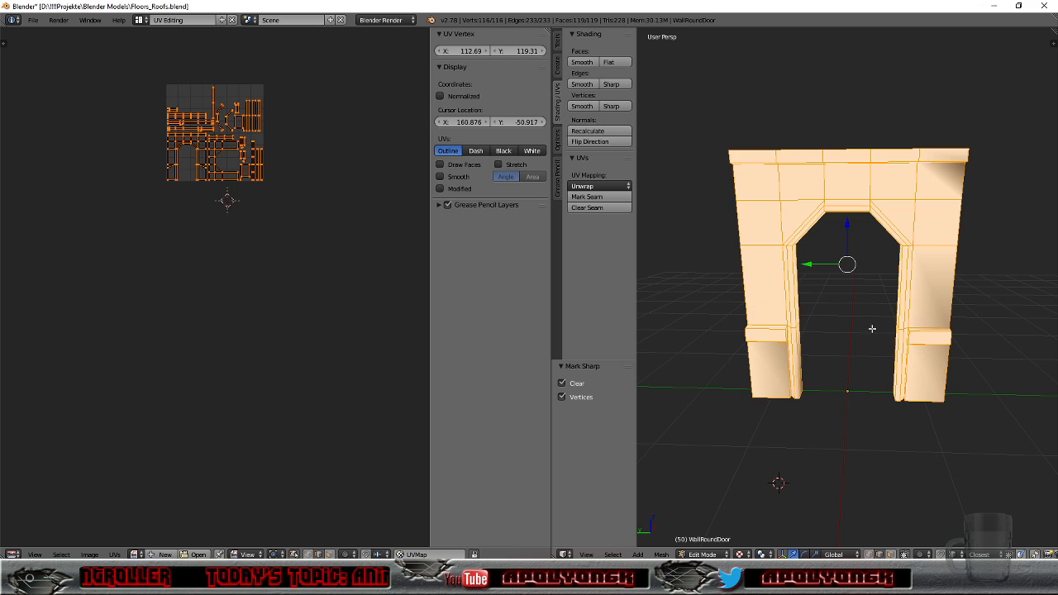
Step: Select the outer edge of the door frame's slanted section beside the plaster and set the viewport shading to Solid
{"action": "middle_click_drag", "start_coordinate": [868, 328], "coordinate": [913, 323]}
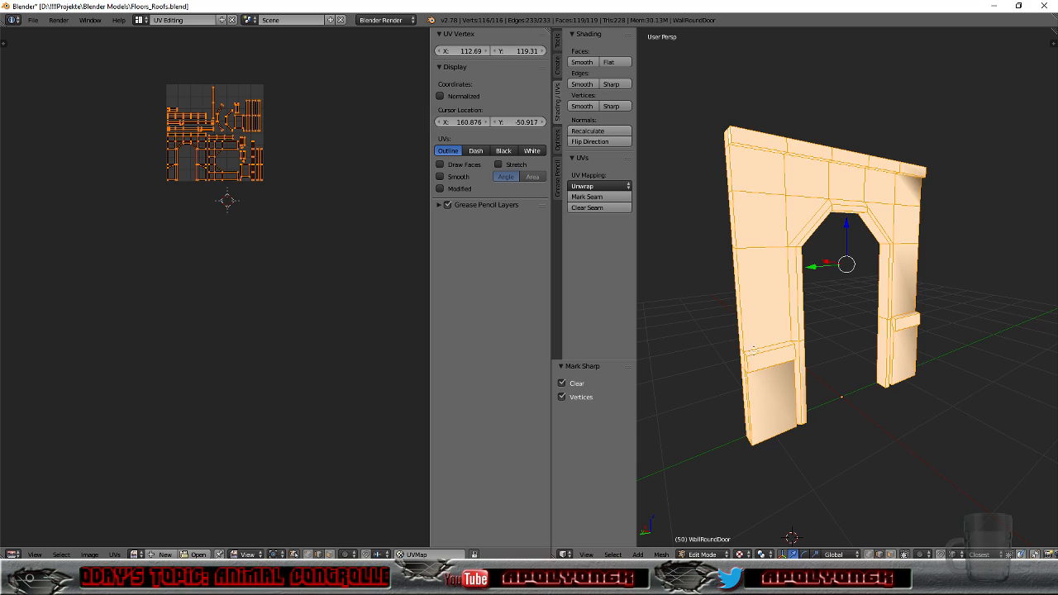
{"action": "middle_click_drag", "start_coordinate": [872, 331], "coordinate": [743, 365]}
{"action": "scroll", "coordinate": [942, 210], "scroll_direction": "up", "scroll_amount": 4}
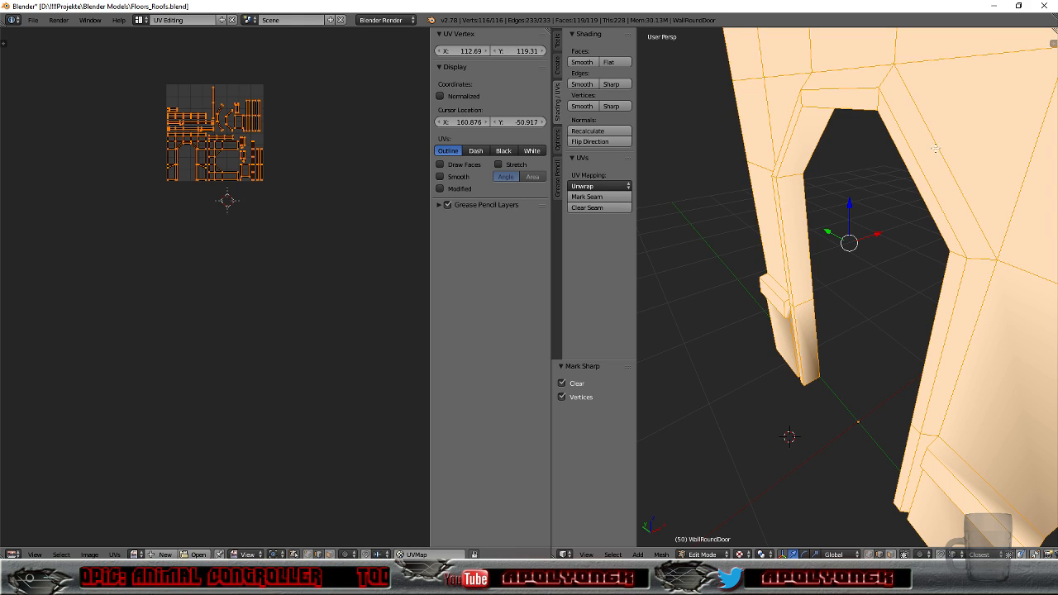
{"action": "right_click", "coordinate": [945, 143]}
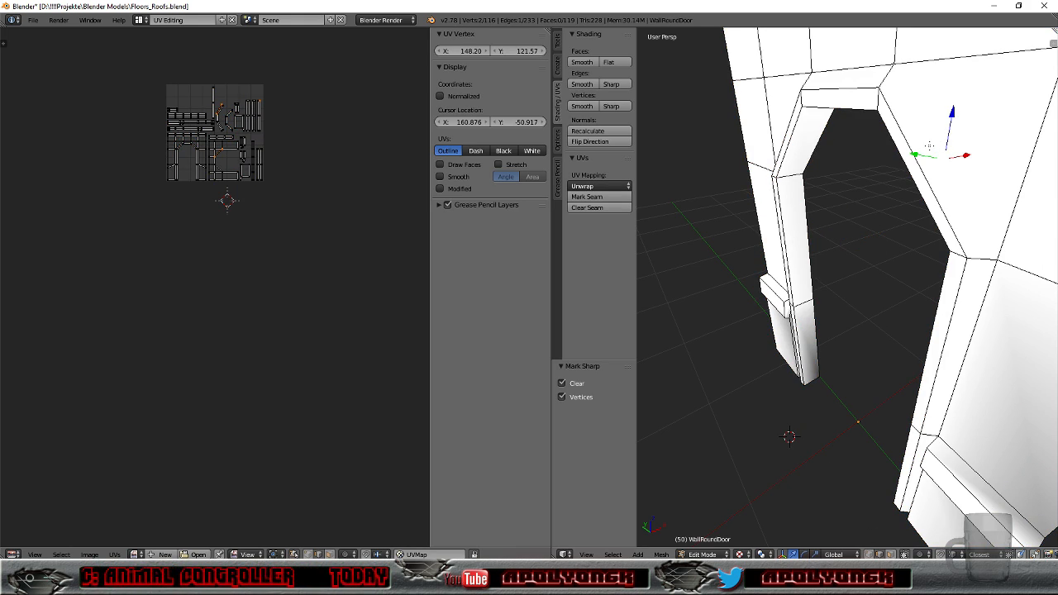
{"action": "scroll", "coordinate": [803, 400], "scroll_direction": "down", "scroll_amount": 5}
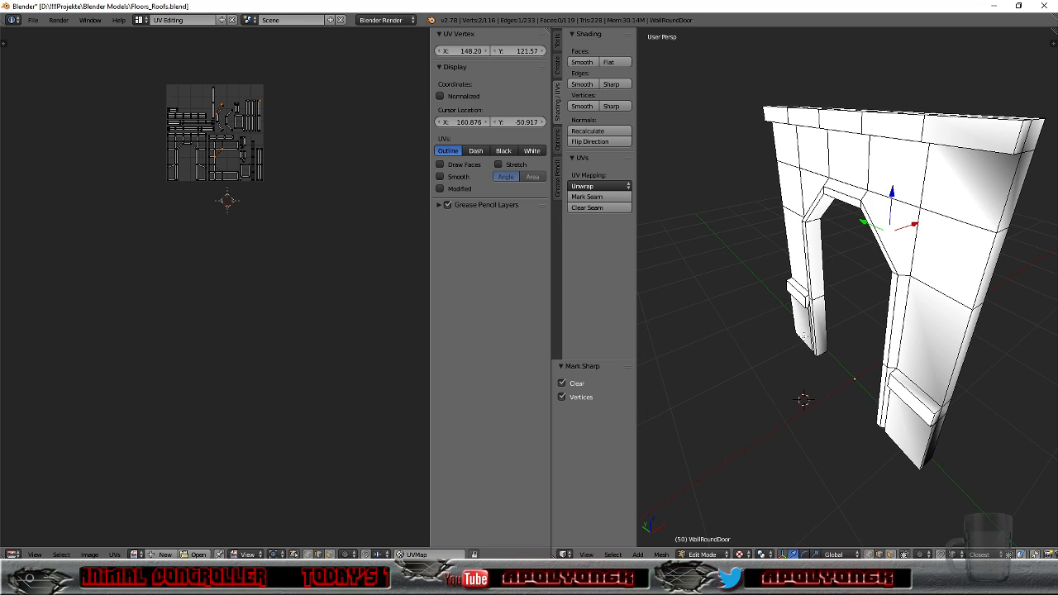
{"action": "left_click", "coordinate": [741, 554]}
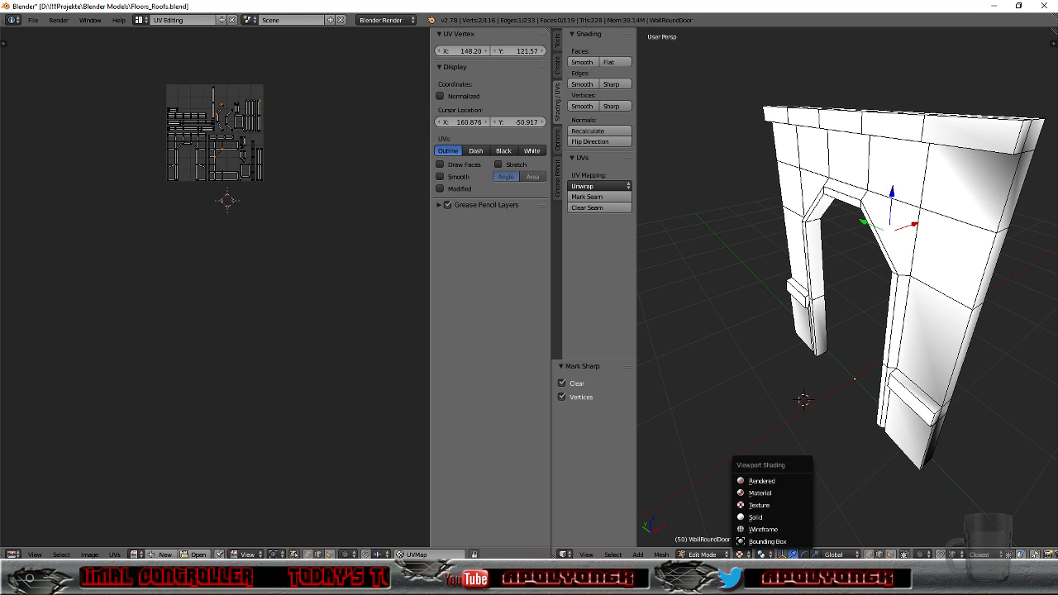
{"action": "left_click", "coordinate": [746, 514]}
Step: Extend the edge selection across the arch's top and down the outer edges of the wooden door post to its foot
{"action": "right_click", "coordinate": [862, 188], "text": "shift"}
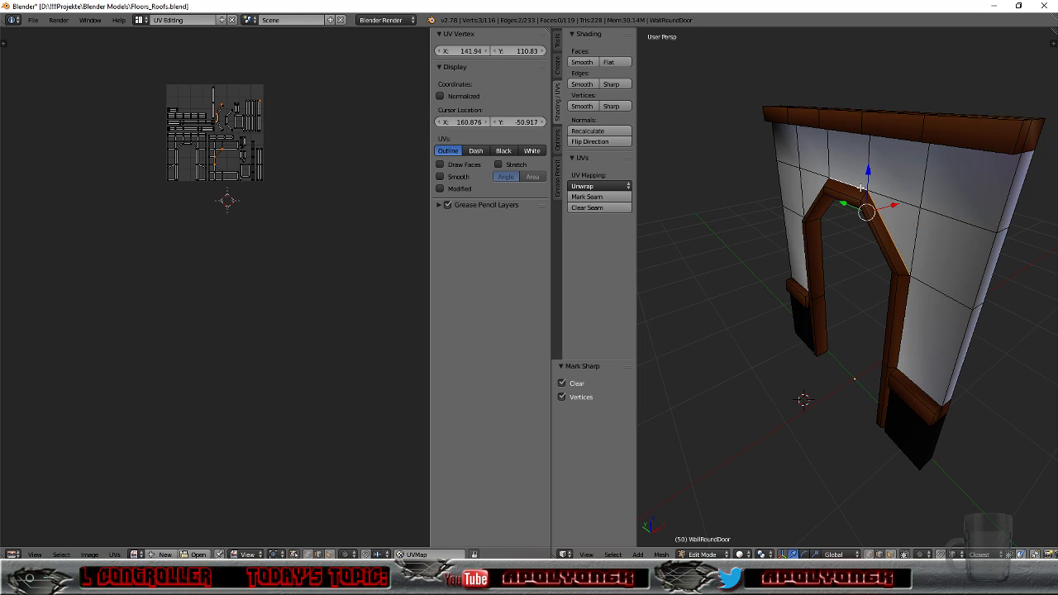
{"action": "right_click", "coordinate": [906, 306], "text": "shift"}
{"action": "middle_click_drag", "start_coordinate": [906, 351], "coordinate": [1022, 250]}
{"action": "scroll", "coordinate": [997, 367], "scroll_direction": "up", "scroll_amount": 3}
{"action": "middle_click_drag", "start_coordinate": [983, 435], "coordinate": [921, 422]}
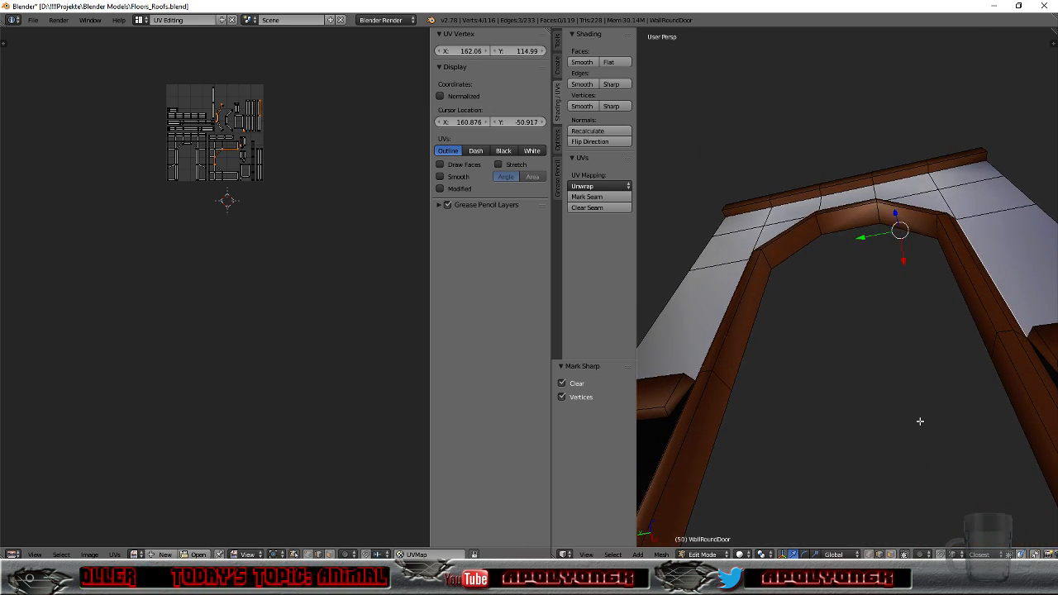
{"action": "right_click", "coordinate": [1041, 358], "text": "shift"}
{"action": "scroll", "coordinate": [1044, 370], "scroll_direction": "down", "scroll_amount": 2}
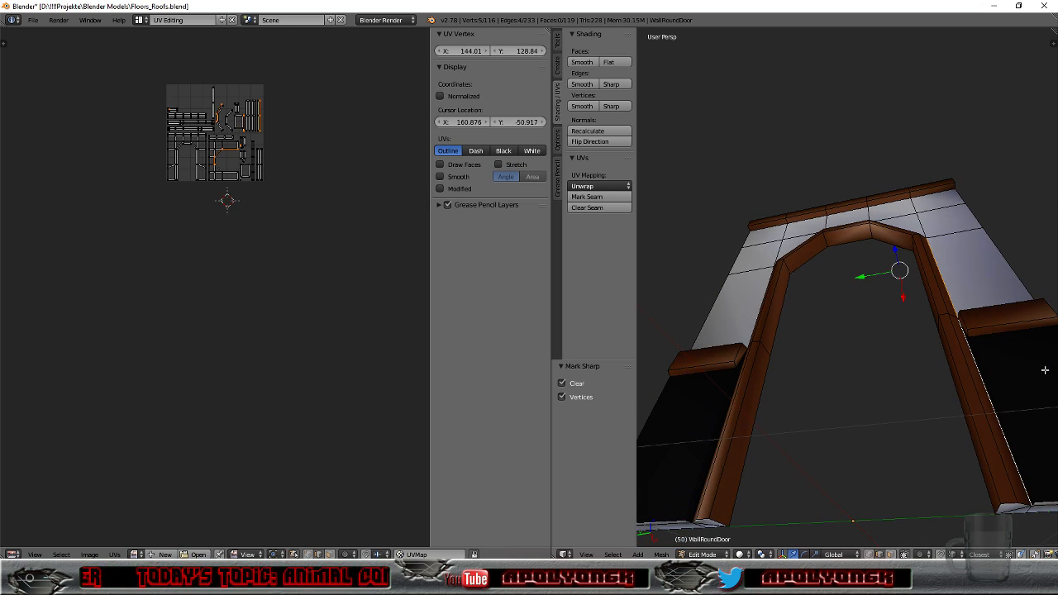
Step: Add the edges around the foot of the wooden door post to the selection
{"action": "left_click", "coordinate": [1025, 504], "text": "shift"}
{"action": "left_click", "coordinate": [1004, 507], "text": "shift"}
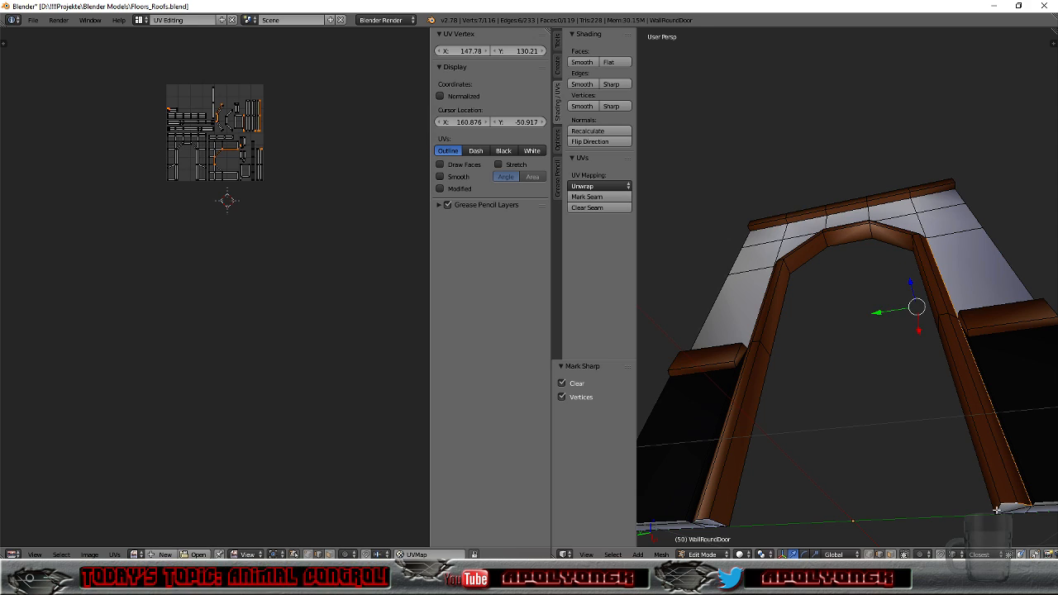
{"action": "left_click", "coordinate": [1009, 515], "text": "shift"}
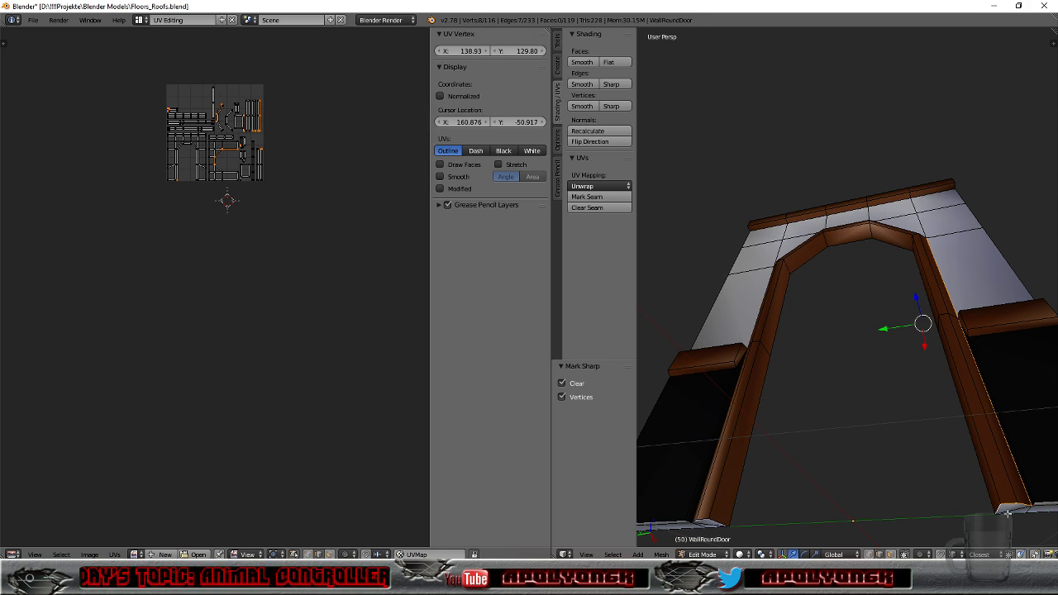
{"action": "left_click", "coordinate": [1006, 511], "text": "shift"}
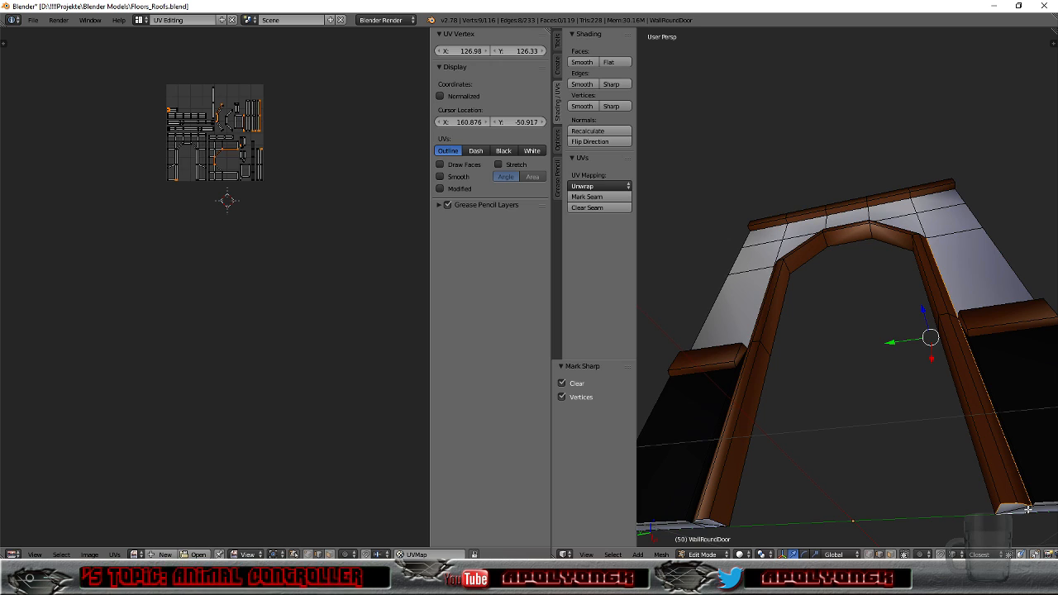
{"action": "scroll", "coordinate": [1030, 506], "scroll_direction": "down", "scroll_amount": 4}
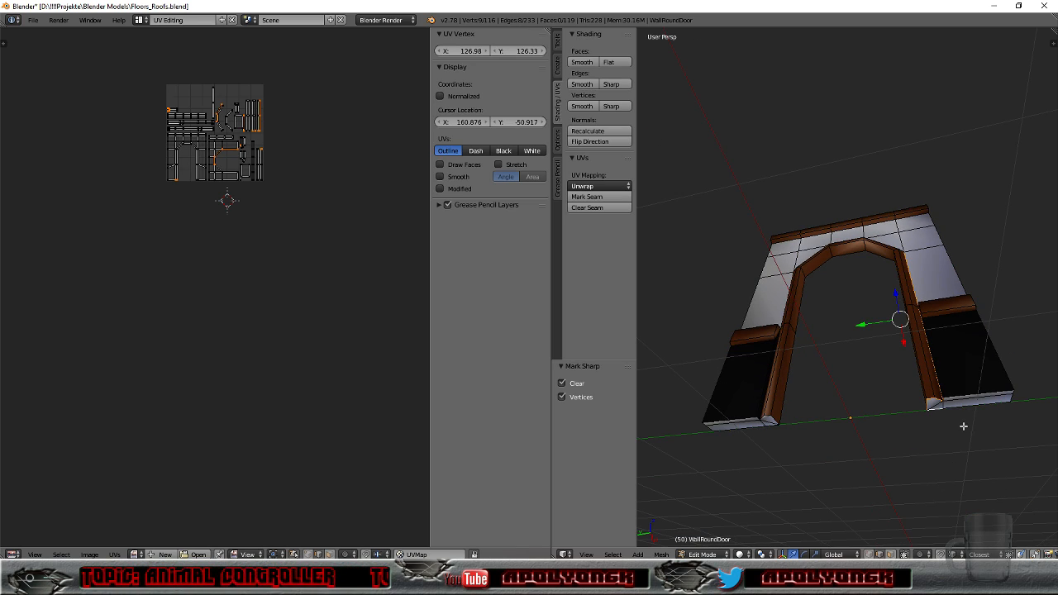
Step: Extend the edge selection from the post's foot along the front bottom edge of the adjoining dark base panel
{"action": "scroll", "coordinate": [963, 426], "scroll_direction": "up", "scroll_amount": 3}
{"action": "right_click", "coordinate": [1032, 503], "text": "shift"}
{"action": "right_click", "coordinate": [1028, 496], "text": "shift"}
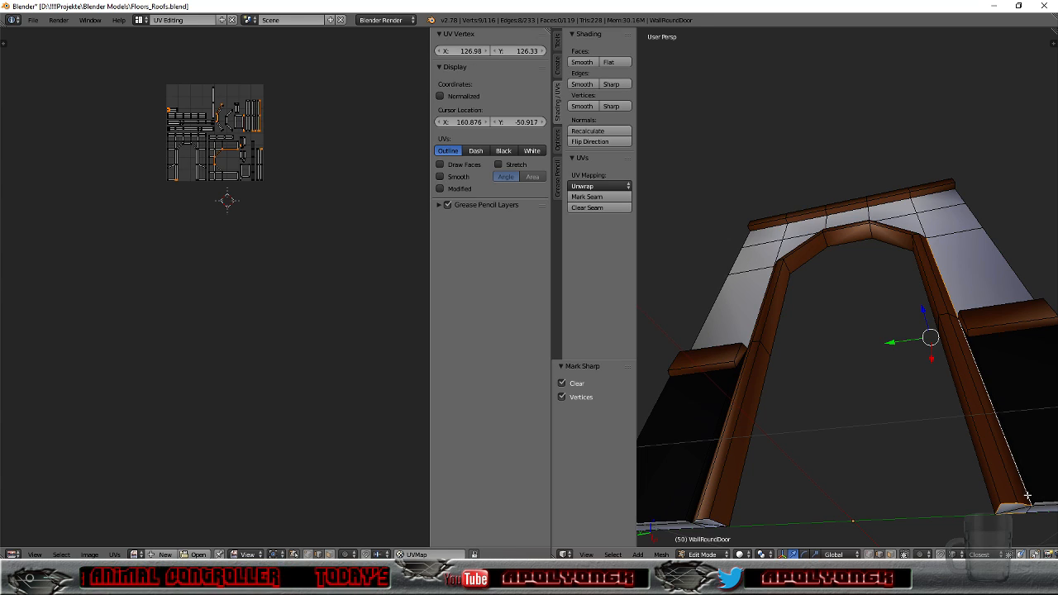
{"action": "right_click", "coordinate": [1034, 504], "text": "shift"}
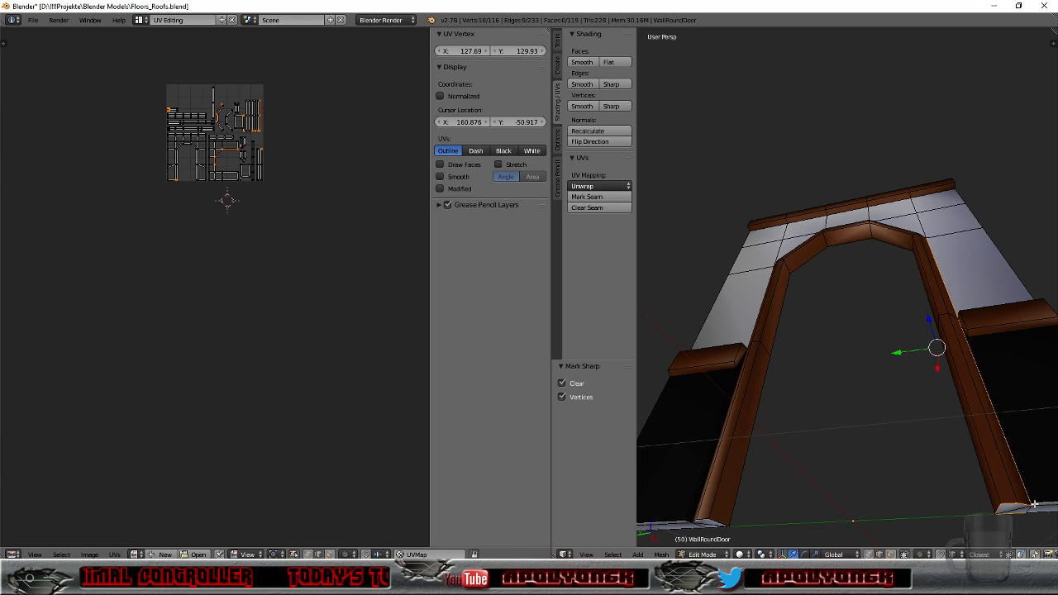
{"action": "right_click", "coordinate": [1047, 502], "text": "shift"}
{"action": "scroll", "coordinate": [1016, 446], "scroll_direction": "down", "scroll_amount": 3}
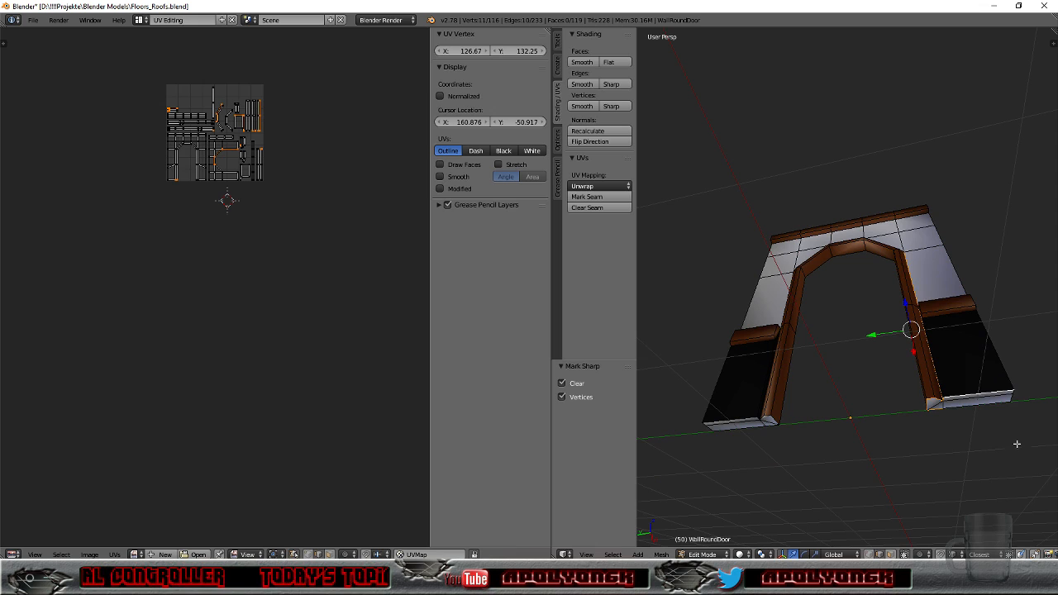
Step: Add the dark base panel's outer vertical corner edge and the outer end edges of the wooden trim above it
{"action": "middle_click_drag", "start_coordinate": [999, 409], "coordinate": [906, 422]}
{"action": "scroll", "coordinate": [905, 449], "scroll_direction": "up", "scroll_amount": 4}
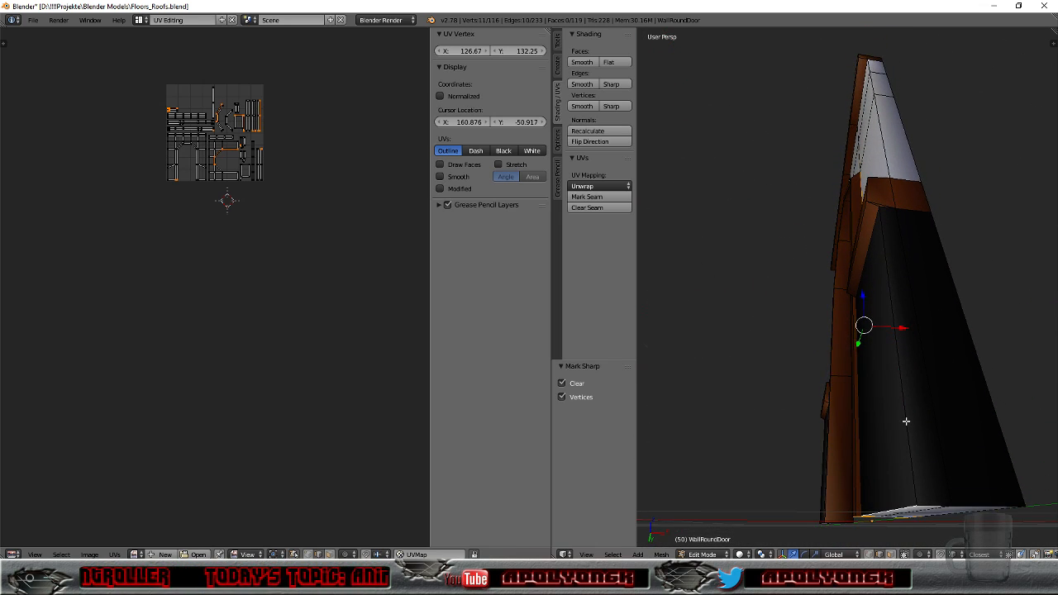
{"action": "right_click", "coordinate": [906, 422], "text": "shift"}
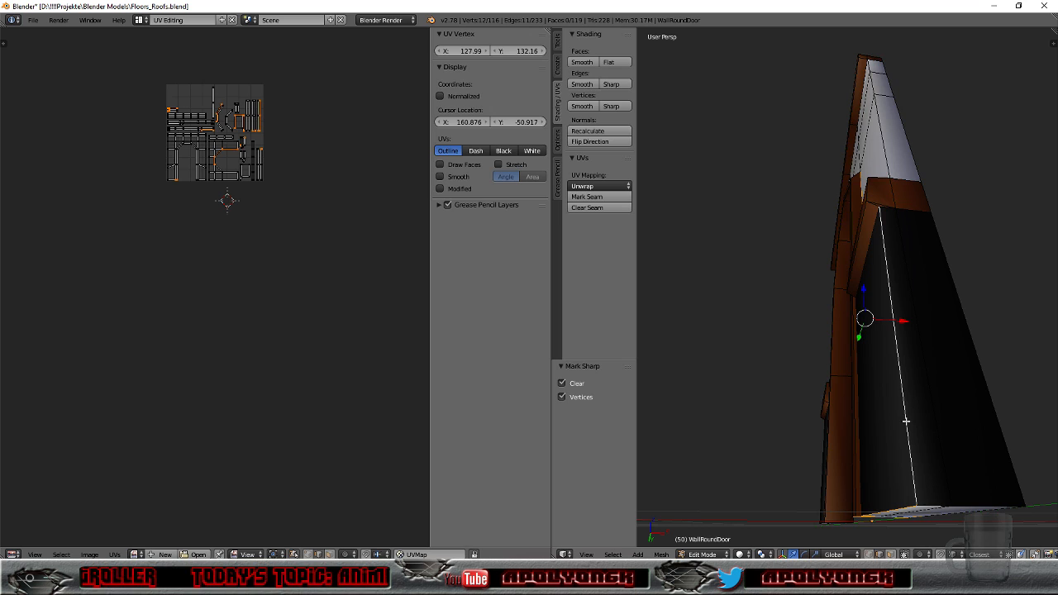
{"action": "right_click", "coordinate": [874, 204], "text": "shift"}
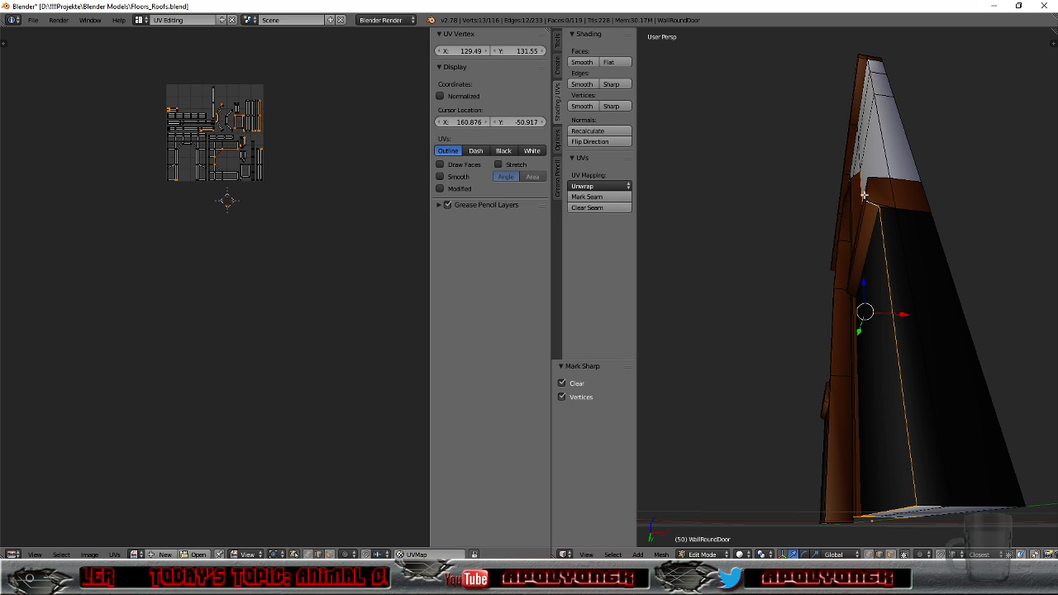
{"action": "right_click", "coordinate": [865, 195], "text": "shift"}
{"action": "middle_click_drag", "start_coordinate": [873, 232], "coordinate": [924, 253]}
{"action": "right_click", "coordinate": [978, 335], "text": "shift"}
{"action": "middle_click_drag", "start_coordinate": [992, 342], "coordinate": [924, 436]}
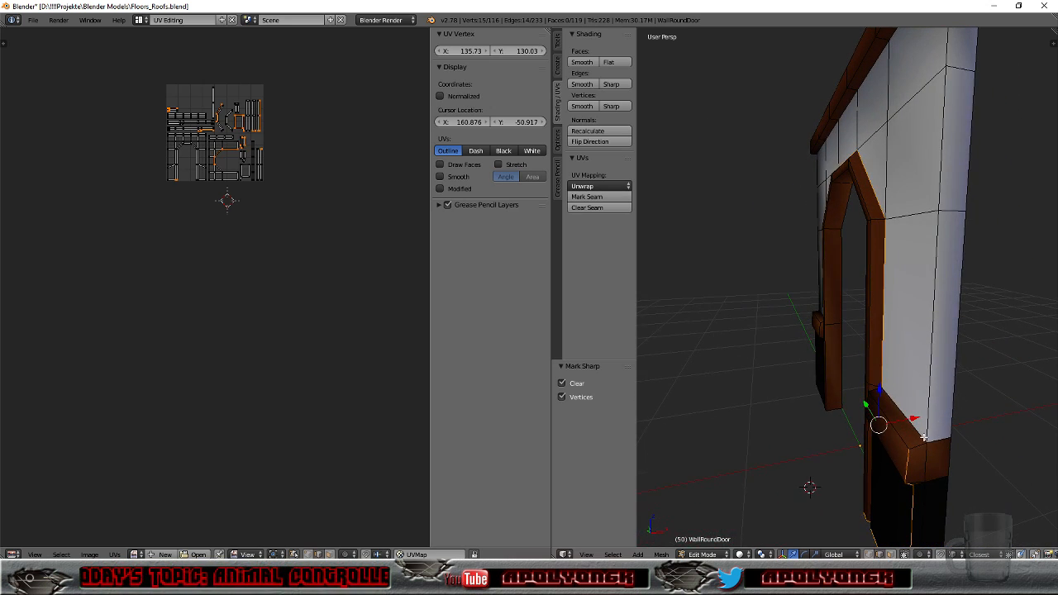
Step: Add the trim's upper end edge and the front corner edges of the plaster up to the top beam
{"action": "right_click", "coordinate": [921, 442], "text": "shift"}
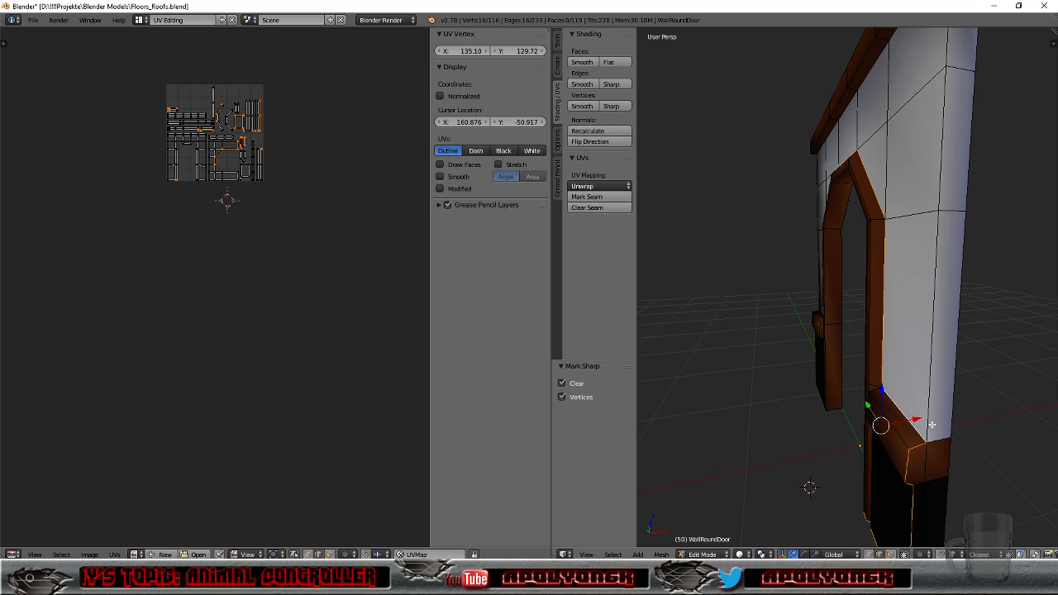
{"action": "right_click", "coordinate": [926, 425], "text": "shift"}
{"action": "right_click", "coordinate": [943, 172], "text": "shift"}
{"action": "right_click", "coordinate": [946, 46], "text": "shift"}
Step: Add the edges outlining the wooden top beam's end face to the selection
{"action": "middle_click_drag", "start_coordinate": [957, 81], "coordinate": [907, 134]}
{"action": "right_click", "coordinate": [896, 72], "text": "shift"}
{"action": "right_click", "coordinate": [882, 62], "text": "shift"}
{"action": "right_click", "coordinate": [894, 37], "text": "shift"}
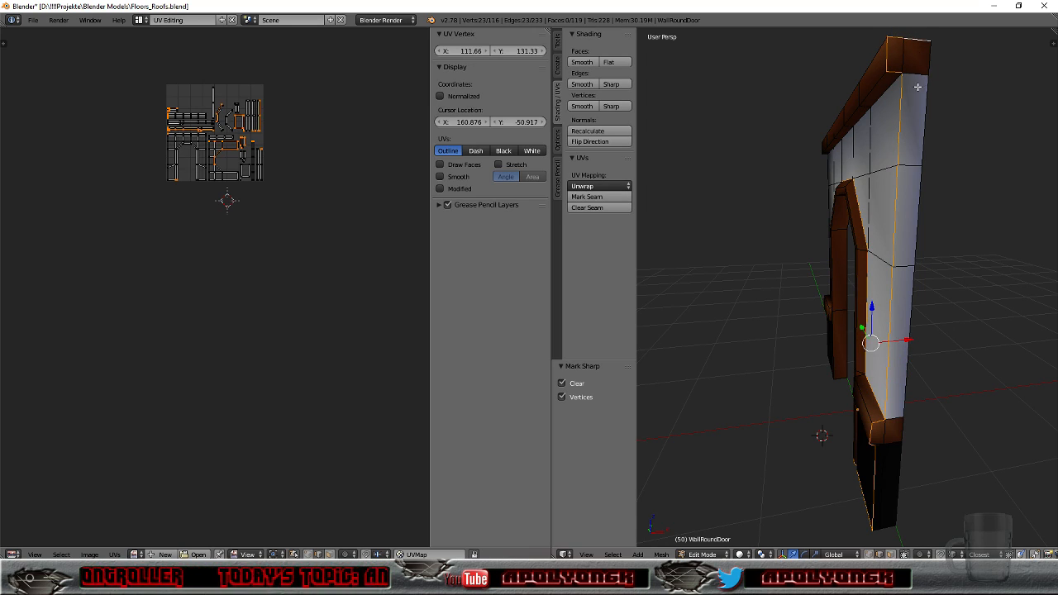
{"action": "right_click", "coordinate": [929, 61], "text": "shift"}
Step: Extend the selection down the wall end's rear corner edges, past the plaster, trim and dark base panel
{"action": "right_click", "coordinate": [927, 98], "text": "shift"}
{"action": "right_click", "coordinate": [919, 225], "text": "shift"}
{"action": "right_click", "coordinate": [915, 284], "text": "shift"}
{"action": "right_click", "coordinate": [903, 428], "text": "shift"}
{"action": "right_click", "coordinate": [900, 460], "text": "shift"}
{"action": "right_click", "coordinate": [882, 528], "text": "shift"}
{"action": "middle_click_drag", "start_coordinate": [949, 490], "coordinate": [921, 403]}
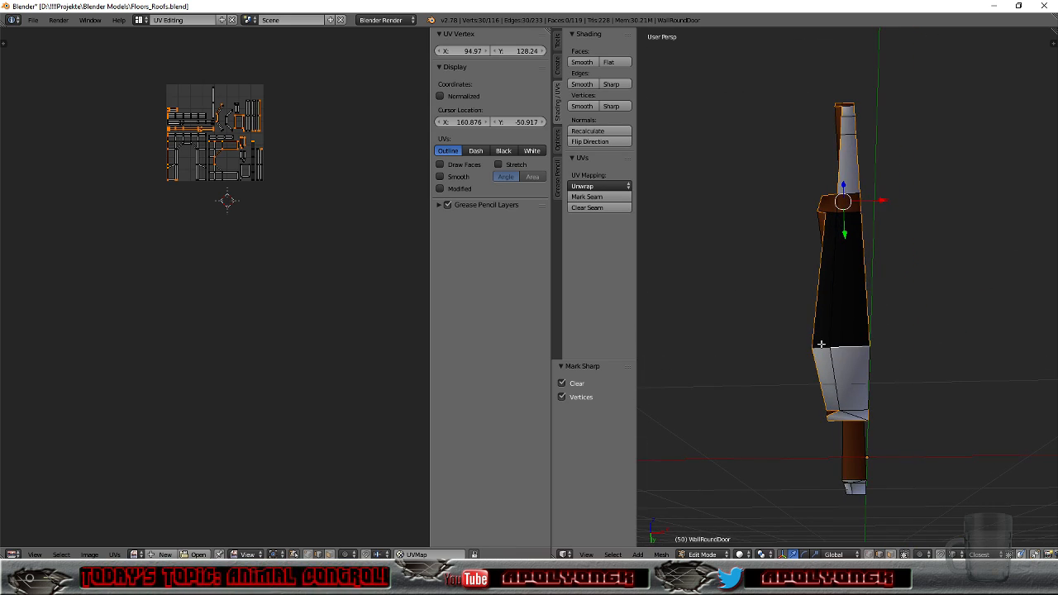
Step: On the wall's back, add the edges bounding the triangular wood piece and those between the door post and its adjoining panels
{"action": "middle_click_drag", "start_coordinate": [918, 362], "coordinate": [775, 399]}
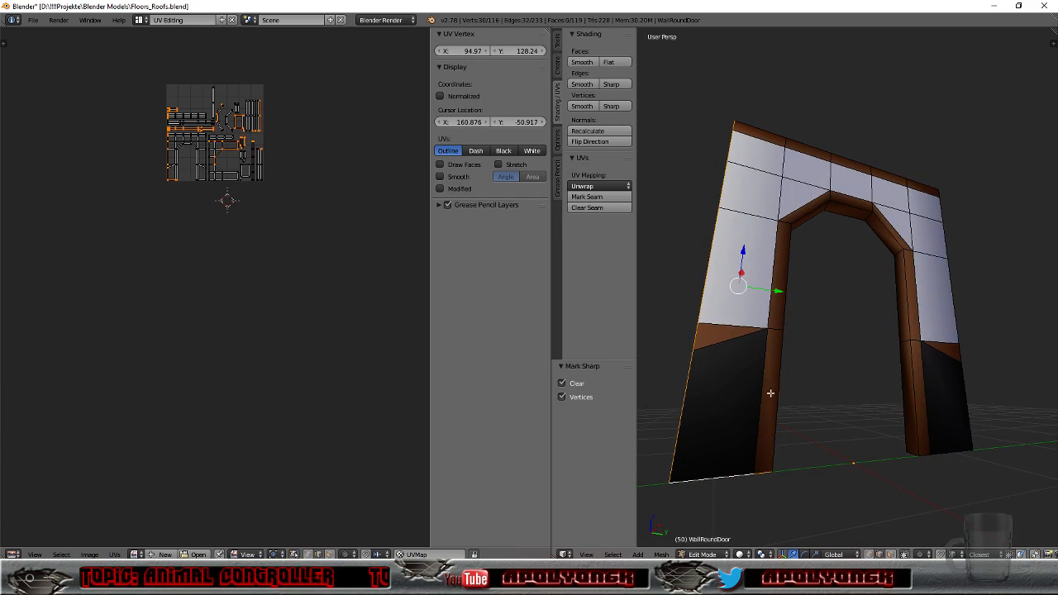
{"action": "scroll", "coordinate": [742, 356], "scroll_direction": "up", "scroll_amount": 3}
{"action": "scroll", "coordinate": [665, 369], "scroll_direction": "down", "scroll_amount": 1}
{"action": "right_click", "coordinate": [687, 354], "text": "shift"}
{"action": "right_click", "coordinate": [704, 335], "text": "shift"}
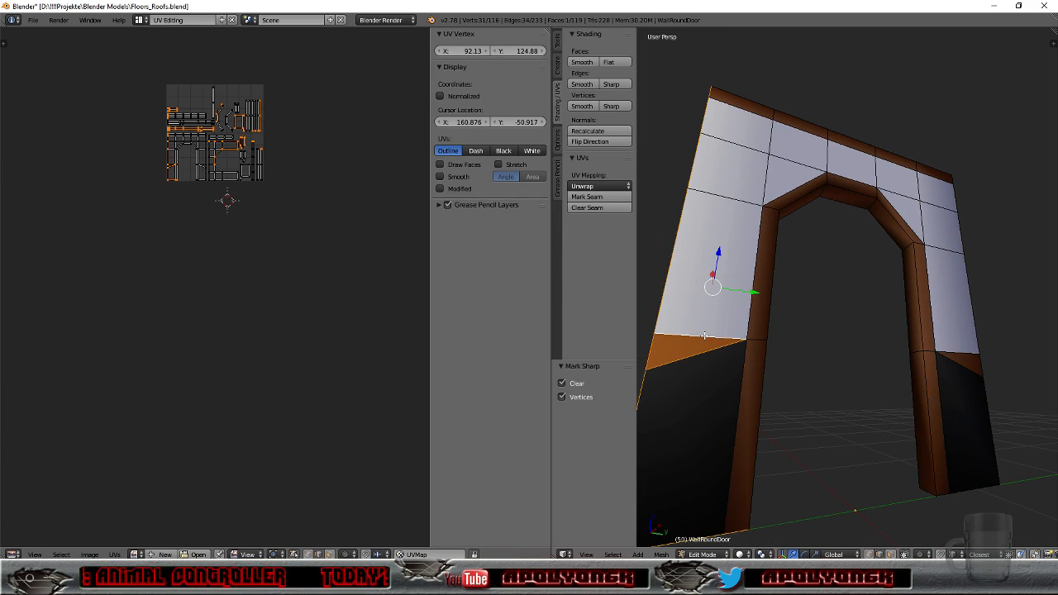
{"action": "right_click", "coordinate": [751, 311], "text": "shift"}
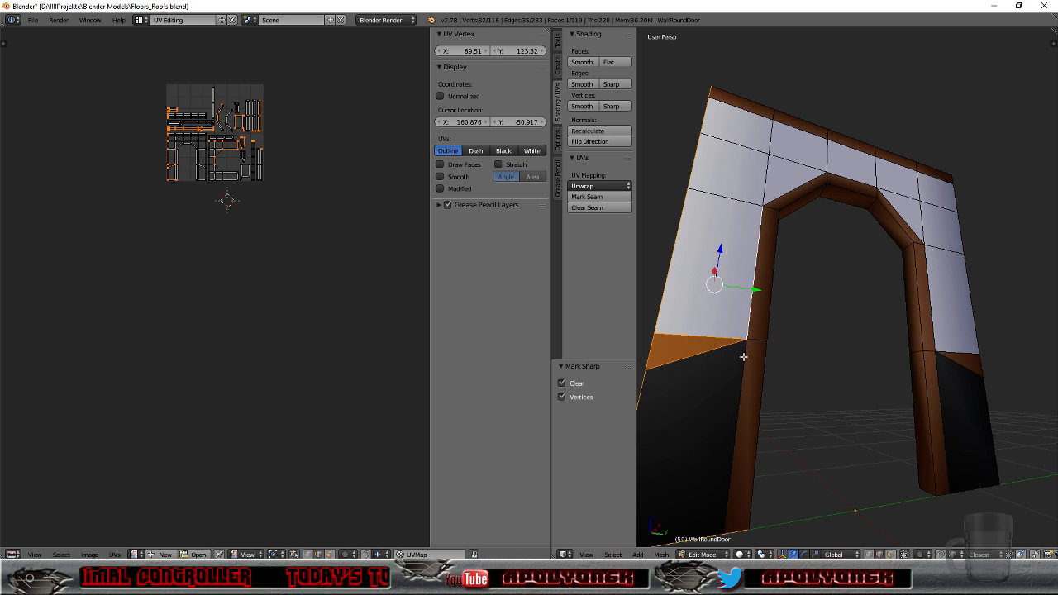
{"action": "right_click", "coordinate": [743, 357], "text": "shift"}
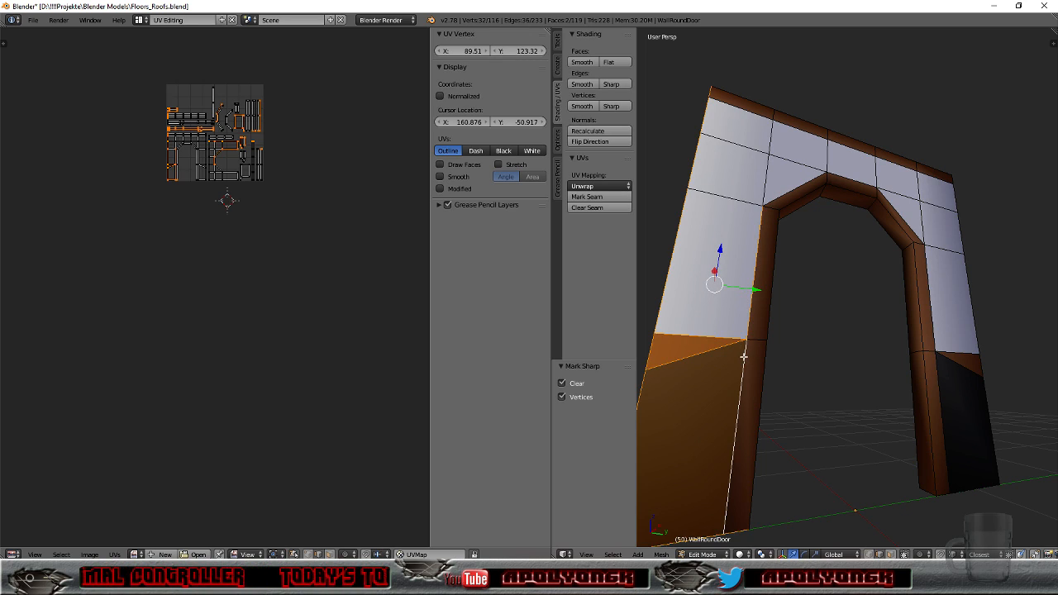
Step: Extend the back selection over the arch's outer edges, down the opposite post and around that side's triangular wood piece
{"action": "right_click", "coordinate": [838, 177], "text": "shift"}
{"action": "right_click", "coordinate": [894, 207], "text": "shift"}
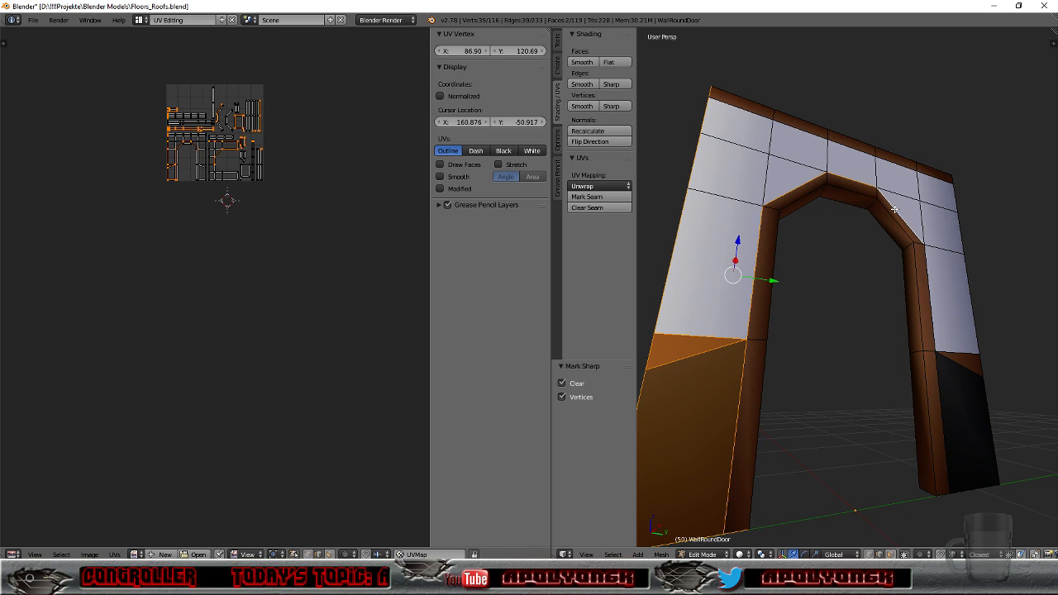
{"action": "right_click", "coordinate": [928, 279], "text": "shift"}
{"action": "right_click", "coordinate": [946, 353], "text": "shift"}
{"action": "right_click", "coordinate": [949, 358], "text": "shift"}
{"action": "right_click", "coordinate": [938, 365], "text": "shift"}
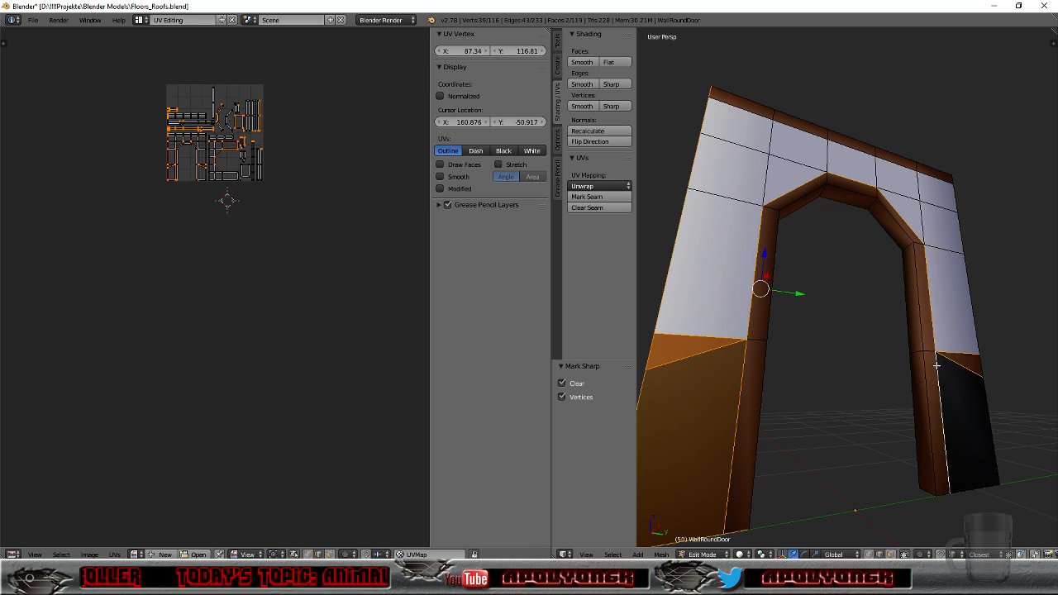
Step: Add the five edges between the top beam and the plaster along the wall's back
{"action": "middle_click_drag", "start_coordinate": [958, 416], "coordinate": [901, 419]}
{"action": "right_click", "coordinate": [738, 150], "text": "shift"}
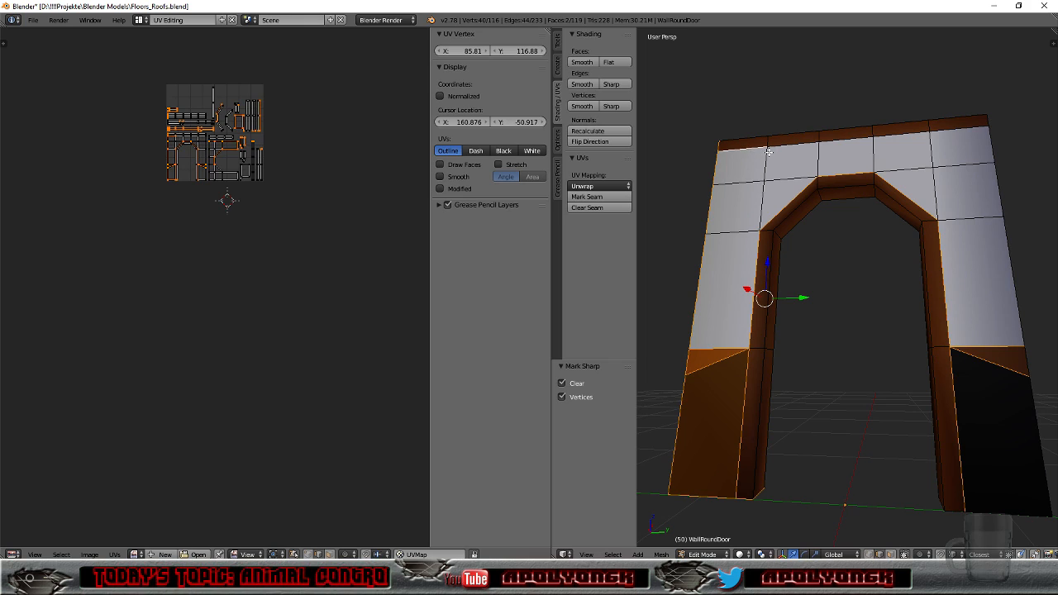
{"action": "right_click", "coordinate": [778, 145], "text": "shift"}
{"action": "right_click", "coordinate": [851, 139], "text": "shift"}
{"action": "right_click", "coordinate": [894, 135], "text": "shift"}
{"action": "right_click", "coordinate": [942, 129], "text": "shift"}
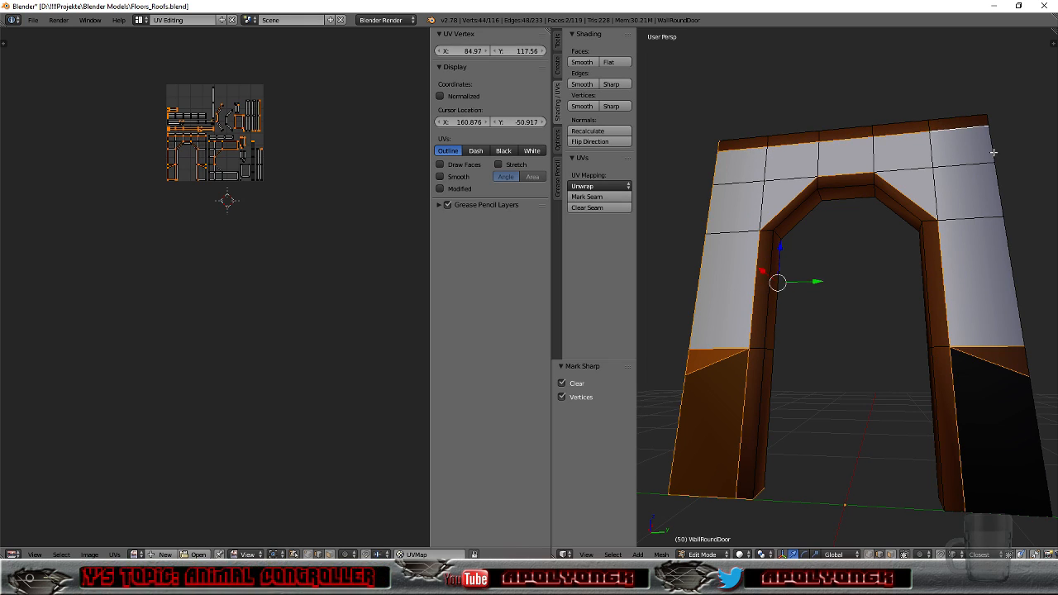
Step: Add the edges outlining the end face of the top beam on the opposite wall end
{"action": "middle_click_drag", "start_coordinate": [986, 183], "coordinate": [895, 223]}
{"action": "right_click", "coordinate": [925, 142], "text": "shift"}
{"action": "right_click", "coordinate": [970, 82], "text": "shift"}
{"action": "right_click", "coordinate": [1014, 81], "text": "shift"}
{"action": "right_click", "coordinate": [1035, 109], "text": "shift"}
{"action": "right_click", "coordinate": [1005, 162], "text": "shift"}
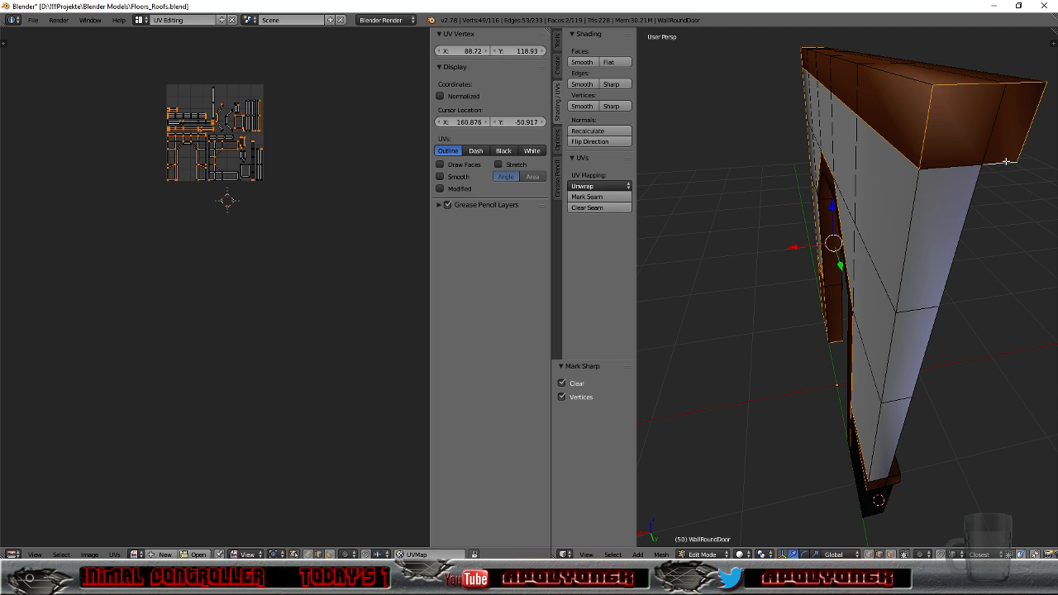
{"action": "right_click", "coordinate": [976, 183], "text": "shift"}
Step: Add the front and rear vertical corner edges of the plaster on this wall end, down to the wooden trim
{"action": "middle_click_drag", "start_coordinate": [969, 195], "coordinate": [863, 182]}
{"action": "scroll", "coordinate": [967, 80], "scroll_direction": "down", "scroll_amount": 3}
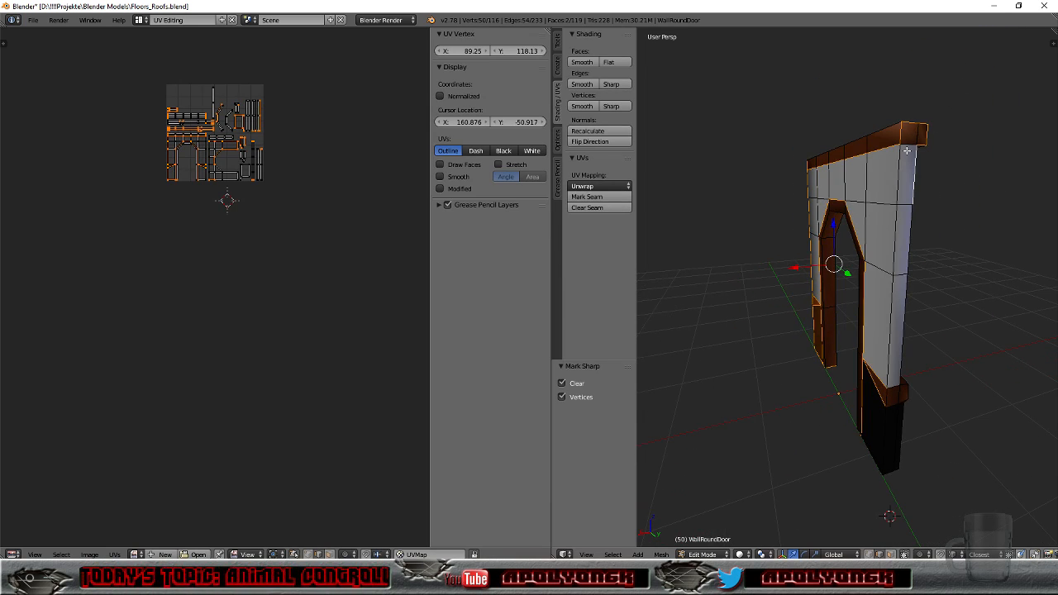
{"action": "right_click", "coordinate": [899, 201], "text": "shift"}
{"action": "right_click", "coordinate": [899, 233], "text": "shift"}
{"action": "right_click", "coordinate": [910, 240], "text": "shift"}
{"action": "right_click", "coordinate": [891, 291], "text": "shift"}
{"action": "right_click", "coordinate": [904, 299], "text": "shift"}
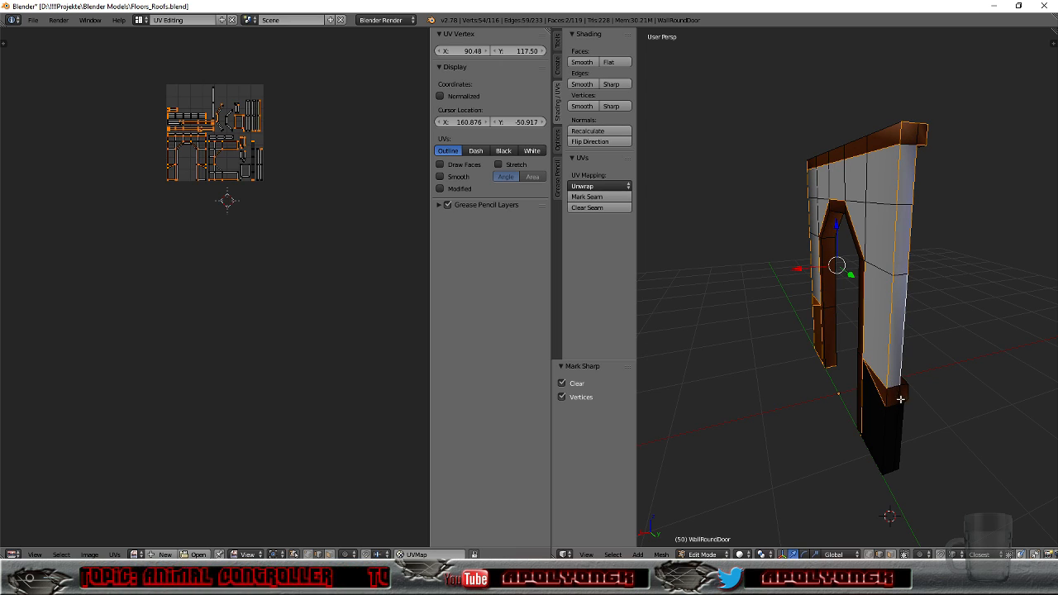
Step: Add this wall end's rear trim corner edge and the vertical corner edges of the dark base panel
{"action": "scroll", "coordinate": [900, 399], "scroll_direction": "up", "scroll_amount": 2}
{"action": "middle_click_drag", "start_coordinate": [900, 399], "coordinate": [894, 346]}
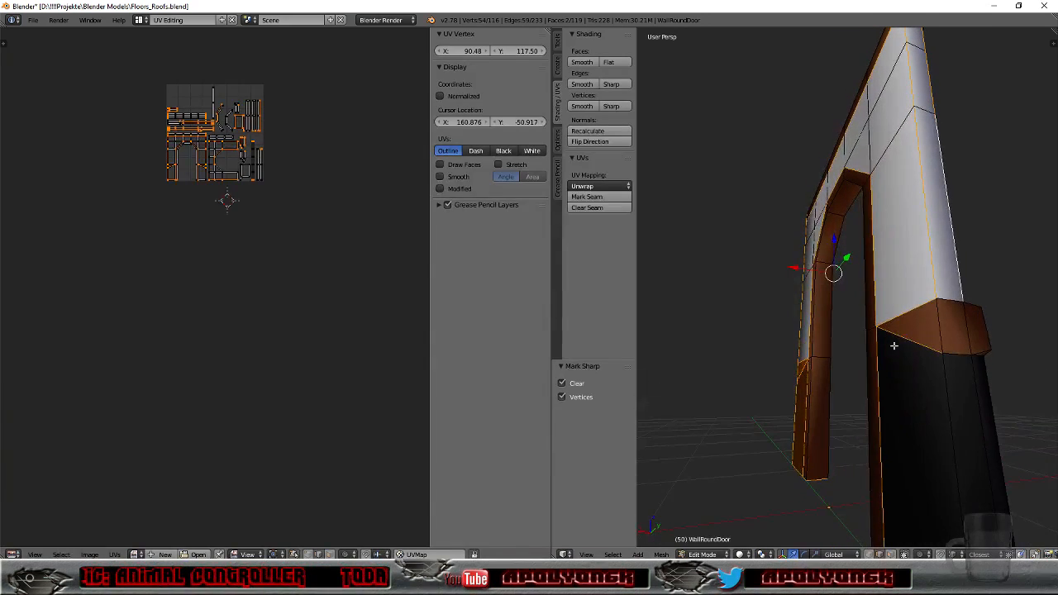
{"action": "right_click", "coordinate": [942, 353], "text": "shift"}
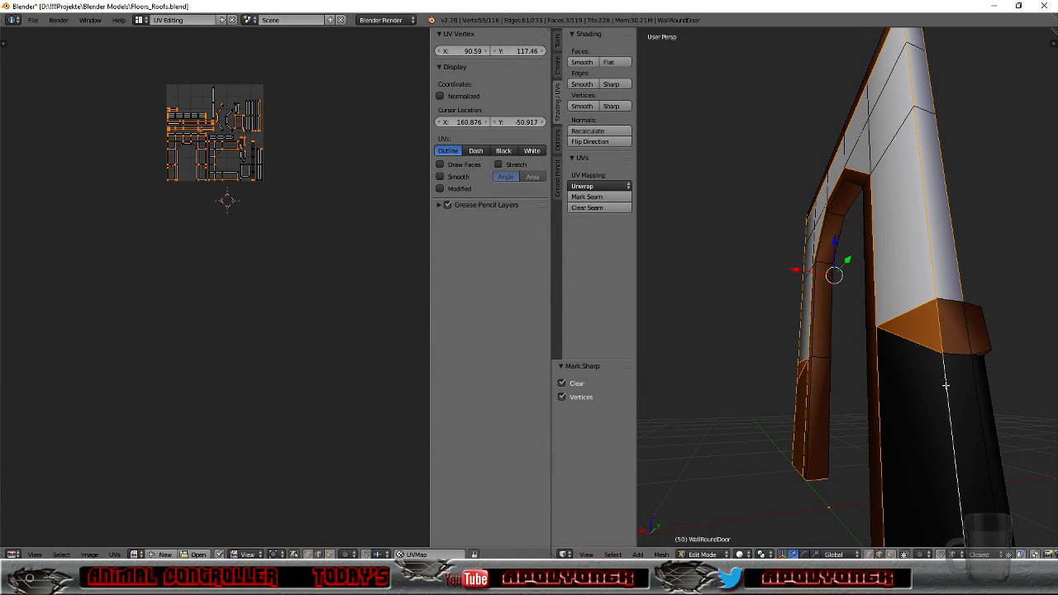
{"action": "right_click", "coordinate": [997, 440], "text": "shift"}
{"action": "middle_click_drag", "start_coordinate": [1005, 385], "coordinate": [970, 360]}
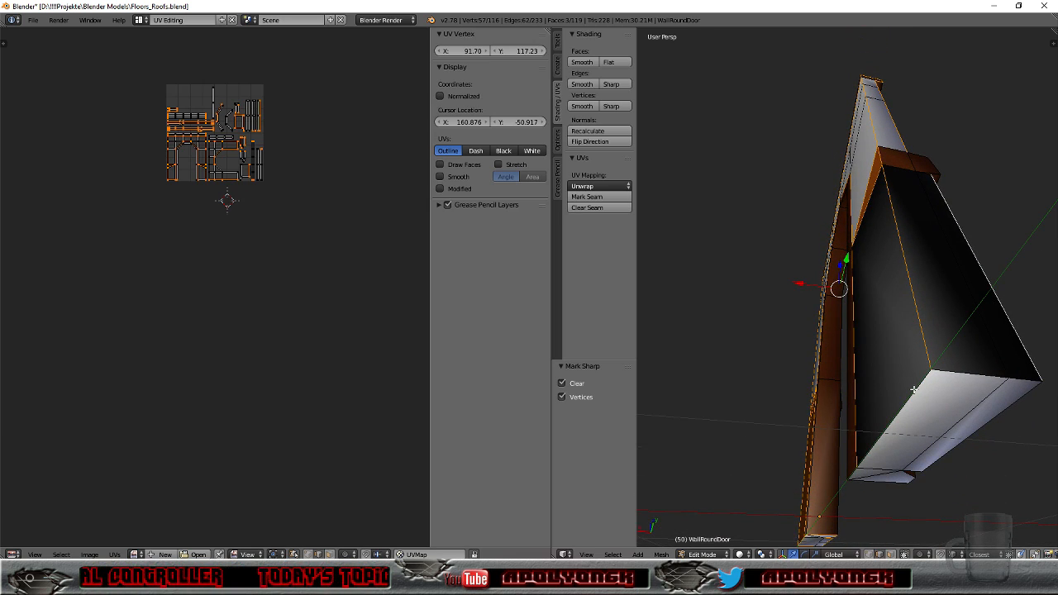
Step: Add the bottom edges of the dark base panel along this wall end, its back and its front
{"action": "right_click", "coordinate": [955, 374], "text": "shift"}
{"action": "right_click", "coordinate": [952, 379], "text": "shift"}
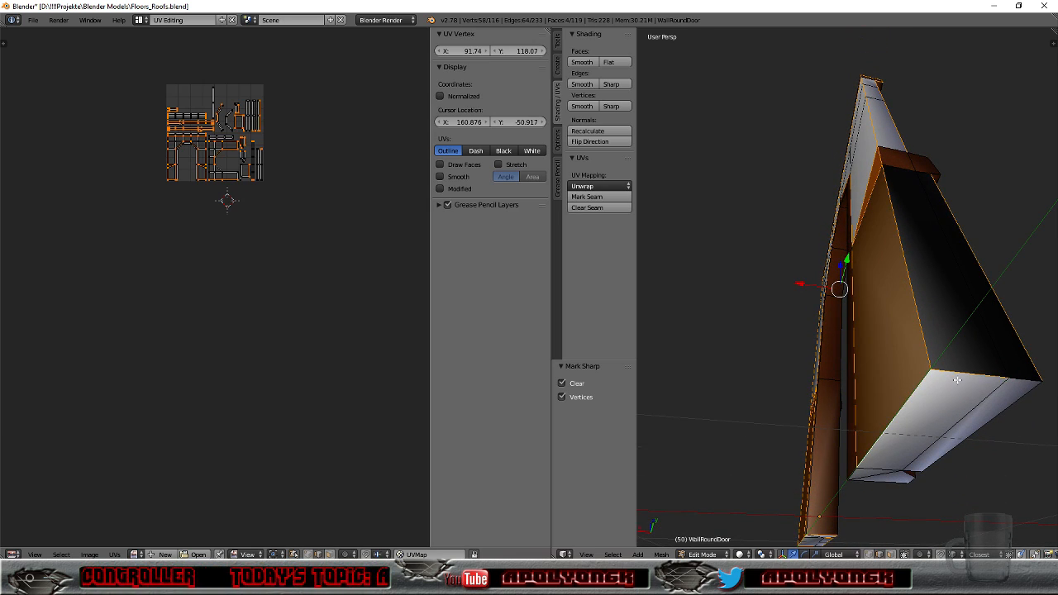
{"action": "right_click", "coordinate": [1017, 378], "text": "shift"}
{"action": "middle_click_drag", "start_coordinate": [1025, 379], "coordinate": [948, 366]}
{"action": "right_click", "coordinate": [722, 411], "text": "shift"}
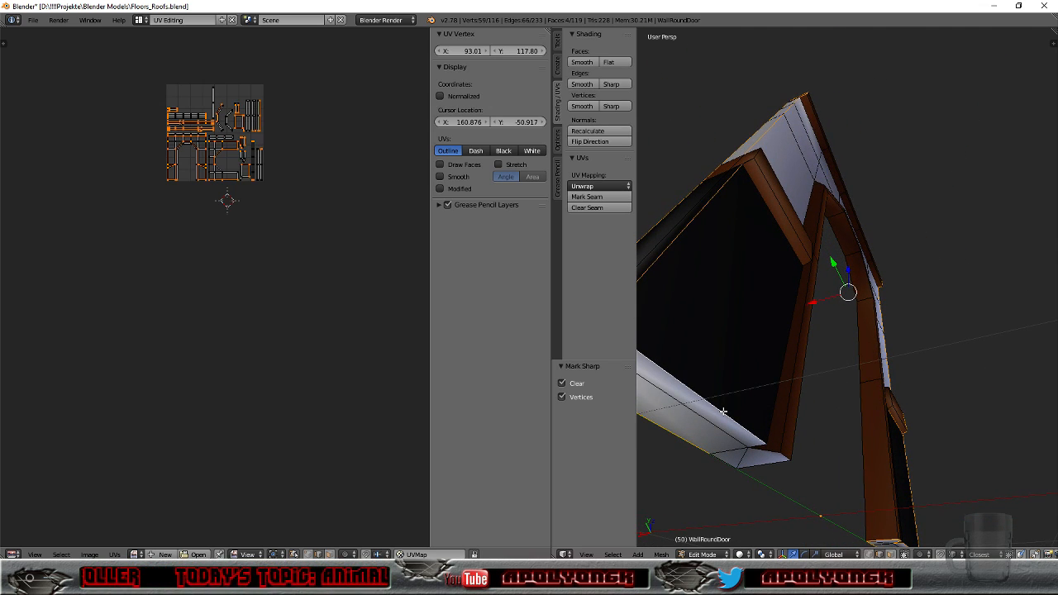
Step: Add the front edges around the wooden trim where it meets the dark base panel and the door post
{"action": "middle_click_drag", "start_coordinate": [753, 310], "coordinate": [726, 413]}
{"action": "right_click", "coordinate": [729, 332], "text": "shift"}
{"action": "right_click", "coordinate": [725, 319], "text": "shift"}
{"action": "right_click", "coordinate": [735, 301], "text": "shift"}
{"action": "right_click", "coordinate": [729, 244], "text": "shift"}
{"action": "middle_click_drag", "start_coordinate": [787, 299], "coordinate": [716, 375]}
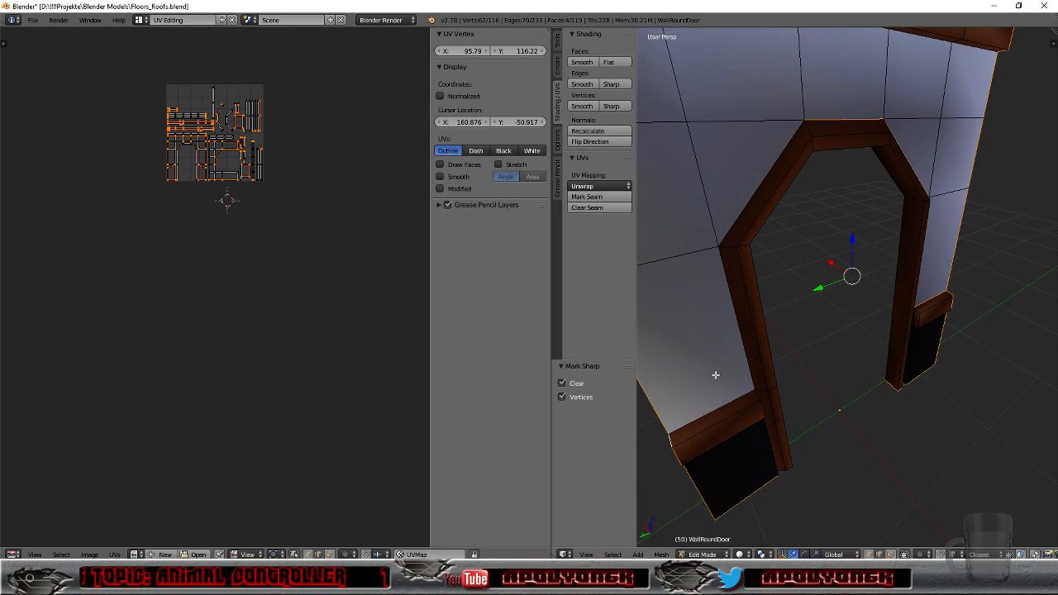
Step: Add the trim's upper edge against the plaster and the outer edges of the adjoining door post and slanted arch section
{"action": "right_click", "coordinate": [734, 404], "text": "shift"}
{"action": "right_click", "coordinate": [751, 378], "text": "shift"}
{"action": "right_click", "coordinate": [734, 223], "text": "shift"}
{"action": "middle_click_drag", "start_coordinate": [759, 316], "coordinate": [653, 307]}
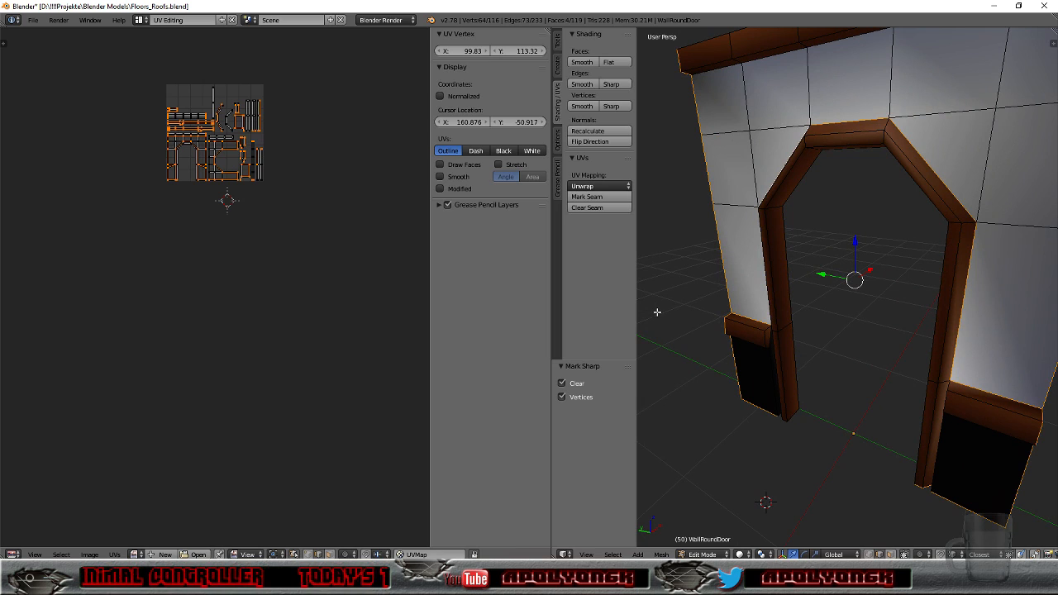
Step: Add the front door post's outer edges beside the wooden trim's inner end and the dark base panel
{"action": "scroll", "coordinate": [707, 382], "scroll_direction": "up", "scroll_amount": 2}
{"action": "scroll", "coordinate": [706, 382], "scroll_direction": "down", "scroll_amount": 4}
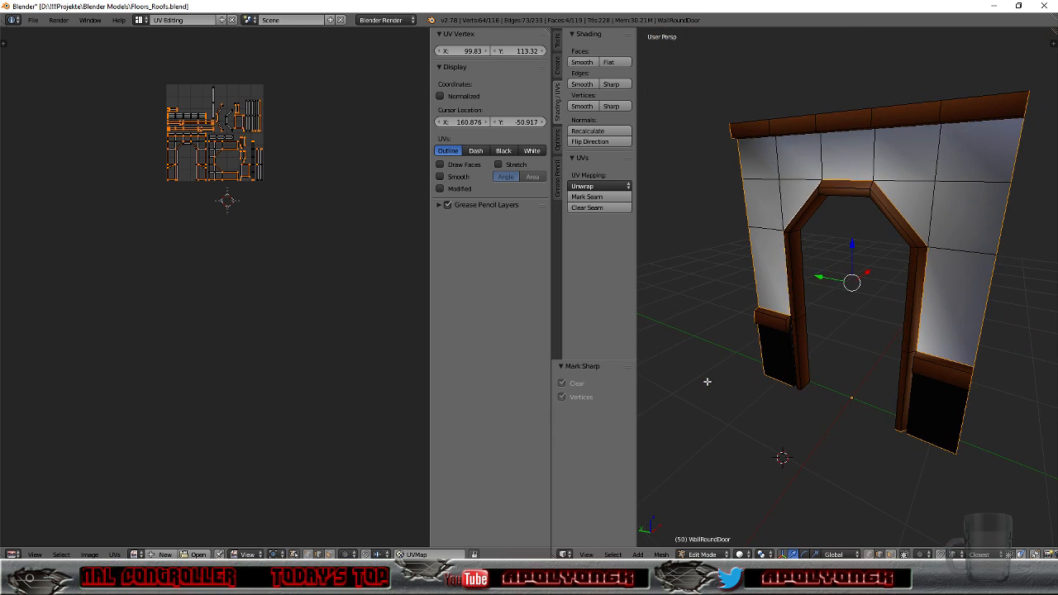
{"action": "scroll", "coordinate": [707, 381], "scroll_direction": "up", "scroll_amount": 6}
{"action": "middle_click_drag", "start_coordinate": [707, 382], "coordinate": [1046, 377]}
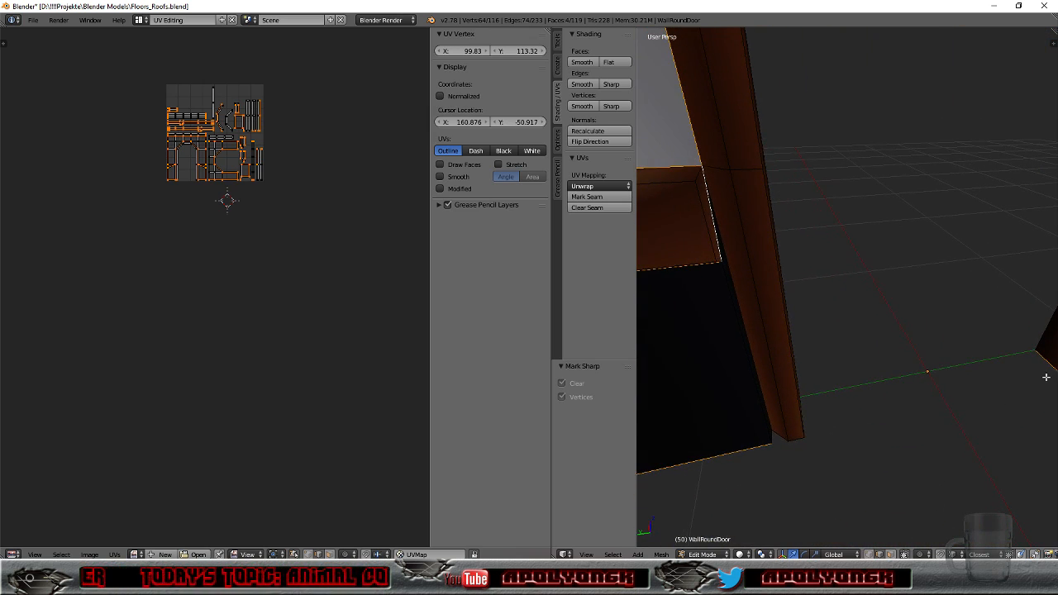
{"action": "right_click", "coordinate": [748, 339], "text": "shift"}
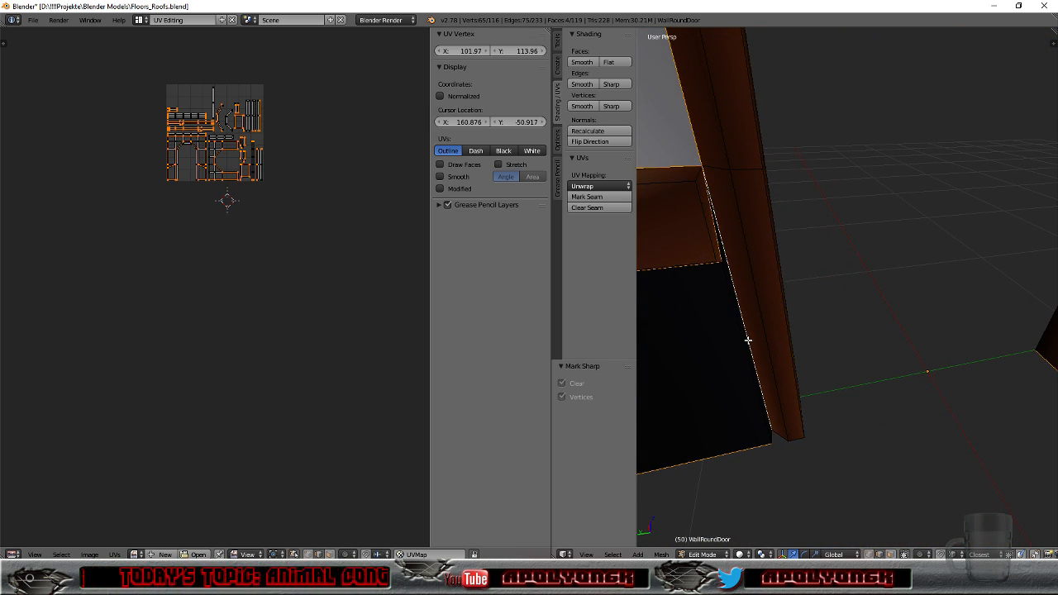
Step: Add the bottom edges of the door post beside the dark base panel to the border edge selection
{"action": "right_click", "coordinate": [777, 435], "text": "shift"}
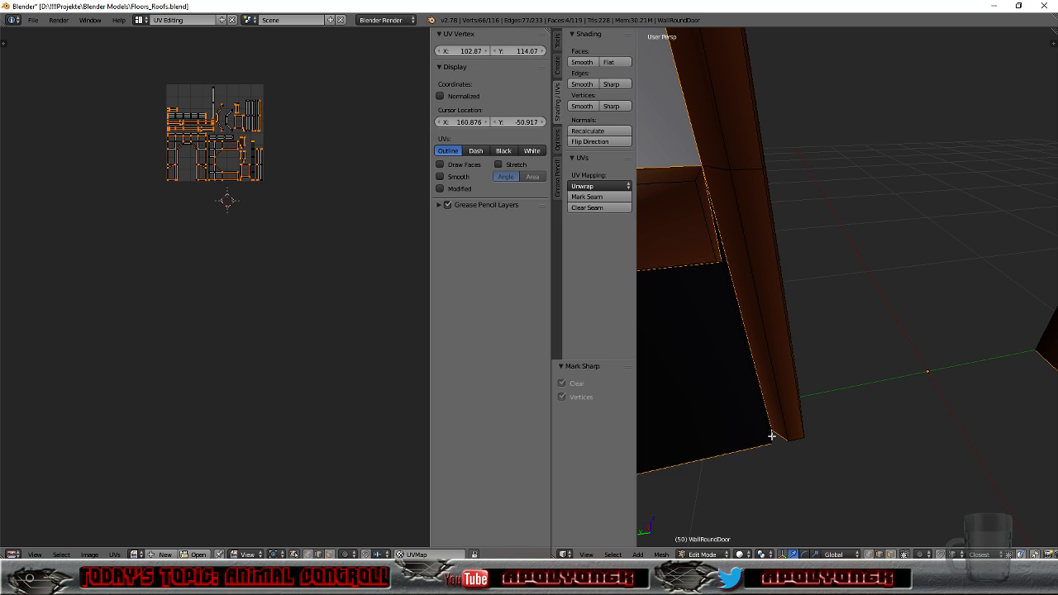
{"action": "middle_click_drag", "start_coordinate": [822, 427], "coordinate": [643, 423]}
{"action": "right_click", "coordinate": [763, 351], "text": "shift"}
{"action": "middle_click_drag", "start_coordinate": [848, 321], "coordinate": [726, 340]}
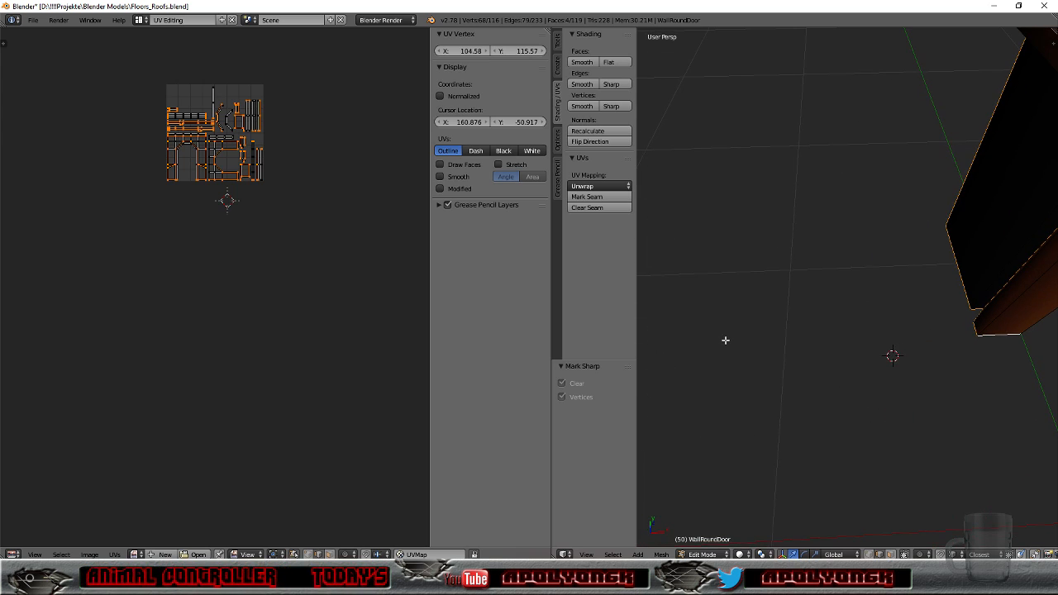
{"action": "middle_click_drag", "start_coordinate": [855, 348], "coordinate": [653, 233]}
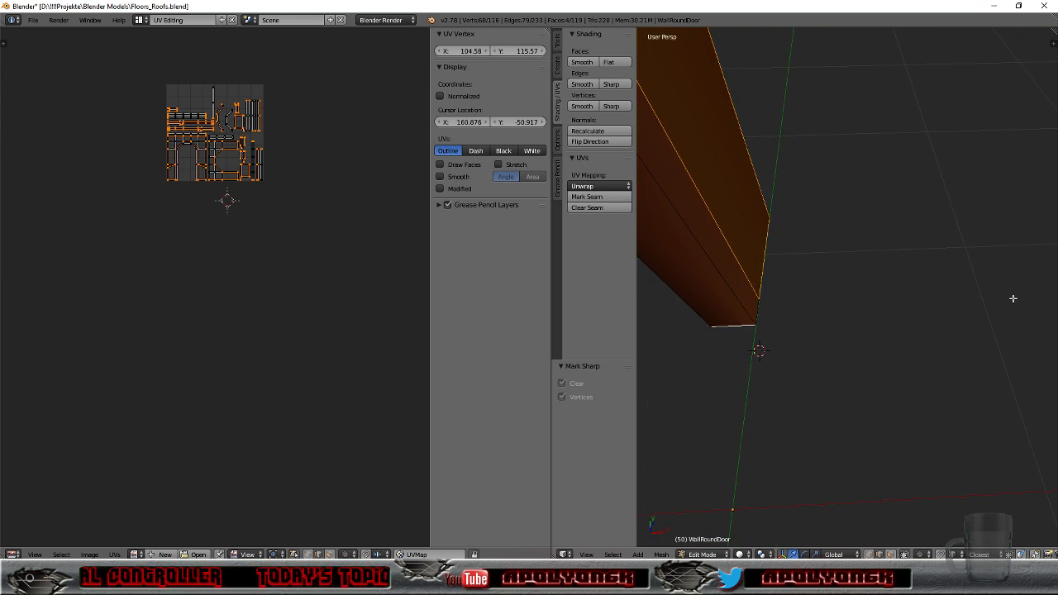
{"action": "right_click", "coordinate": [758, 309], "text": "shift"}
Step: Mark all selected border edges of the wall piece as seams and bring the full UV layout into view
{"action": "middle_click_drag", "start_coordinate": [764, 365], "coordinate": [1028, 365]}
{"action": "left_click", "coordinate": [601, 198]}
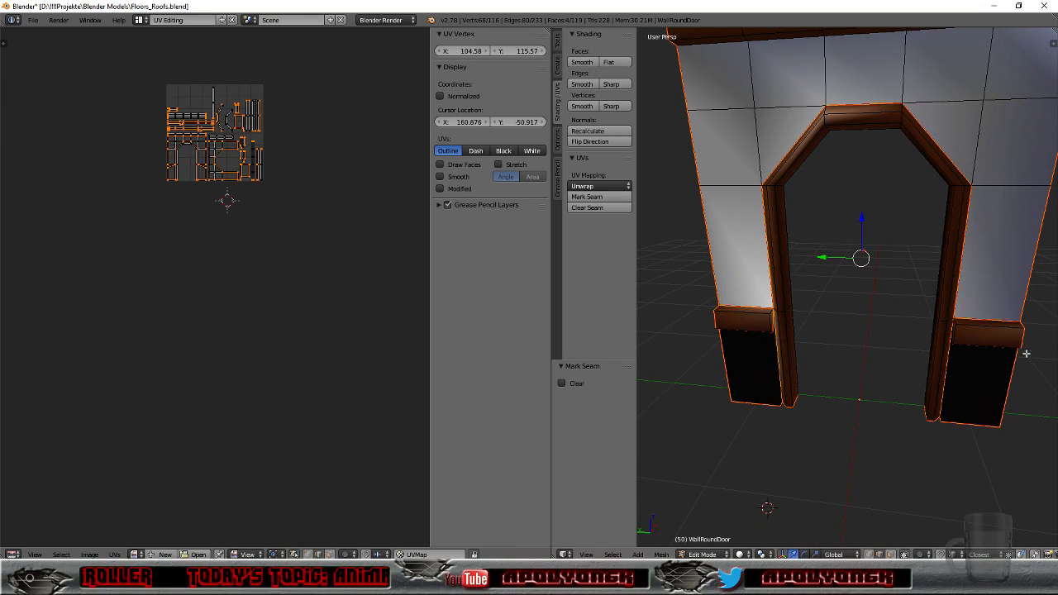
{"action": "scroll", "coordinate": [295, 114], "scroll_direction": "up", "scroll_amount": 4}
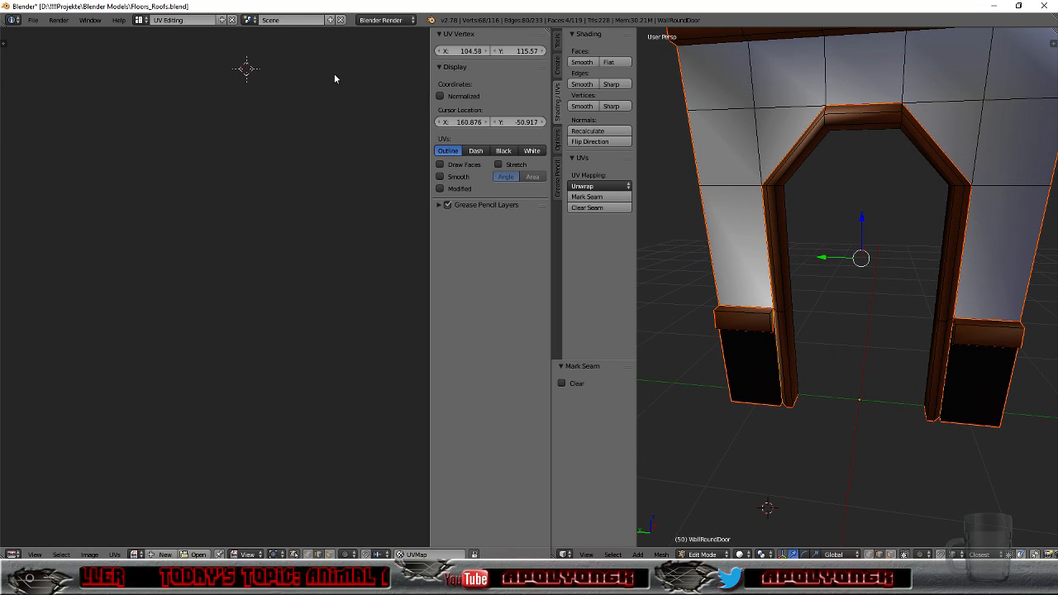
{"action": "scroll", "coordinate": [319, 227], "scroll_direction": "down", "scroll_amount": 4}
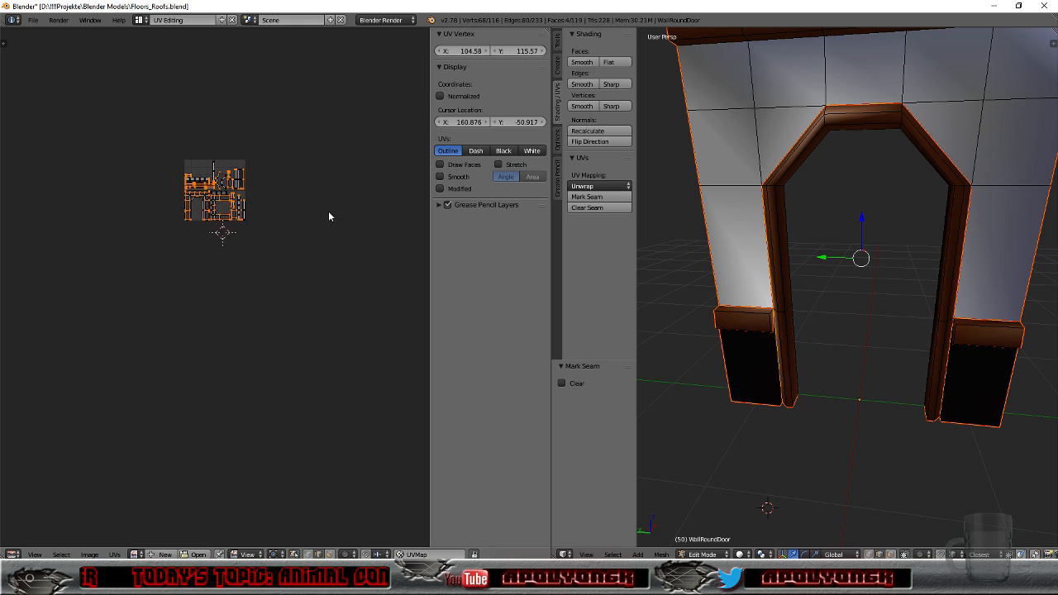
{"action": "middle_click_drag", "start_coordinate": [291, 155], "coordinate": [63, 371]}
{"action": "scroll", "coordinate": [344, 194], "scroll_direction": "up", "scroll_amount": 4}
{"action": "scroll", "coordinate": [64, 372], "scroll_direction": "up", "scroll_amount": 2}
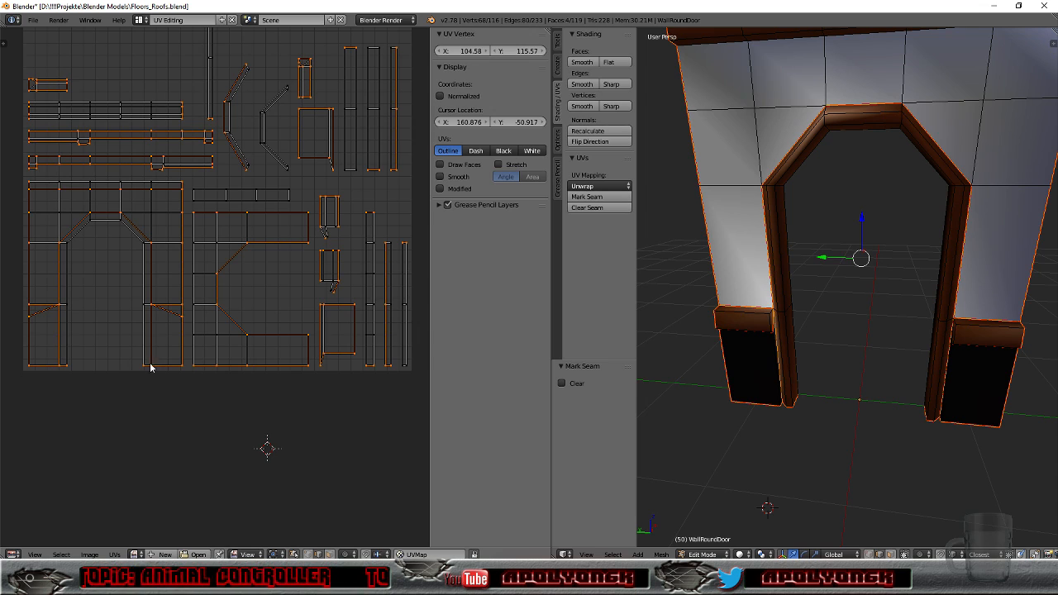
Step: Select the lengthwise middle edges on the front of the wooden door frame, along the arch and both posts
{"action": "middle_click_drag", "start_coordinate": [836, 182], "coordinate": [875, 152]}
{"action": "right_click", "coordinate": [877, 131]}
{"action": "right_click", "coordinate": [947, 150], "text": "shift"}
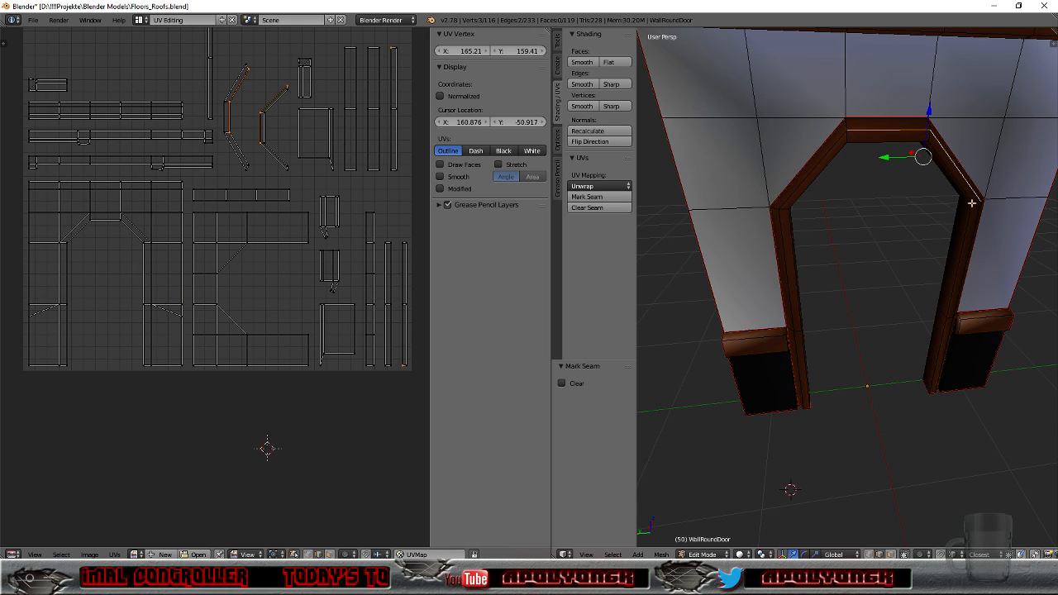
{"action": "right_click", "coordinate": [973, 228], "text": "shift"}
{"action": "right_click", "coordinate": [947, 339], "text": "shift"}
{"action": "right_click", "coordinate": [801, 385], "text": "shift"}
{"action": "right_click", "coordinate": [791, 281], "text": "shift"}
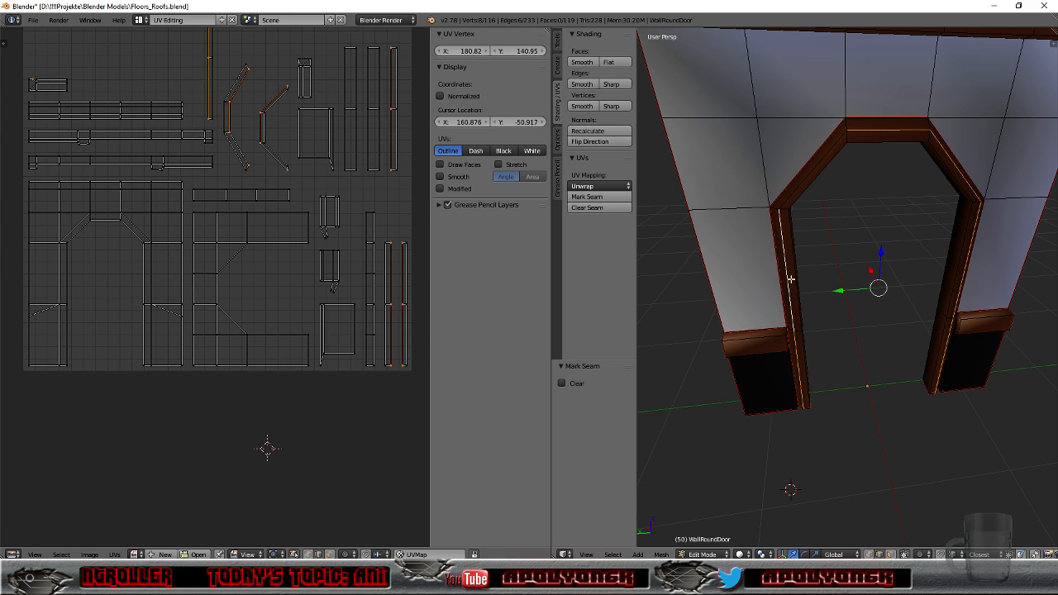
{"action": "right_click", "coordinate": [809, 185], "text": "shift"}
Step: Add the inner edges of the door opening along the arch's top, its adjoining slanted section and the door post below
{"action": "right_click", "coordinate": [872, 141], "text": "shift"}
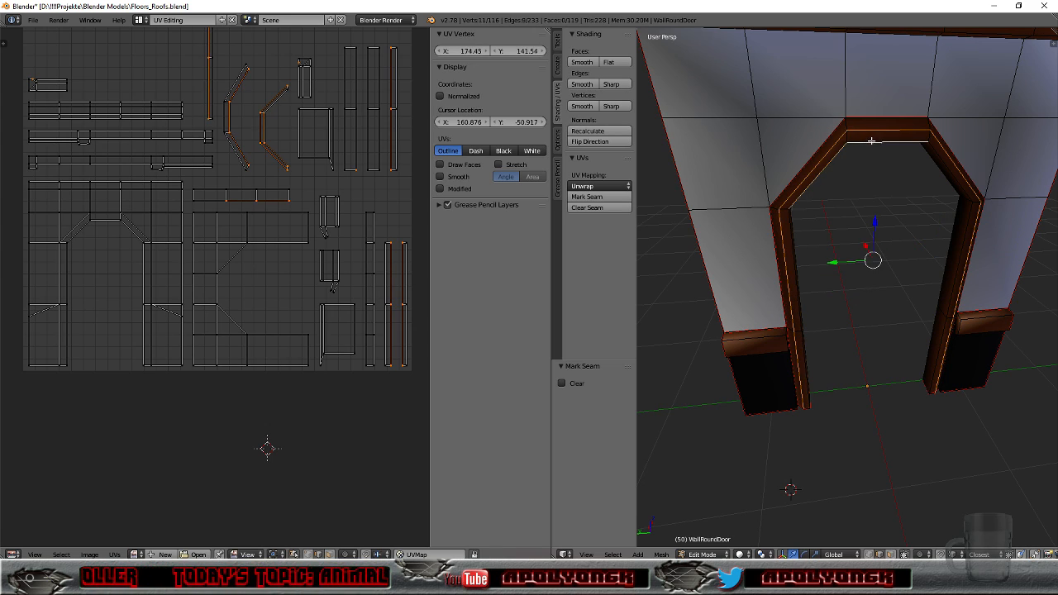
{"action": "right_click", "coordinate": [944, 160], "text": "shift"}
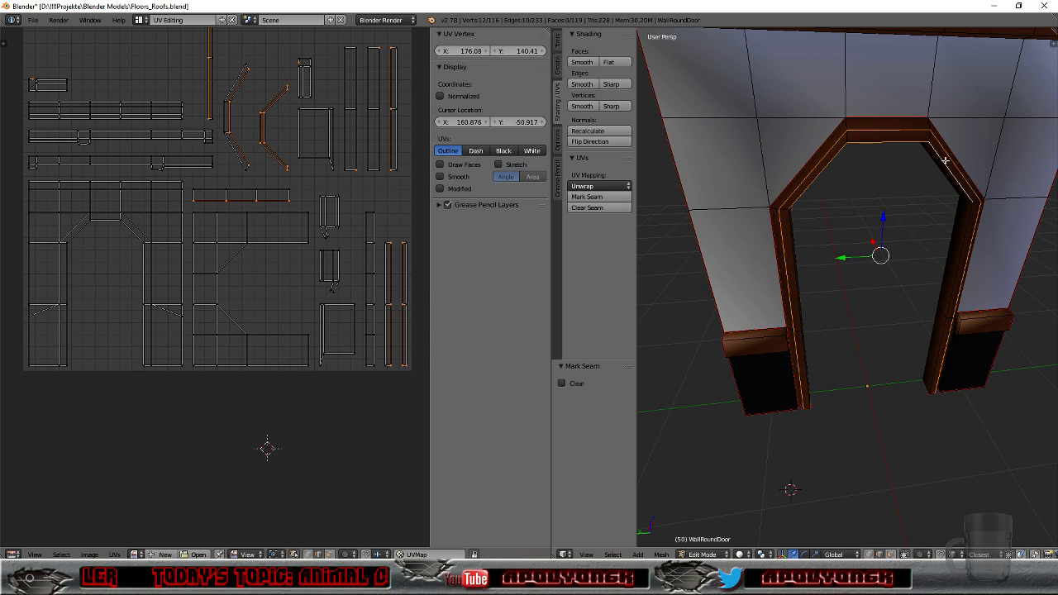
{"action": "right_click", "coordinate": [968, 223], "text": "shift"}
{"action": "right_click", "coordinate": [941, 341], "text": "shift"}
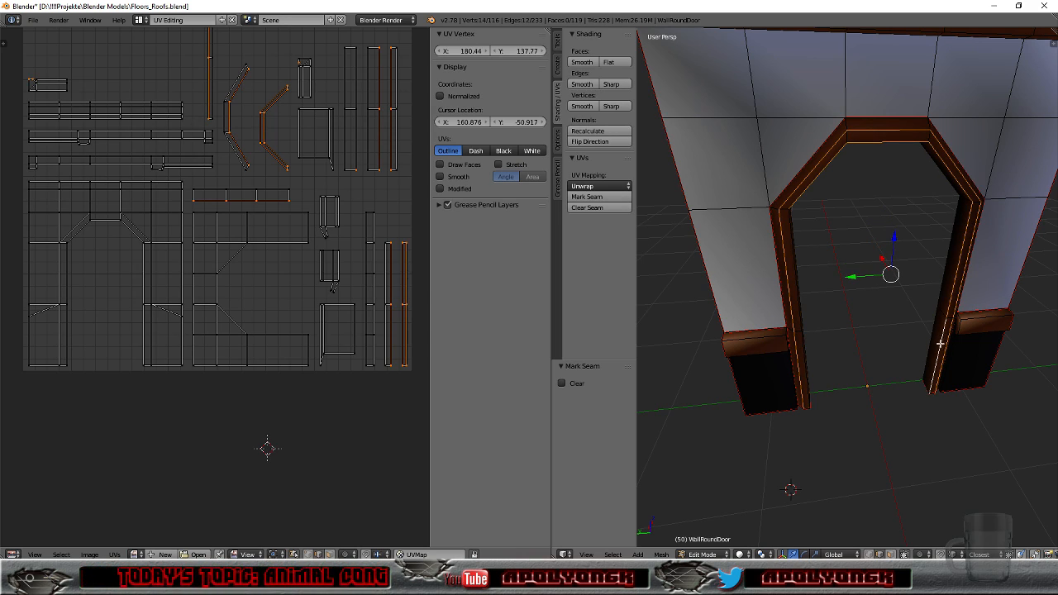
{"action": "right_click", "coordinate": [930, 345], "text": "shift"}
{"action": "right_click", "coordinate": [945, 280], "text": "shift"}
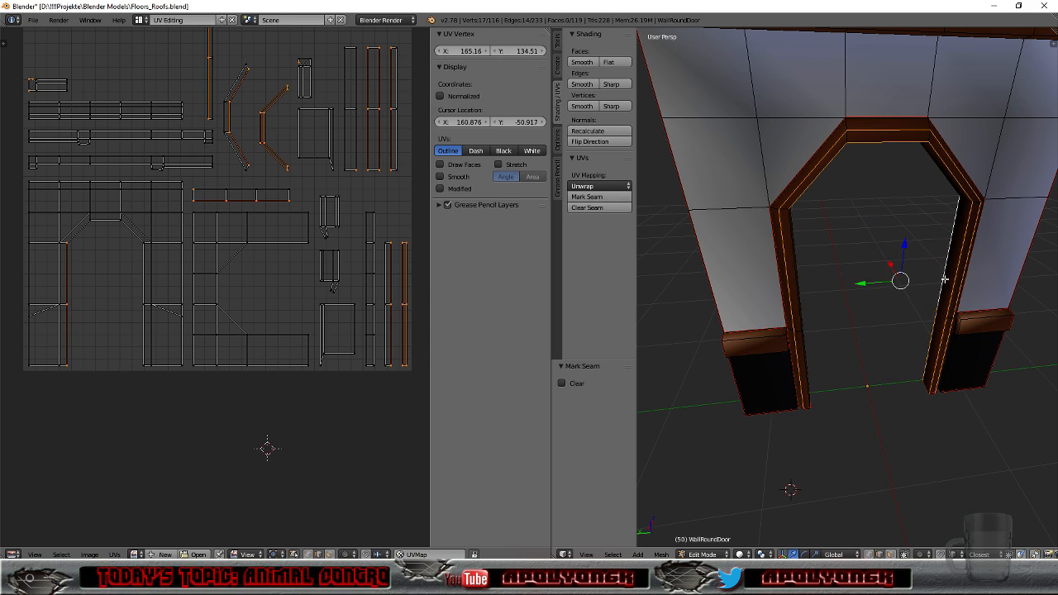
Step: Add the remaining inner edges of the arch and the opposite post, and mark the selected frame edges as seams
{"action": "right_click", "coordinate": [940, 168], "text": "shift"}
{"action": "right_click", "coordinate": [805, 329], "text": "shift"}
{"action": "right_click", "coordinate": [805, 358], "text": "shift"}
{"action": "middle_click_drag", "start_coordinate": [829, 348], "coordinate": [799, 324]}
{"action": "right_click", "coordinate": [792, 319], "text": "shift"}
{"action": "right_click", "coordinate": [790, 245], "text": "shift"}
{"action": "middle_click_drag", "start_coordinate": [803, 172], "coordinate": [819, 265]}
{"action": "left_click", "coordinate": [612, 197]}
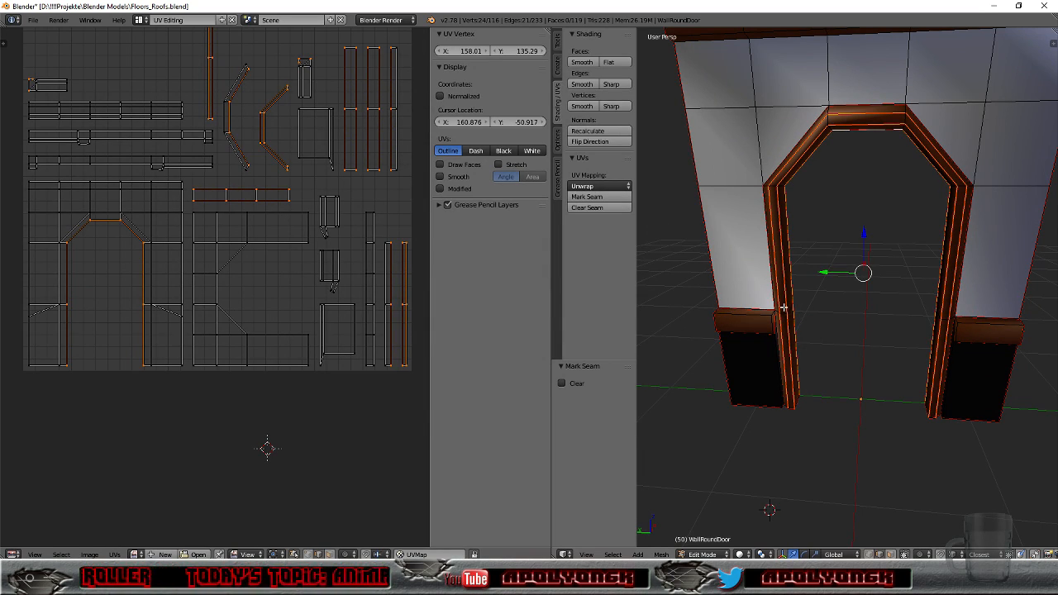
Step: Select the short vertical edges at the door-side ends of the wooden trims on both sides of the opening
{"action": "scroll", "coordinate": [863, 299], "scroll_direction": "down", "scroll_amount": 3}
{"action": "middle_click_drag", "start_coordinate": [874, 281], "coordinate": [844, 306]}
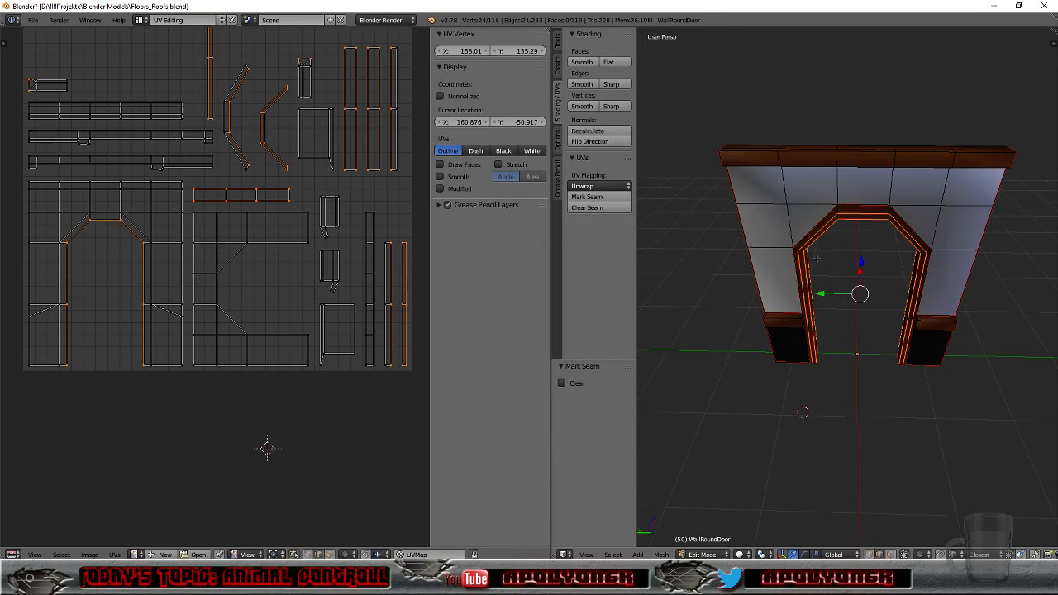
{"action": "scroll", "coordinate": [816, 258], "scroll_direction": "down", "scroll_amount": 3}
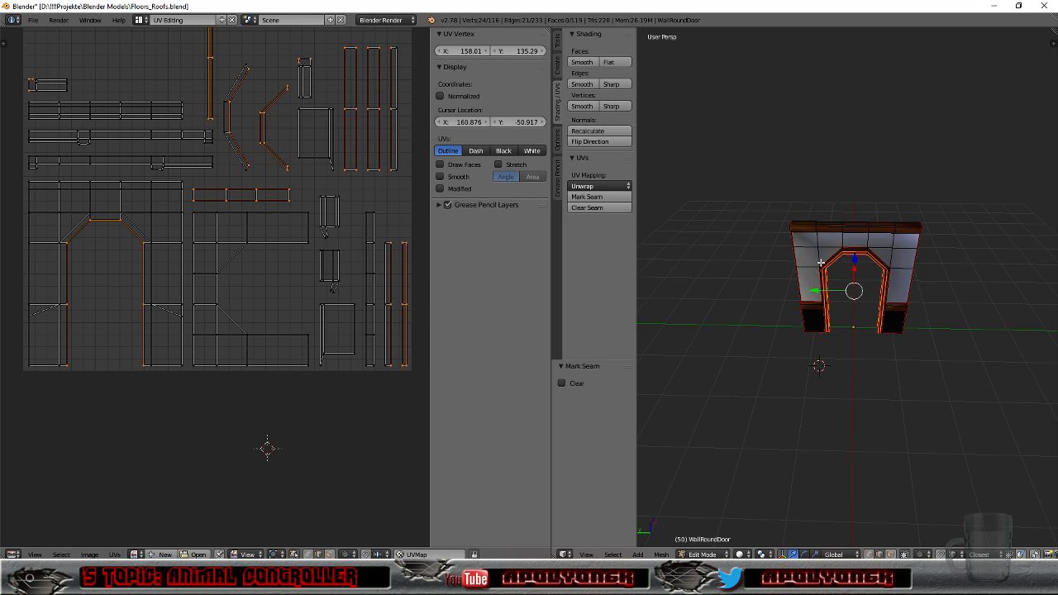
{"action": "scroll", "coordinate": [868, 308], "scroll_direction": "up", "scroll_amount": 5}
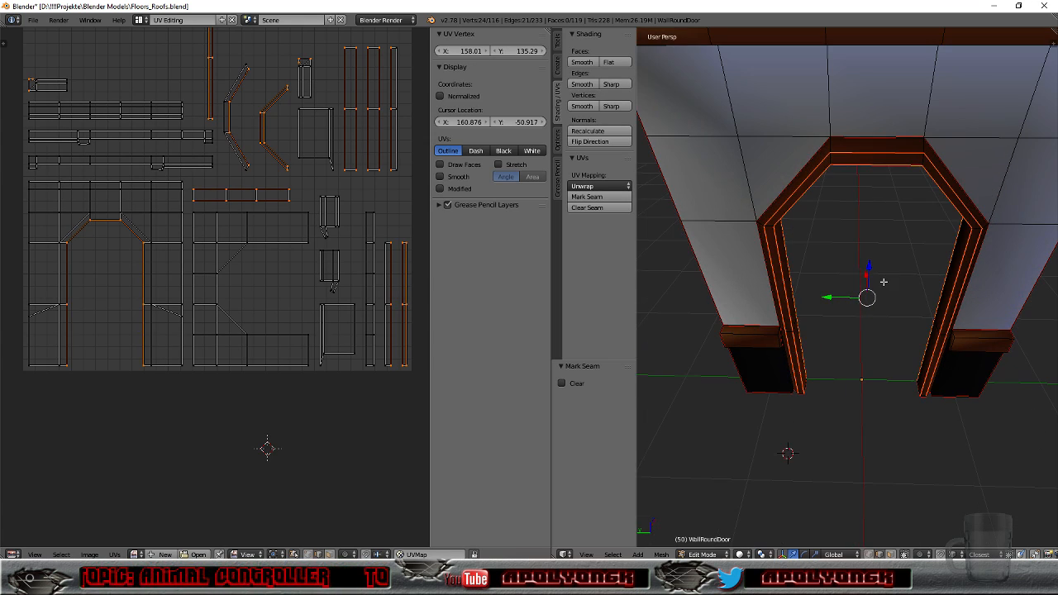
{"action": "middle_click_drag", "start_coordinate": [876, 282], "coordinate": [826, 320]}
{"action": "right_click", "coordinate": [853, 372]}
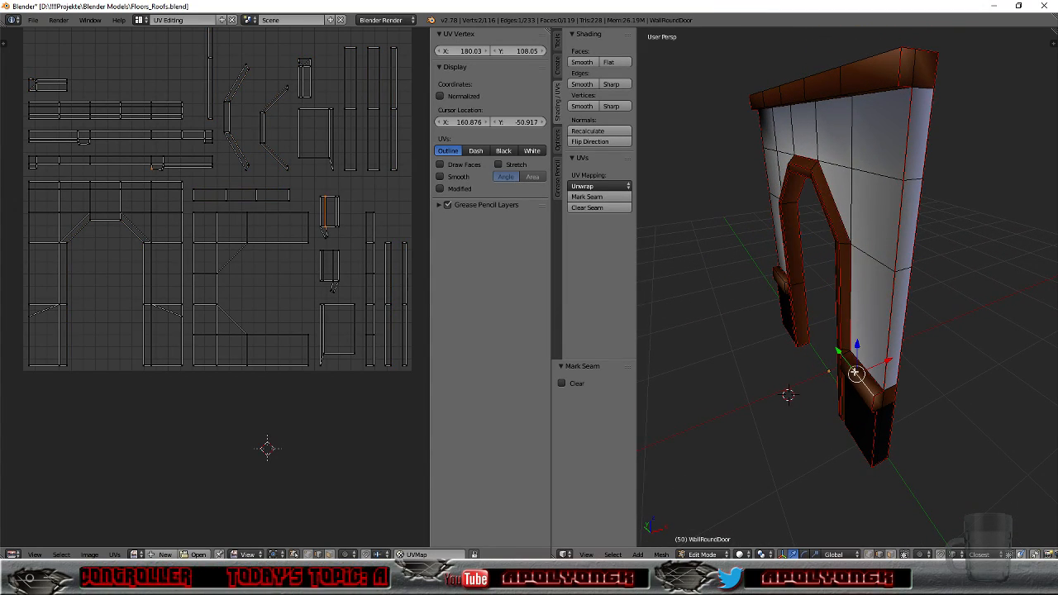
{"action": "middle_click_drag", "start_coordinate": [858, 334], "coordinate": [966, 281]}
{"action": "scroll", "coordinate": [965, 283], "scroll_direction": "up", "scroll_amount": 4}
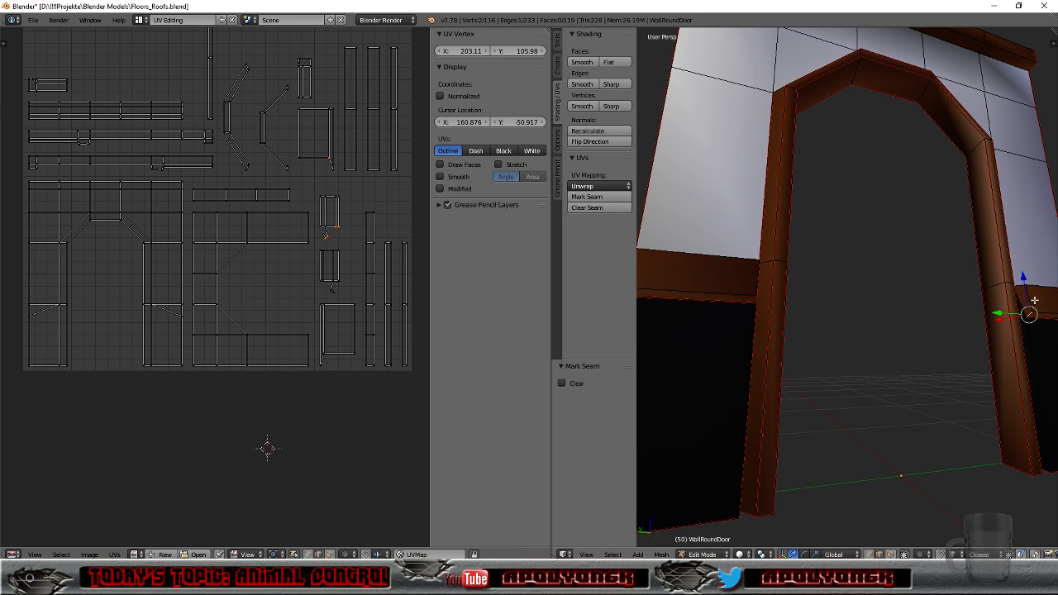
{"action": "middle_click_drag", "start_coordinate": [1045, 310], "coordinate": [1002, 342]}
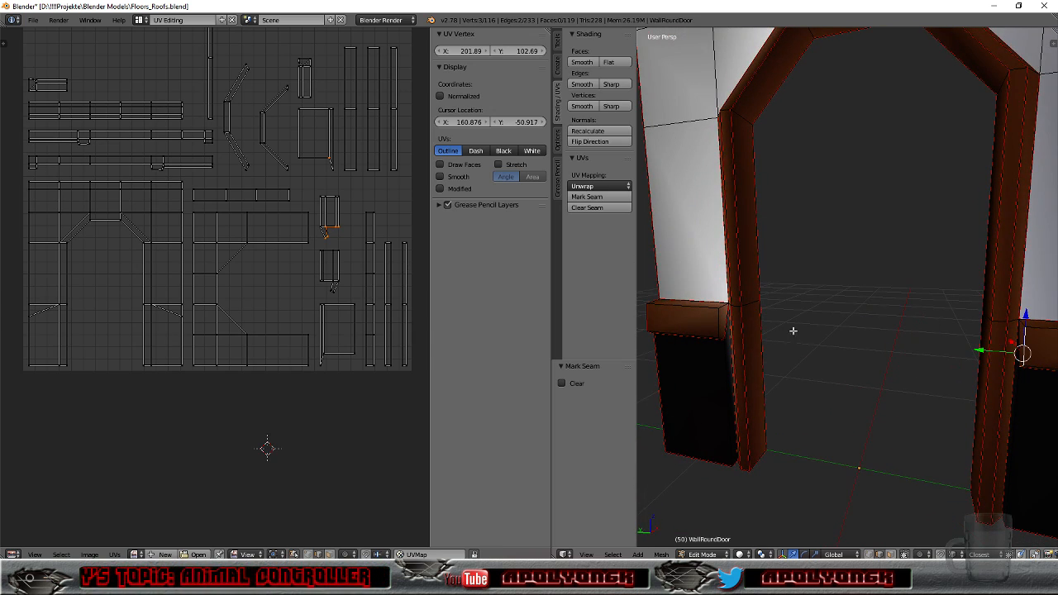
{"action": "right_click", "coordinate": [719, 329], "text": "shift"}
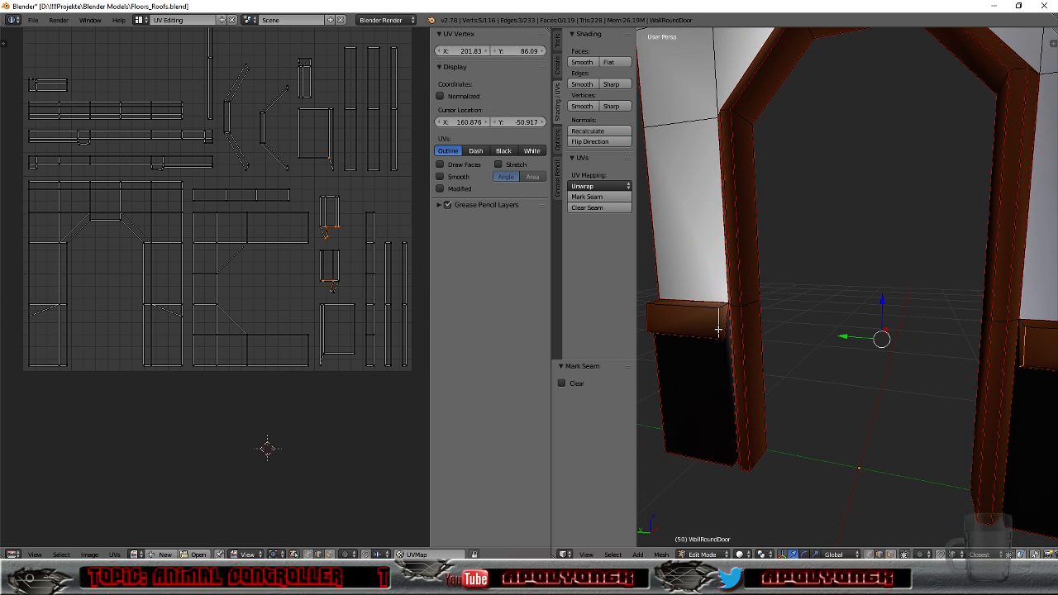
{"action": "middle_click_drag", "start_coordinate": [755, 343], "coordinate": [732, 299]}
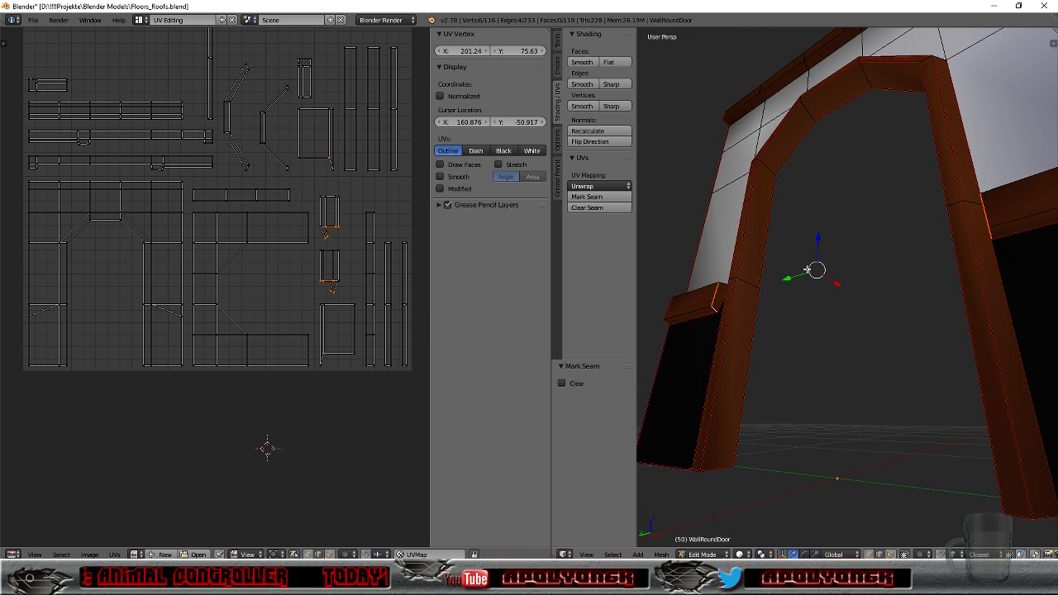
{"action": "middle_click_drag", "start_coordinate": [815, 270], "coordinate": [797, 422]}
{"action": "middle_click_drag", "start_coordinate": [858, 195], "coordinate": [713, 222]}
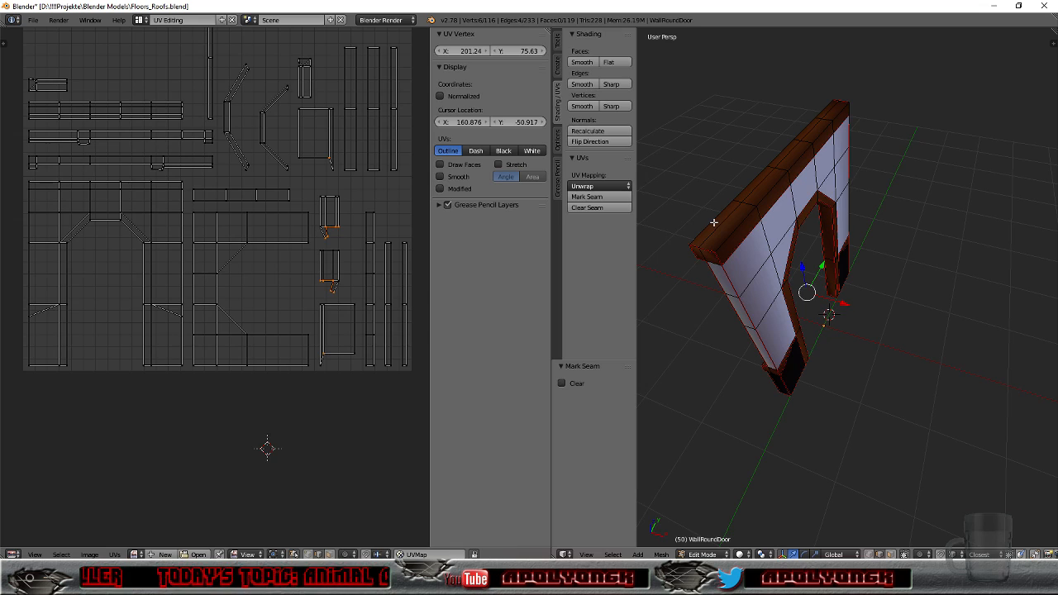
Step: Select the top beam's lower edges against the plaster along this side of the wall and clear their seams
{"action": "right_click", "coordinate": [734, 227]}
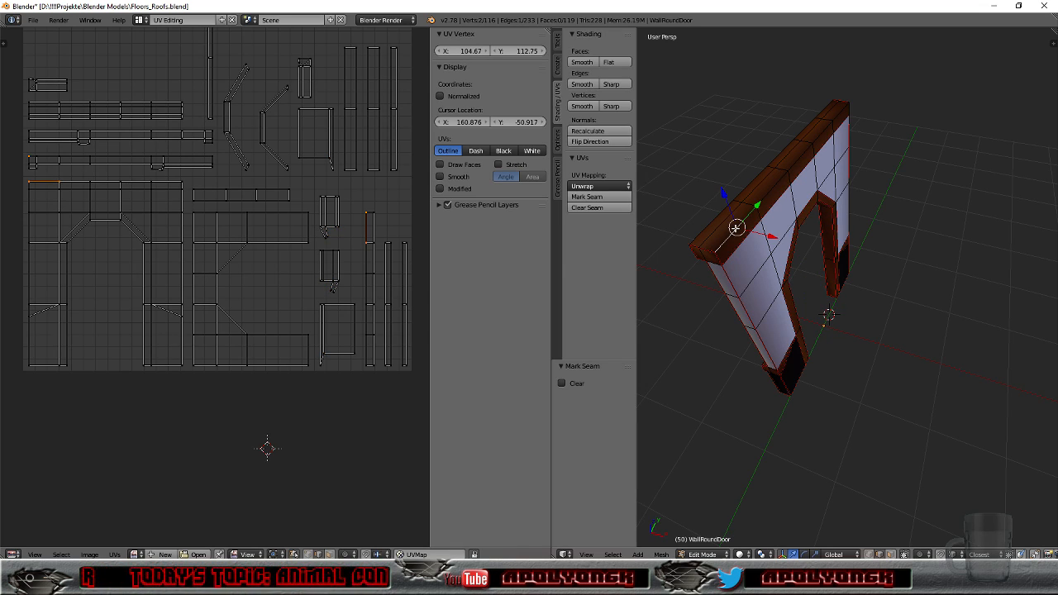
{"action": "middle_click_drag", "start_coordinate": [794, 213], "coordinate": [743, 198]}
{"action": "right_click", "coordinate": [722, 185]}
{"action": "right_click", "coordinate": [763, 164]}
{"action": "right_click", "coordinate": [802, 150], "text": "shift"}
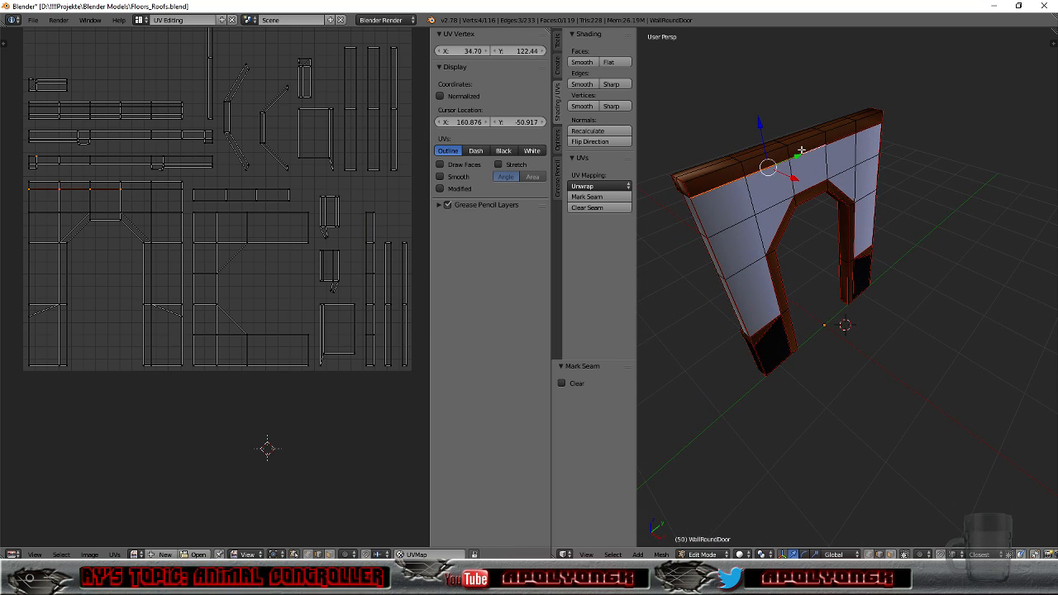
{"action": "right_click", "coordinate": [870, 130], "text": "shift"}
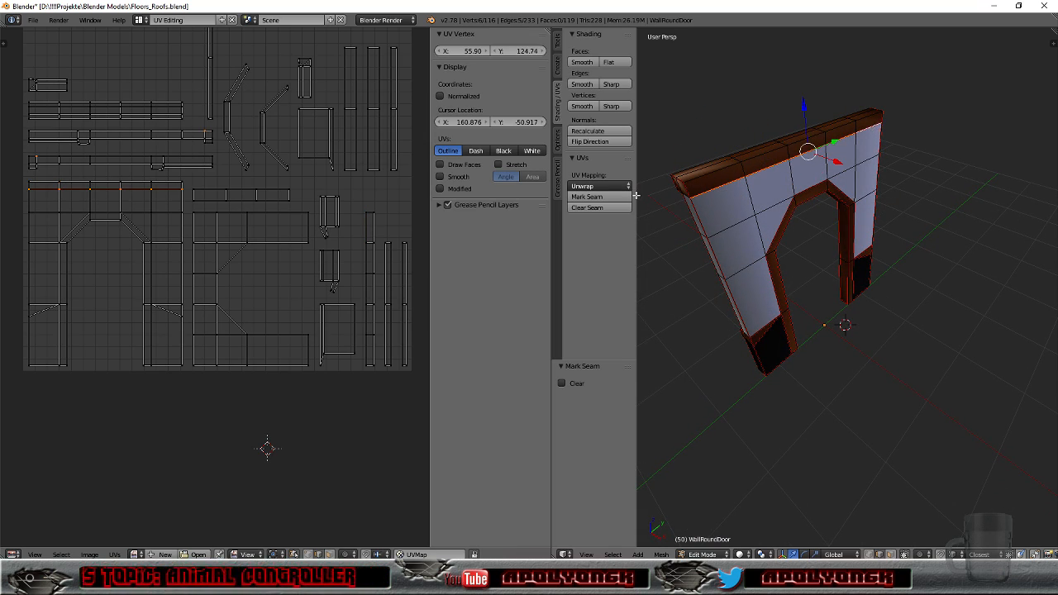
{"action": "left_click", "coordinate": [596, 208]}
Step: Select the five upper edges of the top beam along this side of the wall and mark them as seams
{"action": "right_click", "coordinate": [723, 169]}
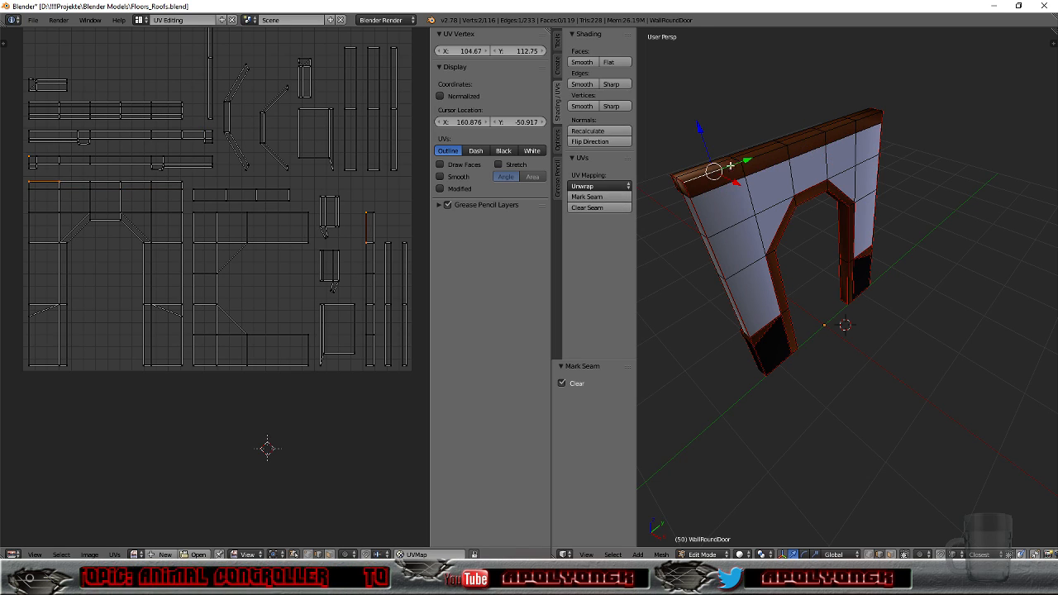
{"action": "right_click", "coordinate": [760, 152], "text": "shift"}
{"action": "right_click", "coordinate": [812, 139], "text": "shift"}
{"action": "right_click", "coordinate": [837, 129], "text": "shift"}
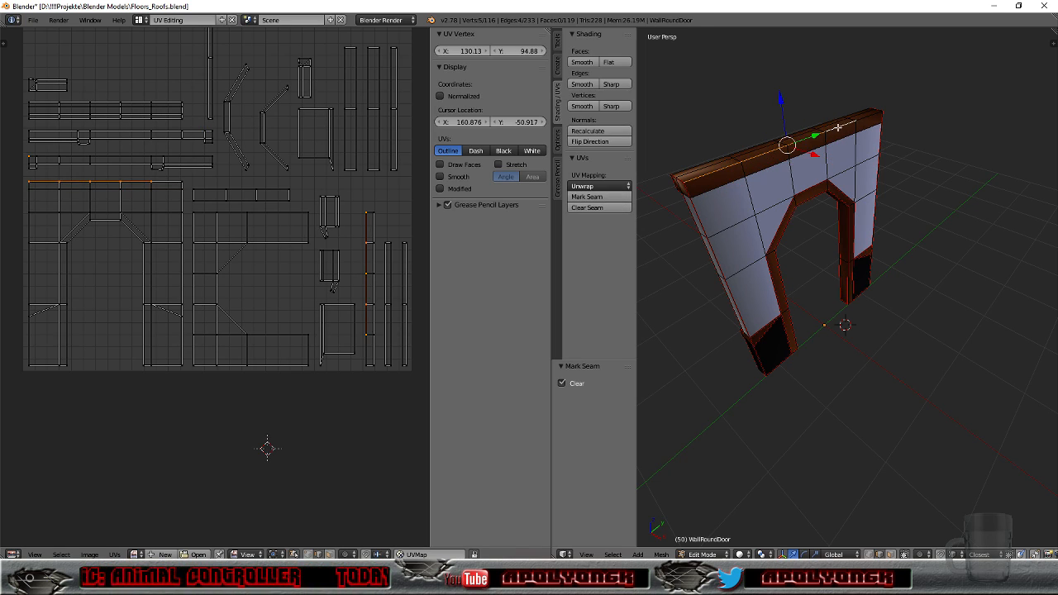
{"action": "right_click", "coordinate": [864, 119], "text": "shift"}
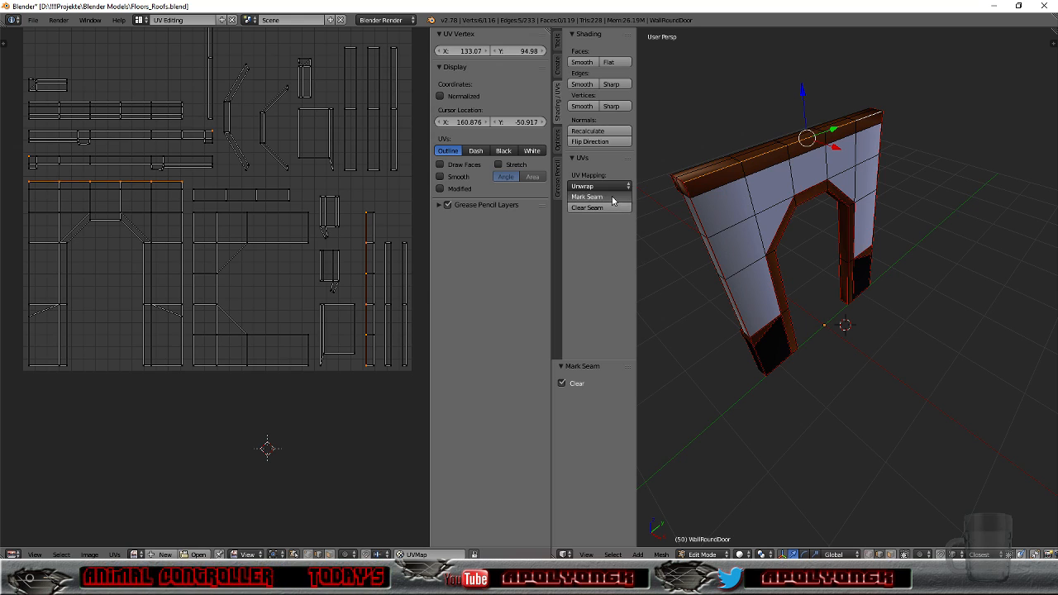
Step: Select the top beam's lower edges against the plaster on the opposite side of the wall
{"action": "middle_click_drag", "start_coordinate": [770, 235], "coordinate": [933, 152]}
{"action": "right_click", "coordinate": [934, 152]}
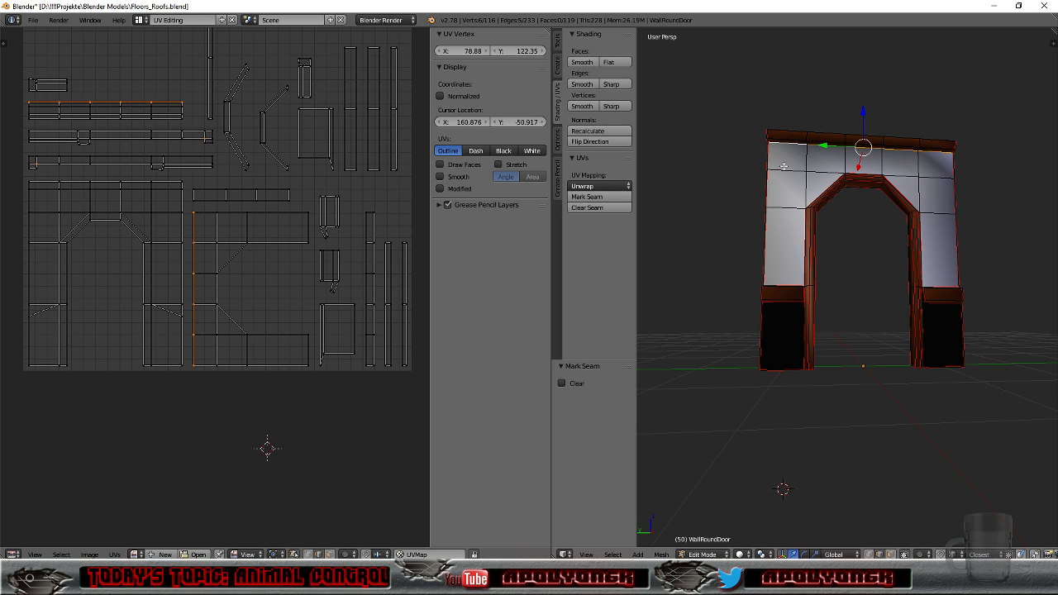
{"action": "scroll", "coordinate": [837, 178], "scroll_direction": "up", "scroll_amount": 4}
{"action": "middle_click_drag", "start_coordinate": [837, 177], "coordinate": [796, 232]}
{"action": "scroll", "coordinate": [799, 215], "scroll_direction": "down", "scroll_amount": 5}
{"action": "middle_click_drag", "start_coordinate": [762, 201], "coordinate": [683, 219]}
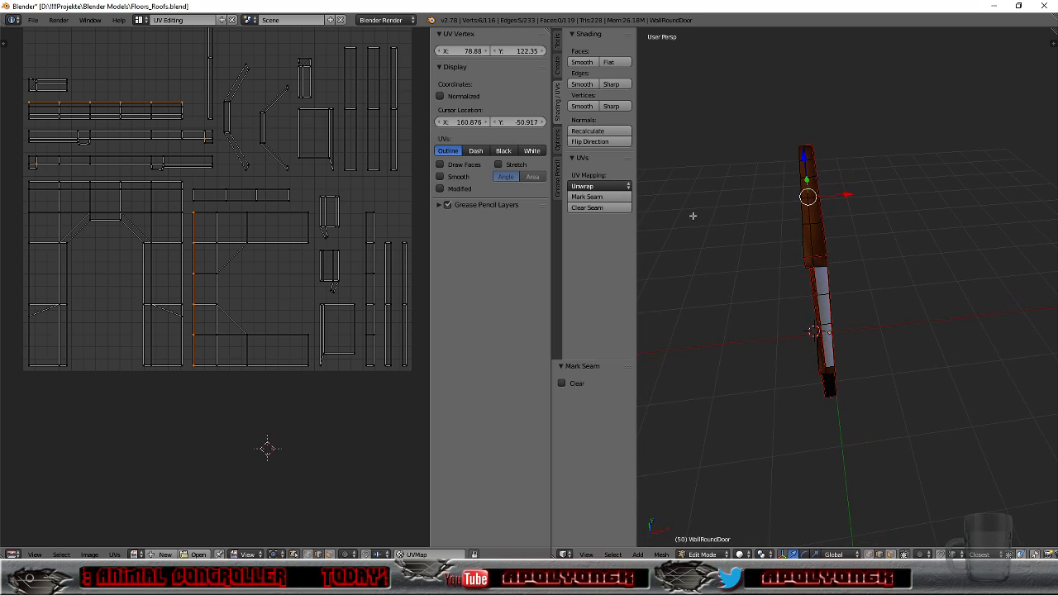
Step: Select the top beam's five upper edges along the opposite side of the wall
{"action": "right_click", "coordinate": [812, 240]}
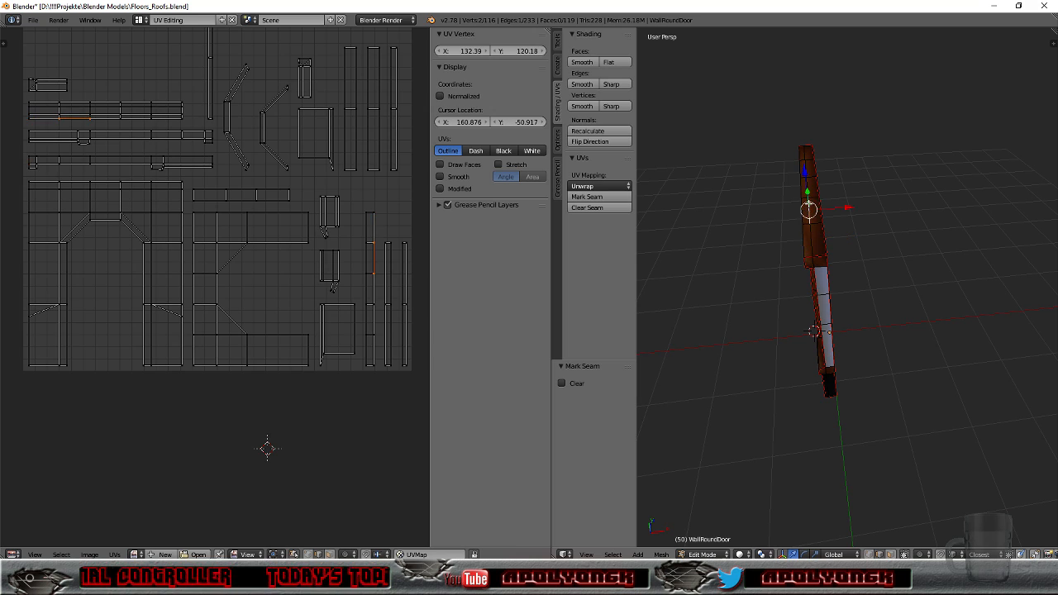
{"action": "middle_click_drag", "start_coordinate": [806, 184], "coordinate": [969, 269]}
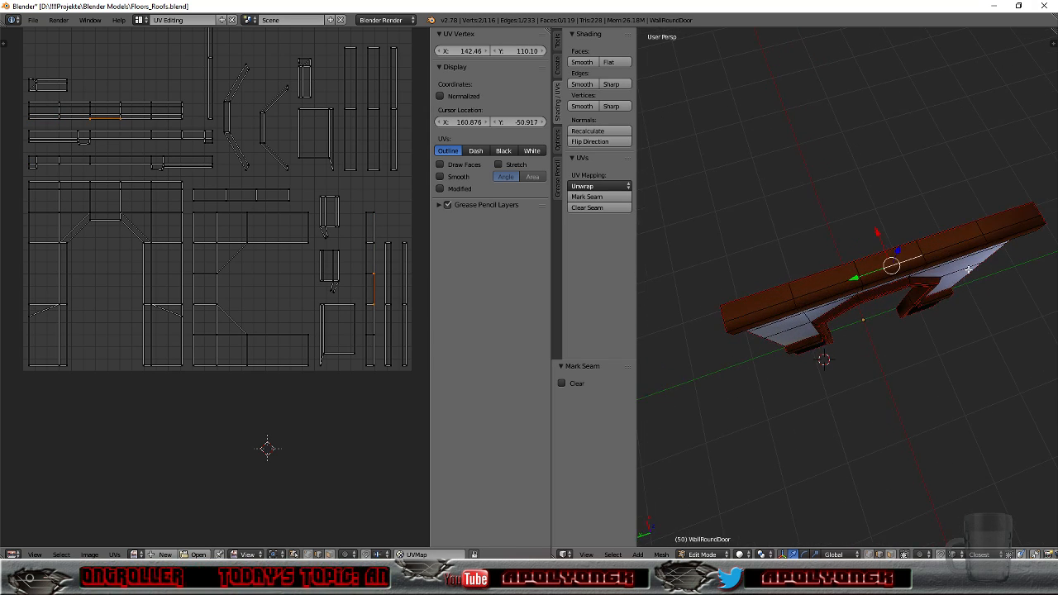
{"action": "right_click", "coordinate": [994, 231], "text": "shift"}
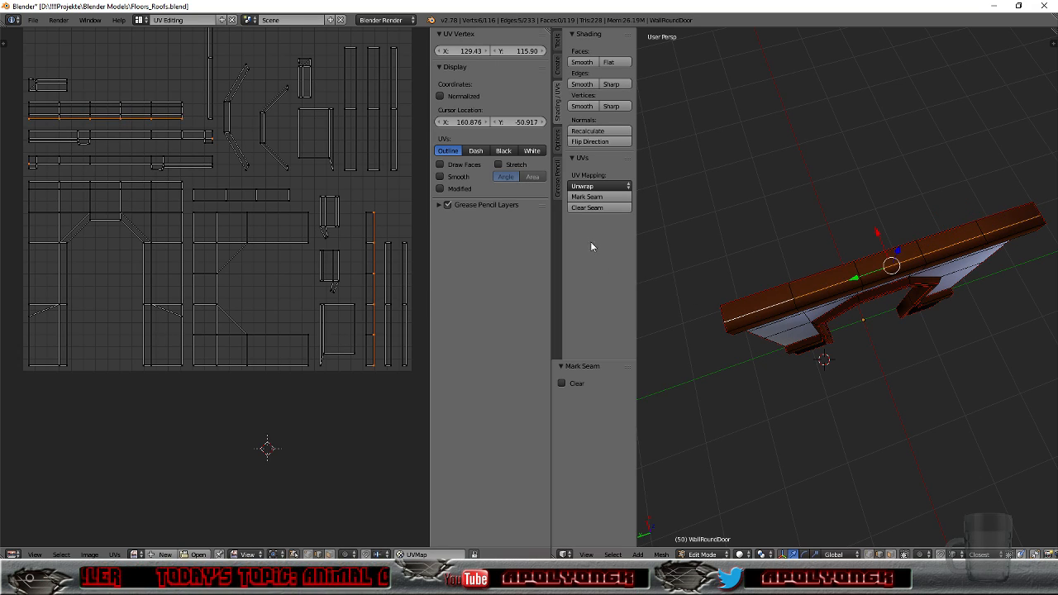
{"action": "middle_click_drag", "start_coordinate": [863, 303], "coordinate": [917, 234]}
{"action": "scroll", "coordinate": [895, 257], "scroll_direction": "up", "scroll_amount": 8}
{"action": "scroll", "coordinate": [389, 252], "scroll_direction": "down", "scroll_amount": 1}
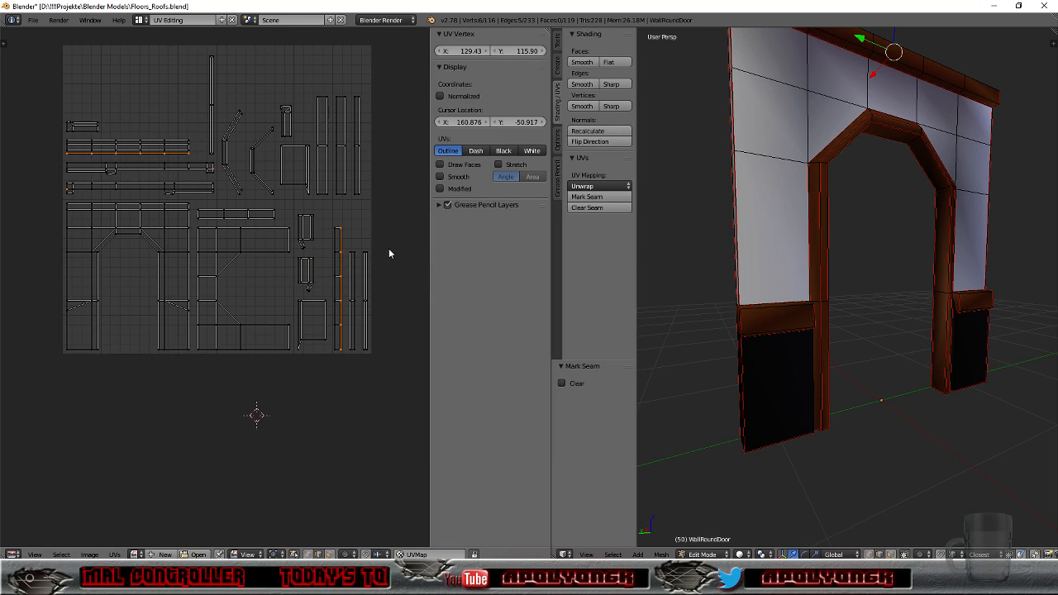
{"action": "middle_click_drag", "start_coordinate": [757, 377], "coordinate": [771, 361]}
{"action": "right_click", "coordinate": [788, 351]}
{"action": "right_click", "coordinate": [799, 355]}
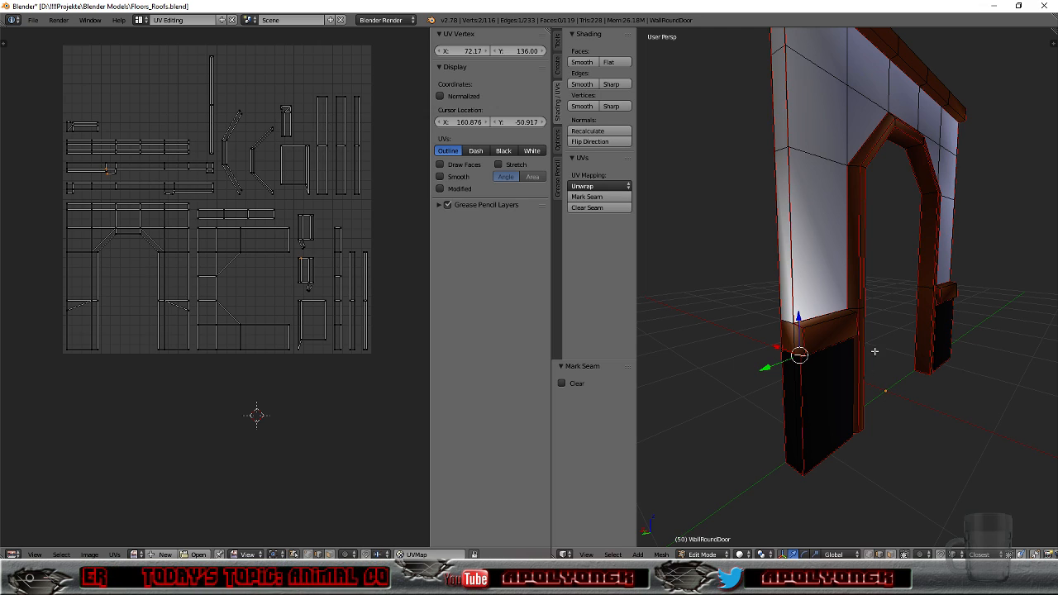
Step: Select all linked plaster faces on the trimmed side of the wall, delimited by seams, and unwrap them
{"action": "middle_click_drag", "start_coordinate": [871, 259], "coordinate": [791, 442]}
{"action": "key", "text": "a"}
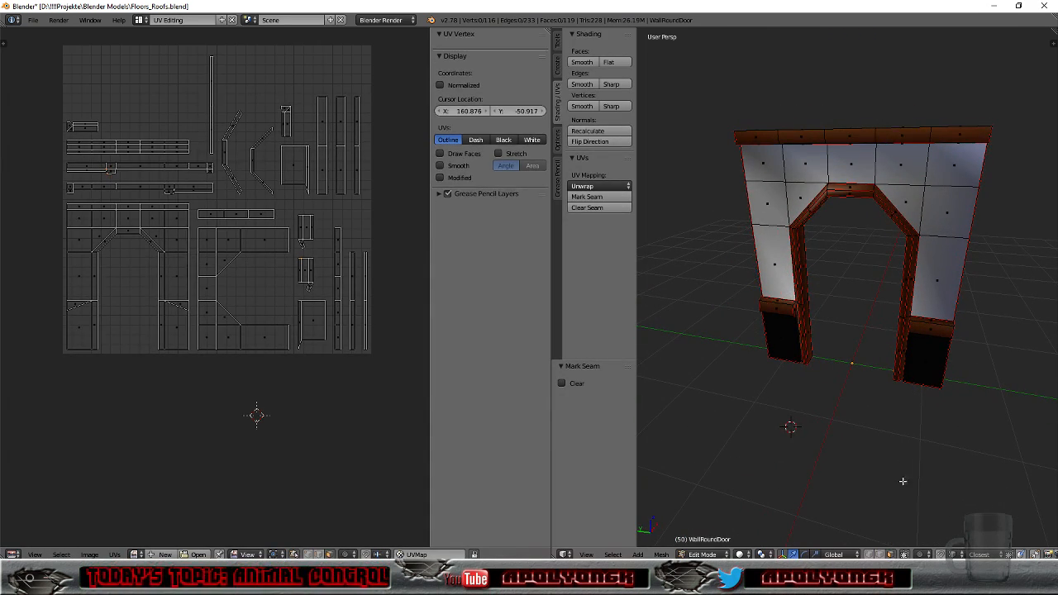
{"action": "right_click", "coordinate": [937, 206]}
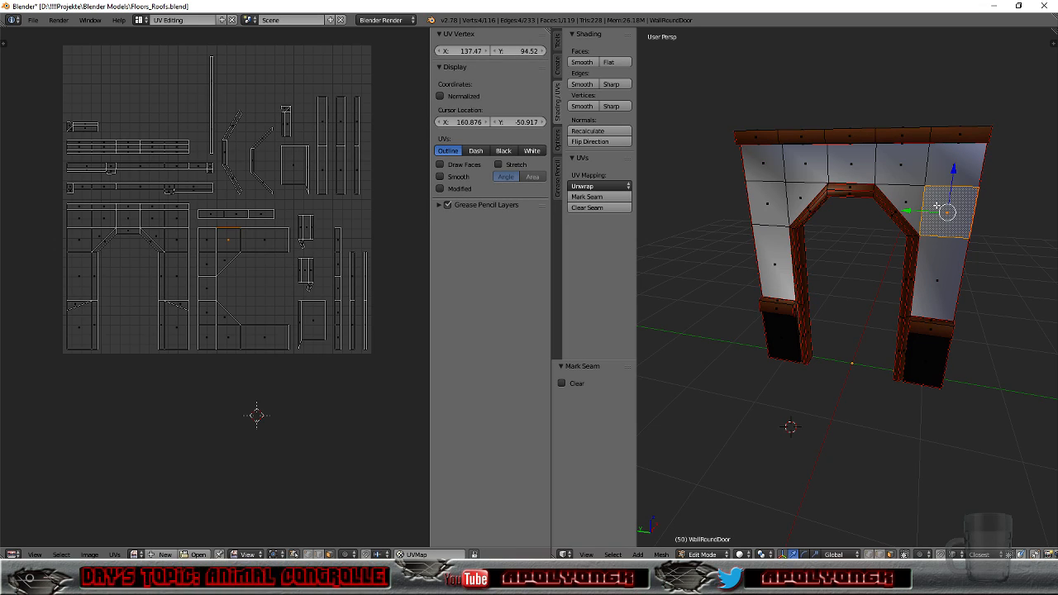
{"action": "key", "text": "ctrl+l"}
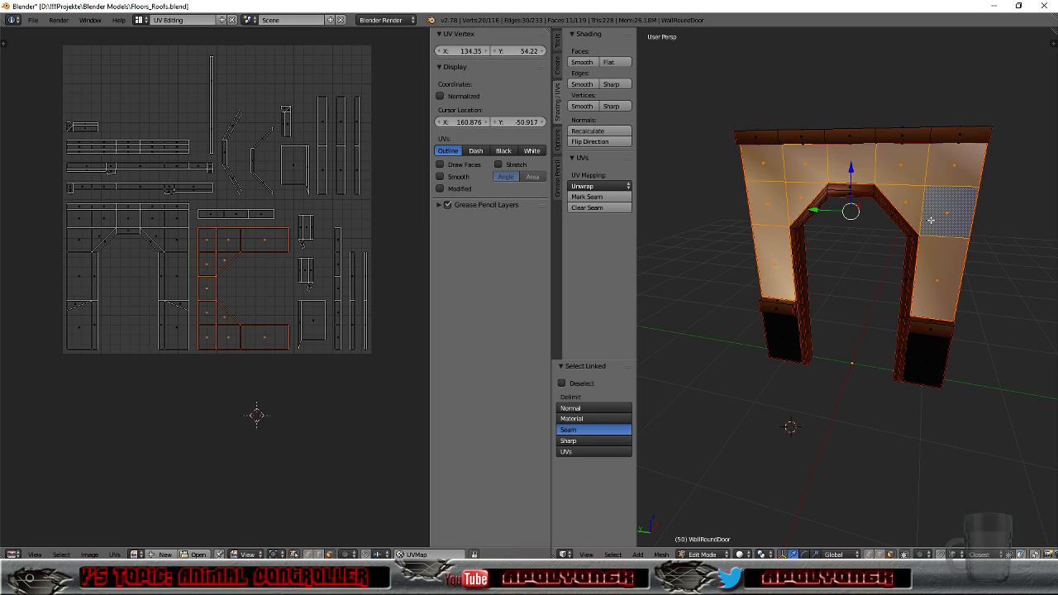
{"action": "left_click", "coordinate": [582, 187]}
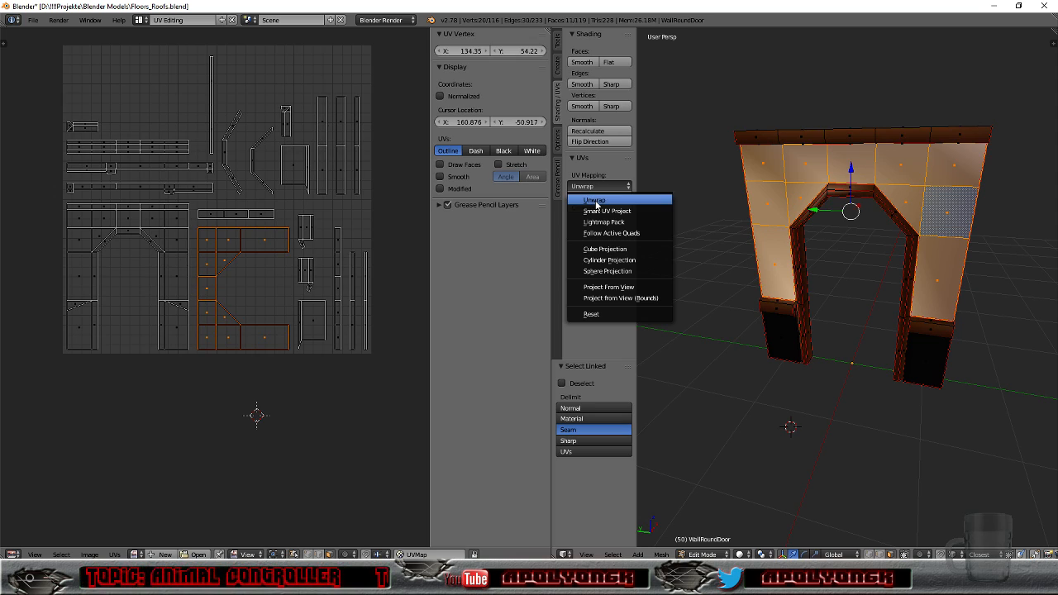
{"action": "left_click", "coordinate": [589, 196]}
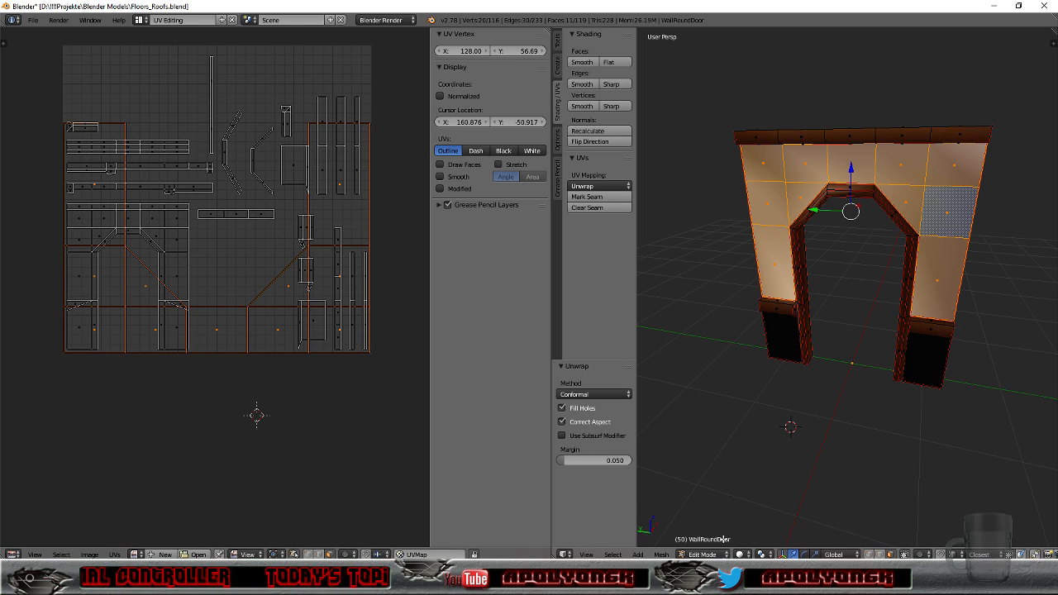
Step: Switch the 3D viewport shading to Texture
{"action": "left_click", "coordinate": [740, 554]}
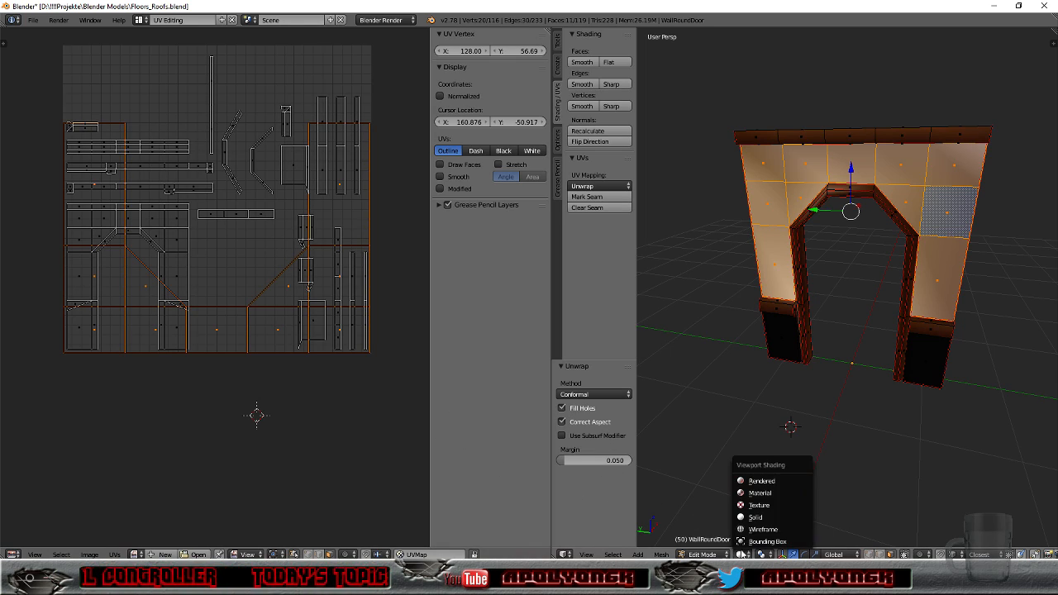
{"action": "left_click", "coordinate": [760, 504]}
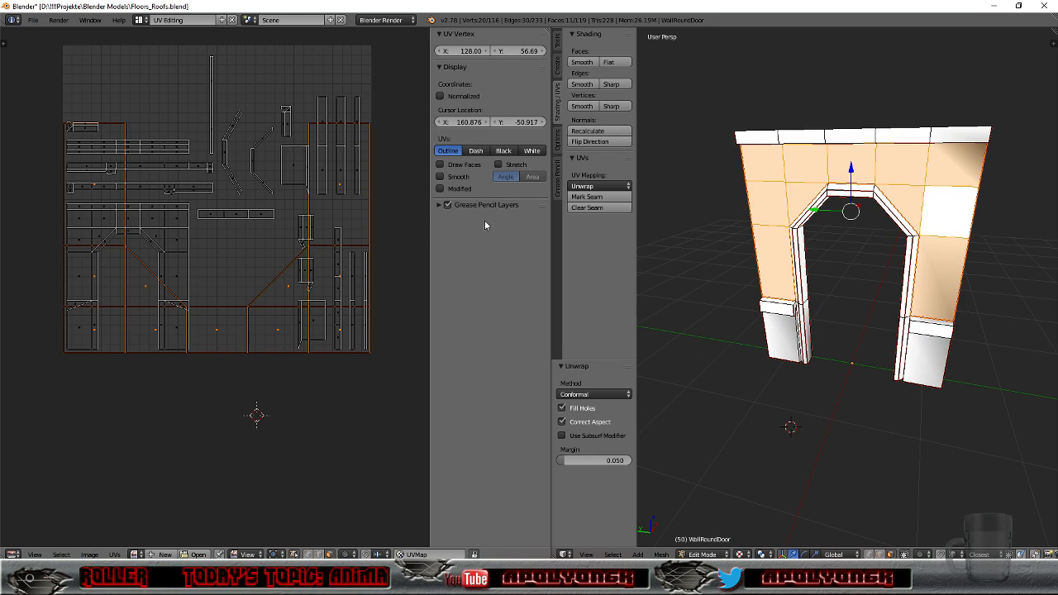
{"action": "left_click", "coordinate": [439, 69]}
{"action": "left_click", "coordinate": [439, 69]}
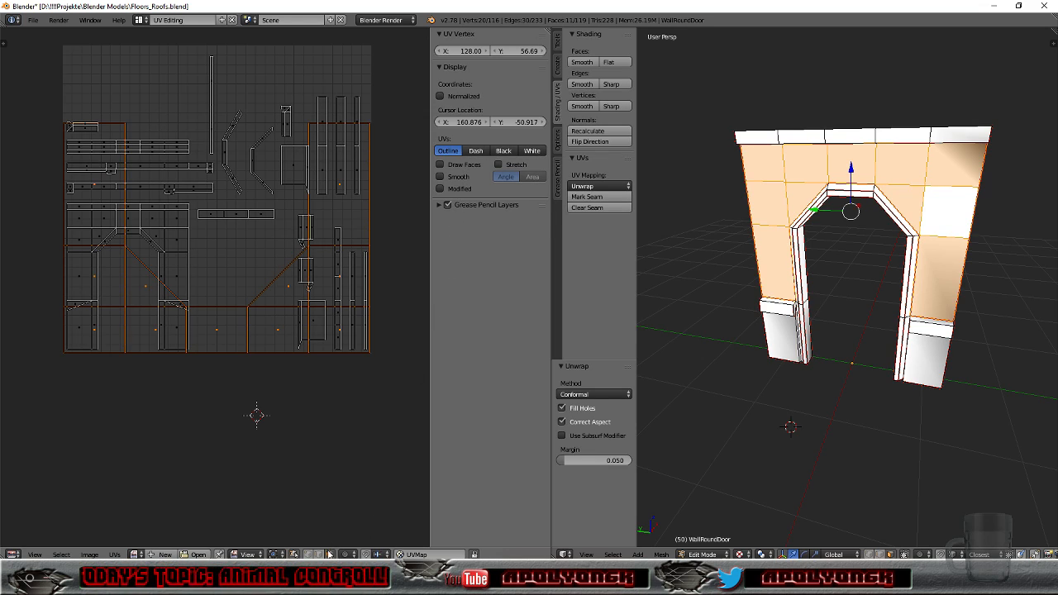
{"action": "left_click", "coordinate": [399, 555]}
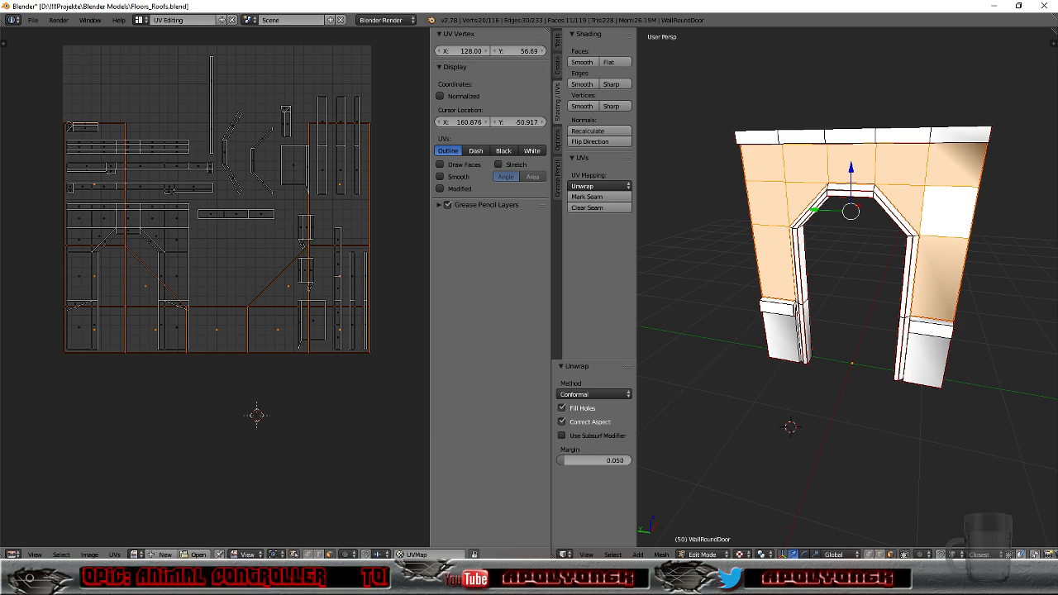
{"action": "left_click", "coordinate": [189, 555]}
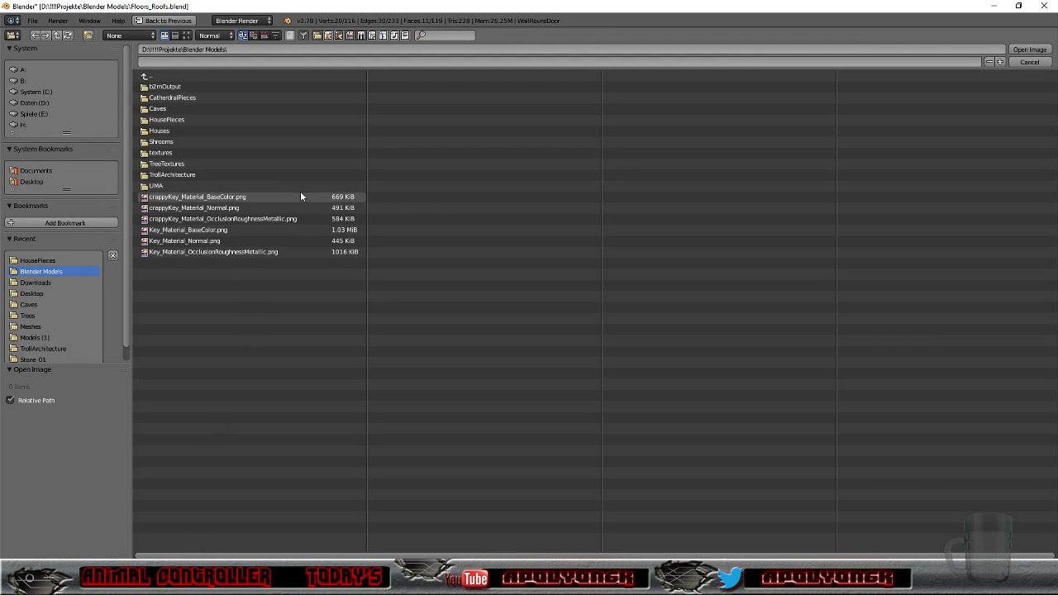
{"action": "left_click", "coordinate": [1044, 6]}
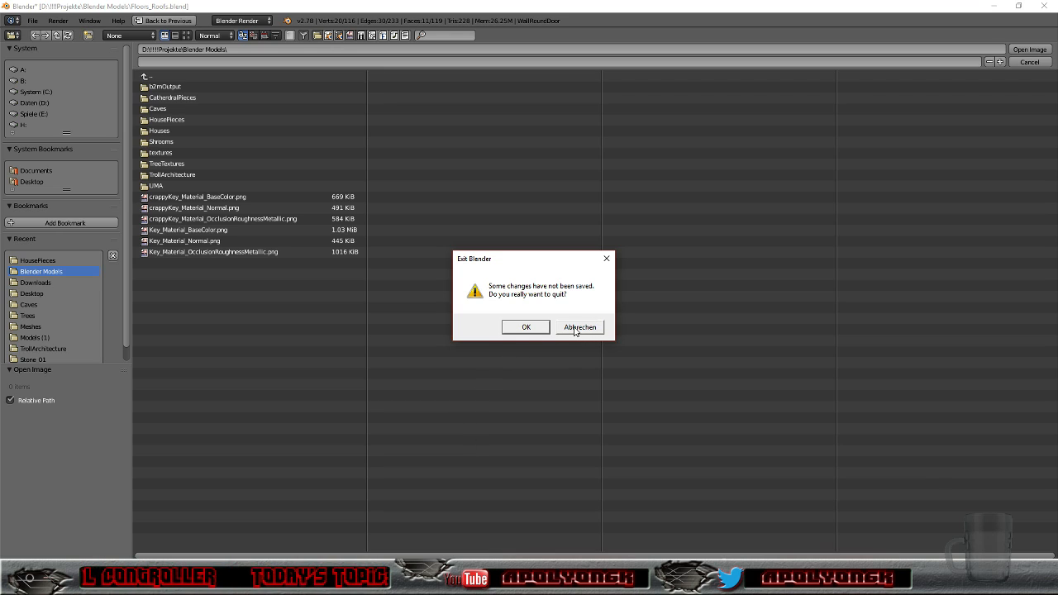
{"action": "left_click", "coordinate": [577, 328]}
{"action": "left_click", "coordinate": [1026, 64]}
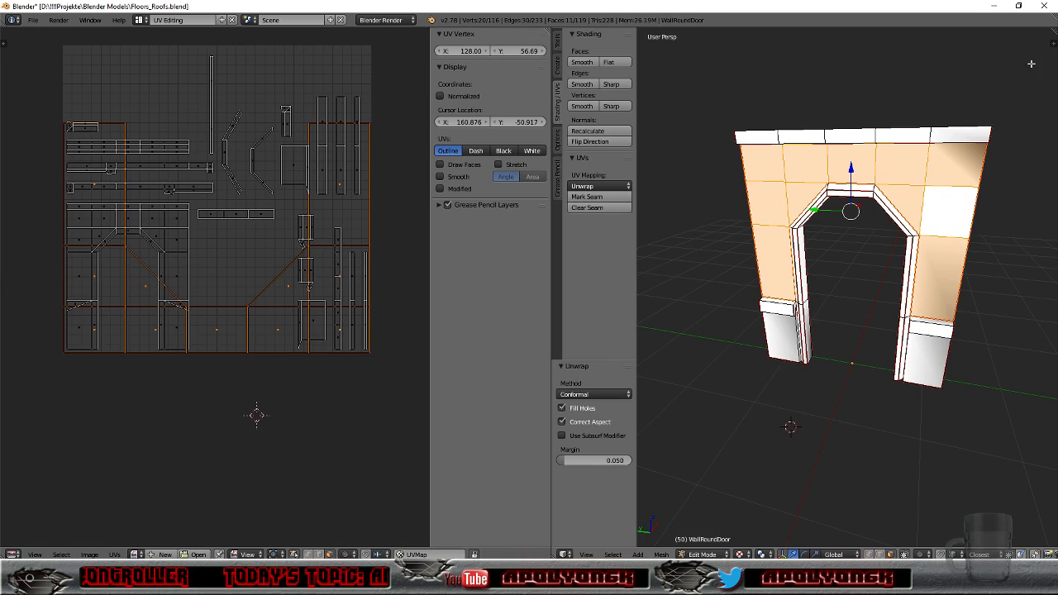
Step: Assign the existing FoundationCorner colour grid image to the unwrapped plaster faces in the UV editor
{"action": "left_click", "coordinate": [135, 555]}
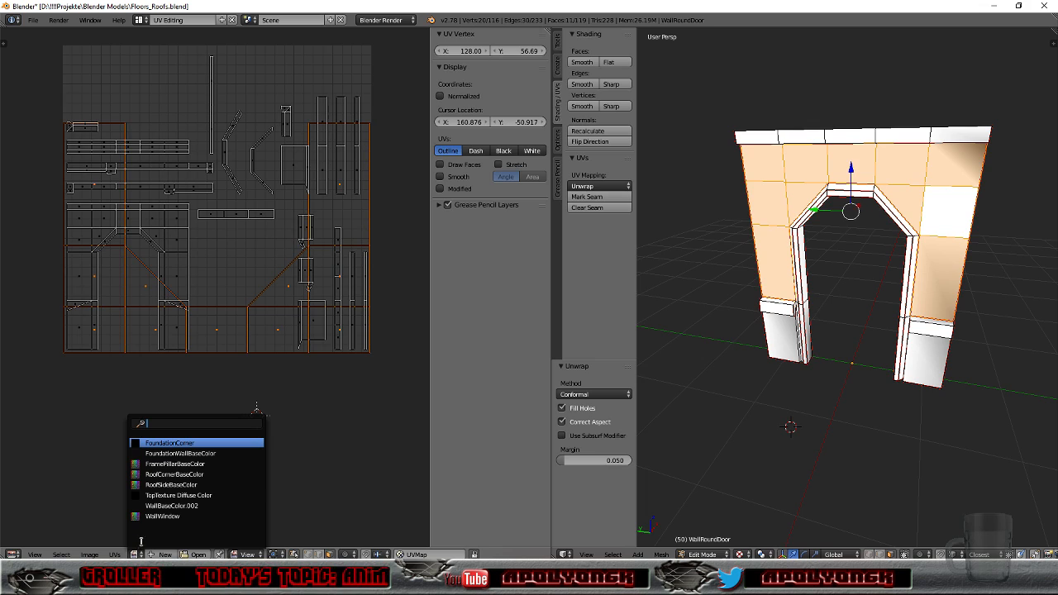
{"action": "left_click", "coordinate": [171, 444]}
{"action": "scroll", "coordinate": [346, 296], "scroll_direction": "down", "scroll_amount": 8}
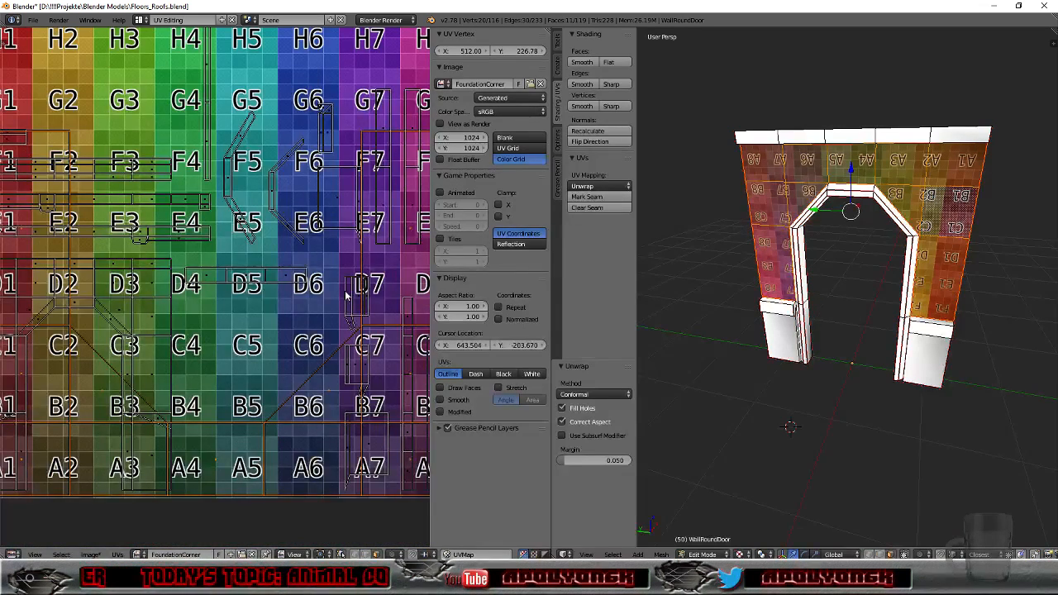
{"action": "scroll", "coordinate": [342, 295], "scroll_direction": "up", "scroll_amount": 3}
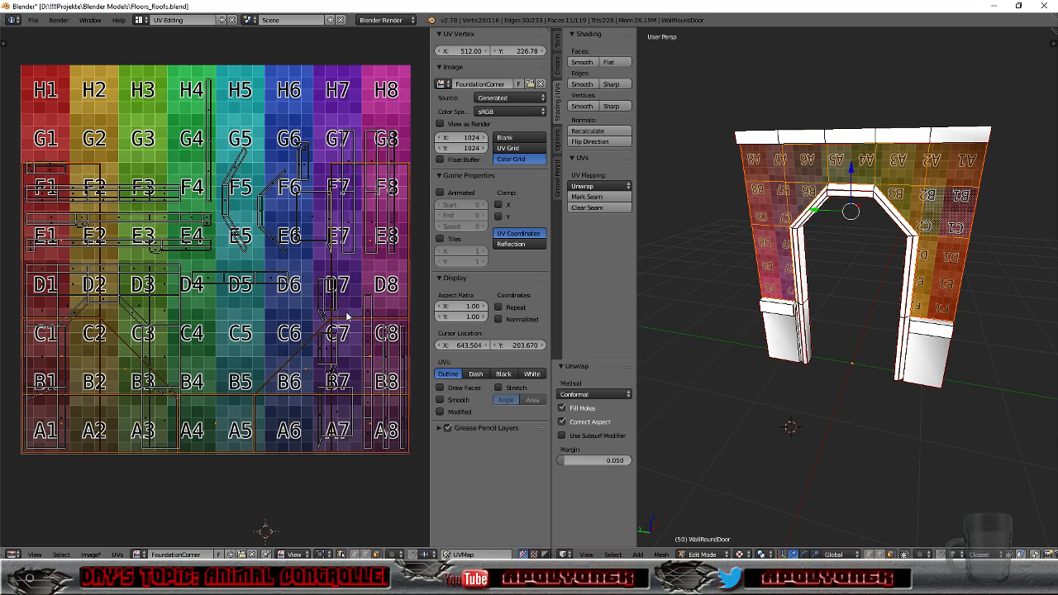
Step: Rotate the plaster UV island by 180 degrees
{"action": "type", "text": "r180"}
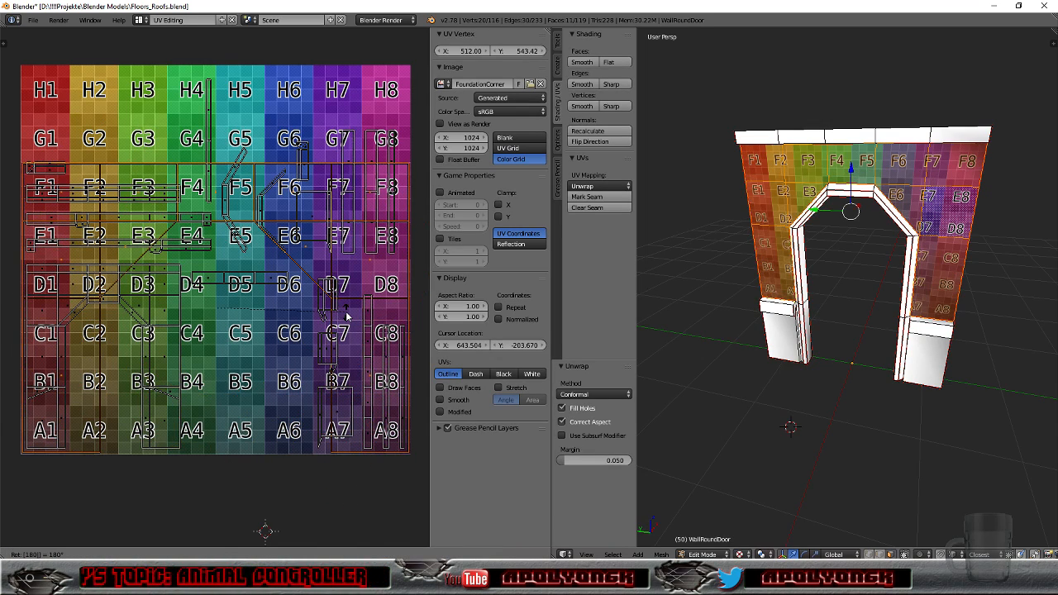
{"action": "key", "text": "Return"}
{"action": "scroll", "coordinate": [347, 317], "scroll_direction": "down", "scroll_amount": 4}
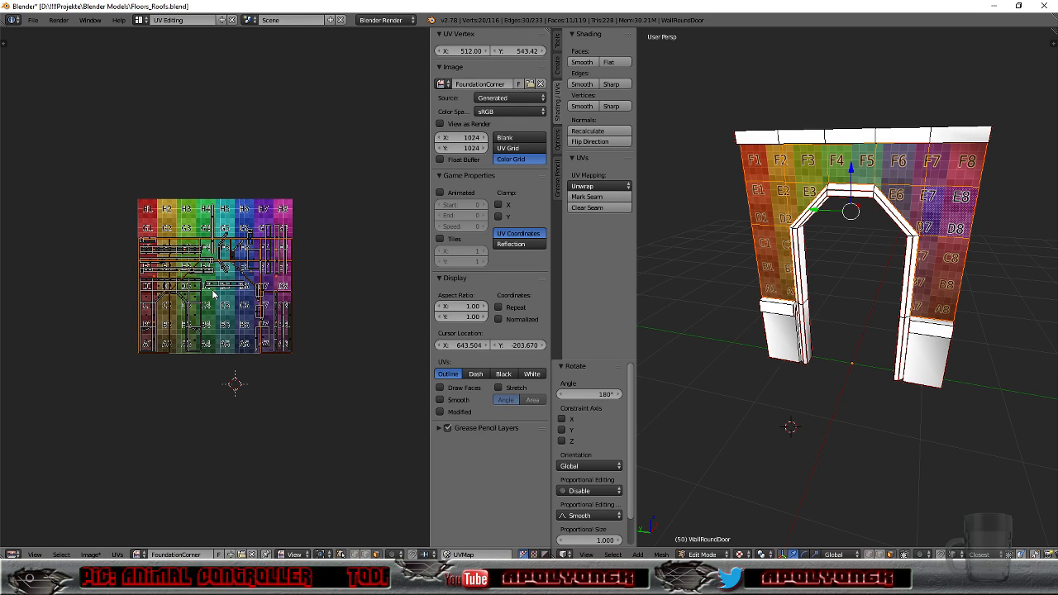
Step: Move the plaster UV island outside the image, aligning its upper-left corner with the colour grid's upper-right corner
{"action": "key", "text": "g"}
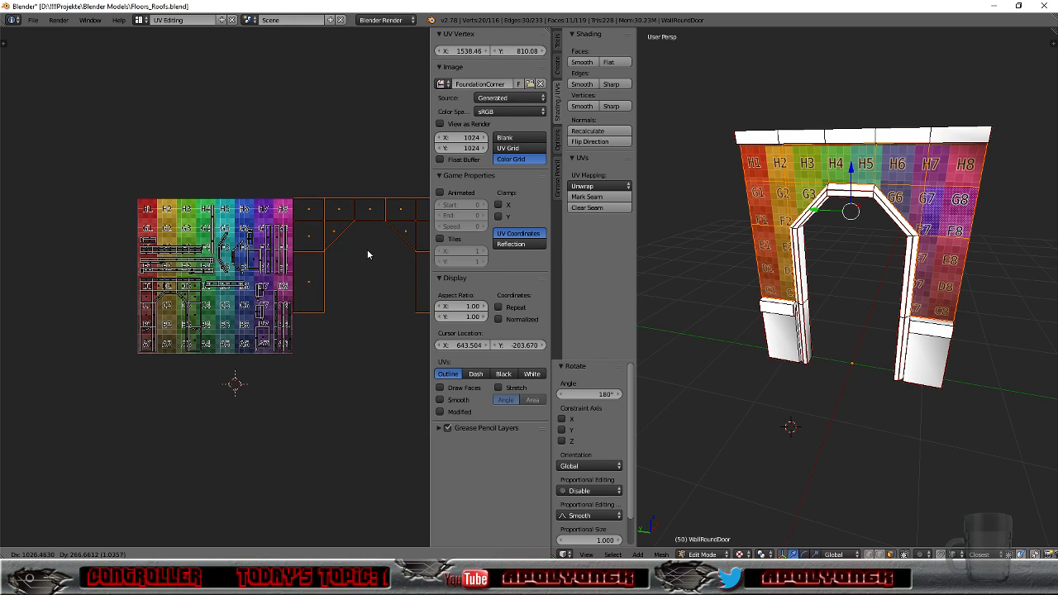
{"action": "left_click", "coordinate": [367, 250]}
{"action": "scroll", "coordinate": [368, 251], "scroll_direction": "up", "scroll_amount": 3}
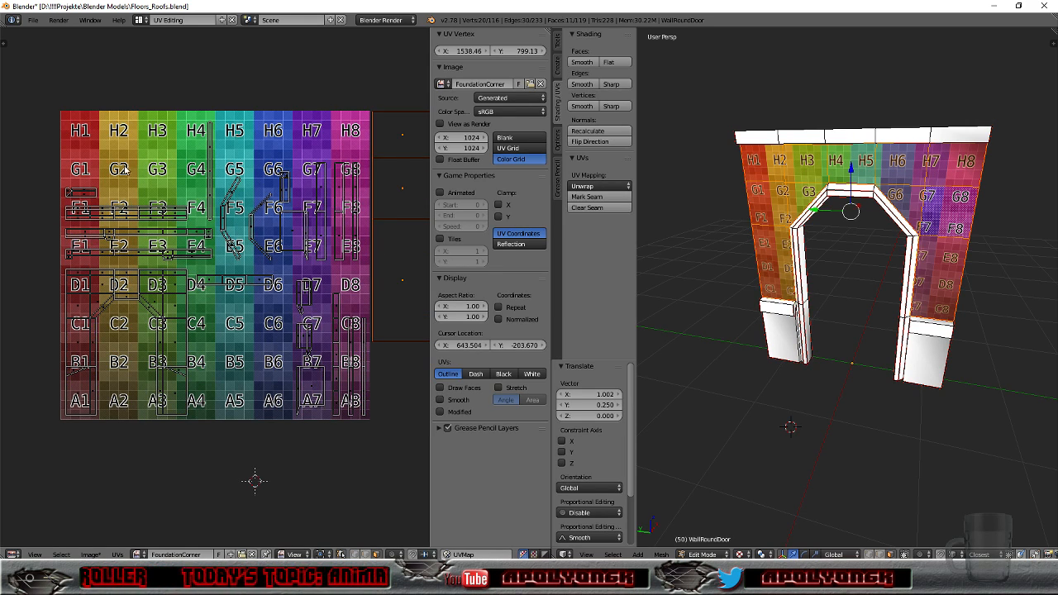
{"action": "scroll", "coordinate": [282, 87], "scroll_direction": "up", "scroll_amount": 5}
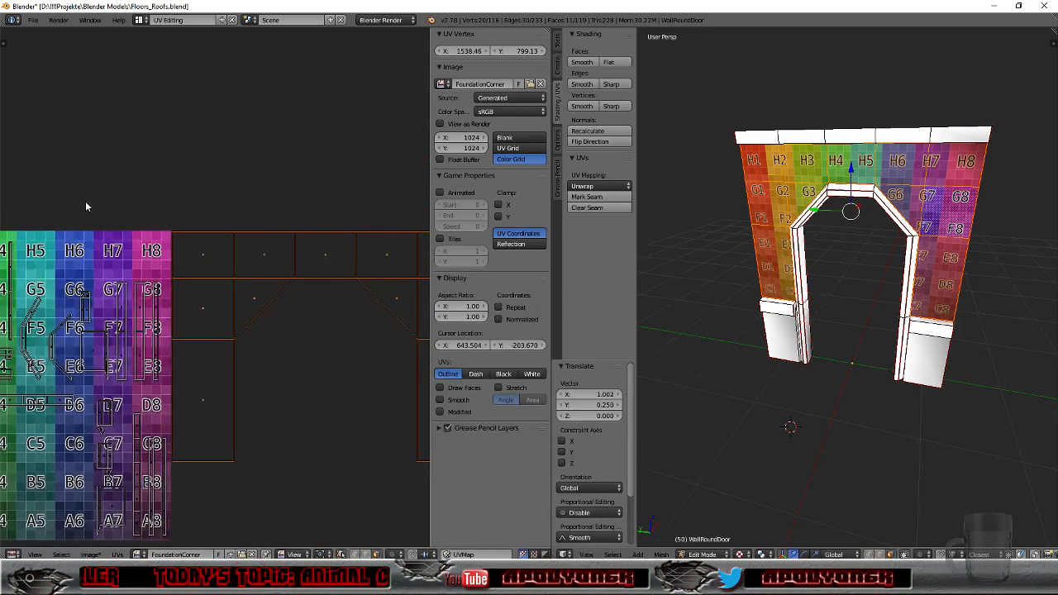
{"action": "middle_click_drag", "start_coordinate": [145, 89], "coordinate": [259, 199]}
{"action": "scroll", "coordinate": [267, 215], "scroll_direction": "up", "scroll_amount": 1}
{"action": "scroll", "coordinate": [267, 213], "scroll_direction": "up", "scroll_amount": 1}
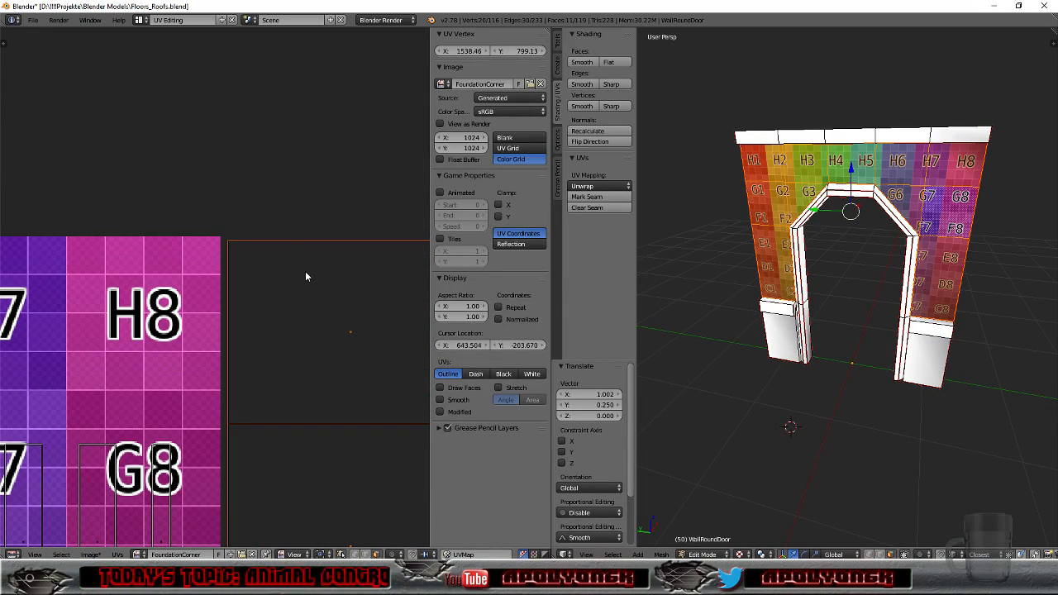
{"action": "key", "text": "g"}
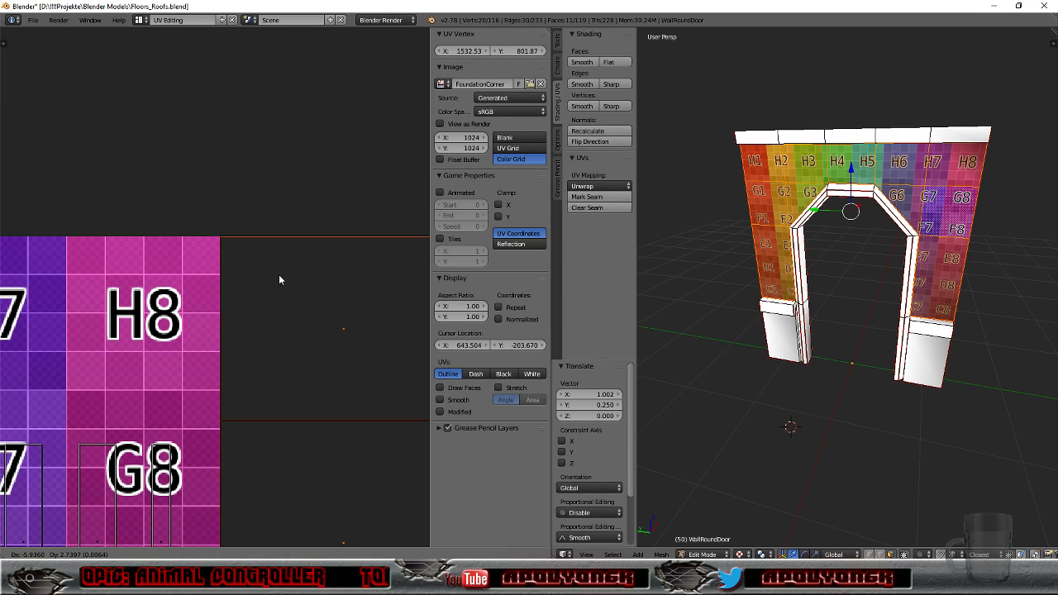
{"action": "left_click", "coordinate": [279, 279]}
{"action": "scroll", "coordinate": [279, 270], "scroll_direction": "down", "scroll_amount": 9}
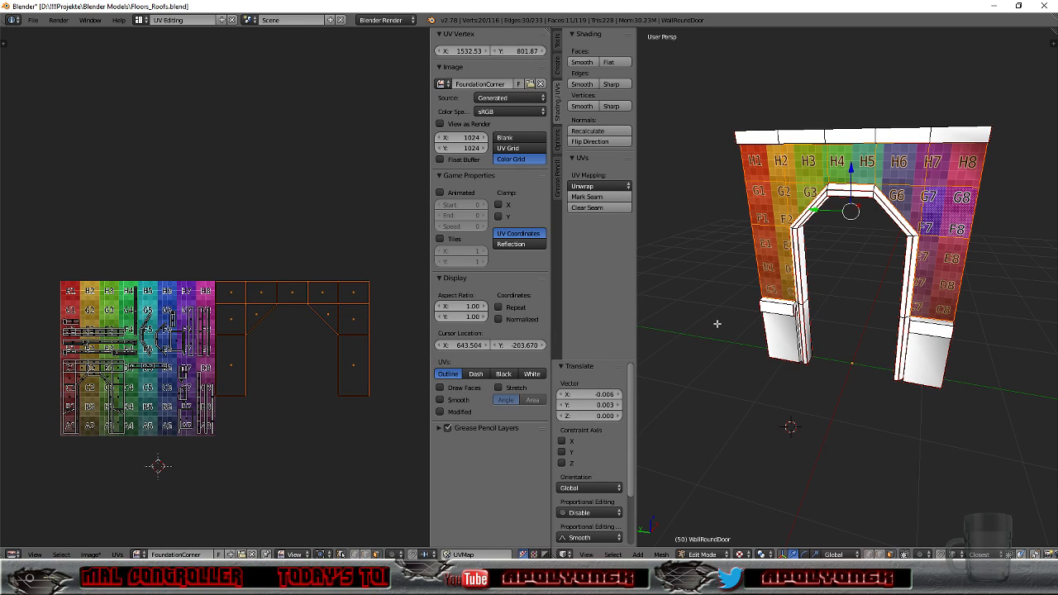
Step: Select the linked plaster faces on the opposite side of the wall, delimited by seams
{"action": "middle_click_drag", "start_coordinate": [686, 337], "coordinate": [965, 306]}
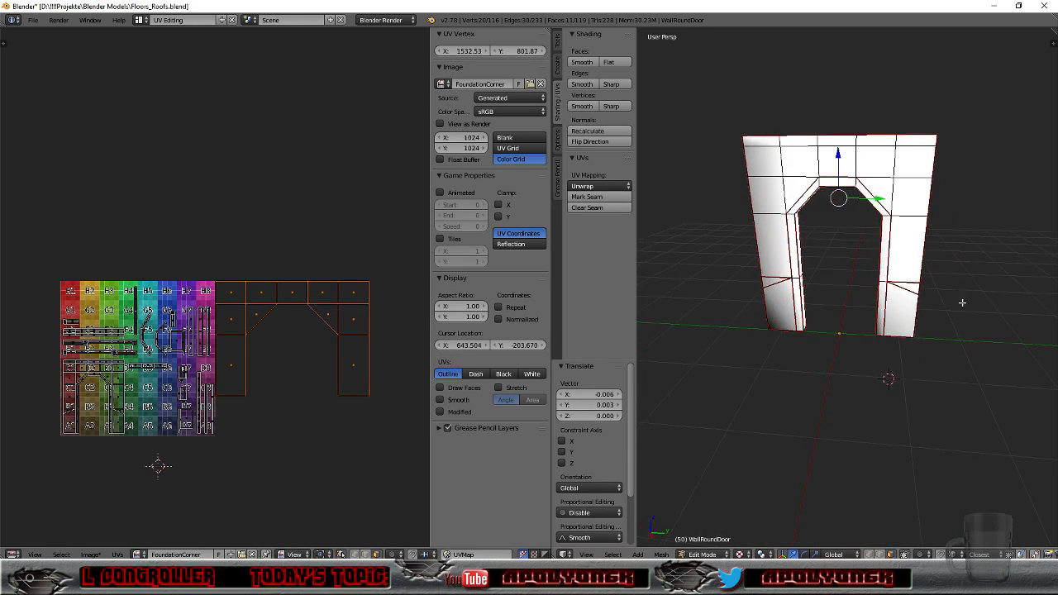
{"action": "right_click", "coordinate": [903, 198]}
{"action": "key", "text": "ctrl+l"}
{"action": "scroll", "coordinate": [187, 424], "scroll_direction": "up", "scroll_amount": 3}
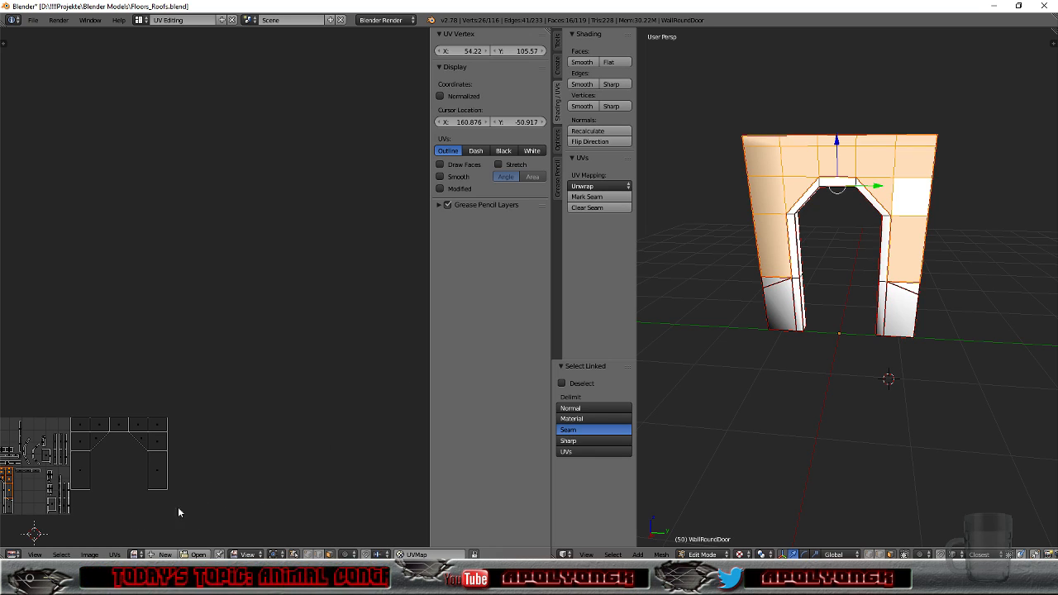
{"action": "scroll", "coordinate": [847, 286], "scroll_direction": "up", "scroll_amount": 2}
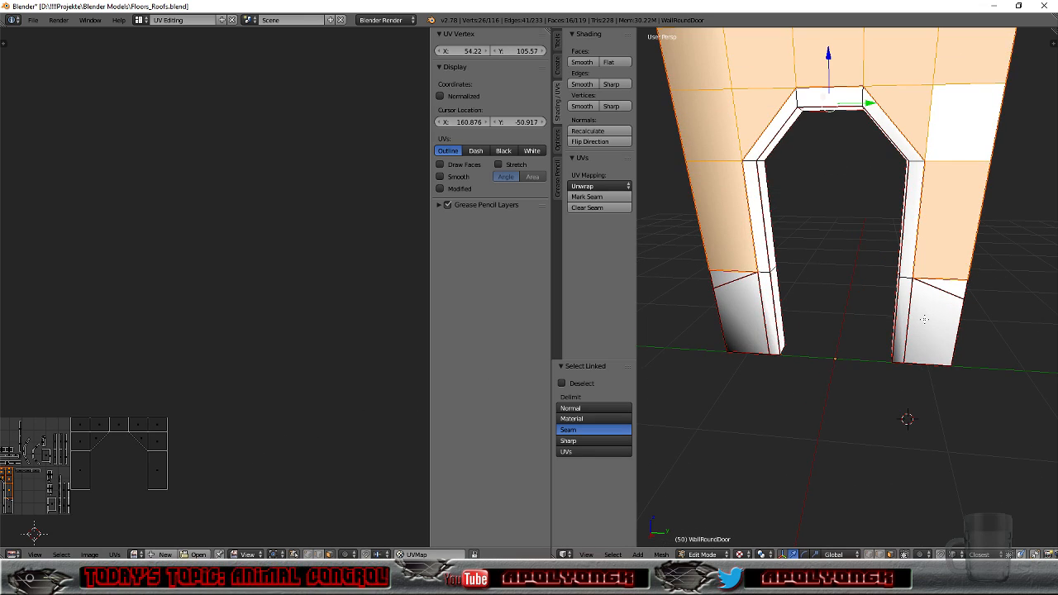
Step: Select the horizontal and slanted edges across both legs on this plain side of the wall and clear their seams
{"action": "right_click", "coordinate": [942, 278]}
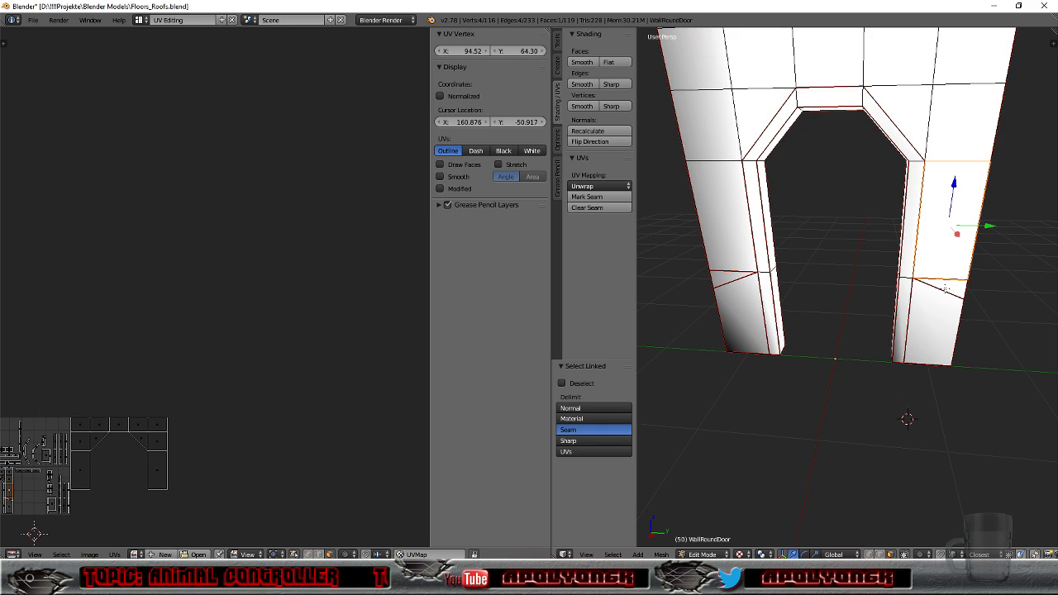
{"action": "right_click", "coordinate": [939, 293], "text": "shift"}
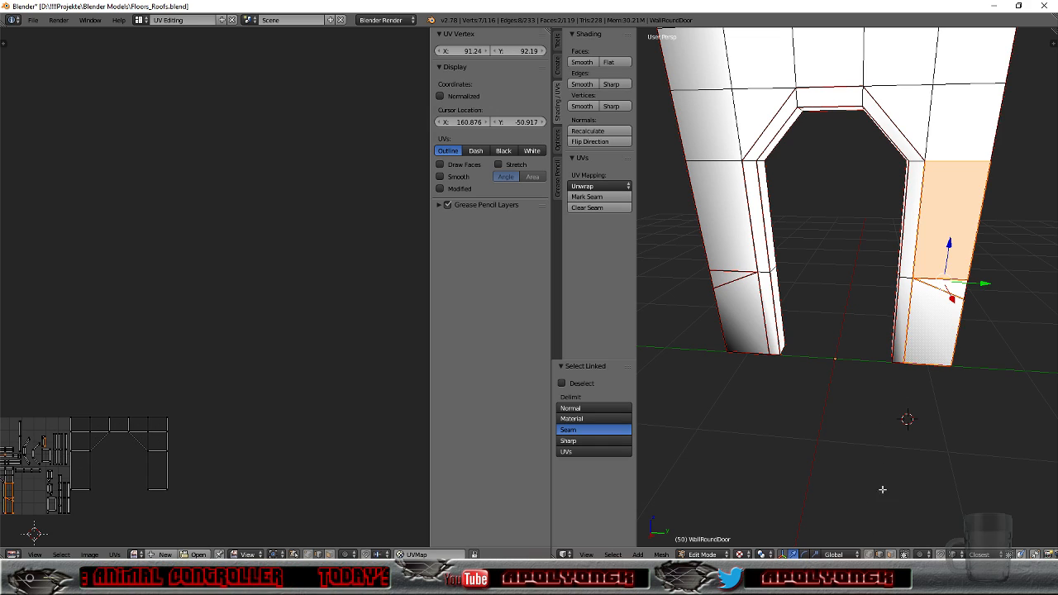
{"action": "right_click", "coordinate": [937, 279]}
{"action": "right_click", "coordinate": [955, 297], "text": "shift"}
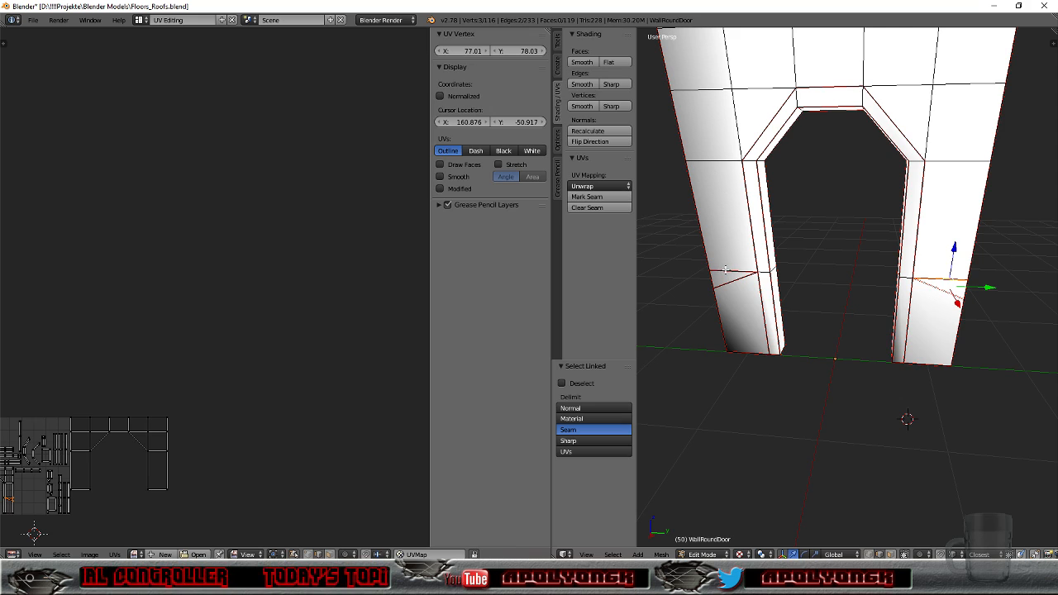
{"action": "left_click", "coordinate": [597, 207]}
{"action": "scroll", "coordinate": [850, 319], "scroll_direction": "down", "scroll_amount": 3}
{"action": "mouse_move", "coordinate": [851, 319]}
{"action": "middle_mouse_down"}
{"action": "mouse_move", "coordinate": [741, 240]}
{"action": "mouse_move", "coordinate": [688, 295]}
{"action": "mouse_move", "coordinate": [847, 307]}
{"action": "middle_mouse_up"}
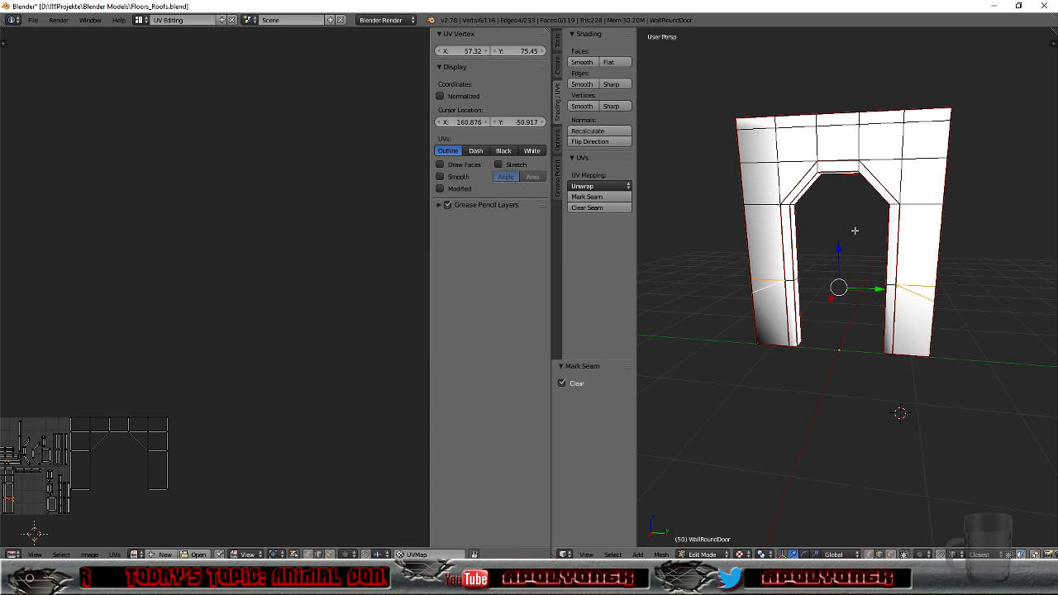
Step: Switch to Unreal Editor and examine the town house's wall pieces around the doorway and the interior
{"action": "middle_click_drag", "start_coordinate": [969, 231], "coordinate": [893, 243]}
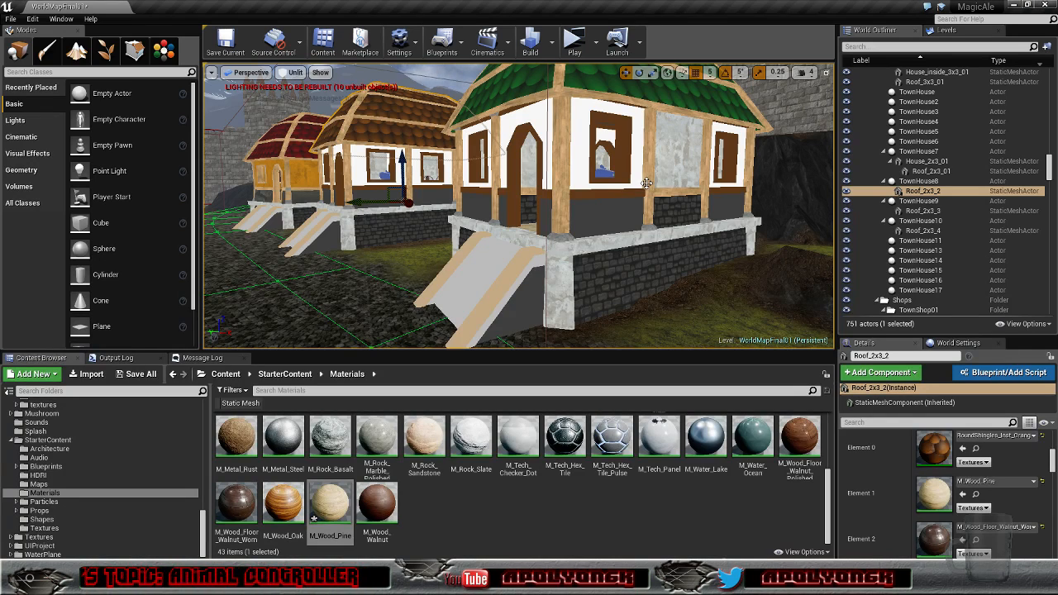
{"action": "scroll", "coordinate": [646, 183], "scroll_direction": "up", "scroll_amount": 8}
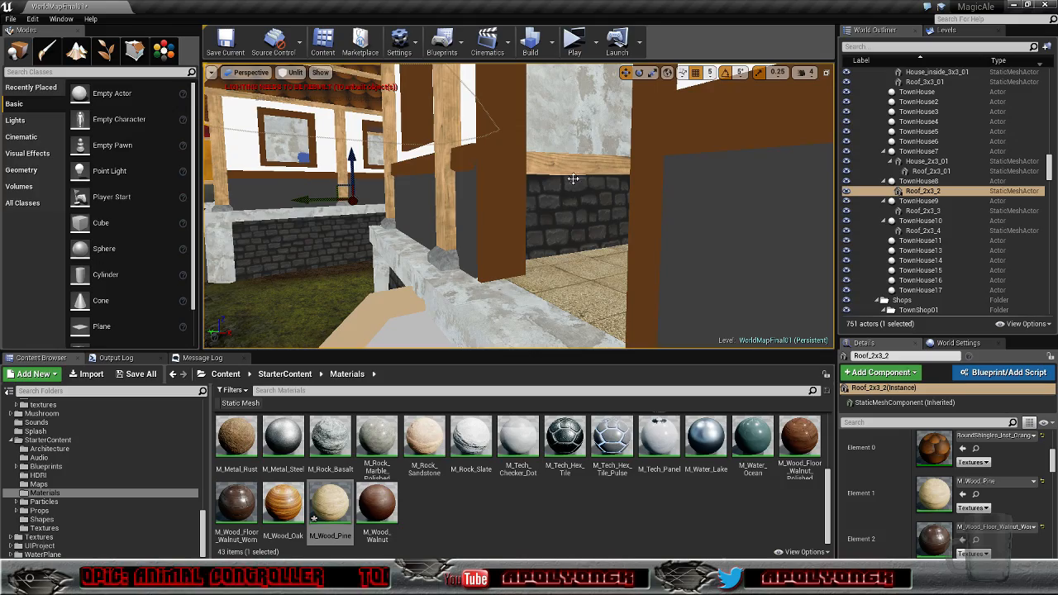
{"action": "right_click_drag", "start_coordinate": [583, 165], "coordinate": [541, 208]}
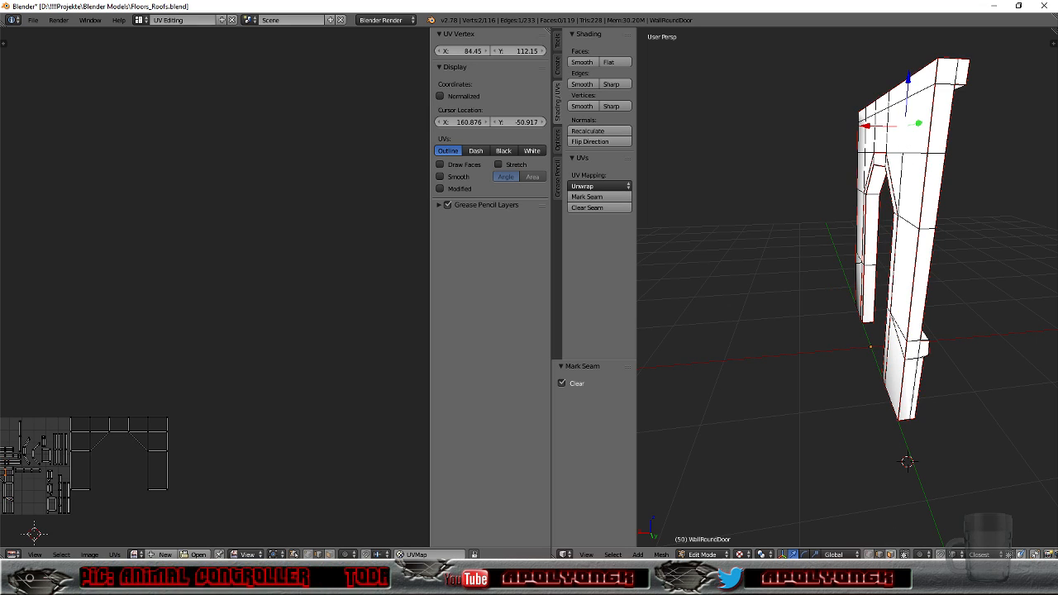
Step: Select the linked faces of the wall's plain side, delimited by seams, and check how far they reach around the doorway
{"action": "key", "text": "a"}
{"action": "right_click", "coordinate": [914, 130]}
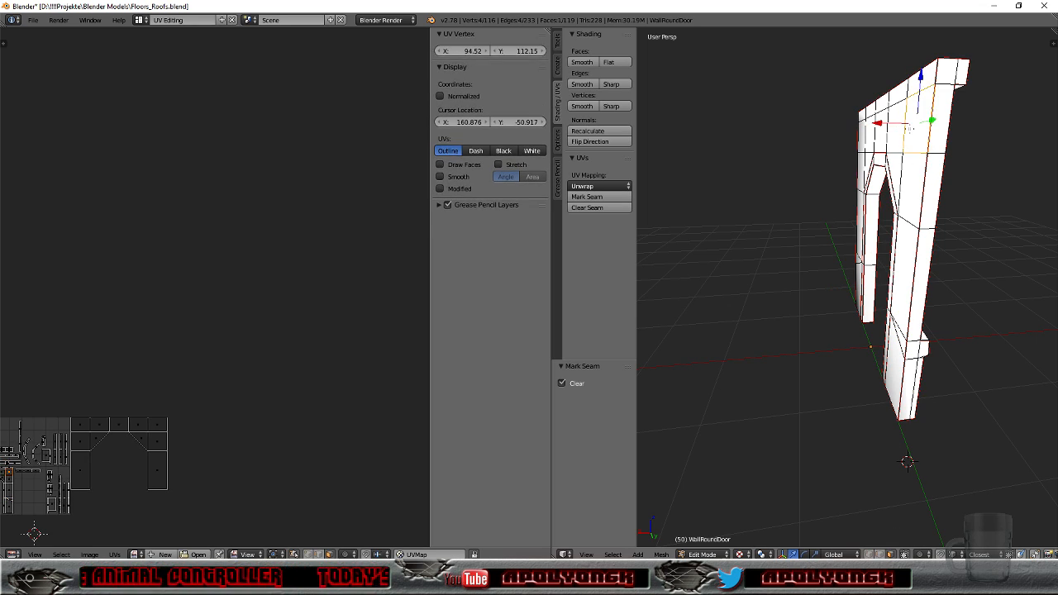
{"action": "key", "text": "l"}
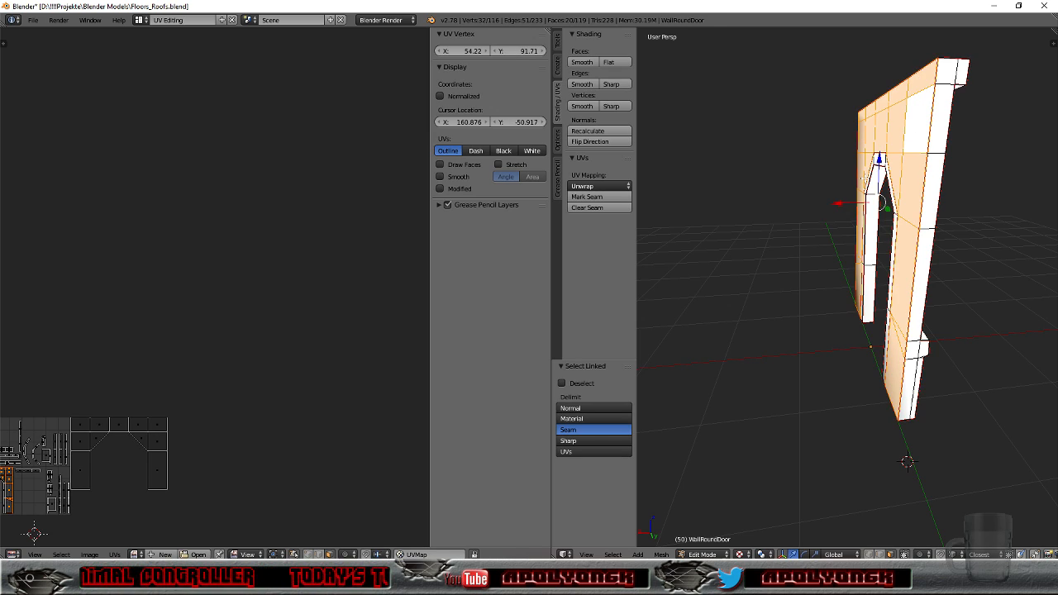
{"action": "scroll", "coordinate": [260, 432], "scroll_direction": "down", "scroll_amount": 2}
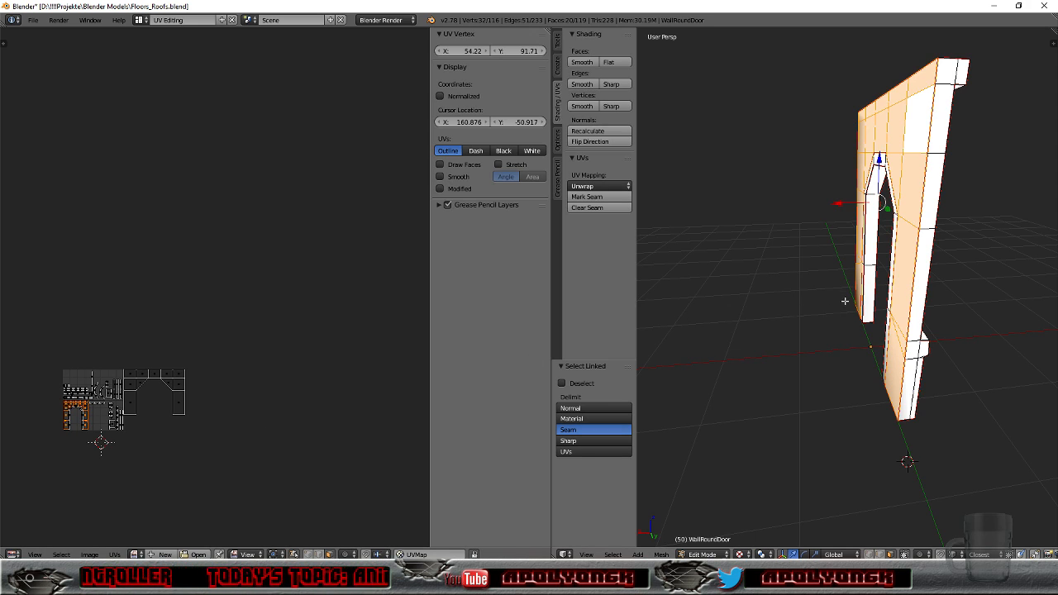
{"action": "middle_click_drag", "start_coordinate": [791, 294], "coordinate": [917, 225]}
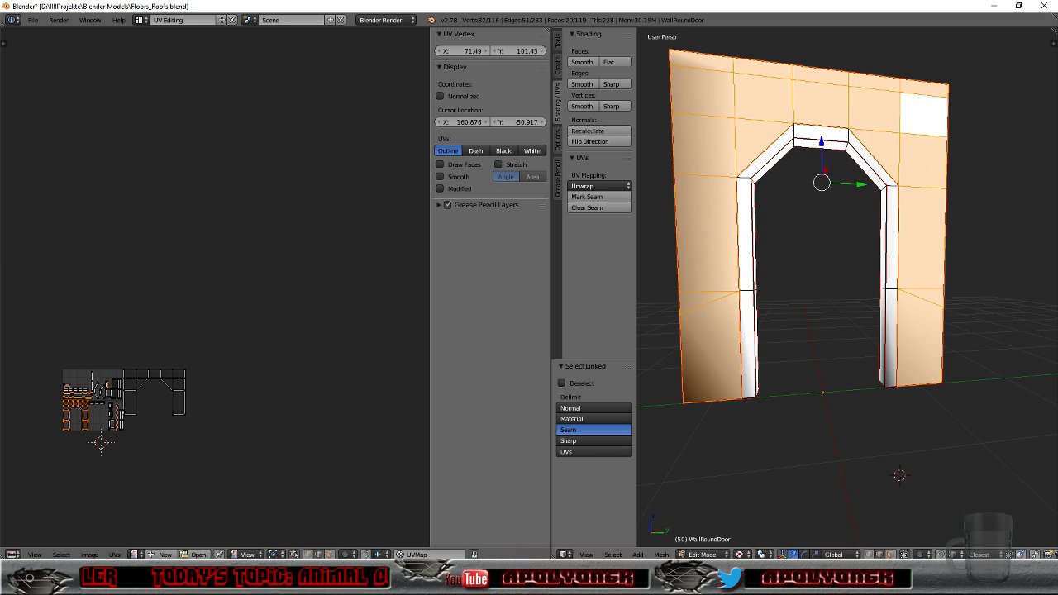
Step: Select the outer edge loop around the door opening on the plain wall side and clear its seams
{"action": "right_click", "coordinate": [895, 339]}
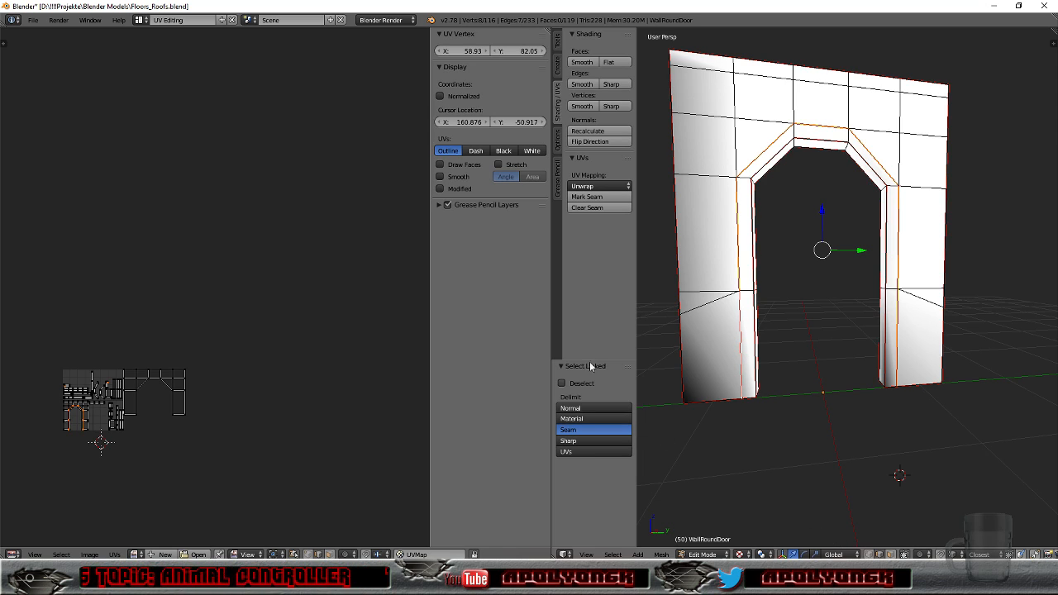
{"action": "left_click", "coordinate": [595, 207]}
{"action": "middle_click_drag", "start_coordinate": [921, 247], "coordinate": [861, 278]}
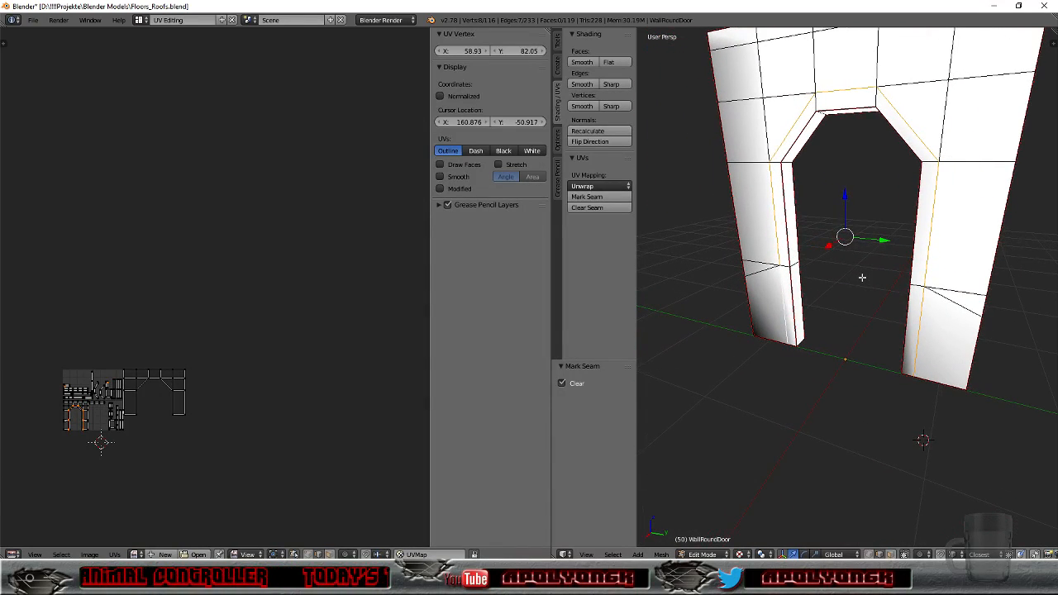
{"action": "scroll", "coordinate": [861, 278], "scroll_direction": "down", "scroll_amount": 1}
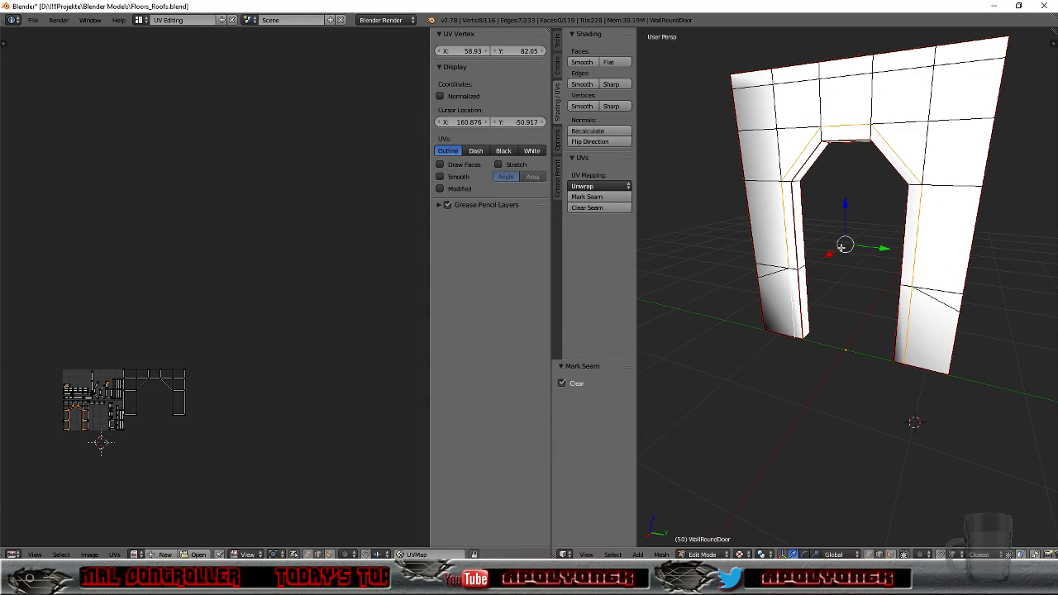
{"action": "scroll", "coordinate": [124, 445], "scroll_direction": "up", "scroll_amount": 2}
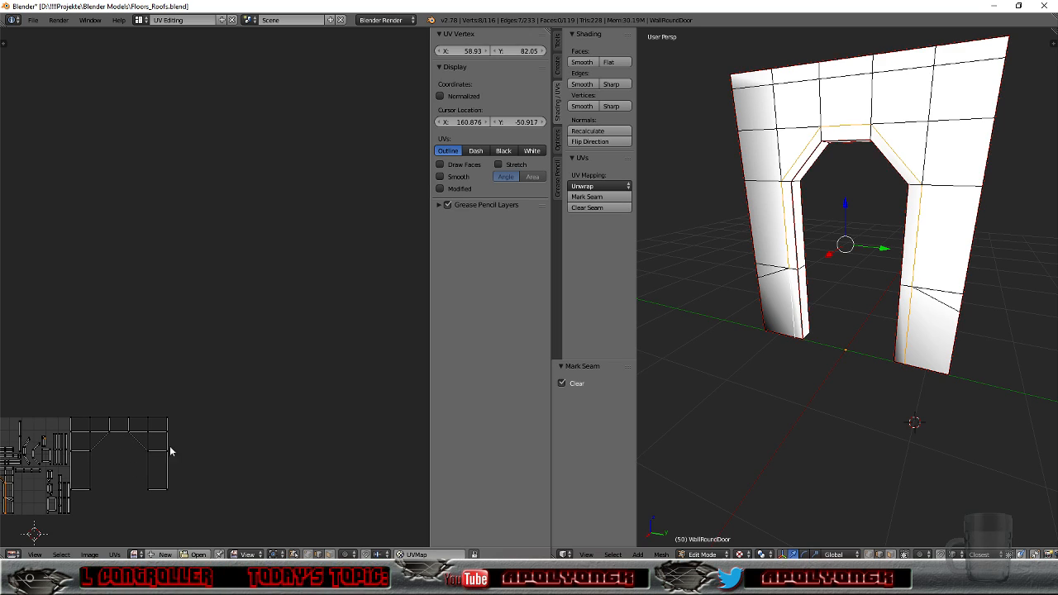
{"action": "scroll", "coordinate": [154, 457], "scroll_direction": "up", "scroll_amount": 1}
{"action": "key", "text": "Home"}
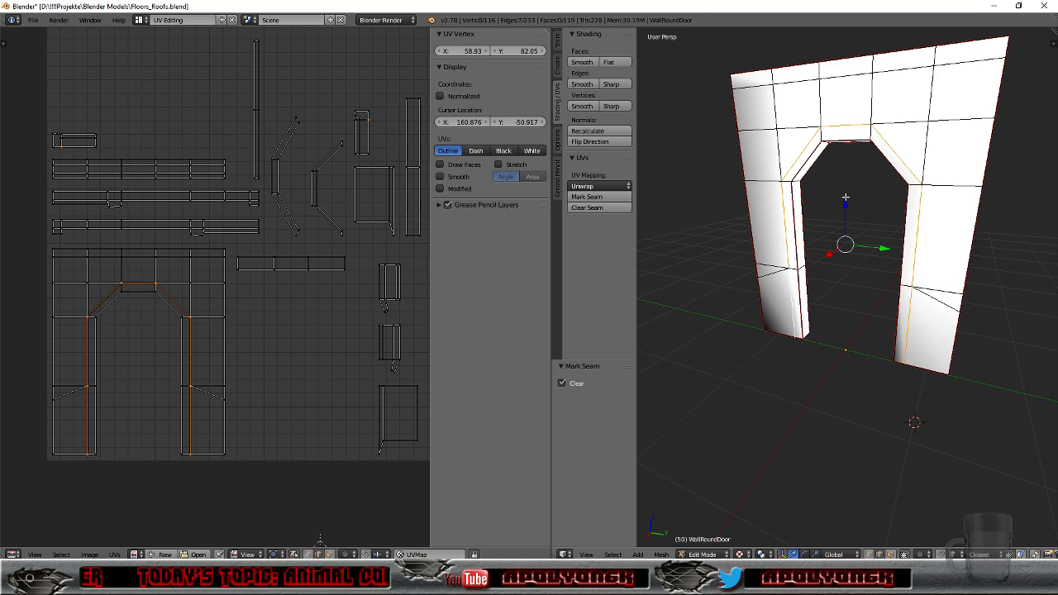
{"action": "middle_click_drag", "start_coordinate": [845, 198], "coordinate": [885, 229]}
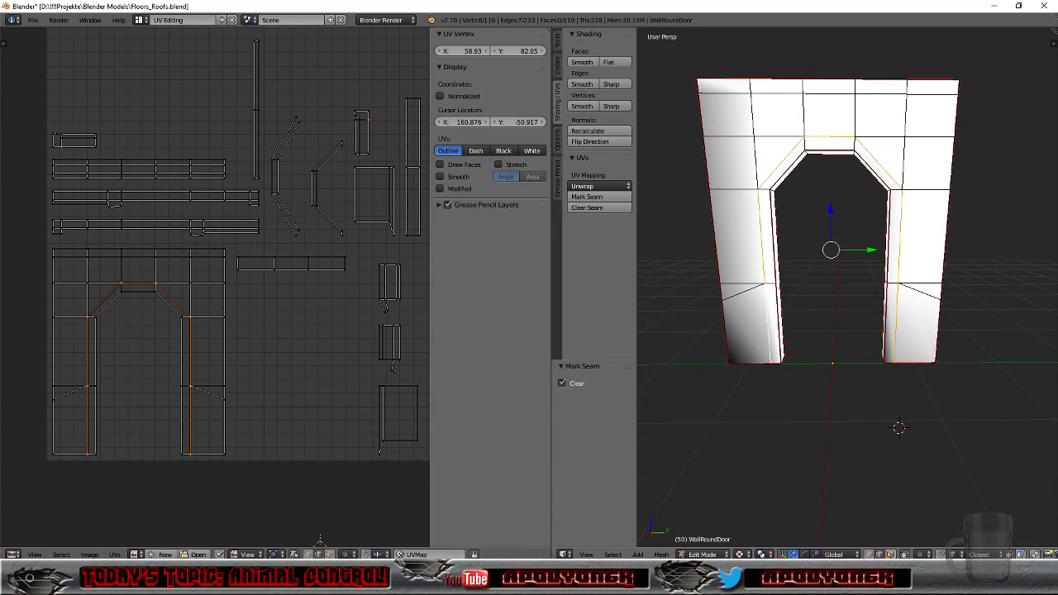
Step: Select all linked faces of the plain wall side, including the frame strip around the doorway, delimited by seams
{"action": "key", "text": "a"}
{"action": "right_click", "coordinate": [914, 171]}
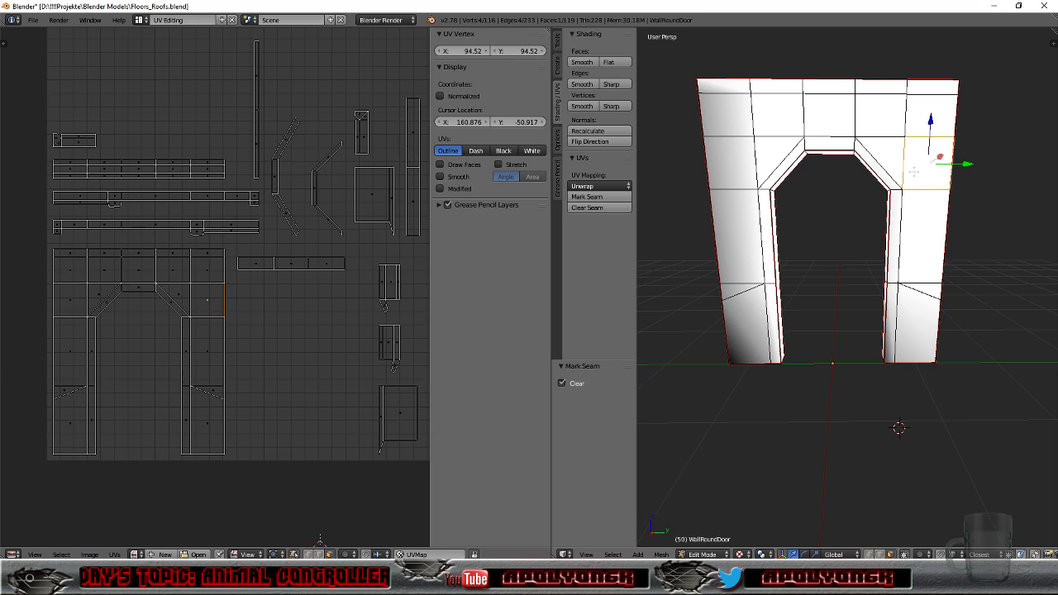
{"action": "key", "text": "ctrl+l"}
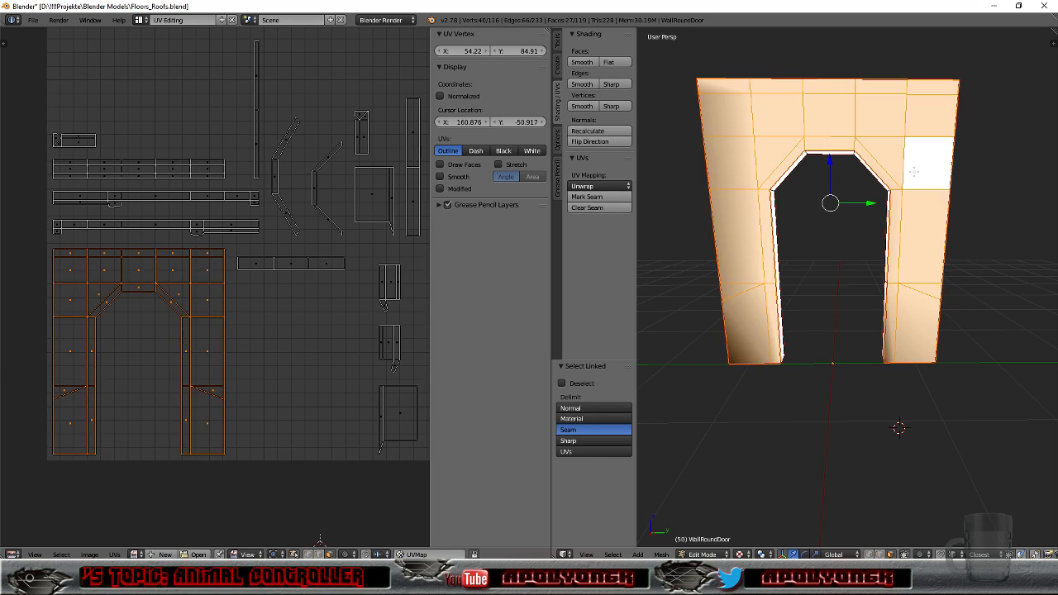
{"action": "scroll", "coordinate": [914, 171], "scroll_direction": "down", "scroll_amount": 4}
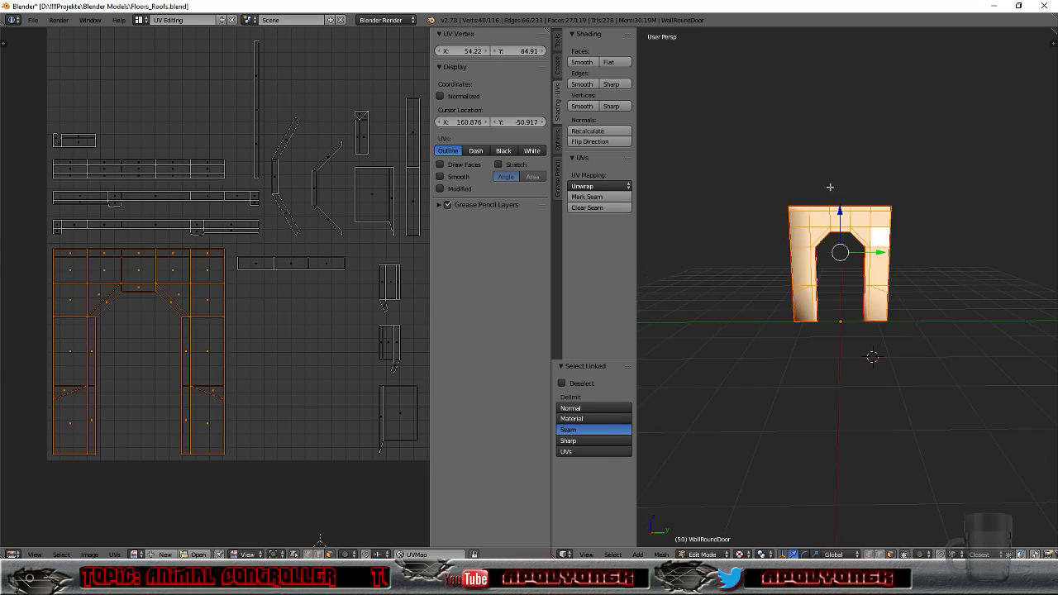
{"action": "scroll", "coordinate": [275, 314], "scroll_direction": "down", "scroll_amount": 3}
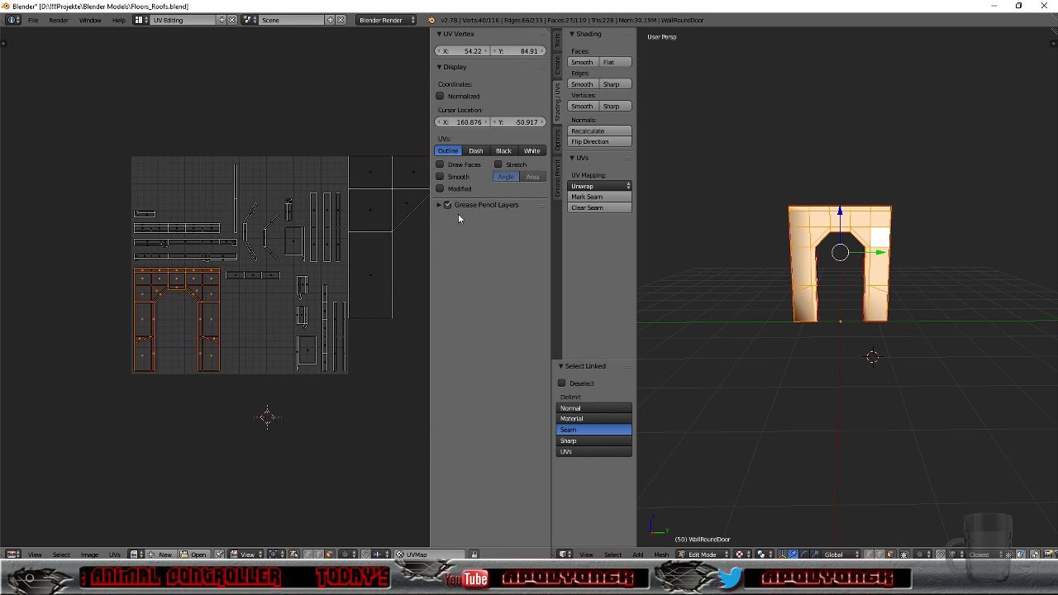
{"action": "scroll", "coordinate": [337, 346], "scroll_direction": "down", "scroll_amount": 2}
{"action": "scroll", "coordinate": [344, 347], "scroll_direction": "up", "scroll_amount": 1}
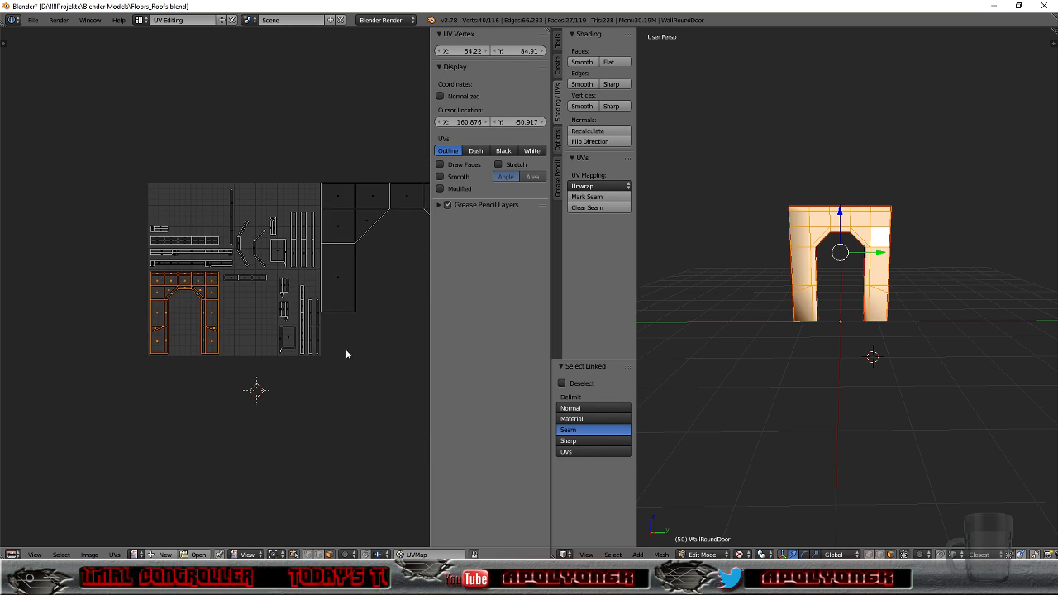
Step: Assign the FoundationCorner colour grid image to the selected plain-side faces and unwrap them
{"action": "left_click", "coordinate": [137, 554]}
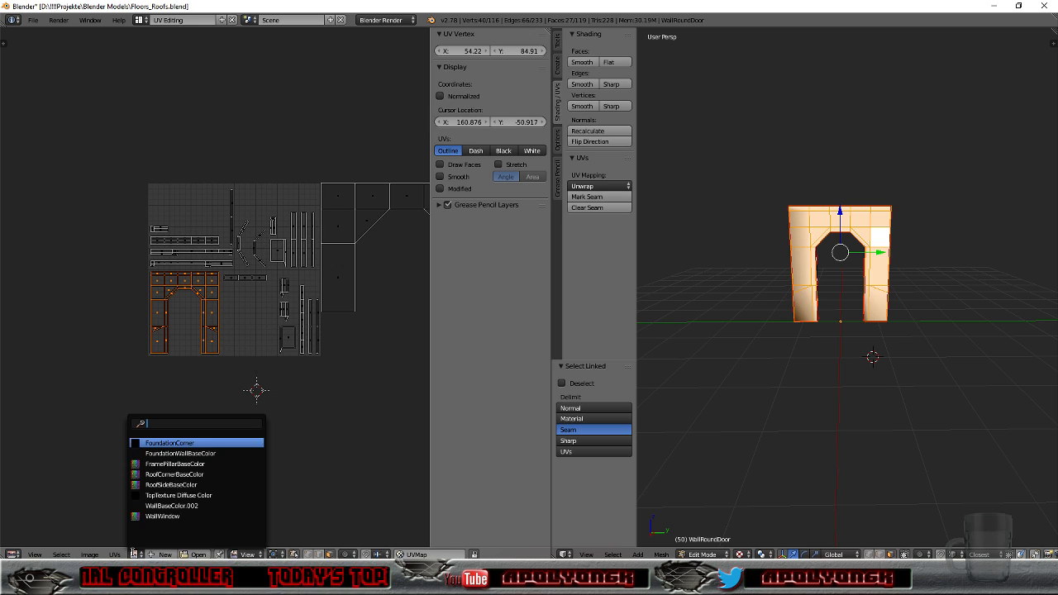
{"action": "left_click", "coordinate": [137, 447]}
{"action": "scroll", "coordinate": [254, 387], "scroll_direction": "down", "scroll_amount": 5}
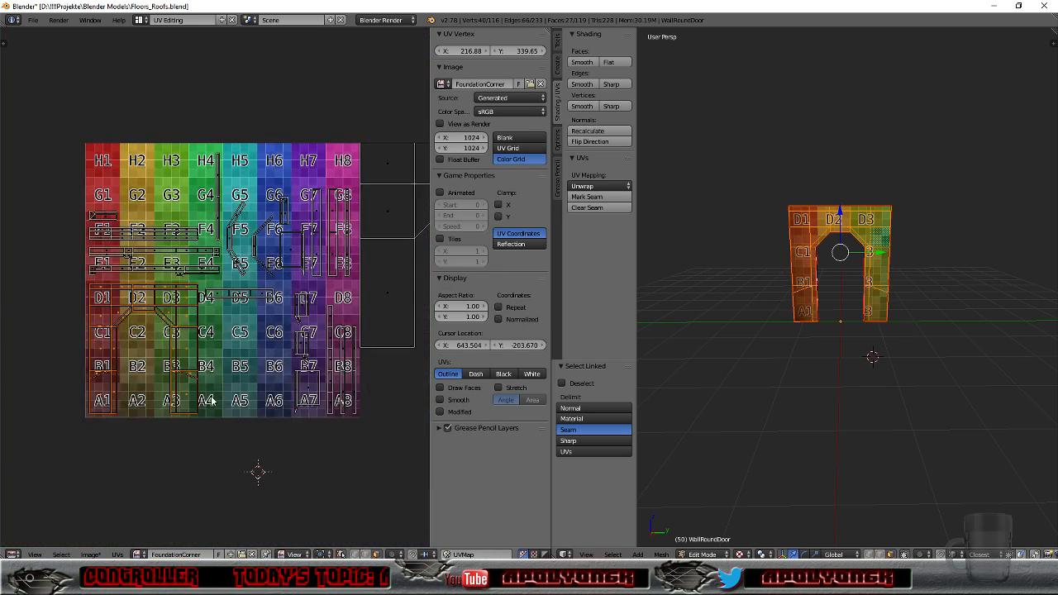
{"action": "scroll", "coordinate": [255, 387], "scroll_direction": "up", "scroll_amount": 1}
{"action": "scroll", "coordinate": [254, 386], "scroll_direction": "down", "scroll_amount": 2}
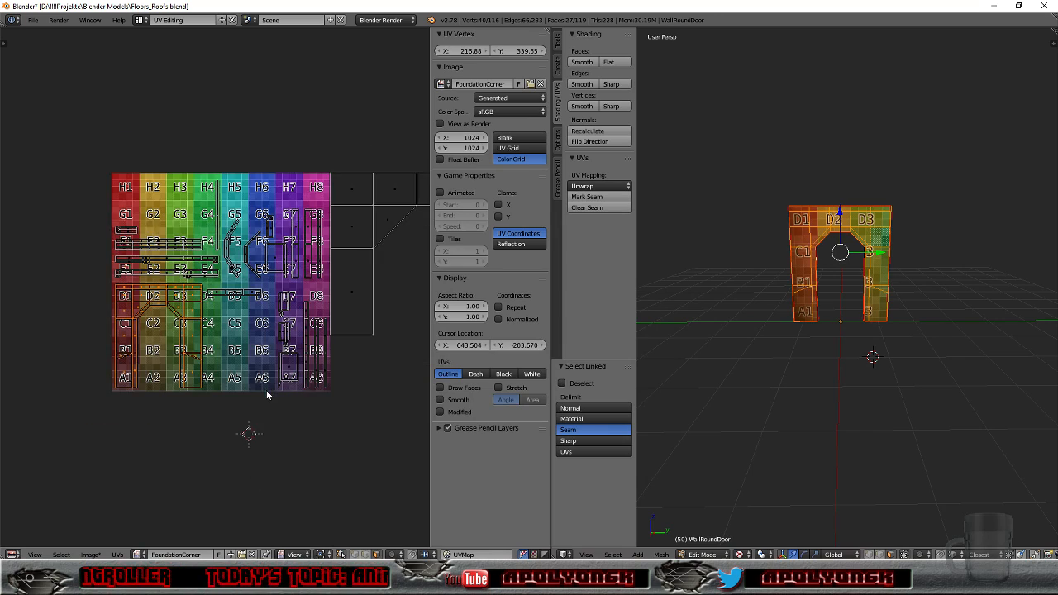
{"action": "left_click", "coordinate": [587, 186]}
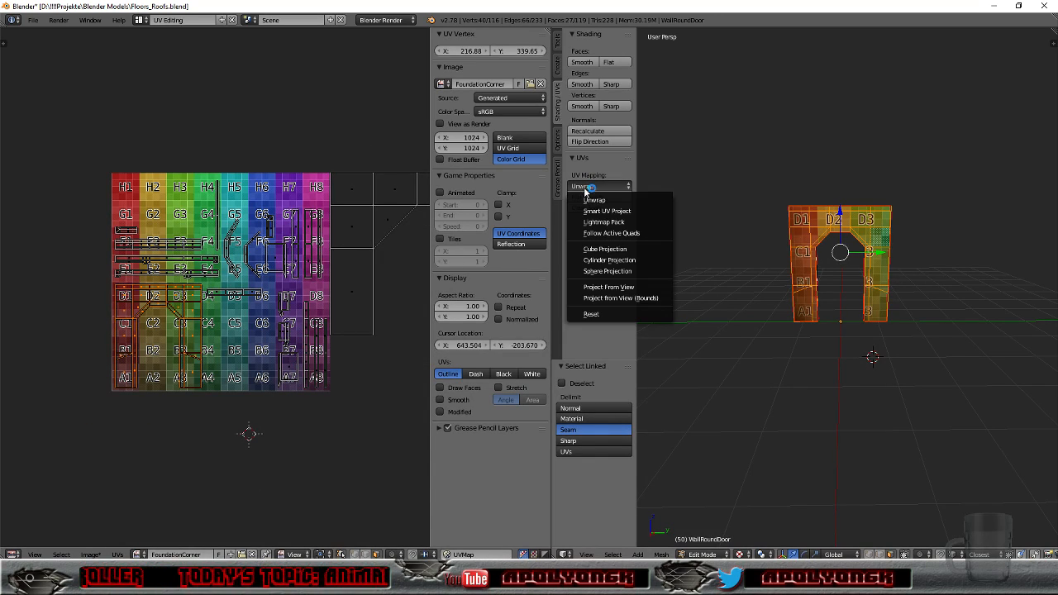
{"action": "left_click", "coordinate": [592, 201]}
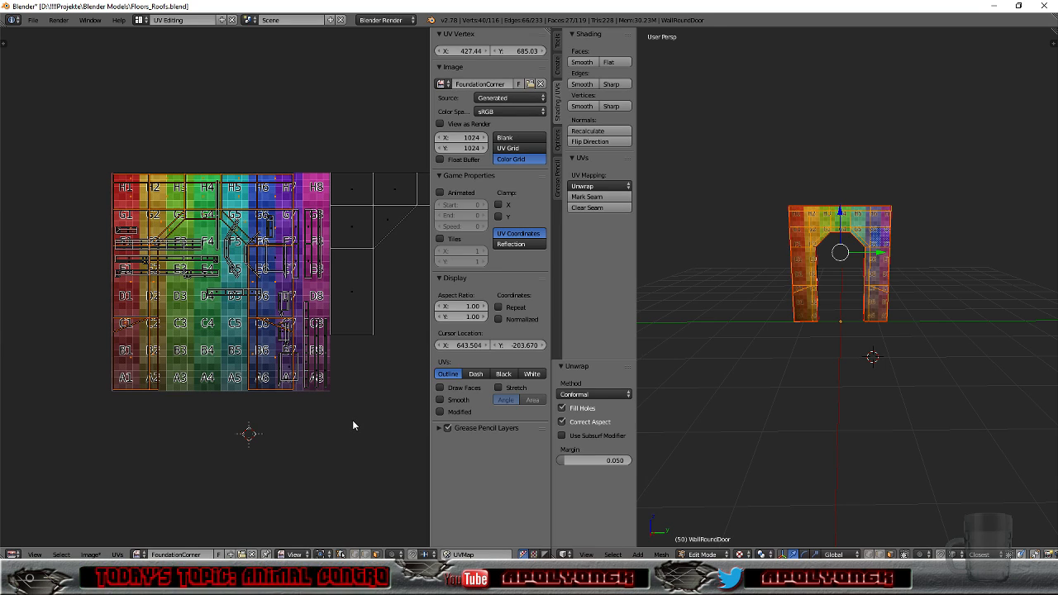
{"action": "scroll", "coordinate": [353, 424], "scroll_direction": "down", "scroll_amount": 1}
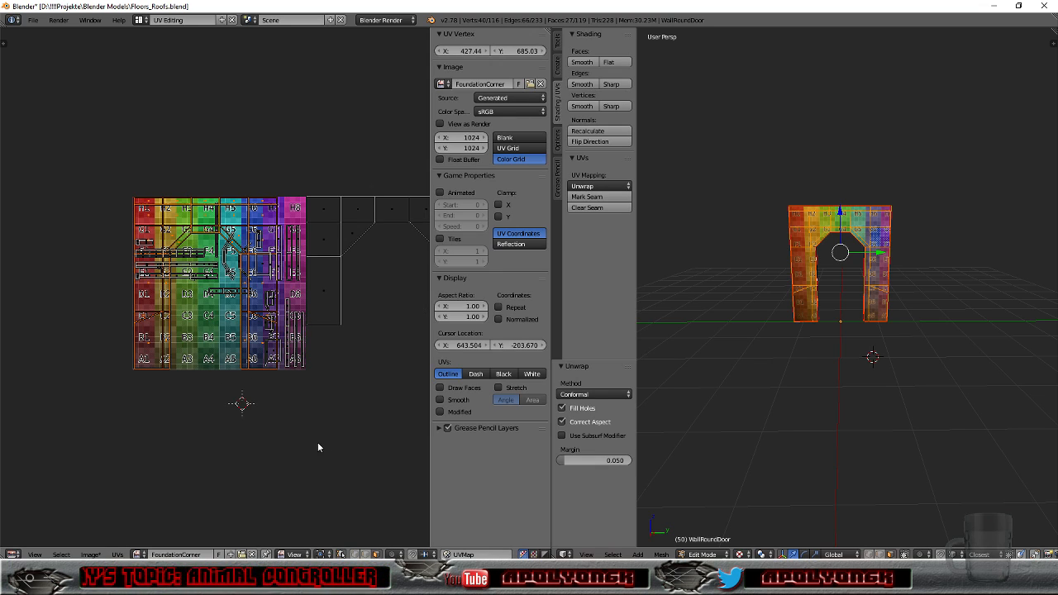
{"action": "scroll", "coordinate": [314, 431], "scroll_direction": "up", "scroll_amount": 2}
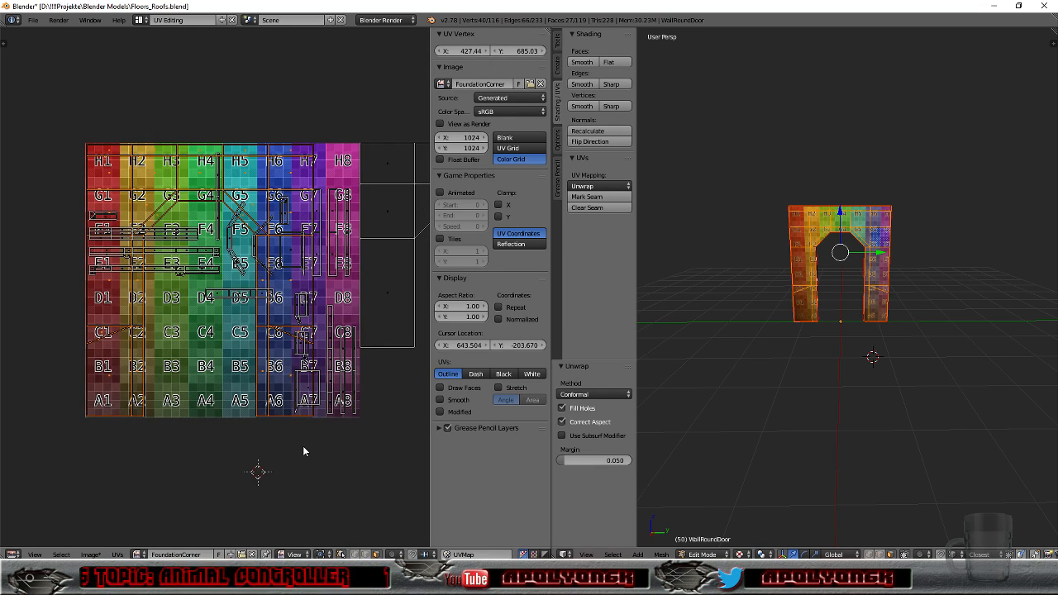
Step: Scale the plain-side island by about 1.151 and 1.048 and reposition it so it spans the colour grid's full width
{"action": "key", "text": "s"}
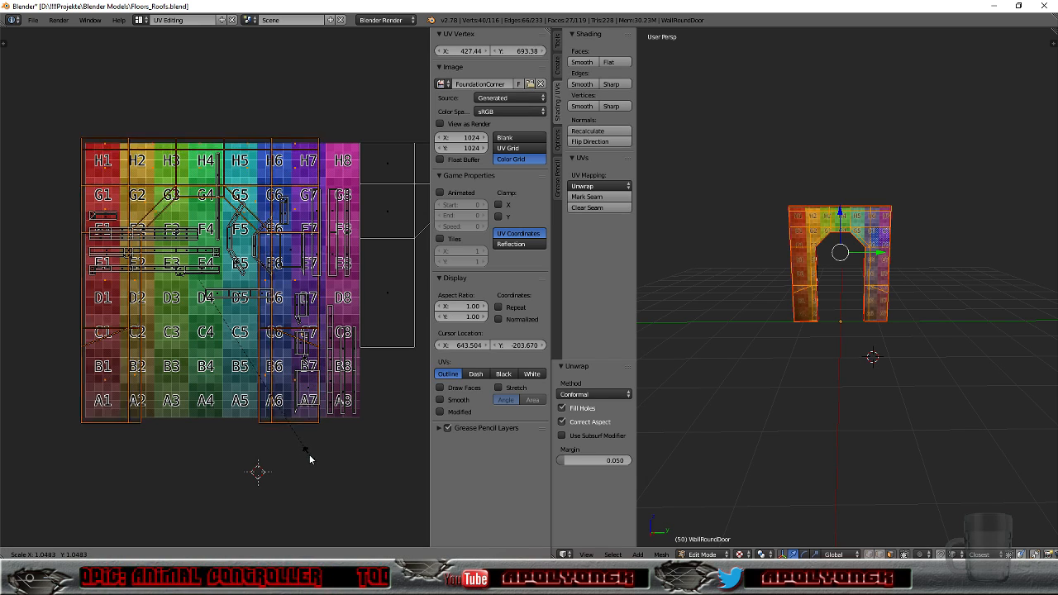
{"action": "left_click", "coordinate": [323, 468]}
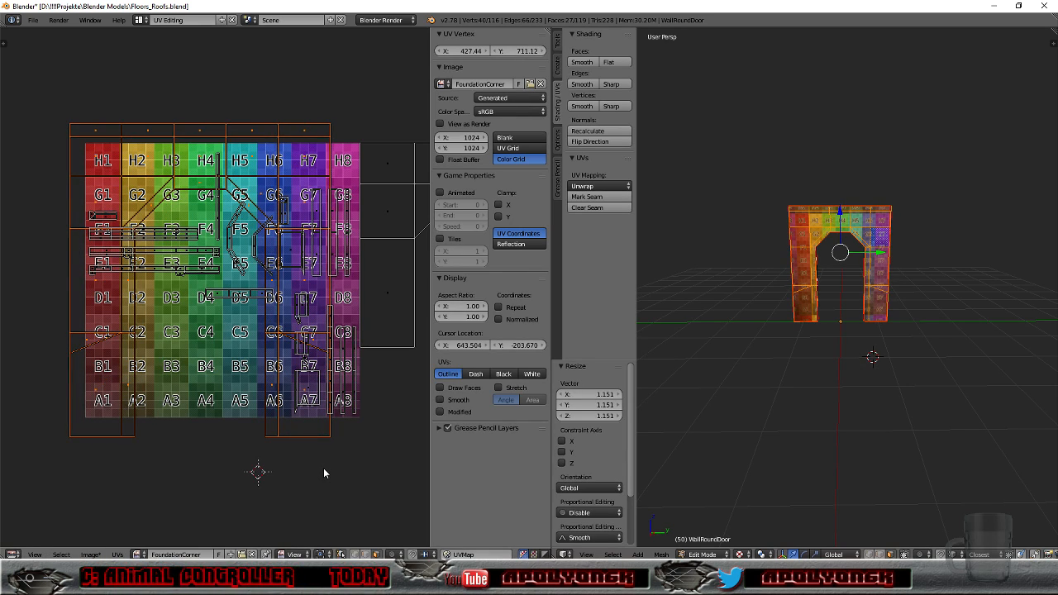
{"action": "key", "text": "g"}
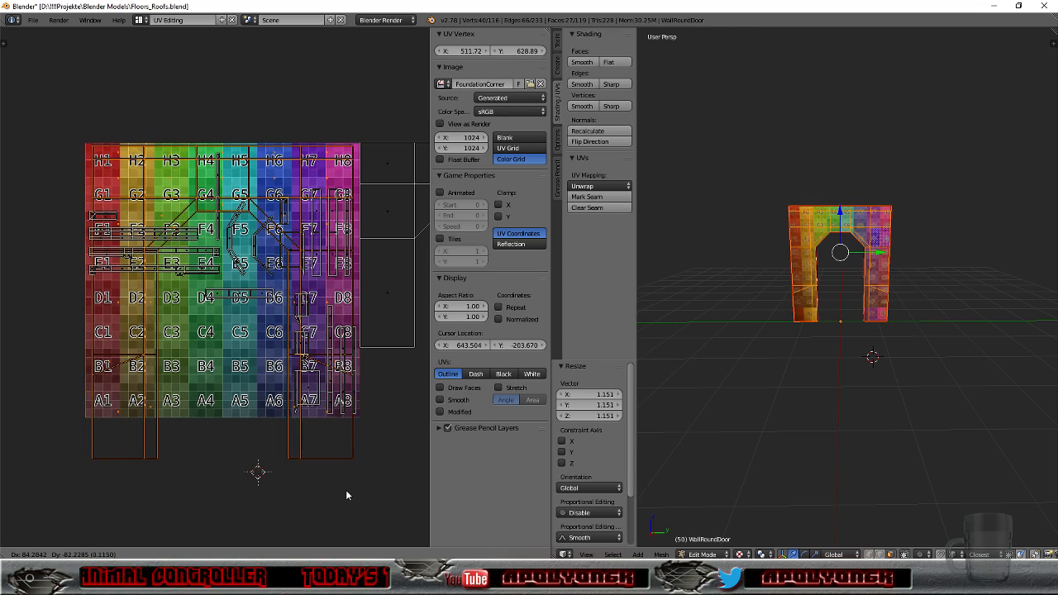
{"action": "left_click", "coordinate": [346, 491]}
{"action": "key", "text": "s"}
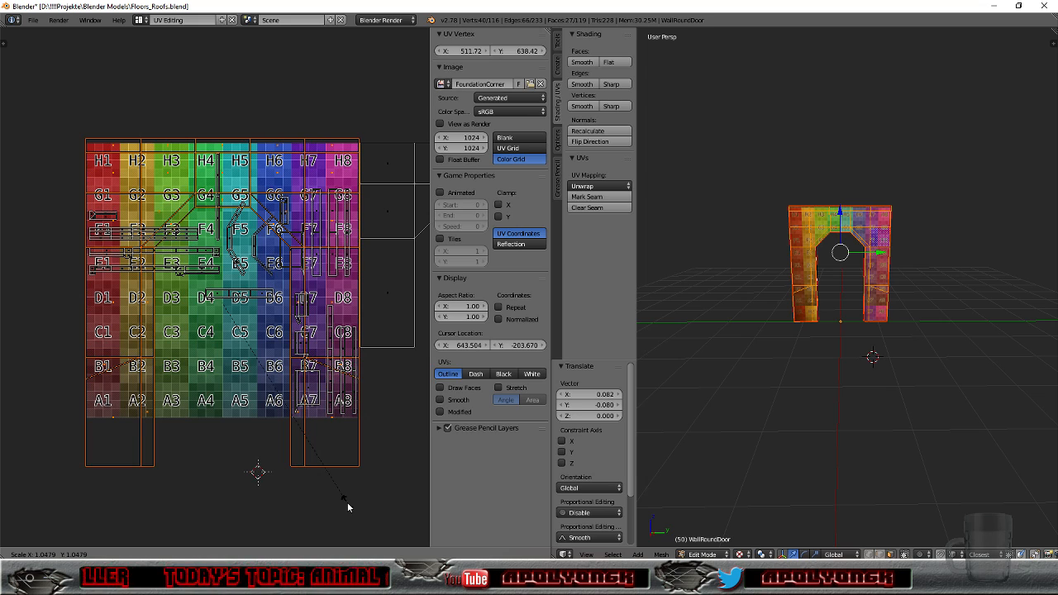
{"action": "left_click", "coordinate": [347, 504]}
Step: Move the plain-side island about -1.708 in X and -0.064 in Y, into the empty space beside the colour grid image
{"action": "scroll", "coordinate": [353, 491], "scroll_direction": "down", "scroll_amount": 5}
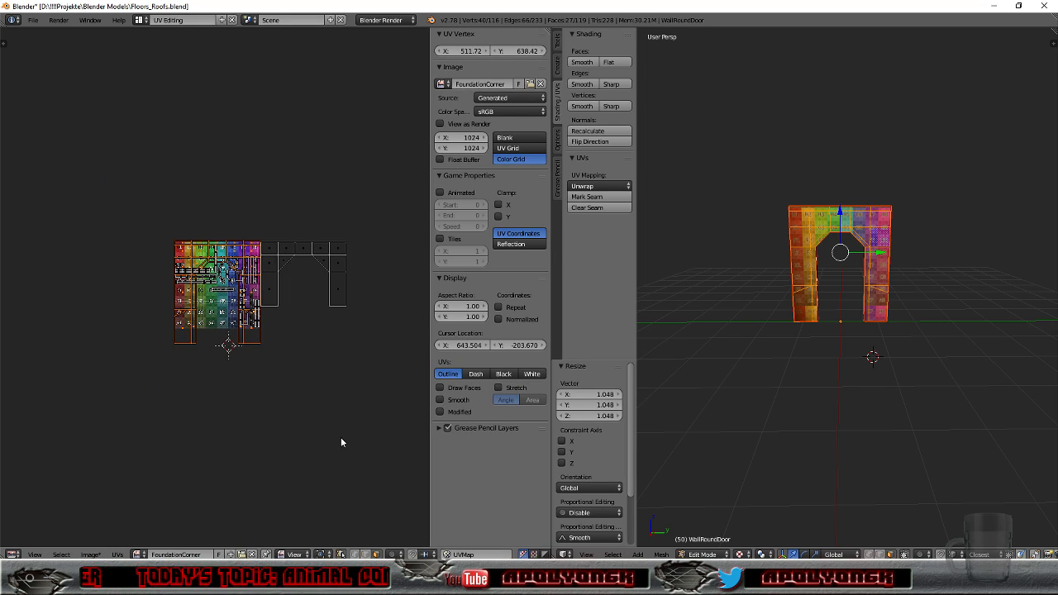
{"action": "key", "text": "g"}
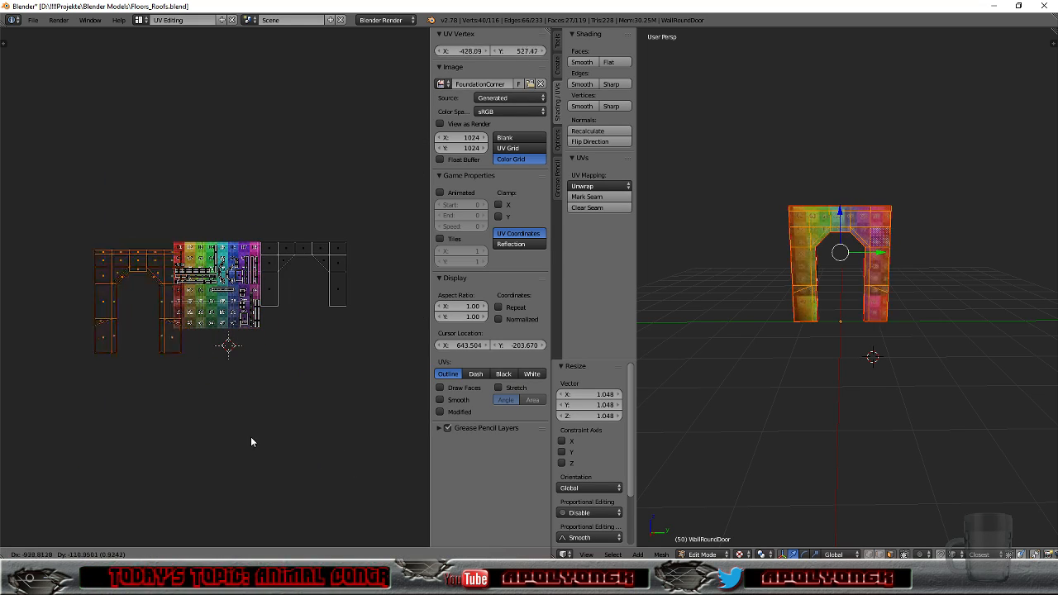
{"action": "left_click", "coordinate": [183, 433]}
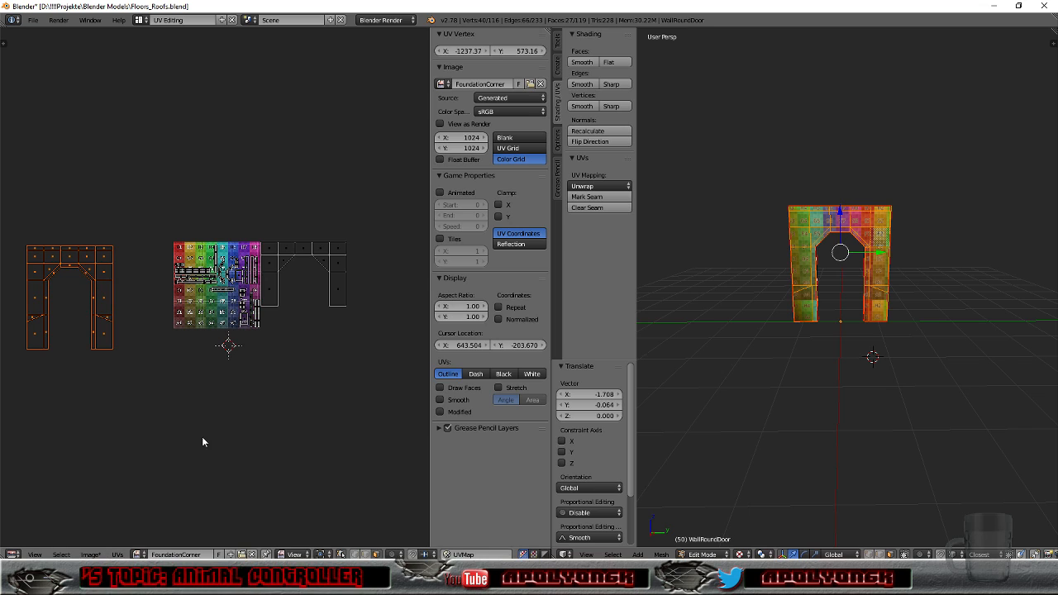
{"action": "scroll", "coordinate": [279, 388], "scroll_direction": "up", "scroll_amount": 3}
{"action": "scroll", "coordinate": [280, 382], "scroll_direction": "down", "scroll_amount": 1}
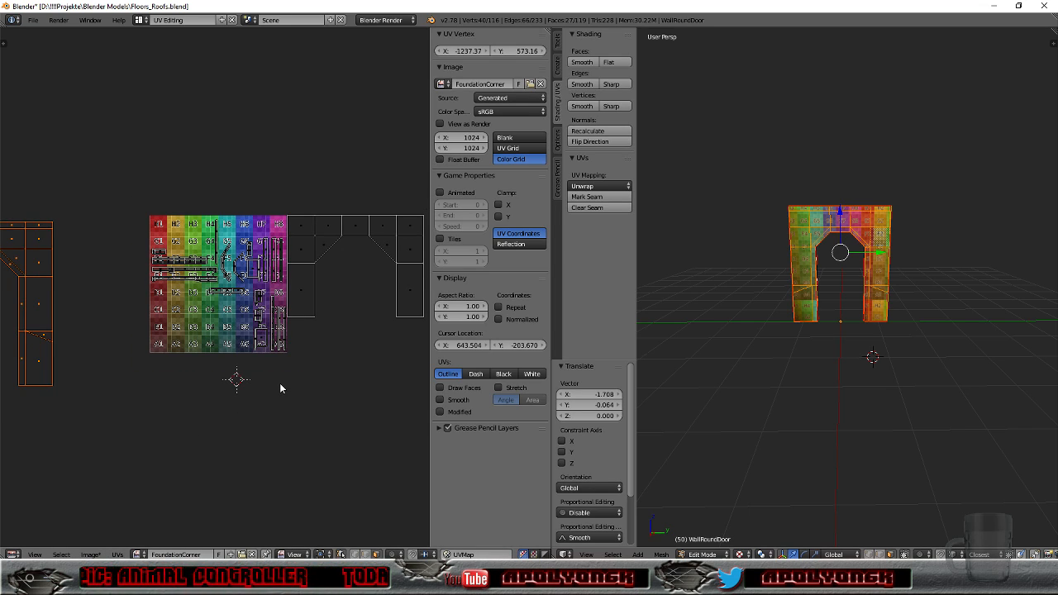
{"action": "scroll", "coordinate": [291, 412], "scroll_direction": "up", "scroll_amount": 3}
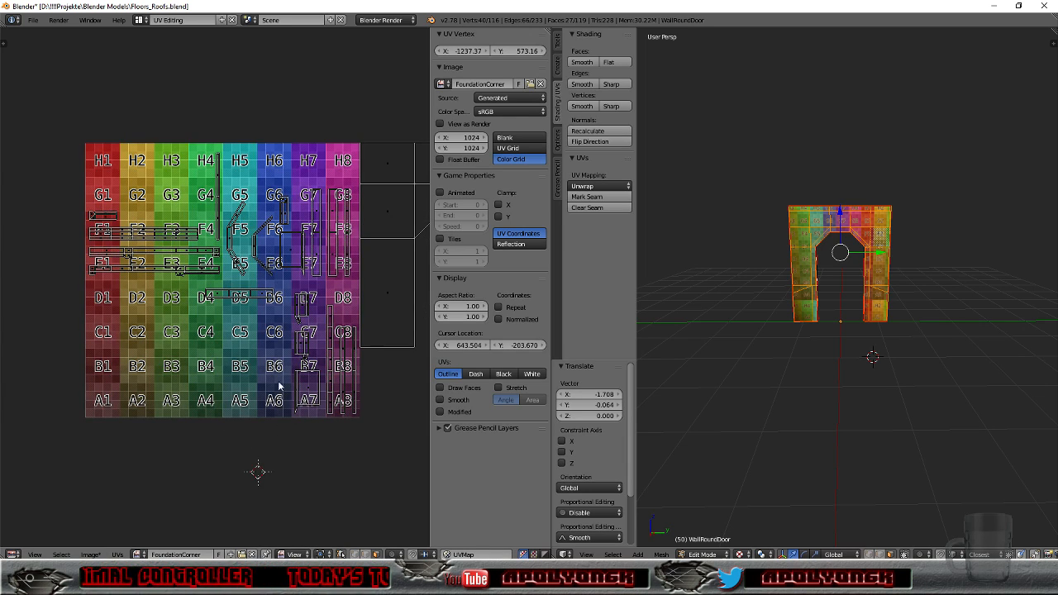
Step: Select the linked faces of the wall's narrow outer side, delimited by seams, and assign them the FoundationCorner image
{"action": "middle_click_drag", "start_coordinate": [868, 354], "coordinate": [923, 295]}
{"action": "scroll", "coordinate": [905, 283], "scroll_direction": "up", "scroll_amount": 5}
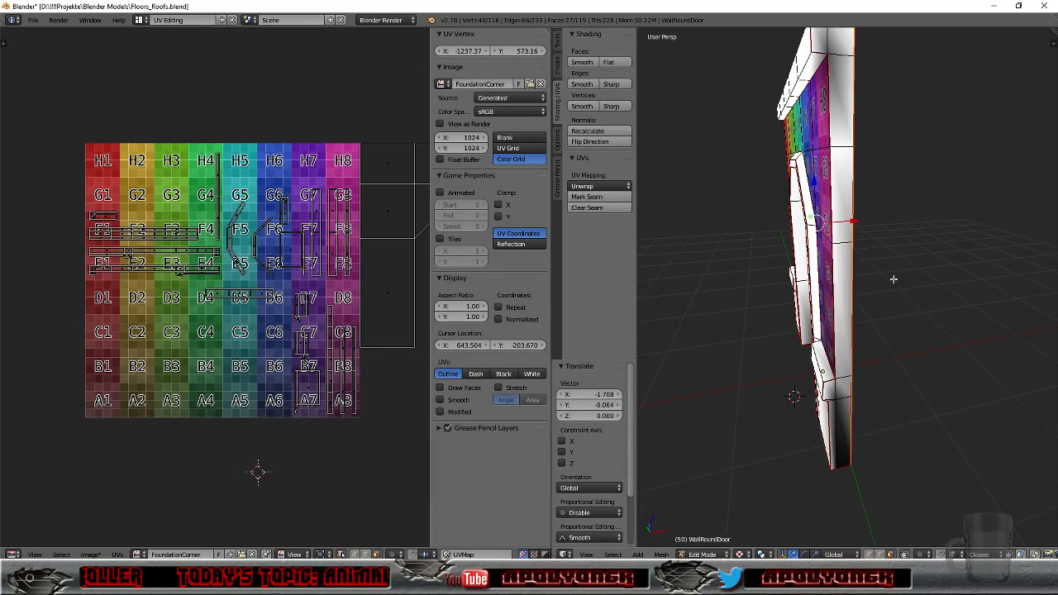
{"action": "right_click", "coordinate": [840, 264]}
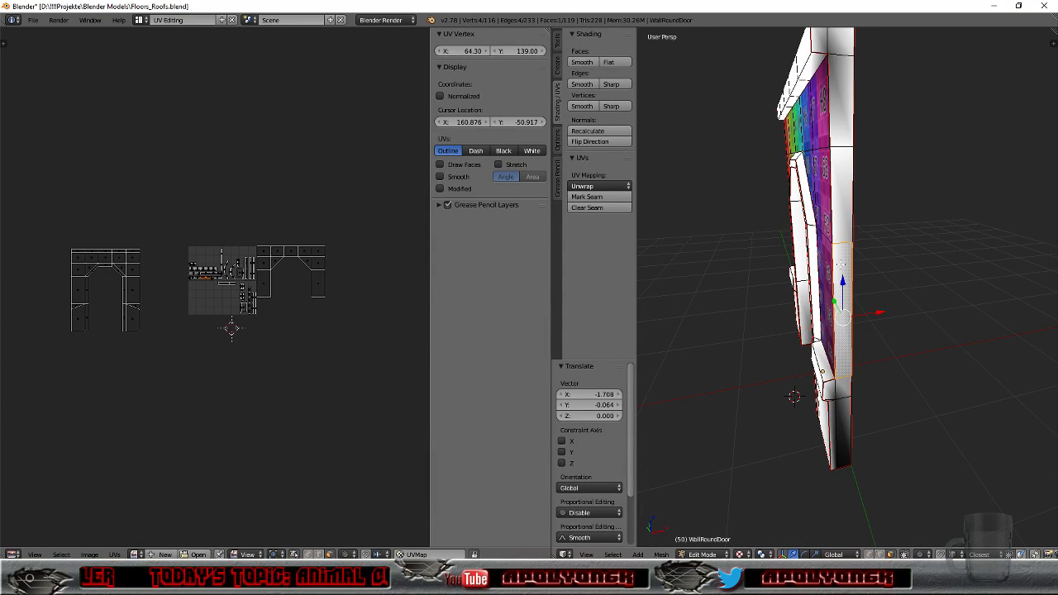
{"action": "key", "text": "l"}
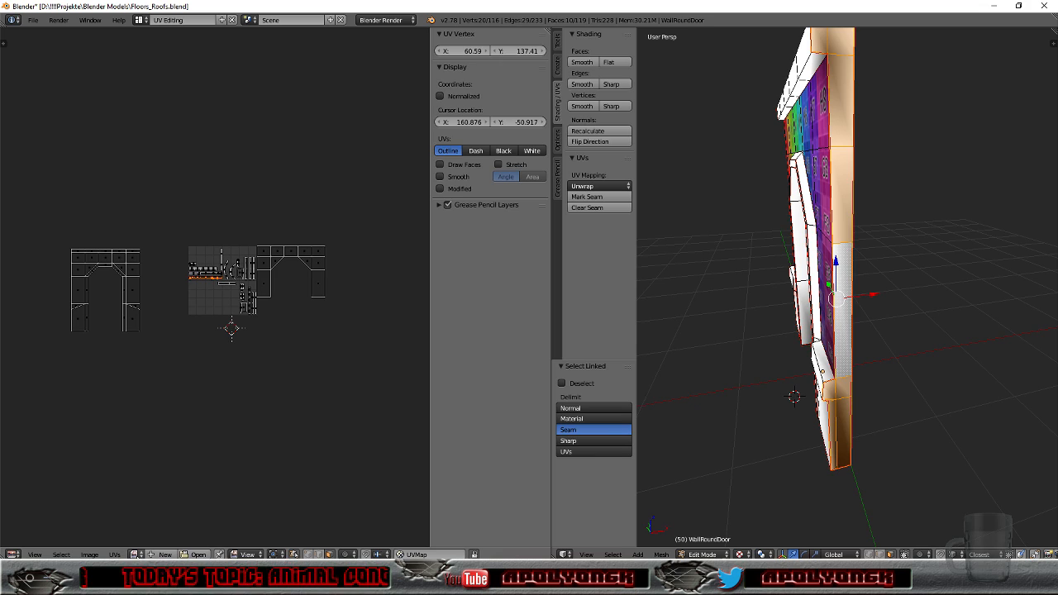
{"action": "left_click", "coordinate": [136, 554]}
{"action": "left_click", "coordinate": [143, 445]}
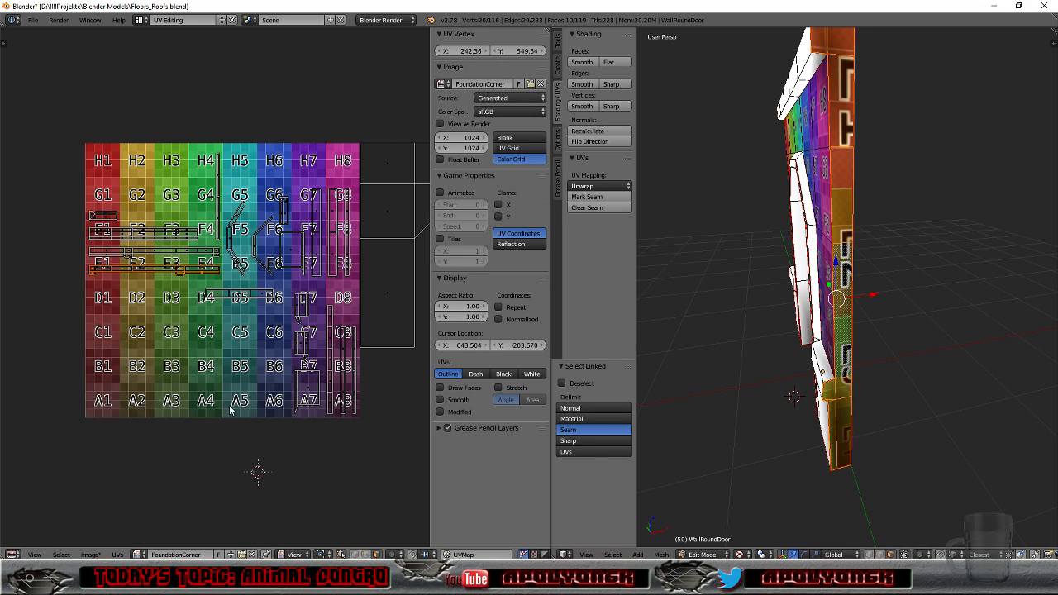
Step: Unwrap the selected narrow outer side and move its island about -0.703 in X and -0.052 in Y, next to the arch-shaped island
{"action": "left_click", "coordinate": [598, 186]}
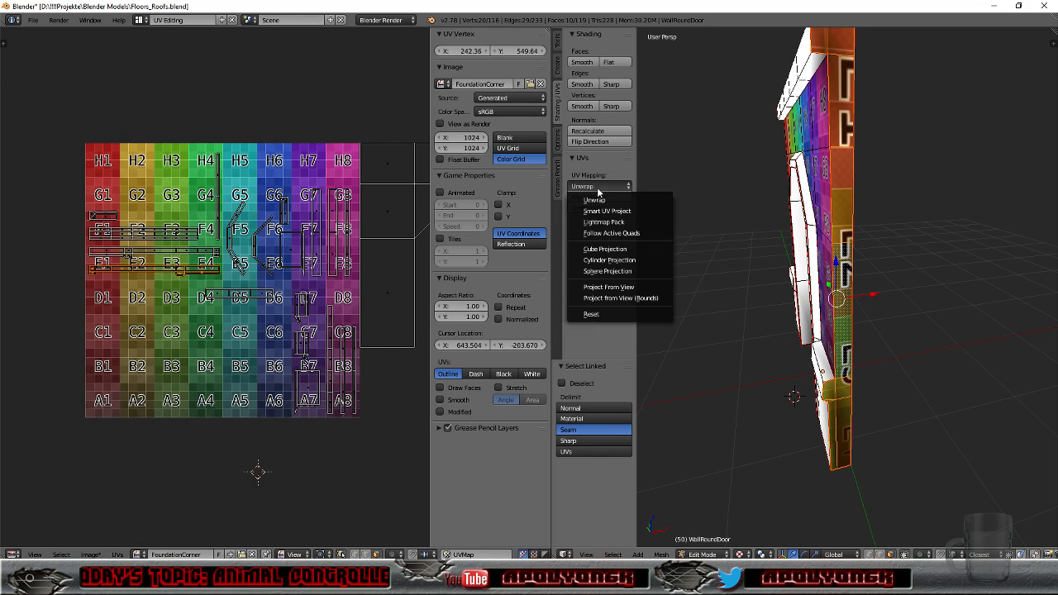
{"action": "left_click", "coordinate": [603, 207]}
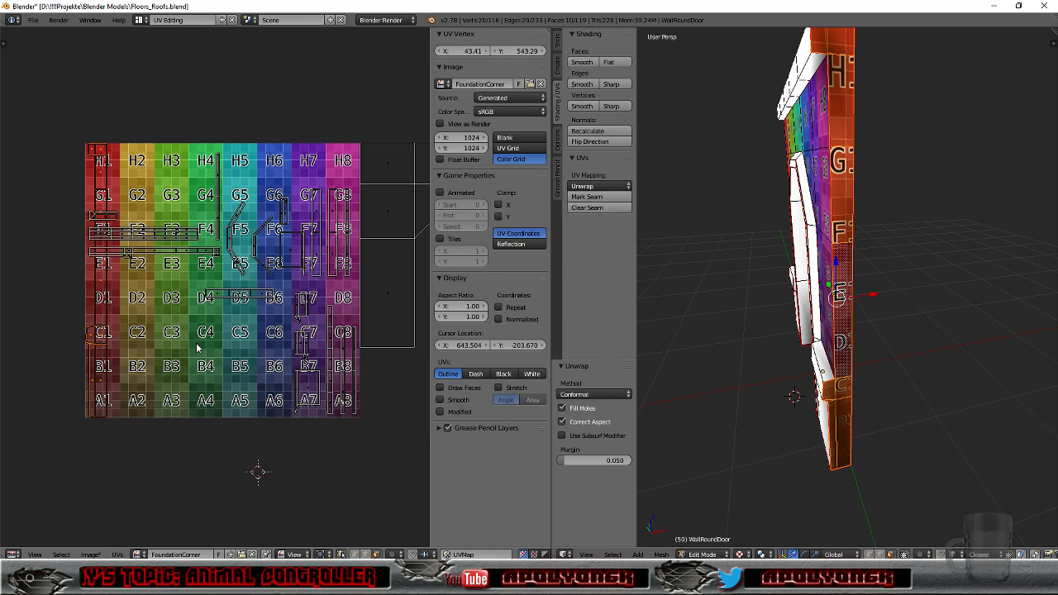
{"action": "scroll", "coordinate": [190, 340], "scroll_direction": "down", "scroll_amount": 5}
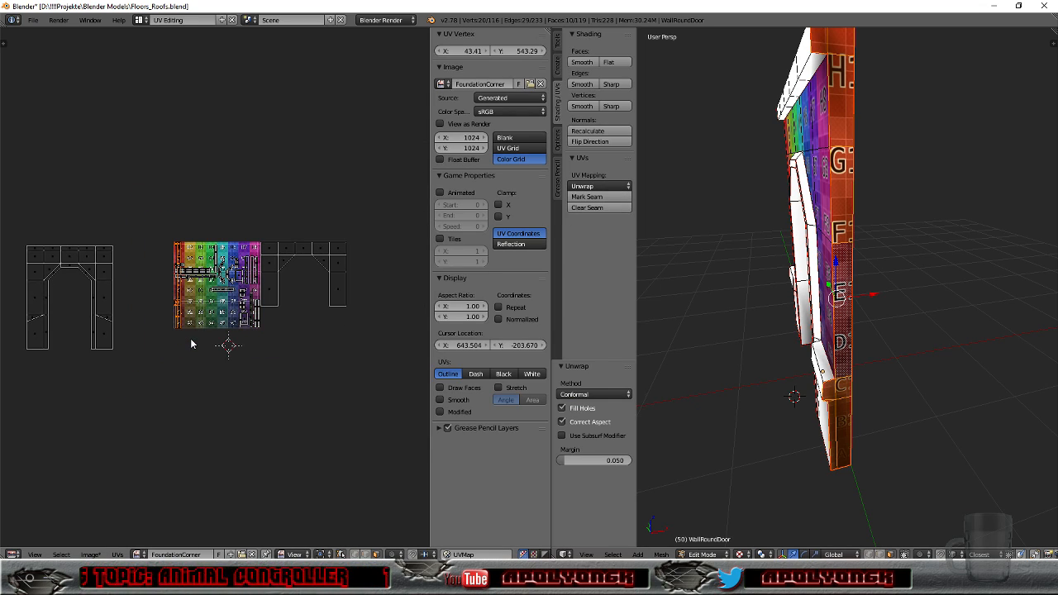
{"action": "scroll", "coordinate": [172, 367], "scroll_direction": "up", "scroll_amount": 3}
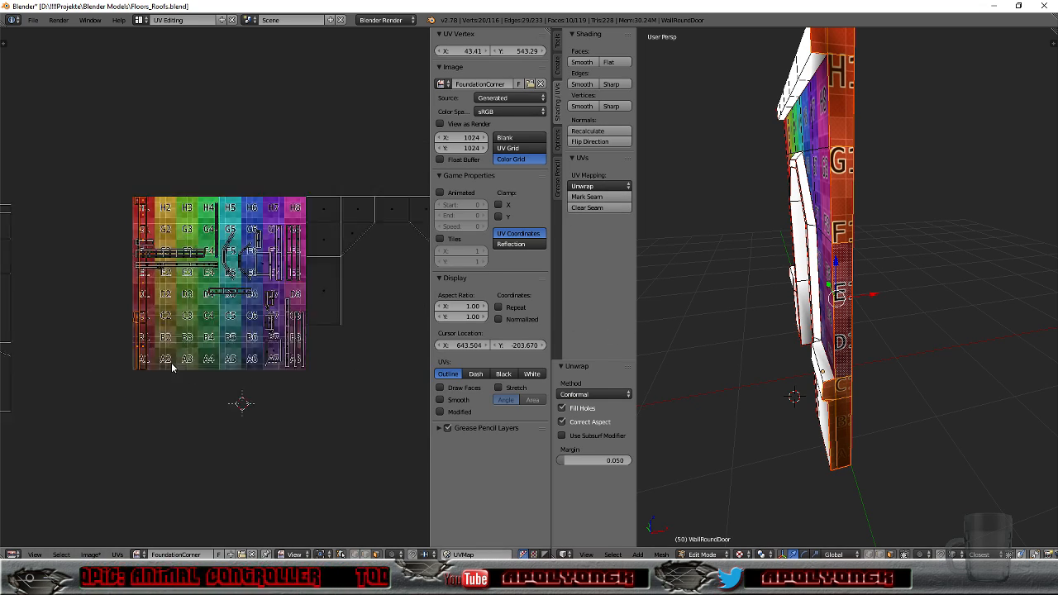
{"action": "scroll", "coordinate": [172, 367], "scroll_direction": "up", "scroll_amount": 1}
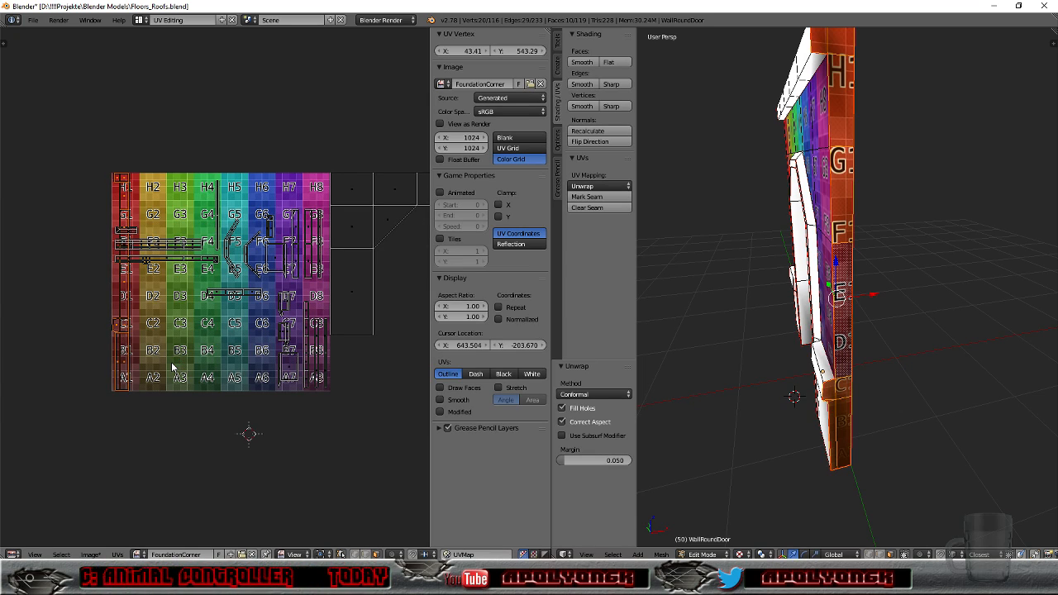
{"action": "scroll", "coordinate": [172, 368], "scroll_direction": "down", "scroll_amount": 2}
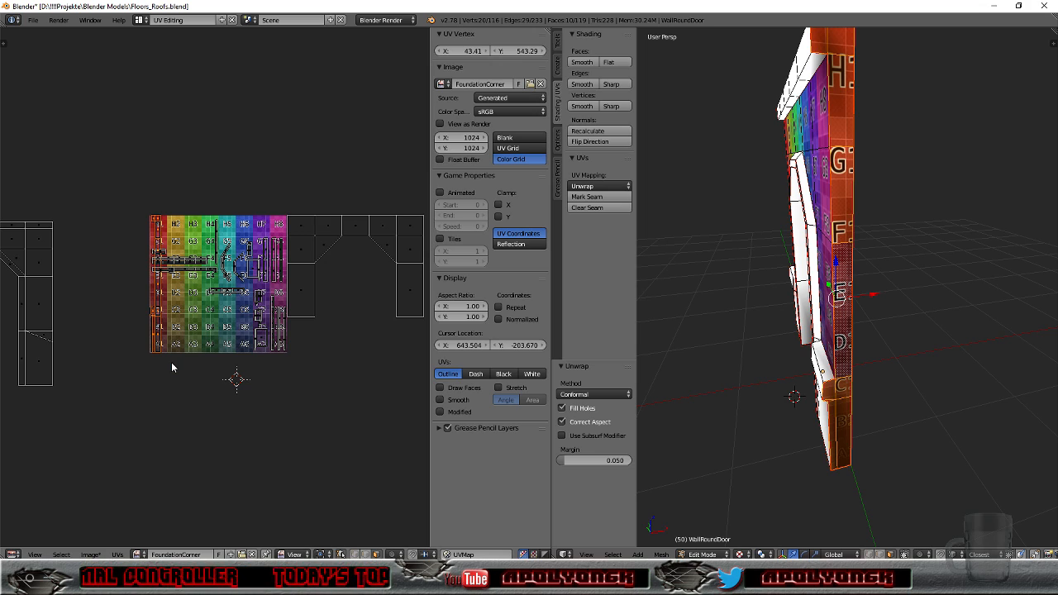
{"action": "key", "text": "g"}
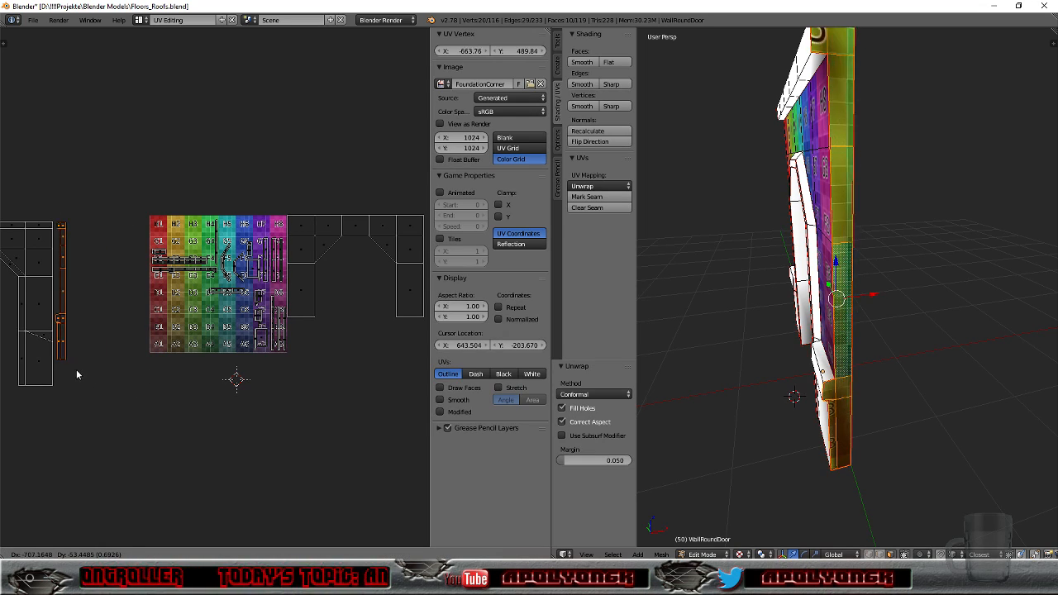
{"action": "left_click", "coordinate": [74, 370]}
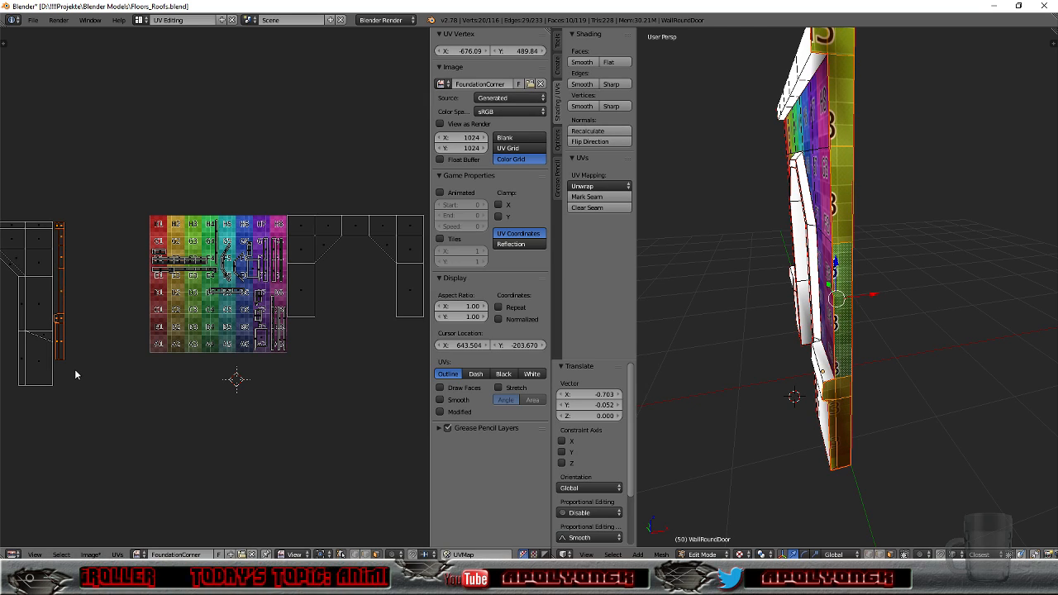
Step: Scale the narrow side's island by about 1.117 and 1.077, repositioning it vertically to match the height of the neighbouring arch-shaped island
{"action": "key", "text": "s"}
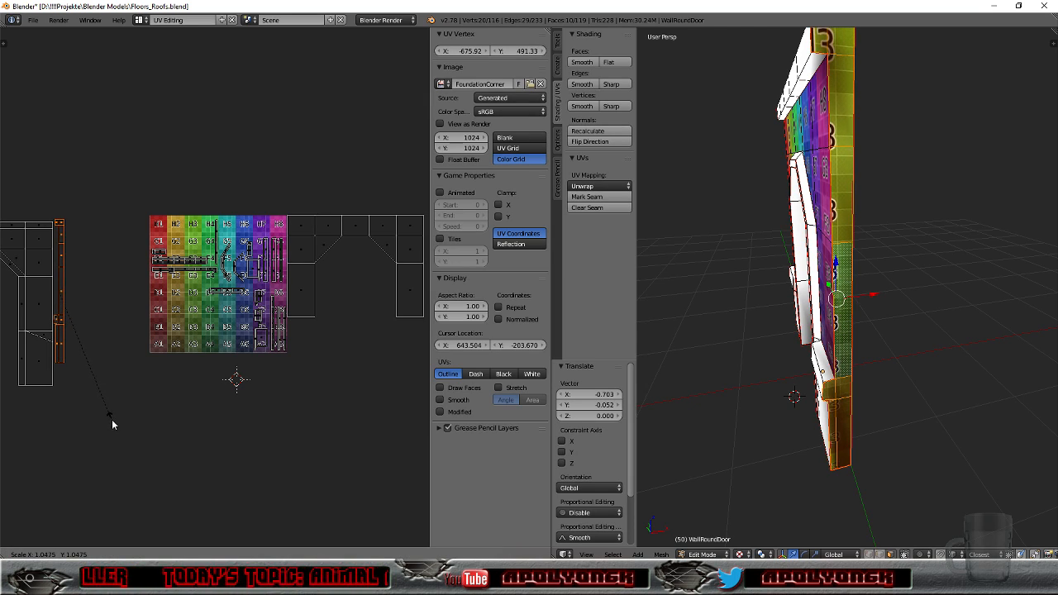
{"action": "left_click", "coordinate": [118, 428]}
{"action": "key", "text": "g"}
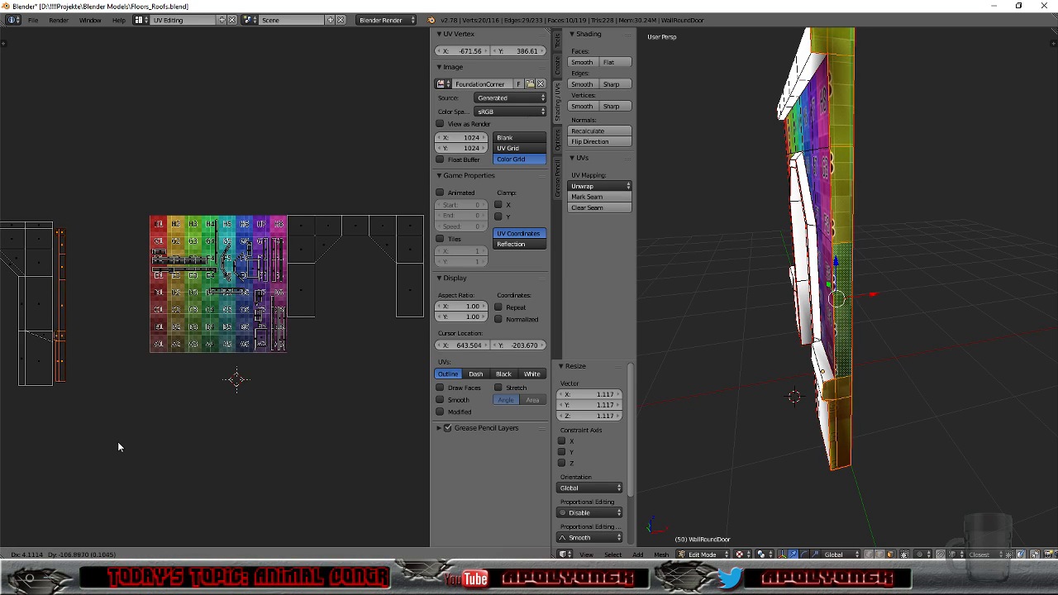
{"action": "left_click", "coordinate": [117, 441]}
{"action": "key", "text": "s"}
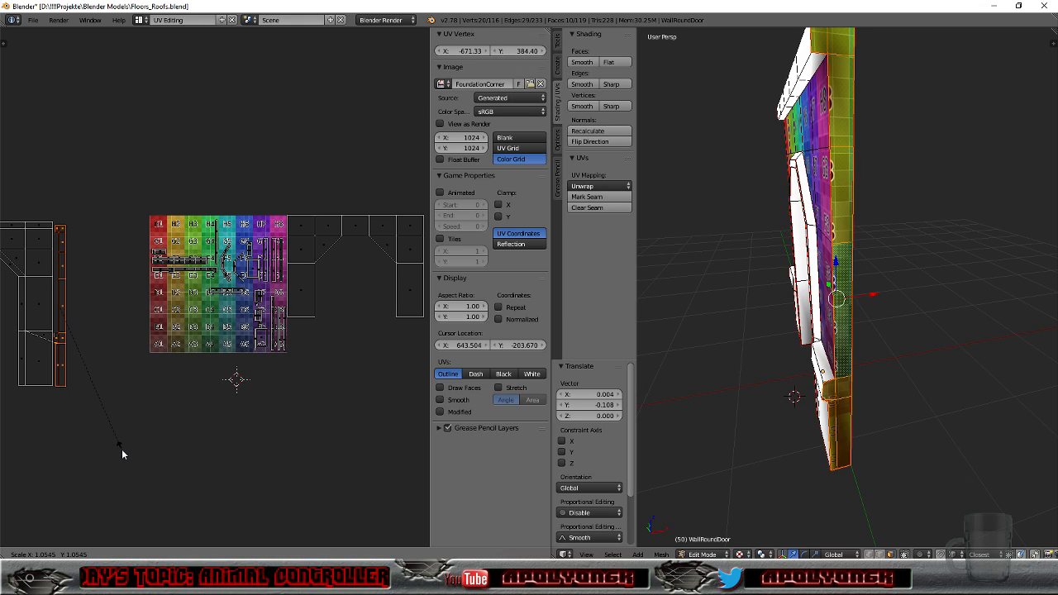
{"action": "left_click", "coordinate": [125, 451]}
{"action": "key", "text": "g"}
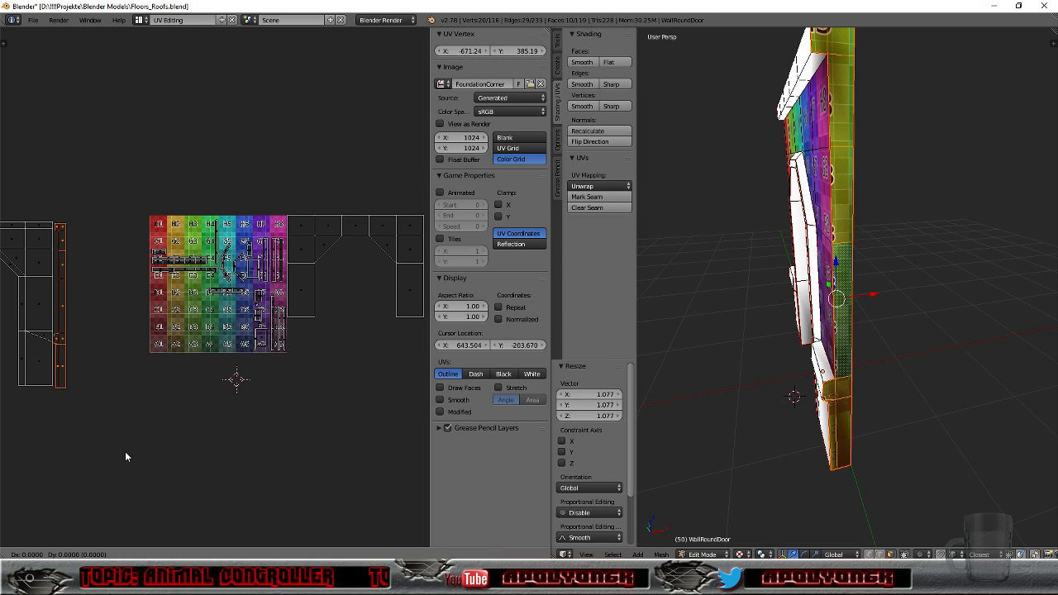
{"action": "left_click", "coordinate": [125, 450]}
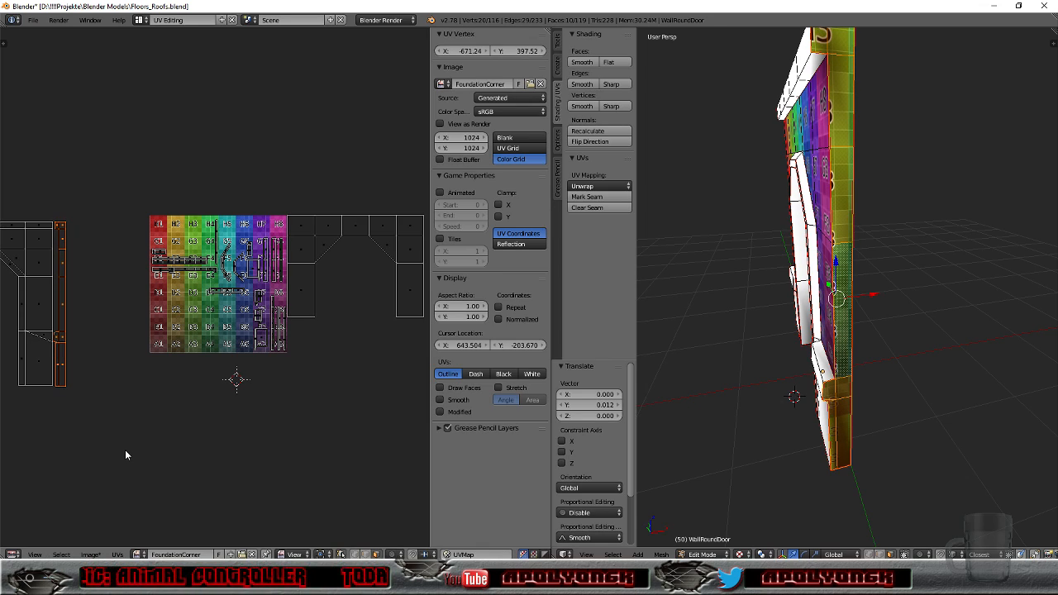
Step: Shift the narrow side's island about 0.020 in X and 0.004 in Y, and scale it by about 0.997
{"action": "key", "text": "KP_Decimal"}
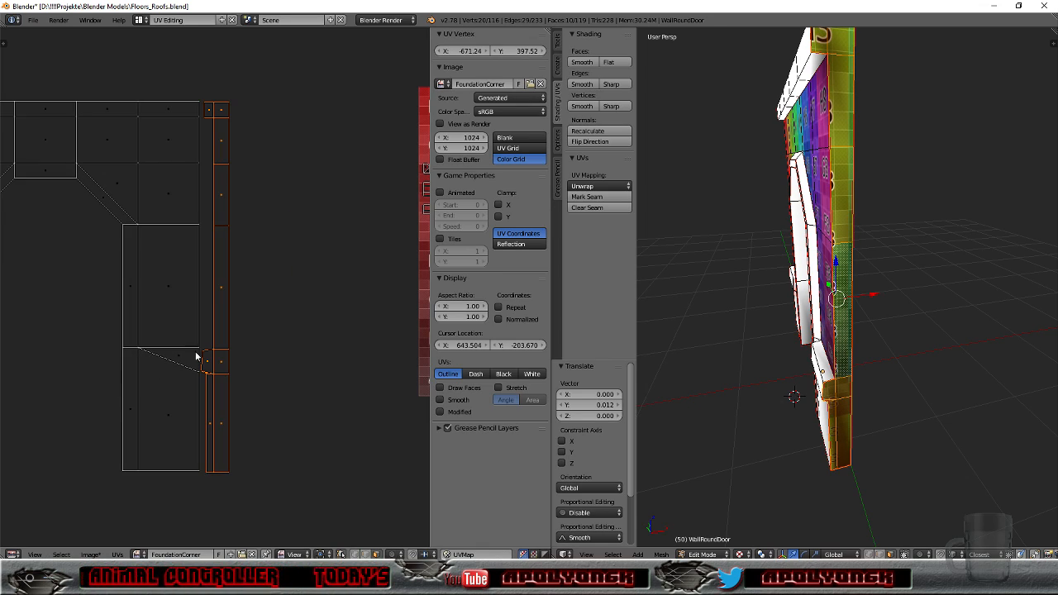
{"action": "key", "text": "g"}
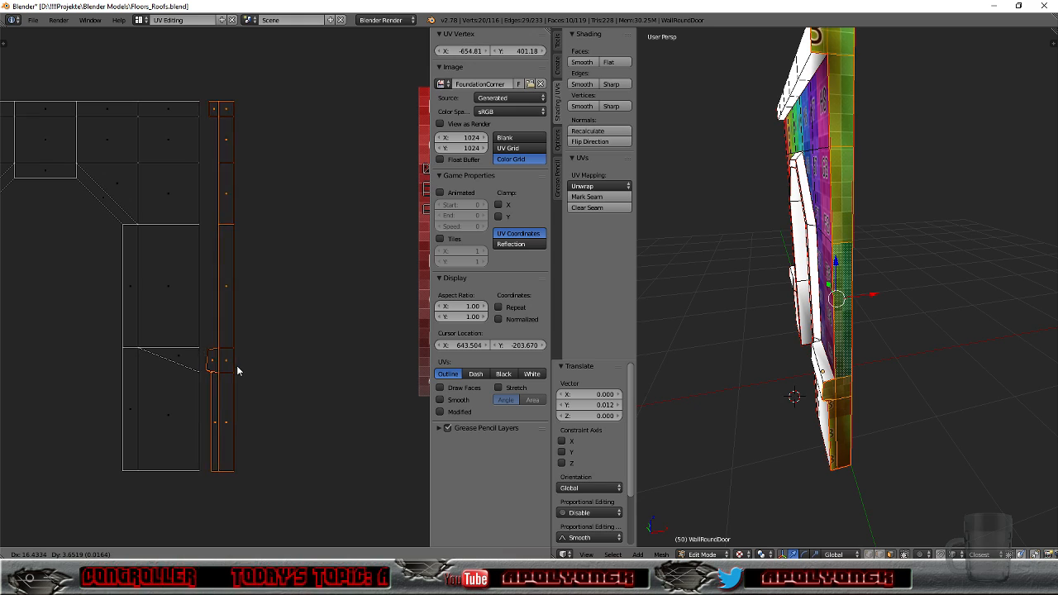
{"action": "left_click", "coordinate": [238, 371]}
{"action": "key", "text": "s"}
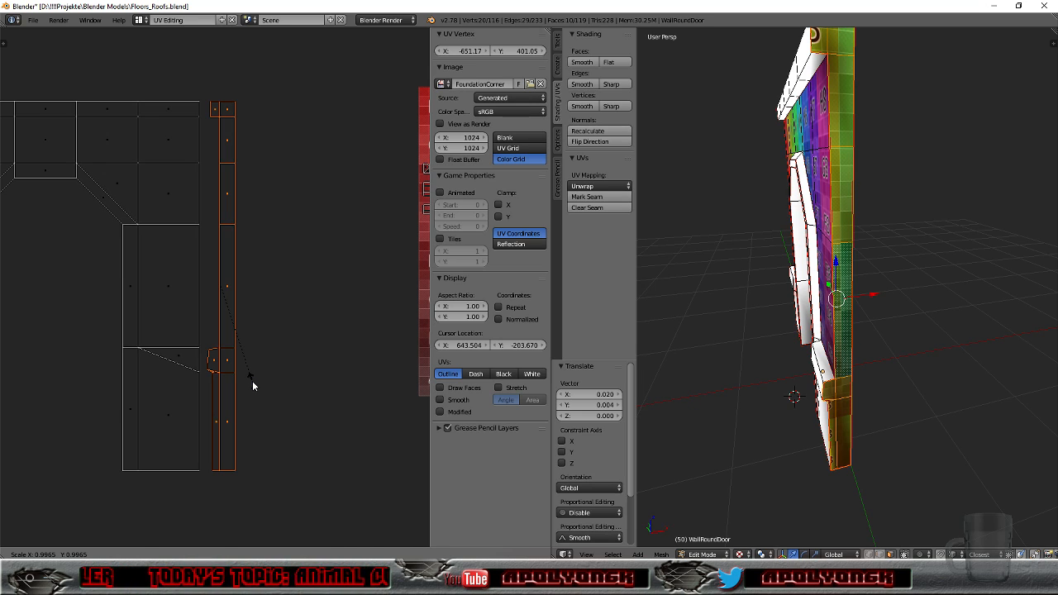
{"action": "left_click", "coordinate": [253, 381]}
{"action": "scroll", "coordinate": [309, 403], "scroll_direction": "down", "scroll_amount": 4}
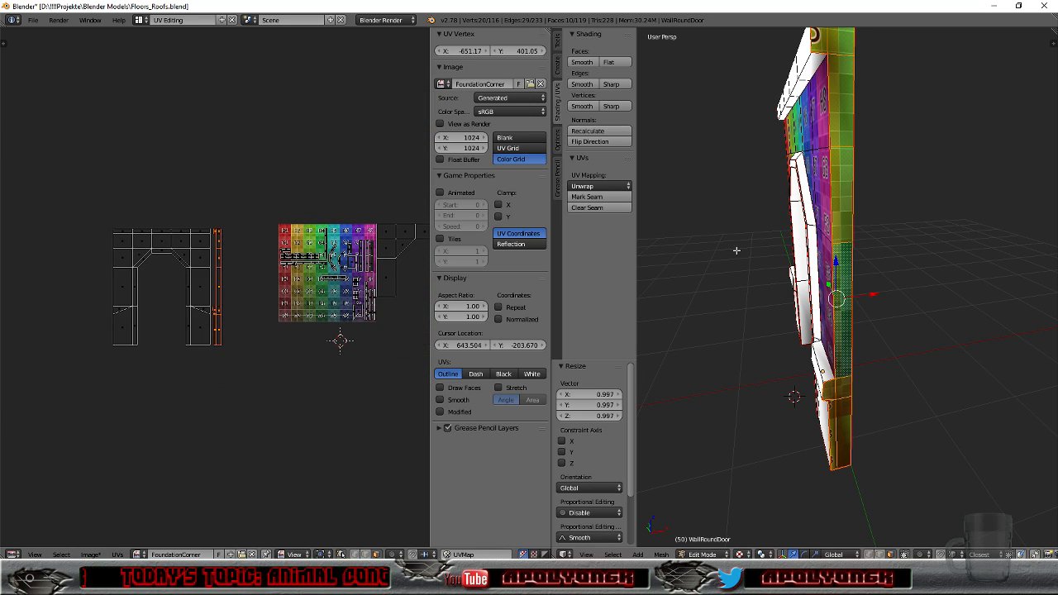
Step: Select the linked faces of the wall's opposite narrow outer side, delimited by seams, and assign them the FoundationCorner image
{"action": "middle_click_drag", "start_coordinate": [721, 274], "coordinate": [943, 270]}
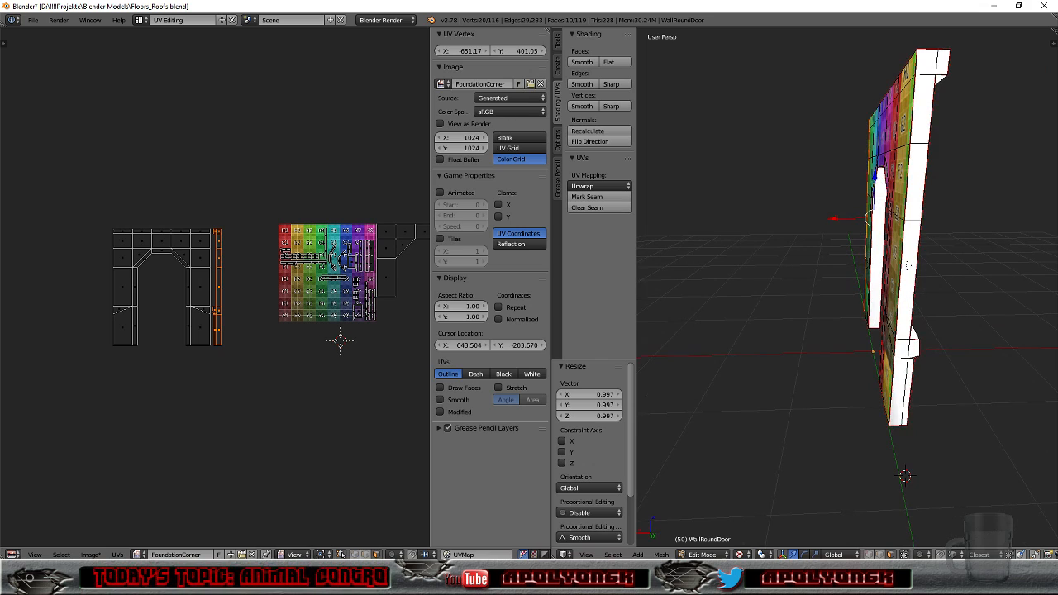
{"action": "right_click", "coordinate": [908, 266]}
{"action": "key", "text": "l"}
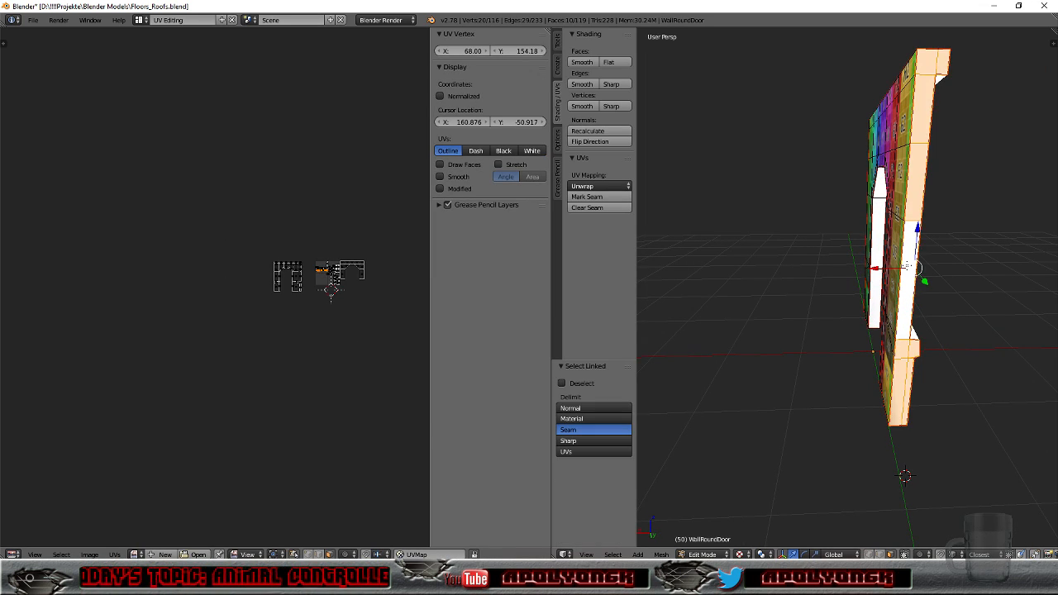
{"action": "middle_click_drag", "start_coordinate": [846, 302], "coordinate": [699, 306]}
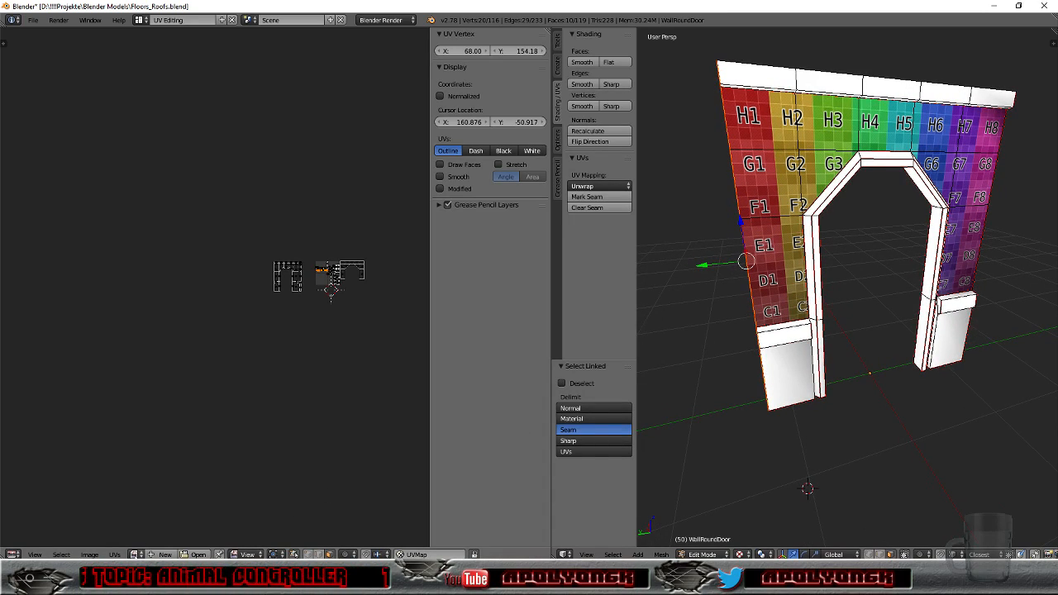
{"action": "left_click", "coordinate": [134, 555]}
{"action": "left_click", "coordinate": [137, 444]}
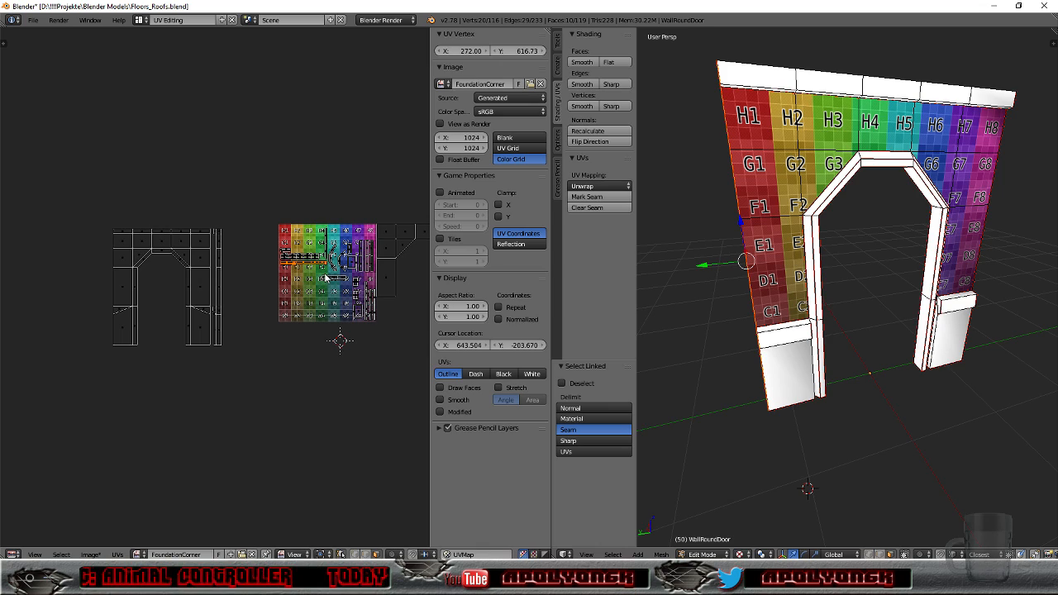
Step: Unwrap the opposite narrow side and move its island about -0.510 in X and -0.153 in Y, beside the first narrow side's island
{"action": "left_click", "coordinate": [599, 186]}
{"action": "left_click", "coordinate": [608, 205]}
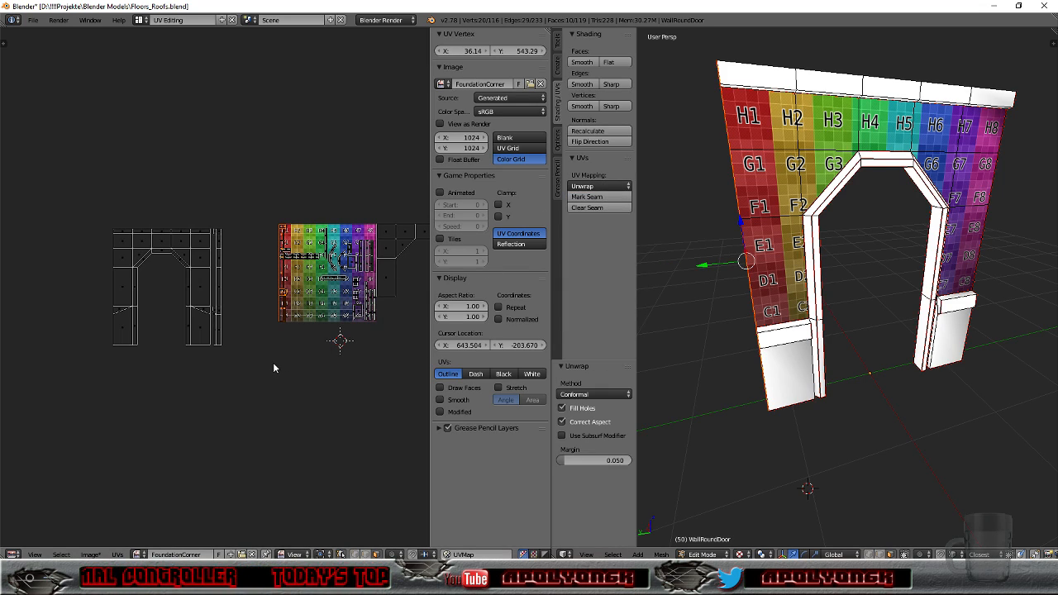
{"action": "key", "text": "g"}
{"action": "left_click", "coordinate": [223, 383]}
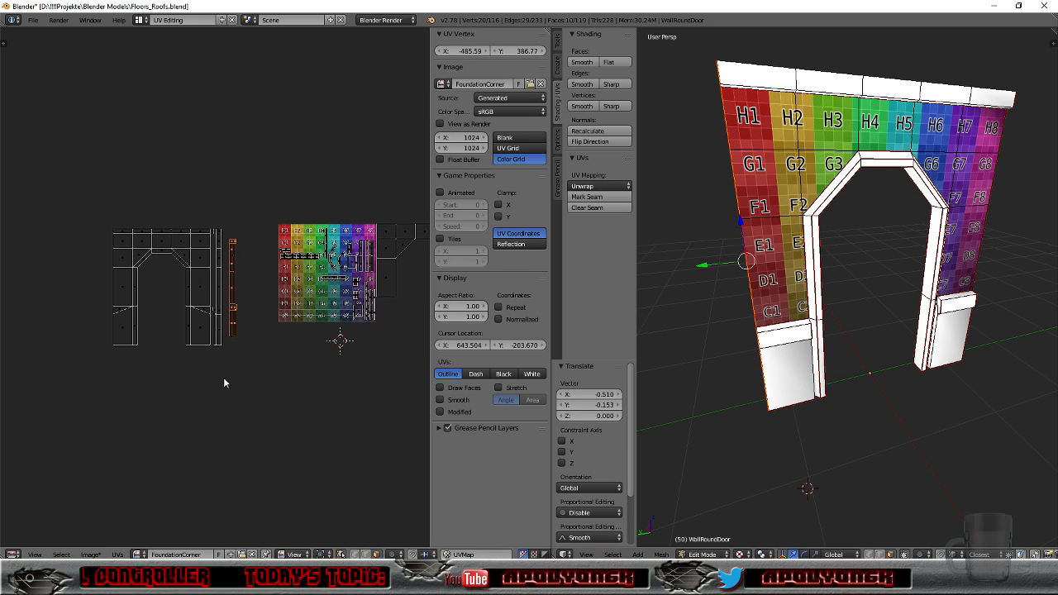
Step: Scale the second narrow side's island by about 1.187 and move it about -0.071 in X and 0.009 in Y, against the first strip
{"action": "scroll", "coordinate": [225, 404], "scroll_direction": "up", "scroll_amount": 6}
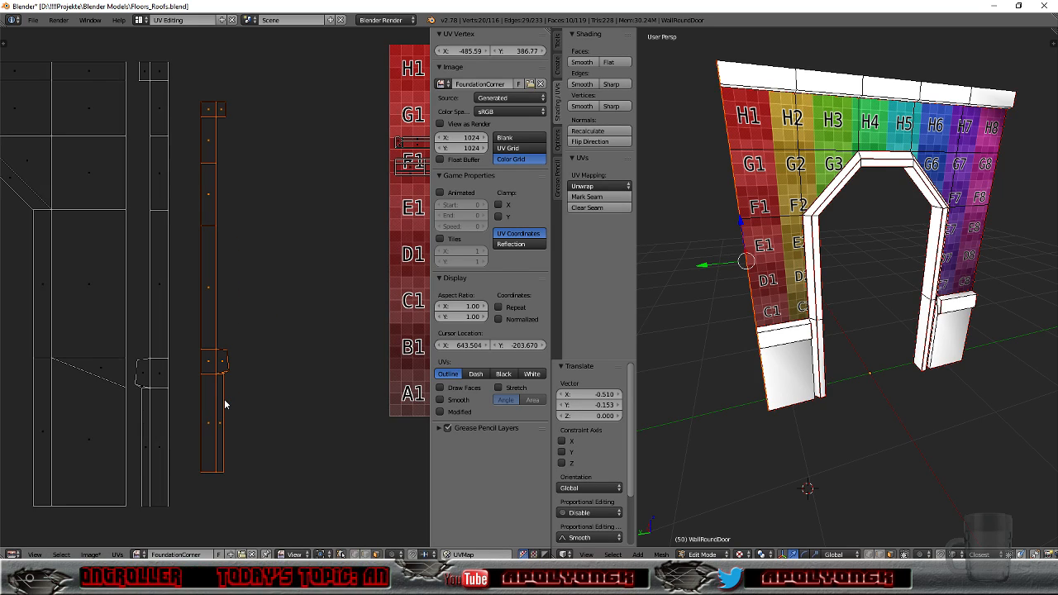
{"action": "key", "text": "s"}
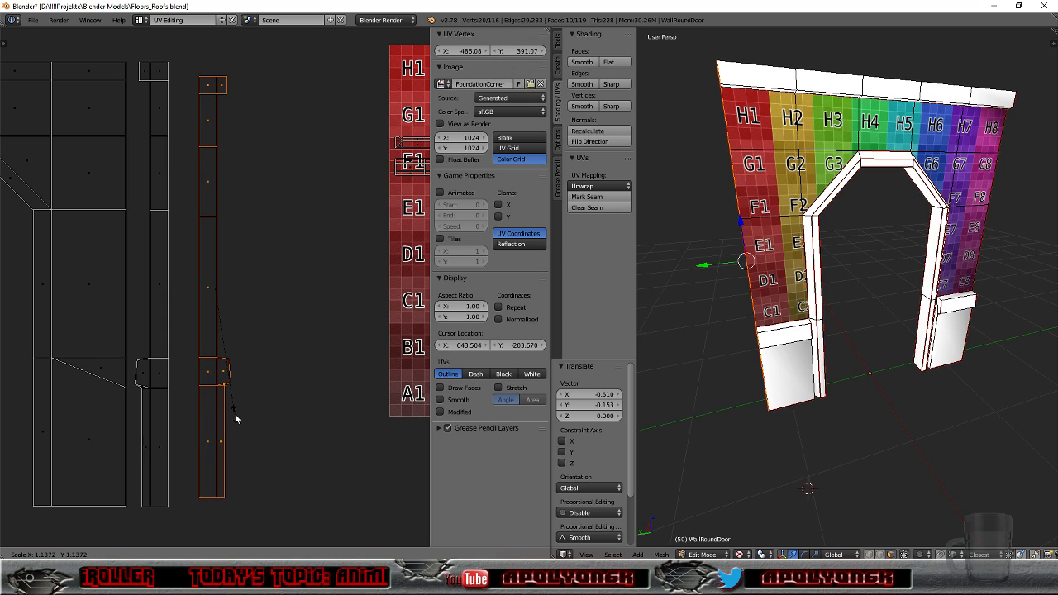
{"action": "left_click", "coordinate": [241, 417]}
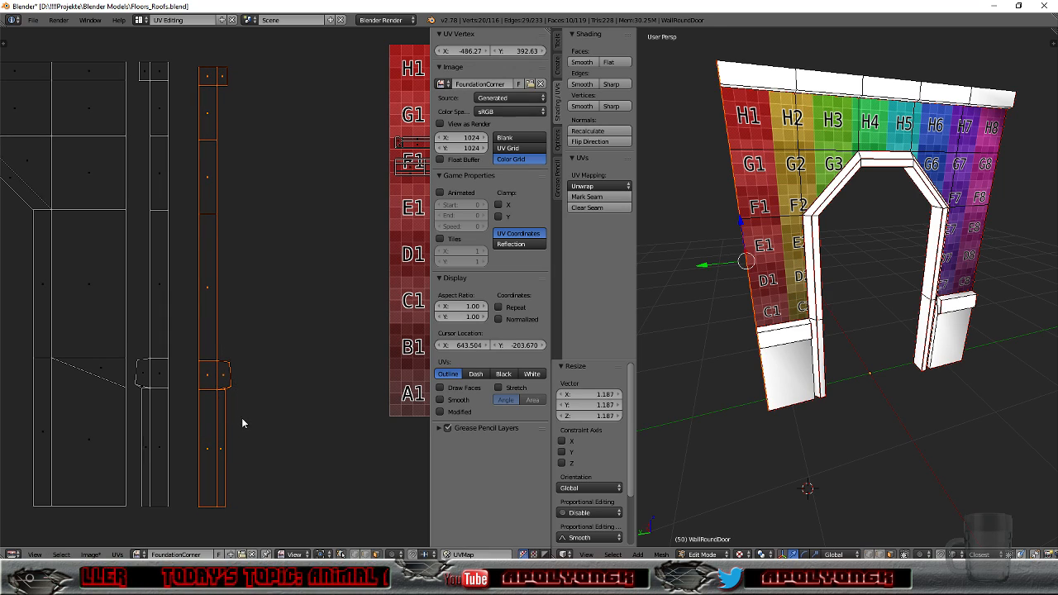
{"action": "key", "text": "g"}
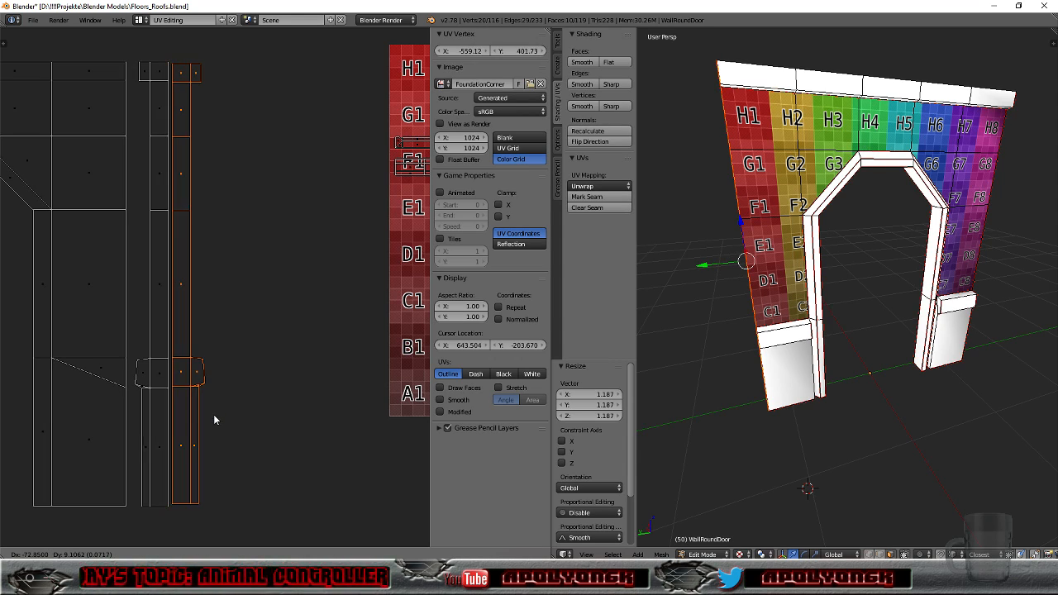
{"action": "left_click", "coordinate": [213, 415]}
Step: Scale the second narrow side's island by about 1.011 and shift it about 0.010 in X and -0.001 in Y, leaving a small gap
{"action": "key", "text": "s"}
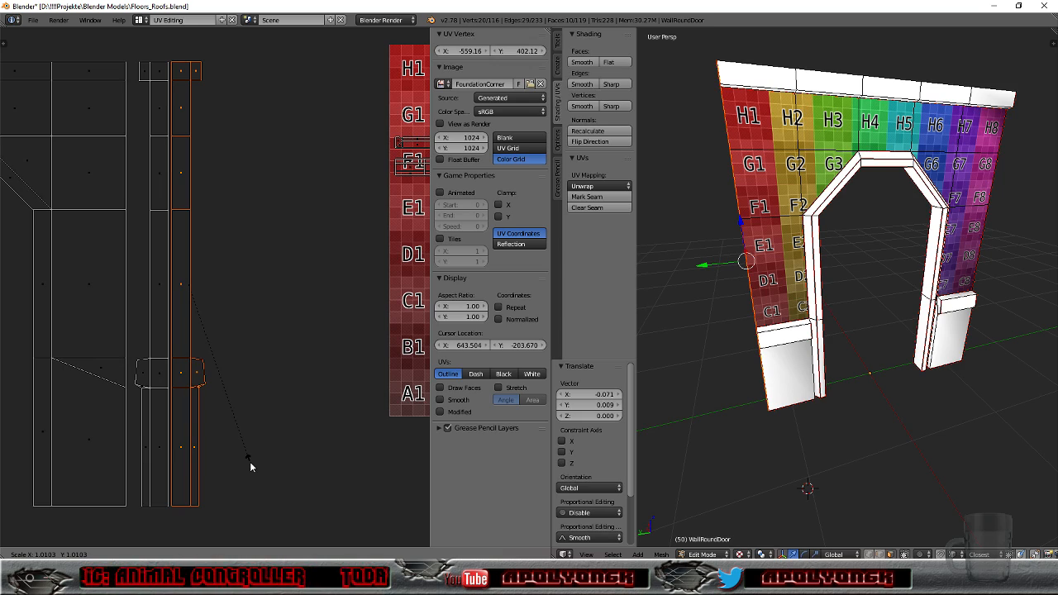
{"action": "left_click", "coordinate": [250, 462]}
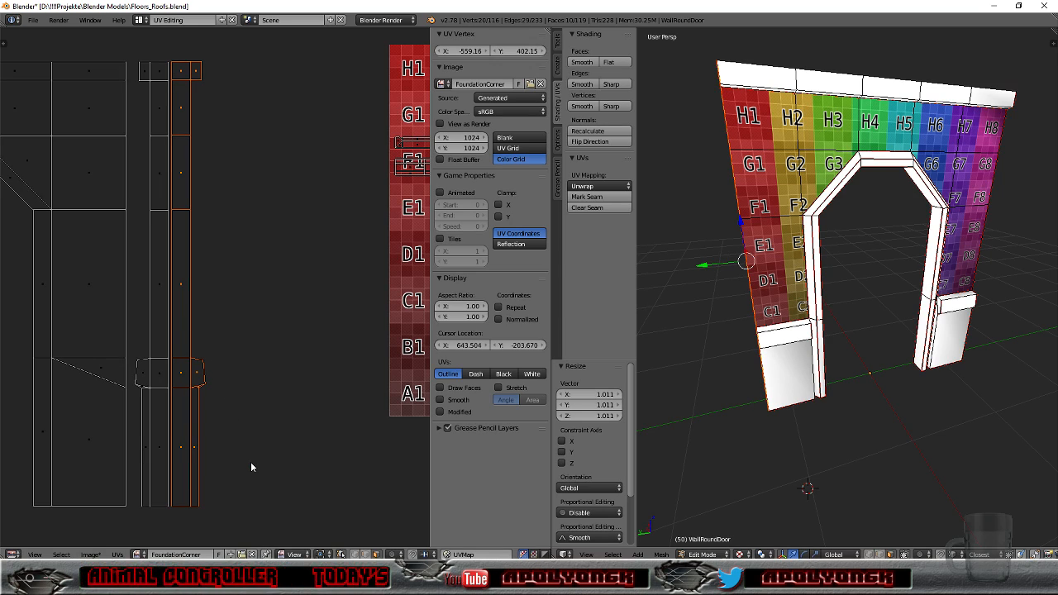
{"action": "key", "text": "g"}
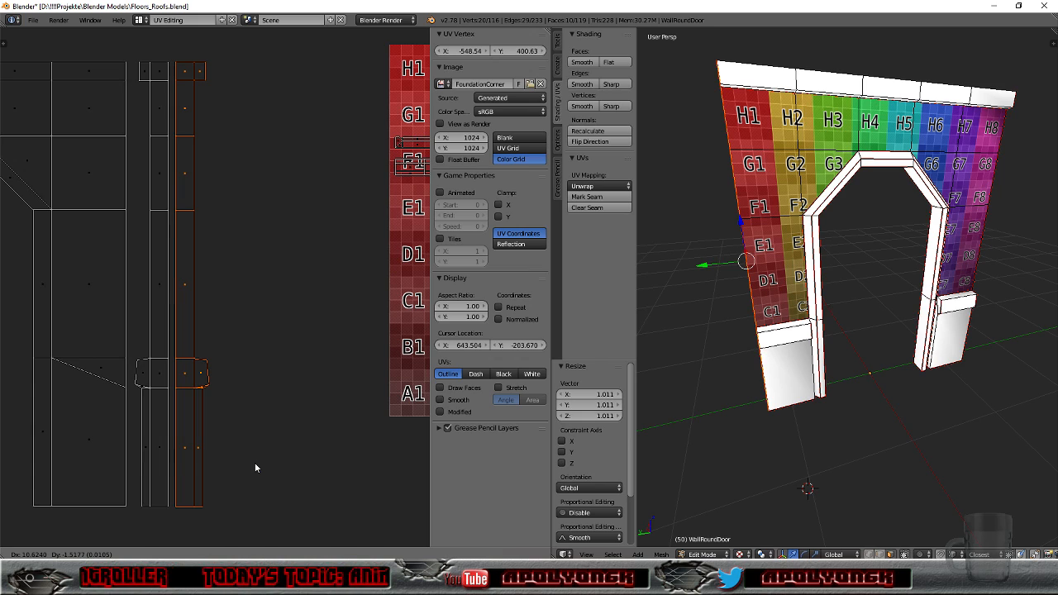
{"action": "left_click", "coordinate": [254, 463]}
{"action": "scroll", "coordinate": [267, 361], "scroll_direction": "down", "scroll_amount": 2}
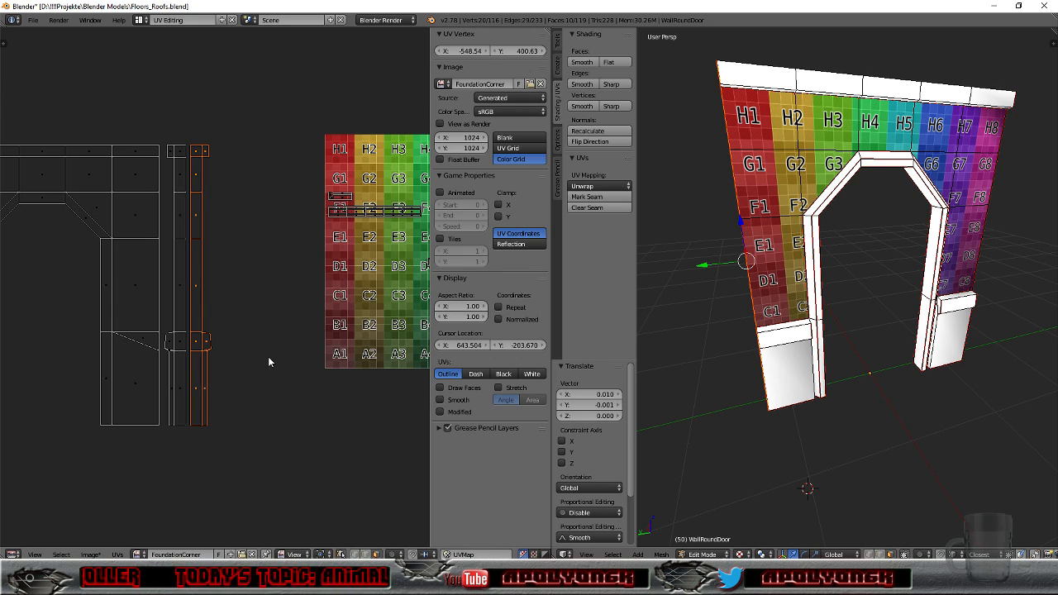
{"action": "scroll", "coordinate": [268, 356], "scroll_direction": "down", "scroll_amount": 3}
Step: Select the linked faces of the ledge above one pillar base, delimited by seams, and assign them the FoundationCorner image
{"action": "middle_click_drag", "start_coordinate": [700, 311], "coordinate": [735, 318]}
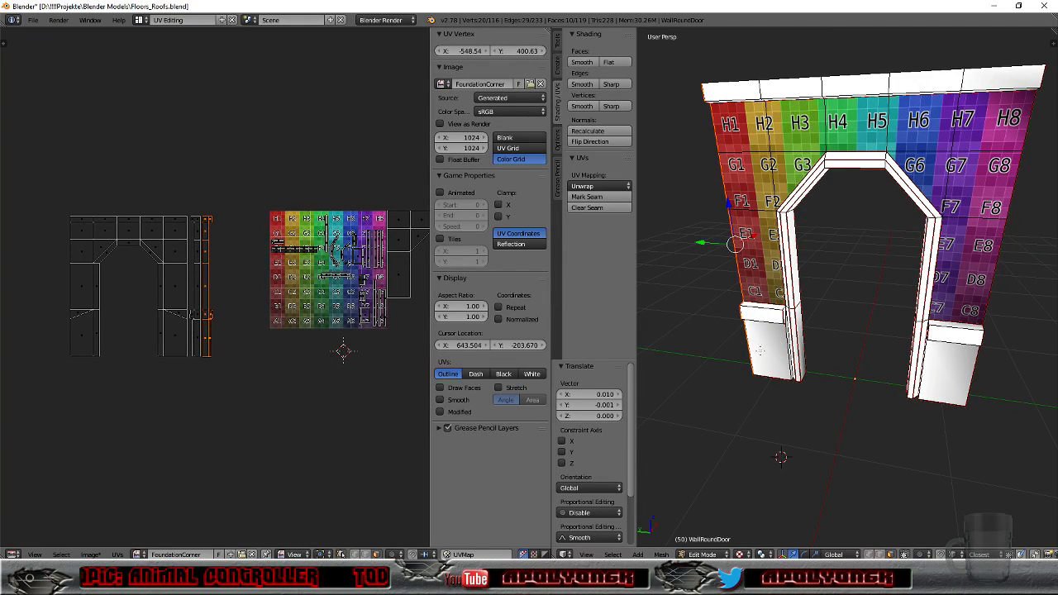
{"action": "right_click", "coordinate": [761, 312]}
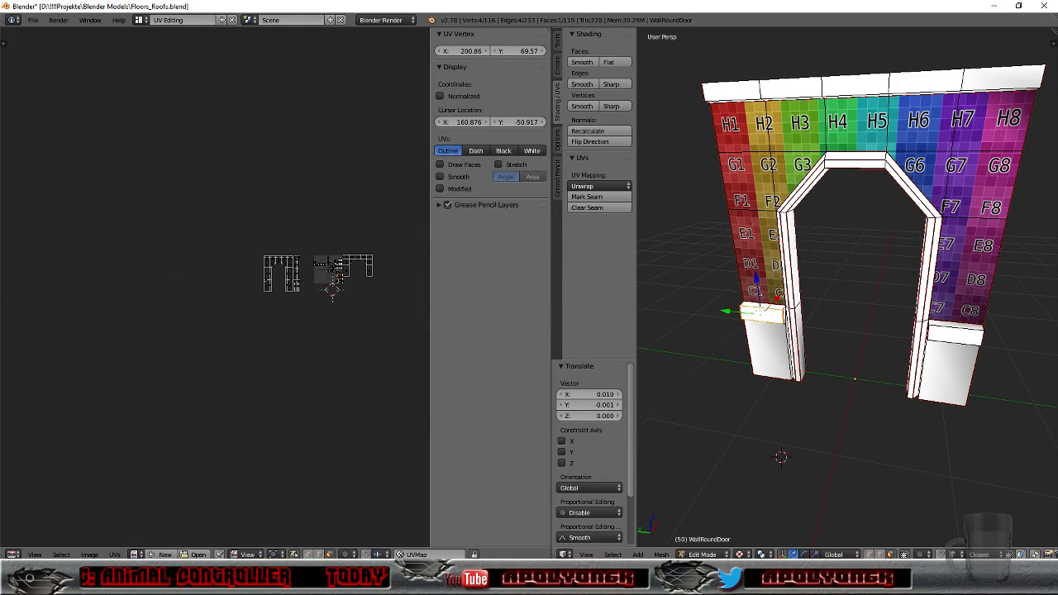
{"action": "key", "text": "l"}
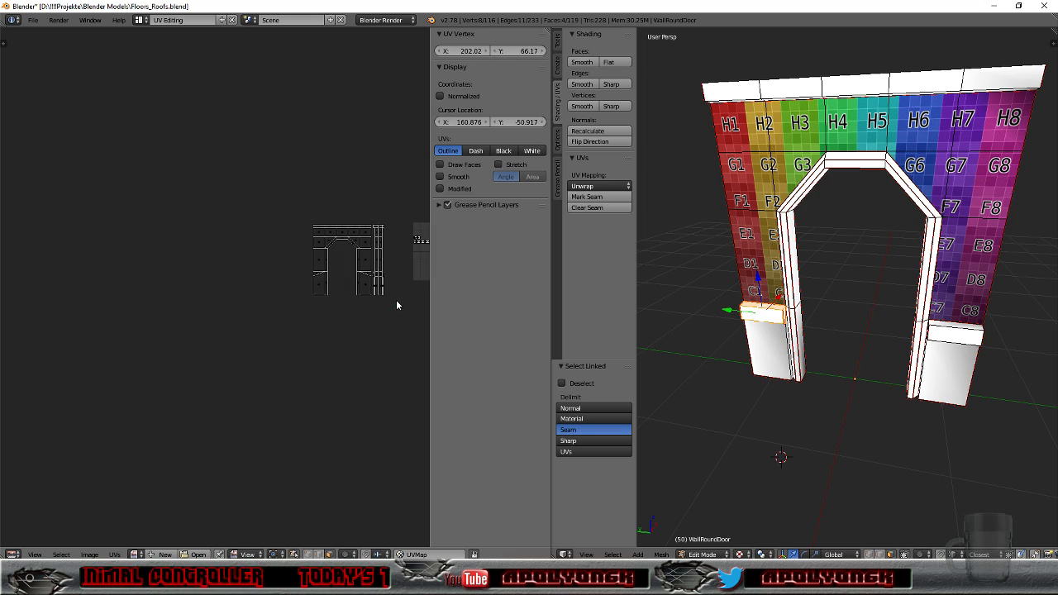
{"action": "left_click", "coordinate": [136, 553]}
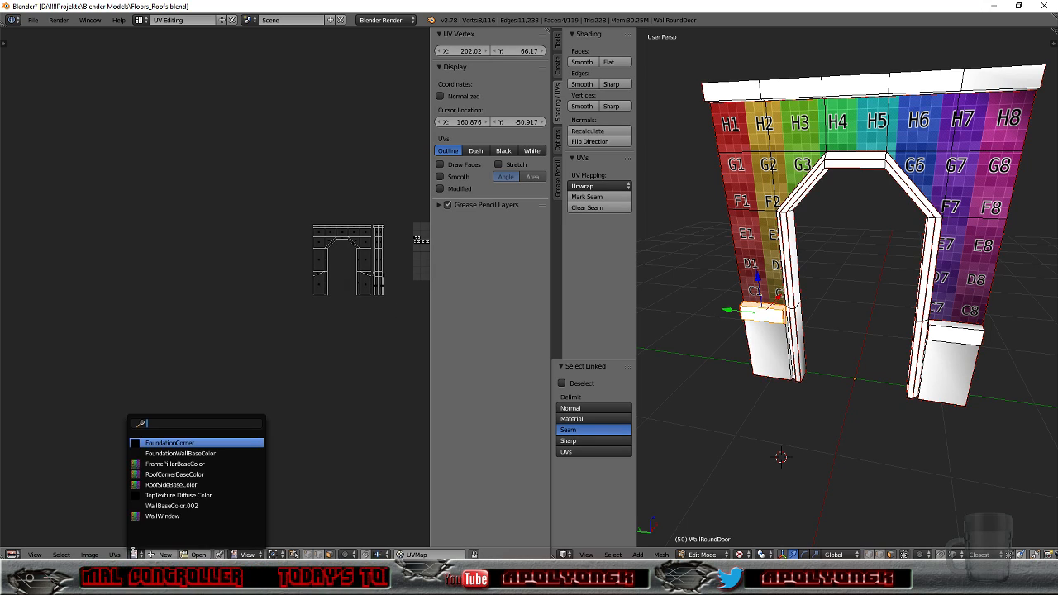
{"action": "left_click", "coordinate": [139, 443]}
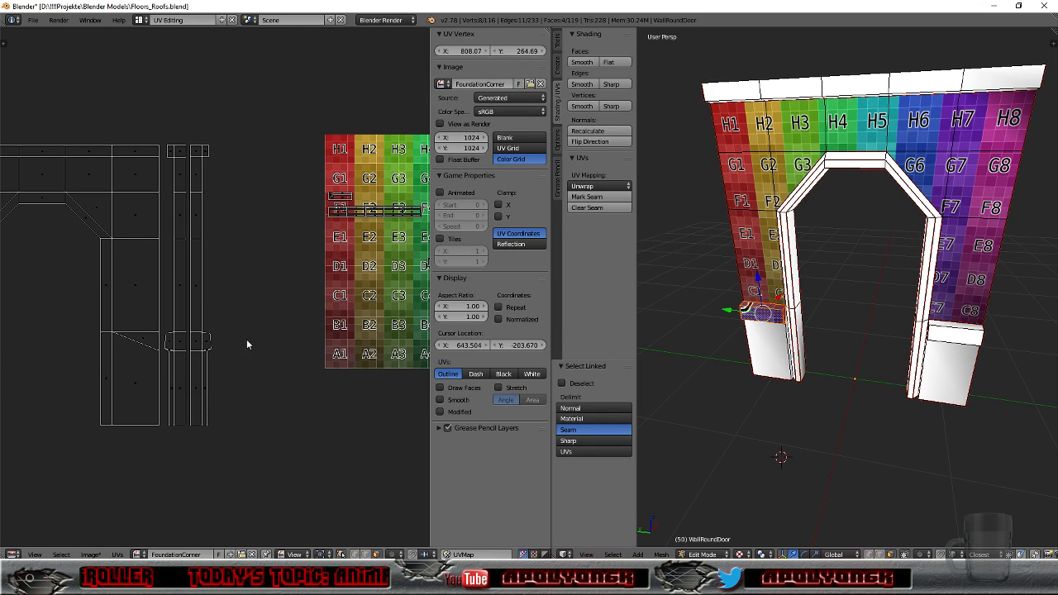
{"action": "key", "text": "KP_Decimal"}
{"action": "scroll", "coordinate": [247, 339], "scroll_direction": "down", "scroll_amount": 8}
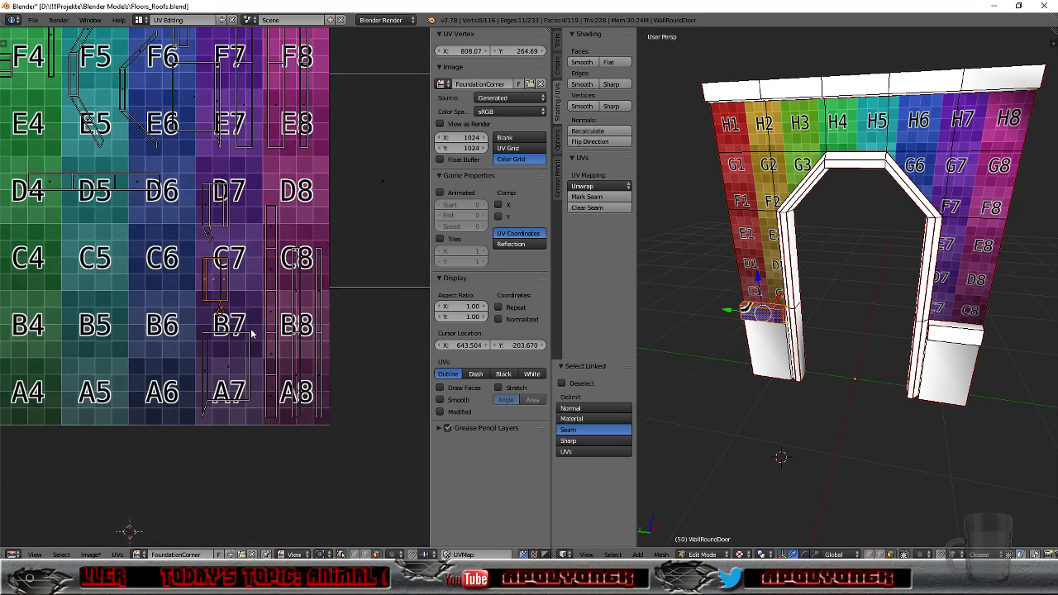
{"action": "scroll", "coordinate": [252, 333], "scroll_direction": "down", "scroll_amount": 4}
{"action": "scroll", "coordinate": [256, 322], "scroll_direction": "up", "scroll_amount": 2}
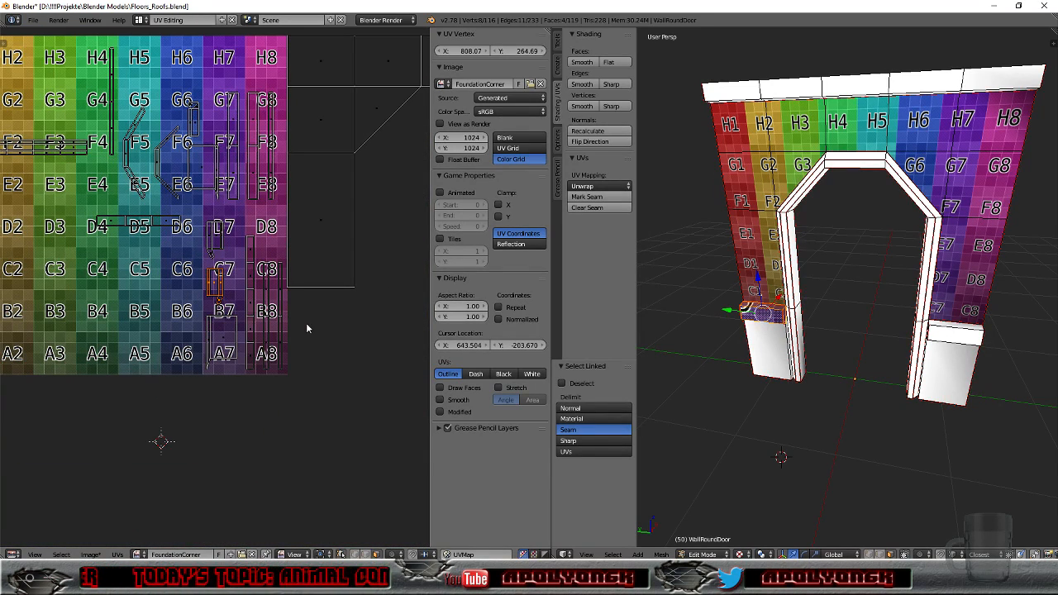
{"action": "scroll", "coordinate": [315, 340], "scroll_direction": "down", "scroll_amount": 2}
{"action": "scroll", "coordinate": [314, 343], "scroll_direction": "down", "scroll_amount": 2}
{"action": "scroll", "coordinate": [288, 337], "scroll_direction": "up", "scroll_amount": 3}
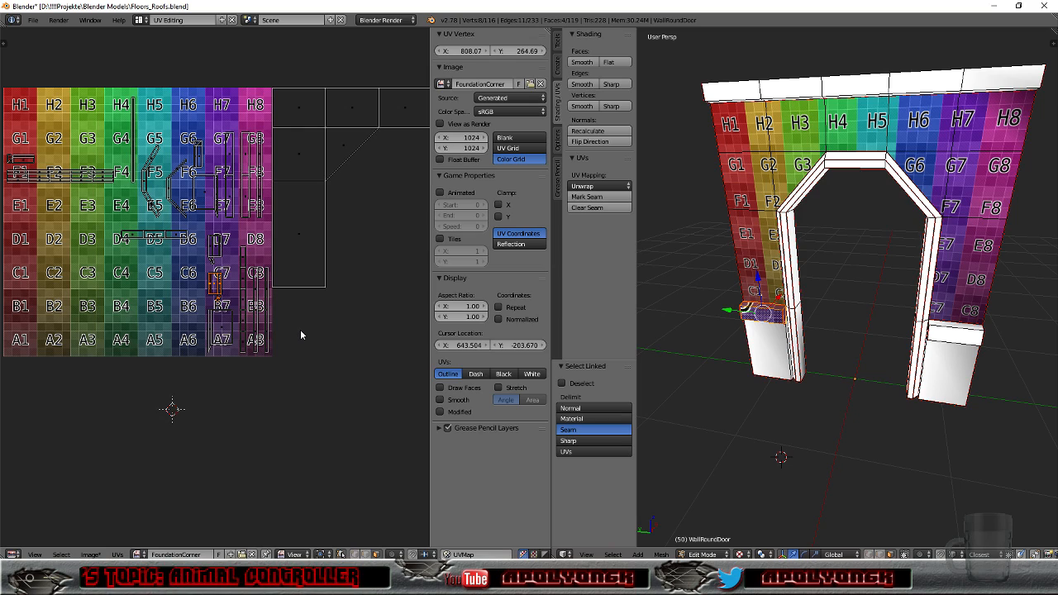
{"action": "type", "text": "r90"}
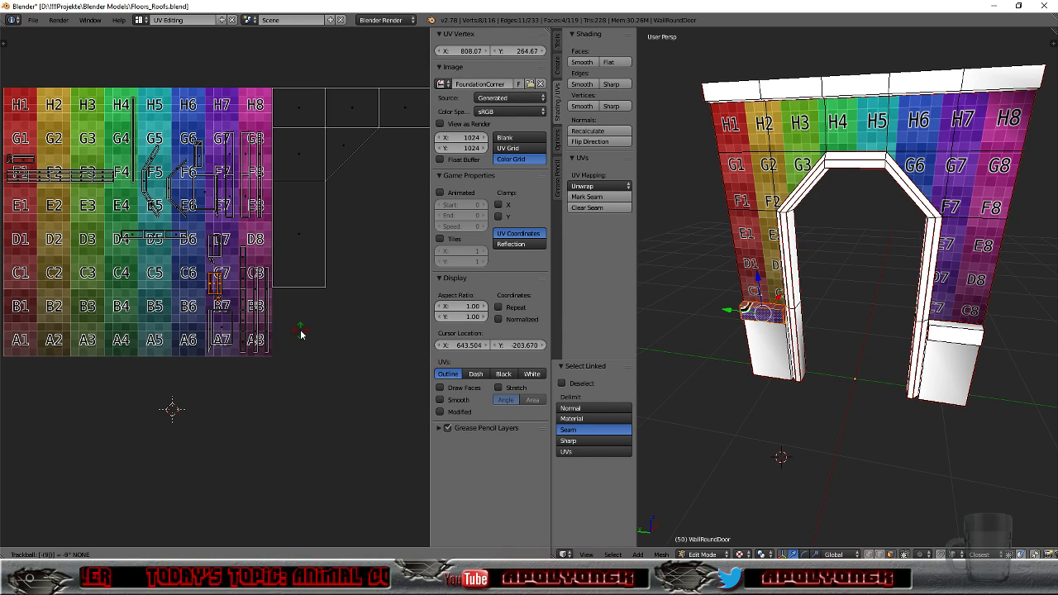
{"action": "key", "text": "Return"}
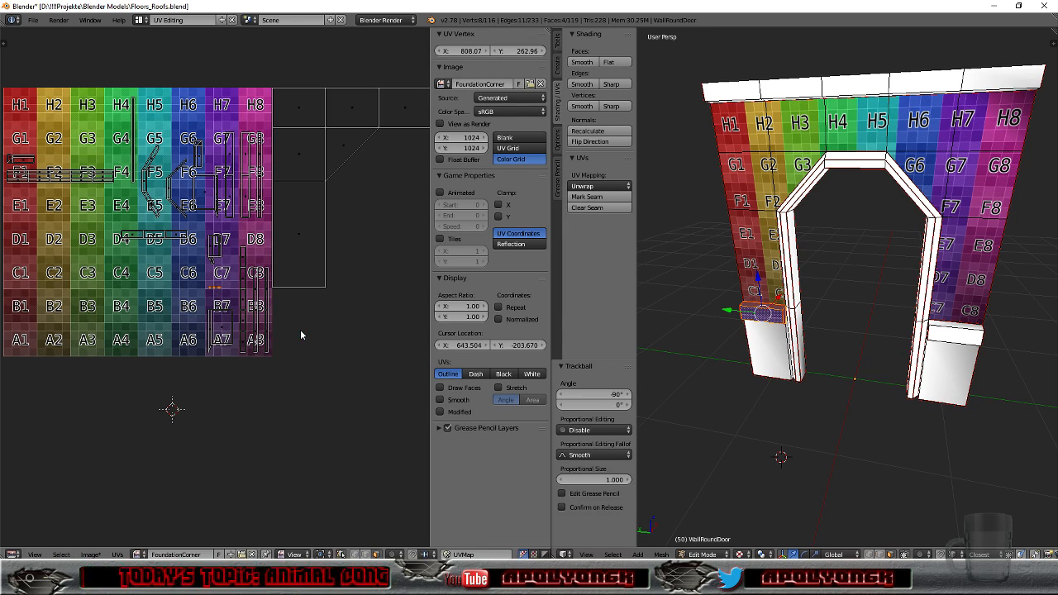
{"action": "key", "text": "ctrl+z"}
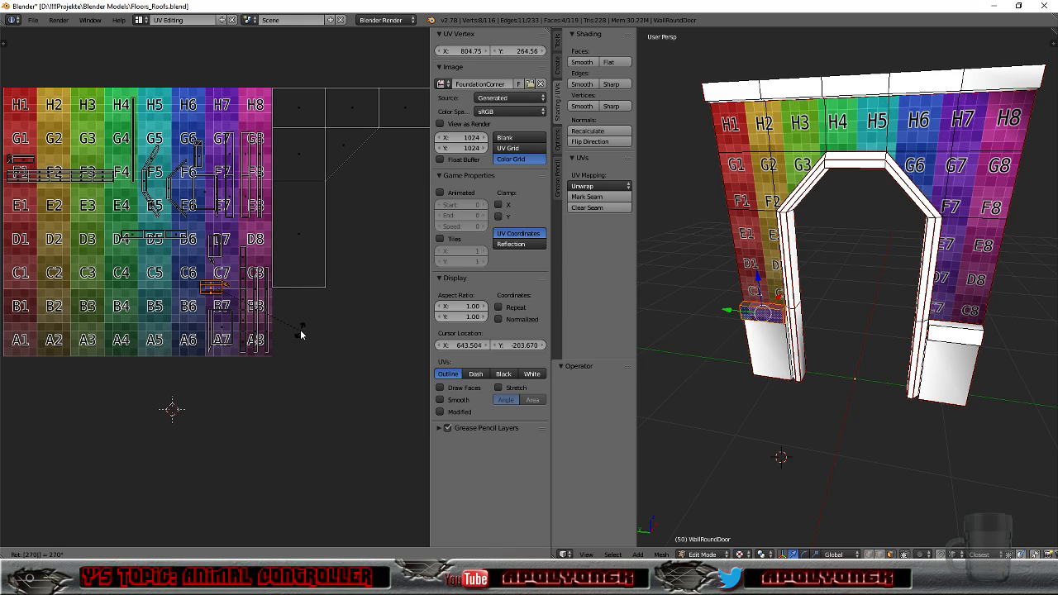
Step: Rotate the ledge's UV island by 270° and move it about 0.323 in X and -0.037 in Y, below the front wall's leg
{"action": "key", "text": "Return"}
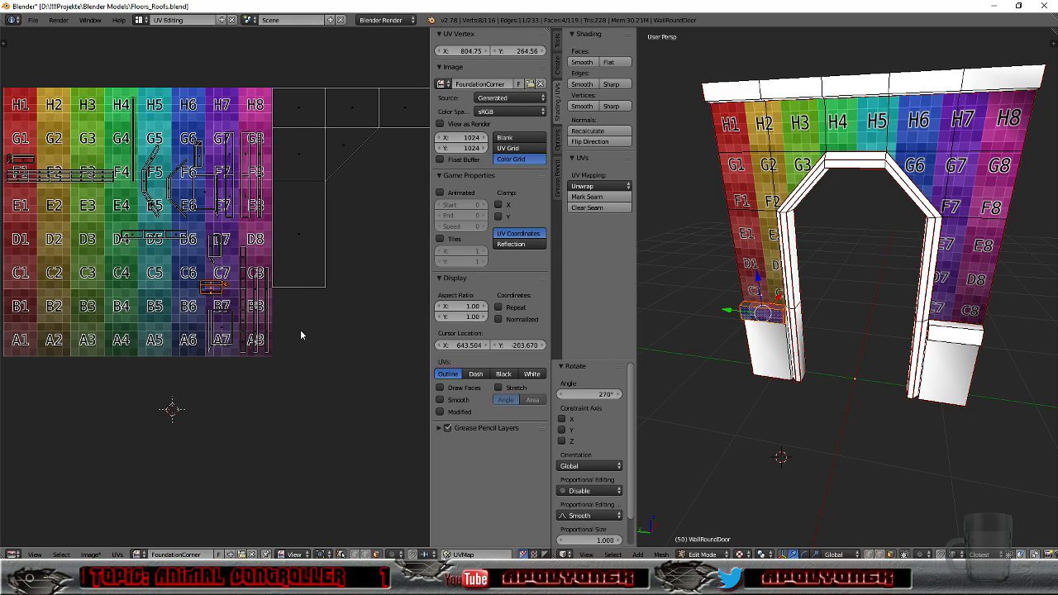
{"action": "scroll", "coordinate": [287, 325], "scroll_direction": "up", "scroll_amount": 3}
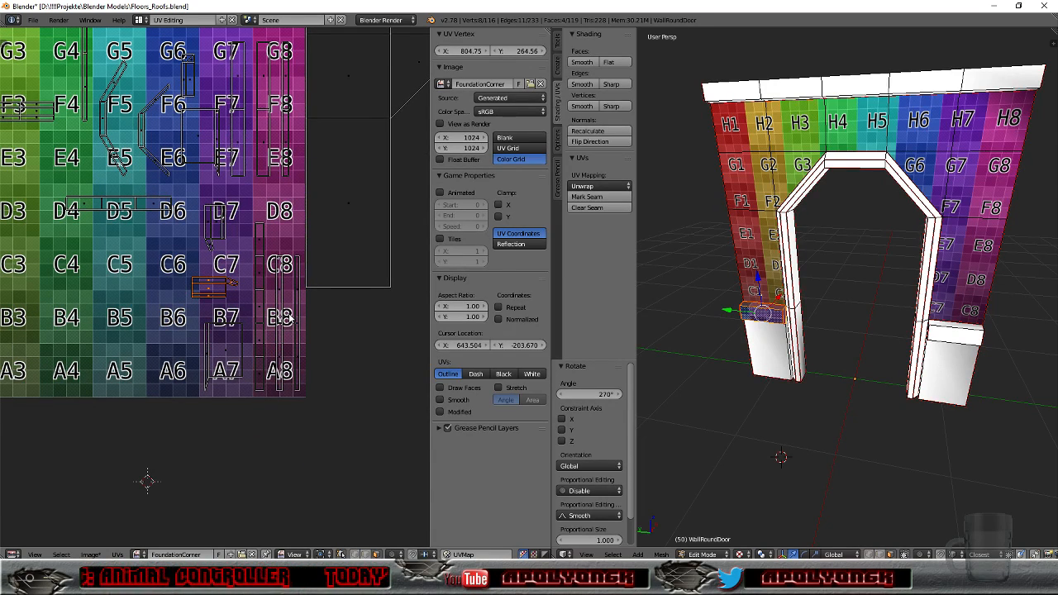
{"action": "key", "text": "g"}
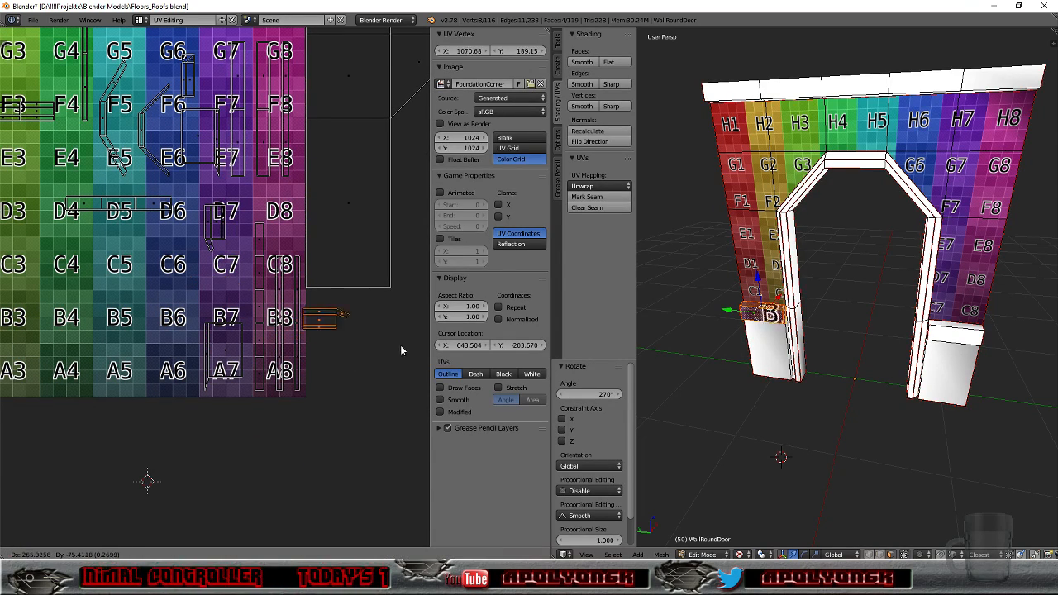
{"action": "left_click", "coordinate": [425, 332]}
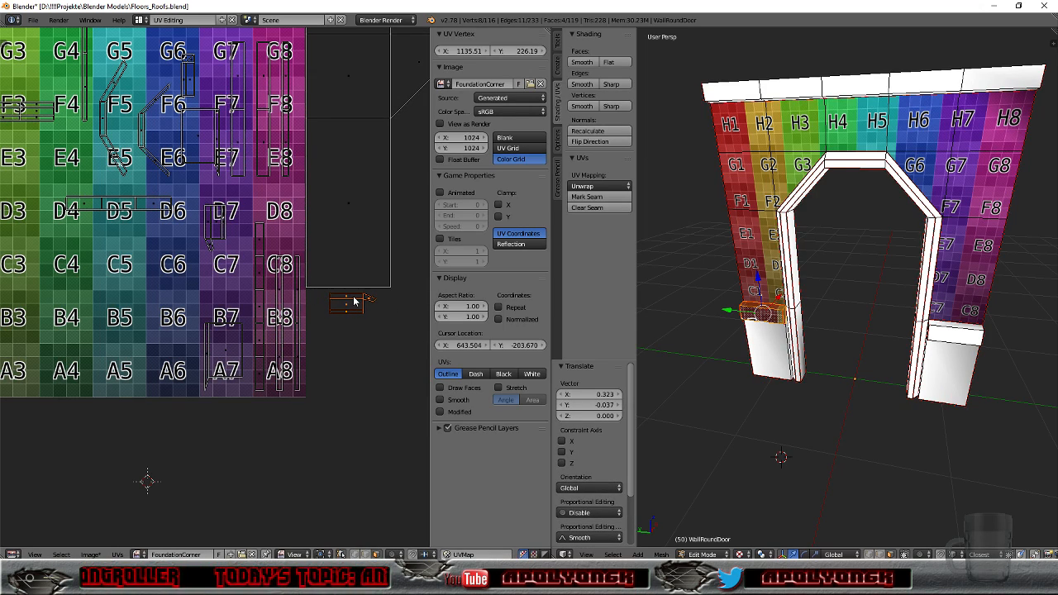
Step: Scale the ledge's island by about 2.217 and move it about 0.019 in X and -0.018 in Y, under the leg outline
{"action": "key", "text": "s"}
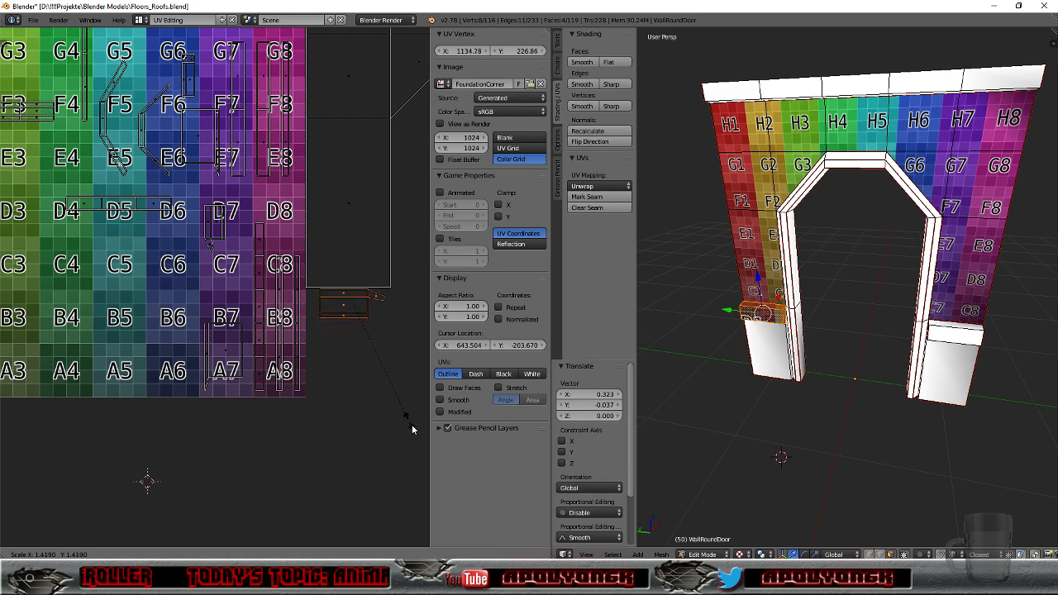
{"action": "left_click", "coordinate": [29, 542]}
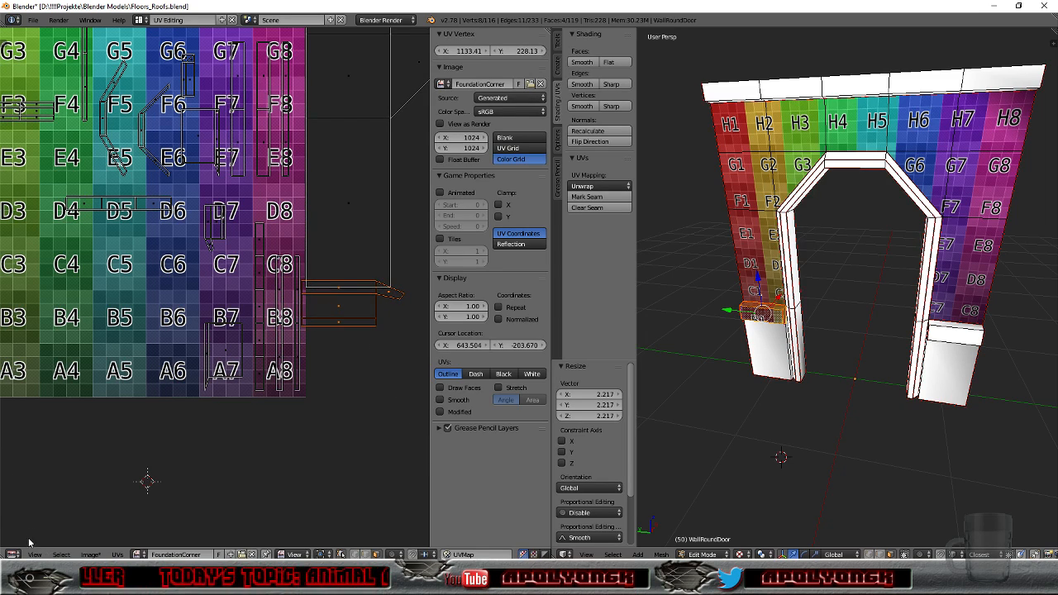
{"action": "key", "text": "g"}
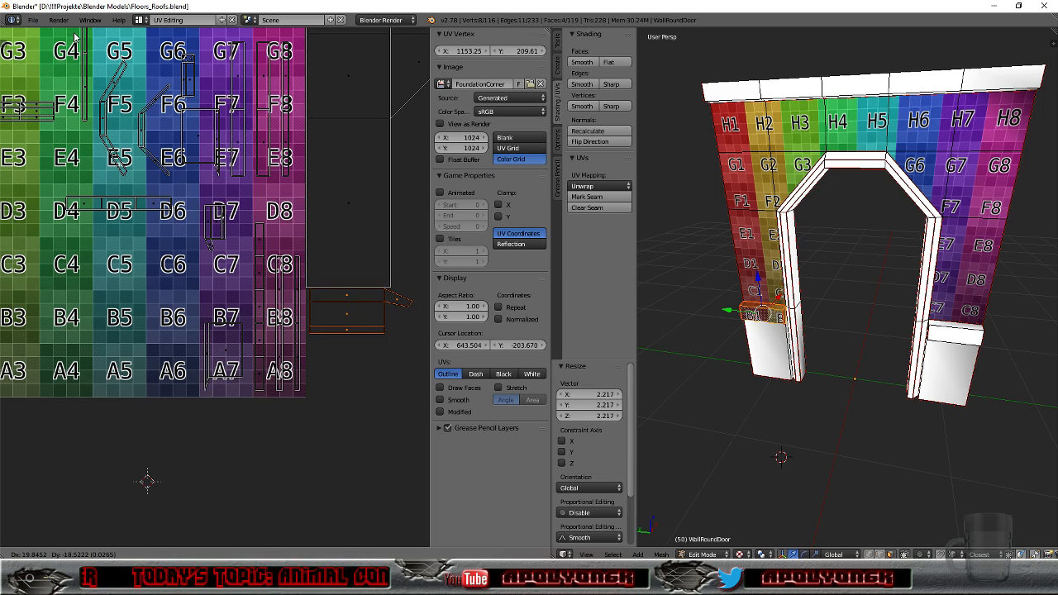
{"action": "left_click", "coordinate": [75, 37]}
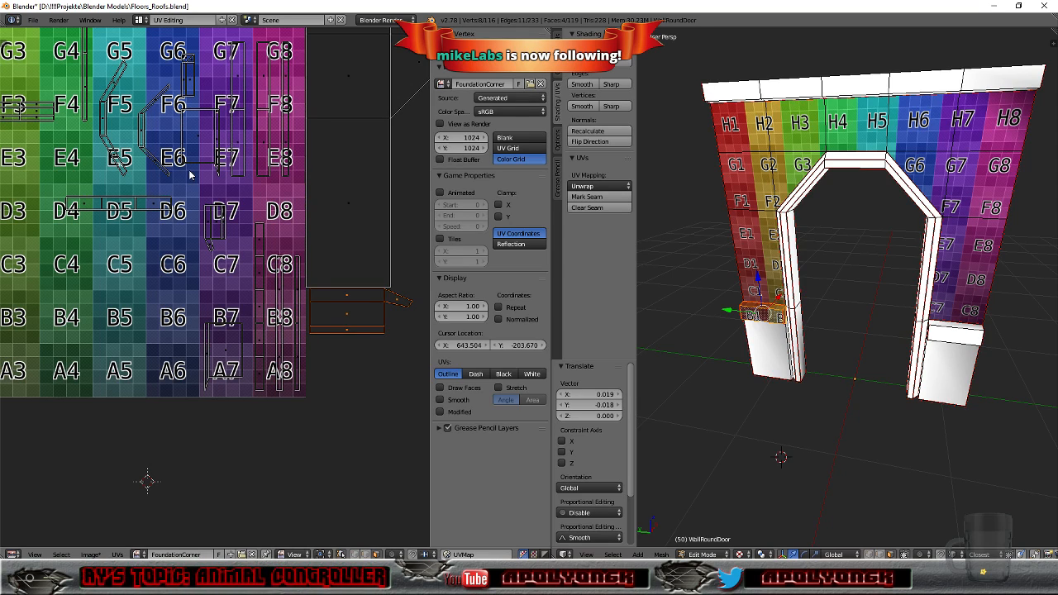
Step: Scale the ledge's island by about 1.143 and shift it about 0.008 in X and -0.009 in Y, aligning it with the leg's width
{"action": "key", "text": "s"}
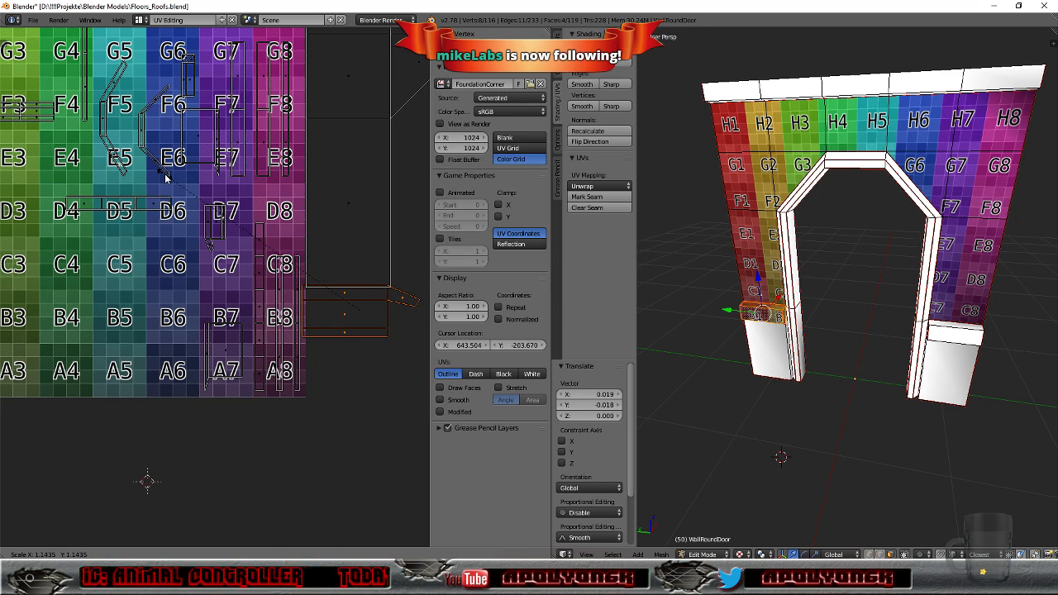
{"action": "left_click", "coordinate": [166, 177]}
{"action": "key", "text": "g"}
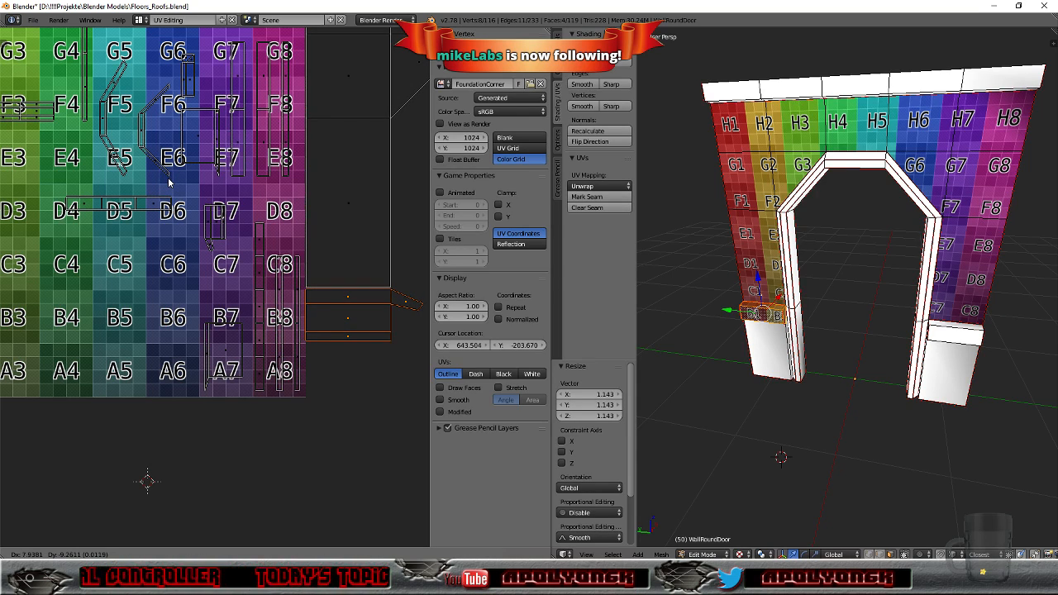
{"action": "left_click", "coordinate": [168, 182]}
Step: Nudge the ledge's island about 0.001 in X and -0.002 in Y, leaving a small gap below the leg
{"action": "scroll", "coordinate": [402, 331], "scroll_direction": "up", "scroll_amount": 3}
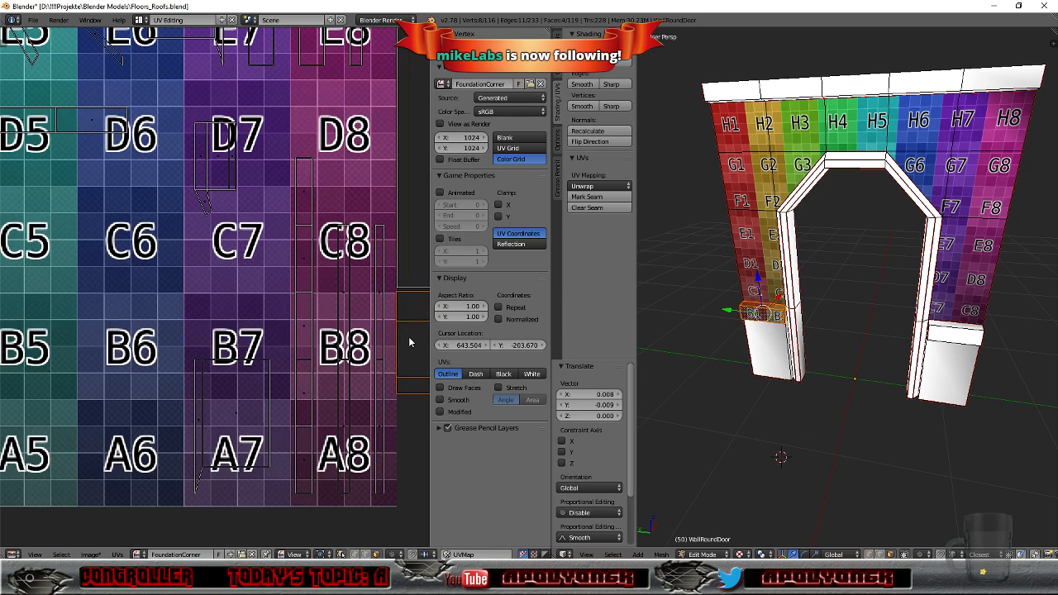
{"action": "key", "text": "KP_Decimal"}
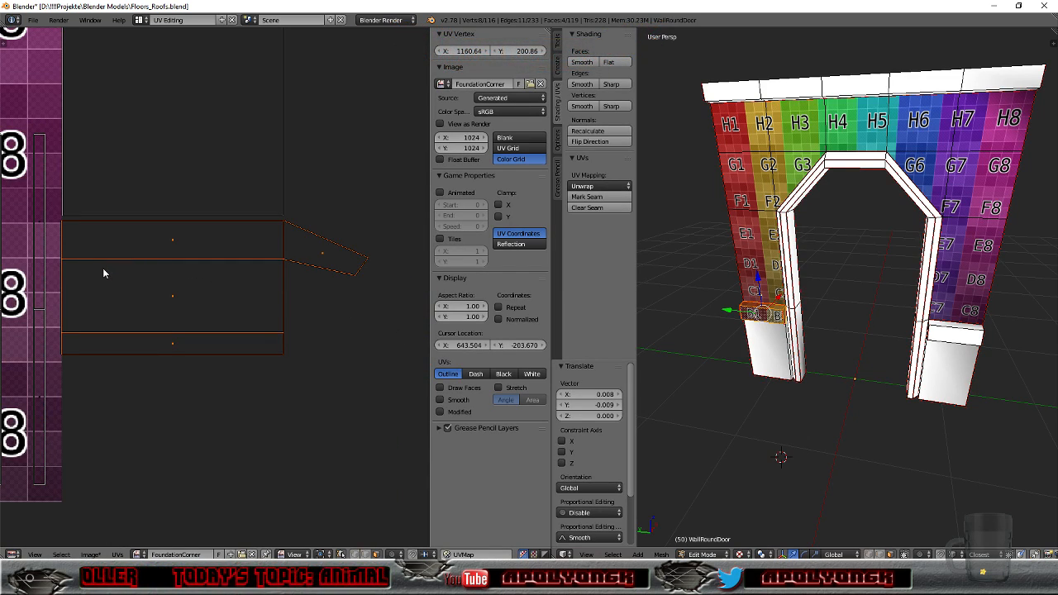
{"action": "key", "text": "g"}
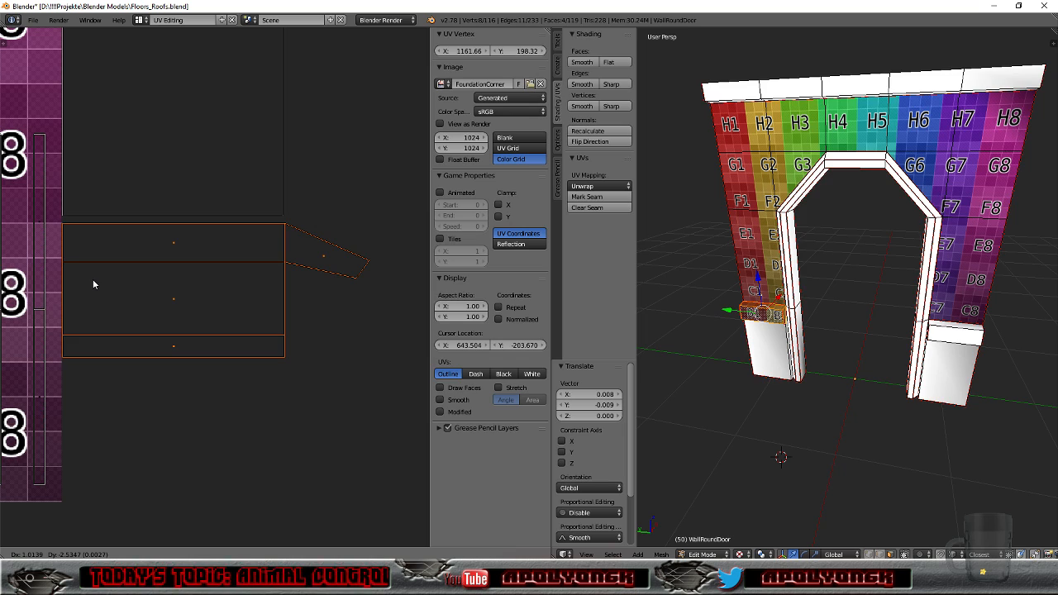
{"action": "left_click", "coordinate": [93, 282]}
Step: Select the front face of the opposite pillar's ledge, assign it the FoundationCorner image, and extend the selection to the linked ledge faces
{"action": "scroll", "coordinate": [157, 304], "scroll_direction": "down", "scroll_amount": 5}
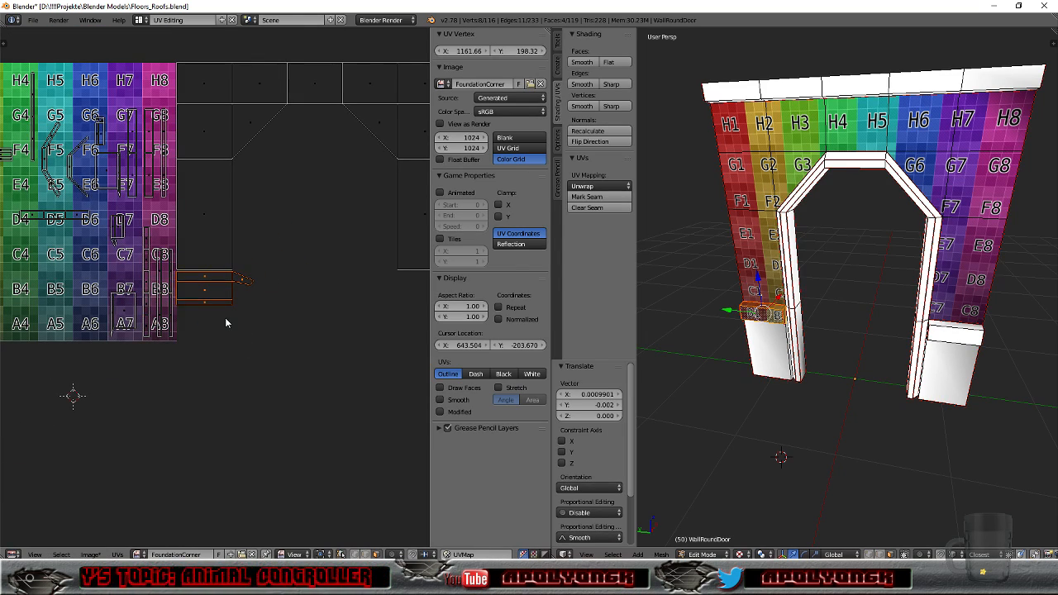
{"action": "right_click", "coordinate": [117, 226]}
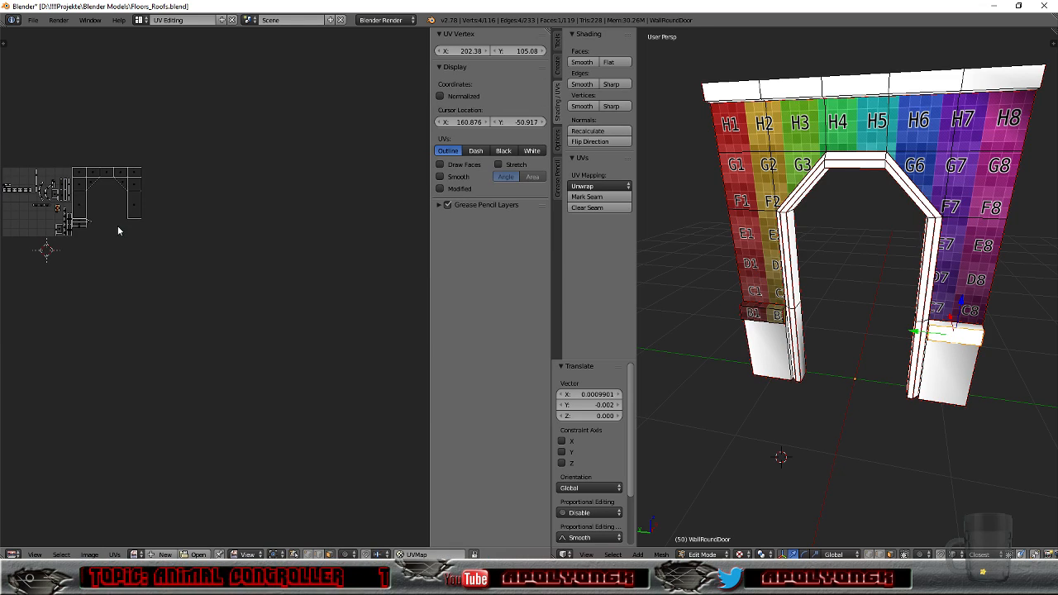
{"action": "left_click", "coordinate": [139, 554]}
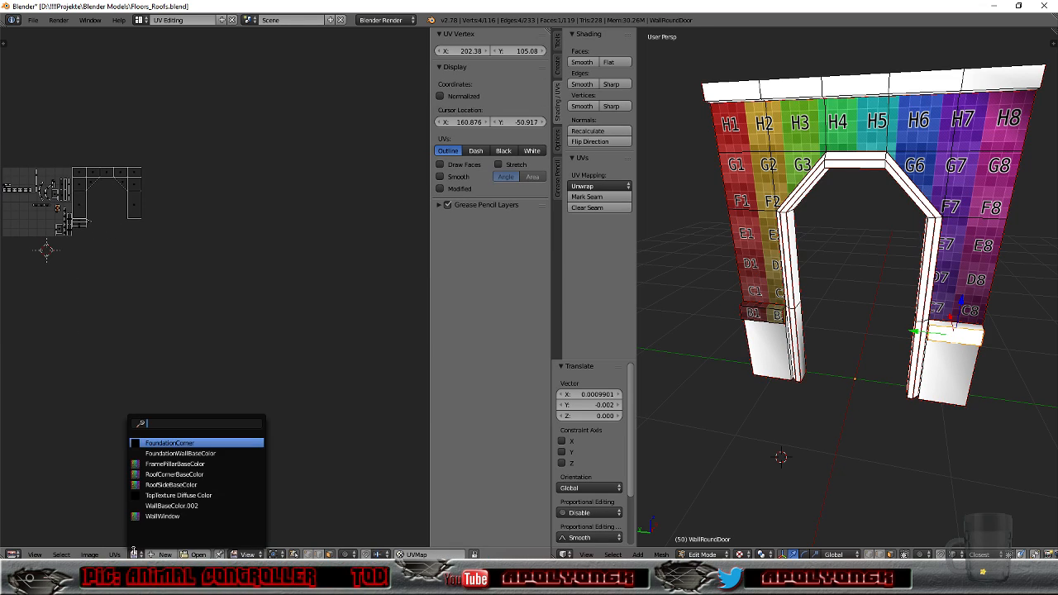
{"action": "left_click", "coordinate": [137, 442]}
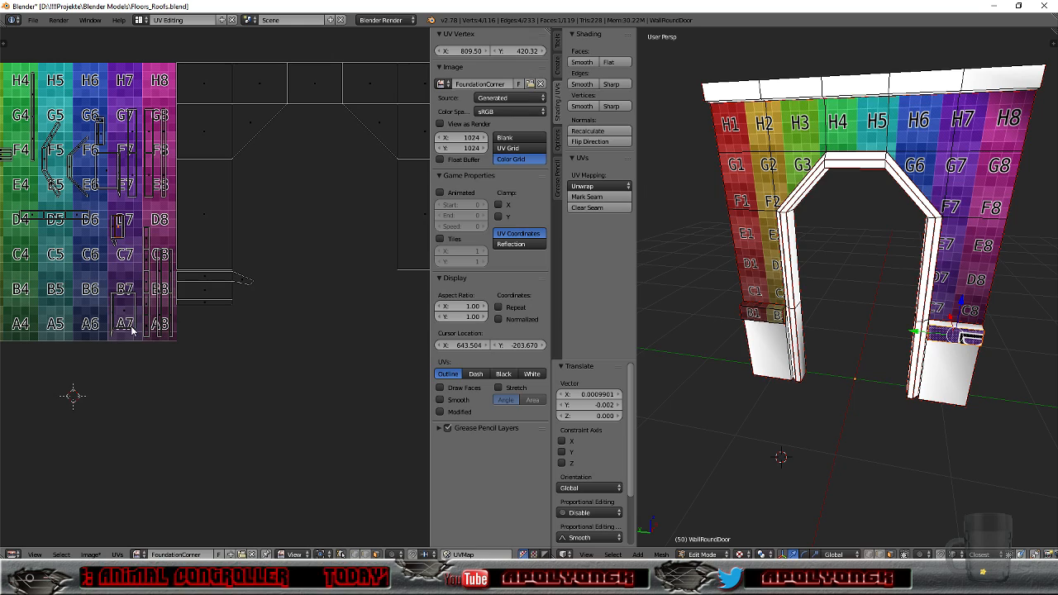
{"action": "key", "text": "l"}
Step: Rotate the opposite ledge's island by 90° and move it about 1.067 in X and -0.192 in Y, below the wall's other leg
{"action": "type", "text": "r90"}
{"action": "key", "text": "Return"}
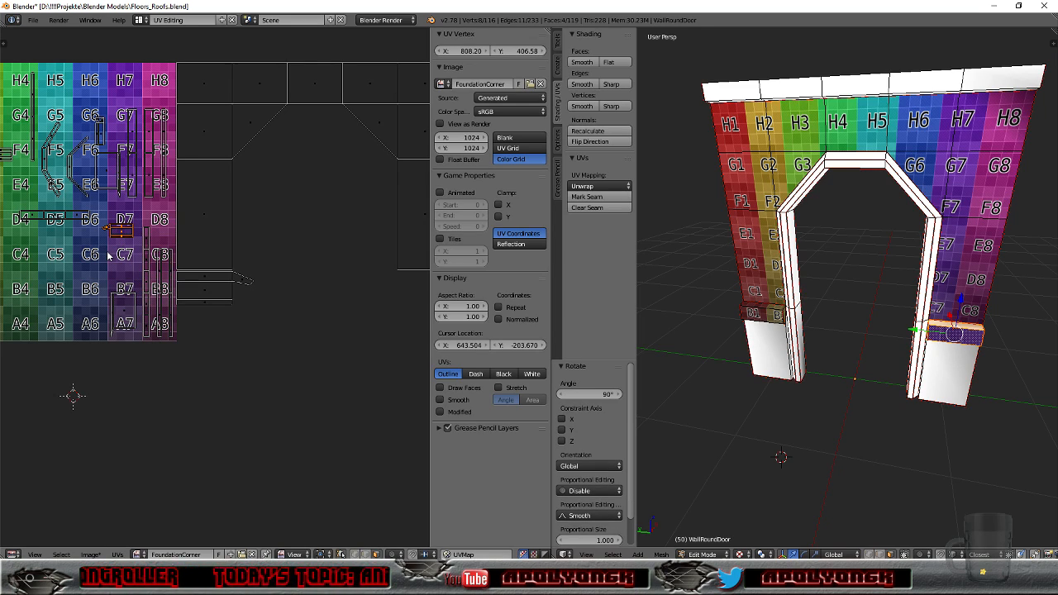
{"action": "key", "text": "g"}
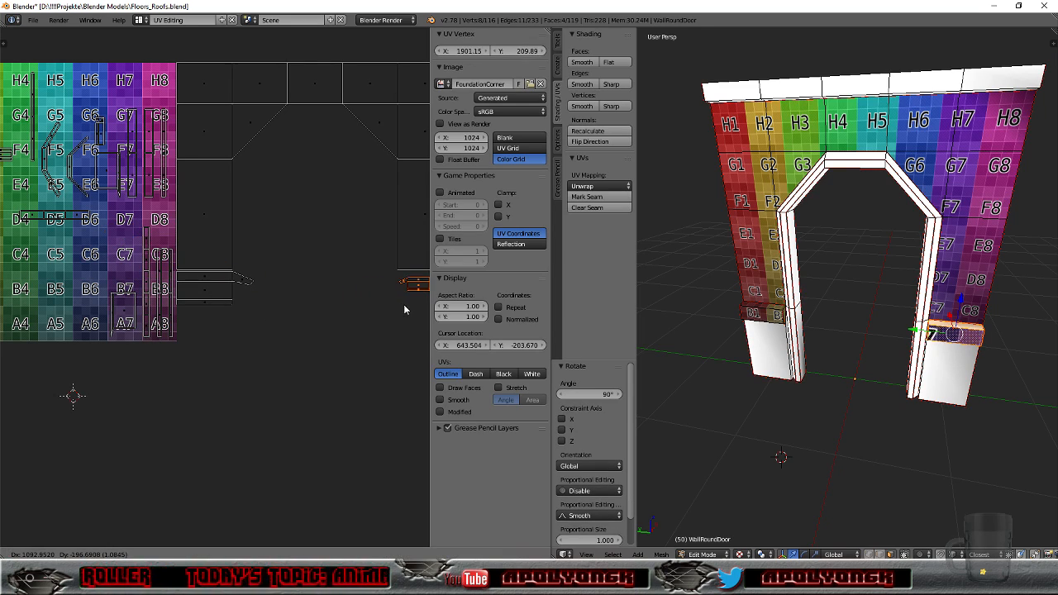
{"action": "left_click", "coordinate": [404, 309]}
Step: Scale the opposite ledge's island by about 2.522 to match the width of the leg above it
{"action": "middle_click_drag", "start_coordinate": [349, 314], "coordinate": [196, 309]}
{"action": "scroll", "coordinate": [216, 311], "scroll_direction": "up", "scroll_amount": 3}
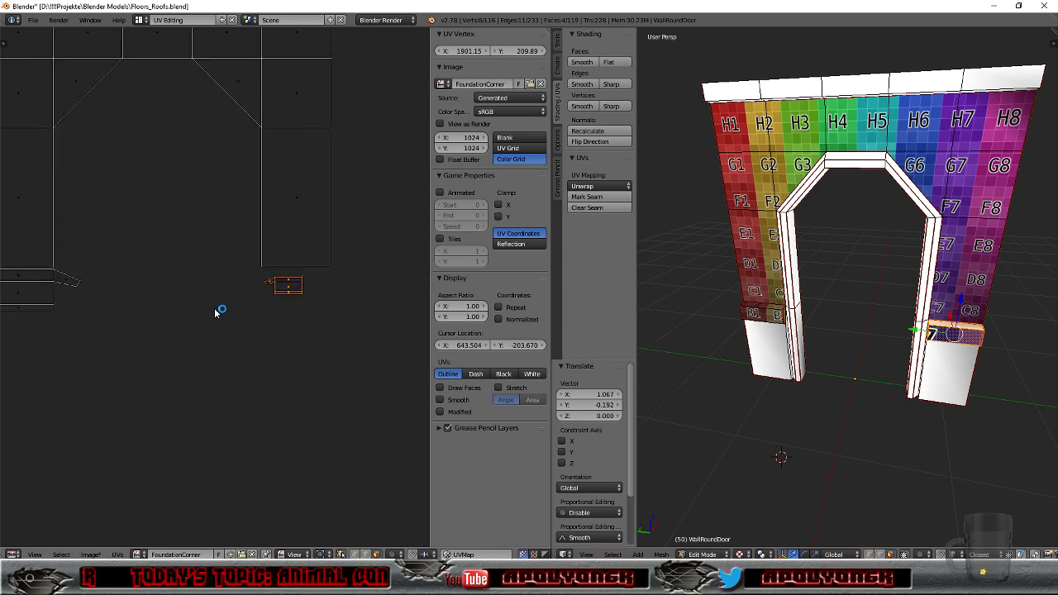
{"action": "key", "text": "KP_Decimal"}
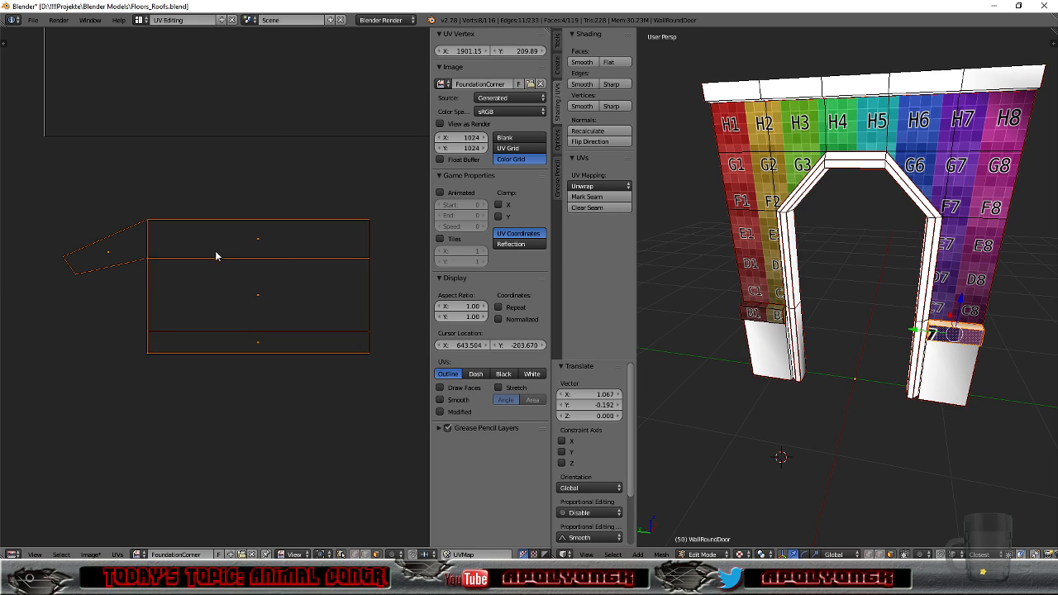
{"action": "scroll", "coordinate": [238, 211], "scroll_direction": "down", "scroll_amount": 3}
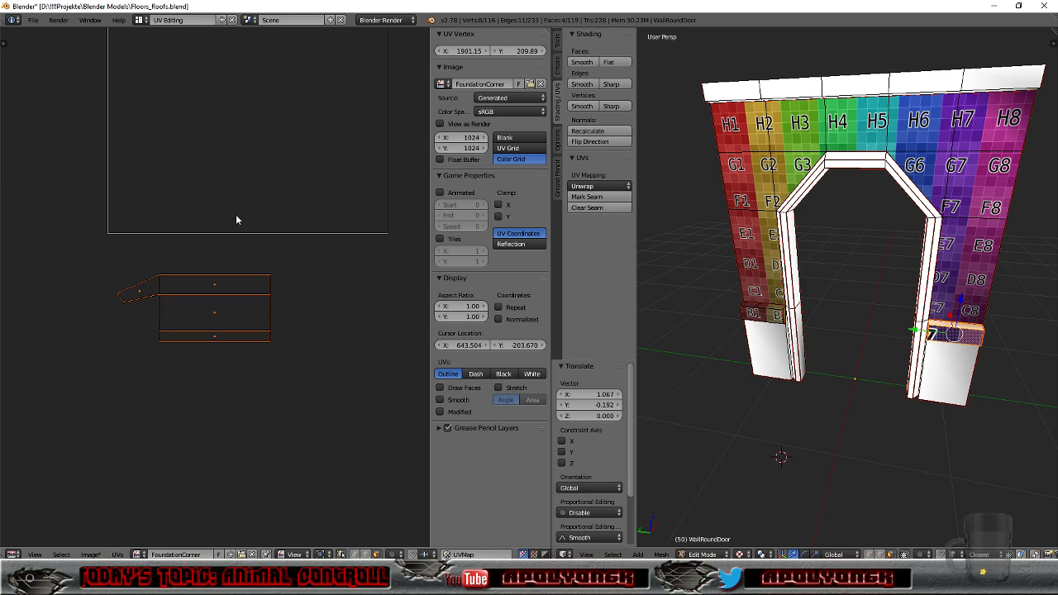
{"action": "key", "text": "s"}
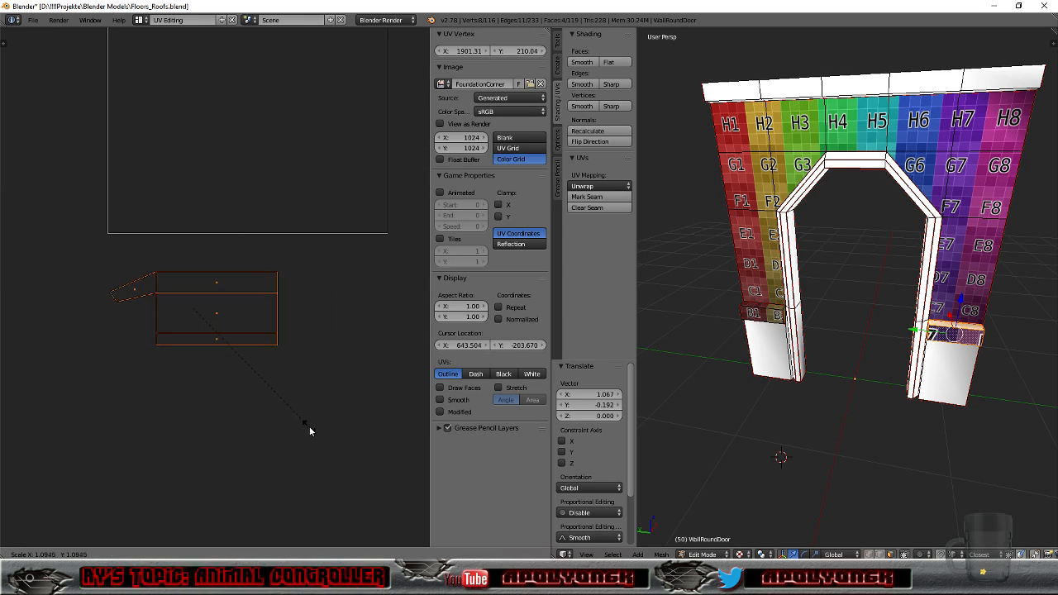
{"action": "left_click", "coordinate": [30, 71]}
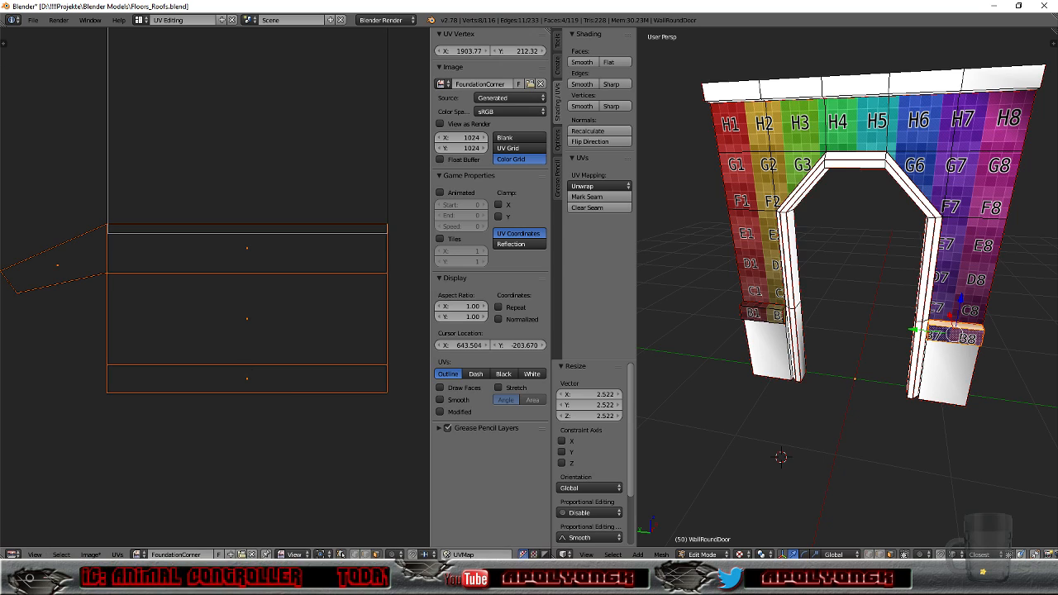
Step: Move the opposite ledge's island about -0.016 in Y, keeping it aligned in X and leaving a small gap below the leg
{"action": "key", "text": "g"}
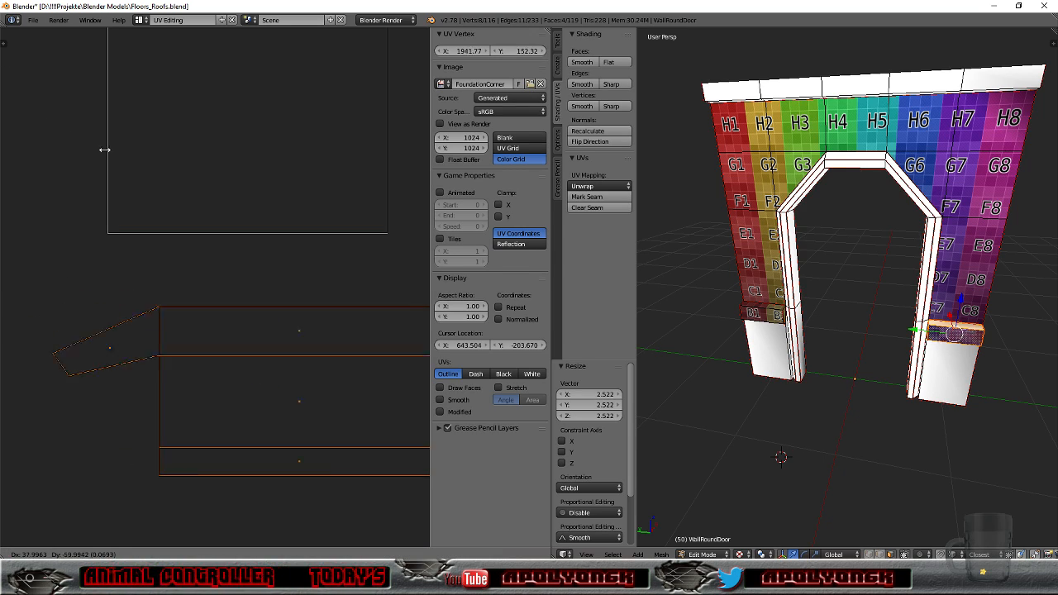
{"action": "left_click", "coordinate": [65, 145]}
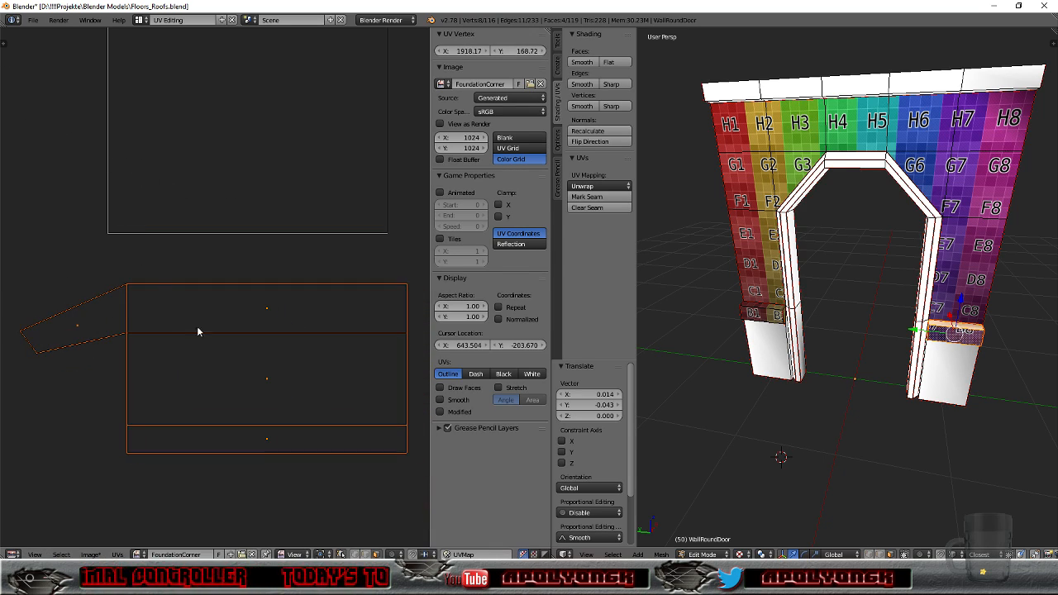
{"action": "key", "text": "g"}
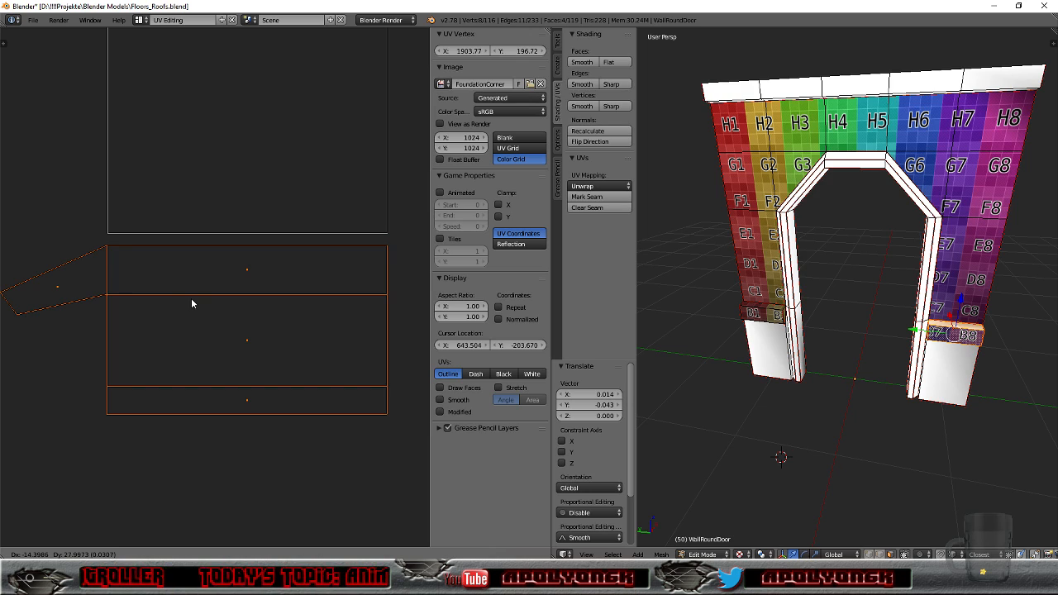
{"action": "left_click", "coordinate": [192, 303]}
{"action": "scroll", "coordinate": [192, 303], "scroll_direction": "down", "scroll_amount": 6}
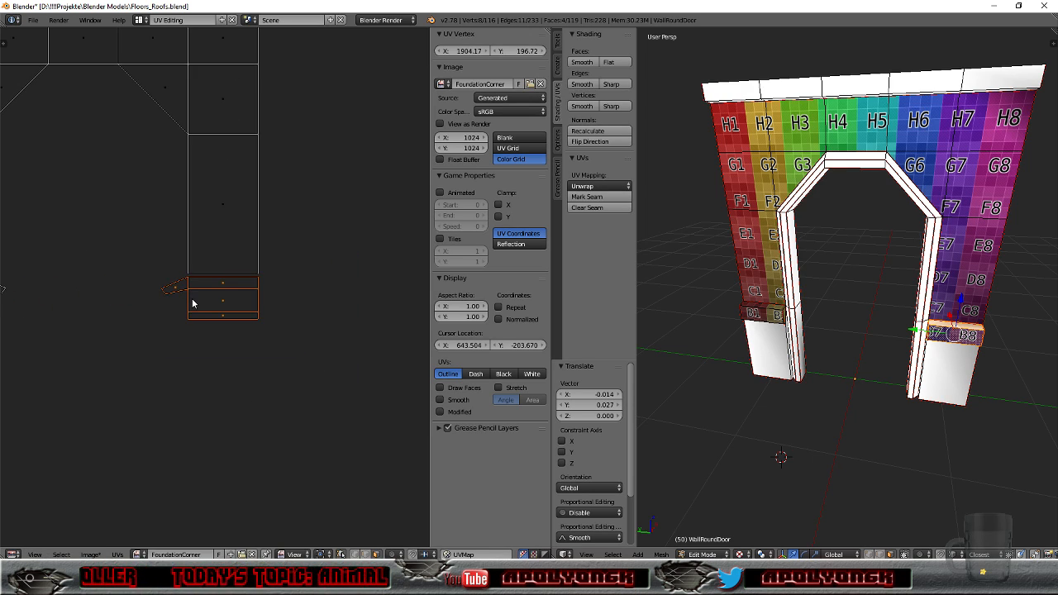
{"action": "scroll", "coordinate": [191, 303], "scroll_direction": "down", "scroll_amount": 2}
Step: Check the opposite ledge's mapping on the model and reassign the FoundationCorner image to its selected faces
{"action": "middle_click_drag", "start_coordinate": [863, 368], "coordinate": [788, 358]}
{"action": "scroll", "coordinate": [788, 358], "scroll_direction": "up", "scroll_amount": 5}
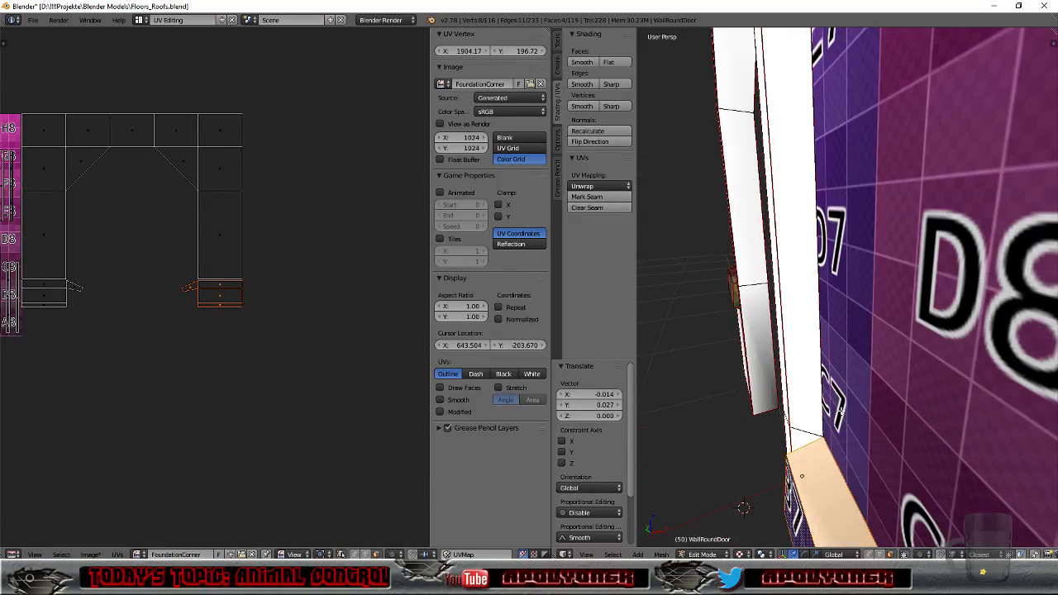
{"action": "middle_click_drag", "start_coordinate": [837, 442], "coordinate": [916, 418]}
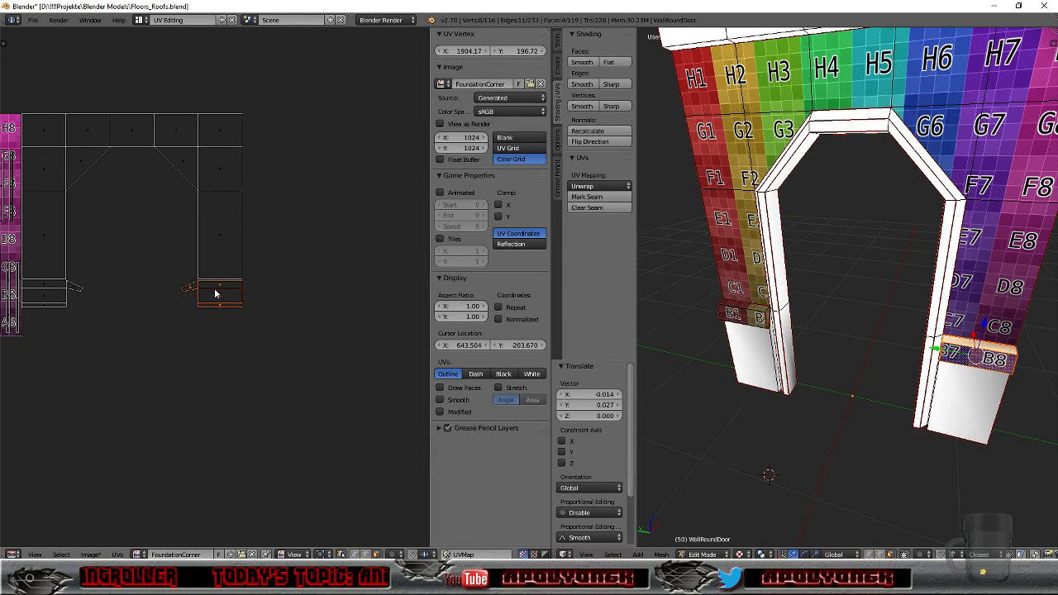
{"action": "left_click", "coordinate": [139, 553]}
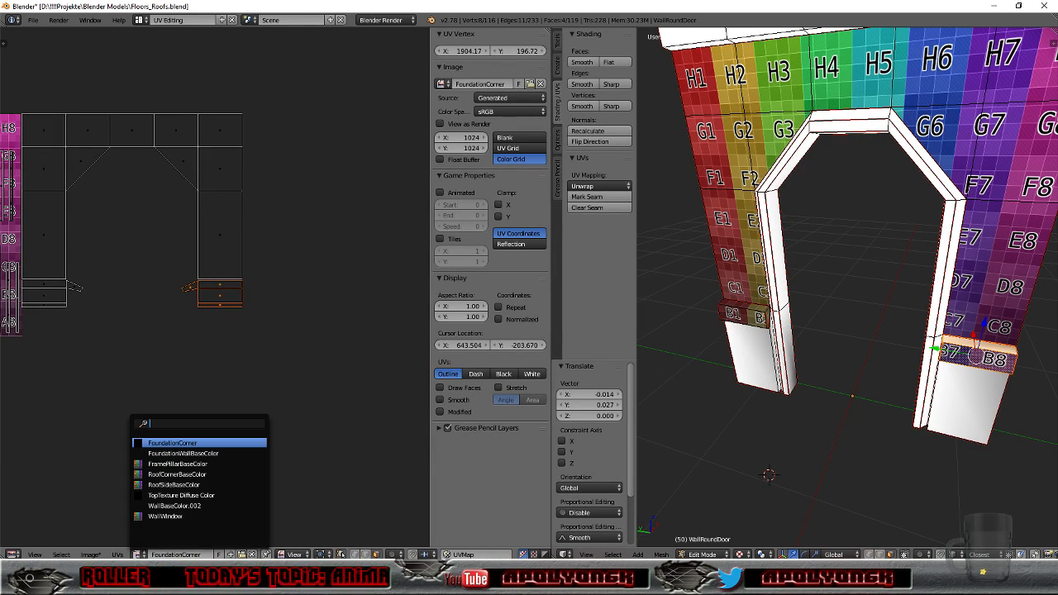
{"action": "left_click", "coordinate": [146, 445]}
{"action": "middle_click_drag", "start_coordinate": [794, 331], "coordinate": [844, 386]}
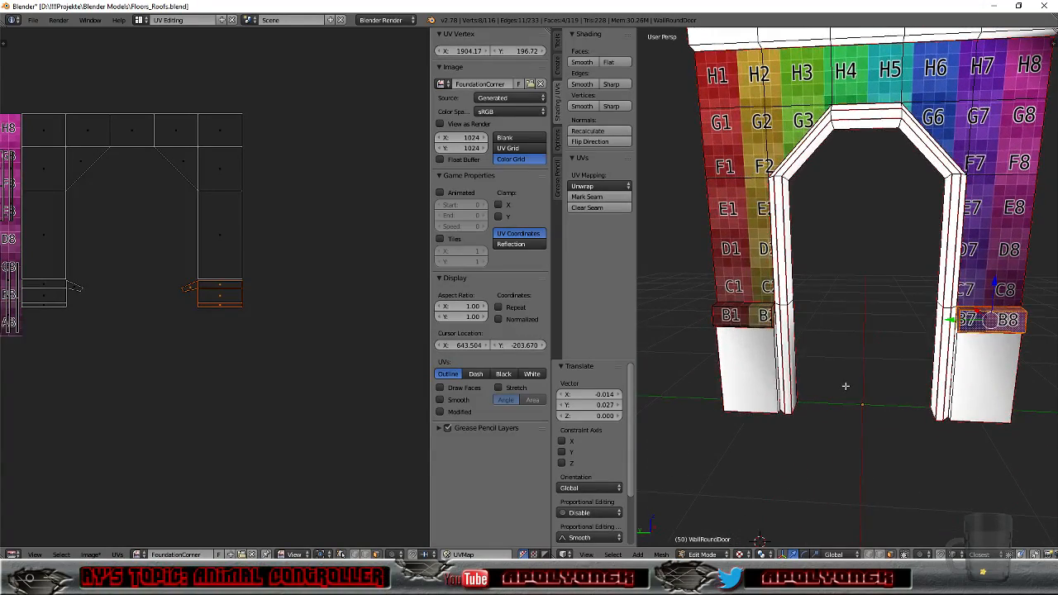
{"action": "scroll", "coordinate": [116, 380], "scroll_direction": "down", "scroll_amount": 2}
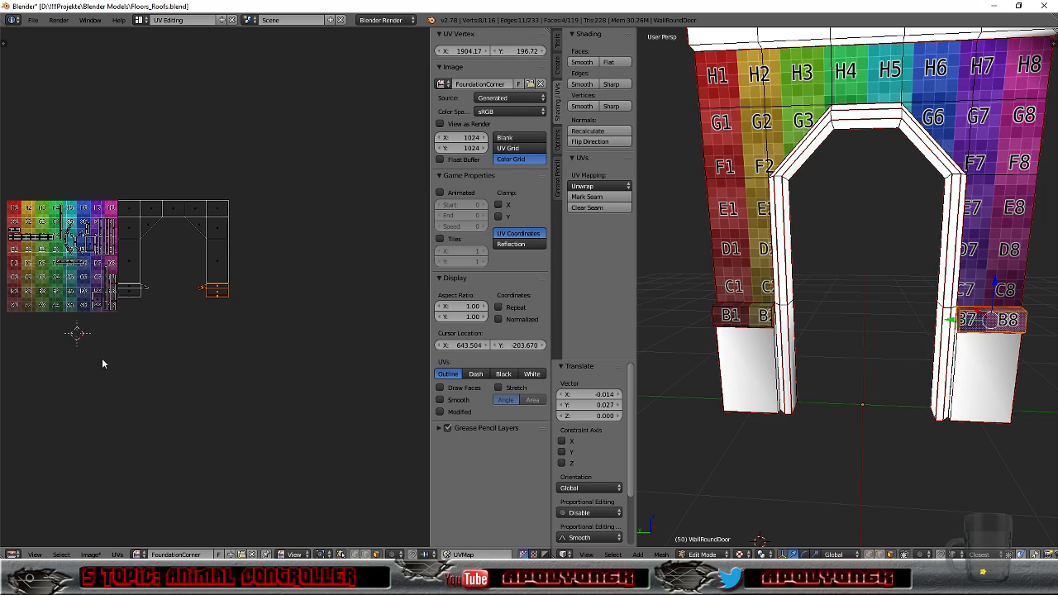
{"action": "scroll", "coordinate": [102, 339], "scroll_direction": "up", "scroll_amount": 1}
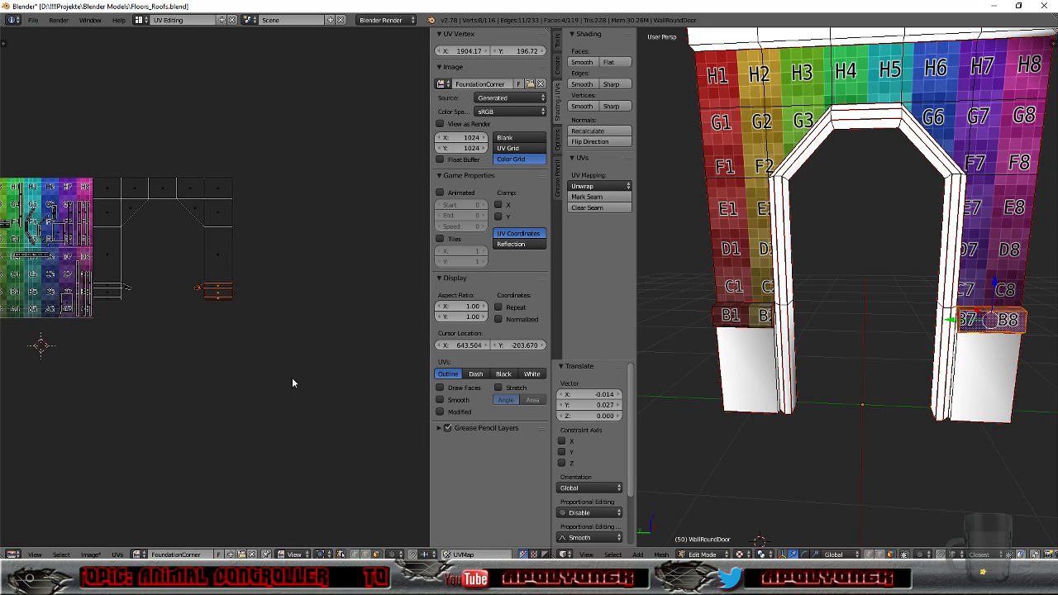
Step: Try to select the lower pillar block under the opposite ledge together with its linked faces, delimited by seams
{"action": "right_click", "coordinate": [980, 372]}
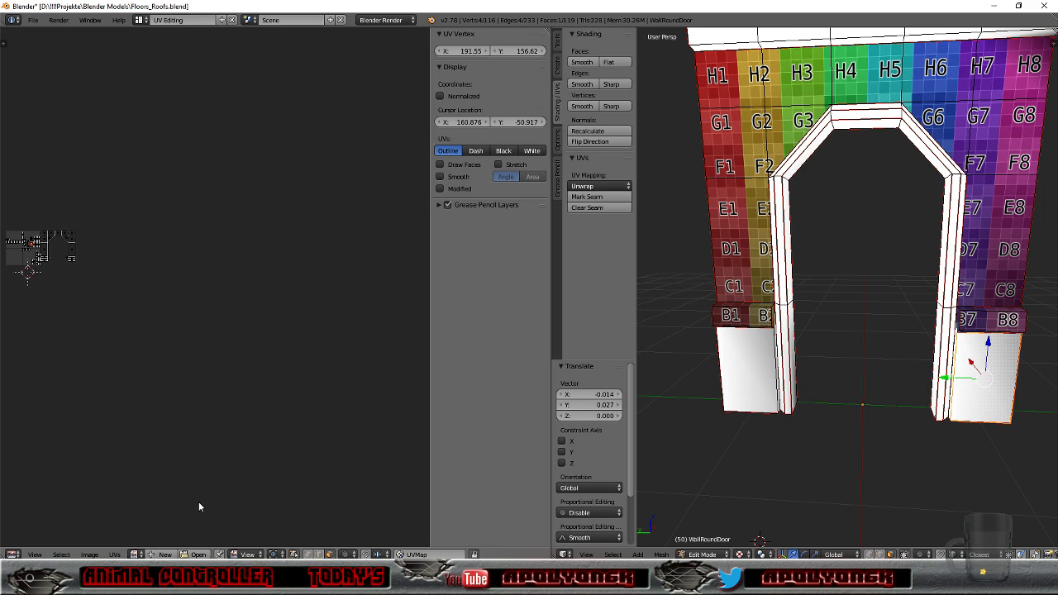
{"action": "key", "text": "ctrl+z"}
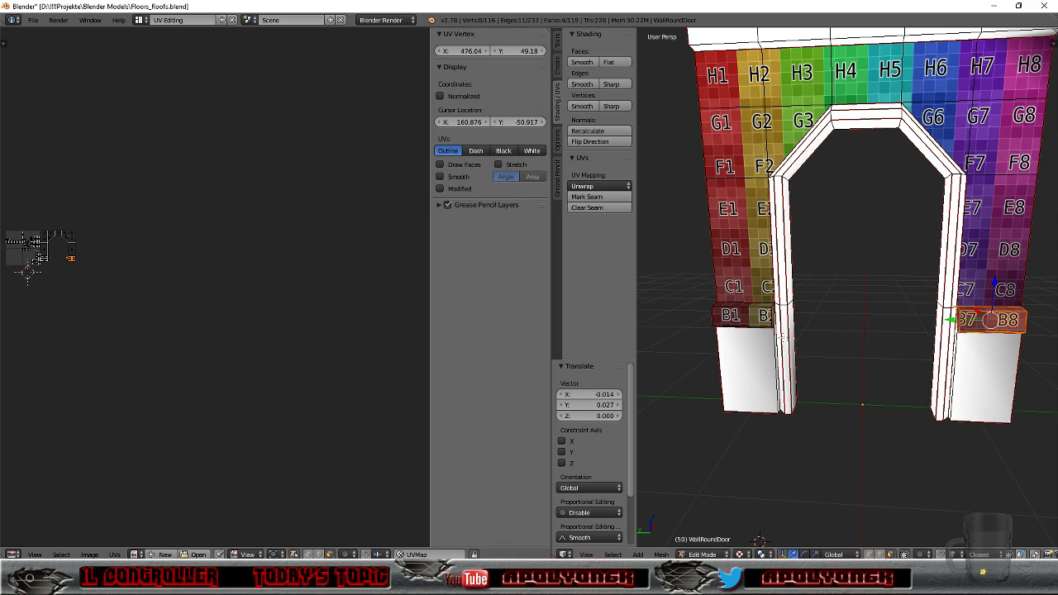
{"action": "key", "text": "l"}
{"action": "right_click", "coordinate": [998, 384]}
{"action": "key", "text": "l"}
{"action": "right_click", "coordinate": [989, 384]}
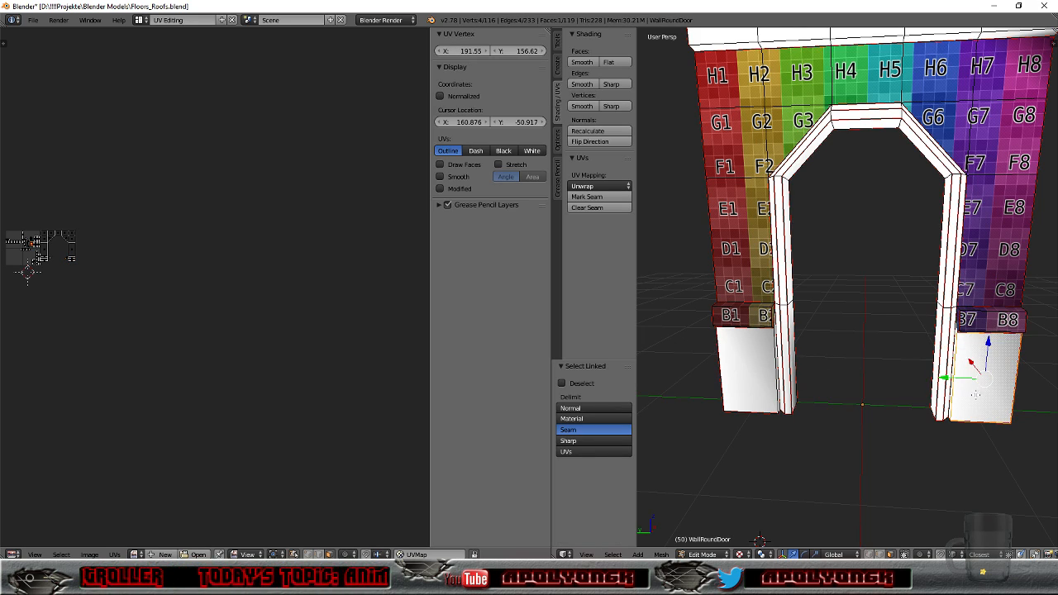
{"action": "key", "text": "l"}
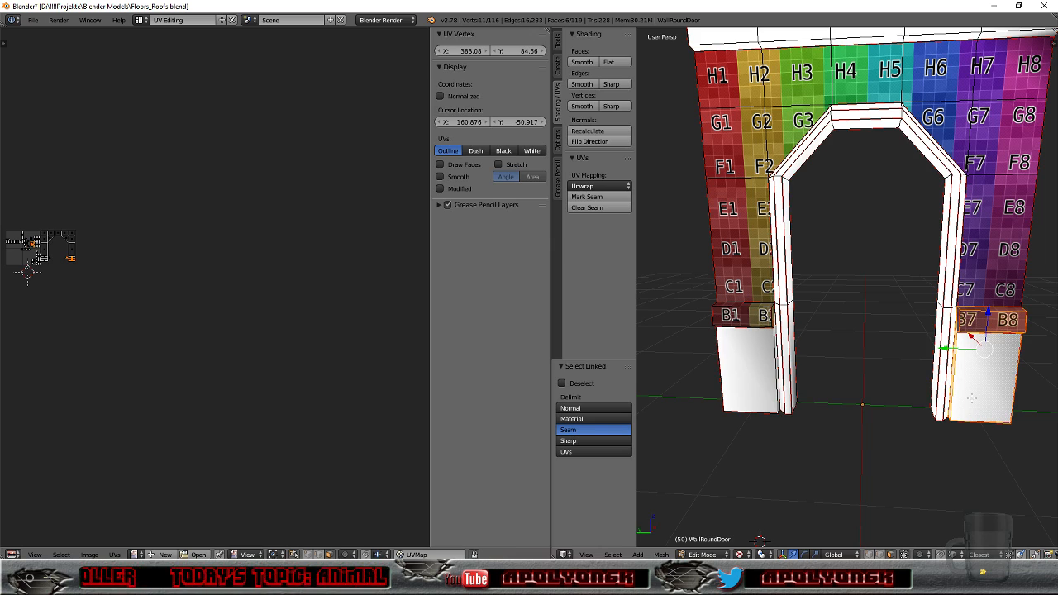
Step: Select the lower block's front face and adjoining narrow side face by their UV islands, and assign them the FoundationCorner image
{"action": "scroll", "coordinate": [982, 401], "scroll_direction": "up", "scroll_amount": 3}
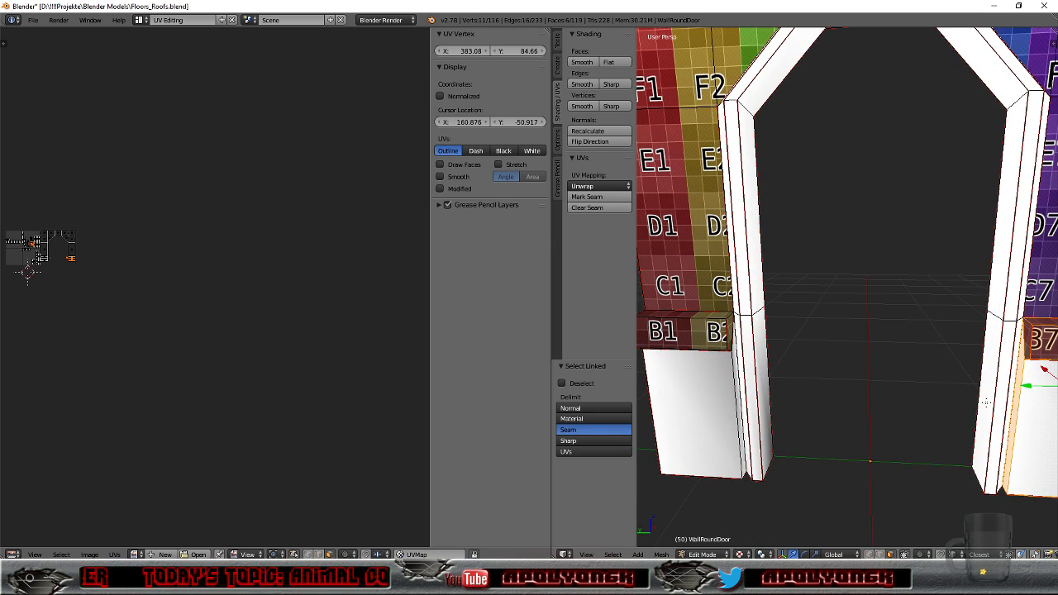
{"action": "scroll", "coordinate": [61, 304], "scroll_direction": "up", "scroll_amount": 5}
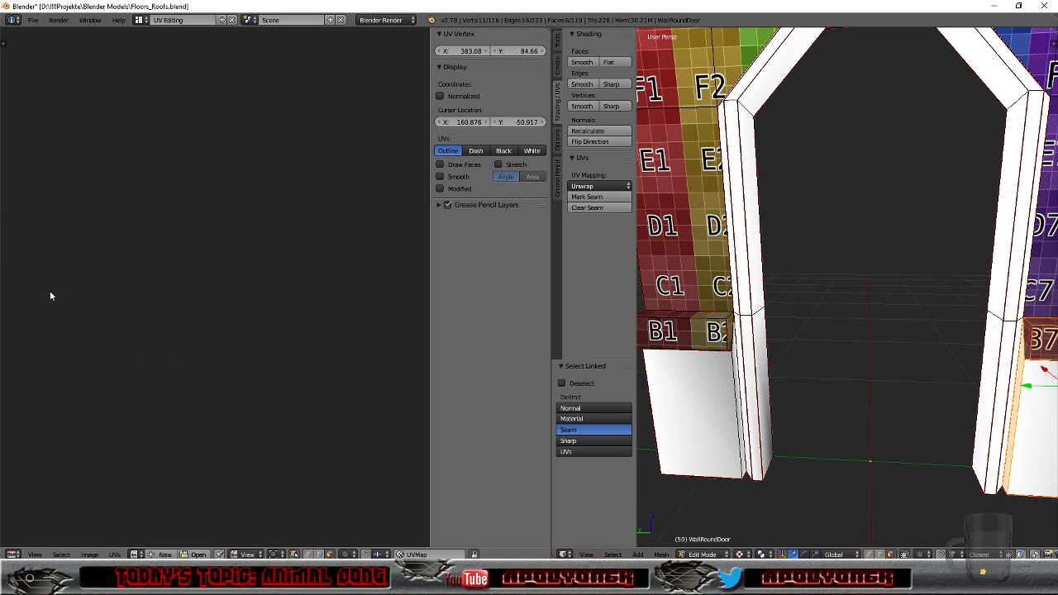
{"action": "scroll", "coordinate": [50, 290], "scroll_direction": "down", "scroll_amount": 5}
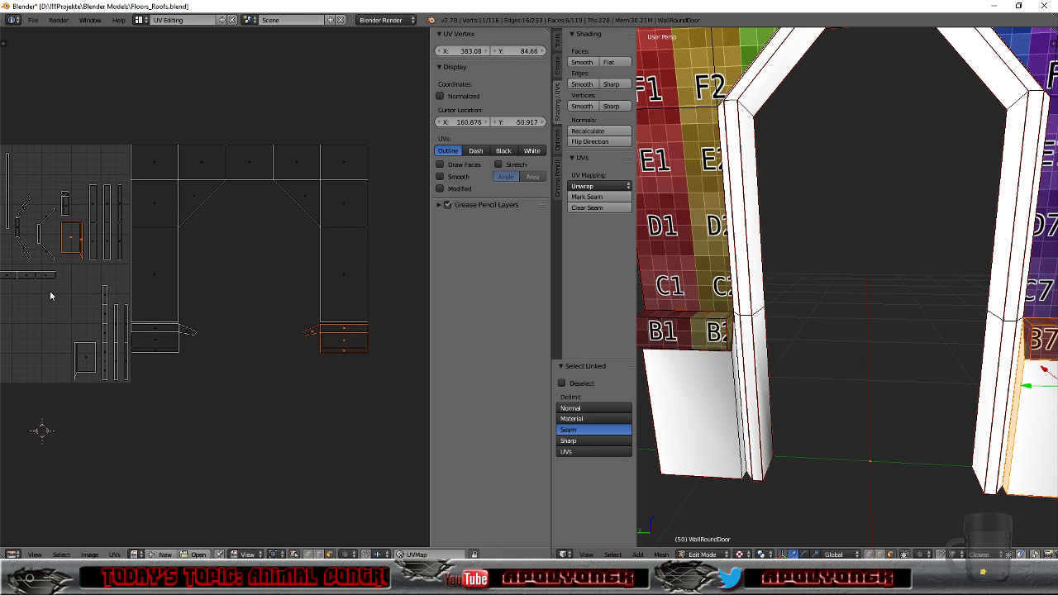
{"action": "right_click", "coordinate": [71, 239]}
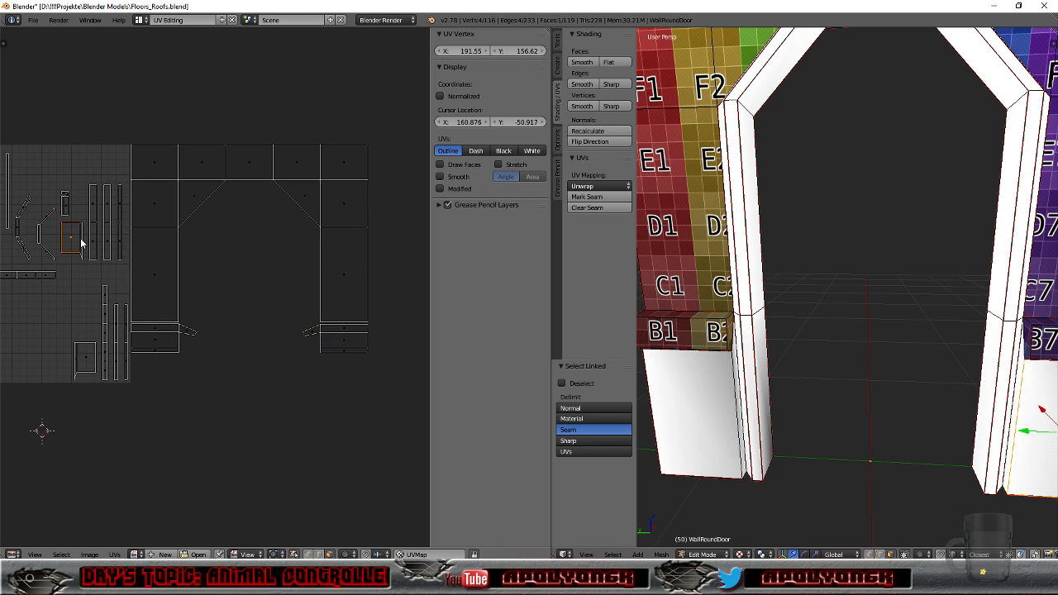
{"action": "right_click", "coordinate": [73, 240], "text": "shift"}
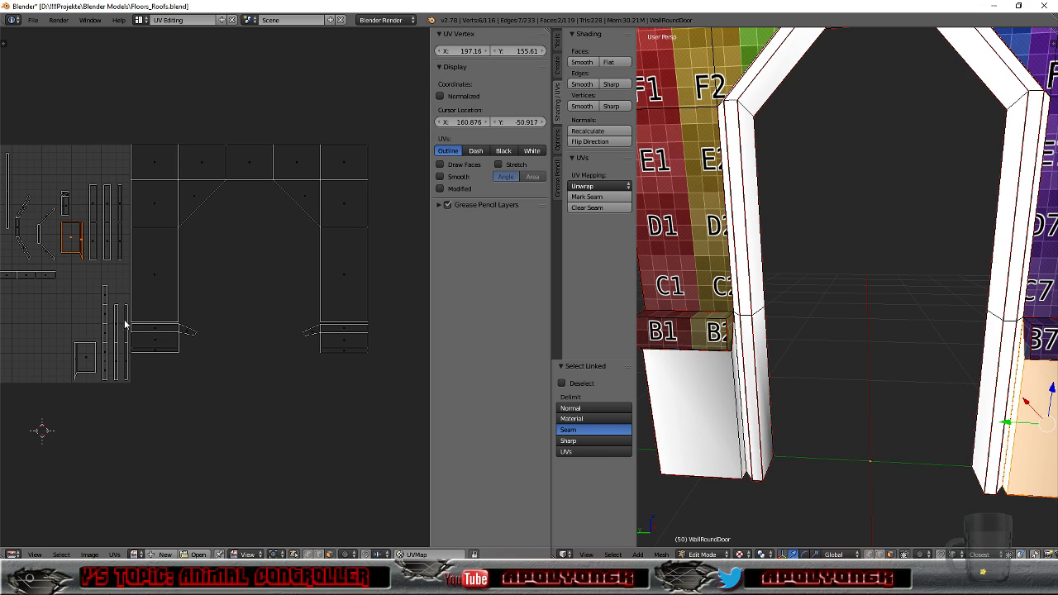
{"action": "scroll", "coordinate": [268, 368], "scroll_direction": "down", "scroll_amount": 2}
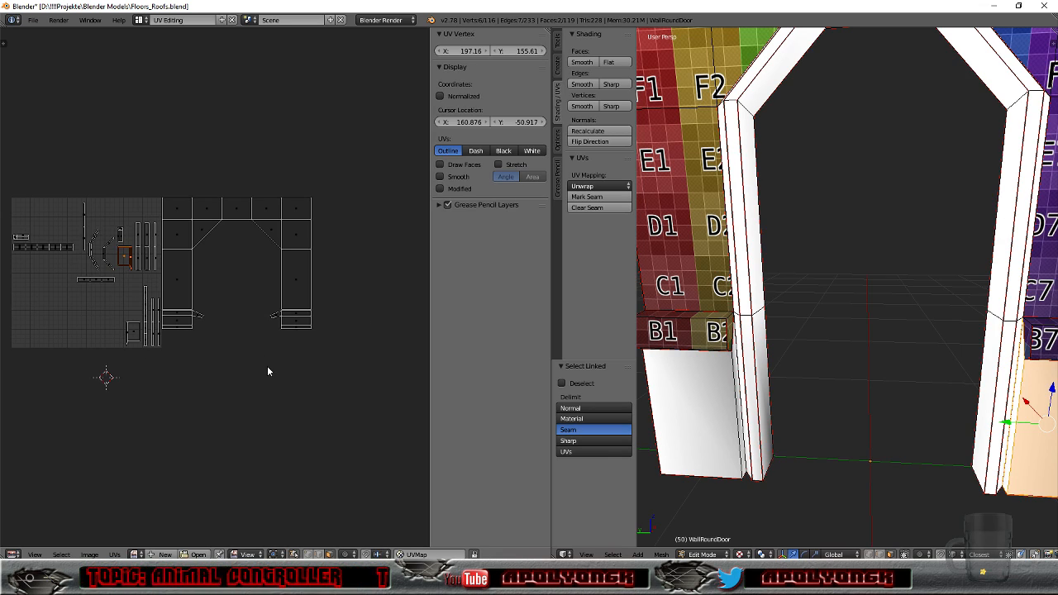
{"action": "scroll", "coordinate": [267, 372], "scroll_direction": "down", "scroll_amount": 1}
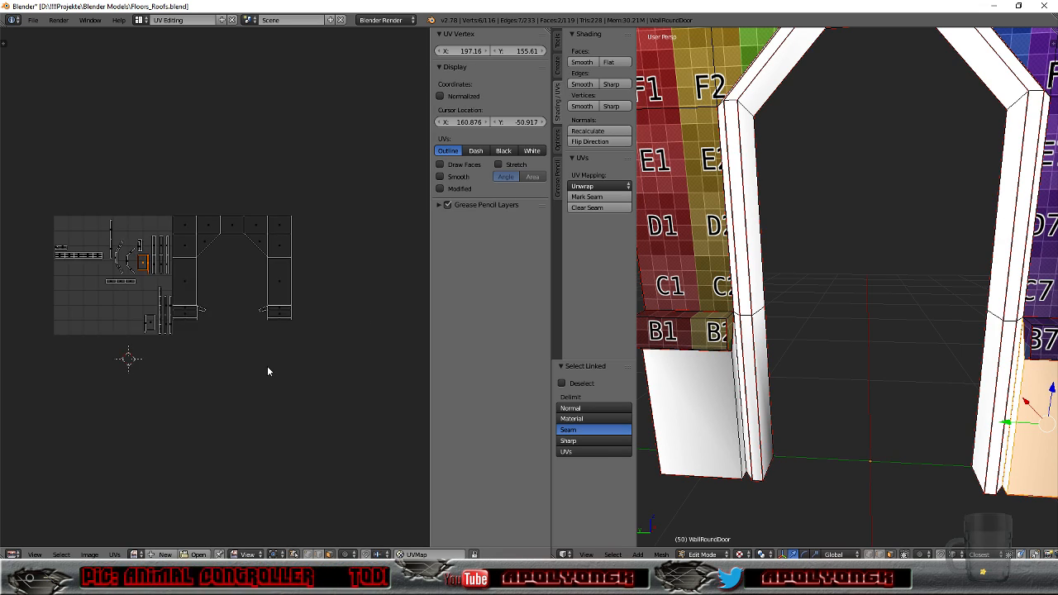
{"action": "left_click", "coordinate": [135, 554]}
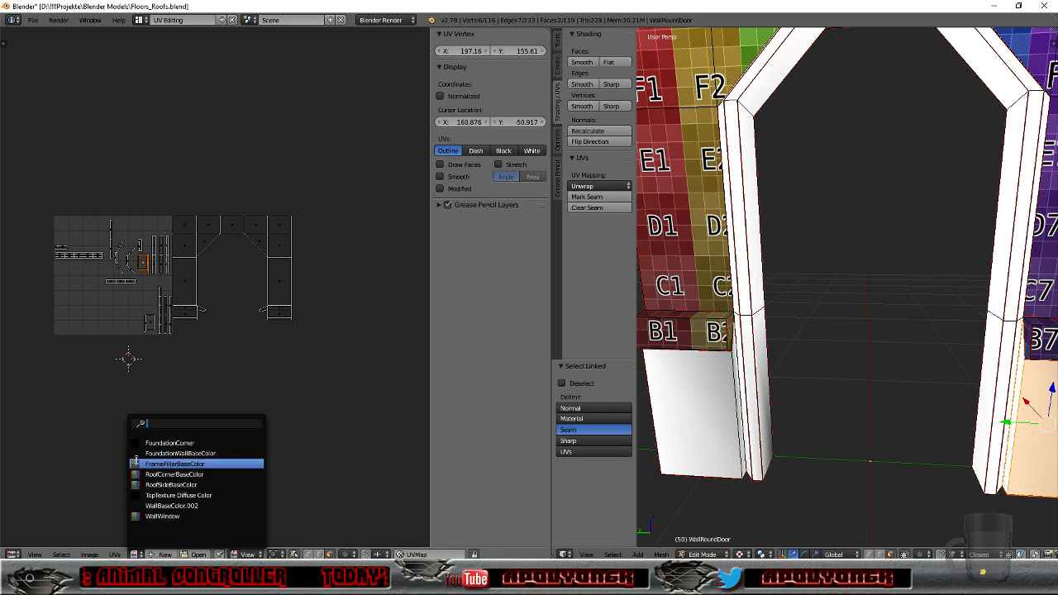
{"action": "left_click", "coordinate": [169, 443]}
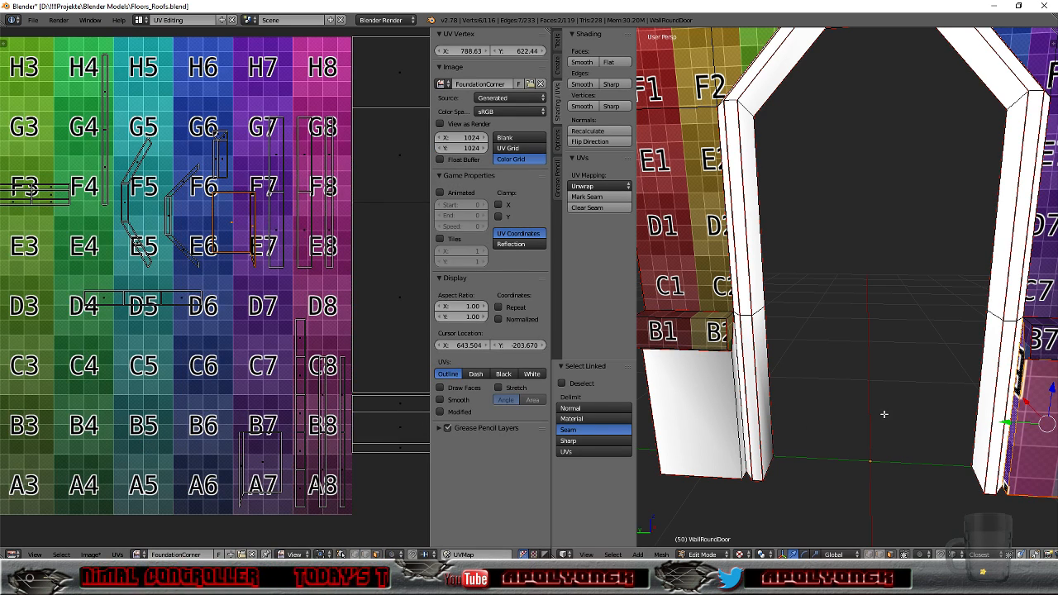
Step: Rotate the lower block's UV island by 180°
{"action": "scroll", "coordinate": [879, 411], "scroll_direction": "down", "scroll_amount": 4}
{"action": "scroll", "coordinate": [880, 411], "scroll_direction": "up", "scroll_amount": 2}
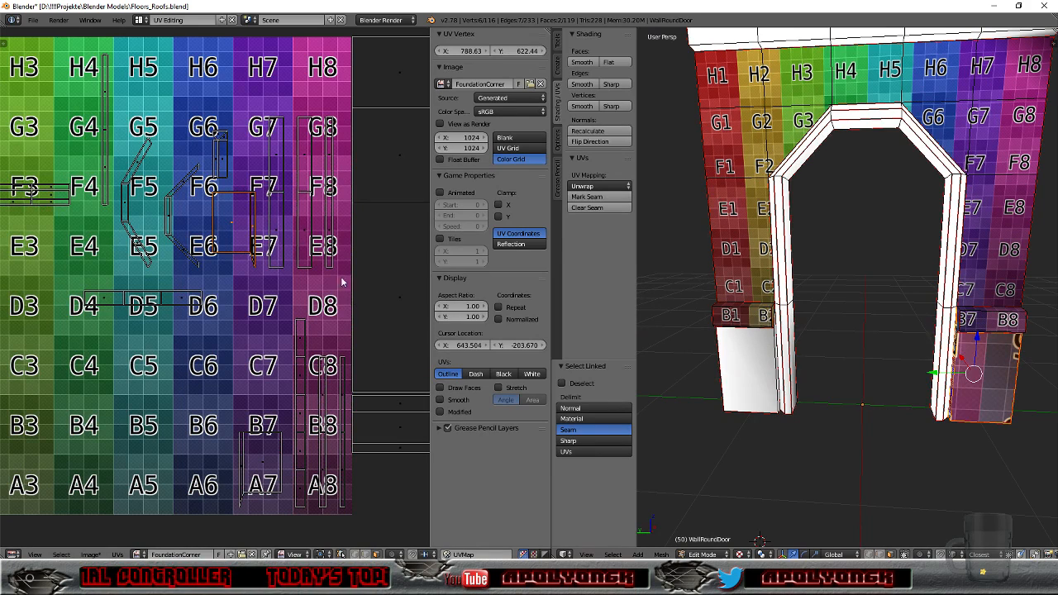
{"action": "scroll", "coordinate": [274, 256], "scroll_direction": "down", "scroll_amount": 3}
{"action": "scroll", "coordinate": [253, 276], "scroll_direction": "up", "scroll_amount": 2}
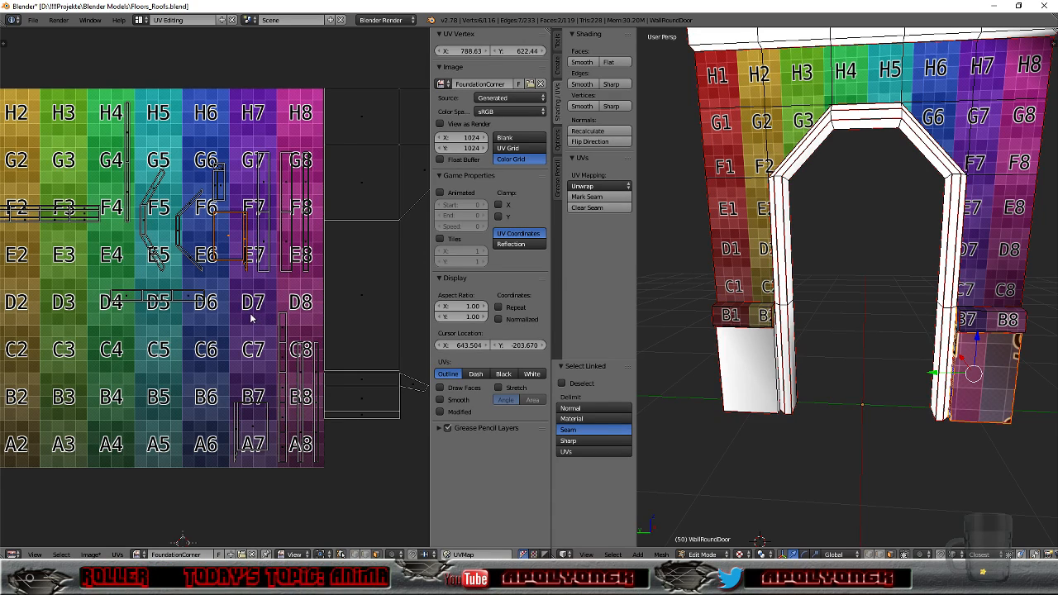
{"action": "type", "text": "r180"}
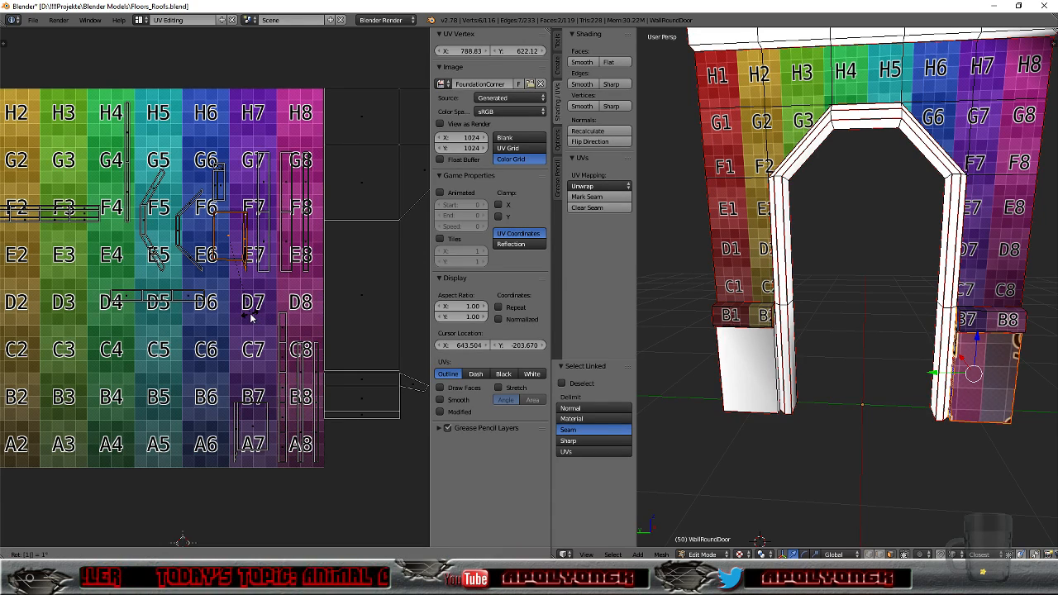
{"action": "key", "text": "Return"}
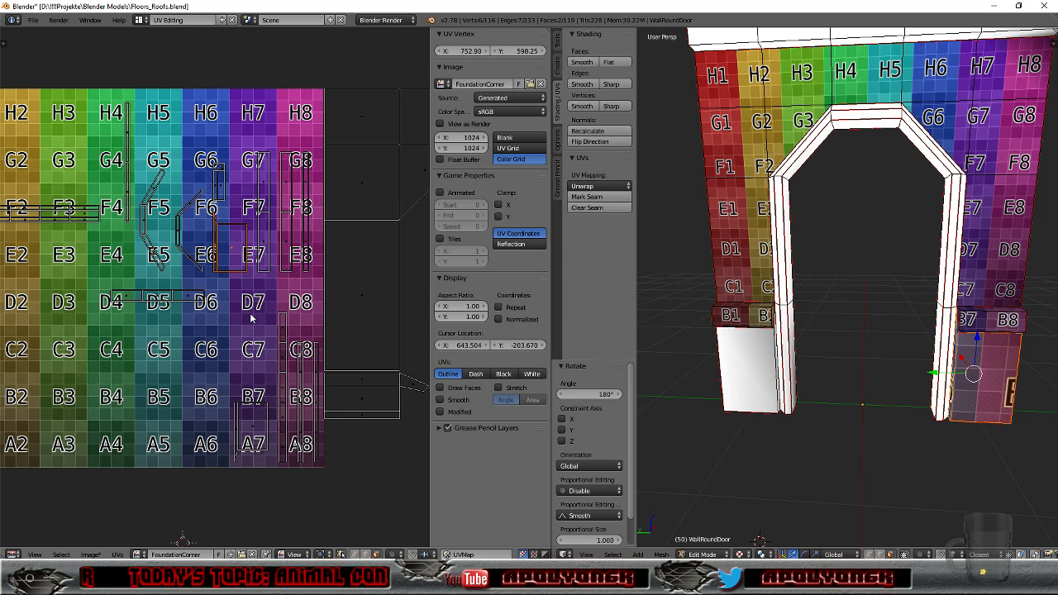
Step: Move the lower block's island about 1.130 in X and -0.600 in Y, below the opposite ledge's island
{"action": "scroll", "coordinate": [254, 295], "scroll_direction": "down", "scroll_amount": 3}
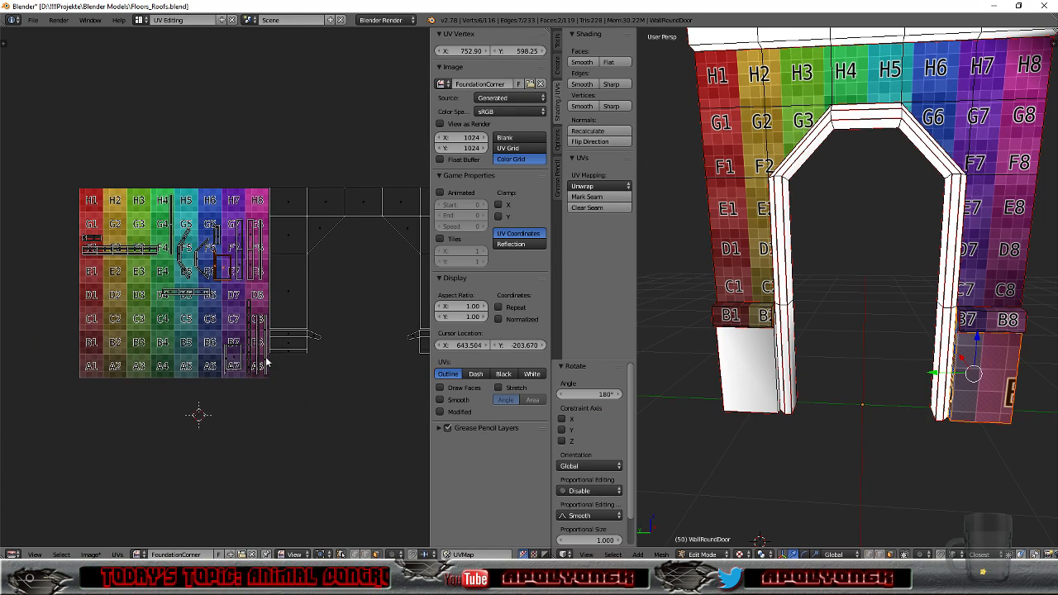
{"action": "scroll", "coordinate": [266, 362], "scroll_direction": "down", "scroll_amount": 2}
{"action": "key", "text": "g"}
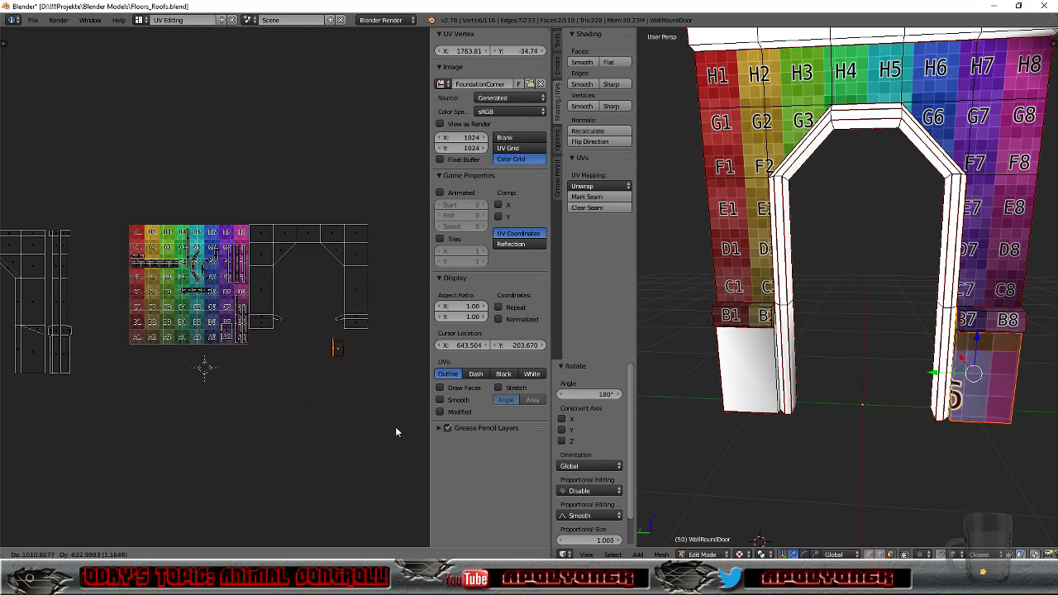
{"action": "left_click", "coordinate": [411, 422]}
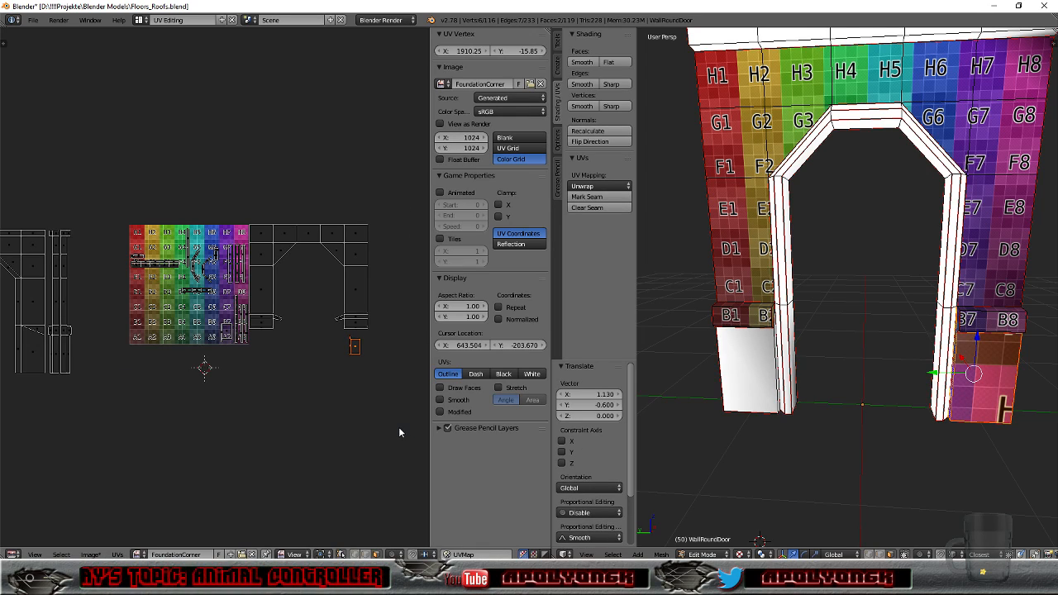
Step: Scale the lower block's island by about 2.549 so its front face matches the width of the ledge above it
{"action": "scroll", "coordinate": [398, 427], "scroll_direction": "up", "scroll_amount": 2}
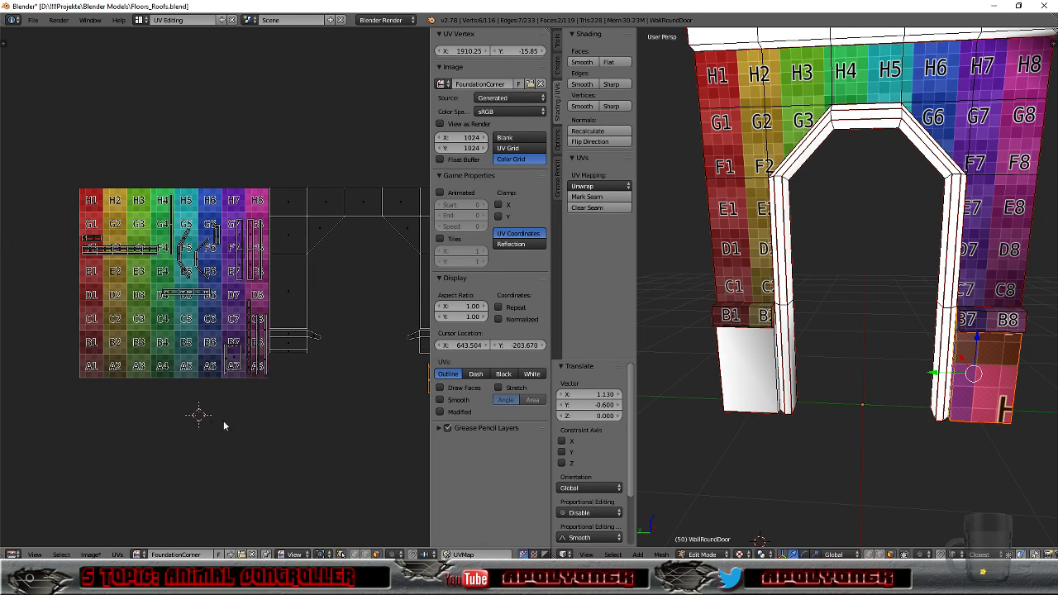
{"action": "middle_click_drag", "start_coordinate": [345, 428], "coordinate": [349, 429]}
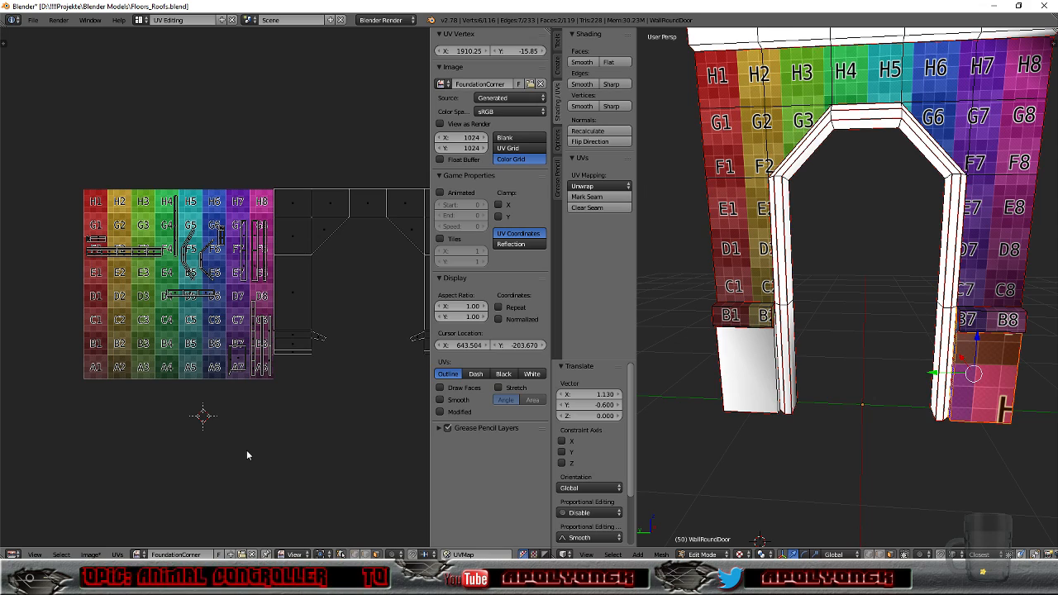
{"action": "key", "text": "KP_Decimal"}
{"action": "scroll", "coordinate": [252, 403], "scroll_direction": "down", "scroll_amount": 8}
{"action": "scroll", "coordinate": [242, 379], "scroll_direction": "up", "scroll_amount": 3}
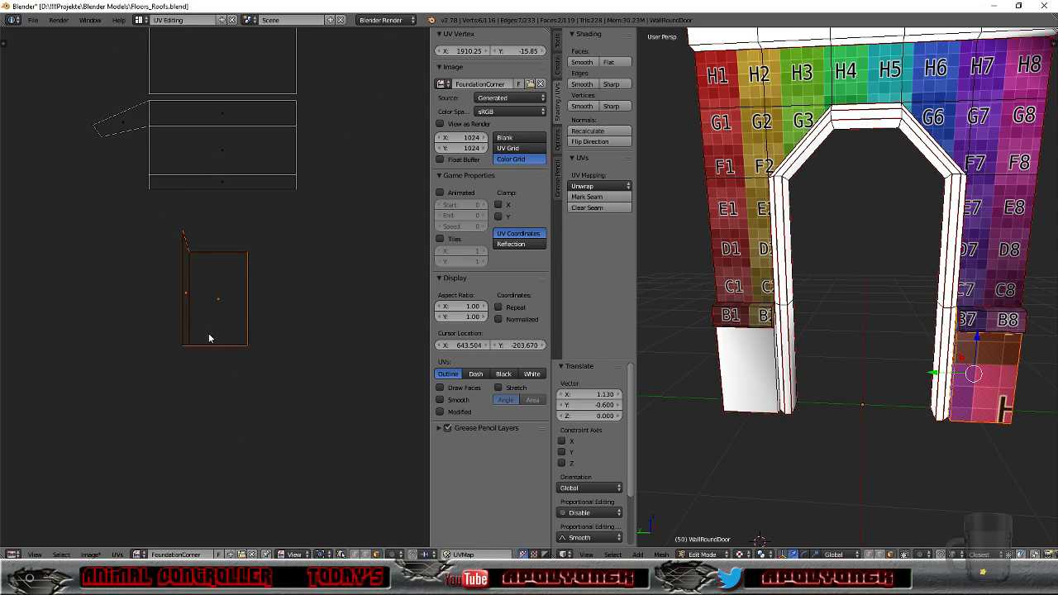
{"action": "key", "text": "s"}
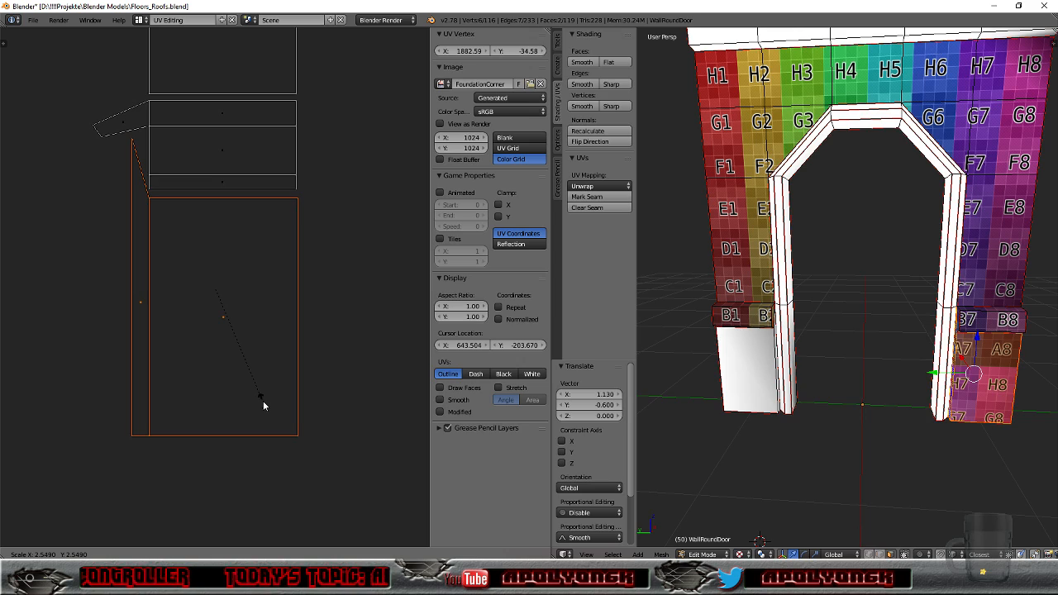
{"action": "left_click", "coordinate": [263, 401]}
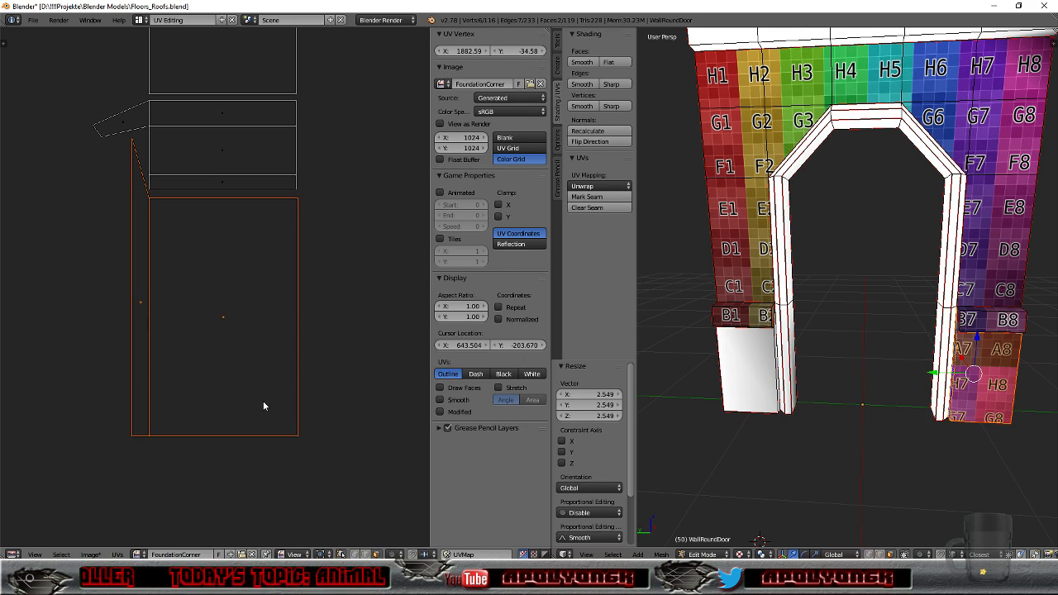
Step: Scale the lower block's UV island by about 0.992 and shift it about -0.001 in X and -0.013 in Y below the ledge
{"action": "key", "text": "s"}
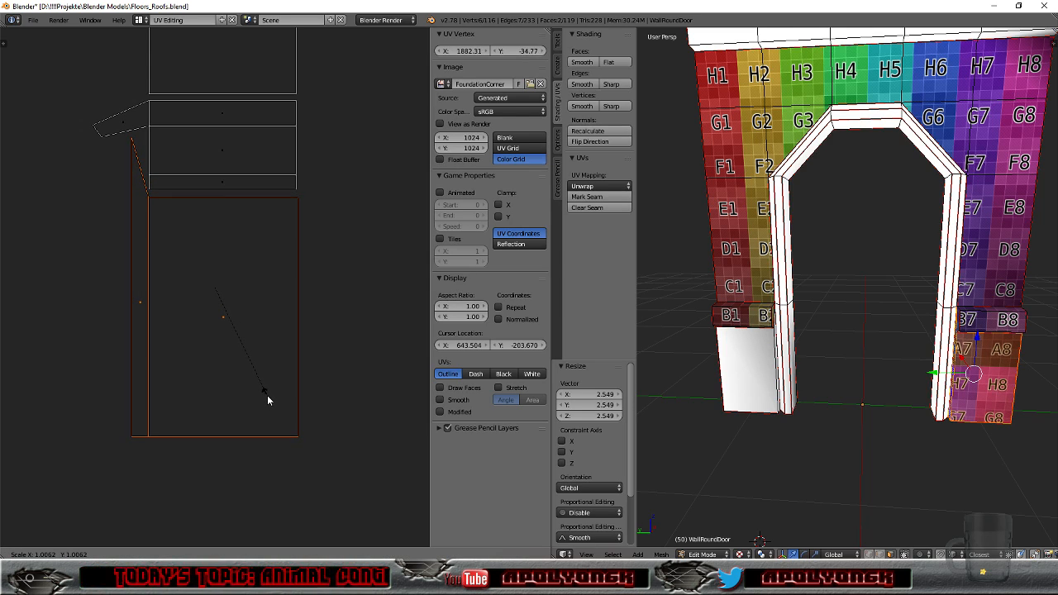
{"action": "left_click", "coordinate": [267, 399]}
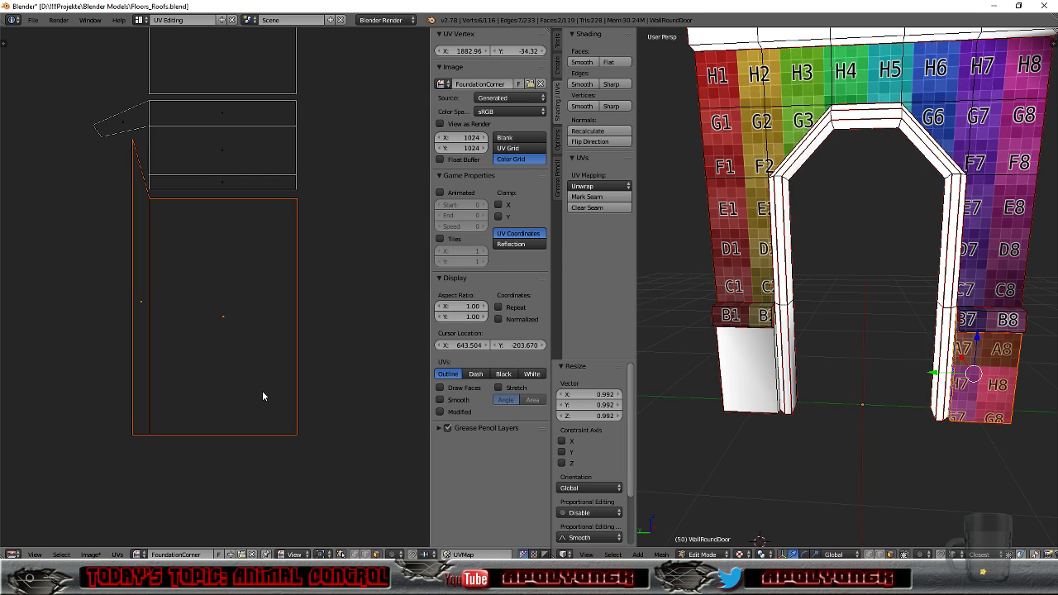
{"action": "key", "text": "g"}
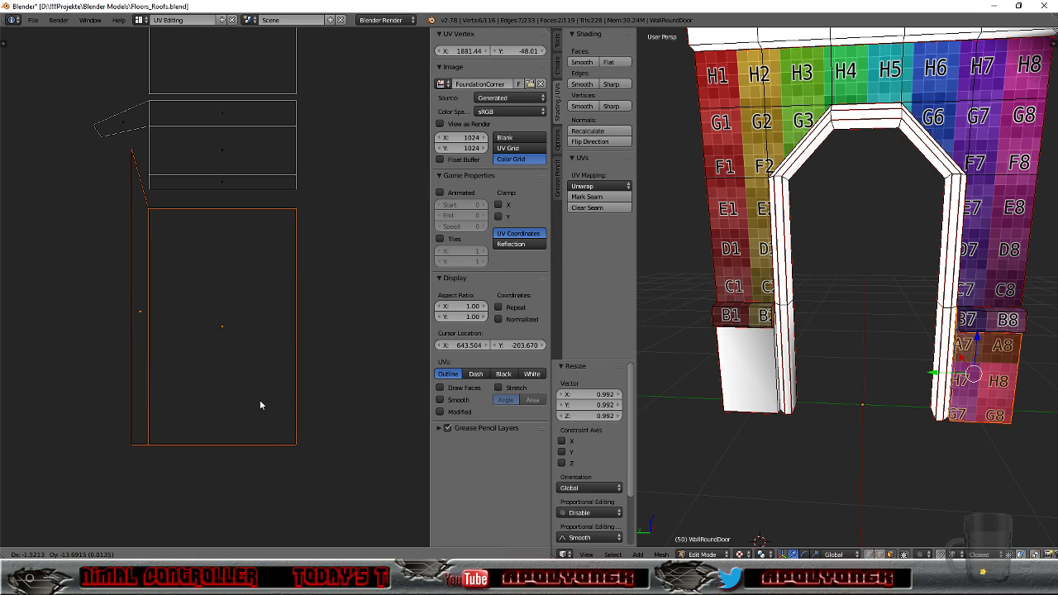
{"action": "left_click", "coordinate": [259, 399]}
Step: Select the opposite, still untextured lower block's front face and narrow side face by their UV islands, and assign them the FoundationCorner image
{"action": "scroll", "coordinate": [260, 397], "scroll_direction": "down", "scroll_amount": 6}
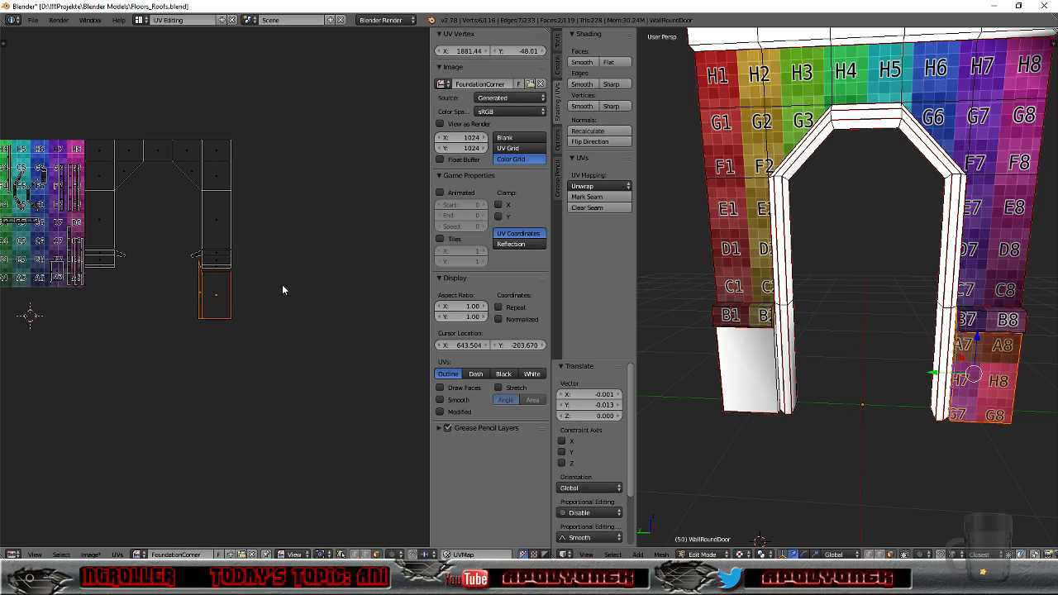
{"action": "right_click", "coordinate": [742, 370]}
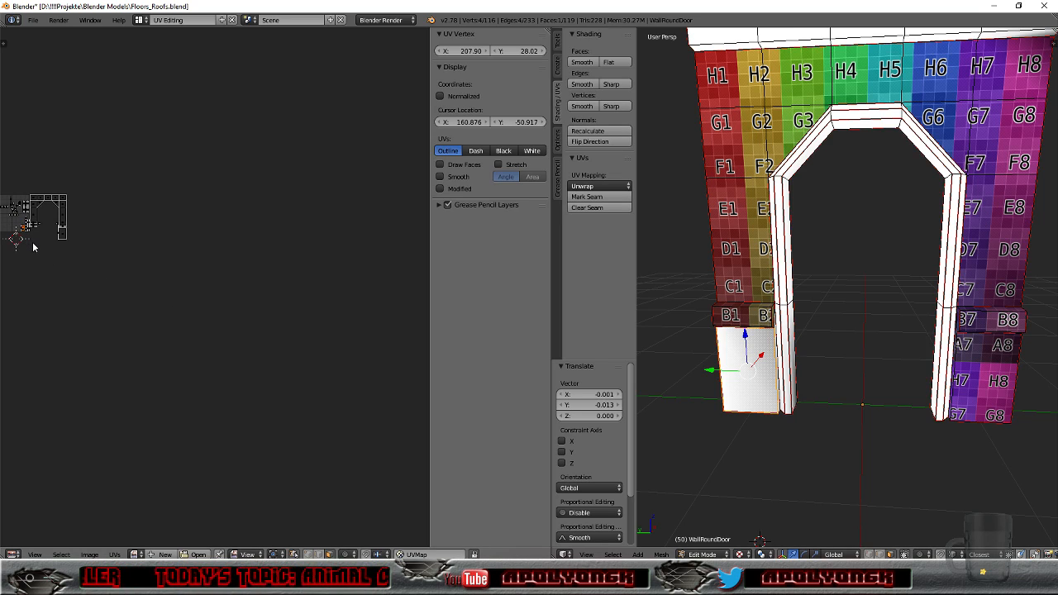
{"action": "key", "text": "KP_Decimal"}
{"action": "right_click", "coordinate": [83, 279], "text": "shift"}
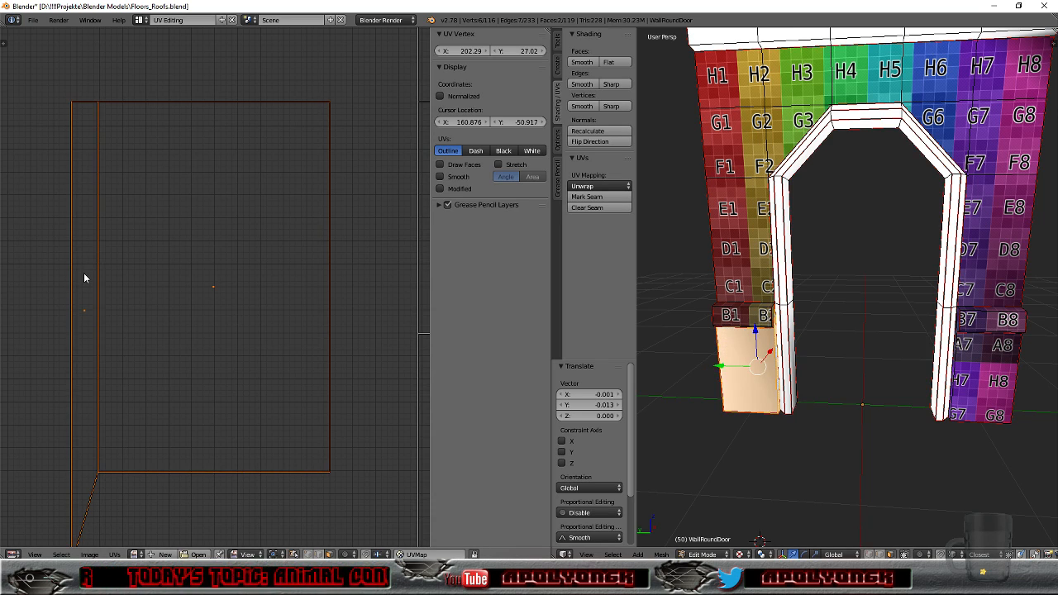
{"action": "left_click", "coordinate": [135, 554]}
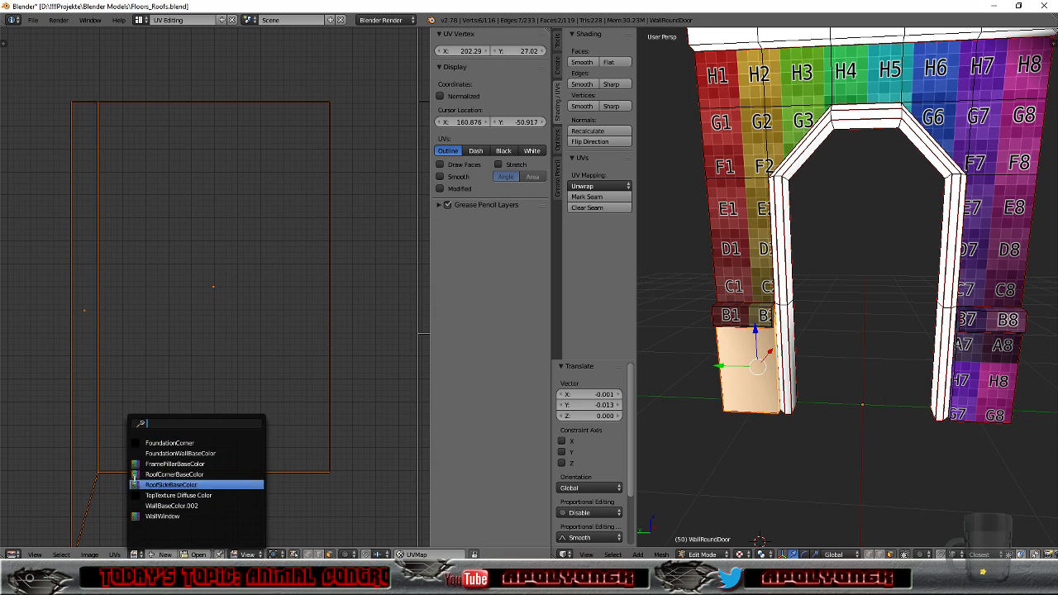
{"action": "left_click", "coordinate": [169, 442]}
Step: Rotate the newly assigned lower block's UV island by 180°
{"action": "scroll", "coordinate": [213, 321], "scroll_direction": "down", "scroll_amount": 3}
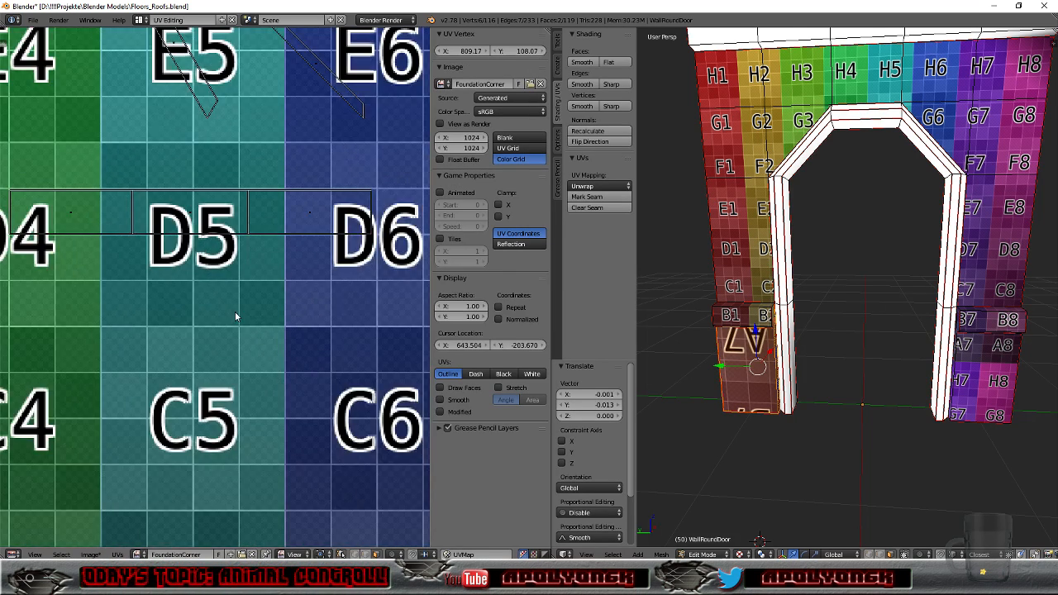
{"action": "scroll", "coordinate": [236, 317], "scroll_direction": "down", "scroll_amount": 6}
{"action": "scroll", "coordinate": [252, 329], "scroll_direction": "up", "scroll_amount": 2}
{"action": "scroll", "coordinate": [303, 394], "scroll_direction": "down", "scroll_amount": 2}
{"action": "type", "text": "r180"}
{"action": "key", "text": "Return"}
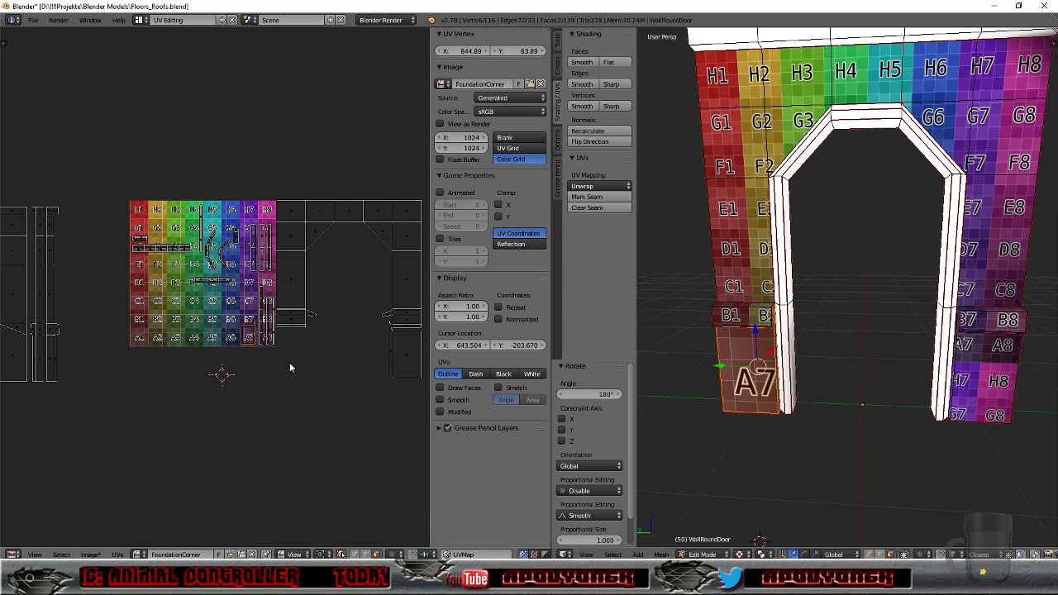
Step: Move the block's island about 0.302 in X and -0.117 in Y under the ledge beside the image, and scale it by about 2.537
{"action": "key", "text": "g"}
{"action": "left_click", "coordinate": [334, 385]}
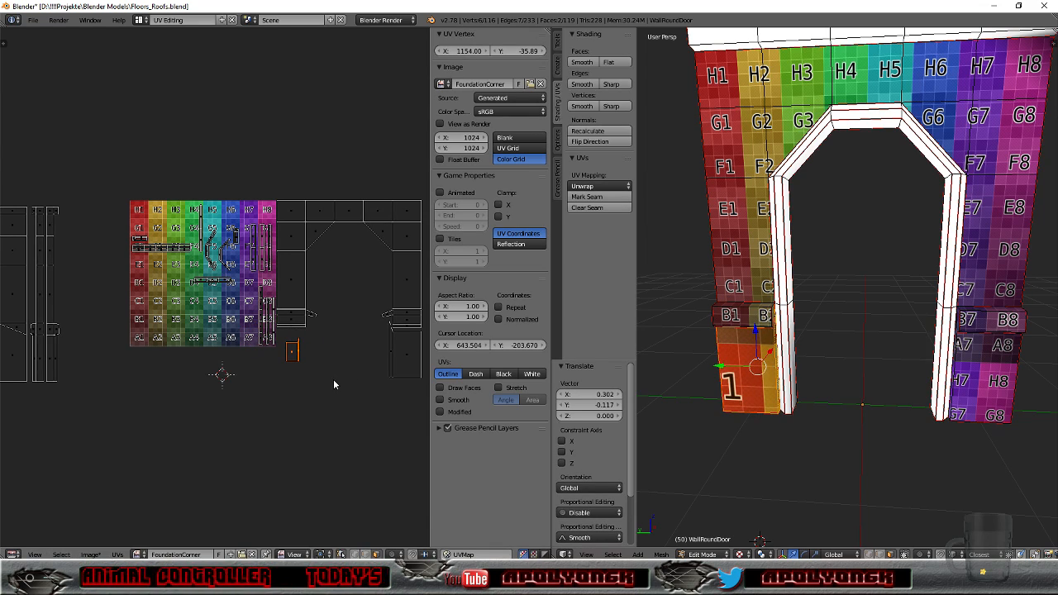
{"action": "key", "text": "s"}
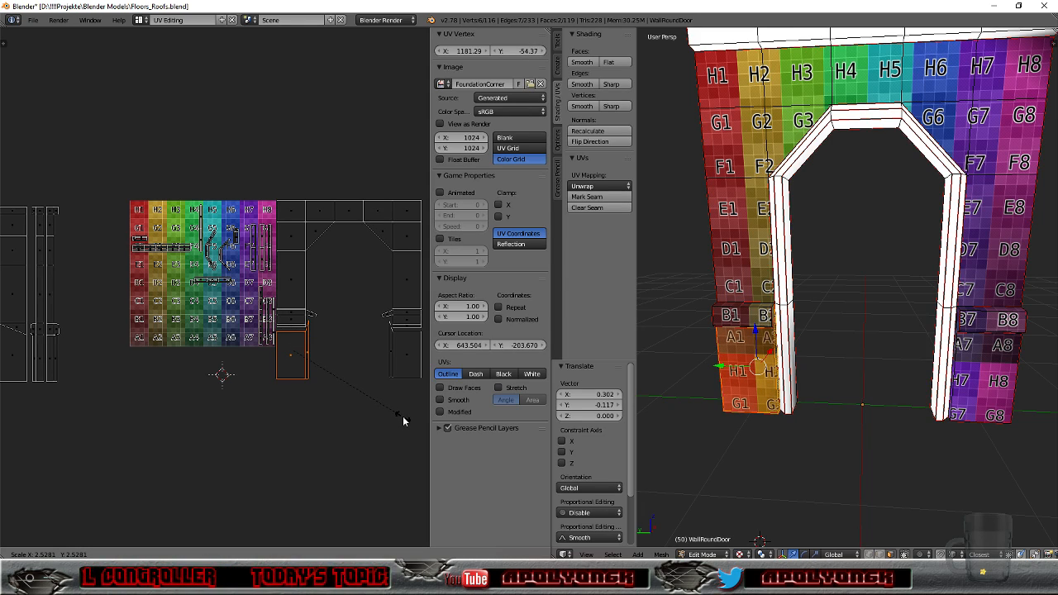
{"action": "left_click", "coordinate": [404, 416]}
Step: Shift the block's island about 0.005 in X and 0.024 in Y, closer under the ledge's island
{"action": "scroll", "coordinate": [389, 412], "scroll_direction": "up", "scroll_amount": 2}
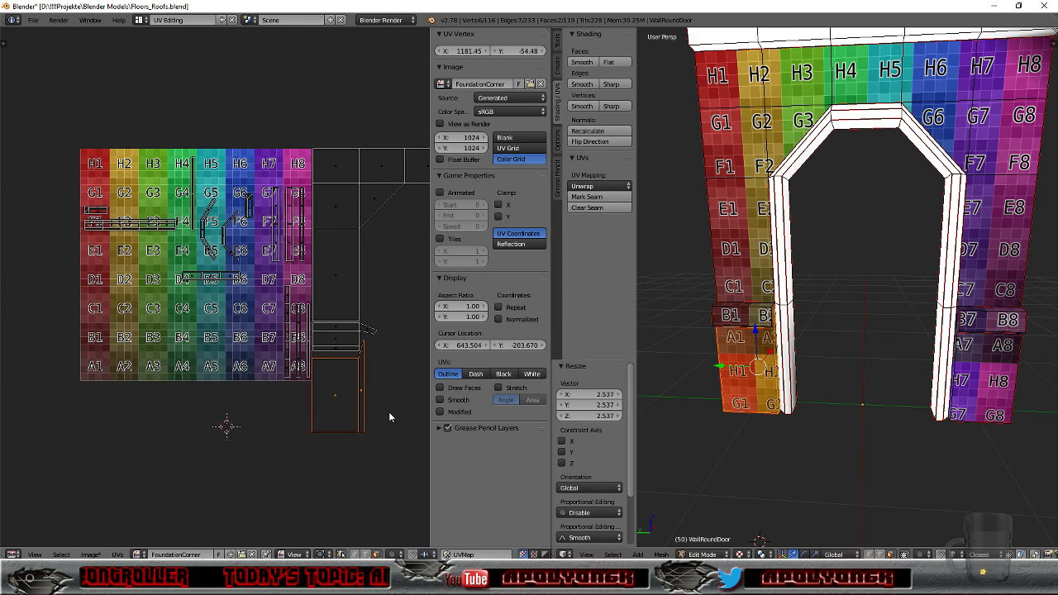
{"action": "scroll", "coordinate": [389, 412], "scroll_direction": "up", "scroll_amount": 5}
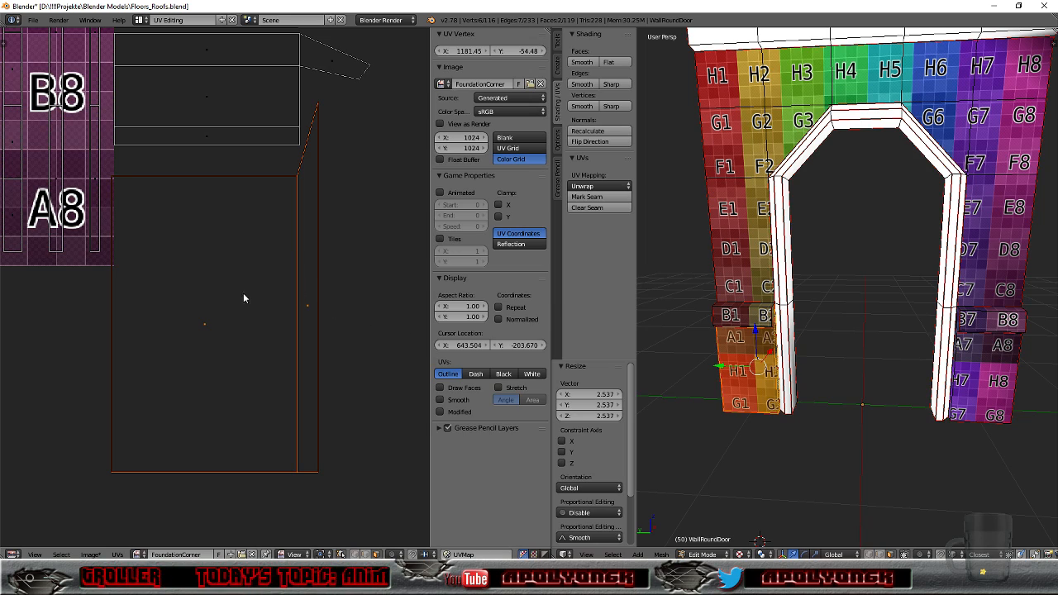
{"action": "key", "text": "g"}
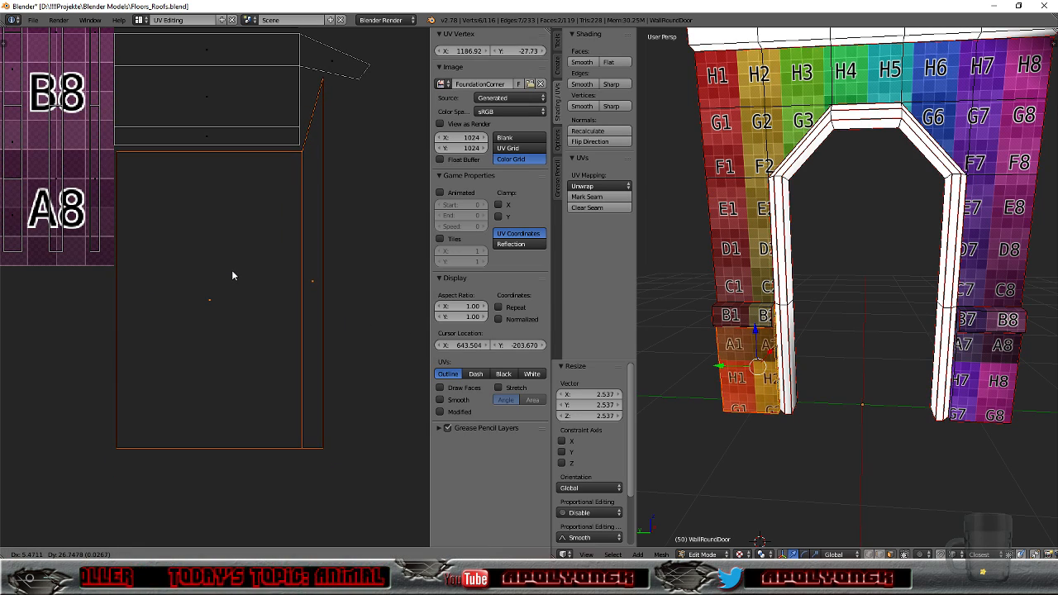
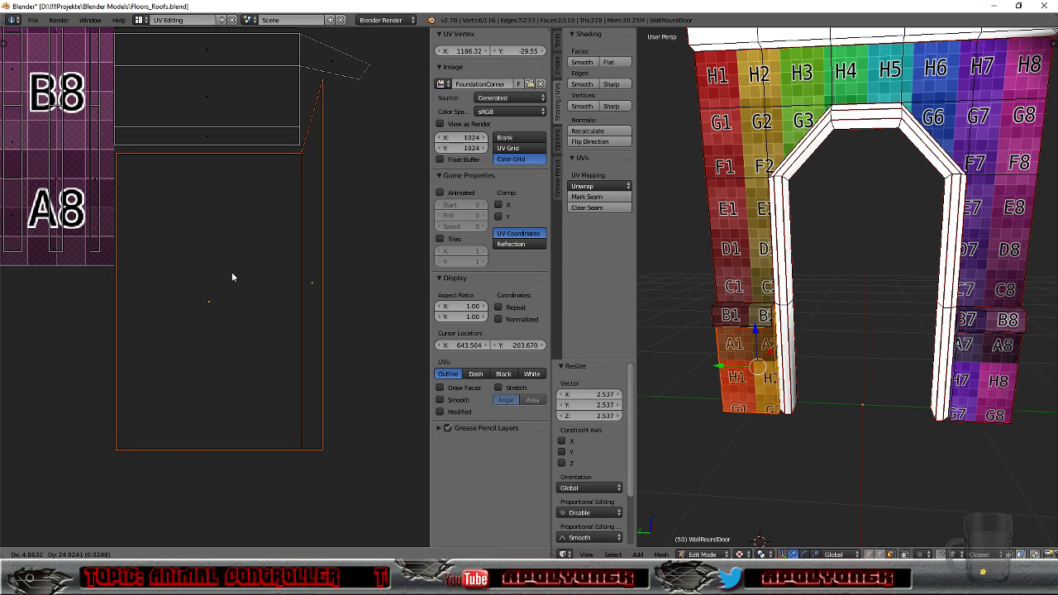
{"action": "left_click", "coordinate": [232, 278]}
Step: Lower the block's island by about 0.014 in Y to level it with the opposite block's island, shifting it about 0.005 in X
{"action": "scroll", "coordinate": [308, 281], "scroll_direction": "down", "scroll_amount": 5}
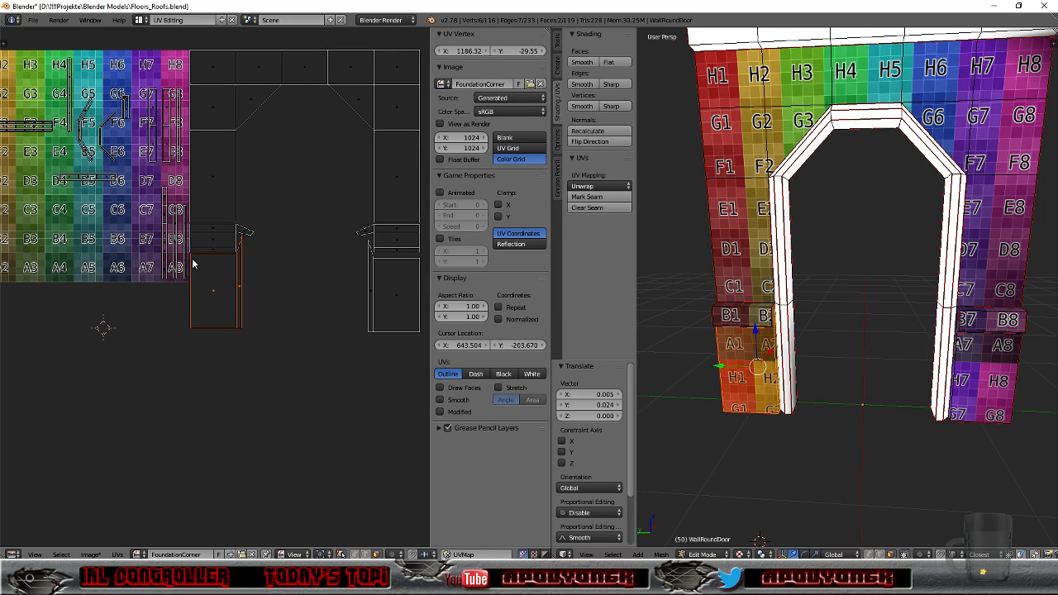
{"action": "scroll", "coordinate": [254, 328], "scroll_direction": "down", "scroll_amount": 4}
{"action": "scroll", "coordinate": [254, 328], "scroll_direction": "up", "scroll_amount": 4}
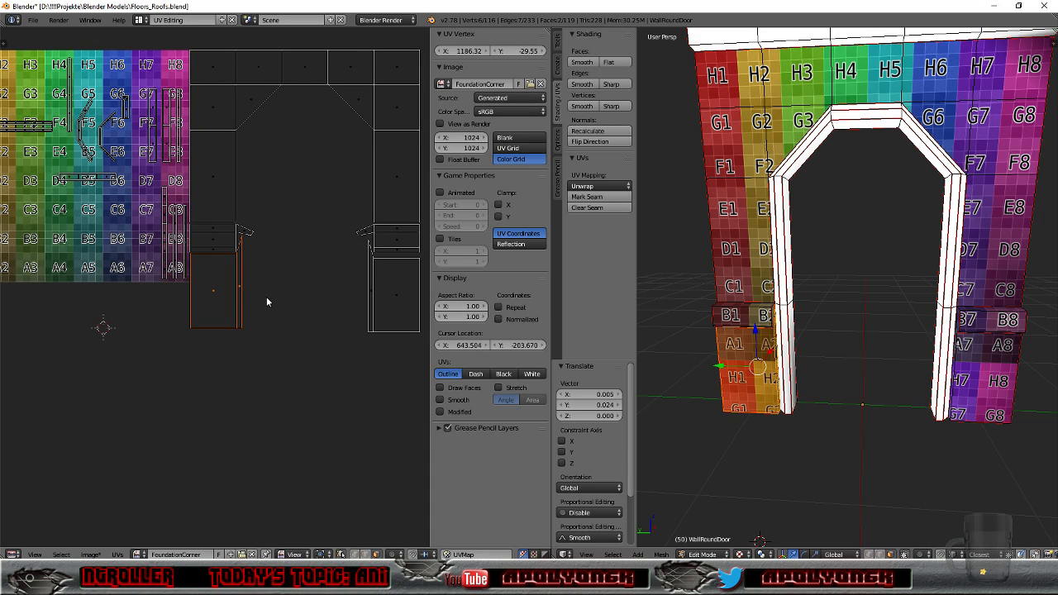
{"action": "key", "text": "g"}
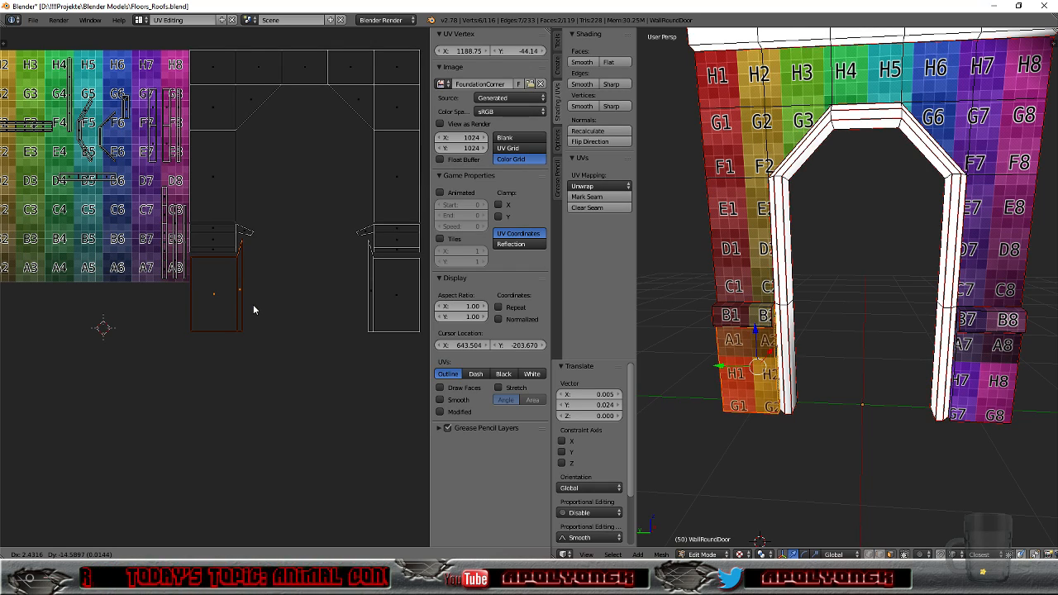
{"action": "key", "text": "y"}
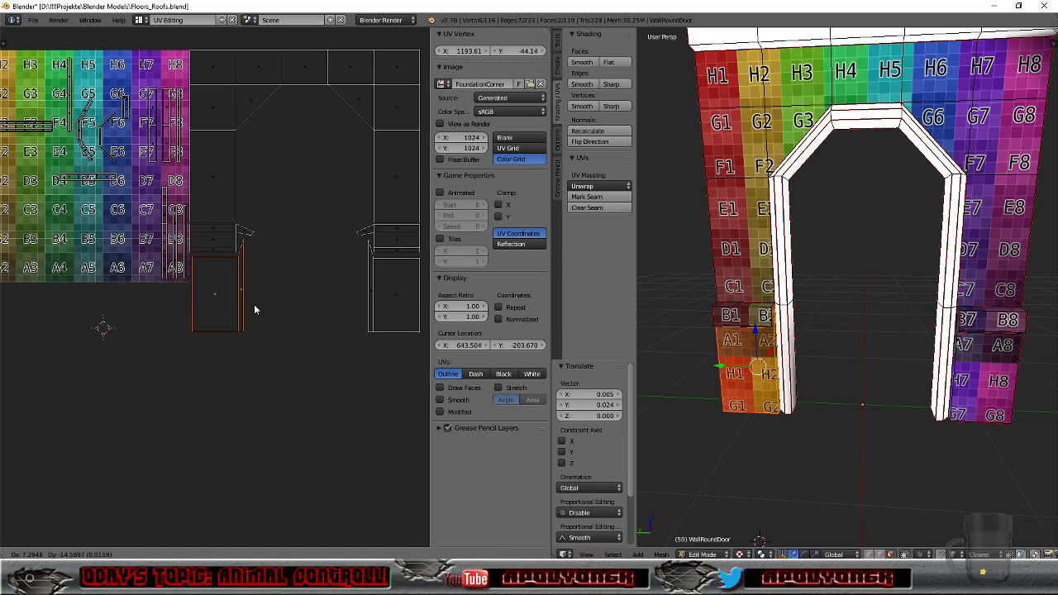
{"action": "left_click", "coordinate": [252, 304]}
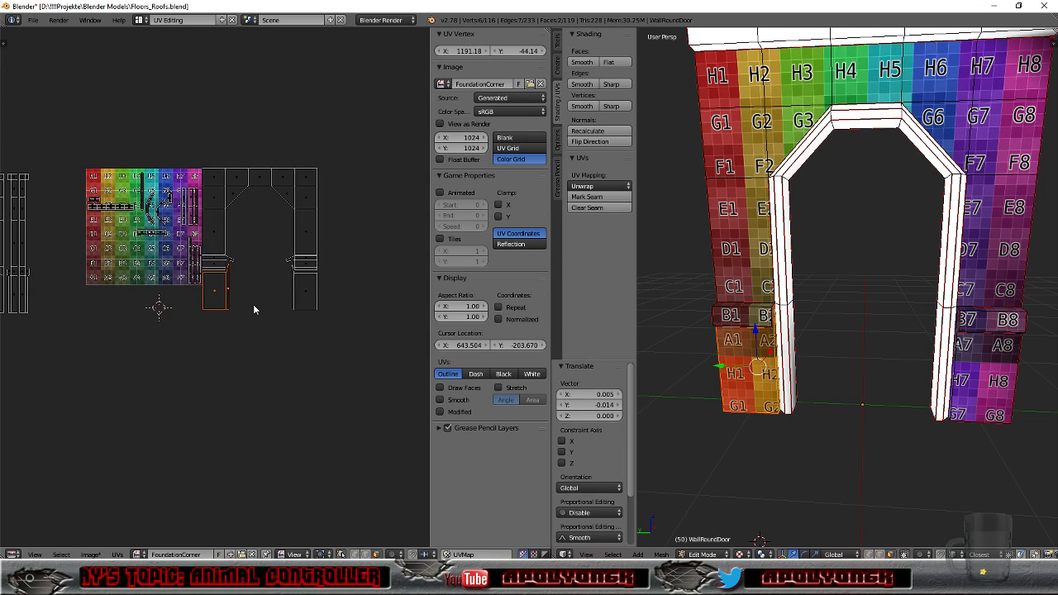
Step: Shift the block's island about -0.005 in X to align its outer edge with the ledge above
{"action": "scroll", "coordinate": [253, 303], "scroll_direction": "up", "scroll_amount": 4}
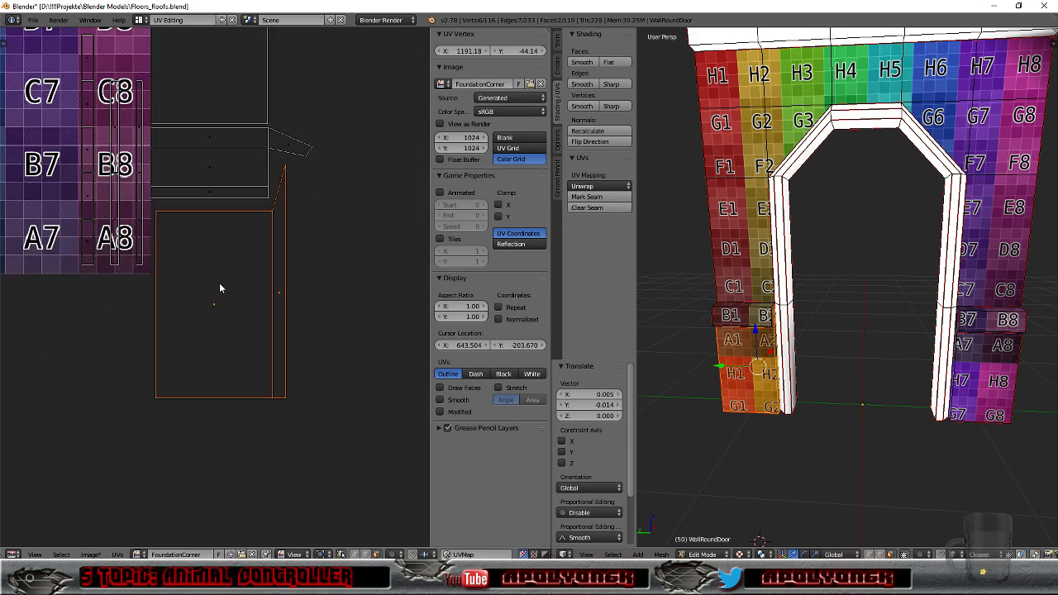
{"action": "key", "text": "g"}
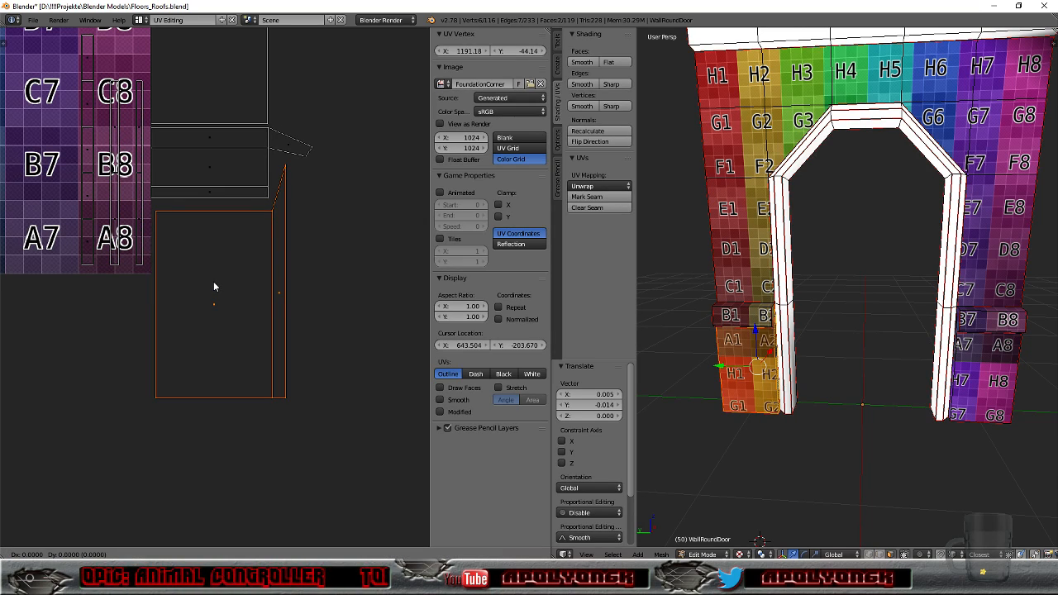
{"action": "left_click", "coordinate": [210, 281]}
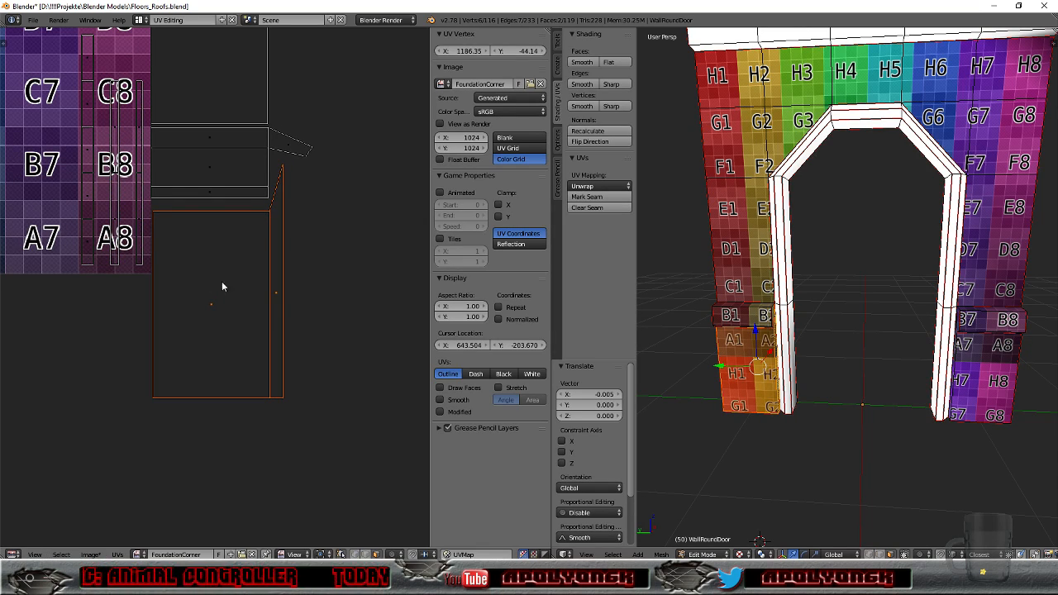
Step: Select the untextured face of the white top trim above the wall and locate its UV island
{"action": "scroll", "coordinate": [277, 264], "scroll_direction": "down", "scroll_amount": 7}
{"action": "scroll", "coordinate": [282, 263], "scroll_direction": "up", "scroll_amount": 3}
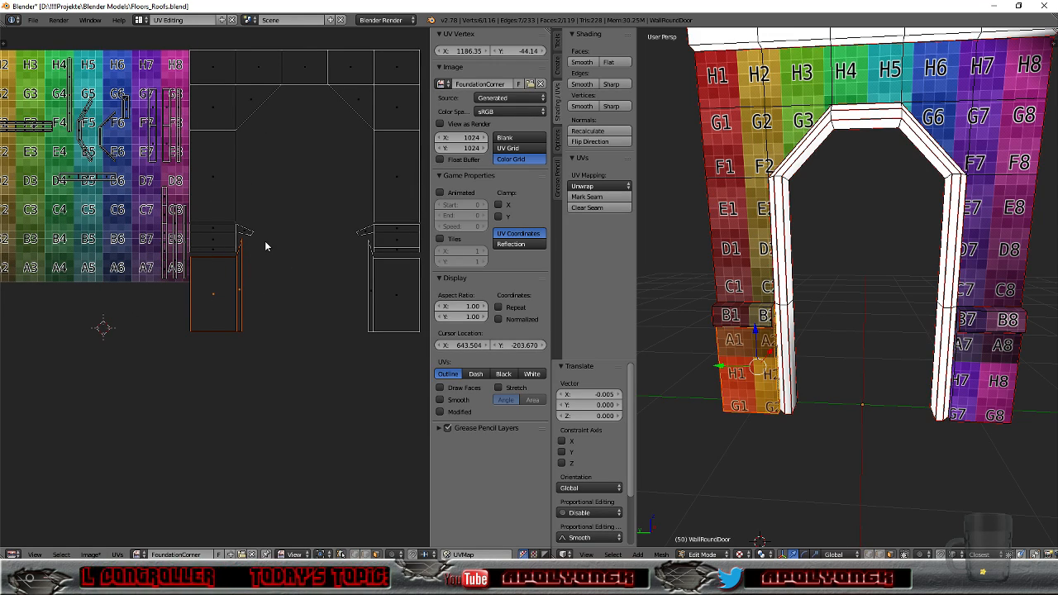
{"action": "scroll", "coordinate": [271, 233], "scroll_direction": "down", "scroll_amount": 1}
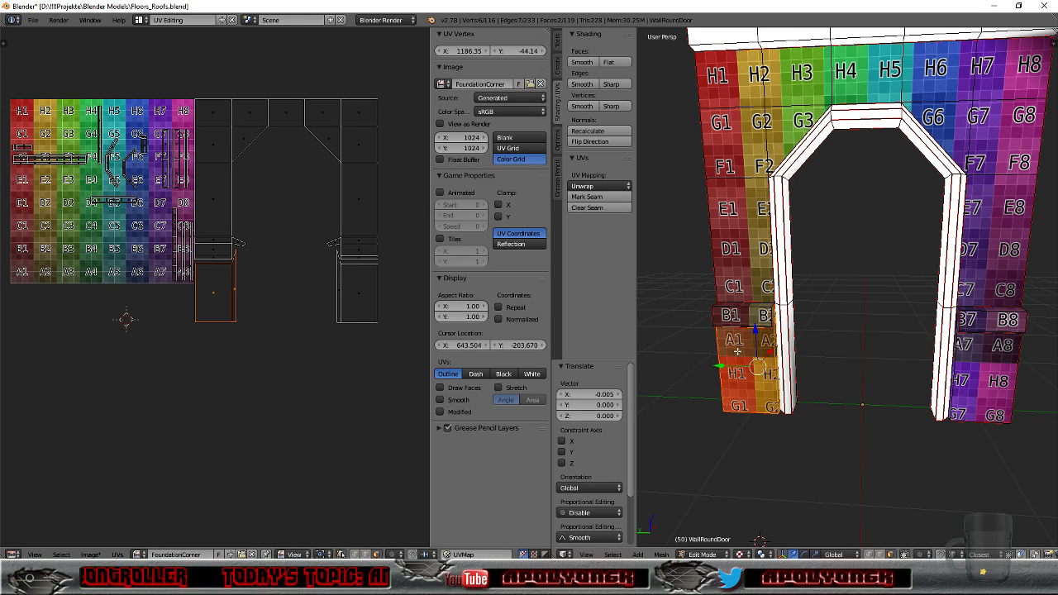
{"action": "right_click", "coordinate": [732, 316]}
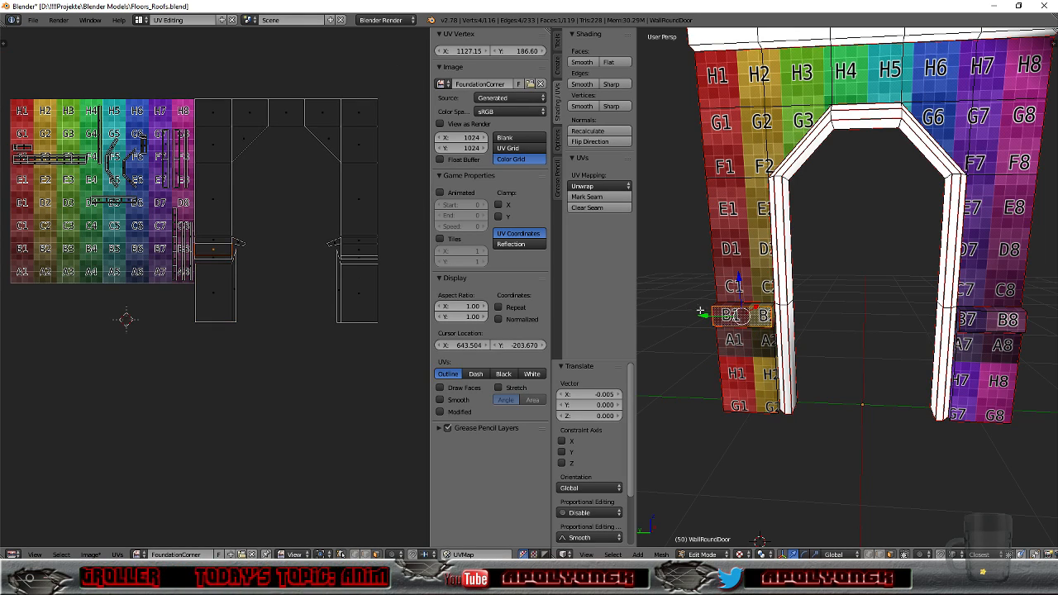
{"action": "right_click", "coordinate": [713, 35]}
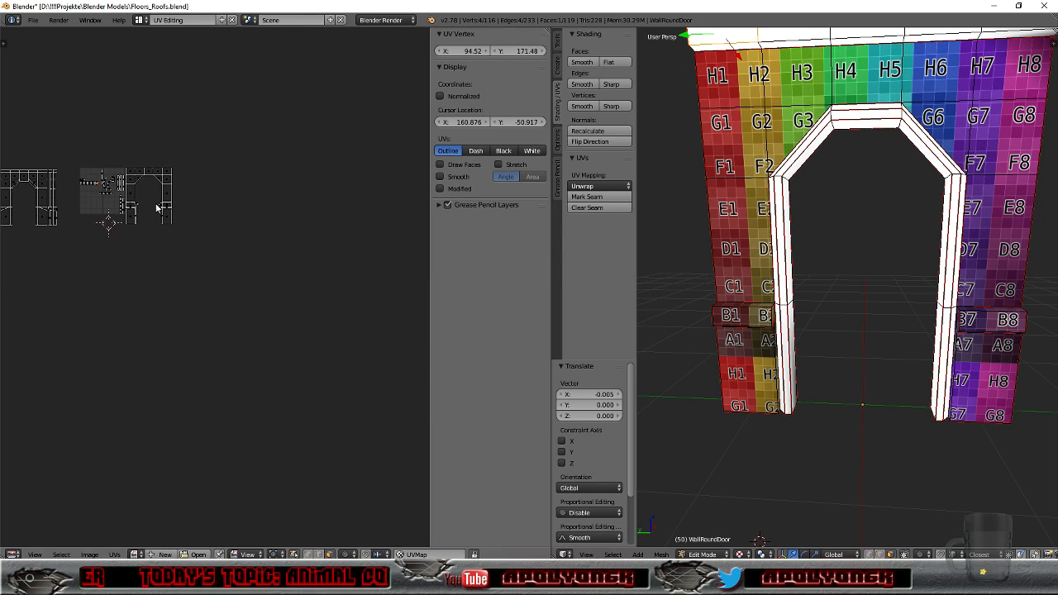
{"action": "scroll", "coordinate": [83, 185], "scroll_direction": "up", "scroll_amount": 3}
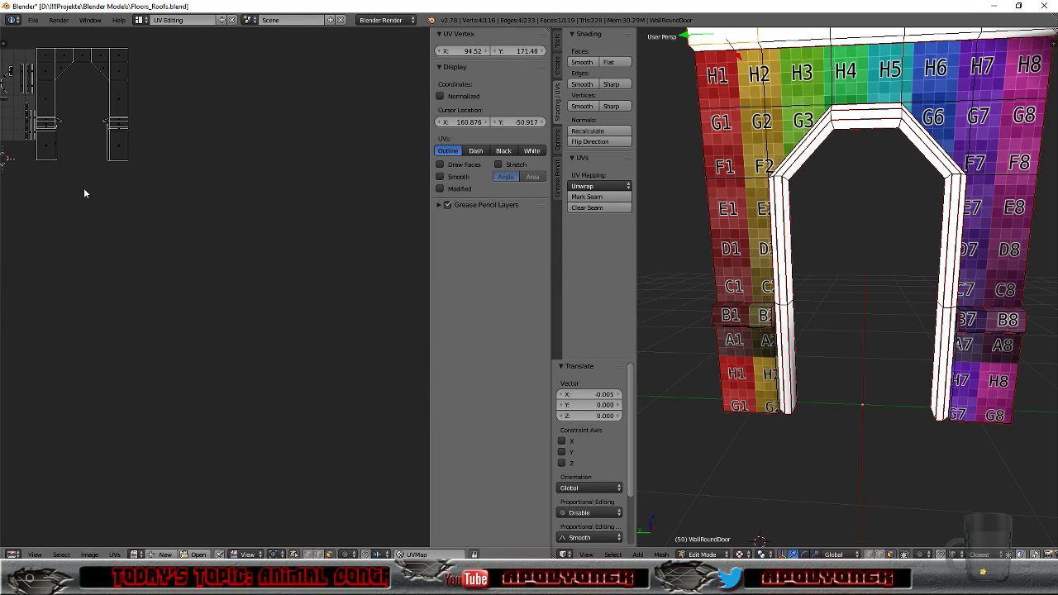
Step: Select all 15 faces of the wall's top trim strip in the UV layout
{"action": "key", "text": "KP_Decimal"}
{"action": "scroll", "coordinate": [135, 266], "scroll_direction": "down", "scroll_amount": 3}
{"action": "scroll", "coordinate": [141, 266], "scroll_direction": "down", "scroll_amount": 4}
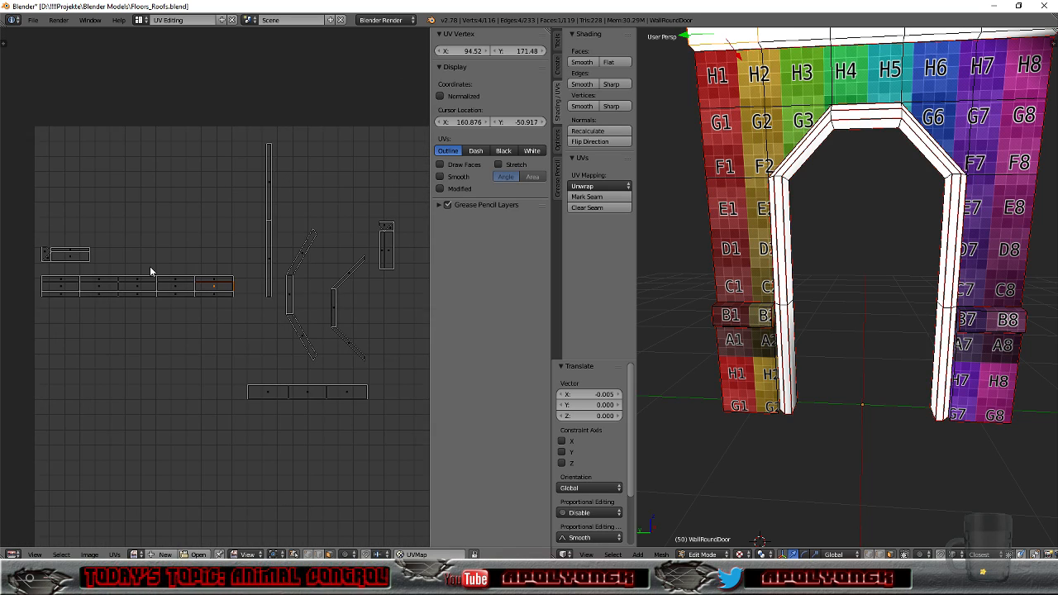
{"action": "right_click", "coordinate": [66, 283], "text": "shift"}
{"action": "right_click", "coordinate": [65, 278], "text": "shift"}
{"action": "right_click", "coordinate": [103, 280], "text": "shift"}
{"action": "right_click", "coordinate": [137, 278], "text": "shift"}
{"action": "right_click", "coordinate": [171, 280], "text": "shift"}
{"action": "right_click", "coordinate": [204, 279], "text": "shift"}
{"action": "right_click", "coordinate": [206, 295], "text": "shift"}
{"action": "right_click", "coordinate": [180, 286], "text": "shift"}
{"action": "right_click", "coordinate": [163, 294], "text": "shift"}
{"action": "right_click", "coordinate": [142, 284], "text": "shift"}
{"action": "right_click", "coordinate": [135, 292], "text": "shift"}
{"action": "right_click", "coordinate": [105, 292], "text": "shift"}
{"action": "right_click", "coordinate": [94, 290], "text": "shift"}
{"action": "right_click", "coordinate": [70, 295], "text": "shift"}
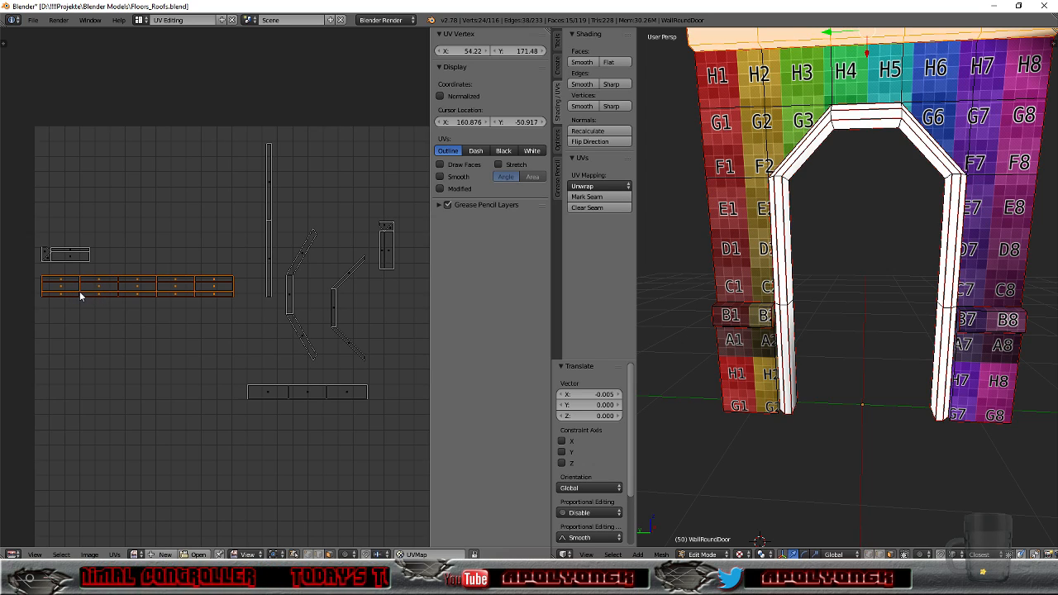
Step: Assign the FoundationCorner image to the selected top trim faces
{"action": "left_click", "coordinate": [136, 555]}
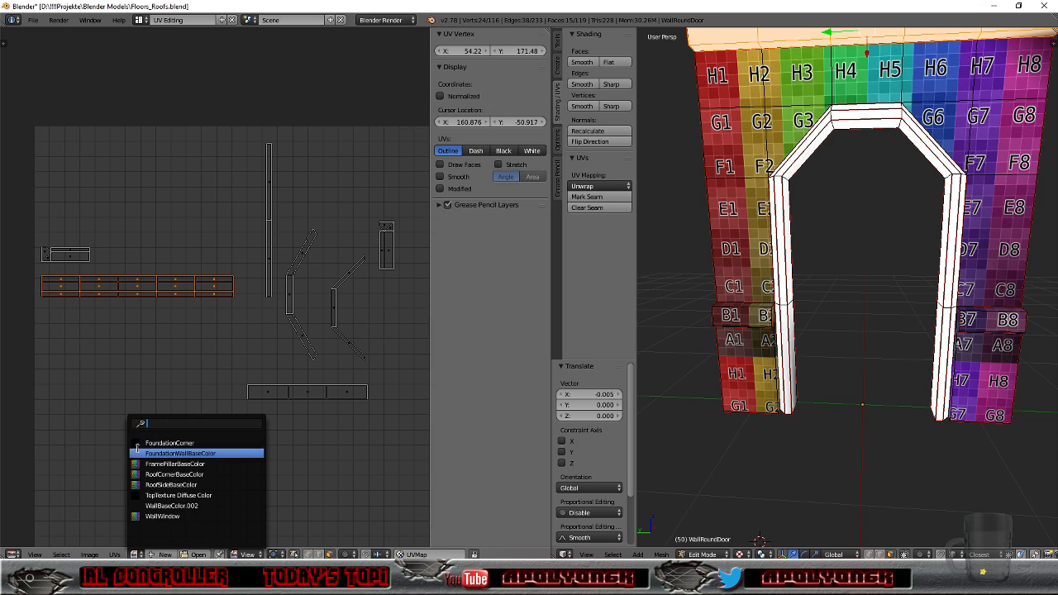
{"action": "left_click", "coordinate": [162, 443]}
{"action": "scroll", "coordinate": [215, 287], "scroll_direction": "down", "scroll_amount": 9}
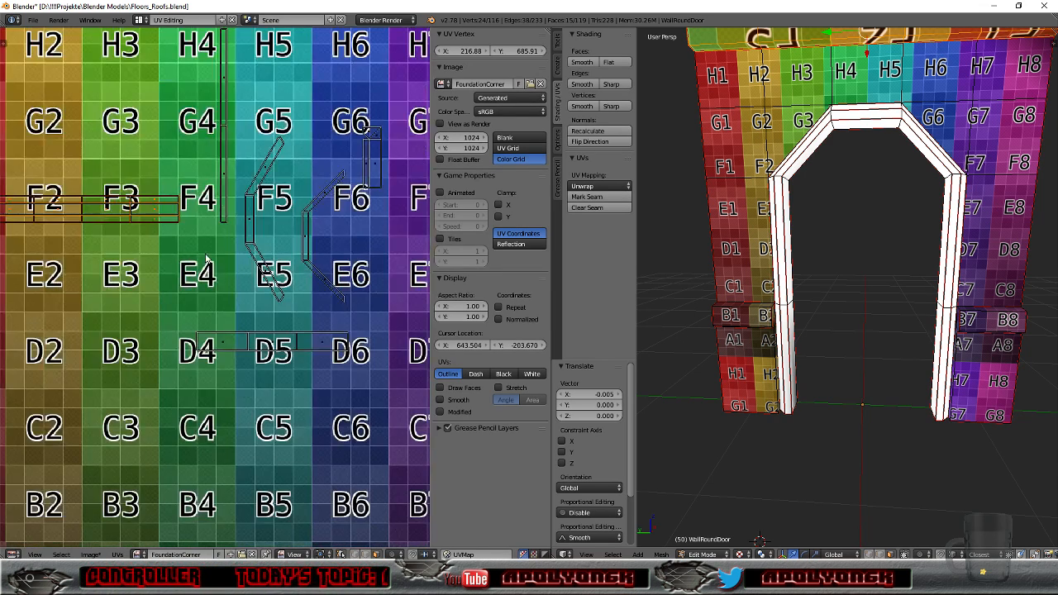
{"action": "scroll", "coordinate": [668, 209], "scroll_direction": "down", "scroll_amount": 2}
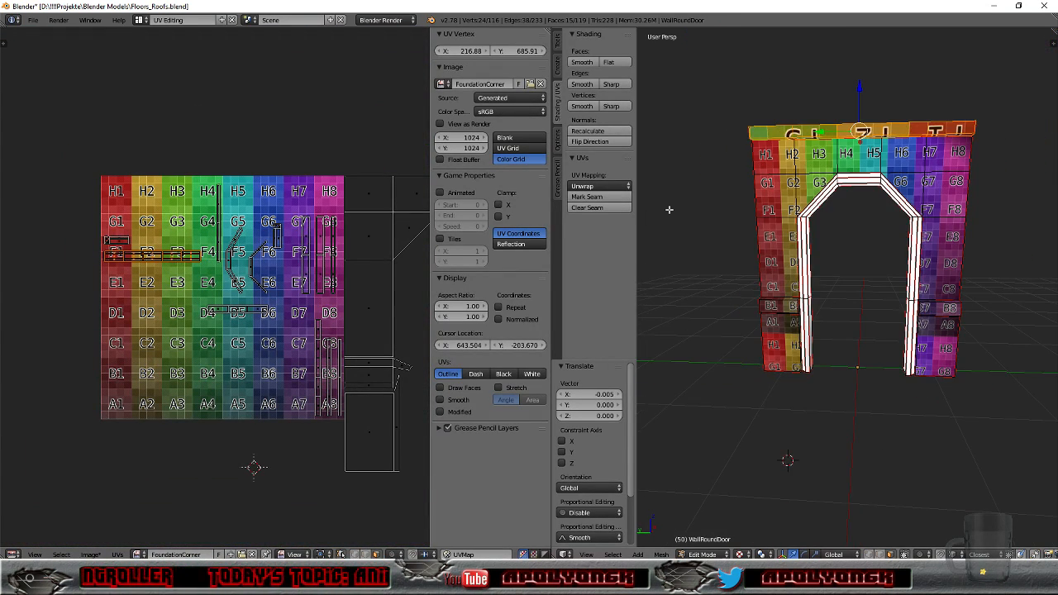
Step: Unwrap the top trim faces and rotate their UV island by 180 degrees
{"action": "middle_click_drag", "start_coordinate": [669, 210], "coordinate": [669, 221]}
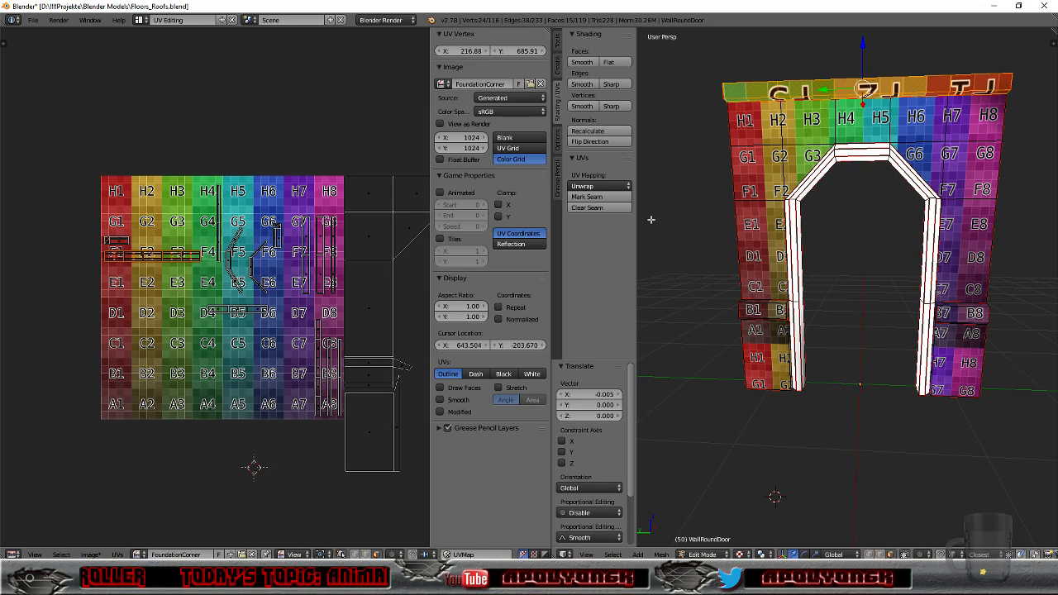
{"action": "left_click", "coordinate": [592, 187]}
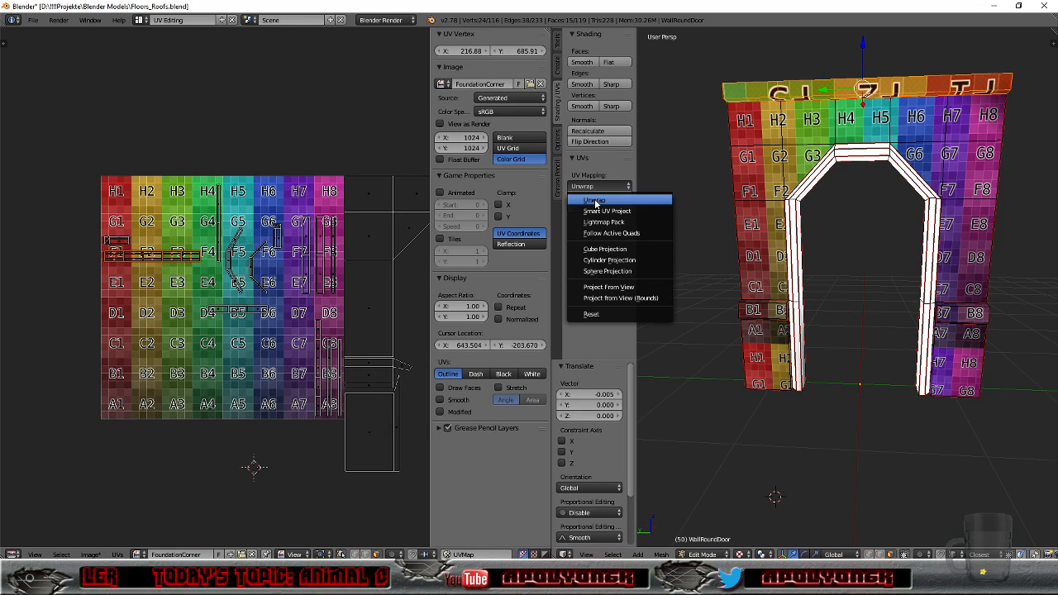
{"action": "left_click", "coordinate": [594, 200]}
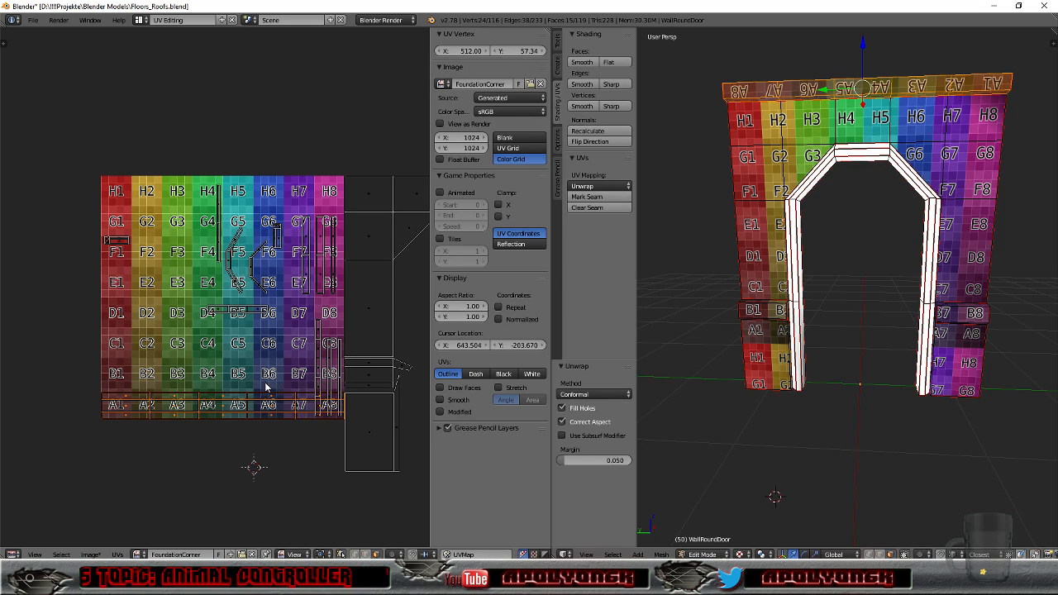
{"action": "type", "text": "r180"}
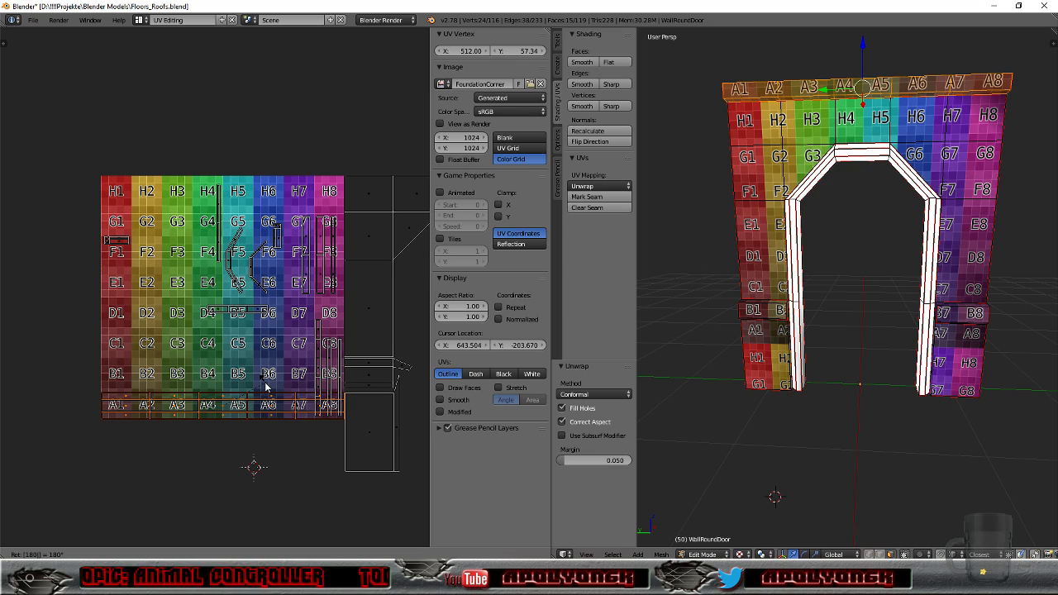
{"action": "key", "text": "Return"}
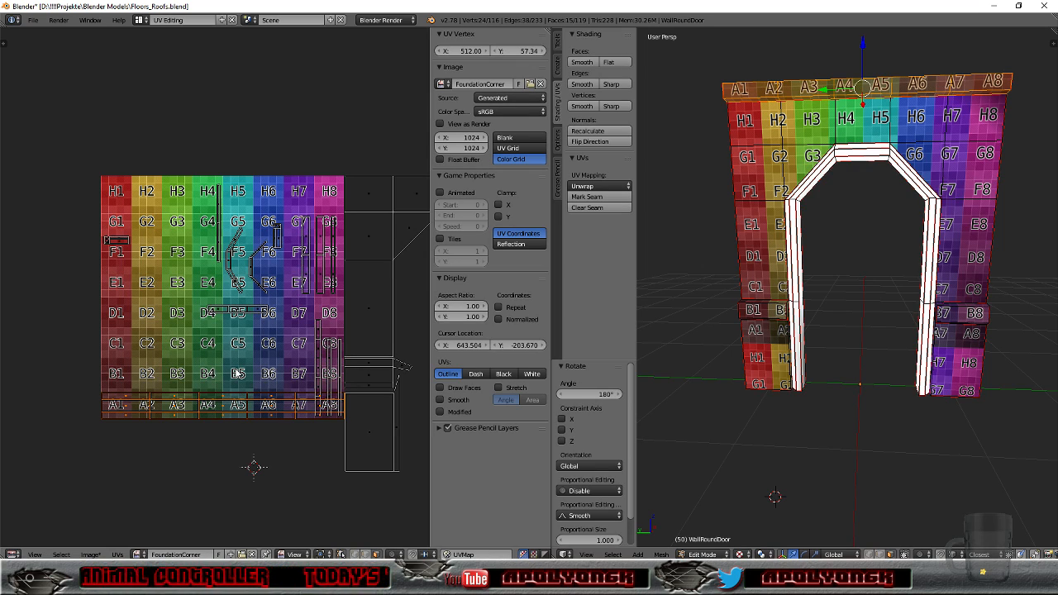
Step: Move the trim's UV island about 1.000 in X and 1.023 in Y, placing it above the arched wall's UV layout
{"action": "scroll", "coordinate": [238, 374], "scroll_direction": "down", "scroll_amount": 6}
{"action": "scroll", "coordinate": [245, 364], "scroll_direction": "up", "scroll_amount": 3}
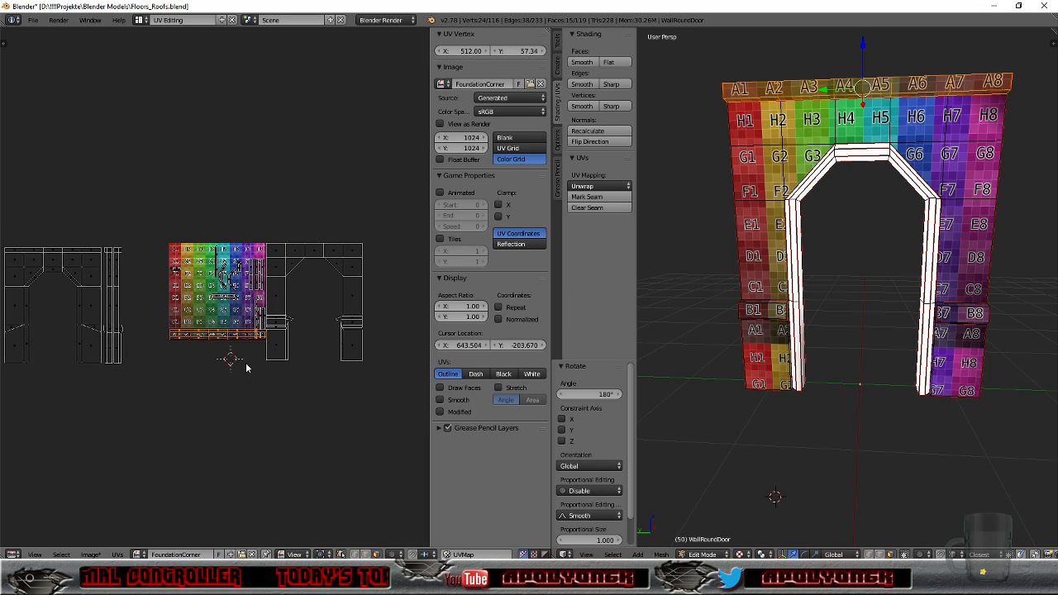
{"action": "scroll", "coordinate": [246, 367], "scroll_direction": "up", "scroll_amount": 1}
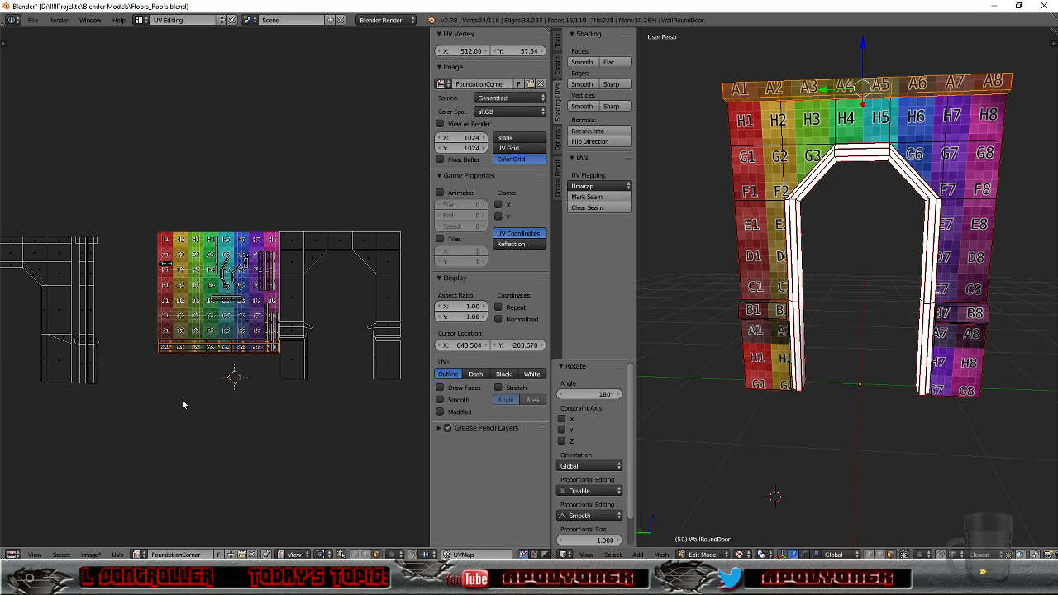
{"action": "key", "text": "g"}
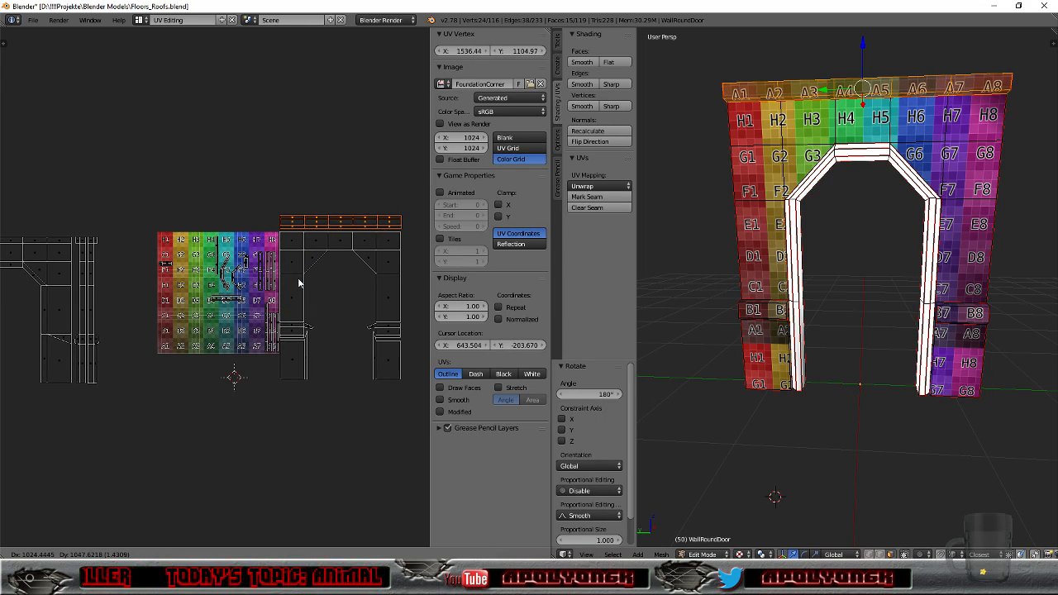
{"action": "left_click", "coordinate": [298, 282]}
{"action": "scroll", "coordinate": [317, 281], "scroll_direction": "up", "scroll_amount": 2}
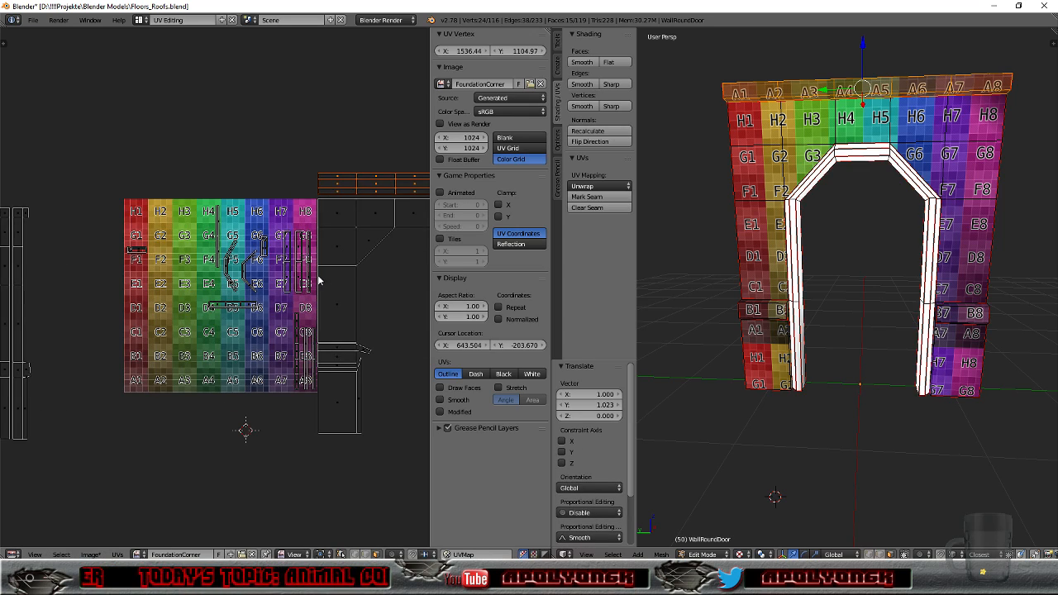
Step: Fine-tune the trim island's position by about -0.004 in X and -0.010 in Y, closer to the wall layout's top edge
{"action": "key", "text": "KP_Decimal"}
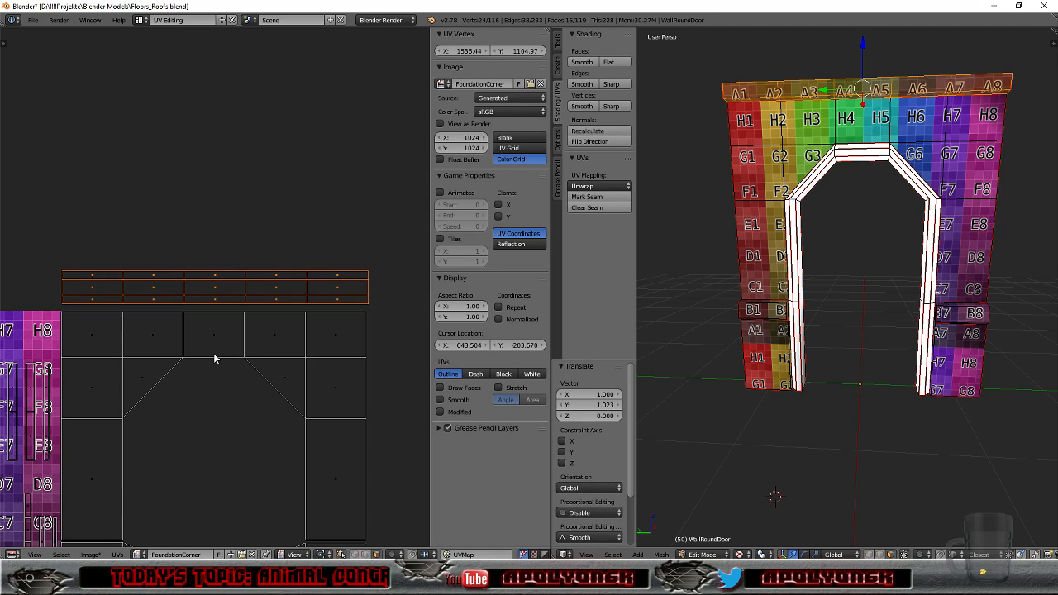
{"action": "scroll", "coordinate": [213, 354], "scroll_direction": "up", "scroll_amount": 1}
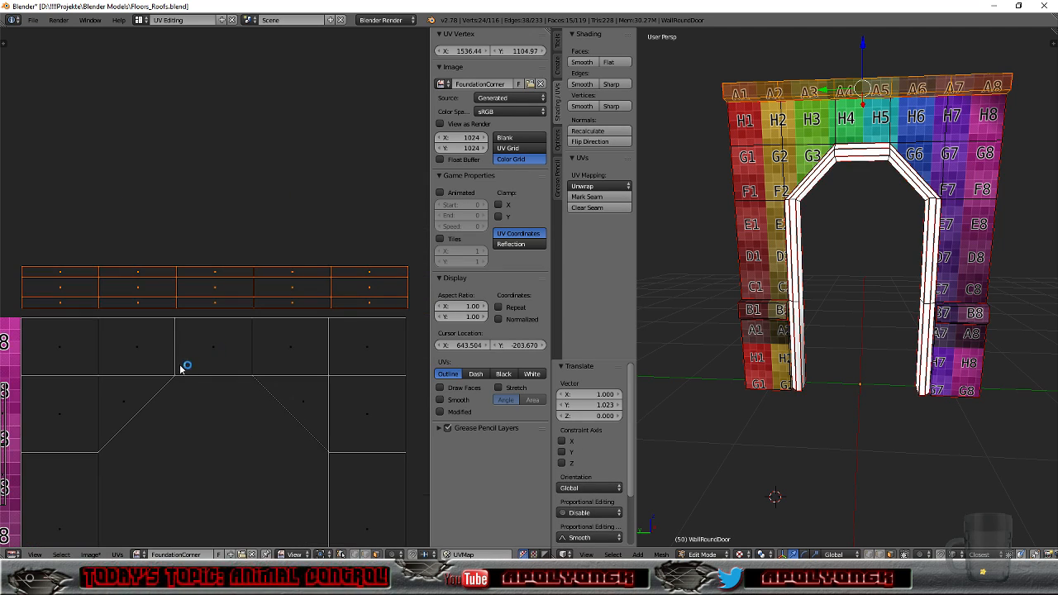
{"action": "key", "text": "g"}
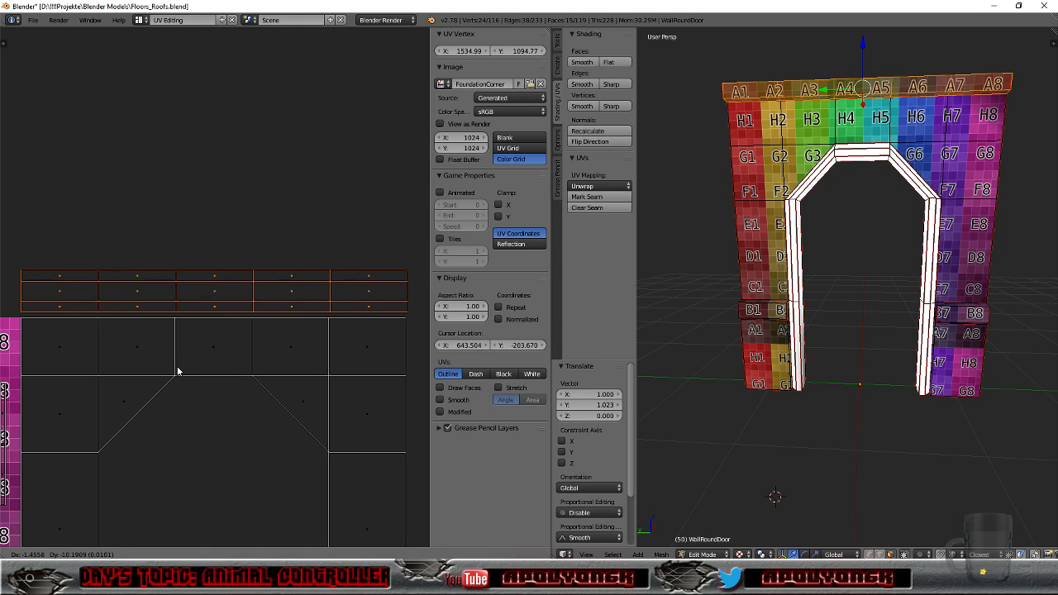
{"action": "key", "text": "y"}
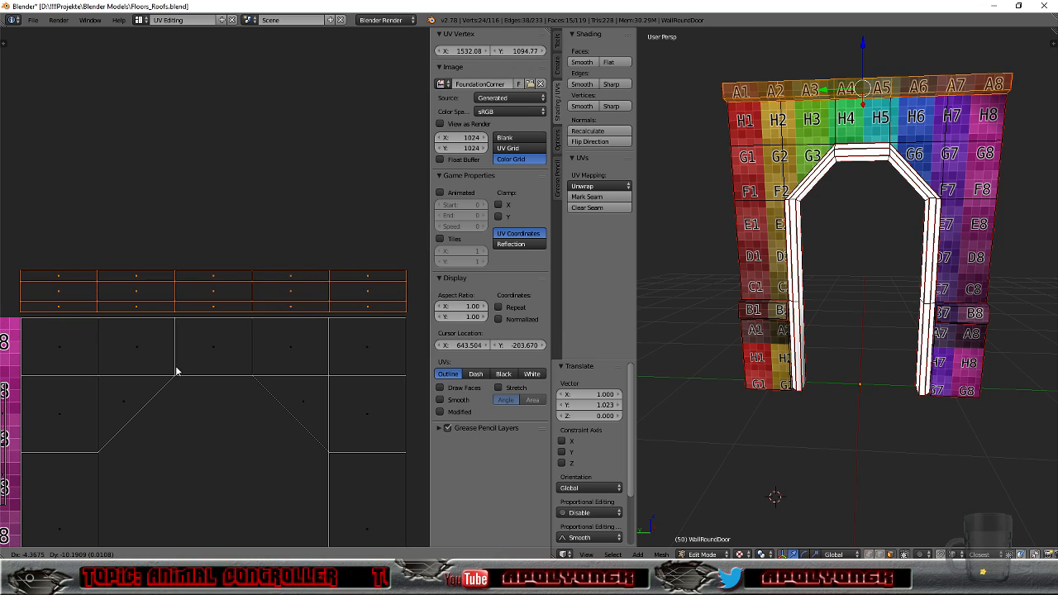
{"action": "left_click", "coordinate": [176, 371]}
{"action": "scroll", "coordinate": [175, 369], "scroll_direction": "down", "scroll_amount": 6}
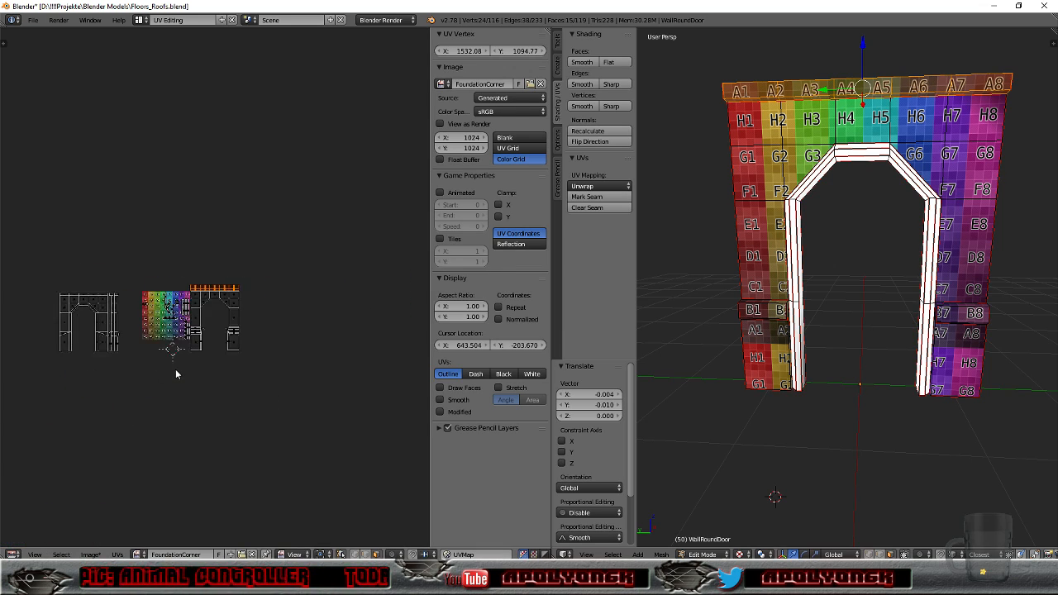
{"action": "scroll", "coordinate": [160, 399], "scroll_direction": "up", "scroll_amount": 1}
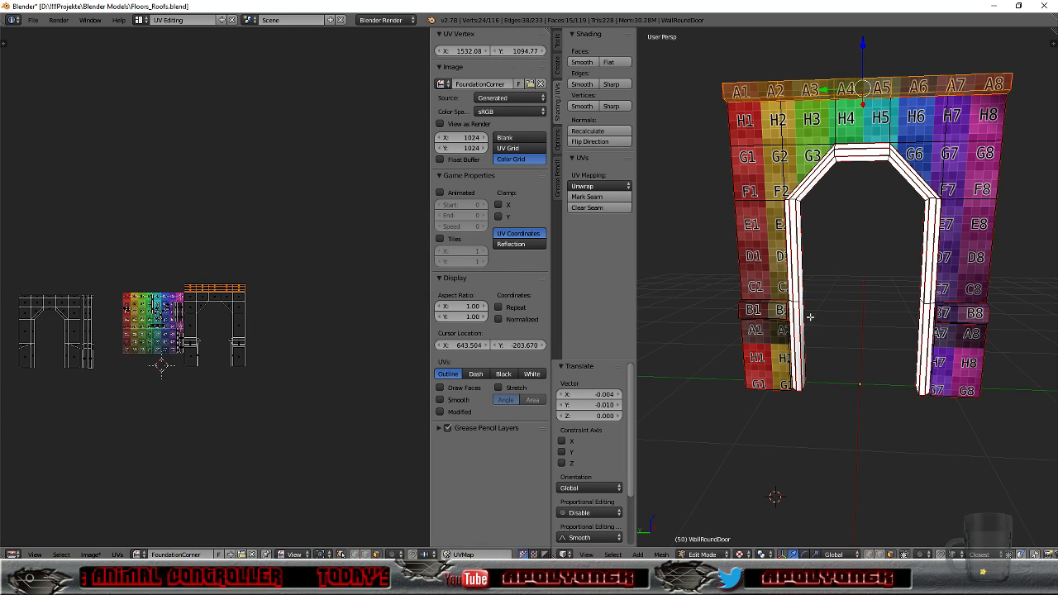
Step: Select a face on the door frame's left leg and examine its island in the UV layout
{"action": "right_click", "coordinate": [796, 290]}
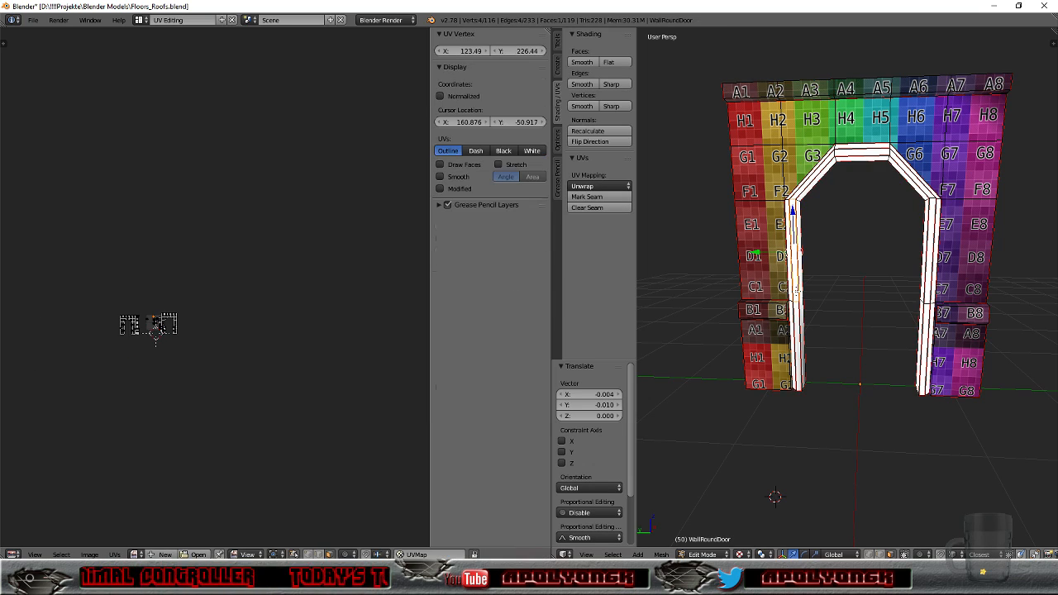
{"action": "scroll", "coordinate": [132, 383], "scroll_direction": "up", "scroll_amount": 2}
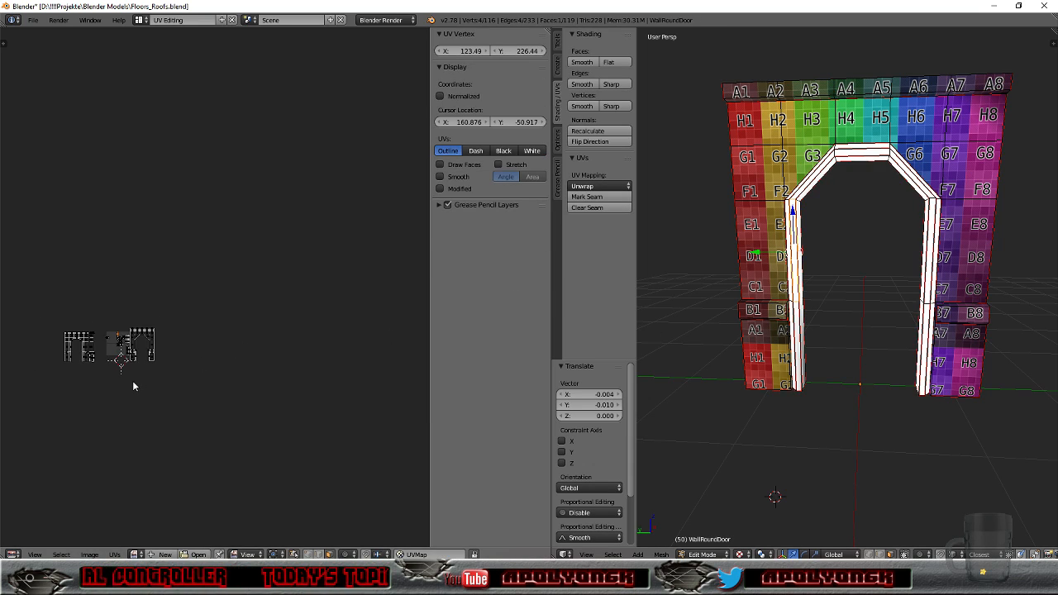
{"action": "key", "text": "KP_Decimal"}
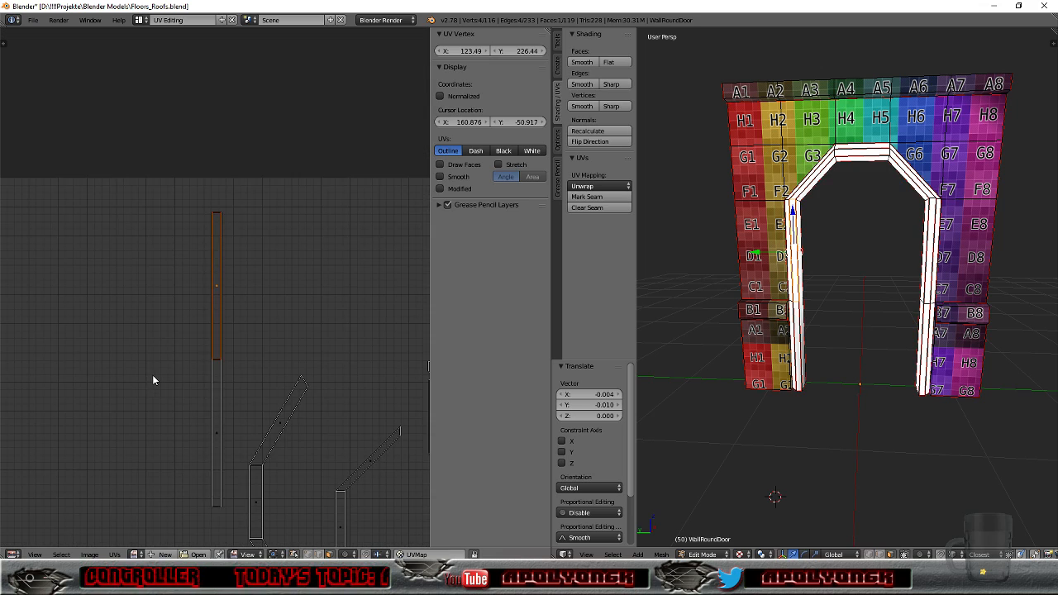
{"action": "scroll", "coordinate": [152, 380], "scroll_direction": "down", "scroll_amount": 3}
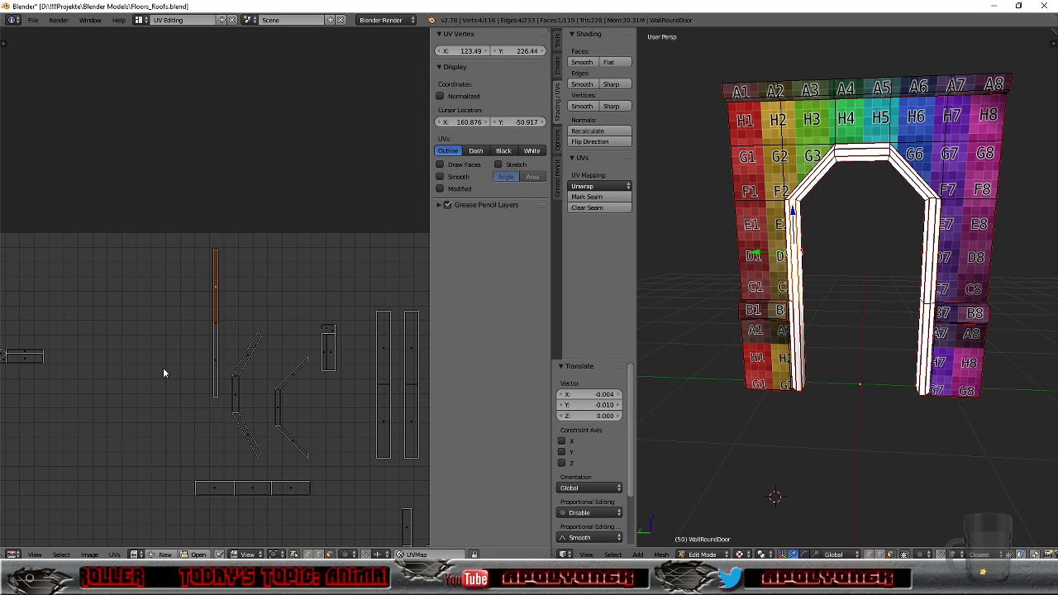
{"action": "scroll", "coordinate": [164, 369], "scroll_direction": "down", "scroll_amount": 2}
{"action": "scroll", "coordinate": [164, 370], "scroll_direction": "up", "scroll_amount": 2}
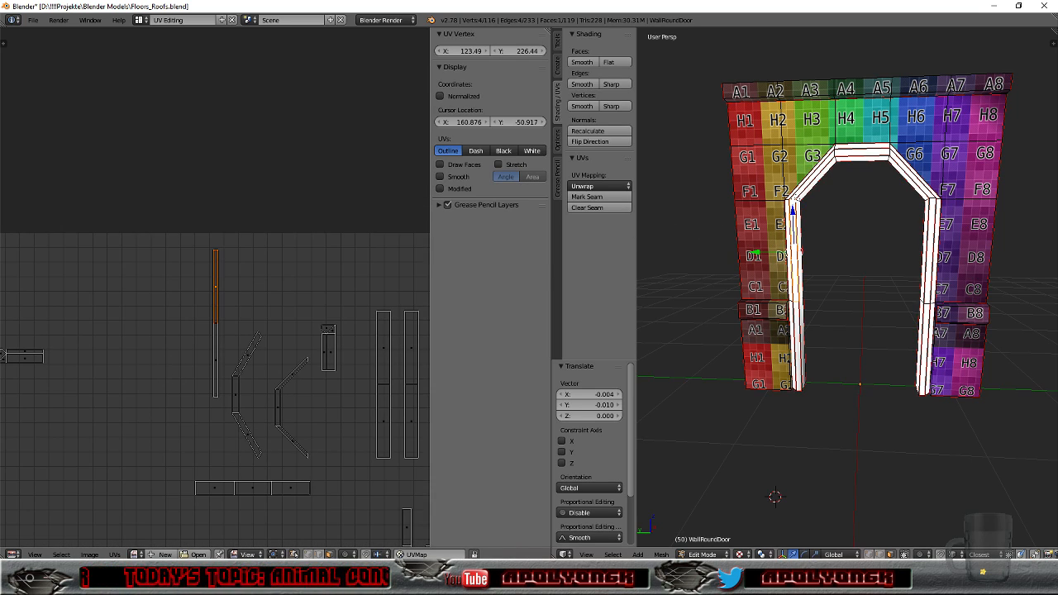
Step: Mark seams on the edges crossing the door frame at the left corner where the leg meets the arch
{"action": "right_click", "coordinate": [791, 199]}
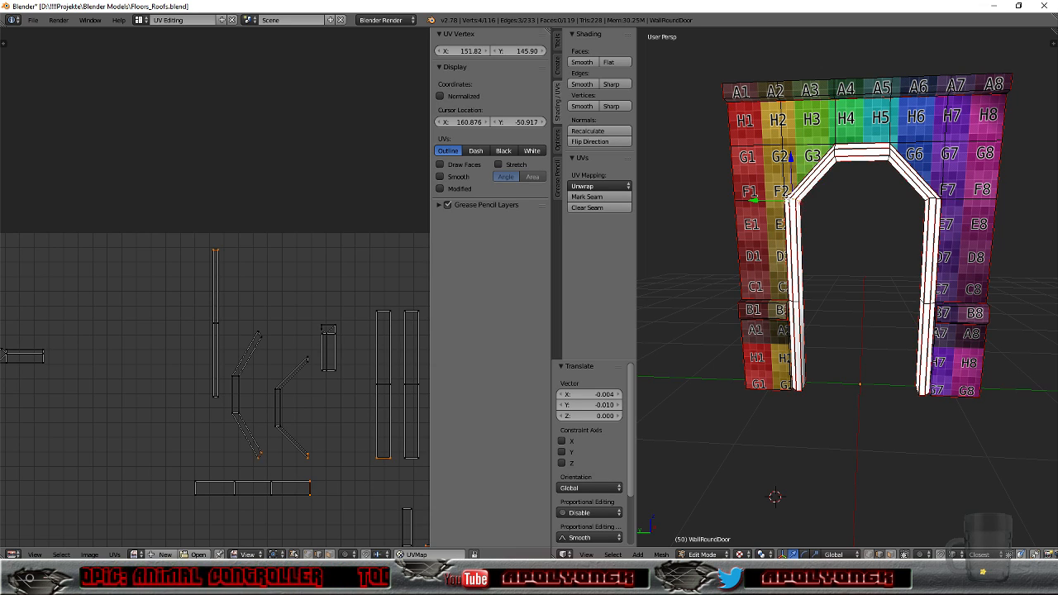
{"action": "key", "text": "KP_Decimal"}
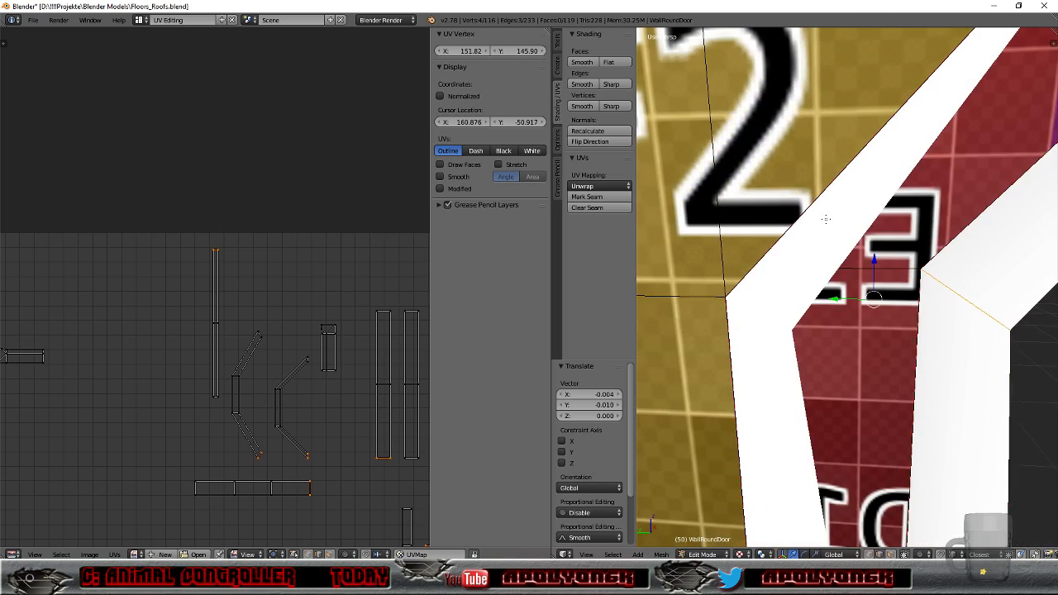
{"action": "scroll", "coordinate": [910, 330], "scroll_direction": "down", "scroll_amount": 4}
{"action": "middle_click_drag", "start_coordinate": [912, 356], "coordinate": [995, 378]}
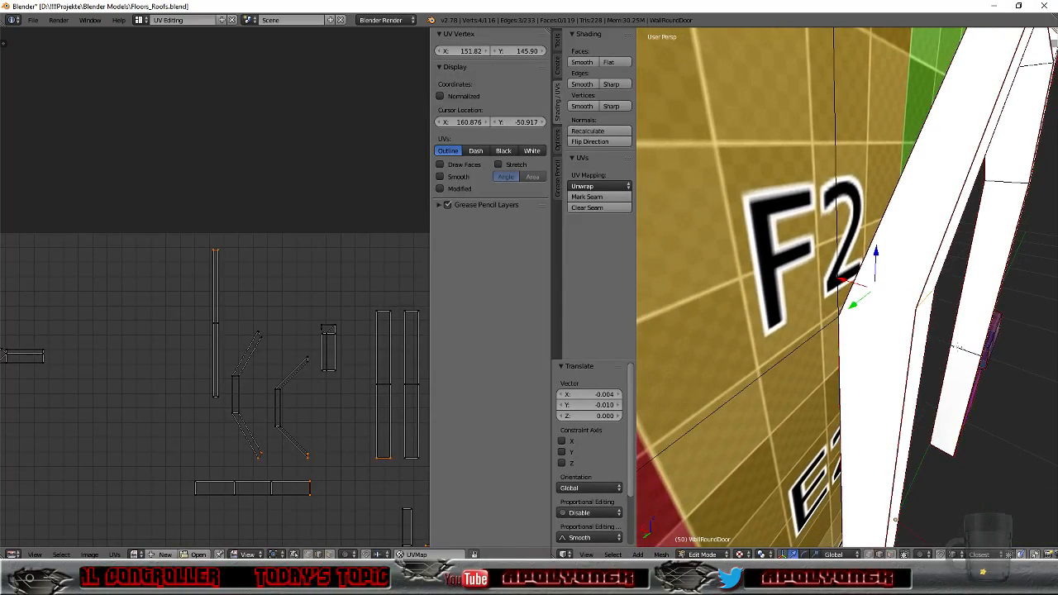
{"action": "right_click", "coordinate": [886, 309], "text": "shift"}
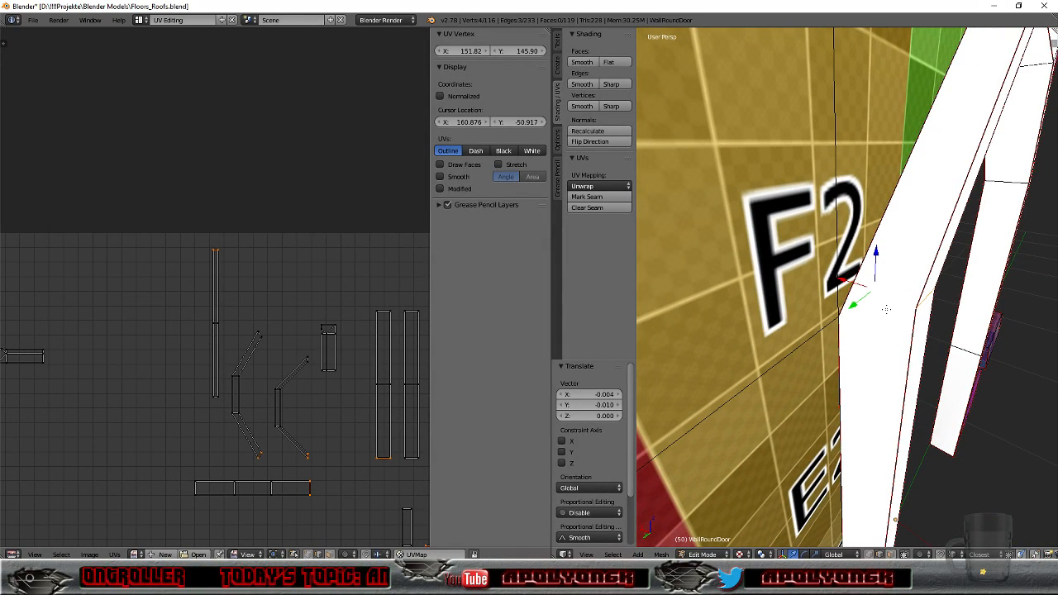
{"action": "middle_click_drag", "start_coordinate": [934, 314], "coordinate": [875, 286]}
{"action": "scroll", "coordinate": [875, 287], "scroll_direction": "down", "scroll_amount": 5}
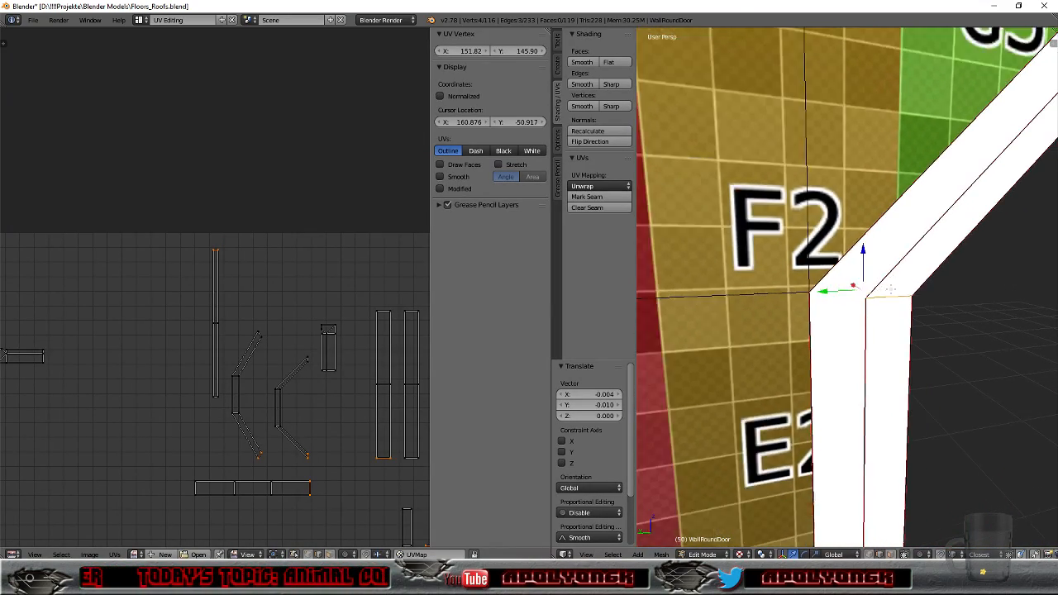
{"action": "left_click", "coordinate": [587, 197]}
Step: Mark seams on the edges crossing the door frame at the right corner where the leg meets the arch
{"action": "scroll", "coordinate": [1010, 322], "scroll_direction": "down", "scroll_amount": 2}
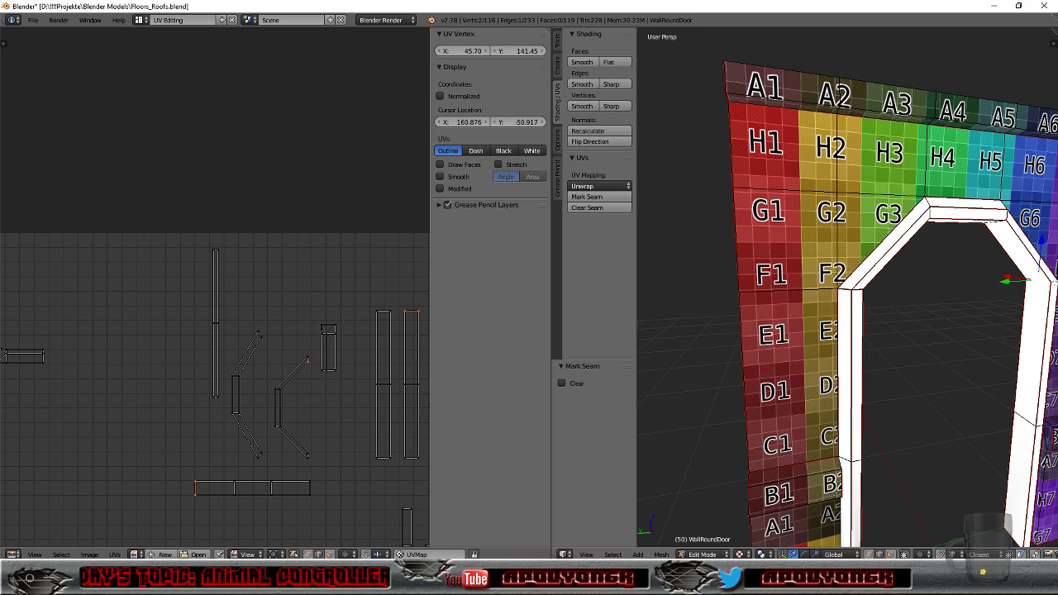
{"action": "key", "text": "KP_Decimal"}
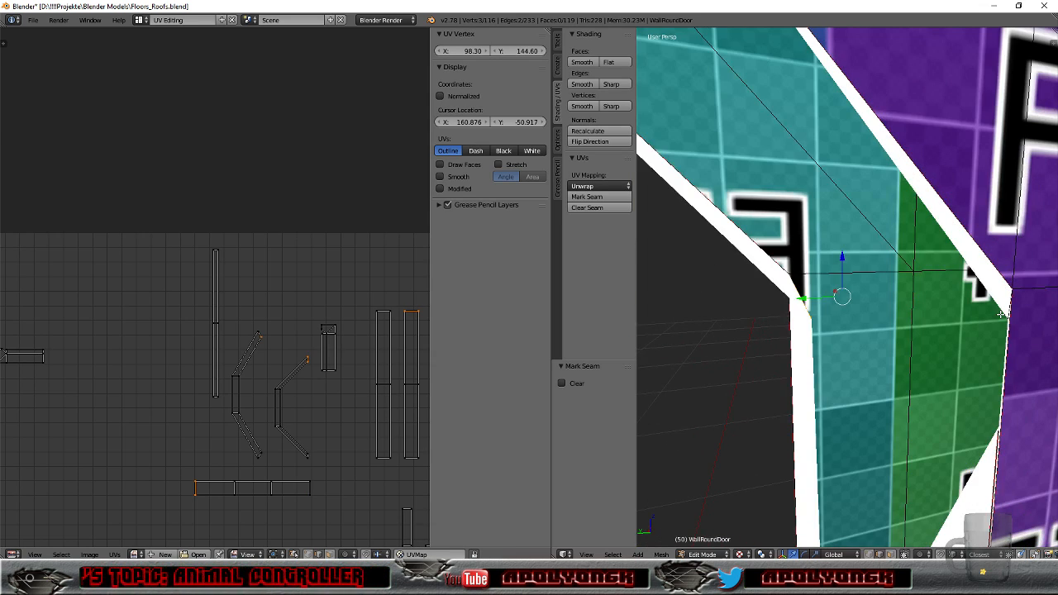
{"action": "scroll", "coordinate": [939, 340], "scroll_direction": "down", "scroll_amount": 3}
{"action": "middle_click_drag", "start_coordinate": [935, 338], "coordinate": [838, 328]}
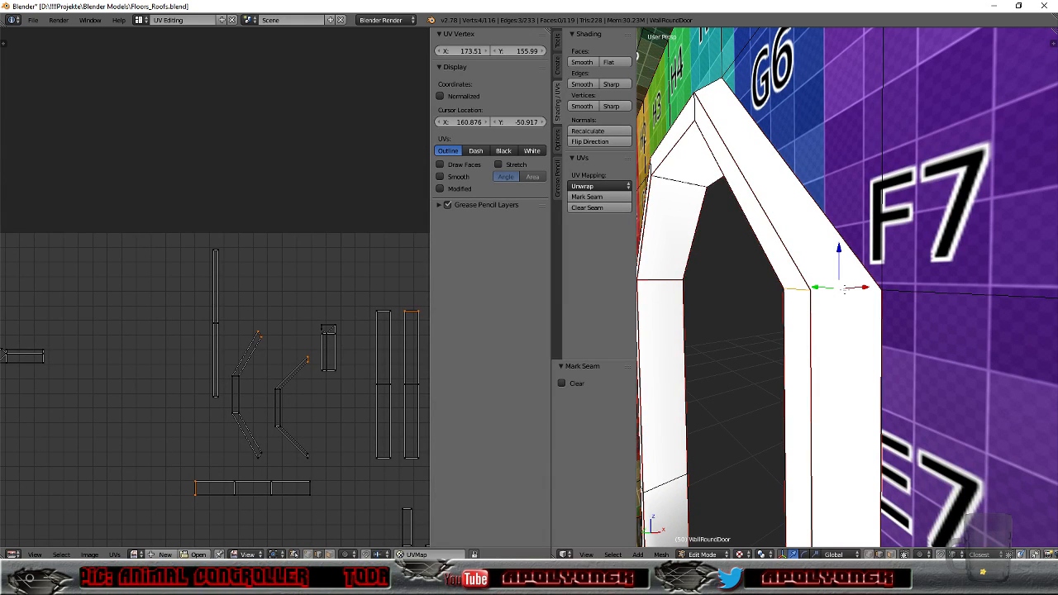
{"action": "scroll", "coordinate": [703, 290], "scroll_direction": "down", "scroll_amount": 5}
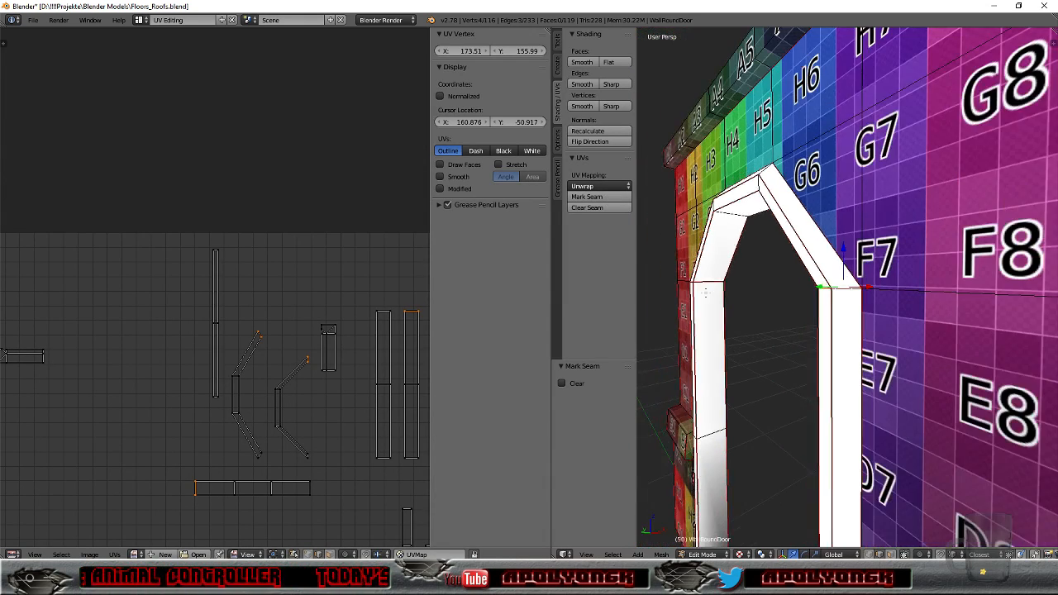
{"action": "middle_click_drag", "start_coordinate": [762, 340], "coordinate": [795, 210]}
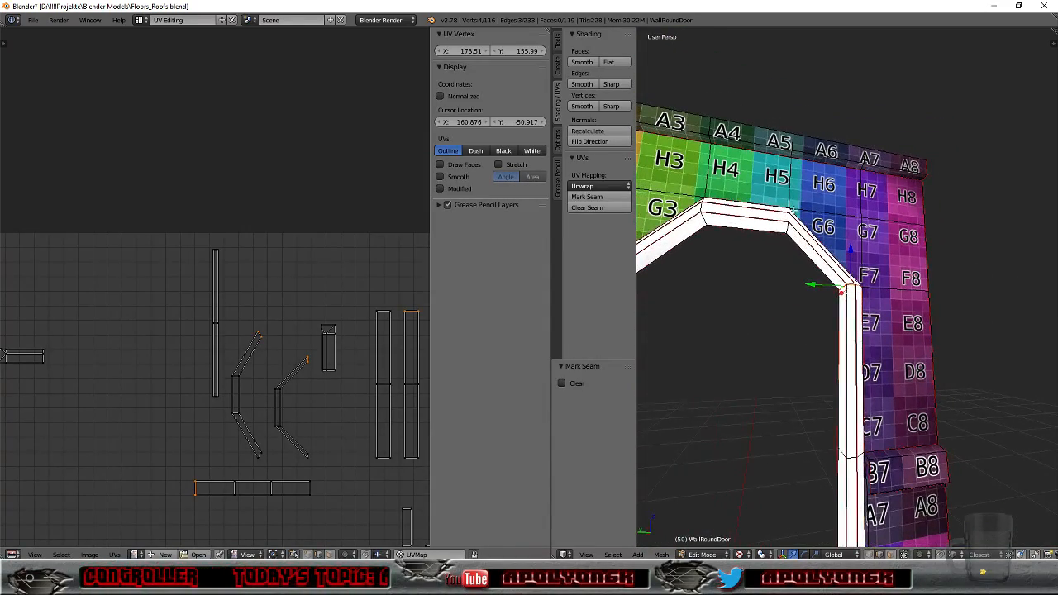
Step: Select the edges crossing the door frame at the right end of the arch's top segment
{"action": "right_click", "coordinate": [785, 228]}
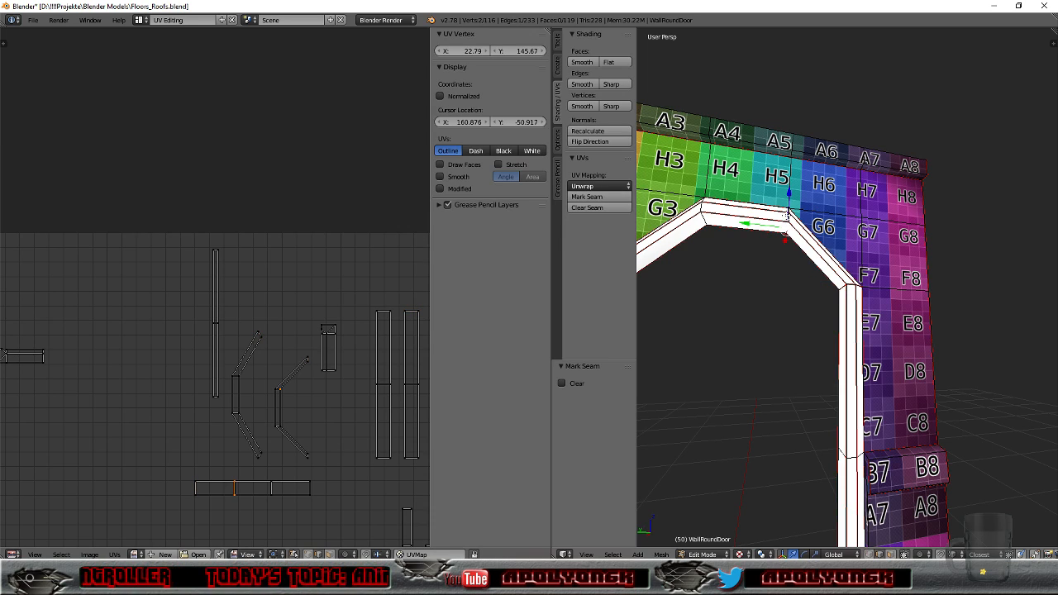
{"action": "right_click", "coordinate": [787, 208], "text": "shift"}
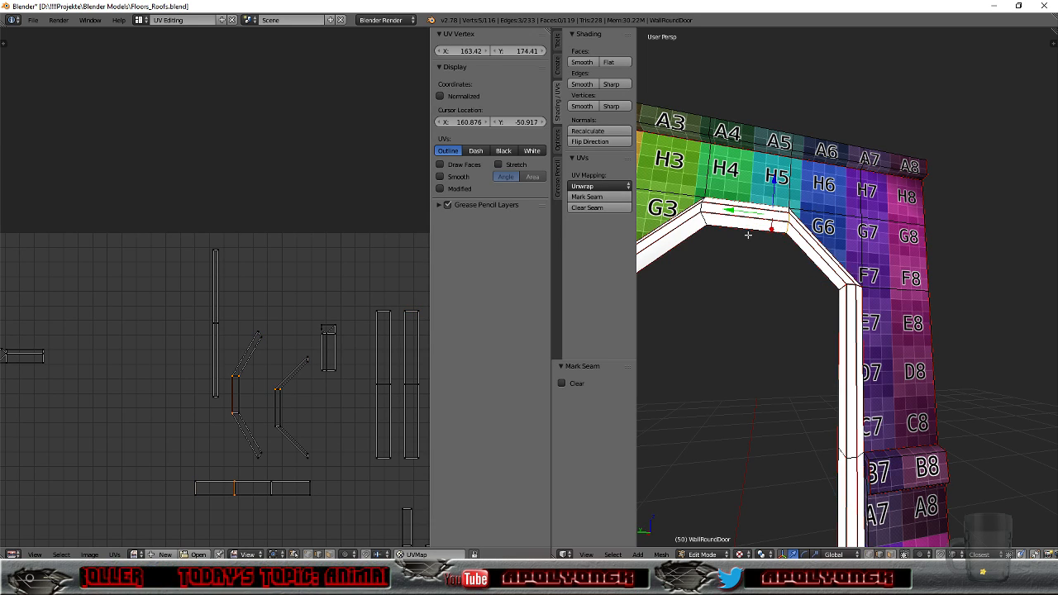
{"action": "scroll", "coordinate": [748, 232], "scroll_direction": "up", "scroll_amount": 7}
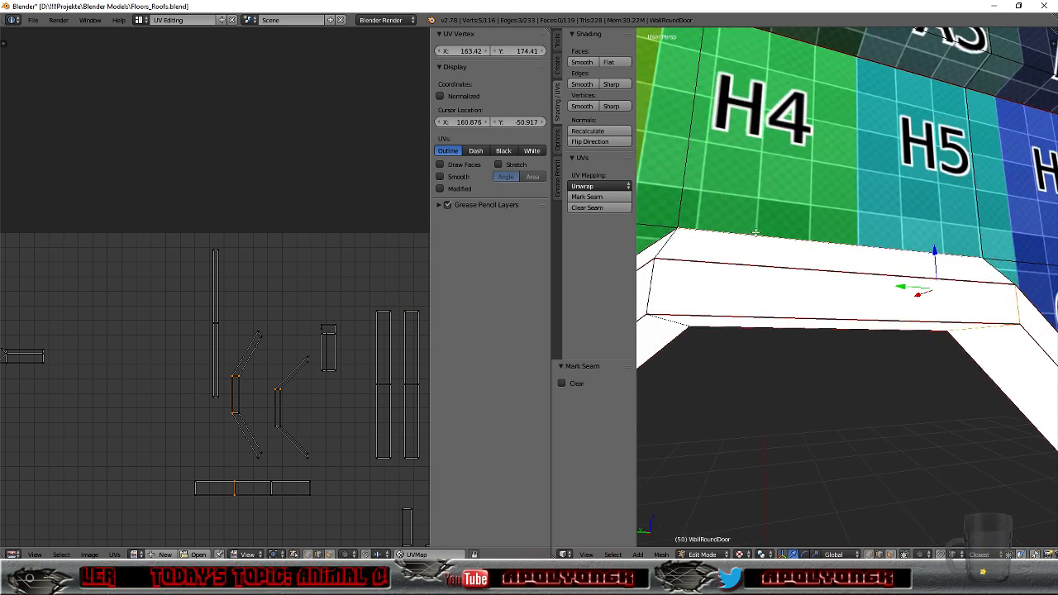
{"action": "scroll", "coordinate": [756, 232], "scroll_direction": "down", "scroll_amount": 5}
{"action": "middle_click_drag", "start_coordinate": [711, 285], "coordinate": [716, 286]}
{"action": "right_click", "coordinate": [922, 300]}
{"action": "right_click", "coordinate": [909, 336], "text": "shift"}
{"action": "middle_click_drag", "start_coordinate": [886, 410], "coordinate": [939, 305]}
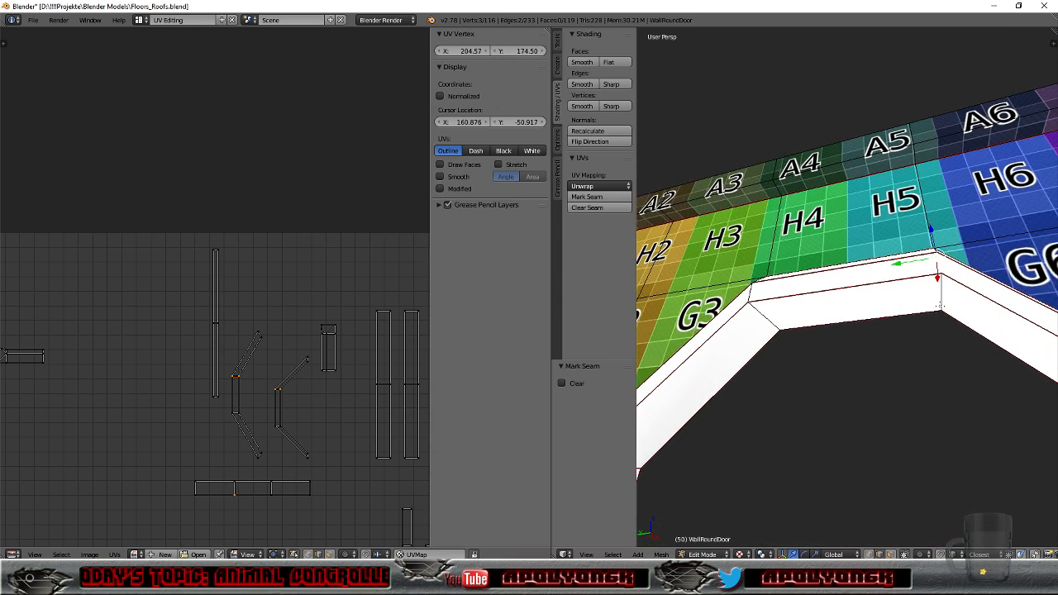
Step: Add the crossing edges at the left end of the arch's top segment to the selection and mark them all as seams
{"action": "right_click", "coordinate": [749, 291], "text": "shift"}
{"action": "right_click", "coordinate": [750, 291], "text": "shift"}
{"action": "middle_click_drag", "start_coordinate": [774, 326], "coordinate": [786, 352]}
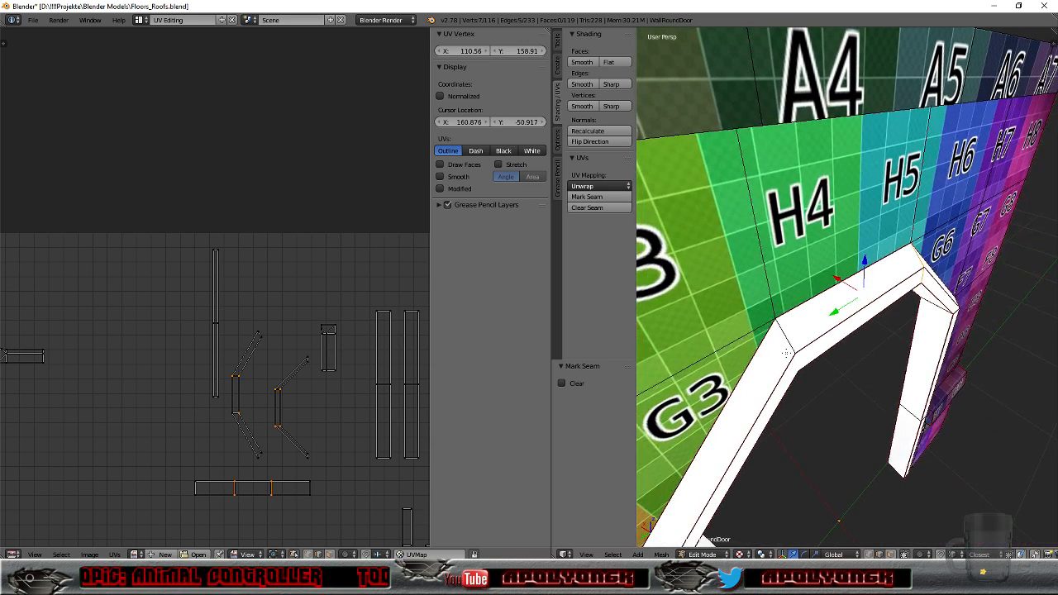
{"action": "right_click", "coordinate": [787, 334], "text": "shift"}
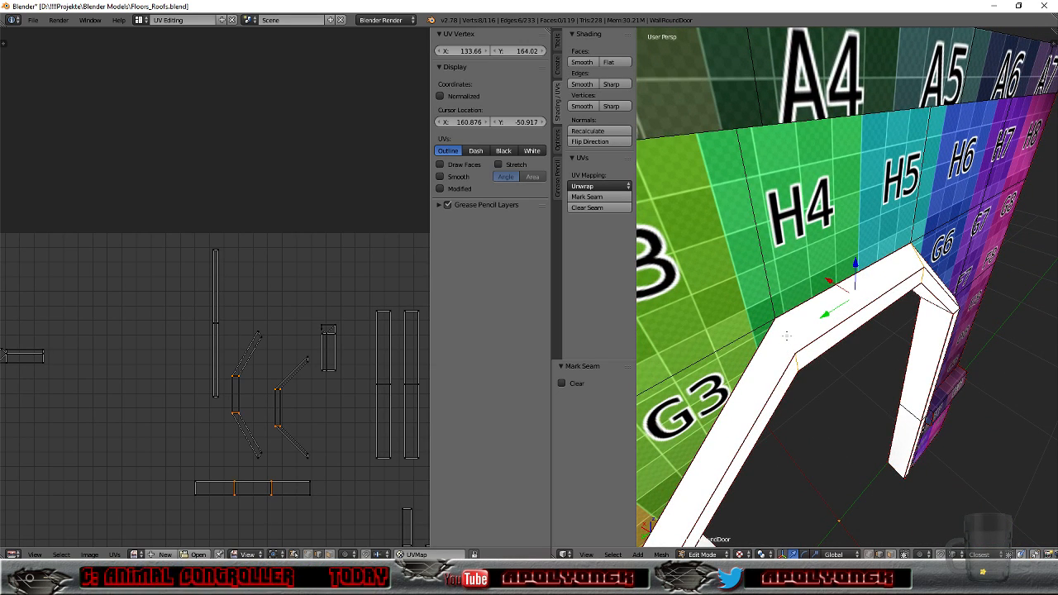
{"action": "left_click", "coordinate": [587, 198]}
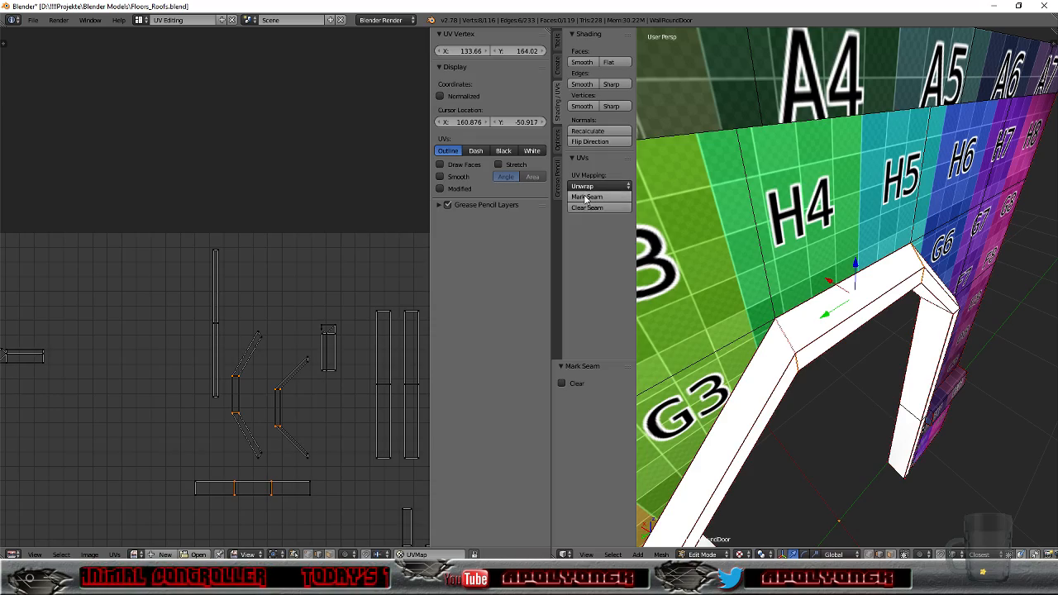
Step: Examine the seams around the arch and select the top segment's front face to inspect its island in the UV layout
{"action": "middle_click_drag", "start_coordinate": [851, 335], "coordinate": [863, 258]}
{"action": "scroll", "coordinate": [863, 258], "scroll_direction": "down", "scroll_amount": 4}
{"action": "middle_click_drag", "start_coordinate": [873, 359], "coordinate": [802, 361]}
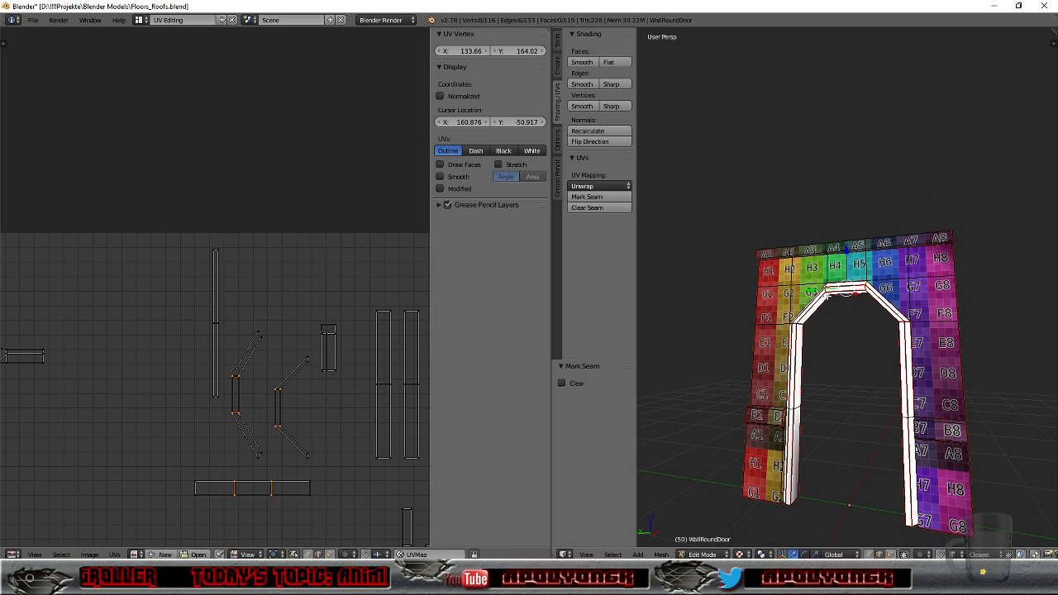
{"action": "middle_click_drag", "start_coordinate": [835, 339], "coordinate": [871, 333]}
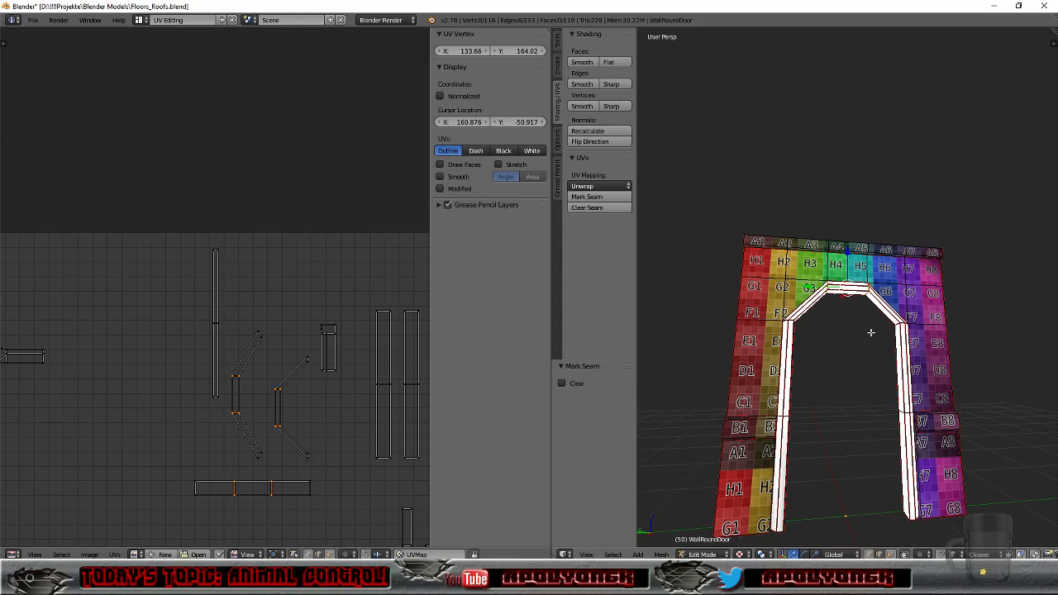
{"action": "scroll", "coordinate": [867, 317], "scroll_direction": "up", "scroll_amount": 5}
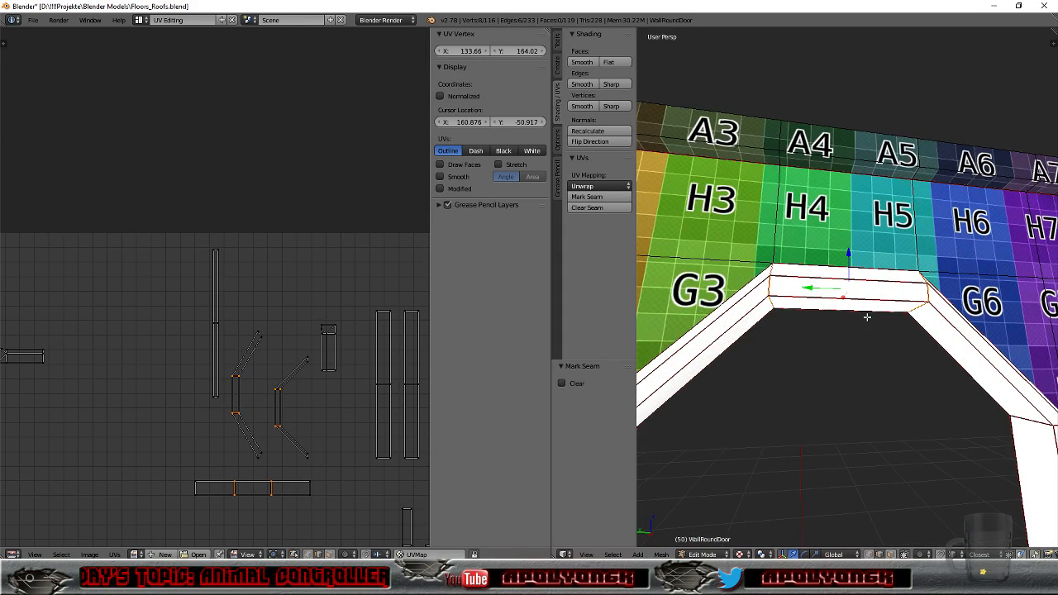
{"action": "key", "text": "a"}
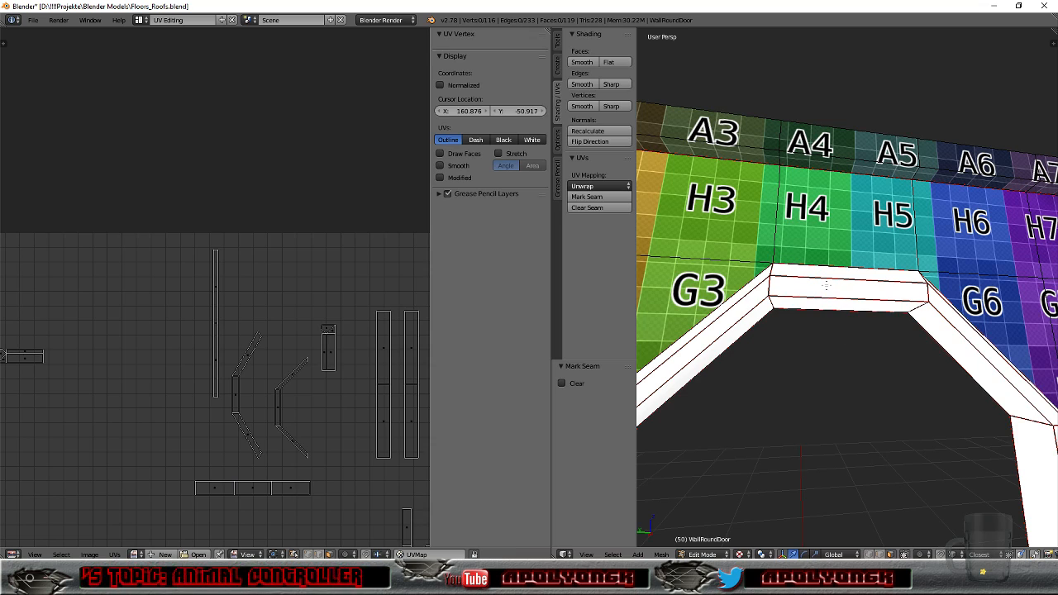
{"action": "right_click", "coordinate": [827, 286]}
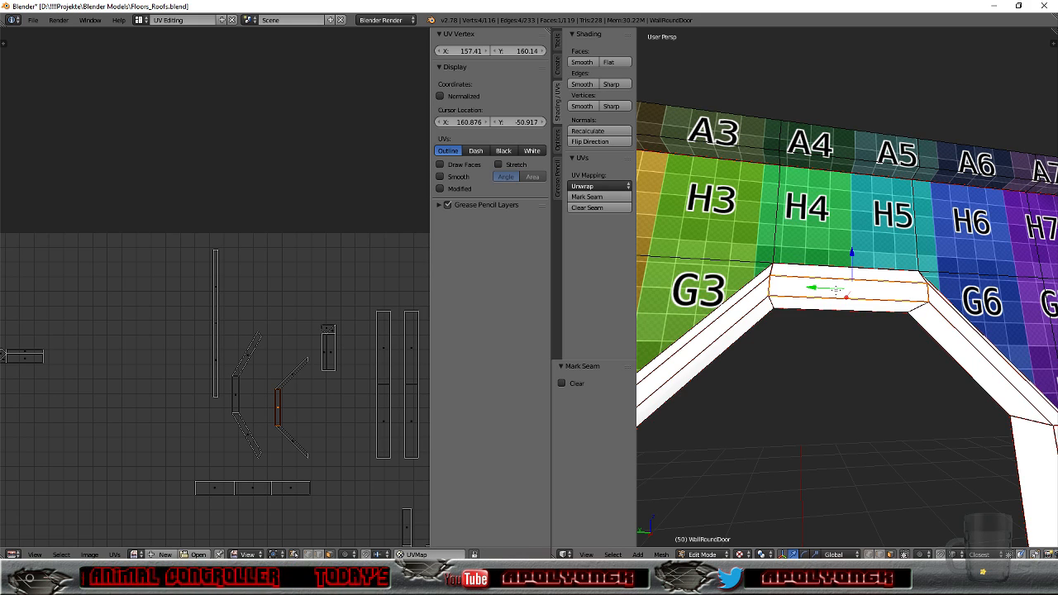
{"action": "scroll", "coordinate": [837, 289], "scroll_direction": "down", "scroll_amount": 4}
{"action": "scroll", "coordinate": [836, 290], "scroll_direction": "up", "scroll_amount": 3}
{"action": "middle_click_drag", "start_coordinate": [836, 289], "coordinate": [832, 349]}
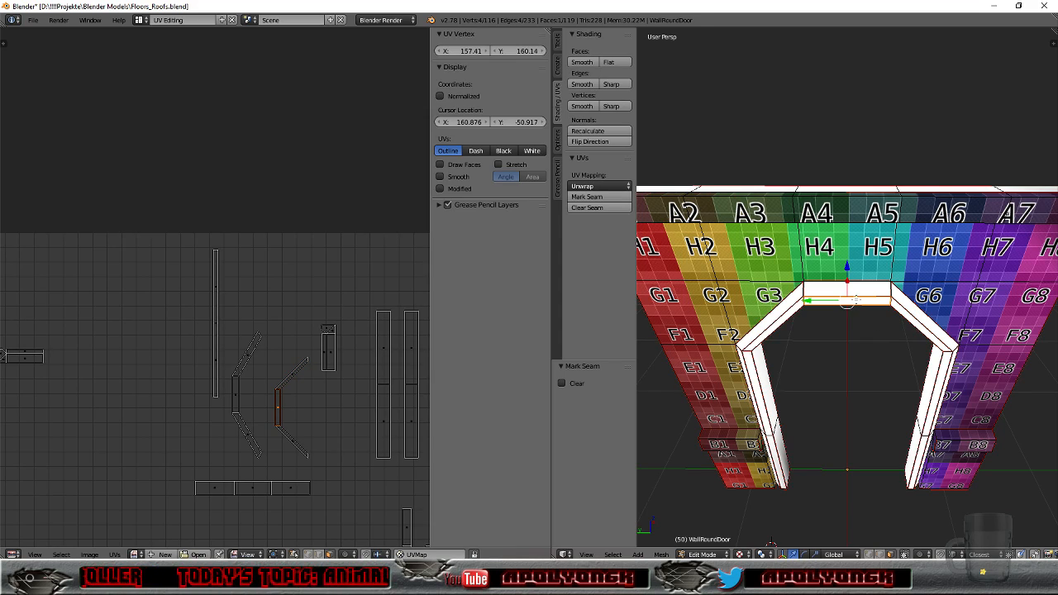
{"action": "scroll", "coordinate": [848, 301], "scroll_direction": "up", "scroll_amount": 3}
{"action": "scroll", "coordinate": [842, 314], "scroll_direction": "down", "scroll_amount": 3}
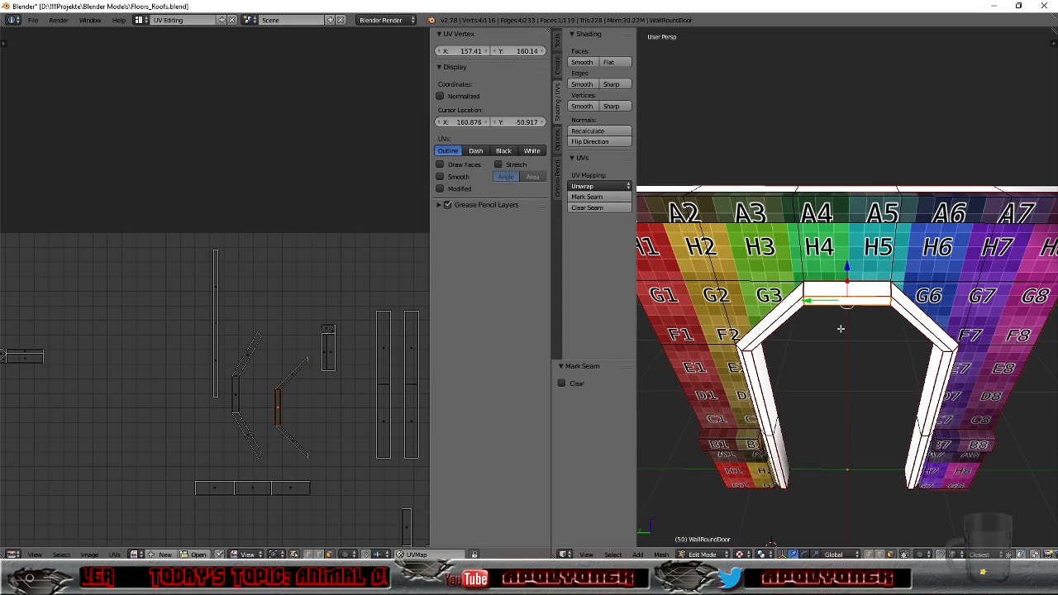
{"action": "middle_click_drag", "start_coordinate": [826, 329], "coordinate": [848, 287]}
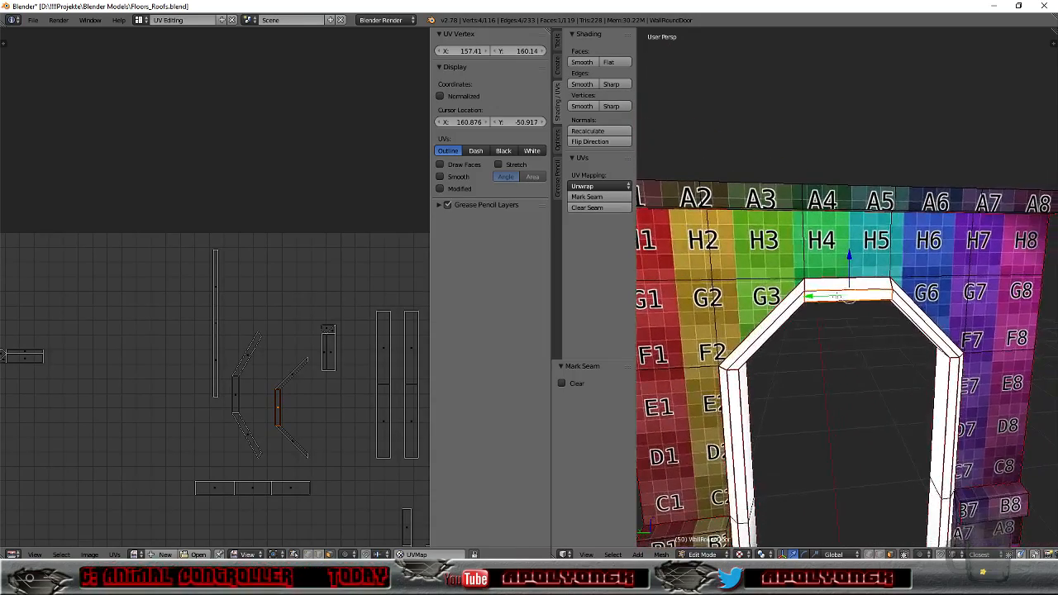
{"action": "scroll", "coordinate": [837, 297], "scroll_direction": "up", "scroll_amount": 2}
{"action": "scroll", "coordinate": [838, 297], "scroll_direction": "up", "scroll_amount": 2}
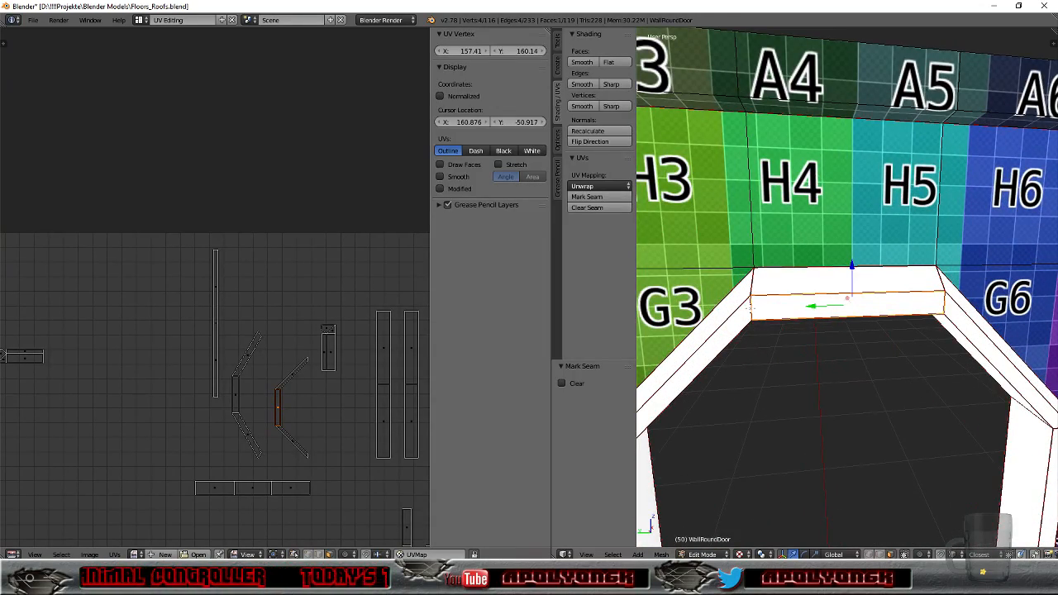
Step: Clear the seams on the two front-face edges at the ends of the arch's top segment
{"action": "left_click", "coordinate": [879, 554]}
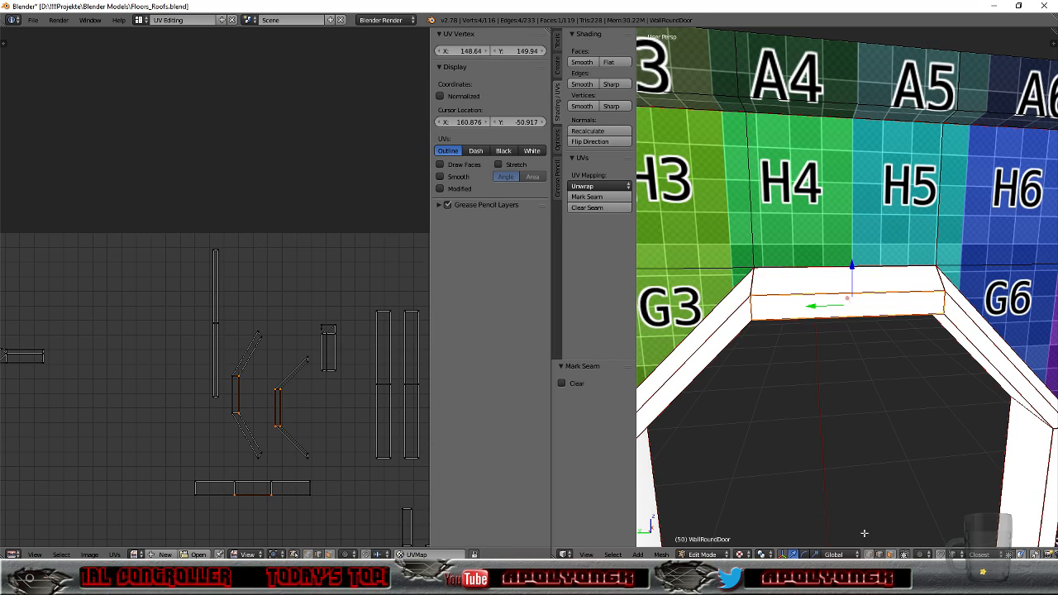
{"action": "right_click", "coordinate": [756, 309]}
{"action": "right_click", "coordinate": [943, 304], "text": "shift"}
{"action": "left_click", "coordinate": [602, 210]}
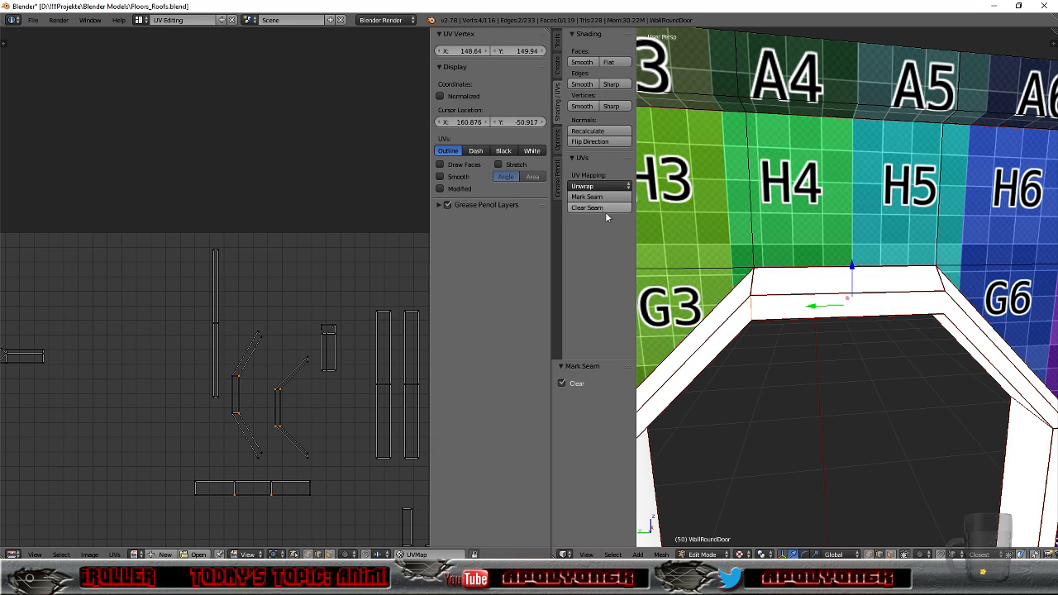
Step: Mark seams on the two underside edges crossing the frame at both ends of the arch's top segment
{"action": "scroll", "coordinate": [799, 344], "scroll_direction": "down", "scroll_amount": 4}
{"action": "middle_click_drag", "start_coordinate": [796, 345], "coordinate": [792, 262]}
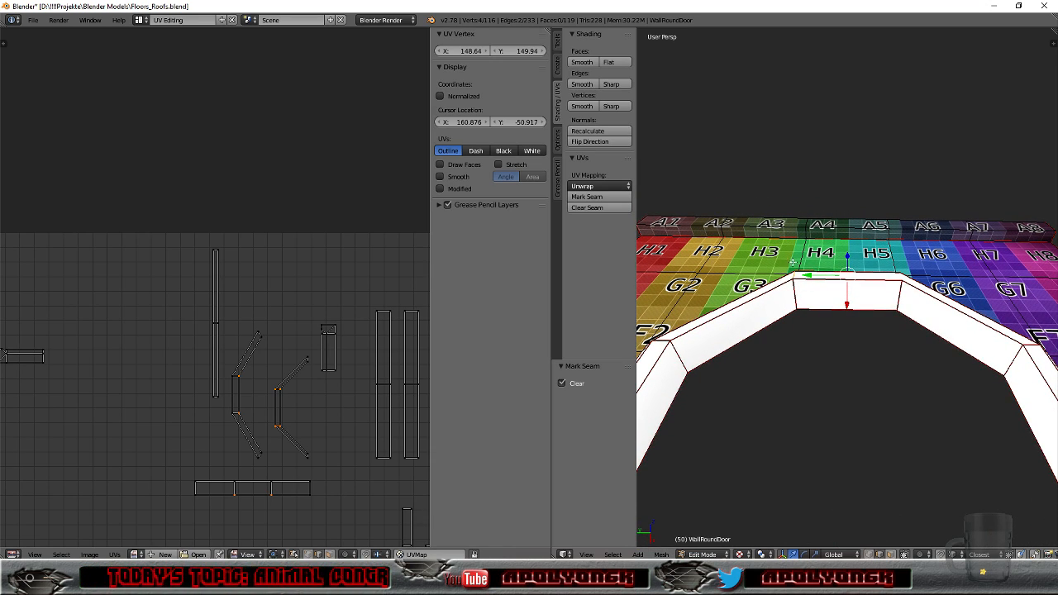
{"action": "right_click", "coordinate": [797, 294]}
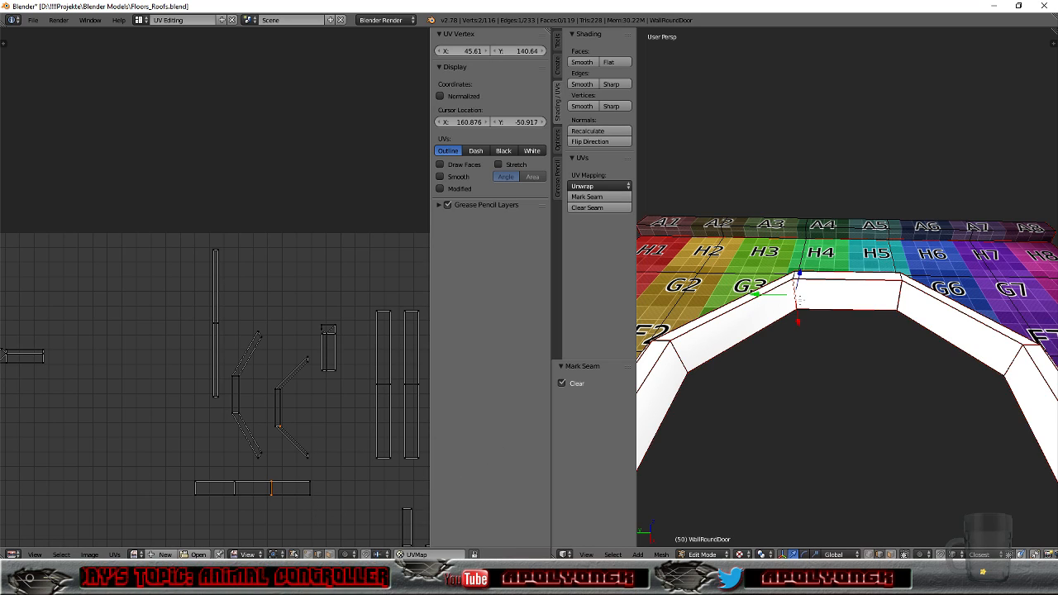
{"action": "key", "text": "a"}
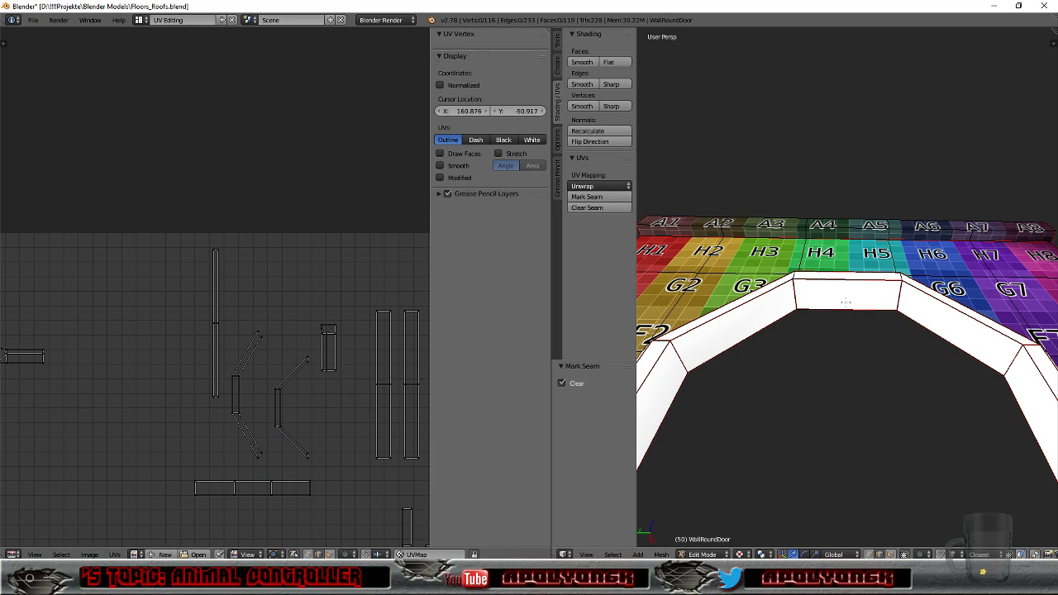
{"action": "right_click", "coordinate": [794, 293]}
{"action": "right_click", "coordinate": [900, 293], "text": "shift"}
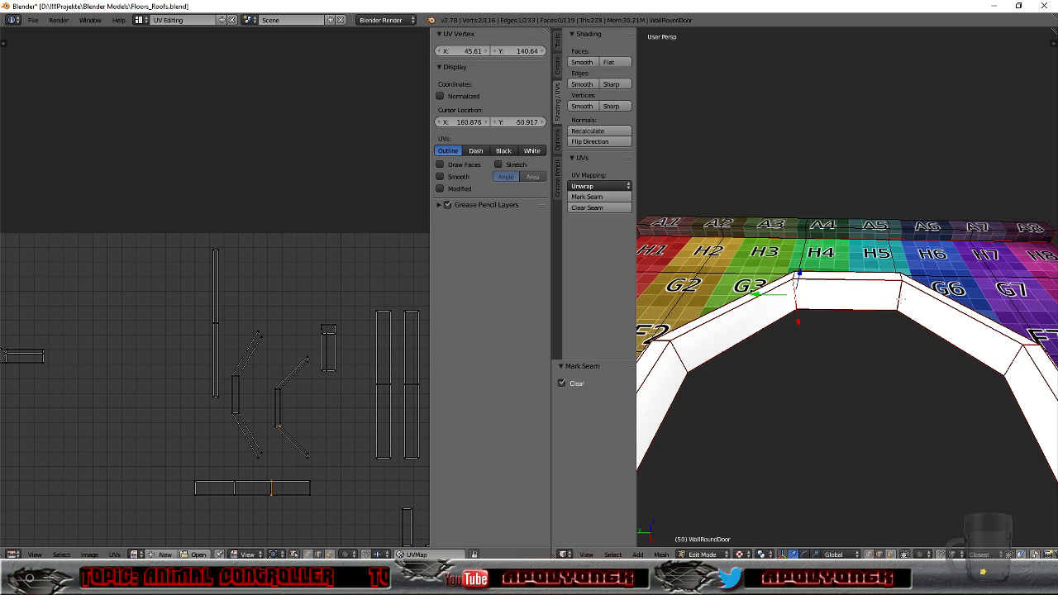
{"action": "left_click", "coordinate": [593, 199]}
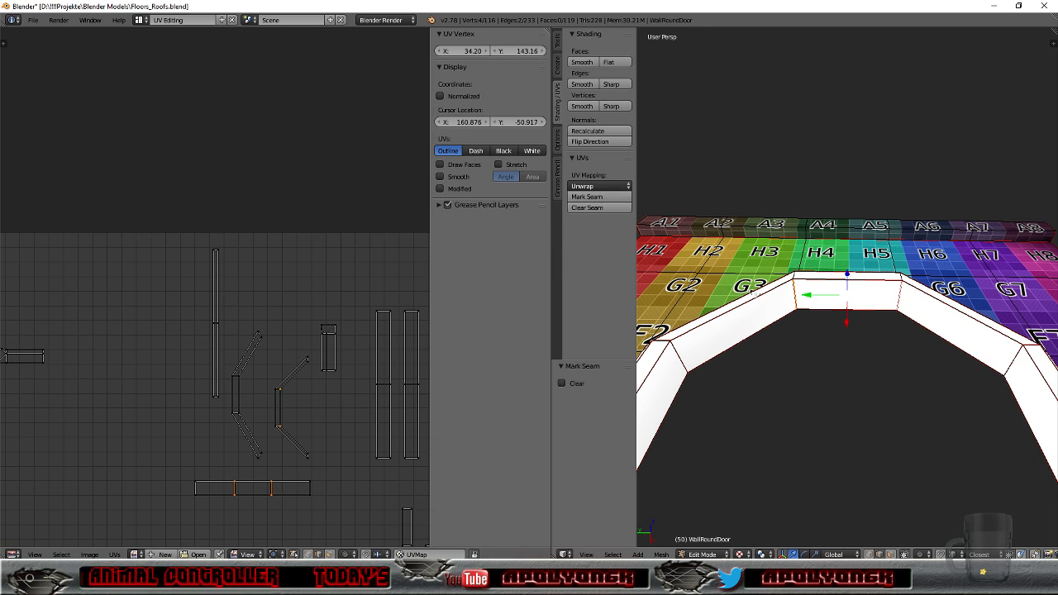
Step: Clear the seams on the outer-face edges crossing the frame at both ends of the arch's top segment
{"action": "left_click", "coordinate": [590, 208]}
{"action": "middle_click_drag", "start_coordinate": [865, 366], "coordinate": [837, 474]}
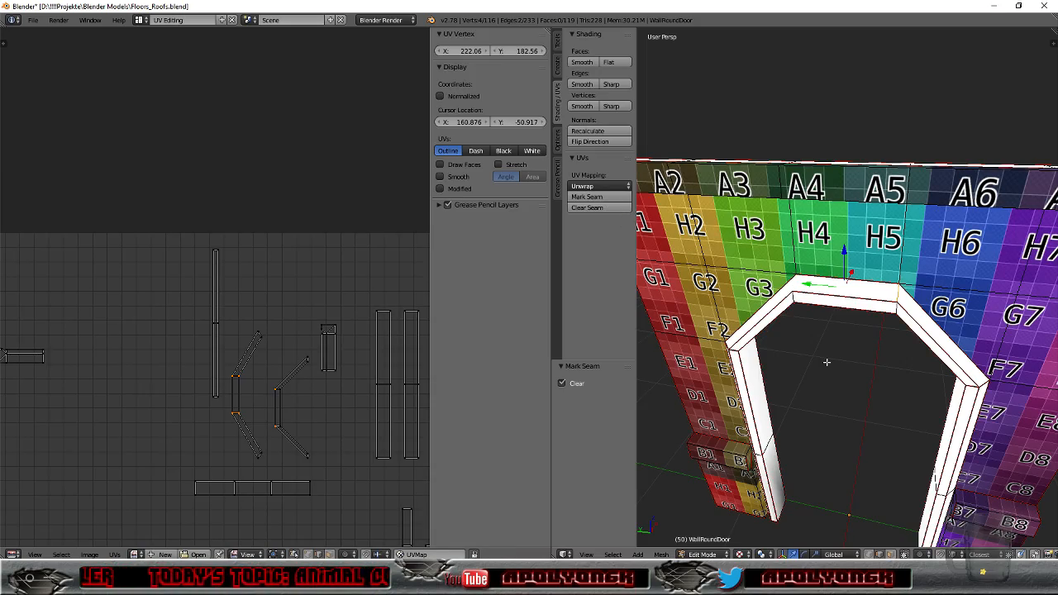
{"action": "scroll", "coordinate": [827, 362], "scroll_direction": "down", "scroll_amount": 3}
{"action": "middle_click_drag", "start_coordinate": [827, 362], "coordinate": [823, 314]}
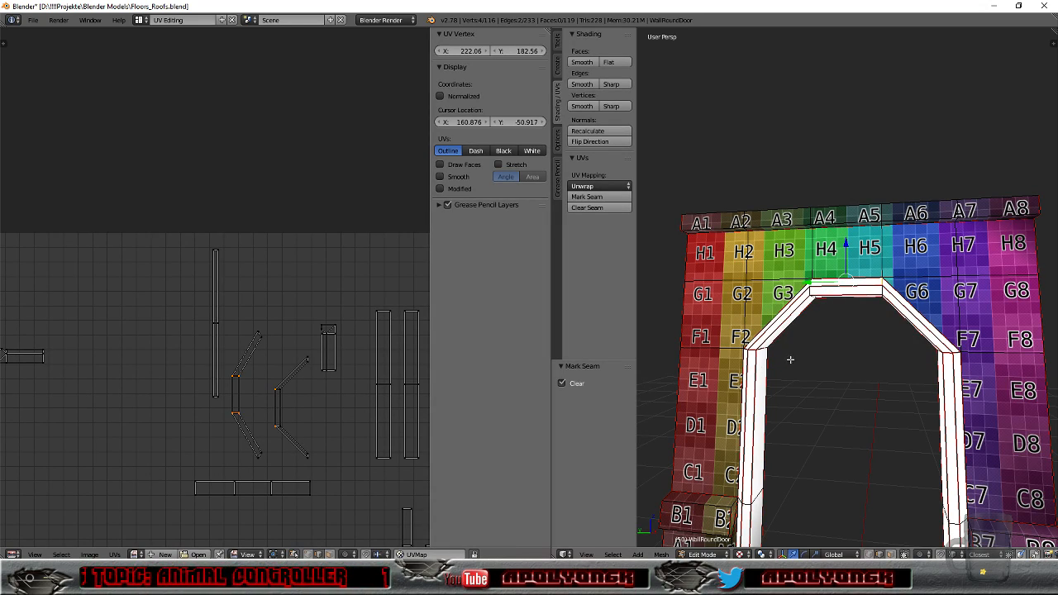
Step: Select the white strip along the wall's top by seam-delimited linking and assign the FoundationCorner image to it
{"action": "scroll", "coordinate": [808, 355], "scroll_direction": "down", "scroll_amount": 3}
{"action": "middle_click_drag", "start_coordinate": [849, 355], "coordinate": [917, 296]}
{"action": "scroll", "coordinate": [914, 445], "scroll_direction": "up", "scroll_amount": 3}
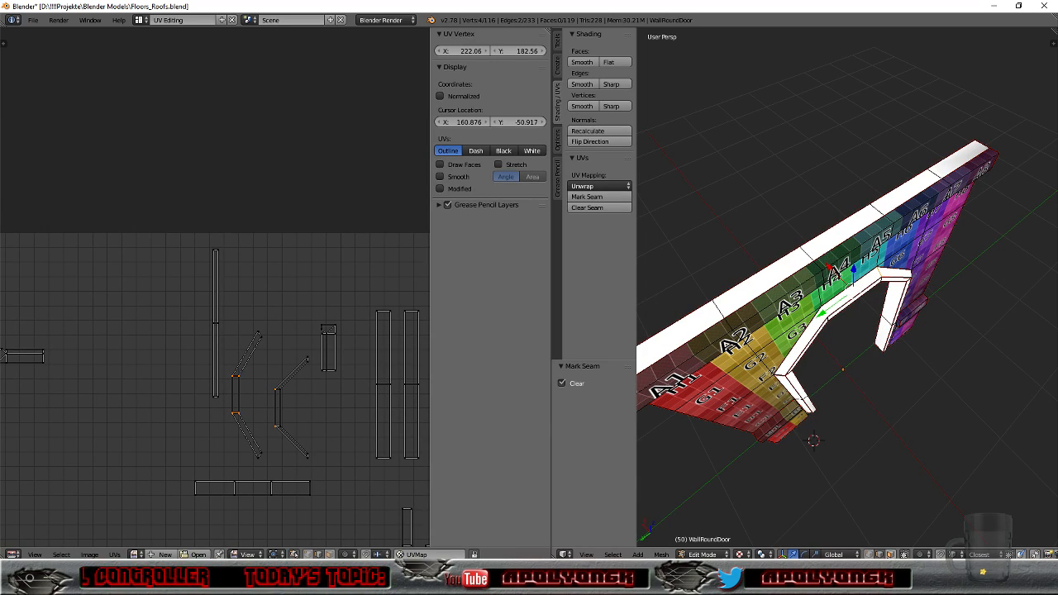
{"action": "key", "text": "a"}
{"action": "right_click", "coordinate": [816, 244]}
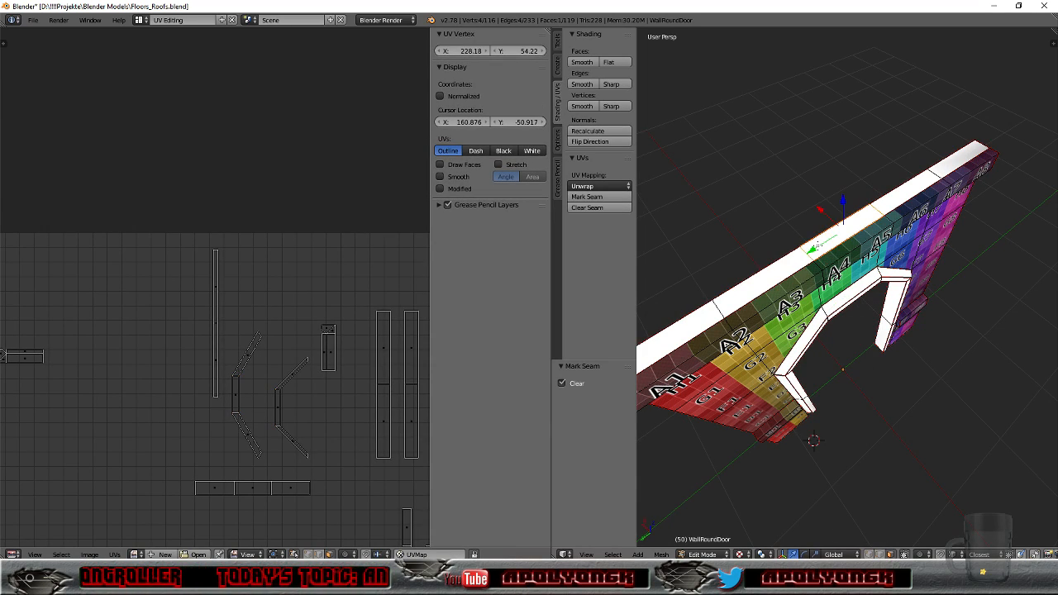
{"action": "key", "text": "ctrl+l"}
{"action": "middle_click_drag", "start_coordinate": [814, 246], "coordinate": [809, 223]}
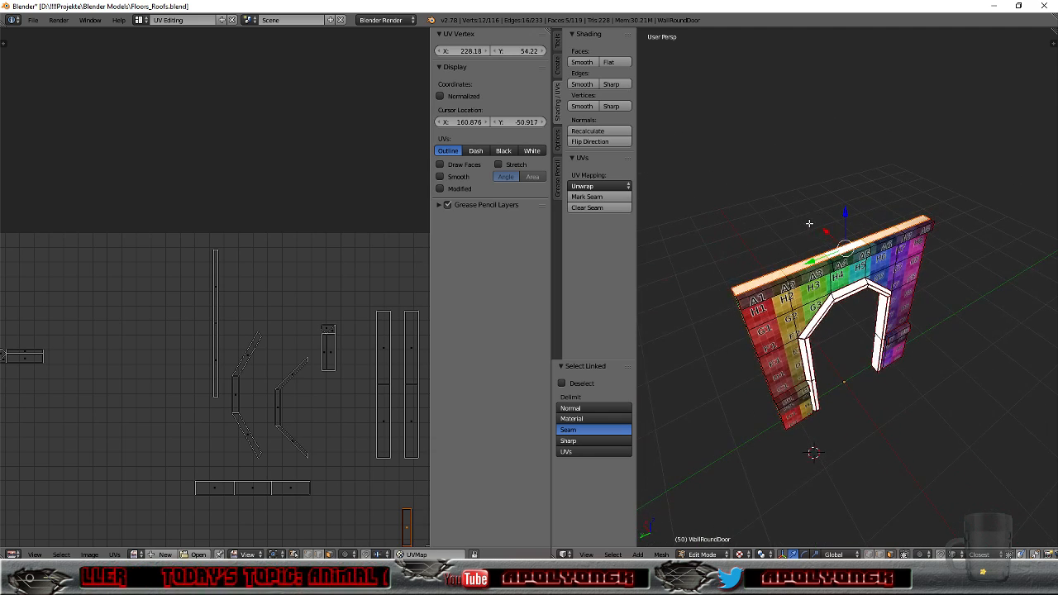
{"action": "scroll", "coordinate": [145, 396], "scroll_direction": "down", "scroll_amount": 5}
{"action": "scroll", "coordinate": [198, 410], "scroll_direction": "up", "scroll_amount": 2}
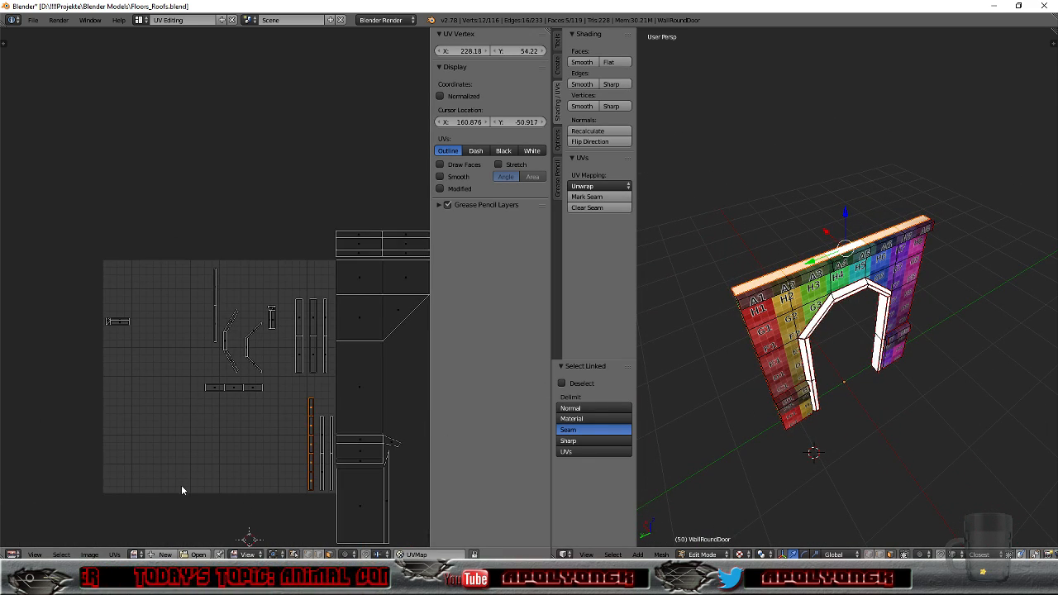
{"action": "left_click", "coordinate": [133, 554]}
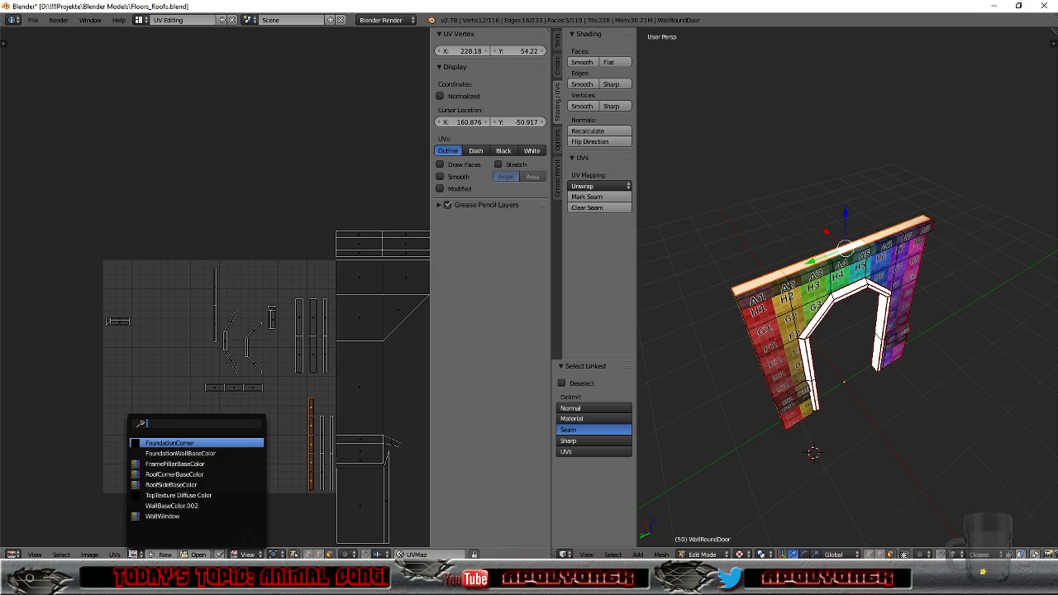
{"action": "left_click", "coordinate": [141, 443]}
{"action": "scroll", "coordinate": [283, 353], "scroll_direction": "down", "scroll_amount": 5}
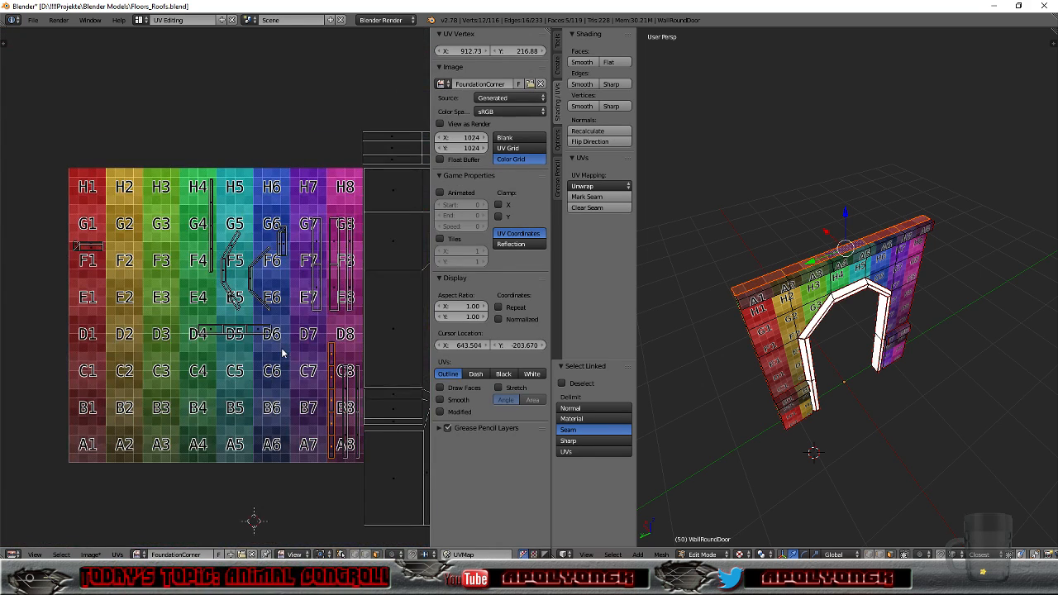
Step: Unwrap the selected top strip of the wall with the standard Unwrap method
{"action": "left_click", "coordinate": [592, 187]}
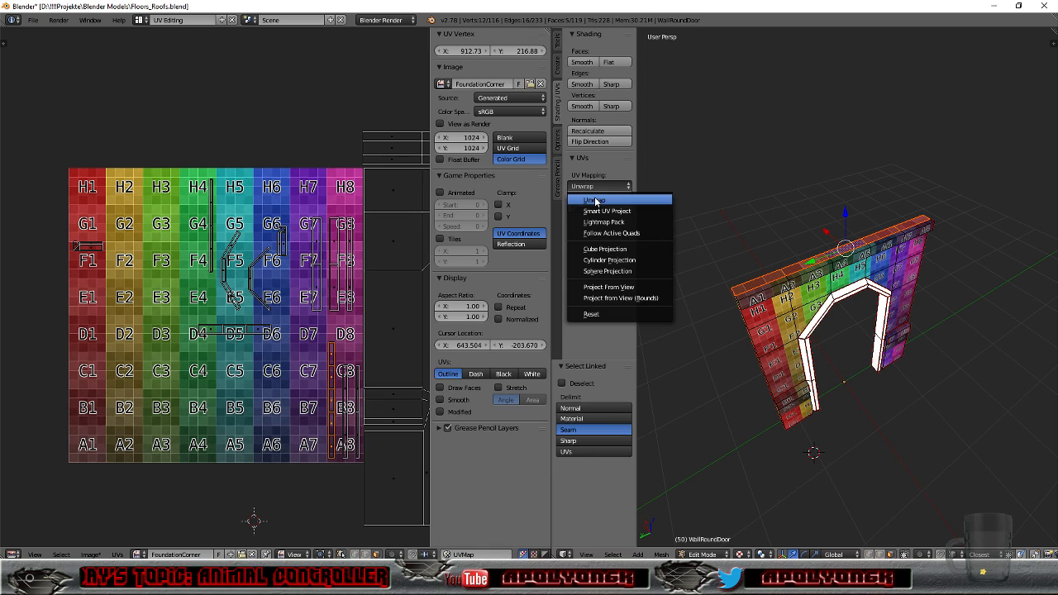
{"action": "left_click", "coordinate": [595, 200]}
{"action": "scroll", "coordinate": [253, 374], "scroll_direction": "down", "scroll_amount": 4}
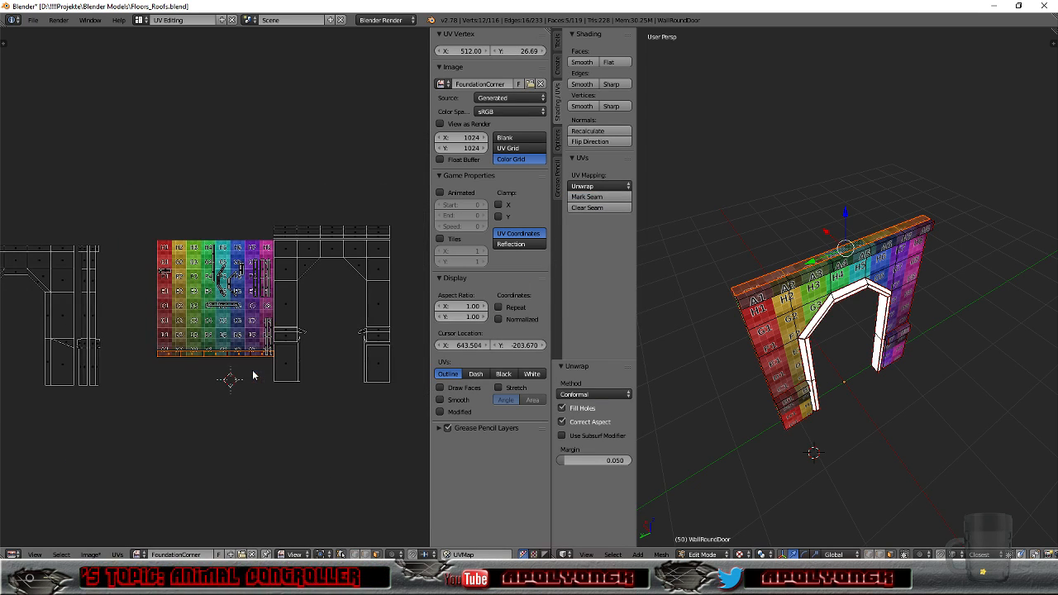
{"action": "scroll", "coordinate": [806, 278], "scroll_direction": "up", "scroll_amount": 3}
Step: Move the top strip's UV island onto the upper edge of the wall layout left of the colour grid
{"action": "middle_click_drag", "start_coordinate": [806, 281], "coordinate": [937, 330]}
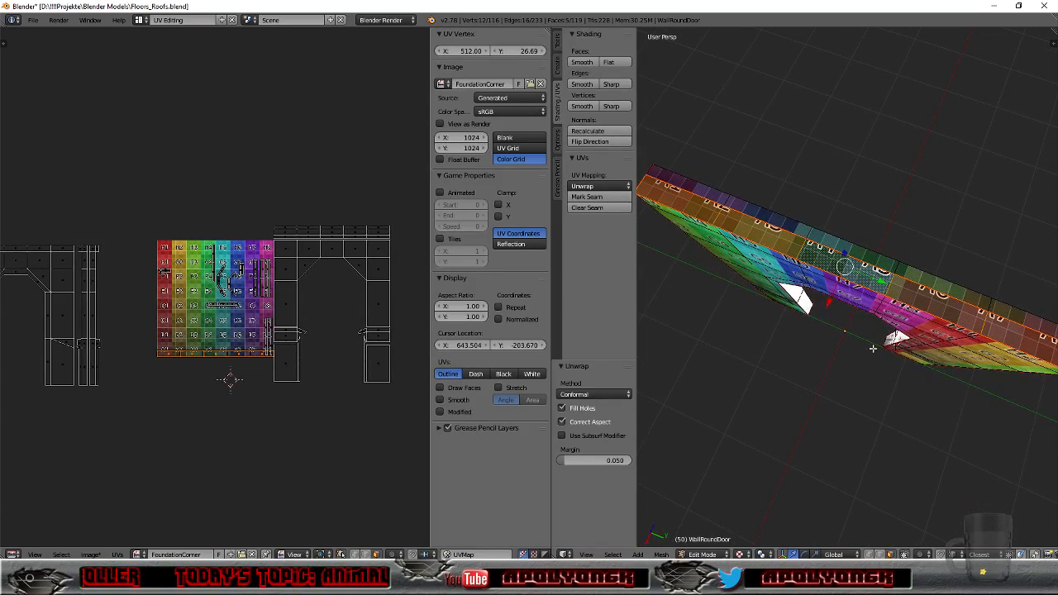
{"action": "scroll", "coordinate": [271, 485], "scroll_direction": "down", "scroll_amount": 3}
{"action": "scroll", "coordinate": [200, 365], "scroll_direction": "up", "scroll_amount": 2}
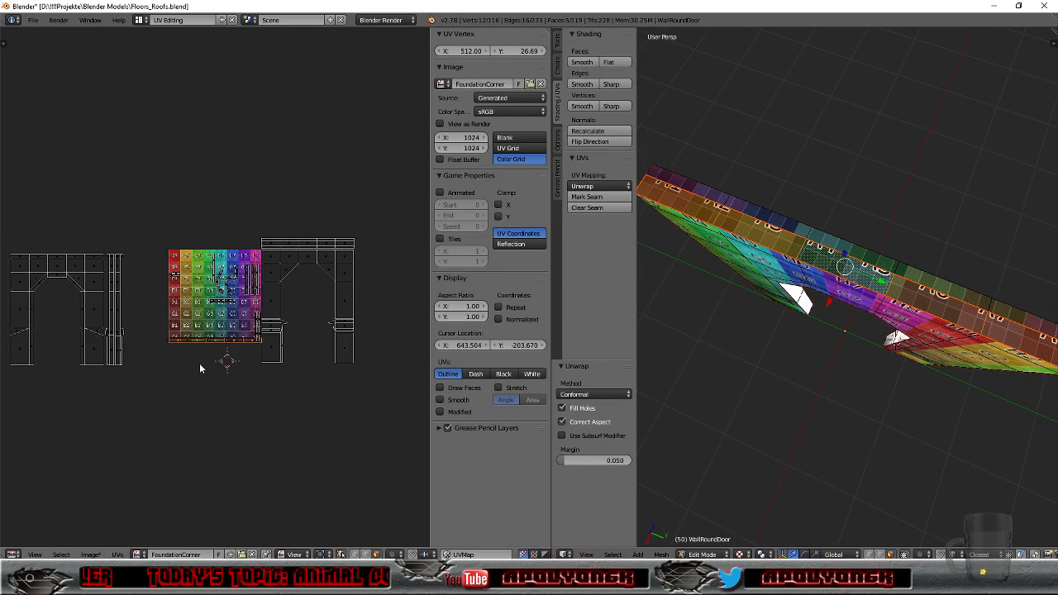
{"action": "key", "text": "g"}
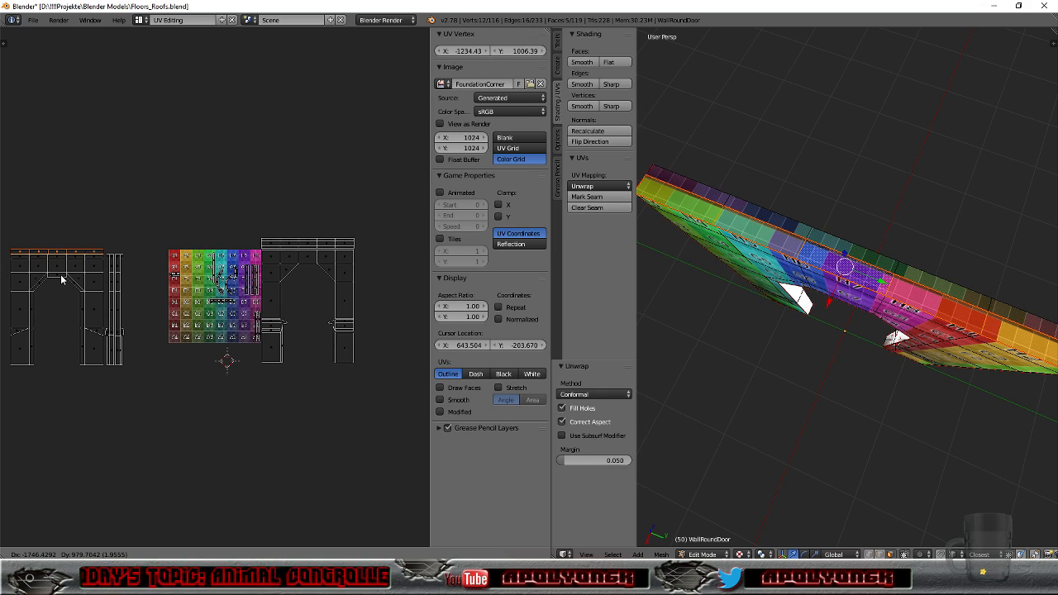
{"action": "left_click", "coordinate": [62, 279]}
Step: Select the linked inner side faces of the door frame's left jamb and assign the FoundationCorner image to them
{"action": "middle_click_drag", "start_coordinate": [816, 395], "coordinate": [1010, 319]}
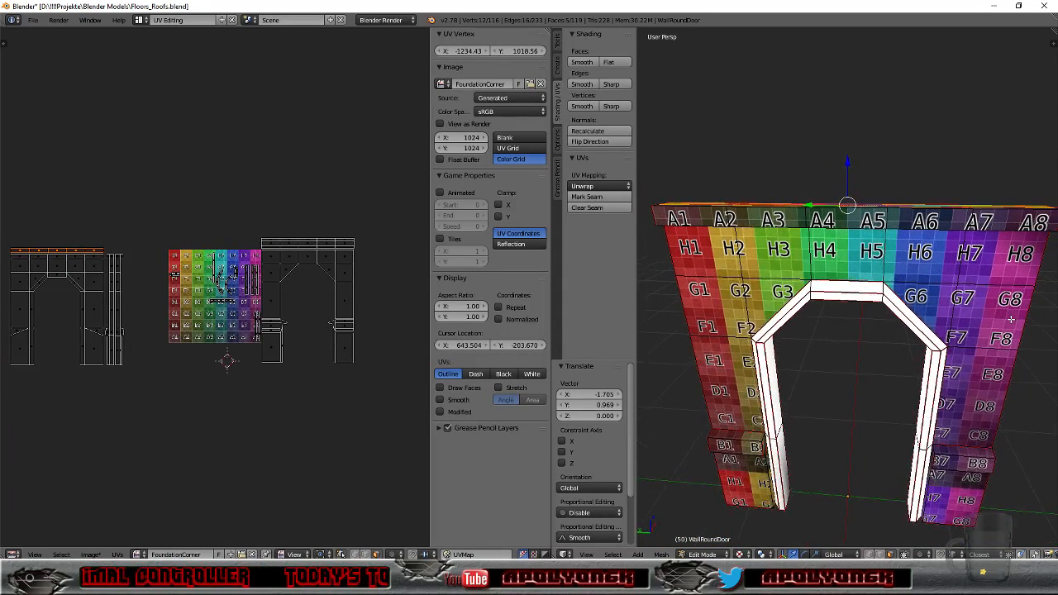
{"action": "right_click", "coordinate": [786, 471]}
{"action": "key", "text": "l"}
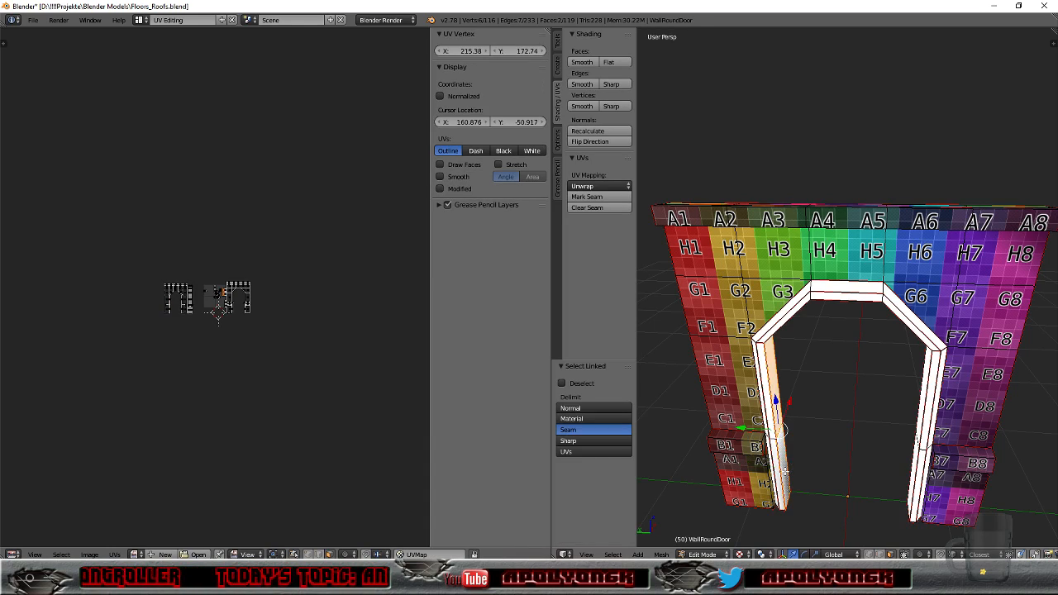
{"action": "middle_click_drag", "start_coordinate": [821, 454], "coordinate": [826, 376]}
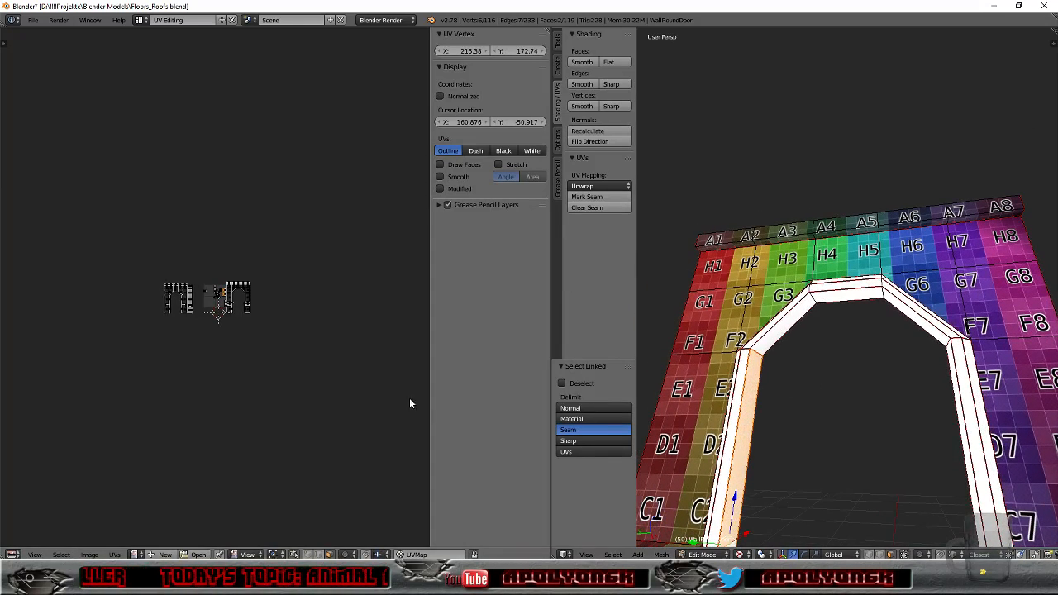
{"action": "scroll", "coordinate": [201, 301], "scroll_direction": "up", "scroll_amount": 5}
{"action": "scroll", "coordinate": [207, 306], "scroll_direction": "up", "scroll_amount": 4}
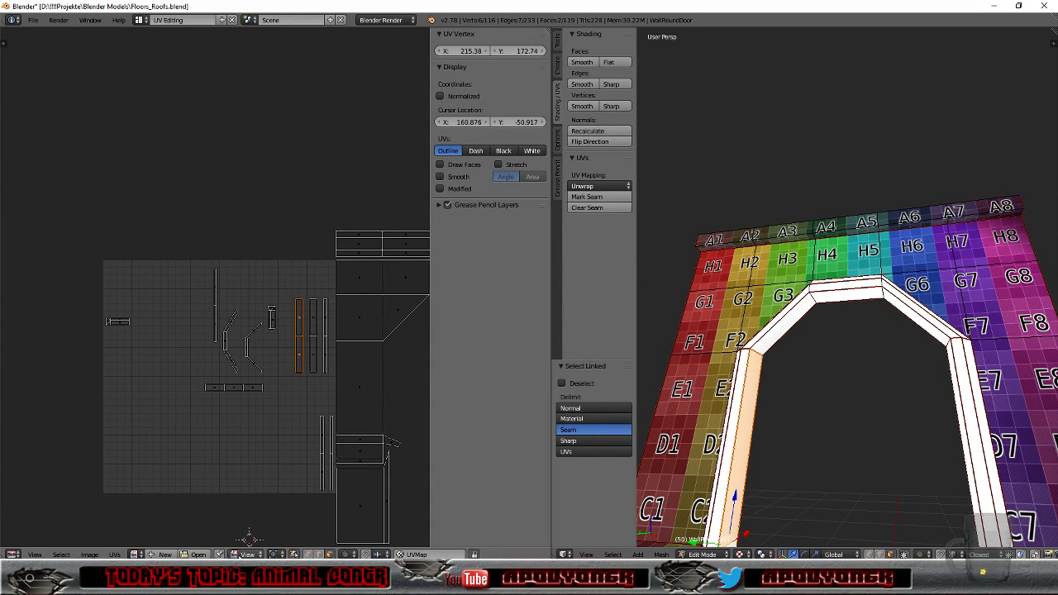
{"action": "left_click", "coordinate": [134, 554]}
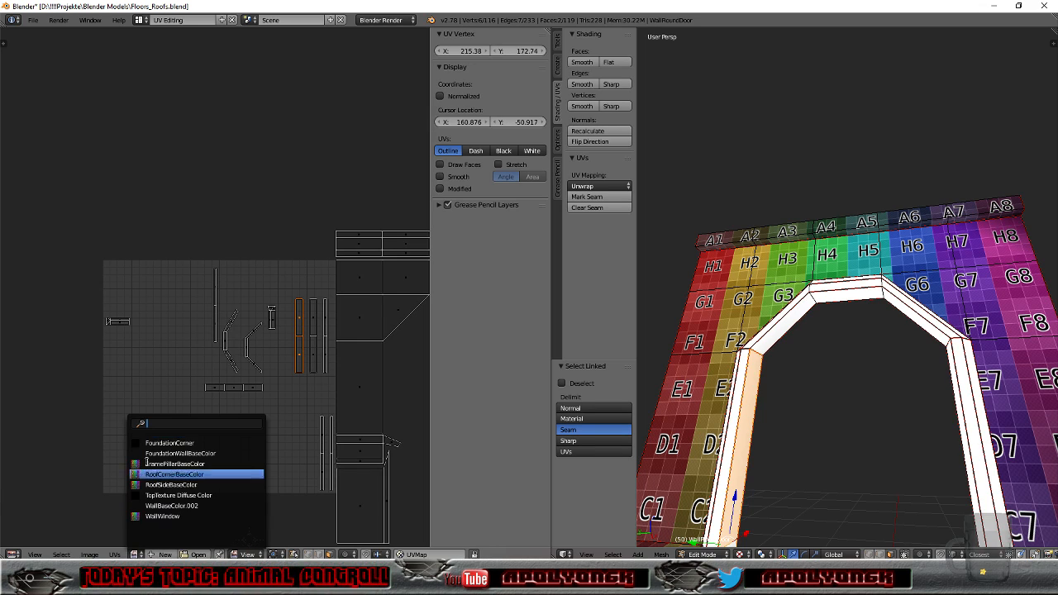
{"action": "left_click", "coordinate": [138, 440]}
{"action": "scroll", "coordinate": [170, 408], "scroll_direction": "down", "scroll_amount": 5}
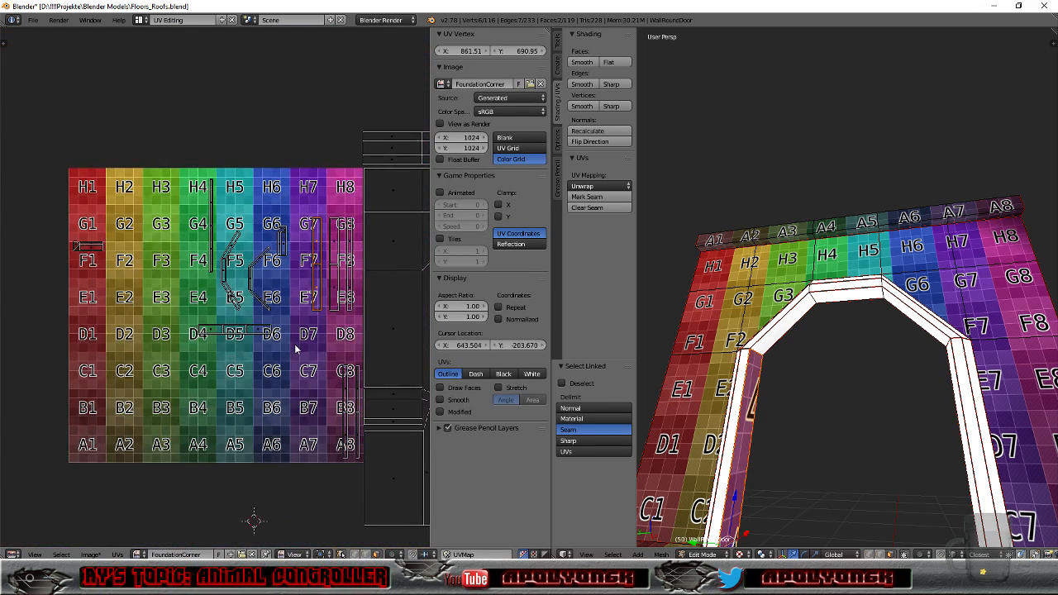
Step: Move the jamb's UV island into the door opening of the left wall layout and scale it by about 2.483
{"action": "scroll", "coordinate": [299, 349], "scroll_direction": "up", "scroll_amount": 1}
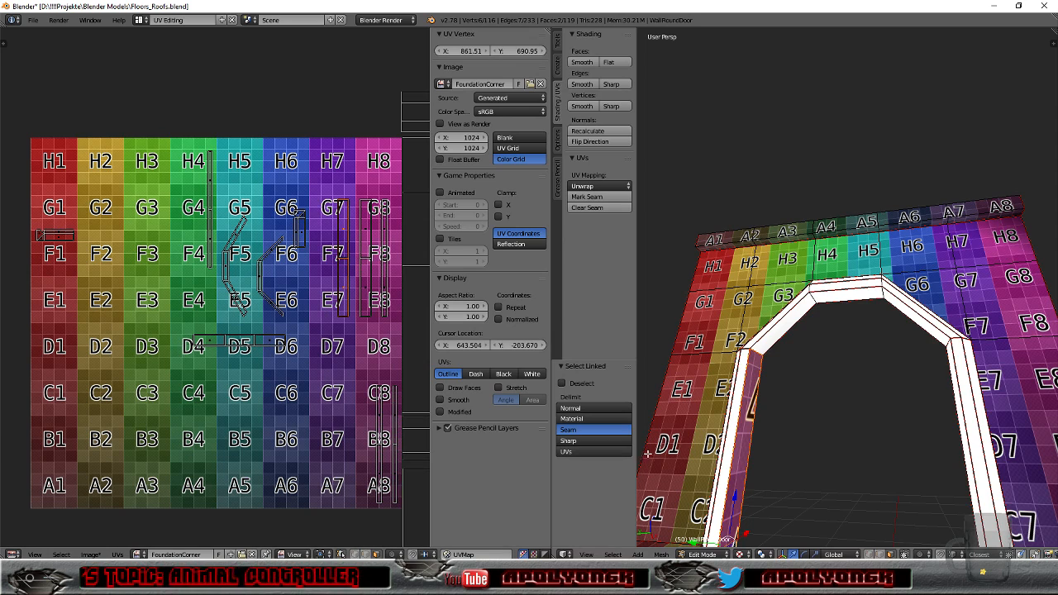
{"action": "scroll", "coordinate": [674, 431], "scroll_direction": "down", "scroll_amount": 5}
{"action": "scroll", "coordinate": [675, 431], "scroll_direction": "up", "scroll_amount": 1}
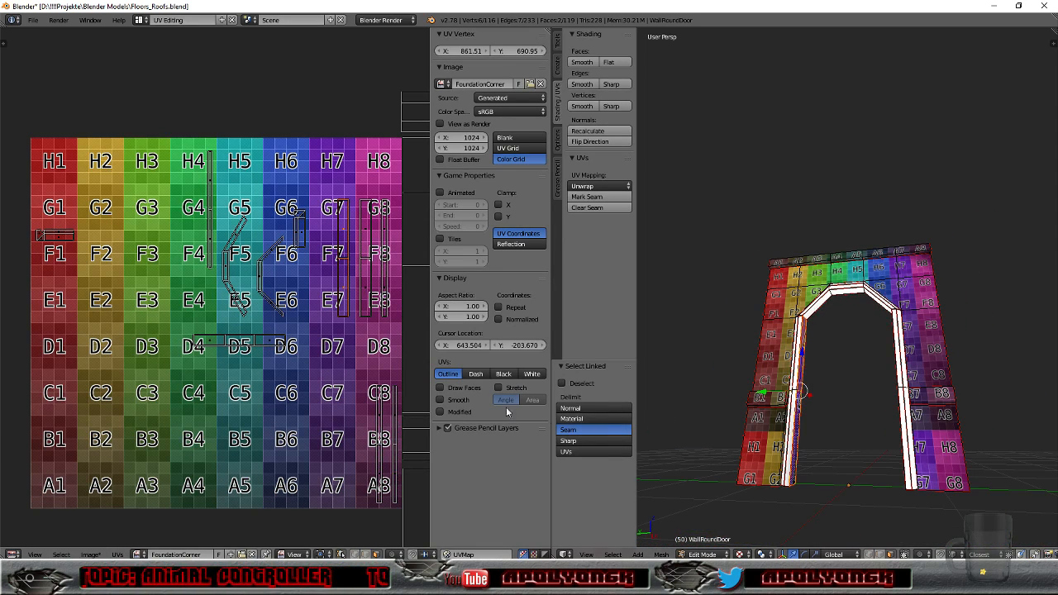
{"action": "scroll", "coordinate": [348, 369], "scroll_direction": "down", "scroll_amount": 3}
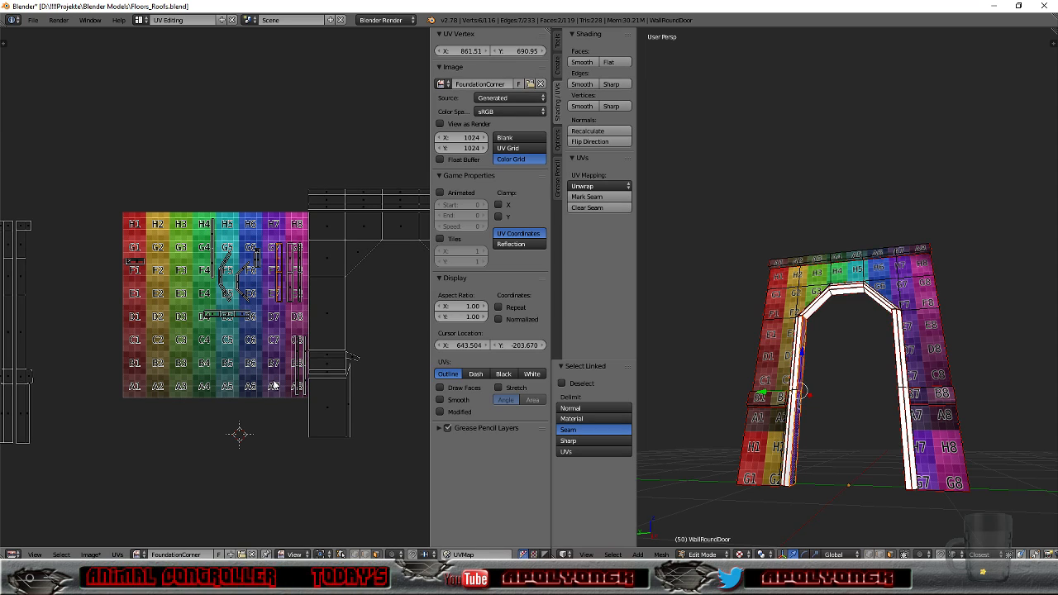
{"action": "scroll", "coordinate": [273, 385], "scroll_direction": "down", "scroll_amount": 2}
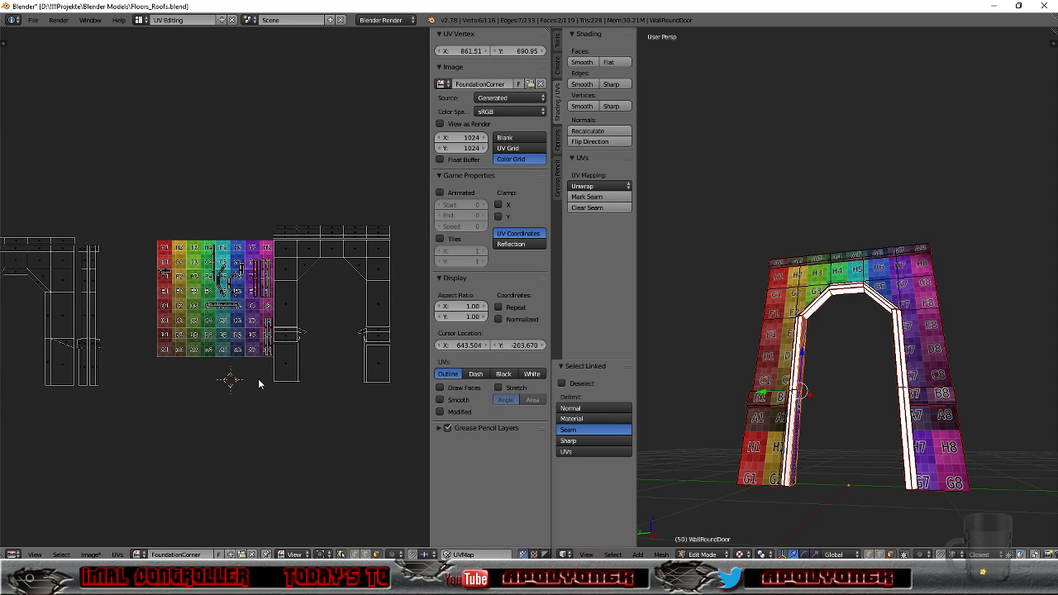
{"action": "key", "text": "g"}
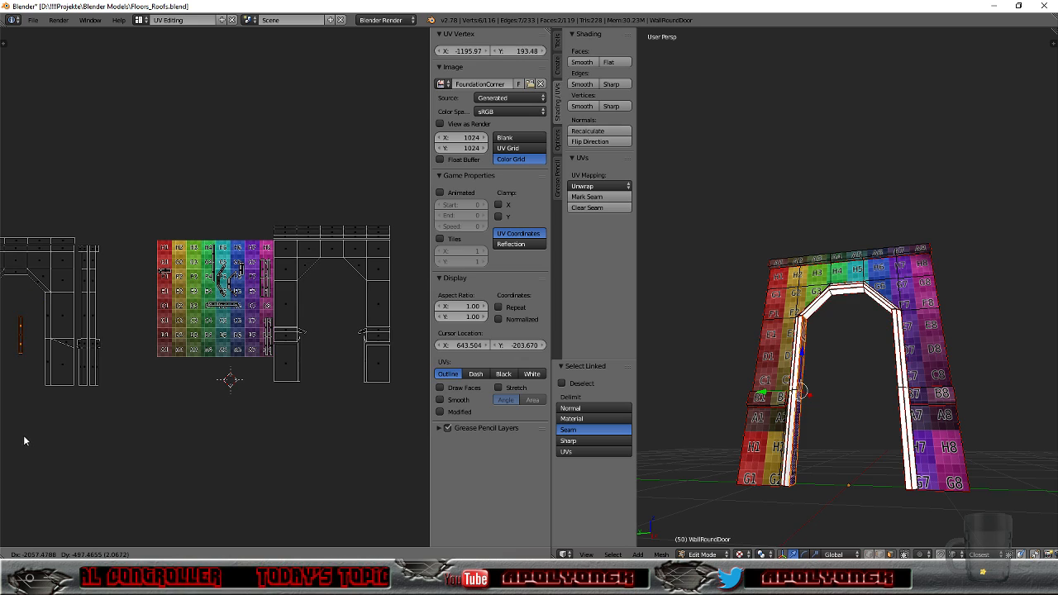
{"action": "left_click", "coordinate": [33, 446]}
{"action": "key", "text": "s"}
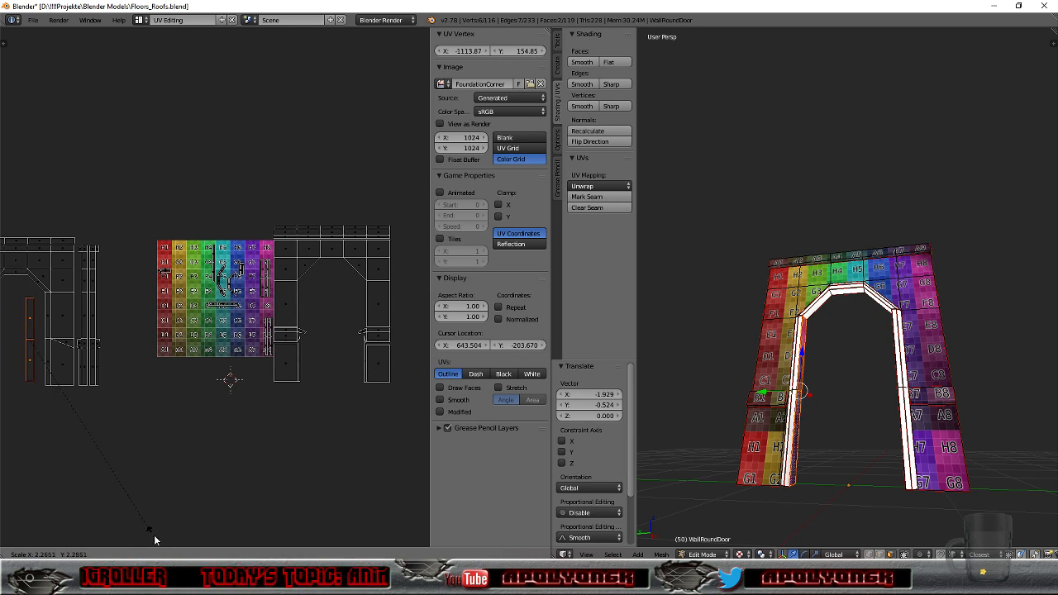
{"action": "left_click", "coordinate": [166, 33]}
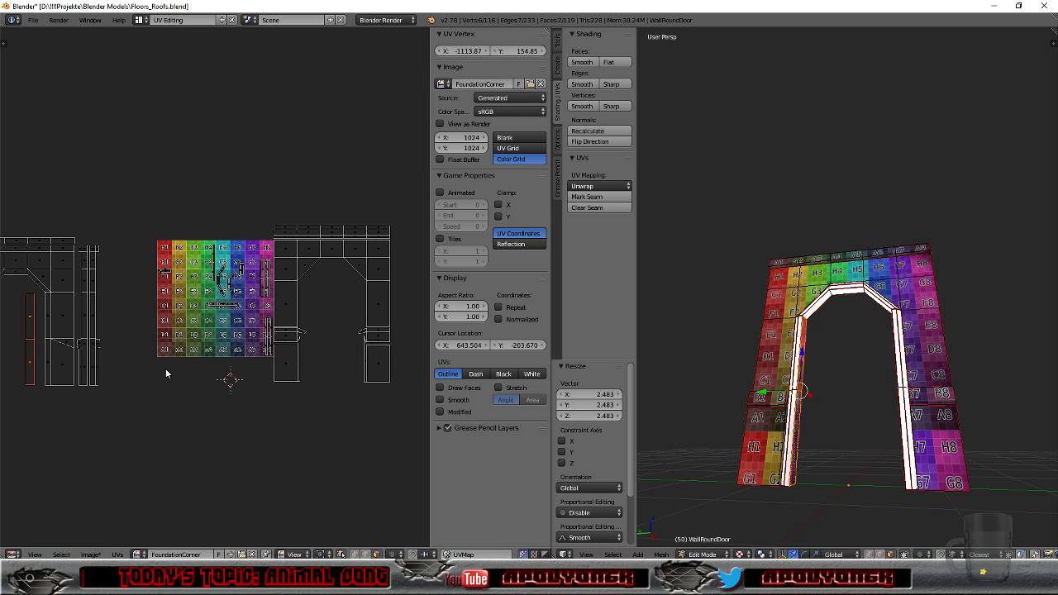
Step: Align the jamb island with the wall layout's right door leg and scale it by about 1.018 to match its height
{"action": "key", "text": "KP_Decimal"}
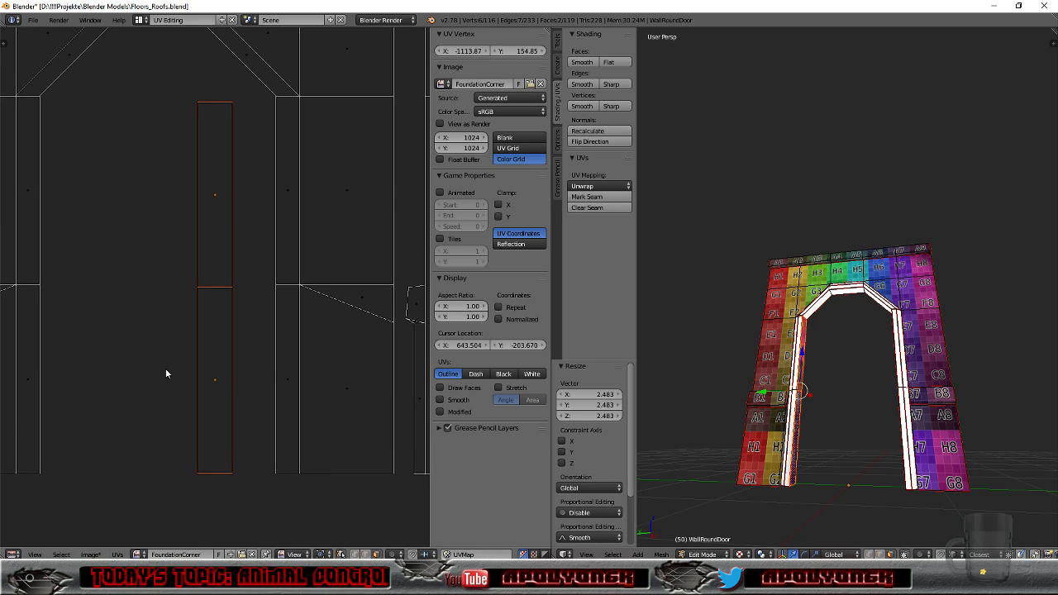
{"action": "key", "text": "g"}
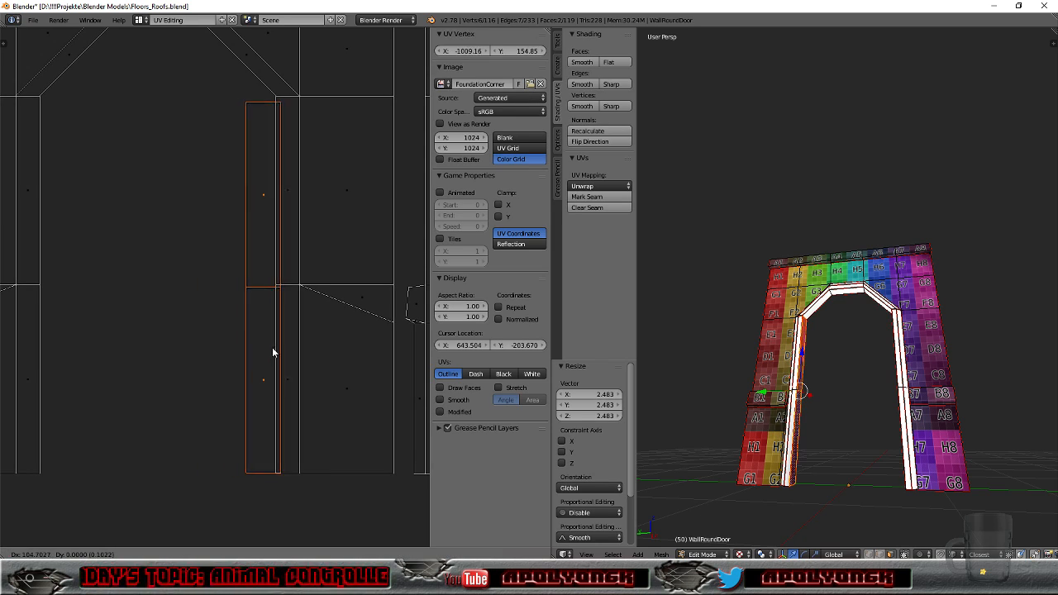
{"action": "left_click", "coordinate": [299, 347]}
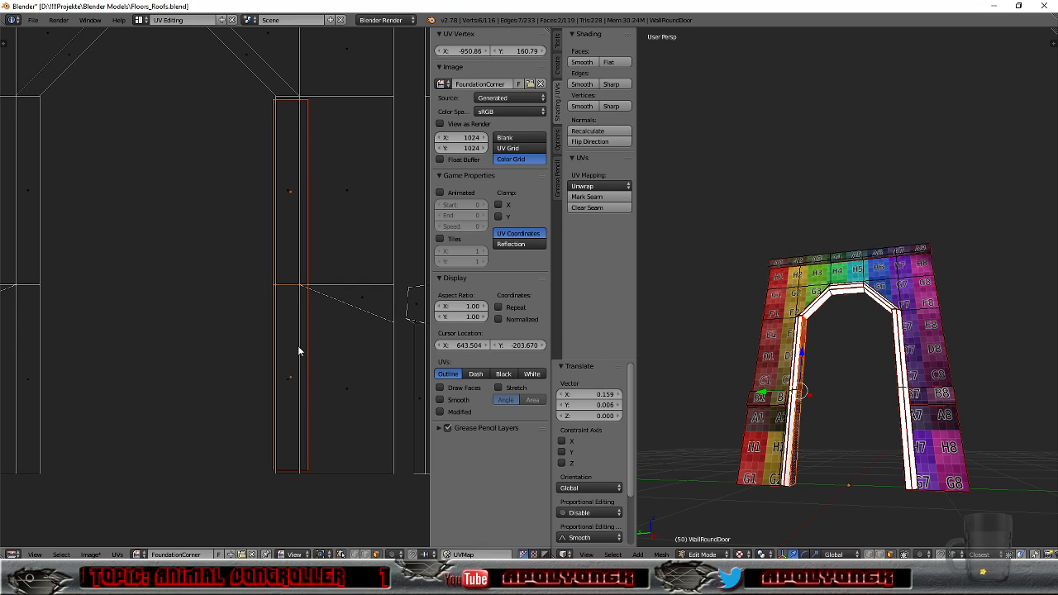
{"action": "key", "text": "s"}
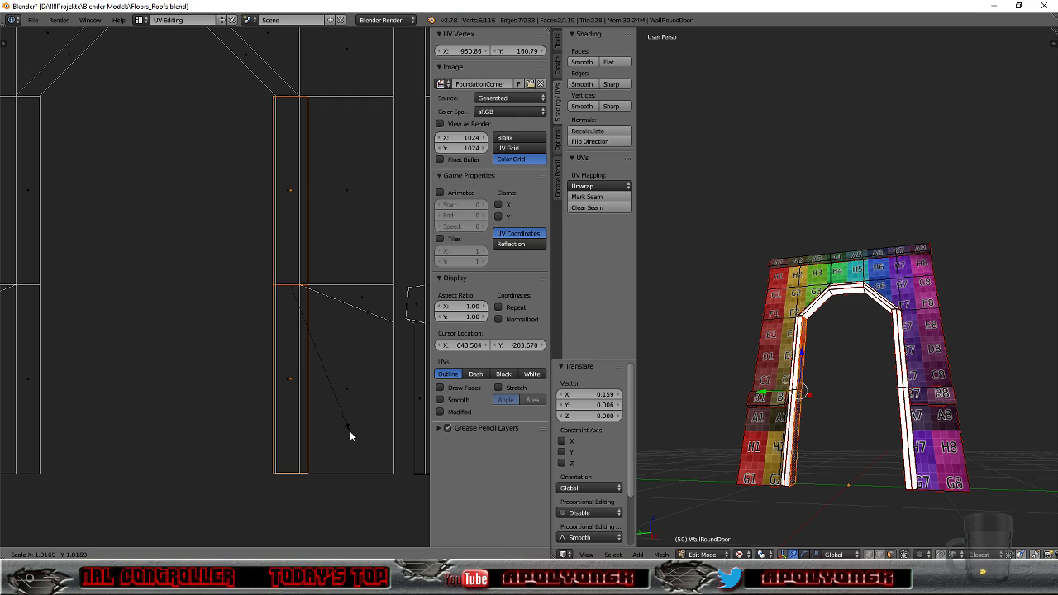
{"action": "left_click", "coordinate": [351, 431]}
{"action": "scroll", "coordinate": [351, 431], "scroll_direction": "down", "scroll_amount": 5}
{"action": "scroll", "coordinate": [356, 408], "scroll_direction": "down", "scroll_amount": 2}
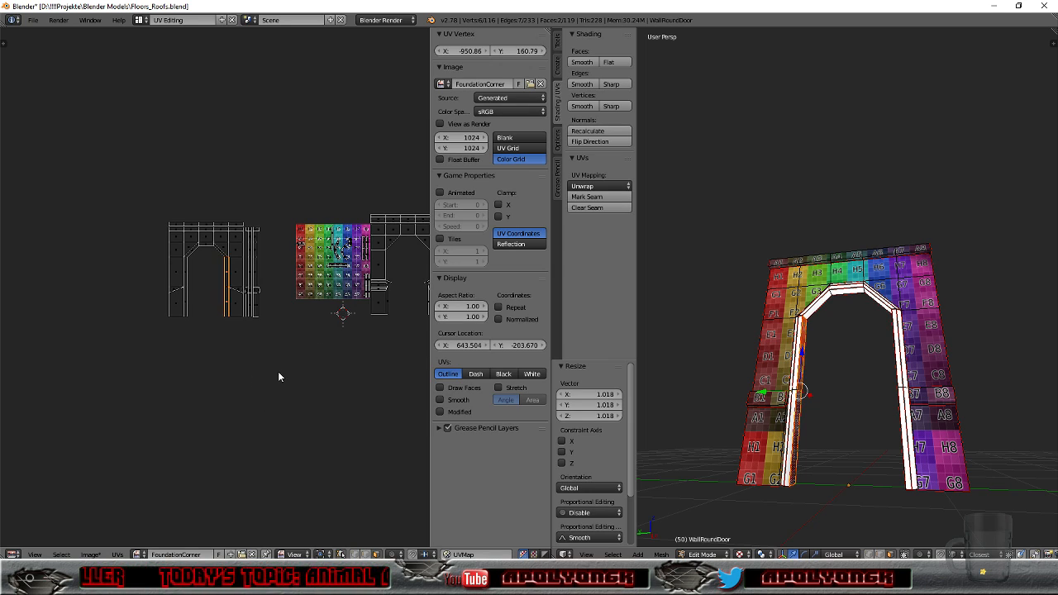
Step: Move the jamb island about 3.338 in X to beside the right wall layout and rotate it 90°
{"action": "middle_click_drag", "start_coordinate": [278, 372], "coordinate": [297, 355]}
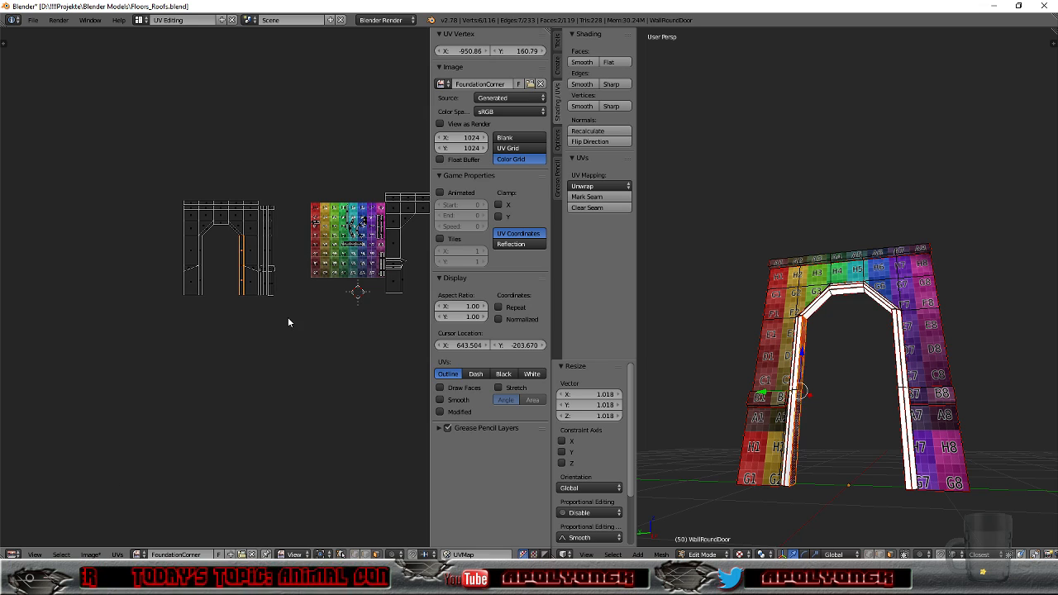
{"action": "scroll", "coordinate": [319, 303], "scroll_direction": "up", "scroll_amount": 3}
{"action": "scroll", "coordinate": [311, 355], "scroll_direction": "down", "scroll_amount": 3}
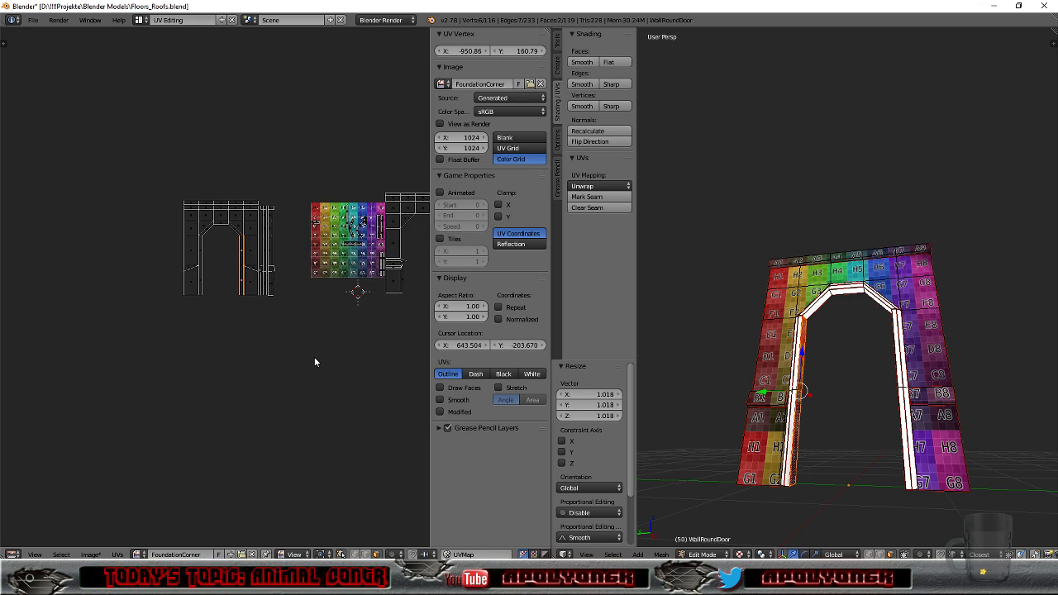
{"action": "scroll", "coordinate": [314, 357], "scroll_direction": "down", "scroll_amount": 2}
{"action": "key", "text": "g"}
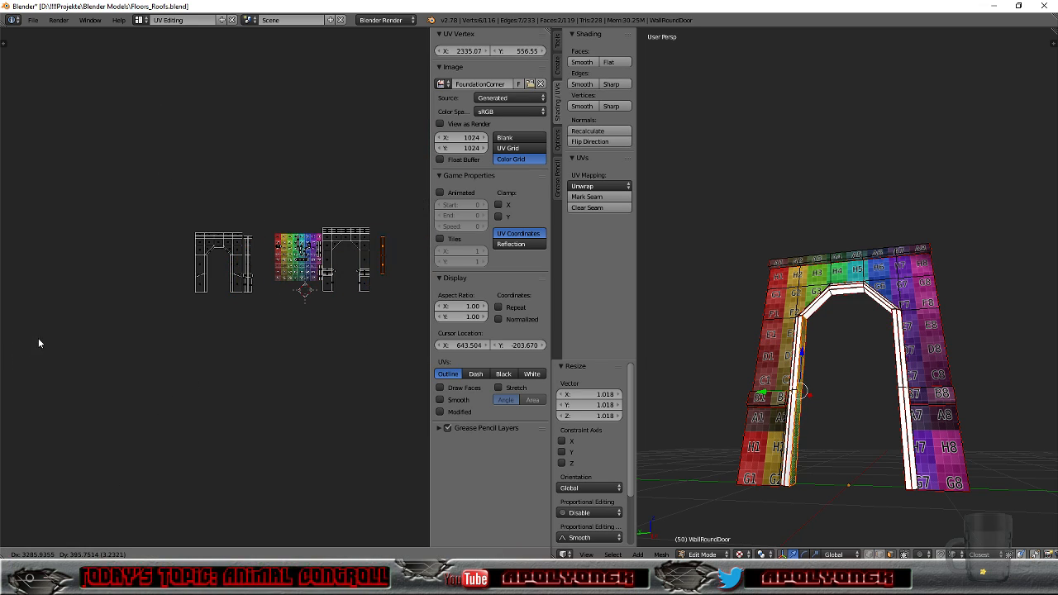
{"action": "left_click", "coordinate": [45, 360]}
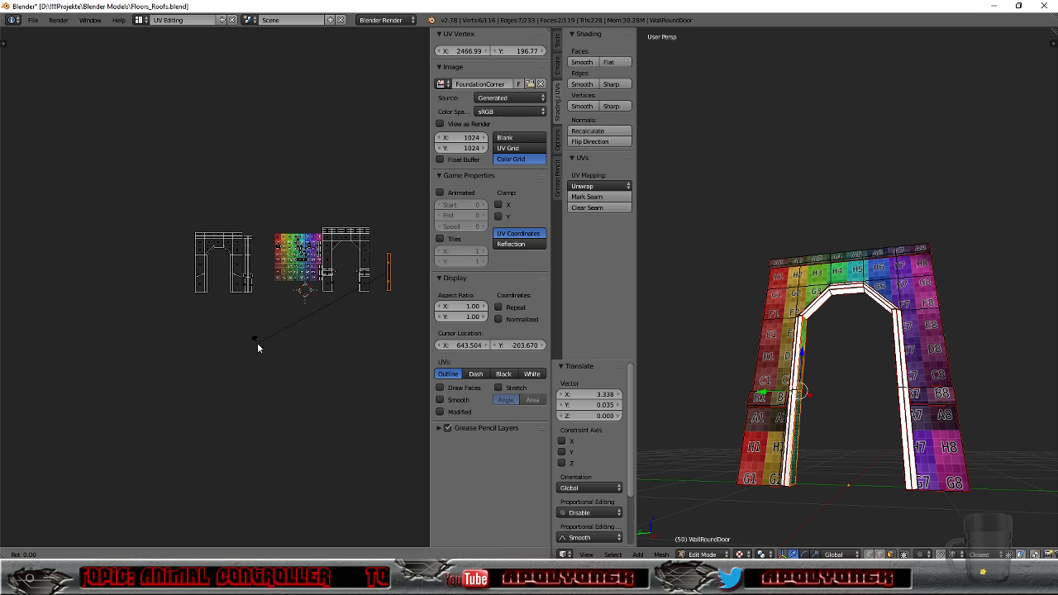
{"action": "type", "text": "90"}
{"action": "key", "text": "Return"}
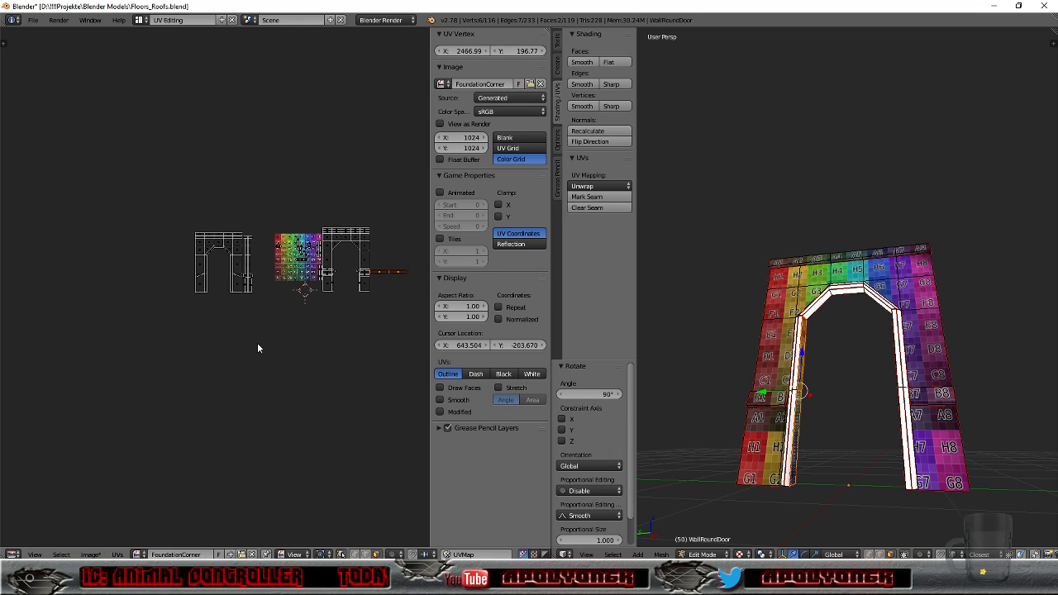
{"action": "key", "text": "KP_Decimal"}
{"action": "scroll", "coordinate": [207, 339], "scroll_direction": "down", "scroll_amount": 1}
{"action": "scroll", "coordinate": [208, 335], "scroll_direction": "down", "scroll_amount": 1}
{"action": "scroll", "coordinate": [206, 336], "scroll_direction": "up", "scroll_amount": 1}
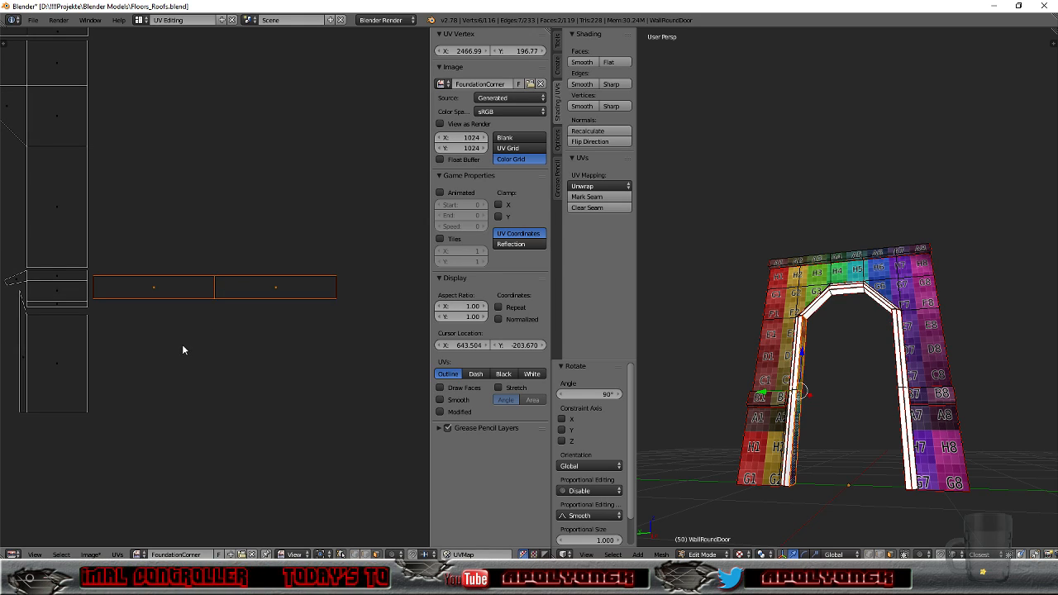
Step: Nudge the rotated jamb UV island about 0.023 in X and -0.011 in Y, away from the right wall layout
{"action": "key", "text": "g"}
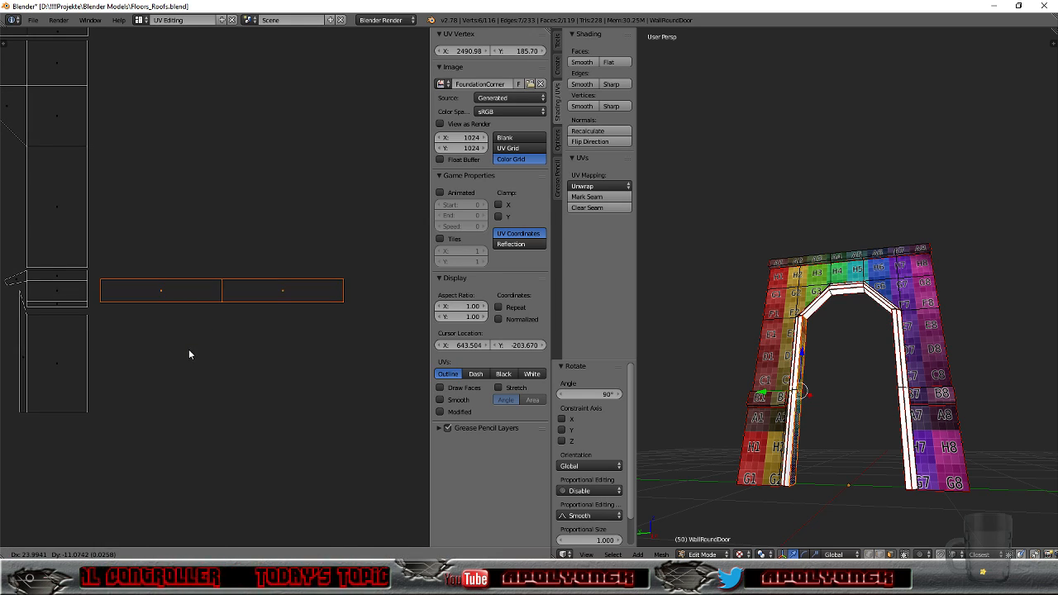
{"action": "left_click", "coordinate": [189, 353]}
{"action": "scroll", "coordinate": [188, 354], "scroll_direction": "down", "scroll_amount": 7}
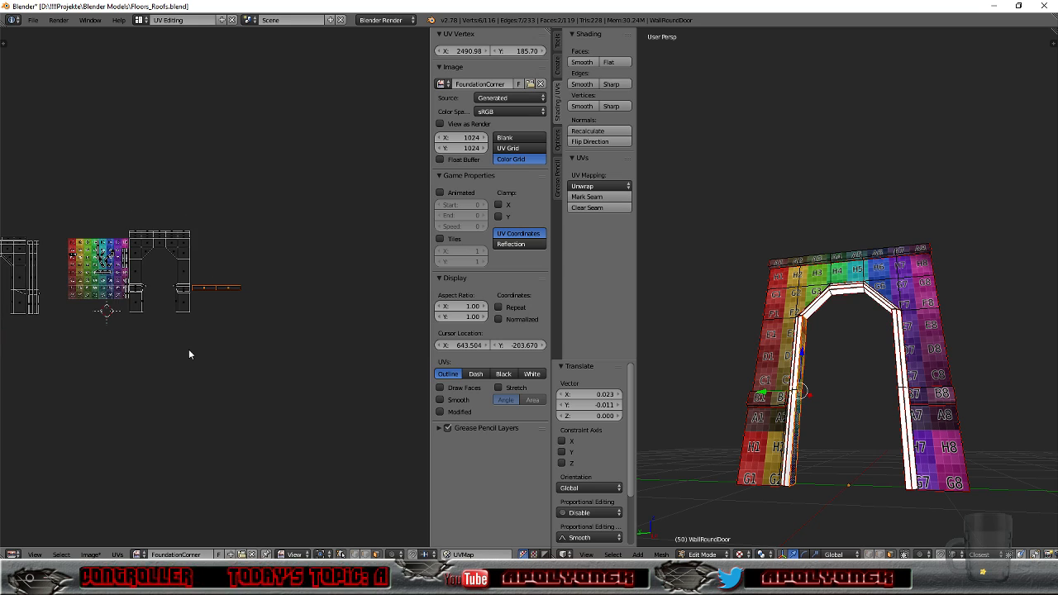
{"action": "scroll", "coordinate": [65, 339], "scroll_direction": "up", "scroll_amount": 2}
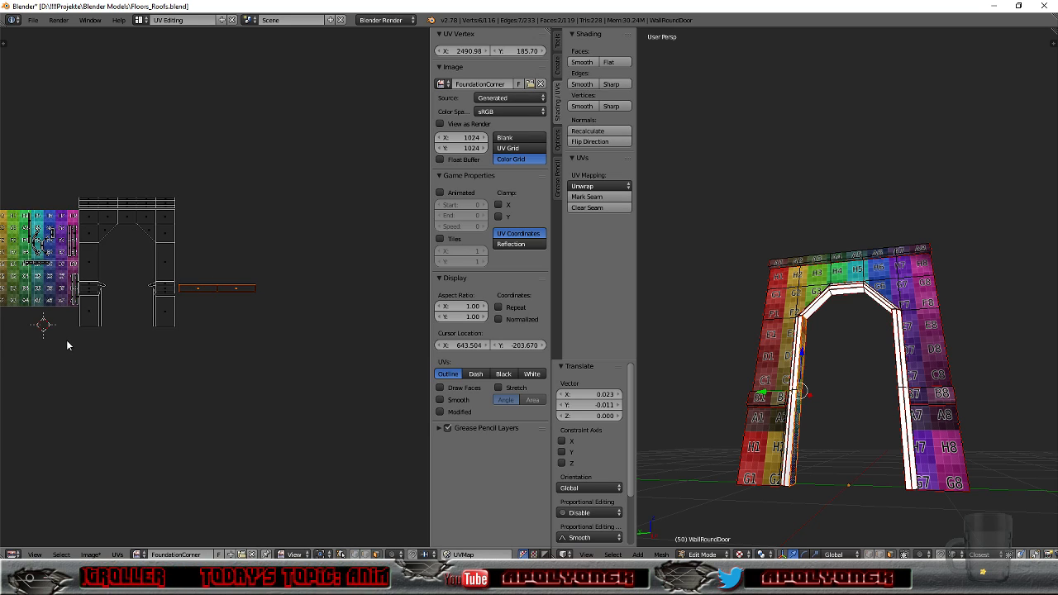
Step: Select the linked inner side faces of the door frame's right jamb and assign the FoundationCorner image to them
{"action": "middle_click_drag", "start_coordinate": [750, 465], "coordinate": [851, 442]}
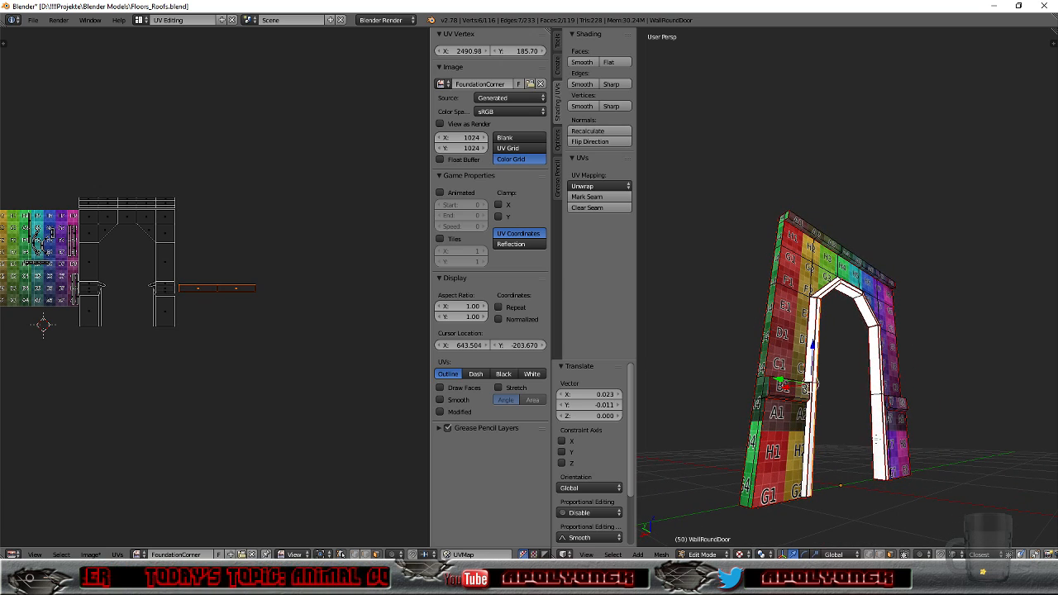
{"action": "right_click", "coordinate": [872, 434]}
{"action": "key", "text": "ctrl+l"}
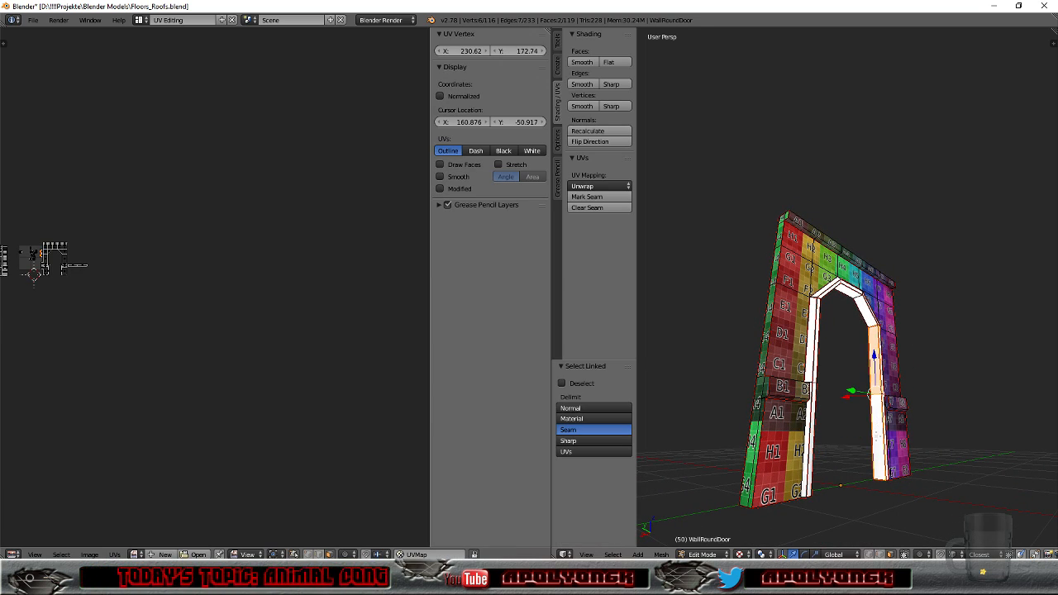
{"action": "left_click", "coordinate": [137, 554]}
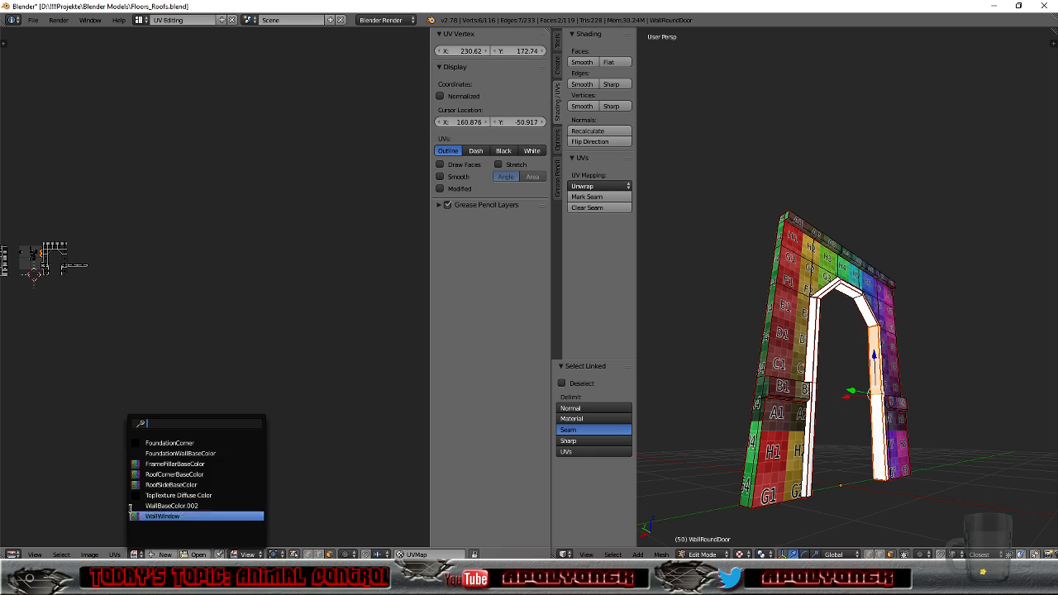
{"action": "left_click", "coordinate": [142, 444]}
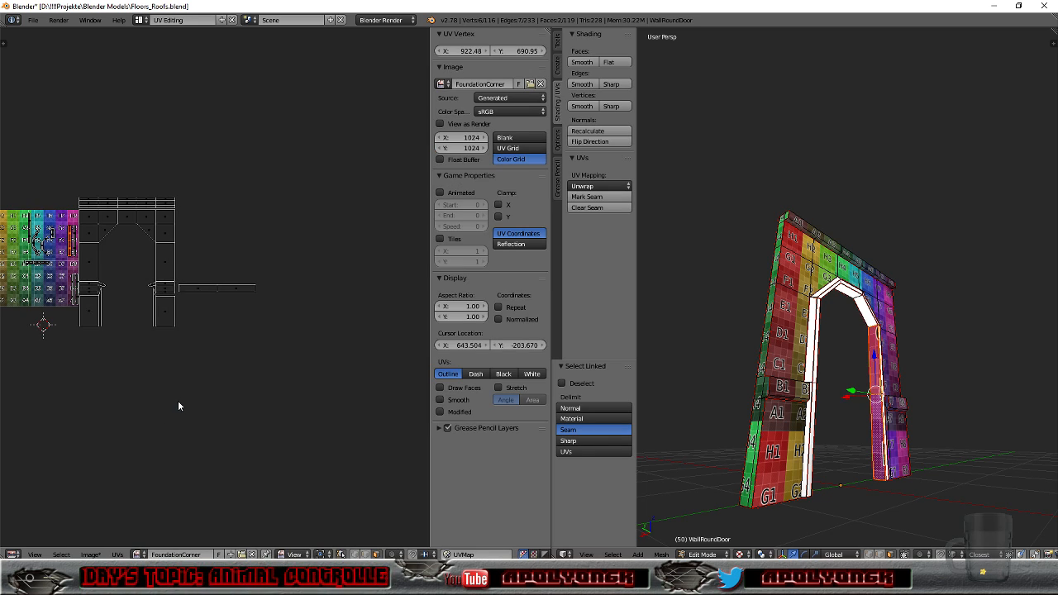
Step: Move the right jamb's UV island about 1.526 in X and -0.254 in Y, above the first jamb island, and rotate it 90°
{"action": "scroll", "coordinate": [76, 324], "scroll_direction": "down", "scroll_amount": 2}
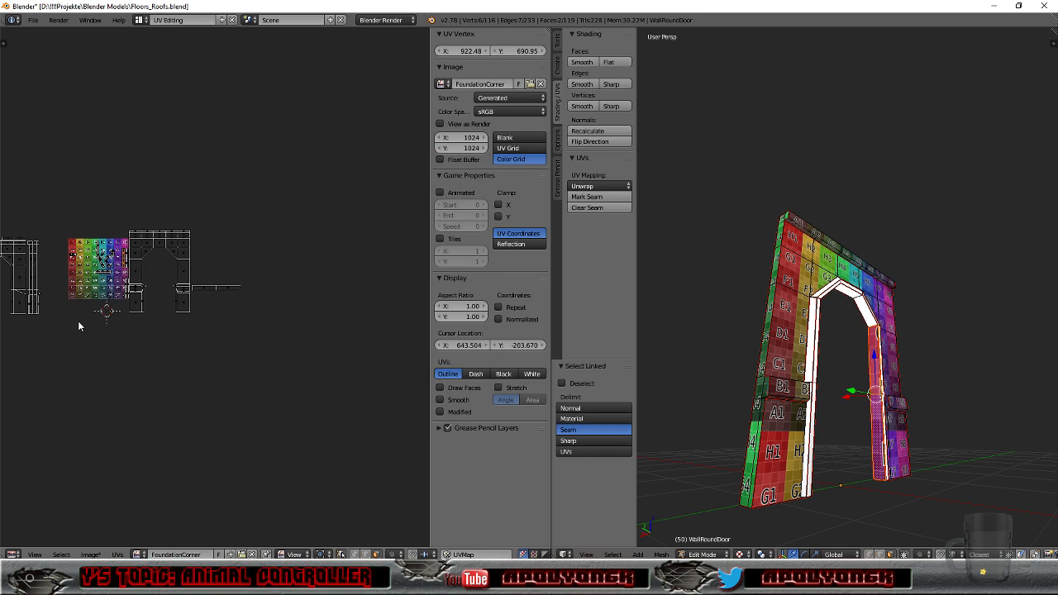
{"action": "key", "text": "g"}
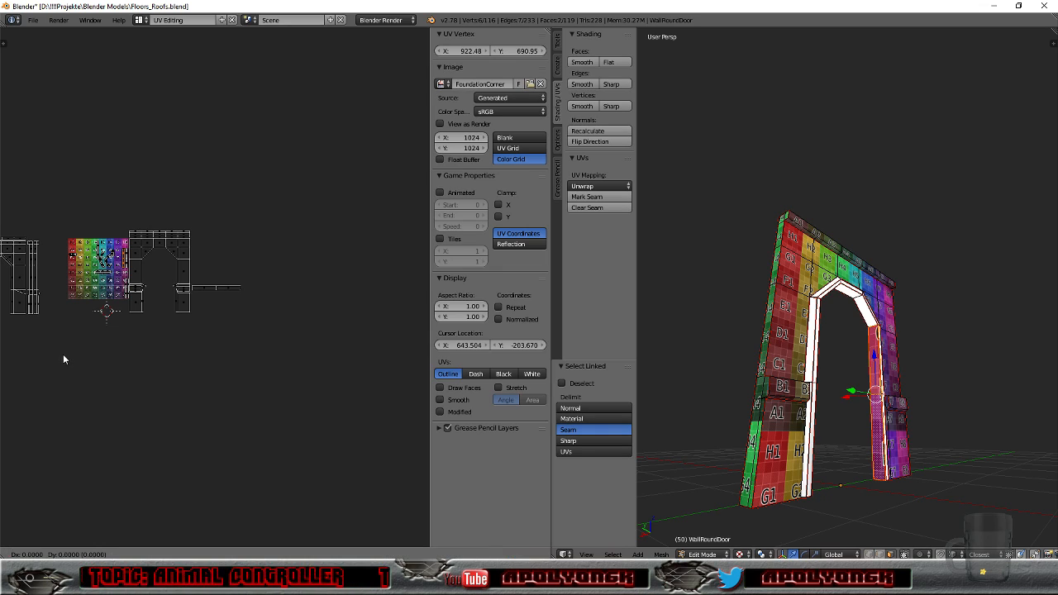
{"action": "left_click", "coordinate": [155, 368]}
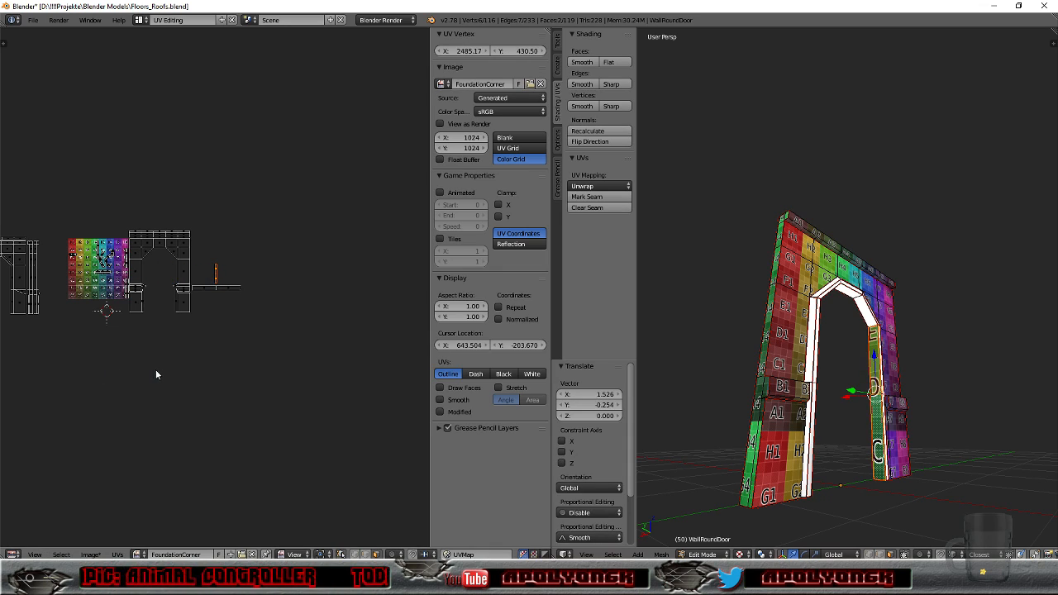
{"action": "scroll", "coordinate": [184, 353], "scroll_direction": "up", "scroll_amount": 3}
{"action": "scroll", "coordinate": [184, 353], "scroll_direction": "up", "scroll_amount": 3}
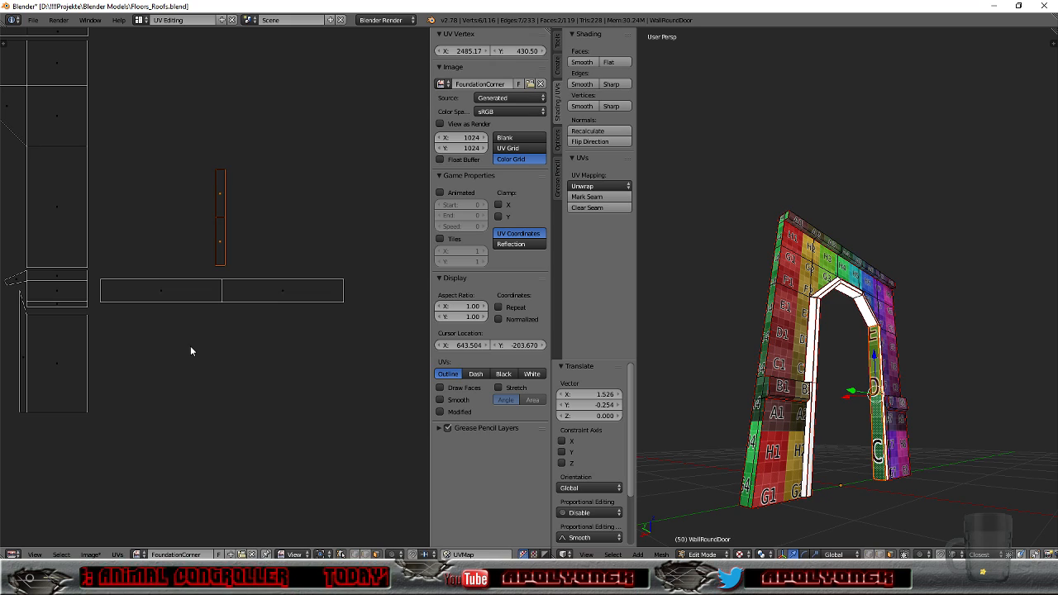
{"action": "type", "text": "r90"}
{"action": "key", "text": "Return"}
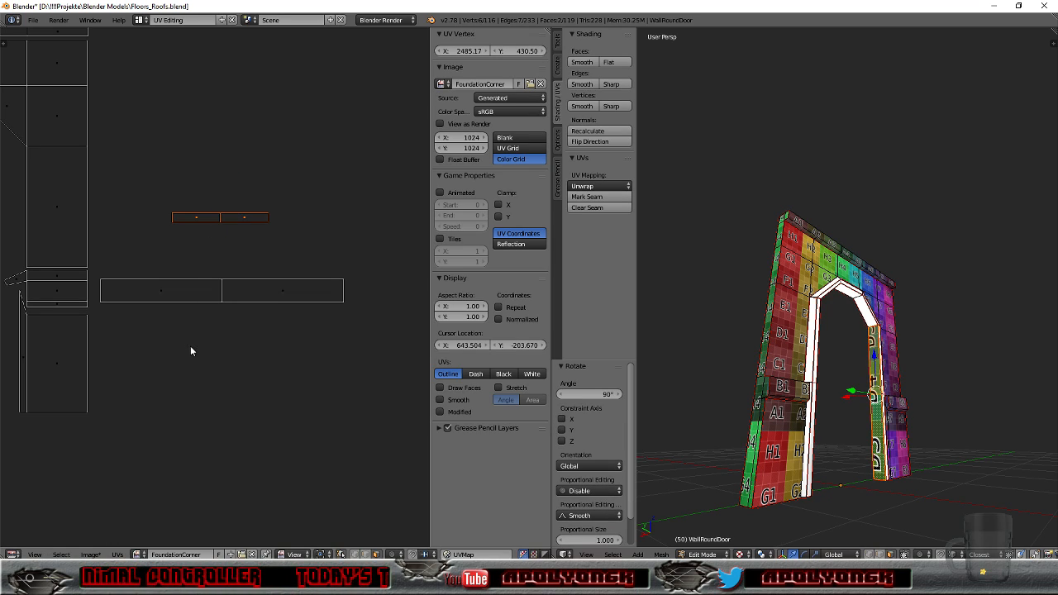
Step: Scale the right jamb island by about 2.522 over the first jamb island to match it, and place it end to end about 0.818 further in X
{"action": "key", "text": "g"}
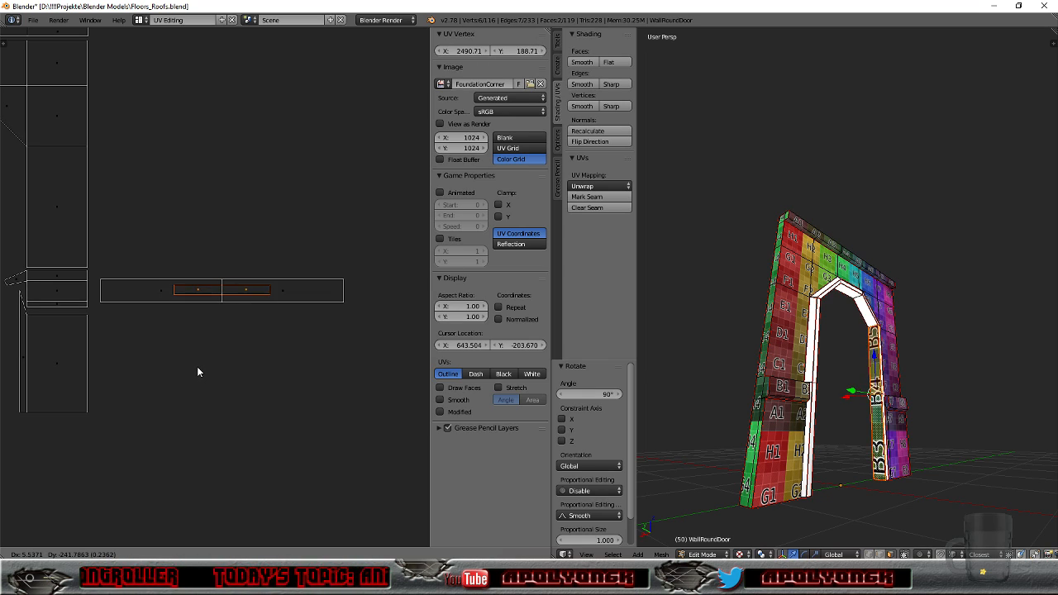
{"action": "left_click", "coordinate": [197, 371]}
{"action": "key", "text": "s"}
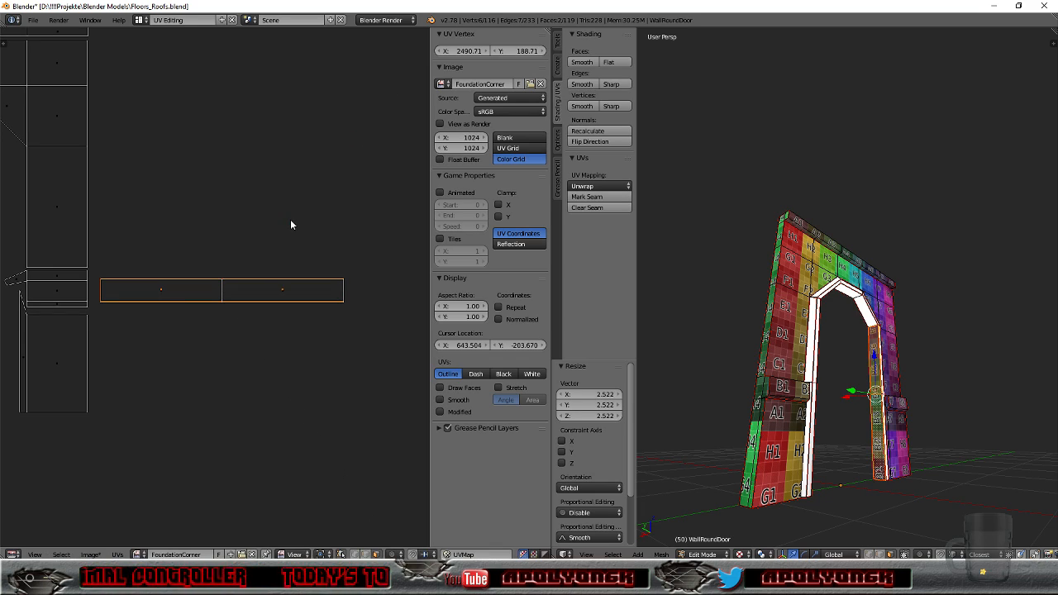
{"action": "key", "text": "g"}
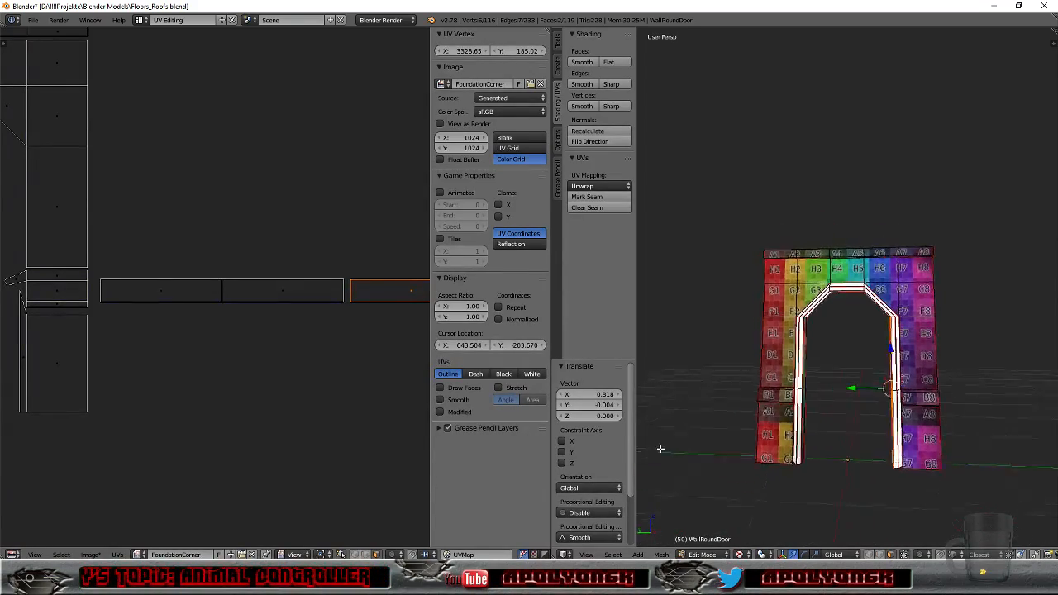
Step: Select the linked narrow front faces bordering the opening on the right jamb and assign the FoundationCorner image to them
{"action": "mouse_move", "coordinate": [663, 416]}
{"action": "middle_mouse_down"}
{"action": "mouse_move", "coordinate": [687, 381]}
{"action": "mouse_move", "coordinate": [675, 416]}
{"action": "middle_mouse_up"}
{"action": "mouse_move", "coordinate": [1048, 436]}
{"action": "middle_mouse_down"}
{"action": "mouse_move", "coordinate": [705, 438]}
{"action": "mouse_move", "coordinate": [1050, 453]}
{"action": "middle_mouse_up"}
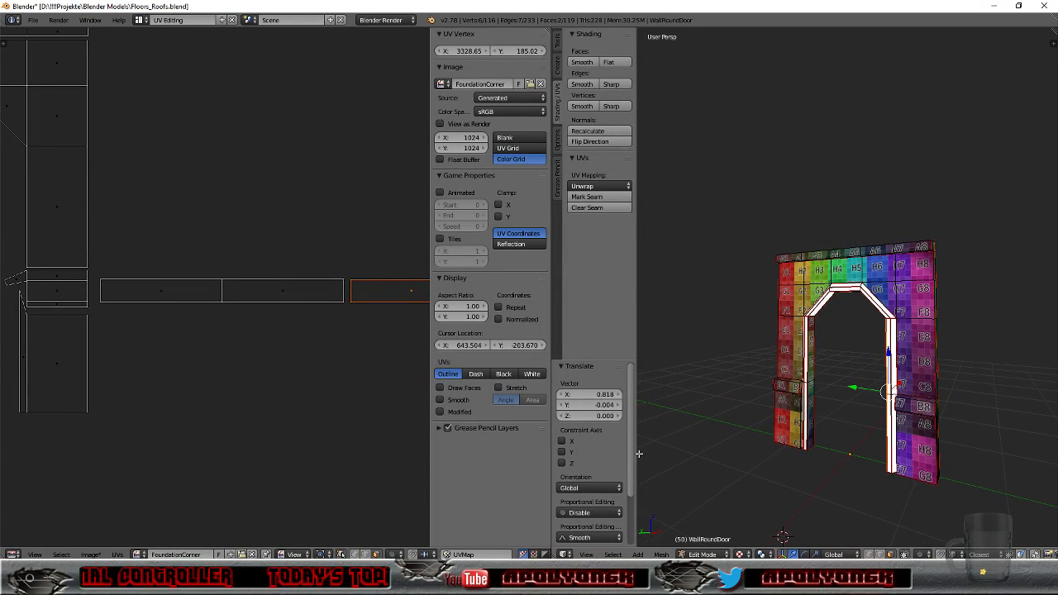
{"action": "scroll", "coordinate": [156, 342], "scroll_direction": "down", "scroll_amount": 5}
{"action": "scroll", "coordinate": [157, 344], "scroll_direction": "up", "scroll_amount": 4}
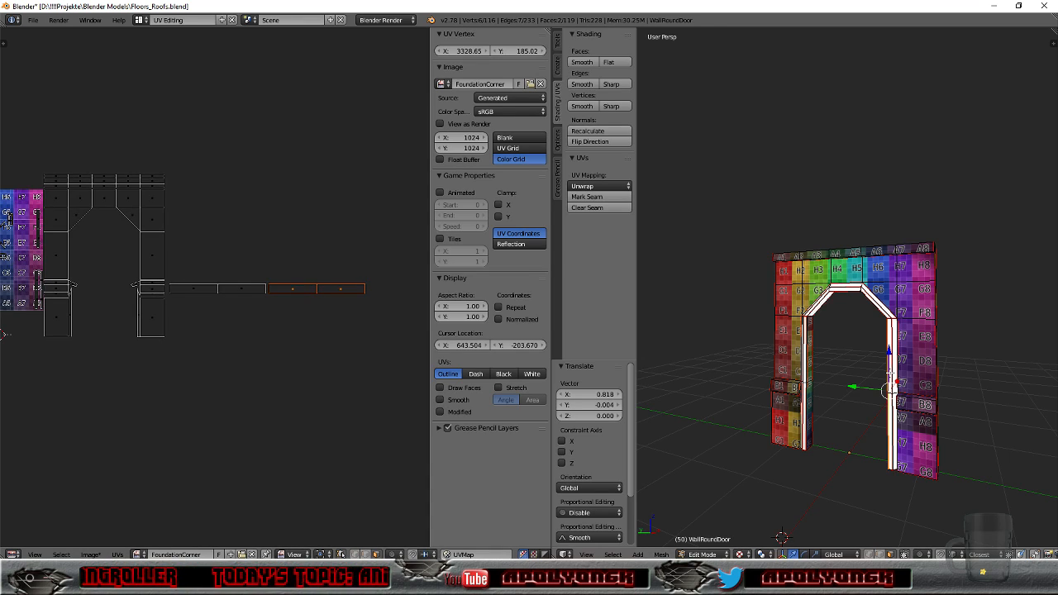
{"action": "right_click", "coordinate": [891, 376]}
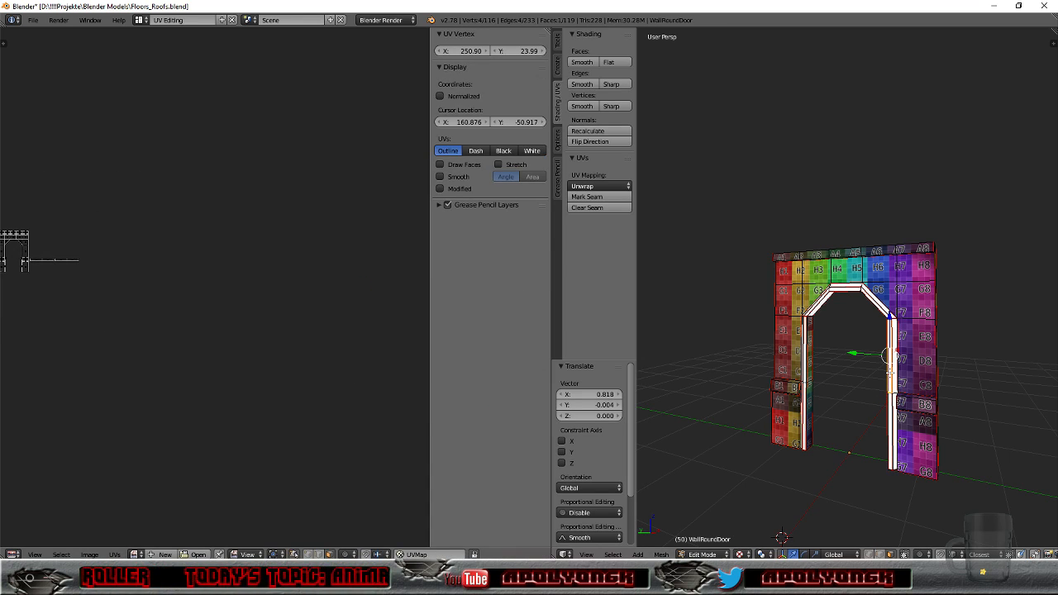
{"action": "key", "text": "l"}
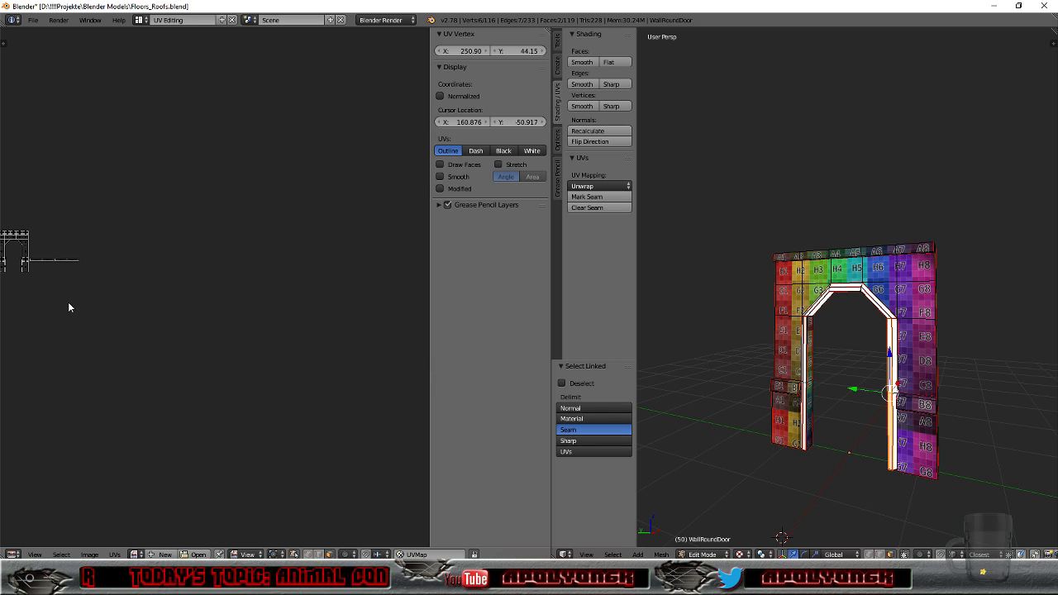
{"action": "left_click", "coordinate": [137, 554]}
{"action": "left_click", "coordinate": [132, 443]}
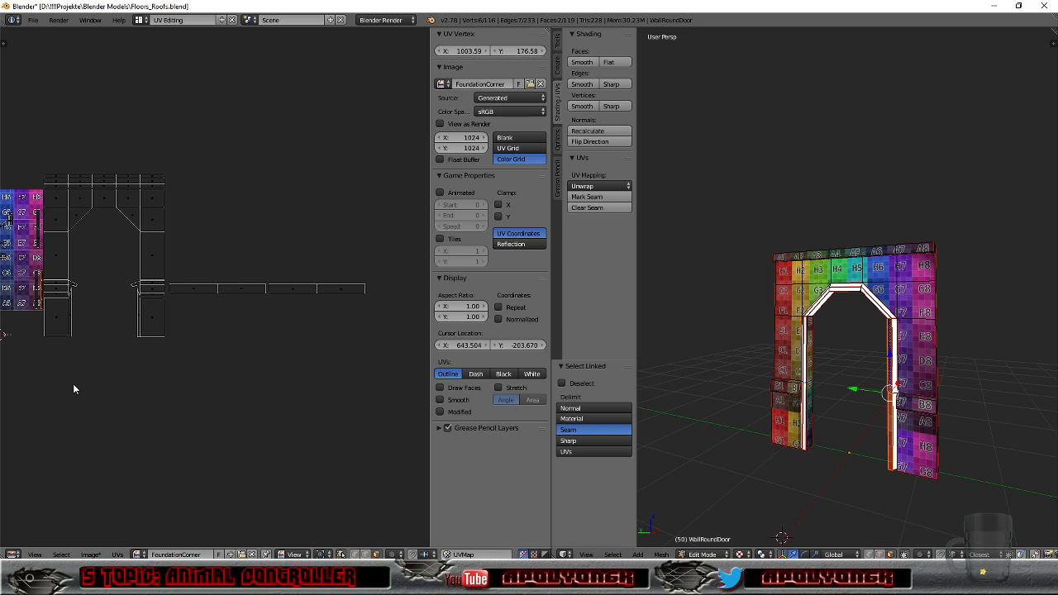
Step: Move the narrow strip's UV island about 1.458 in X and -0.005 in Y onto the first jamb island and rotate it 90°
{"action": "key", "text": "g"}
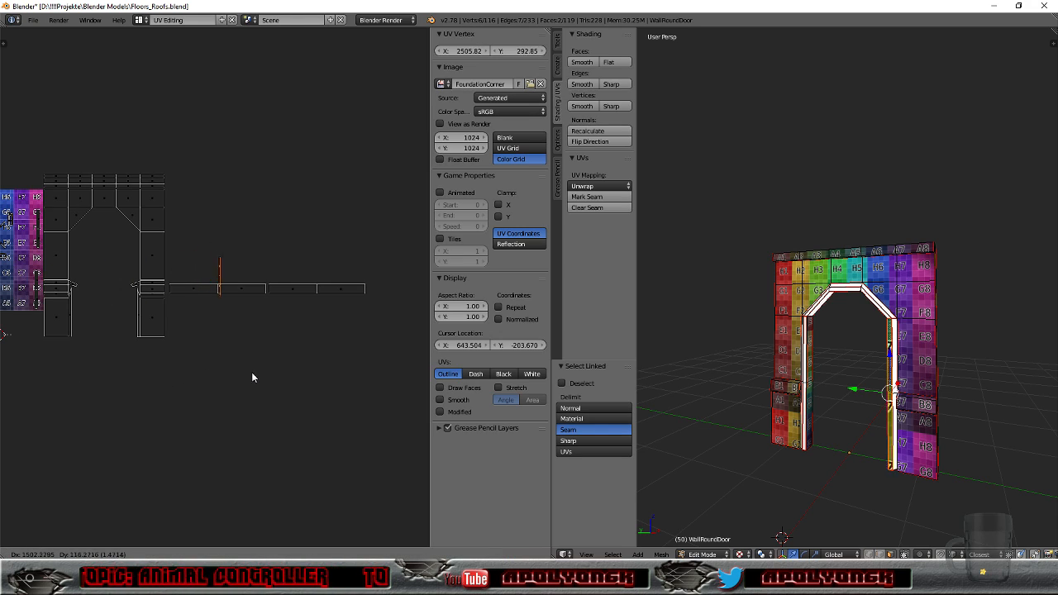
{"action": "left_click", "coordinate": [251, 390]}
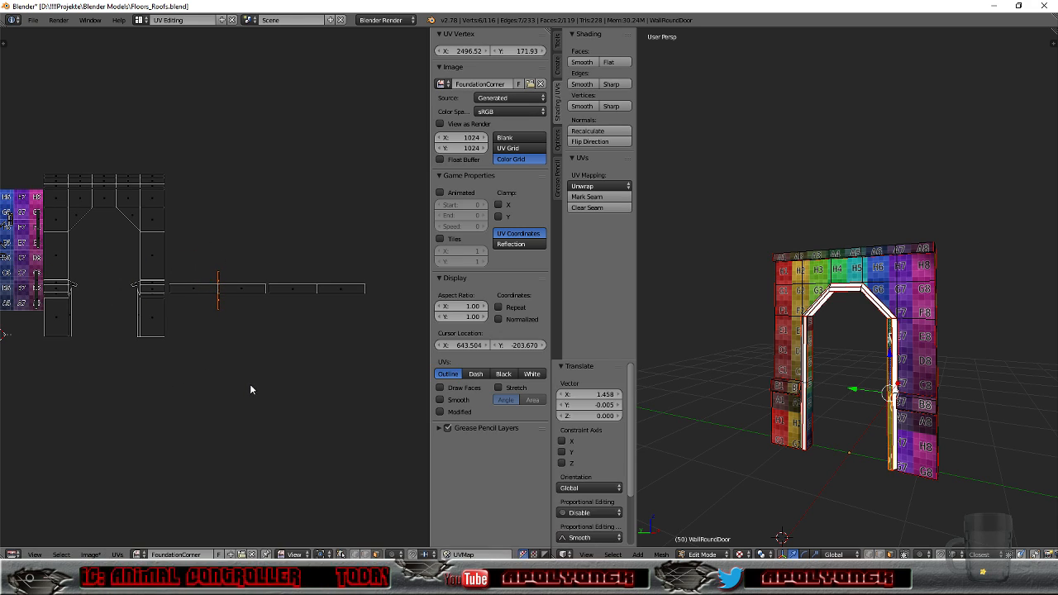
{"action": "type", "text": "r"}
{"action": "type", "text": "90"}
{"action": "key", "text": "Return"}
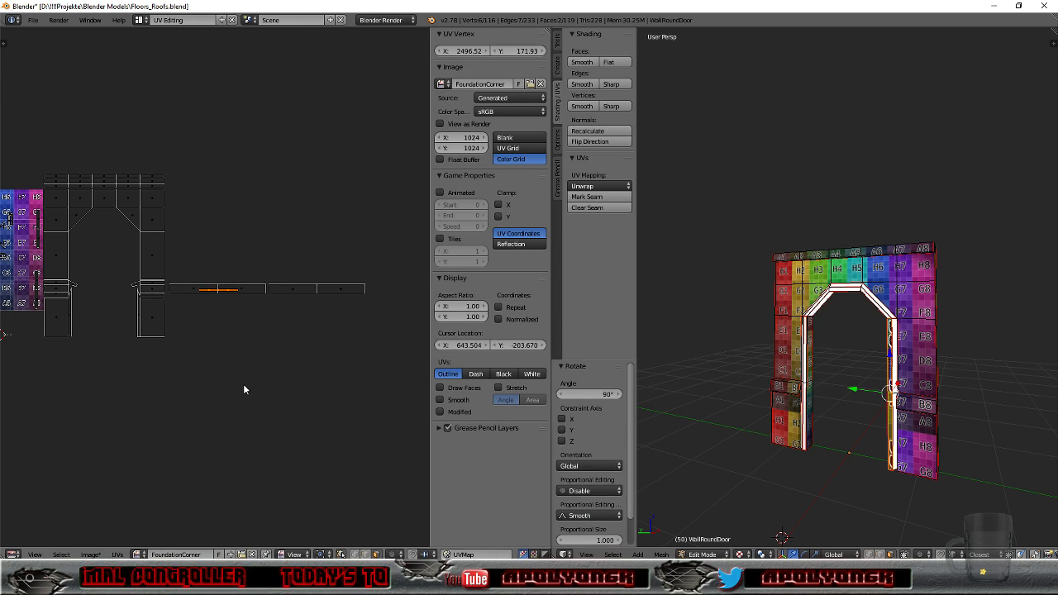
Step: Centre the narrow strip within the first jamb island and scale it by about 2.534 to match its length
{"action": "scroll", "coordinate": [242, 384], "scroll_direction": "up", "scroll_amount": 7}
{"action": "scroll", "coordinate": [242, 376], "scroll_direction": "down", "scroll_amount": 1}
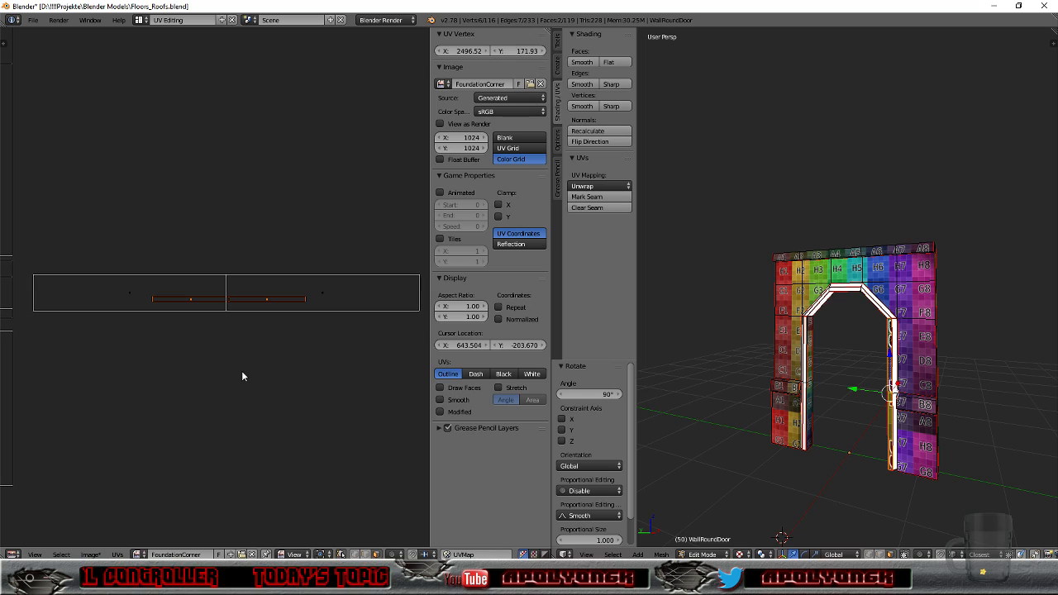
{"action": "key", "text": "g"}
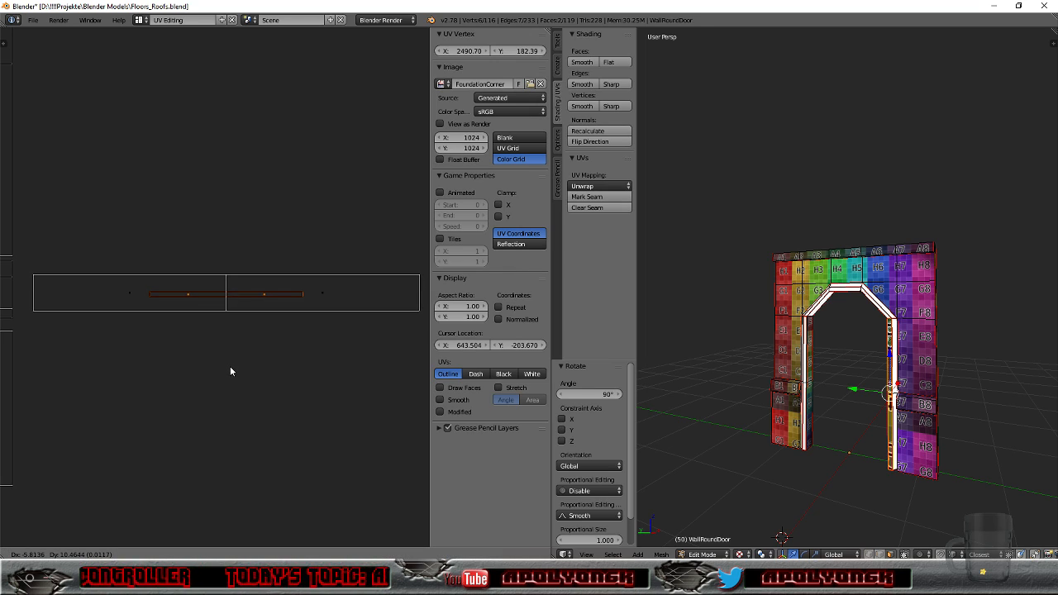
{"action": "left_click", "coordinate": [231, 372]}
{"action": "key", "text": "s"}
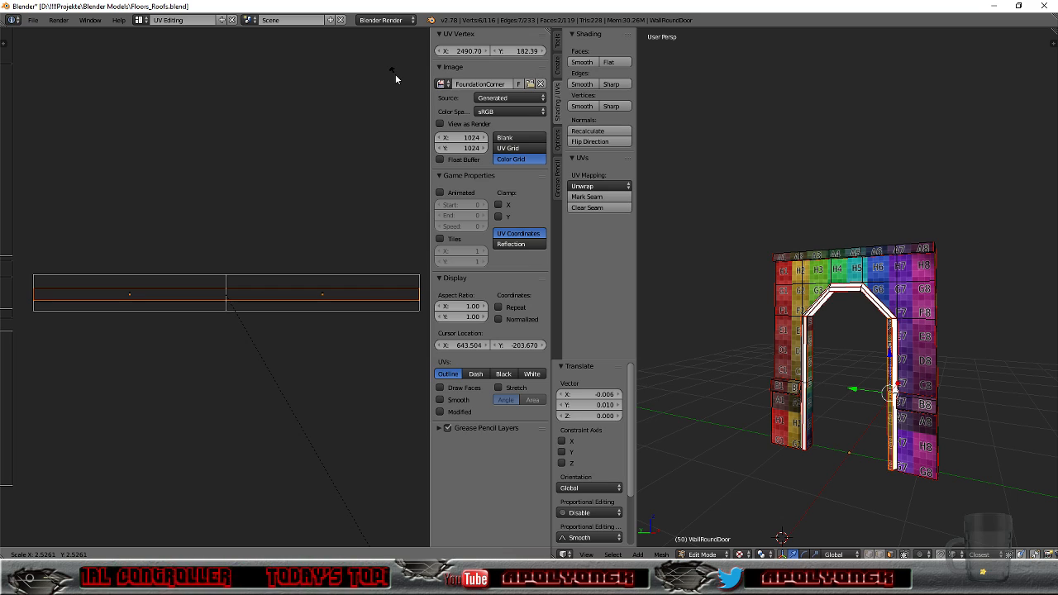
{"action": "left_click", "coordinate": [395, 76]}
Step: Move the scaled strip about 0.003 in X and 0.080 in Y to sit just above the first jamb island
{"action": "scroll", "coordinate": [364, 188], "scroll_direction": "down", "scroll_amount": 4}
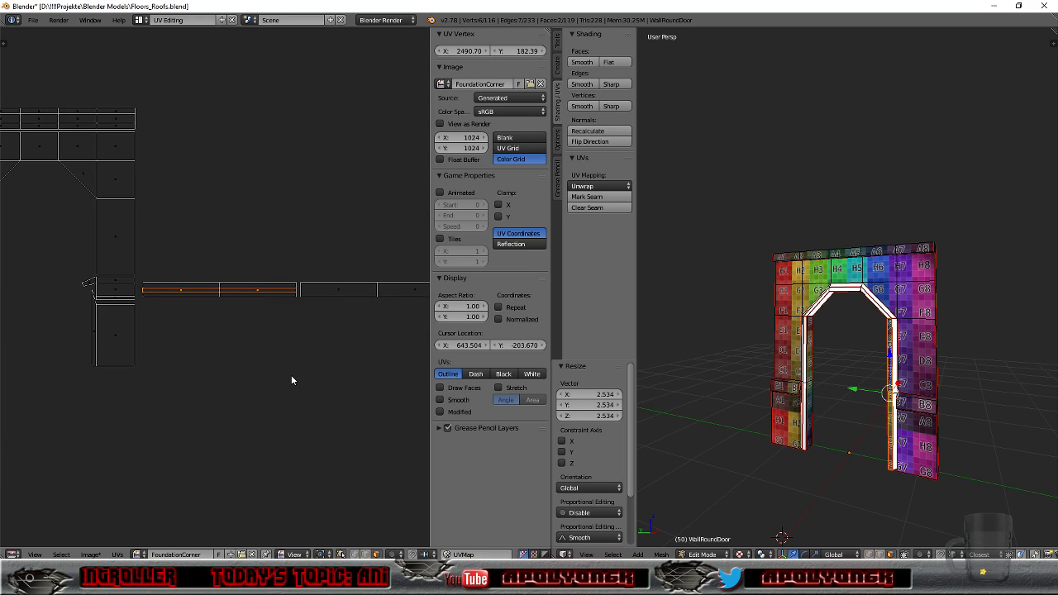
{"action": "key", "text": "g"}
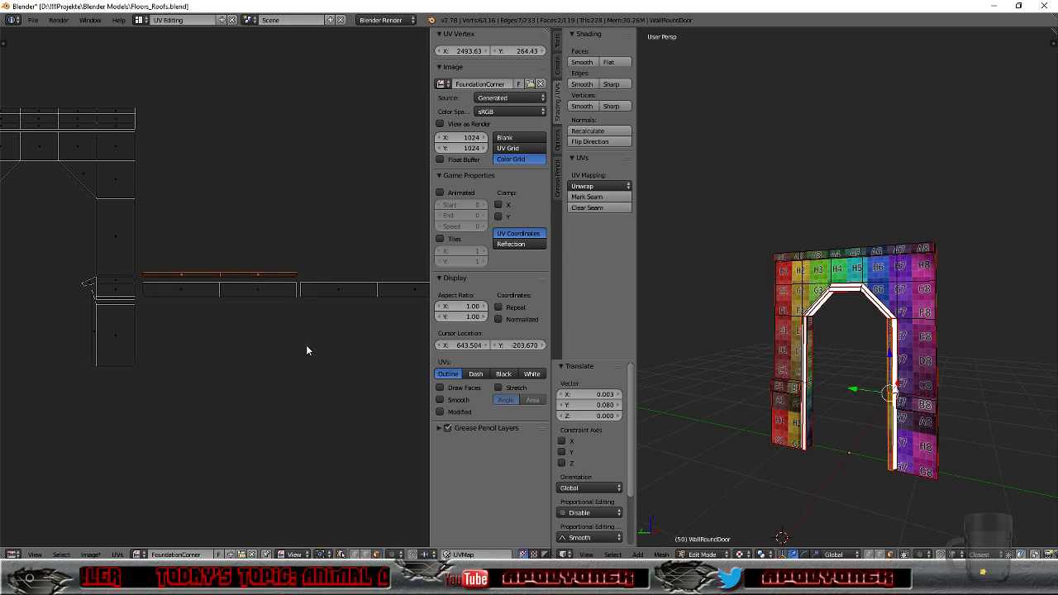
{"action": "scroll", "coordinate": [308, 344], "scroll_direction": "down", "scroll_amount": 2}
{"action": "scroll", "coordinate": [307, 345], "scroll_direction": "up", "scroll_amount": 1}
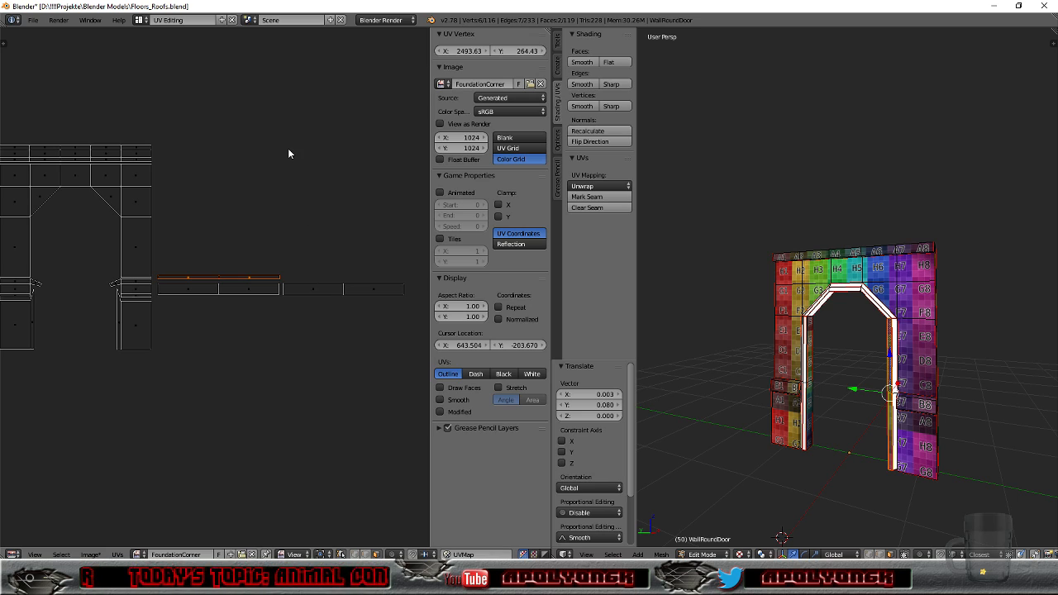
Step: Export the model as FBX to the HousePieces folder, overwriting WallRoundDoor.fbx
{"action": "left_click", "coordinate": [32, 21]}
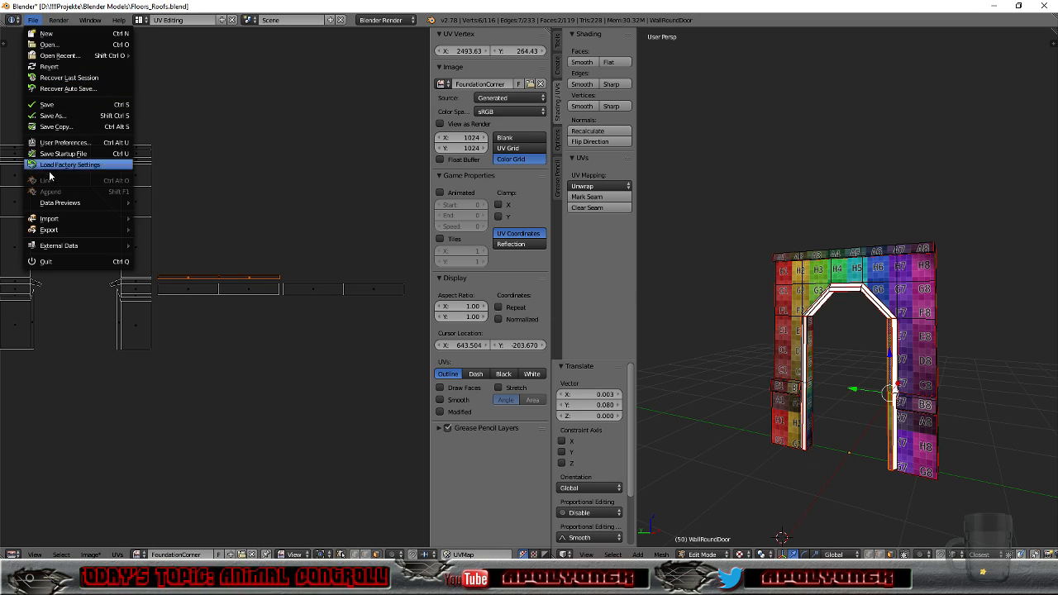
{"action": "mouse_move", "coordinate": [50, 233]}
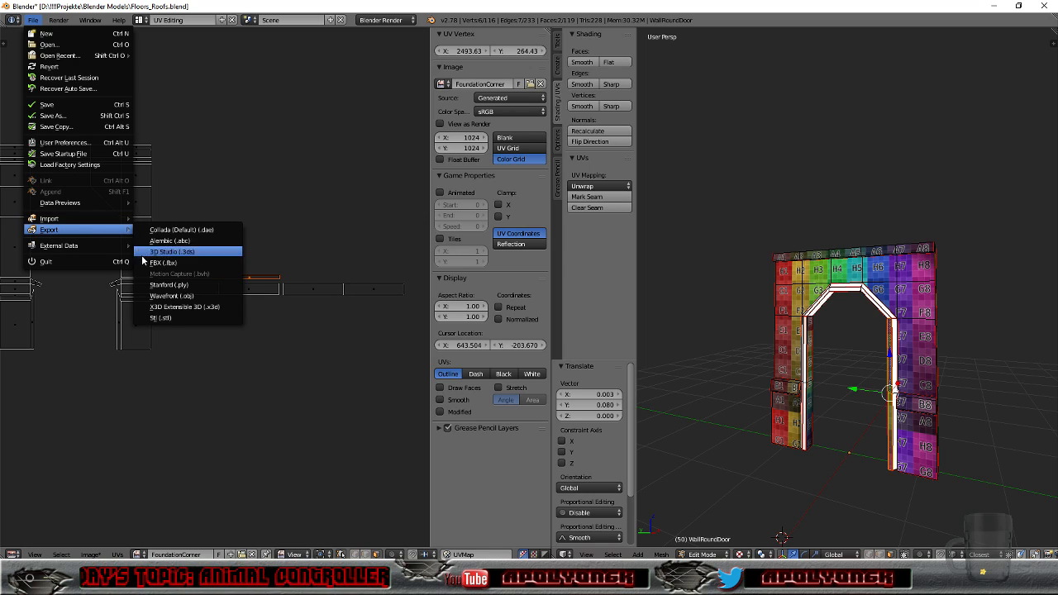
{"action": "left_click", "coordinate": [149, 262]}
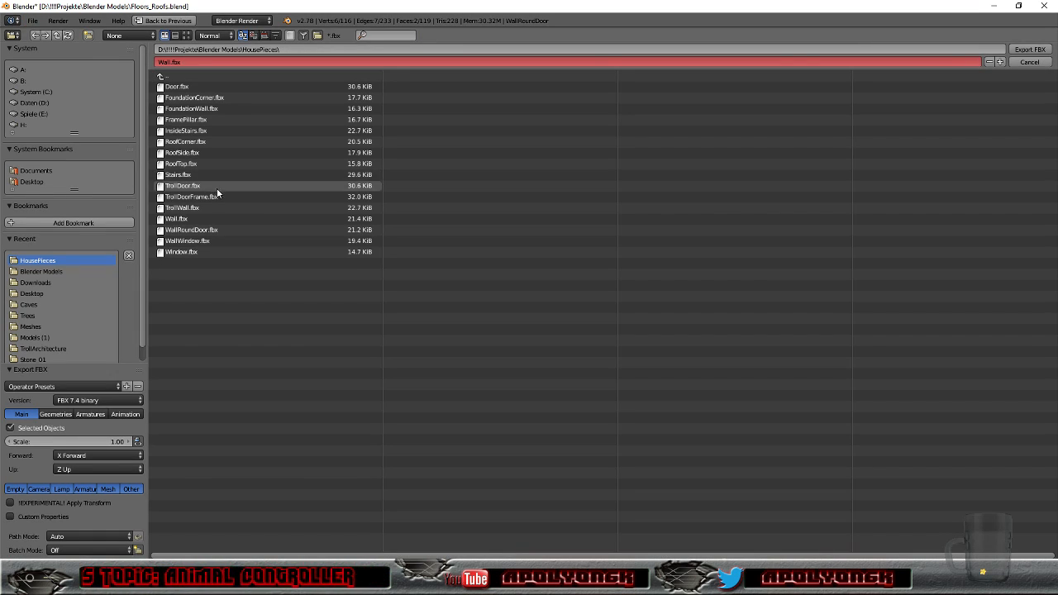
{"action": "left_click", "coordinate": [203, 230]}
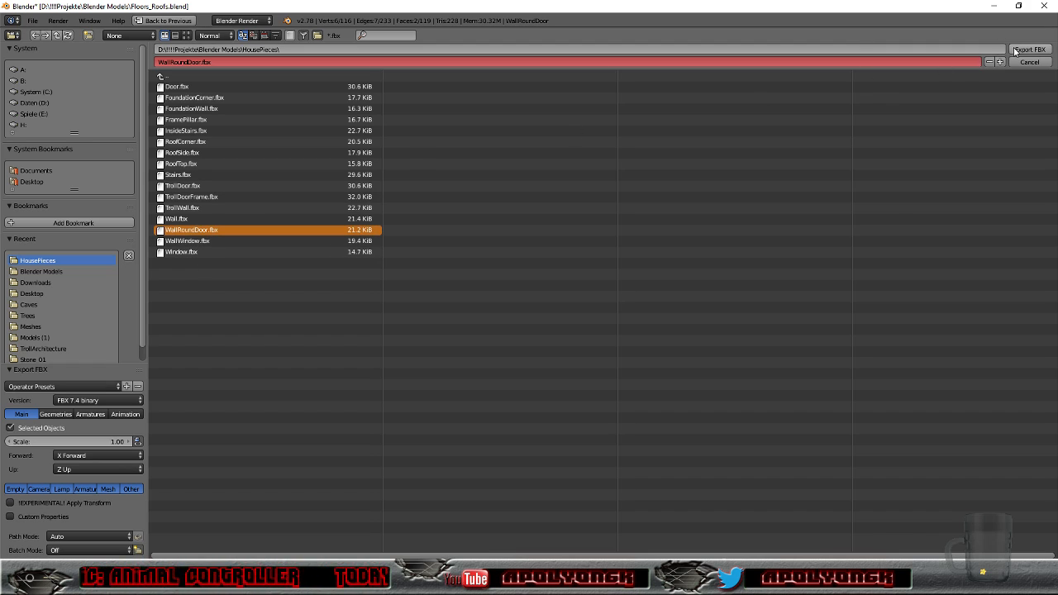
{"action": "left_click", "coordinate": [1029, 50]}
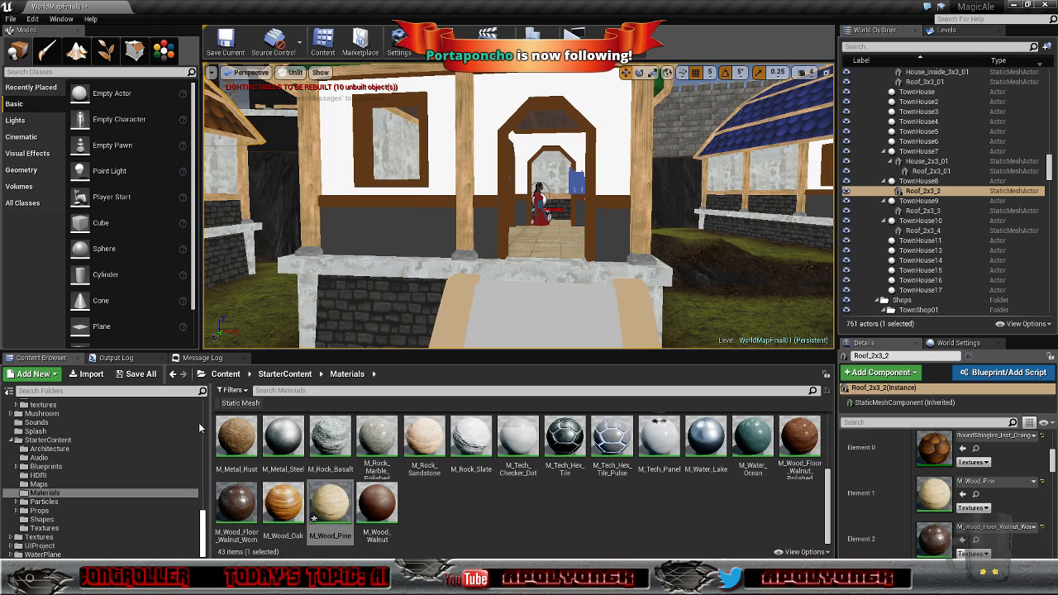
Step: Open the WallRoundDoor mesh from the HousePieces folder and reimport it from its updated FBX file
{"action": "left_click_drag", "start_coordinate": [203, 533], "coordinate": [206, 501]}
{"action": "left_click", "coordinate": [102, 447]}
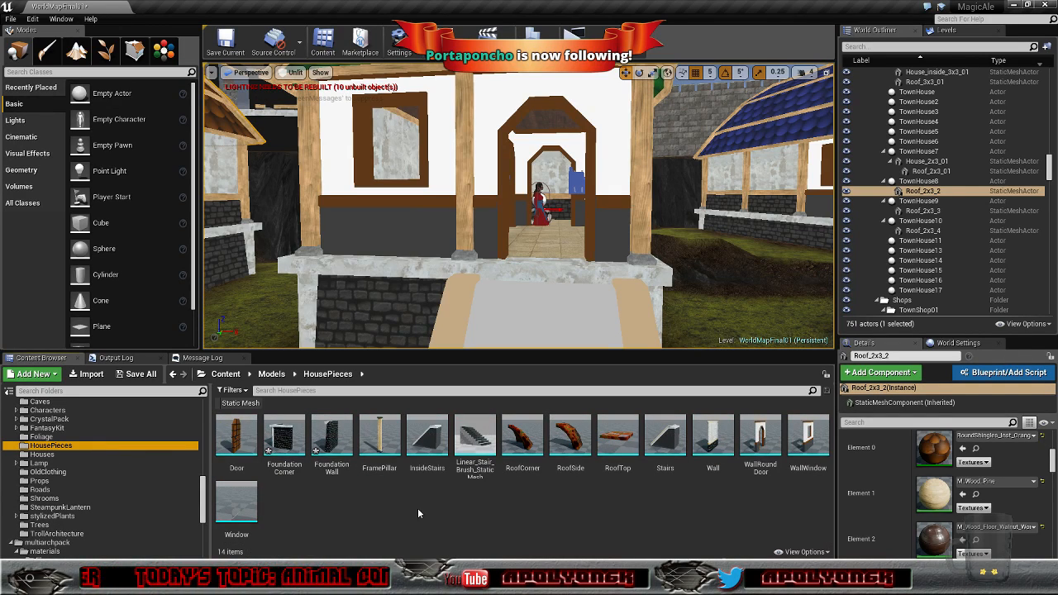
{"action": "left_click", "coordinate": [756, 437]}
{"action": "double_click", "coordinate": [756, 436]}
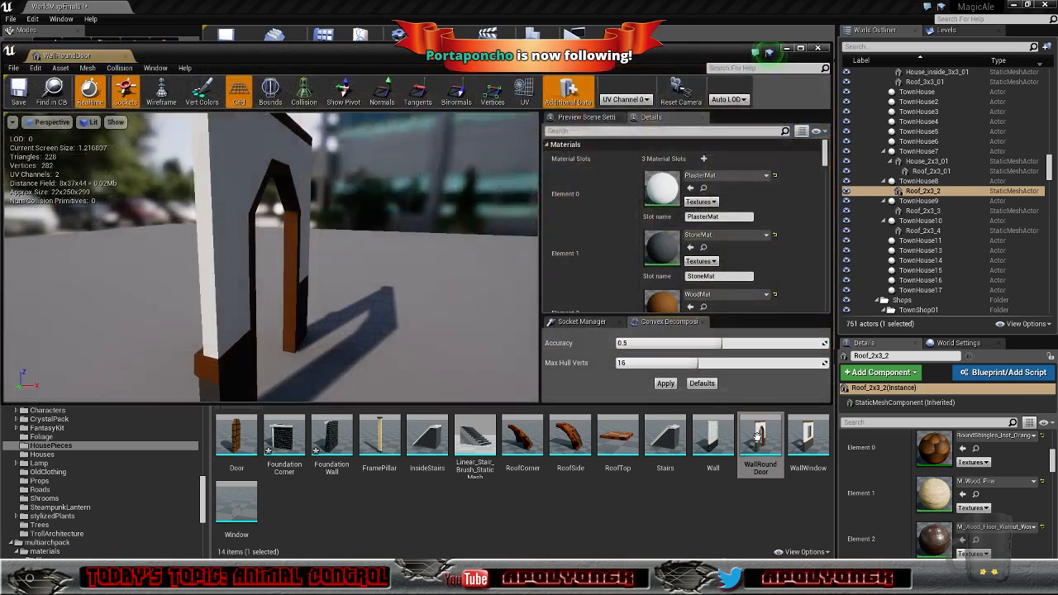
{"action": "right_click", "coordinate": [753, 454]}
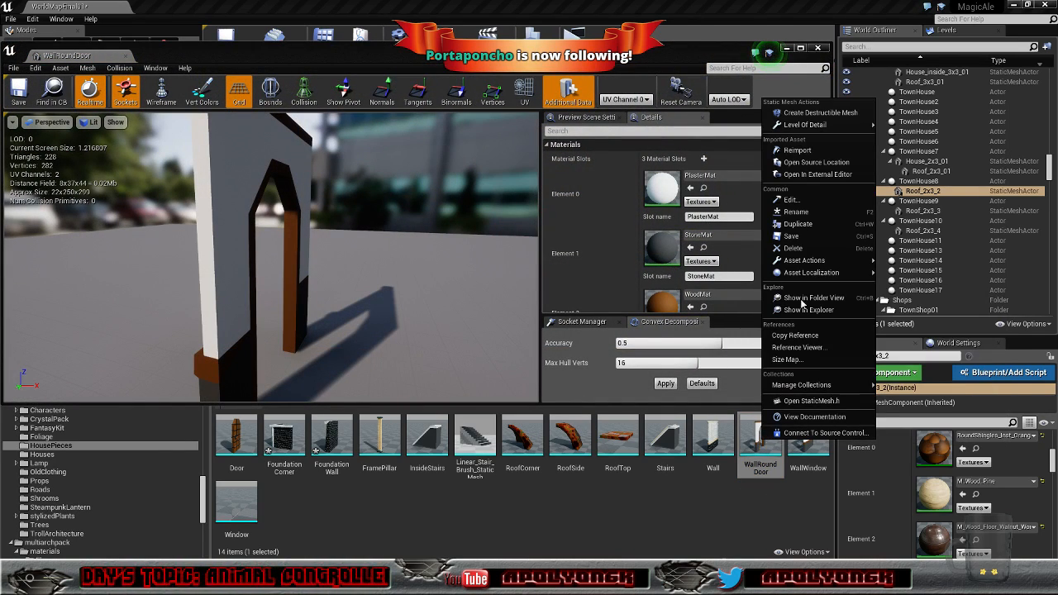
{"action": "left_click", "coordinate": [797, 152]}
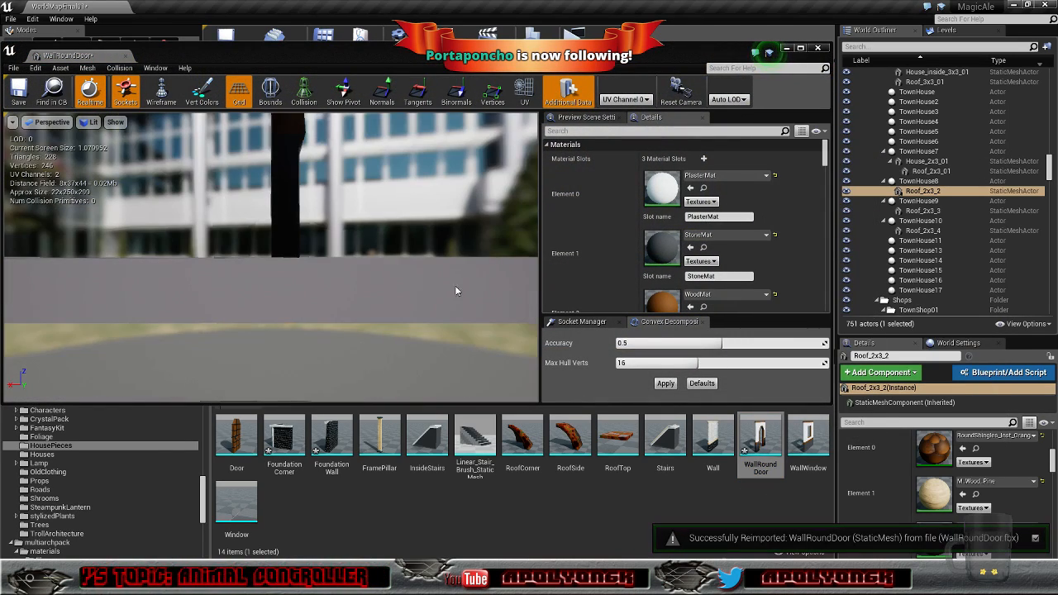
{"action": "right_click_drag", "start_coordinate": [409, 262], "coordinate": [306, 245]}
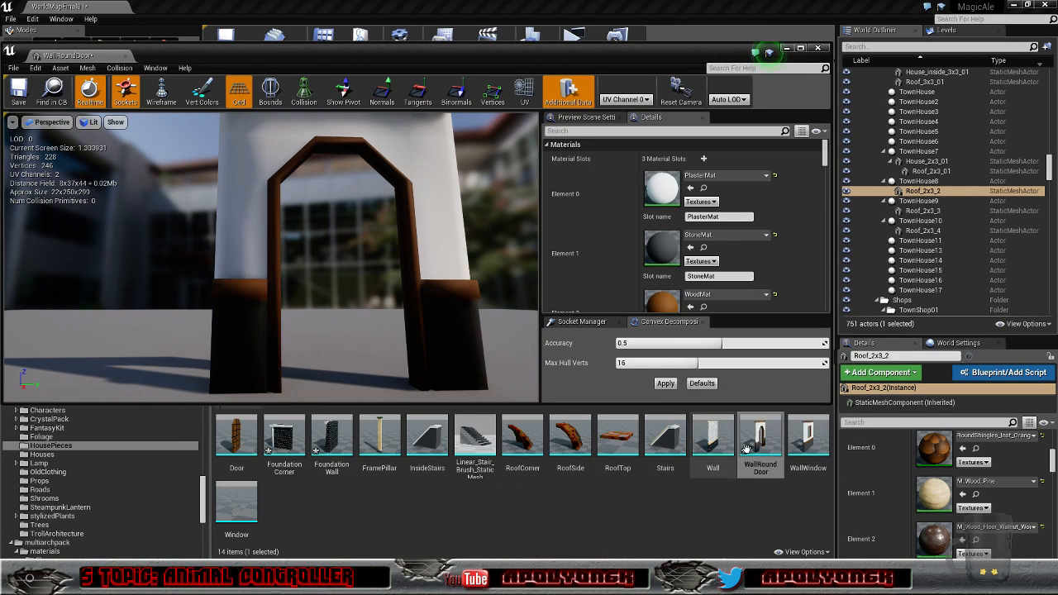
Step: Find the M_Wood_Pine material used by the Wall mesh and assign it to WallRoundDoor's Element 2
{"action": "double_click", "coordinate": [719, 445]}
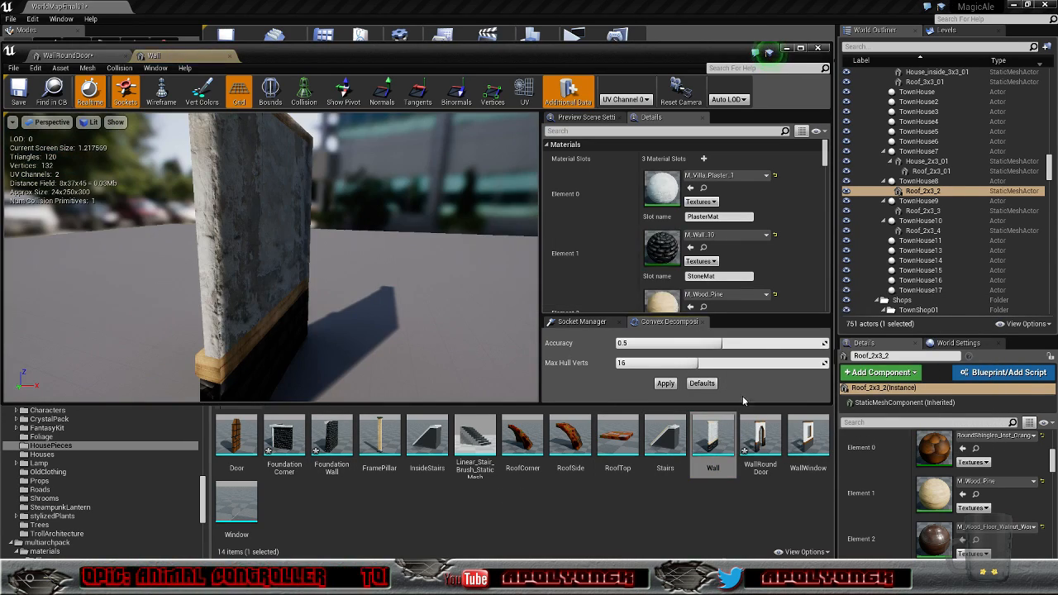
{"action": "left_click", "coordinate": [704, 307]}
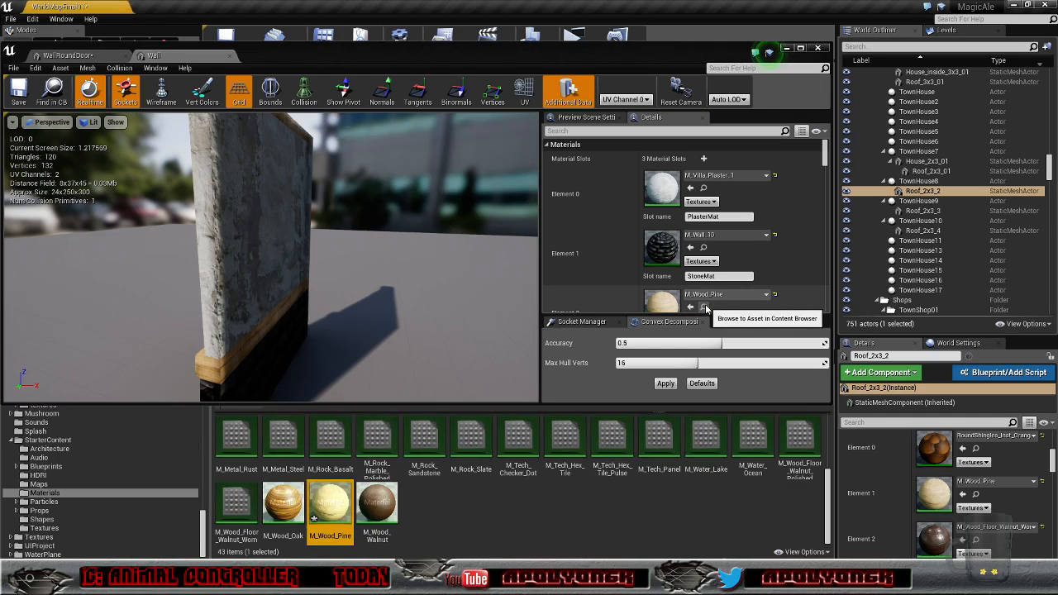
{"action": "left_click", "coordinate": [67, 55]}
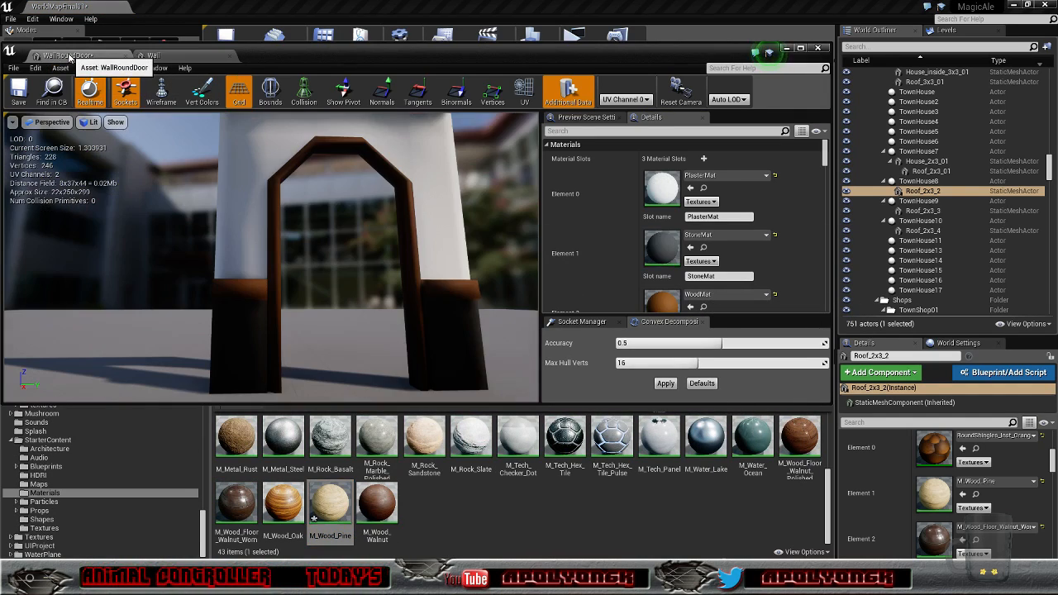
{"action": "left_click", "coordinate": [690, 306]}
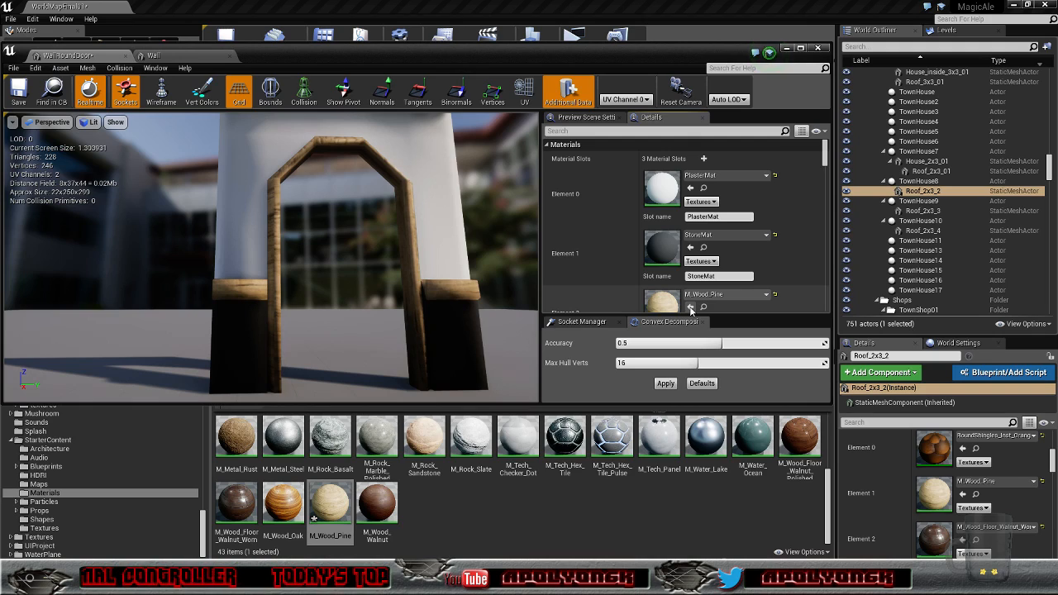
Step: Find the Wall mesh's M_Wall_10 stone material and assign it to WallRoundDoor's Element 1
{"action": "left_click", "coordinate": [160, 56]}
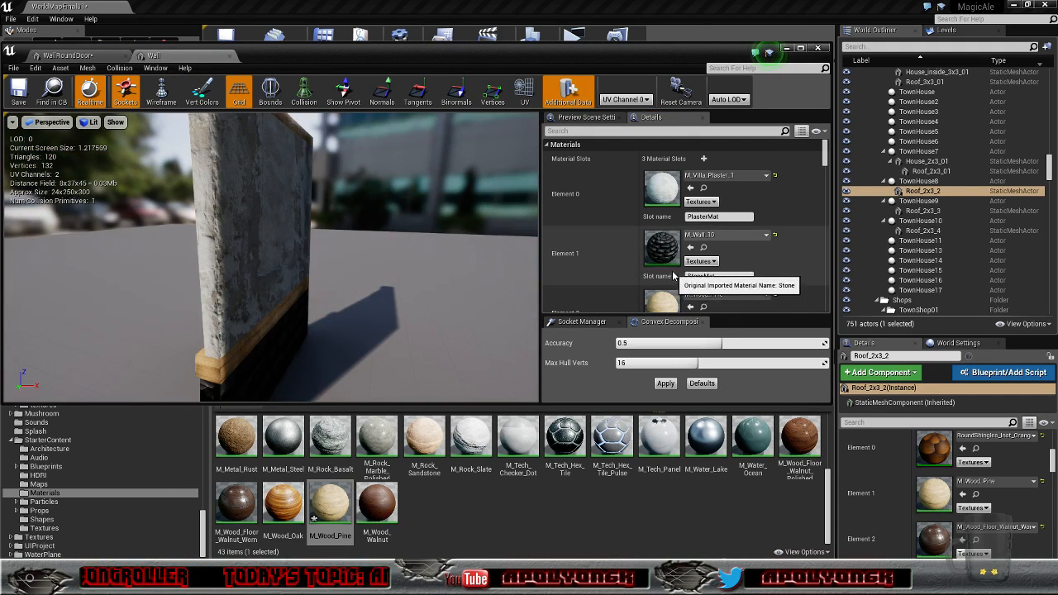
{"action": "left_click", "coordinate": [703, 248]}
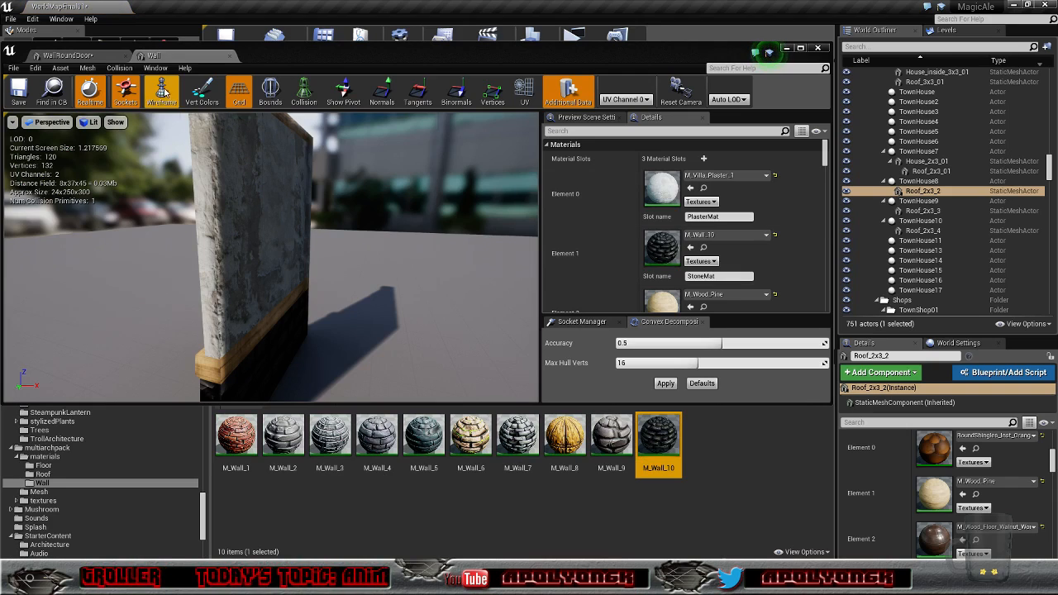
{"action": "left_click", "coordinate": [105, 62]}
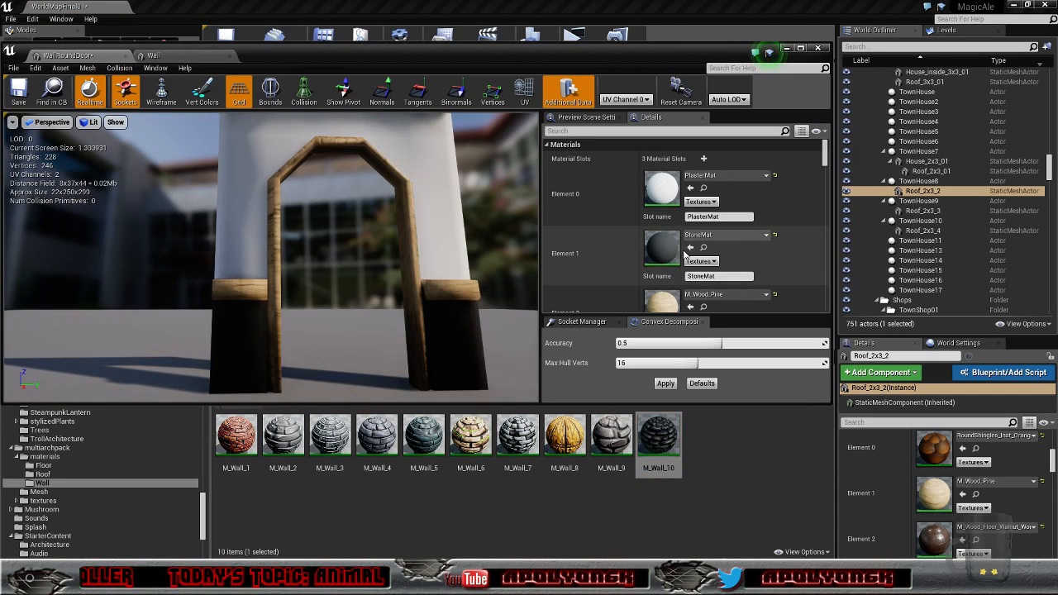
{"action": "left_click", "coordinate": [691, 248]}
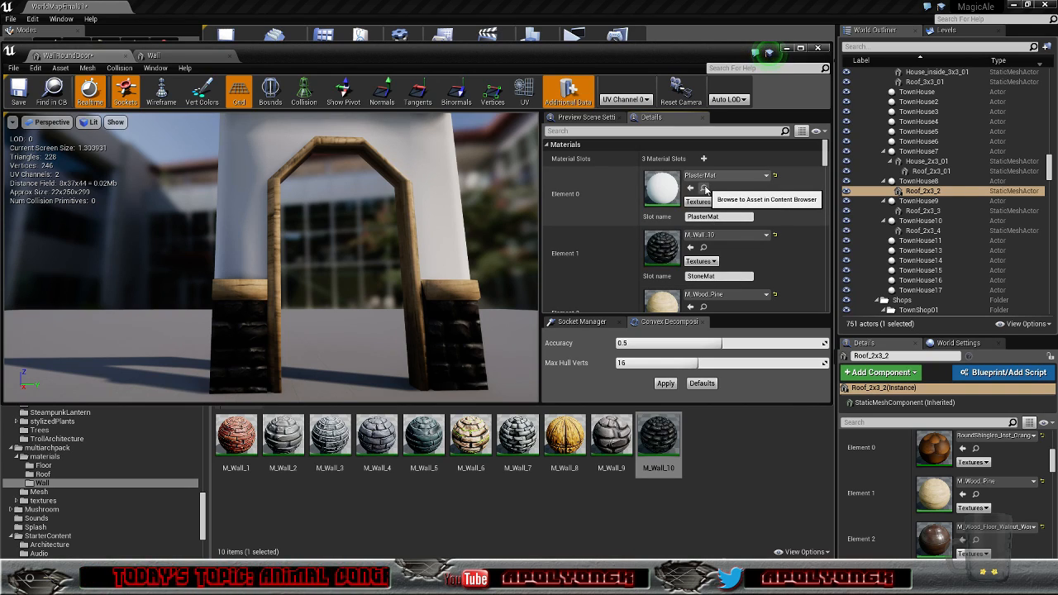
Step: Find the Wall mesh's M_Villa_Plaster_1 material and assign it to WallRoundDoor's Element 0
{"action": "left_click", "coordinate": [154, 56]}
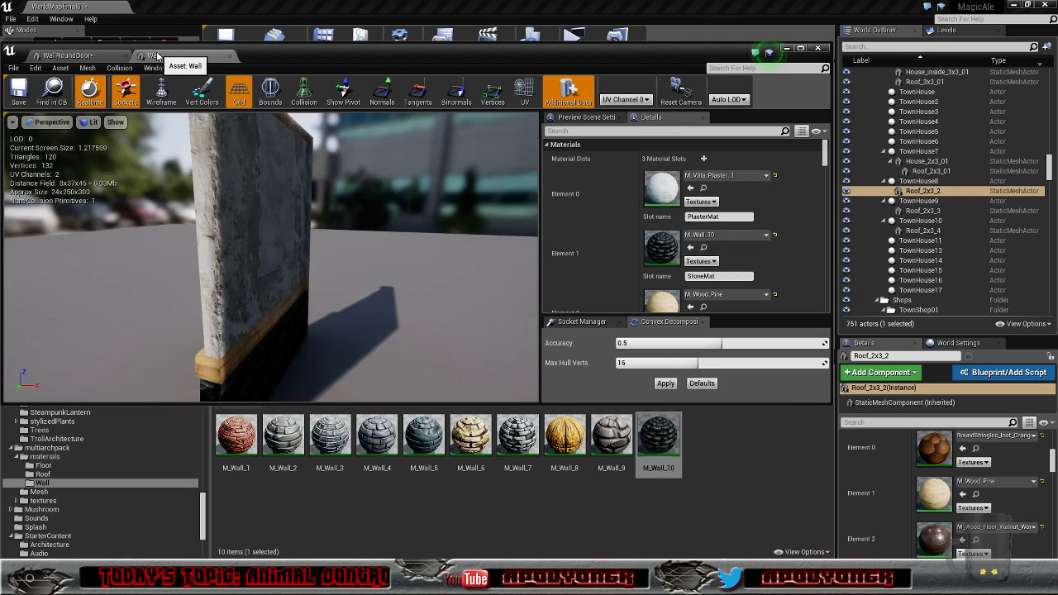
{"action": "left_click", "coordinate": [704, 188]}
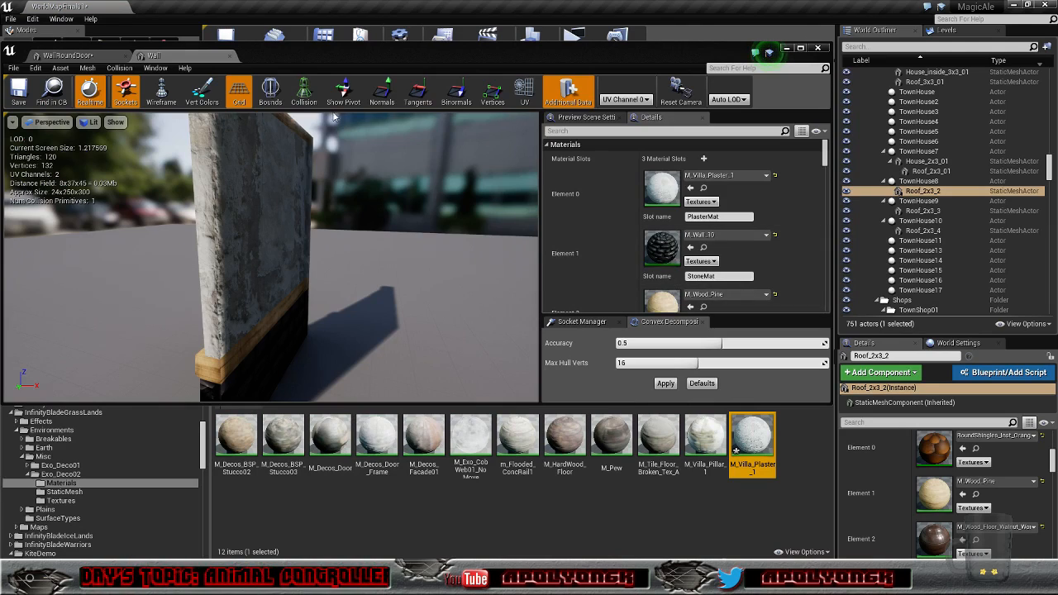
{"action": "left_click", "coordinate": [98, 55]}
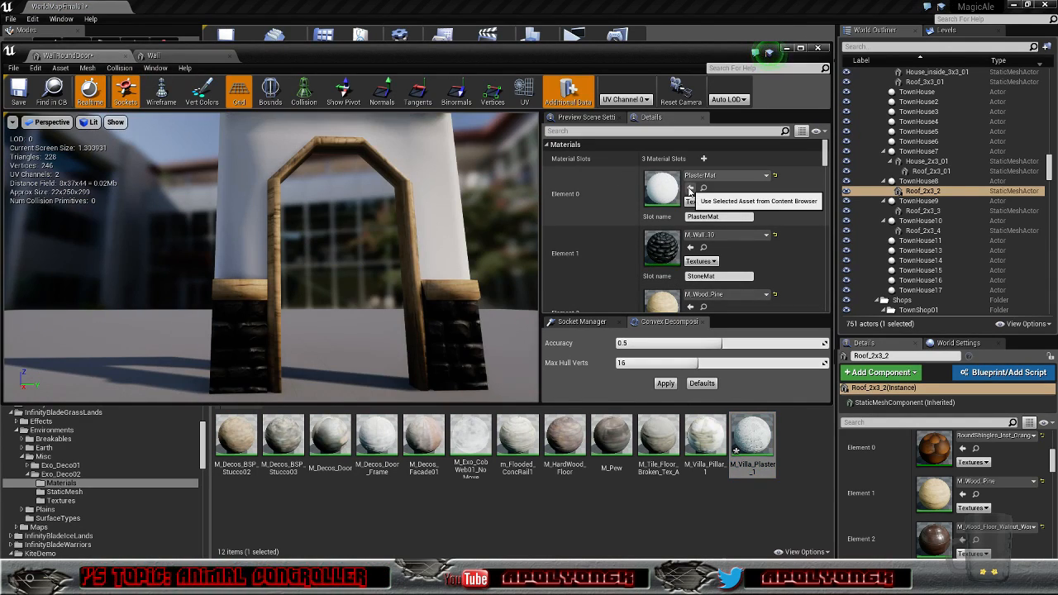
{"action": "left_click", "coordinate": [691, 189]}
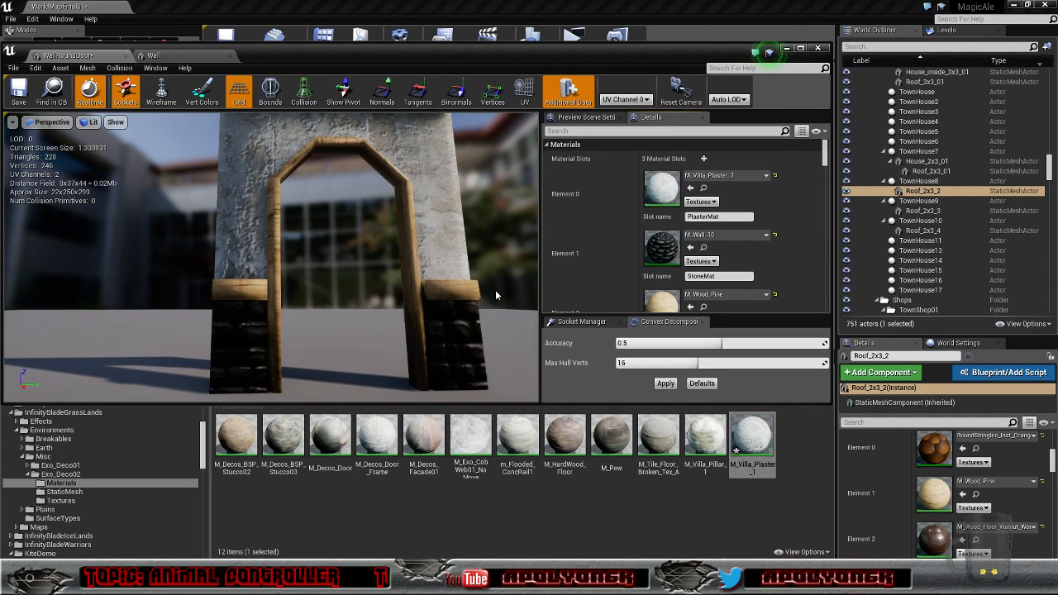
Step: Examine the wood texture on WallRoundDoor's frame up close, including both jambs and their narrow edges
{"action": "right_click_drag", "start_coordinate": [496, 269], "coordinate": [347, 278]}
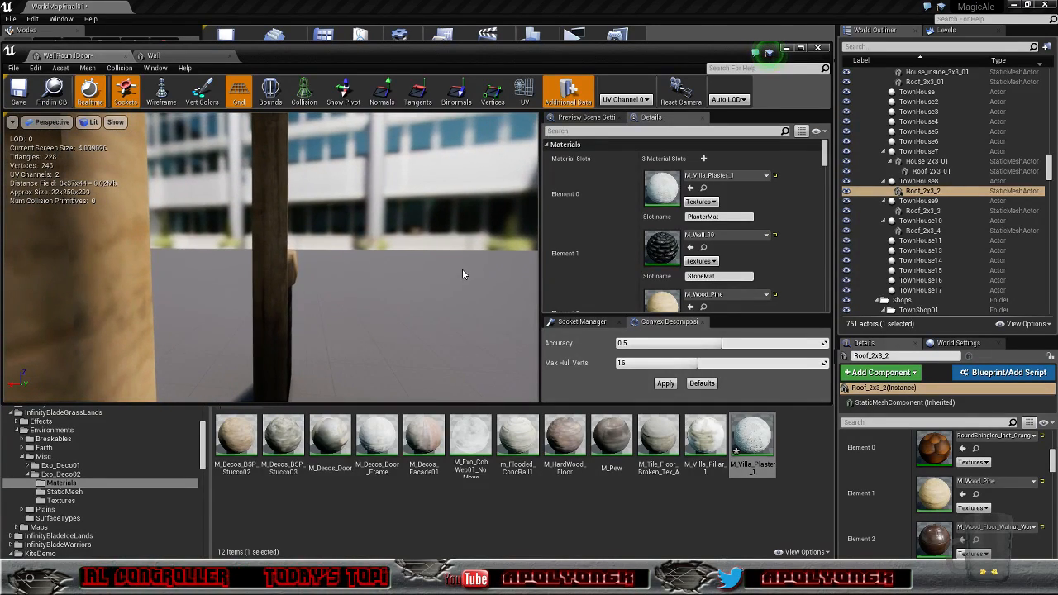
{"action": "scroll", "coordinate": [421, 268], "scroll_direction": "up", "scroll_amount": 2}
{"action": "scroll", "coordinate": [421, 268], "scroll_direction": "down", "scroll_amount": 1}
{"action": "right_click_drag", "start_coordinate": [420, 268], "coordinate": [372, 238]}
{"action": "scroll", "coordinate": [390, 263], "scroll_direction": "up", "scroll_amount": 4}
{"action": "right_click_drag", "start_coordinate": [272, 258], "coordinate": [388, 263]}
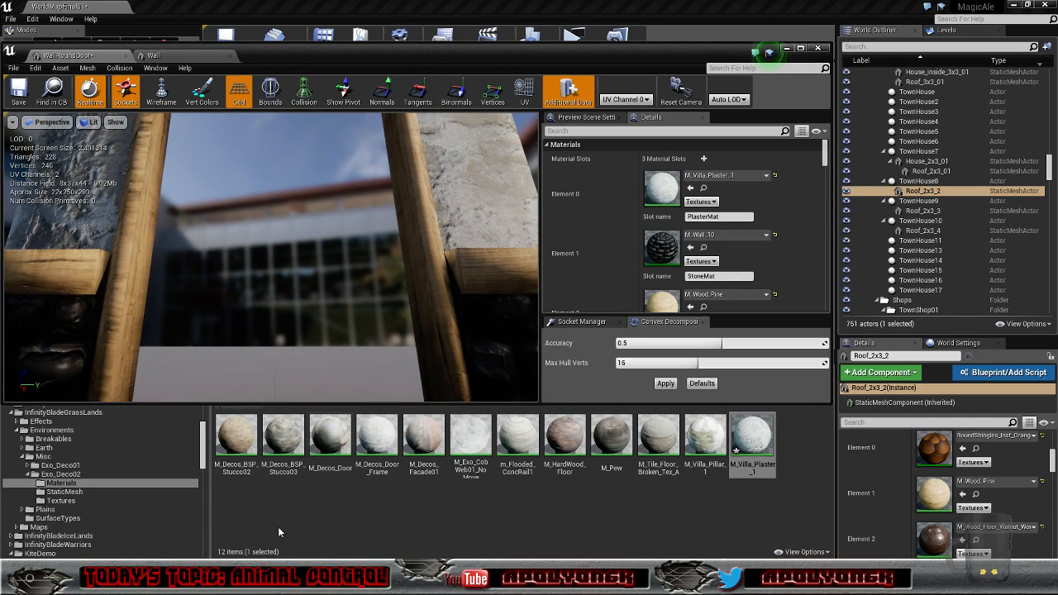
Step: Switch to Blender, select the opposite jamb's two narrow frame faces and show the FoundationCorner image behind their UVs
{"action": "left_click", "coordinate": [244, 580]}
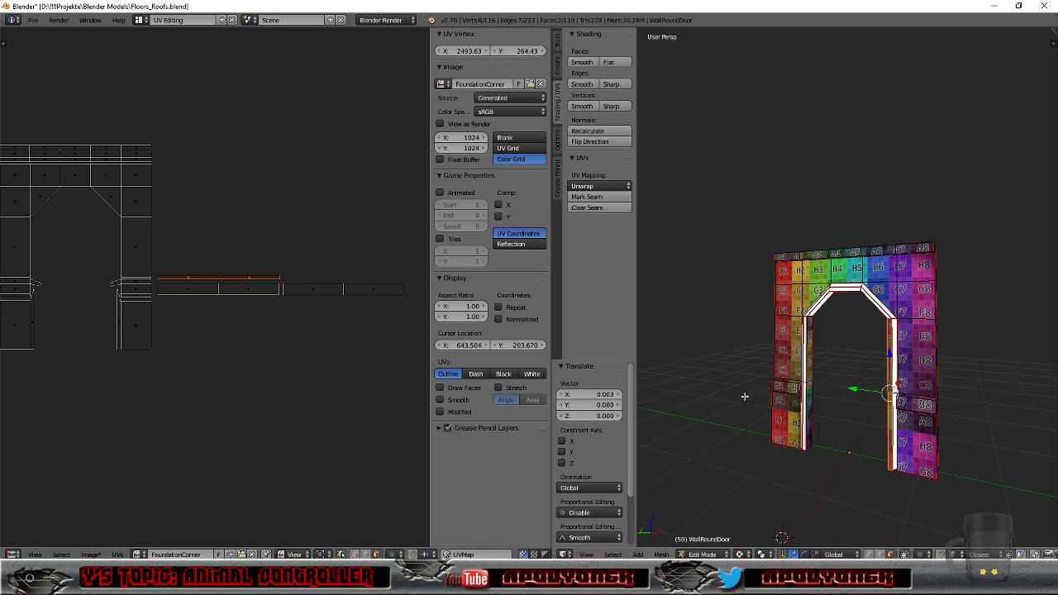
{"action": "right_click", "coordinate": [804, 350]}
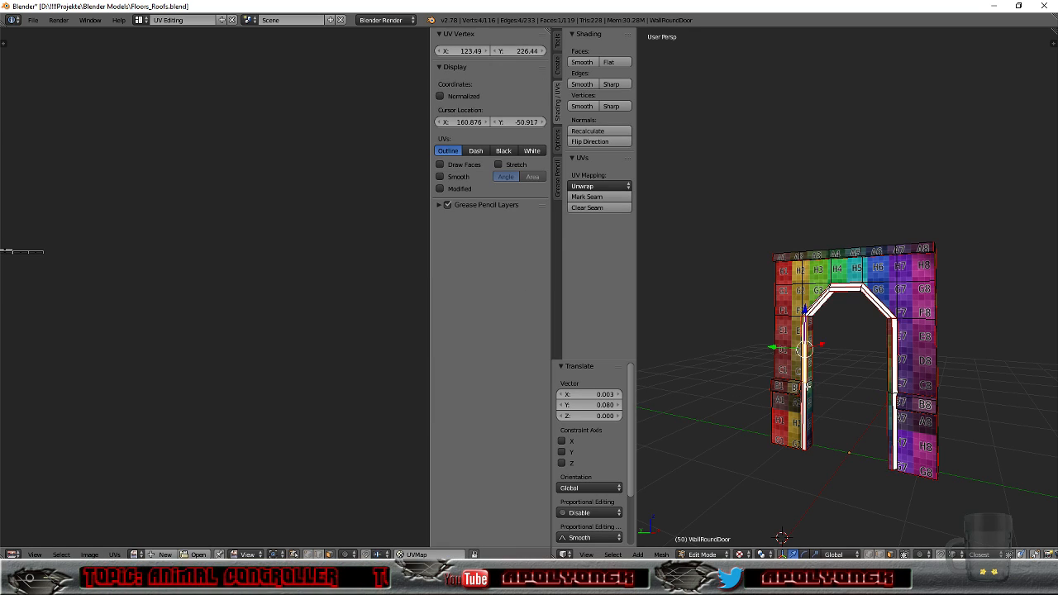
{"action": "right_click", "coordinate": [800, 403], "text": "shift"}
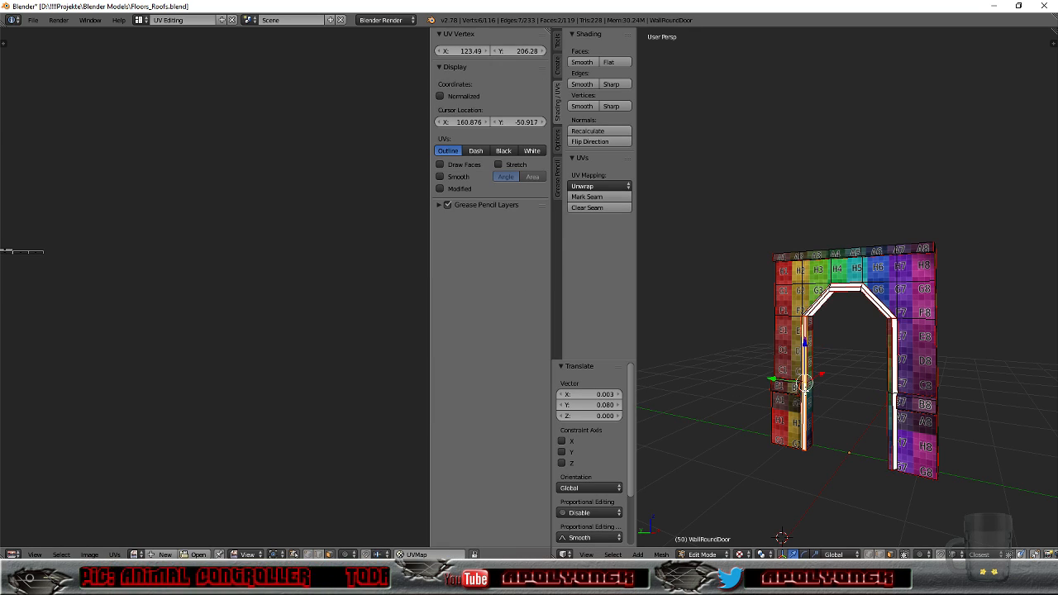
{"action": "left_click", "coordinate": [138, 554]}
{"action": "left_click", "coordinate": [150, 446]}
{"action": "scroll", "coordinate": [180, 356], "scroll_direction": "down", "scroll_amount": 4}
{"action": "scroll", "coordinate": [144, 359], "scroll_direction": "up", "scroll_amount": 2}
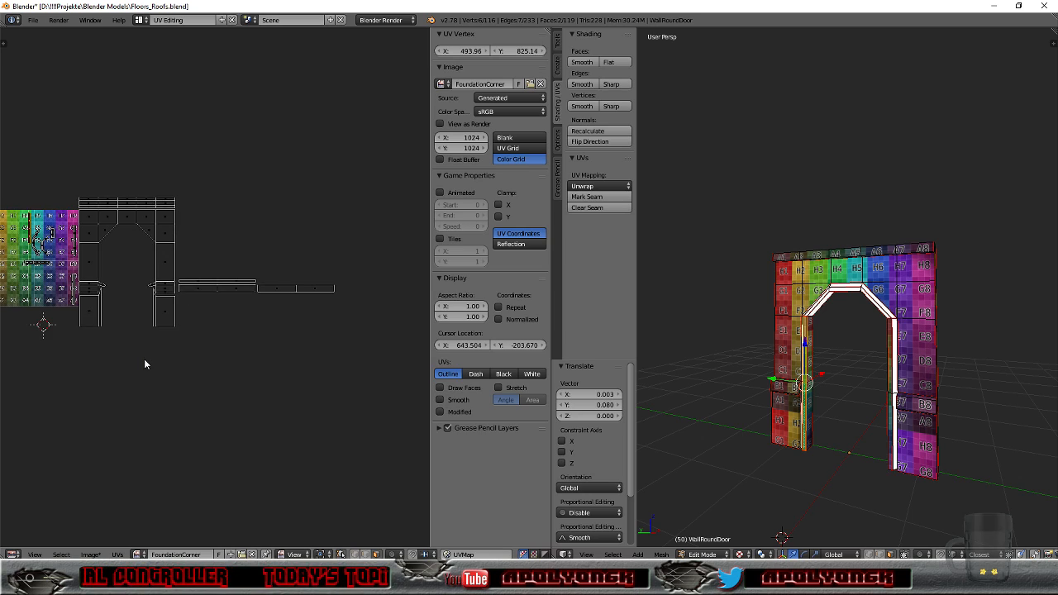
Step: Move the selected strip's UV island about 2.775 in X and -0.629 in Y onto the second jamb island and rotate it 90°
{"action": "key", "text": "g"}
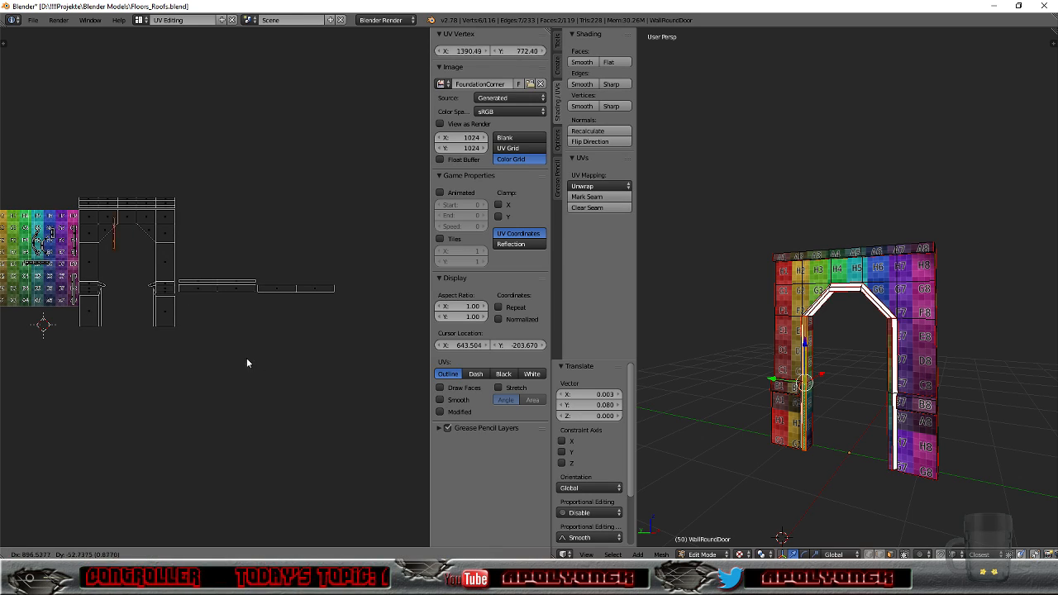
{"action": "left_click", "coordinate": [405, 410]}
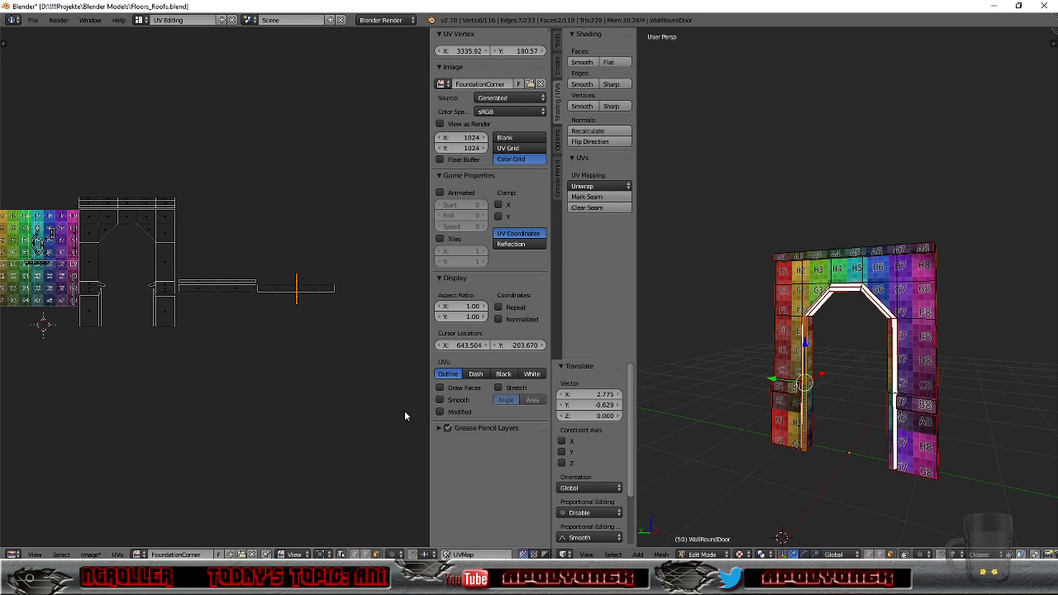
{"action": "scroll", "coordinate": [391, 401], "scroll_direction": "up", "scroll_amount": 3}
{"action": "key", "text": "KP_Decimal"}
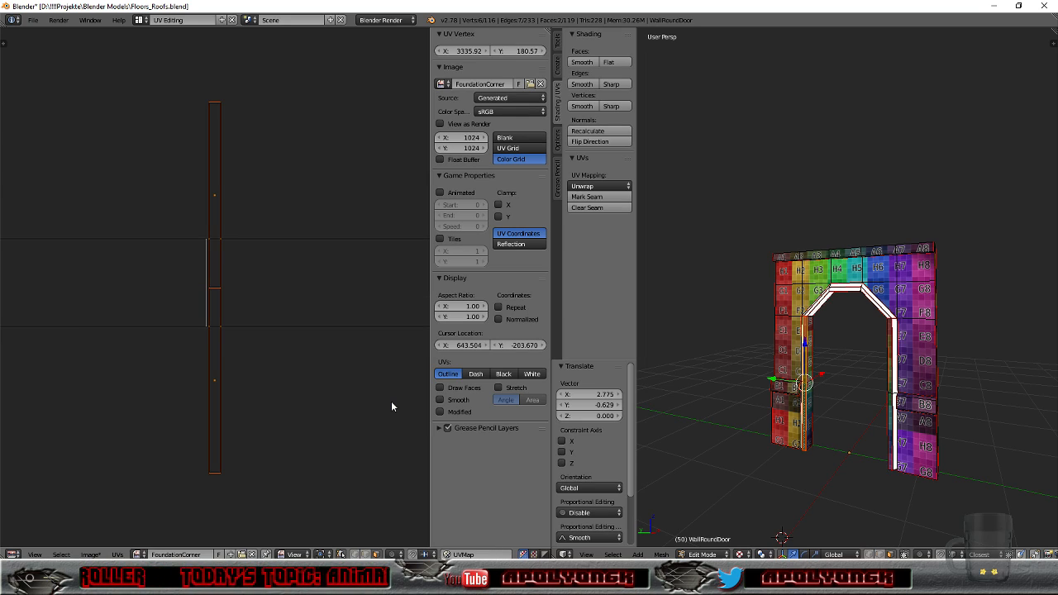
{"action": "scroll", "coordinate": [329, 383], "scroll_direction": "down", "scroll_amount": 5}
{"action": "key", "text": "r"}
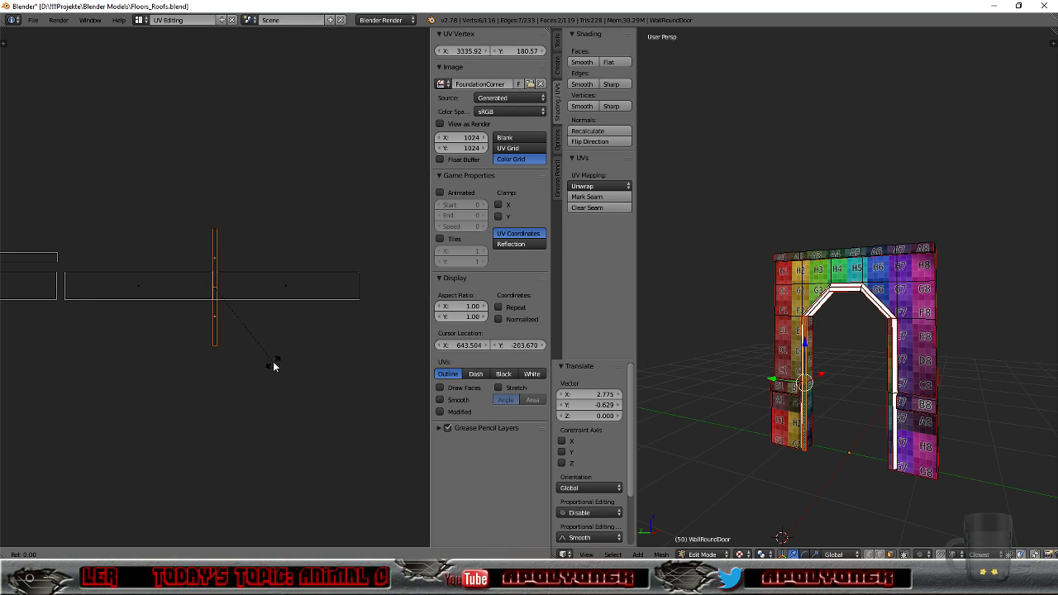
{"action": "key", "text": "9"}
{"action": "key", "text": "0"}
{"action": "key", "text": "Return"}
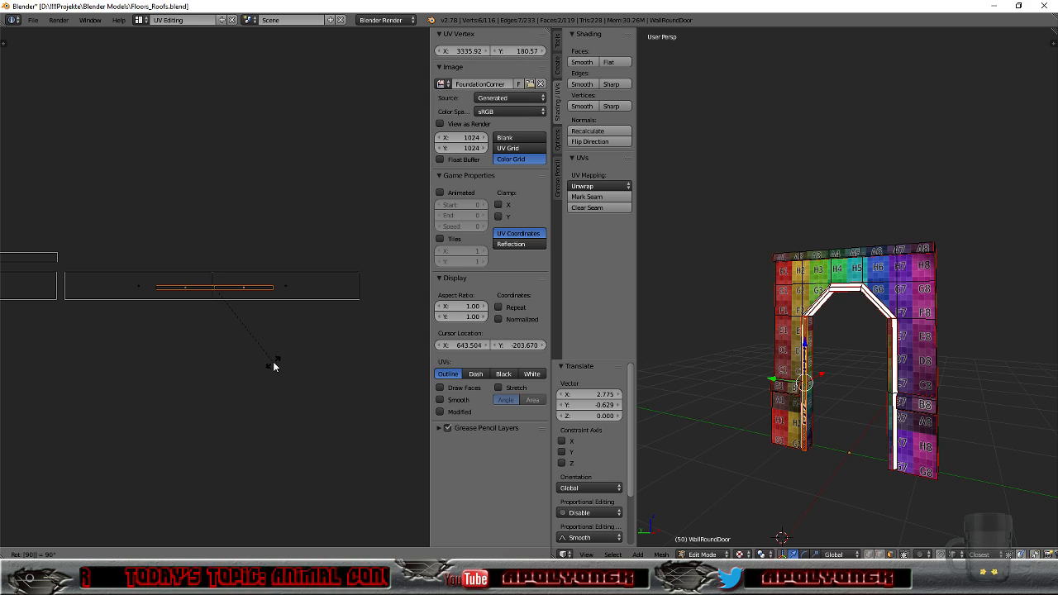
Step: Scale the centred strip by about 2.521 to the second jamb island's length and move it about 0.002 in X and 0.077 in Y above it
{"action": "scroll", "coordinate": [239, 352], "scroll_direction": "up", "scroll_amount": 1}
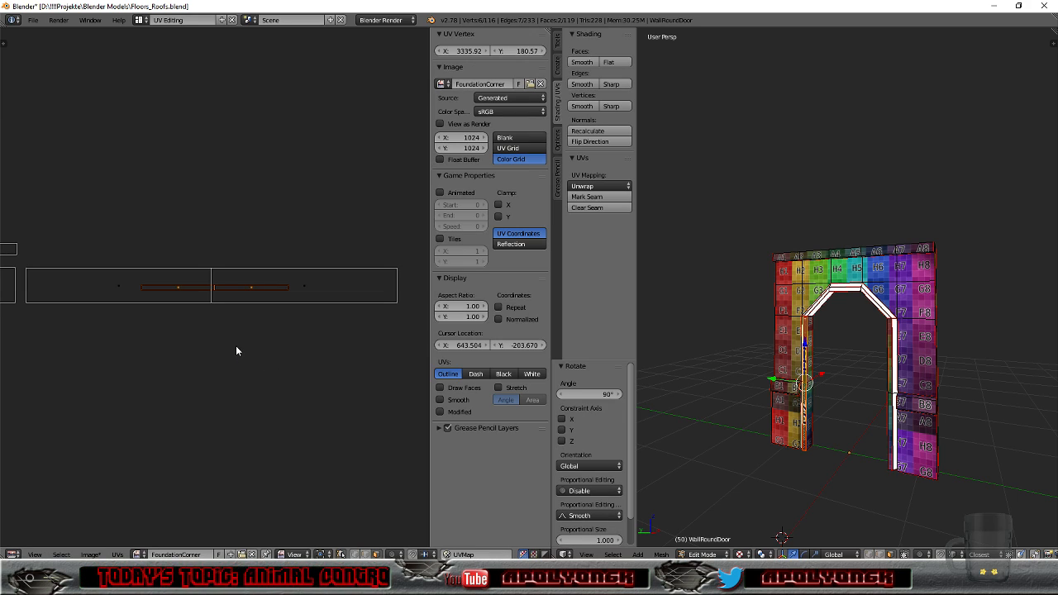
{"action": "key", "text": "g"}
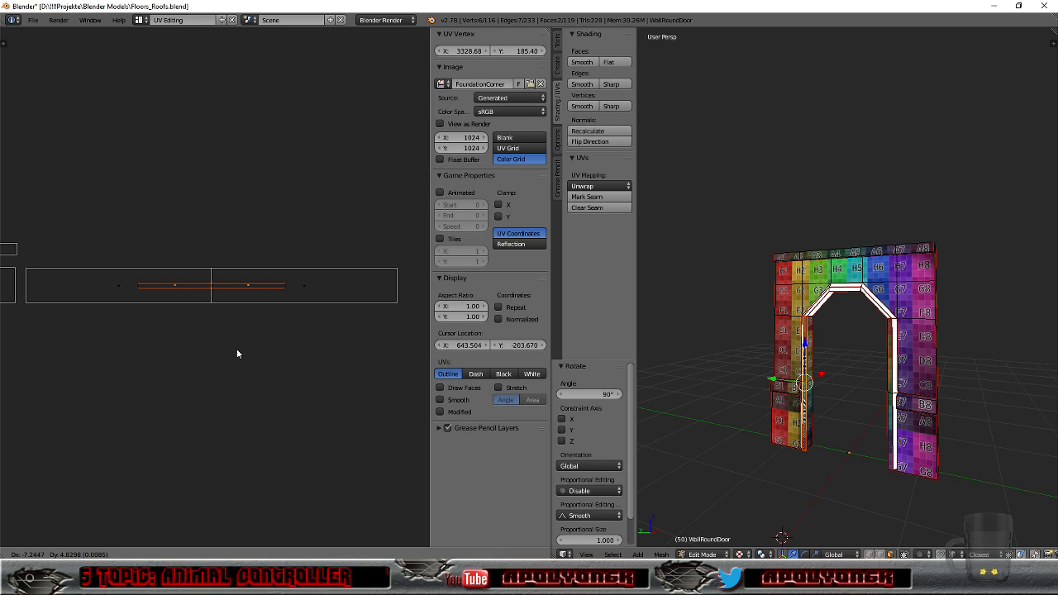
{"action": "left_click", "coordinate": [238, 354]}
{"action": "key", "text": "s"}
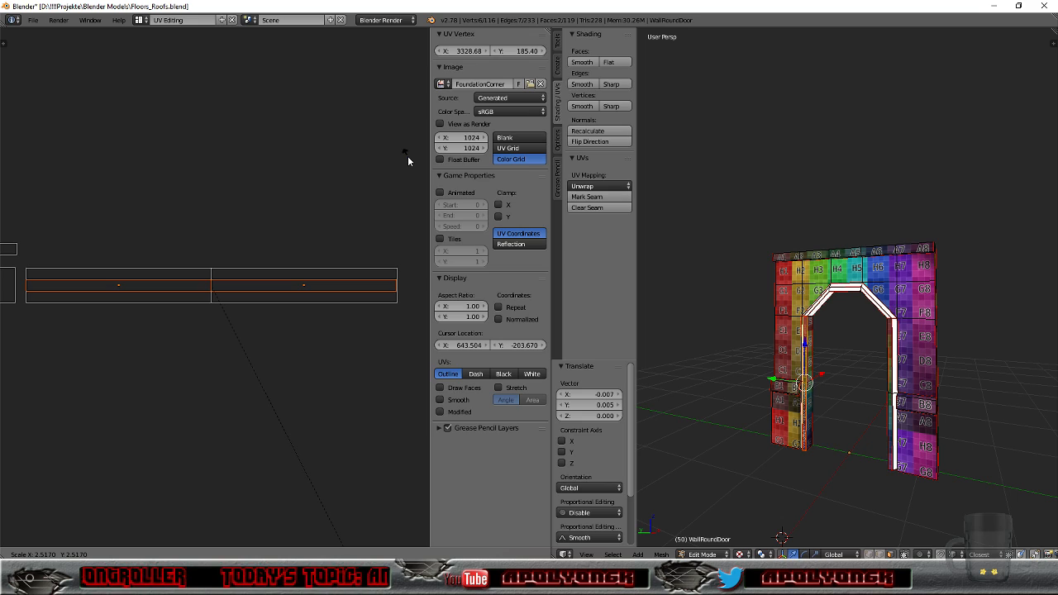
{"action": "left_click", "coordinate": [409, 161]}
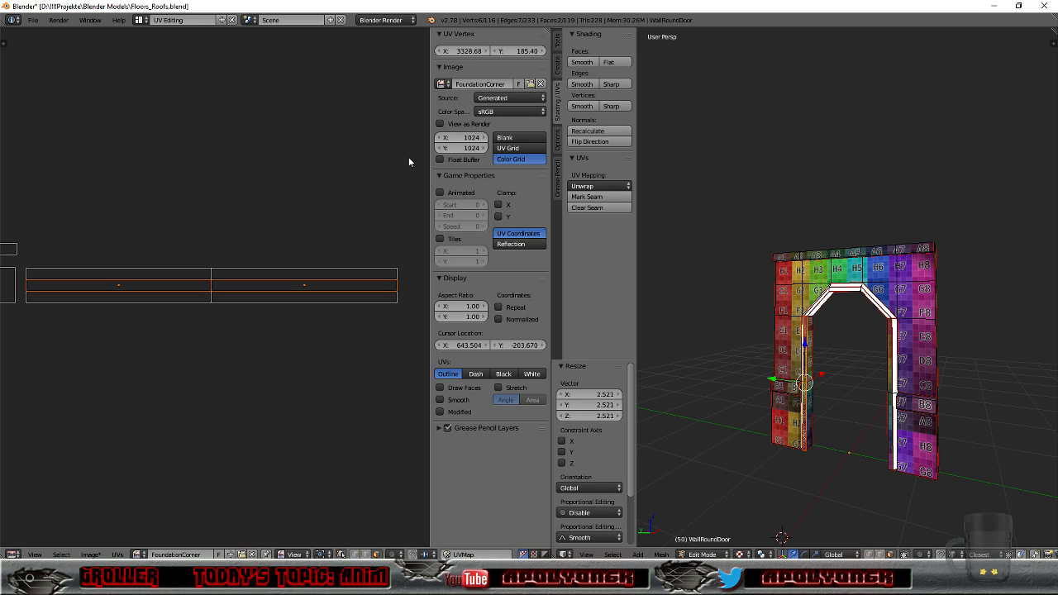
{"action": "key", "text": "g"}
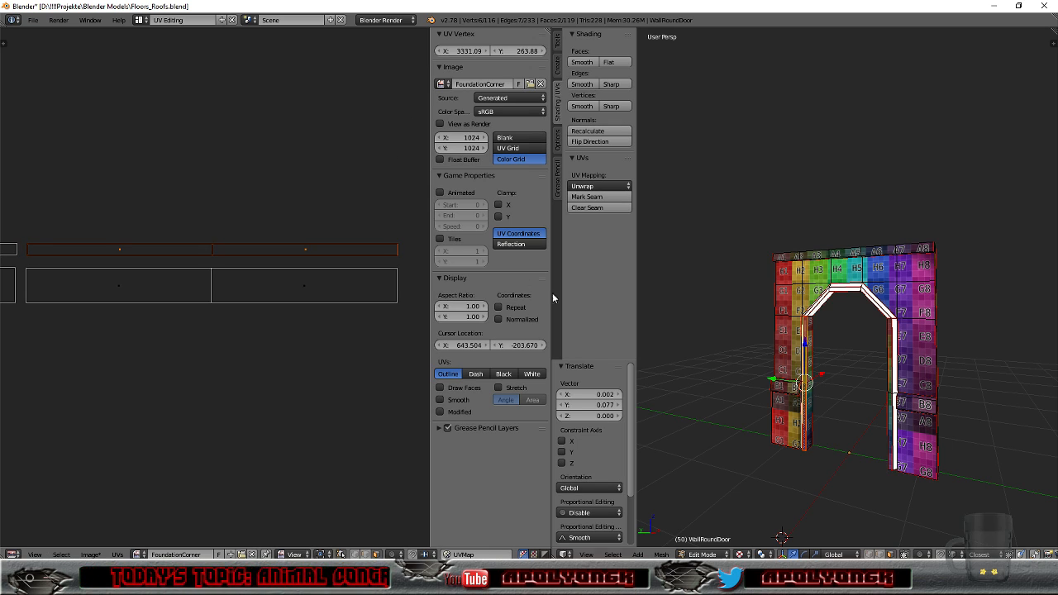
Step: Select the two unmapped narrow frame faces on the near jamb and show the FoundationCorner image behind their UVs
{"action": "middle_click_drag", "start_coordinate": [740, 369], "coordinate": [823, 360]}
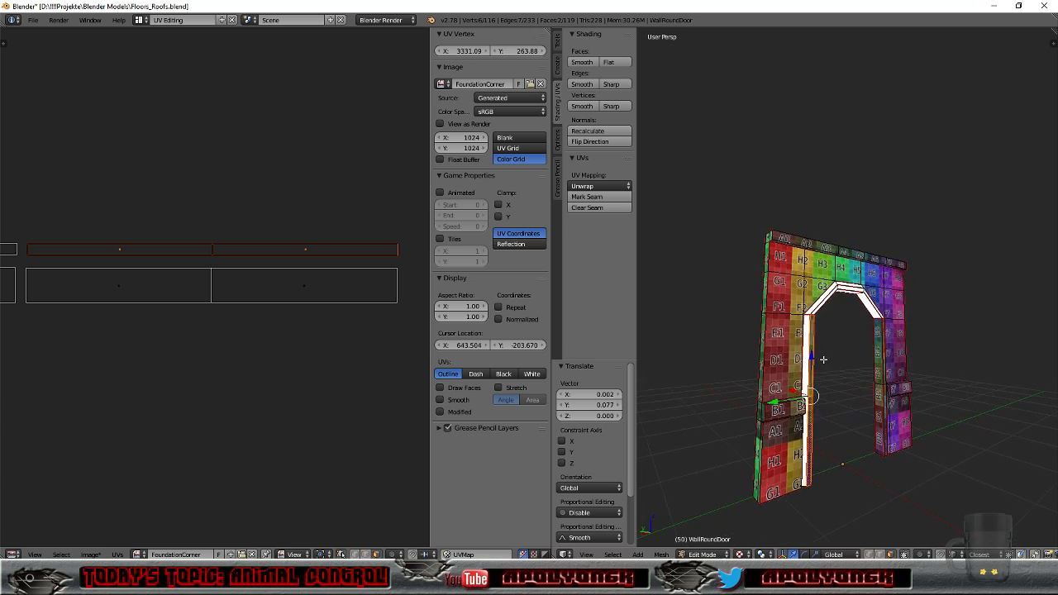
{"action": "right_click", "coordinate": [806, 374]}
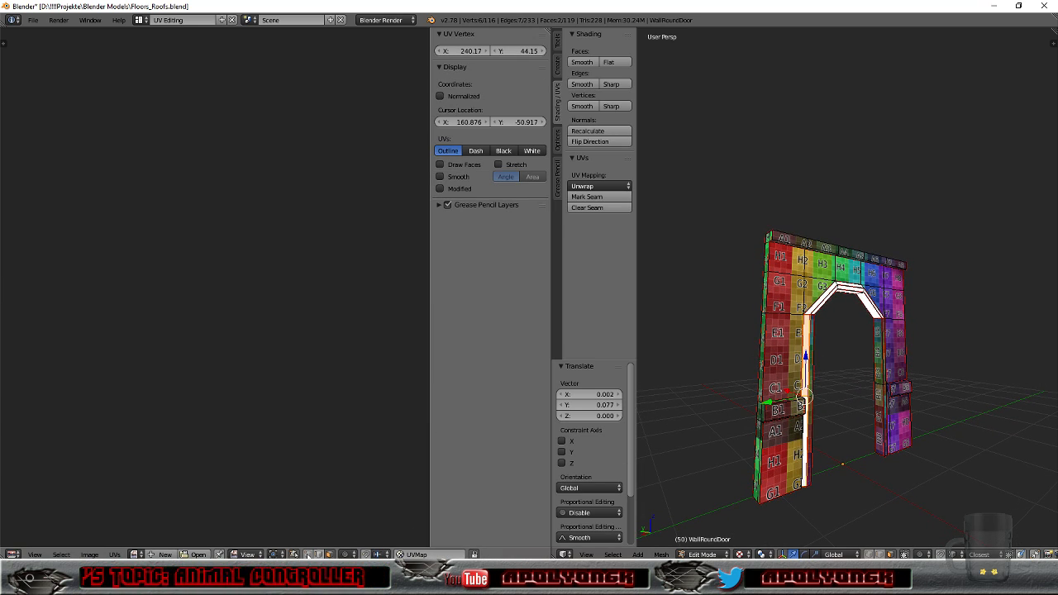
{"action": "left_click", "coordinate": [134, 554]}
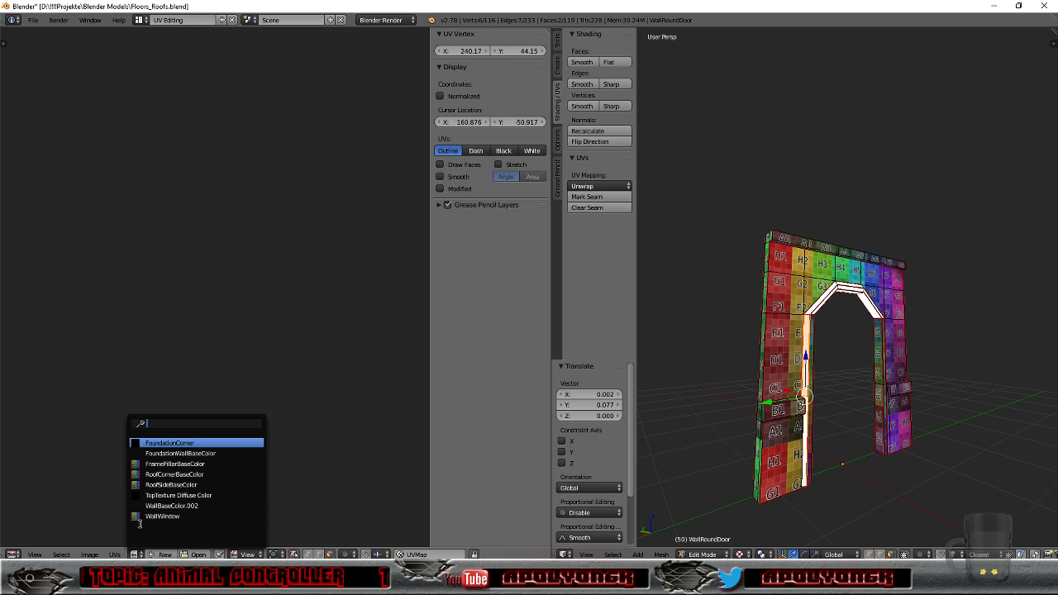
{"action": "left_click", "coordinate": [136, 442]}
{"action": "scroll", "coordinate": [137, 364], "scroll_direction": "down", "scroll_amount": 3}
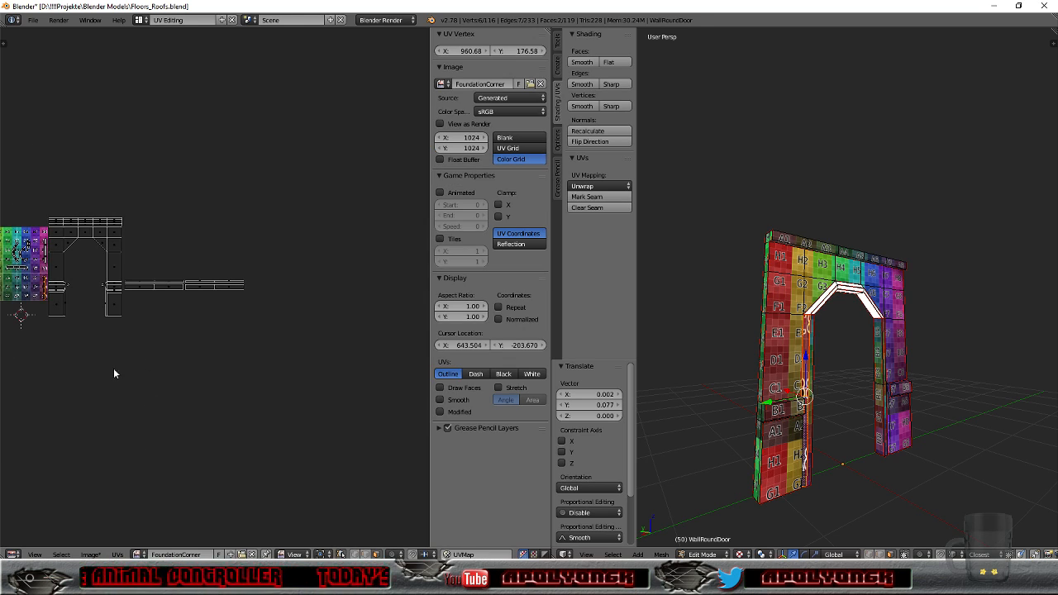
Step: Rotate the selected strip's UV island 90° and move it about 1.505 in X and 0.172 in Y above the first jamb's islands
{"action": "type", "text": "90"}
{"action": "key", "text": "Return"}
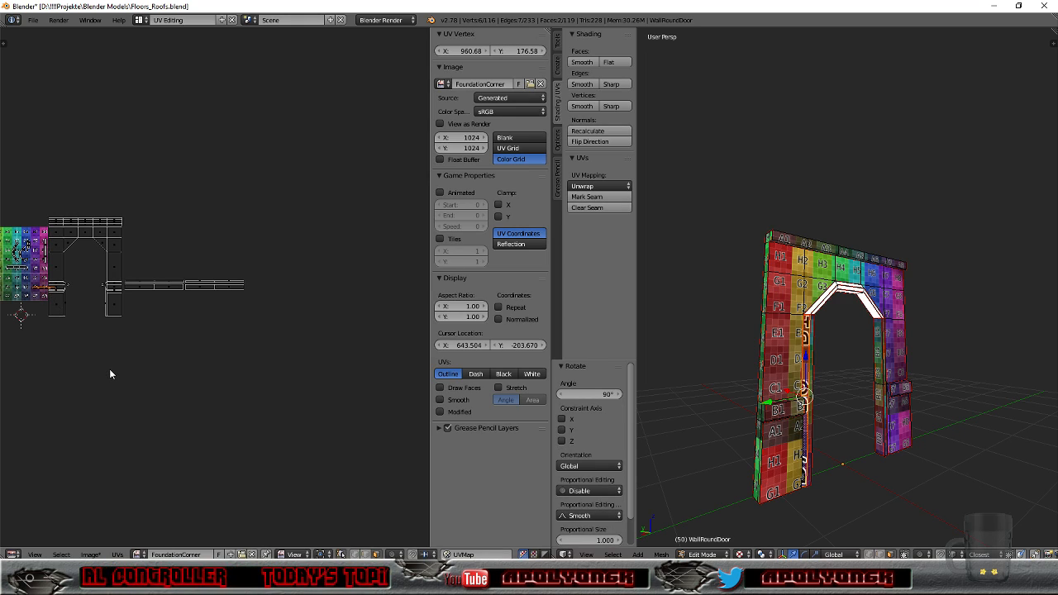
{"action": "key", "text": "g"}
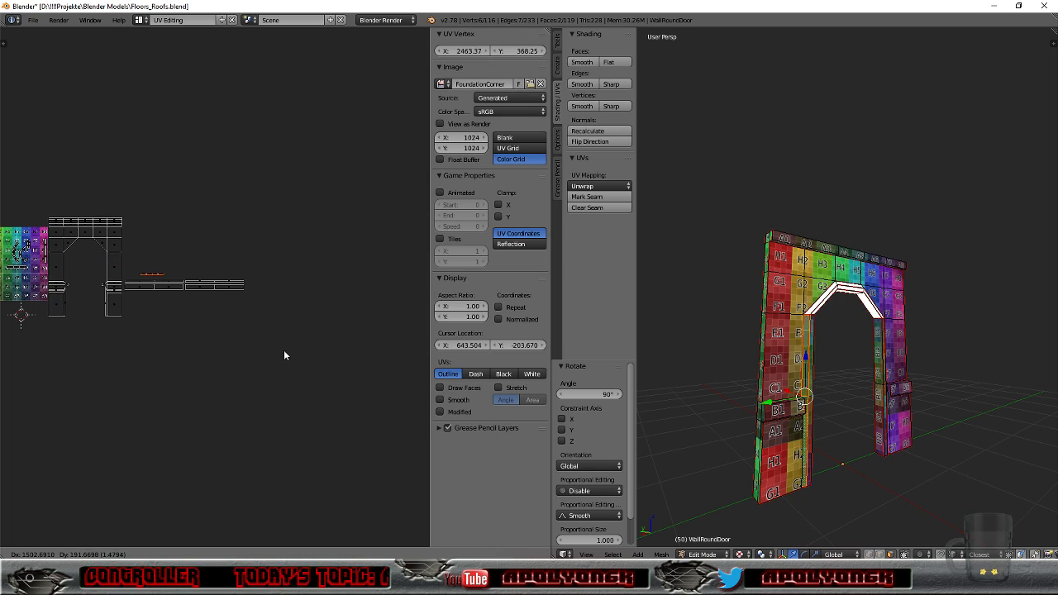
{"action": "left_click", "coordinate": [286, 351]}
{"action": "scroll", "coordinate": [182, 381], "scroll_direction": "up", "scroll_amount": 2}
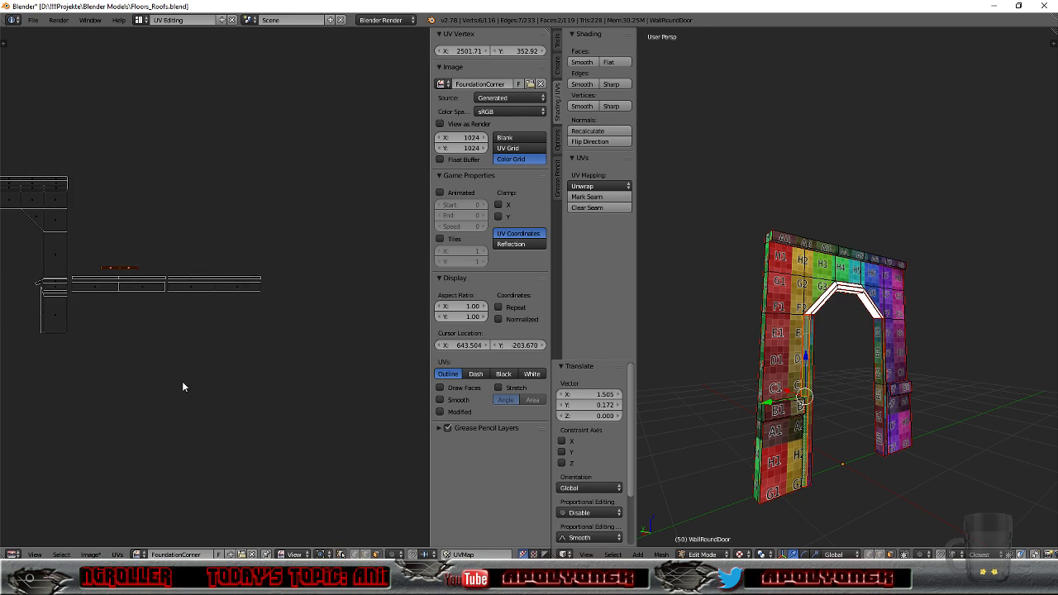
Step: Centre the UV strip on the first jamb's narrow island by moving it about -0.008 in X and -0.085 in Y
{"action": "key", "text": "KP_Decimal"}
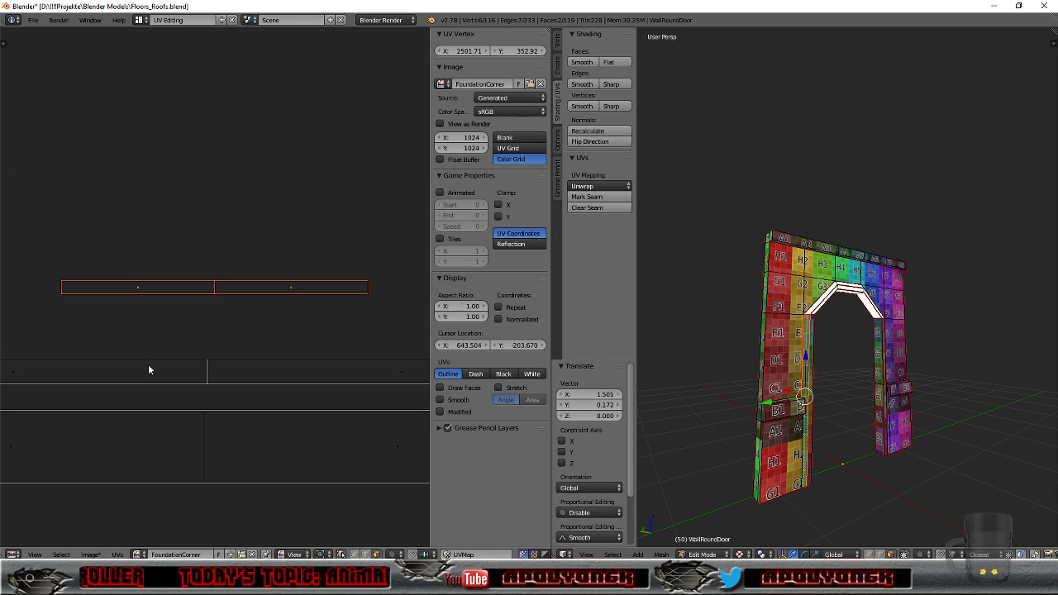
{"action": "scroll", "coordinate": [148, 364], "scroll_direction": "down", "scroll_amount": 3}
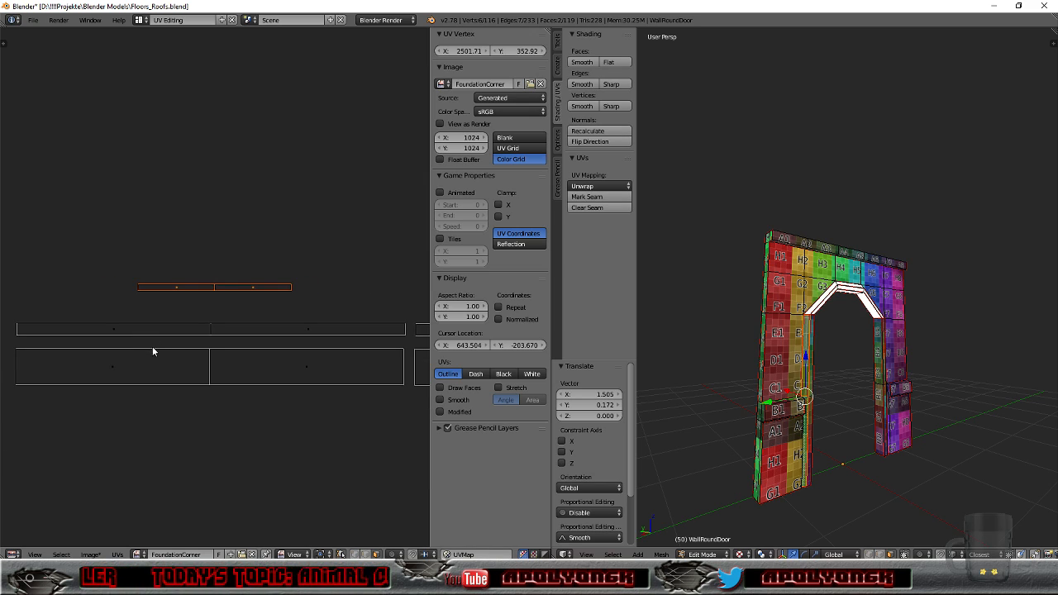
{"action": "key", "text": "g"}
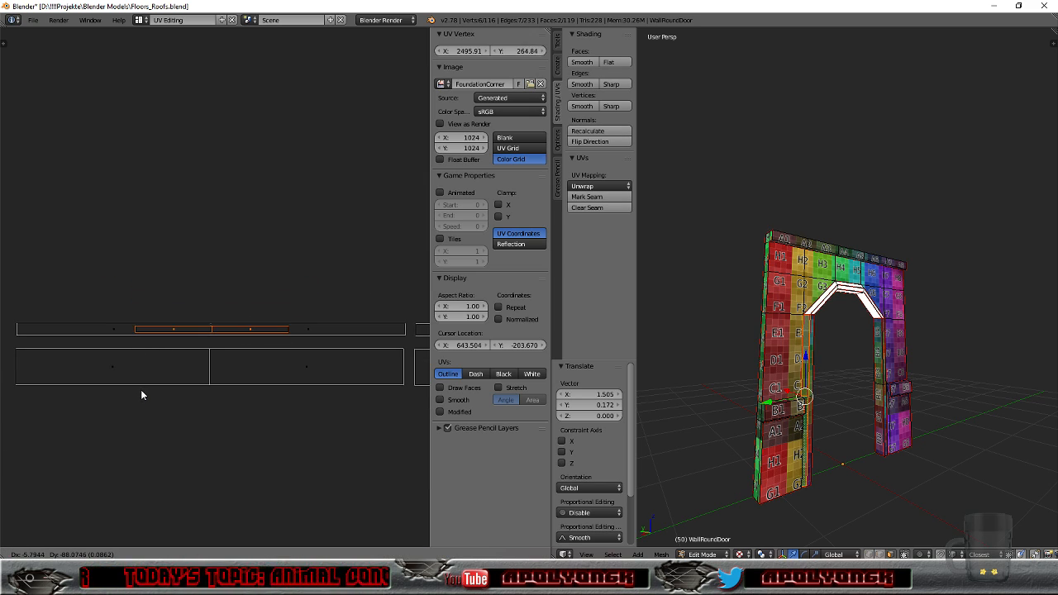
{"action": "left_click", "coordinate": [140, 389]}
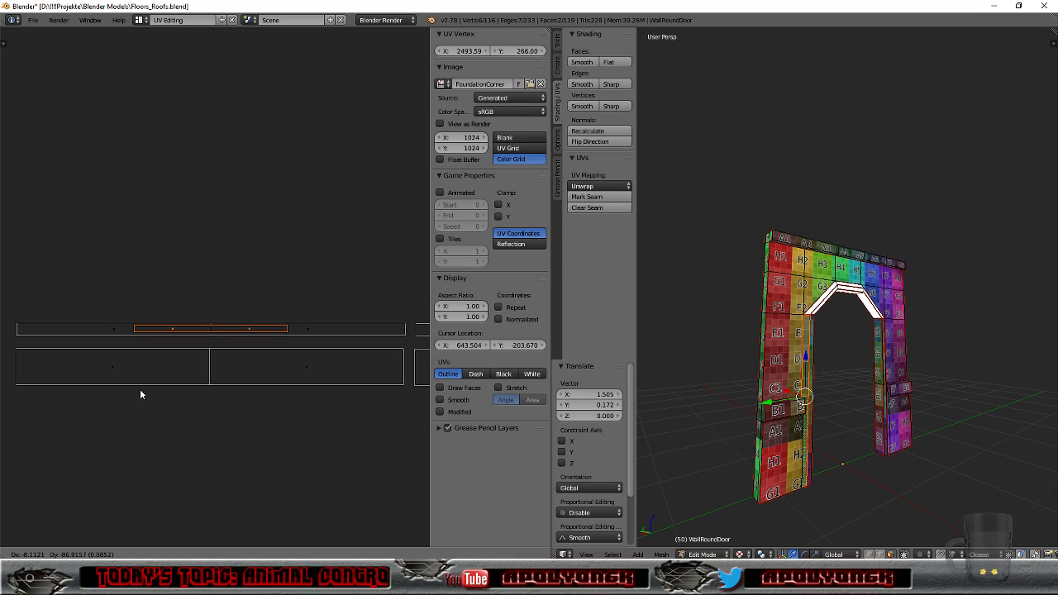
Step: Scale the strip by about 2.533 to the first jamb island's length and move it about 0.003 in X and 0.046 in Y above it
{"action": "key", "text": "s"}
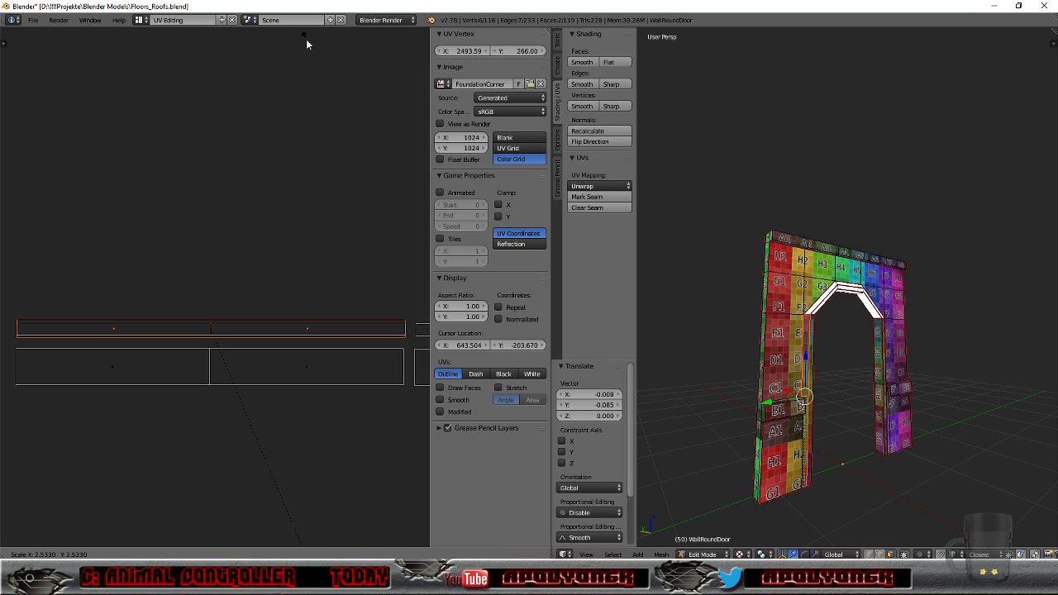
{"action": "left_click", "coordinate": [306, 39]}
{"action": "scroll", "coordinate": [300, 144], "scroll_direction": "down", "scroll_amount": 4}
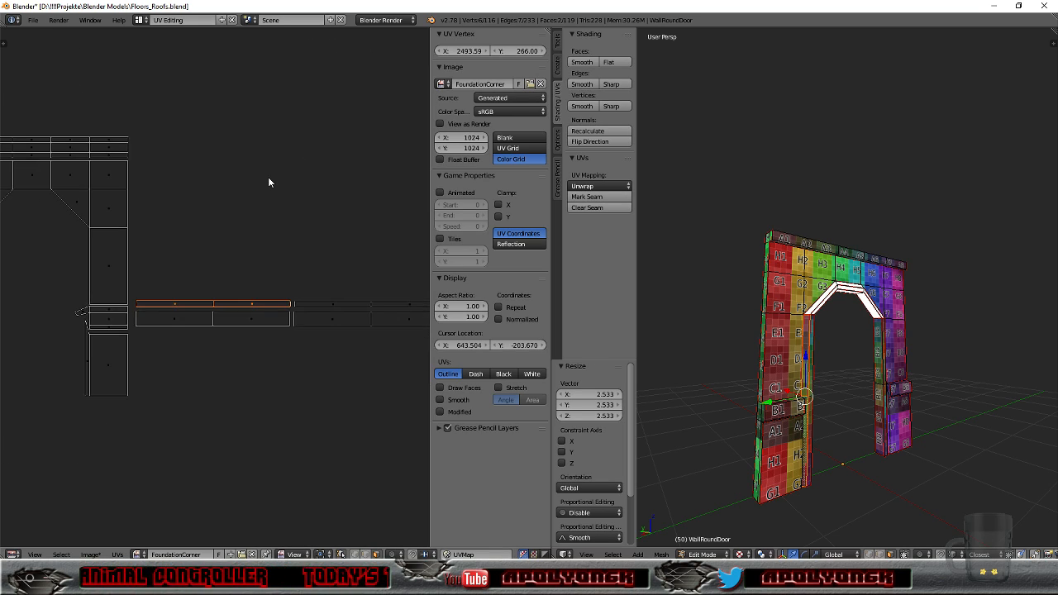
{"action": "key", "text": "g"}
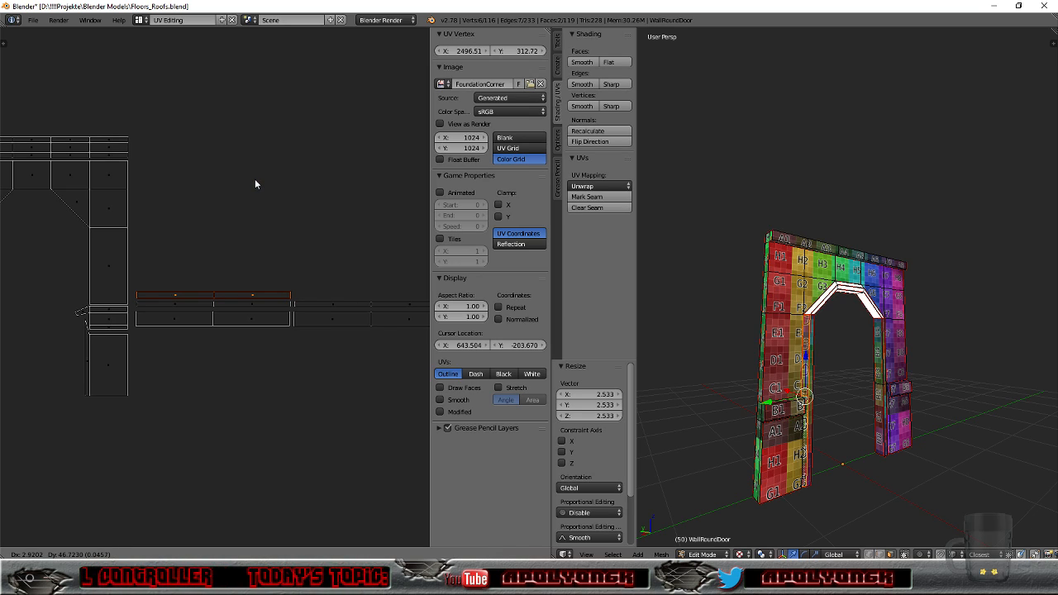
{"action": "left_click", "coordinate": [255, 184]}
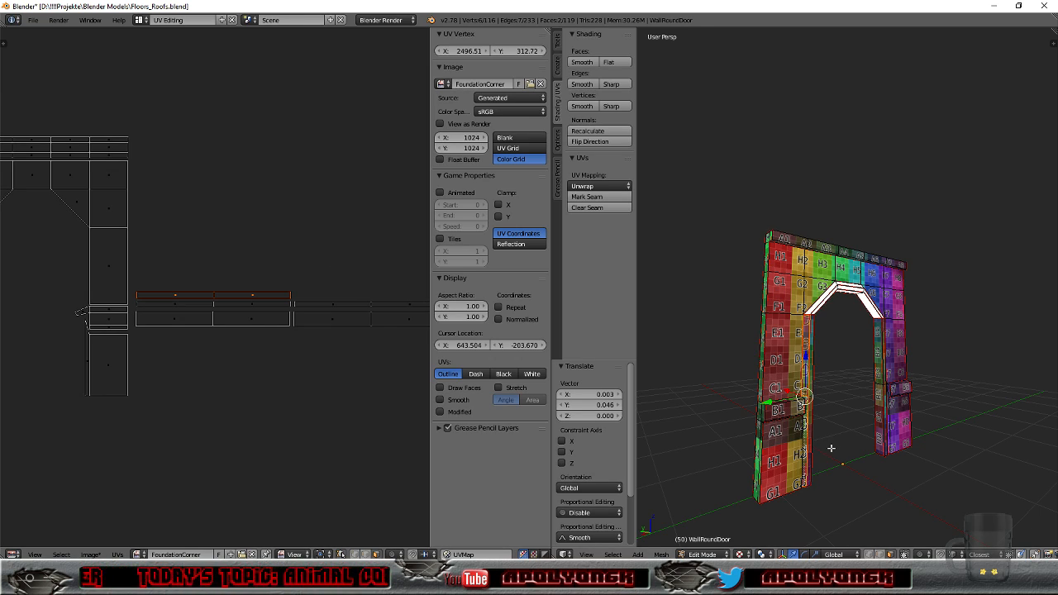
Step: Inspect the jamb's narrow faces from below and try rotating their UV strip 180°
{"action": "scroll", "coordinate": [843, 447], "scroll_direction": "up", "scroll_amount": 2}
{"action": "middle_click_drag", "start_coordinate": [850, 446], "coordinate": [850, 367]}
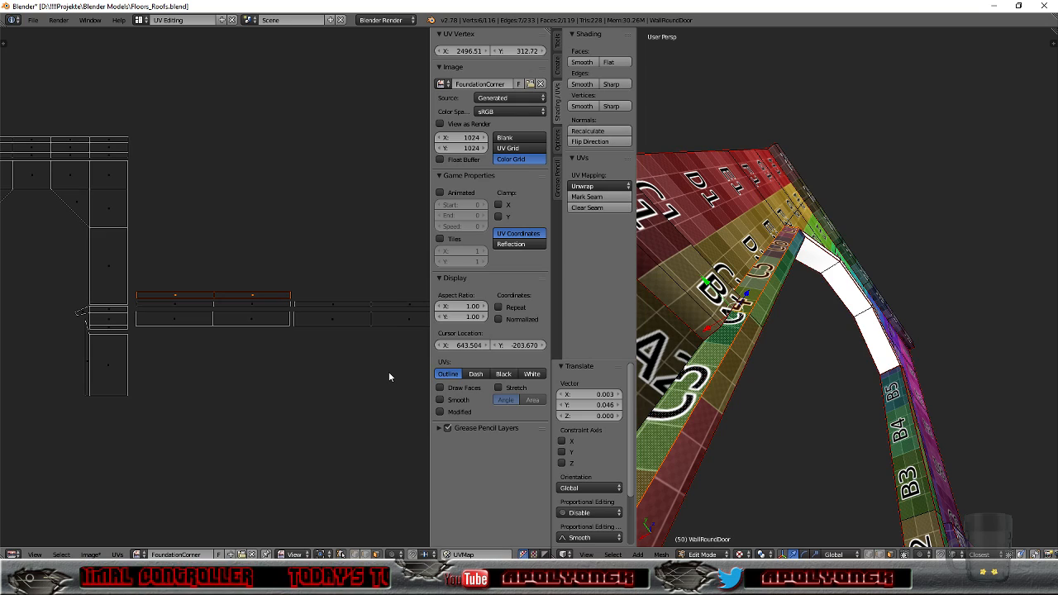
{"action": "type", "text": "r180"}
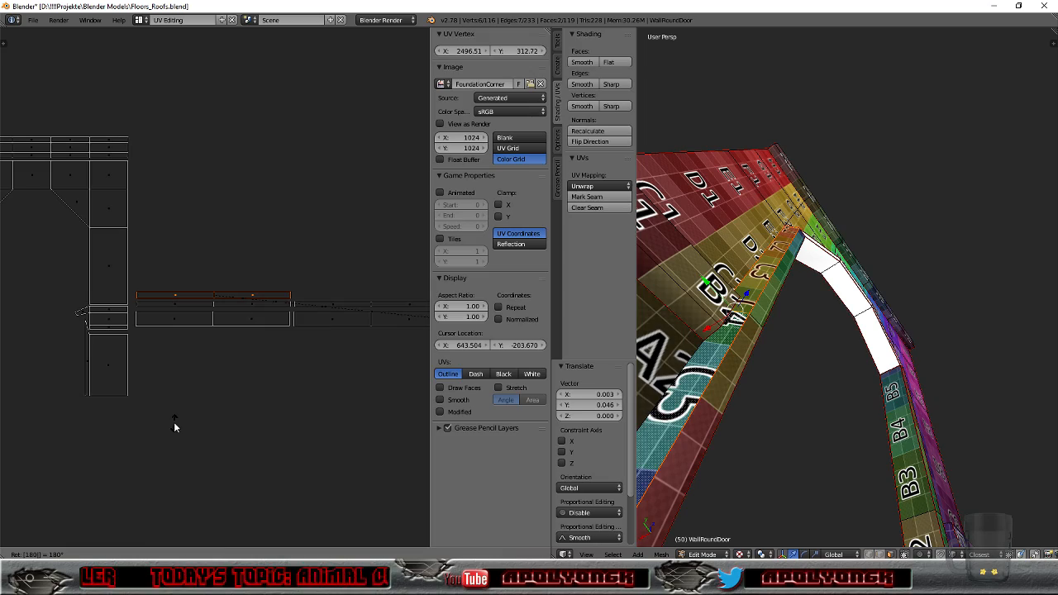
{"action": "key", "text": "Return"}
Step: Shift the first jamb's new UV strip about -0.003 in both X and Y and rotate it 180°
{"action": "middle_click_drag", "start_coordinate": [789, 413], "coordinate": [761, 412]}
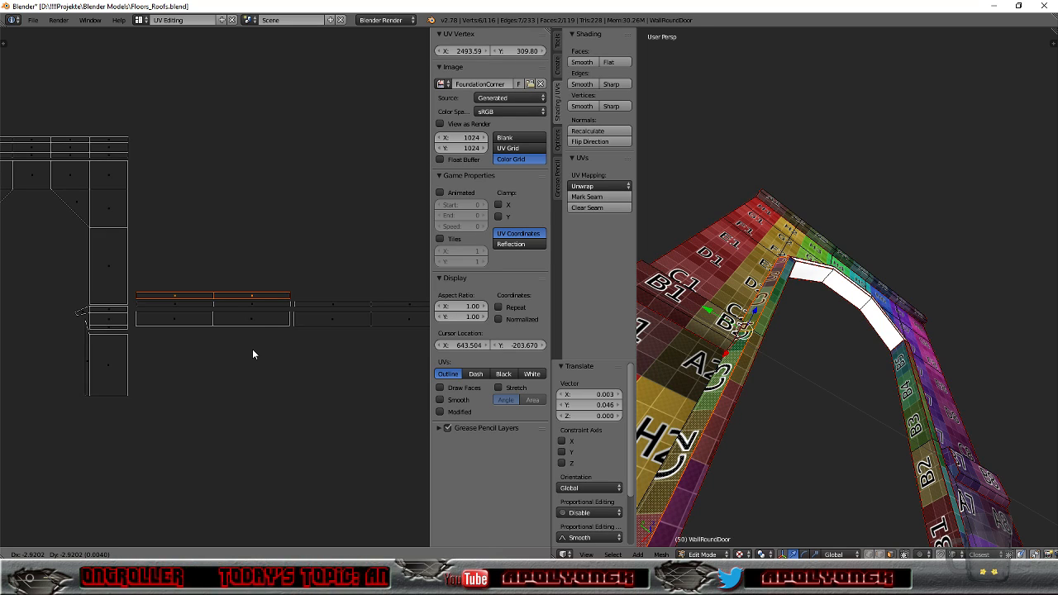
{"action": "type", "text": "180"}
{"action": "key", "text": "Return"}
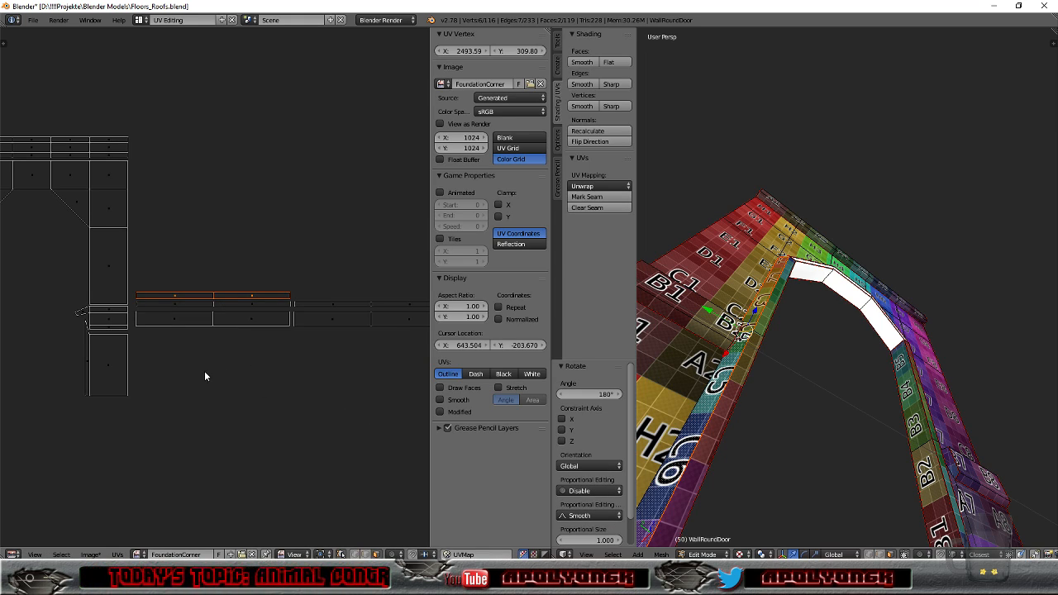
{"action": "scroll", "coordinate": [212, 354], "scroll_direction": "down", "scroll_amount": 2}
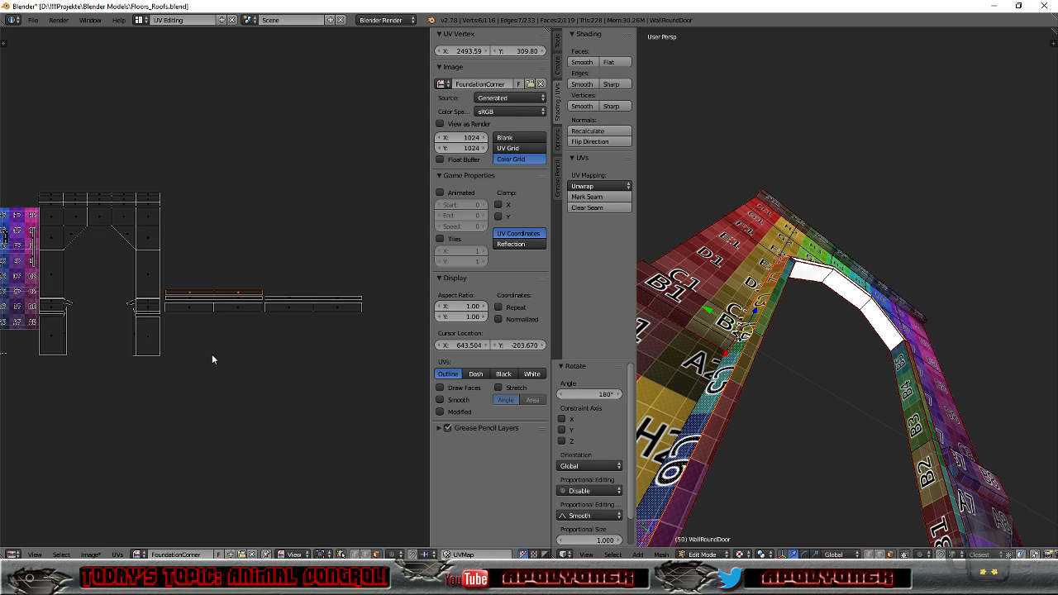
{"action": "scroll", "coordinate": [211, 354], "scroll_direction": "down", "scroll_amount": 1}
Step: Select the opposite jamb's two unmapped narrow frame faces and show the FoundationCorner image behind their UVs
{"action": "middle_click_drag", "start_coordinate": [849, 470], "coordinate": [902, 532]}
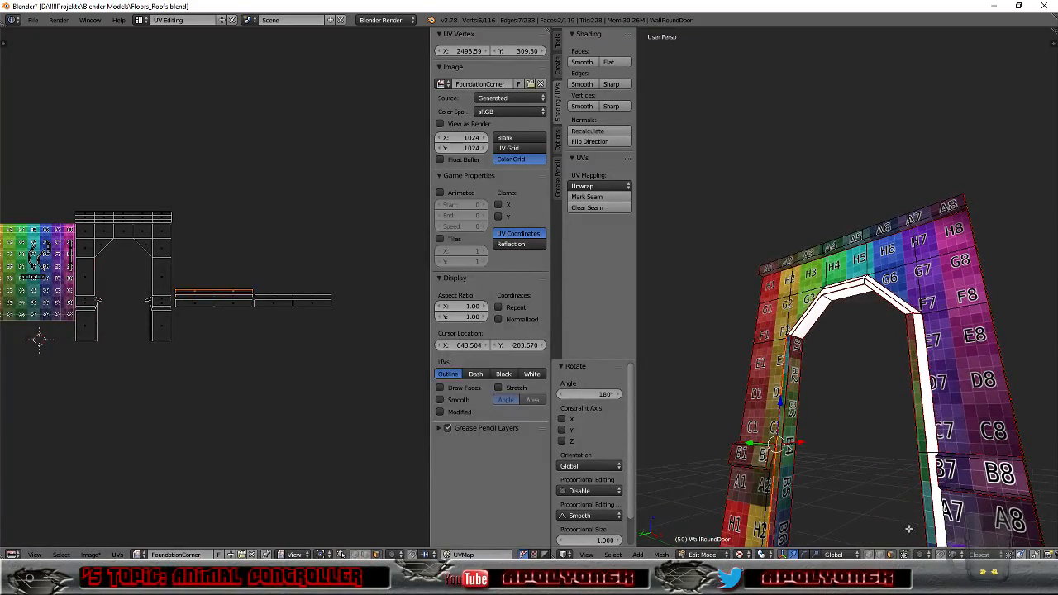
{"action": "right_click", "coordinate": [936, 496]}
{"action": "right_click", "coordinate": [937, 500], "text": "shift"}
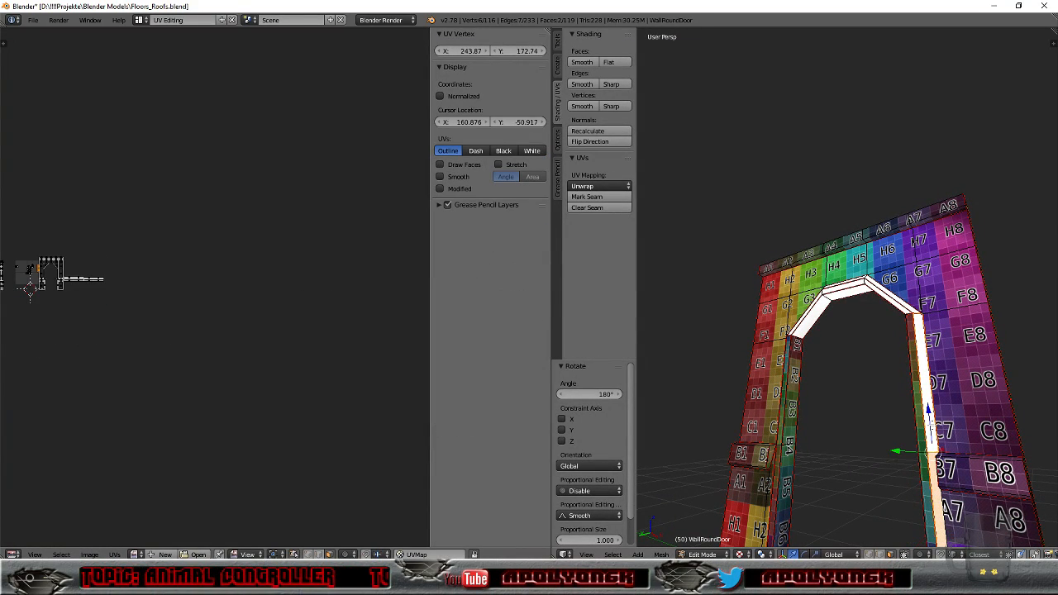
{"action": "left_click", "coordinate": [136, 554]}
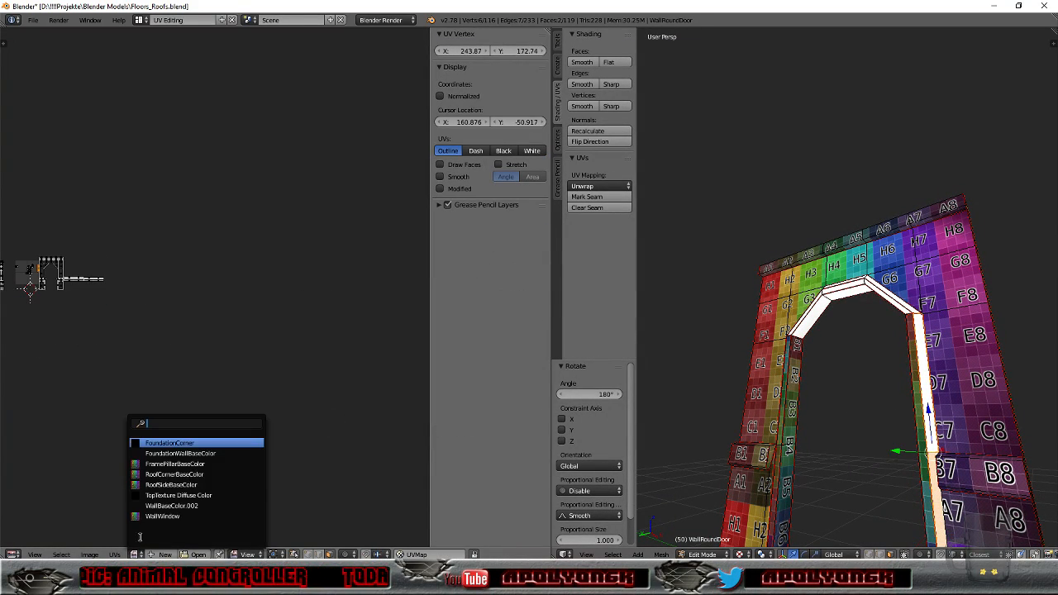
{"action": "left_click", "coordinate": [135, 444]}
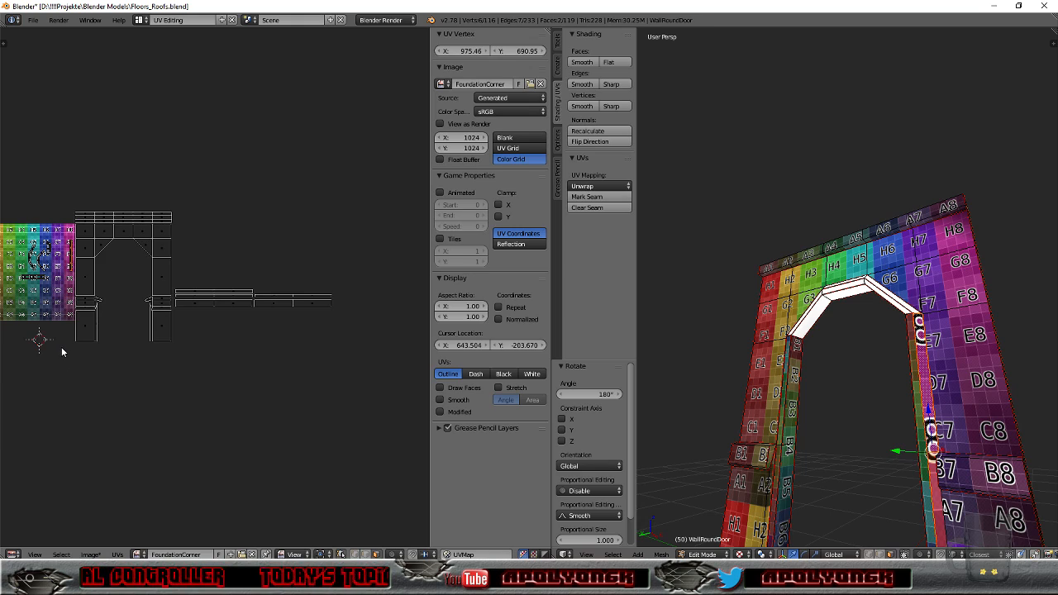
Step: Rotate the strip's UV island 90° and centre it on the second jamb's narrow island, about 2.301 in X and -0.417 in Y away
{"action": "scroll", "coordinate": [53, 259], "scroll_direction": "up", "scroll_amount": 3}
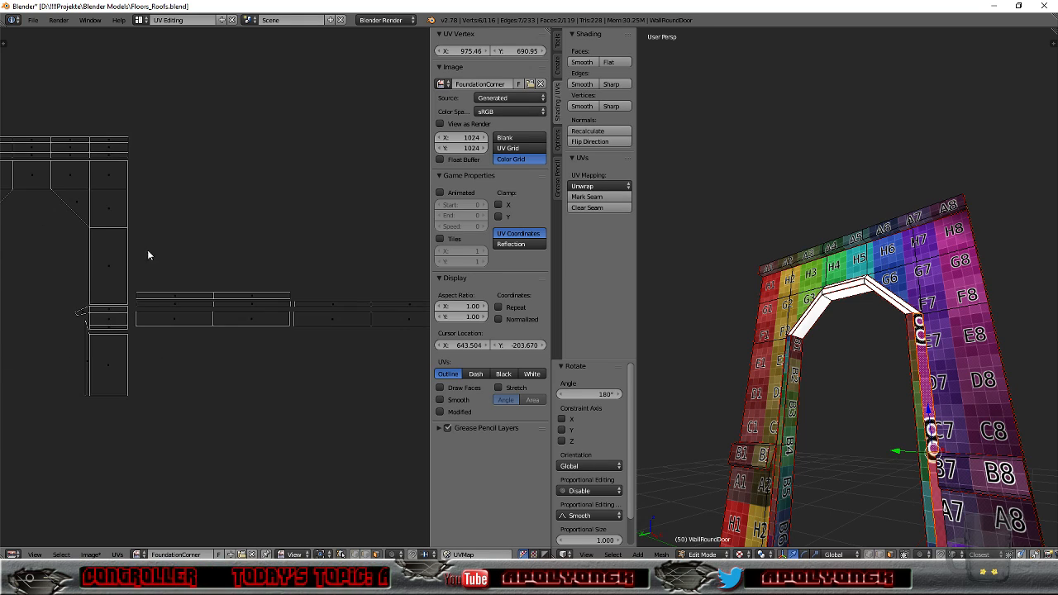
{"action": "scroll", "coordinate": [139, 256], "scroll_direction": "down", "scroll_amount": 2}
{"action": "type", "text": "r"}
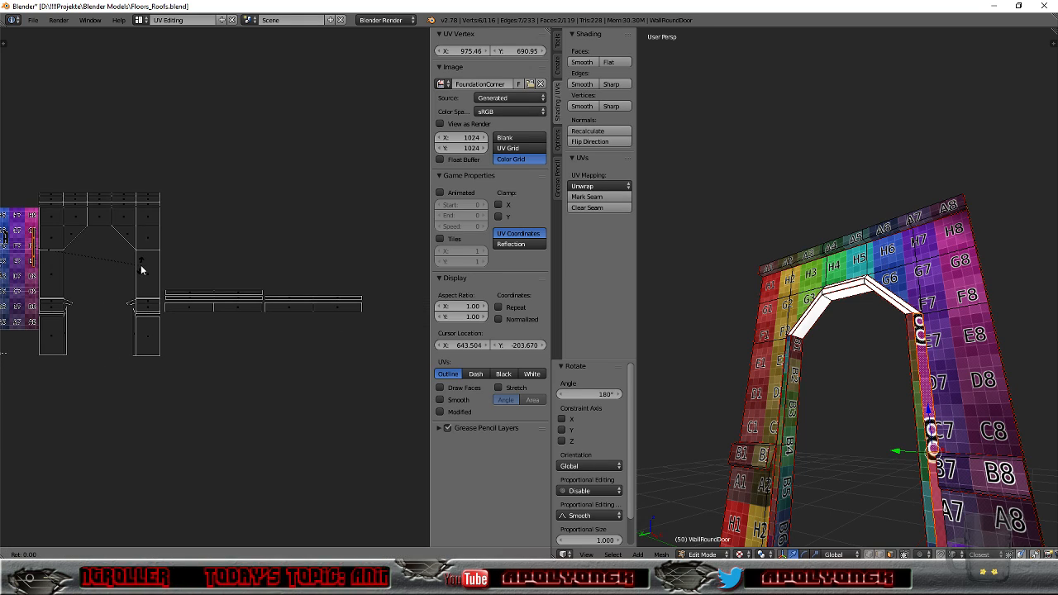
{"action": "type", "text": "90"}
{"action": "key", "text": "Return"}
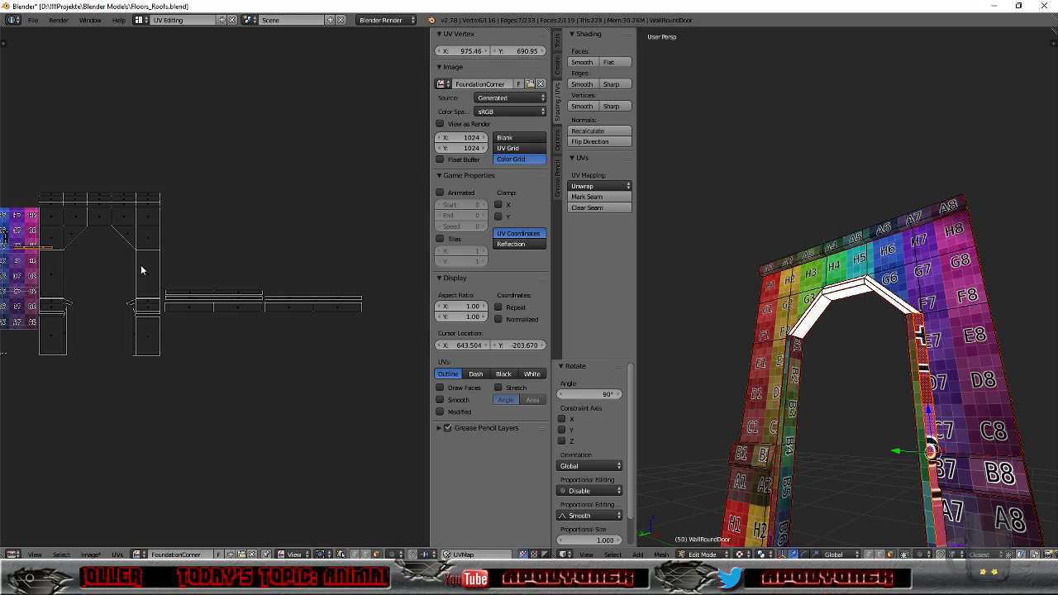
{"action": "key", "text": "g"}
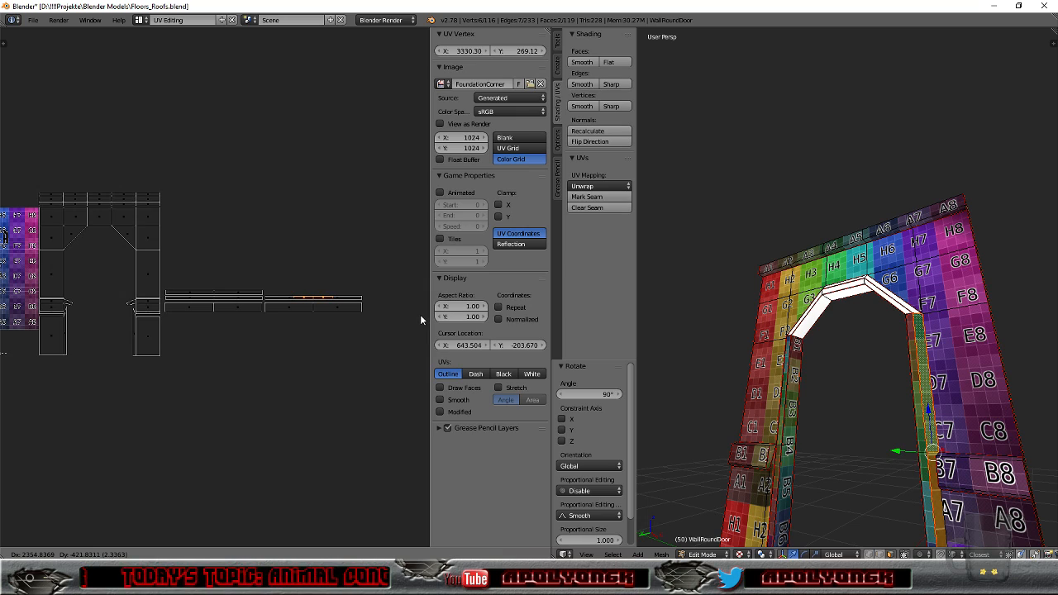
{"action": "left_click", "coordinate": [421, 319]}
{"action": "key", "text": "KP_Decimal"}
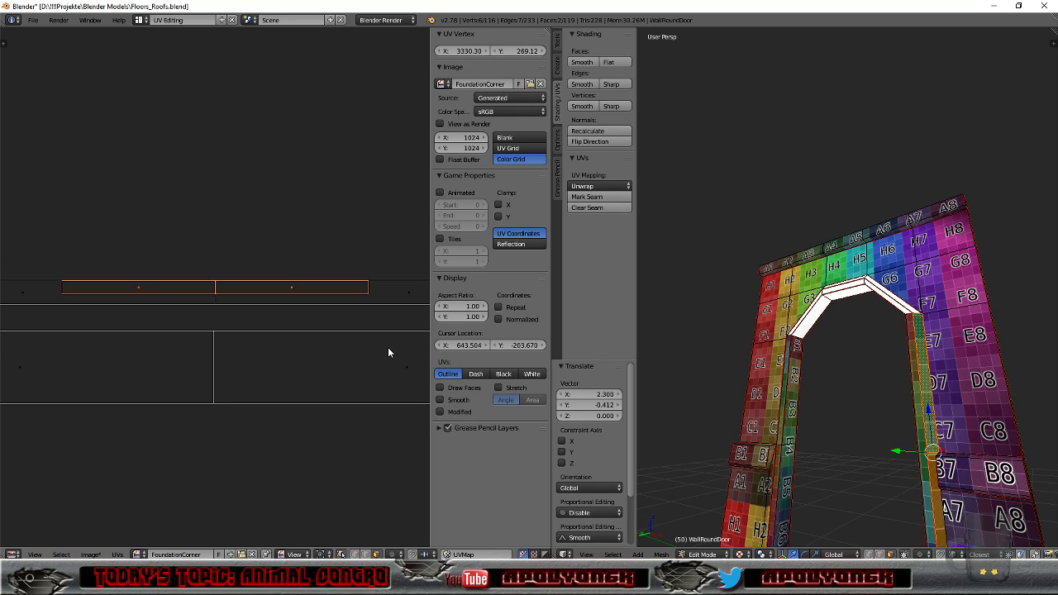
{"action": "key", "text": "g"}
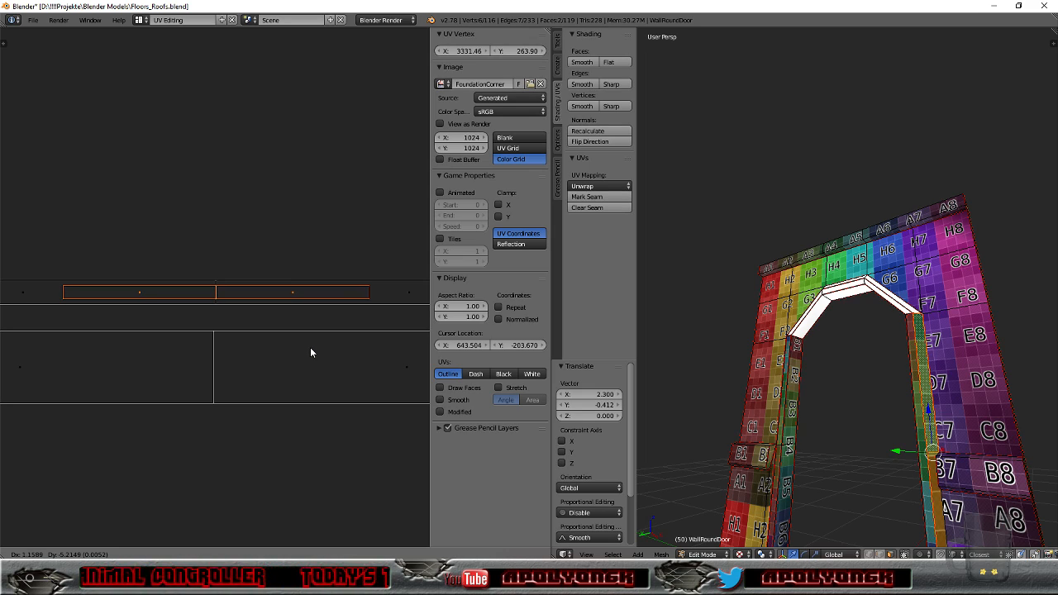
{"action": "left_click", "coordinate": [310, 352]}
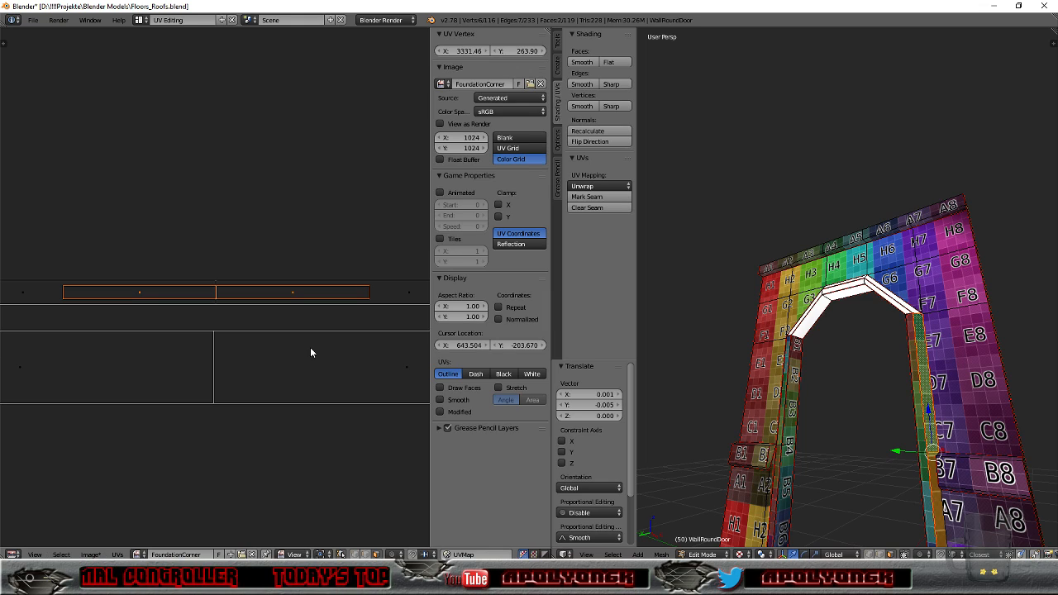
Step: Scale the centred strip by about 2.518 to the second jamb island's length and move it about 0.046 in Y above it
{"action": "key", "text": "s"}
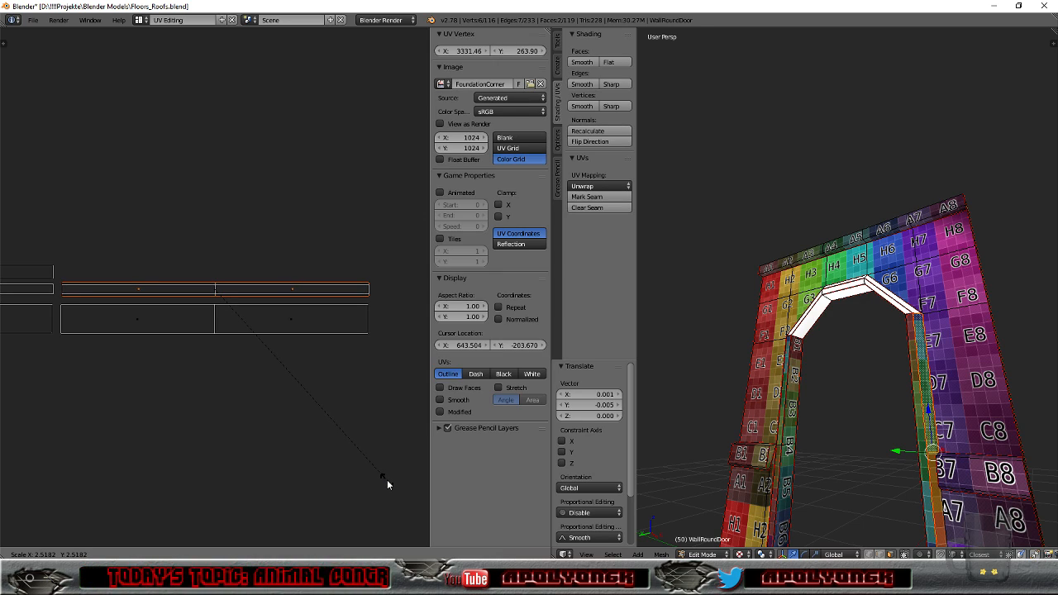
{"action": "left_click", "coordinate": [387, 480]}
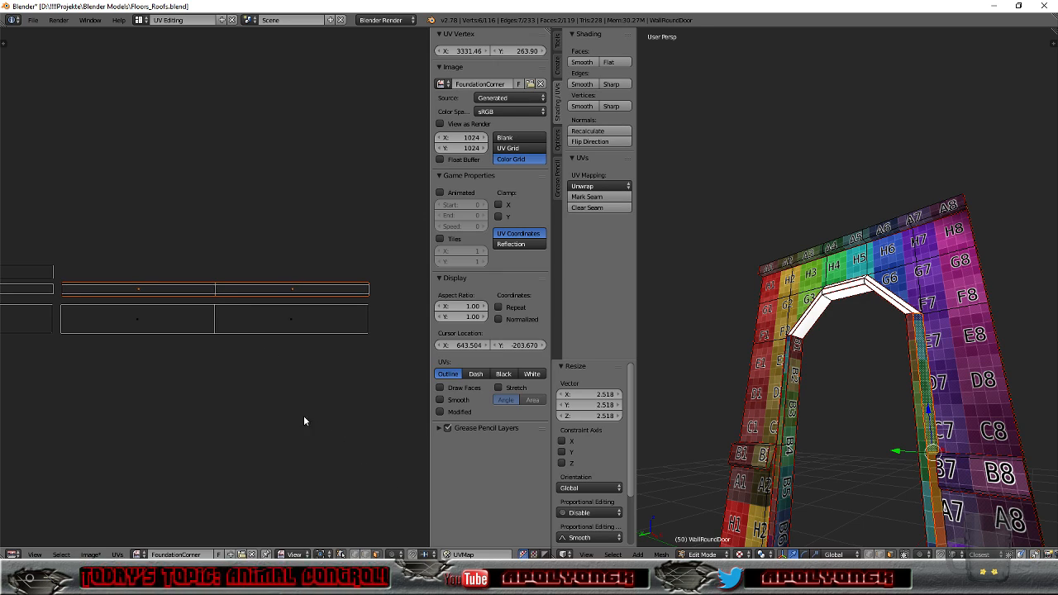
{"action": "key", "text": "g"}
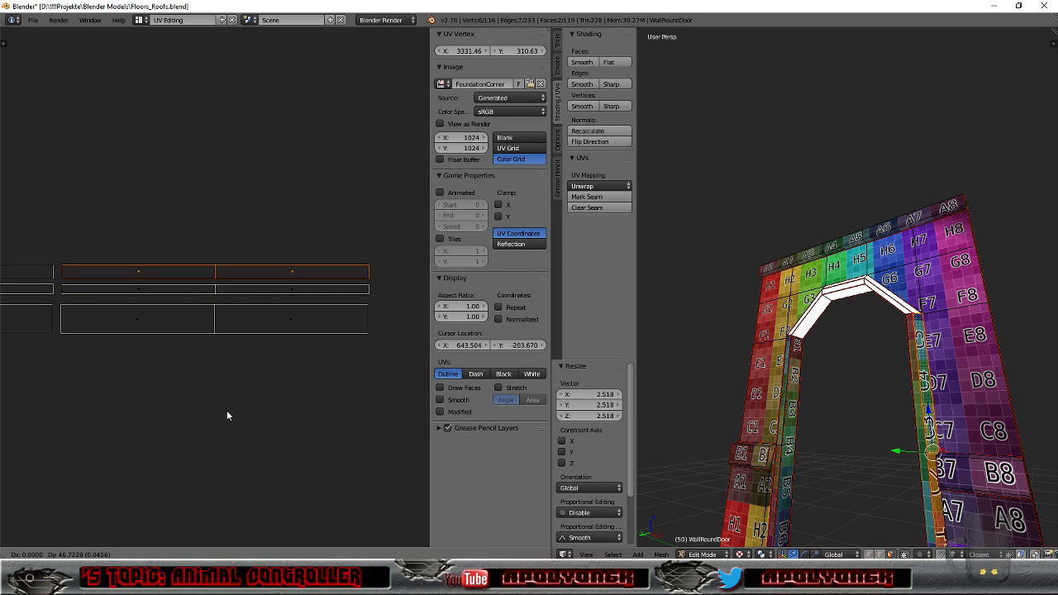
{"action": "left_click", "coordinate": [227, 410]}
{"action": "scroll", "coordinate": [228, 409], "scroll_direction": "down", "scroll_amount": 3}
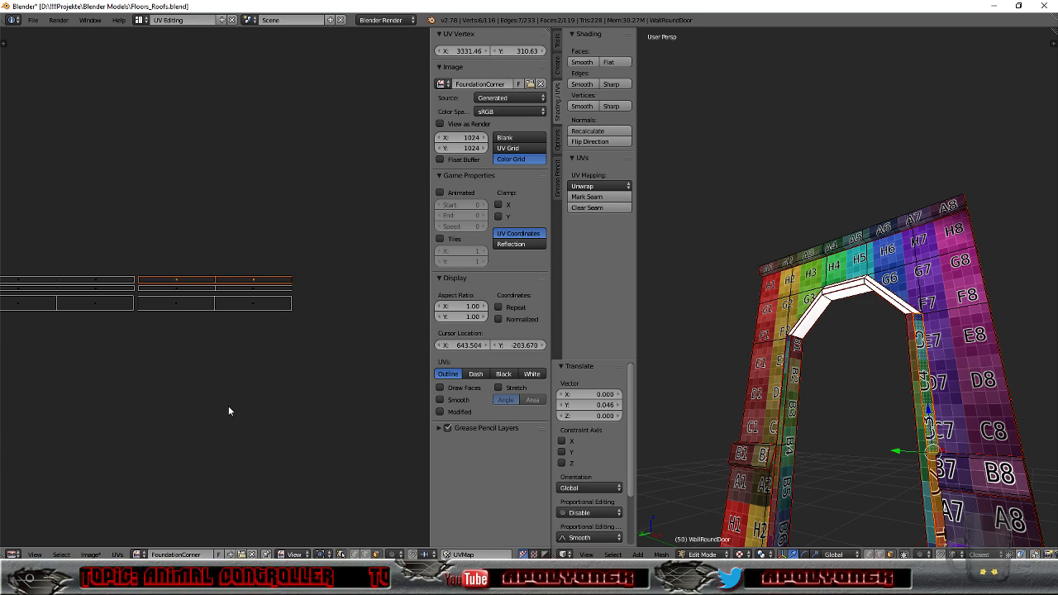
Step: Select the three unmapped underside faces of the door arch and show the FoundationCorner image behind their UVs
{"action": "right_click", "coordinate": [813, 319]}
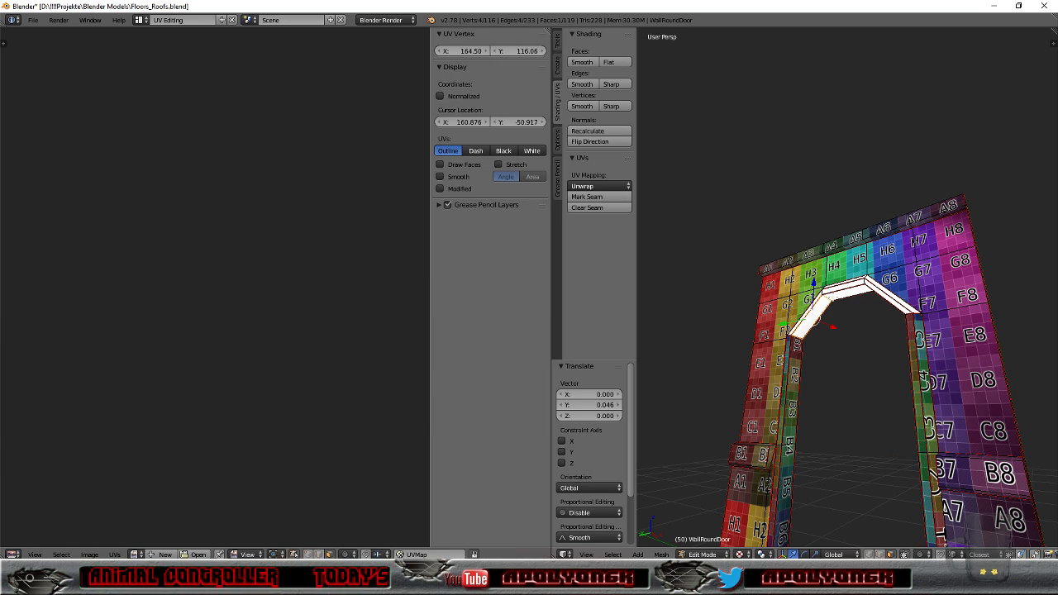
{"action": "key", "text": "l"}
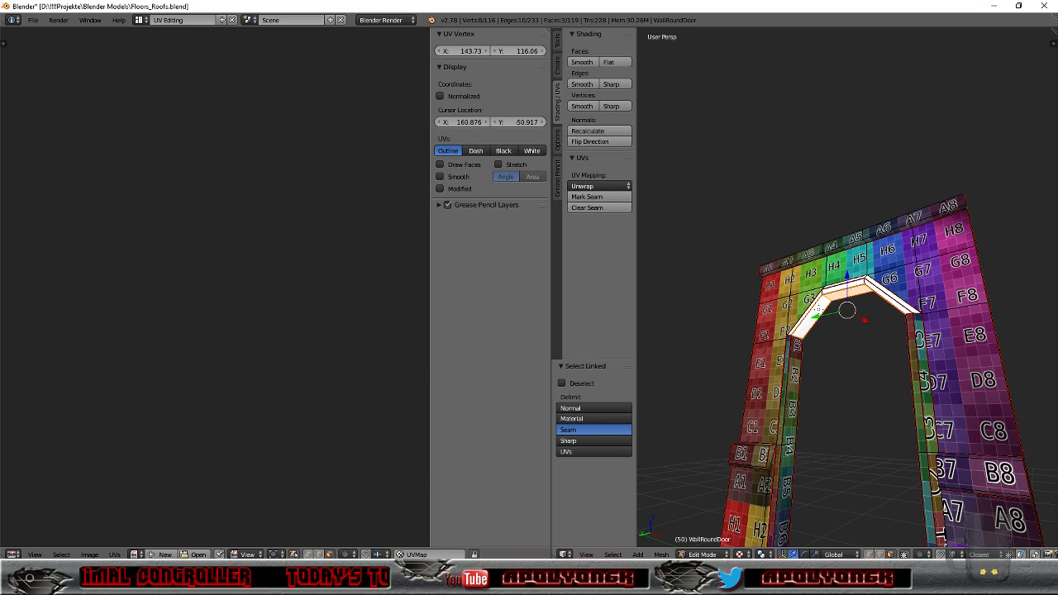
{"action": "scroll", "coordinate": [242, 371], "scroll_direction": "down", "scroll_amount": 4}
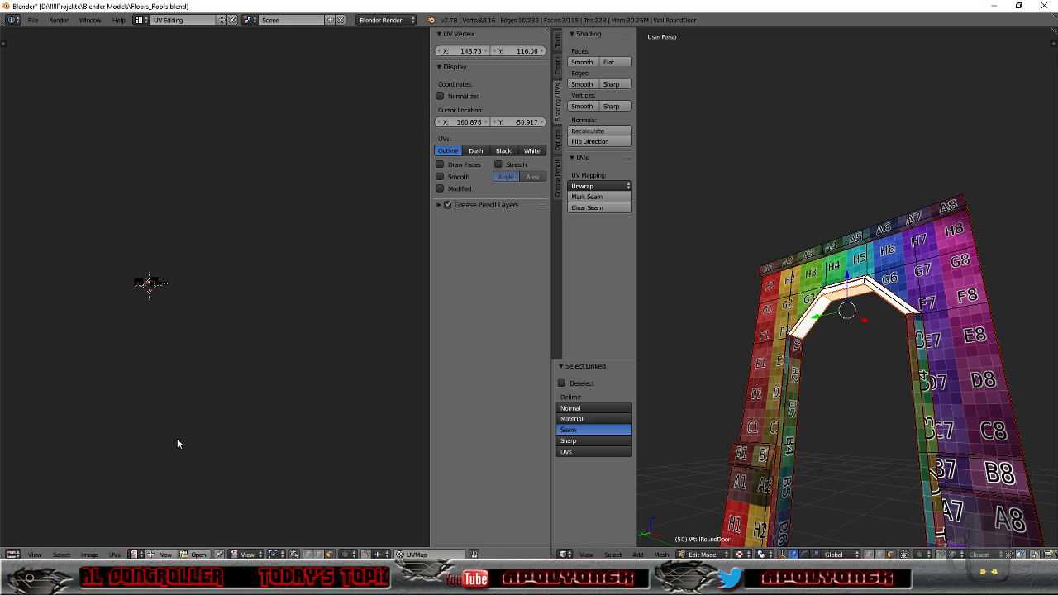
{"action": "left_click", "coordinate": [114, 554]}
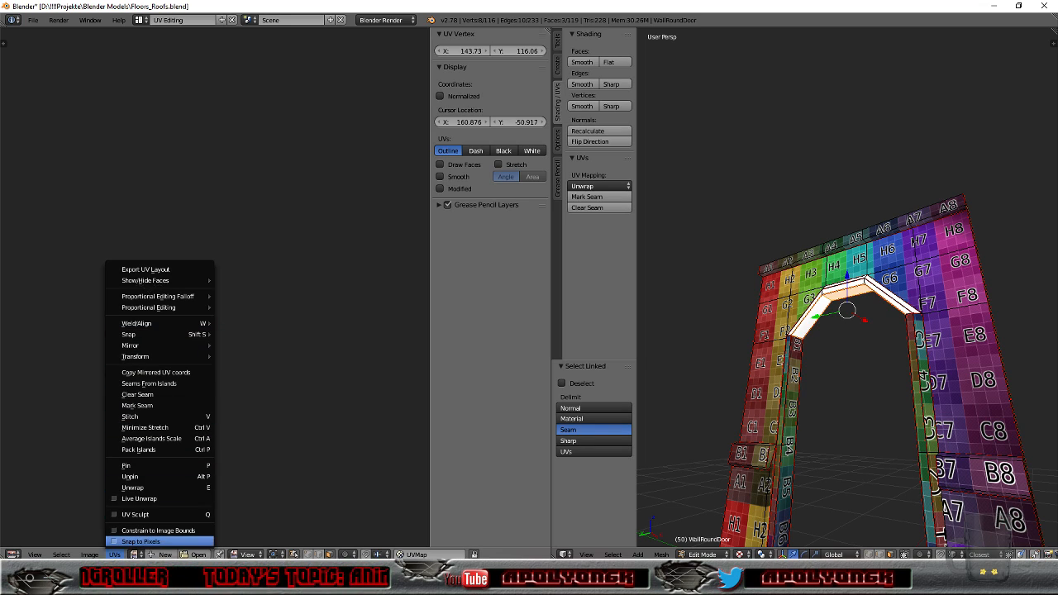
{"action": "left_click", "coordinate": [141, 541]}
{"action": "left_click", "coordinate": [138, 553]}
{"action": "left_click", "coordinate": [162, 419]}
{"action": "scroll", "coordinate": [156, 329], "scroll_direction": "up", "scroll_amount": 5}
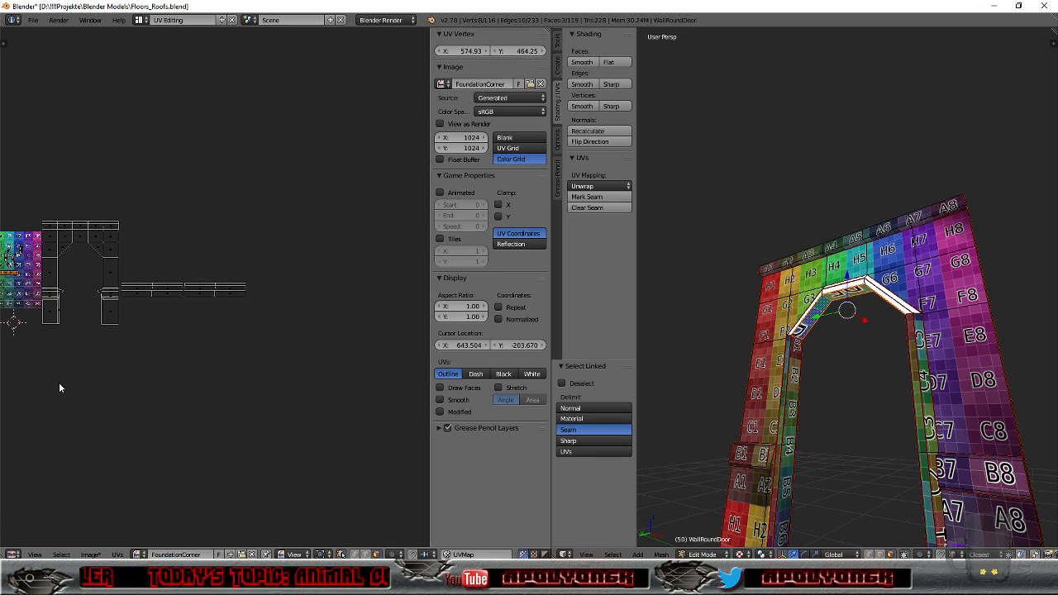
{"action": "scroll", "coordinate": [58, 388], "scroll_direction": "down", "scroll_amount": 1}
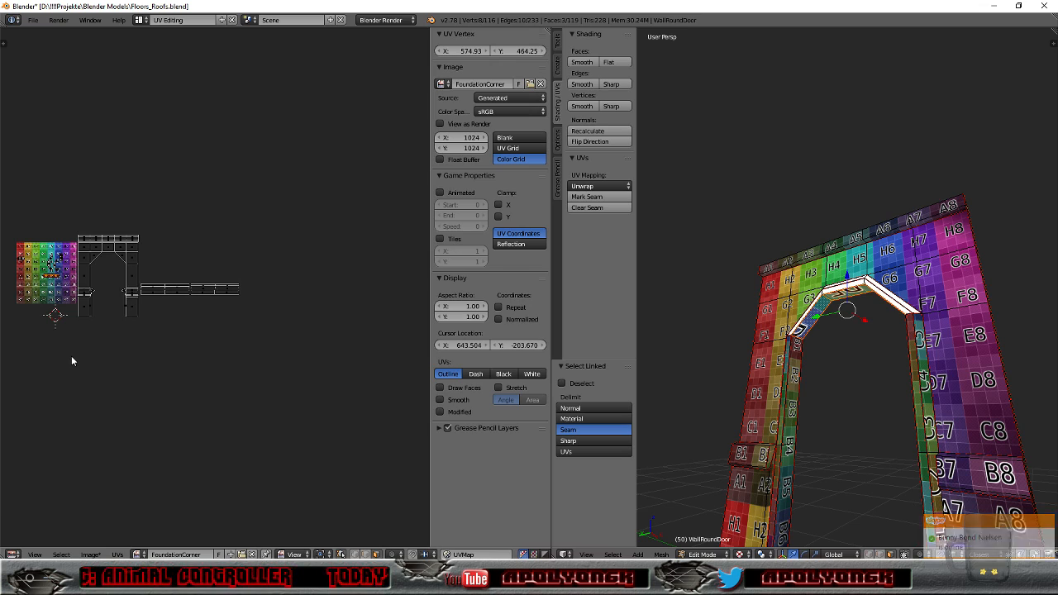
Step: Move the arch underside's UV strip about 3.232 in X and -0.263 in Y beside the jamb islands and scale it by about 1.820
{"action": "key", "text": "g"}
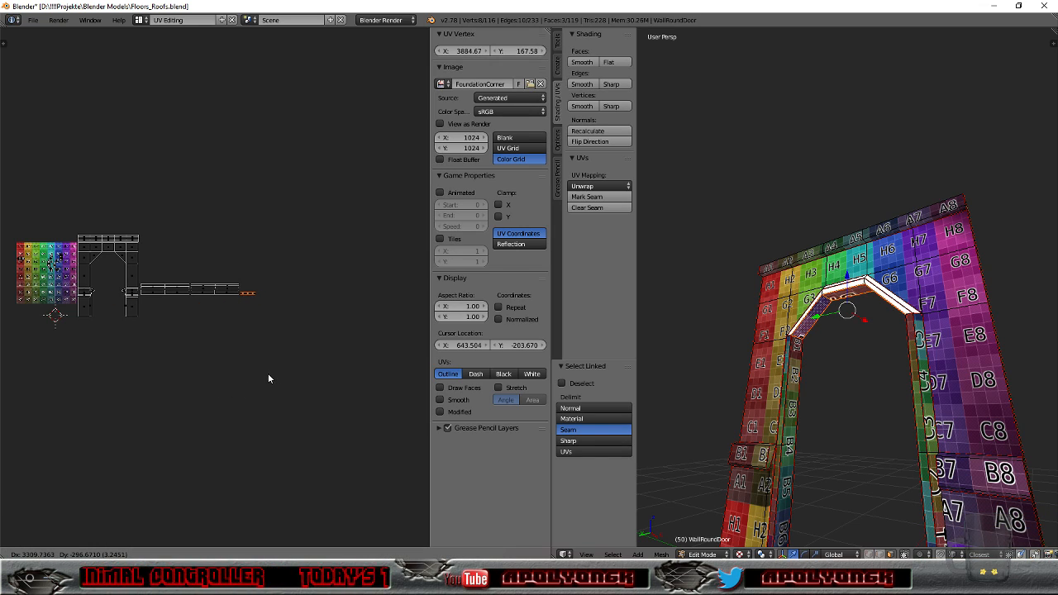
{"action": "left_click", "coordinate": [268, 371]}
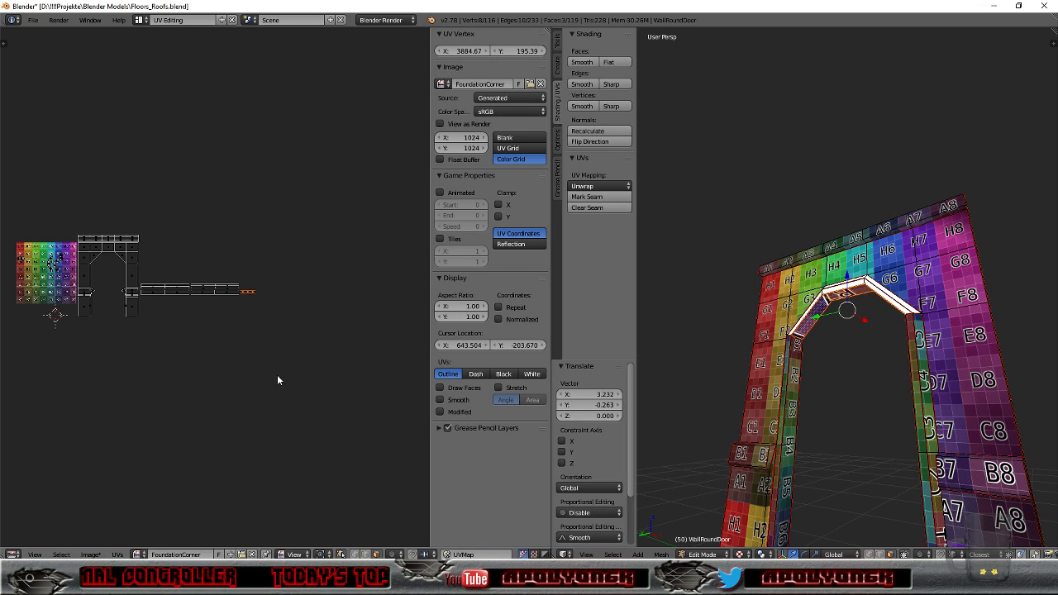
{"action": "key", "text": "KP_Decimal"}
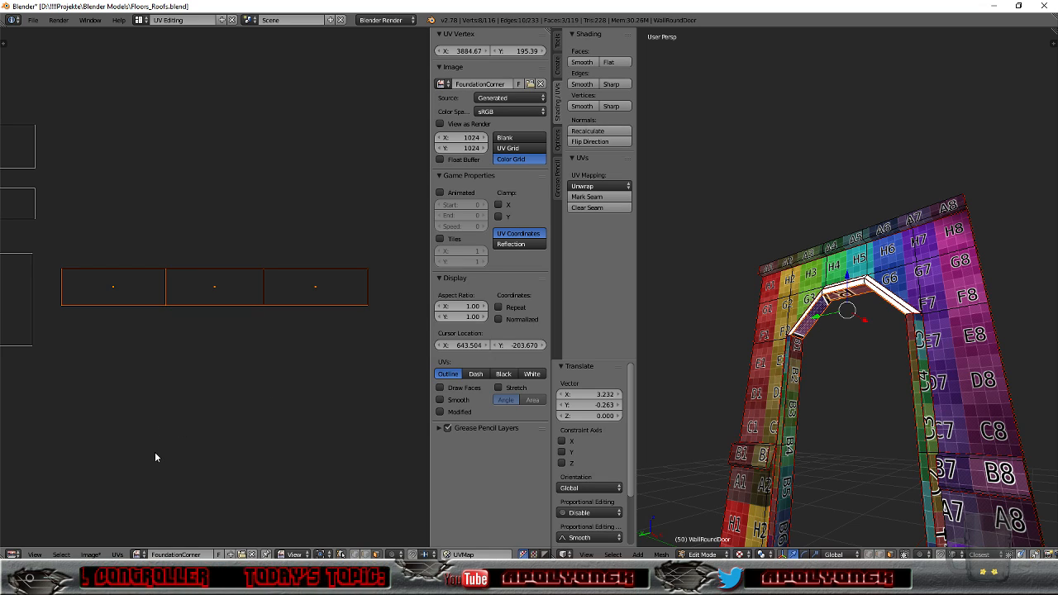
{"action": "key", "text": "s"}
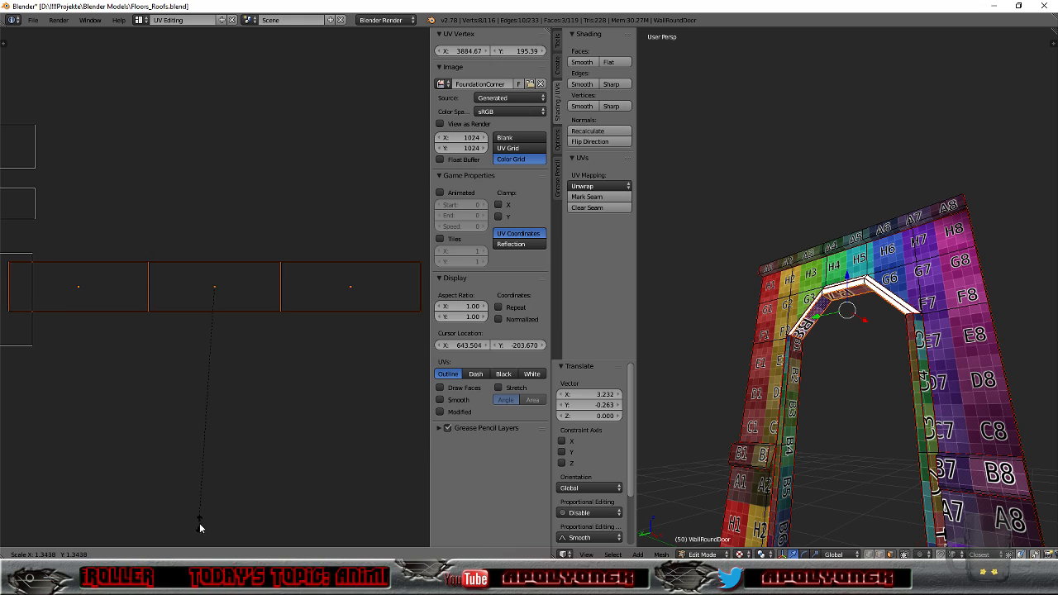
{"action": "left_click", "coordinate": [255, 94]}
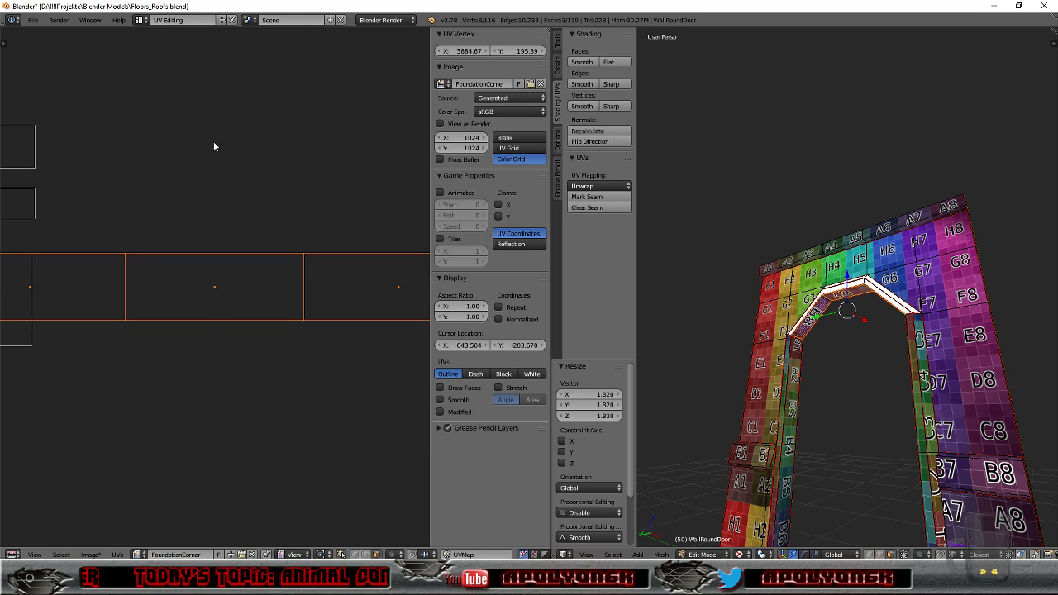
Step: Shift the arch underside's UV strip about 0.078 in X and -0.012 in Y, and enlarge it by about 1.295
{"action": "key", "text": "g"}
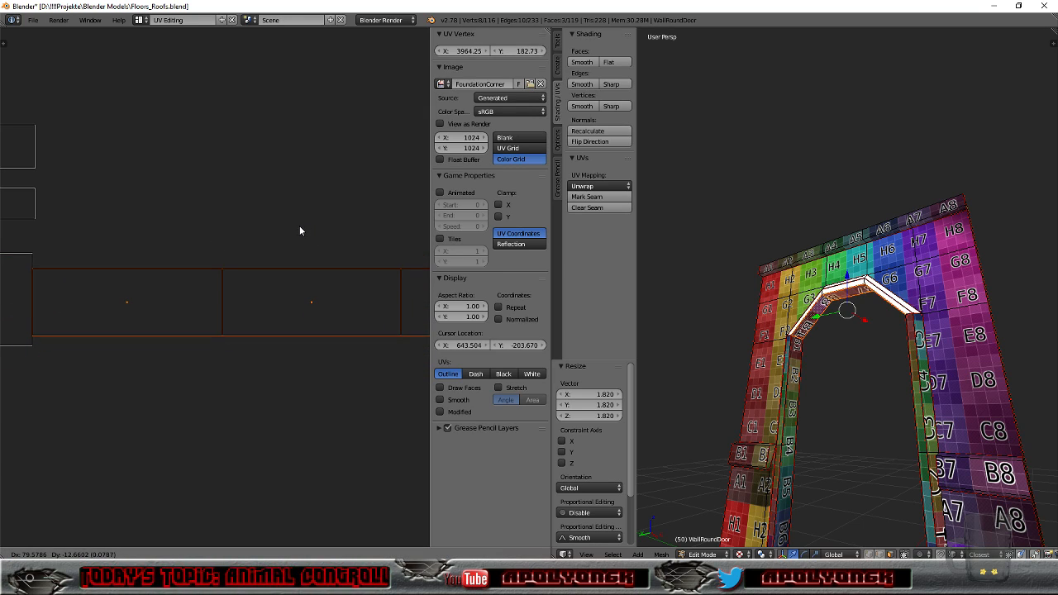
{"action": "left_click", "coordinate": [300, 230]}
{"action": "key", "text": "s"}
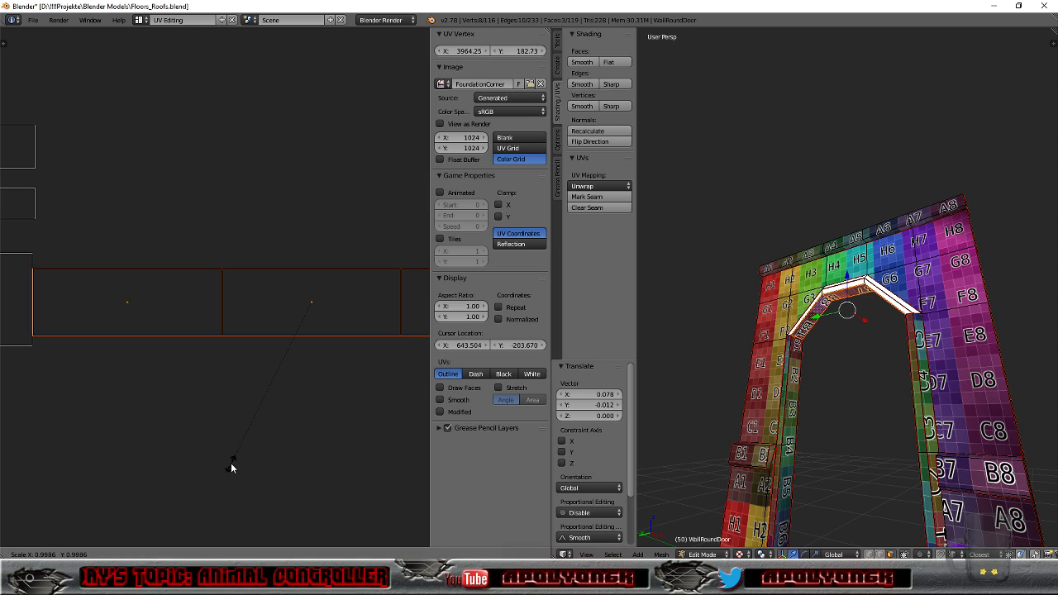
{"action": "left_click", "coordinate": [215, 515]}
Step: Raise the underside strip about 0.002 in Y, scale it by about 1.062 to the jamb island's height, and offset it about 0.099 in X
{"action": "key", "text": "g"}
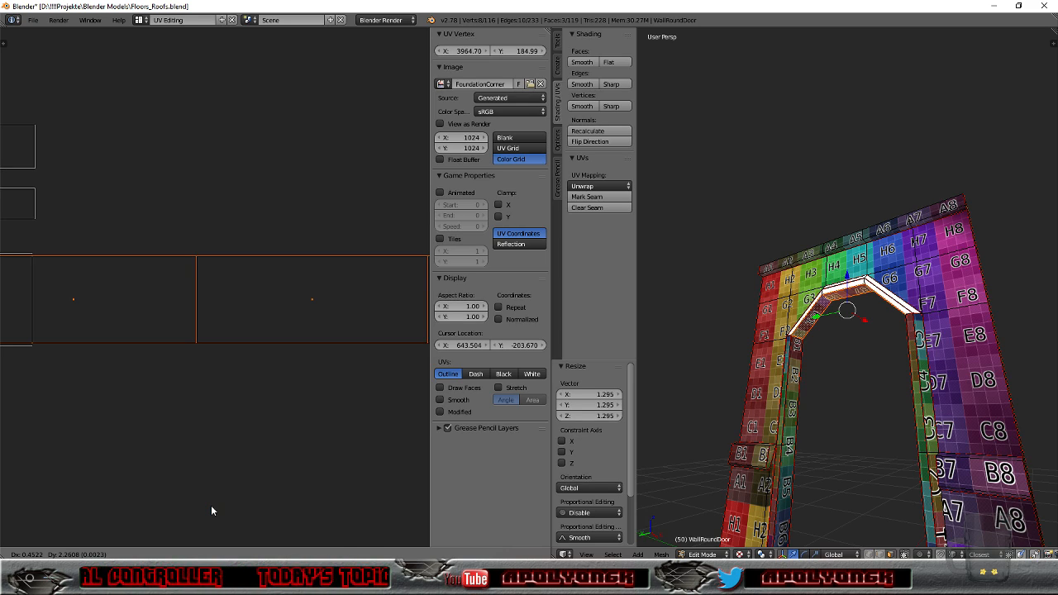
{"action": "left_click", "coordinate": [211, 505]}
{"action": "key", "text": "s"}
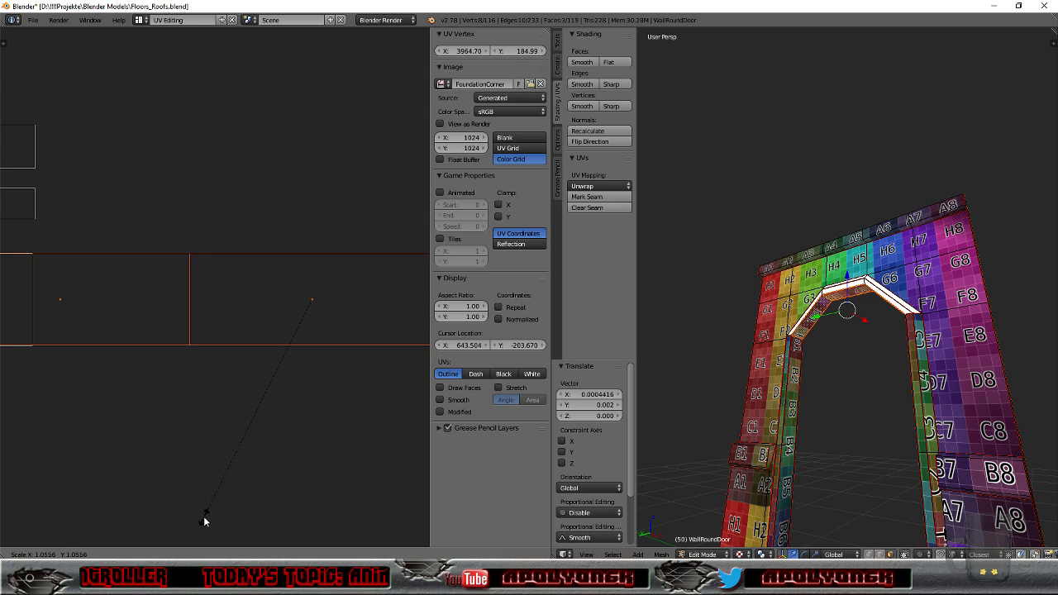
{"action": "left_click", "coordinate": [204, 522]}
{"action": "scroll", "coordinate": [212, 441], "scroll_direction": "down", "scroll_amount": 4}
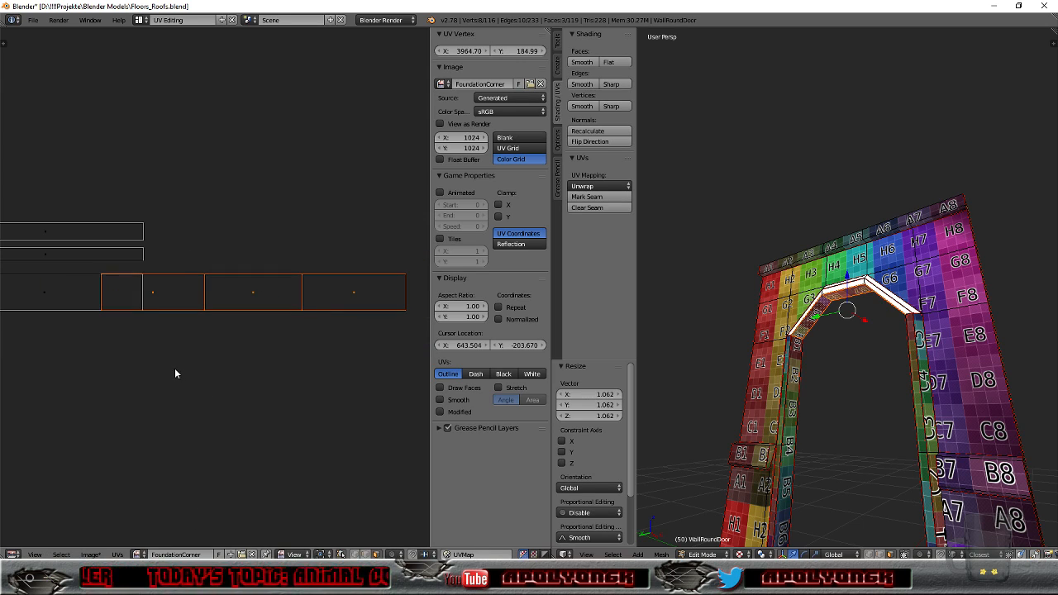
{"action": "key", "text": "g"}
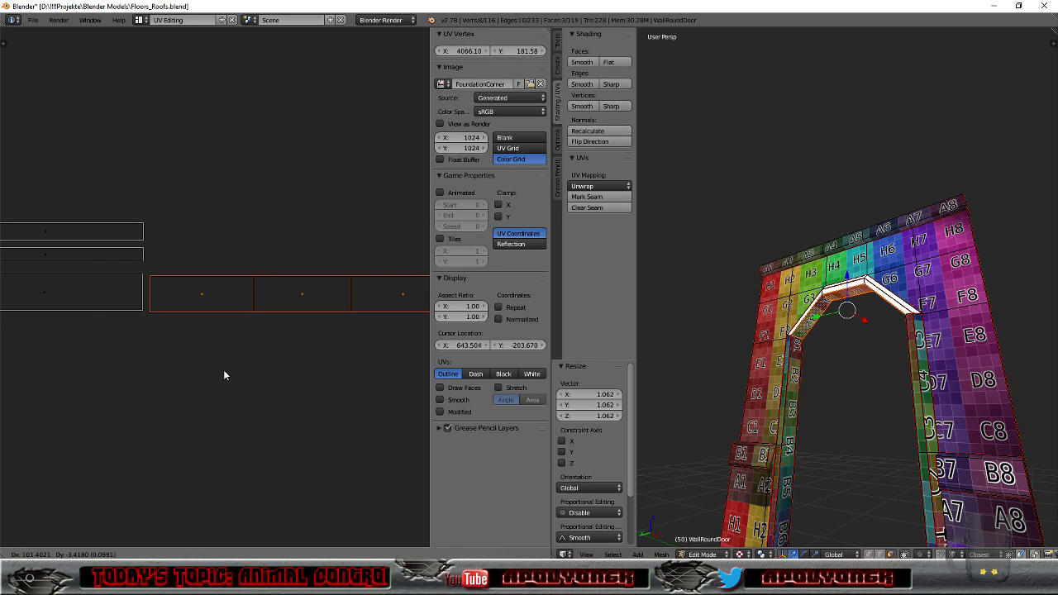
{"action": "left_click", "coordinate": [223, 374]}
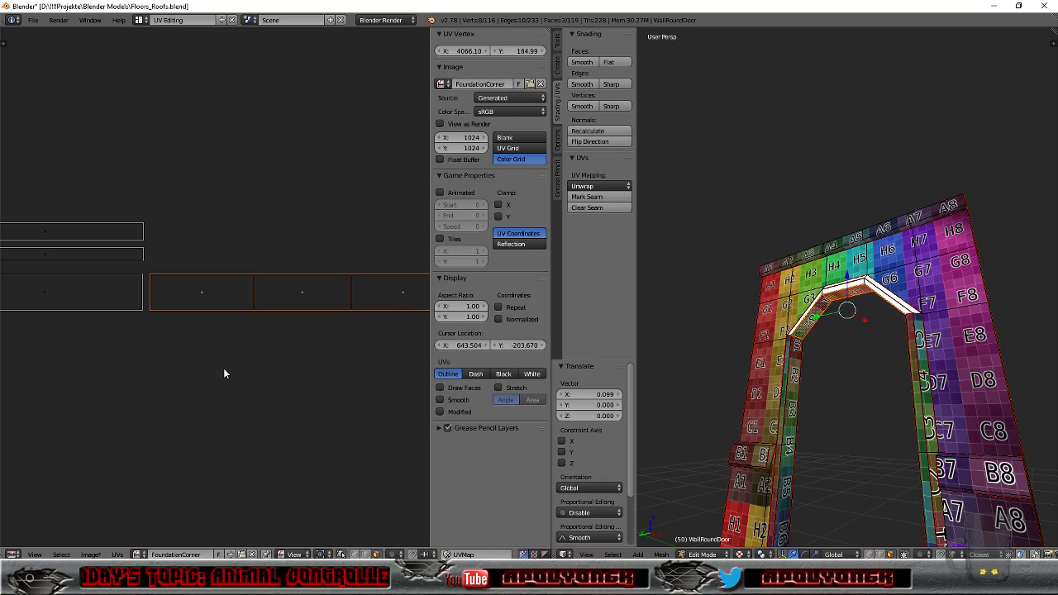
Step: Select the three narrow unmapped faces along the arch's front edge and show the FoundationCorner image behind their UVs
{"action": "middle_click_drag", "start_coordinate": [829, 385], "coordinate": [847, 416]}
{"action": "middle_click_drag", "start_coordinate": [867, 327], "coordinate": [873, 365]}
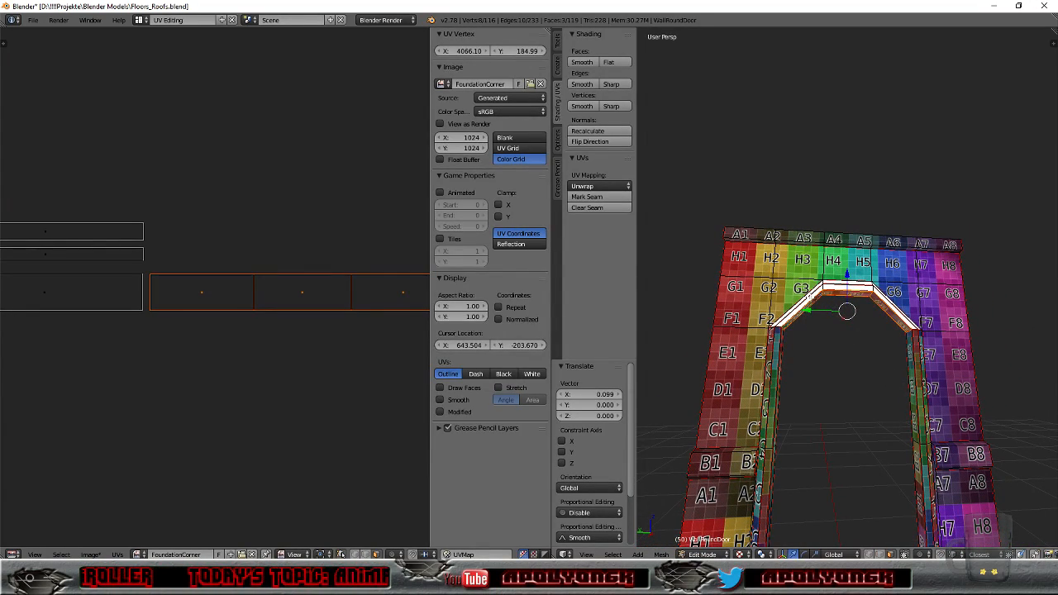
{"action": "right_click", "coordinate": [810, 297]}
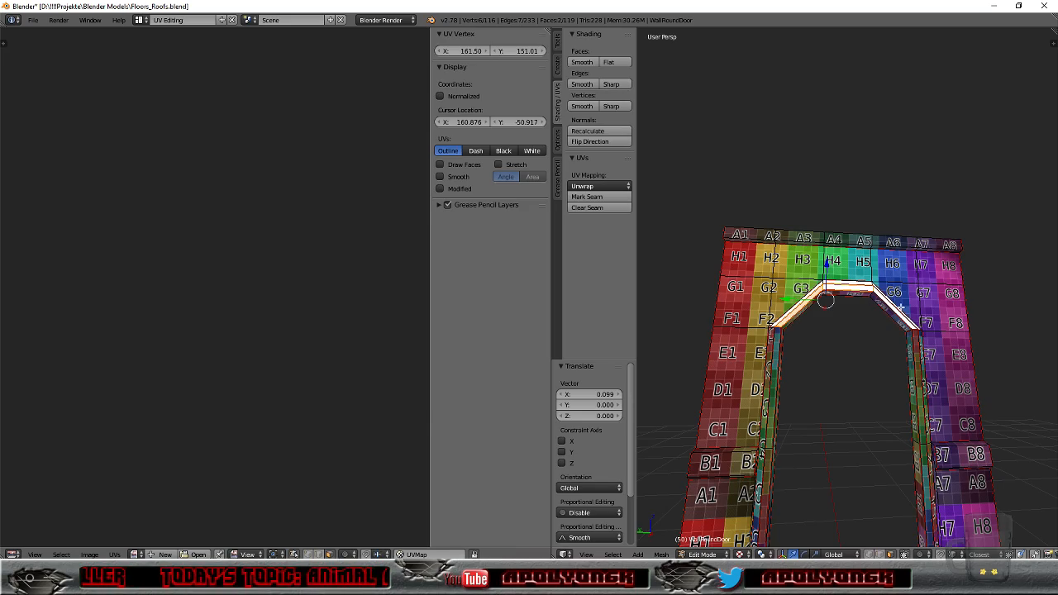
{"action": "mouse_move", "coordinate": [846, 373]}
{"action": "middle_mouse_down"}
{"action": "mouse_move", "coordinate": [857, 322]}
{"action": "mouse_move", "coordinate": [834, 372]}
{"action": "middle_mouse_up"}
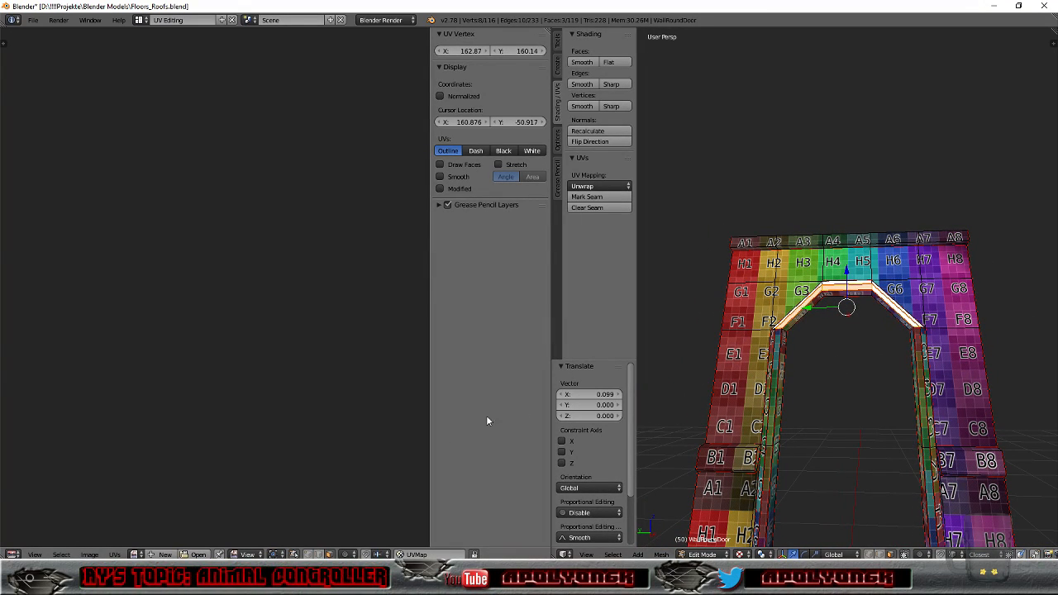
{"action": "left_click", "coordinate": [133, 554]}
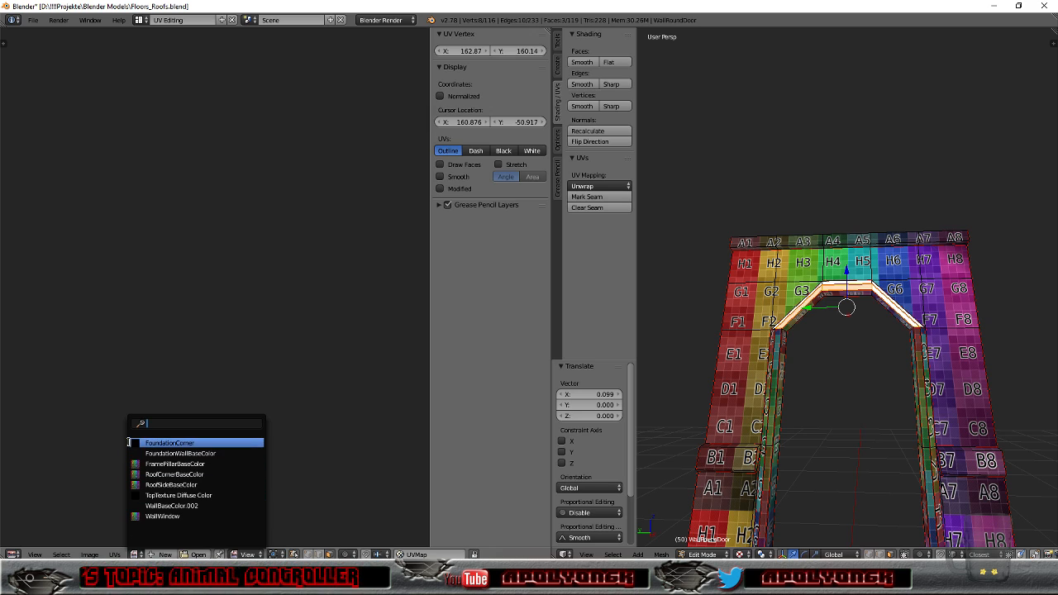
{"action": "left_click", "coordinate": [165, 443]}
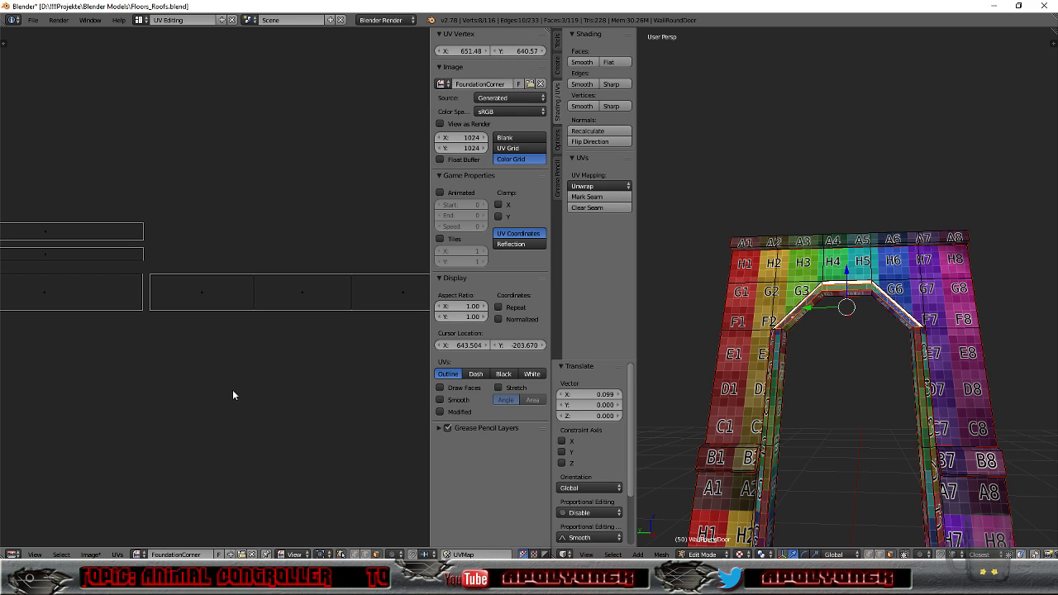
Step: Rotate the narrow arch faces' UV island 90° and move it about 3.331 in X and -0.342 in Y above the underside strip
{"action": "scroll", "coordinate": [882, 361], "scroll_direction": "up", "scroll_amount": 4}
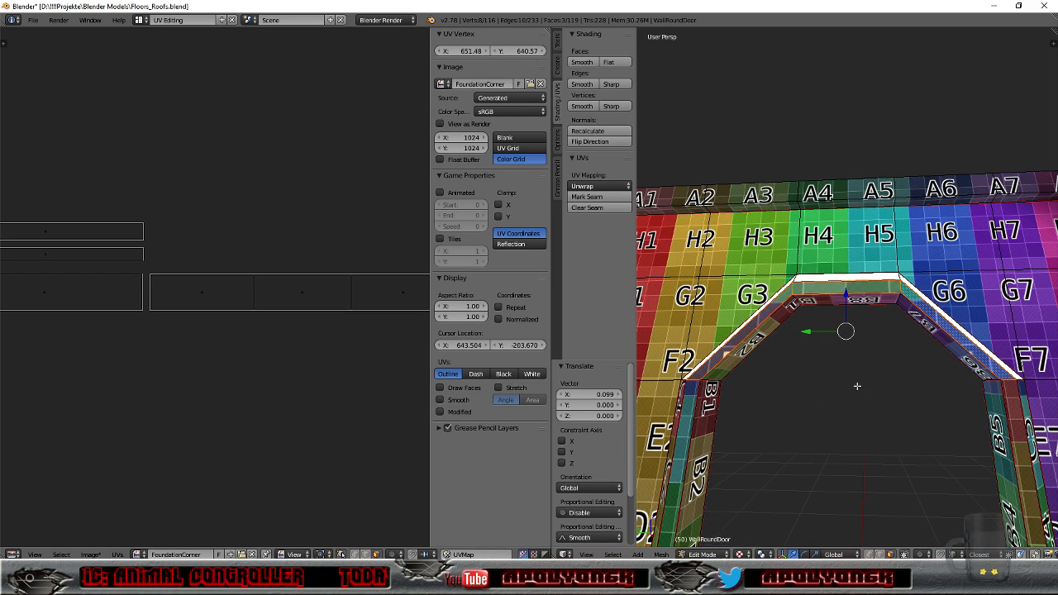
{"action": "scroll", "coordinate": [855, 389], "scroll_direction": "down", "scroll_amount": 4}
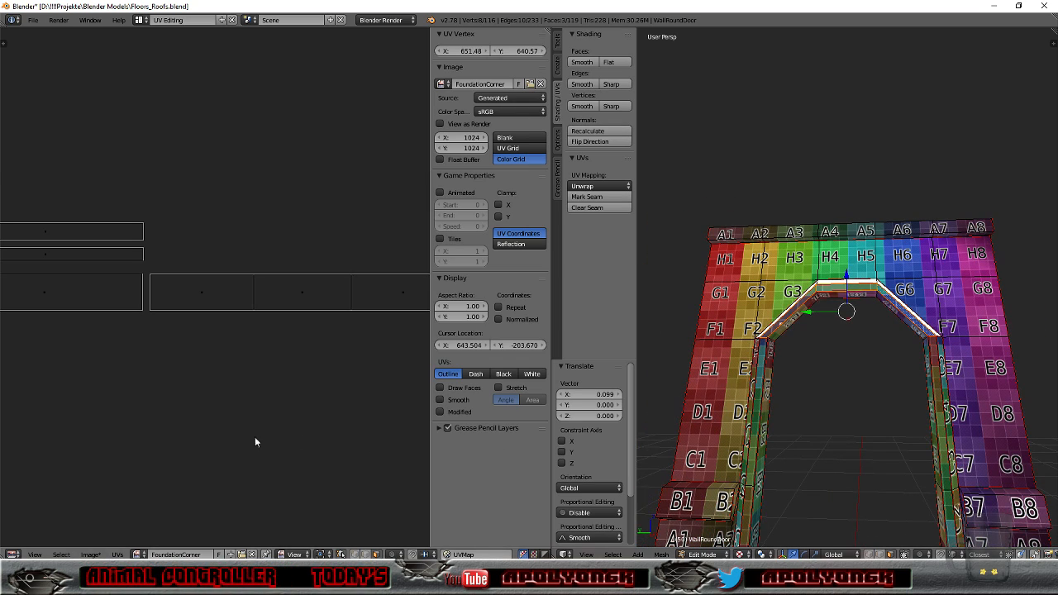
{"action": "scroll", "coordinate": [181, 392], "scroll_direction": "down", "scroll_amount": 4}
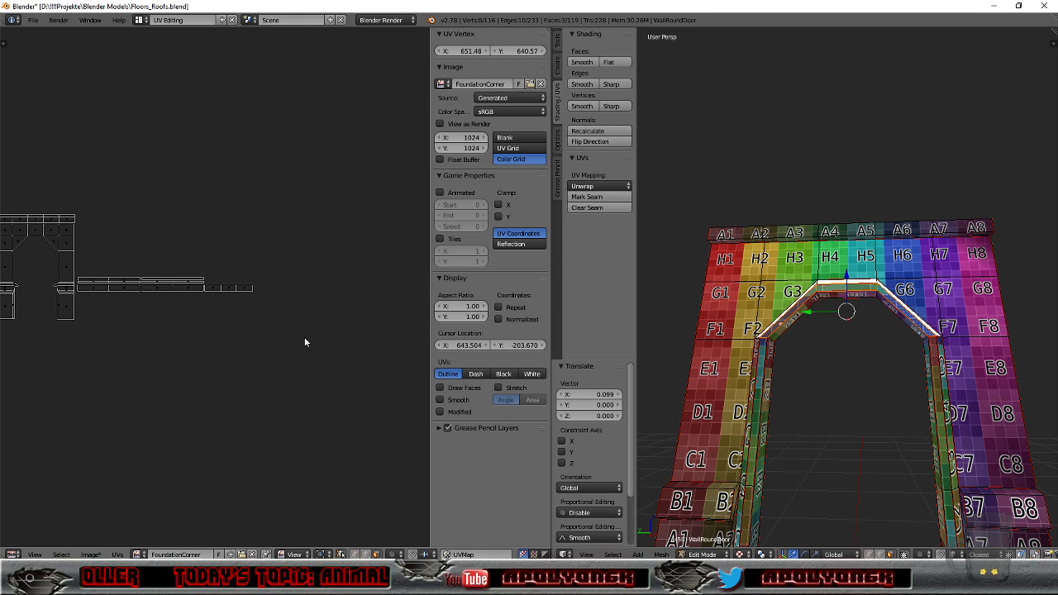
{"action": "scroll", "coordinate": [141, 341], "scroll_direction": "down", "scroll_amount": 3}
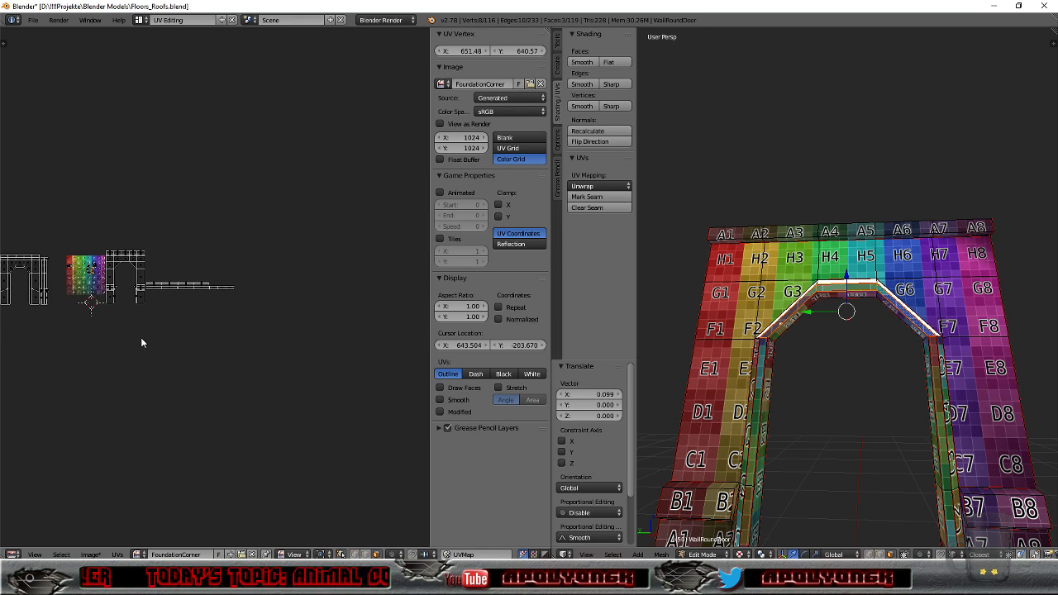
{"action": "scroll", "coordinate": [139, 341], "scroll_direction": "up", "scroll_amount": 1}
{"action": "middle_click_drag", "start_coordinate": [158, 364], "coordinate": [254, 402]}
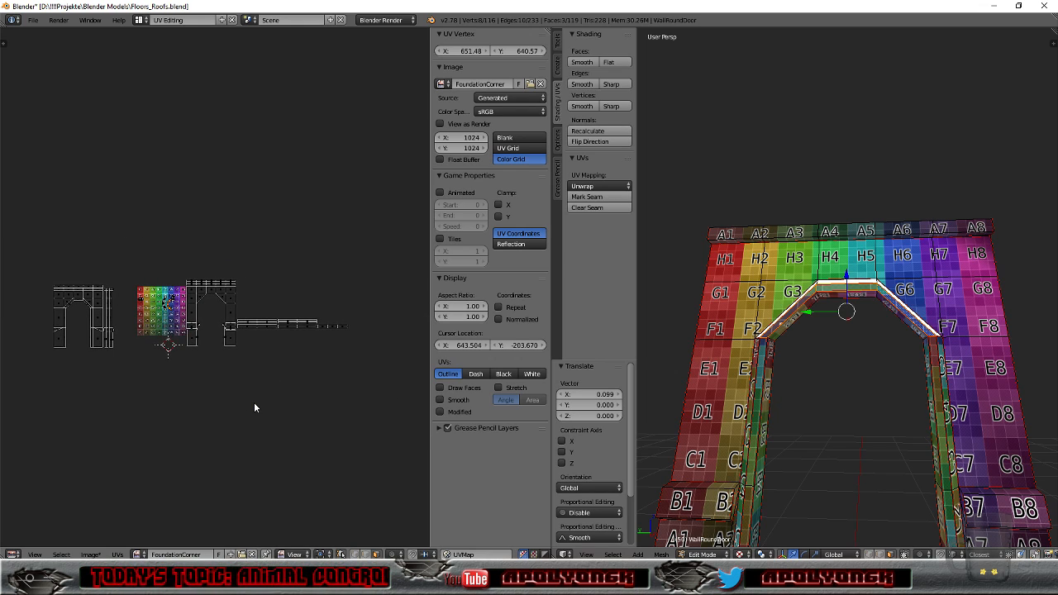
{"action": "scroll", "coordinate": [254, 402], "scroll_direction": "up", "scroll_amount": 3}
{"action": "middle_click_drag", "start_coordinate": [314, 426], "coordinate": [236, 406]}
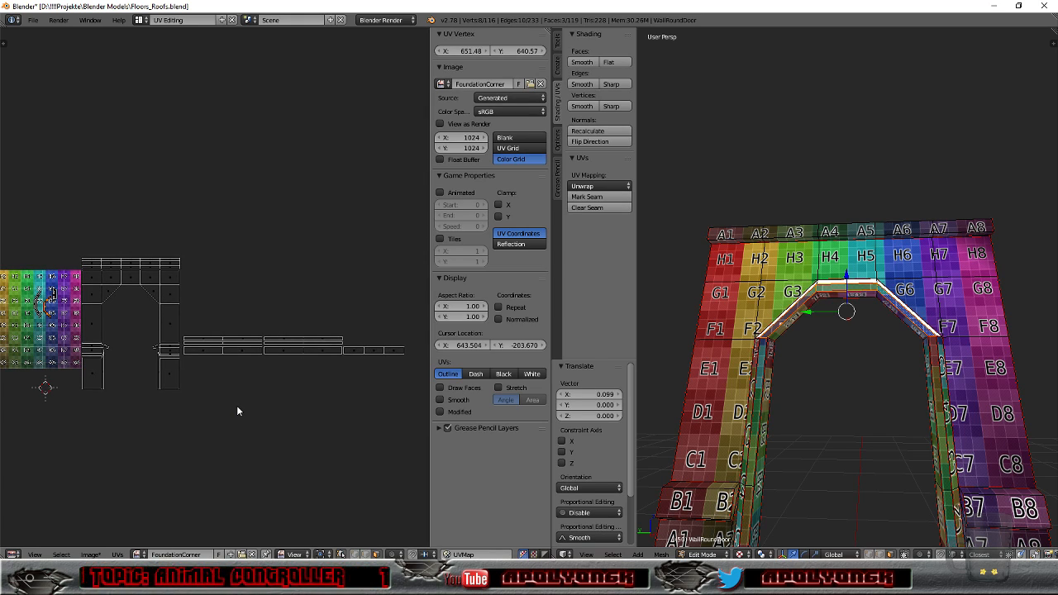
{"action": "type", "text": "r90"}
{"action": "key", "text": "Return"}
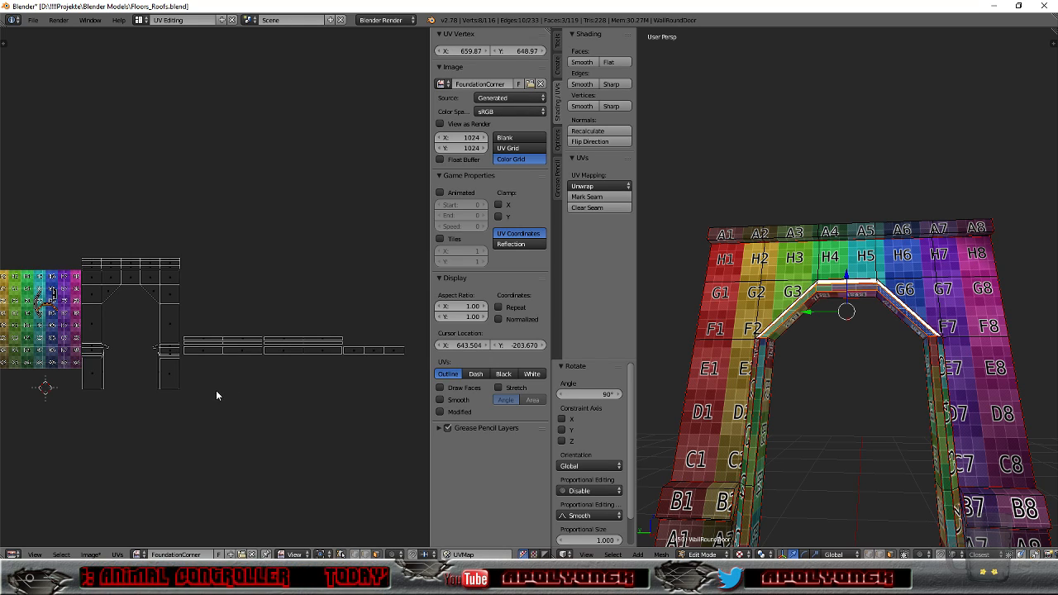
{"action": "key", "text": "g"}
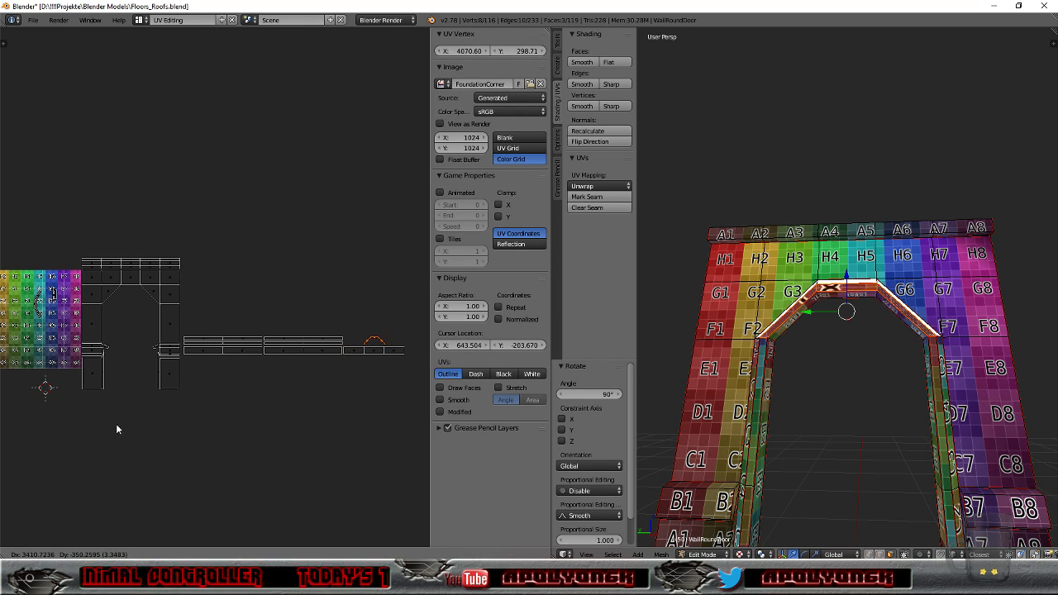
{"action": "left_click", "coordinate": [117, 425]}
Step: Scale the narrow arch UV island by about 2.384 towards the width of the underside strip's middle segment
{"action": "scroll", "coordinate": [345, 447], "scroll_direction": "up", "scroll_amount": 3}
{"action": "middle_click_drag", "start_coordinate": [339, 345], "coordinate": [32, 235]}
{"action": "scroll", "coordinate": [250, 377], "scroll_direction": "up", "scroll_amount": 3}
{"action": "scroll", "coordinate": [234, 380], "scroll_direction": "up", "scroll_amount": 3}
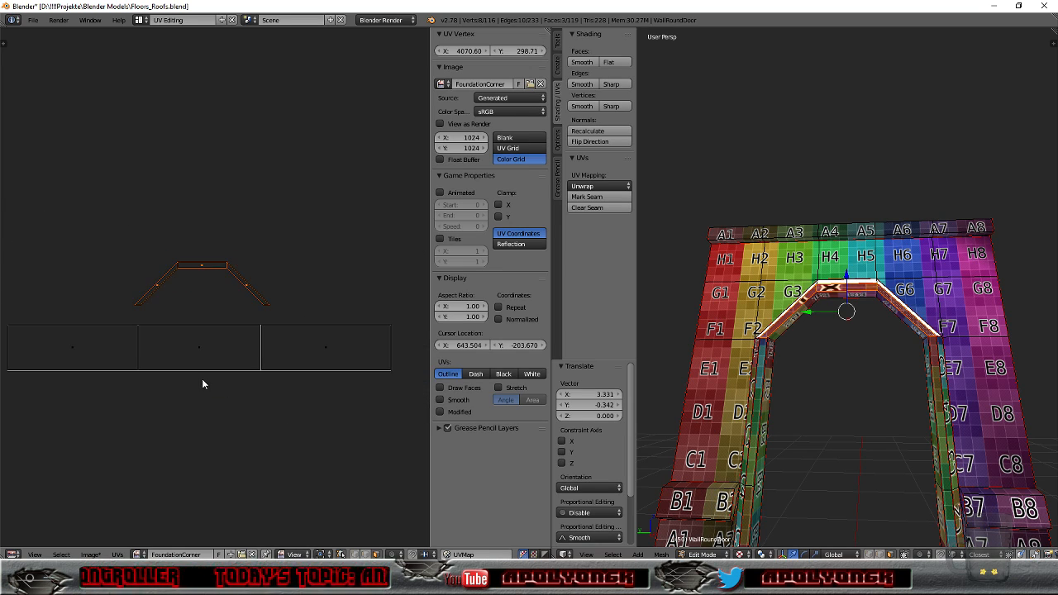
{"action": "key", "text": "s"}
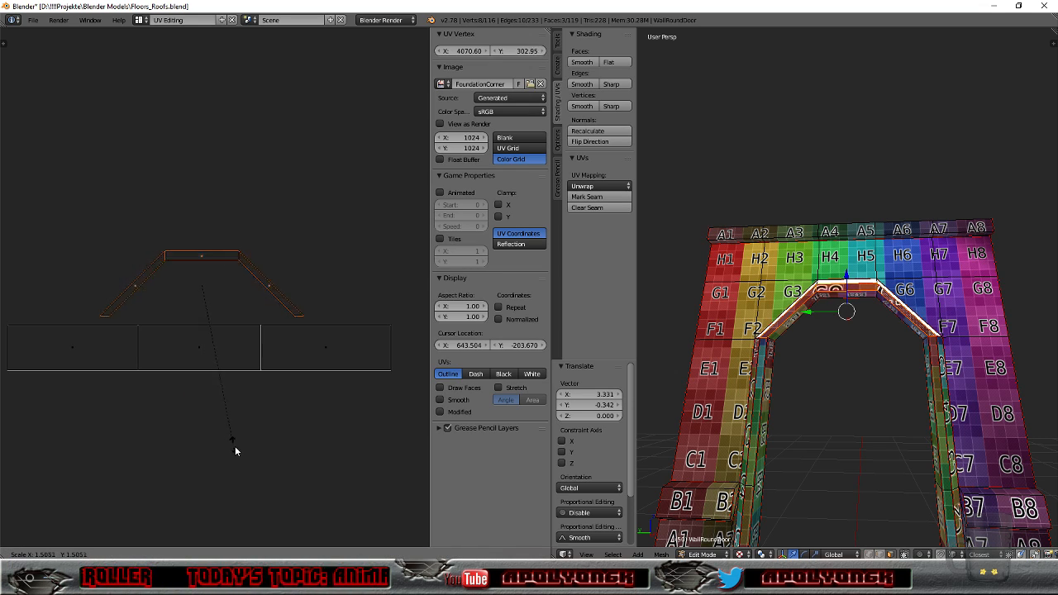
{"action": "left_click", "coordinate": [287, 527]}
Step: Move the narrow arch UV island -0.005 in X and -0.174 in Y onto the underside strip's middle segment and scale it by 1.046
{"action": "key", "text": "g"}
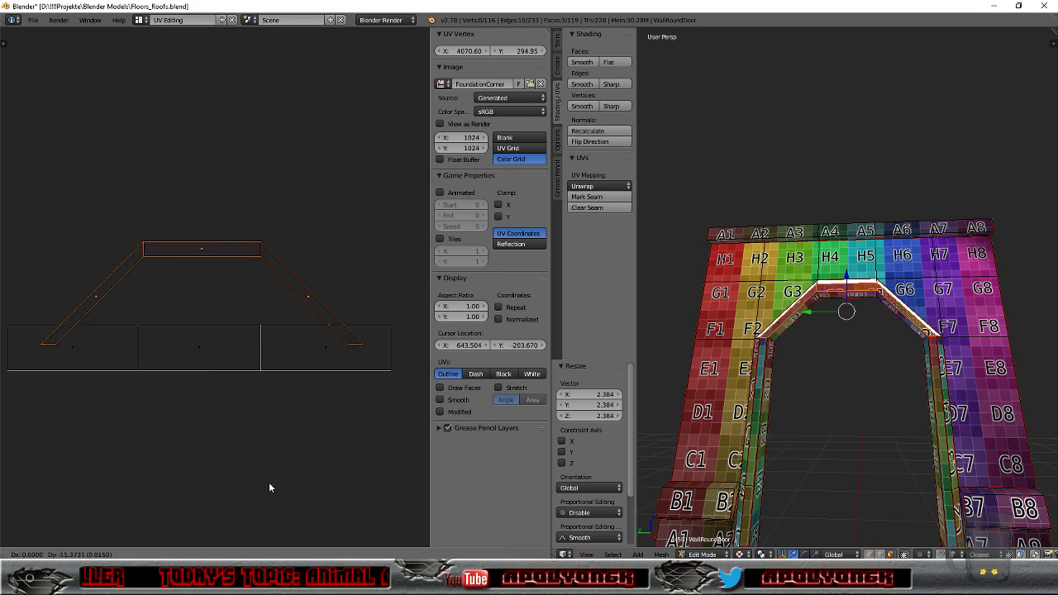
{"action": "left_click", "coordinate": [266, 62]}
{"action": "key", "text": "s"}
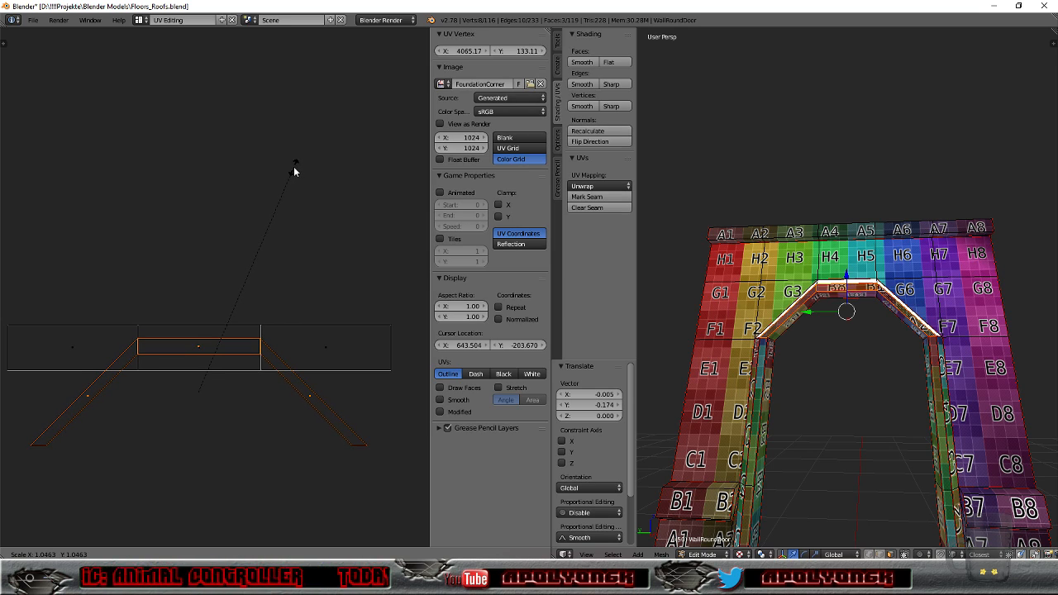
{"action": "left_click", "coordinate": [294, 171]}
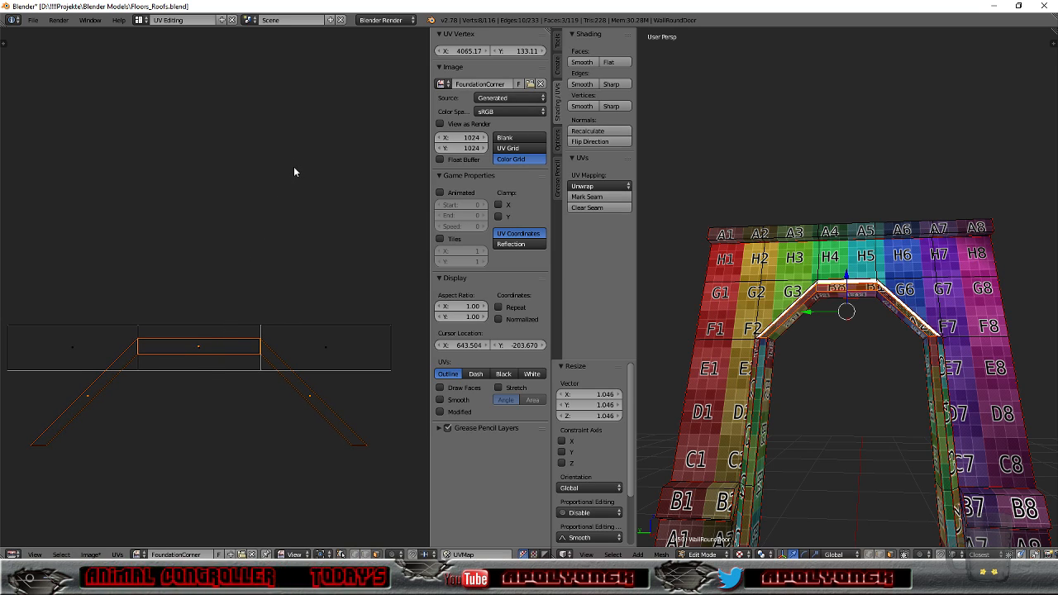
Step: Nudge the island 0.002 in X, scale it by 1.003, and offset it -0.006 in X and 0.206 in Y above the strip
{"action": "key", "text": "g"}
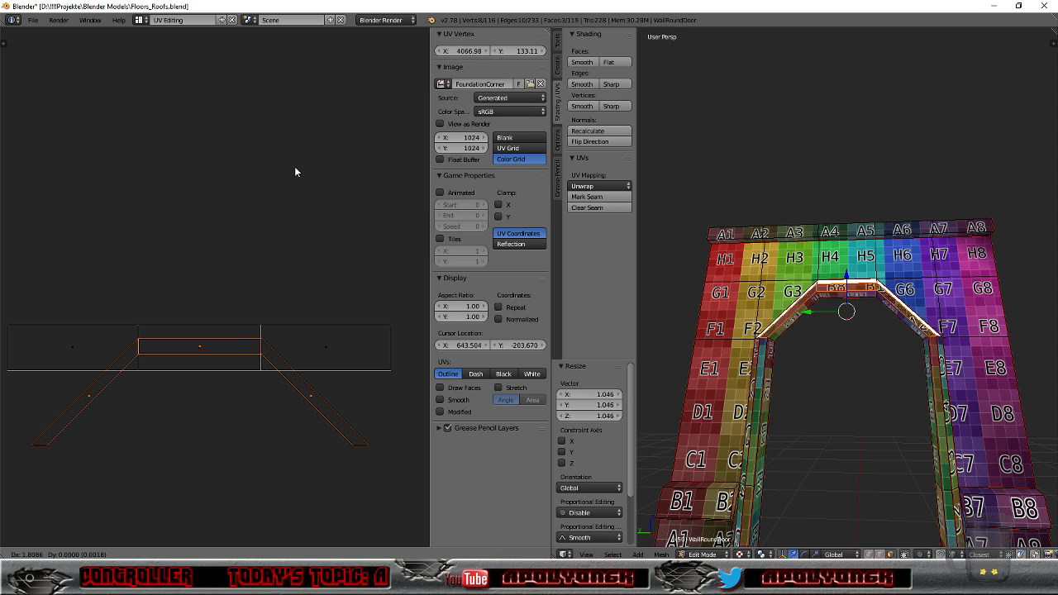
{"action": "left_click", "coordinate": [295, 168]}
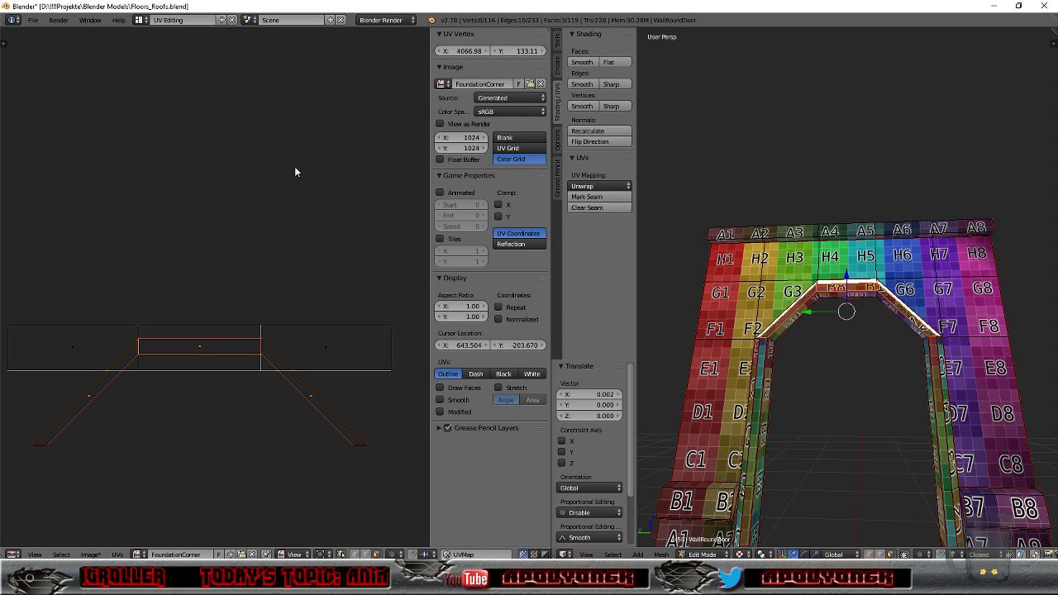
{"action": "key", "text": "s"}
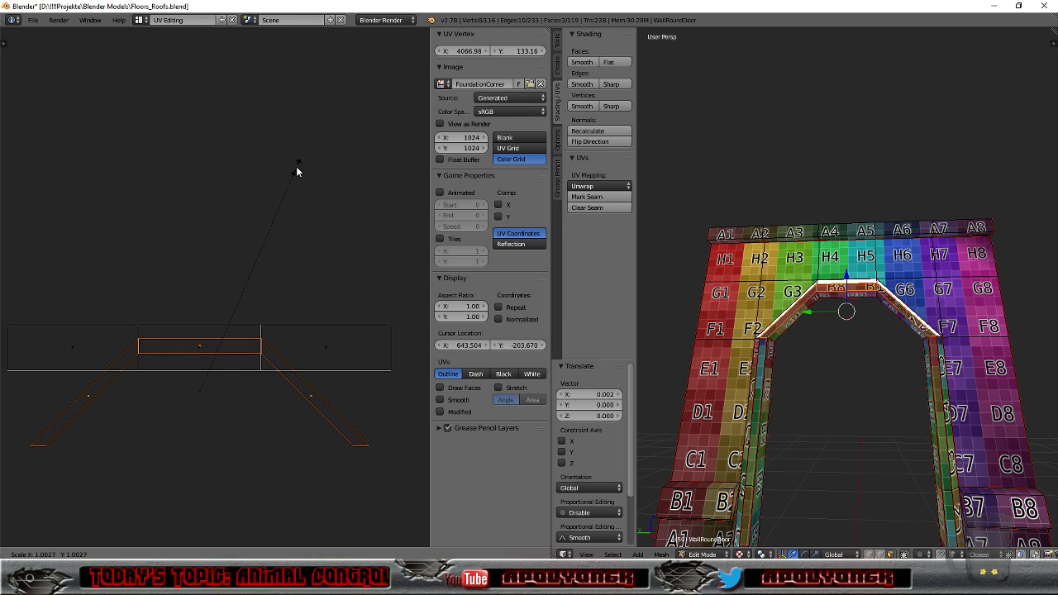
{"action": "left_click", "coordinate": [296, 167]}
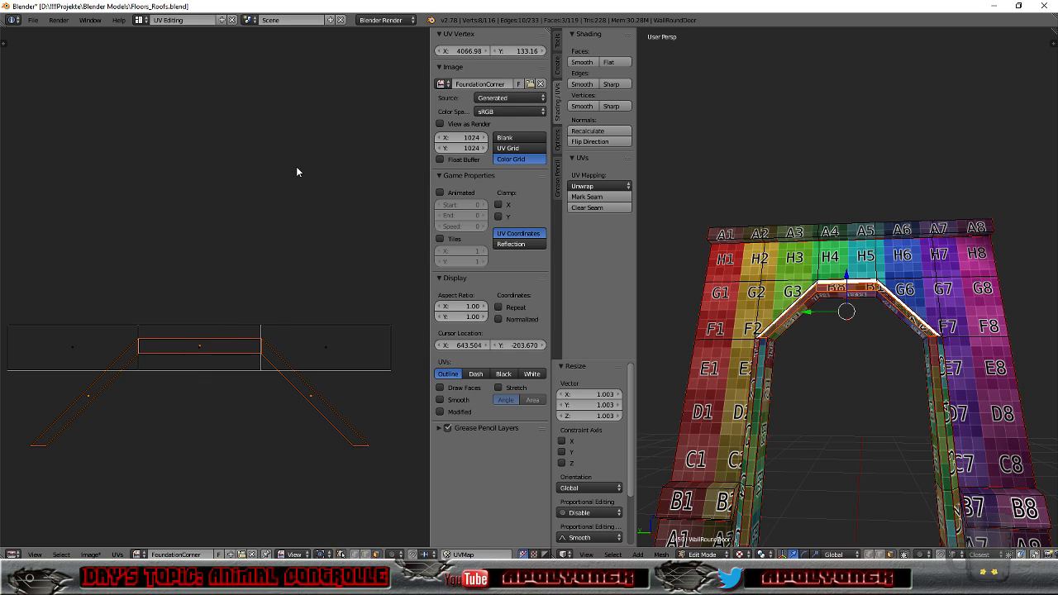
{"action": "key", "text": "g"}
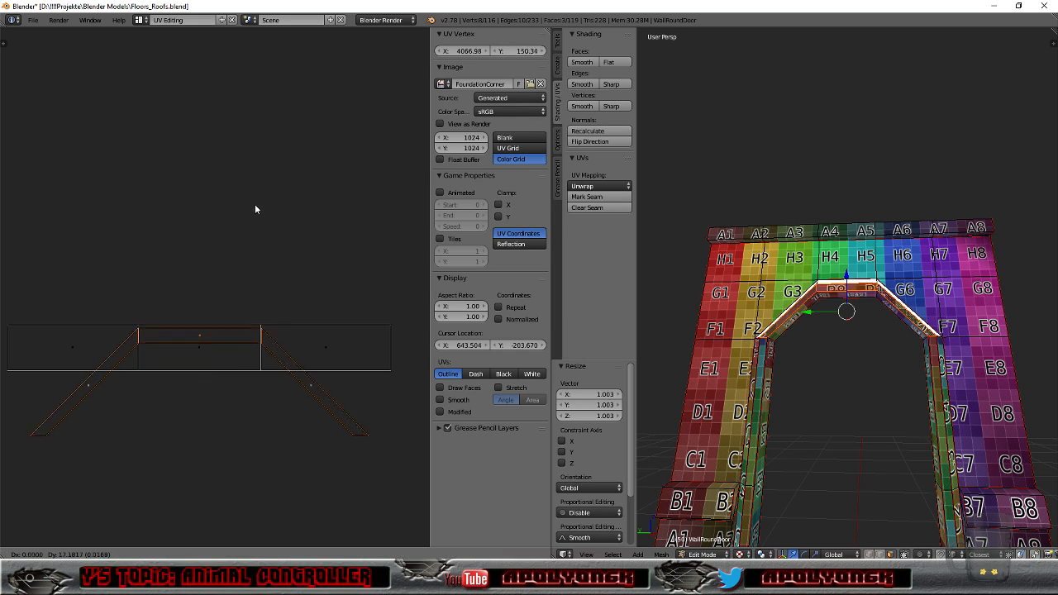
{"action": "left_click", "coordinate": [251, 92]}
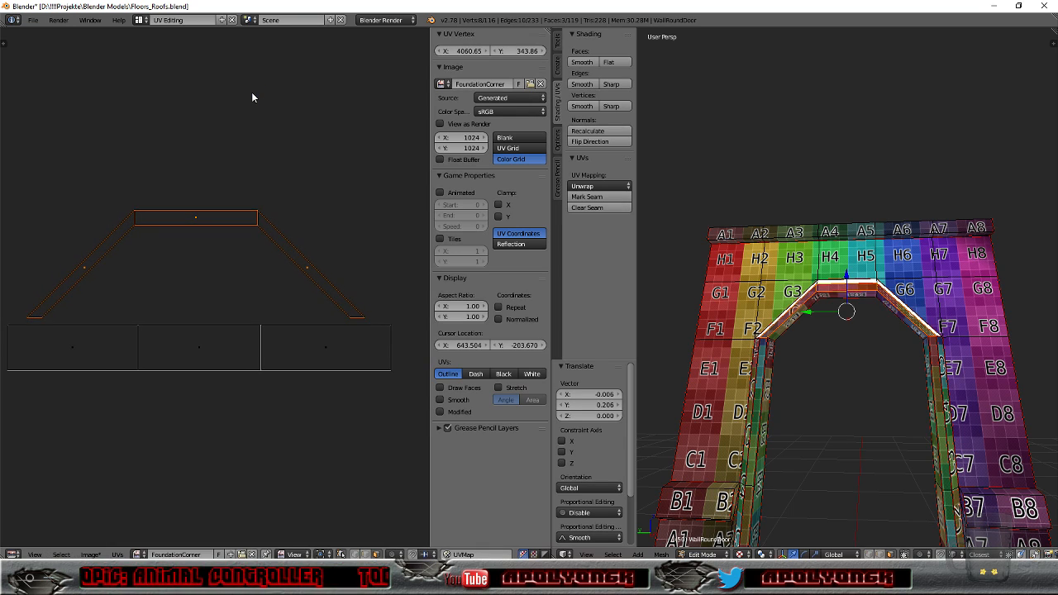
Step: Export the selected door wall as WallRoundDoor.fbx in the HousePieces folder, replacing the existing file
{"action": "left_click", "coordinate": [33, 20]}
{"action": "mouse_move", "coordinate": [83, 230]}
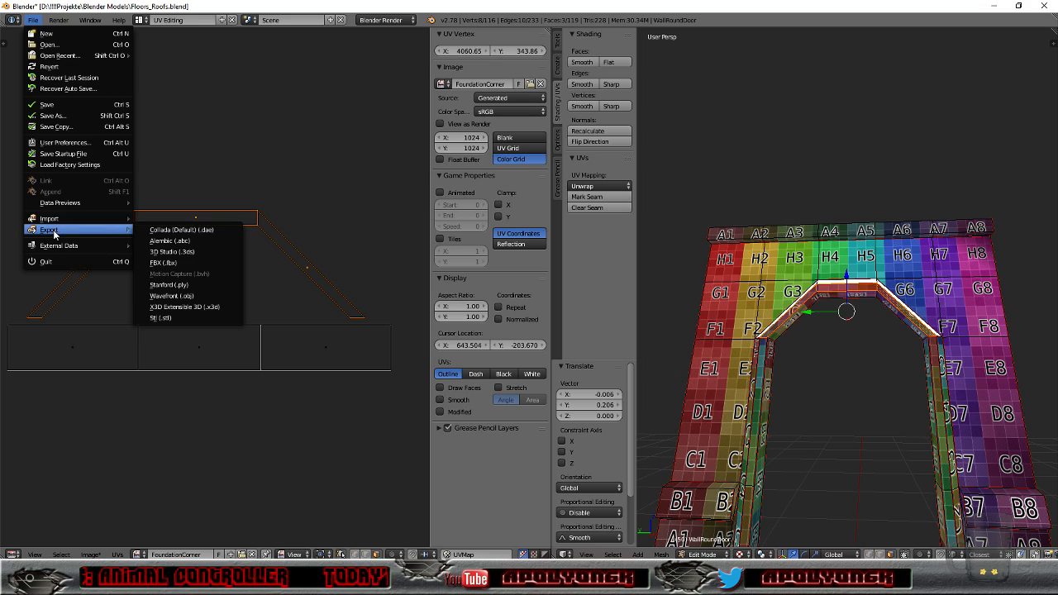
{"action": "left_click", "coordinate": [162, 262]}
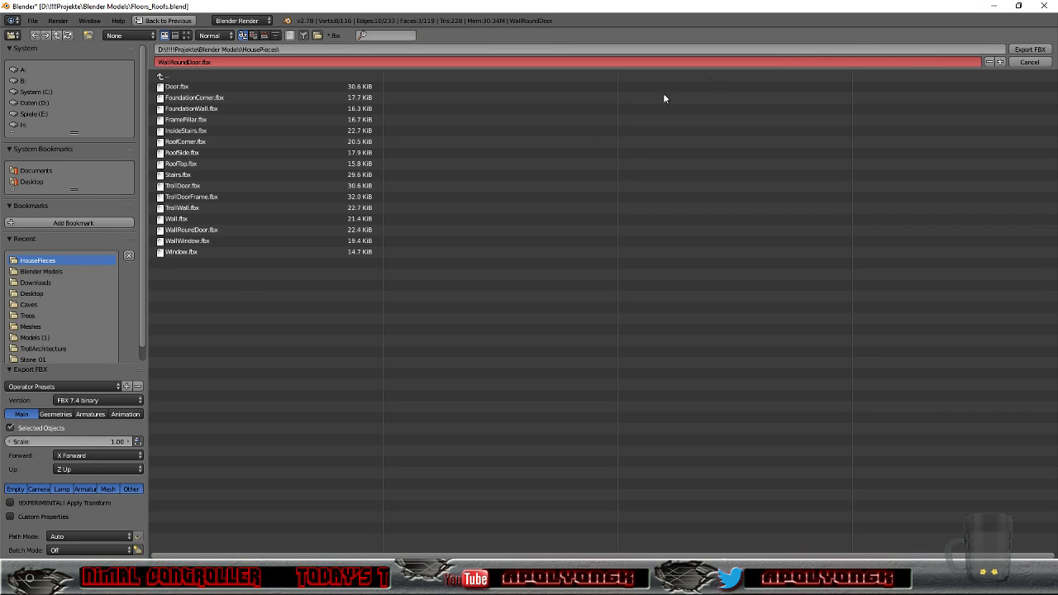
{"action": "left_click", "coordinate": [1027, 62]}
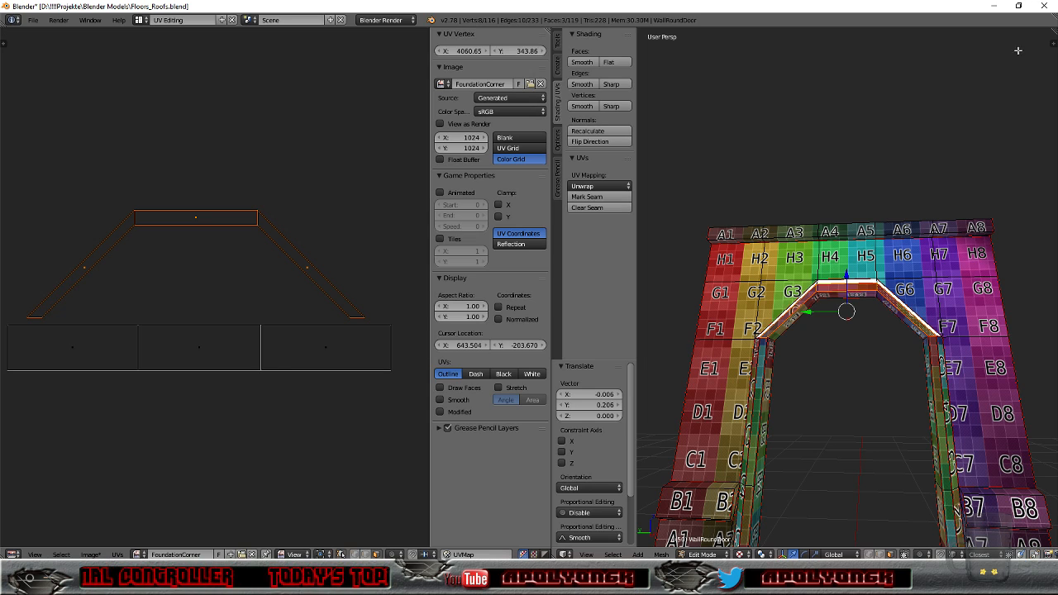
Step: Switch to Unreal Editor, reimport the WallRoundDoor mesh in the HousePieces folder, and inspect its arch in the mesh preview
{"action": "mouse_move", "coordinate": [194, 579]}
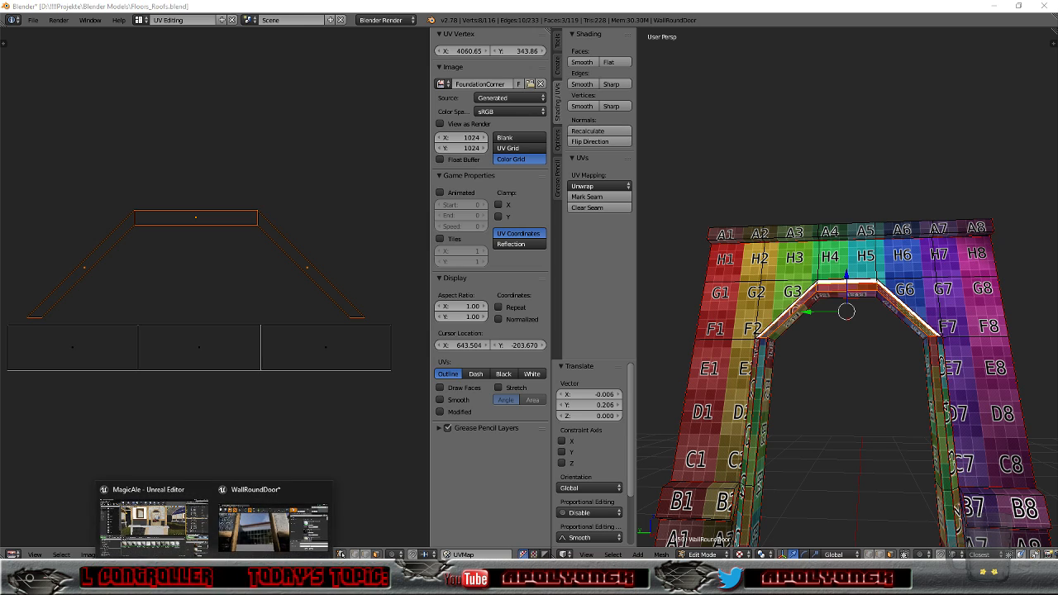
{"action": "left_click", "coordinate": [198, 521]}
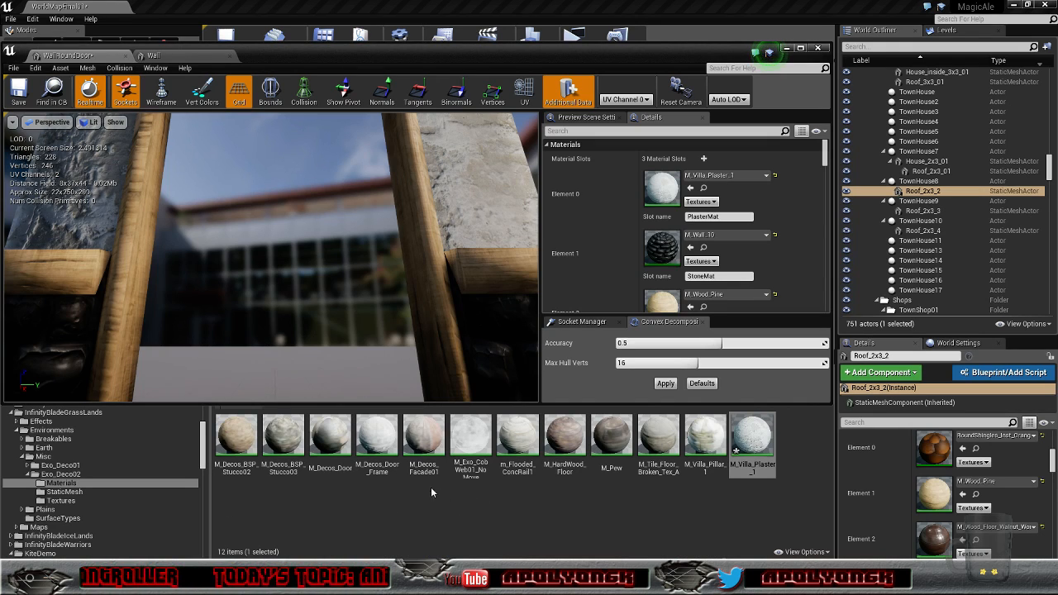
{"action": "left_click_drag", "start_coordinate": [202, 455], "coordinate": [201, 496]}
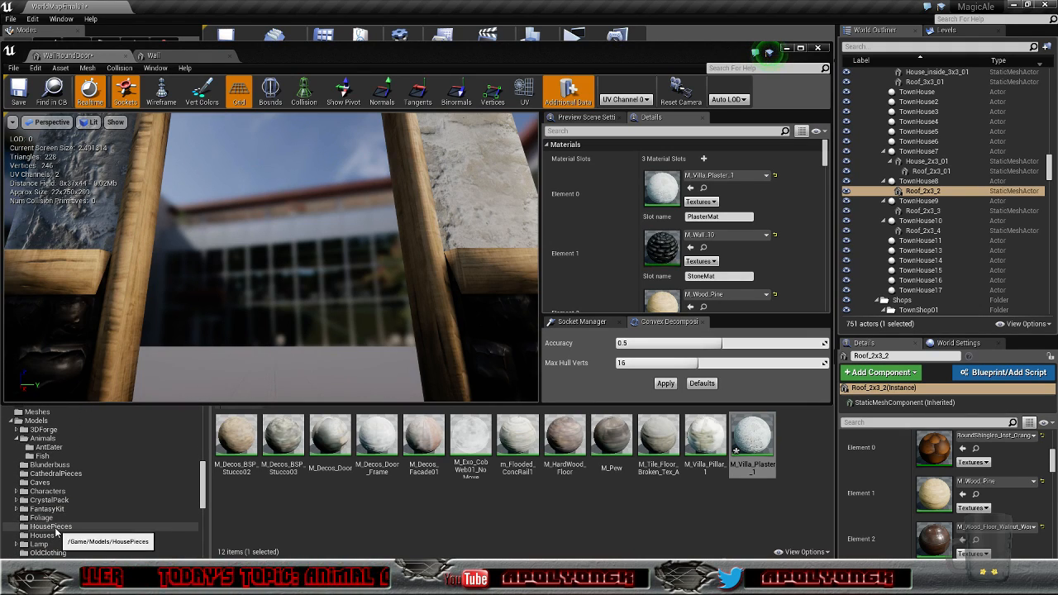
{"action": "left_click", "coordinate": [134, 525]}
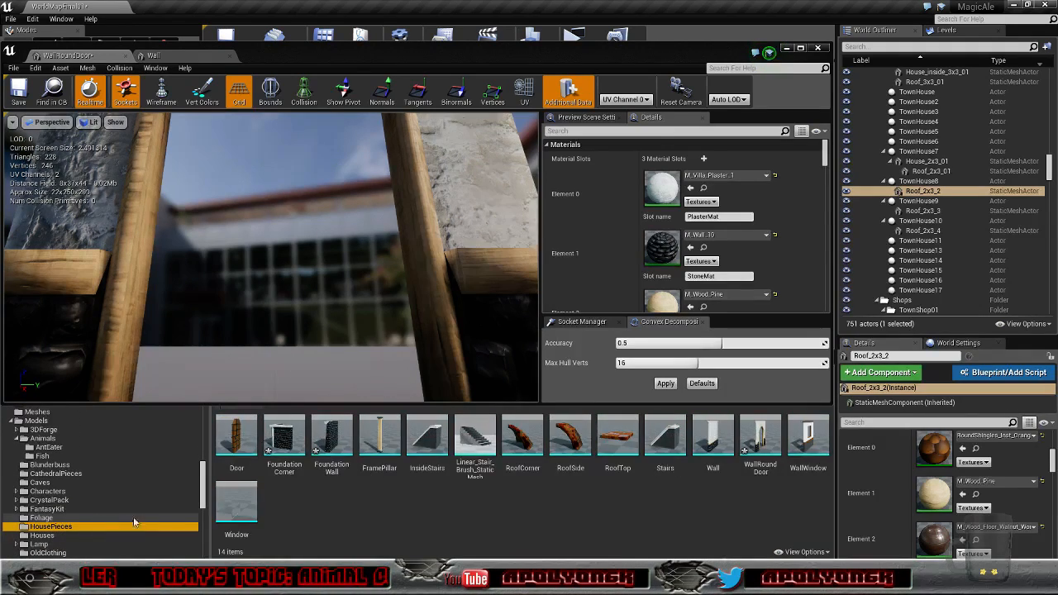
{"action": "right_click", "coordinate": [761, 438]}
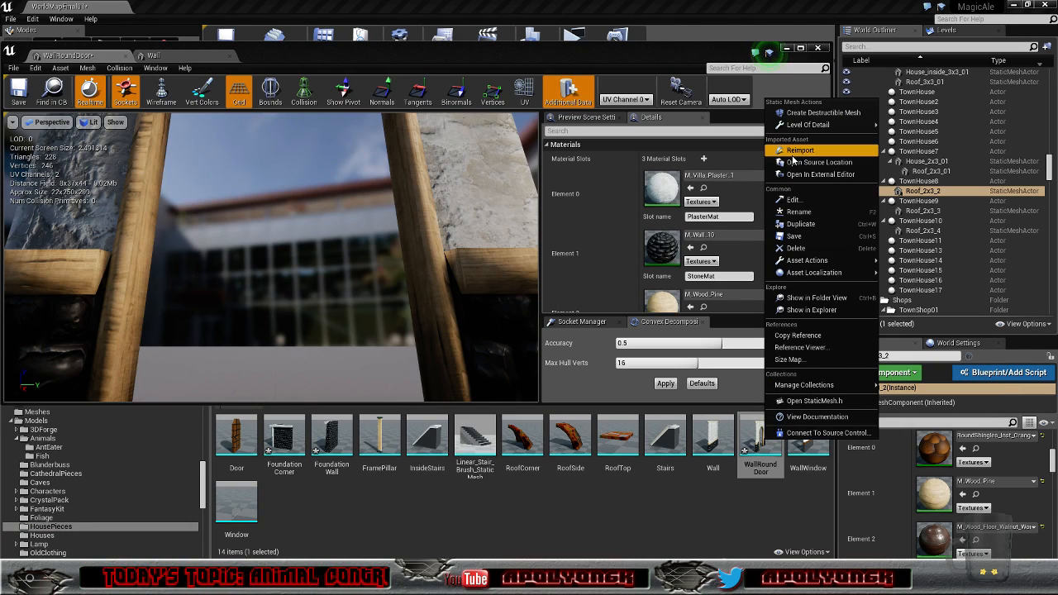
{"action": "left_click", "coordinate": [793, 152]}
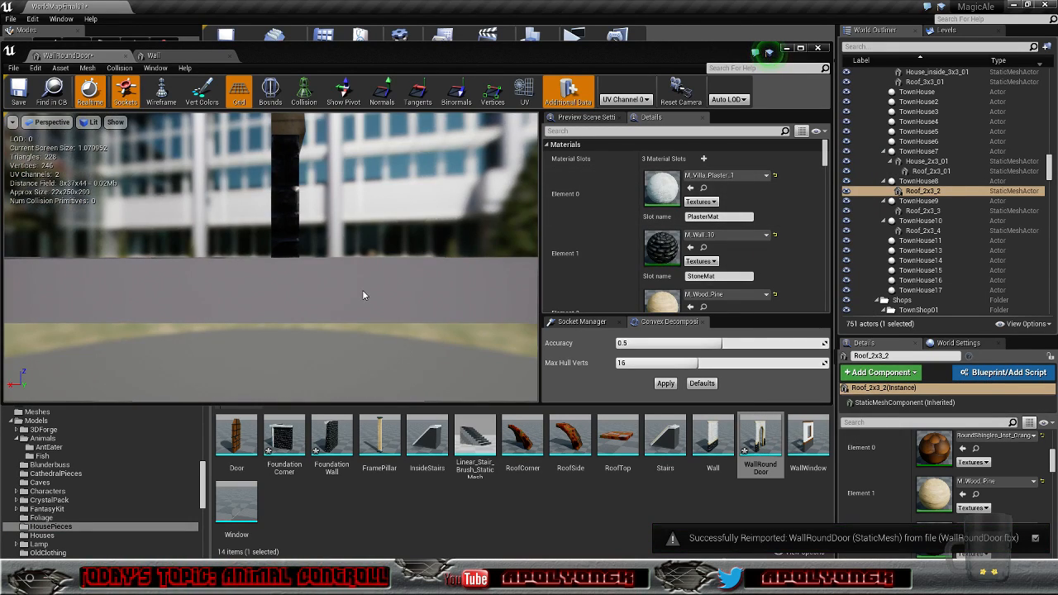
{"action": "right_click_drag", "start_coordinate": [362, 271], "coordinate": [405, 283]}
{"action": "scroll", "coordinate": [351, 263], "scroll_direction": "up", "scroll_amount": 3}
{"action": "scroll", "coordinate": [352, 263], "scroll_direction": "down", "scroll_amount": 3}
{"action": "right_click_drag", "start_coordinate": [320, 242], "coordinate": [299, 210]}
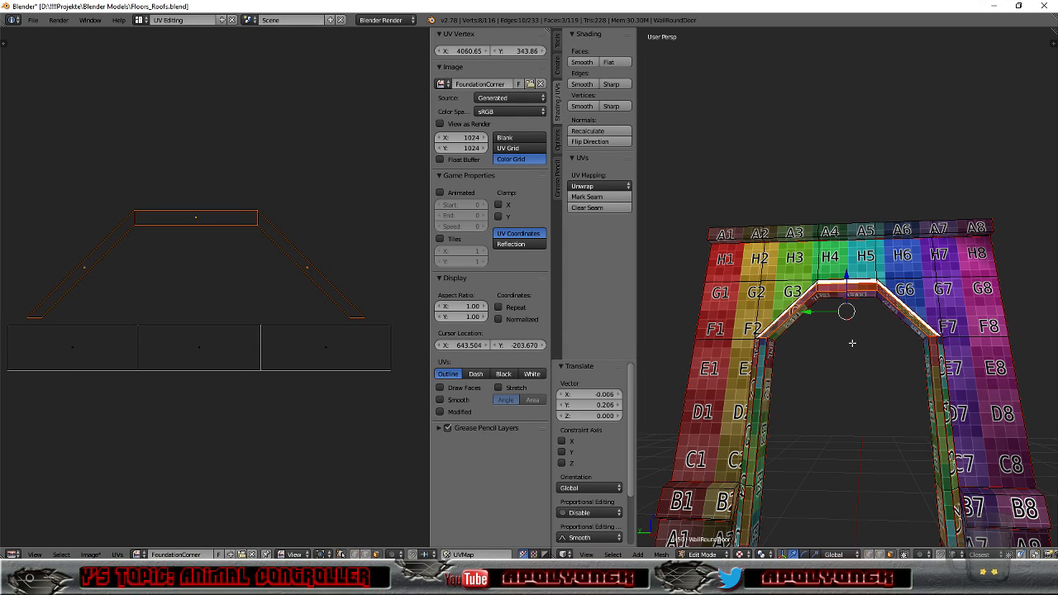
Step: Back in Blender, mark seams on the six edges crossing the arch bands at both ends of the flat top segment
{"action": "middle_click_drag", "start_coordinate": [843, 332], "coordinate": [796, 317]}
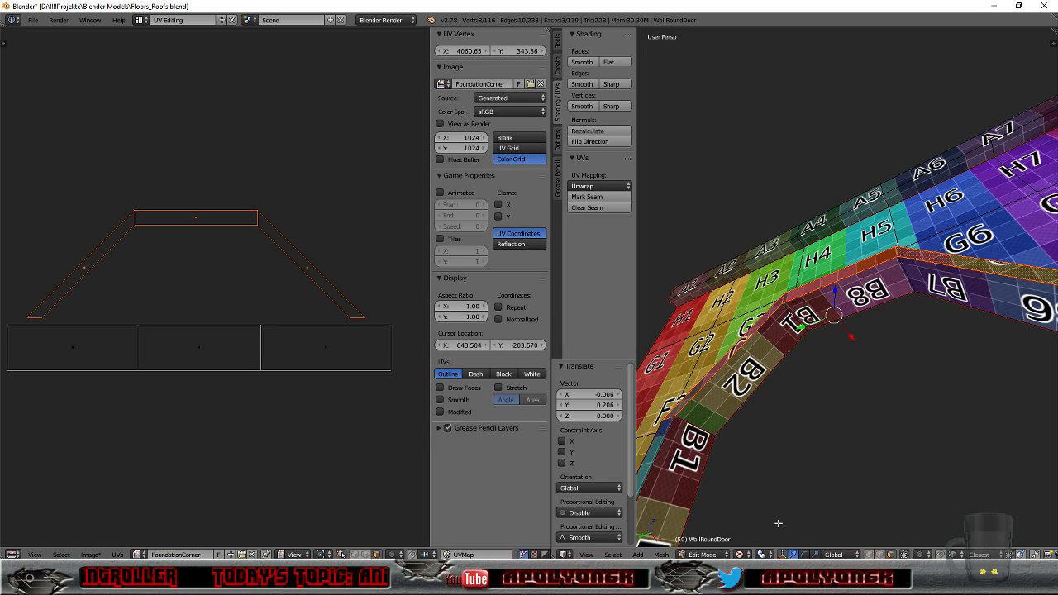
{"action": "left_click", "coordinate": [881, 555]}
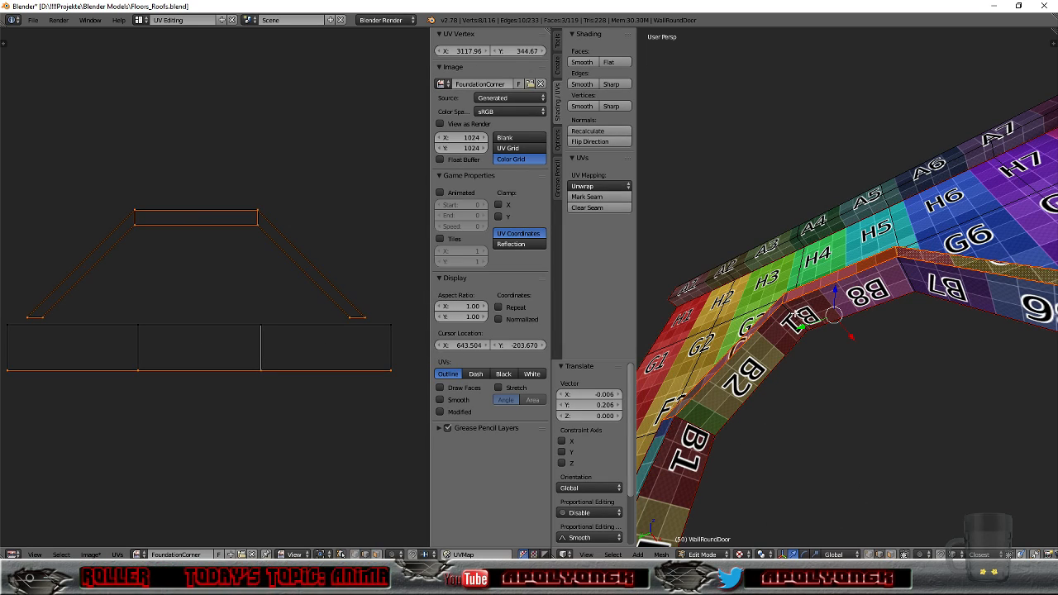
{"action": "right_click", "coordinate": [796, 317]}
{"action": "right_click", "coordinate": [782, 301], "text": "shift"}
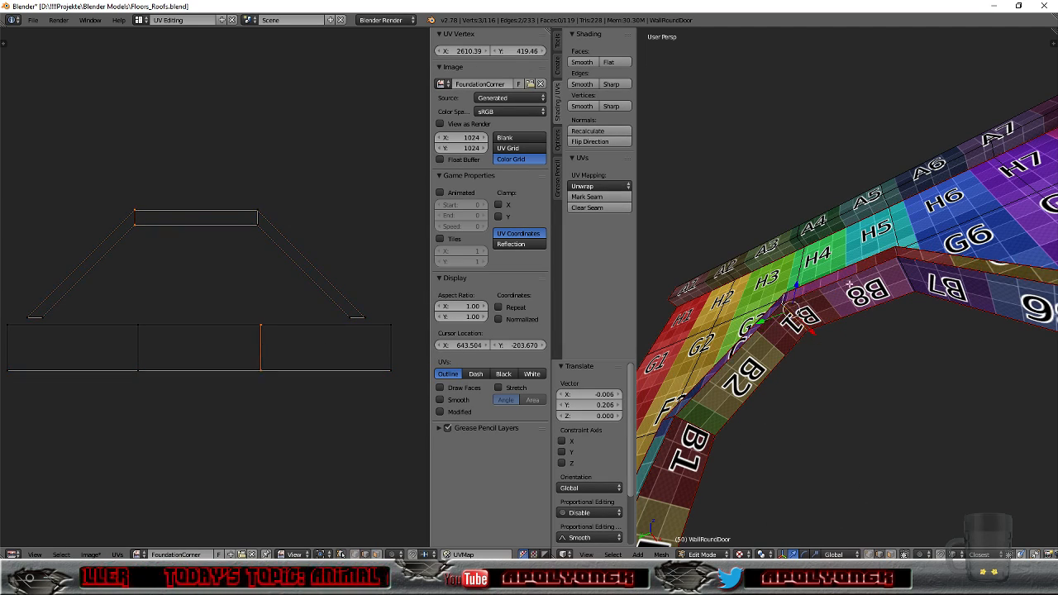
{"action": "right_click", "coordinate": [896, 252], "text": "shift"}
{"action": "right_click", "coordinate": [905, 269], "text": "shift"}
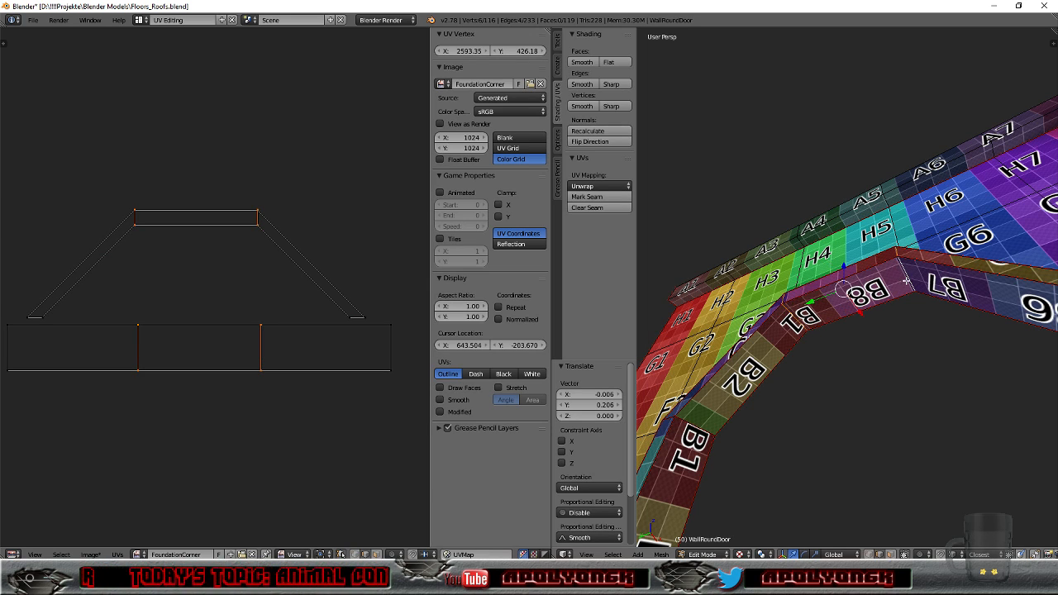
{"action": "middle_click_drag", "start_coordinate": [906, 281], "coordinate": [941, 383]}
{"action": "scroll", "coordinate": [941, 383], "scroll_direction": "up", "scroll_amount": 1}
{"action": "right_click", "coordinate": [911, 291], "text": "shift"}
{"action": "right_click", "coordinate": [782, 284], "text": "shift"}
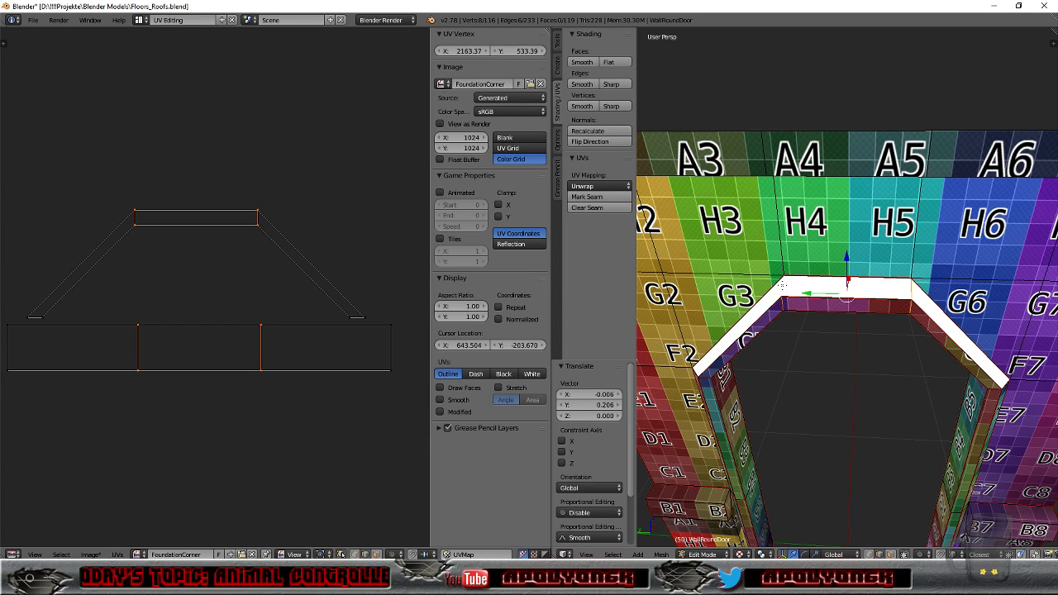
{"action": "left_click", "coordinate": [587, 197]}
Step: Clear the seams from the six lengthwise edges bordering the narrow faces along the arch's top and sloped segments
{"action": "middle_click_drag", "start_coordinate": [883, 390], "coordinate": [891, 303]}
{"action": "right_click", "coordinate": [728, 313]}
{"action": "right_click", "coordinate": [810, 286], "text": "shift"}
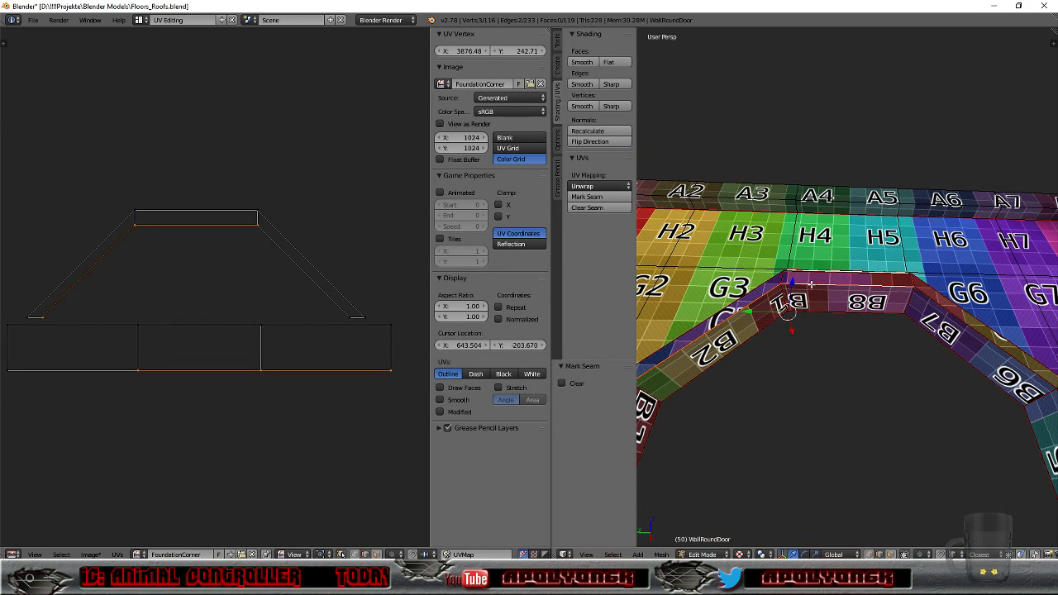
{"action": "right_click", "coordinate": [951, 314], "text": "shift"}
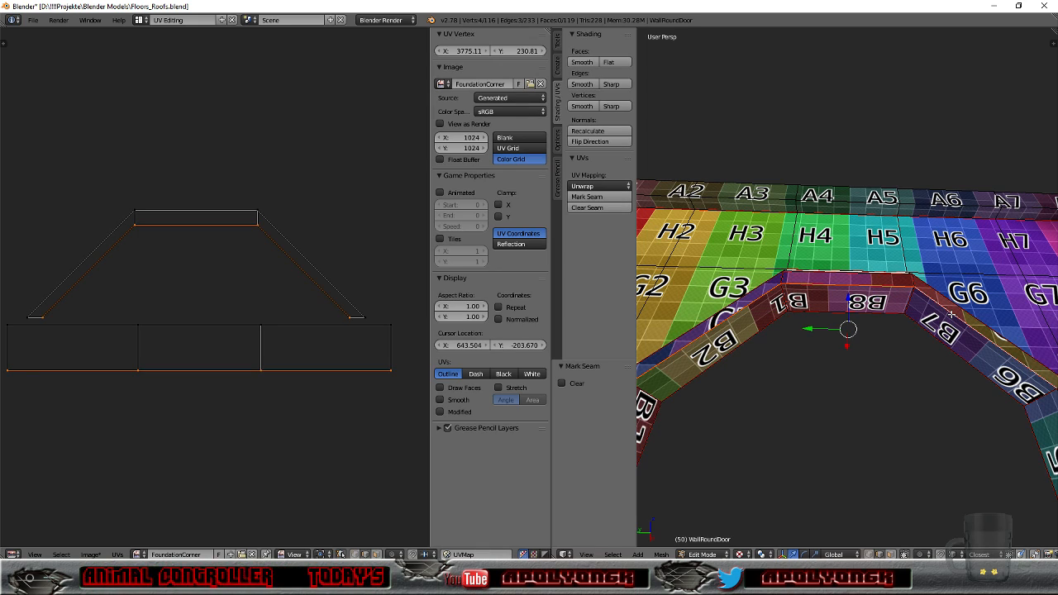
{"action": "right_click", "coordinate": [927, 286], "text": "shift"}
{"action": "right_click", "coordinate": [884, 273], "text": "shift"}
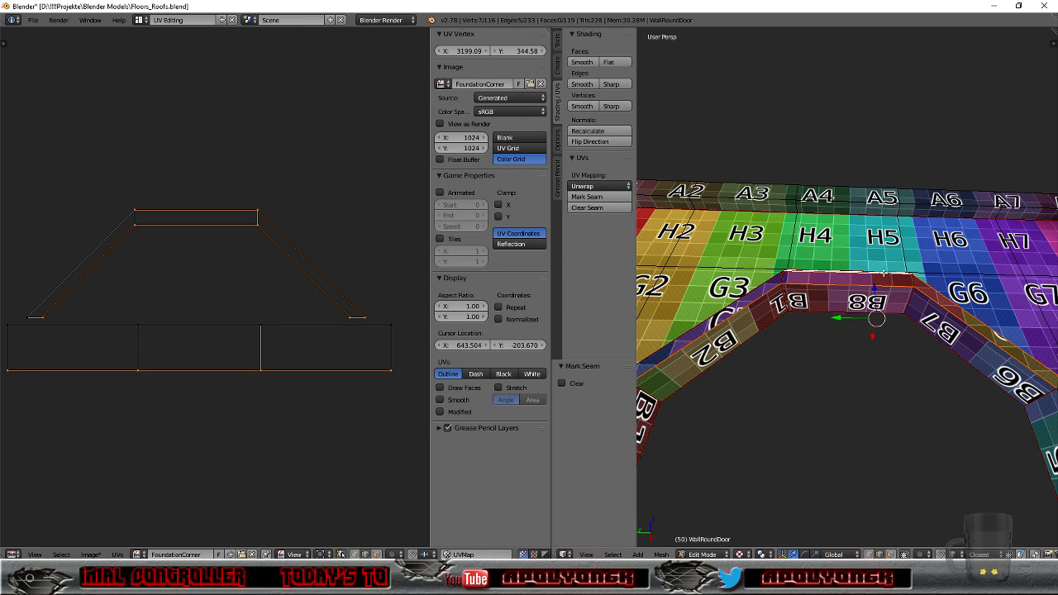
{"action": "right_click", "coordinate": [754, 289], "text": "shift"}
{"action": "middle_click_drag", "start_coordinate": [792, 304], "coordinate": [738, 352]}
{"action": "left_click", "coordinate": [605, 207]}
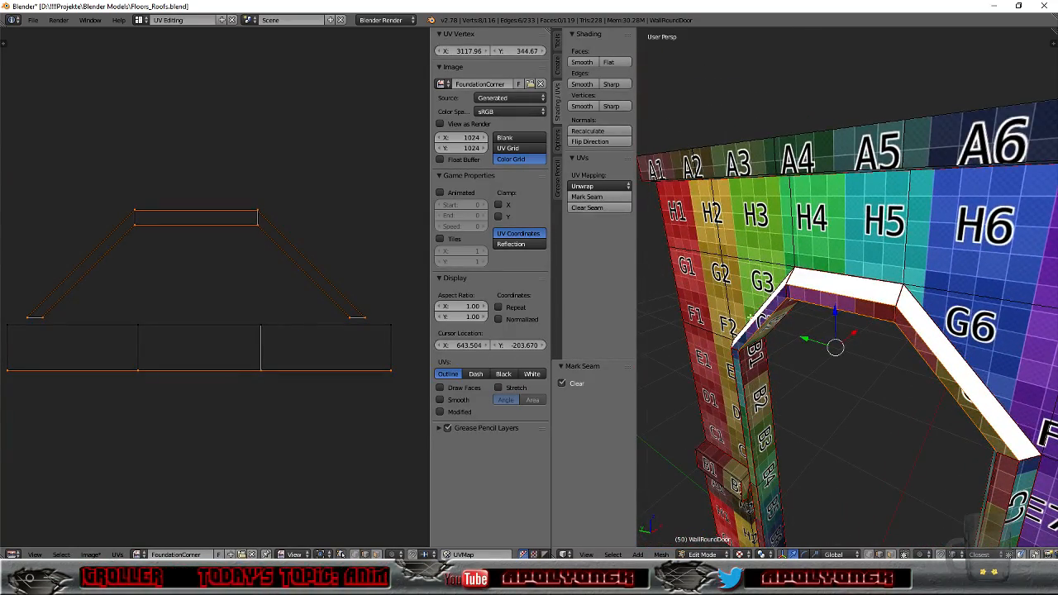
Step: Select the arch's flat top faces linked up to their seams and unwrap them as one island
{"action": "scroll", "coordinate": [943, 323], "scroll_direction": "up", "scroll_amount": 4}
{"action": "middle_click_drag", "start_coordinate": [944, 324], "coordinate": [810, 353]}
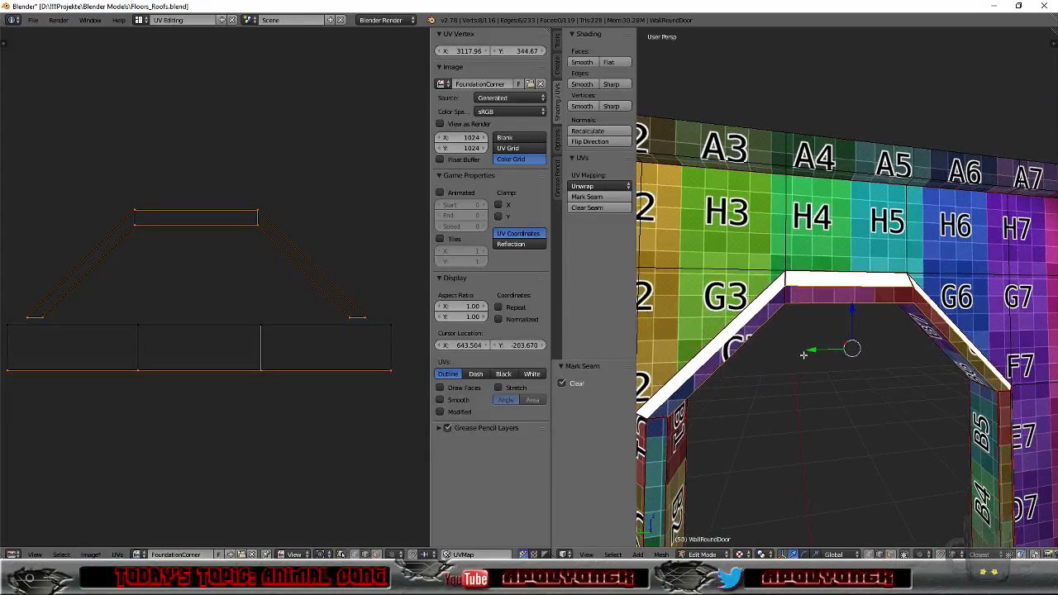
{"action": "key", "text": "a"}
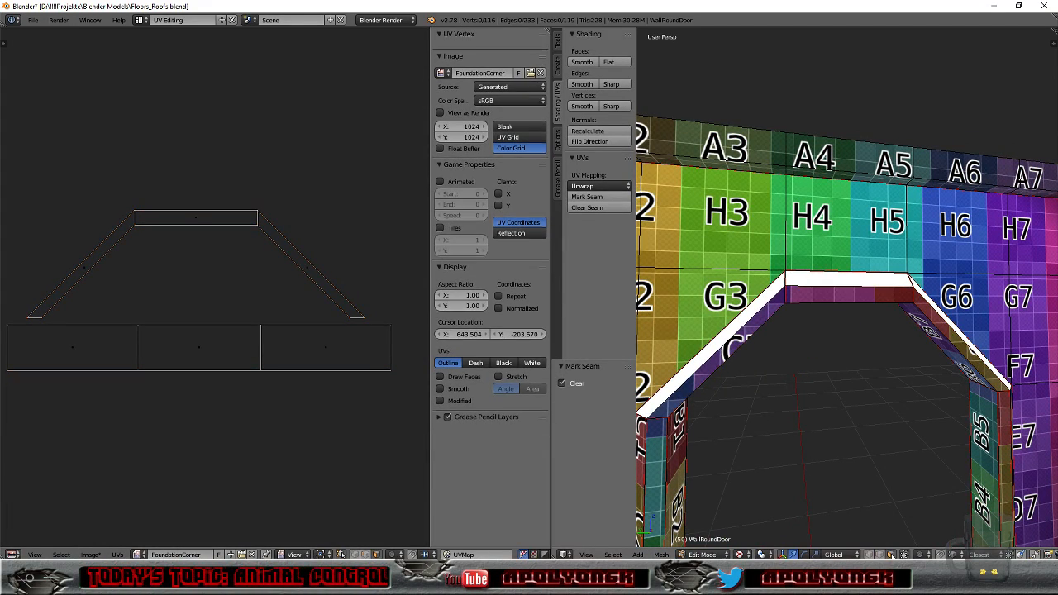
{"action": "right_click", "coordinate": [812, 292]}
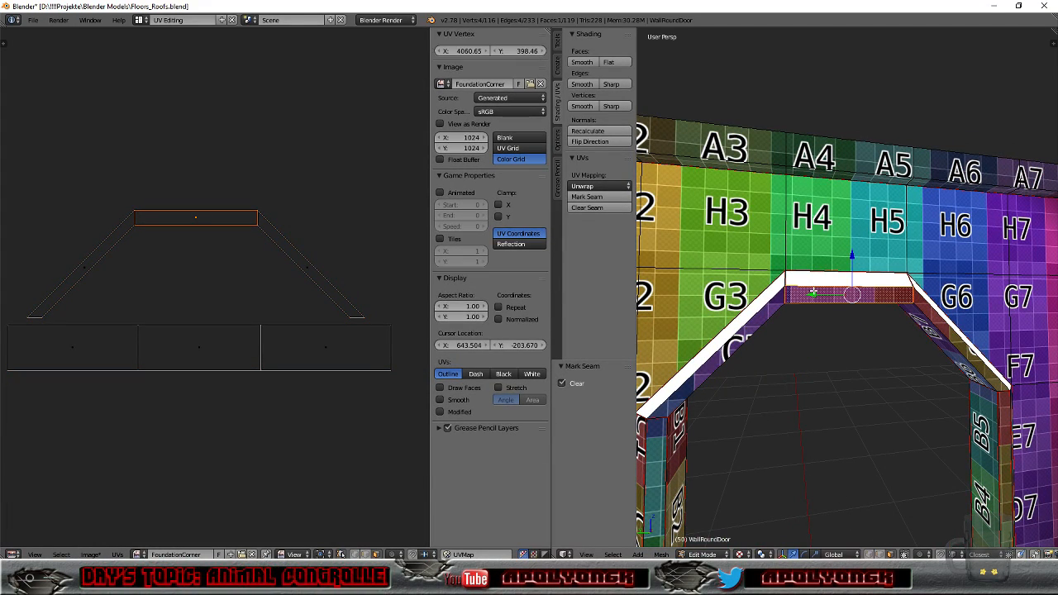
{"action": "key", "text": "l"}
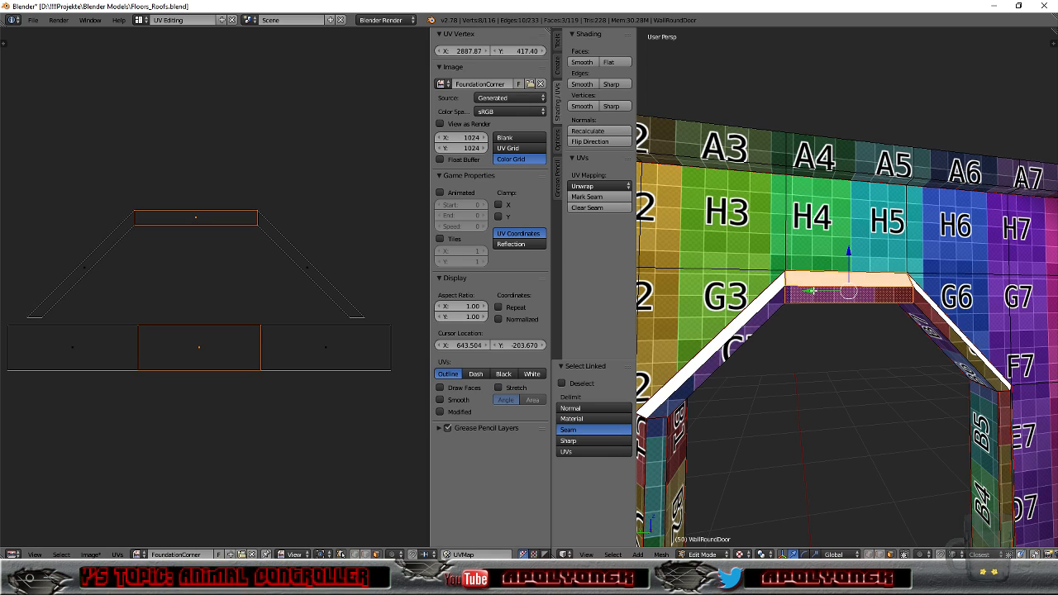
{"action": "left_click", "coordinate": [595, 188]}
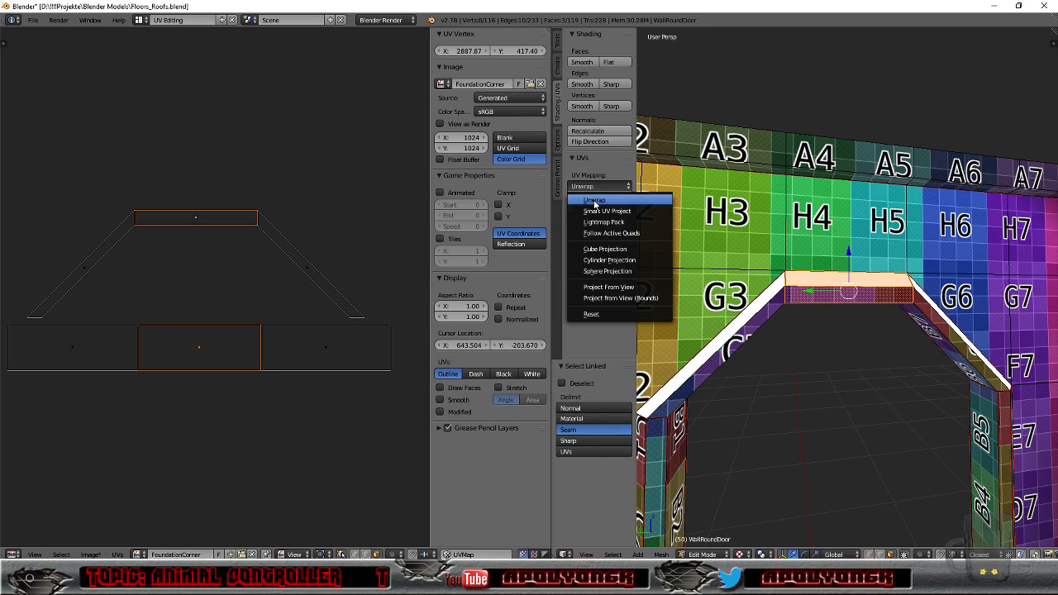
{"action": "left_click", "coordinate": [596, 203]}
{"action": "scroll", "coordinate": [174, 334], "scroll_direction": "down", "scroll_amount": 7}
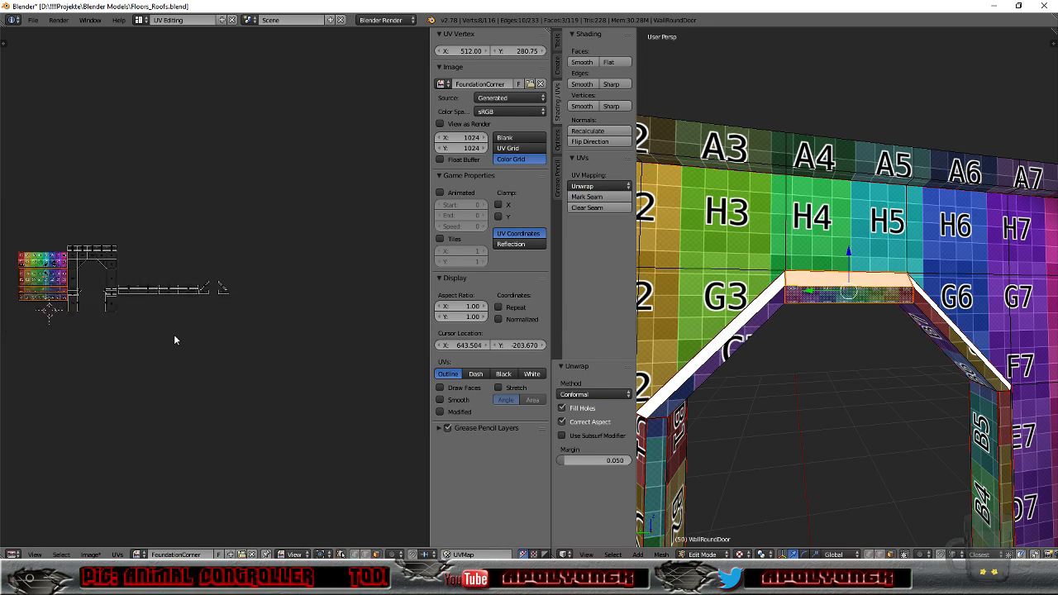
{"action": "scroll", "coordinate": [139, 335], "scroll_direction": "up", "scroll_amount": 2}
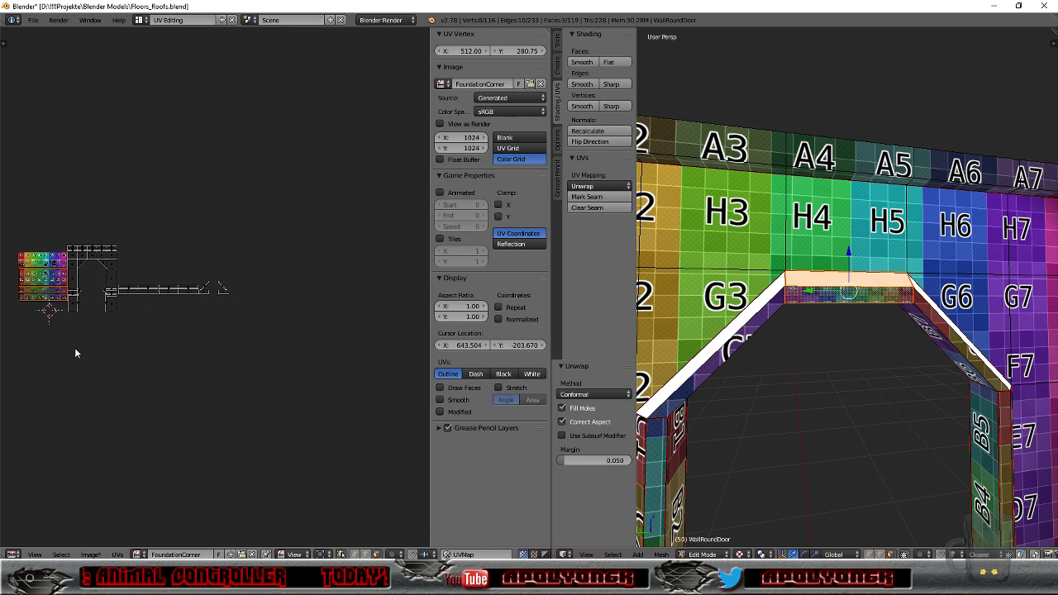
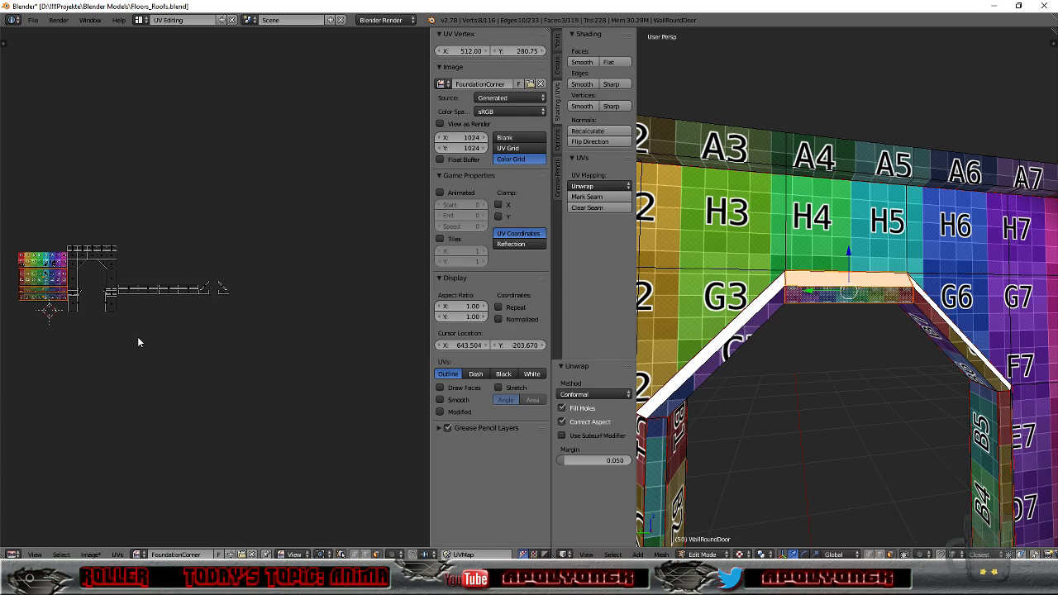
Step: Rotate the UV island of the arch's flat top segment by 180 degrees
{"action": "mouse_move", "coordinate": [727, 388]}
{"action": "middle_mouse_down"}
{"action": "mouse_move", "coordinate": [736, 383]}
{"action": "mouse_move", "coordinate": [699, 320]}
{"action": "mouse_move", "coordinate": [734, 394]}
{"action": "middle_mouse_up"}
{"action": "scroll", "coordinate": [786, 362], "scroll_direction": "up", "scroll_amount": 3}
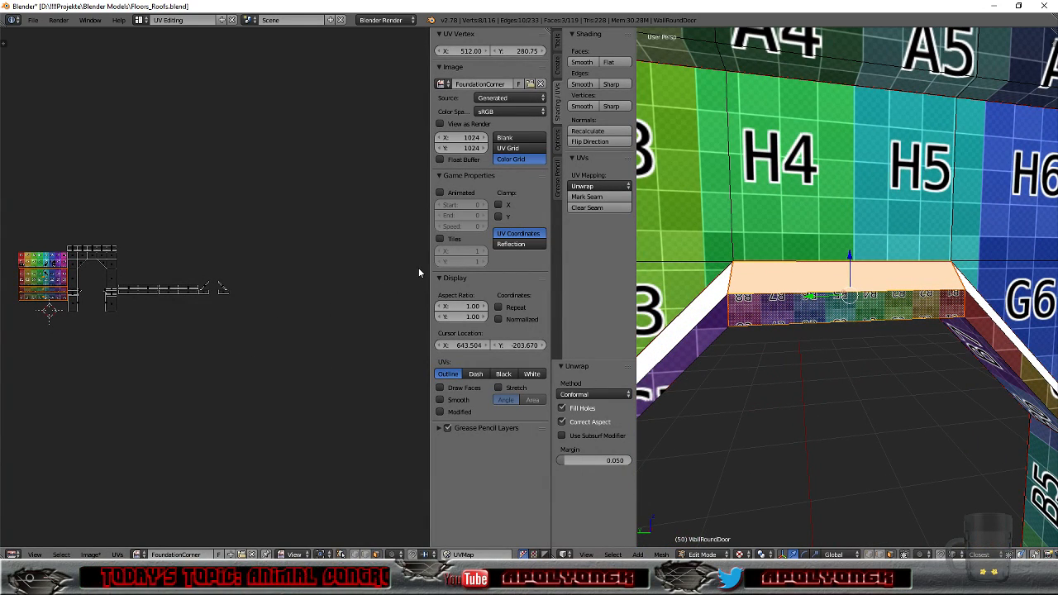
{"action": "type", "text": "r"}
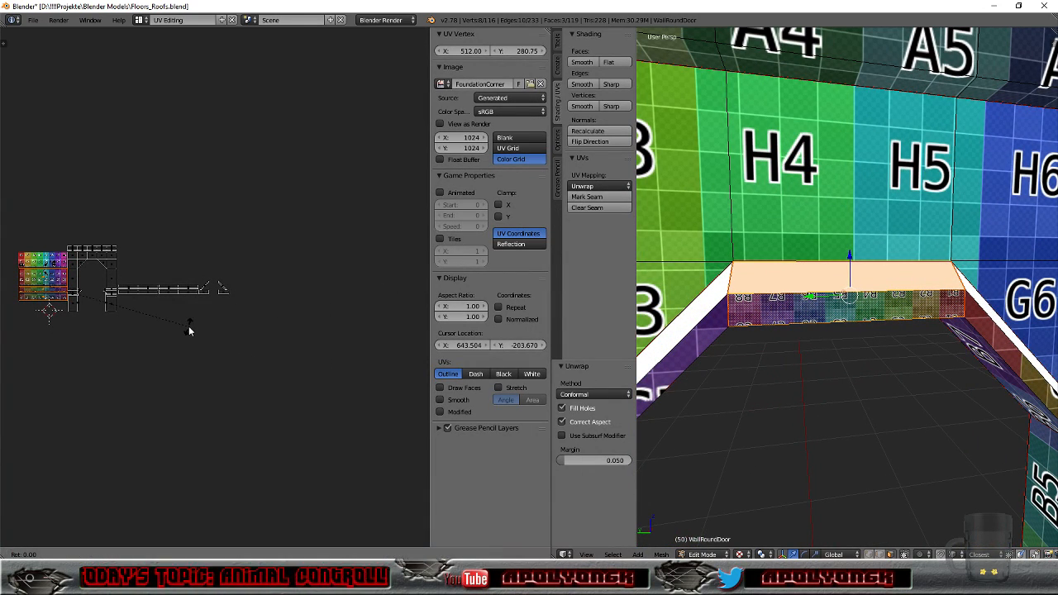
{"action": "type", "text": "180"}
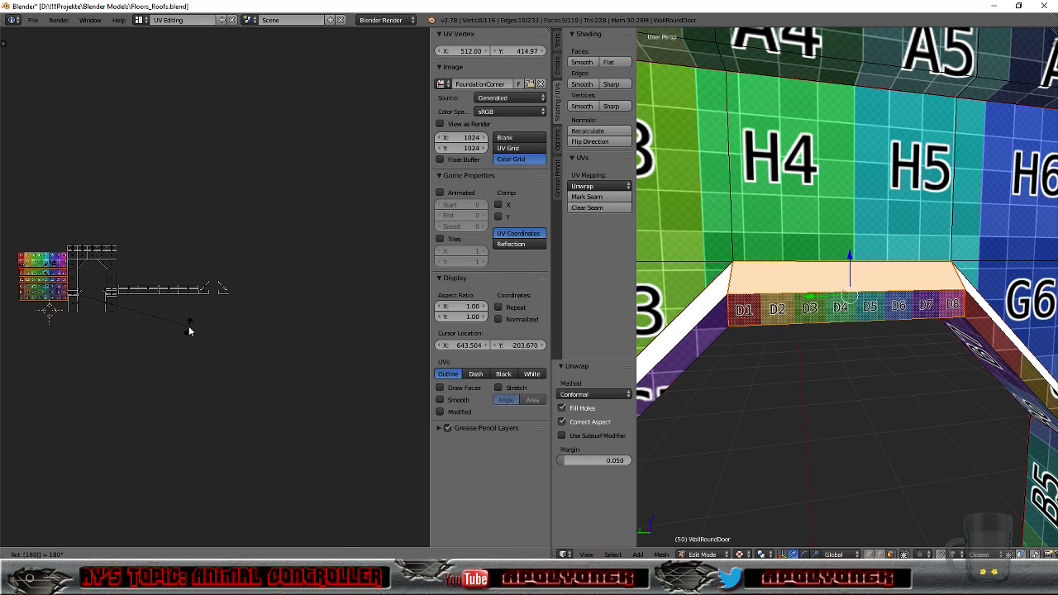
{"action": "key", "text": "Return"}
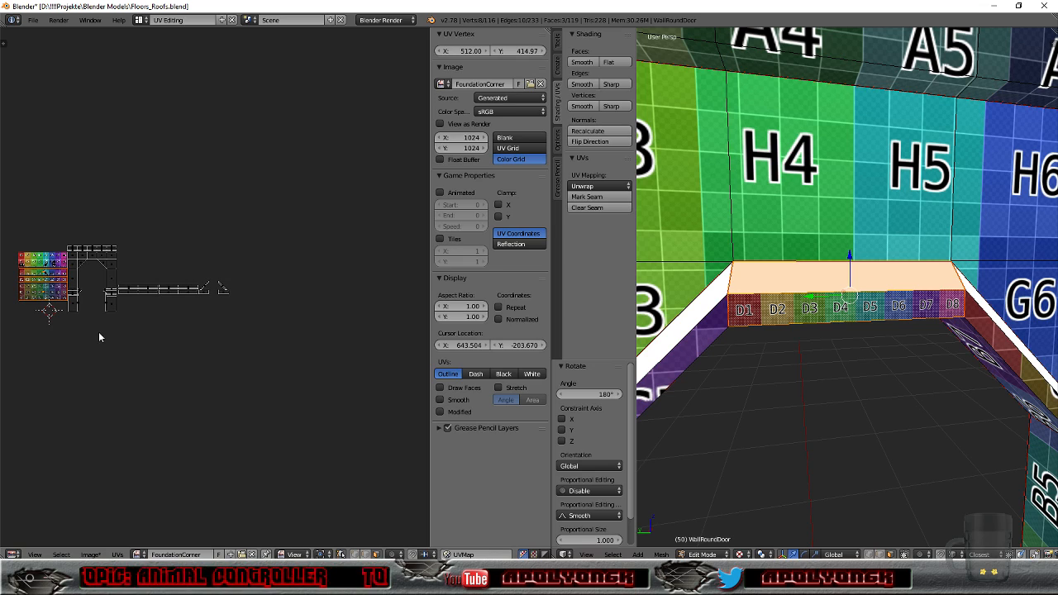
Step: Move the flat top segment's UV island off the color grid to just above the wall's UV layout, about 1.002 in X and 1.136 in Y
{"action": "middle_click_drag", "start_coordinate": [170, 397], "coordinate": [195, 406]}
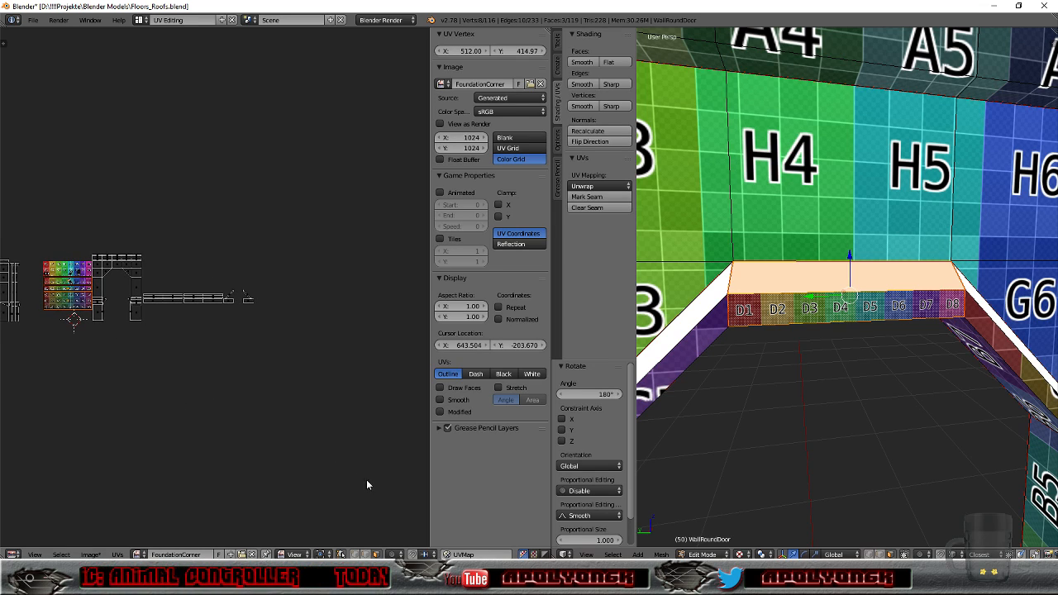
{"action": "scroll", "coordinate": [59, 370], "scroll_direction": "up", "scroll_amount": 3}
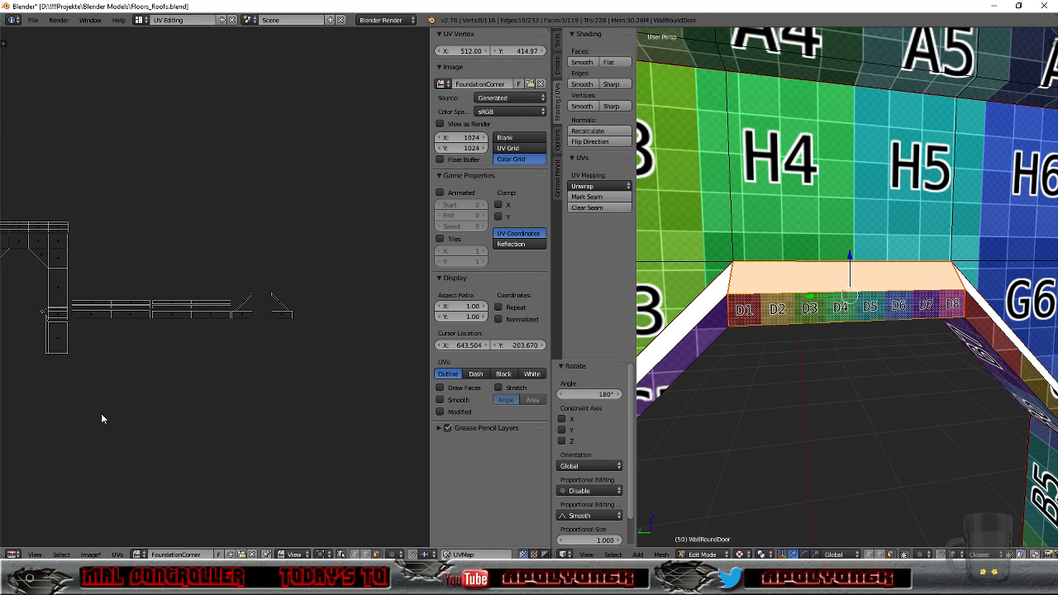
{"action": "middle_click_drag", "start_coordinate": [99, 413], "coordinate": [97, 414]}
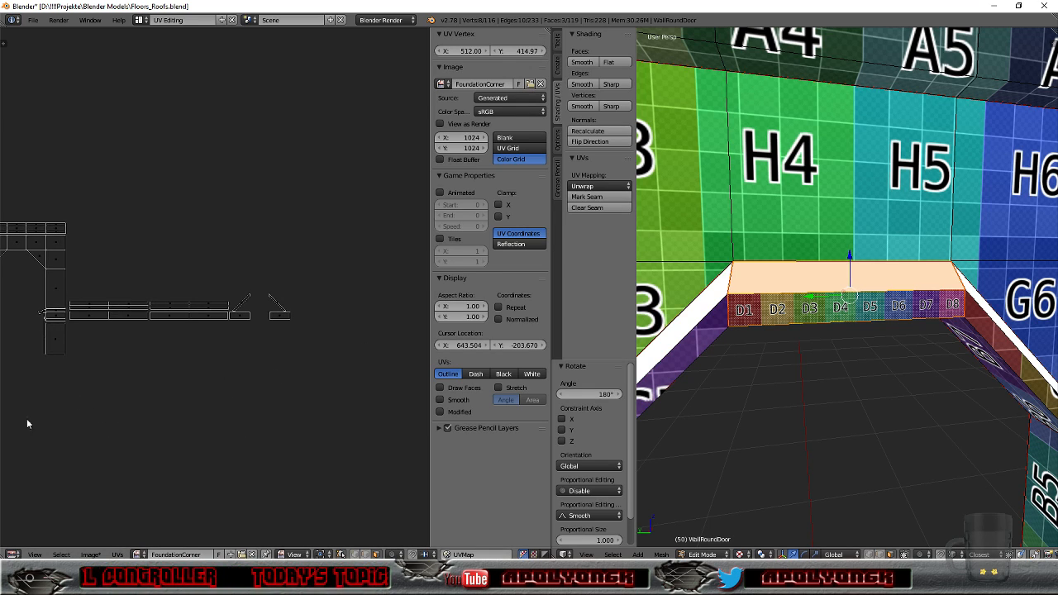
{"action": "key", "text": "Home"}
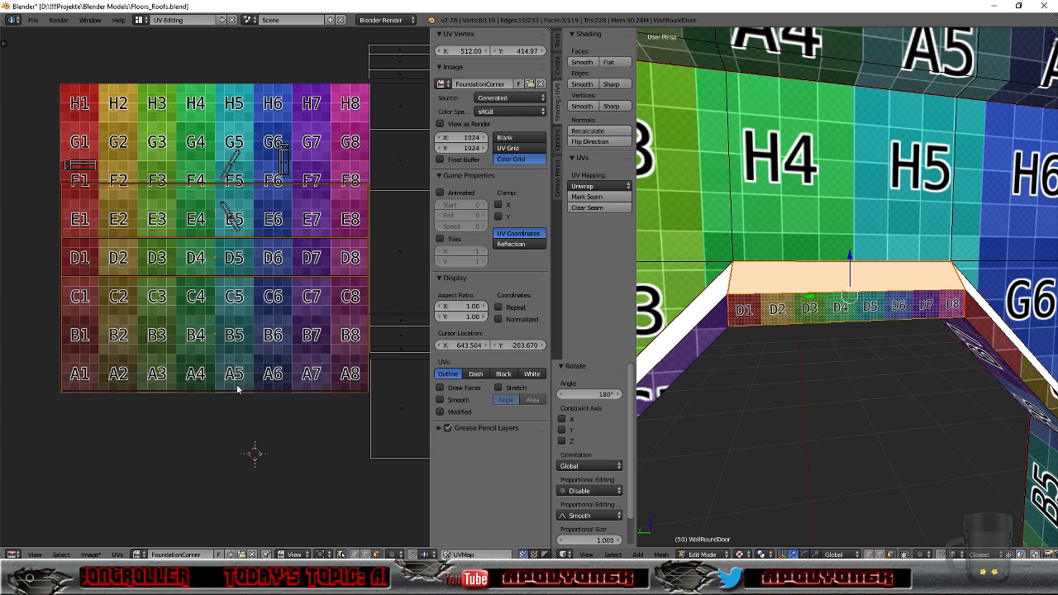
{"action": "scroll", "coordinate": [236, 381], "scroll_direction": "down", "scroll_amount": 4}
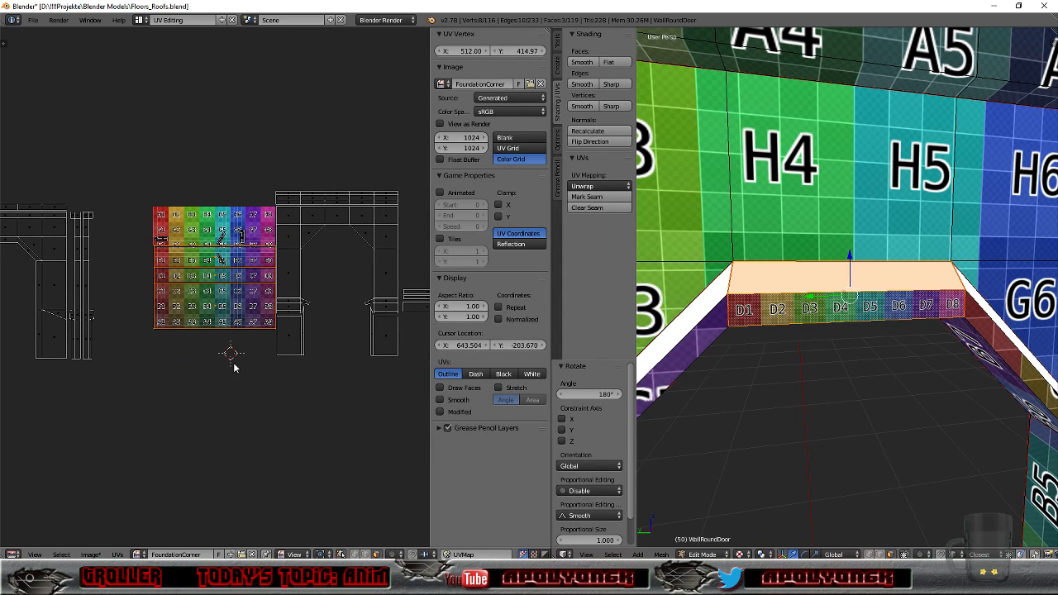
{"action": "key", "text": "g"}
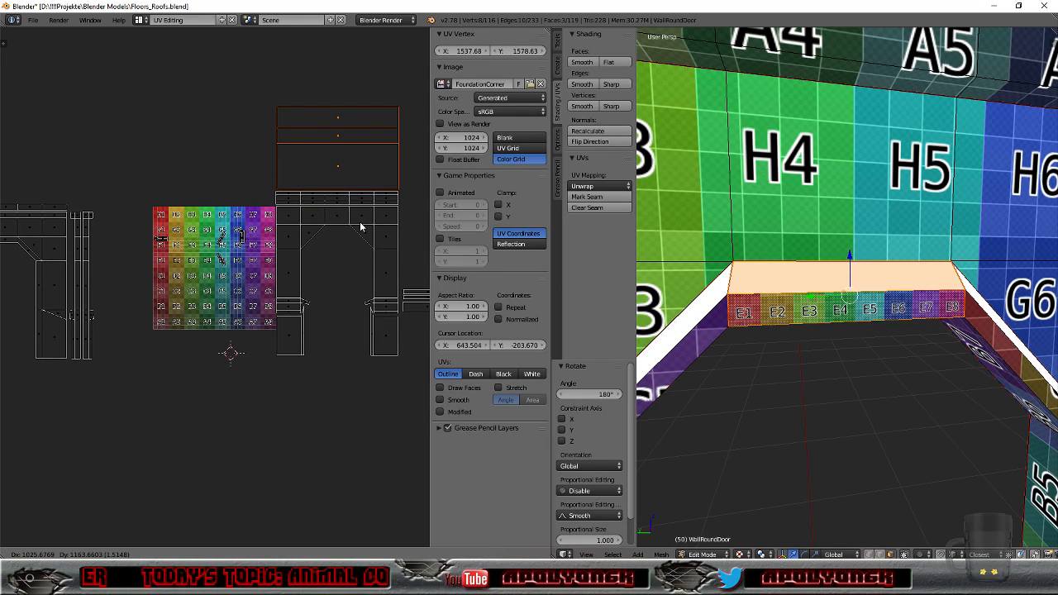
{"action": "left_click", "coordinate": [361, 224]}
Step: Scale the flat top segment's UV island to about 0.212 and lower it onto the upper edge of the wall's top strip
{"action": "scroll", "coordinate": [360, 223], "scroll_direction": "up", "scroll_amount": 3}
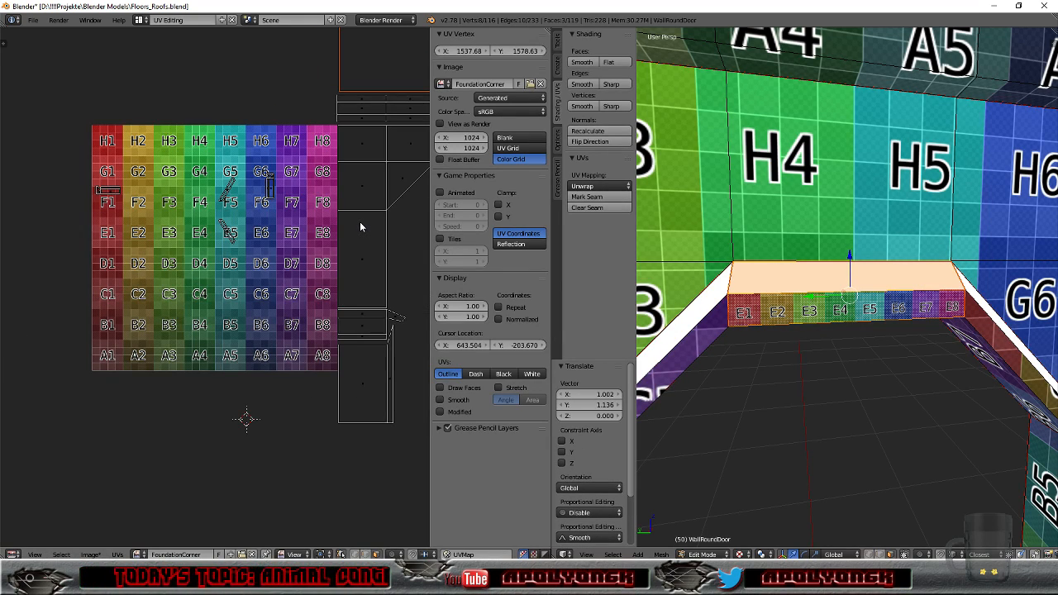
{"action": "key", "text": "KP_Decimal"}
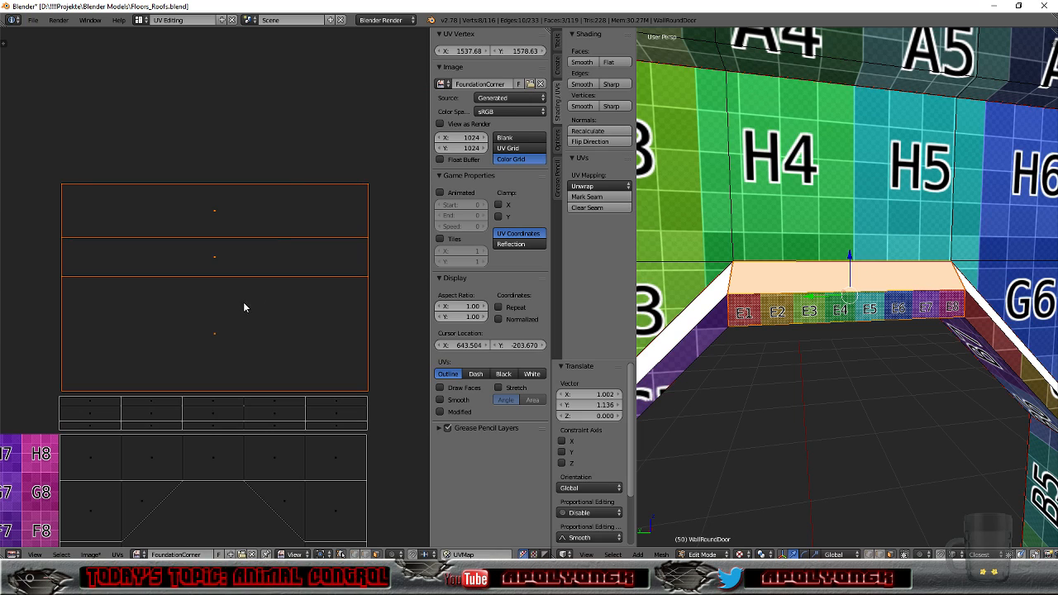
{"action": "key", "text": "s"}
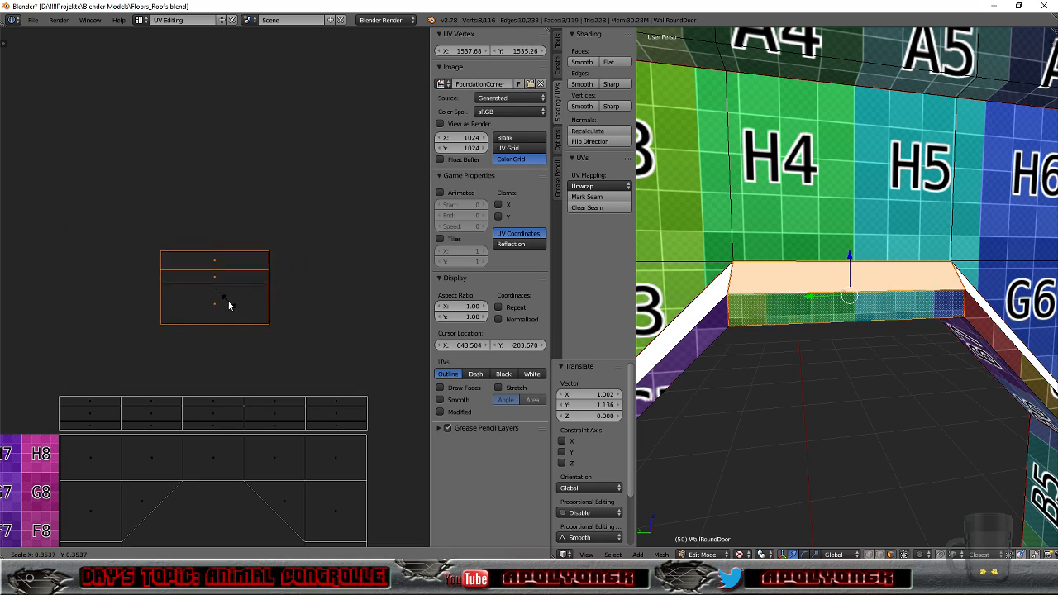
{"action": "left_click", "coordinate": [222, 301]}
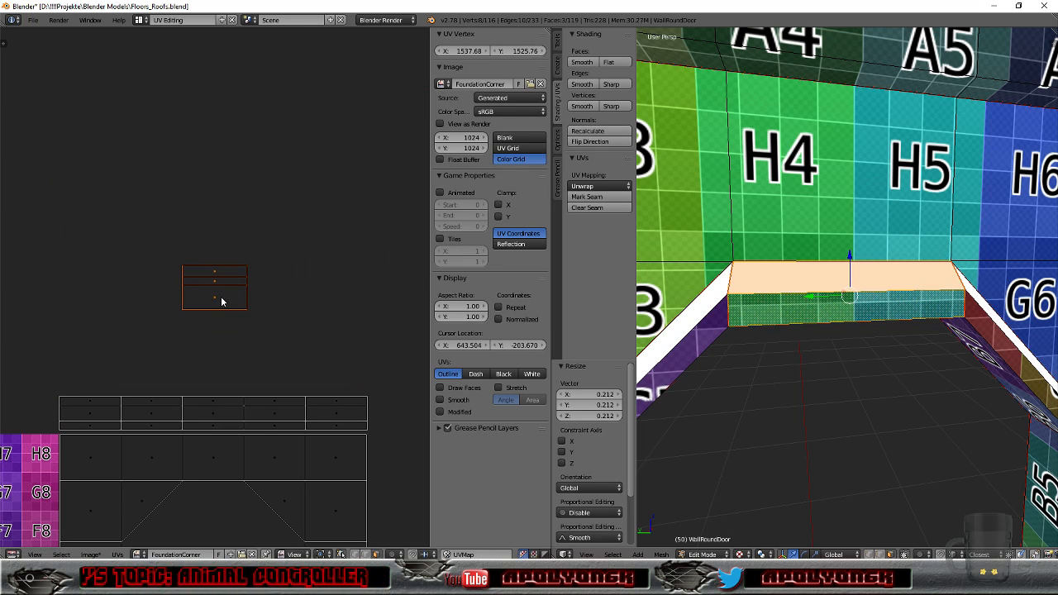
{"action": "key", "text": "g"}
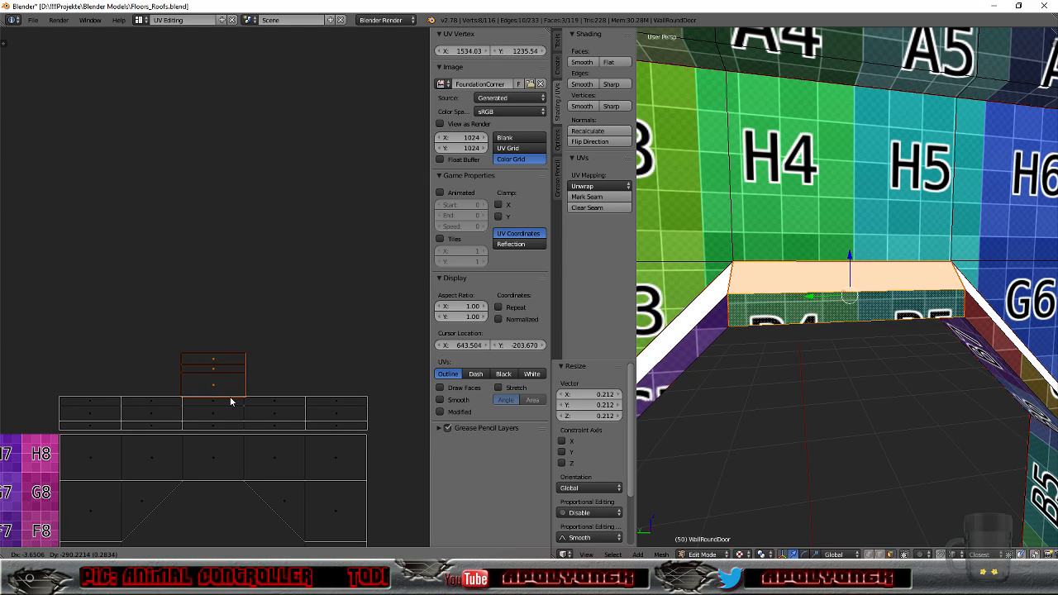
{"action": "left_click", "coordinate": [231, 399]}
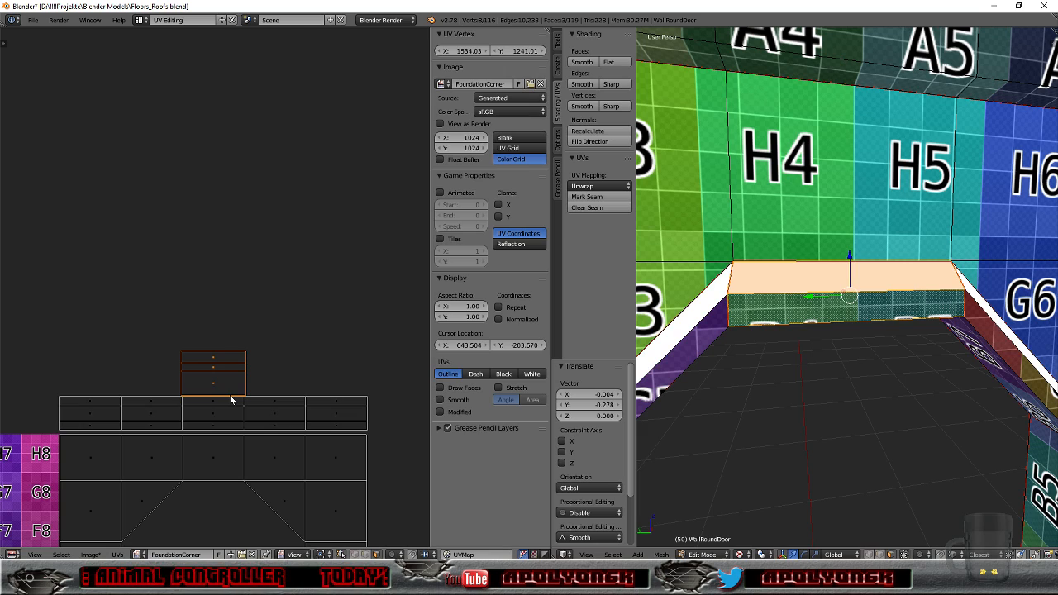
Step: Match the island's width to the strip's middle section by scaling about 0.942, shifting it onto the section, and scaling about 1.004
{"action": "key", "text": "KP_Decimal"}
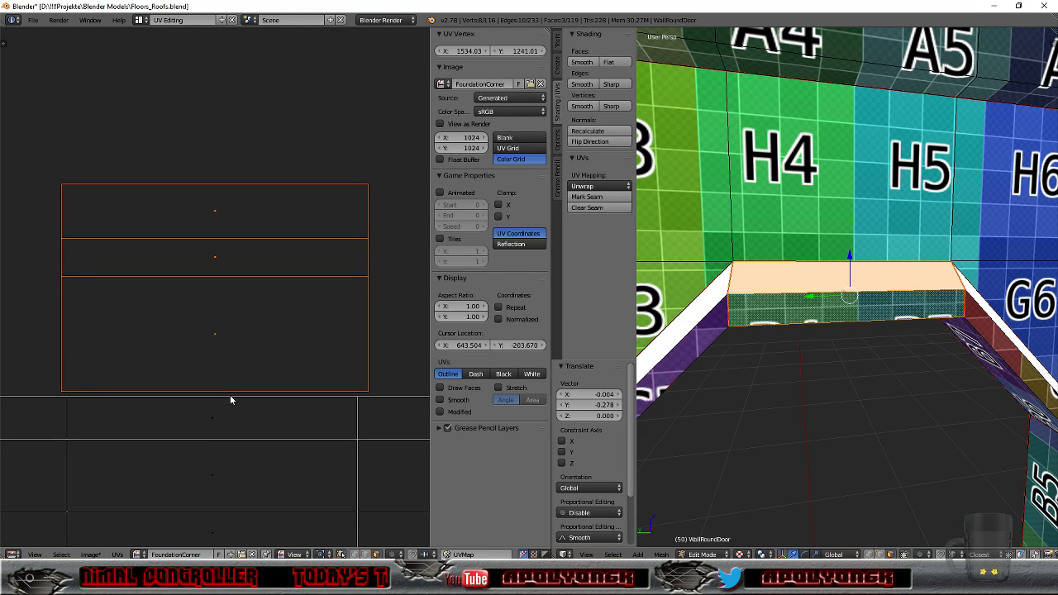
{"action": "key", "text": "s"}
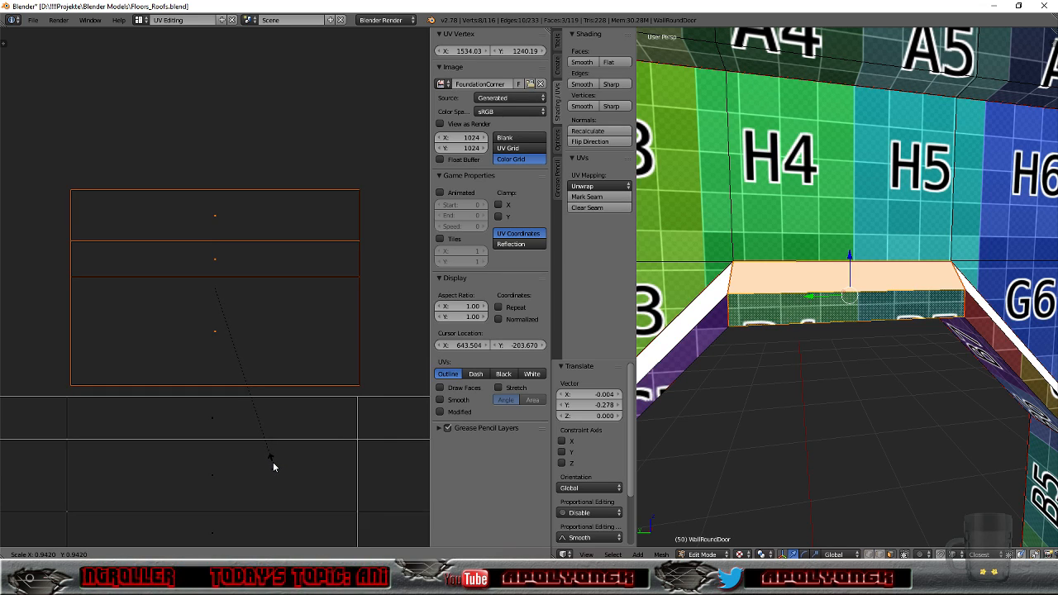
{"action": "left_click", "coordinate": [273, 462]}
{"action": "key", "text": "g"}
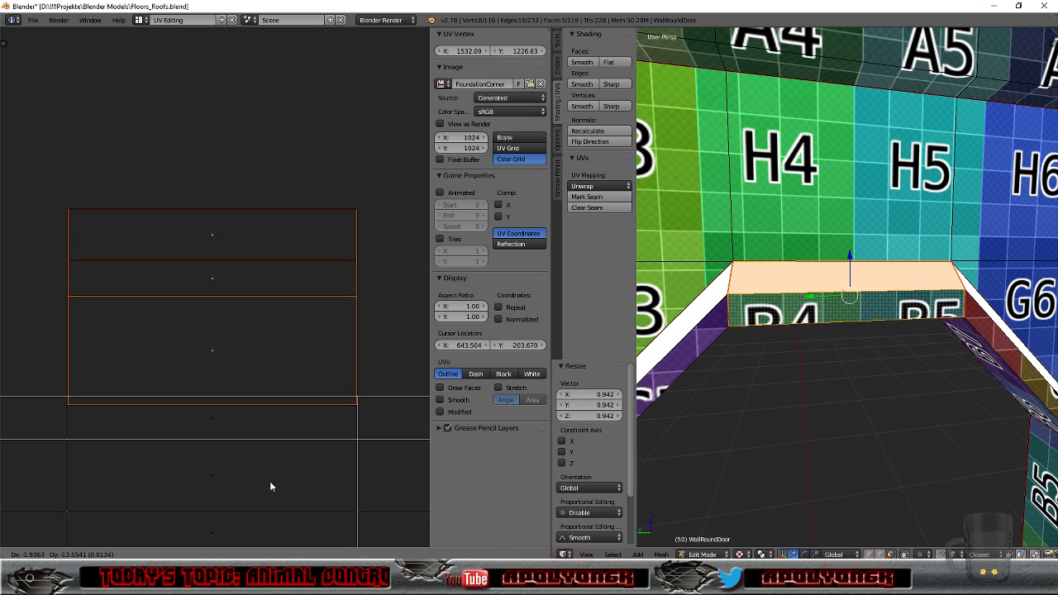
{"action": "left_click", "coordinate": [269, 486]}
{"action": "key", "text": "s"}
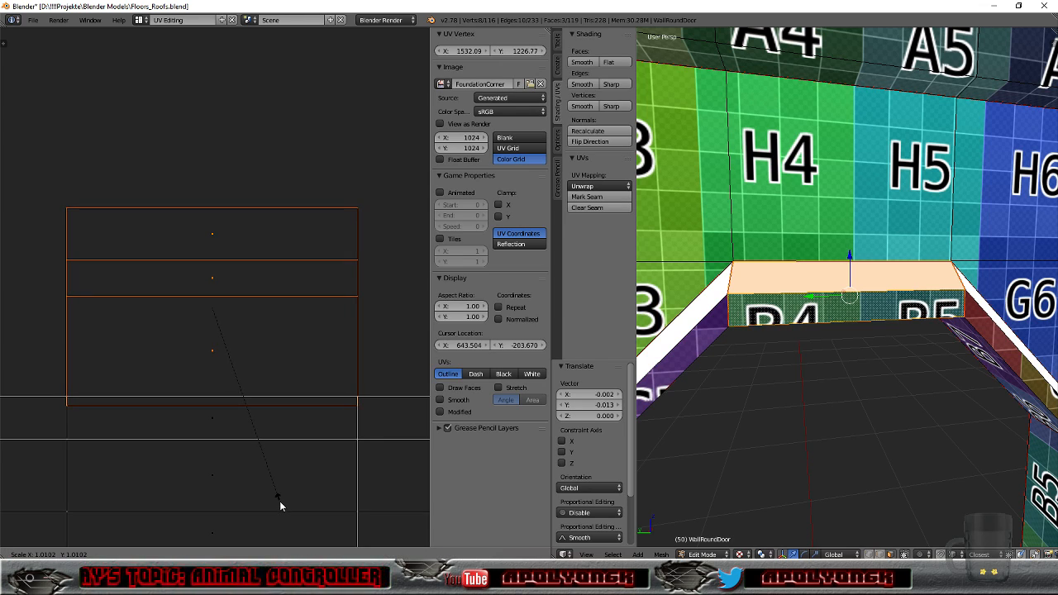
{"action": "left_click", "coordinate": [279, 499]}
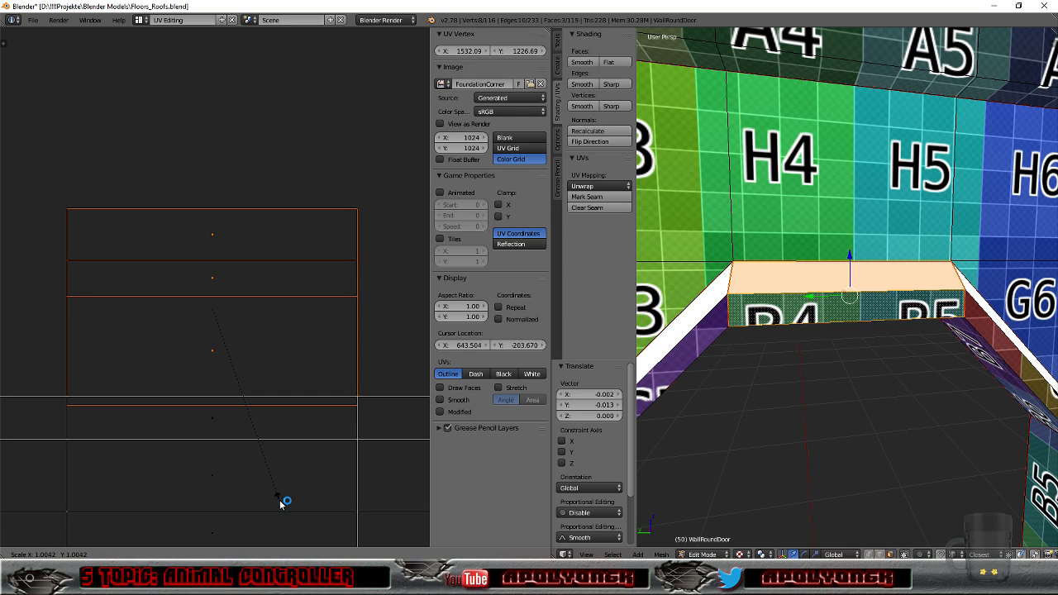
Step: Move the resized island up about 0.026 so it sits clear above the wall's top strip
{"action": "scroll", "coordinate": [274, 416], "scroll_direction": "down", "scroll_amount": 4}
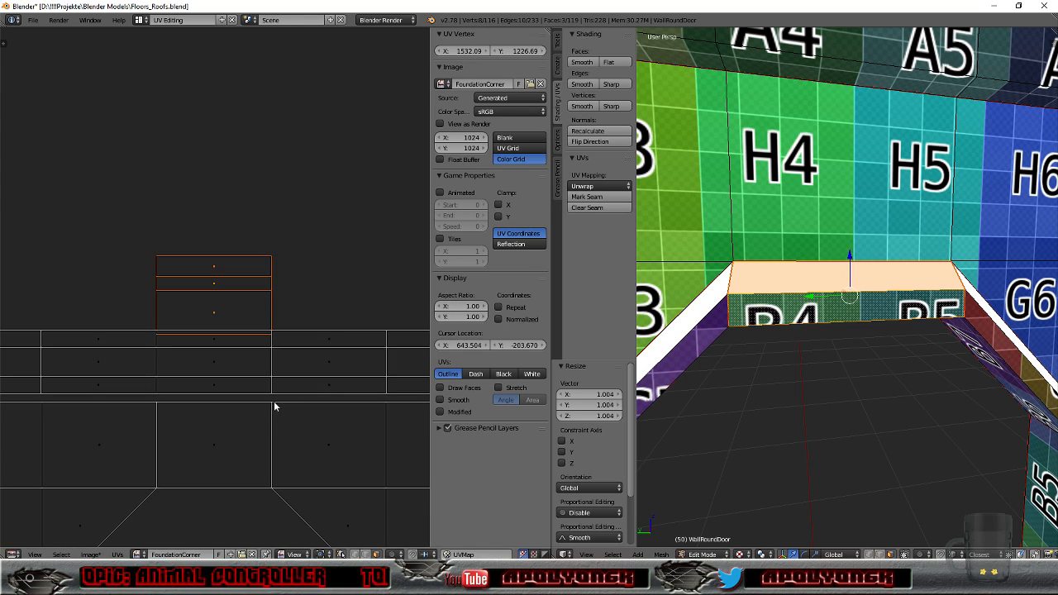
{"action": "key", "text": "g"}
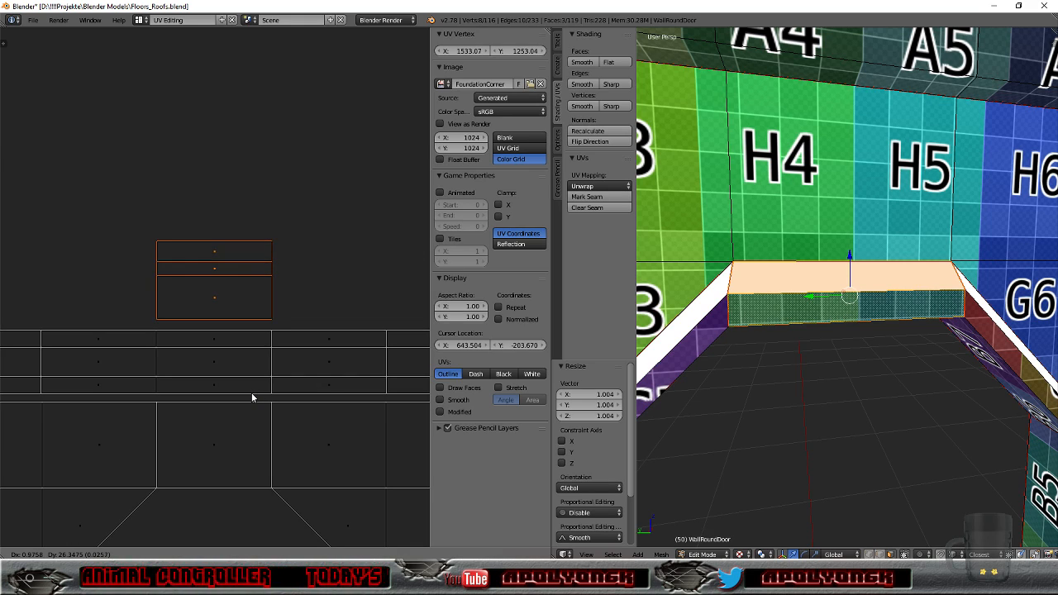
{"action": "left_click", "coordinate": [252, 397]}
{"action": "scroll", "coordinate": [252, 397], "scroll_direction": "down", "scroll_amount": 4}
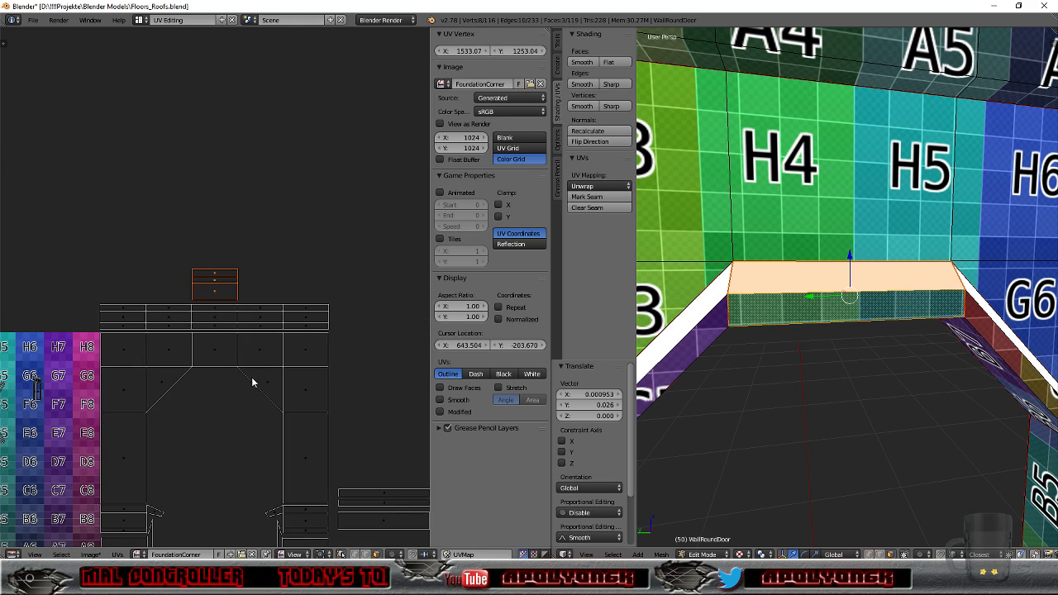
{"action": "scroll", "coordinate": [254, 376], "scroll_direction": "down", "scroll_amount": 2}
Step: Select the arch's left sloped faces linked up to their seams, hide the UV editor's properties region, and unwrap the faces as one island
{"action": "scroll", "coordinate": [807, 425], "scroll_direction": "down", "scroll_amount": 3}
{"action": "middle_click_drag", "start_coordinate": [819, 397], "coordinate": [809, 374]}
{"action": "scroll", "coordinate": [809, 375], "scroll_direction": "down", "scroll_amount": 1}
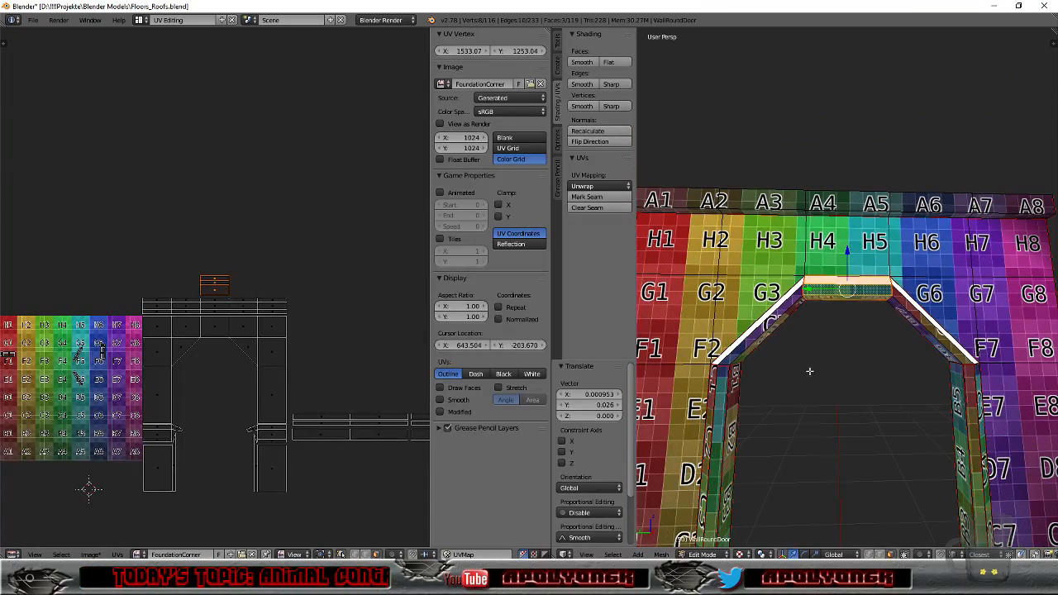
{"action": "right_click", "coordinate": [768, 322]}
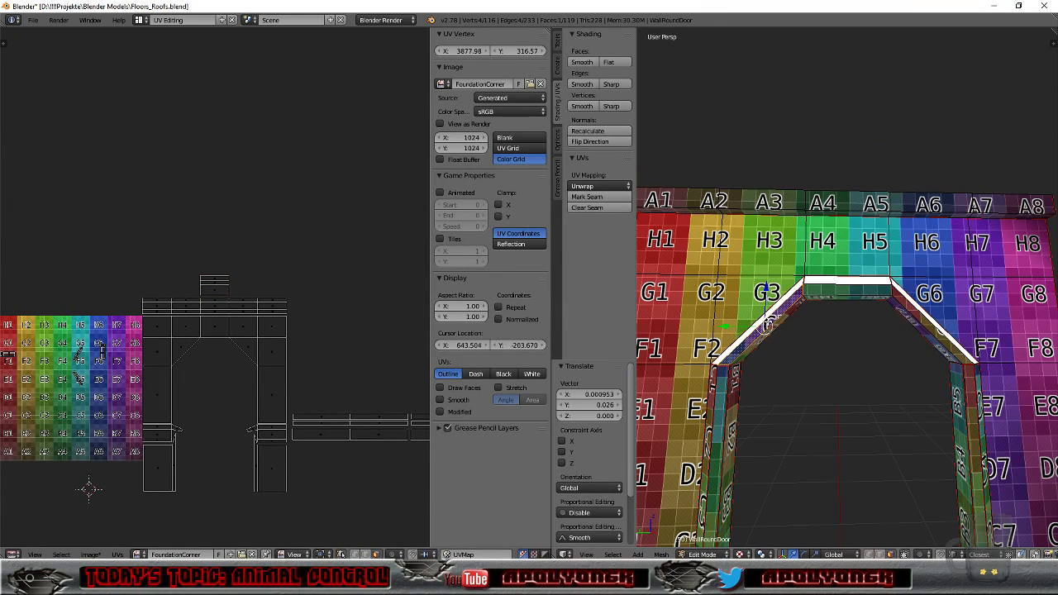
{"action": "key", "text": "l"}
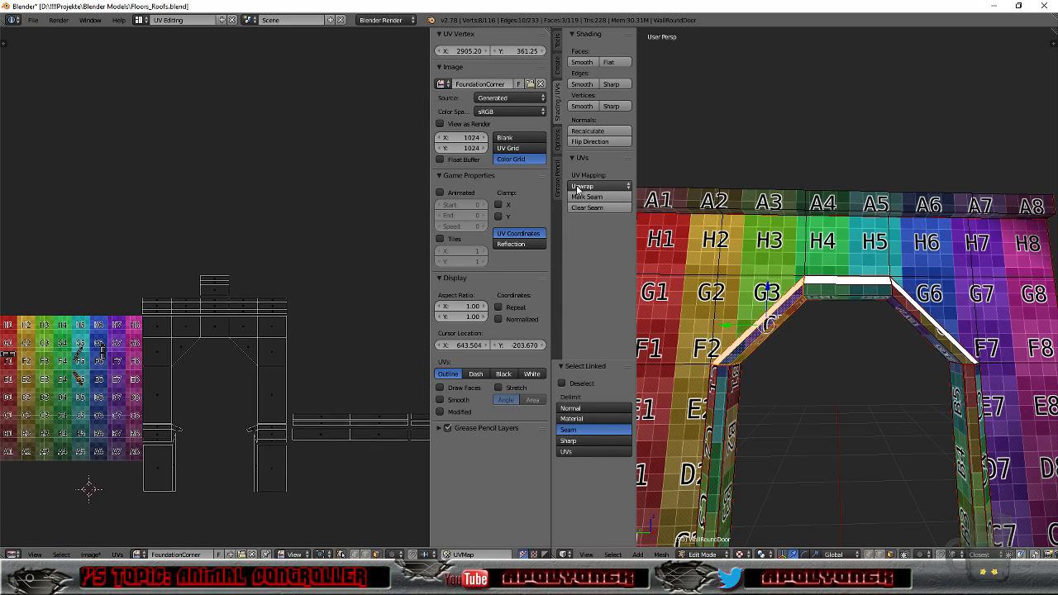
{"action": "key", "text": "n"}
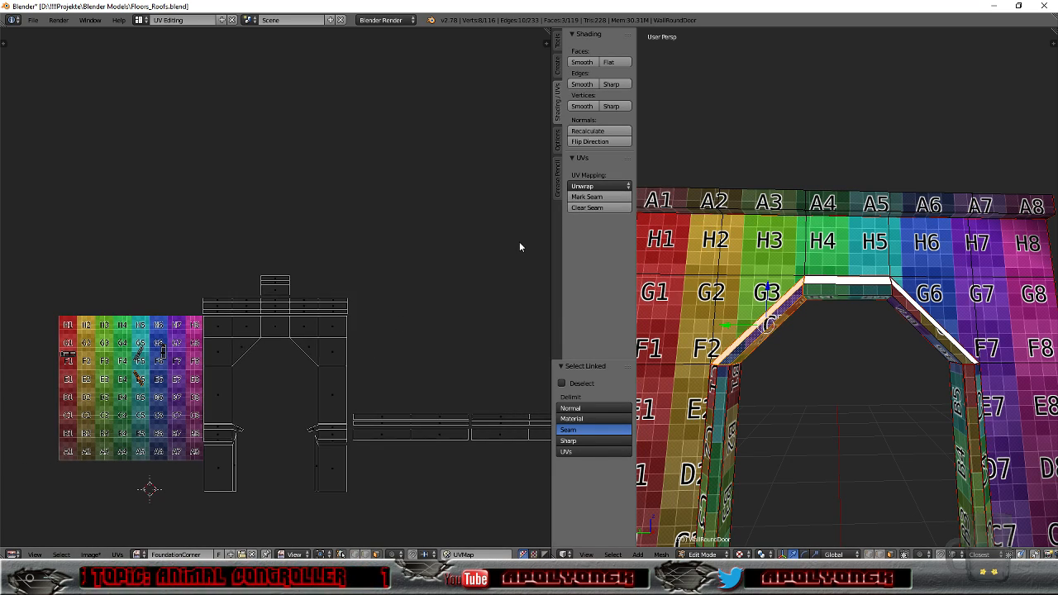
{"action": "left_click", "coordinate": [580, 187]}
{"action": "left_click", "coordinate": [590, 201]}
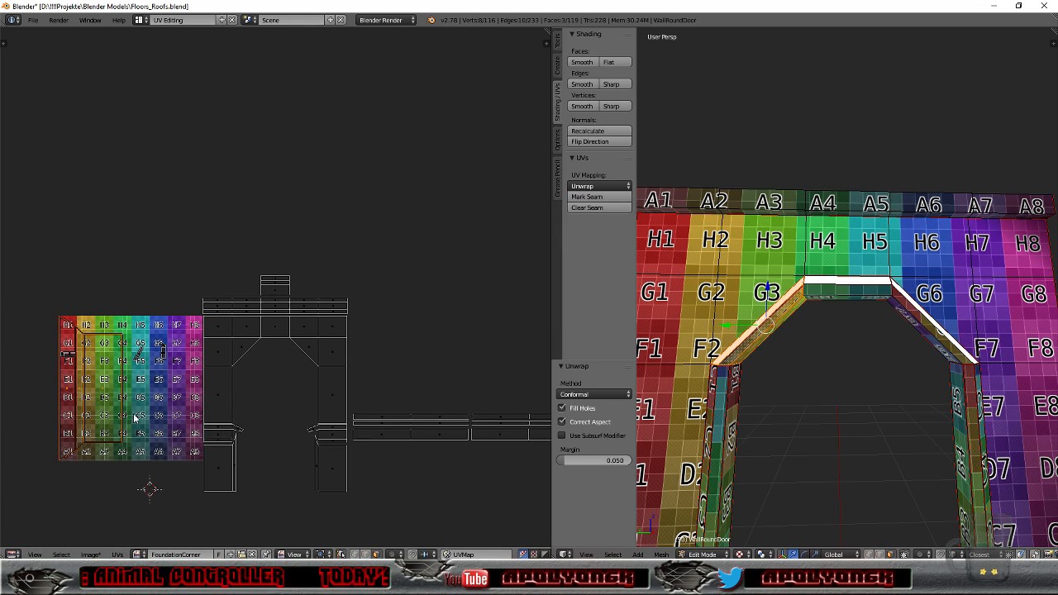
{"action": "scroll", "coordinate": [112, 420], "scroll_direction": "up", "scroll_amount": 2}
{"action": "scroll", "coordinate": [120, 418], "scroll_direction": "down", "scroll_amount": 2}
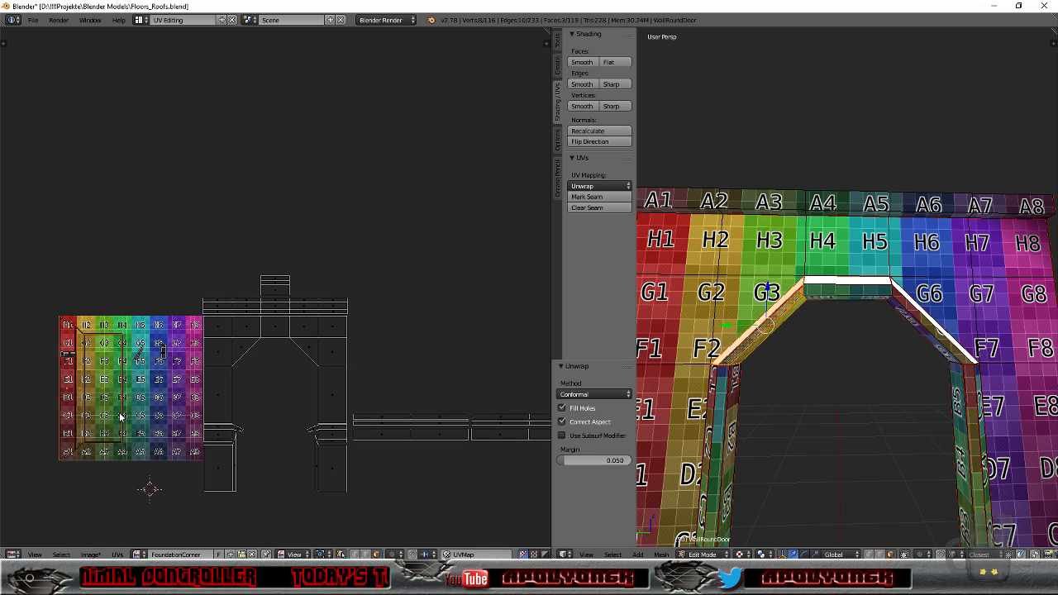
{"action": "scroll", "coordinate": [121, 417], "scroll_direction": "up", "scroll_amount": 1}
{"action": "scroll", "coordinate": [120, 417], "scroll_direction": "down", "scroll_amount": 1}
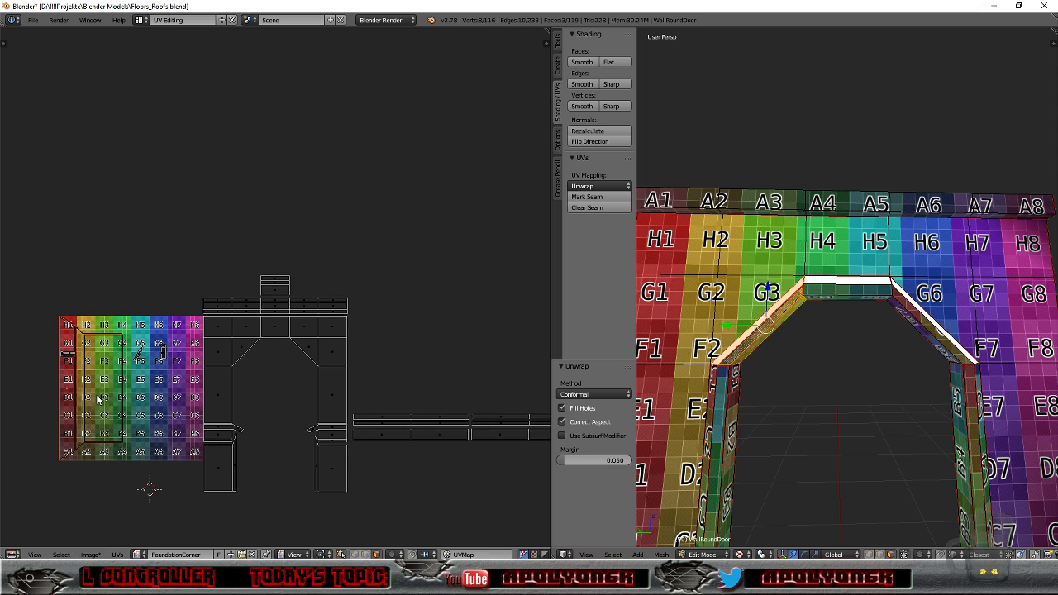
Step: Try rotating the sloped segment's UV island by 90 and another 45 degrees, and undo the rotations
{"action": "type", "text": "r90"}
{"action": "key", "text": "Return"}
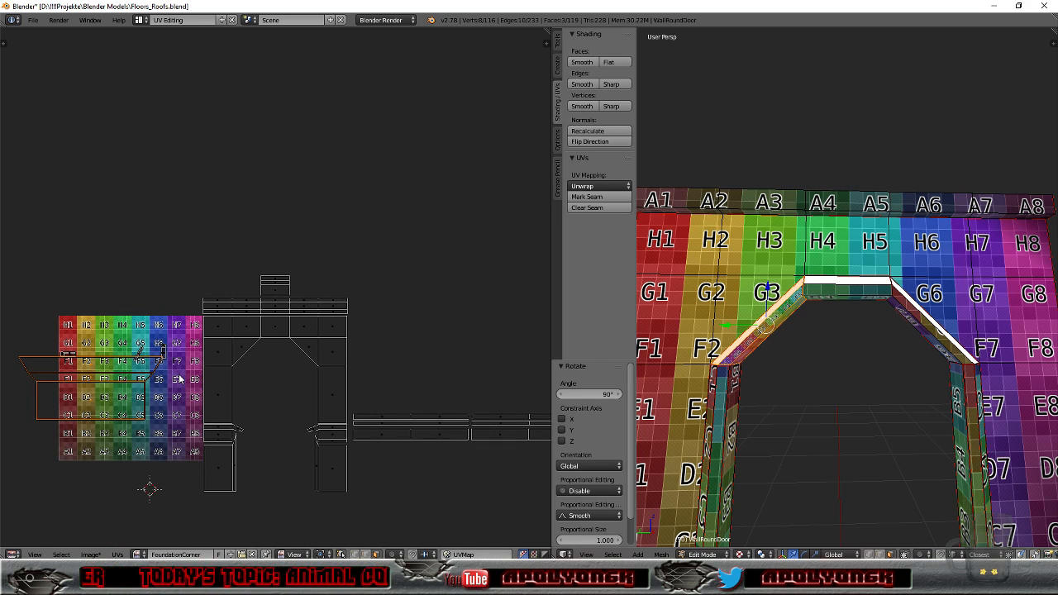
{"action": "type", "text": "r45"}
{"action": "key", "text": "Return"}
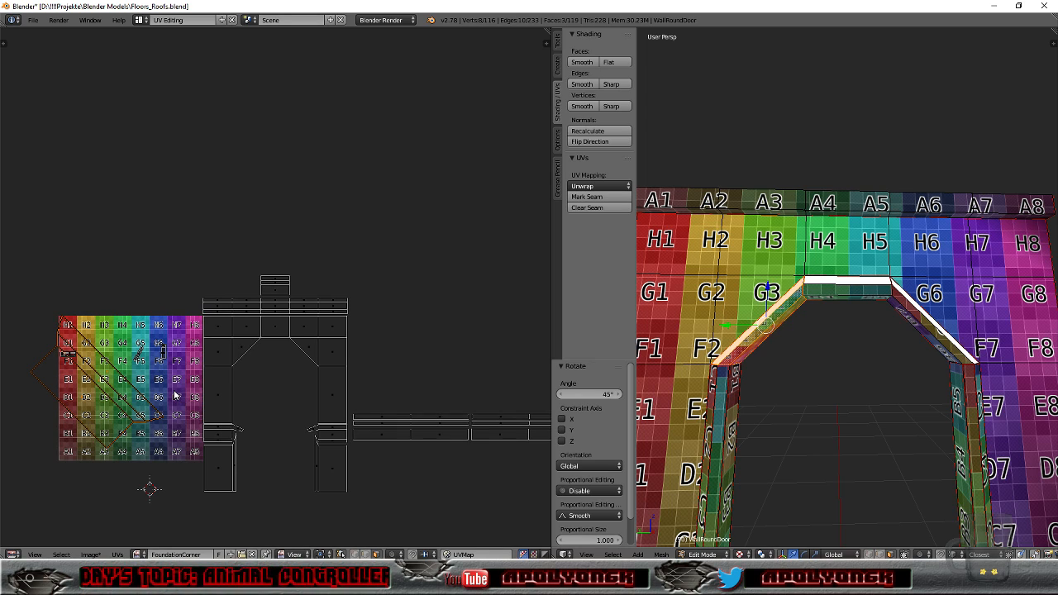
{"action": "key", "text": "ctrl+z"}
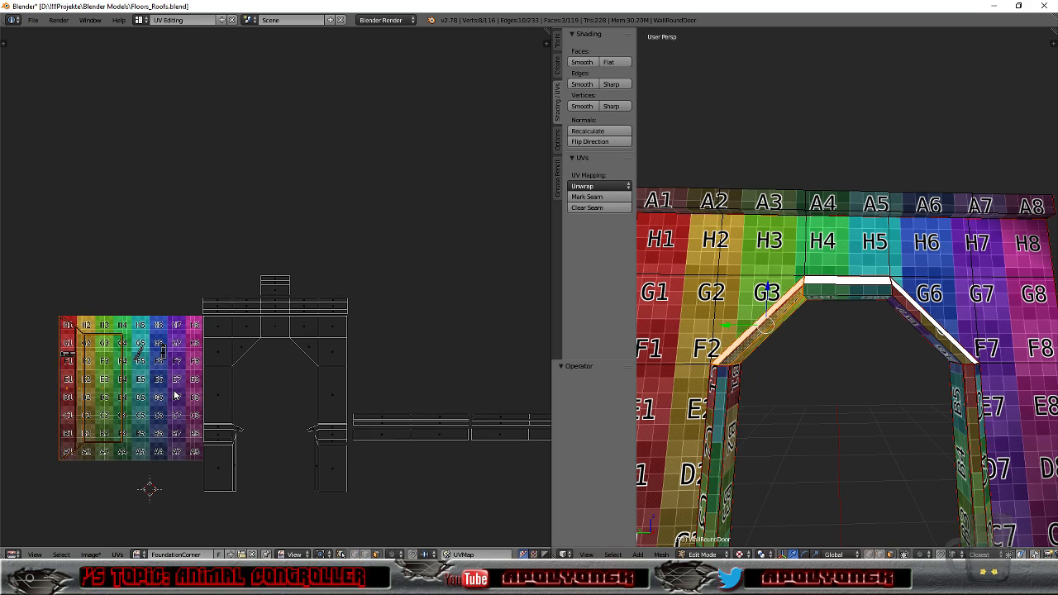
Step: Rotate the left sloped segment's UV island by 45 degrees and move it about 0.926 in X and 0.412 in Y onto the wall layout
{"action": "type", "text": "r45"}
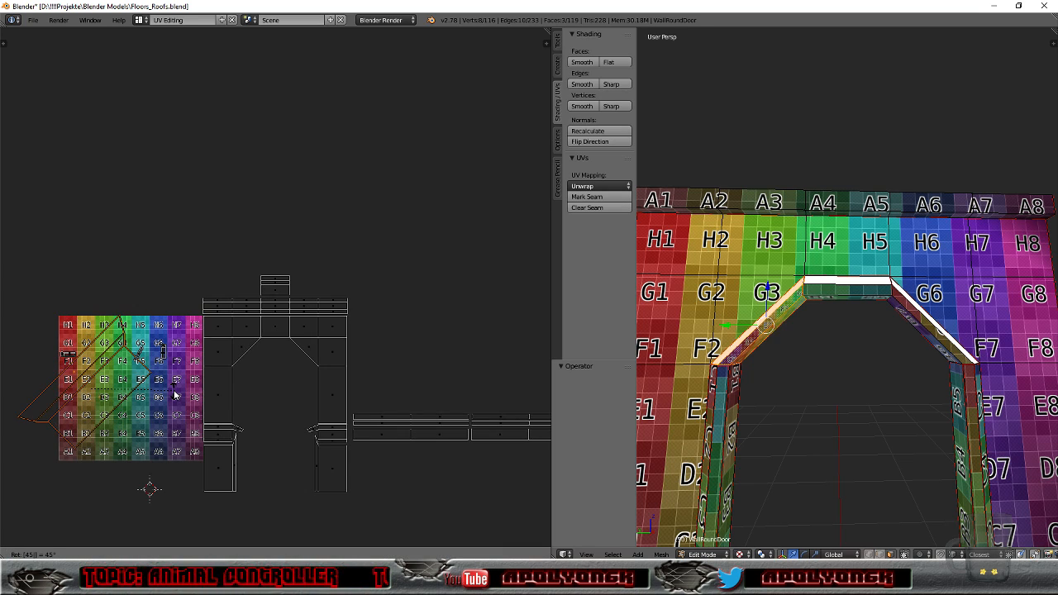
{"action": "key", "text": "Return"}
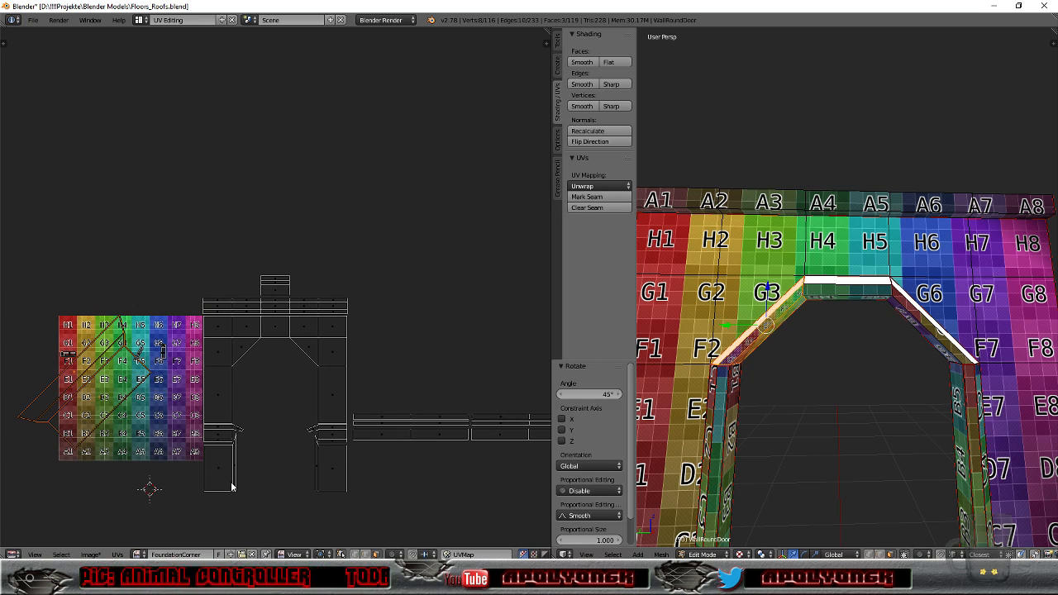
{"action": "key", "text": "g"}
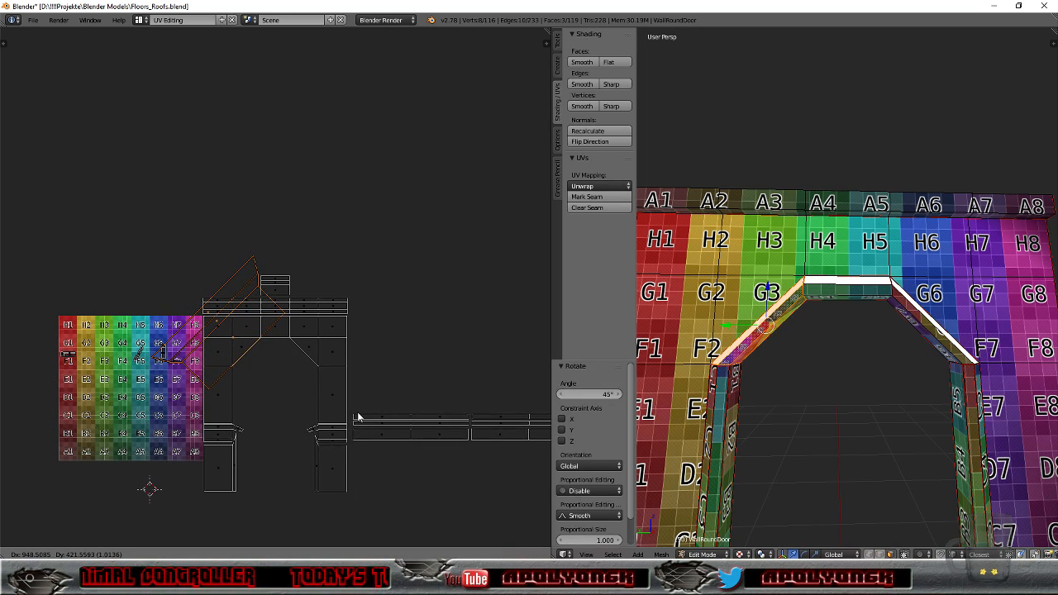
{"action": "left_click", "coordinate": [358, 418]}
Step: Scale the island down to about 0.346 and move it 0.127 in X and -0.136 in Y against the opening's left slope
{"action": "scroll", "coordinate": [278, 416], "scroll_direction": "up", "scroll_amount": 4}
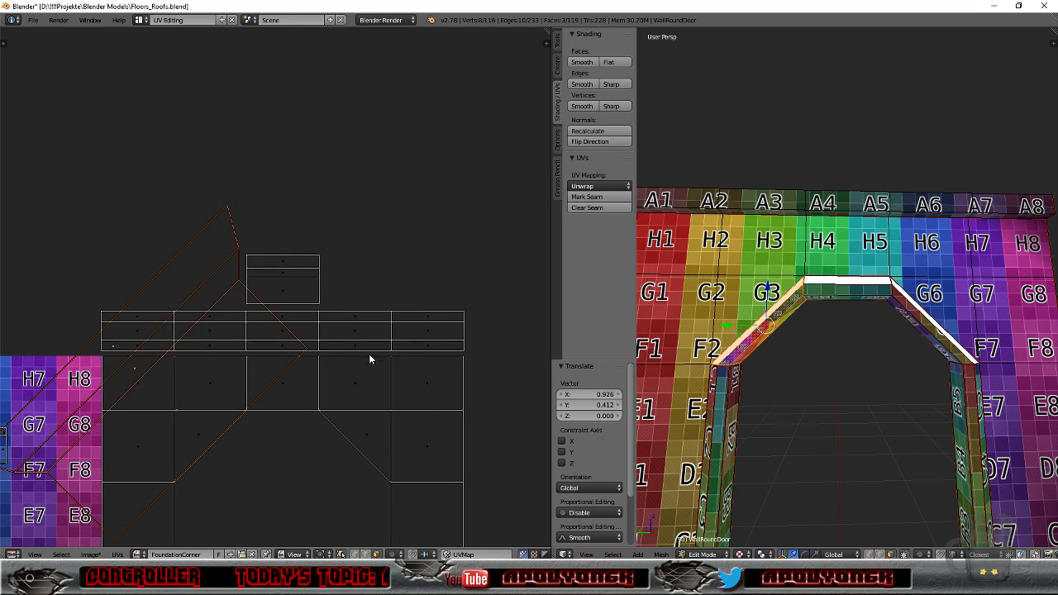
{"action": "middle_click_drag", "start_coordinate": [243, 524], "coordinate": [309, 415]}
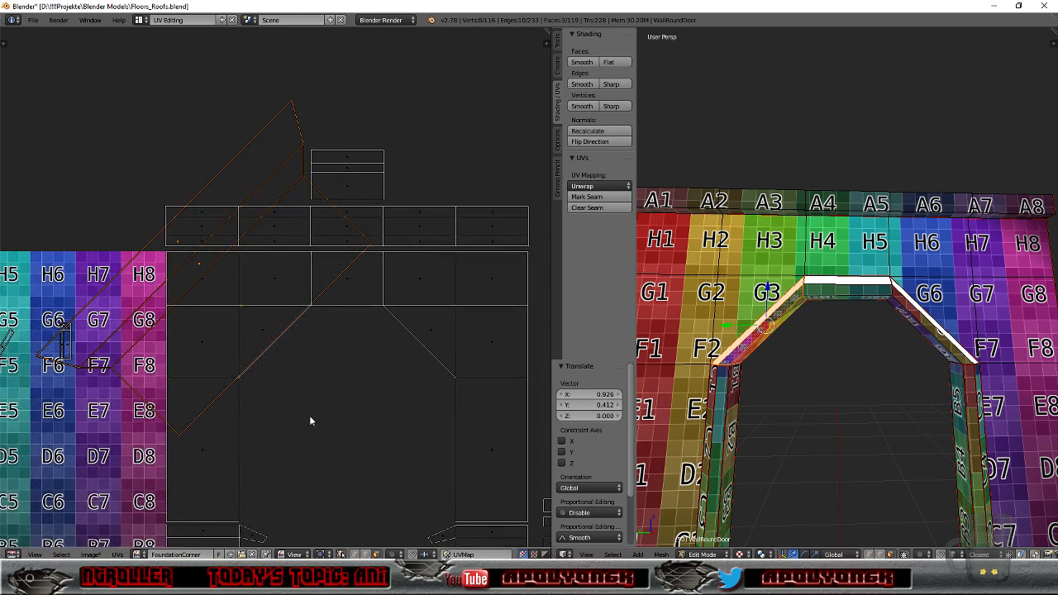
{"action": "key", "text": "s"}
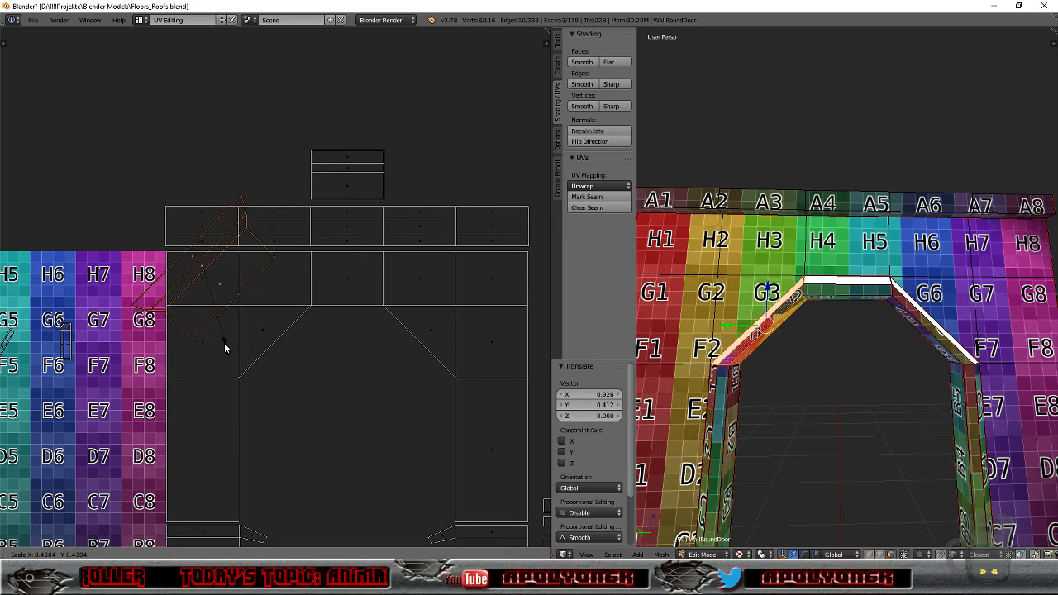
{"action": "left_click", "coordinate": [217, 337]}
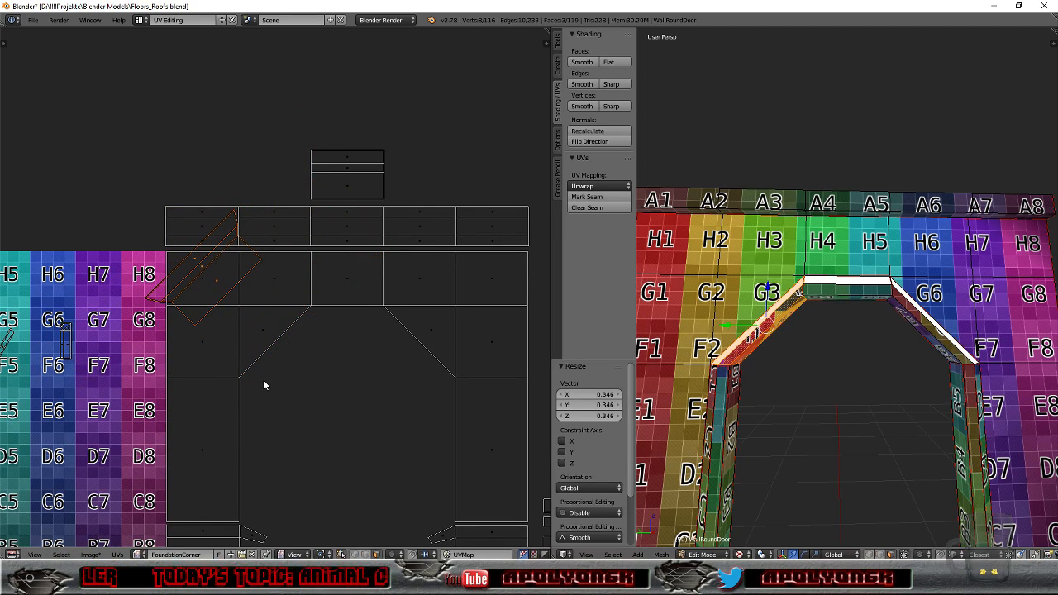
{"action": "key", "text": "g"}
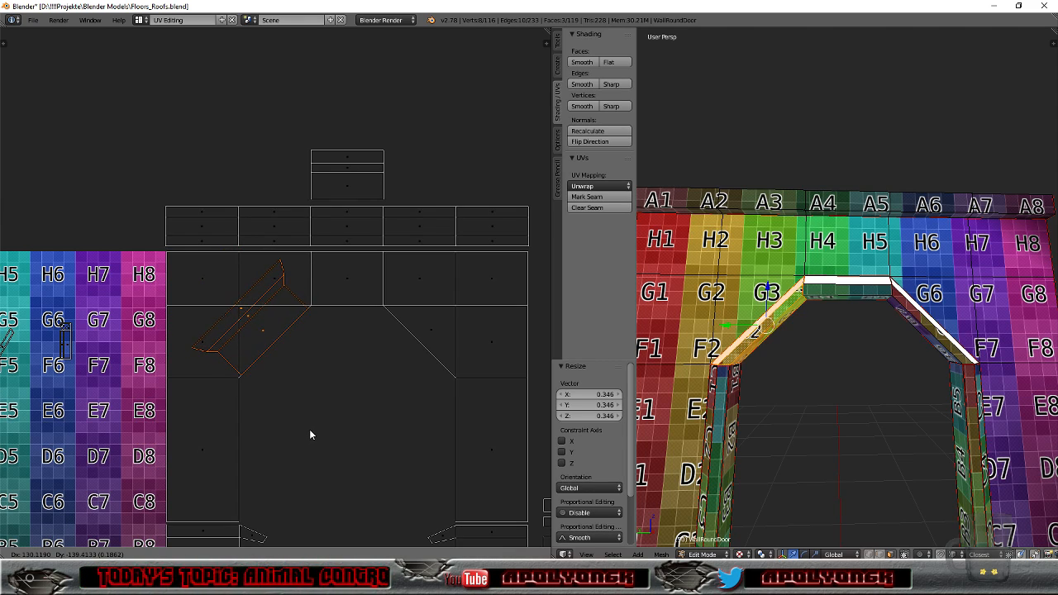
{"action": "left_click", "coordinate": [310, 435]}
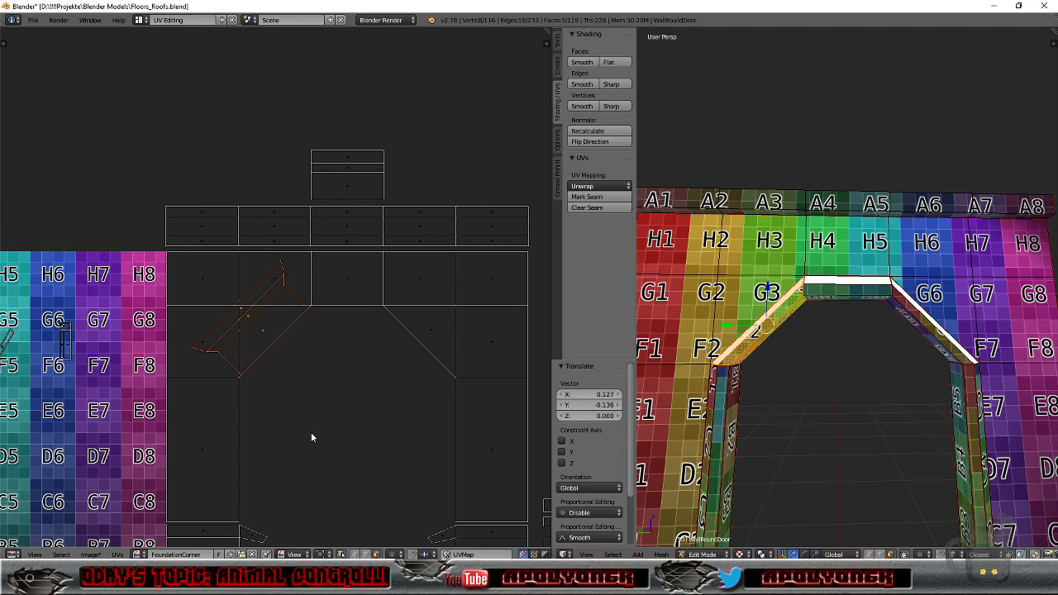
Step: Fit the island's lower edge to the left slope by scaling about 1.076, shifting -0.002 in X and 0.005 in Y, and scaling about 1.008
{"action": "key", "text": "KP_Decimal"}
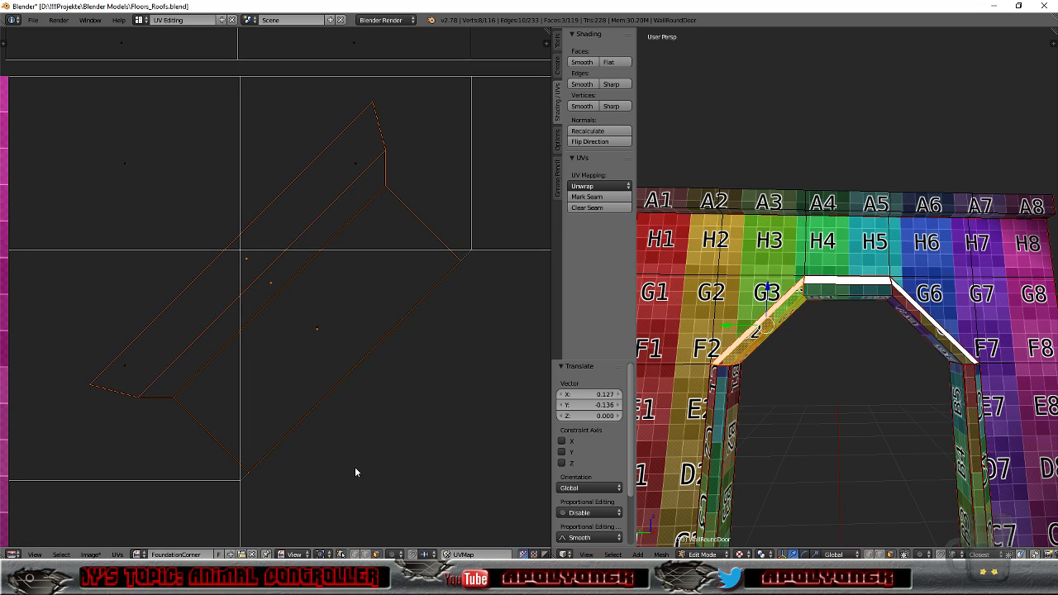
{"action": "key", "text": "s"}
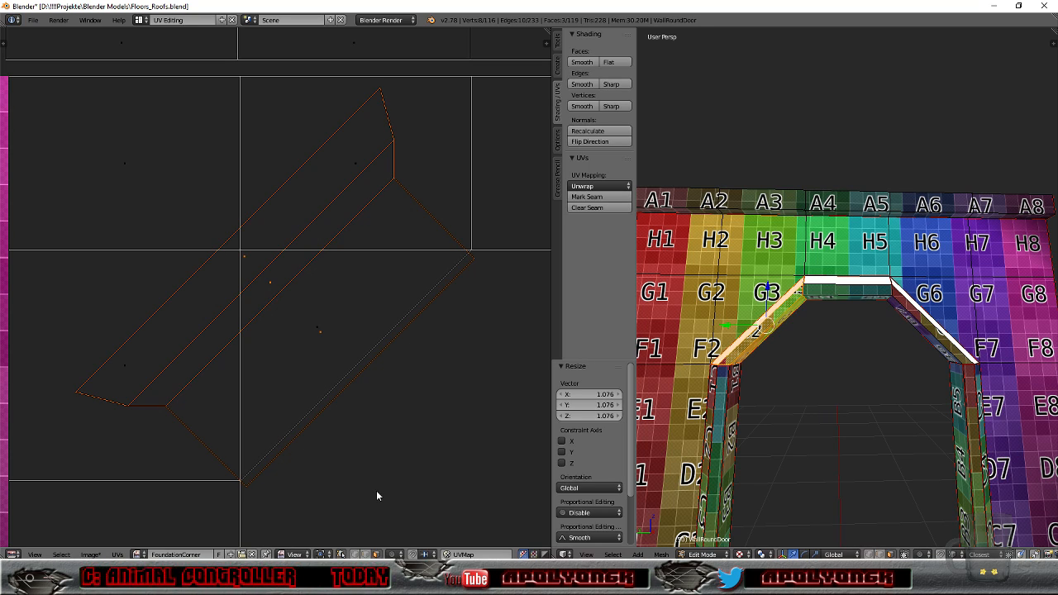
{"action": "left_click", "coordinate": [377, 491]}
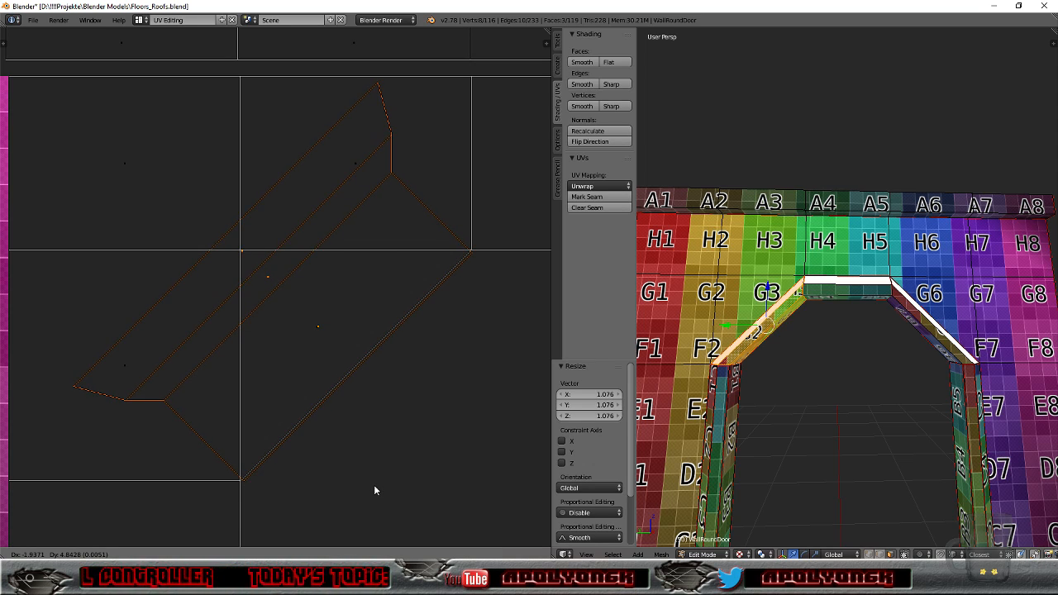
{"action": "left_click", "coordinate": [375, 490]}
{"action": "key", "text": "s"}
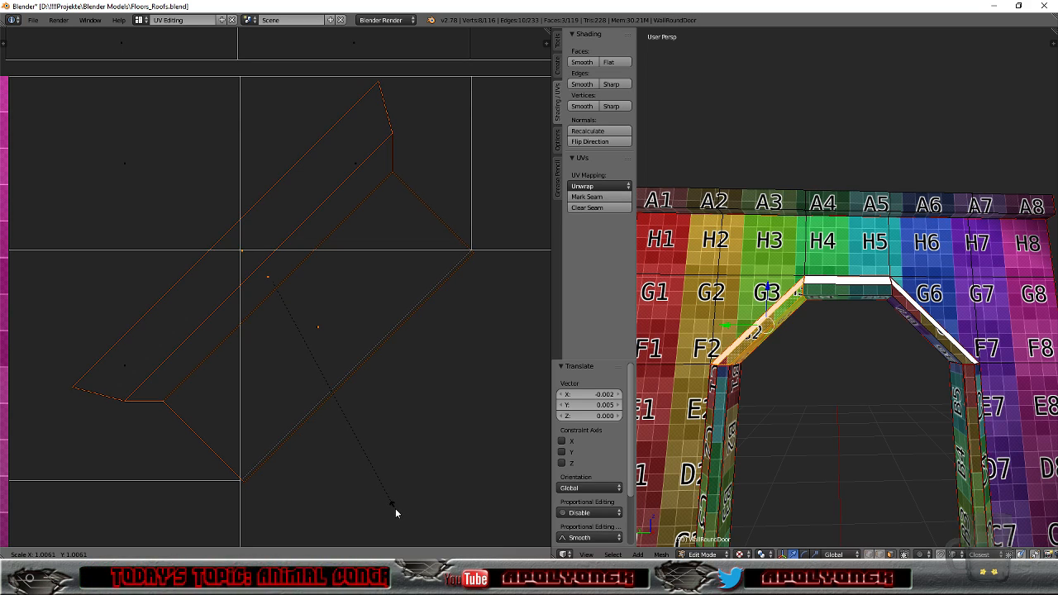
{"action": "left_click", "coordinate": [395, 508]}
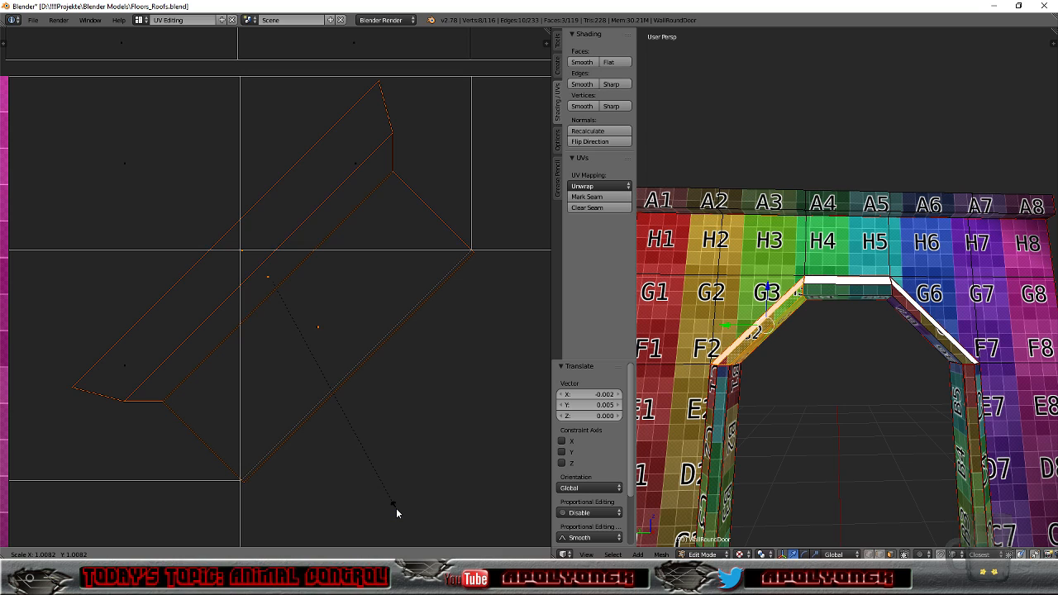
Step: Move the fitted island out above the layout, rotate it 45 degrees to lie level, and place it just above the wall's top strip
{"action": "scroll", "coordinate": [396, 508], "scroll_direction": "down", "scroll_amount": 4}
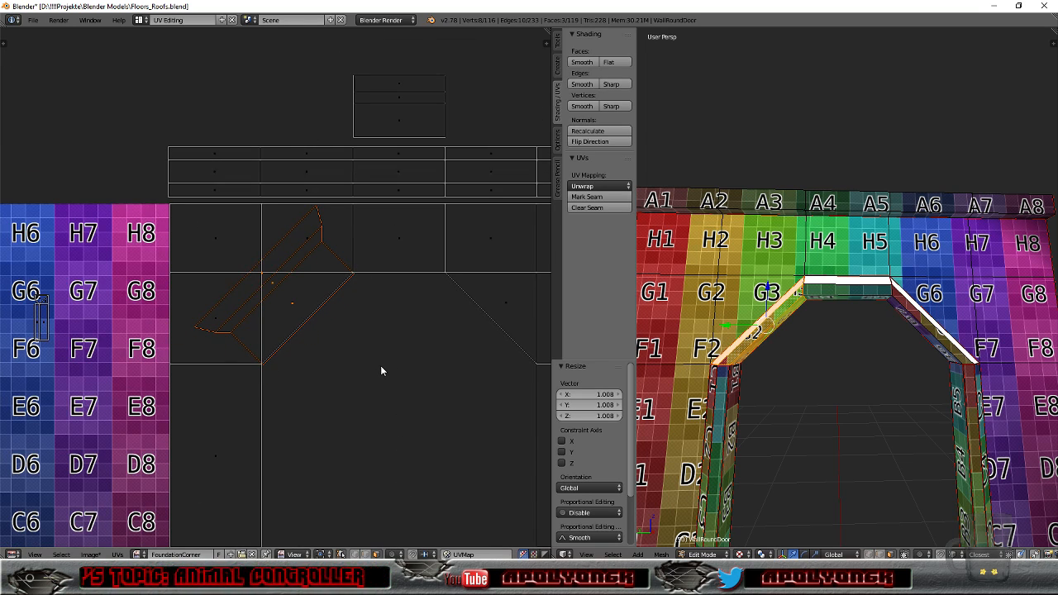
{"action": "key", "text": "g"}
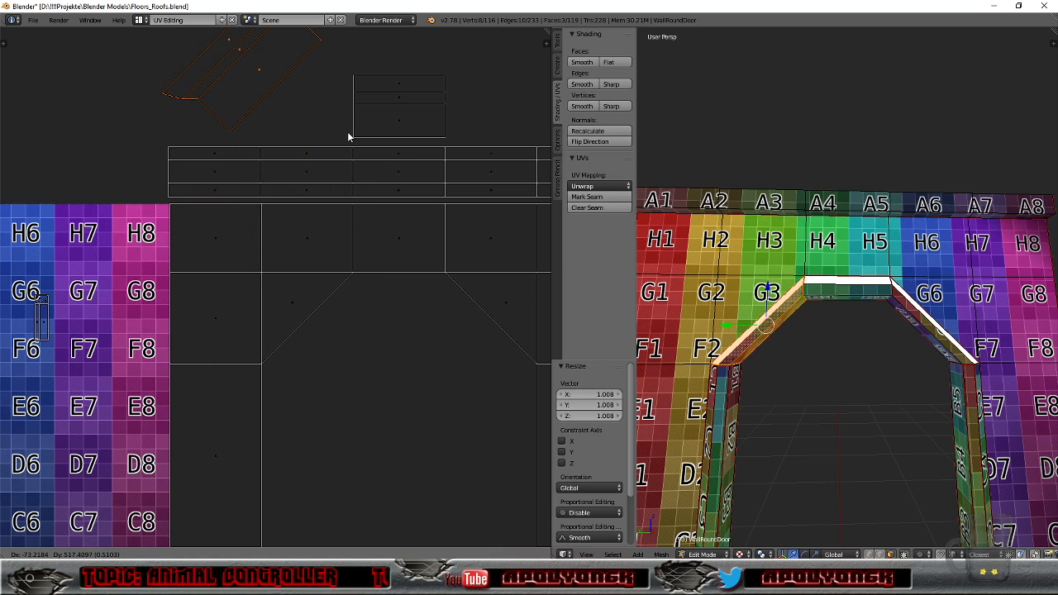
{"action": "left_click", "coordinate": [347, 133]}
{"action": "type", "text": "r"}
{"action": "type", "text": "45"}
{"action": "key", "text": "Return"}
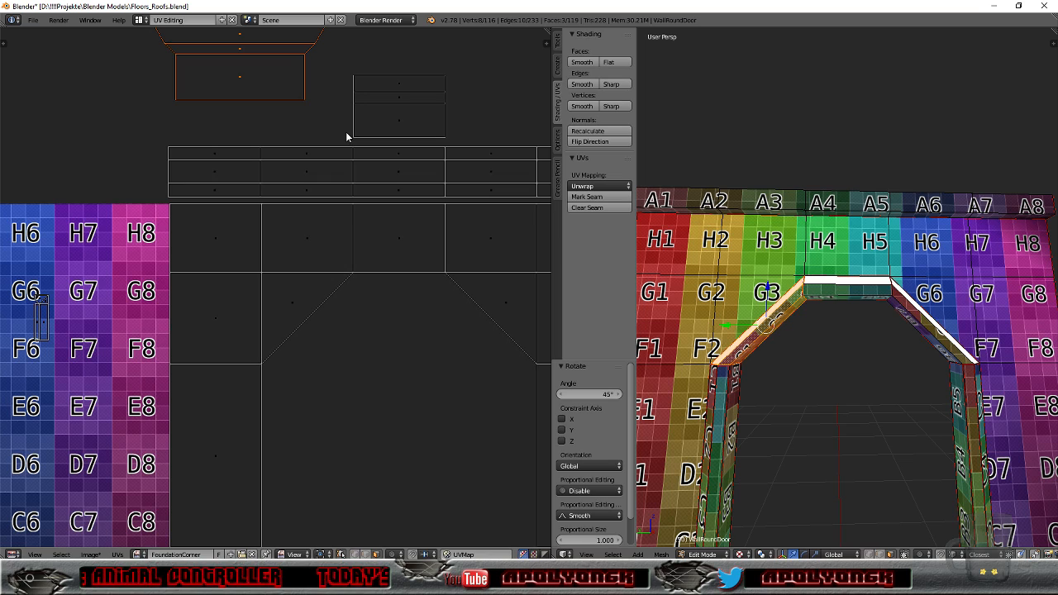
{"action": "key", "text": "g"}
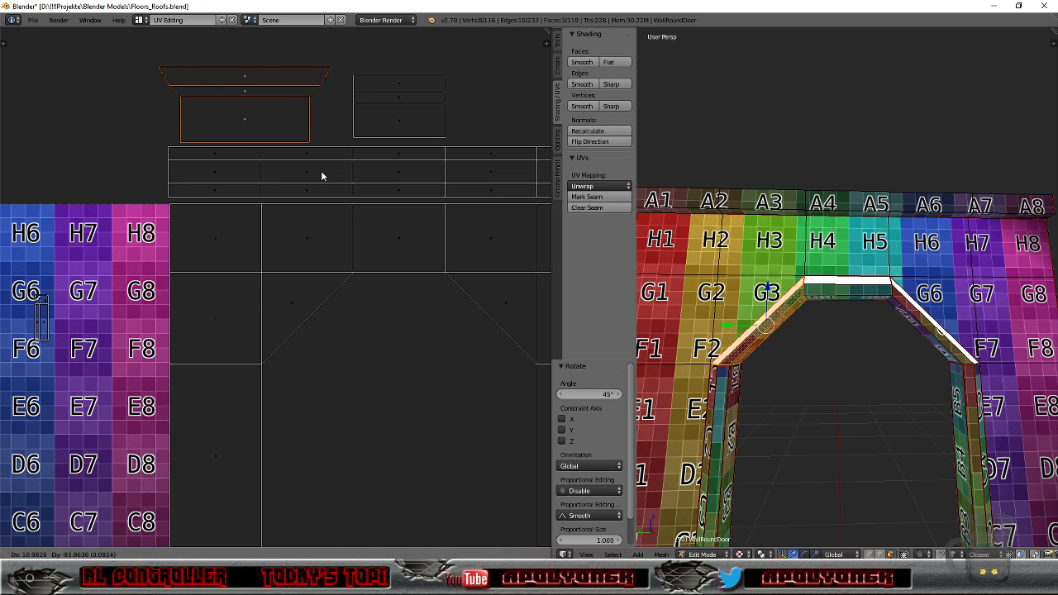
{"action": "left_click", "coordinate": [321, 175]}
Step: Assign the FoundationCorner image to the arch's left sloped faces
{"action": "scroll", "coordinate": [359, 216], "scroll_direction": "down", "scroll_amount": 3}
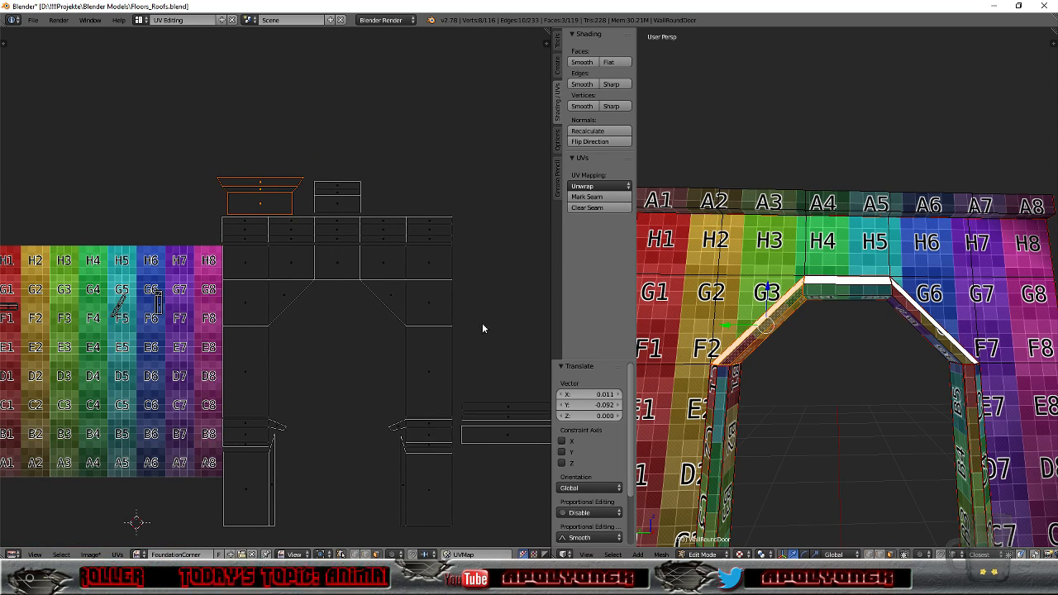
{"action": "middle_click_drag", "start_coordinate": [803, 414], "coordinate": [827, 434]}
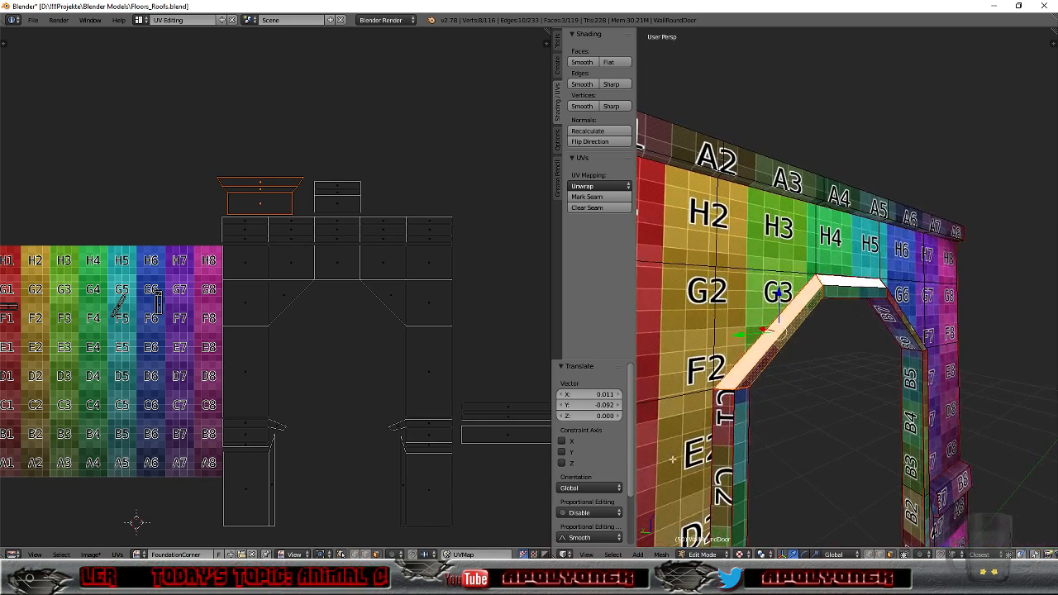
{"action": "left_click", "coordinate": [145, 555]}
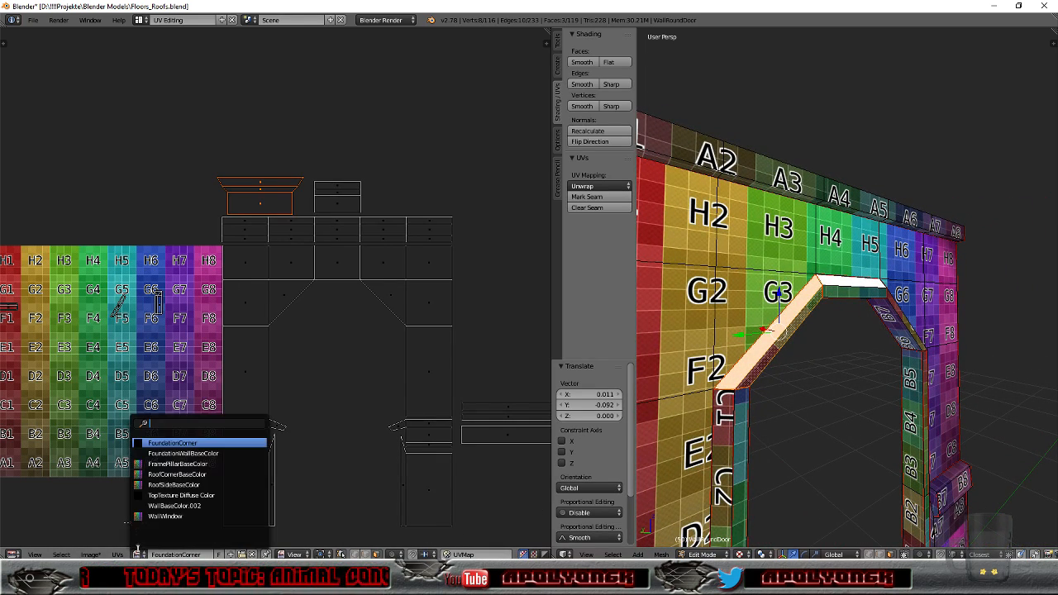
{"action": "left_click", "coordinate": [173, 441]}
{"action": "middle_click_drag", "start_coordinate": [763, 416], "coordinate": [711, 432]}
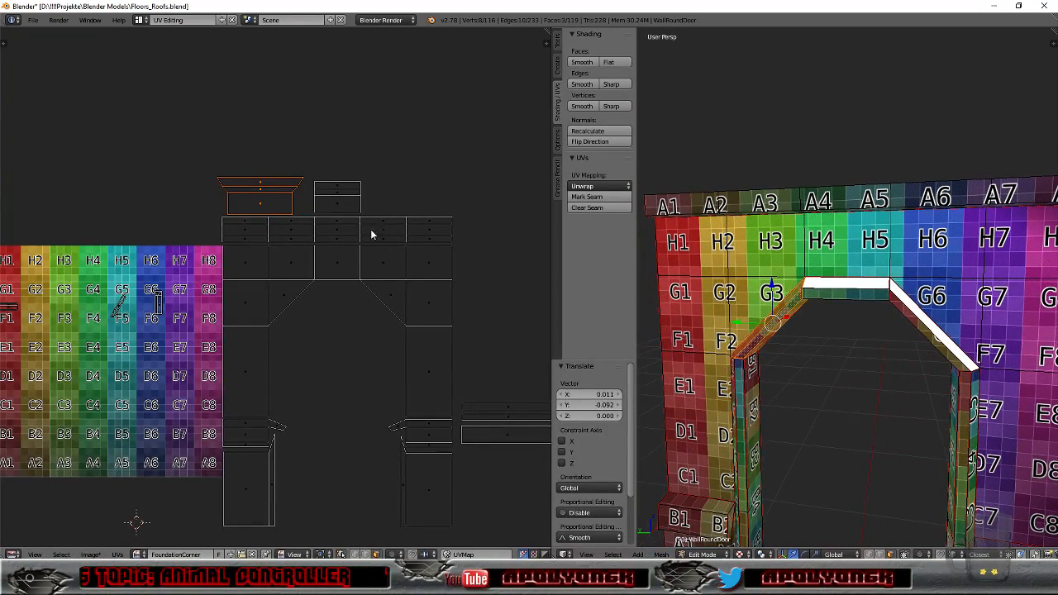
Step: Select the arch's top segment through its linked UV island and assign the FoundationCorner image to its faces
{"action": "right_click", "coordinate": [337, 203]}
{"action": "key", "text": "l"}
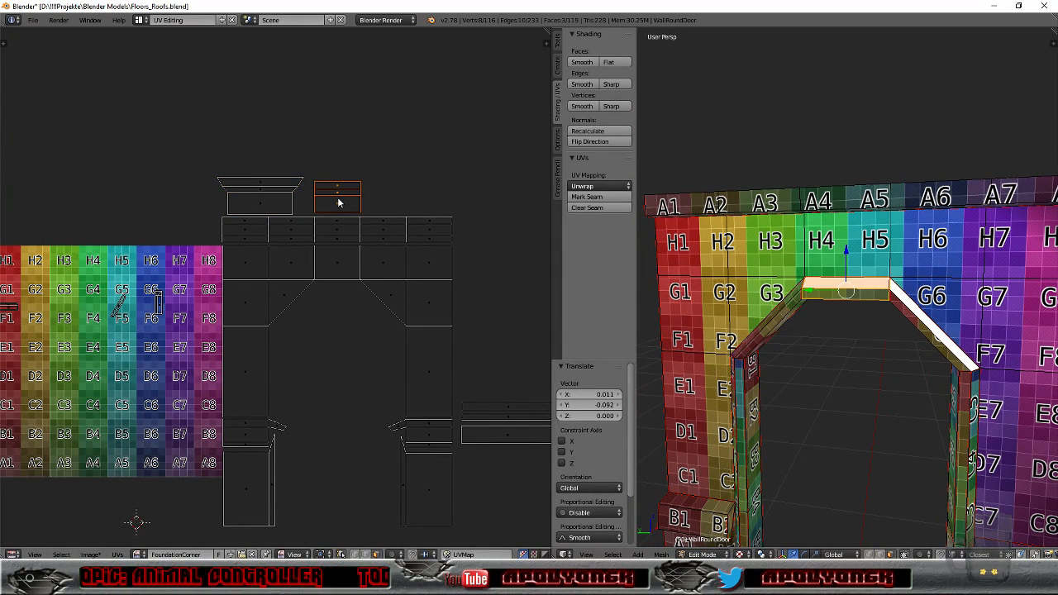
{"action": "left_click", "coordinate": [146, 554]}
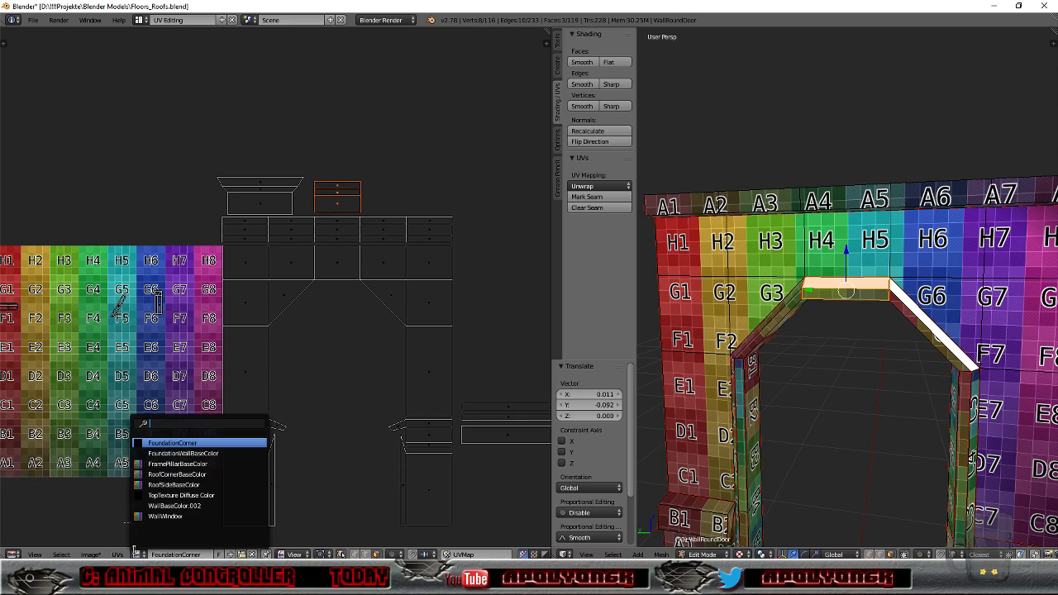
{"action": "left_click", "coordinate": [168, 444]}
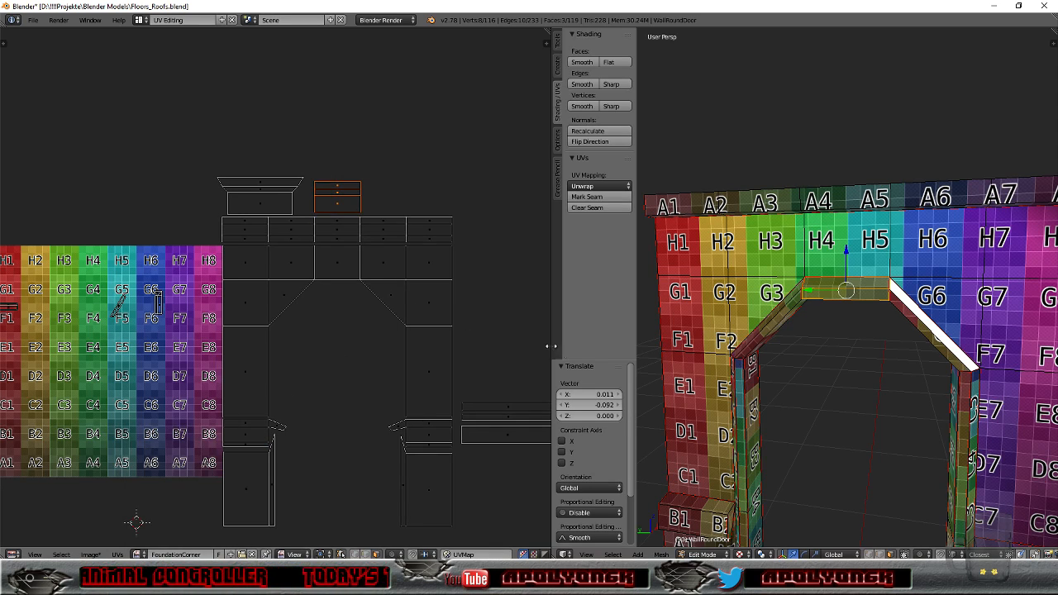
{"action": "middle_click_drag", "start_coordinate": [794, 347], "coordinate": [779, 284]}
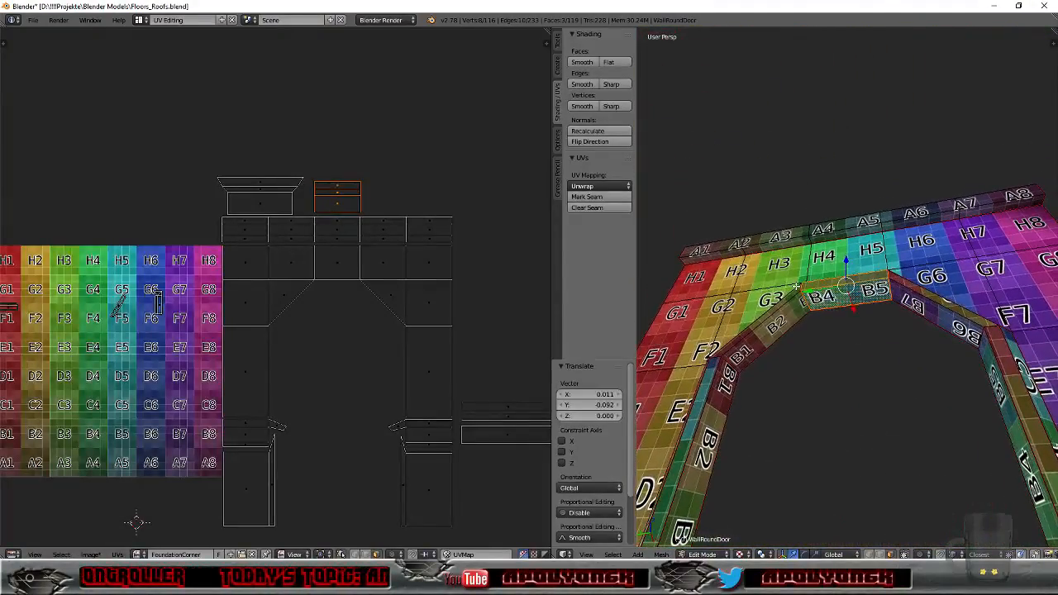
Step: Select the arch's right sloped faces linked up to their seams, assign the FoundationCorner image, and unwrap them as one island
{"action": "right_click", "coordinate": [924, 310]}
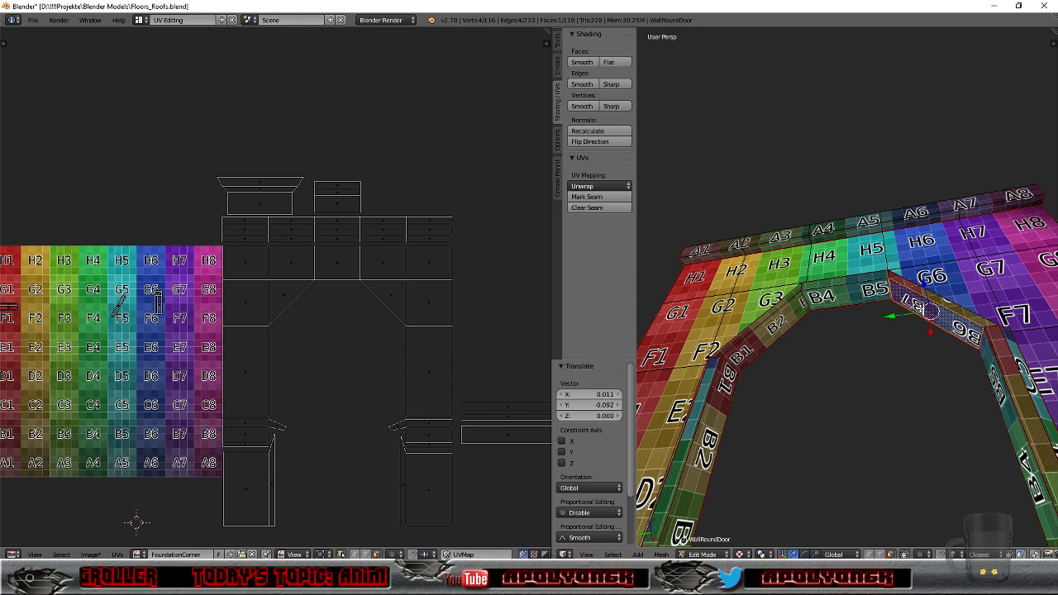
{"action": "key", "text": "l"}
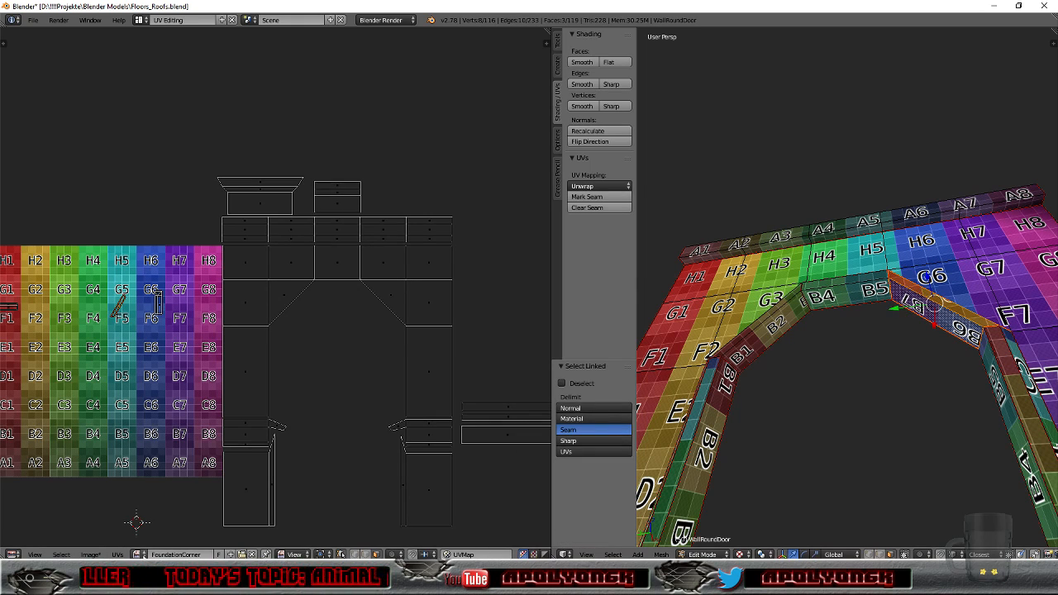
{"action": "left_click", "coordinate": [138, 553]}
{"action": "left_click", "coordinate": [139, 444]}
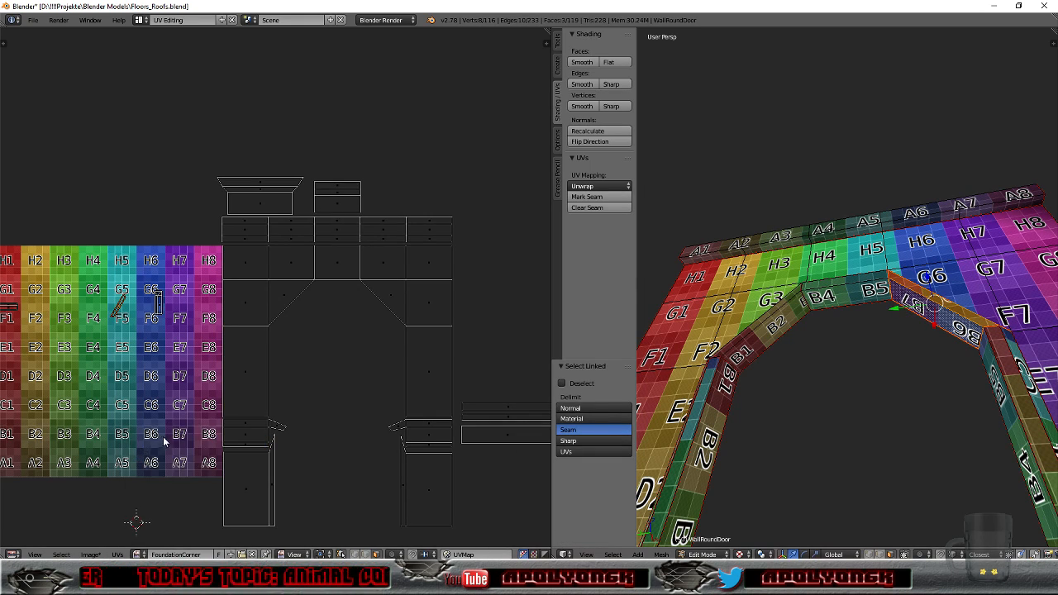
{"action": "left_click", "coordinate": [582, 186]}
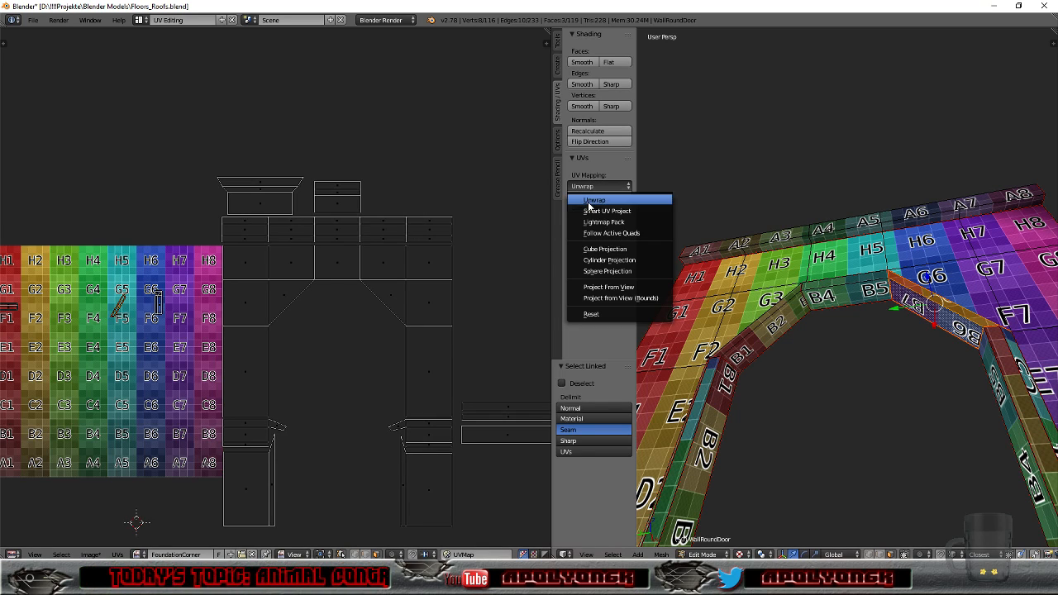
{"action": "left_click", "coordinate": [594, 200]}
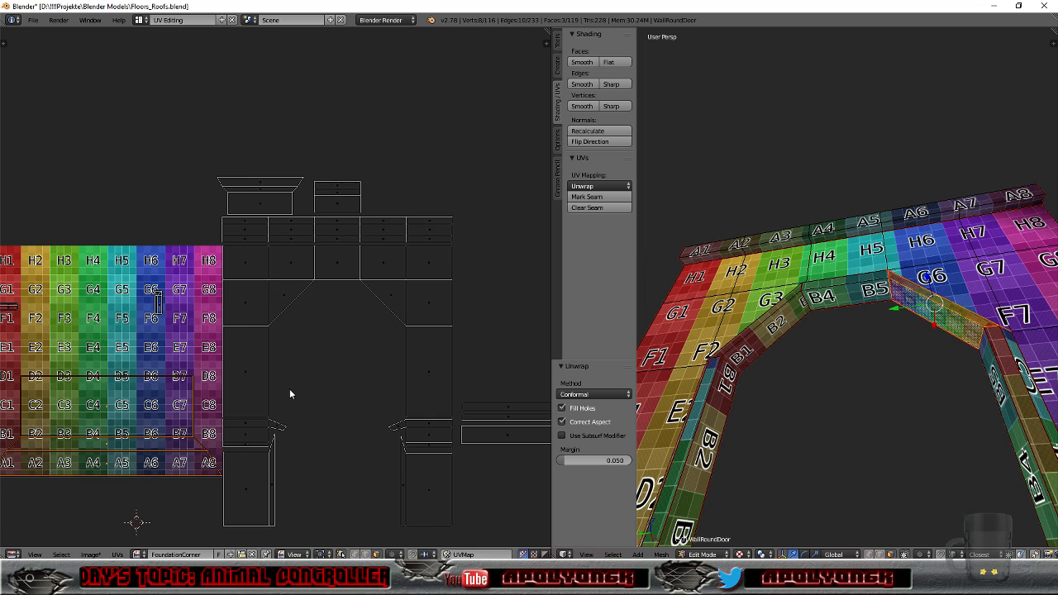
Step: Rotate the right sloped segment's UV island by 45 degrees and move it 1.077 in X and 0.346 in Y onto the wall layout
{"action": "type", "text": "r45"}
{"action": "key", "text": "Return"}
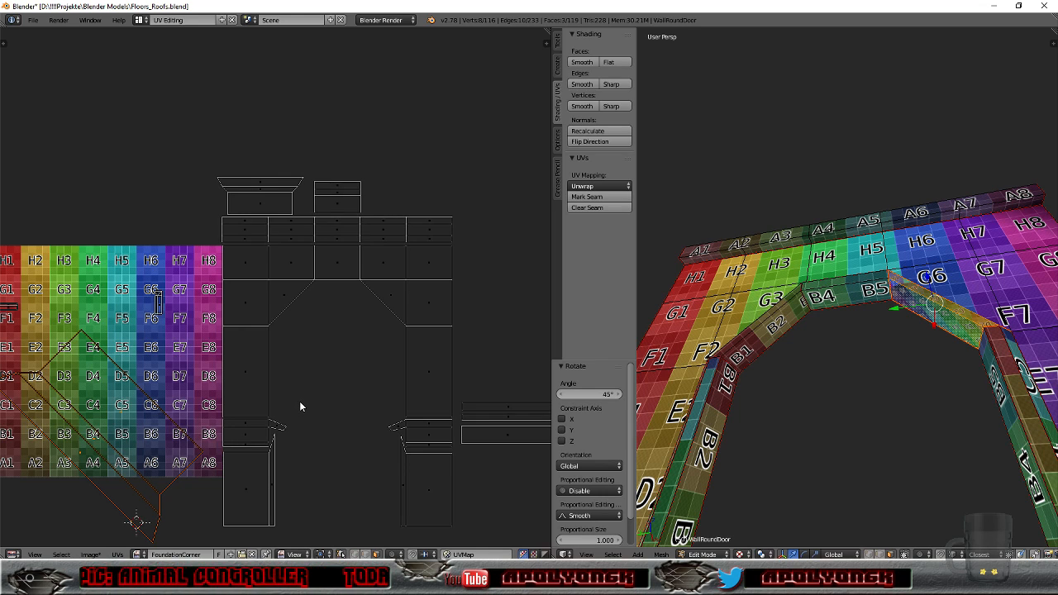
{"action": "key", "text": "g"}
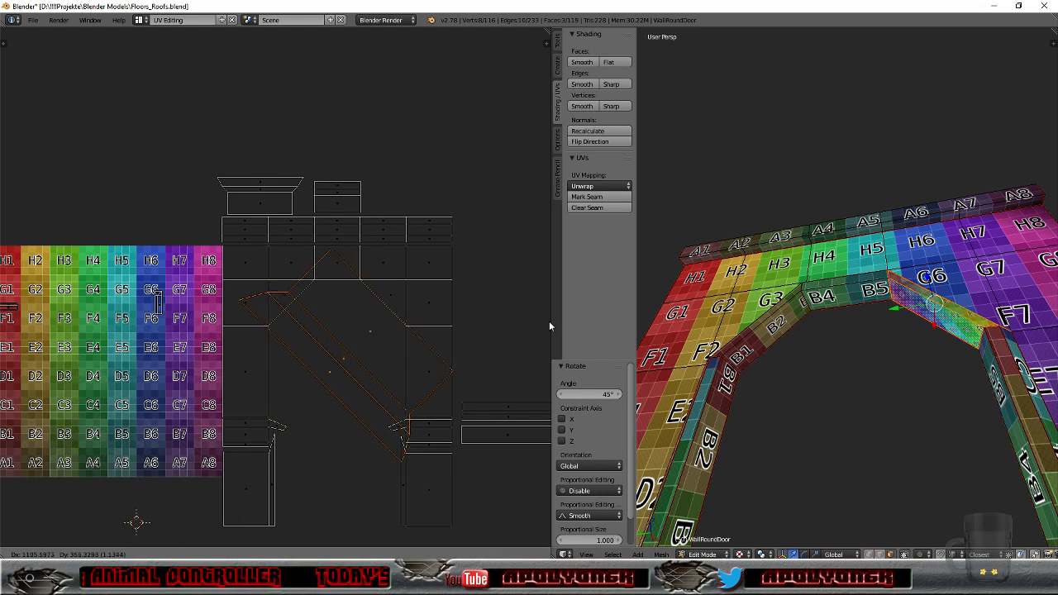
{"action": "left_click", "coordinate": [550, 326]}
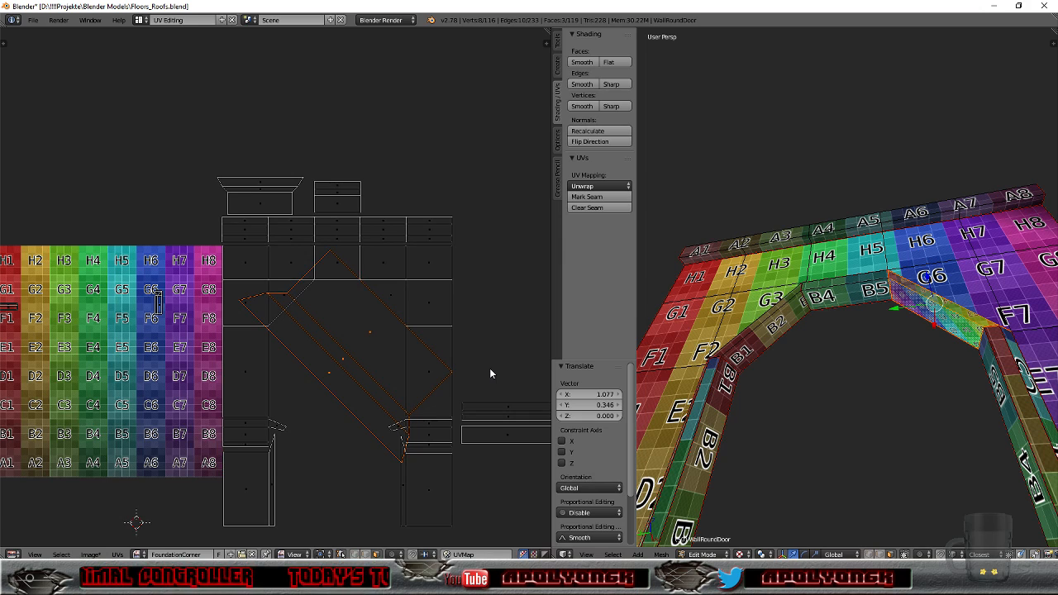
{"action": "scroll", "coordinate": [489, 374], "scroll_direction": "up", "scroll_amount": 3}
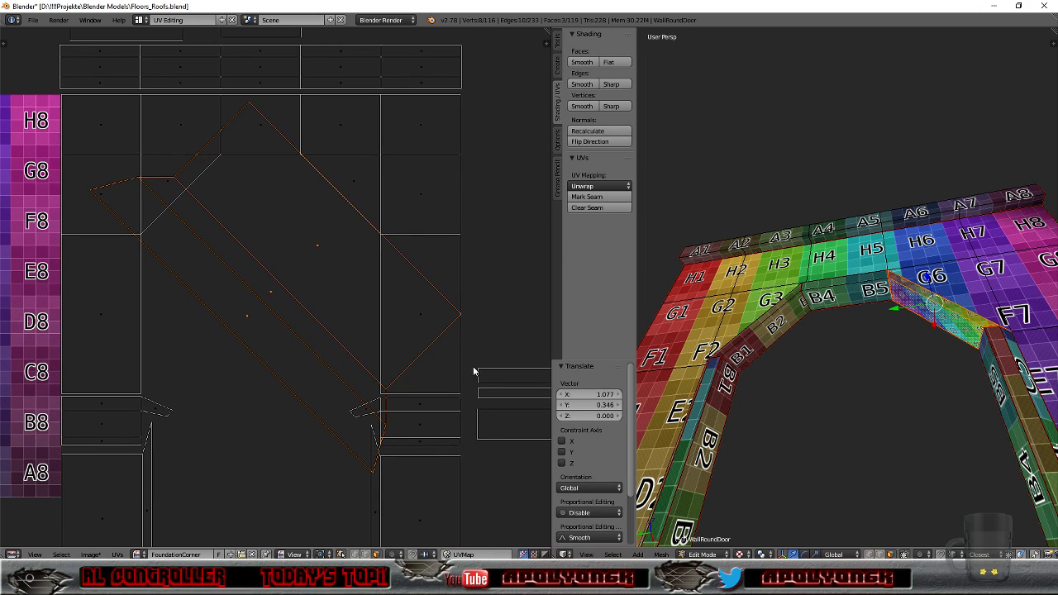
Step: Scale the right sloped segment's UV island by 0.464 and 0.849, moving it by 0.077, 0.133 and 0.010, 0.022 onto the layout's sloped edge
{"action": "key", "text": "s"}
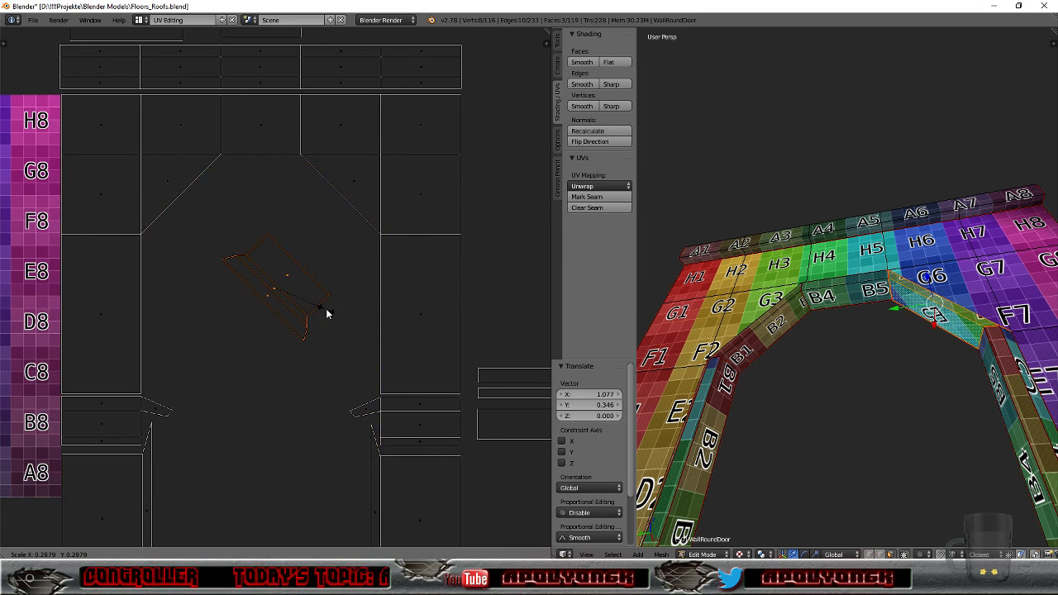
{"action": "left_click", "coordinate": [353, 330]}
{"action": "key", "text": "g"}
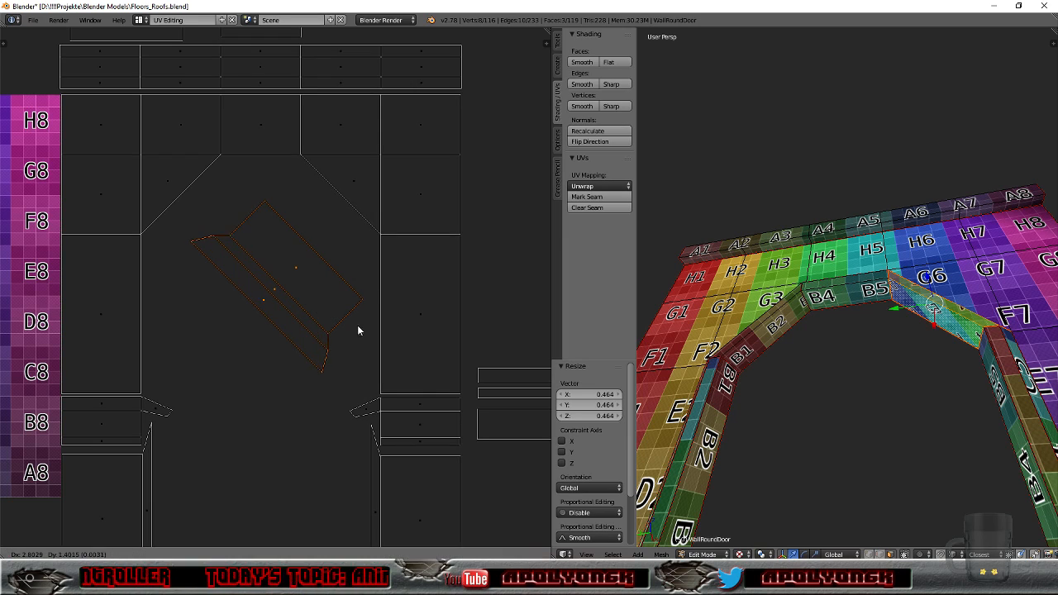
{"action": "left_click", "coordinate": [384, 282]}
{"action": "key", "text": "s"}
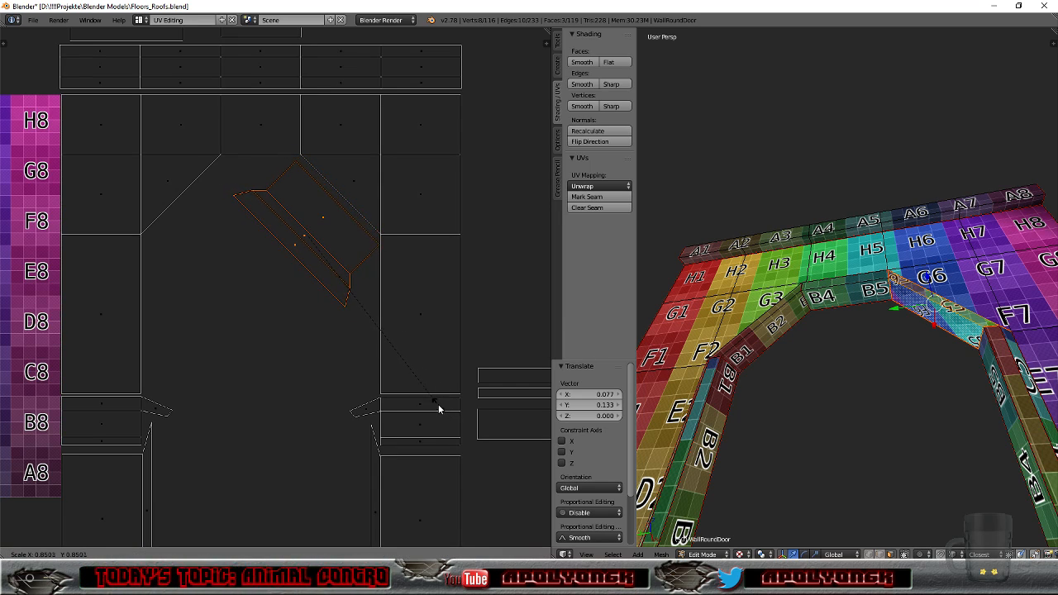
{"action": "left_click", "coordinate": [438, 404]}
{"action": "key", "text": "g"}
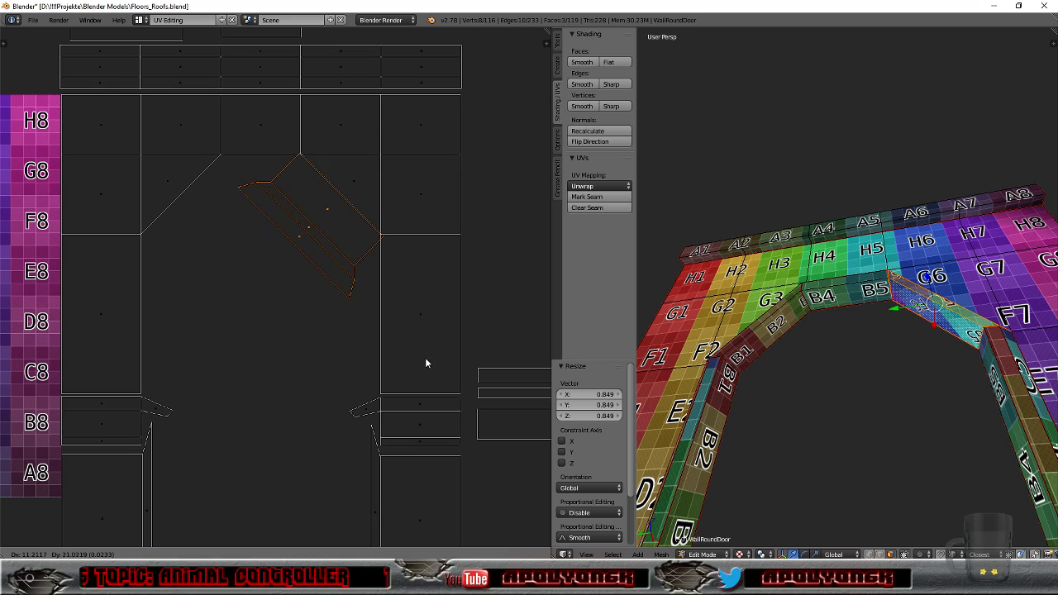
{"action": "left_click", "coordinate": [425, 362]}
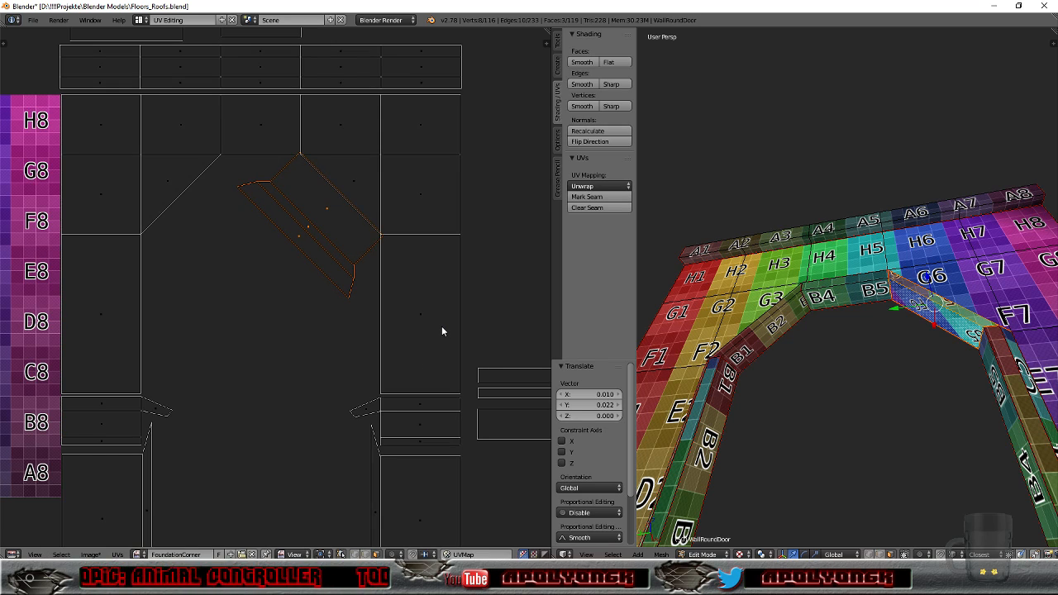
Step: Fine-tune the island against the sloped wall edge, scaling it by 0.959 and moving it 0.001 in X and 0.002 in Y
{"action": "scroll", "coordinate": [442, 328], "scroll_direction": "up", "scroll_amount": 4}
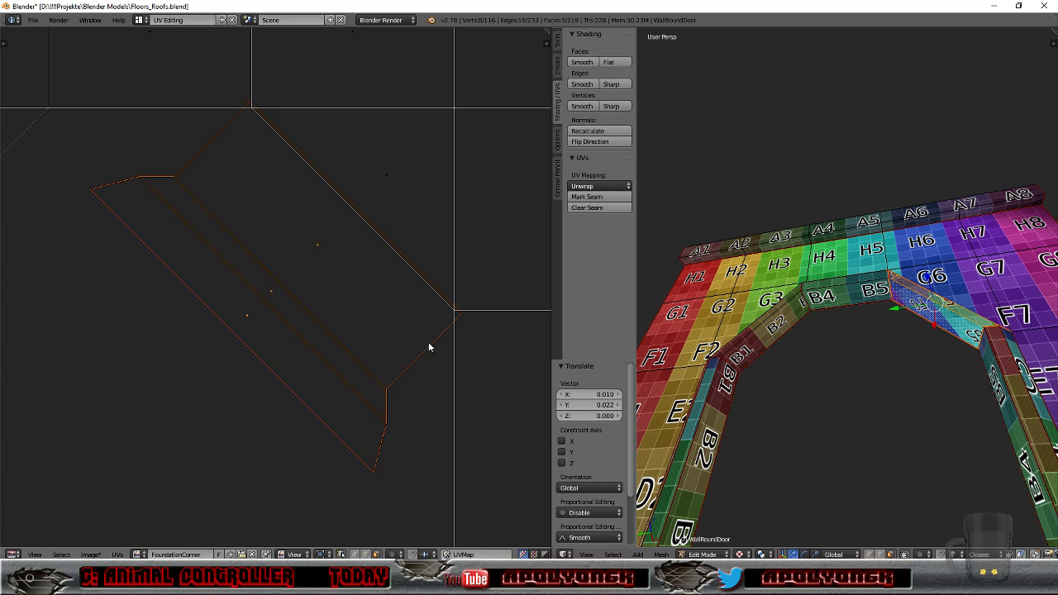
{"action": "key", "text": "s"}
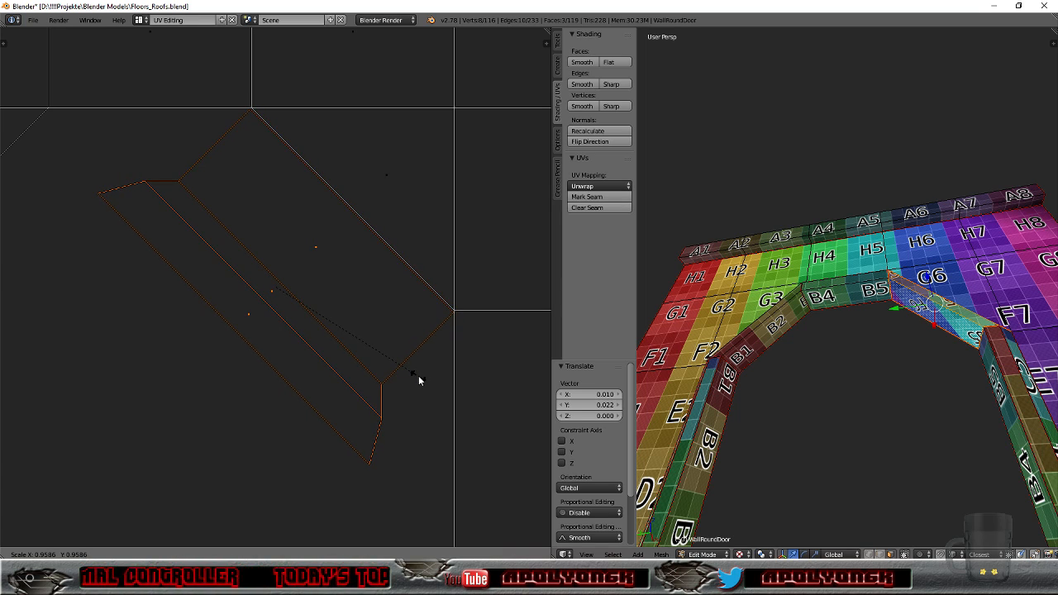
{"action": "left_click", "coordinate": [419, 376]}
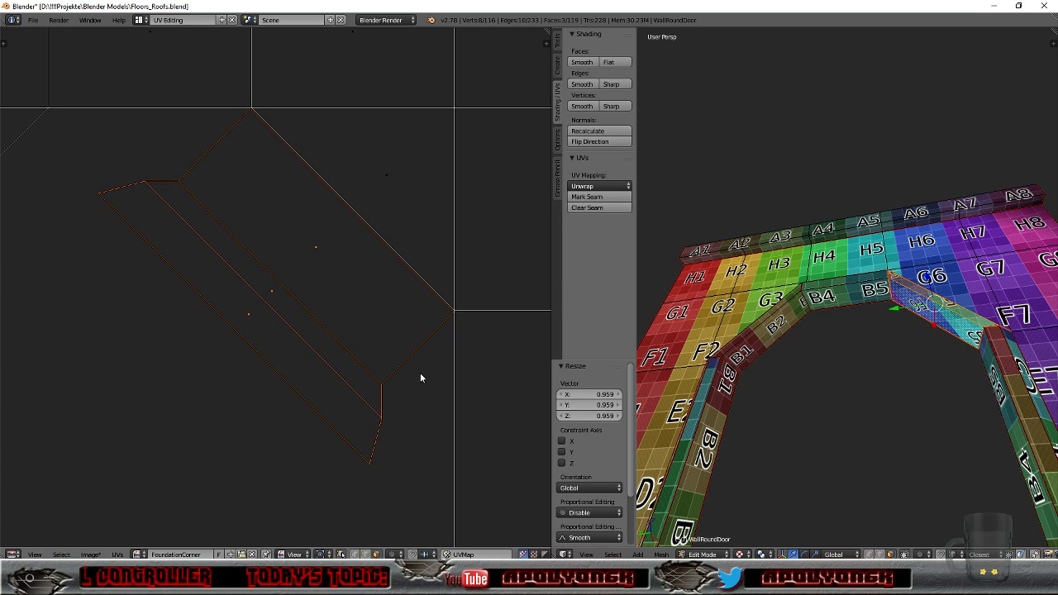
{"action": "key", "text": "g"}
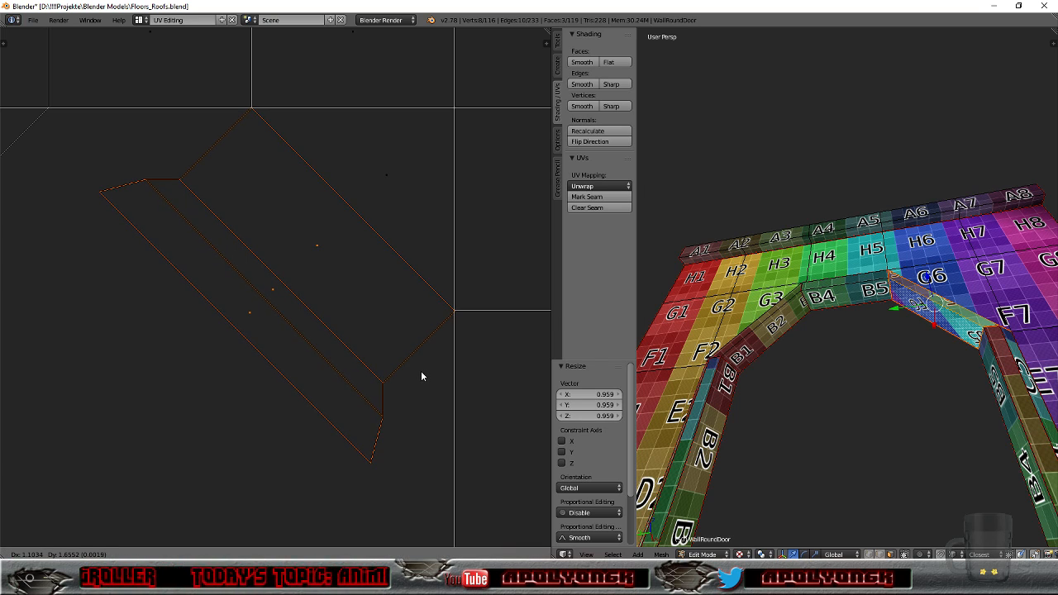
{"action": "left_click", "coordinate": [421, 376]}
Step: Rotate the fitted island by 45 and 90 degrees and move it 0.175 in X and 0.541 in Y above the wall layout
{"action": "scroll", "coordinate": [428, 355], "scroll_direction": "down", "scroll_amount": 10}
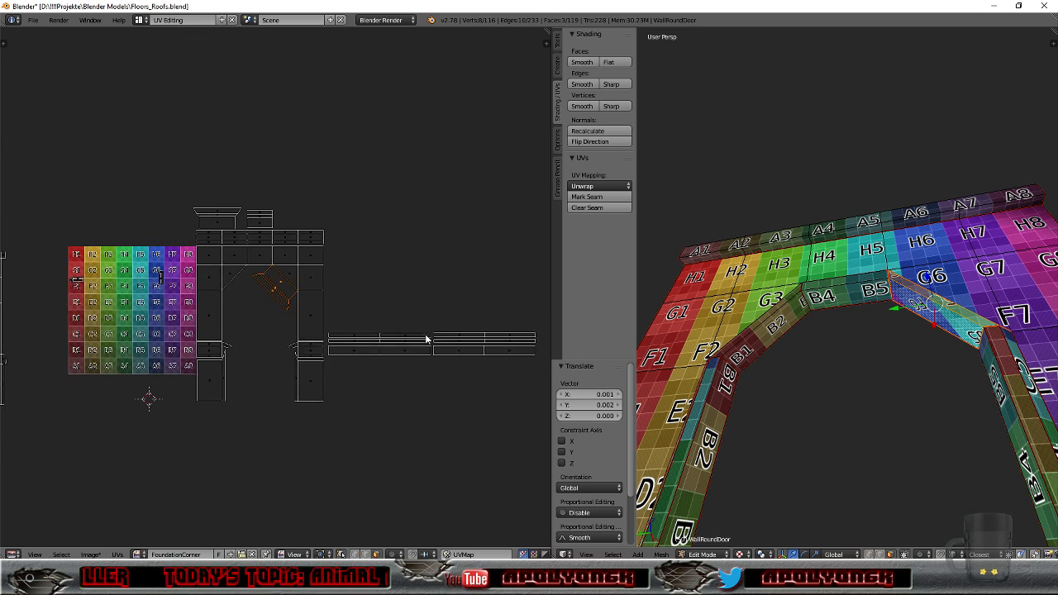
{"action": "scroll", "coordinate": [417, 327], "scroll_direction": "up", "scroll_amount": 4}
{"action": "key", "text": "r"}
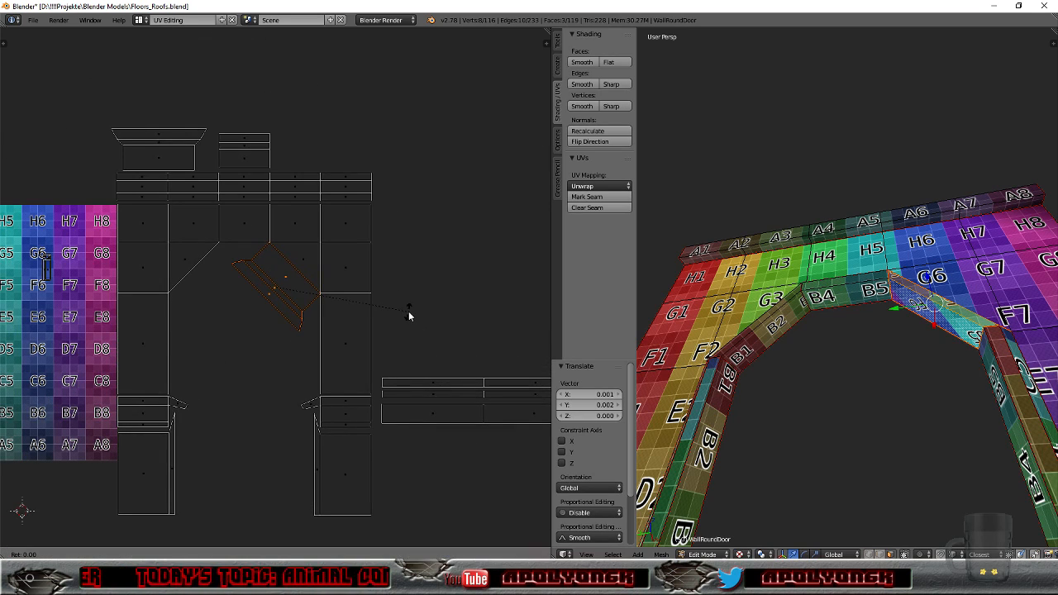
{"action": "type", "text": "45"}
{"action": "key", "text": "Return"}
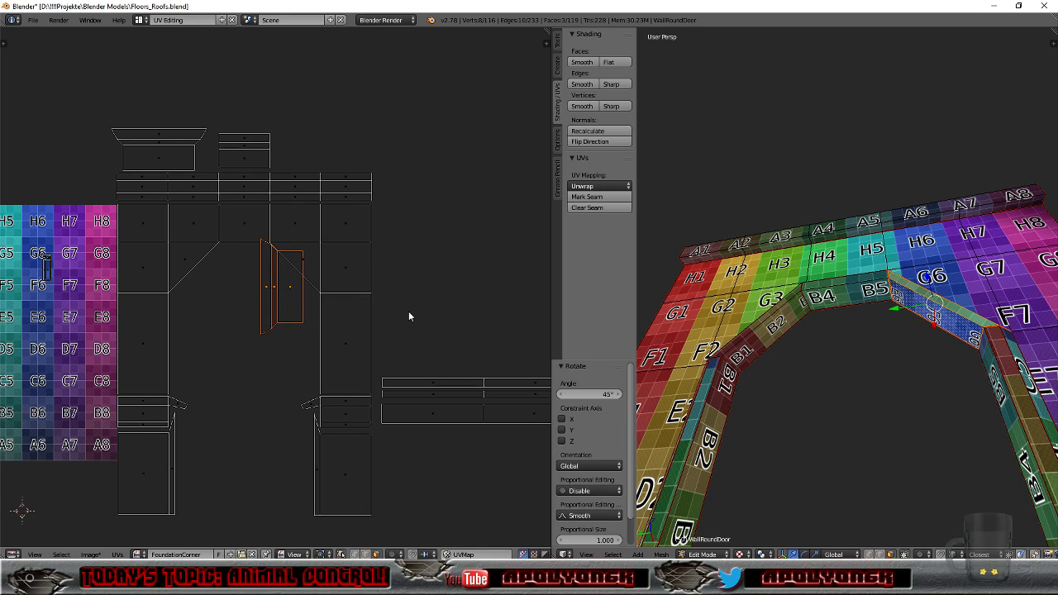
{"action": "type", "text": "r90"}
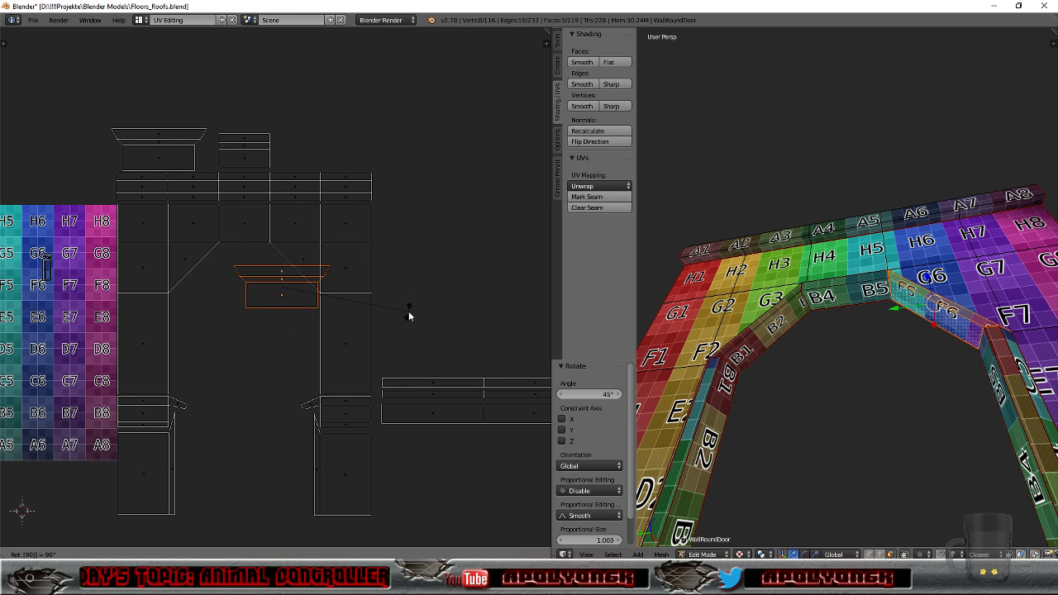
{"action": "key", "text": "Return"}
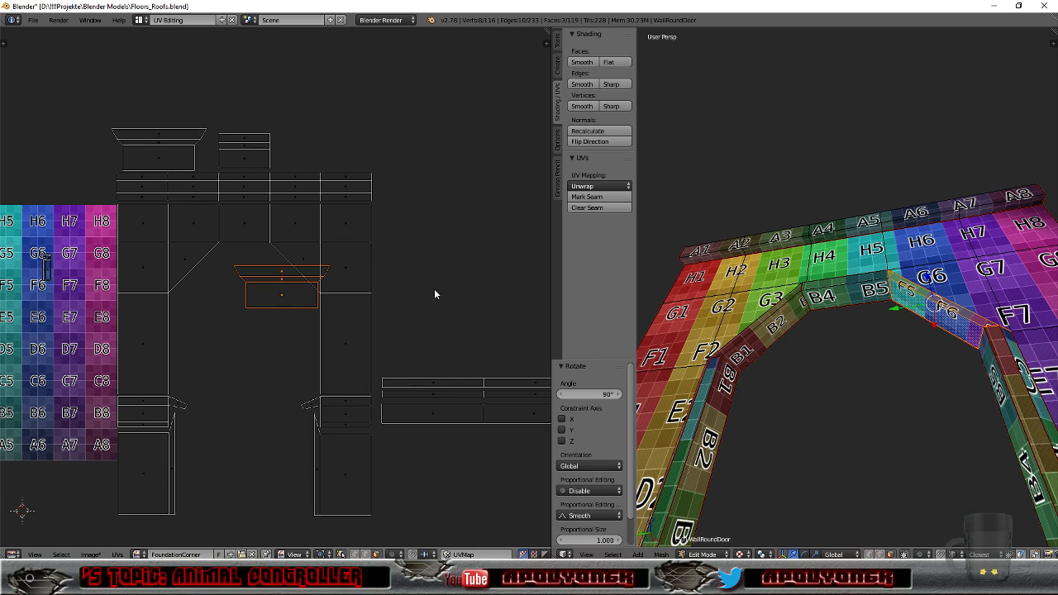
{"action": "key", "text": "g"}
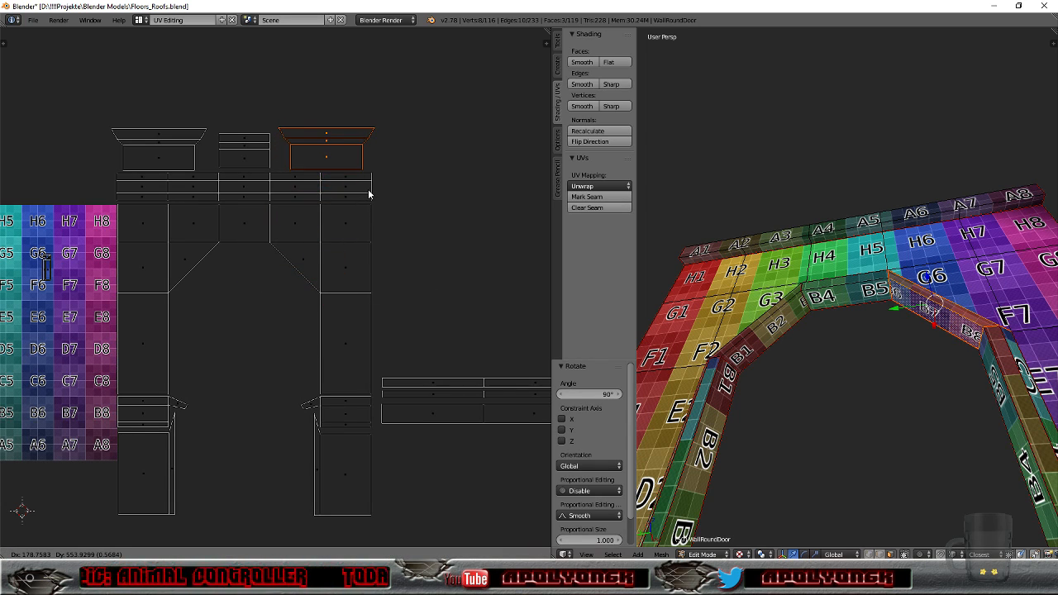
{"action": "left_click", "coordinate": [368, 194]}
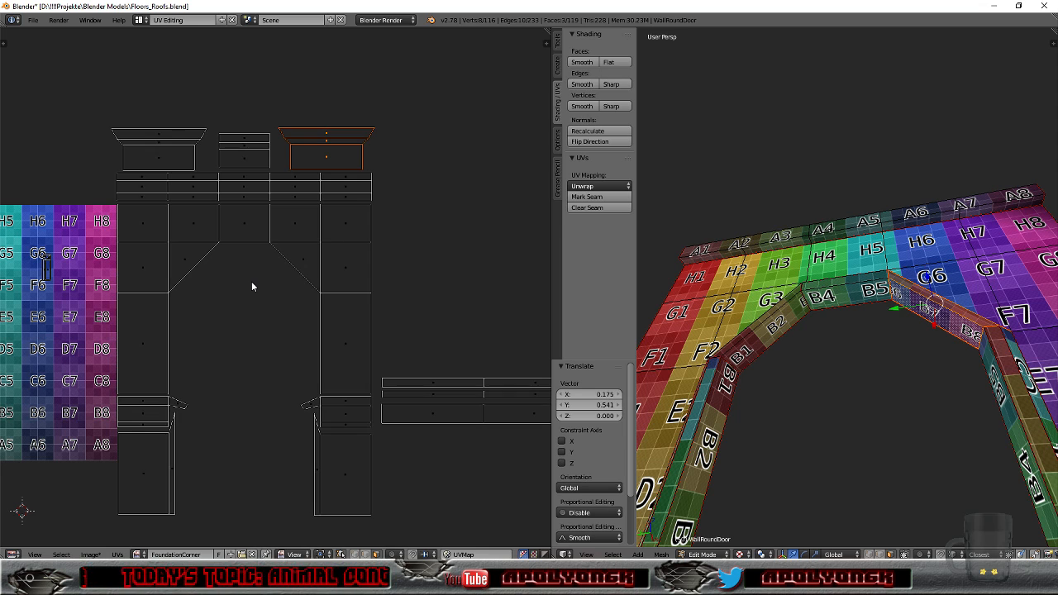
{"action": "scroll", "coordinate": [797, 388], "scroll_direction": "down", "scroll_amount": 5}
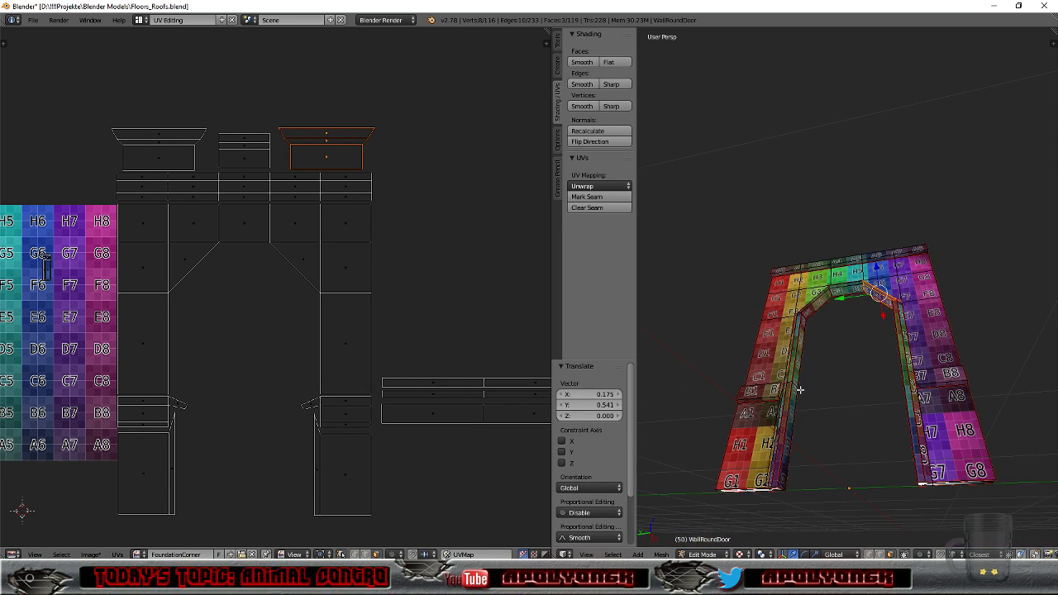
{"action": "scroll", "coordinate": [810, 389], "scroll_direction": "up", "scroll_amount": 2}
{"action": "scroll", "coordinate": [809, 387], "scroll_direction": "down", "scroll_amount": 2}
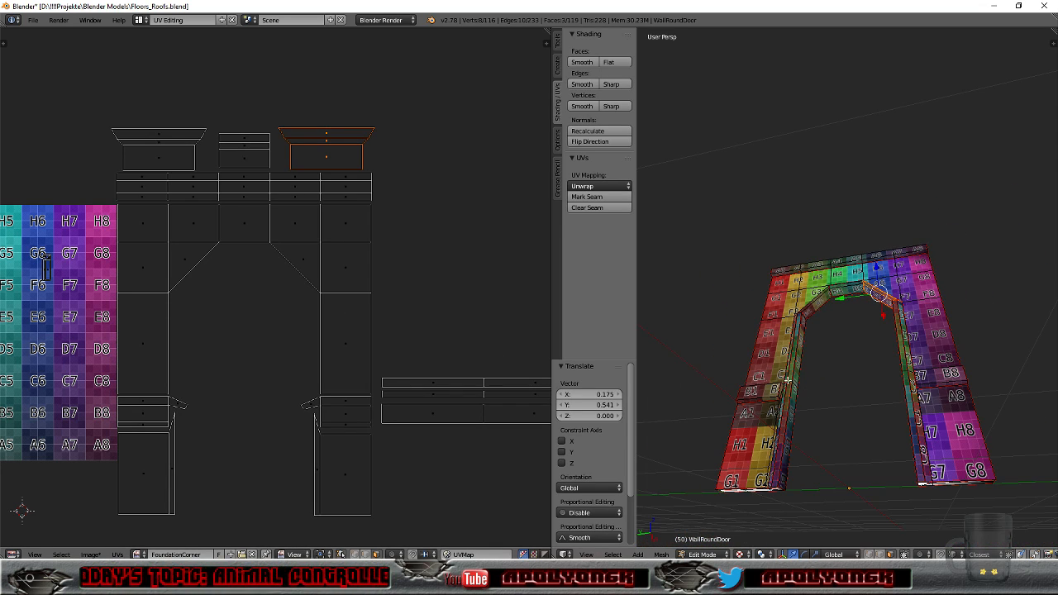
{"action": "scroll", "coordinate": [198, 444], "scroll_direction": "down", "scroll_amount": 1}
{"action": "scroll", "coordinate": [207, 434], "scroll_direction": "down", "scroll_amount": 3}
{"action": "scroll", "coordinate": [215, 428], "scroll_direction": "up", "scroll_amount": 2}
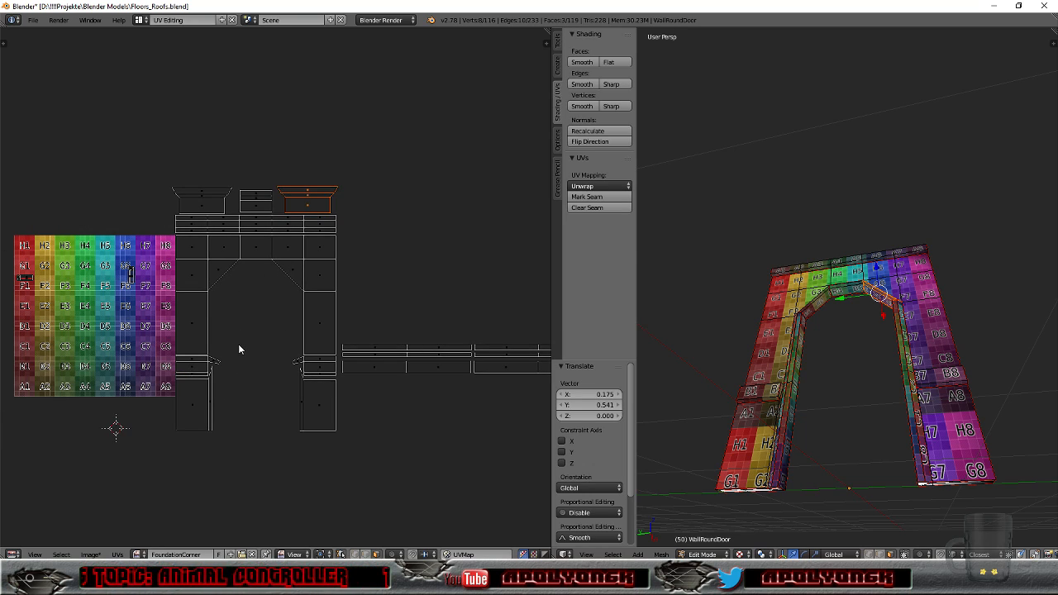
{"action": "scroll", "coordinate": [240, 347], "scroll_direction": "down", "scroll_amount": 2}
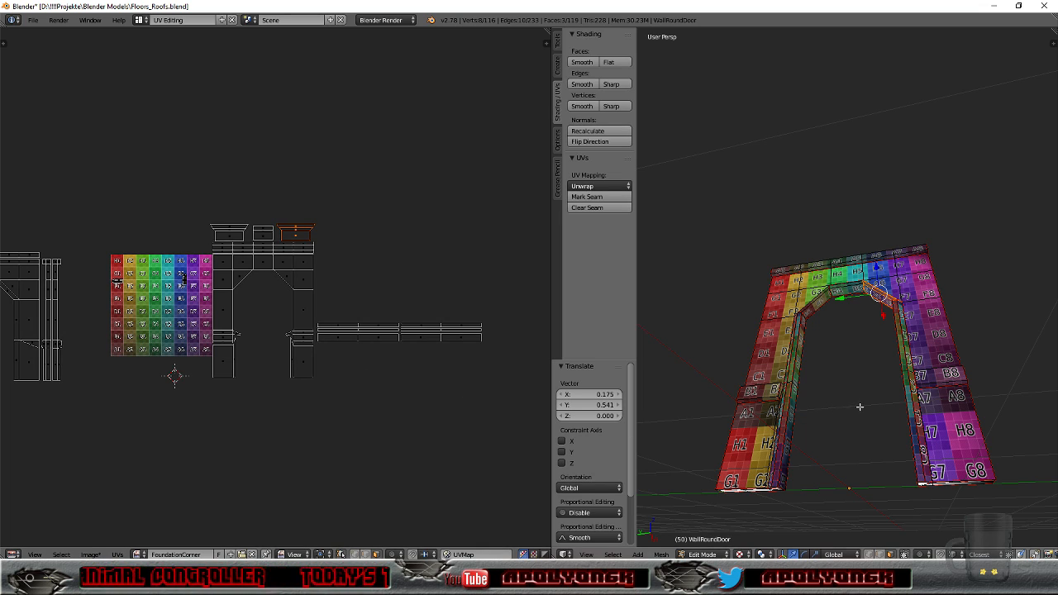
Step: Select the lengthwise inner edges of the doorway's right jamb in edge mode and clear their seams
{"action": "scroll", "coordinate": [904, 379], "scroll_direction": "up", "scroll_amount": 2}
{"action": "mouse_move", "coordinate": [901, 380]}
{"action": "middle_mouse_down"}
{"action": "mouse_move", "coordinate": [926, 368]}
{"action": "mouse_move", "coordinate": [860, 377]}
{"action": "mouse_move", "coordinate": [898, 378]}
{"action": "mouse_move", "coordinate": [888, 379]}
{"action": "middle_mouse_up"}
{"action": "right_click", "coordinate": [916, 345]}
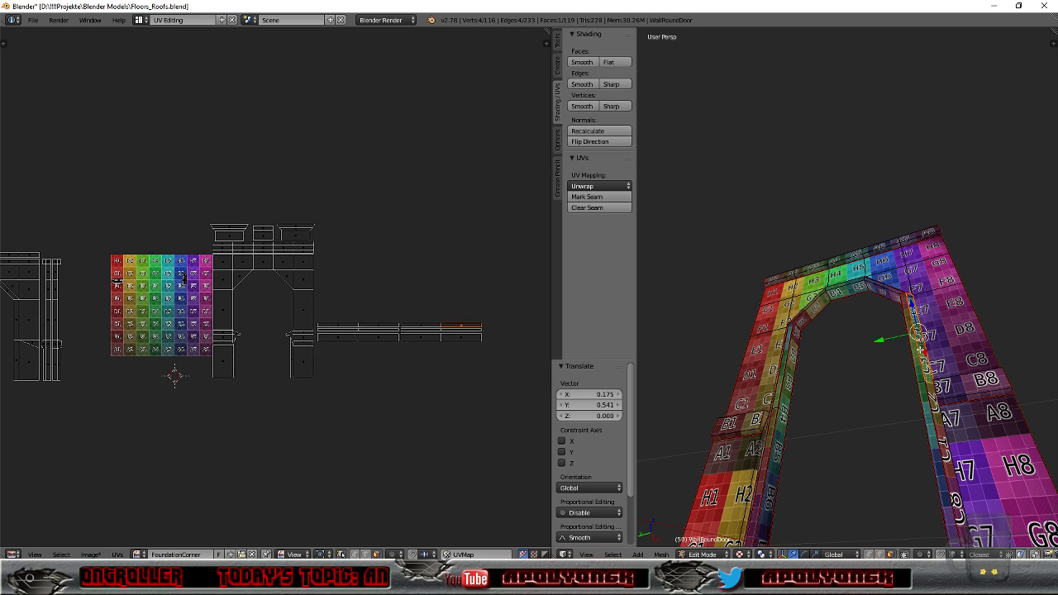
{"action": "left_click", "coordinate": [878, 555]}
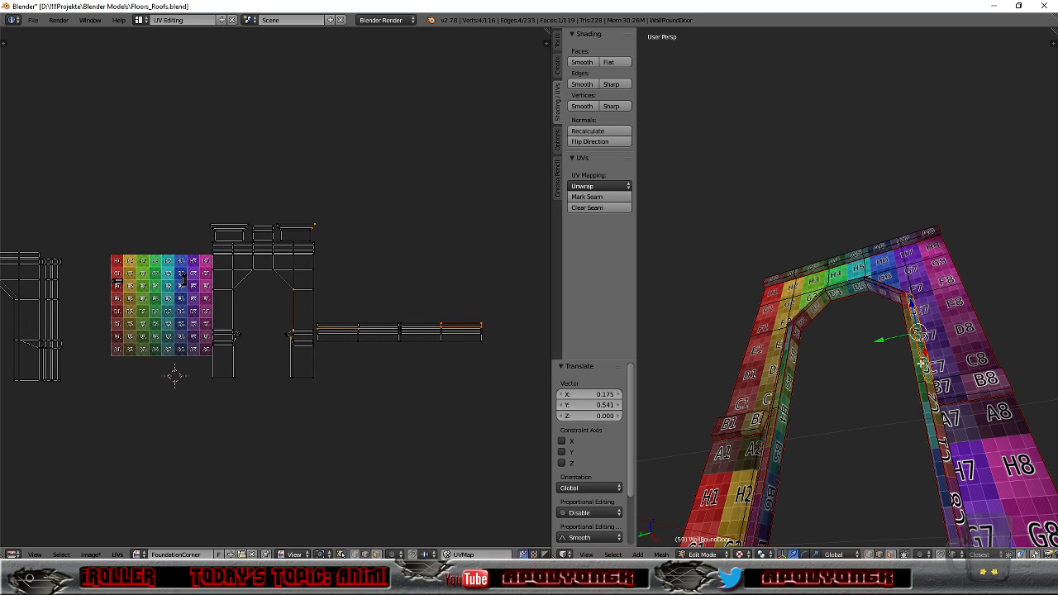
{"action": "right_click", "coordinate": [919, 351], "text": "shift"}
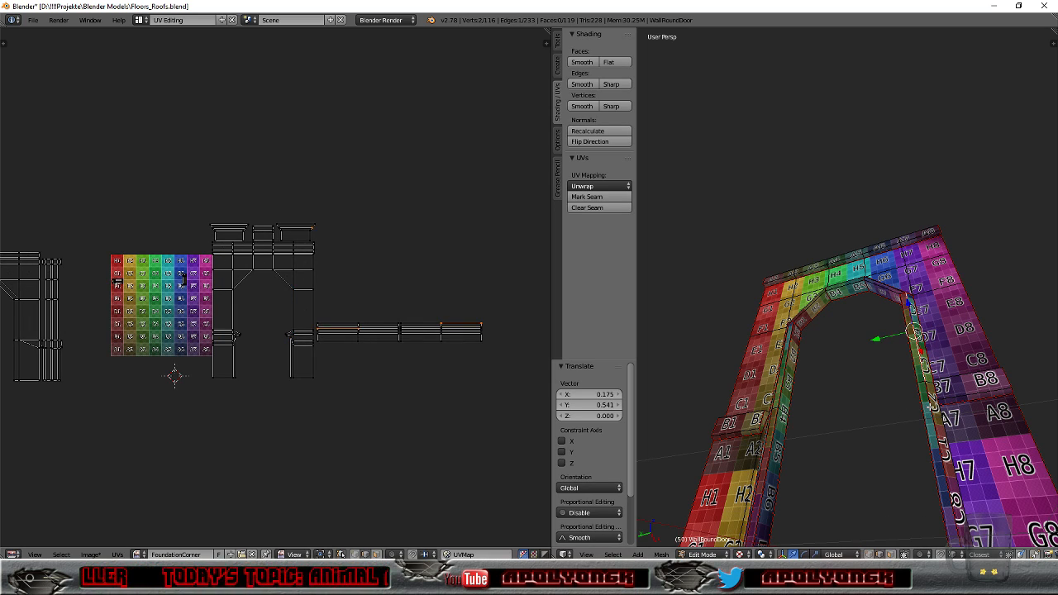
{"action": "middle_click_drag", "start_coordinate": [896, 470], "coordinate": [917, 437]}
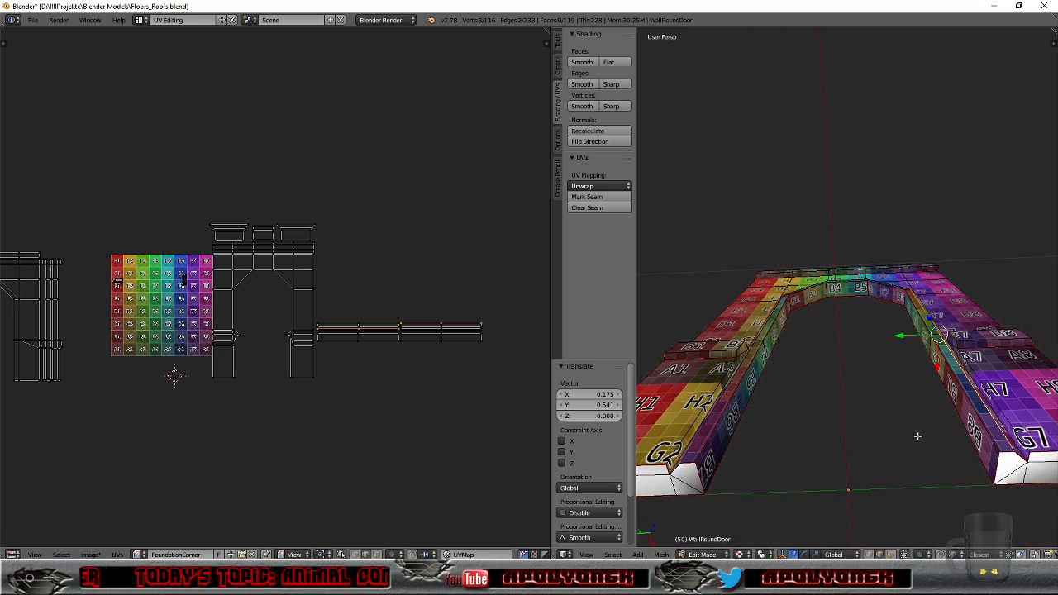
{"action": "right_click", "coordinate": [957, 385], "text": "shift"}
{"action": "right_click", "coordinate": [927, 322], "text": "shift"}
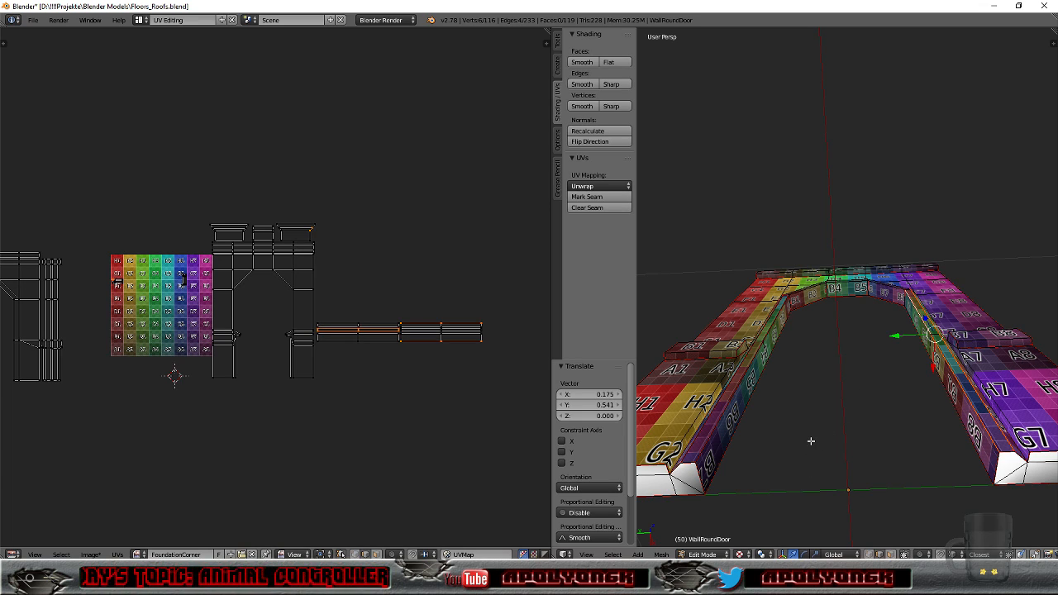
{"action": "left_click", "coordinate": [609, 208]}
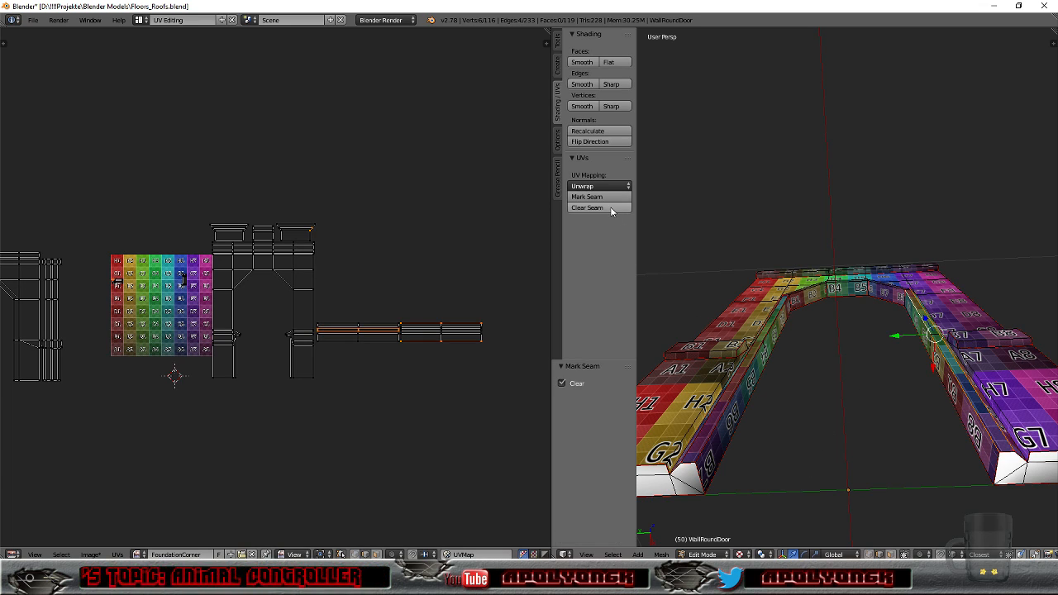
Step: Clear the seams on the matching lengthwise inner edges of the left jamb and switch to face selection
{"action": "right_click", "coordinate": [725, 404]}
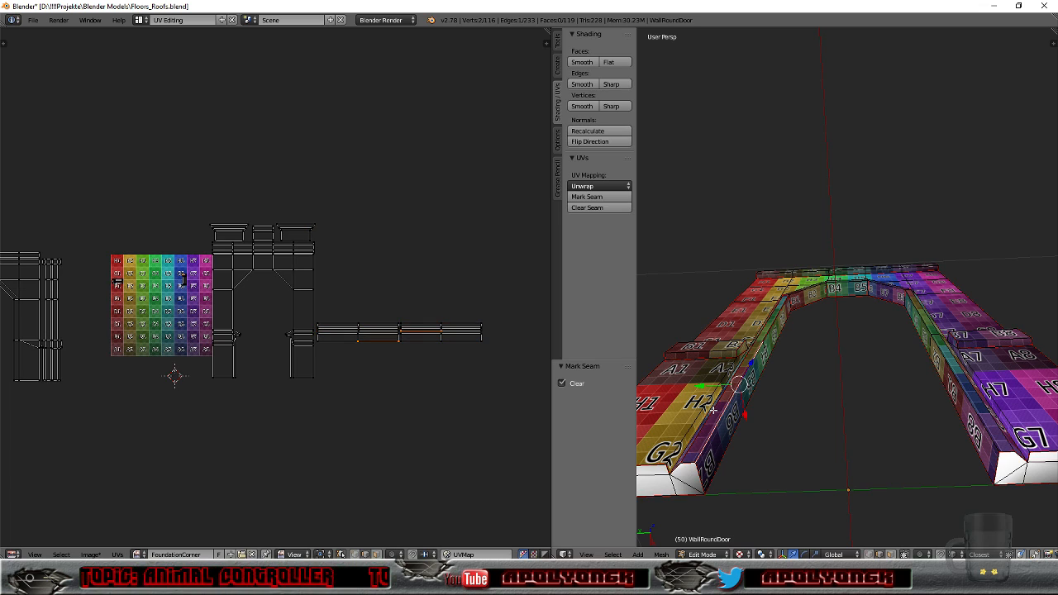
{"action": "right_click", "coordinate": [767, 320], "text": "shift"}
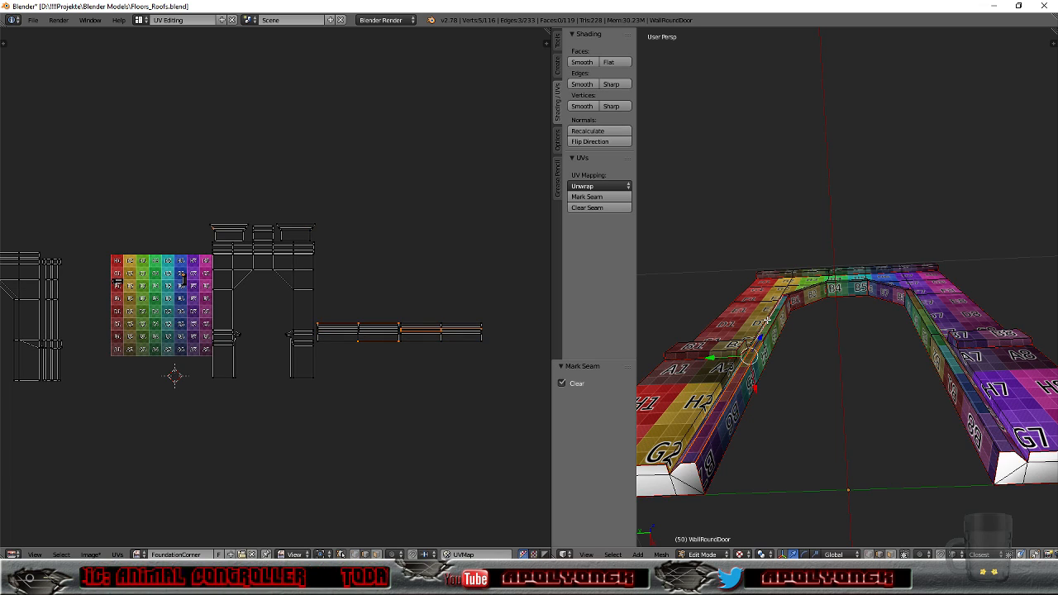
{"action": "right_click", "coordinate": [770, 322], "text": "shift"}
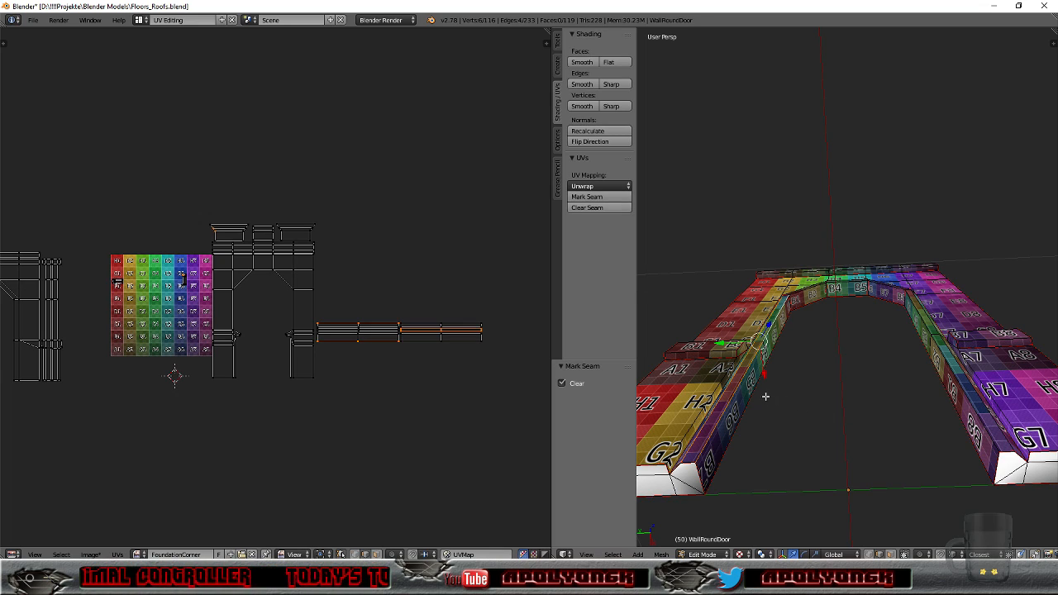
{"action": "left_click", "coordinate": [892, 554]}
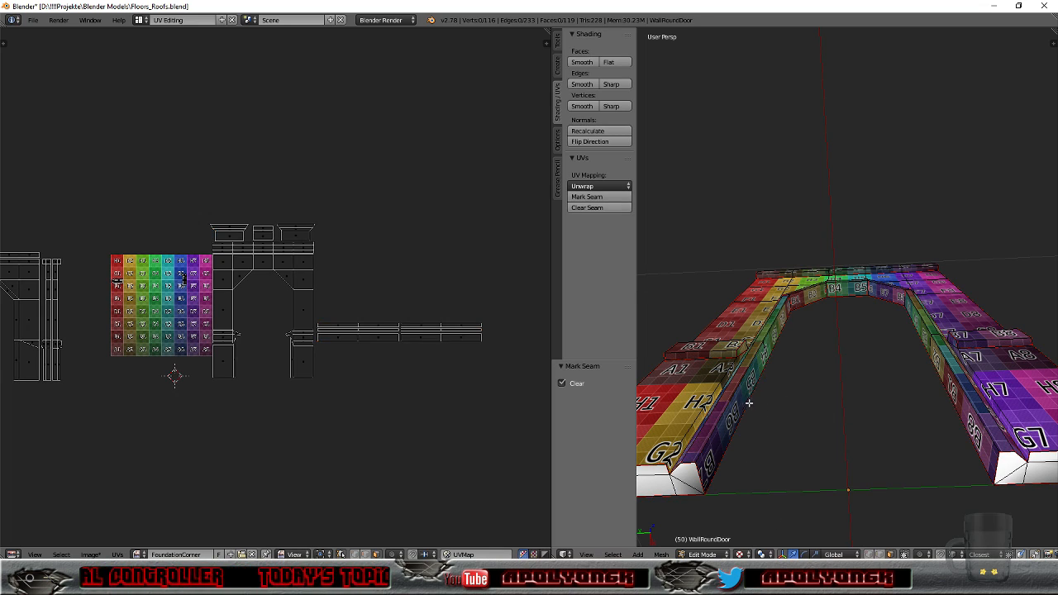
Step: Select the left jamb's inner faces linked up to their seams and unwrap them
{"action": "right_click", "coordinate": [737, 401]}
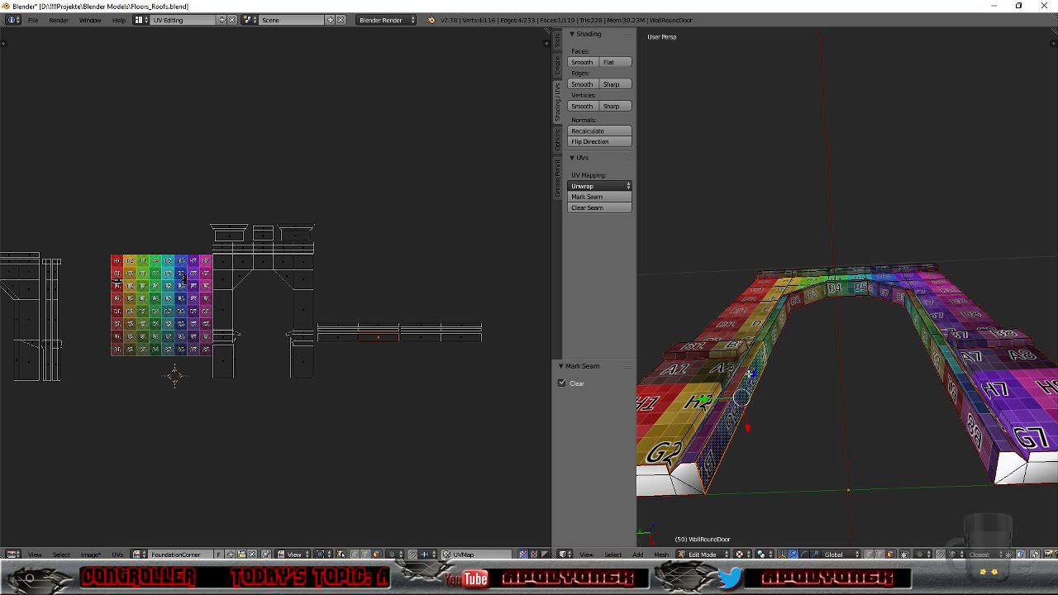
{"action": "key", "text": "l"}
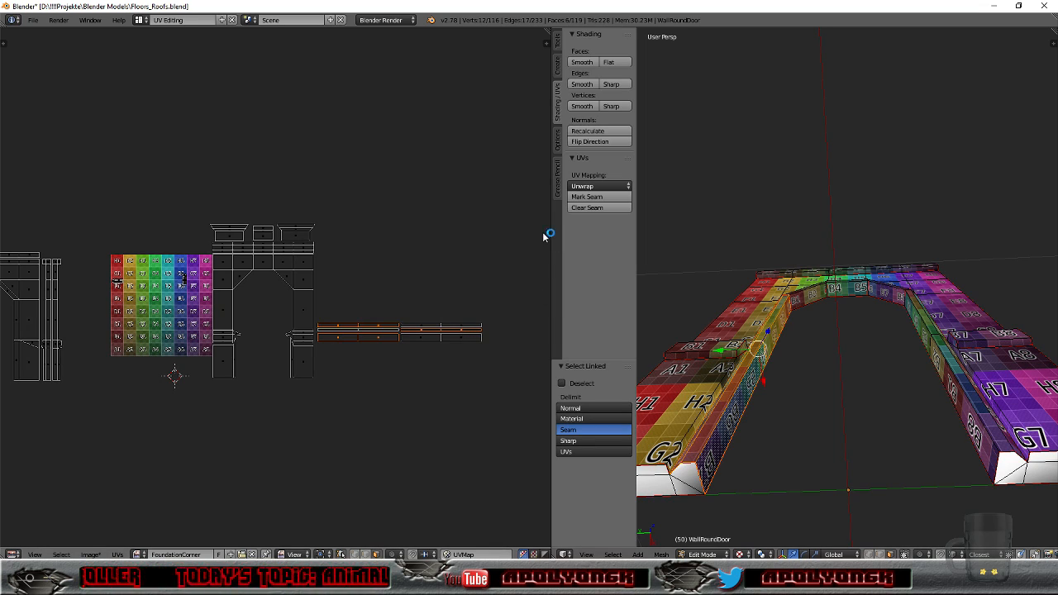
{"action": "left_click", "coordinate": [584, 189]}
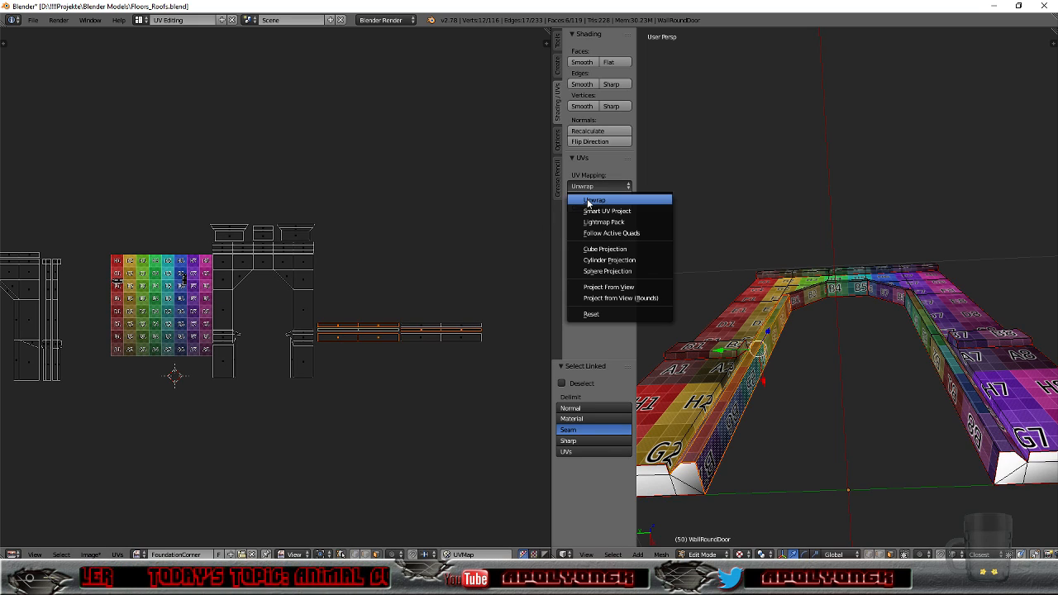
{"action": "left_click", "coordinate": [590, 201]}
{"action": "scroll", "coordinate": [125, 412], "scroll_direction": "up", "scroll_amount": 2}
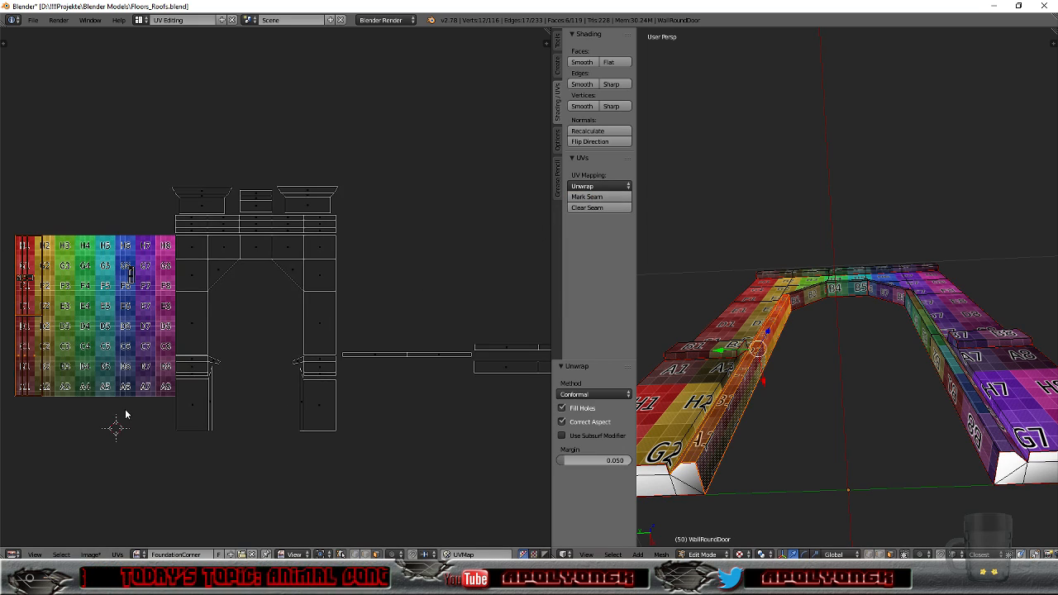
{"action": "scroll", "coordinate": [124, 412], "scroll_direction": "down", "scroll_amount": 2}
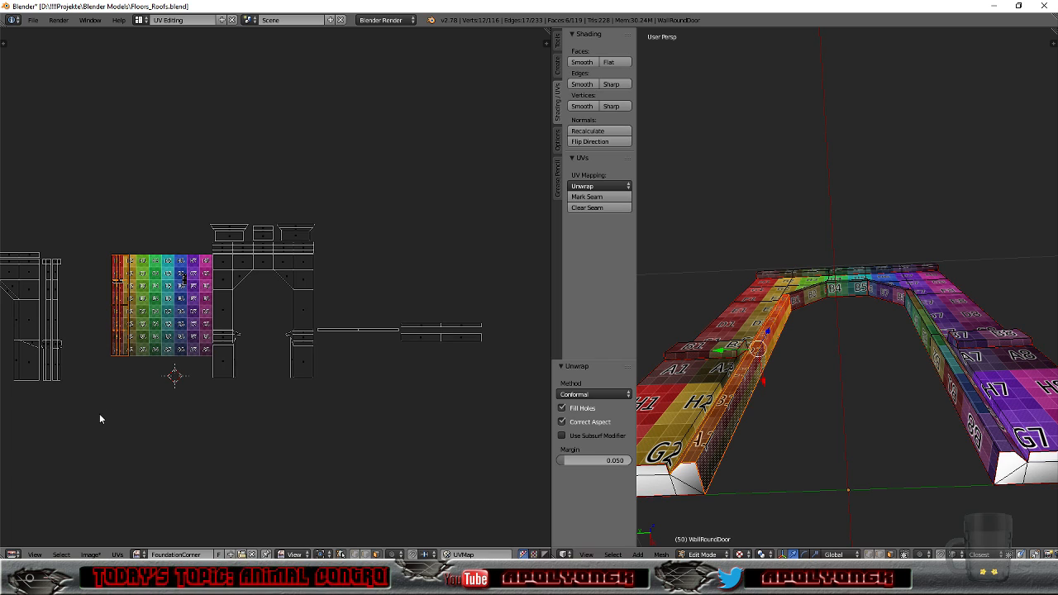
Step: Move the left jamb's UV island -1.170 in X and -0.346 in Y into the leftmost wall layout's door opening and scale it to 0.8
{"action": "middle_click_drag", "start_coordinate": [134, 447], "coordinate": [395, 397]}
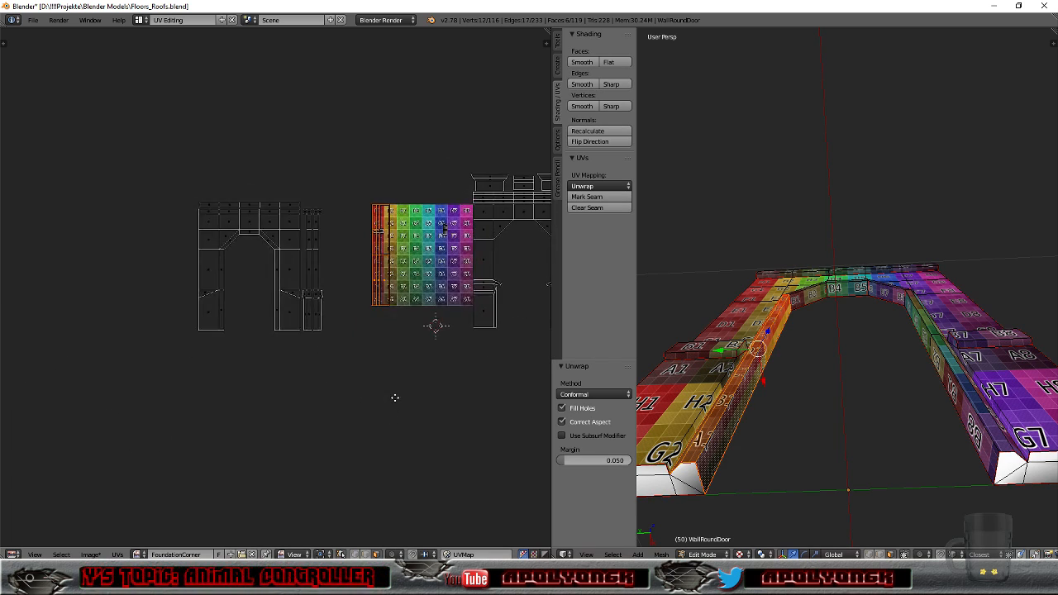
{"action": "scroll", "coordinate": [396, 398], "scroll_direction": "up", "scroll_amount": 2}
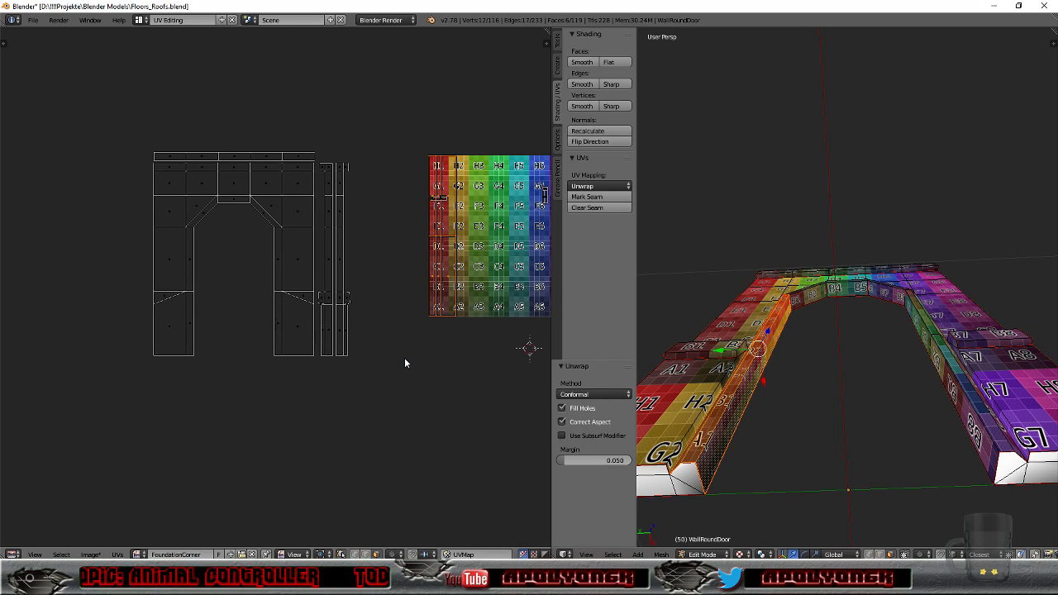
{"action": "key", "text": "g"}
{"action": "left_click", "coordinate": [216, 417]}
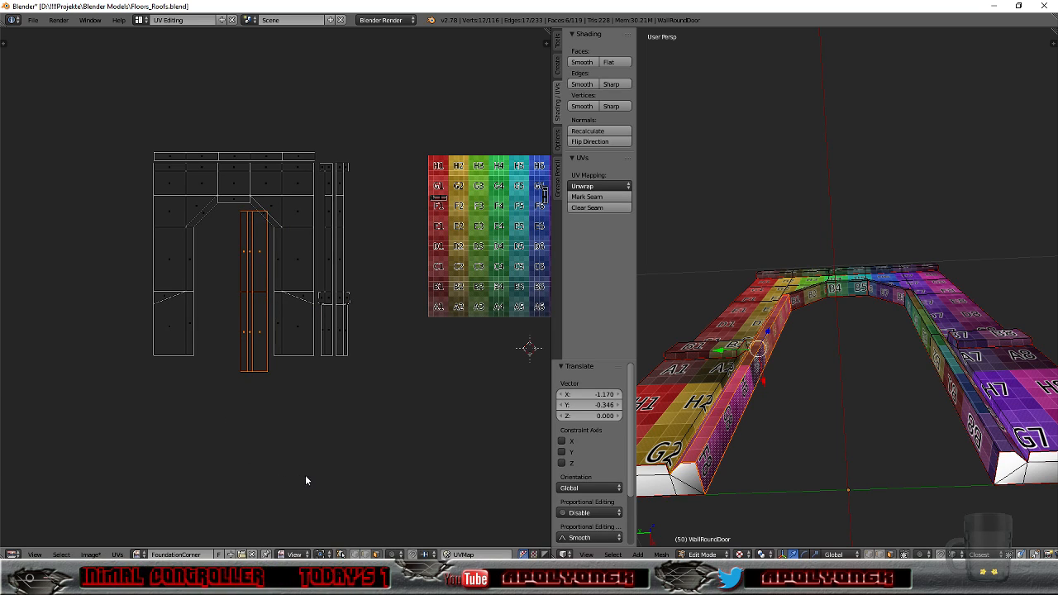
{"action": "key", "text": "s"}
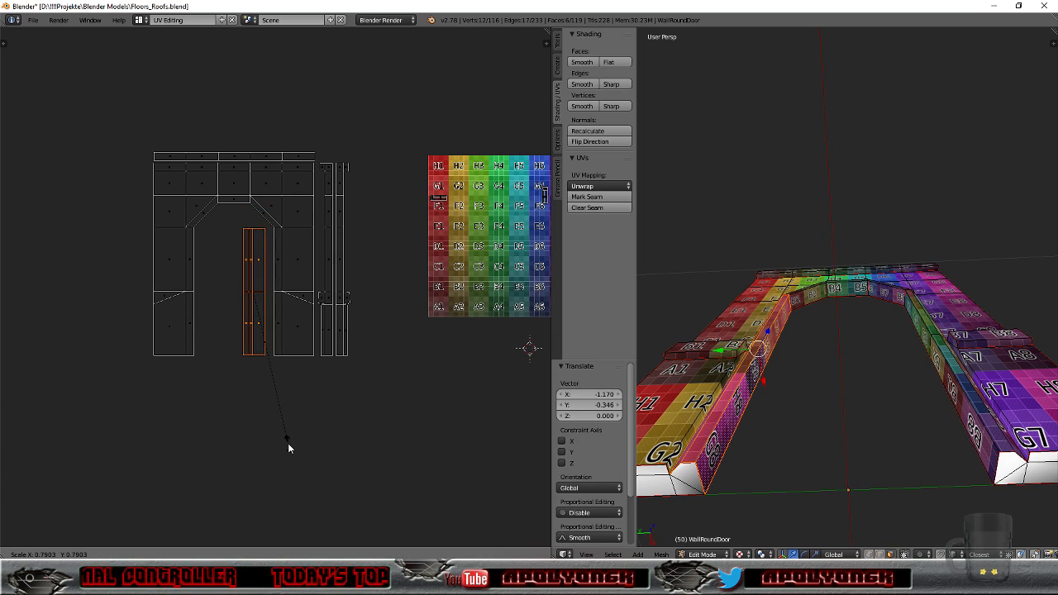
{"action": "left_click", "coordinate": [289, 445]}
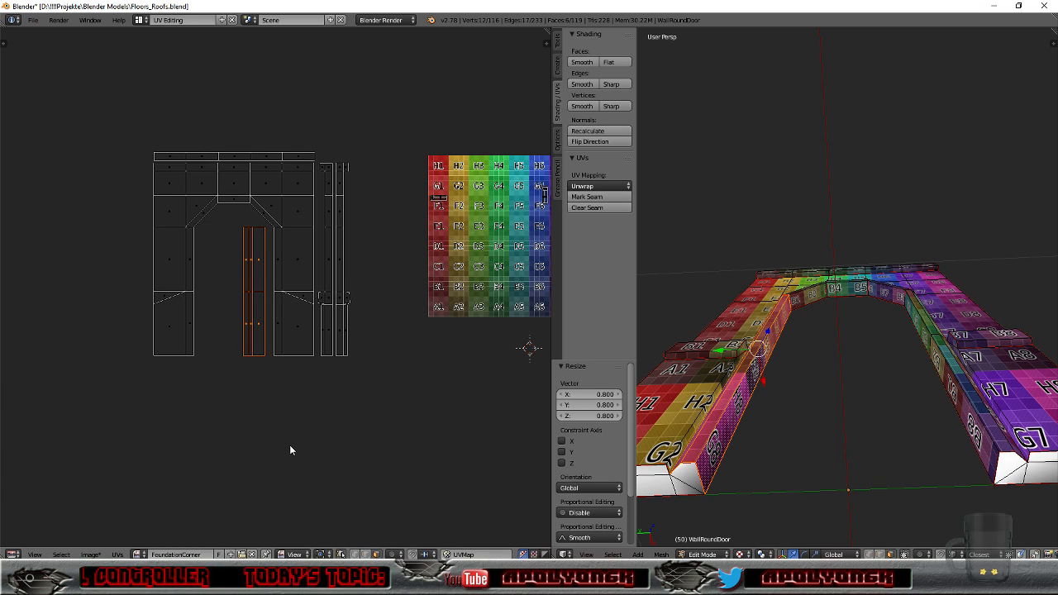
Step: Align the scaled island with the edge of the layout's right door pillar, moving it 0.053 in X and 0.002 in Y
{"action": "key", "text": "KP_Decimal"}
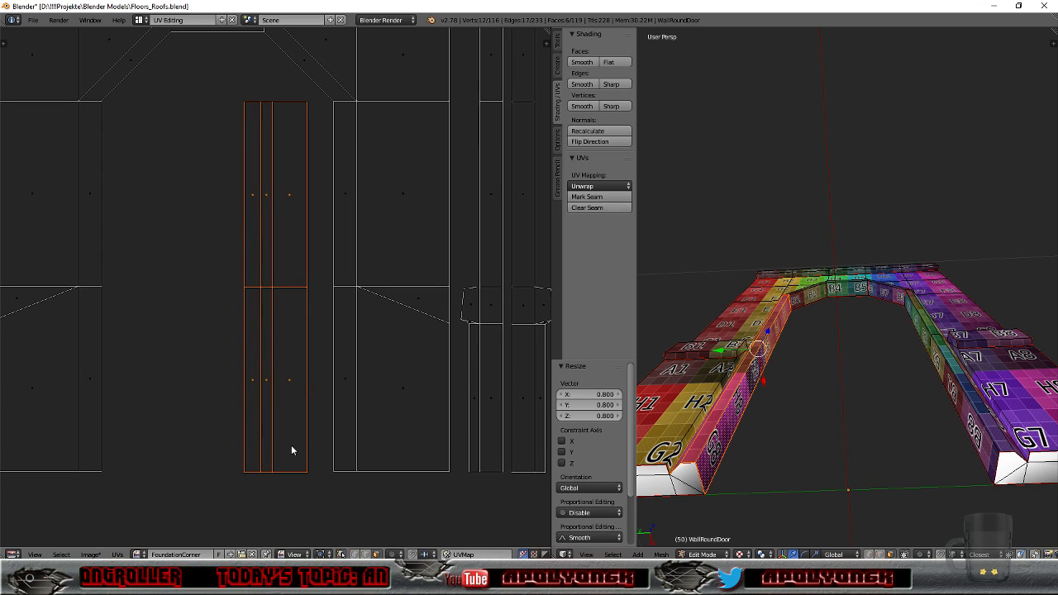
{"action": "key", "text": "g"}
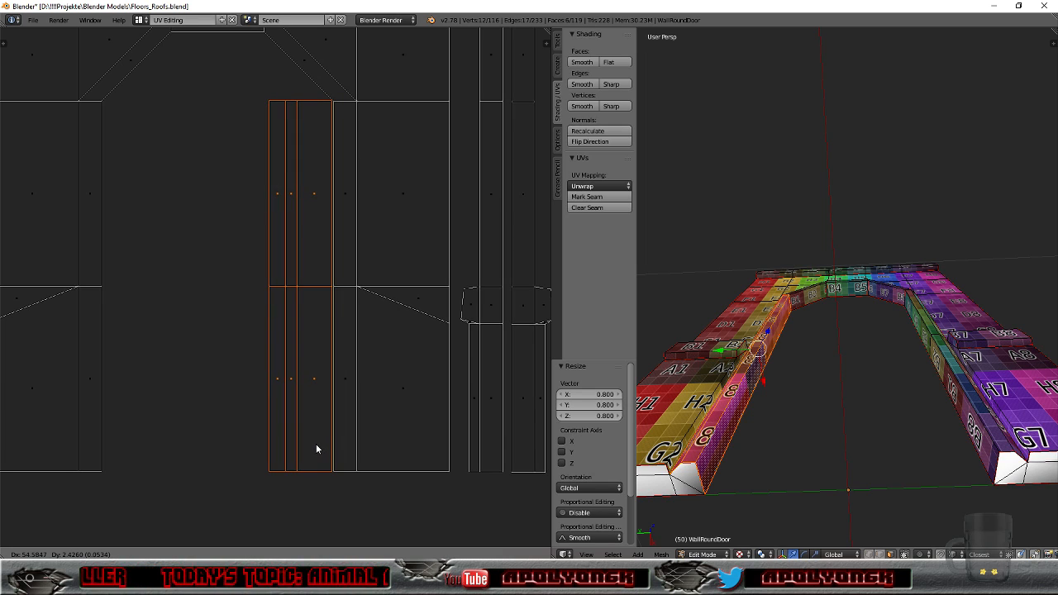
{"action": "left_click", "coordinate": [316, 445]}
Step: Rotate the left jamb's island by 90 degrees and move it 3.516 in X and 0.398 in Y beside the other wall layout
{"action": "scroll", "coordinate": [316, 444], "scroll_direction": "down", "scroll_amount": 8}
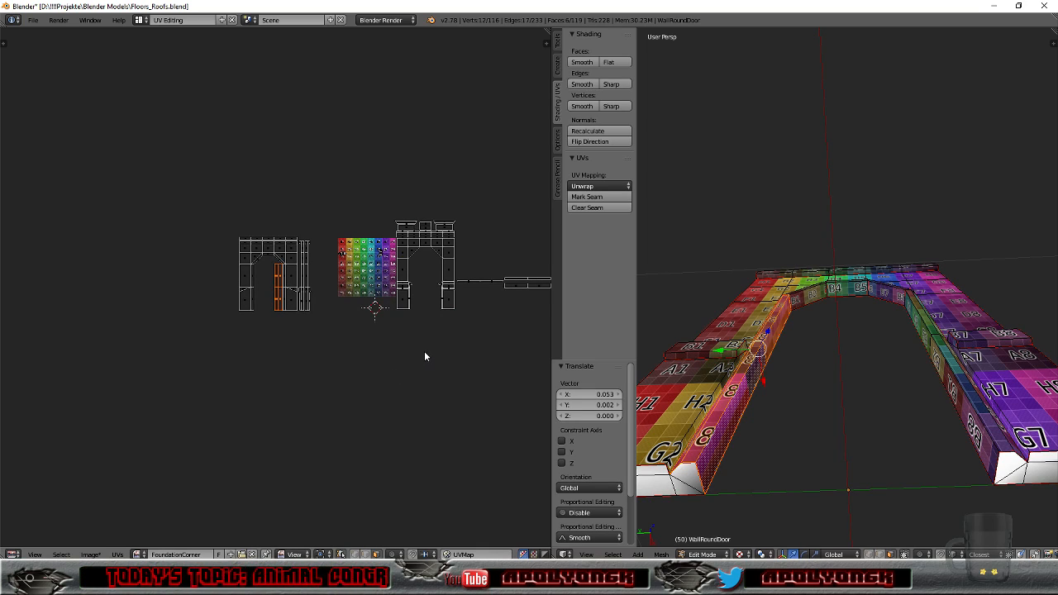
{"action": "middle_click_drag", "start_coordinate": [346, 367], "coordinate": [246, 389]}
{"action": "type", "text": "r"}
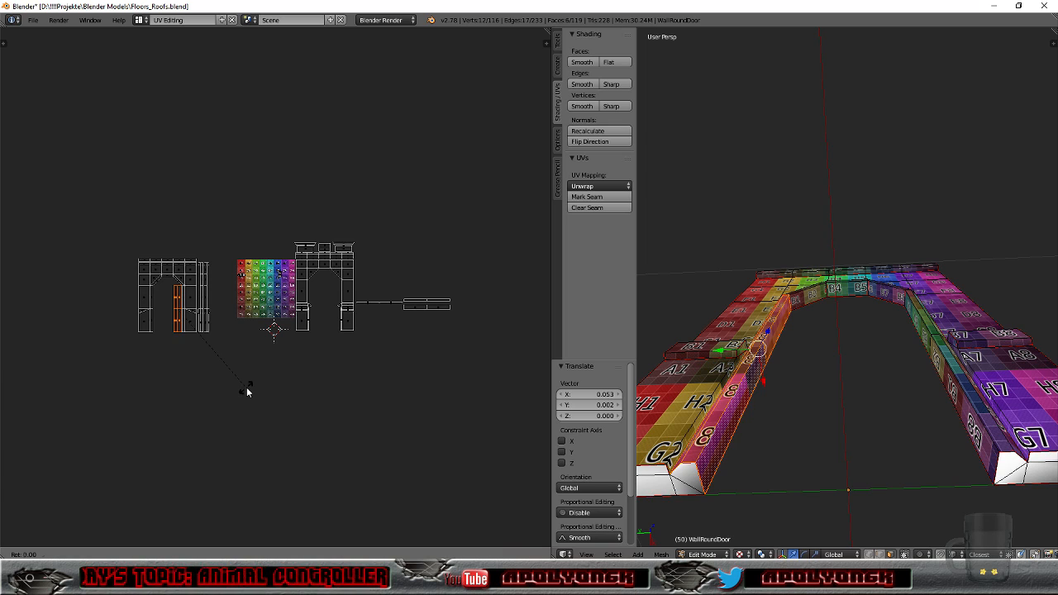
{"action": "type", "text": "90"}
{"action": "key", "text": "Return"}
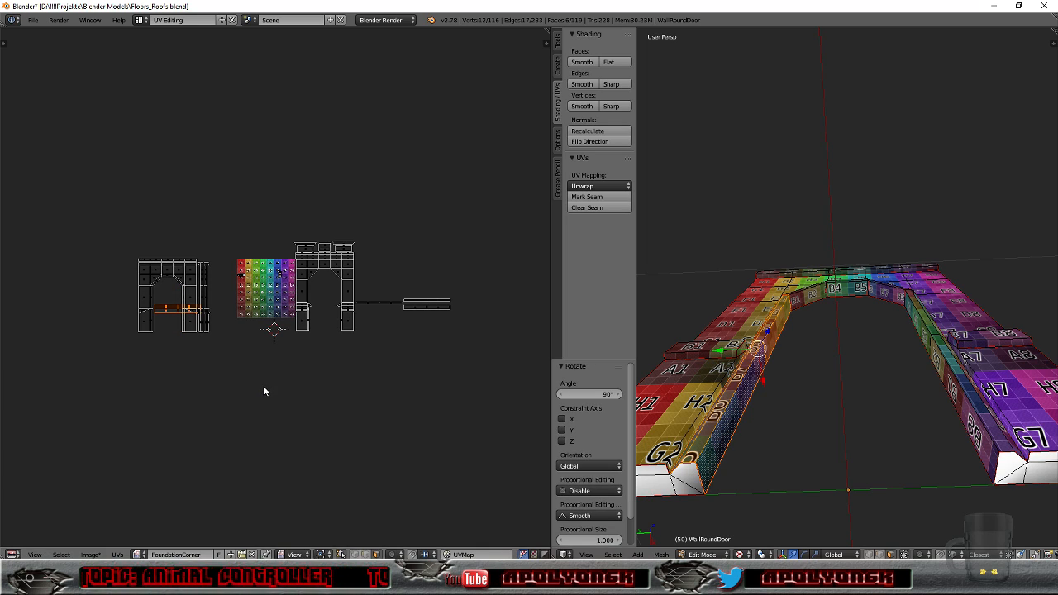
{"action": "key", "text": "g"}
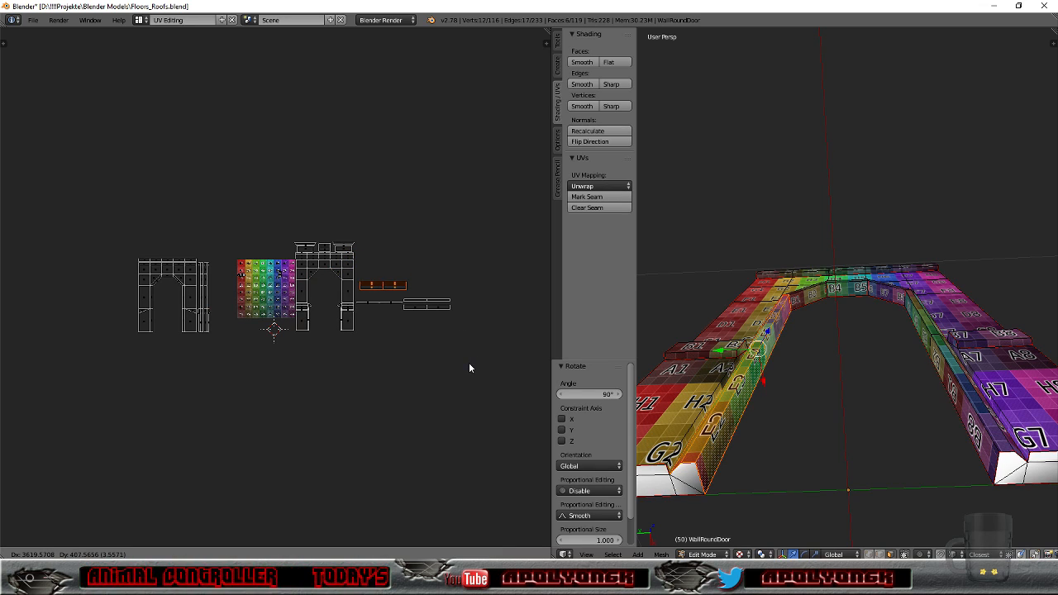
{"action": "left_click", "coordinate": [468, 363]}
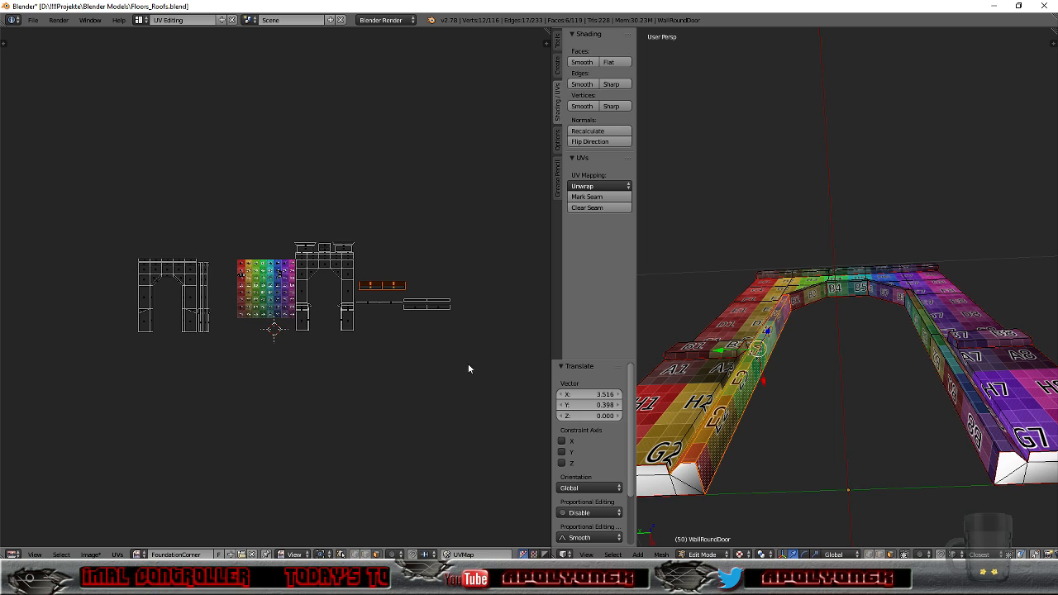
Step: Select the right jamb's inner faces linked up to their seams and unwrap them
{"action": "scroll", "coordinate": [472, 399], "scroll_direction": "up", "scroll_amount": 2}
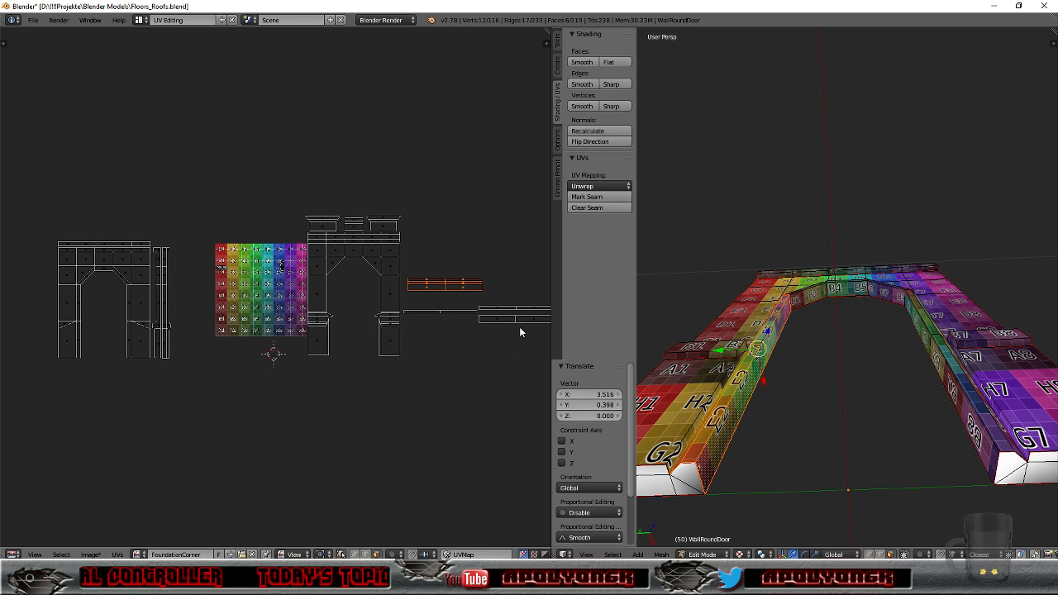
{"action": "right_click", "coordinate": [940, 365]}
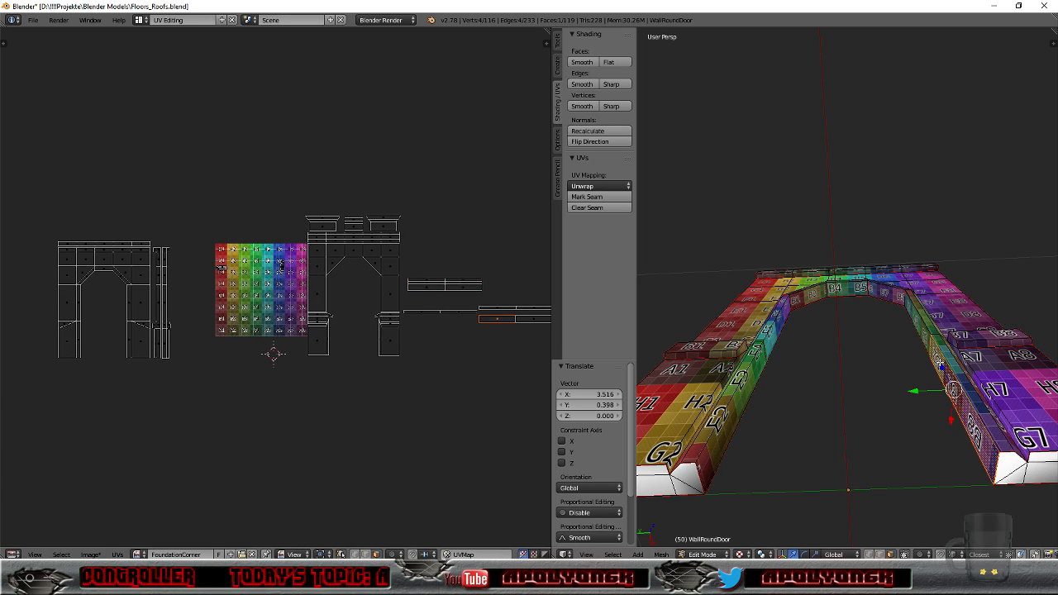
{"action": "key", "text": "l"}
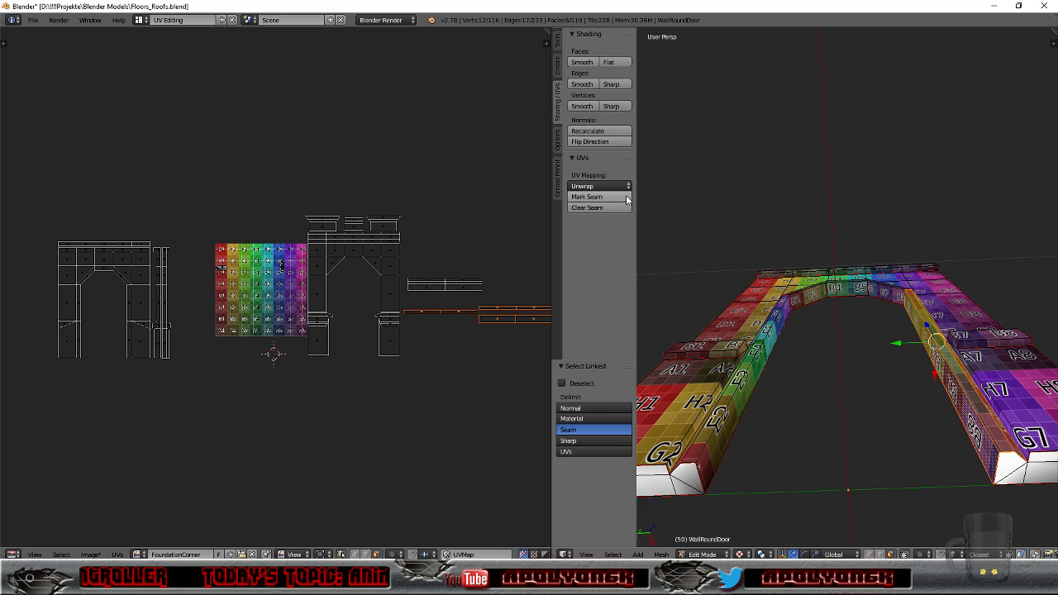
{"action": "left_click", "coordinate": [588, 187]}
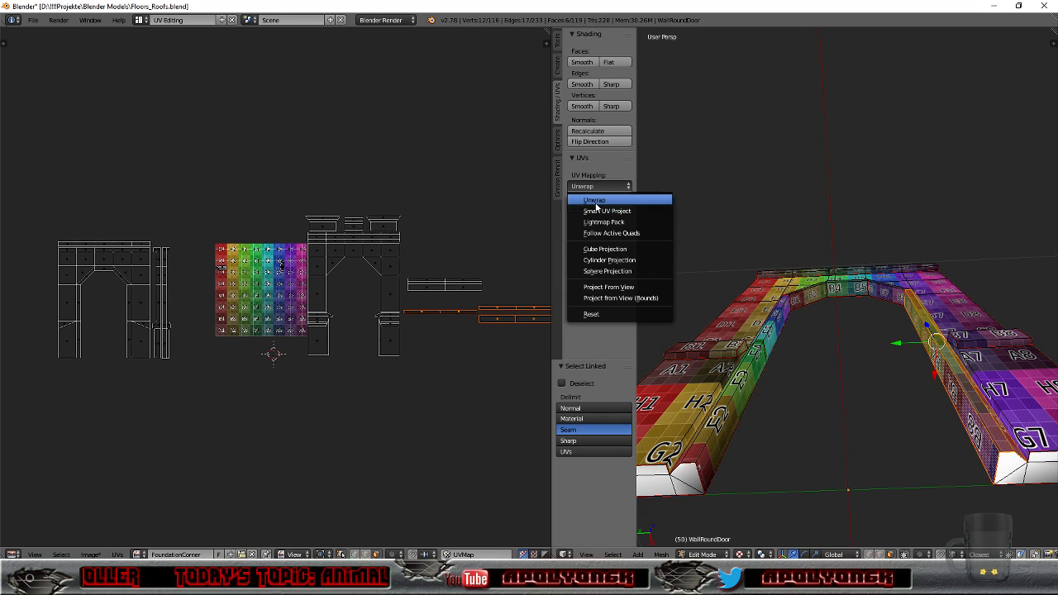
{"action": "left_click", "coordinate": [595, 201]}
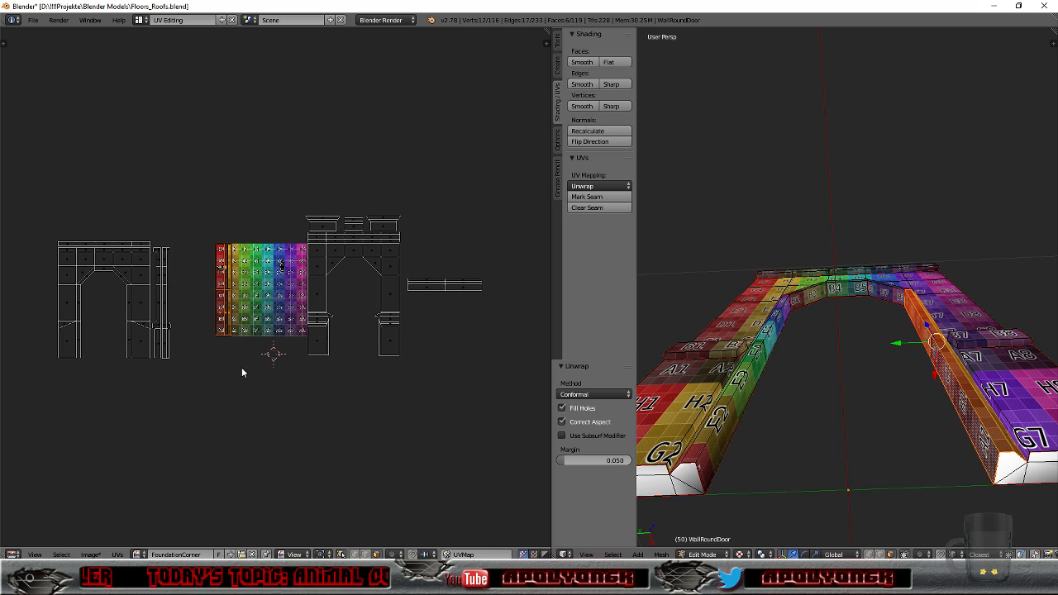
Step: Rotate the right jamb's island by 90 degrees and move it 2.406 in X and -0.113 in Y, just below the left jamb's island
{"action": "type", "text": "r90"}
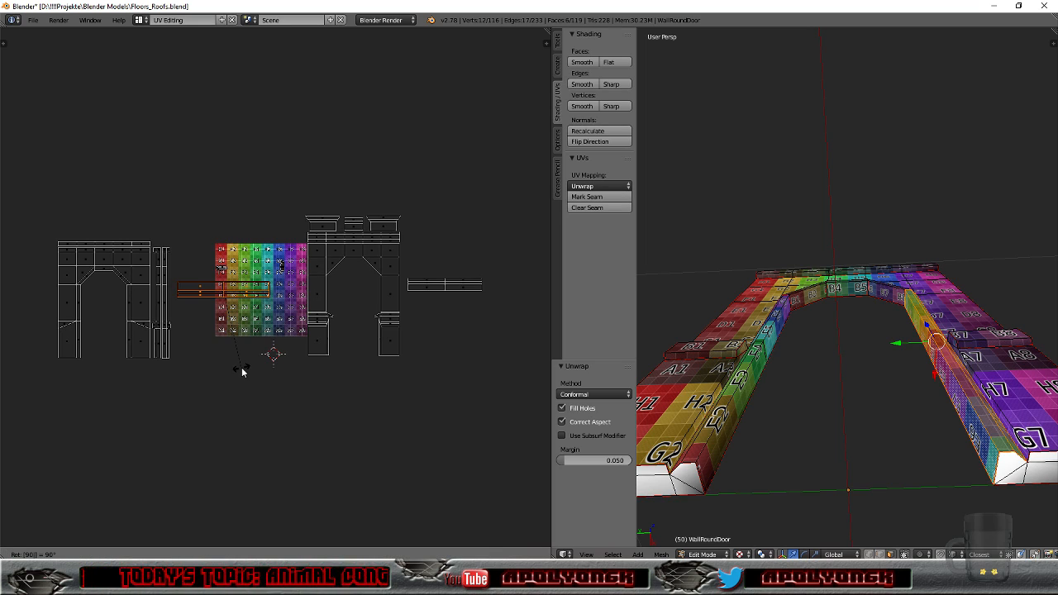
{"action": "key", "text": "Return"}
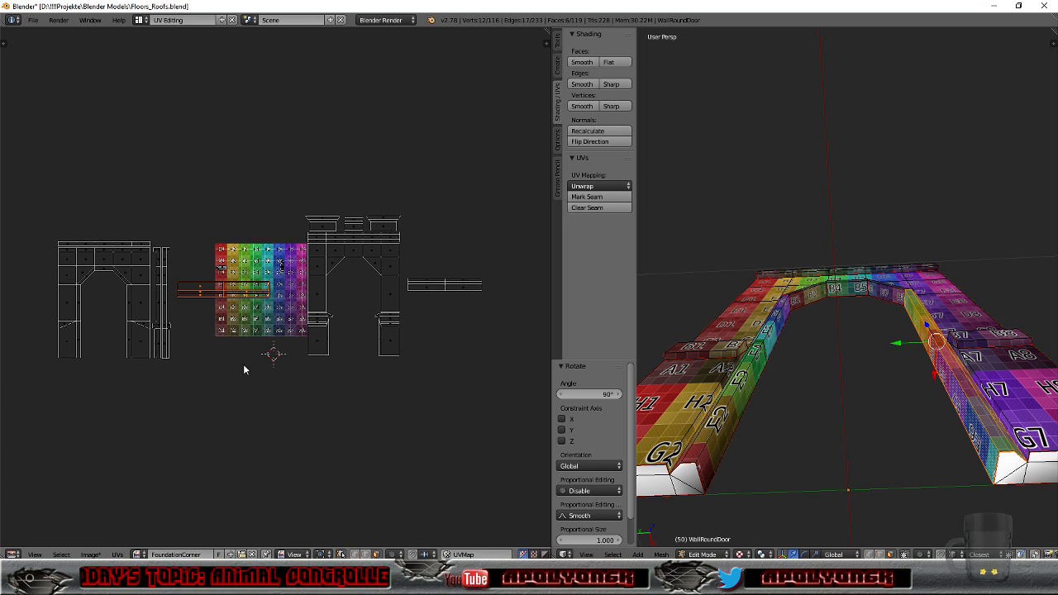
{"action": "key", "text": "g"}
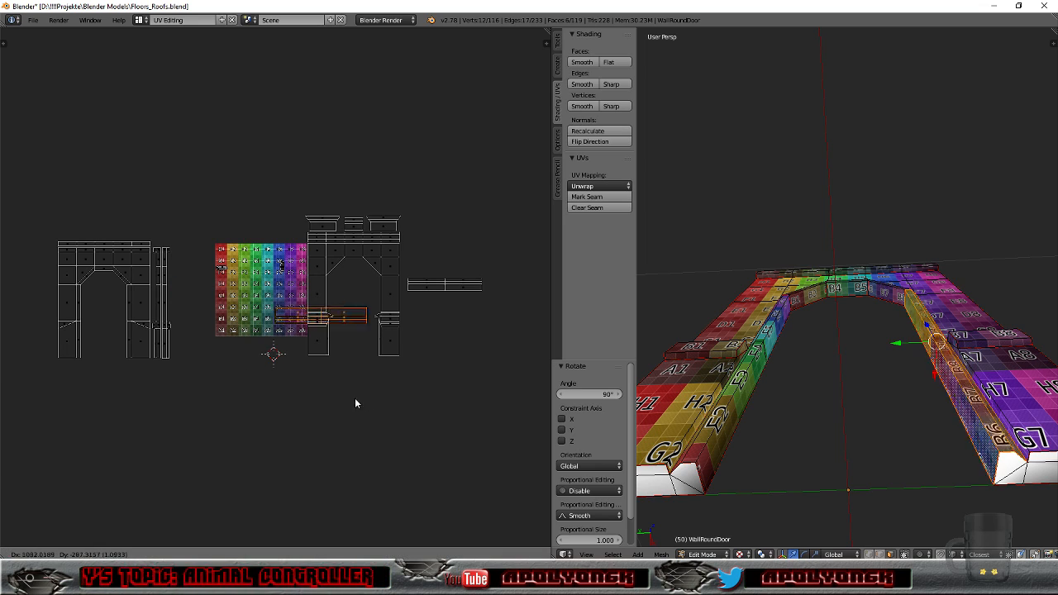
{"action": "left_click", "coordinate": [464, 380]}
Step: Move the right jamb's island over the left jamb's island, lining up their middle dividing edges
{"action": "key", "text": "KP_Decimal"}
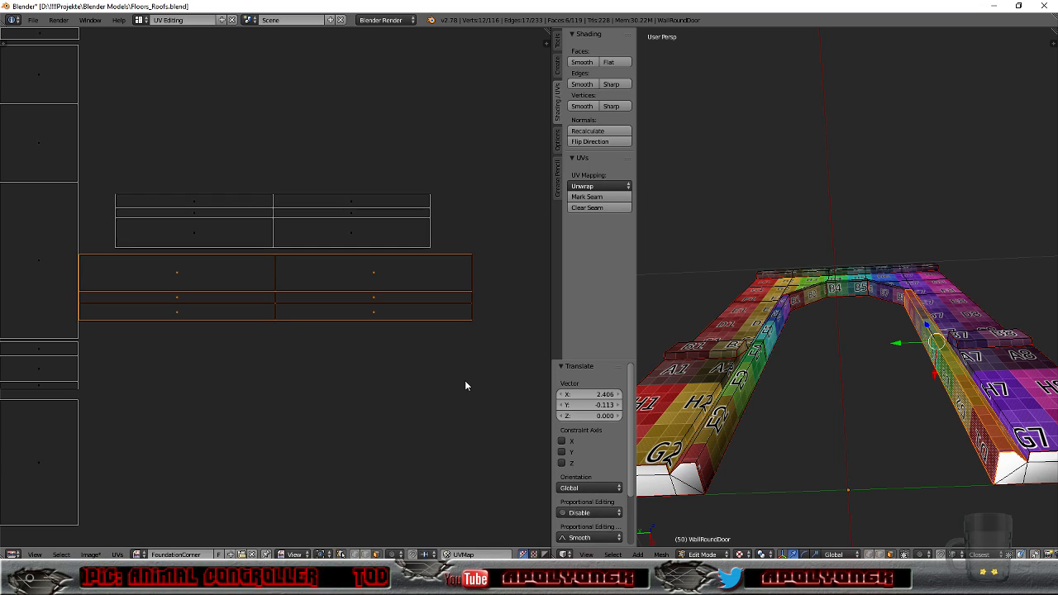
{"action": "scroll", "coordinate": [304, 371], "scroll_direction": "up", "scroll_amount": 3}
{"action": "scroll", "coordinate": [312, 370], "scroll_direction": "down", "scroll_amount": 1}
{"action": "scroll", "coordinate": [297, 387], "scroll_direction": "down", "scroll_amount": 1}
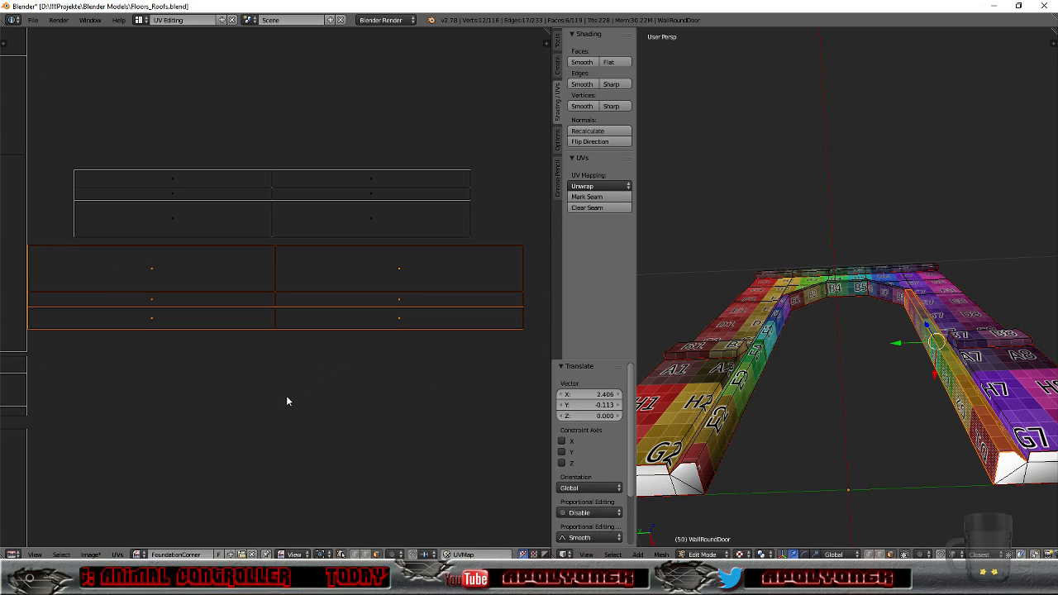
{"action": "key", "text": "g"}
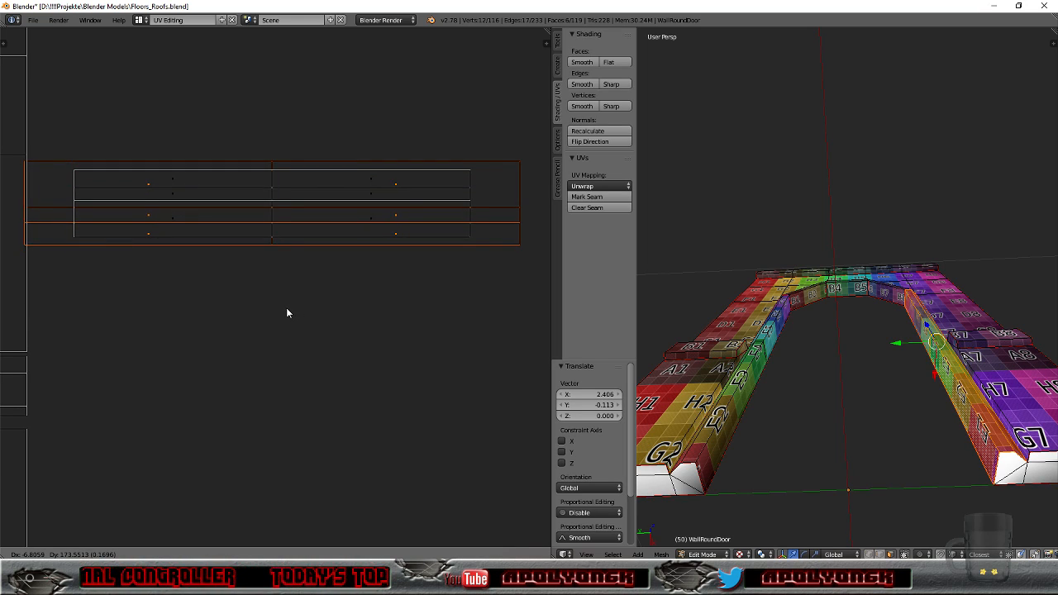
Step: Scale the right door jamb's UV strip to 0.8 and place it just below the matching strip of the other jamb
{"action": "left_click", "coordinate": [287, 310]}
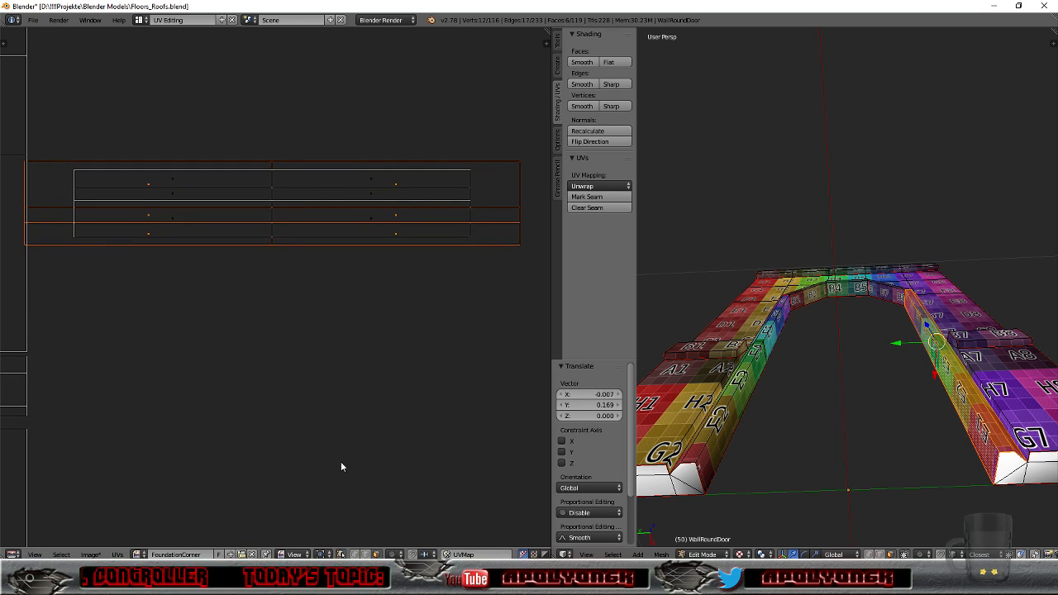
{"action": "key", "text": "s"}
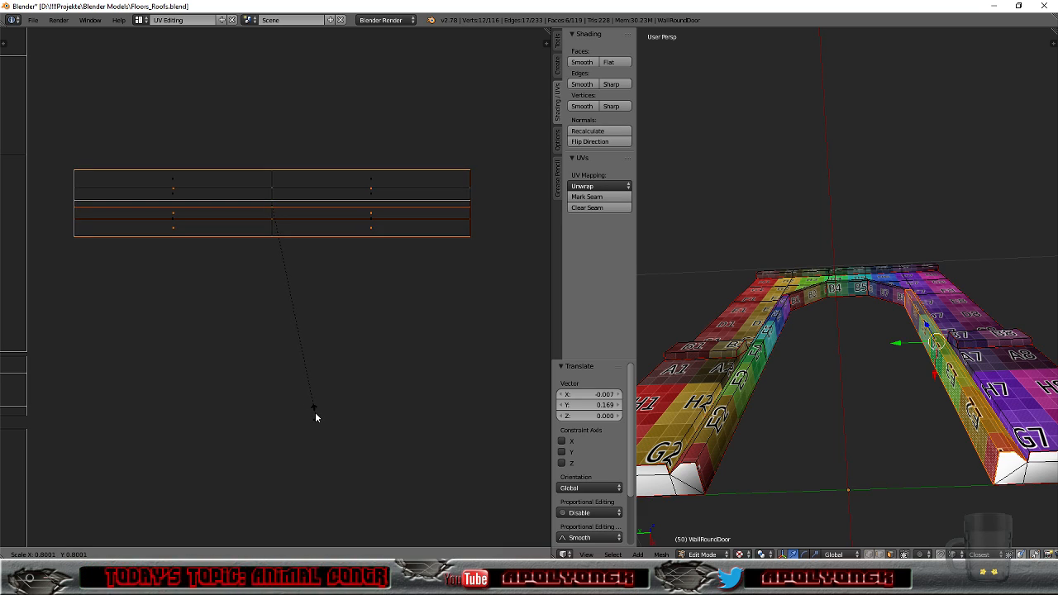
{"action": "left_click", "coordinate": [315, 417]}
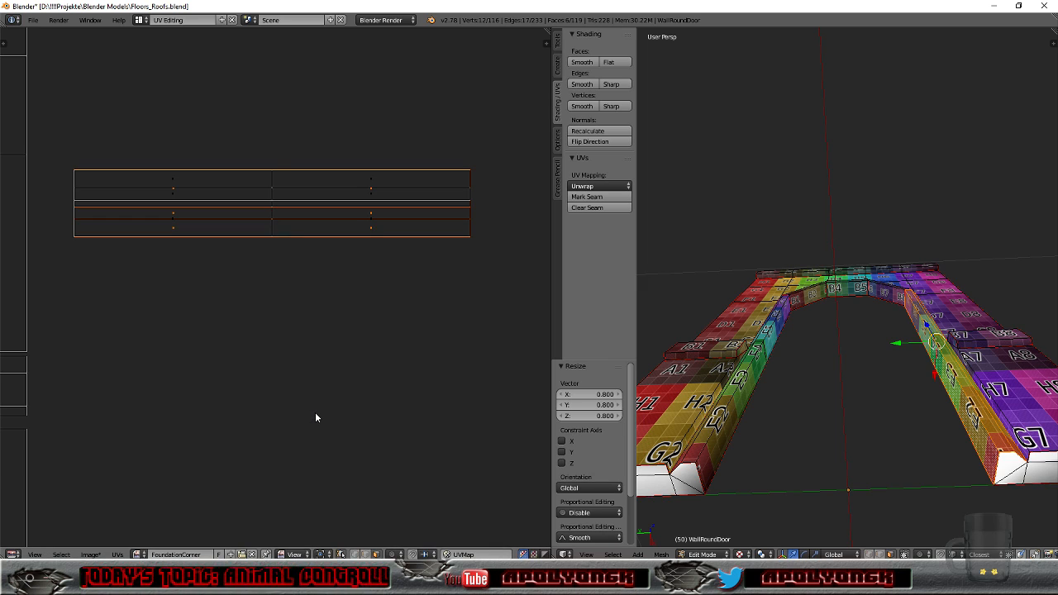
{"action": "key", "text": "g"}
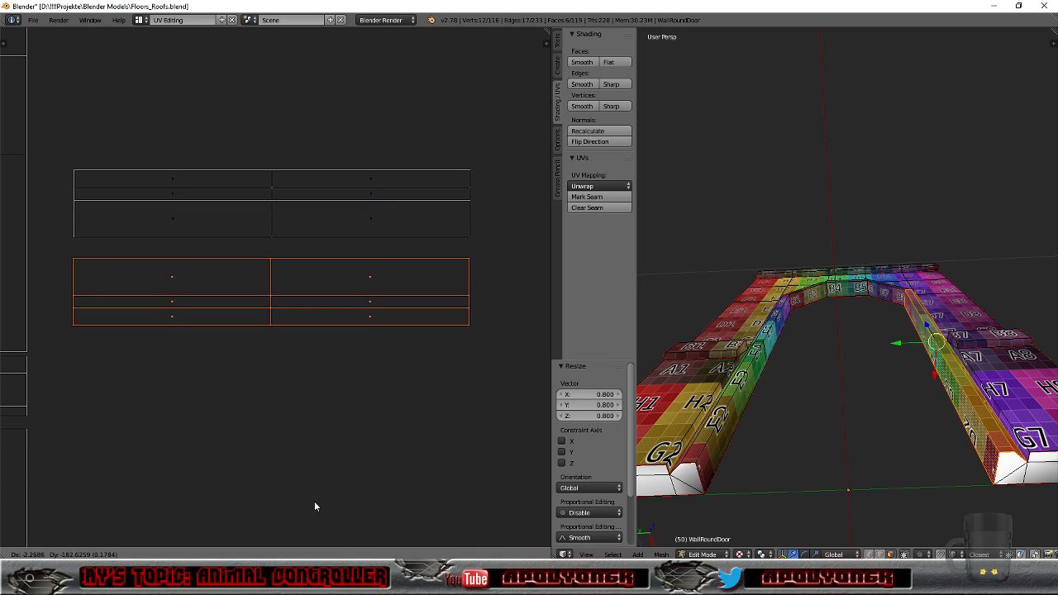
{"action": "left_click", "coordinate": [314, 507]}
{"action": "scroll", "coordinate": [327, 426], "scroll_direction": "down", "scroll_amount": 4}
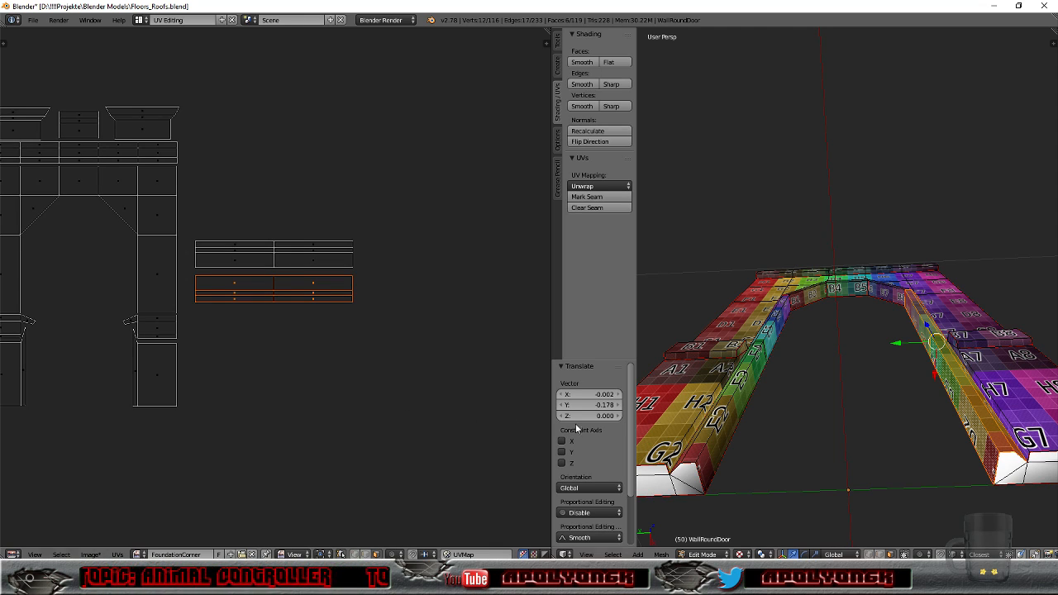
Step: Export the arch wall in FBX format over WallRoundDoor.fbx in the HousePieces folder
{"action": "middle_click_drag", "start_coordinate": [812, 416], "coordinate": [827, 497]}
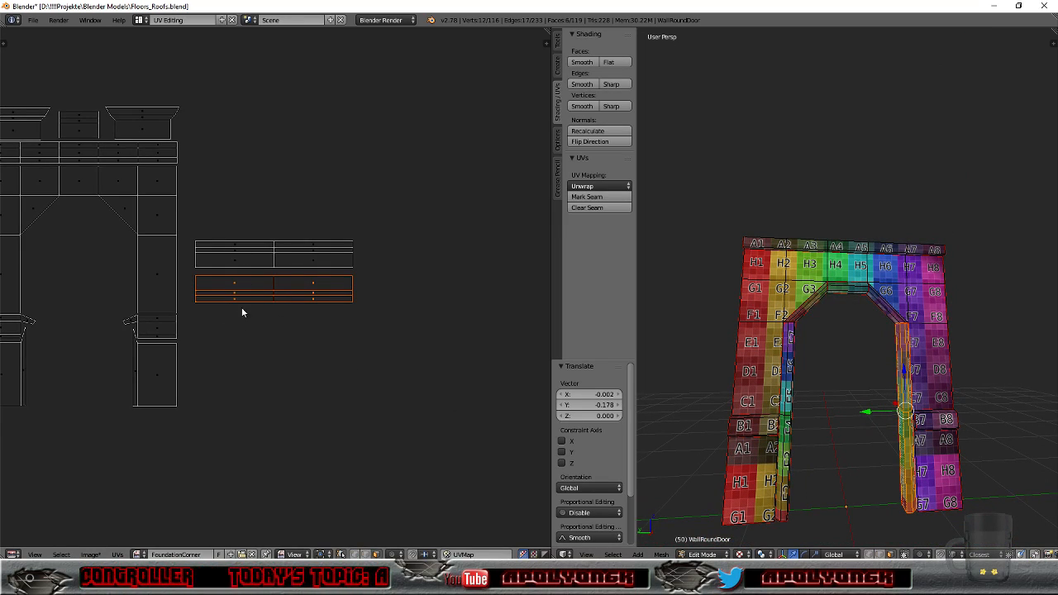
{"action": "left_click", "coordinate": [34, 20]}
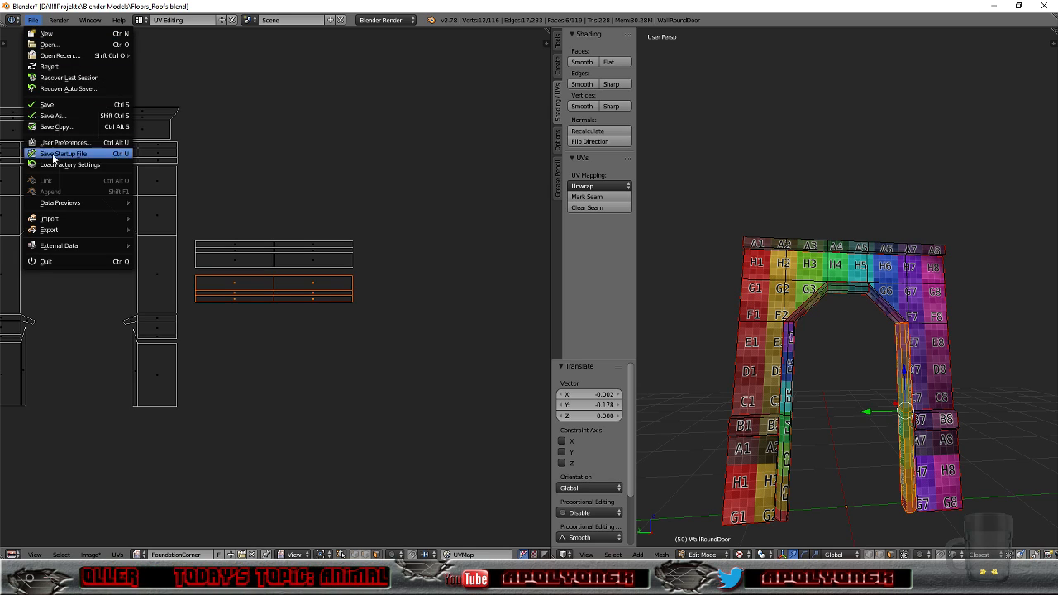
{"action": "mouse_move", "coordinate": [104, 233]}
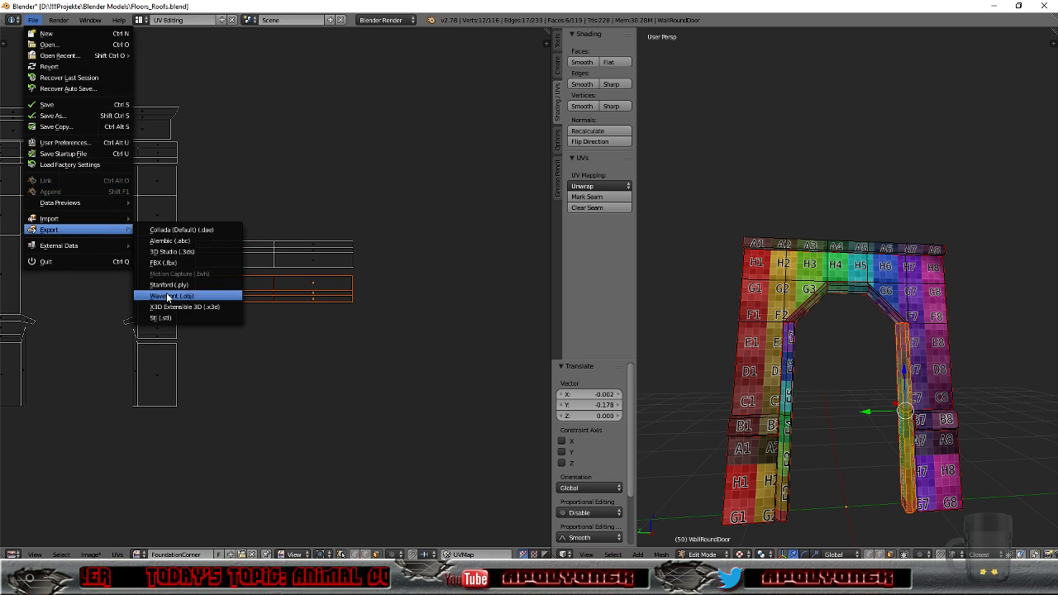
{"action": "left_click", "coordinate": [165, 262]}
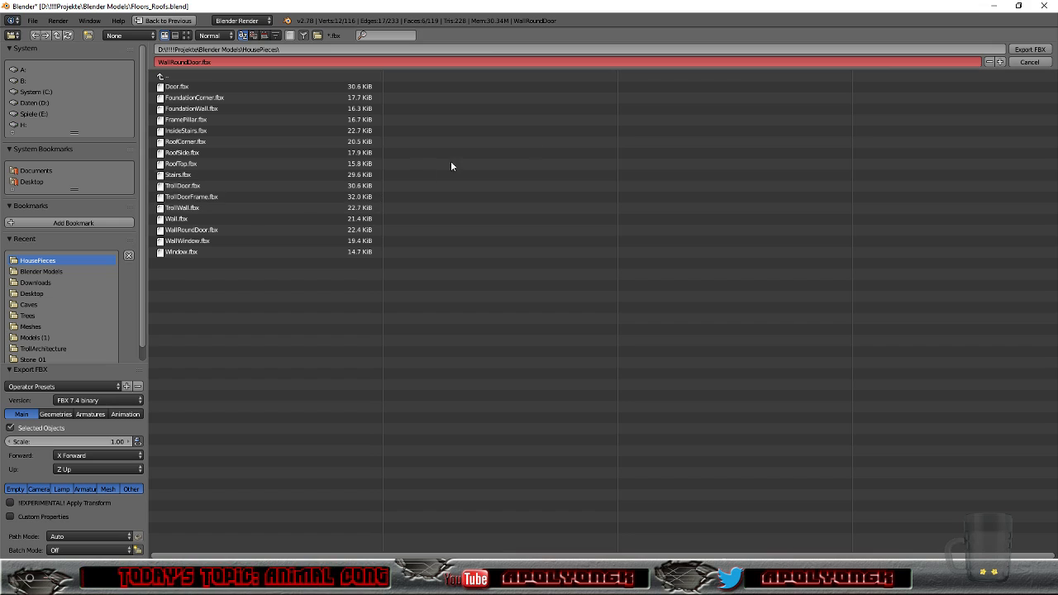
{"action": "left_click", "coordinate": [1036, 50]}
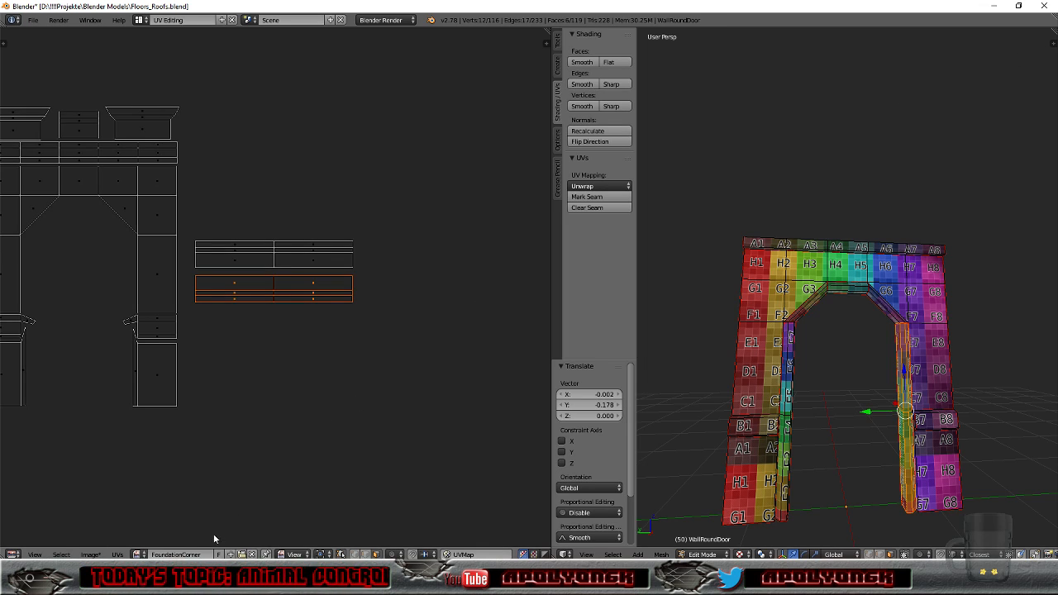
Step: Switch to Unreal Editor, reimport the WallRoundDoor static mesh and inspect its shading around the door frame
{"action": "mouse_move", "coordinate": [212, 585]}
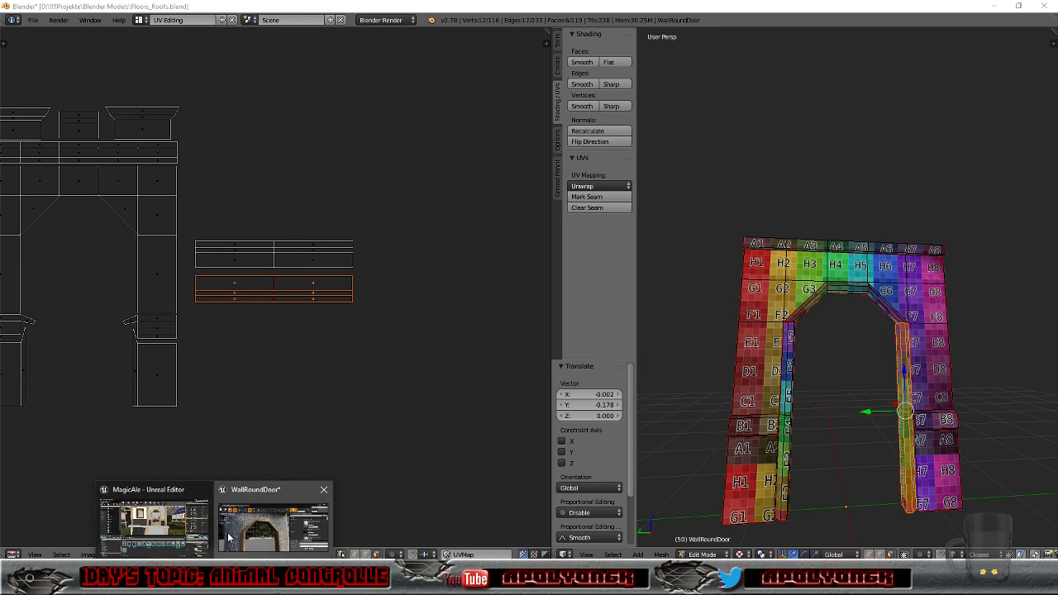
{"action": "left_click", "coordinate": [272, 520]}
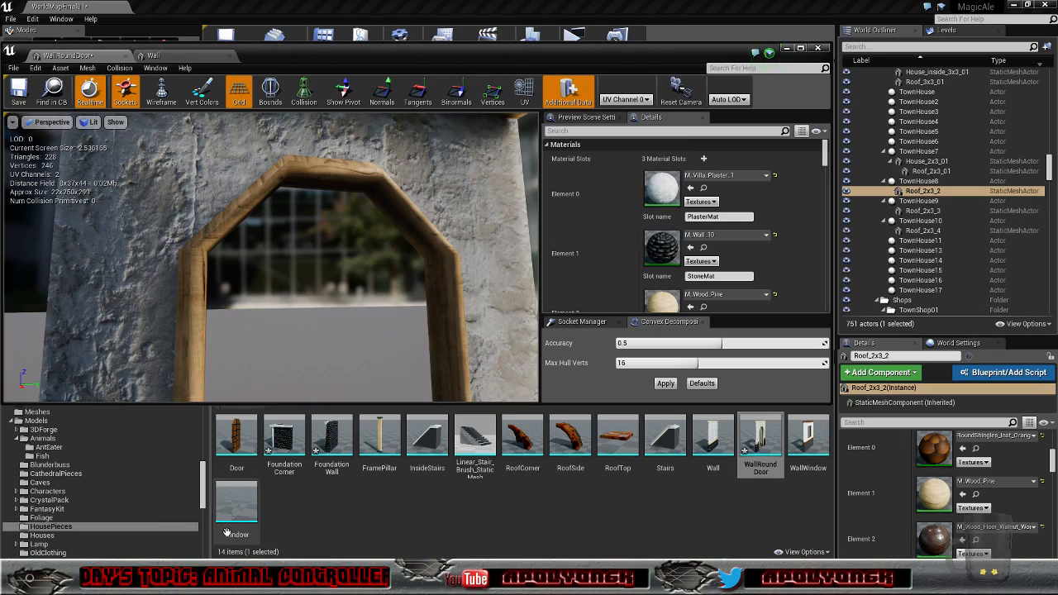
{"action": "right_click", "coordinate": [760, 438]}
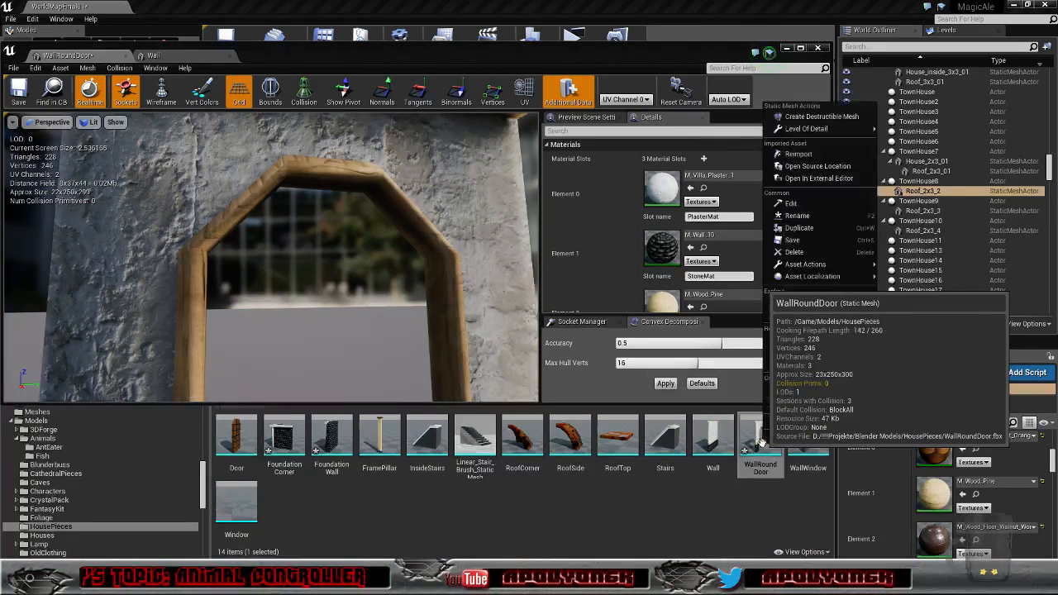
{"action": "left_click", "coordinate": [798, 154]}
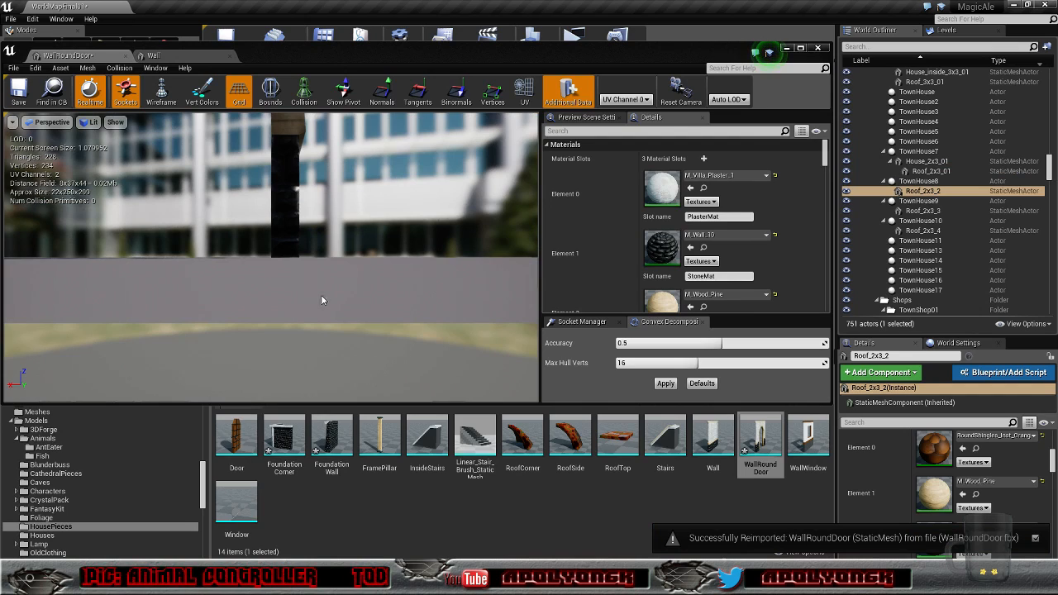
{"action": "mouse_move", "coordinate": [344, 234]}
{"action": "right_mouse_down"}
{"action": "mouse_move", "coordinate": [372, 203]}
{"action": "mouse_move", "coordinate": [401, 194]}
{"action": "mouse_move", "coordinate": [235, 231]}
{"action": "mouse_move", "coordinate": [213, 254]}
{"action": "mouse_move", "coordinate": [389, 236]}
{"action": "mouse_move", "coordinate": [364, 285]}
{"action": "mouse_move", "coordinate": [405, 310]}
{"action": "mouse_move", "coordinate": [351, 302]}
{"action": "mouse_move", "coordinate": [347, 248]}
{"action": "mouse_move", "coordinate": [376, 236]}
{"action": "mouse_move", "coordinate": [335, 227]}
{"action": "mouse_move", "coordinate": [351, 182]}
{"action": "mouse_move", "coordinate": [384, 169]}
{"action": "mouse_move", "coordinate": [343, 190]}
{"action": "mouse_move", "coordinate": [356, 227]}
{"action": "mouse_move", "coordinate": [401, 244]}
{"action": "mouse_move", "coordinate": [364, 240]}
{"action": "mouse_move", "coordinate": [405, 235]}
{"action": "mouse_move", "coordinate": [367, 248]}
{"action": "mouse_move", "coordinate": [401, 248]}
{"action": "mouse_move", "coordinate": [352, 240]}
{"action": "mouse_move", "coordinate": [360, 244]}
{"action": "right_mouse_up"}
{"action": "scroll", "coordinate": [355, 229], "scroll_direction": "up", "scroll_amount": 3}
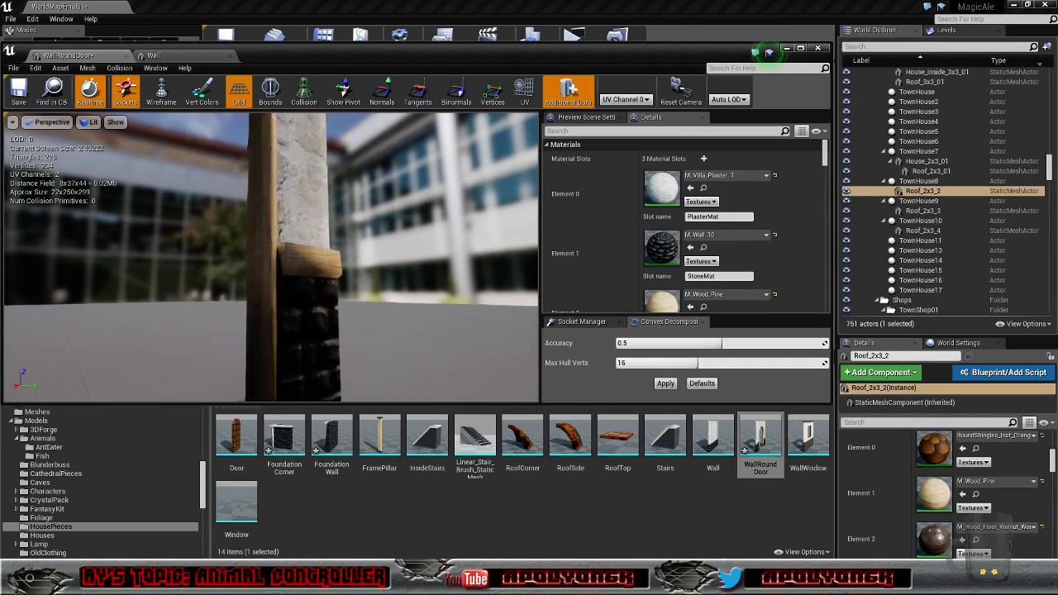
{"action": "mouse_move", "coordinate": [360, 244]}
{"action": "right_mouse_down"}
{"action": "mouse_move", "coordinate": [323, 252]}
{"action": "mouse_move", "coordinate": [351, 250]}
{"action": "mouse_move", "coordinate": [315, 246]}
{"action": "mouse_move", "coordinate": [327, 224]}
{"action": "mouse_move", "coordinate": [372, 242]}
{"action": "mouse_move", "coordinate": [314, 252]}
{"action": "mouse_move", "coordinate": [267, 240]}
{"action": "mouse_move", "coordinate": [364, 263]}
{"action": "right_mouse_up"}
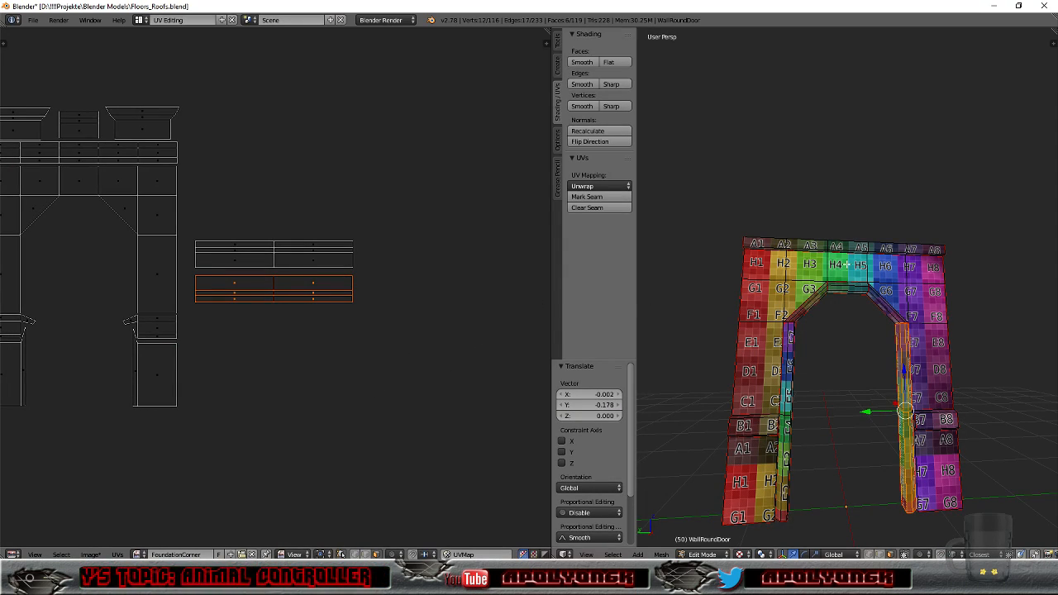
Step: Switch back to Blender and mark the long upper and lower edges of the wall's top beam as sharp
{"action": "right_click", "coordinate": [759, 246]}
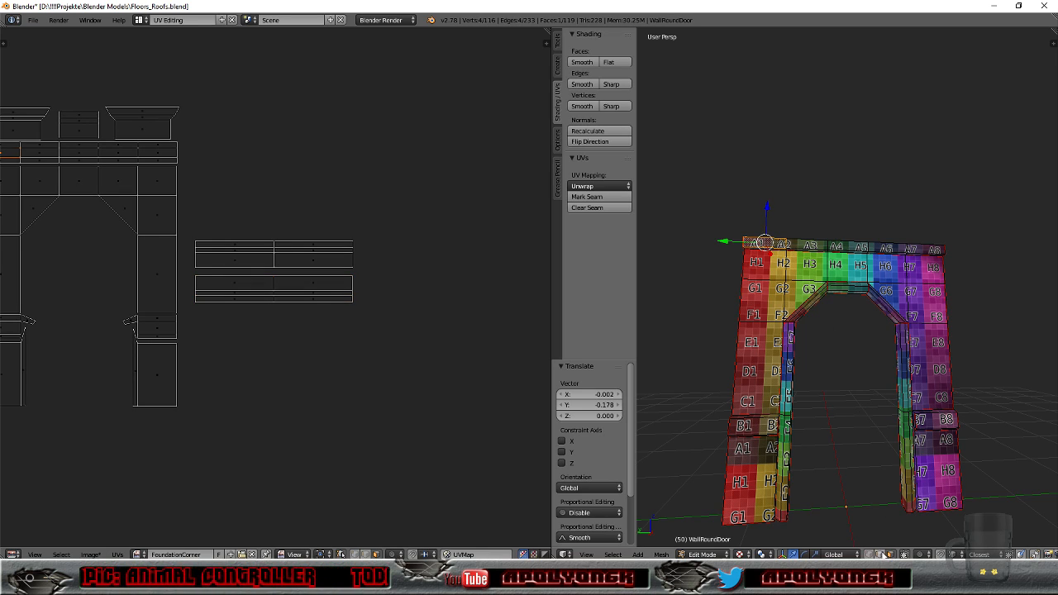
{"action": "scroll", "coordinate": [812, 283], "scroll_direction": "up", "scroll_amount": 3}
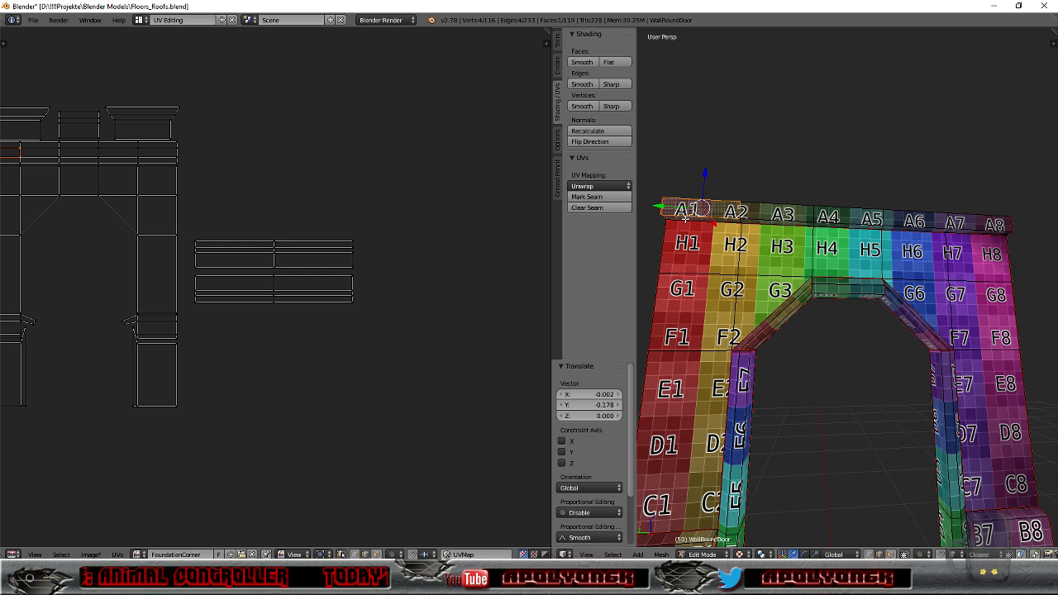
{"action": "right_click", "coordinate": [695, 214]}
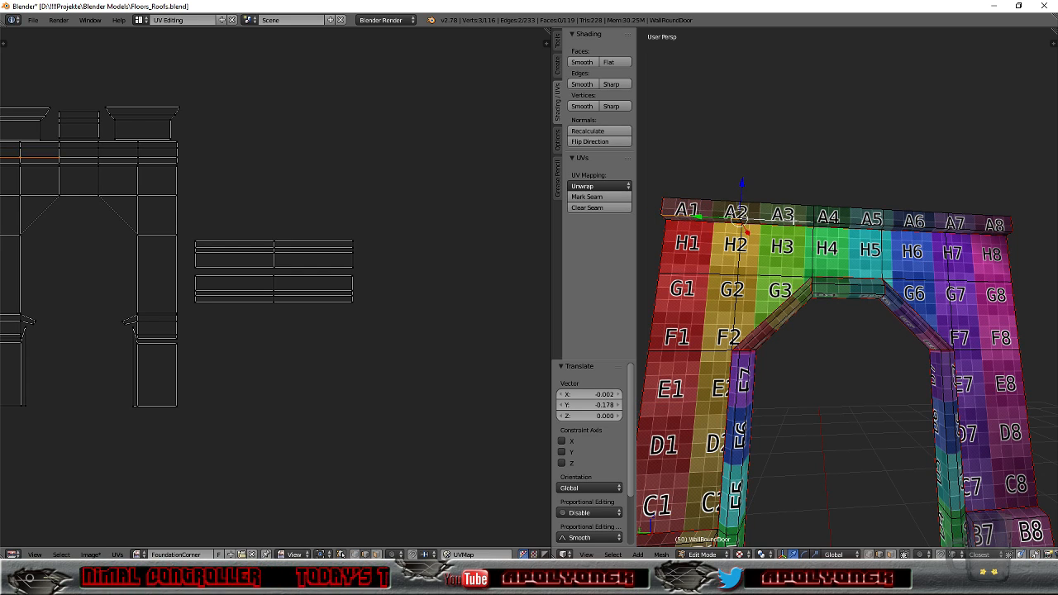
{"action": "right_click", "coordinate": [850, 222], "text": "shift"}
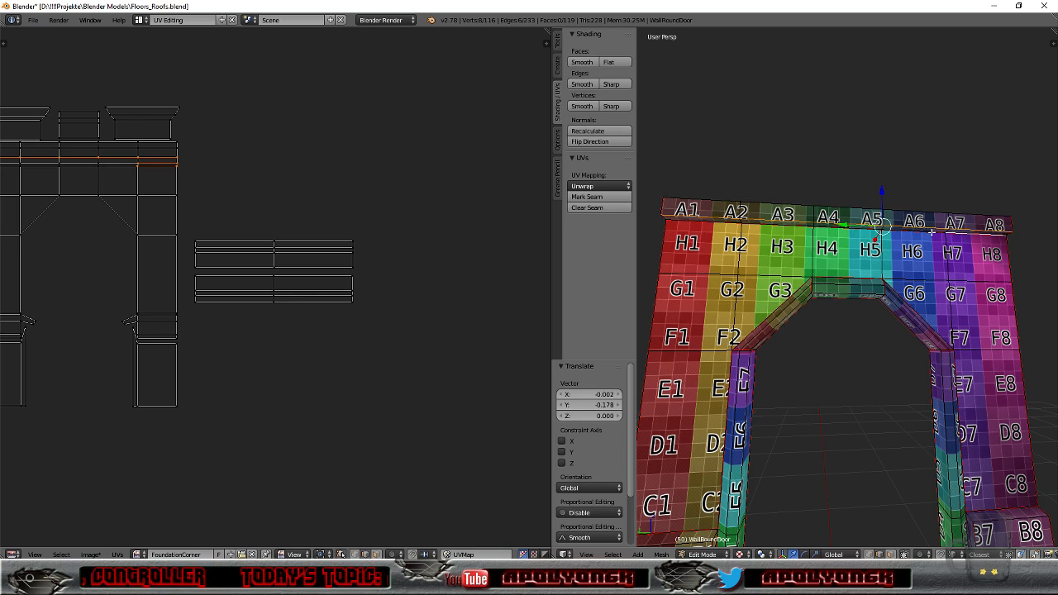
{"action": "right_click", "coordinate": [810, 232], "text": "shift"}
{"action": "right_click", "coordinate": [785, 227], "text": "shift"}
{"action": "right_click", "coordinate": [716, 225], "text": "shift"}
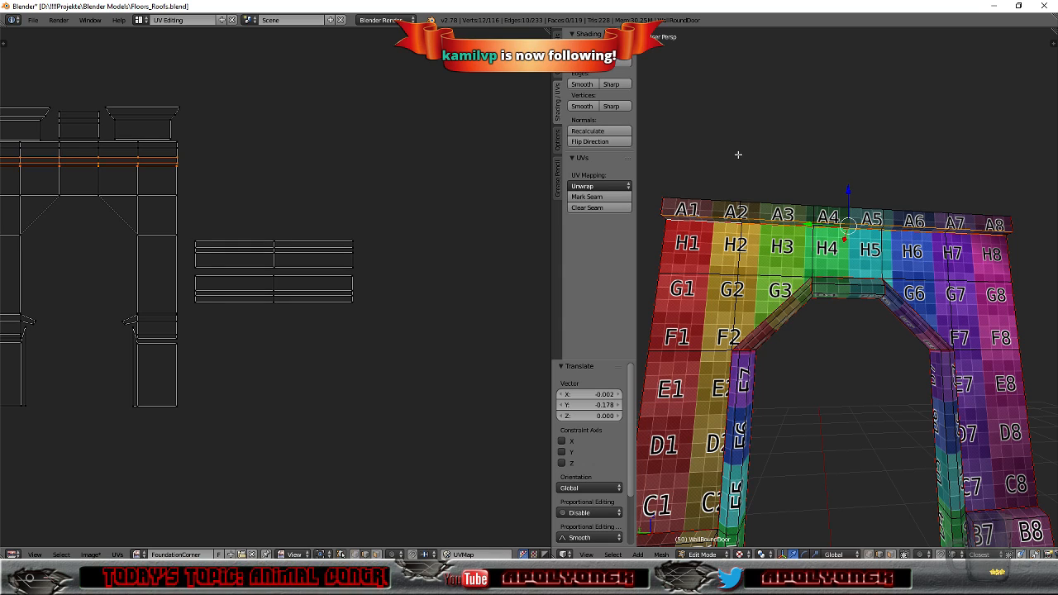
{"action": "right_click", "coordinate": [710, 202], "text": "shift"}
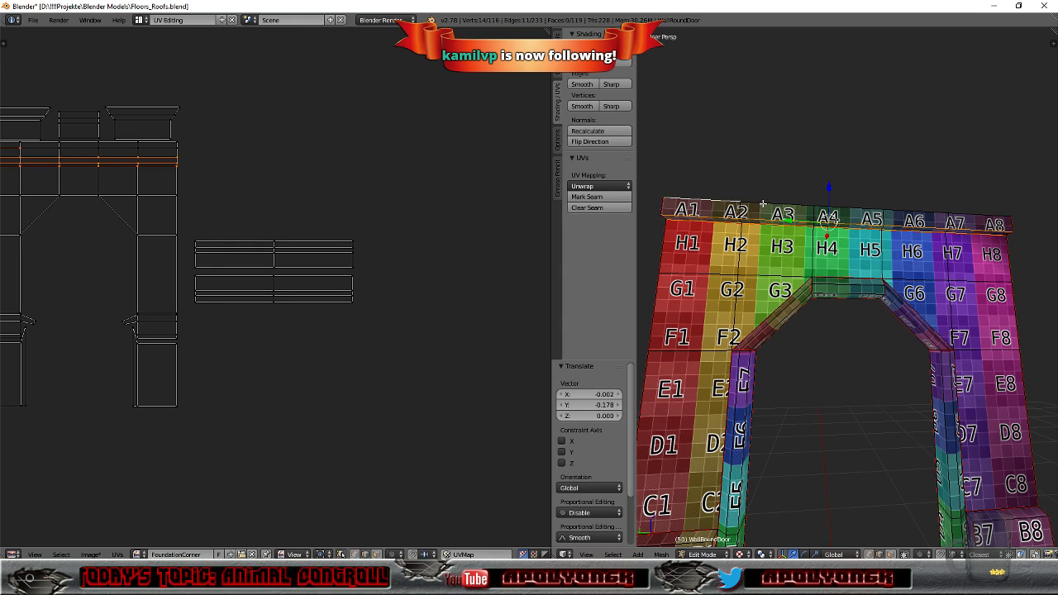
{"action": "right_click", "coordinate": [909, 212], "text": "shift"}
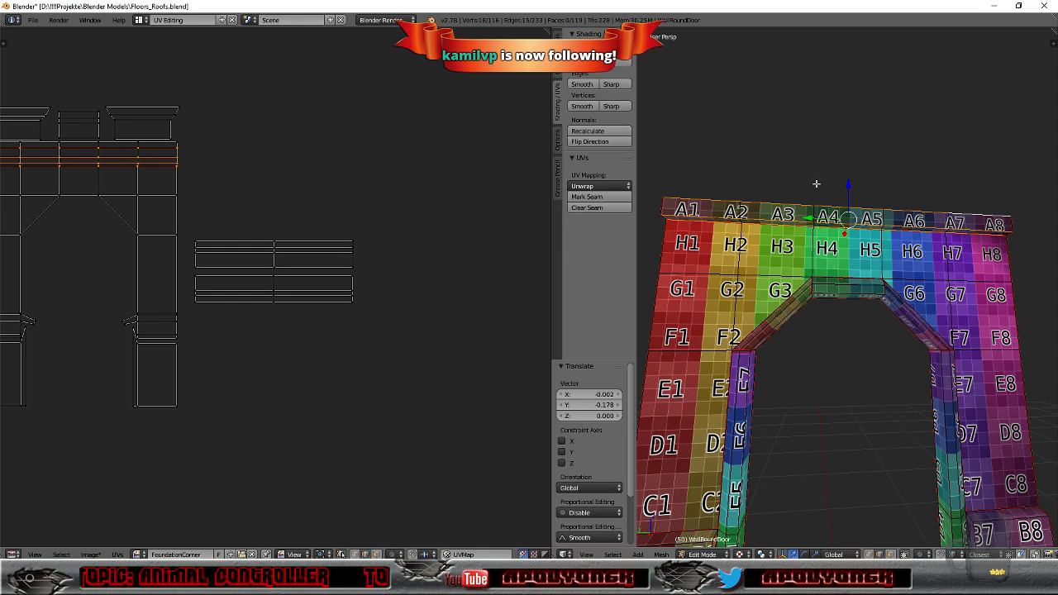
{"action": "middle_click_drag", "start_coordinate": [809, 180], "coordinate": [905, 227]}
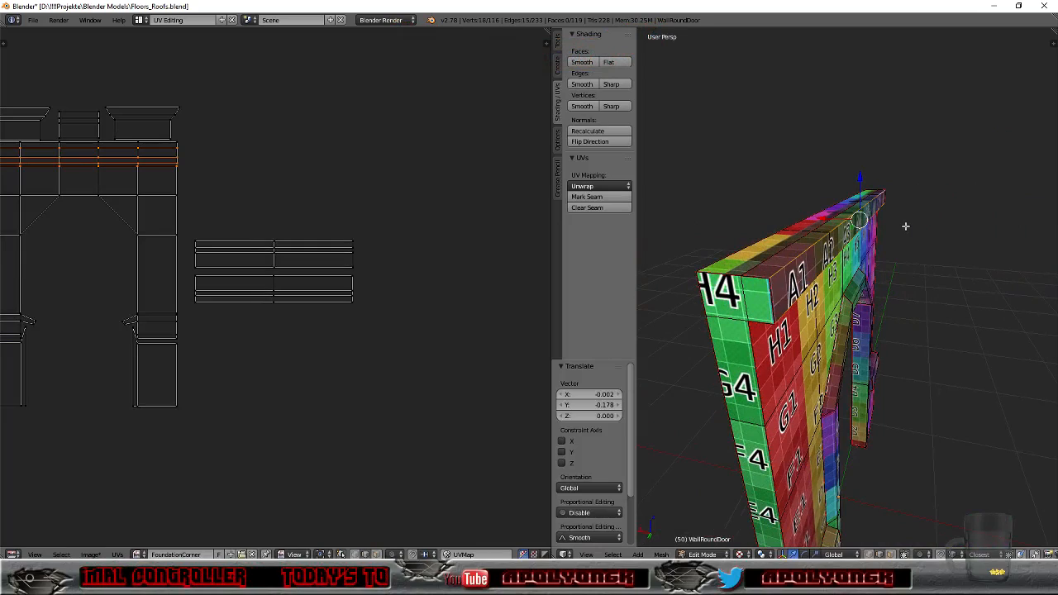
{"action": "left_click", "coordinate": [612, 85]}
Step: Mark the edges along both sides of the door opening's inner face as sharp, around the arch and down both jambs
{"action": "middle_click_drag", "start_coordinate": [998, 184], "coordinate": [912, 144]}
{"action": "right_click", "coordinate": [864, 287], "text": "alt"}
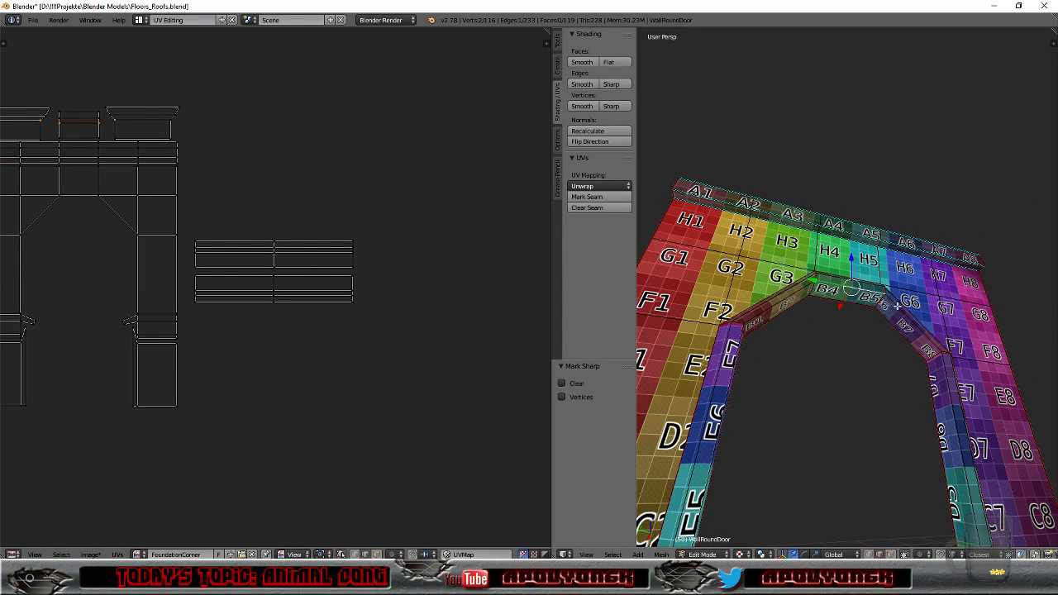
{"action": "right_click", "coordinate": [949, 387], "text": "shift"}
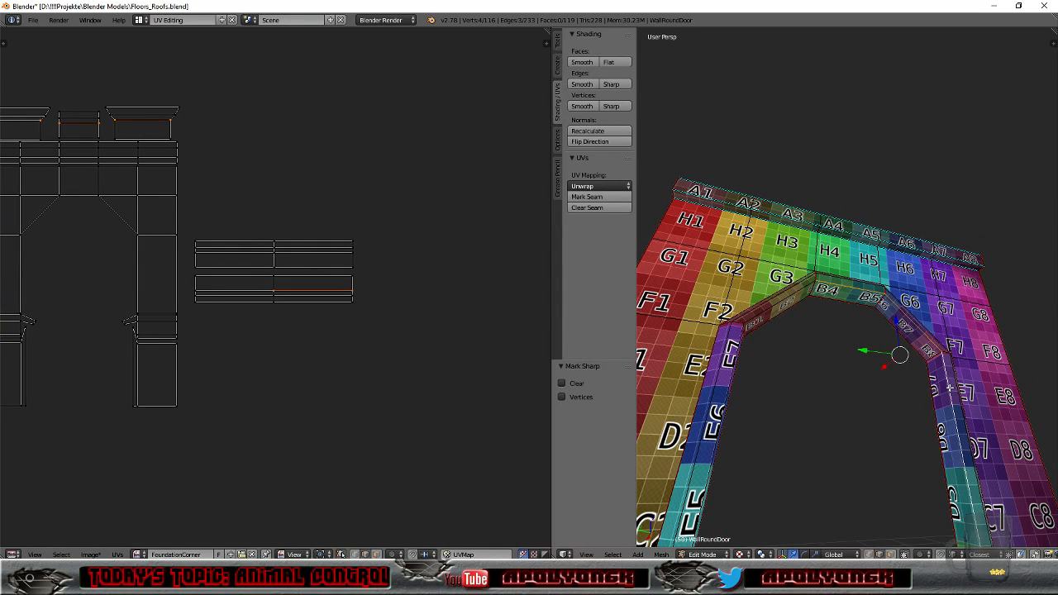
{"action": "right_click", "coordinate": [935, 409], "text": "shift"}
{"action": "right_click", "coordinate": [892, 329], "text": "shift"}
{"action": "right_click", "coordinate": [793, 304], "text": "shift"}
{"action": "right_click", "coordinate": [744, 335], "text": "shift"}
{"action": "right_click", "coordinate": [732, 362], "text": "shift"}
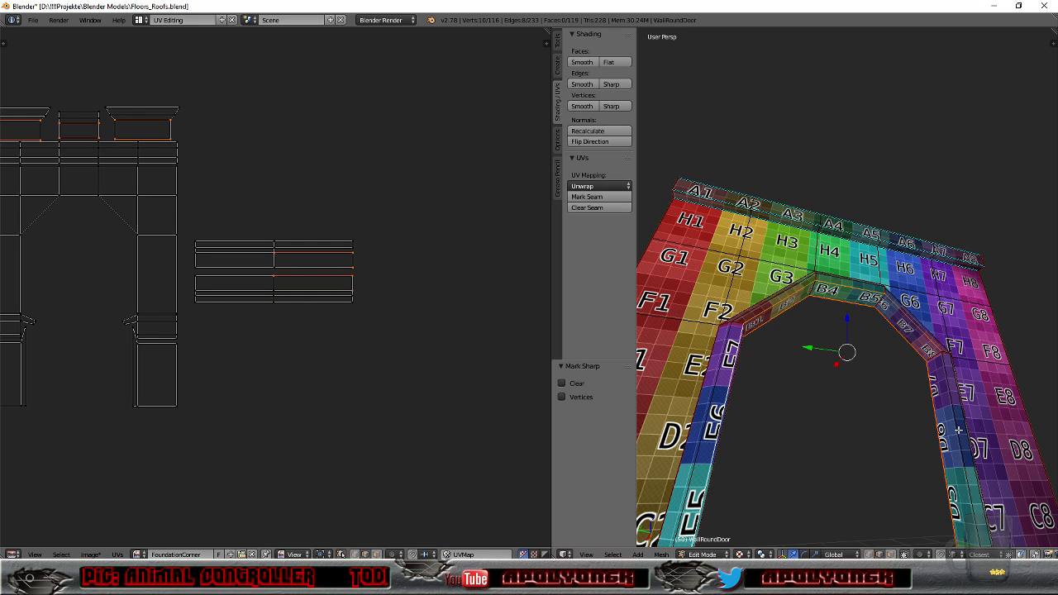
{"action": "middle_click_drag", "start_coordinate": [897, 449], "coordinate": [855, 437]}
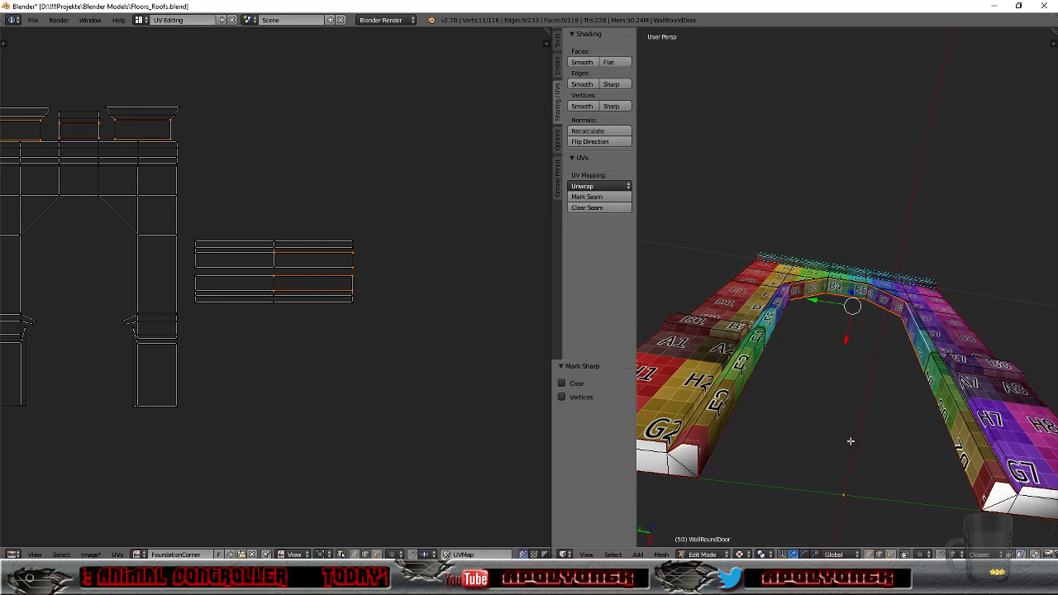
{"action": "right_click", "coordinate": [734, 378], "text": "shift"}
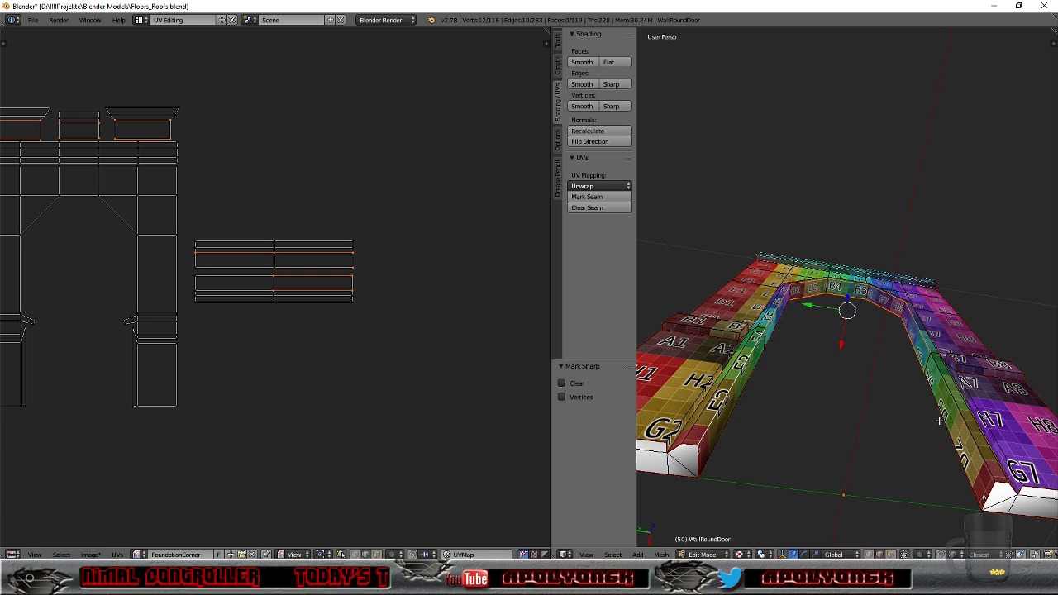
{"action": "right_click", "coordinate": [967, 434], "text": "shift"}
{"action": "right_click", "coordinate": [957, 447], "text": "shift"}
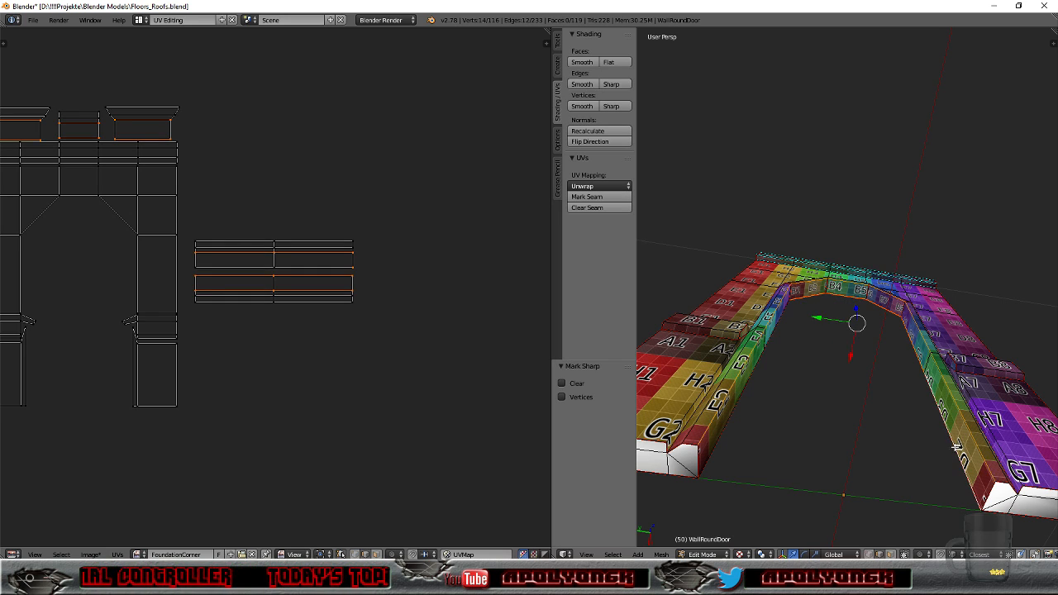
{"action": "right_click", "coordinate": [727, 424], "text": "shift"}
{"action": "middle_click_drag", "start_coordinate": [802, 407], "coordinate": [838, 468]}
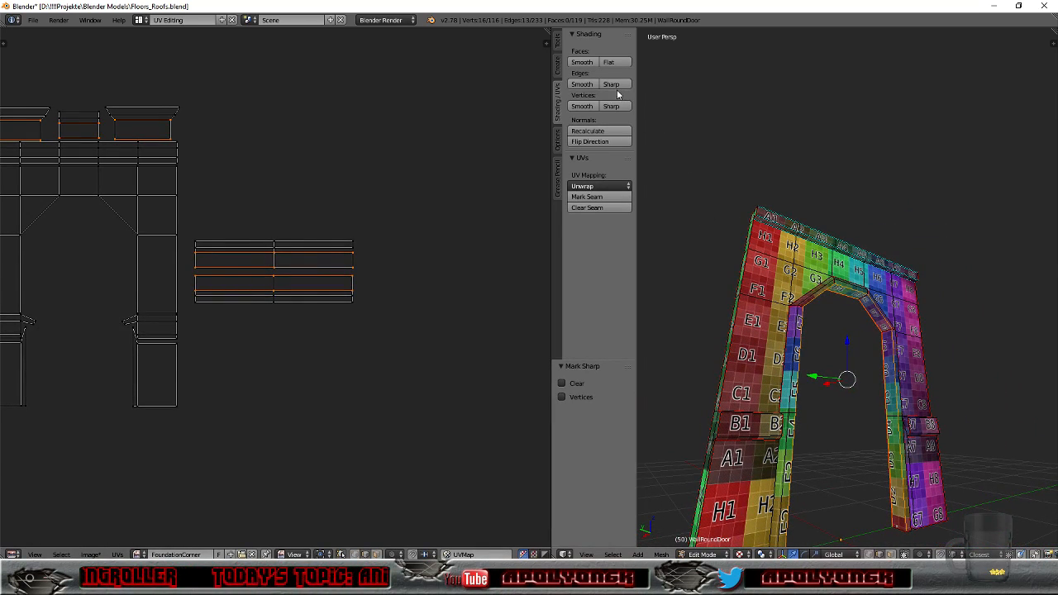
{"action": "middle_click_drag", "start_coordinate": [877, 422], "coordinate": [799, 380]}
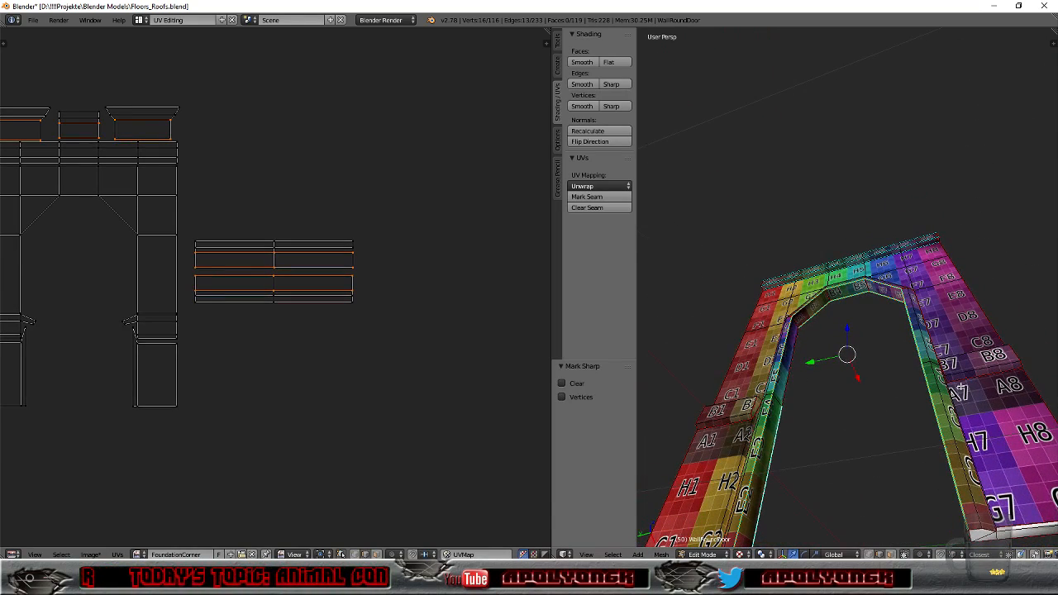
Step: Mark the long edges of the short horizontal trim bands on both sides of the doorway as sharp
{"action": "right_click", "coordinate": [964, 373]}
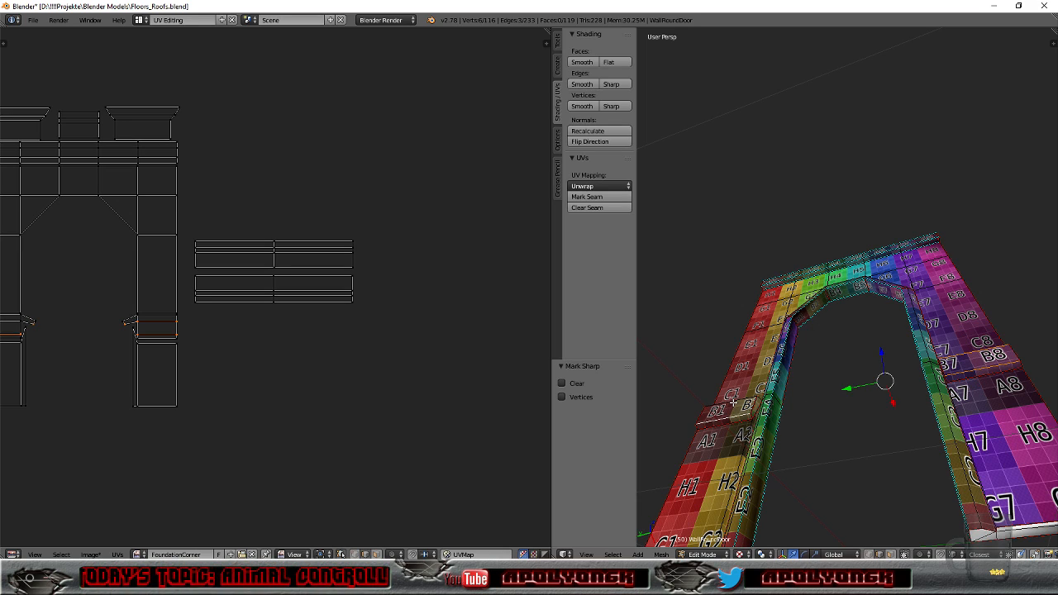
{"action": "left_click", "coordinate": [615, 86]}
{"action": "middle_click_drag", "start_coordinate": [860, 426], "coordinate": [817, 497]}
{"action": "scroll", "coordinate": [869, 429], "scroll_direction": "up", "scroll_amount": 3}
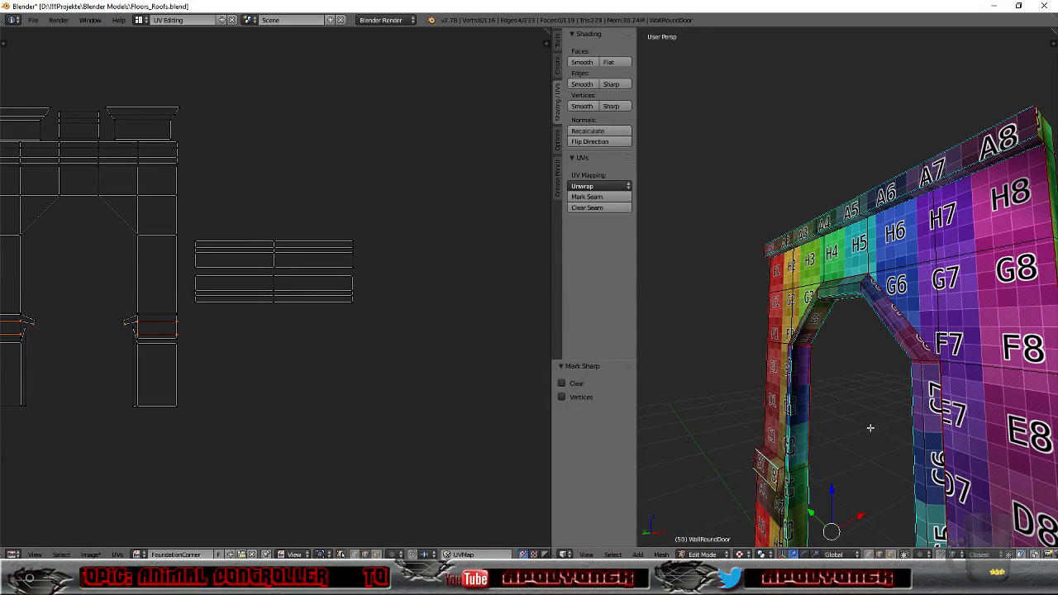
Step: Mark the remaining lengthwise edges of the door frame as sharp, over the arch and down both jambs
{"action": "middle_click_drag", "start_coordinate": [907, 352], "coordinate": [910, 356]}
{"action": "right_click", "coordinate": [910, 337]}
{"action": "right_click", "coordinate": [843, 285]}
{"action": "right_click", "coordinate": [949, 434], "text": "shift"}
{"action": "middle_click_drag", "start_coordinate": [821, 408], "coordinate": [769, 348]}
{"action": "right_click", "coordinate": [776, 366], "text": "shift"}
{"action": "right_click", "coordinate": [756, 447], "text": "shift"}
{"action": "middle_click_drag", "start_coordinate": [816, 511], "coordinate": [672, 410]}
{"action": "right_click", "coordinate": [730, 328], "text": "shift"}
{"action": "right_click", "coordinate": [956, 466], "text": "shift"}
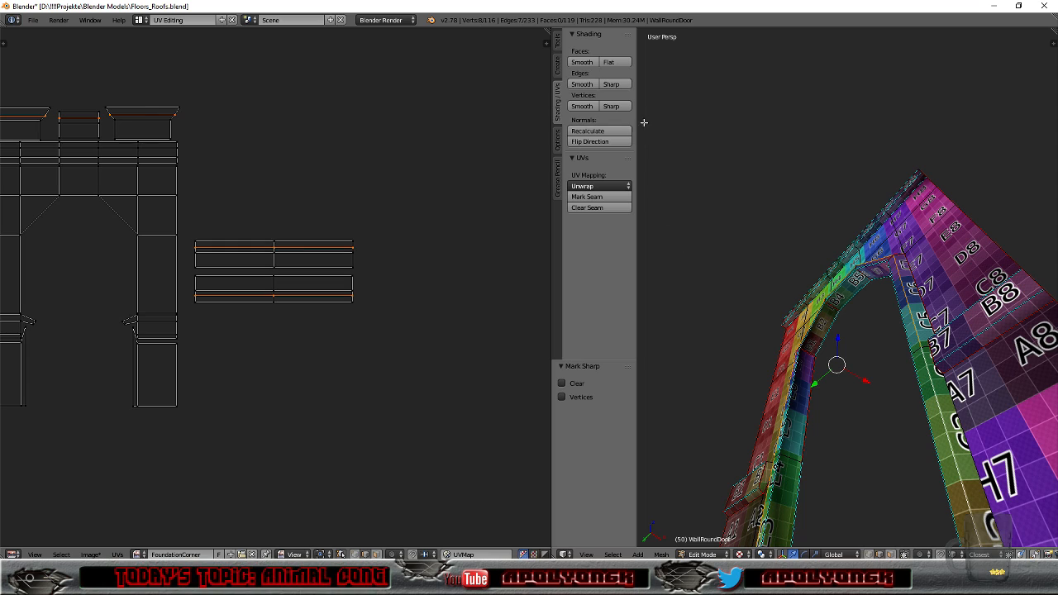
{"action": "left_click", "coordinate": [613, 87]}
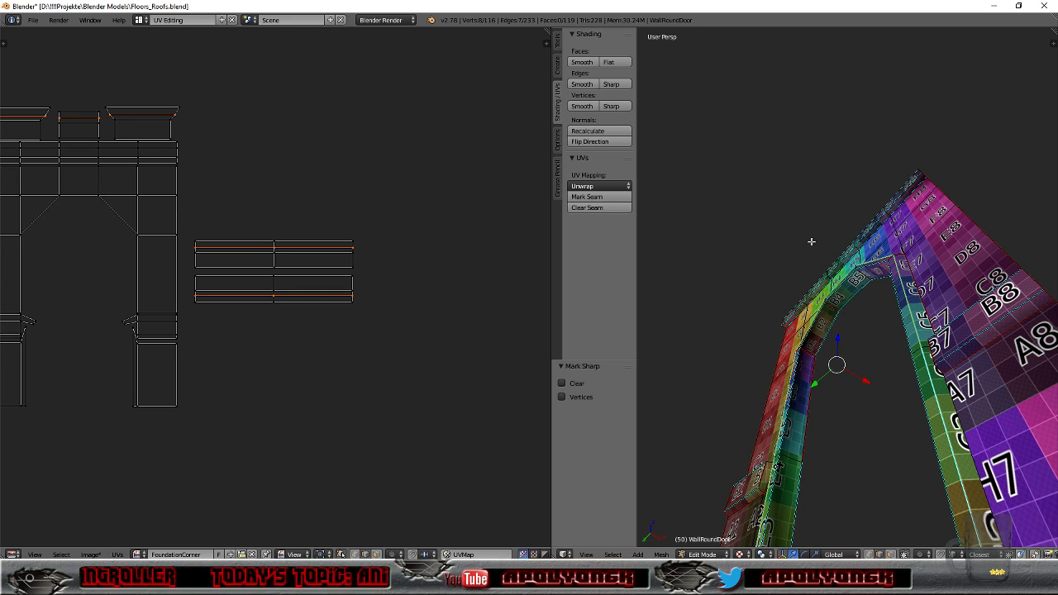
Step: Mark the vertical inner edges at the foot of both door jambs, below the horizontal trim, as sharp
{"action": "middle_click_drag", "start_coordinate": [815, 243], "coordinate": [882, 232]}
{"action": "scroll", "coordinate": [800, 433], "scroll_direction": "down", "scroll_amount": 5}
{"action": "scroll", "coordinate": [801, 434], "scroll_direction": "up", "scroll_amount": 2}
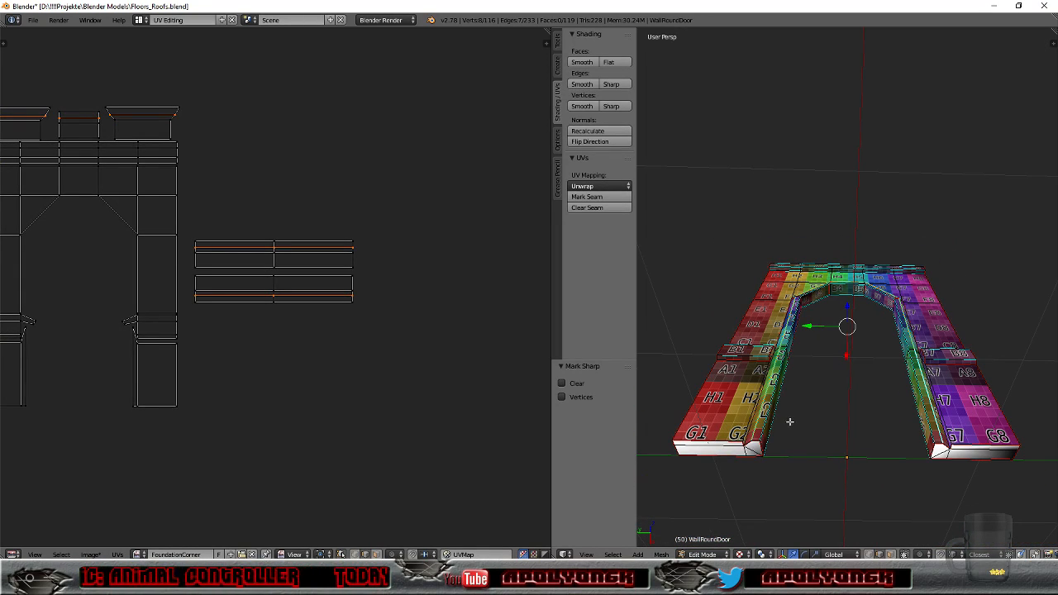
{"action": "right_click", "coordinate": [758, 404]}
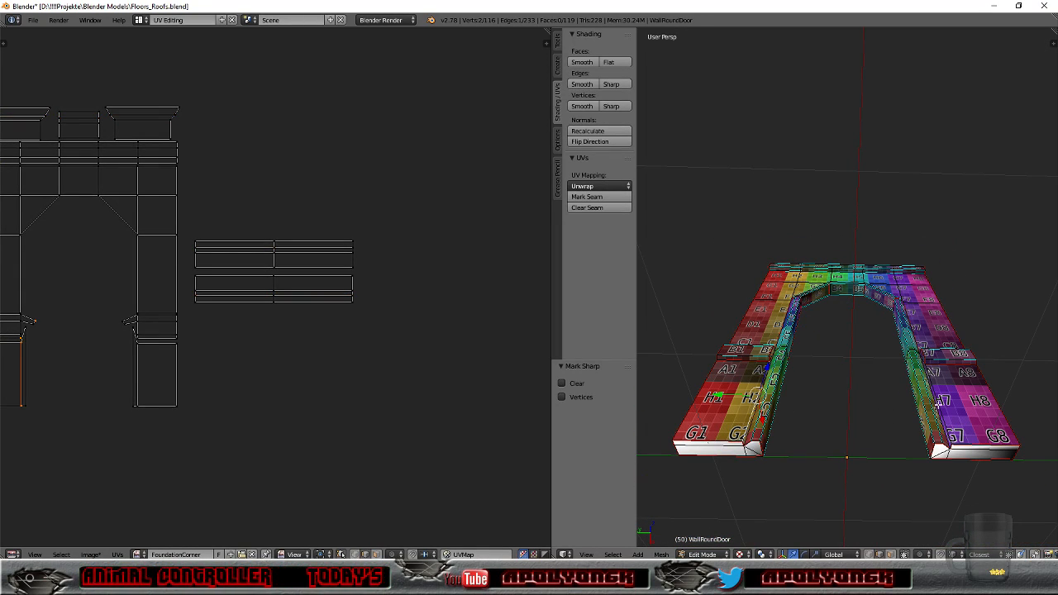
{"action": "right_click", "coordinate": [939, 405], "text": "shift"}
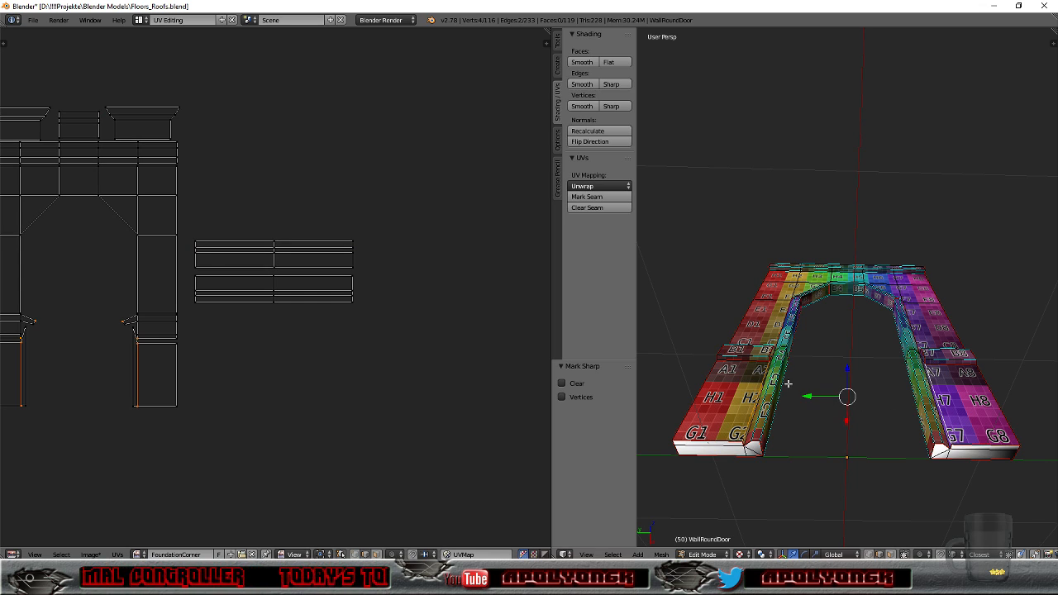
{"action": "left_click", "coordinate": [610, 85]}
Step: Select the seam-bounded underside faces of the wall's right leg and unwrap them
{"action": "middle_click_drag", "start_coordinate": [846, 374], "coordinate": [835, 347]}
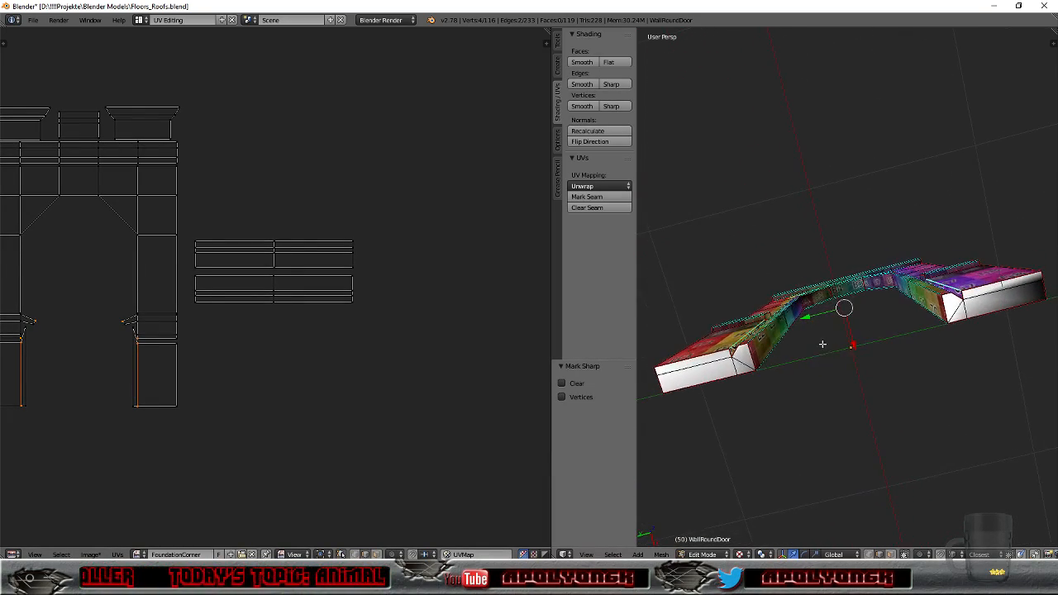
{"action": "scroll", "coordinate": [205, 403], "scroll_direction": "down", "scroll_amount": 3}
{"action": "scroll", "coordinate": [205, 403], "scroll_direction": "up", "scroll_amount": 1}
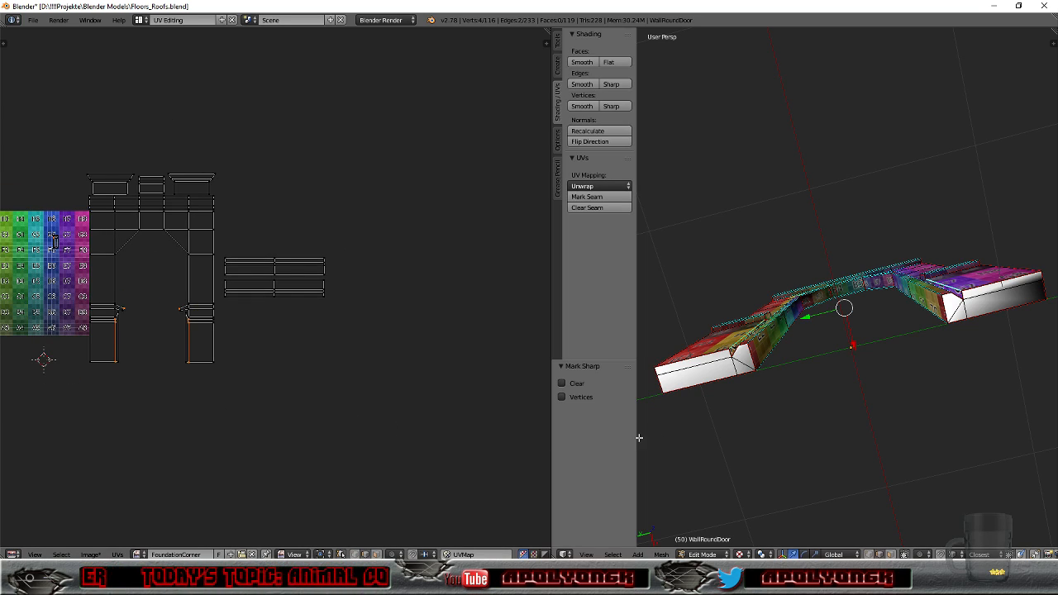
{"action": "scroll", "coordinate": [693, 441], "scroll_direction": "up", "scroll_amount": 3}
{"action": "scroll", "coordinate": [815, 396], "scroll_direction": "down", "scroll_amount": 4}
{"action": "scroll", "coordinate": [815, 360], "scroll_direction": "up", "scroll_amount": 2}
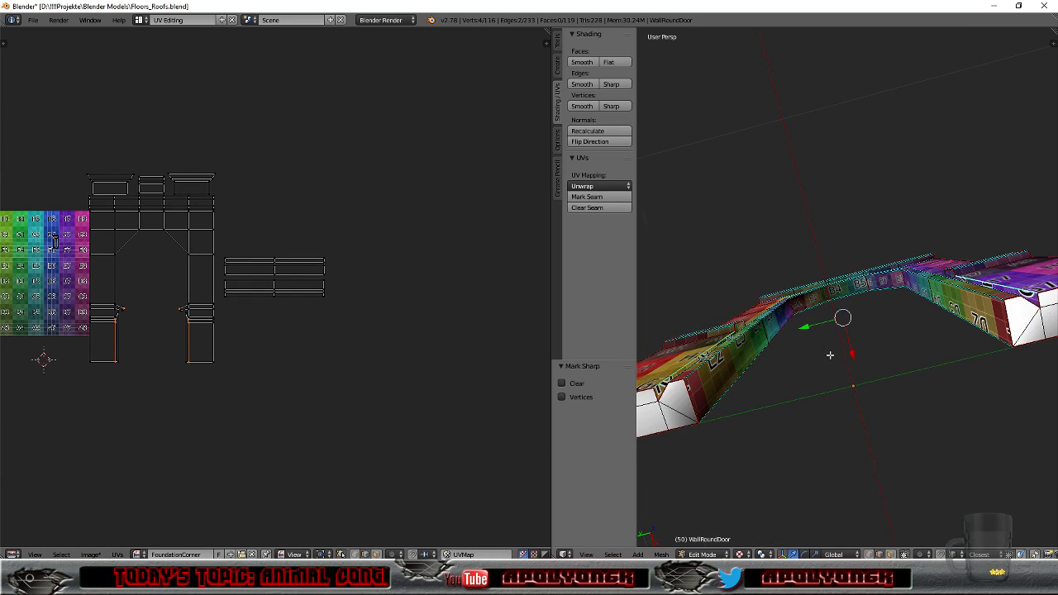
{"action": "scroll", "coordinate": [830, 355], "scroll_direction": "down", "scroll_amount": 1}
{"action": "key", "text": "a"}
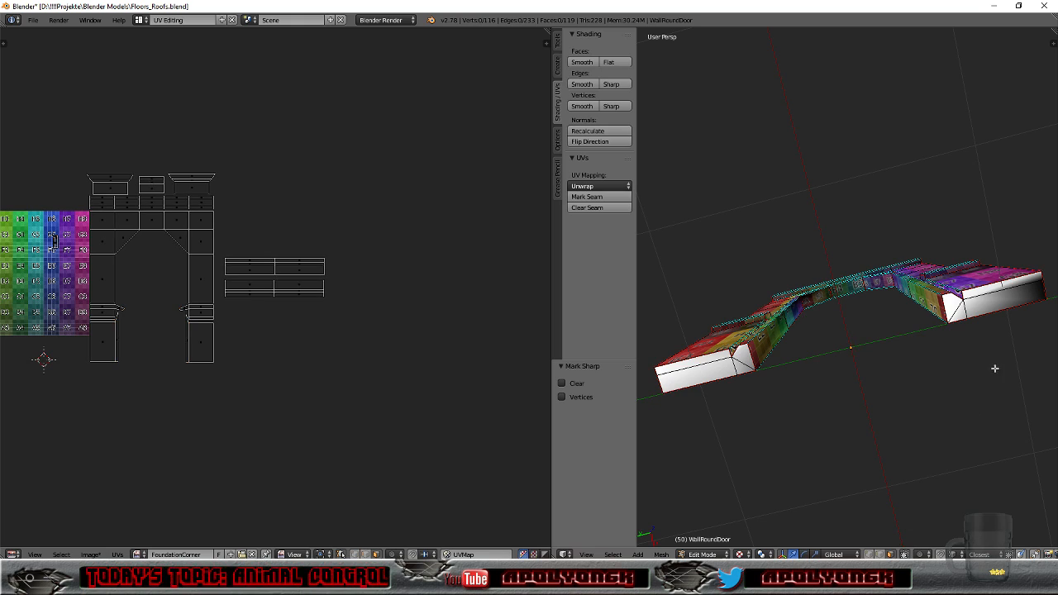
{"action": "right_click", "coordinate": [988, 300]}
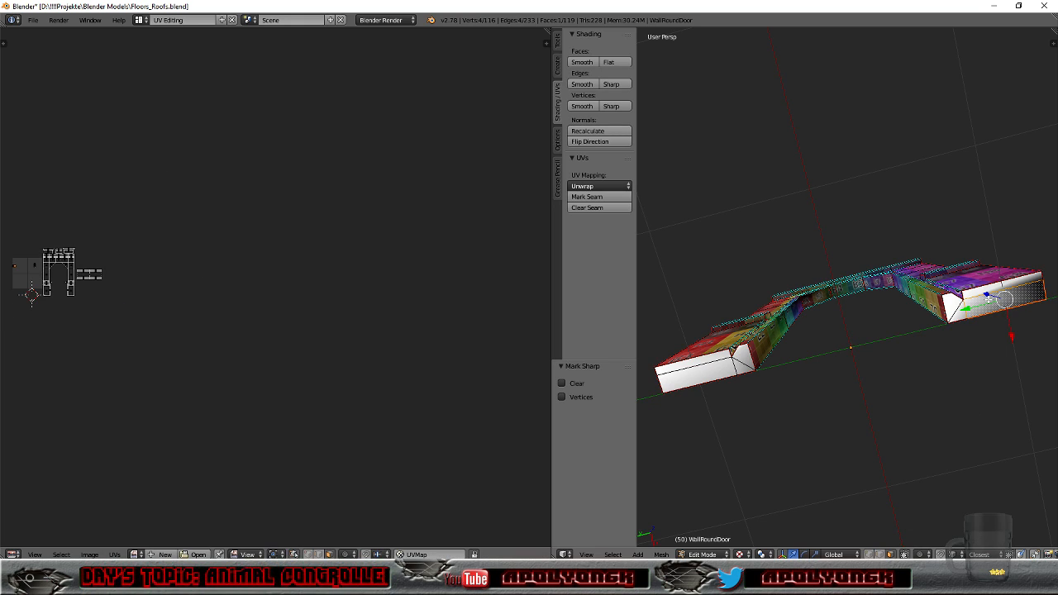
{"action": "key", "text": "ctrl+l"}
{"action": "left_click", "coordinate": [585, 186]}
{"action": "left_click", "coordinate": [585, 186]}
{"action": "left_click", "coordinate": [598, 188]}
{"action": "left_click", "coordinate": [614, 202]}
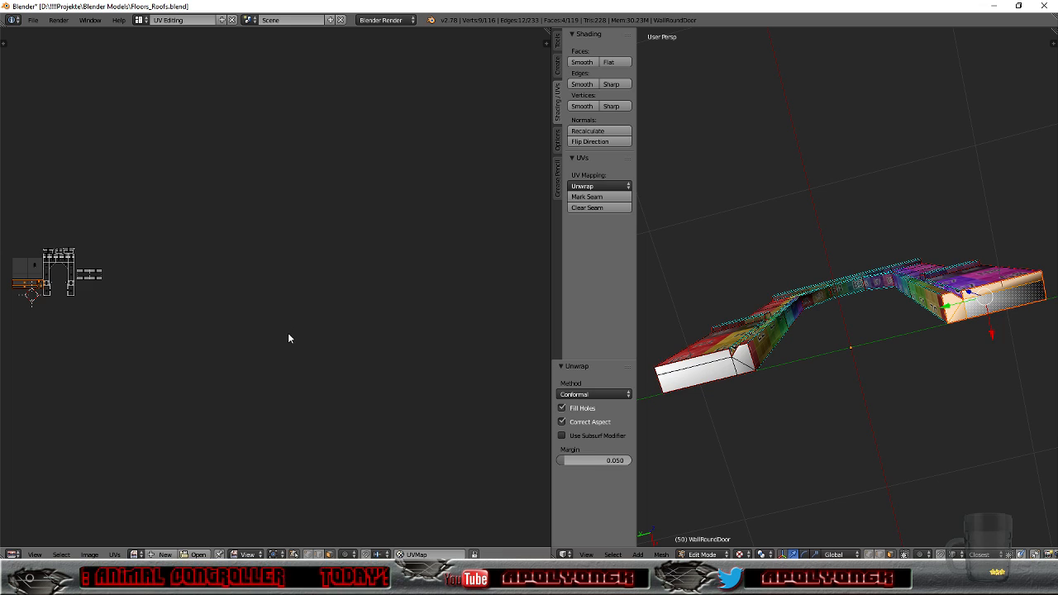
Step: Move the right leg's underside UV island about 3.16 up, clear of the layout, and scale it to about 0.259
{"action": "key", "text": "g"}
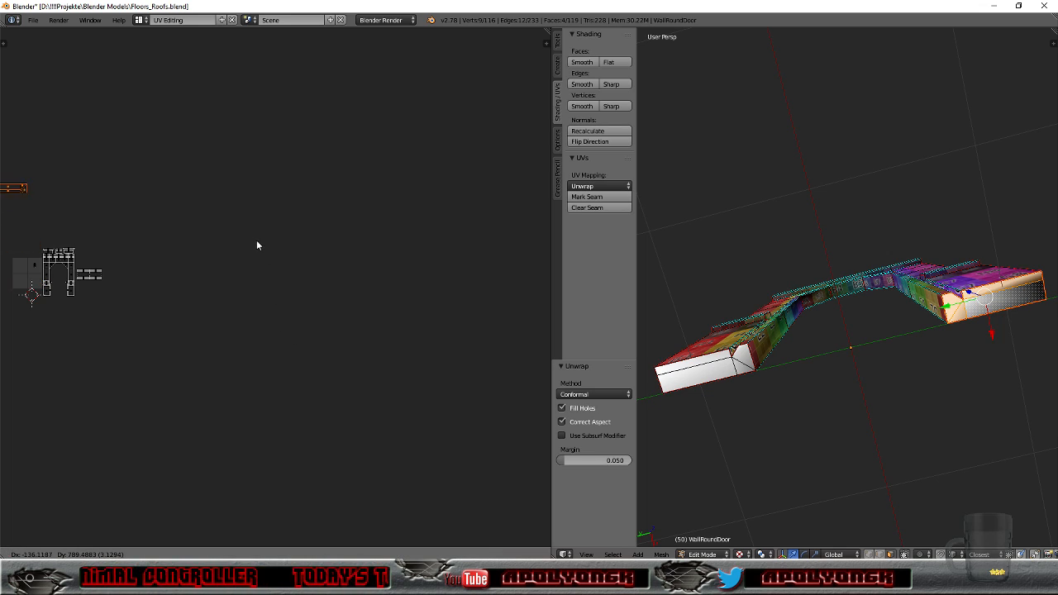
{"action": "left_click", "coordinate": [272, 239]}
{"action": "key", "text": "s"}
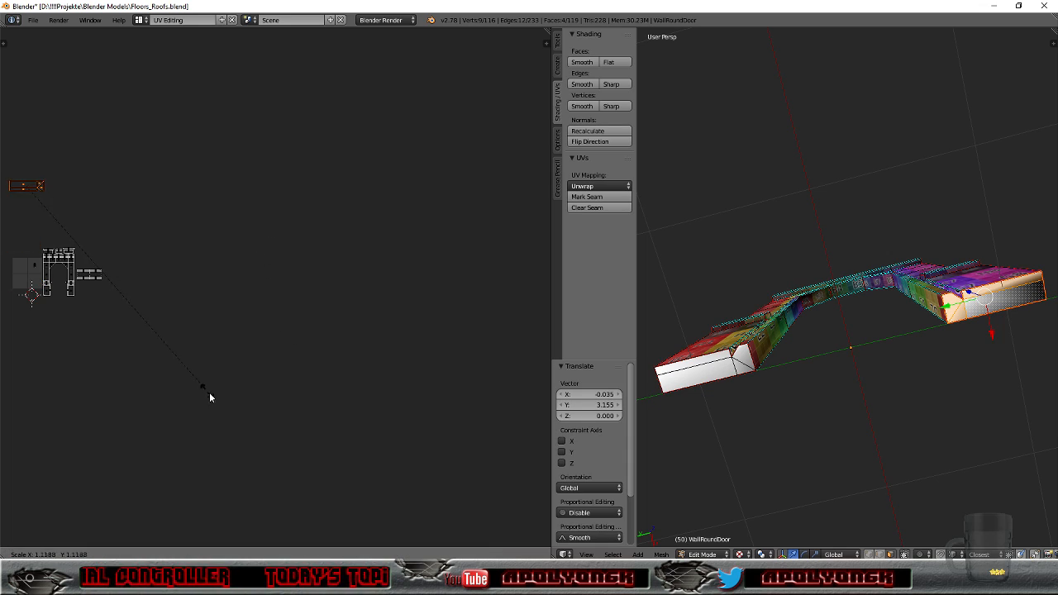
{"action": "left_click", "coordinate": [69, 237]}
Step: Select the seam-bounded underside faces of the wall's left leg and unwrap them
{"action": "right_click", "coordinate": [692, 377]}
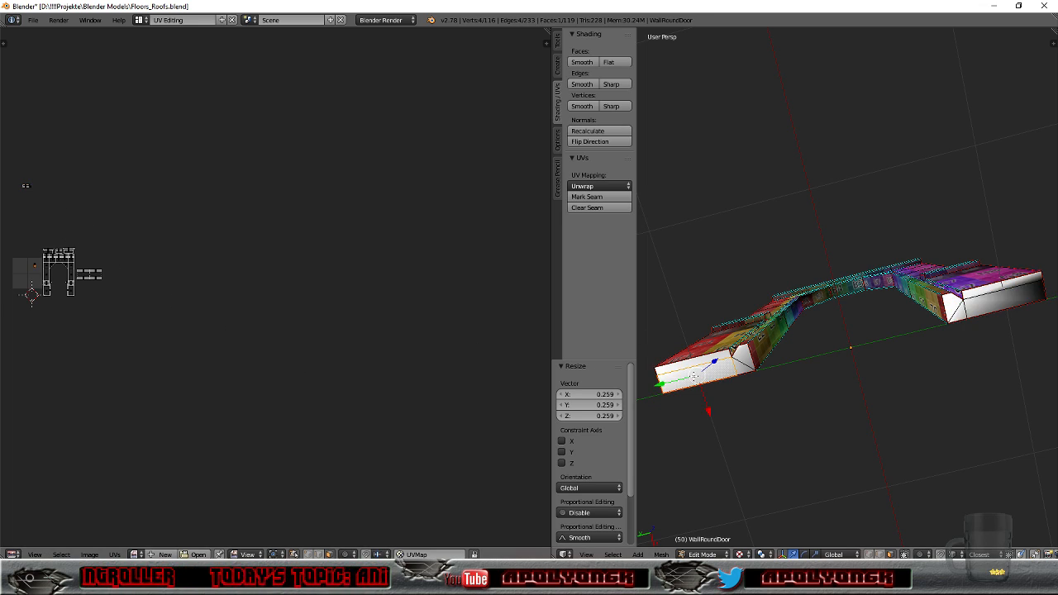
{"action": "key", "text": "l"}
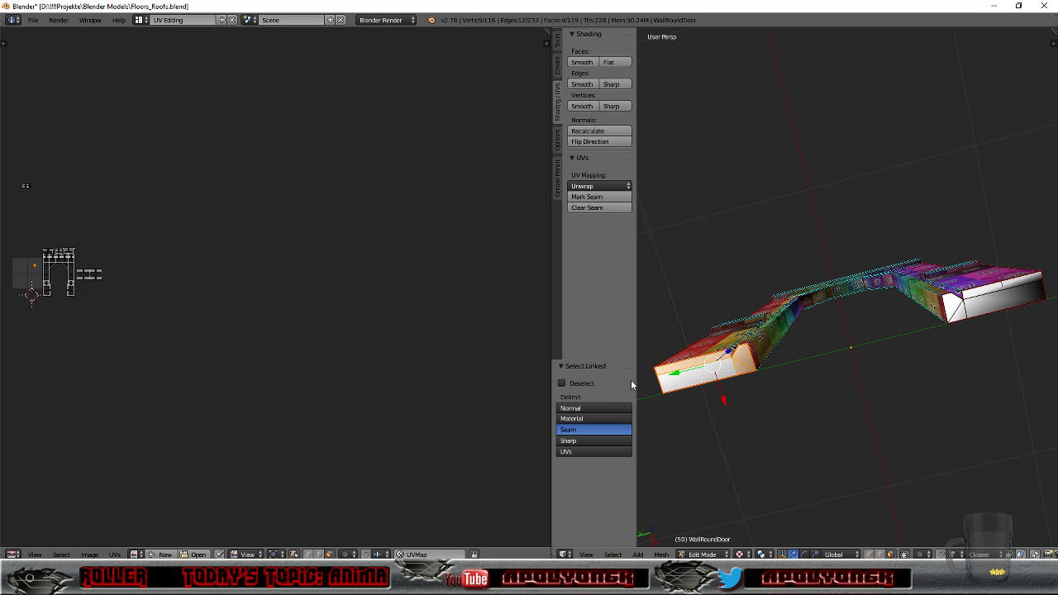
{"action": "left_click", "coordinate": [585, 188]}
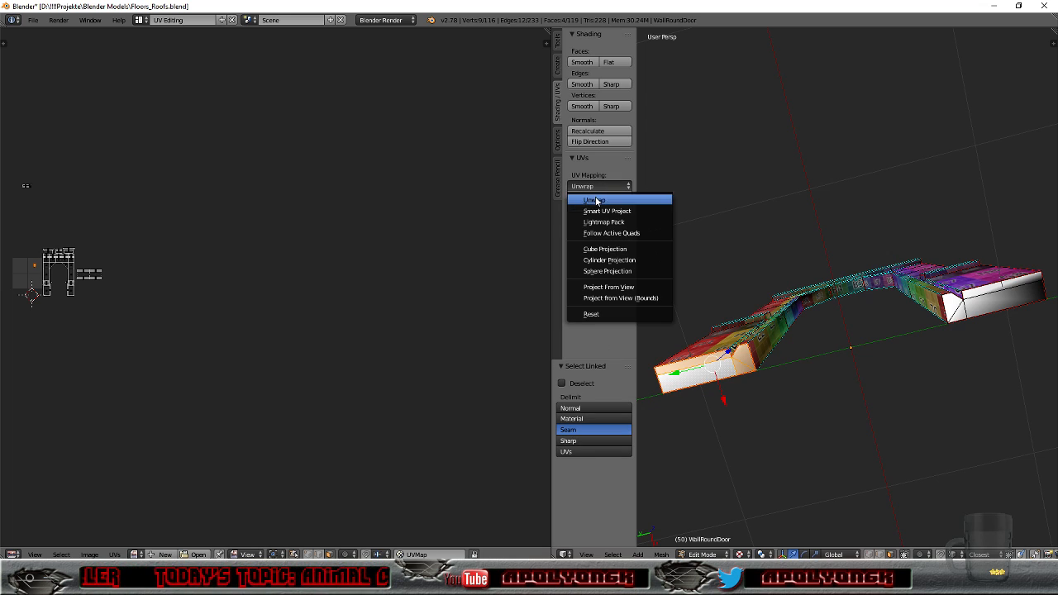
{"action": "left_click", "coordinate": [596, 200]}
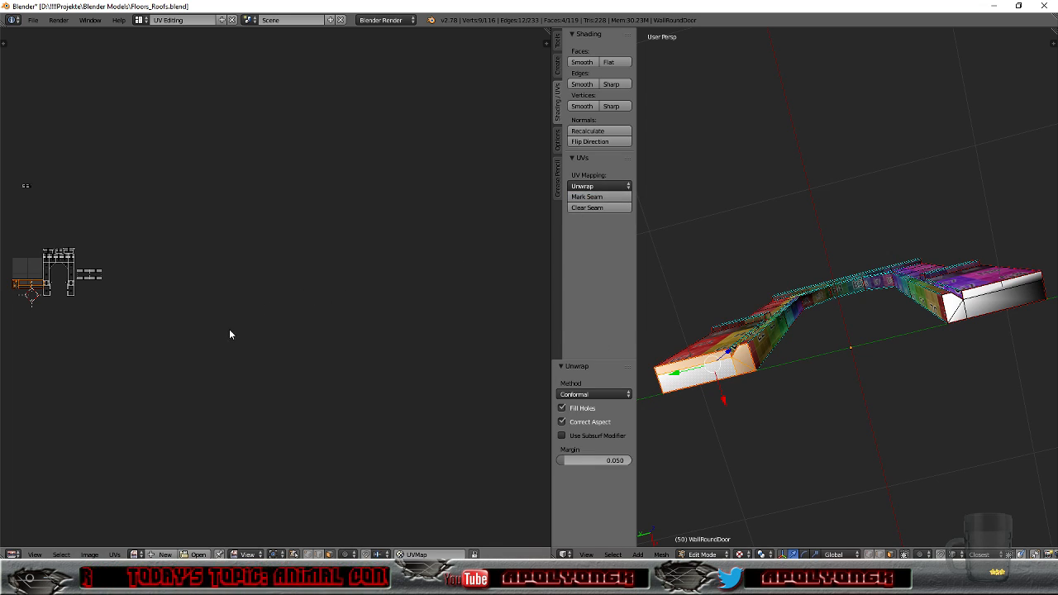
Step: Scale the left leg's underside UV island to about 0.291 and place it directly below the right leg's island
{"action": "key", "text": "s"}
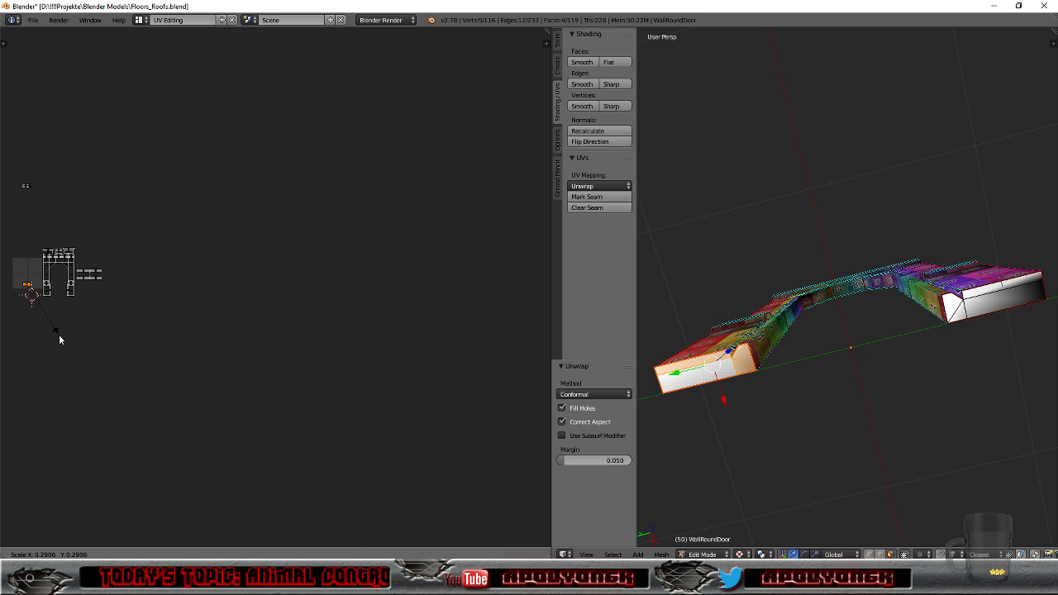
{"action": "left_click", "coordinate": [59, 335]}
{"action": "key", "text": "g"}
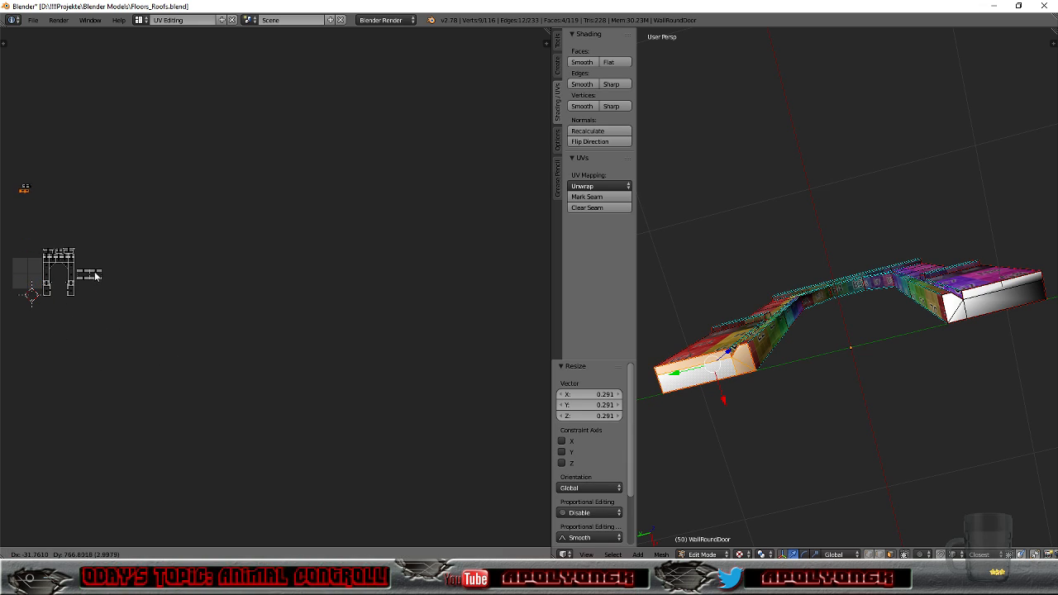
{"action": "left_click", "coordinate": [98, 275]}
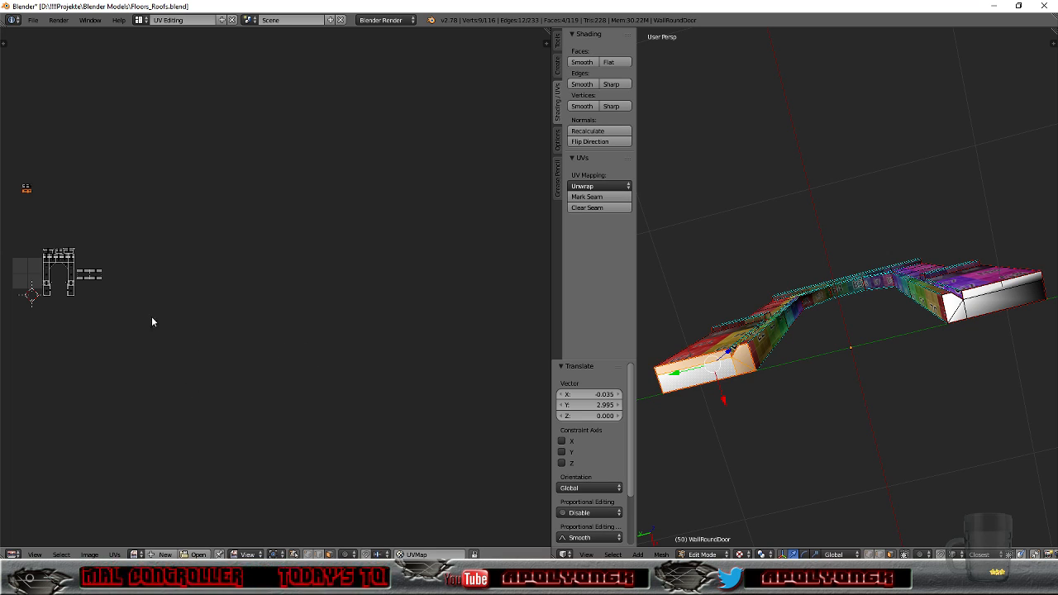
{"action": "scroll", "coordinate": [246, 315], "scroll_direction": "up", "scroll_amount": 6}
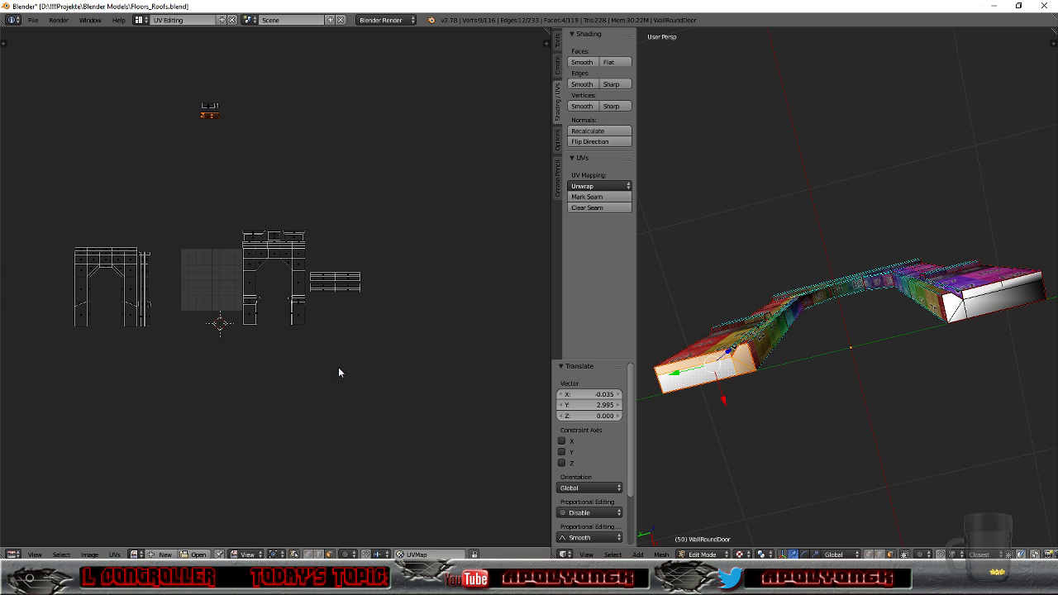
{"action": "middle_click_drag", "start_coordinate": [235, 392], "coordinate": [302, 440]}
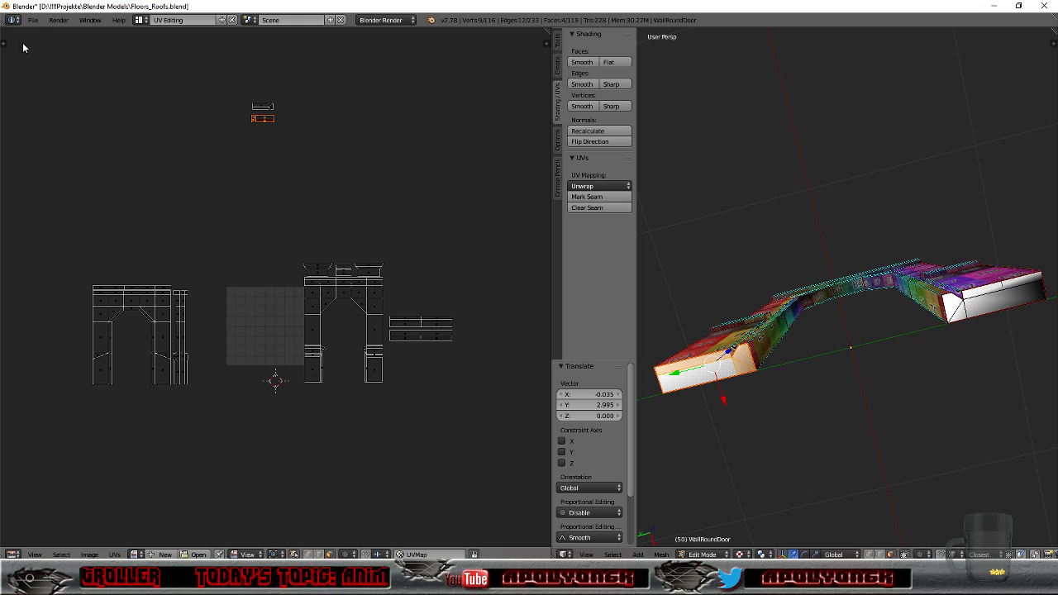
Step: Export the wall as WallRoundDoor.fbx into the HousePieces folder, overwriting the existing file, and save the Floors_Roofs.blend file
{"action": "left_click", "coordinate": [33, 20]}
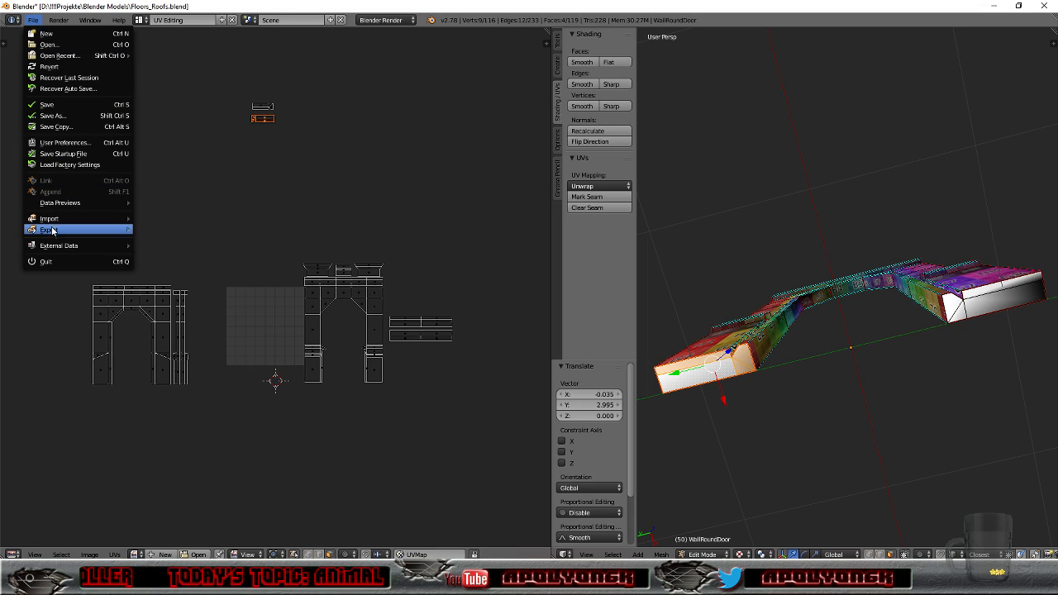
{"action": "mouse_move", "coordinate": [51, 230]}
{"action": "left_click", "coordinate": [152, 266]}
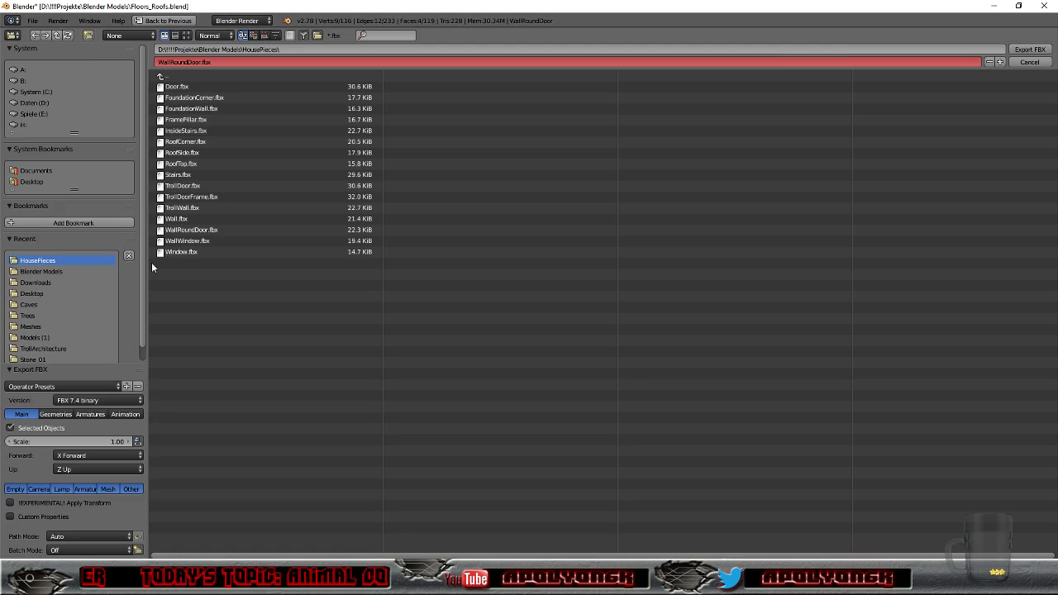
{"action": "left_click", "coordinate": [1012, 50]}
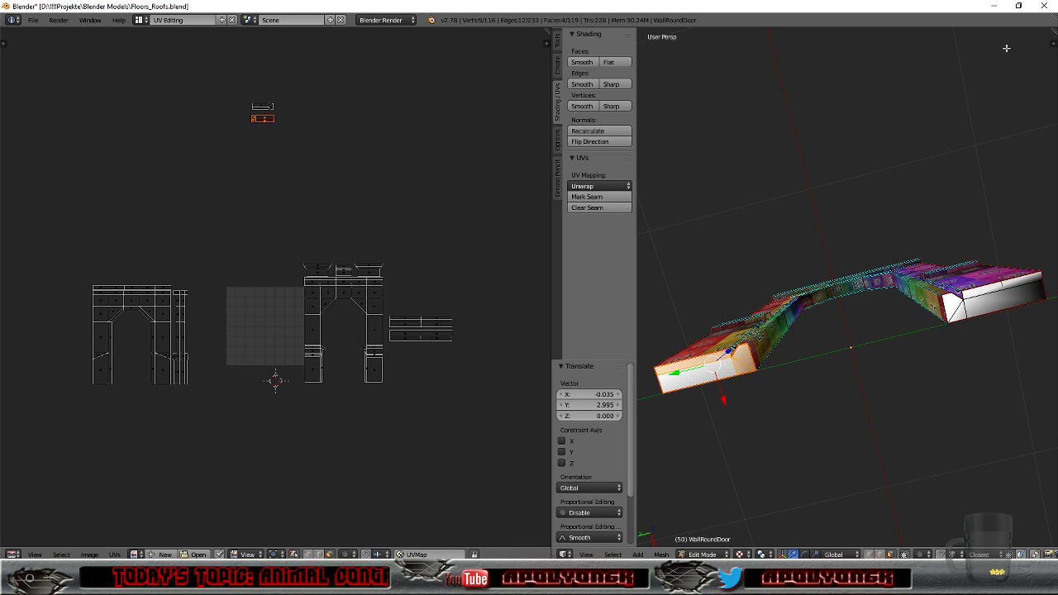
{"action": "left_click", "coordinate": [34, 20]}
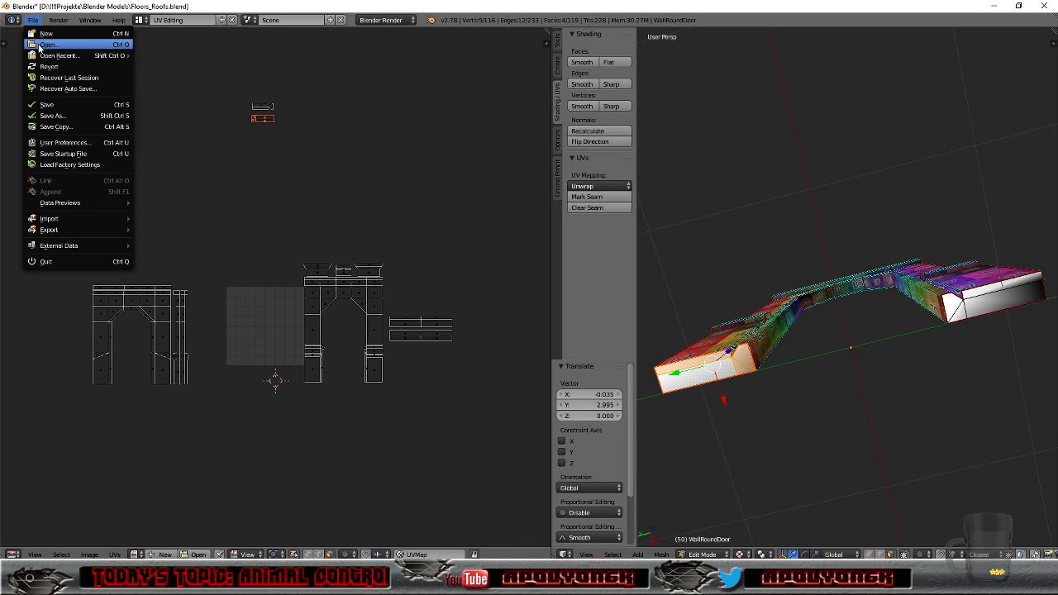
{"action": "left_click", "coordinate": [48, 106]}
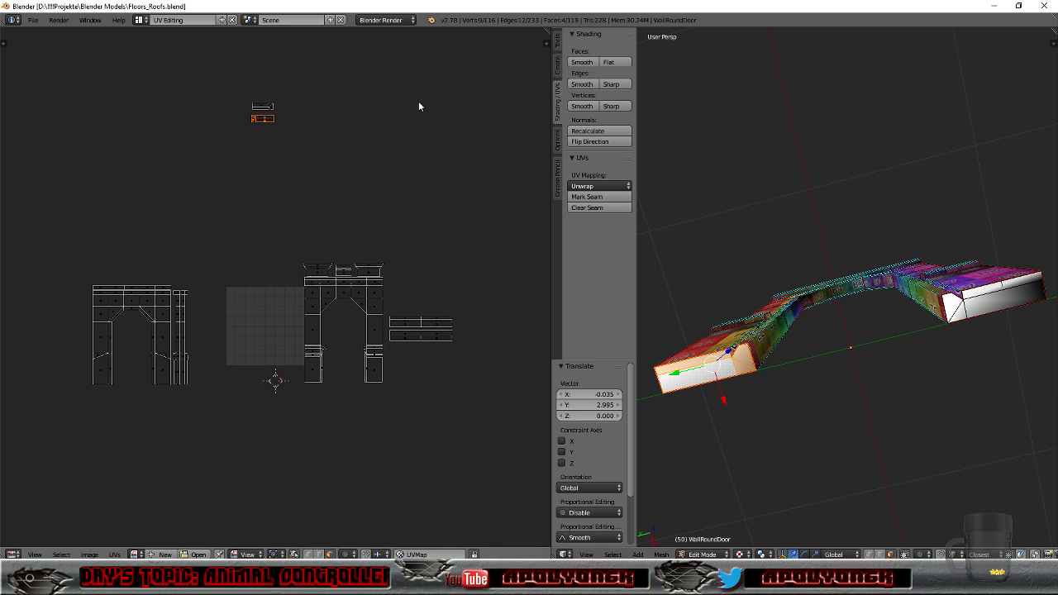
Step: Switch to Unreal Editor, reimport the WallRoundDoor static mesh, check it from several sides and save the asset
{"action": "left_click", "coordinate": [995, 7]}
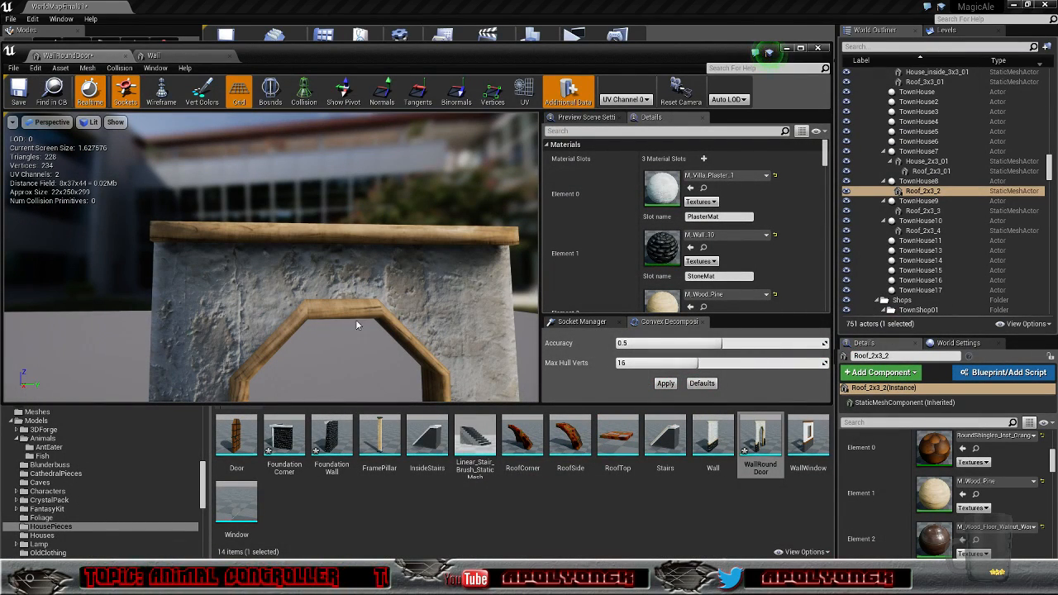
{"action": "right_click", "coordinate": [762, 440]}
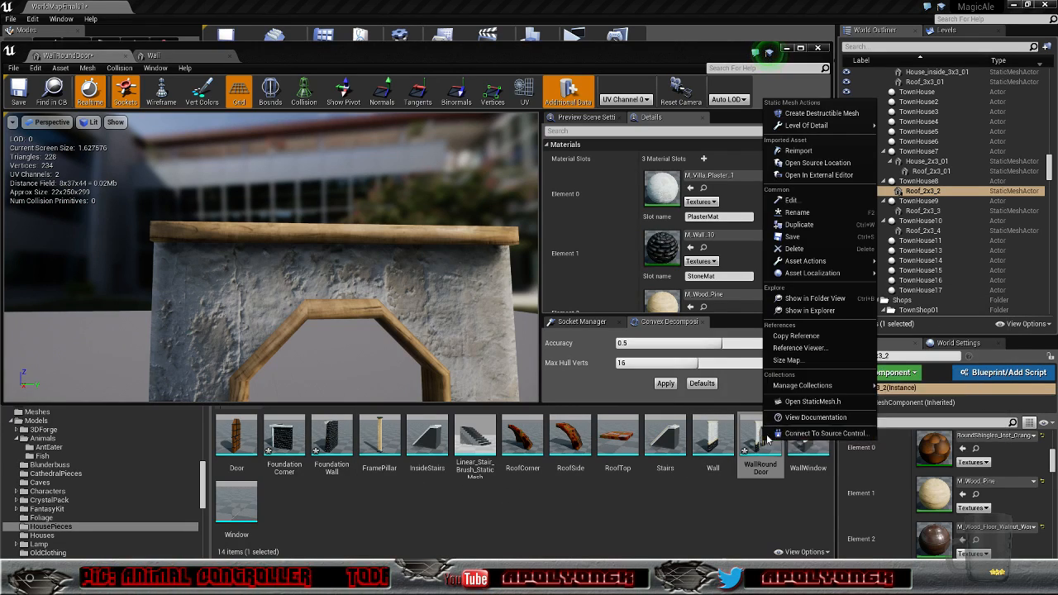
{"action": "left_click", "coordinate": [798, 152]}
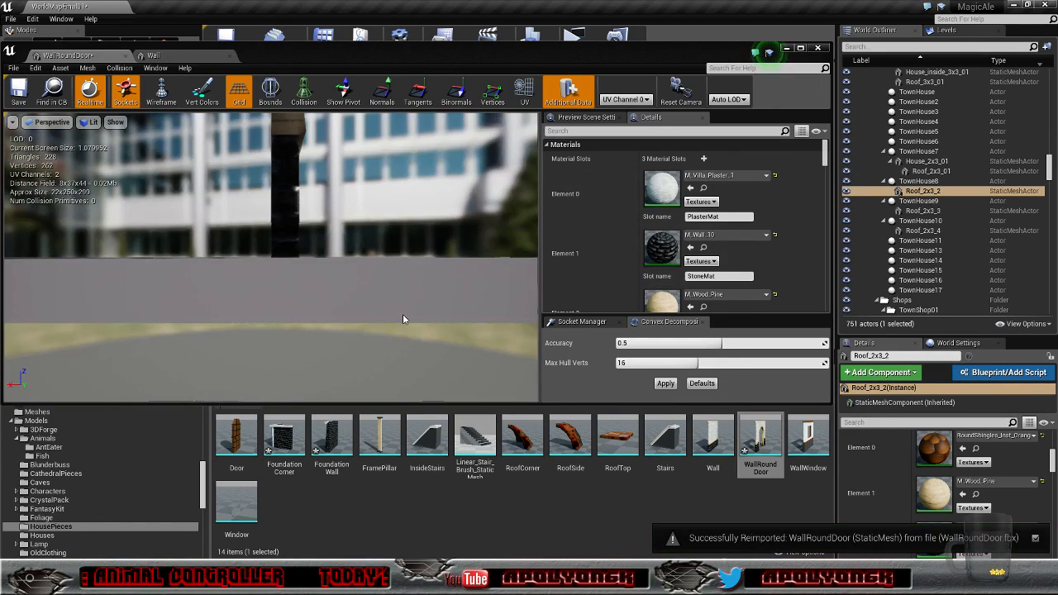
{"action": "right_click_drag", "start_coordinate": [379, 204], "coordinate": [277, 258]}
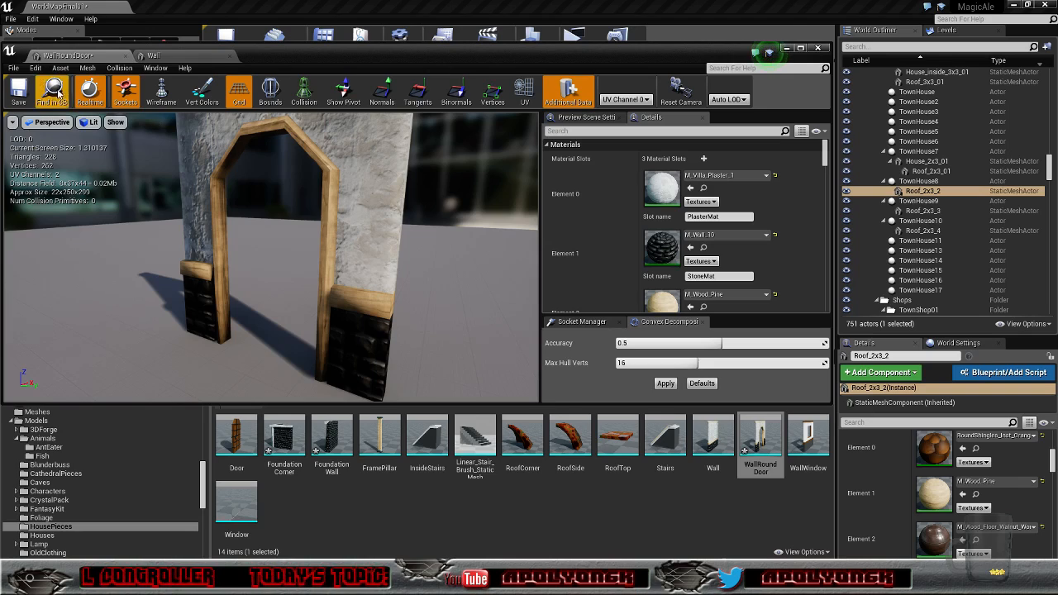
{"action": "left_click", "coordinate": [18, 93]}
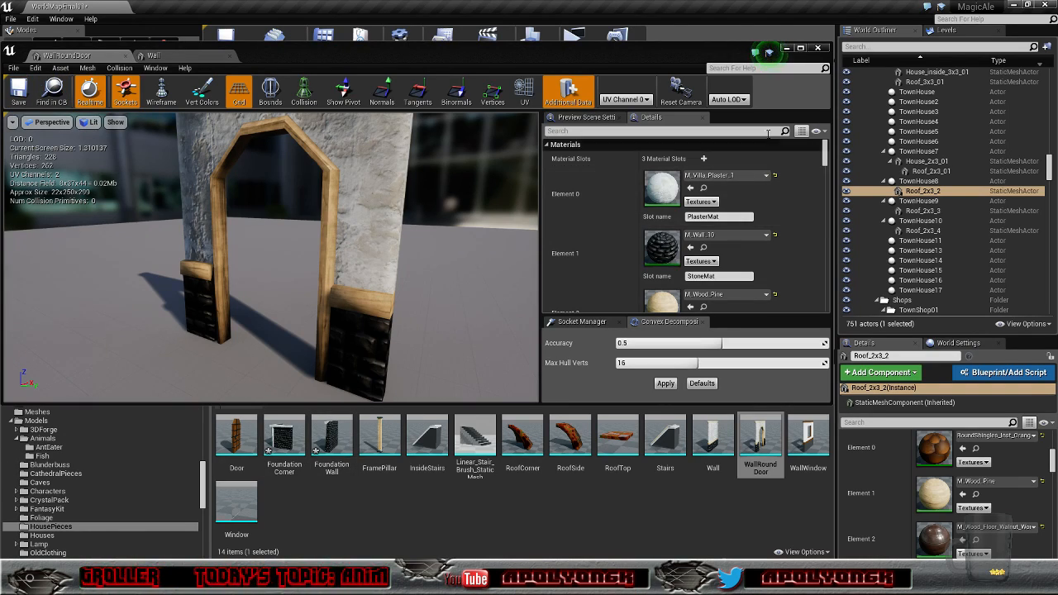
Step: Minimize the mesh editor and inspect the round doorway on the town house in the level up close
{"action": "left_click", "coordinate": [788, 50]}
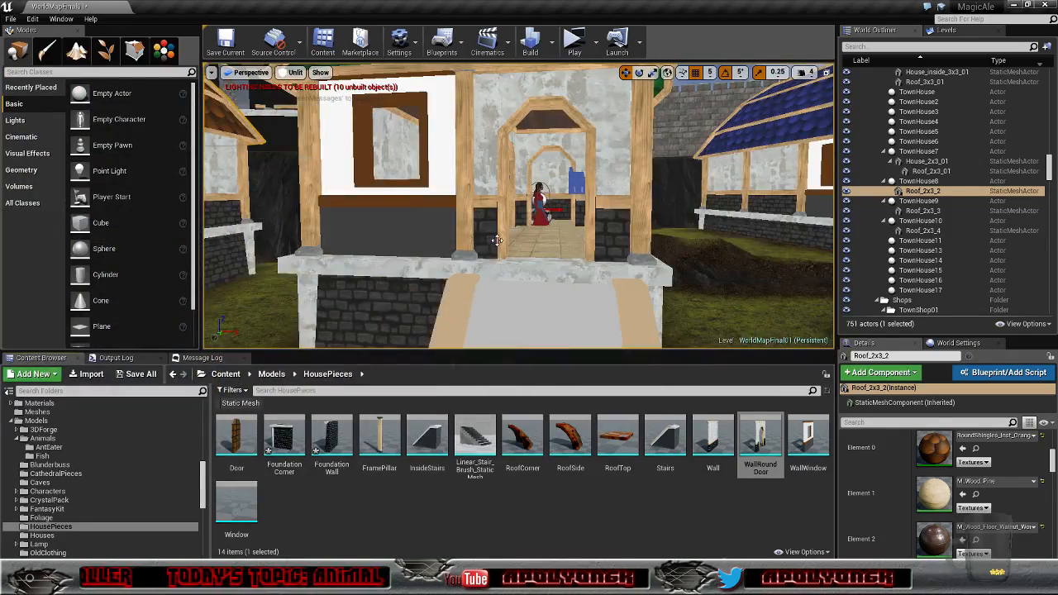
{"action": "key", "text": "w"}
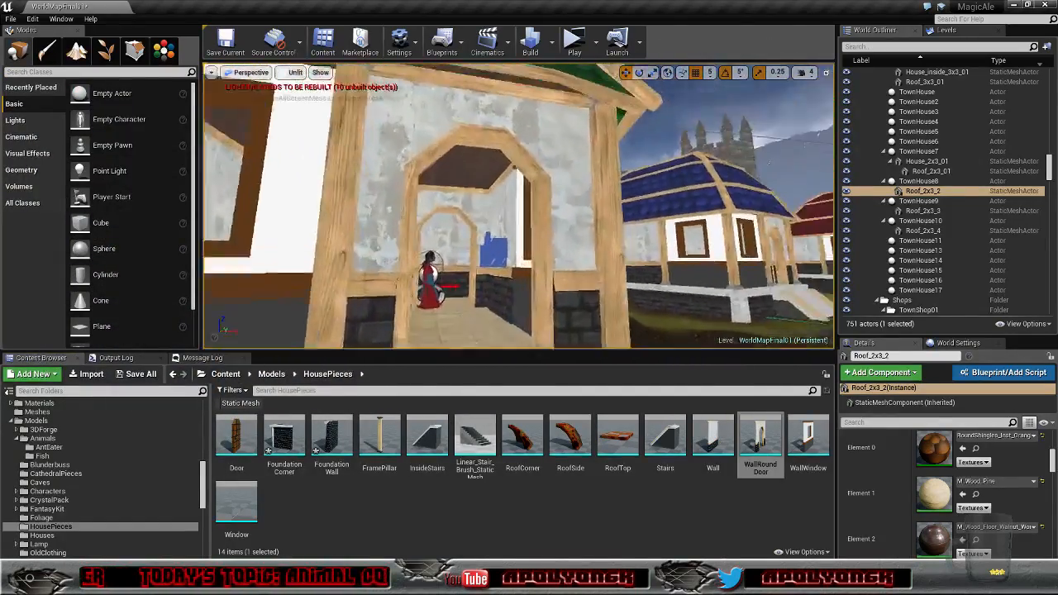
{"action": "key", "text": "w"}
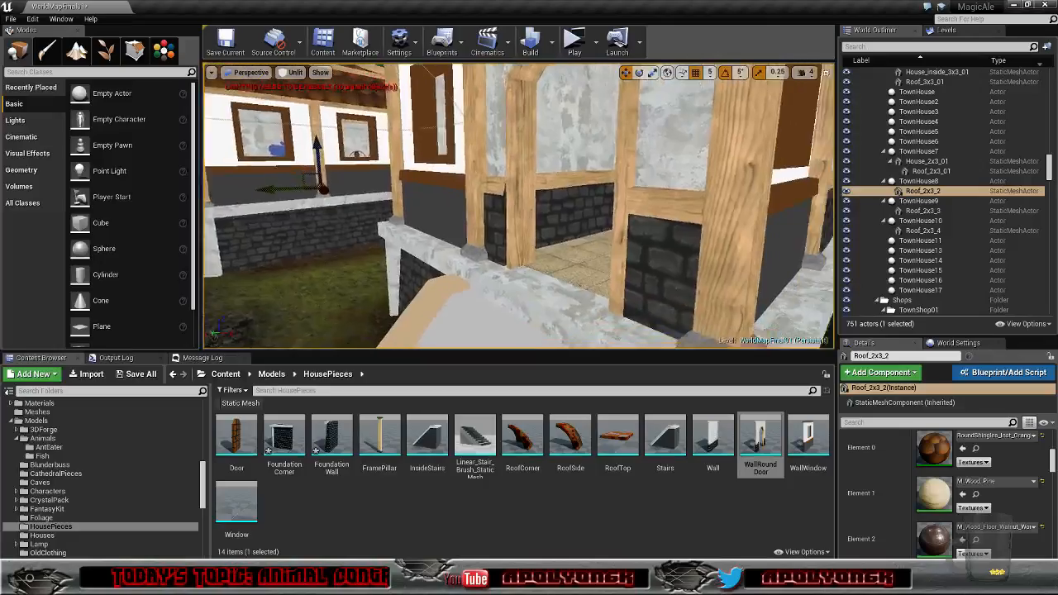
Step: Inspect the stone base, wood framing, floor and arched doorways of the walls inside the town house
{"action": "key", "text": "w"}
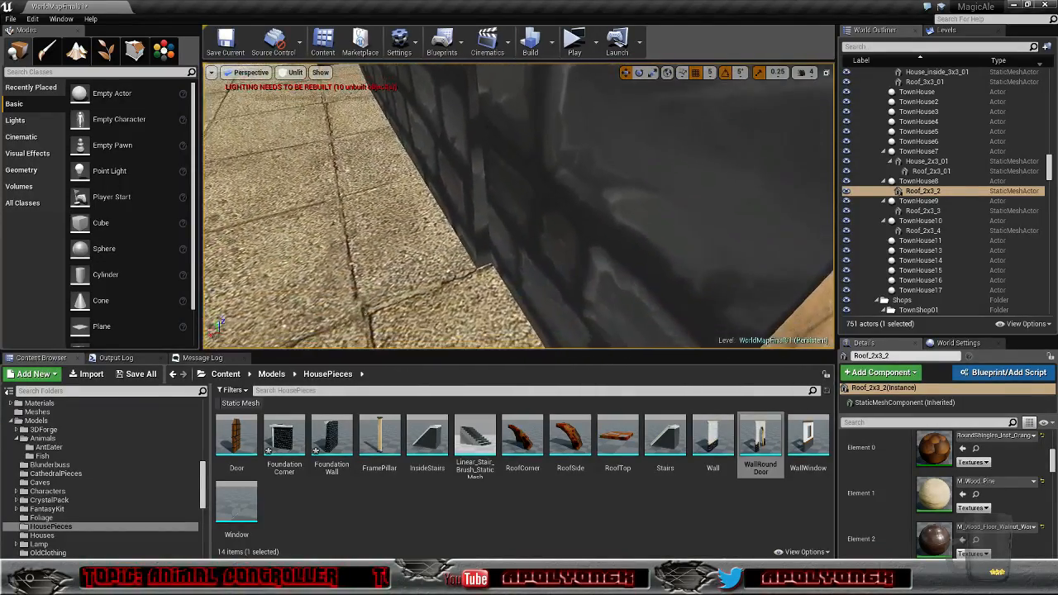
{"action": "key", "text": "s"}
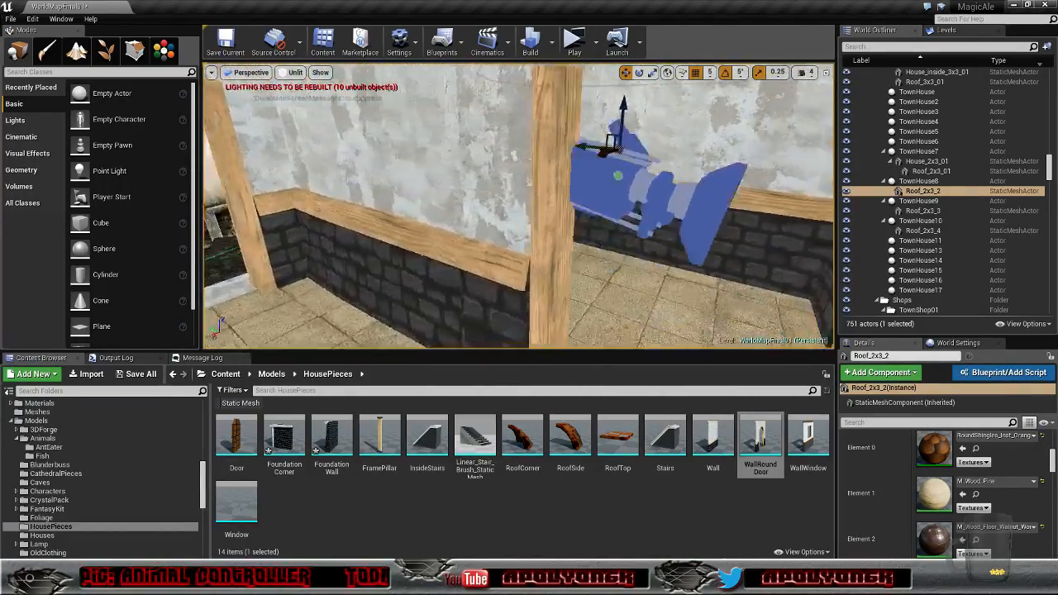
{"action": "key", "text": "s"}
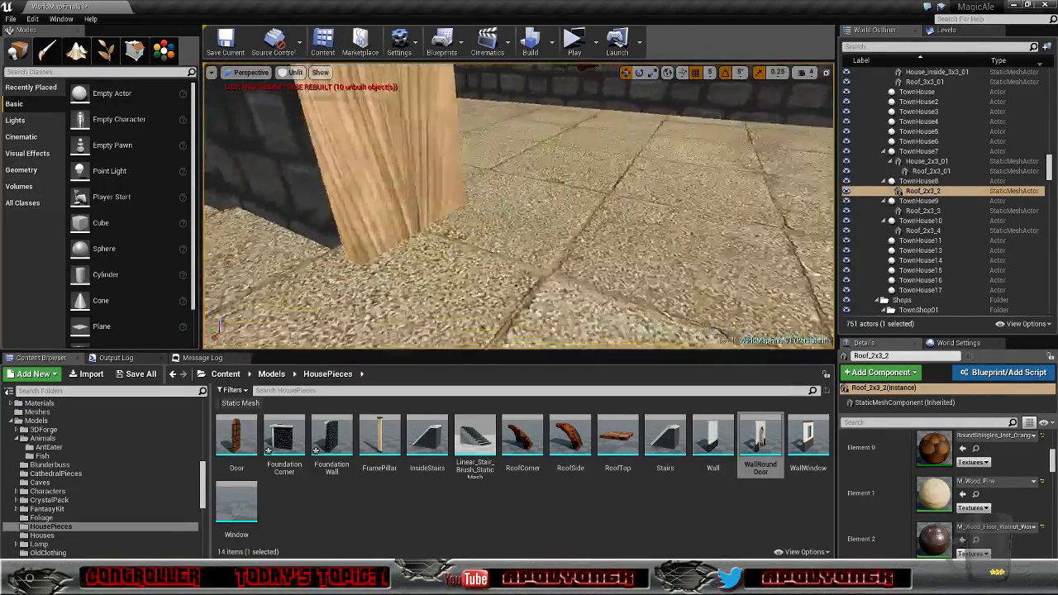
{"action": "key", "text": "s"}
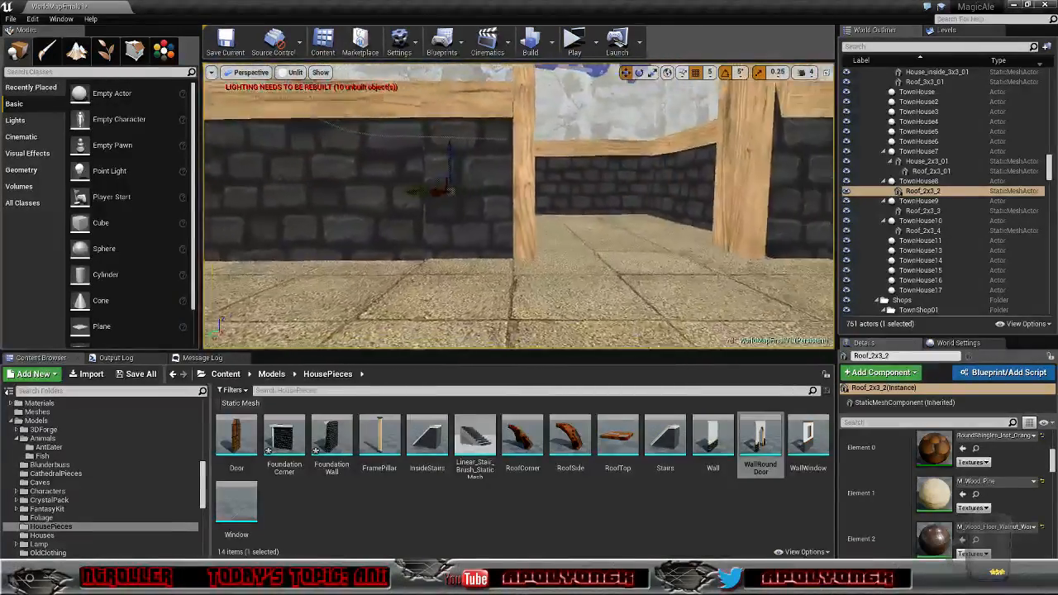
{"action": "key", "text": "s"}
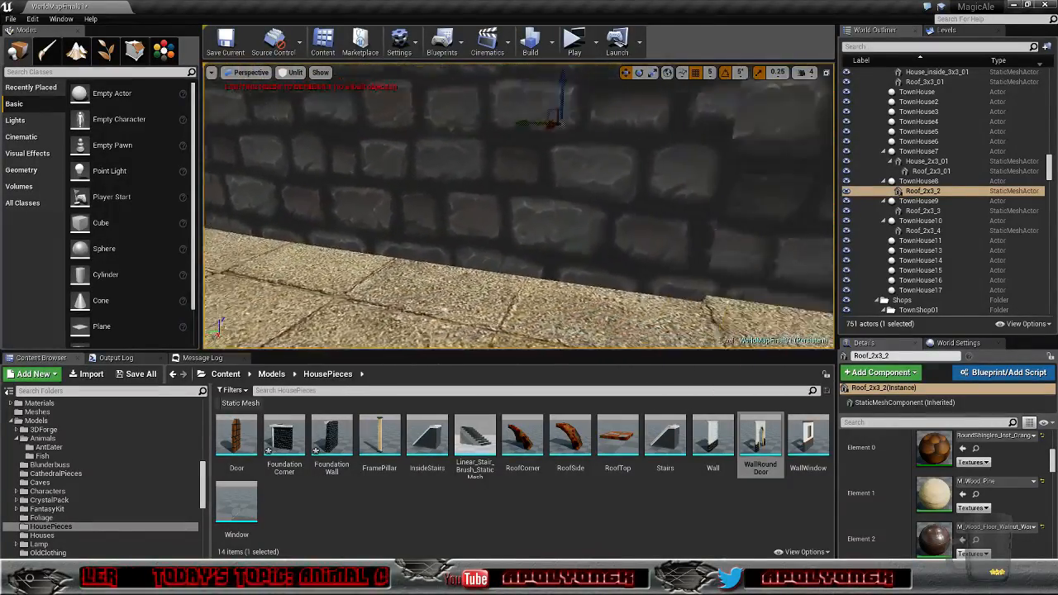
{"action": "right_click_drag", "start_coordinate": [518, 207], "coordinate": [570, 167]}
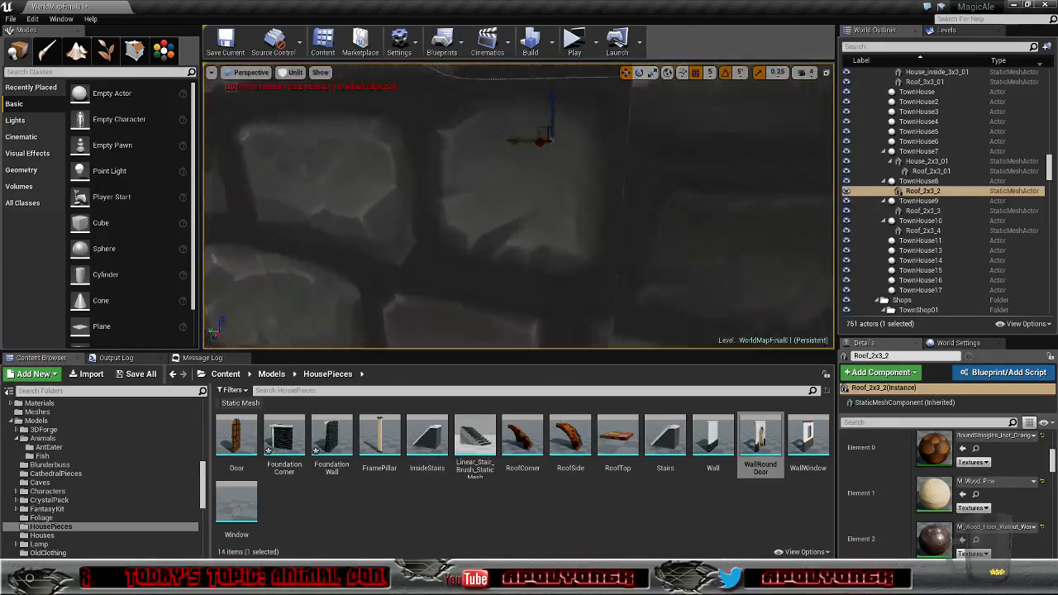
{"action": "right_click_drag", "start_coordinate": [518, 207], "coordinate": [671, 208]}
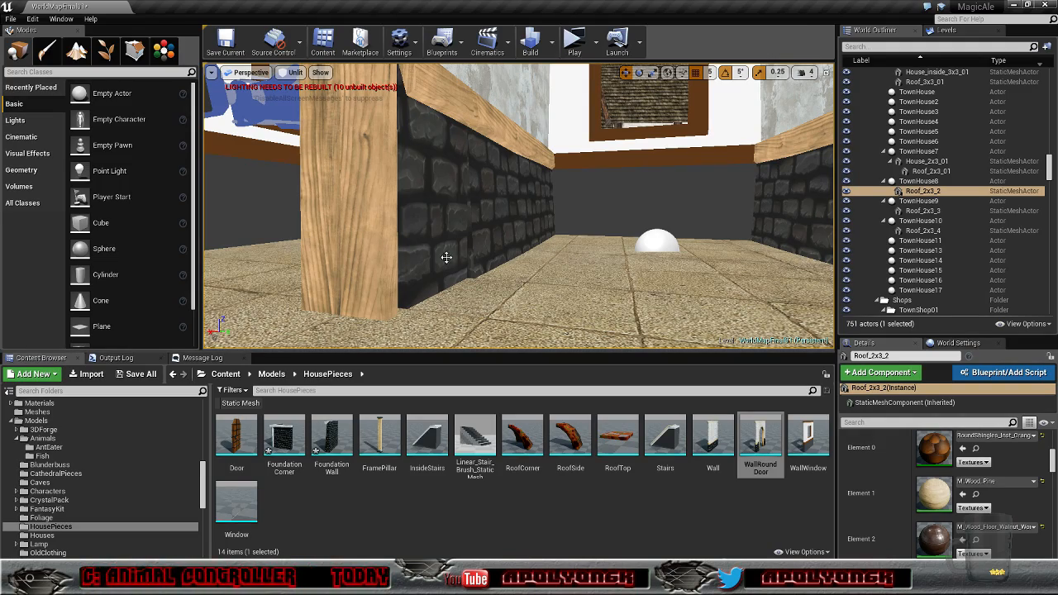
{"action": "right_click_drag", "start_coordinate": [520, 206], "coordinate": [546, 230]}
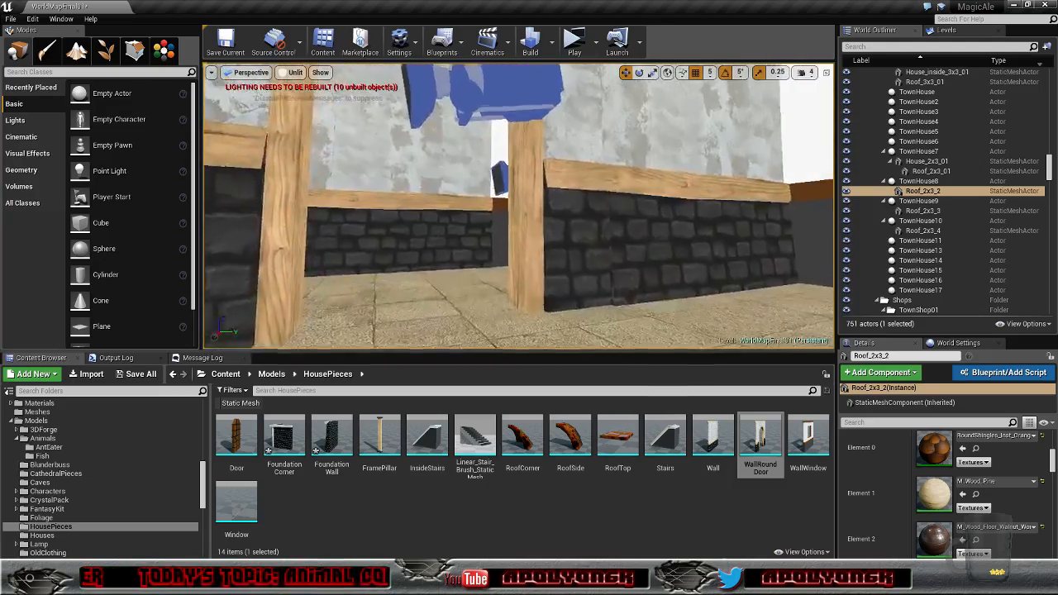
{"action": "right_click_drag", "start_coordinate": [518, 207], "coordinate": [545, 215]}
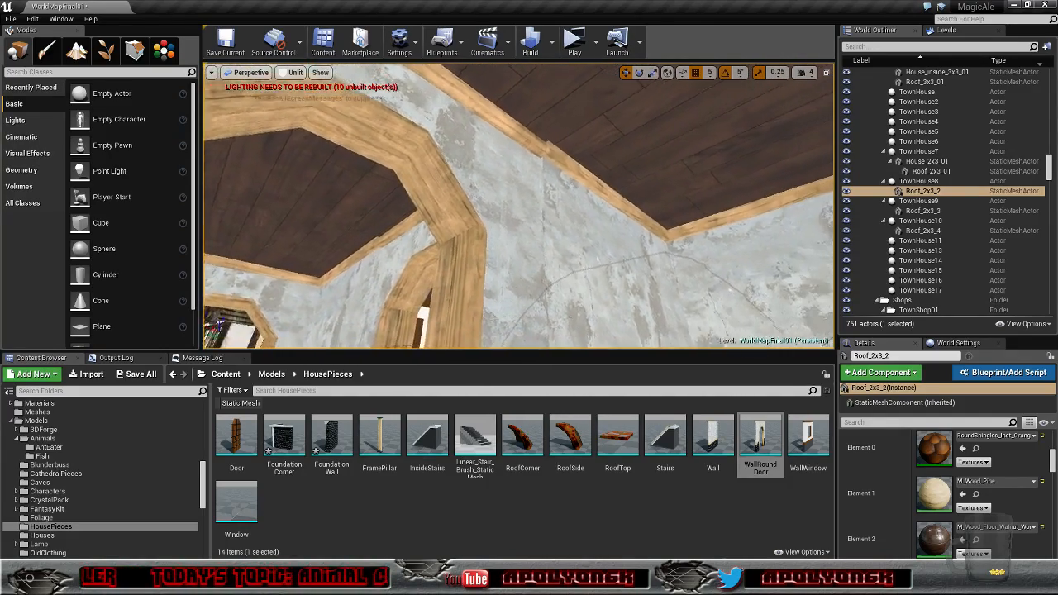
Step: Examine the exteriors and round doorways of the neighbouring town houses along the street
{"action": "right_click_drag", "start_coordinate": [519, 206], "coordinate": [499, 232]}
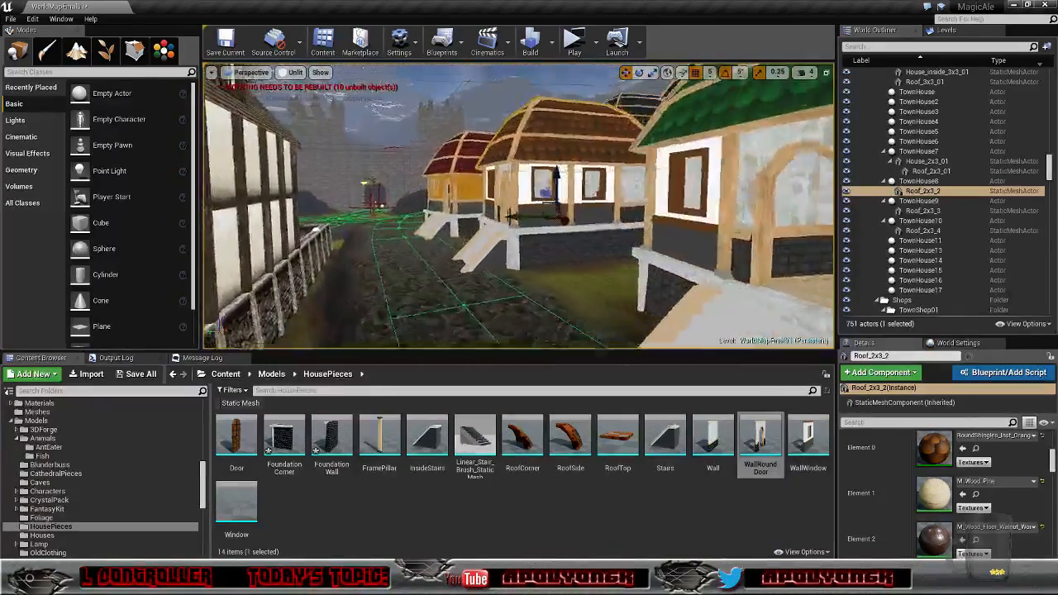
{"action": "right_click_drag", "start_coordinate": [518, 206], "coordinate": [595, 211]}
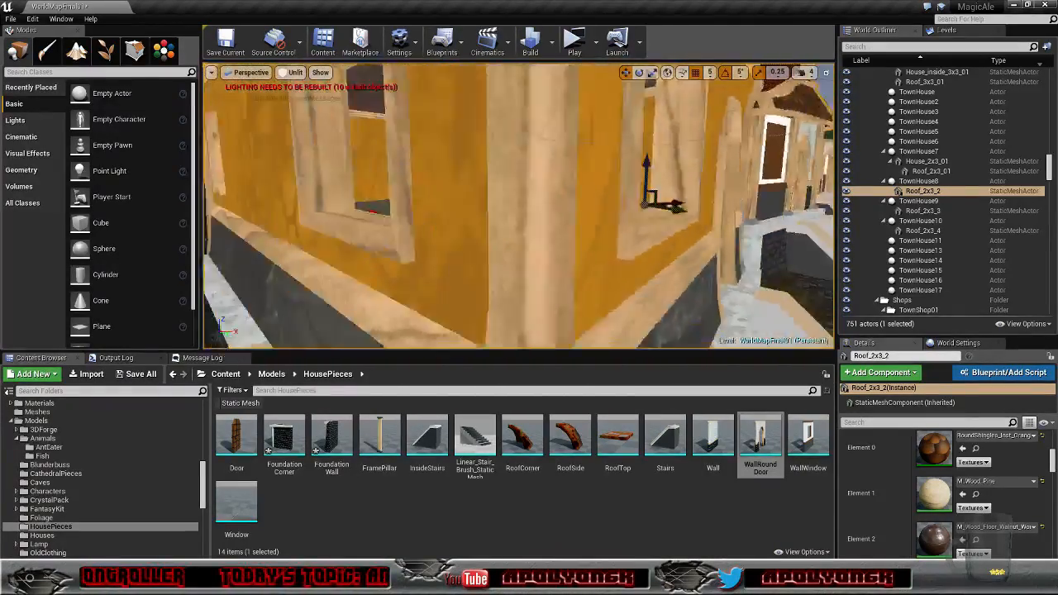
{"action": "right_click_drag", "start_coordinate": [519, 207], "coordinate": [524, 218]}
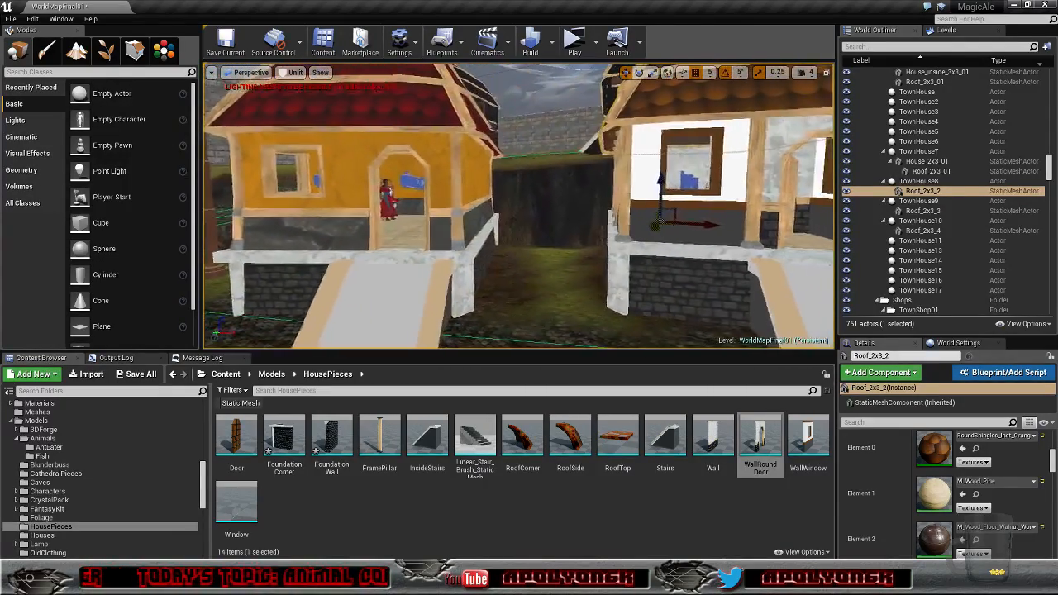
{"action": "right_click_drag", "start_coordinate": [518, 207], "coordinate": [483, 208]}
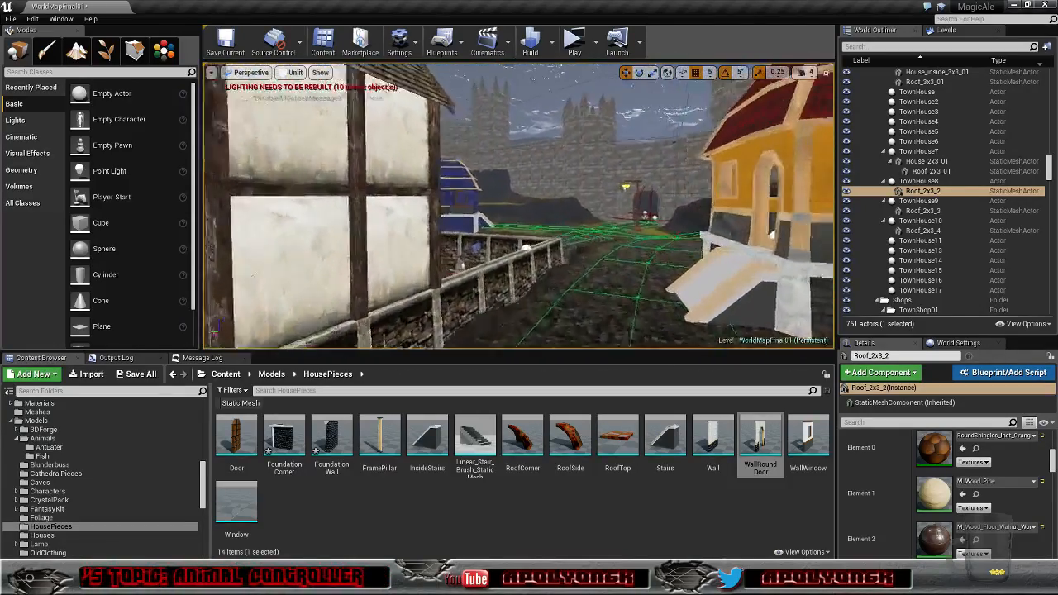
{"action": "right_click_drag", "start_coordinate": [519, 207], "coordinate": [537, 208]}
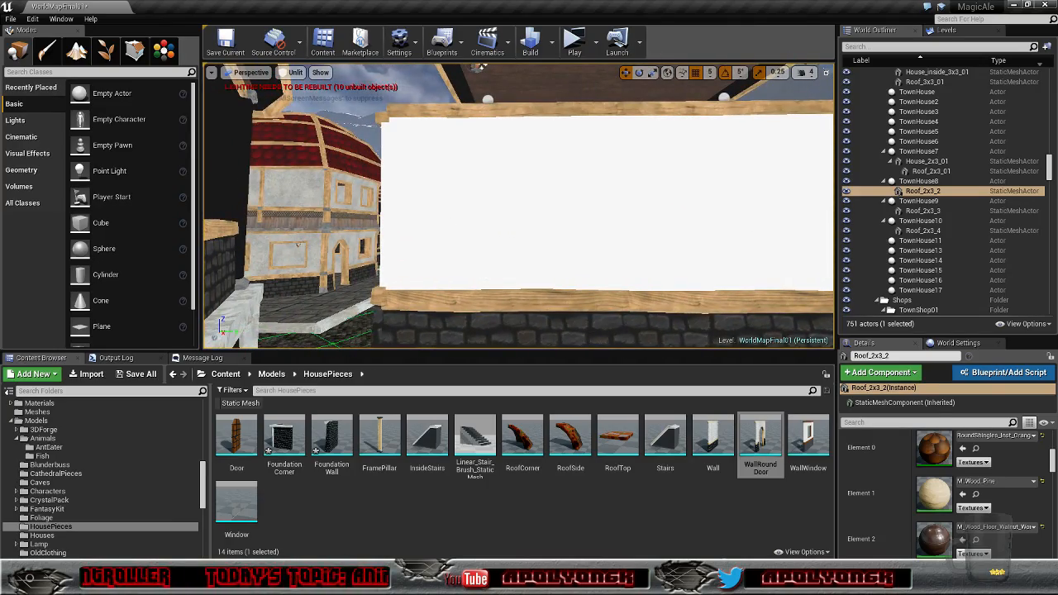
Step: Select the TownShop01 building, and survey the town from street level and from above as far as the stone gate
{"action": "left_click", "coordinate": [448, 225]}
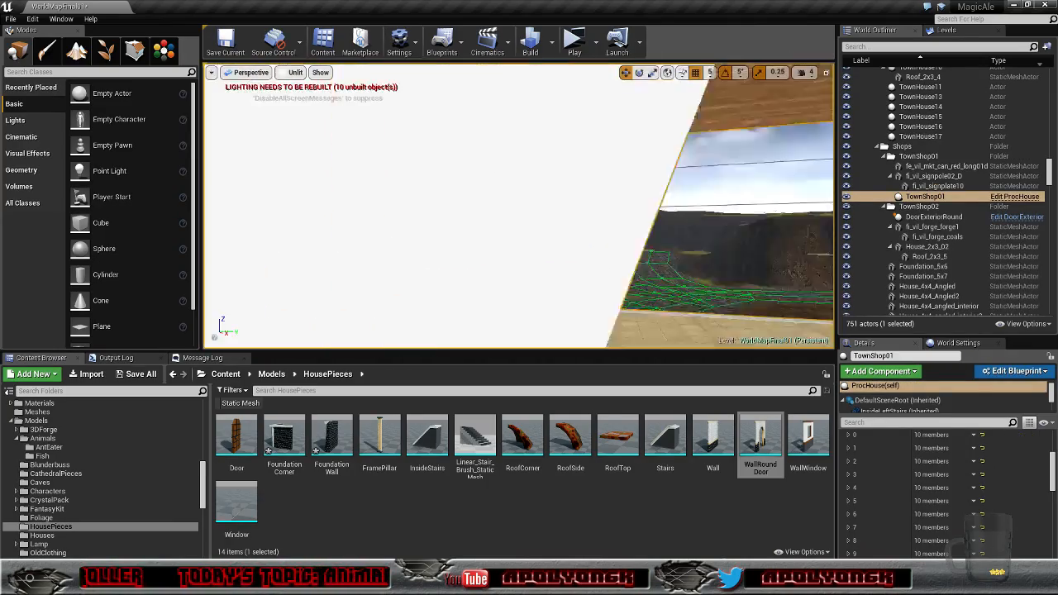
{"action": "key", "text": "w"}
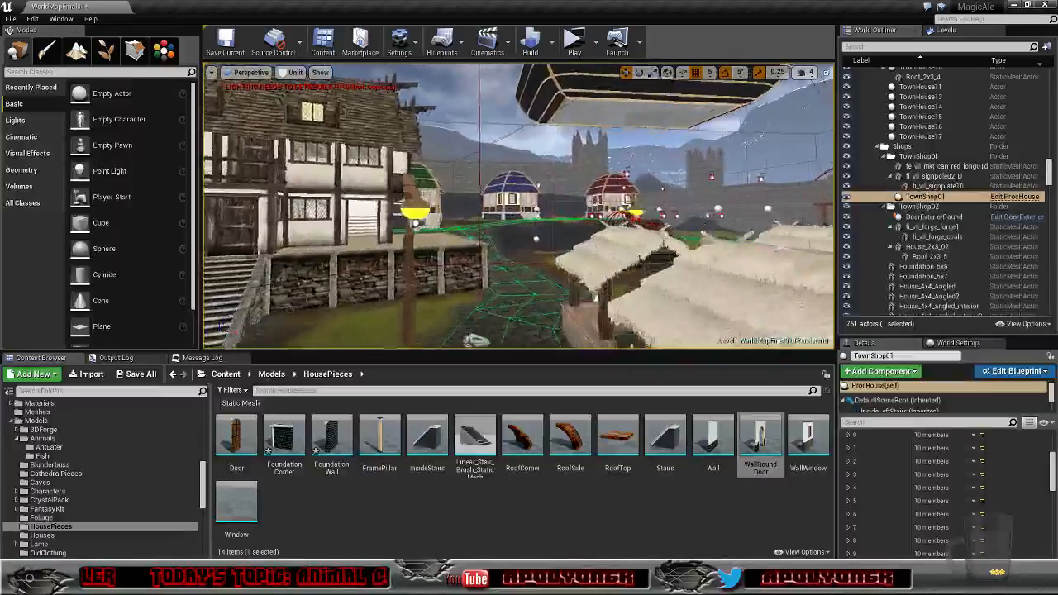
{"action": "key", "text": "w"}
{"action": "key", "text": "w"}
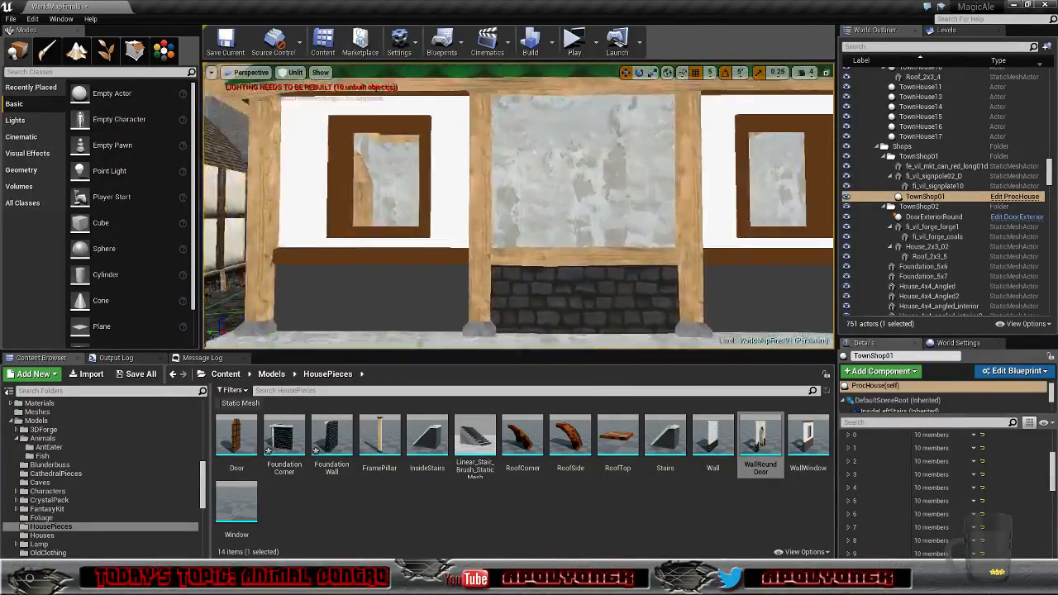
{"action": "key", "text": "d"}
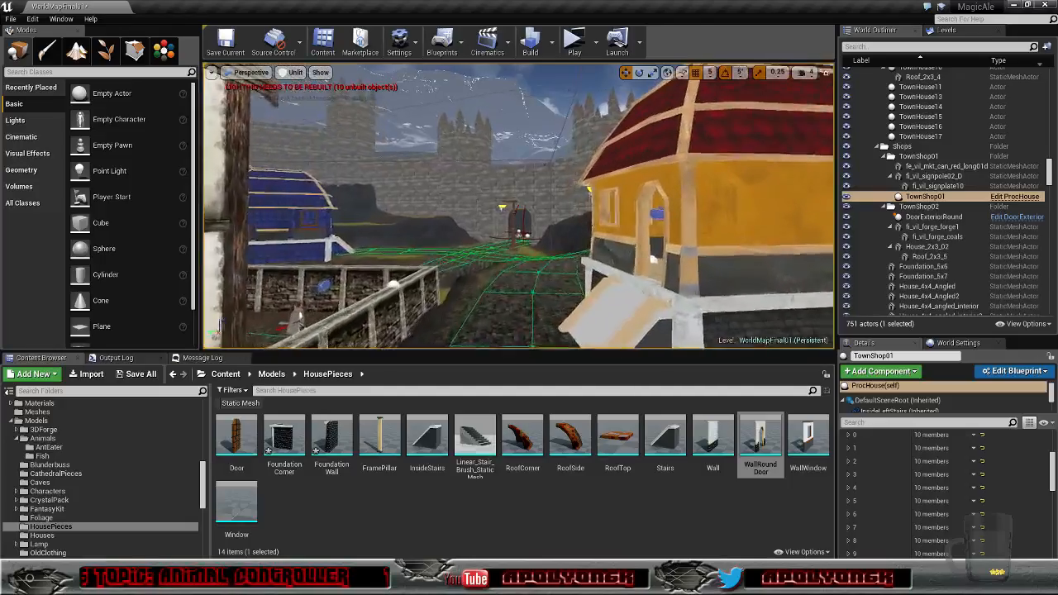
{"action": "right_click_drag", "start_coordinate": [519, 207], "coordinate": [520, 323]}
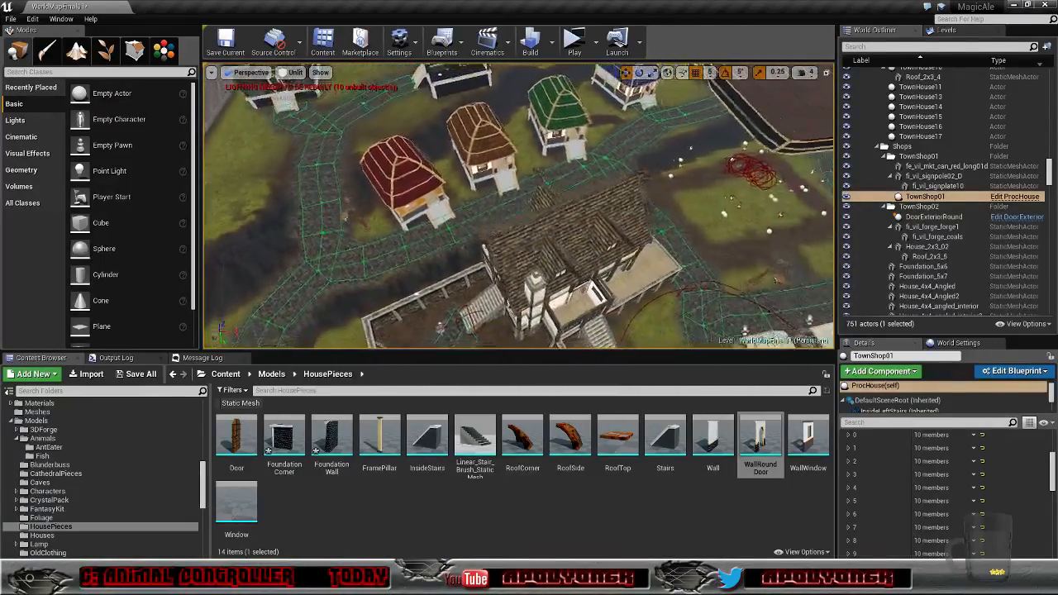
{"action": "mouse_move", "coordinate": [519, 206]}
{"action": "right_mouse_down"}
{"action": "mouse_move", "coordinate": [553, 216]}
{"action": "mouse_move", "coordinate": [488, 217]}
{"action": "mouse_move", "coordinate": [484, 203]}
{"action": "mouse_move", "coordinate": [514, 195]}
{"action": "right_mouse_up"}
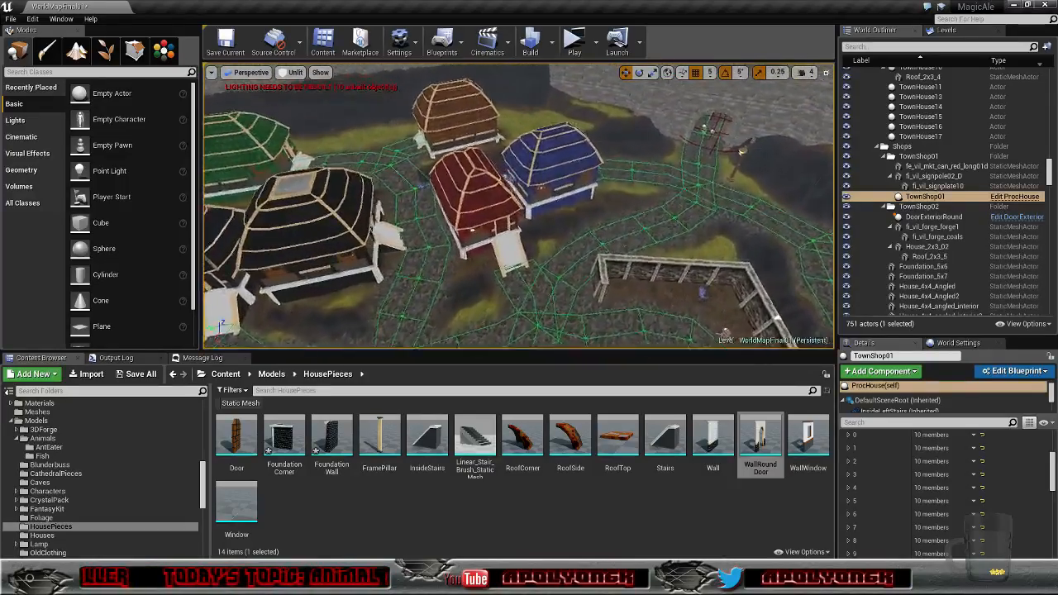
{"action": "right_click_drag", "start_coordinate": [519, 206], "coordinate": [471, 198]}
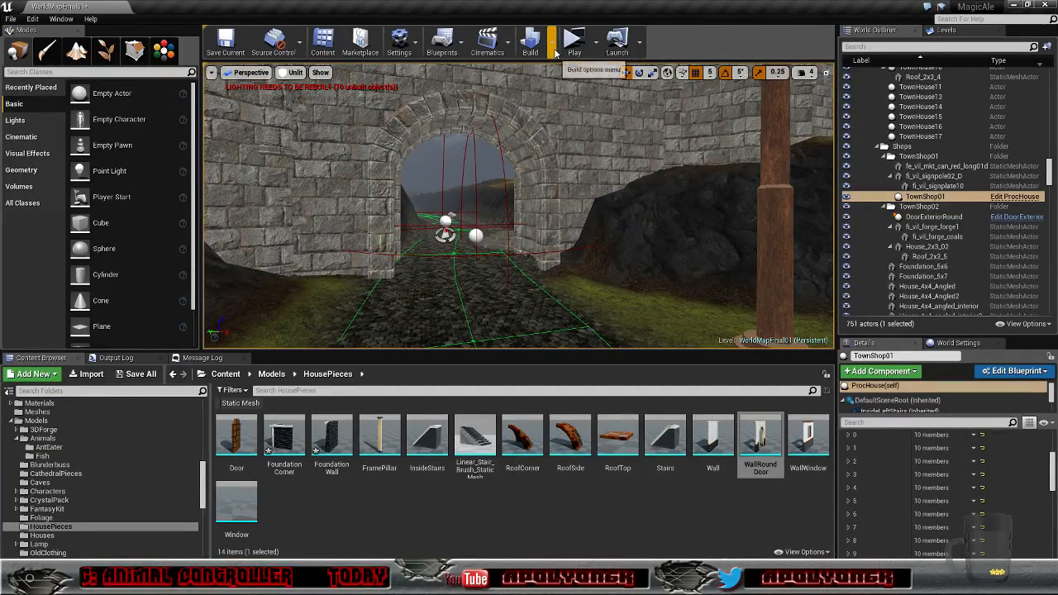
Step: Enable the default value of the UseSequence variable in the level blueprint and compile it
{"action": "left_click", "coordinate": [552, 51]}
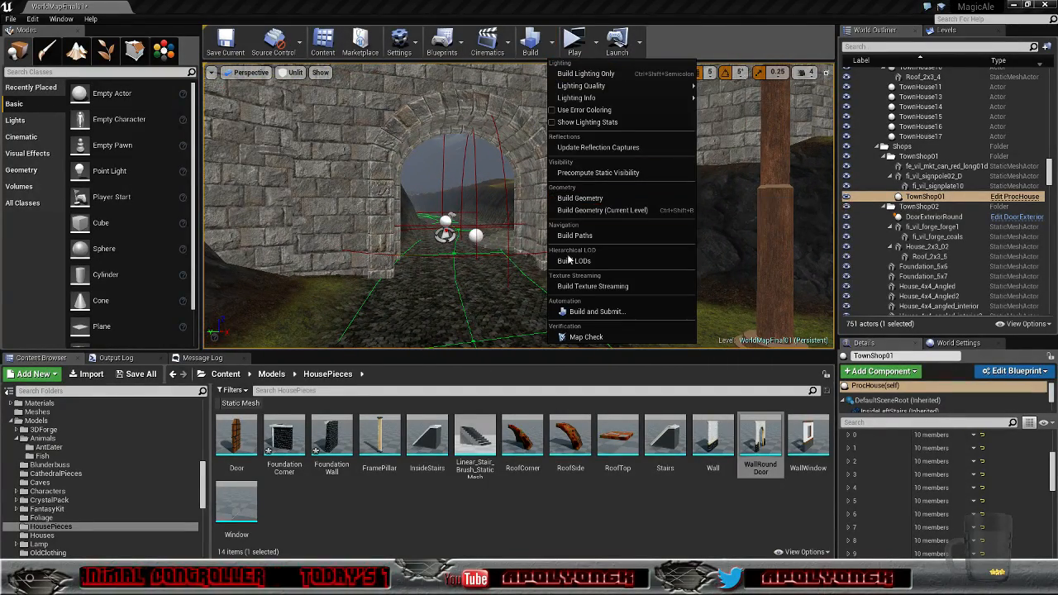
{"action": "left_click", "coordinate": [454, 46]}
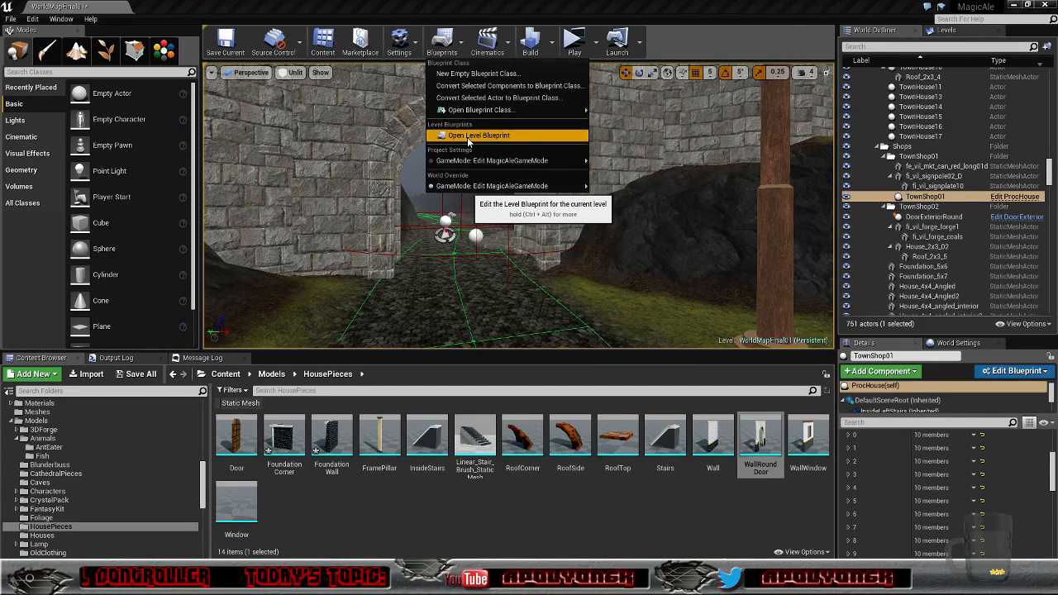
{"action": "left_click", "coordinate": [467, 135]}
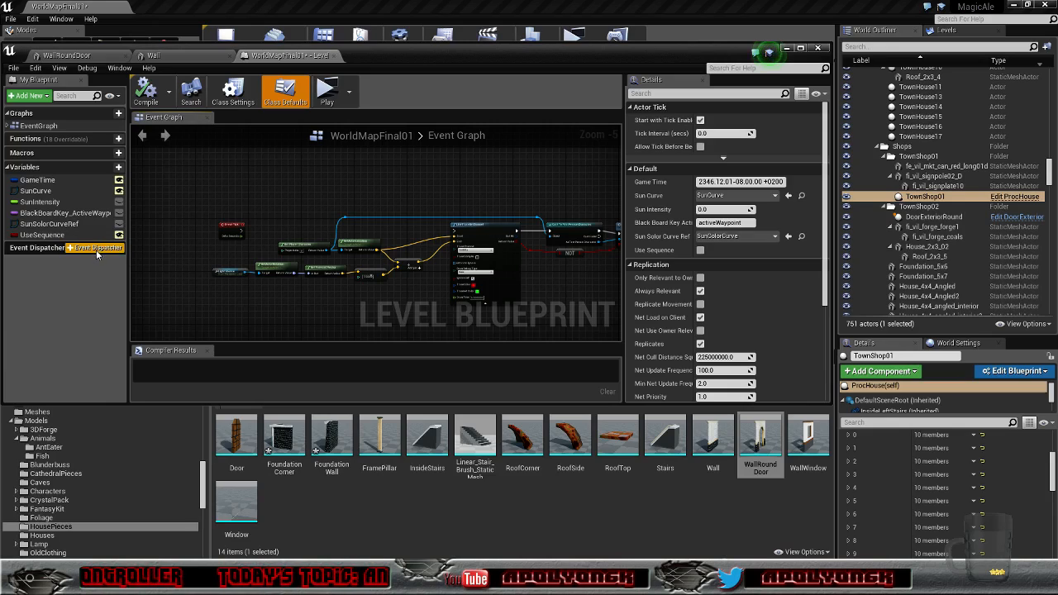
{"action": "left_click", "coordinate": [63, 236]}
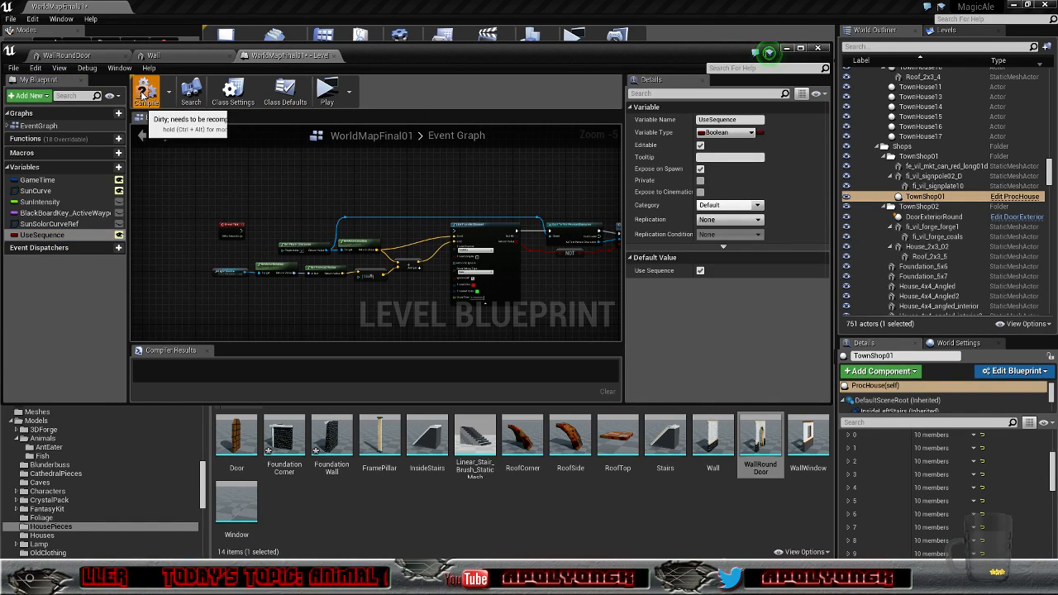
Step: Set play mode to spawn at the Default Player Start and launch the game preview
{"action": "left_click", "coordinate": [349, 91]}
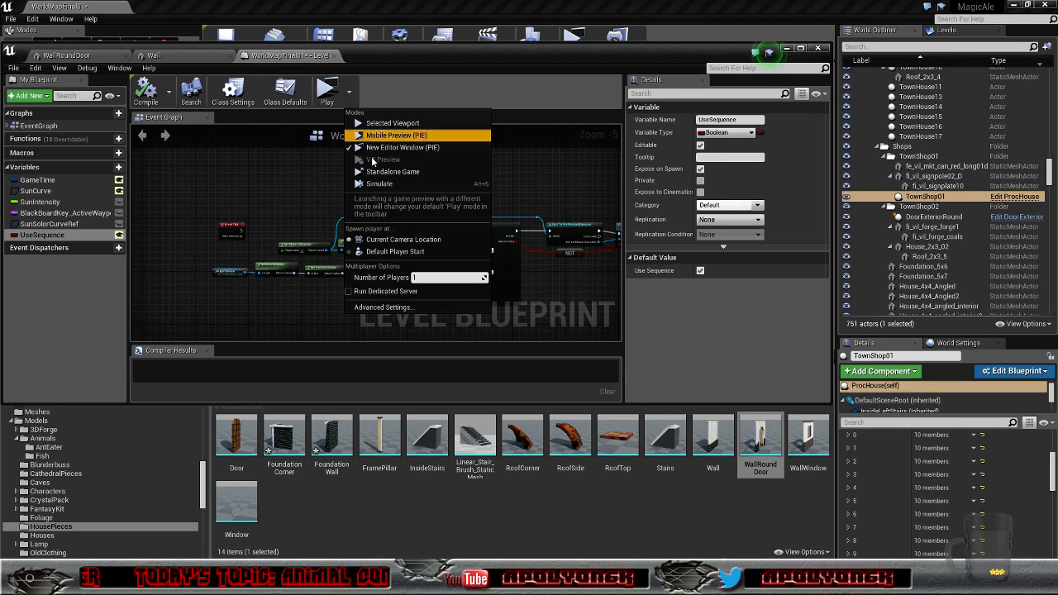
{"action": "left_click", "coordinate": [391, 251]}
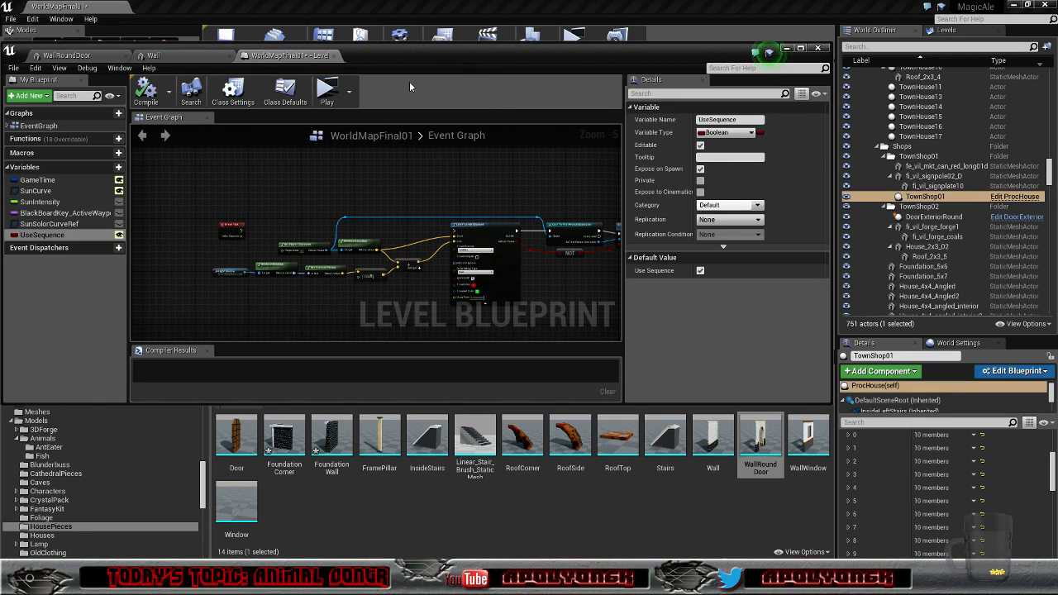
{"action": "left_click", "coordinate": [327, 92]}
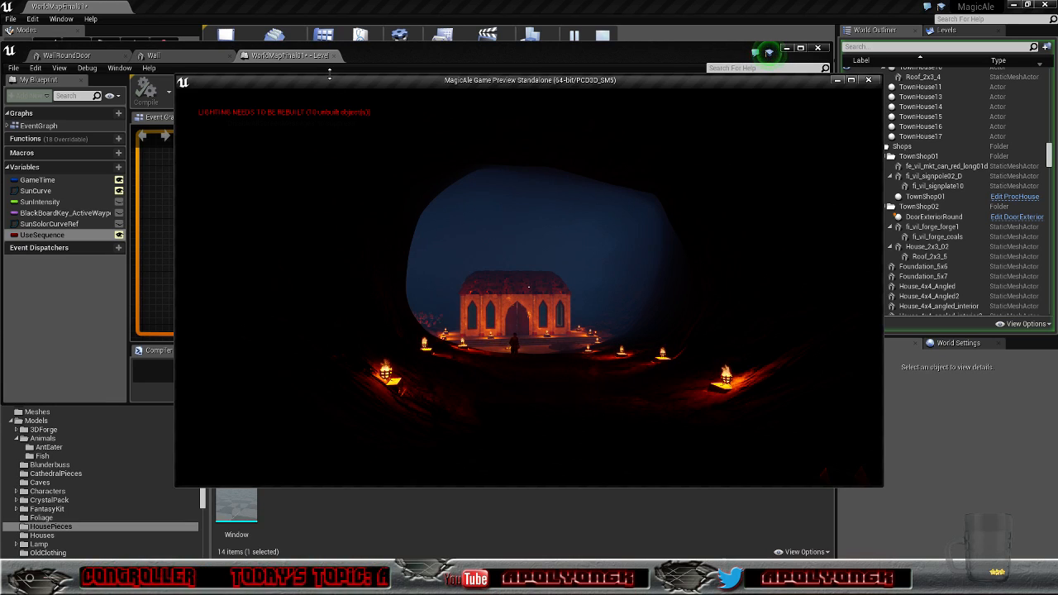
{"action": "left_click", "coordinate": [424, 285]}
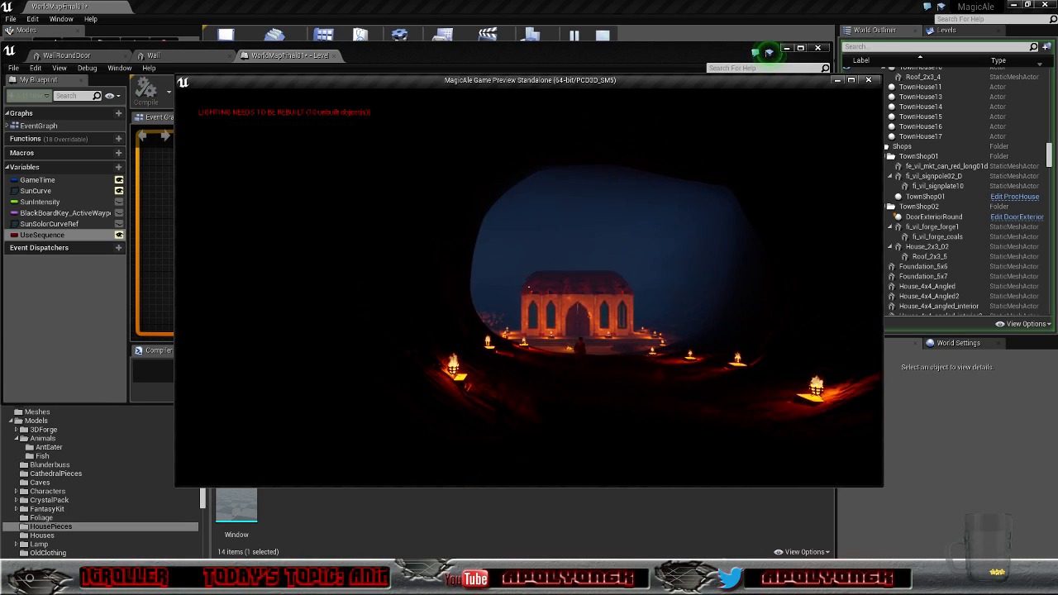
Step: Check the Find Magic Ale Recipe entry in the in-game quest log and exit the log
{"action": "key", "text": "q"}
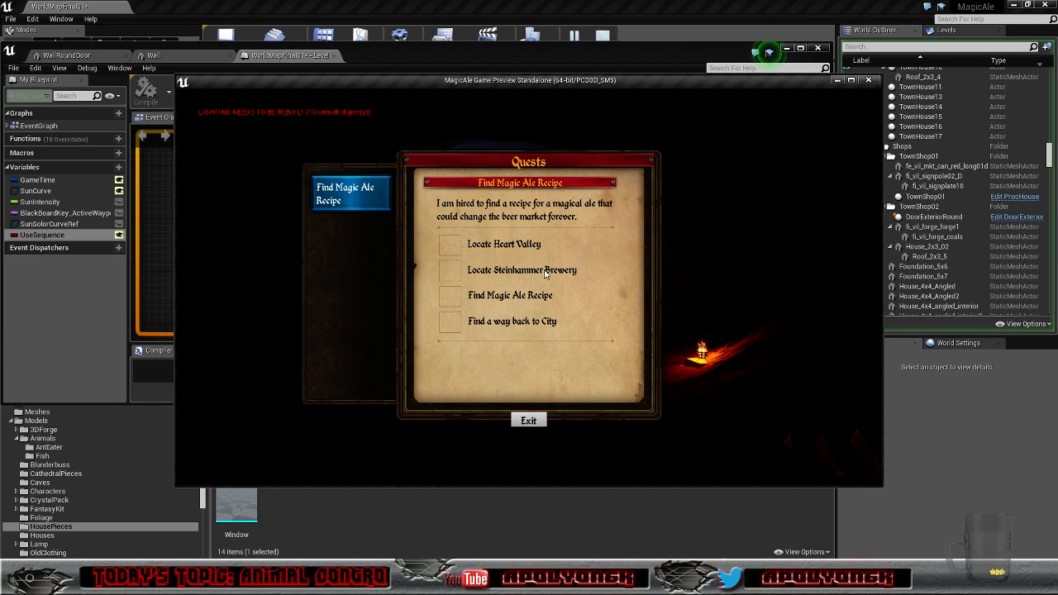
{"action": "left_click", "coordinate": [528, 422]}
{"action": "key", "text": "q"}
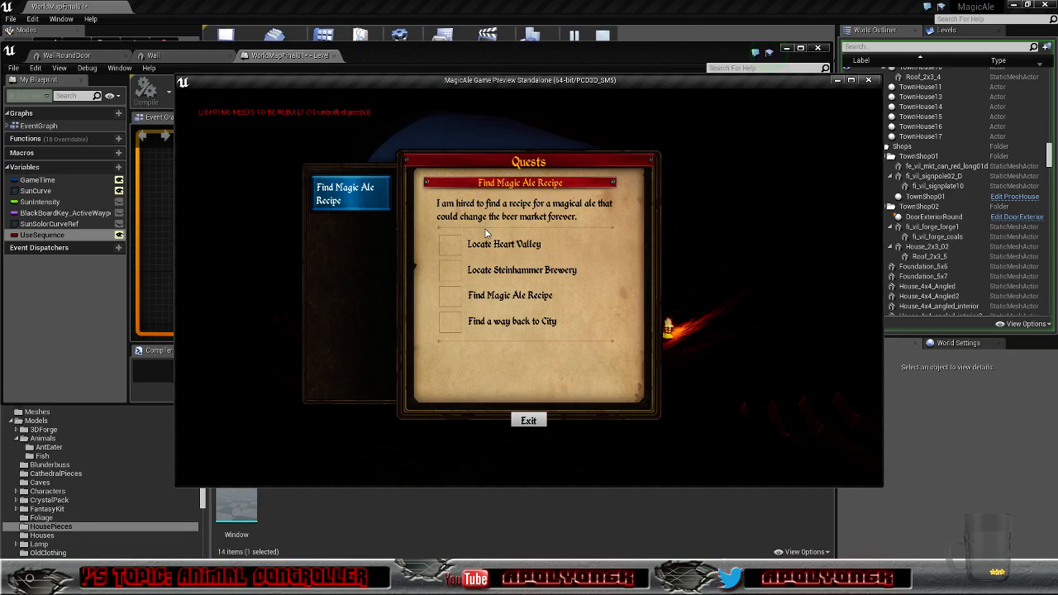
{"action": "left_click", "coordinate": [528, 422]}
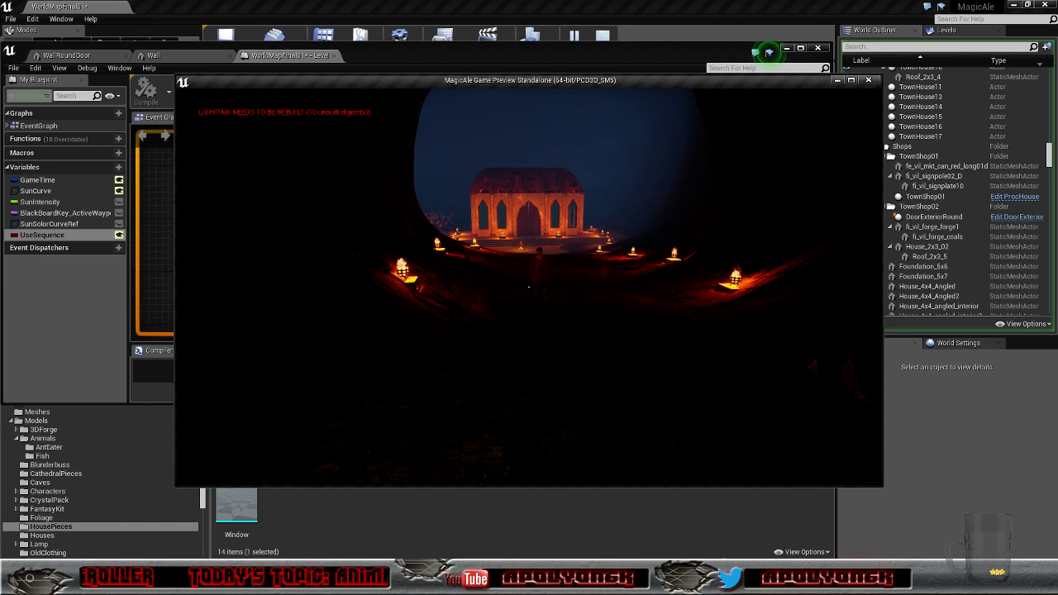
Step: Walk the character up to the old man in the cave and start a conversation with him
{"action": "key", "text": "w"}
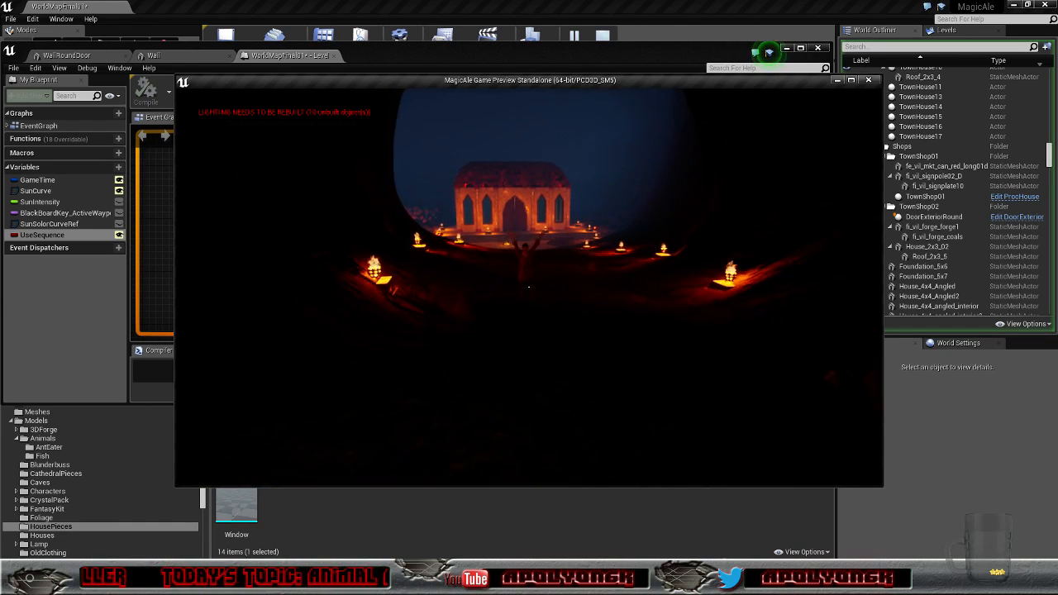
{"action": "key", "text": "w"}
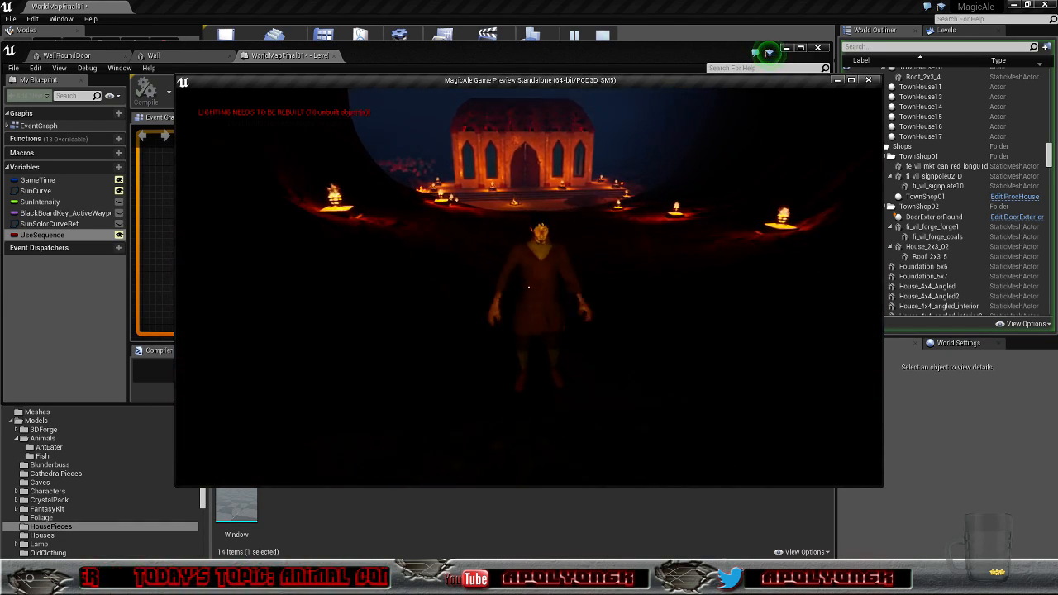
{"action": "key", "text": "e"}
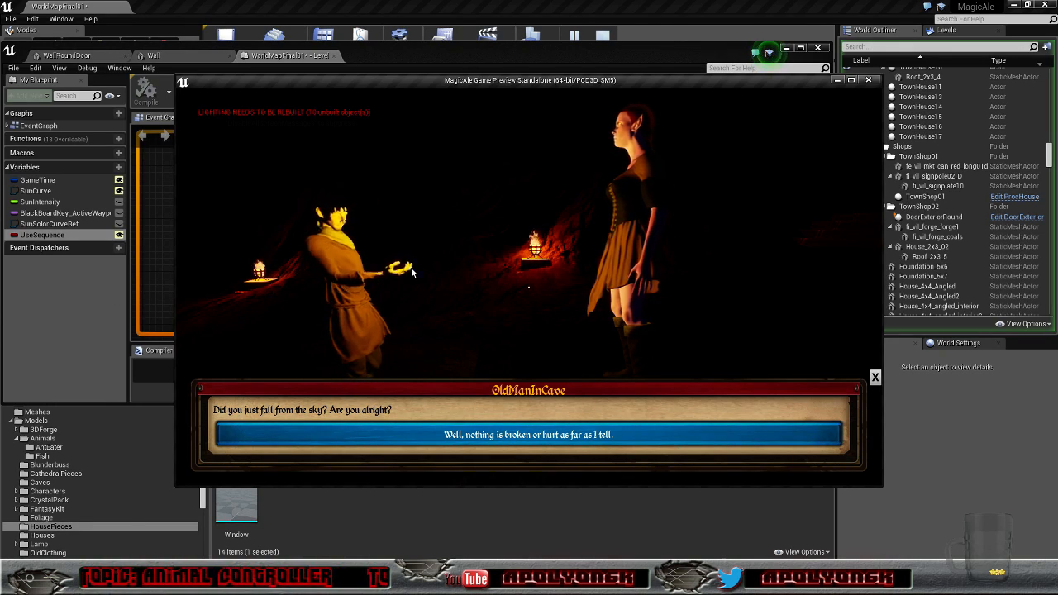
Step: Tell the old man that nothing is hurt and no magic was involved, and ask who he is
{"action": "left_click", "coordinate": [391, 433]}
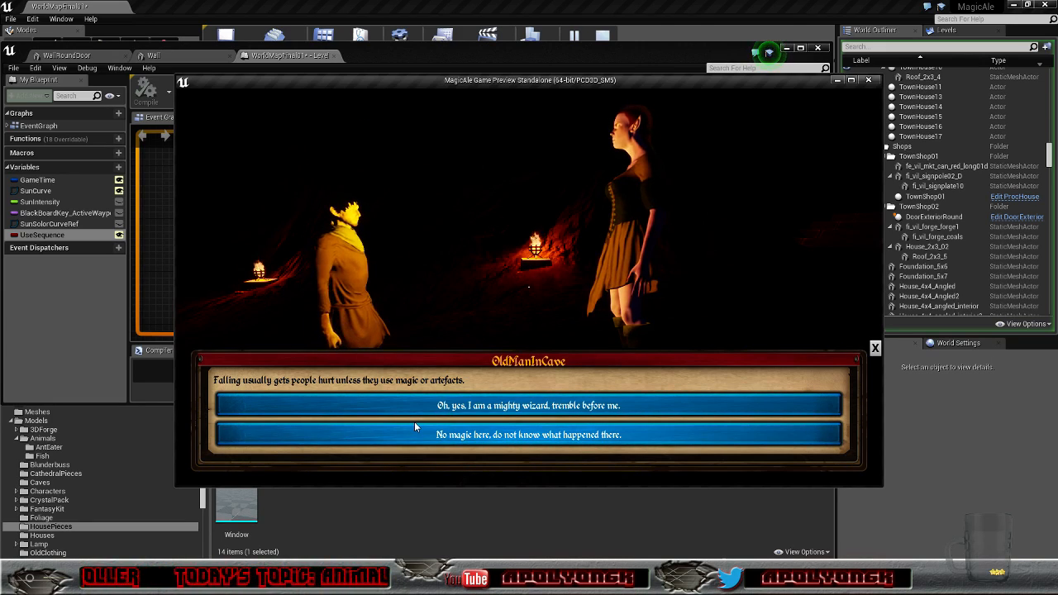
{"action": "left_click", "coordinate": [481, 435]}
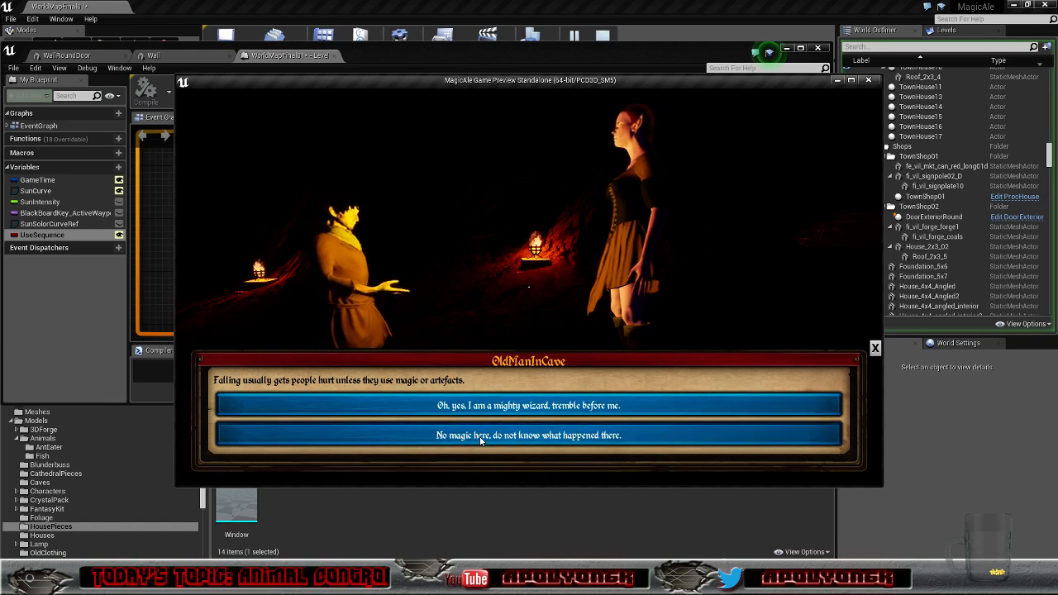
{"action": "left_click", "coordinate": [449, 434]}
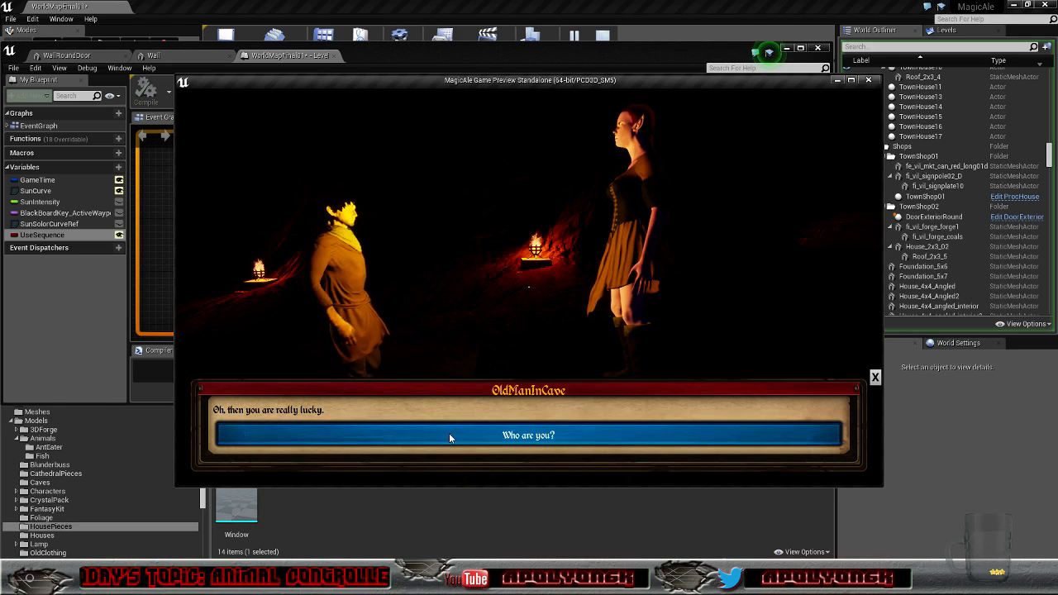
{"action": "left_click", "coordinate": [452, 436]}
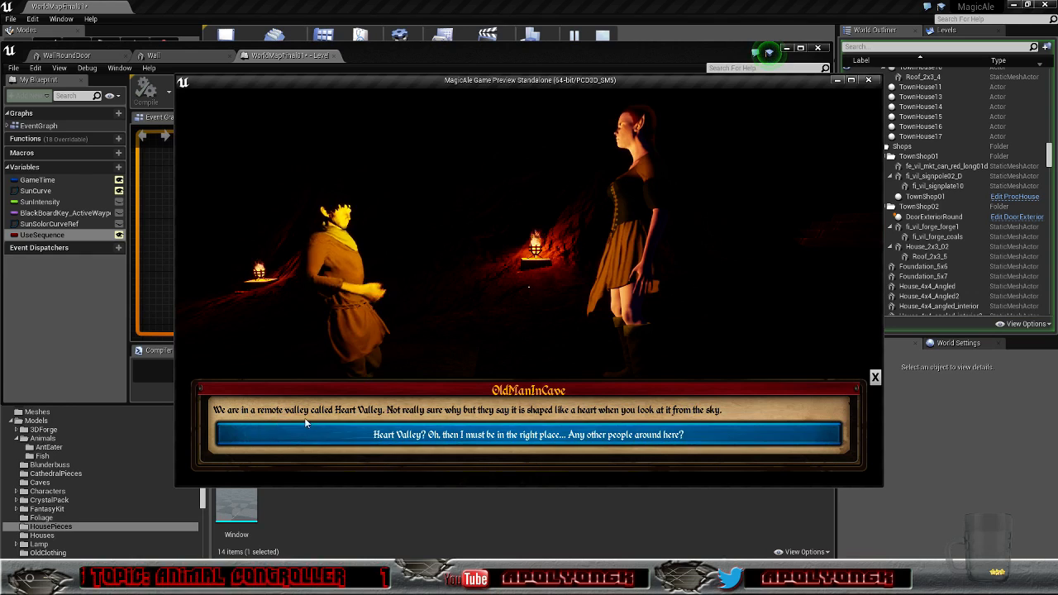
Step: Bring the game preview back to the front and finish the old man's conversation by asking about other people around Heart Valley
{"action": "key", "text": "Escape"}
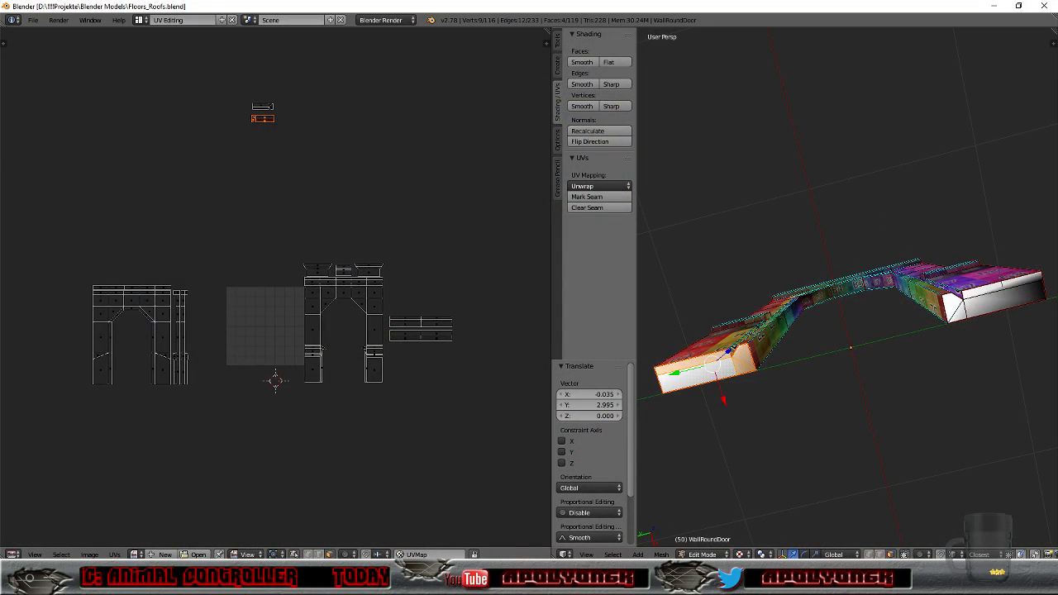
{"action": "mouse_move", "coordinate": [215, 583]}
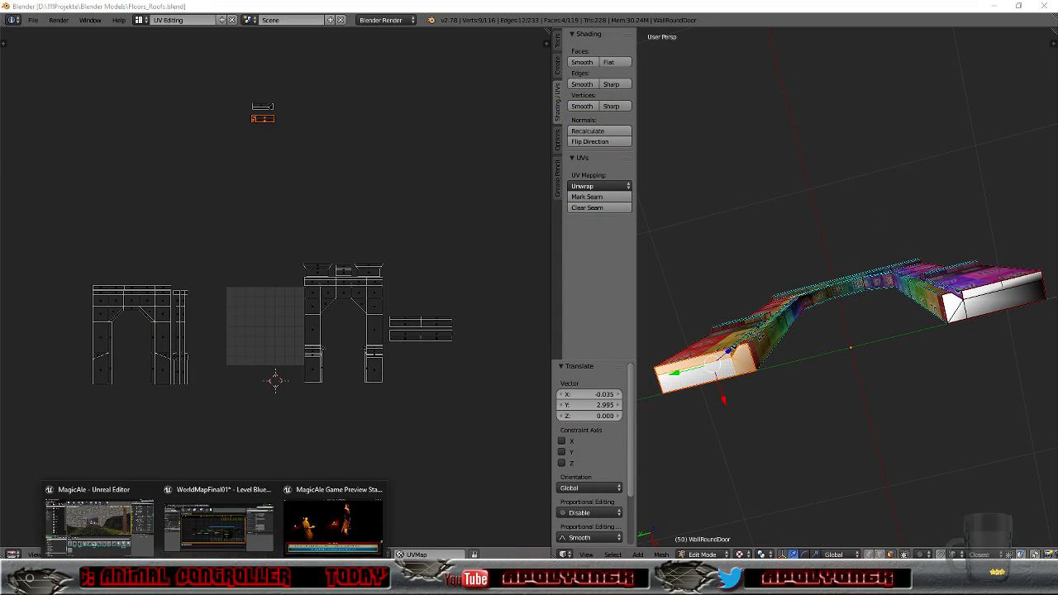
{"action": "left_click", "coordinate": [329, 523]}
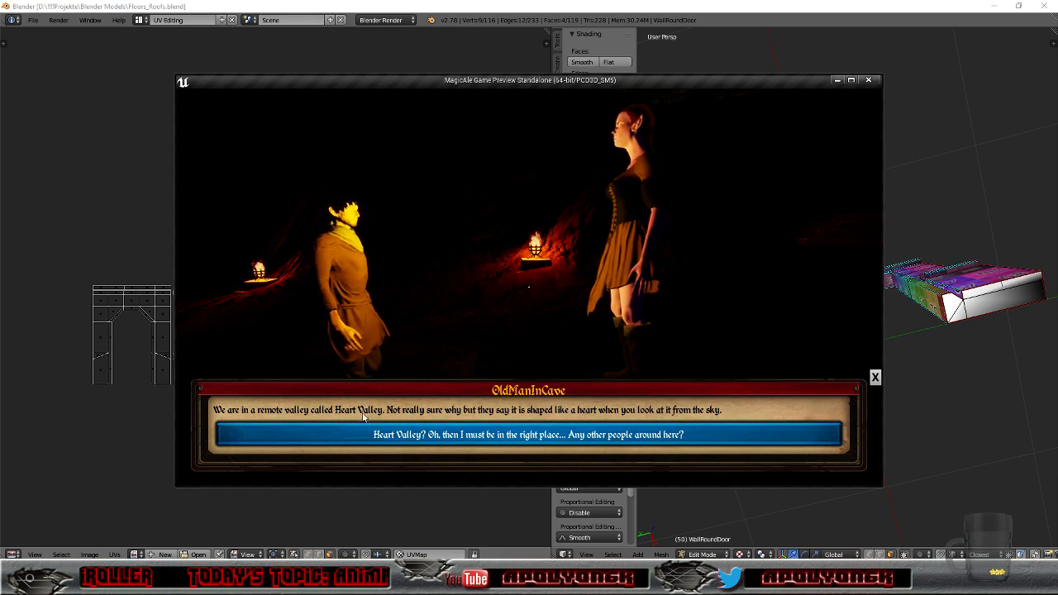
{"action": "left_click", "coordinate": [401, 434]}
{"action": "left_click", "coordinate": [401, 434]}
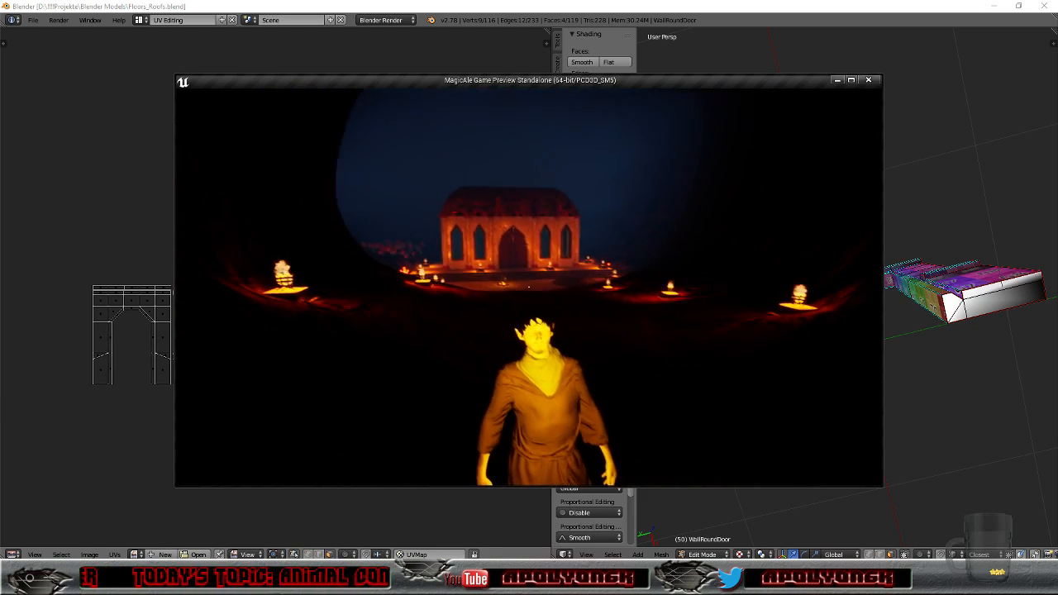
Step: Check the Find Magic Ale Recipe objectives in the quest log, exit it and walk toward the temple ruin
{"action": "key", "text": "j"}
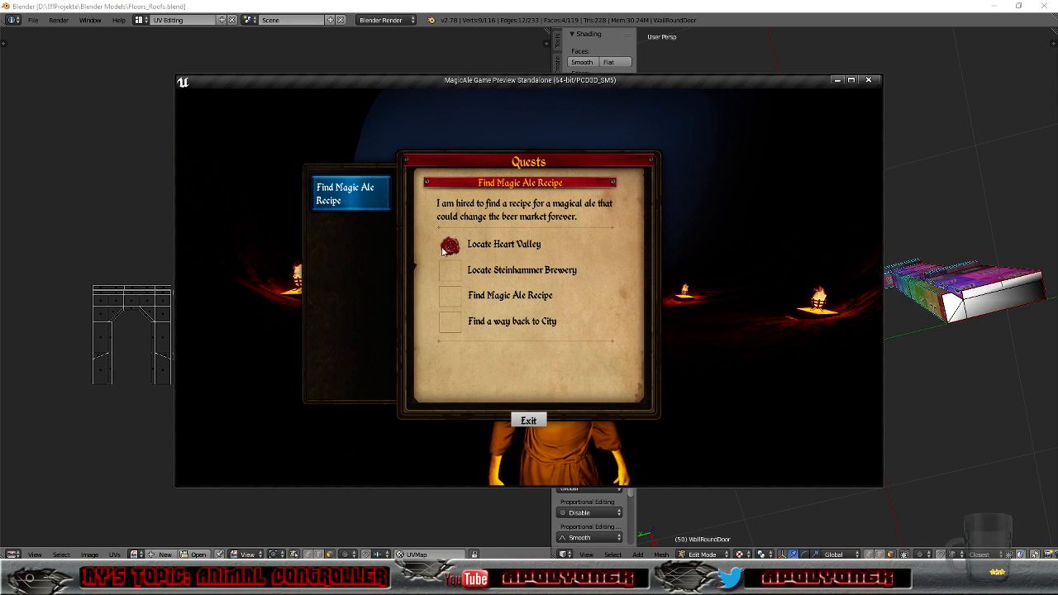
{"action": "left_click", "coordinate": [528, 421]}
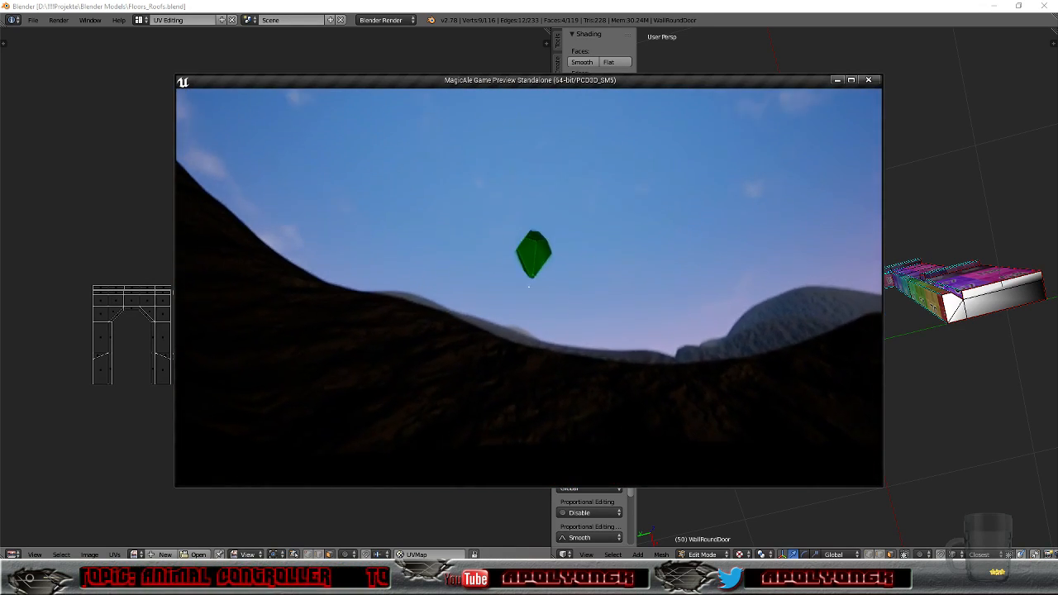
{"action": "key", "text": "w"}
{"action": "key", "text": "w"}
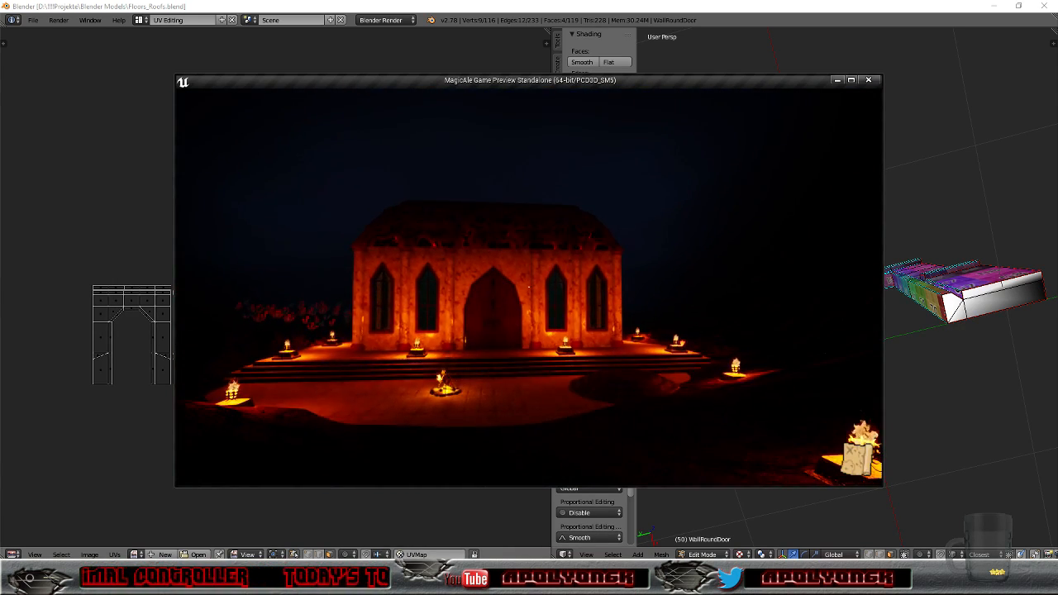
Step: Open the in-game journal, maximize the game preview, review the old man and Ancient Temple entries, and exit the journal
{"action": "key", "text": "j"}
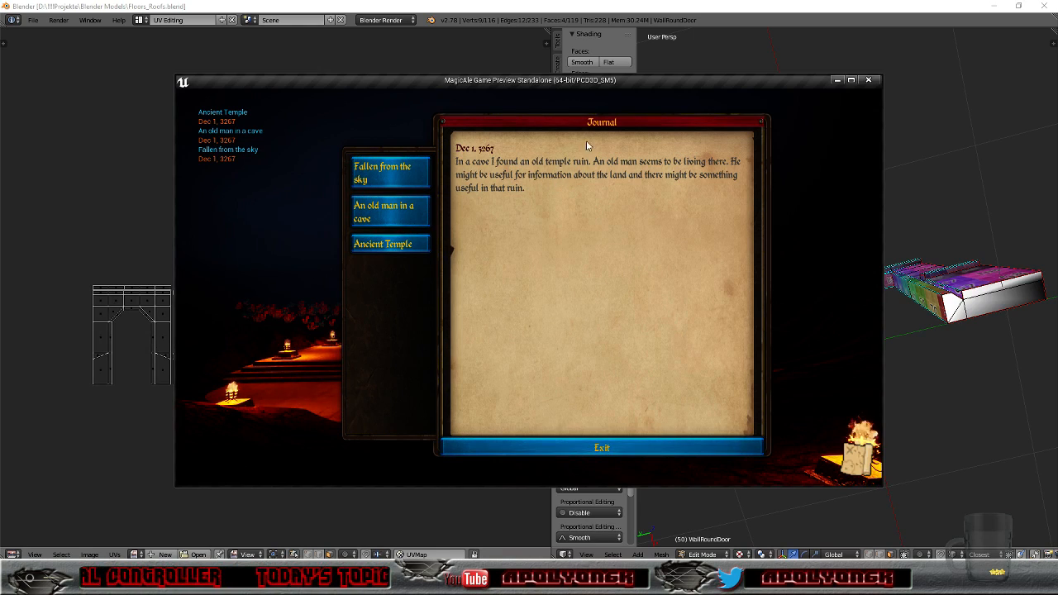
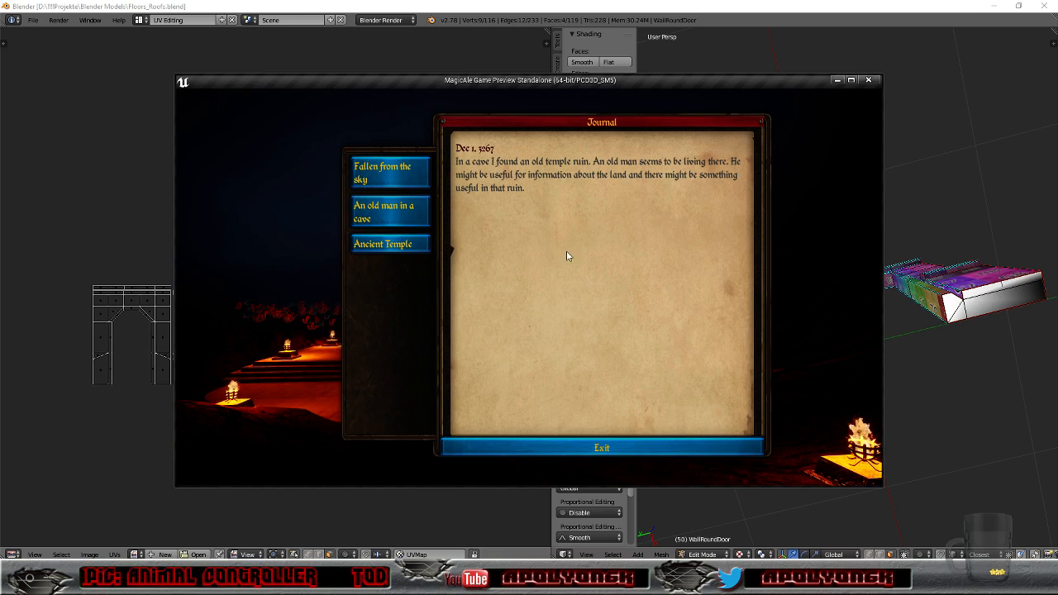
{"action": "left_click", "coordinate": [852, 81]}
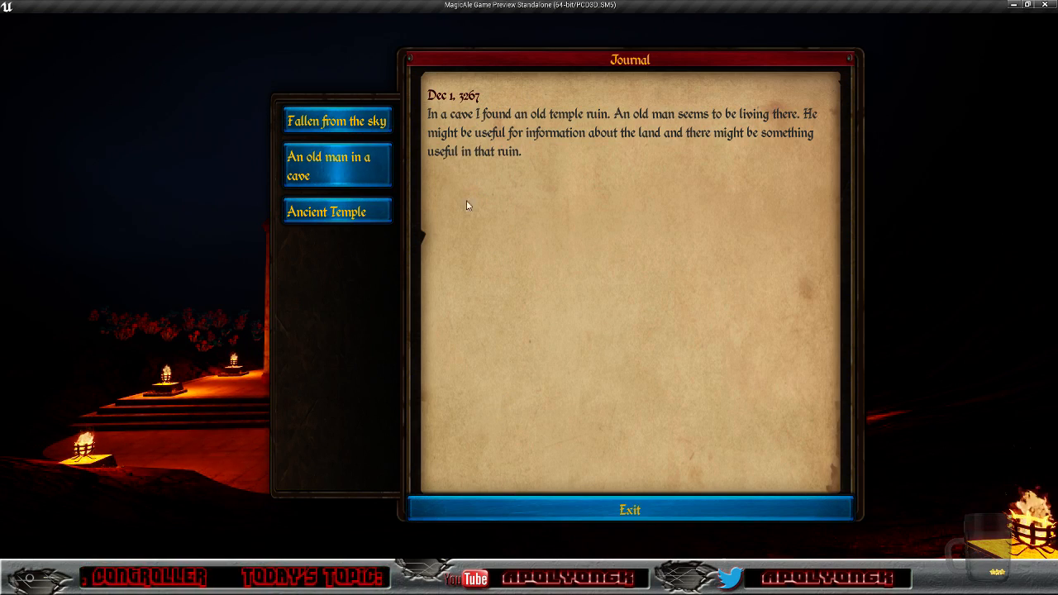
{"action": "left_click", "coordinate": [357, 179]}
{"action": "left_click", "coordinate": [347, 210]}
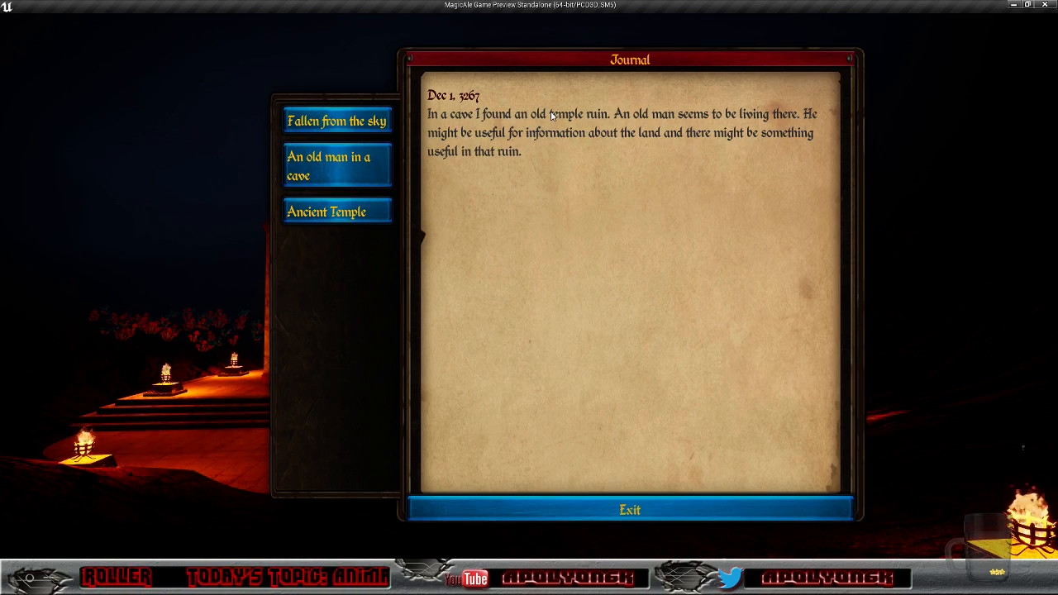
{"action": "left_click", "coordinate": [641, 507]}
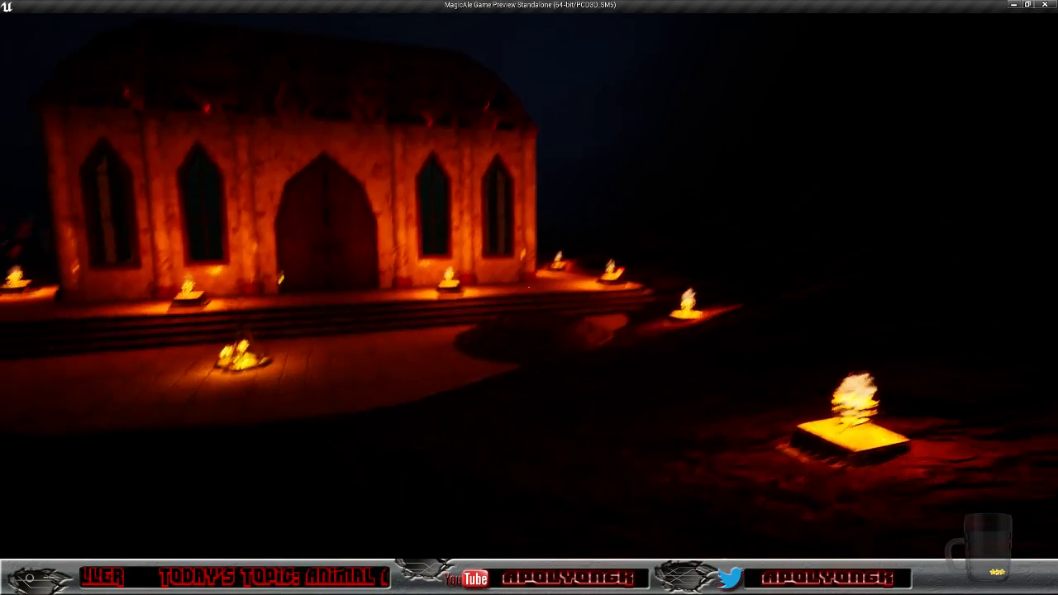
Step: Walk the character from the temple out of the cave and through the canyon to the town's castle gate
{"action": "key", "text": "w"}
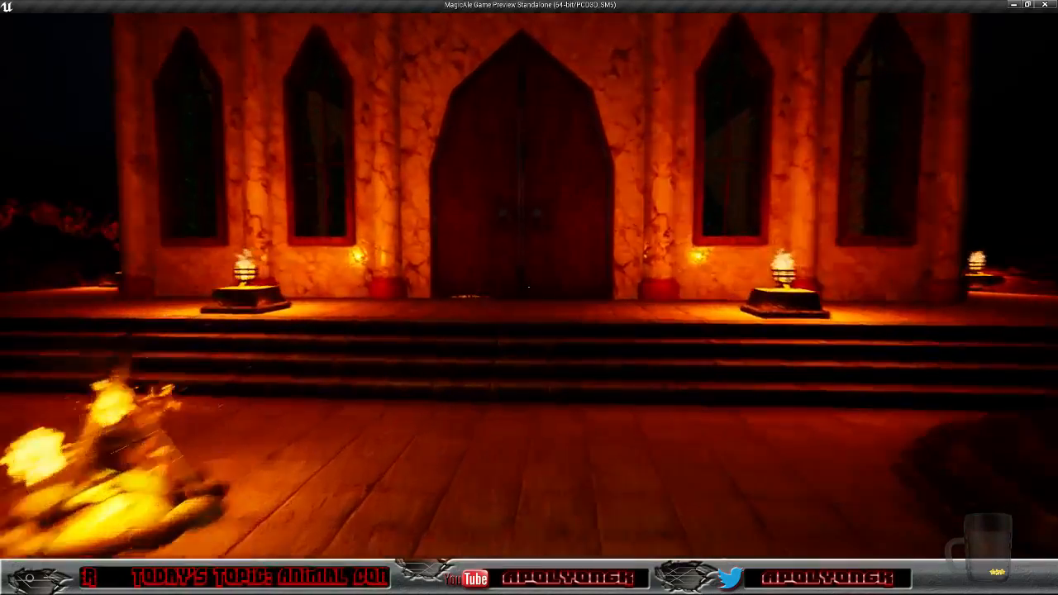
{"action": "key", "text": "w"}
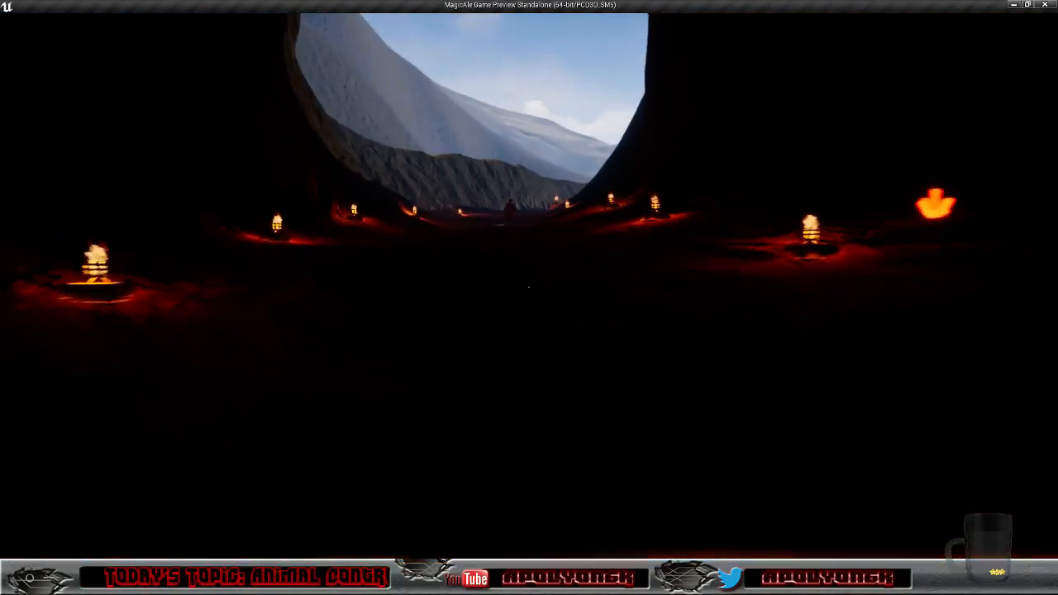
{"action": "key", "text": "w"}
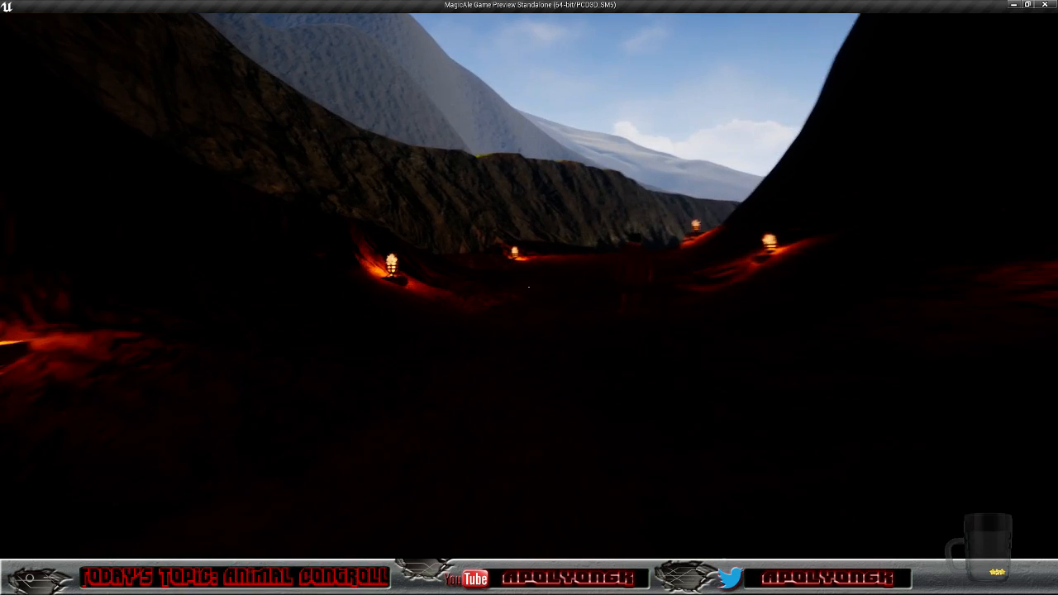
{"action": "key", "text": "w"}
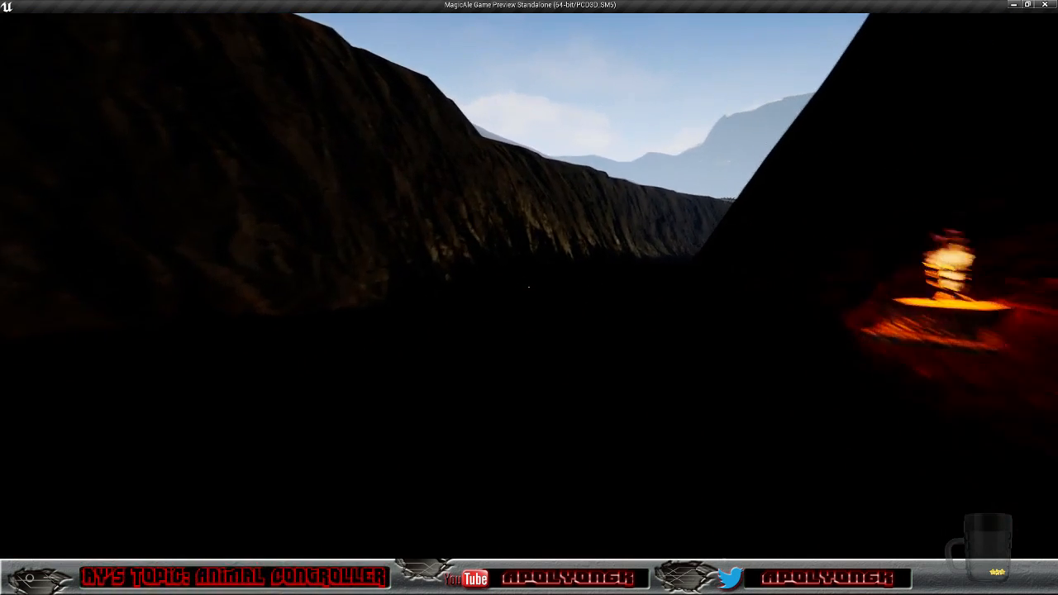
{"action": "key", "text": "w"}
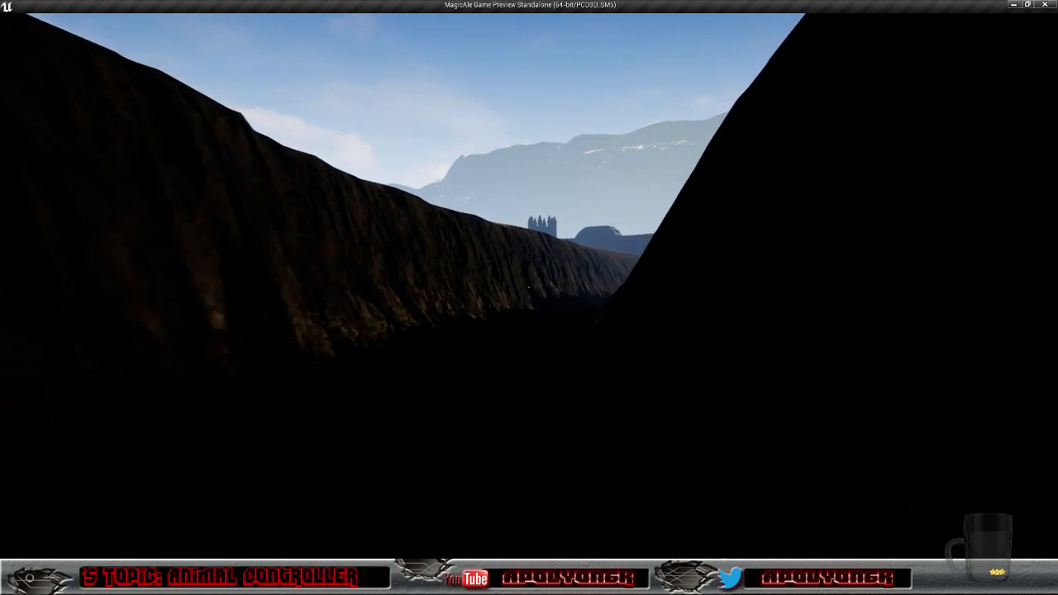
{"action": "key", "text": "w"}
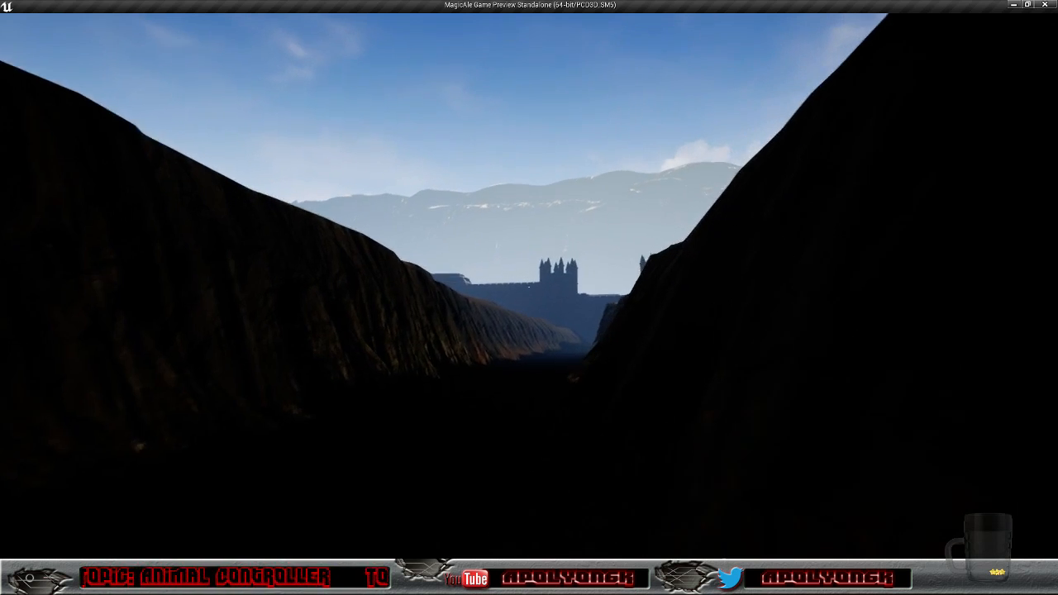
{"action": "key", "text": "w"}
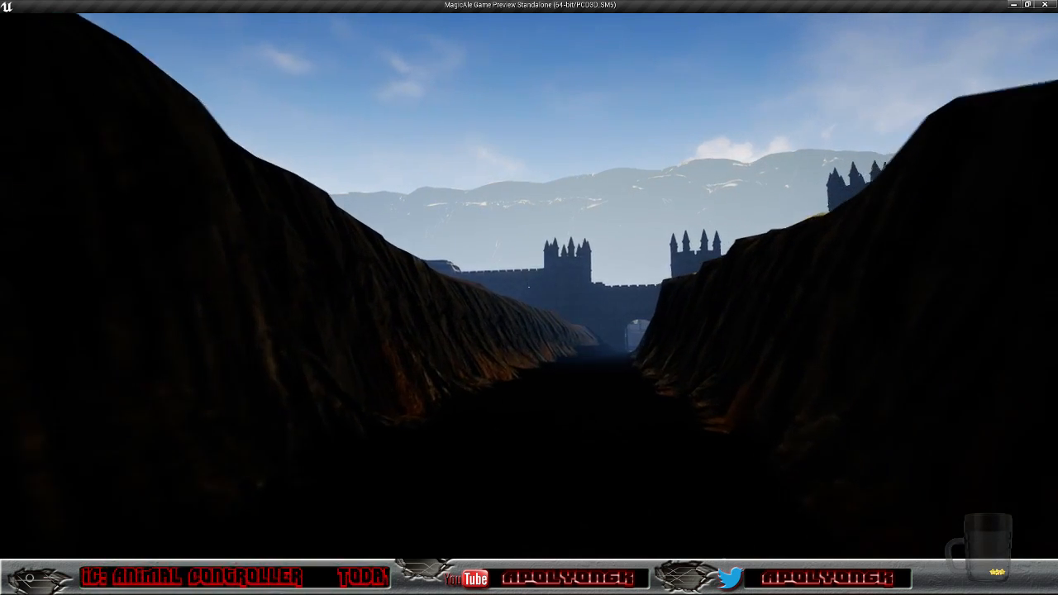
{"action": "key", "text": "w"}
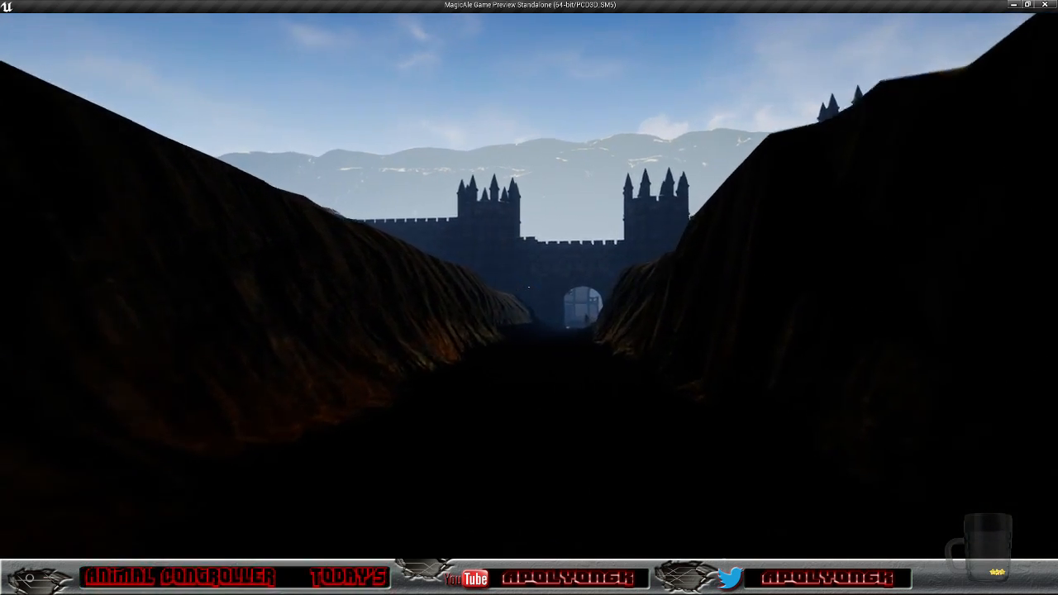
{"action": "key", "text": "w"}
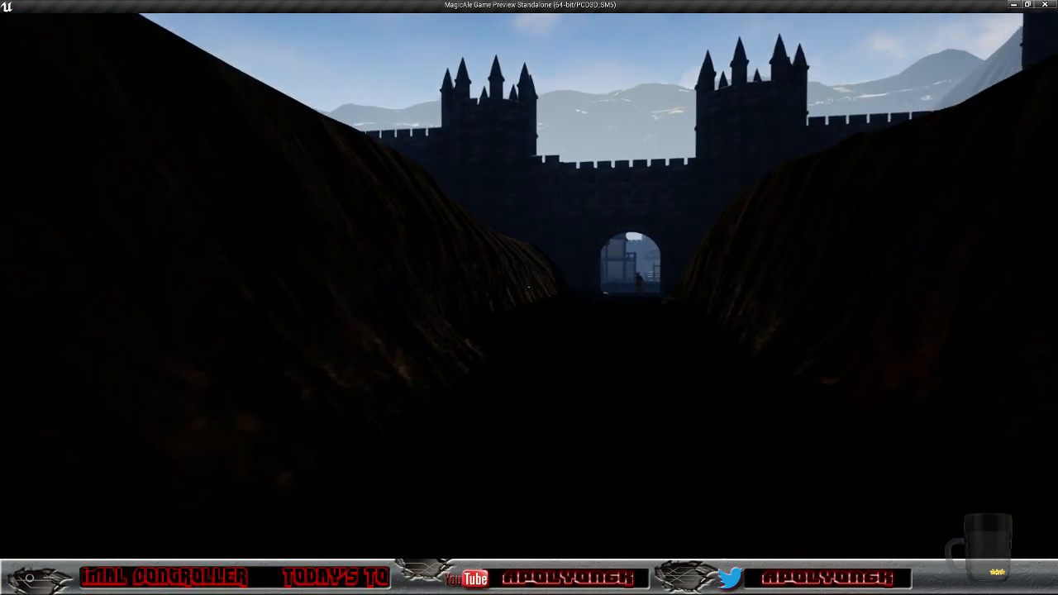
{"action": "key", "text": "w"}
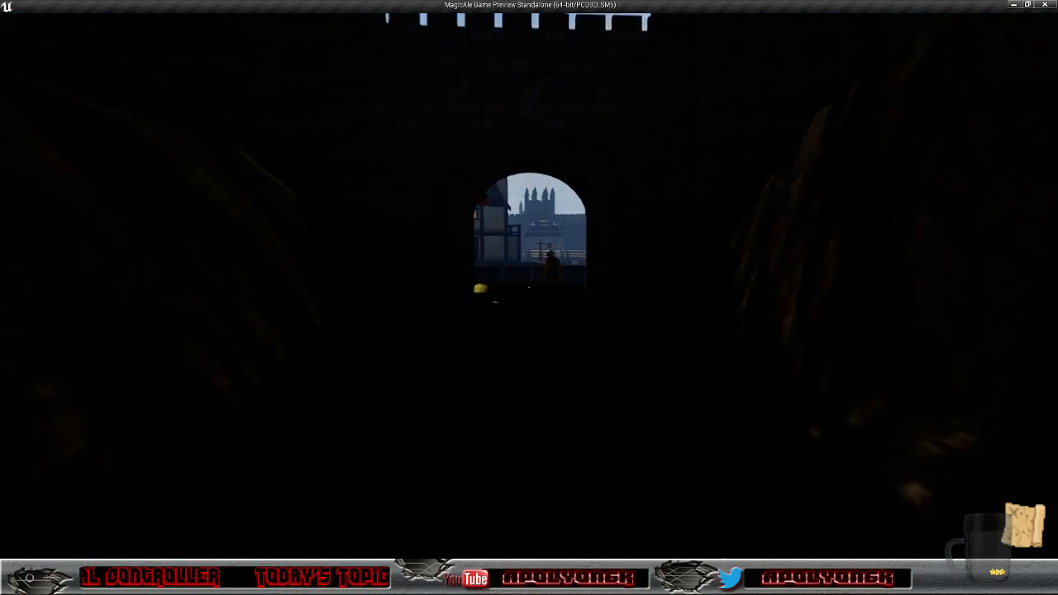
Step: Approach the WestGateGuard, answer as just a traveller and complete the conversation
{"action": "key", "text": "w"}
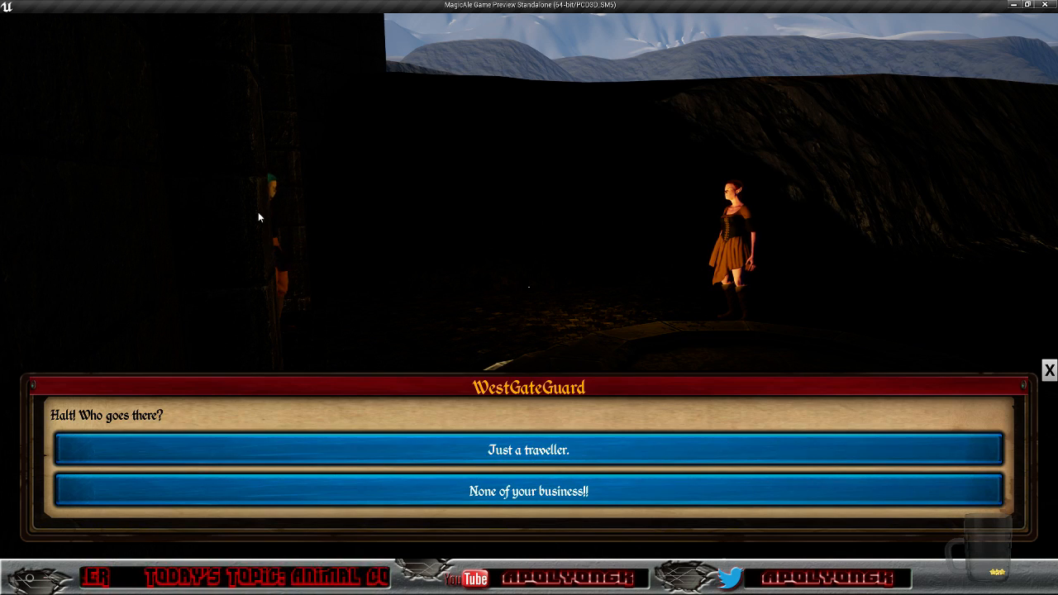
{"action": "left_click", "coordinate": [346, 449]}
{"action": "left_click", "coordinate": [368, 491]}
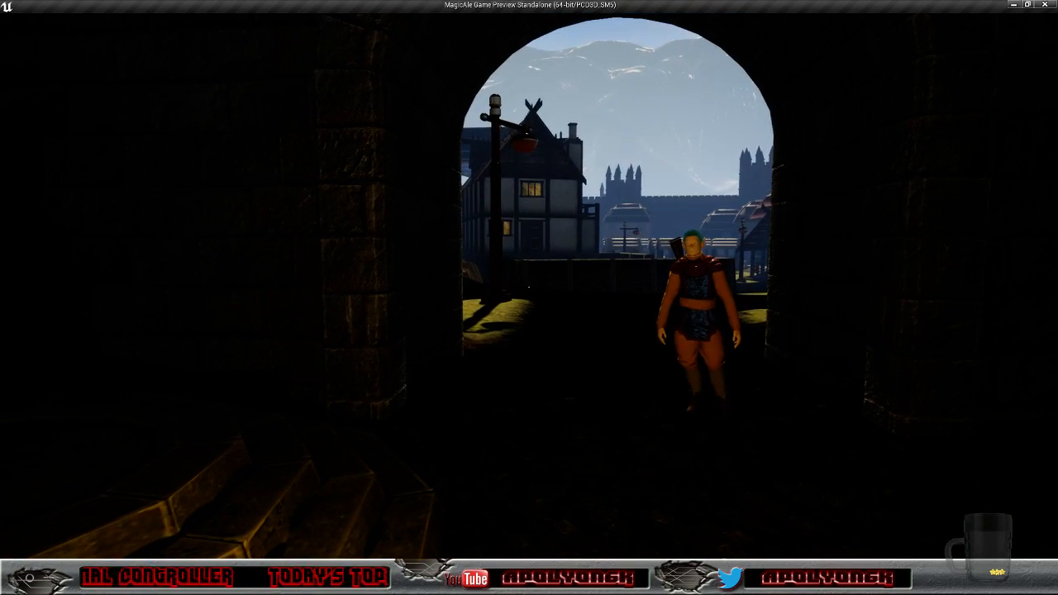
Step: Walk through the gate into town, look over the houses and market area, and head back to the guard's gate
{"action": "key", "text": "w"}
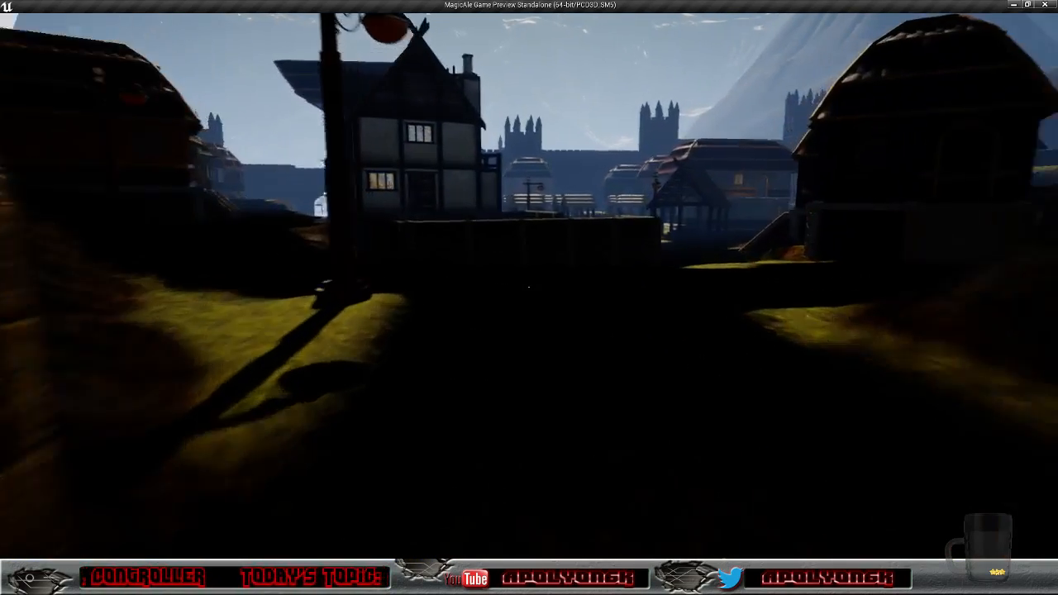
{"action": "key", "text": "w"}
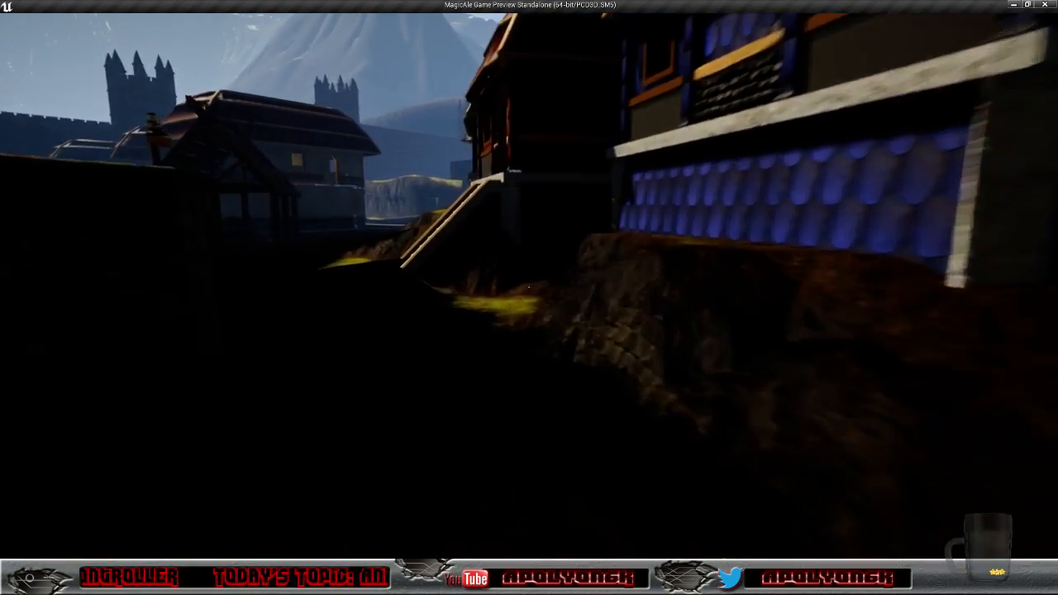
{"action": "key", "text": "w"}
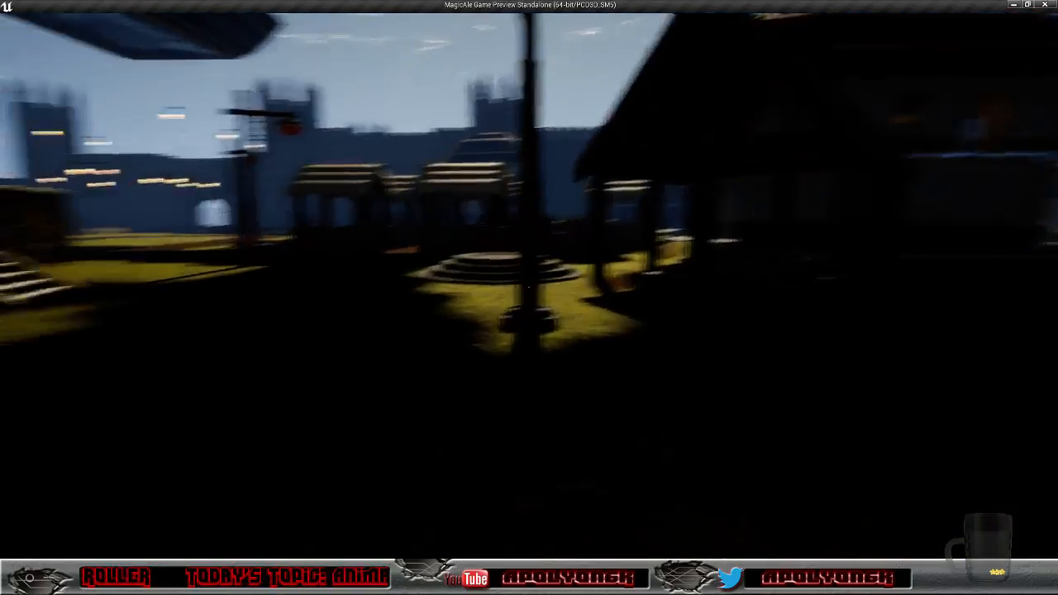
{"action": "key", "text": "w"}
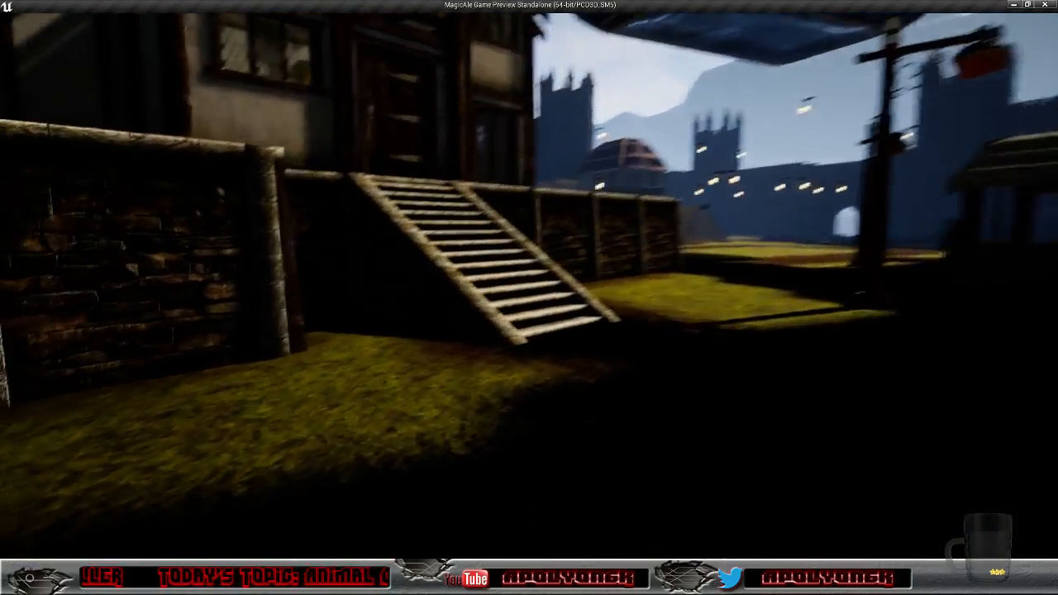
{"action": "key", "text": "w"}
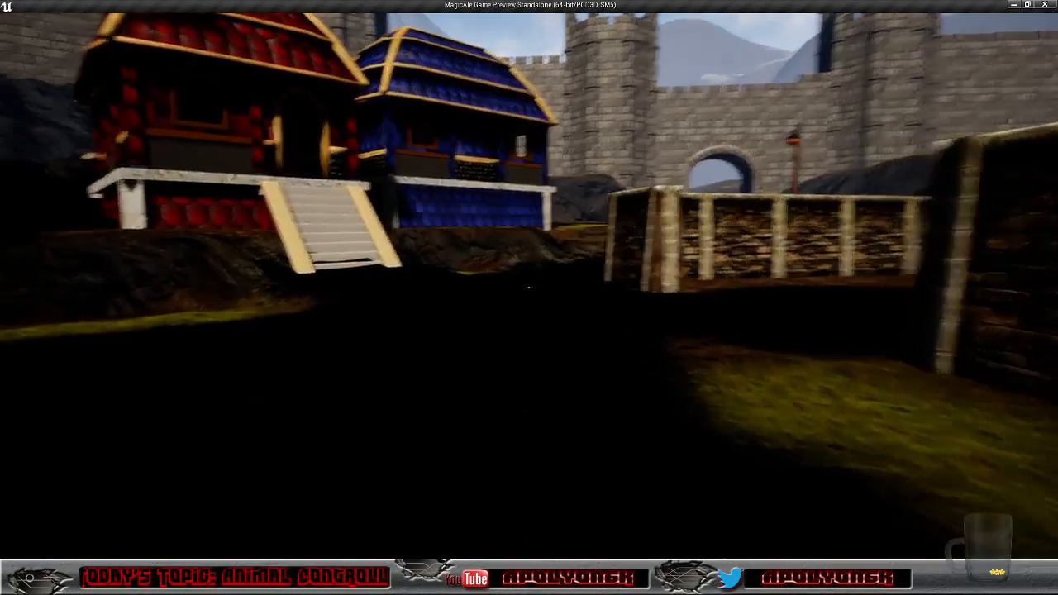
{"action": "key", "text": "w"}
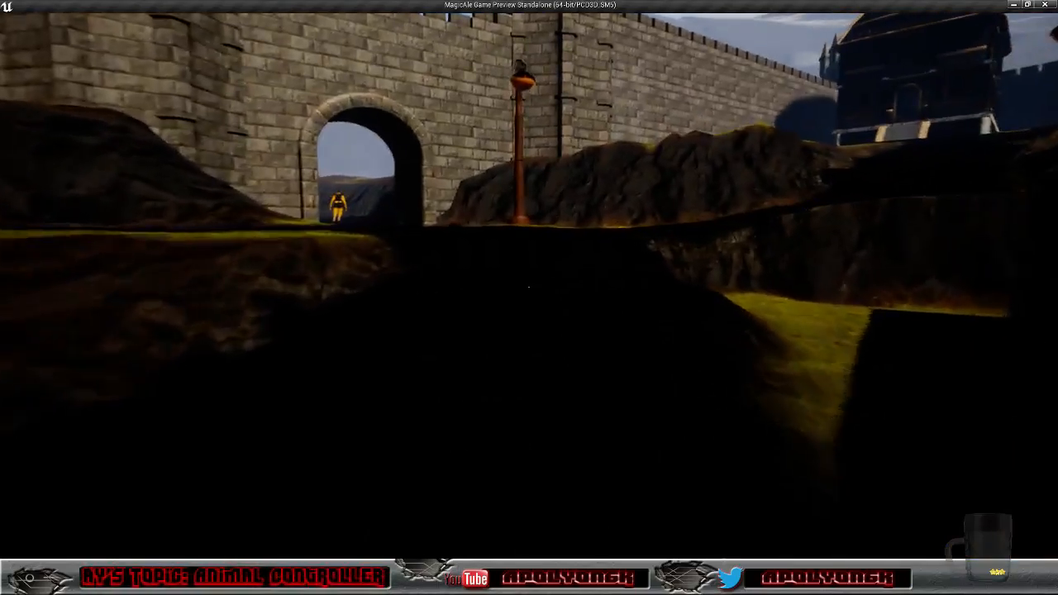
{"action": "key", "text": "w"}
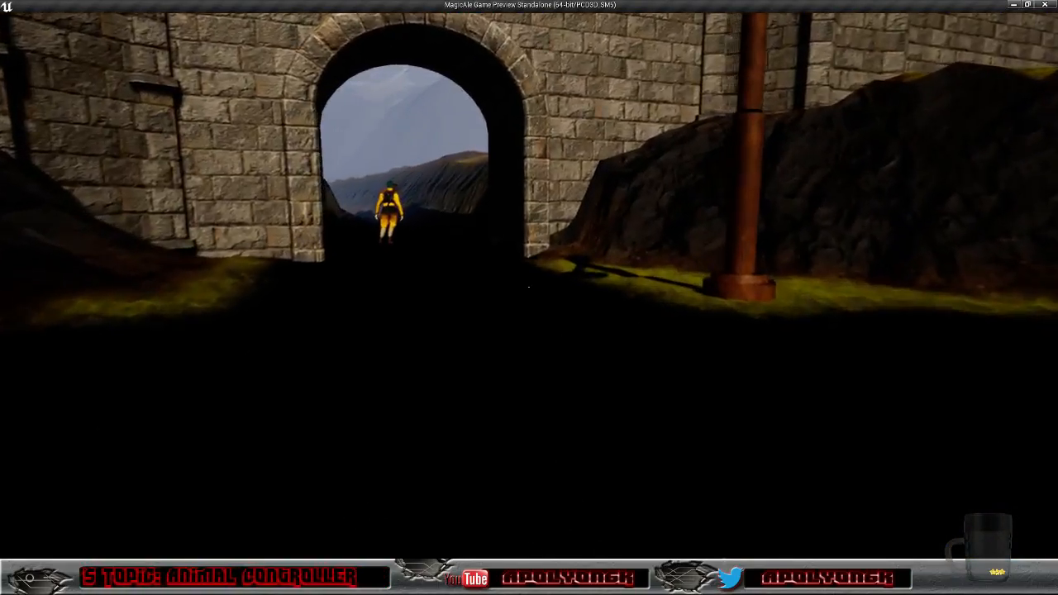
Step: Walk from the castle gate up the steps into the nearest house, look around its interior, and come back out
{"action": "key", "text": "w"}
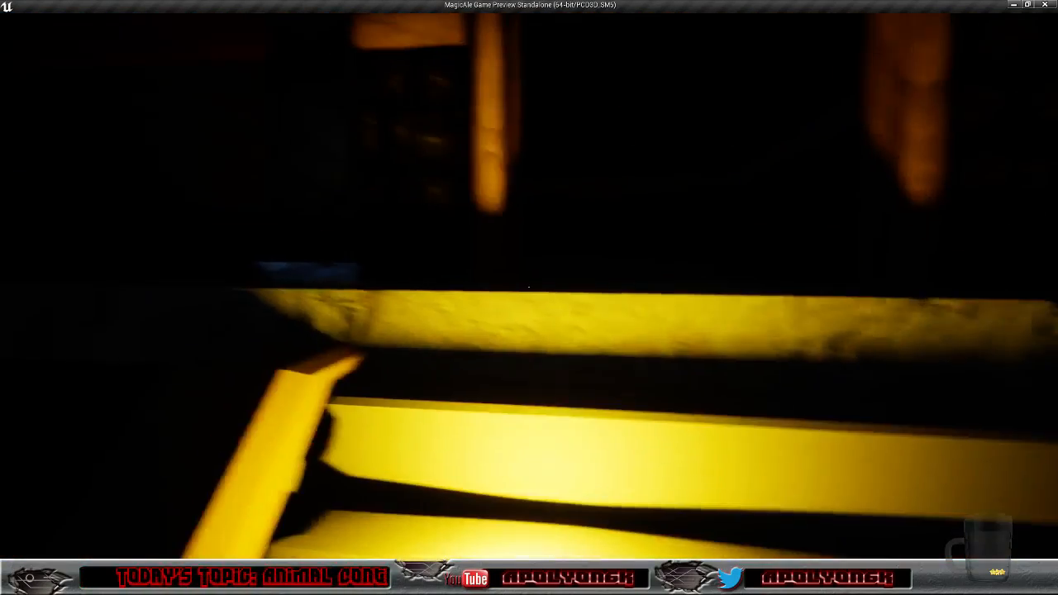
{"action": "key", "text": "w"}
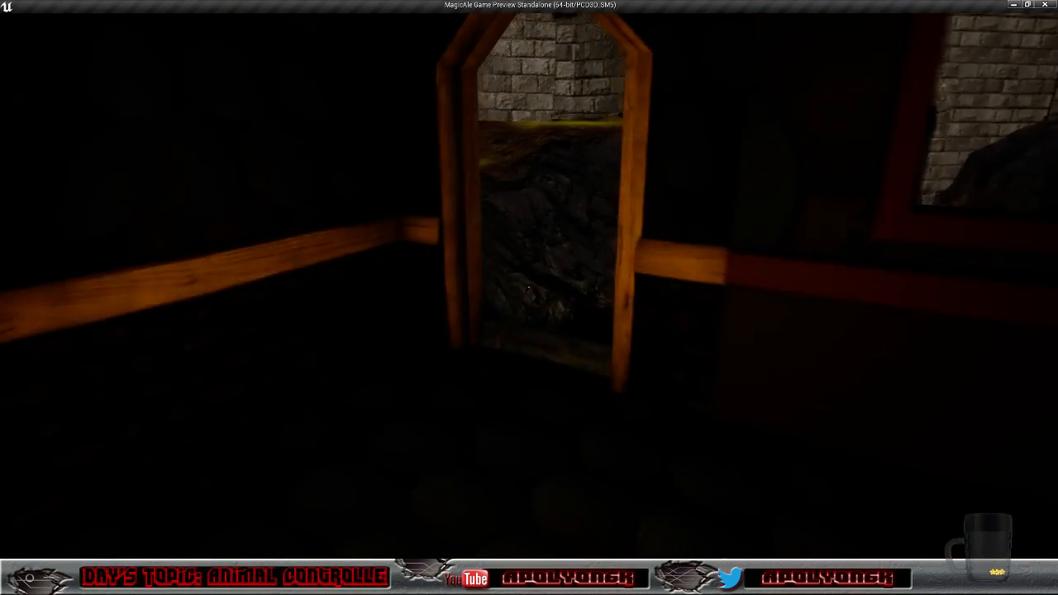
{"action": "key", "text": "w"}
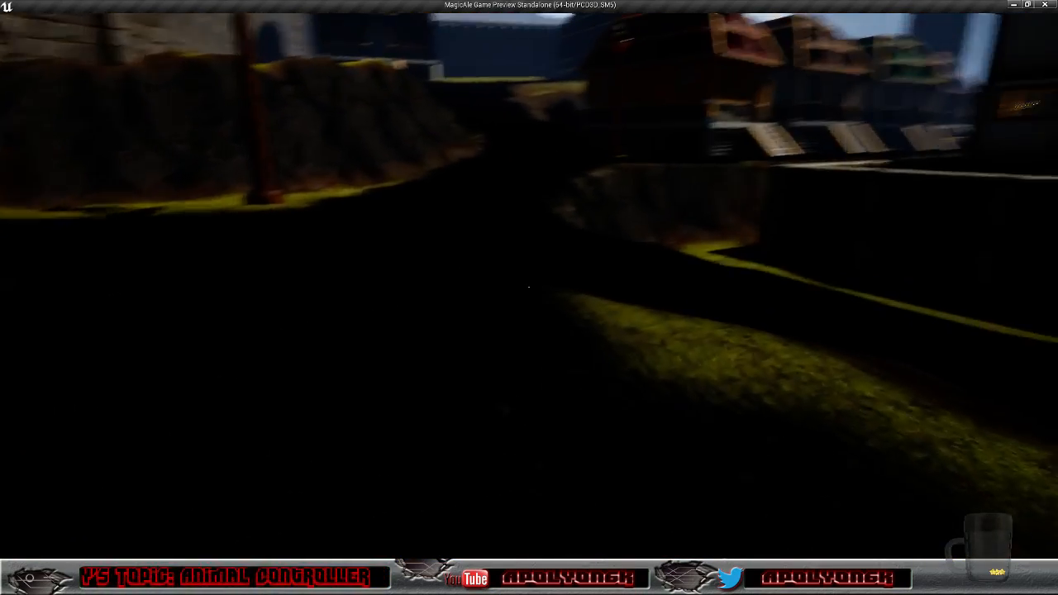
Step: Cross the street to another raised house, climb its stairs, and inspect the interior and the porch
{"action": "key", "text": "w"}
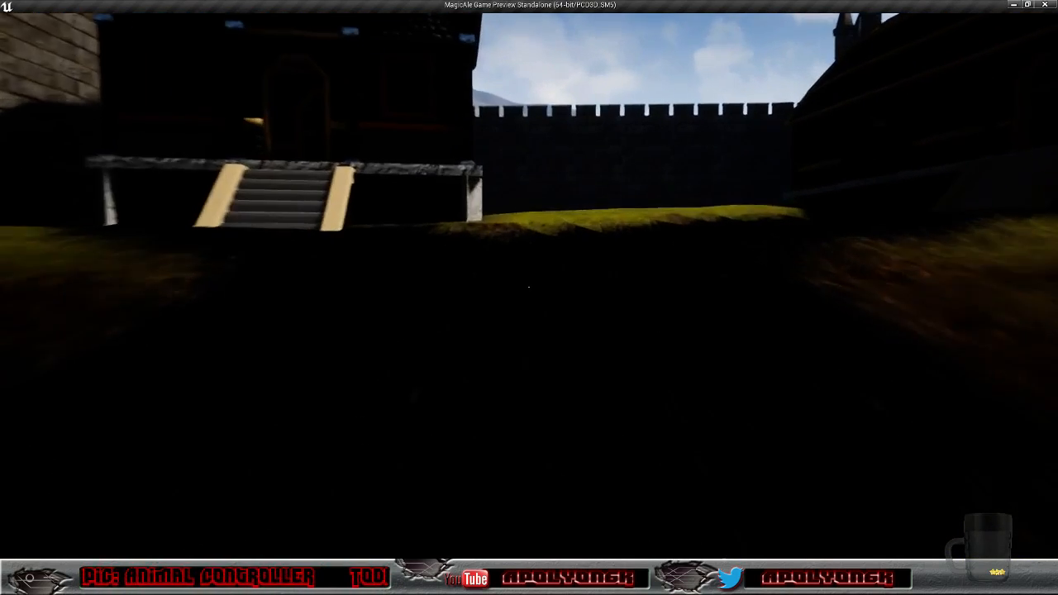
{"action": "key", "text": "w"}
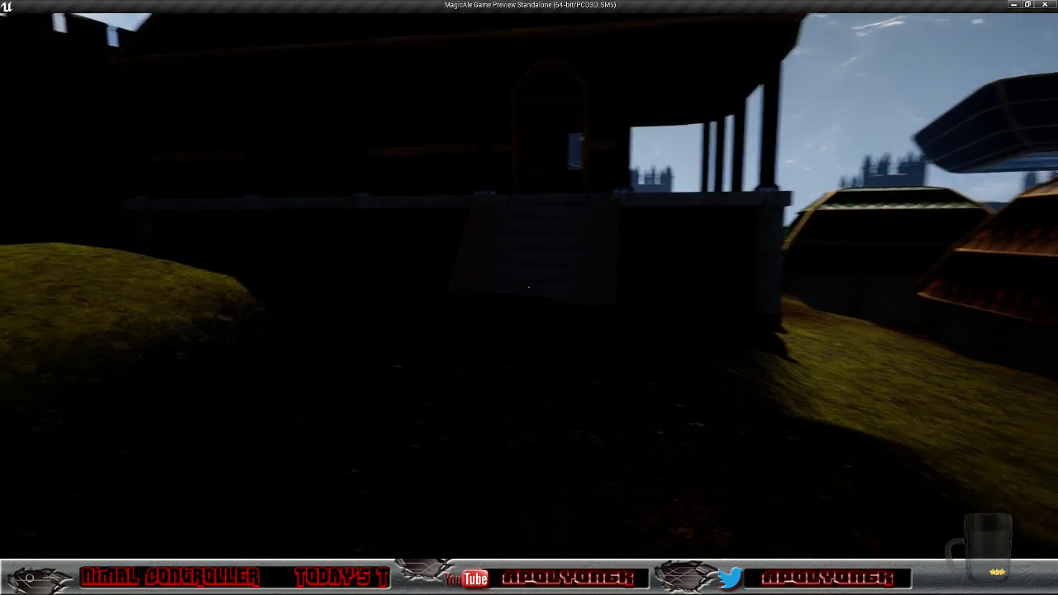
{"action": "key", "text": "w"}
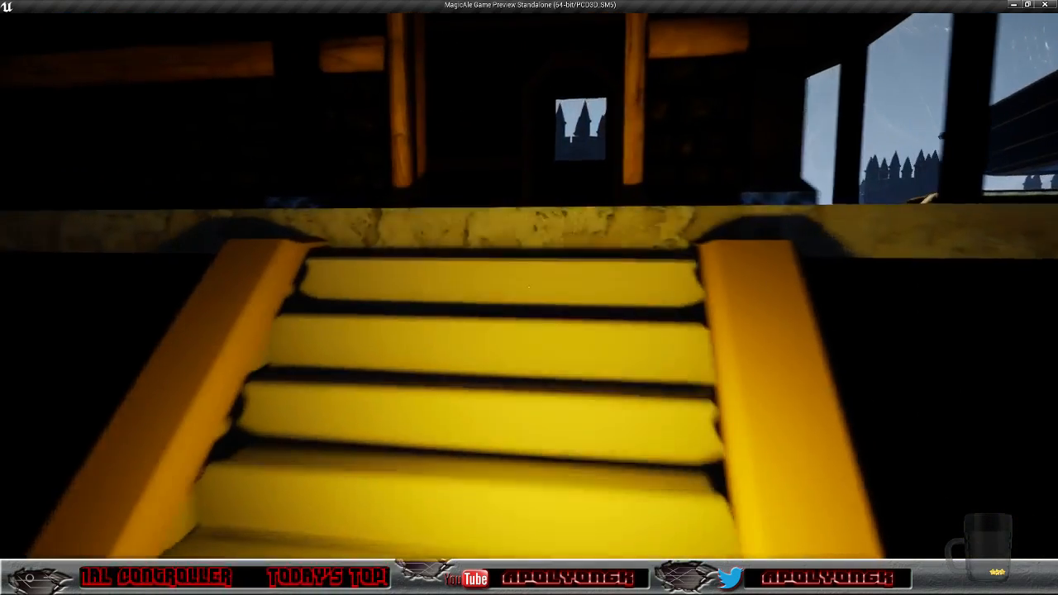
{"action": "key", "text": "w"}
{"action": "key", "text": "w"}
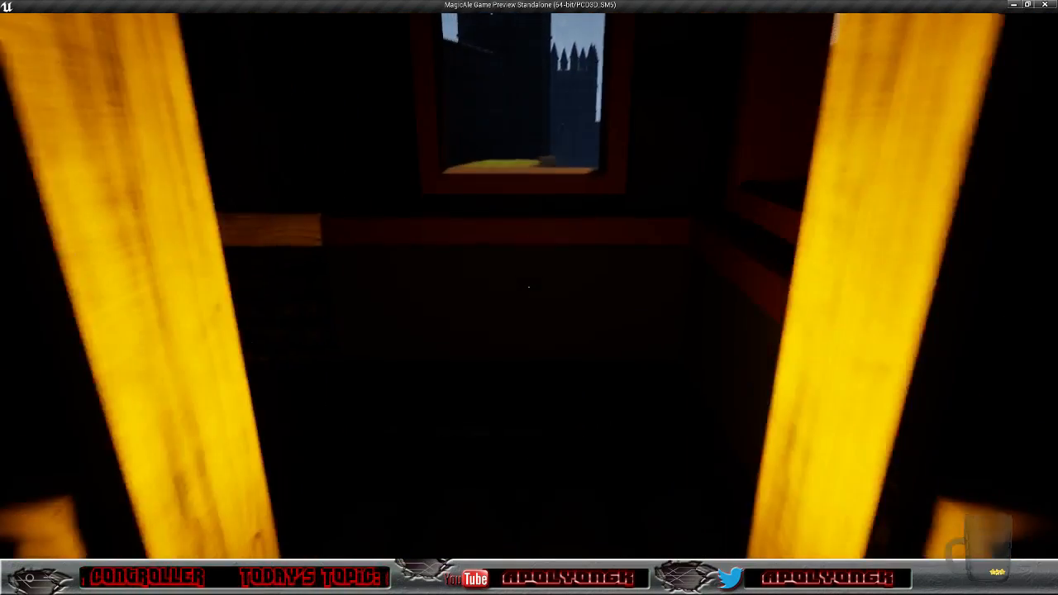
{"action": "key", "text": "w"}
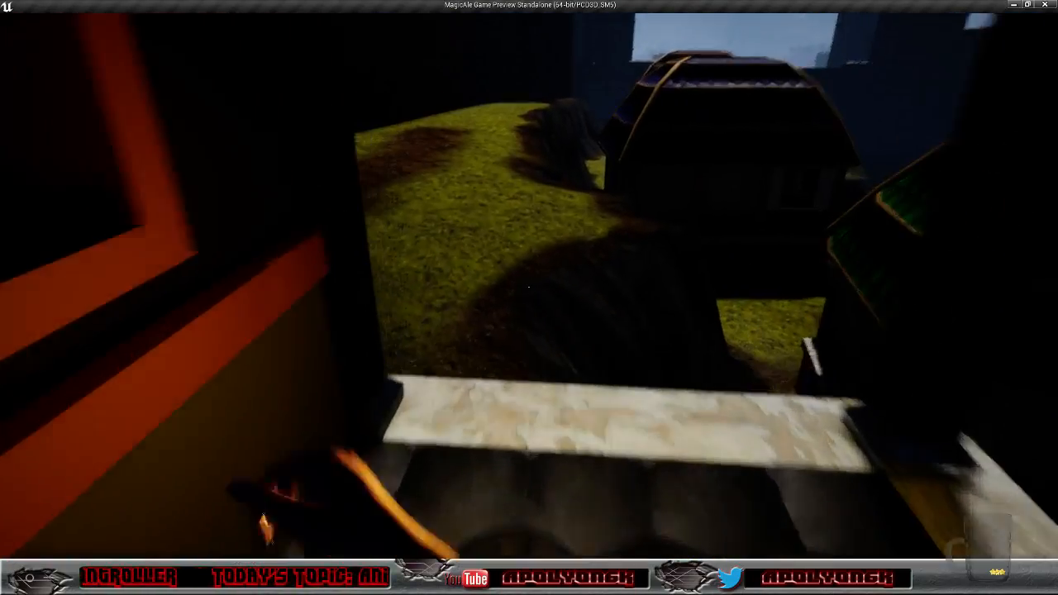
Step: Follow the grassy ledge behind the houses, look over the colored roofs, and return to the street facing the gate
{"action": "key", "text": "w"}
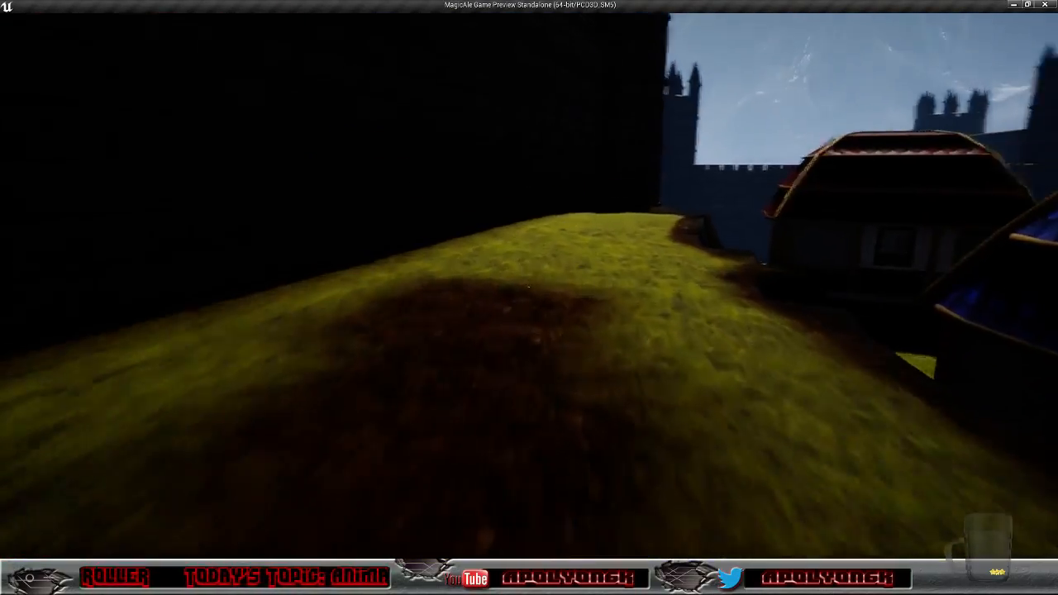
{"action": "key", "text": "w"}
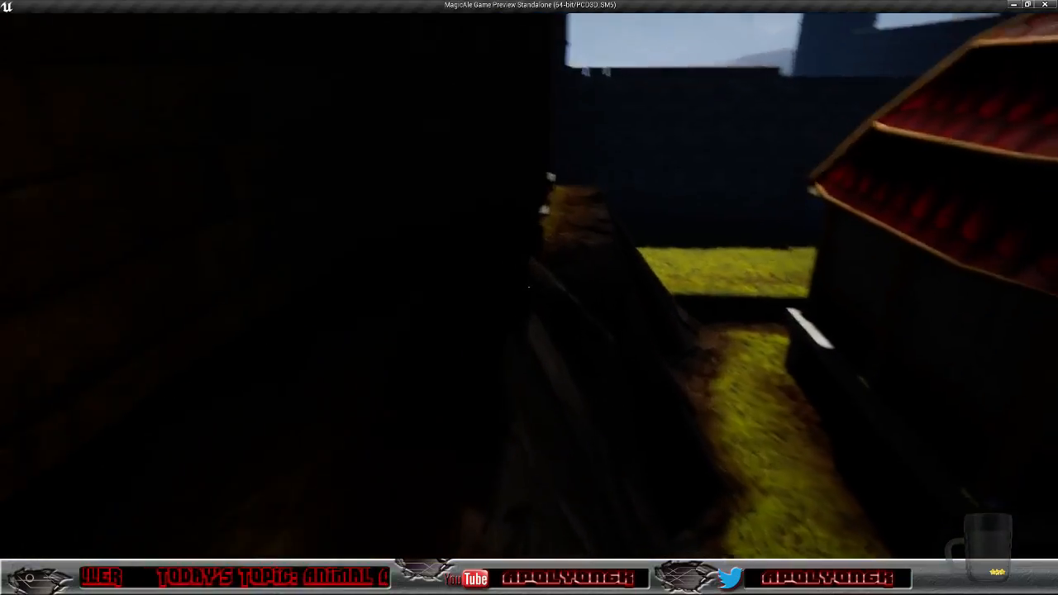
{"action": "key", "text": "w"}
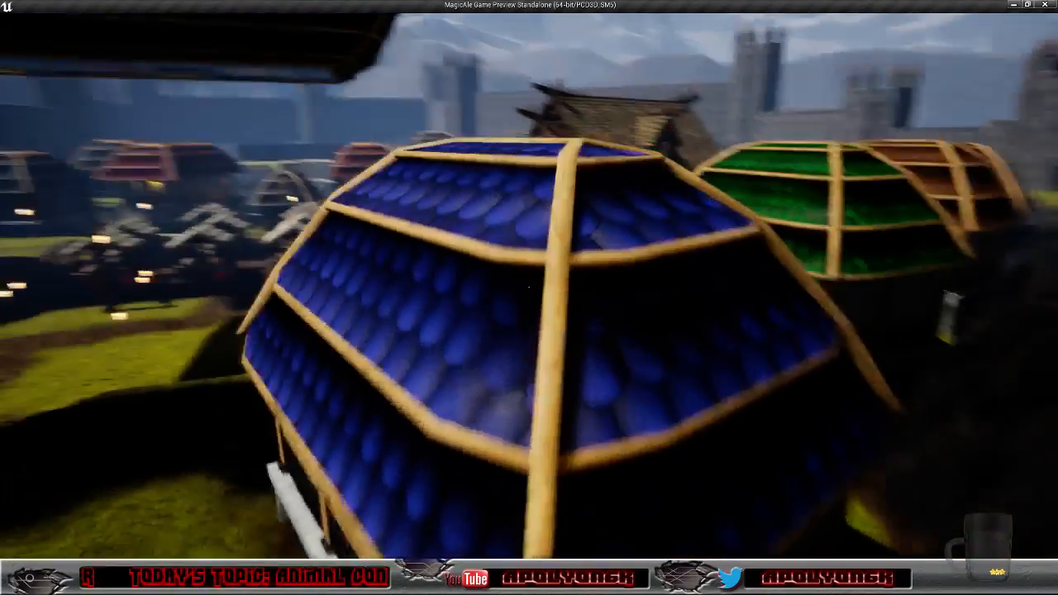
{"action": "key", "text": "w"}
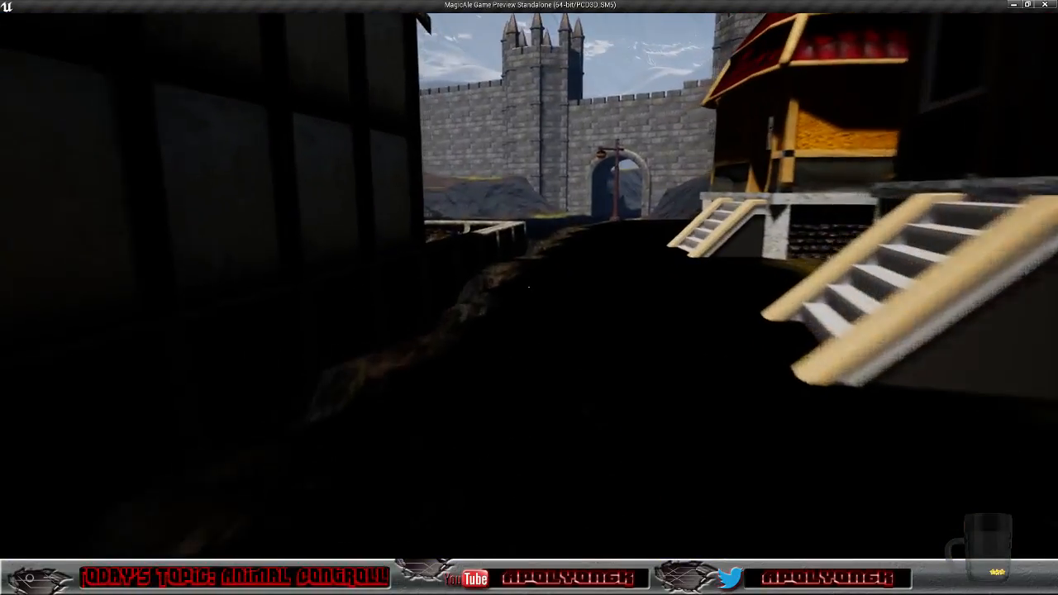
Step: Explore the town past the covered well area and the paved house plot, up to the large stone stairs by the cliff
{"action": "key", "text": "w"}
{"action": "key", "text": "w"}
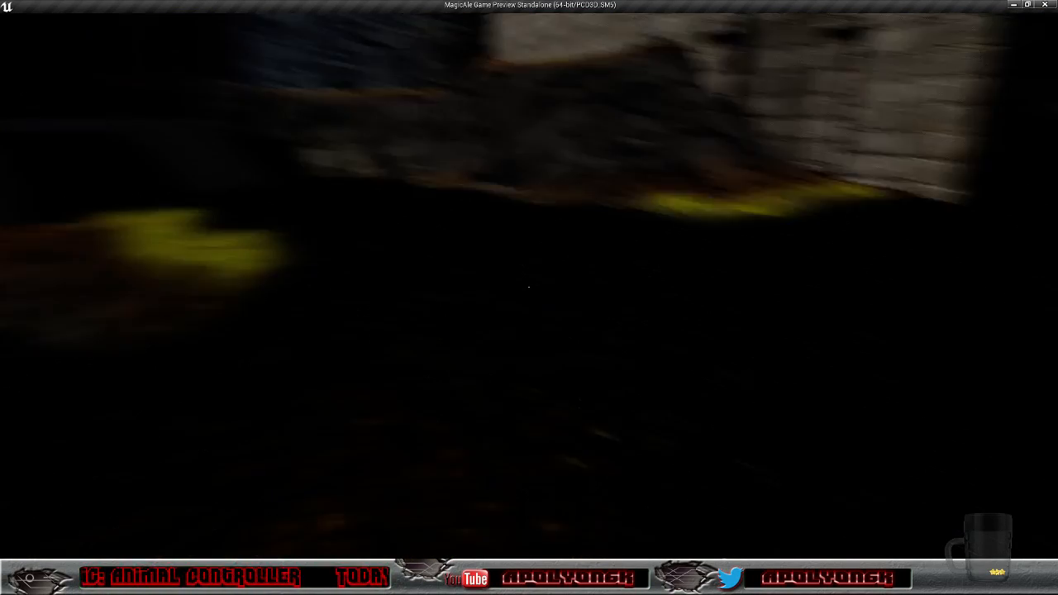
{"action": "key", "text": "w"}
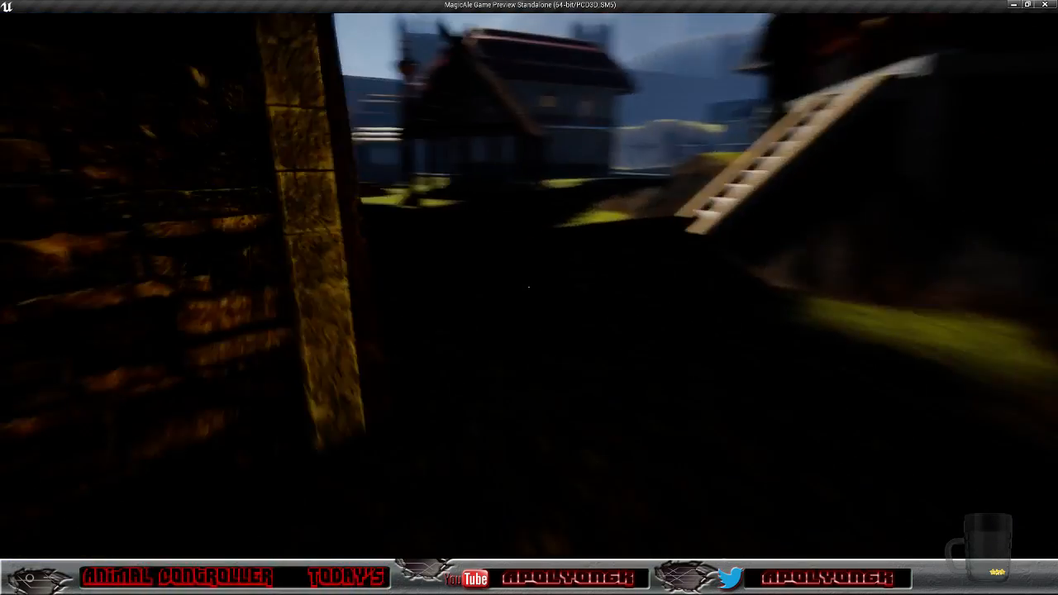
{"action": "key", "text": "w"}
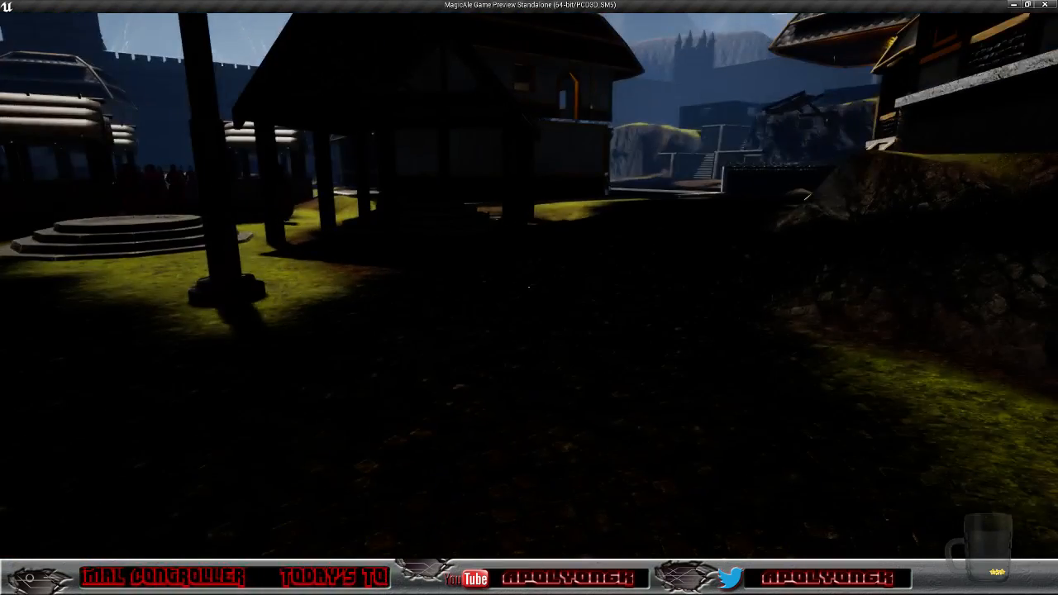
{"action": "key", "text": "w"}
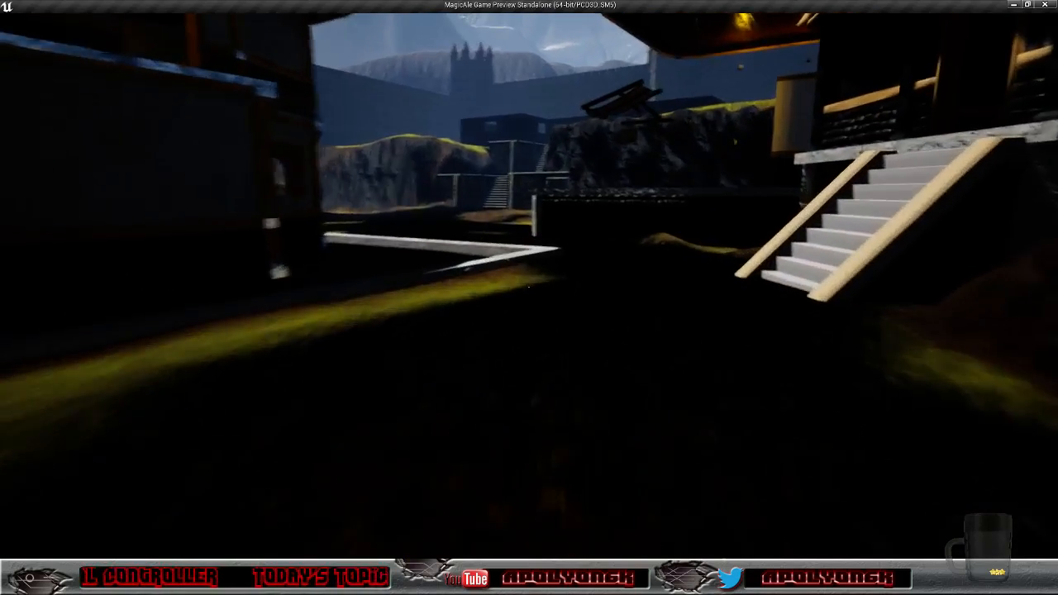
{"action": "key", "text": "w"}
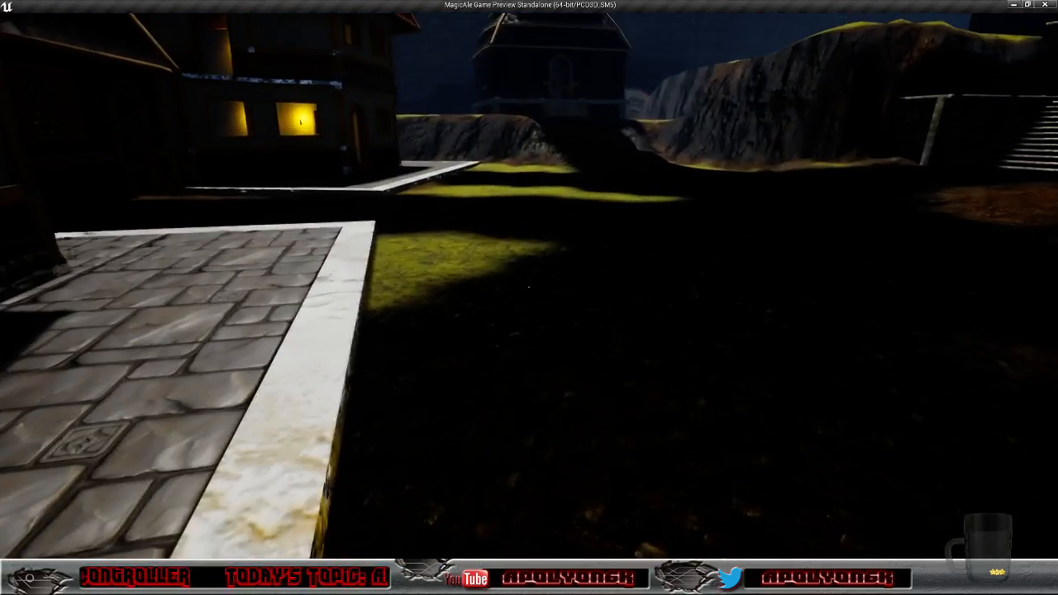
{"action": "key", "text": "w"}
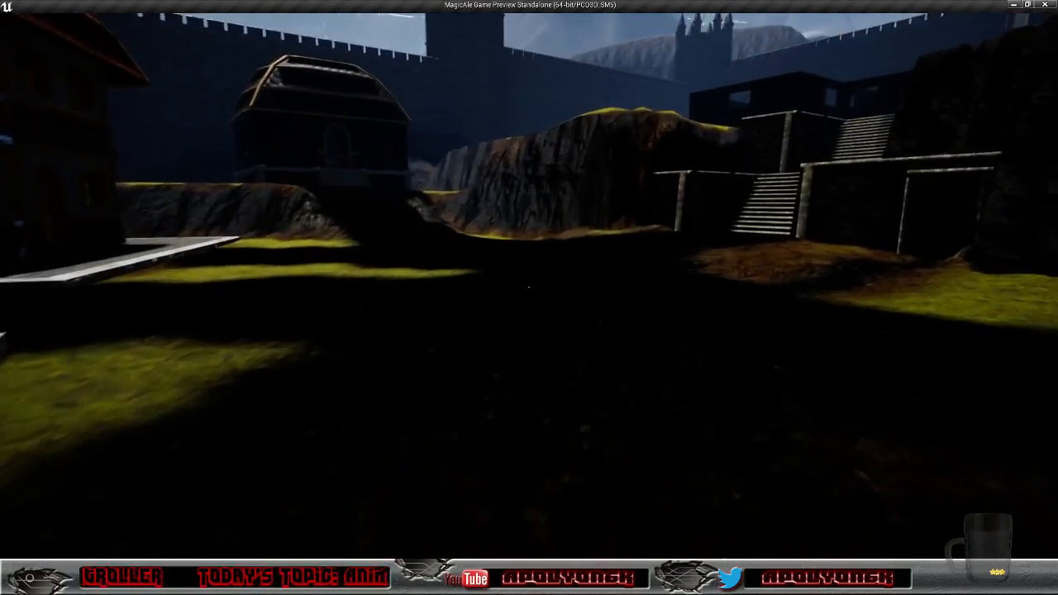
{"action": "key", "text": "w"}
{"action": "key", "text": "w"}
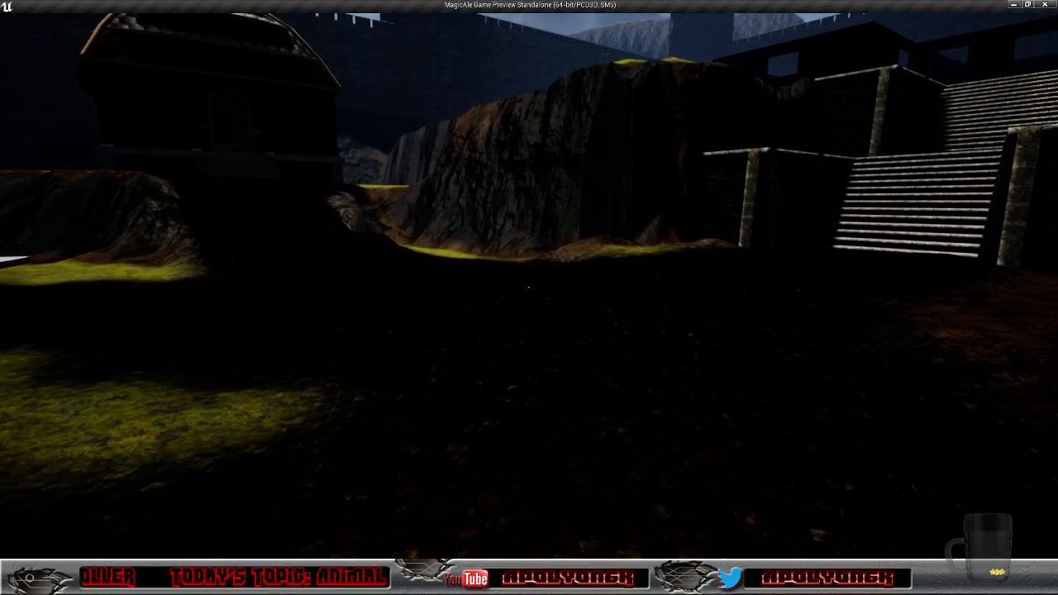
{"action": "key", "text": "w"}
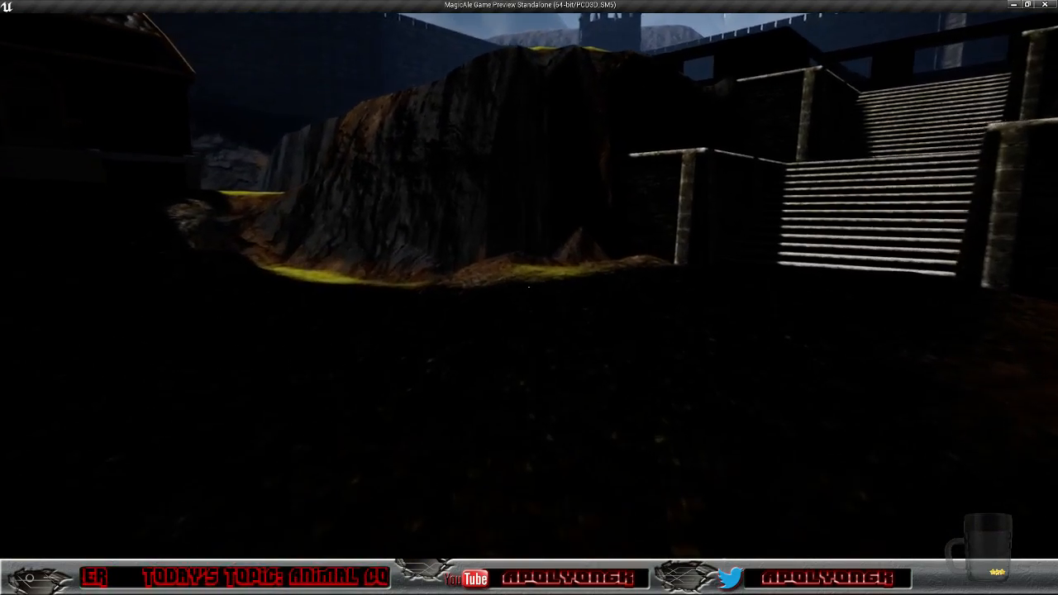
Step: Turn back and walk the character past the raised houses to the man standing in the stone-walled yard
{"action": "key", "text": "w"}
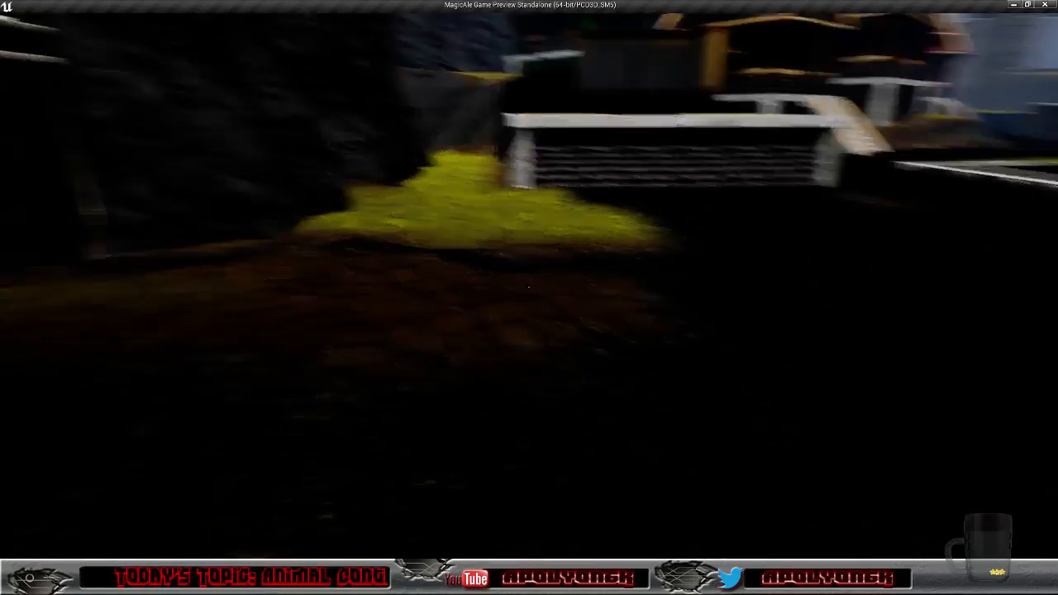
{"action": "key", "text": "w"}
{"action": "key", "text": "w"}
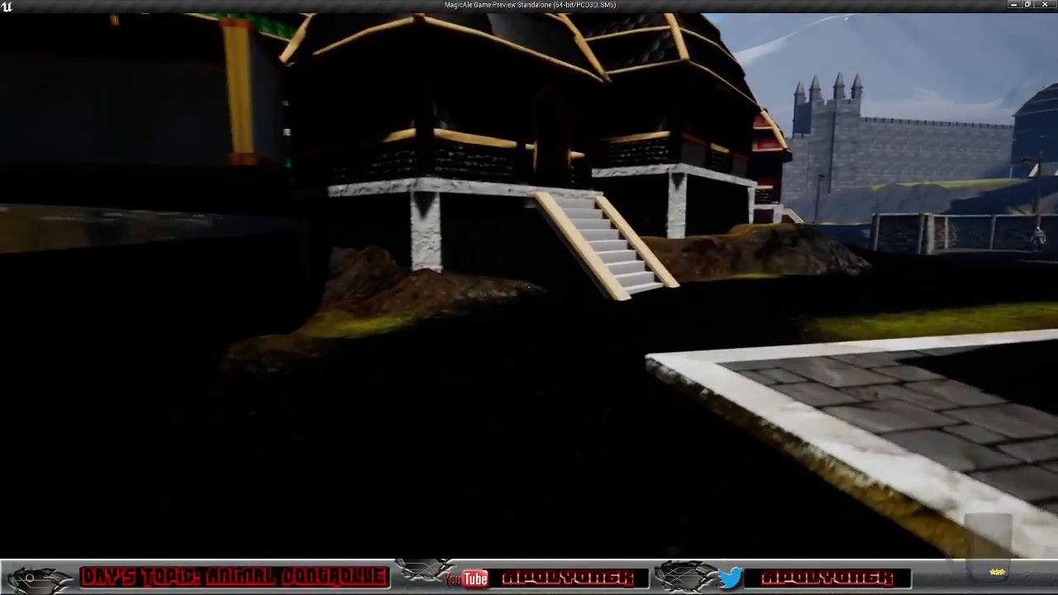
{"action": "key", "text": "w"}
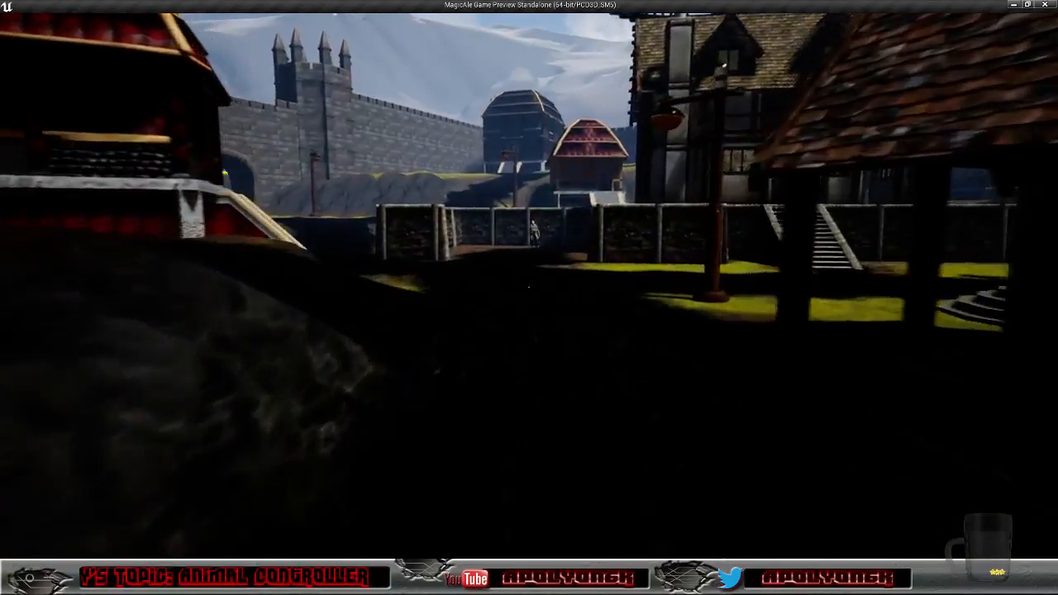
{"action": "key", "text": "w"}
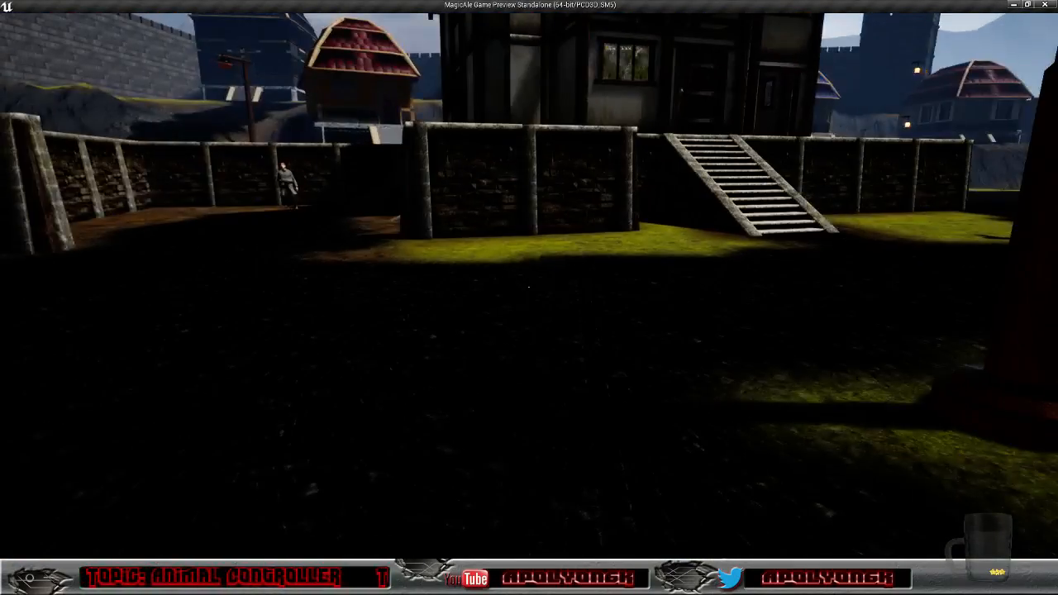
{"action": "key", "text": "w"}
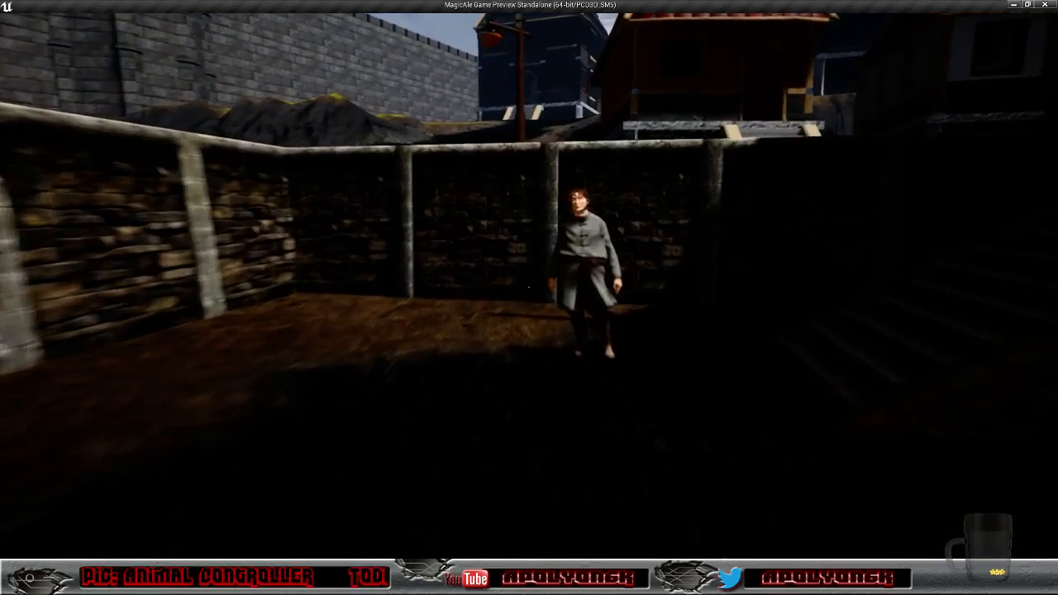
Step: Check the Find Magic Ale Recipe objectives in the quest log, close it, and step up to the man in the yard
{"action": "key", "text": "q"}
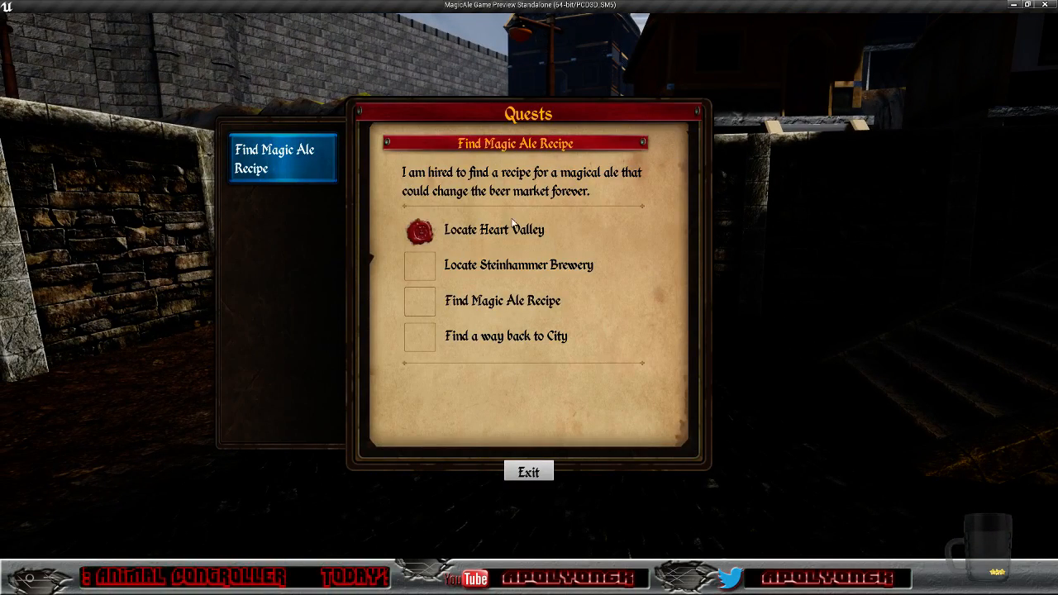
{"action": "key", "text": "q"}
{"action": "key", "text": "w"}
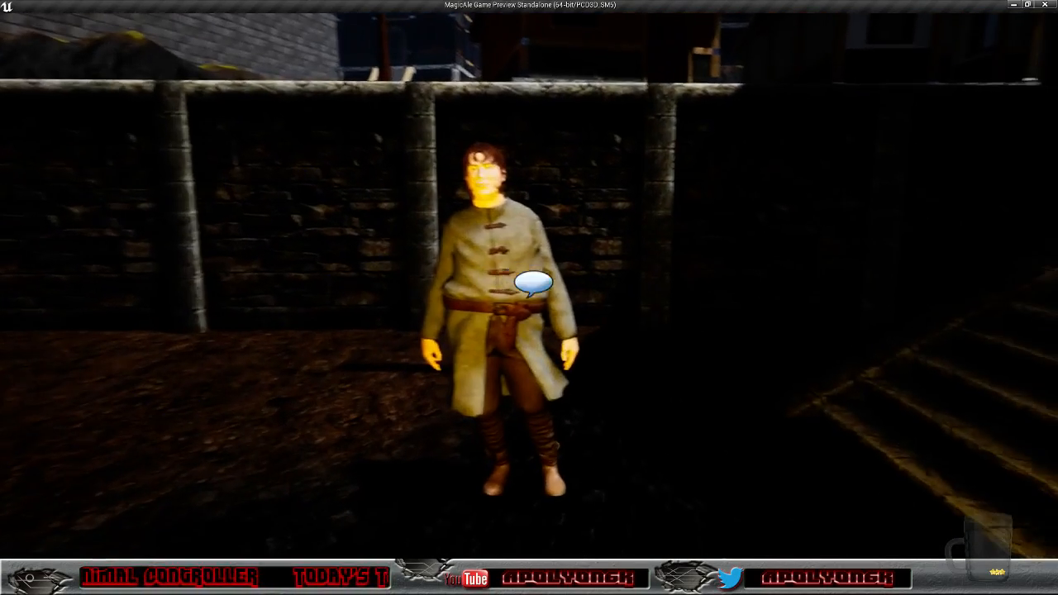
Step: Talk to the InnKeeper, ask why the inn is closed and where the beer comes from, accept the request, and finish the conversation
{"action": "key", "text": "e"}
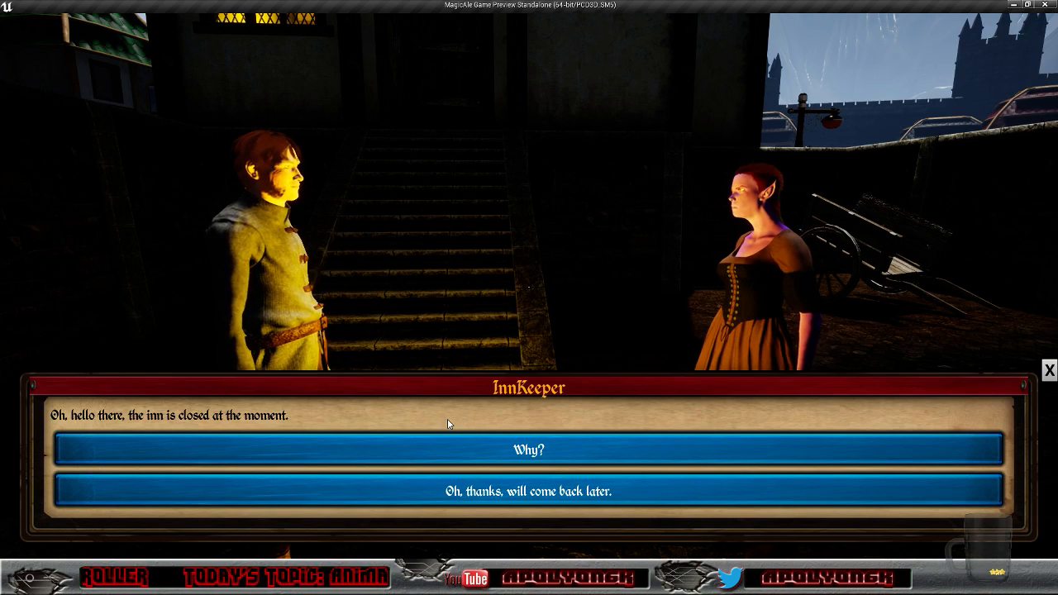
{"action": "left_click", "coordinate": [467, 449]}
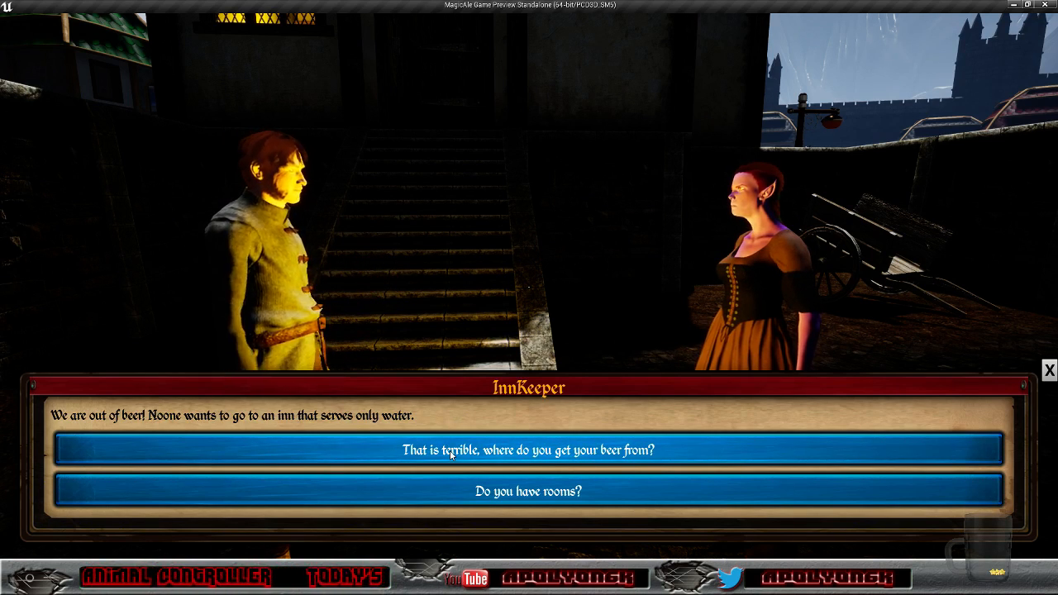
{"action": "left_click", "coordinate": [375, 446]}
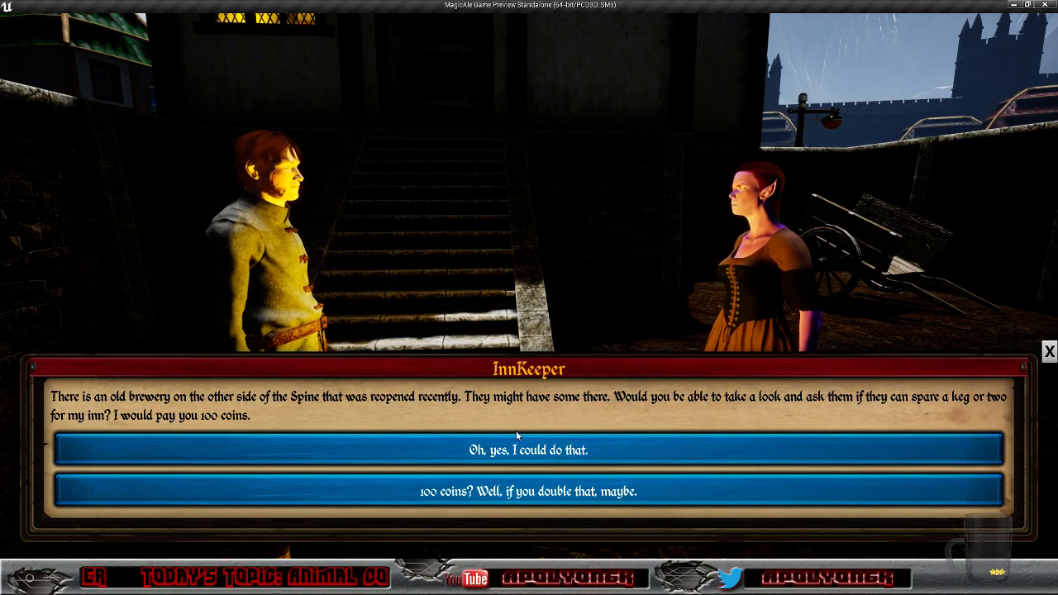
{"action": "left_click", "coordinate": [403, 448]}
{"action": "left_click", "coordinate": [386, 492]}
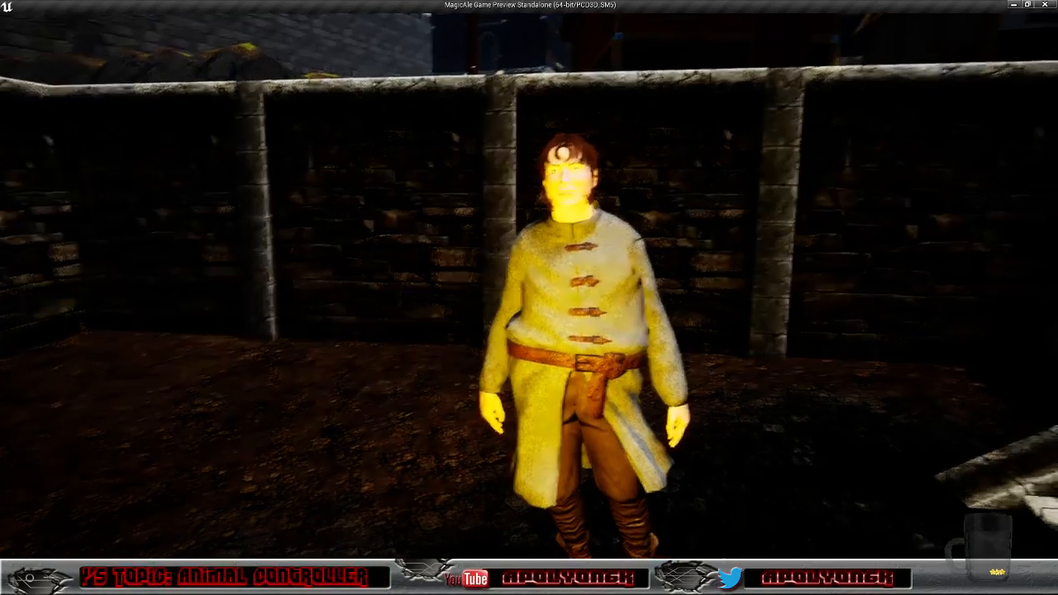
Step: Leave the yard, walk through town to the large stone stairs, and turn back past the house on the paved plot
{"action": "key", "text": "w"}
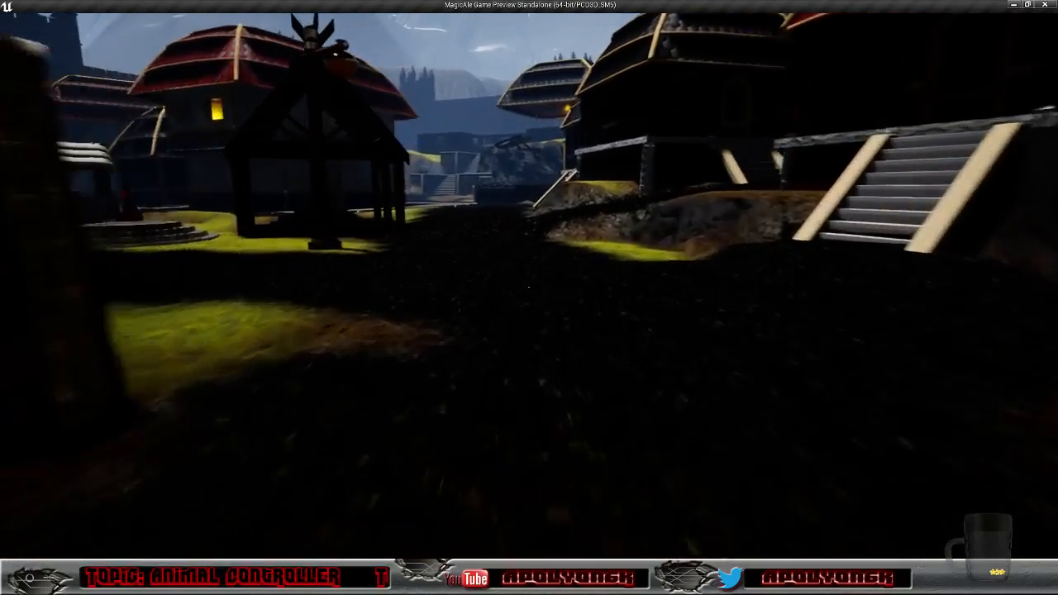
{"action": "key", "text": "w"}
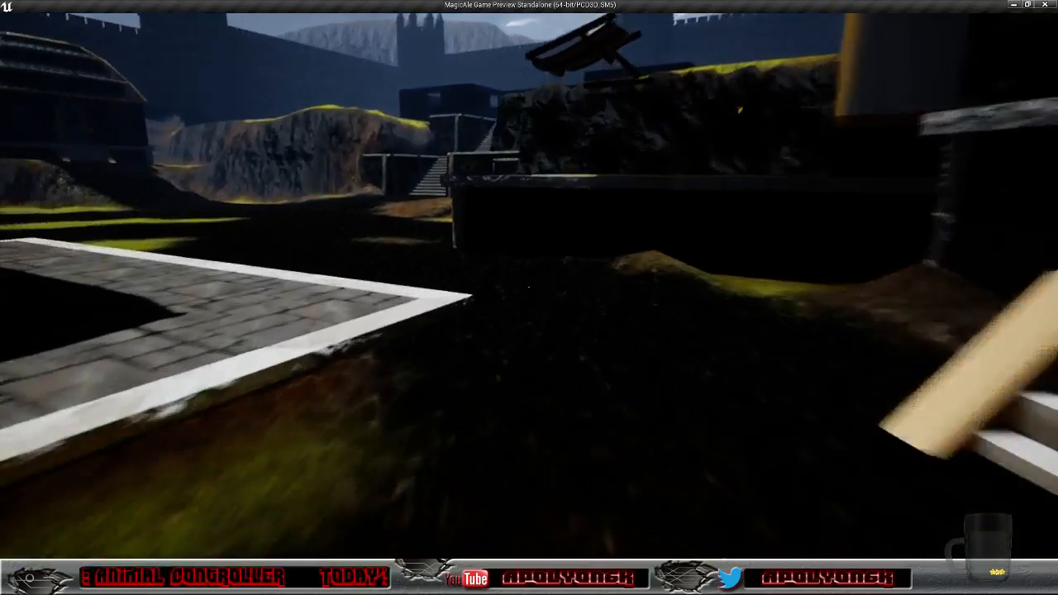
{"action": "key", "text": "w"}
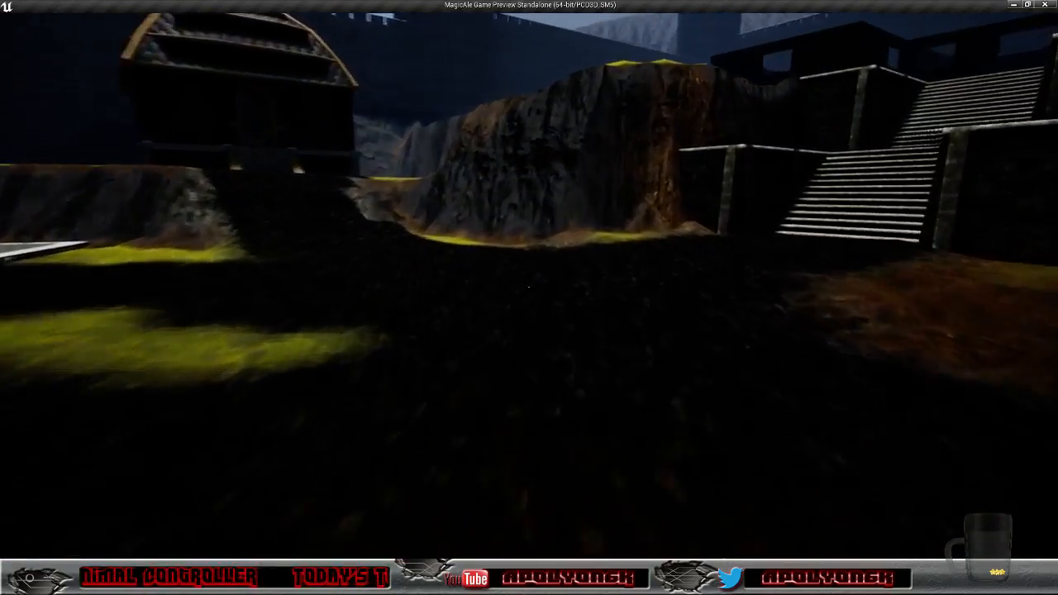
{"action": "key", "text": "w"}
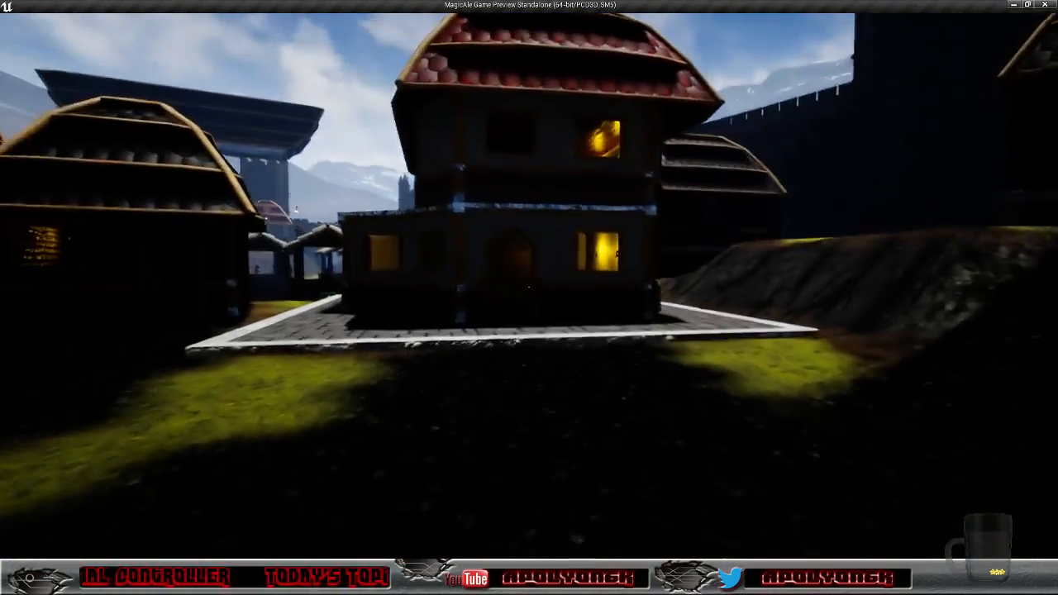
{"action": "key", "text": "w"}
{"action": "key", "text": "w"}
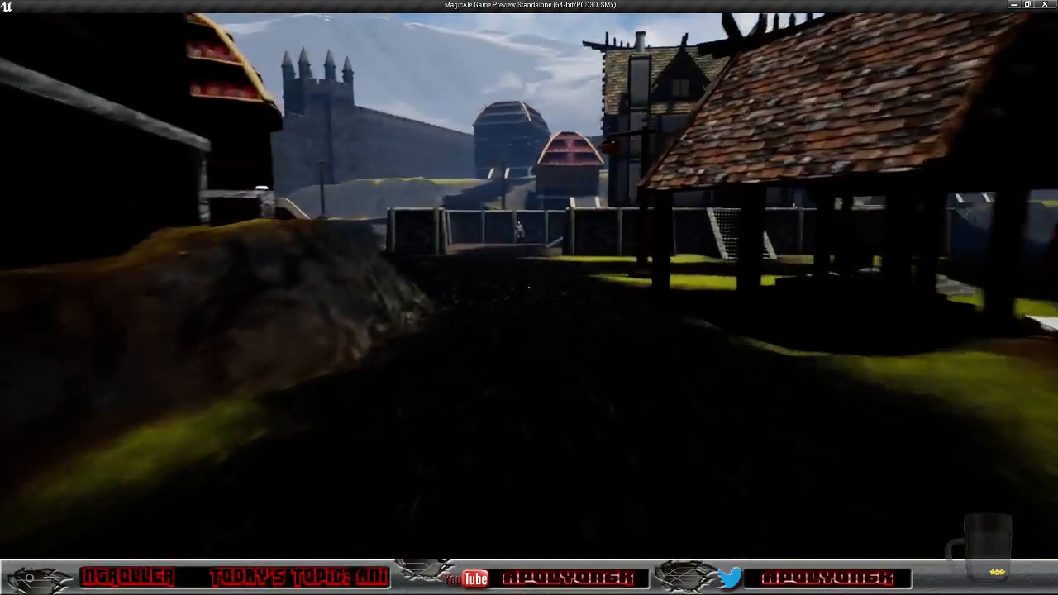
Step: Walk past the walled yard and the thatched market stalls toward the arched gate in the castle wall
{"action": "key", "text": "w"}
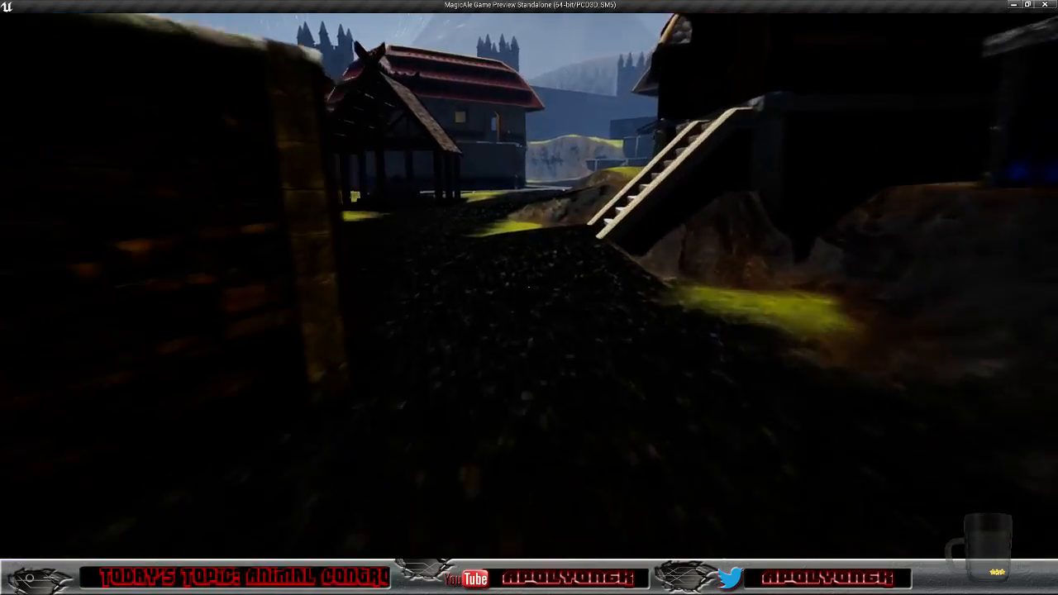
{"action": "key", "text": "w"}
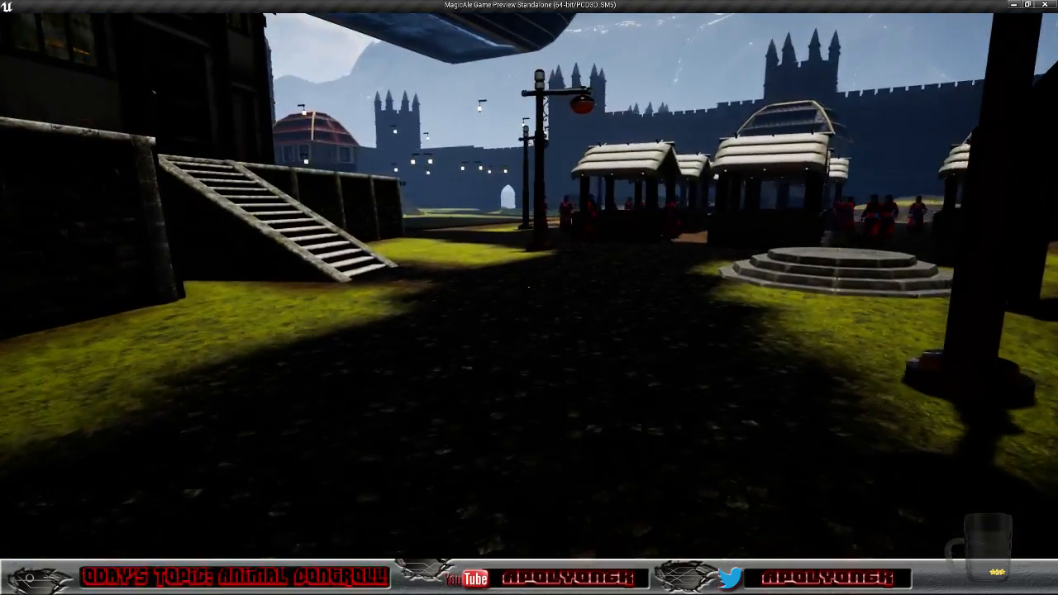
{"action": "key", "text": "w"}
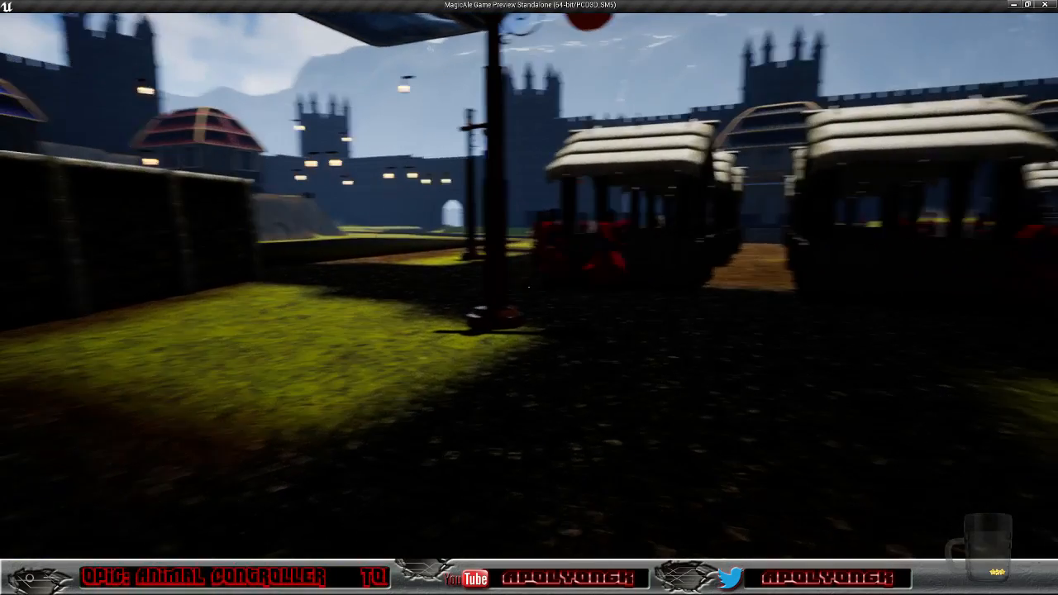
{"action": "key", "text": "w"}
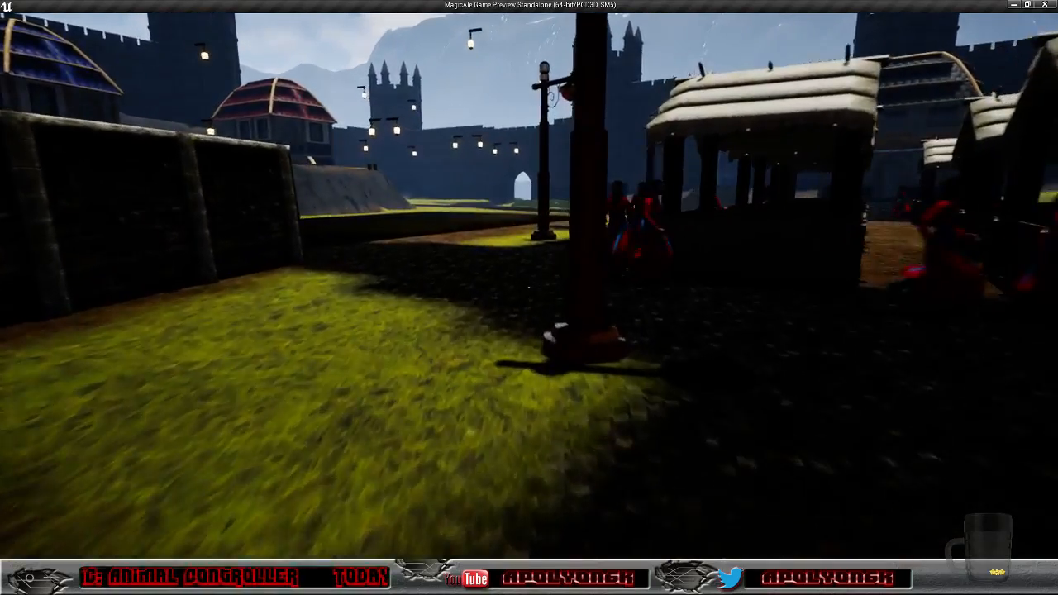
{"action": "key", "text": "w"}
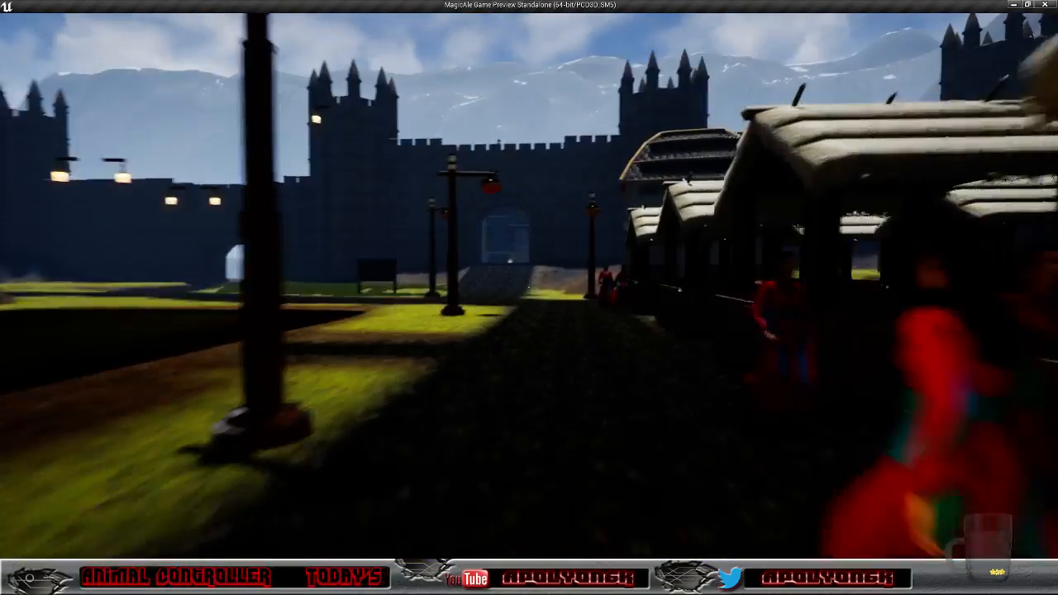
{"action": "key", "text": "w"}
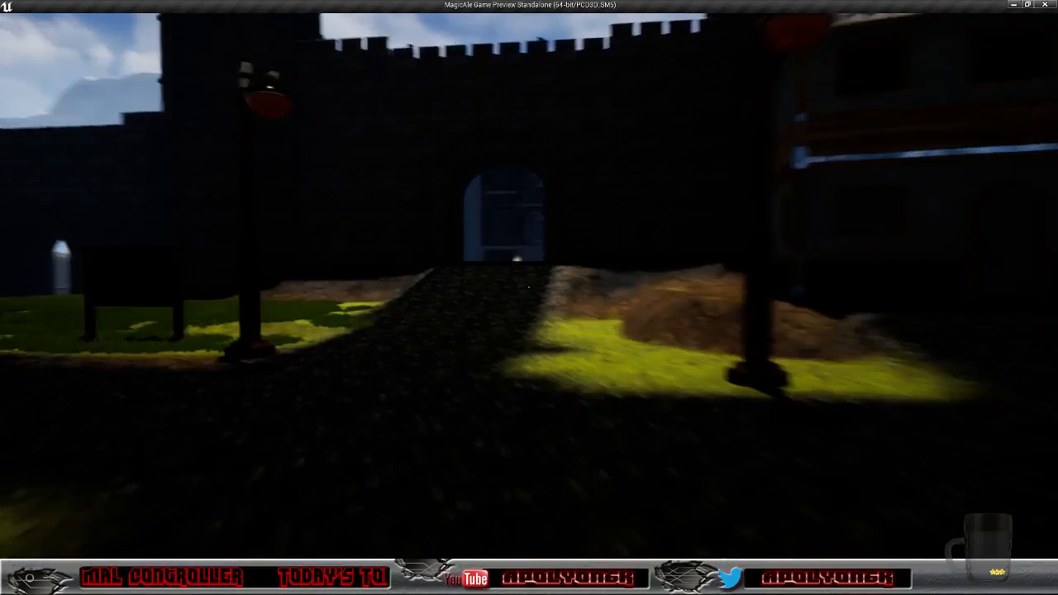
Step: Approach the dark house beyond the gate and inspect the rifle leaning on its raised porch from several angles
{"action": "key", "text": "w"}
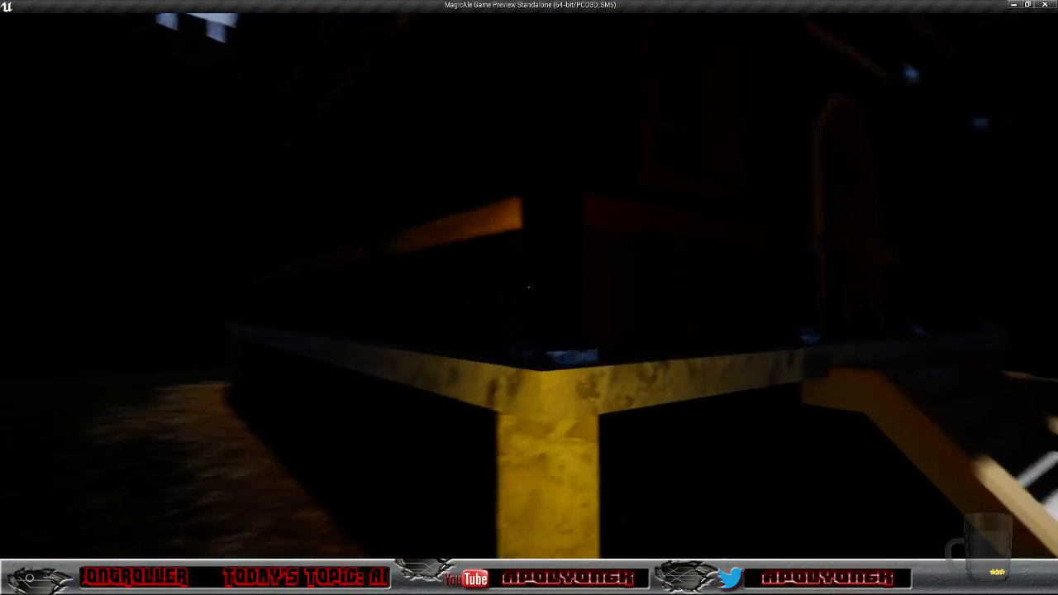
{"action": "key", "text": "w"}
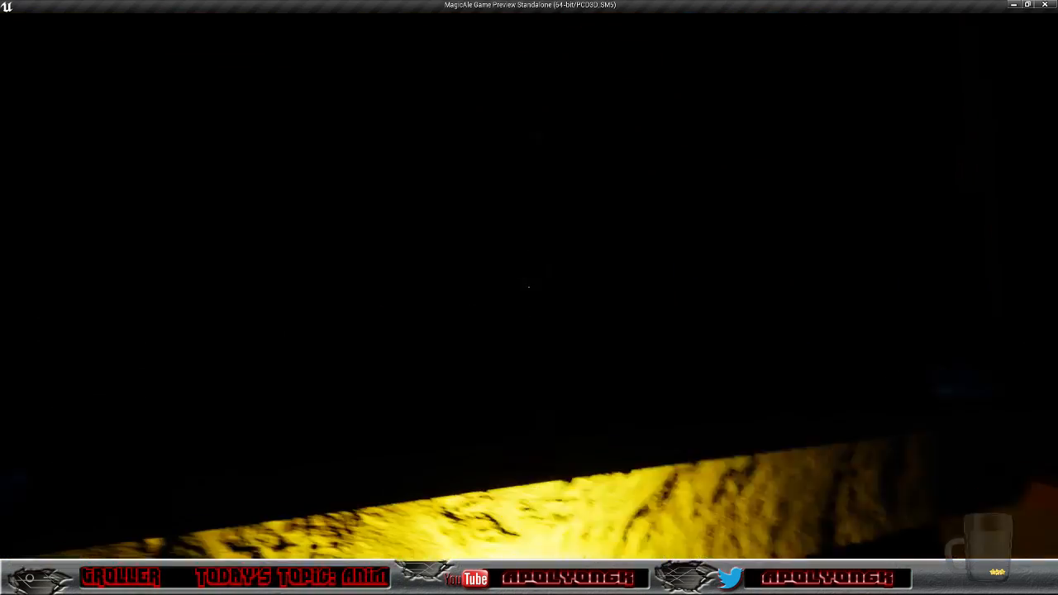
{"action": "key", "text": "s"}
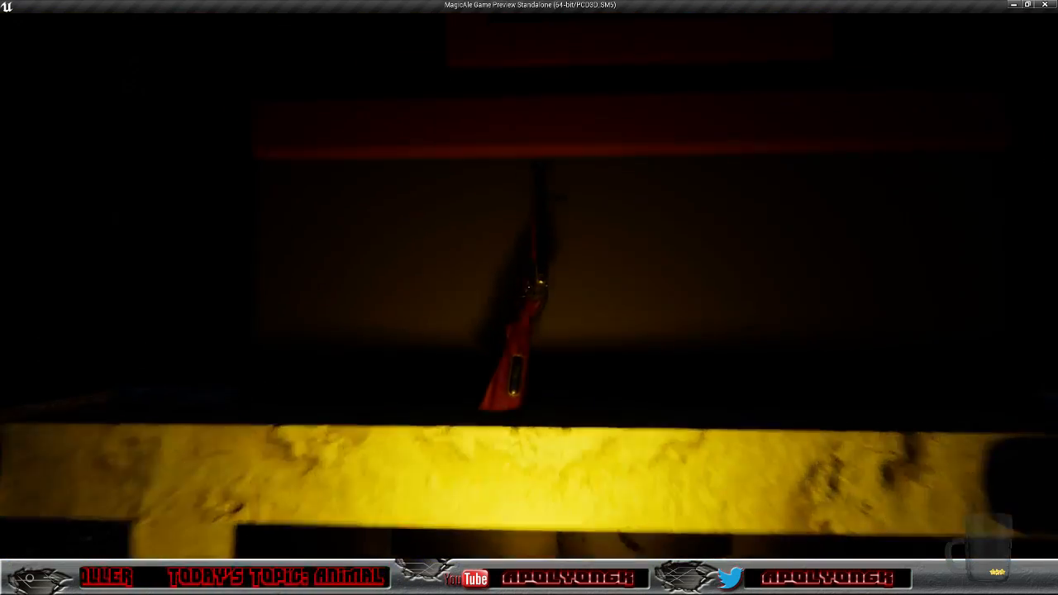
{"action": "key", "text": "a"}
{"action": "key", "text": "d"}
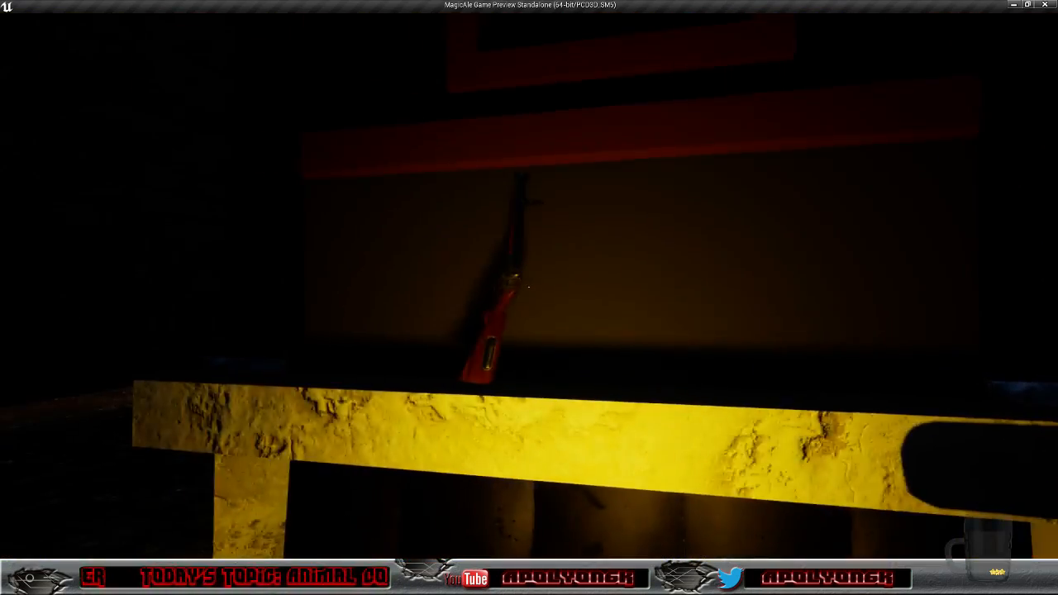
{"action": "key", "text": "w"}
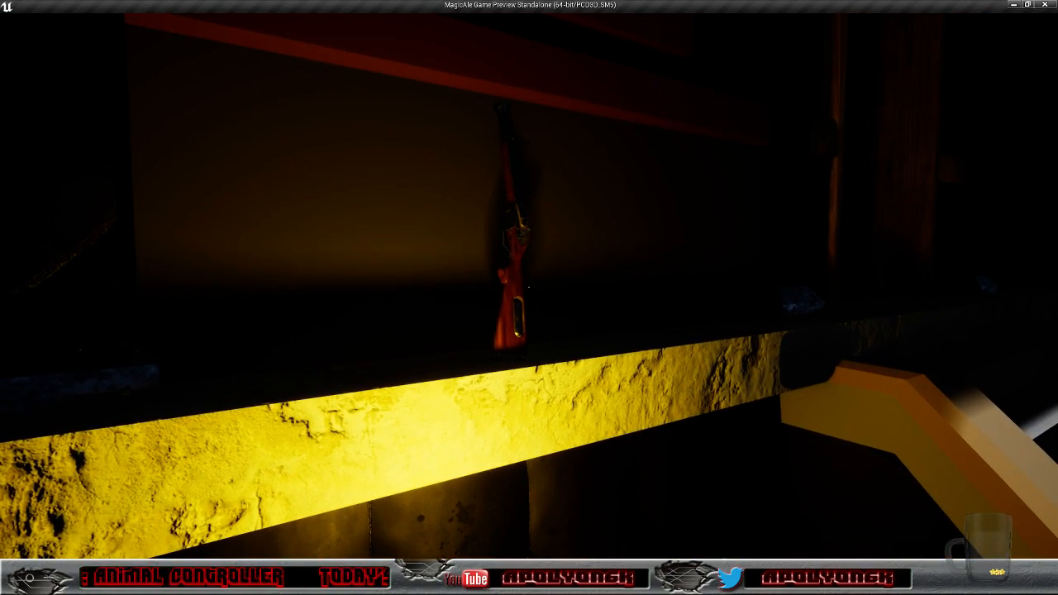
Step: Go back through the gate and along the market stalls toward the large timber-framed house on the walled terrace
{"action": "key", "text": "w"}
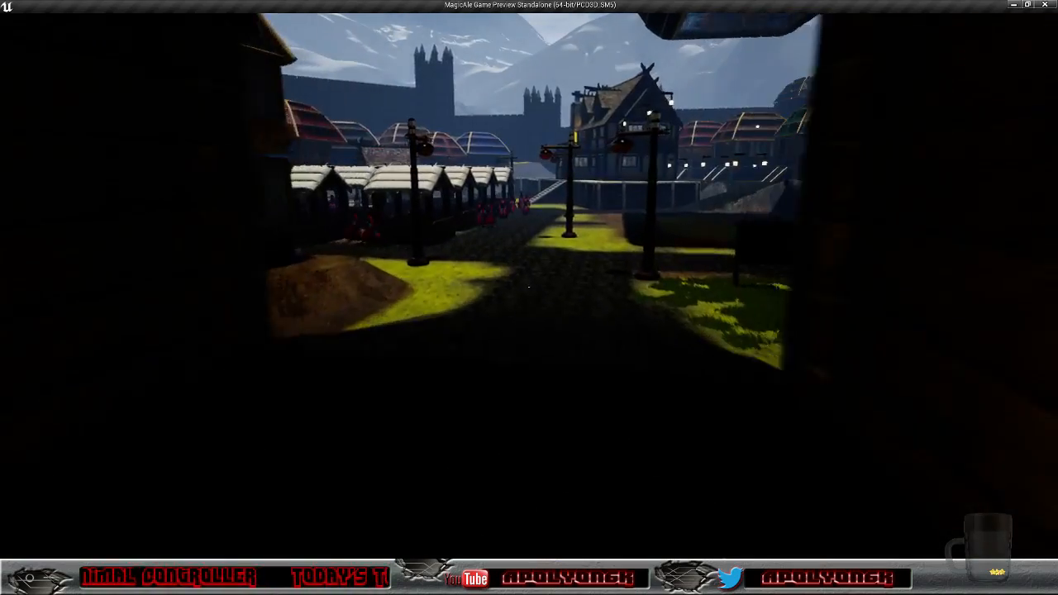
{"action": "key", "text": "w"}
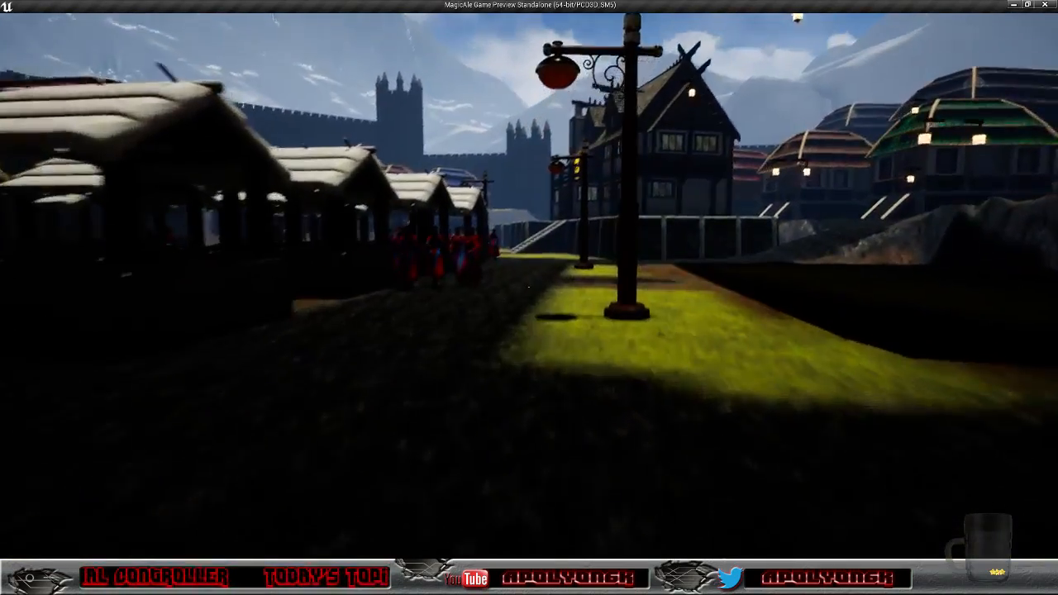
{"action": "key", "text": "w"}
{"action": "key", "text": "w"}
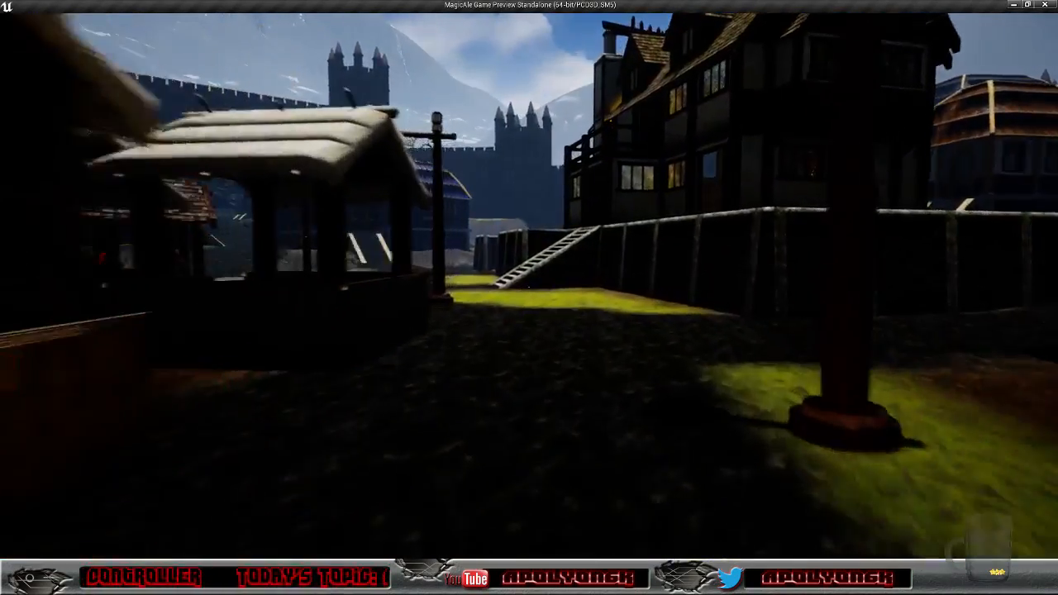
Step: Approach the green-haired guard at the gate and circle him to inspect the rifle on his back and his front
{"action": "key", "text": "w"}
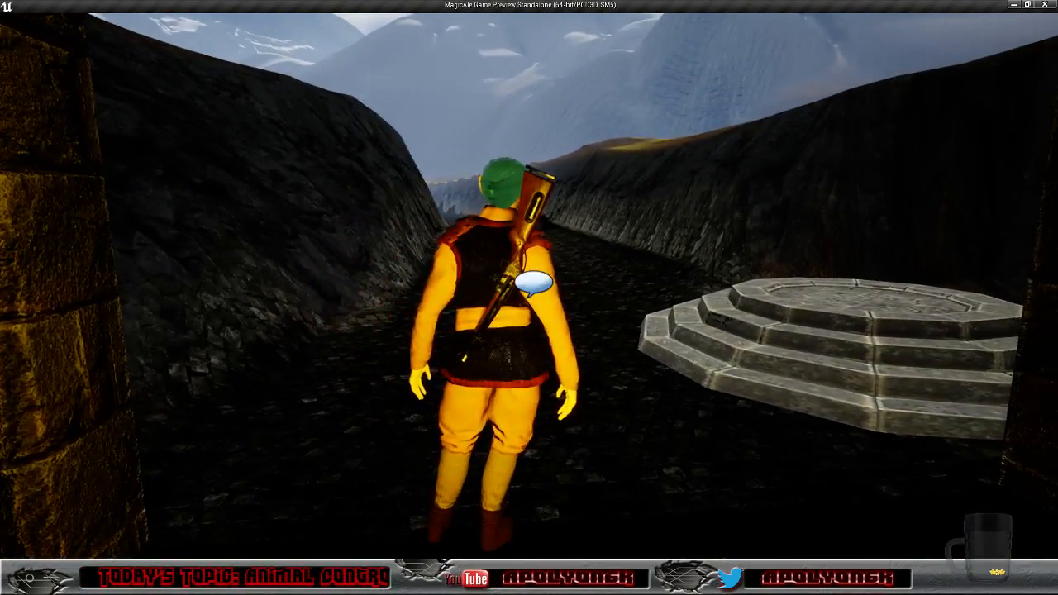
{"action": "key", "text": "w"}
{"action": "key", "text": "d"}
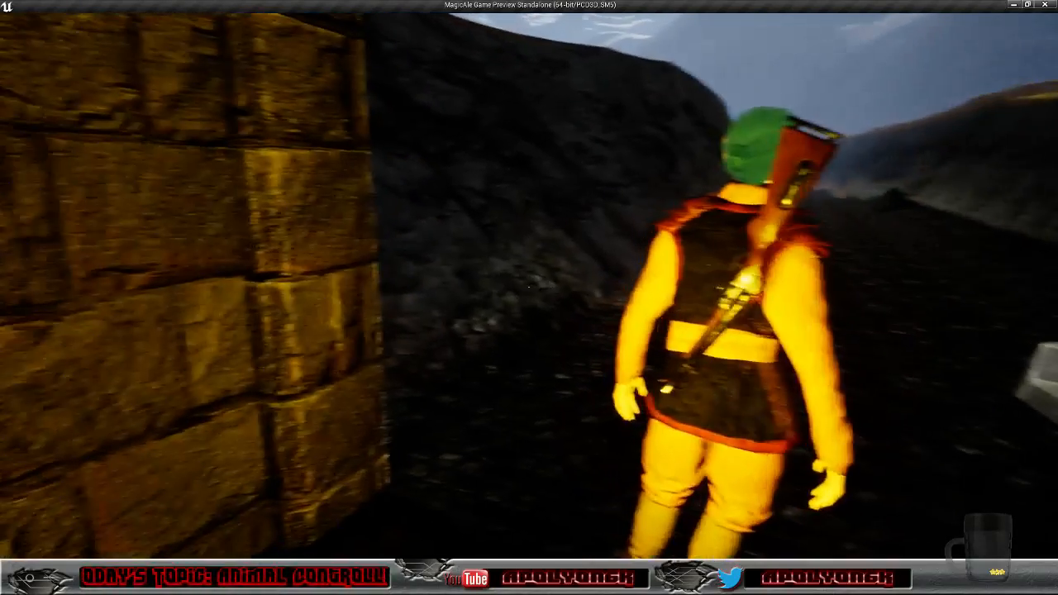
{"action": "key", "text": "d"}
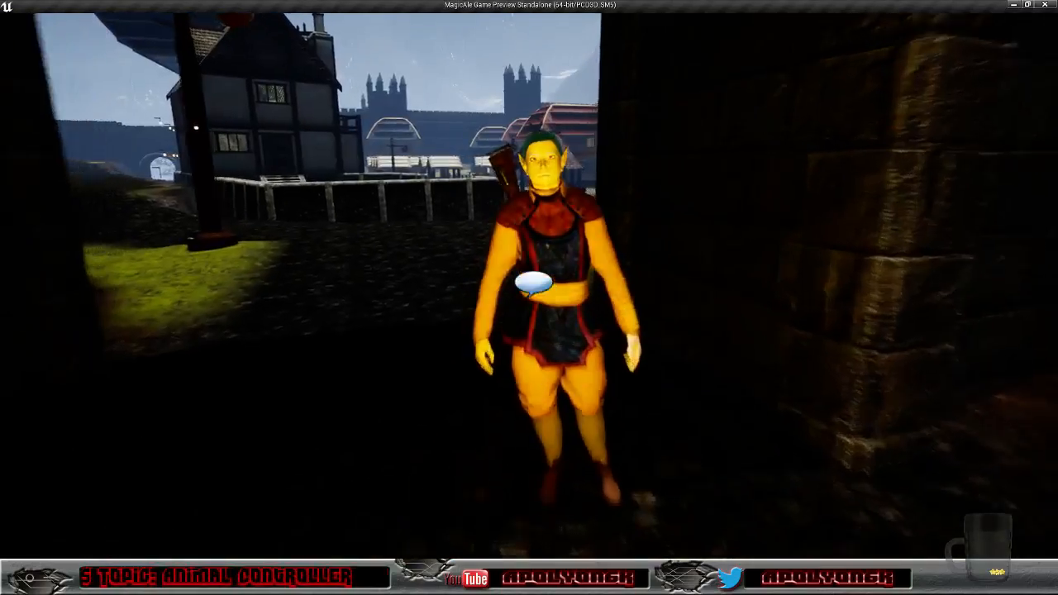
{"action": "key", "text": "a"}
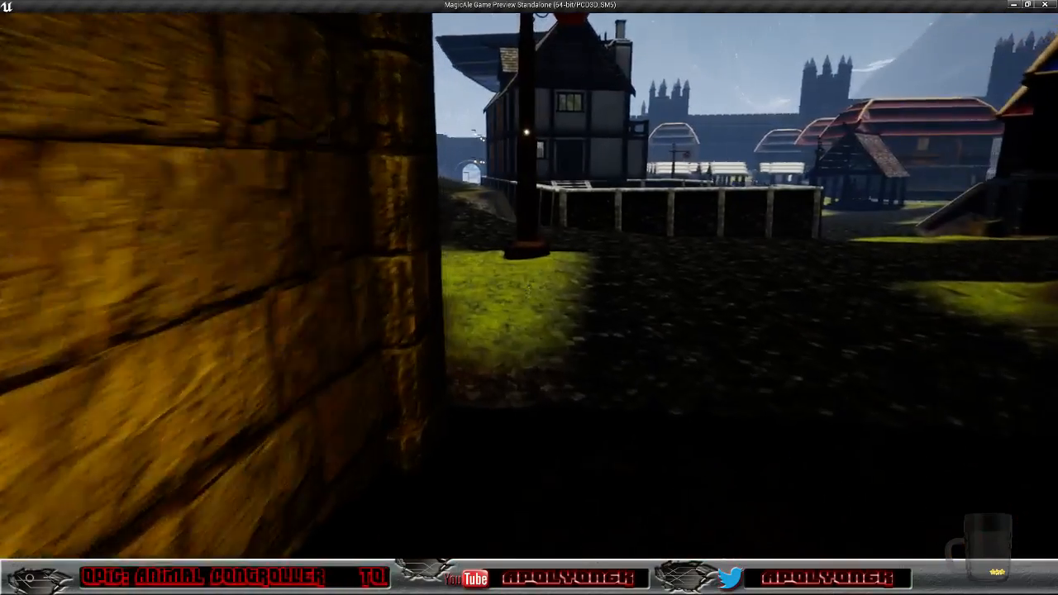
Step: Return from the guard through town, past the market stalls and lamp posts, up to the arched castle gate
{"action": "key", "text": "w"}
{"action": "key", "text": "w"}
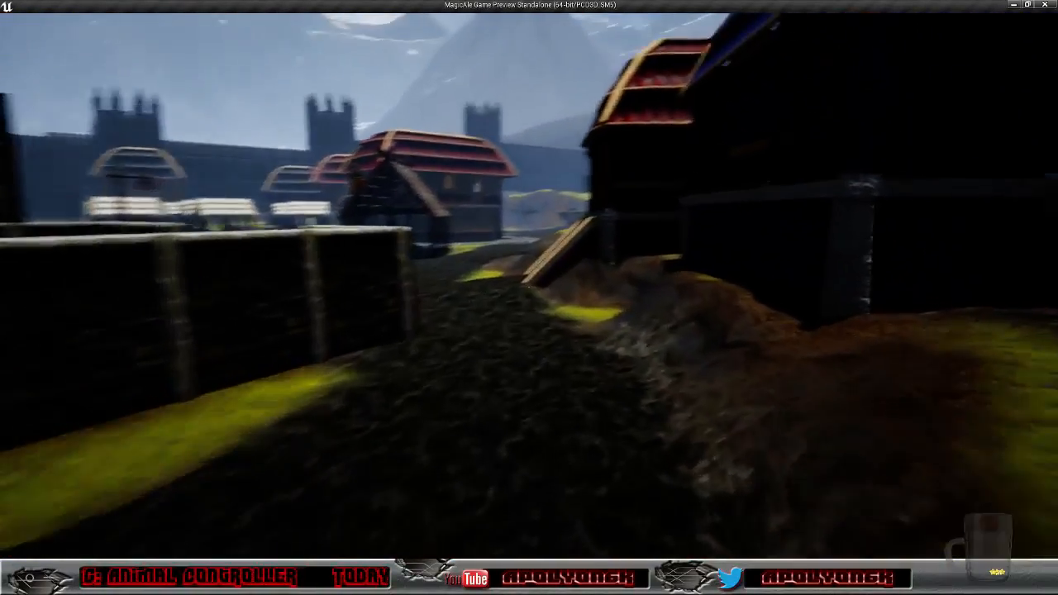
{"action": "key", "text": "w"}
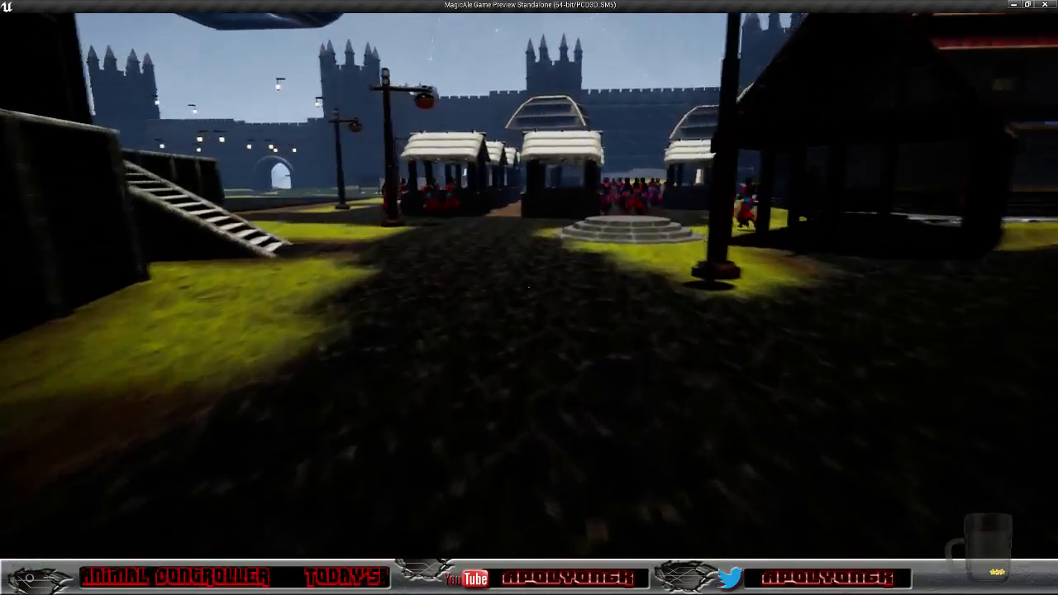
{"action": "key", "text": "w"}
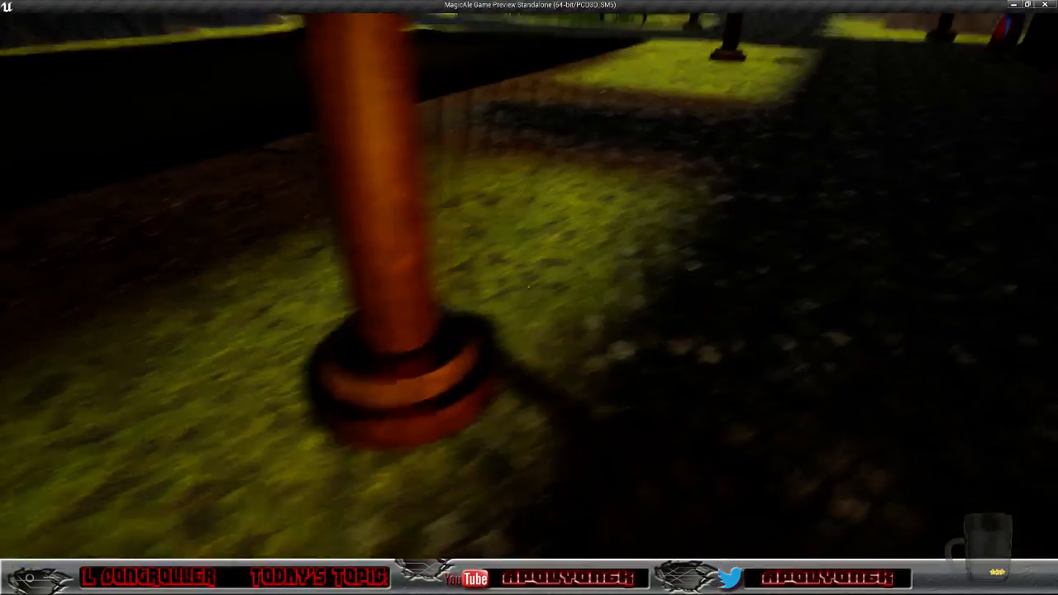
{"action": "key", "text": "w"}
{"action": "key", "text": "w"}
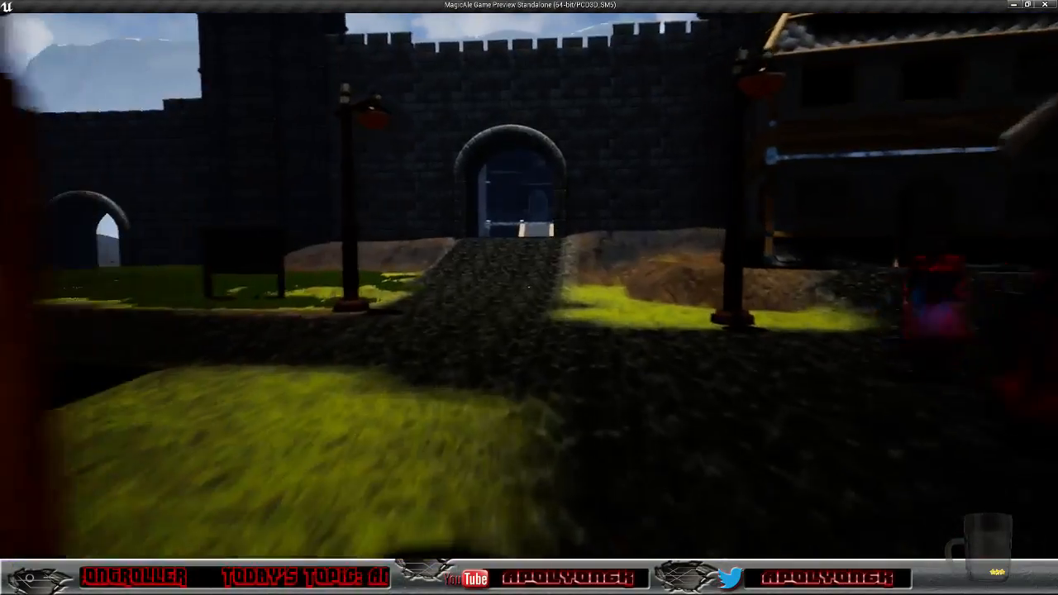
{"action": "key", "text": "w"}
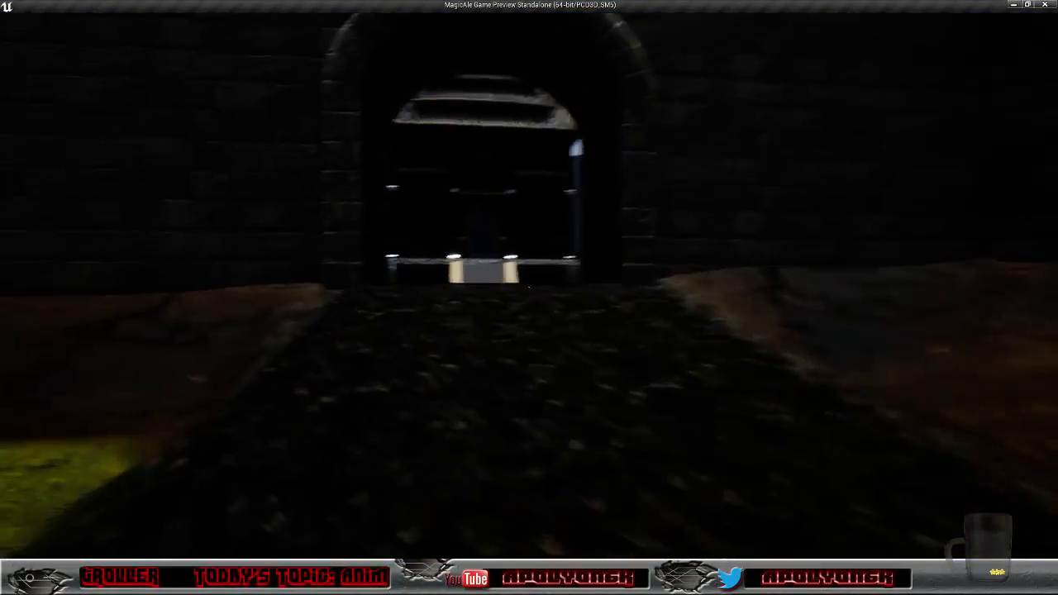
Step: Explore the walled area beyond the gate, examining the grassy slope, the dark wall corner and the wall tops
{"action": "key", "text": "w"}
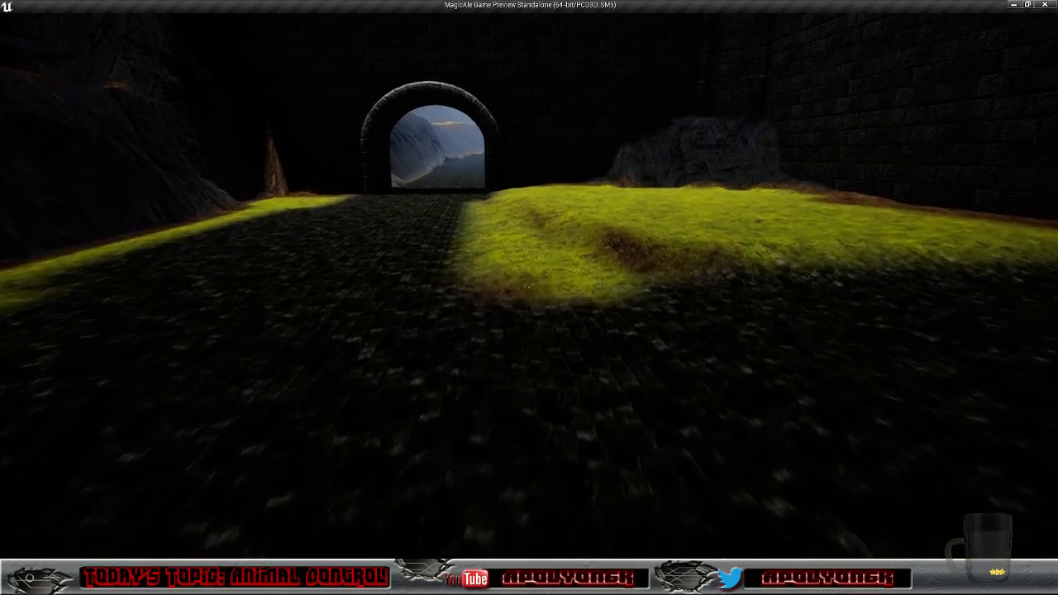
{"action": "key", "text": "w"}
{"action": "key", "text": "w"}
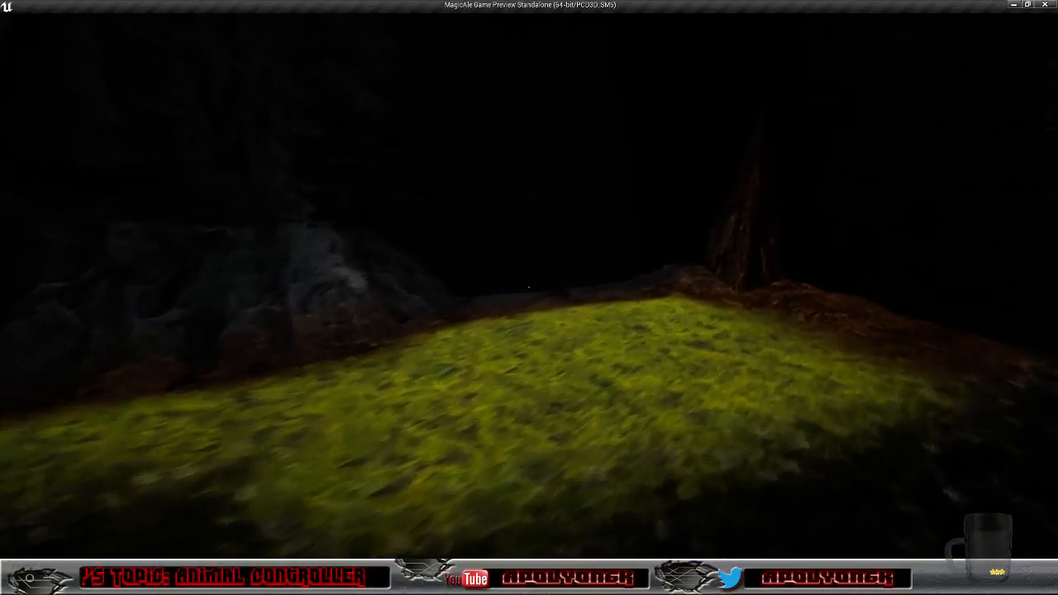
{"action": "key", "text": "w"}
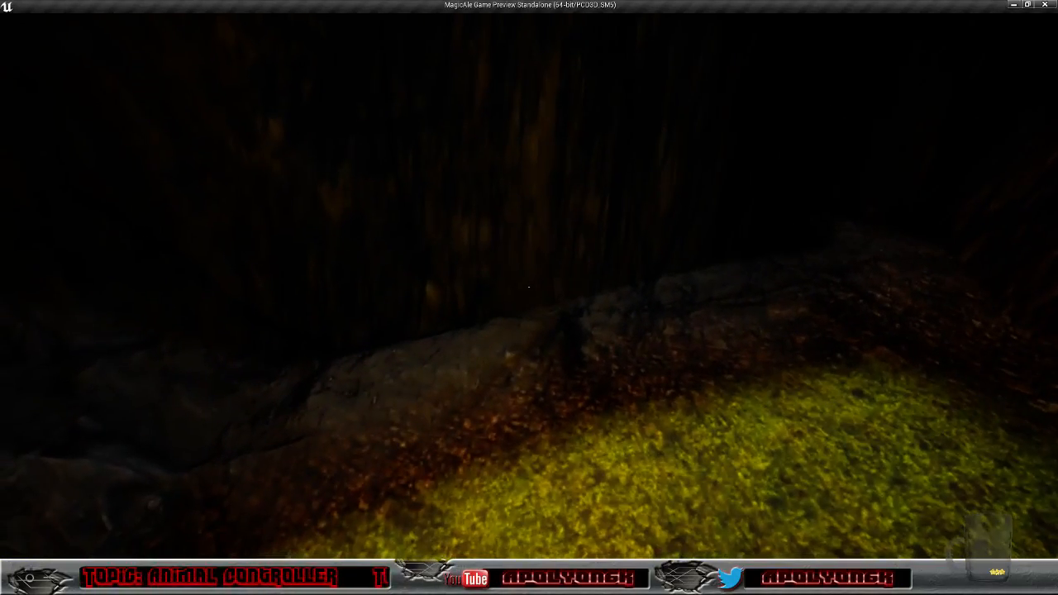
{"action": "key", "text": "w"}
{"action": "key", "text": "w"}
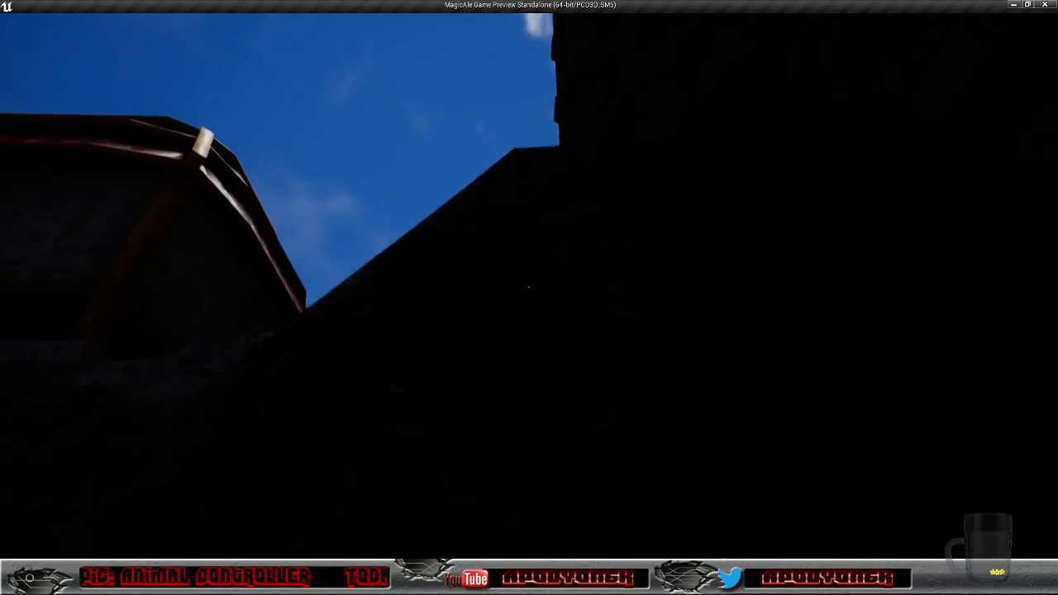
Step: Leave the dark wall corner and follow the cobbled road through the rocky valley toward the distant domed building
{"action": "key", "text": "w"}
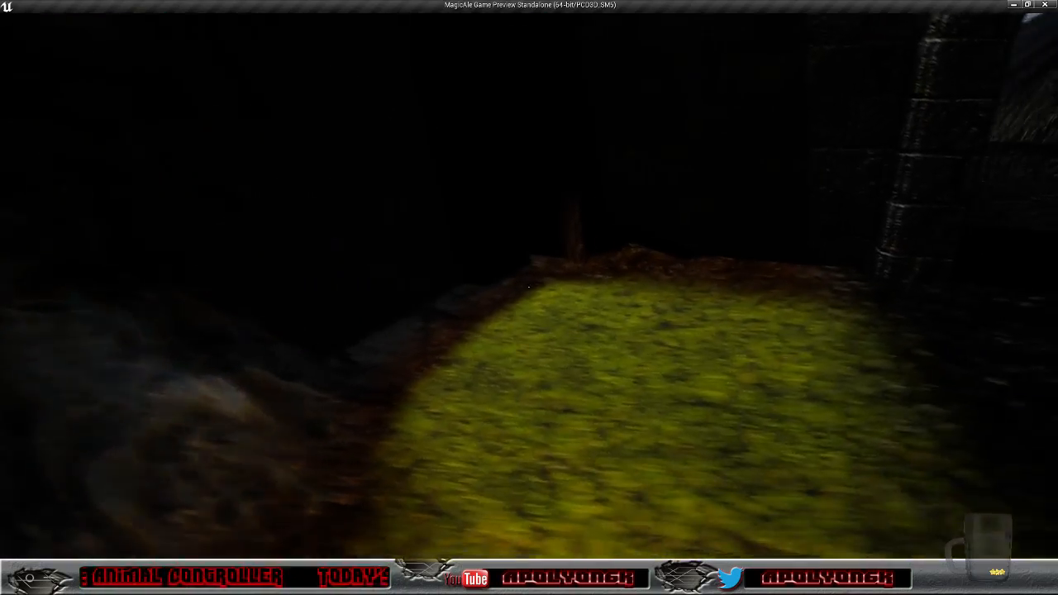
{"action": "key", "text": "w"}
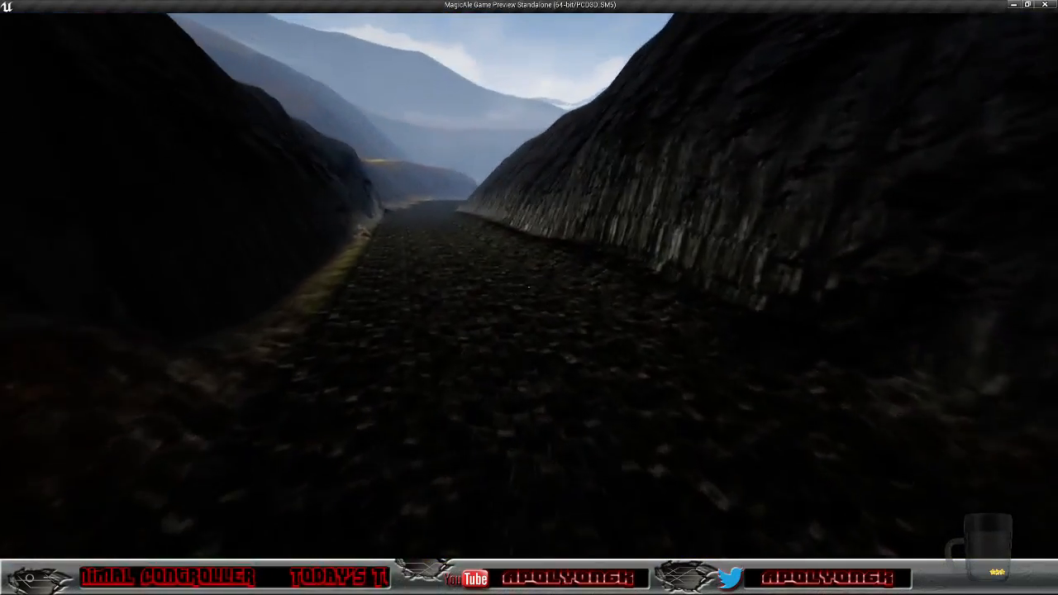
{"action": "key", "text": "w"}
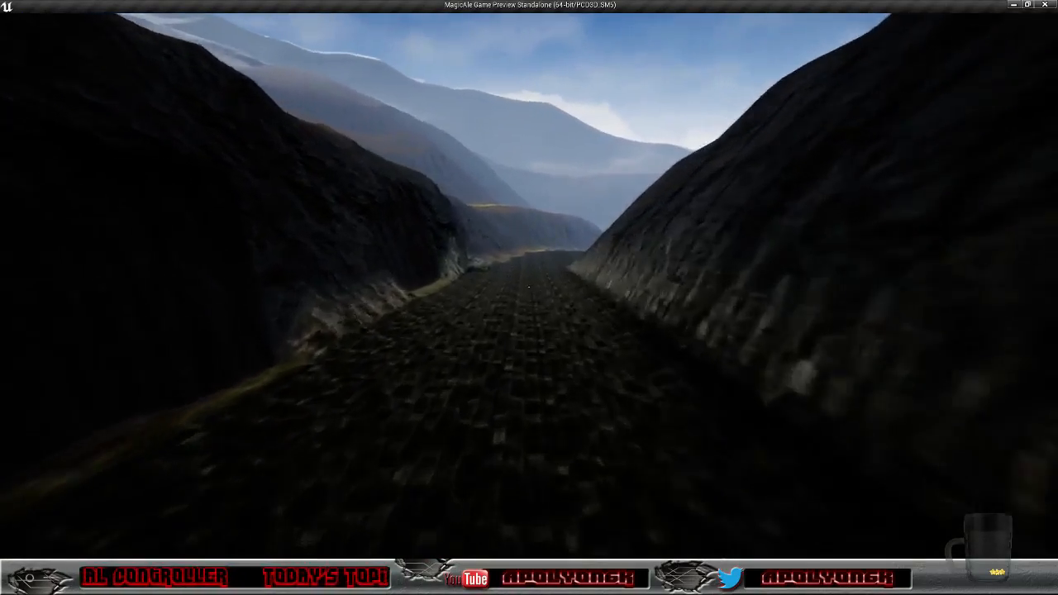
{"action": "key", "text": "w"}
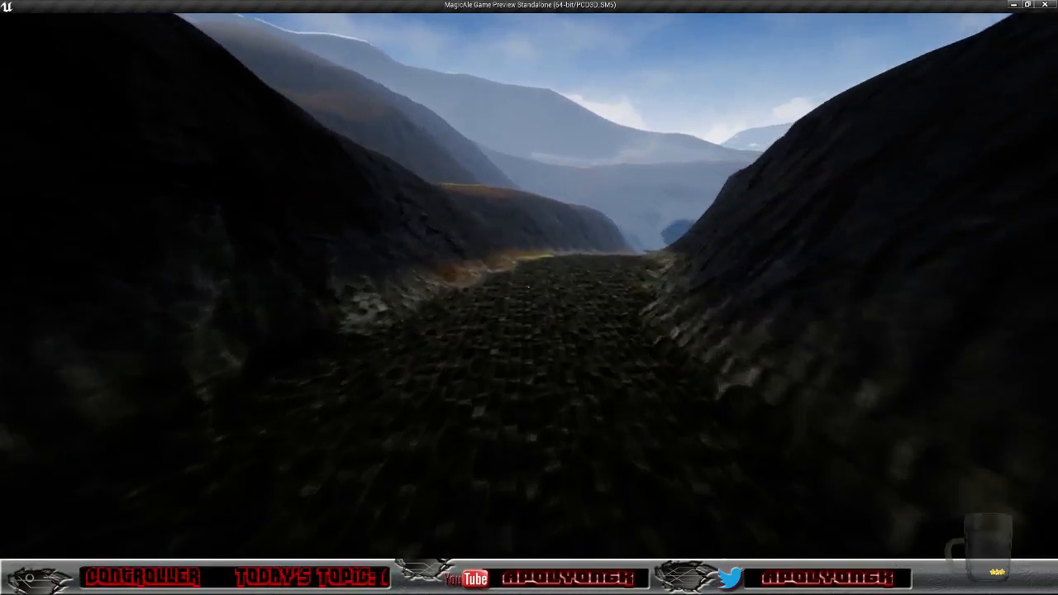
{"action": "key", "text": "w"}
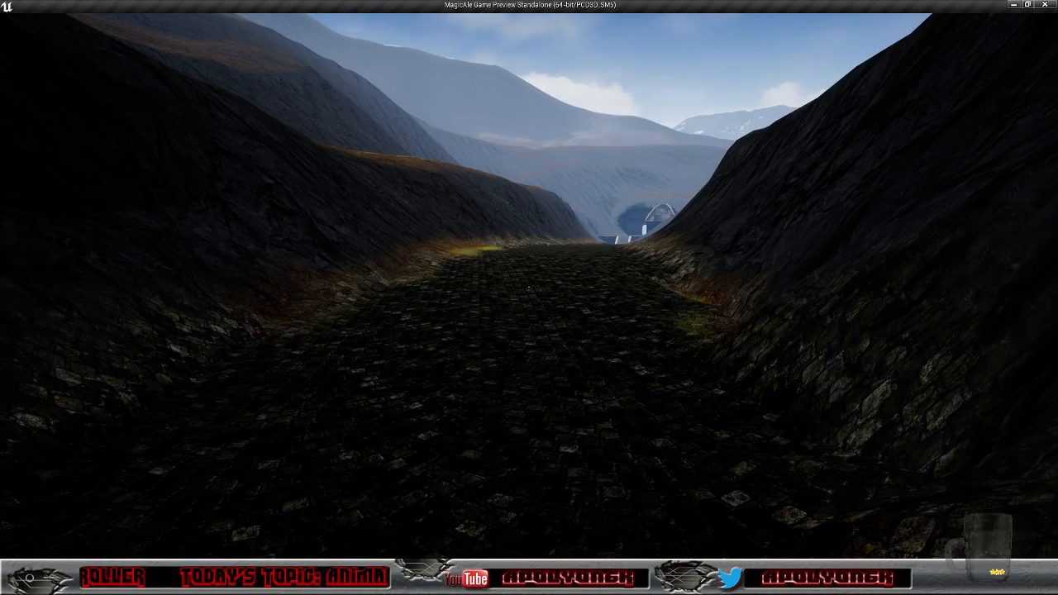
{"action": "key", "text": "w"}
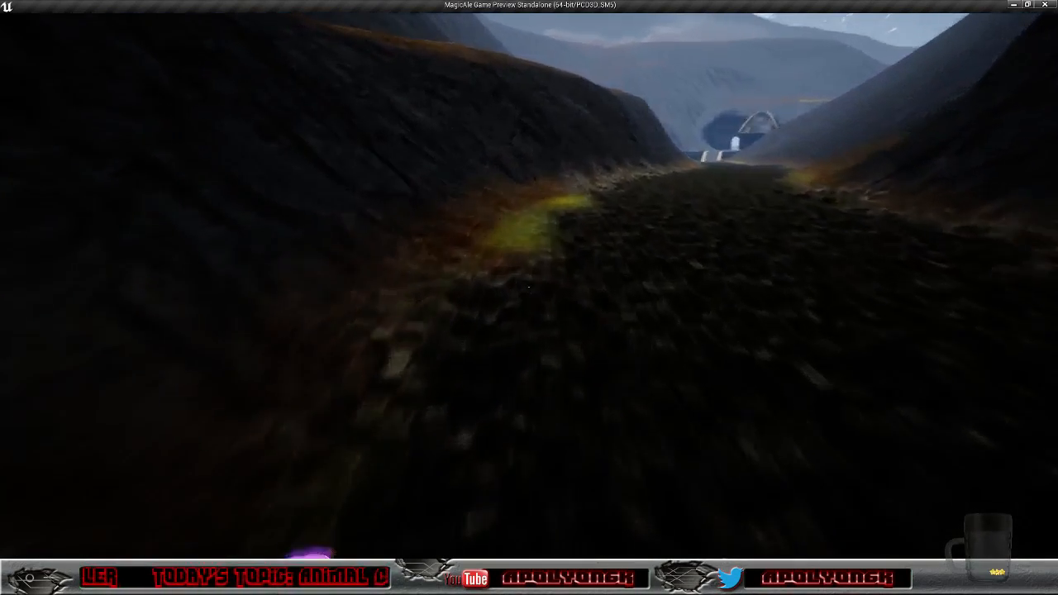
Step: Climb from the road over the grassy bank and up the dark hillside, checking the view back to the castle
{"action": "key", "text": "w"}
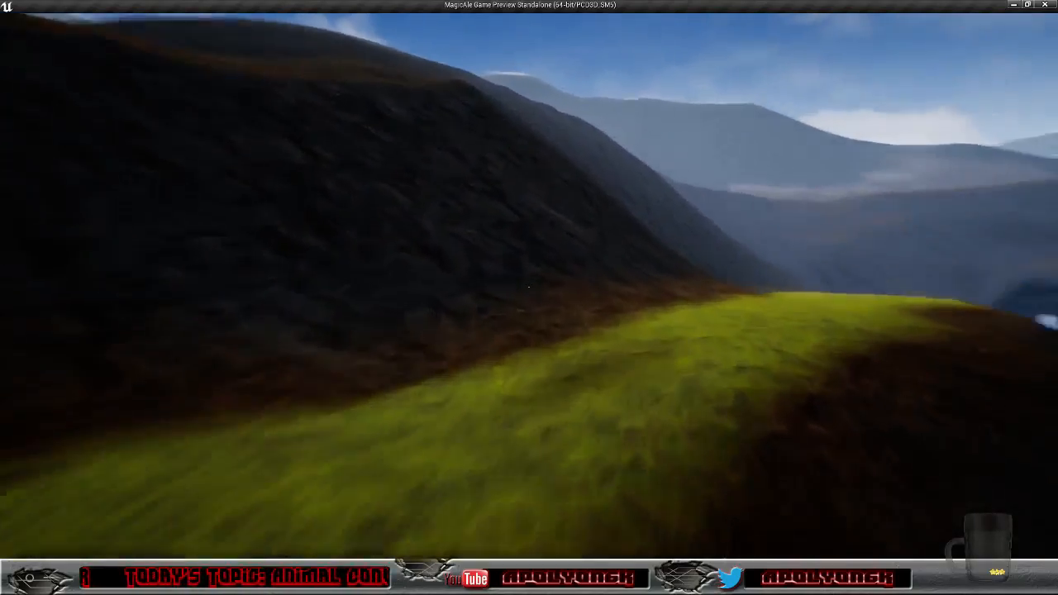
{"action": "key", "text": "w"}
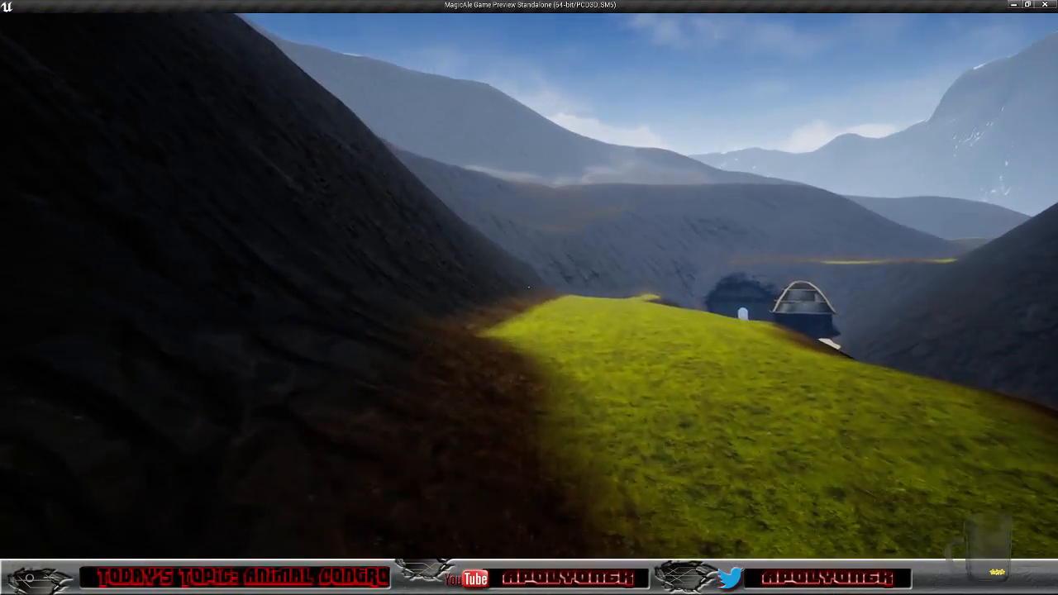
{"action": "key", "text": "w"}
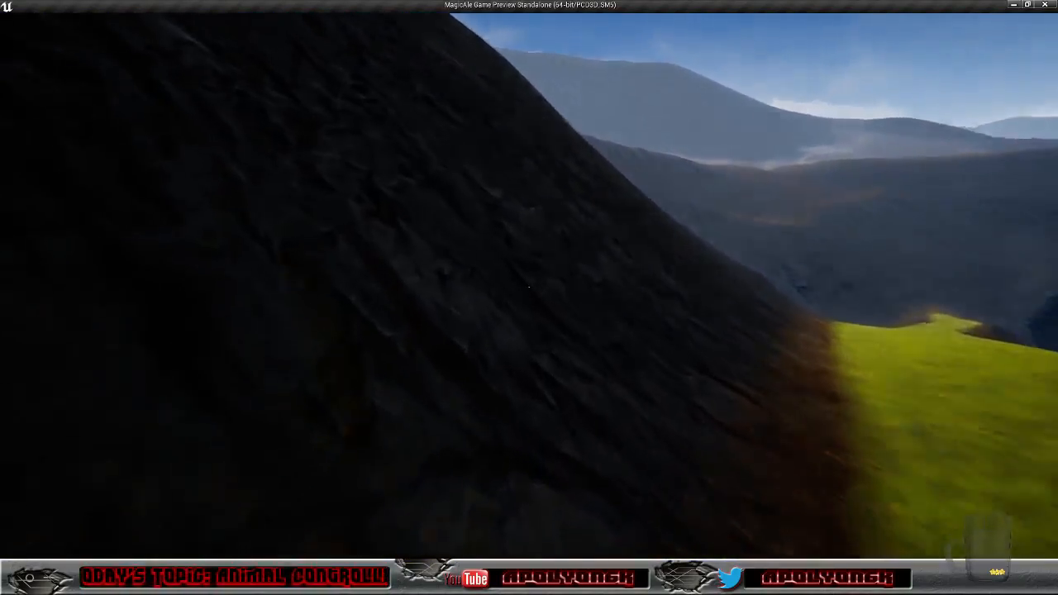
{"action": "key", "text": "w"}
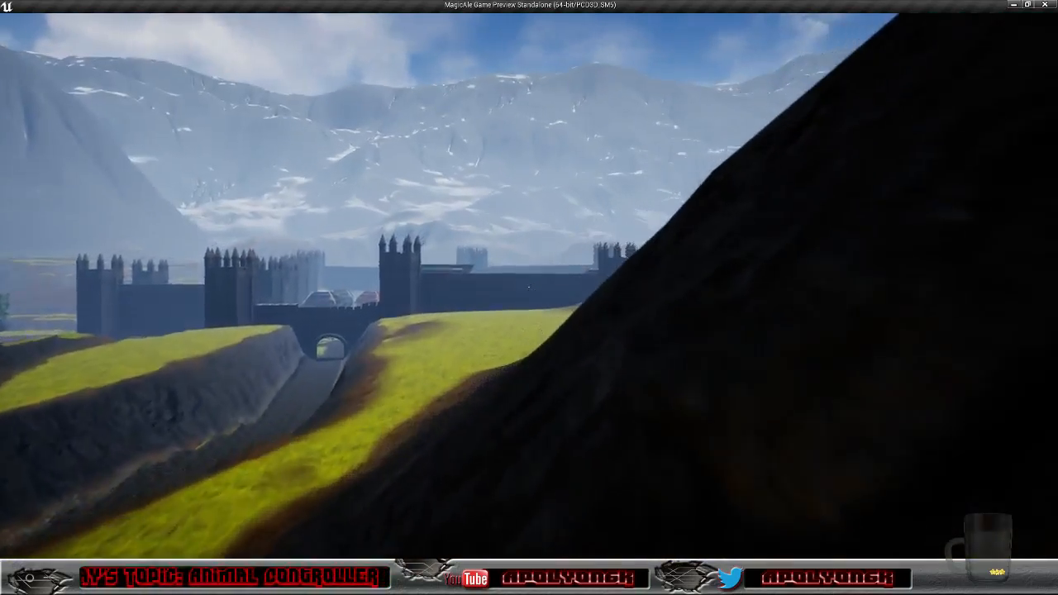
{"action": "key", "text": "w"}
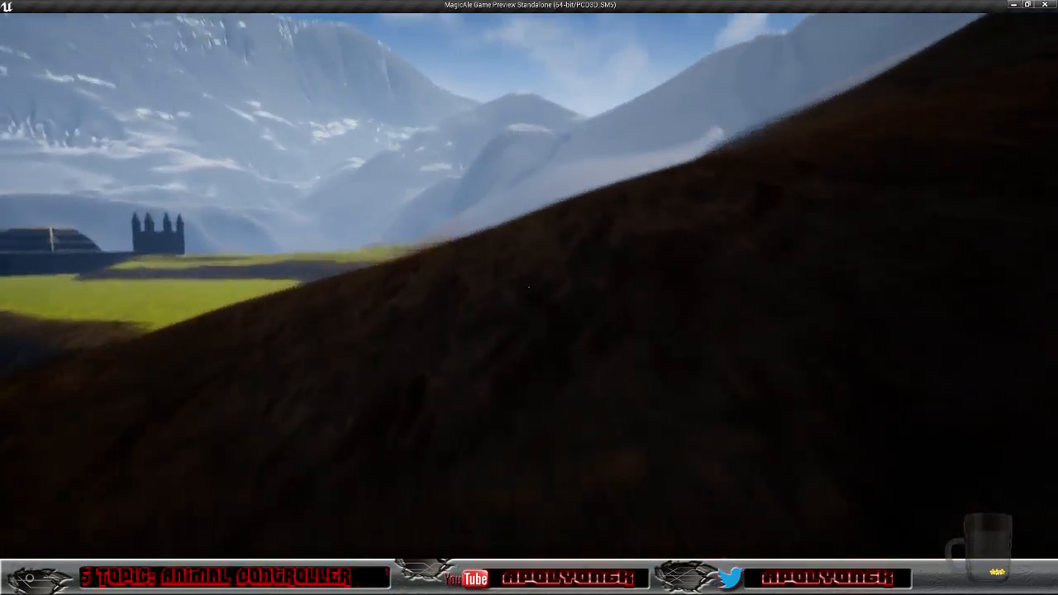
{"action": "key", "text": "w"}
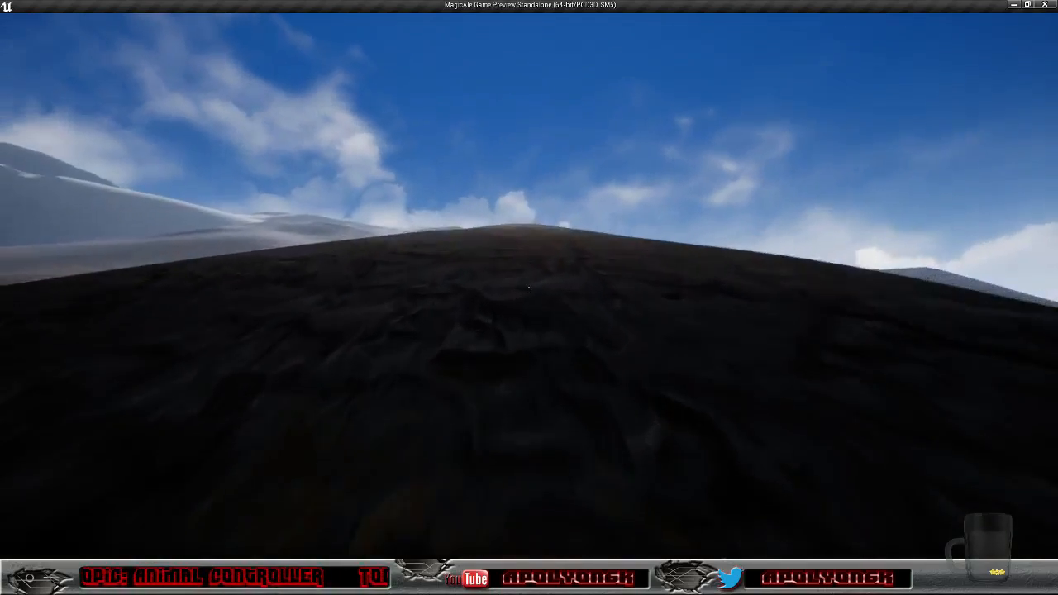
{"action": "key", "text": "w"}
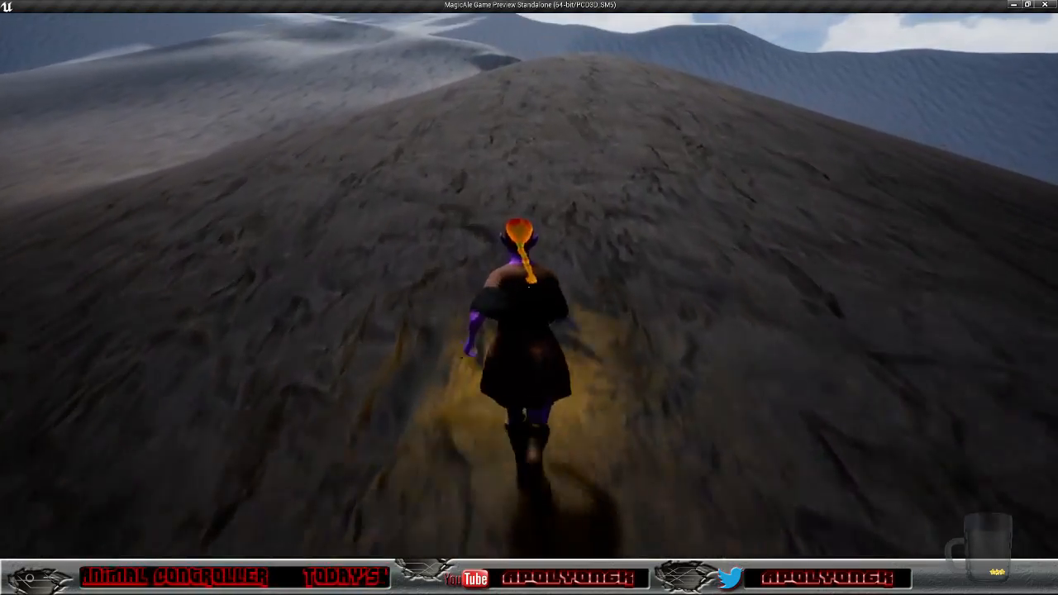
Step: Run along the bare mountain ridge behind the character and survey the valley with the domed building below
{"action": "key", "text": "w"}
{"action": "key", "text": "w"}
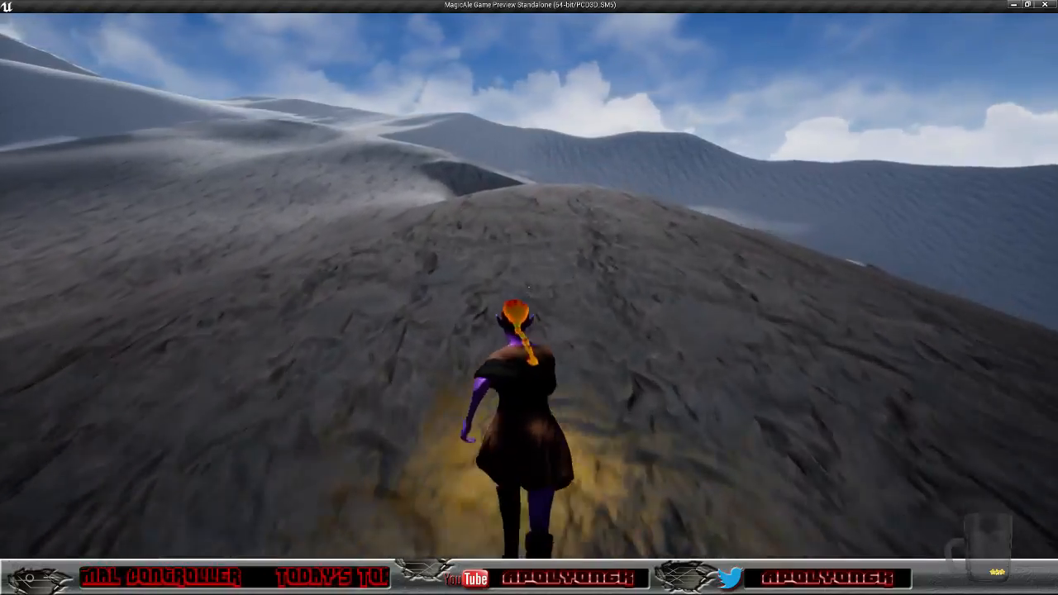
{"action": "key", "text": "w"}
{"action": "key", "text": "w"}
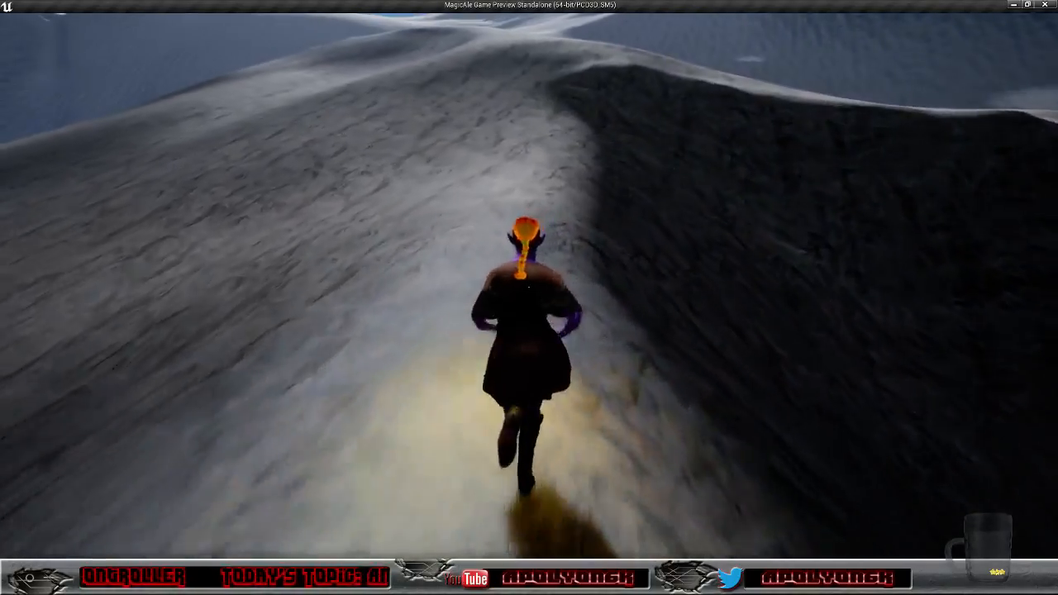
{"action": "key", "text": "w"}
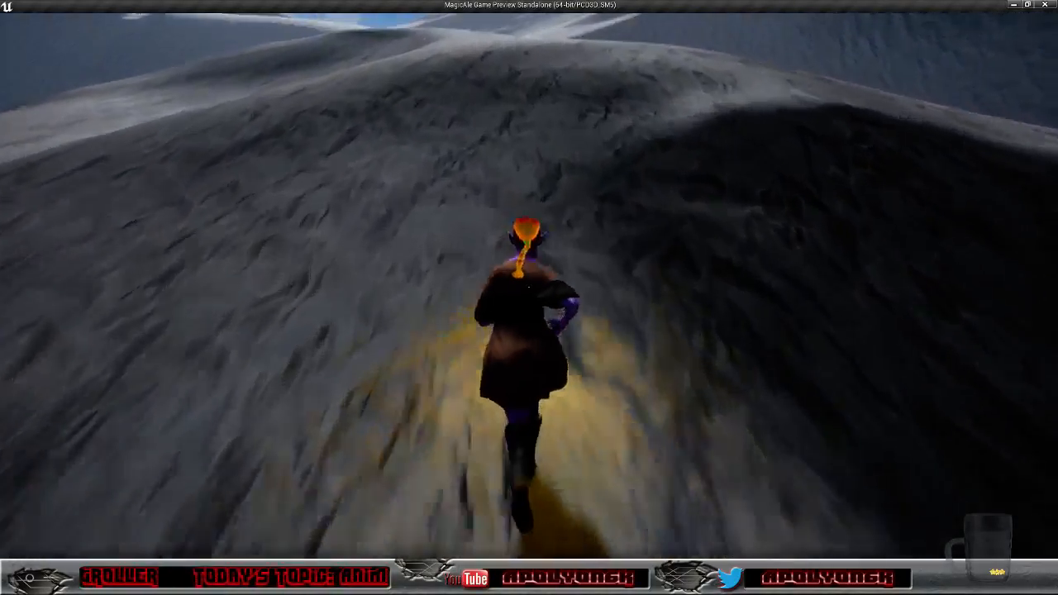
{"action": "key", "text": "w"}
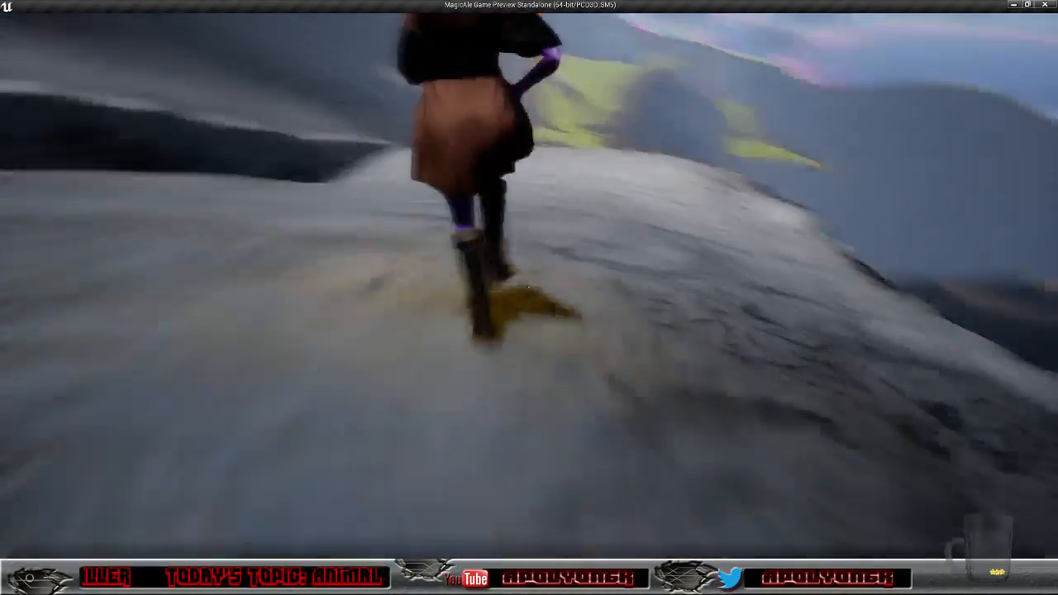
{"action": "key", "text": "w"}
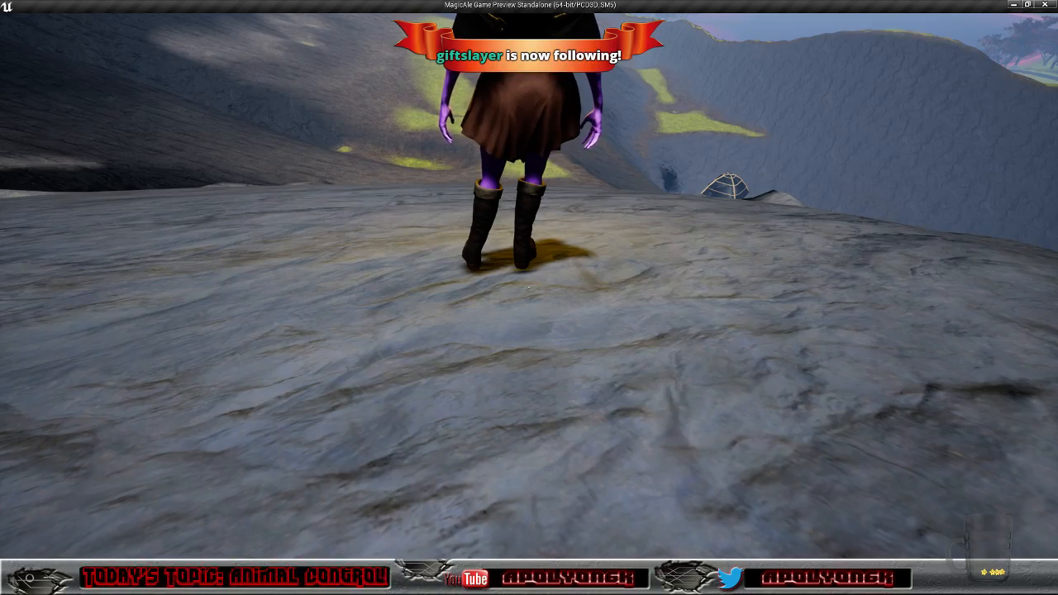
{"action": "key", "text": "w"}
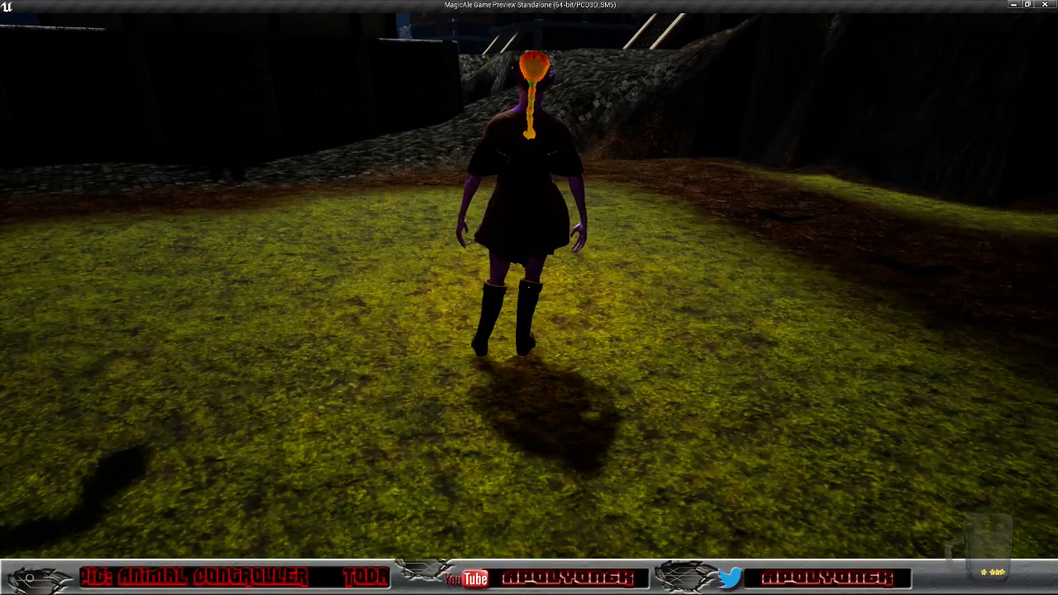
Step: Run through town from the grass patch, past the terrace stairs, market stalls and lamp posts, and out the arched gate
{"action": "key", "text": "w"}
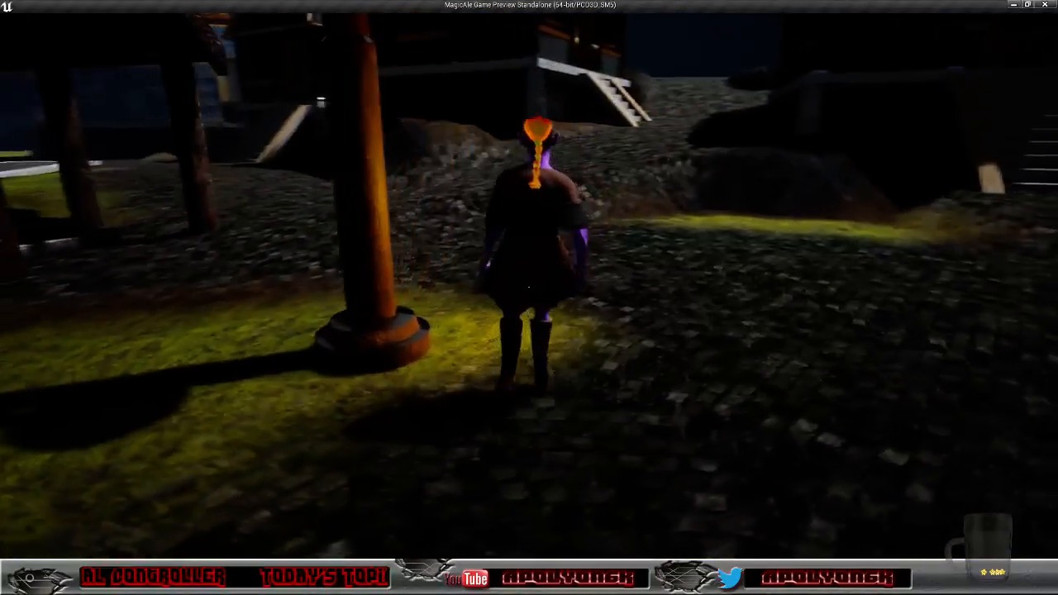
{"action": "key", "text": "w"}
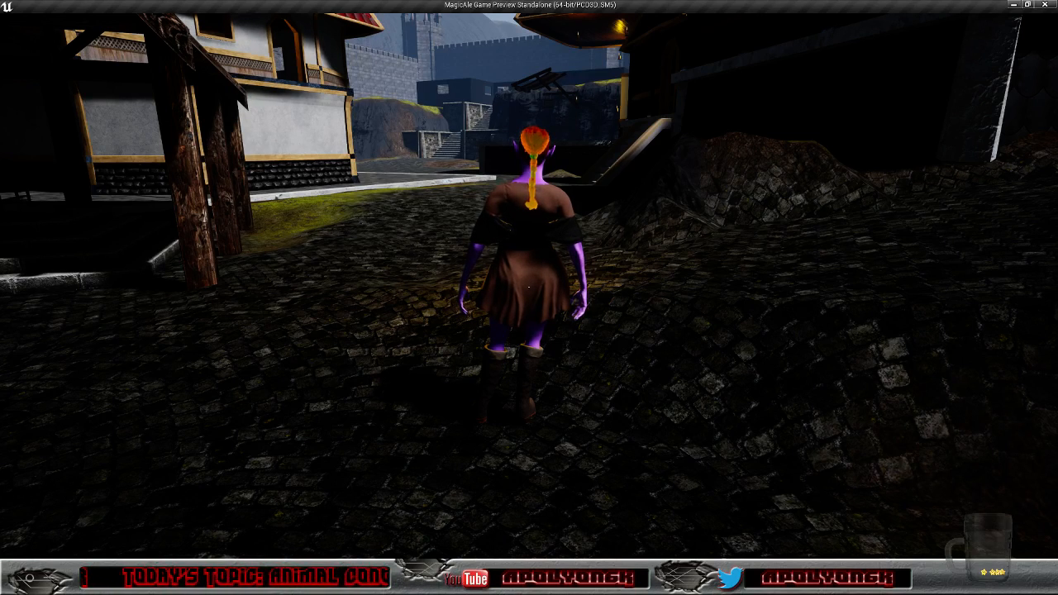
{"action": "key", "text": "w"}
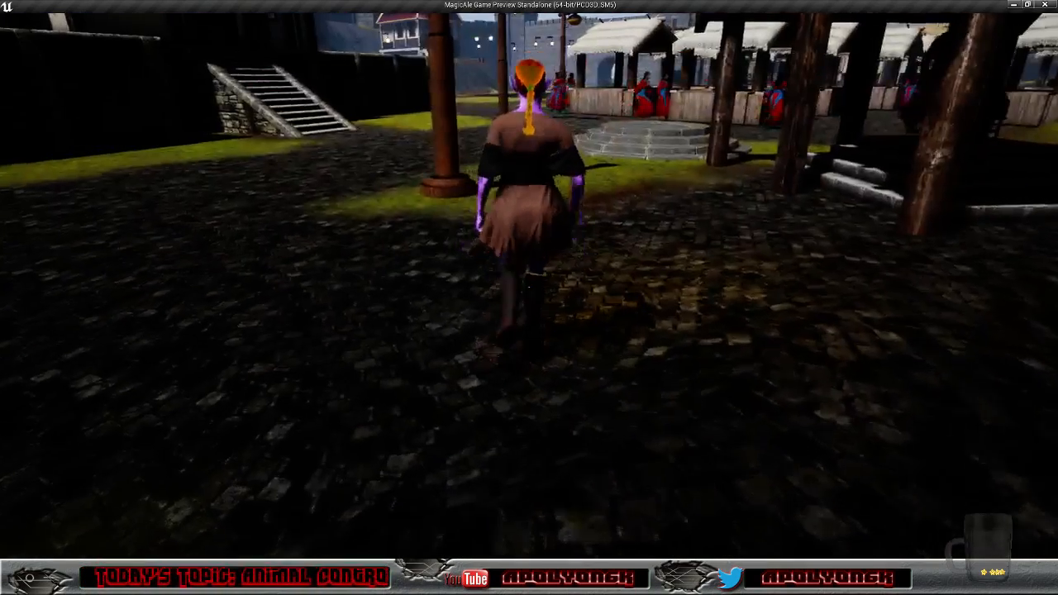
{"action": "key", "text": "w"}
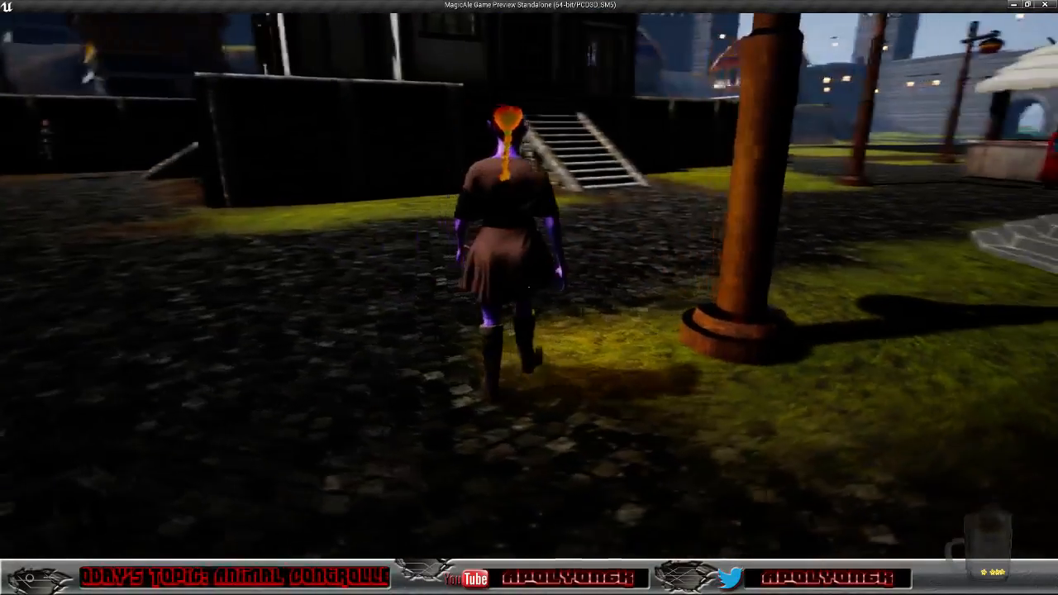
{"action": "key", "text": "w"}
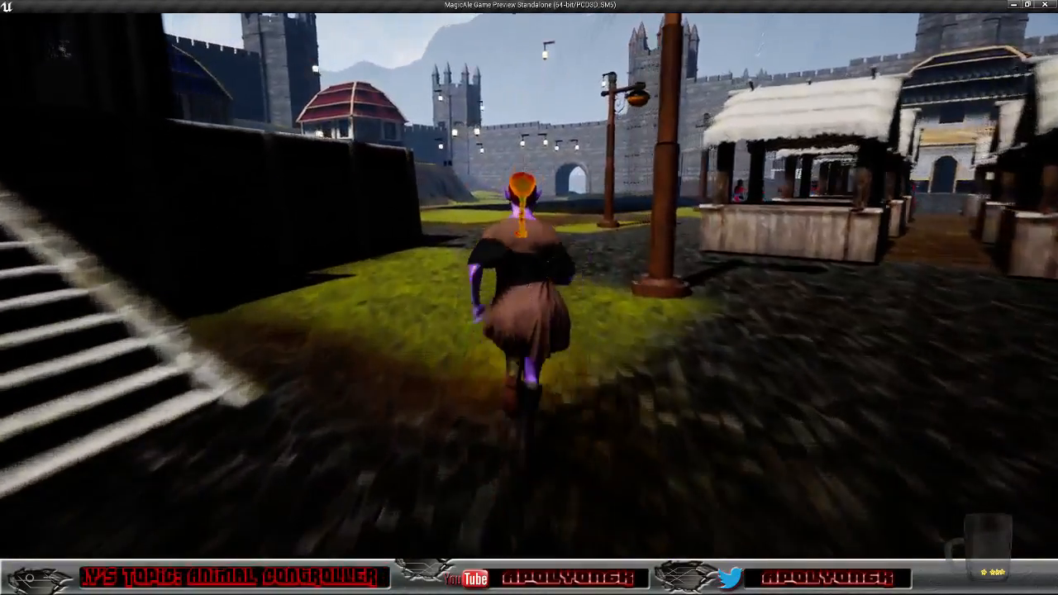
{"action": "key", "text": "w"}
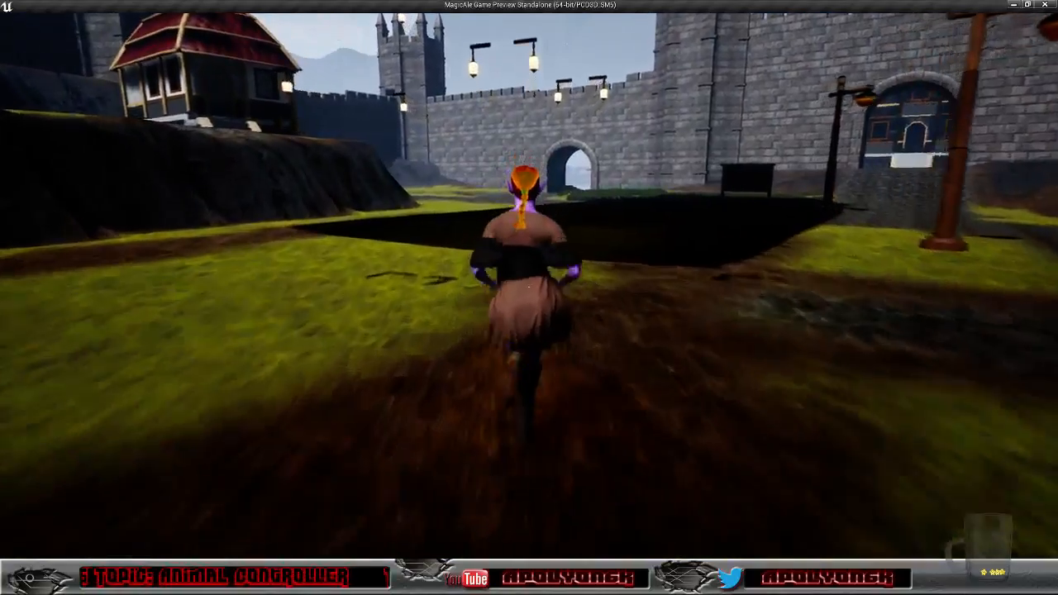
{"action": "key", "text": "w"}
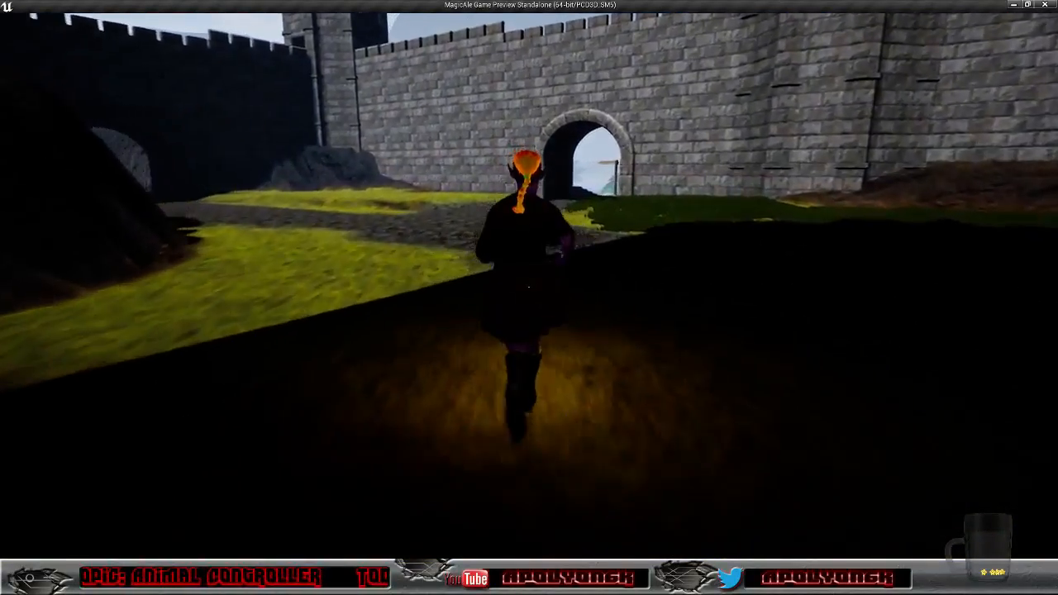
{"action": "key", "text": "w"}
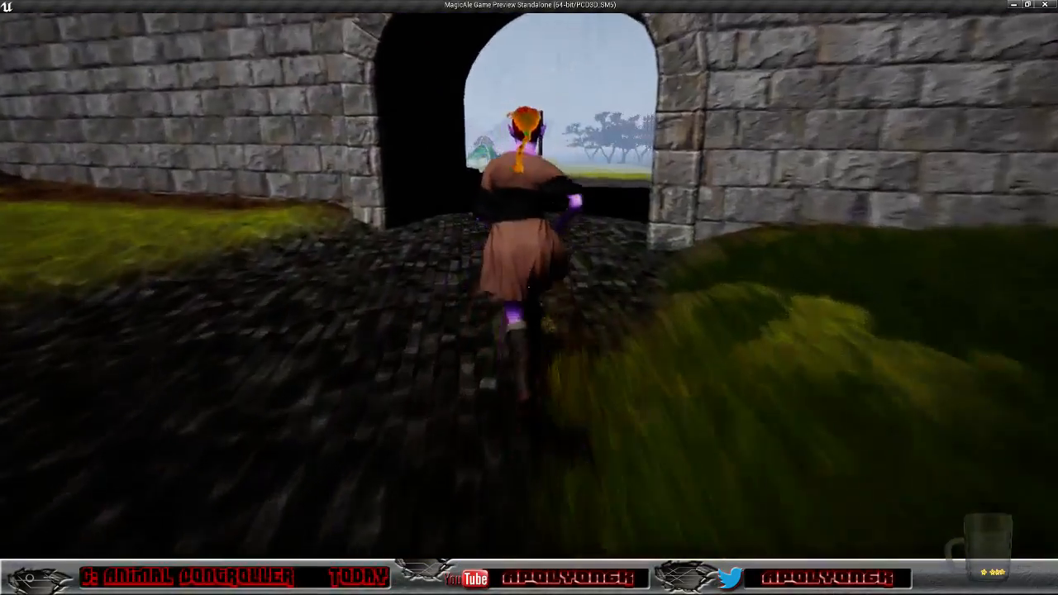
{"action": "key", "text": "w"}
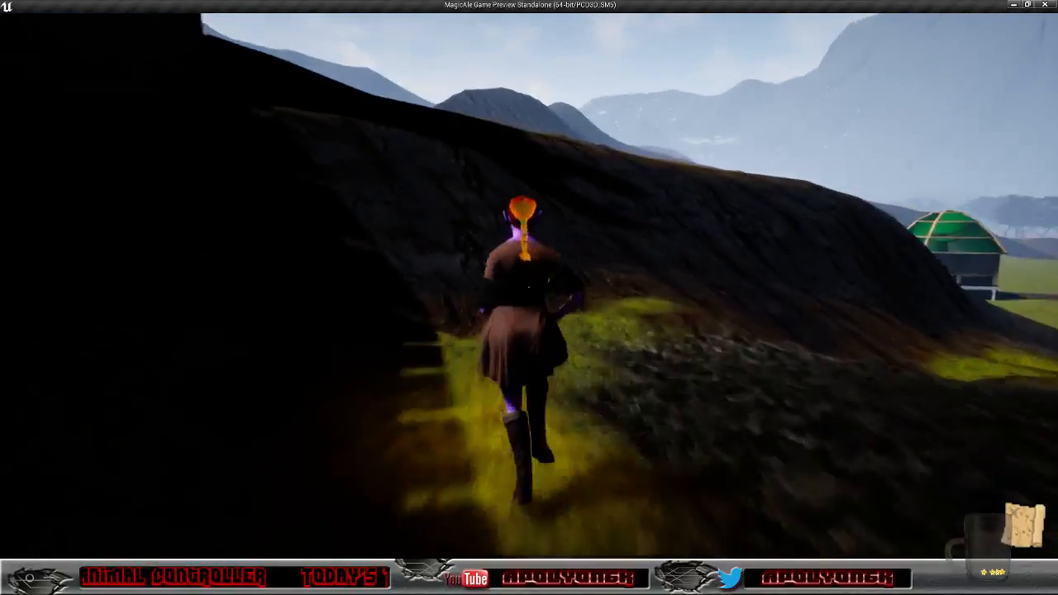
Step: Follow the grassy ridge outside the wall above the green-roofed tents and turn up toward the dark hillside
{"action": "key", "text": "w"}
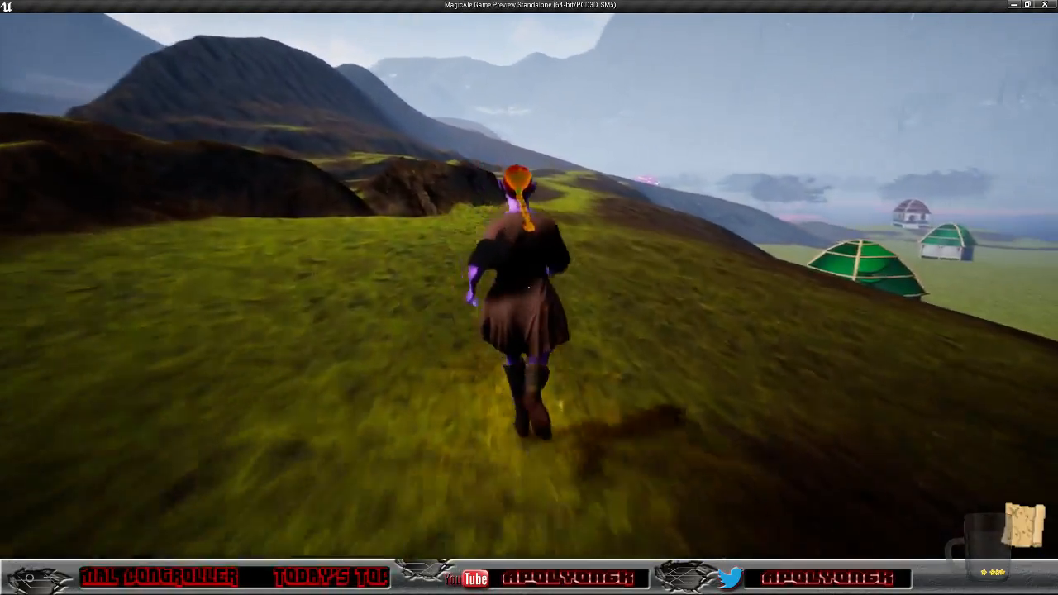
{"action": "key", "text": "w"}
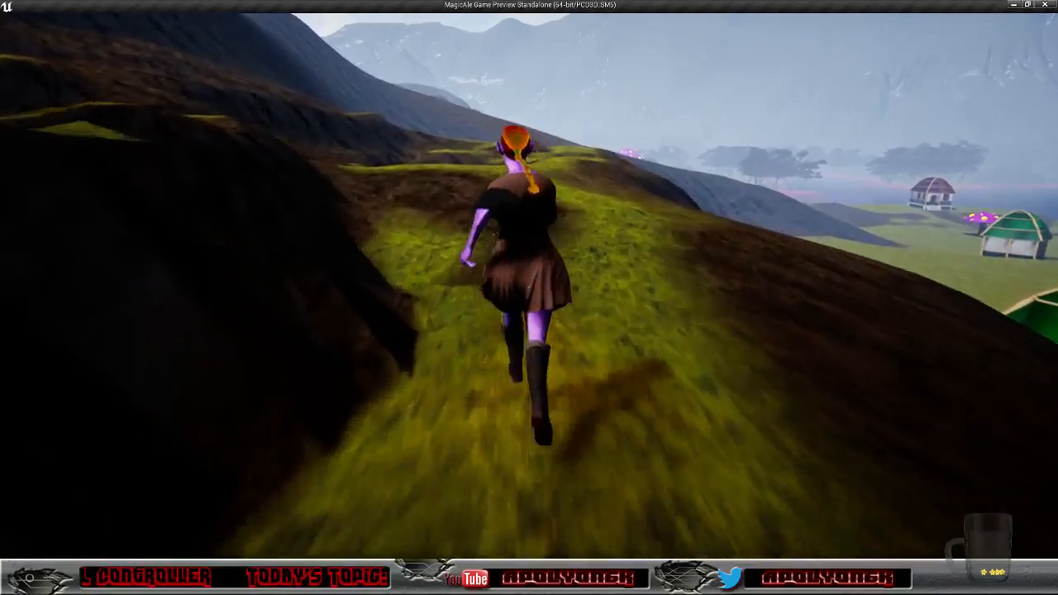
{"action": "key", "text": "w"}
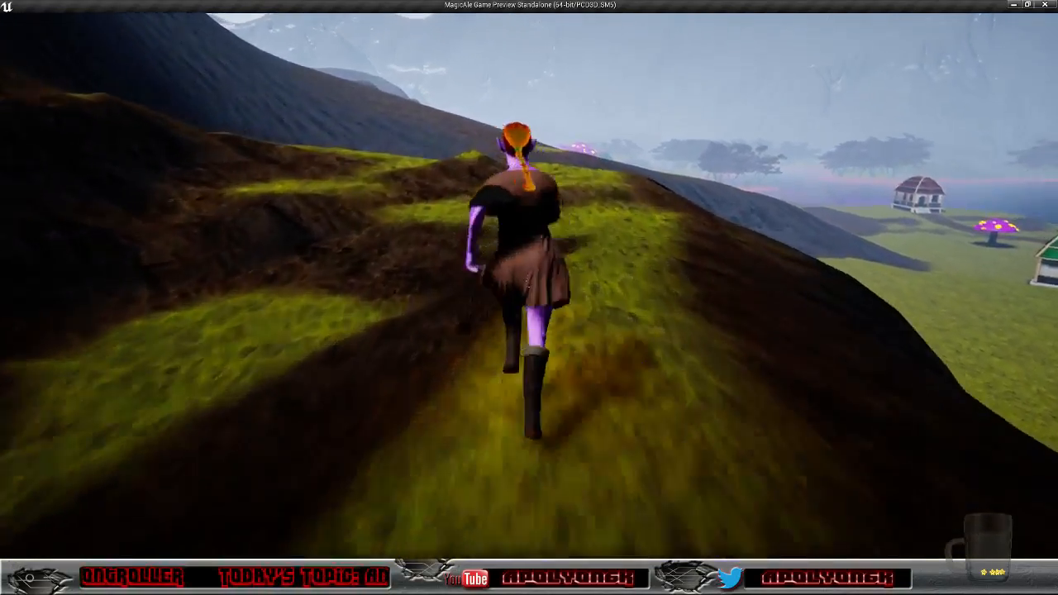
{"action": "key", "text": "w"}
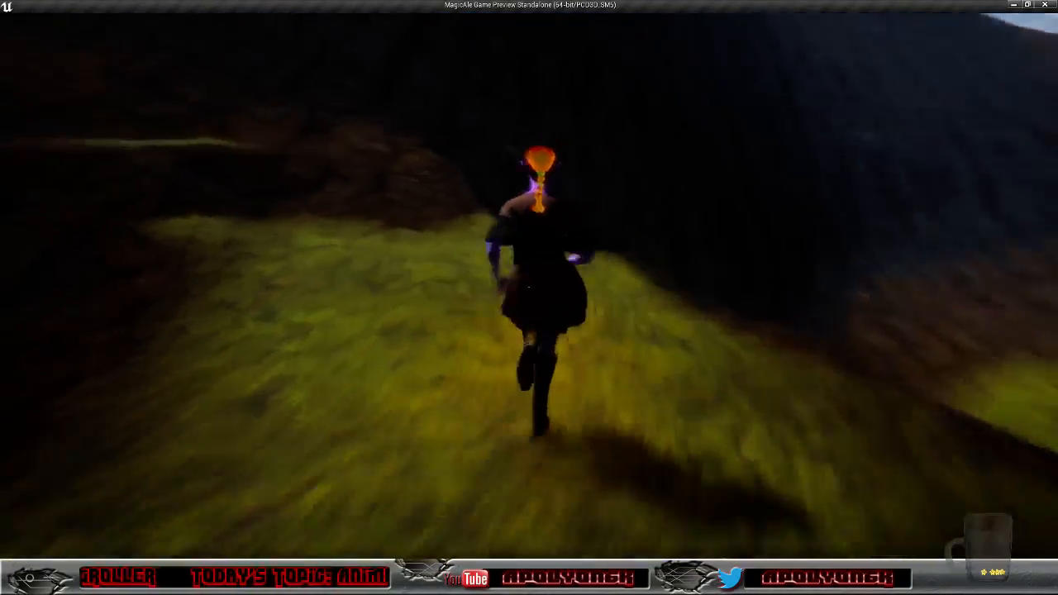
{"action": "key", "text": "w"}
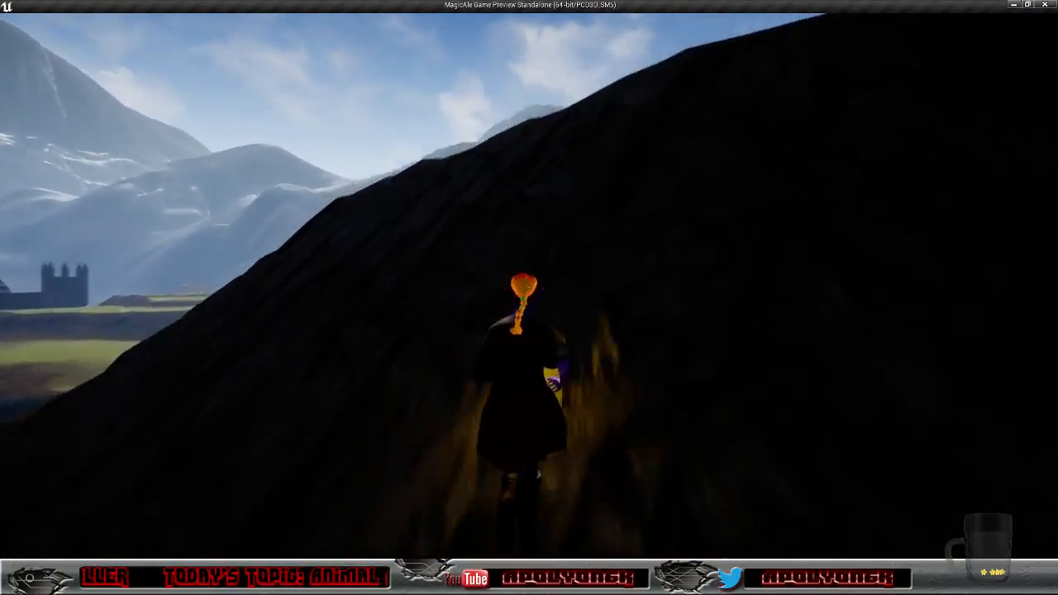
Step: Go from the hillside to the wooden fence and enter the pasture to inspect the giant spiders
{"action": "key", "text": "w"}
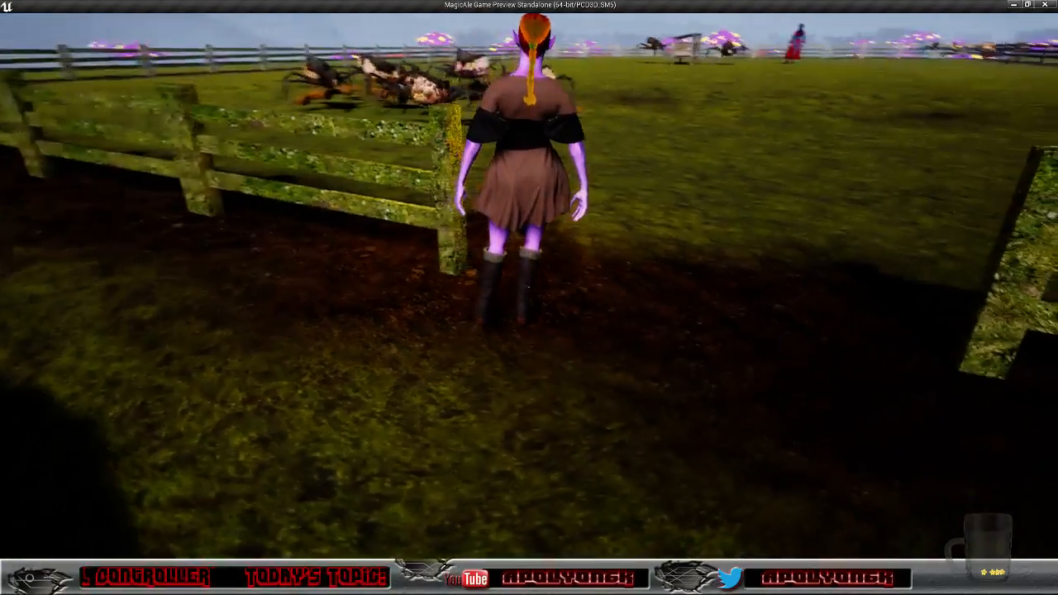
{"action": "key", "text": "w"}
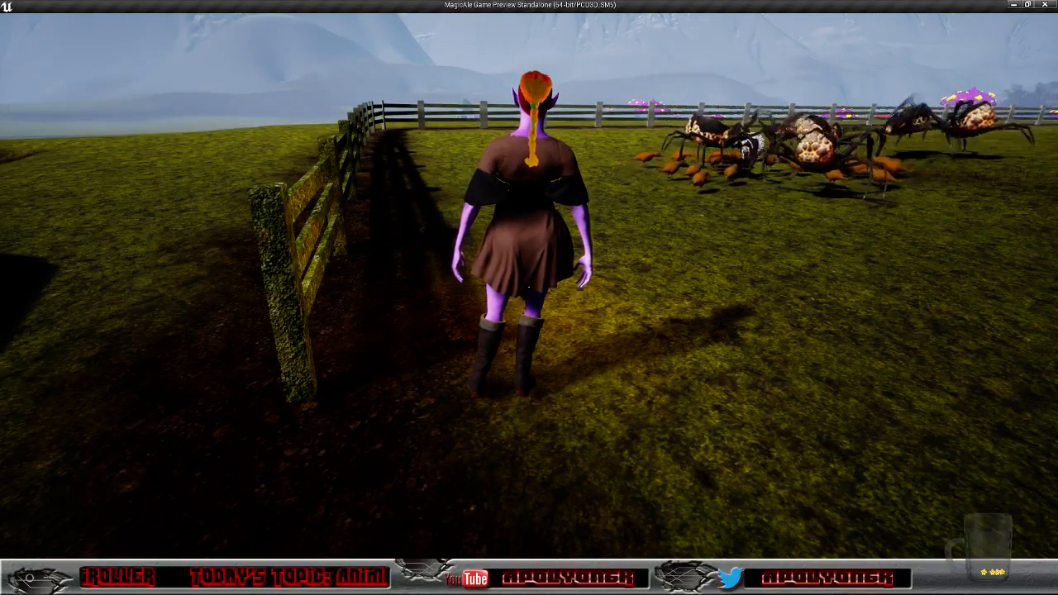
Step: Run across the pasture and around the outside of its fence to the opening beside the green-roofed hut
{"action": "key", "text": "w"}
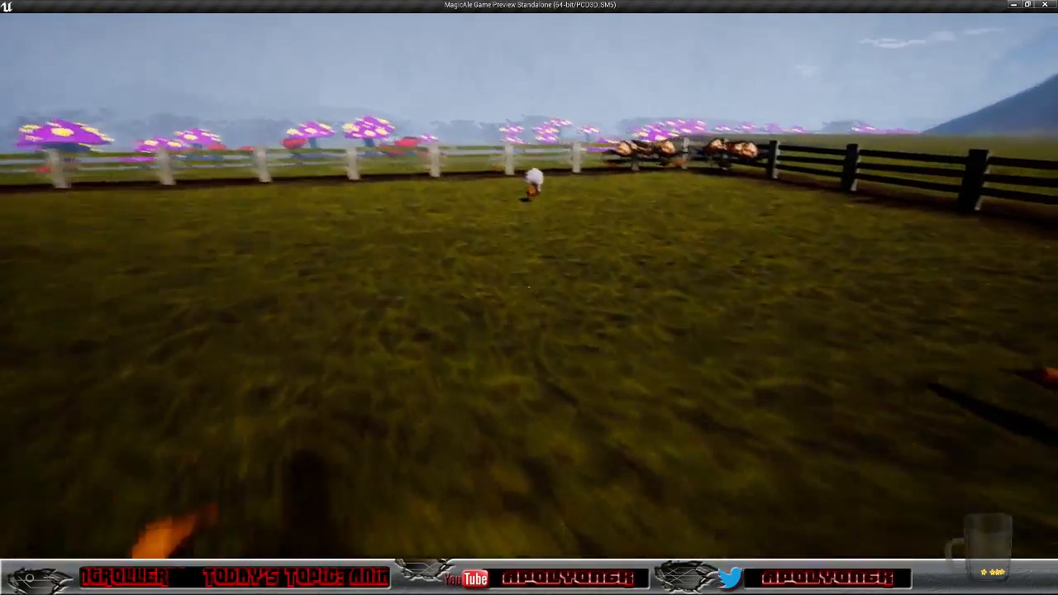
{"action": "key", "text": "w"}
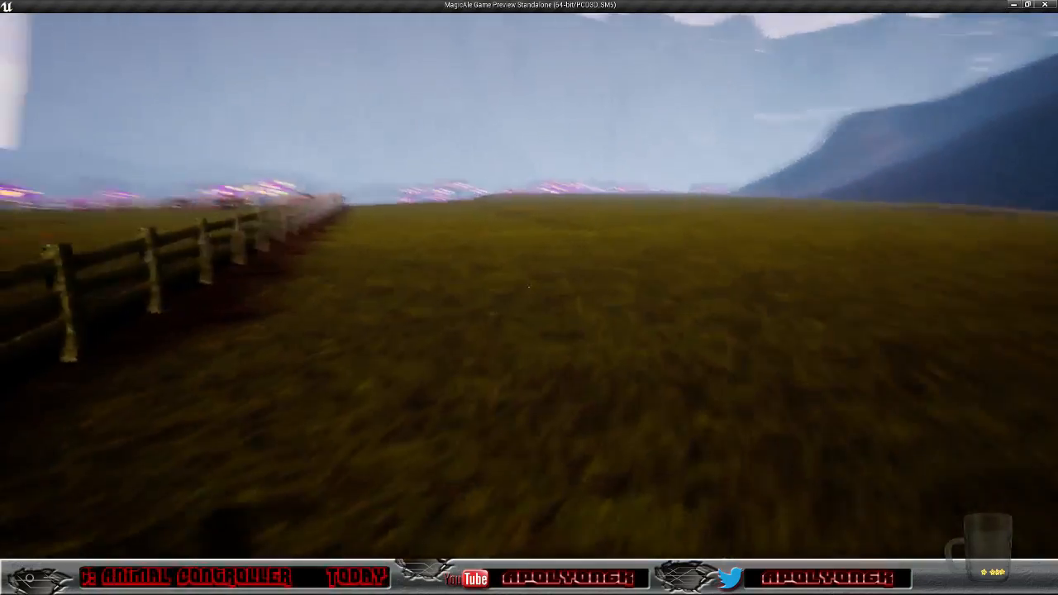
{"action": "key", "text": "w"}
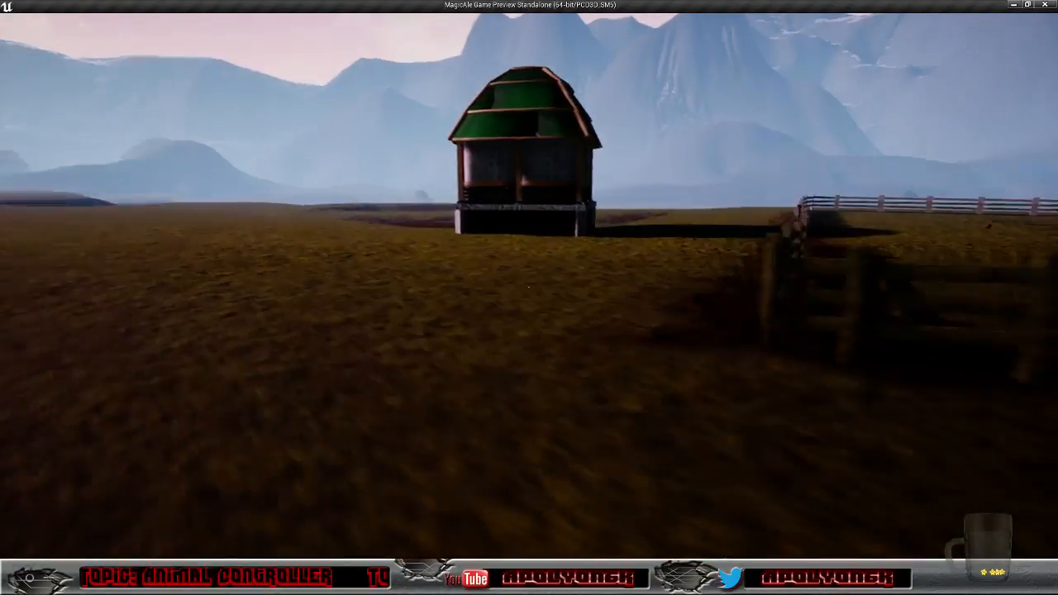
{"action": "key", "text": "w"}
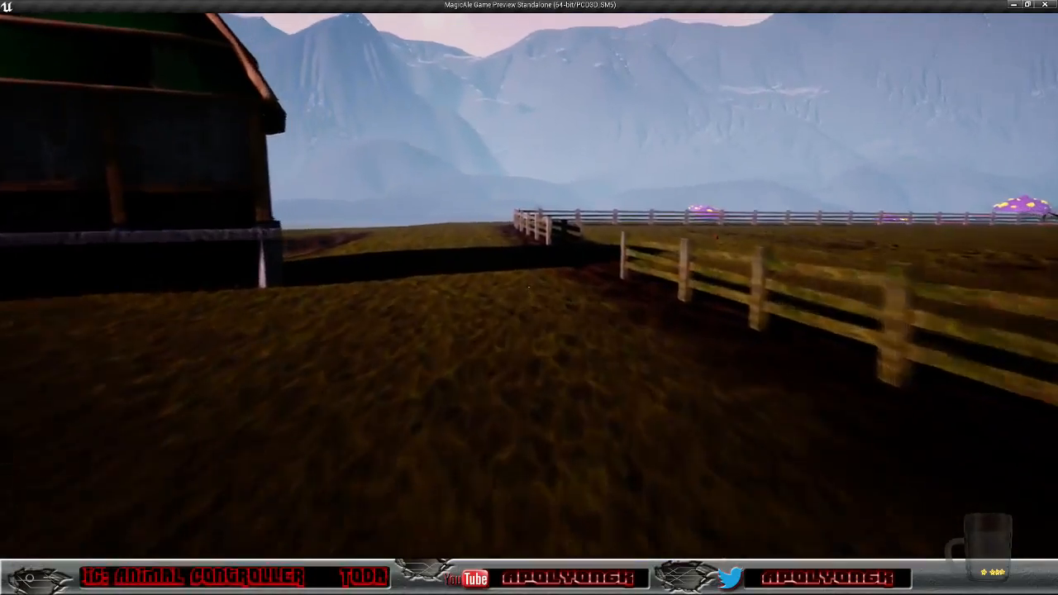
Step: Enter the pasture through the fence opening and inspect the orange bird on the ground up close
{"action": "key", "text": "w"}
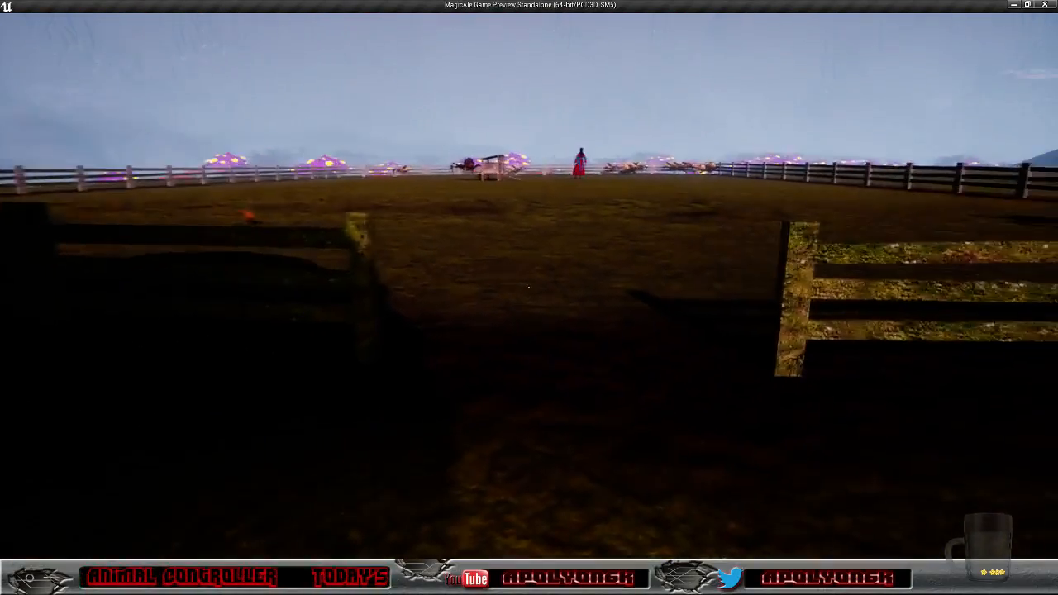
{"action": "key", "text": "w"}
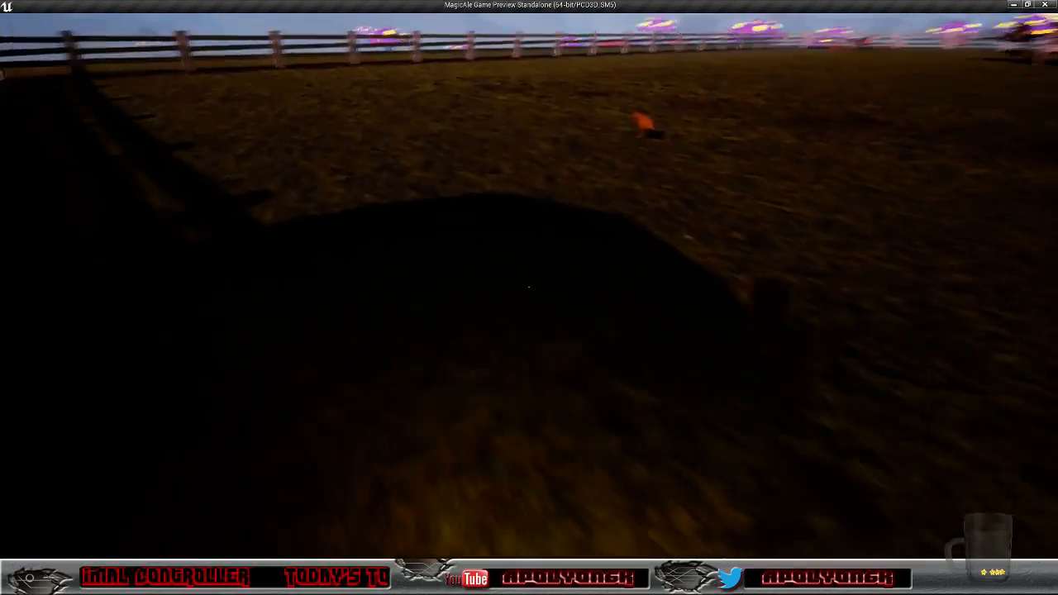
{"action": "key", "text": "w"}
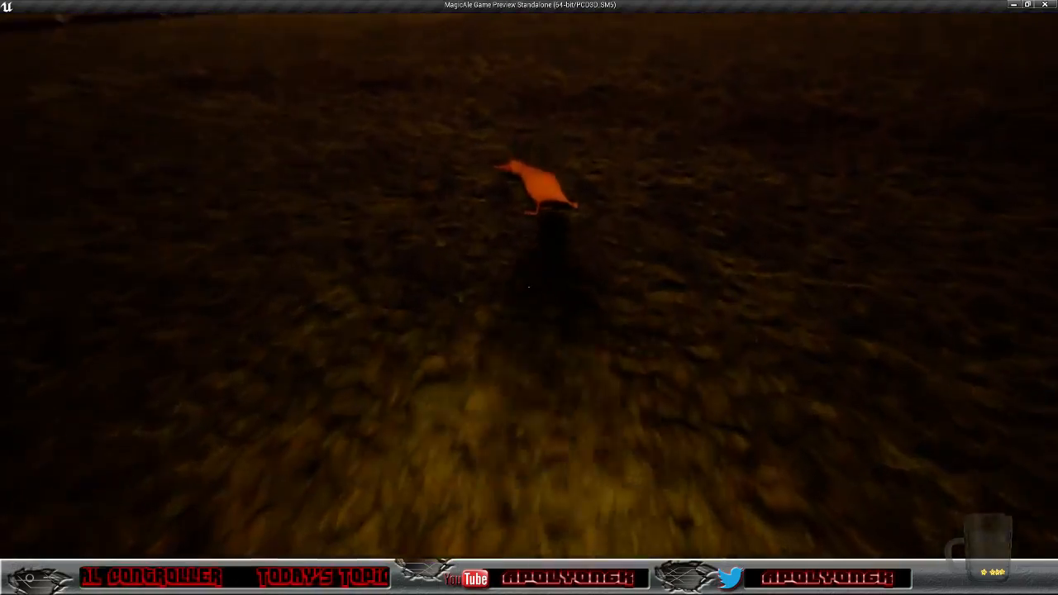
{"action": "key", "text": "w"}
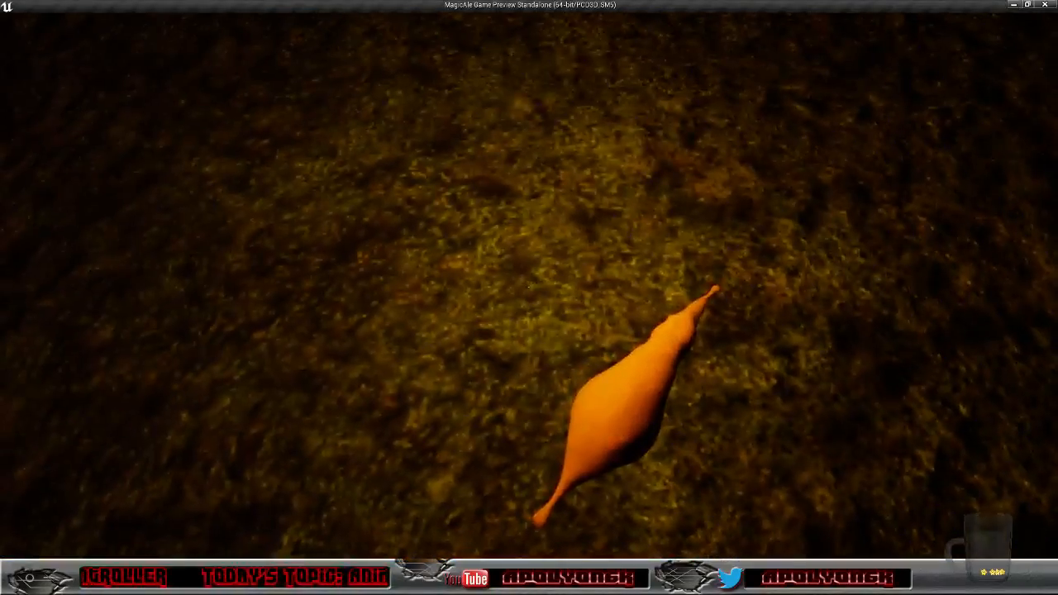
Step: Run back across the pasture past the woman in the red dress and the cart, and leave past the hut
{"action": "key", "text": "w"}
{"action": "key", "text": "w"}
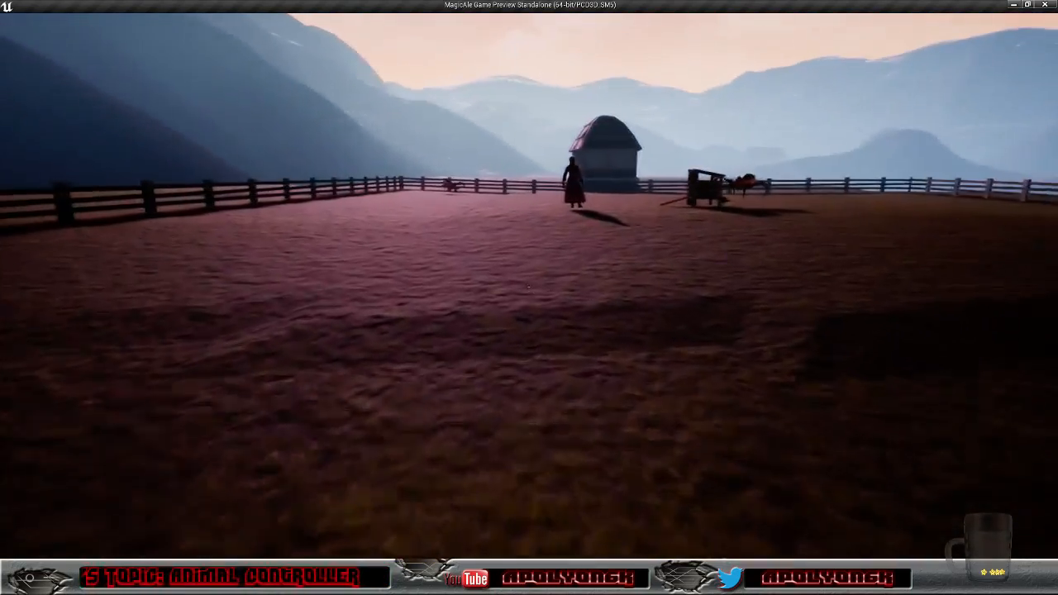
{"action": "key", "text": "w"}
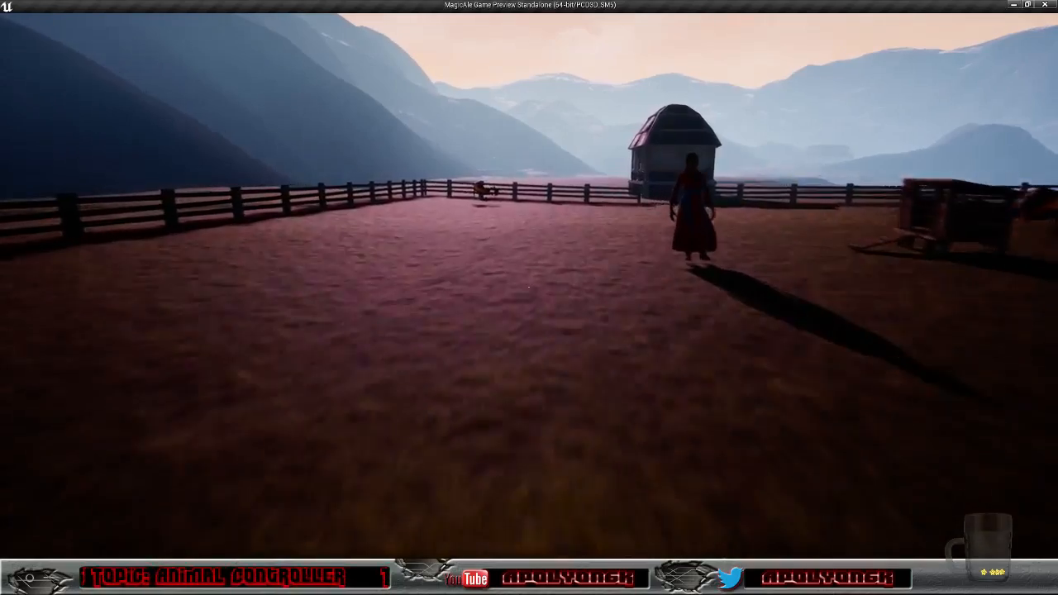
{"action": "key", "text": "w"}
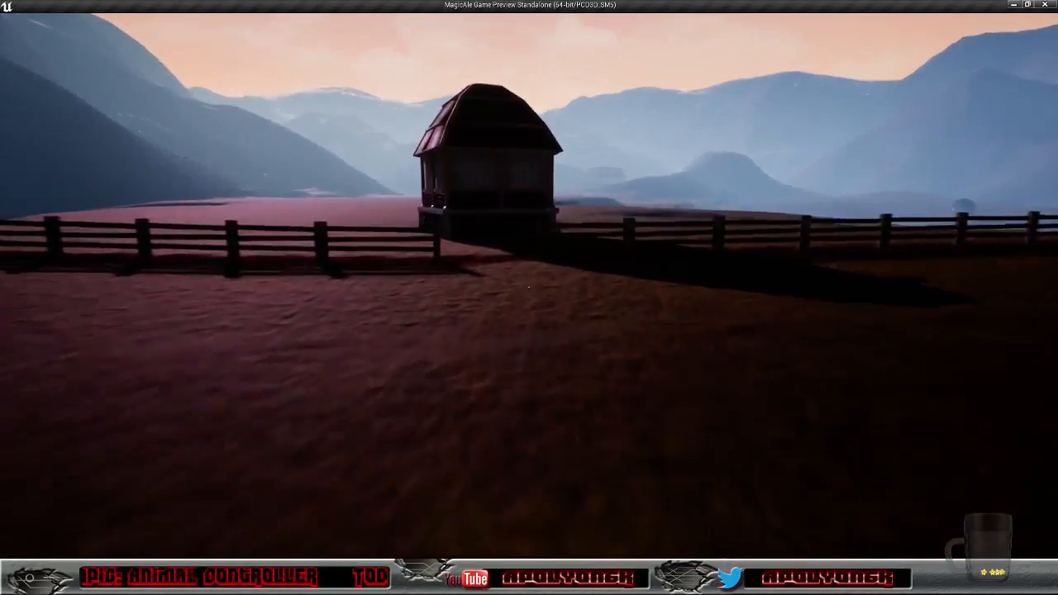
{"action": "key", "text": "w"}
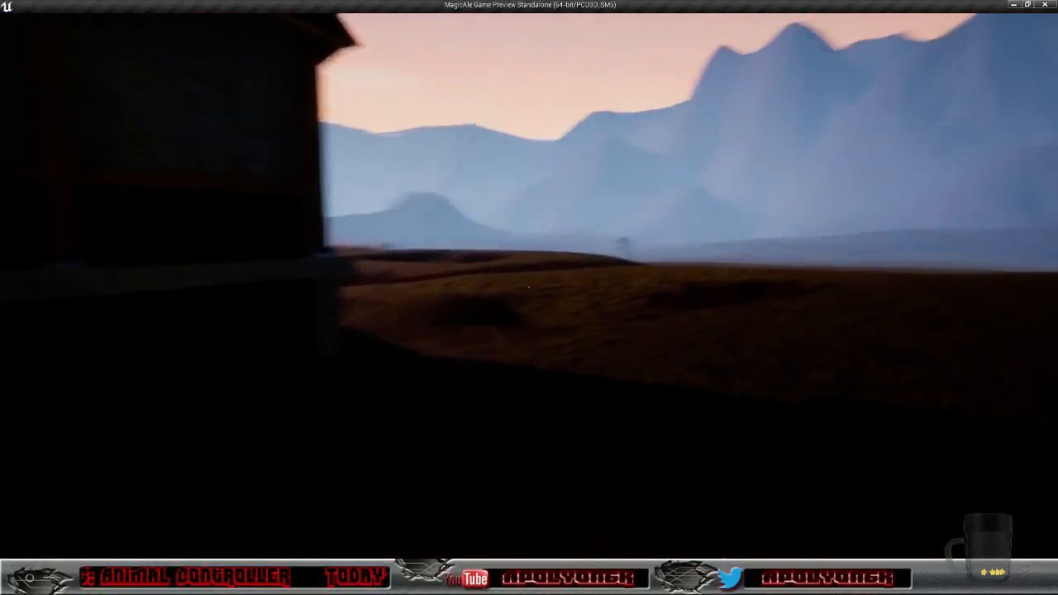
Step: Cross the dark open plain to the distant green-roofed hut with the front stairs and pass alongside it
{"action": "key", "text": "w"}
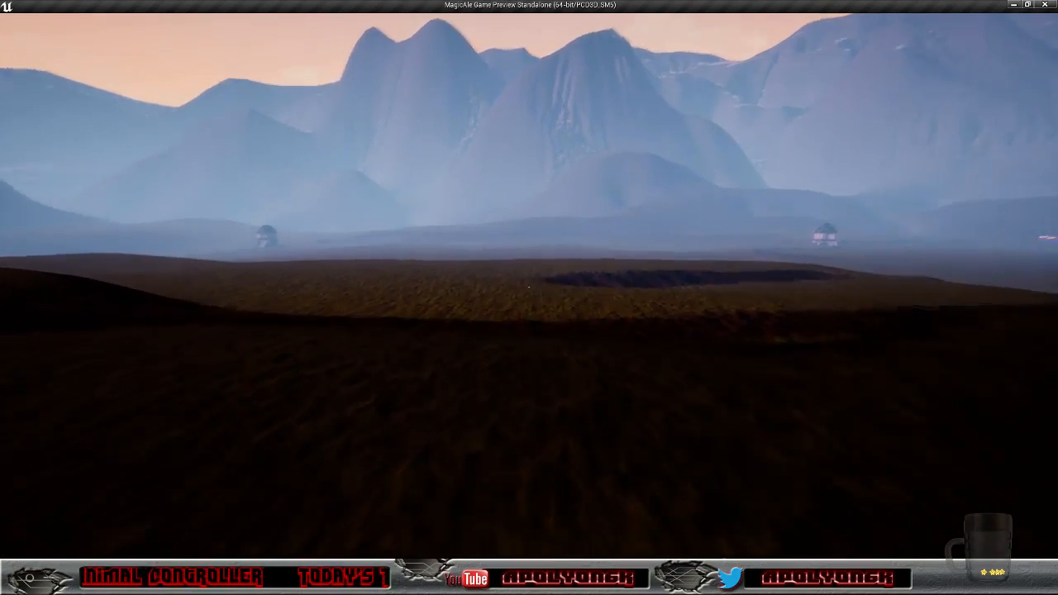
{"action": "key", "text": "w"}
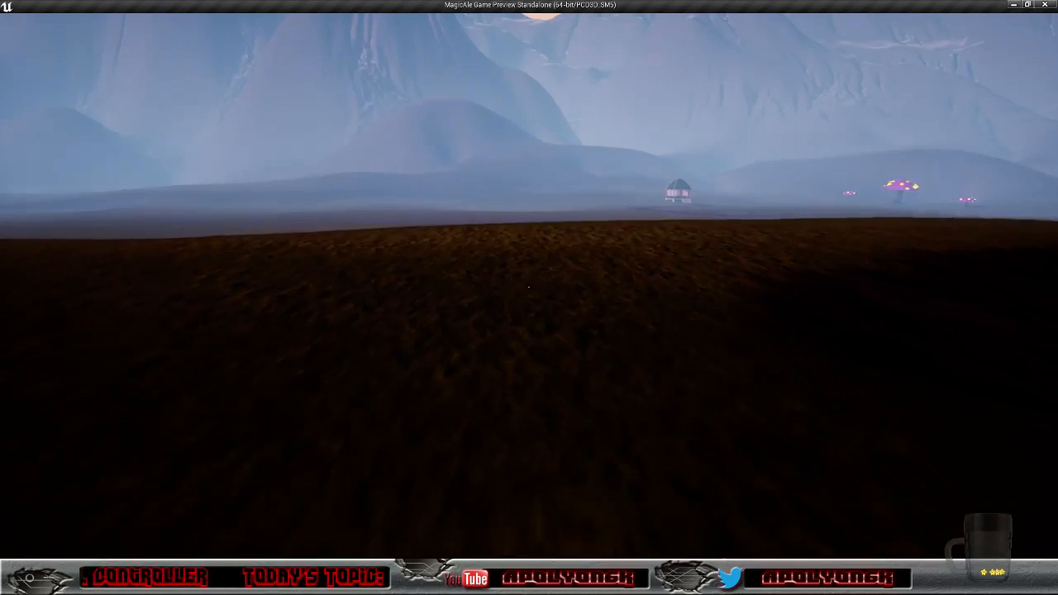
{"action": "key", "text": "w"}
{"action": "key", "text": "w"}
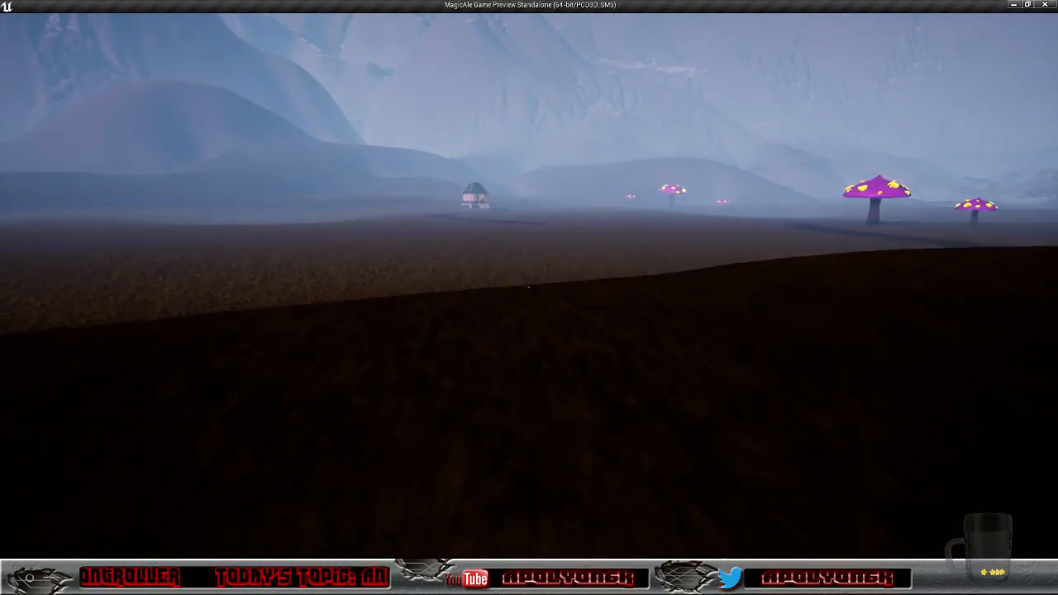
{"action": "key", "text": "w"}
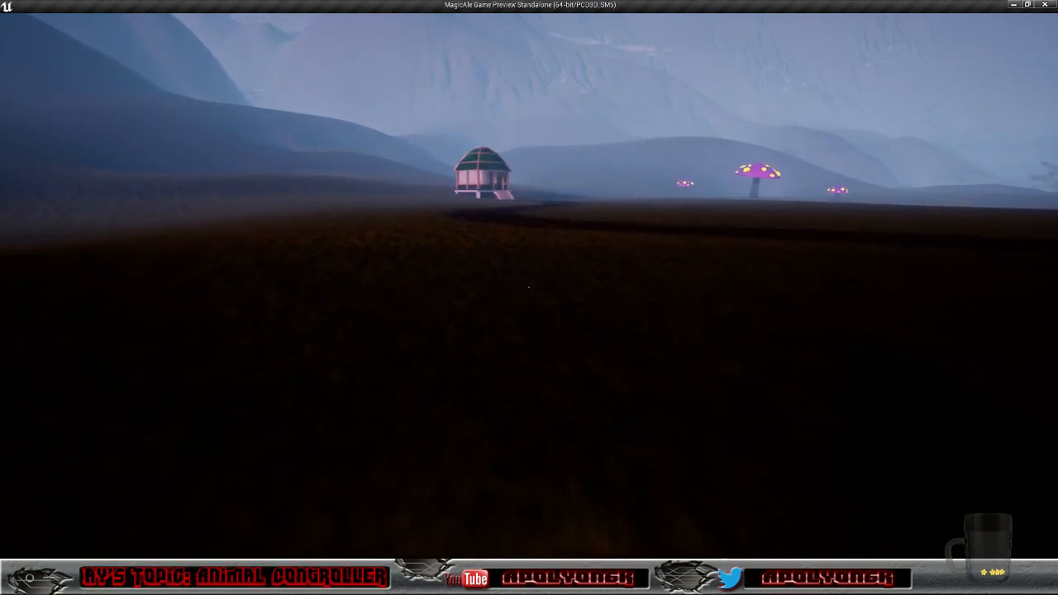
{"action": "key", "text": "w"}
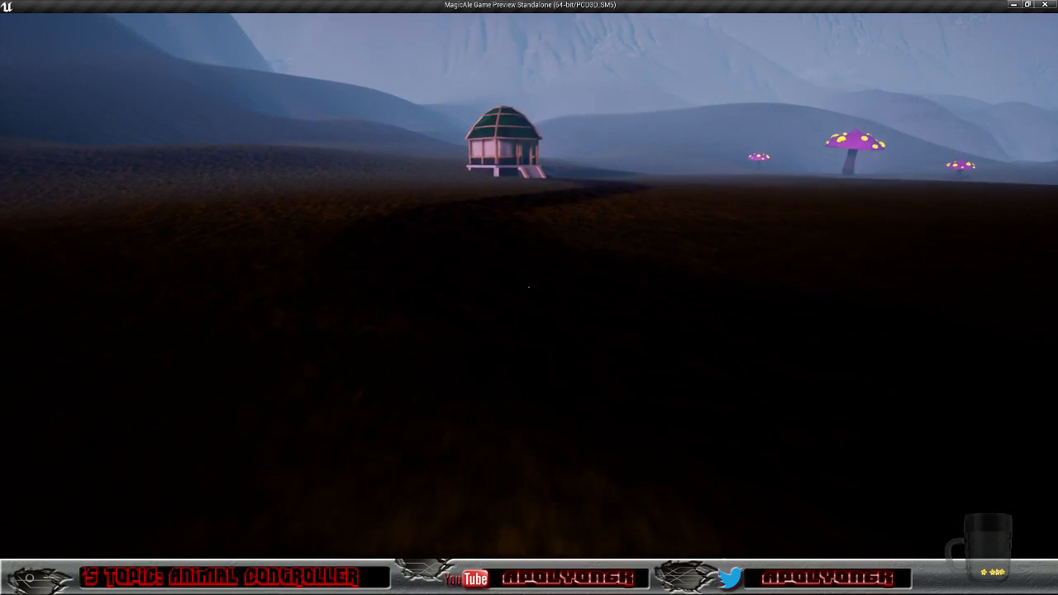
{"action": "key", "text": "w"}
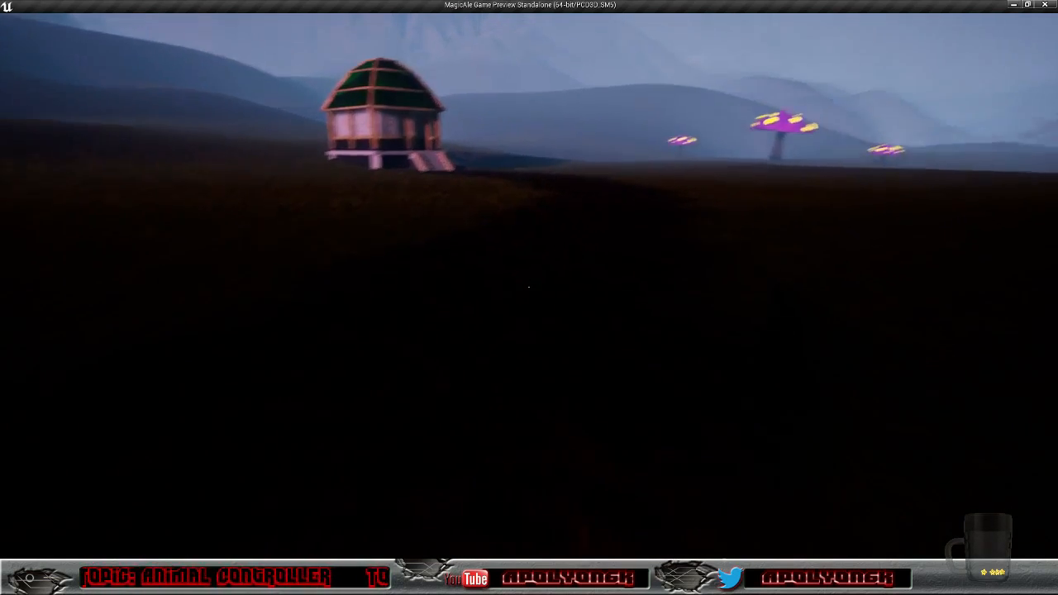
{"action": "key", "text": "w"}
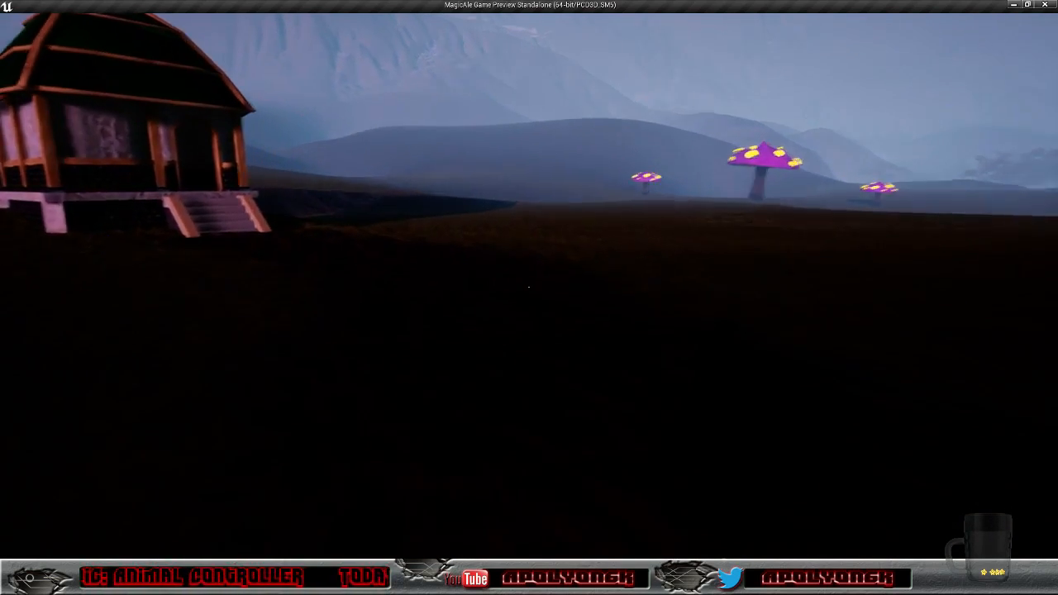
Step: Continue from the hut to the three purple mushrooms and face the sun setting behind the mountains
{"action": "key", "text": "w"}
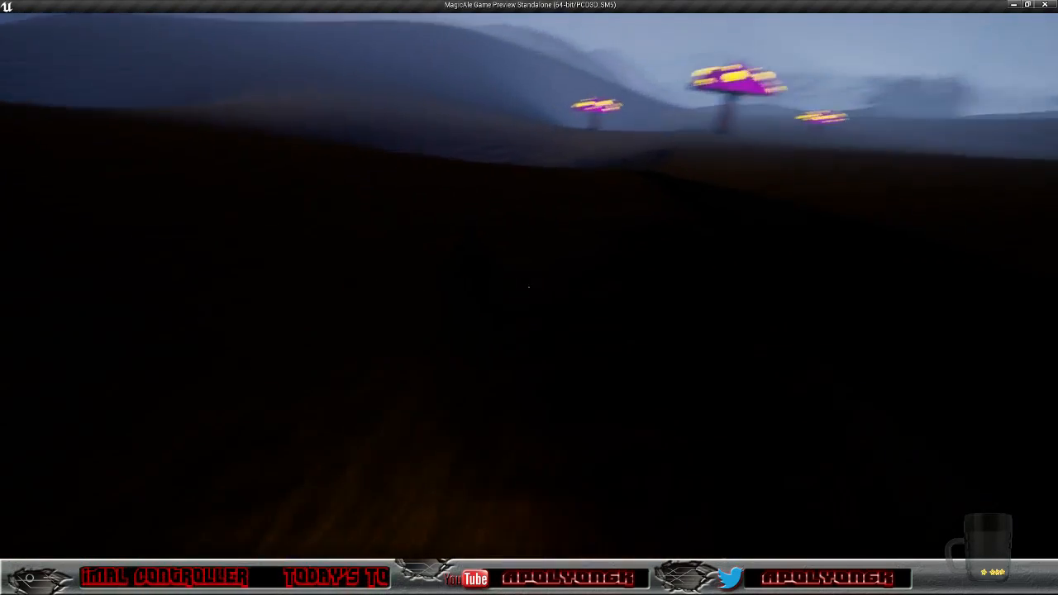
{"action": "key", "text": "w"}
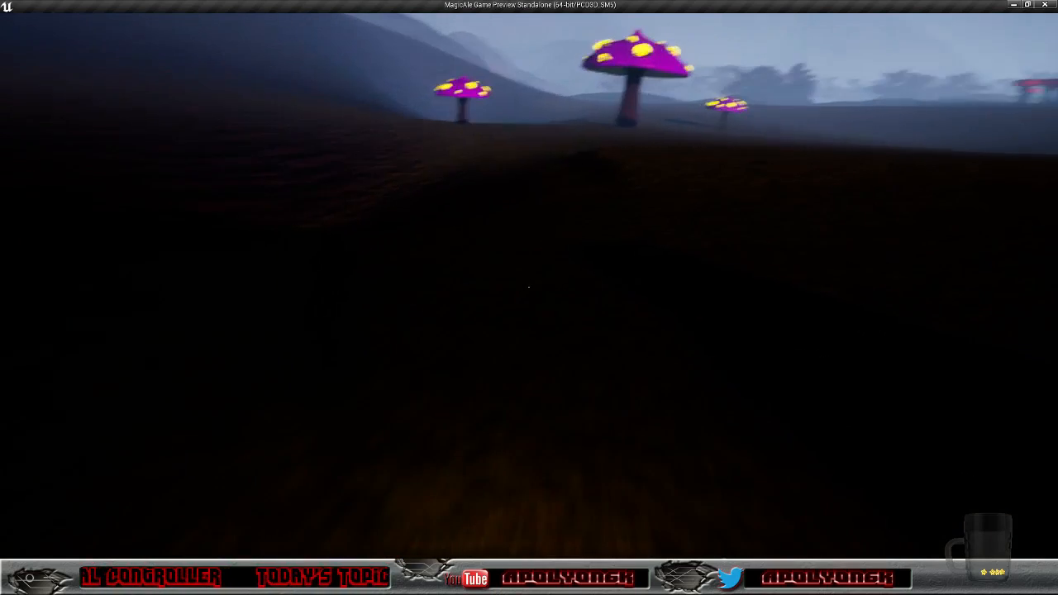
{"action": "key", "text": "w"}
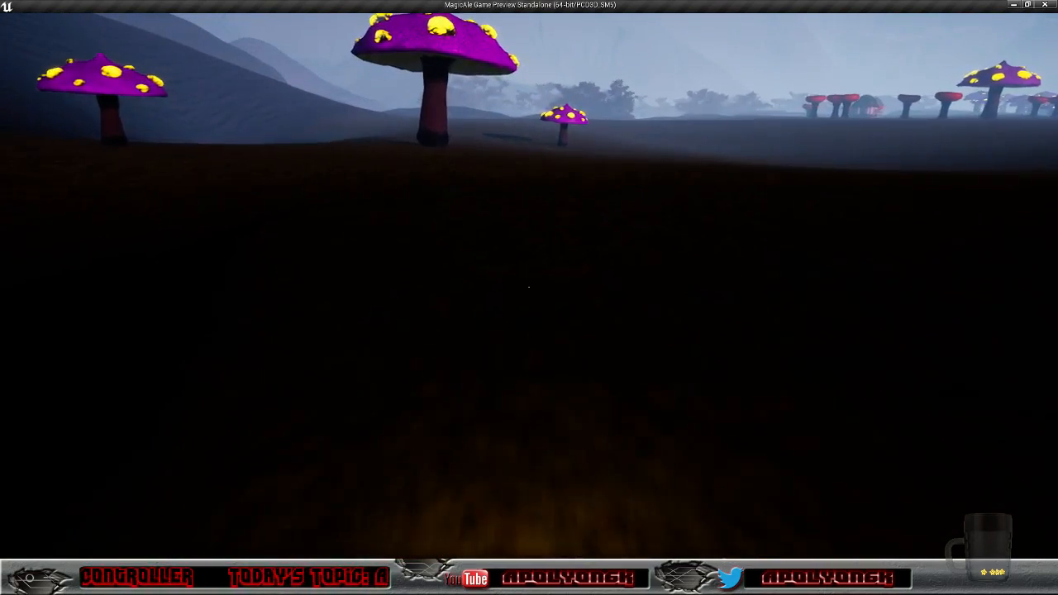
{"action": "key", "text": "w"}
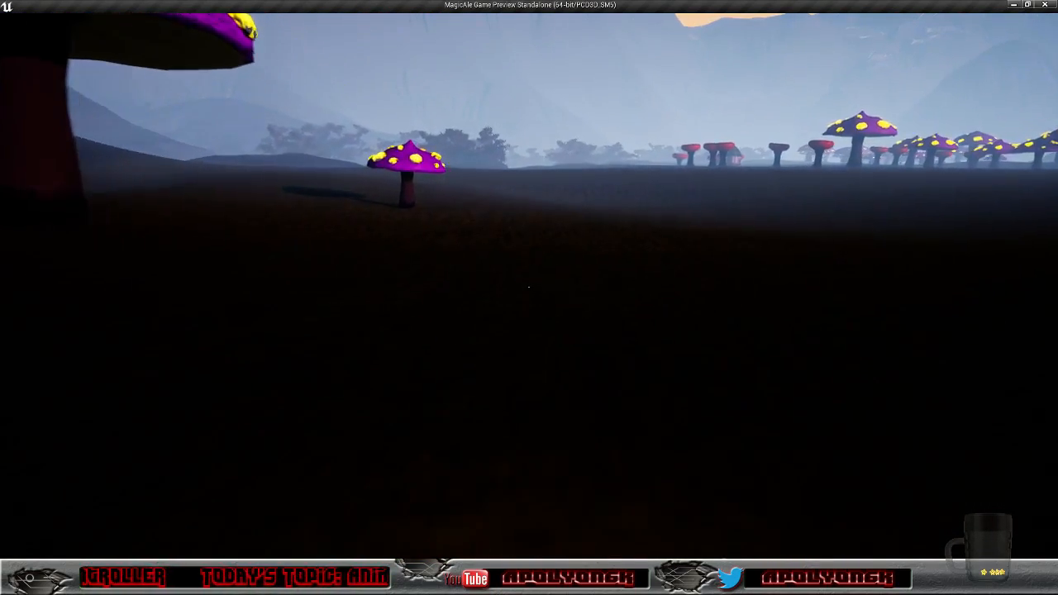
Step: Run toward the sunset into the red and purple mushroom grove, passing beneath the giant purple mushroom
{"action": "key", "text": "w"}
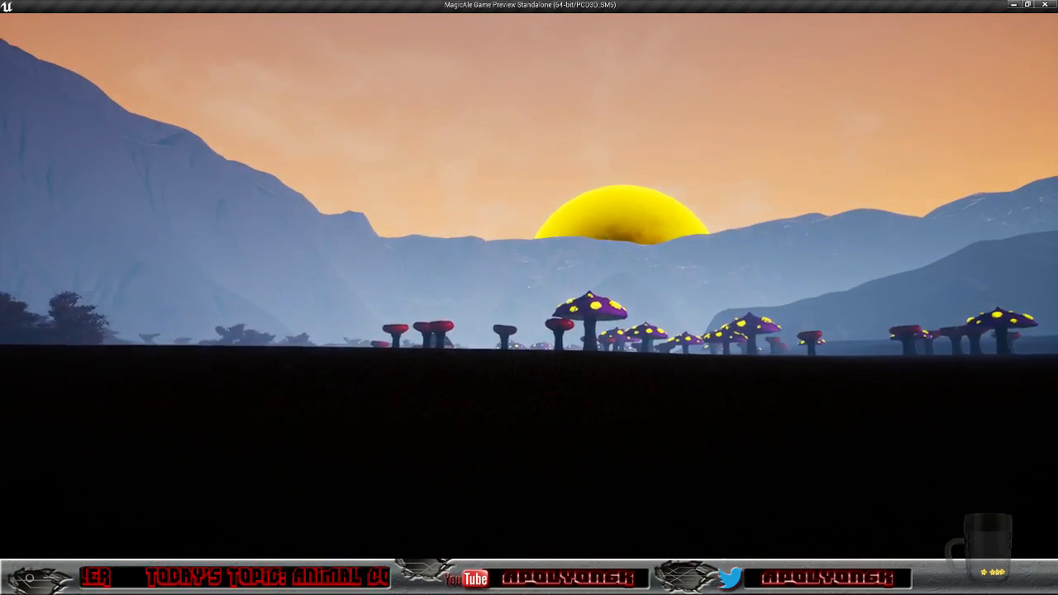
{"action": "key", "text": "w"}
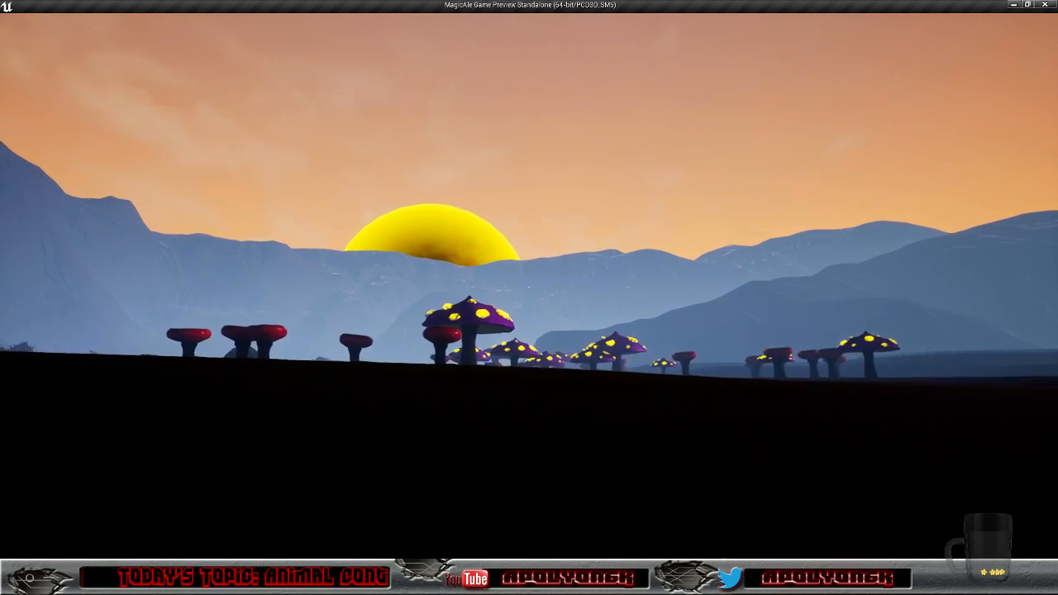
{"action": "key", "text": "w"}
{"action": "key", "text": "w"}
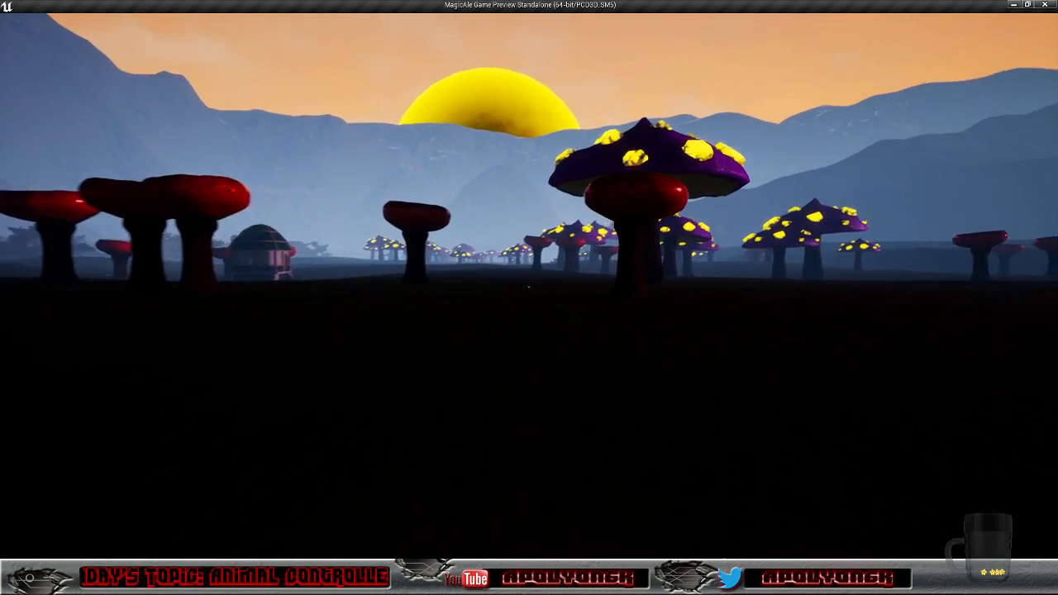
{"action": "key", "text": "w"}
{"action": "key", "text": "w"}
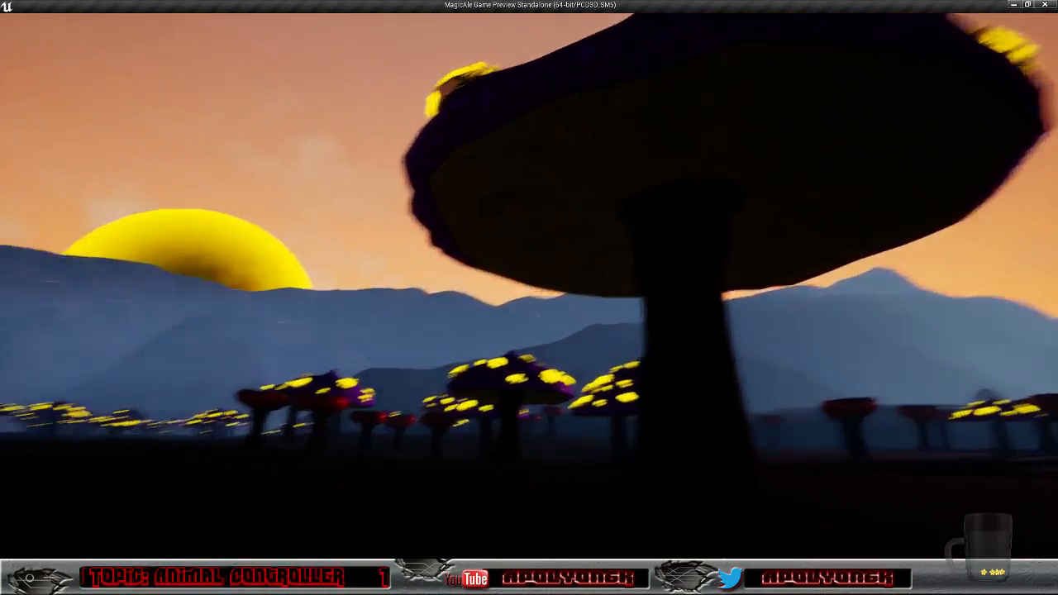
Step: Head past the wooden hut and the red mushrooms to the dark domed hut standing among the trees
{"action": "key", "text": "w"}
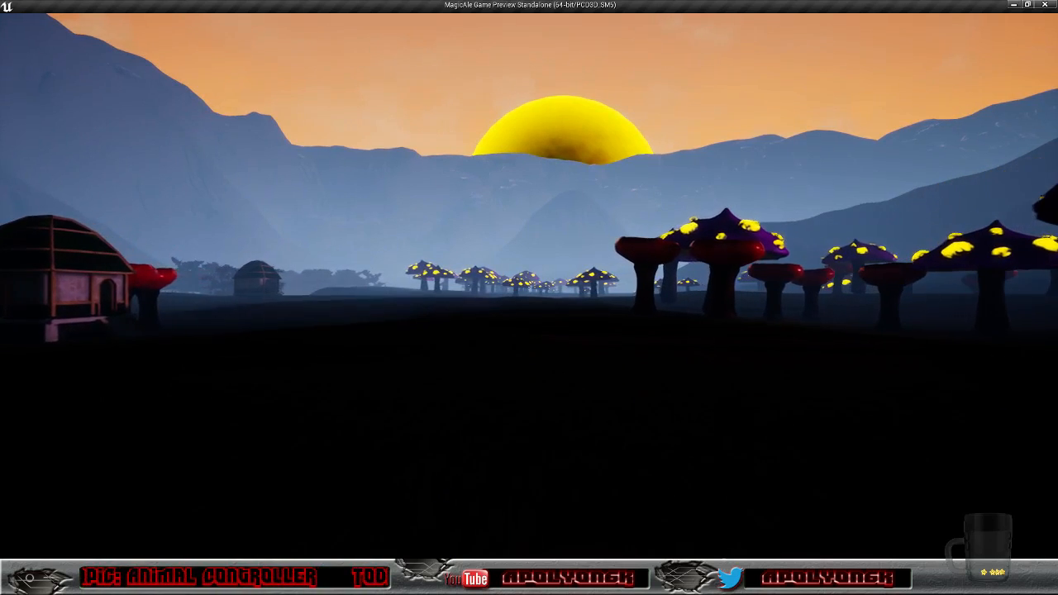
{"action": "key", "text": "w"}
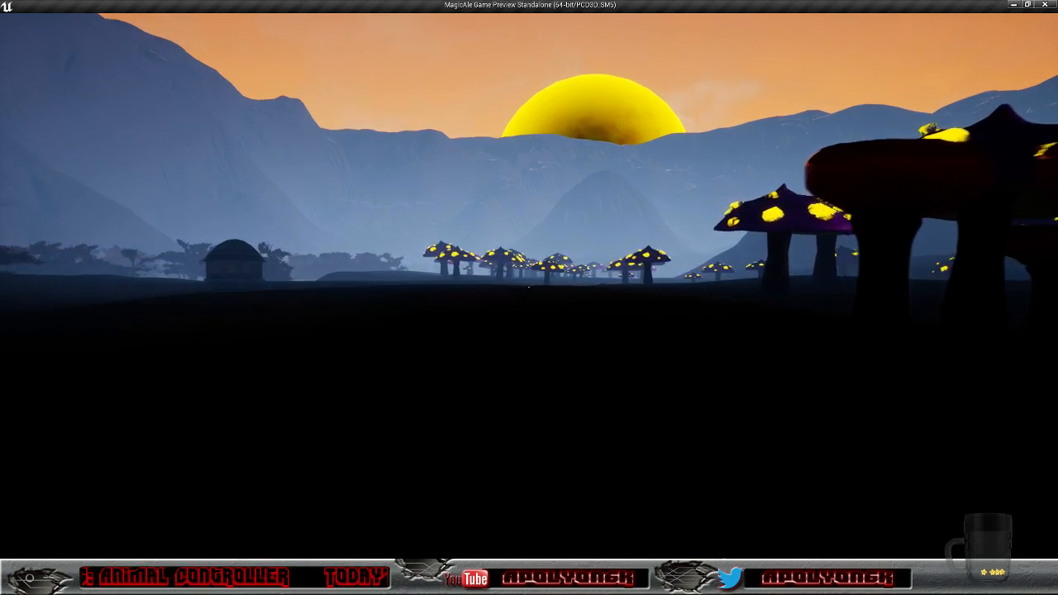
{"action": "key", "text": "w"}
{"action": "key", "text": "w"}
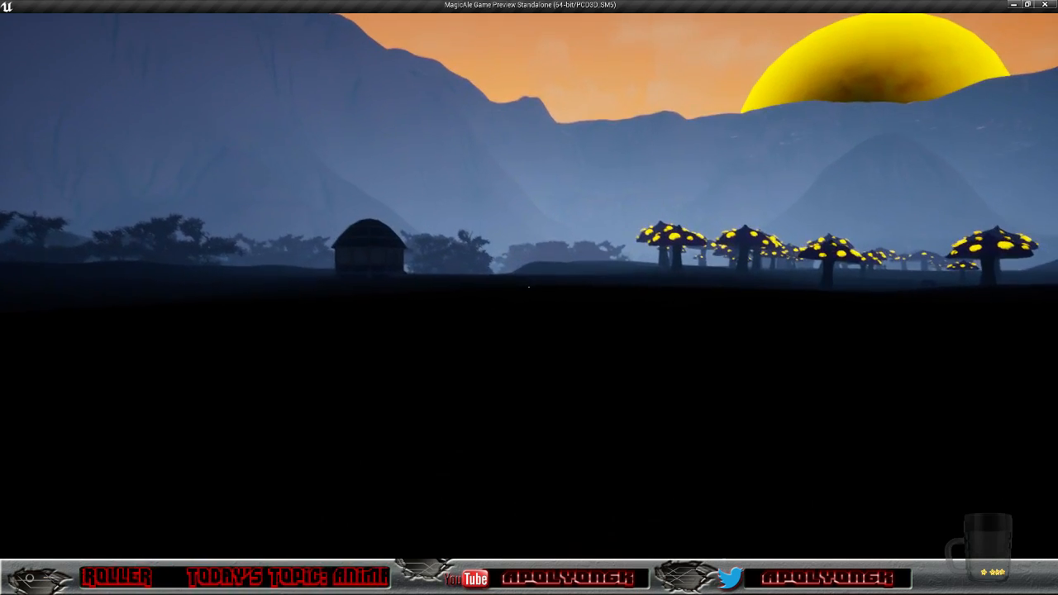
{"action": "key", "text": "w"}
{"action": "key", "text": "w"}
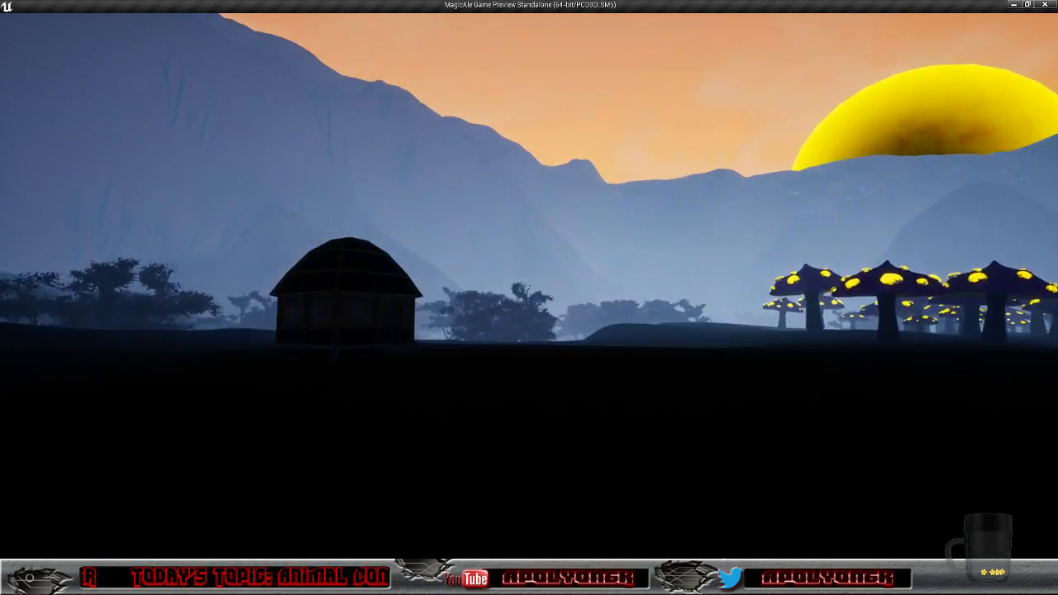
Step: Run into the yellow-spotted mushroom grove beyond the domed hut and turn toward the low rise with trees
{"action": "key", "text": "w"}
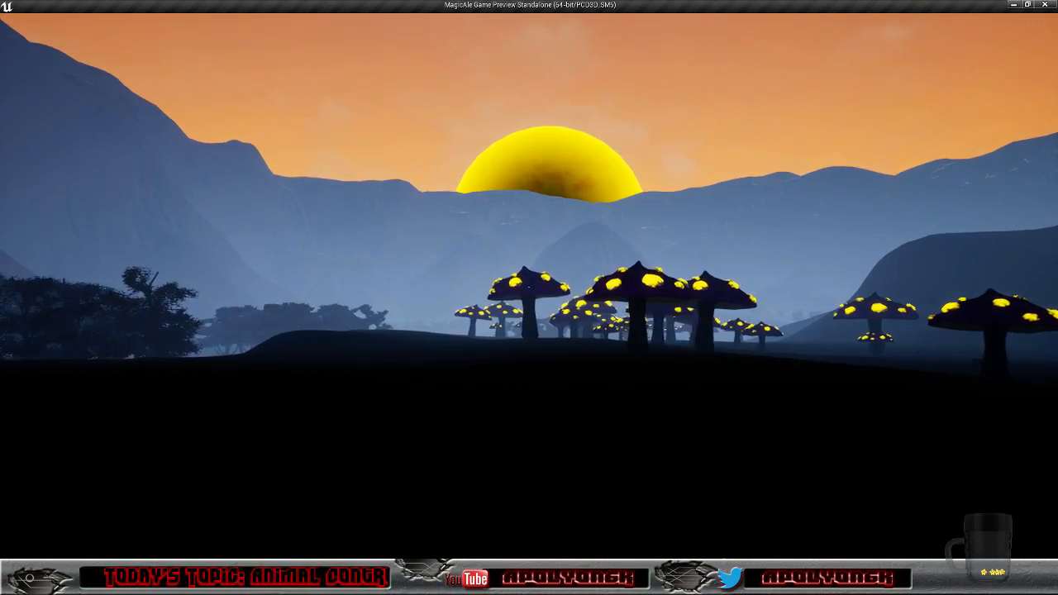
{"action": "key", "text": "w"}
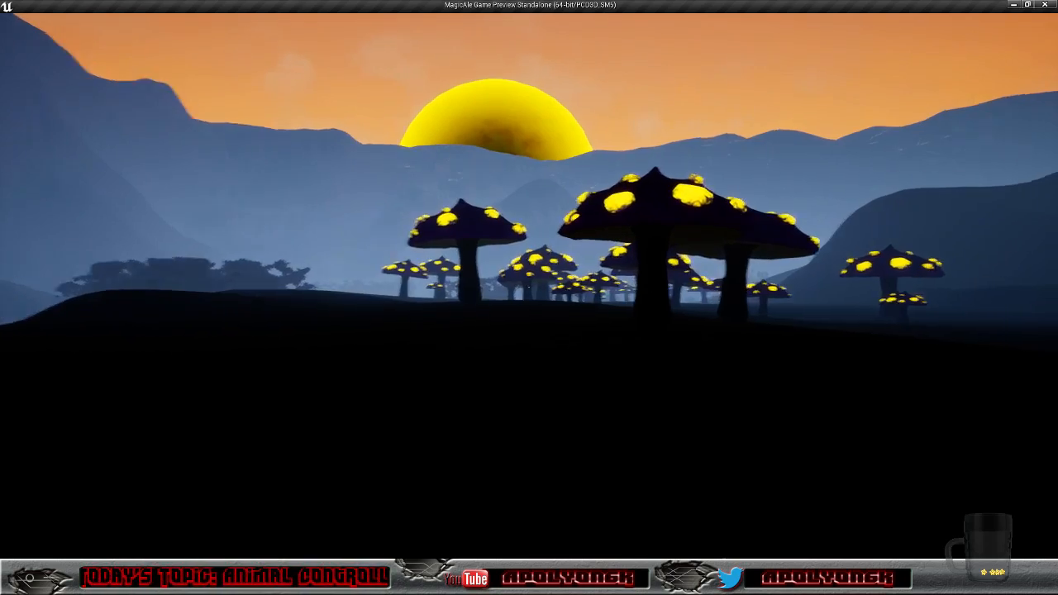
{"action": "key", "text": "w"}
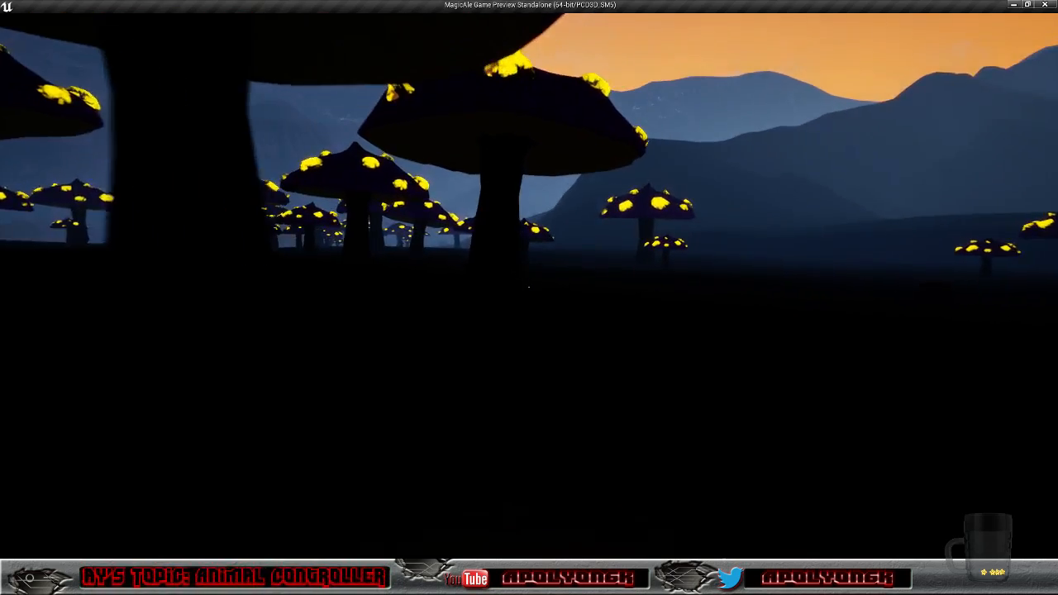
{"action": "key", "text": "w"}
{"action": "key", "text": "w"}
{"action": "key", "text": "w"}
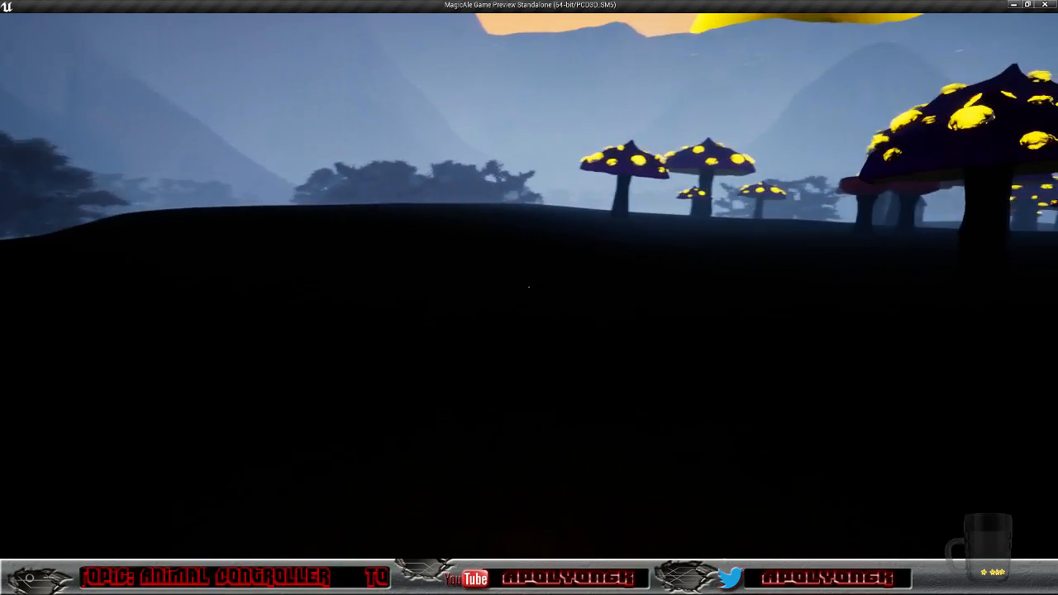
Step: Run past the yellow-spotted mushrooms beneath the setting sun toward the domed hut beside the lake
{"action": "key", "text": "w"}
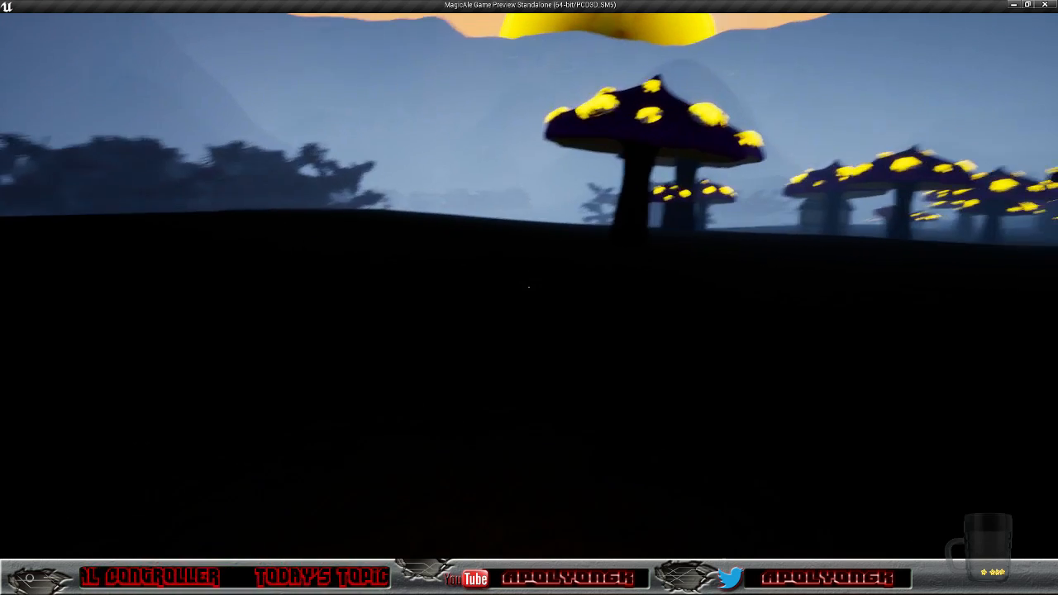
{"action": "key", "text": "w"}
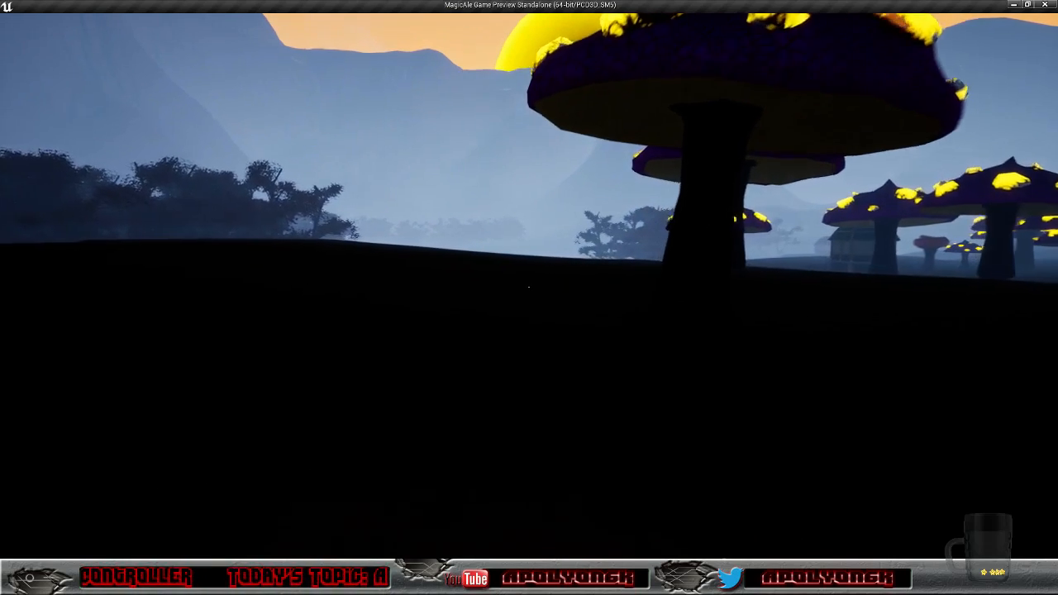
{"action": "key", "text": "w"}
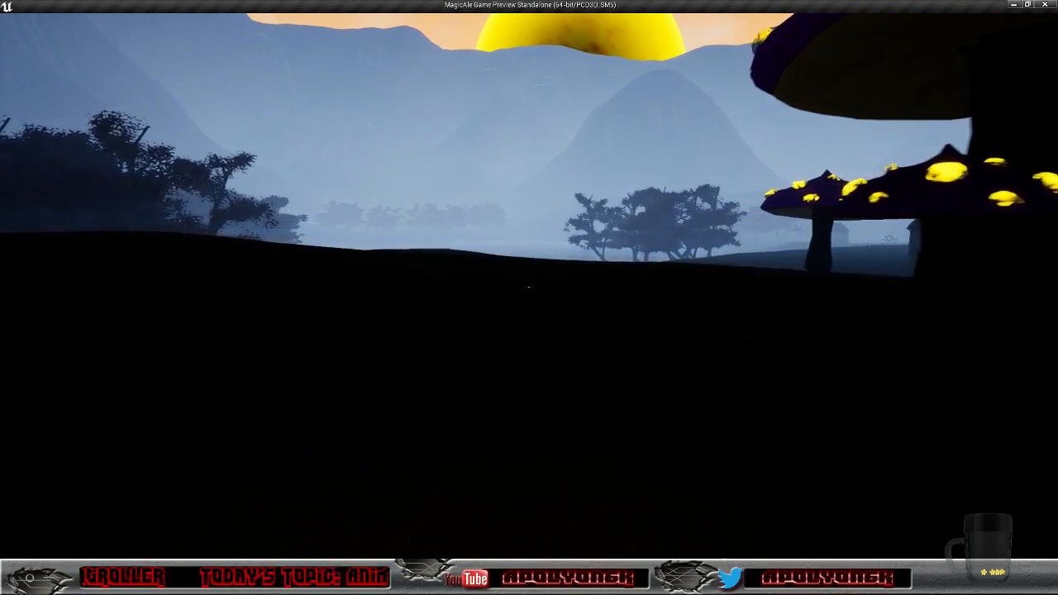
{"action": "key", "text": "w"}
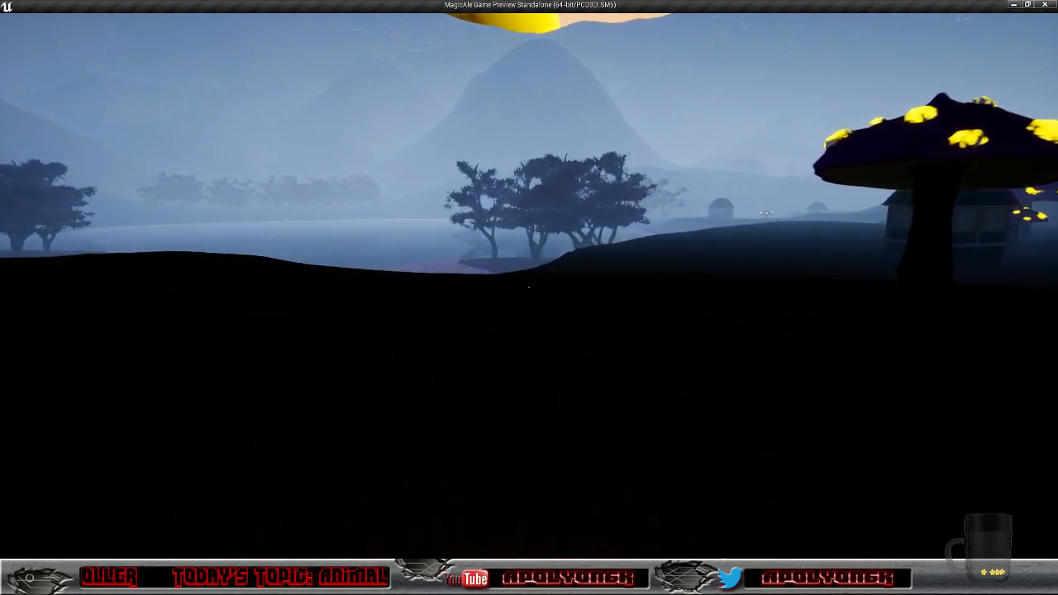
{"action": "key", "text": "w"}
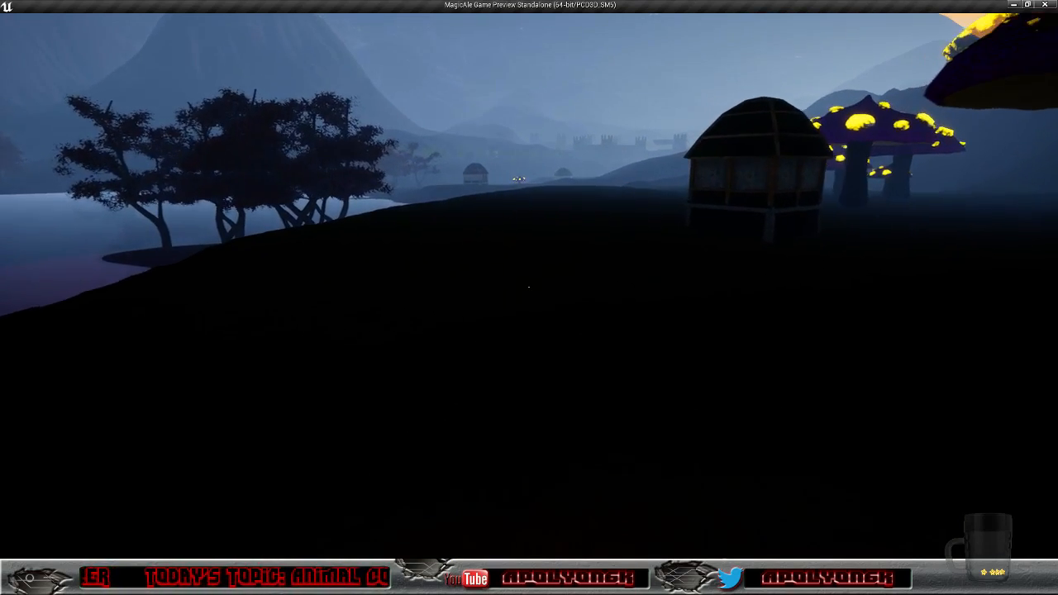
Step: Run past the domed hut and the glowing mushrooms to the signpost and bridge at the water
{"action": "key", "text": "w"}
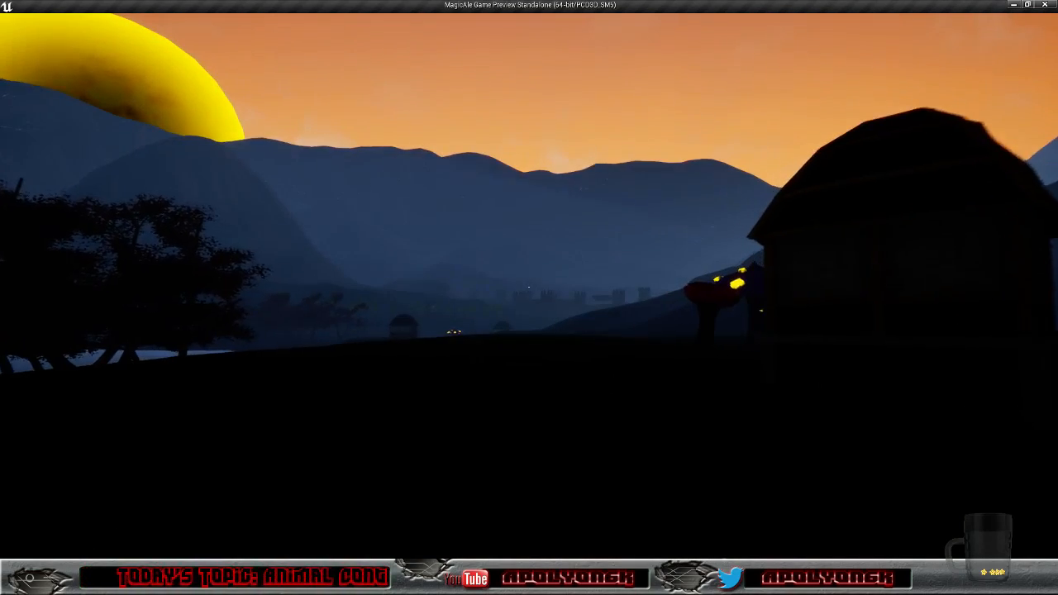
{"action": "key", "text": "w"}
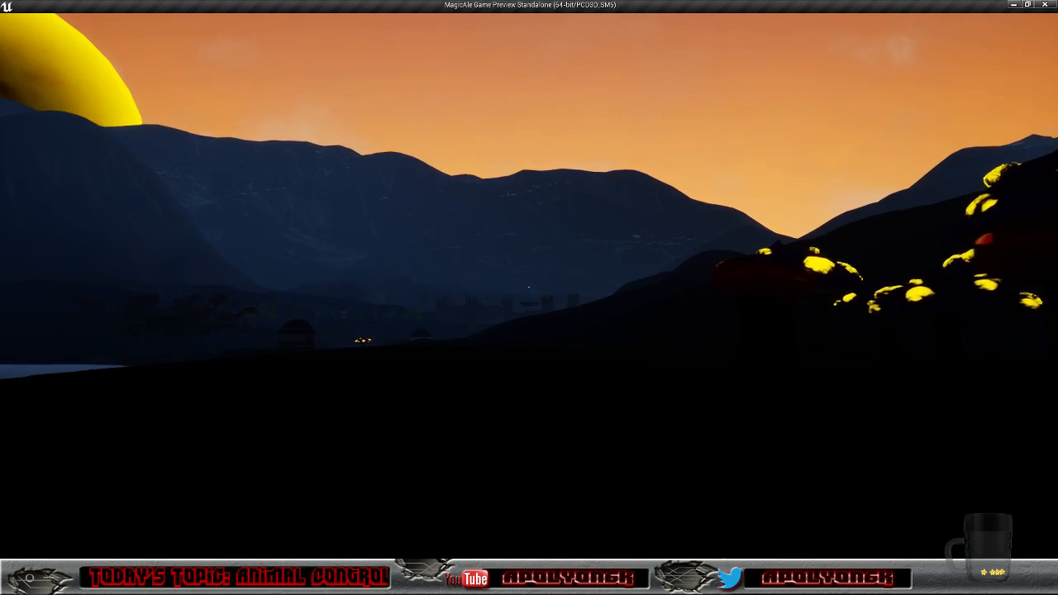
{"action": "key", "text": "w"}
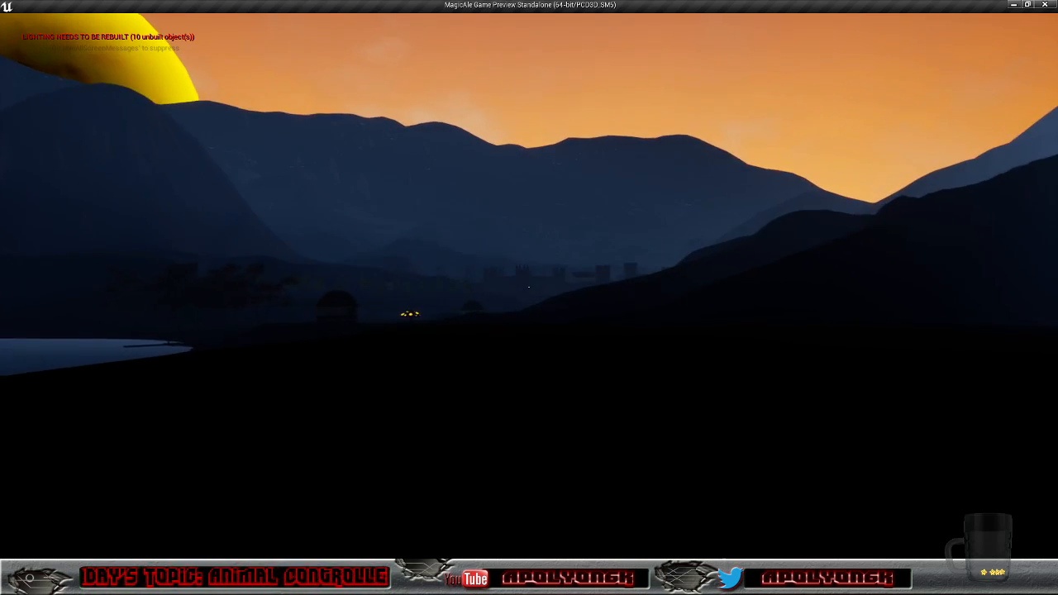
{"action": "key", "text": "w"}
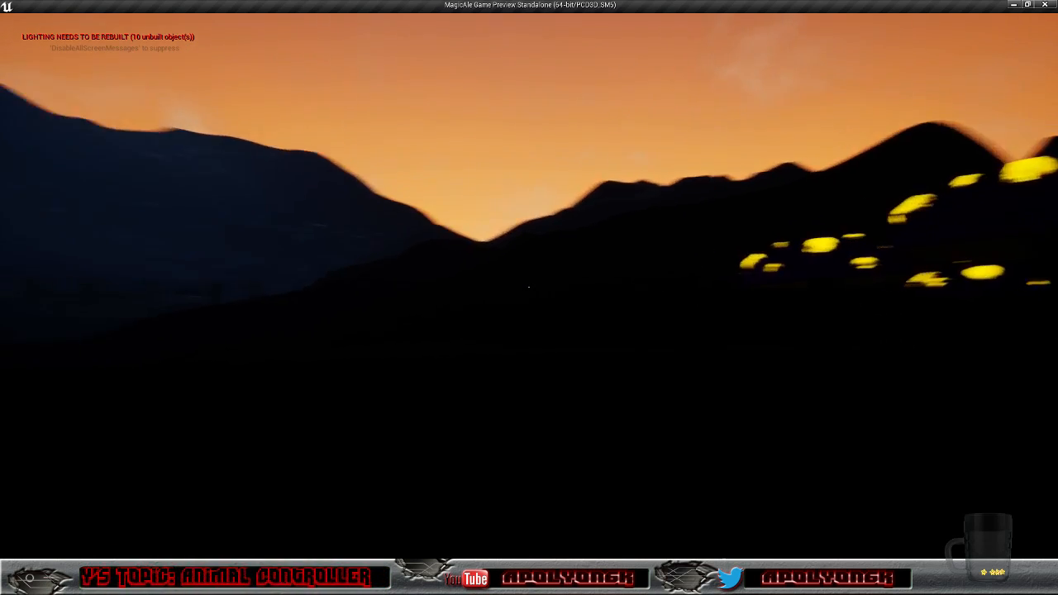
{"action": "key", "text": "w"}
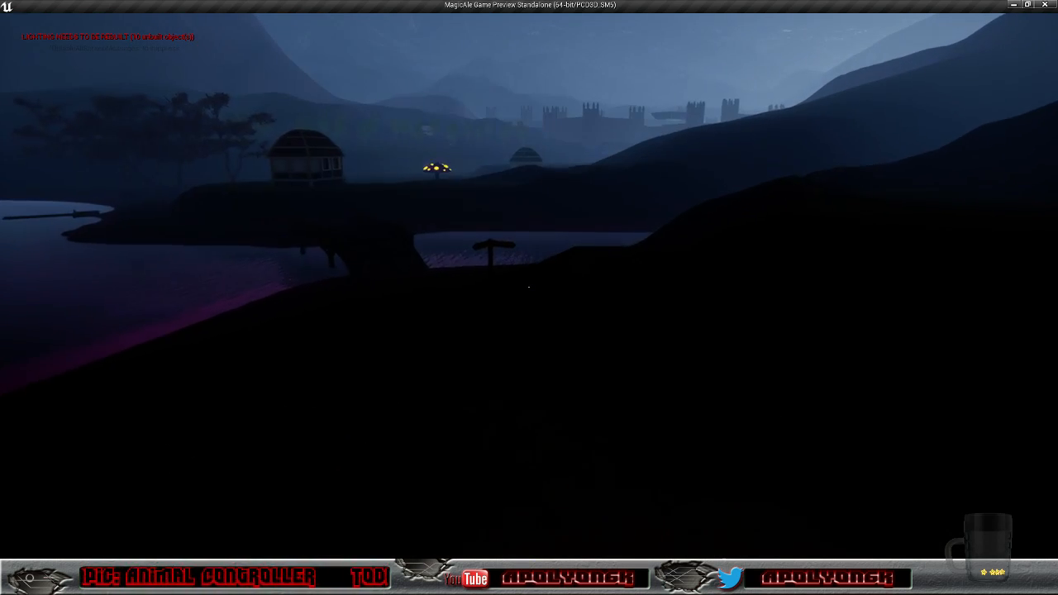
Step: Cross the wooden bridge and turn toward the far lake shore
{"action": "key", "text": "w"}
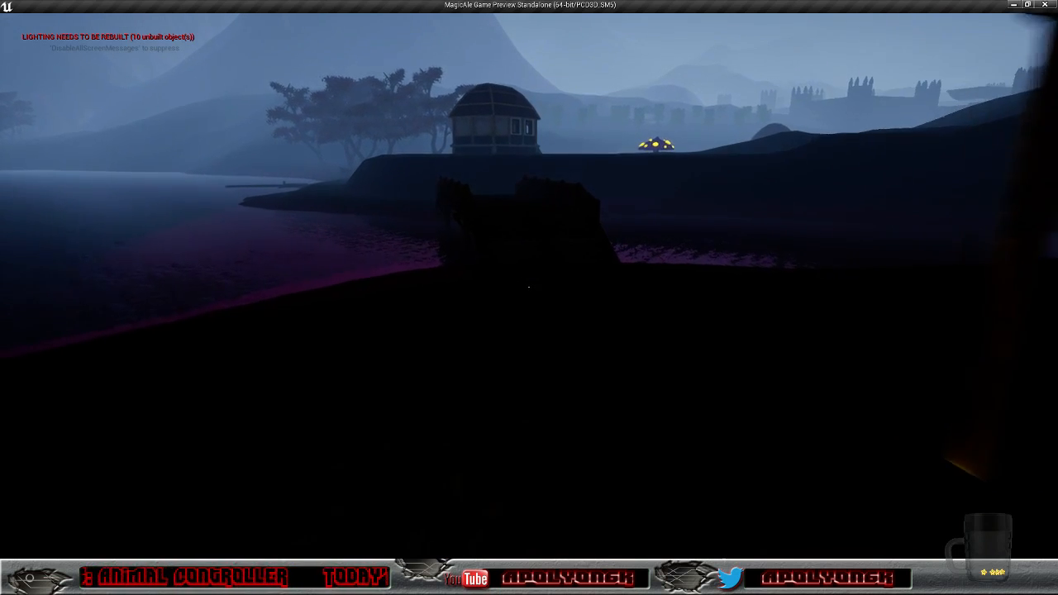
{"action": "key", "text": "w"}
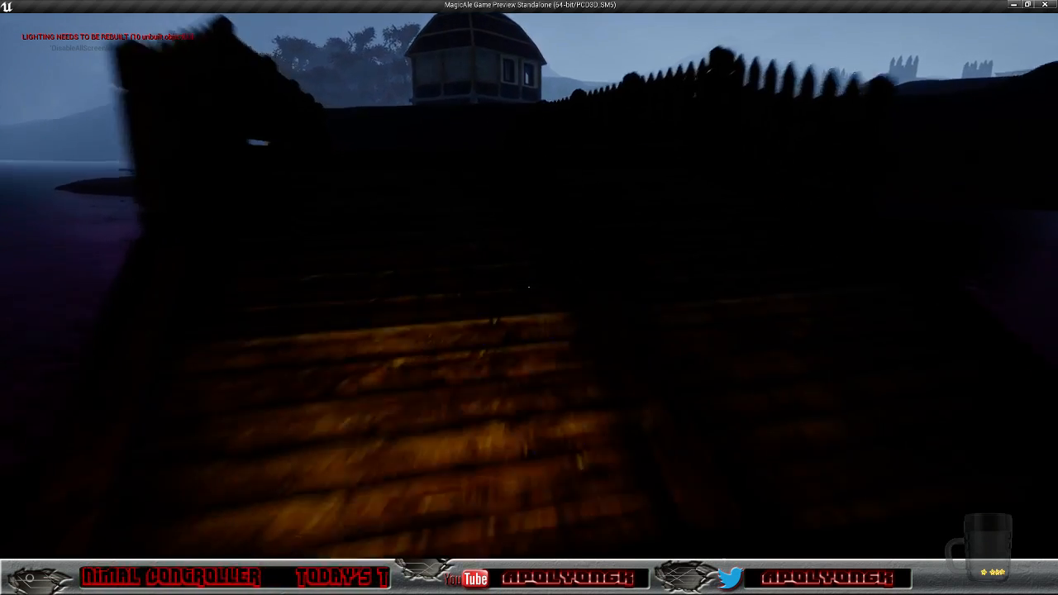
{"action": "key", "text": "w"}
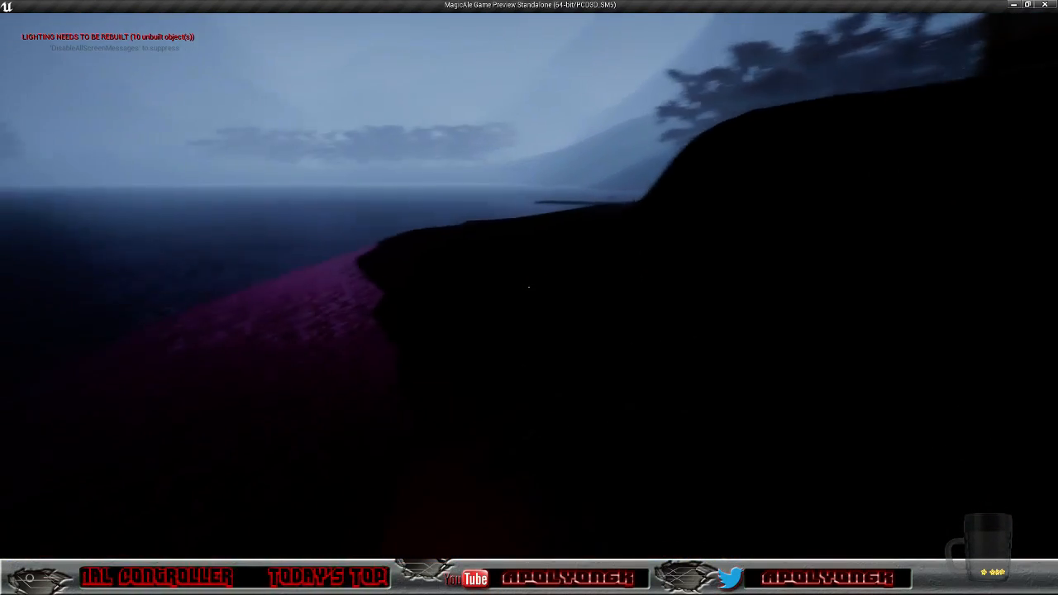
Step: Follow the lake shore past the jetty, run through the trees and face the castle and sunset sky
{"action": "key", "text": "w"}
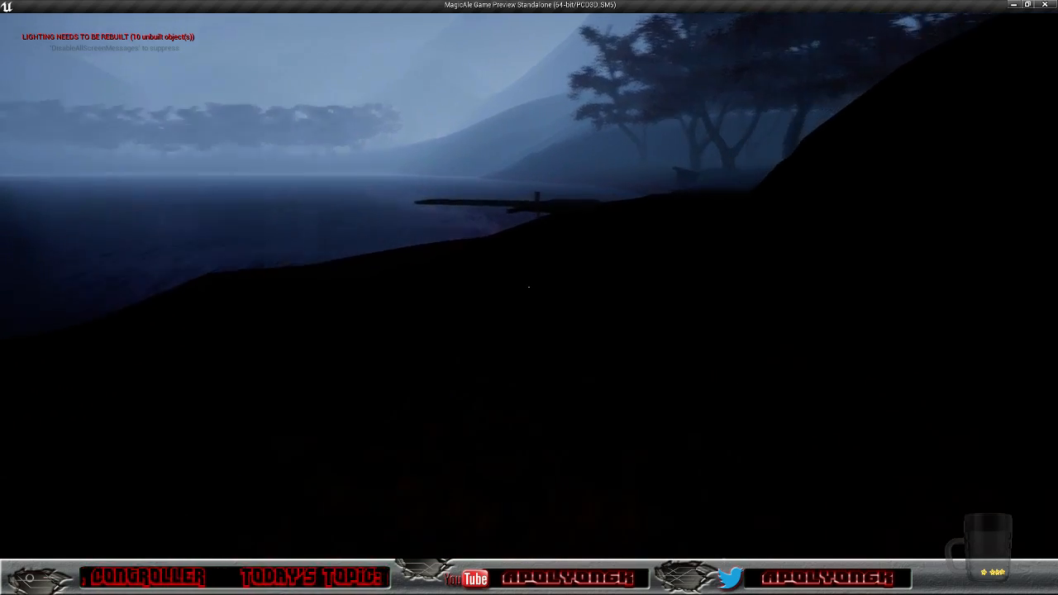
{"action": "key", "text": "w"}
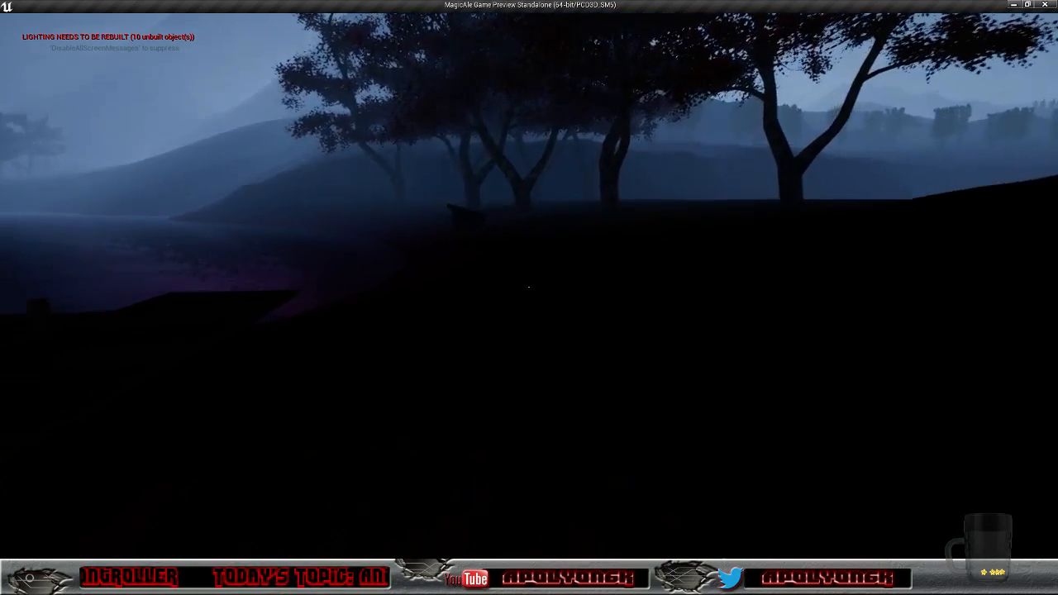
{"action": "key", "text": "w"}
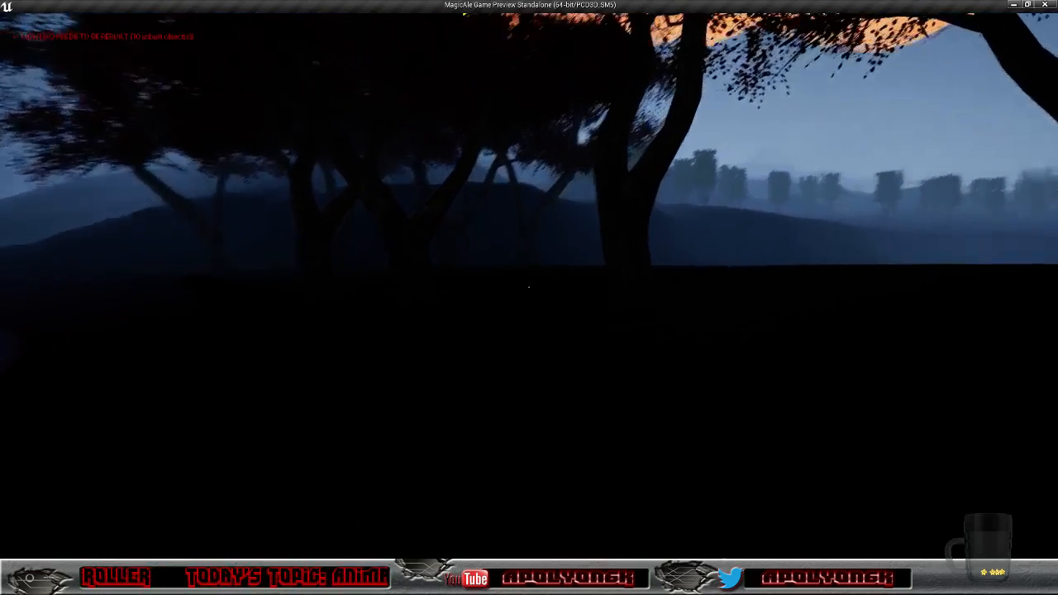
{"action": "key", "text": "w"}
{"action": "key", "text": "w"}
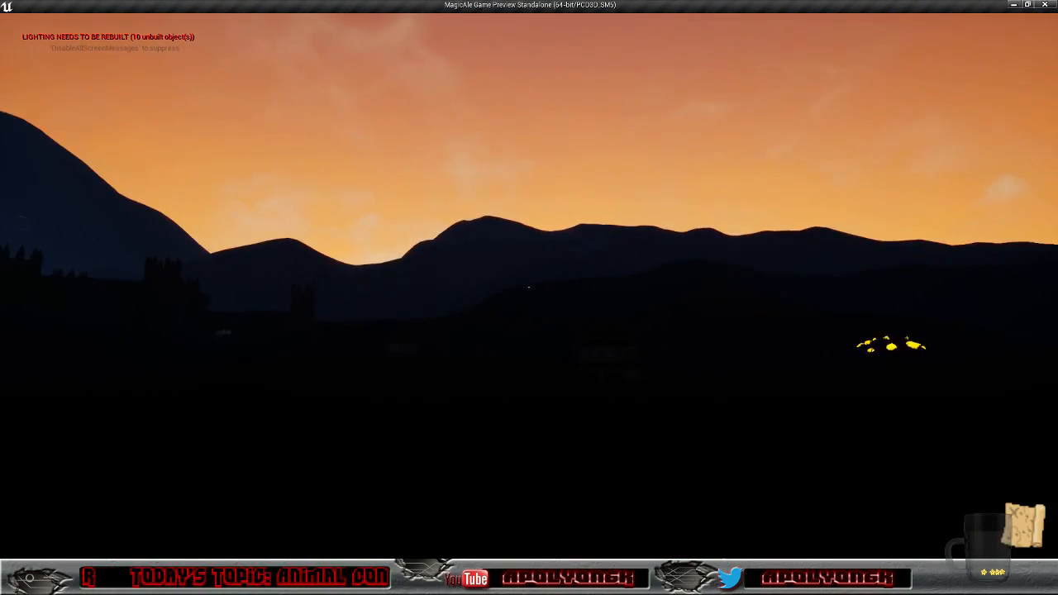
{"action": "key", "text": "w"}
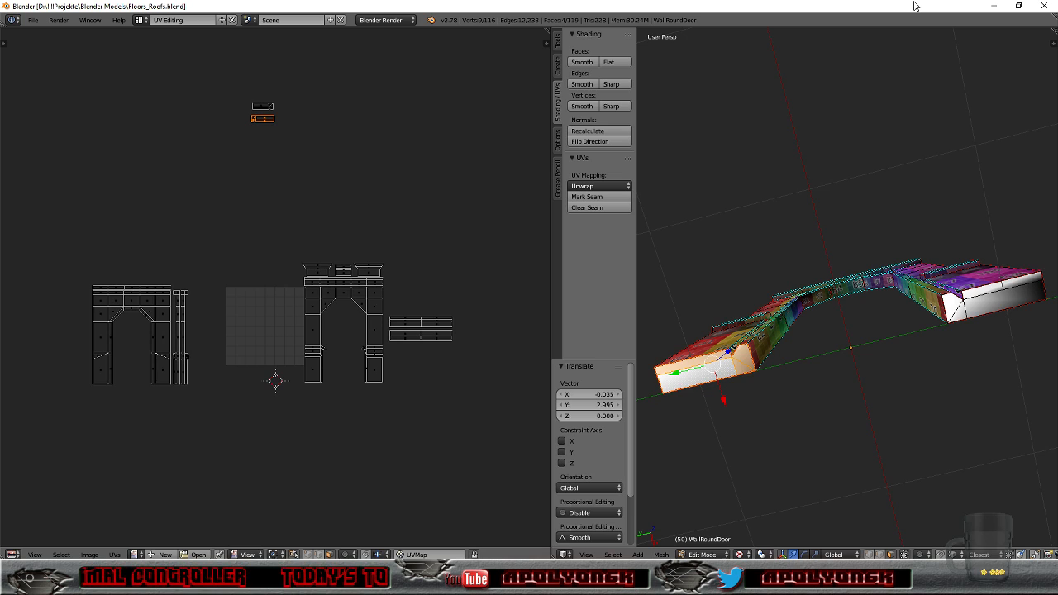
Step: Switch Blender to the Default screen layout and put WallRoundDoor in Object Mode
{"action": "left_click", "coordinate": [140, 20]}
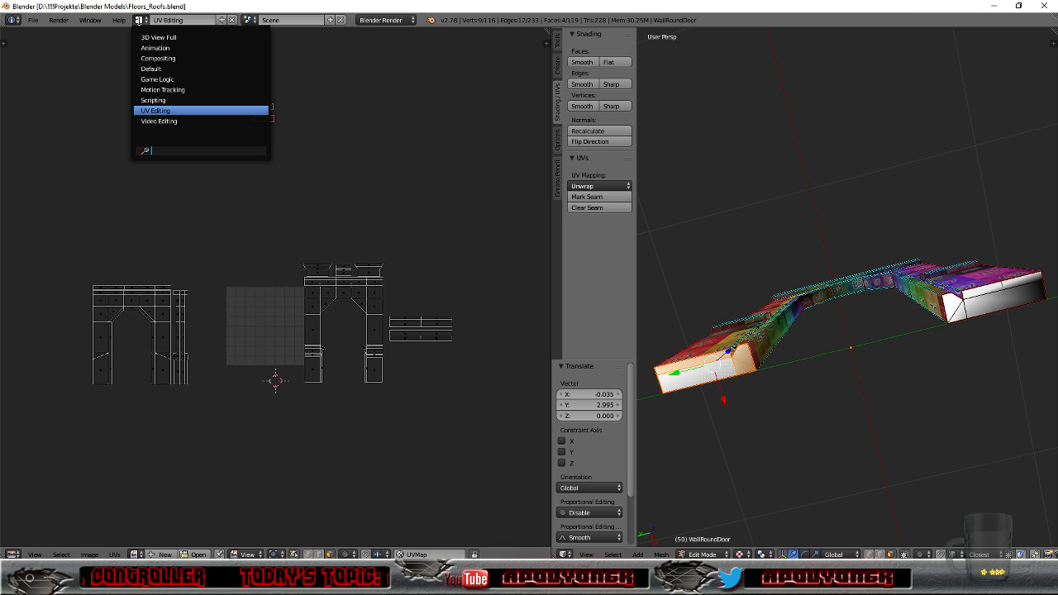
{"action": "left_click", "coordinate": [149, 70]}
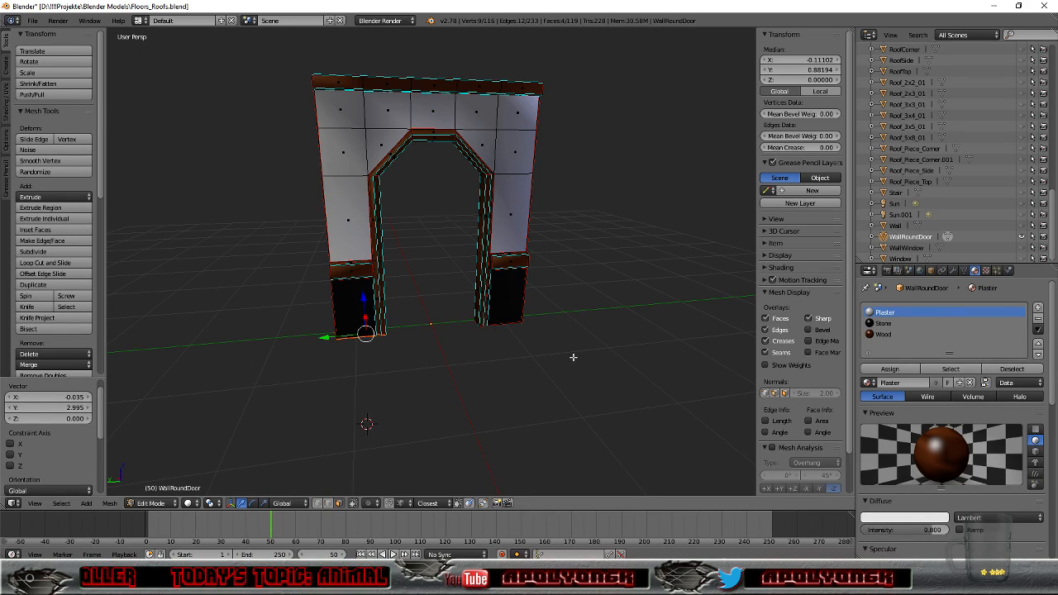
{"action": "left_click", "coordinate": [146, 503]}
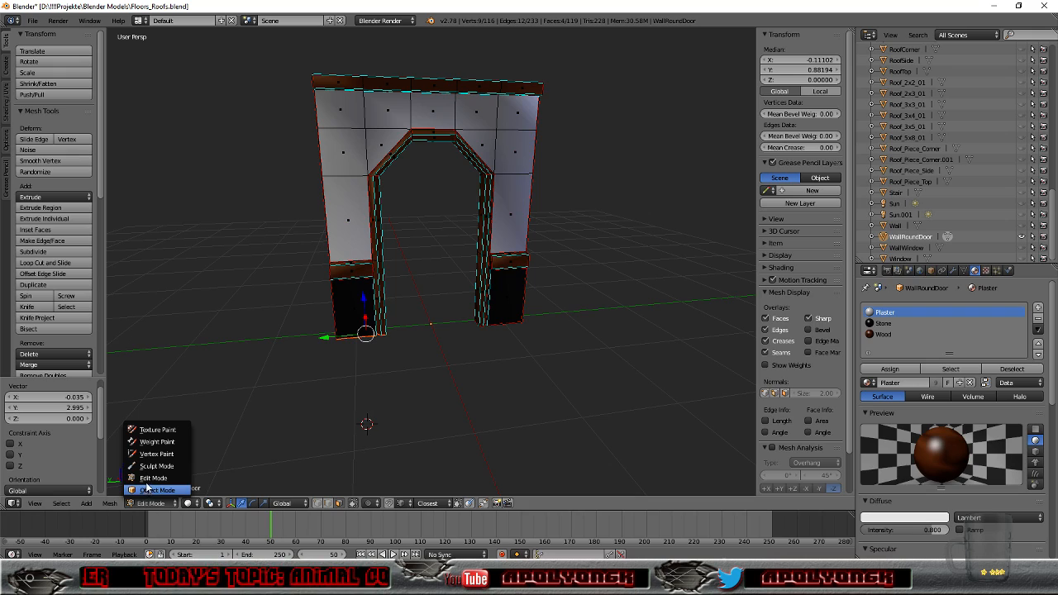
{"action": "left_click", "coordinate": [146, 489]}
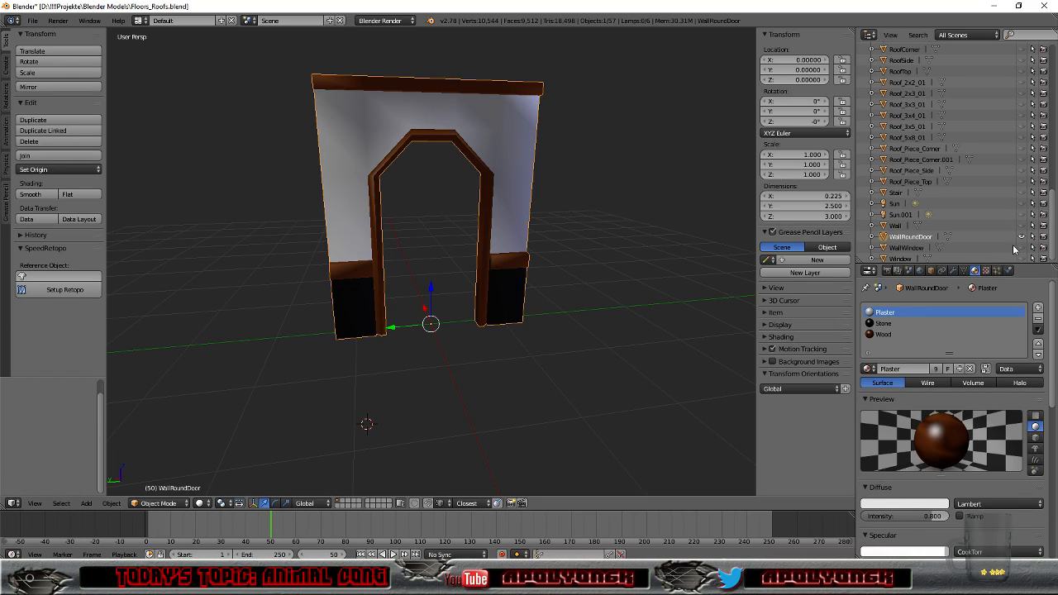
Step: Hide the WallRoundDoor object and show the WallWindow object
{"action": "left_click", "coordinate": [1022, 237]}
{"action": "left_click", "coordinate": [1022, 247]}
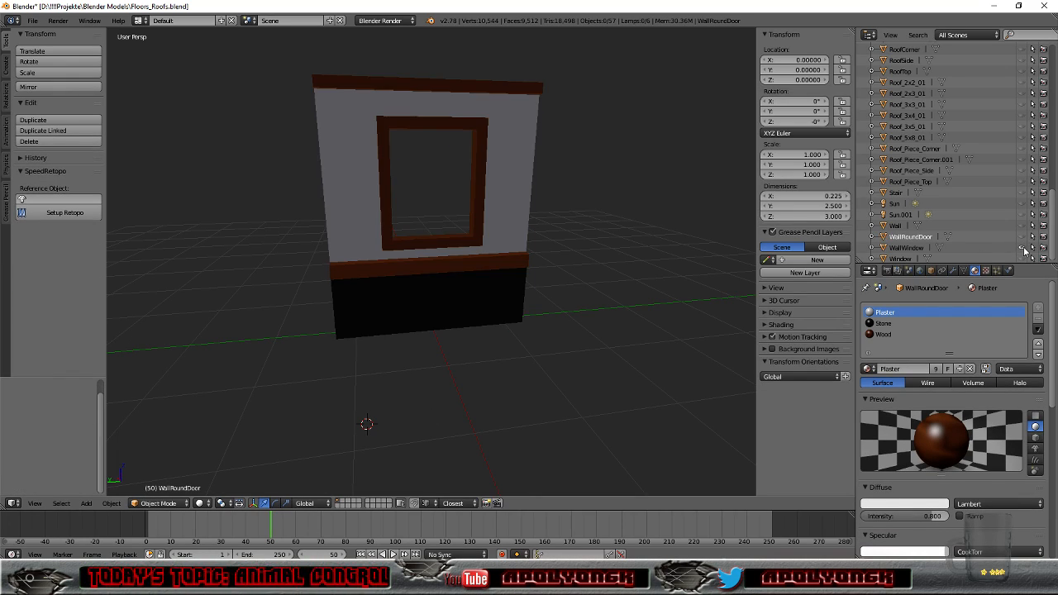
{"action": "scroll", "coordinate": [981, 220], "scroll_direction": "down", "scroll_amount": 1}
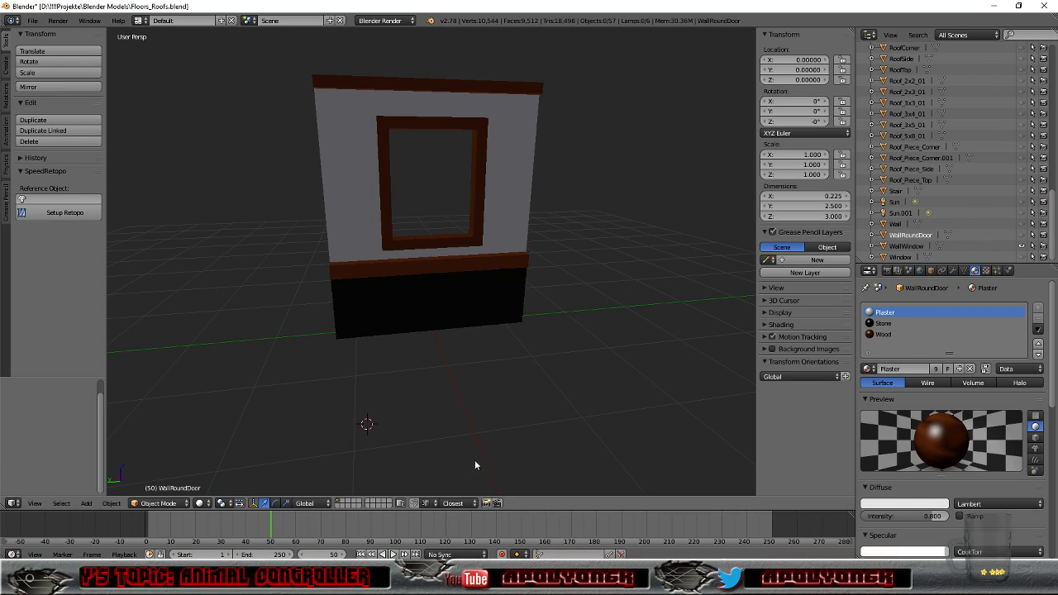
Step: In Unreal's WorldMapFinal01 level blueprint, turn off the default value of the UseSequence variable and compile, moving and narrowing the window
{"action": "mouse_move", "coordinate": [214, 580]}
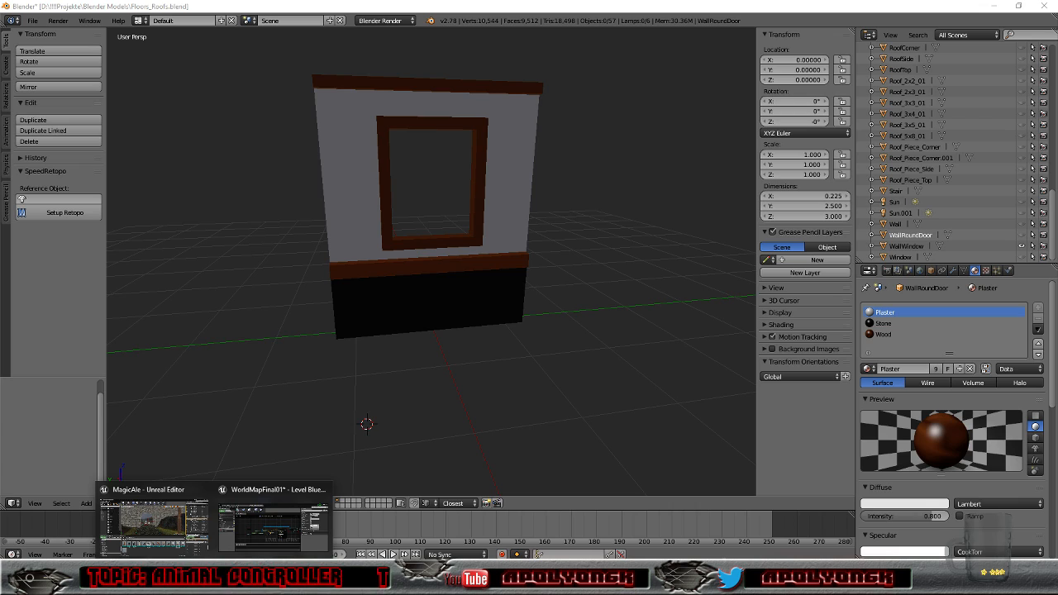
{"action": "left_click", "coordinate": [323, 496]}
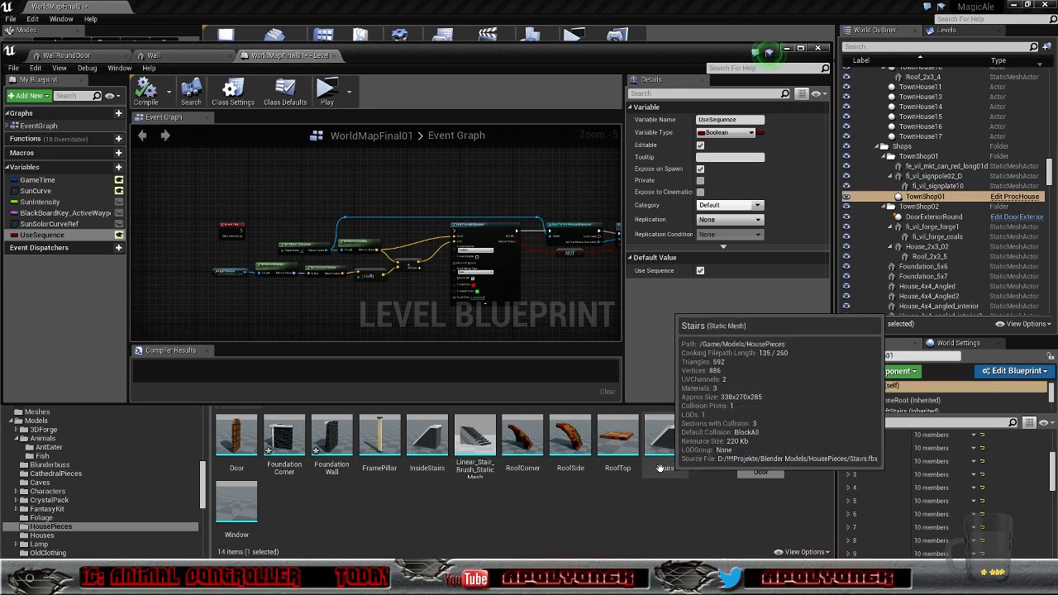
{"action": "left_click_drag", "start_coordinate": [559, 51], "coordinate": [691, 130]}
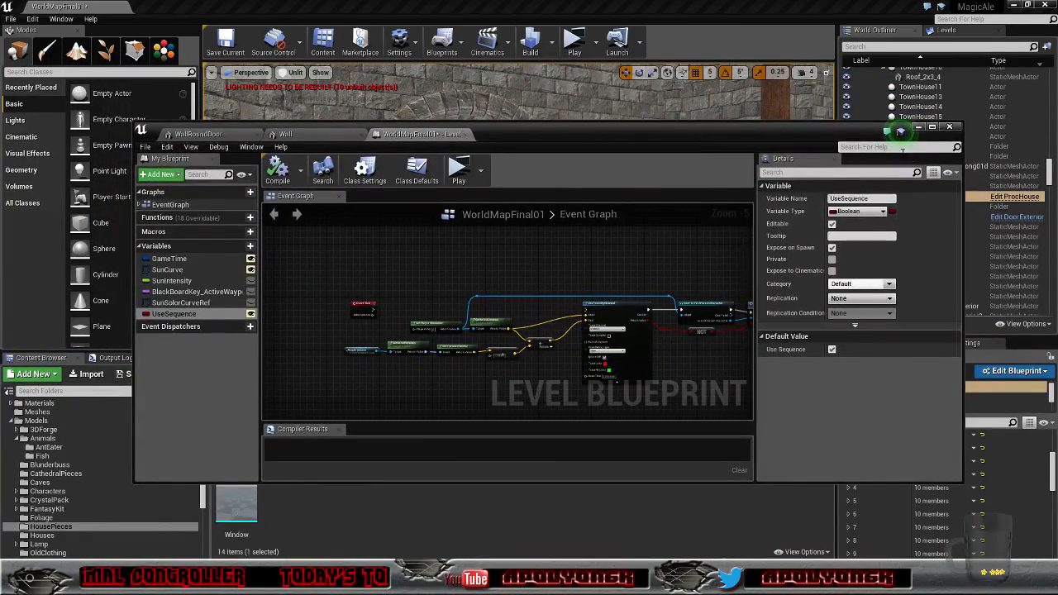
{"action": "left_click_drag", "start_coordinate": [964, 220], "coordinate": [766, 229]}
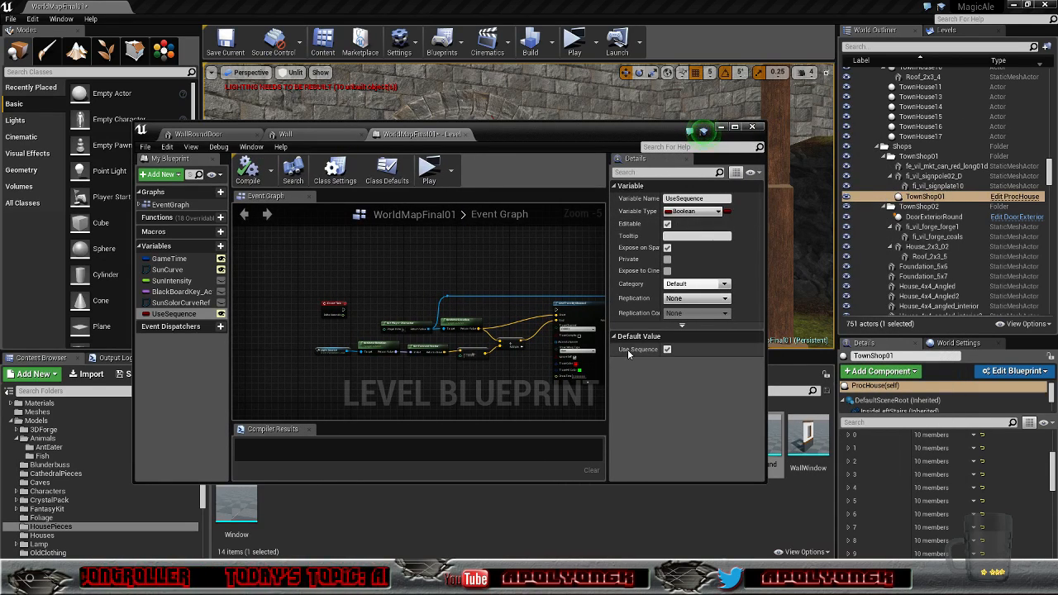
{"action": "left_click", "coordinate": [667, 350]}
{"action": "left_click", "coordinate": [247, 171]}
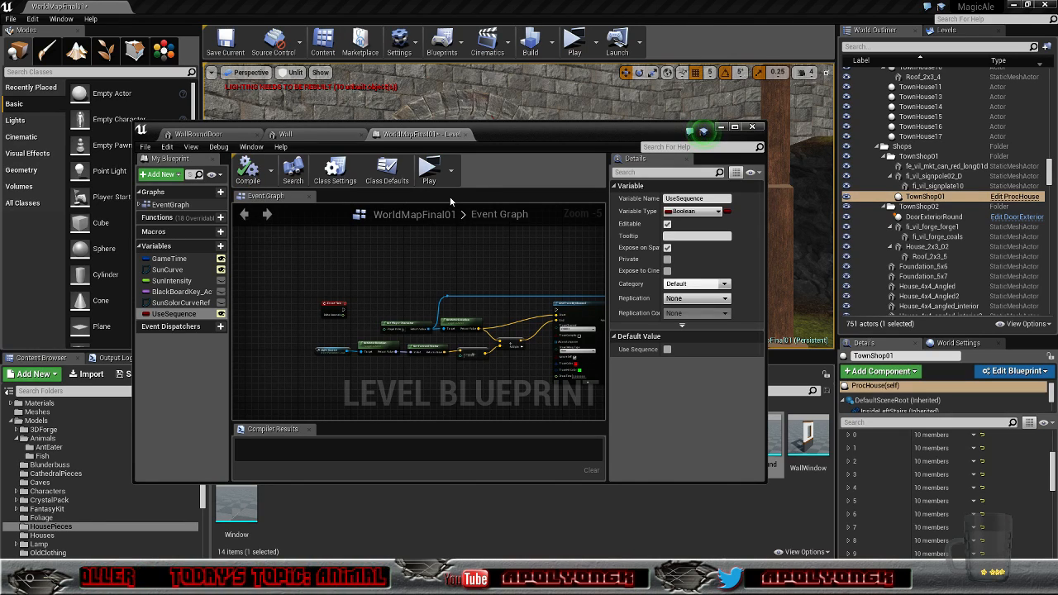
Step: Close the level blueprint, inspect the Wall mesh from its front side and minimize the mesh editor window
{"action": "left_click", "coordinate": [467, 134]}
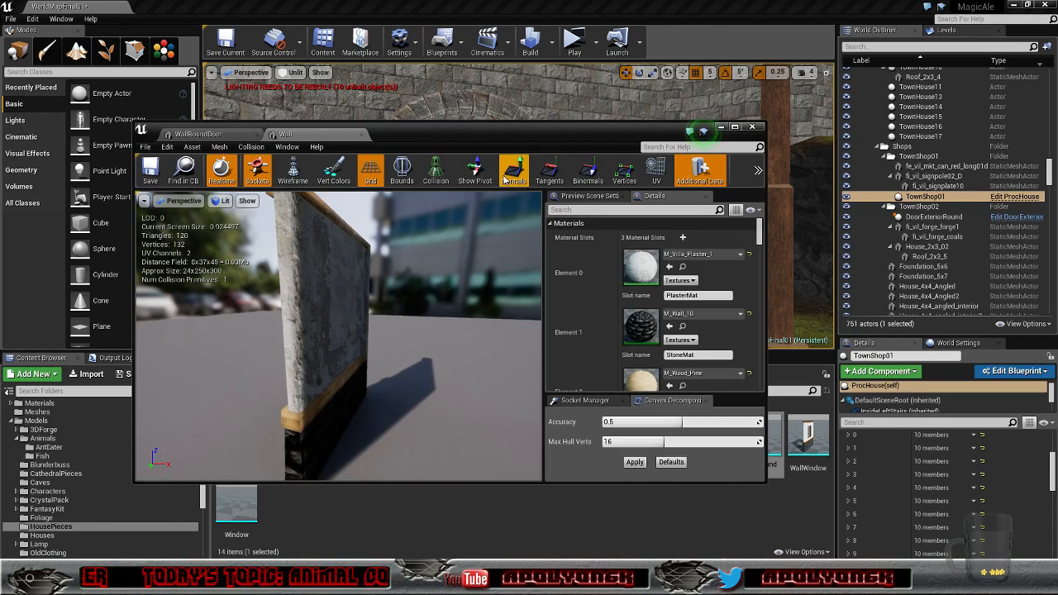
{"action": "left_click_drag", "start_coordinate": [436, 342], "coordinate": [496, 343]}
{"action": "mouse_move", "coordinate": [436, 342]}
{"action": "right_mouse_down"}
{"action": "mouse_move", "coordinate": [475, 327]}
{"action": "mouse_move", "coordinate": [430, 342]}
{"action": "right_mouse_up"}
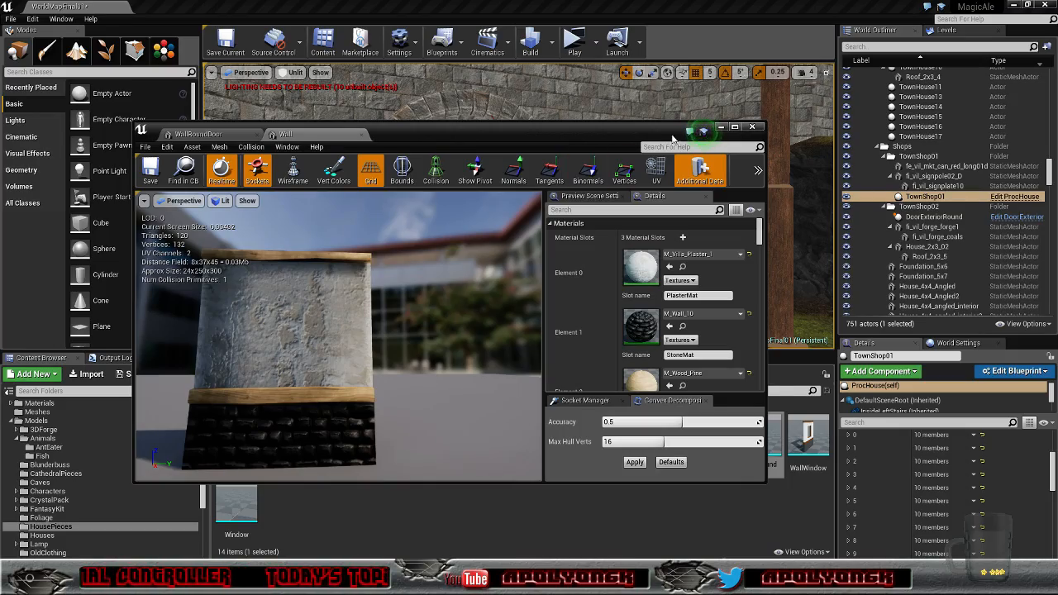
{"action": "left_click", "coordinate": [721, 126]}
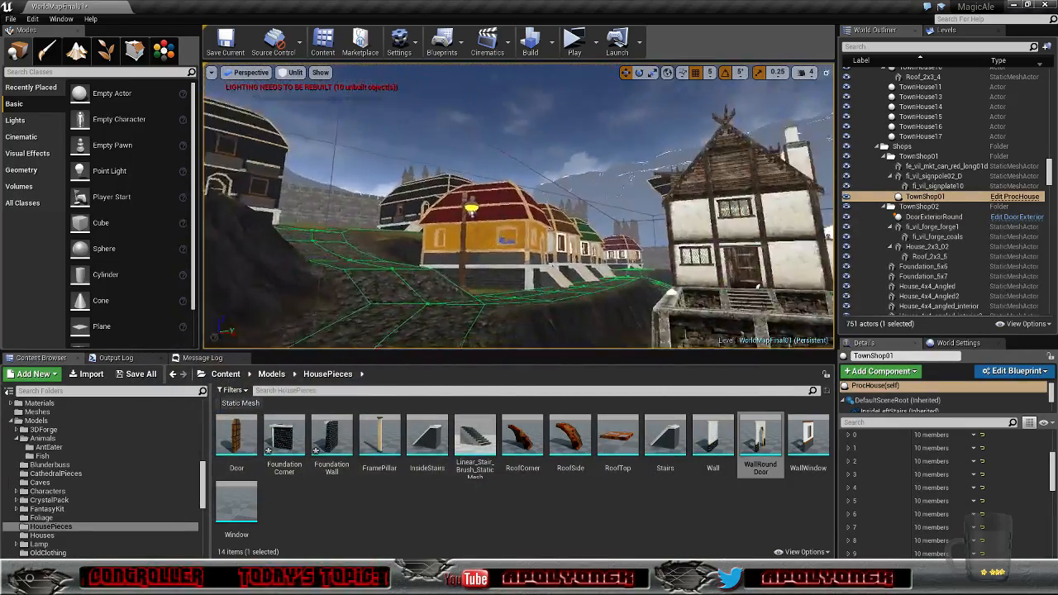
Step: Move the view to the stone town archway and start a standalone play session spawning at the current camera location
{"action": "right_click_drag", "start_coordinate": [519, 206], "coordinate": [599, 87]}
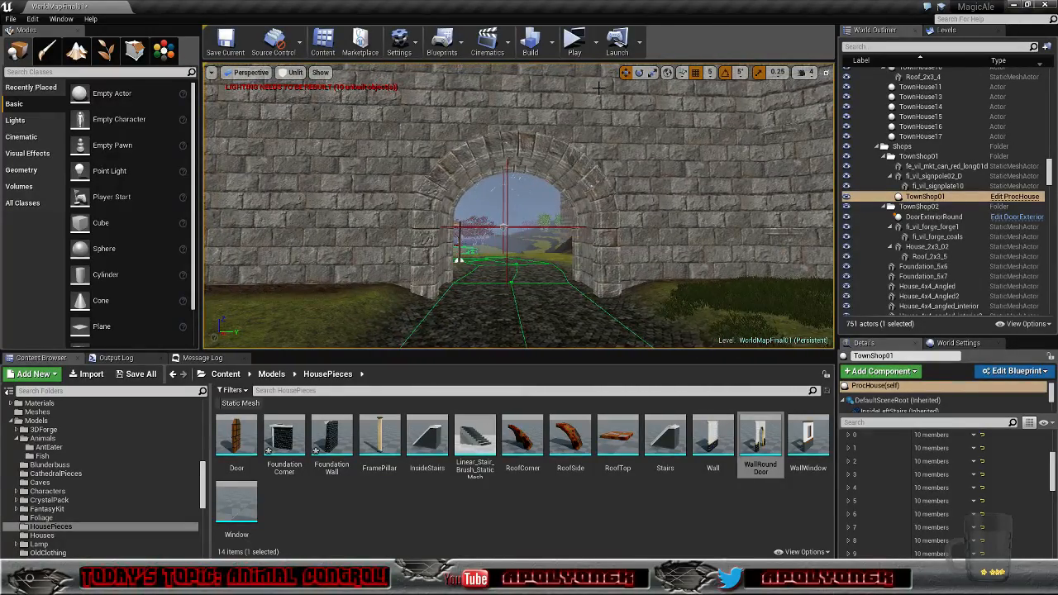
{"action": "left_click", "coordinate": [595, 43]}
{"action": "left_click", "coordinate": [628, 190]}
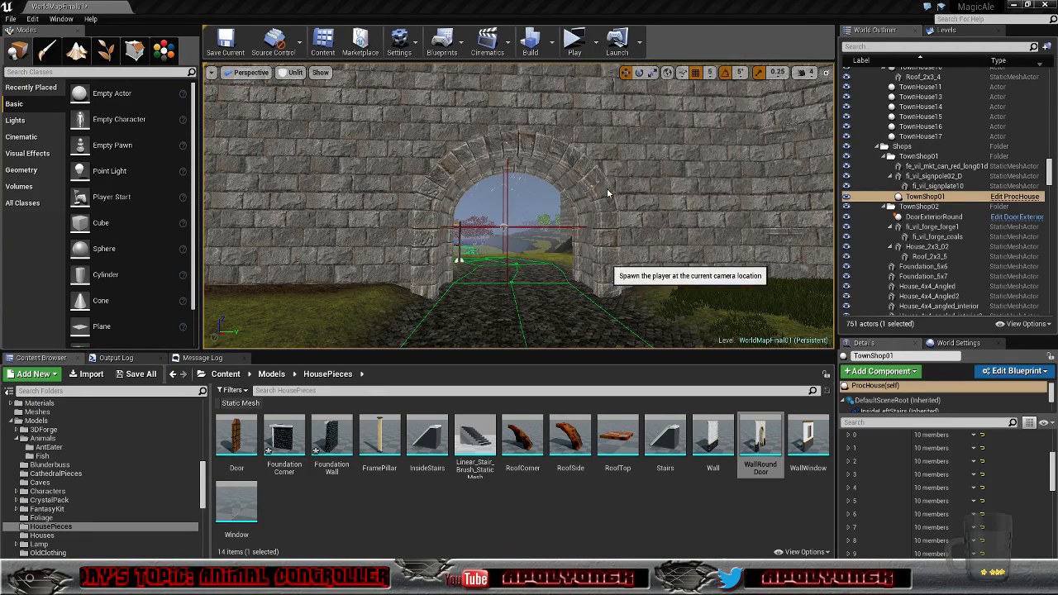
{"action": "left_click", "coordinate": [571, 43]}
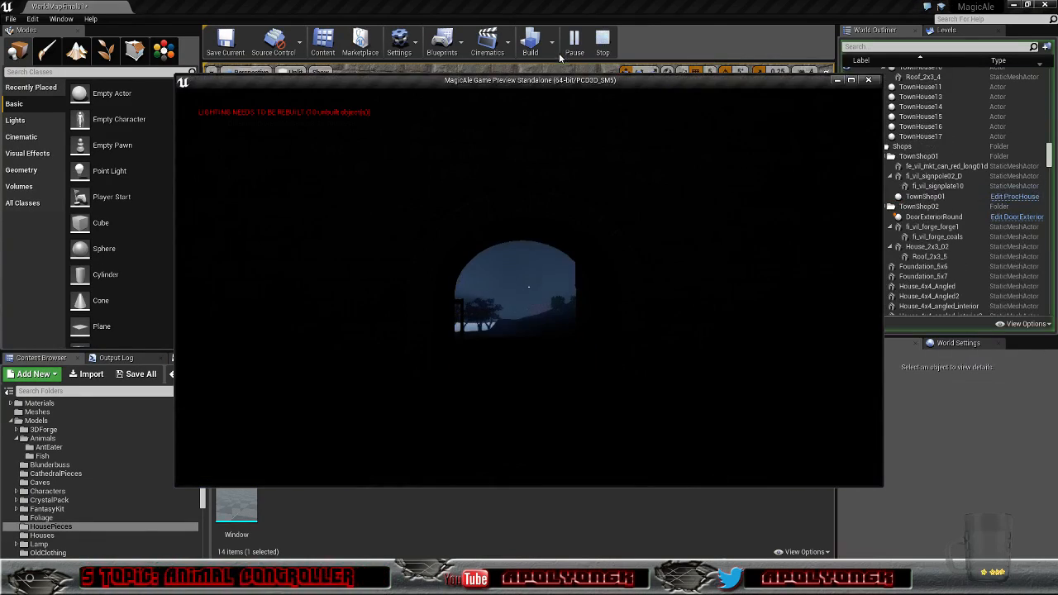
Step: In the standalone preview, walk out through the dark archway and across the open ground to the lakeside trees
{"action": "left_click", "coordinate": [551, 179]}
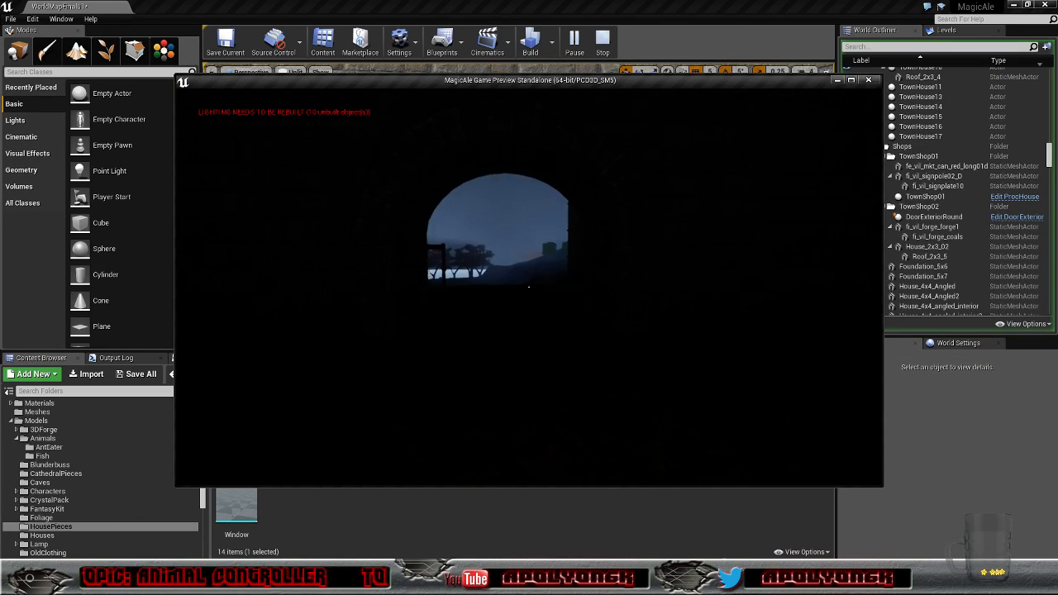
{"action": "key", "text": "w"}
{"action": "key", "text": "w"}
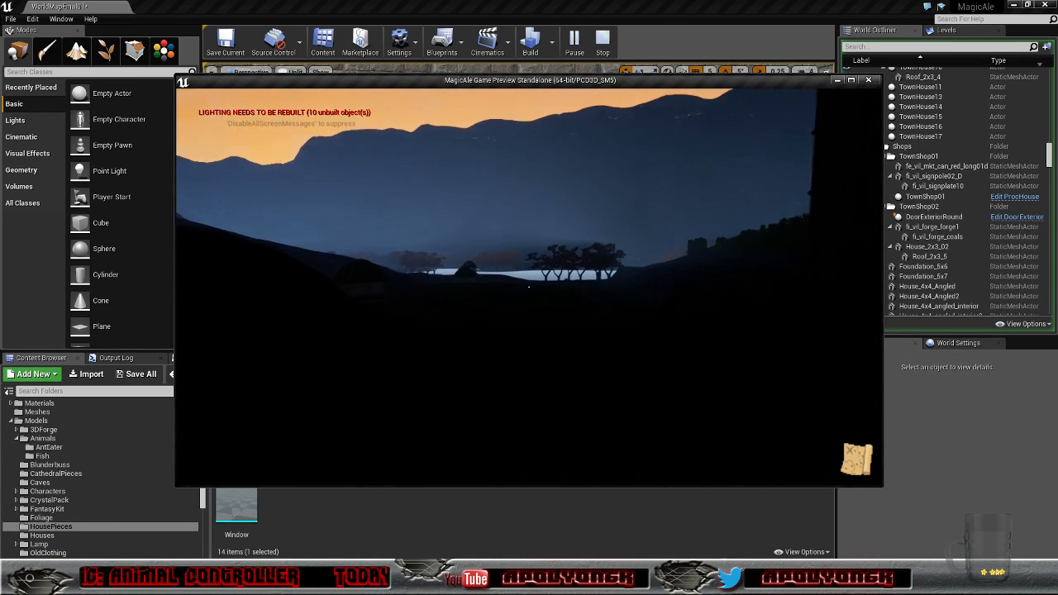
{"action": "key", "text": "w"}
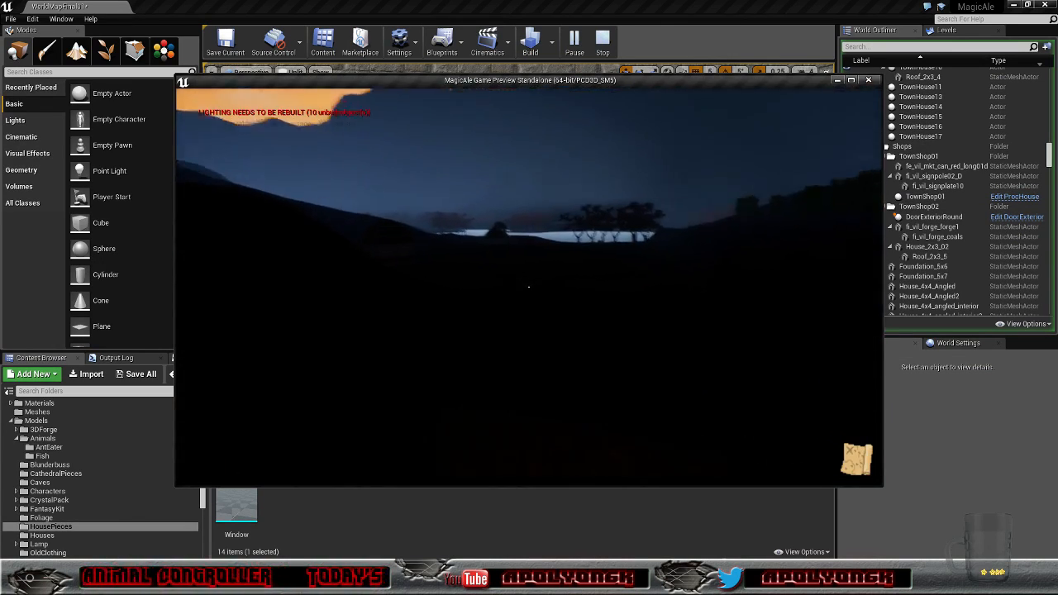
{"action": "key", "text": "w"}
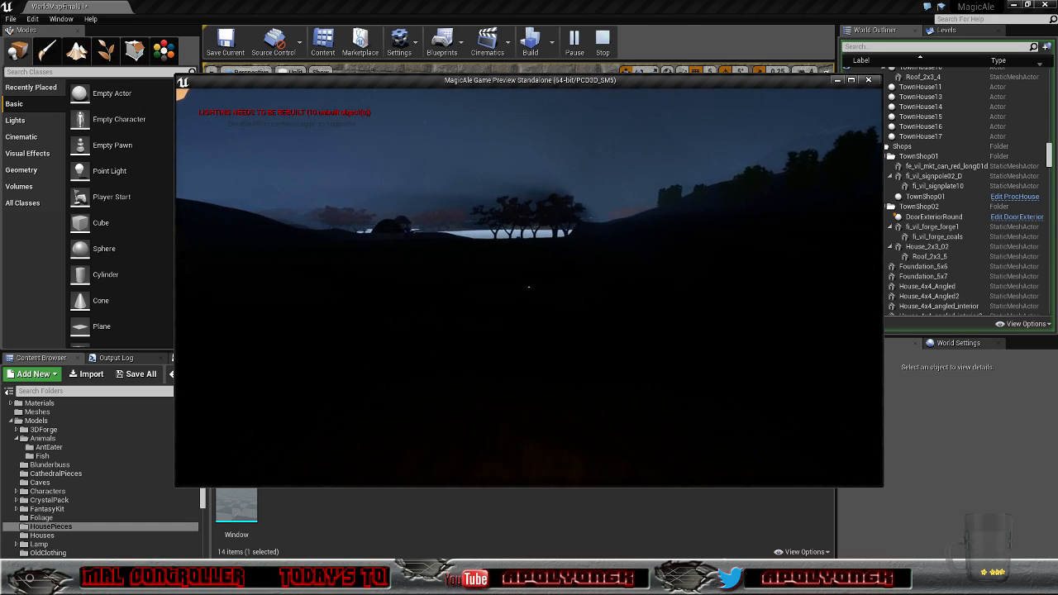
{"action": "key", "text": "w"}
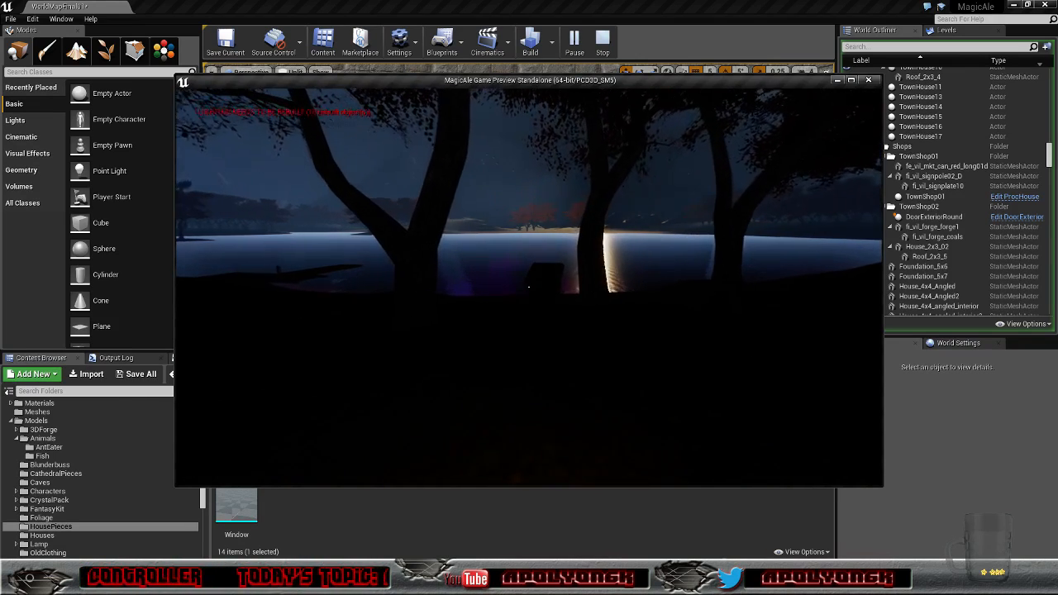
Step: Walk between the trees to the stone block on the lake shore, inspect it and go around it
{"action": "key", "text": "w"}
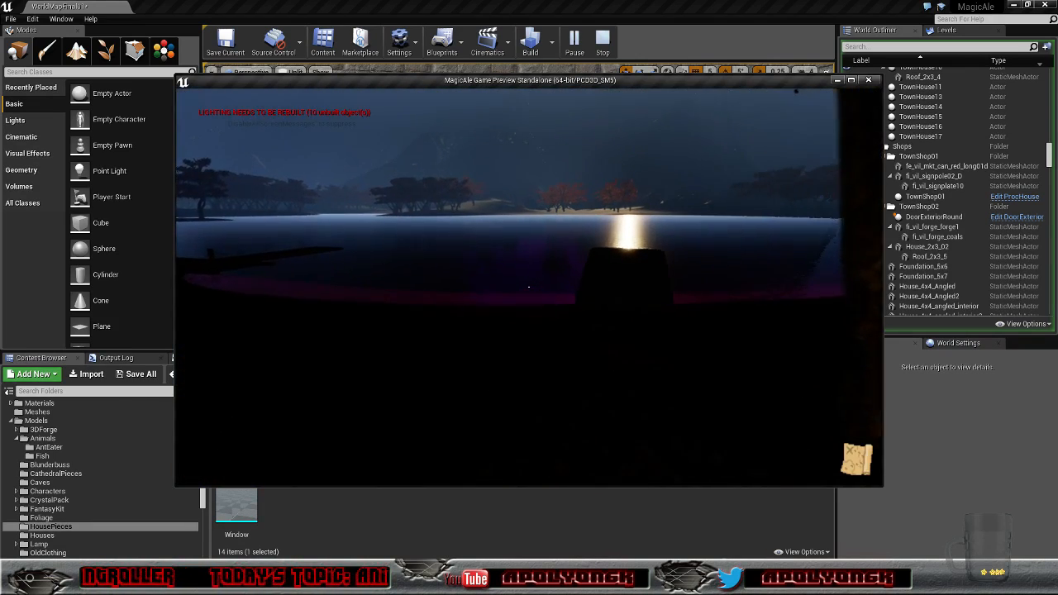
{"action": "key", "text": "w"}
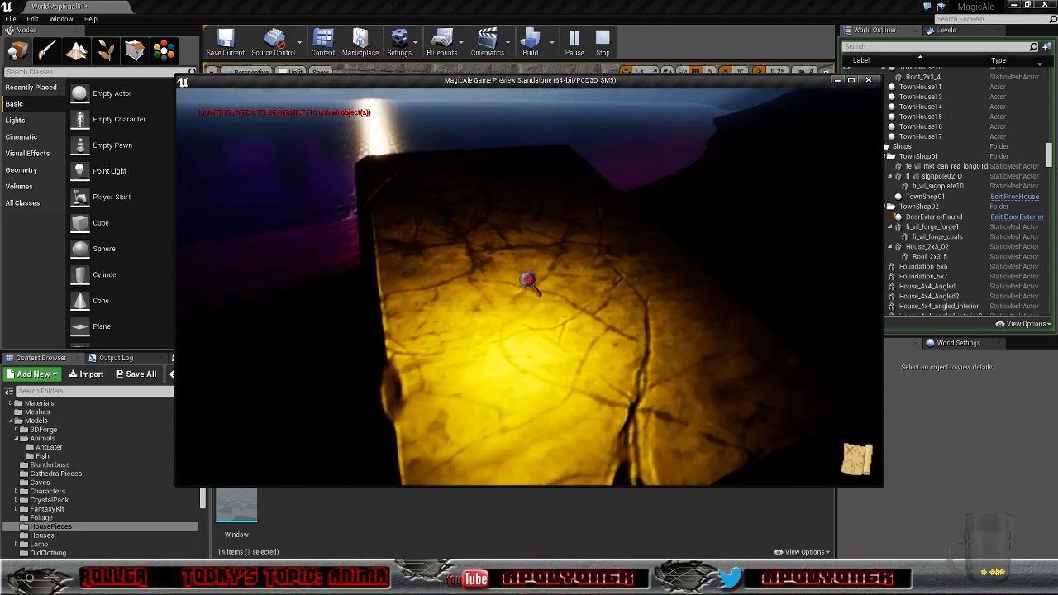
{"action": "key", "text": "d"}
{"action": "key", "text": "w"}
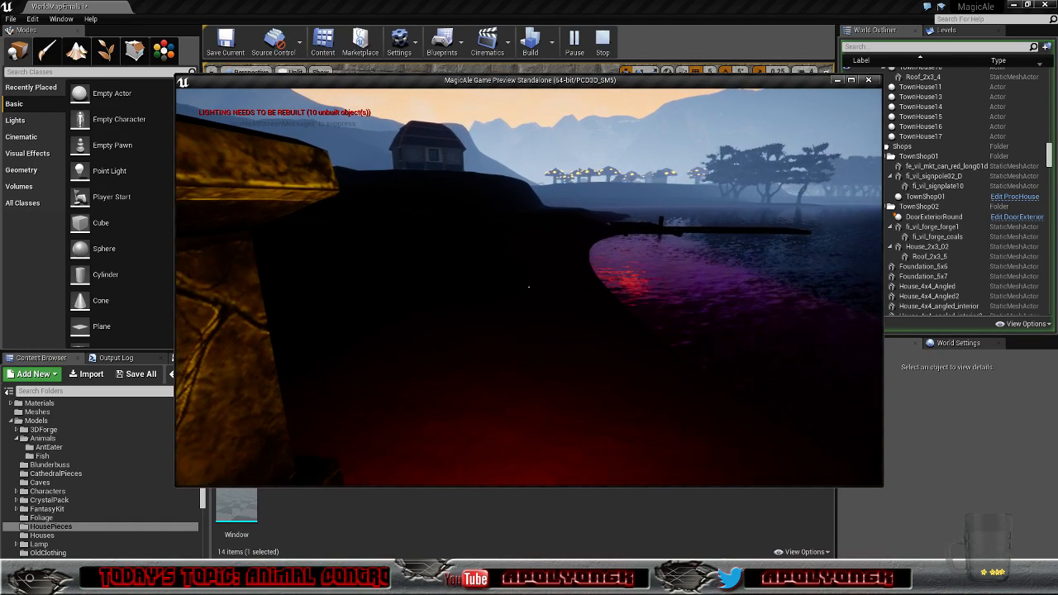
Step: Follow the shore past the house on the hill, check the wooden pier and return to the bank
{"action": "key", "text": "w"}
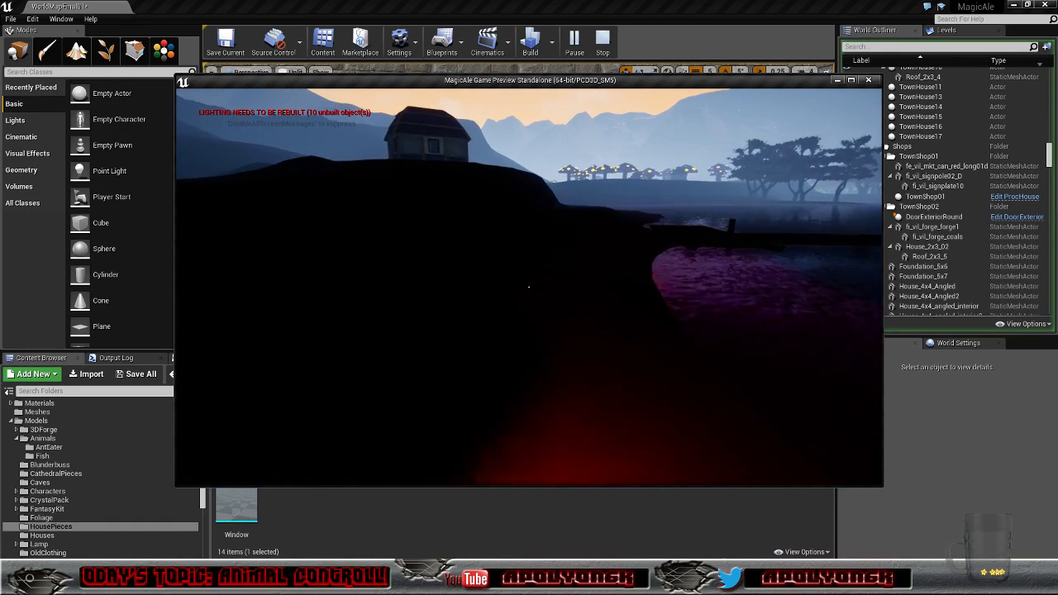
{"action": "key", "text": "w"}
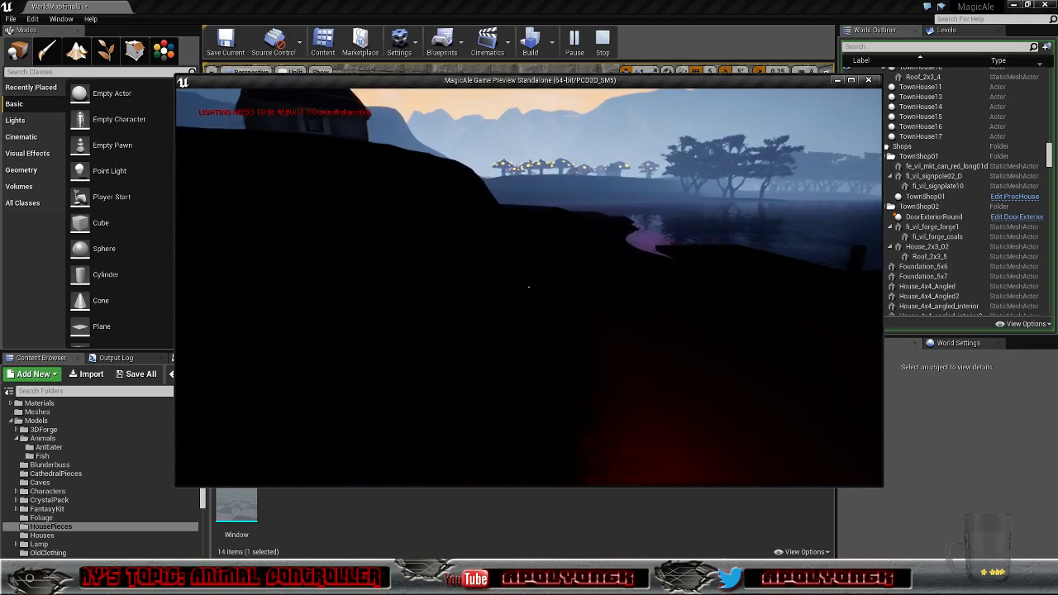
{"action": "key", "text": "w"}
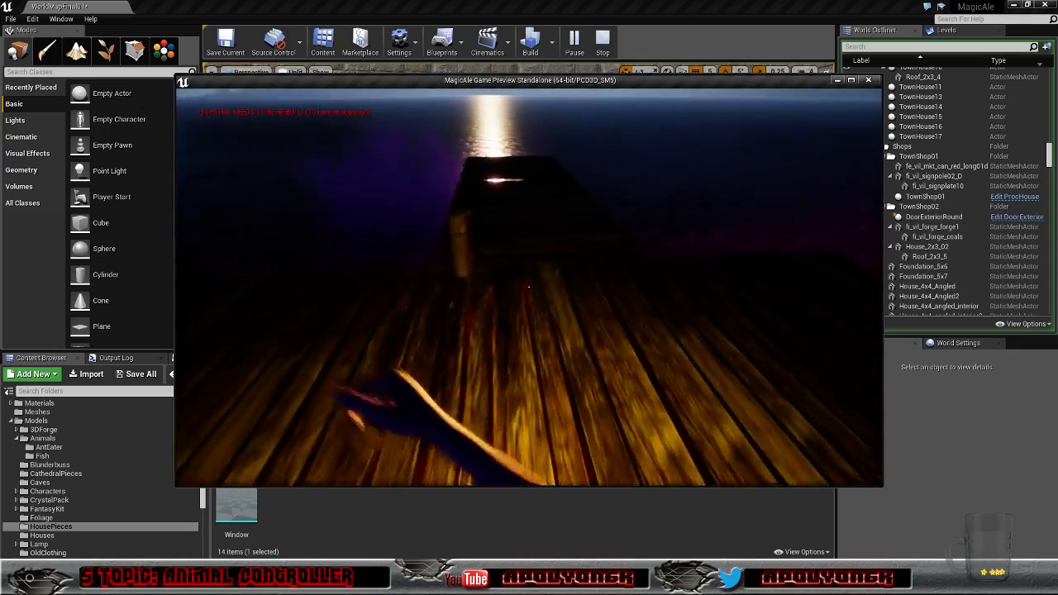
{"action": "key", "text": "w"}
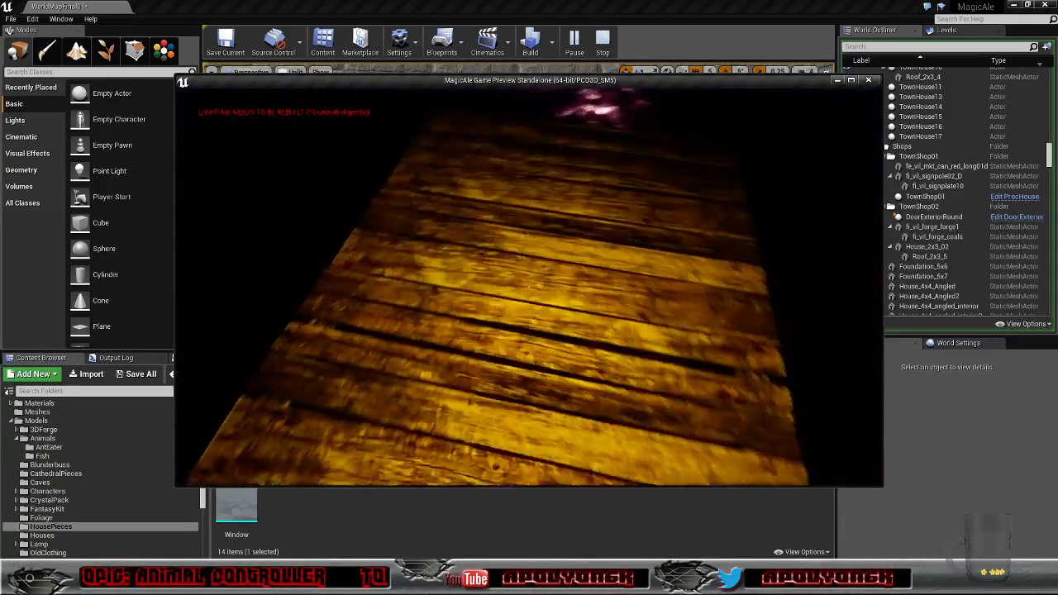
{"action": "key", "text": "w"}
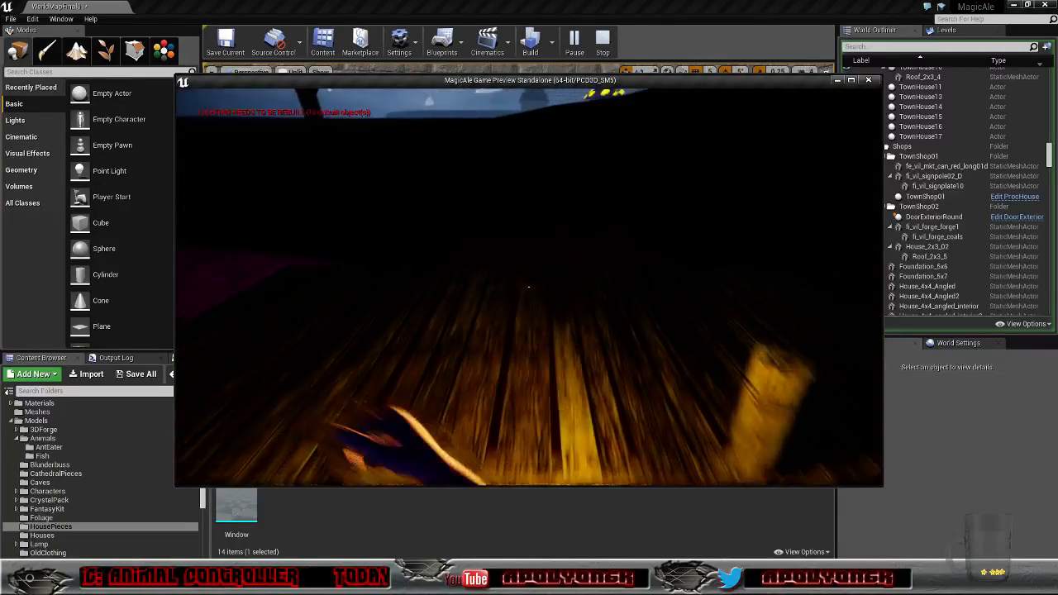
{"action": "key", "text": "w"}
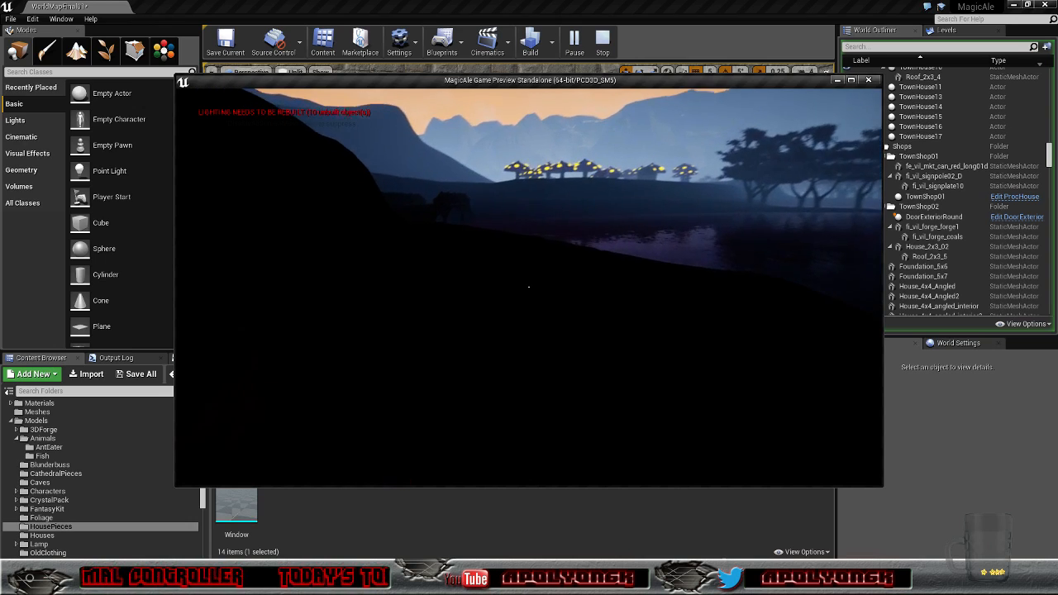
Step: Walk to the bridge facing the glowing mushrooms, cross it and continue to the far shore
{"action": "key", "text": "w"}
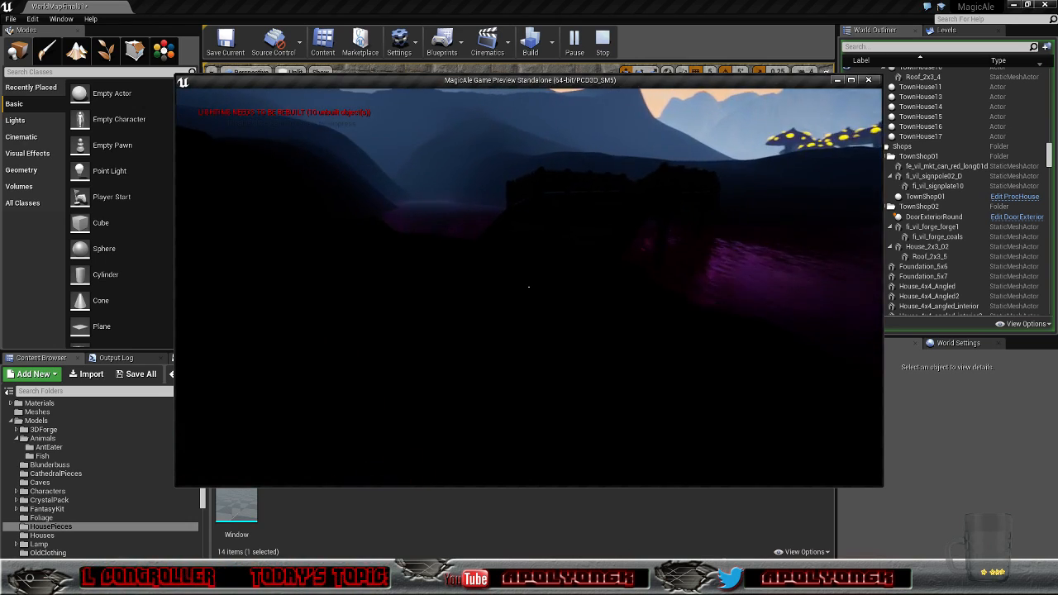
{"action": "key", "text": "w"}
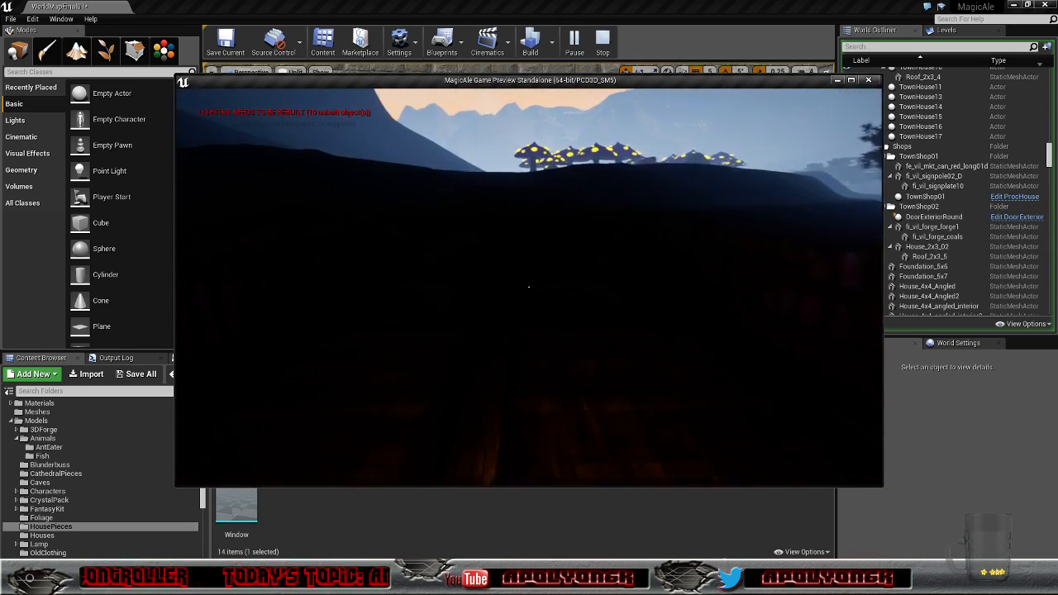
{"action": "key", "text": "w"}
{"action": "key", "text": "w"}
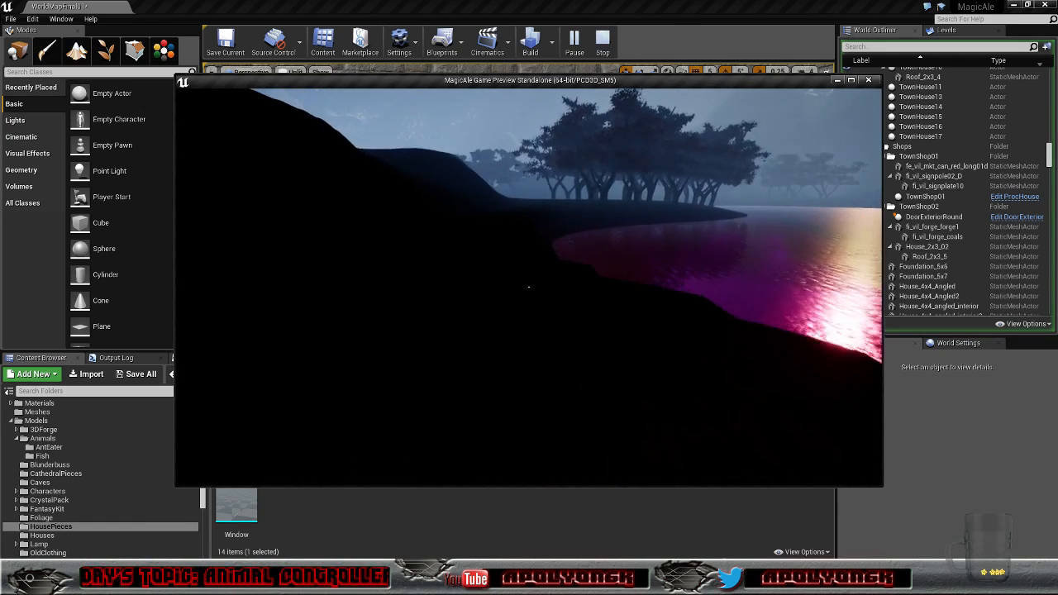
Step: Follow the lake shore through the grove to the next bridge and cross it to the wooded bank
{"action": "key", "text": "w"}
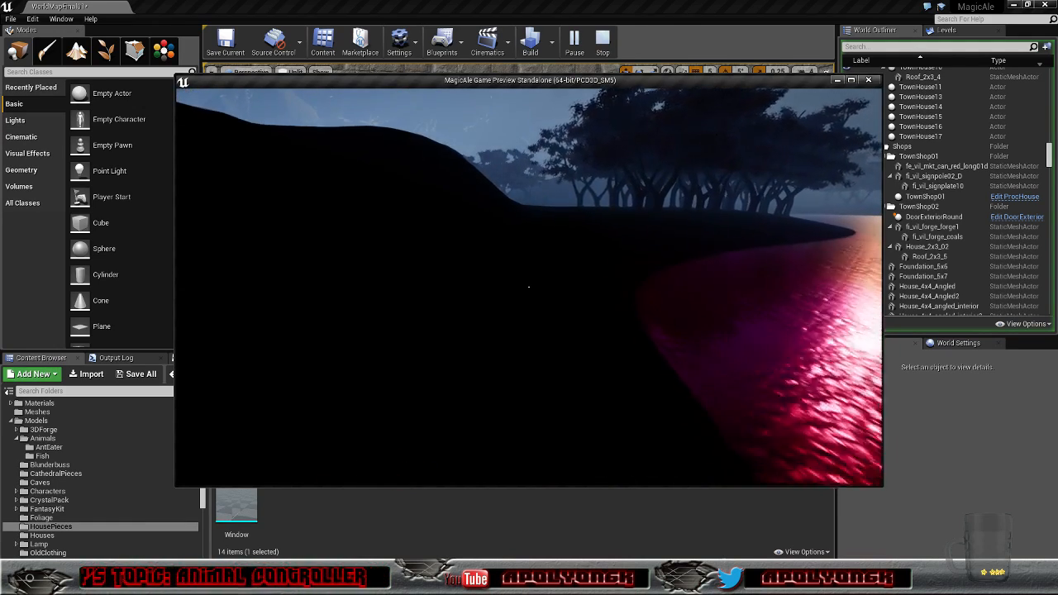
{"action": "key", "text": "w"}
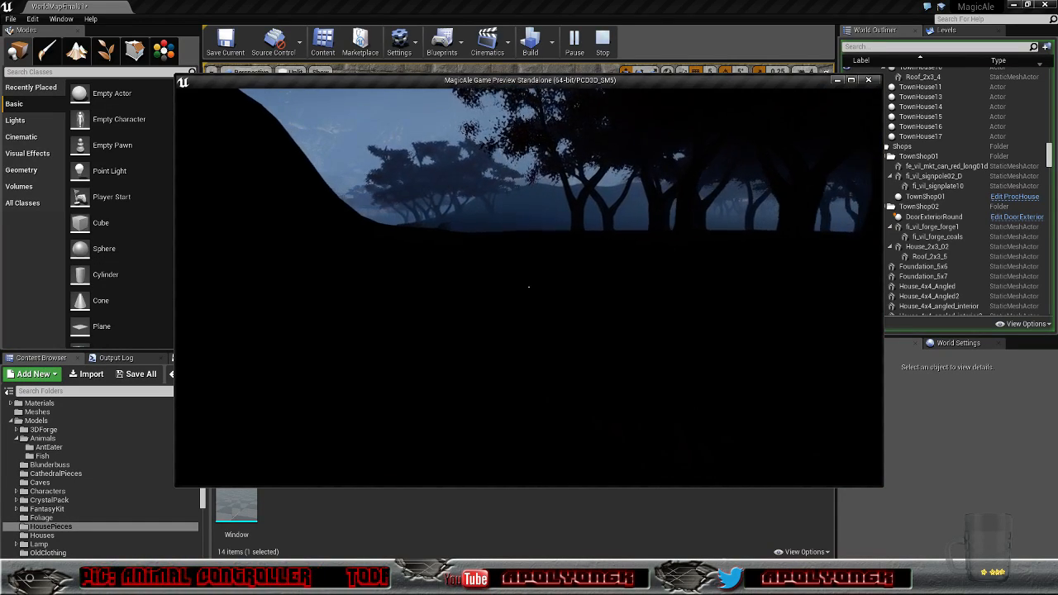
{"action": "key", "text": "w"}
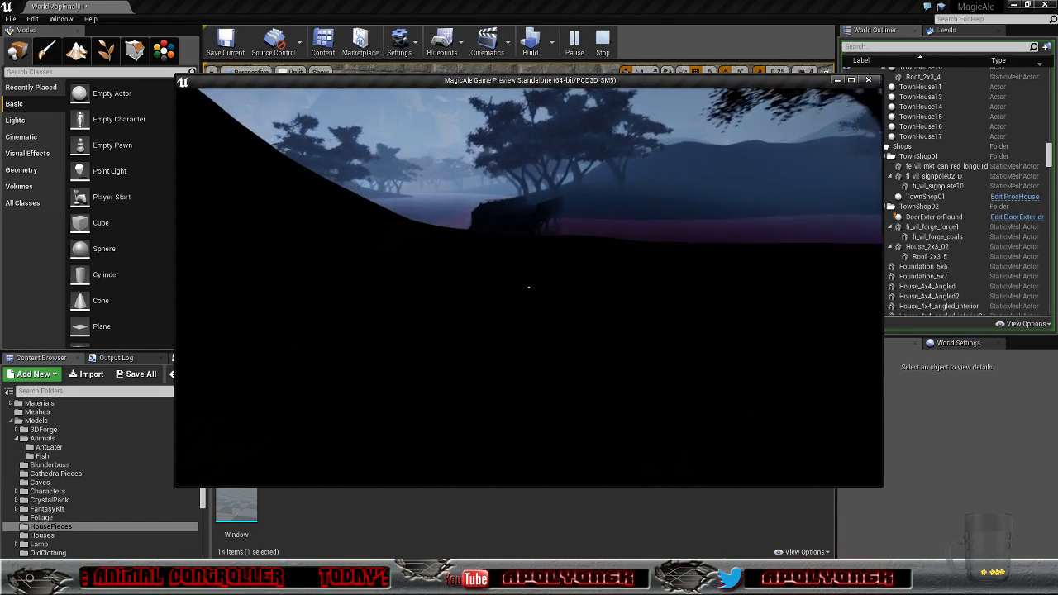
{"action": "key", "text": "w"}
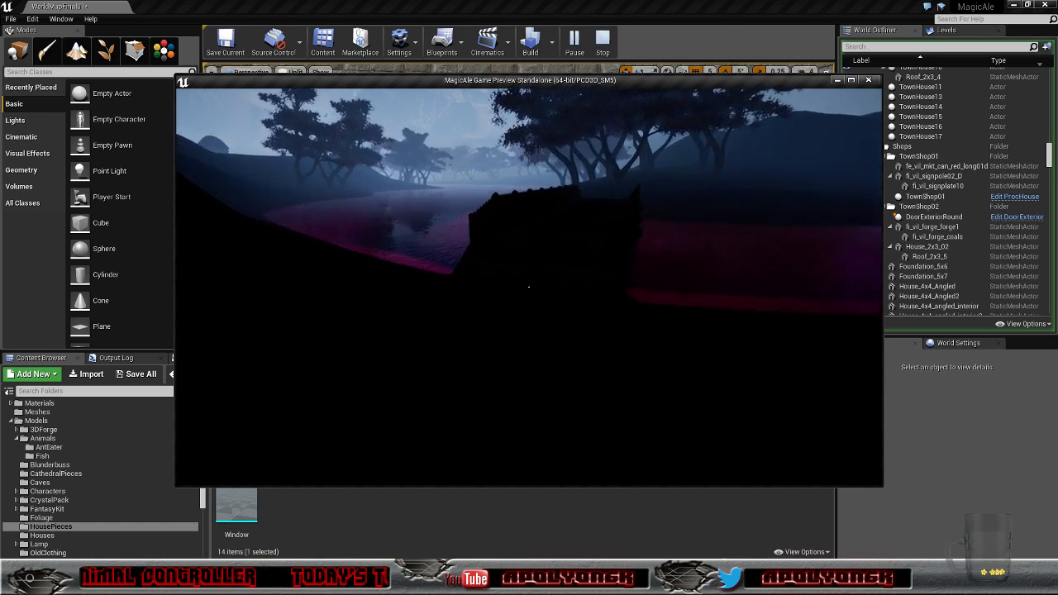
{"action": "key", "text": "w"}
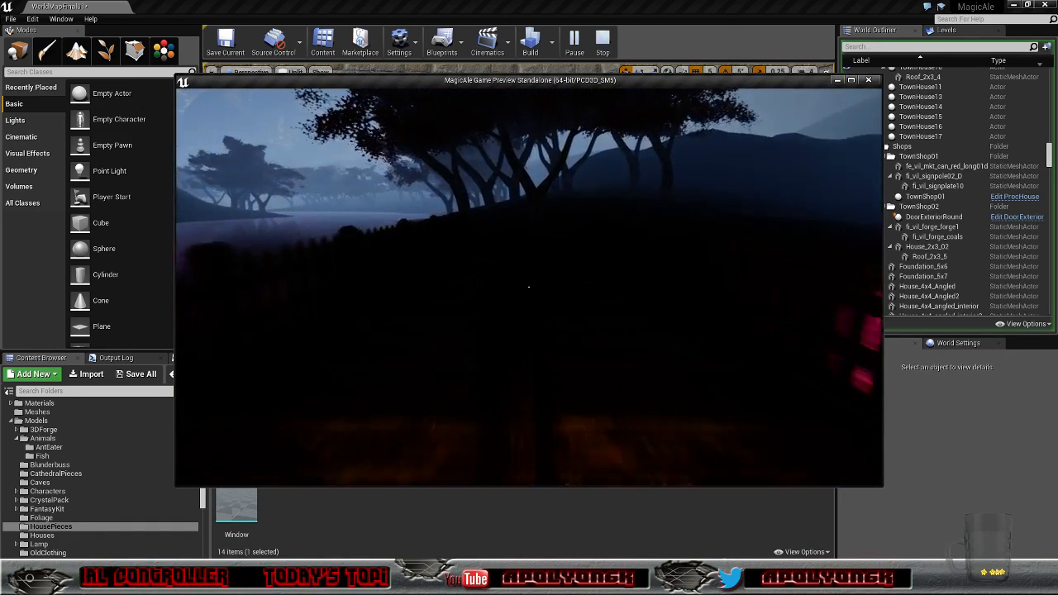
{"action": "key", "text": "w"}
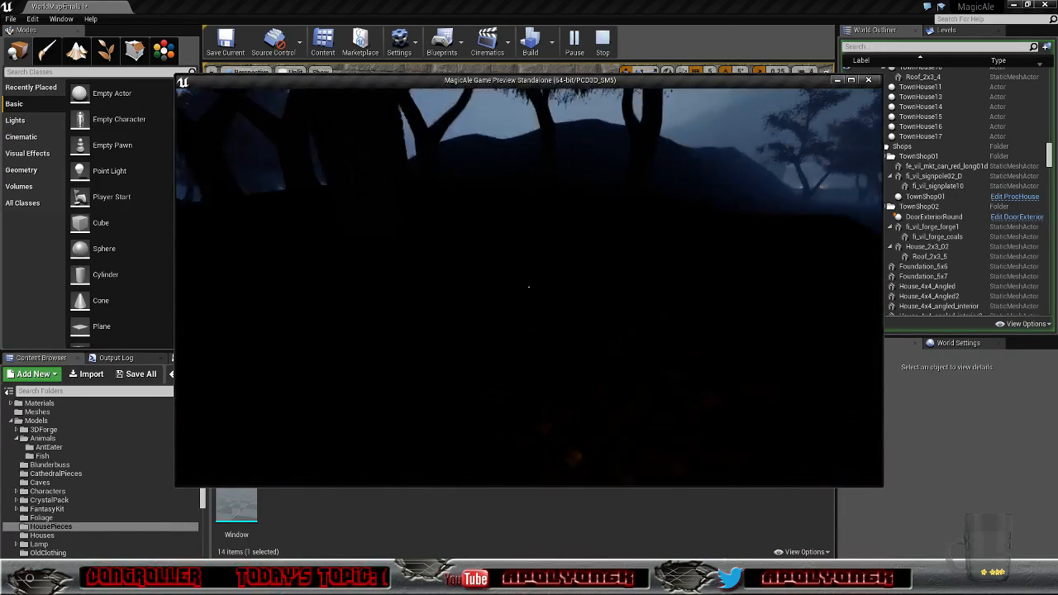
Step: Explore the dark hillside along the pink-tinted water and pass through the group of trees
{"action": "key", "text": "w"}
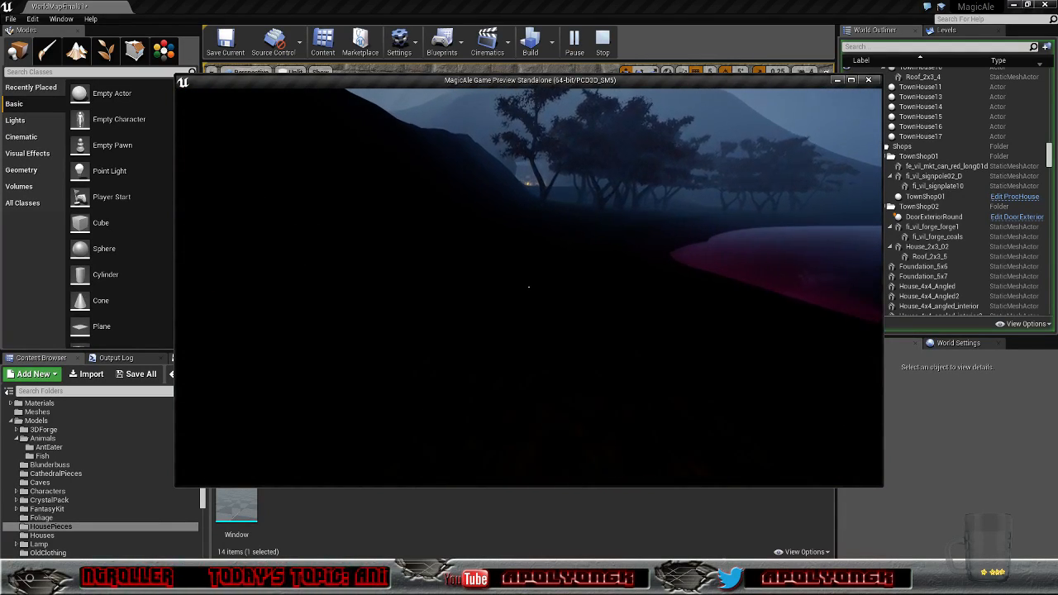
{"action": "key", "text": "w"}
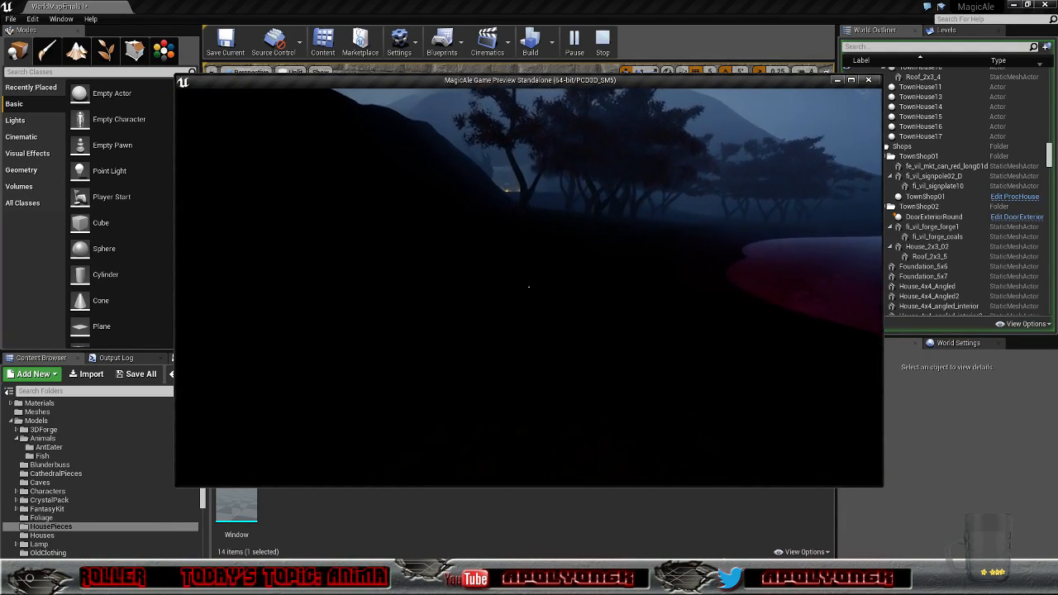
{"action": "key", "text": "w"}
{"action": "key", "text": "w"}
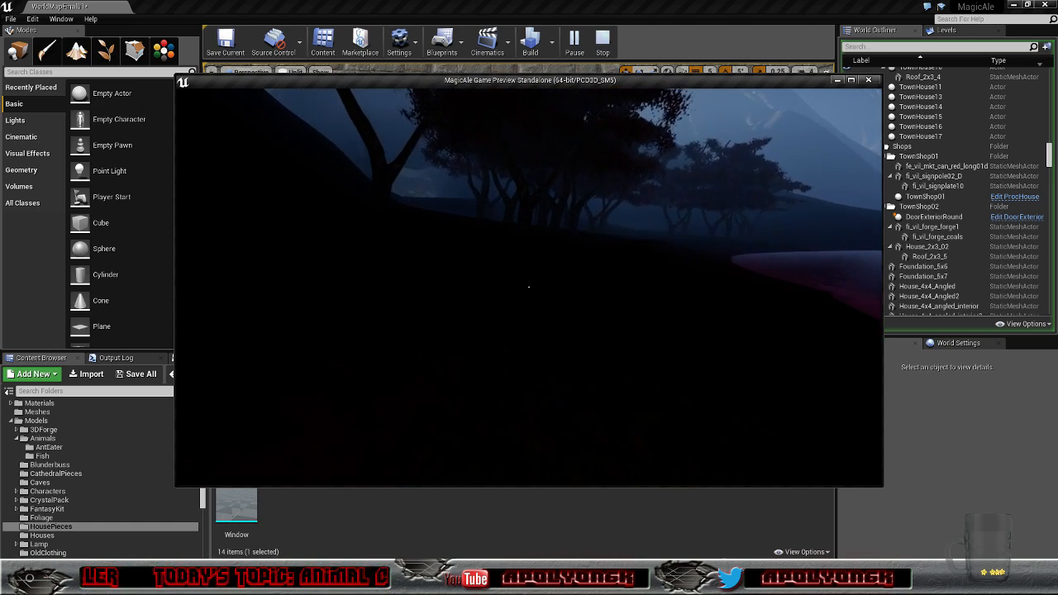
{"action": "key", "text": "w"}
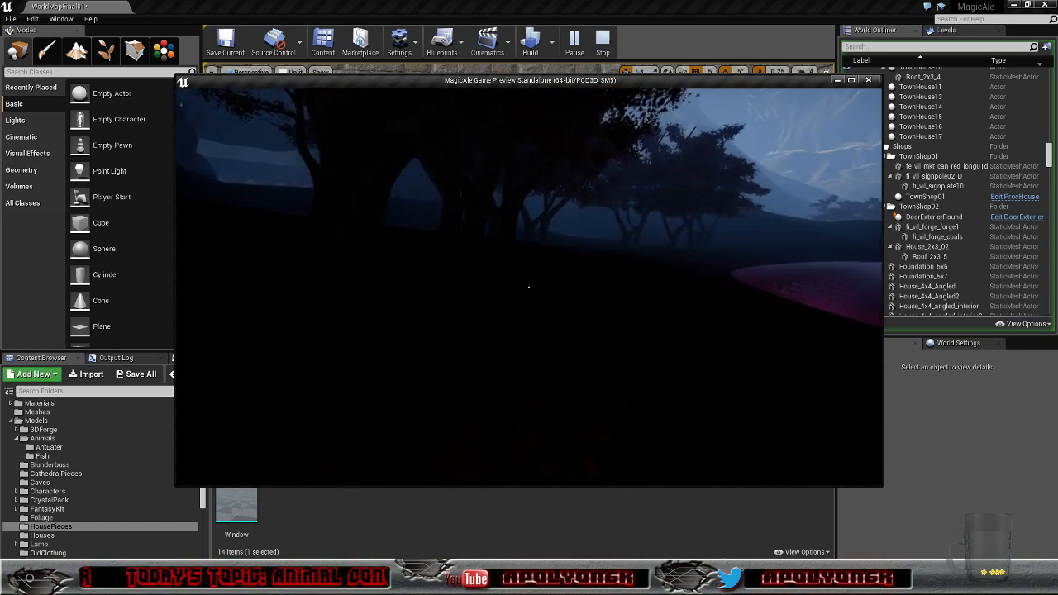
{"action": "key", "text": "w"}
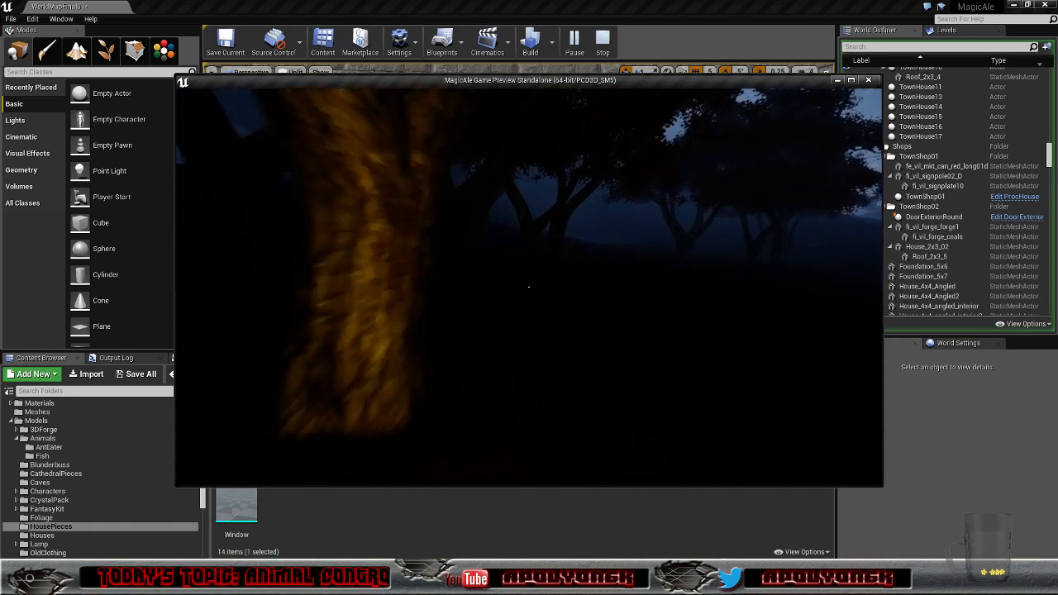
{"action": "key", "text": "w"}
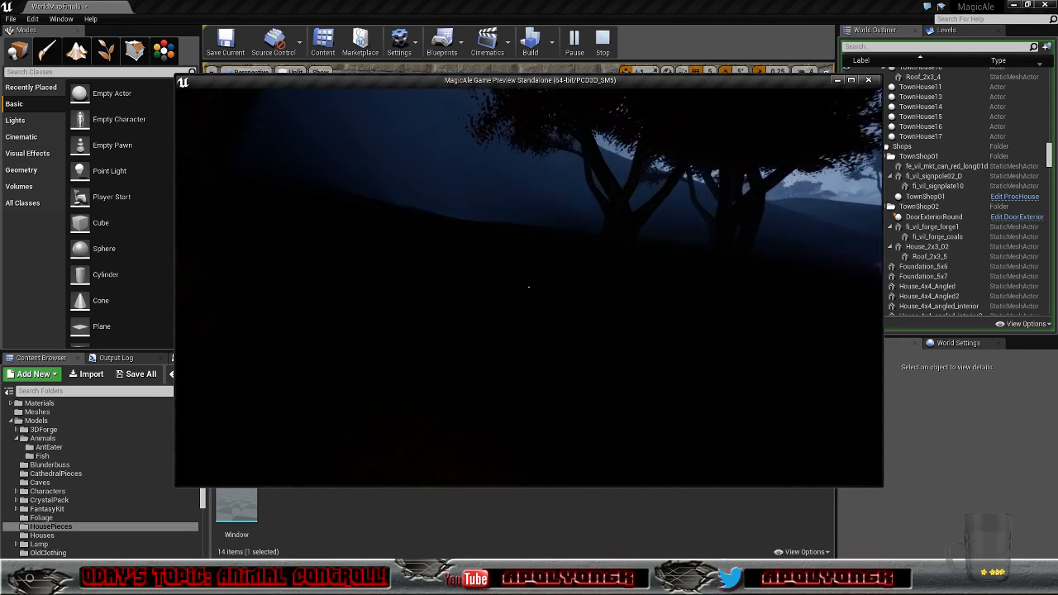
Step: Climb past the winged cat statue and approach the trench-coated character in front of the lit round doors
{"action": "key", "text": "w"}
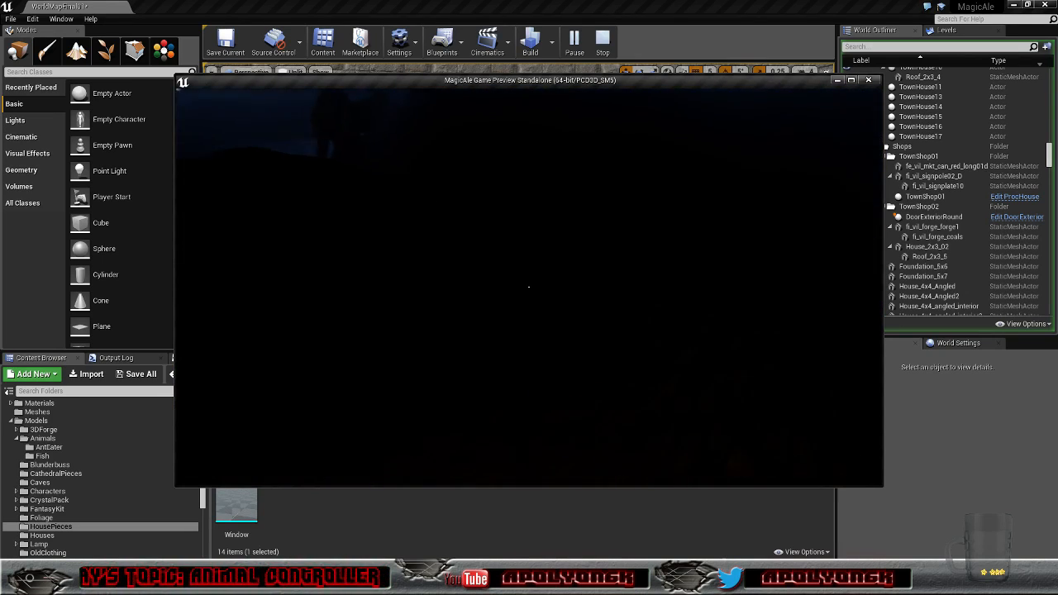
{"action": "key", "text": "w"}
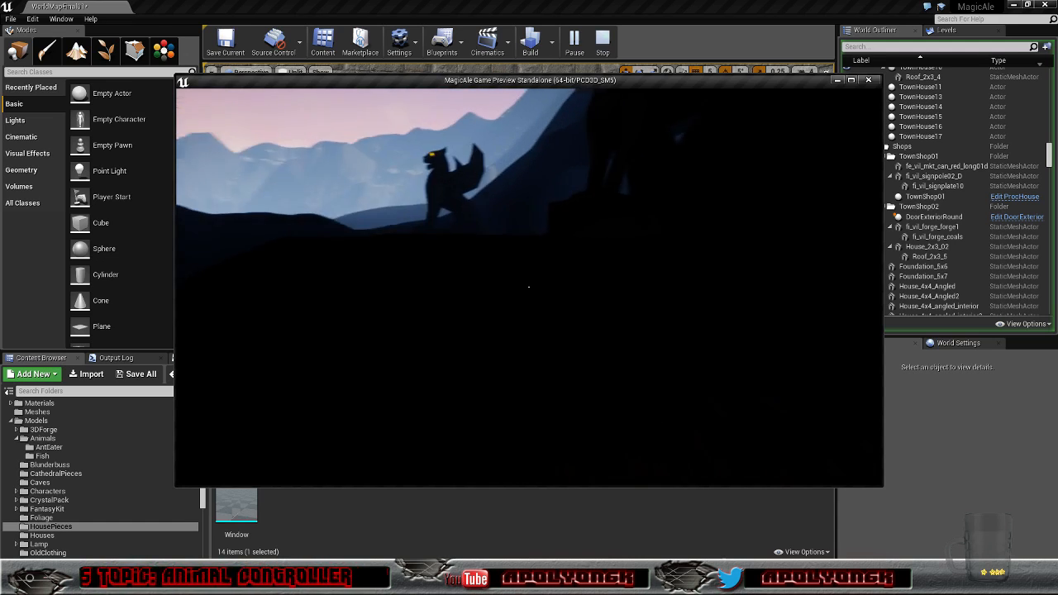
{"action": "key", "text": "w"}
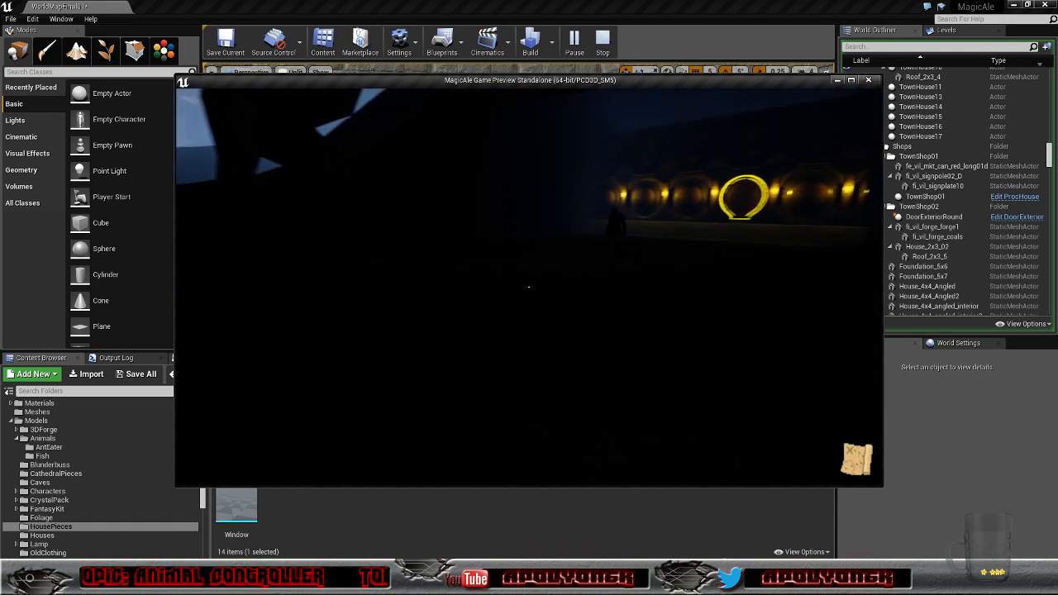
{"action": "key", "text": "w"}
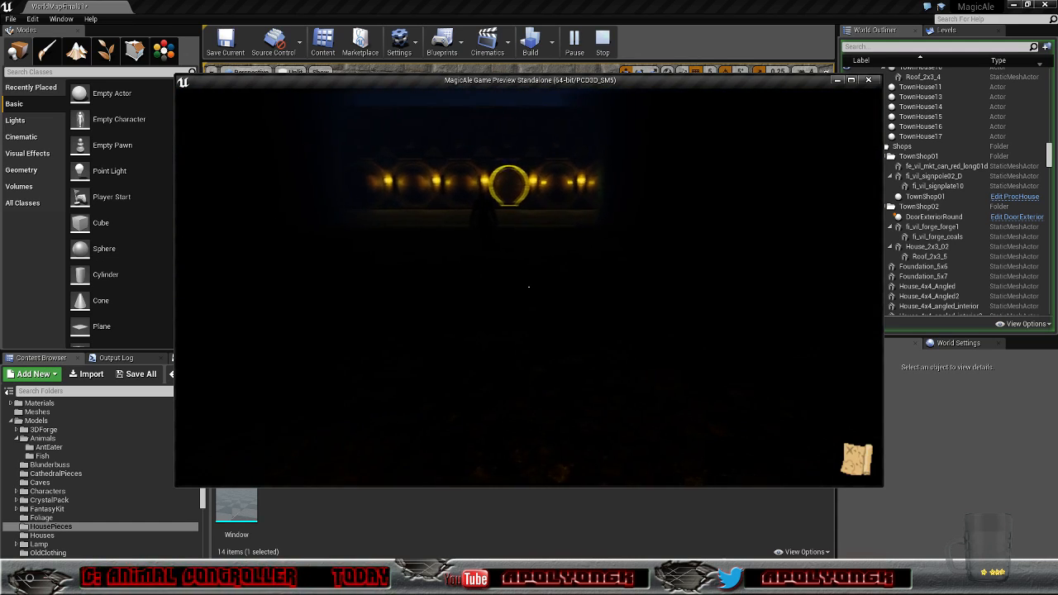
{"action": "key", "text": "w"}
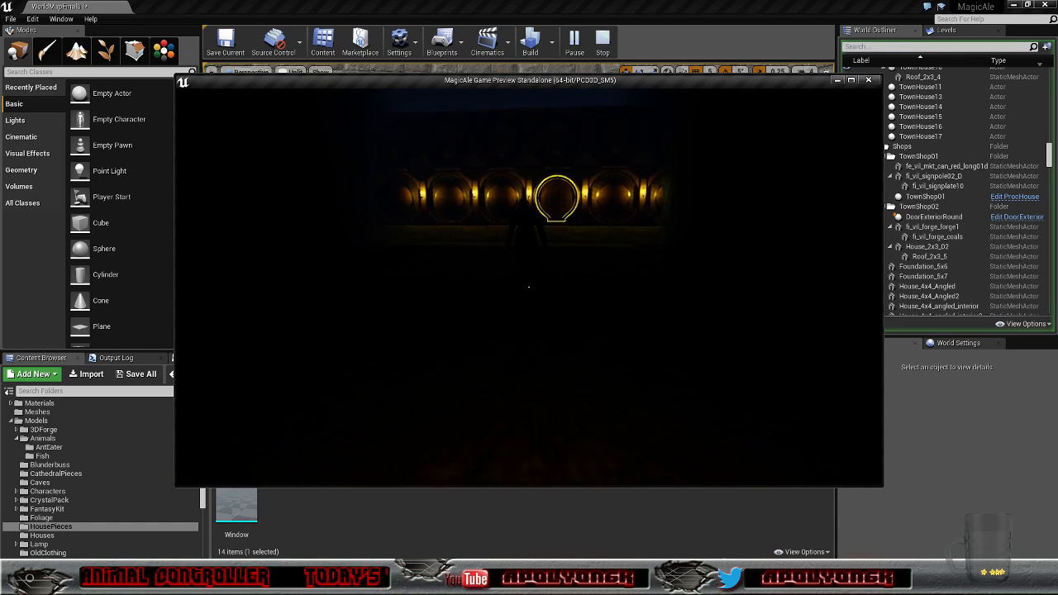
{"action": "key", "text": "w"}
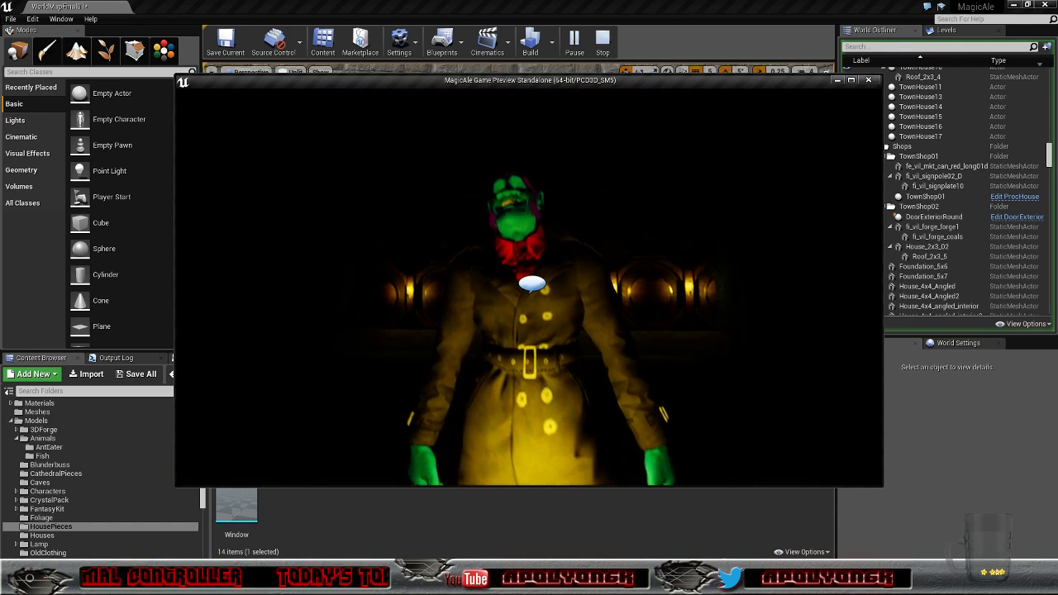
Step: Talk to the TrollGuard, ask who he is and what this place is, and answer with the "Very nice additude" reply
{"action": "key", "text": "s"}
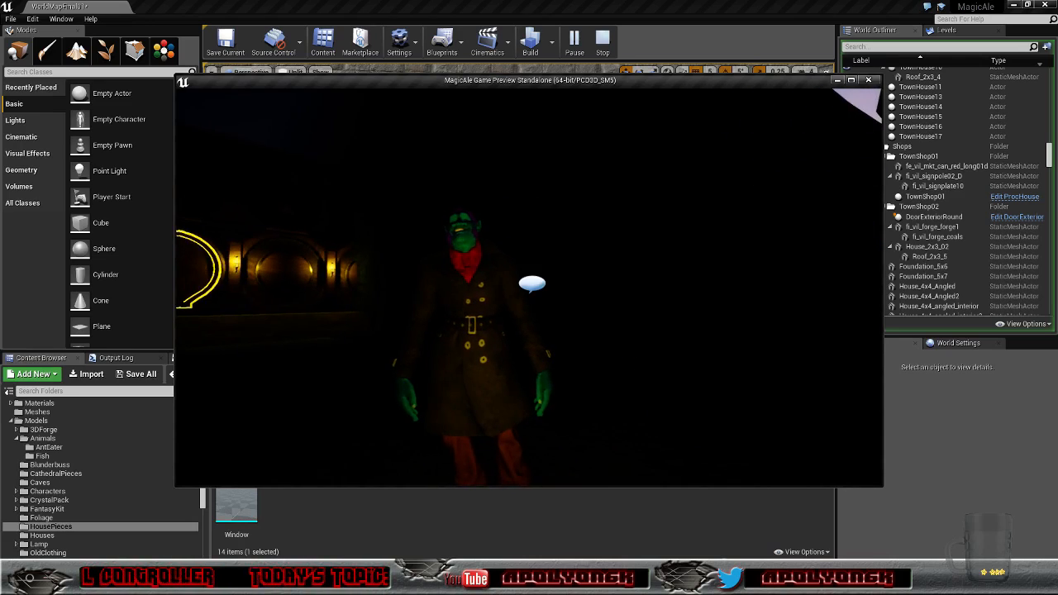
{"action": "key", "text": "w"}
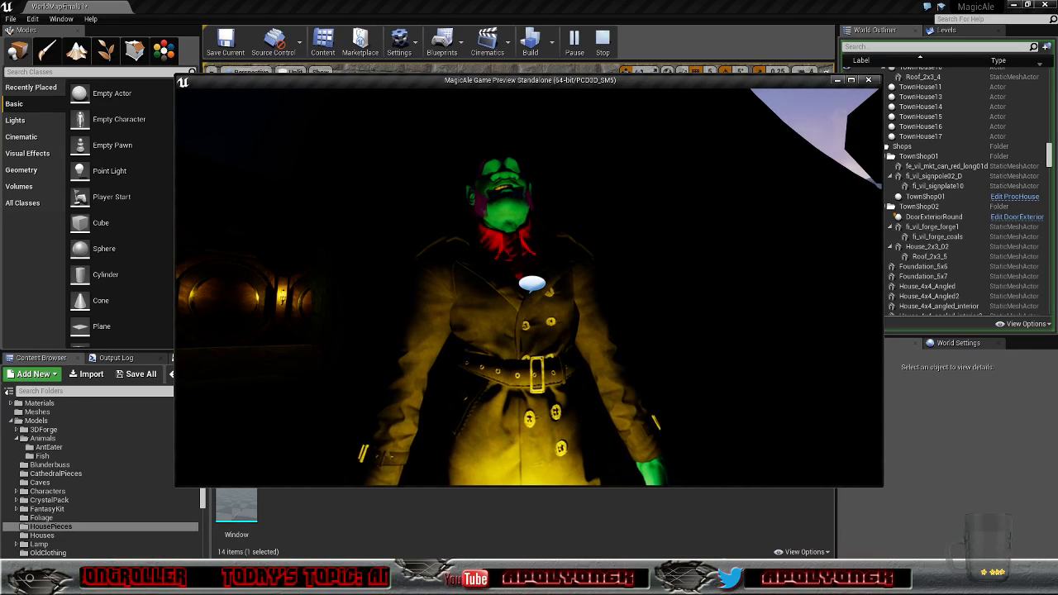
{"action": "key", "text": "e"}
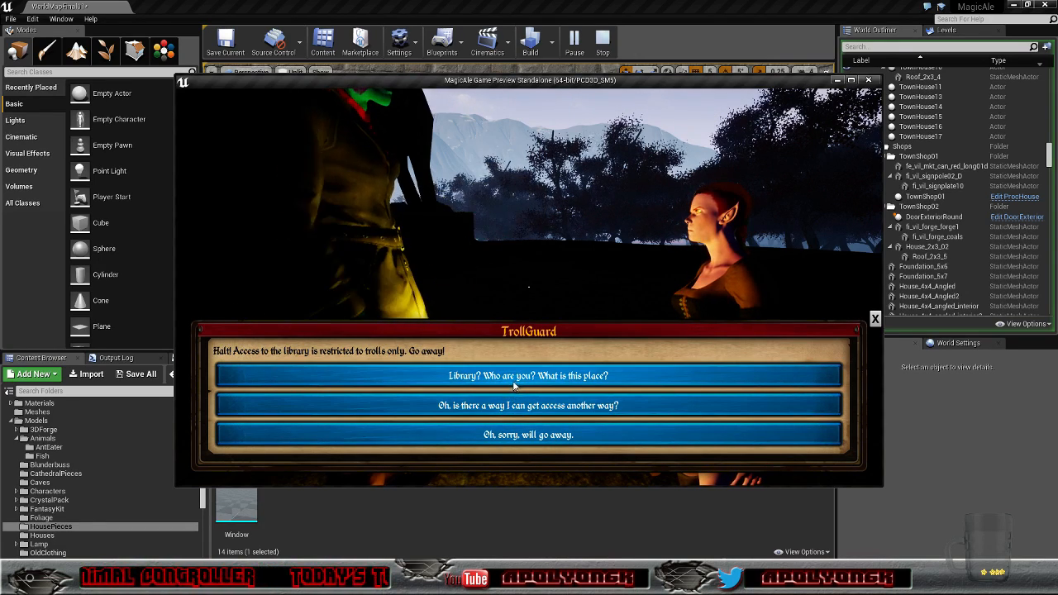
{"action": "left_click", "coordinate": [552, 376]}
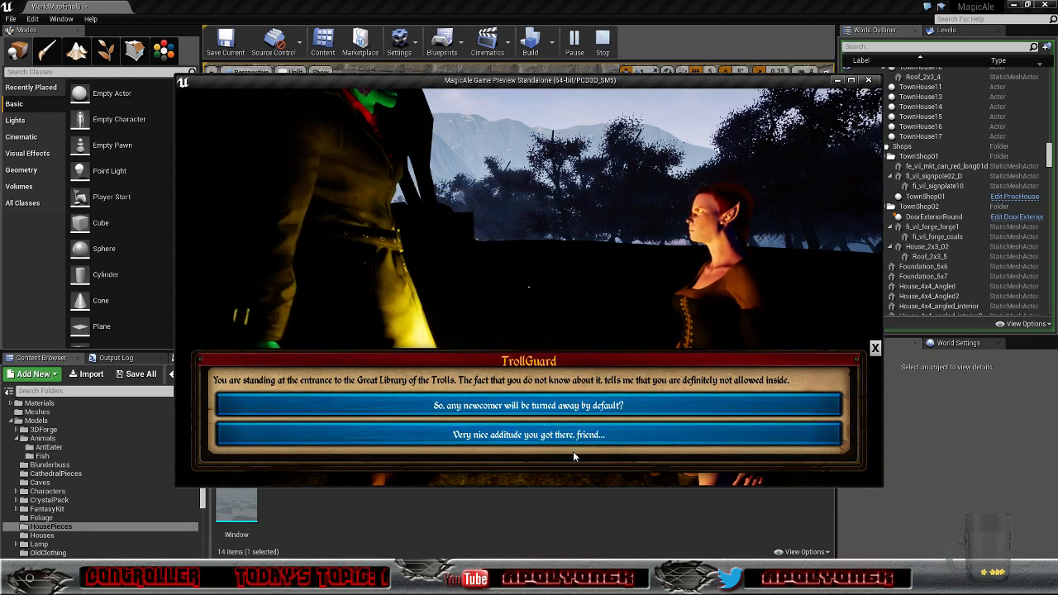
{"action": "left_click", "coordinate": [570, 438]}
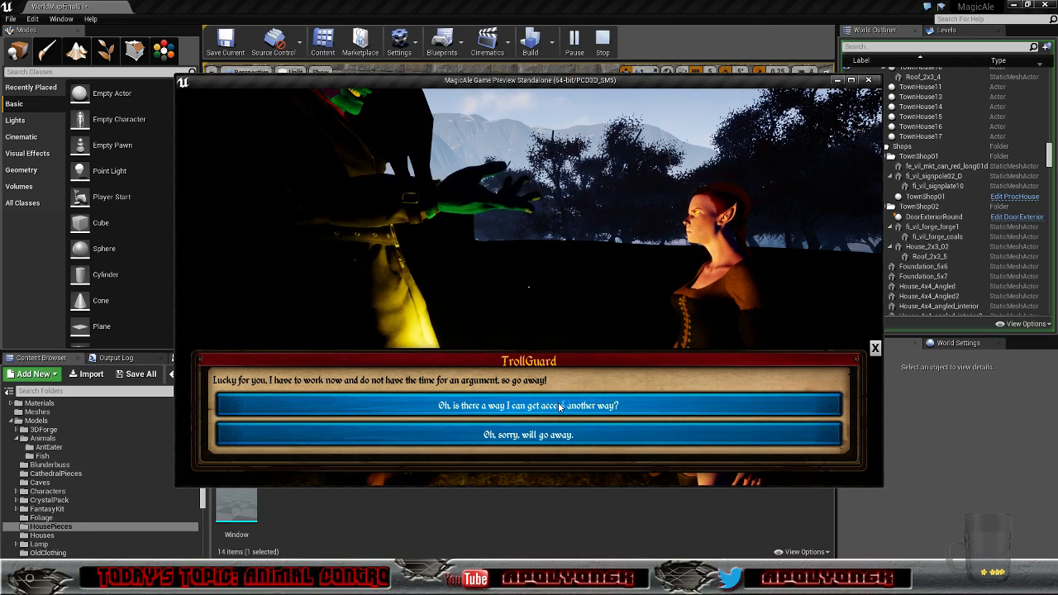
Step: Ask the TrollGuard for another way in, claim to be a troll, apologize to end the conversation, and stop the play-test
{"action": "left_click", "coordinate": [561, 407]}
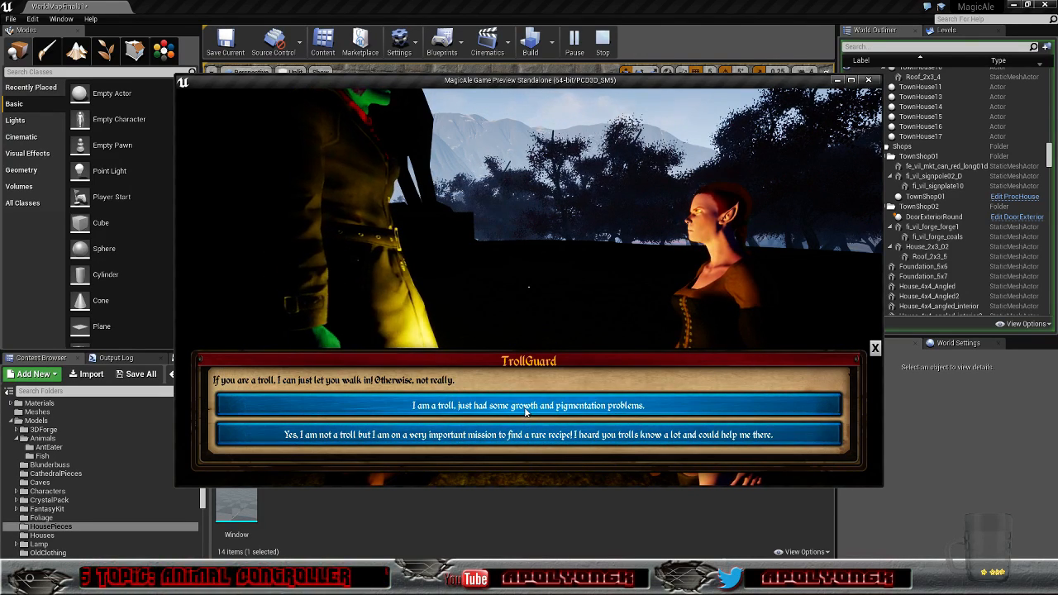
{"action": "left_click", "coordinate": [526, 406]}
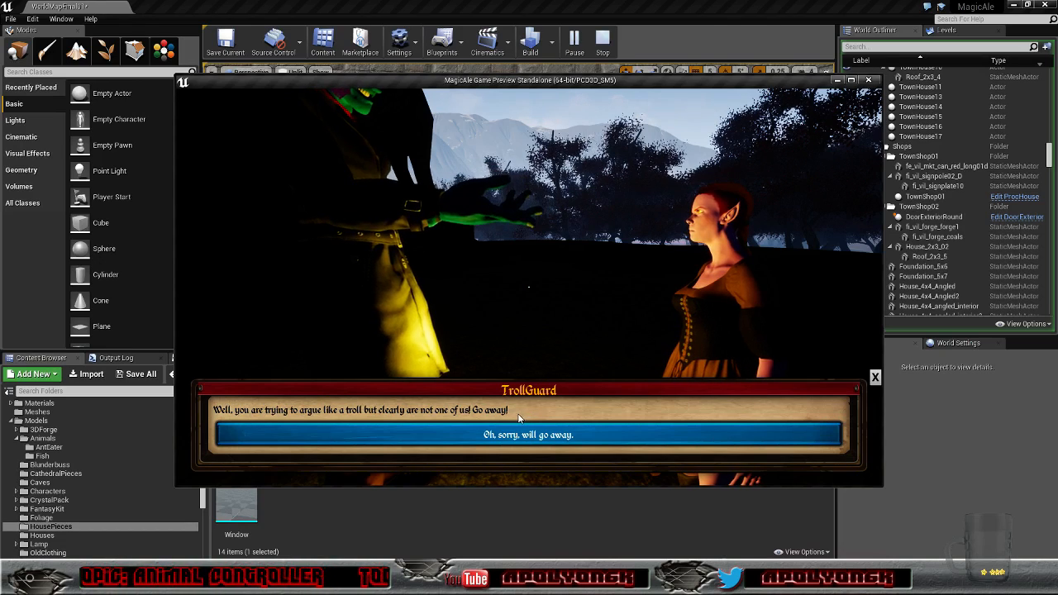
{"action": "left_click", "coordinate": [522, 434]}
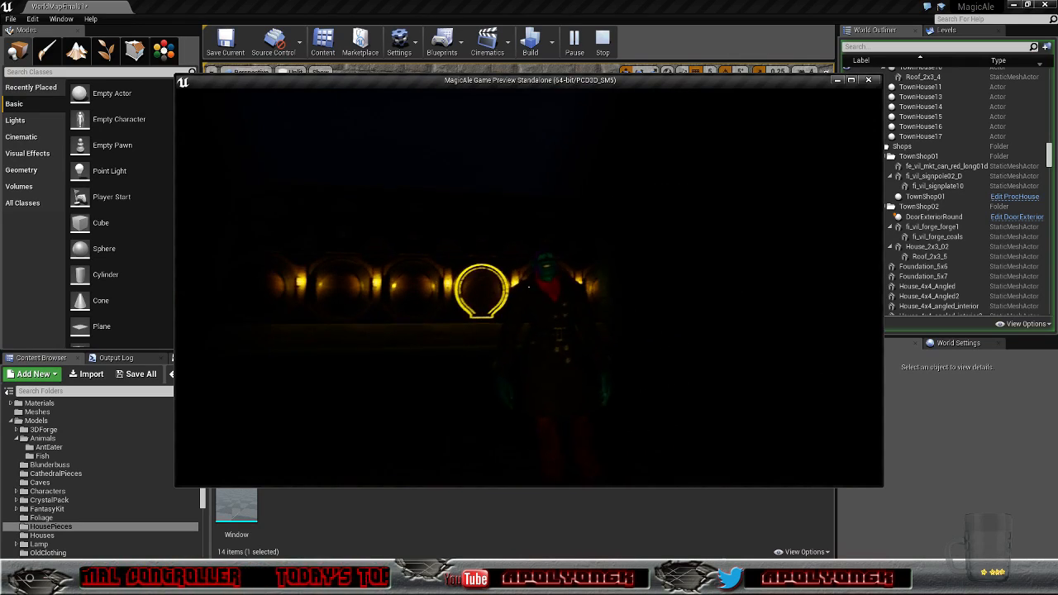
{"action": "key", "text": "Escape"}
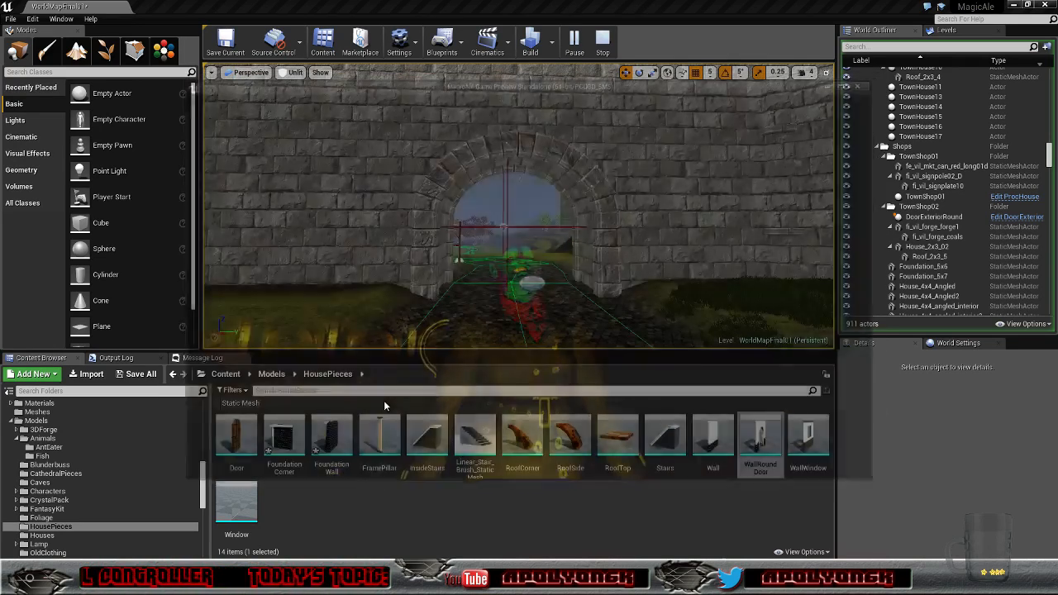
Step: Survey the level from the lakeside grove across the pink water to the winged statues at the troll cave entrance
{"action": "right_click_drag", "start_coordinate": [546, 201], "coordinate": [516, 207]}
{"action": "key", "text": "w"}
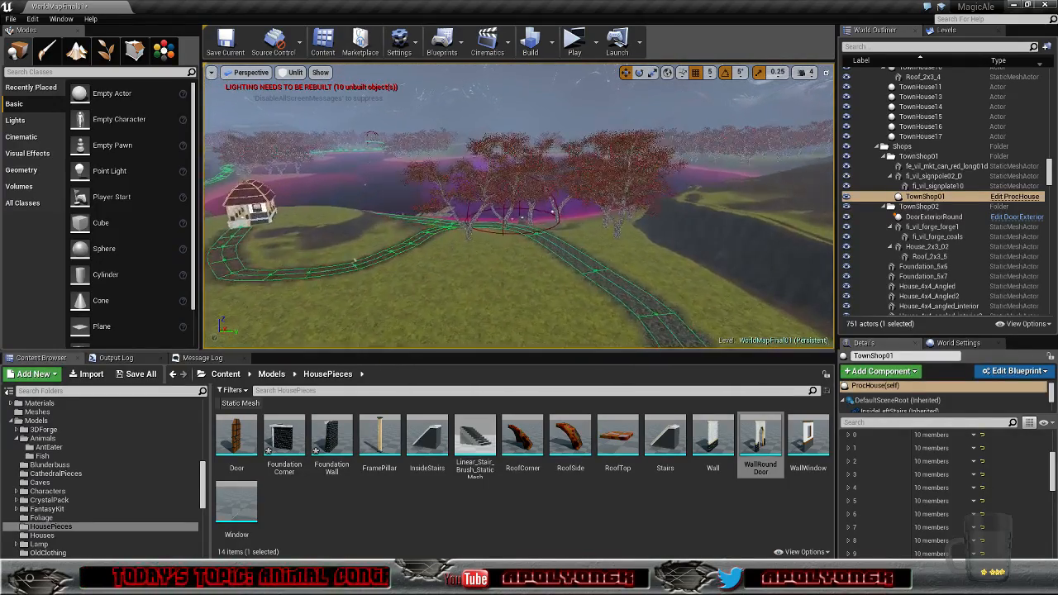
{"action": "right_click_drag", "start_coordinate": [511, 223], "coordinate": [523, 233]}
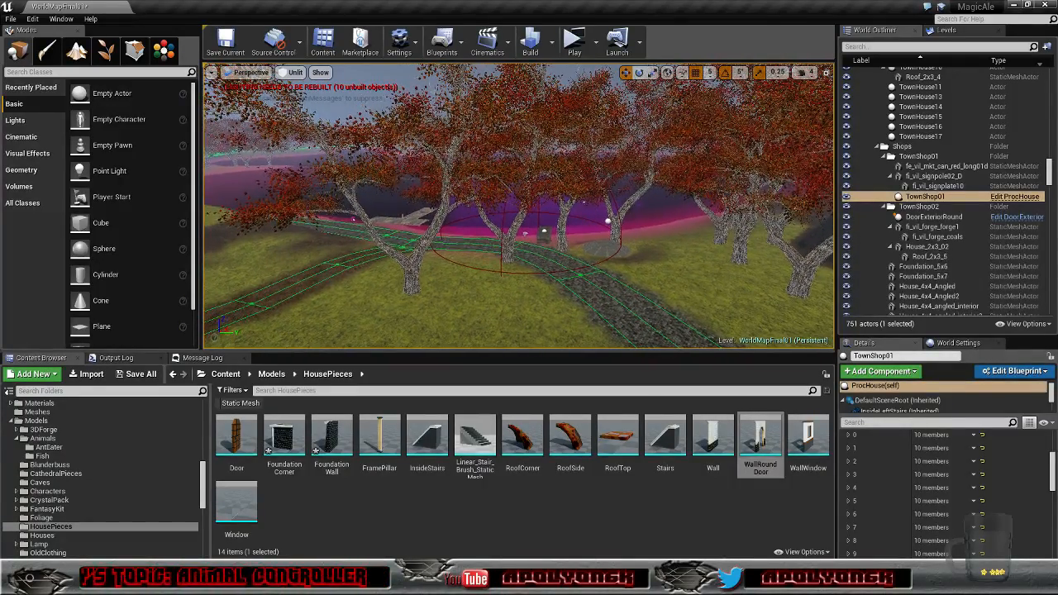
{"action": "right_click_drag", "start_coordinate": [522, 232], "coordinate": [486, 248]}
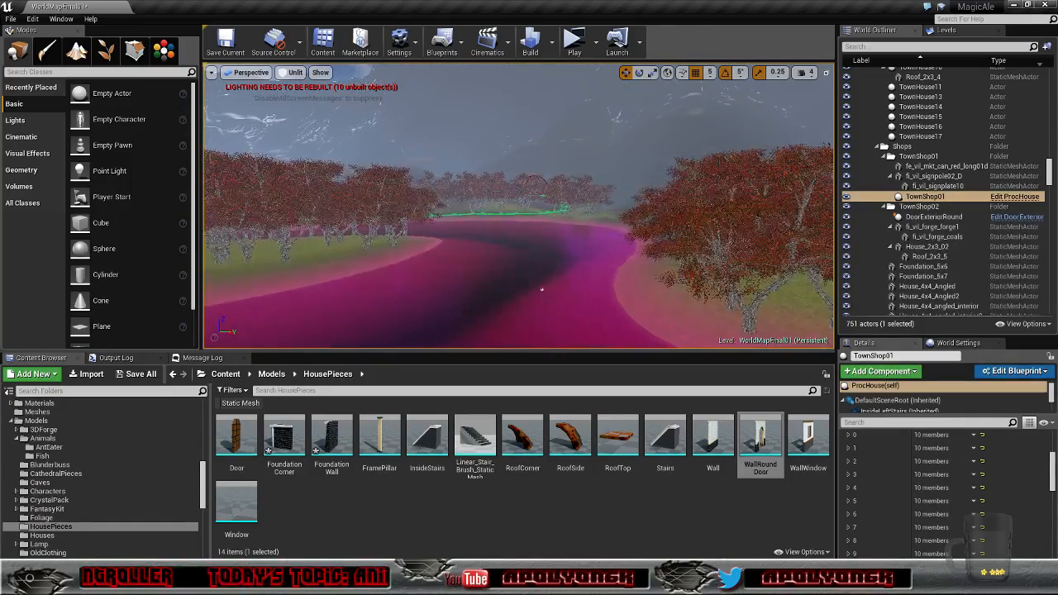
{"action": "key", "text": "w"}
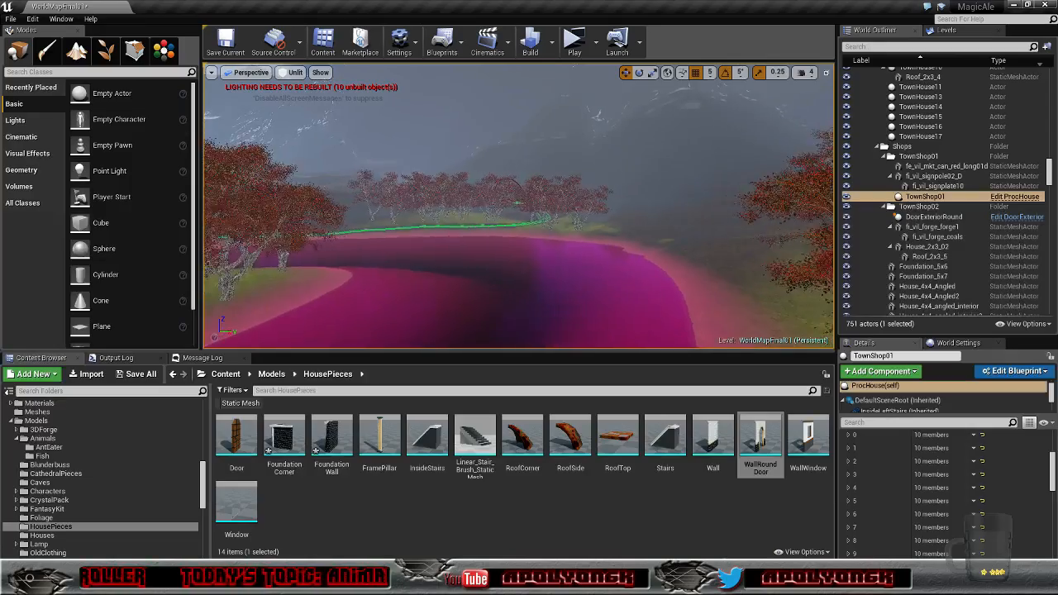
{"action": "key", "text": "w"}
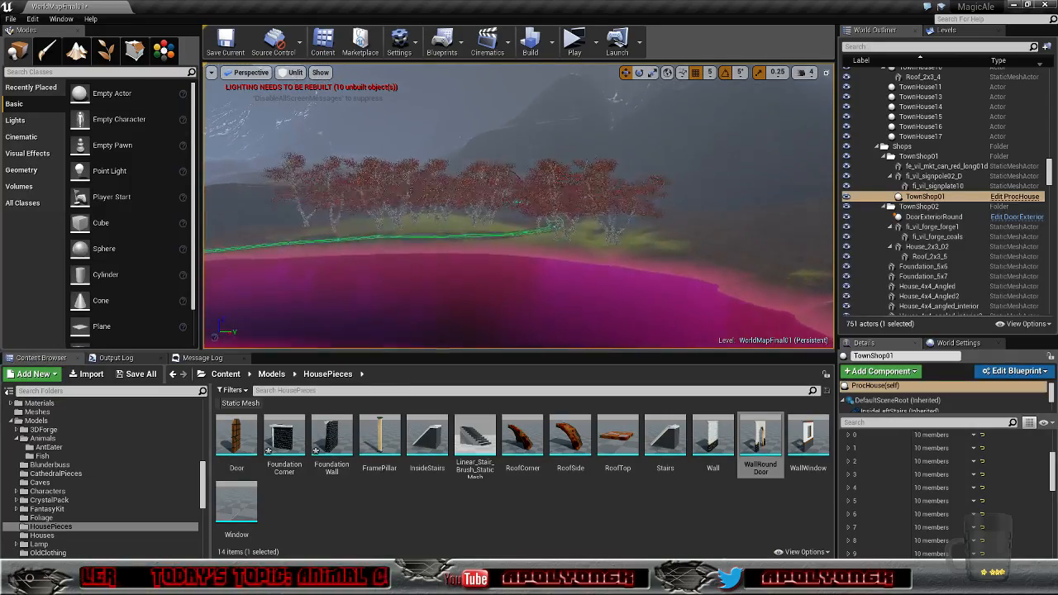
{"action": "key", "text": "w"}
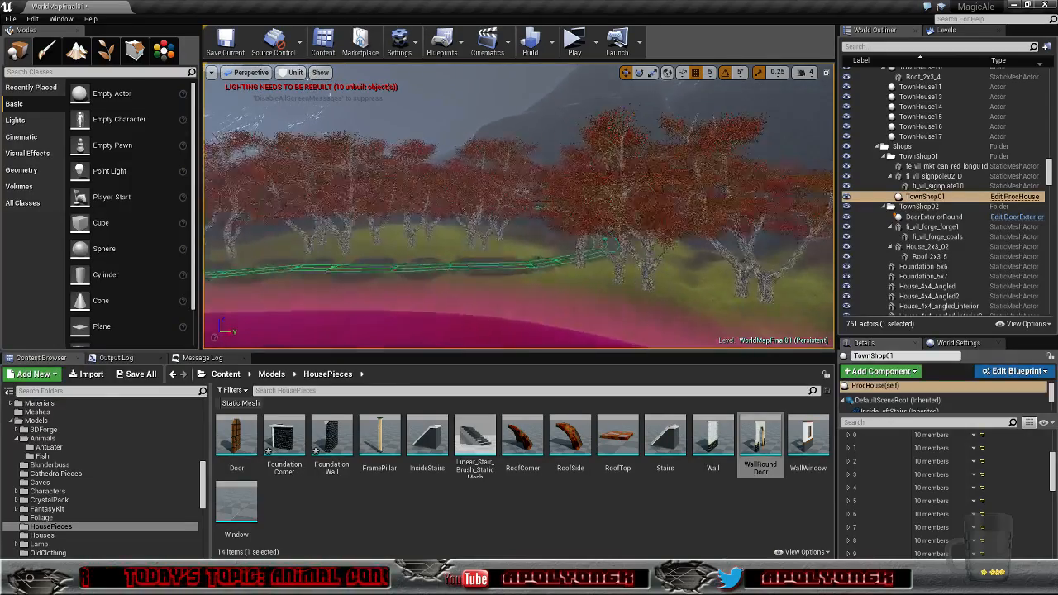
{"action": "key", "text": "w"}
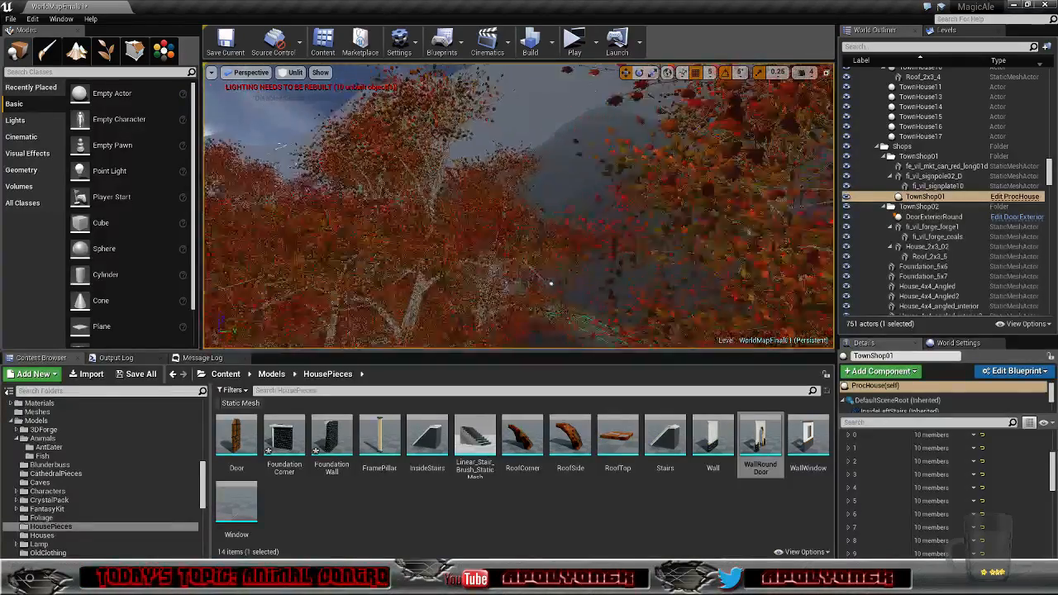
{"action": "key", "text": "w"}
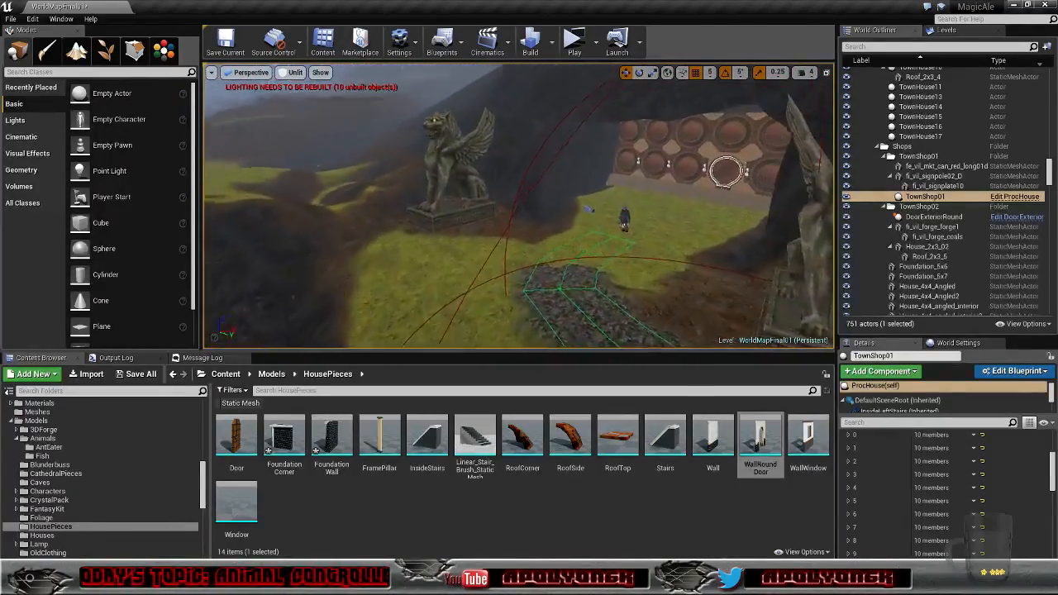
{"action": "key", "text": "w"}
Step: Select the exploration trigger on the path beside the winged statue and inspect its trigger name, sound and teleport destination settings
{"action": "right_click_drag", "start_coordinate": [519, 207], "coordinate": [719, 196]}
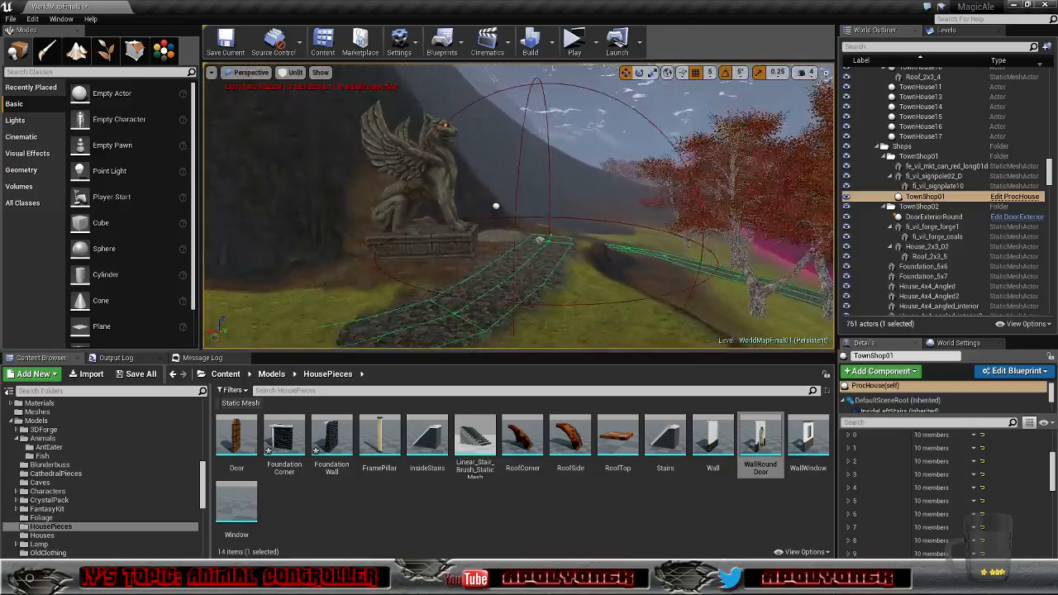
{"action": "key", "text": "w"}
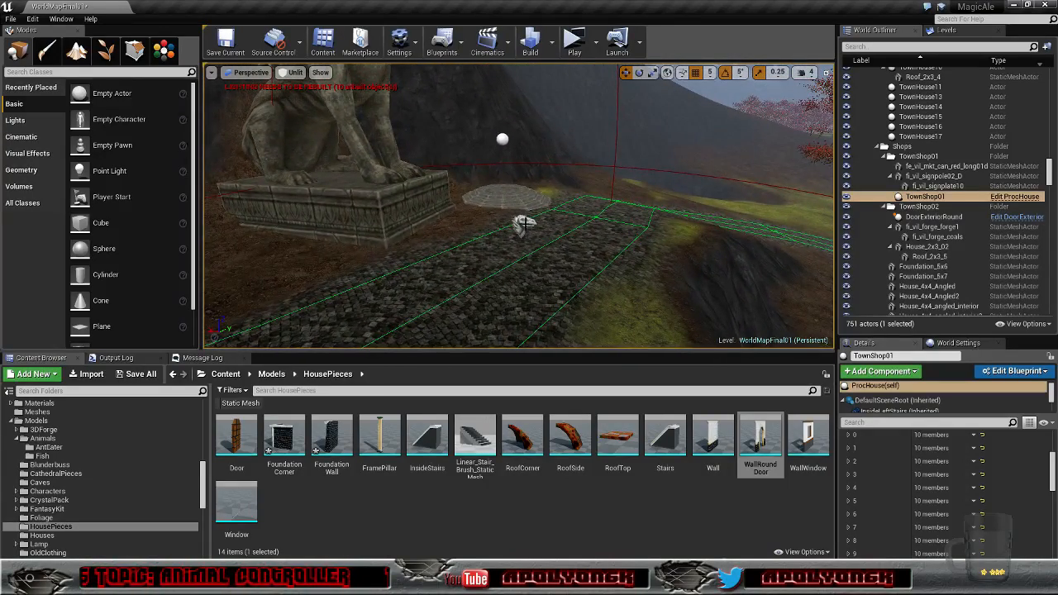
{"action": "left_click", "coordinate": [522, 224]}
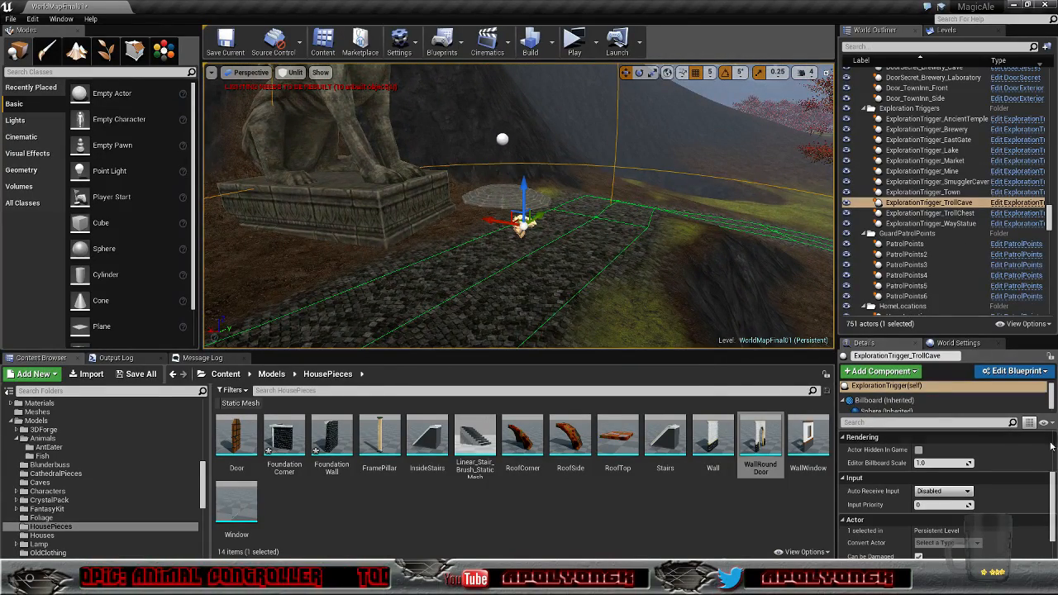
{"action": "scroll", "coordinate": [1017, 462], "scroll_direction": "down", "scroll_amount": 2}
{"action": "scroll", "coordinate": [1017, 464], "scroll_direction": "up", "scroll_amount": 5}
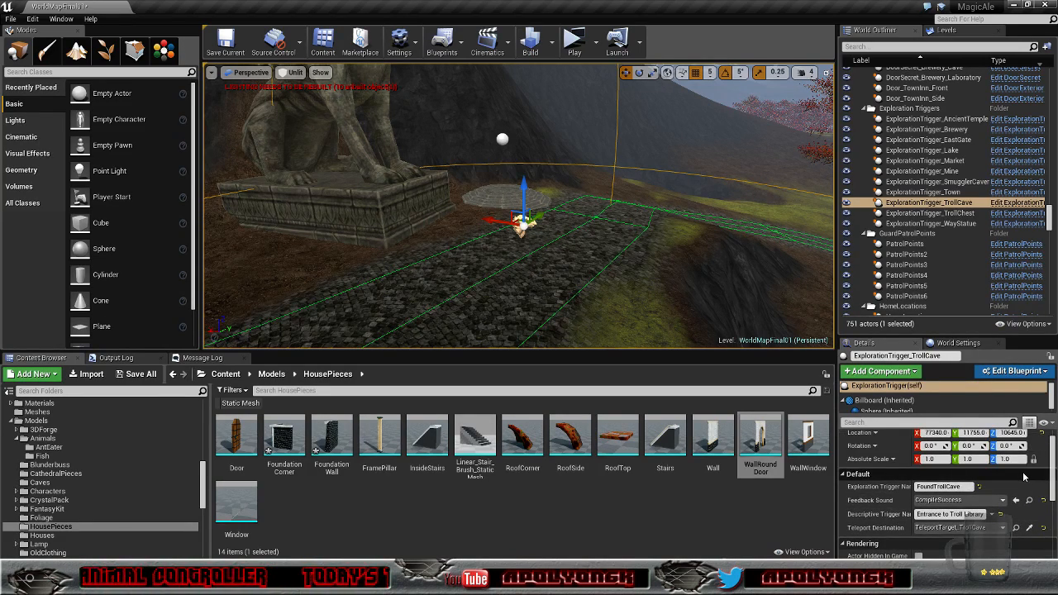
{"action": "scroll", "coordinate": [1023, 477], "scroll_direction": "up", "scroll_amount": 1}
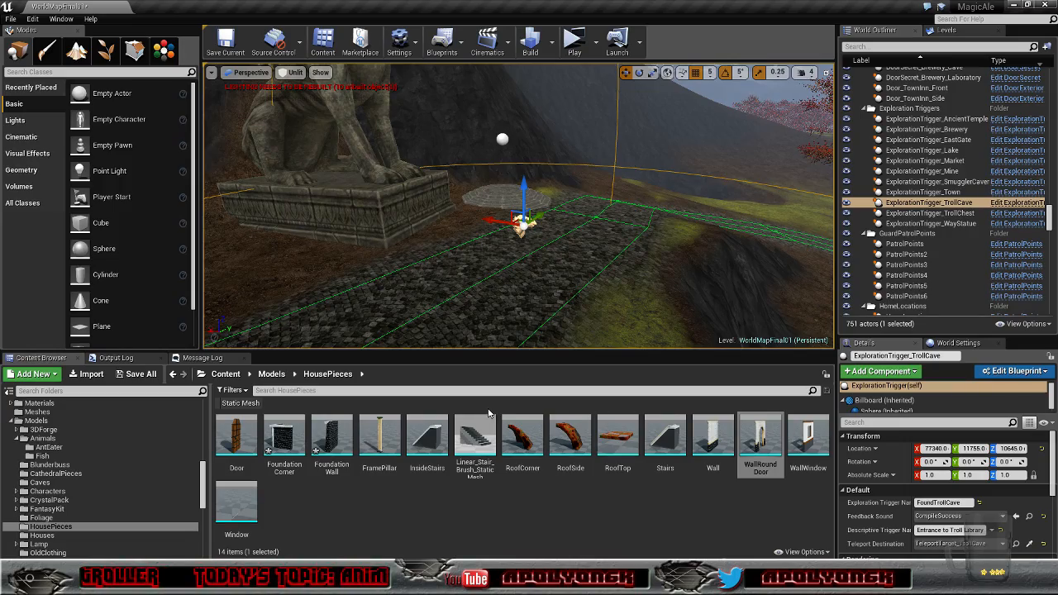
Step: Return along the lake toward the town and select the Birds_1 ambient sound in the dark trench to inspect its range
{"action": "right_click_drag", "start_coordinate": [462, 240], "coordinate": [640, 228]}
{"action": "key", "text": "w"}
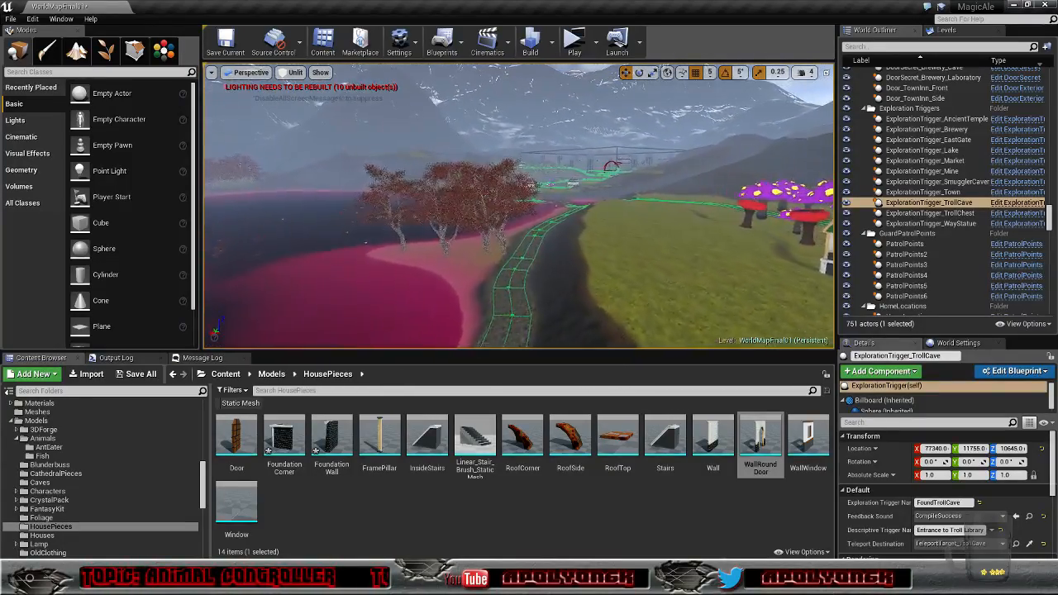
{"action": "right_click_drag", "start_coordinate": [641, 228], "coordinate": [650, 205]}
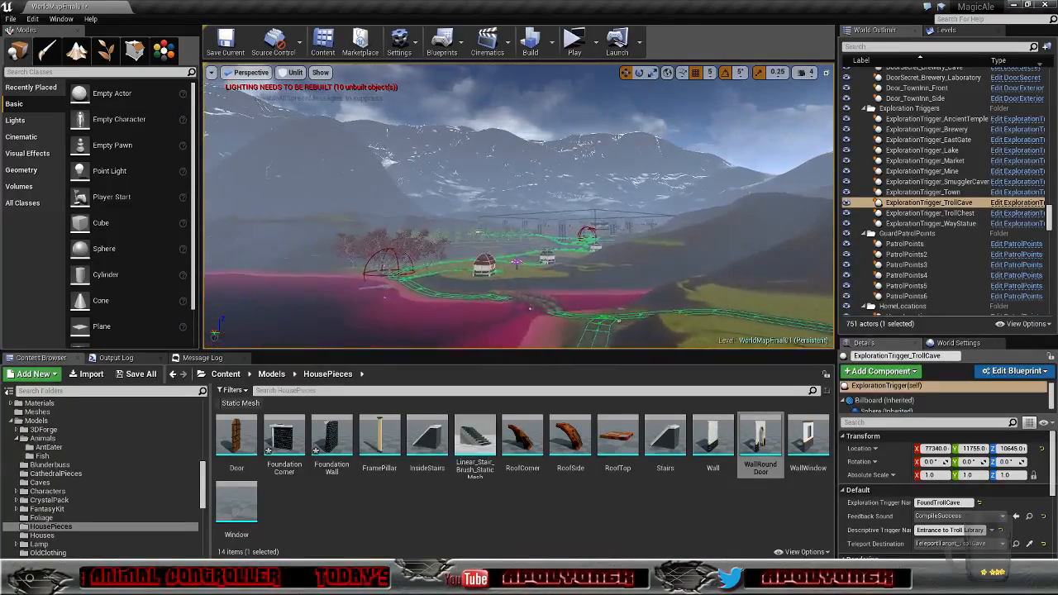
{"action": "key", "text": "w"}
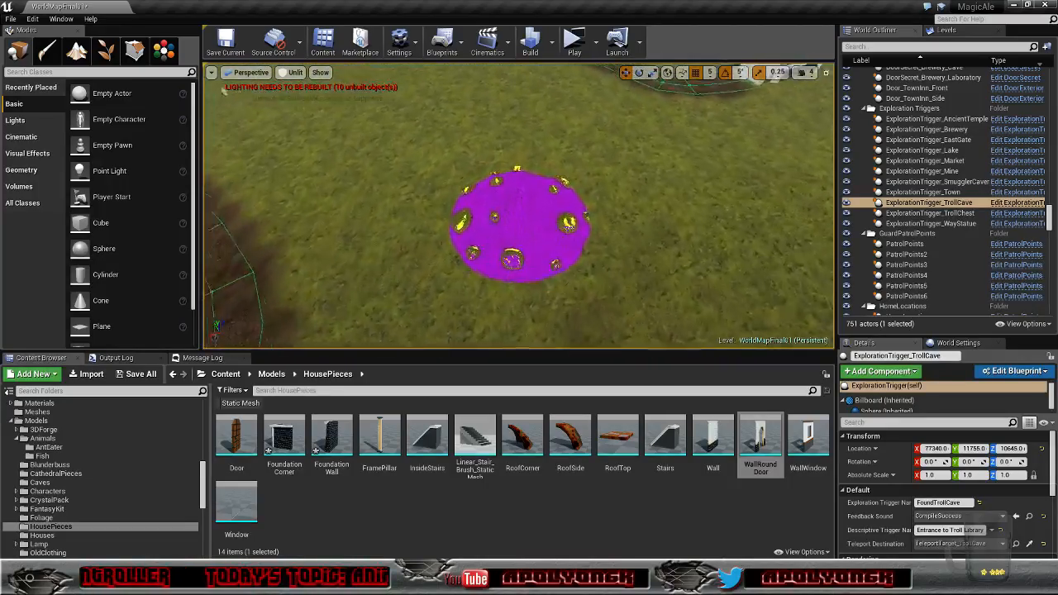
{"action": "right_click_drag", "start_coordinate": [518, 206], "coordinate": [463, 132]}
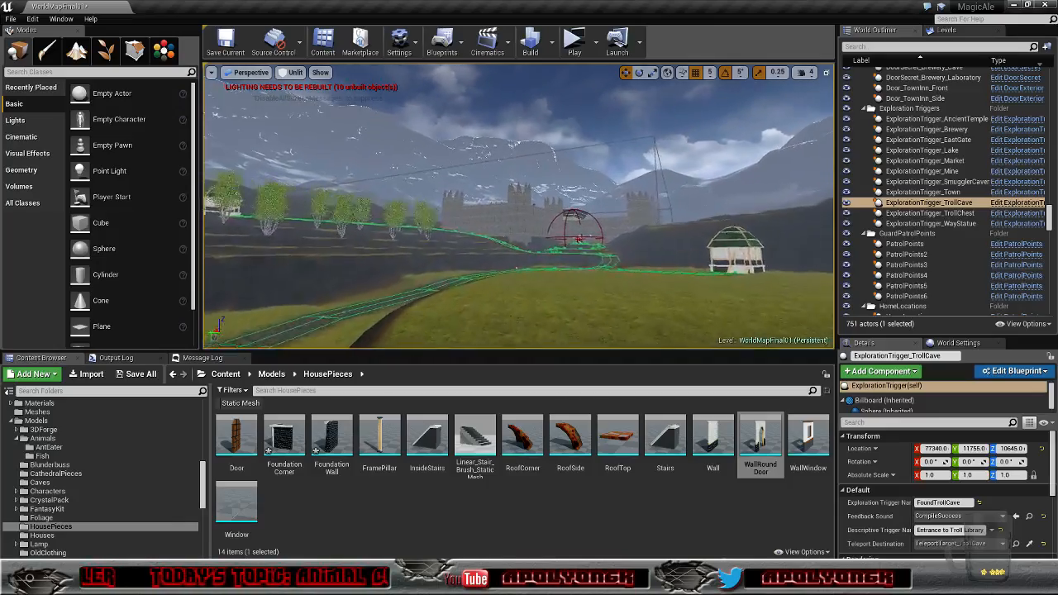
{"action": "right_click_drag", "start_coordinate": [519, 206], "coordinate": [538, 248]}
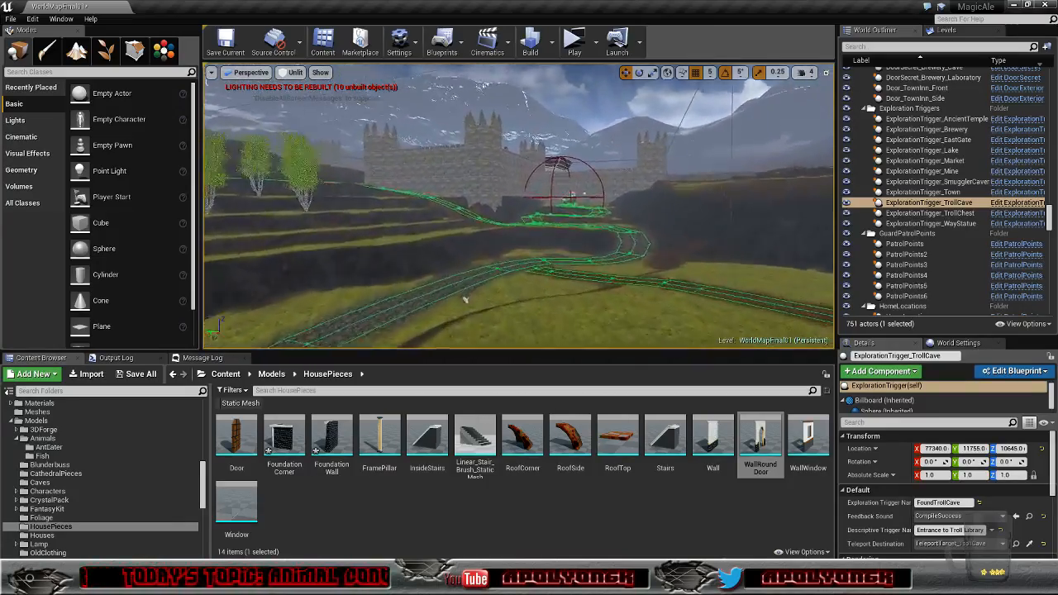
{"action": "right_click_drag", "start_coordinate": [478, 267], "coordinate": [506, 290]}
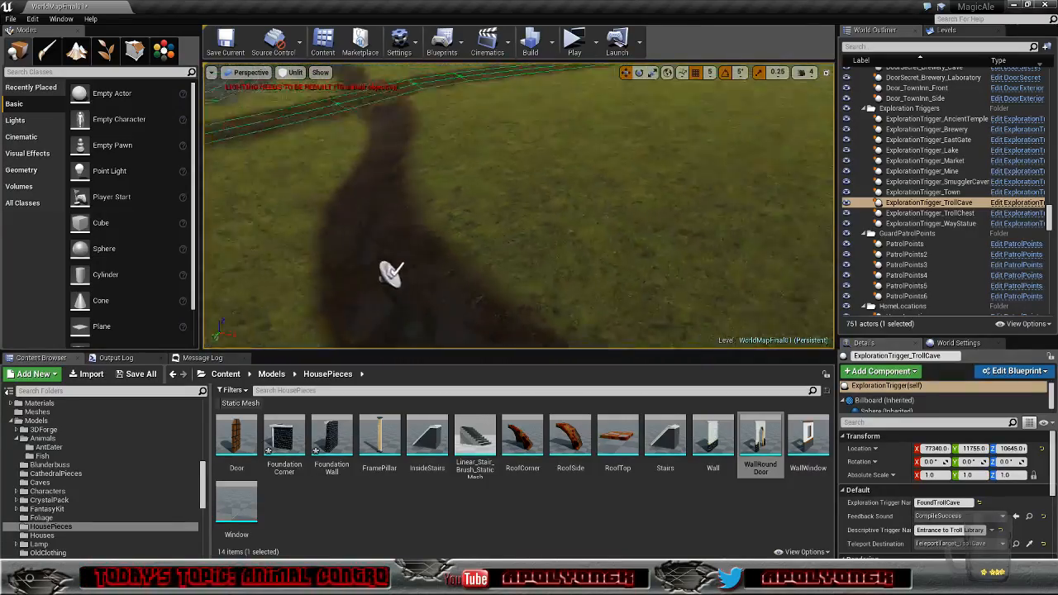
{"action": "left_click", "coordinate": [463, 197]}
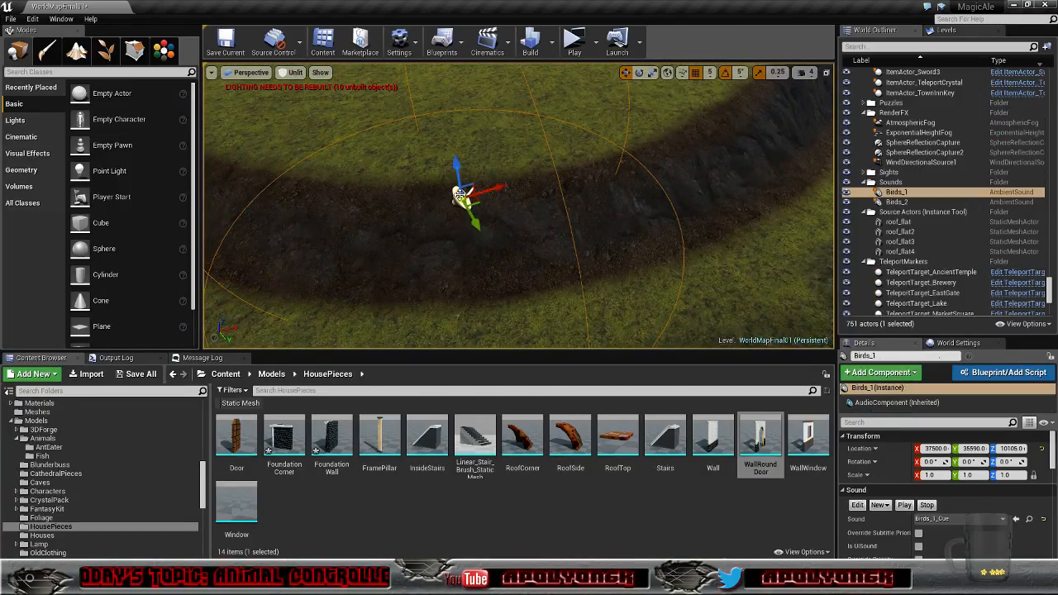
{"action": "scroll", "coordinate": [506, 238], "scroll_direction": "down", "scroll_amount": 3}
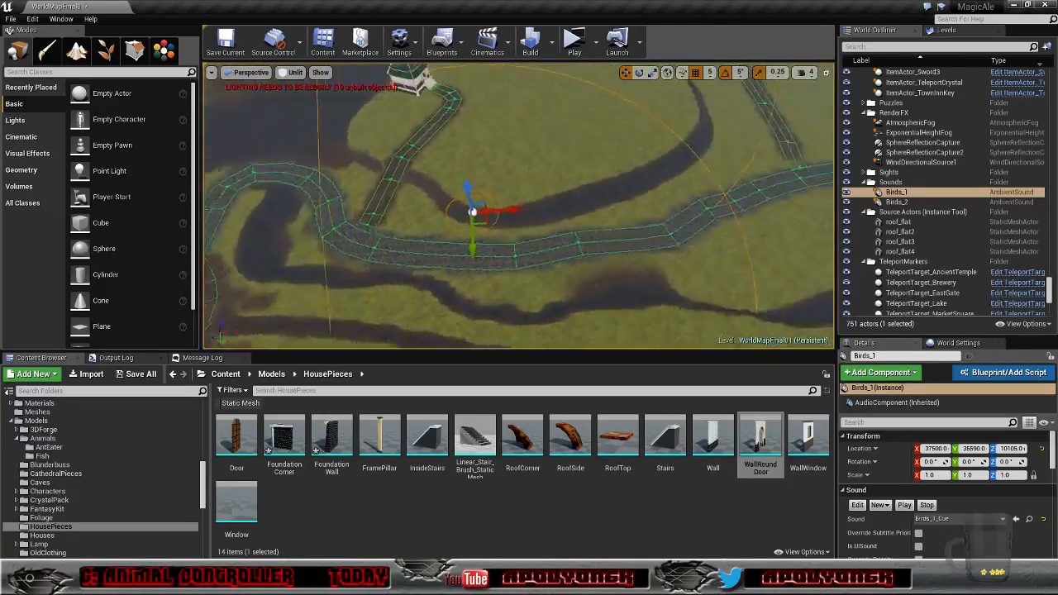
Step: Select the Birds_2 ambient sound in the meadow near the purple mushroom to inspect its coverage and settings
{"action": "right_click_drag", "start_coordinate": [506, 237], "coordinate": [570, 206]}
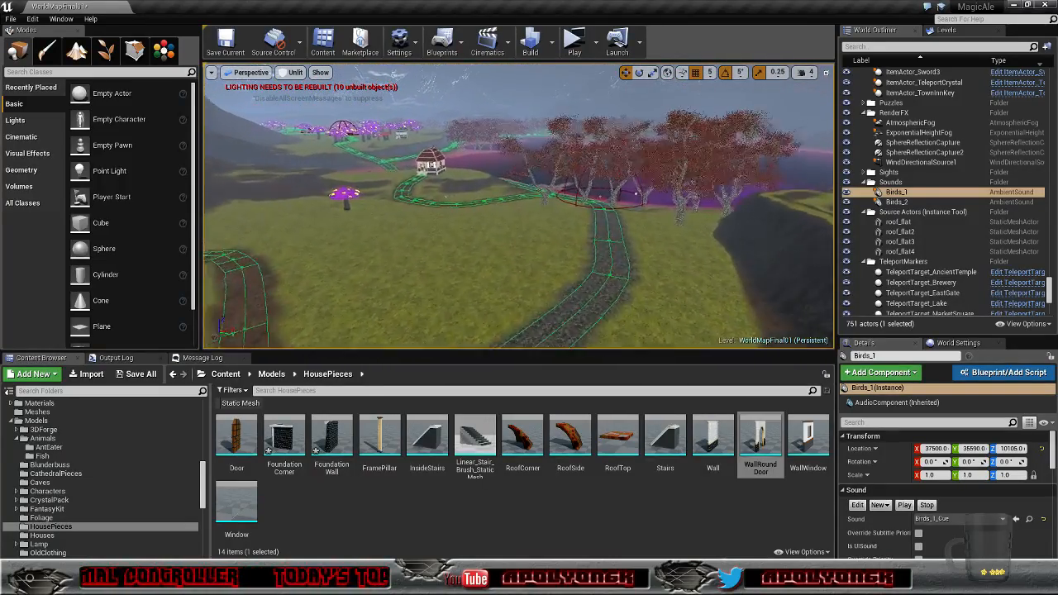
{"action": "right_click_drag", "start_coordinate": [519, 207], "coordinate": [446, 208]}
{"action": "left_click", "coordinate": [465, 178]}
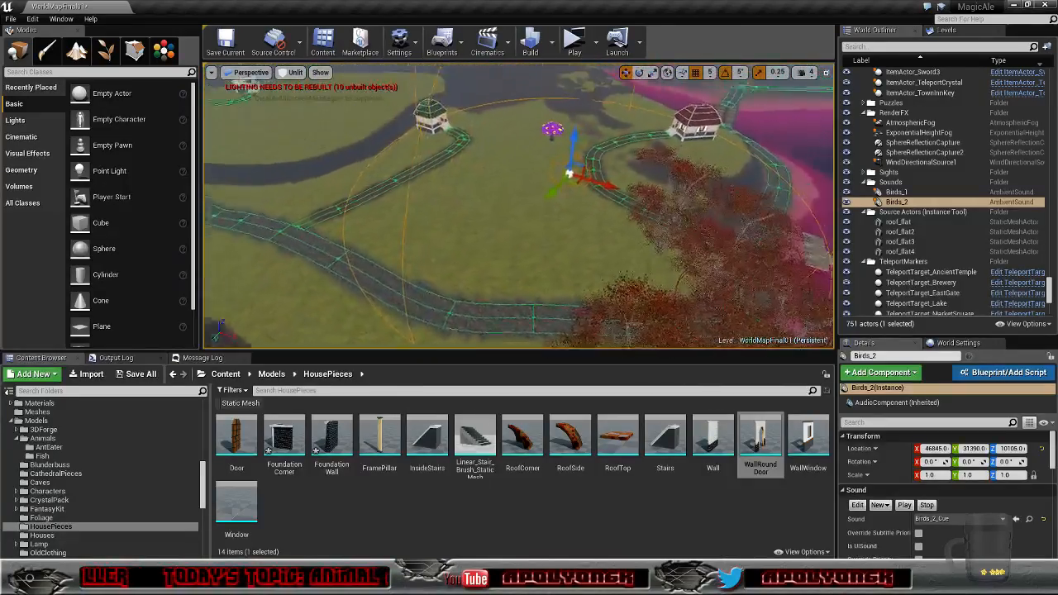
Step: Survey the stone path from the meadow to the town gate, then the outer wall and the path into the mountain pass
{"action": "right_click_drag", "start_coordinate": [518, 206], "coordinate": [448, 218]}
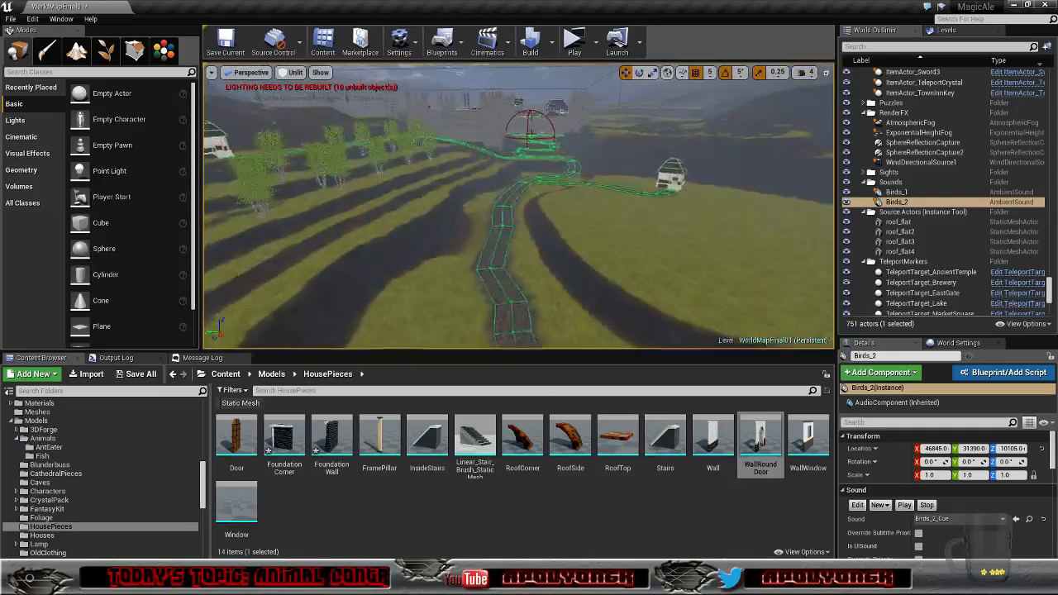
{"action": "key", "text": "w"}
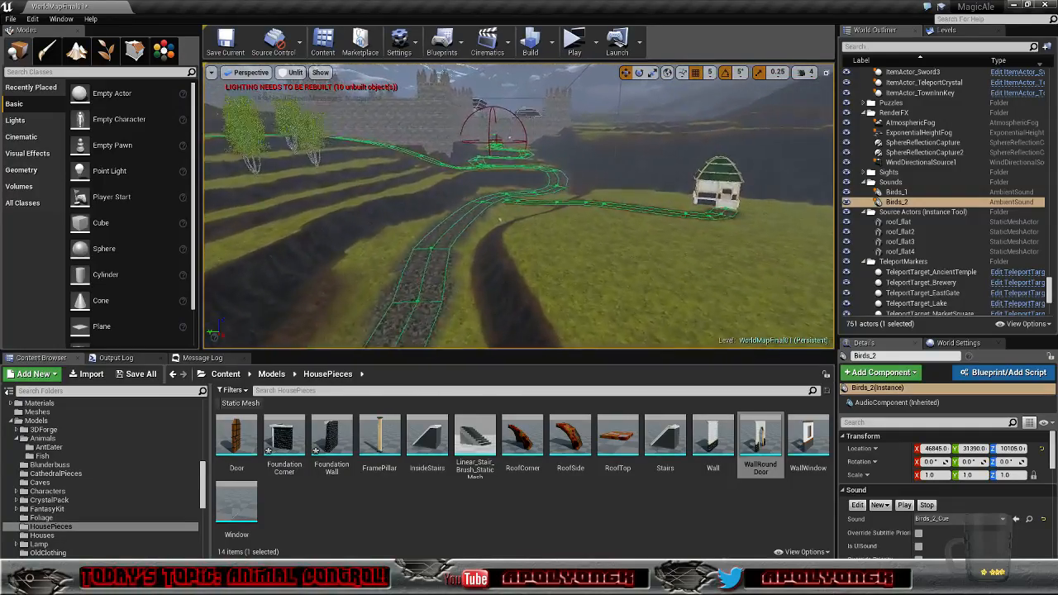
{"action": "right_click_drag", "start_coordinate": [518, 206], "coordinate": [520, 177]}
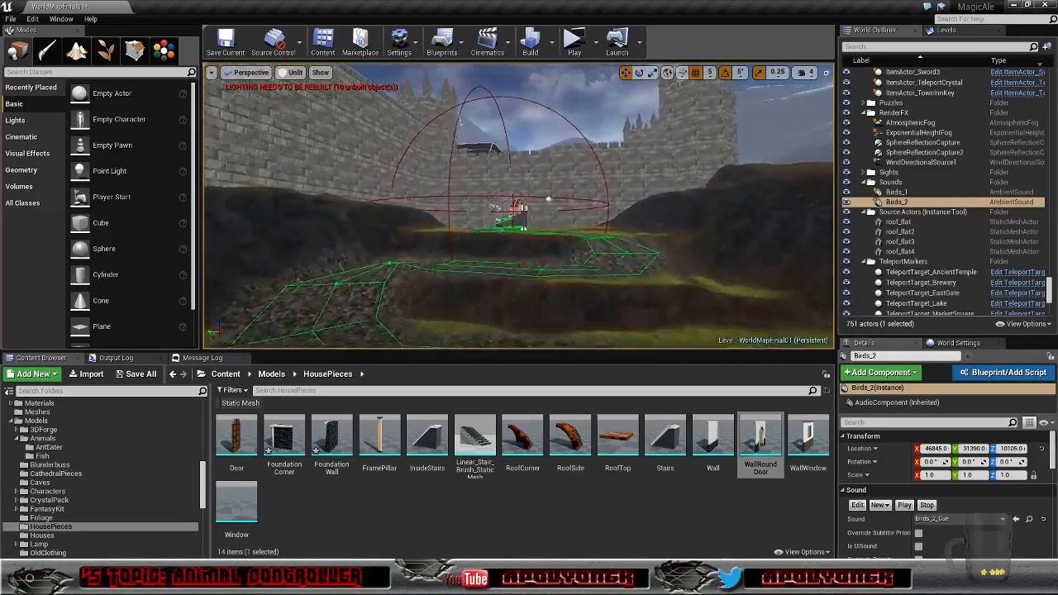
{"action": "key", "text": "w"}
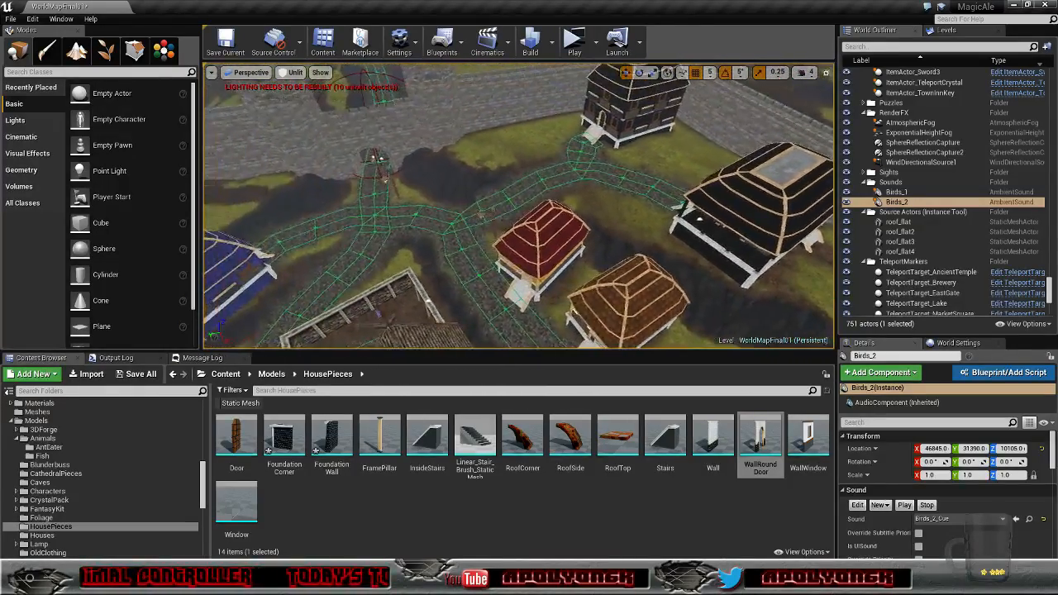
{"action": "key", "text": "w"}
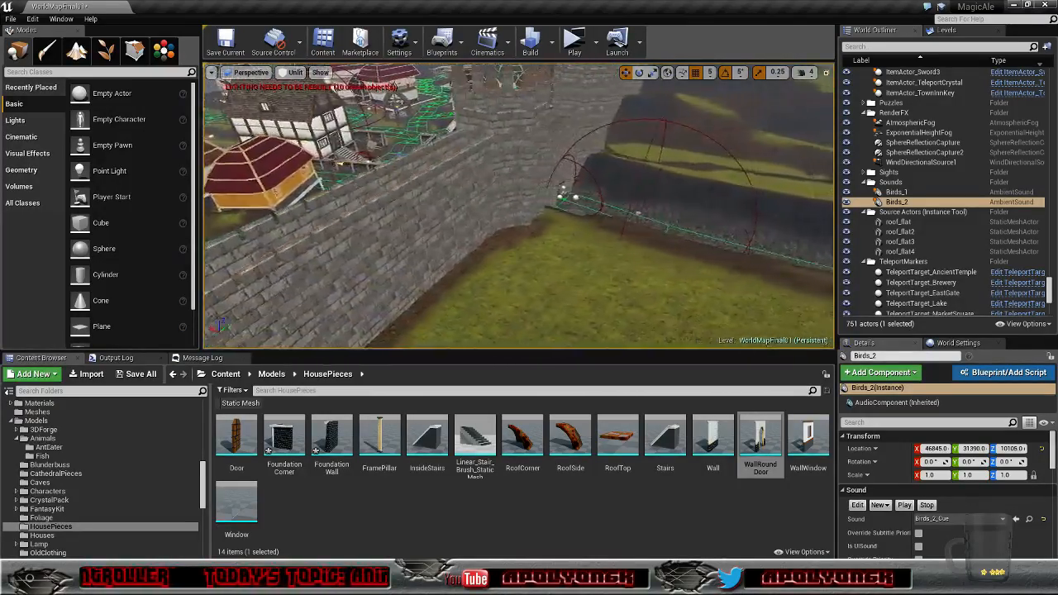
{"action": "right_click_drag", "start_coordinate": [520, 206], "coordinate": [630, 188]}
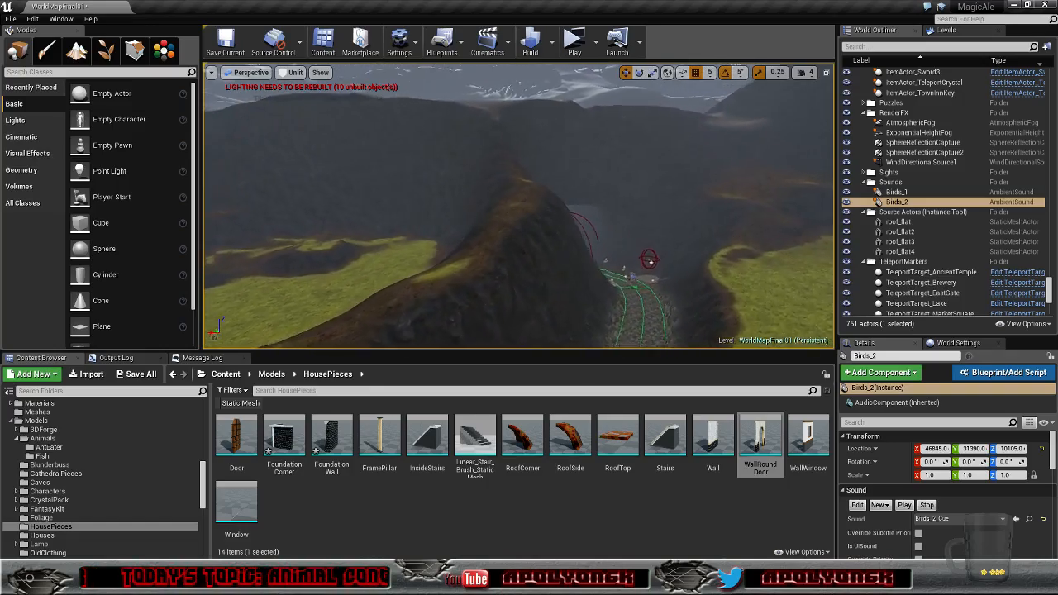
{"action": "key", "text": "w"}
{"action": "right_click_drag", "start_coordinate": [519, 207], "coordinate": [519, 233]}
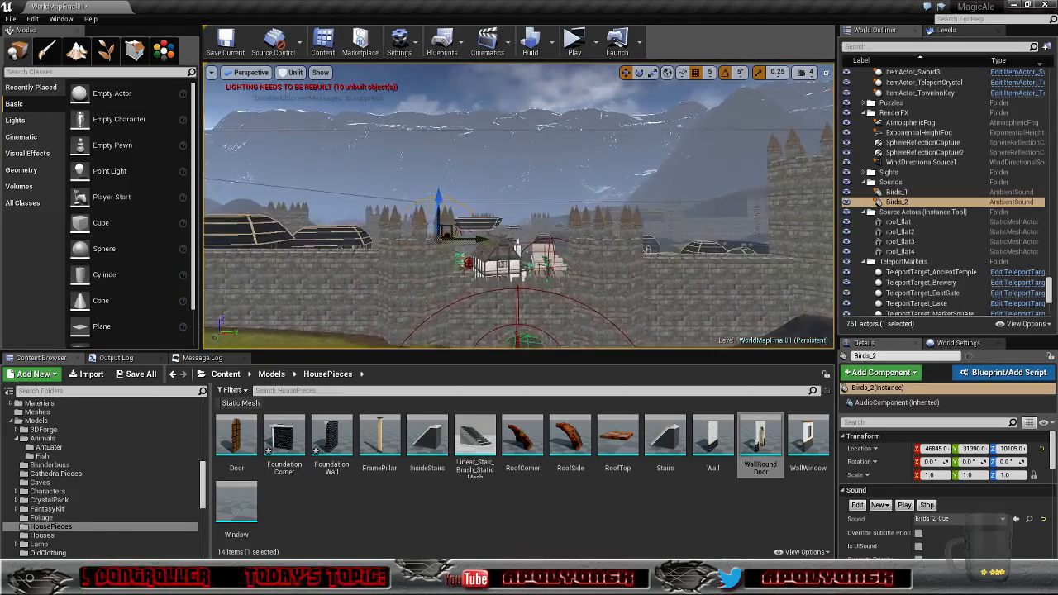
Step: Survey the walled town from above, covering the market square, the house rooftops and the castle walls and towers
{"action": "key", "text": "w"}
{"action": "right_click_drag", "start_coordinate": [519, 207], "coordinate": [494, 285]}
{"action": "key", "text": "w"}
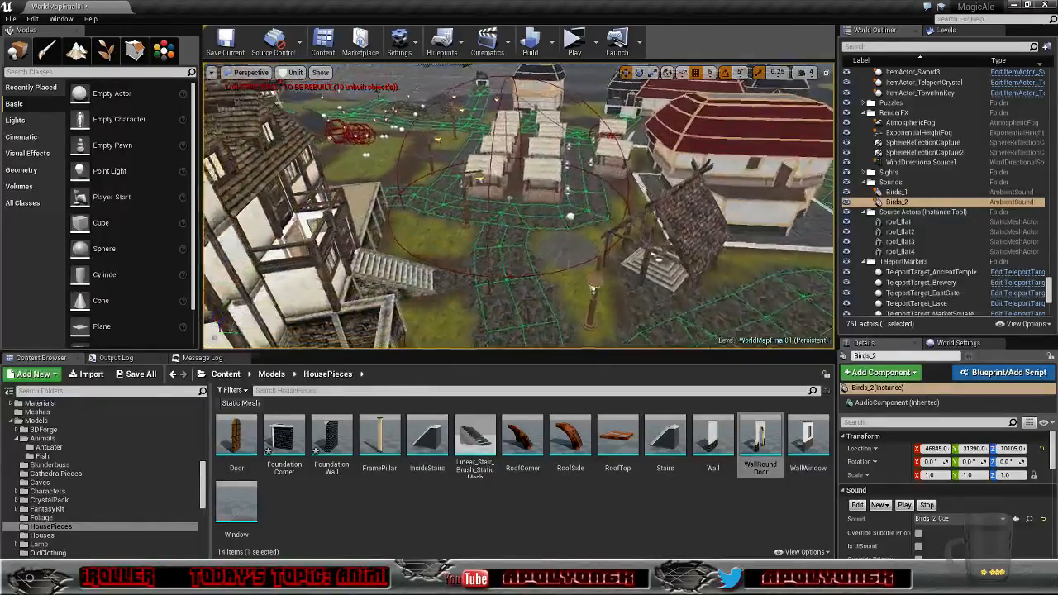
{"action": "key", "text": "s"}
{"action": "mouse_move", "coordinate": [519, 207]}
{"action": "right_mouse_down"}
{"action": "mouse_move", "coordinate": [534, 206]}
{"action": "mouse_move", "coordinate": [527, 194]}
{"action": "mouse_move", "coordinate": [522, 205]}
{"action": "right_mouse_up"}
{"action": "key", "text": "d"}
{"action": "key", "text": "w"}
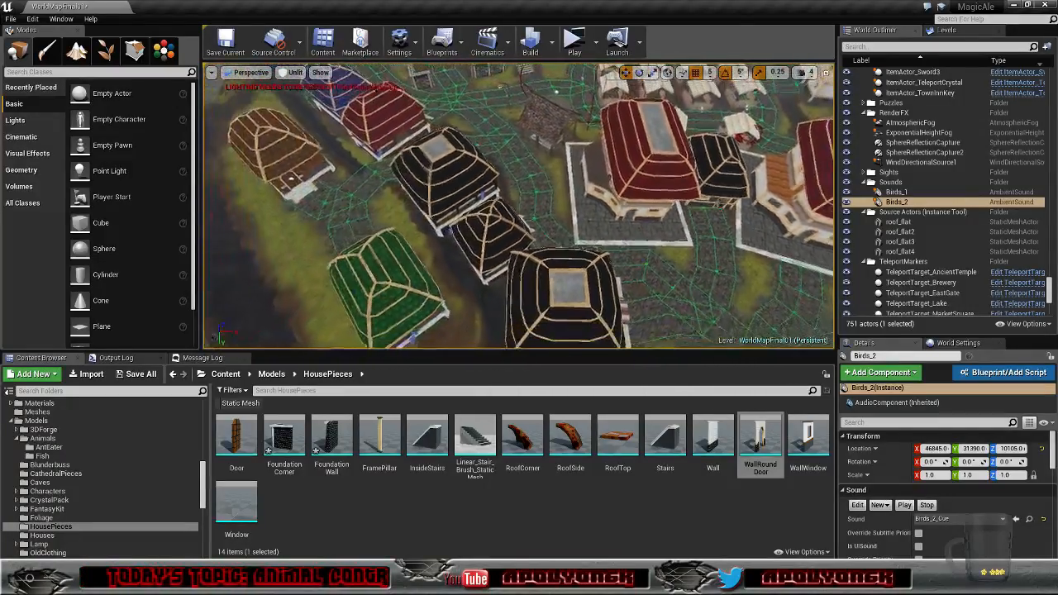
{"action": "right_click_drag", "start_coordinate": [519, 207], "coordinate": [529, 195]}
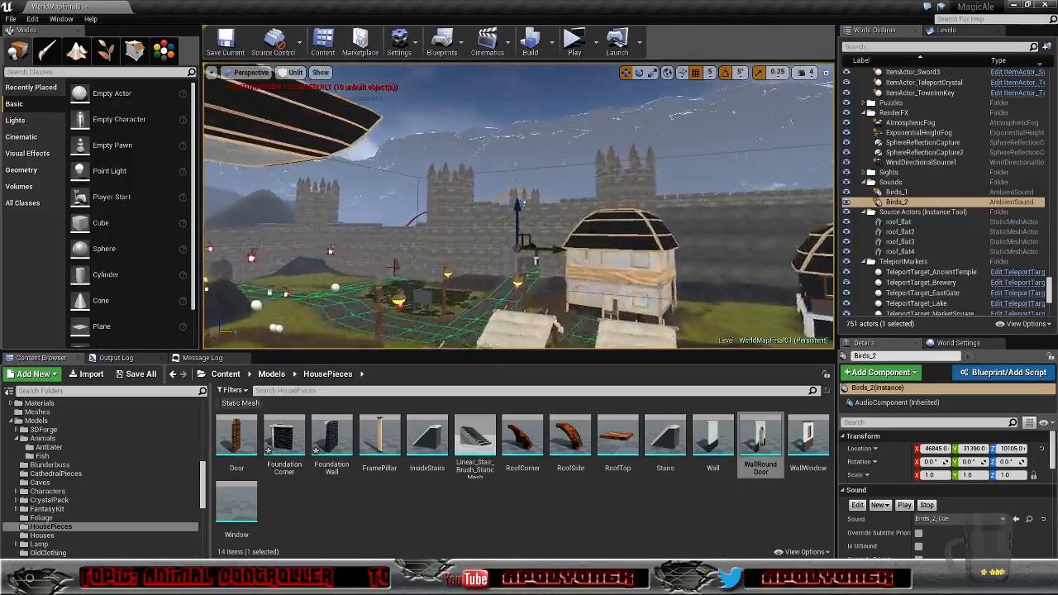
{"action": "right_click_drag", "start_coordinate": [519, 207], "coordinate": [509, 207]}
{"action": "key", "text": "w"}
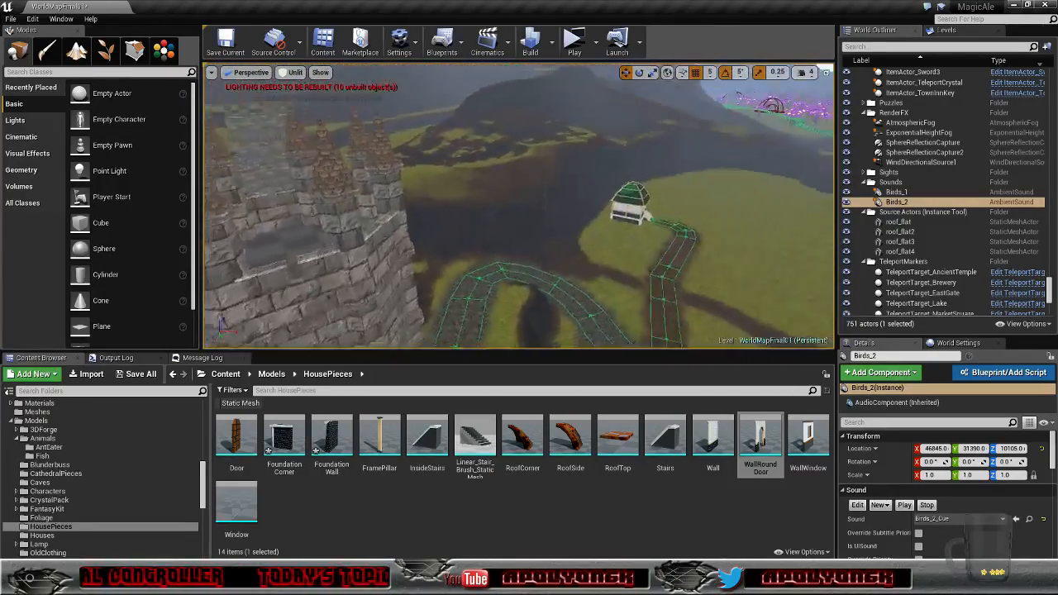
Step: Examine the town's coloured-roof houses up close, then the green-roofed house in the meadow outside the wall
{"action": "right_click_drag", "start_coordinate": [519, 206], "coordinate": [531, 212]}
{"action": "key", "text": "w"}
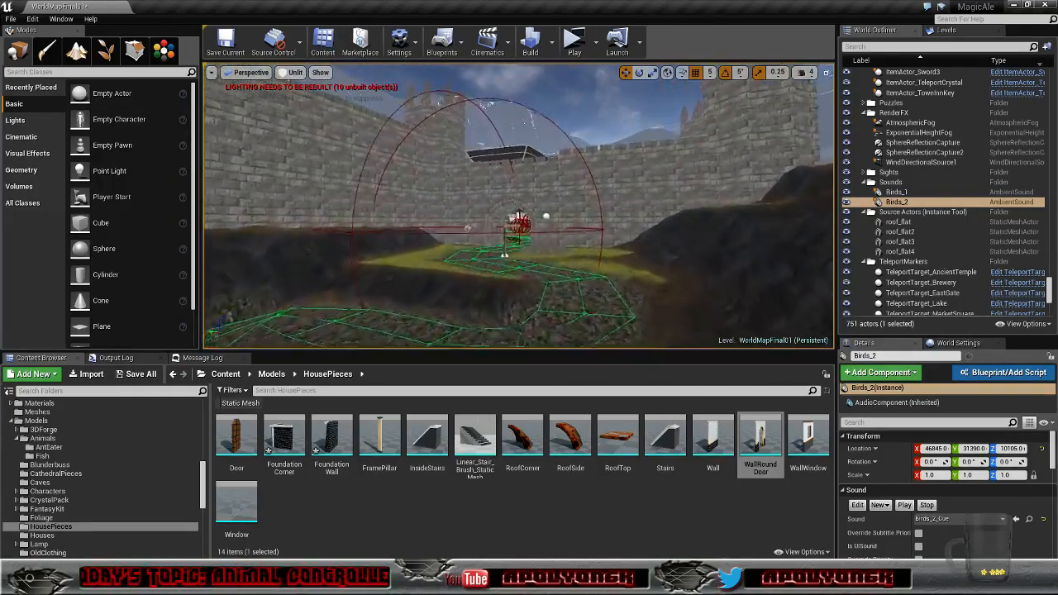
{"action": "right_click_drag", "start_coordinate": [518, 205], "coordinate": [539, 139]}
{"action": "key", "text": "w"}
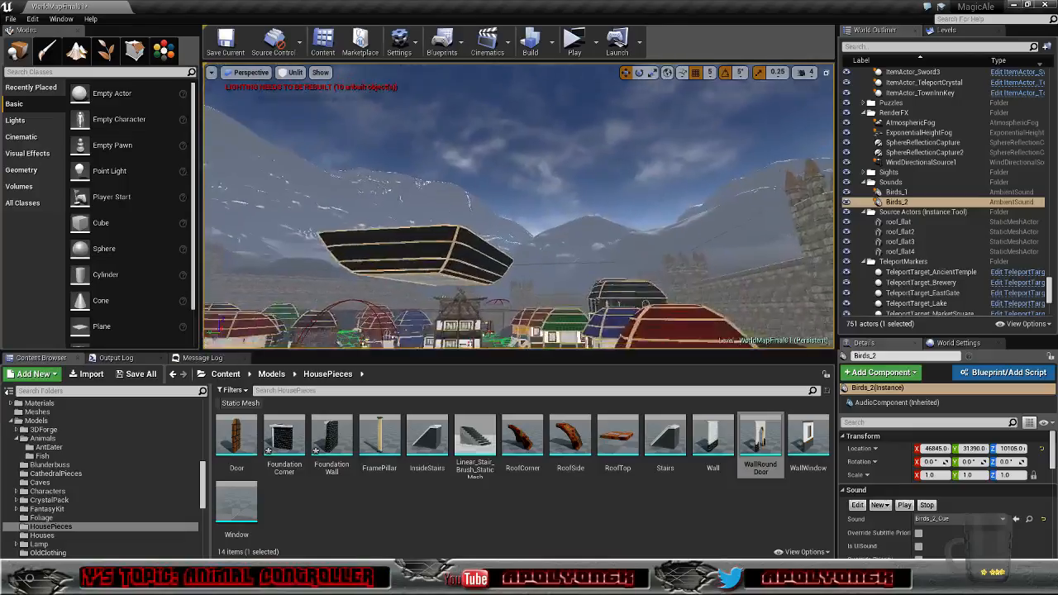
{"action": "right_click_drag", "start_coordinate": [518, 205], "coordinate": [570, 235]}
{"action": "key", "text": "w"}
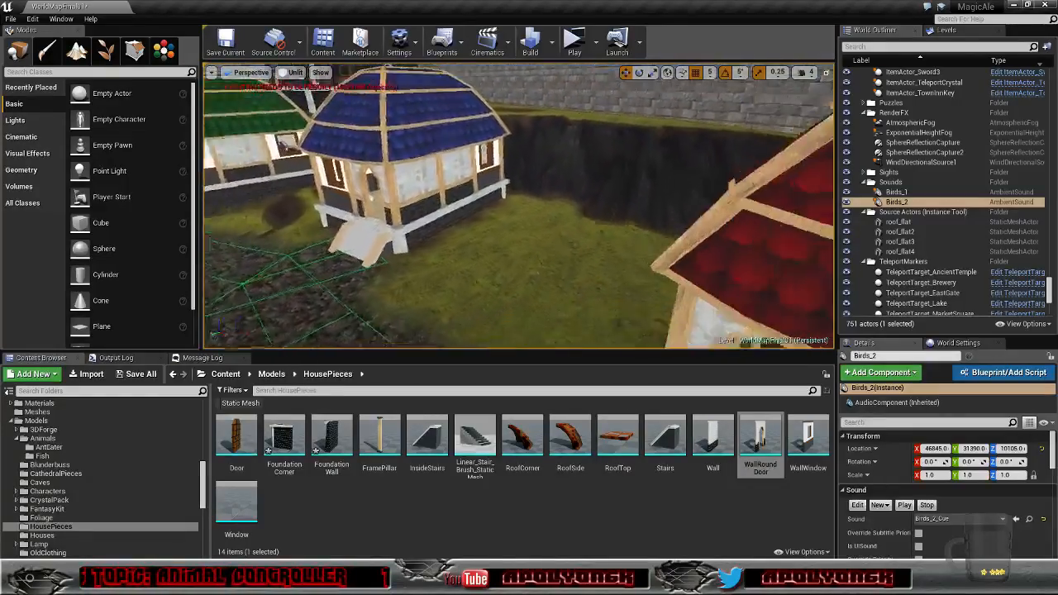
{"action": "right_click_drag", "start_coordinate": [519, 205], "coordinate": [549, 207]}
{"action": "key", "text": "a"}
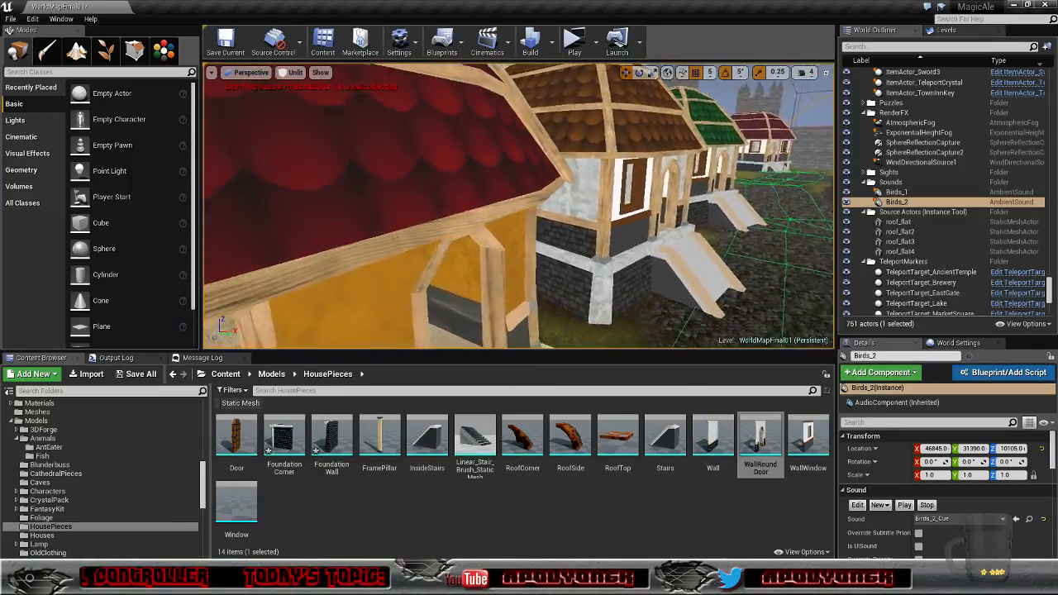
{"action": "right_click_drag", "start_coordinate": [519, 207], "coordinate": [430, 209]}
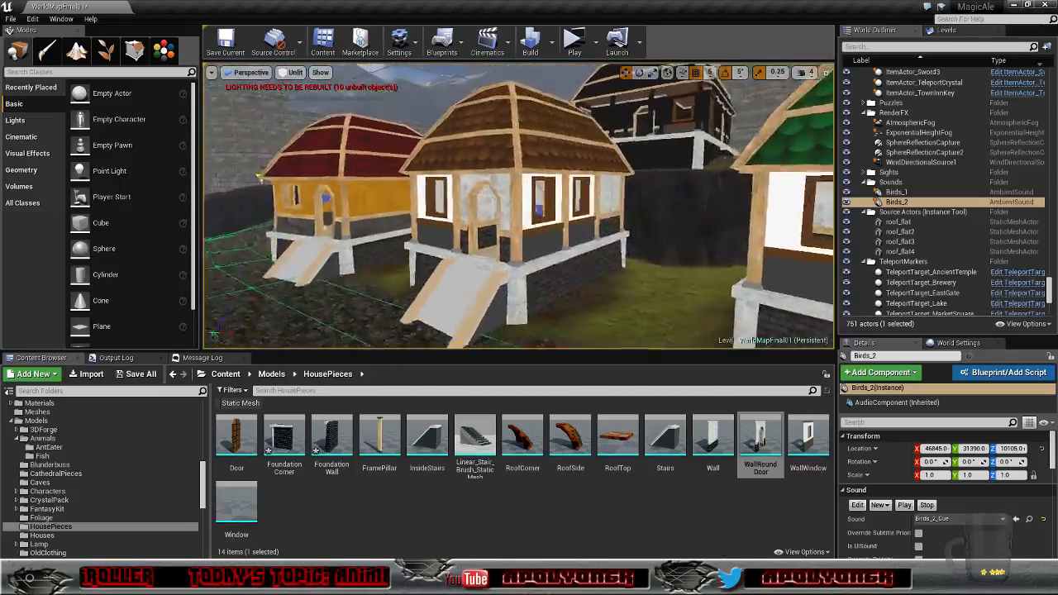
{"action": "right_click_drag", "start_coordinate": [519, 207], "coordinate": [595, 207]}
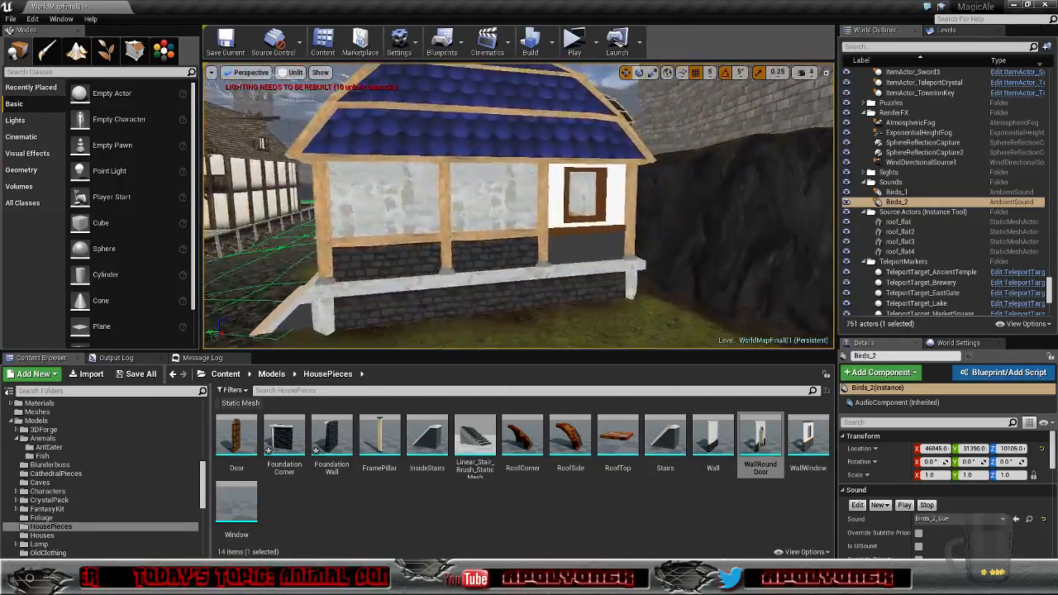
{"action": "right_click_drag", "start_coordinate": [512, 210], "coordinate": [612, 186]}
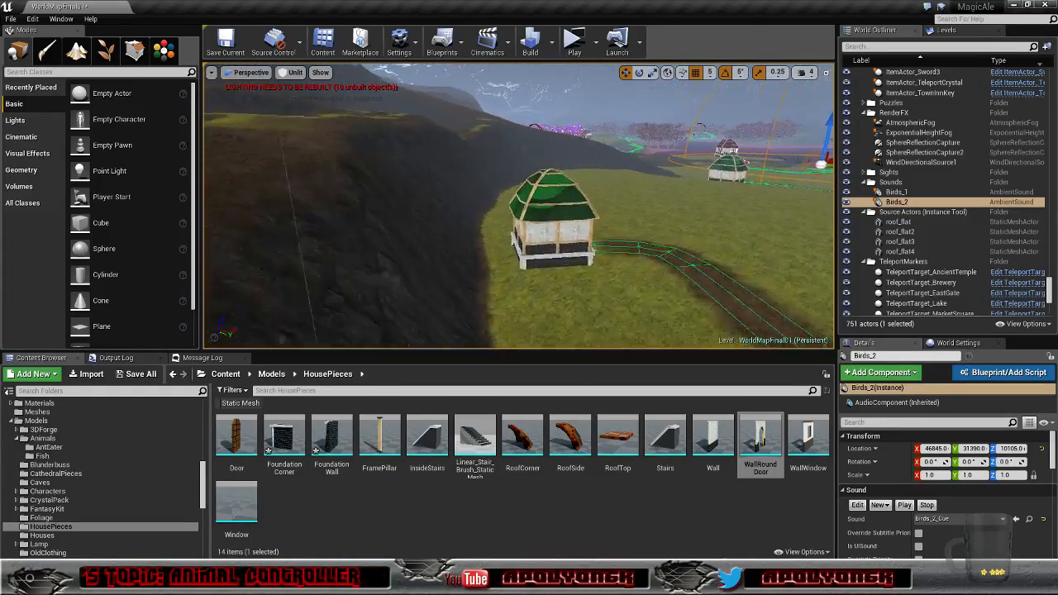
{"action": "right_click_drag", "start_coordinate": [519, 207], "coordinate": [458, 260]}
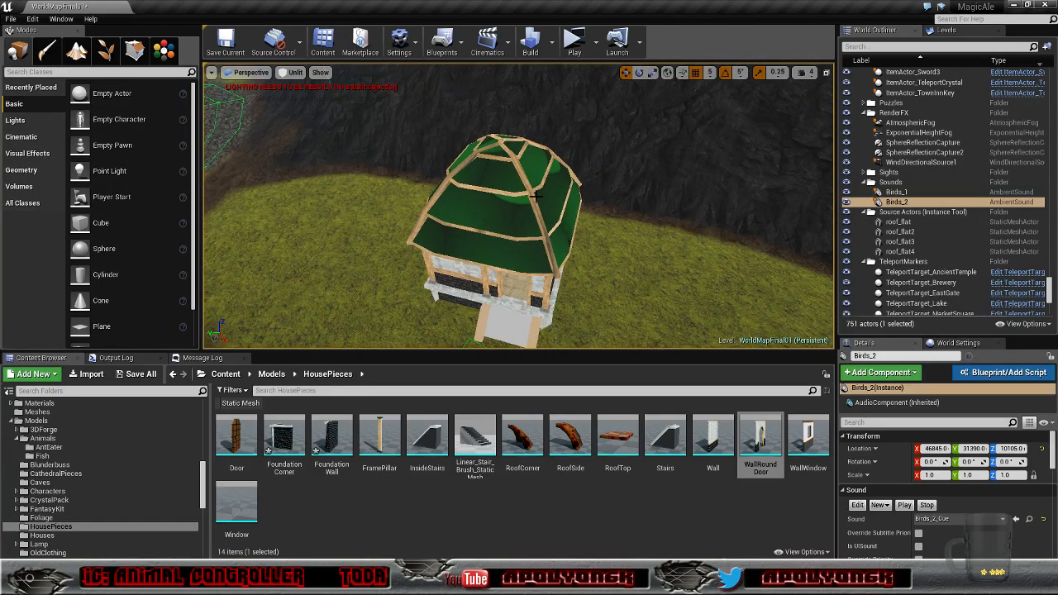